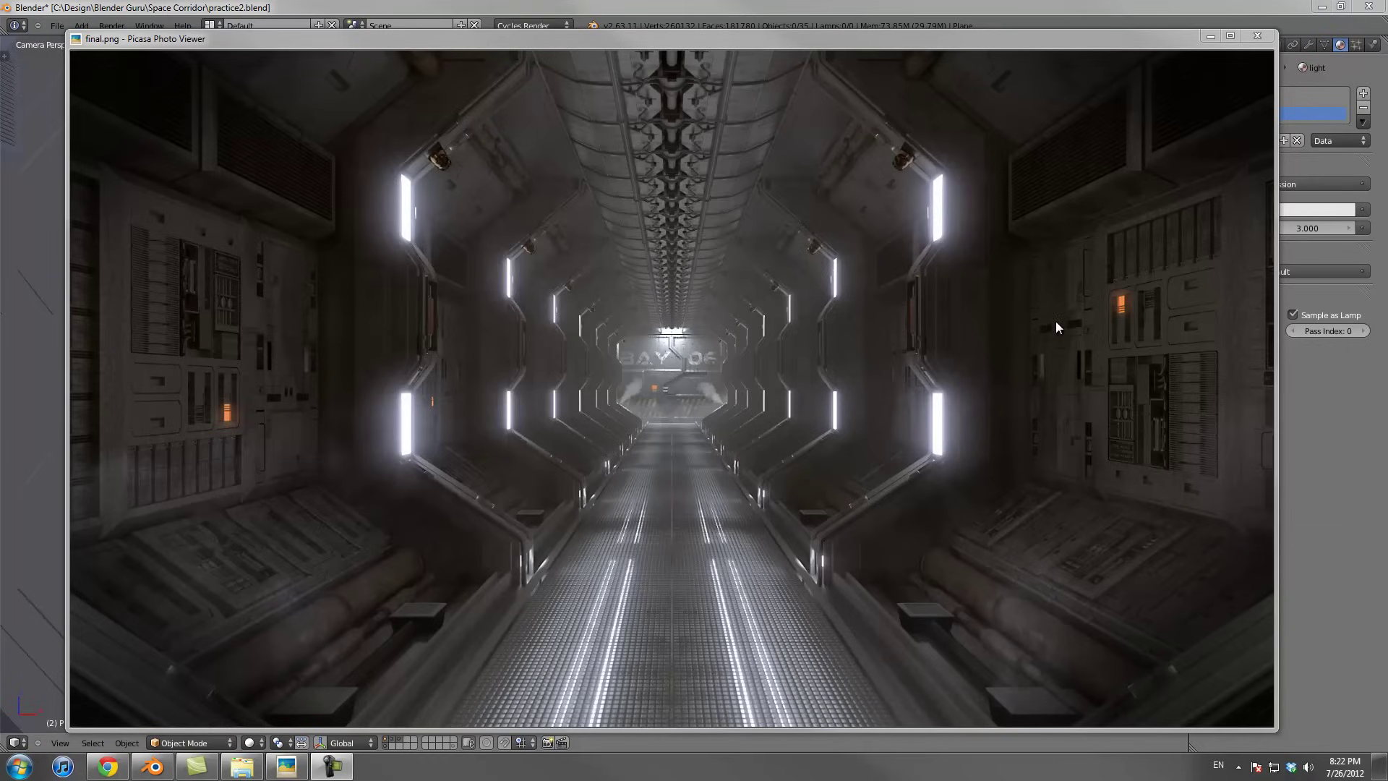
Close the reference image and view the finished corridor model through the camera and from outside
key(Escape)
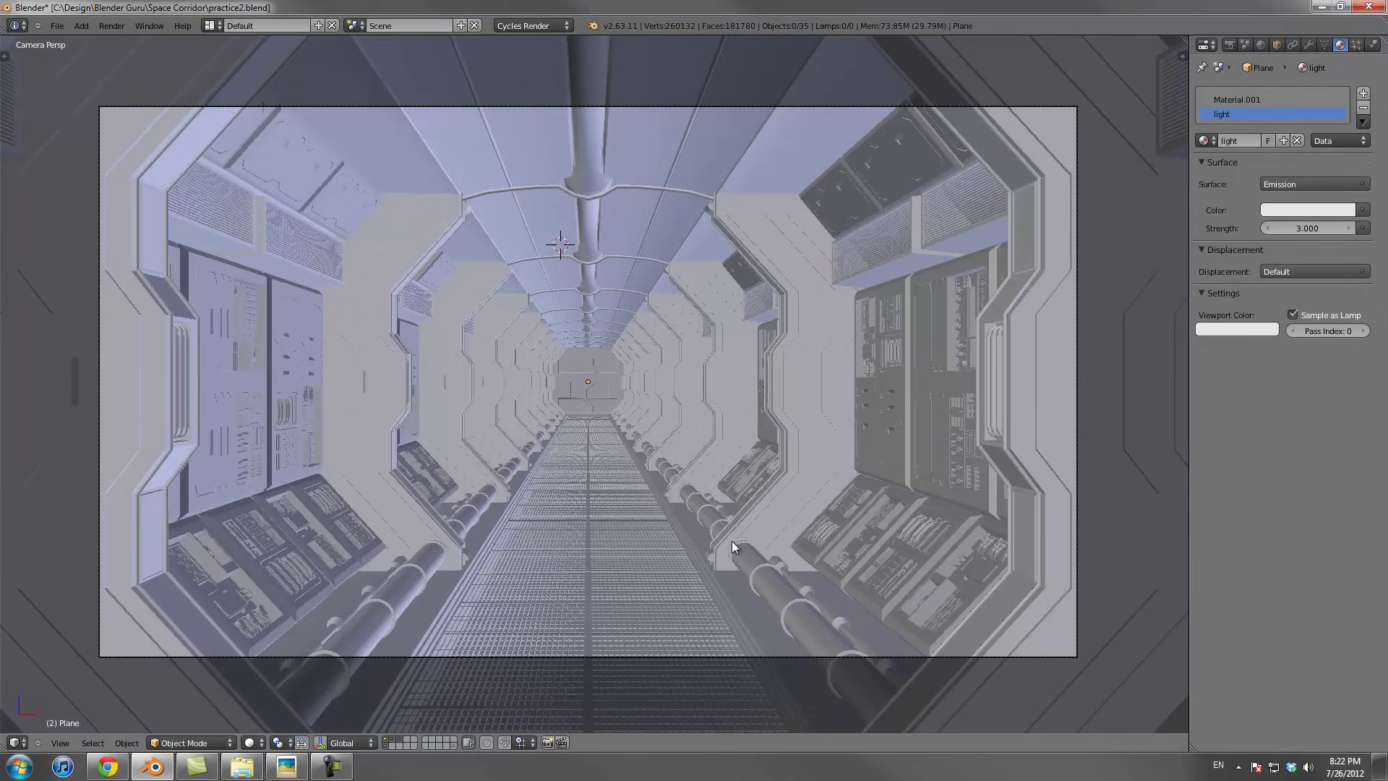
scroll(675, 464, down, 5)
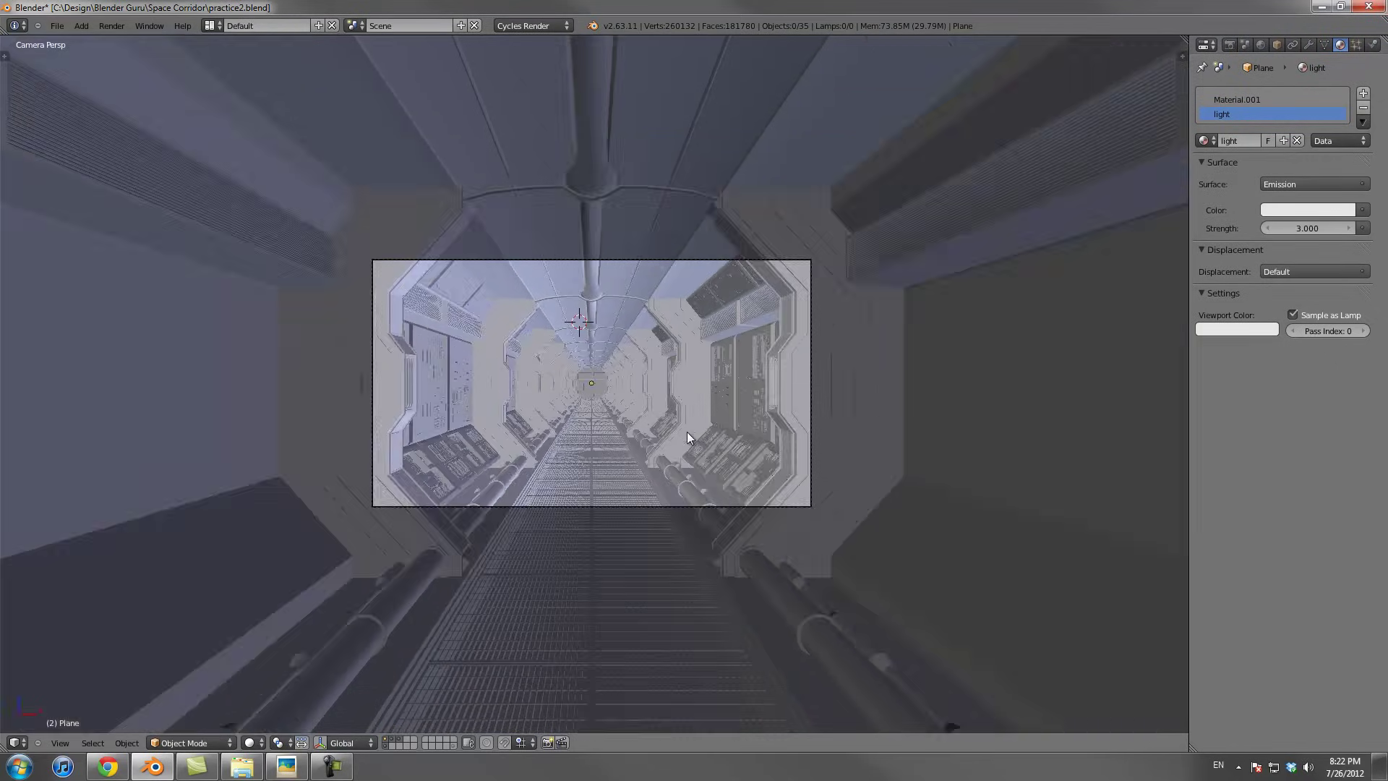
scroll(687, 437, up, 5)
middle_drag(660, 434, 681, 393)
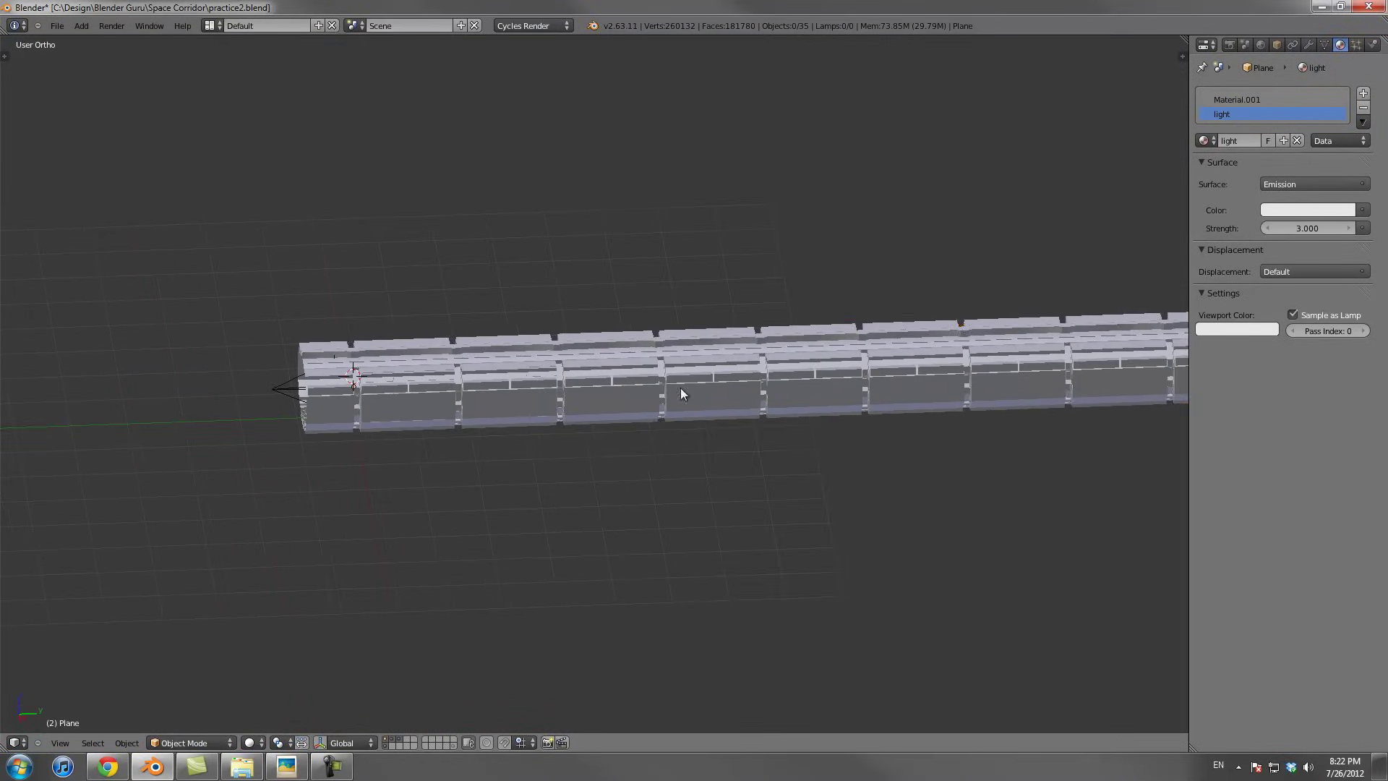
Hide the corridor's Array modifier in the viewport and inspect the single base segment in wireframe
right_click(357, 405)
scroll(734, 371, down, 2)
click(1308, 44)
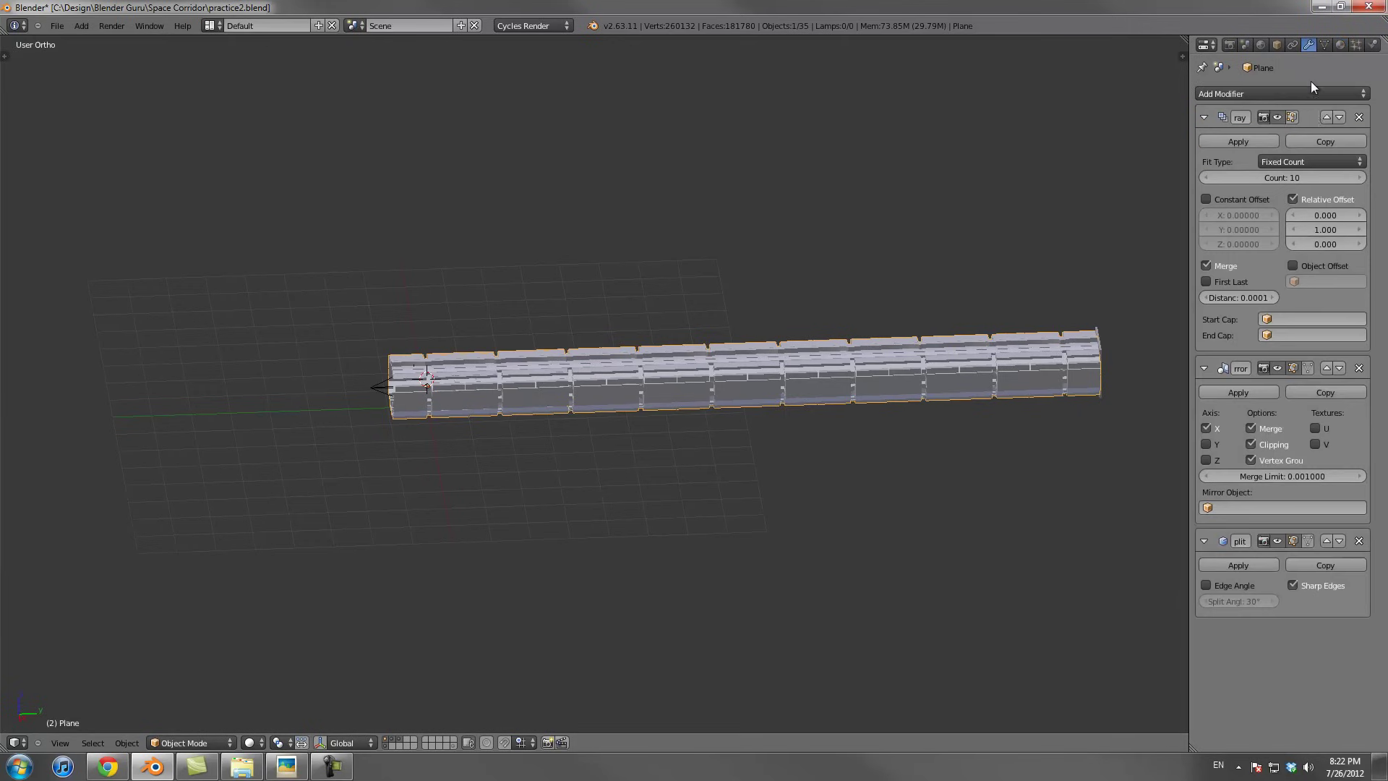
click(1277, 117)
scroll(540, 387, up, 3)
mouse_move(541, 387)
middle_down()
mouse_move(622, 405)
mouse_move(575, 454)
mouse_move(630, 315)
middle_up()
key(z)
middle_drag(791, 328, 678, 339)
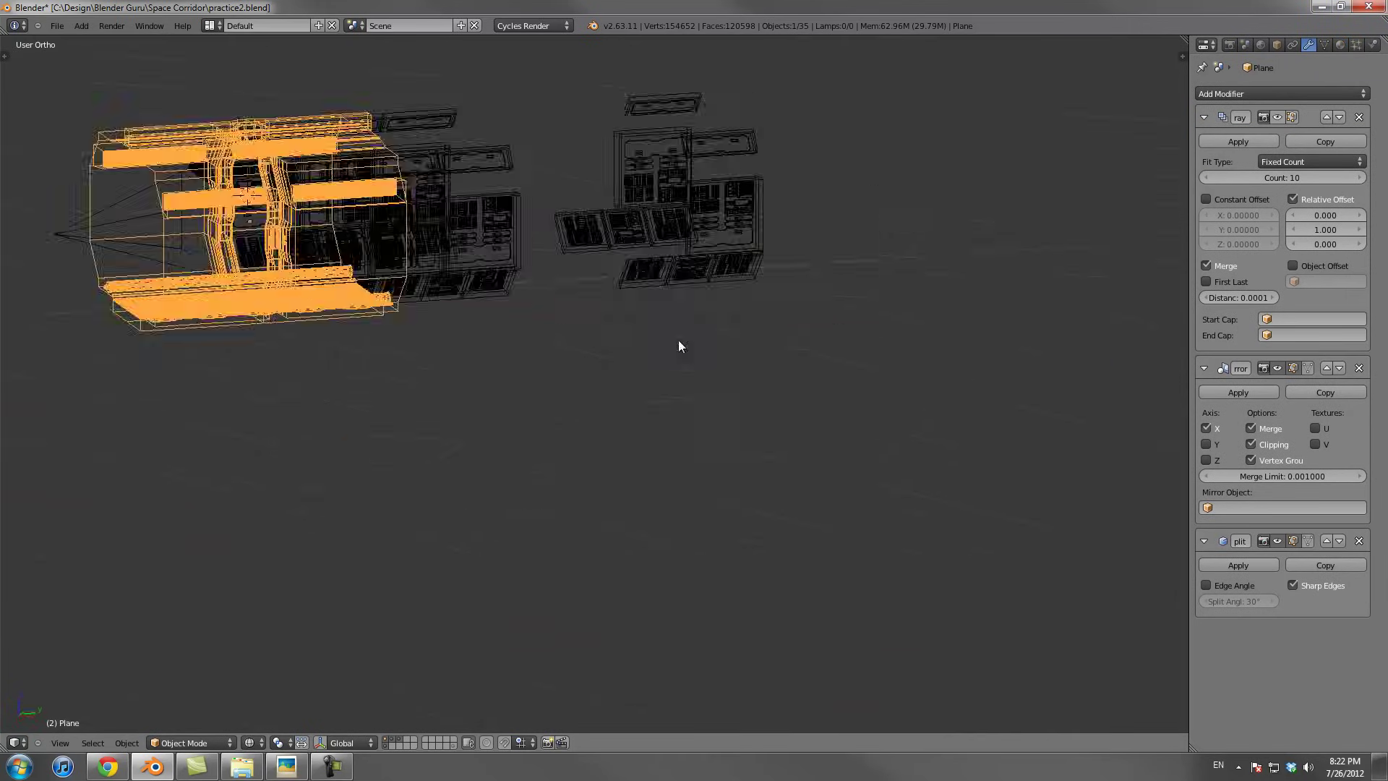
Examine the detailed wall panels beside the corridor segment up close in solid shading
right_click(516, 224)
right_click(723, 216)
scroll(723, 352, up, 4)
key(z)
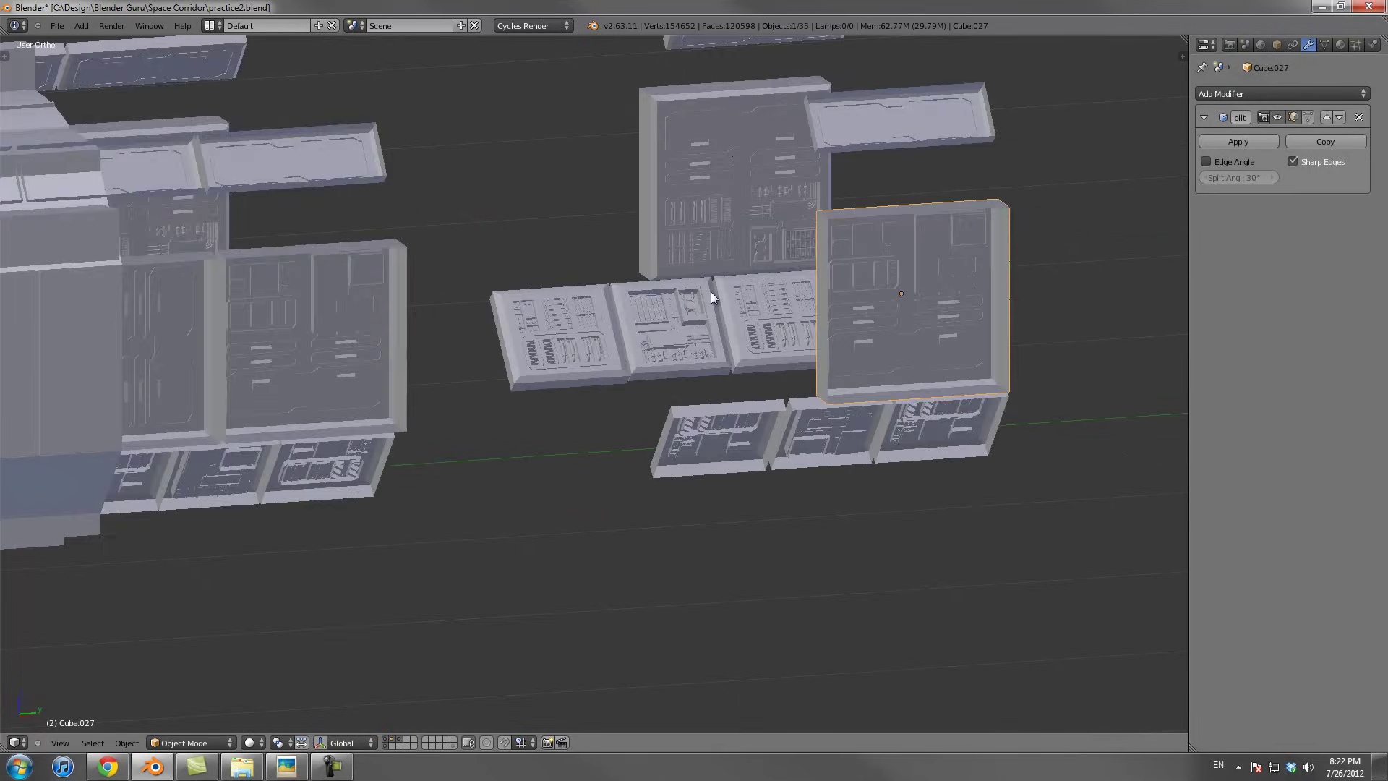
scroll(710, 292, up, 3)
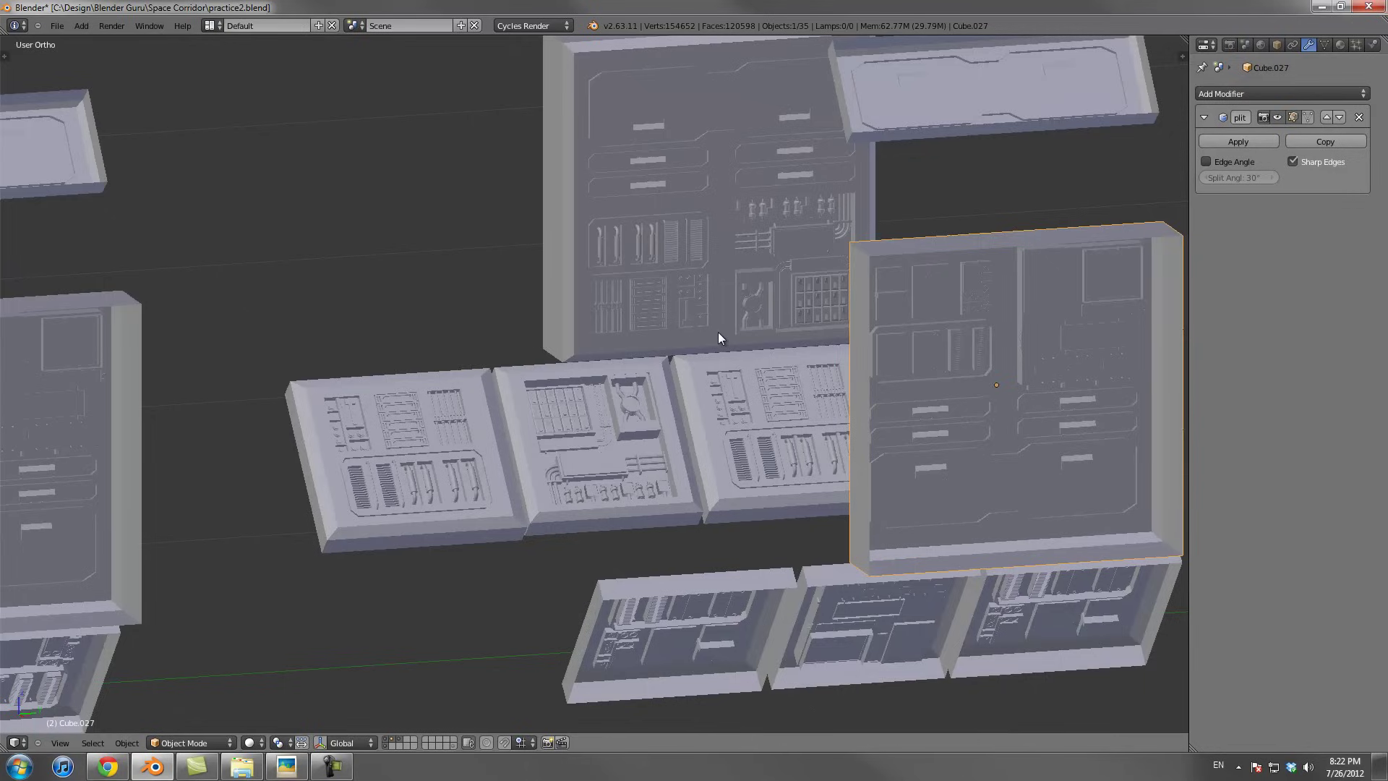
scroll(718, 331, down, 2)
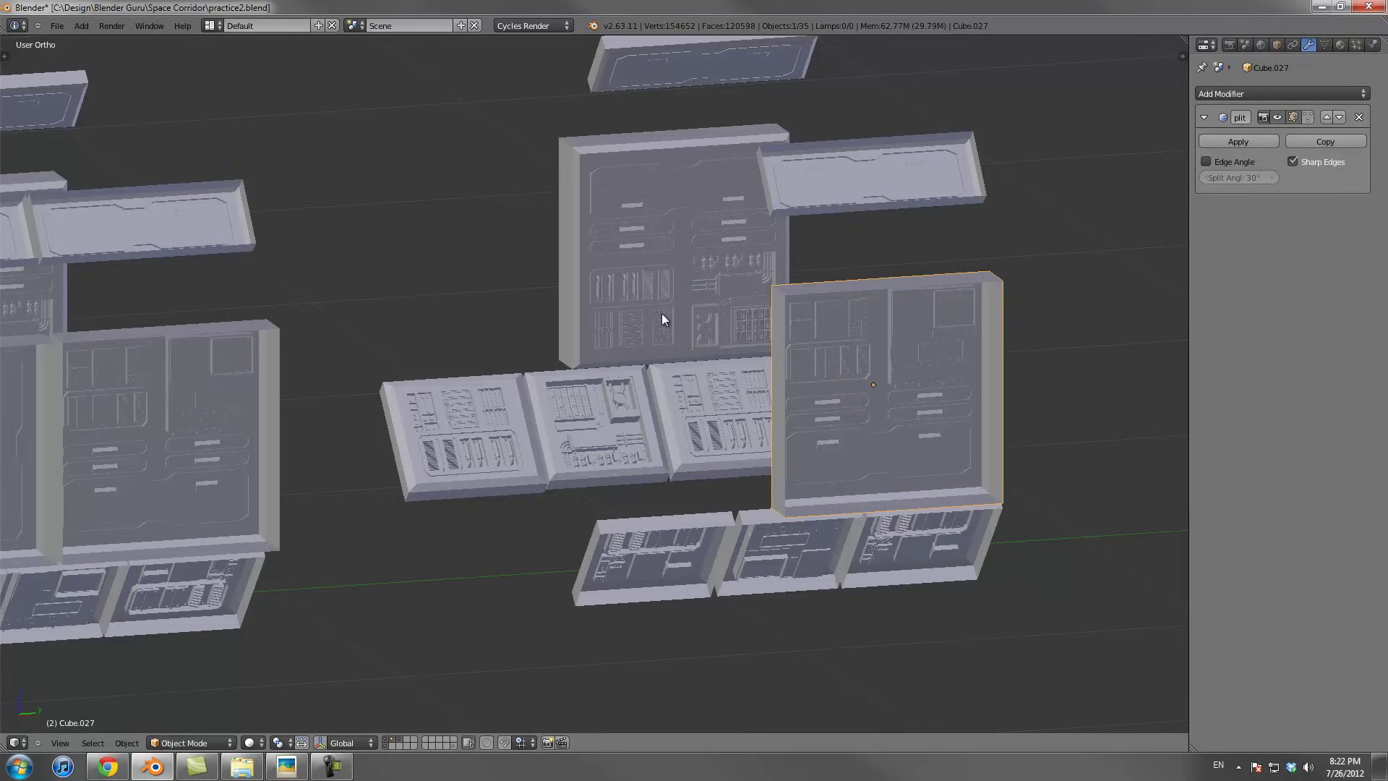
scroll(666, 366, down, 2)
middle_drag(467, 375, 534, 394)
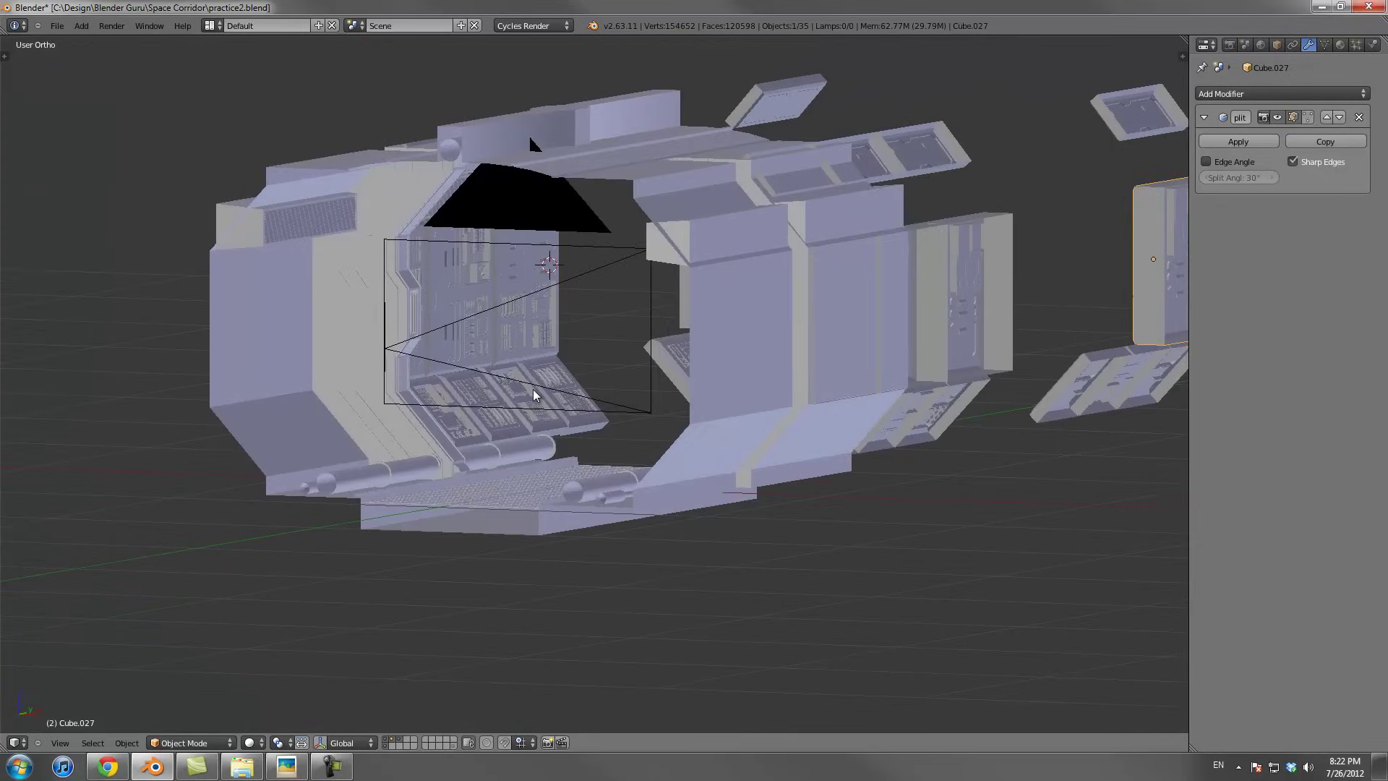
Return to the camera view and show the corridor's Array modifier in the viewport again
key(KP_0)
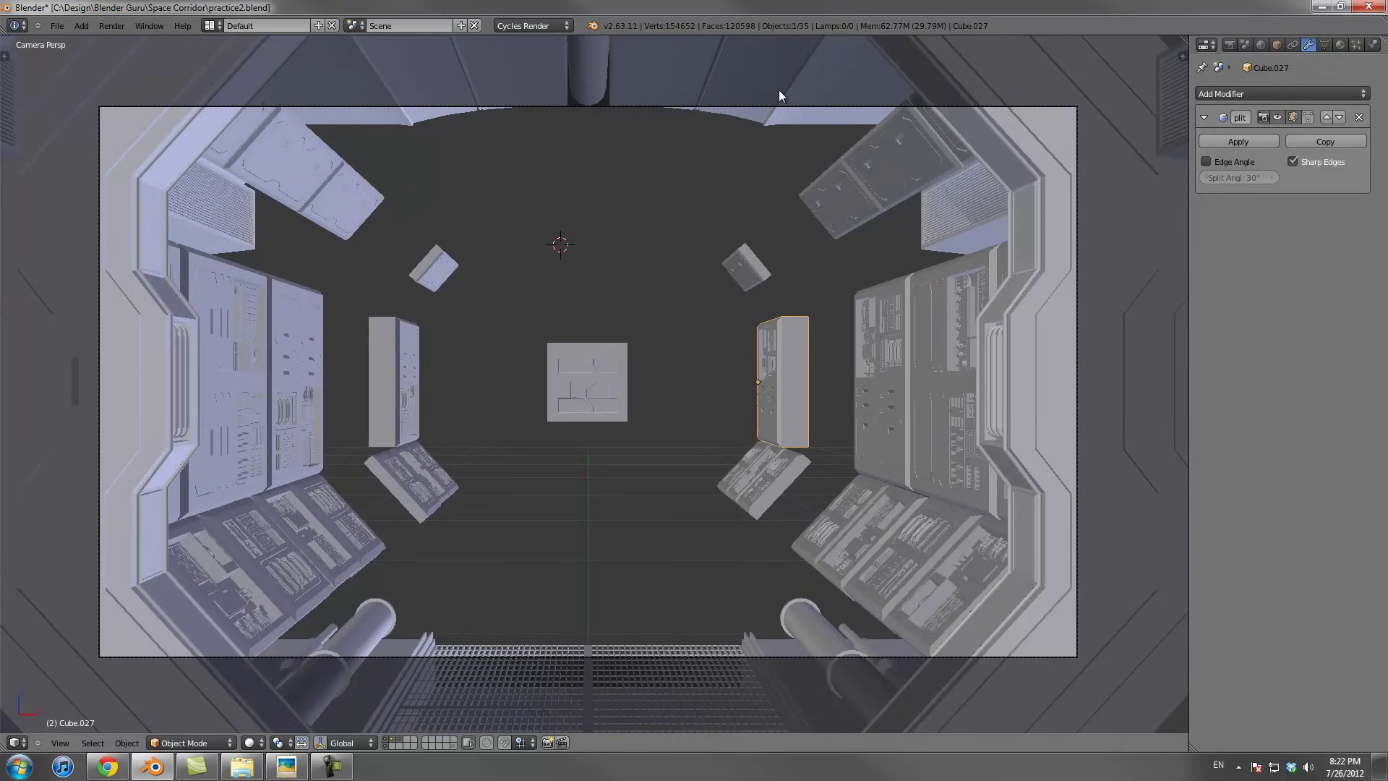
right_click(778, 90)
click(1277, 116)
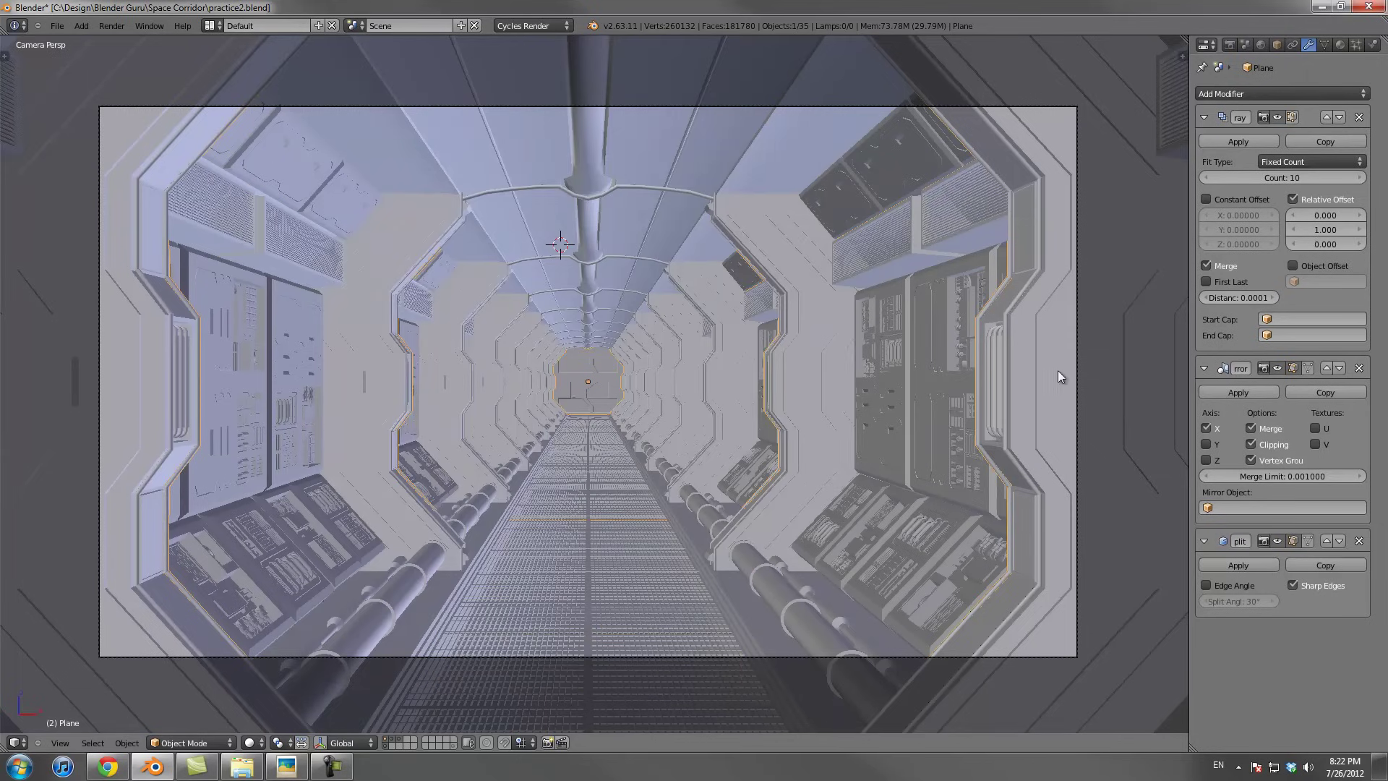
key(a)
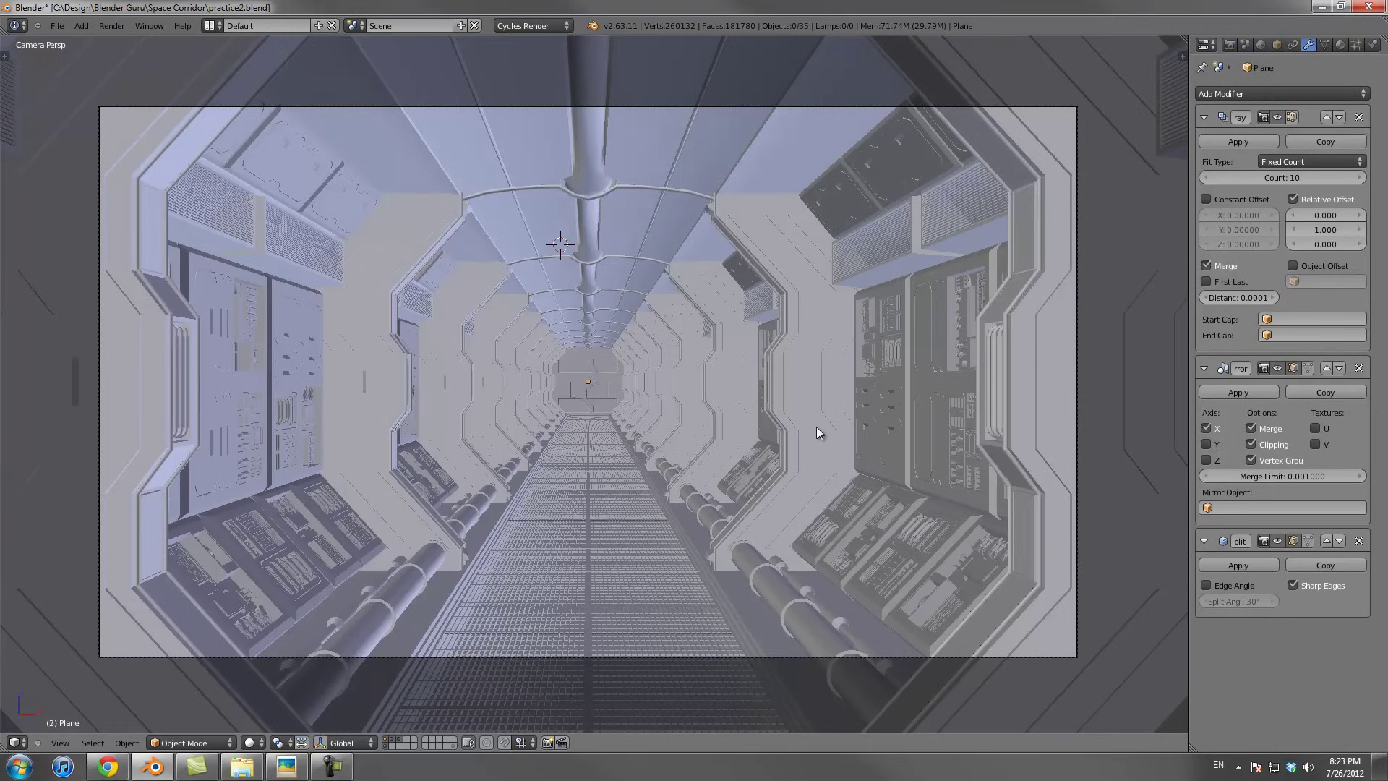
shift+middle_drag(722, 437, 748, 435)
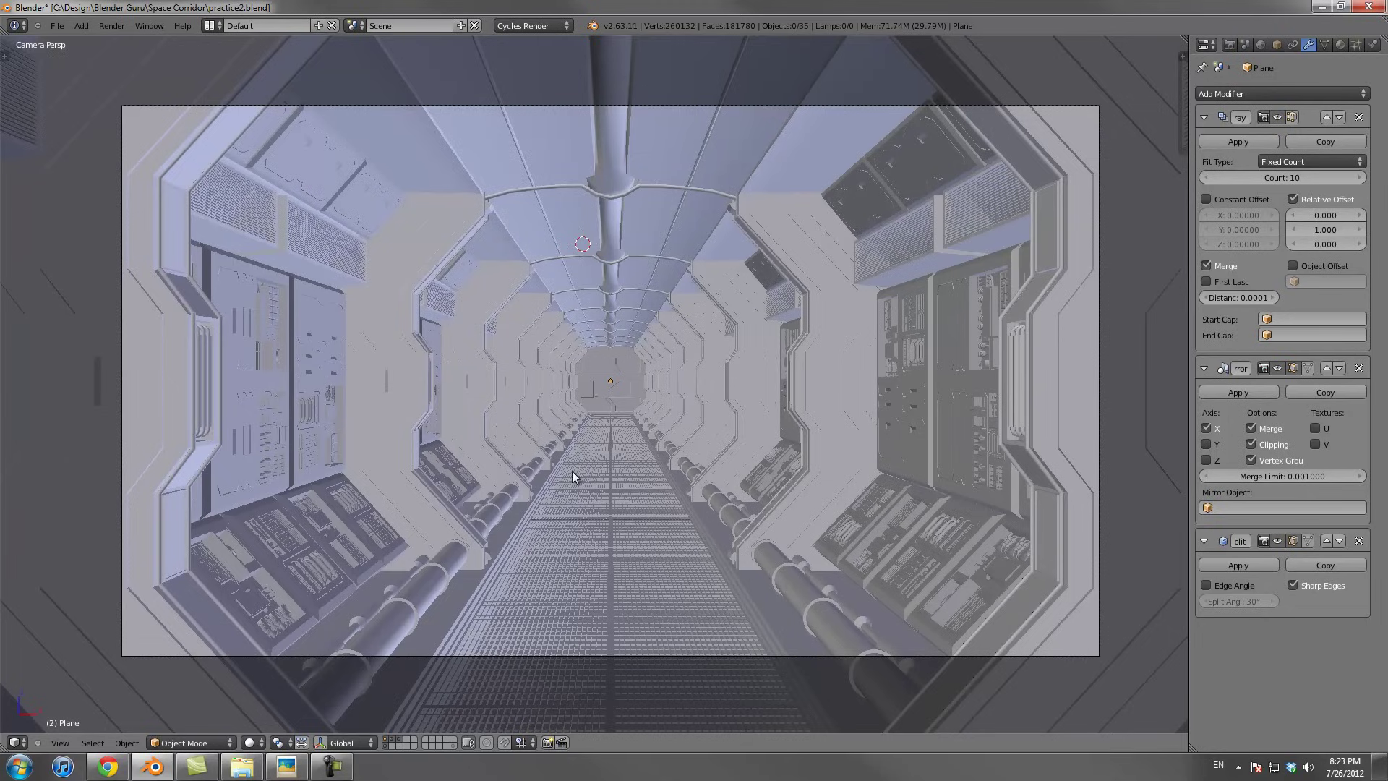
Open a second, empty Blender window and dismiss its splash screen
right_click(152, 766)
click(152, 695)
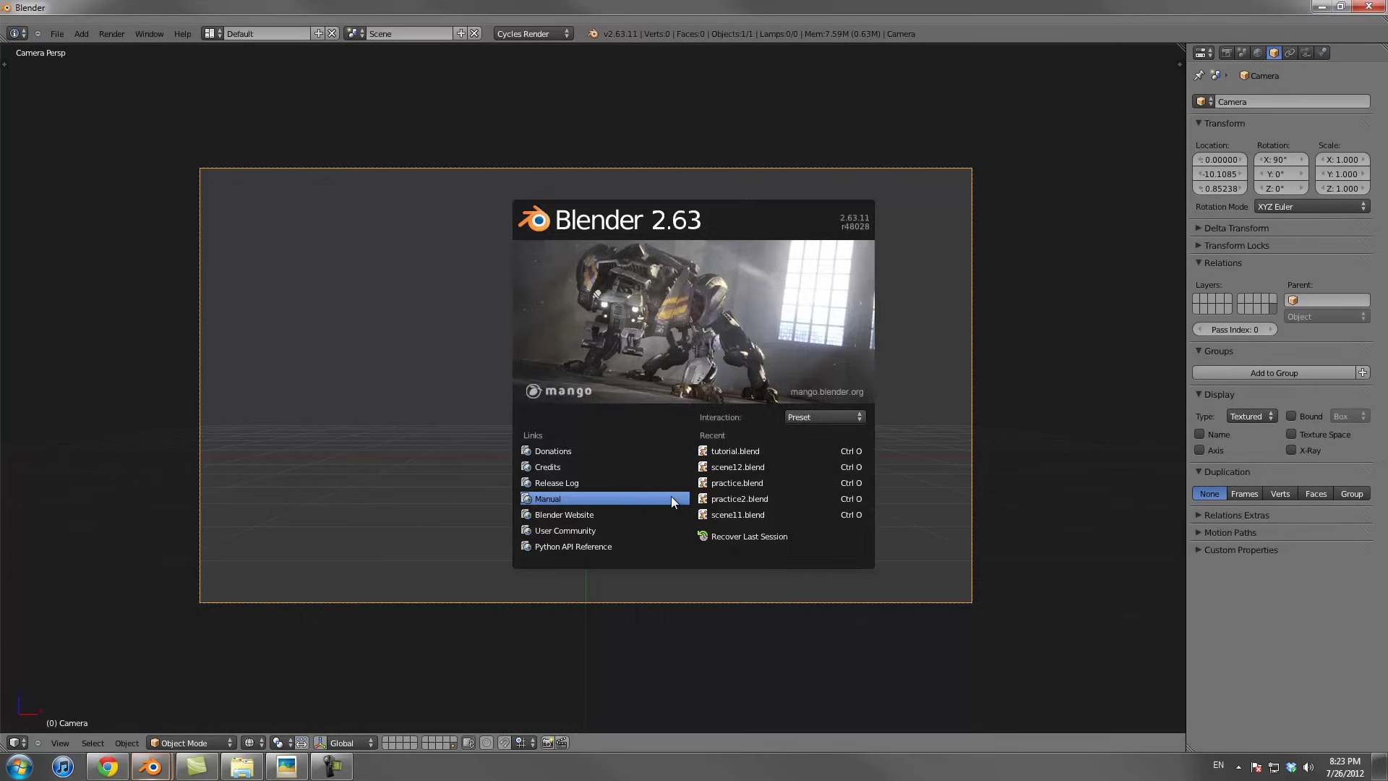
click(689, 321)
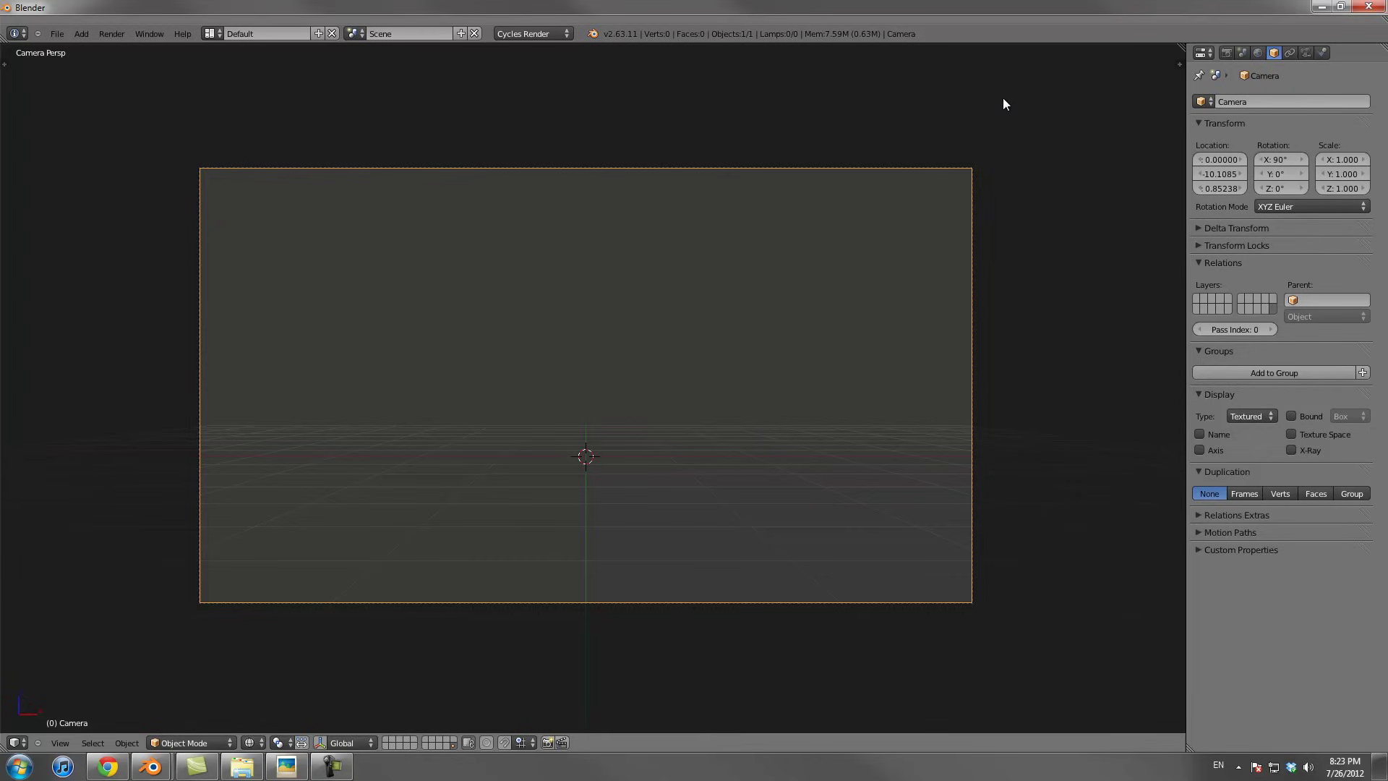
Study the finished corridor render final.png as the modelling reference and return to the empty Blender scene
click(286, 766)
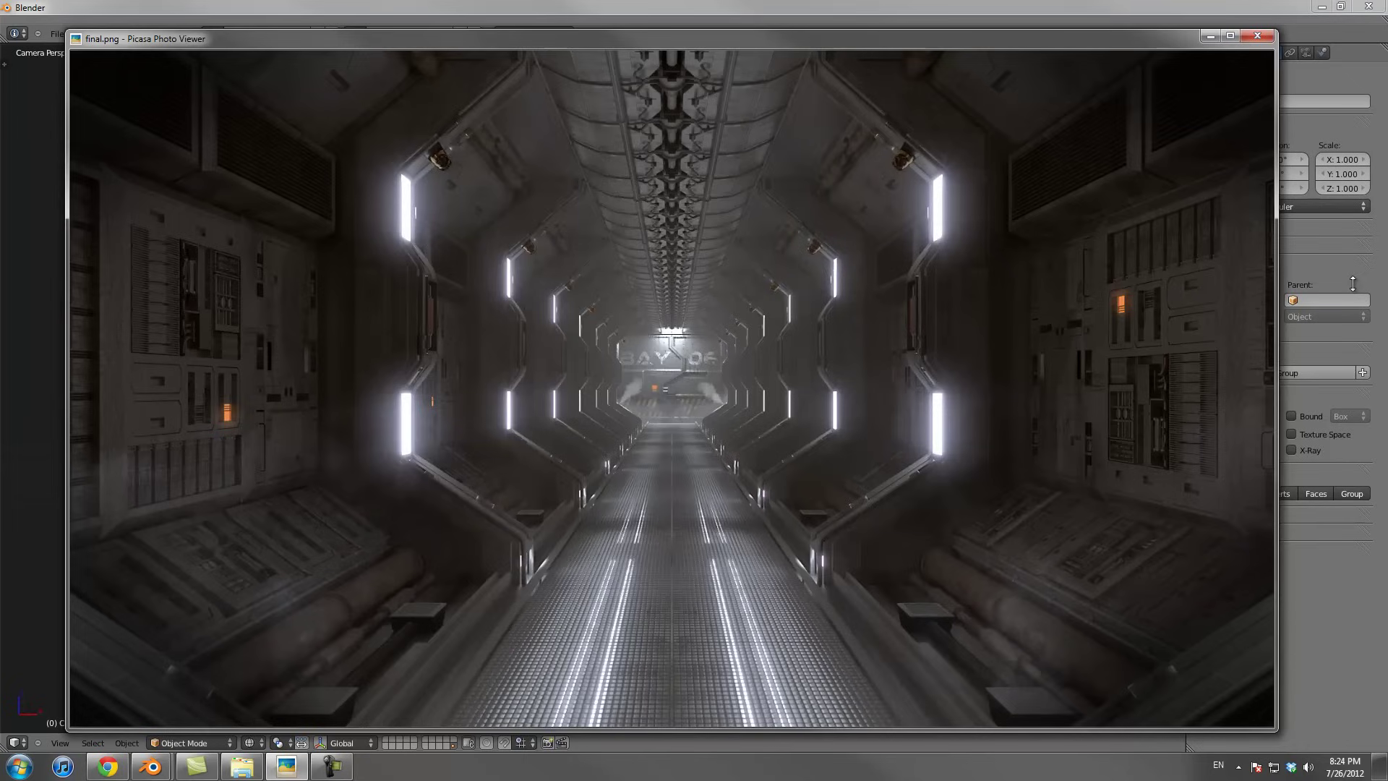
mouse_move(1064, 418)
key(Escape)
key(KP_1)
middle_drag(692, 230, 706, 337)
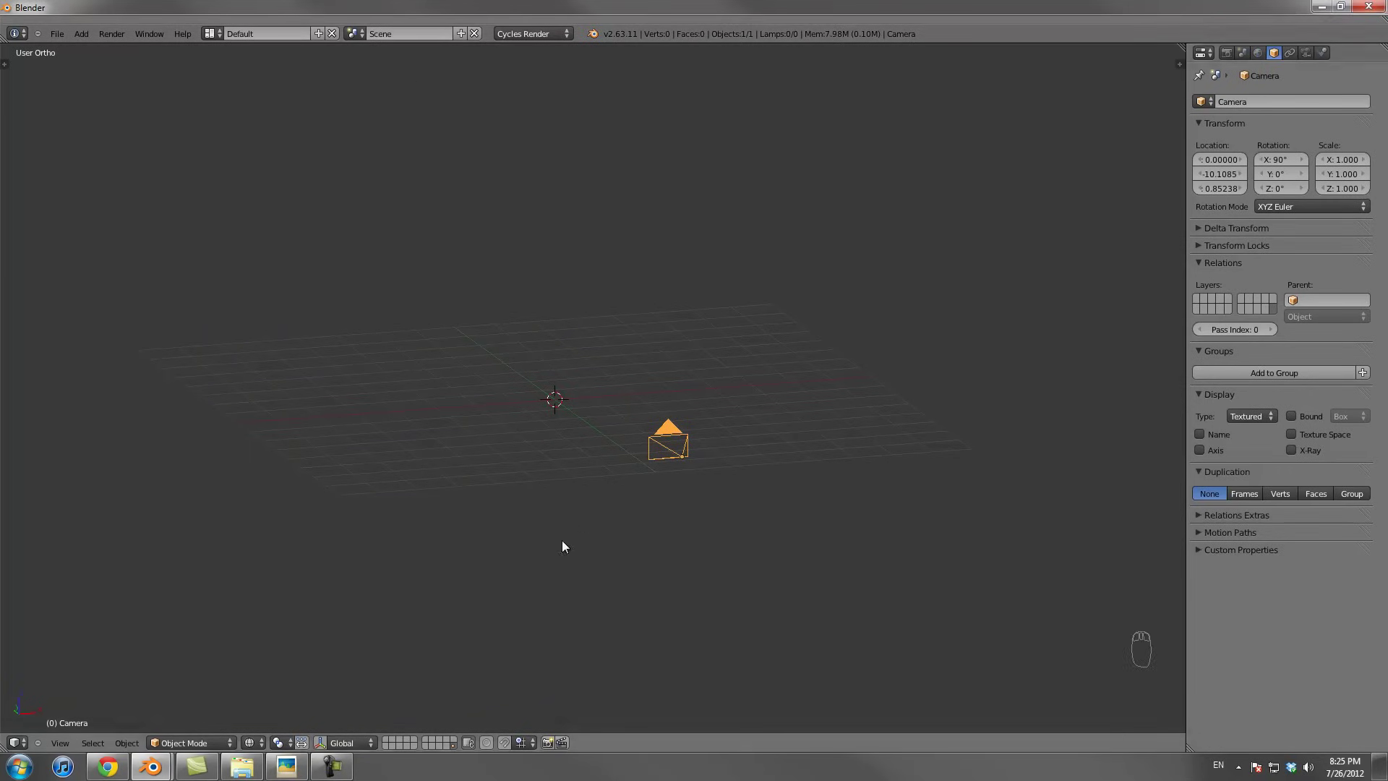
click(280, 772)
mouse_move(917, 229)
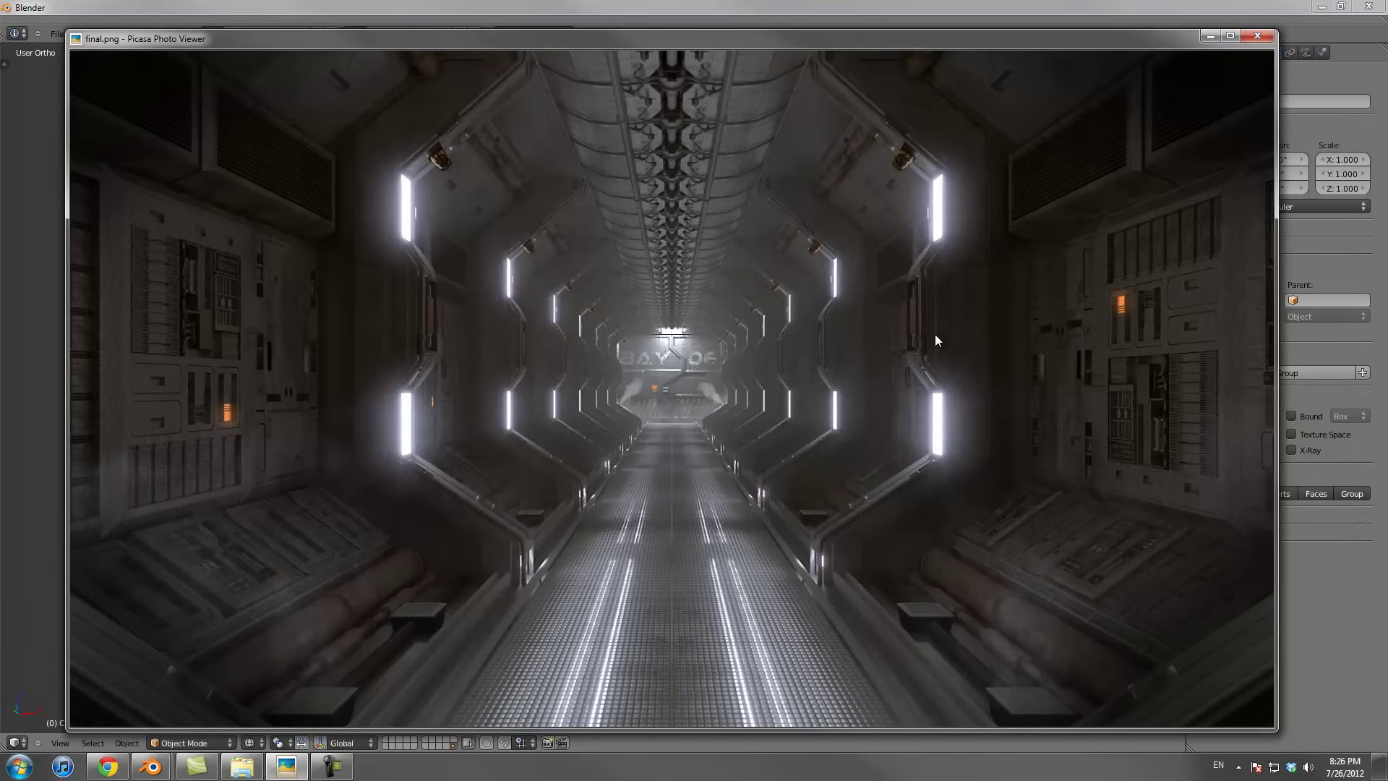
click(686, 6)
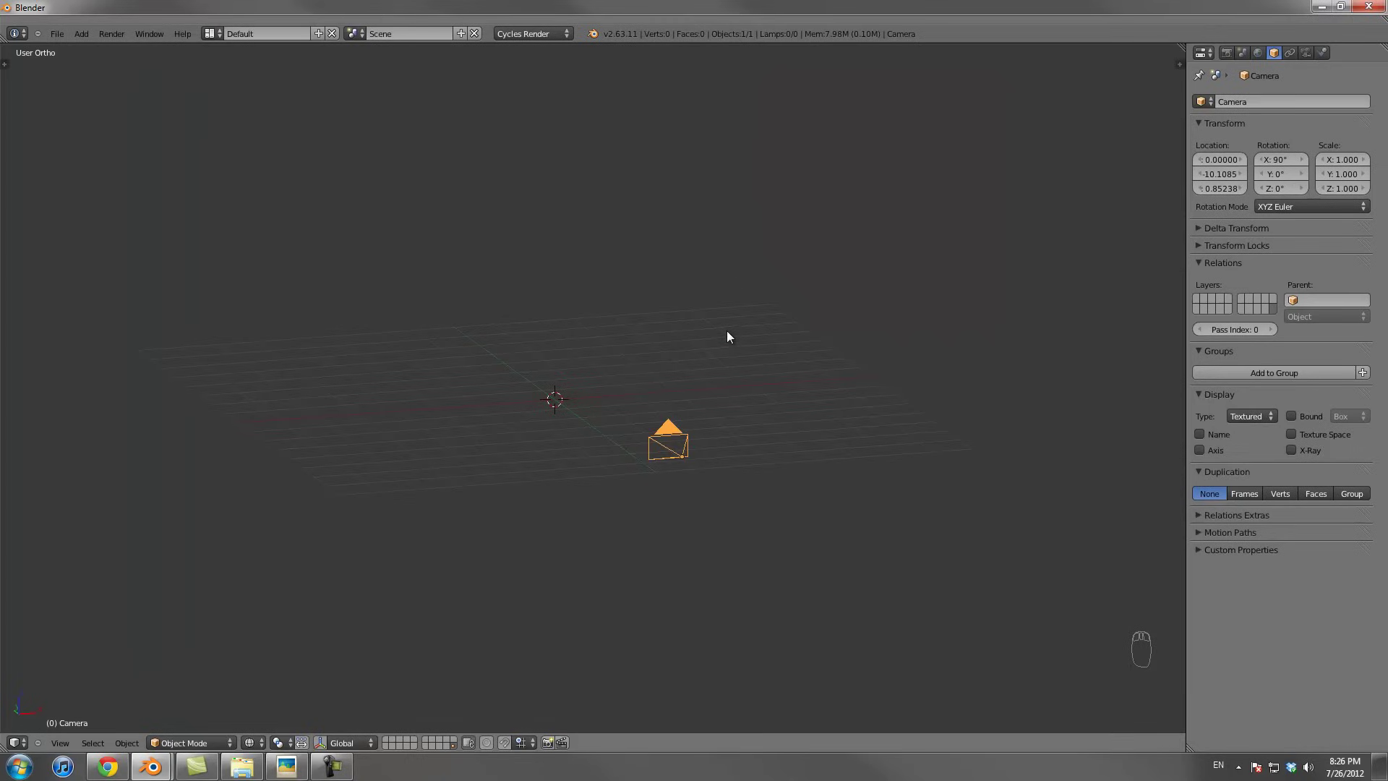
Add a plane at the origin in front view and rotate it -90° so it stands upright
key(KP_1)
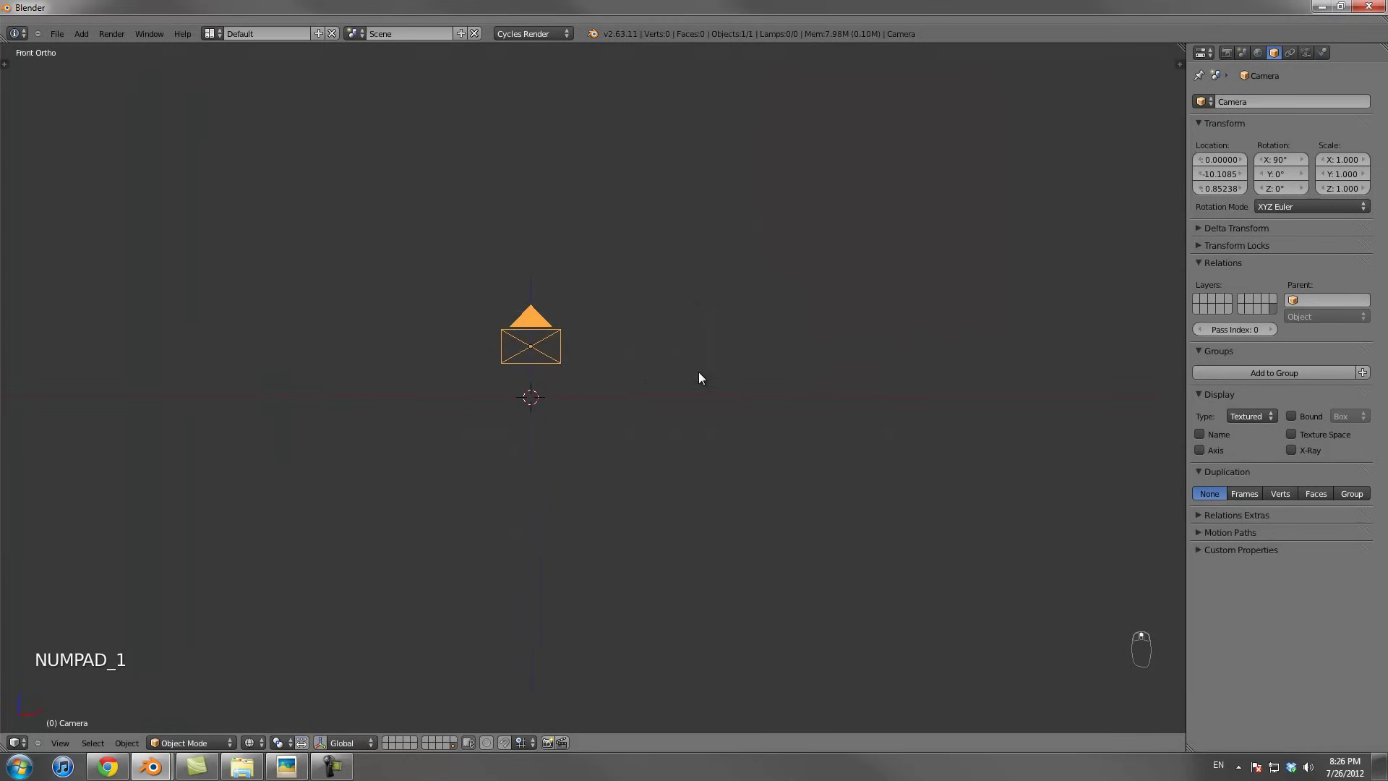
key(shift+a)
click(719, 385)
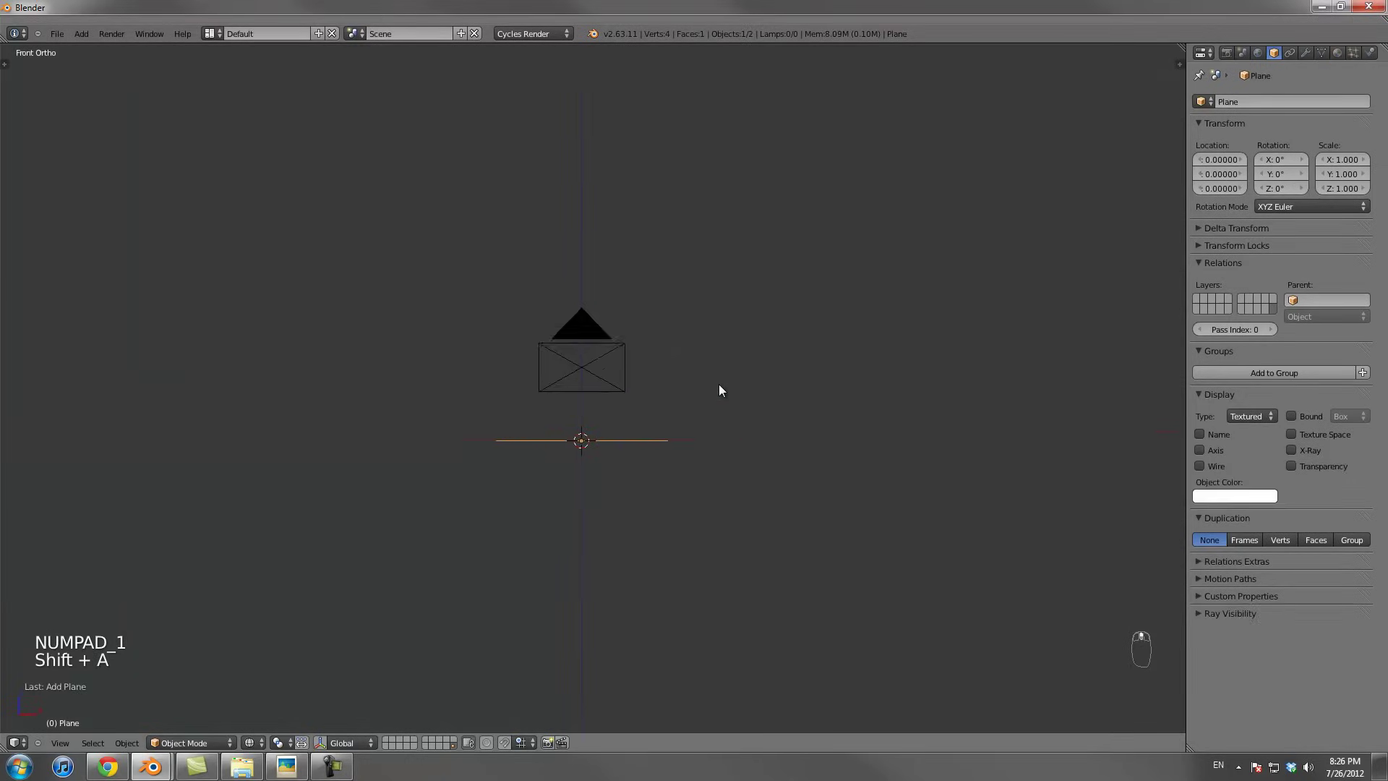
key(r)
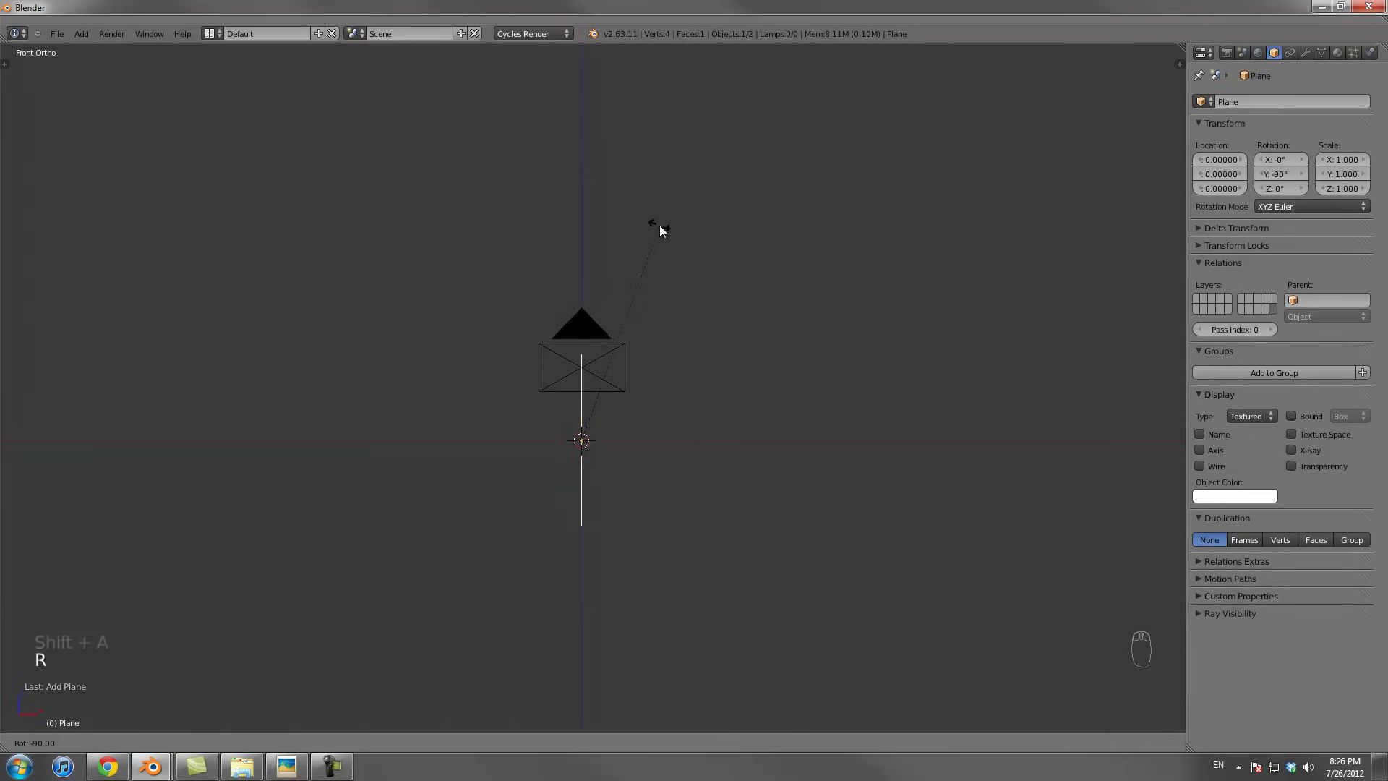
click(659, 224)
scroll(657, 369, up, 3)
shift+middle_drag(668, 438, 648, 393)
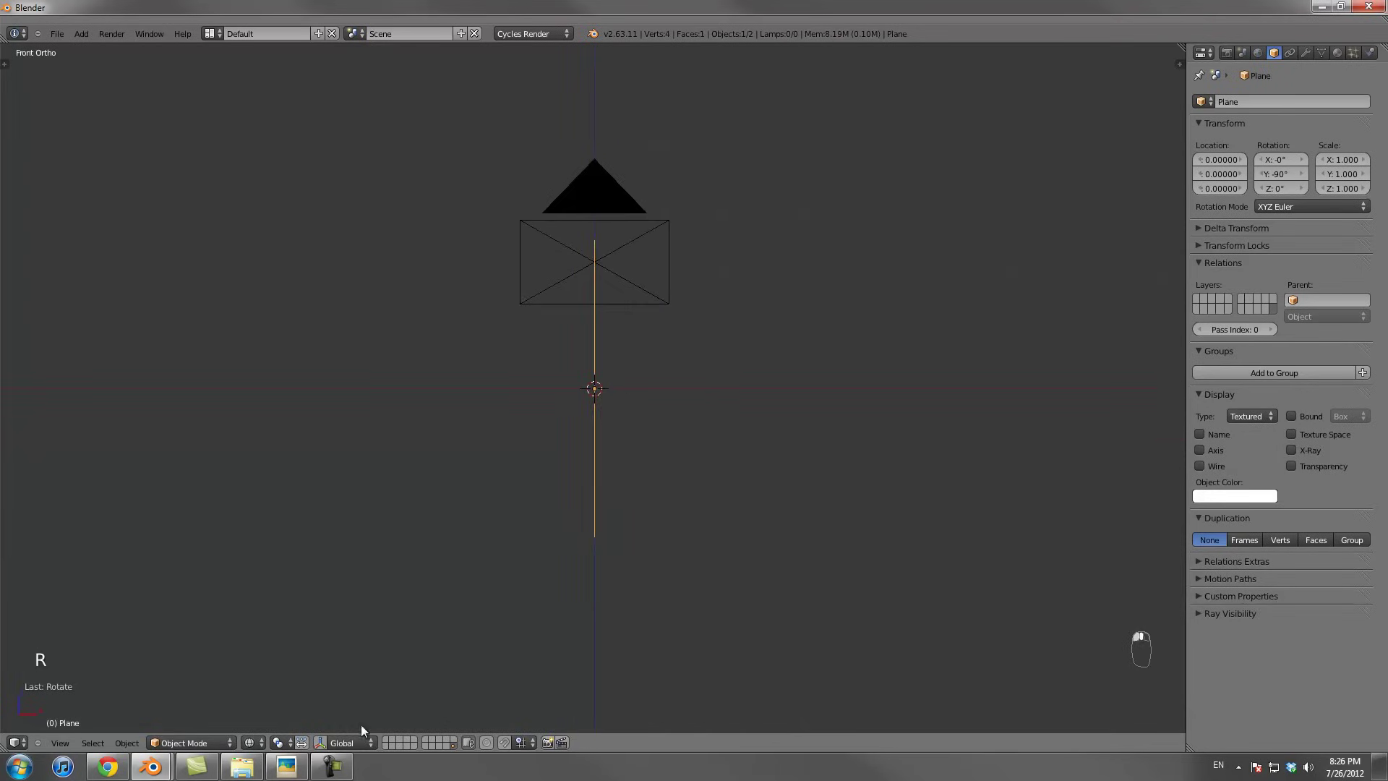
Check the wall profile in the reference image and open the upright plane for mesh editing
click(286, 765)
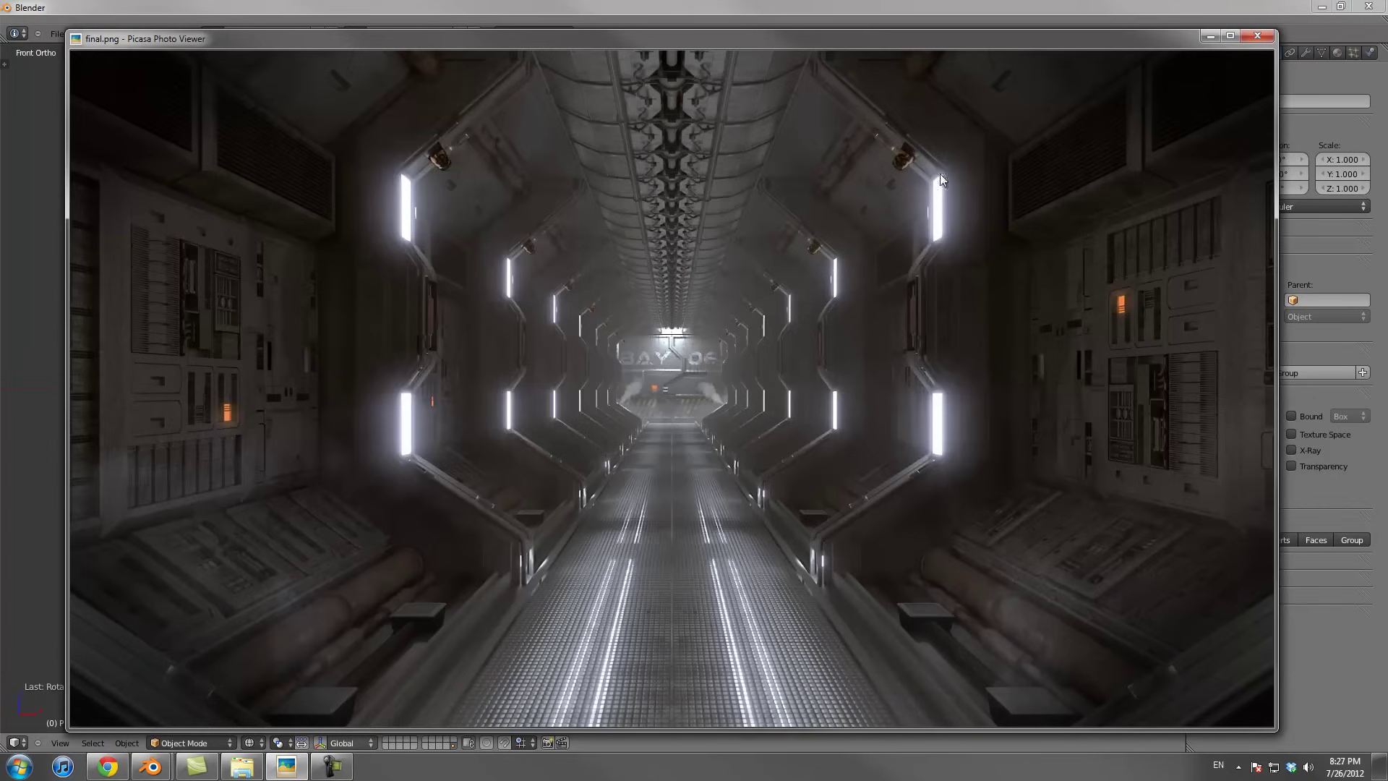
key(alt+Tab)
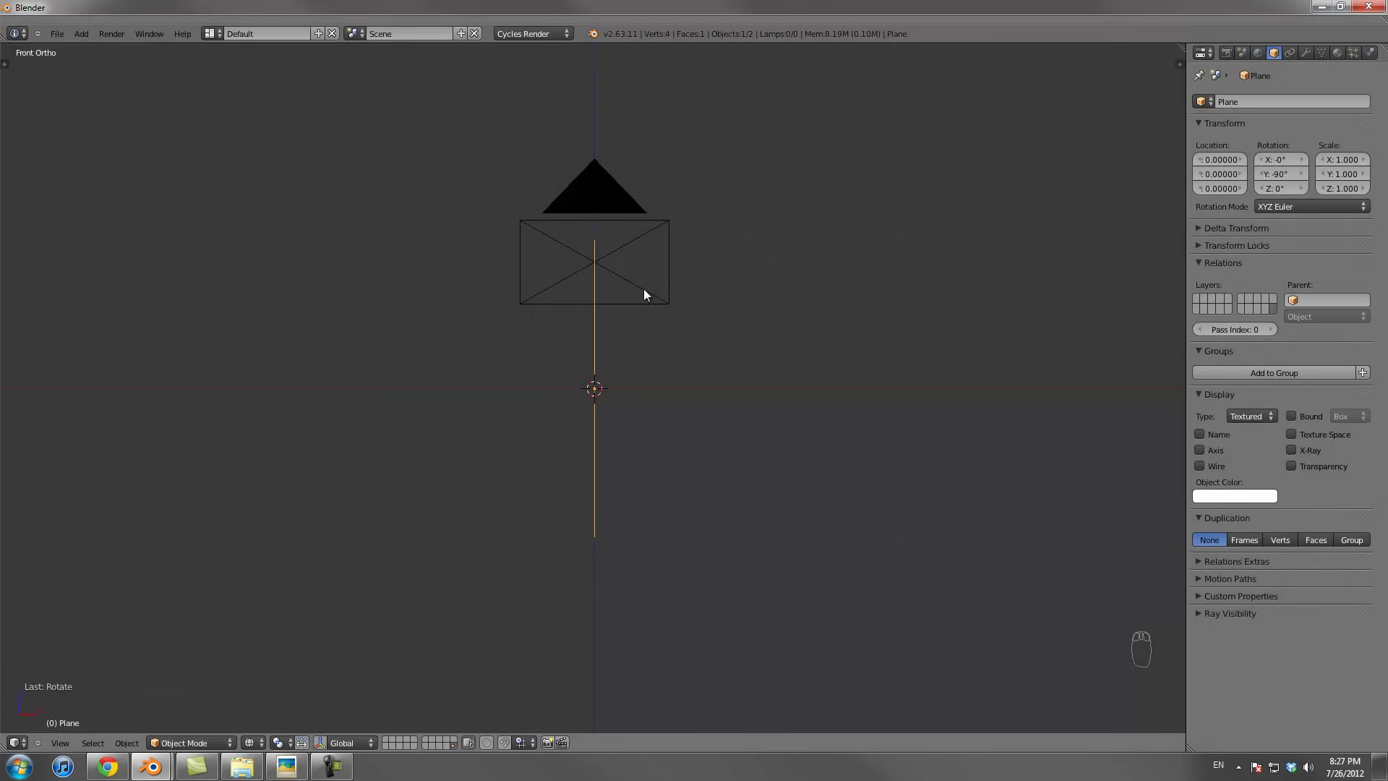
key(Tab)
middle_drag(622, 378, 632, 379)
key(ctrl+r)
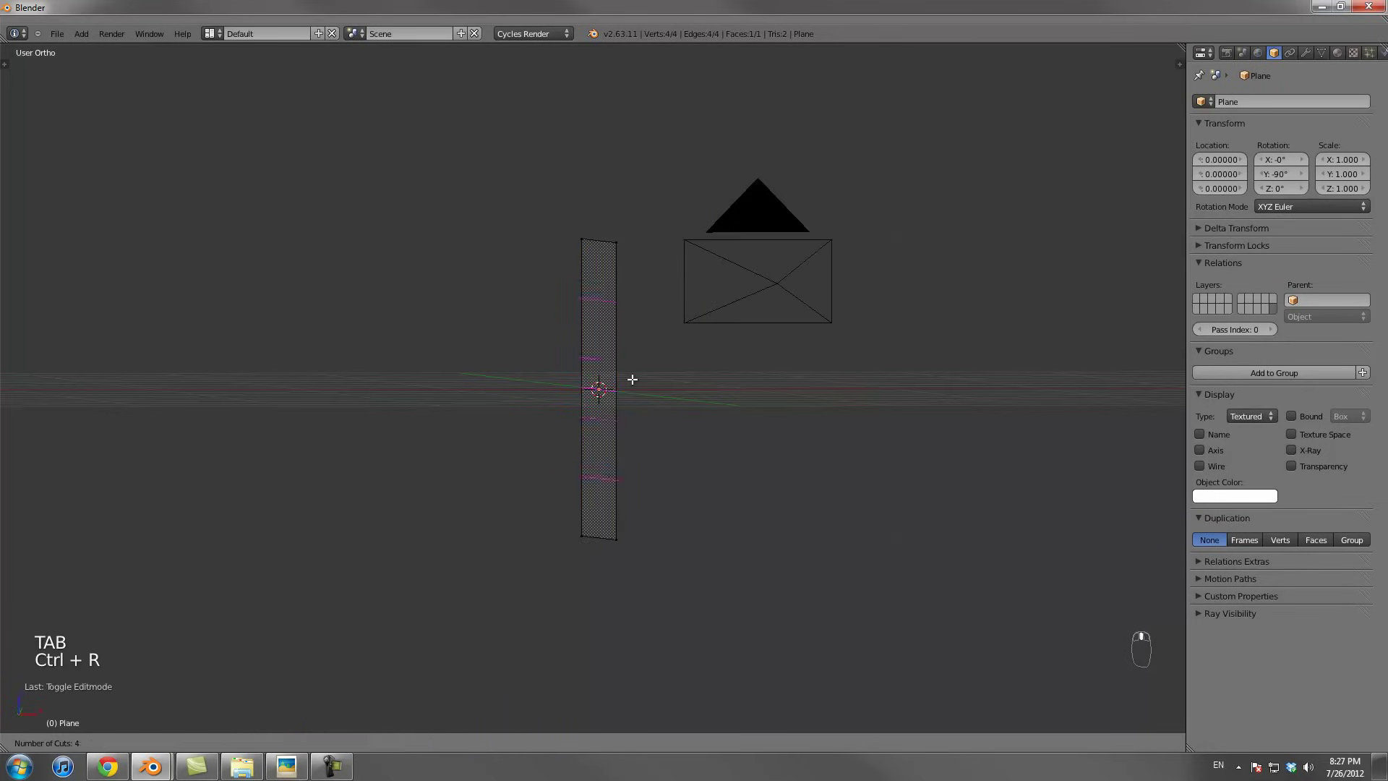
scroll(632, 379, up, 1)
click(633, 380)
click(633, 380)
scroll(632, 380, up, 1)
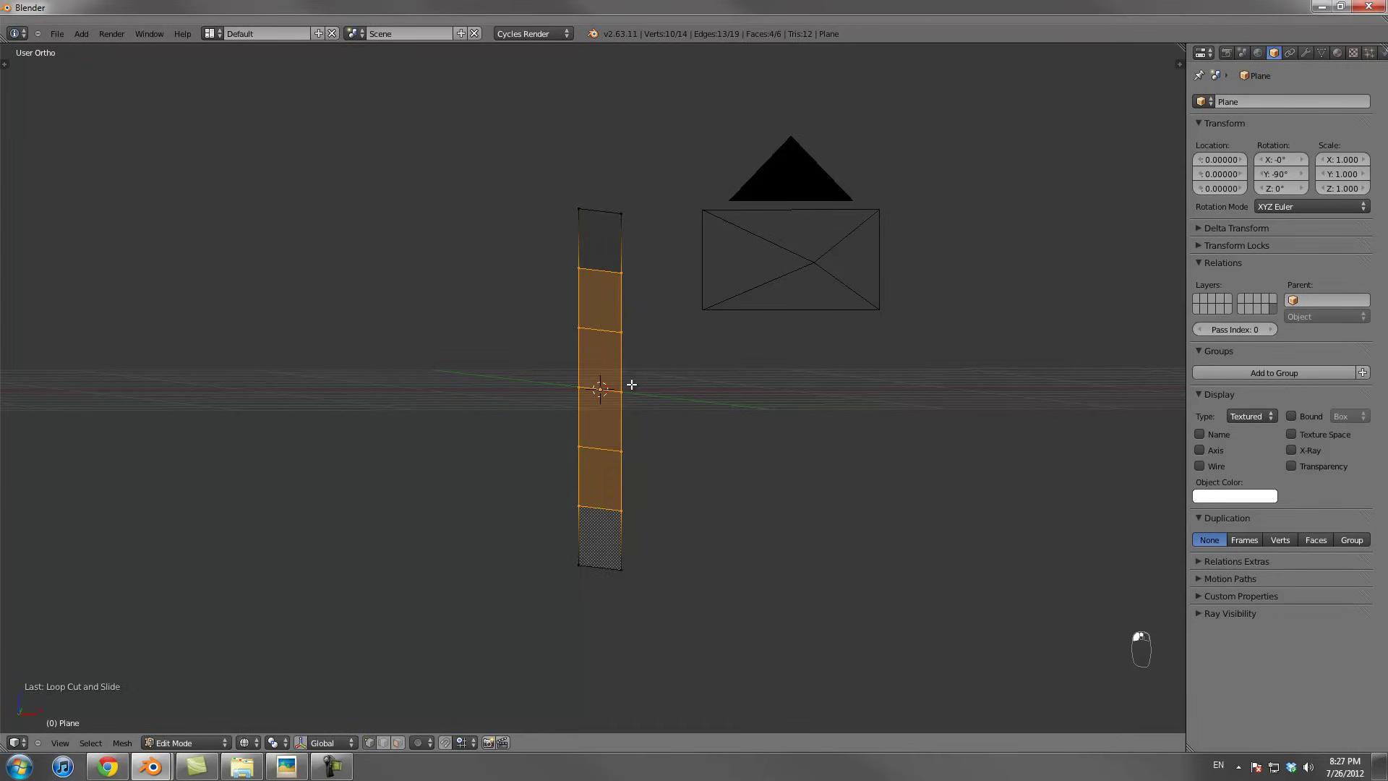
key(ctrl+z)
Divide the upright plane with six evenly spaced horizontal loop cuts and clear the selection
key(ctrl+r)
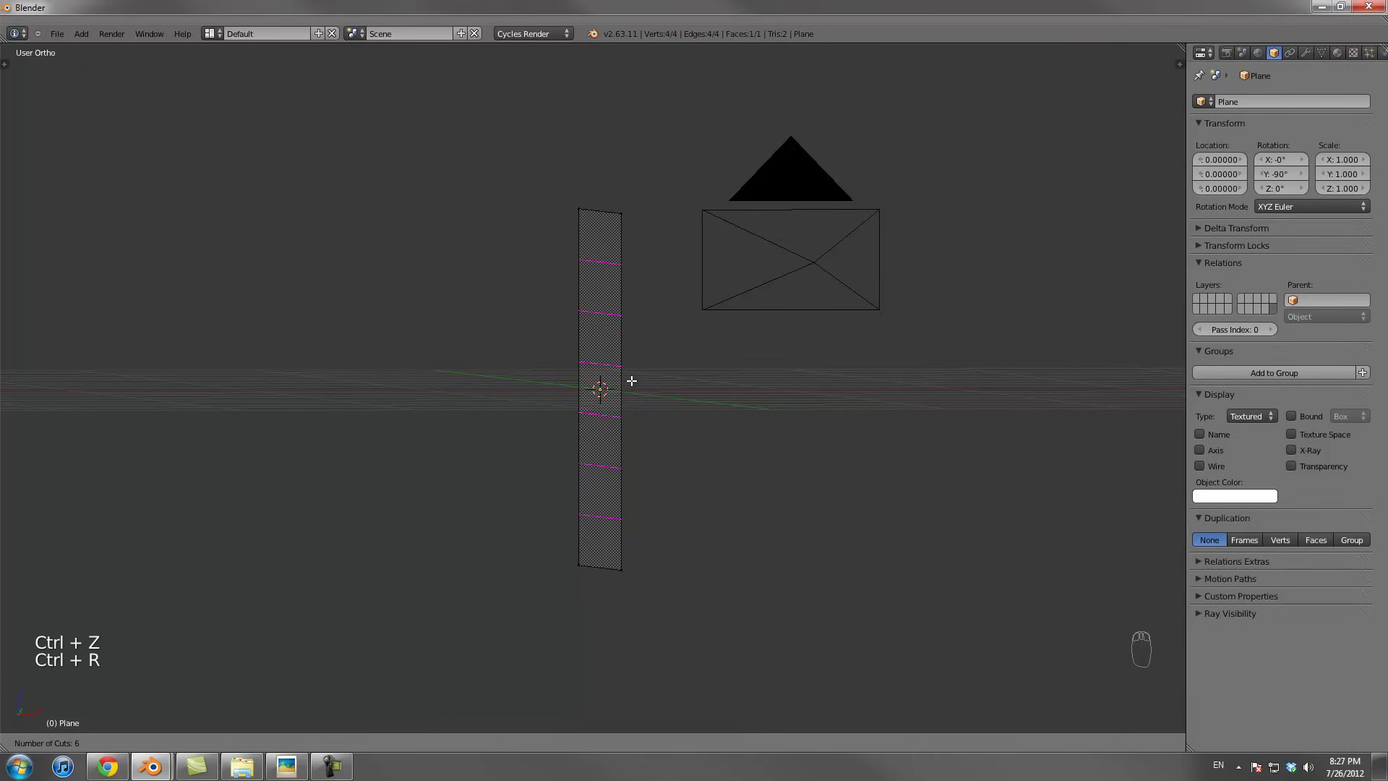
click(631, 381)
key(a)
key(a)
key(a)
middle_drag(632, 363, 620, 316)
Shift the two middle edge loops along the X axis to form a recess in the wall profile
alt+right_click(590, 407)
alt+right_click(596, 414)
alt+shift+right_click(595, 365)
key(g)
key(x)
click(615, 373)
key(a)
Select points at the top end of the wall profile and reposition them
right_click(615, 251)
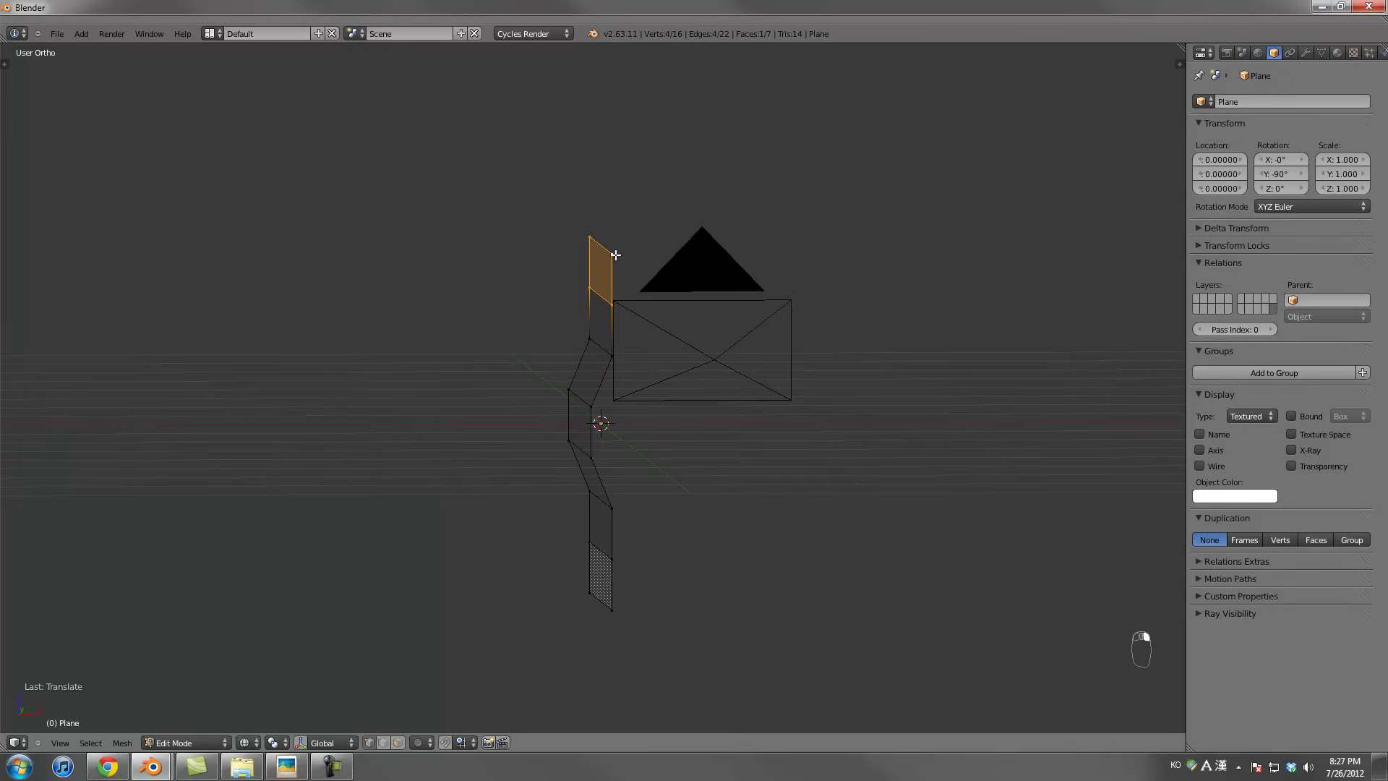
right_click(615, 255)
key(g)
click(644, 272)
Examine the wall profile from the front and side views outside mesh editing
key(Tab)
mouse_move(657, 289)
middle_down()
mouse_move(692, 302)
mouse_move(654, 276)
middle_up()
key(KP_1)
key(KP_3)
key(KP_1)
key(Tab)
key(Tab)
Box-select points around the middle of the wall profile in front view and move them
key(Tab)
key(a)
key(a)
key(a)
key(a)
key(a)
key(a)
key(b)
drag(574, 331, 607, 470)
key(g)
click(609, 354)
key(a)
Box-select the points along the wall profile's straight column and reposition them
key(a)
key(a)
key(b)
drag(598, 211, 609, 466)
key(g)
click(612, 373)
key(a)
key(a)
key(a)
Box-select another group of profile points and adjust their position along the X axis
key(b)
key(g)
key(x)
click(609, 465)
key(g)
key(x)
click(608, 463)
Add a horizontal loop cut through the centre of the profile's recessed middle face
middle_drag(607, 463, 634, 410)
key(a)
key(a)
key(ctrl+r)
click(634, 409)
click(635, 408)
Select the eight vertices of the wall profile's lower half and delete them
key(a)
shift+right_click(551, 421)
shift+right_click(628, 441)
shift+right_click(660, 502)
shift+right_click(584, 483)
shift+right_click(583, 544)
shift+right_click(660, 561)
shift+right_click(583, 604)
shift+right_click(661, 623)
key(x)
click(711, 580)
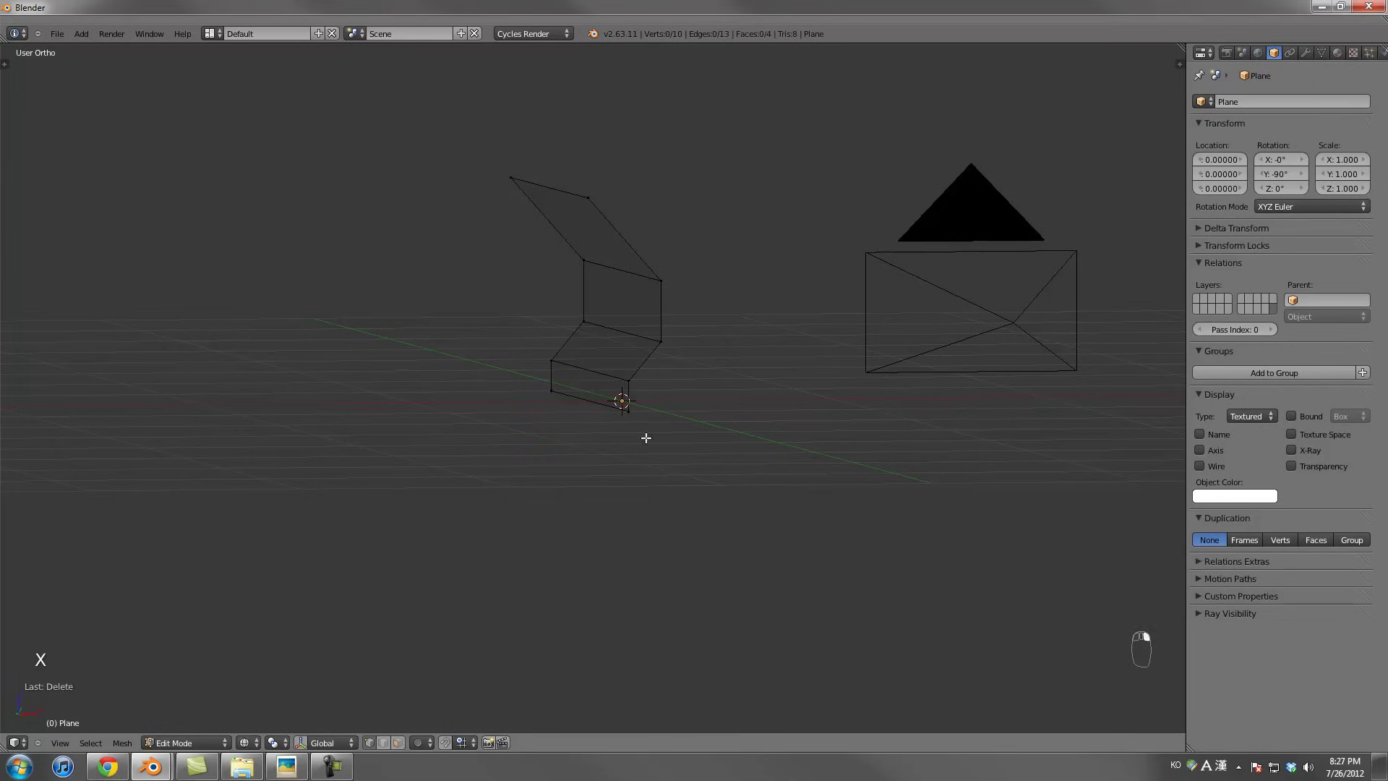
Add a Mirror modifier to the remaining upper half of the wall and leave mesh editing
click(1305, 52)
click(1266, 101)
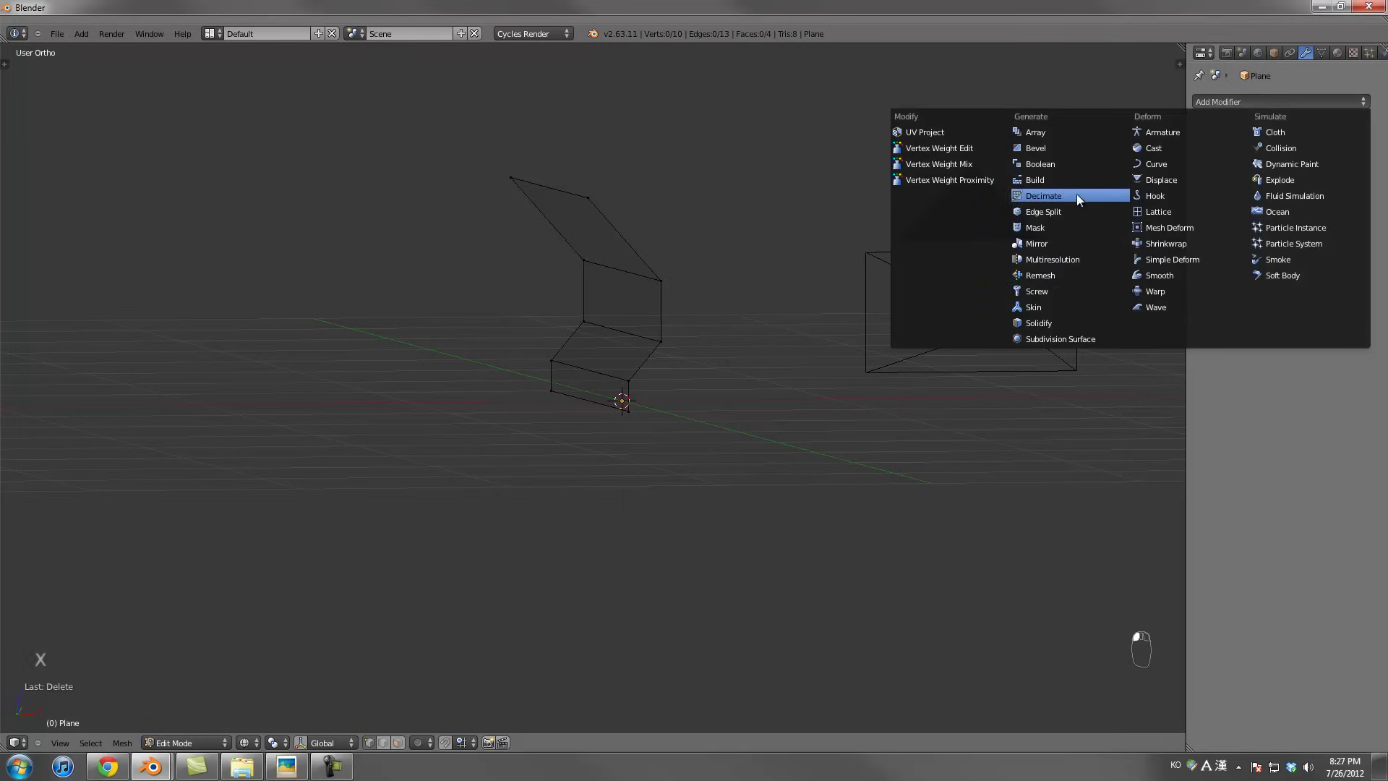
click(1055, 243)
scroll(725, 331, down, 1)
key(Tab)
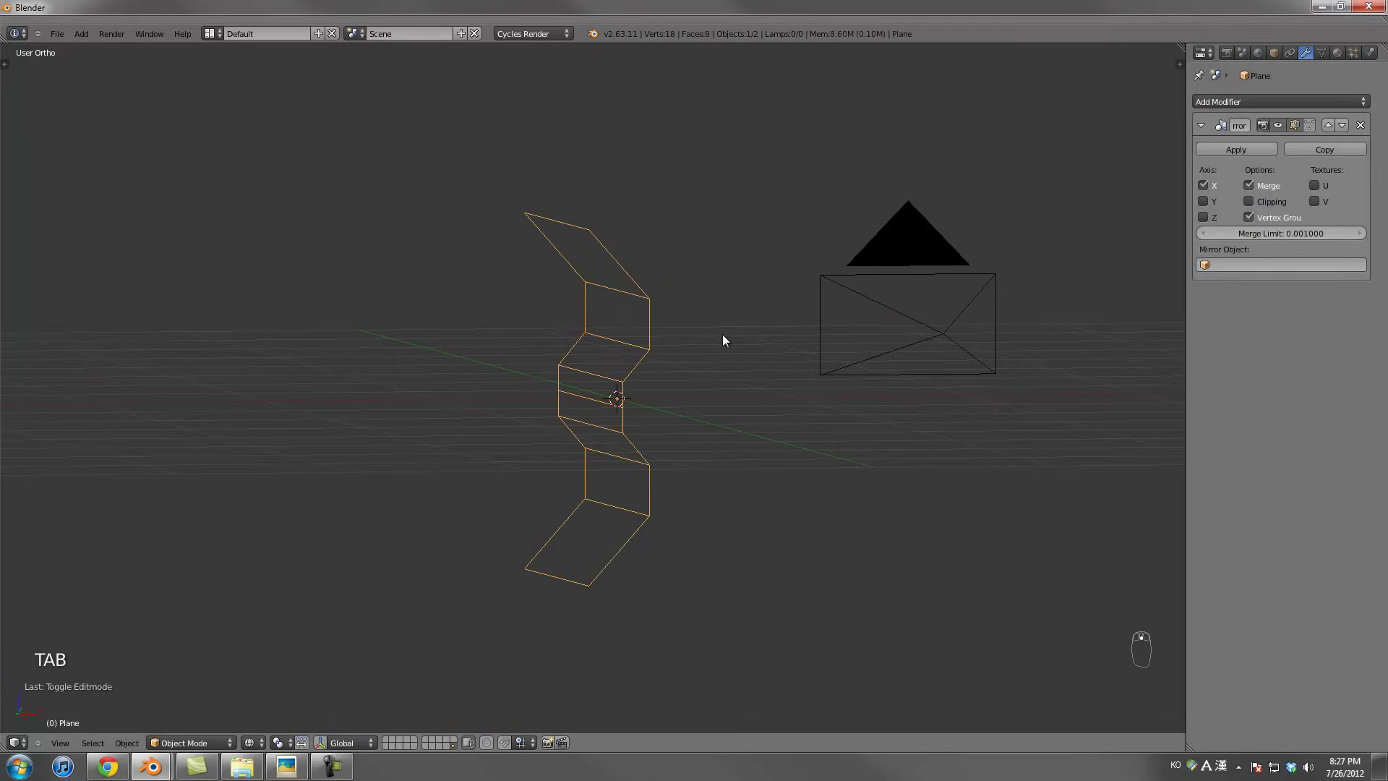
Show the wall in solid shading and apply its rotation
mouse_move(611, 390)
middle_down()
mouse_move(639, 239)
mouse_move(706, 427)
mouse_move(699, 300)
middle_up()
key(z)
key(ctrl+a)
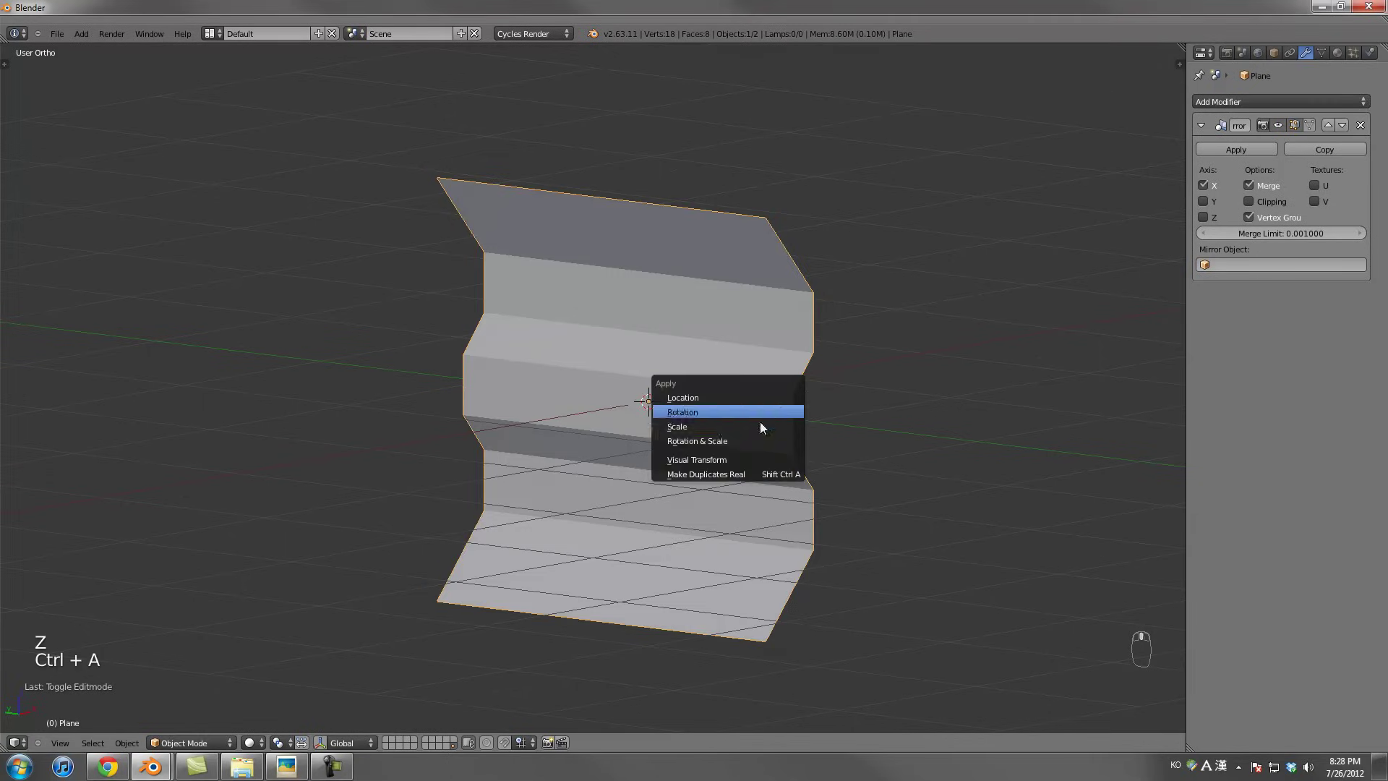
click(752, 413)
Set the Mirror modifier to reflect the wall across the Z axis only, with X turned off
middle_drag(771, 372, 706, 315)
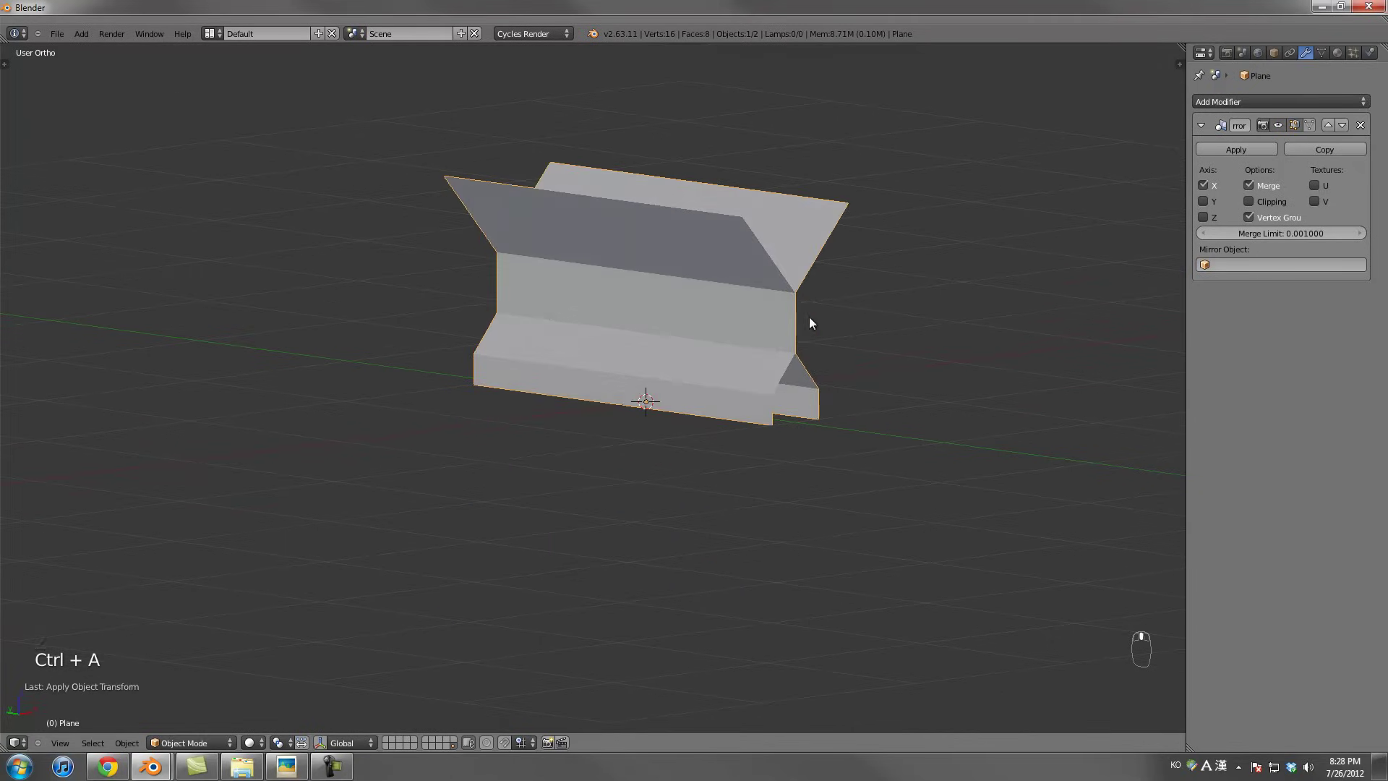
click(1205, 187)
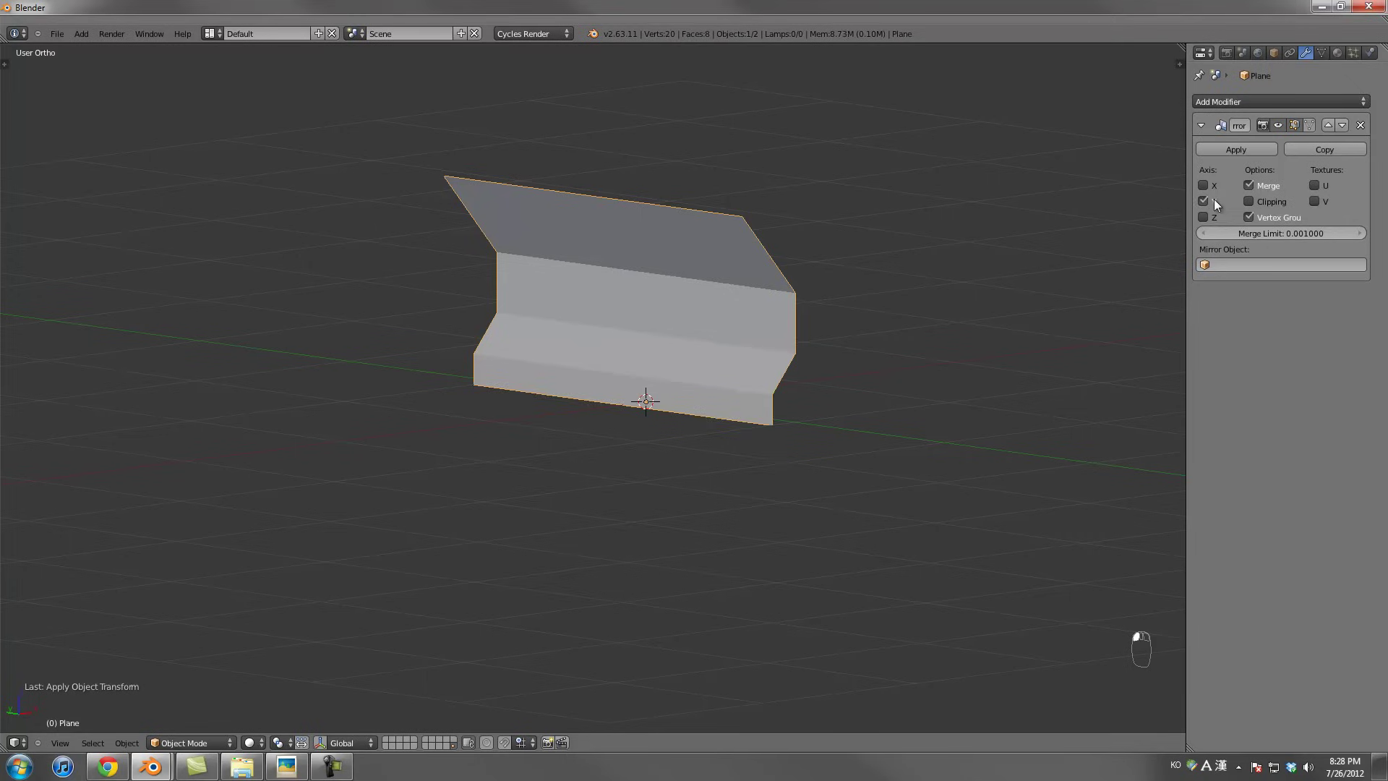
click(1205, 217)
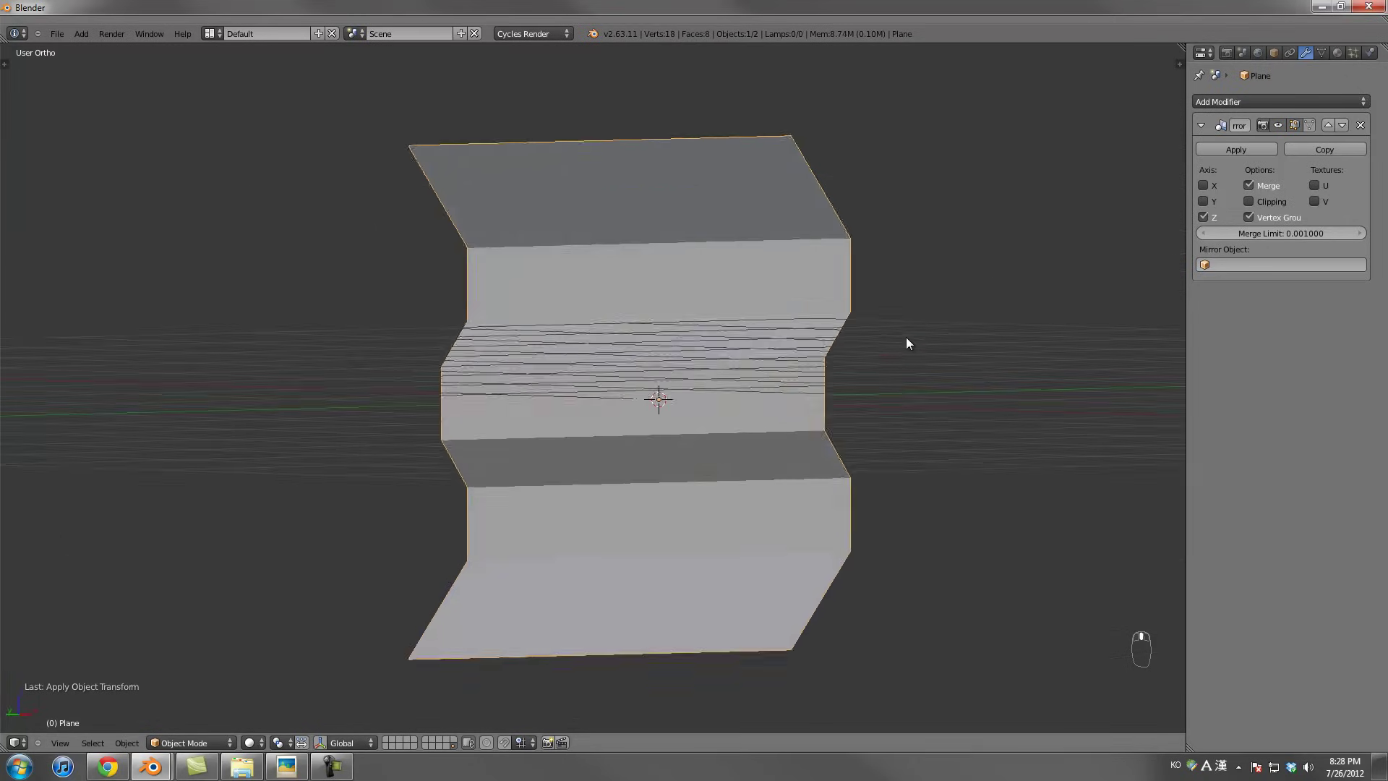
Scale the wall down along its length into a narrow vertical strip
key(Tab)
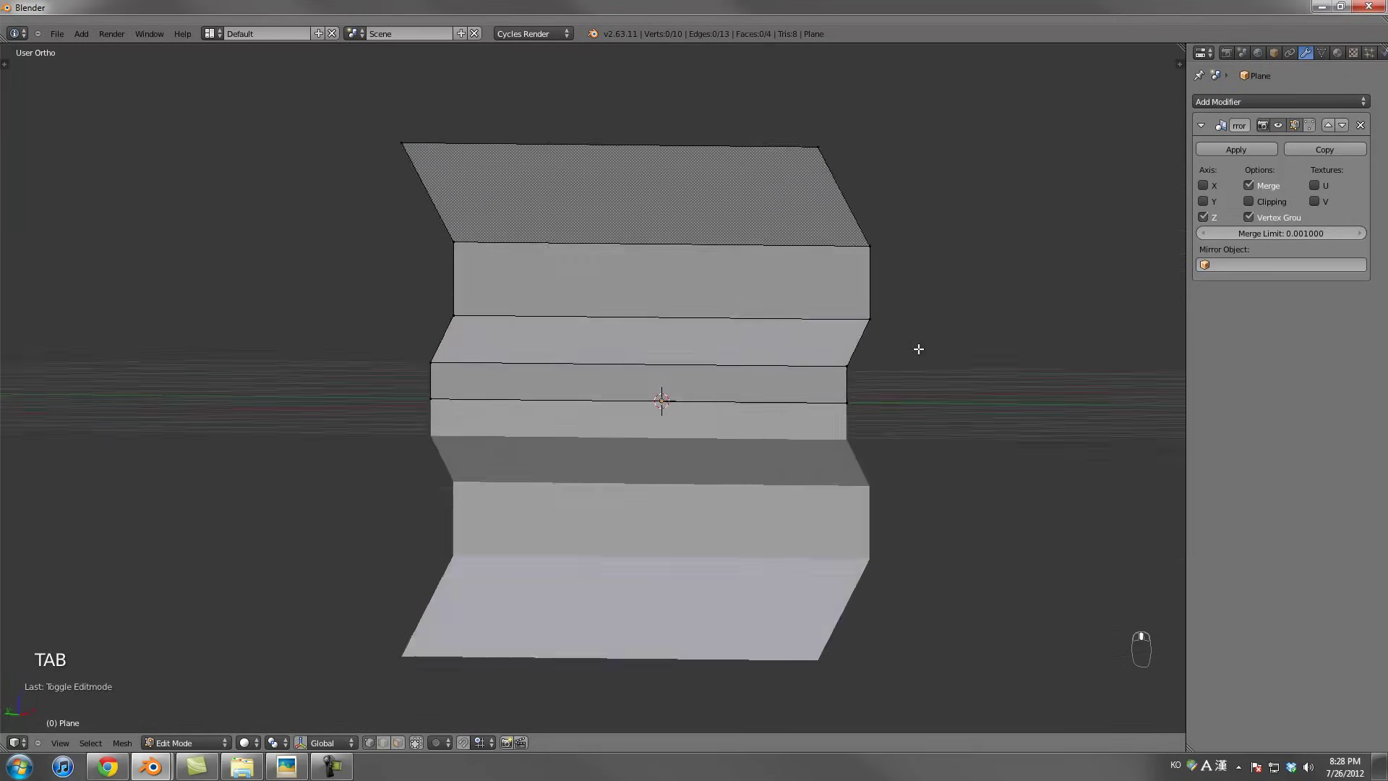
key(a)
key(a)
key(Tab)
key(s)
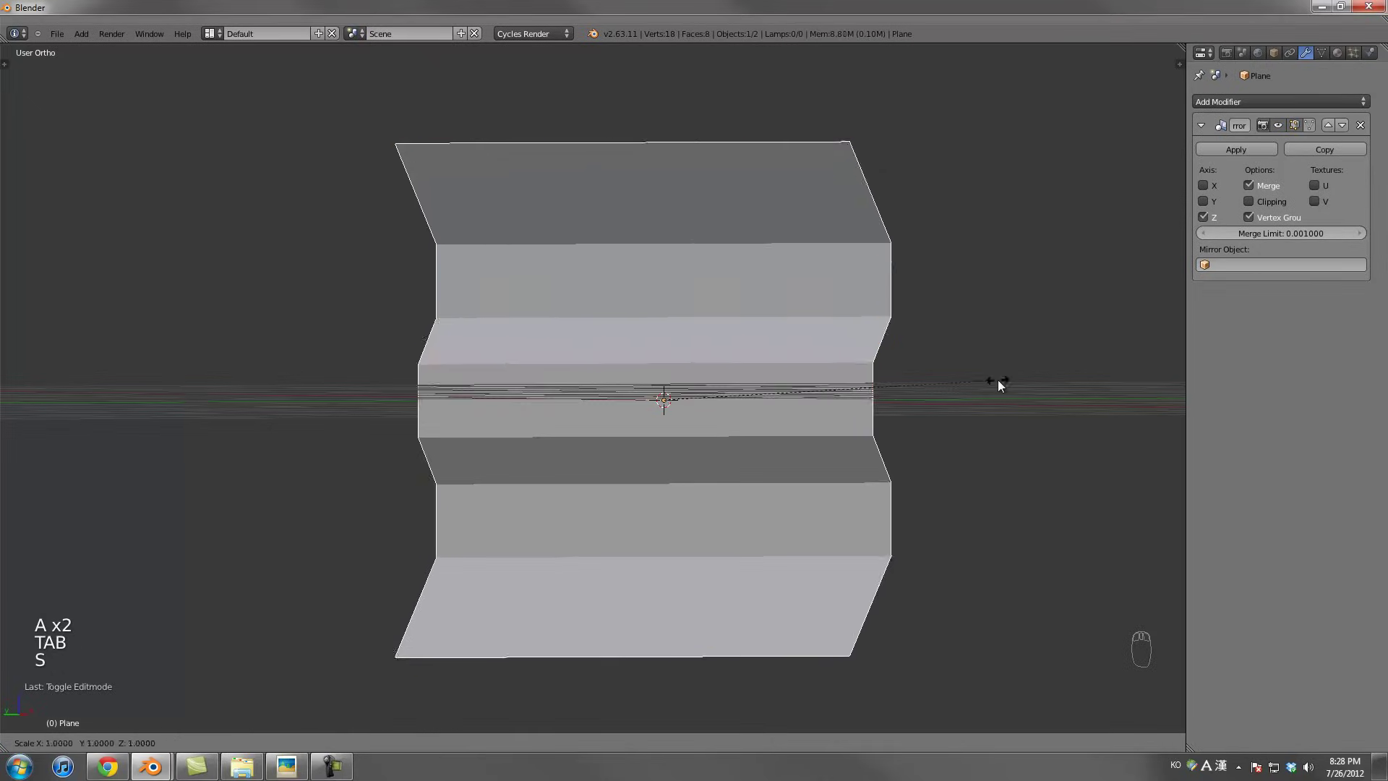
click(679, 387)
middle_drag(679, 386, 750, 400)
Add a vertical loop cut down the strip's centre and delete the vertices of one half
key(Tab)
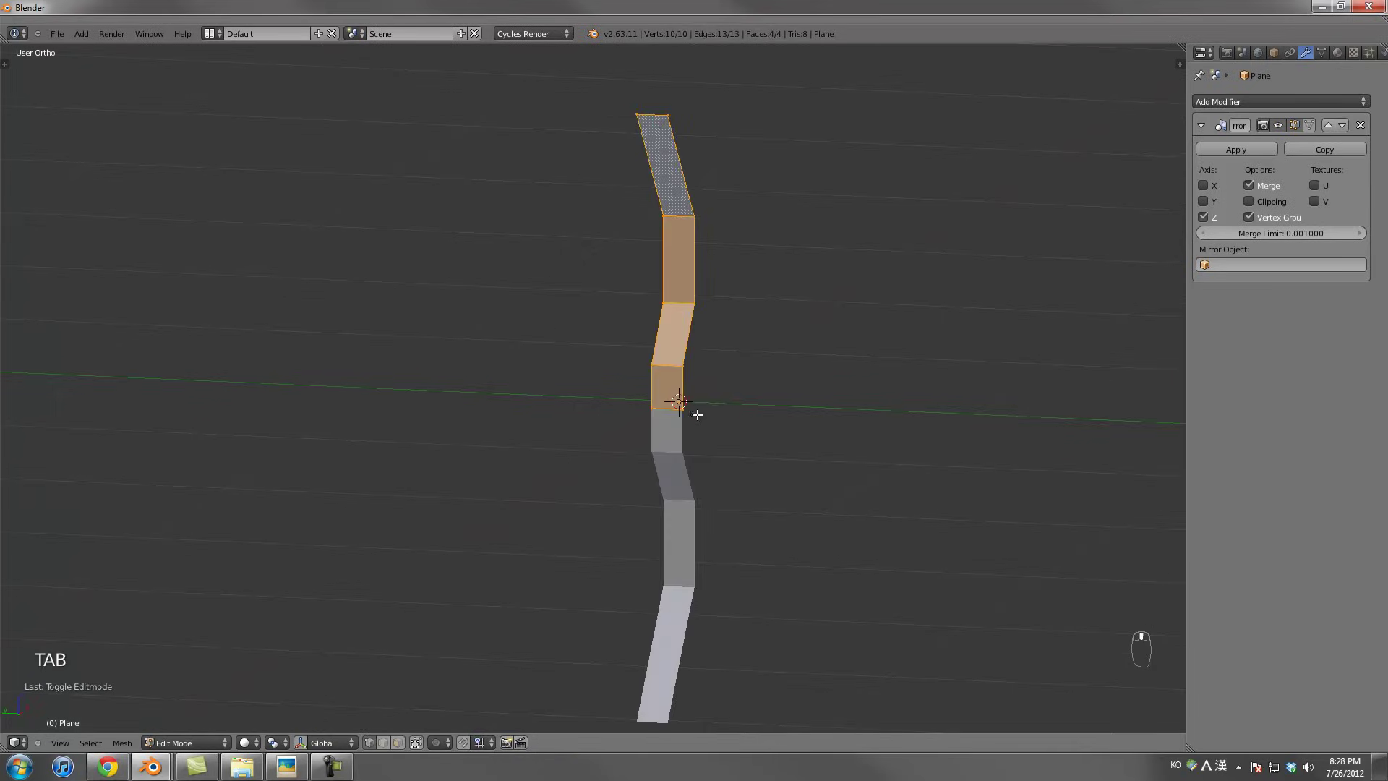
key(ctrl+r)
click(667, 371)
click(666, 372)
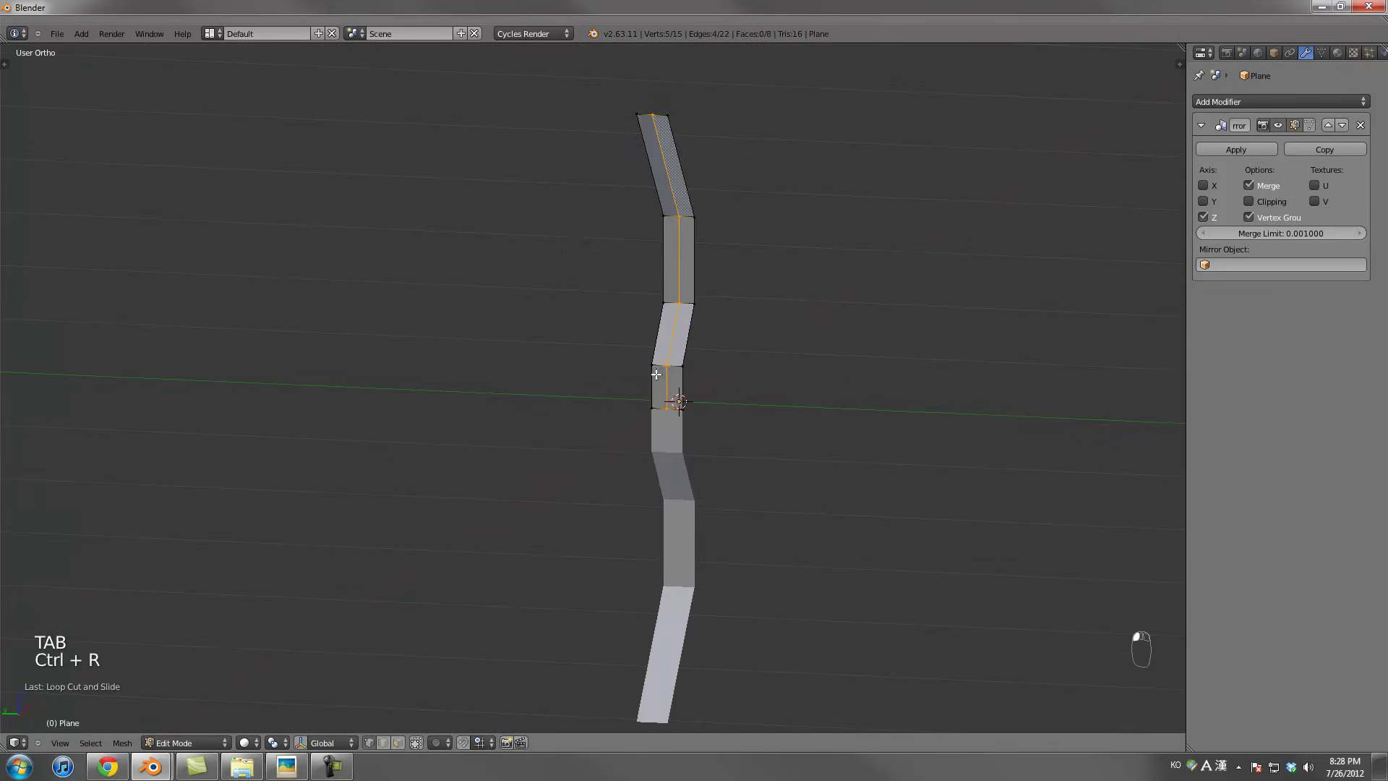
key(x)
click(655, 369)
middle_drag(655, 374, 660, 403)
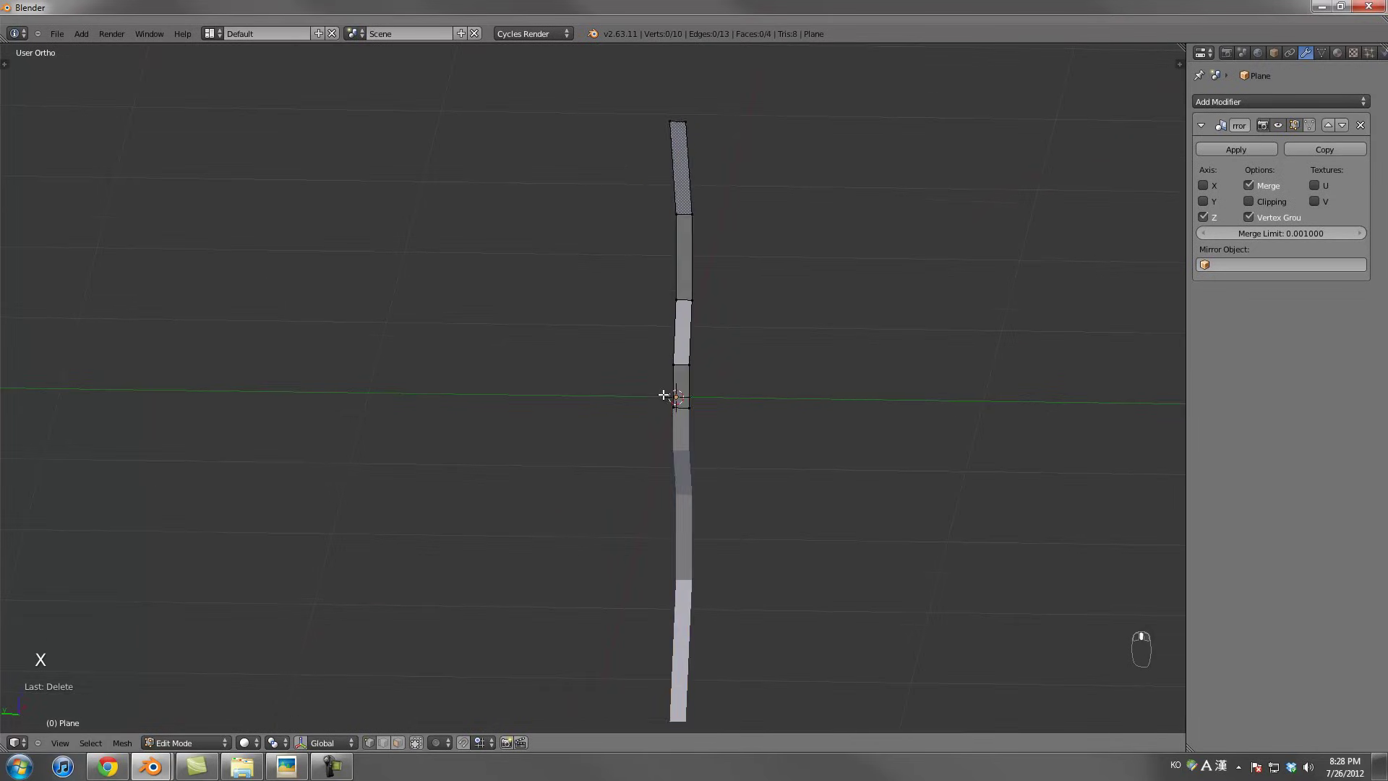
Enable Y-axis mirroring and move the strip's outer column of vertices outward to widen the profile
key(Tab)
click(1203, 201)
scroll(849, 362, up, 3)
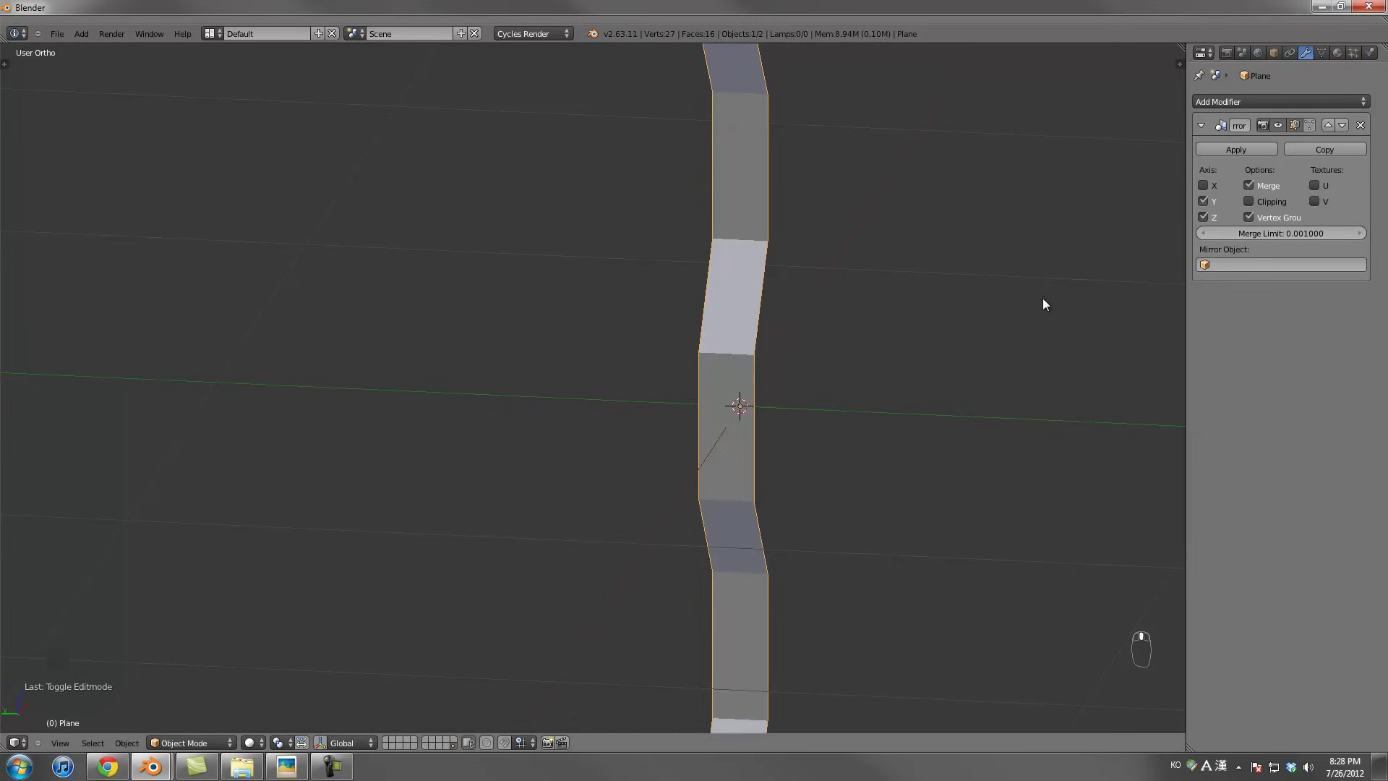
key(Tab)
key(g)
click(894, 364)
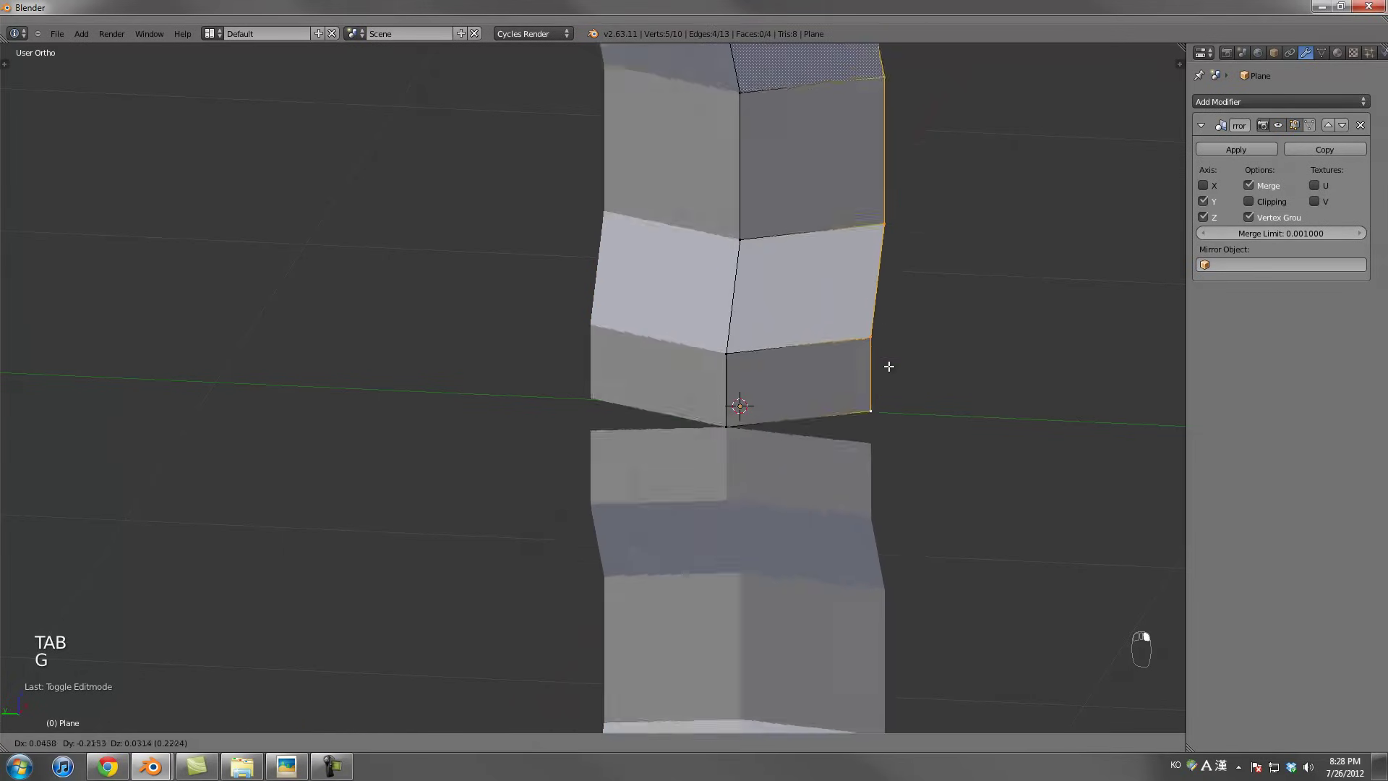
Extrude the outer column of vertices along the X axis in front view to form the first side panel
scroll(883, 354, down, 4)
middle_drag(882, 347, 693, 339)
scroll(693, 333, down, 2)
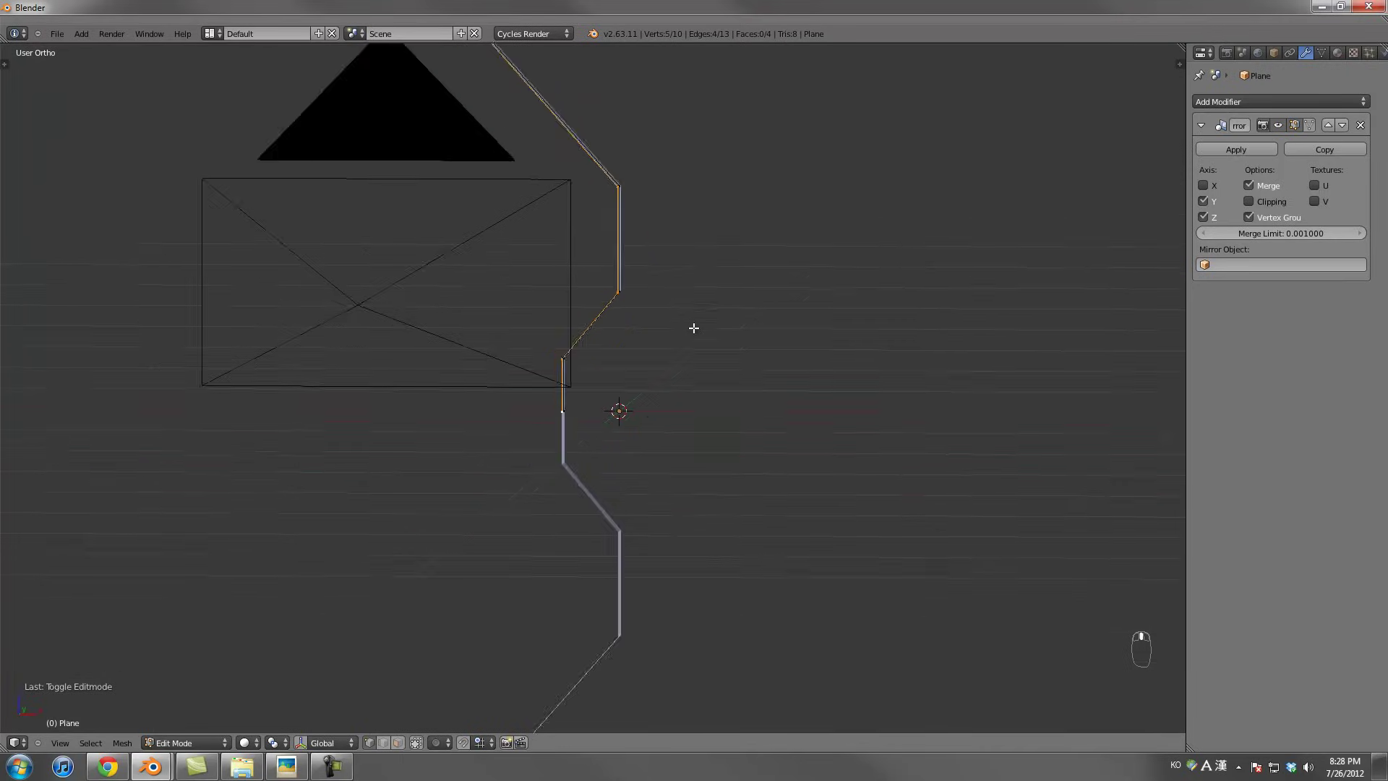
key(KP_3)
key(KP_1)
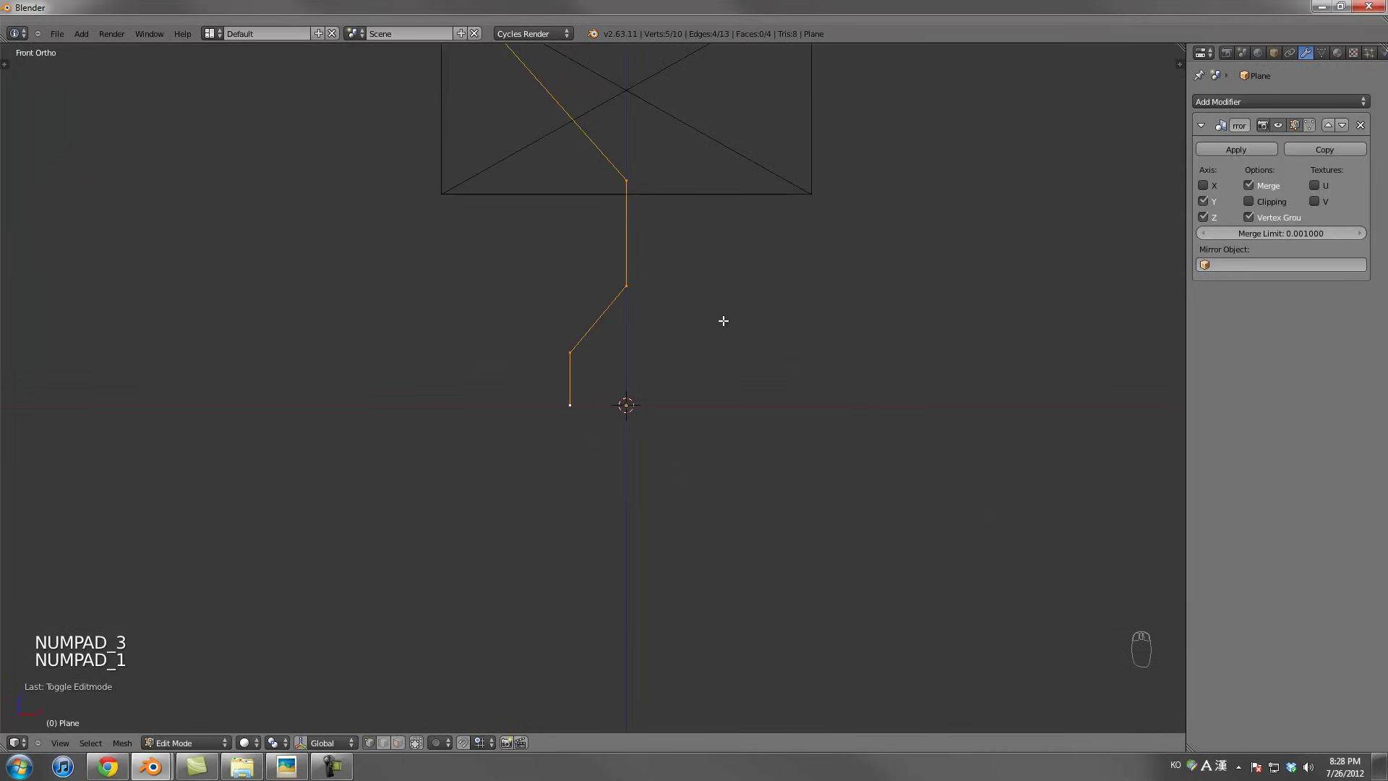
key(e)
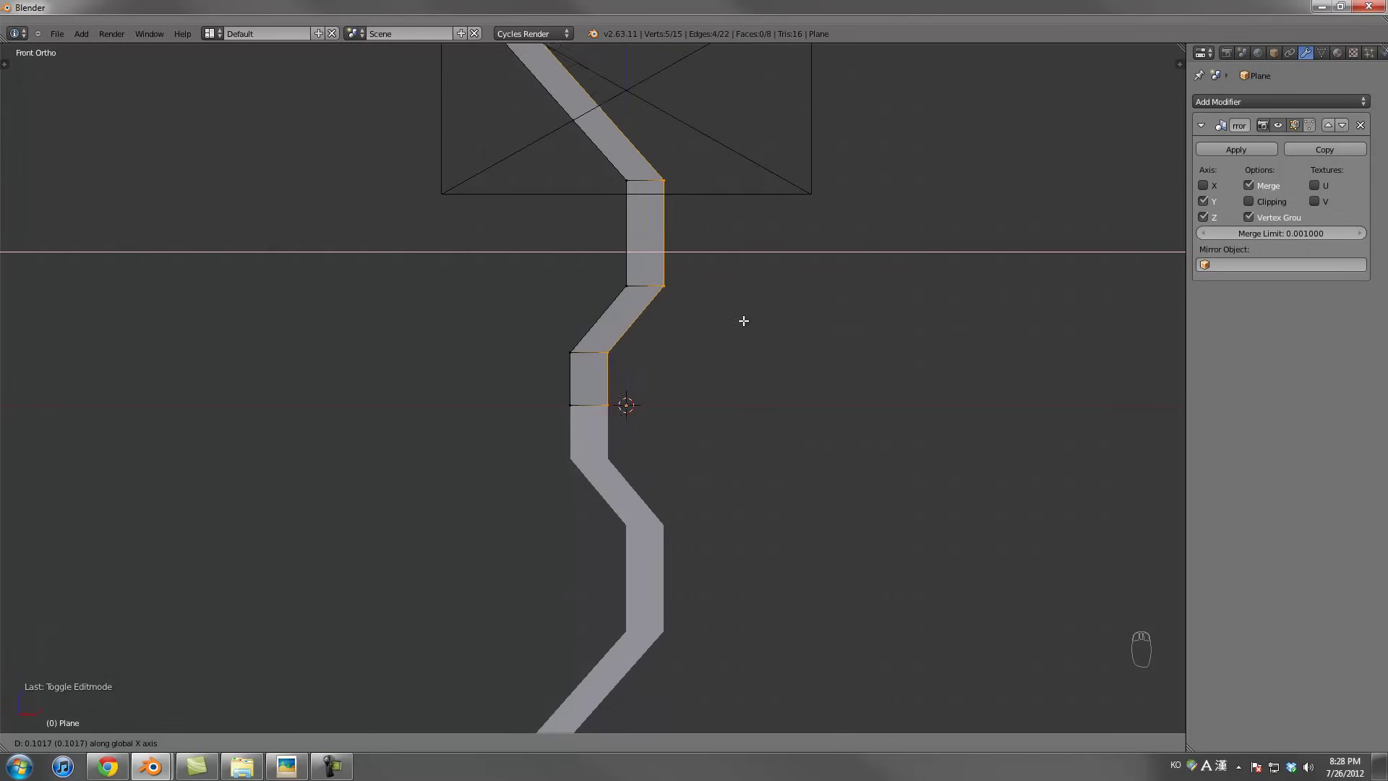
click(778, 323)
Extrude a narrow step from the side panel's edge and a second panel along the X axis, adjusting the edge positions
mouse_move(760, 334)
middle_down()
mouse_move(845, 362)
mouse_move(774, 354)
mouse_move(870, 366)
mouse_move(750, 353)
middle_up()
key(e)
click(840, 362)
key(g)
click(877, 366)
key(e)
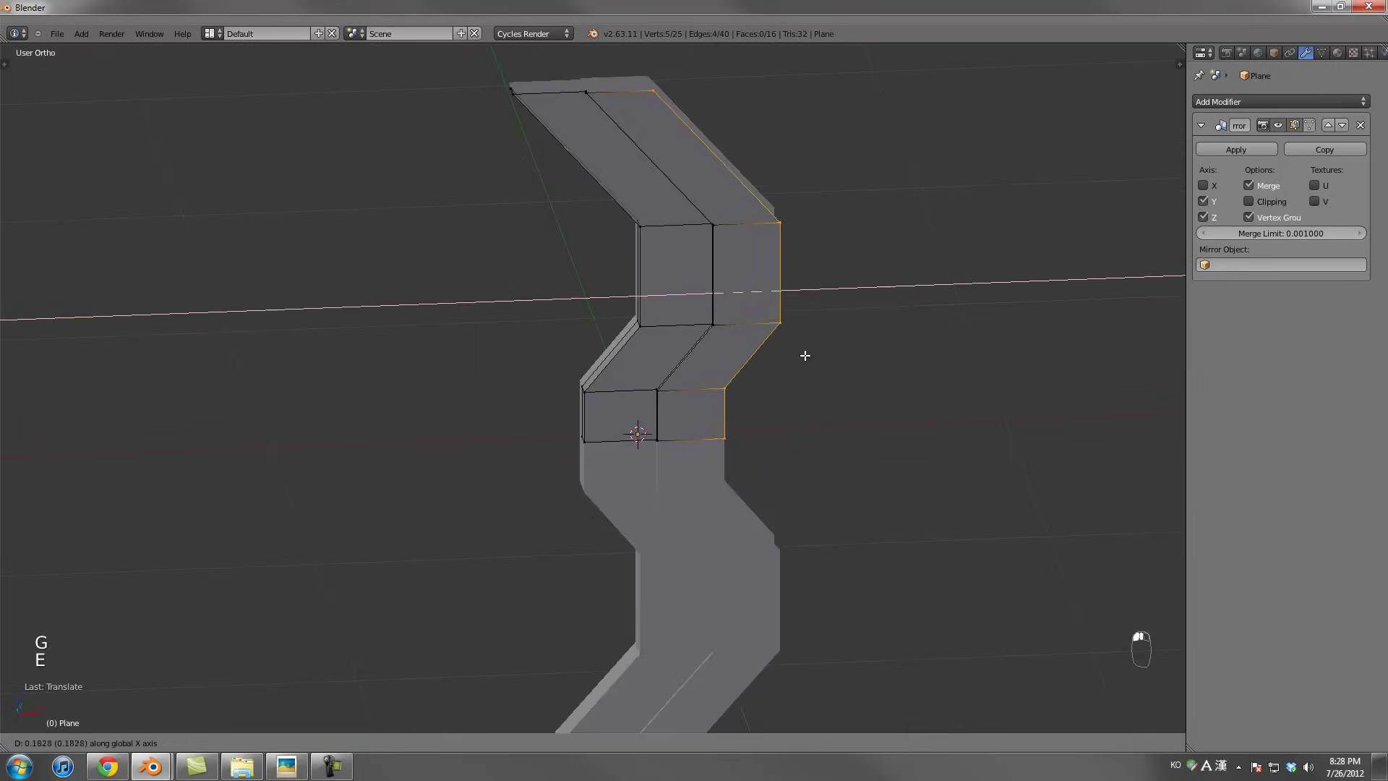
click(835, 357)
middle_drag(836, 356, 826, 323)
key(g)
click(789, 379)
Extrude another narrow step and a wider third panel from the side's back edge
key(e)
click(846, 381)
key(e)
click(871, 352)
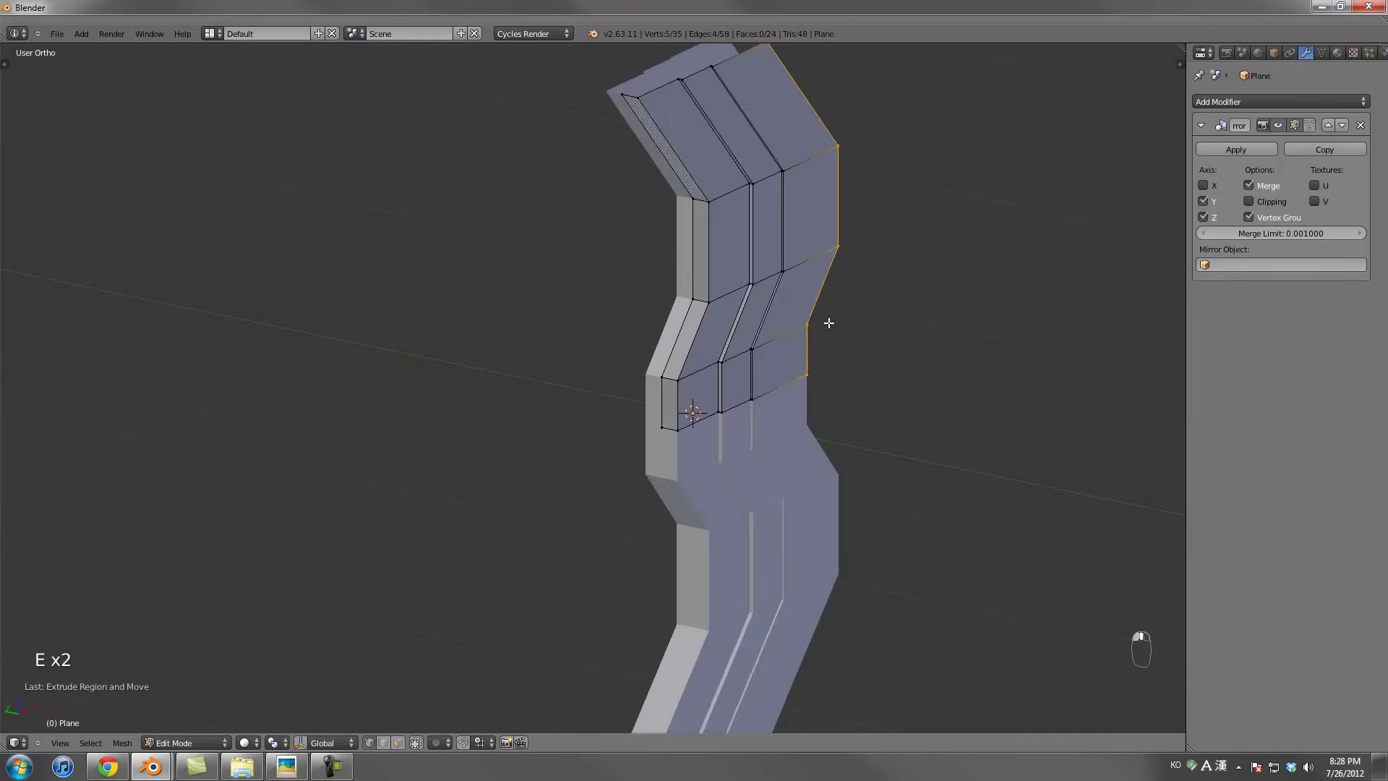
key(Tab)
middle_drag(799, 474, 734, 499)
Move the back edge's two lowest vertices about 0.14 along X, in line with the vertices above
key(Tab)
right_click(752, 362)
shift+right_click(754, 402)
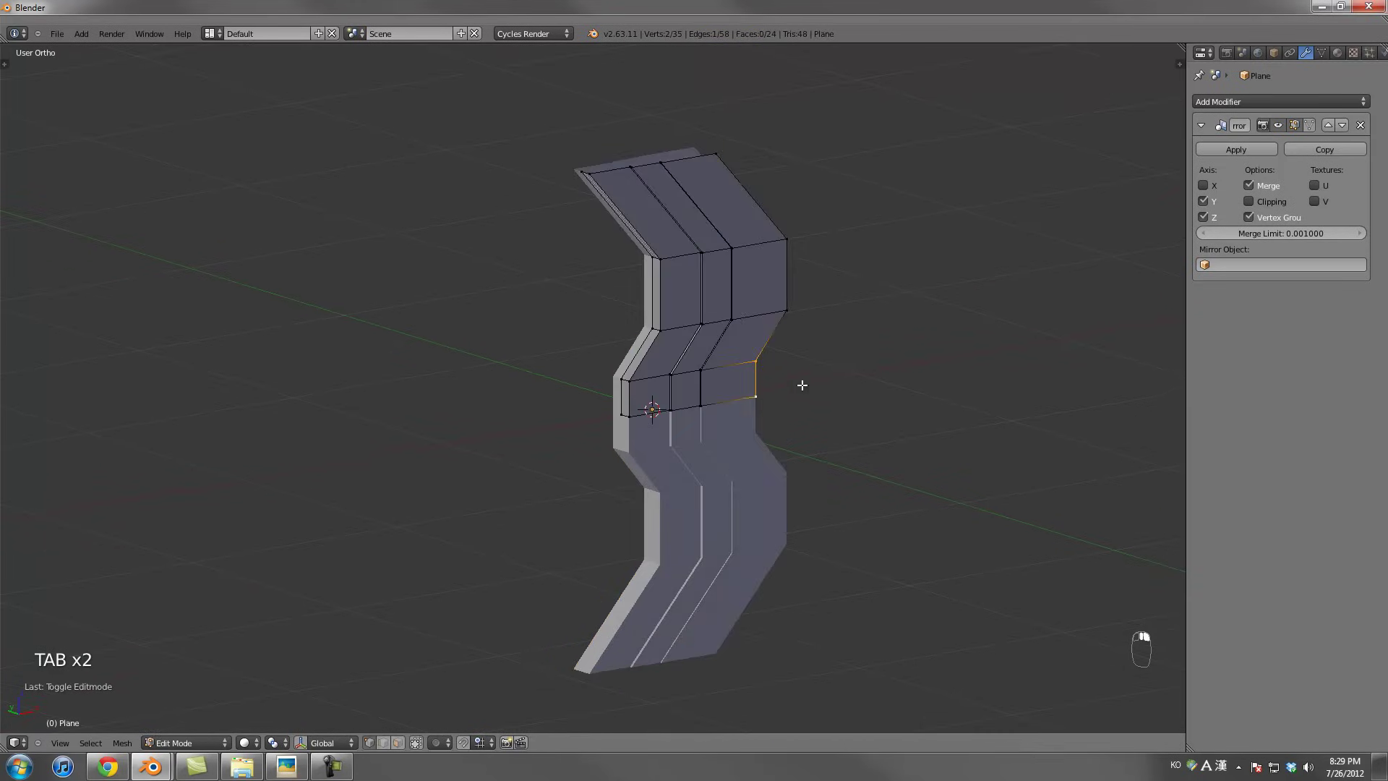
middle_drag(802, 384, 771, 385)
key(KP_3)
key(KP_1)
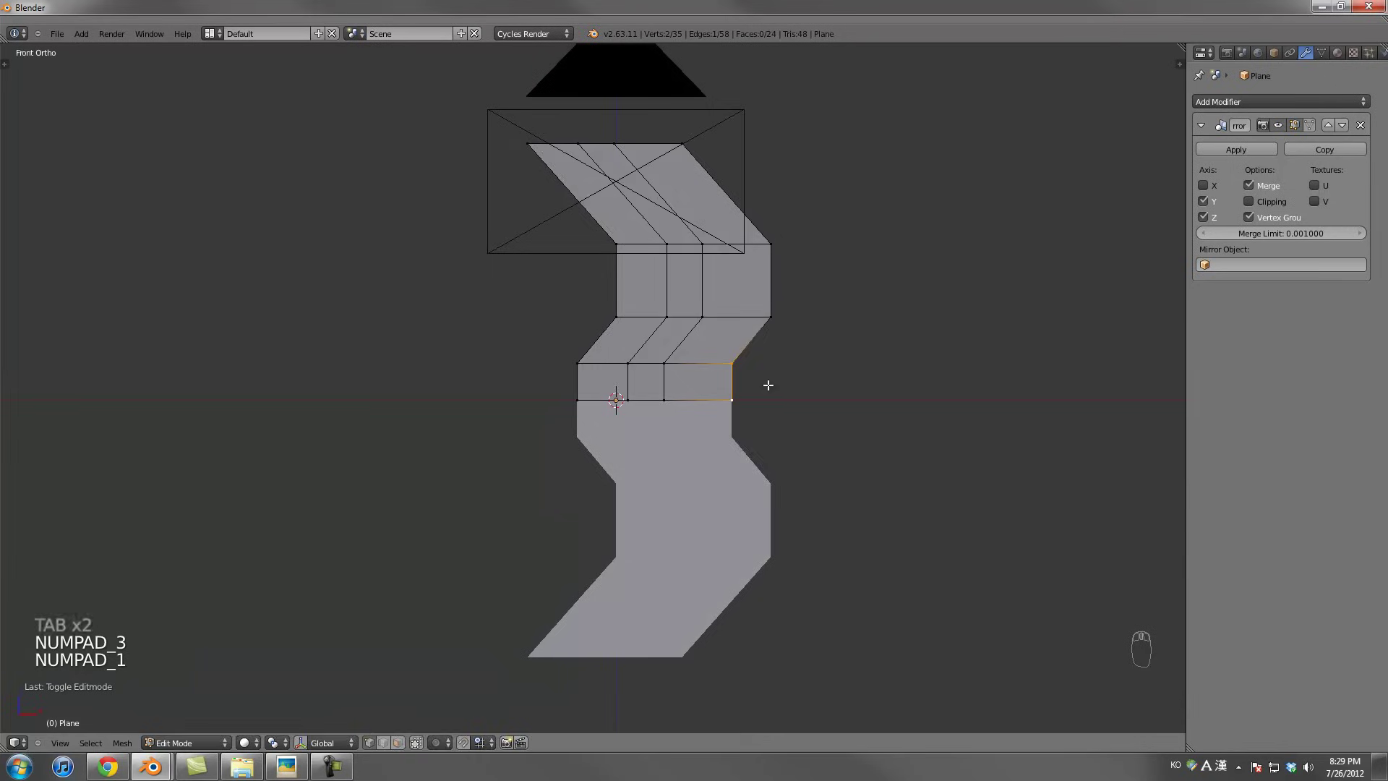
key(g)
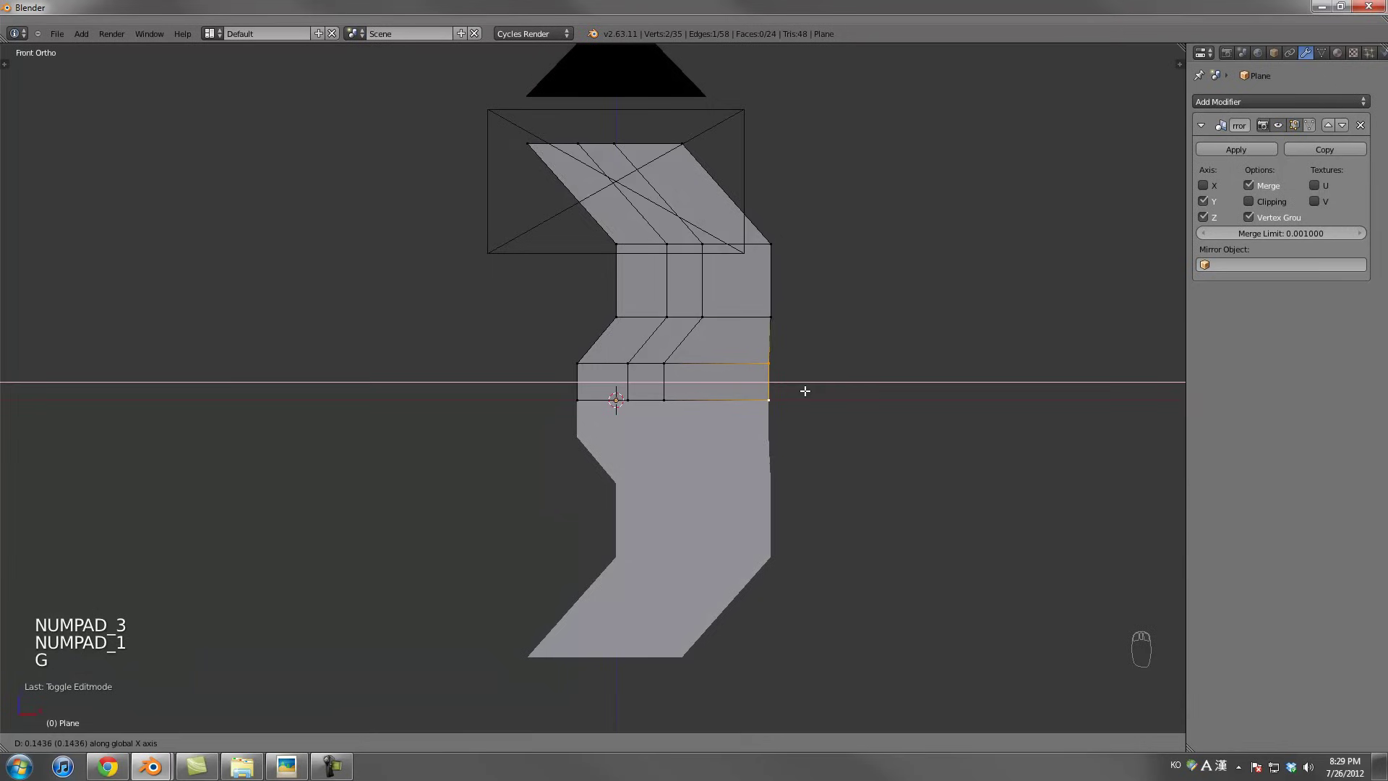
click(807, 389)
Box-select the back edge's four lower vertices and scale them along X into a straight vertical line
key(z)
key(a)
key(a)
key(a)
key(b)
drag(761, 190, 829, 461)
key(s)
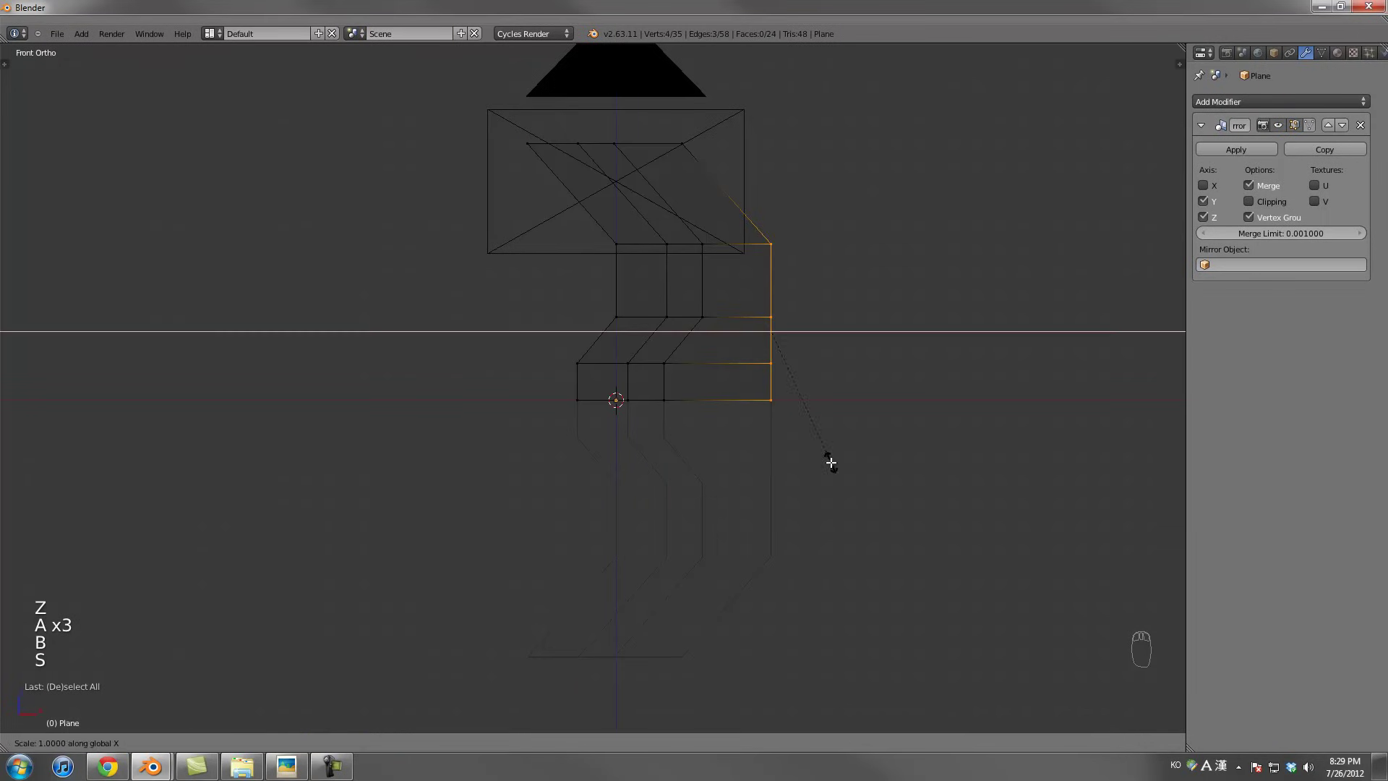
click(830, 461)
scroll(670, 321, up, 2)
middle_drag(670, 322, 749, 322)
key(z)
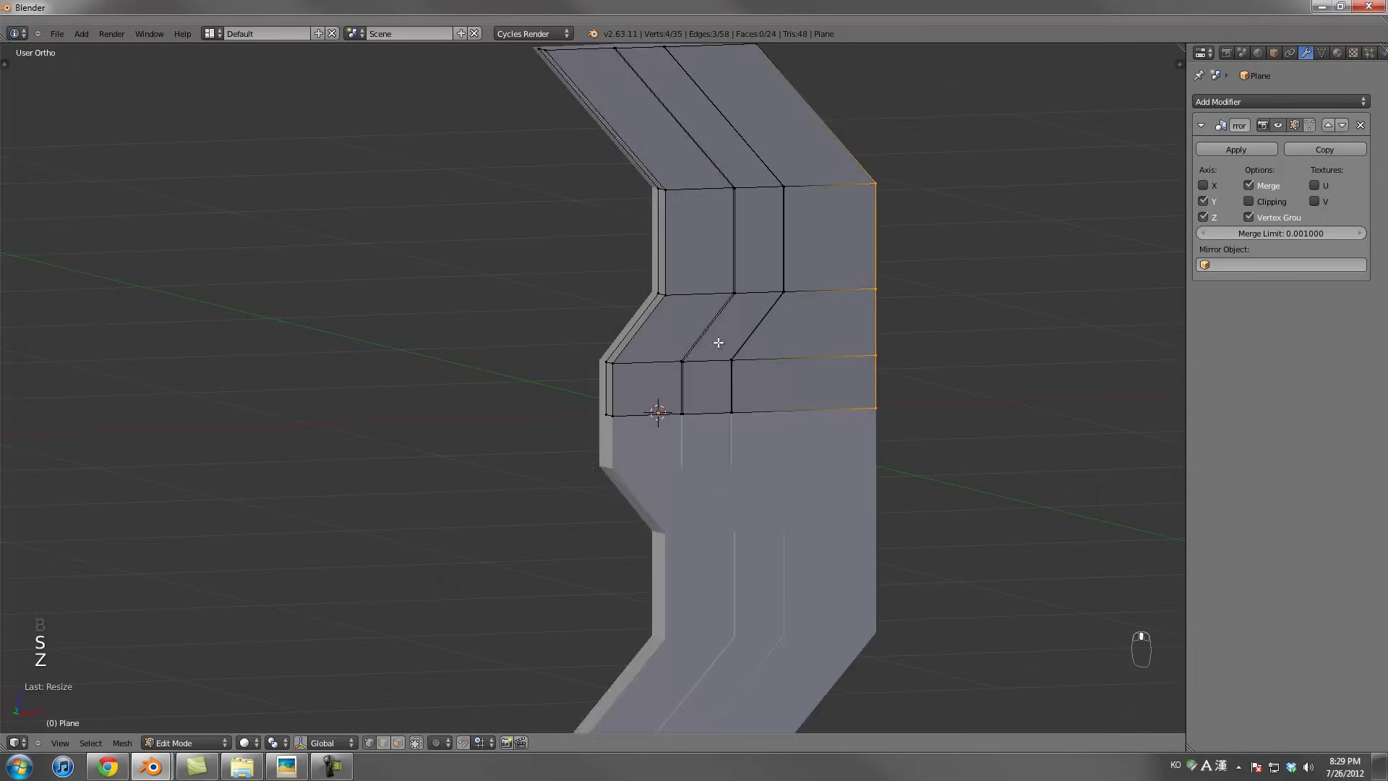
Grow the selection from the back edge to the adjoining vertices, move them slightly and deselect everything
middle_drag(748, 375, 777, 393)
key(ctrl+KP_Add)
middle_drag(811, 253, 686, 375)
key(g)
click(778, 239)
scroll(686, 375, up, 2)
key(a)
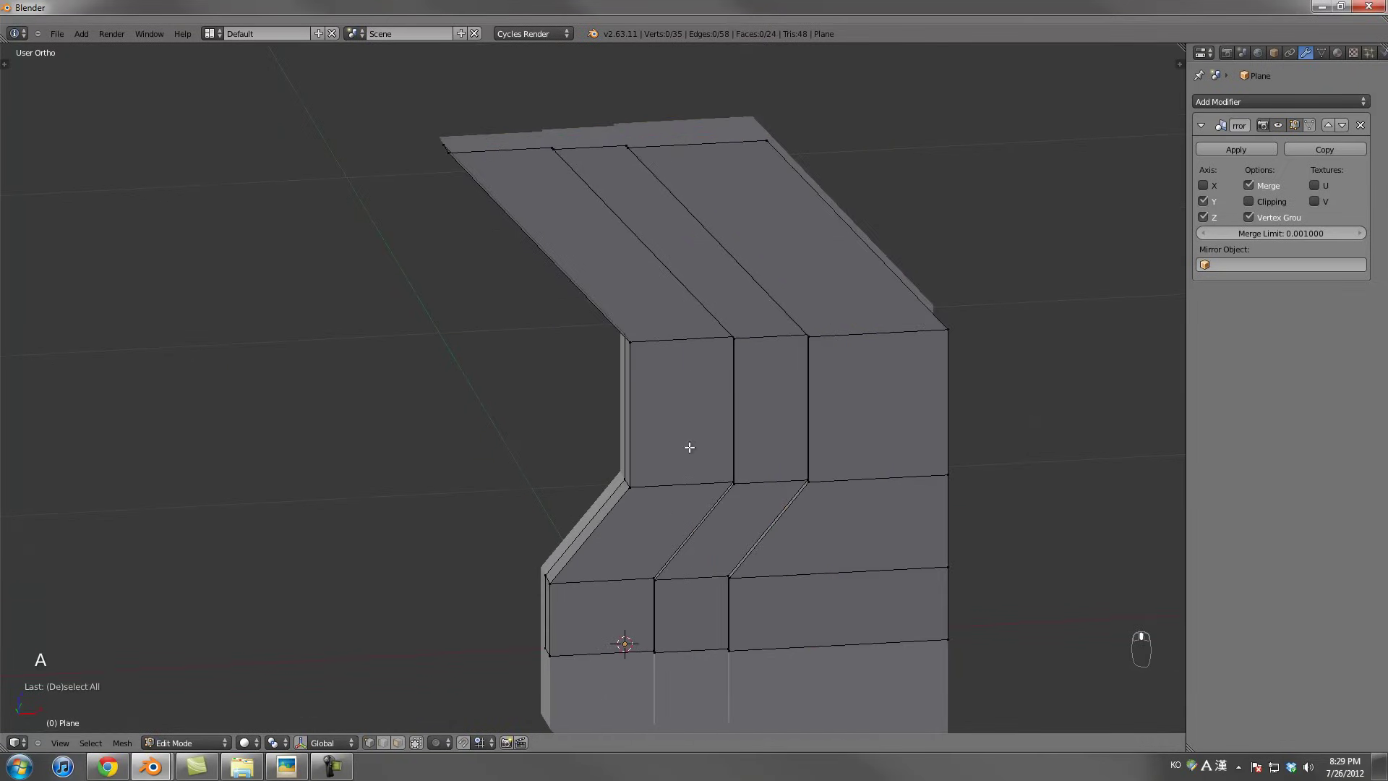
Inset the first side panel's upper sloped face by extruding it in place, scaling it to about 0.96 and narrowing it along X
right_click(603, 245)
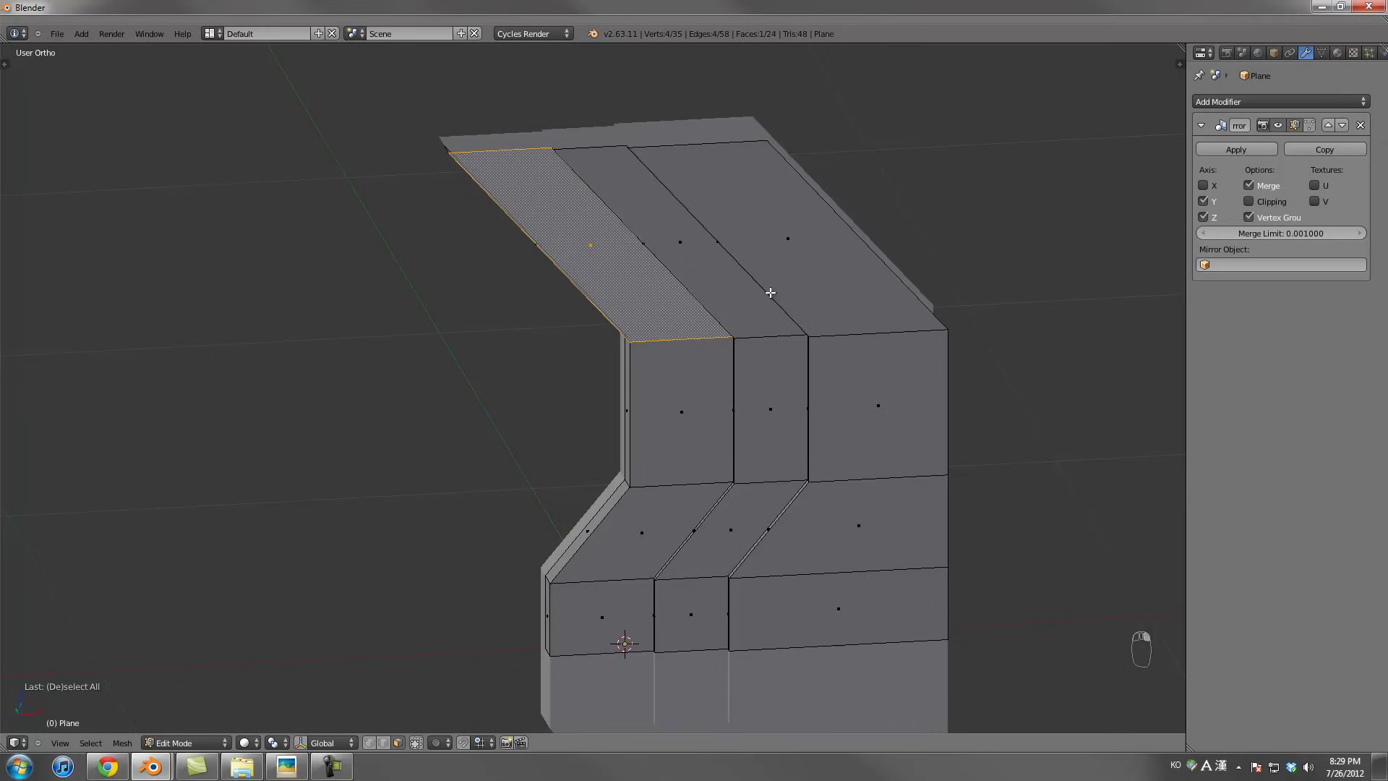
shift+right_click(697, 410)
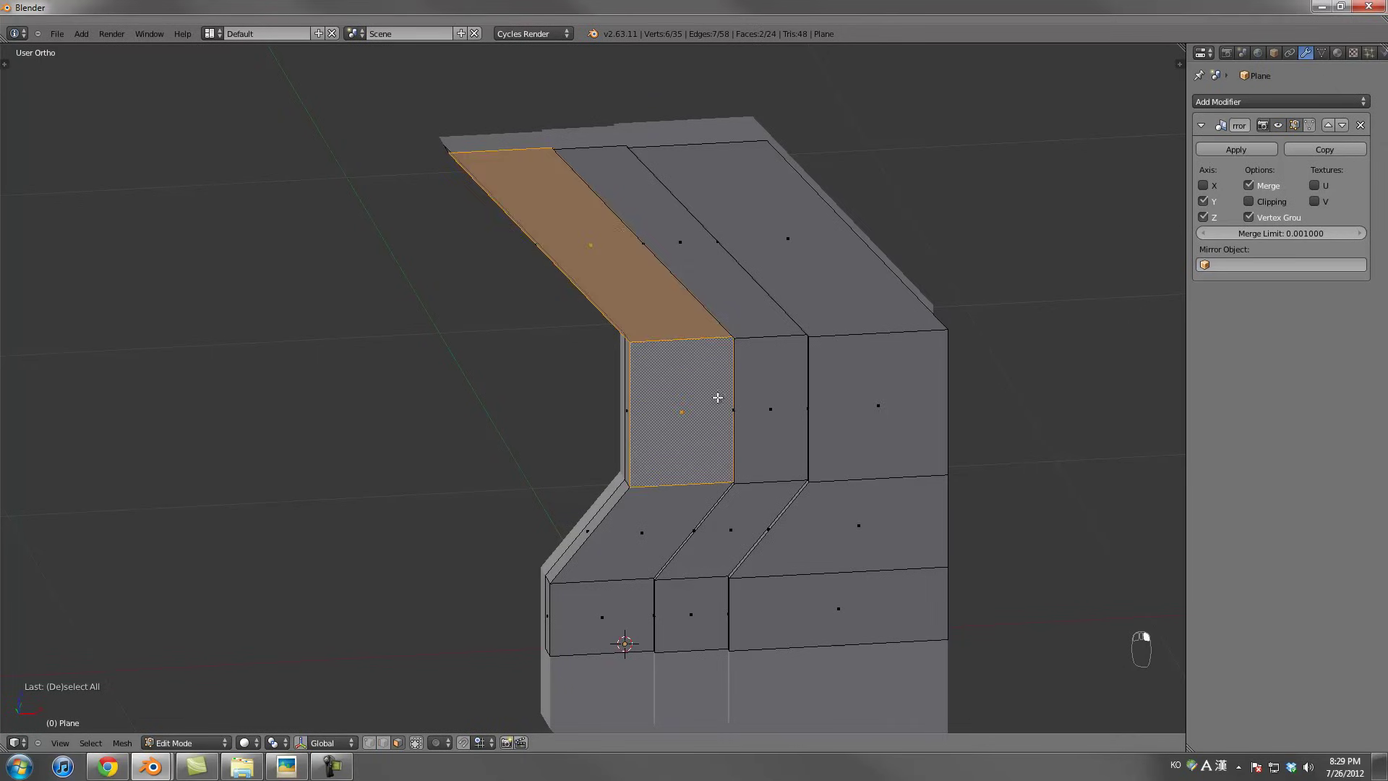
mouse_move(623, 235)
middle_down()
mouse_move(672, 325)
mouse_move(644, 232)
middle_up()
key(ctrl+z)
middle_drag(710, 269, 749, 271)
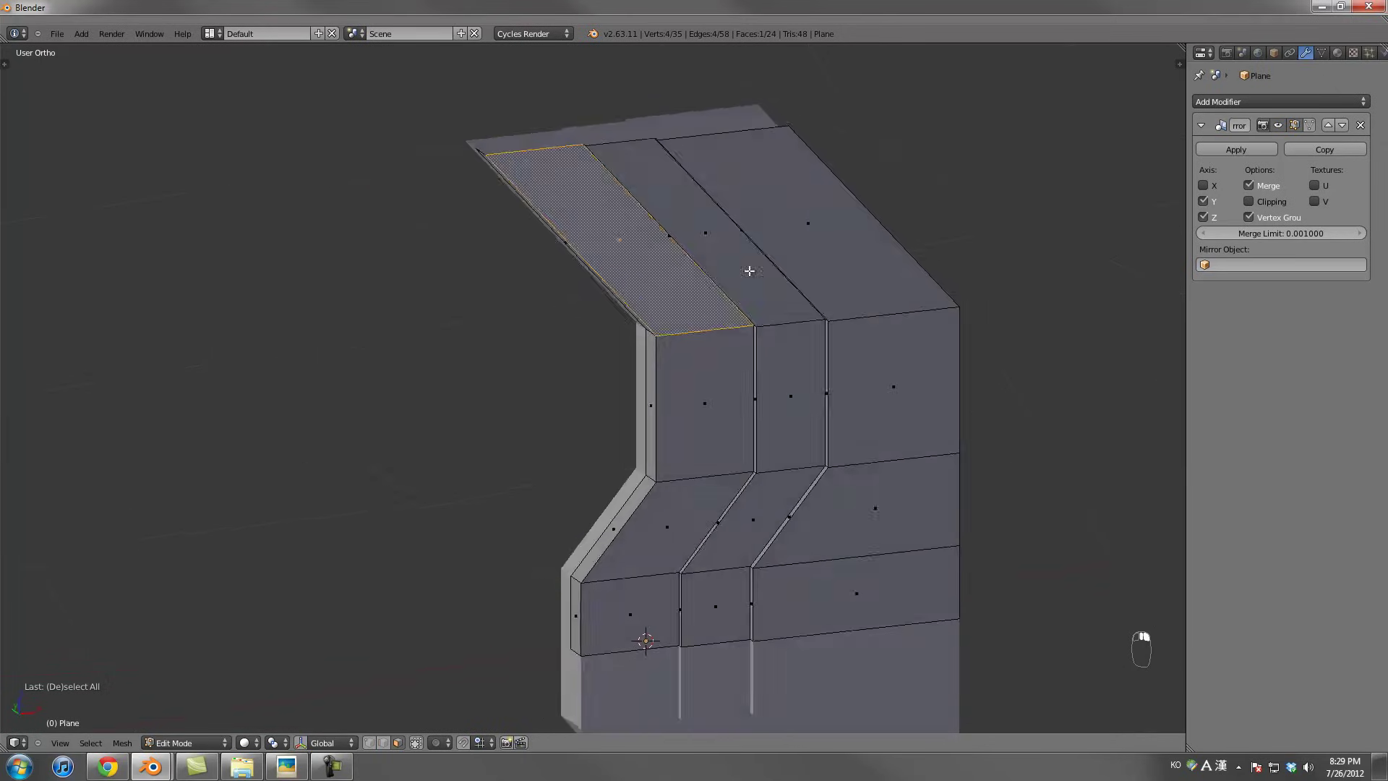
key(e)
right_click(909, 286)
key(s)
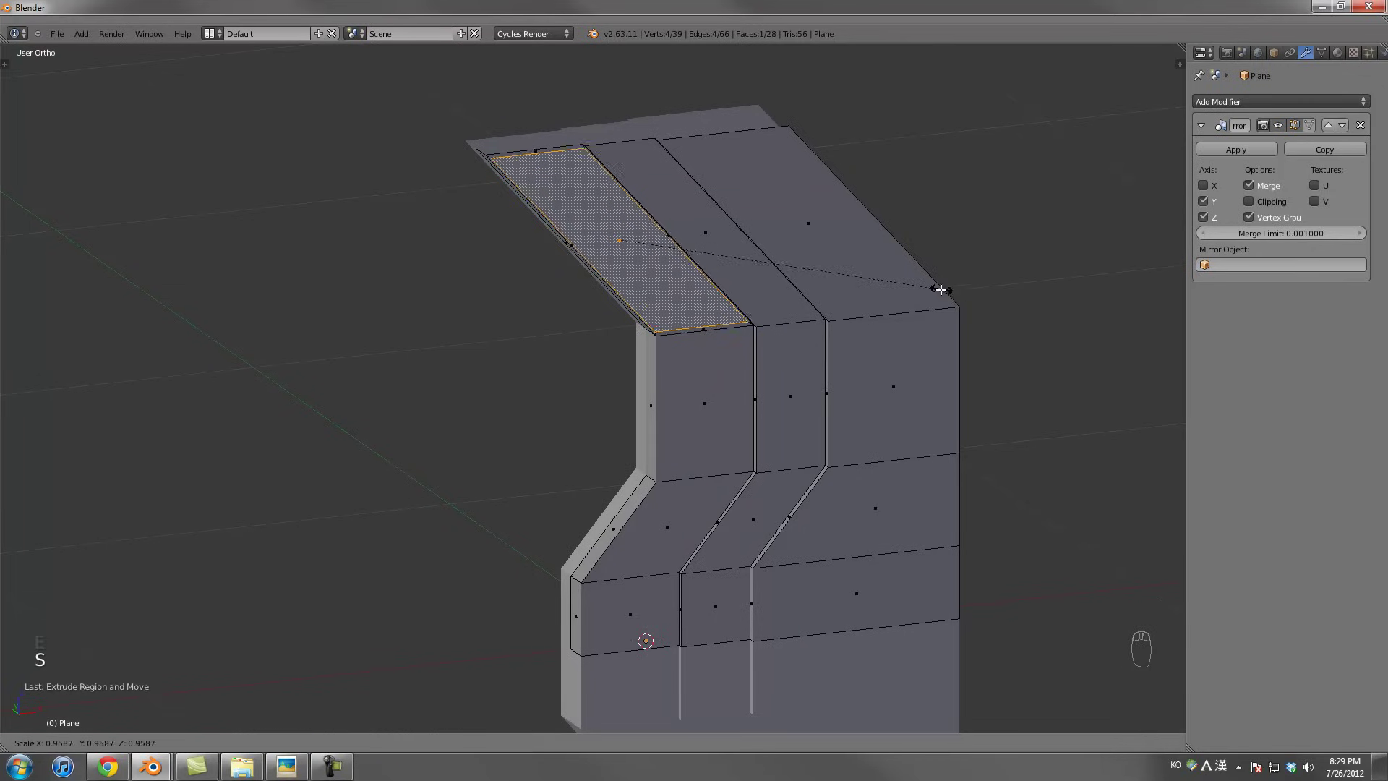
click(937, 289)
key(s)
key(x)
click(925, 287)
mouse_move(925, 287)
middle_down()
mouse_move(985, 307)
mouse_move(861, 284)
mouse_move(938, 294)
middle_up()
Extrude the inset sloped face inward and adjust the recess depth along the Y axis
key(e)
click(940, 302)
key(Tab)
key(Tab)
key(g)
key(y)
click(941, 296)
key(Tab)
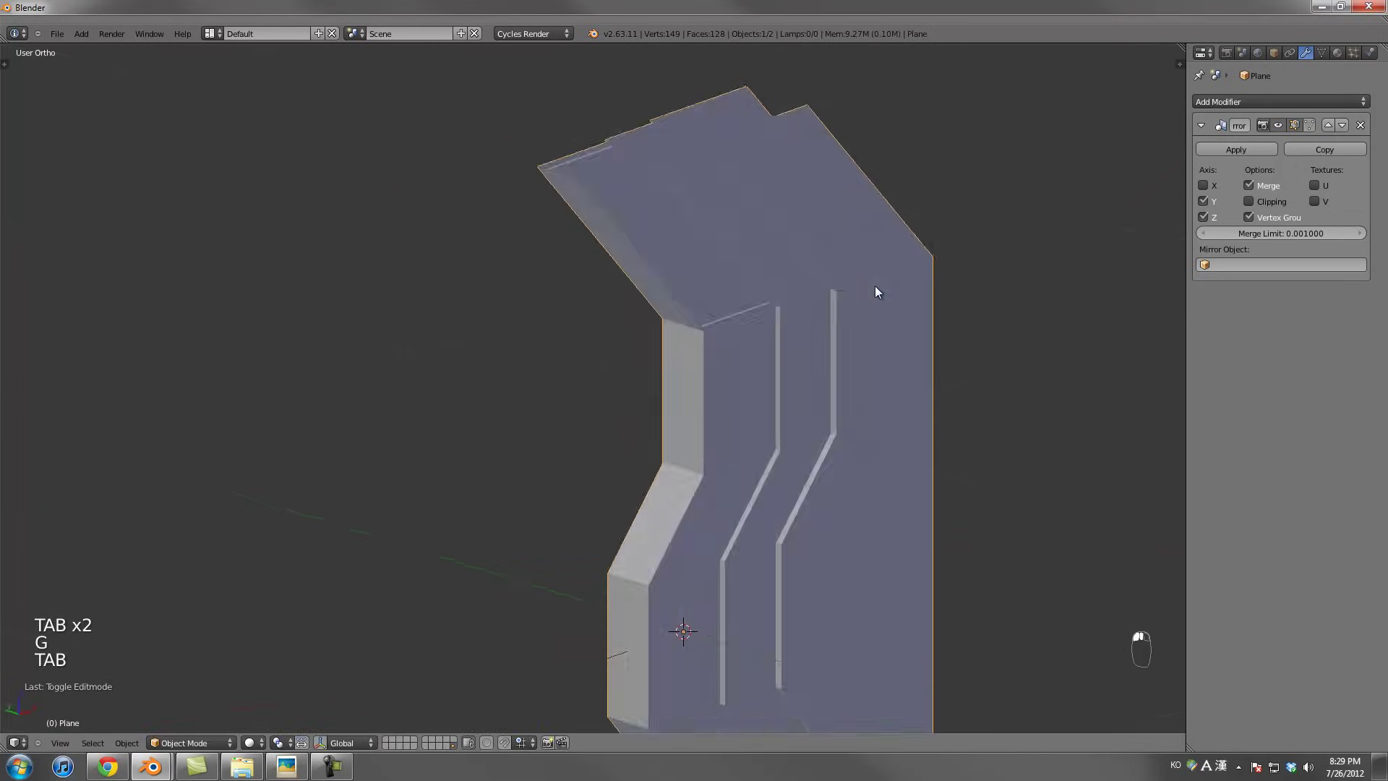
Inset the first side panel's upper vertical face and extrude it inward by about 0.009
key(Tab)
middle_drag(904, 294, 930, 353)
key(e)
click(883, 356)
key(s)
click(912, 348)
key(e)
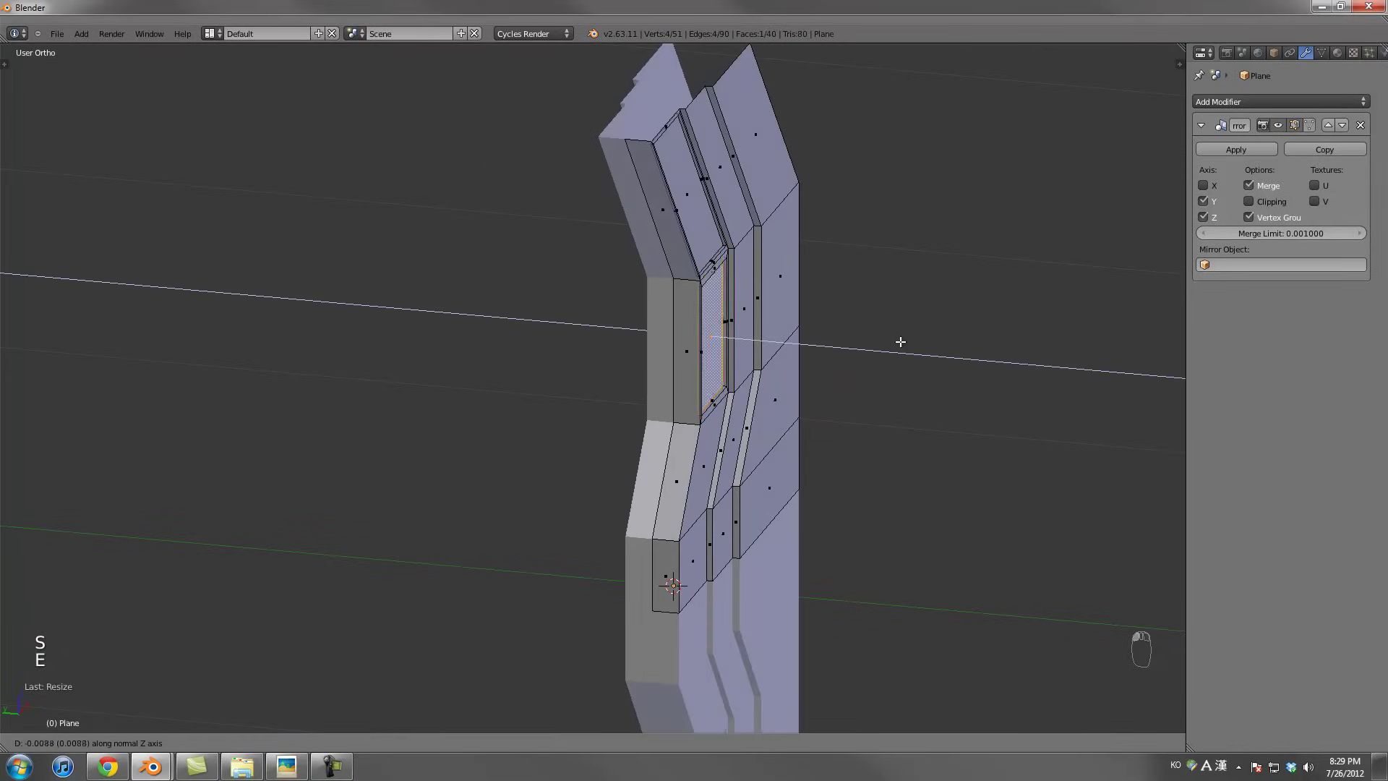
click(901, 341)
key(Tab)
middle_drag(898, 356, 665, 367)
Inset the first side panel's lowest face by extruding it in place, scaling it down and adjusting its width along X
key(Tab)
right_click(583, 378)
key(e)
right_click(856, 332)
key(s)
click(864, 332)
key(s)
key(x)
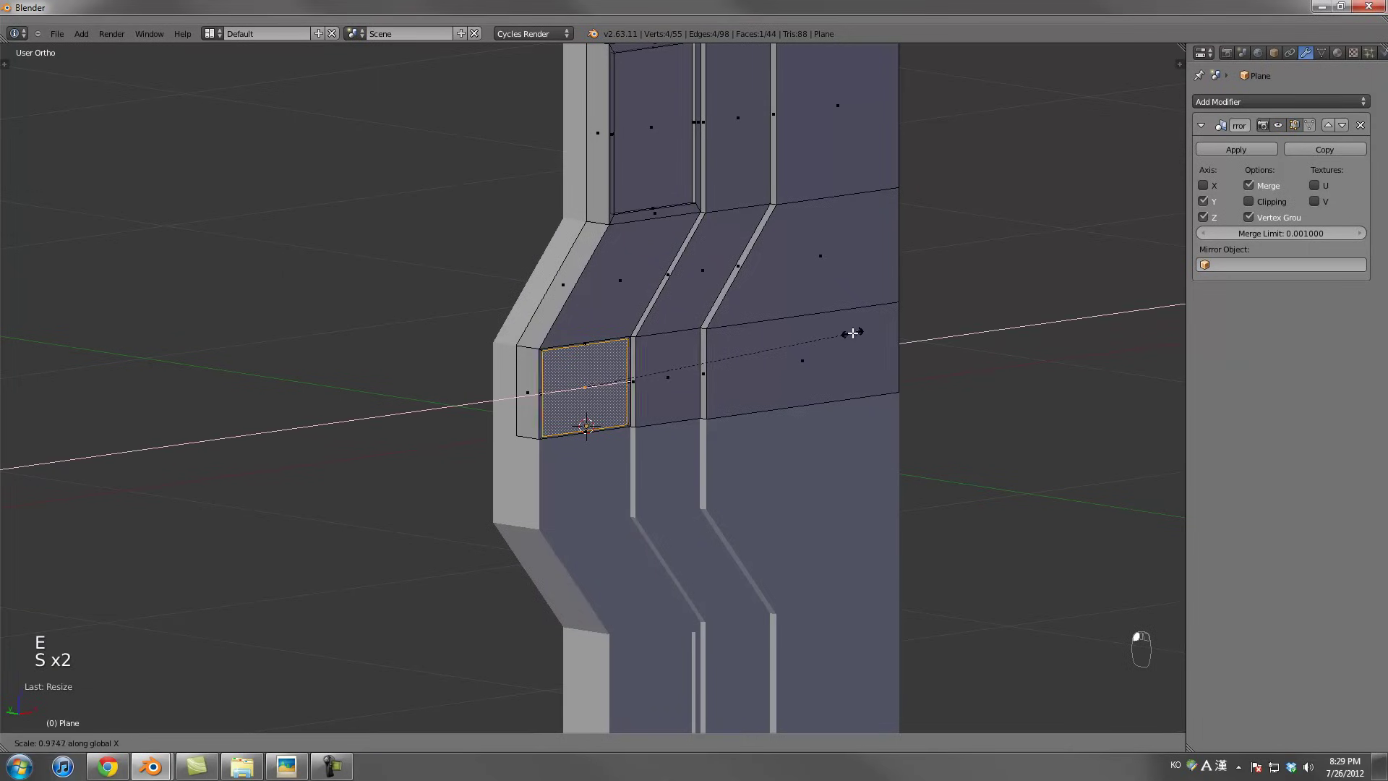
key(s)
key(x)
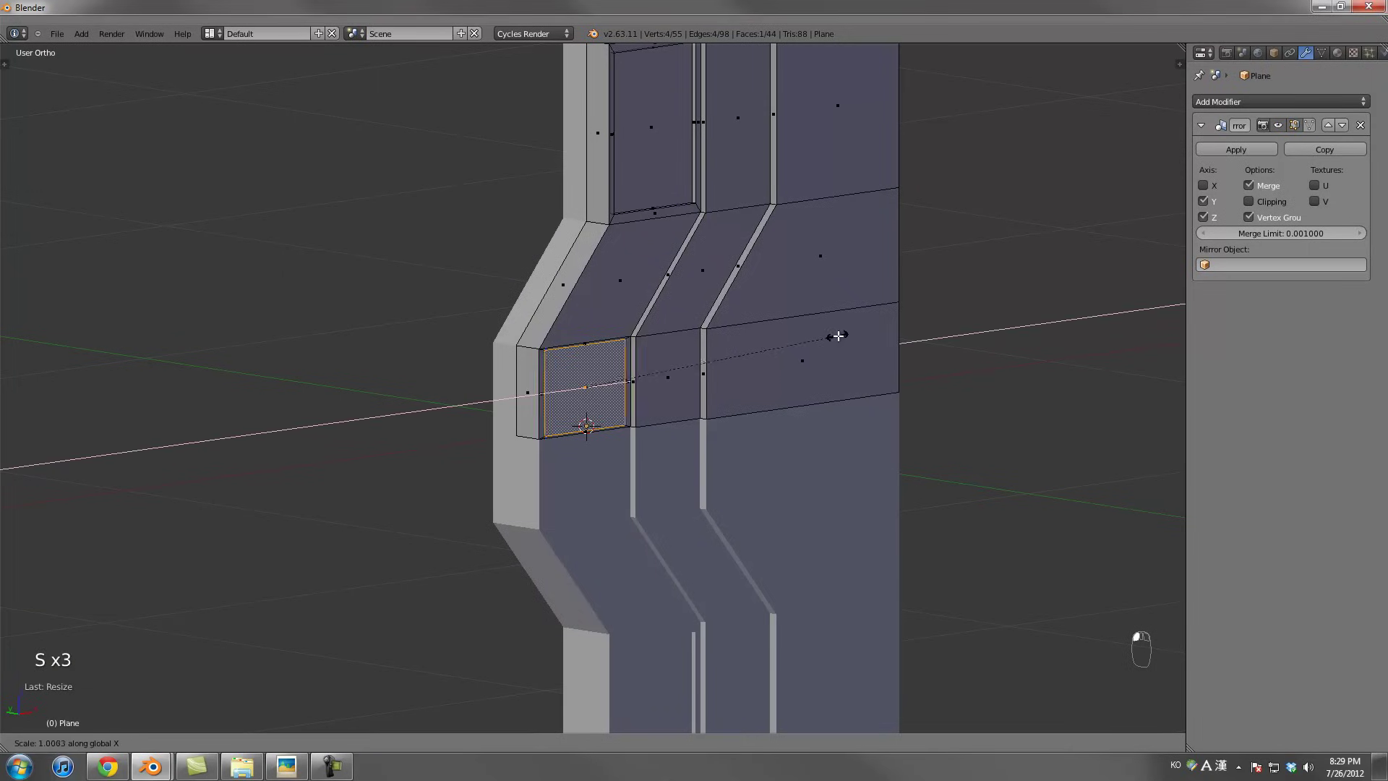
click(860, 336)
Try scaling the lowest inset face uniformly once more
middle_drag(877, 341, 781, 316)
scroll(781, 316, up, 2)
key(s)
click(839, 275)
middle_drag(839, 275, 732, 397)
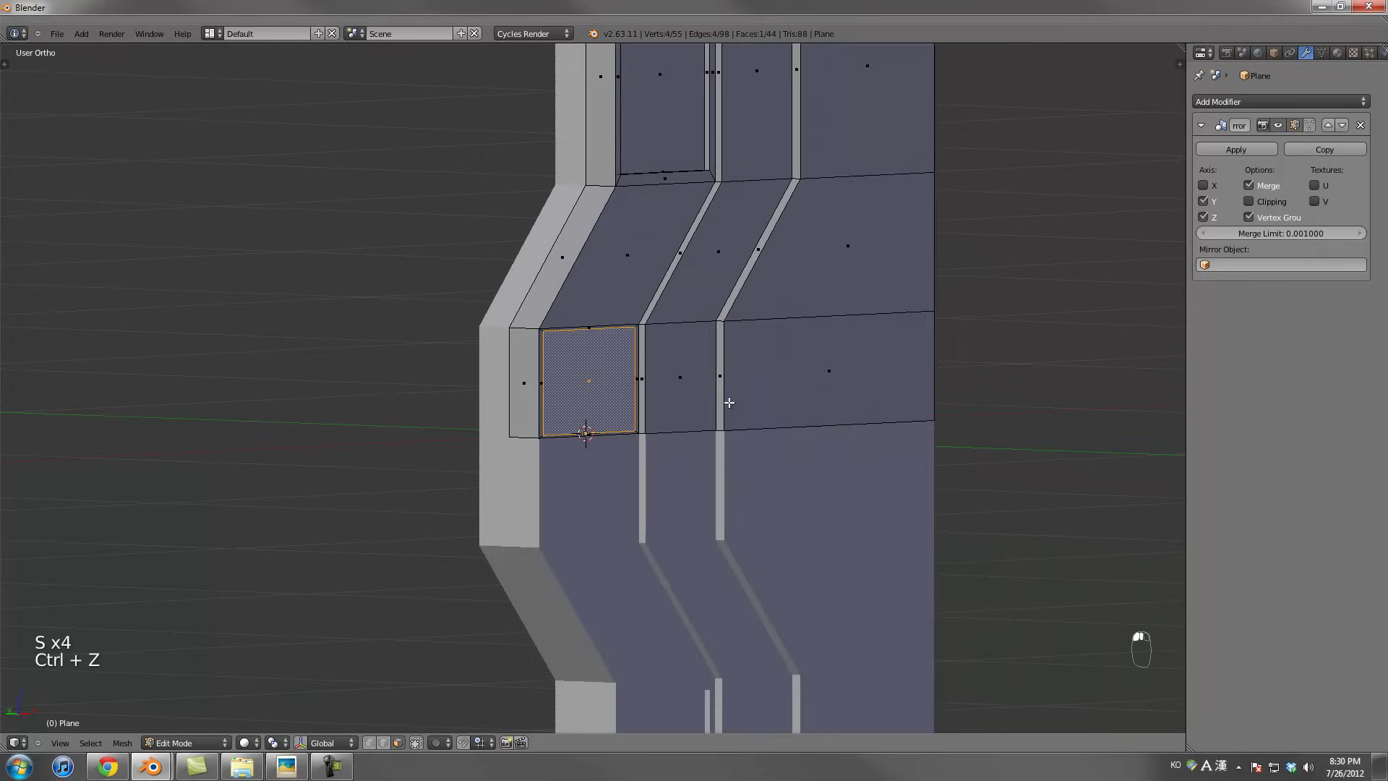
Delete the thin border face along the lower edge of the lowest inset
scroll(576, 471, up, 3)
right_click(576, 469)
key(x)
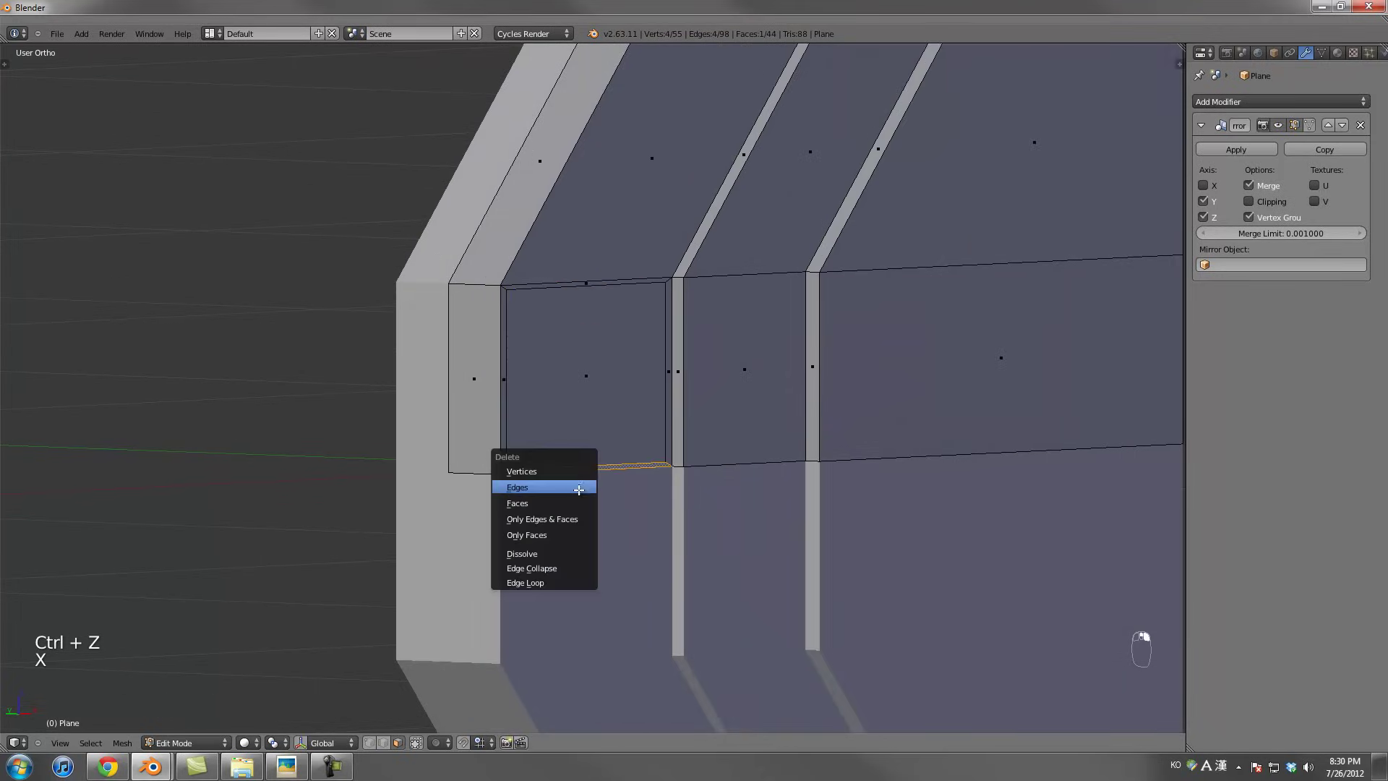
click(574, 498)
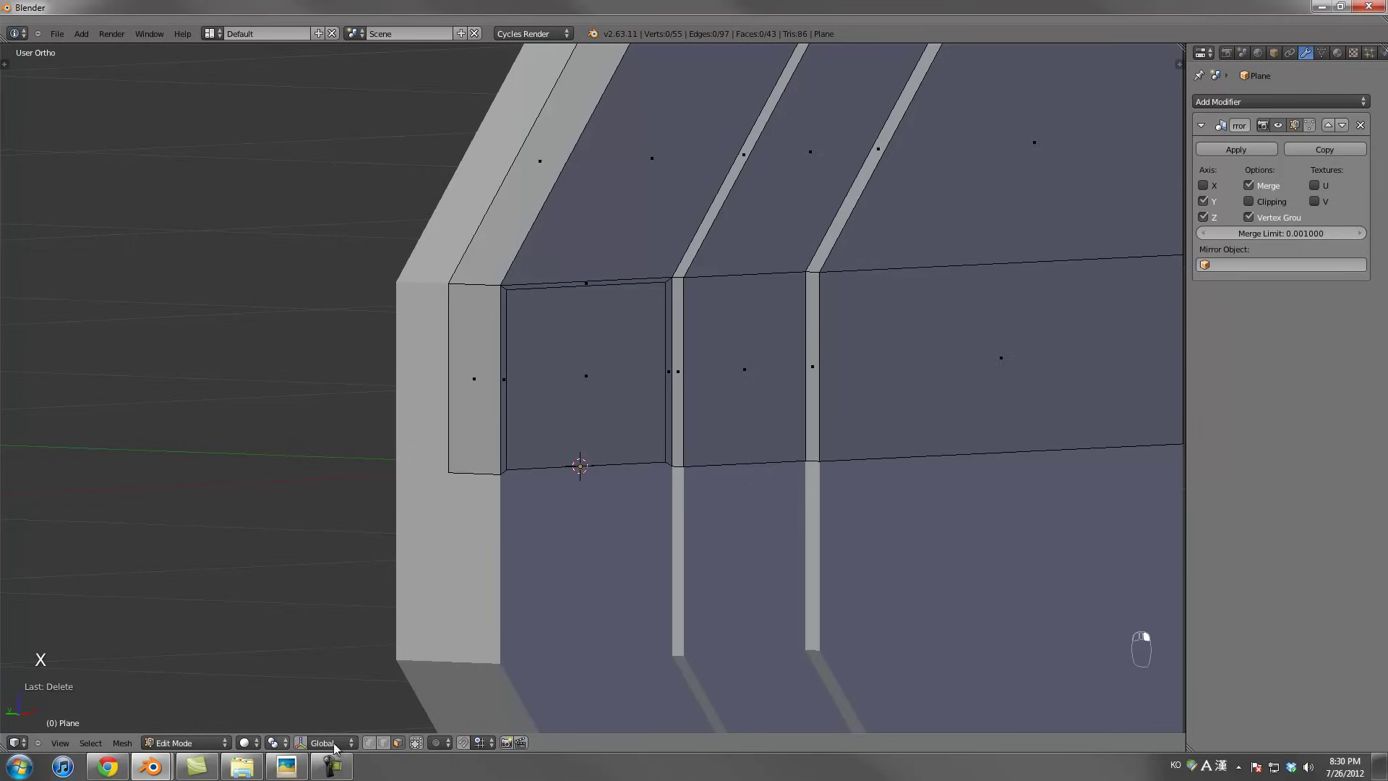
Enable Clipping on the Mirror modifier and move the lowest inset's two bottom vertices down along Z to the mirror plane
shift+right_click(659, 458)
key(g)
key(z)
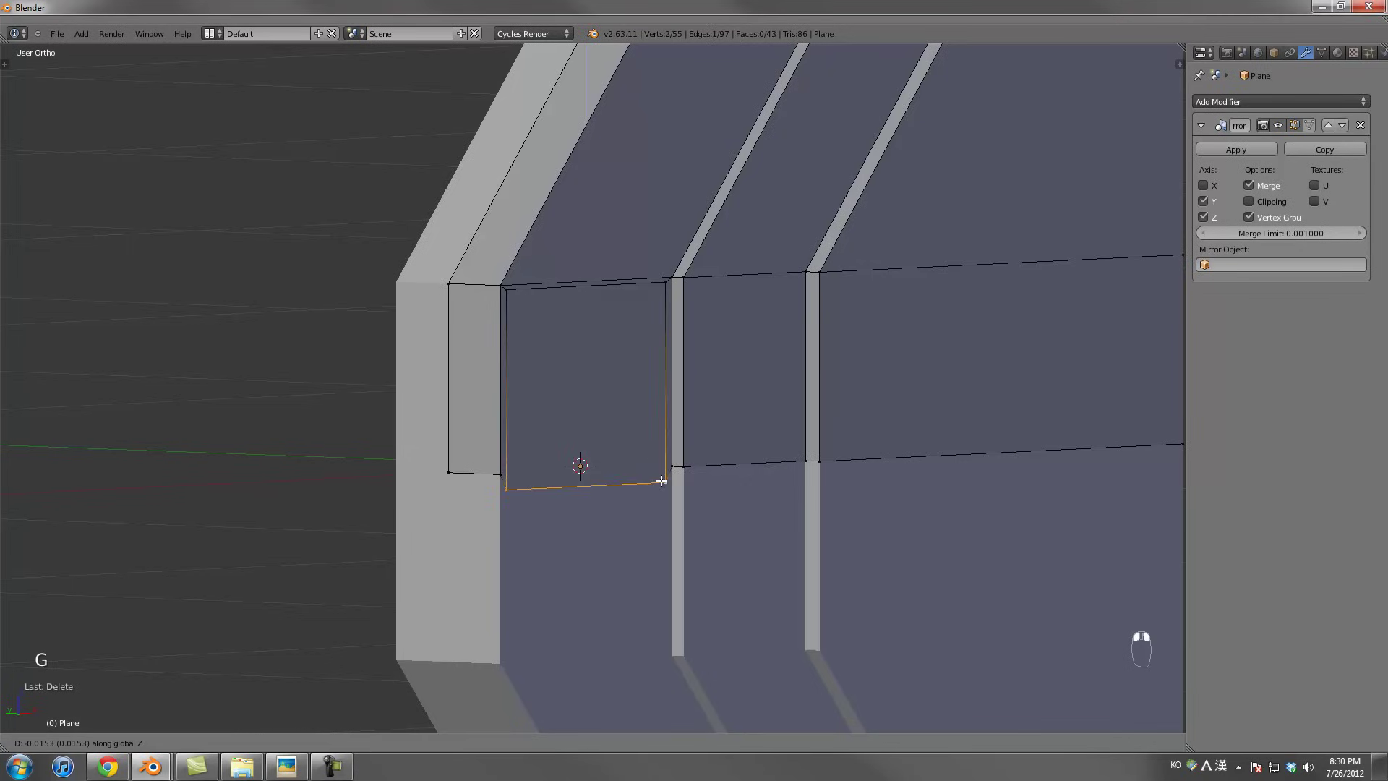
right_click(660, 486)
click(1275, 201)
key(g)
key(z)
click(869, 344)
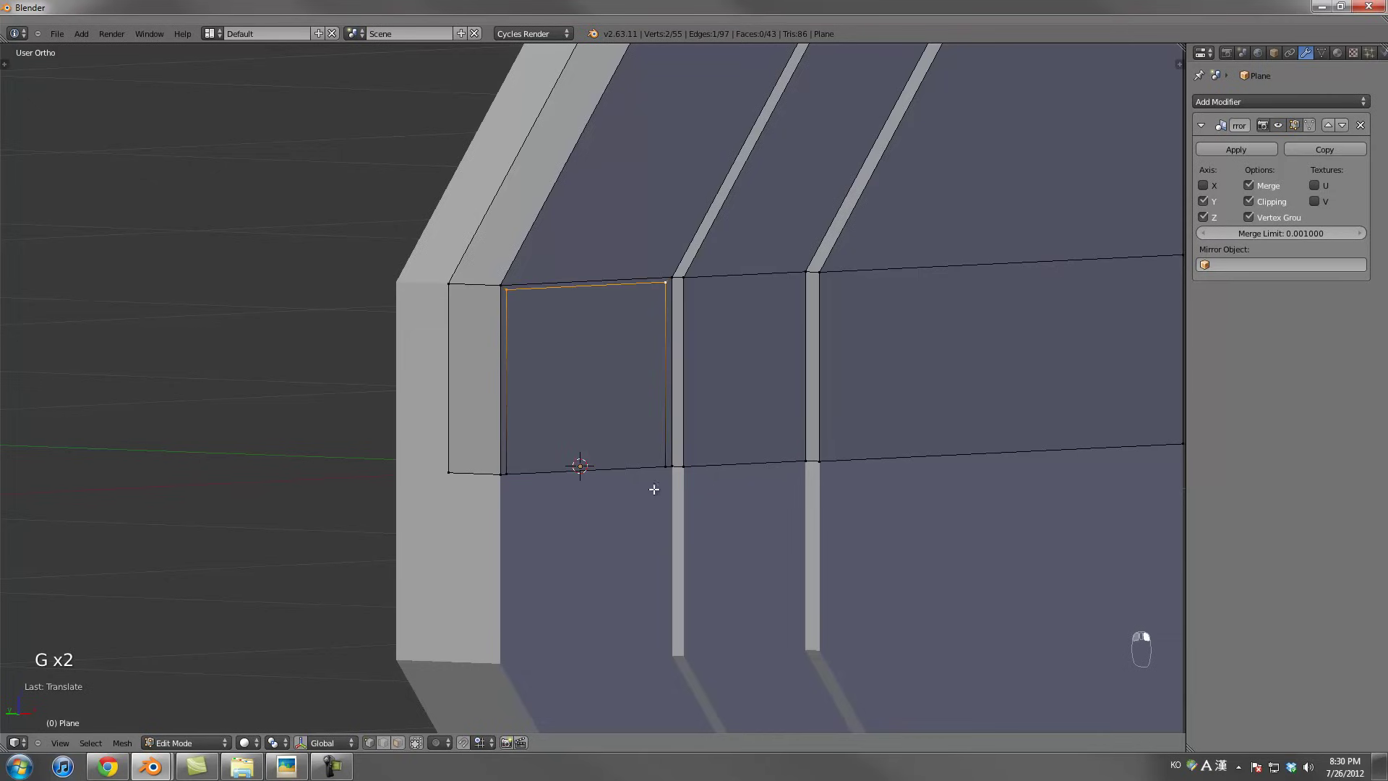
Select the whole lowest inset face of the first side panel and extrude it about 0.003 inward
shift+right_click(529, 485)
middle_drag(529, 485, 651, 480)
key(e)
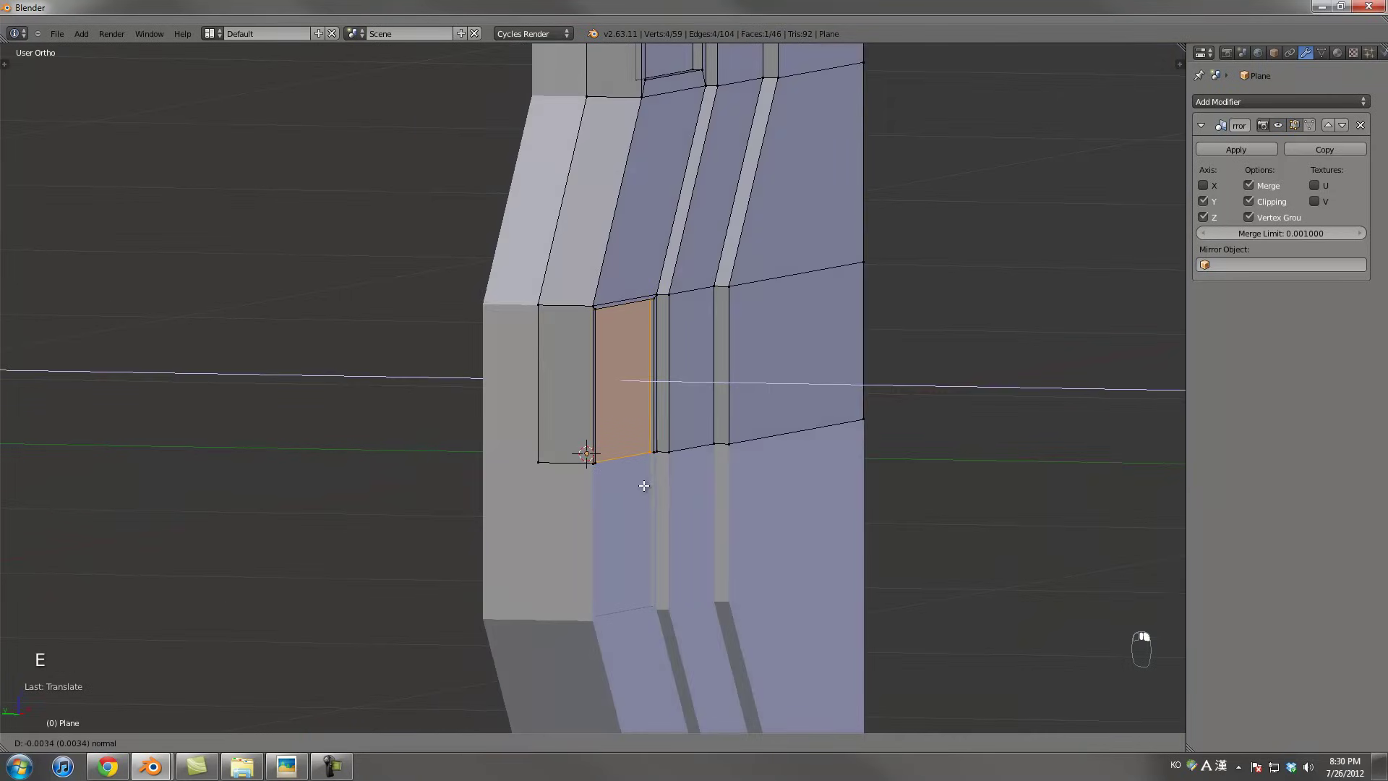
click(642, 484)
right_click(642, 482)
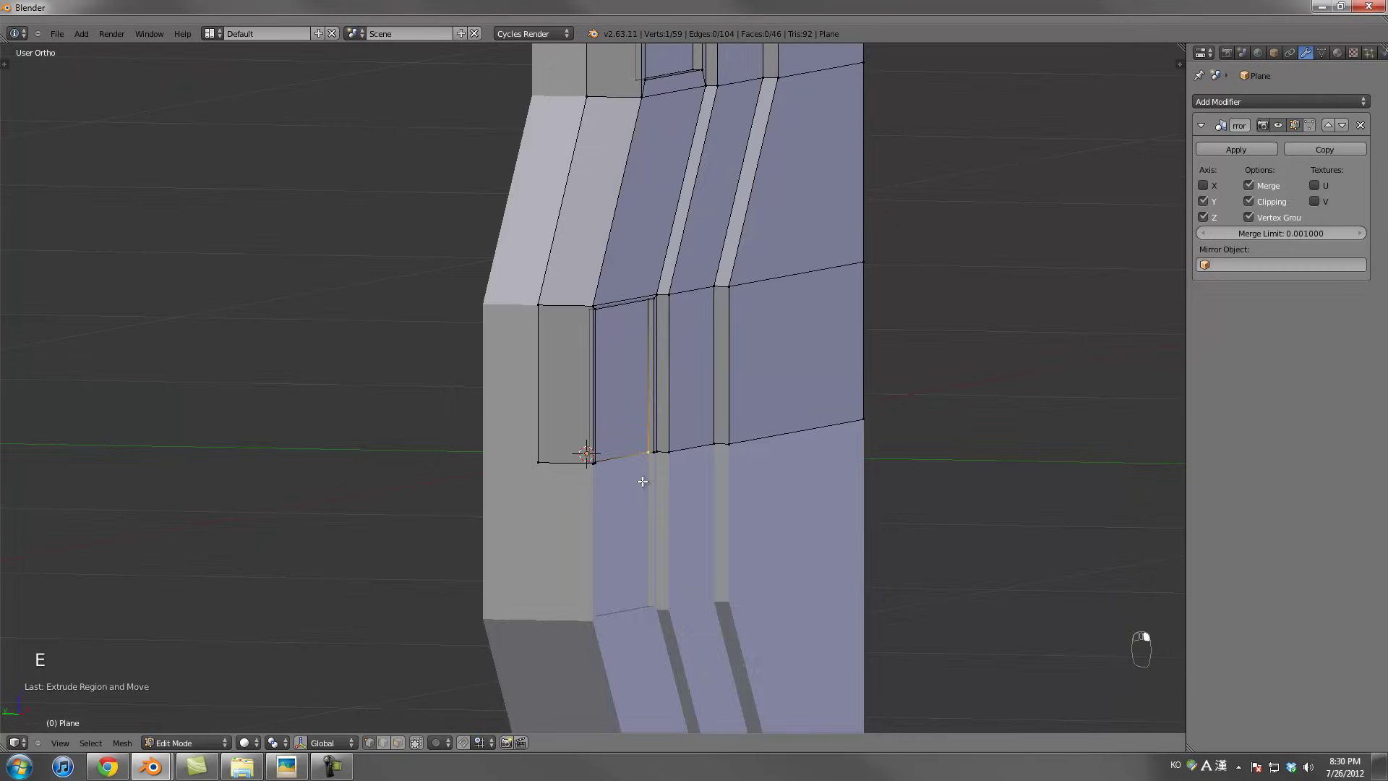
middle_drag(668, 408, 527, 392)
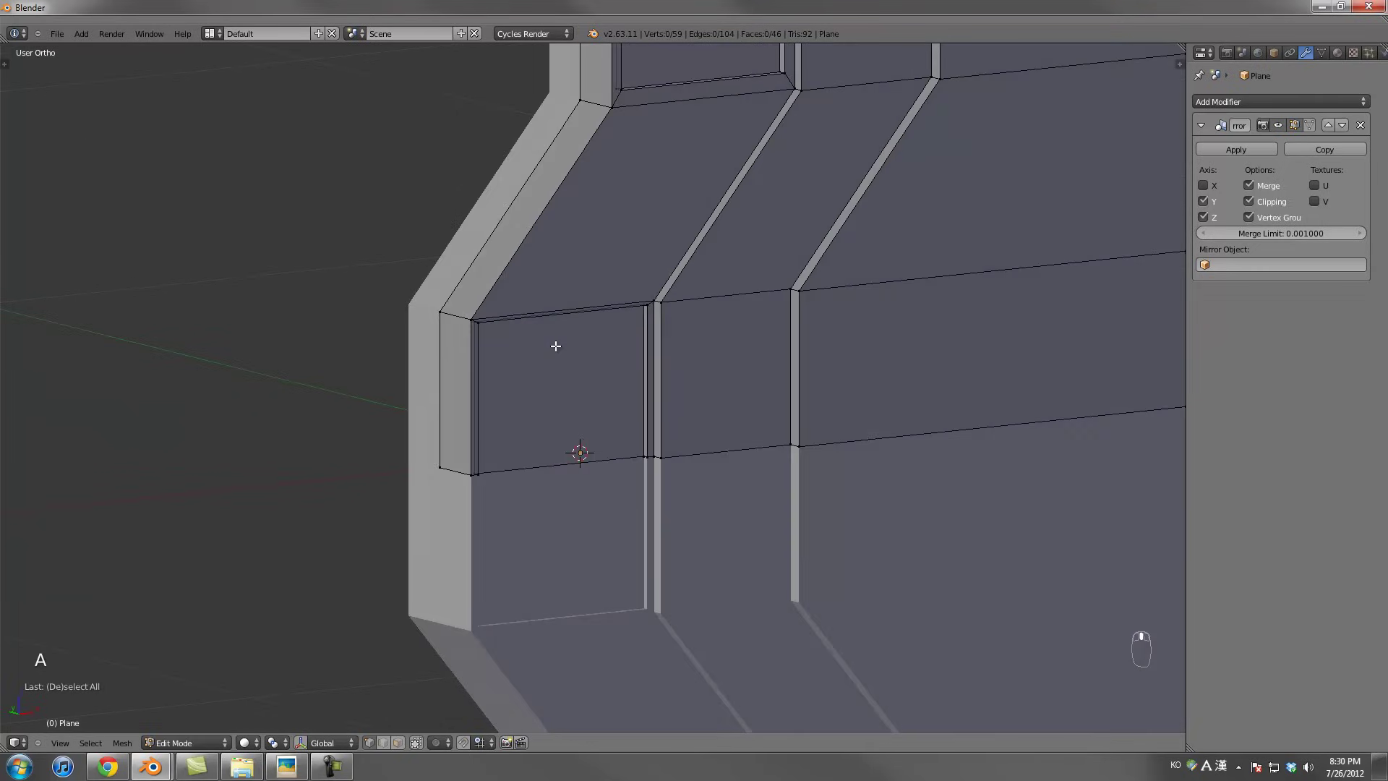
key(ctrl+r)
key(Escape)
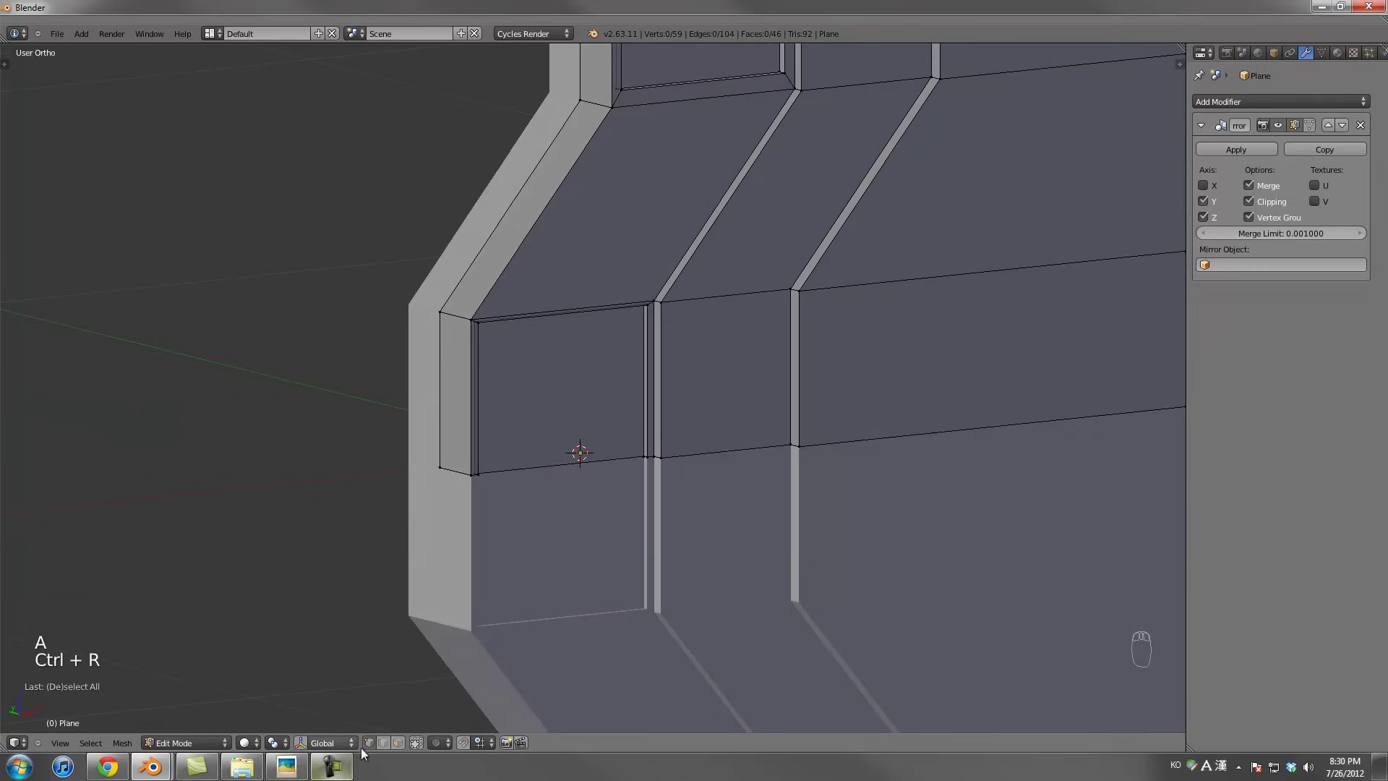
Extrude the recessed lowest face in place, scale it down, narrow it along X and shift it along X toward the rib's front edge
right_click(571, 397)
key(e)
right_click(795, 378)
key(s)
click(854, 376)
key(s)
key(x)
click(620, 371)
key(g)
key(x)
click(561, 373)
Extrude the narrow face inward as a slot and move the slot's upper end face down
mouse_move(571, 376)
middle_down()
mouse_move(653, 392)
mouse_move(576, 397)
mouse_move(588, 393)
middle_up()
key(e)
click(646, 392)
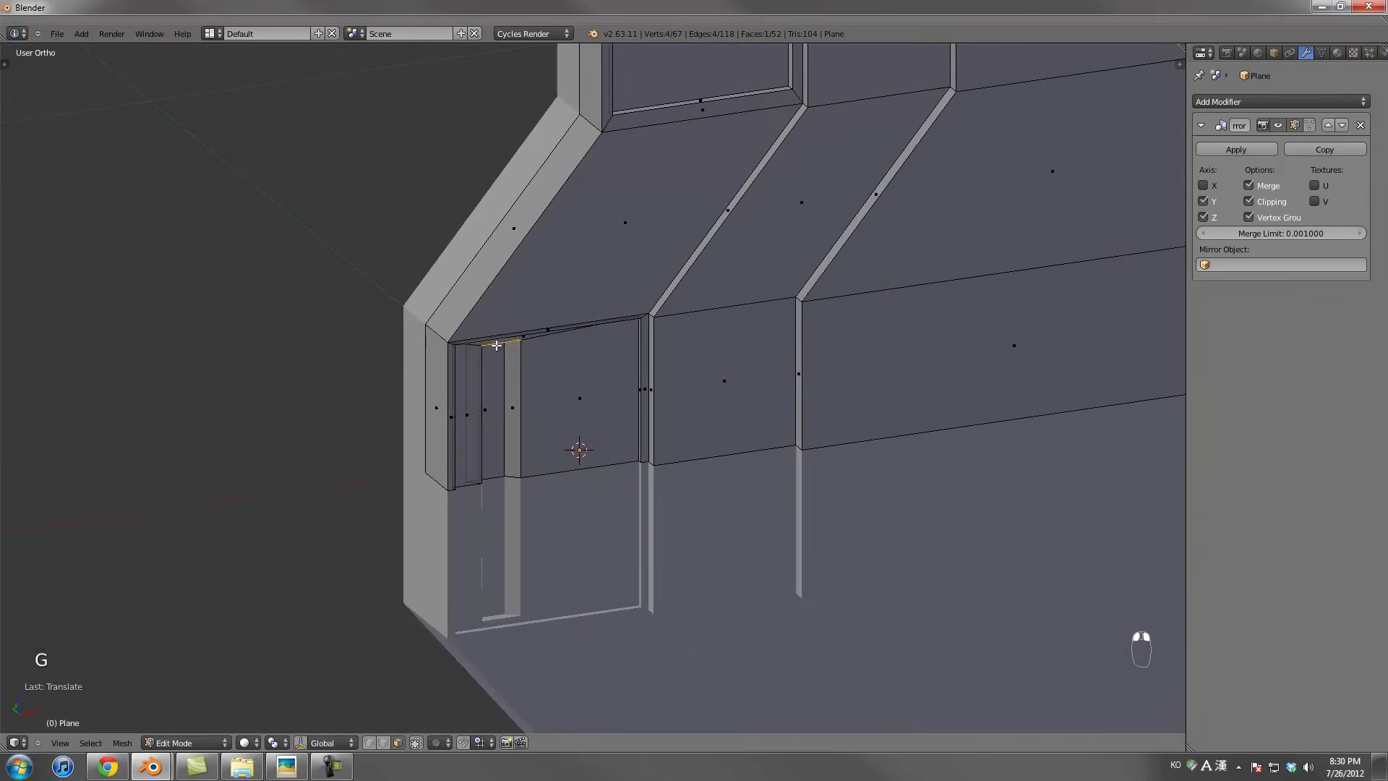
key(g)
click(557, 405)
Review the whole rib in Object Mode and compare it with the reference render final.png
middle_drag(556, 405, 508, 556)
key(Tab)
scroll(508, 557, down, 3)
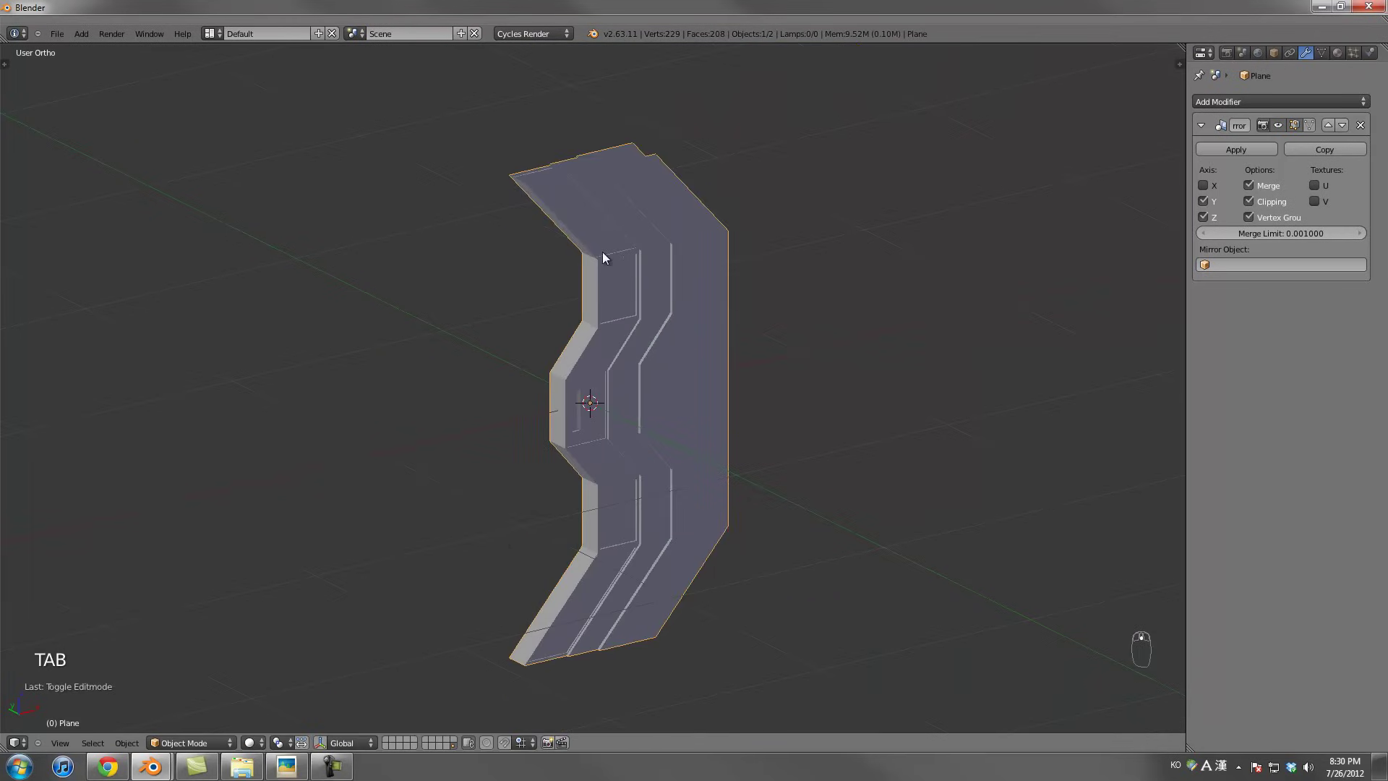
click(303, 766)
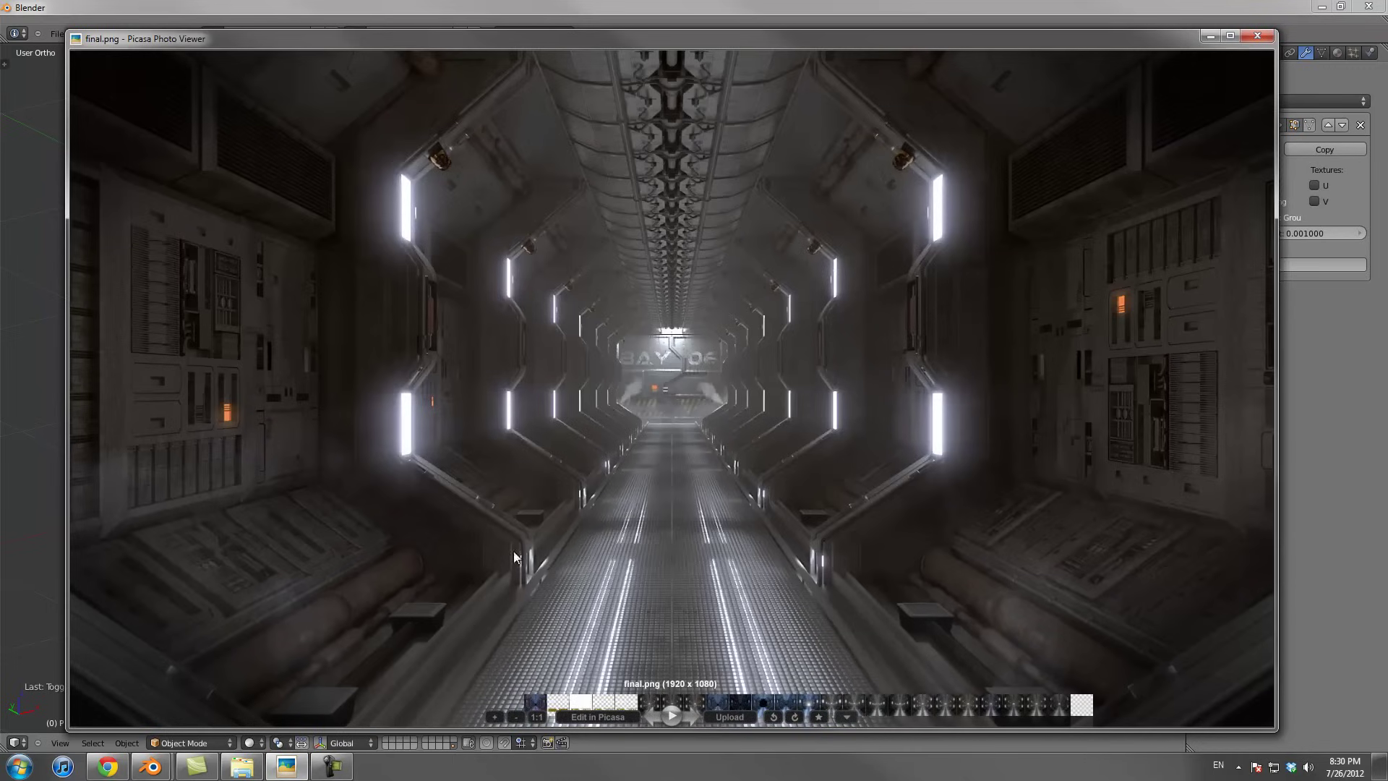
key(alt+Tab)
scroll(661, 425, up, 4)
middle_drag(661, 425, 687, 350)
scroll(694, 355, down, 5)
Box-select all of the rib's side geometry in wireframe and move it about 0.012 along Y toward the mirror plane
key(Tab)
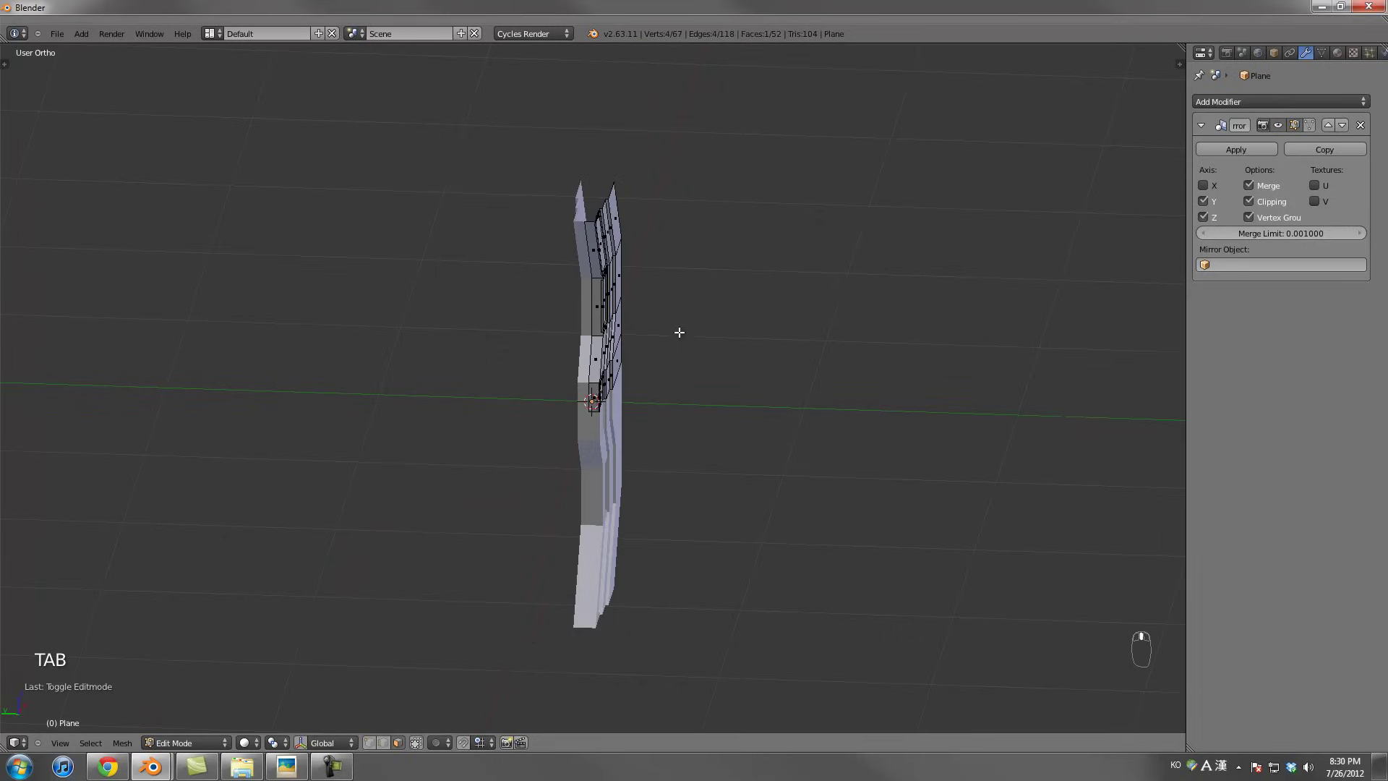
middle_drag(551, 534, 560, 521)
key(a)
key(a)
key(a)
key(a)
key(b)
drag(598, 141, 679, 510)
key(z)
scroll(681, 433, up, 2)
key(g)
middle_click(683, 377)
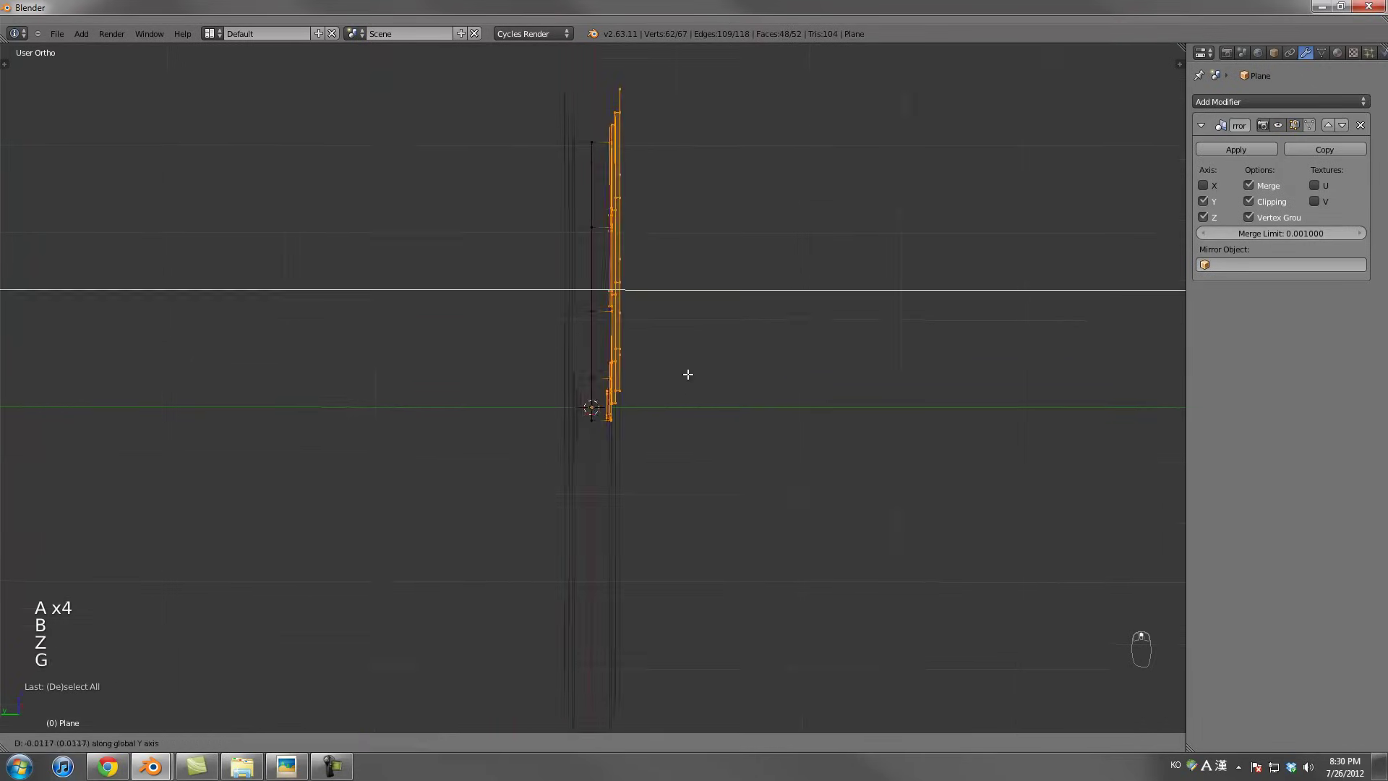
click(688, 373)
middle_drag(688, 375, 686, 407)
key(Tab)
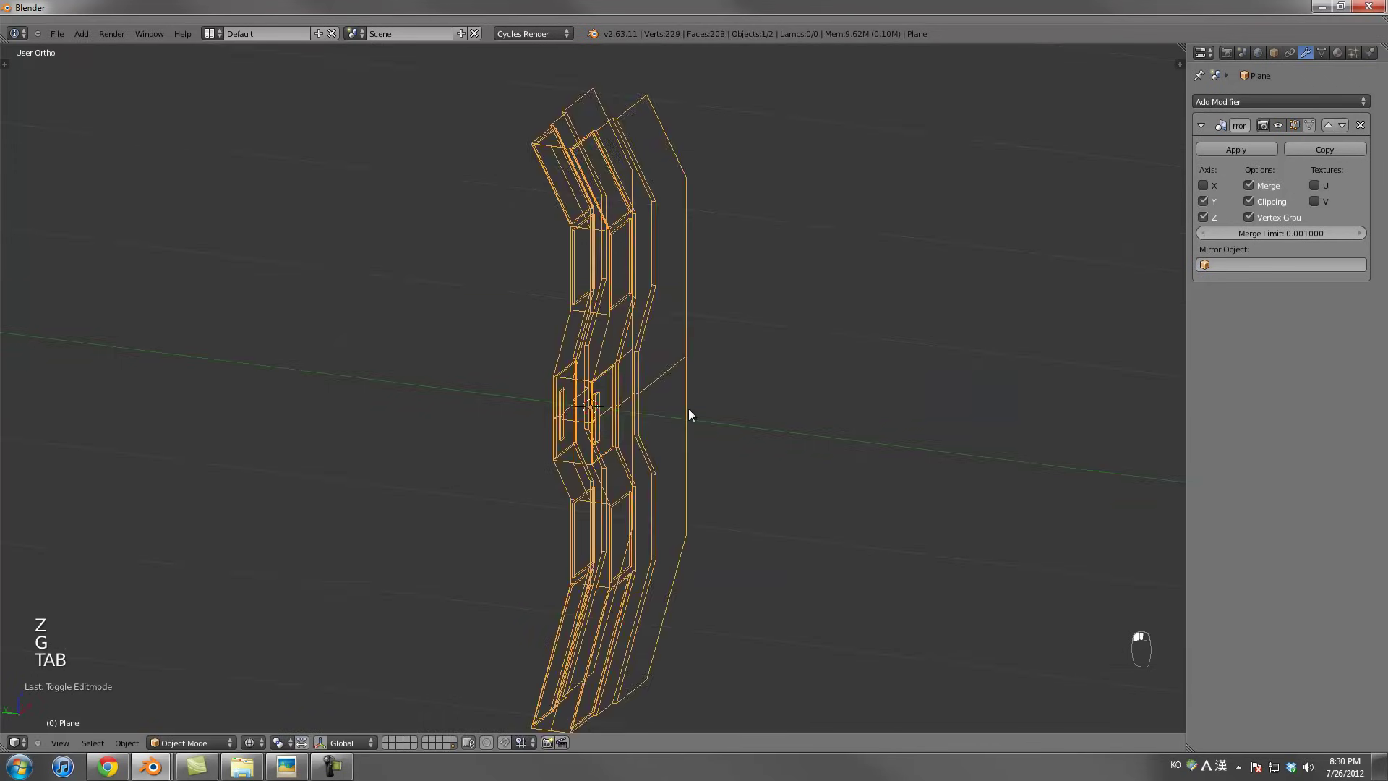
key(z)
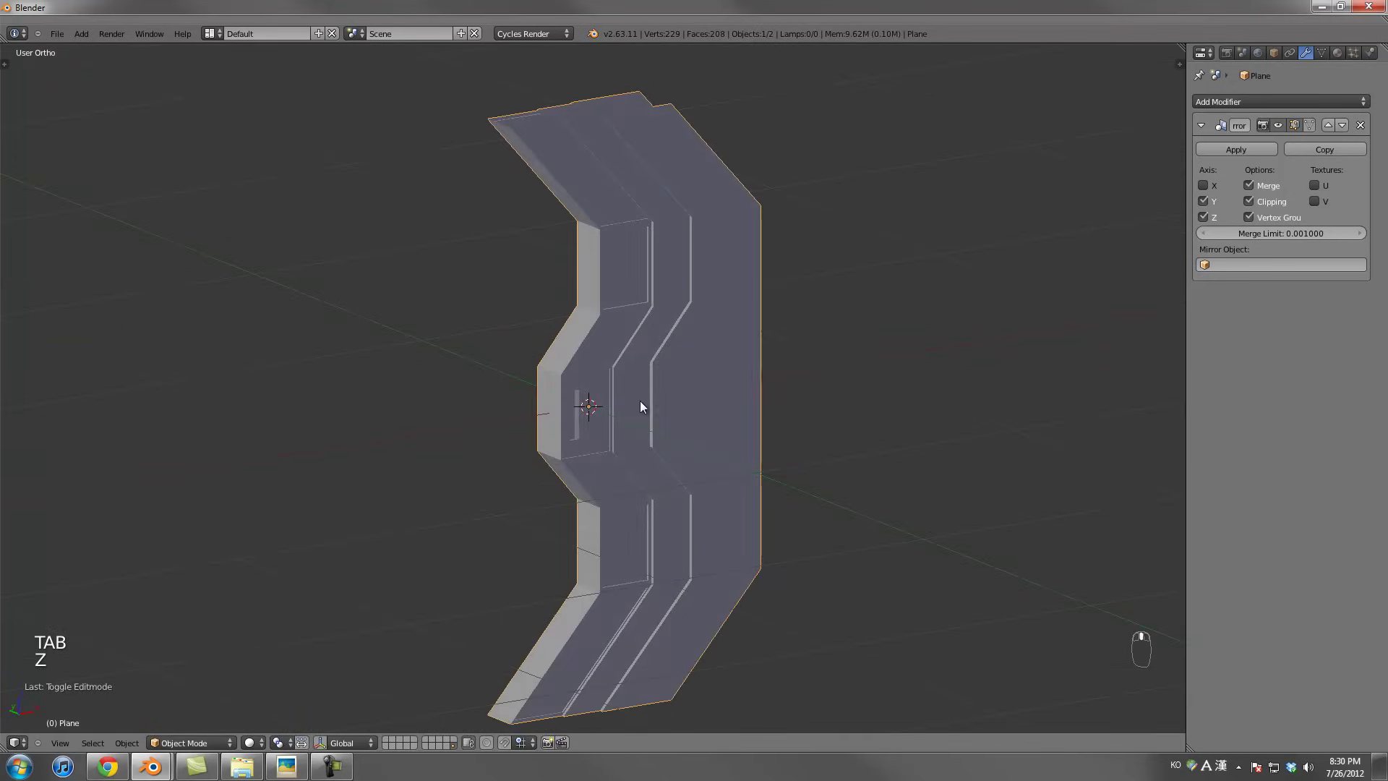
In front view, box-select the vertices of the rib's straight back edge and move them slightly toward the front
middle_drag(705, 398, 626, 439)
key(KP_3)
key(z)
key(KP_1)
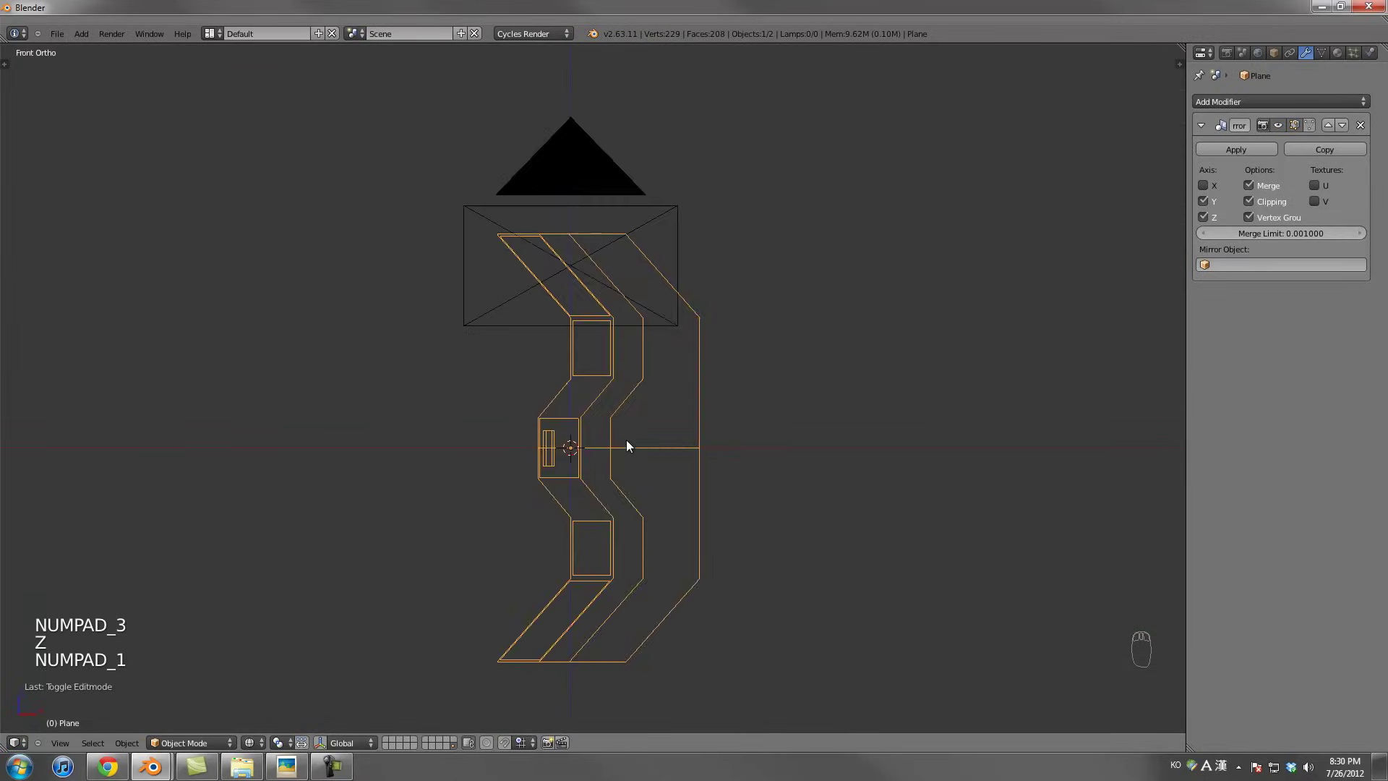
key(Tab)
key(a)
key(a)
key(a)
key(a)
key(b)
drag(688, 267, 768, 487)
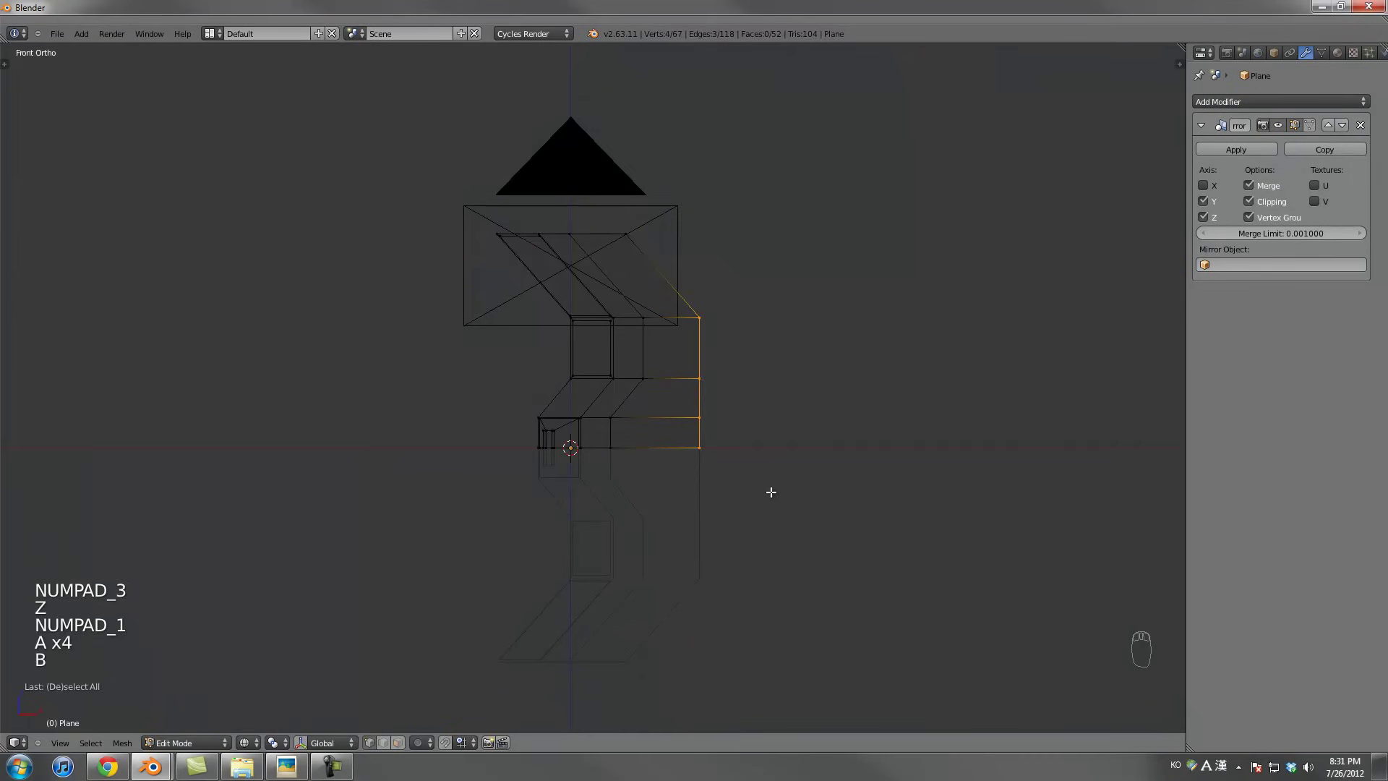
key(g)
click(758, 492)
middle_drag(757, 493, 709, 449)
key(Tab)
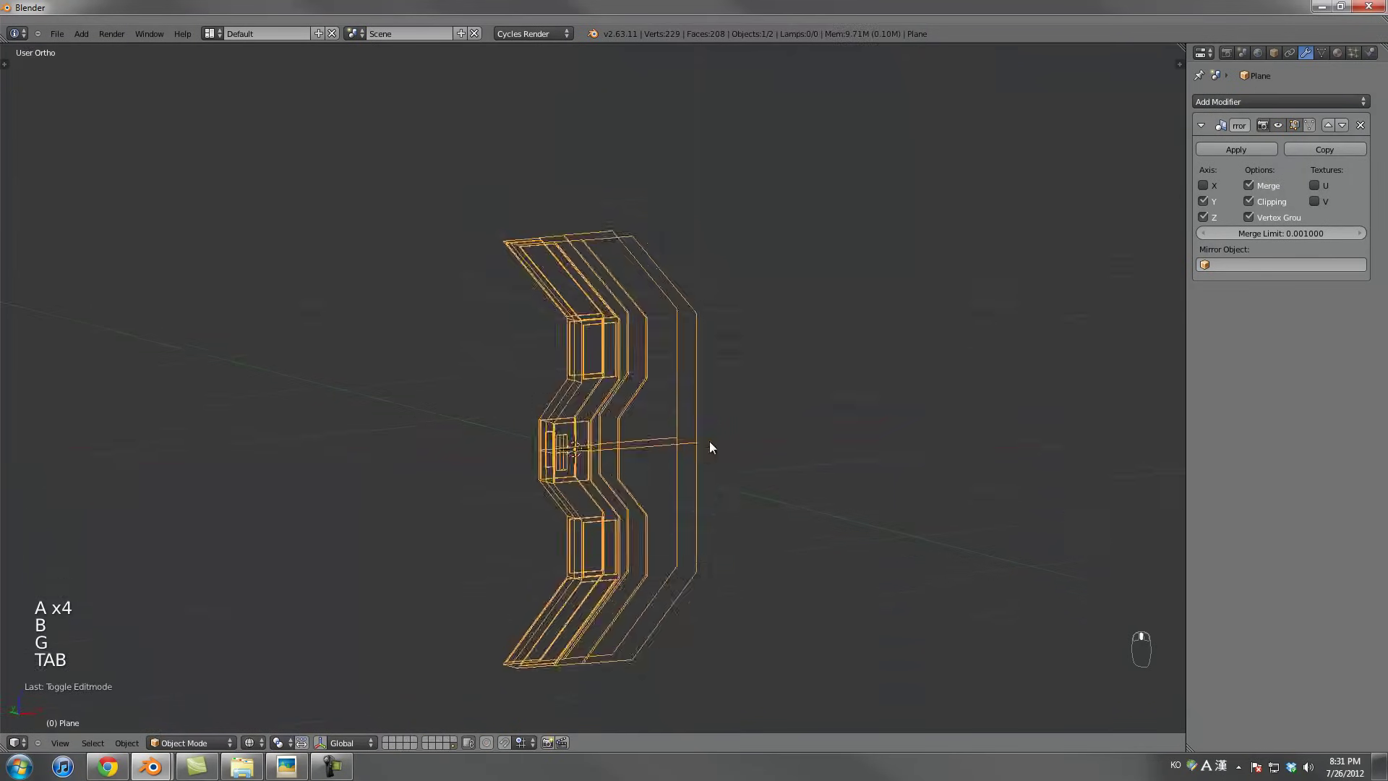
key(z)
scroll(642, 378, up, 2)
mouse_move(641, 379)
middle_down()
mouse_move(618, 361)
mouse_move(627, 401)
middle_up()
Inset the front face of the upper vertical section by extruding it in place, scaling it down and moving it to the mirror plane
key(Tab)
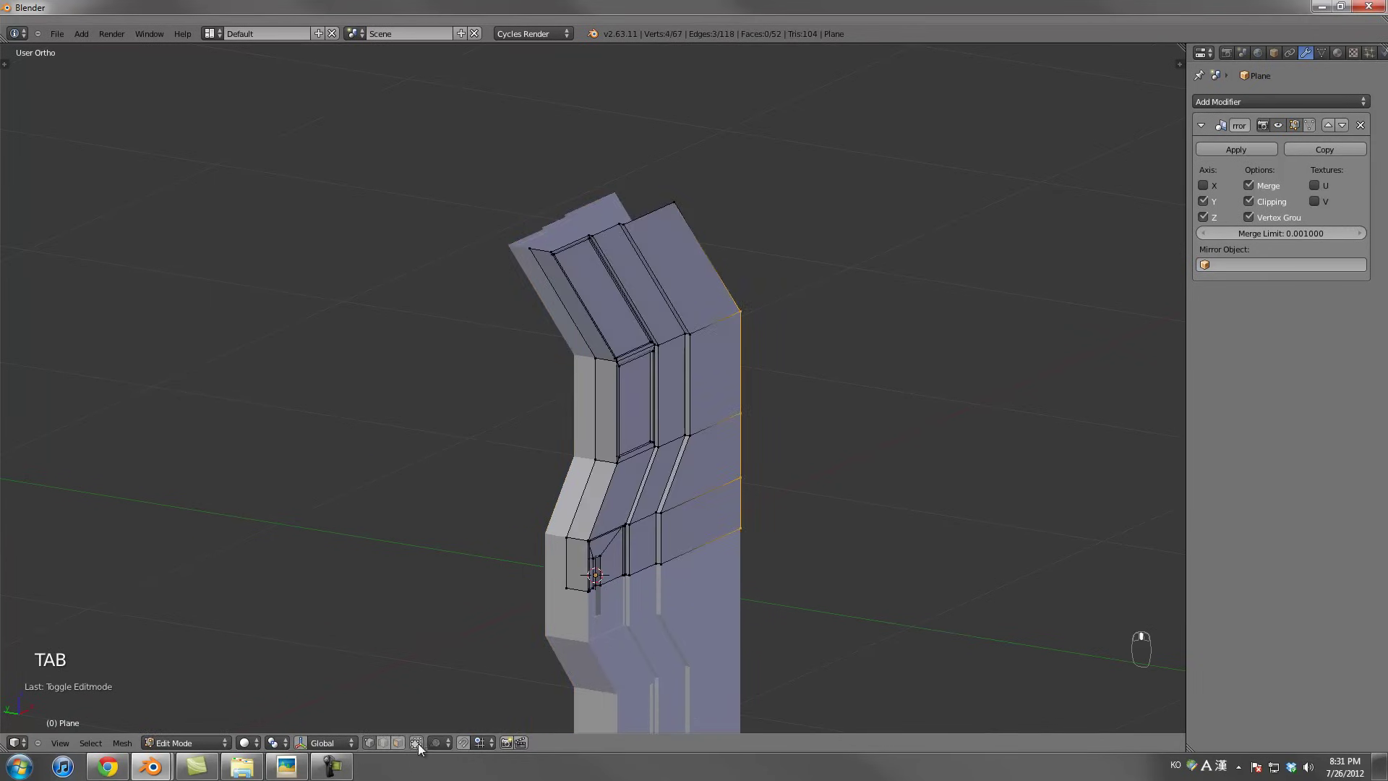
right_click(623, 444)
scroll(623, 444, up, 4)
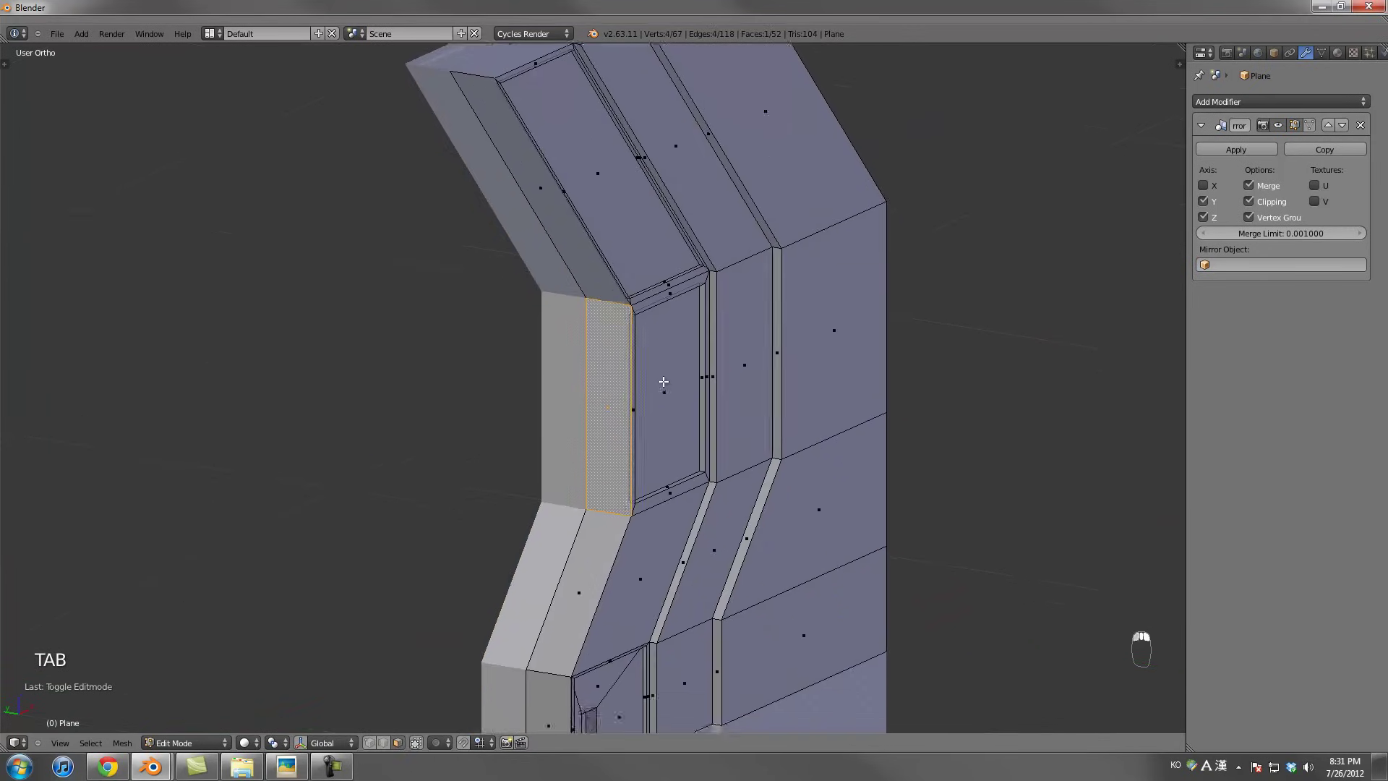
key(e)
right_click(797, 371)
key(s)
middle_drag(796, 371, 883, 355)
click(735, 363)
key(g)
middle_click(734, 363)
click(735, 363)
Extrude the upper front inset again, scale the new face down and shift it back toward the mirror plane
scroll(734, 363, up, 3)
key(e)
click(716, 362)
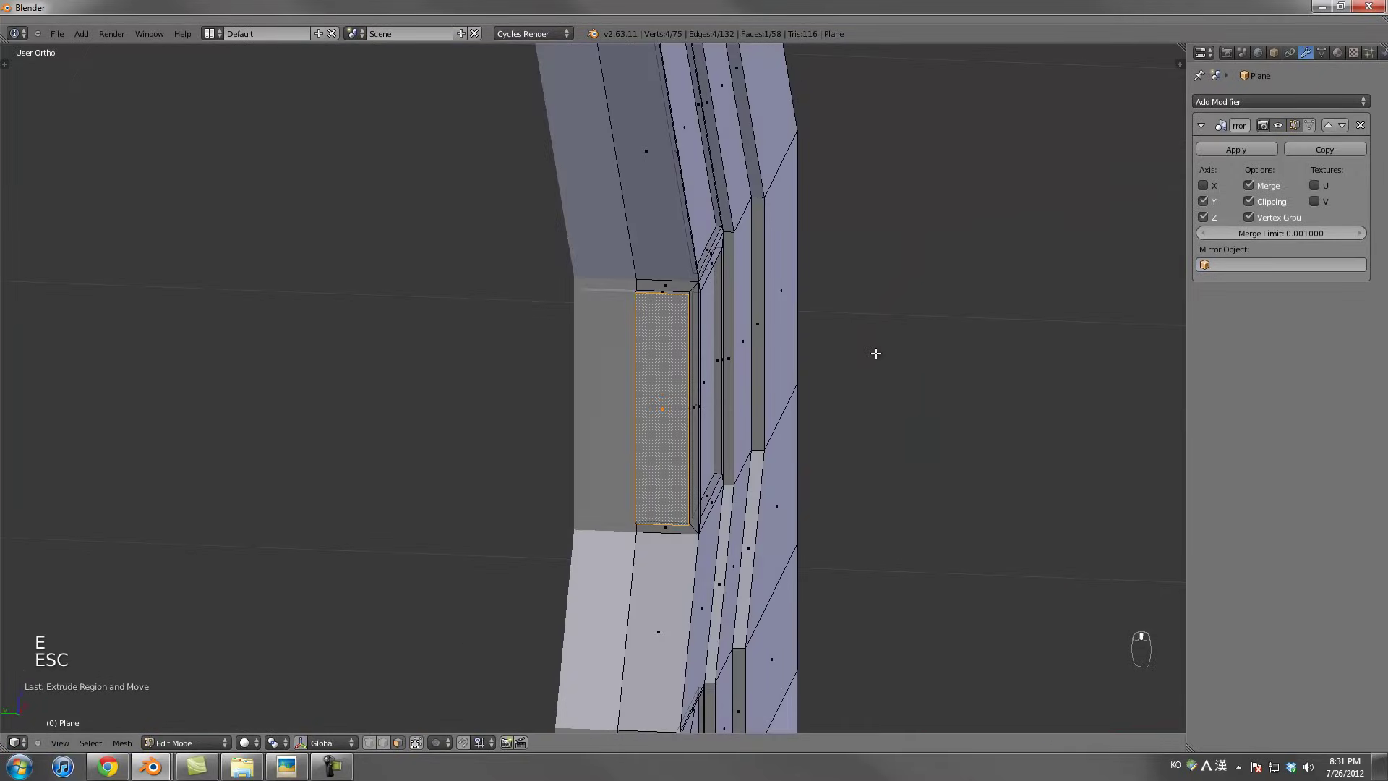
key(g)
key(s)
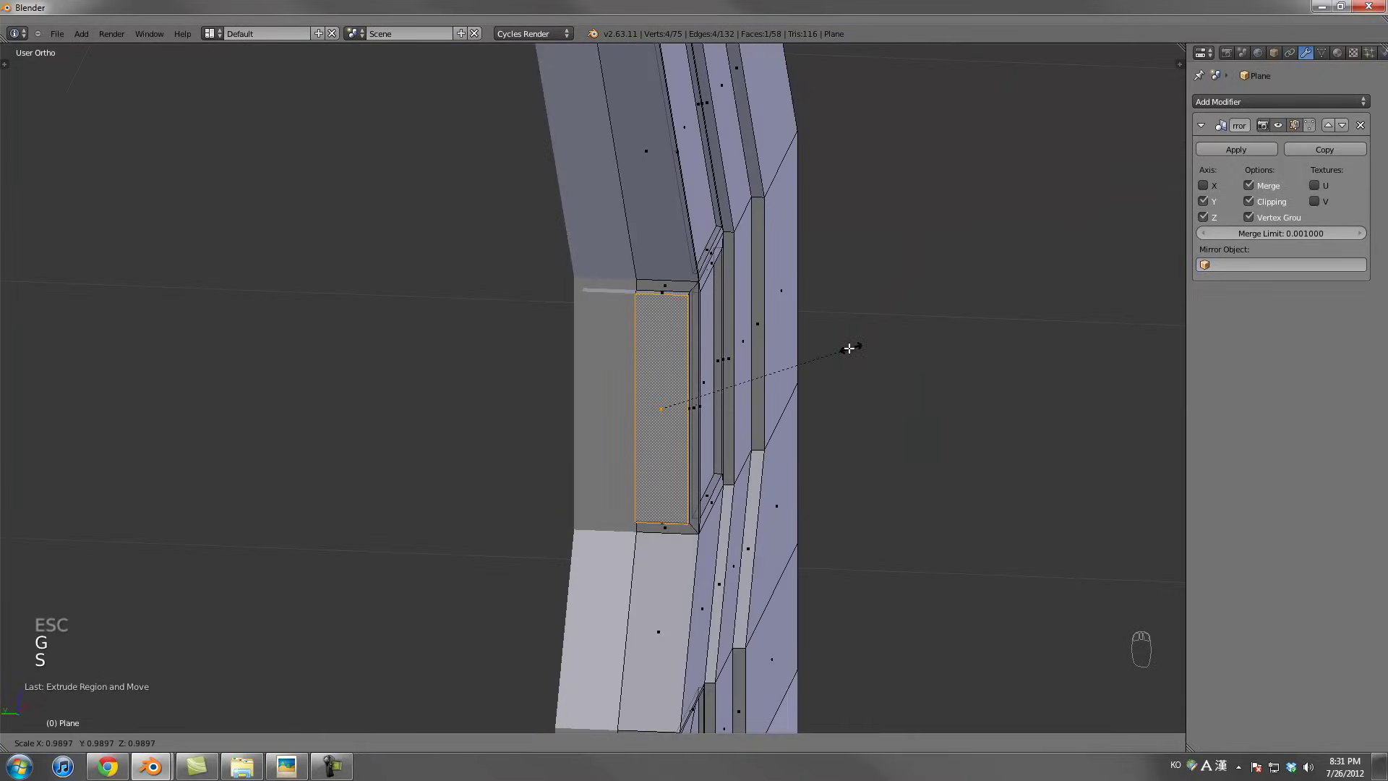
click(851, 348)
key(s)
click(827, 347)
key(g)
click(826, 349)
Add another nested face within the upper front panel by extruding in place and scaling it down
middle_drag(822, 349, 745, 364)
scroll(683, 422, up, 3)
key(g)
right_click(675, 393)
middle_drag(675, 393, 734, 403)
key(e)
right_click(734, 402)
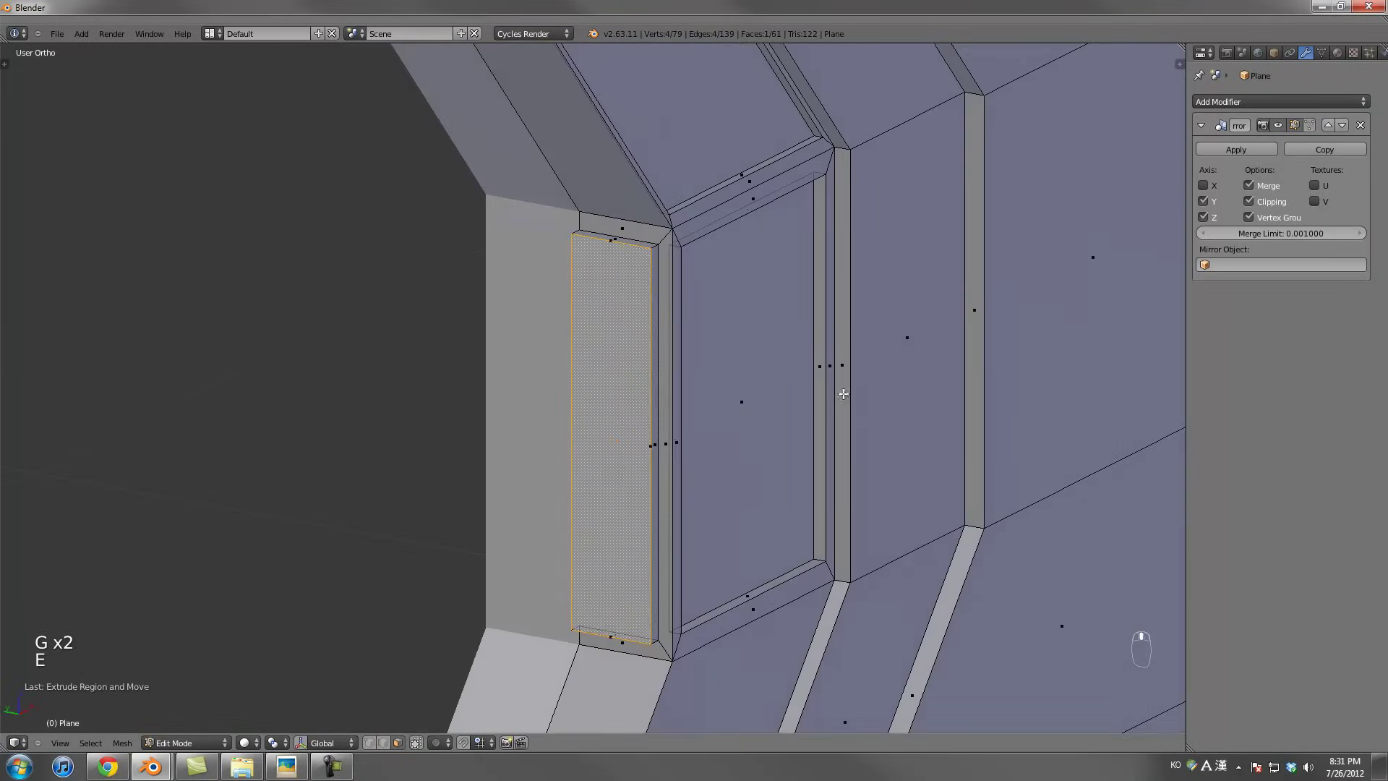
key(s)
click(842, 394)
Reposition the innermost face of the upper front panel and extrude it about 0.009 inward
middle_drag(843, 394, 737, 396)
key(g)
click(837, 385)
key(e)
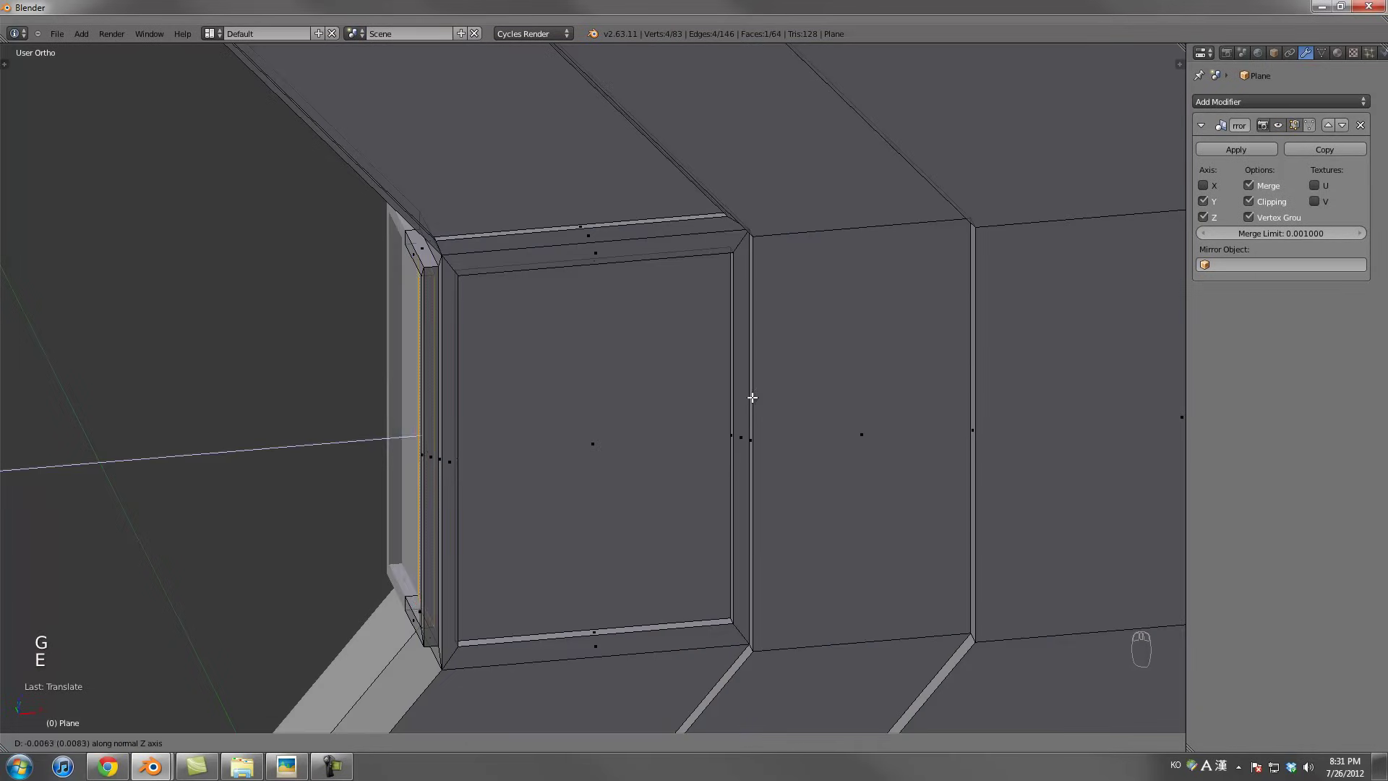
click(752, 397)
Check the recessed upper front panel and the rib's middle section in Object Mode
scroll(679, 375, down, 3)
scroll(753, 325, up, 4)
key(Tab)
middle_drag(808, 340, 571, 369)
key(Tab)
scroll(656, 486, down, 3)
key(Tab)
scroll(657, 461, up, 4)
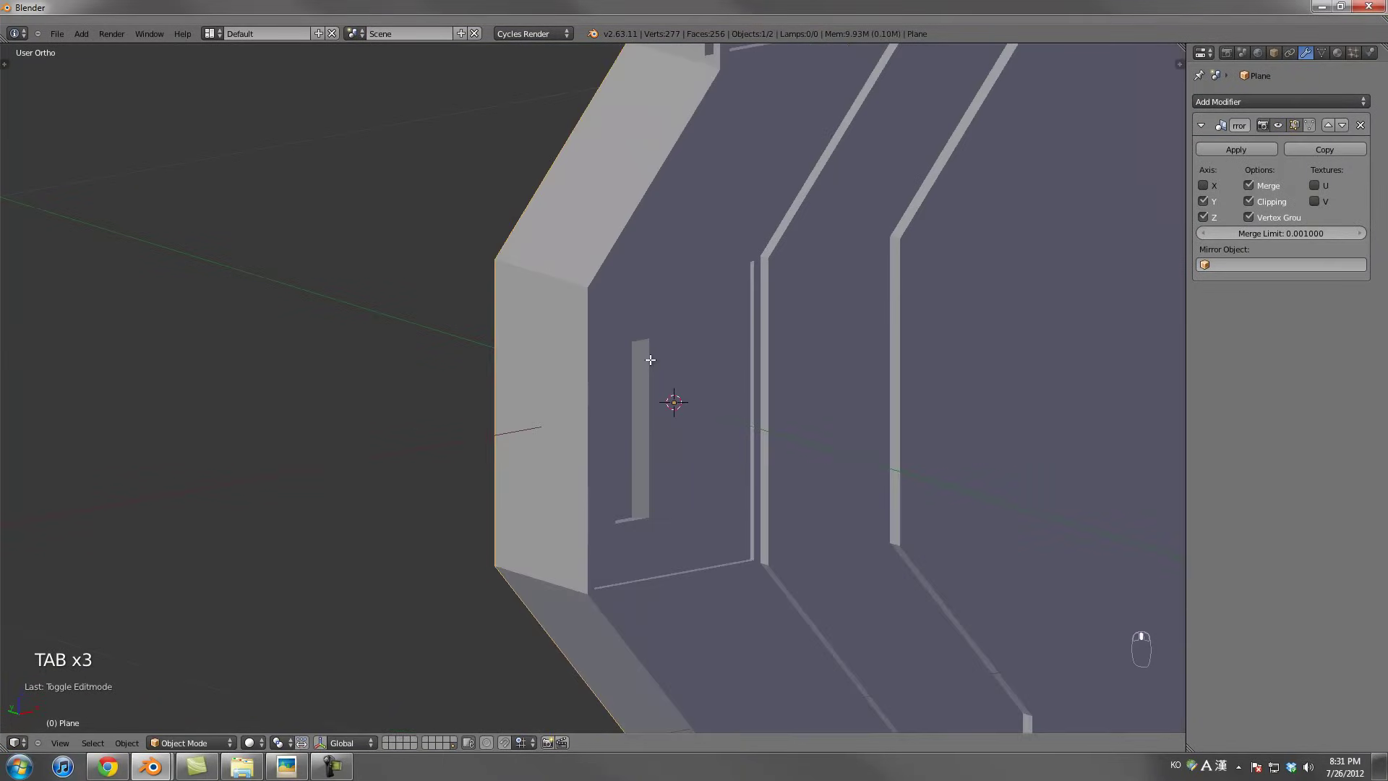
Extrude the front face of the rib's middle section in place and scale it down as an inset
key(Tab)
right_click(571, 369)
key(e)
middle_drag(787, 325, 856, 319)
key(s)
Try moving the middle section's front inset and extruding it inward
key(g)
click(796, 327)
key(e)
click(753, 328)
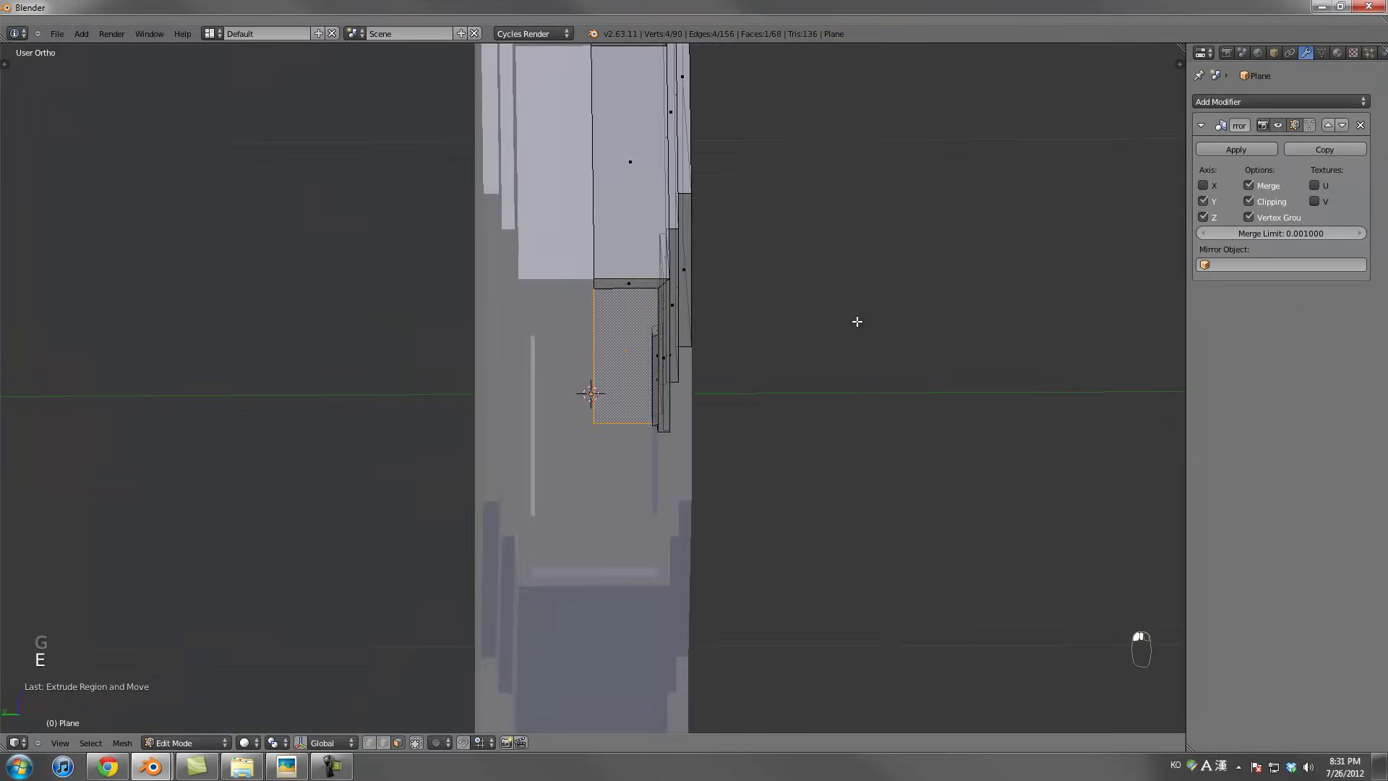
scroll(831, 322, up, 3)
mouse_move(753, 315)
middle_down()
mouse_move(721, 322)
mouse_move(748, 296)
mouse_move(768, 297)
mouse_move(731, 314)
mouse_move(784, 298)
mouse_move(712, 310)
mouse_move(752, 311)
mouse_move(730, 325)
middle_up()
key(ctrl+z)
key(ctrl+z)
Move and rescale the middle section's front inset against the mirror plane and extrude it inward as a recess
key(g)
click(750, 298)
key(s)
click(759, 310)
key(e)
click(731, 313)
key(Tab)
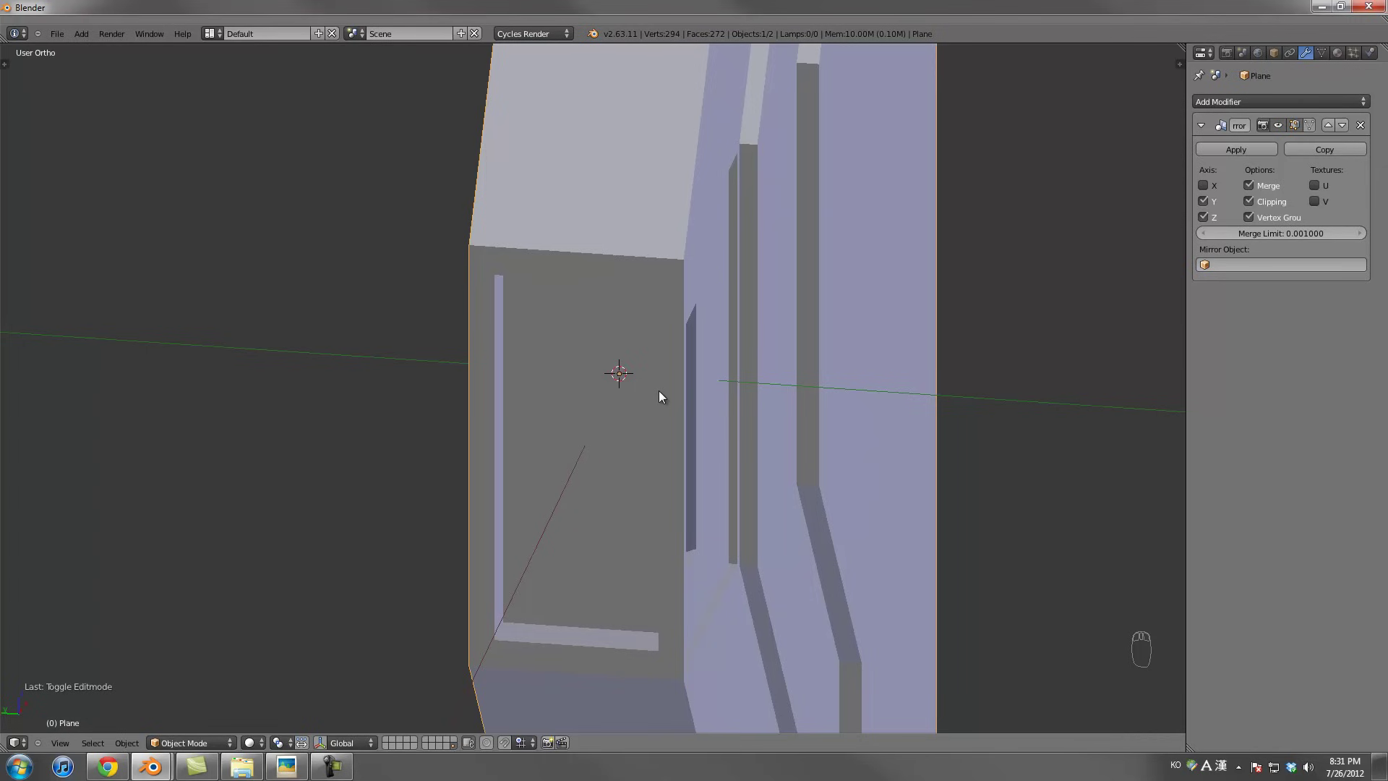
middle_drag(690, 400, 650, 412)
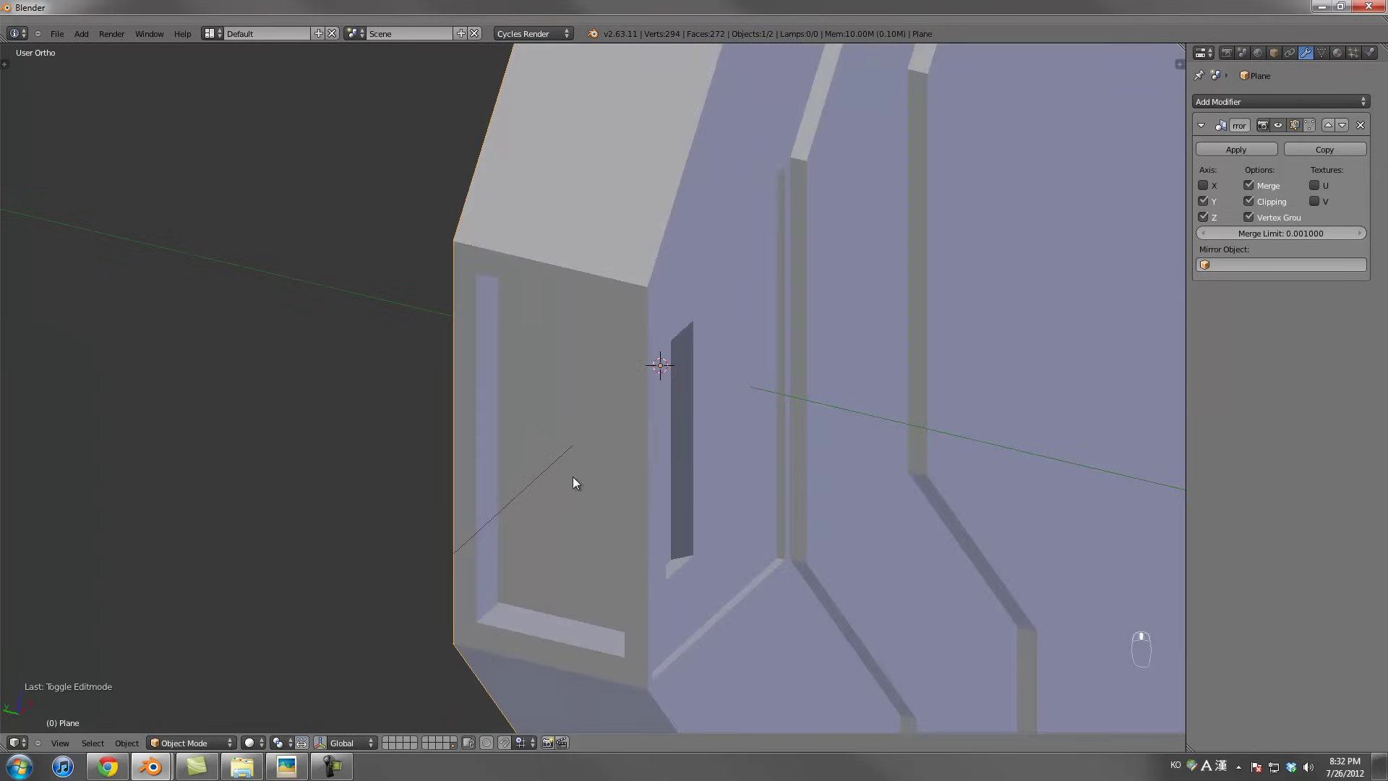
Examine the ribs' recessed middle panels in the reference render final.png
click(327, 771)
scroll(868, 232, up, 5)
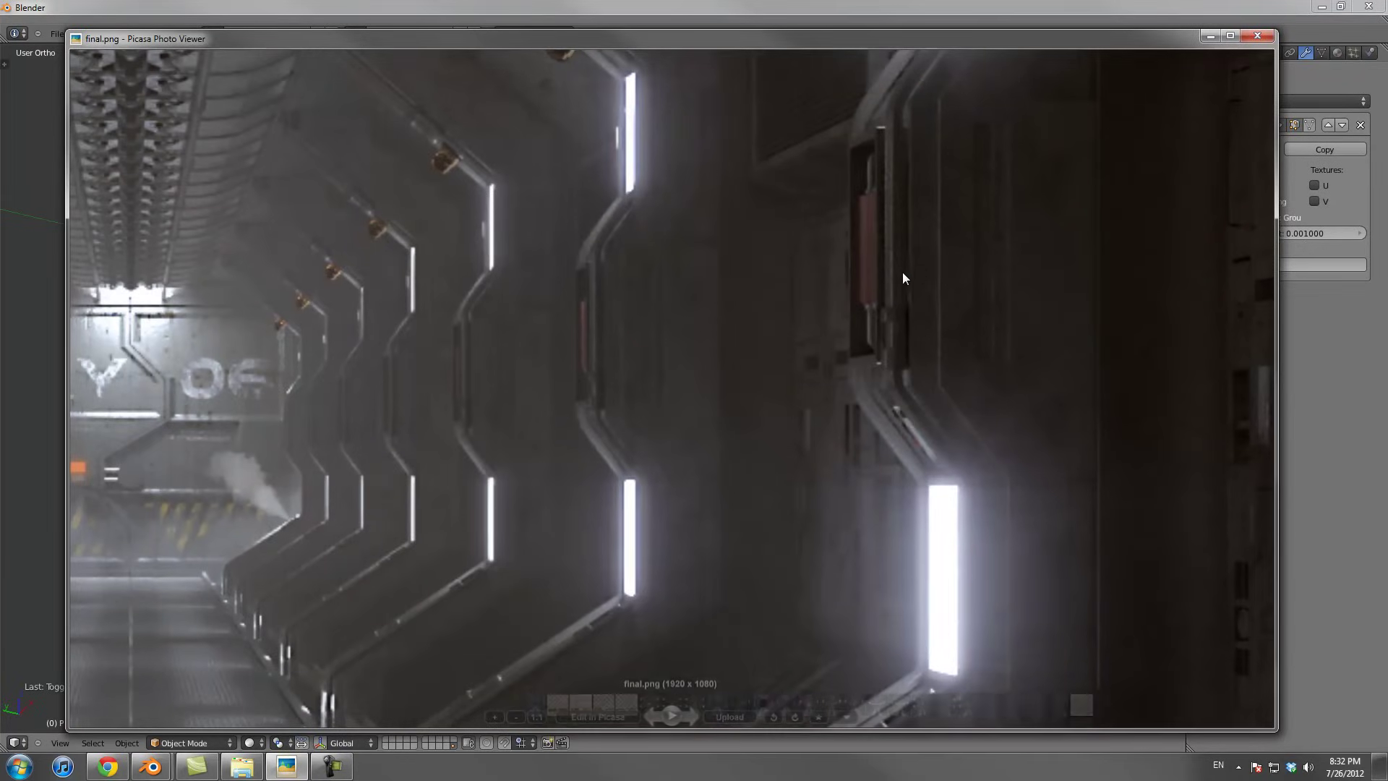
key(Escape)
middle_drag(655, 389, 546, 433)
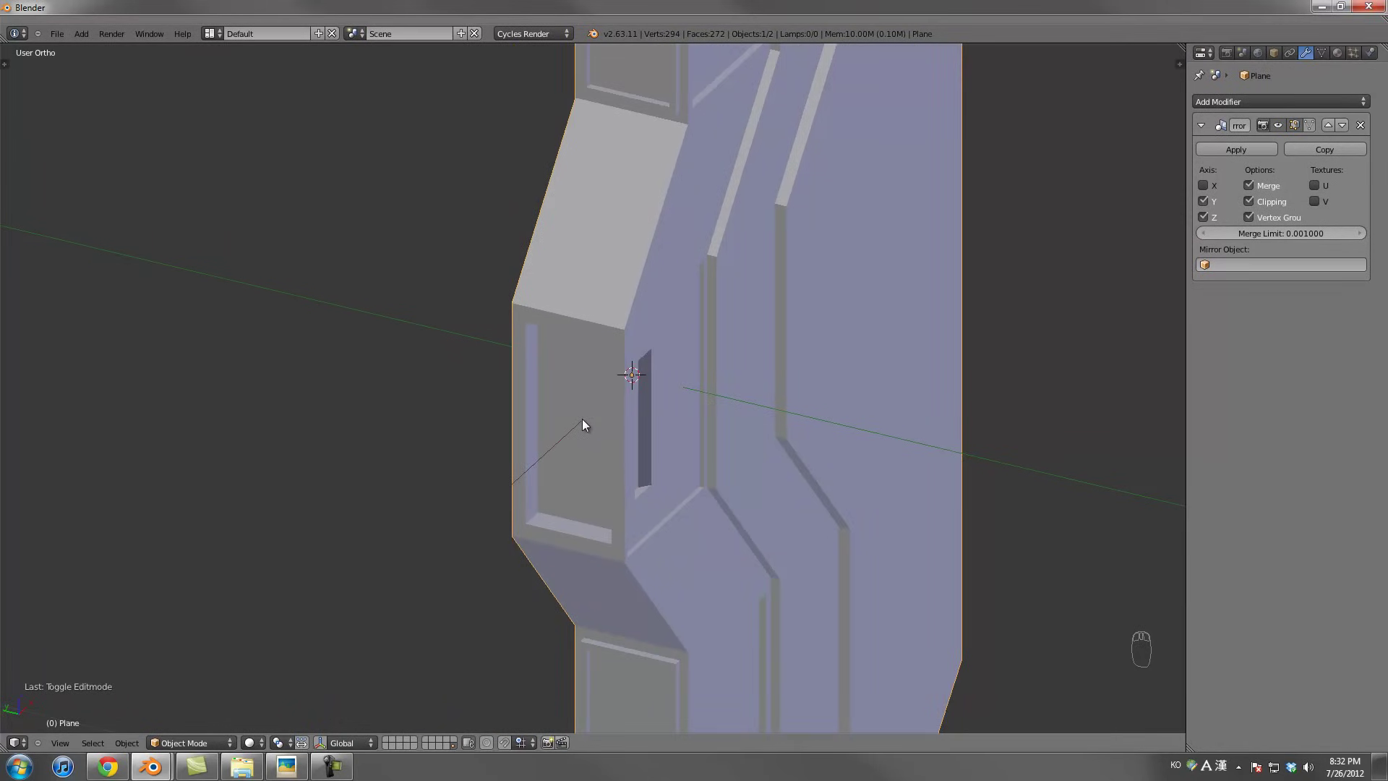
key(shift+a)
mouse_move(635, 405)
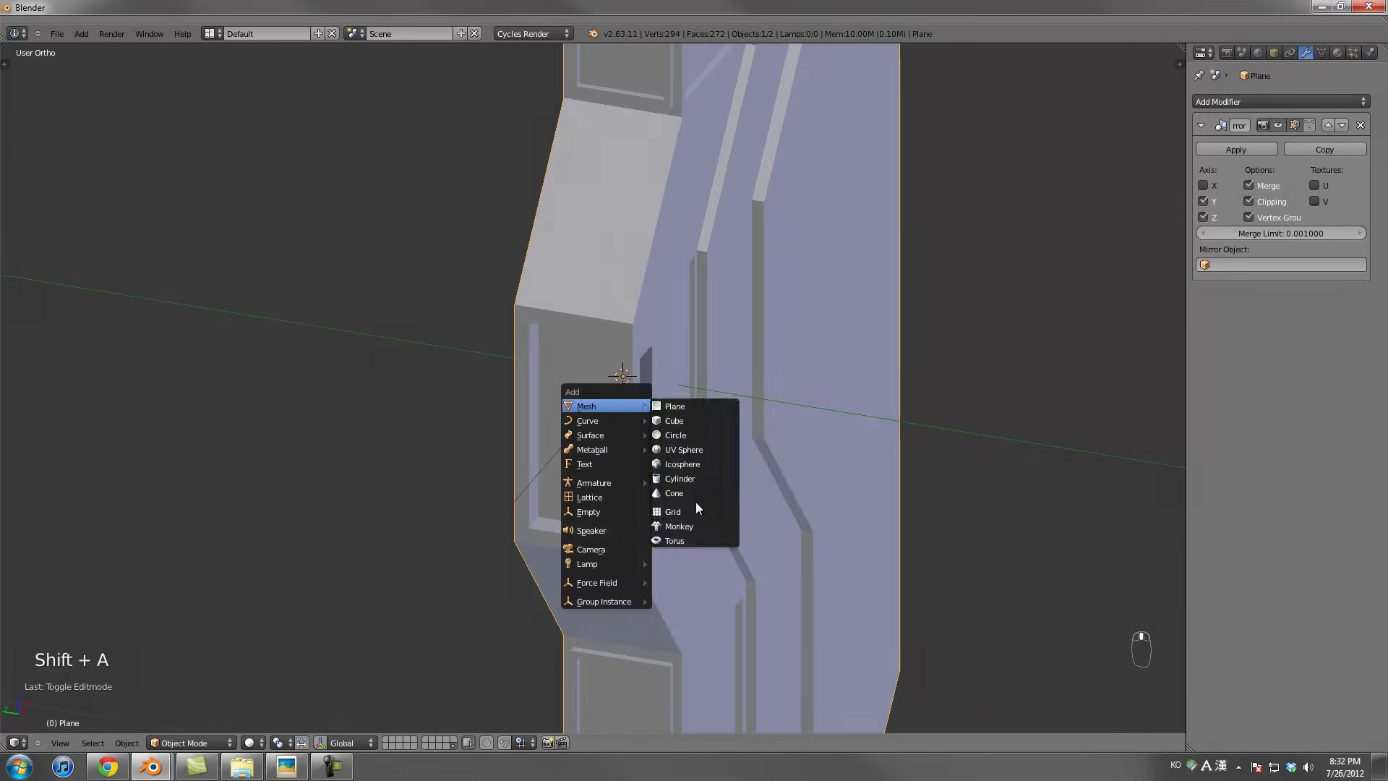
click(697, 478)
key(s)
right_click(735, 433)
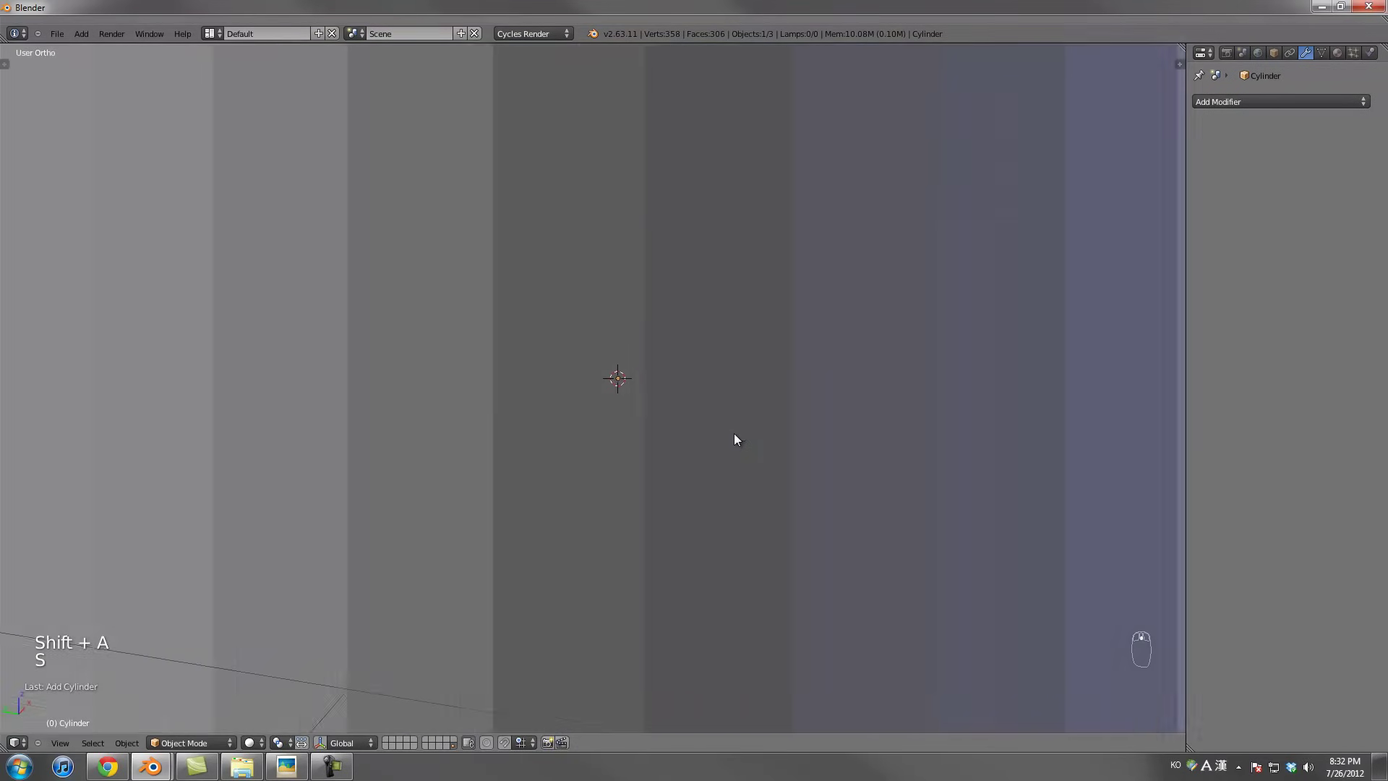
key(x)
click(735, 432)
Add a mesh cylinder at the 3D cursor and set its vertices to 12
key(t)
key(shift+a)
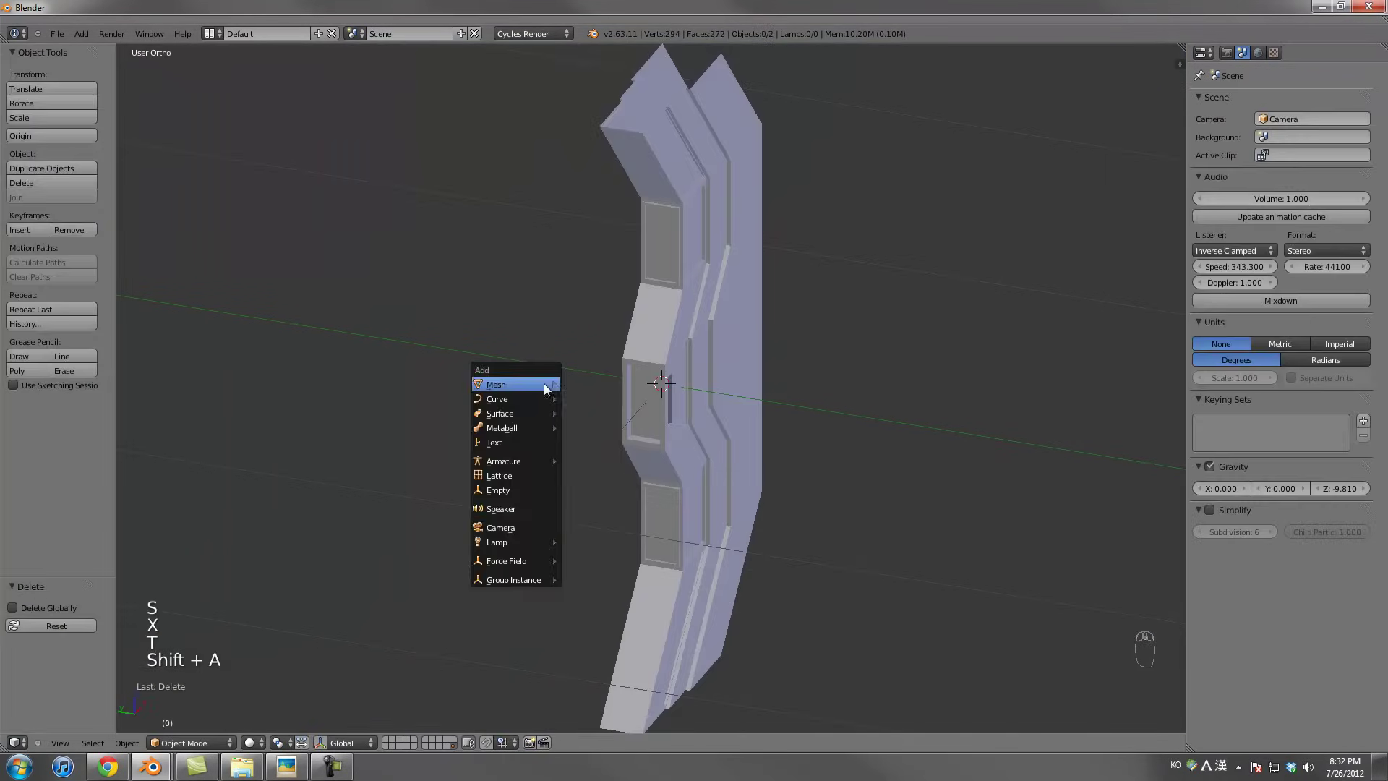
mouse_move(517, 383)
click(590, 456)
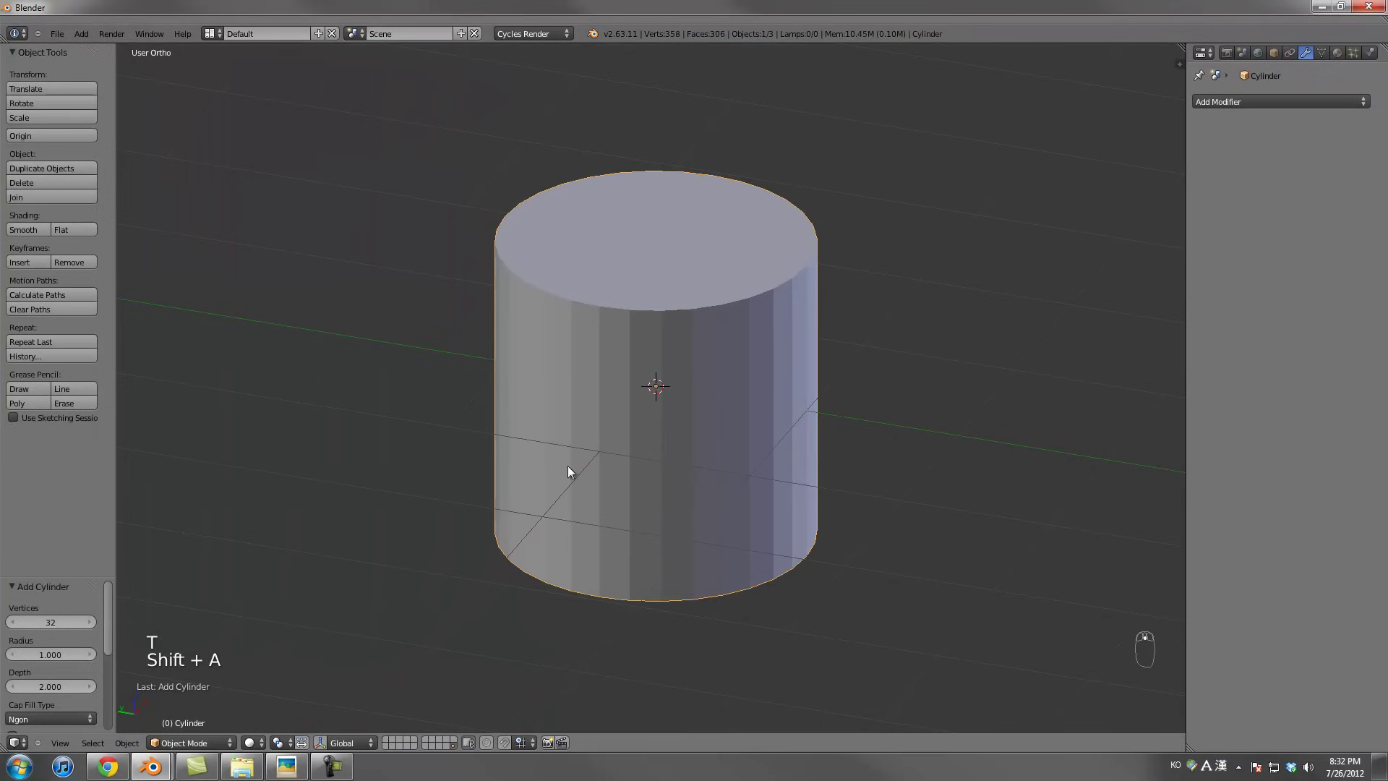
drag(102, 538, 92, 424)
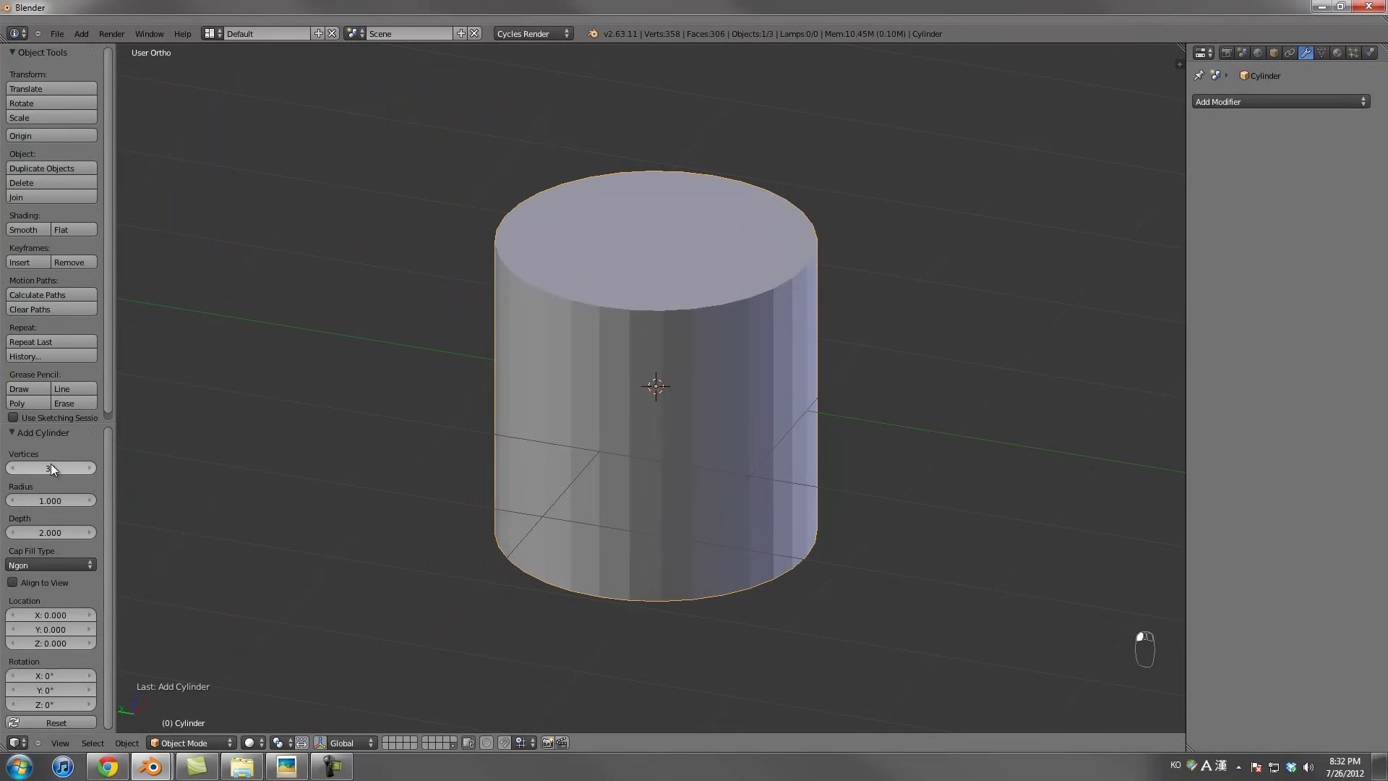
click(52, 465)
text(12)
key(Return)
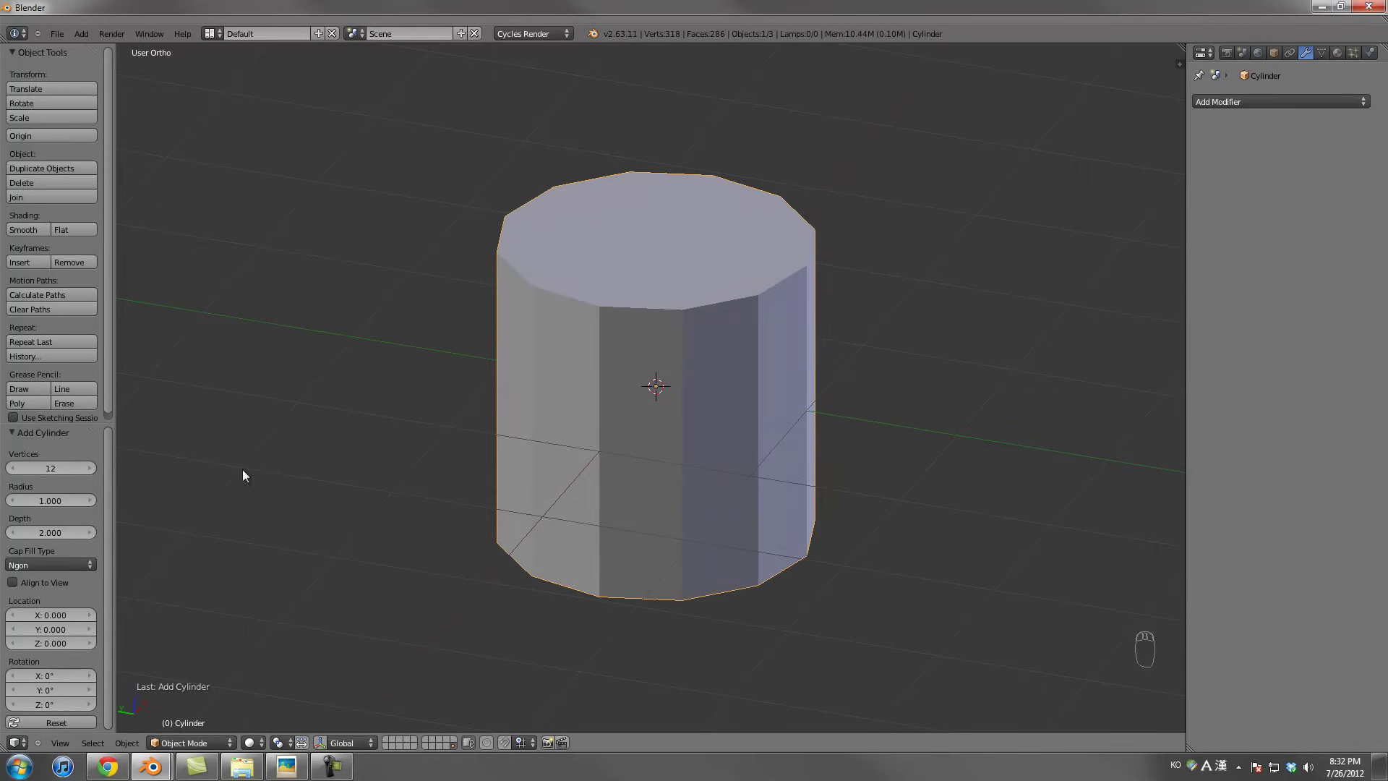
Scale the new cylinder down to a small size and move it along X by -0.208 to the rib's front
scroll(701, 386, up, 2)
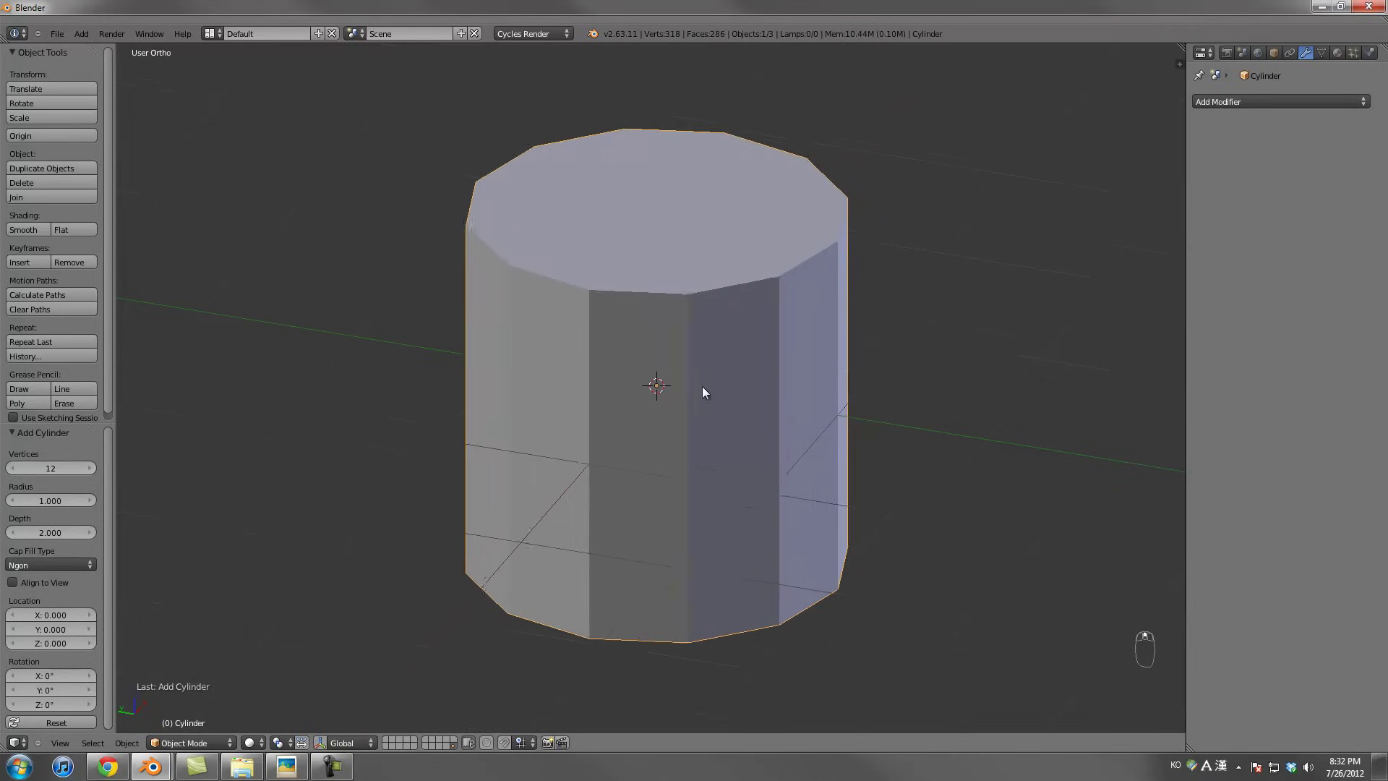
key(s)
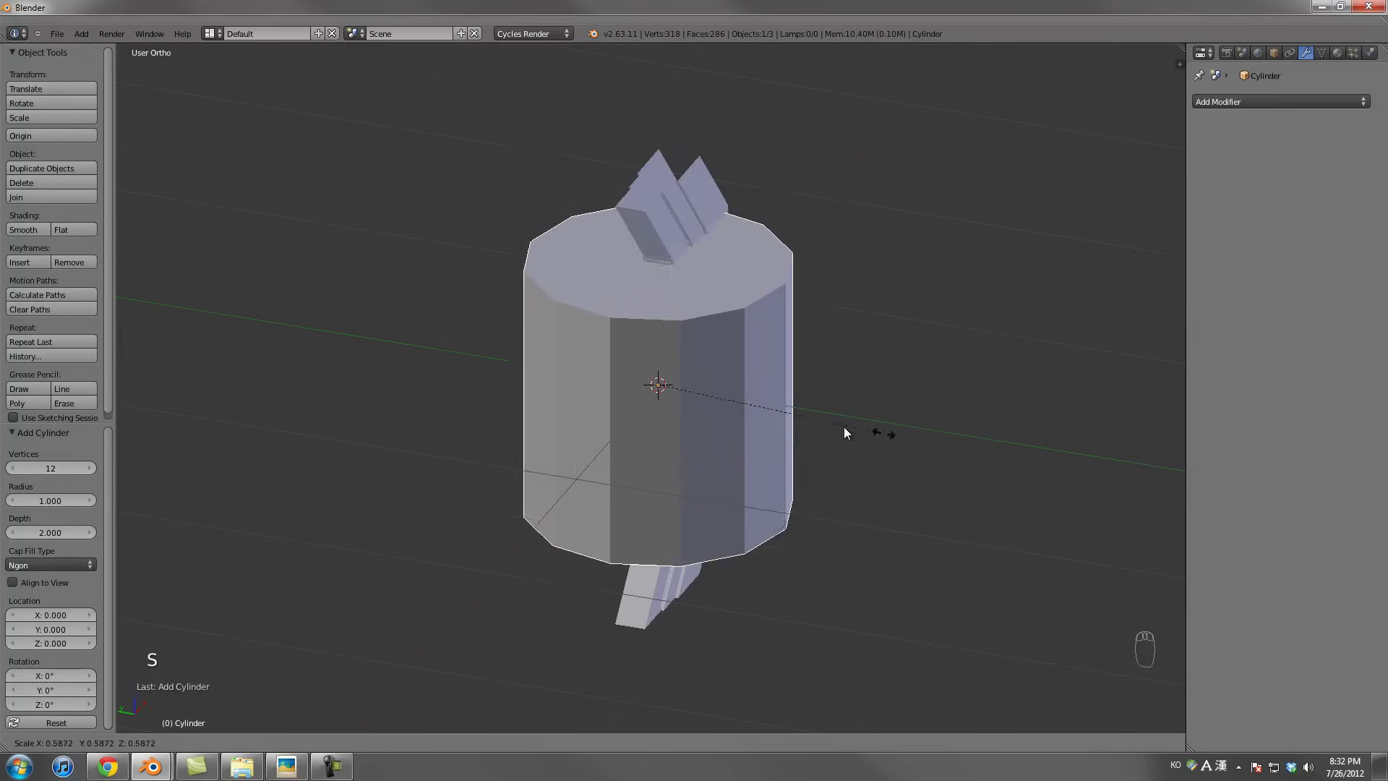
click(695, 389)
scroll(703, 390, up, 7)
key(s)
click(788, 396)
key(z)
scroll(831, 404, up, 1)
key(s)
click(799, 396)
key(g)
click(637, 457)
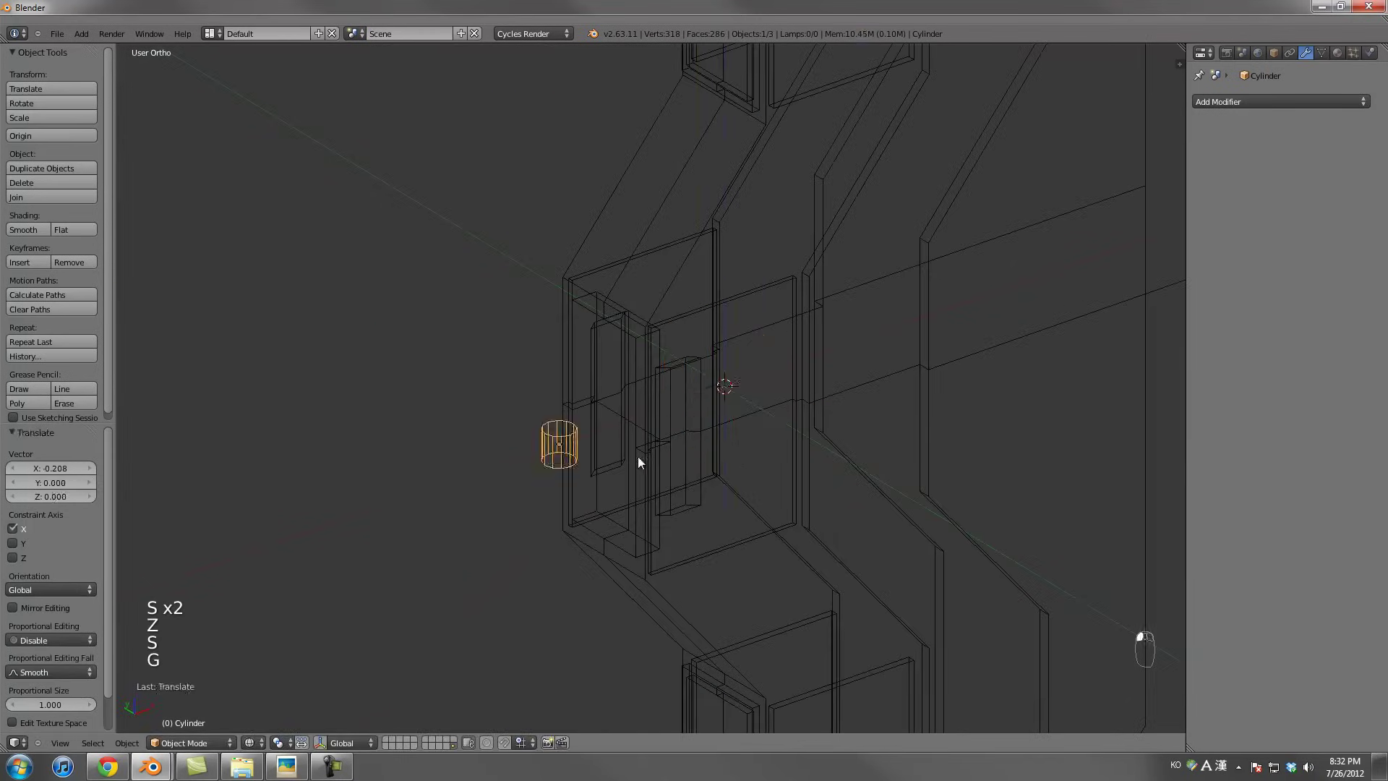
Rescale the cylinder further and position it in front of the middle section's recessed front panel
key(z)
middle_drag(637, 457, 837, 466)
key(s)
middle_drag(666, 483, 592, 486)
key(g)
key(x)
click(643, 467)
scroll(705, 464, up, 2)
scroll(706, 466, up, 2)
key(g)
click(729, 502)
Delete the top and bottom cap faces of the cylinder
key(Tab)
right_click(656, 522)
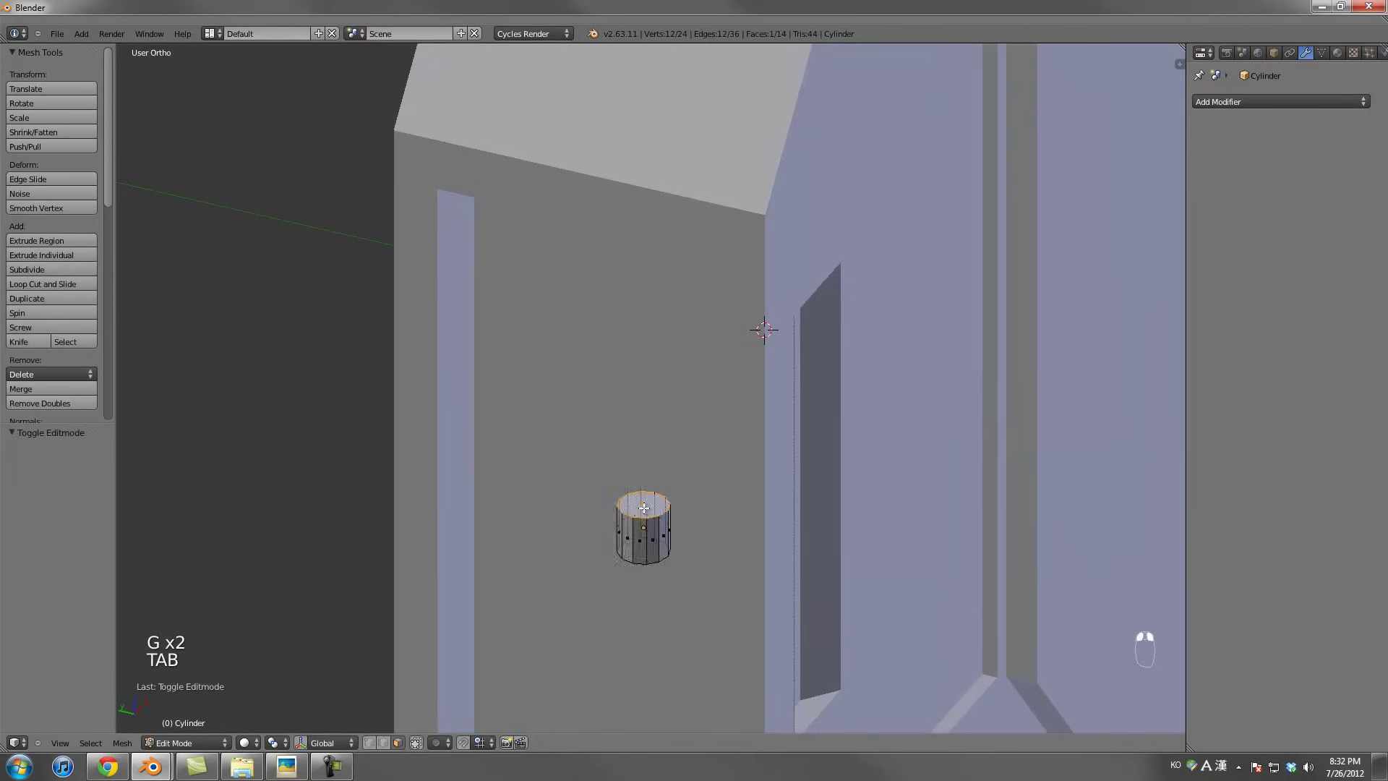
key(x)
click(644, 507)
key(x)
click(649, 525)
alt+right_click(649, 517)
Select the cylinder's bottom vertices in front view and move them up along Z to the rib's horizontal centre line
key(KP_1)
key(z)
key(a)
key(a)
key(a)
key(b)
drag(474, 480, 643, 527)
key(g)
middle_click(643, 526)
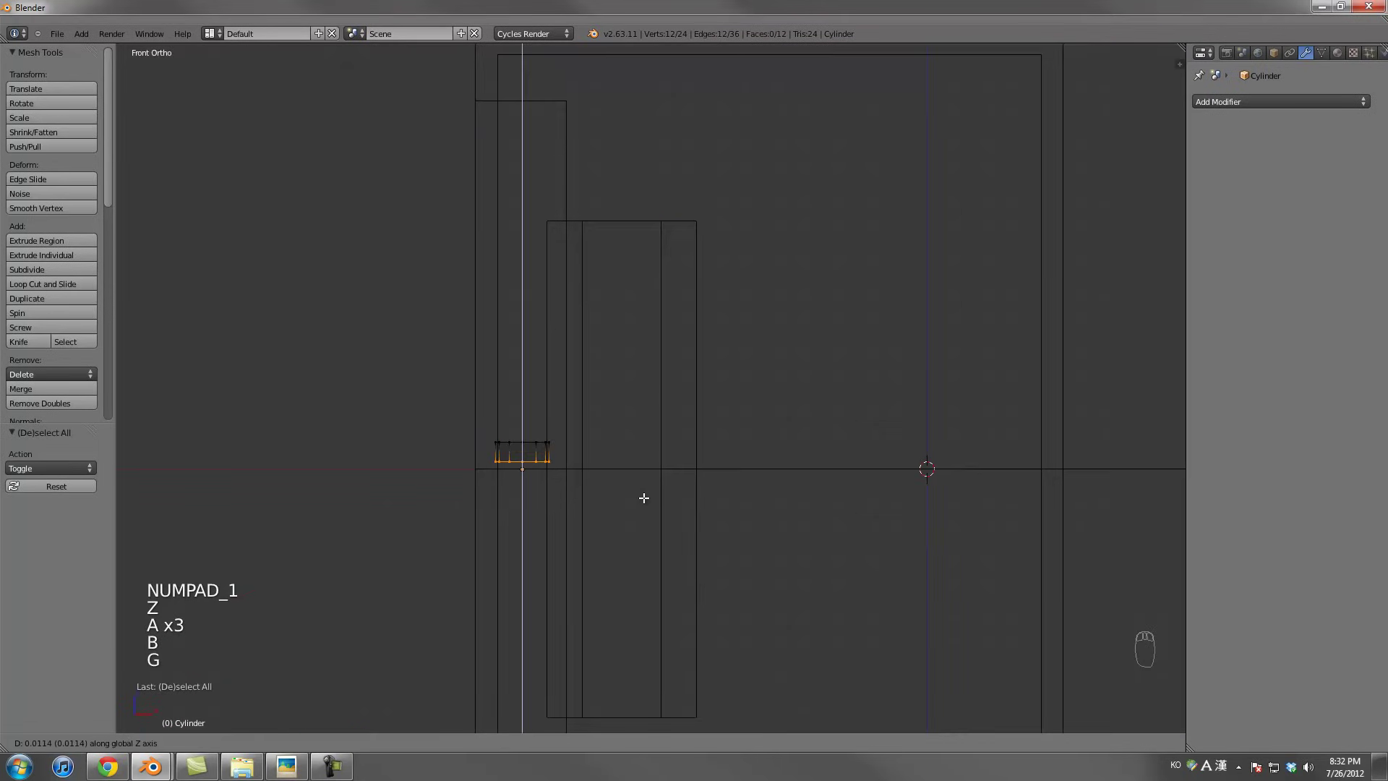
click(641, 504)
Raise the cylinder's top edge loop along Z to make a longer open tube and return to Object Mode
right_click(533, 446)
key(g)
middle_click(534, 434)
right_click(539, 421)
alt+right_click(532, 442)
key(g)
middle_click(532, 442)
click(537, 296)
mouse_move(537, 296)
middle_down()
mouse_move(592, 332)
mouse_move(672, 350)
mouse_move(732, 431)
middle_up()
key(z)
key(Tab)
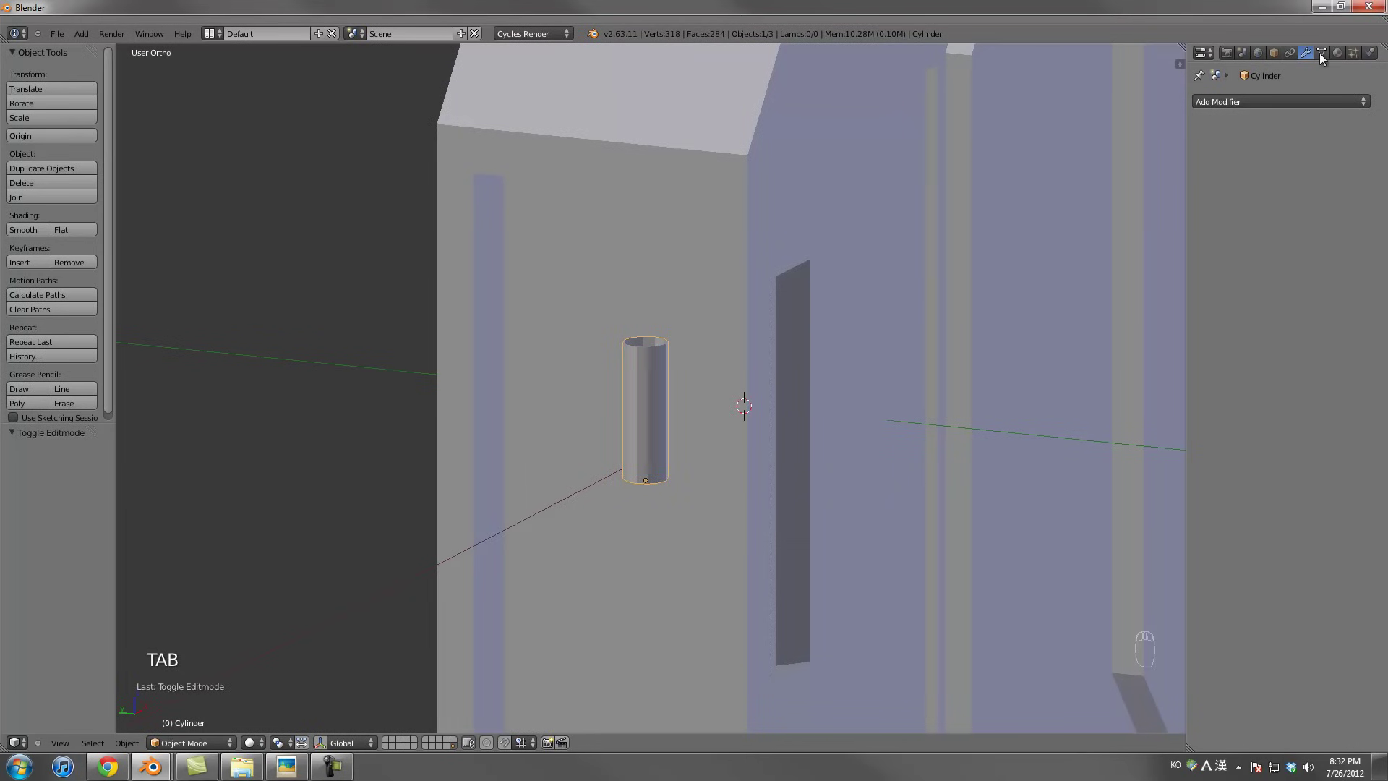
Select the cylinder together with the rib and join them into one object that shares the rib's mirror modifier
click(1280, 103)
scroll(717, 336, down, 2)
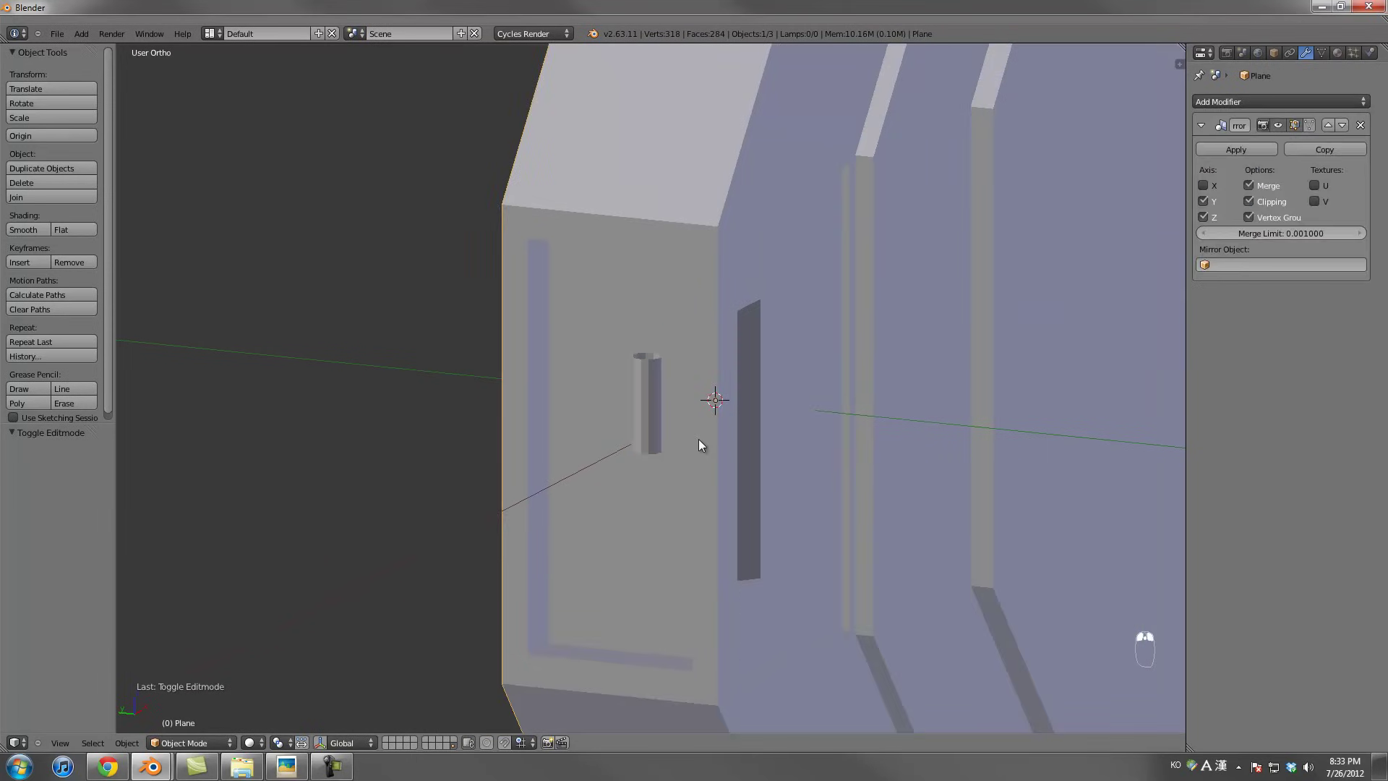
middle_drag(698, 439, 657, 399)
scroll(657, 399, down, 3)
key(z)
shift+right_click(678, 331)
middle_drag(677, 331, 666, 395)
scroll(666, 410, up, 3)
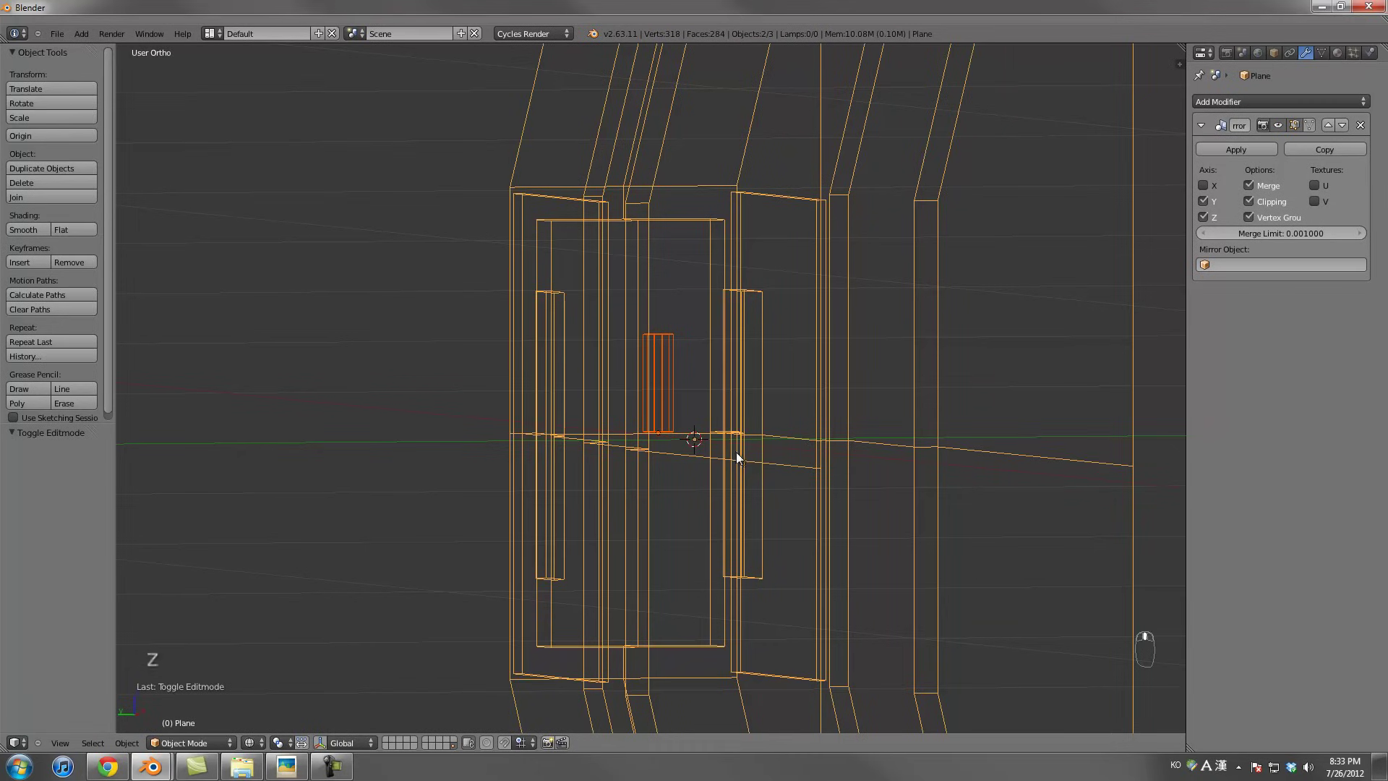
scroll(730, 451, down, 3)
middle_drag(834, 257, 698, 266)
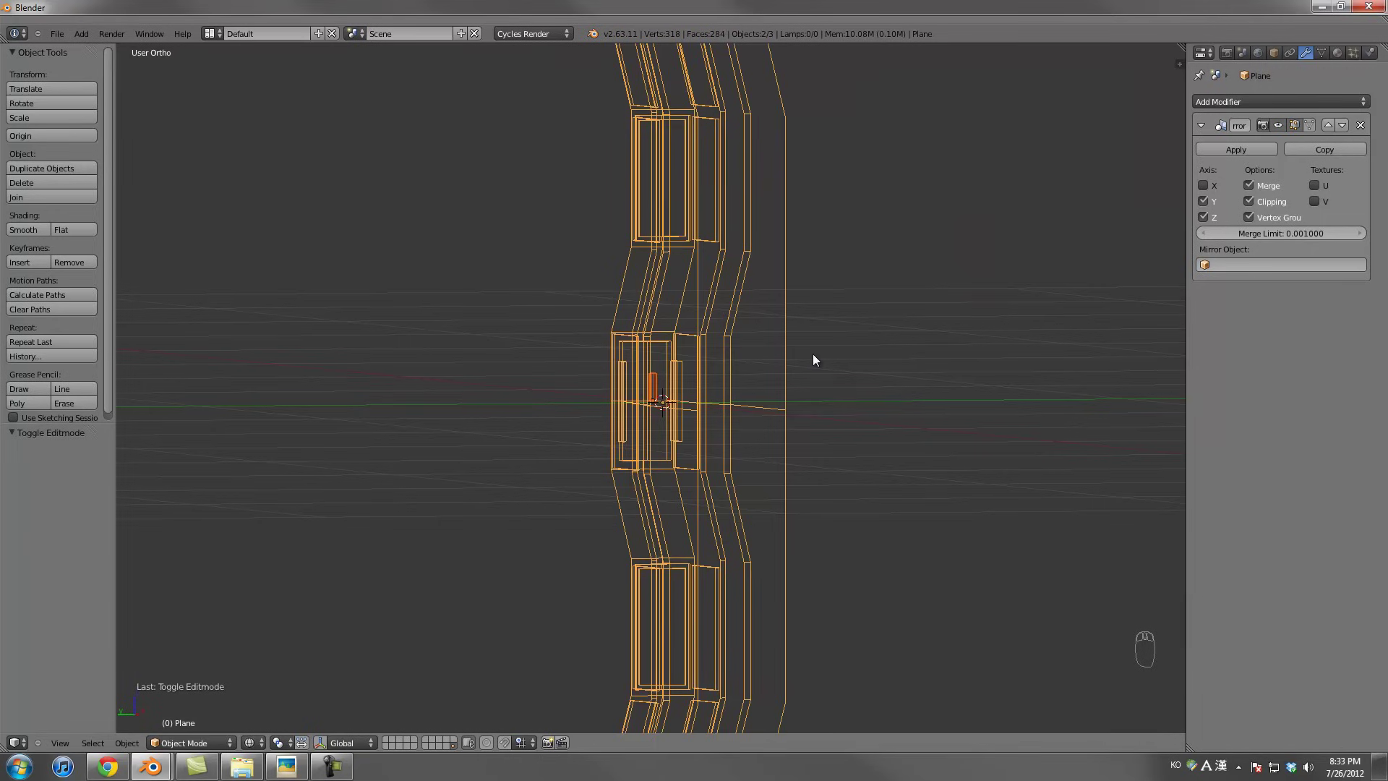
key(ctrl+j)
scroll(778, 396, up, 3)
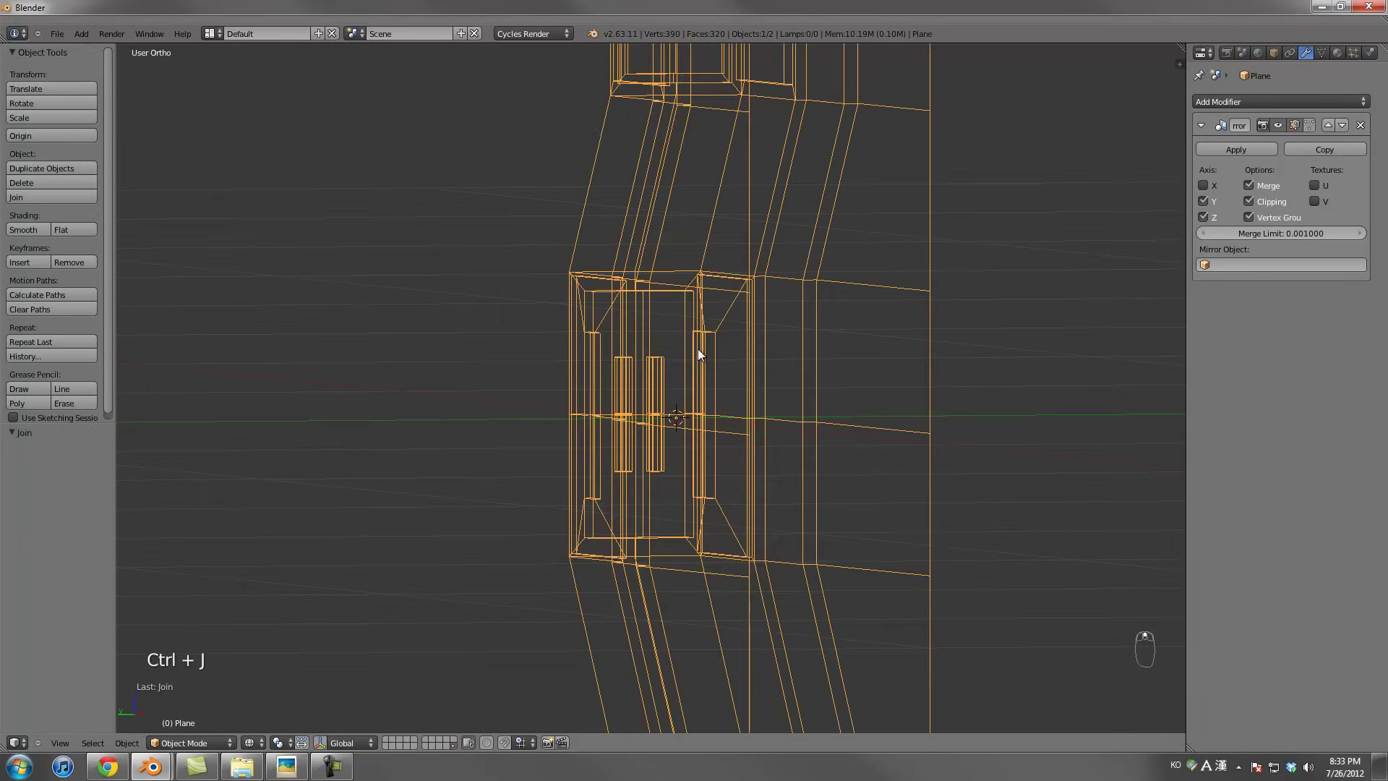
key(Tab)
key(Tab)
scroll(677, 367, up, 2)
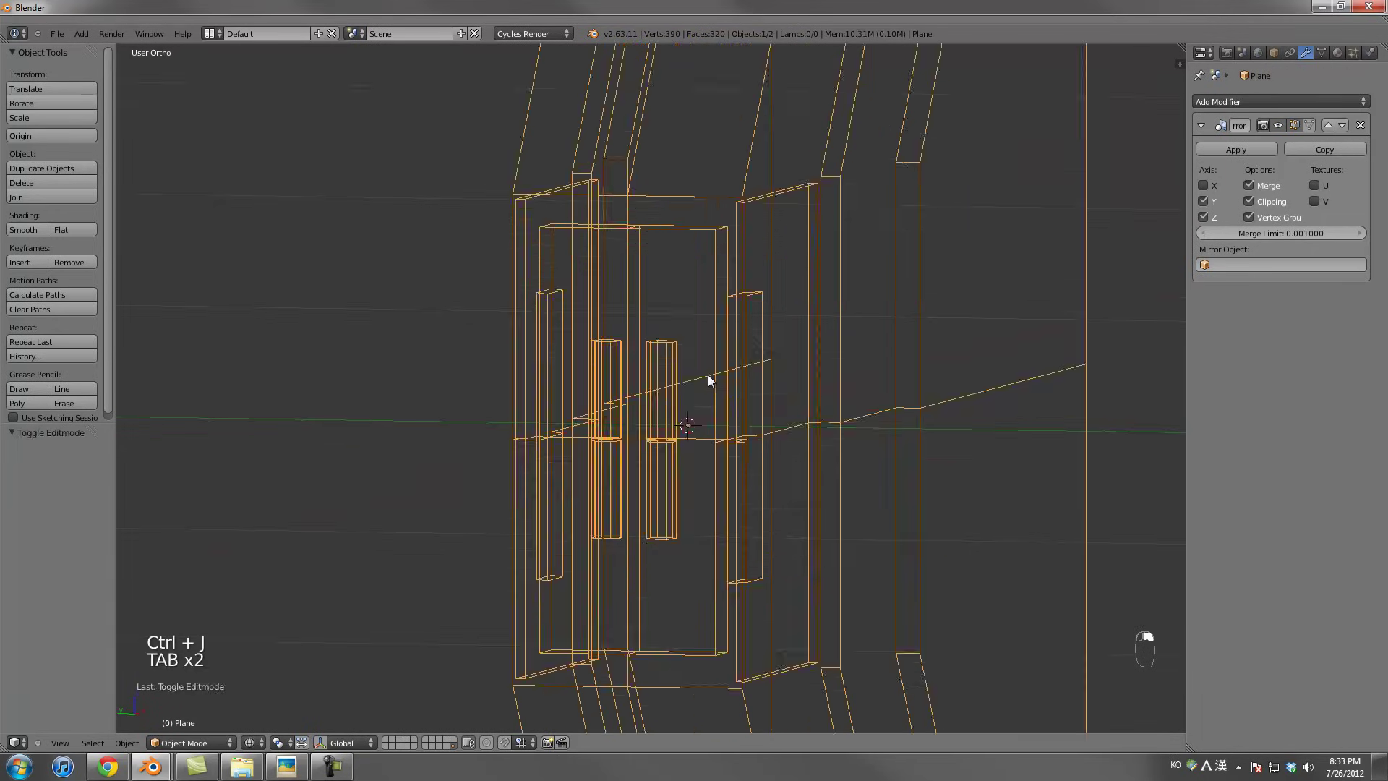
Delete the stray loose vertex beside the tube's base in the middle section's recess
key(z)
scroll(682, 350, up, 4)
scroll(719, 465, down, 2)
scroll(697, 480, up, 1)
key(Tab)
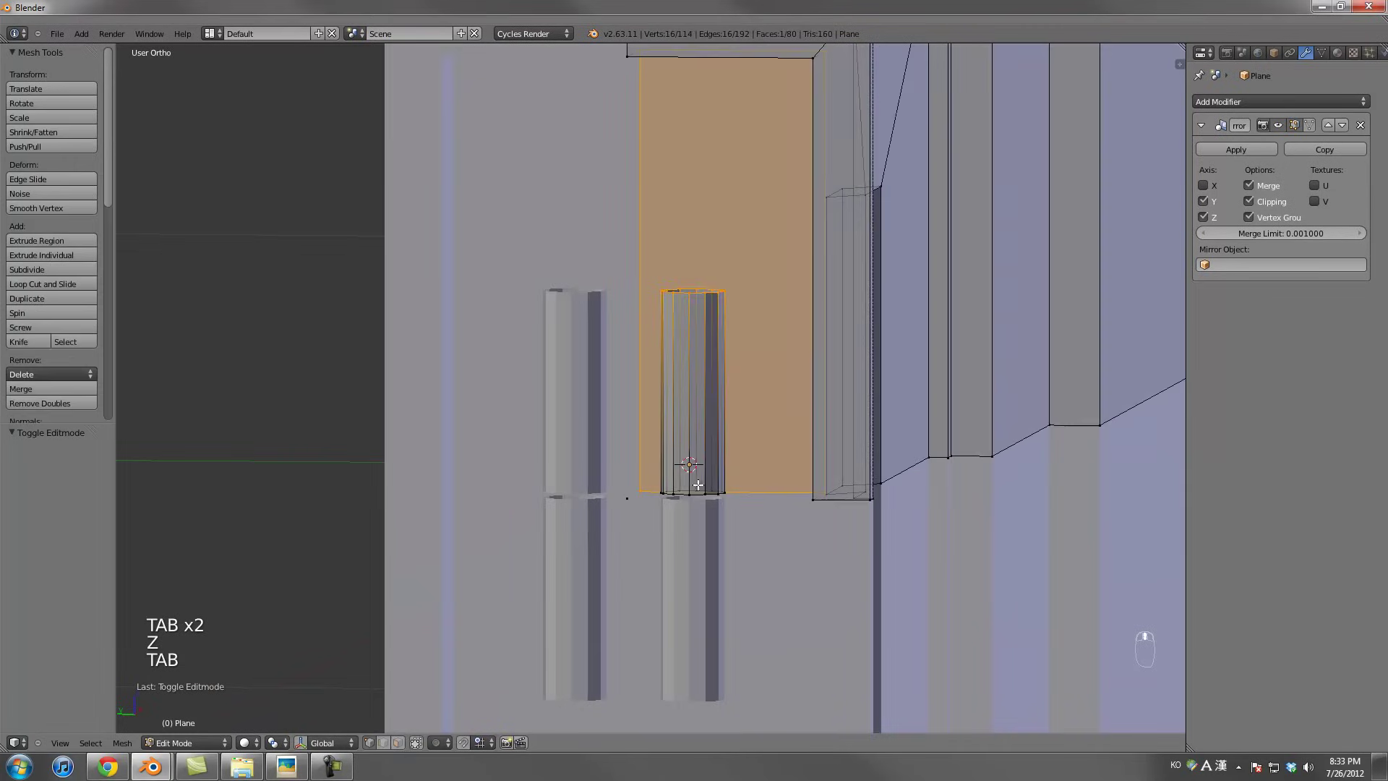
alt+right_click(698, 492)
key(z)
key(x)
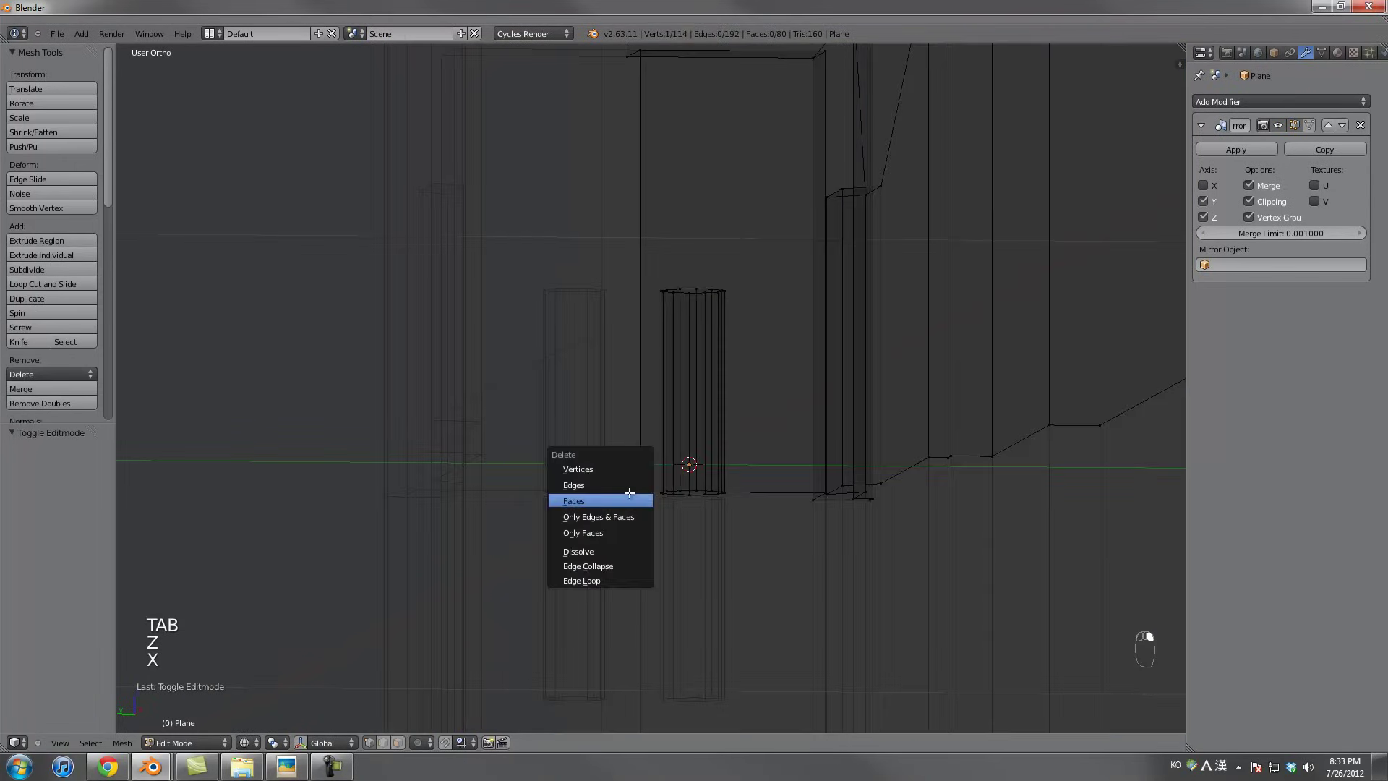
click(636, 489)
Move the tube's bottom edge loop down along Z onto the mirror plane and raise its top loop by about 0.013
key(g)
middle_click(787, 394)
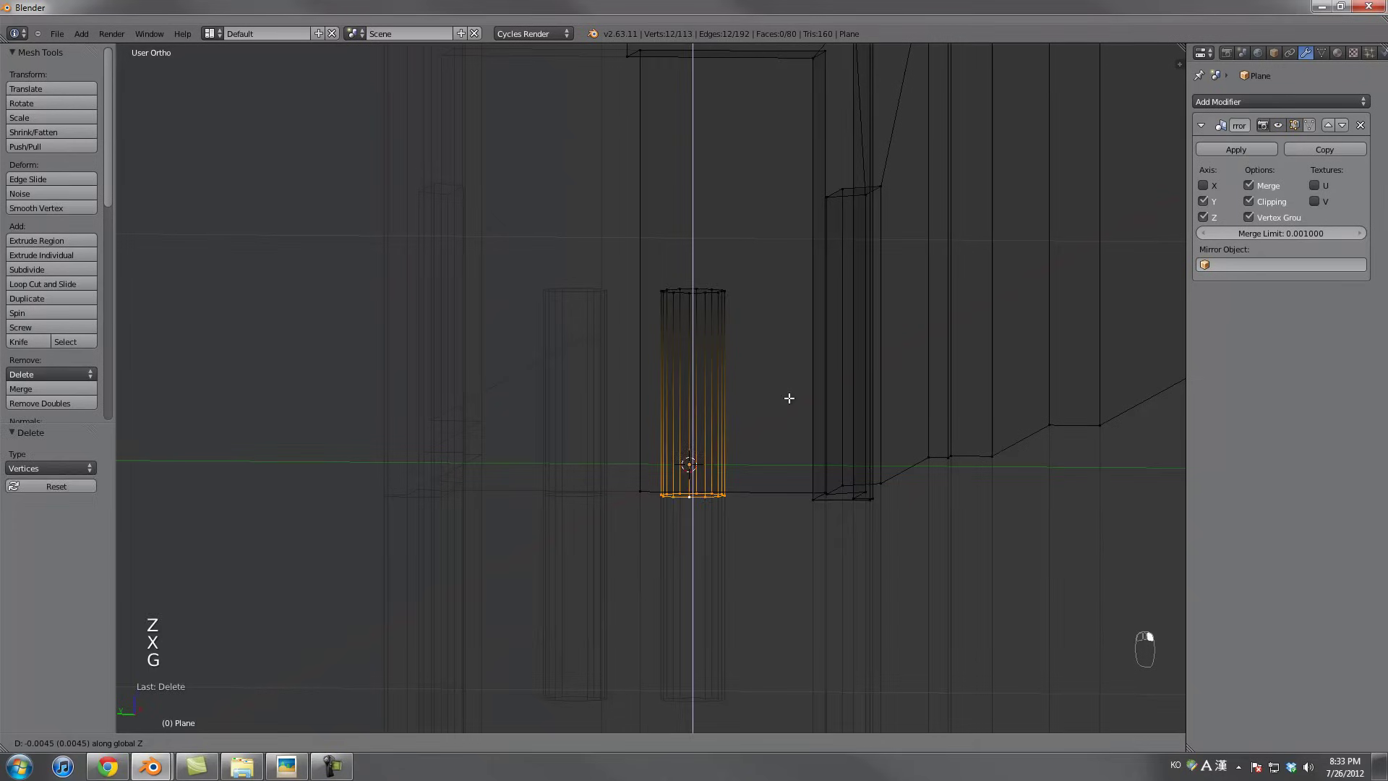
click(787, 397)
alt+right_click(693, 291)
scroll(728, 323, down, 3)
key(g)
middle_click(729, 311)
click(730, 296)
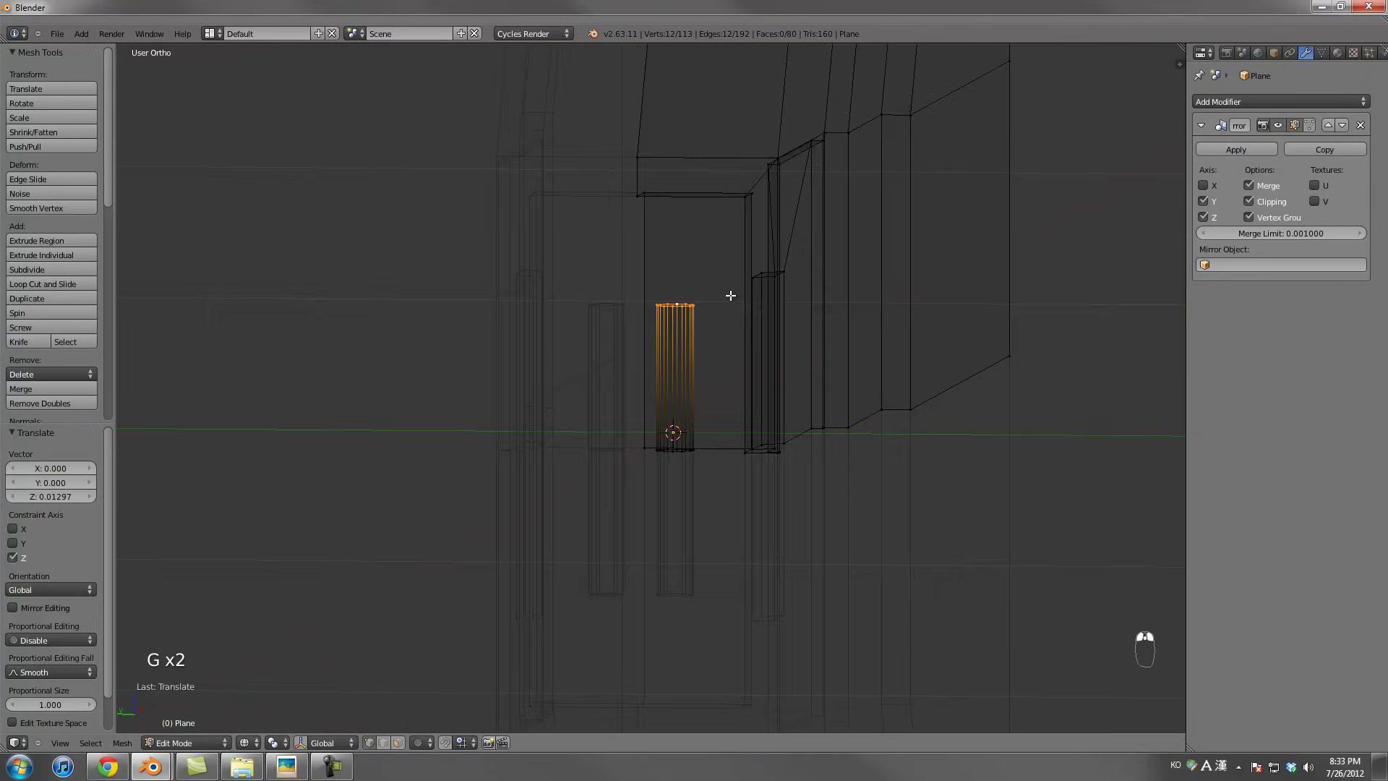
Extrude the tube's top rim, scale it inward and extrude it slightly upward as a narrower collar
scroll(799, 294, up, 2)
key(e)
right_click(799, 294)
key(s)
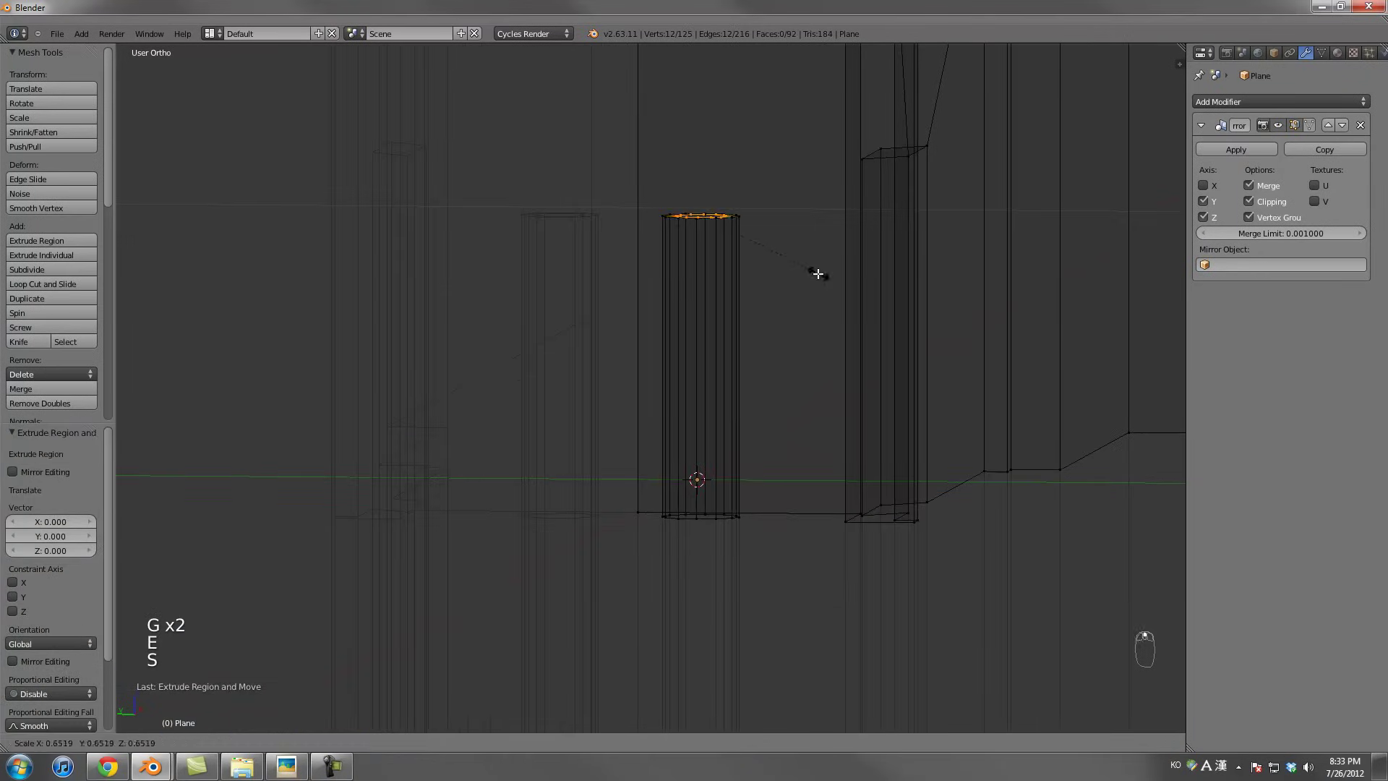
click(818, 273)
shift+middle_drag(818, 273, 777, 403)
key(e)
middle_click(777, 393)
click(778, 392)
Extrude the collar's rim inward and up as a thin pipe, and lower the pipe's end along Z by about 0.006
key(e)
right_click(778, 391)
key(s)
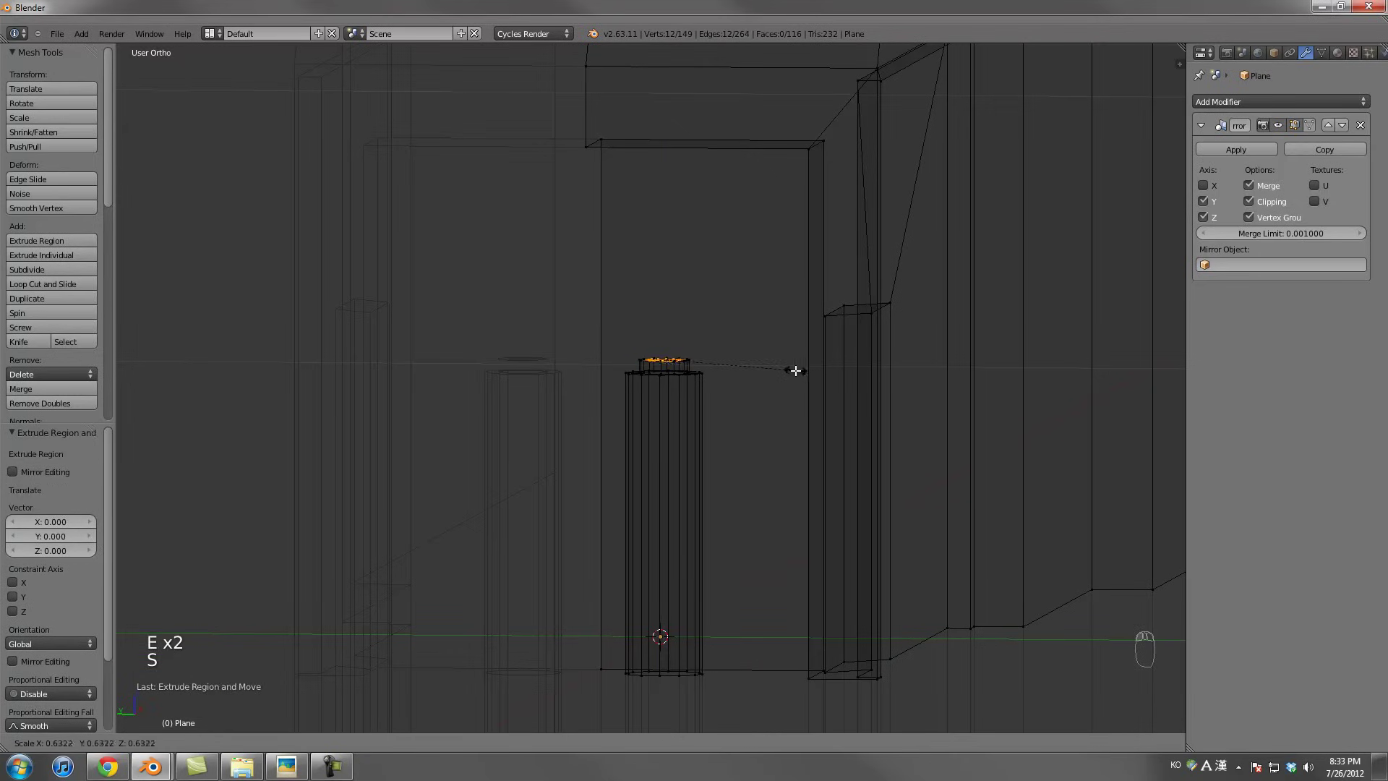
click(810, 371)
scroll(891, 359, up, 2)
key(s)
right_click(858, 358)
key(e)
click(835, 269)
middle_drag(835, 269, 699, 363)
key(g)
click(700, 390)
Snap the 3D cursor to the pipe's end loop and place it beside the pipe at the same height in front view
key(KP_3)
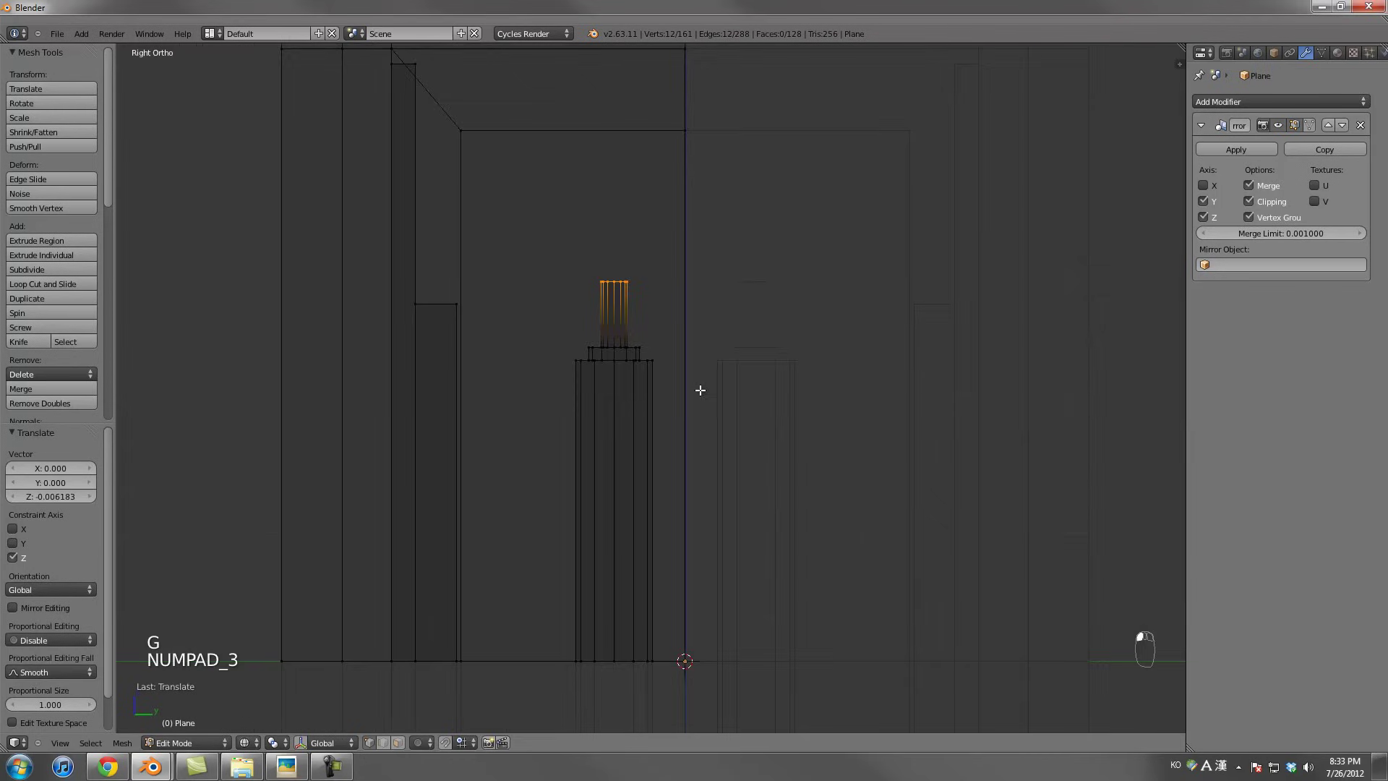
key(KP_1)
scroll(634, 365, down, 6)
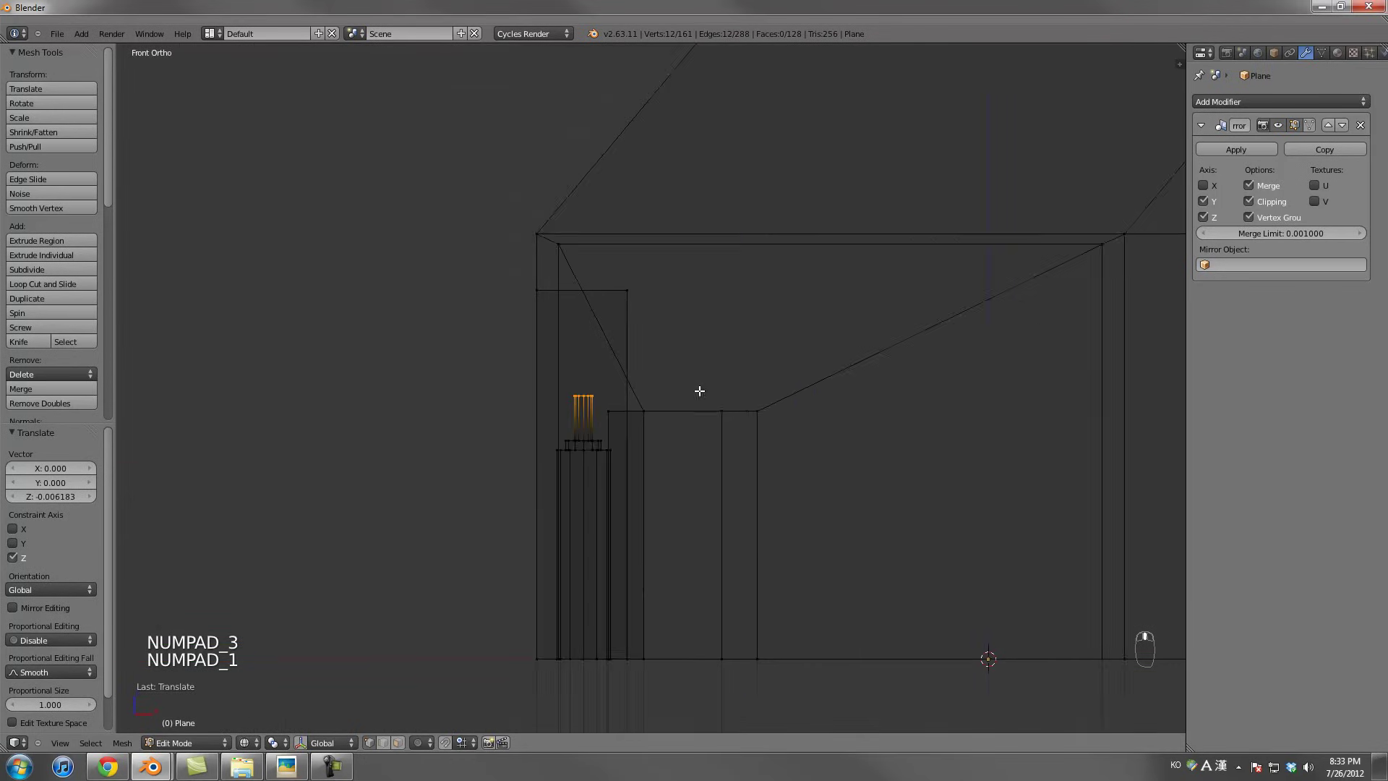
scroll(681, 478, up, 7)
key(shift+s)
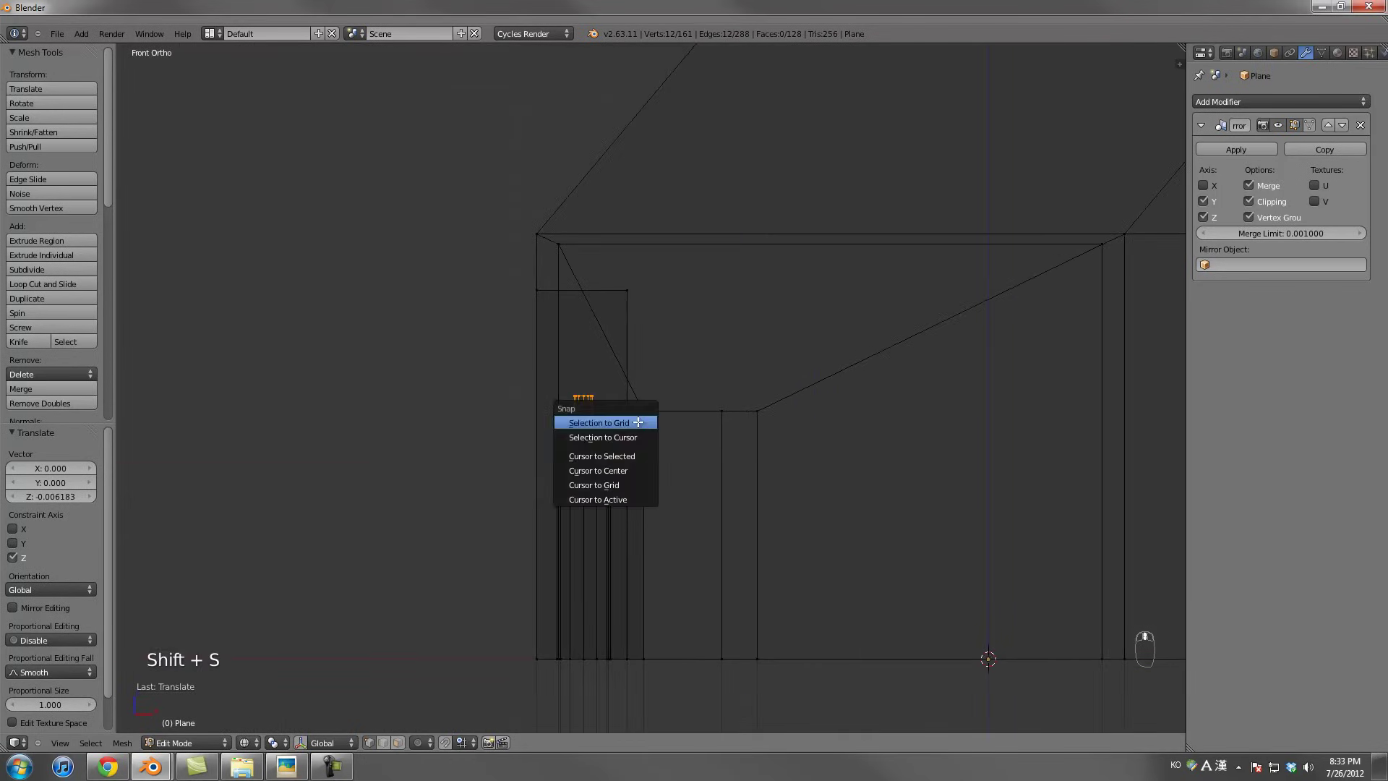
click(607, 452)
scroll(616, 429, up, 6)
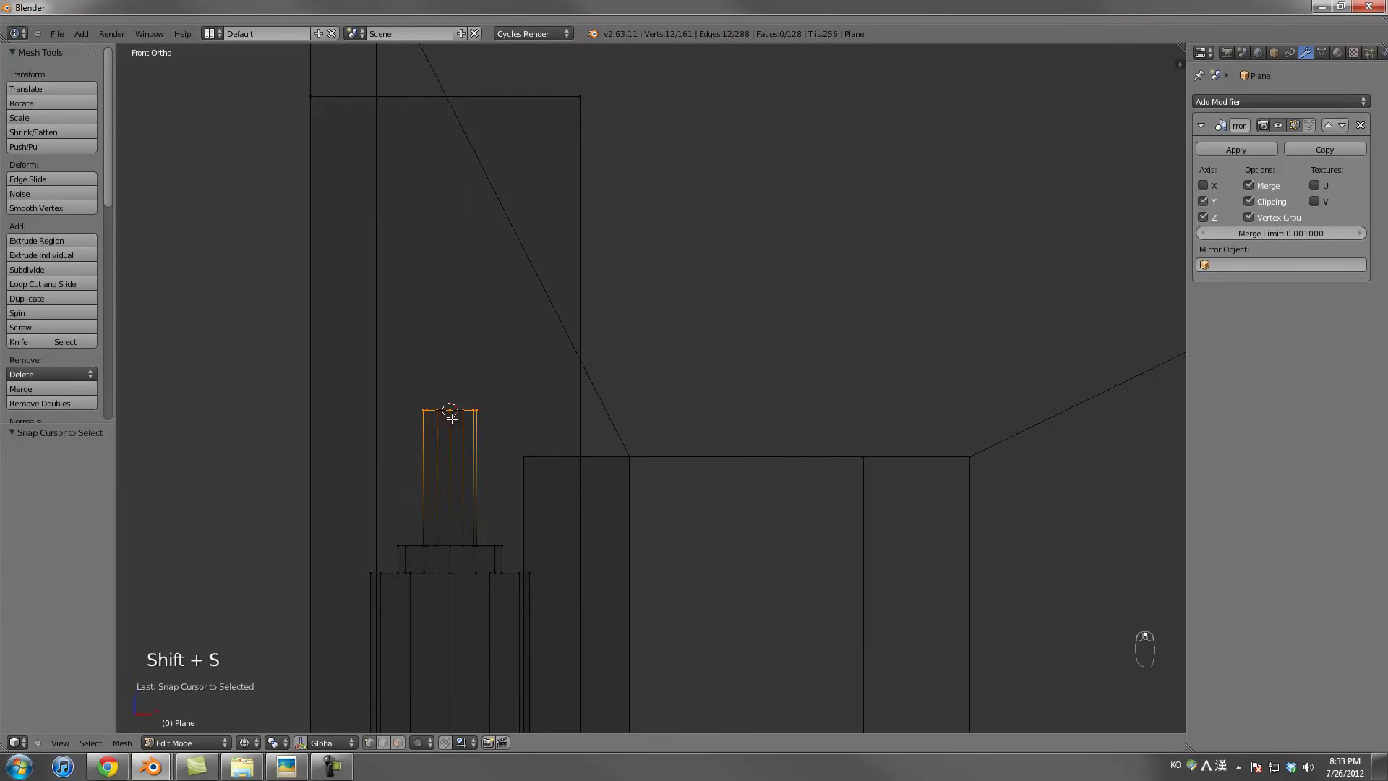
shift+middle_drag(498, 413, 632, 411)
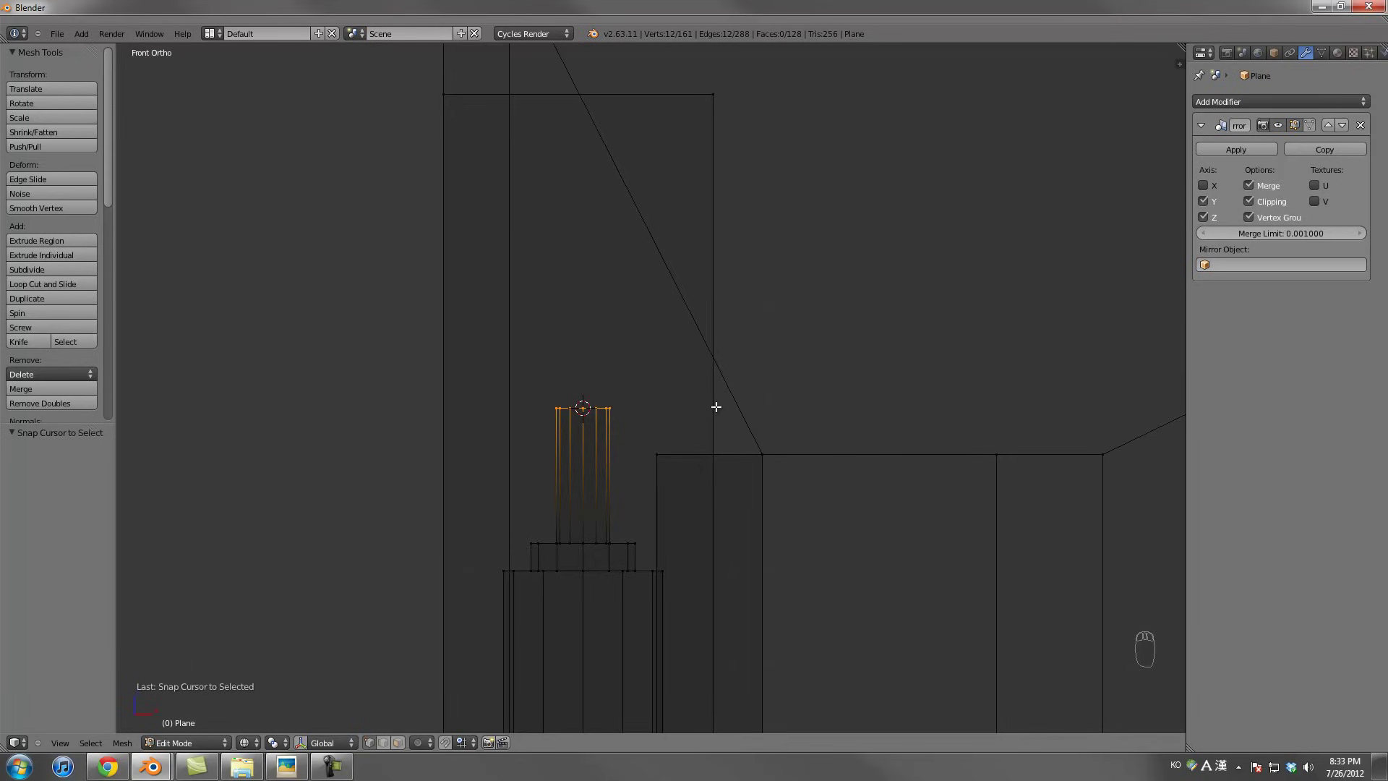
scroll(646, 378, down, 3)
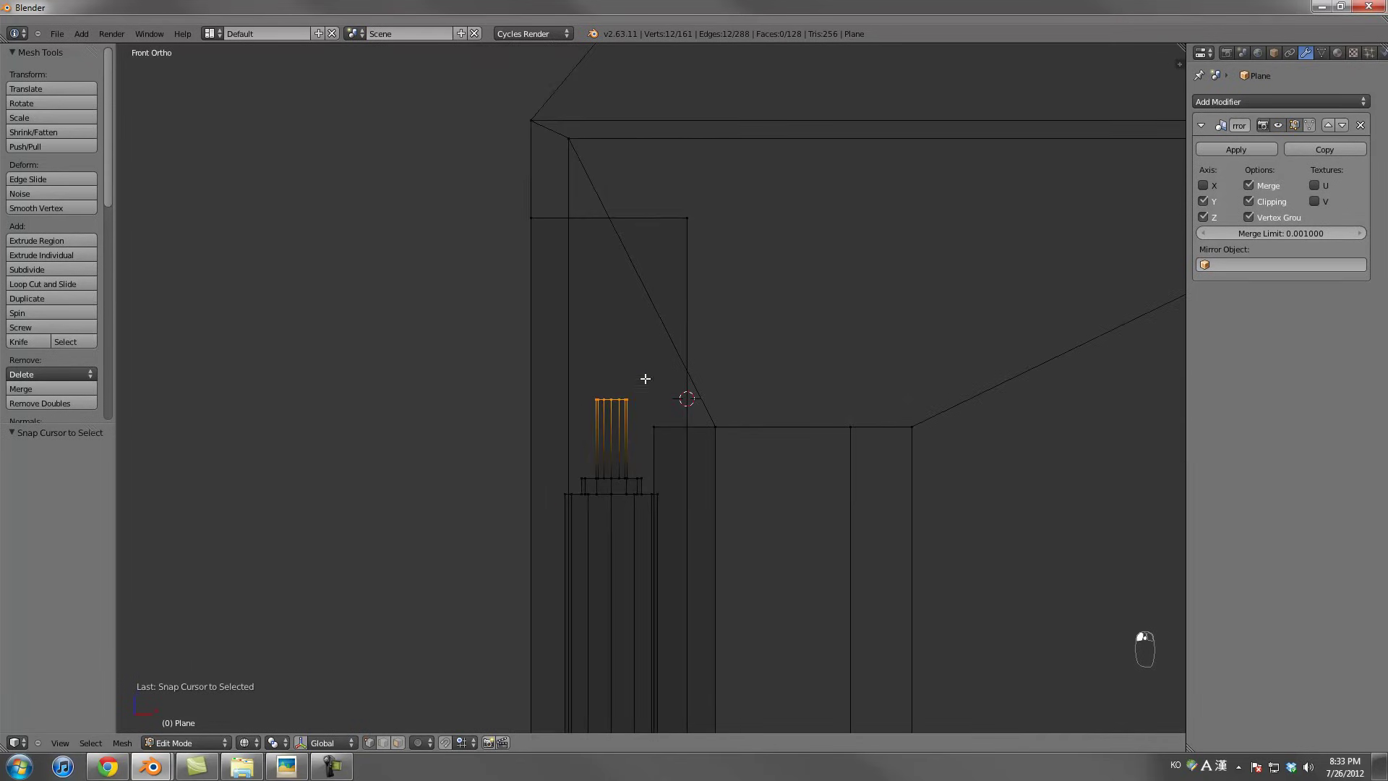
scroll(692, 336, up, 2)
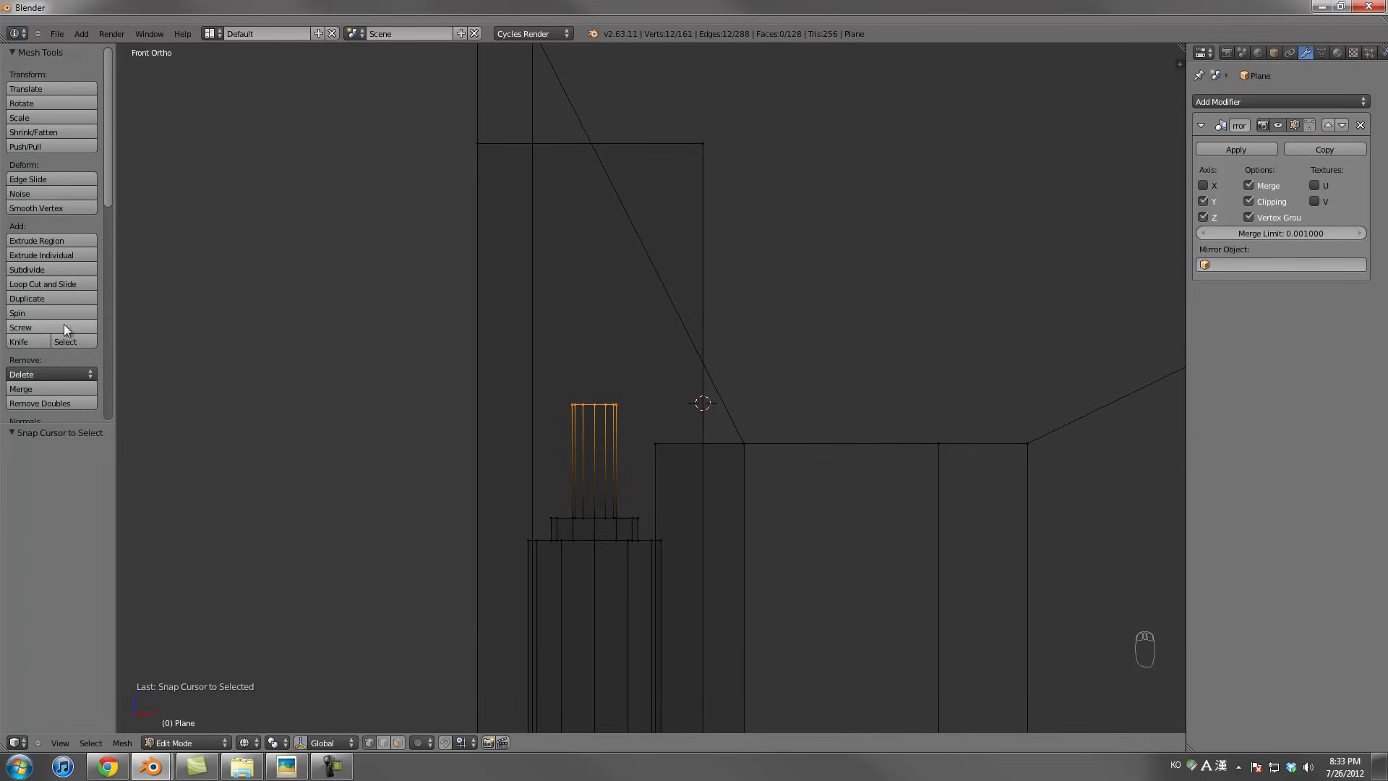
Spin the pipe's end loop around the 3D cursor by 90 degrees in 4 steps to form a bend
key(t)
key(t)
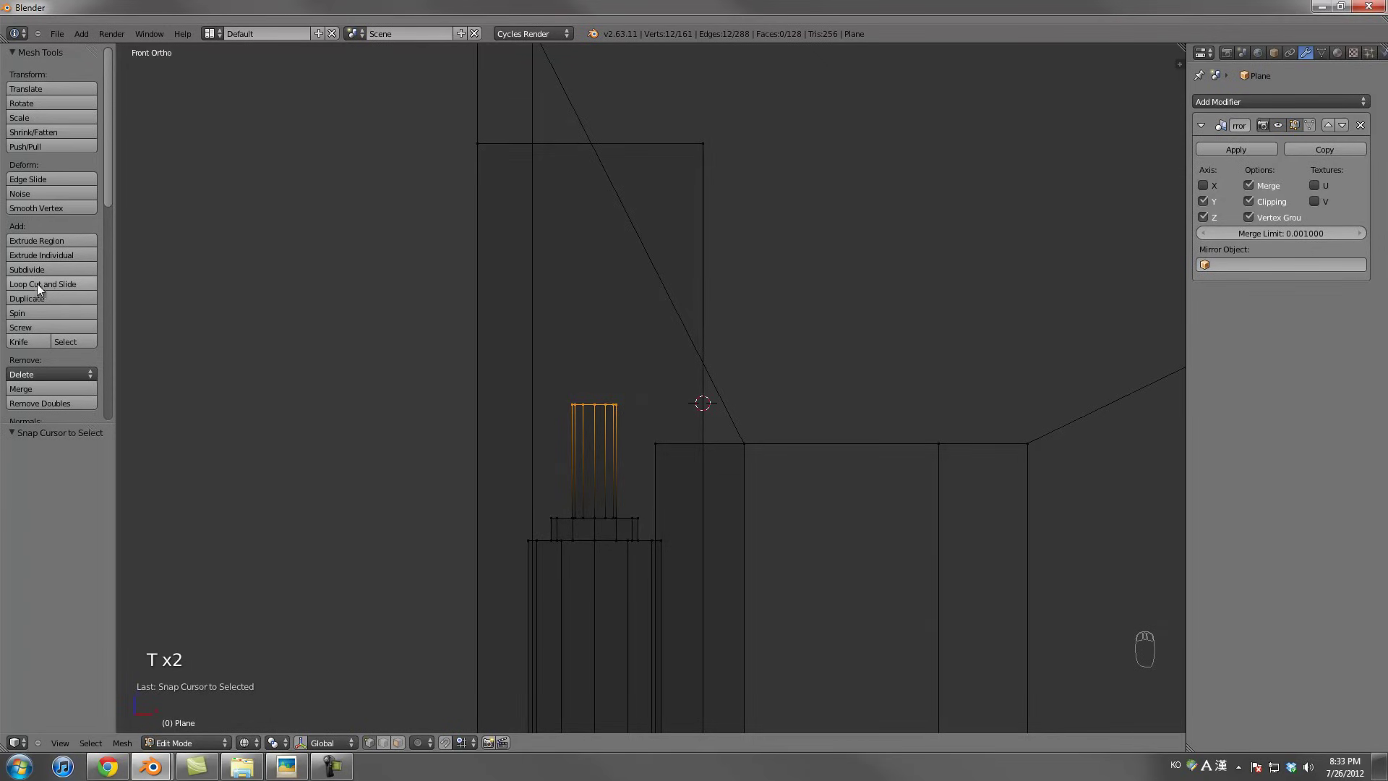
click(32, 312)
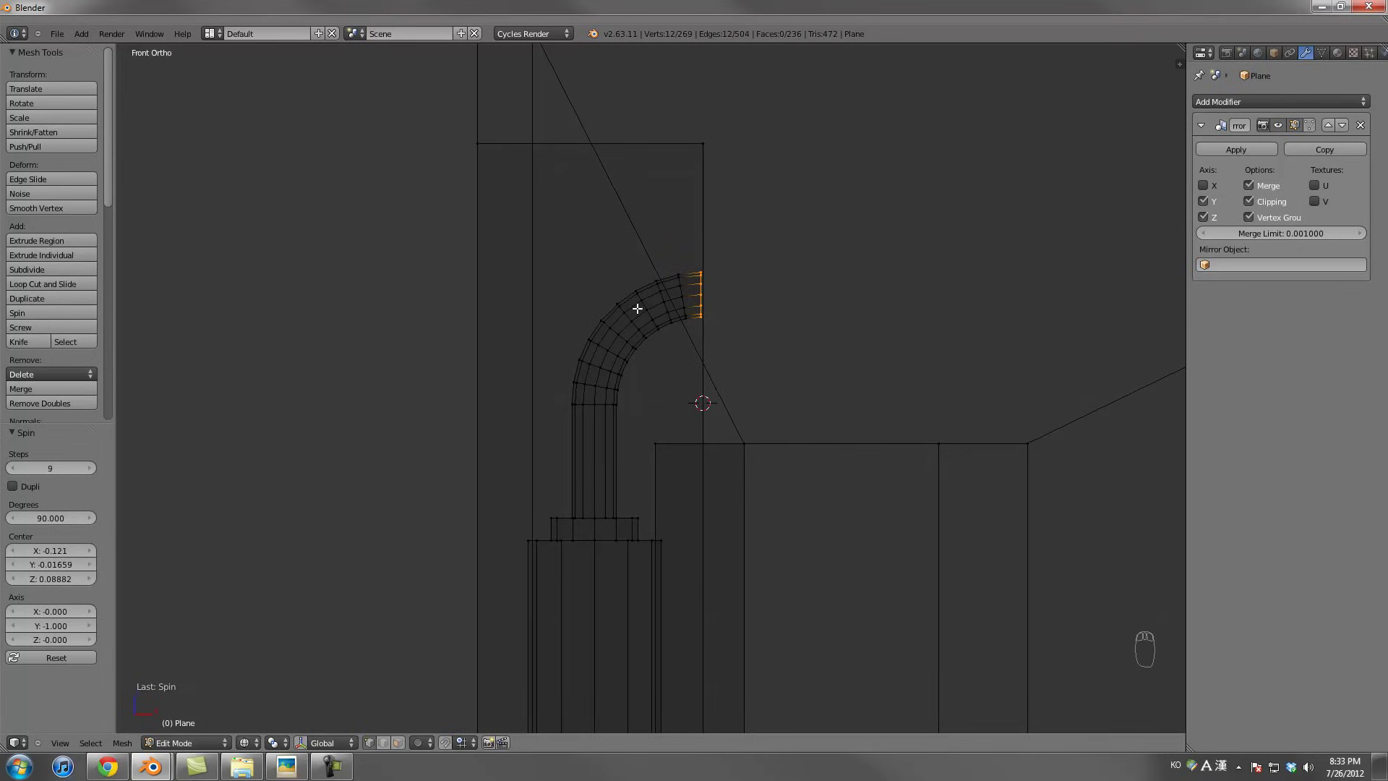
drag(48, 518, 104, 537)
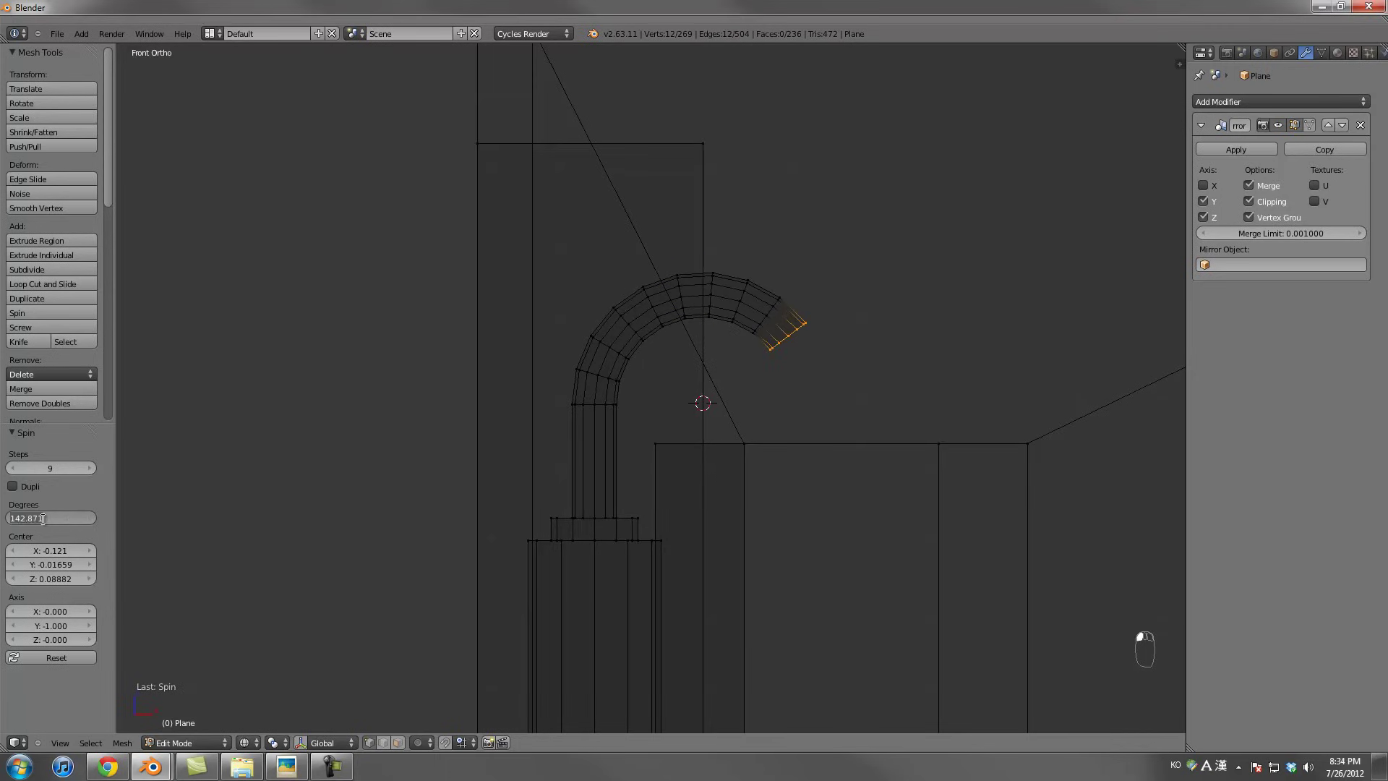
text(90)
key(Return)
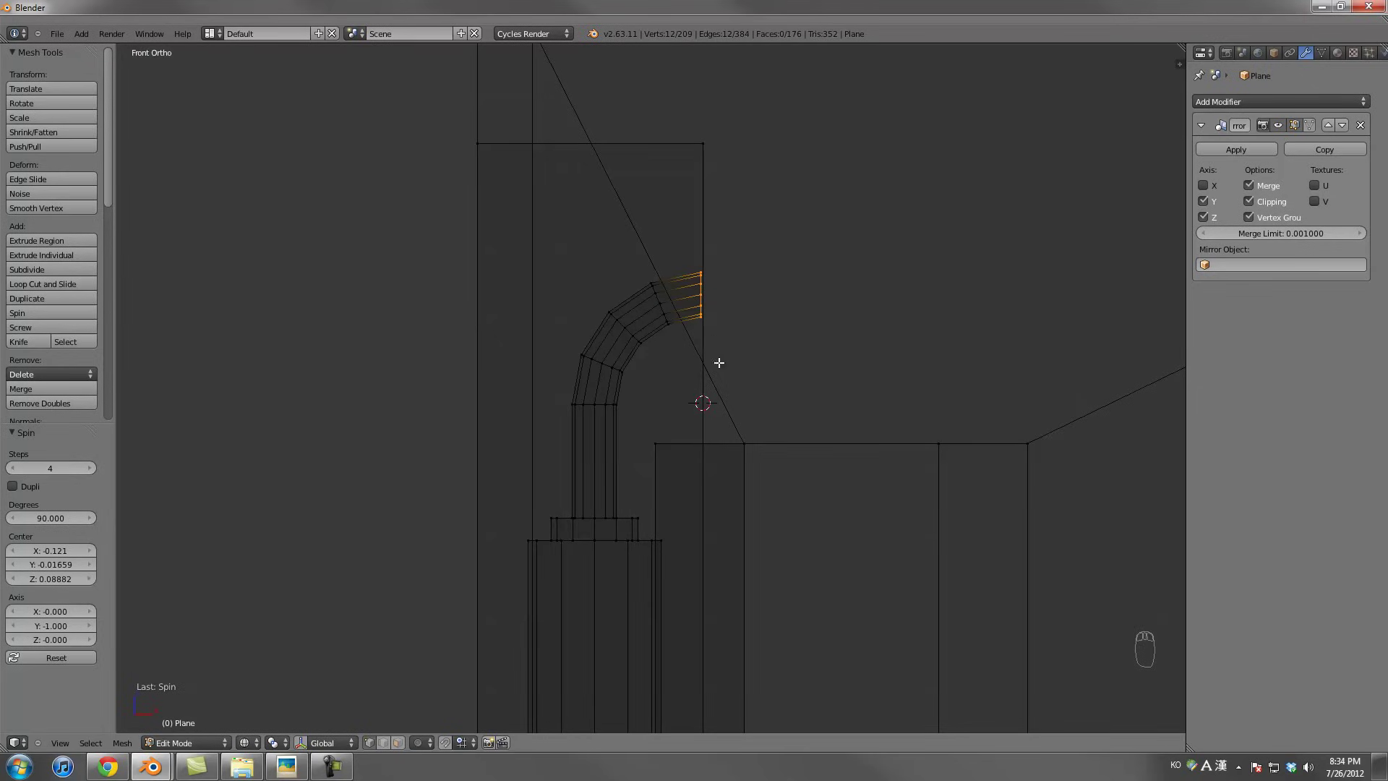
Select the whole linked tube and shift it slightly along X by about 0.0008 and along Y within the recess
scroll(719, 363, down, 2)
key(l)
key(g)
key(x)
click(682, 393)
key(z)
middle_drag(682, 393, 821, 421)
key(g)
key(y)
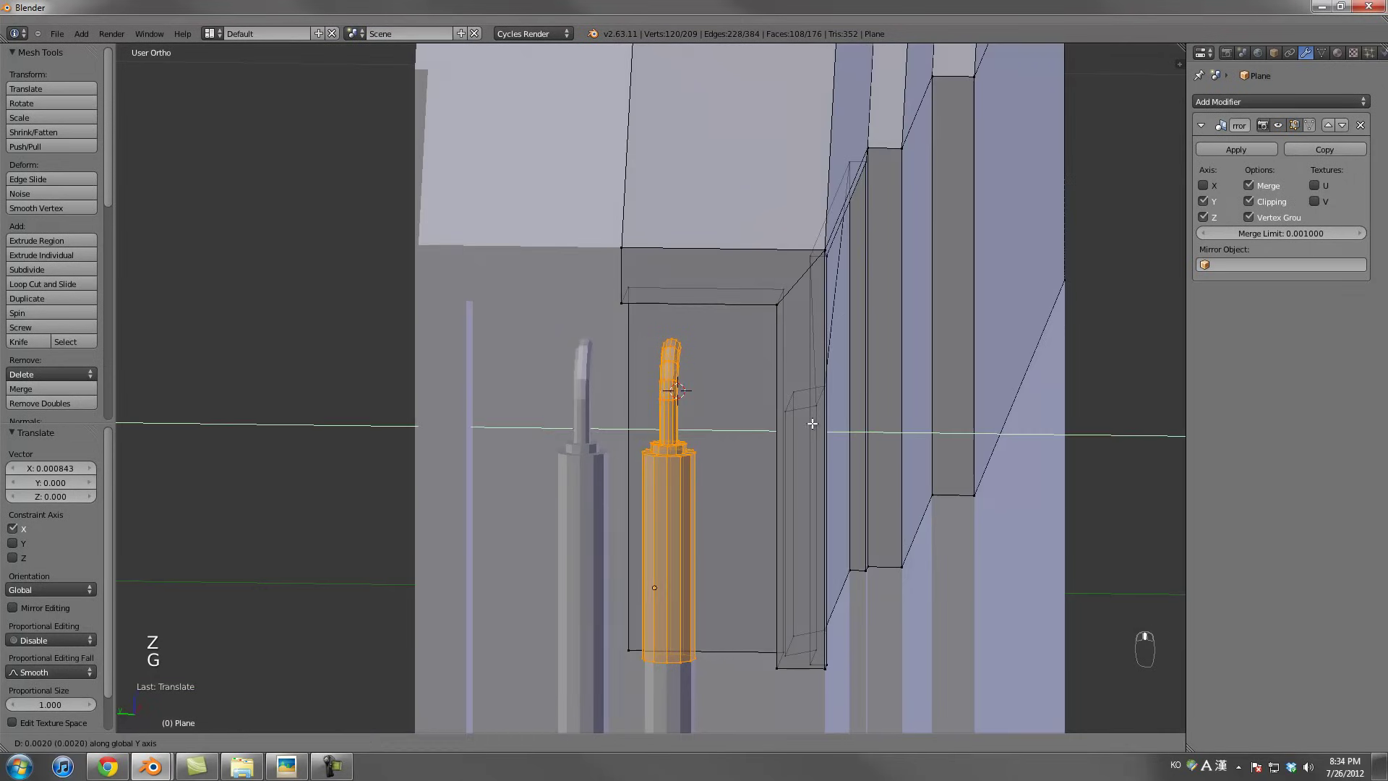
click(804, 415)
Duplicate the tube along Y by about -0.025 and select both tubes
key(shift+d)
key(y)
click(818, 431)
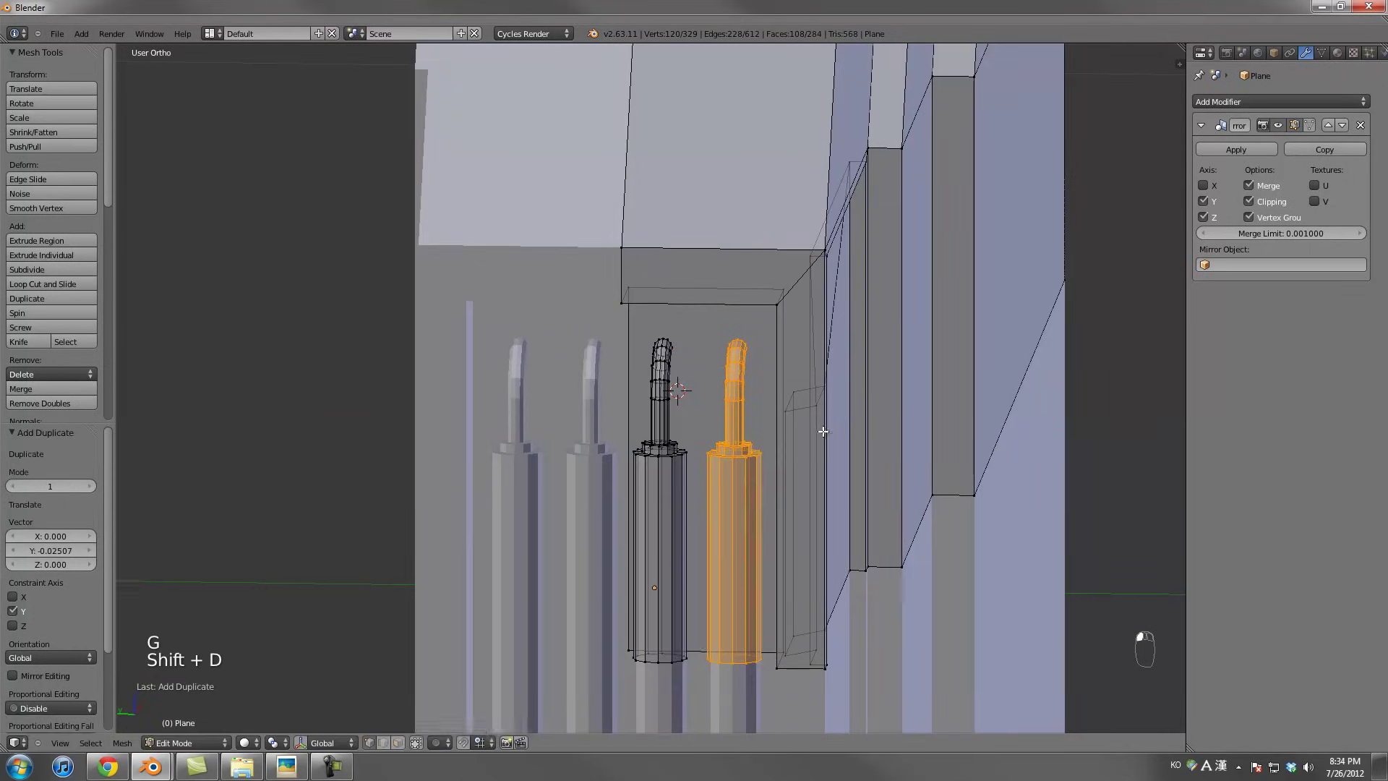
scroll(640, 436, down, 2)
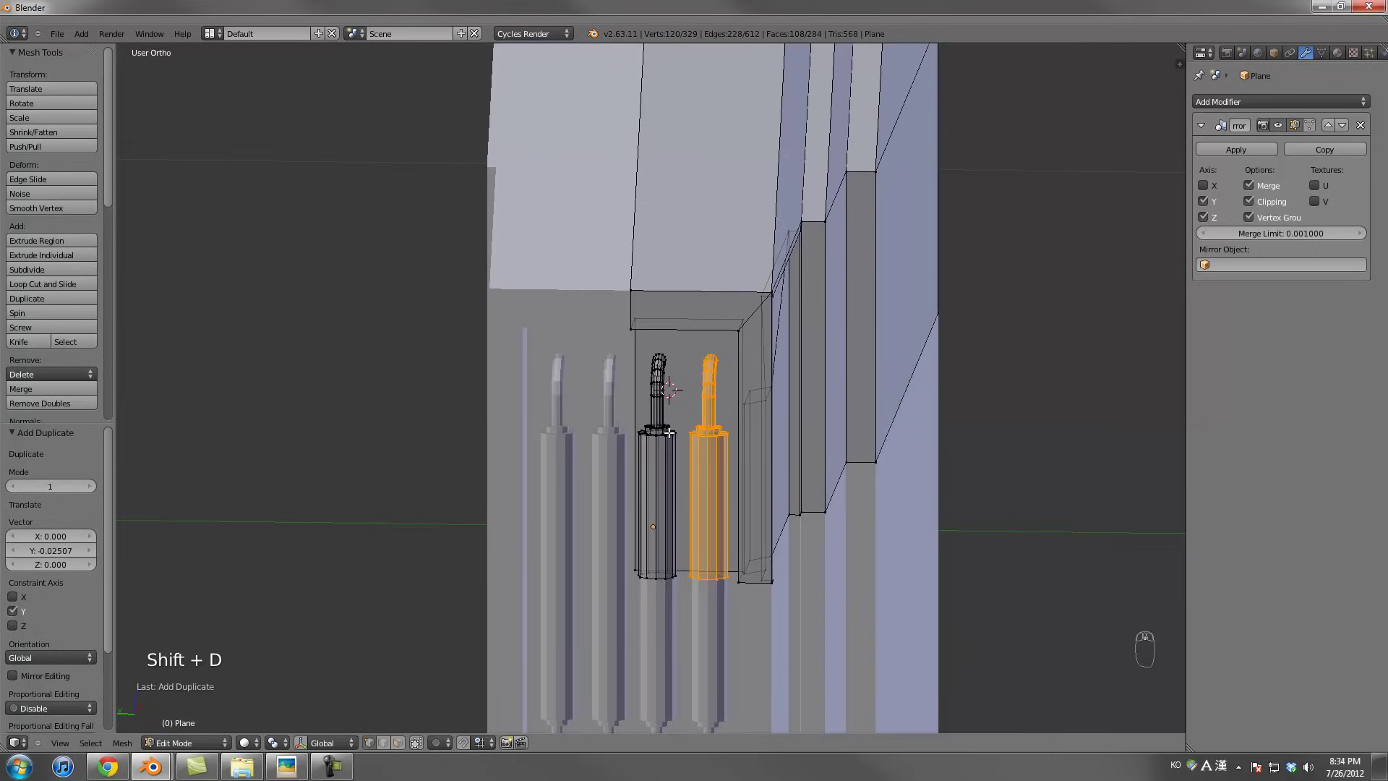
key(l)
scroll(669, 432, up, 2)
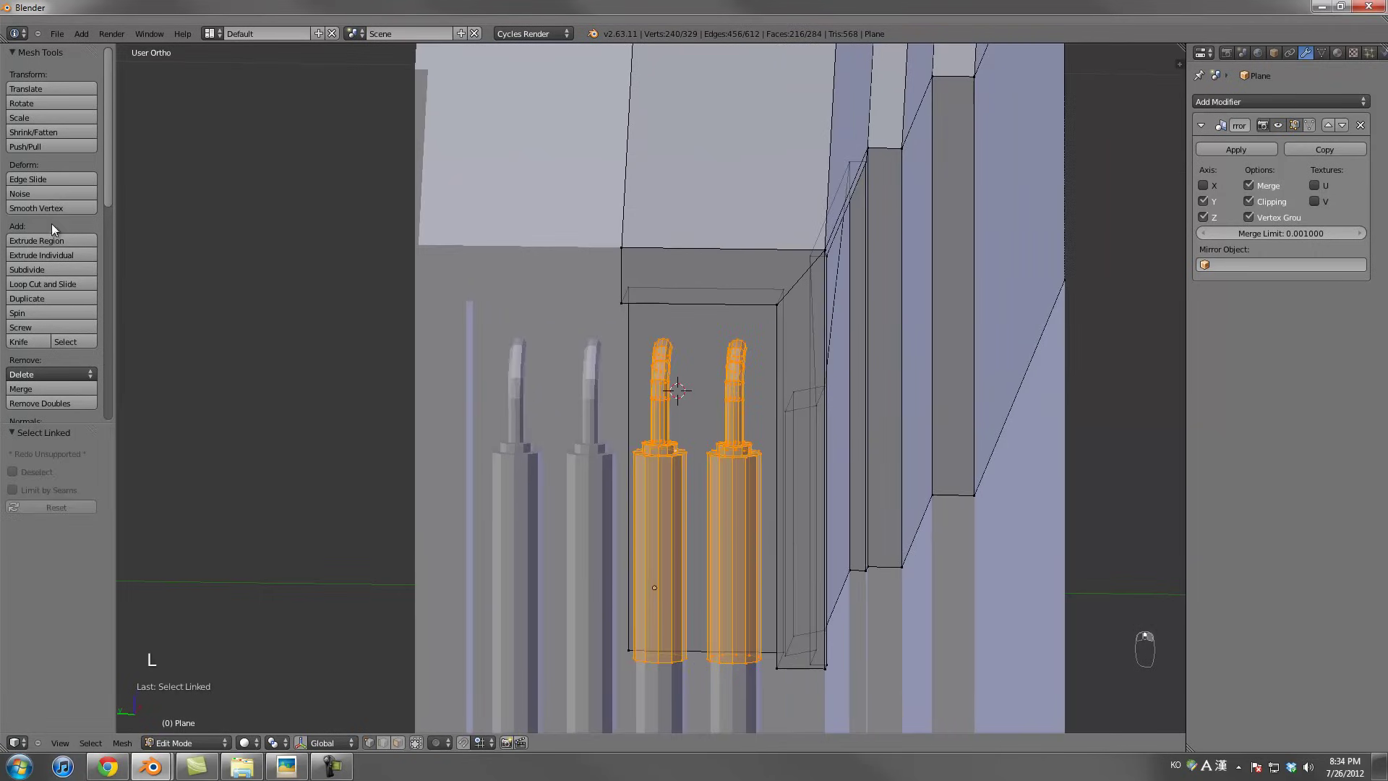
Try smooth shading on the whole rib, restore flat shading and return to editing the two tubes
scroll(719, 474, down, 4)
key(Tab)
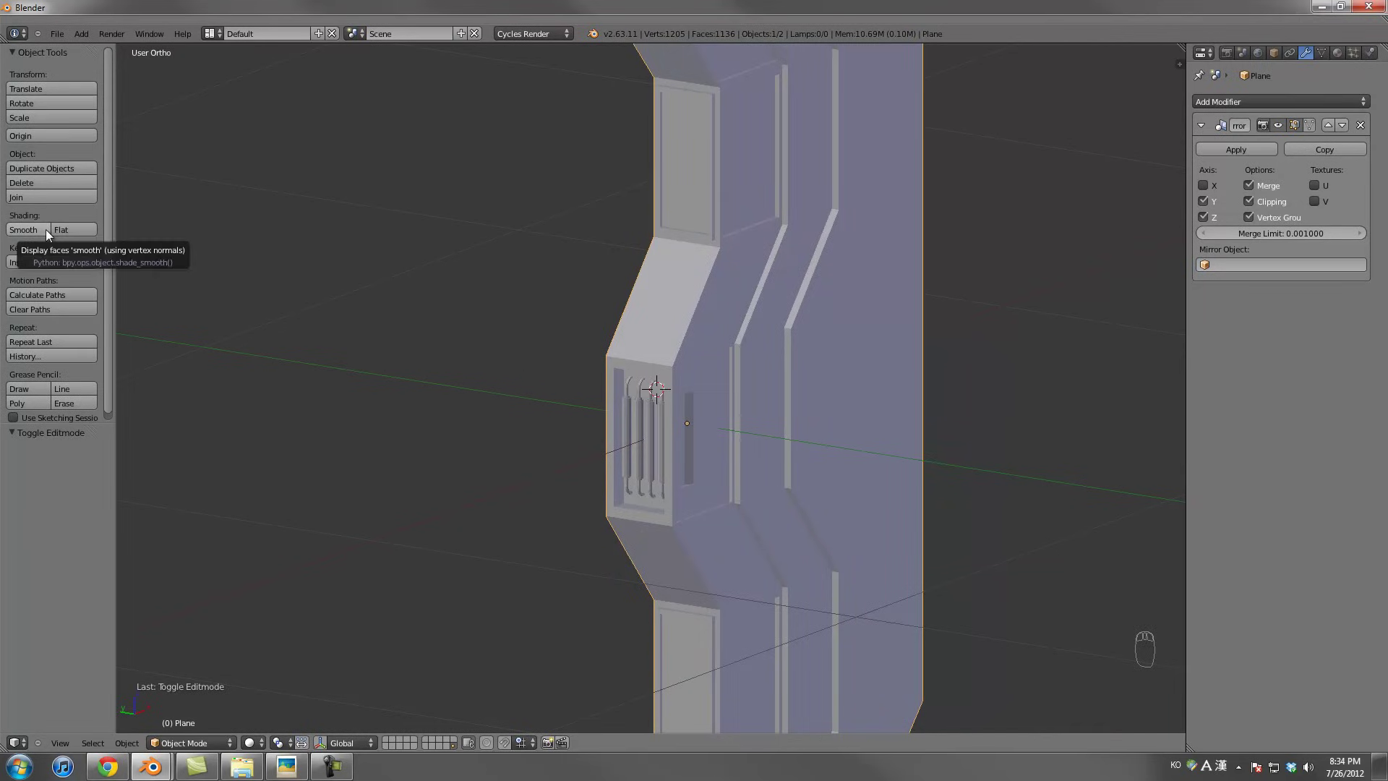
click(45, 228)
click(68, 229)
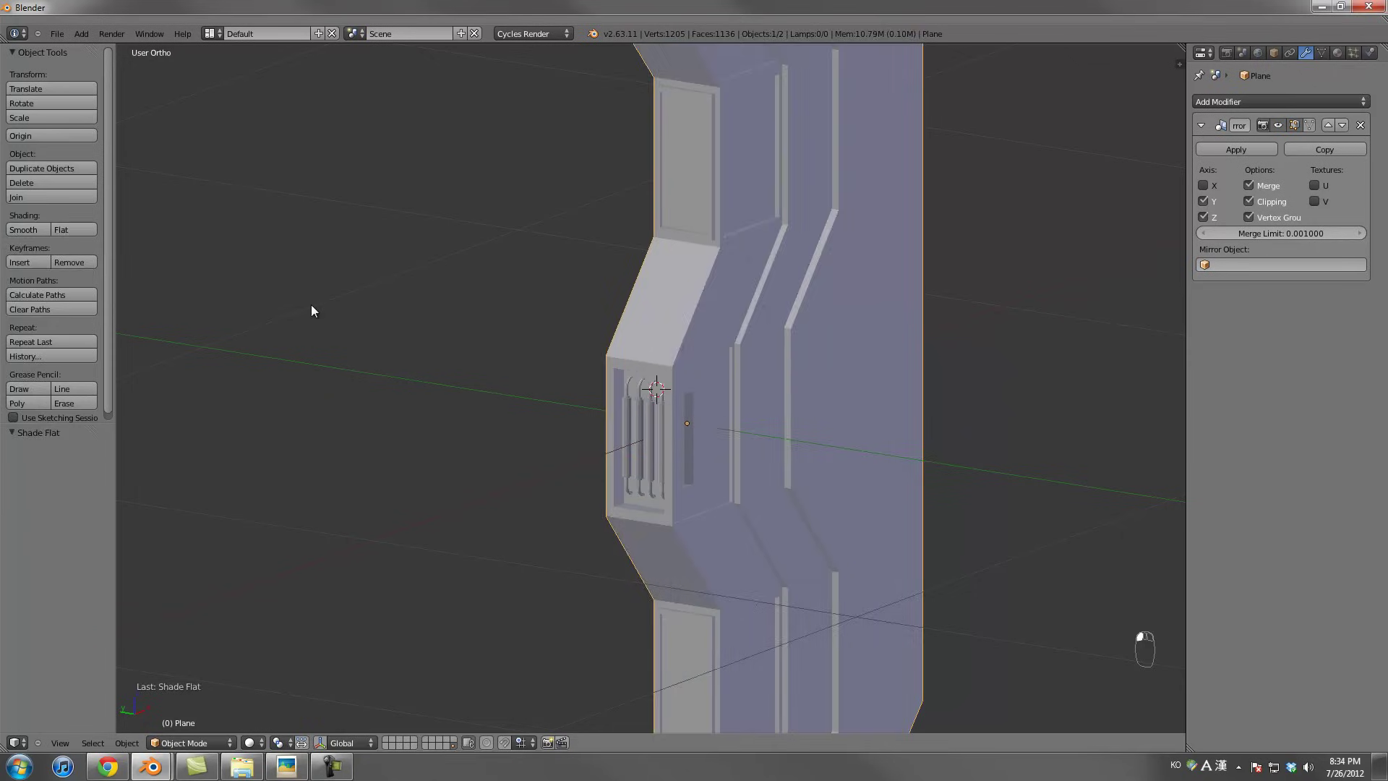
key(Tab)
scroll(580, 382, up, 4)
scroll(293, 344, up, 2)
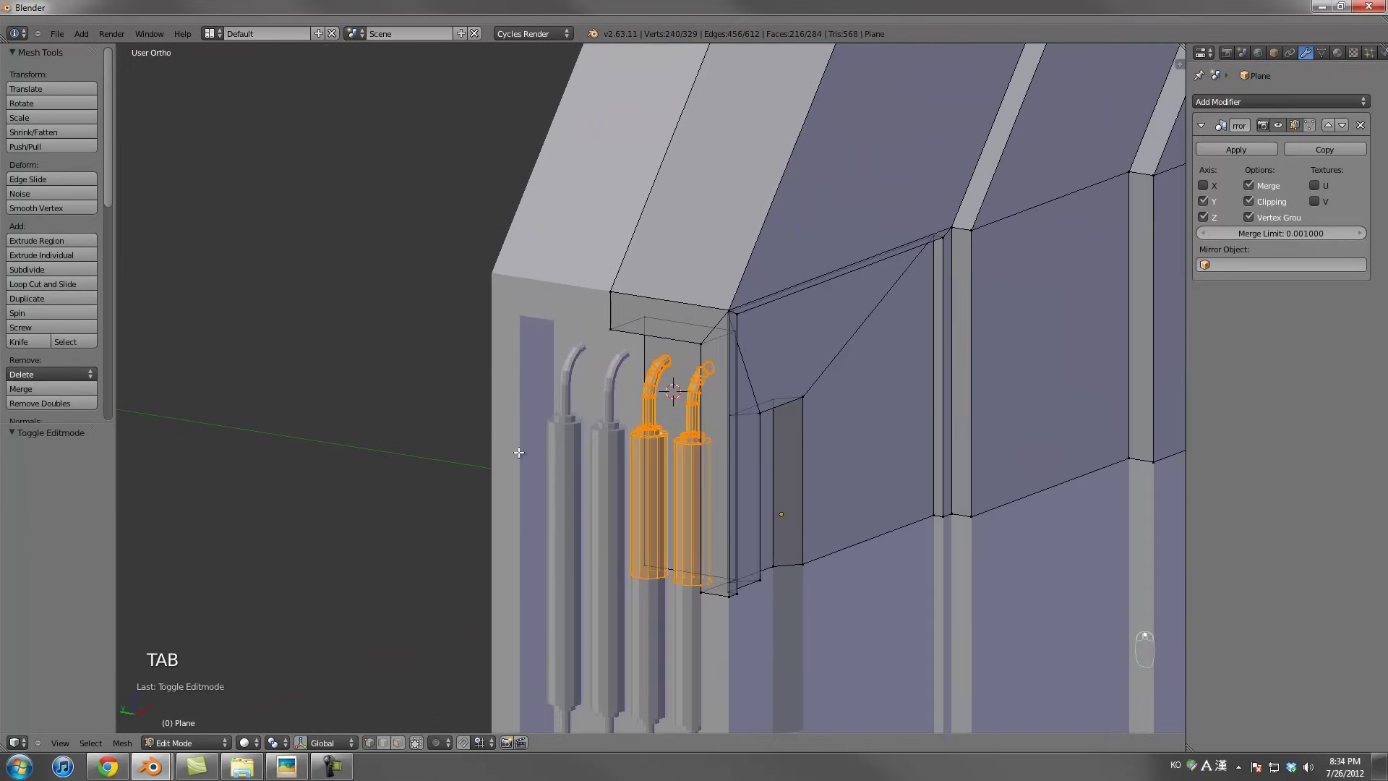
Apply smooth shading to the two selected tubes and return to object mode
scroll(50, 127, down, 7)
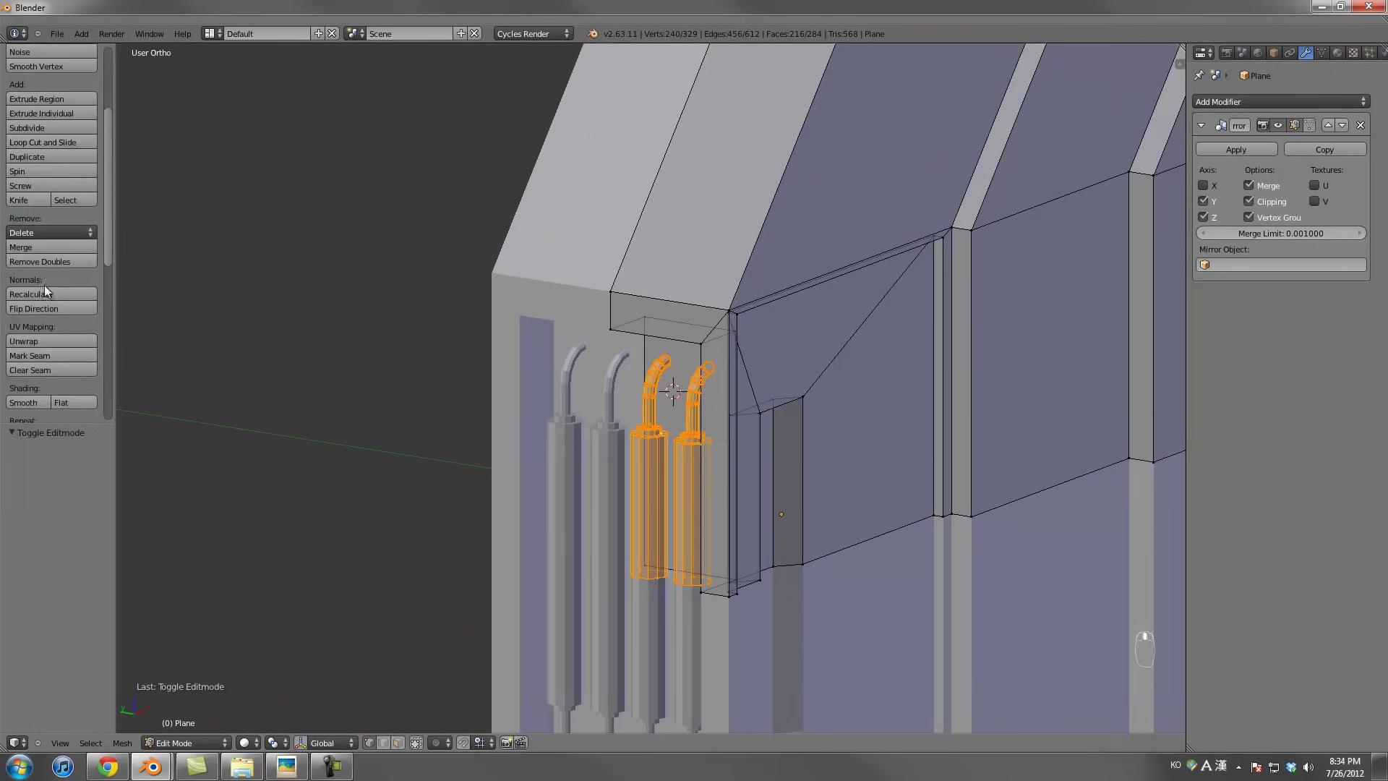
scroll(50, 127, down, 2)
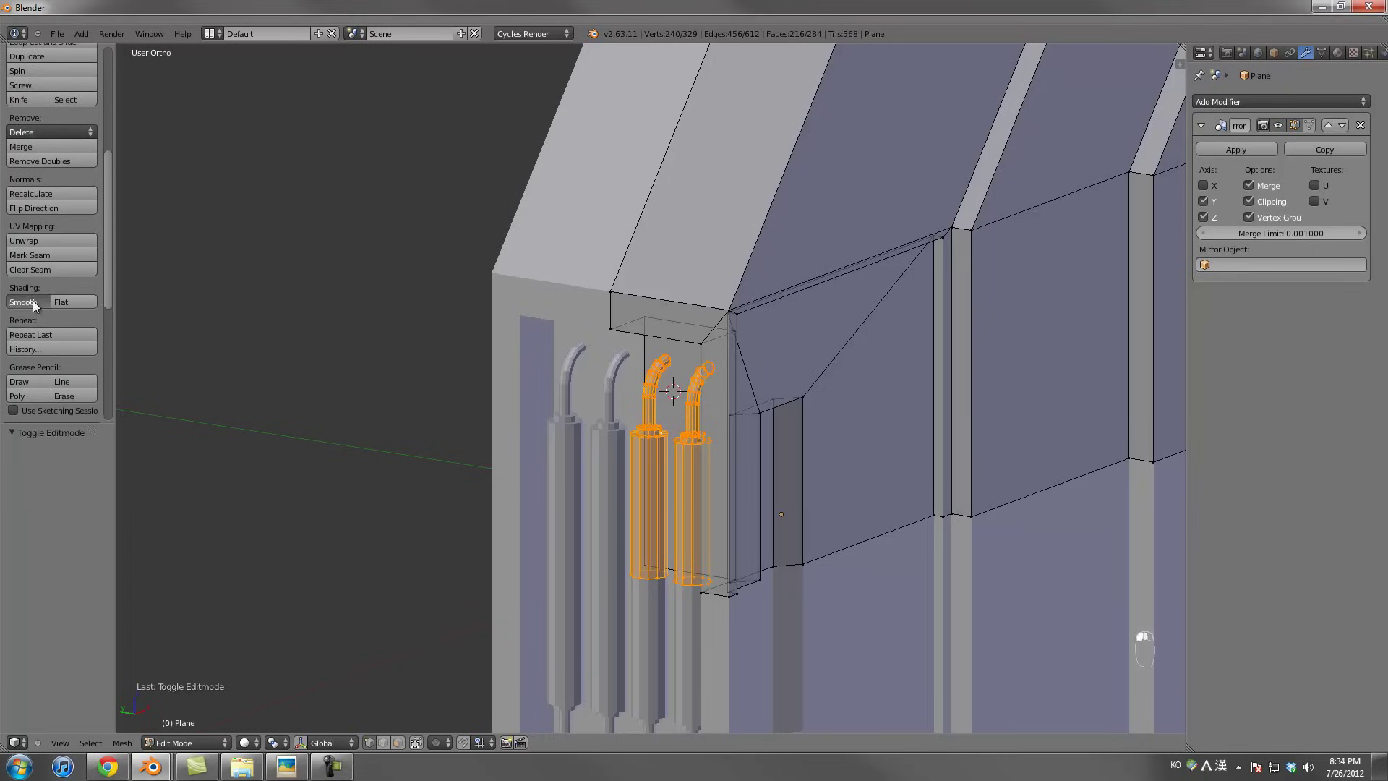
click(34, 304)
scroll(636, 469, down, 5)
scroll(636, 470, up, 8)
alt+right_click(656, 491)
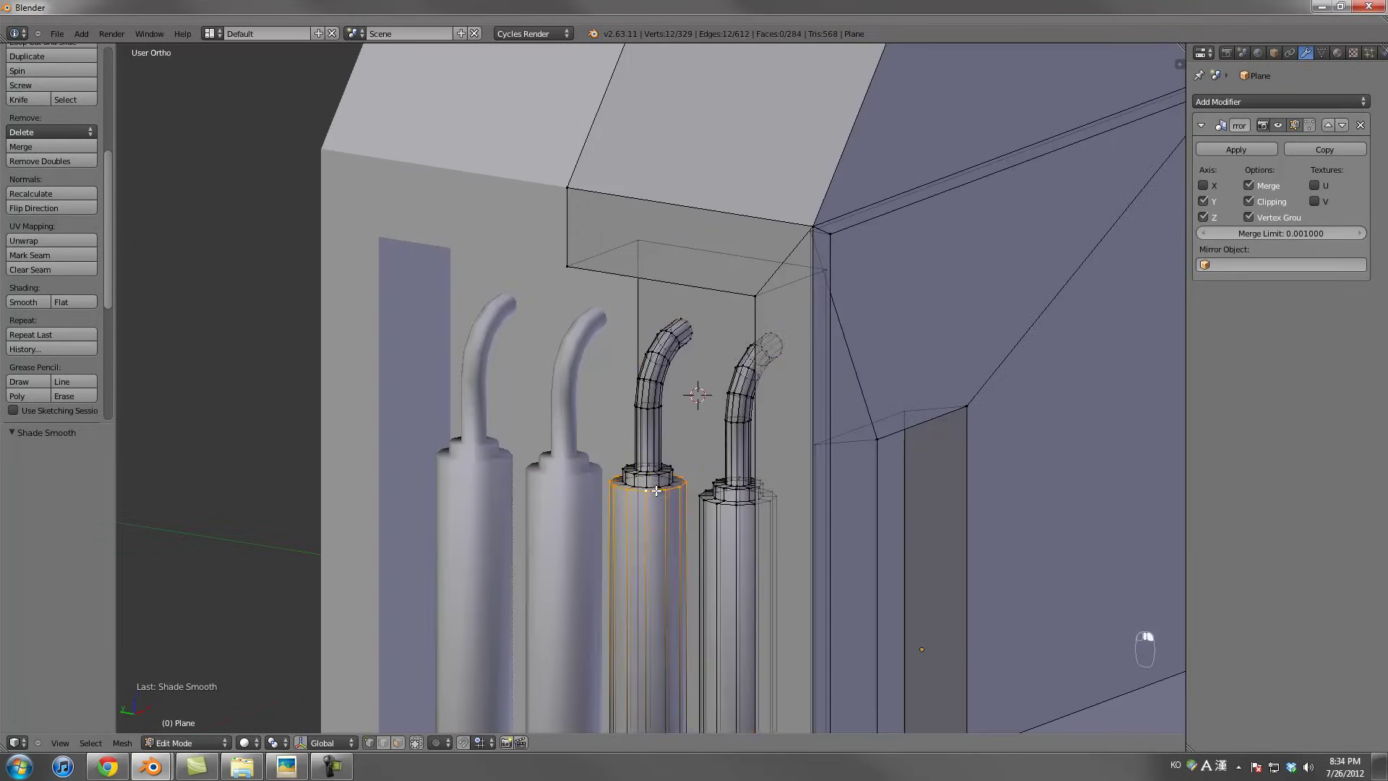
scroll(655, 490, down, 3)
key(Tab)
scroll(607, 504, down, 3)
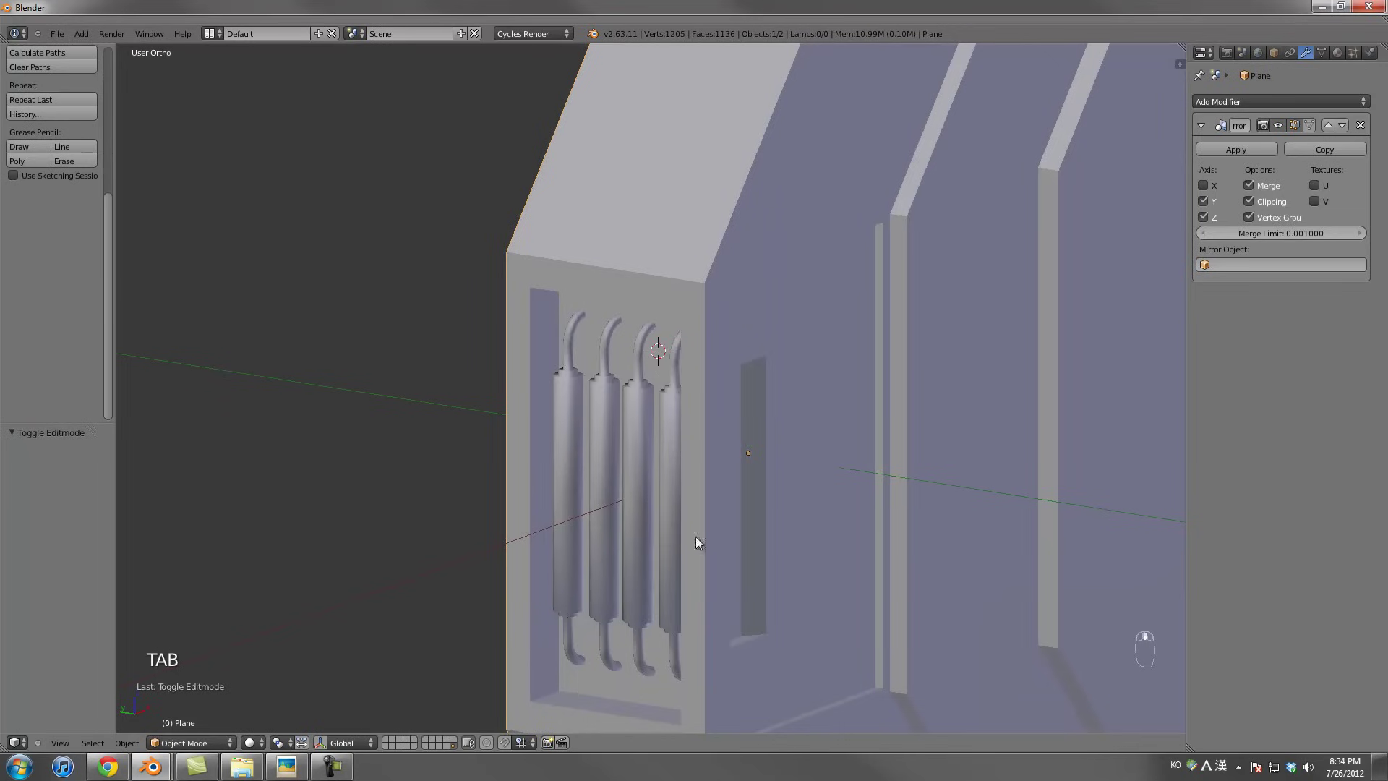
Add an Edge Split modifier with a 30° split angle to the rib
click(1281, 102)
click(1055, 207)
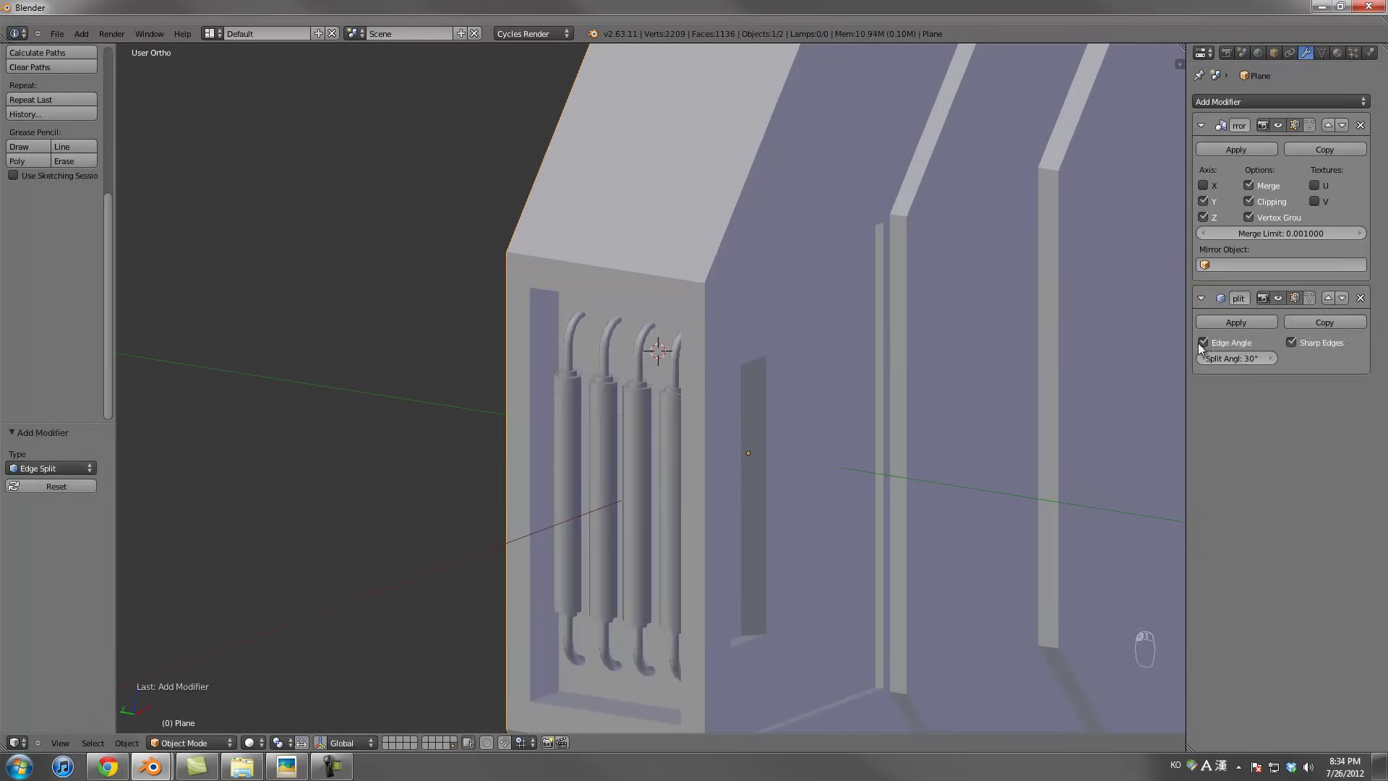
scroll(696, 446, up, 3)
scroll(696, 445, down, 2)
Extrude the rib's top edges upward along Z by about 0.114
middle_drag(681, 439, 650, 294)
key(Tab)
key(e)
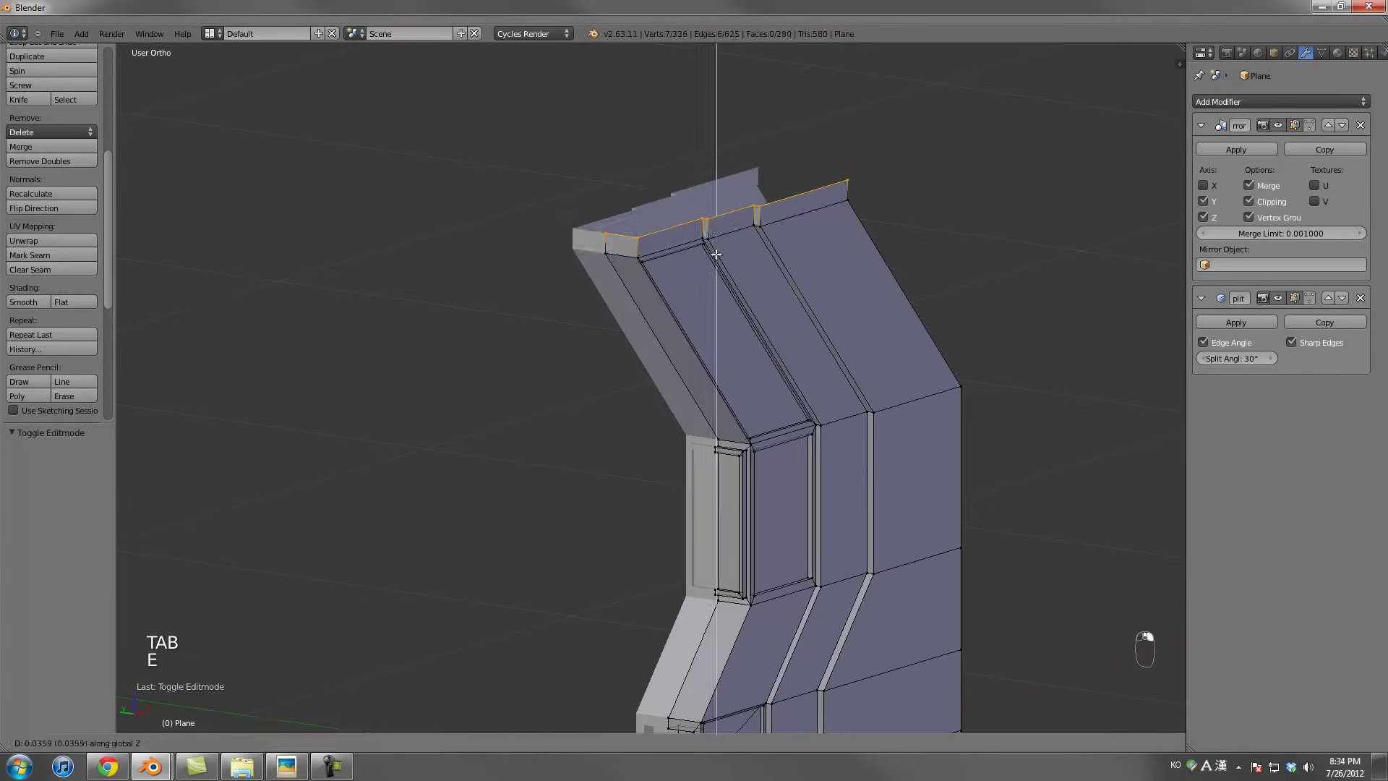
click(720, 211)
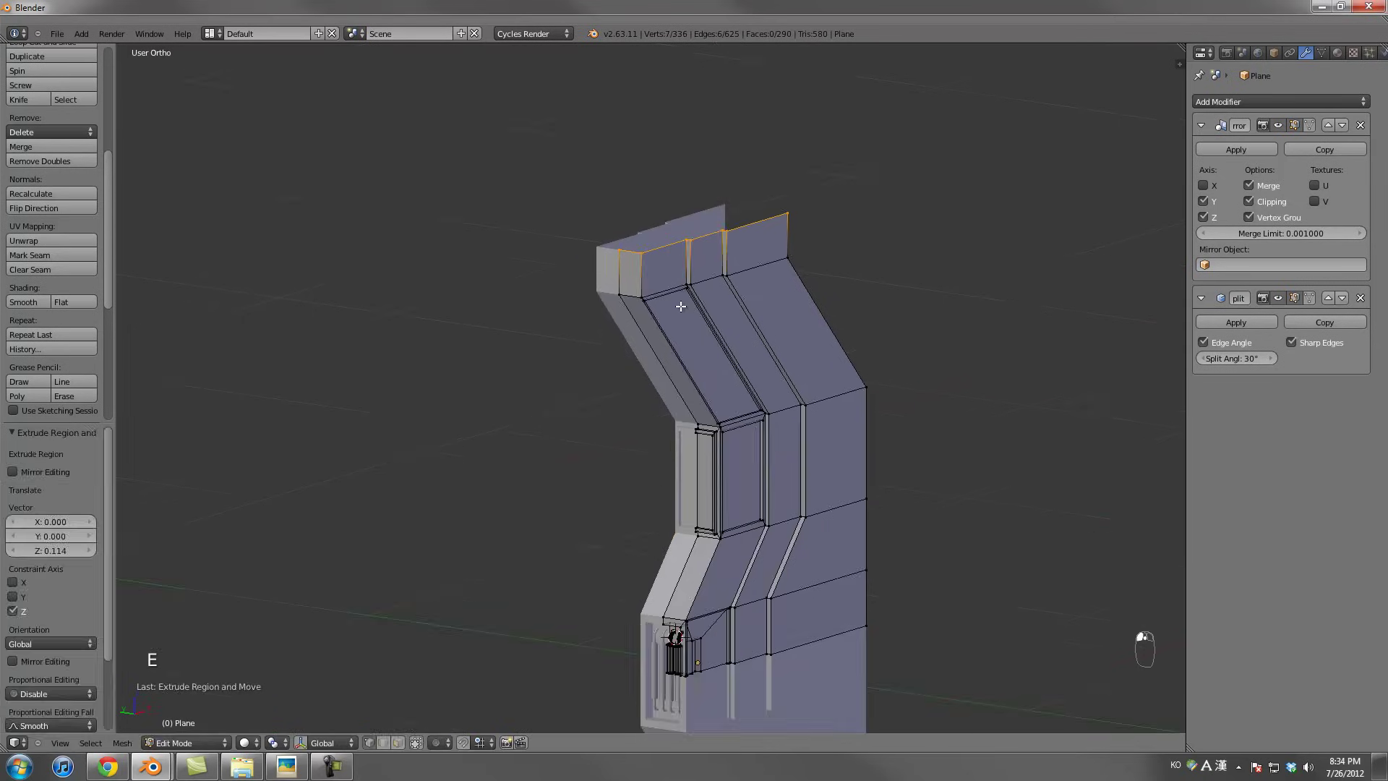
key(Tab)
scroll(677, 358, down, 5)
middle_drag(676, 357, 627, 313)
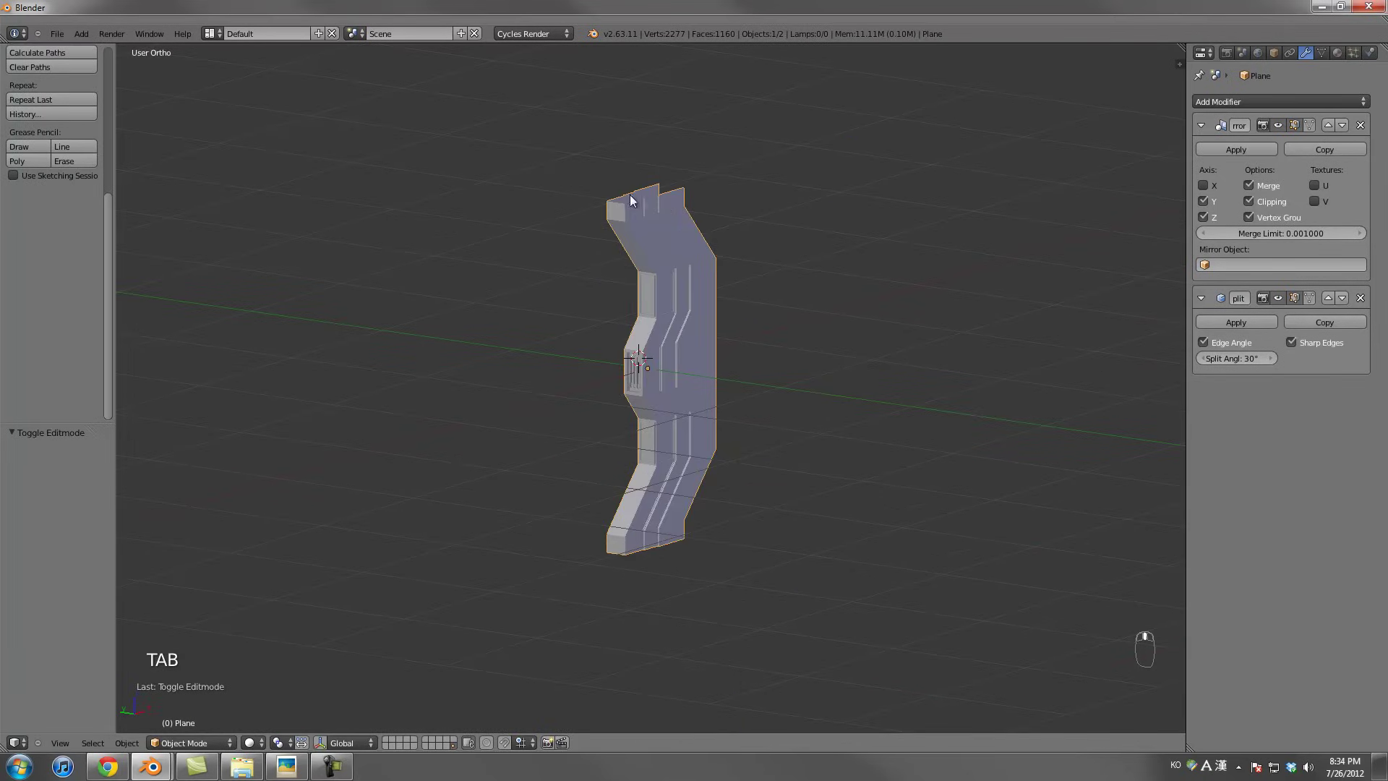
Inset the front face of the rib's new top section by extruding it in place, scaling it down and moving it toward the mirror seam
scroll(641, 444, up, 7)
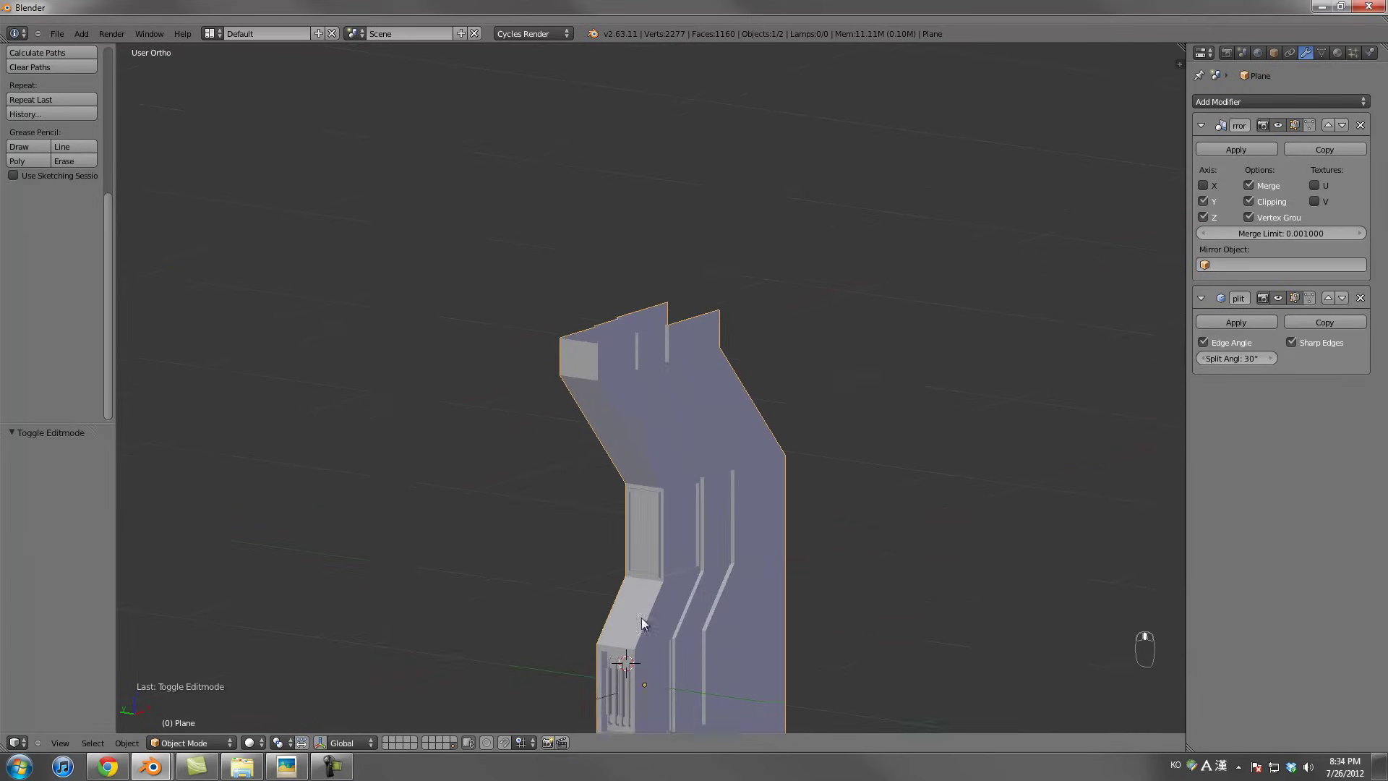
key(Tab)
scroll(609, 426, up, 3)
click(398, 742)
right_click(473, 425)
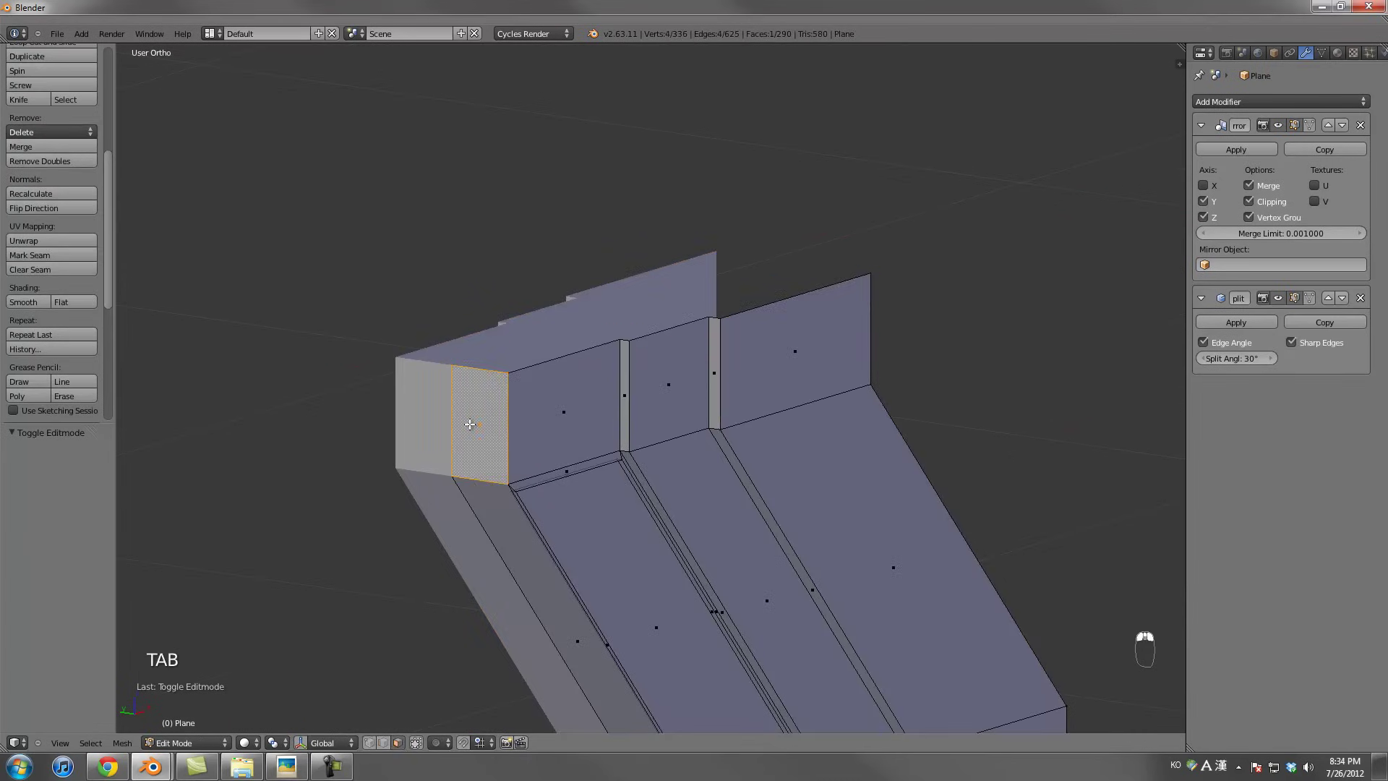
key(e)
right_click(722, 423)
key(s)
click(714, 415)
key(g)
middle_drag(714, 416, 626, 434)
middle_click(694, 418)
click(691, 420)
Extrude the inset face about 0.0098 along its normal into the rib to form a recess
scroll(691, 419, up, 2)
key(e)
click(583, 446)
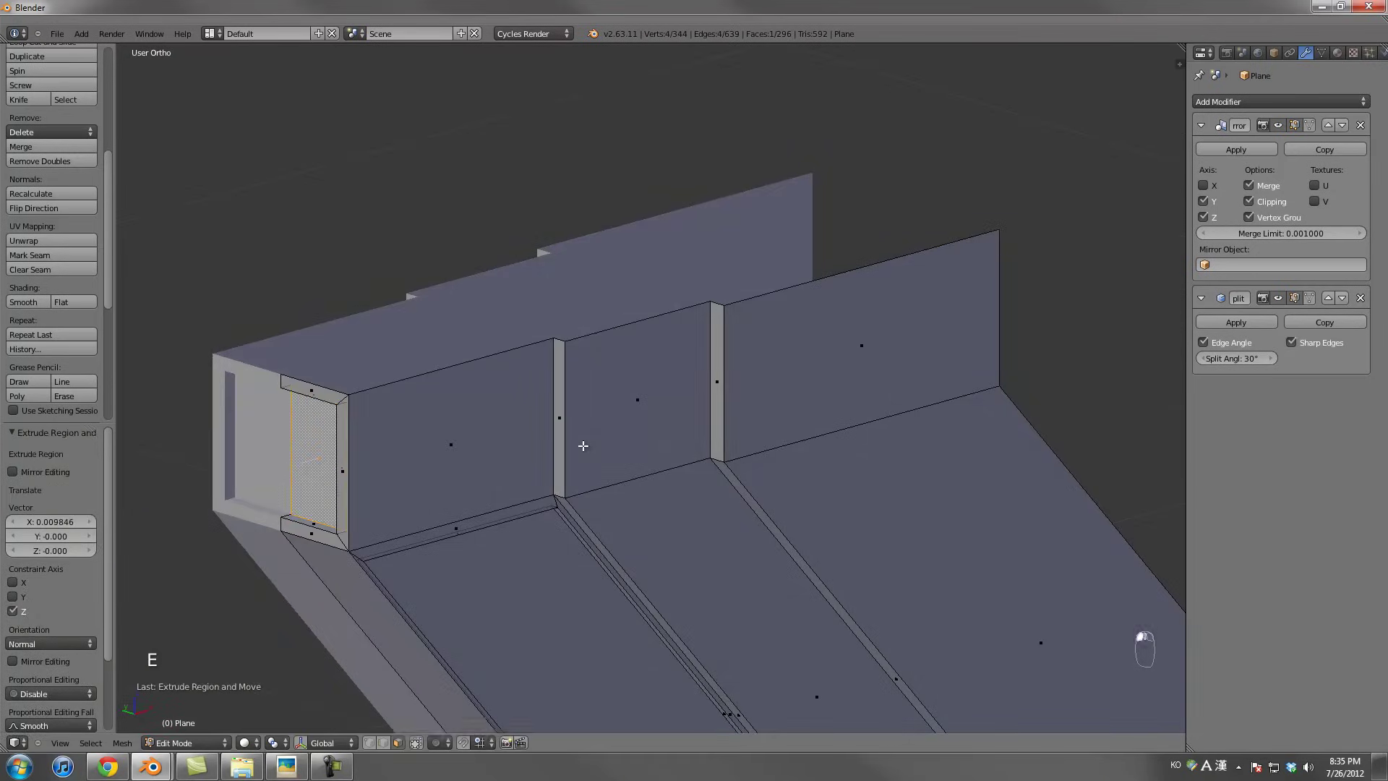
scroll(583, 446, down, 3)
middle_drag(788, 394, 693, 325)
scroll(650, 505, up, 4)
middle_drag(650, 506, 505, 502)
scroll(602, 417, up, 4)
Duplicate the recess's lower front edge, scale the copy slightly and move it along Z by about -0.0026
right_click(603, 417)
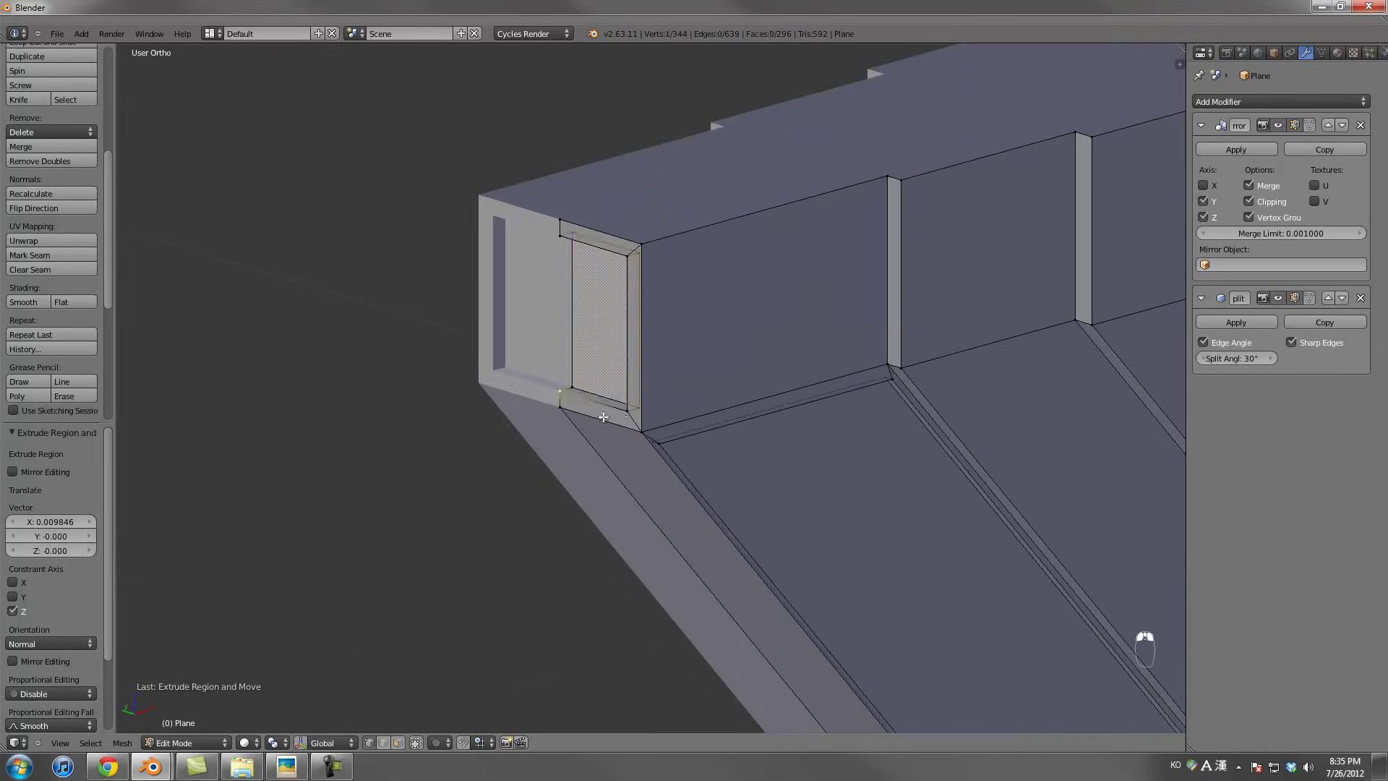
key(shift+d)
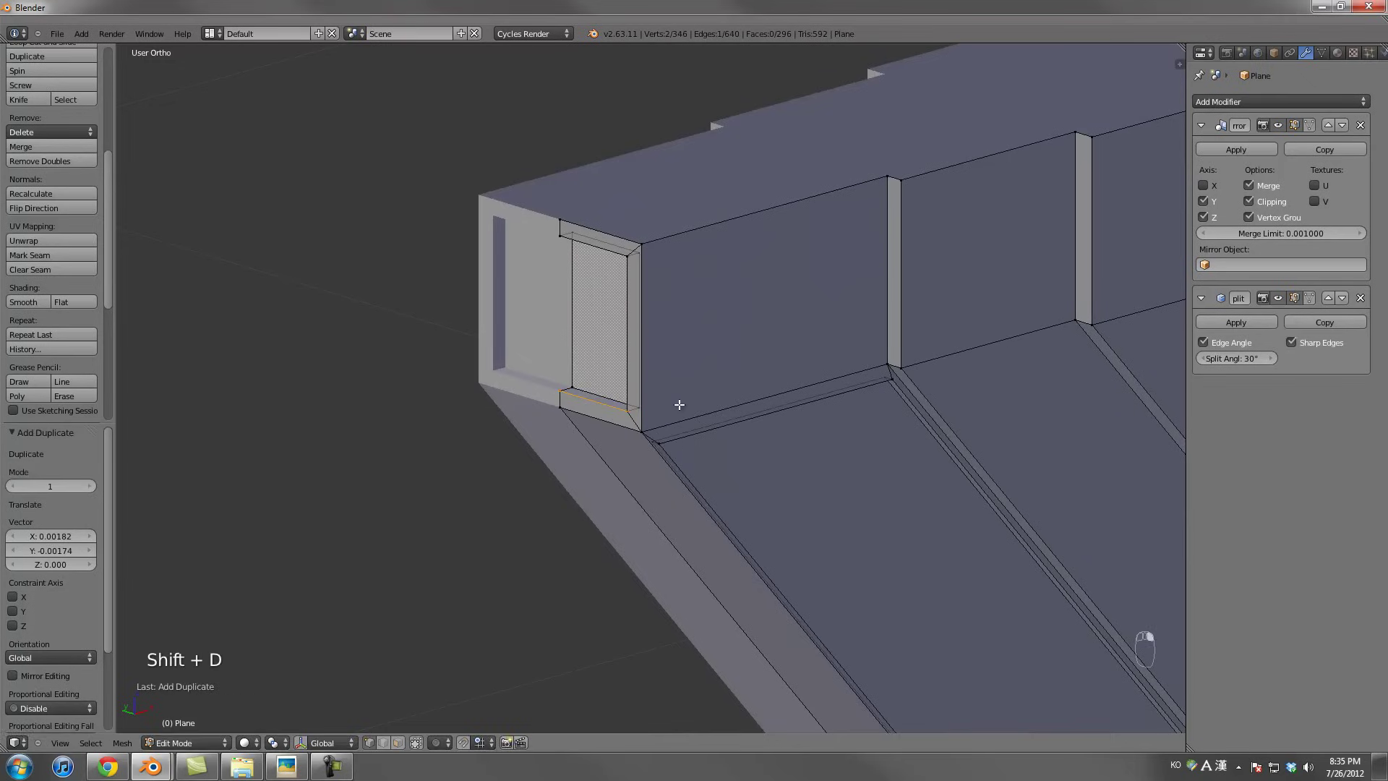
key(s)
click(697, 401)
key(g)
key(z)
click(700, 408)
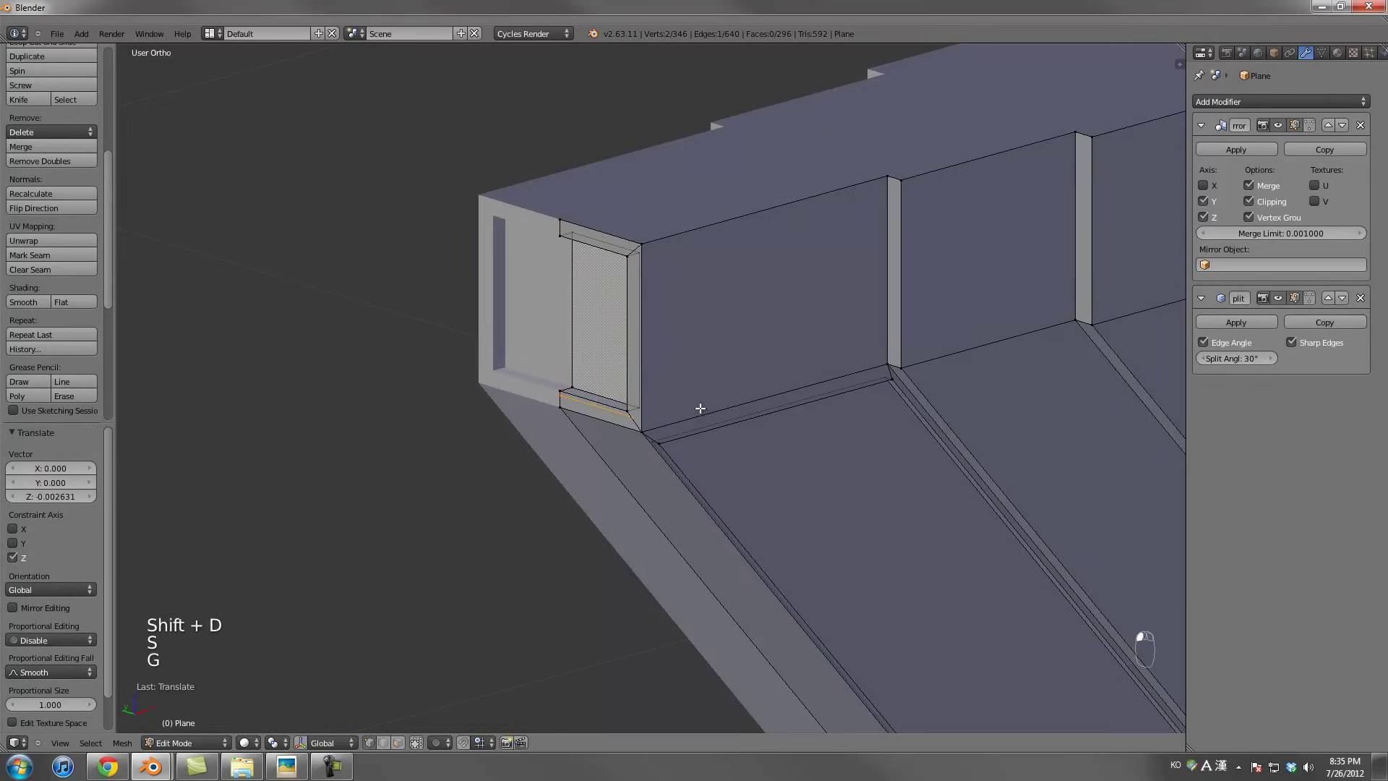
Extrude the duplicated edge outward in front view by about -0.066 along X and 0.096 along Z as a sloping lip
key(KP_3)
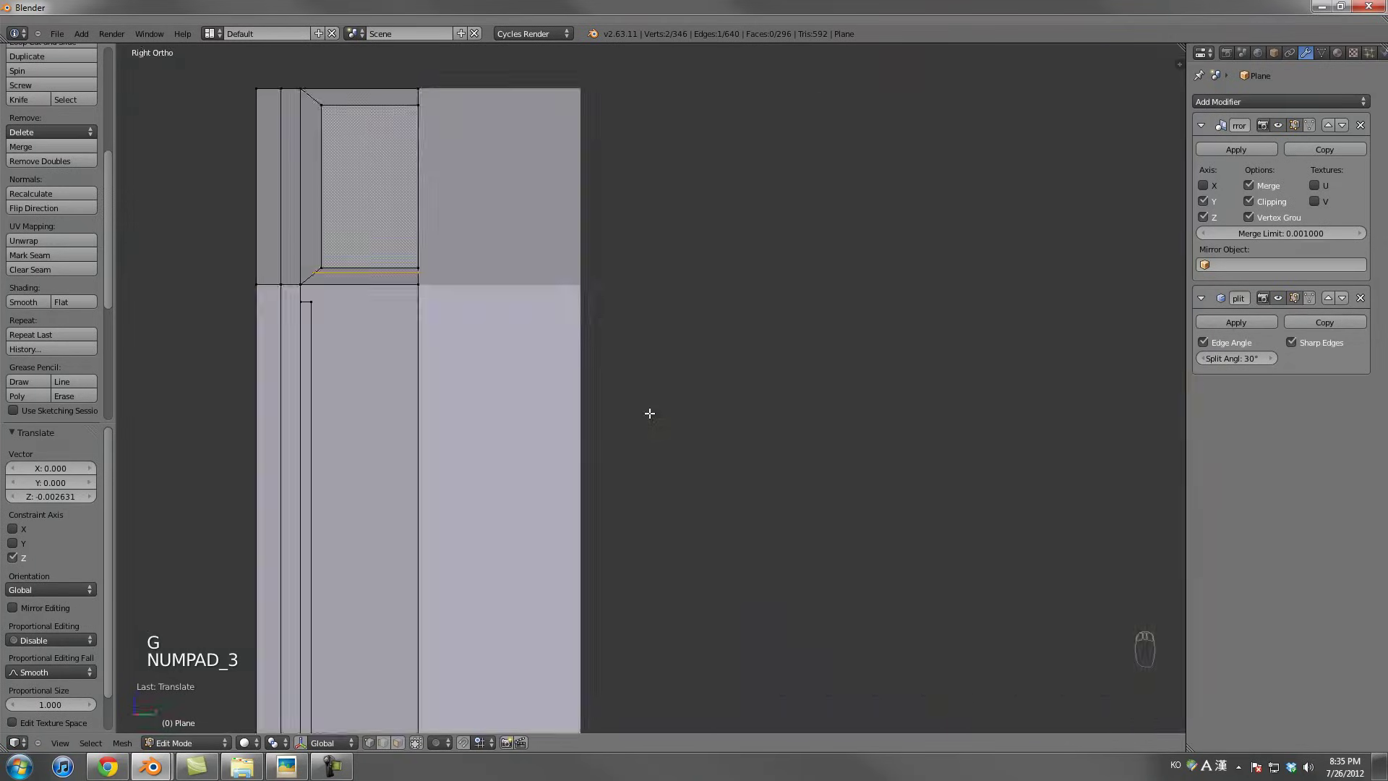
key(KP_1)
scroll(769, 542, down, 2)
key(e)
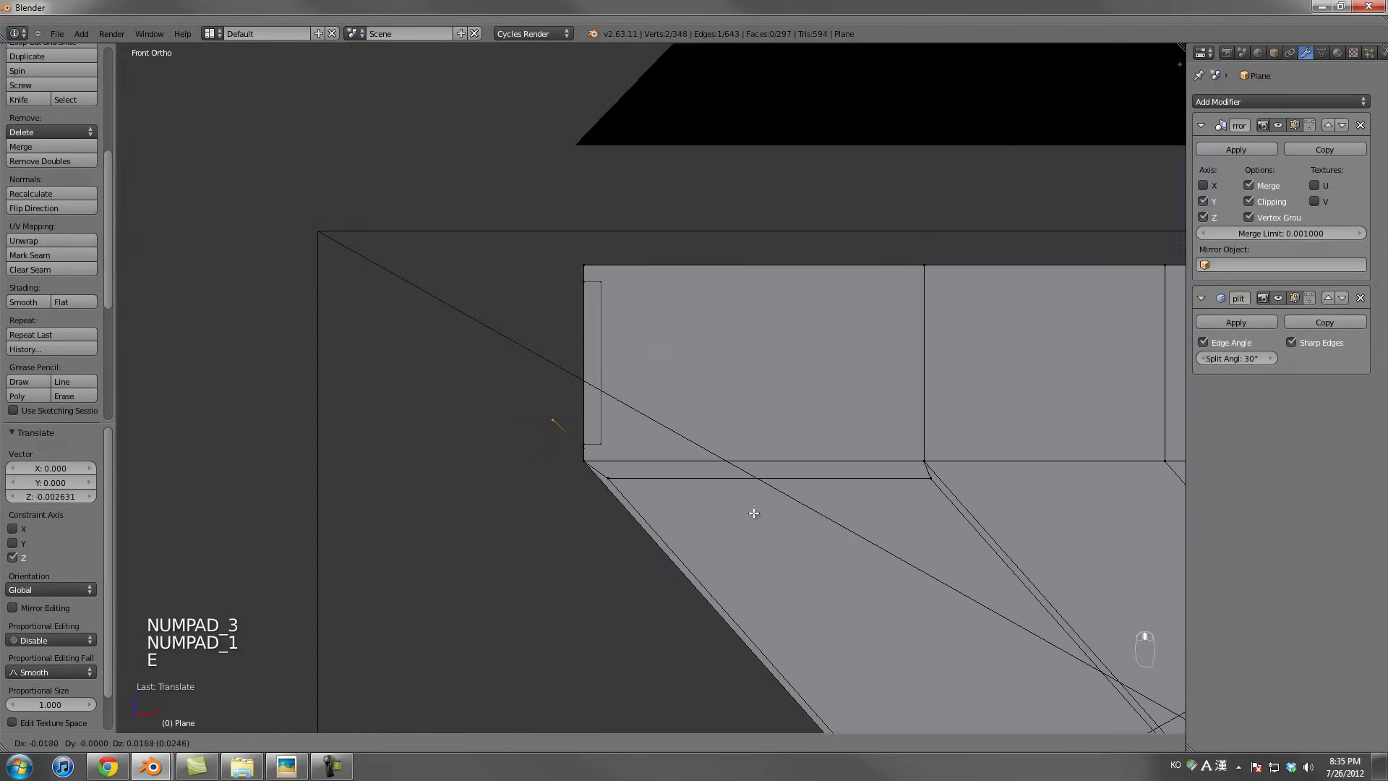
click(665, 378)
Extrude the lip's outer edge back toward the rib along X by about 0.07 and raise the new edge by about 0.0072
middle_drag(665, 378, 720, 392)
key(e)
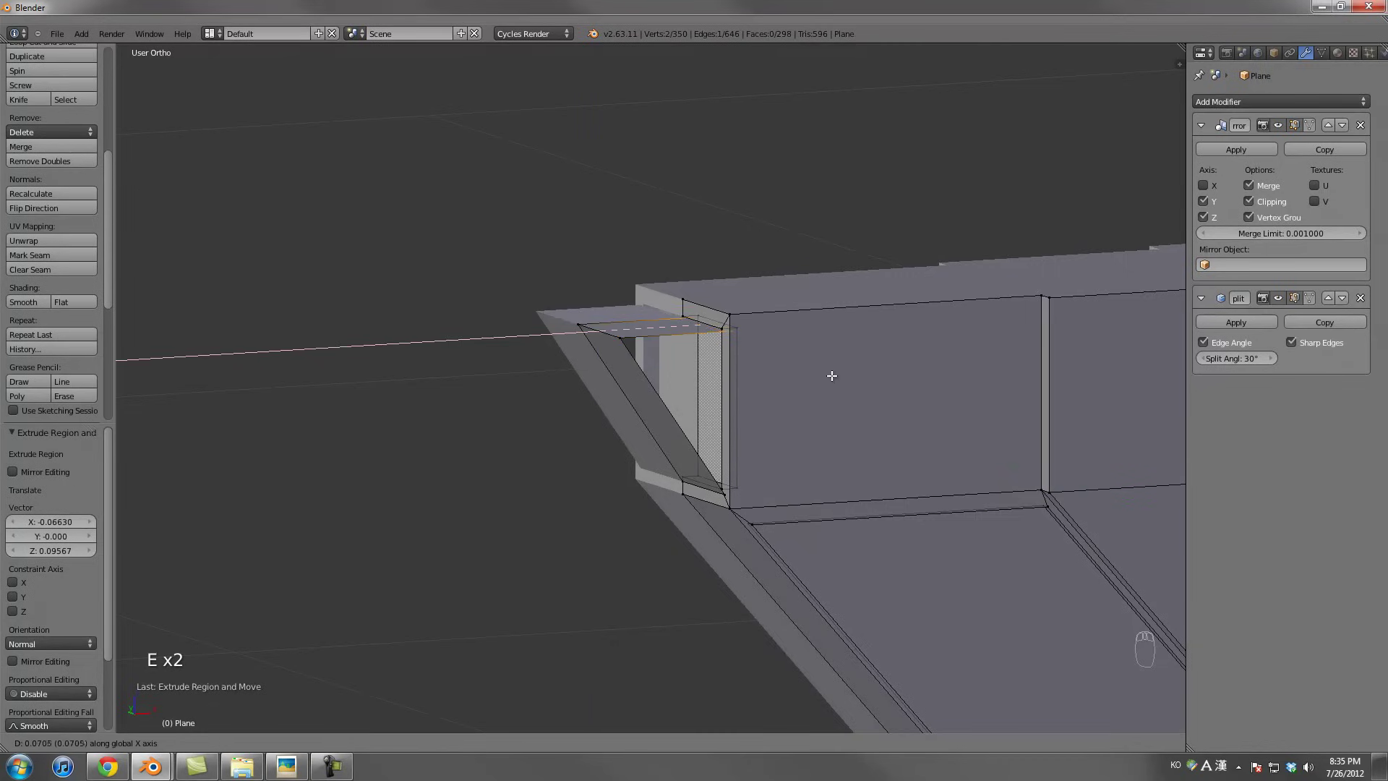
right_click(831, 375)
key(g)
key(z)
click(769, 353)
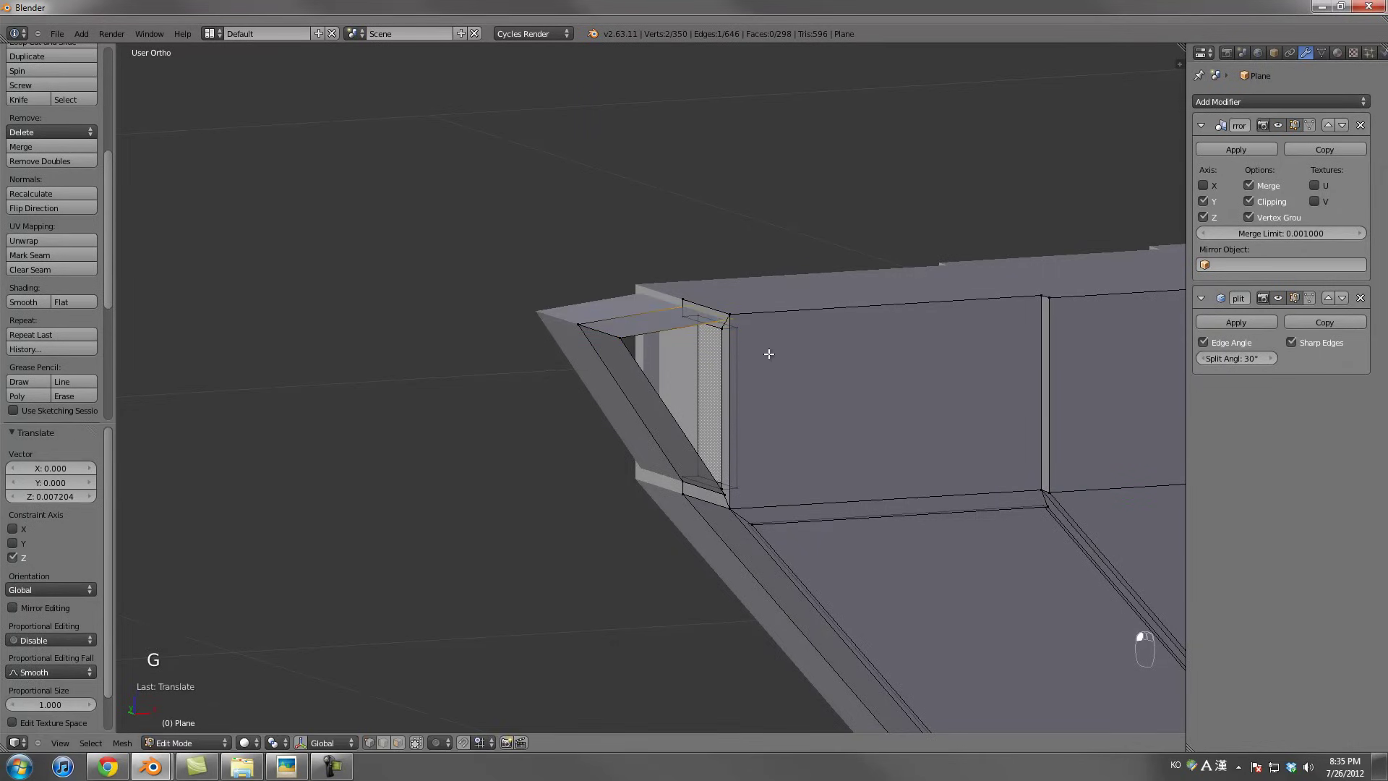
Fill the lip's triangular side face and delete the inner top vertex at the mirror seam to open the top
right_click(728, 498)
shift+right_click(626, 345)
key(f)
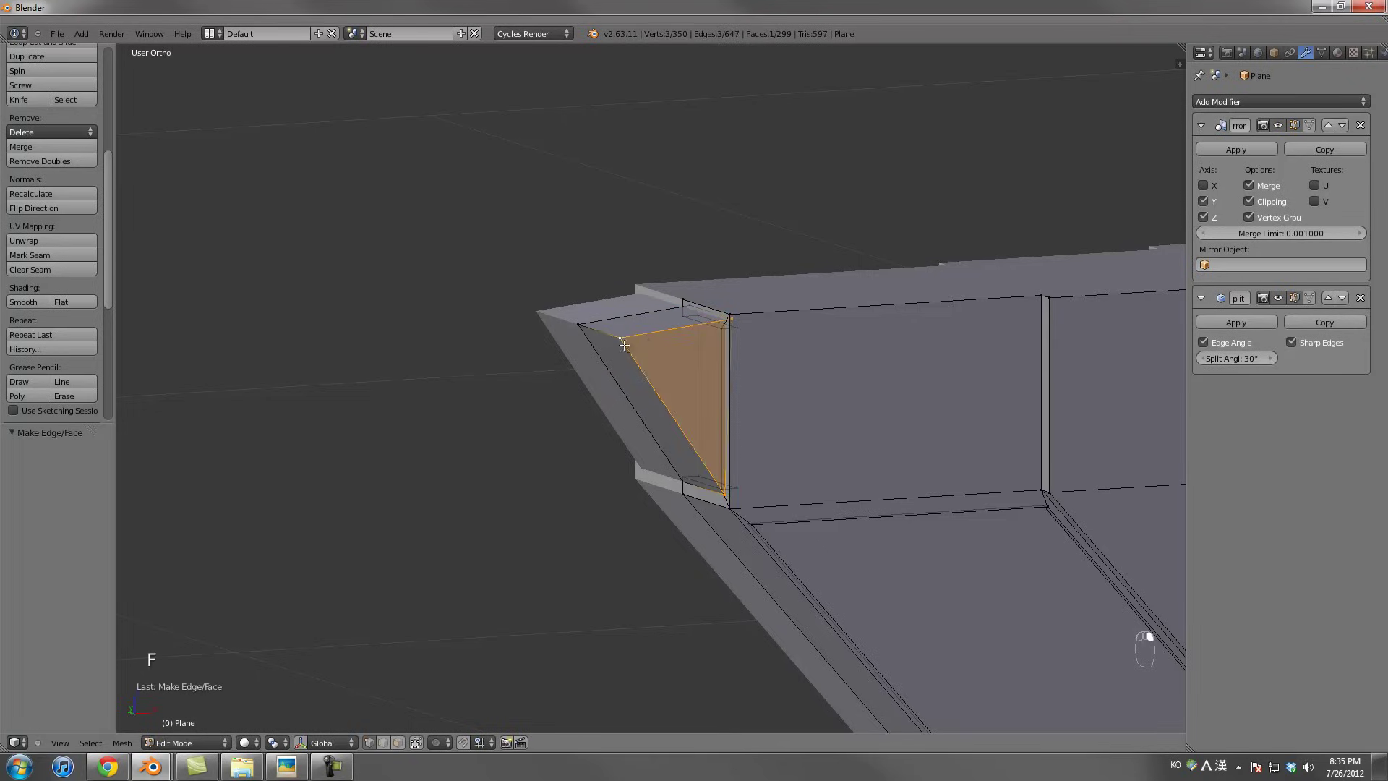
key(x)
click(692, 304)
Lower the lip's outer edge along Z by about 0.04
key(Tab)
middle_drag(731, 341, 680, 335)
key(Tab)
scroll(757, 366, up, 6)
middle_drag(757, 366, 592, 394)
shift+right_click(556, 341)
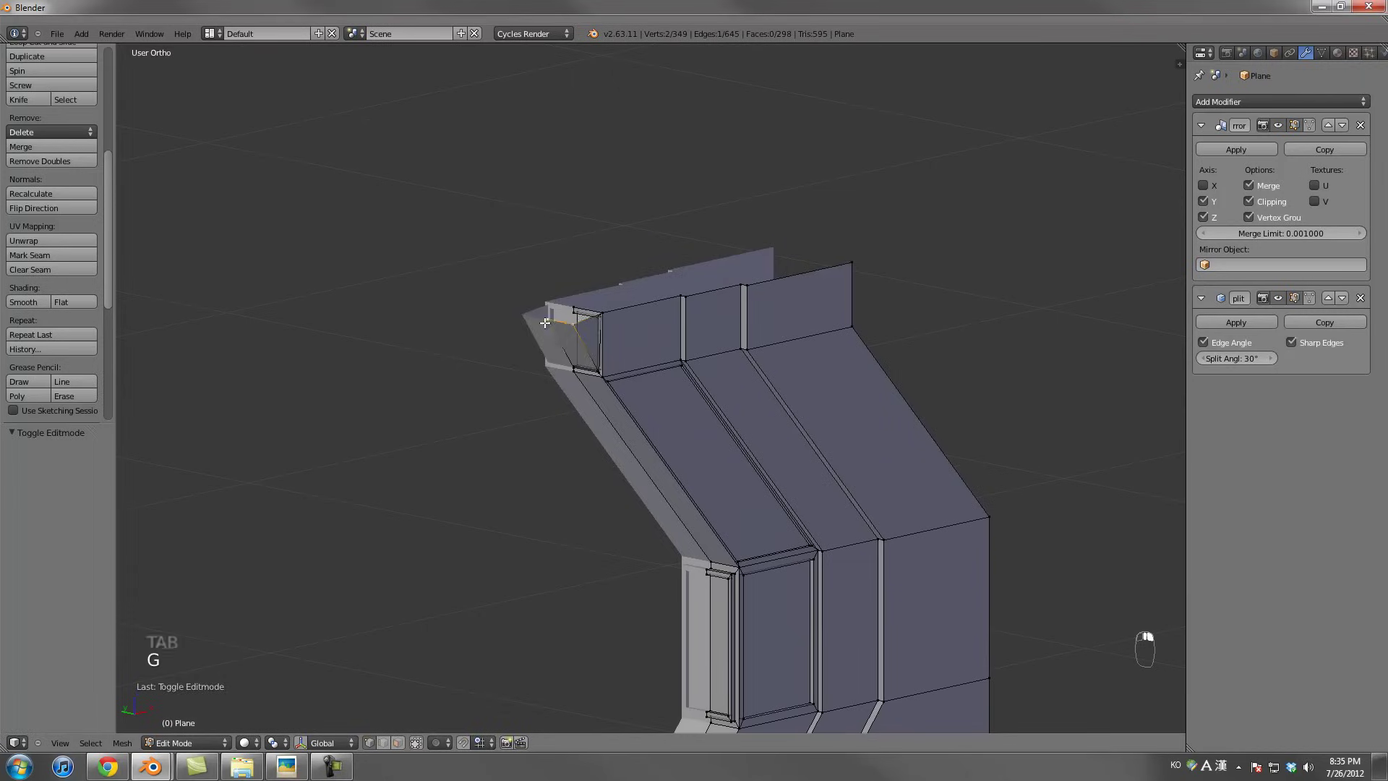
key(g)
key(g)
key(Escape)
middle_drag(555, 342, 615, 370)
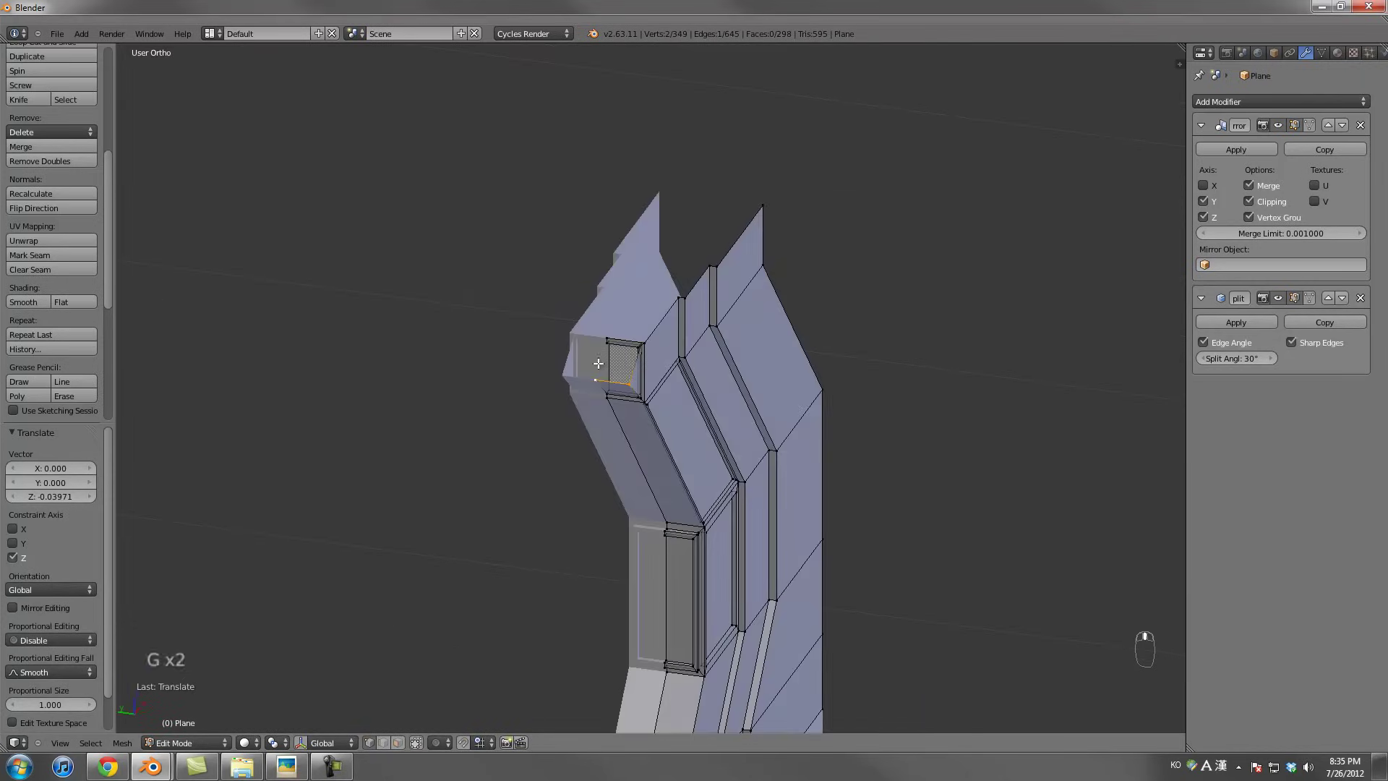
Refine the lip's outer edge by scaling it and moving it along a single axis
key(Tab)
key(Tab)
key(Tab)
key(Tab)
scroll(571, 346, up, 3)
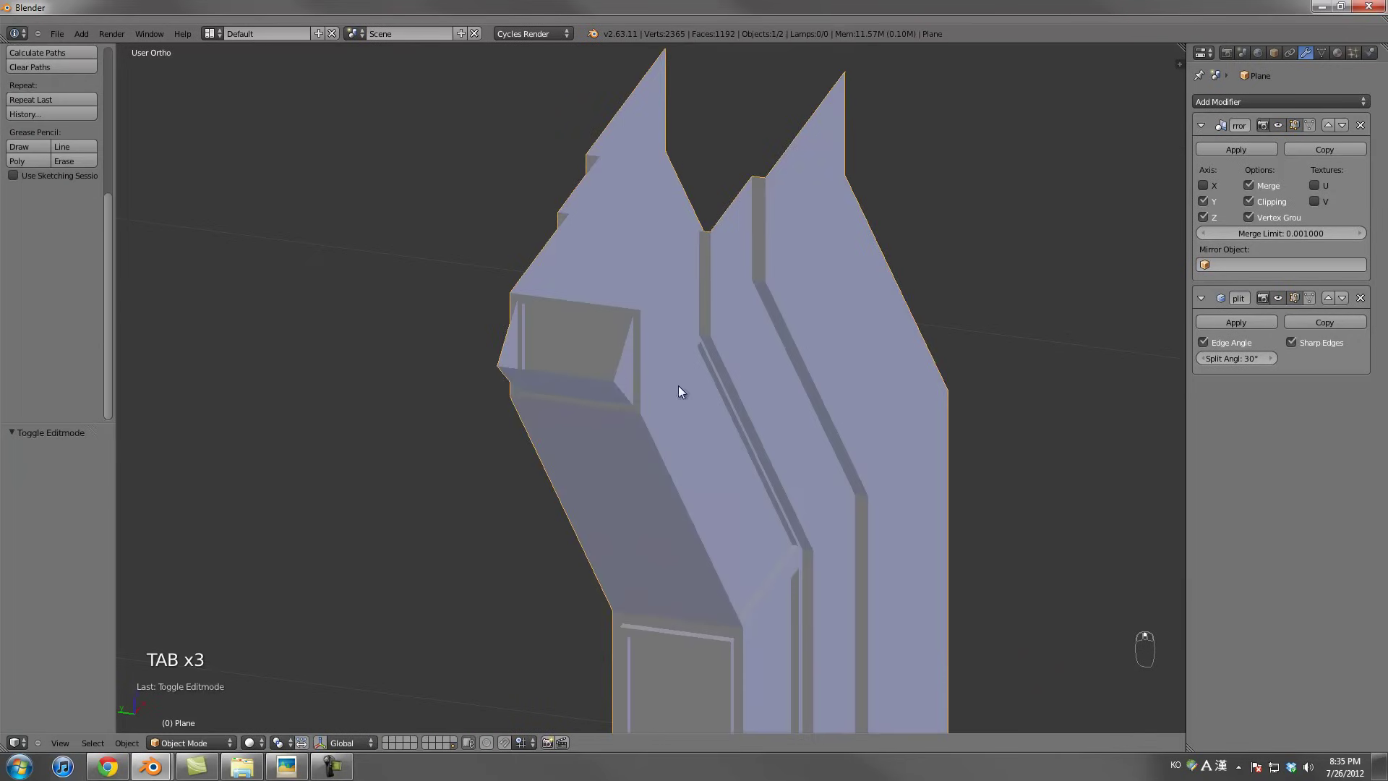
key(s)
click(675, 389)
middle_drag(676, 388, 745, 367)
key(g)
middle_click(579, 375)
click(588, 375)
key(Tab)
Extrude the rib's rear edge chain along Y by about -1.448 to form the adjoining wall
scroll(594, 383, down, 5)
alt+right_click(713, 297)
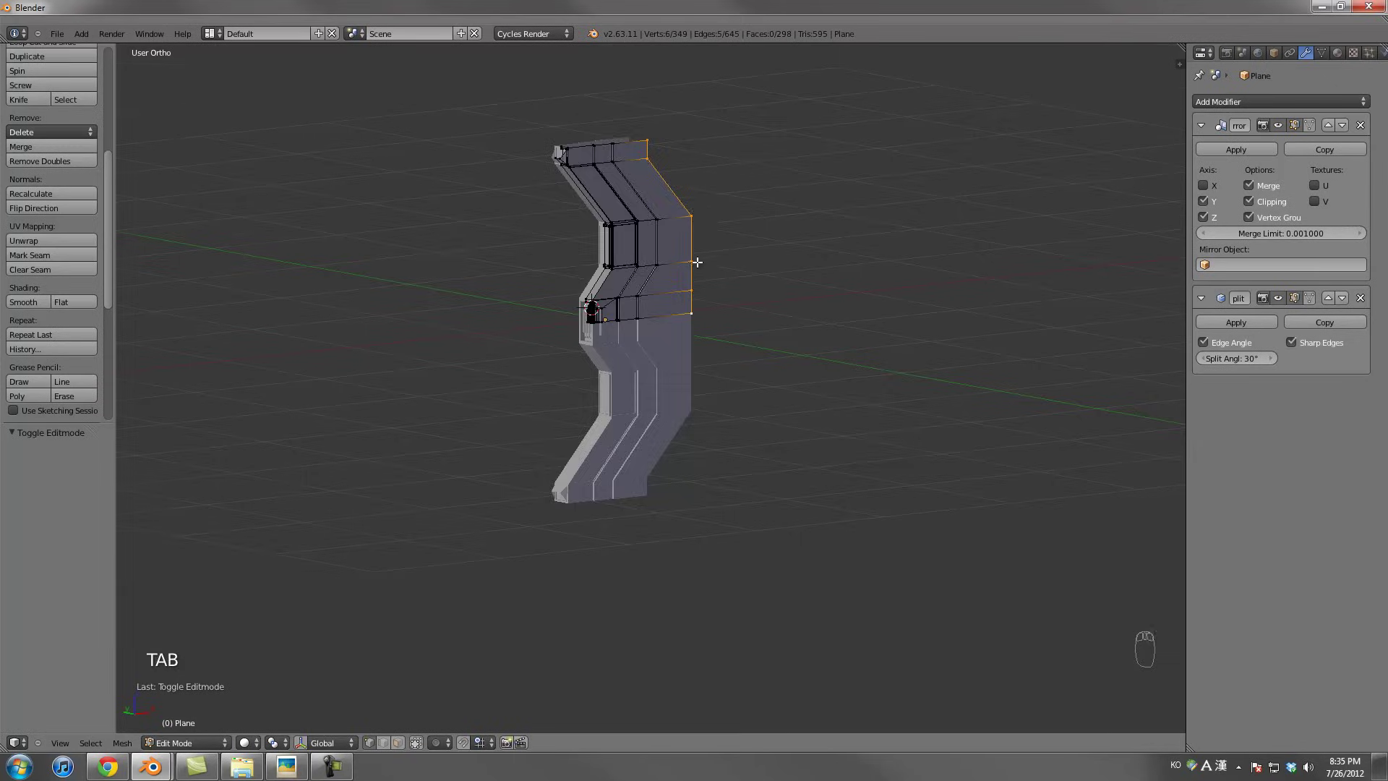
key(e)
key(y)
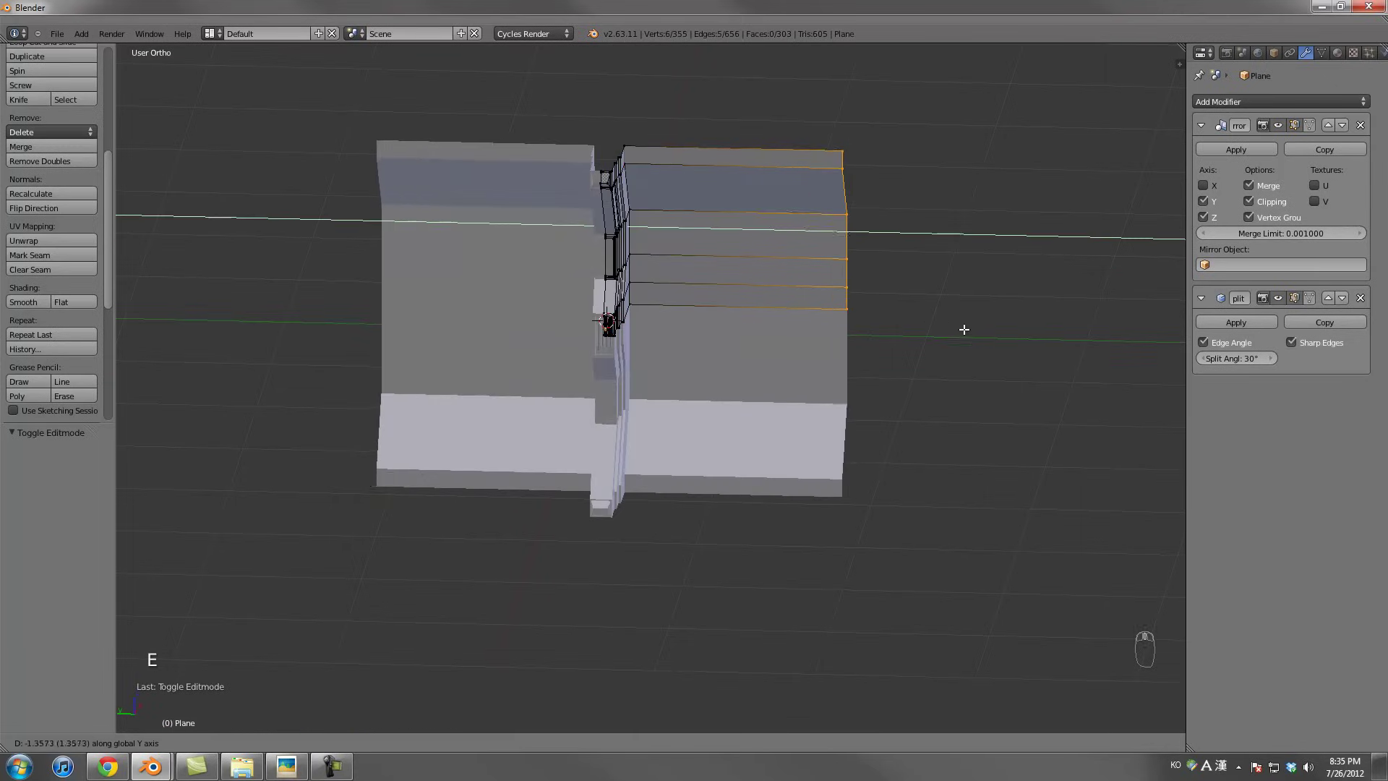
click(851, 331)
middle_drag(784, 297, 692, 287)
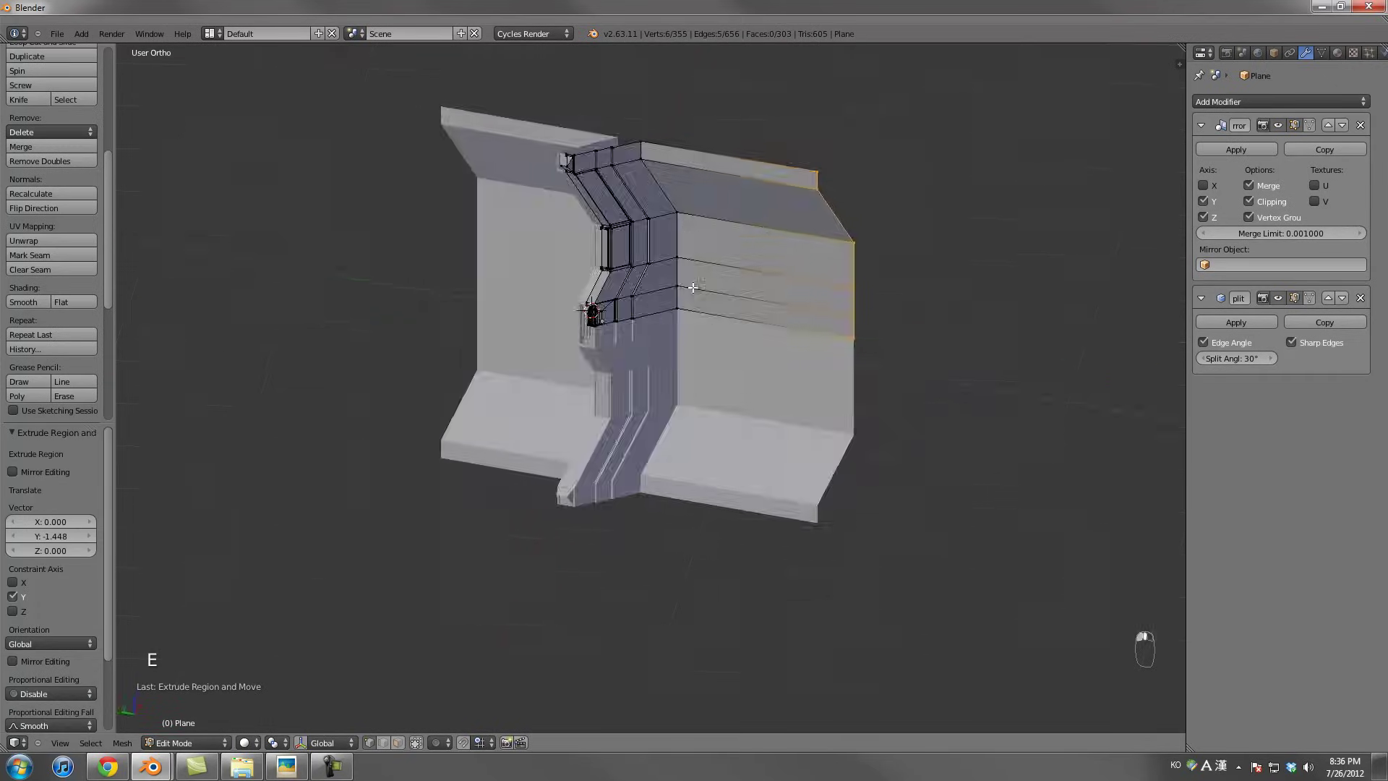
middle_drag(758, 426, 795, 250)
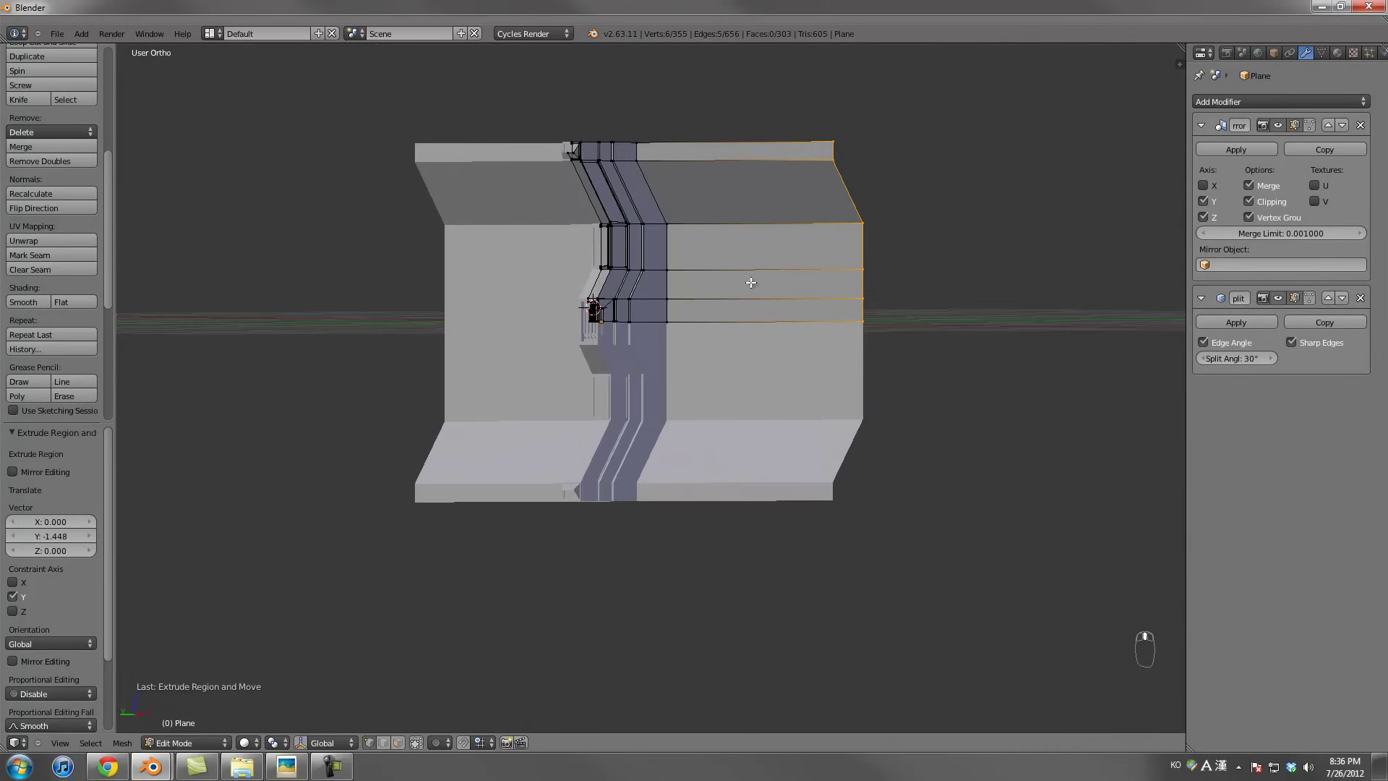
Switch to Picasa Photo Viewer, examine the corridor walls and rib spacing in final.png, and return to Blender
click(286, 766)
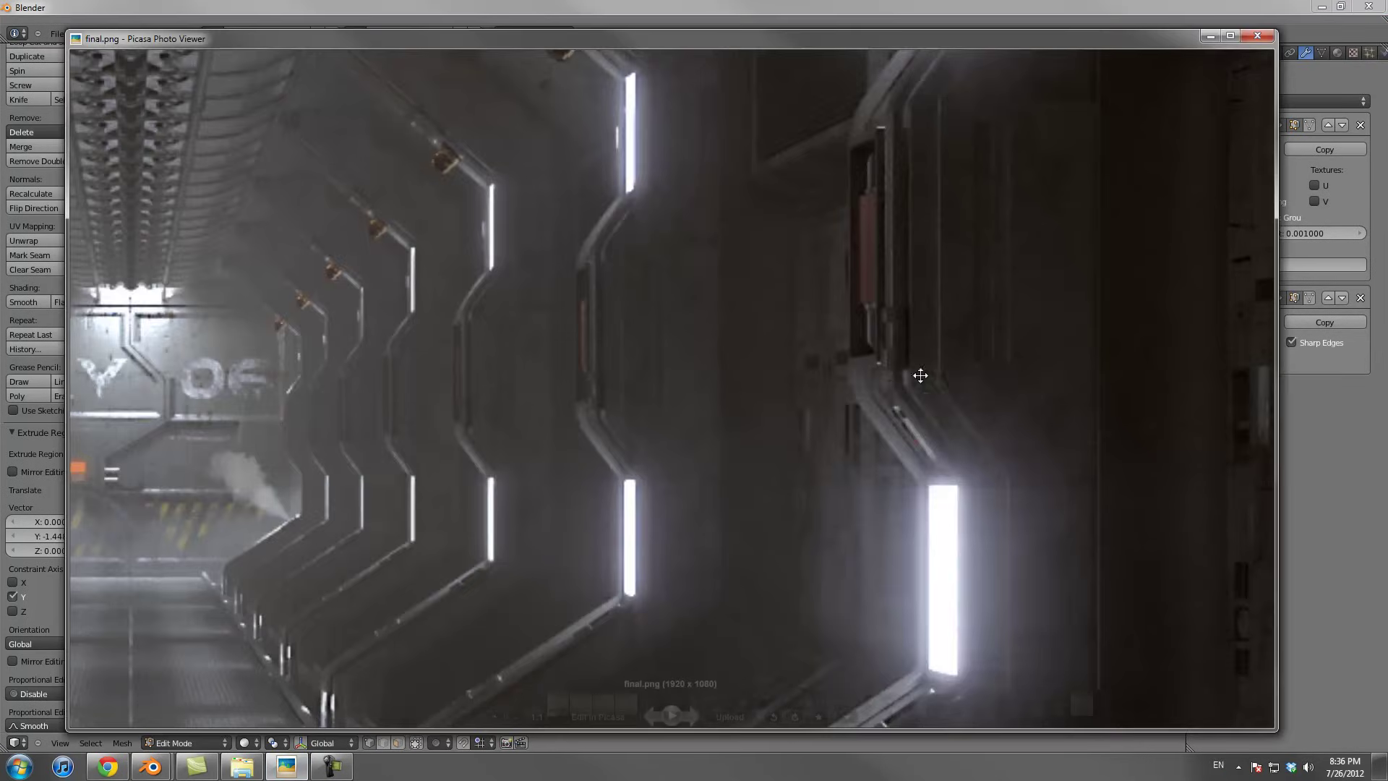
scroll(753, 481, up, 2)
scroll(752, 480, down, 2)
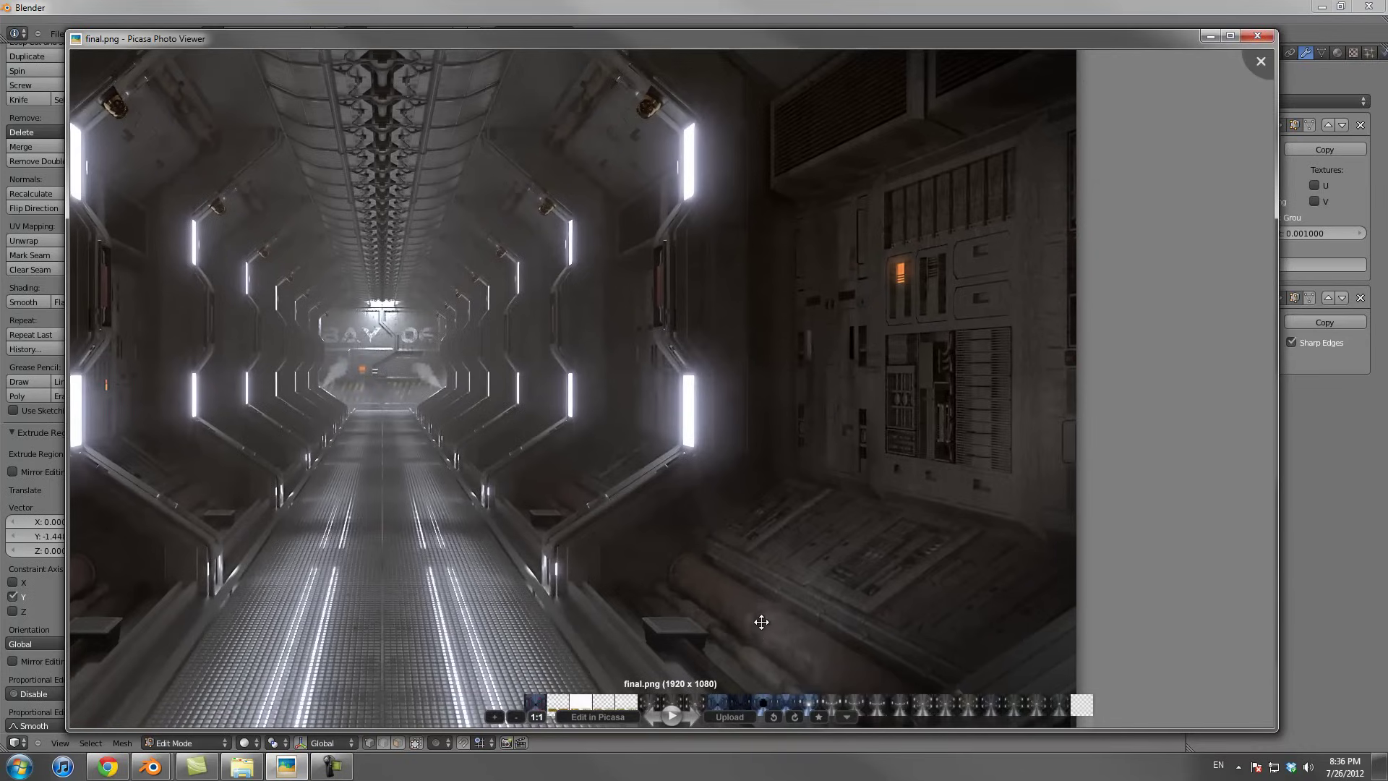
scroll(827, 393, down, 3)
scroll(812, 350, up, 1)
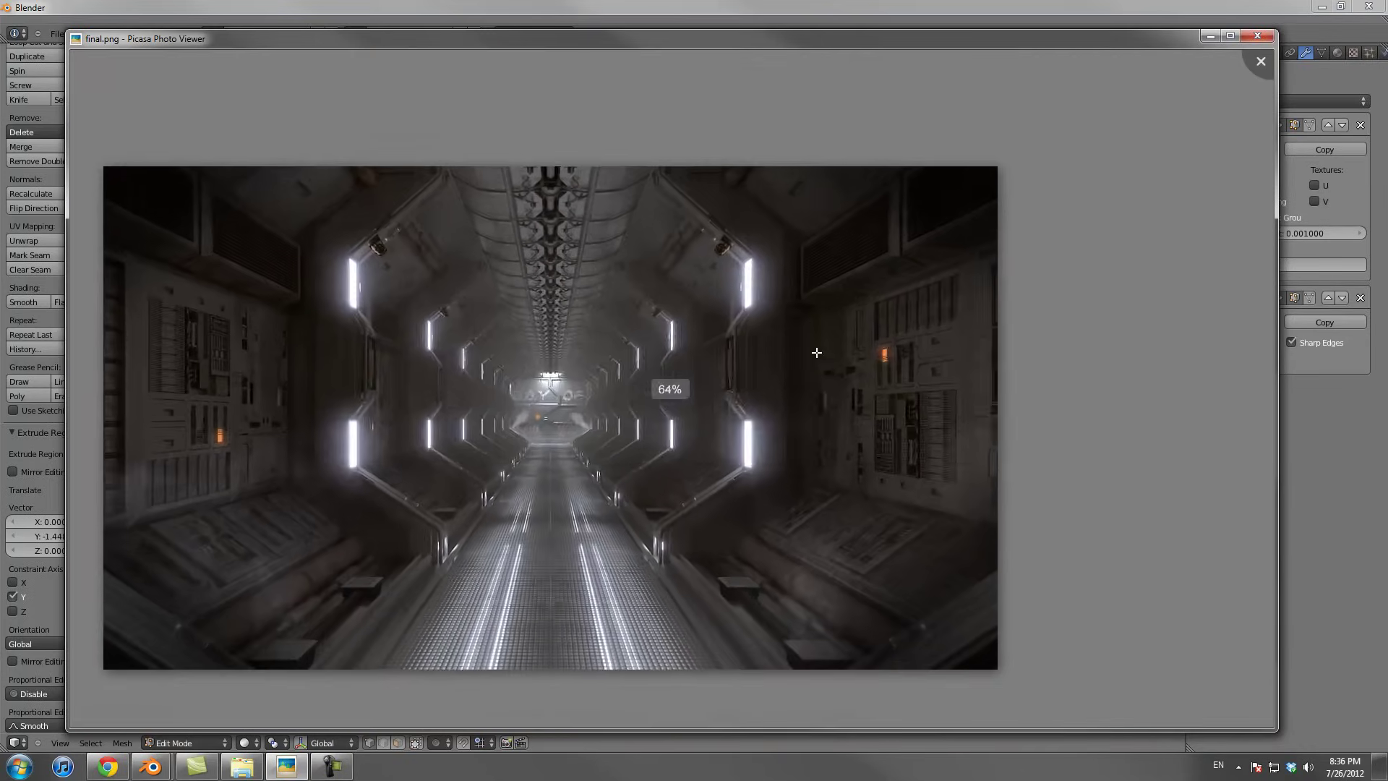
key(Escape)
middle_drag(771, 359, 698, 360)
scroll(837, 353, down, 3)
Select the entire rib and wall mesh and move it along X by about 0.927
key(Tab)
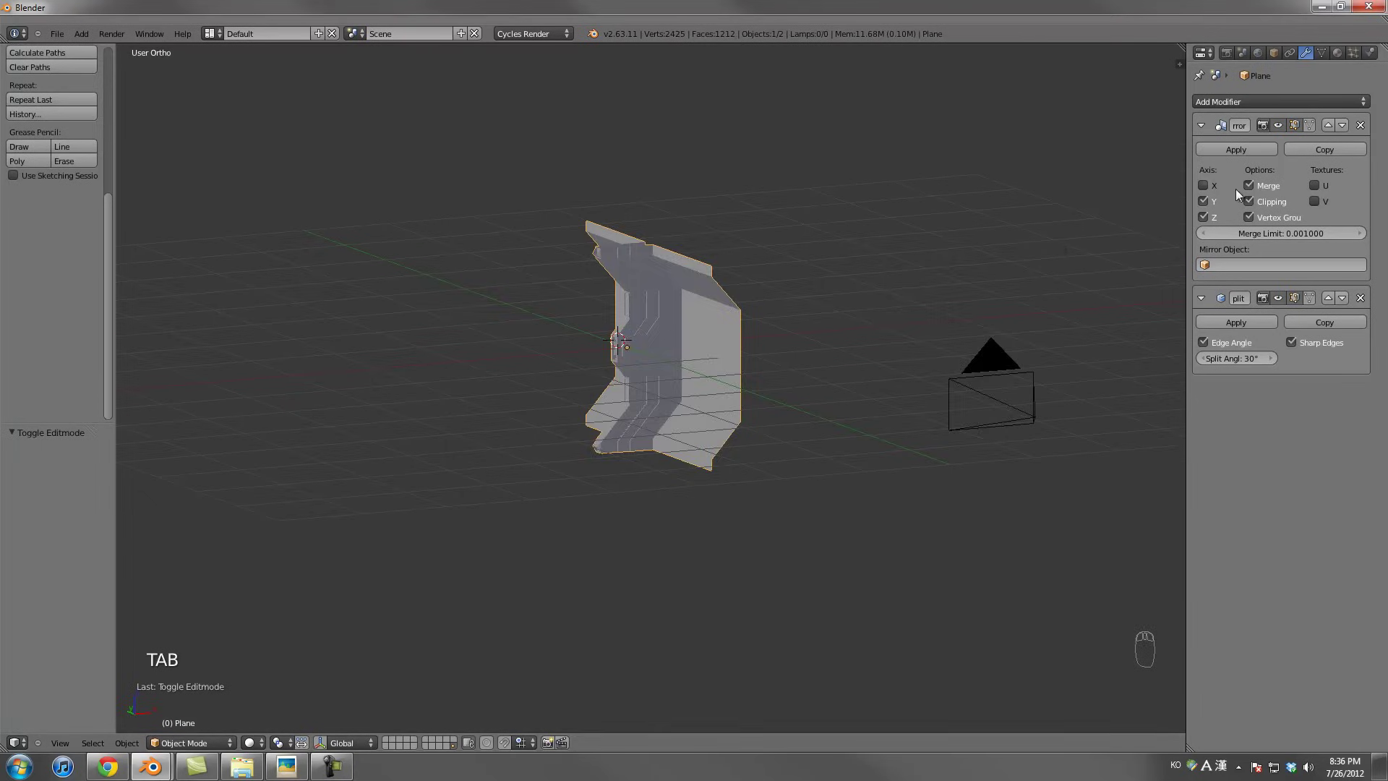
middle_drag(1074, 280, 787, 364)
key(Tab)
key(a)
key(a)
key(a)
key(a)
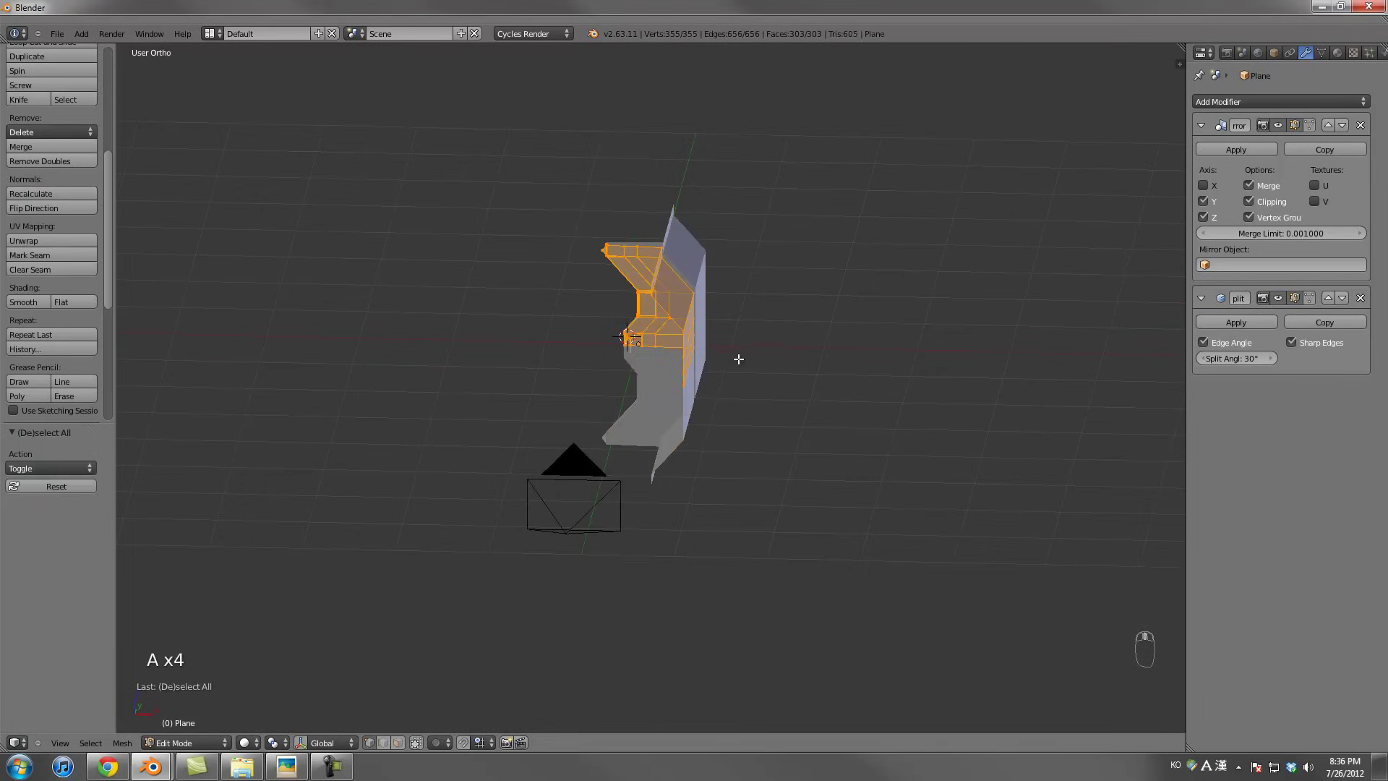
key(g)
key(x)
click(833, 361)
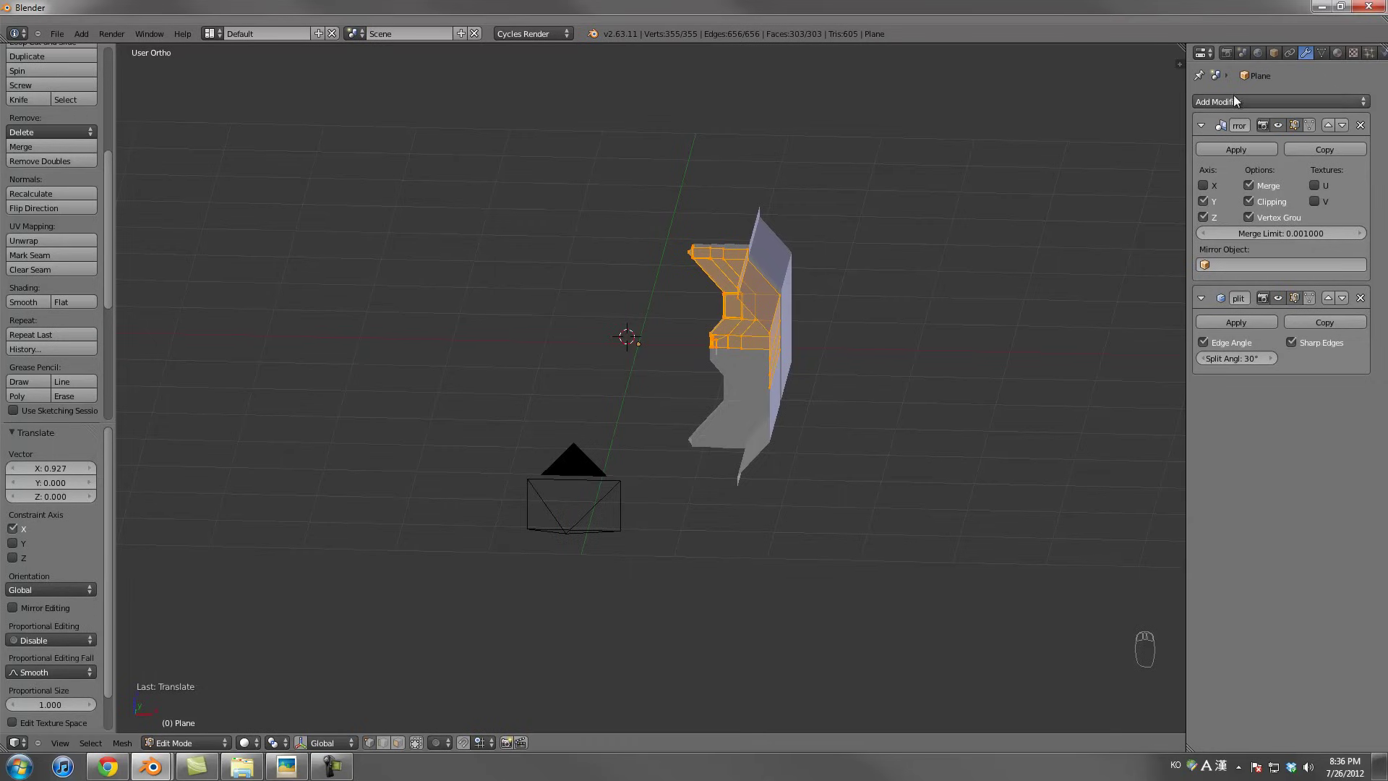
Enable X-axis mirroring in the Mirror modifier to create the opposite corridor wall
click(1204, 186)
scroll(636, 318, up, 3)
middle_drag(636, 318, 663, 302)
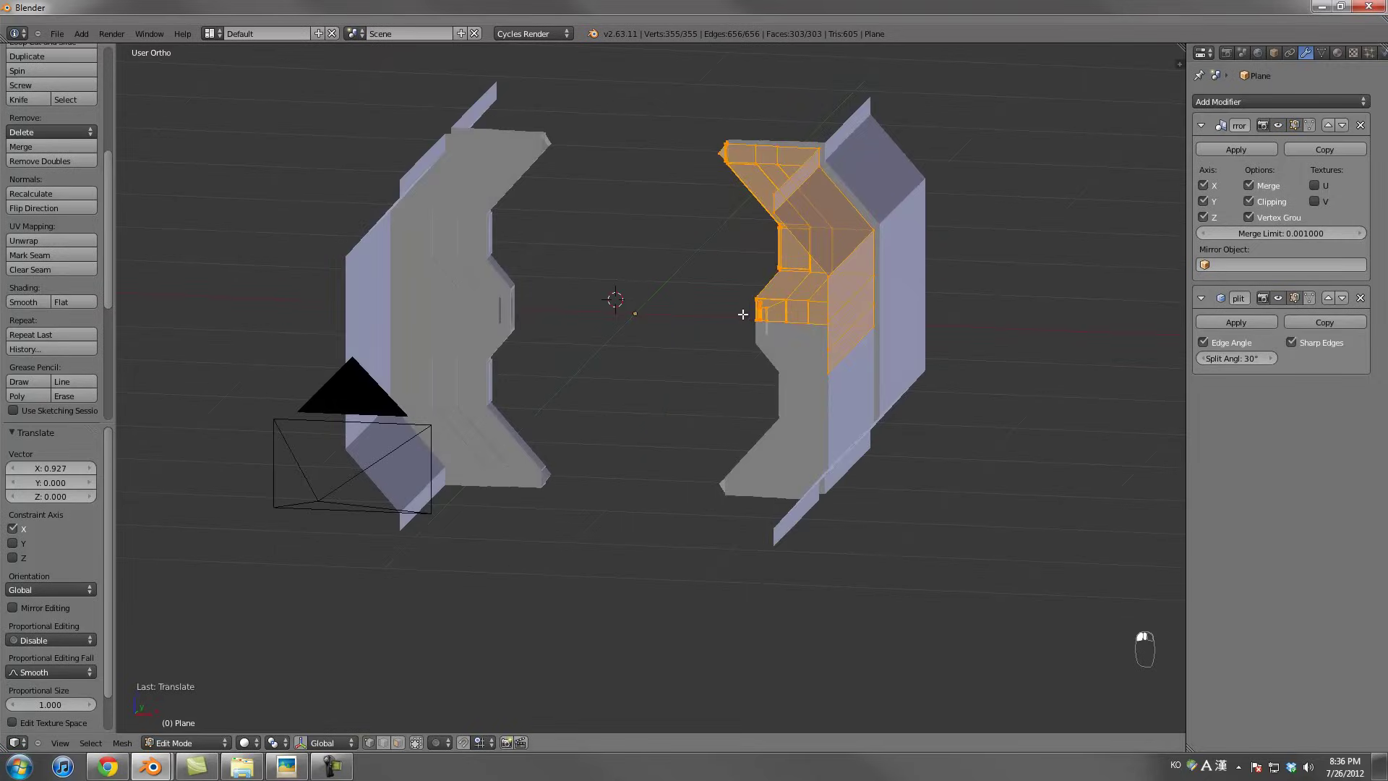
Move the camera along its local Z axis to Y about -2.906, then lower it along global Z by about 0.917
key(KP_0)
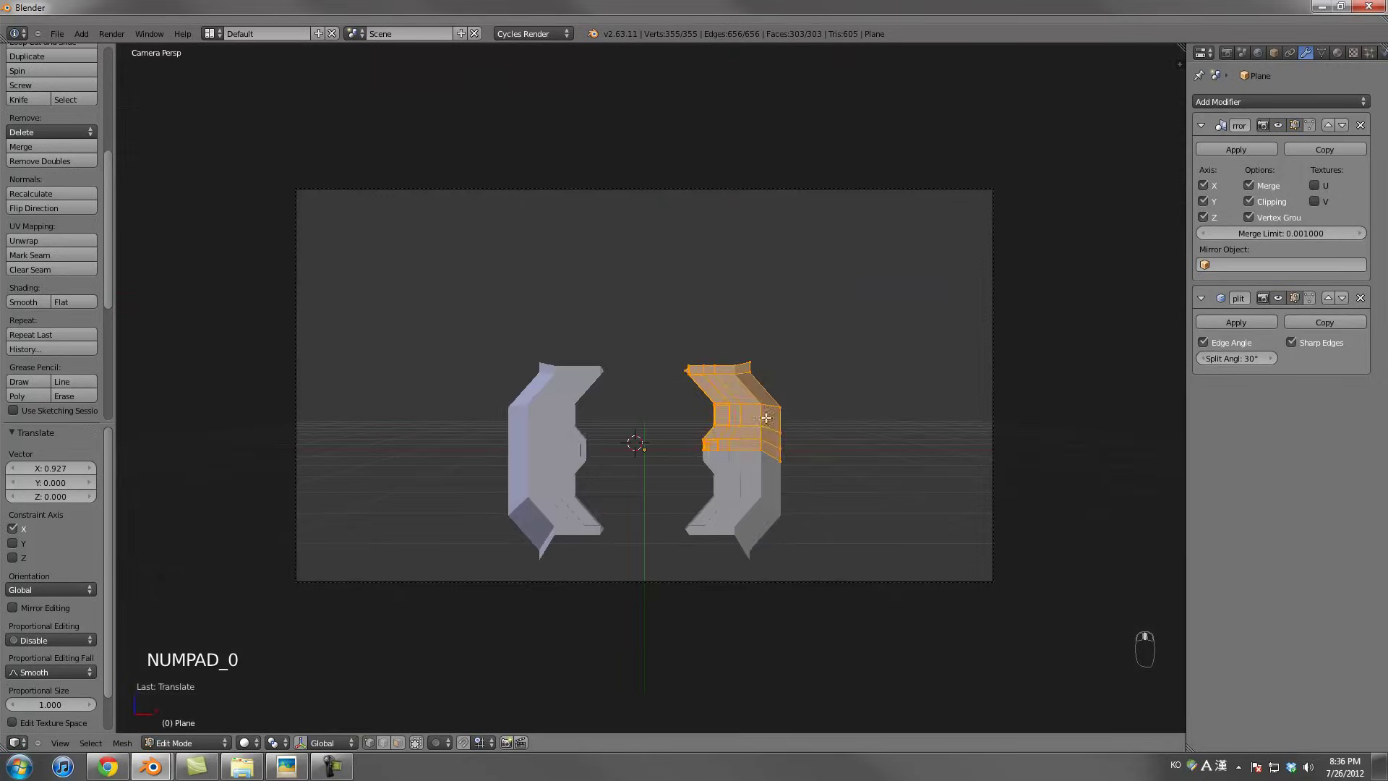
key(Tab)
scroll(750, 443, down, 4)
right_click(728, 439)
key(g)
middle_click(727, 438)
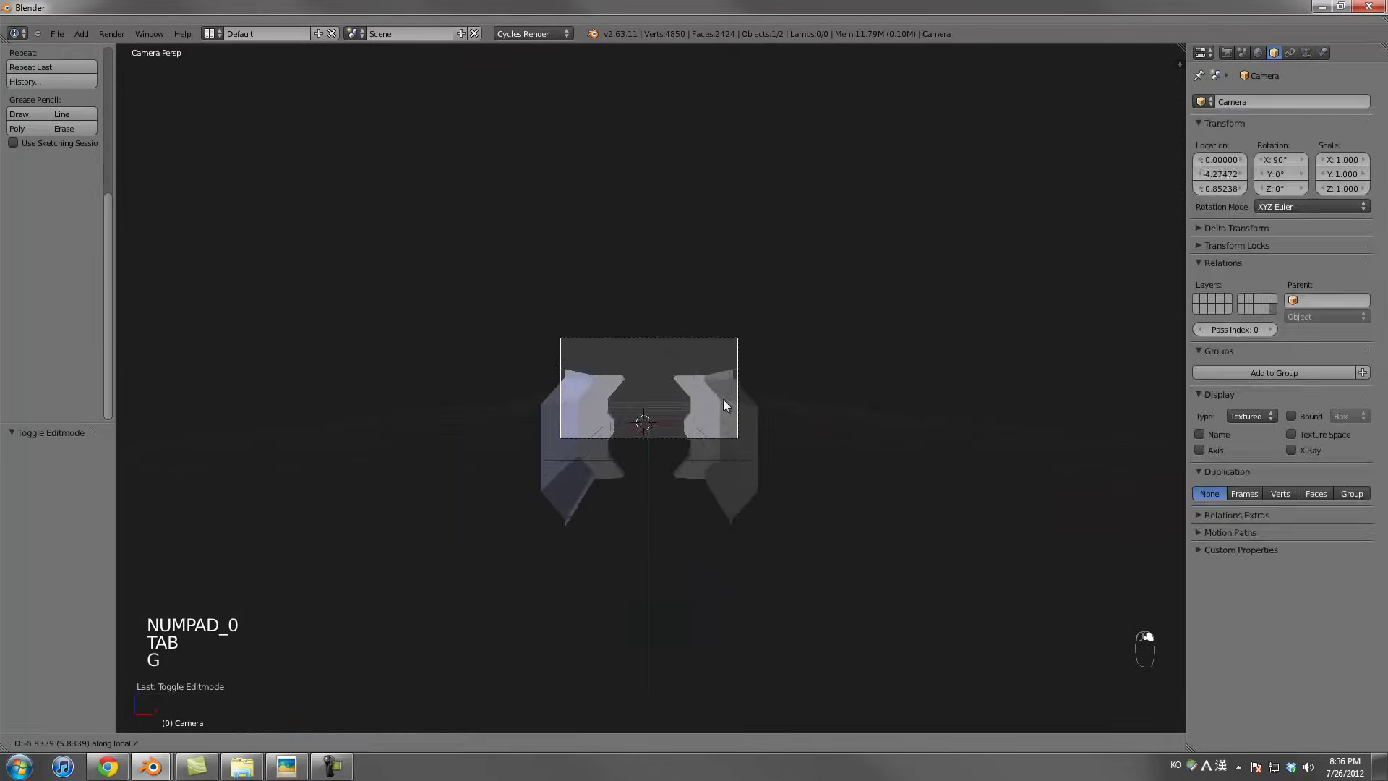
click(723, 396)
key(g)
middle_click(728, 418)
click(732, 430)
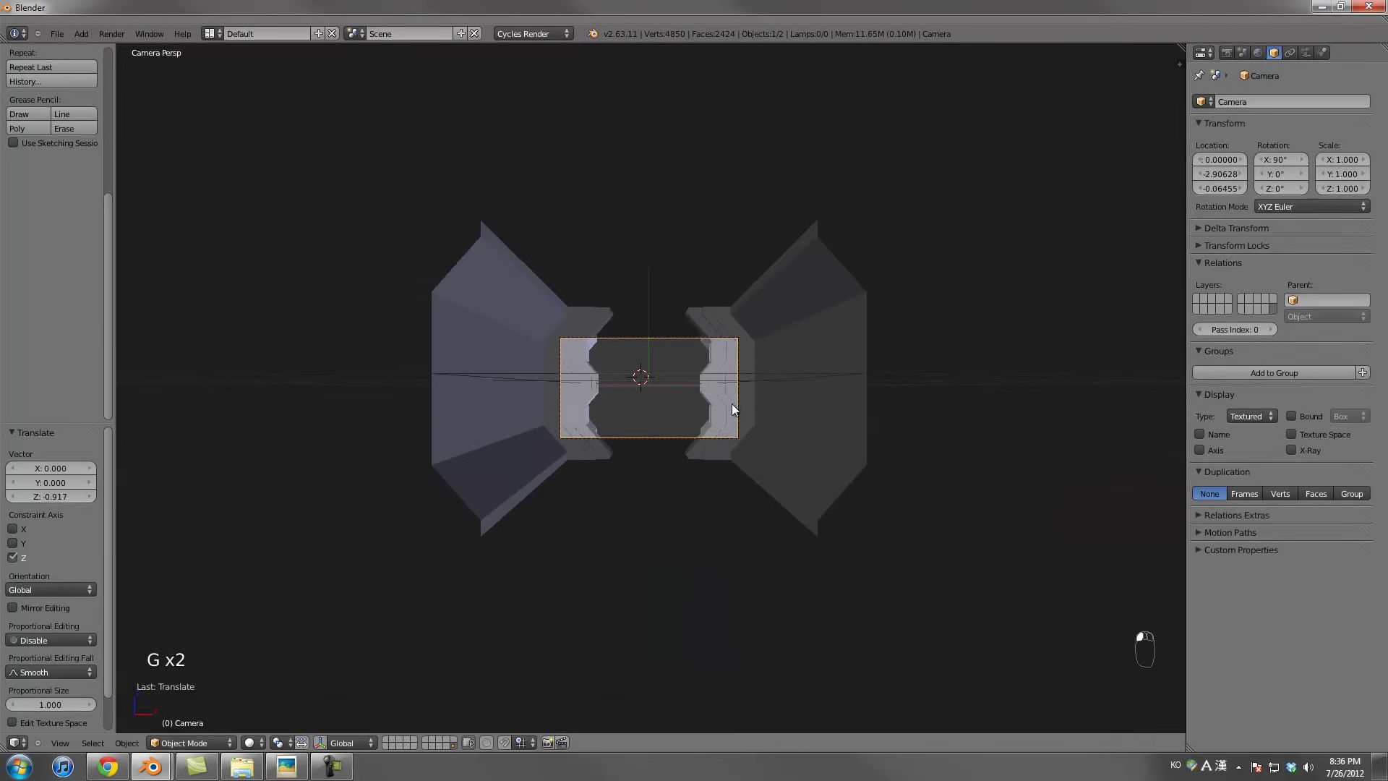
Select the corridor mesh together with the camera and raise both along Z by about 1.110
shift+right_click(732, 402)
key(g)
middle_click(731, 397)
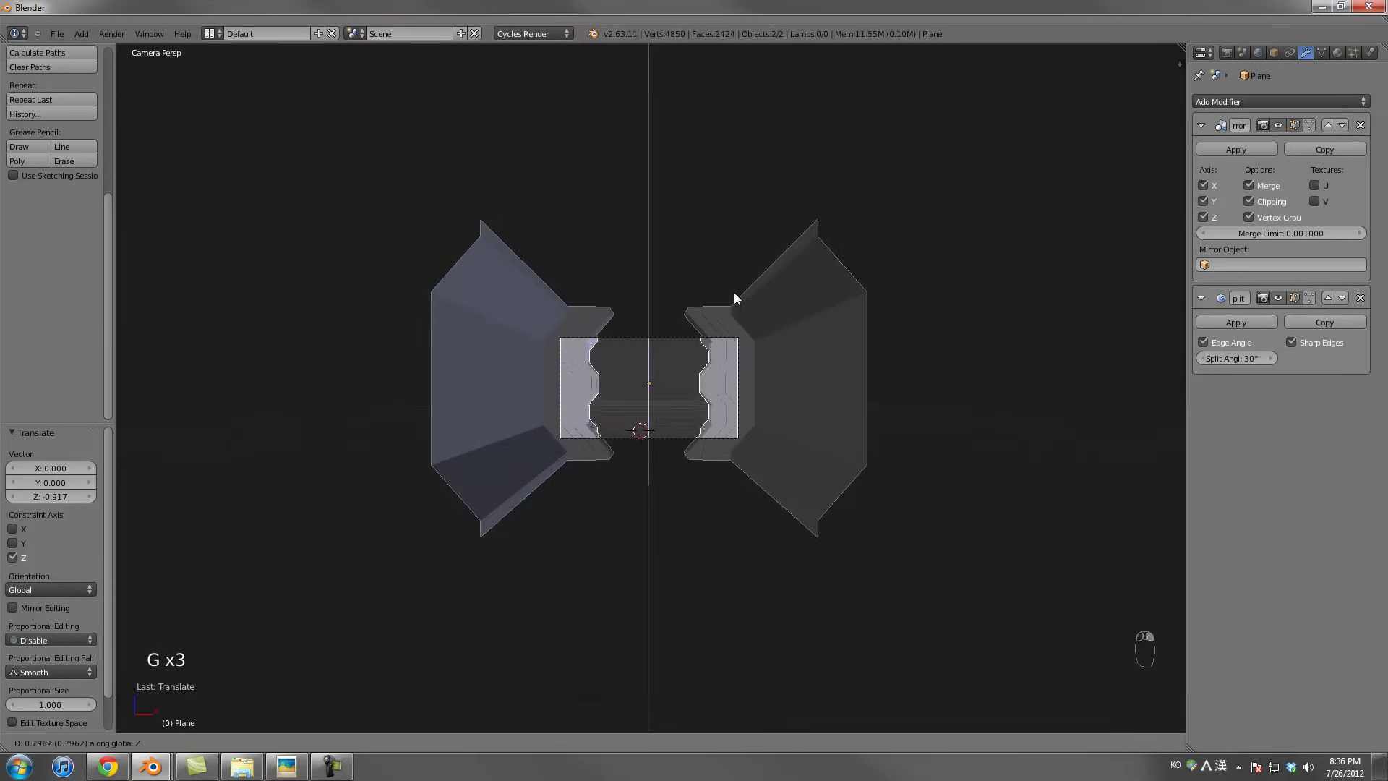
click(722, 255)
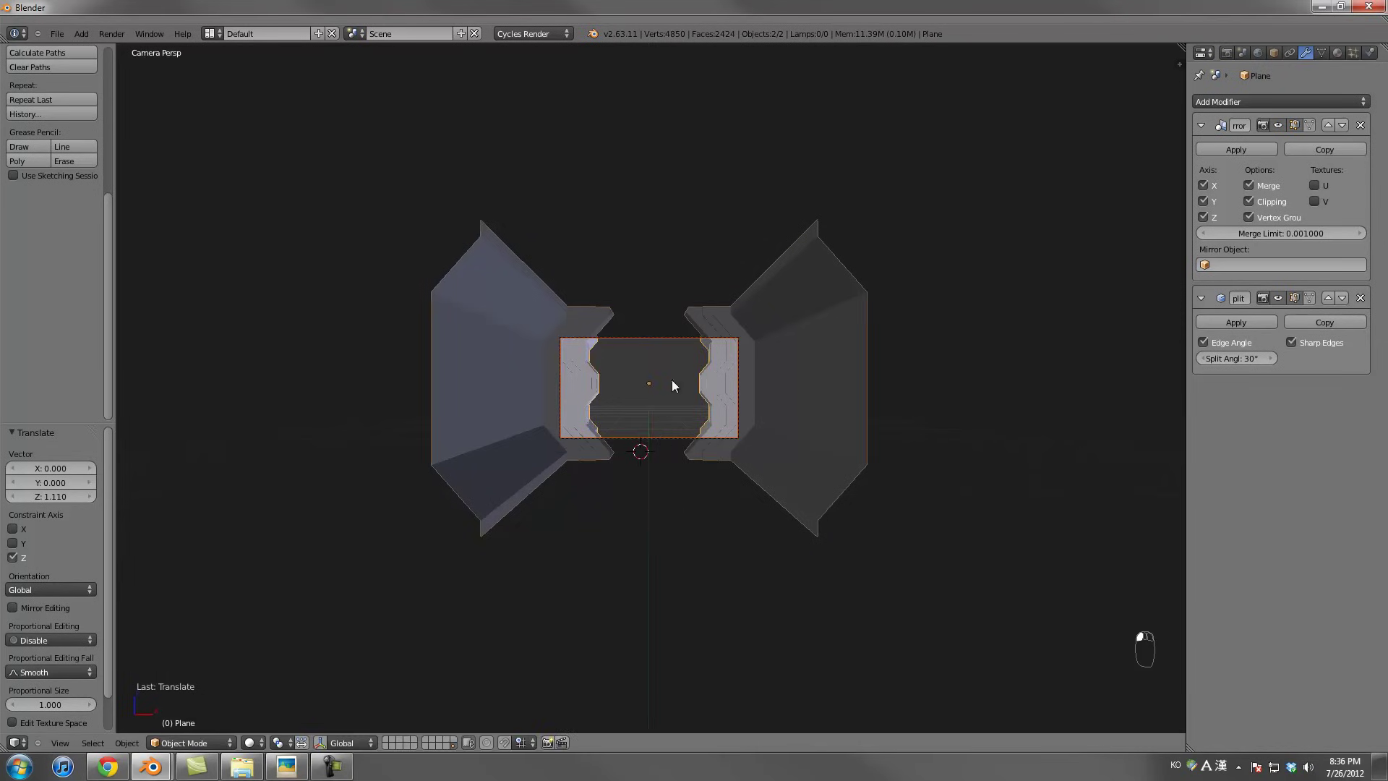
Move the entire rib and wall geometry slightly outward along X to widen the corridor within the camera frame
right_click(756, 382)
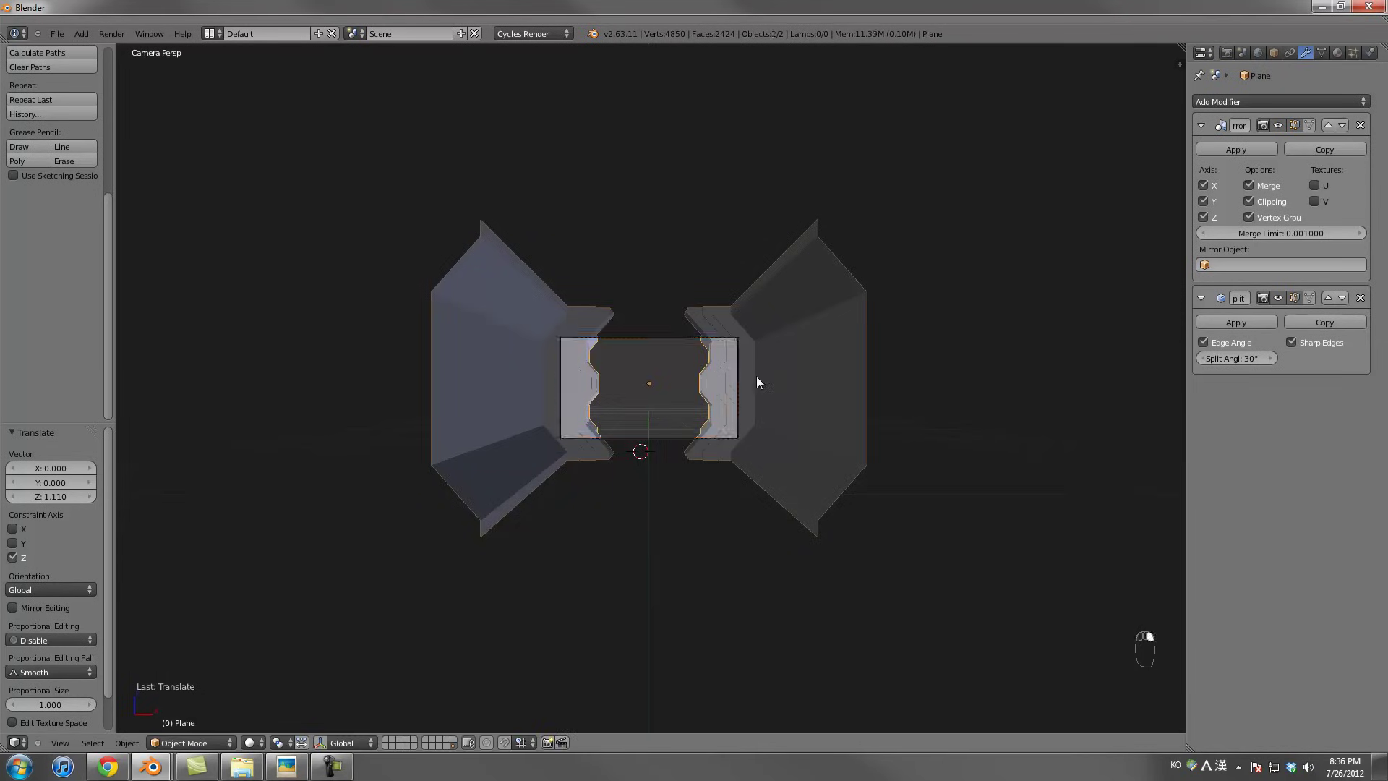
scroll(736, 373, up, 6)
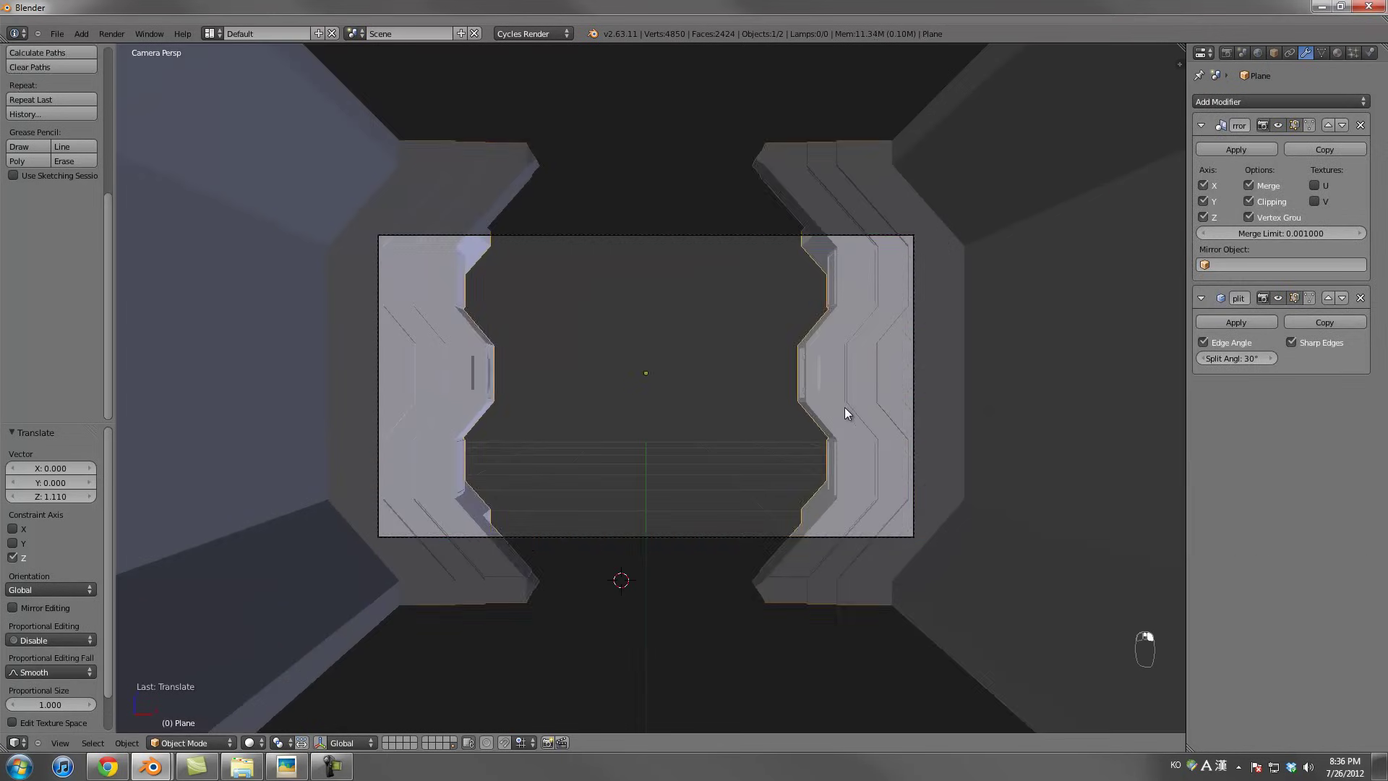
scroll(842, 408, down, 6)
key(Tab)
scroll(805, 407, up, 6)
key(g)
key(x)
click(821, 405)
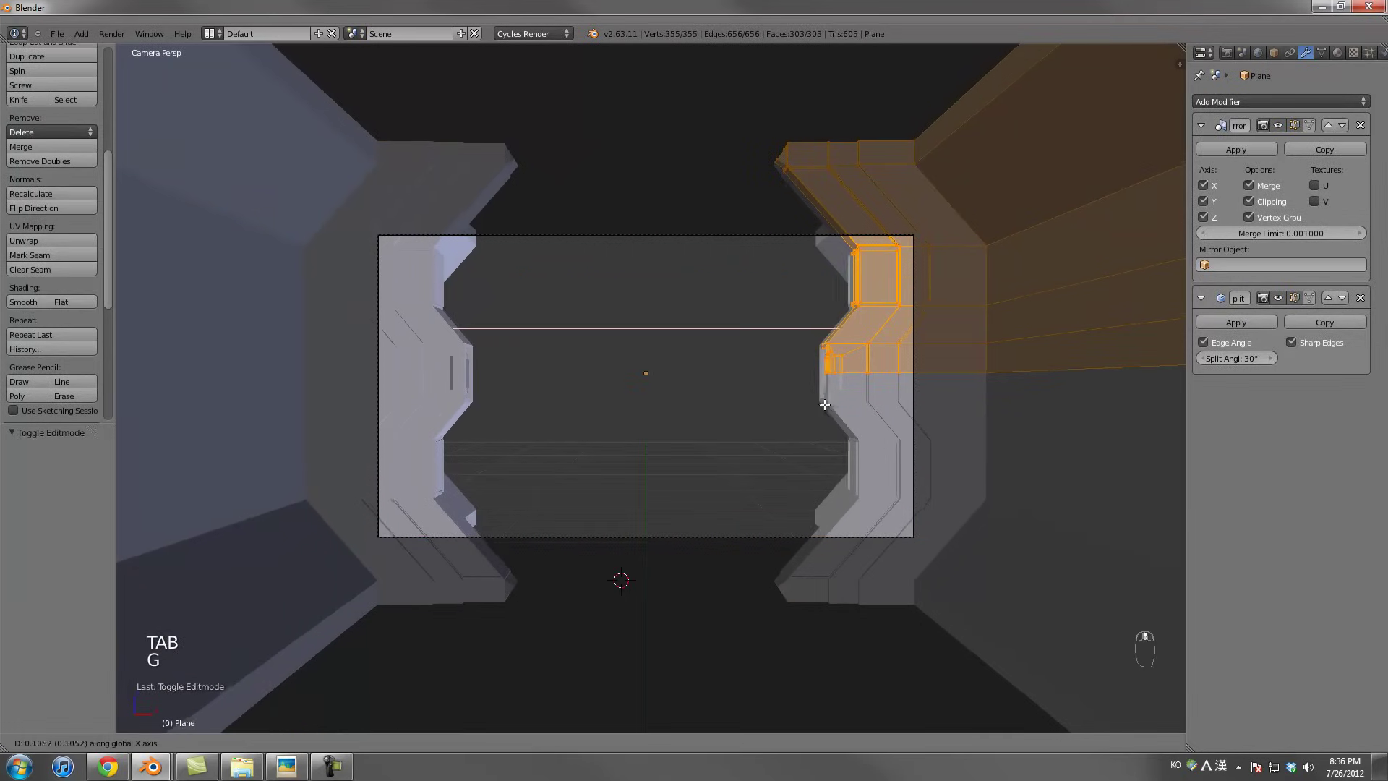
key(Tab)
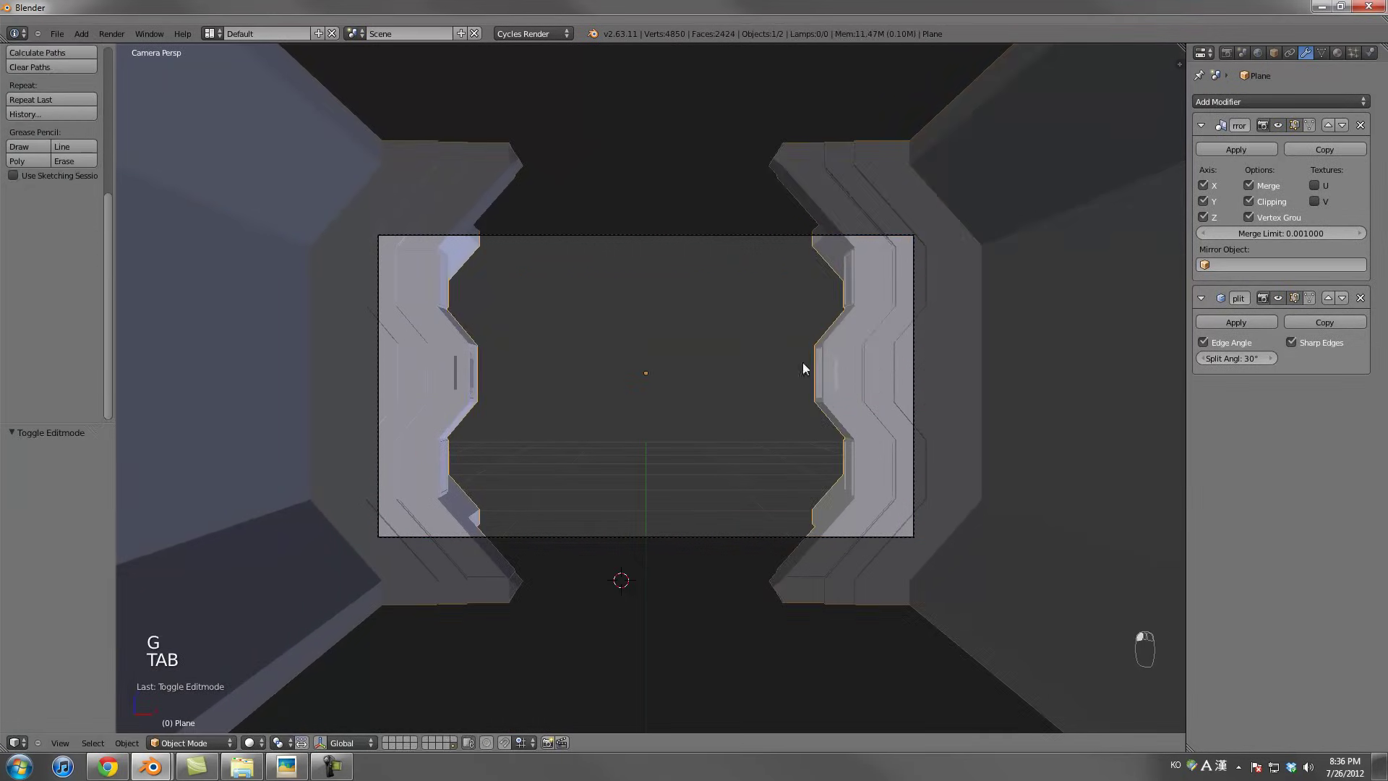
key(Tab)
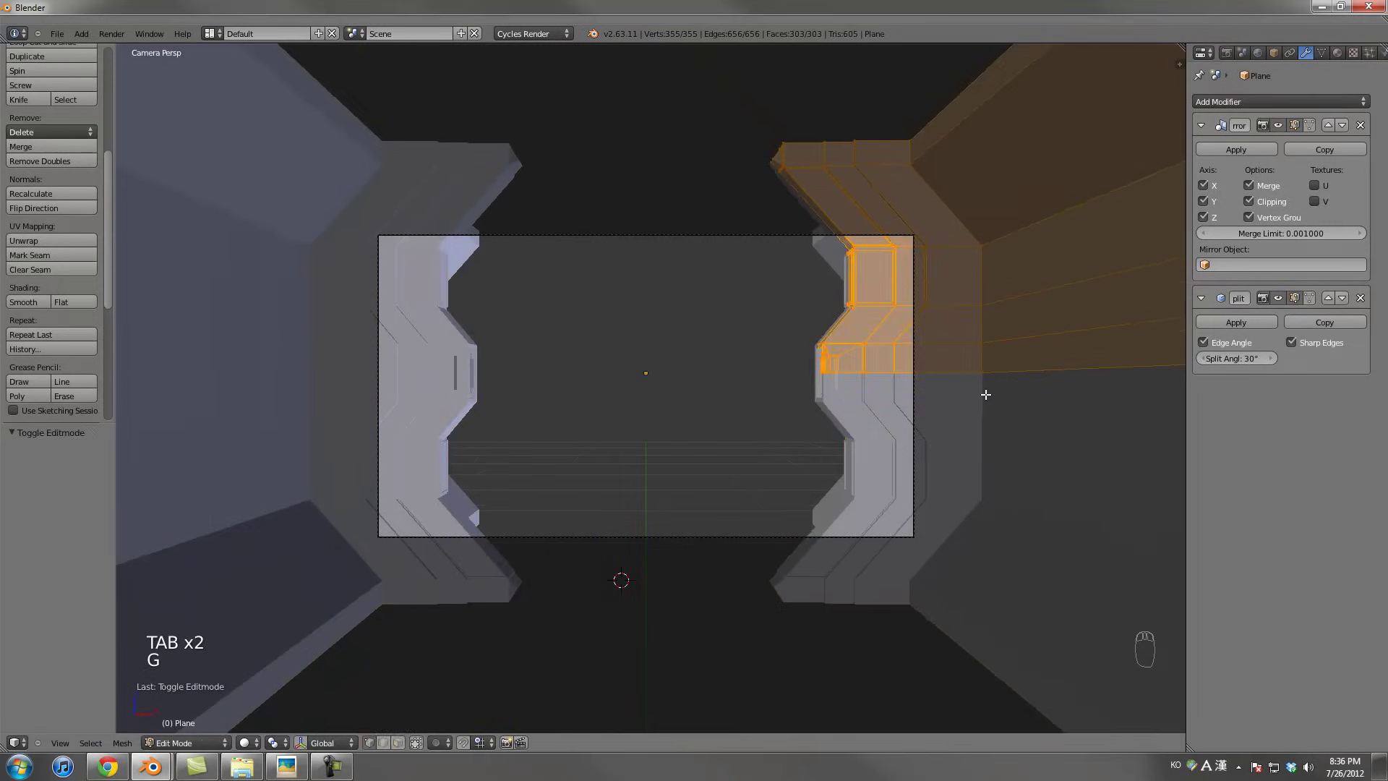
key(Tab)
Add an Array modifier to the corridor mesh and move the Edge Split modifier below it
click(1294, 101)
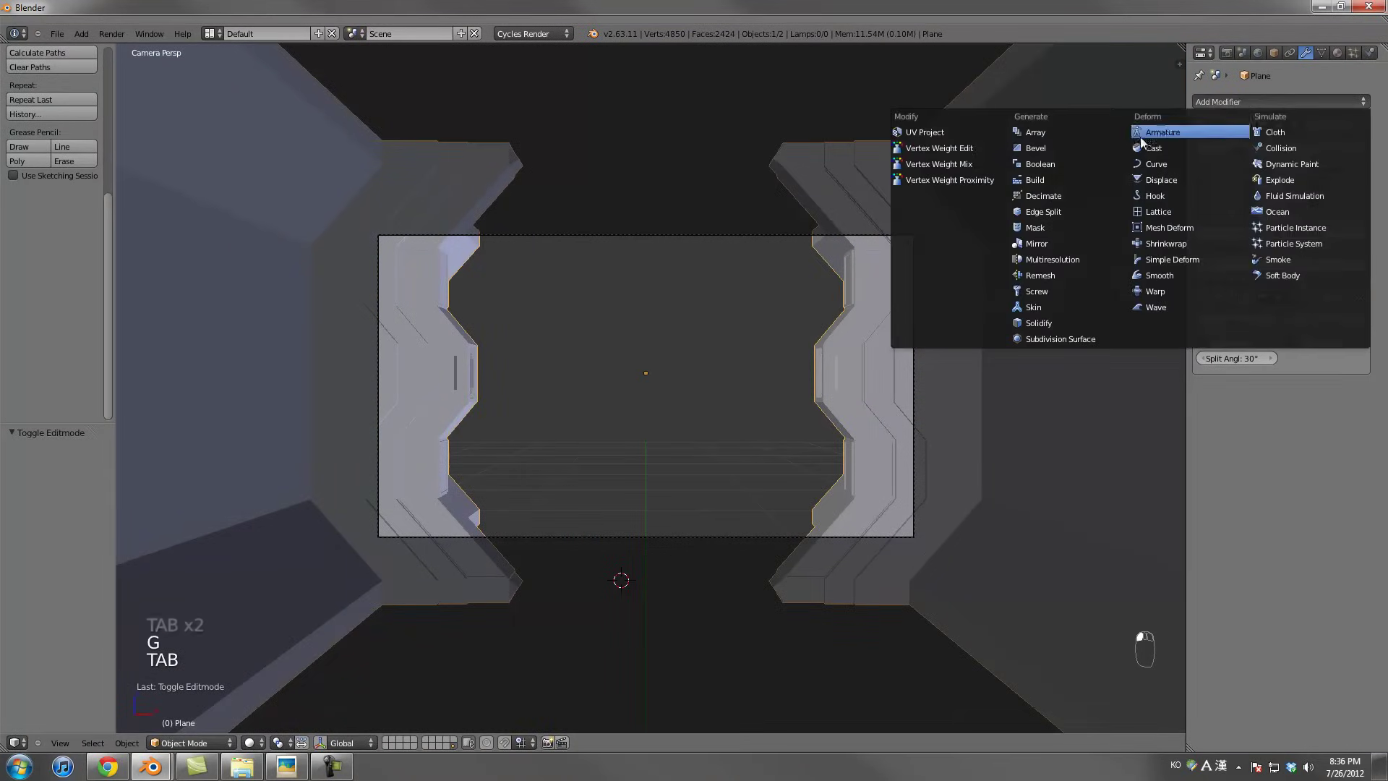
click(1060, 131)
middle_drag(857, 349, 851, 403)
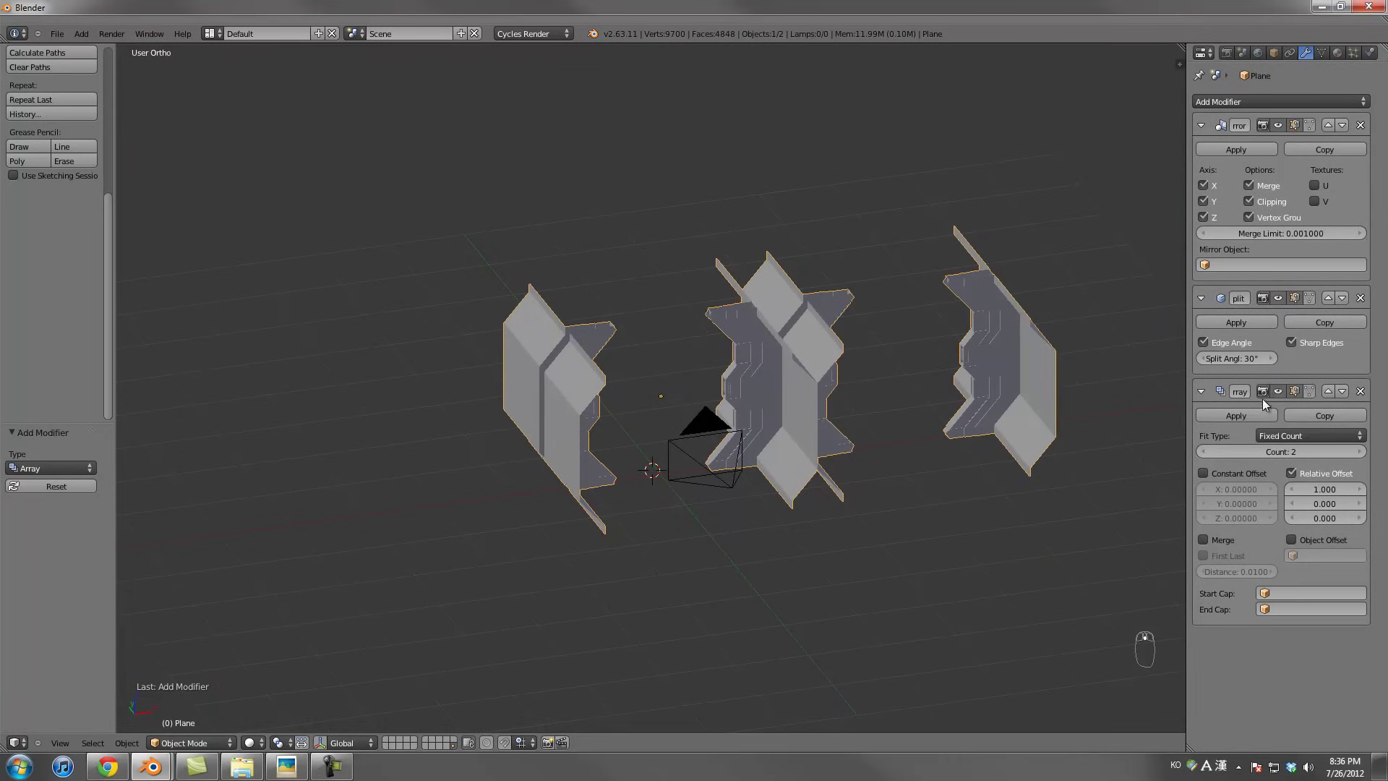
click(1341, 298)
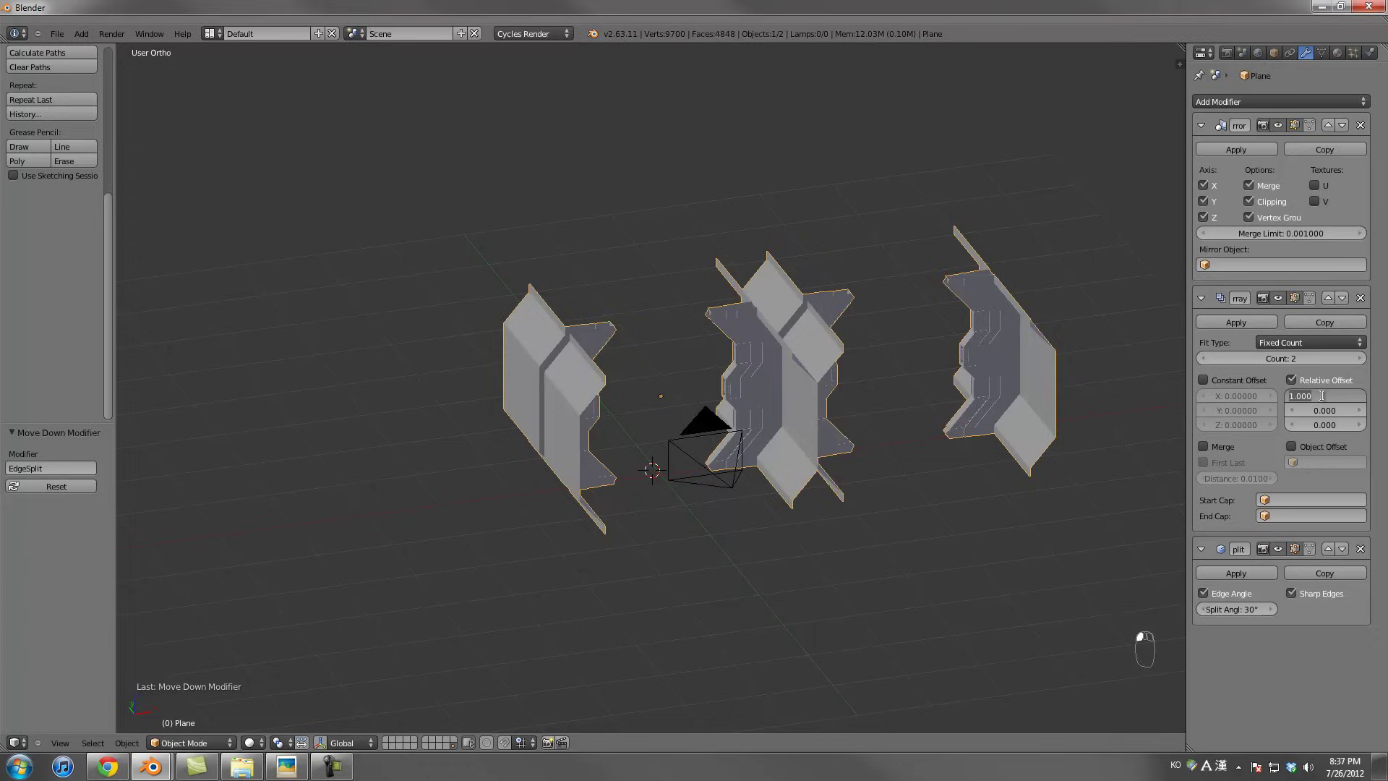
Set the Array's relative offset to 0 on X and 1 on Y so the sections repeat lengthwise
key(Tab)
text(1)
key(Return)
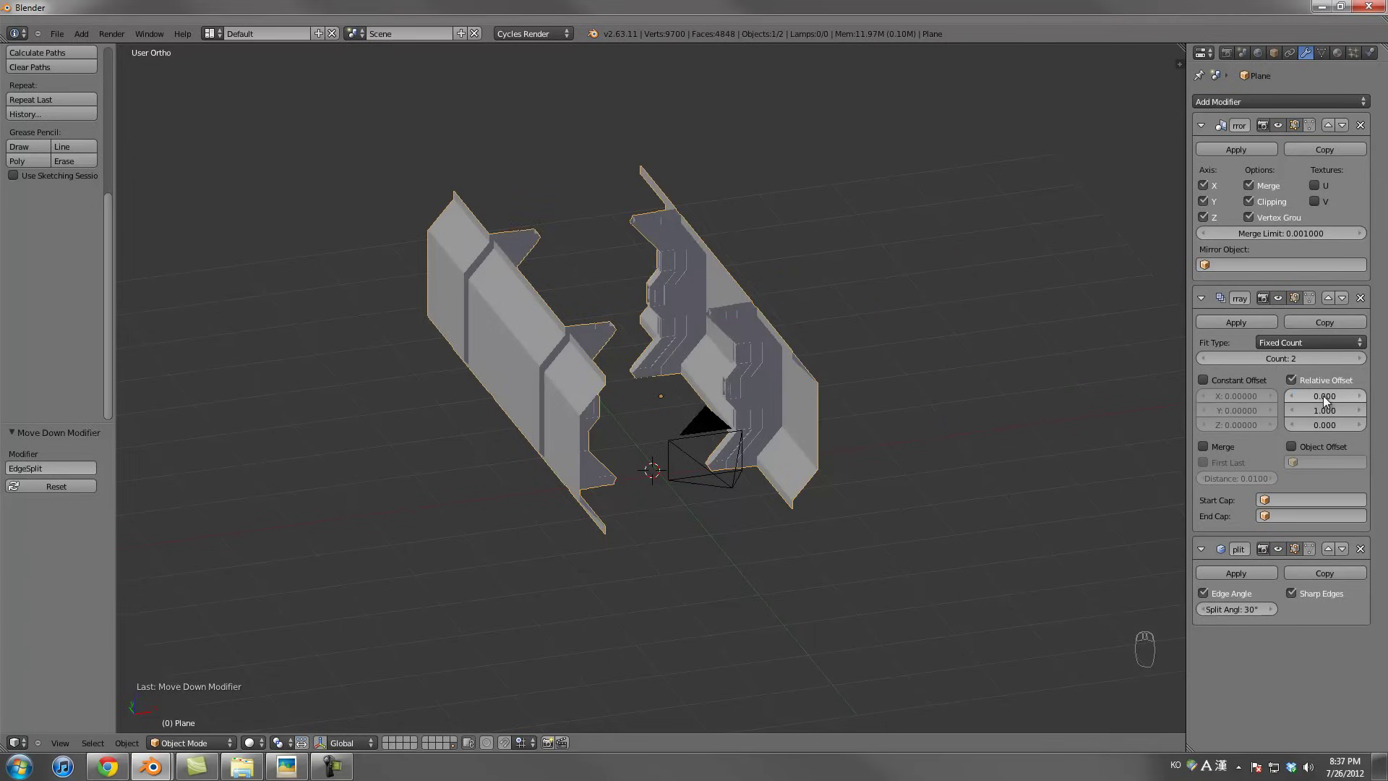
Set the Array count to 6 to lengthen the corridor
click(1348, 359)
click(1348, 359)
click(1349, 359)
click(1349, 359)
middle_drag(746, 459, 691, 415)
scroll(752, 394, down, 4)
middle_drag(1022, 399, 892, 377)
shift+middle_drag(842, 278, 812, 321)
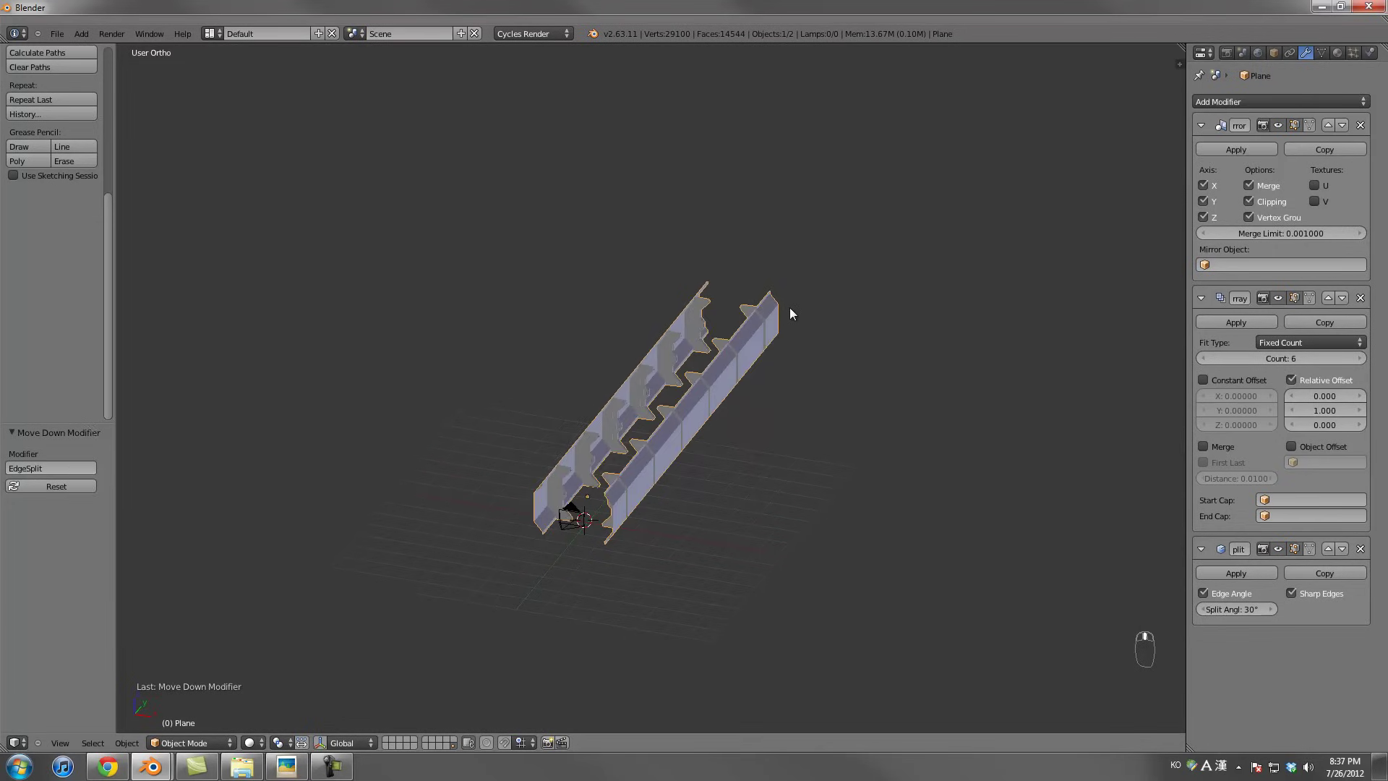
Through the camera view, move the whole rib and wall geometry outward along X by about 0.167
key(KP_0)
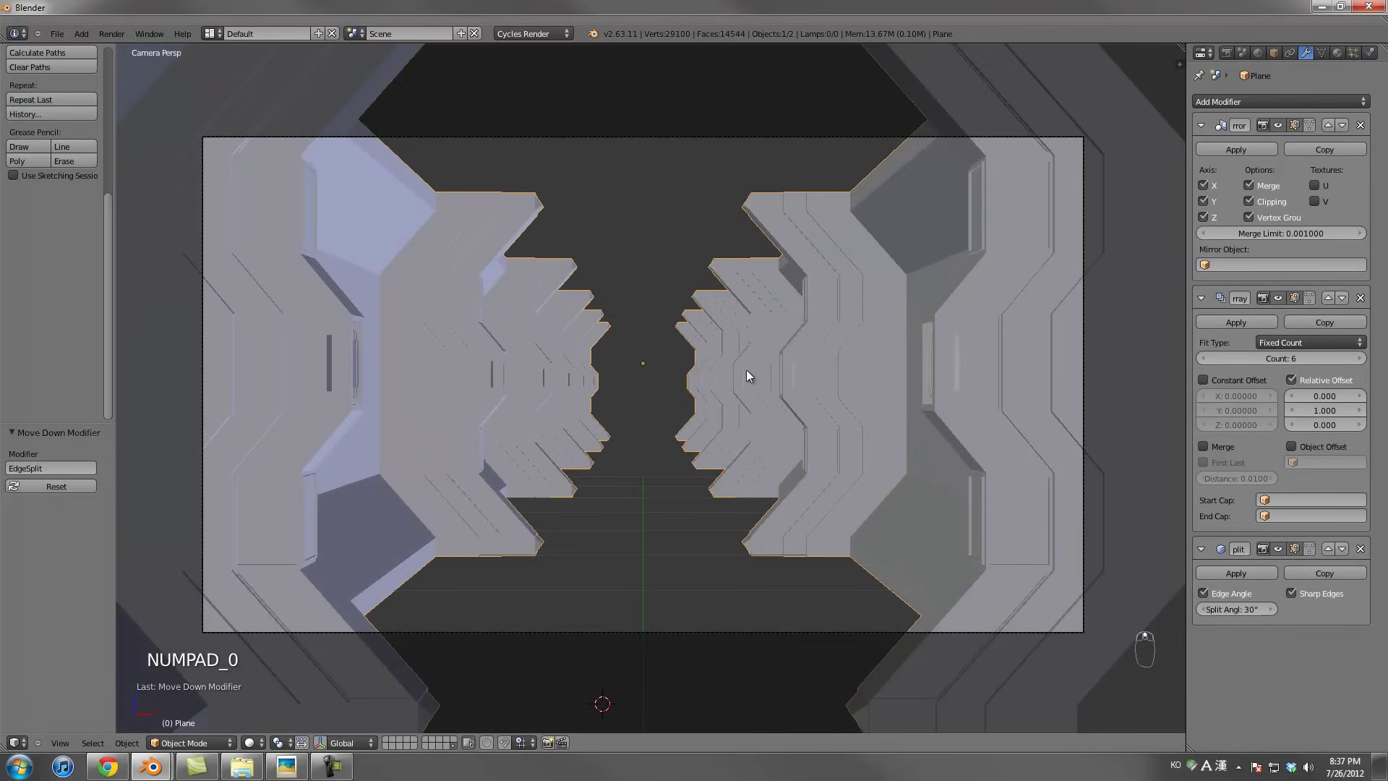
key(Tab)
scroll(782, 378, down, 3)
key(g)
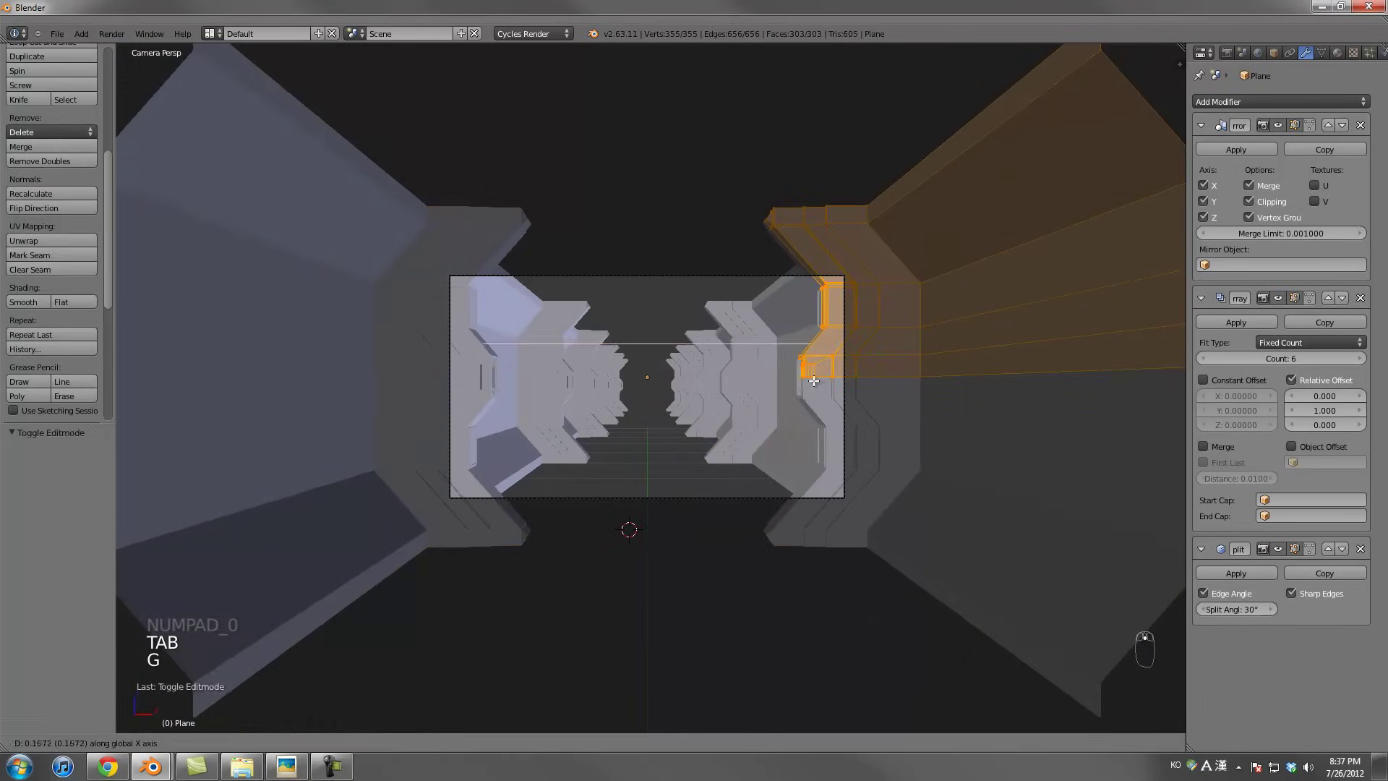
click(816, 378)
key(Tab)
Switch to Picasa Photo Viewer to examine final.png, then return to Blender and compare the corridor's framing through the camera
click(286, 766)
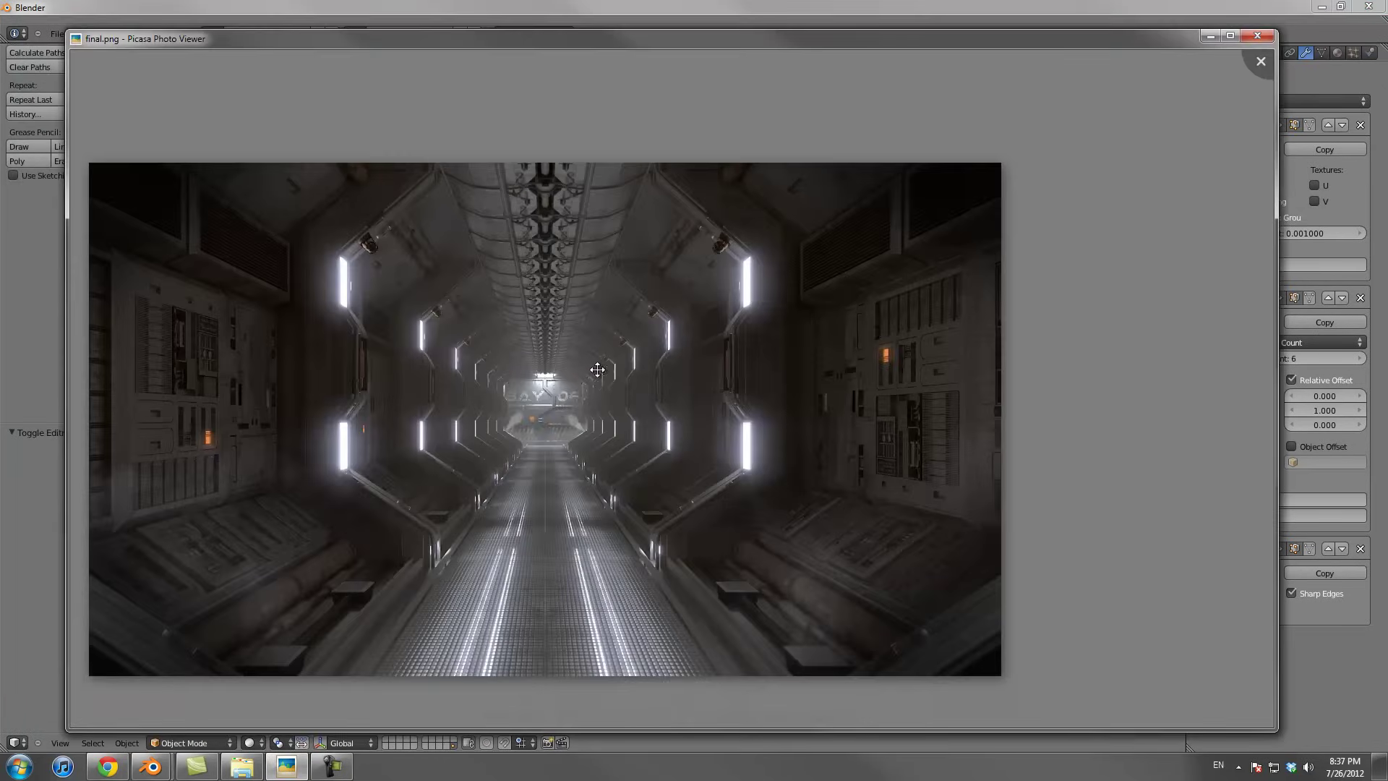
key(Escape)
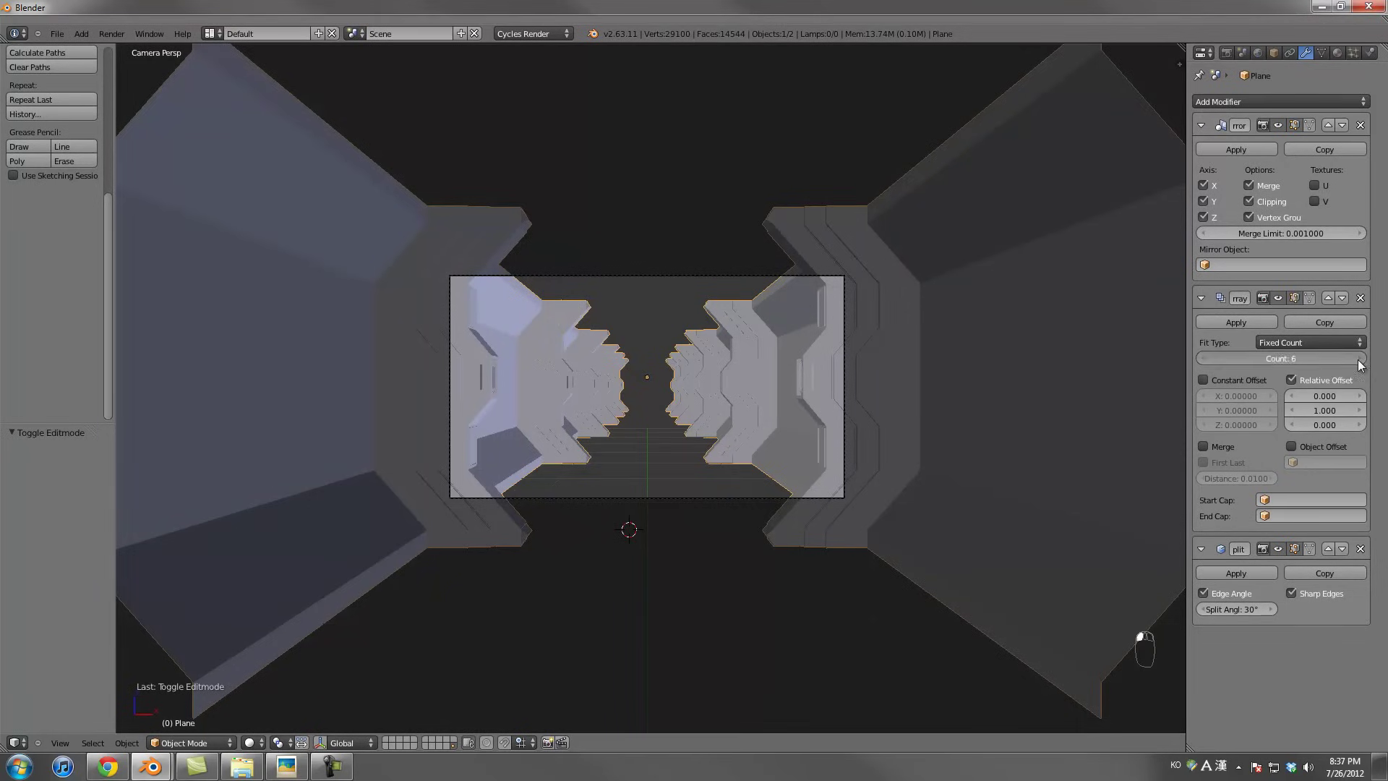
scroll(643, 363, up, 3)
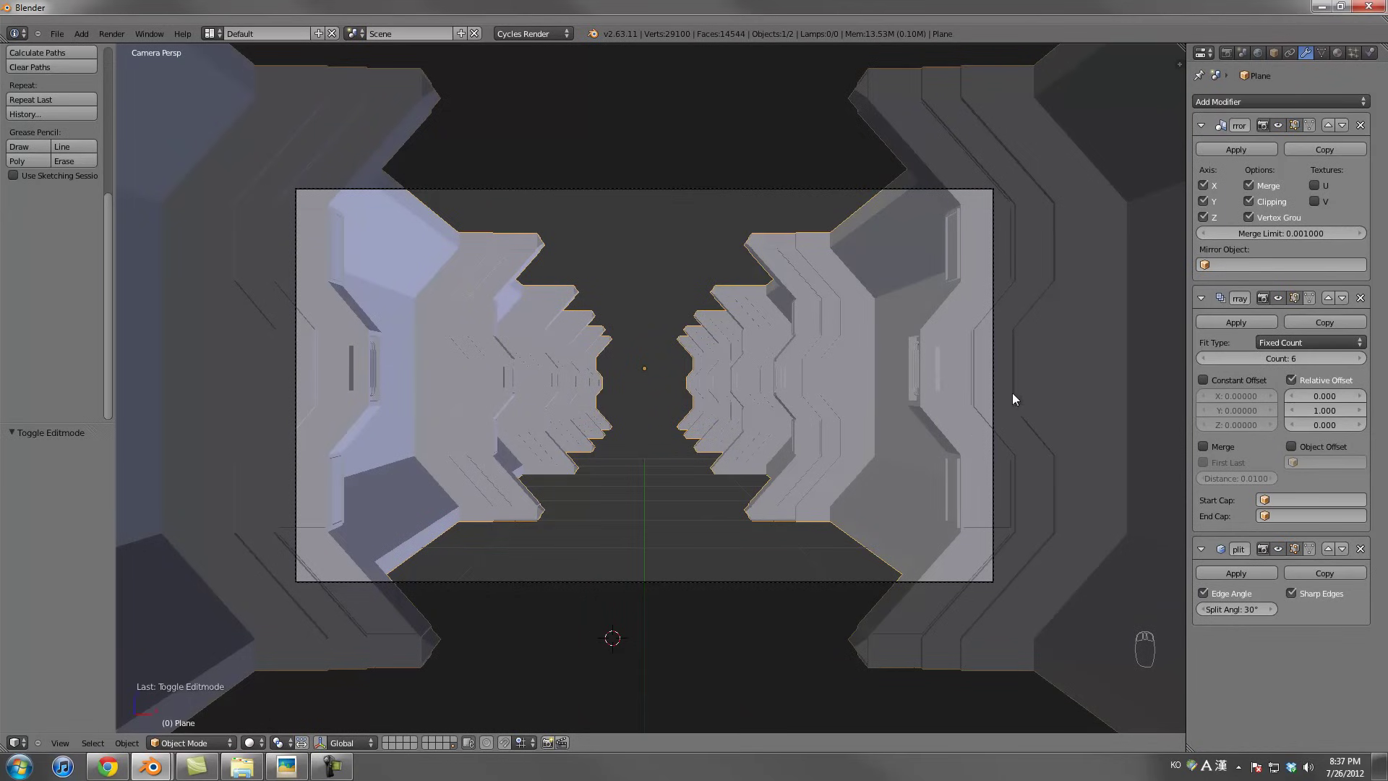
scroll(815, 458, down, 2)
scroll(879, 446, up, 2)
scroll(825, 441, down, 4)
scroll(825, 440, up, 3)
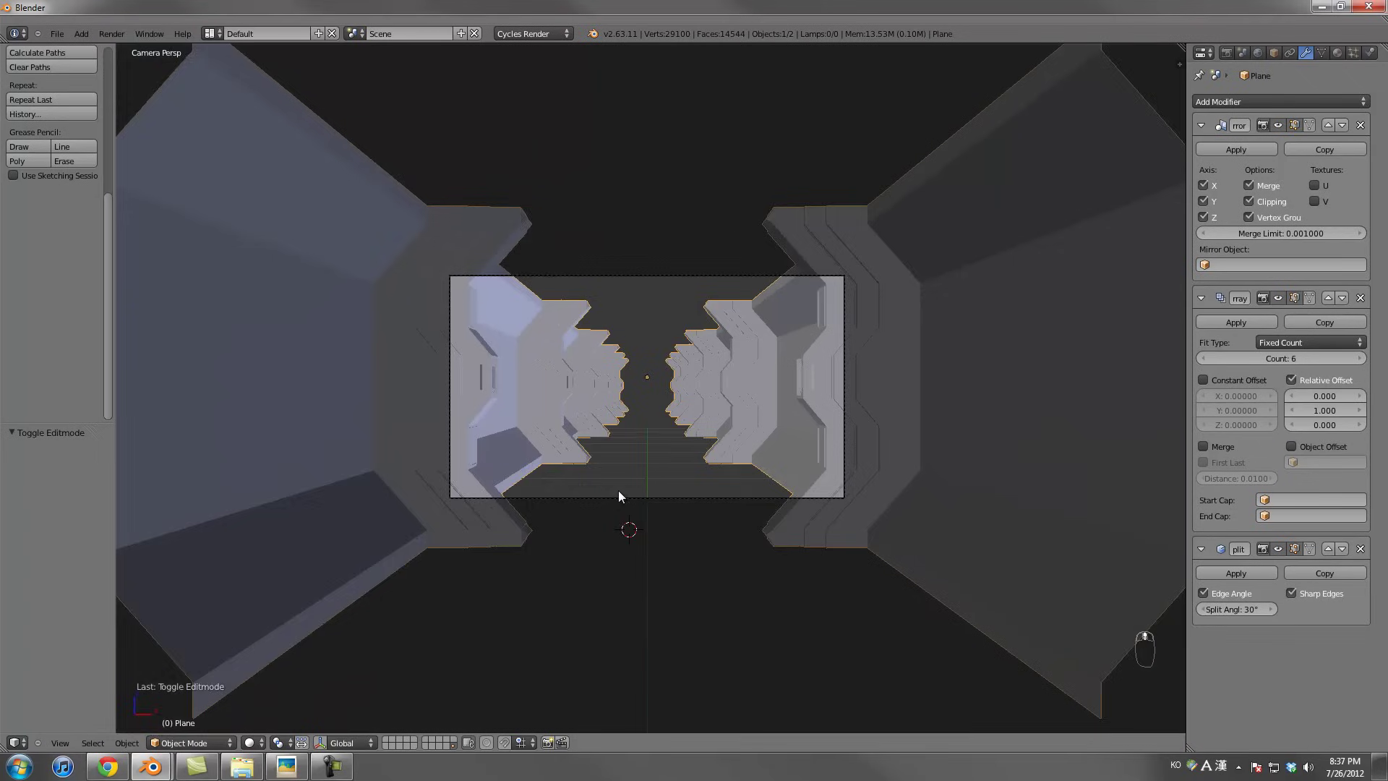
scroll(618, 495, up, 2)
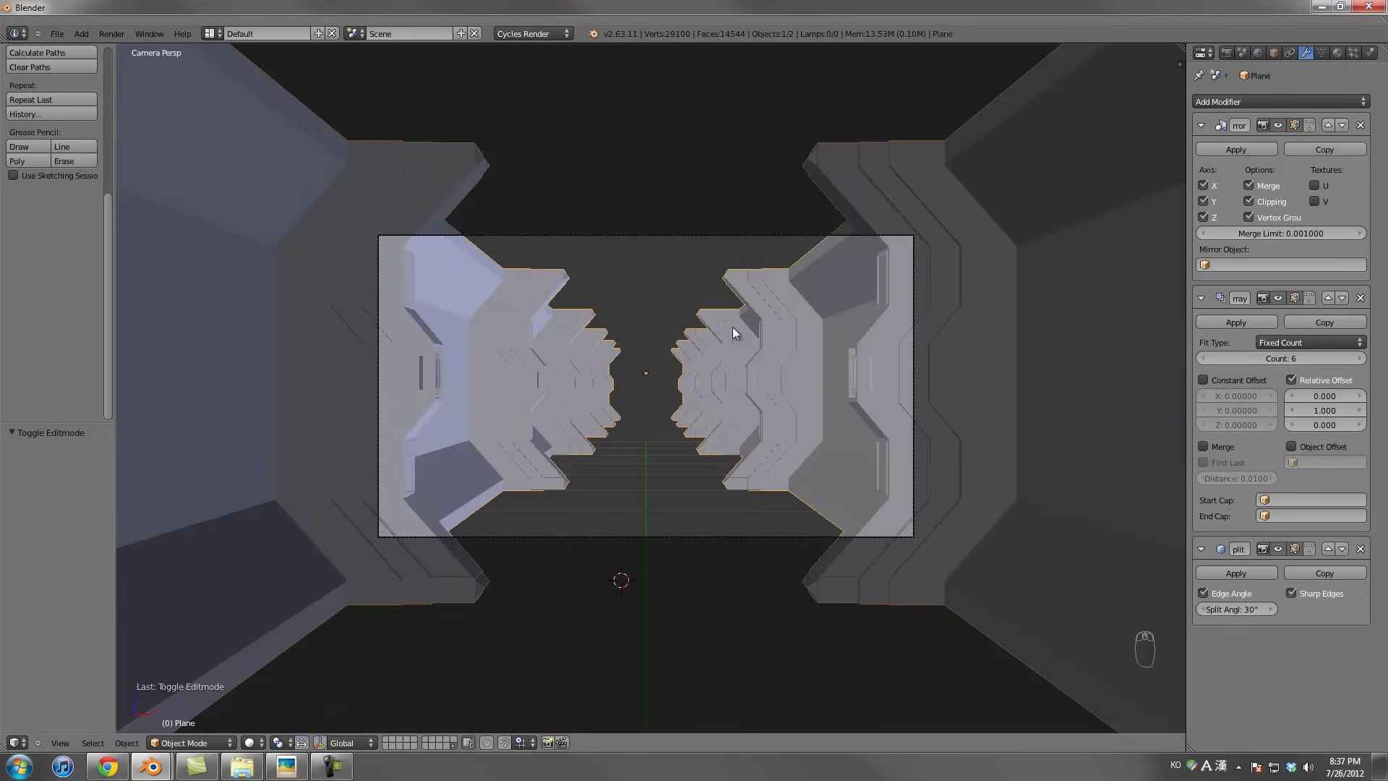
scroll(730, 425, down, 5)
scroll(730, 426, up, 4)
Snap the 3D cursor to the selected corridor mesh's origin and add a plane there as the floor
key(KP_7)
key(z)
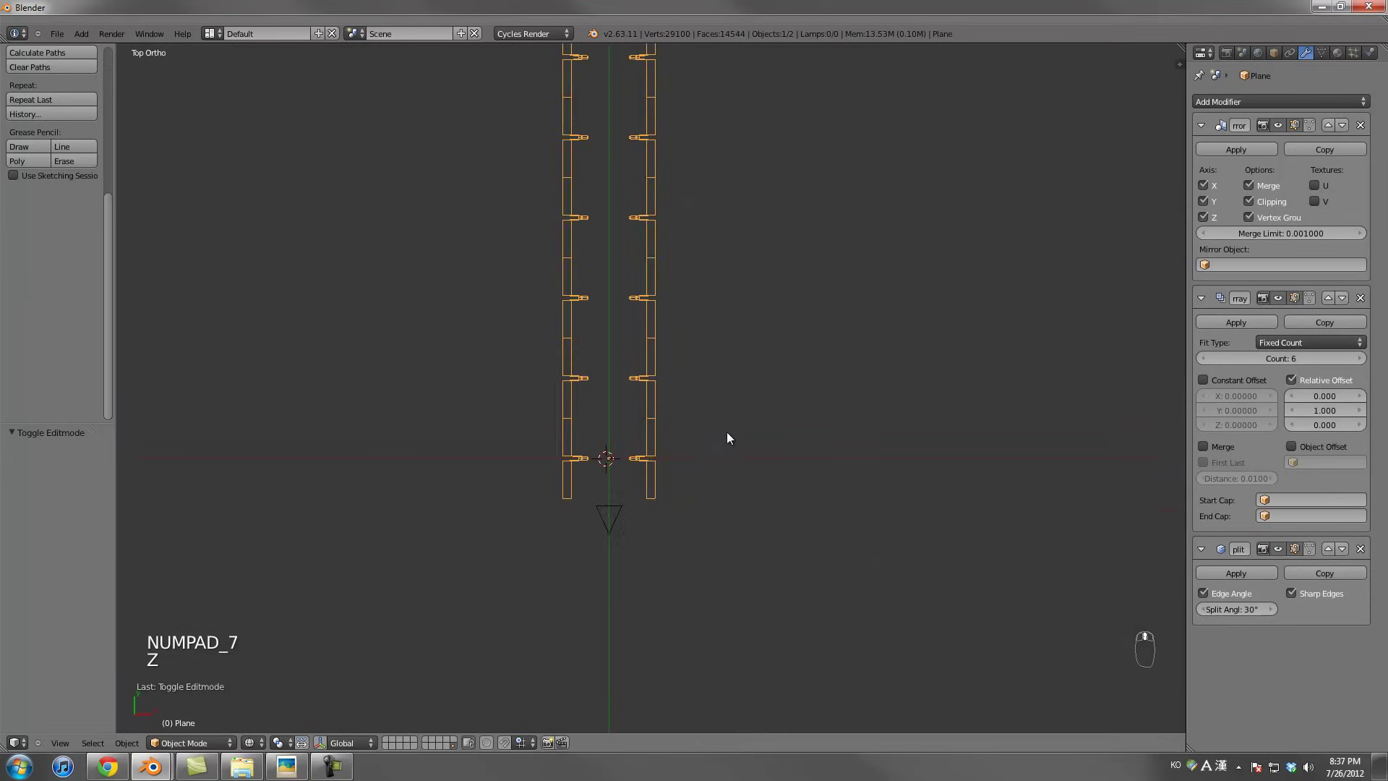
scroll(726, 434, up, 5)
key(shift+a)
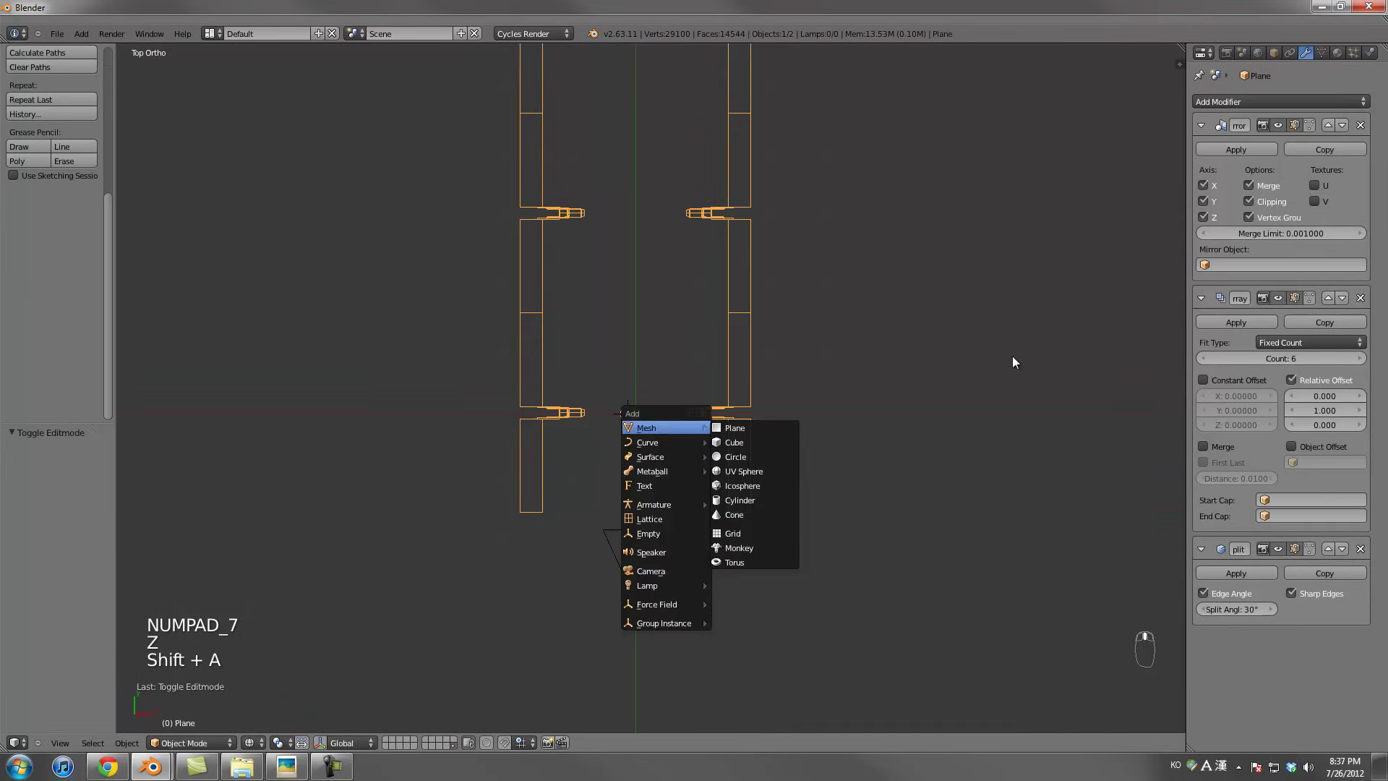
key(shift+s)
key(shift+s)
click(660, 432)
mouse_move(702, 444)
middle_down()
mouse_move(694, 436)
mouse_move(687, 455)
middle_up()
key(shift+a)
click(744, 461)
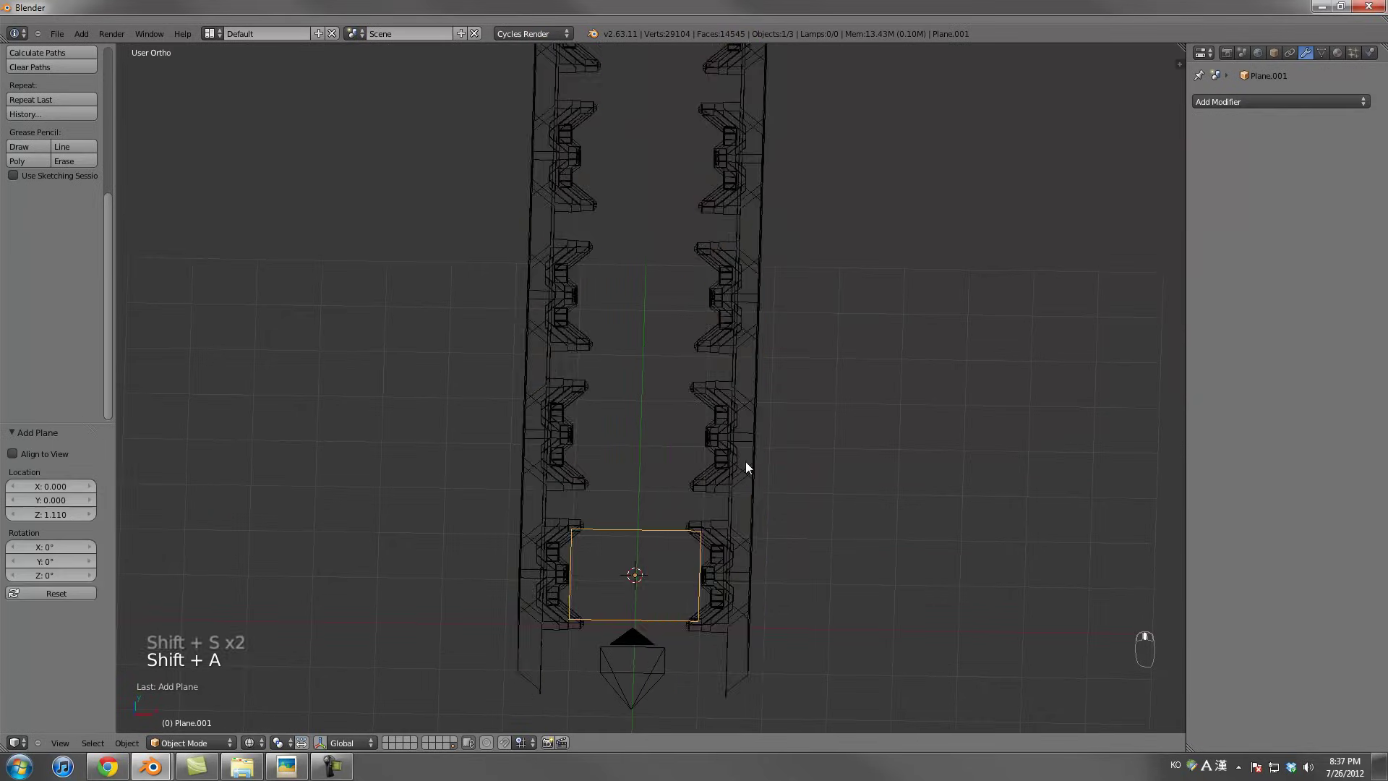
Move the floor plane down along Z by about 1.11 to the base of the ribs
scroll(763, 349, down, 2)
scroll(763, 348, up, 1)
key(KP_1)
key(KP_0)
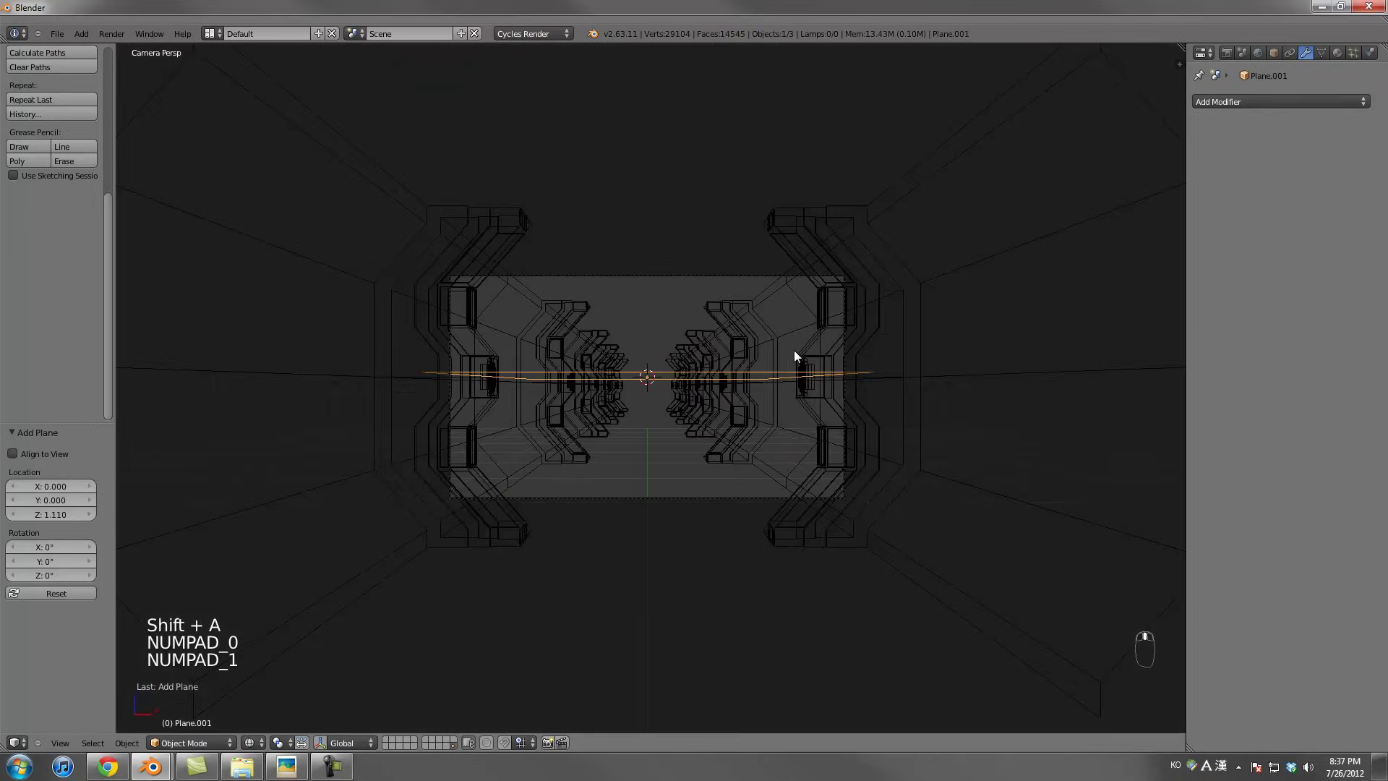
key(KP_5)
scroll(765, 467, up, 3)
shift+middle_drag(765, 467, 753, 257)
key(g)
key(z)
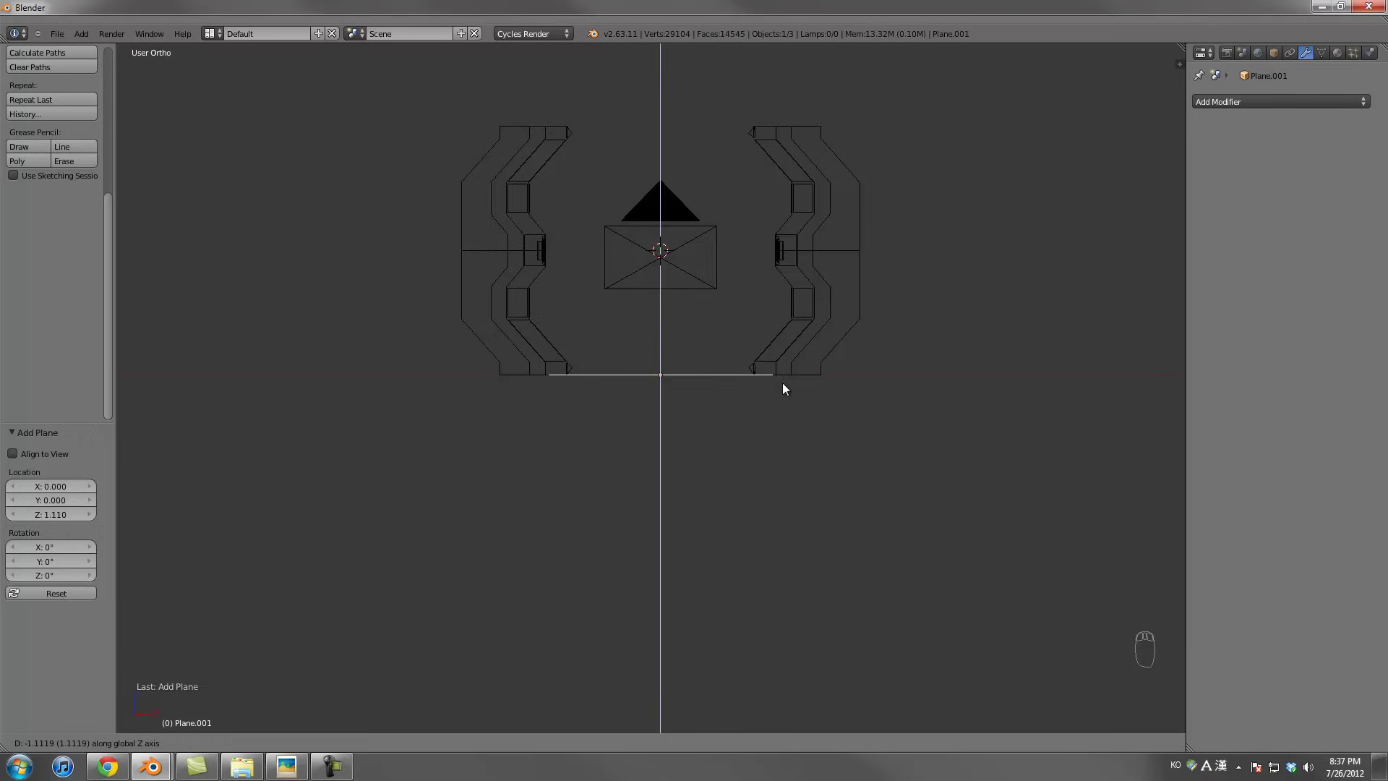
click(782, 388)
Scale the floor plane uniformly until its edges line up with the outer bottom corners of the ribs
scroll(784, 379, up, 2)
key(s)
right_click(908, 383)
key(s)
click(908, 383)
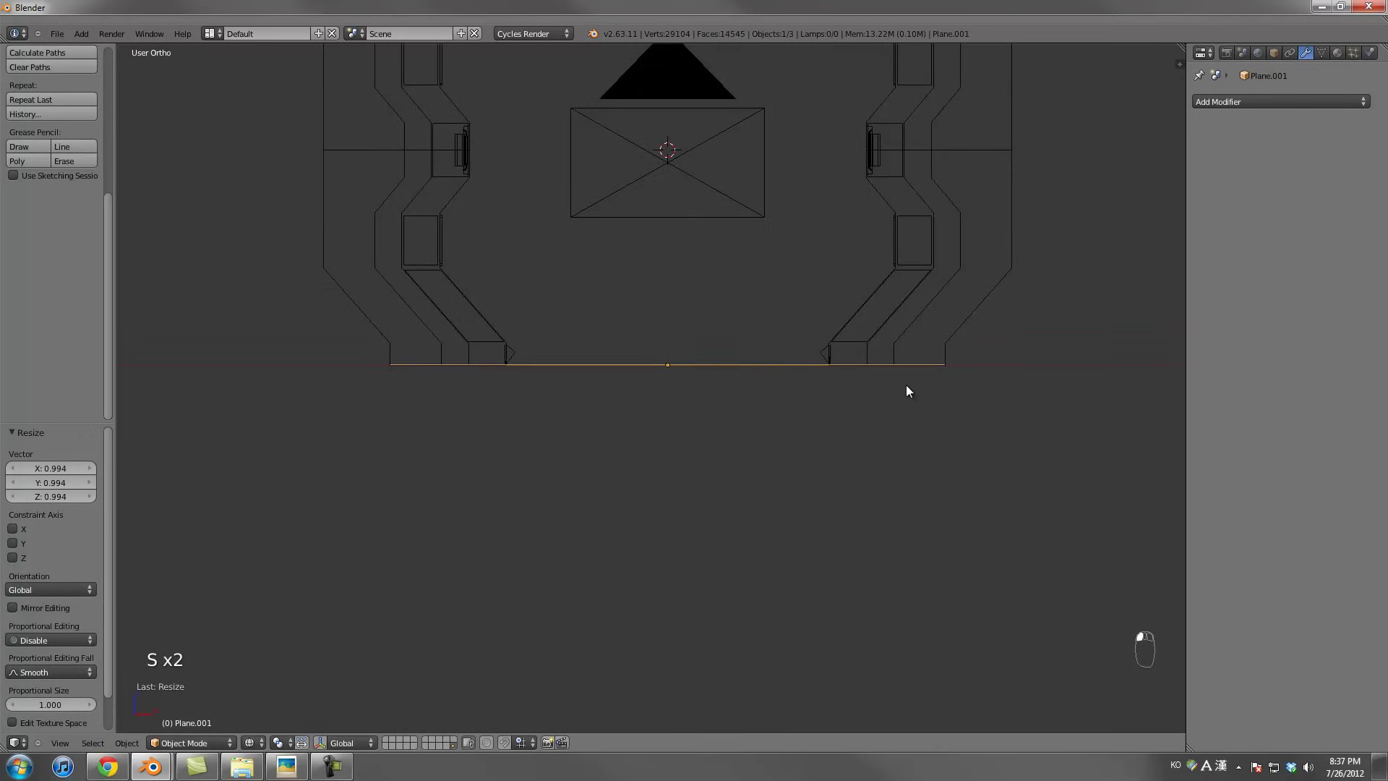
From the top view, scale the floor plane along Y by about 1.079 to match one wall section's length
key(KP_7)
scroll(908, 390, down, 4)
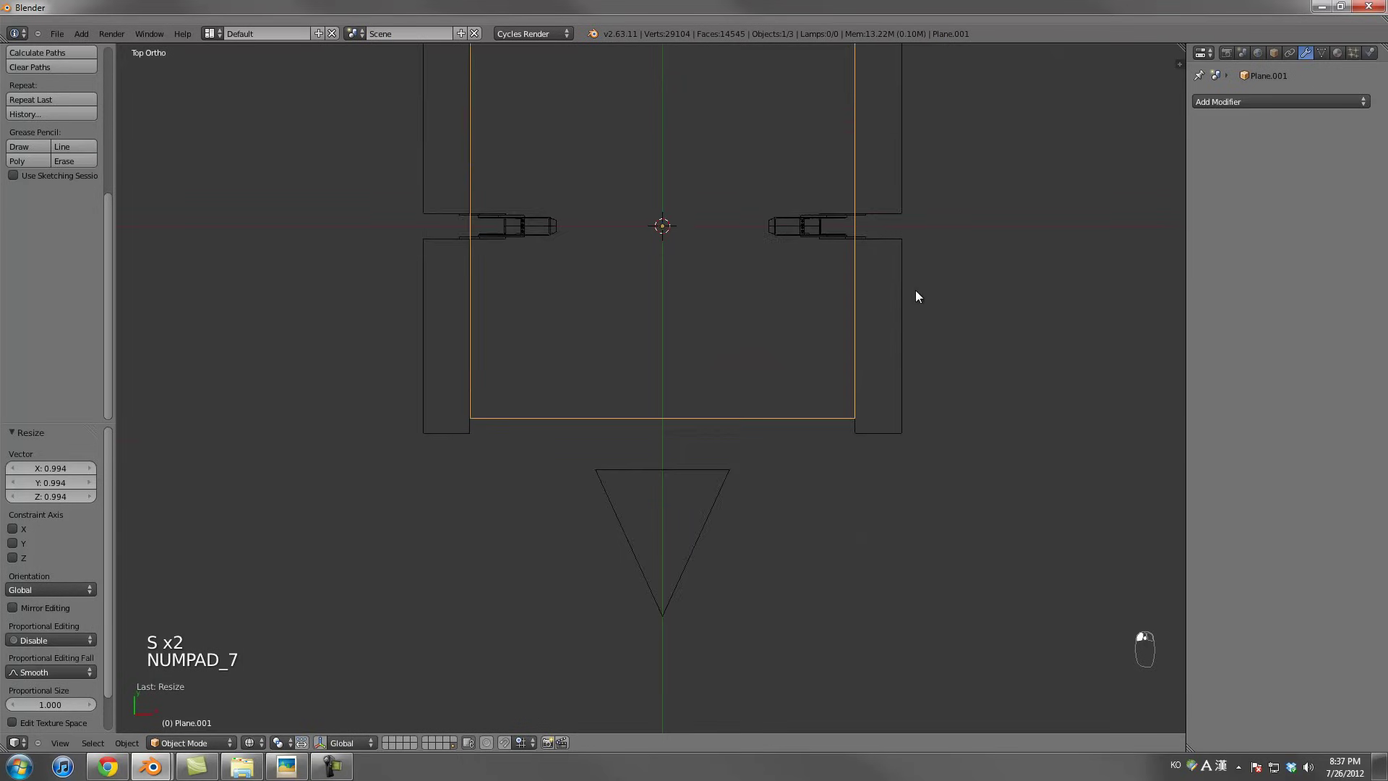
key(s)
right_click(924, 484)
right_click(831, 354)
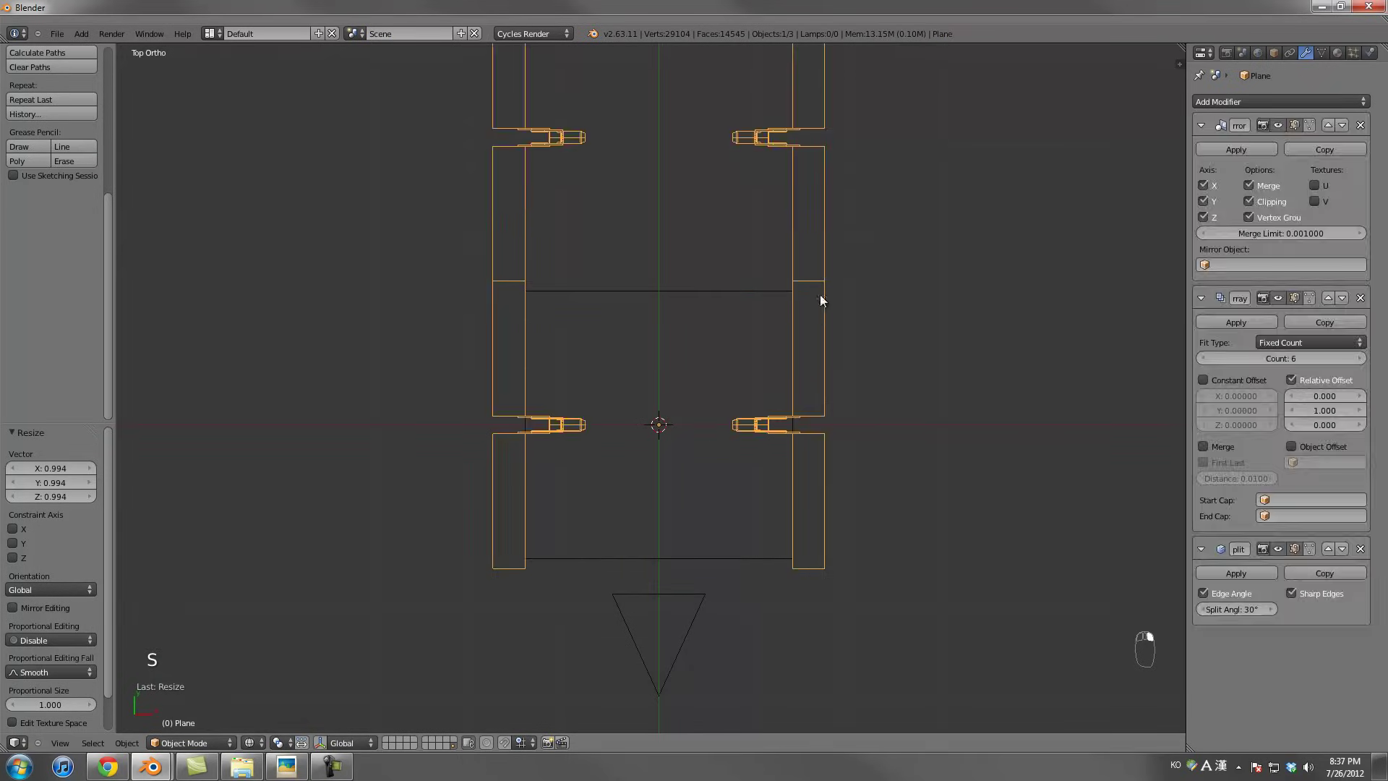
right_click(780, 292)
key(s)
key(y)
click(882, 323)
Join the floor plane into the corridor mesh so that it shares the Mirror and Array modifiers
scroll(881, 324, up, 2)
scroll(833, 325, down, 2)
scroll(831, 344, up, 1)
shift+right_click(831, 343)
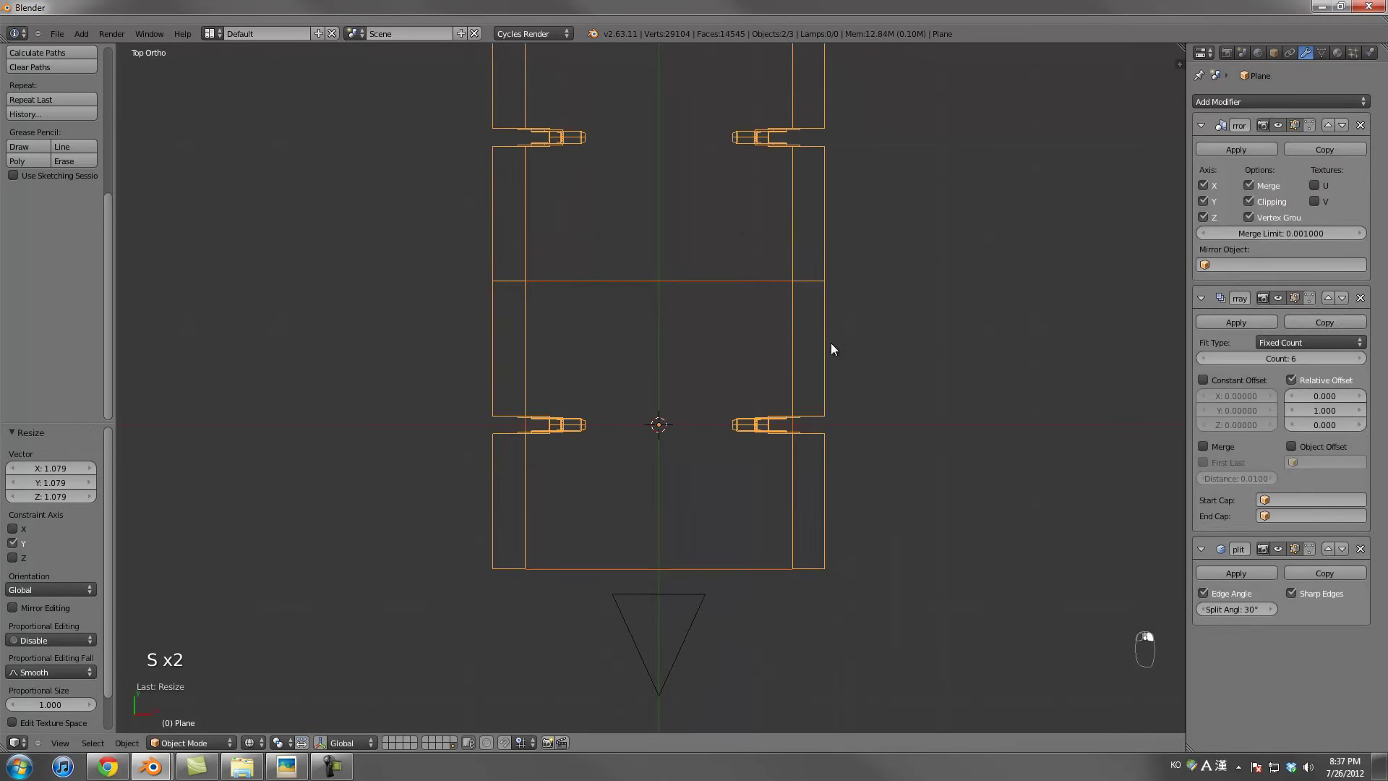
key(ctrl+j)
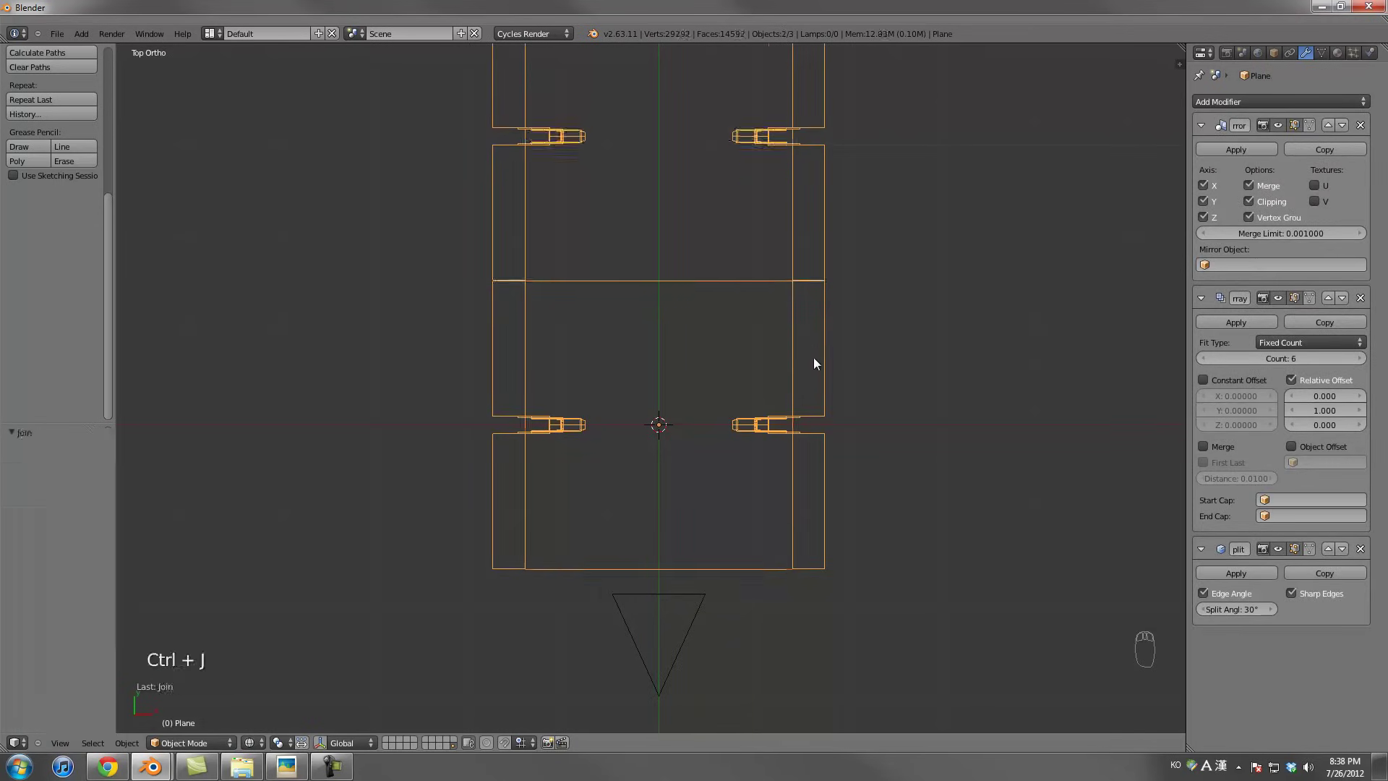
scroll(813, 357, down, 6)
scroll(679, 391, down, 3)
scroll(673, 383, up, 6)
scroll(690, 466, down, 3)
Try to move the floor section's far edge along Y
mouse_move(679, 501)
middle_down()
mouse_move(751, 411)
mouse_move(717, 381)
mouse_move(708, 400)
mouse_move(693, 369)
mouse_move(744, 369)
mouse_move(636, 343)
mouse_move(635, 314)
mouse_move(730, 370)
mouse_move(718, 335)
mouse_move(707, 383)
mouse_move(717, 357)
mouse_move(756, 375)
mouse_move(948, 361)
middle_up()
key(z)
scroll(682, 351, up, 4)
key(Tab)
right_click(707, 383)
key(z)
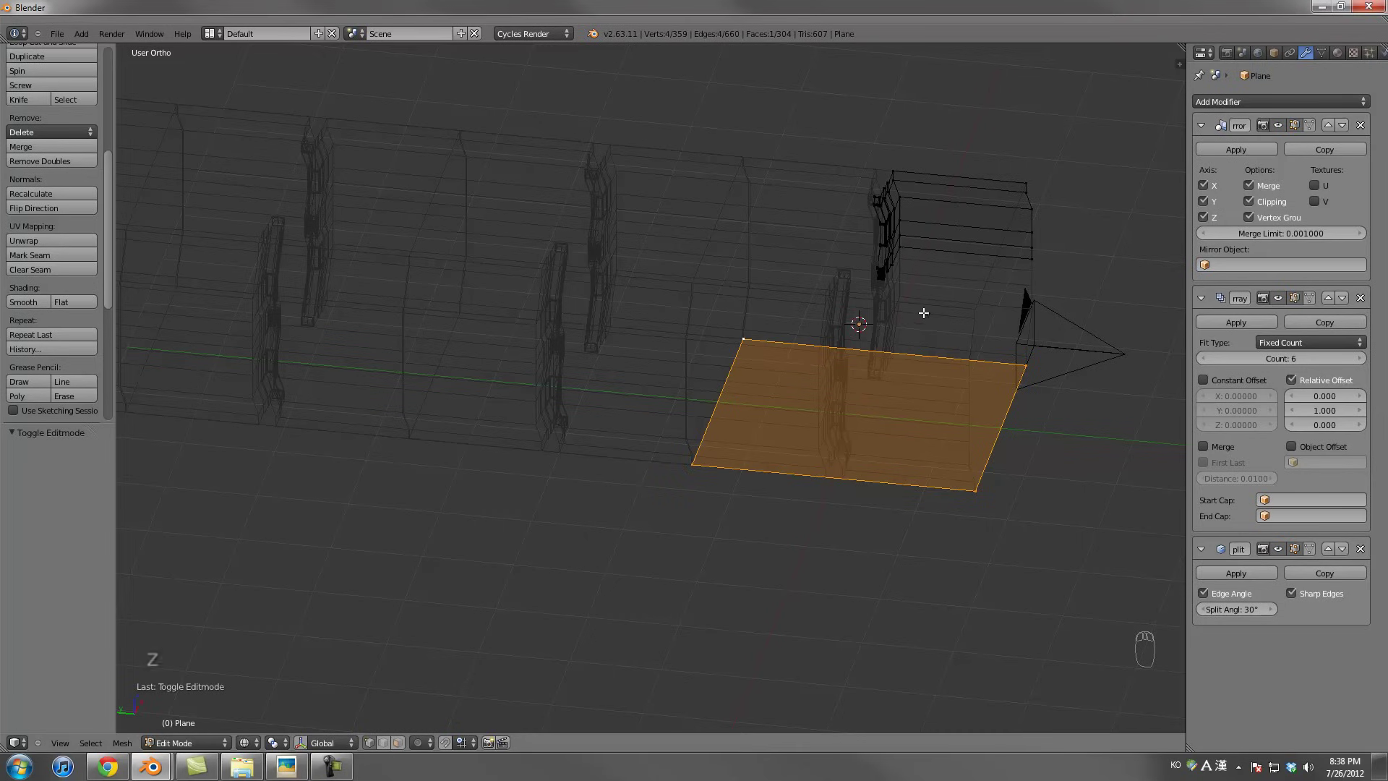
middle_drag(911, 348, 790, 232)
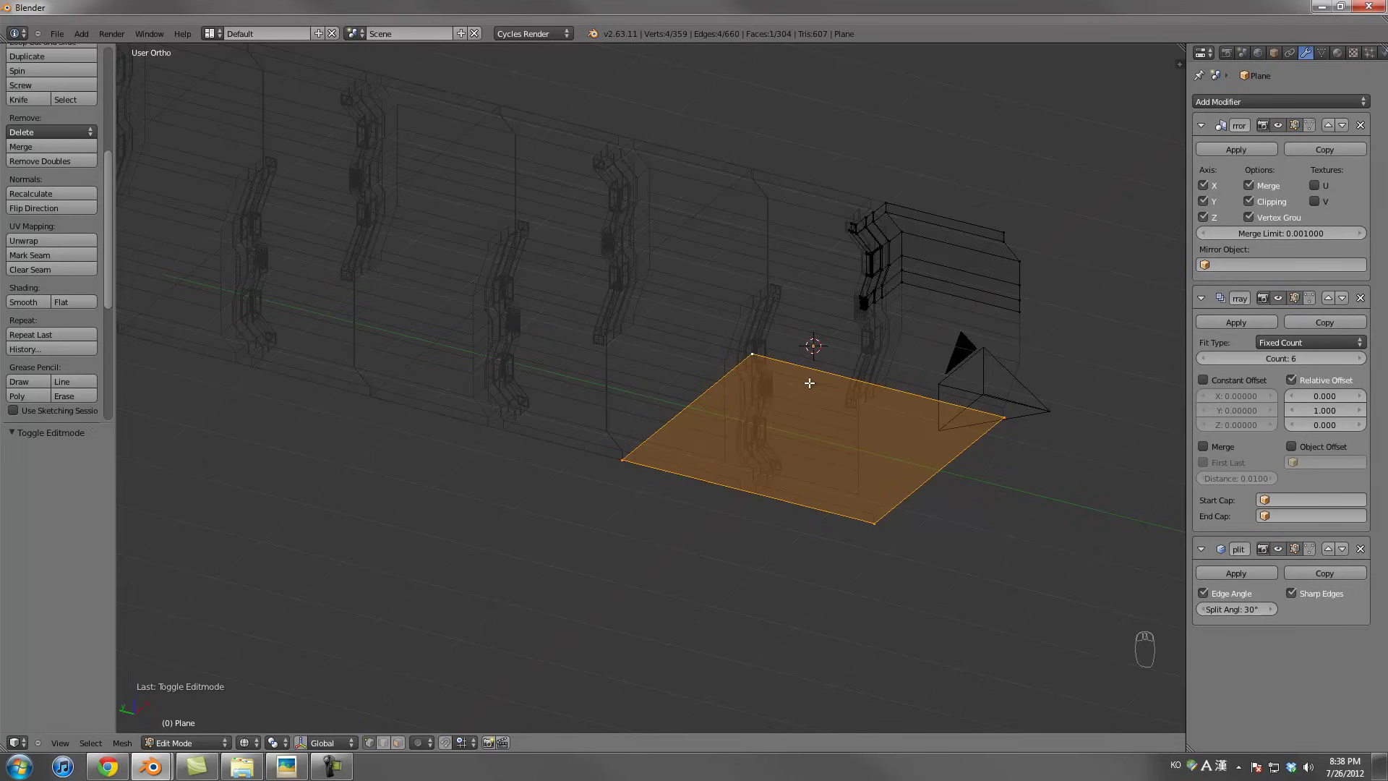
middle_drag(811, 391, 1019, 357)
right_click(774, 393)
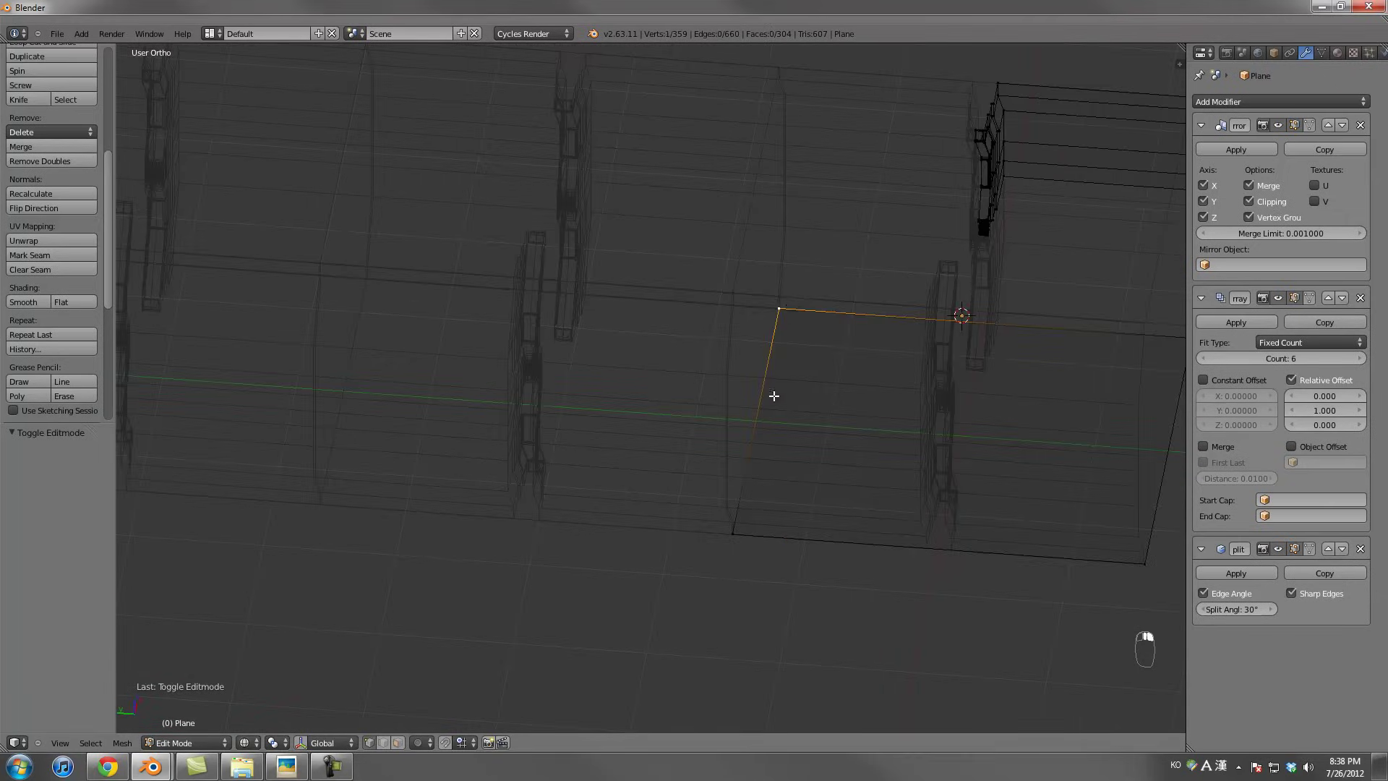
key(g)
key(y)
click(836, 502)
middle_drag(836, 501, 935, 437)
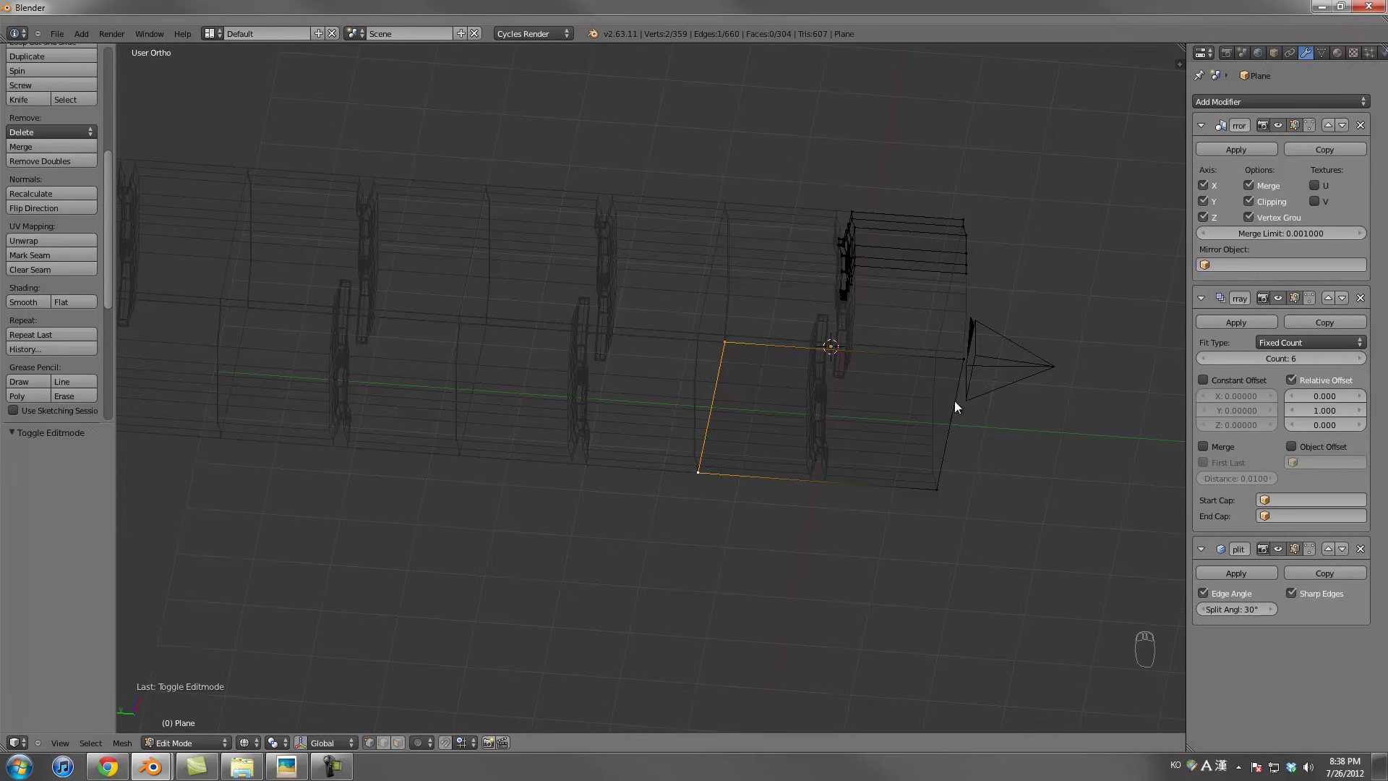
Turn off the Y and Z axes of the corridor's Mirror modifier and show the mesh as solid
key(Tab)
click(1212, 202)
click(1204, 217)
mouse_move(1026, 303)
middle_down()
mouse_move(933, 305)
mouse_move(853, 389)
mouse_move(761, 391)
mouse_move(903, 321)
middle_up()
key(z)
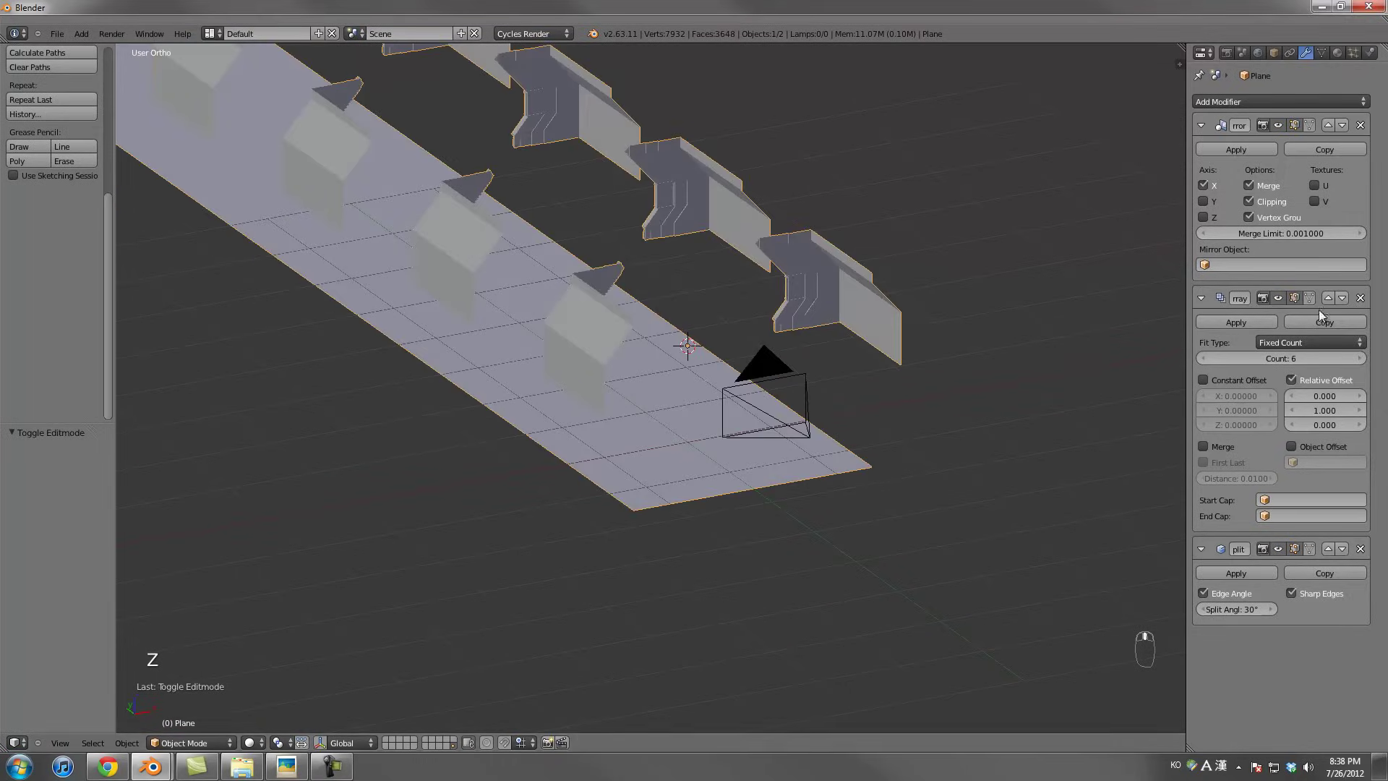
Try applying the X-only Mirror modifier and adding a fresh Mirror modifier, and undo both changes
click(1243, 147)
click(1240, 100)
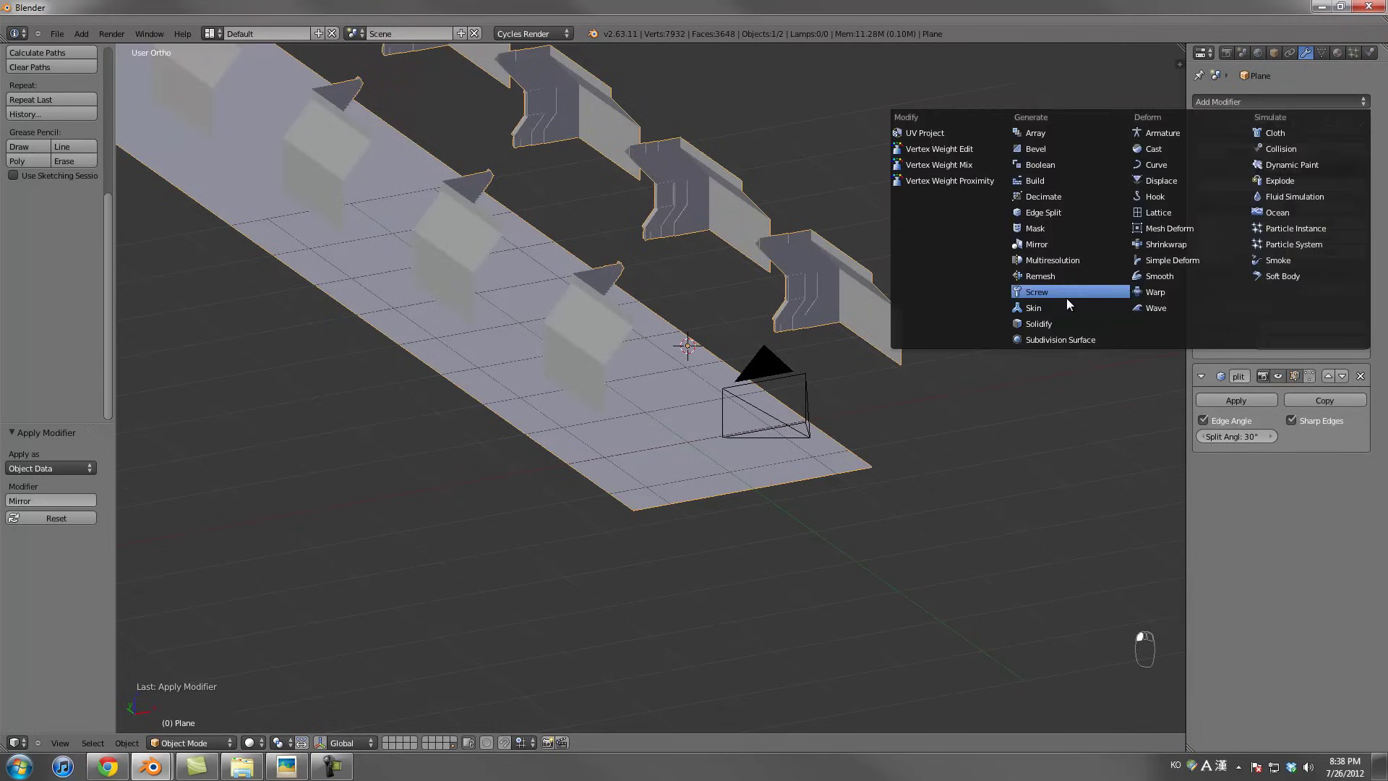
click(1055, 246)
key(ctrl+z)
key(ctrl+z)
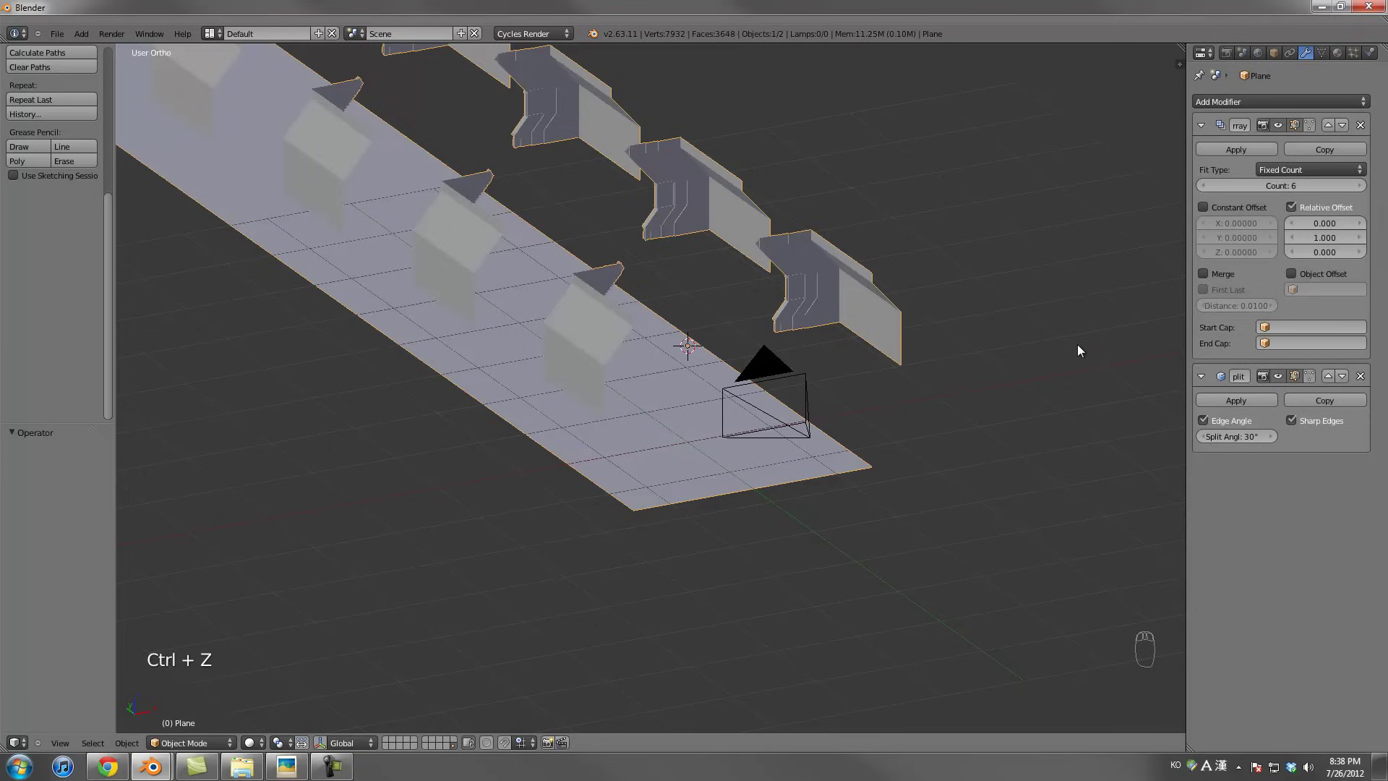
Restrict the Mirror modifier to the Z axis only and apply it to the mesh
click(1215, 185)
click(1213, 199)
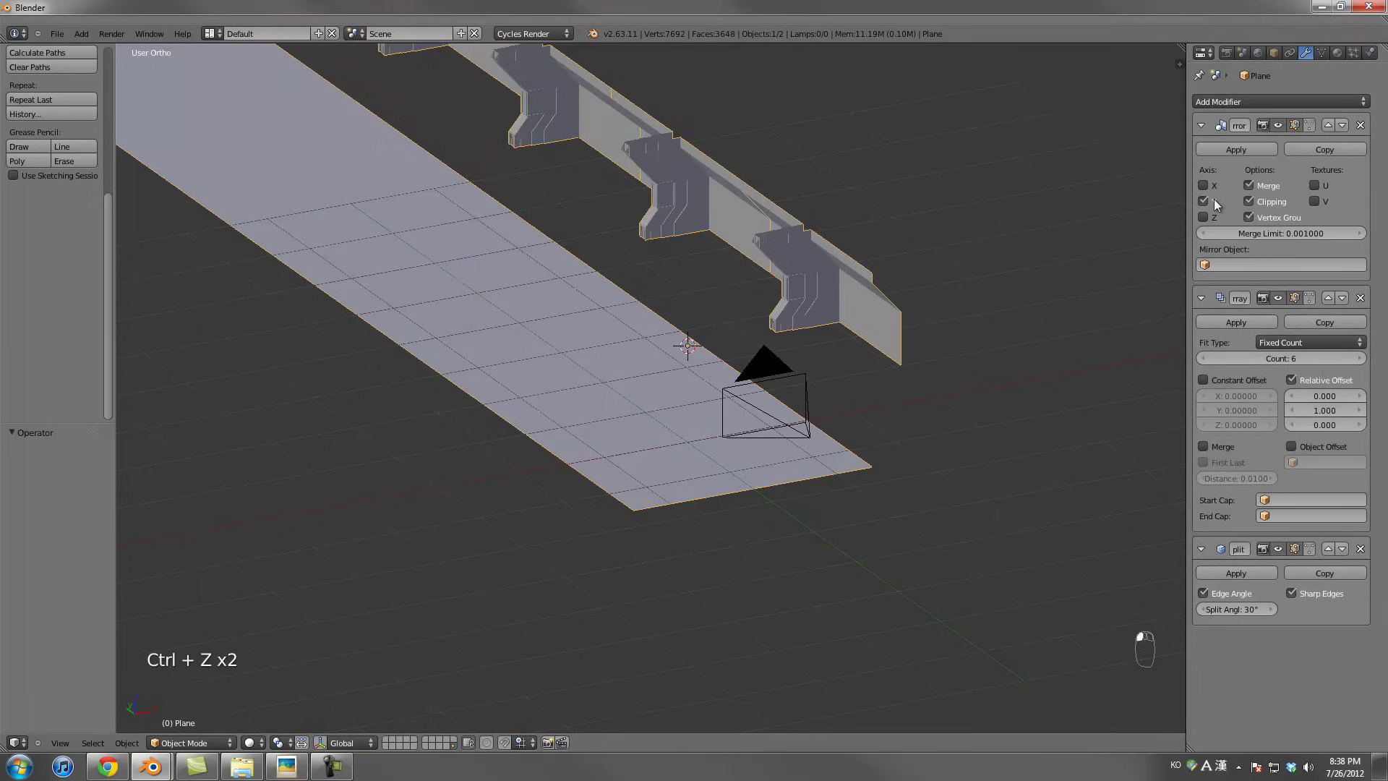
click(1203, 198)
click(1207, 217)
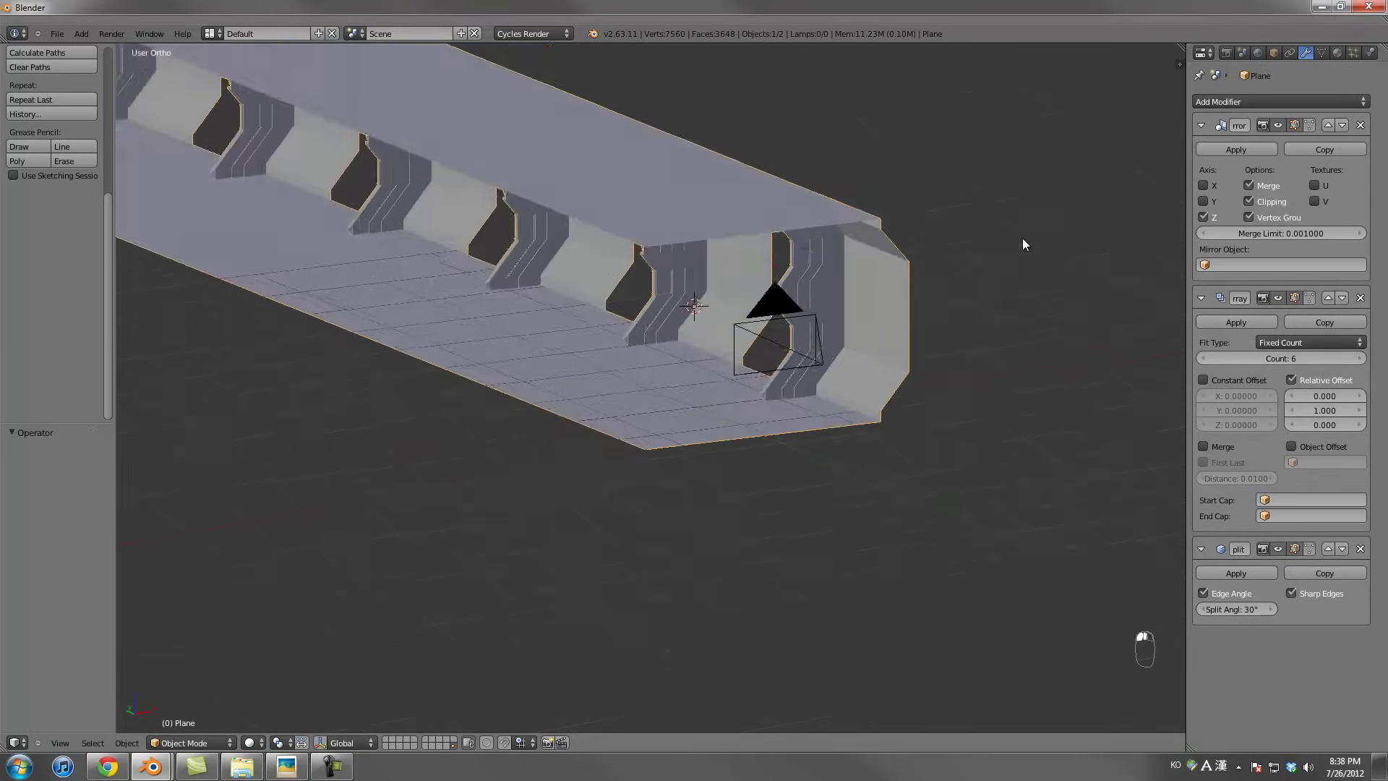
click(1229, 147)
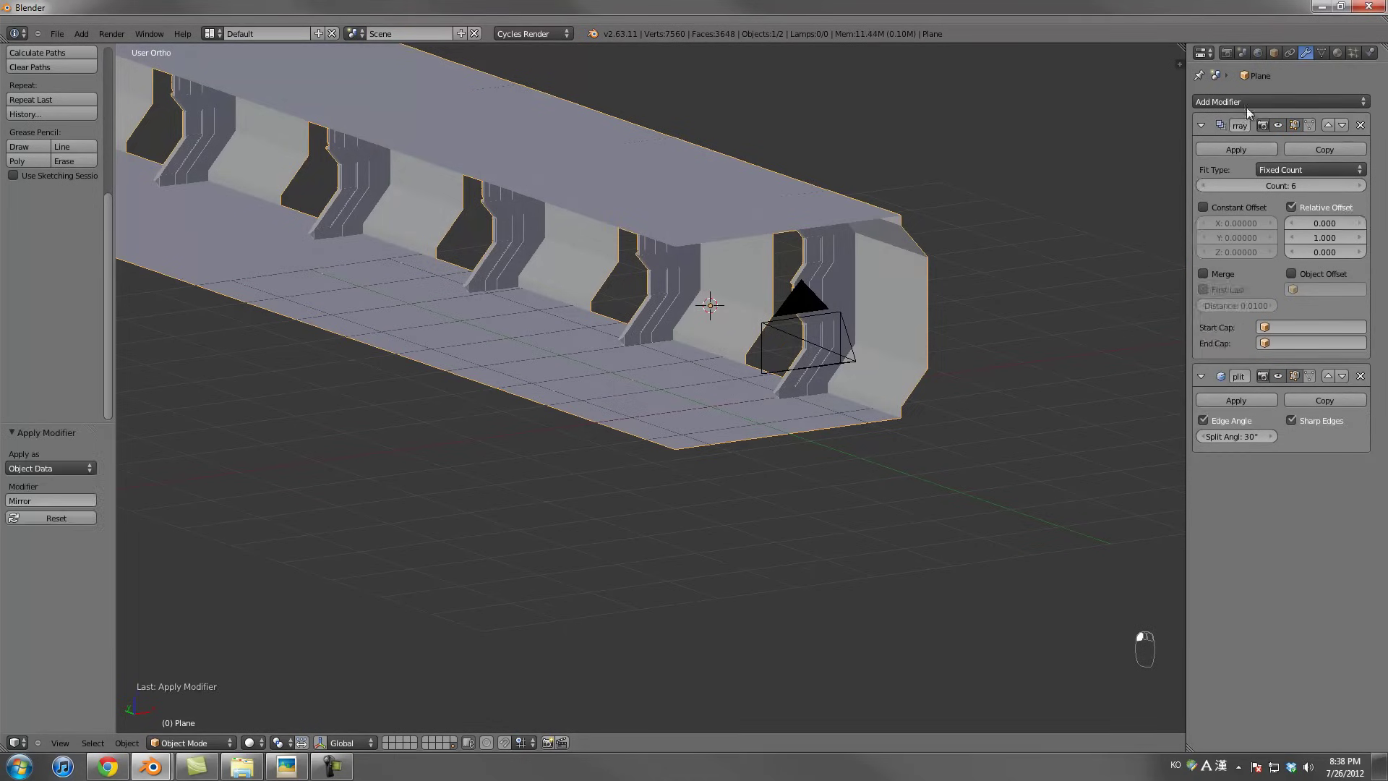
Add a new Mirror modifier and move it to the first place in the stack, ahead of Array and Edge Split
click(1246, 103)
click(1038, 244)
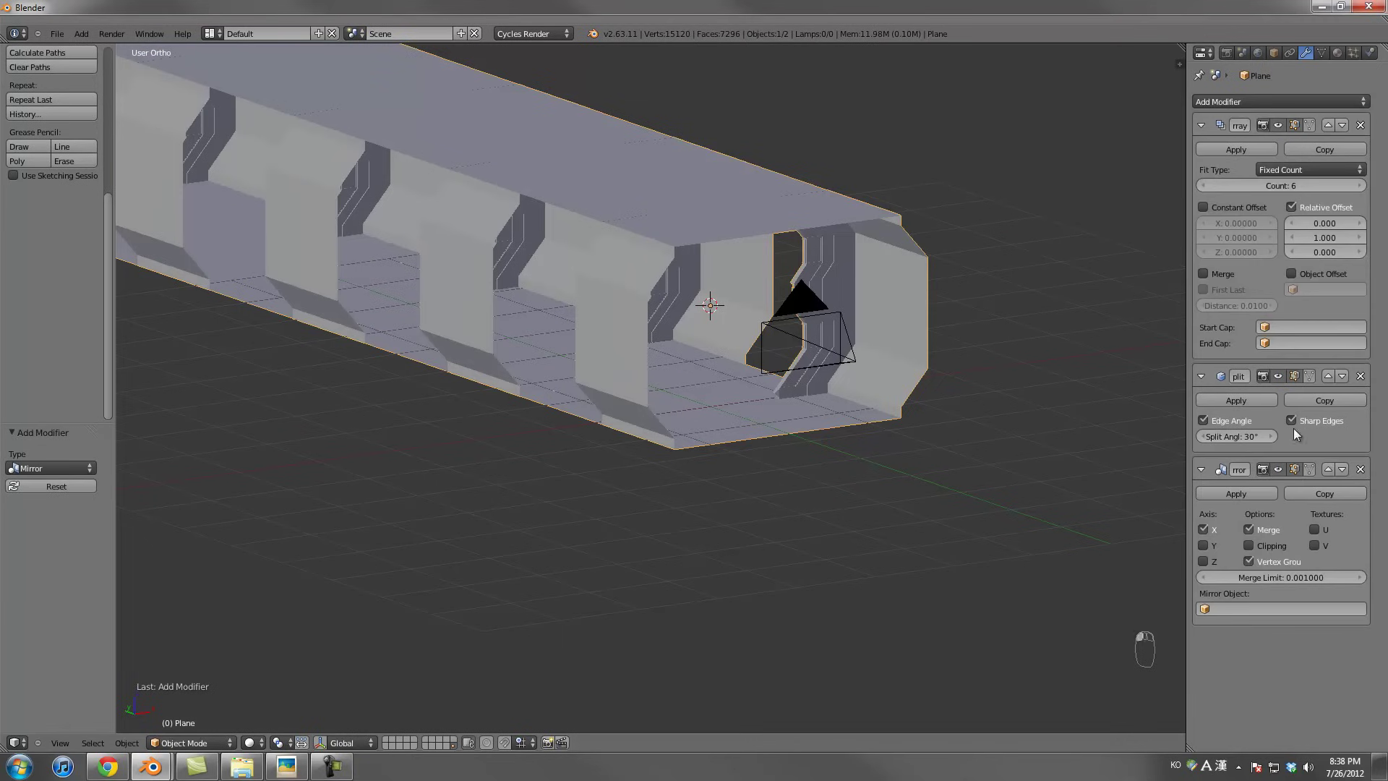
click(1327, 469)
click(1327, 376)
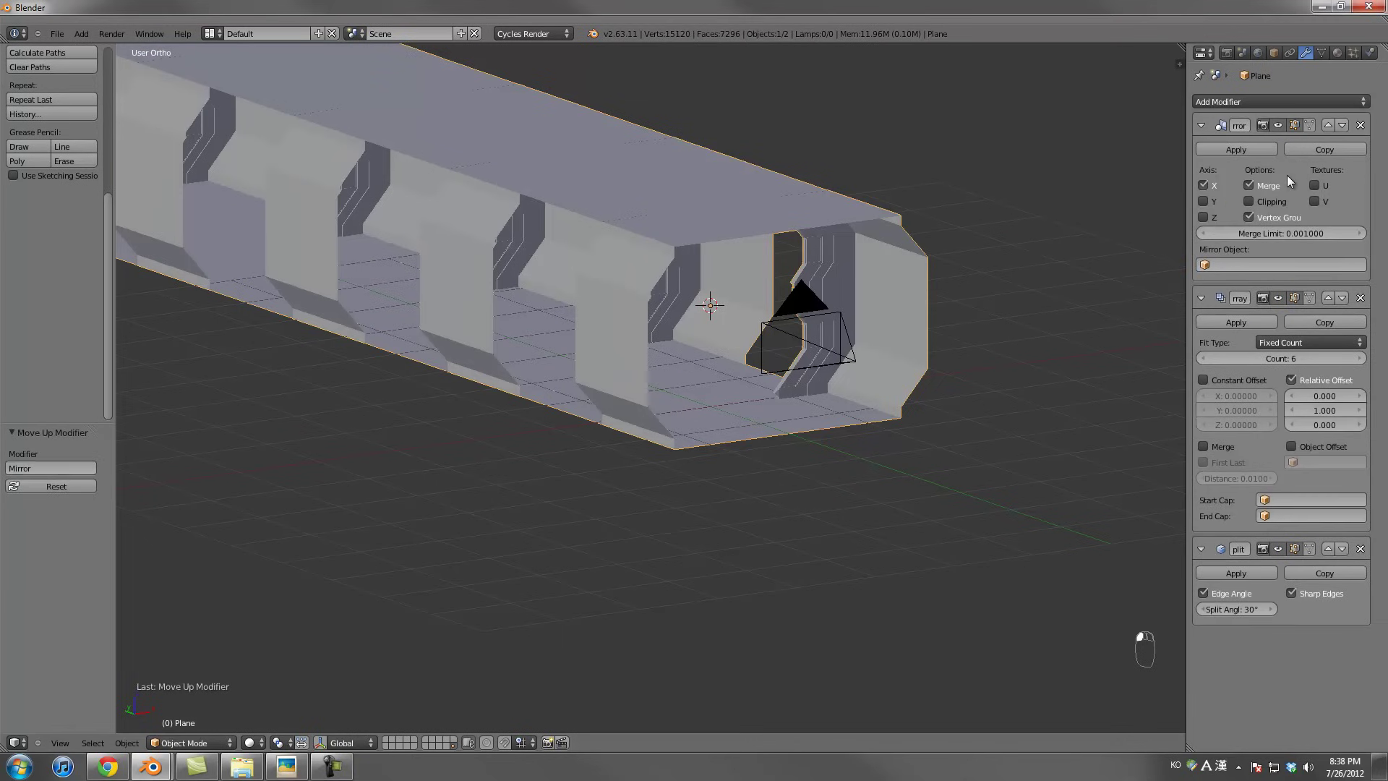
Enable the X and Y axes and Clipping on the new Mirror modifier
click(1212, 196)
scroll(1026, 280, up, 3)
key(z)
middle_drag(1054, 272, 983, 284)
key(z)
scroll(982, 284, up, 2)
click(1203, 185)
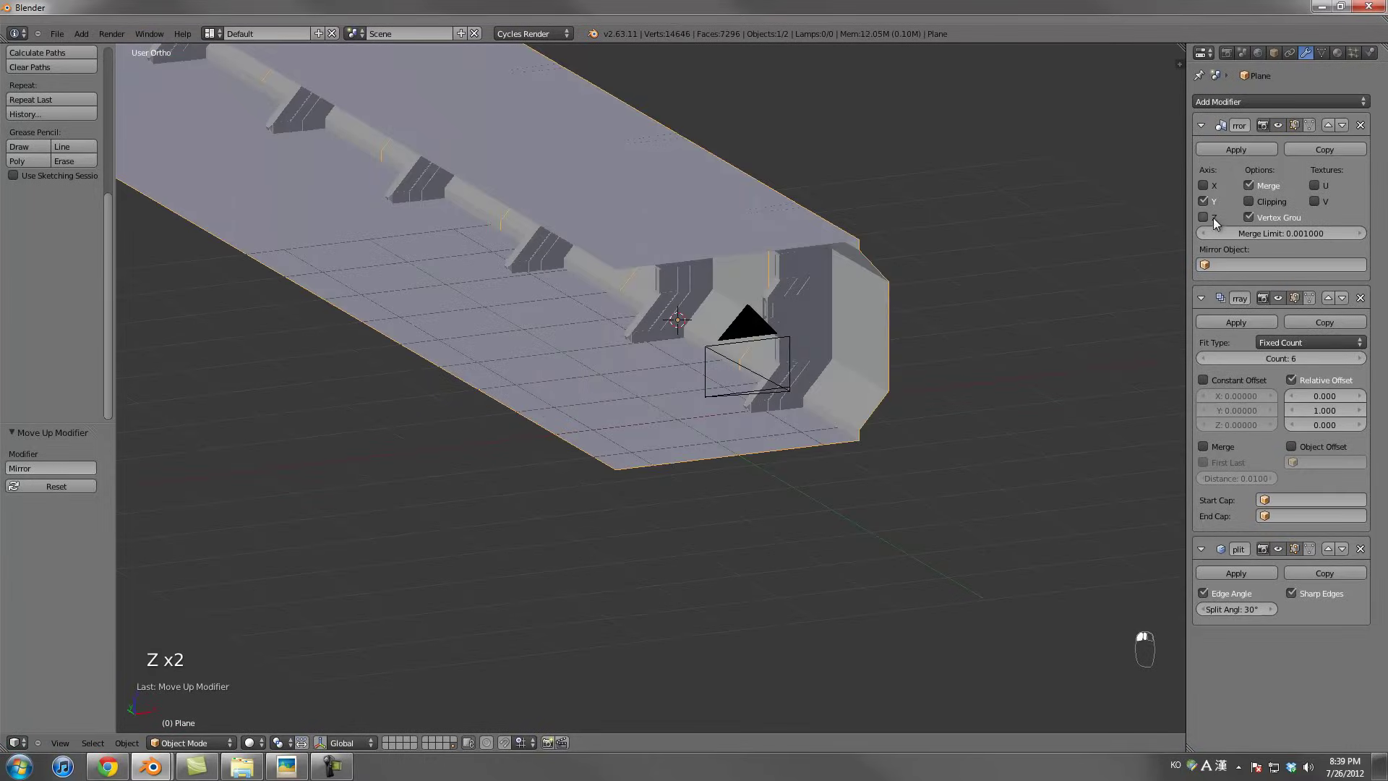
click(1203, 185)
Move the ceiling panel's far edge along Y to the mirror centre, in moves of about -1.312 and -0.682
middle_drag(1048, 253, 836, 323)
scroll(980, 284, up, 2)
key(z)
key(Tab)
right_click(638, 313)
shift+right_click(720, 215)
key(g)
middle_drag(769, 232, 814, 239)
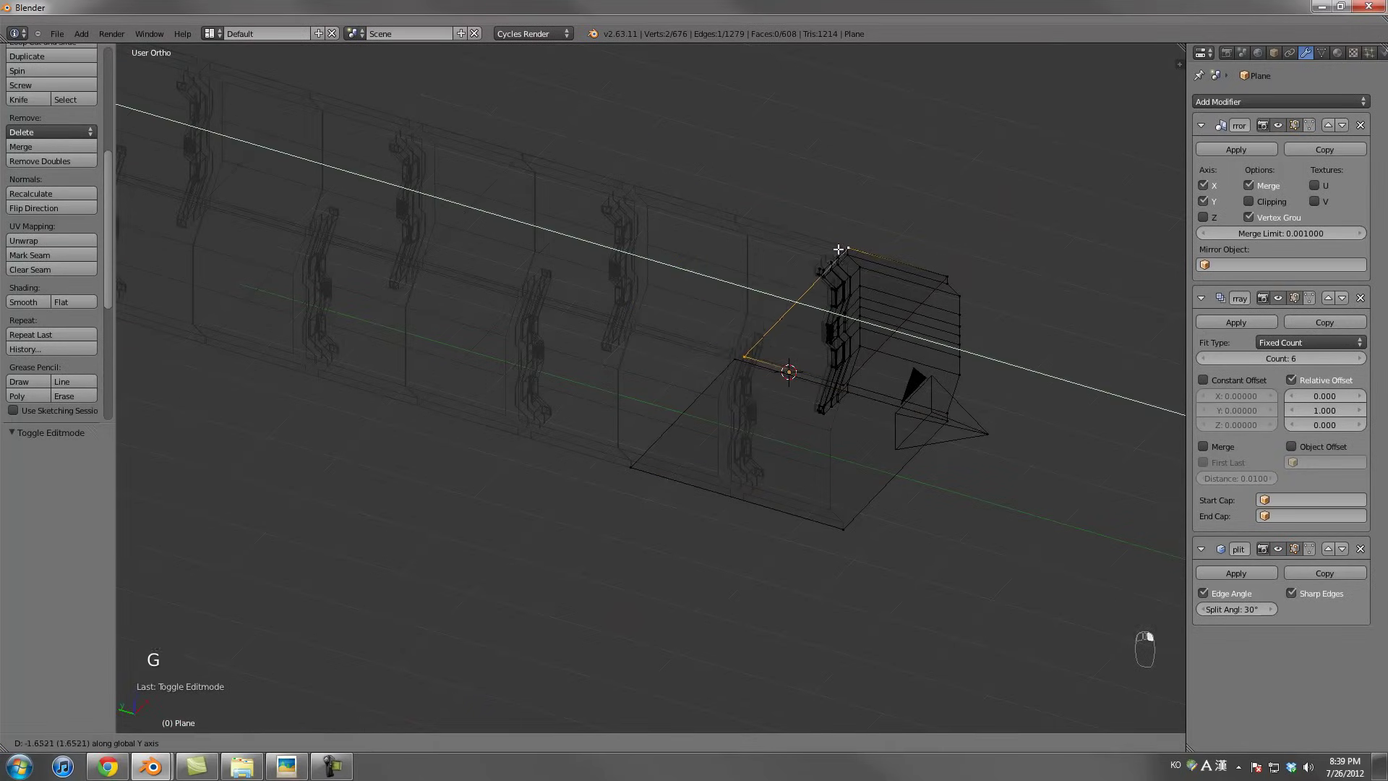
click(814, 239)
key(g)
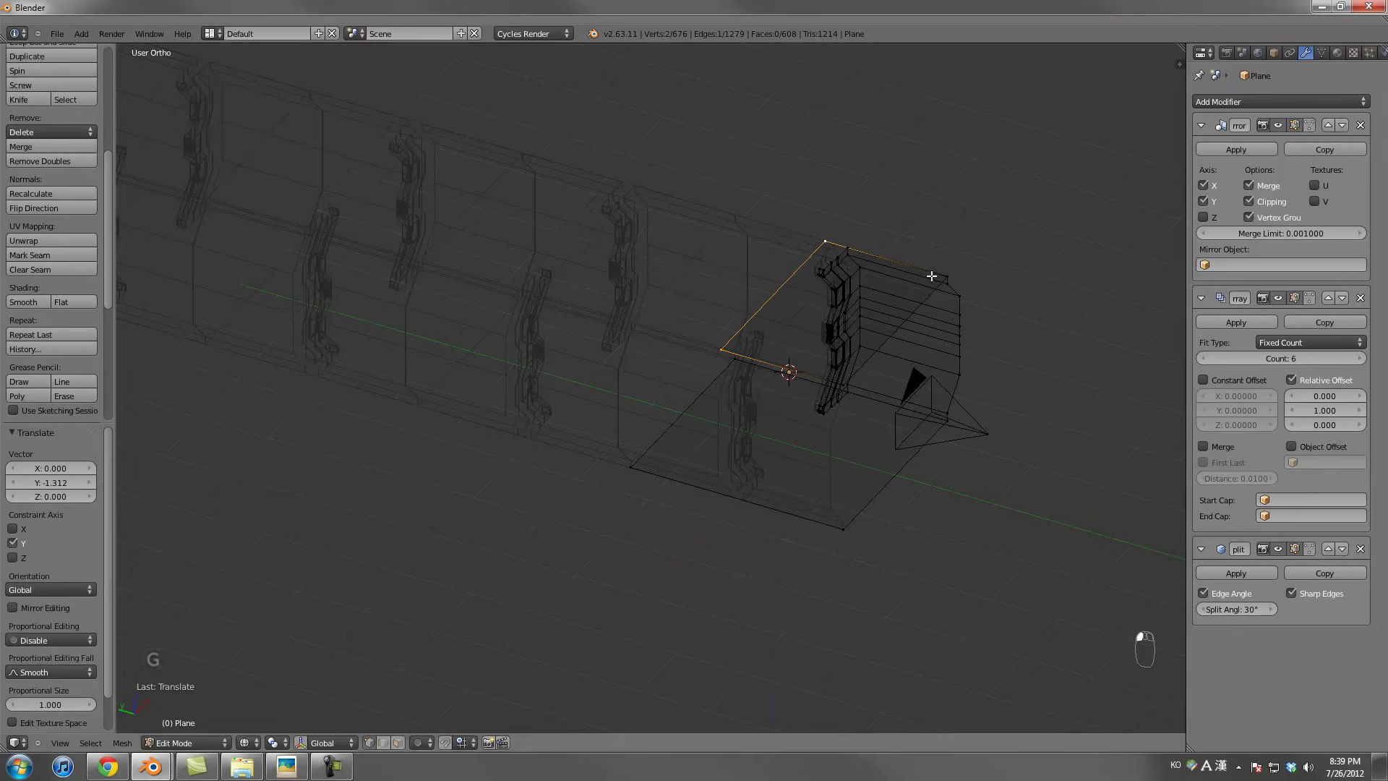
Move the floor panel's far edge along Y to the mirror centre, with a final move of about -0.548
right_click(676, 427)
right_click(674, 401)
right_click(677, 419)
middle_drag(677, 419, 745, 409)
key(g)
middle_click(773, 383)
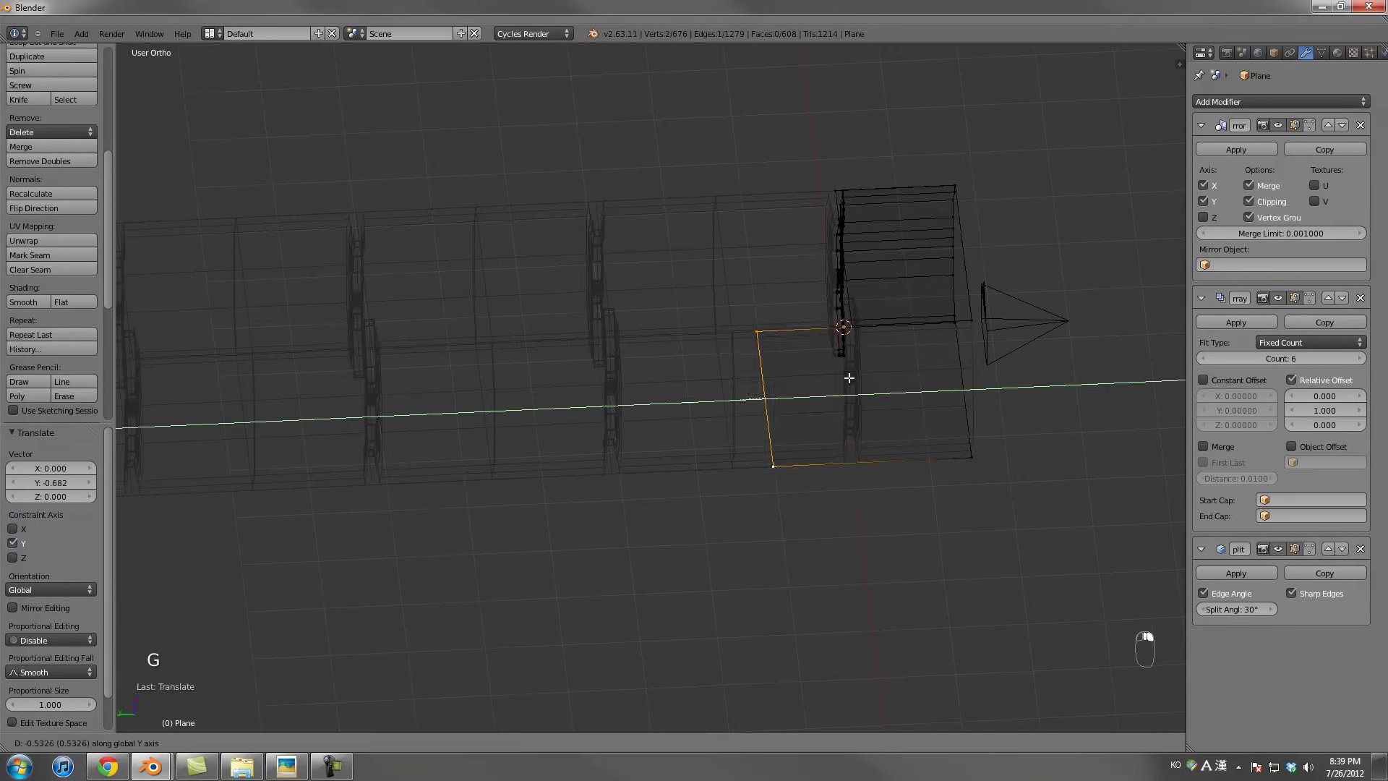
click(907, 378)
middle_drag(910, 378, 659, 329)
key(g)
middle_click(912, 372)
click(925, 374)
Examine how the front edges of floor, ceiling and wall line up and how the arrayed sections meet
right_click(636, 323)
shift+right_click(840, 260)
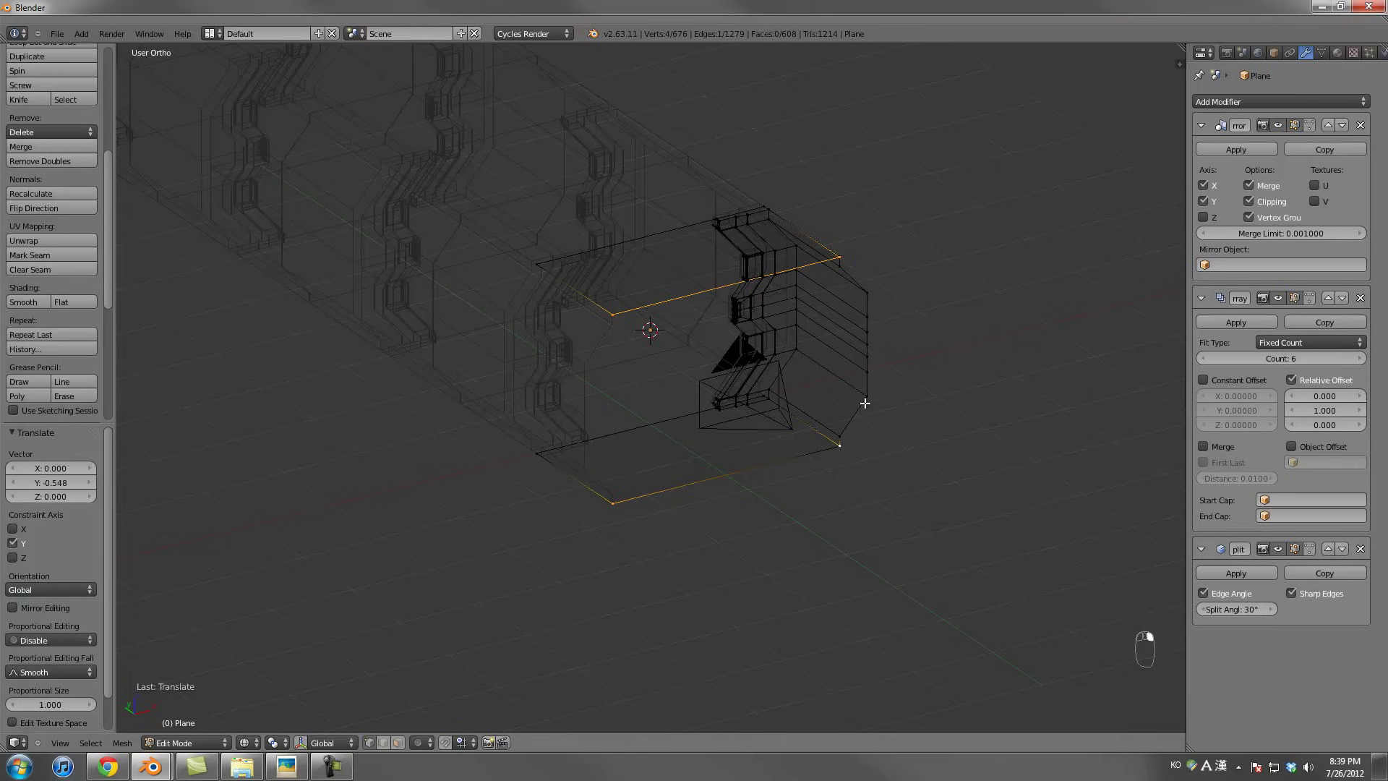
alt+right_click(873, 295)
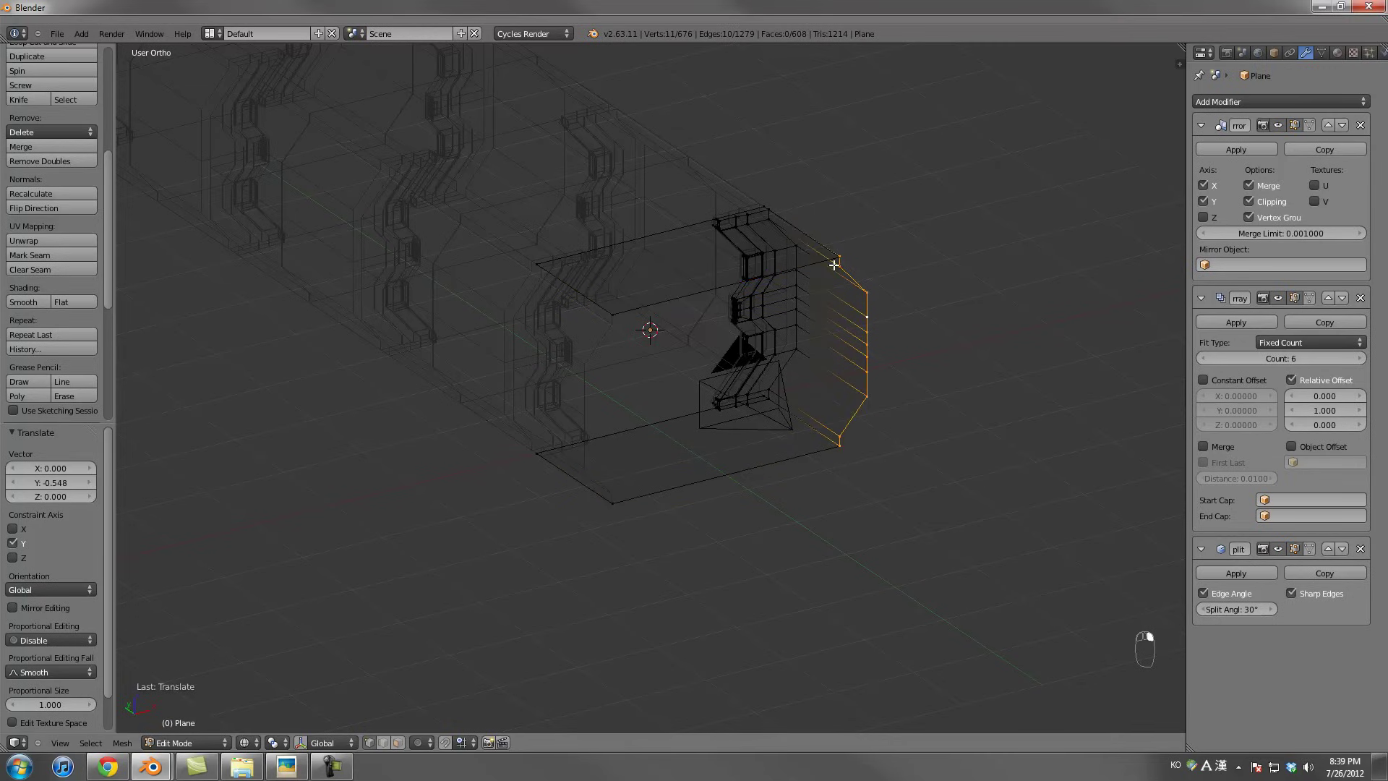
scroll(694, 301, up, 6)
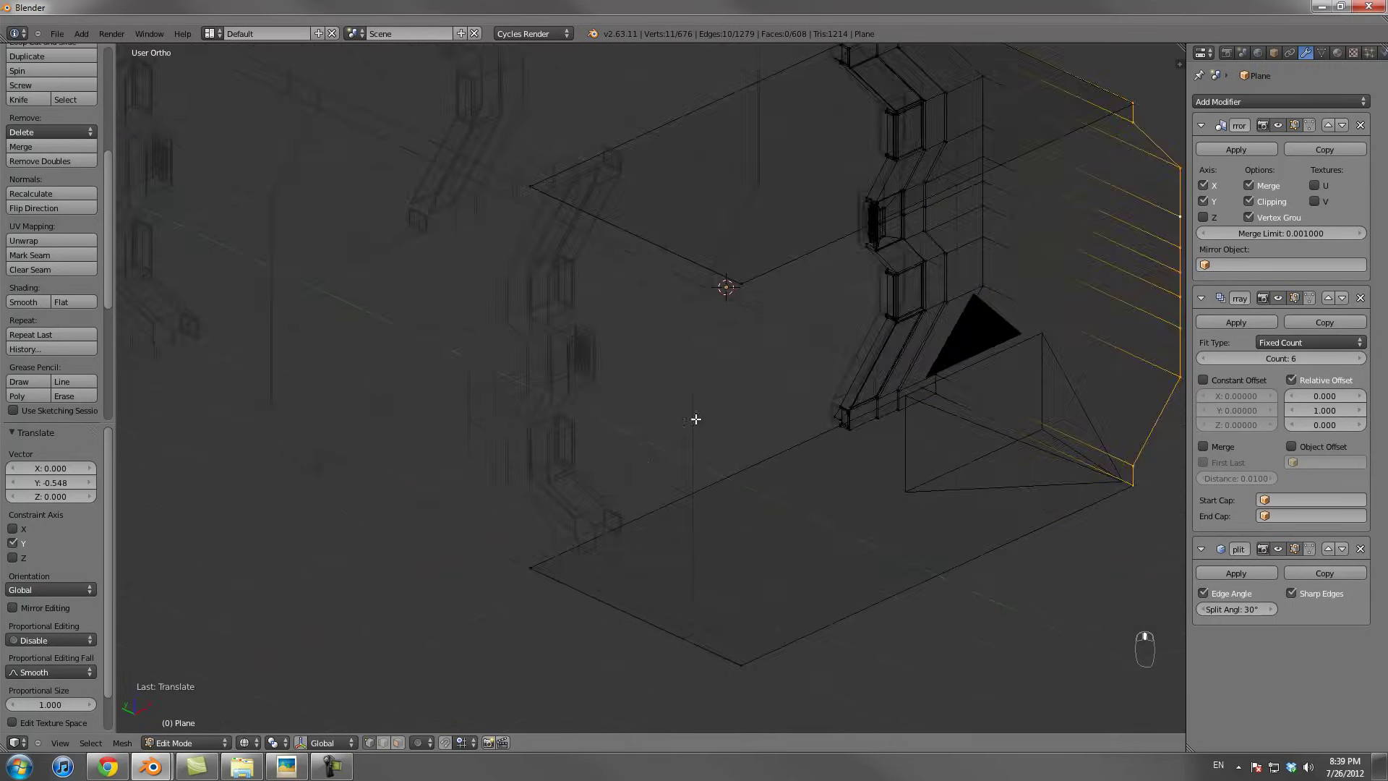
key(z)
scroll(722, 458, down, 5)
key(Tab)
middle_drag(758, 465, 581, 427)
key(z)
scroll(693, 480, up, 3)
middle_drag(693, 479, 666, 424)
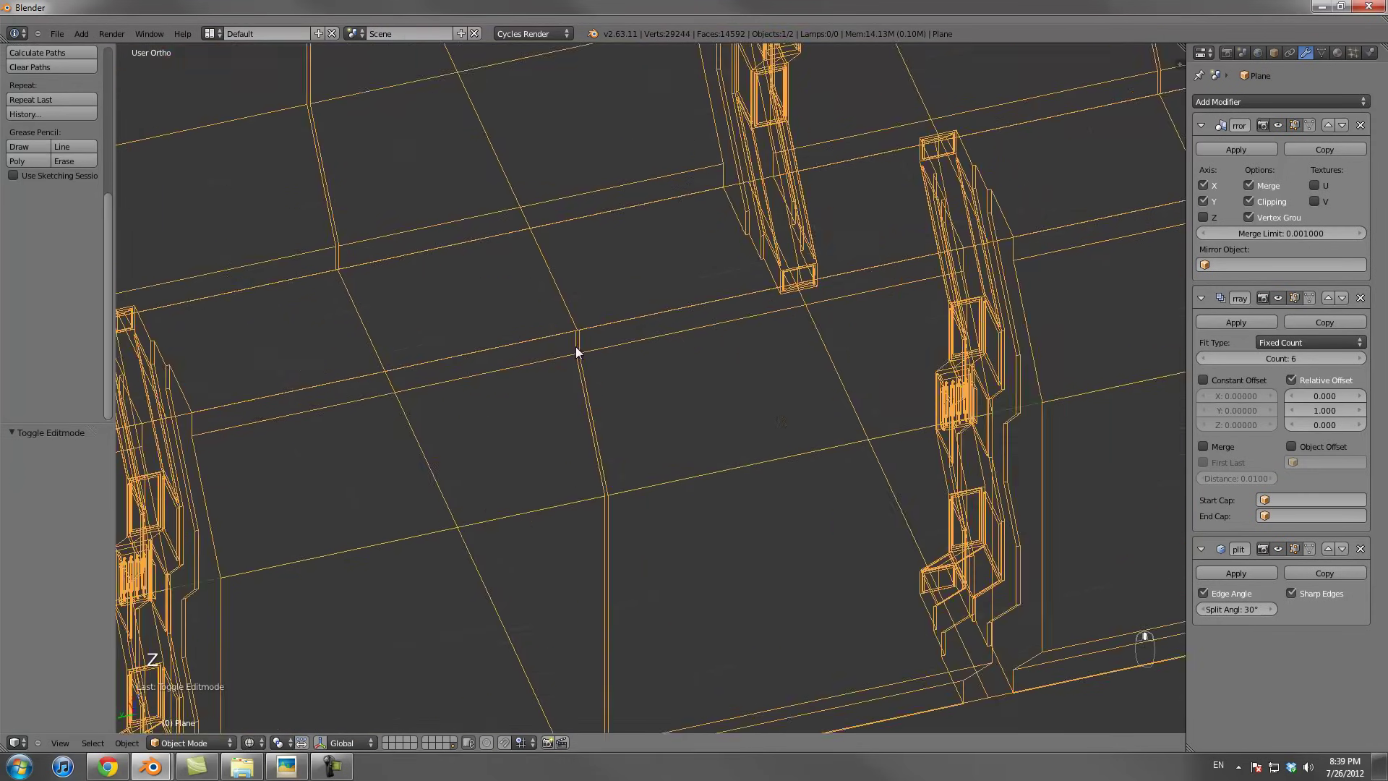
scroll(591, 462, down, 3)
middle_drag(610, 479, 772, 435)
key(Tab)
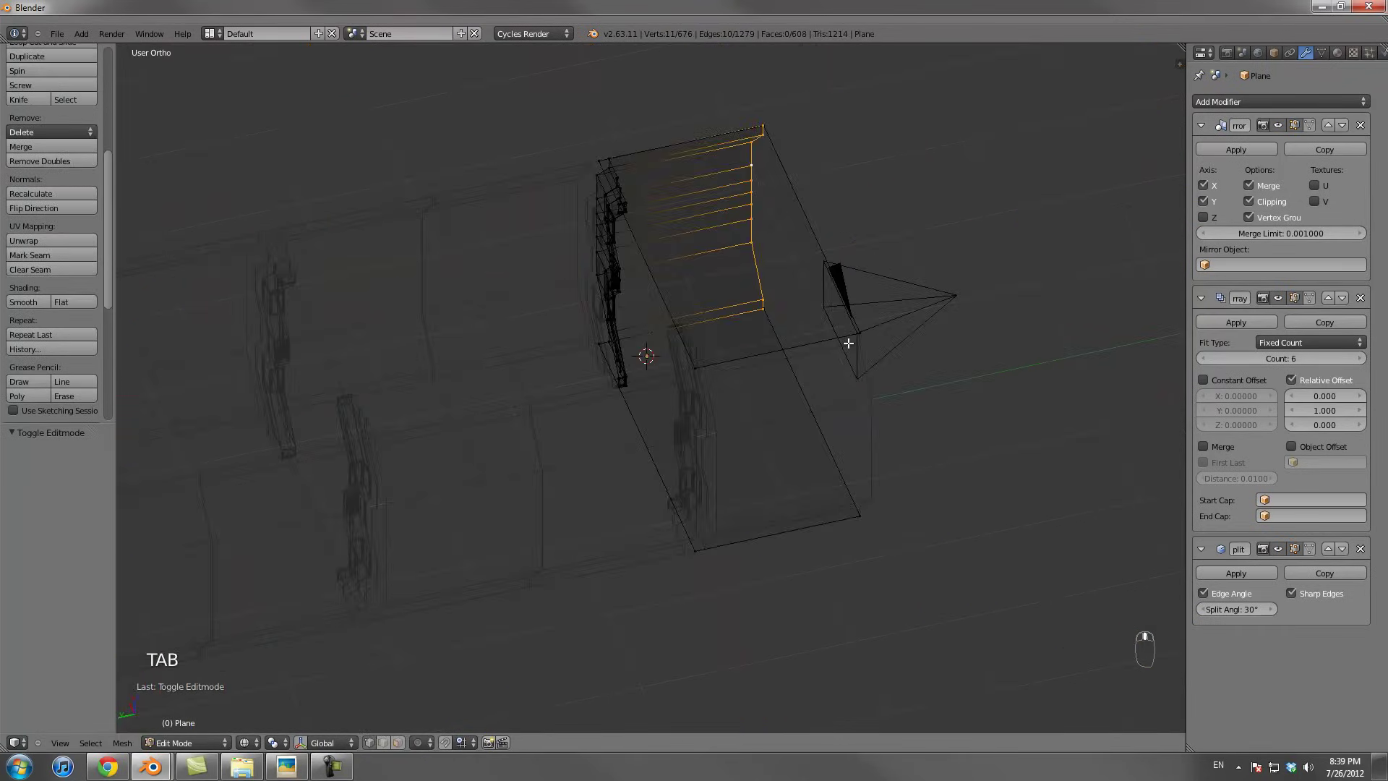
Box-select the front-end vertices of floor, ceiling and wall from the top view and flatten them by scaling Y to 0
key(KP_7)
scroll(832, 333, up, 2)
scroll(508, 449, up, 3)
key(a)
key(a)
key(a)
key(a)
key(b)
drag(362, 487, 1091, 595)
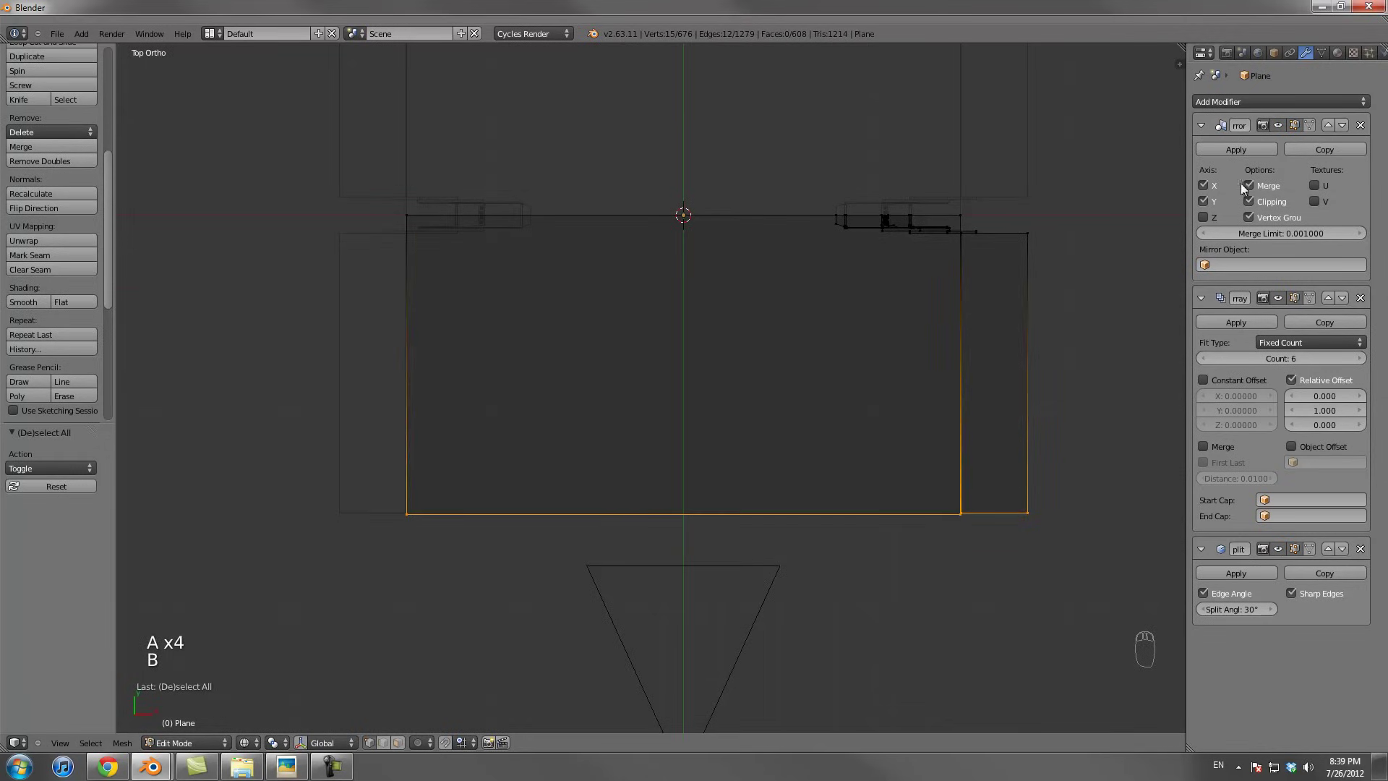
scroll(990, 408, down, 3)
key(s)
key(y)
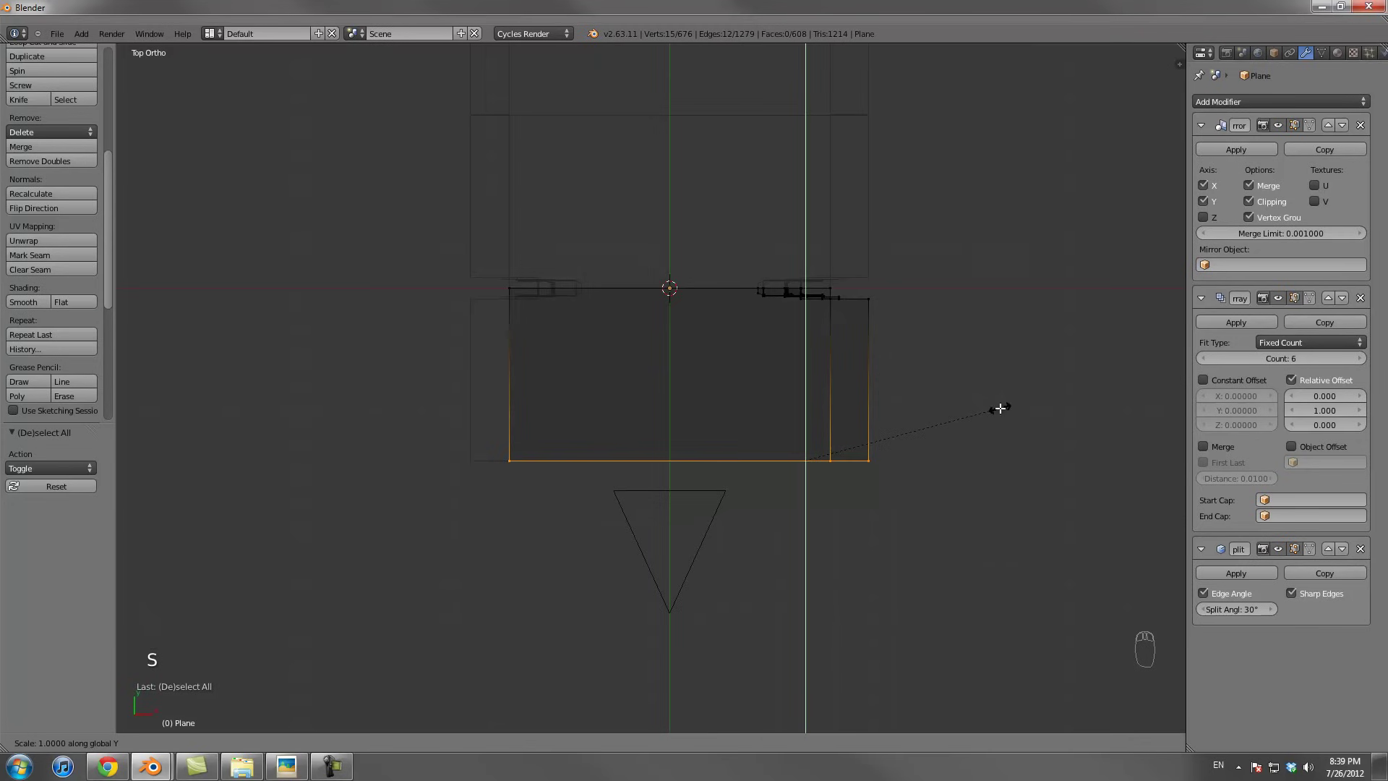
right_click(980, 416)
middle_drag(980, 415, 975, 370)
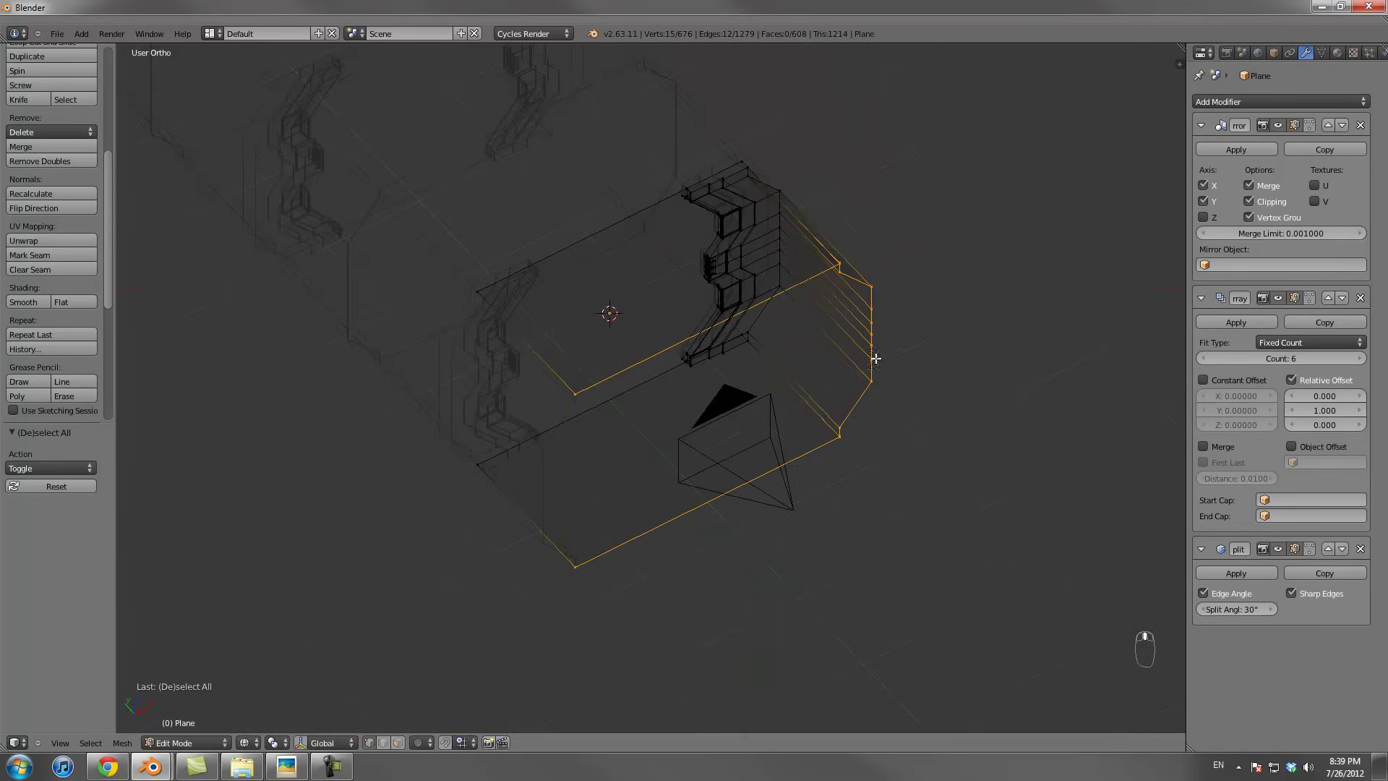
key(s)
key(y)
key(0)
key(Return)
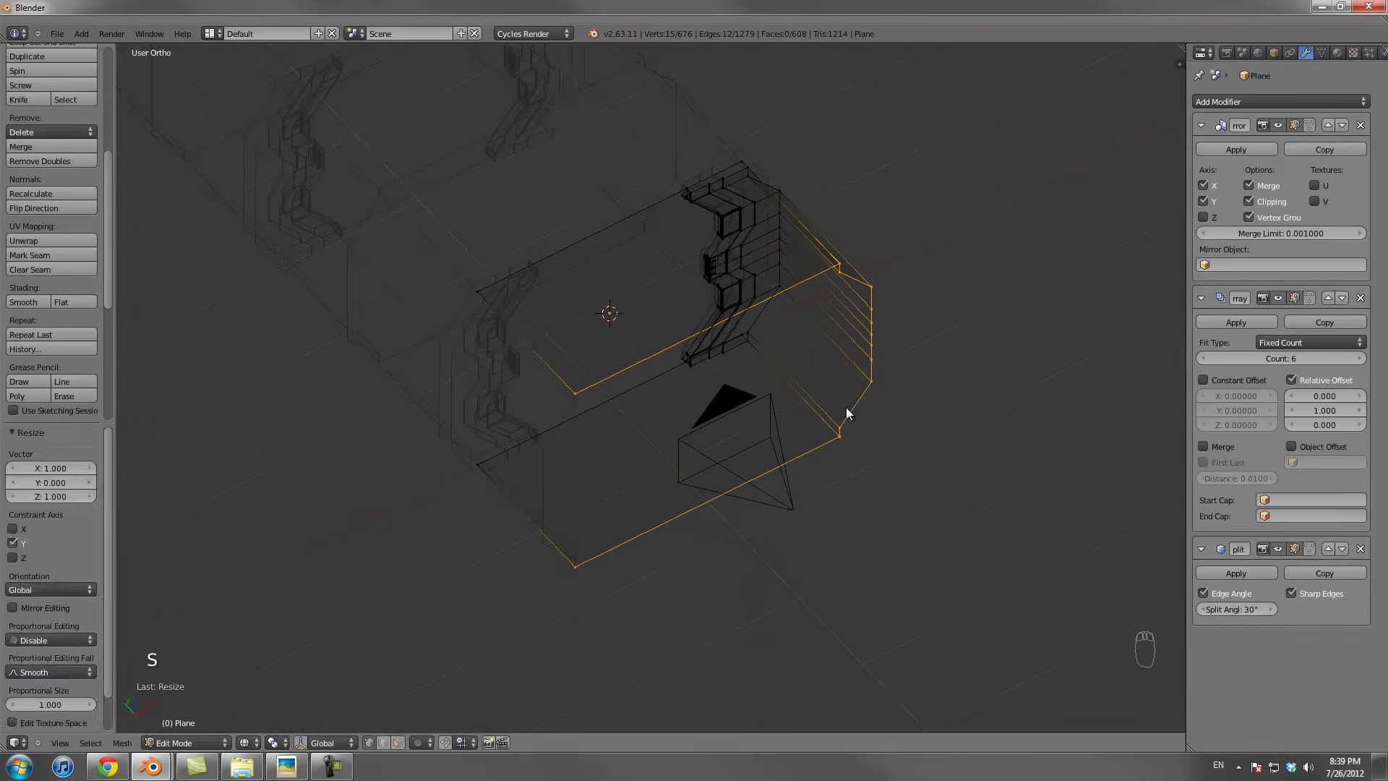
Move the ceiling panel's edge on the negative X side along X by about 1.917 to the mirror centre
key(Tab)
mouse_move(847, 414)
shift+middle_down()
mouse_move(858, 455)
mouse_move(740, 444)
mouse_move(709, 421)
shift+middle_up()
key(z)
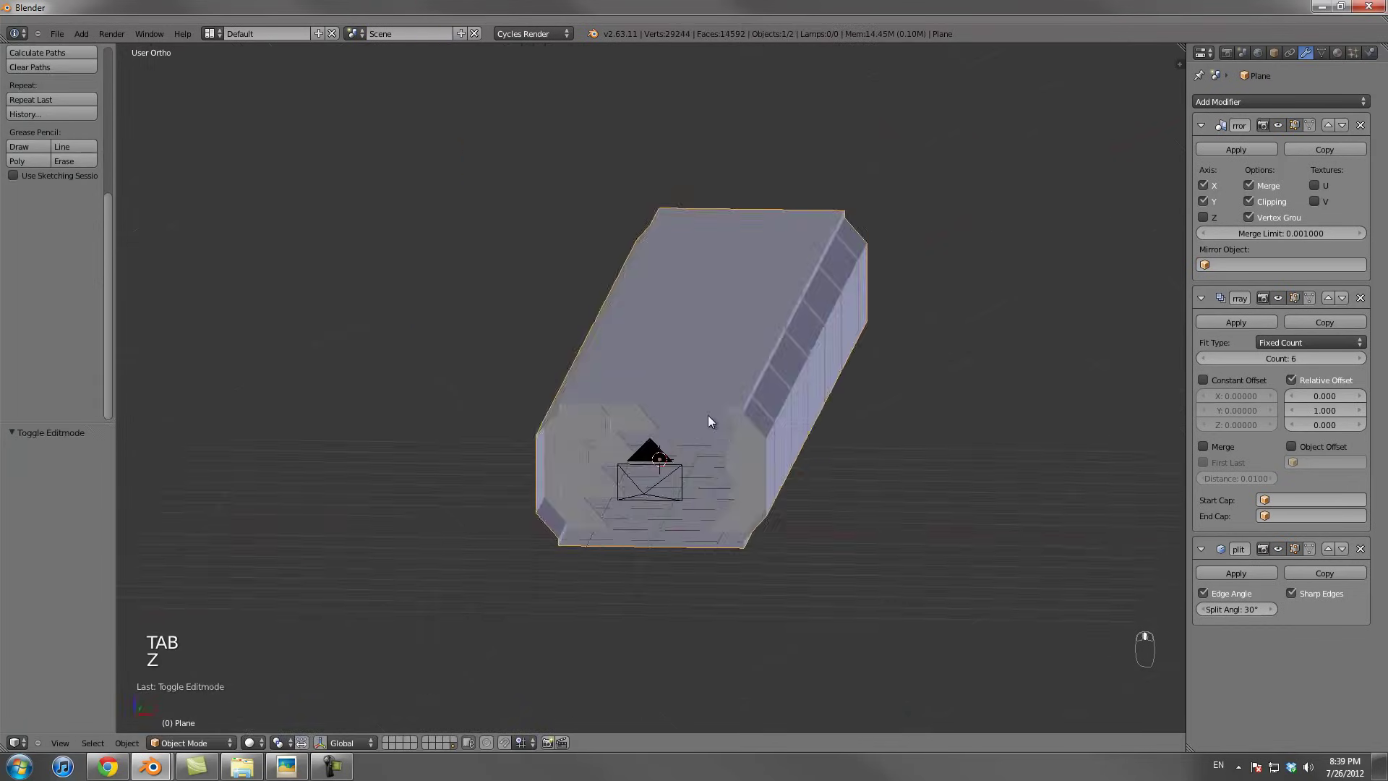
scroll(708, 415, up, 5)
key(Tab)
scroll(708, 384, up, 3)
right_click(424, 386)
right_click(443, 383)
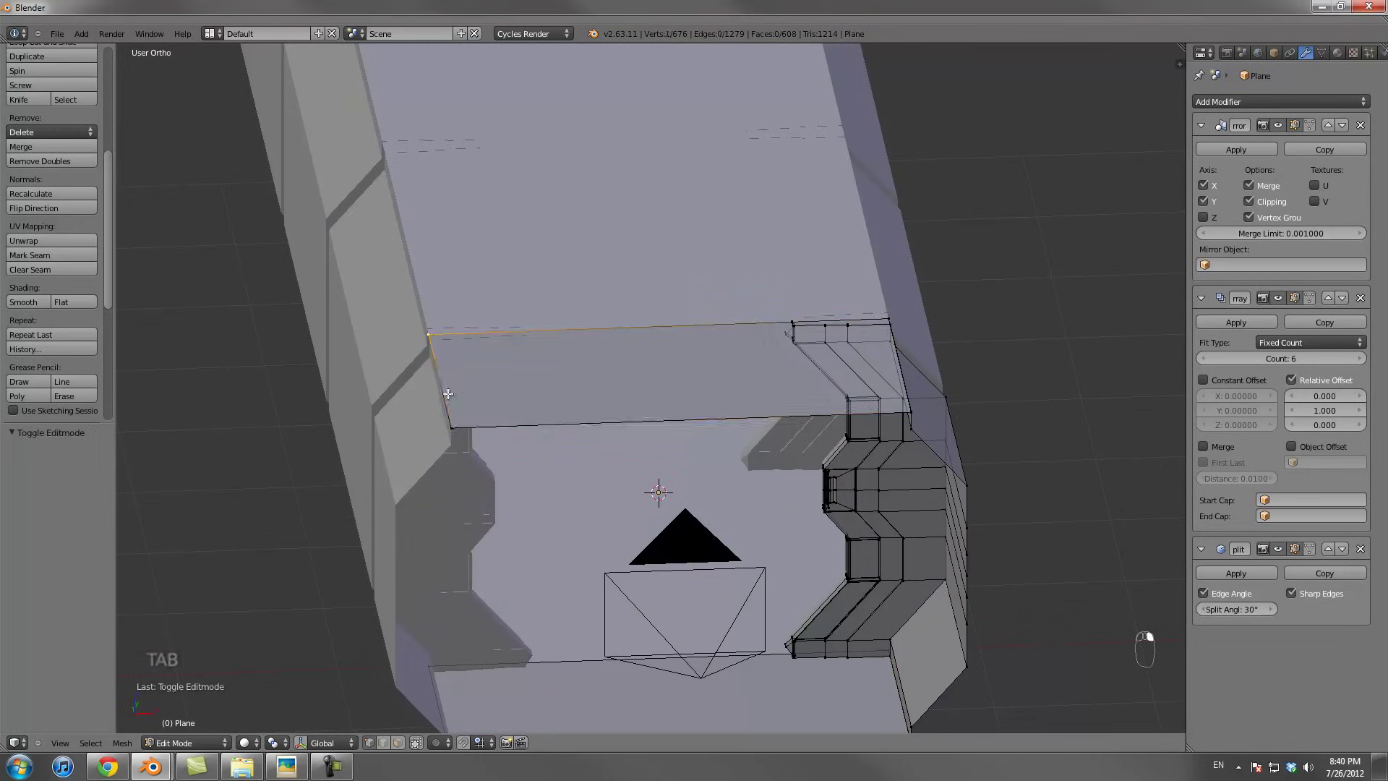
key(g)
key(x)
click(775, 377)
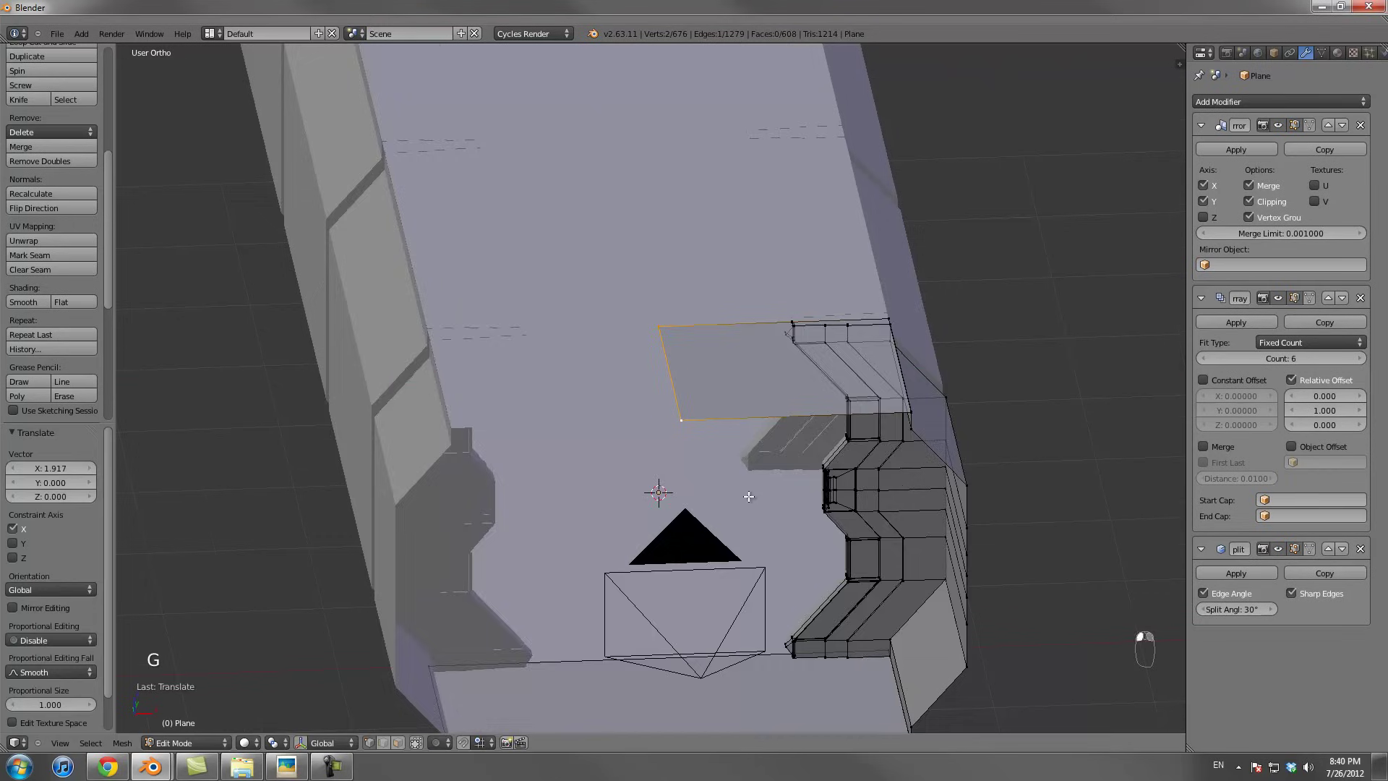
Move the floor panel's edge on the negative X side along X by about 2.376 to the mirror centre
scroll(650, 405, down, 4)
key(g)
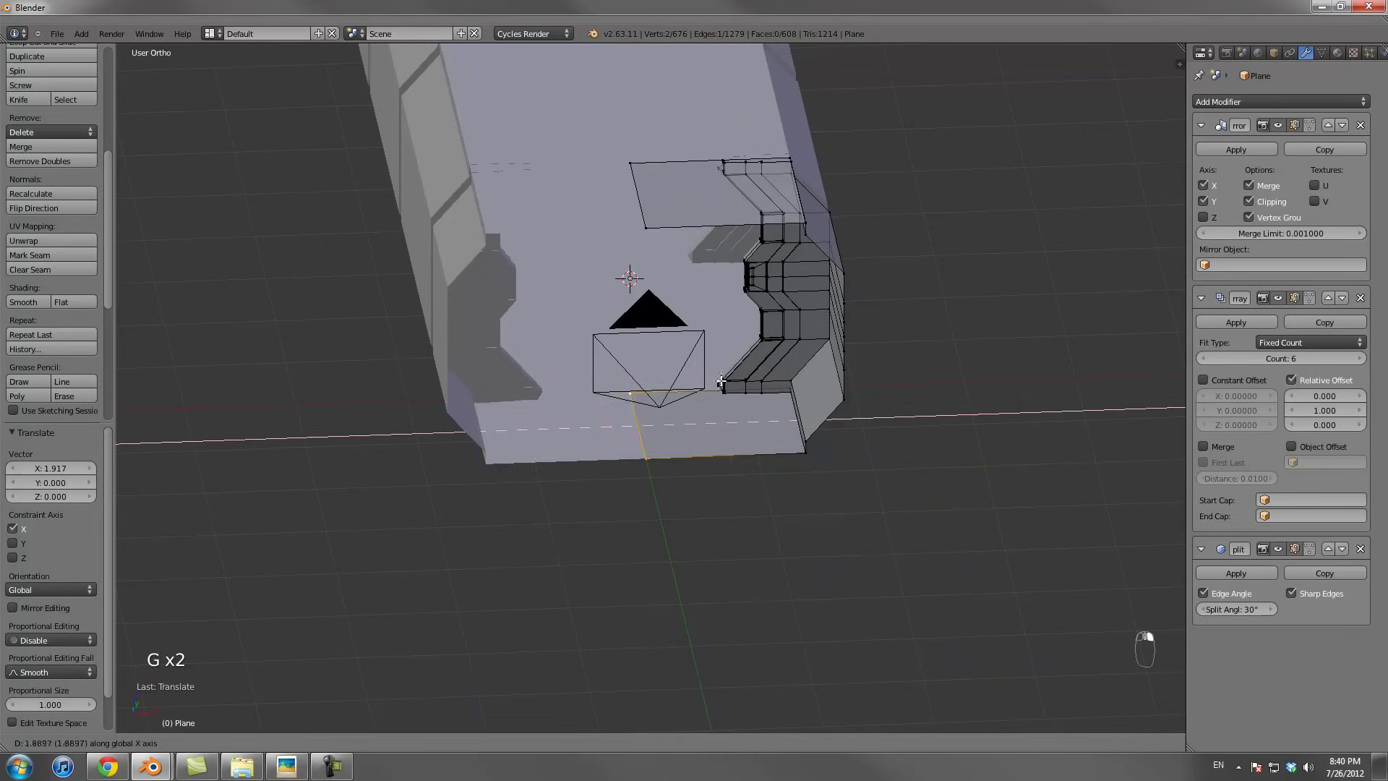
click(746, 382)
Add a lengthwise loop cut to the floor half-panel and slide it slightly towards the corridor's centre, to about -0.09
mouse_move(746, 381)
middle_down()
mouse_move(723, 361)
mouse_move(717, 417)
mouse_move(730, 404)
middle_up()
scroll(717, 416, up, 2)
scroll(717, 417, up, 2)
key(ctrl+r)
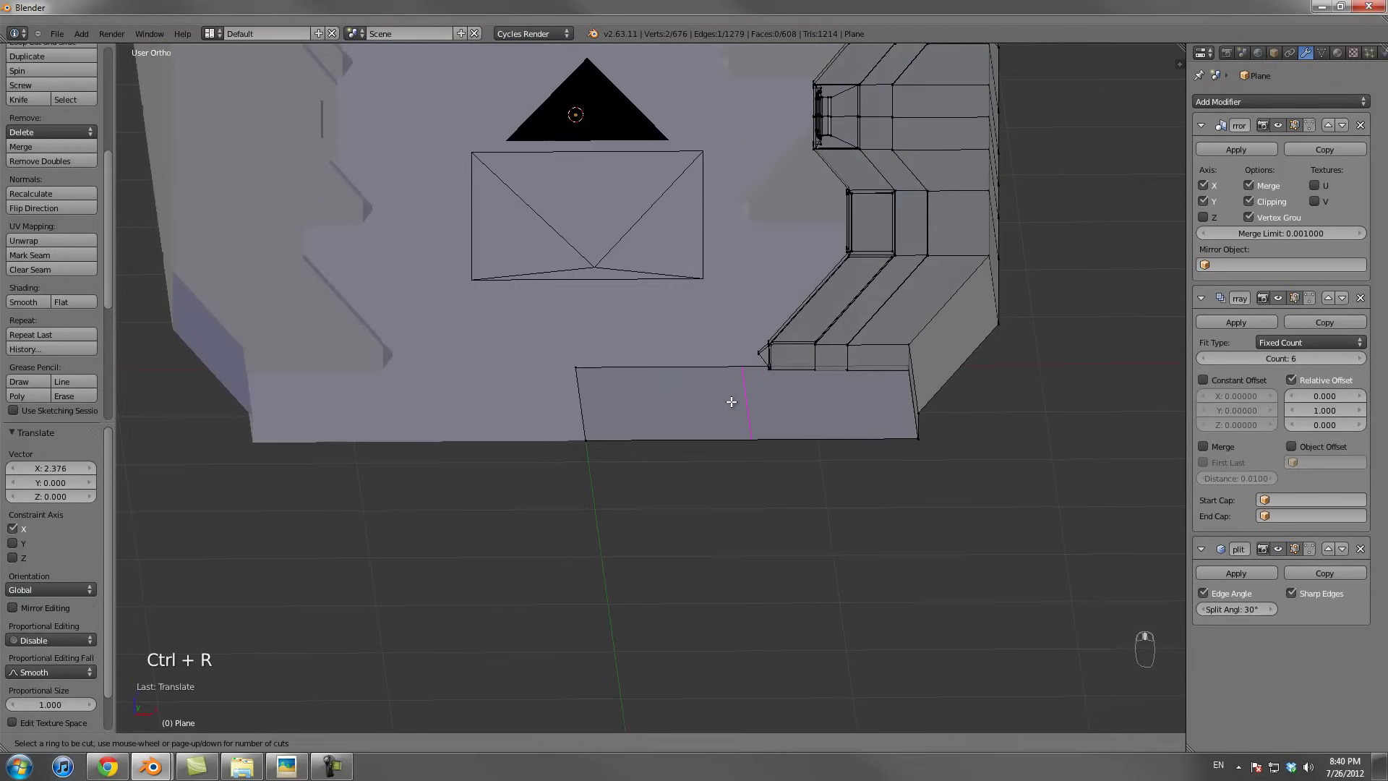
click(732, 402)
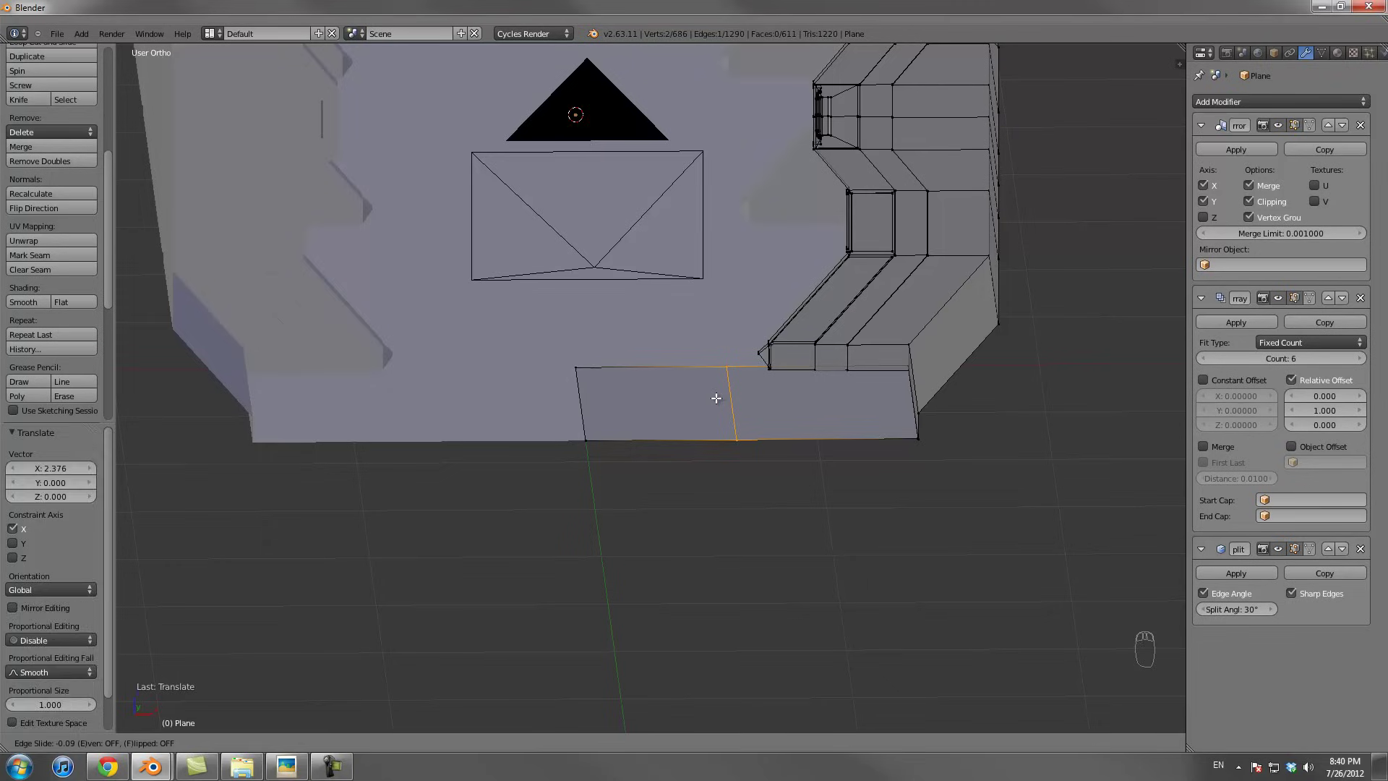
click(715, 398)
Extrude the inner floor face downward along Z by about 0.134 to form a central recess
right_click(587, 440)
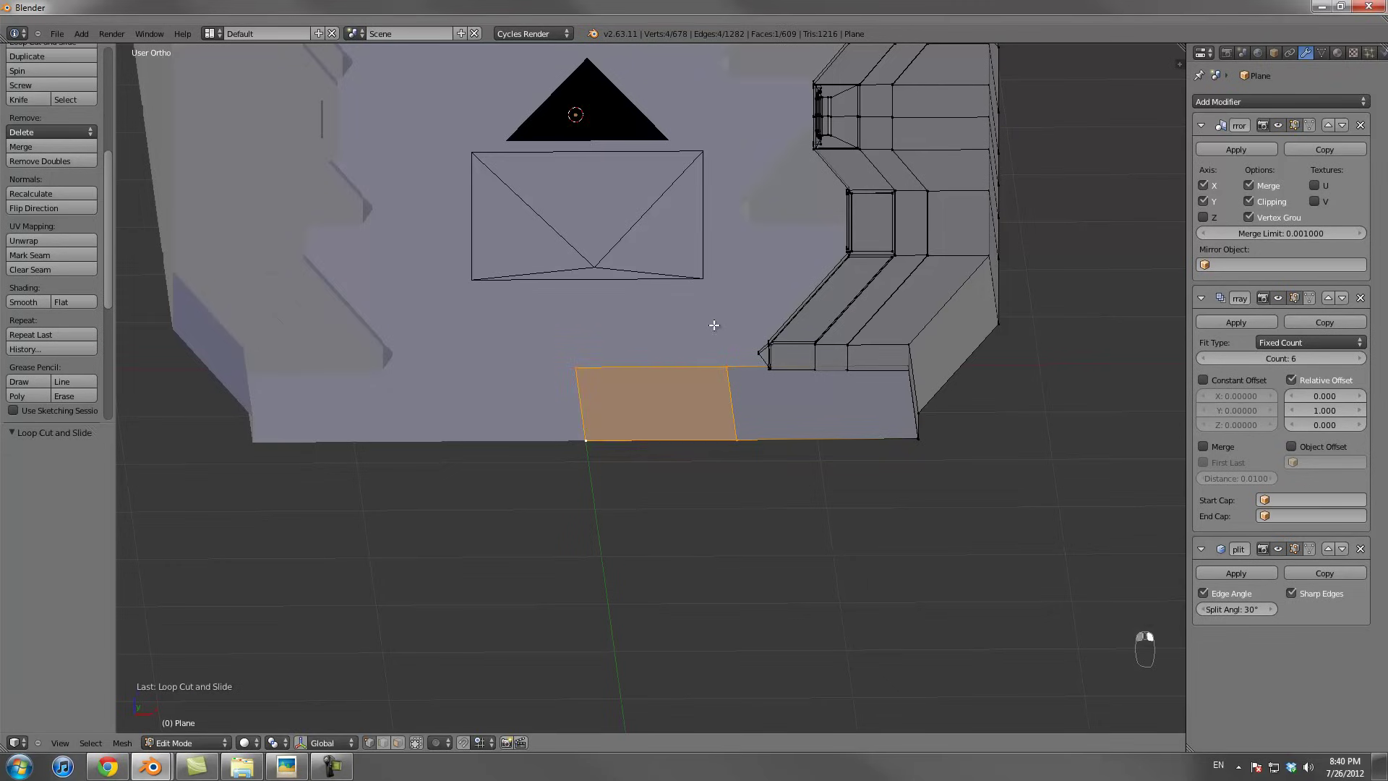
key(e)
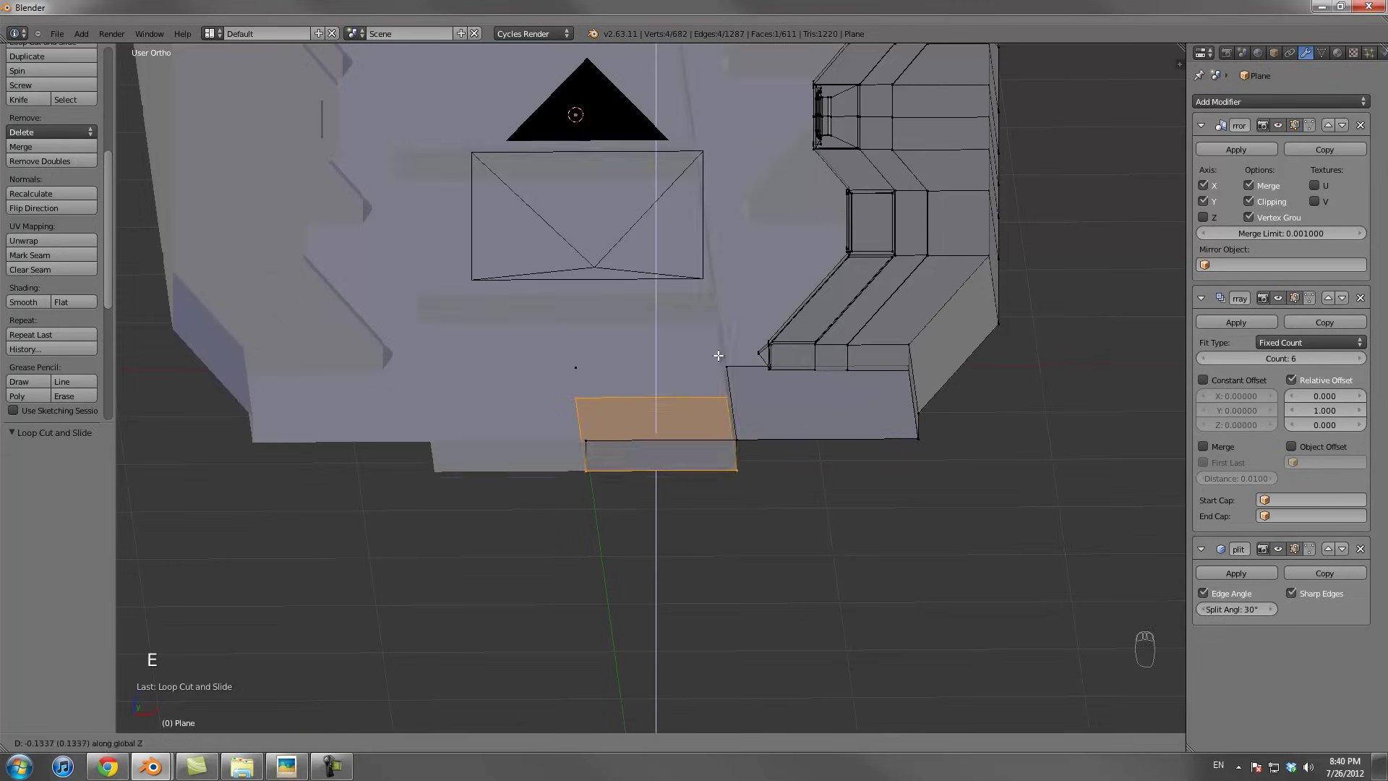
click(718, 355)
Delete the two leftover vertices on the centre line above the floor recess, and view the corridor through the camera
right_click(594, 369)
shift+right_click(588, 422)
key(x)
click(591, 423)
scroll(620, 401, down, 3)
middle_drag(620, 401, 620, 399)
key(Tab)
key(KP_0)
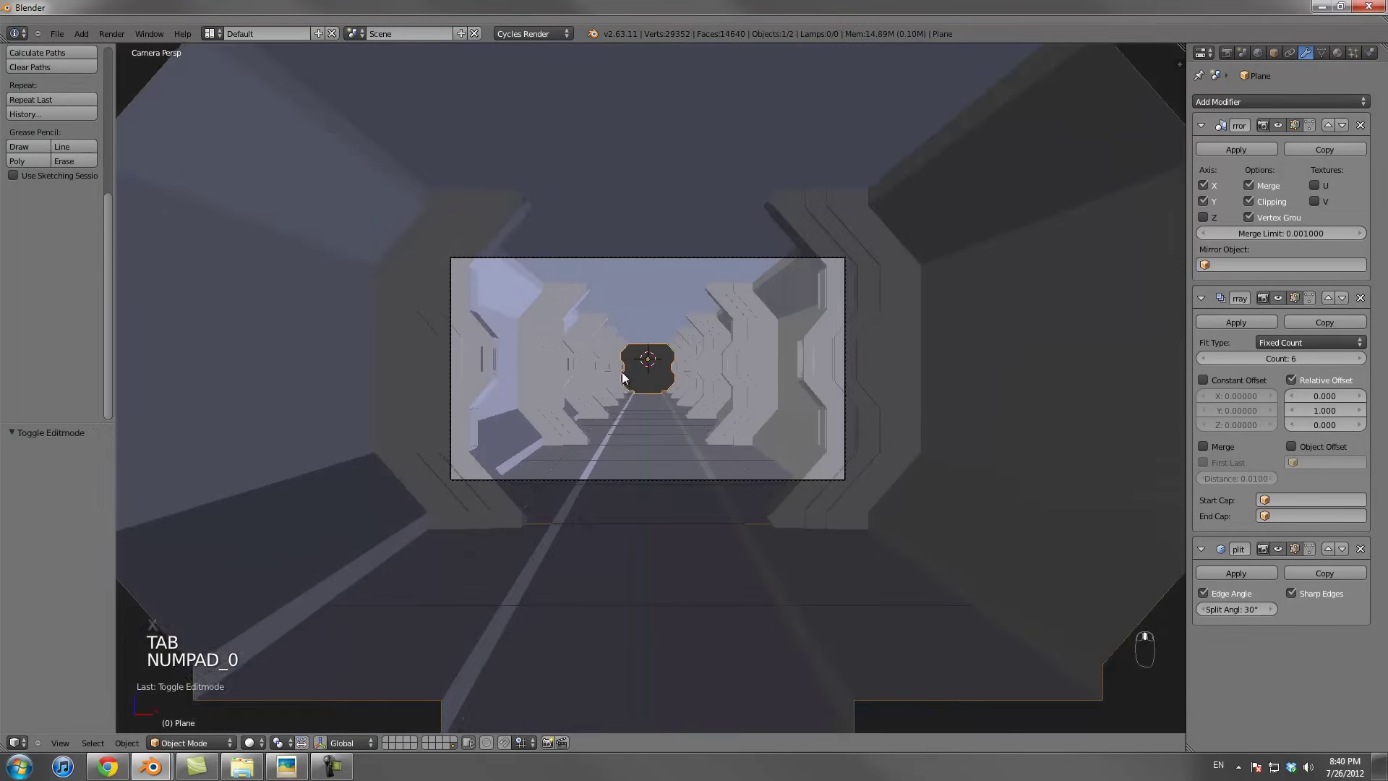
Select the floor face of the central recess and lower it along Z by about 0.084
scroll(622, 371, up, 3)
key(Tab)
key(g)
key(z)
key(Escape)
scroll(626, 335, down, 3)
right_click(654, 499)
shift+right_click(795, 600)
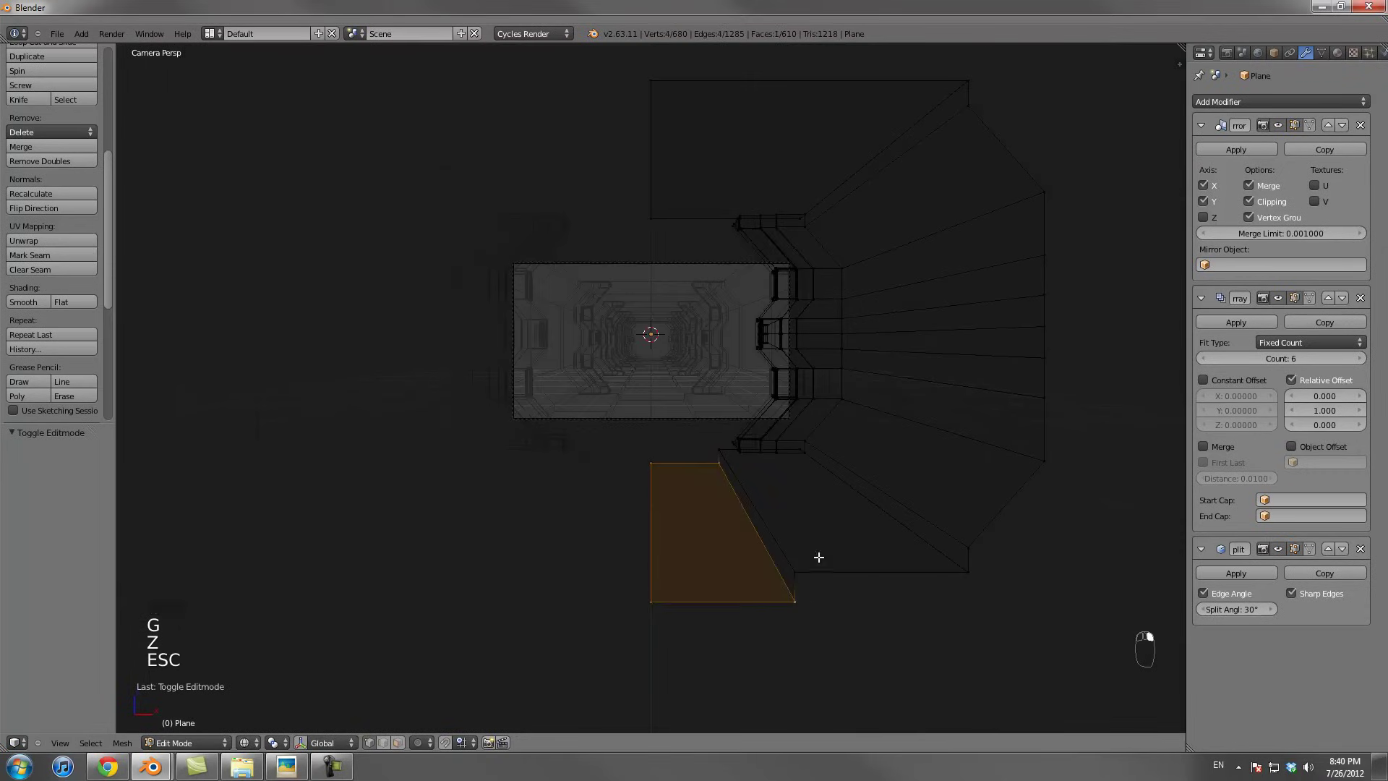
key(g)
scroll(817, 361, up, 3)
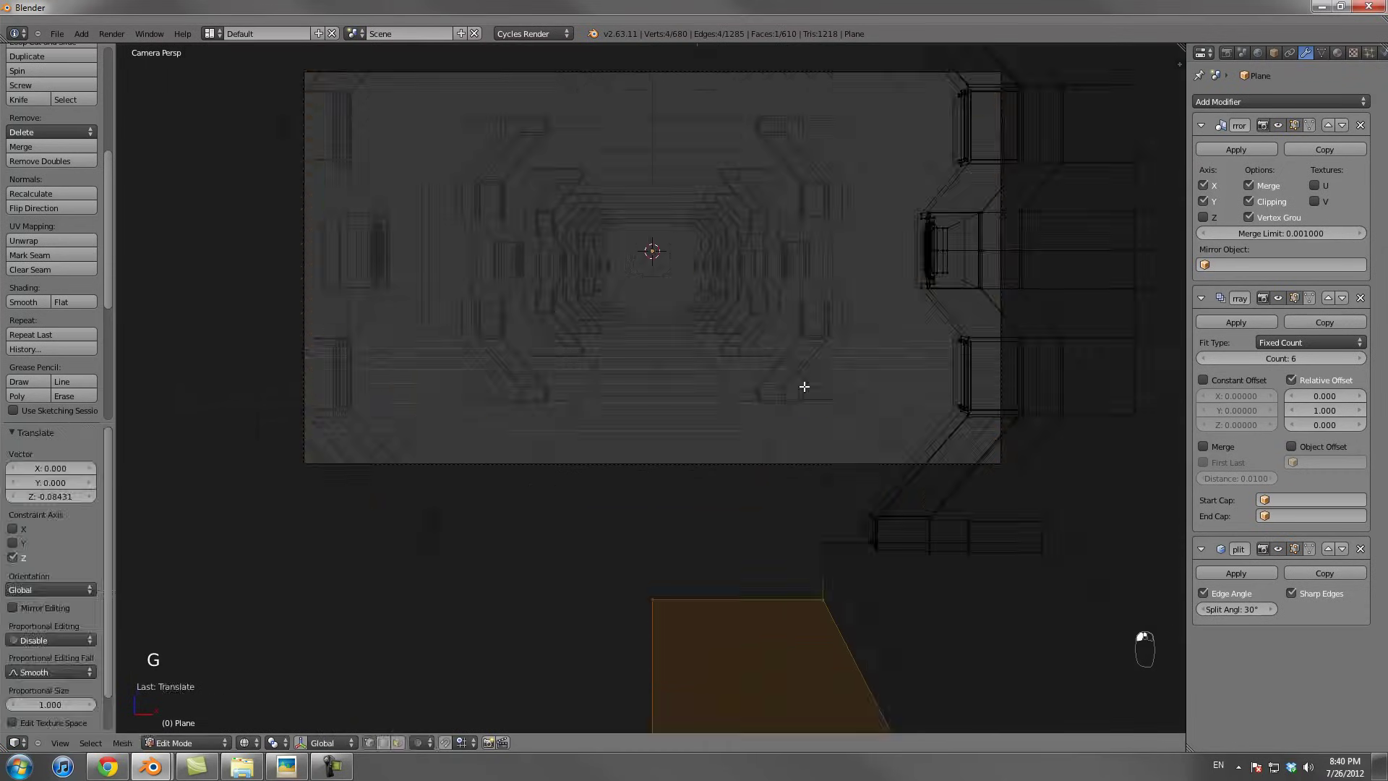
key(Tab)
scroll(798, 402, down, 2)
scroll(787, 419, up, 2)
key(z)
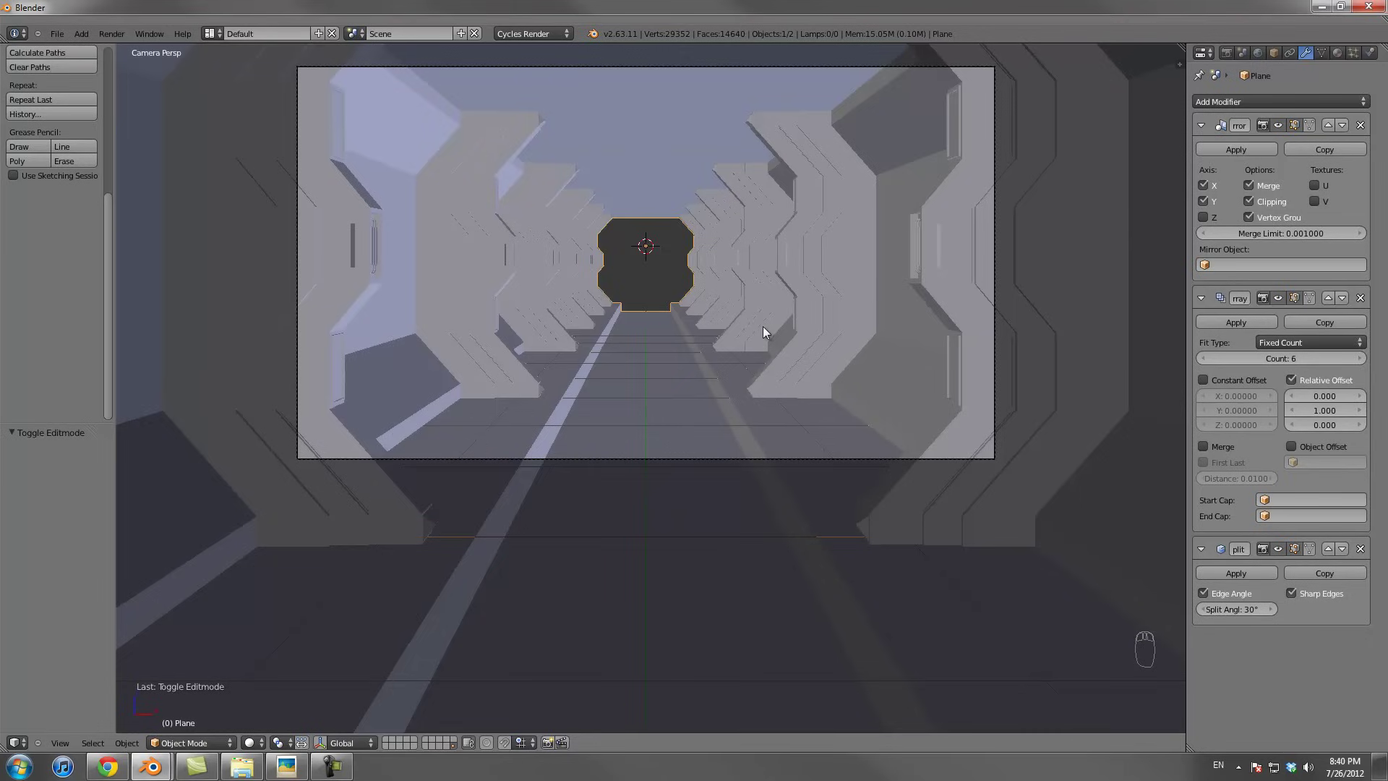
Add a lengthwise loop cut midway across the ceiling half-panel and three more between it and the centre line
scroll(706, 444, down, 5)
scroll(707, 448, up, 3)
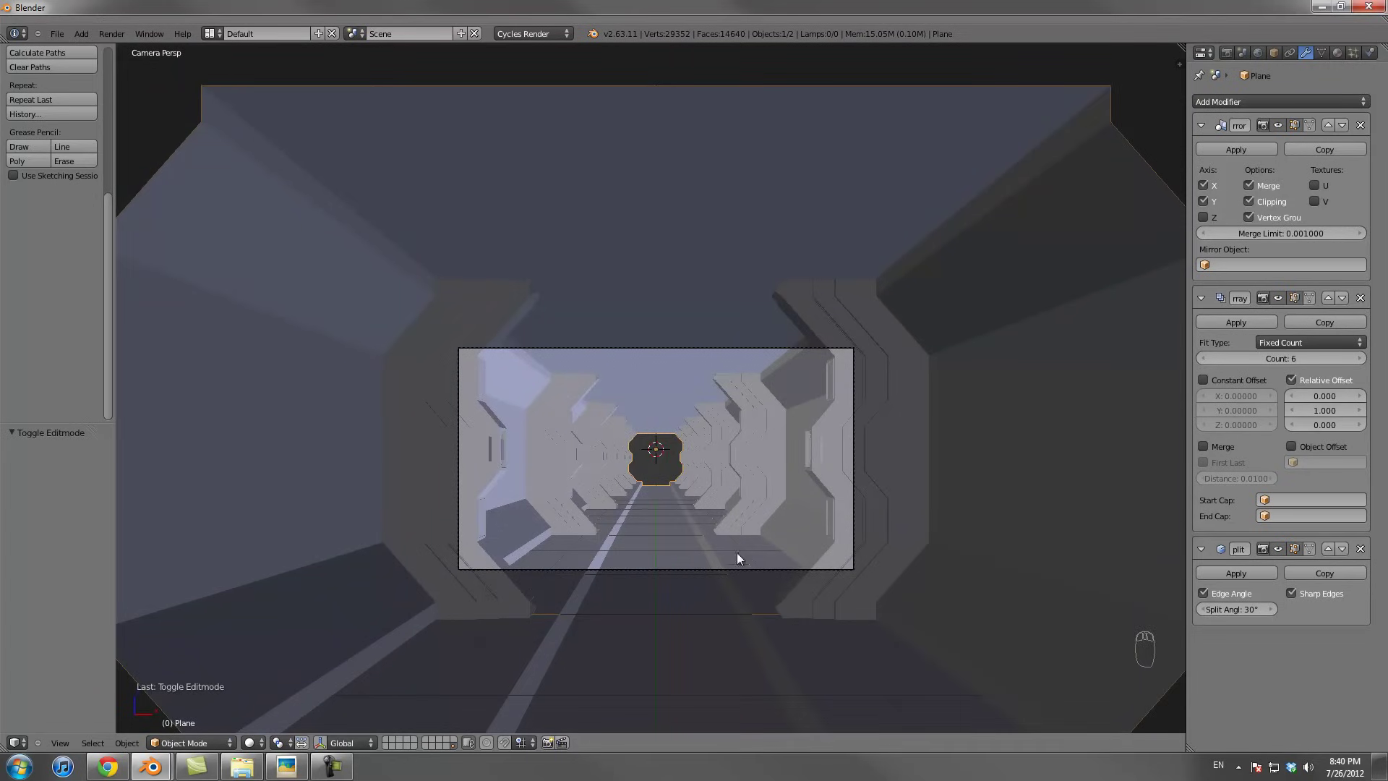
scroll(679, 312, up, 2)
shift+middle_drag(682, 323, 684, 386)
scroll(706, 376, down, 3)
scroll(697, 384, up, 2)
scroll(692, 391, down, 3)
key(Tab)
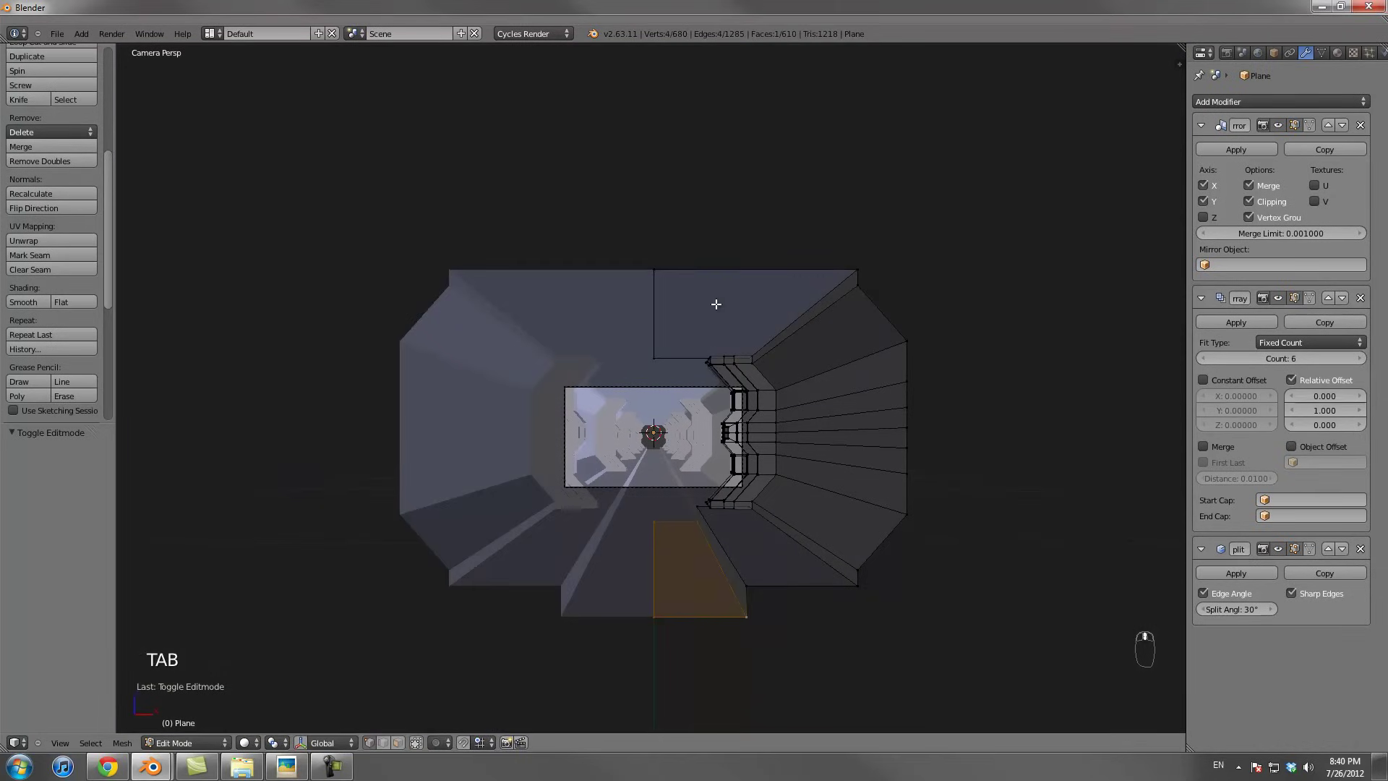
key(ctrl+r)
click(719, 302)
click(721, 302)
key(ctrl+r)
scroll(699, 271, up, 1)
click(700, 271)
Select the ceiling strip beside the centre line and check the ceiling shape in the reference render final.png
shift+middle_drag(691, 299, 669, 334)
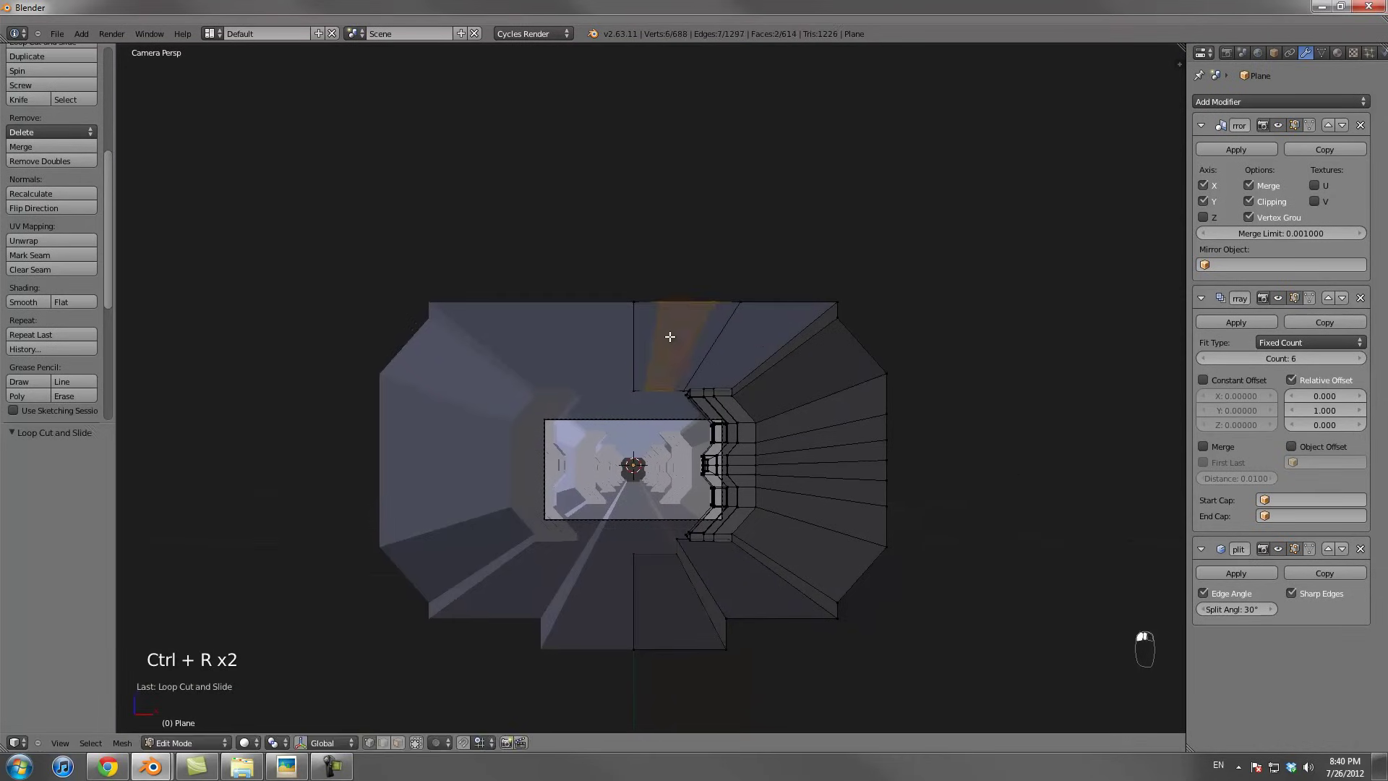
scroll(659, 354, up, 3)
alt+right_click(595, 358)
alt+shift+right_click(639, 354)
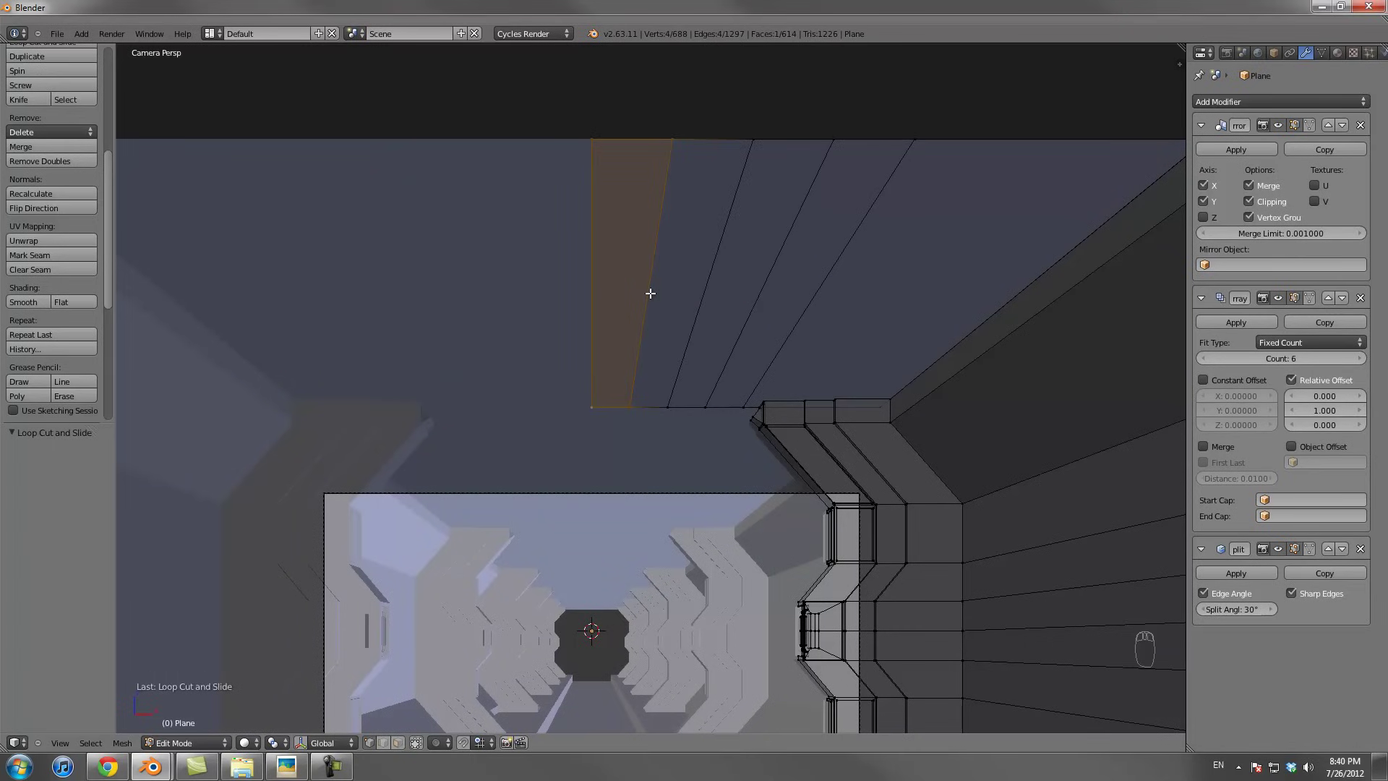
key(alt+Tab)
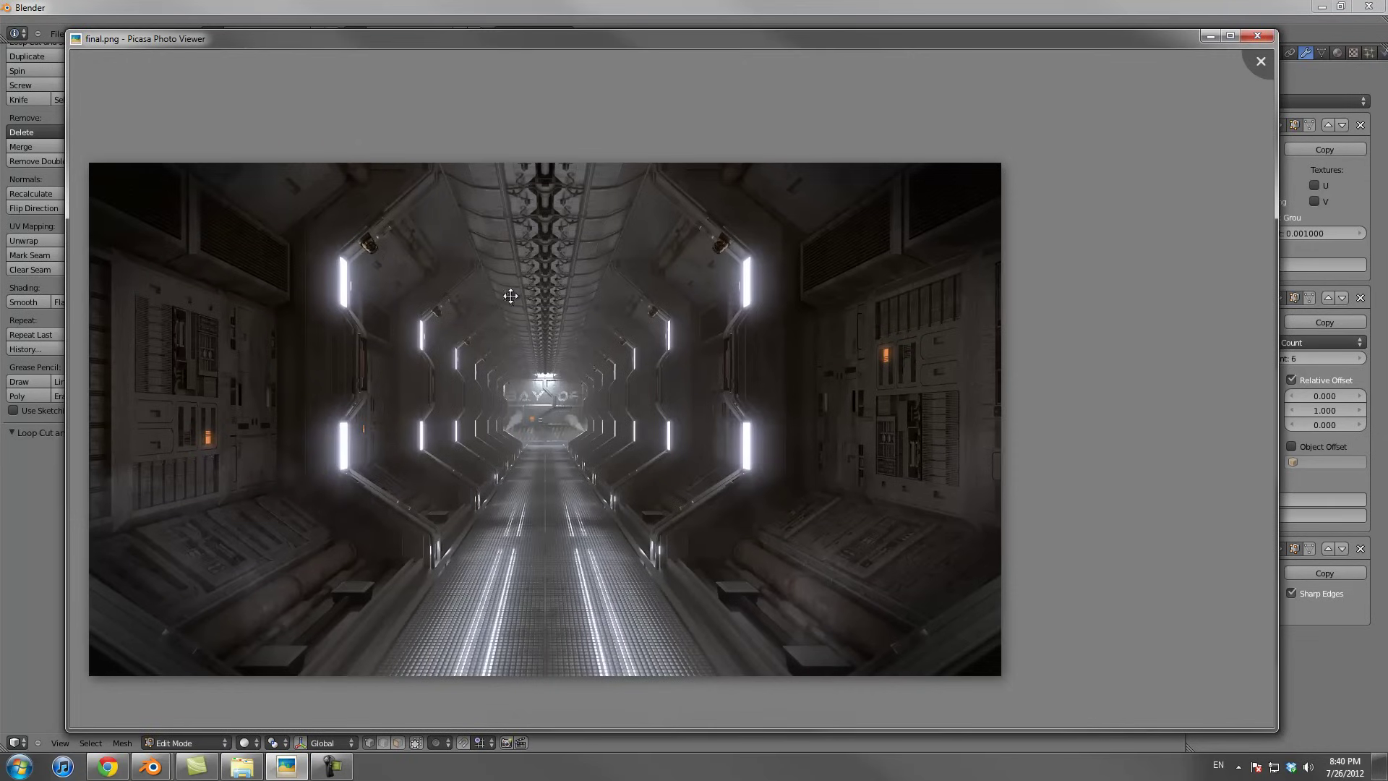
click(700, 12)
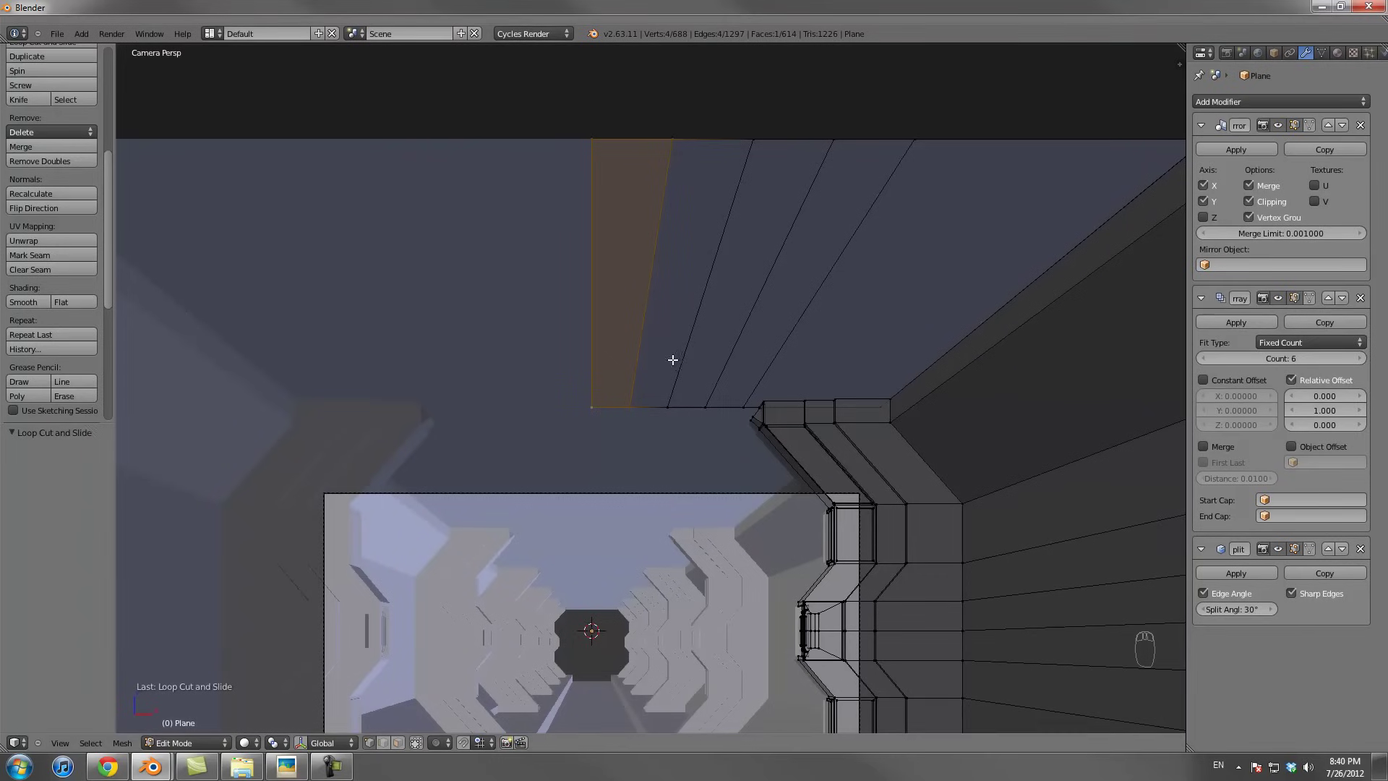
Enable proportional editing with Sphere falloff and raise the central ceiling strip along Z by about 0.086 with an influence size of 0.51
key(g)
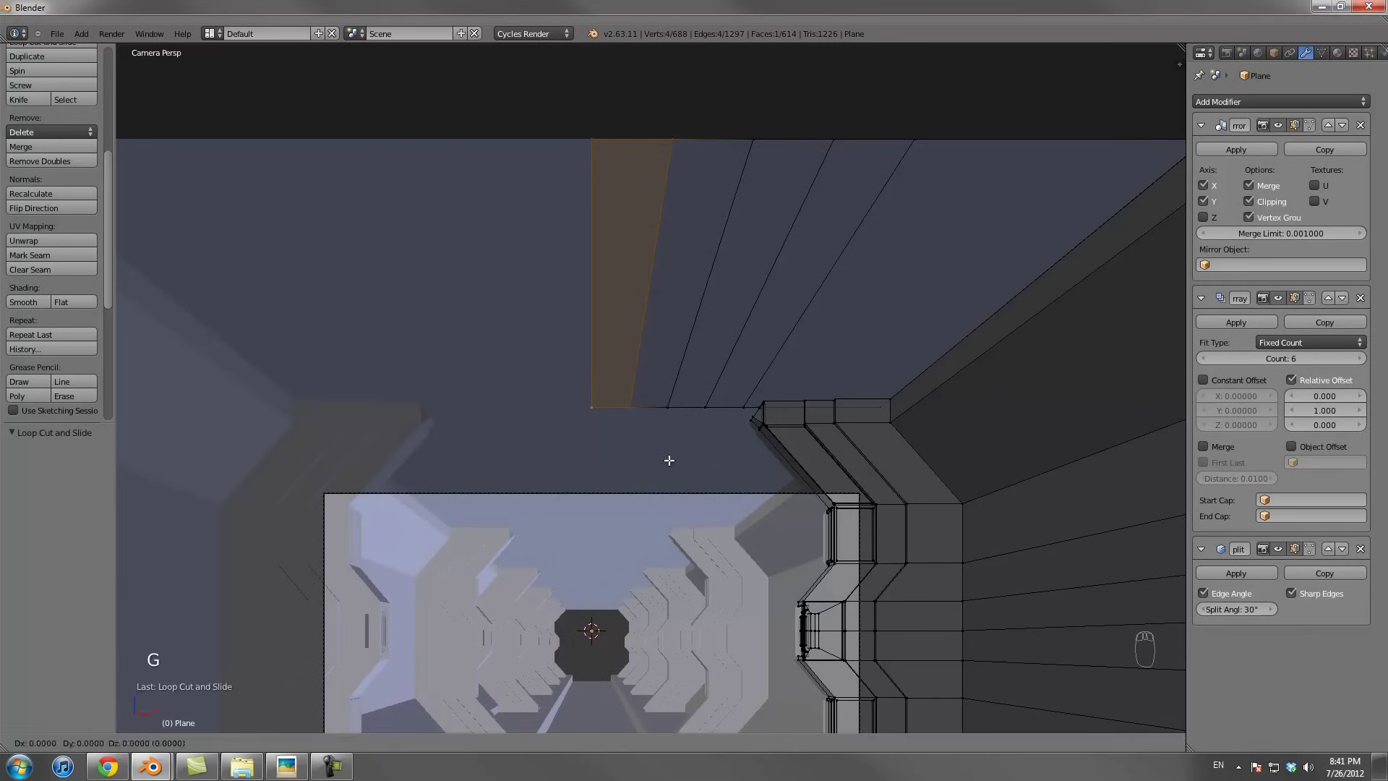
key(z)
key(KP_1)
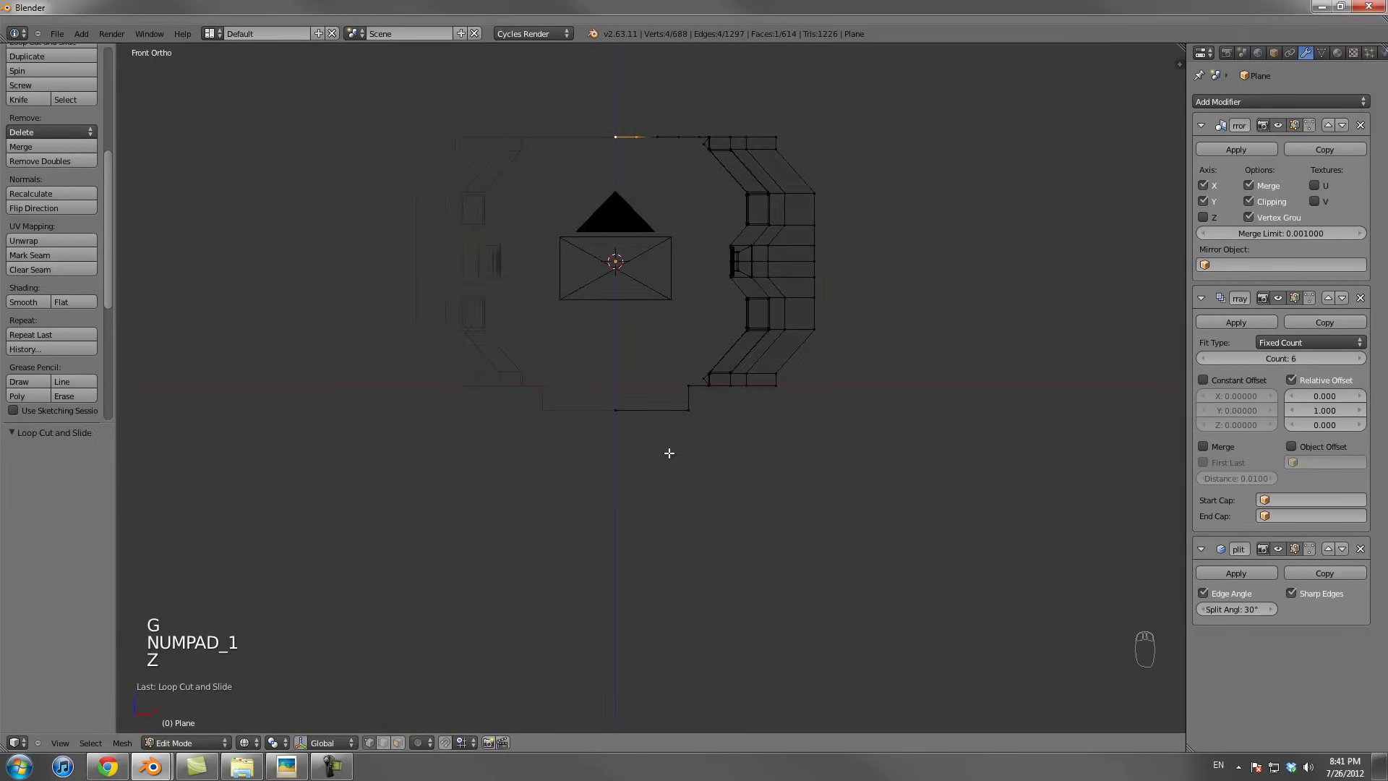
key(o)
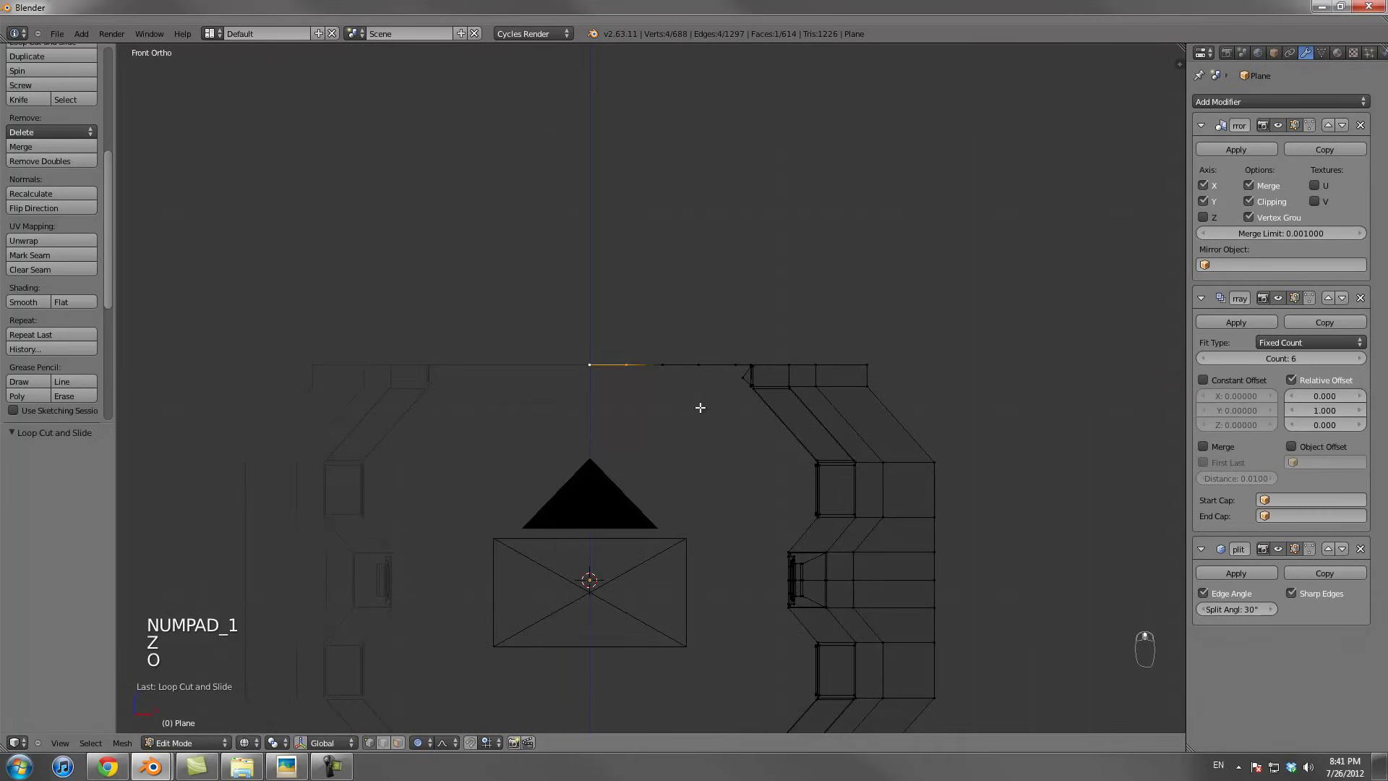
click(444, 742)
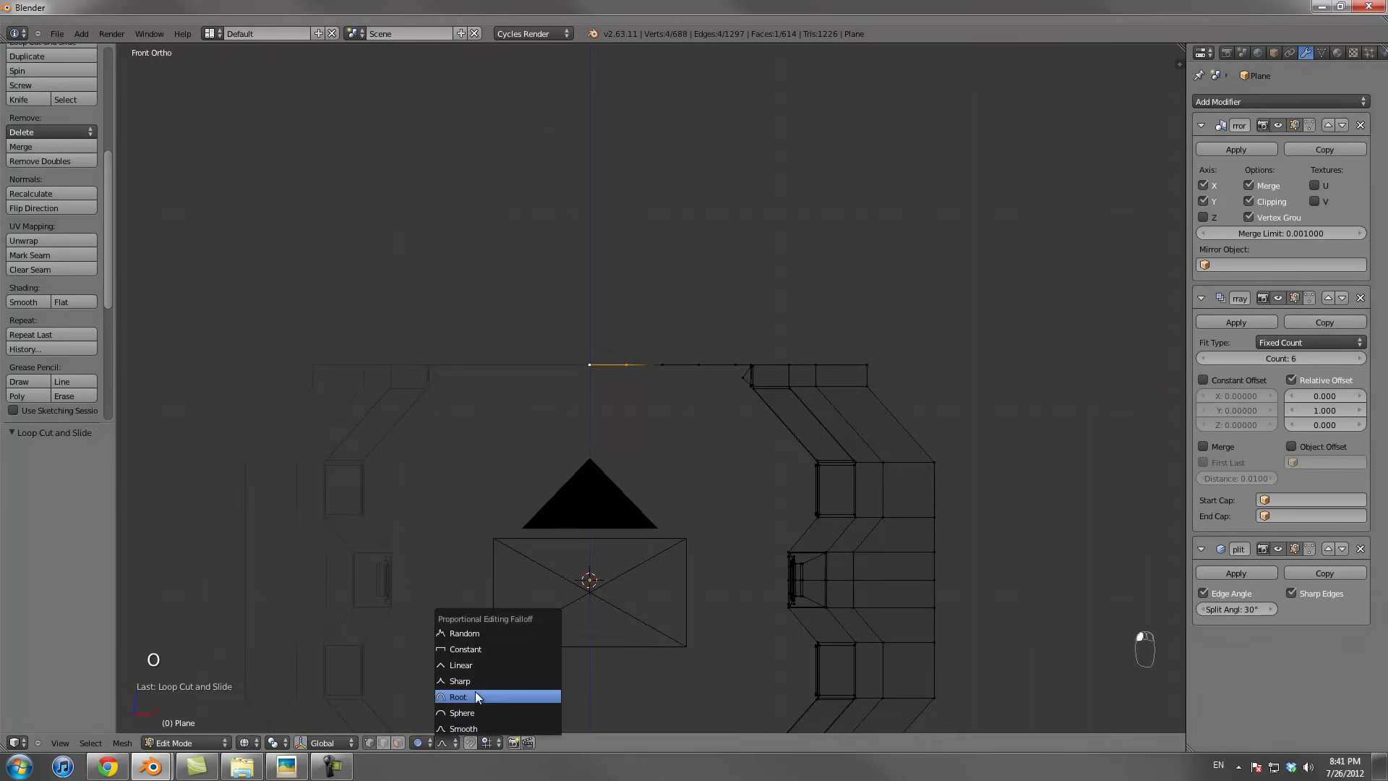
click(474, 712)
key(g)
key(z)
scroll(746, 407, up, 7)
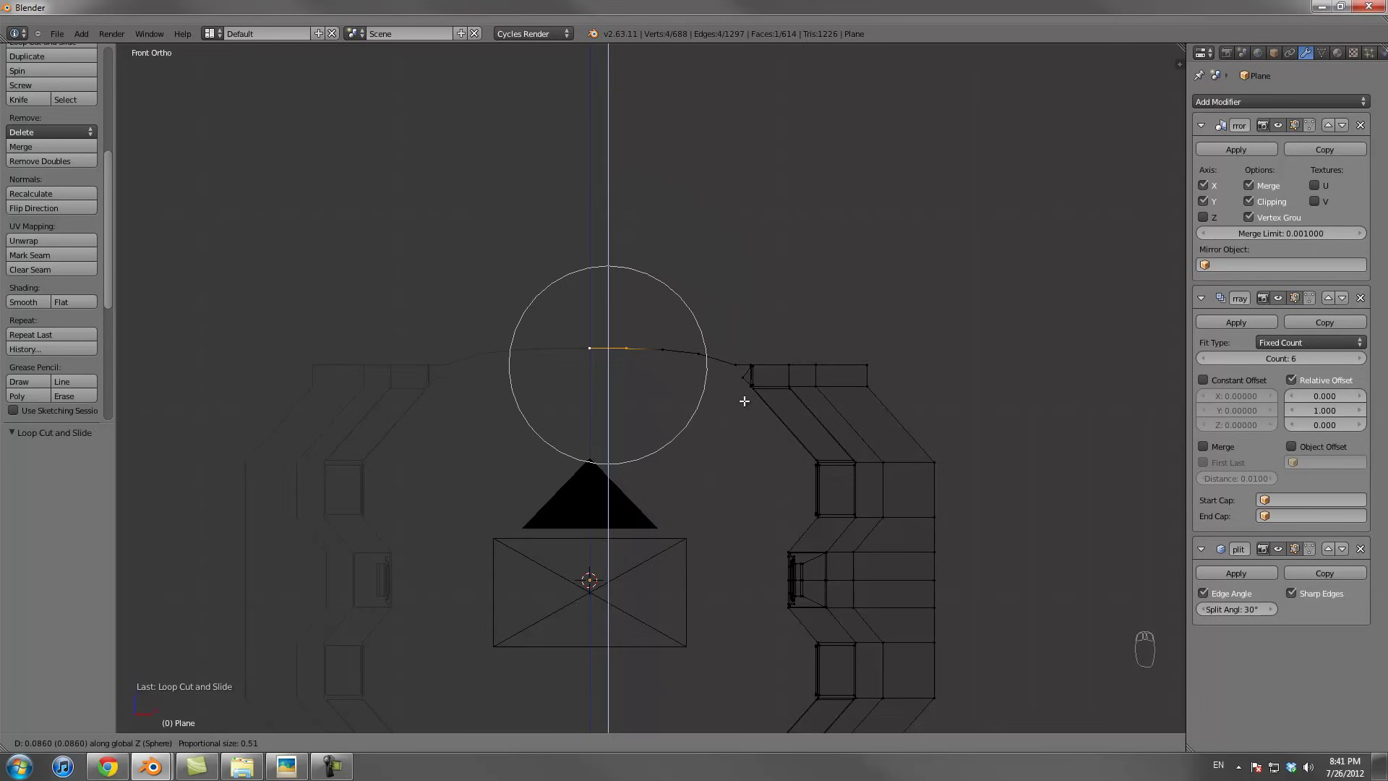
click(743, 399)
Select the whole linked ceiling section and shade it smooth
key(Tab)
key(z)
middle_drag(744, 399, 700, 414)
scroll(700, 412, up, 5)
key(Tab)
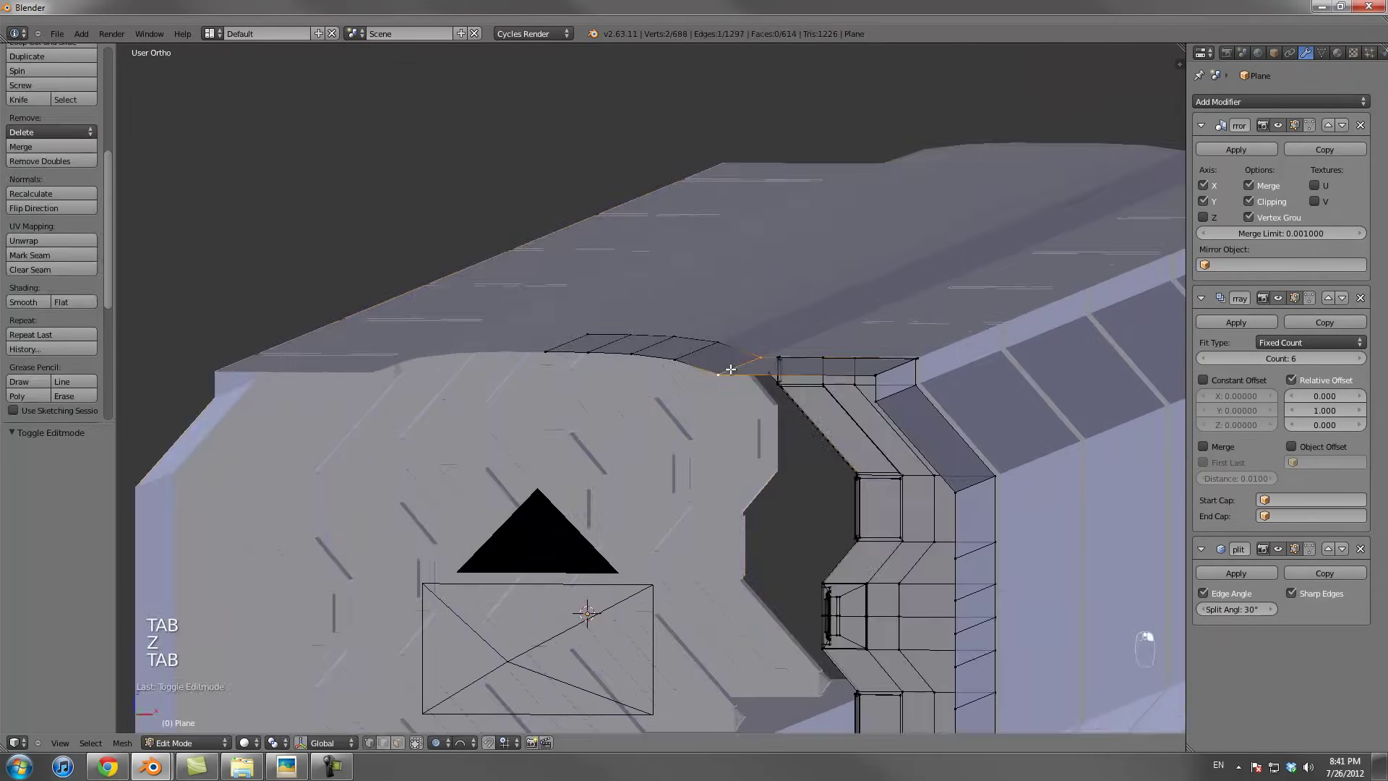
key(ctrl+l)
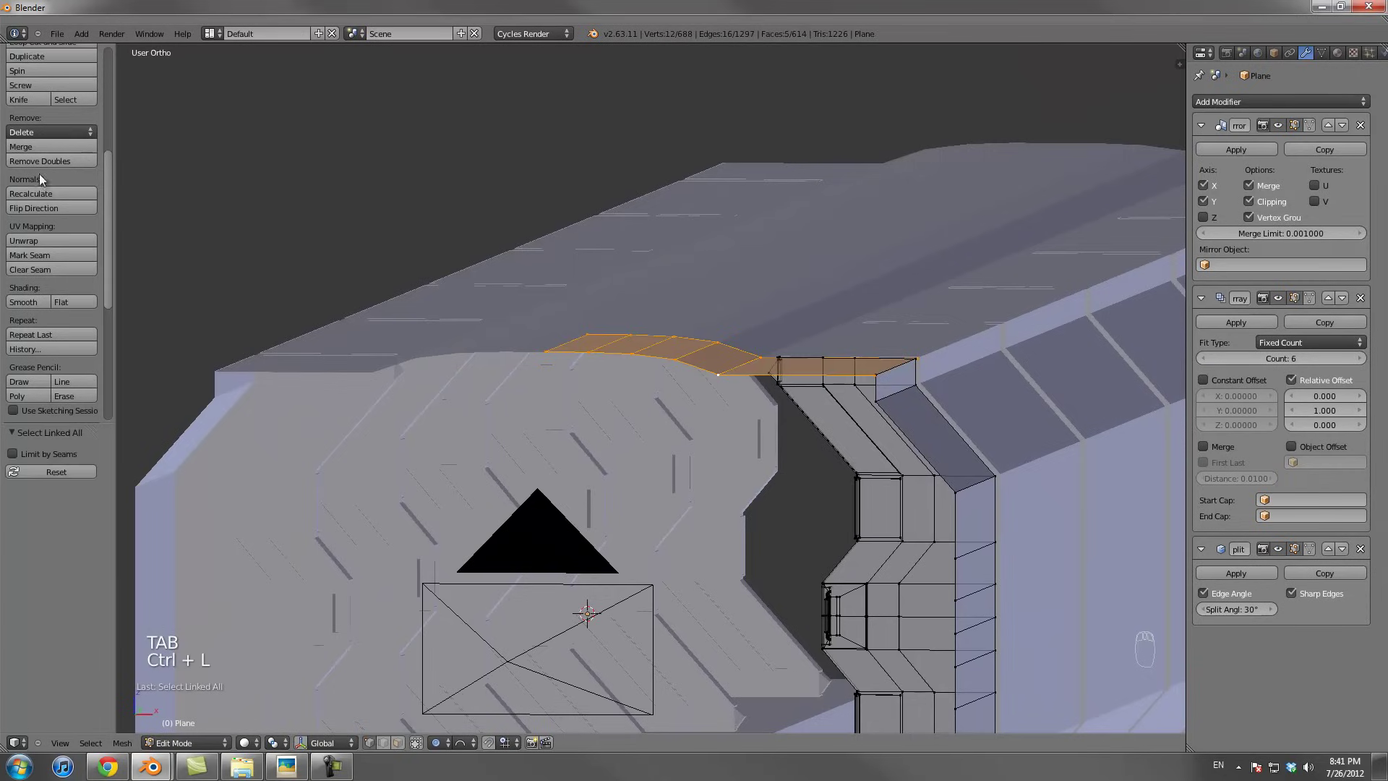
click(32, 301)
Mark the edge between the curved ceiling and its flat outer strip as sharp
scroll(651, 393, up, 3)
right_click(779, 365)
shift+right_click(842, 331)
key(ctrl+e)
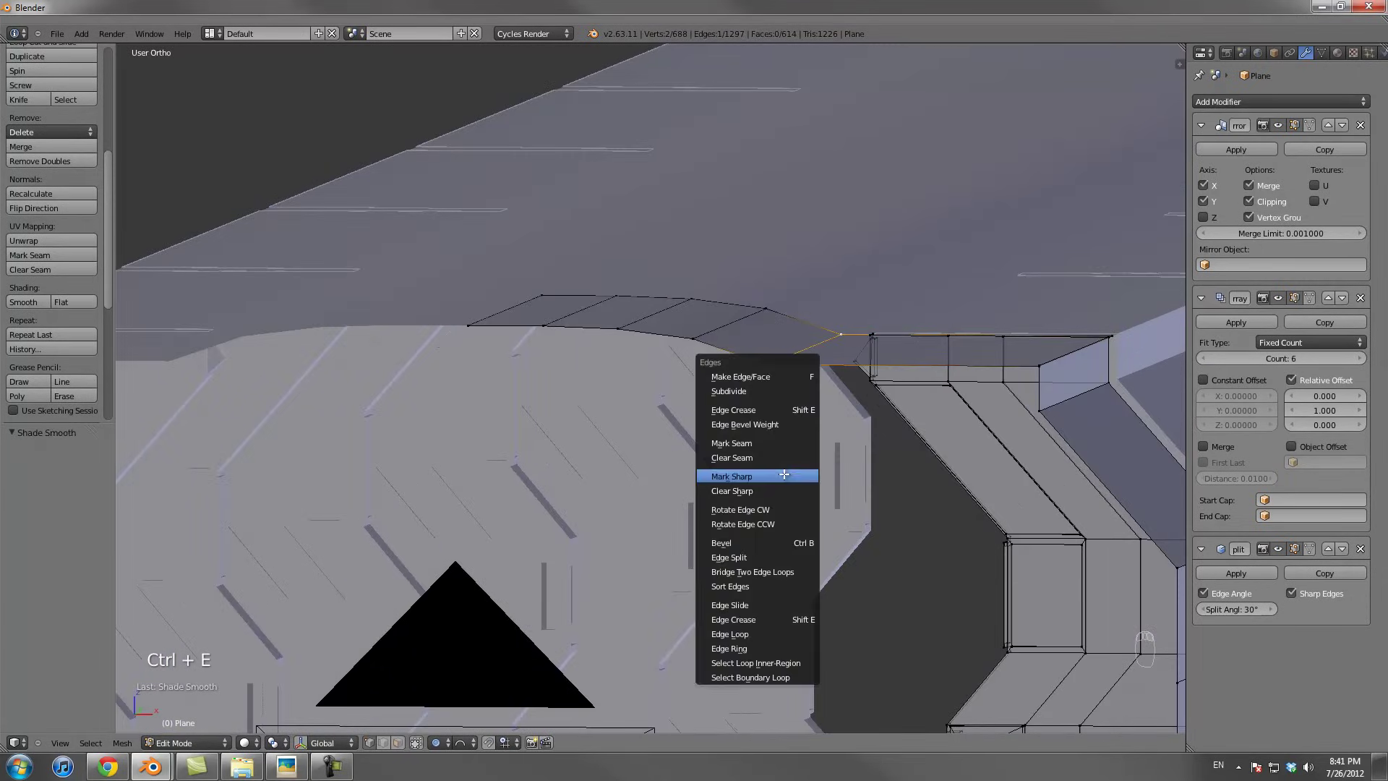
key(Escape)
scroll(800, 365, down, 1)
middle_drag(847, 351, 794, 401)
key(ctrl+e)
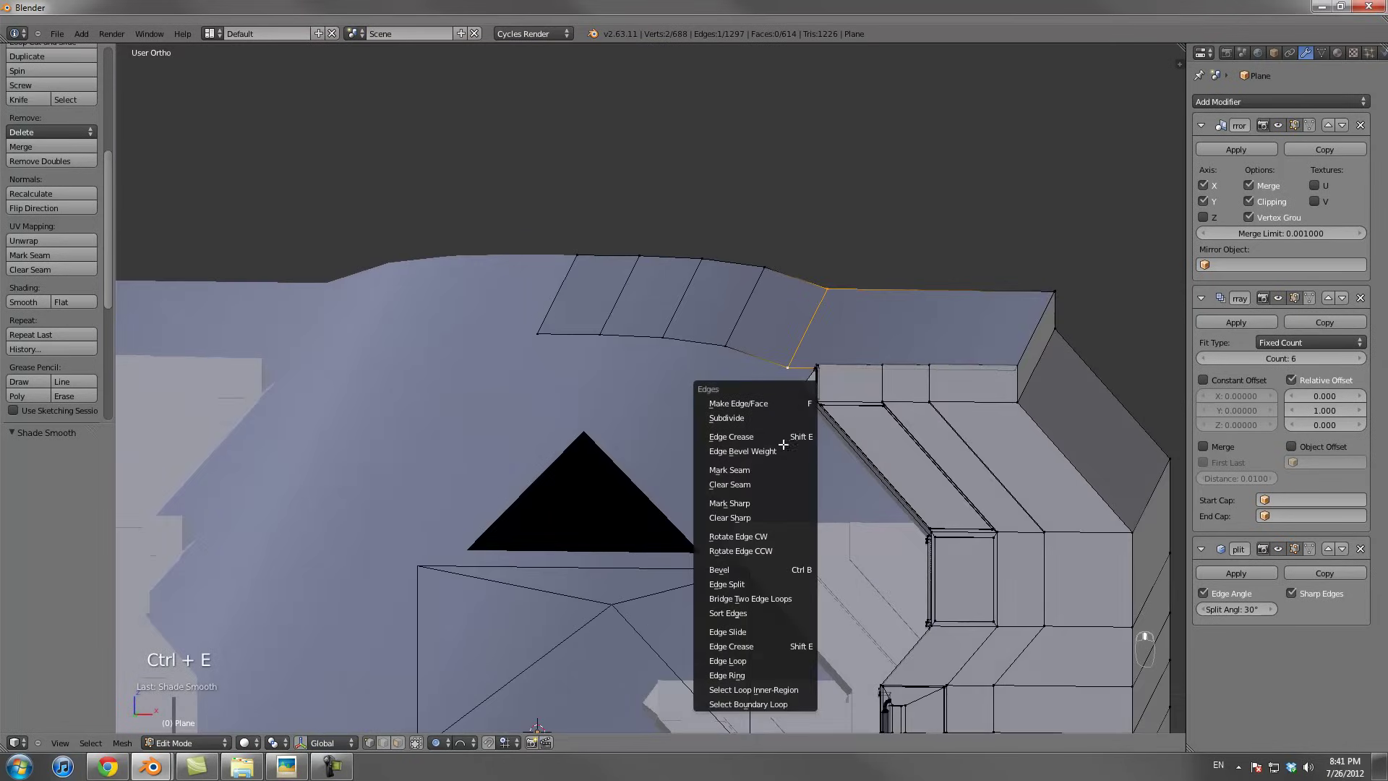
click(762, 505)
Check the smoothed ceiling in Object Mode and select the innermost ceiling face beside the centre line in Edit Mode
scroll(761, 505, down, 2)
key(Tab)
middle_drag(757, 432, 650, 381)
scroll(651, 381, up, 1)
key(Tab)
scroll(642, 407, up, 1)
right_click(643, 407)
shift+right_click(595, 419)
Try to extrude the innermost ceiling face upward and raise it along Z with proportional editing on
key(e)
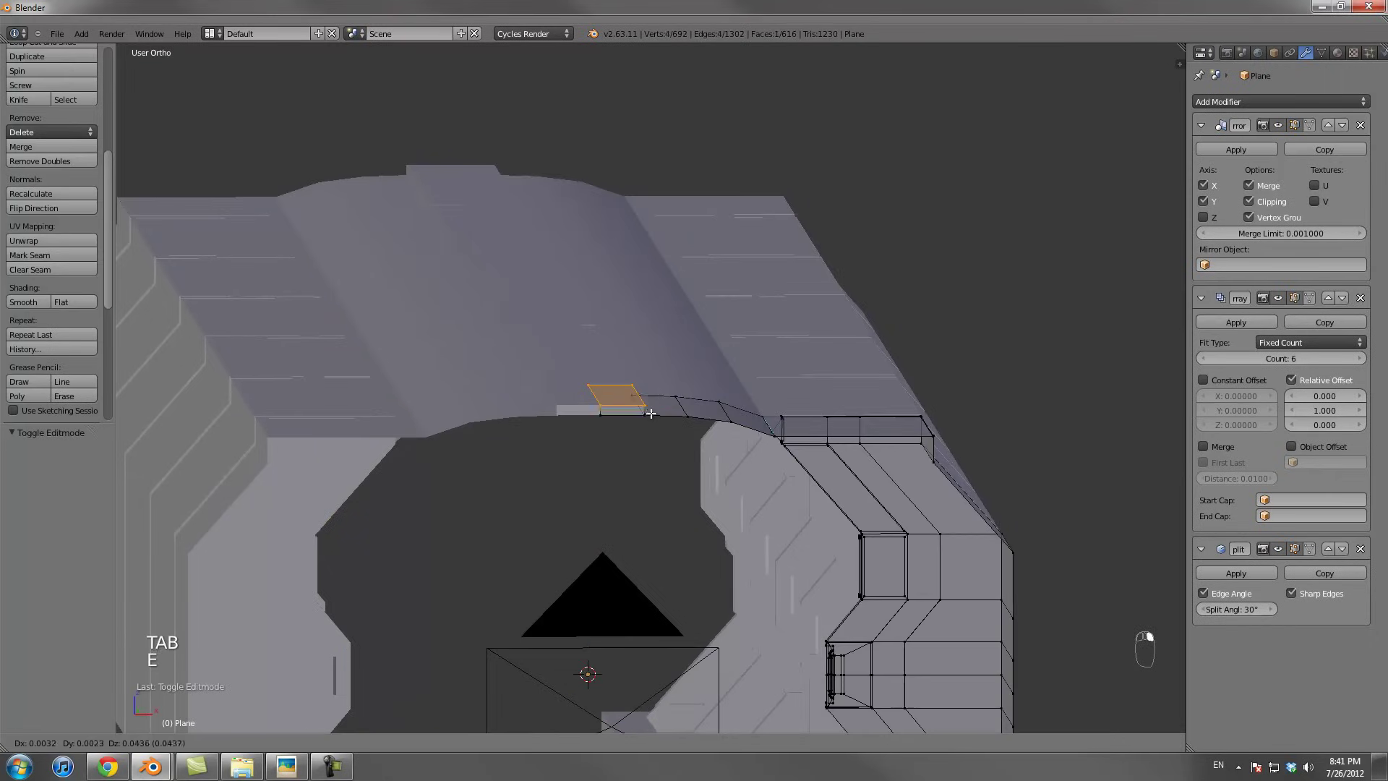
click(651, 404)
key(g)
key(z)
click(672, 379)
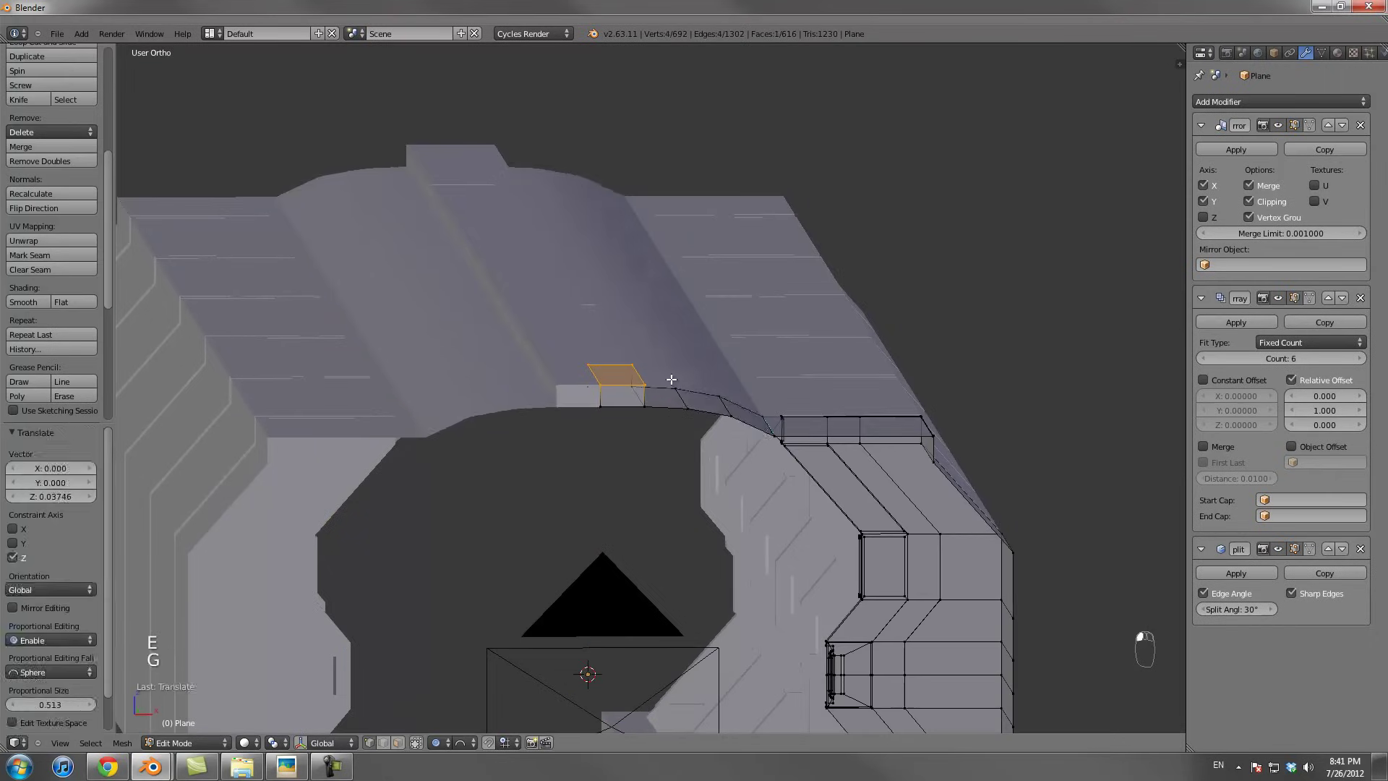
key(ctrl+z)
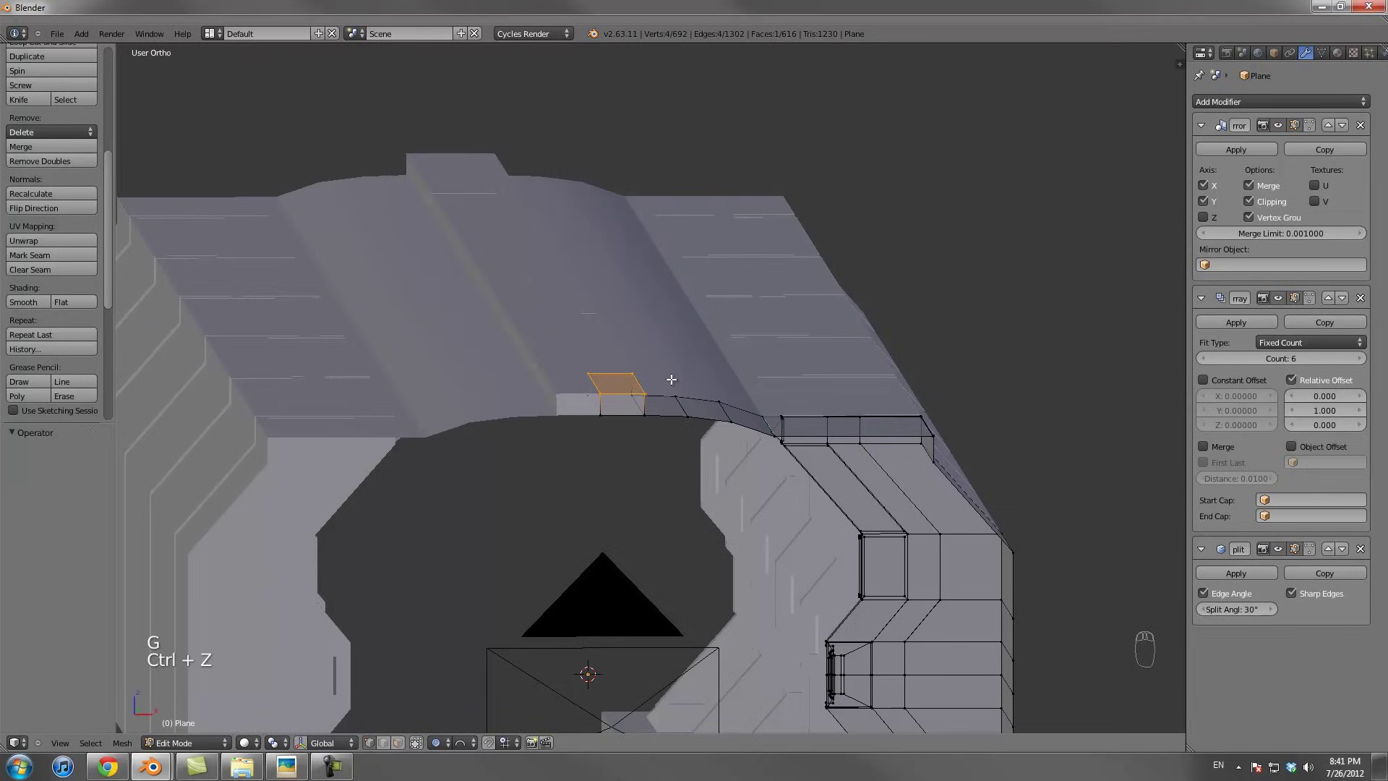
key(ctrl+z)
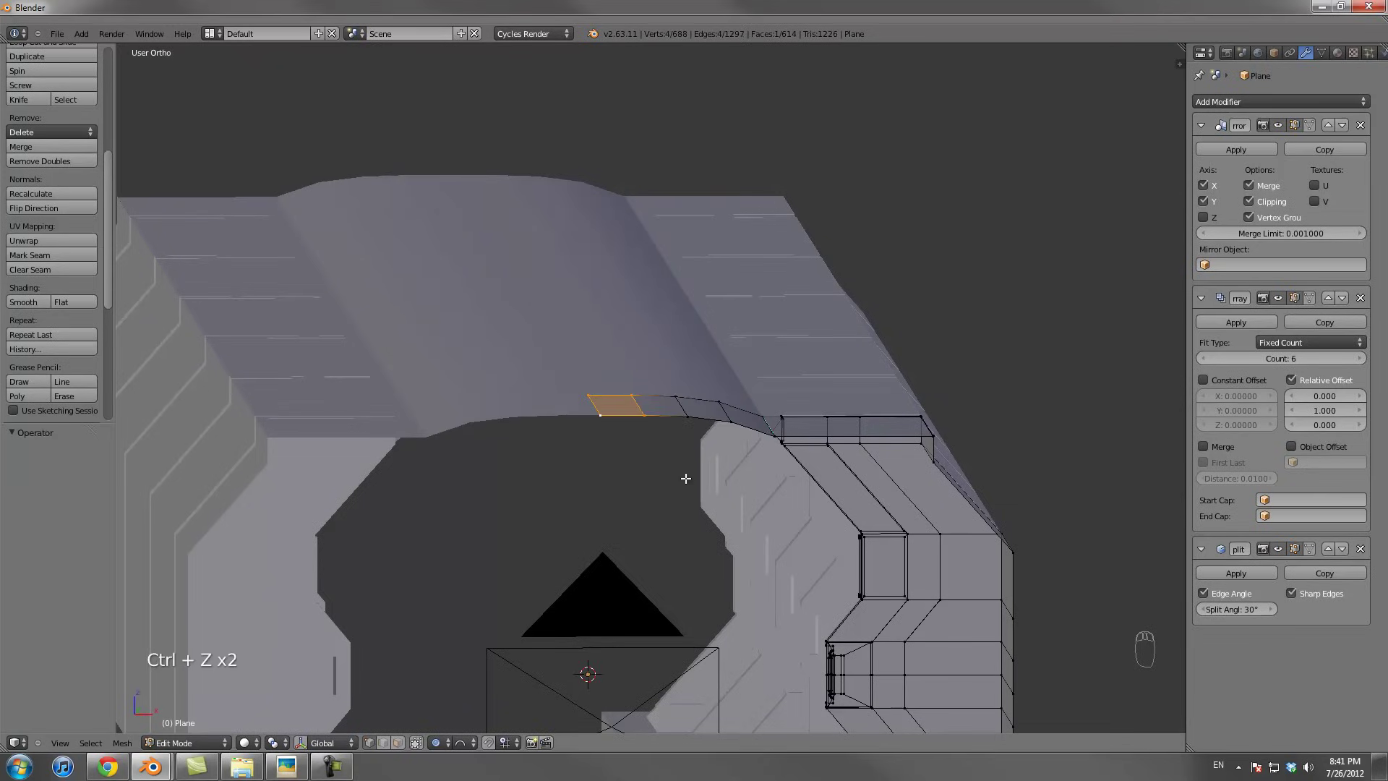
Turn off proportional editing and extrude the innermost ceiling face upward by about 0.128 to form a channel
key(o)
key(e)
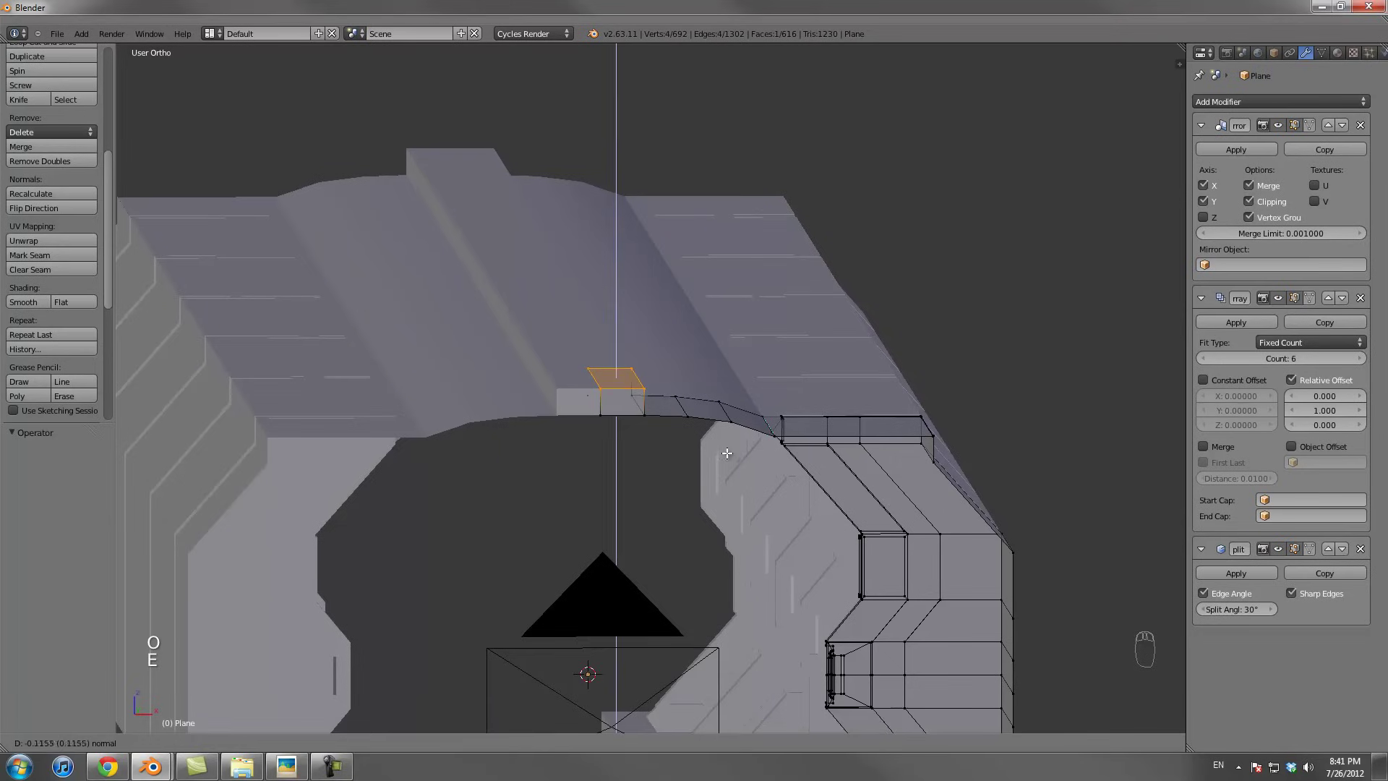
click(726, 458)
Delete the two leftover vertices on the centre line below the ceiling channel and leave Edit Mode
key(x)
right_click(597, 411)
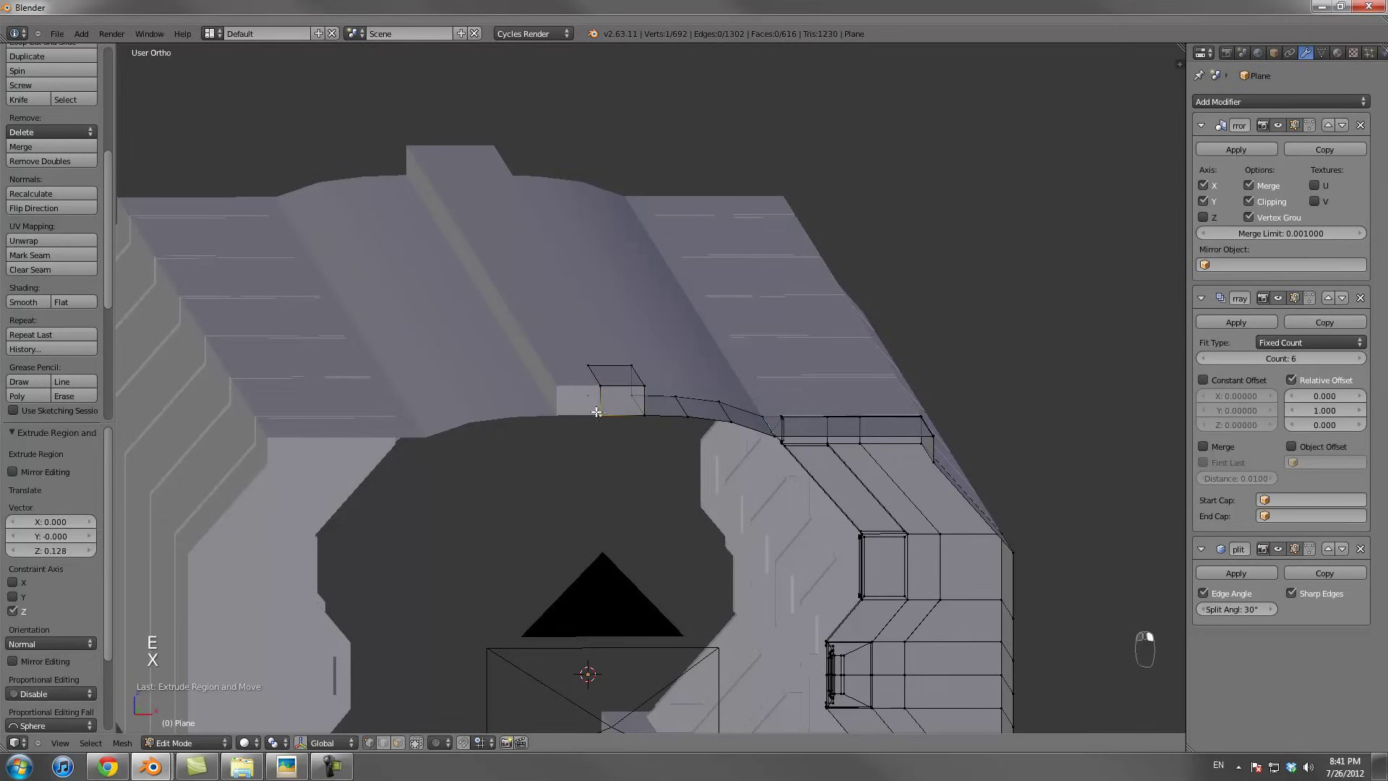
key(x)
click(629, 420)
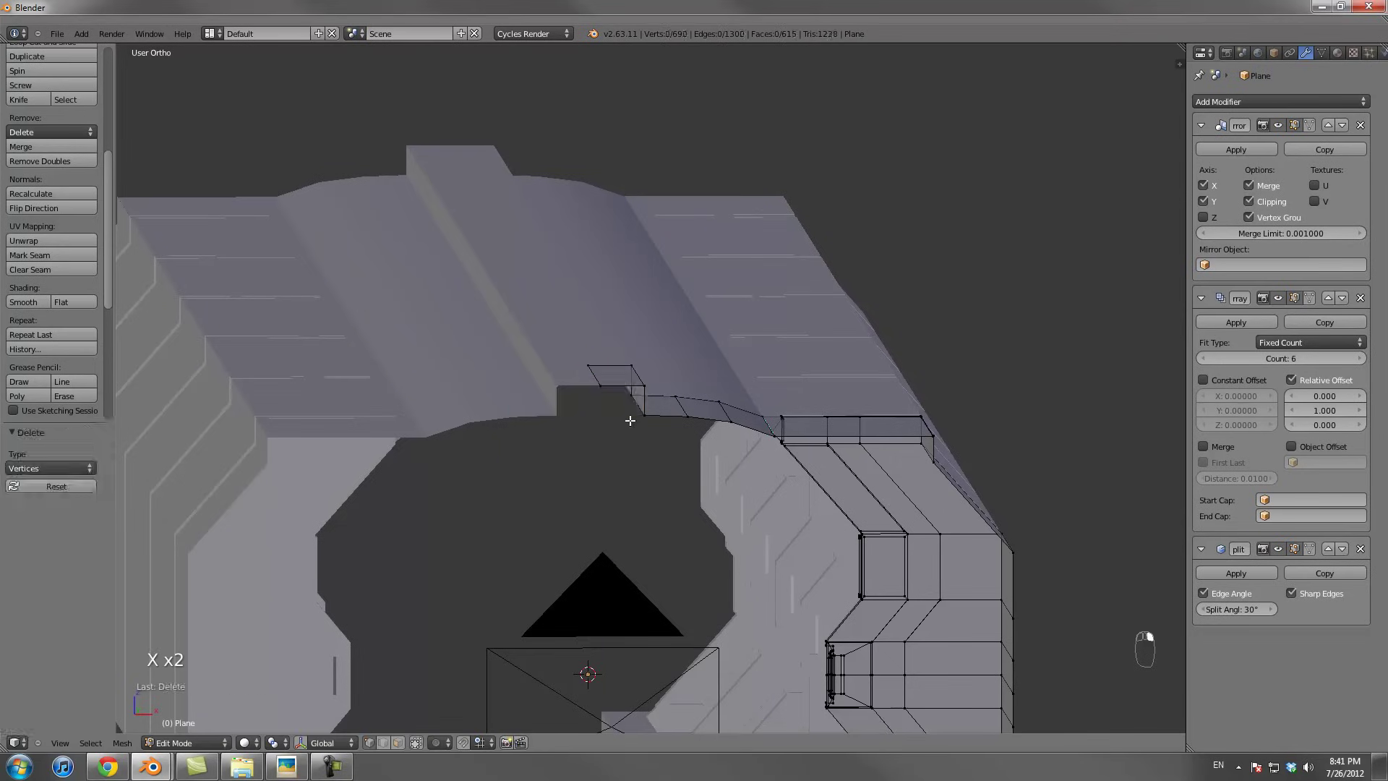
key(Tab)
middle_drag(609, 388, 595, 379)
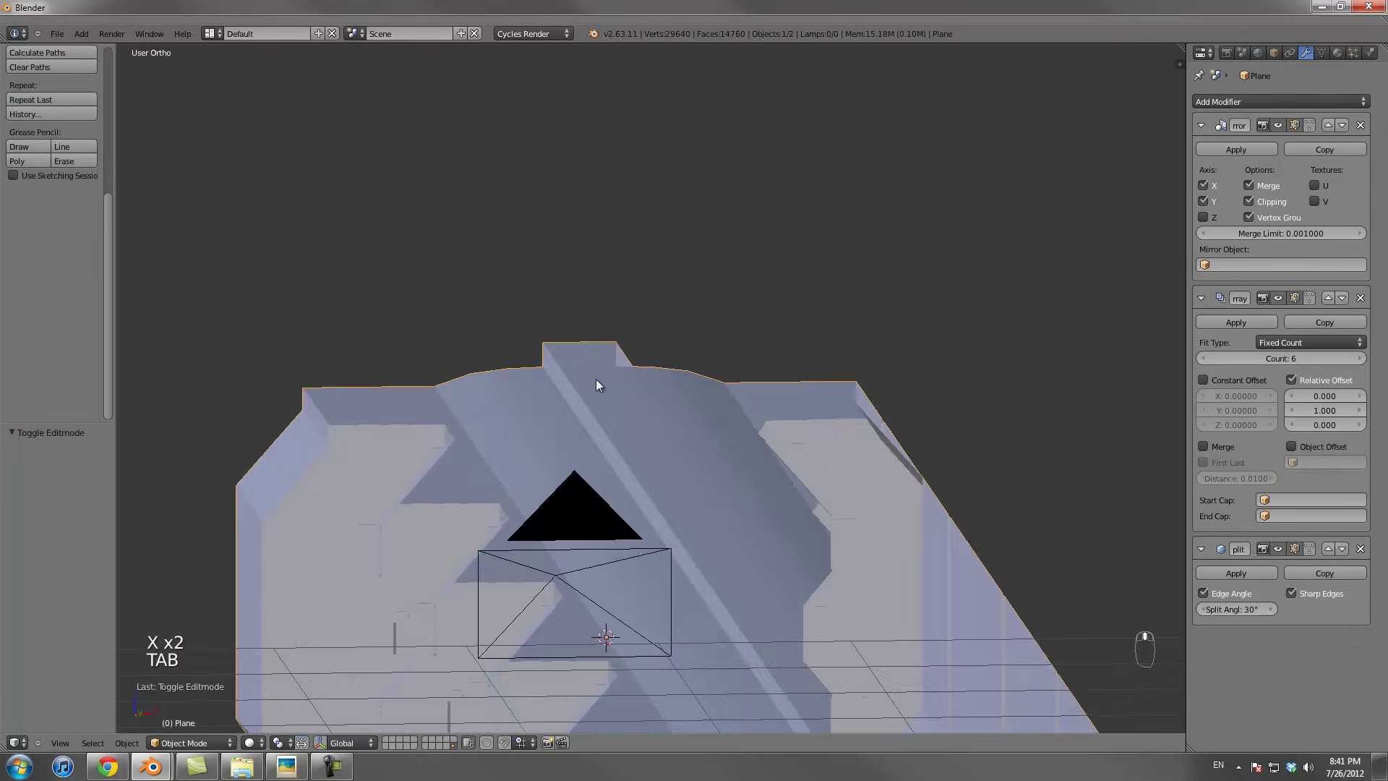
Add a 12-vertex cylinder mesh at the 3D cursor in the ceiling channel
key(KP_1)
key(shift+a)
mouse_move(604, 399)
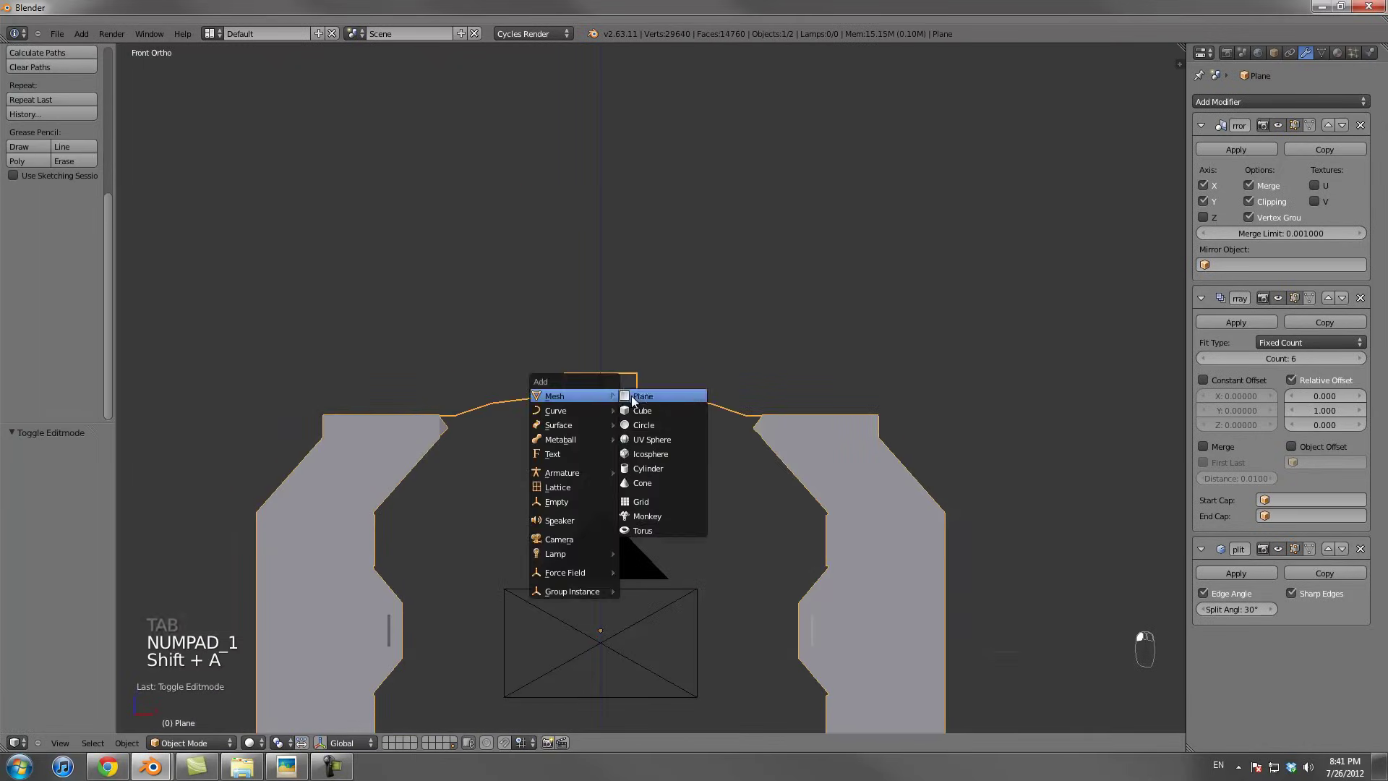
click(659, 471)
Rotate the cylinder -90° about X to run along the corridor and scale it to about 0.111
key(KP_3)
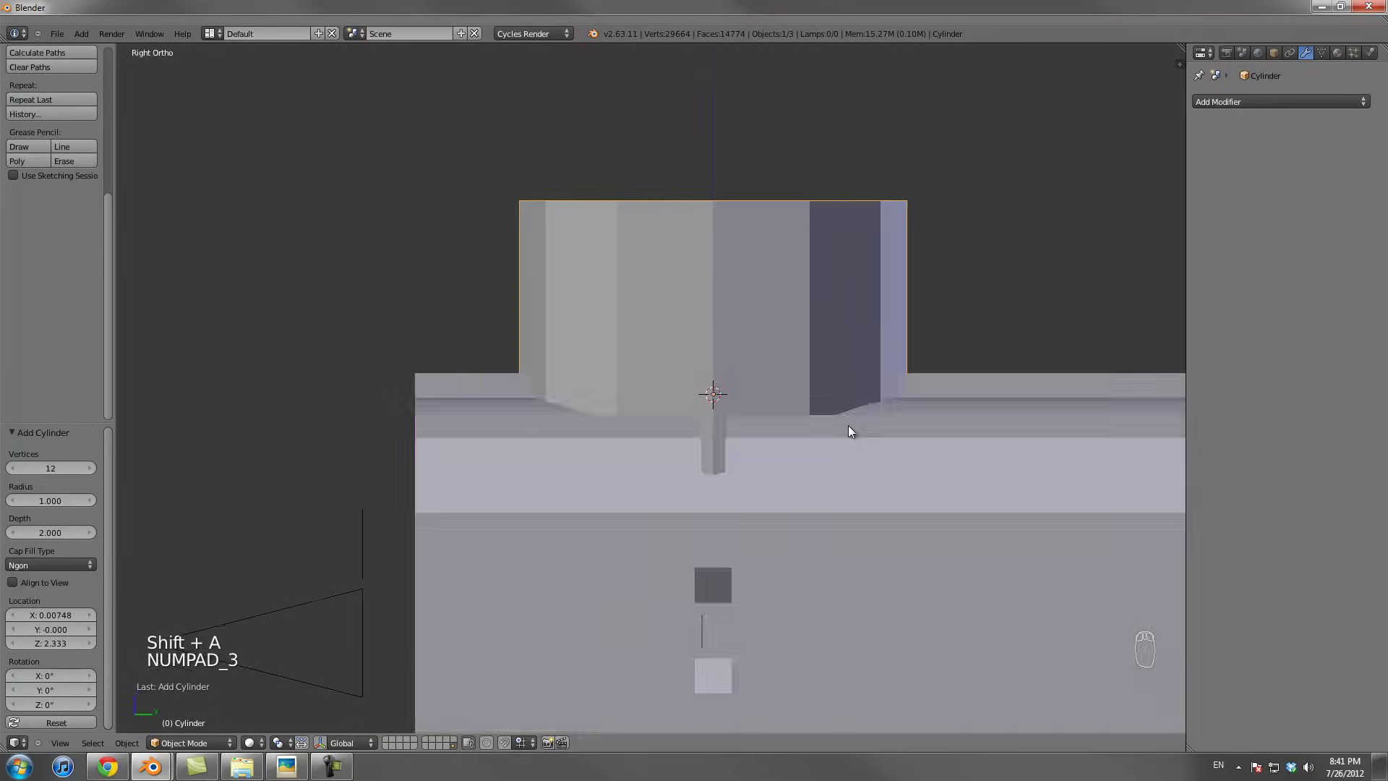
key(z)
key(r)
click(734, 167)
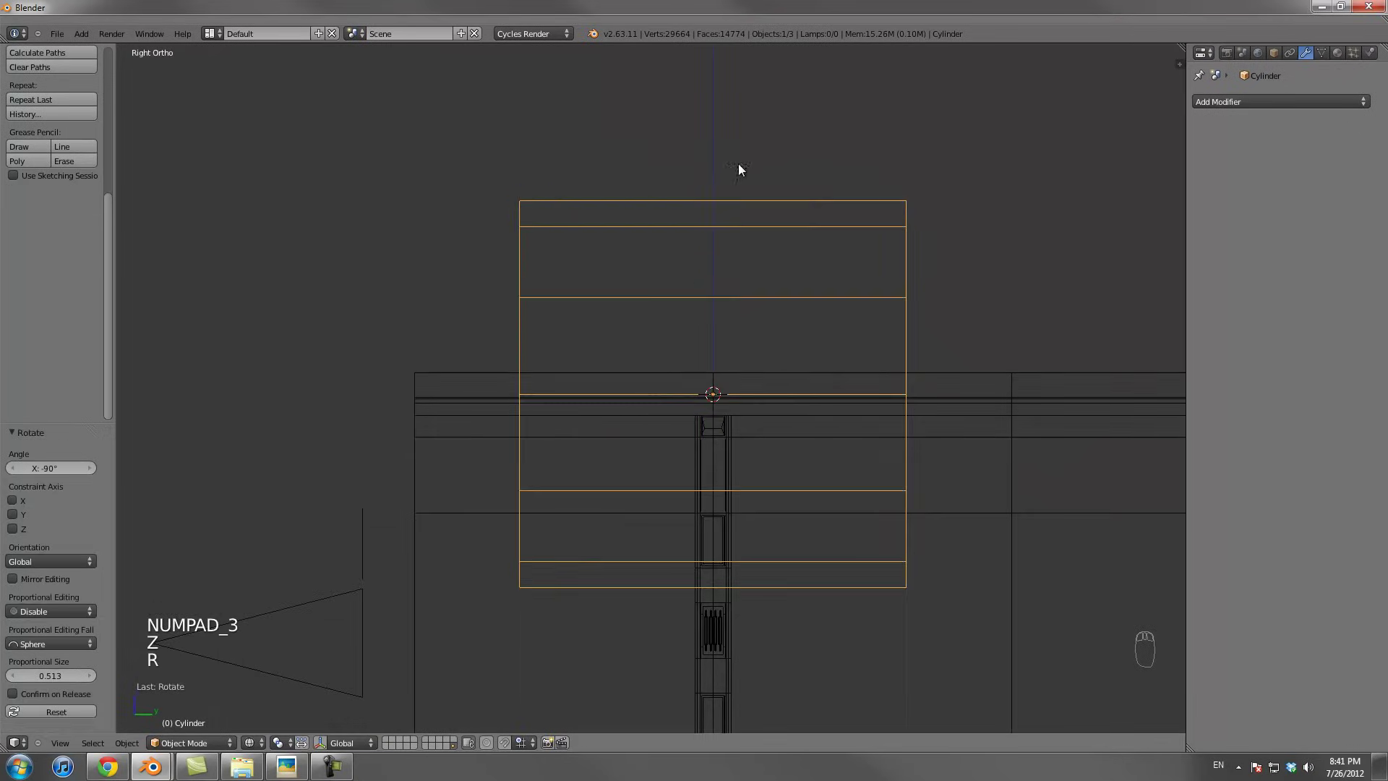
key(s)
click(717, 361)
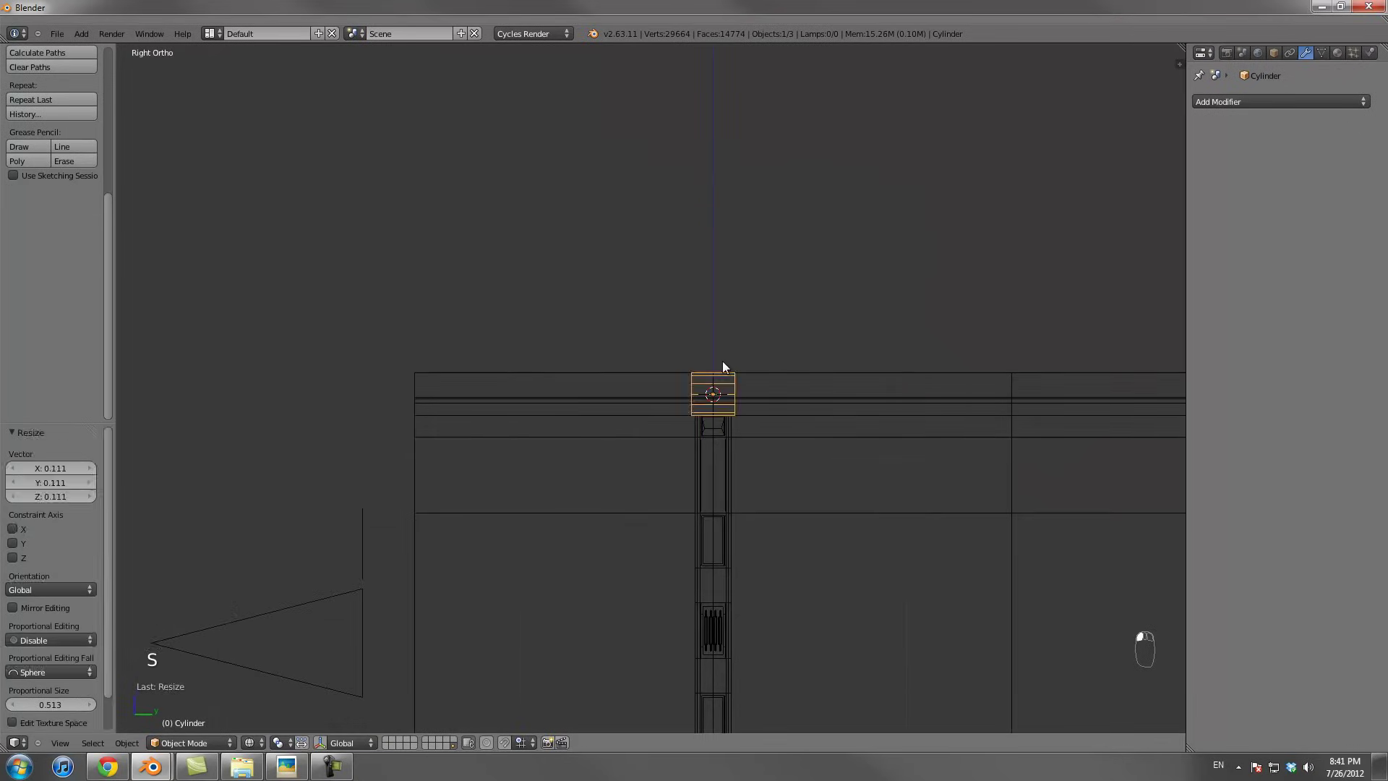
Lower the cylinder along Z by about 0.043 in the front view
key(KP_1)
key(g)
click(688, 389)
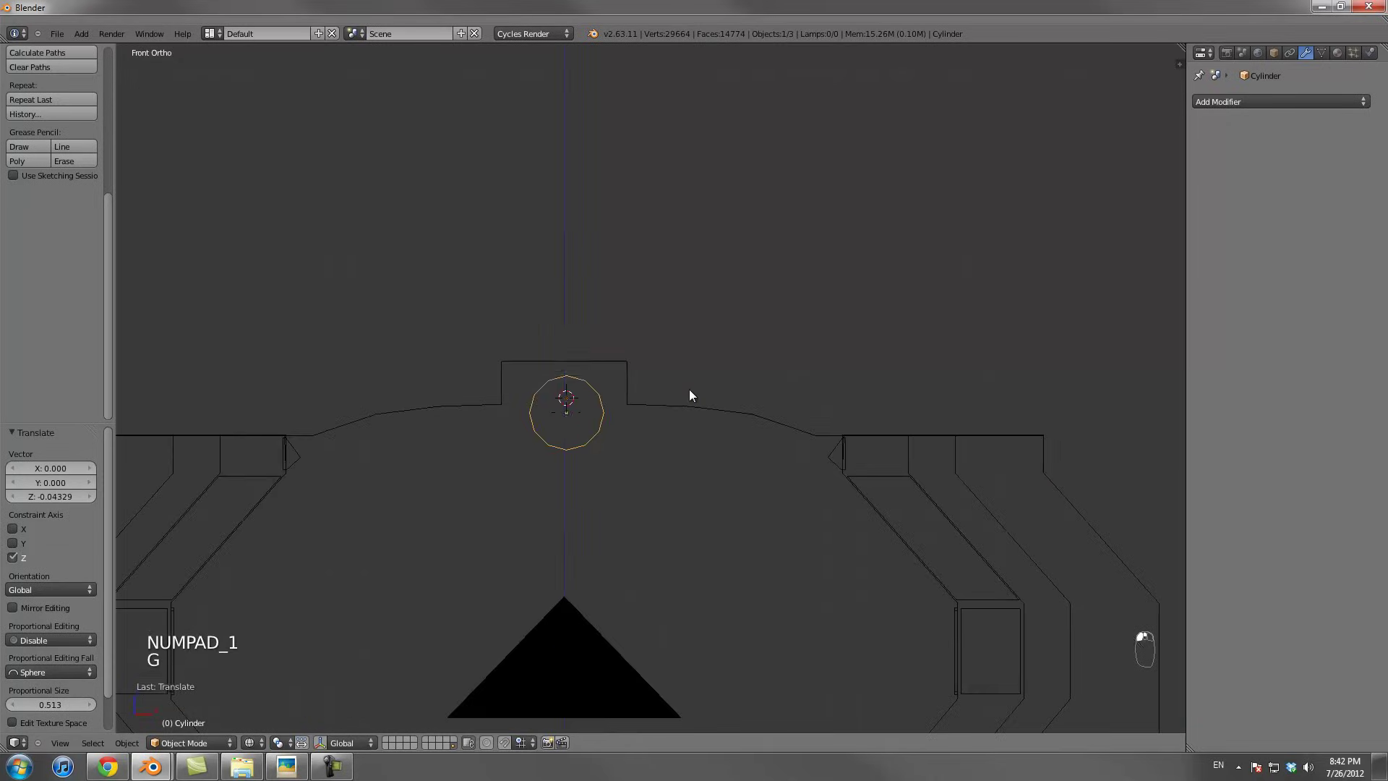
Delete the cylinder's vertices on the negative X side, keeping only the half on the positive X side
shift+middle_drag(688, 389, 791, 288)
scroll(790, 287, up, 2)
key(Tab)
key(a)
key(a)
key(a)
key(a)
key(b)
drag(594, 239, 647, 462)
key(x)
click(647, 459)
key(Tab)
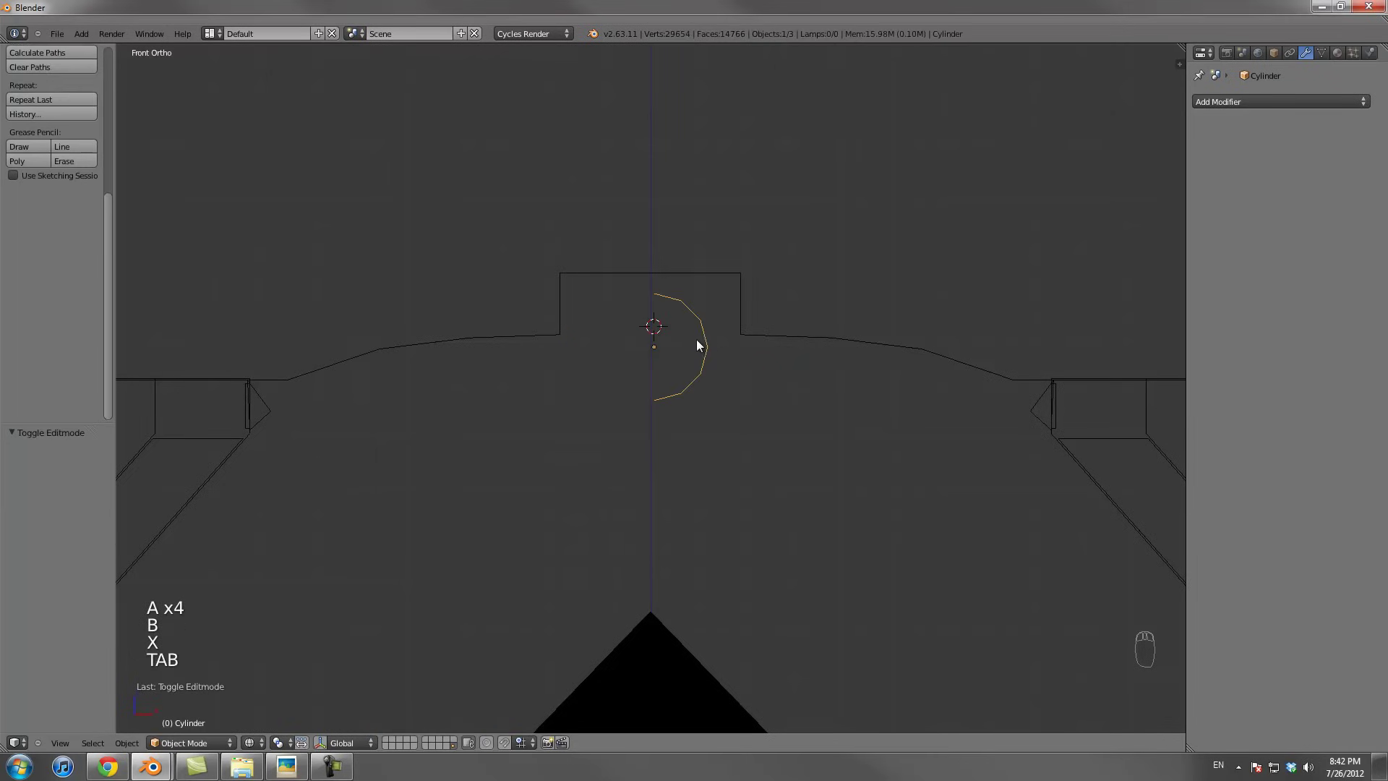
Raise the half-cylinder along Z by about 0.026 within the ceiling channel
scroll(722, 345, down, 2)
key(g)
key(z)
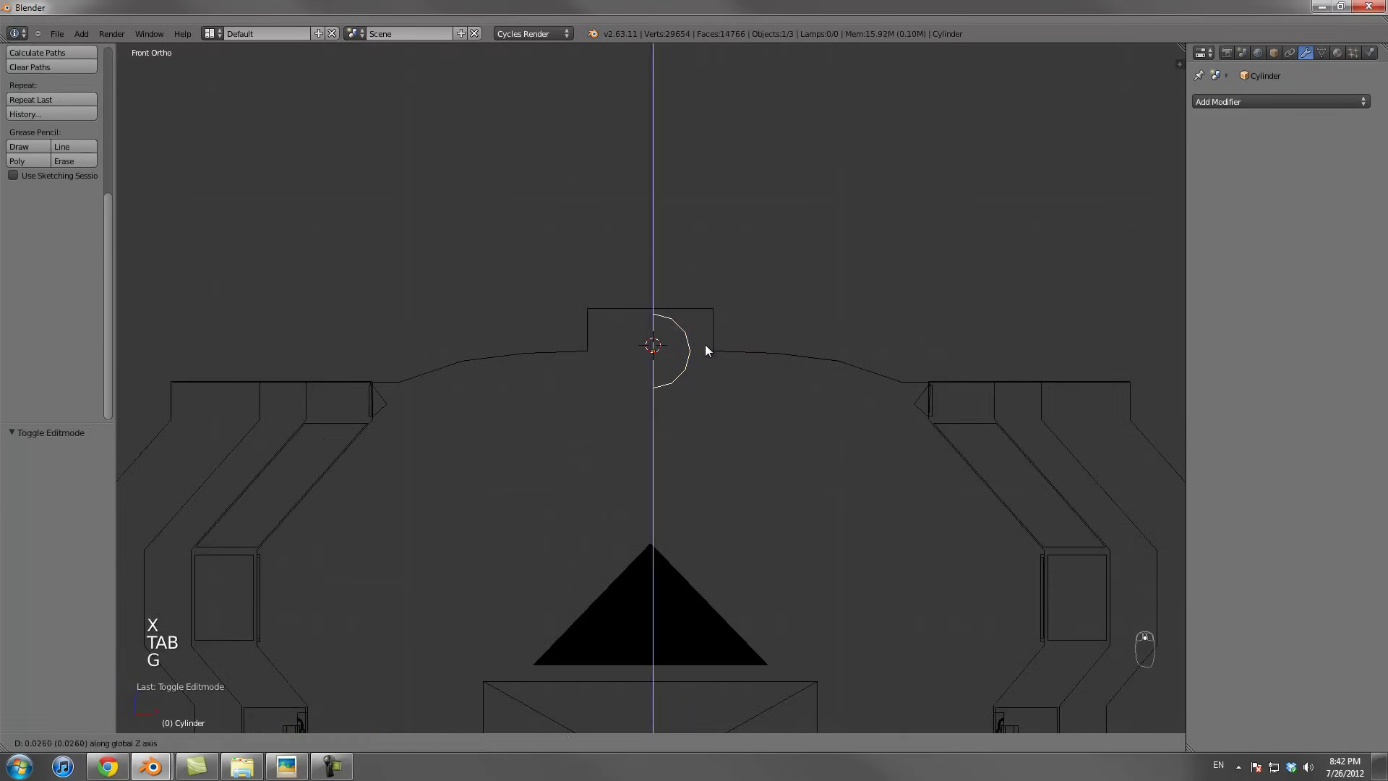
click(705, 340)
Join the half-cylinder into the corridor object so that it uses the corridor's modifiers
right_click(704, 341)
shift+right_click(714, 344)
key(ctrl+j)
Select the half-cylinder's vertices and shift them about 0.009 along negative X onto the mirror plane
scroll(716, 348, up, 4)
key(Tab)
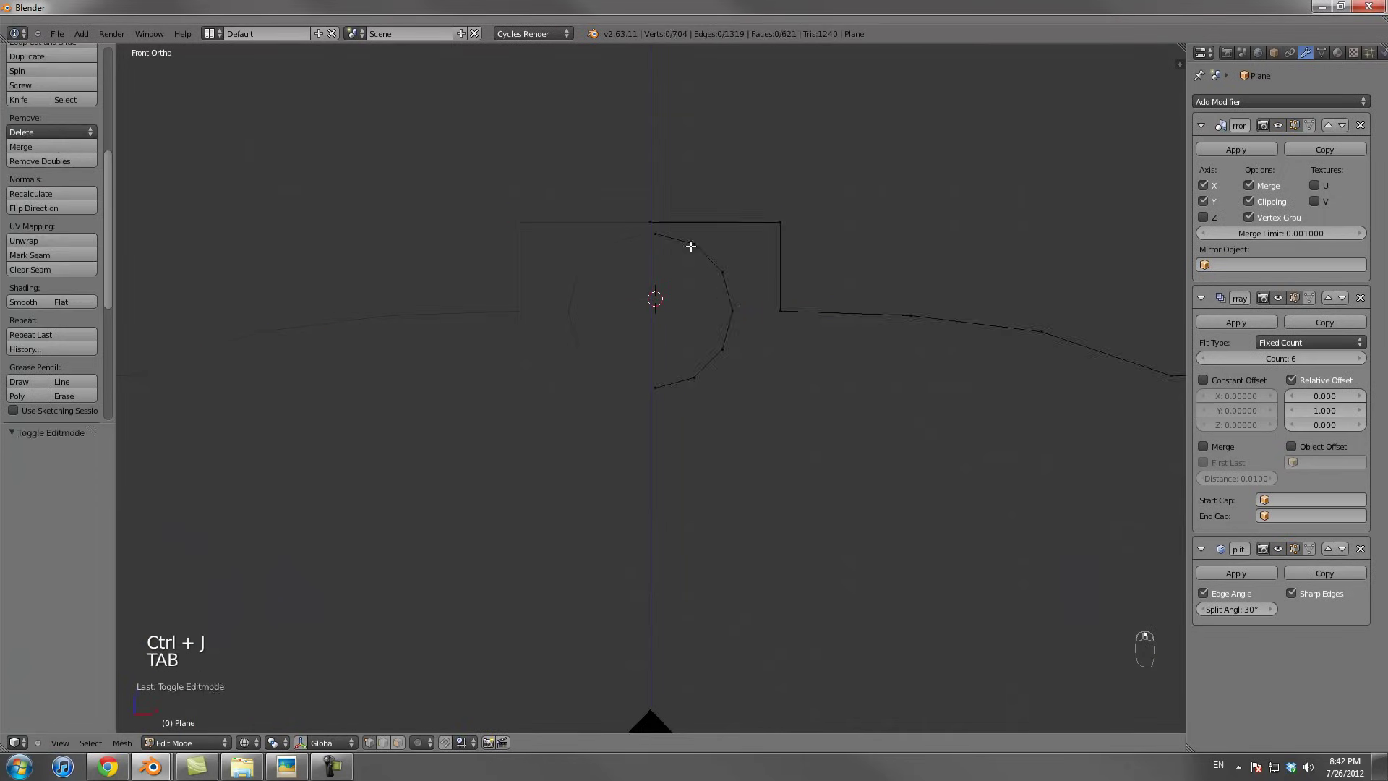
key(a)
key(a)
key(a)
key(b)
drag(647, 227, 751, 430)
key(g)
key(x)
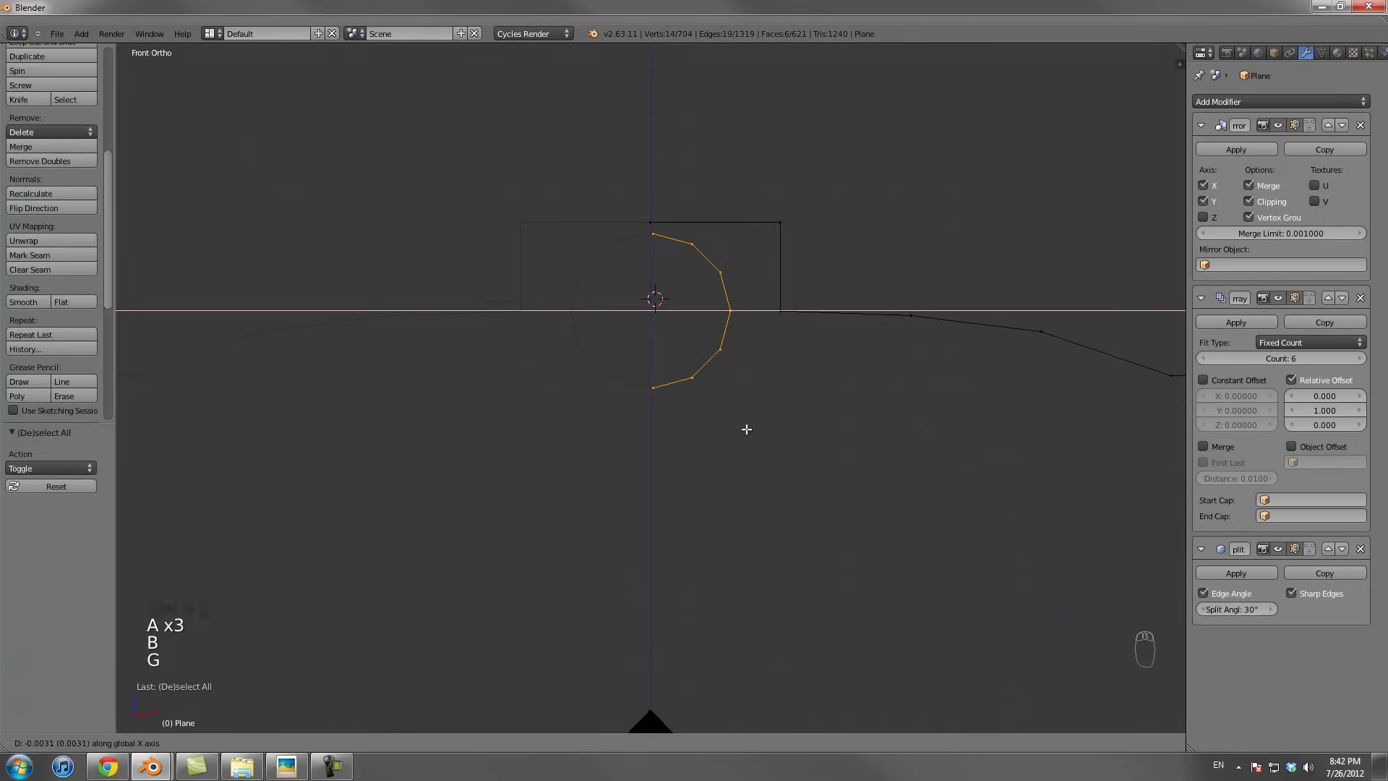
click(745, 428)
middle_drag(745, 428, 821, 376)
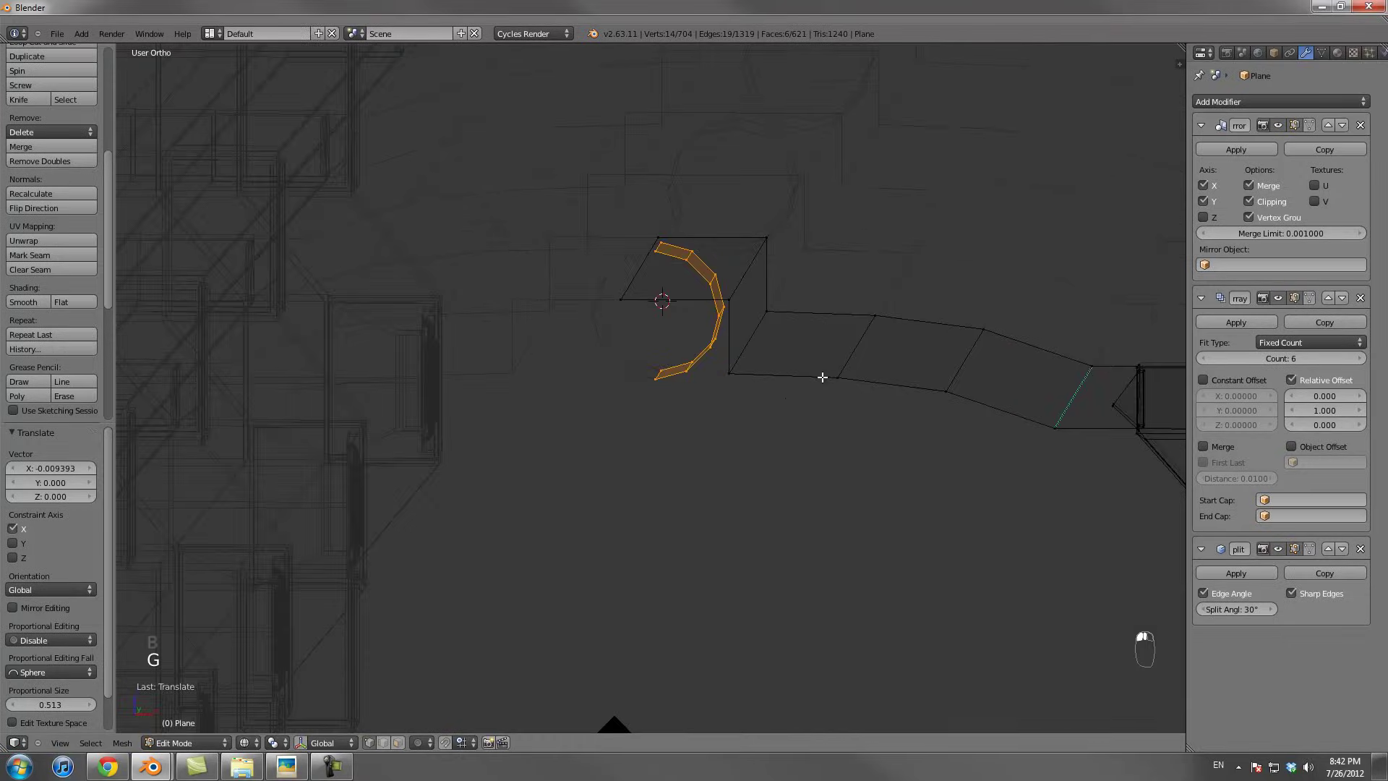
Fine-tune the half-cylinder's height along Z in the front view and check it in solid shading
key(KP_1)
key(g)
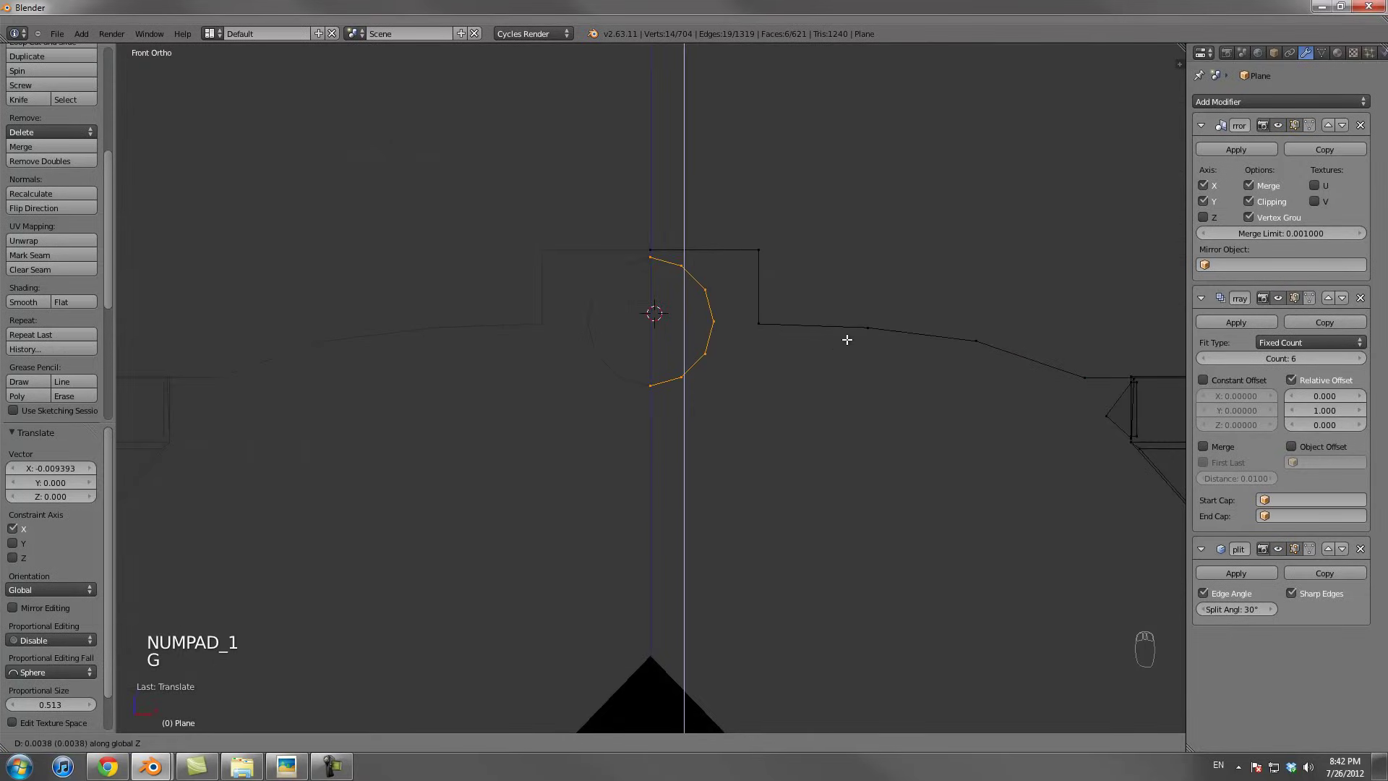
click(846, 339)
scroll(846, 339, down, 4)
key(g)
click(848, 339)
scroll(817, 351, up, 3)
key(Tab)
middle_drag(817, 351, 792, 355)
key(z)
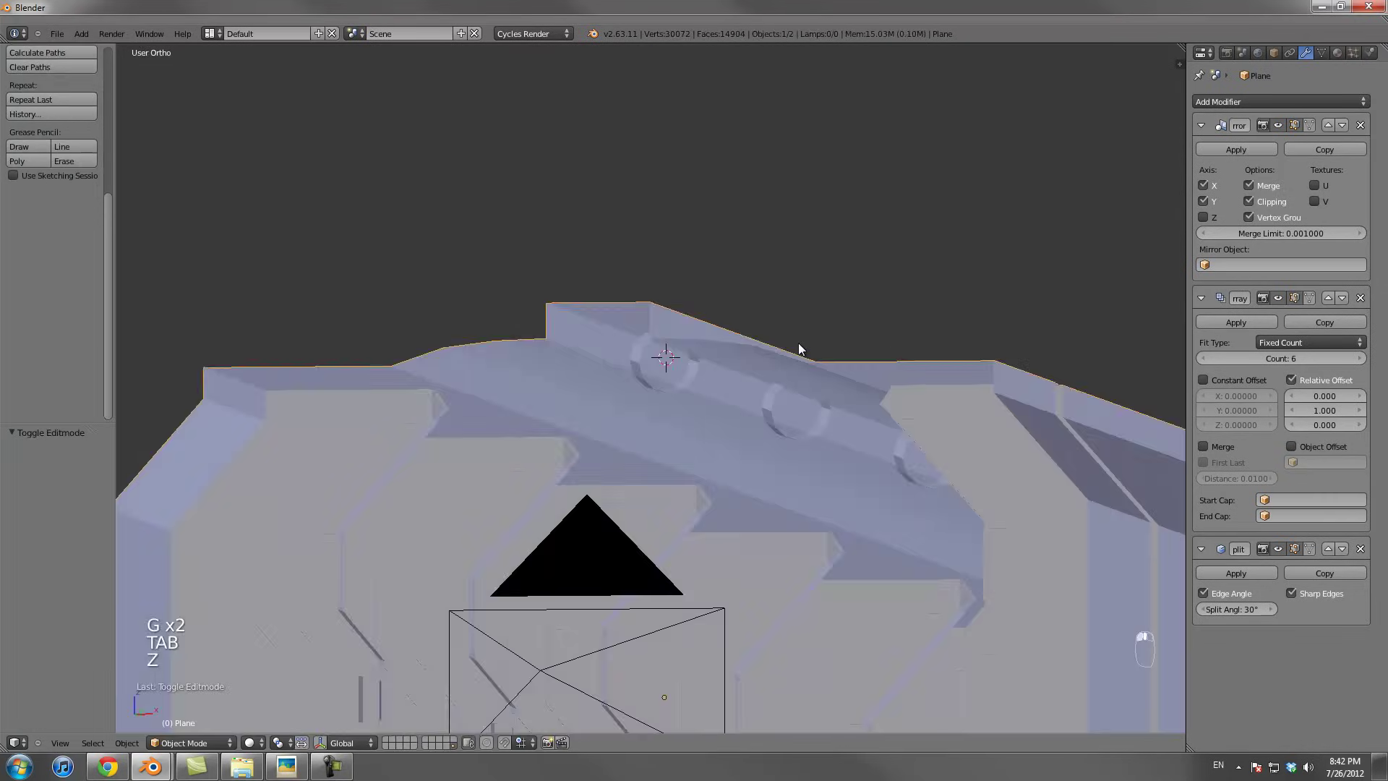
Move the half-cylinder by -1.427 along Y in the top view with clipping, stretching it into a pipe along the whole corridor segment
key(Tab)
key(KP_7)
key(z)
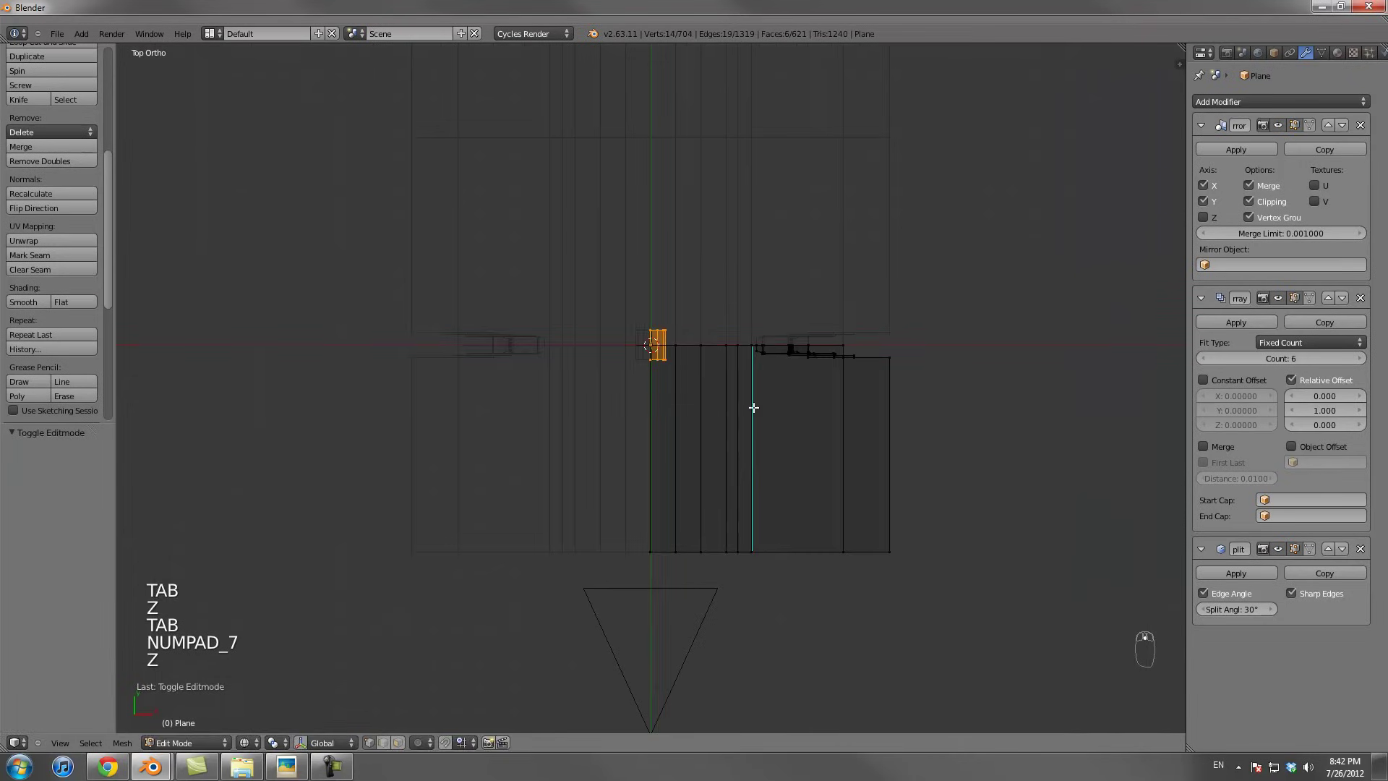
key(g)
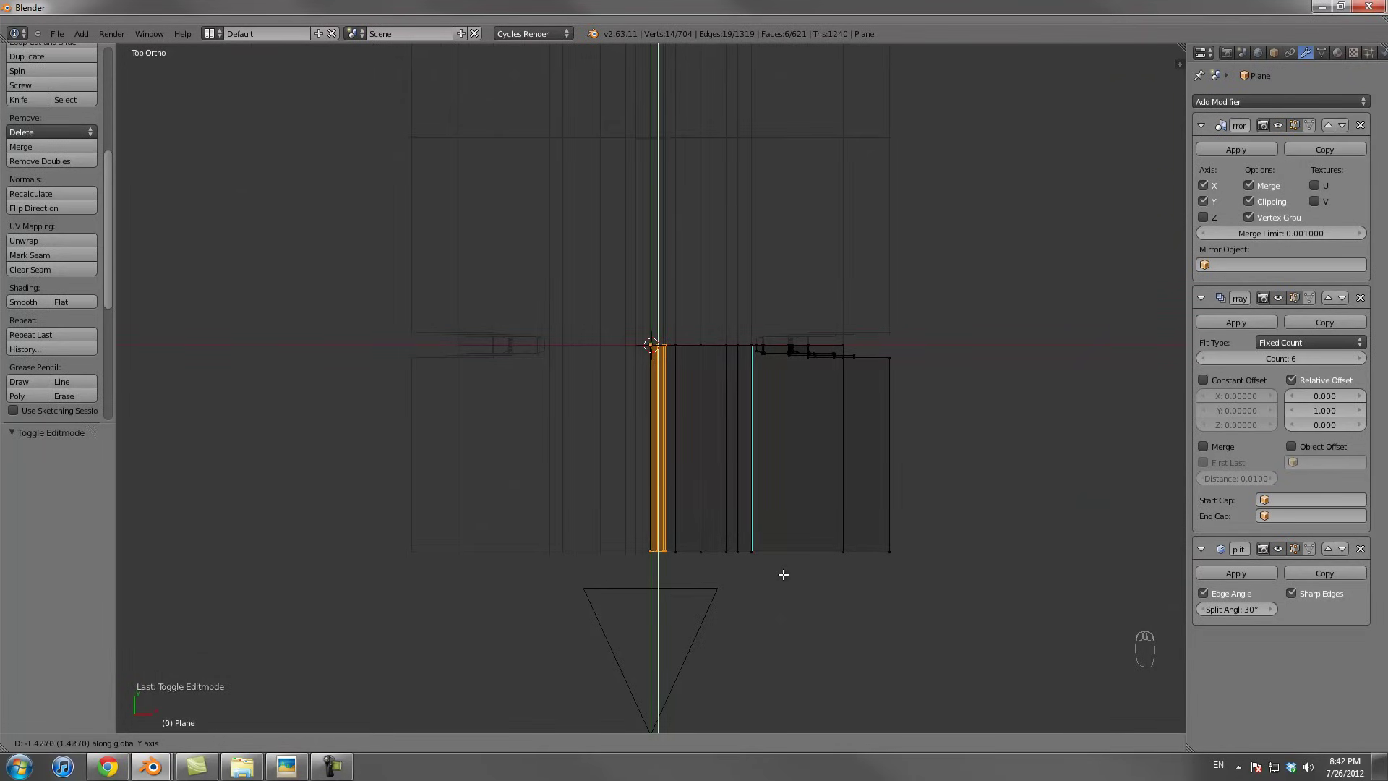
click(784, 573)
key(ctrl+r)
scroll(715, 414, up, 1)
right_click(715, 415)
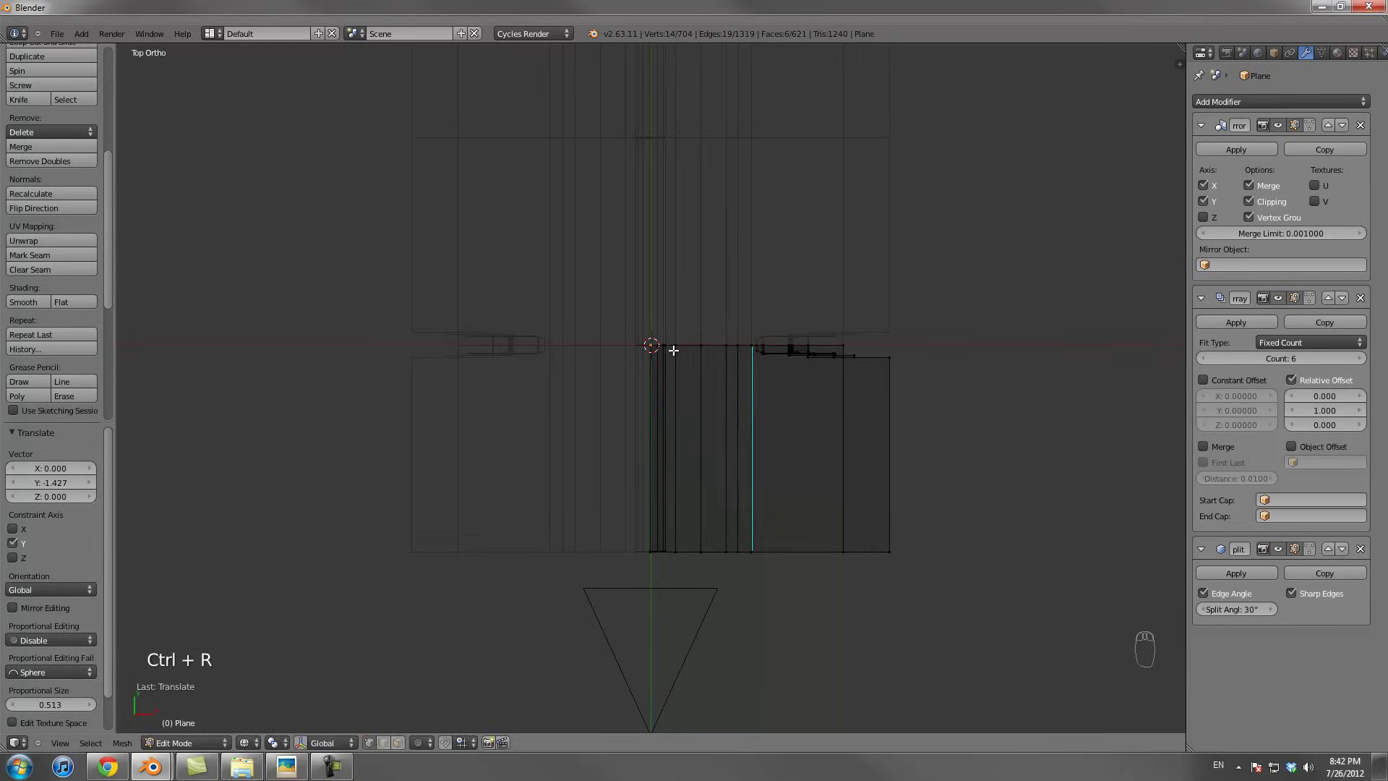
Add two crosswise edge loops to the ceiling near the Y mirror plane
key(ctrl+r)
click(700, 399)
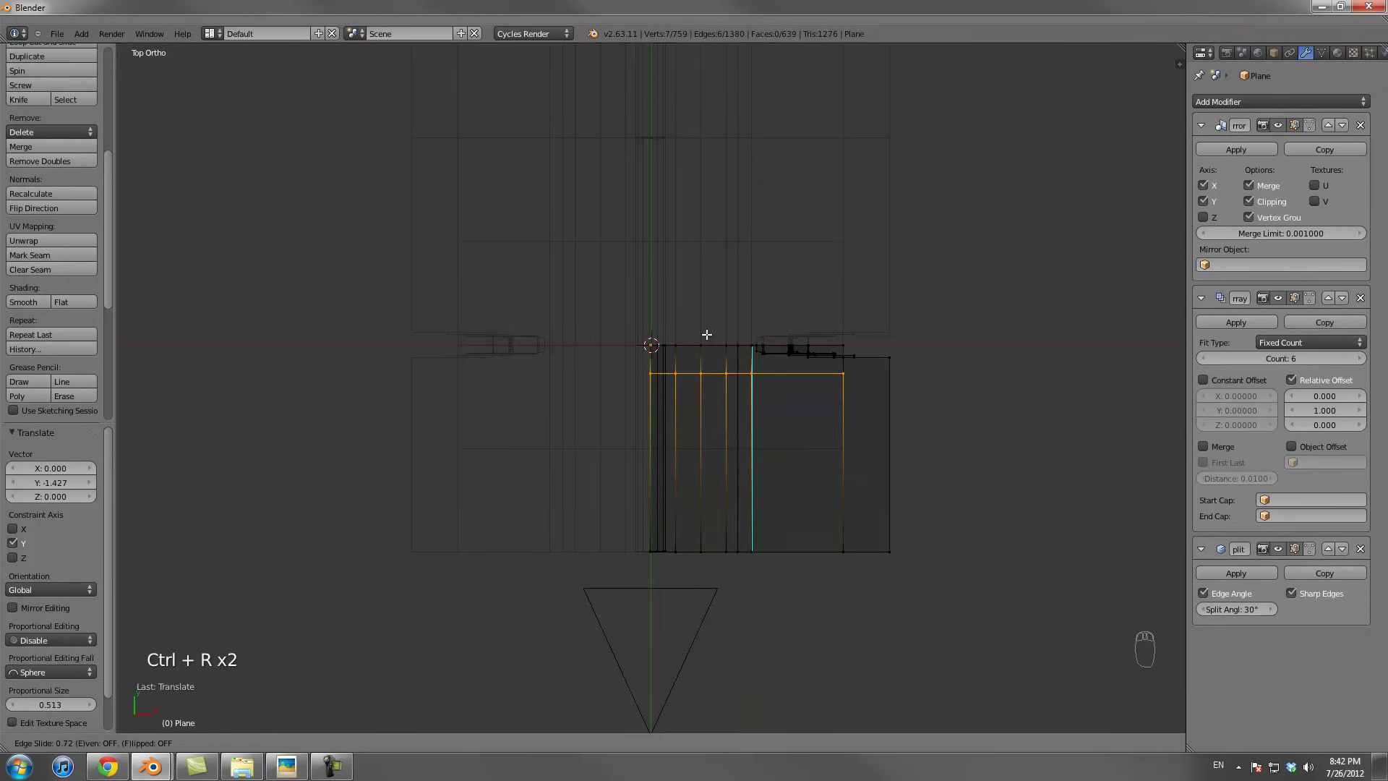
key(ctrl+r)
click(694, 407)
click(694, 357)
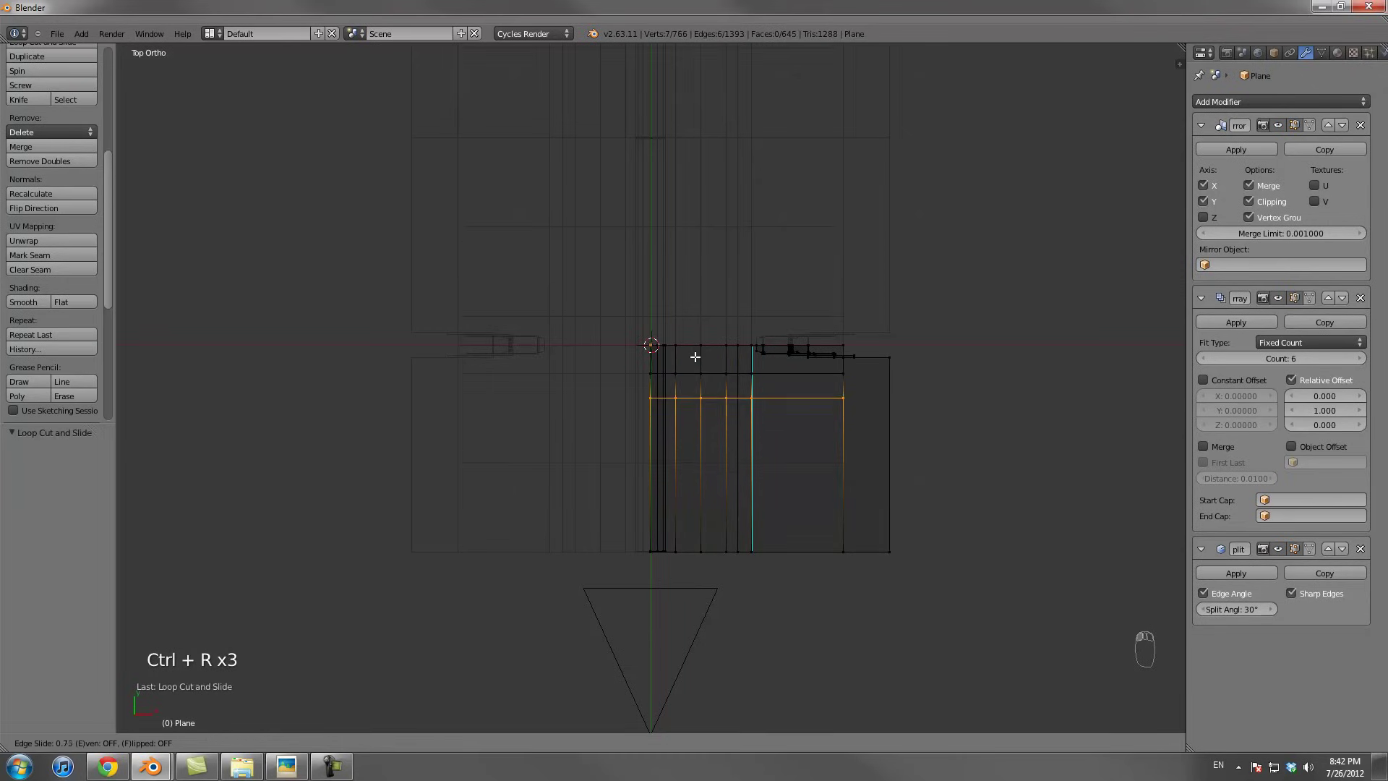
click(697, 351)
Widen the ceiling channel near the Y mirror plane by moving its side vertices about 0.1 along X
scroll(696, 350, up, 5)
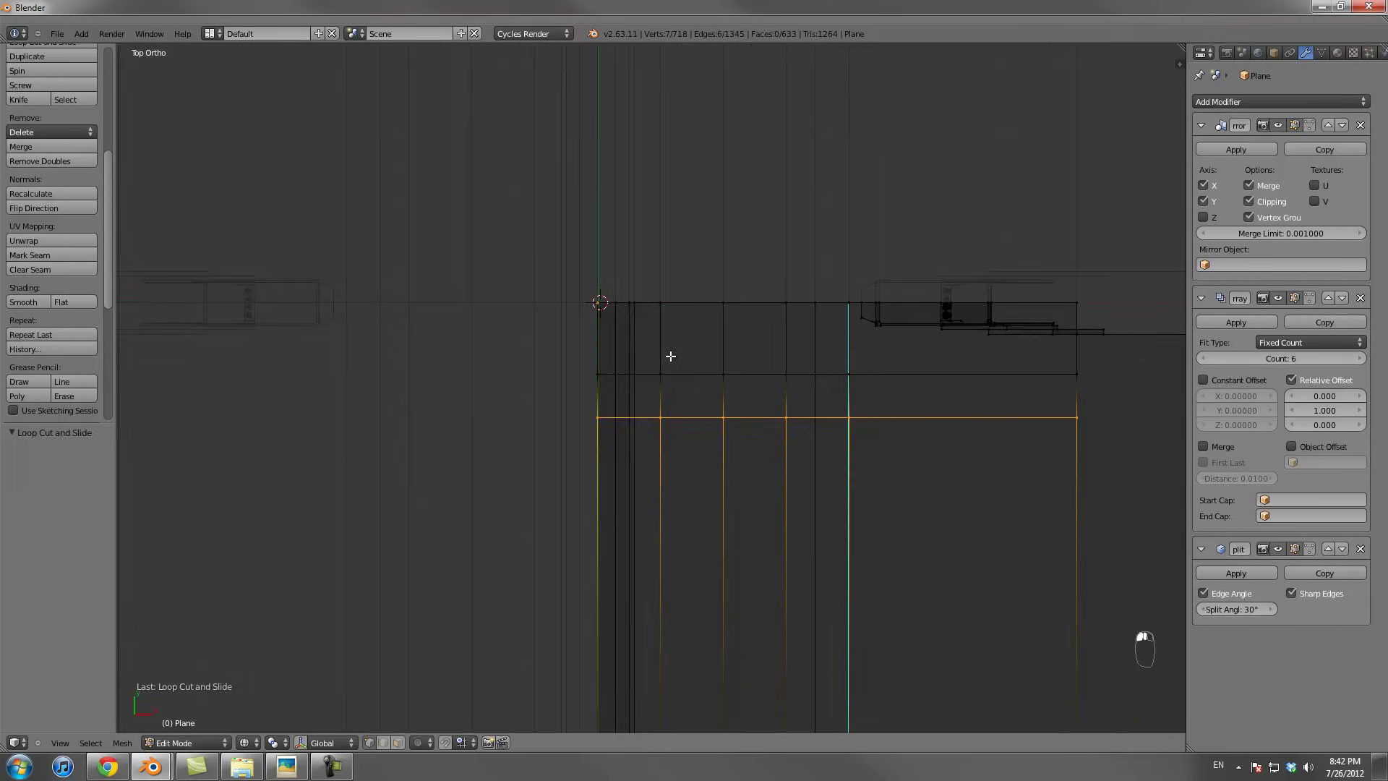
key(a)
drag(655, 323, 675, 387)
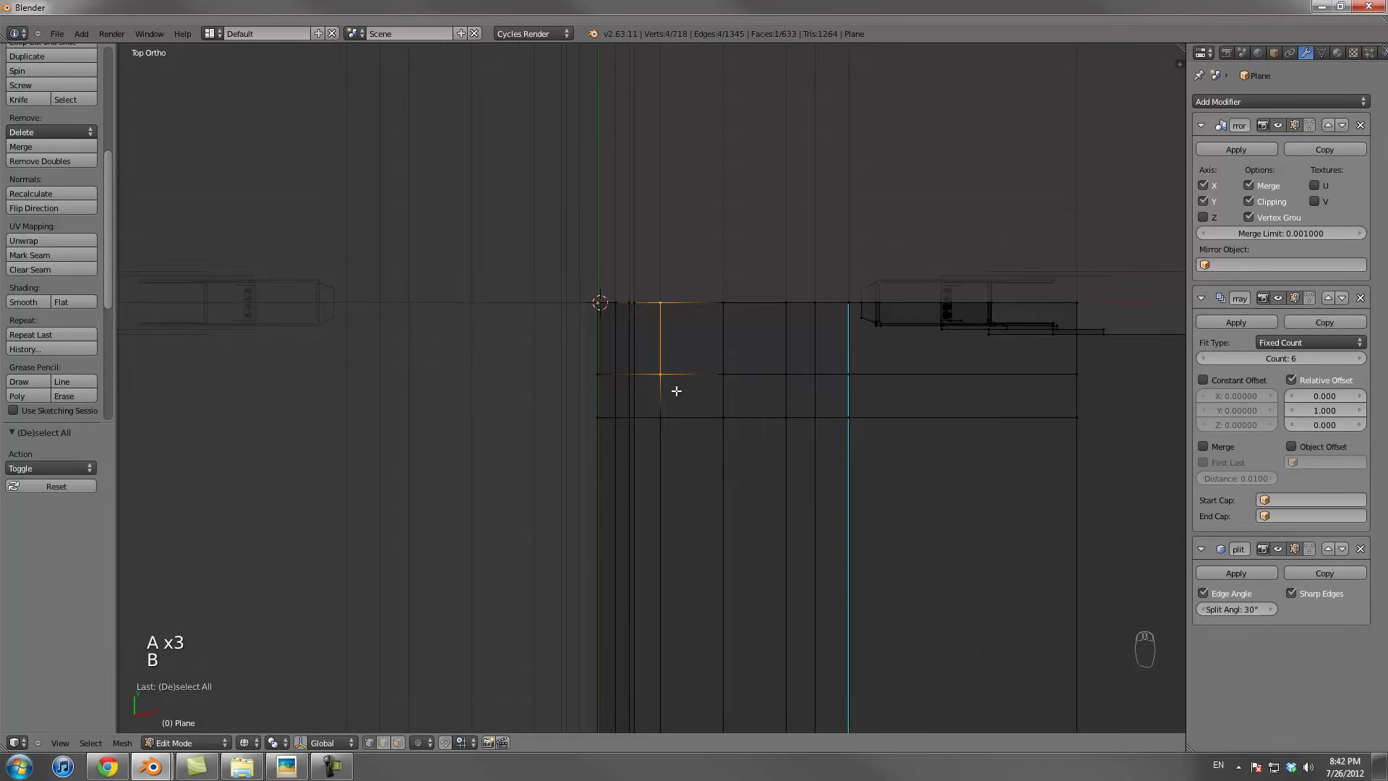
key(g)
click(708, 387)
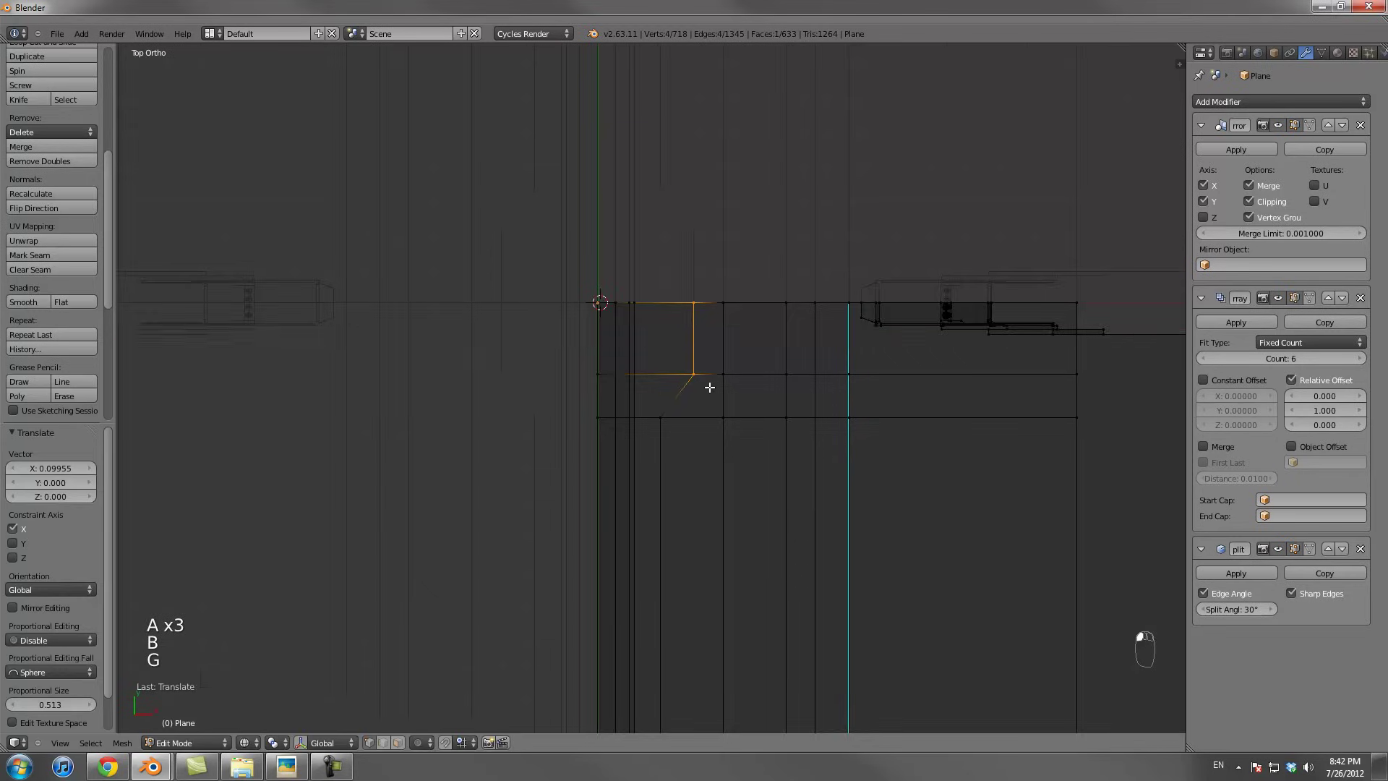
scroll(664, 340, down, 2)
scroll(653, 357, up, 2)
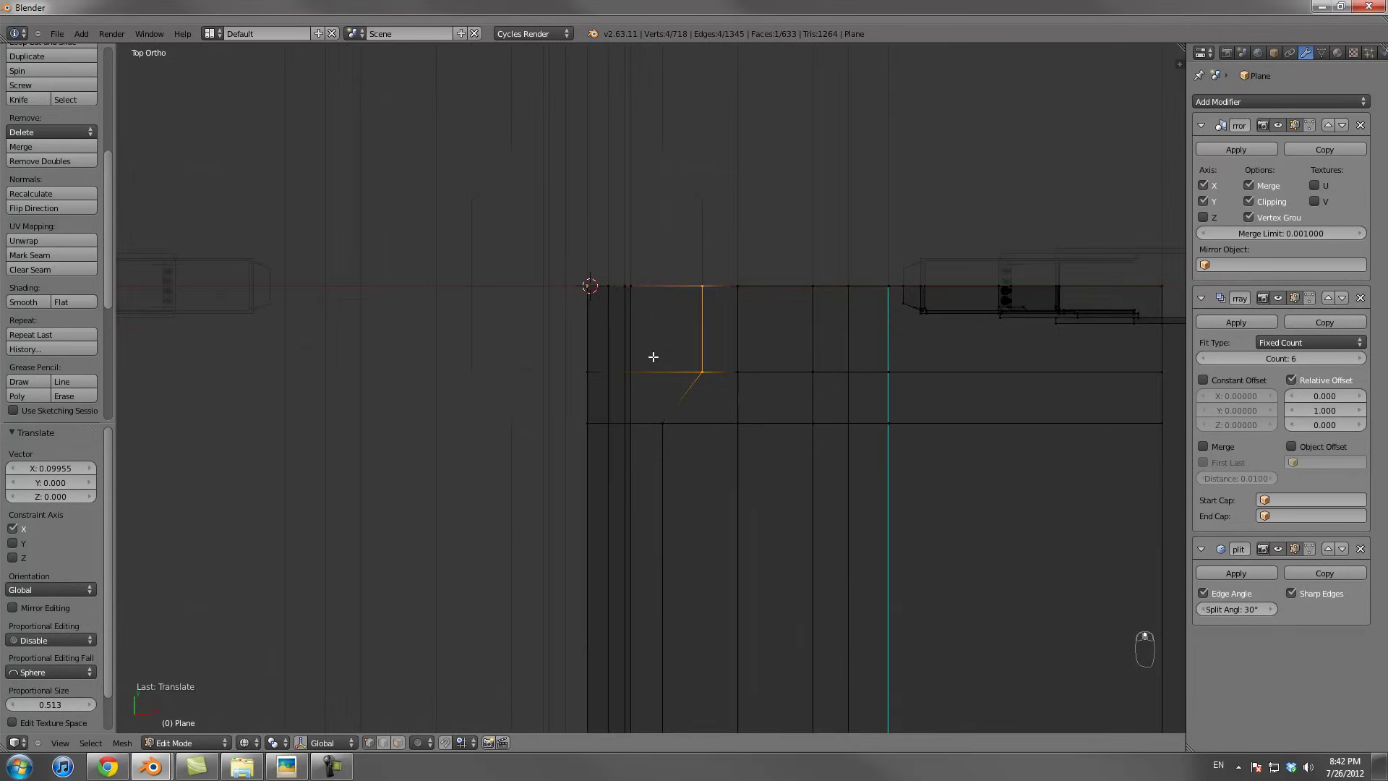
Add an edge loop around the pipe and move it 0.553 along Y to line up with the ceiling loop nearest the mirror plane
alt+right_click(629, 323)
key(ctrl+r)
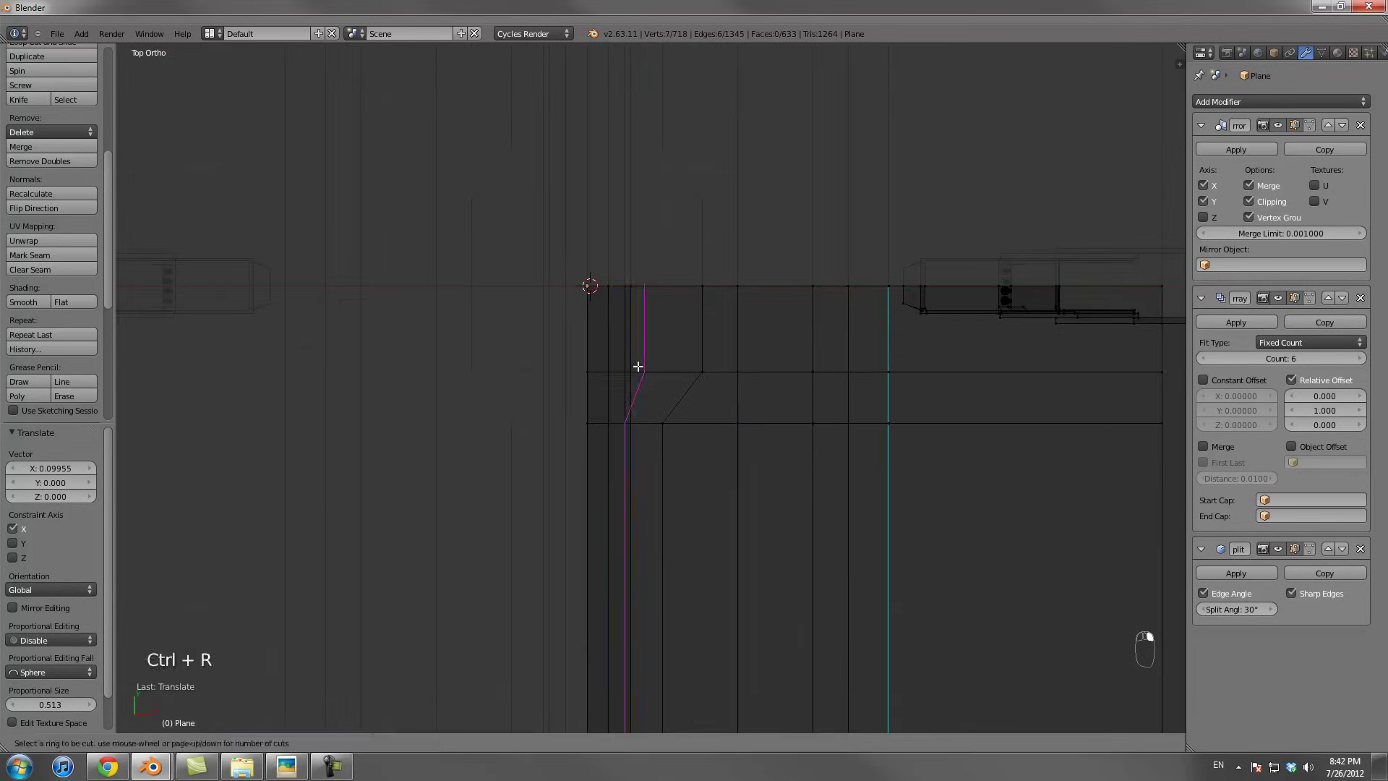
click(626, 356)
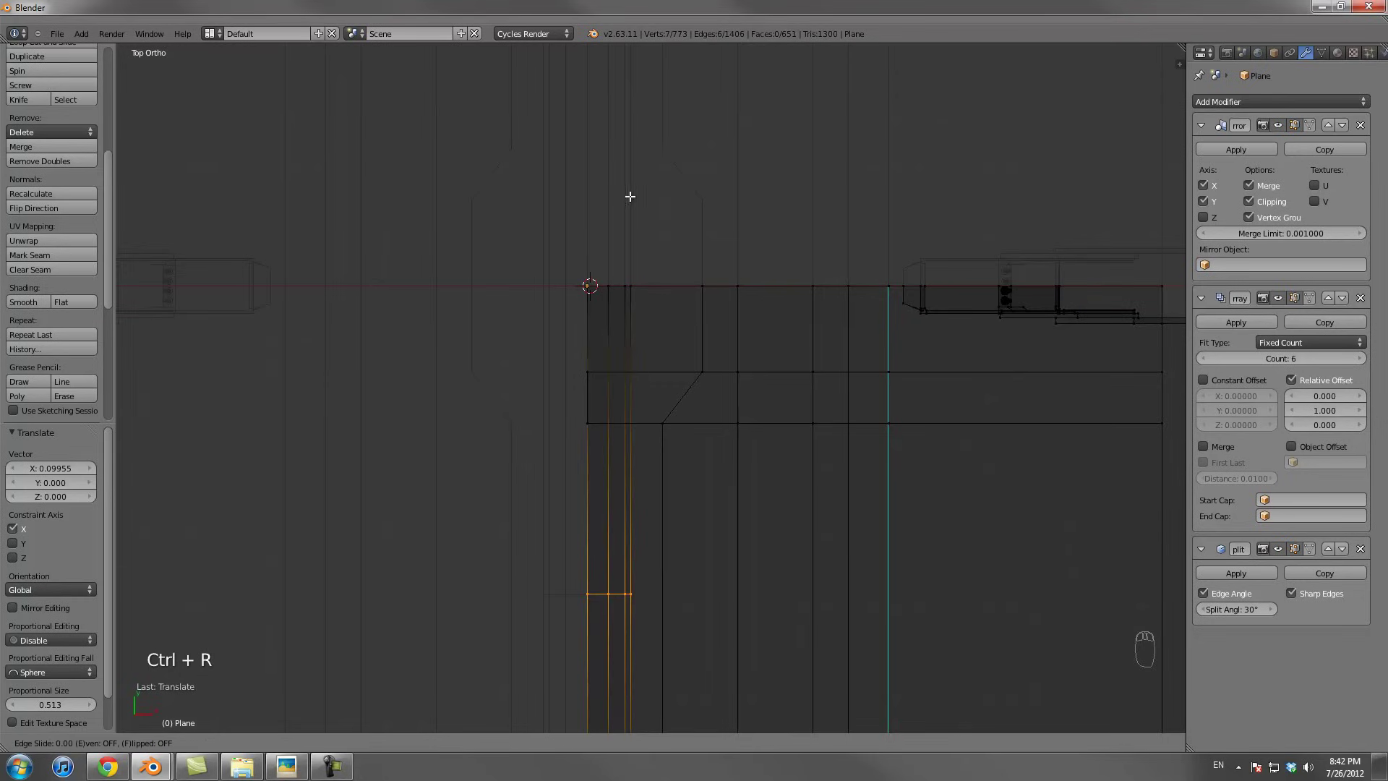
click(666, 508)
scroll(666, 508, down, 3)
key(g)
key(y)
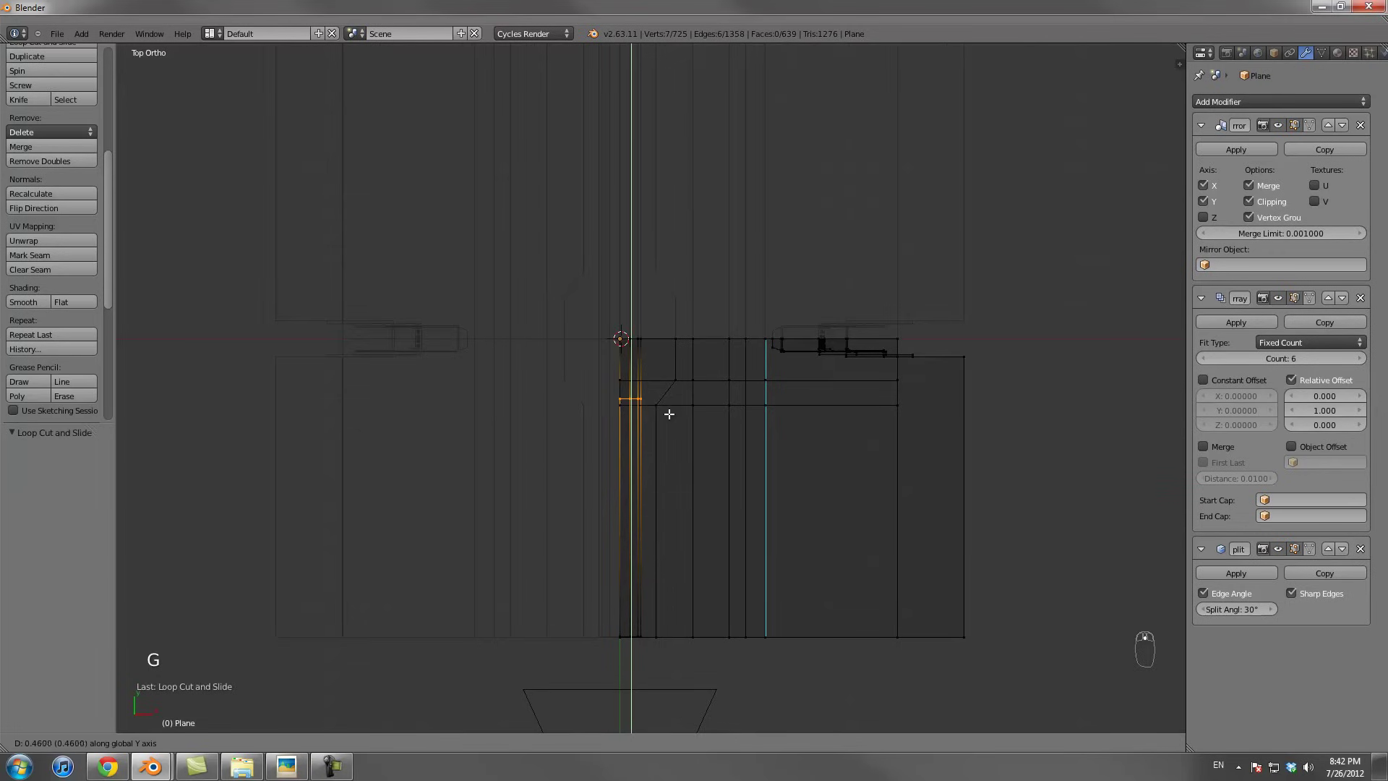
click(667, 397)
Add another edge loop around the pipe and move it 0.536 along Y to line up with the ceiling's second crosswise loop
scroll(648, 402, up, 2)
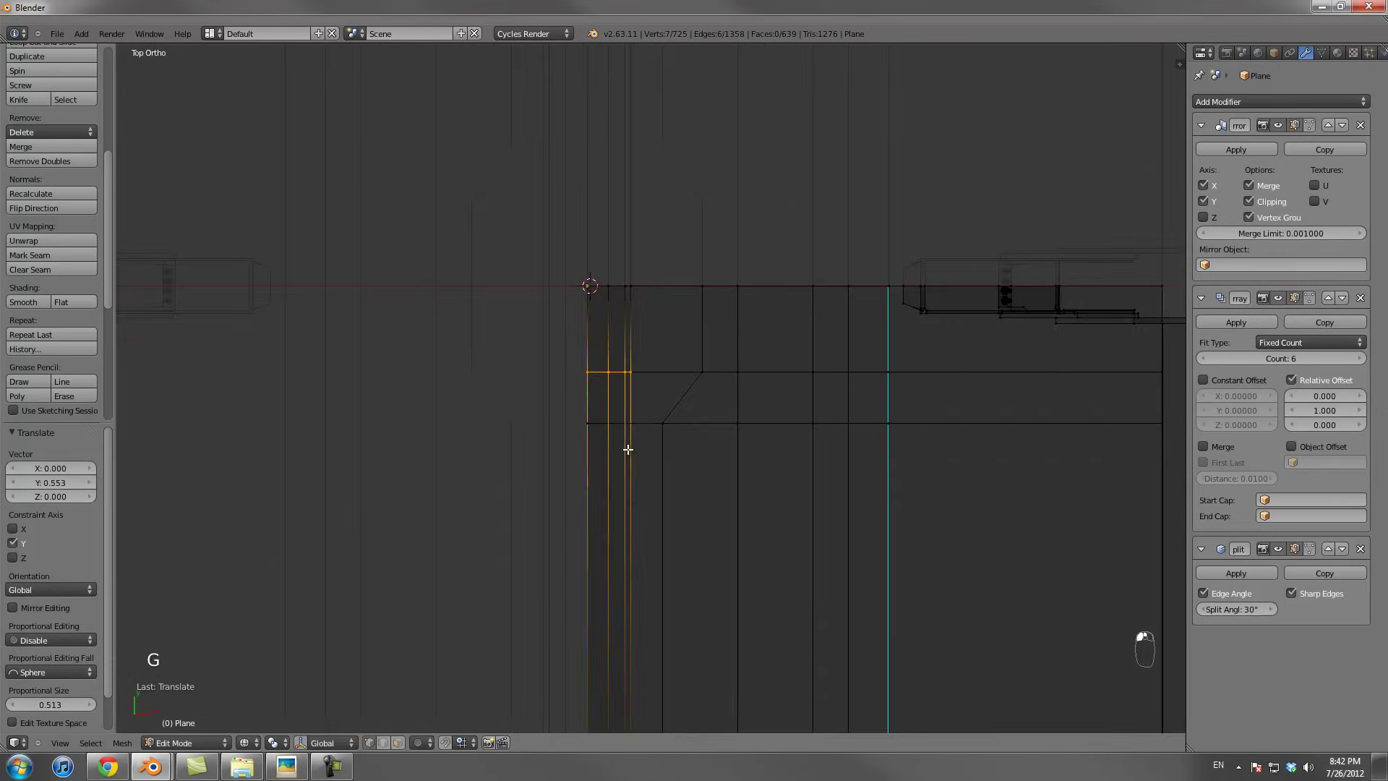
key(ctrl+r)
click(627, 434)
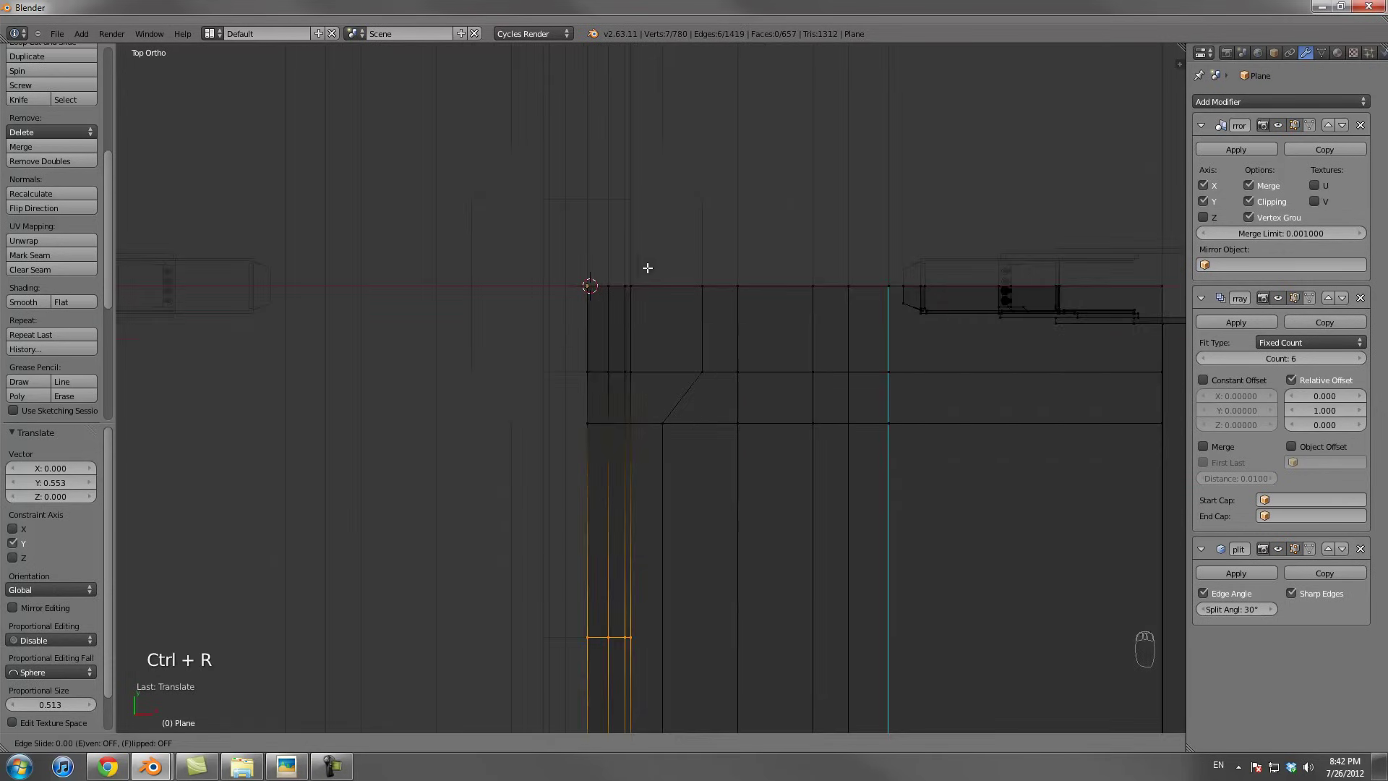
click(646, 269)
key(g)
key(y)
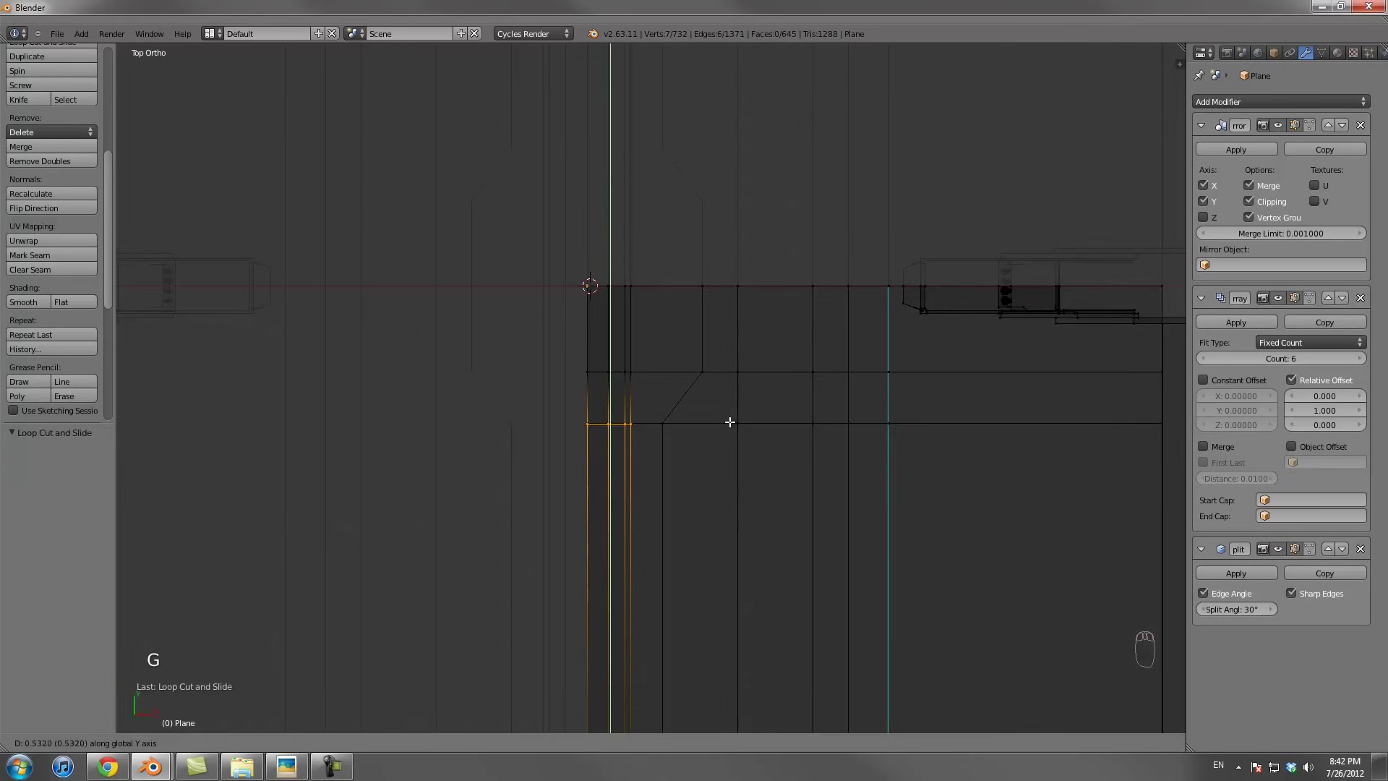
click(696, 414)
scroll(696, 412, up, 1)
scroll(634, 365, down, 1)
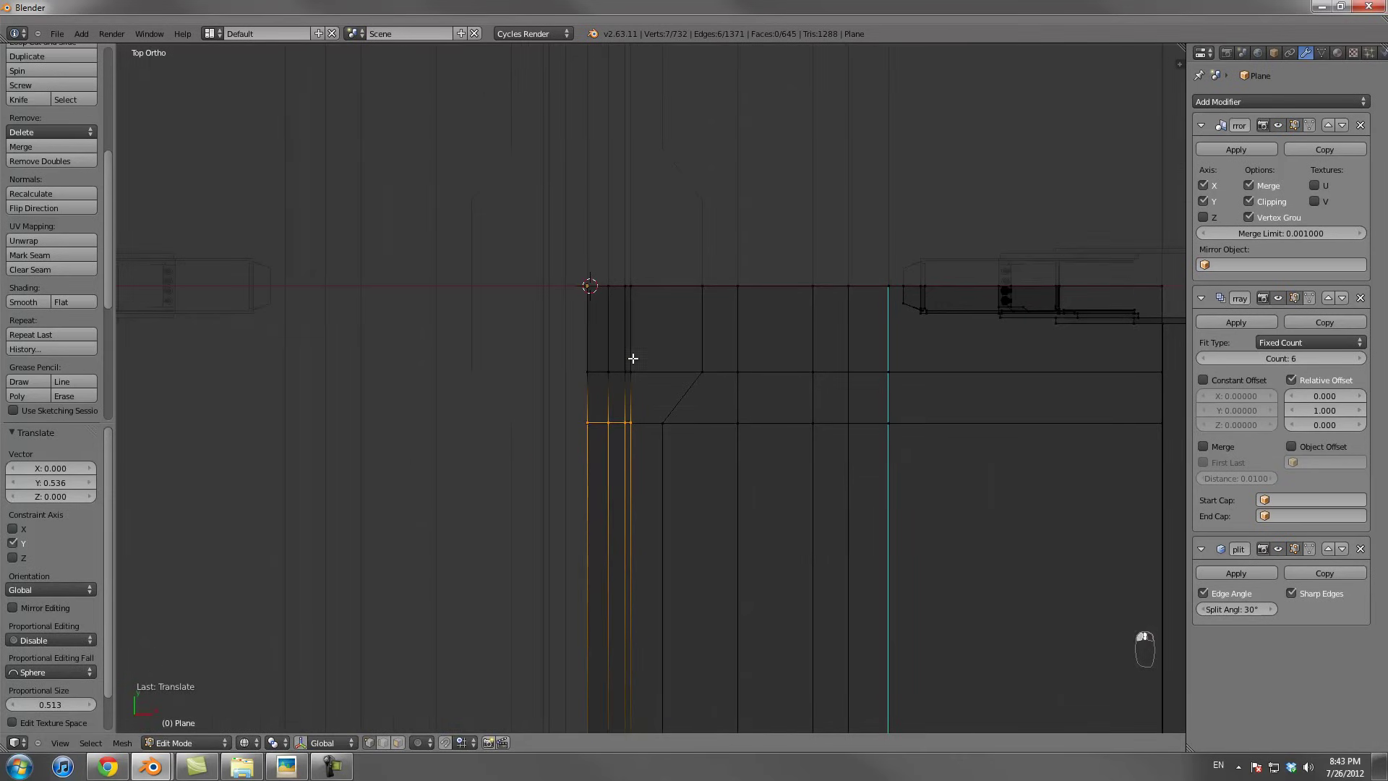
Select the short pipe section between the Y mirror plane and the nearest edge loop
key(a)
key(a)
key(a)
key(b)
drag(588, 332, 650, 379)
key(b)
key(b)
drag(554, 263, 687, 322)
mouse_move(687, 322)
middle_down()
mouse_move(649, 264)
mouse_move(673, 254)
middle_up()
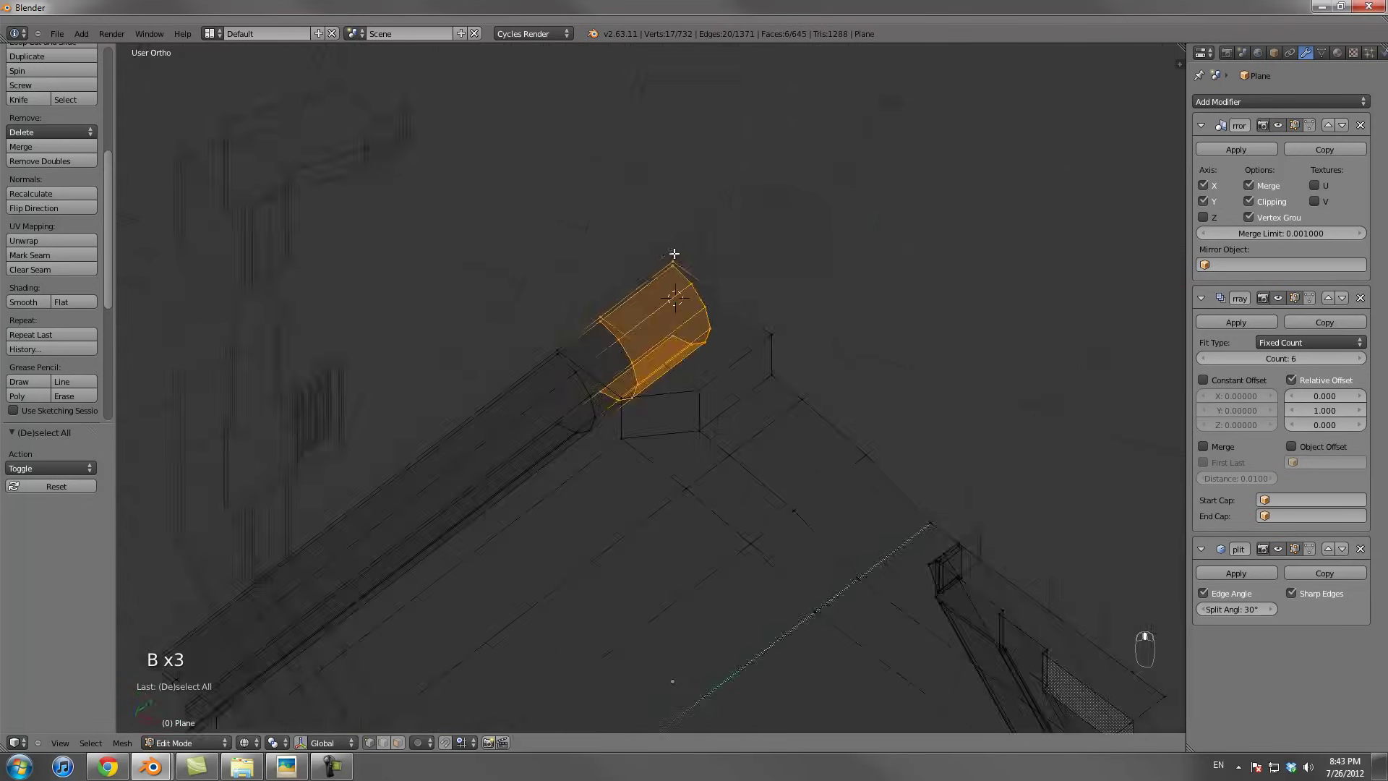
middle_drag(694, 356, 776, 303)
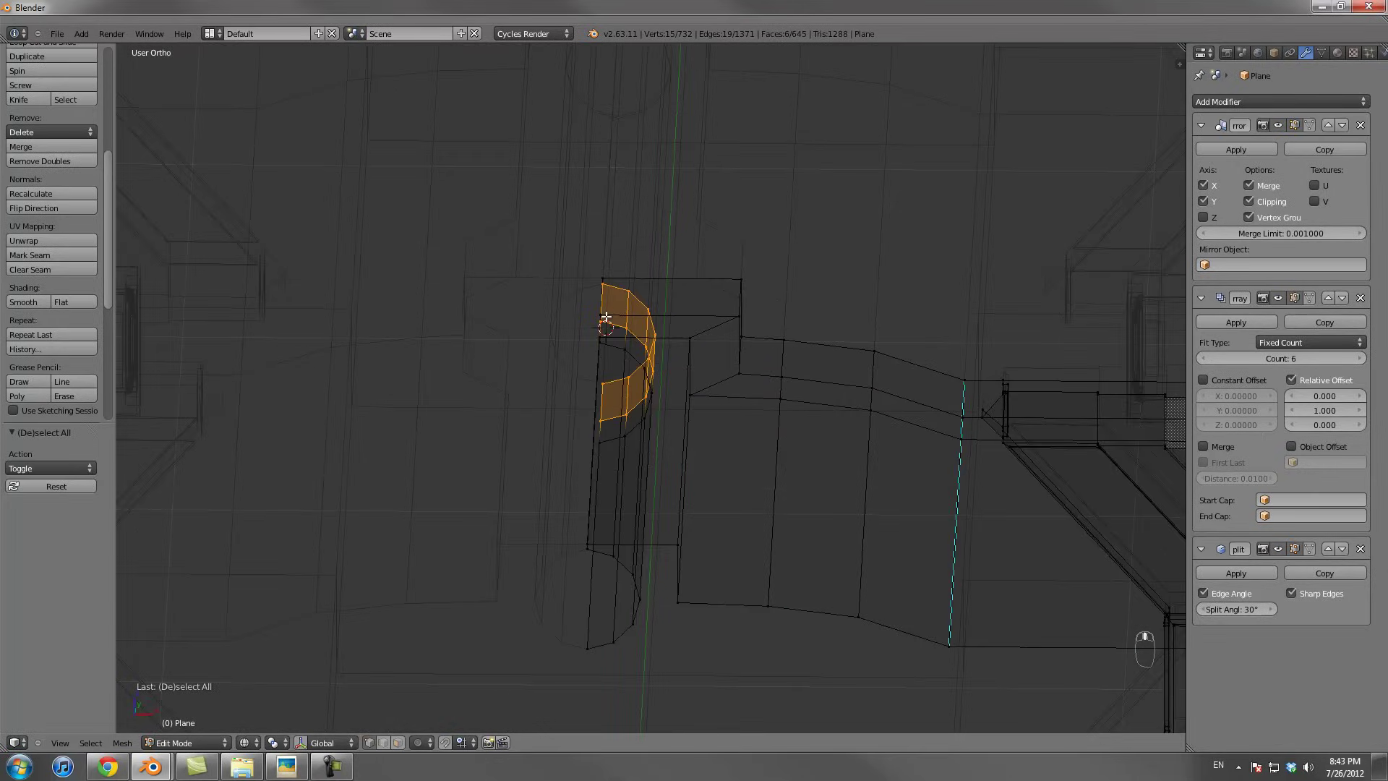
Snap the 3D cursor to the vertex at the top centre of the ceiling channel
key(Tab)
key(shift+s)
click(664, 299)
key(Tab)
right_click(606, 275)
middle_drag(606, 275, 675, 328)
key(shift+s)
click(674, 303)
key(Tab)
Select all linked geometry of the pipe in solid view and shade it smooth
click(246, 743)
mouse_move(615, 381)
middle_down()
mouse_move(653, 334)
mouse_move(650, 350)
mouse_move(666, 343)
mouse_move(674, 358)
mouse_move(658, 347)
middle_up()
key(Tab)
key(Tab)
key(z)
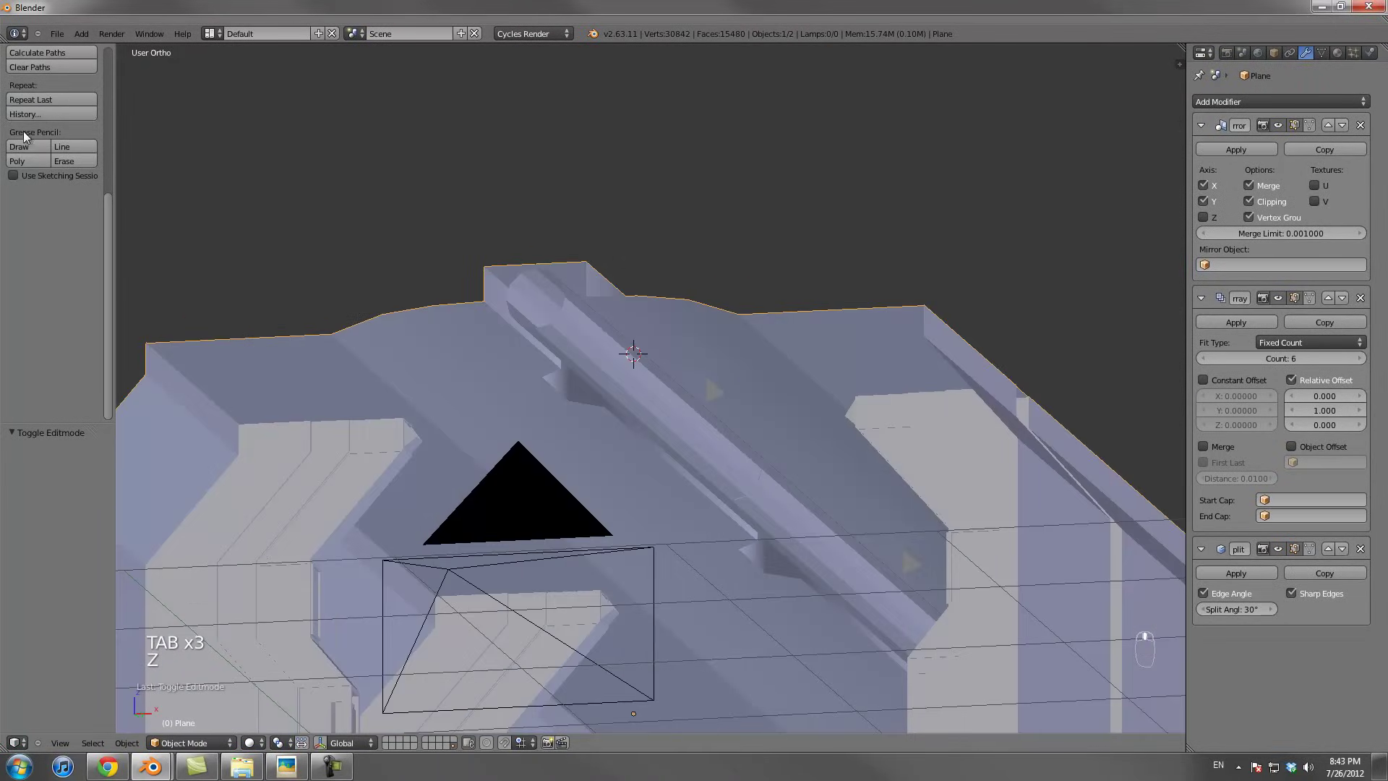
key(Tab)
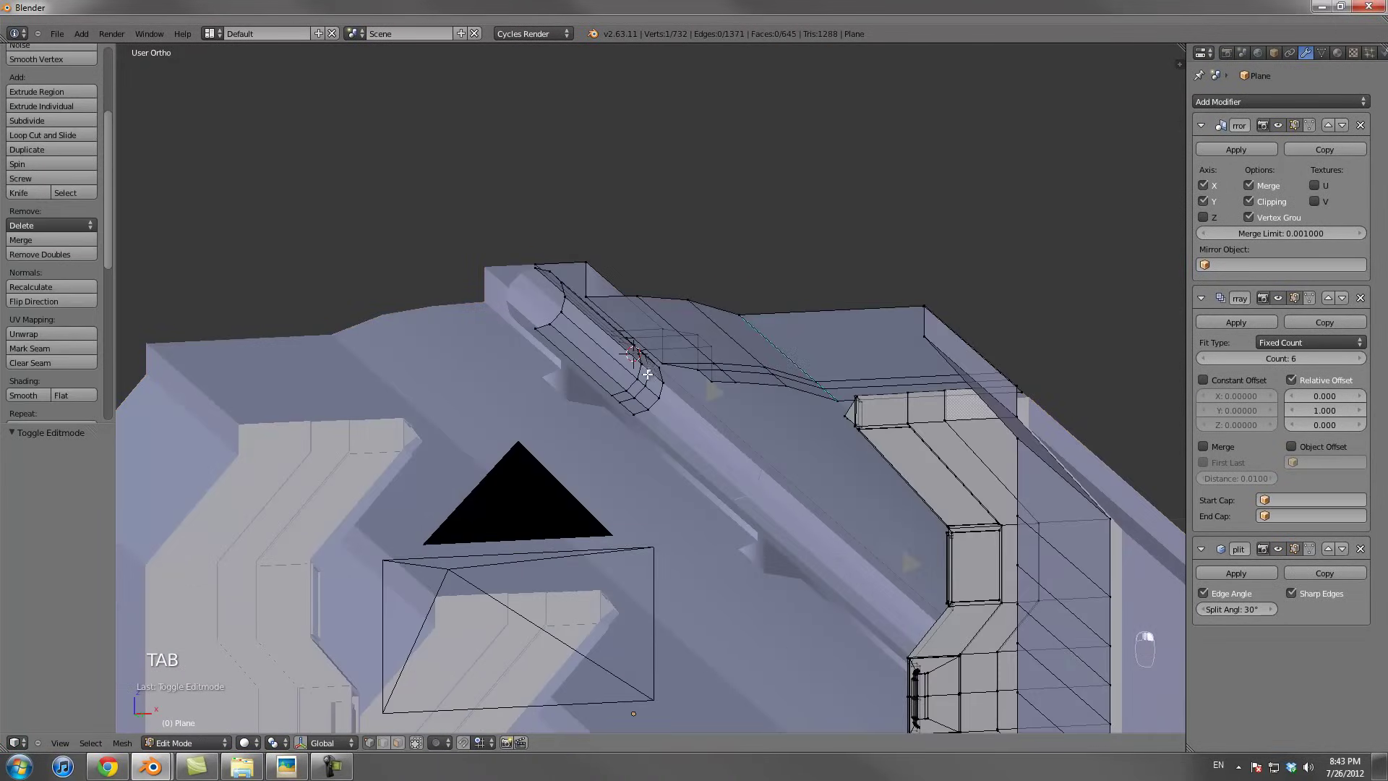
key(ctrl+l)
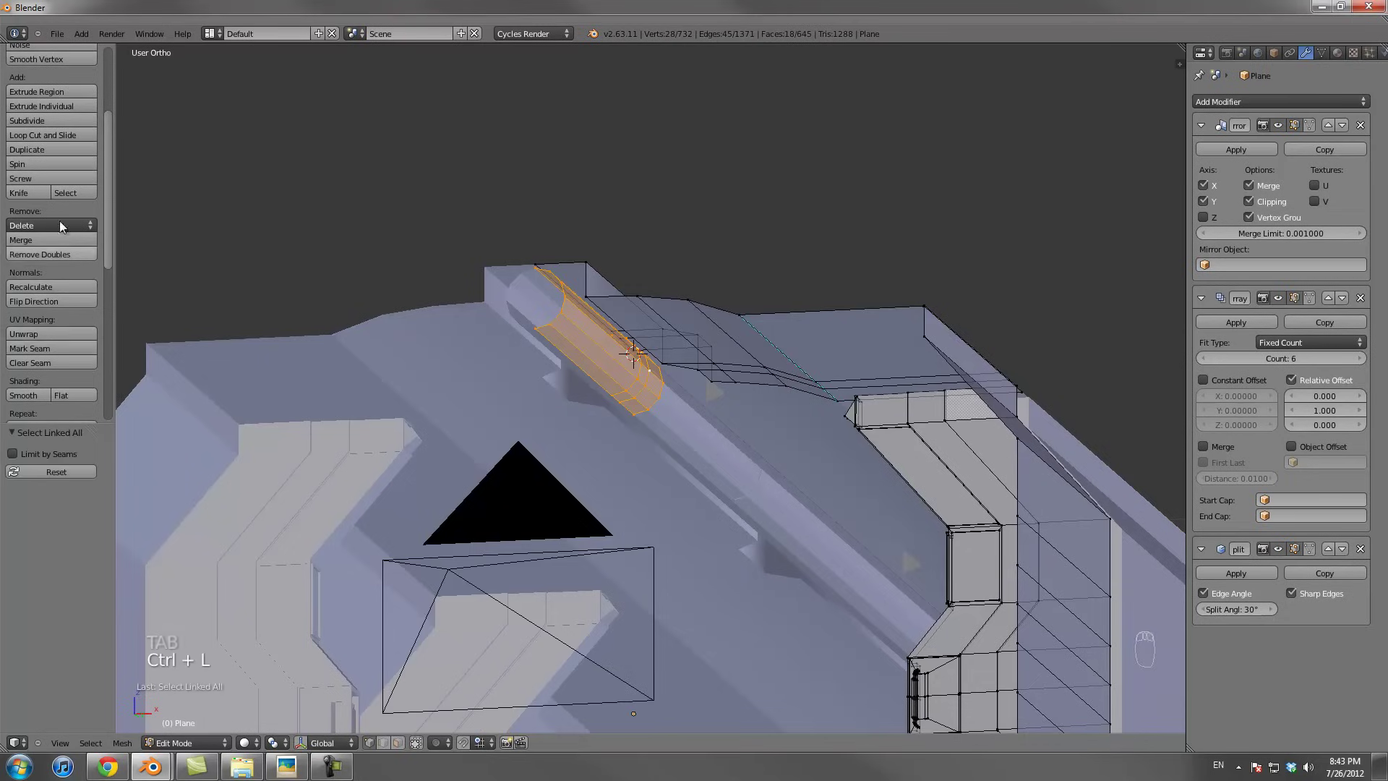
scroll(59, 220, down, 5)
click(25, 285)
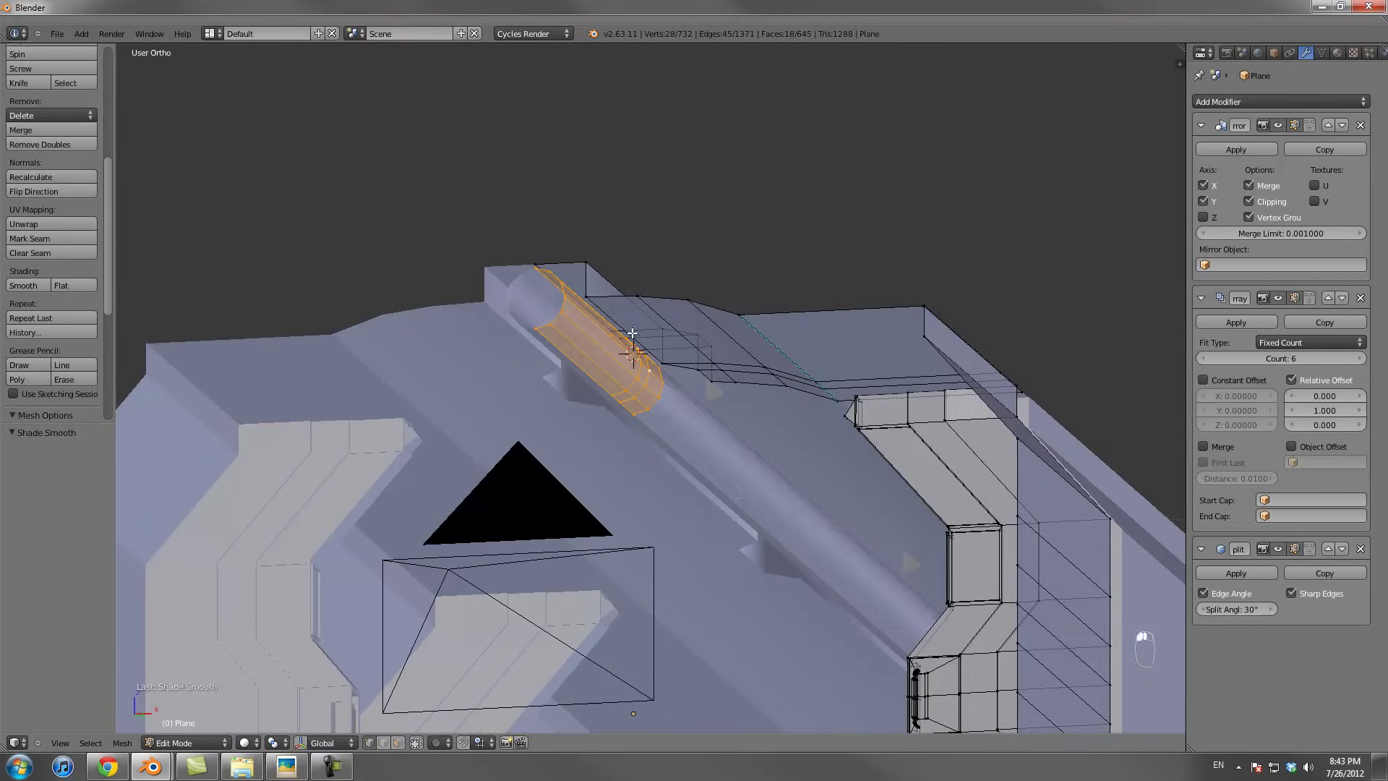
Select the narrow ring between the pipe's two edge loops and move it 0.093 along X to form a collar
scroll(633, 333, up, 4)
alt+right_click(649, 366)
alt+shift+right_click(680, 372)
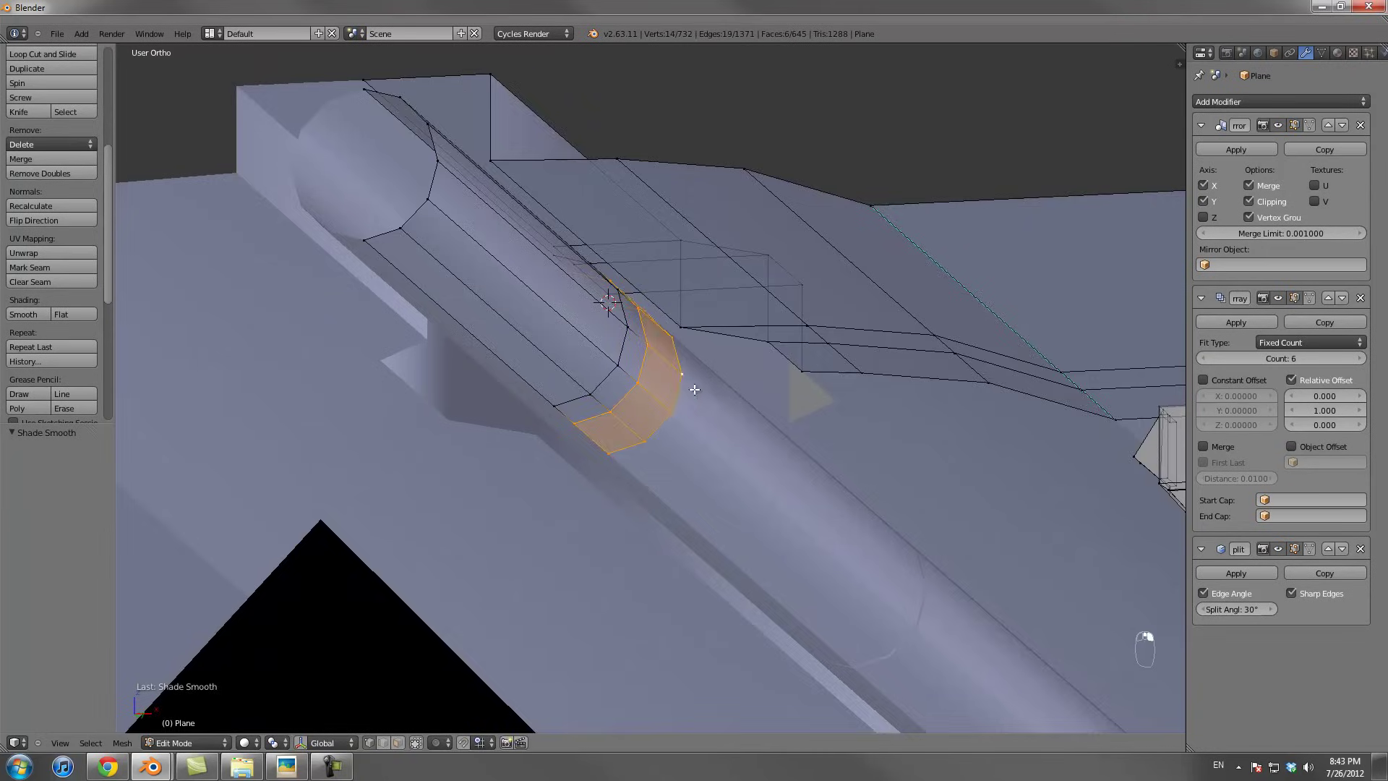
middle_drag(688, 387, 715, 384)
key(g)
key(x)
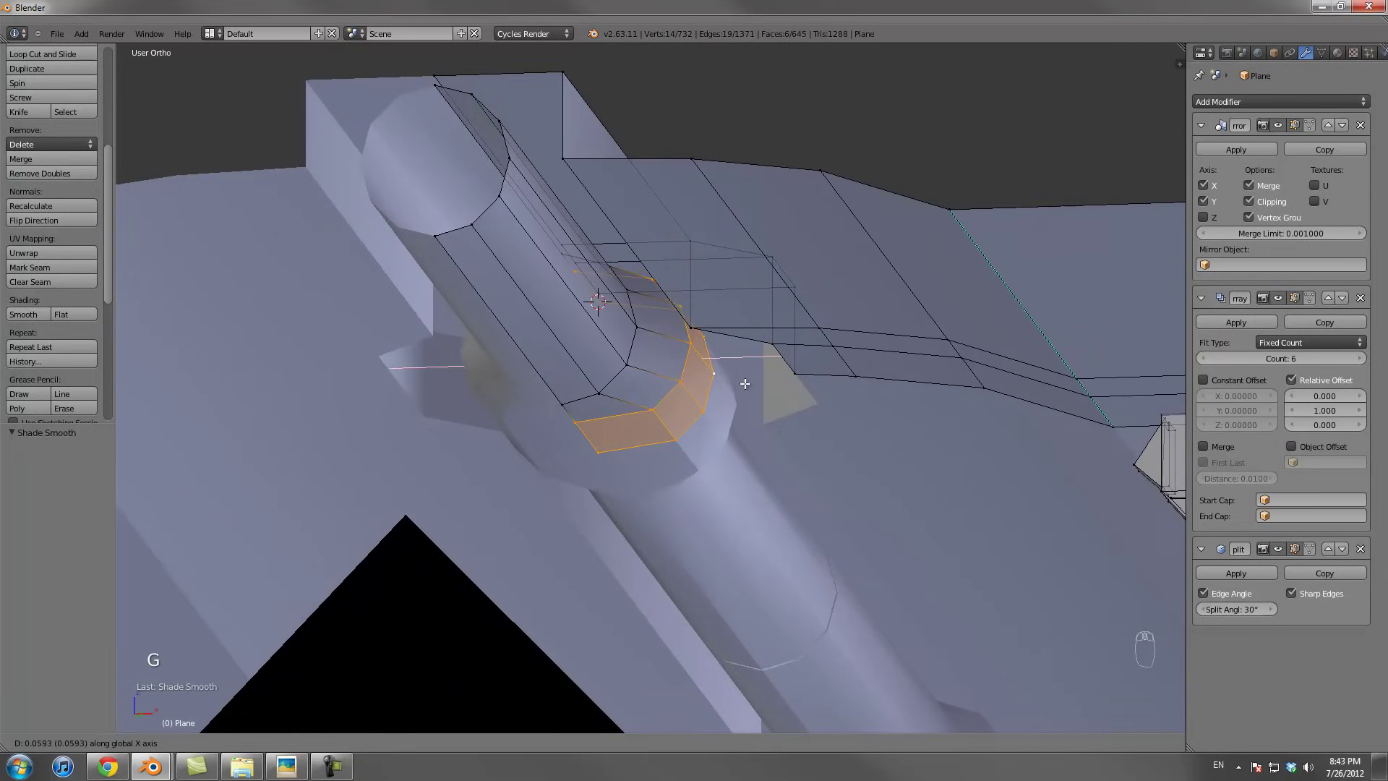
click(743, 399)
Scale the pipe's collar ring by 1.743 along Z
middle_drag(743, 399, 731, 412)
key(s)
key(z)
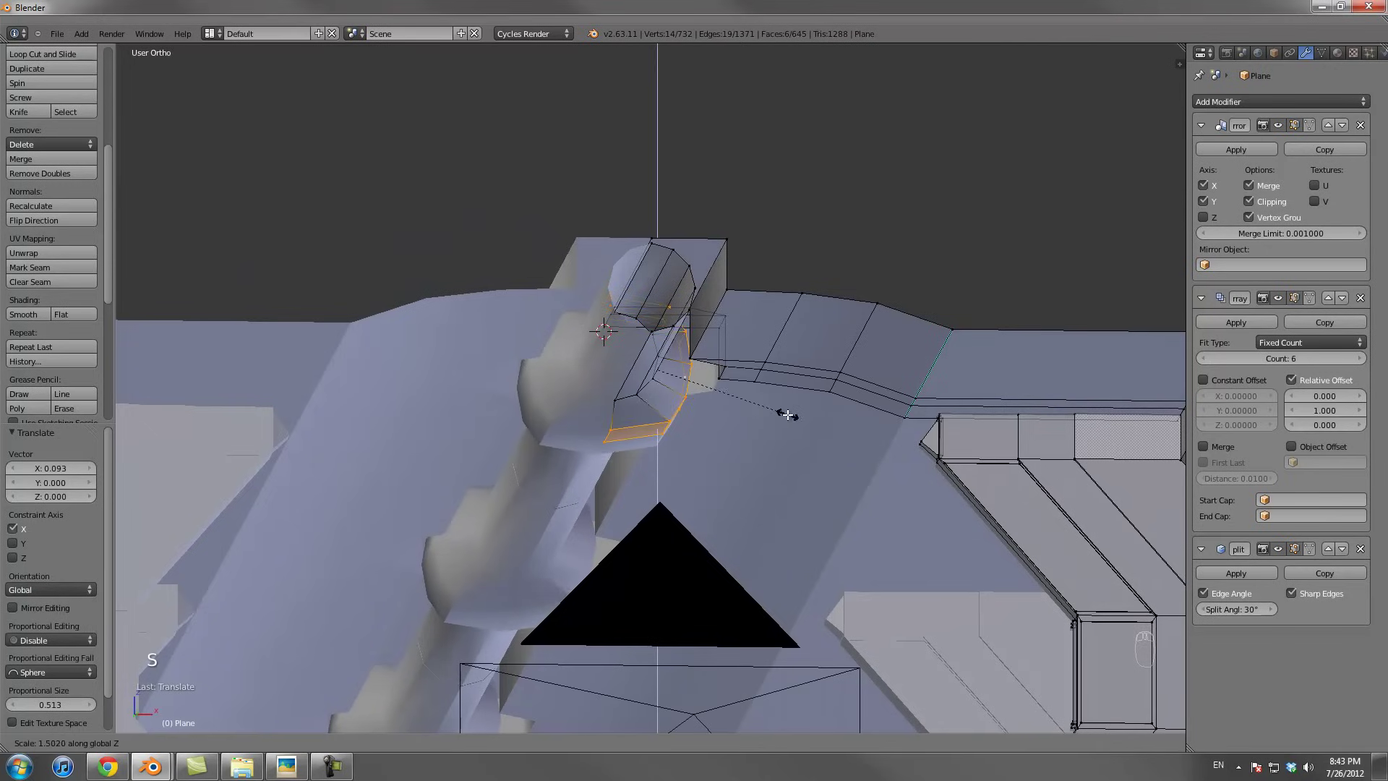
click(749, 388)
Pull the pipe's collar ring slightly back along negative X
middle_drag(750, 388, 745, 419)
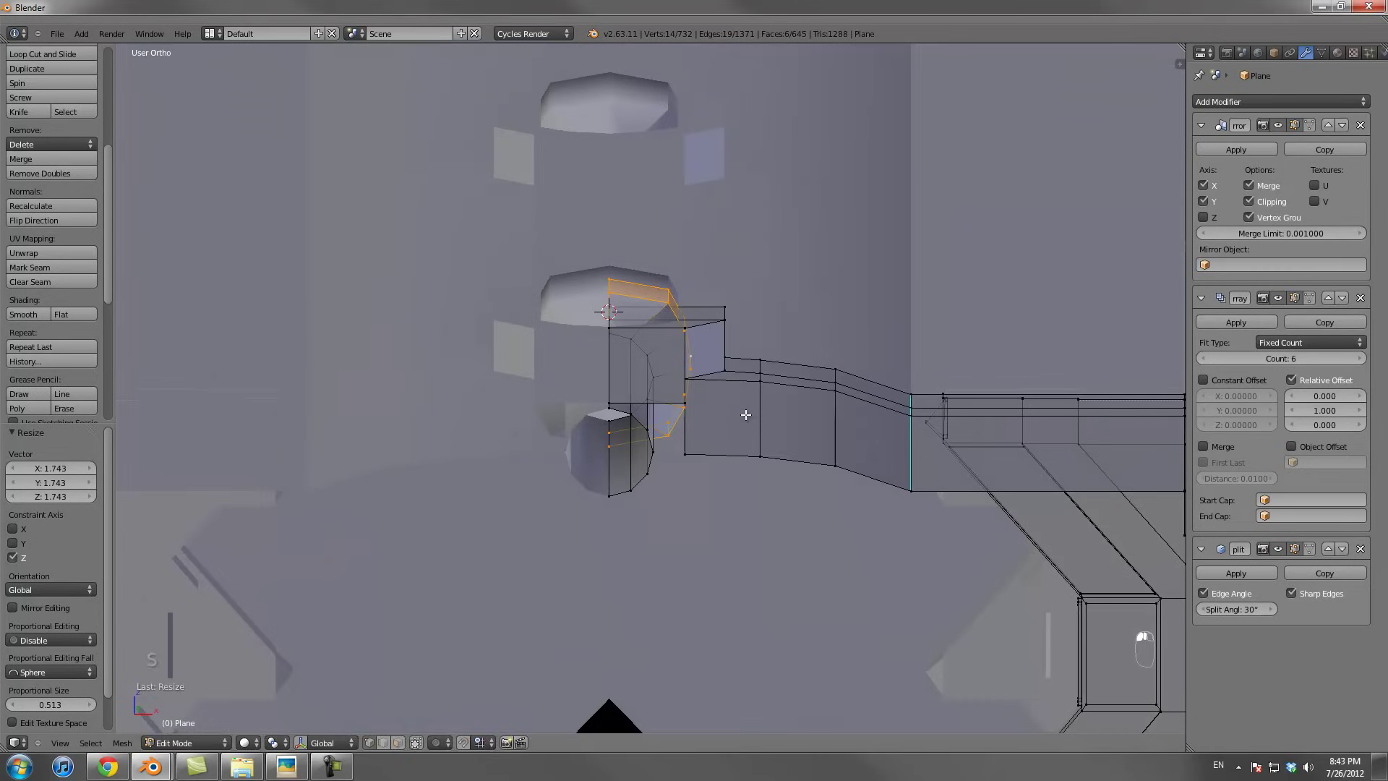
key(g)
key(x)
click(730, 414)
key(g)
right_click(731, 415)
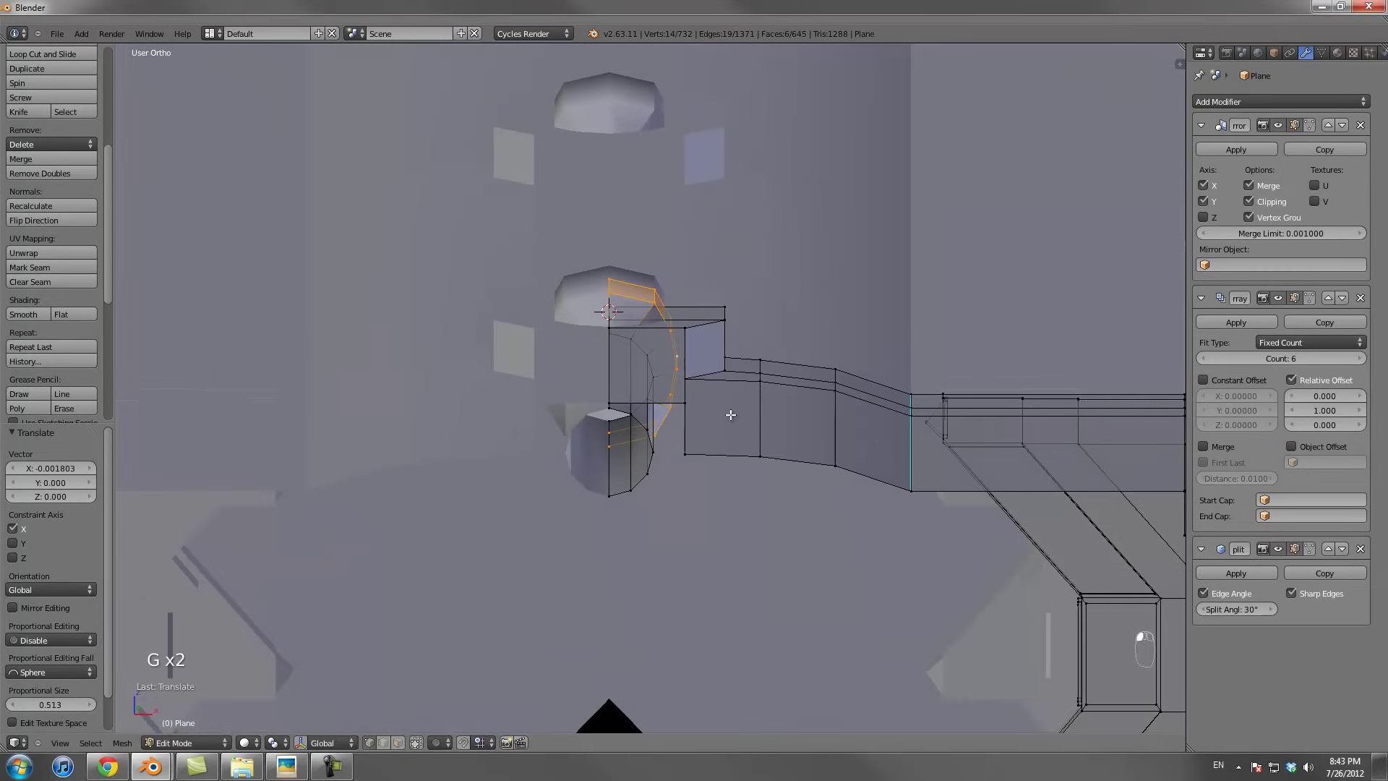
Try rescaling the pipe's collar ring and inspect the corridor in Object Mode
key(s)
key(Tab)
middle_drag(725, 405, 672, 389)
key(Tab)
key(s)
click(758, 403)
middle_drag(757, 404, 664, 407)
key(Tab)
key(Tab)
right_click(659, 416)
key(Tab)
key(Tab)
Undo the pipe's collar edits and its smooth shading
key(ctrl+z)
key(ctrl+z)
key(ctrl+z)
key(ctrl+z)
key(ctrl+z)
key(ctrl+z)
key(ctrl+z)
key(ctrl+z)
key(ctrl+z)
key(ctrl+z)
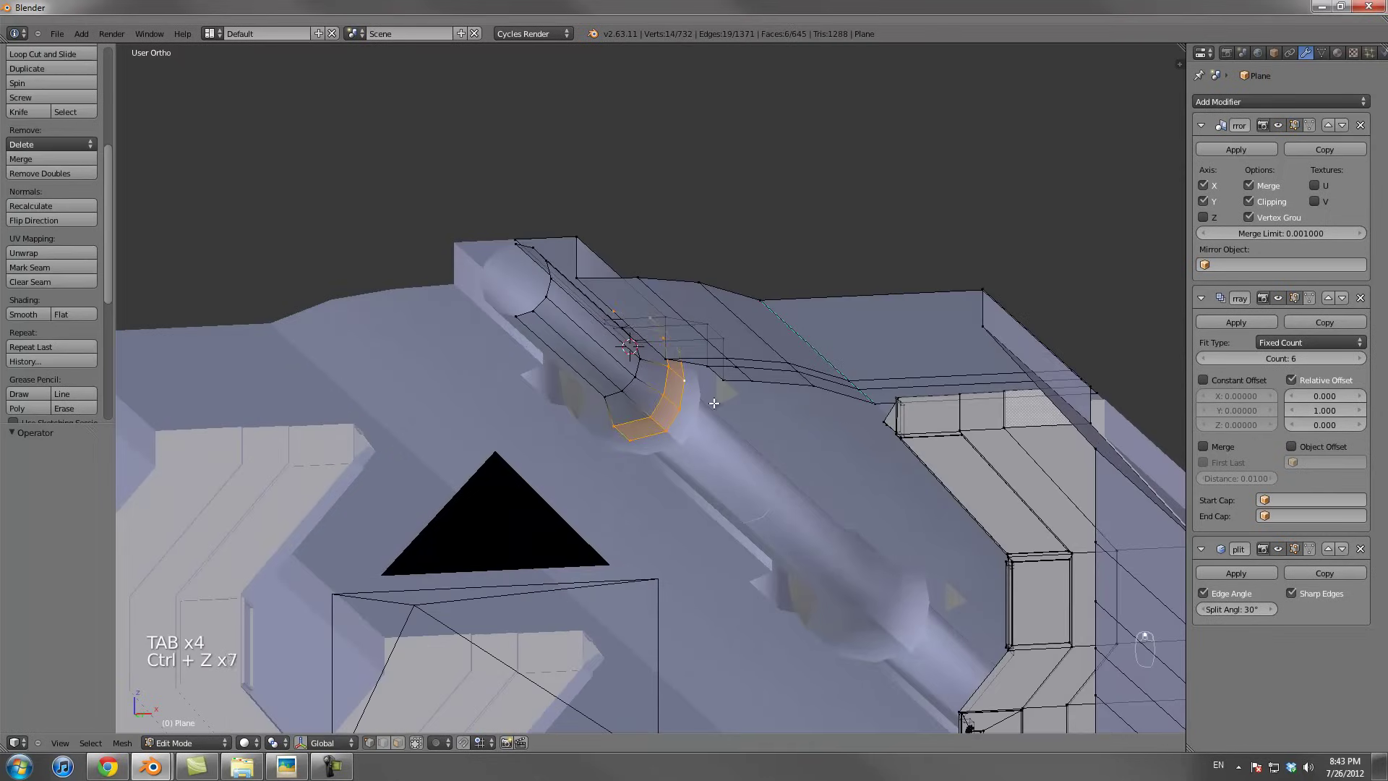
key(Tab)
key(ctrl+z)
key(ctrl+z)
key(ctrl+z)
key(ctrl+z)
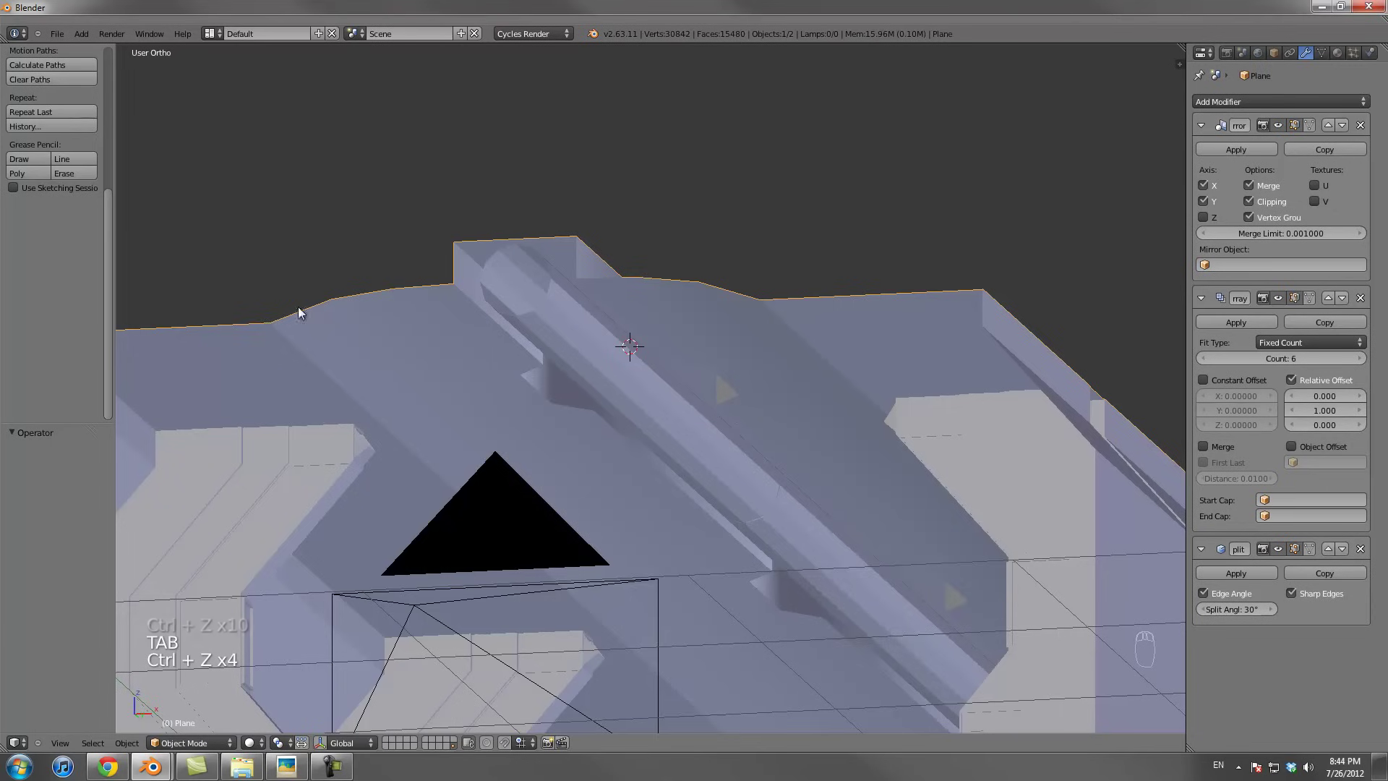
Select the pipe's linked geometry and inspect the corridor ceiling in Object Mode
key(Tab)
key(ctrl+l)
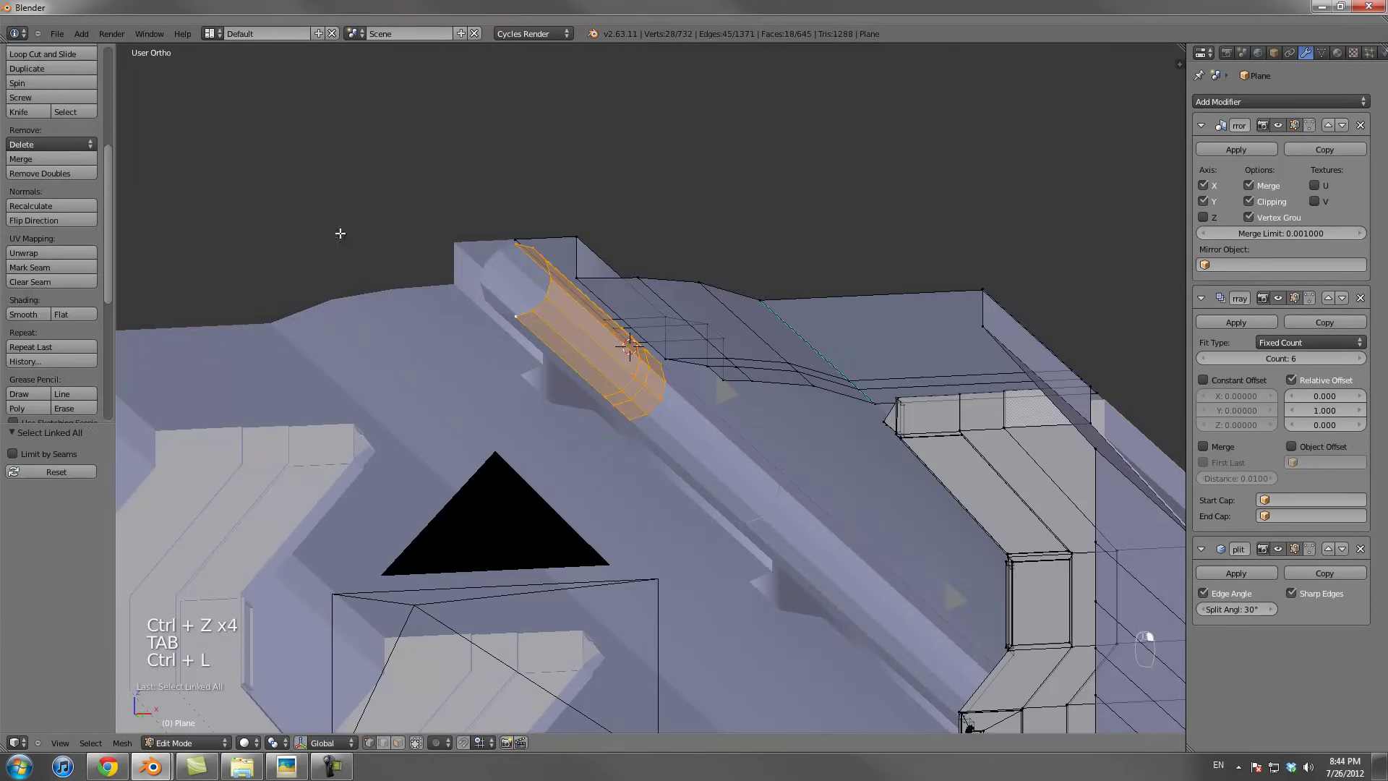
key(Tab)
scroll(636, 355, down, 5)
middle_drag(662, 363, 711, 403)
scroll(691, 427, up, 8)
Select the section's vertices along the Y mirror line in top wireframe view and flatten them by scaling Y to 0
key(Tab)
key(KP_7)
key(z)
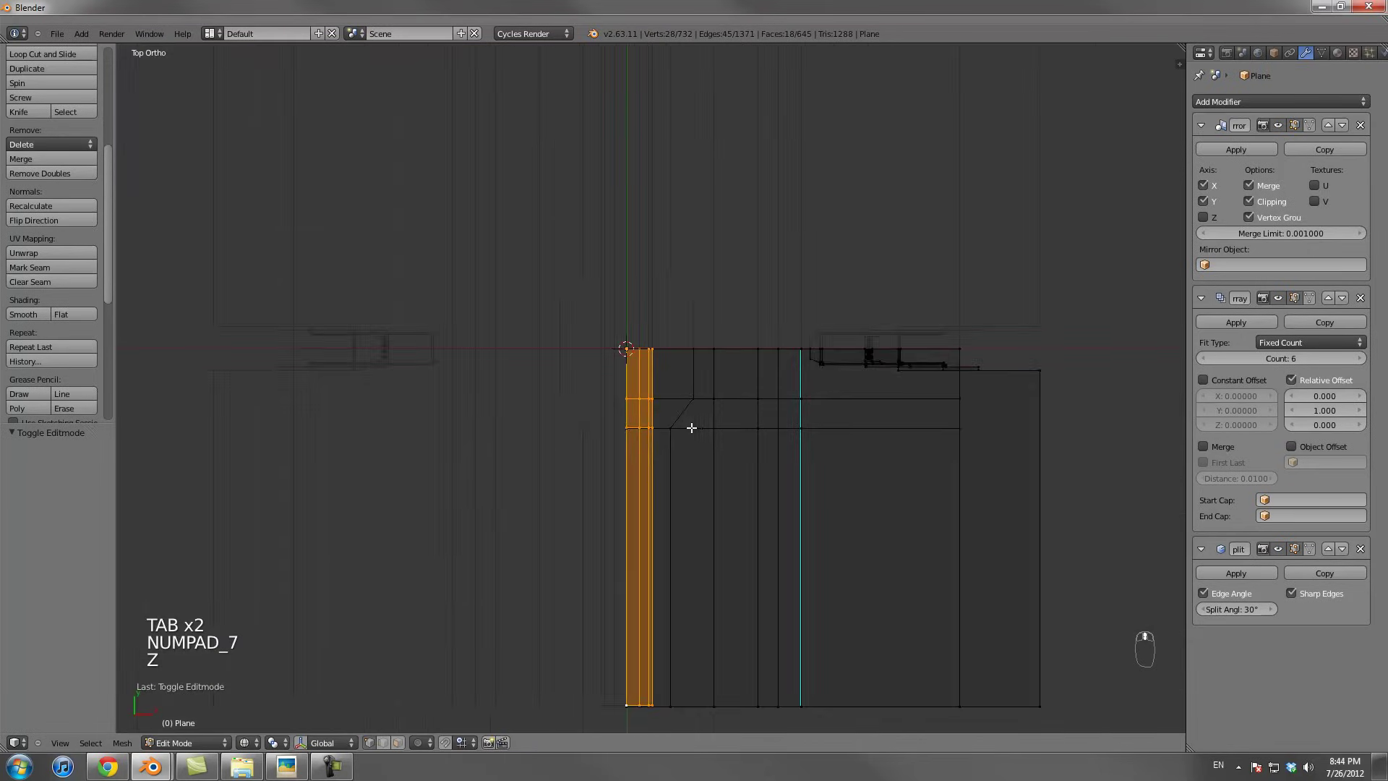
scroll(686, 405, up, 2)
key(a)
key(a)
key(a)
key(b)
drag(548, 309, 1110, 330)
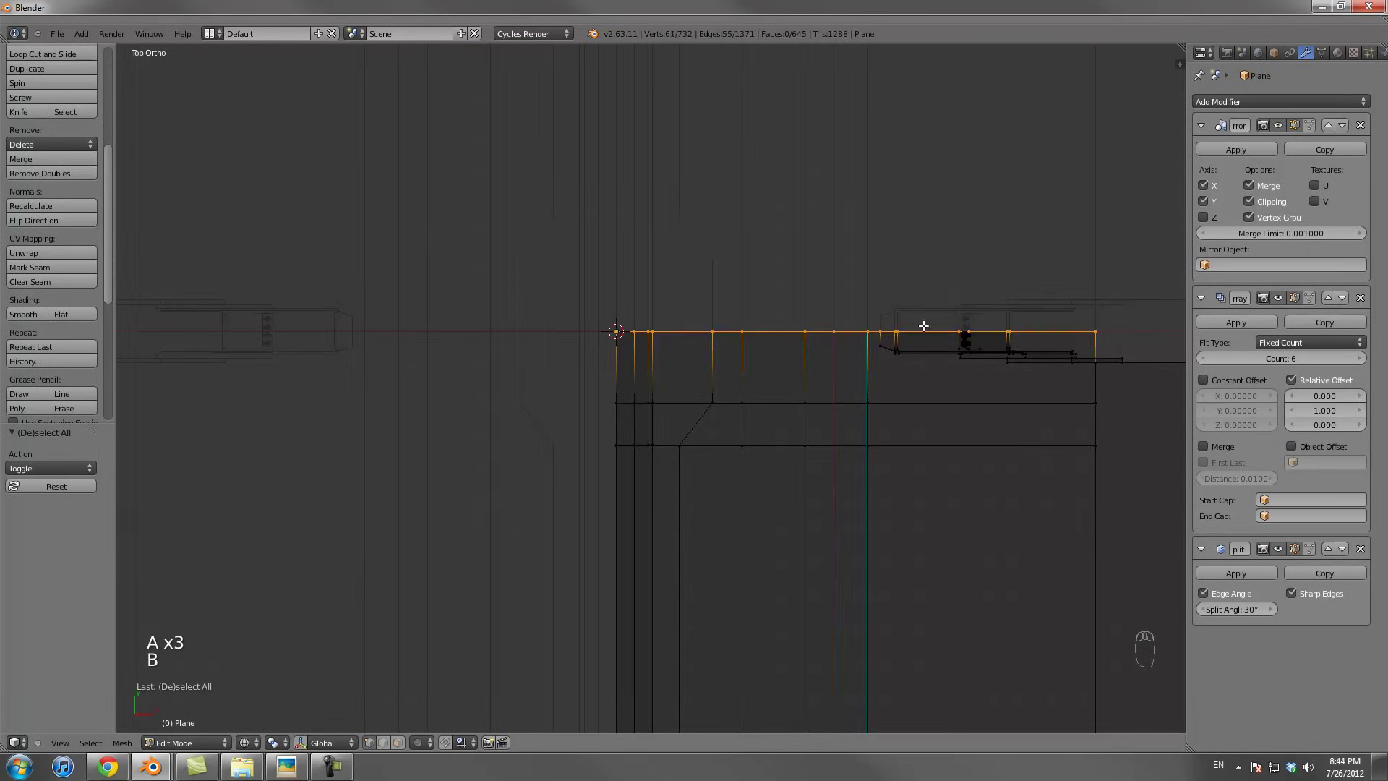
alt+right_click(916, 329)
alt+shift+right_click(780, 331)
key(b)
drag(588, 315, 719, 378)
key(s)
key(y)
key(0)
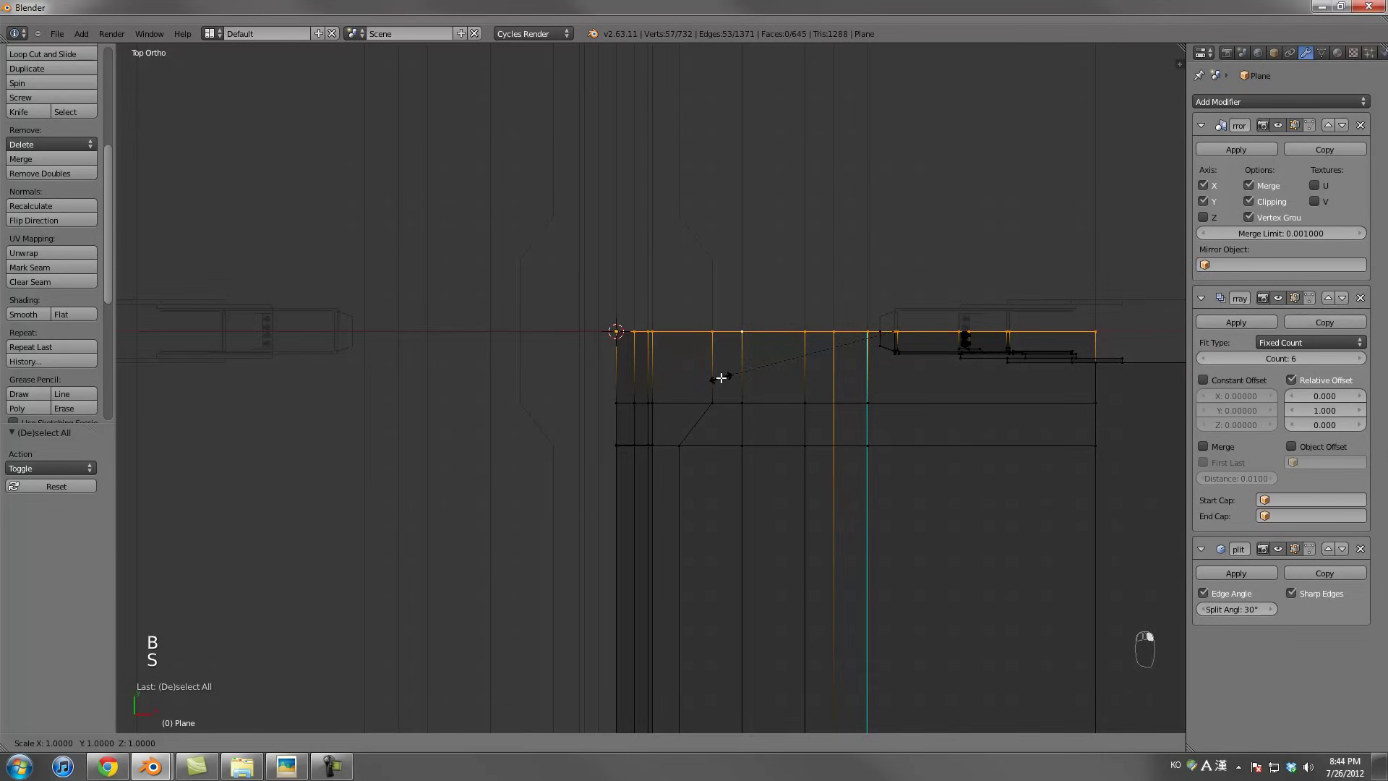
key(Return)
Box-select the row of vertices along the section's opposite end and return to Object Mode
scroll(801, 407, down, 2)
shift+middle_drag(613, 651, 564, 458)
key(a)
key(a)
key(a)
key(b)
drag(511, 464, 1037, 569)
right_click(1032, 561)
key(Tab)
View the solid-shaded corridor through the camera and disable Edge Angle in its Edge Split modifier
scroll(880, 424, down, 2)
mouse_move(880, 424)
middle_down()
mouse_move(834, 310)
mouse_move(808, 412)
mouse_move(824, 435)
mouse_move(781, 454)
mouse_move(791, 392)
mouse_move(839, 381)
mouse_move(843, 323)
mouse_move(811, 381)
mouse_move(709, 479)
mouse_move(610, 479)
mouse_move(630, 469)
middle_up()
key(z)
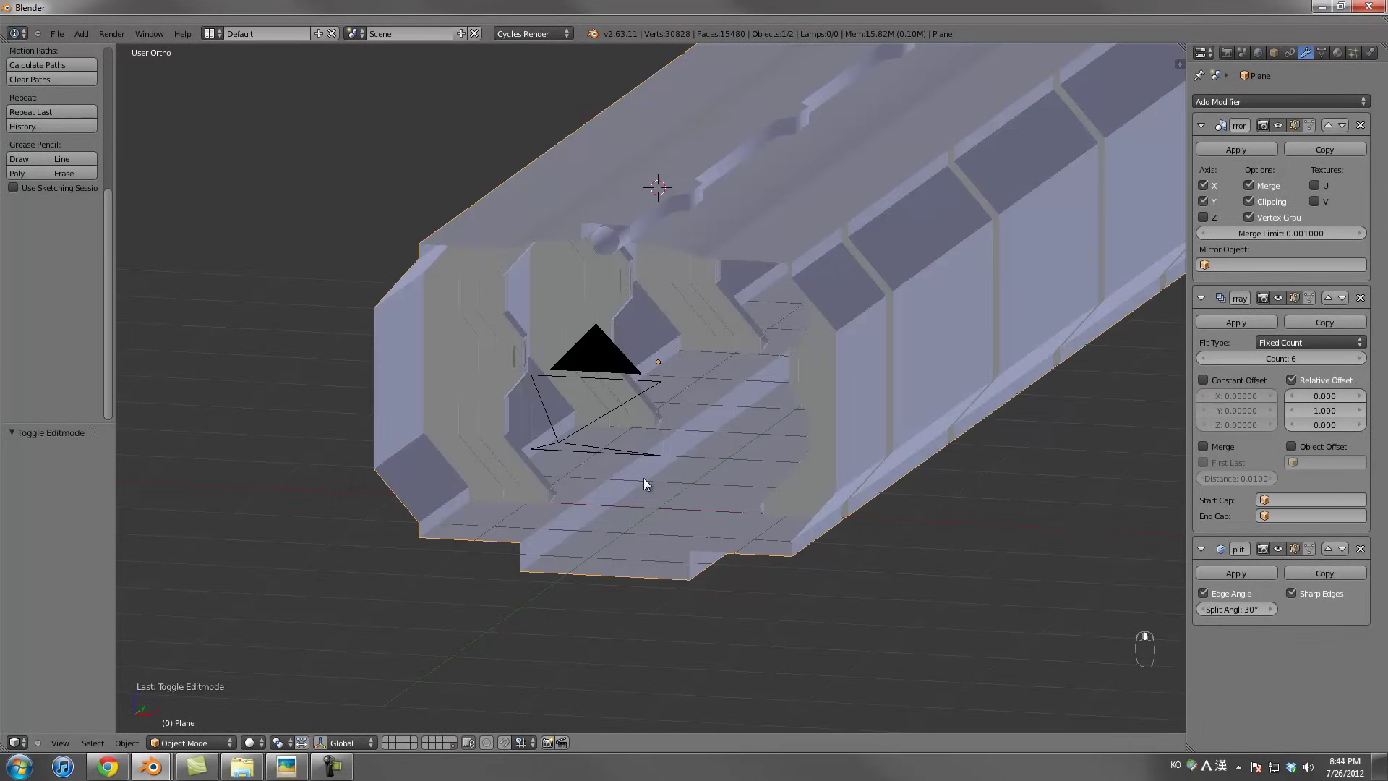
middle_drag(723, 488, 592, 428)
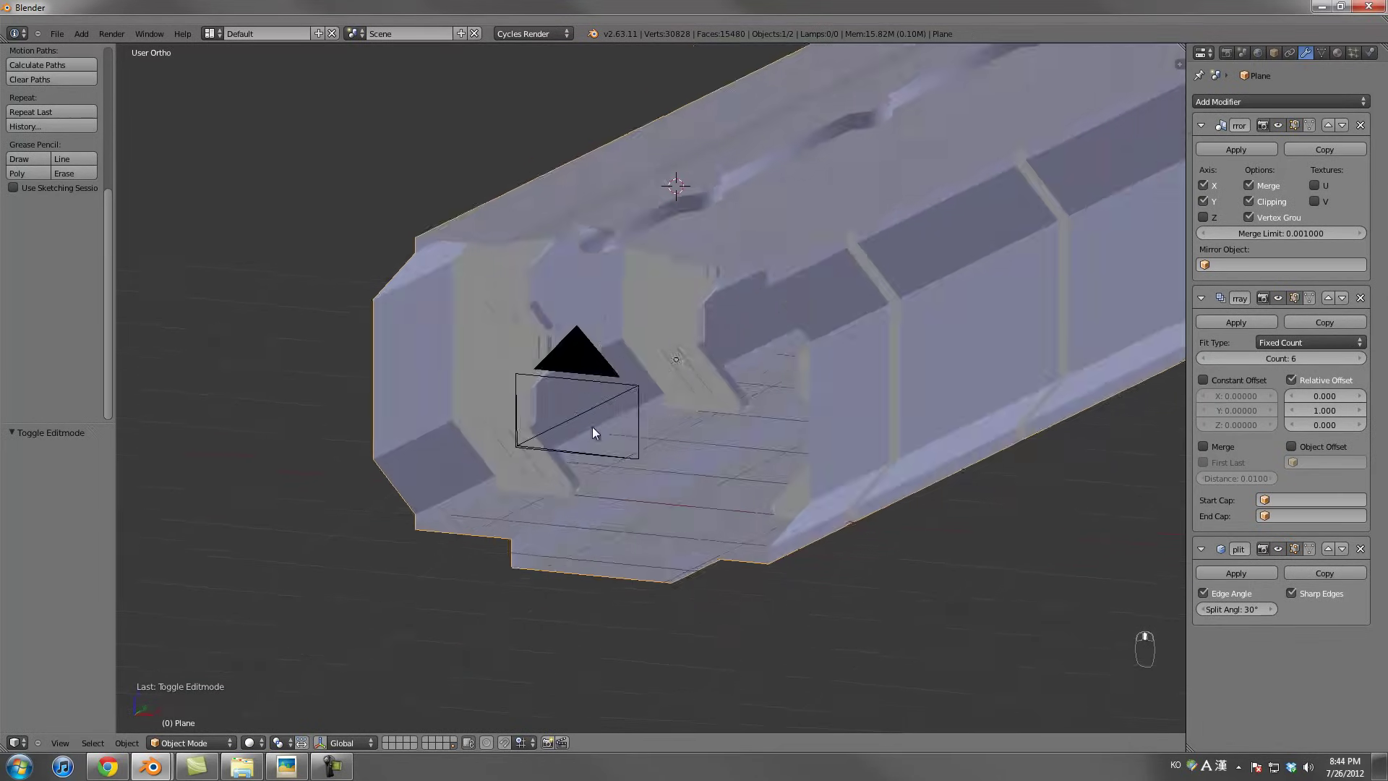
key(KP_0)
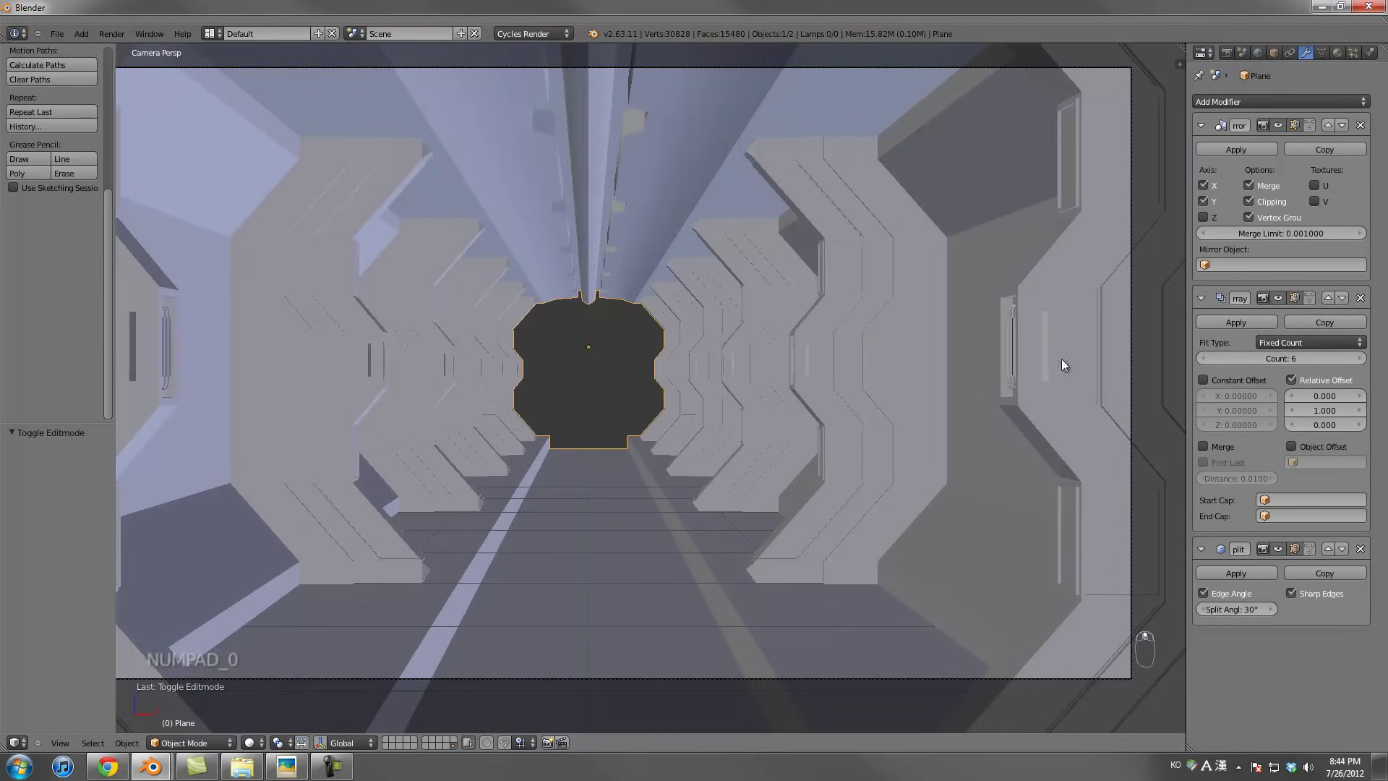
click(1230, 592)
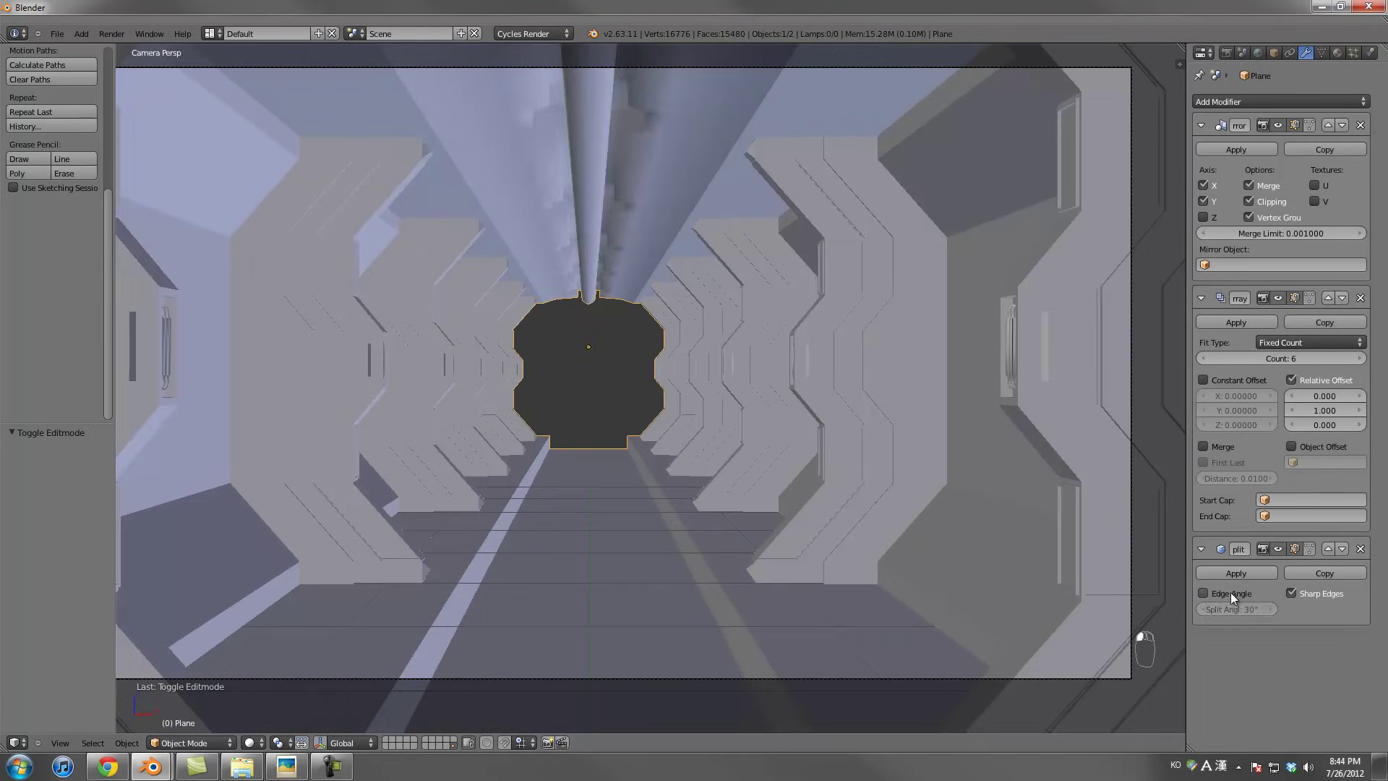
scroll(667, 332, down, 2)
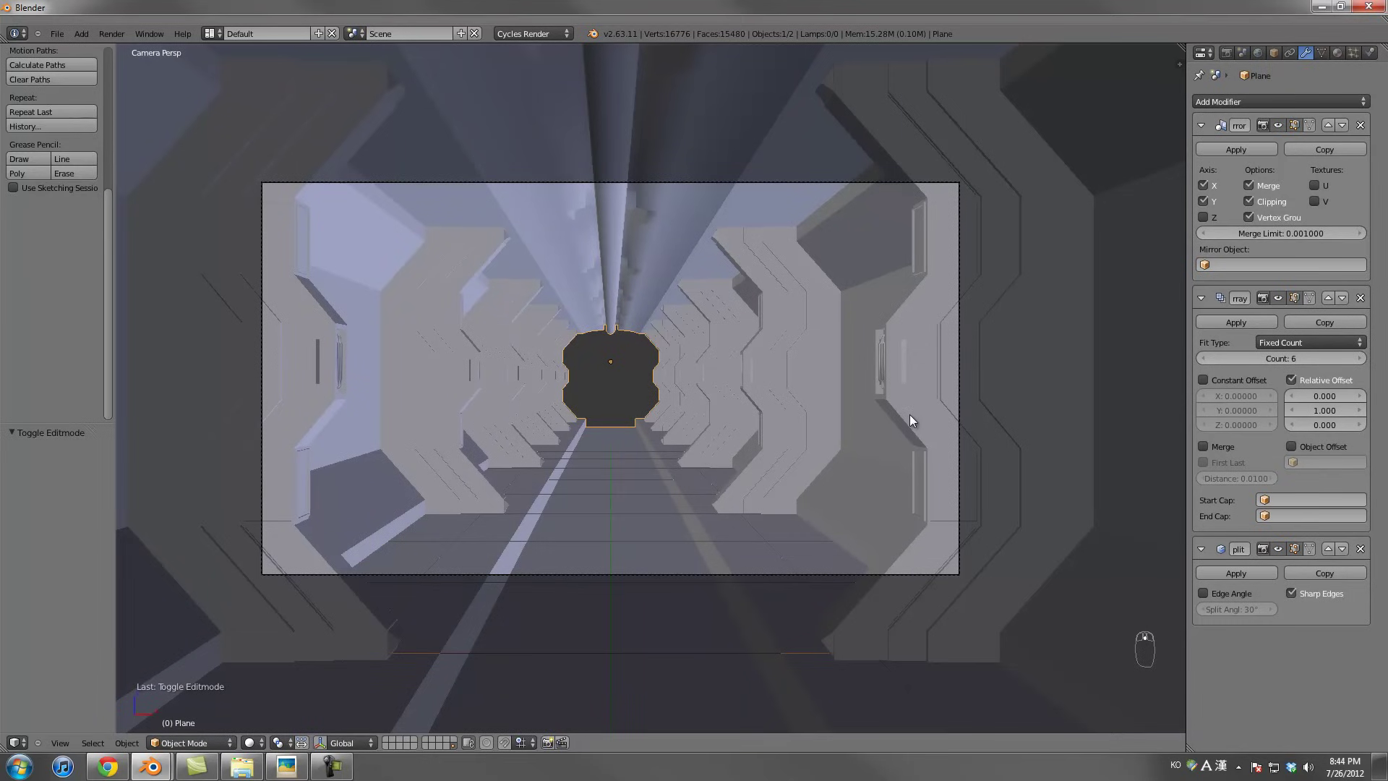
Switch to Picasa Photo Viewer and examine the wall and ceiling details in final.png
click(286, 766)
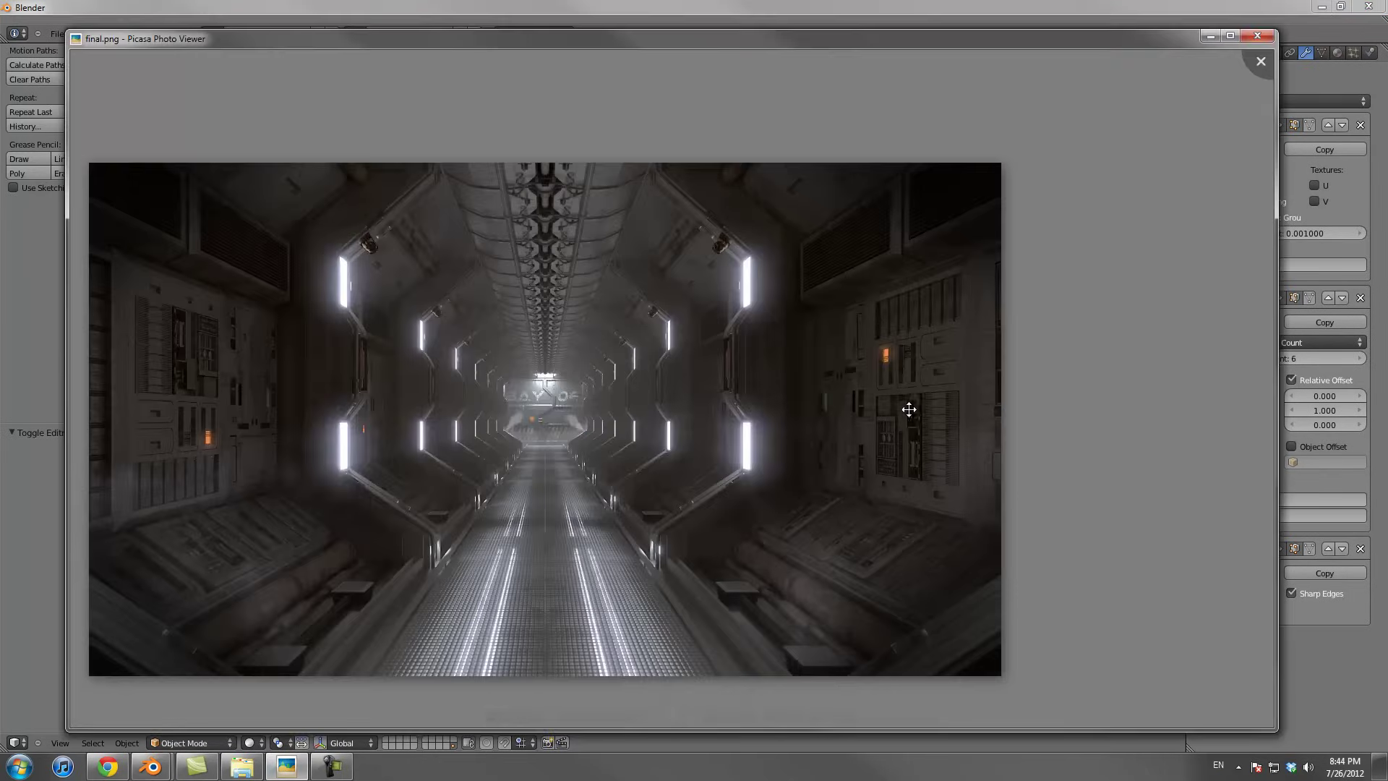
scroll(923, 465, up, 3)
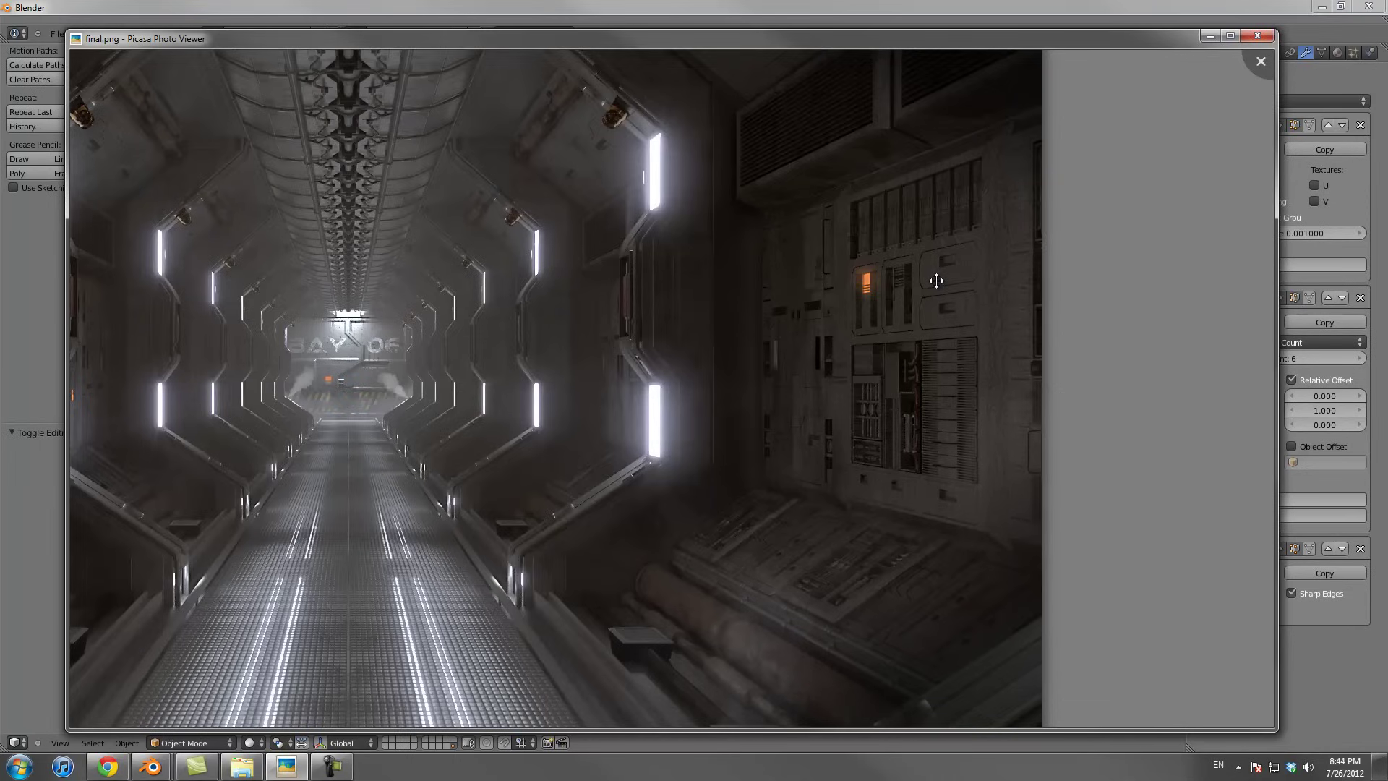
scroll(899, 305, up, 2)
key(Escape)
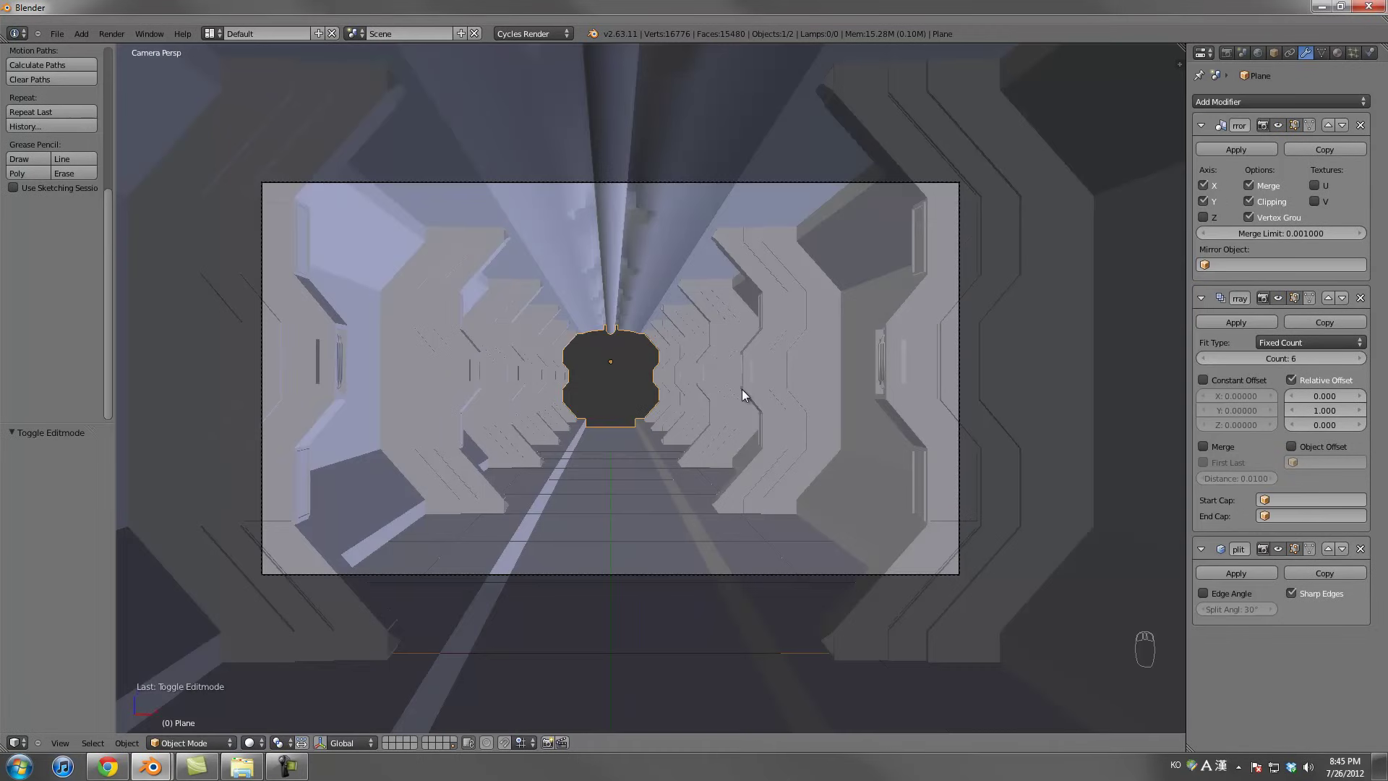
Mark the edge loops along the ceiling recess beside the pipe as sharp and check the shading in Object Mode
key(a)
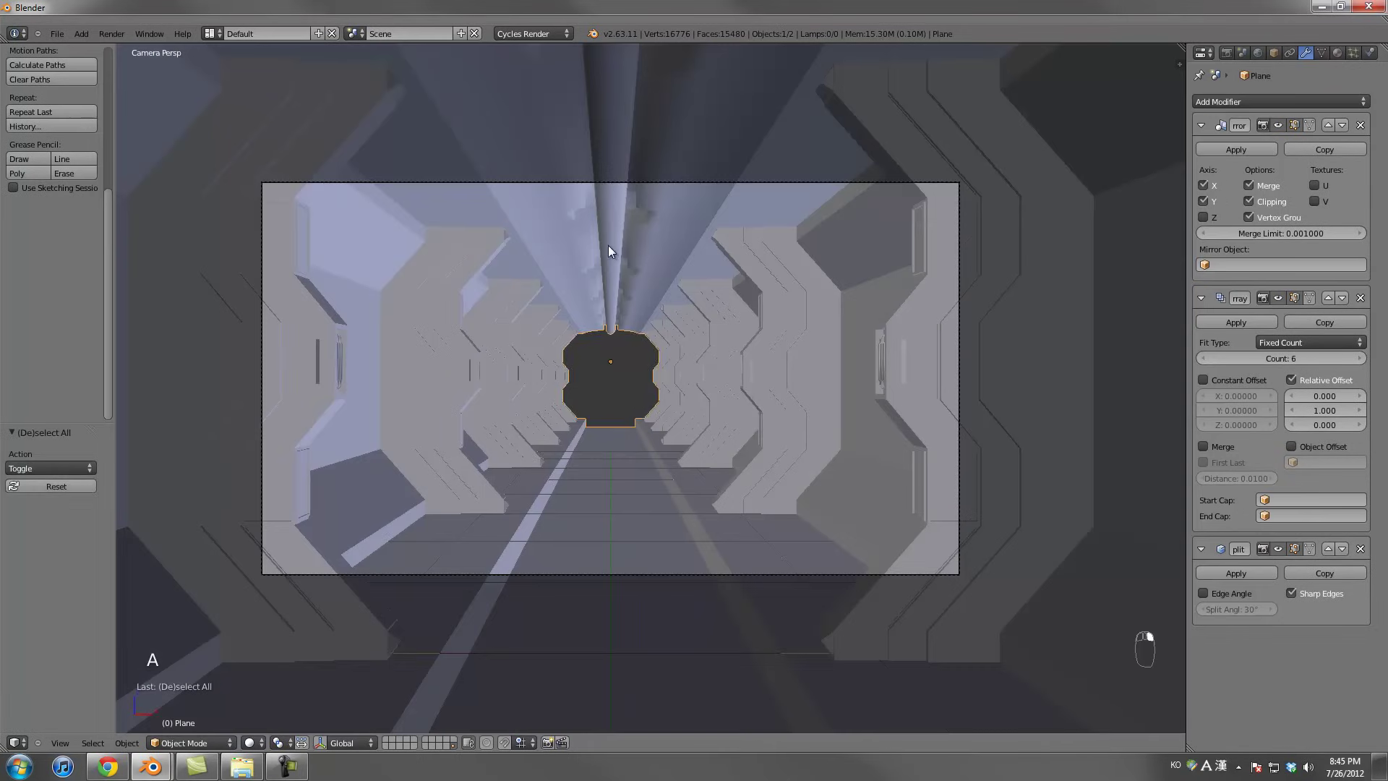
key(KP_1)
scroll(666, 398, up, 6)
key(Tab)
middle_drag(679, 388, 675, 370)
alt+right_click(660, 340)
key(ctrl+e)
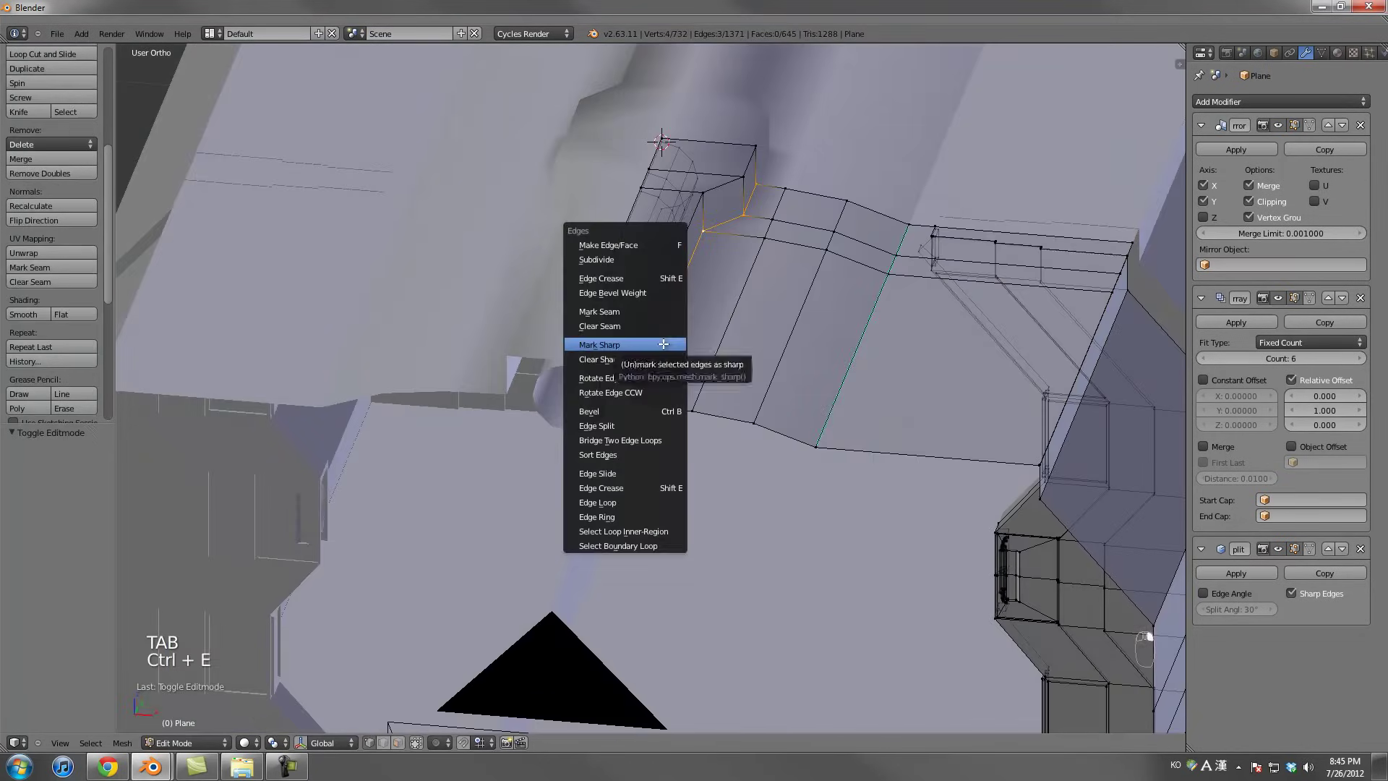
click(622, 350)
key(ctrl+e)
click(667, 283)
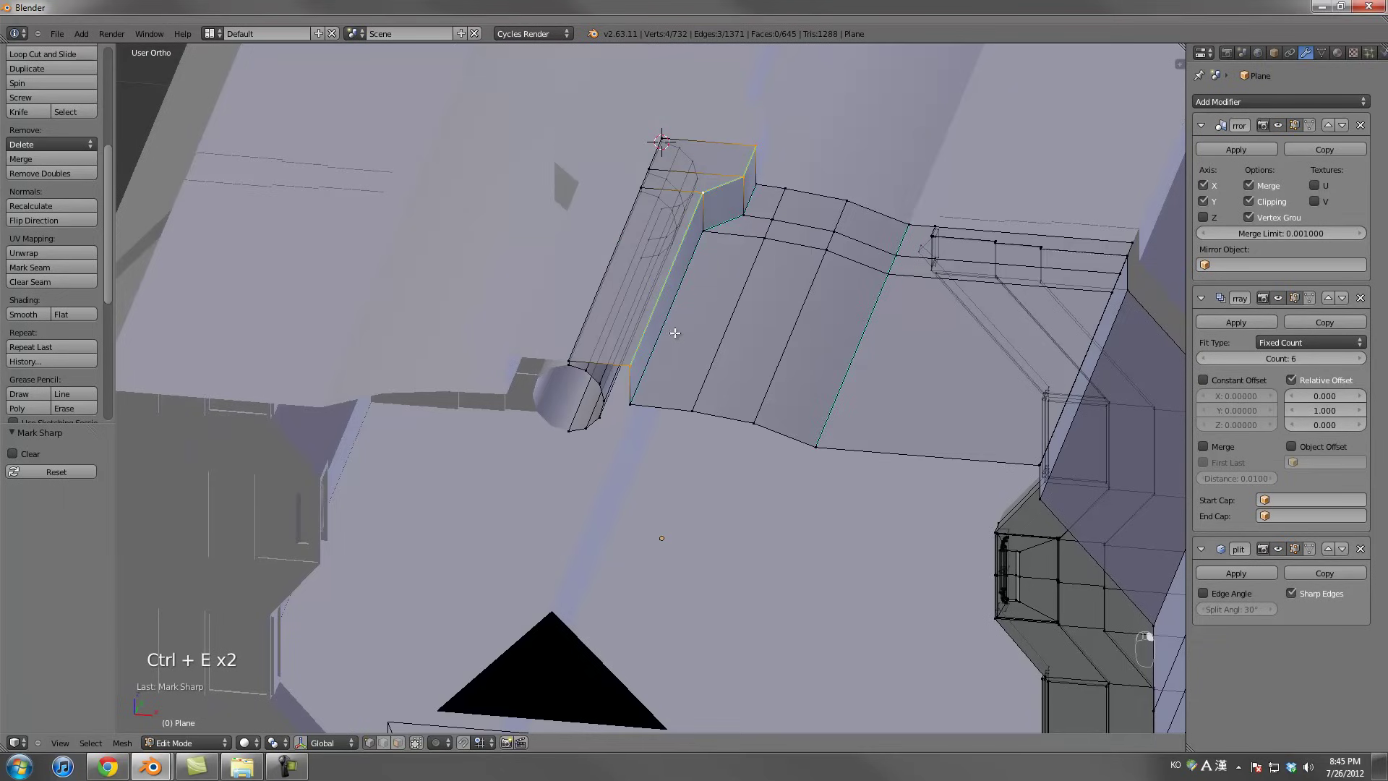
key(Tab)
middle_drag(671, 332, 727, 402)
scroll(711, 265, up, 3)
scroll(713, 265, down, 3)
Save the scene as tutorial2.blend in the Space Corridor folder
key(ctrl+s)
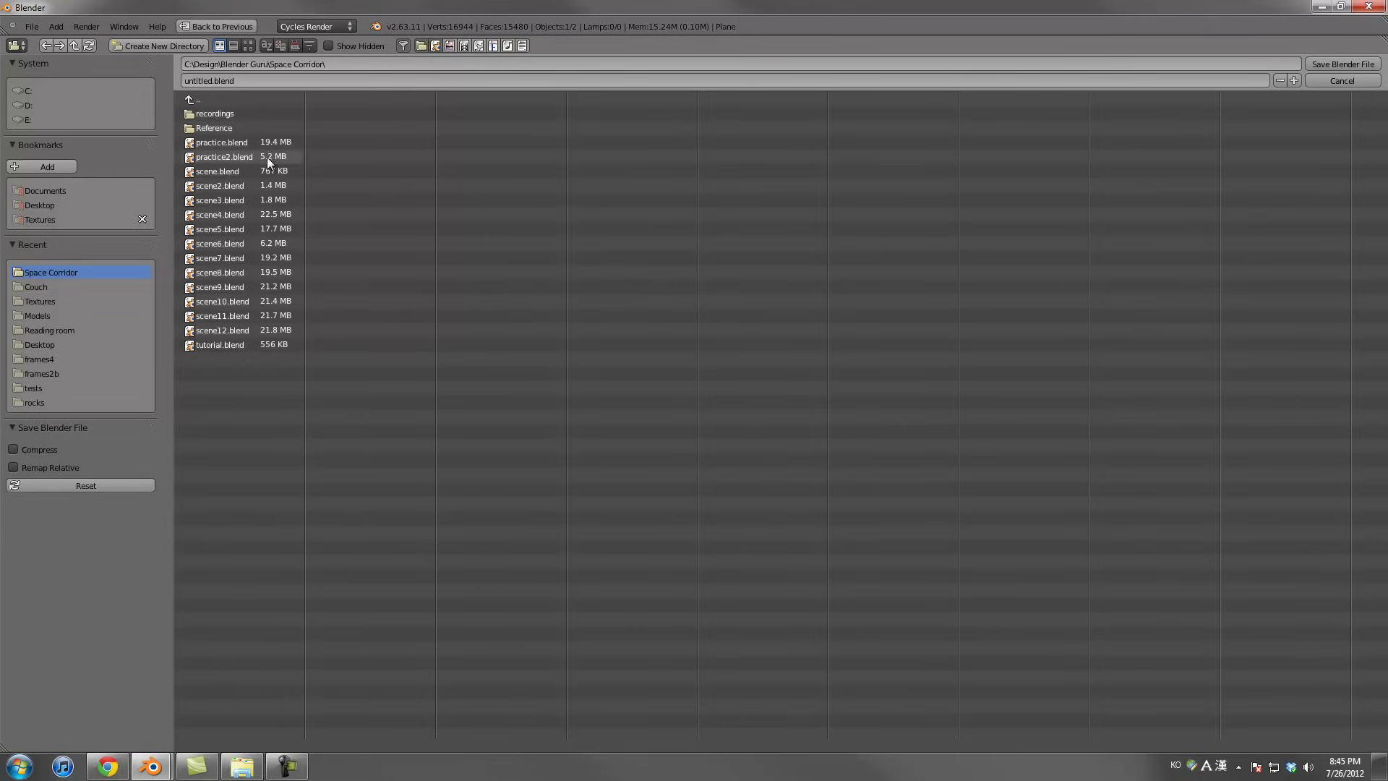
click(253, 342)
key(KP_Add)
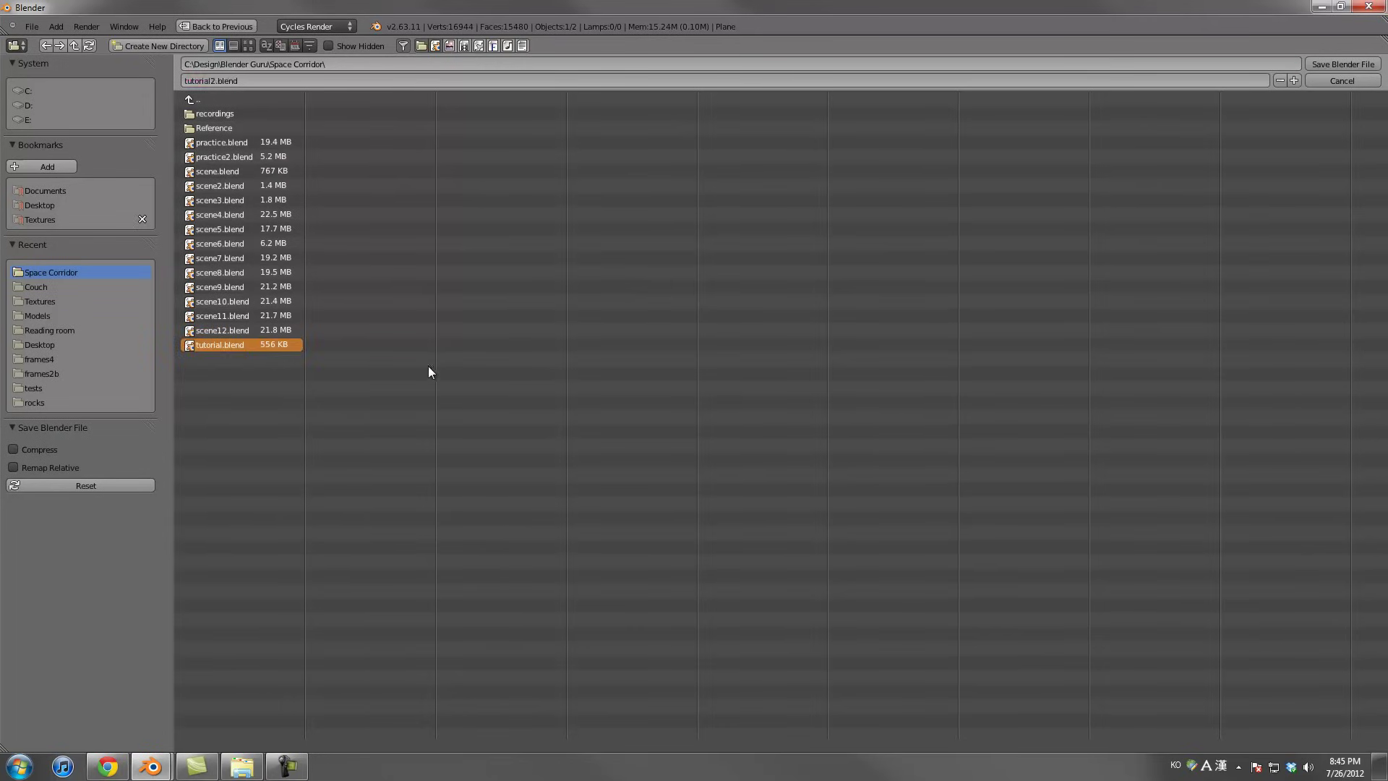
key(KP_Enter)
scroll(565, 386, down, 3)
middle_drag(565, 386, 602, 442)
key(ctrl+s)
scroll(601, 443, up, 3)
key(ctrl+s)
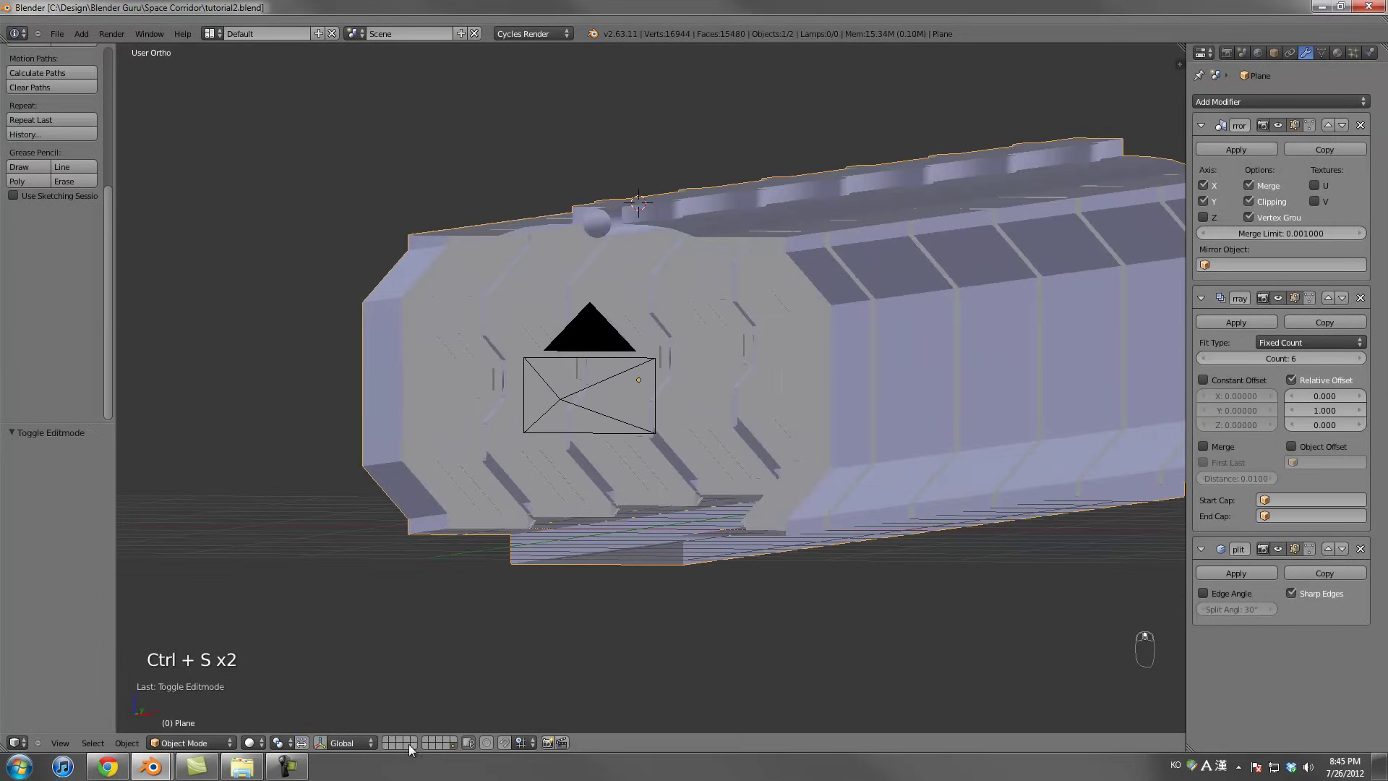
Snap the 3D cursor to the corridor's origin and add a mesh cube there
middle_drag(465, 682, 672, 402)
scroll(654, 397, up, 2)
key(shift+s)
click(652, 396)
key(shift+a)
mouse_move(619, 377)
click(725, 394)
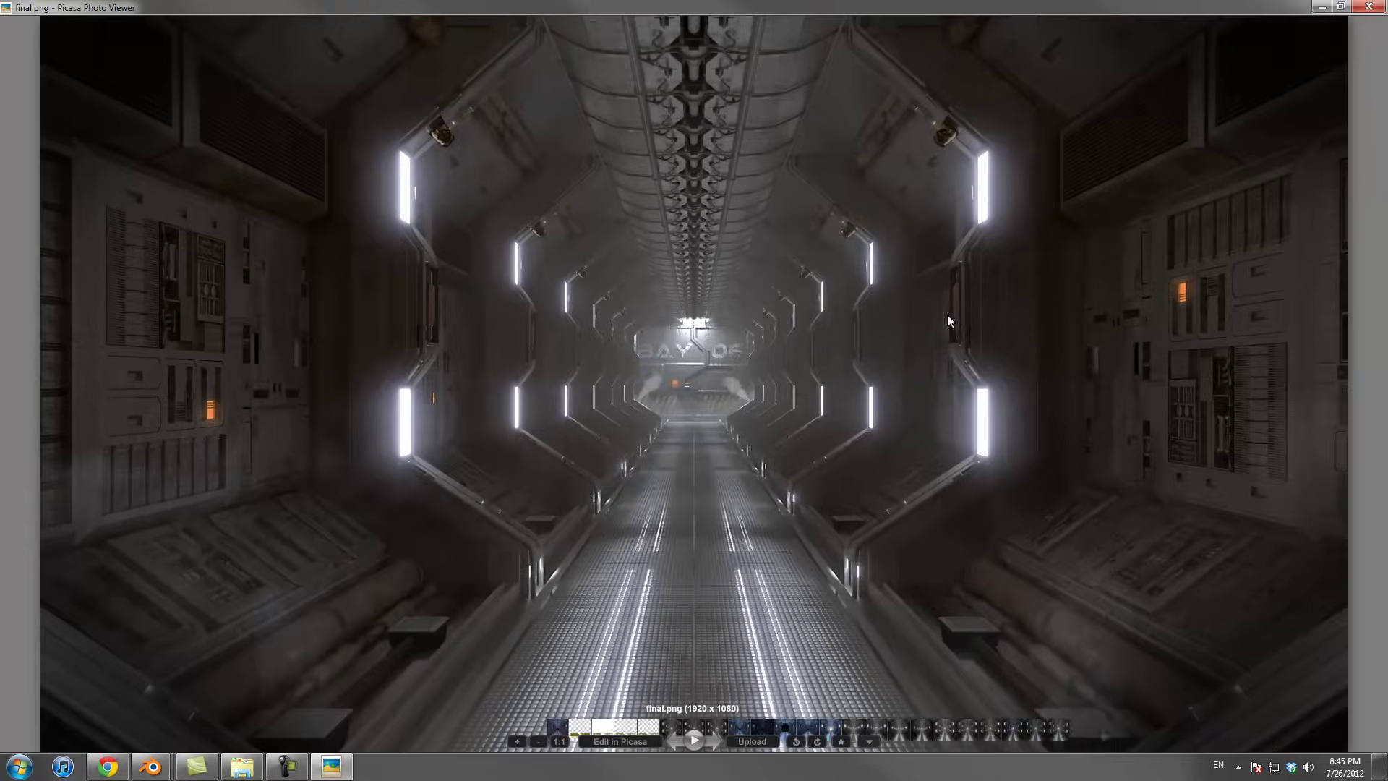
Examine the panelled side walls in the final.png reference render and return to Blender
scroll(1207, 361, up, 1)
scroll(1210, 387, up, 2)
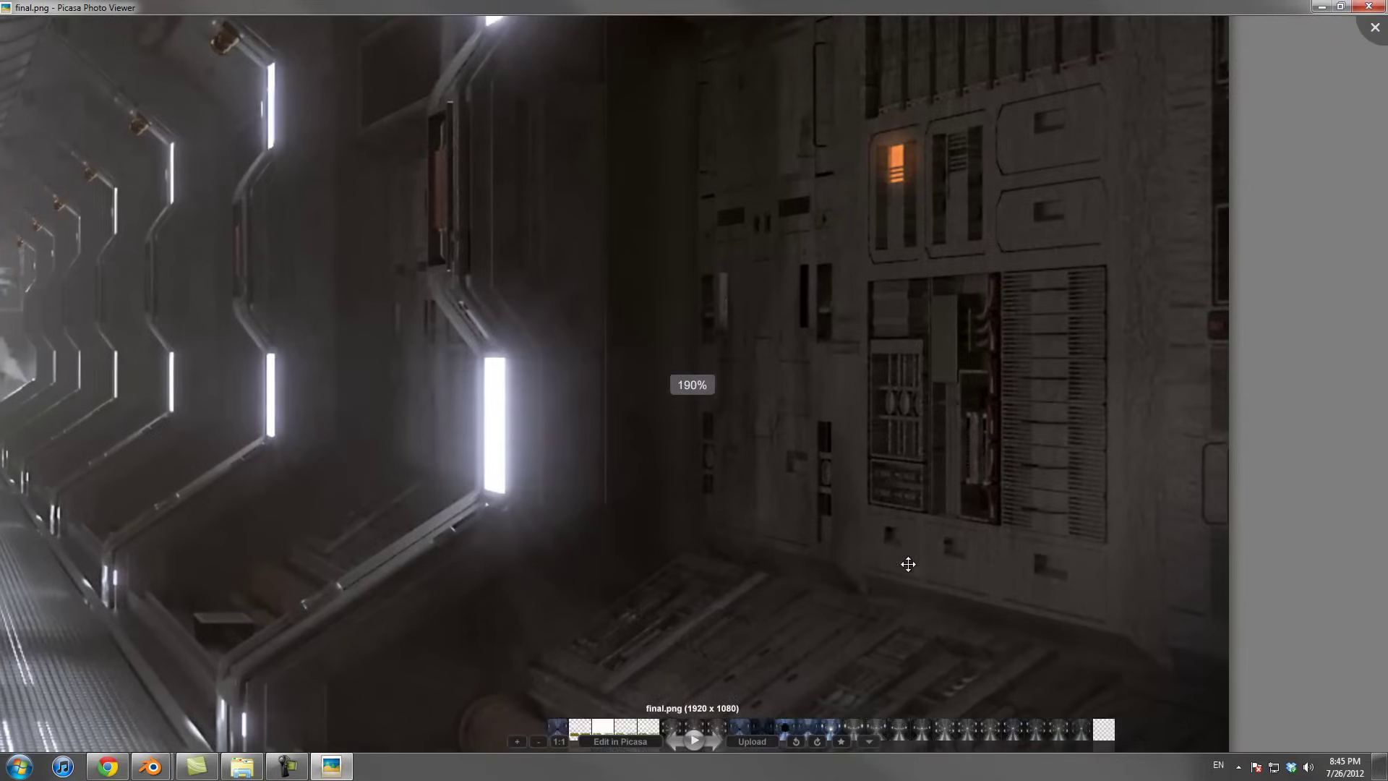
scroll(1033, 376, down, 3)
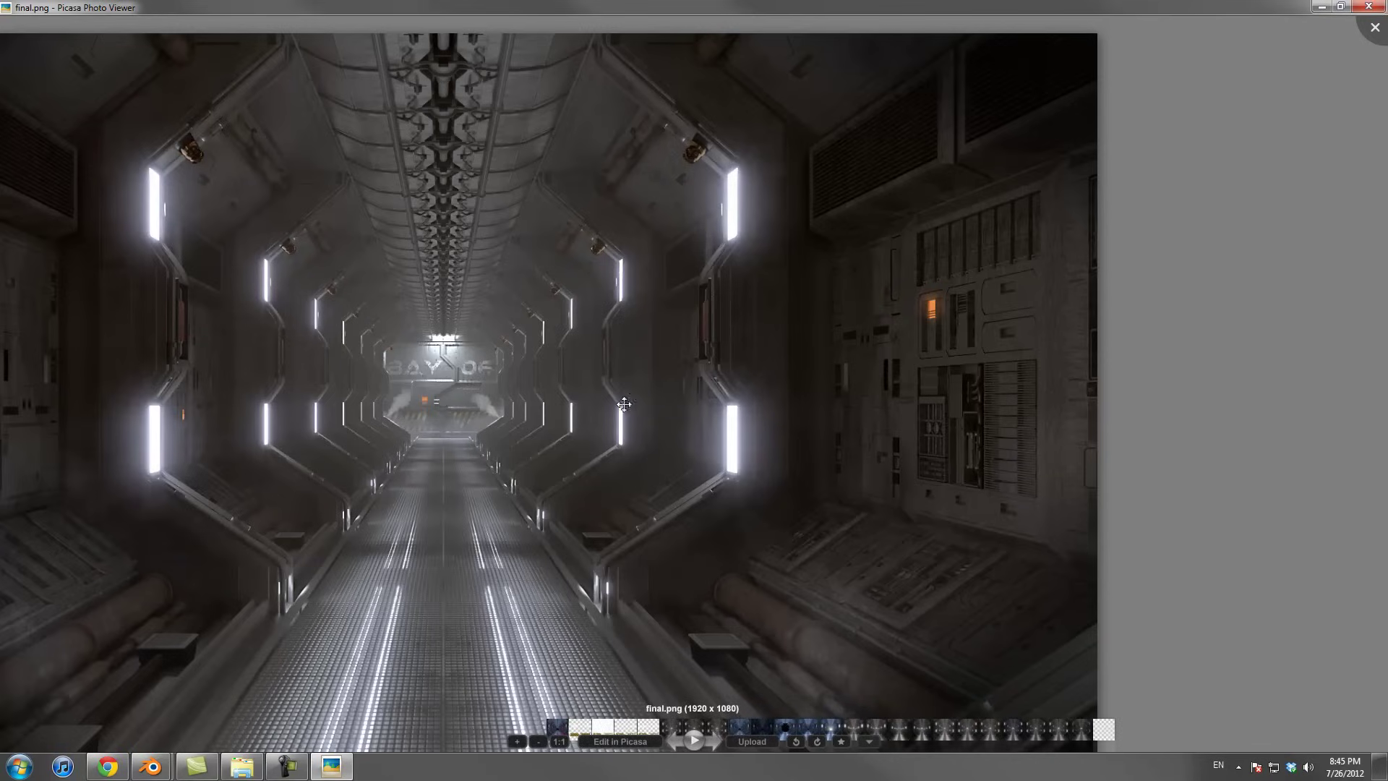
key(alt+Tab)
click(685, 349)
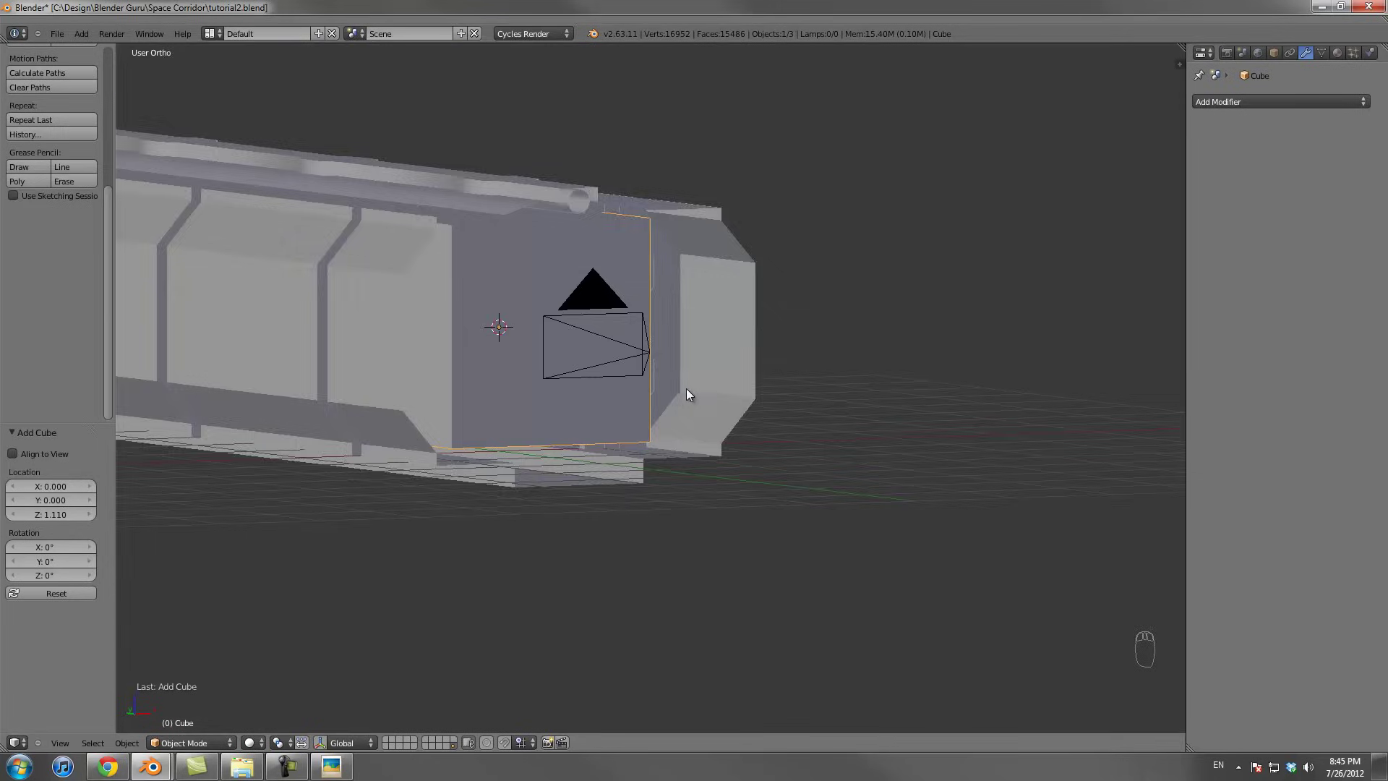
Move the cube toward the corridor's side wall and scale it roughly to the wall's height in front wireframe view
middle_drag(691, 383, 639, 384)
key(g)
click(771, 370)
key(s)
click(766, 305)
key(KP_1)
key(z)
scroll(795, 289, up, 2)
key(s)
click(939, 297)
Move the cube 0.157 along X and scale it by 0.96 to fit the side wall's straight section
key(g)
key(x)
click(954, 303)
key(s)
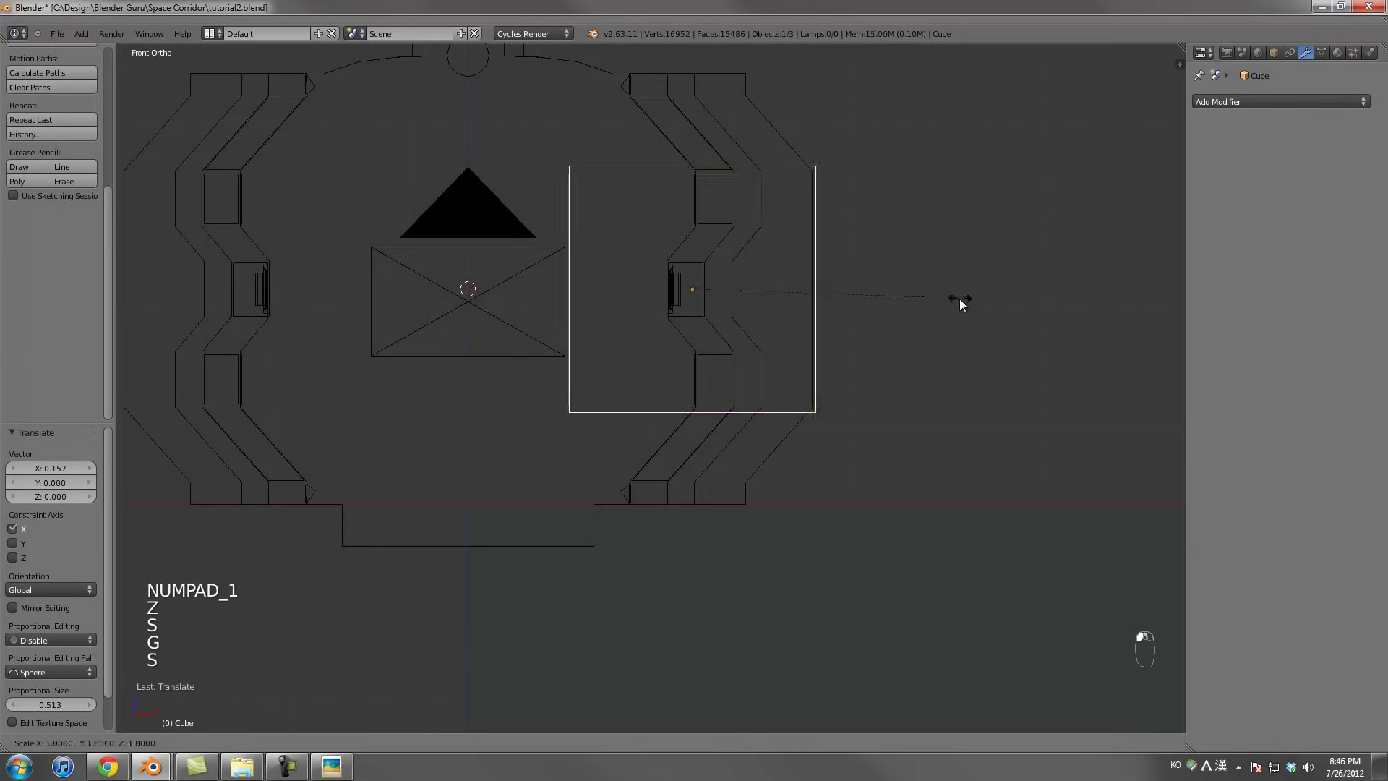
click(948, 297)
scroll(918, 282, down, 2)
scroll(750, 291, up, 3)
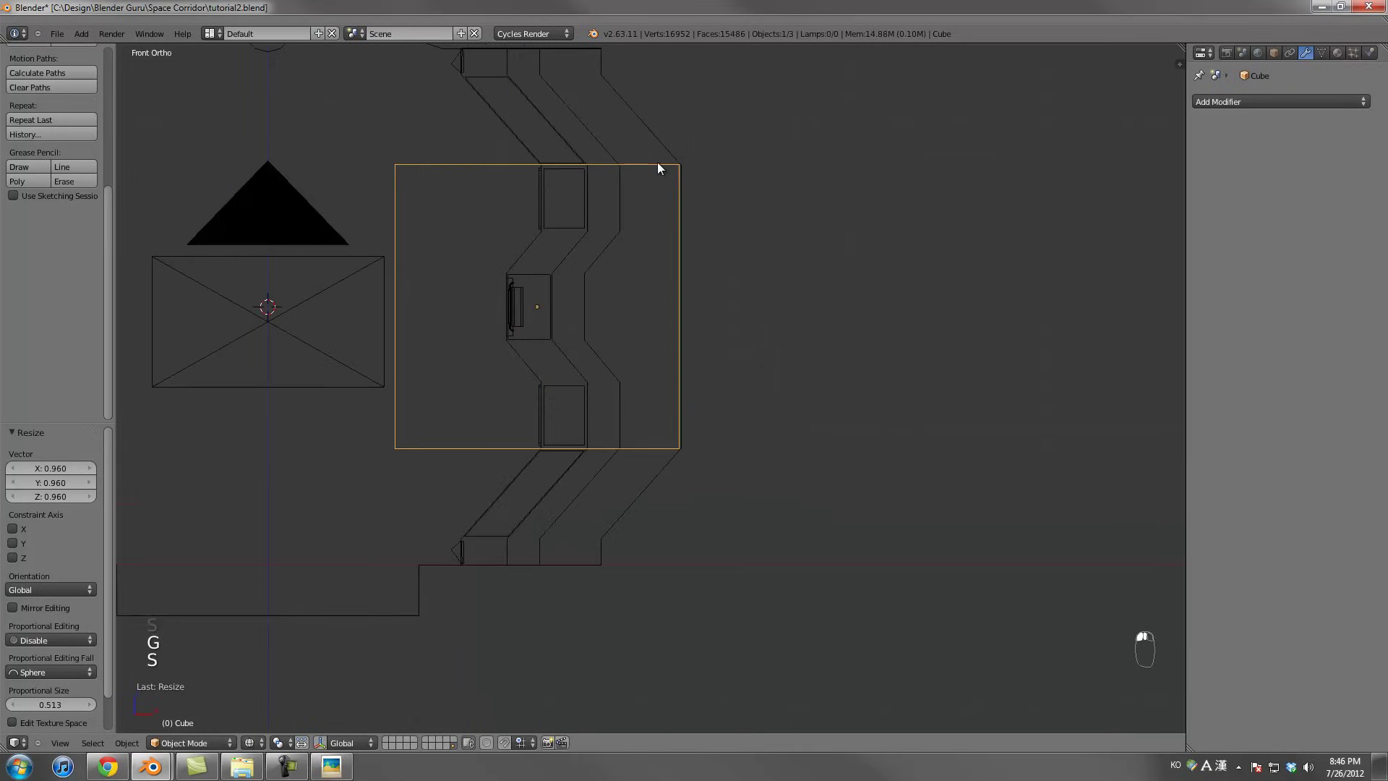
right_click(676, 166)
key(Tab)
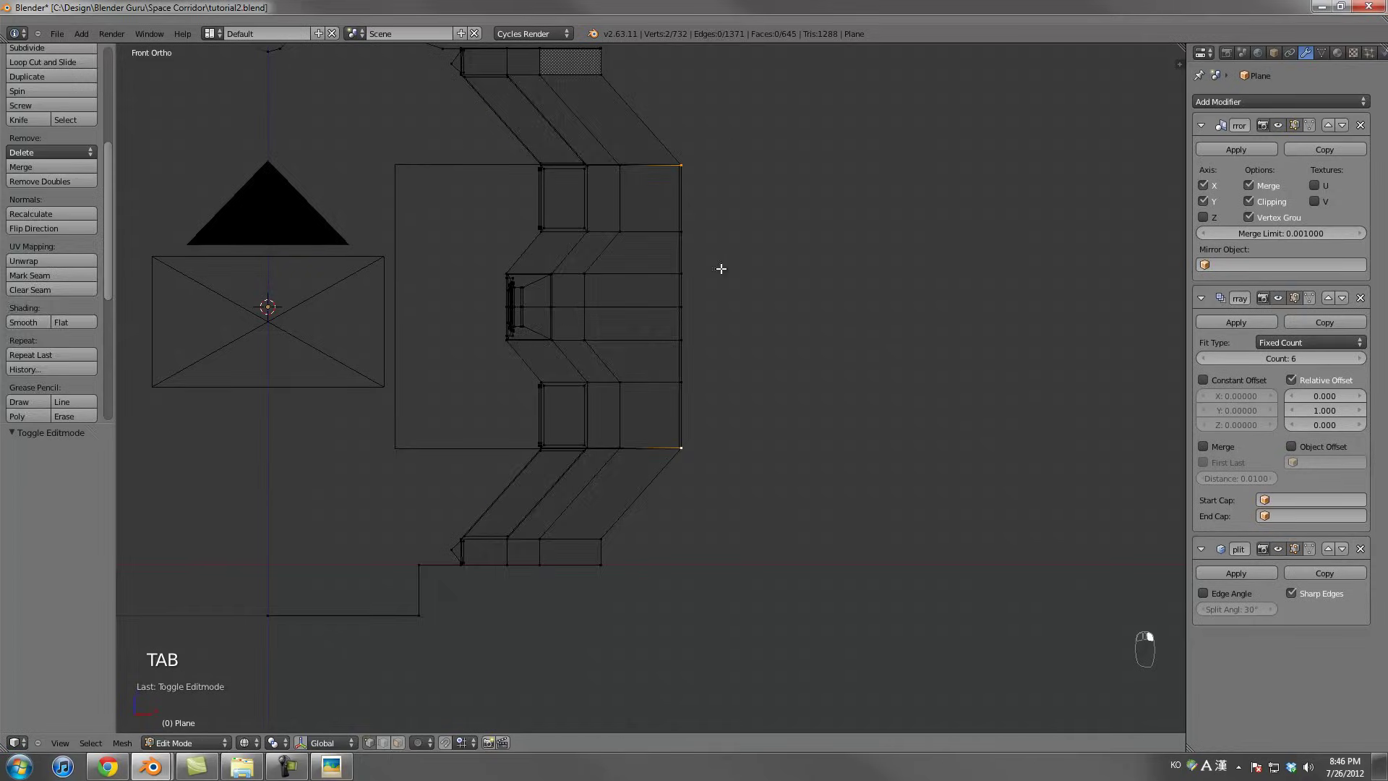
key(Tab)
Move the cube's inner side vertices along X toward the wall, making the cube a thin block
right_click(468, 169)
scroll(758, 263, down, 1)
key(Tab)
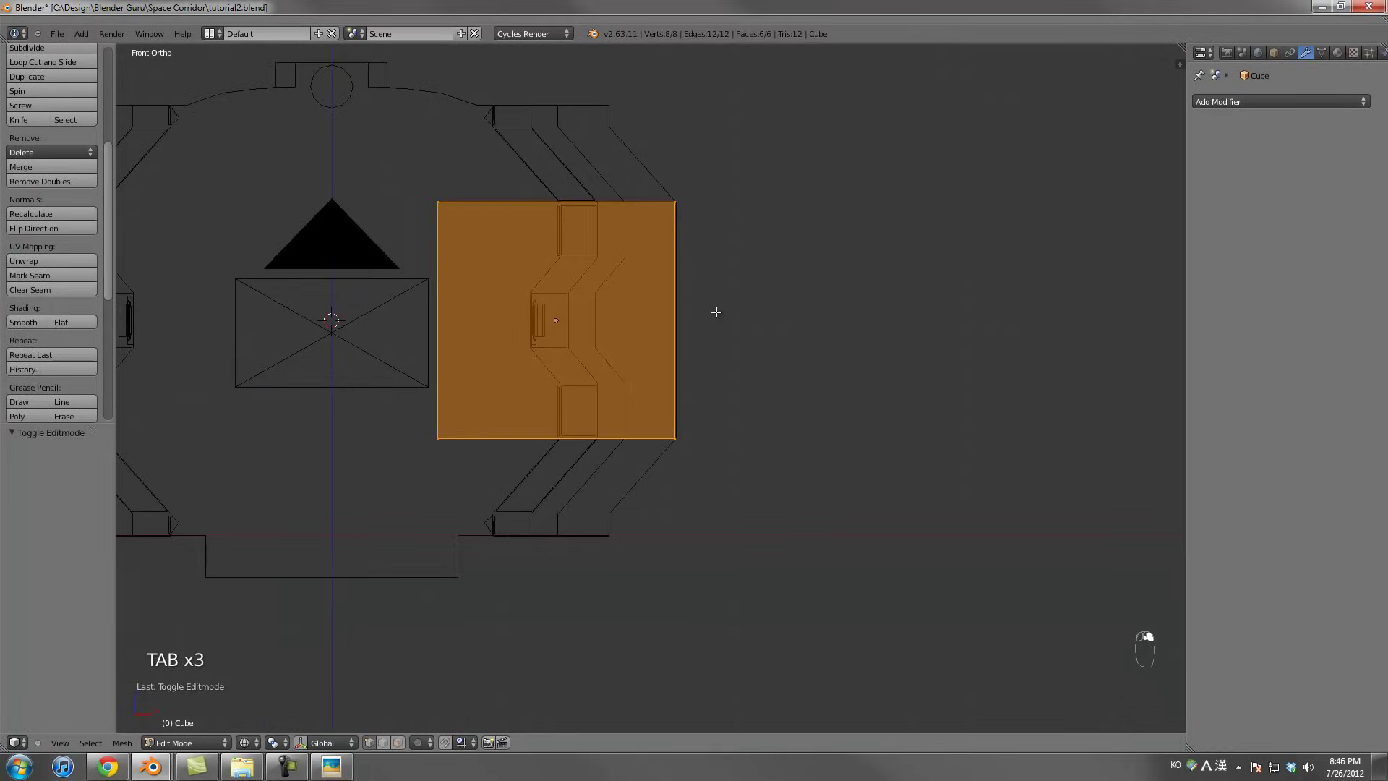
key(a)
key(a)
key(a)
key(a)
key(a)
key(a)
key(b)
drag(403, 145, 510, 523)
key(g)
middle_click(557, 483)
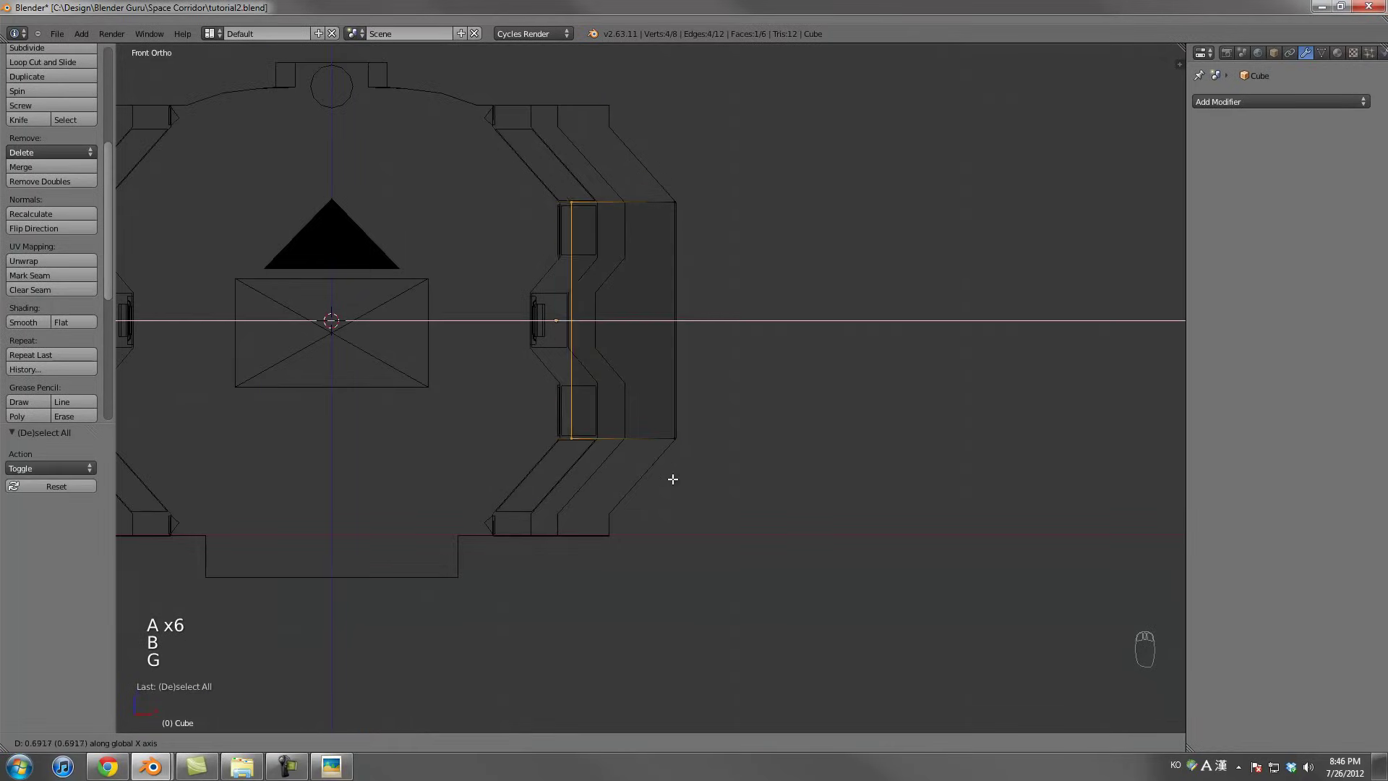
click(718, 477)
Delete the face on the block's outer side against the wall
key(a)
key(a)
key(a)
key(b)
drag(649, 150, 720, 521)
key(x)
click(716, 547)
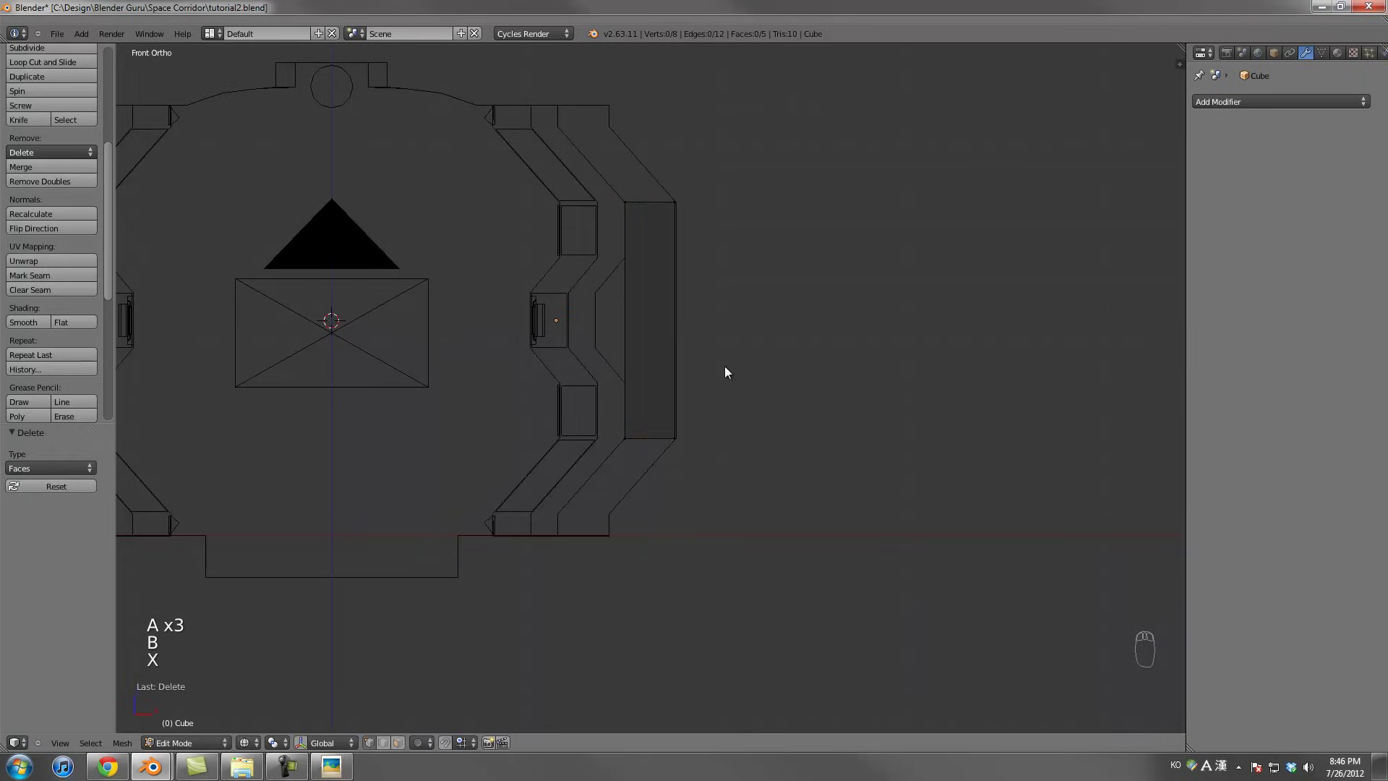
Set the block's origin to its geometry
key(Tab)
key(ctrl+alt+shift+c)
click(713, 381)
Move the block along Y into the wall bay beside the first rib, and adjust its position along X
key(z)
mouse_move(674, 355)
middle_down()
mouse_move(659, 314)
mouse_move(701, 314)
middle_up()
key(g)
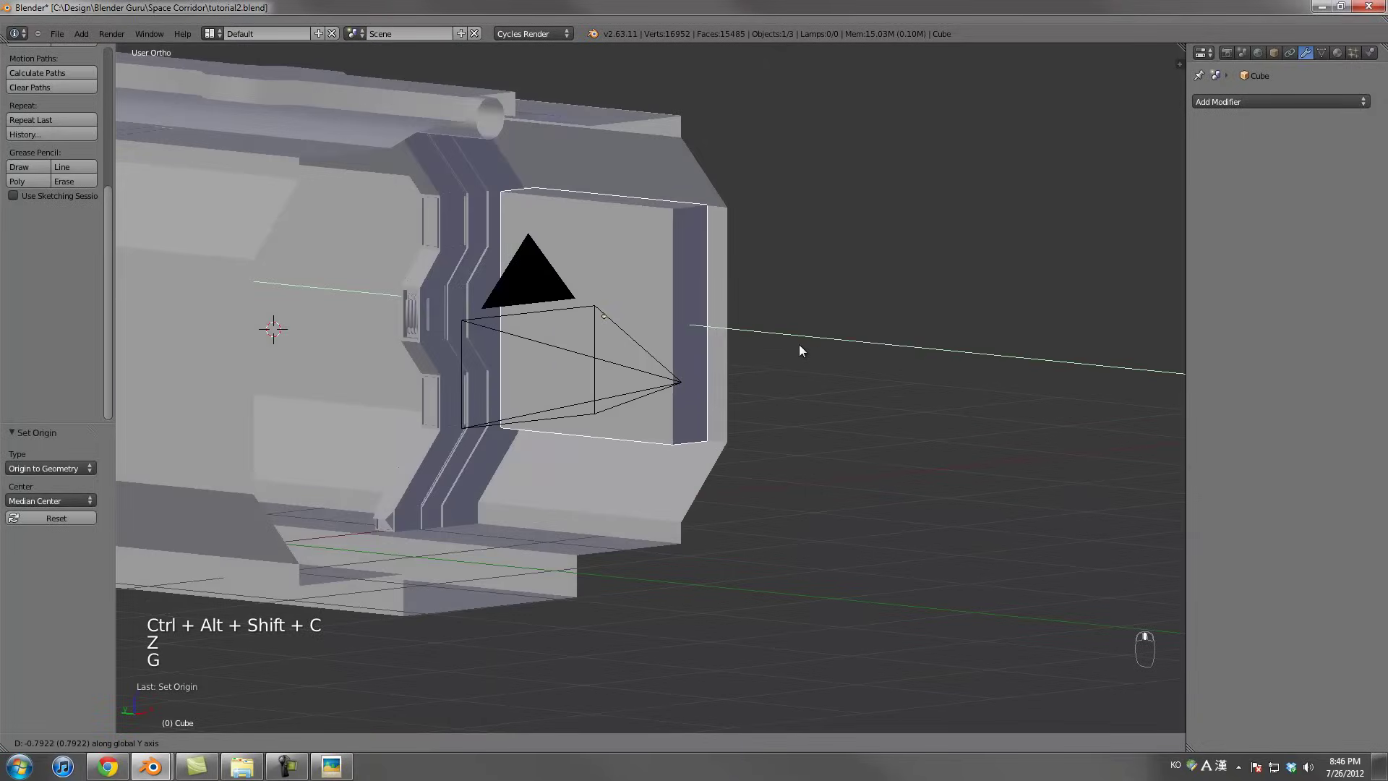
click(810, 345)
middle_drag(809, 344, 776, 340)
key(g)
key(x)
key(x)
click(824, 348)
Extrude the block's inner face in place and scale it by 0.936 to form an inset border
key(Tab)
right_click(680, 224)
shift+right_click(679, 434)
shift+right_click(510, 436)
shift+right_click(498, 217)
key(Escape)
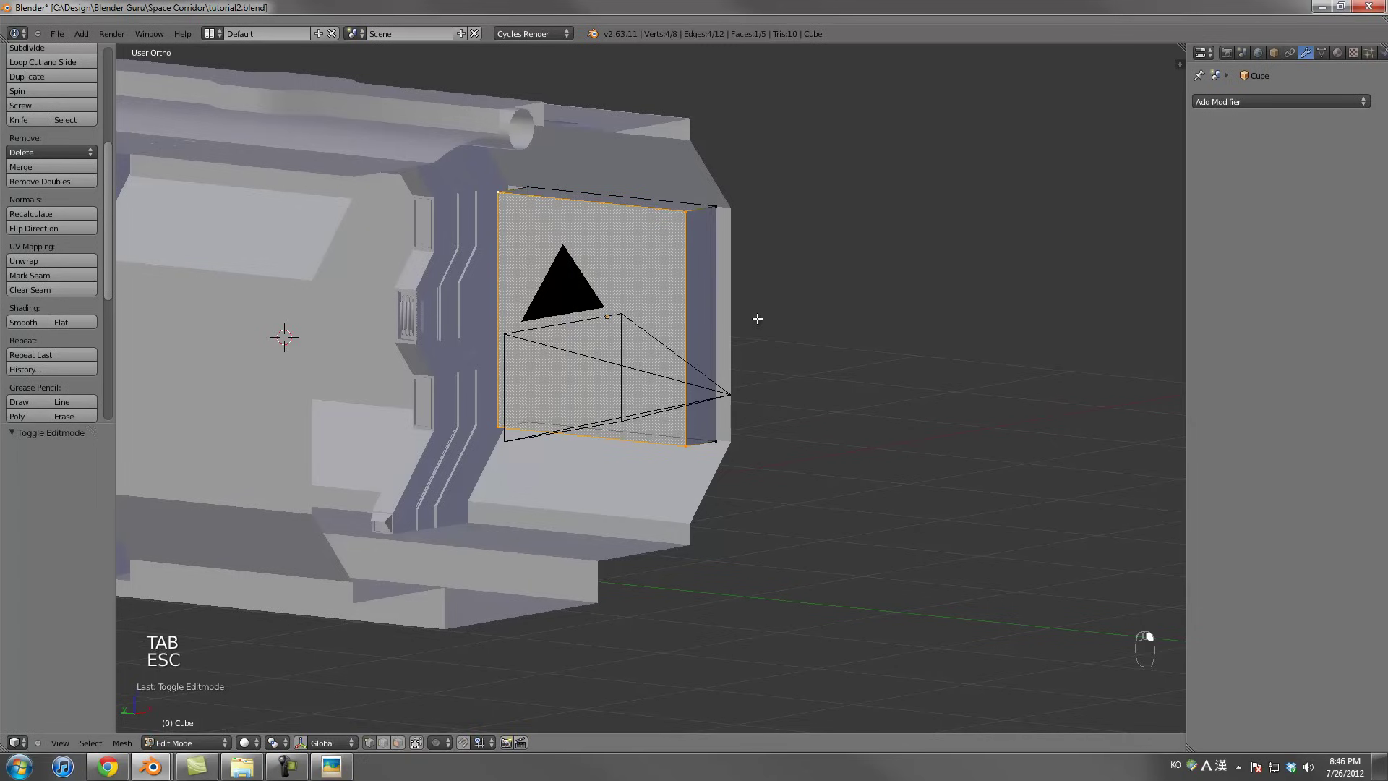
key(e)
key(e)
click(781, 317)
key(s)
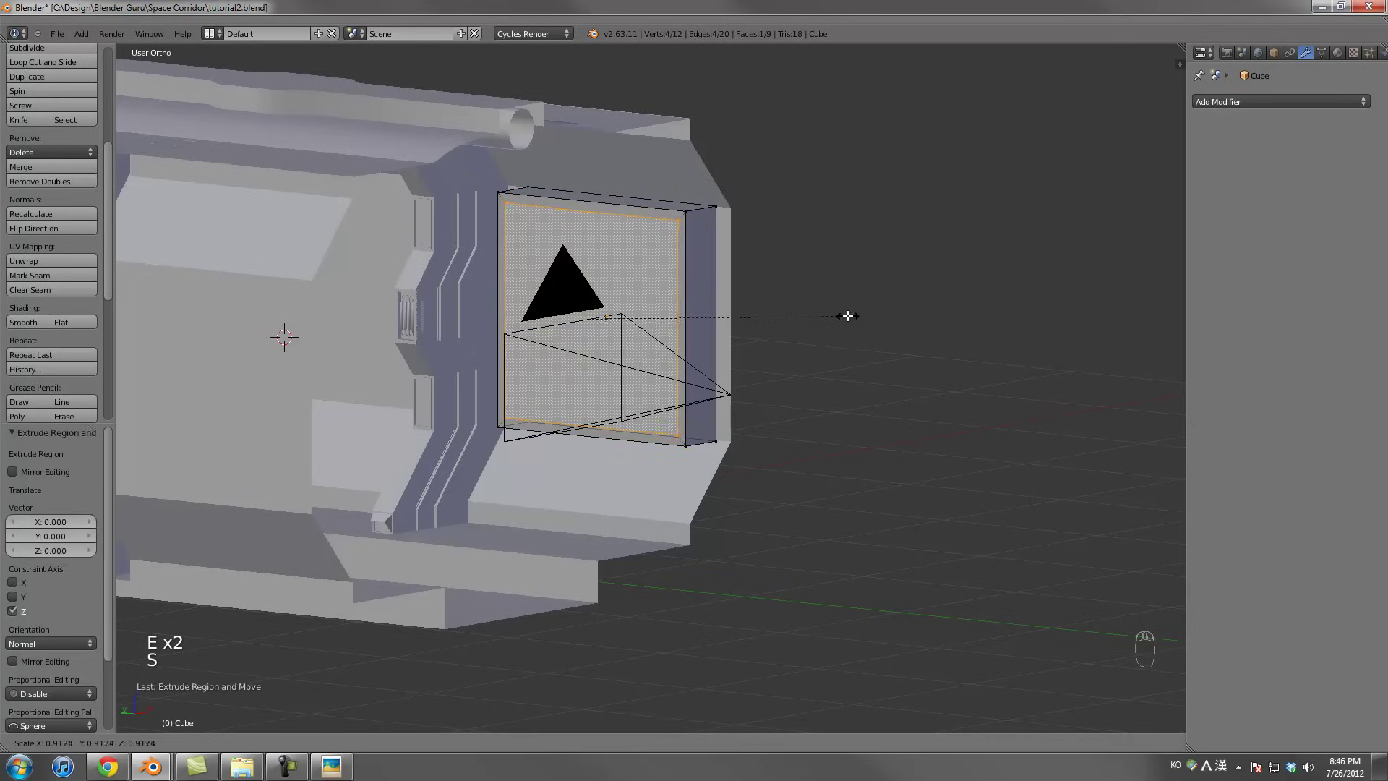
click(853, 316)
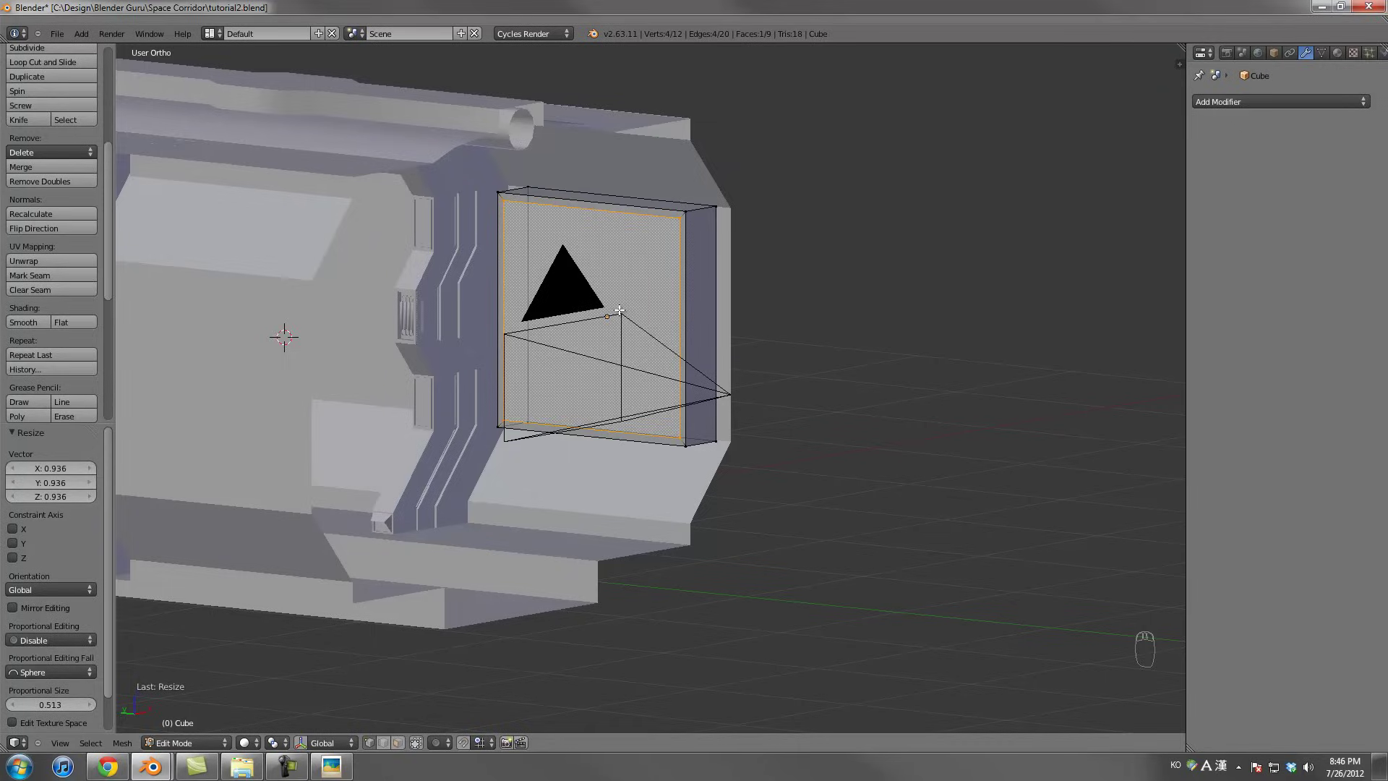
Move the wall block to the second layer and display only that layer
key(Tab)
key(m)
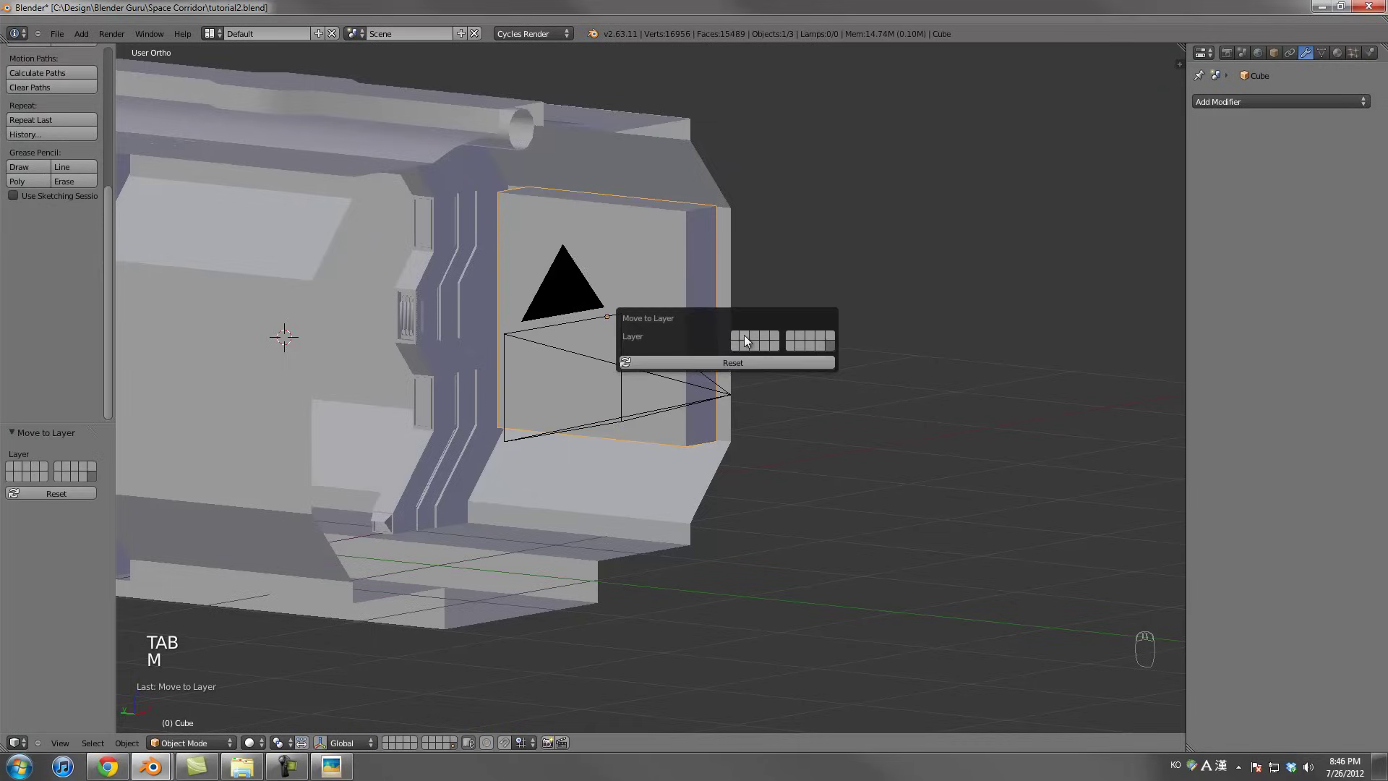
click(744, 335)
click(390, 739)
Examine the isolated wall block from the left side and check the side-wall panel details in the reference render
middle_drag(594, 473, 601, 470)
scroll(609, 471, up, 2)
key(Tab)
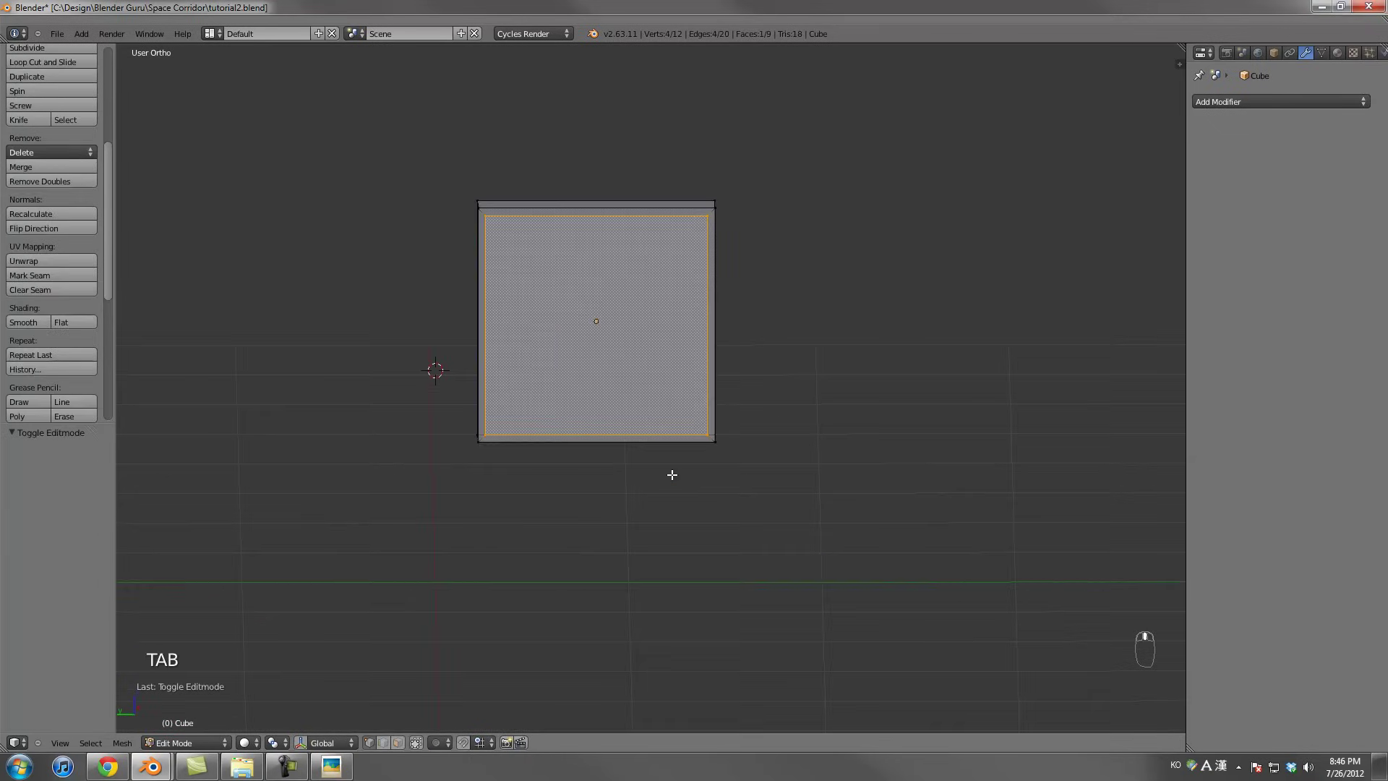
key(KP_3)
key(ctrl+KP_3)
scroll(672, 474, up, 3)
scroll(669, 474, down, 3)
shift+middle_drag(635, 331, 644, 359)
scroll(644, 358, up, 1)
scroll(629, 345, down, 1)
scroll(604, 334, up, 1)
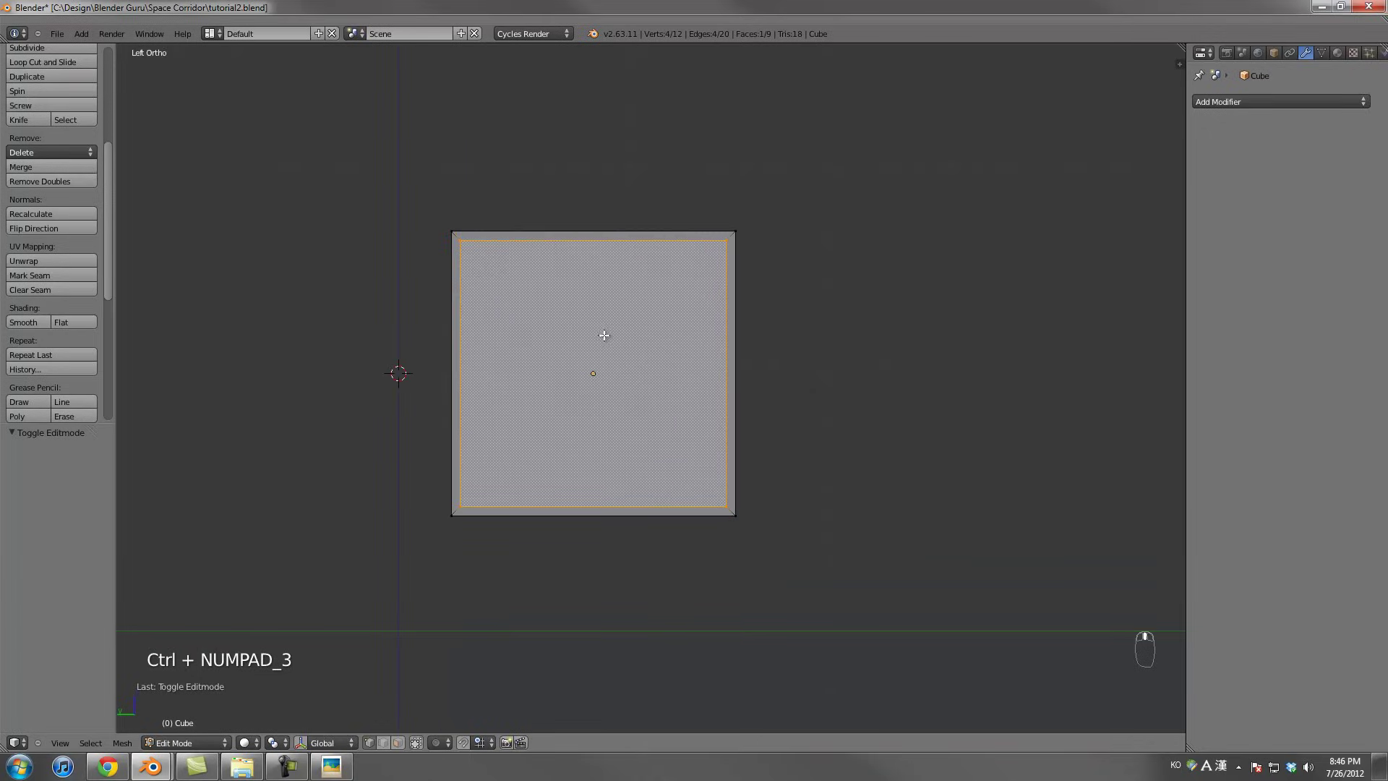
key(Tab)
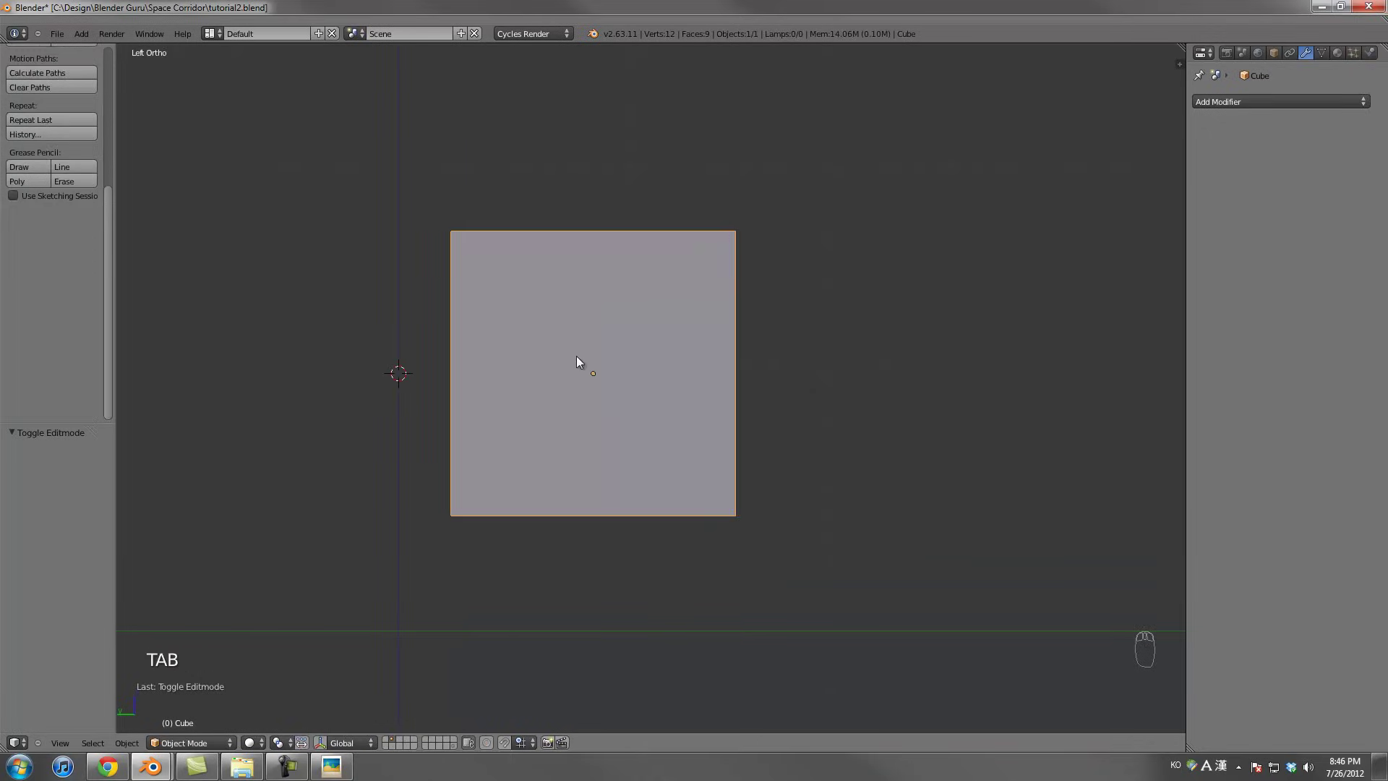
click(331, 766)
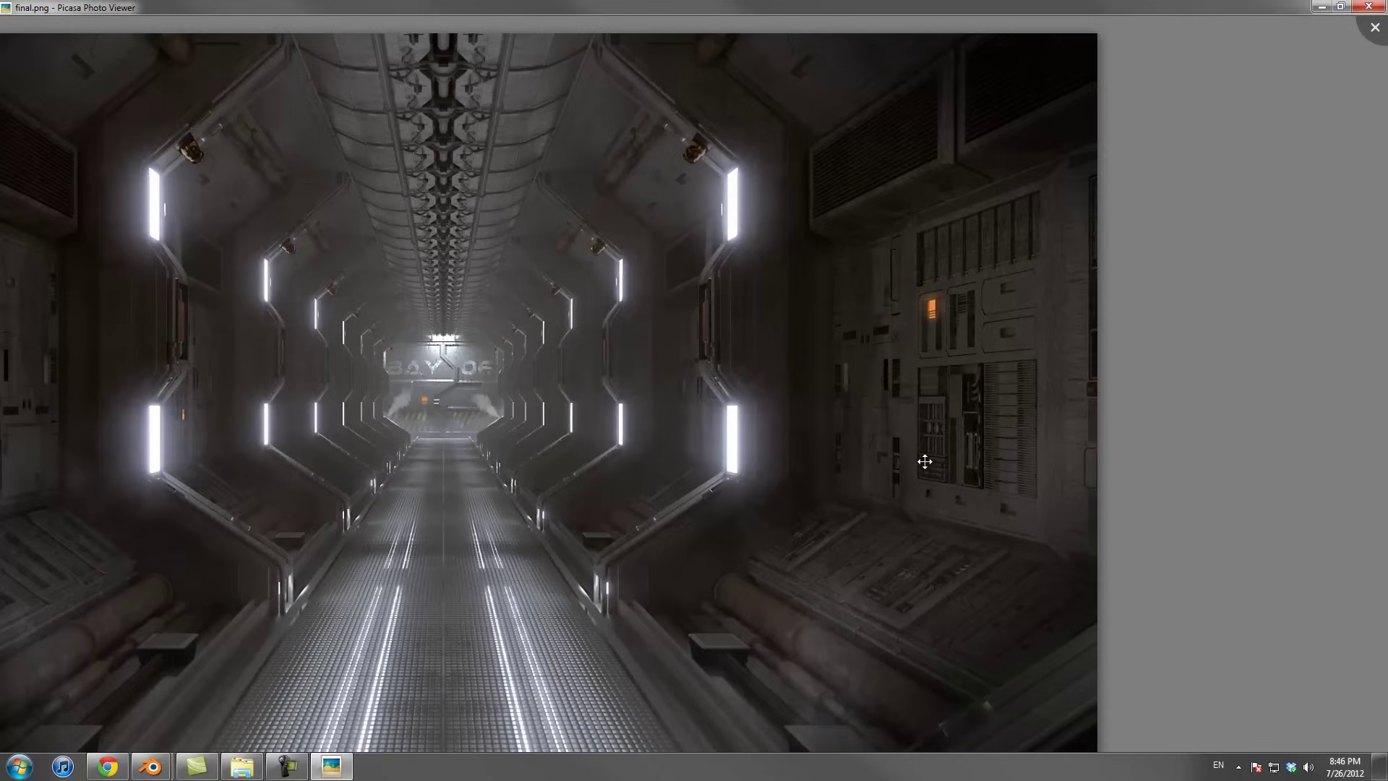
key(alt+Tab)
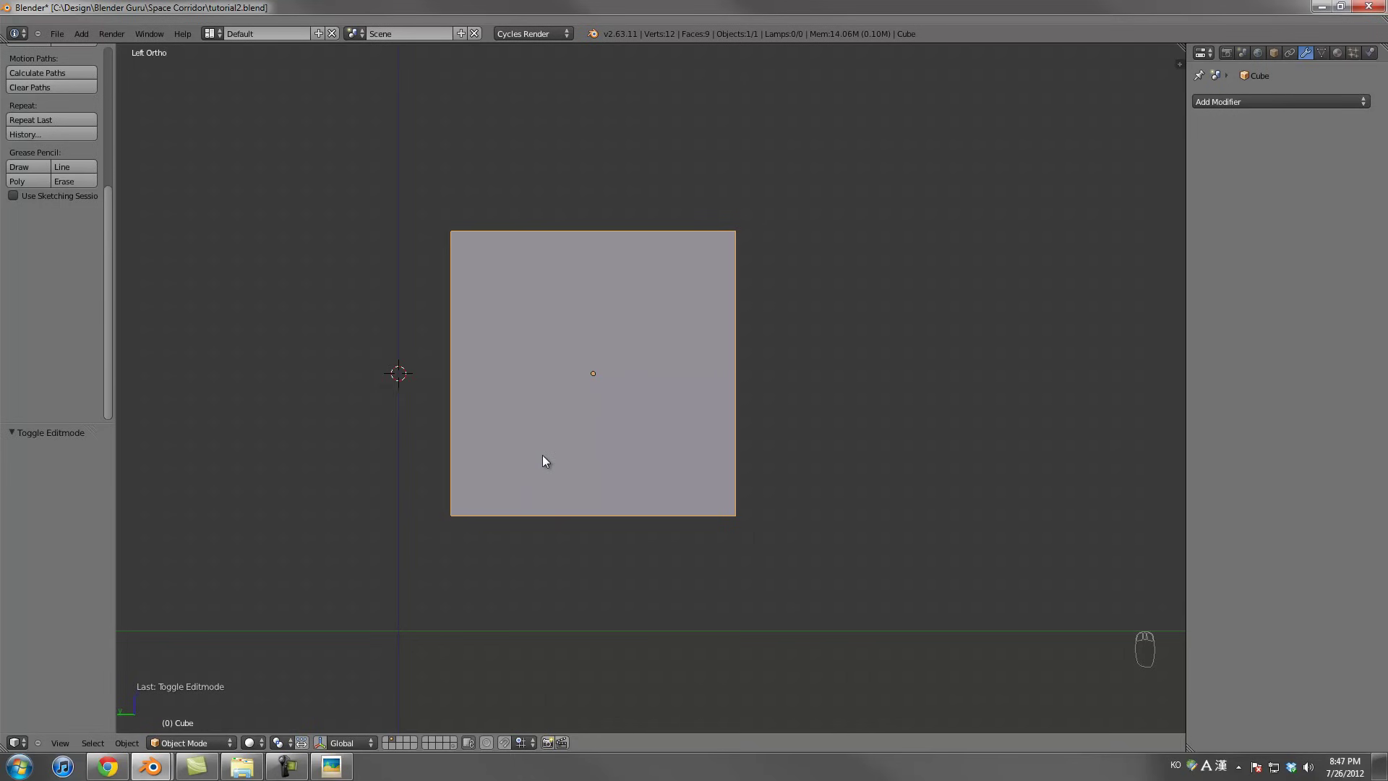
Add one vertical and one horizontal centred loop cut to divide the block's inner face into four quarters
key(Tab)
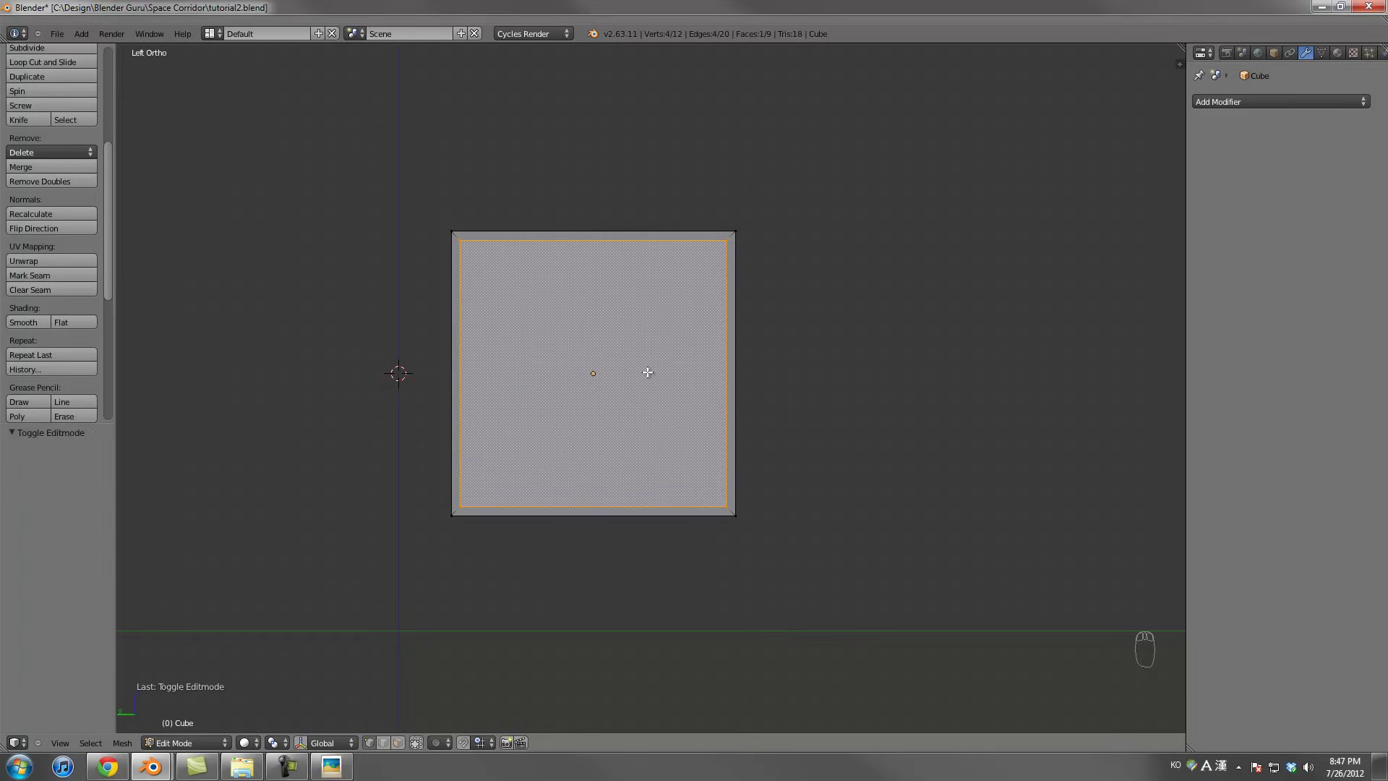
scroll(607, 397, down, 1)
scroll(629, 393, up, 2)
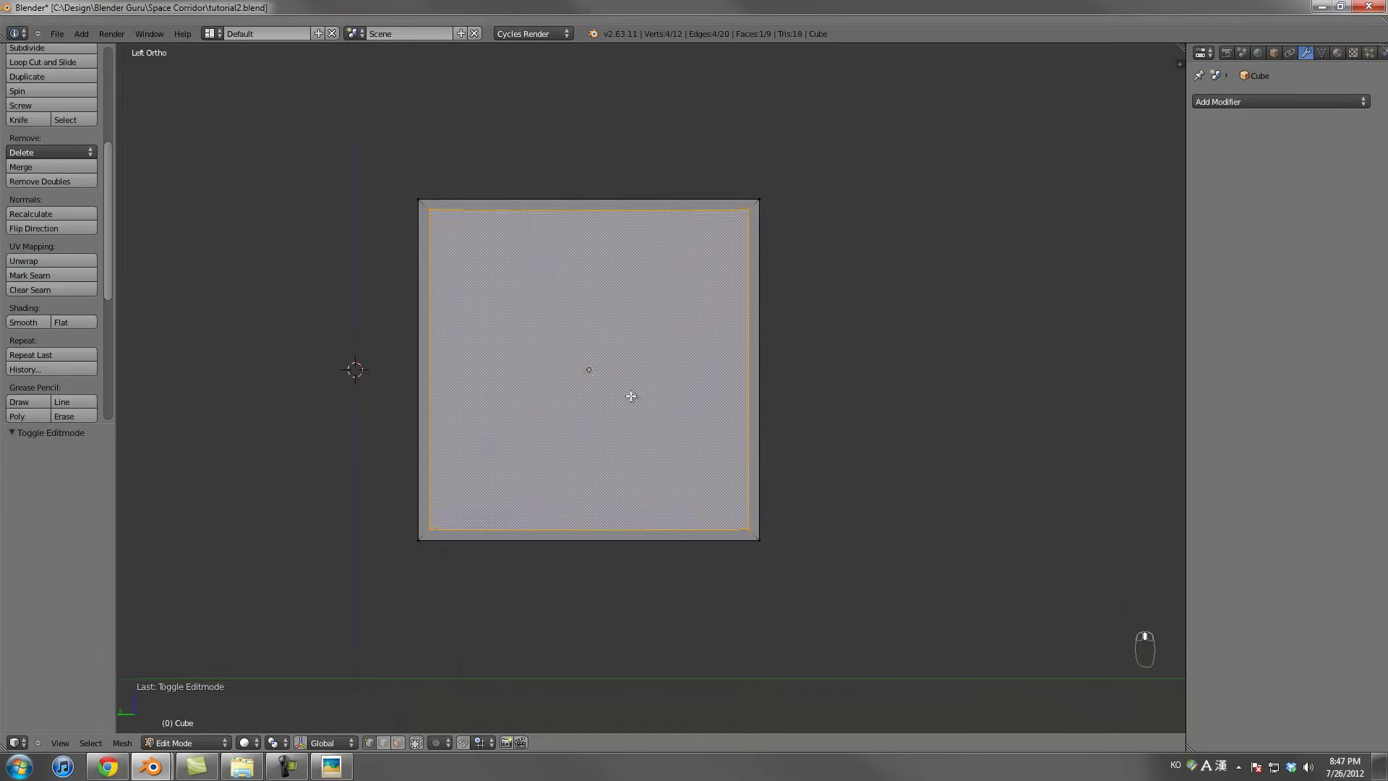
shift+middle_drag(629, 393, 712, 375)
key(ctrl+r)
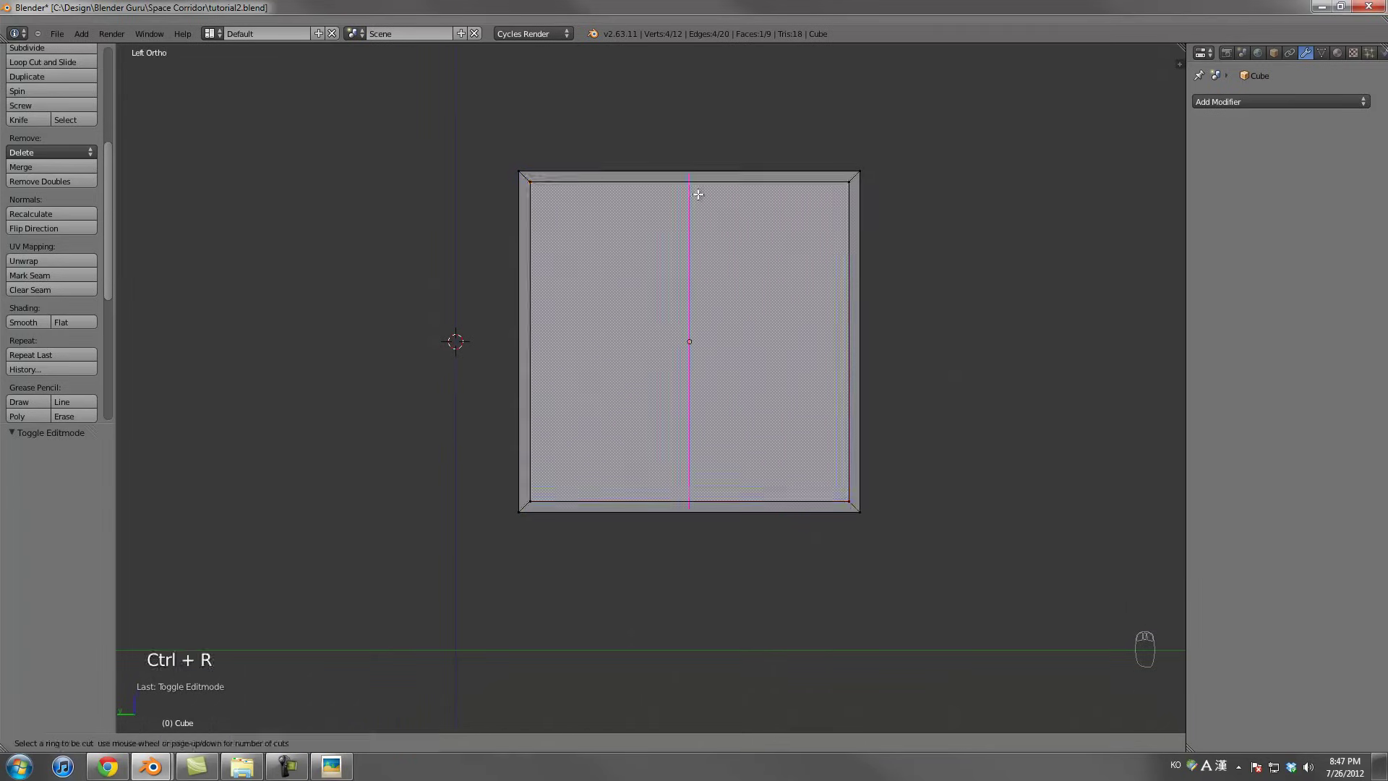
click(698, 202)
right_click(699, 197)
key(ctrl+r)
click(846, 332)
right_click(847, 332)
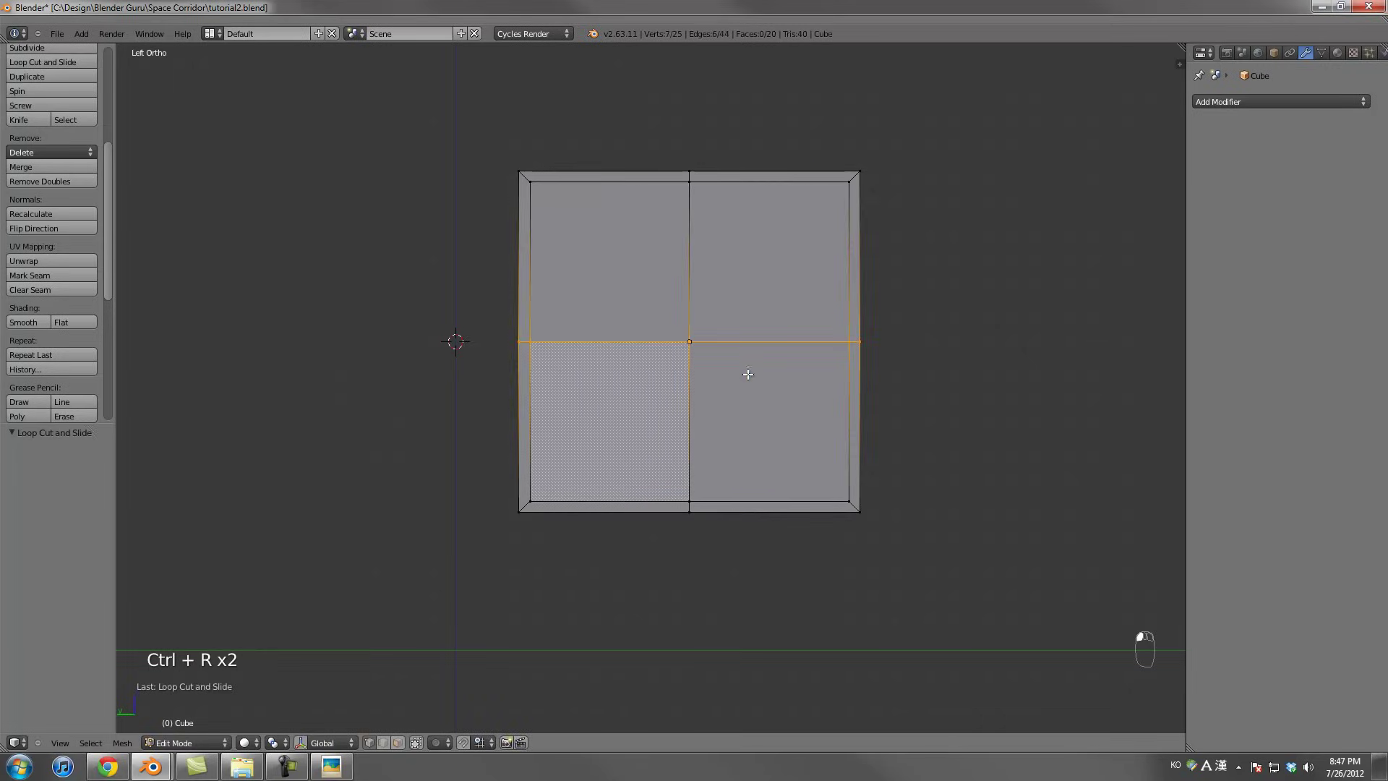
Select all nine vertices of the inset face and move them slightly outward along X, raising it above the border
right_click(545, 357)
shift+right_click(680, 347)
shift+right_click(692, 496)
shift+right_click(549, 488)
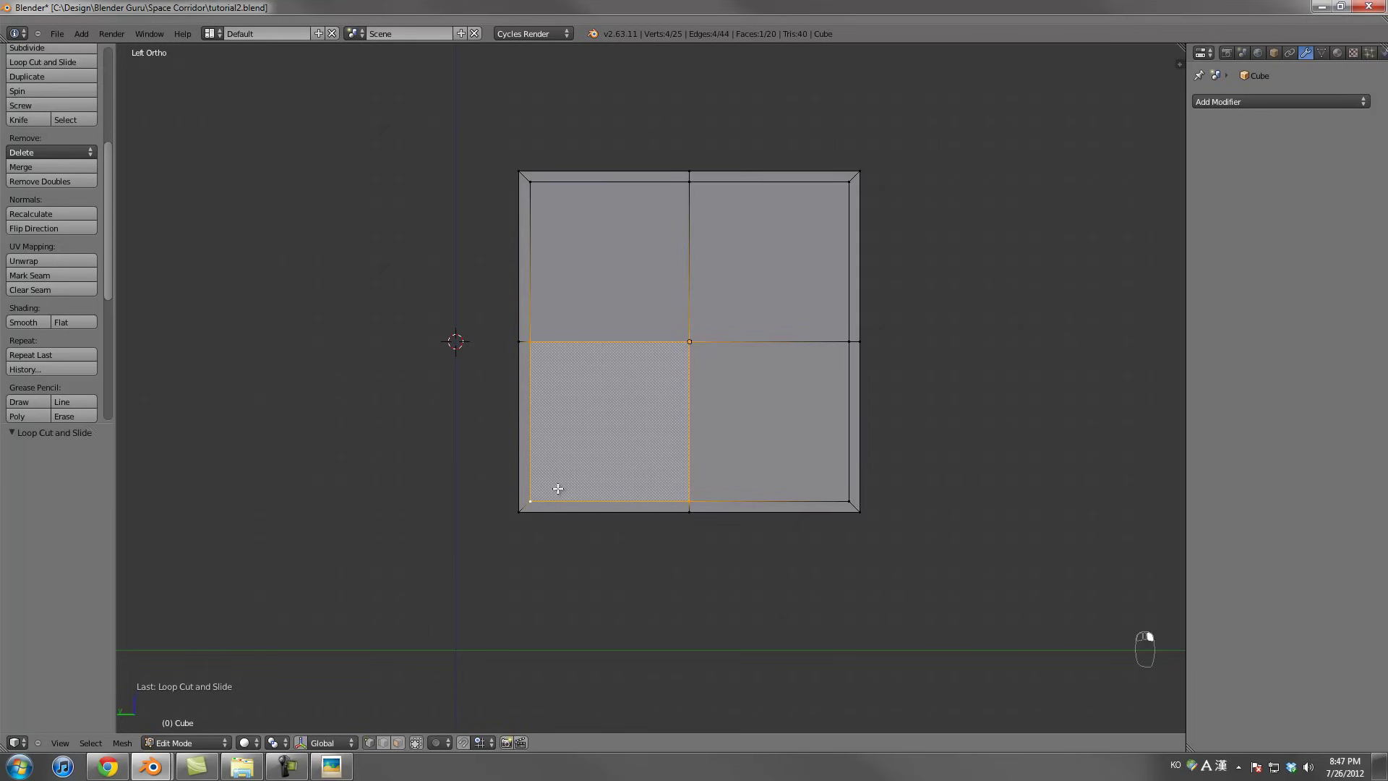
scroll(598, 464, up, 3)
middle_drag(598, 465, 670, 406)
scroll(670, 406, down, 3)
shift+right_click(636, 313)
alt+shift+right_click(788, 210)
shift+right_click(704, 183)
shift+right_click(714, 490)
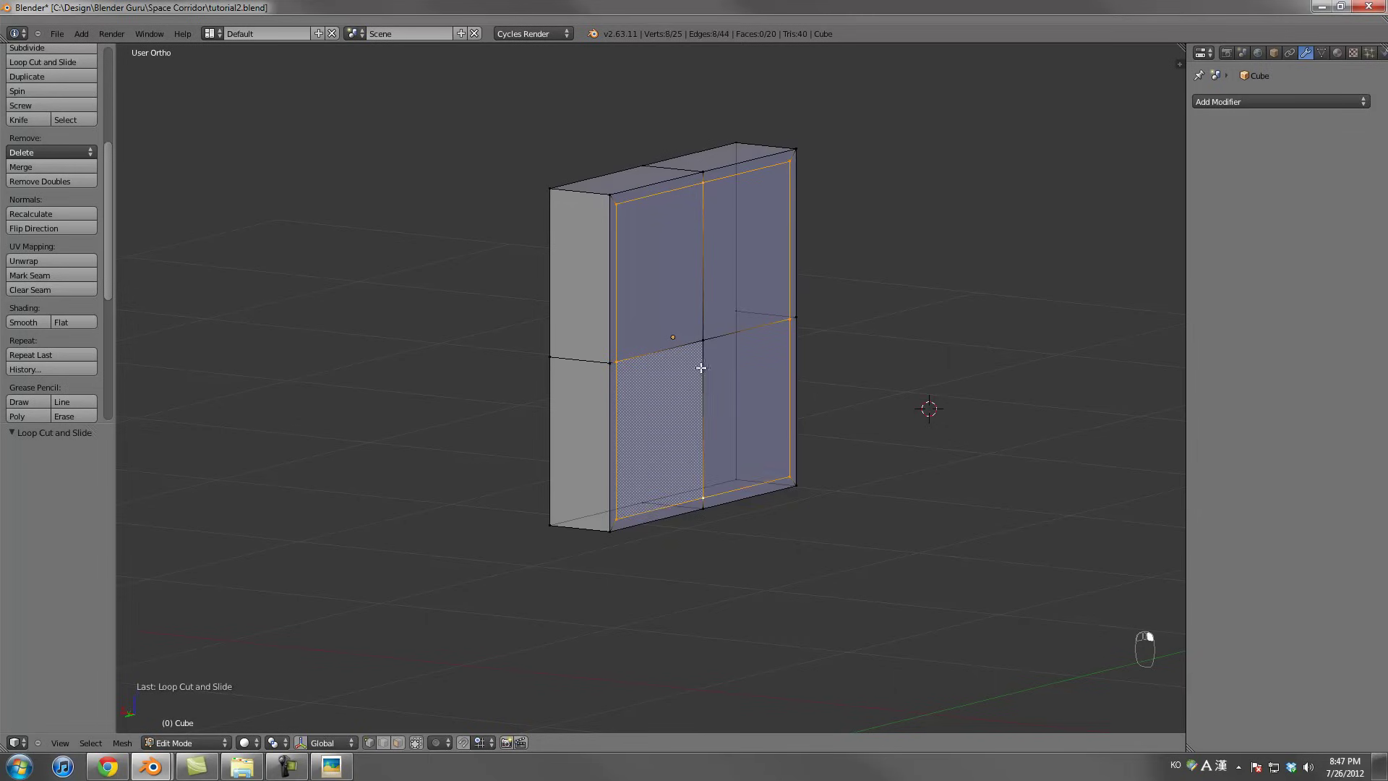
shift+right_click(703, 351)
middle_drag(703, 351, 730, 359)
key(g)
middle_click(739, 357)
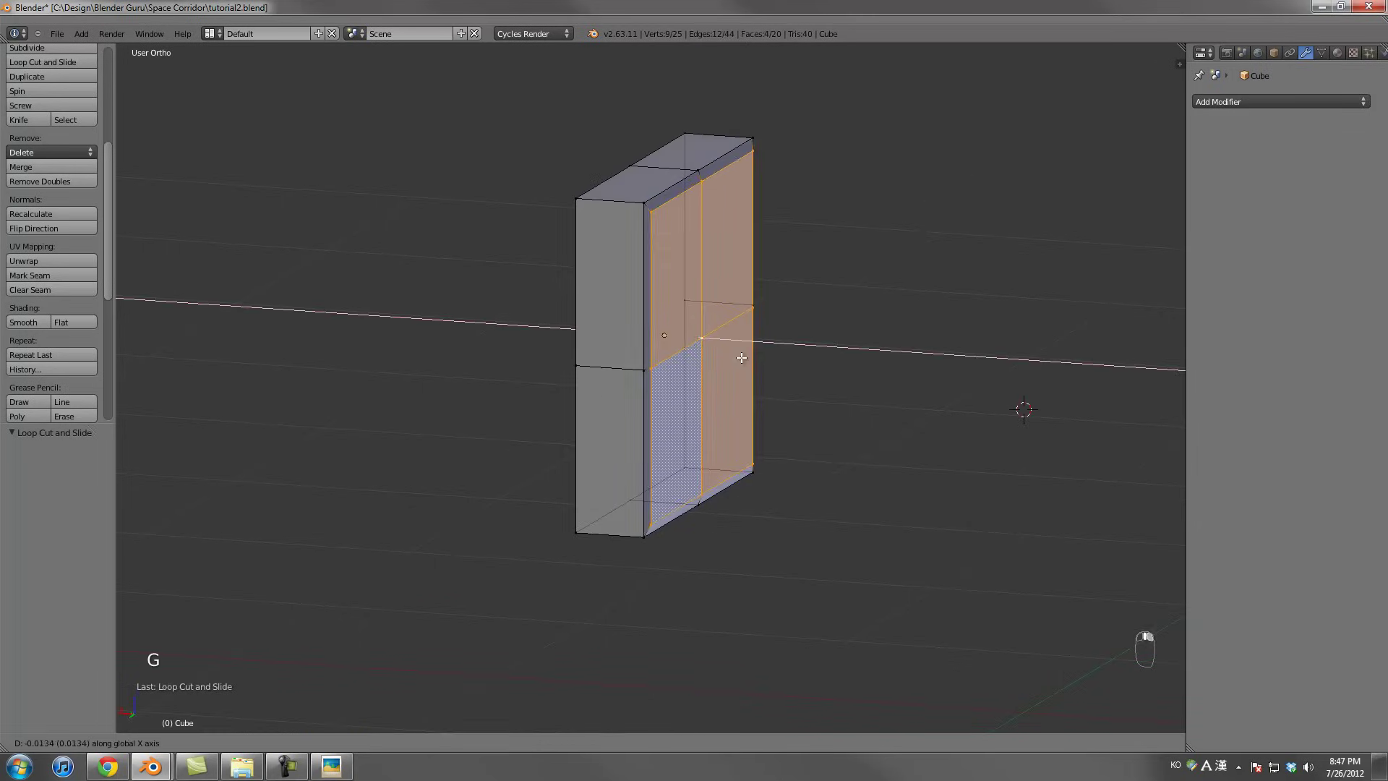
click(743, 357)
key(Tab)
middle_drag(701, 257, 636, 254)
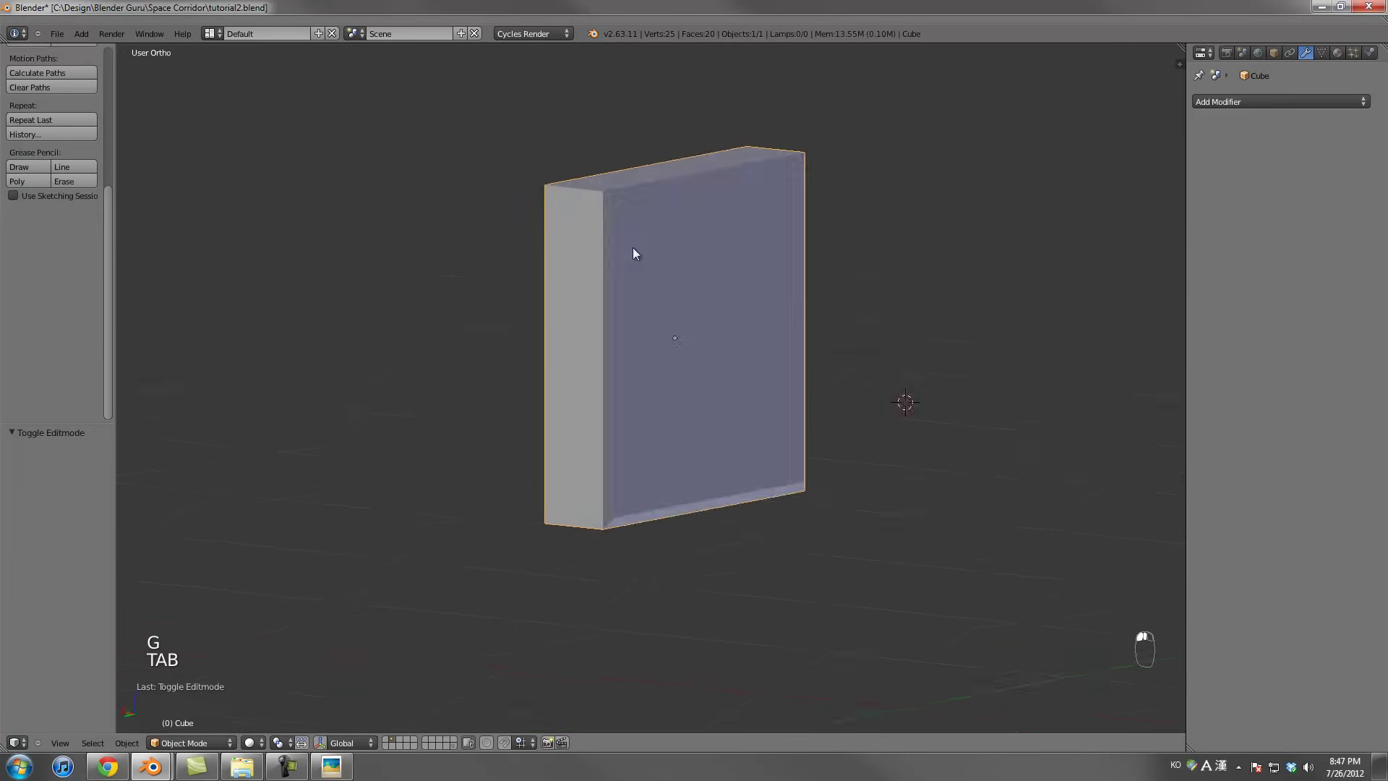
Select the lower-left quarter of the raised face, extrude it in place and scale it by 0.931 as an inset
key(Tab)
key(a)
key(a)
key(a)
shift+right_click(604, 396)
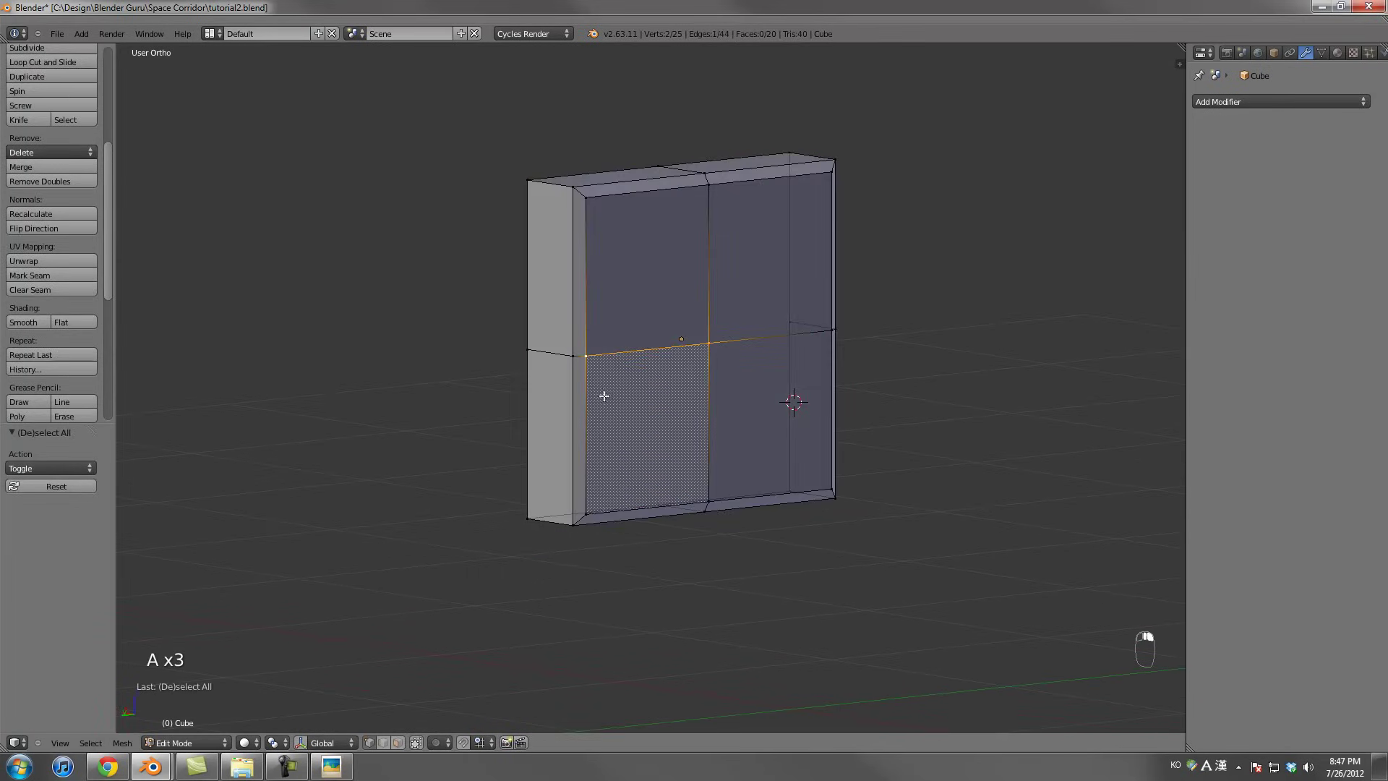
shift+right_click(586, 513)
shift+right_click(708, 500)
scroll(748, 389, up, 1)
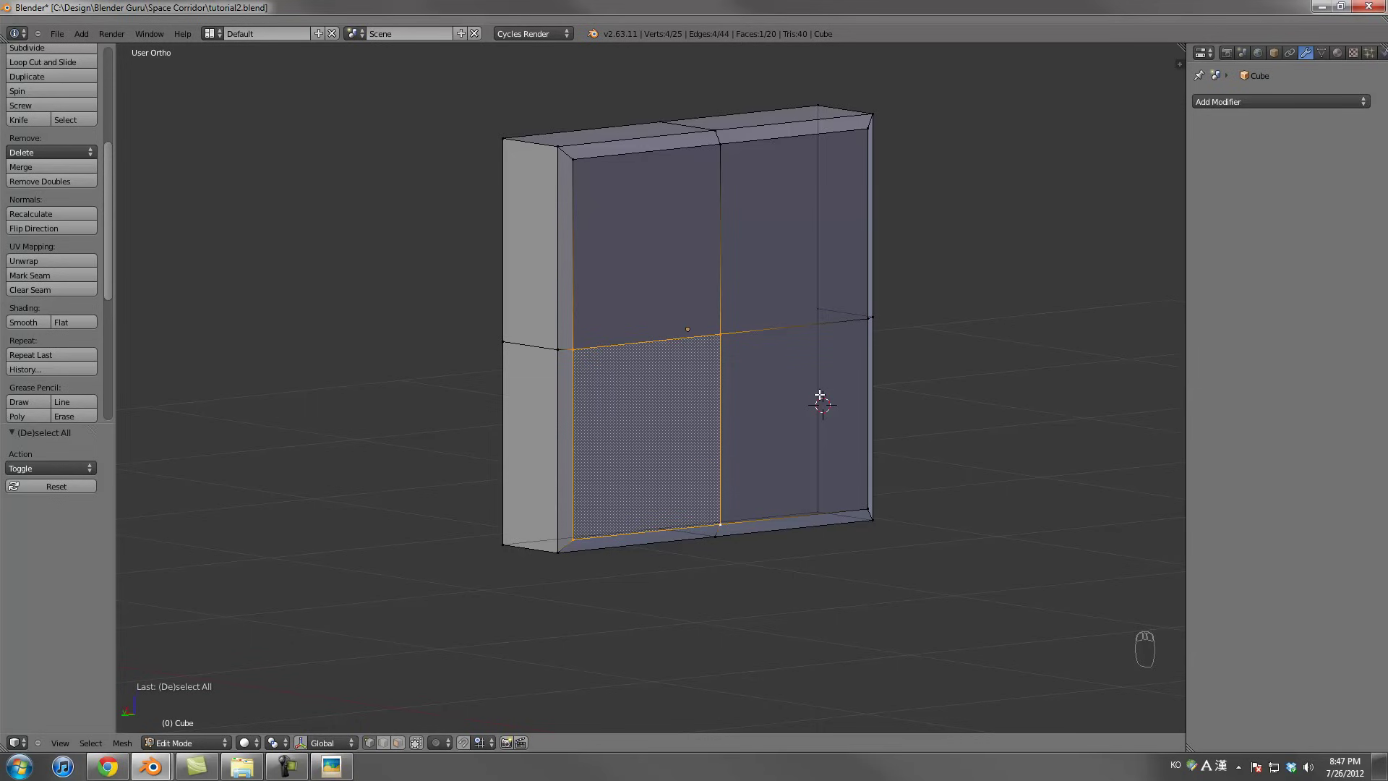
key(e)
key(s)
click(872, 394)
middle_drag(870, 393, 838, 417)
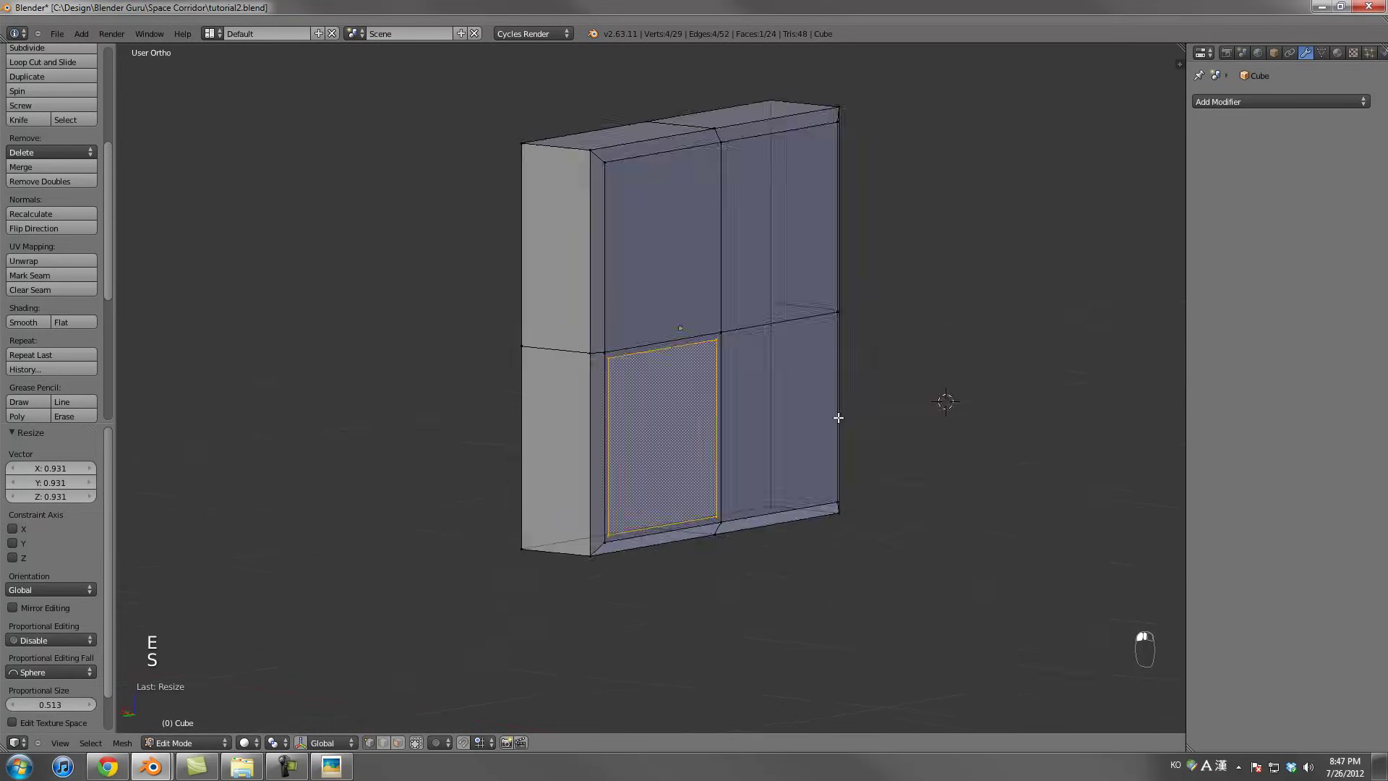
Extrude the inset lower-left quarter inward to form a square recess in the wall block
scroll(838, 419, up, 3)
key(e)
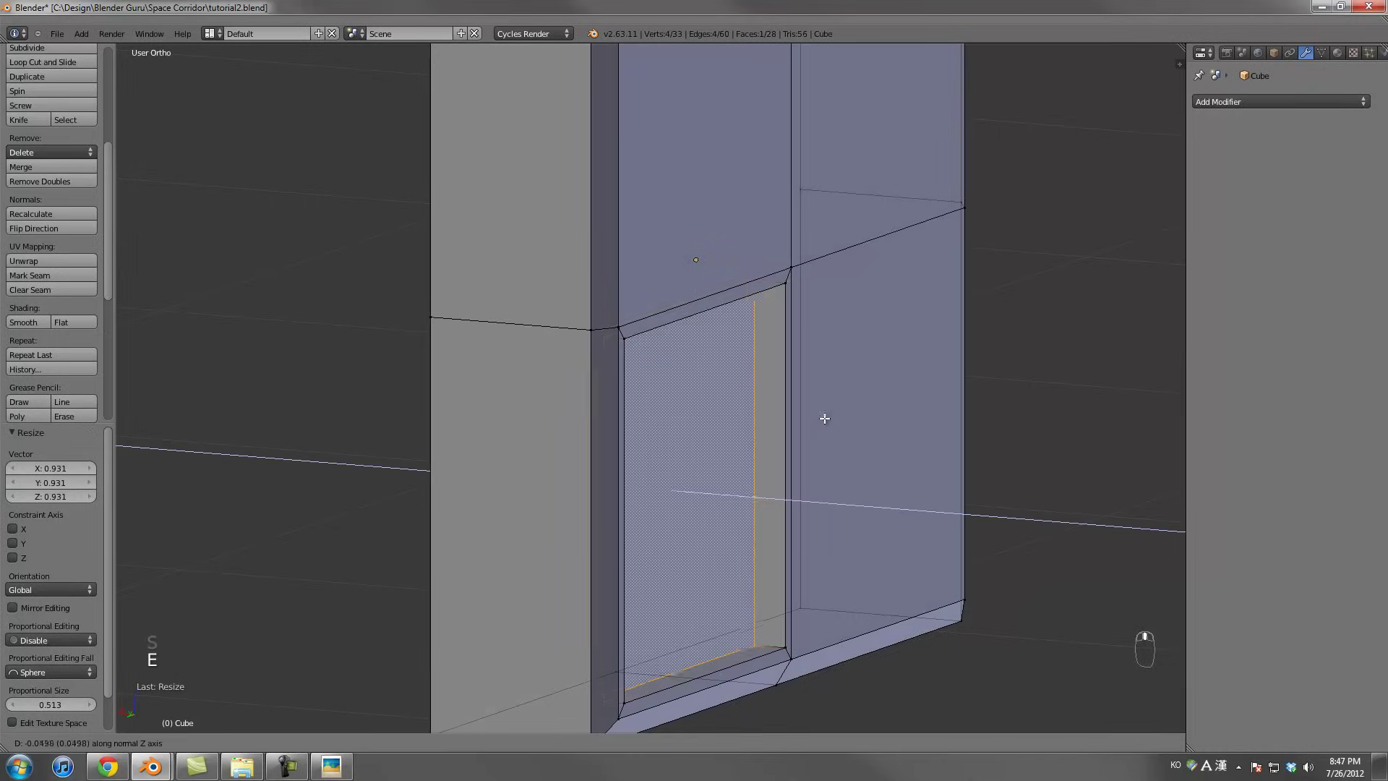
click(815, 414)
key(Tab)
scroll(795, 467, down, 4)
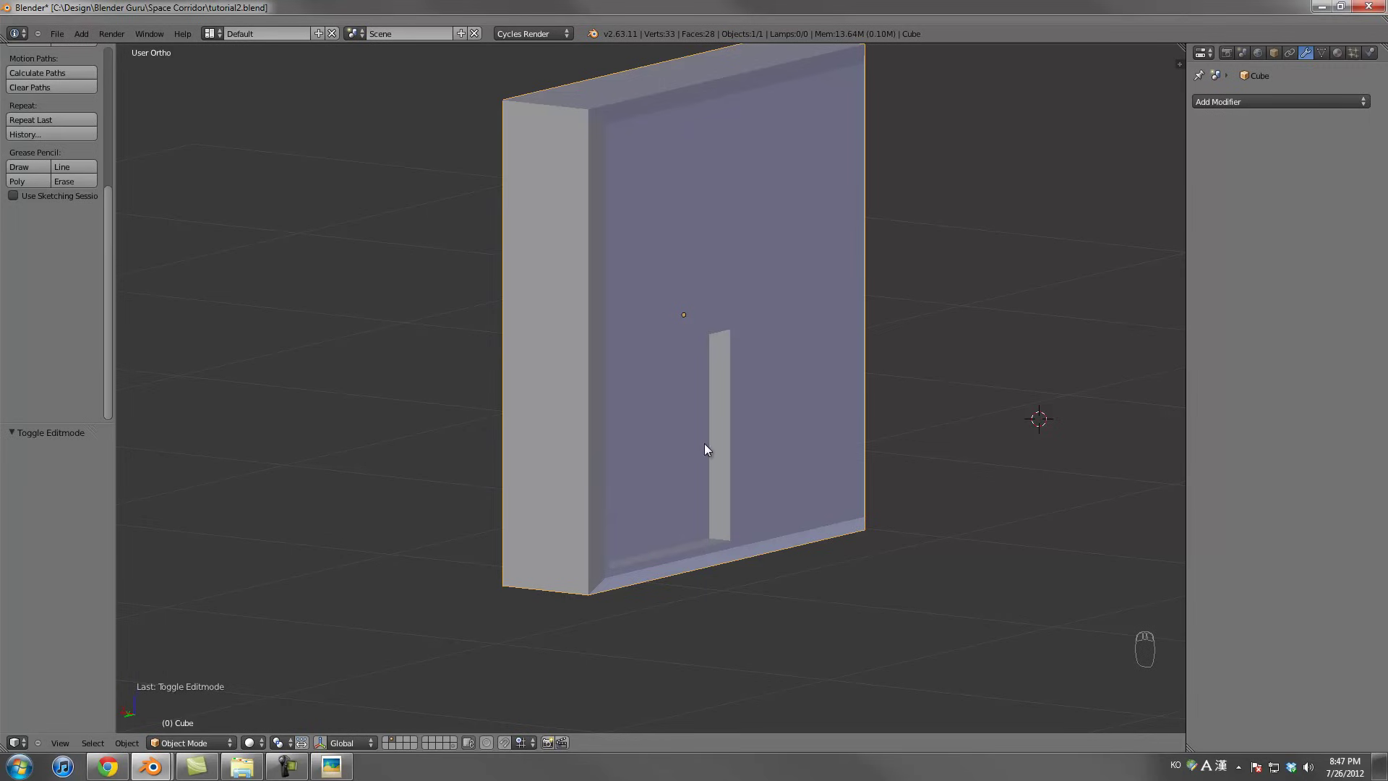
Snap the 3D cursor to the selected floor of the recess, working in wireframe from the left view
key(KP_2)
key(KP_1)
key(ctrl+KP_3)
key(z)
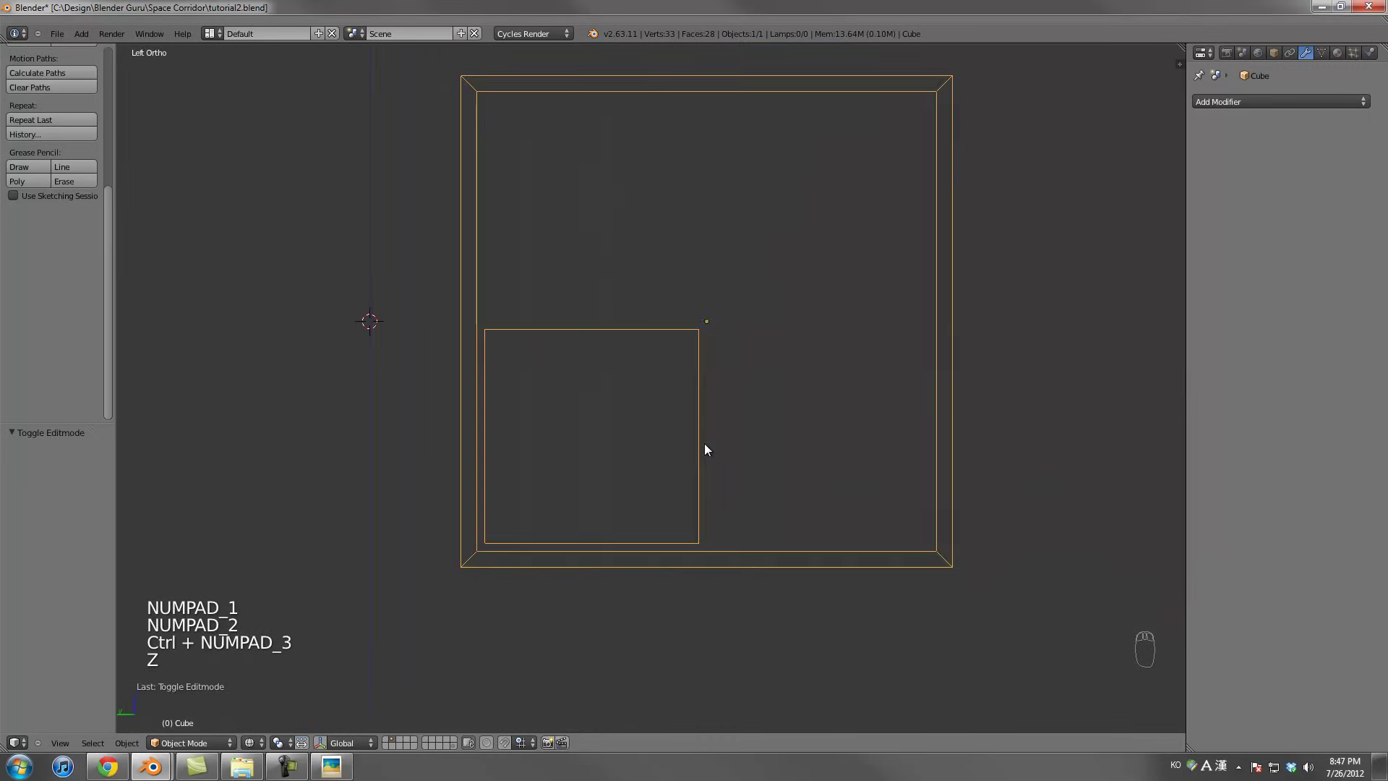
key(Tab)
scroll(613, 432, down, 2)
key(shift+s)
click(613, 432)
Add a cube at the 3D cursor and scale it down to a small box inside the recess
key(shift+a)
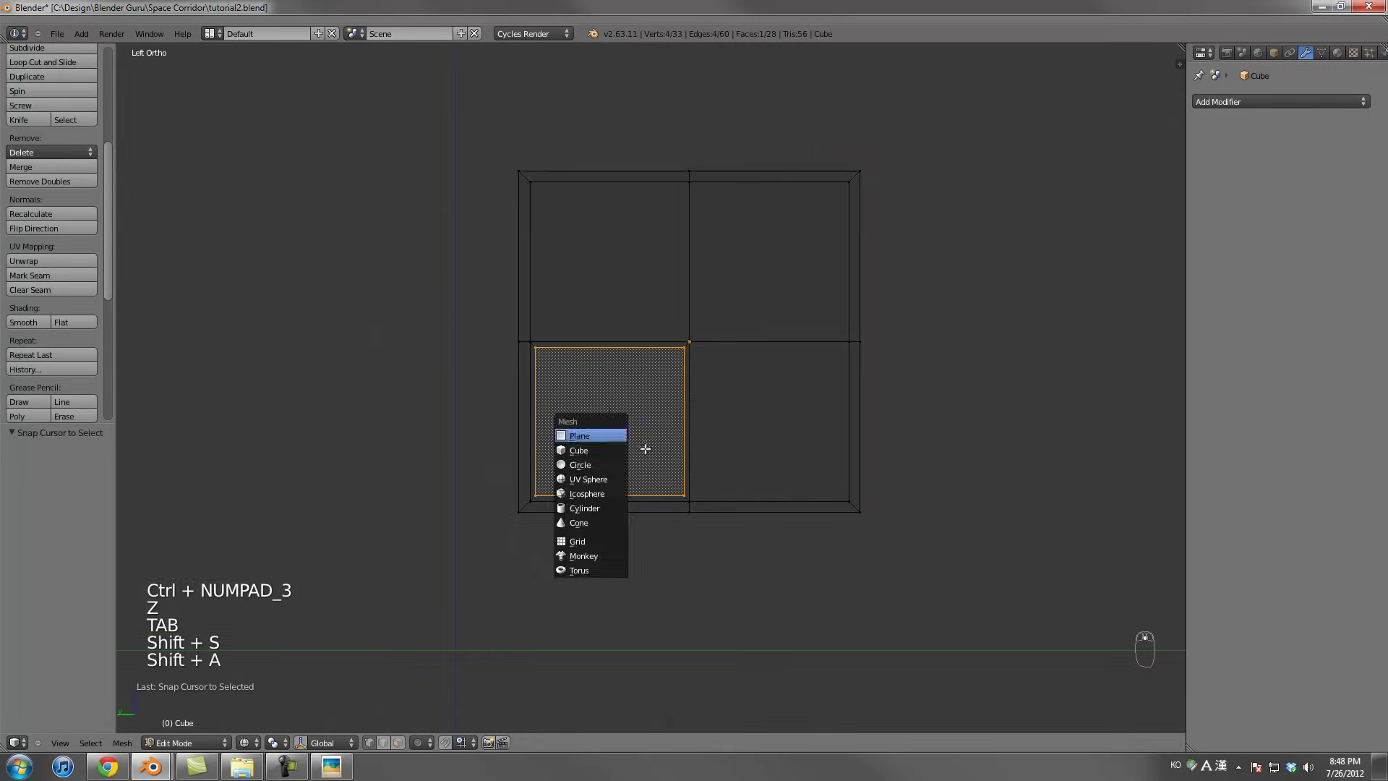
click(621, 450)
key(s)
click(661, 432)
scroll(836, 471, up, 3)
key(s)
click(723, 446)
key(s)
click(673, 442)
Stretch the small box along Y and move it toward the left side of the recess
key(s)
middle_click(687, 442)
click(701, 443)
key(g)
click(655, 444)
Delete the small box's back face and move the selected vertices -0.06313 along X
mouse_move(656, 444)
middle_down()
mouse_move(706, 462)
mouse_move(607, 523)
mouse_move(654, 479)
mouse_move(635, 465)
mouse_move(663, 474)
middle_up()
right_click(611, 463)
key(x)
click(620, 484)
shift+right_click(644, 507)
key(g)
key(x)
click(673, 495)
Move the box's open back edge loop along X to adjust its depth against the recess floor
key(z)
right_click(674, 457)
key(g)
key(x)
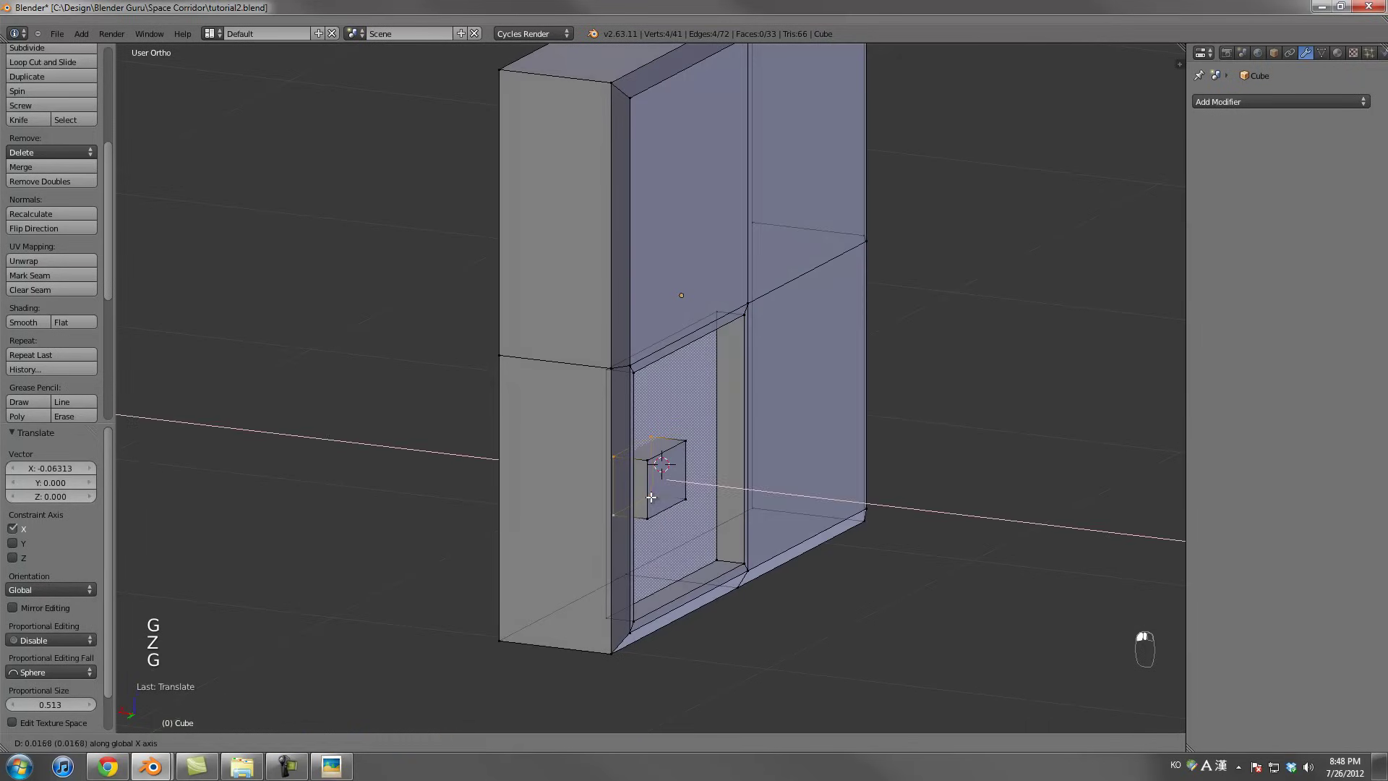
click(672, 495)
scroll(673, 494, up, 4)
middle_drag(662, 578, 693, 465)
scroll(666, 481, down, 4)
key(Tab)
key(Tab)
key(g)
click(688, 462)
key(Tab)
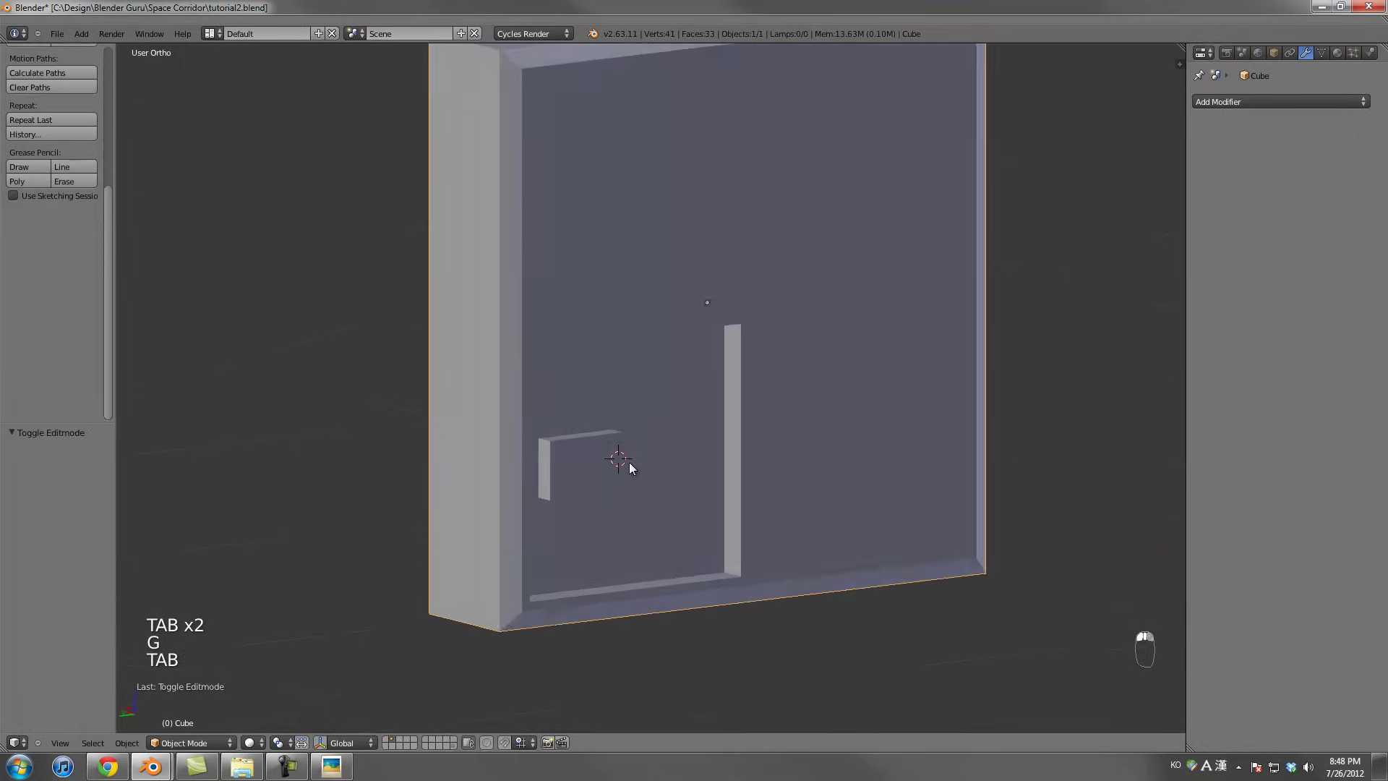
Select the four vertices on the small box's right side in left wireframe view and snap the 3D cursor to them
key(KP_1)
key(z)
key(KP_3)
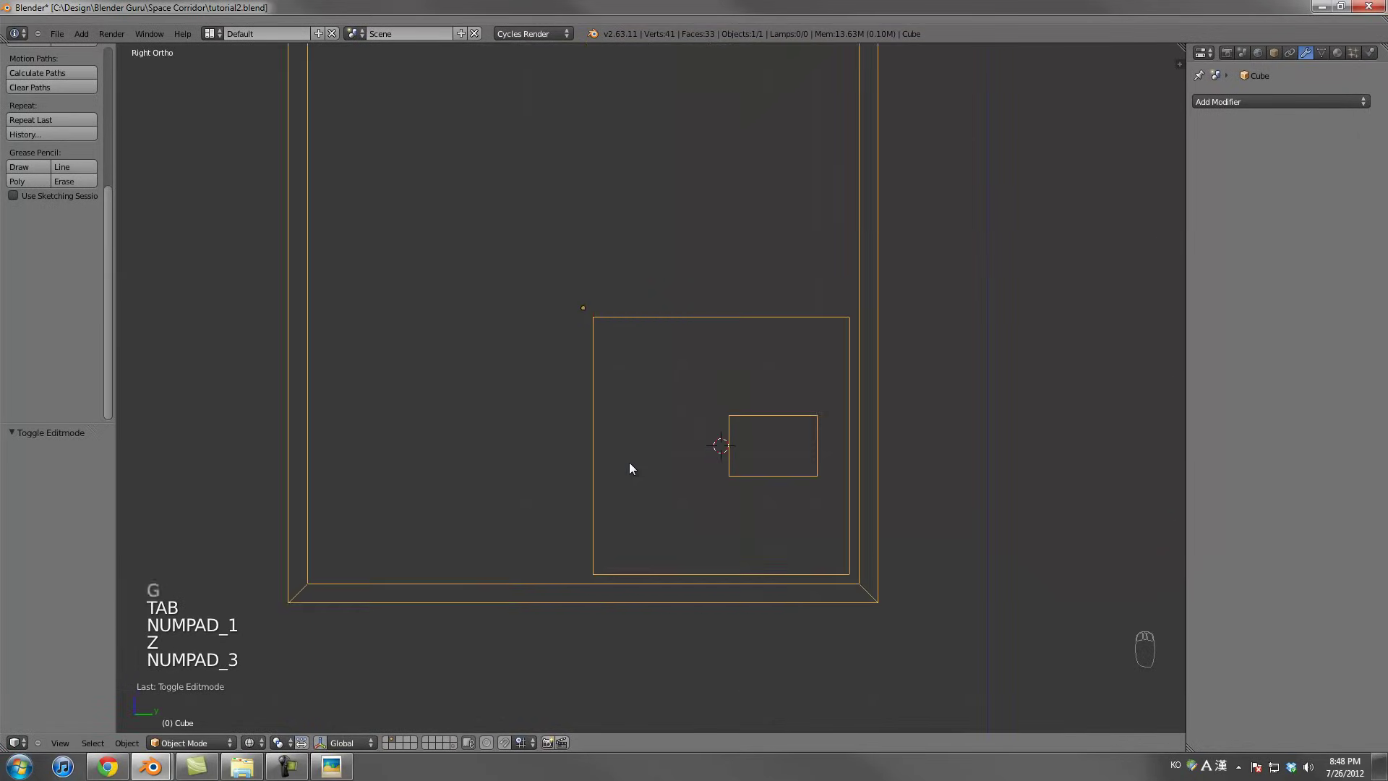
key(z)
key(ctrl+KP_3)
key(z)
scroll(658, 434, up, 3)
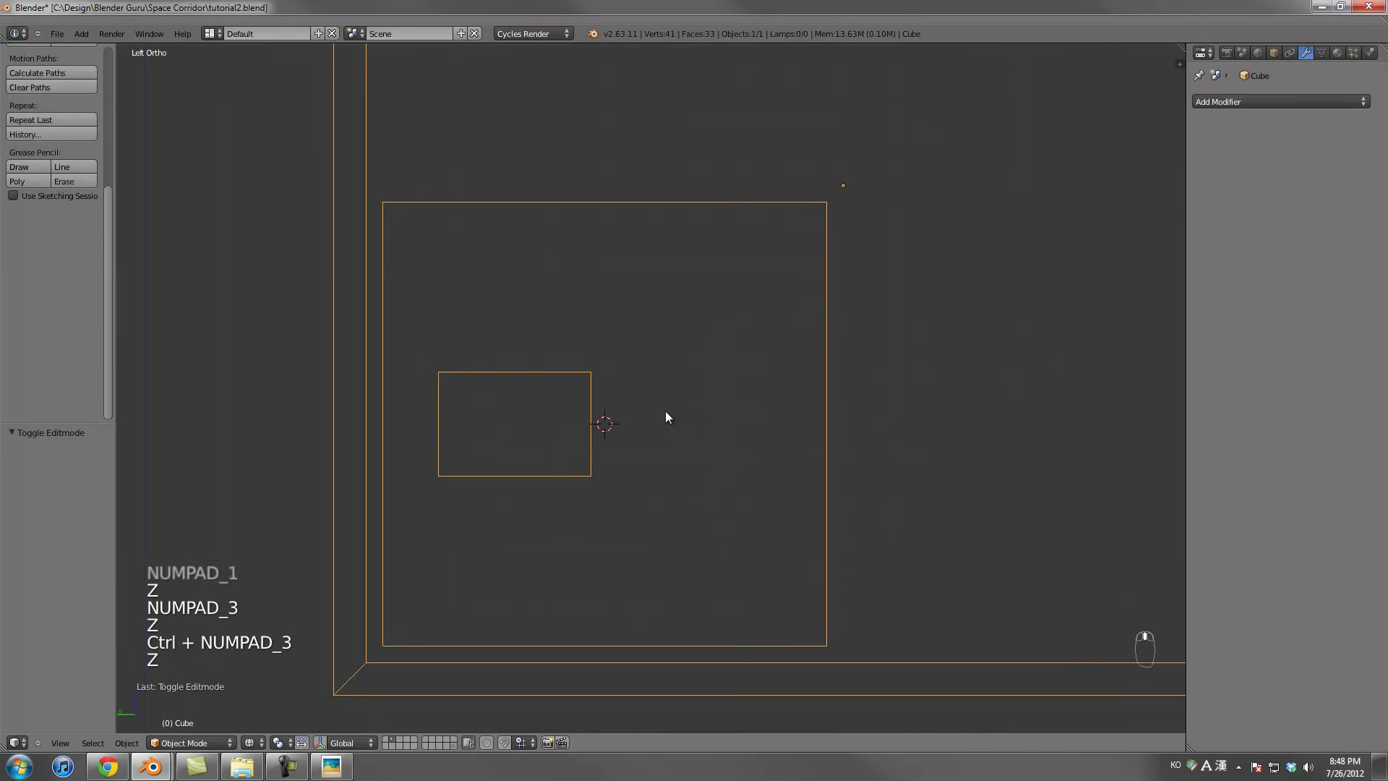
key(shift+a)
key(Tab)
key(a)
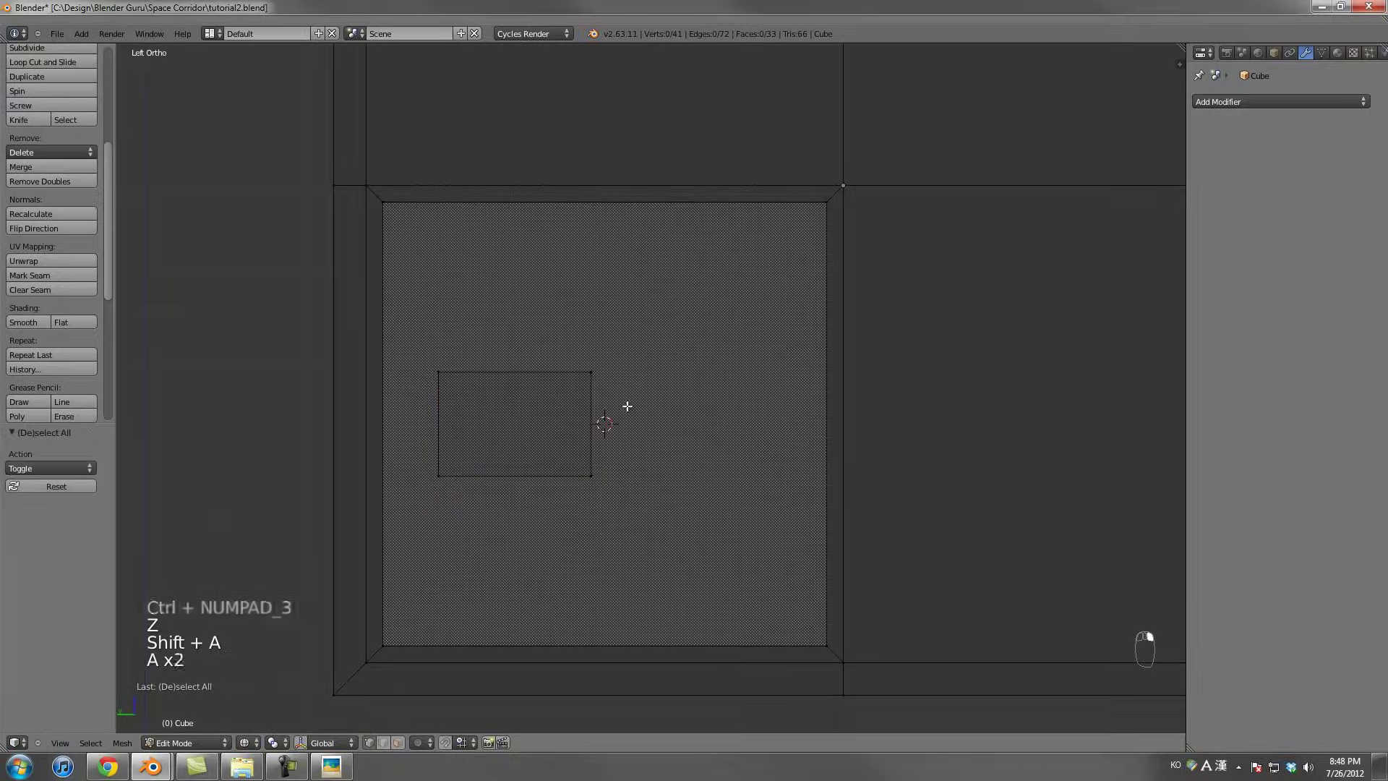
key(a)
key(a)
key(b)
drag(569, 332, 612, 513)
key(shift+s)
click(611, 506)
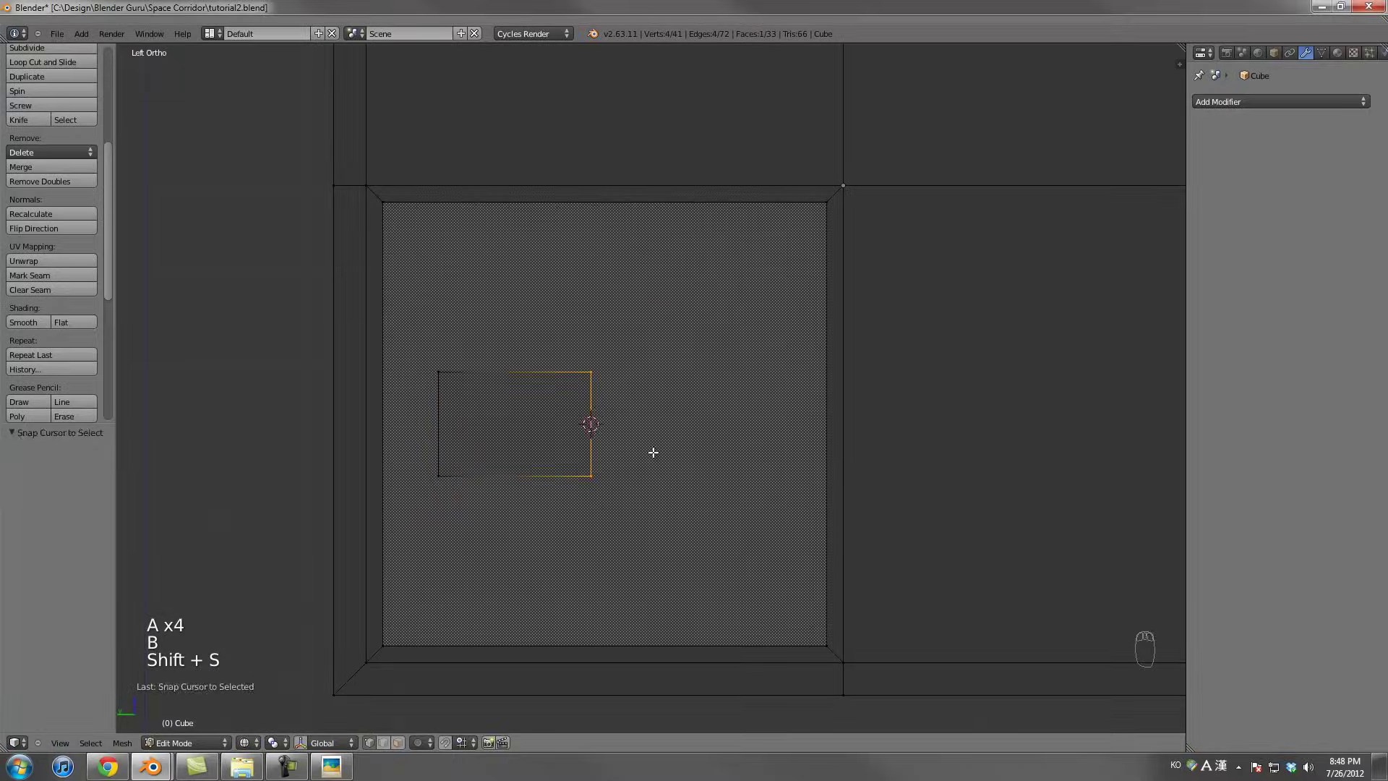
Add an 8-vertex cylinder at the 3D cursor on the side of the small box
key(Tab)
key(Tab)
key(shift+a)
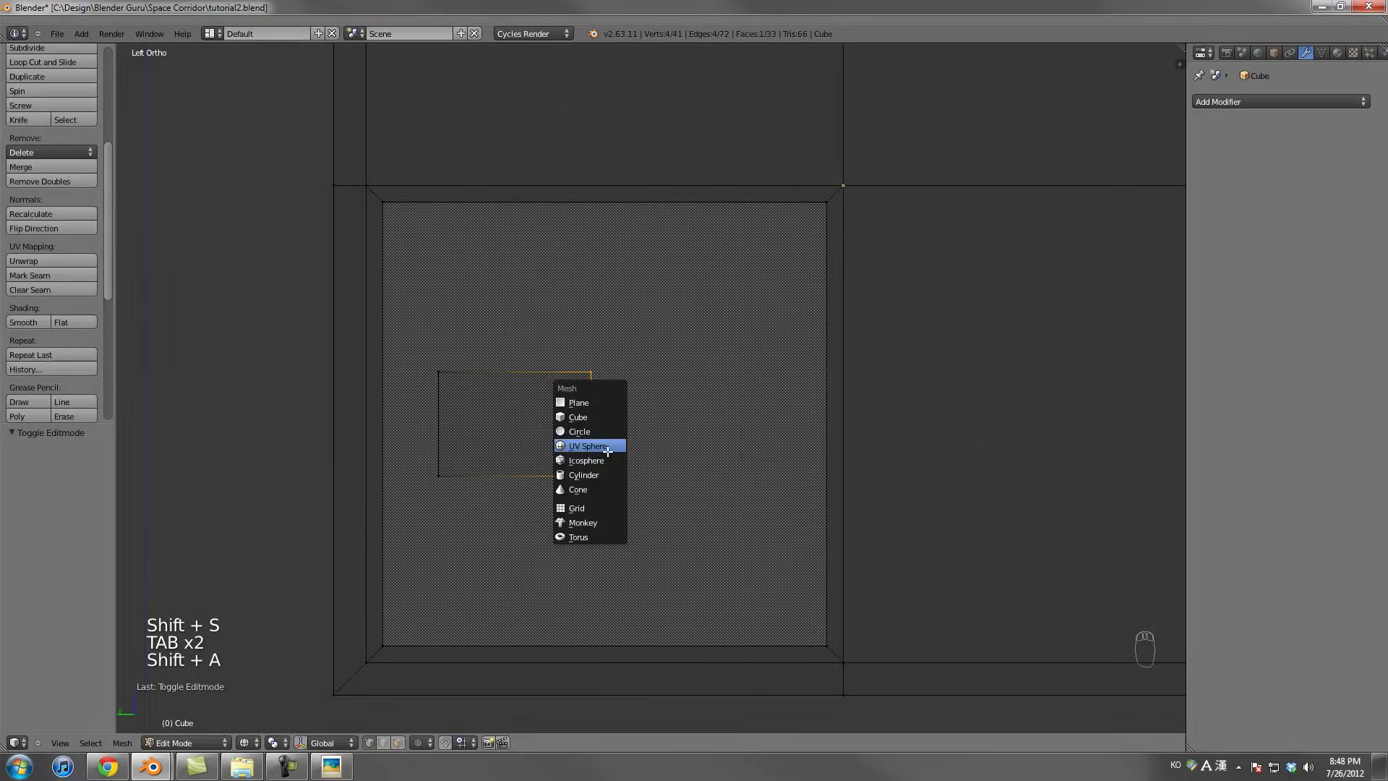
click(593, 475)
scroll(621, 474, down, 6)
text(8)
key(Return)
Scale the cylinder down repeatedly until it is a tiny connector on the box's right side
scroll(839, 403, down, 3)
key(s)
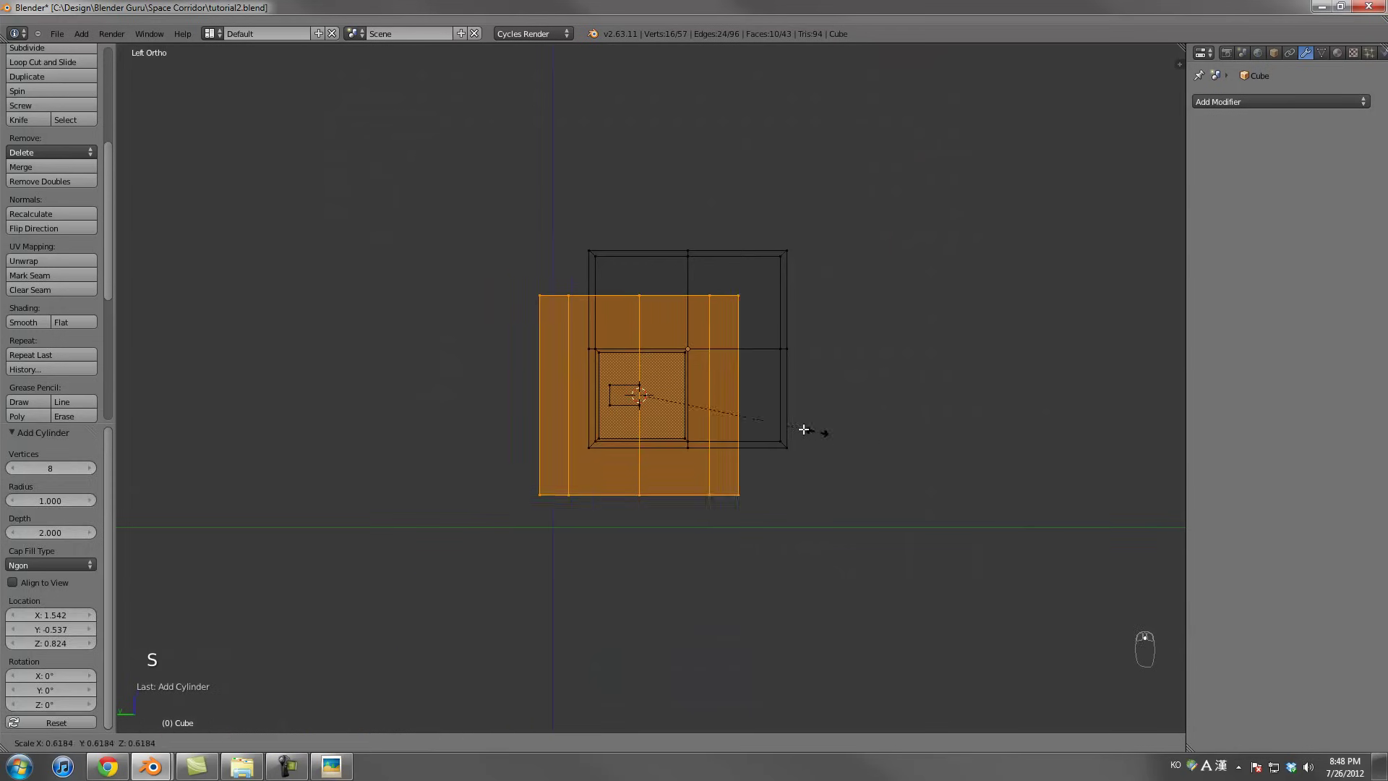
click(705, 417)
scroll(914, 447, up, 6)
key(s)
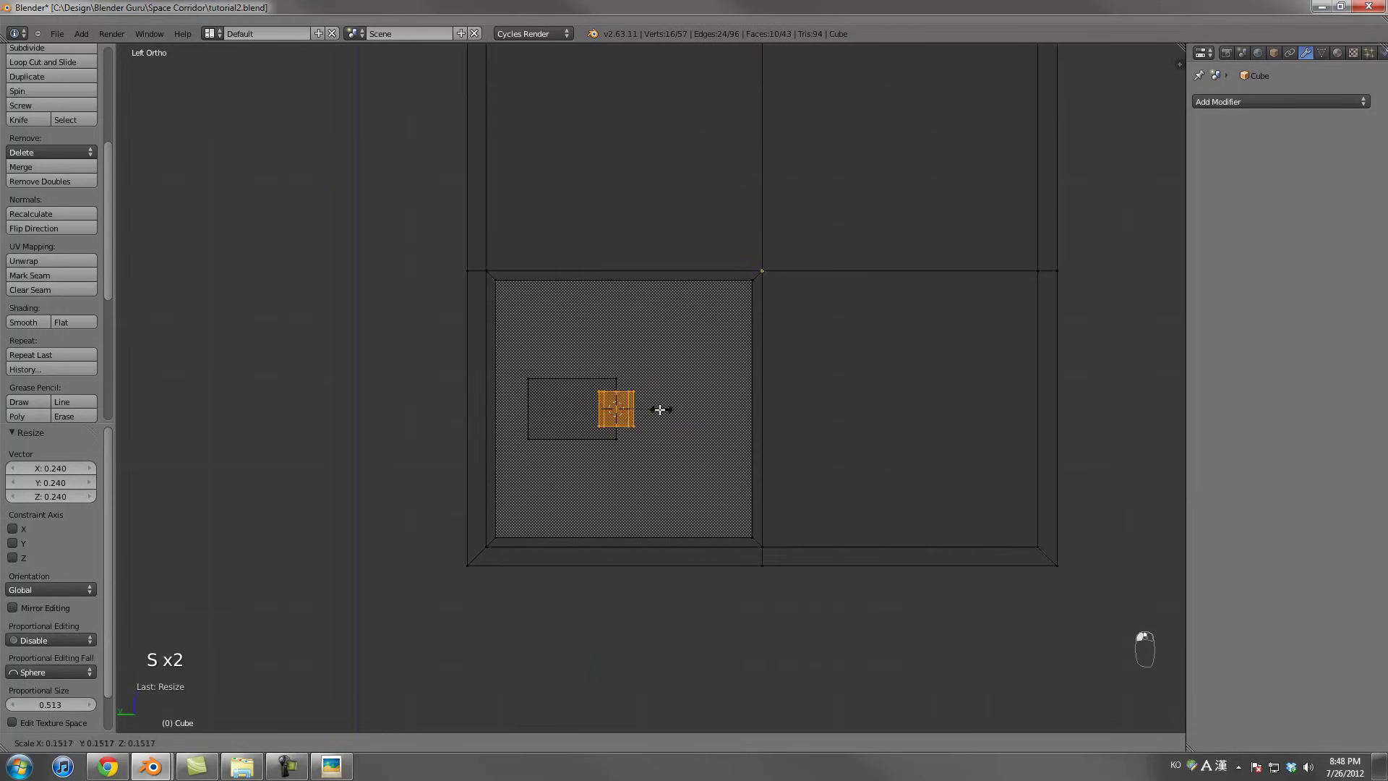
click(654, 409)
scroll(643, 409, up, 6)
key(s)
click(788, 417)
key(s)
click(845, 420)
Rotate the tiny cylinder to lie horizontally and move it 0.0327 up along Z
key(r)
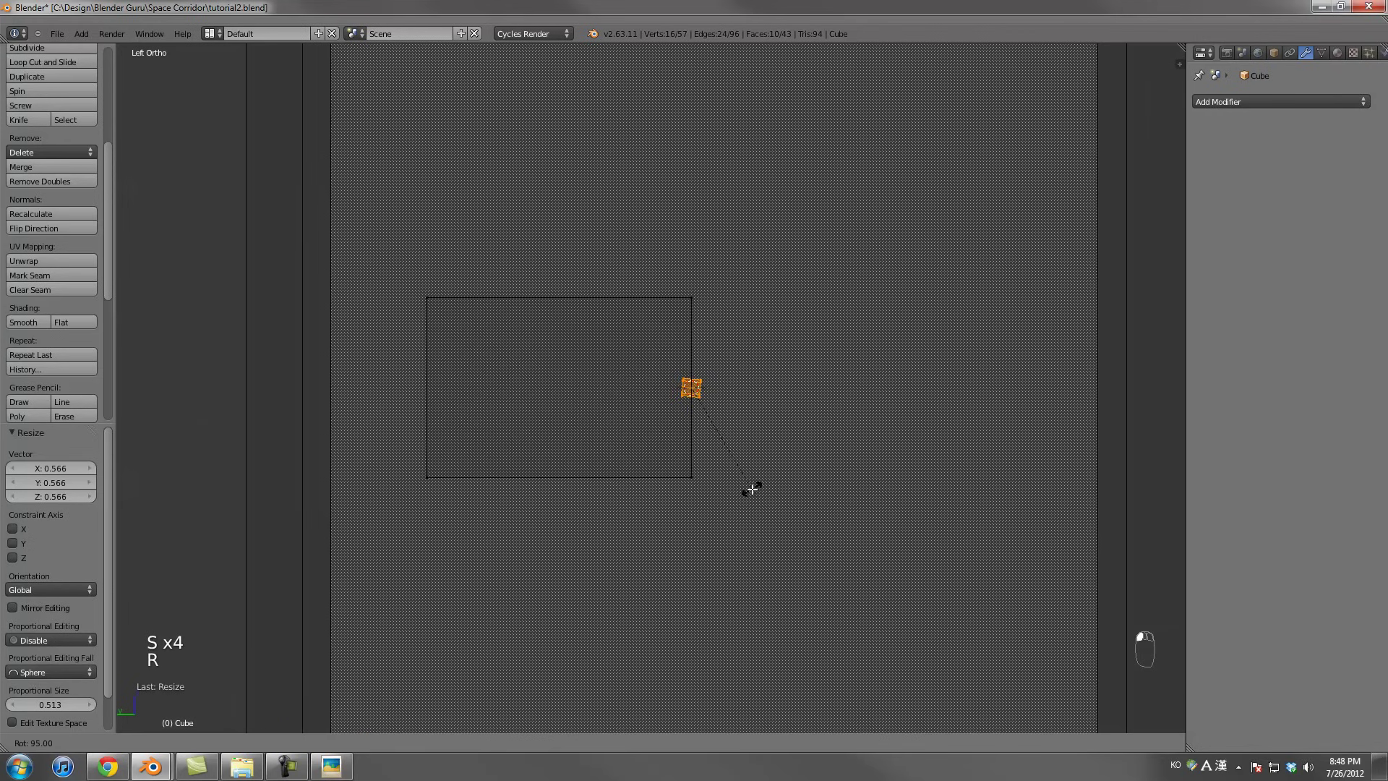
click(759, 482)
key(g)
key(z)
click(734, 400)
mouse_move(735, 400)
middle_down()
mouse_move(659, 405)
mouse_move(716, 406)
middle_up()
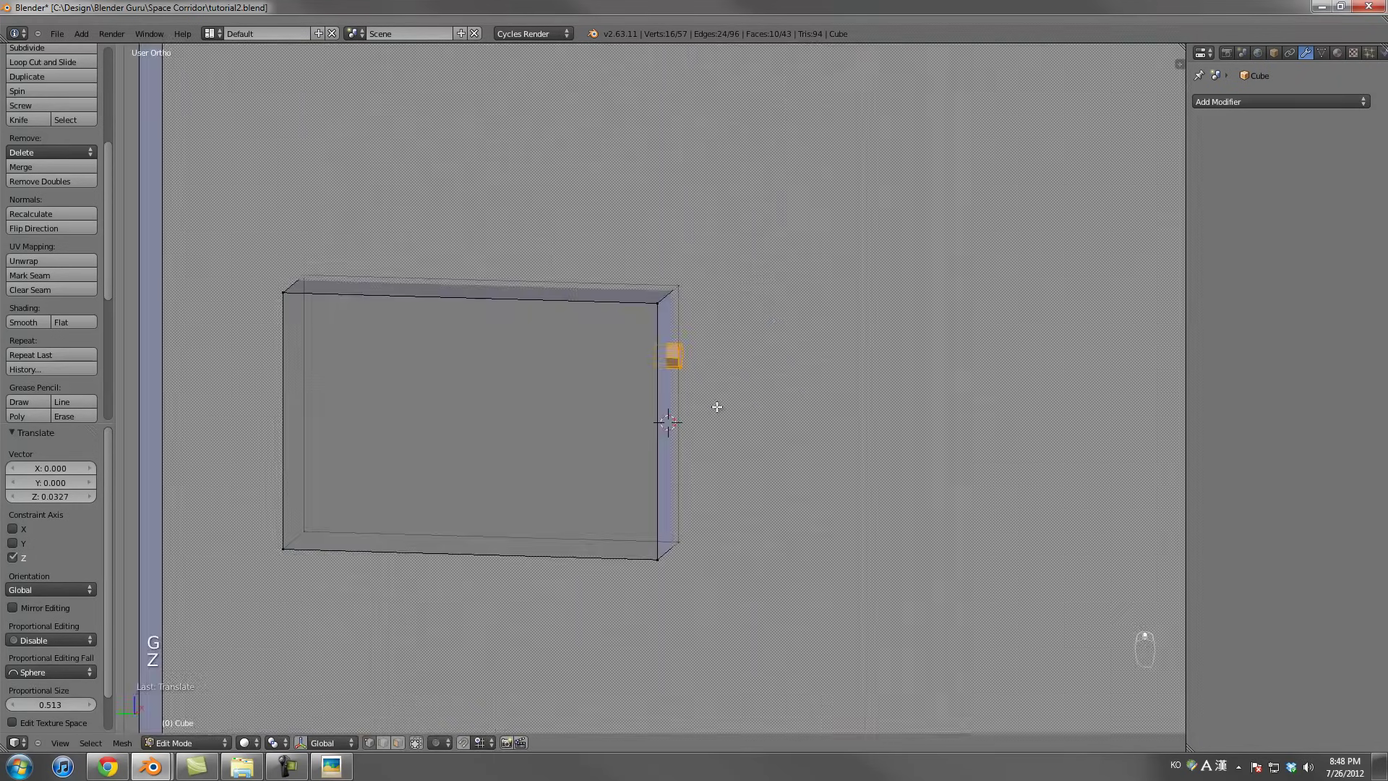
Select the tiny cylinder in left wireframe view, enlarge it slightly and move it 0.004612 up along Z
key(KP_1)
key(z)
key(ctrl+KP_3)
key(a)
key(a)
key(a)
key(b)
drag(682, 329, 710, 397)
shift+middle_drag(710, 397, 671, 420)
key(b)
drag(614, 356, 659, 402)
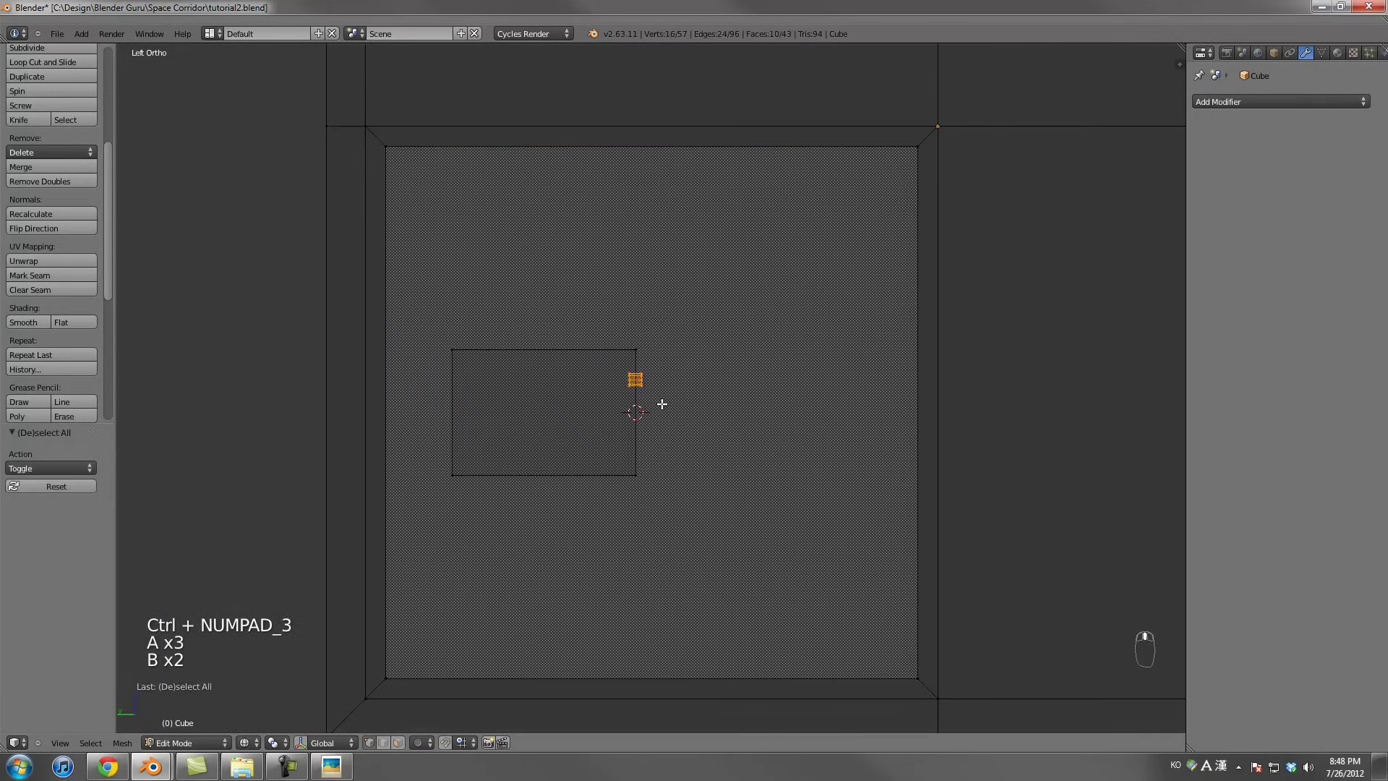
scroll(660, 403, up, 3)
key(s)
click(701, 401)
key(g)
middle_click(706, 397)
click(706, 397)
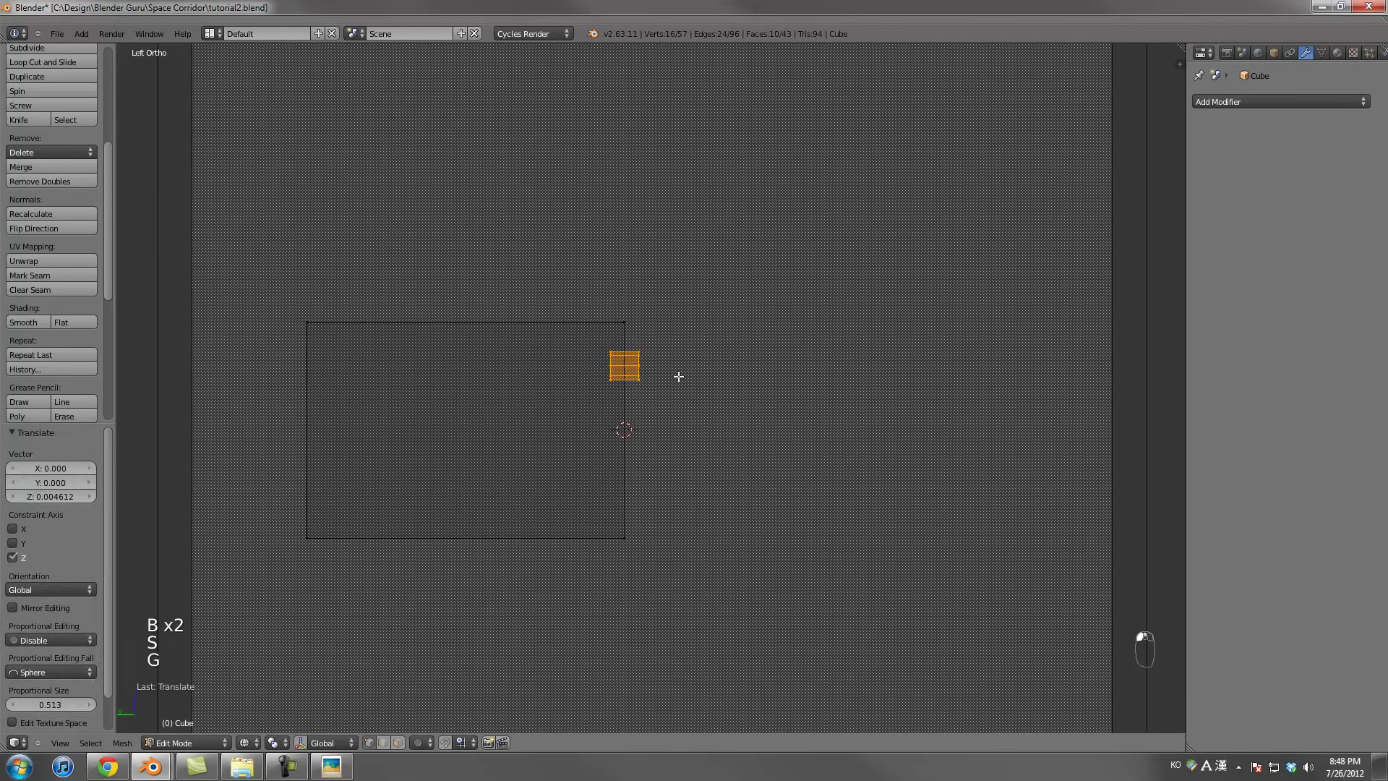
Extrude the cylinder's outer end face in place and scale the new face down to form a narrower inner ring
key(a)
key(a)
key(a)
key(b)
drag(629, 329, 666, 406)
key(e)
right_click(690, 418)
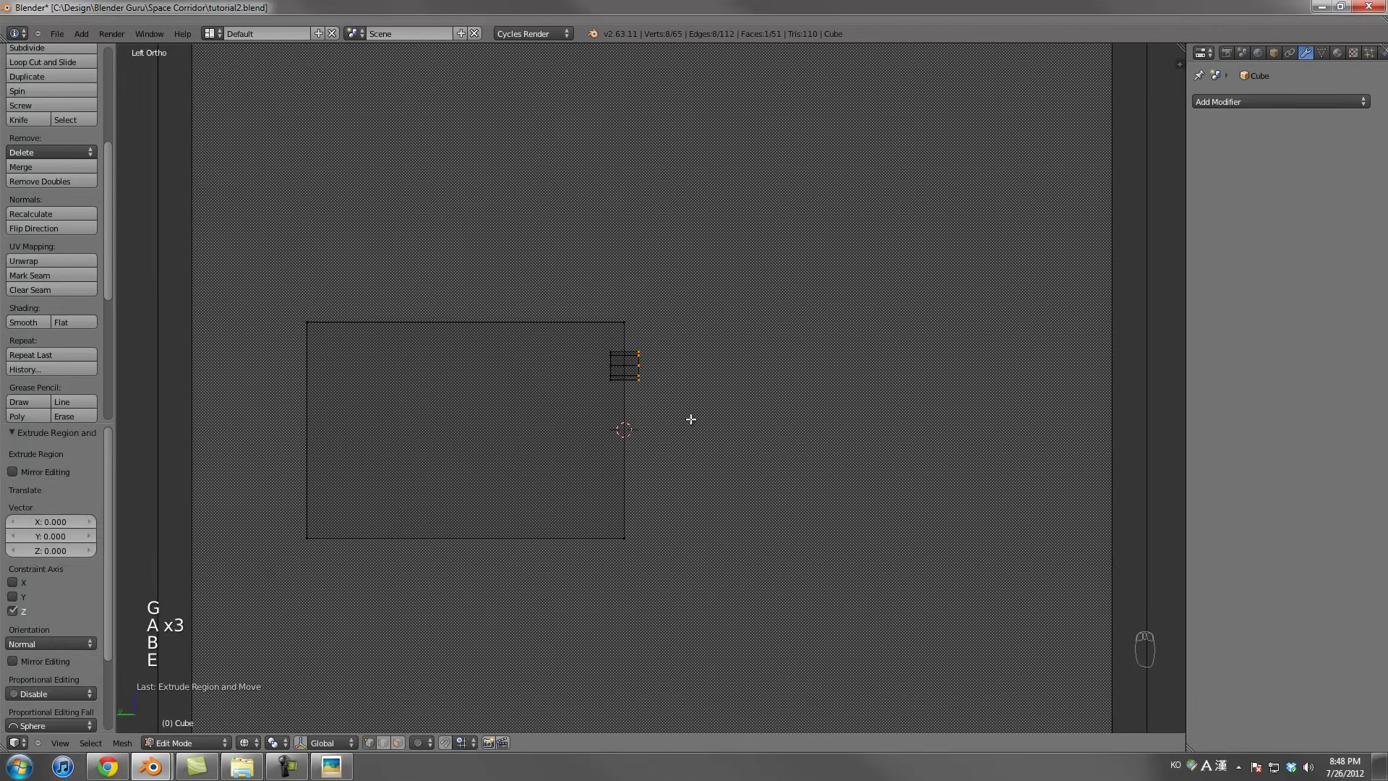
key(s)
click(782, 391)
key(s)
click(723, 390)
Extrude the narrowed face outward about 0.0369 into a thin pipe and lengthen it by -0.01509 along Y
key(e)
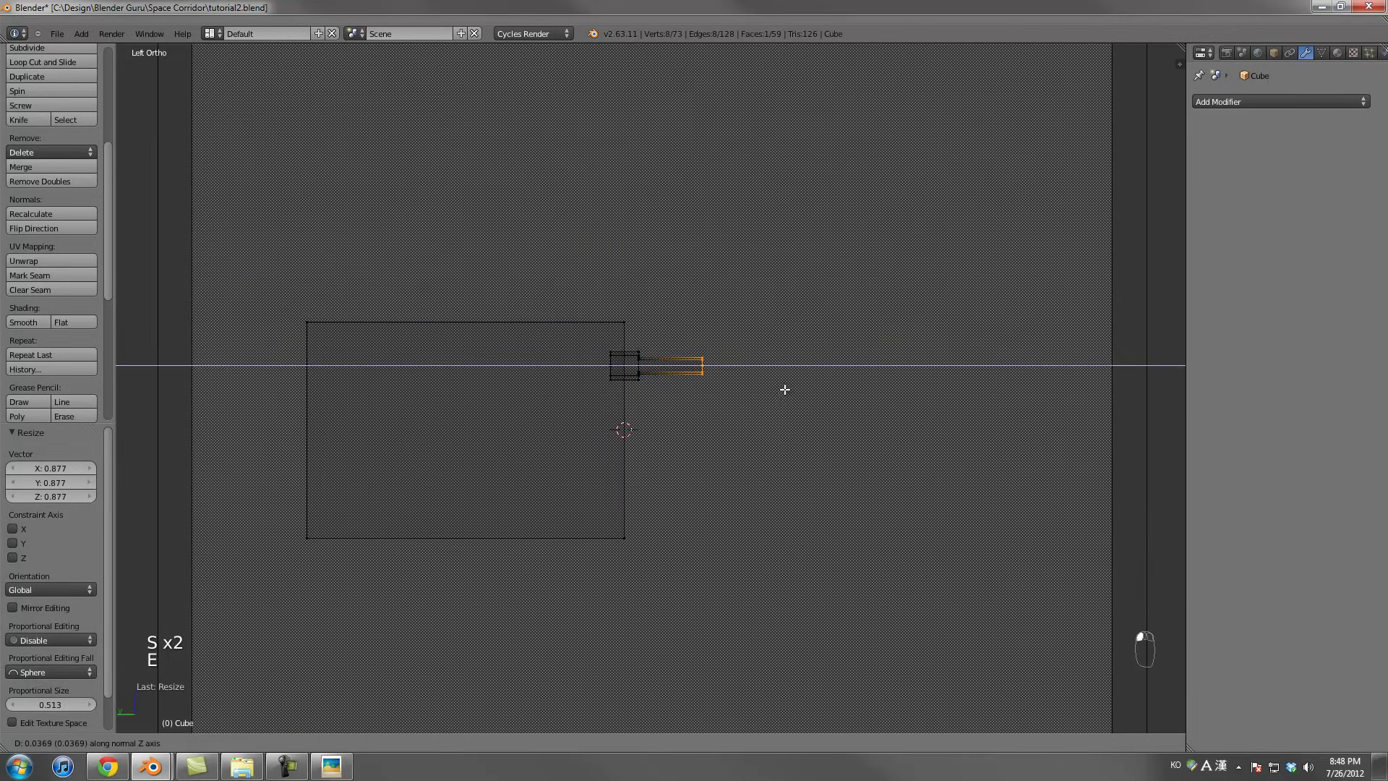
click(784, 389)
key(g)
key(y)
click(779, 428)
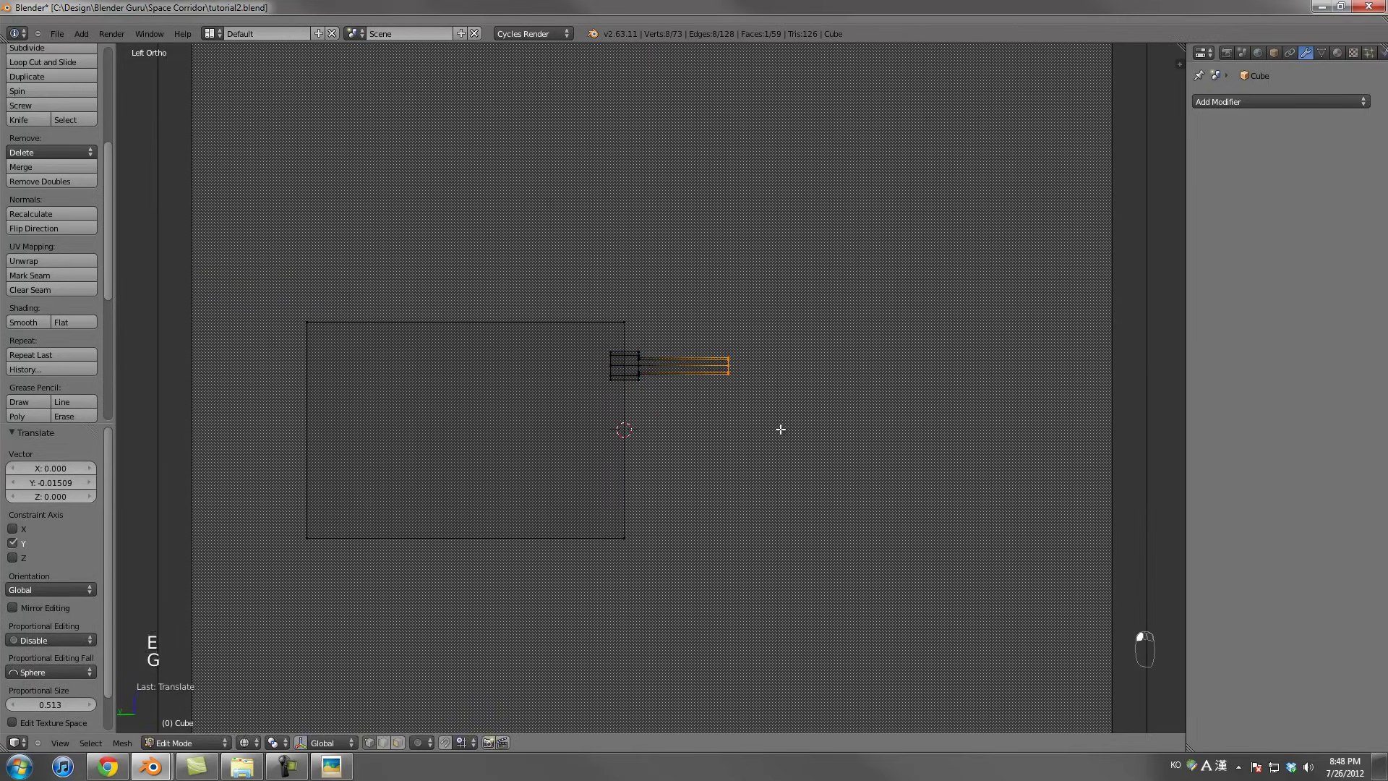
Rotate the whole linked connector and pipe -180° and move it along Y to the box's opposite side
key(l)
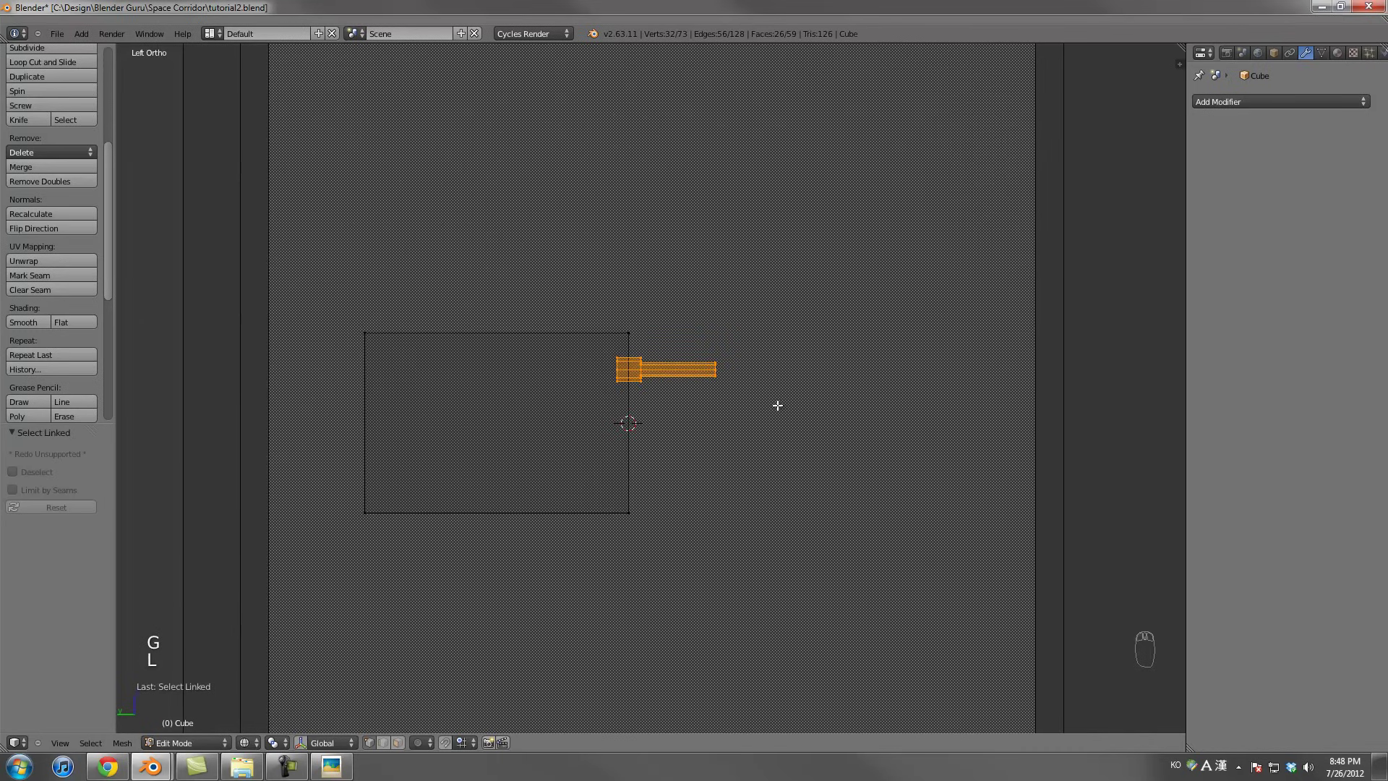
key(r)
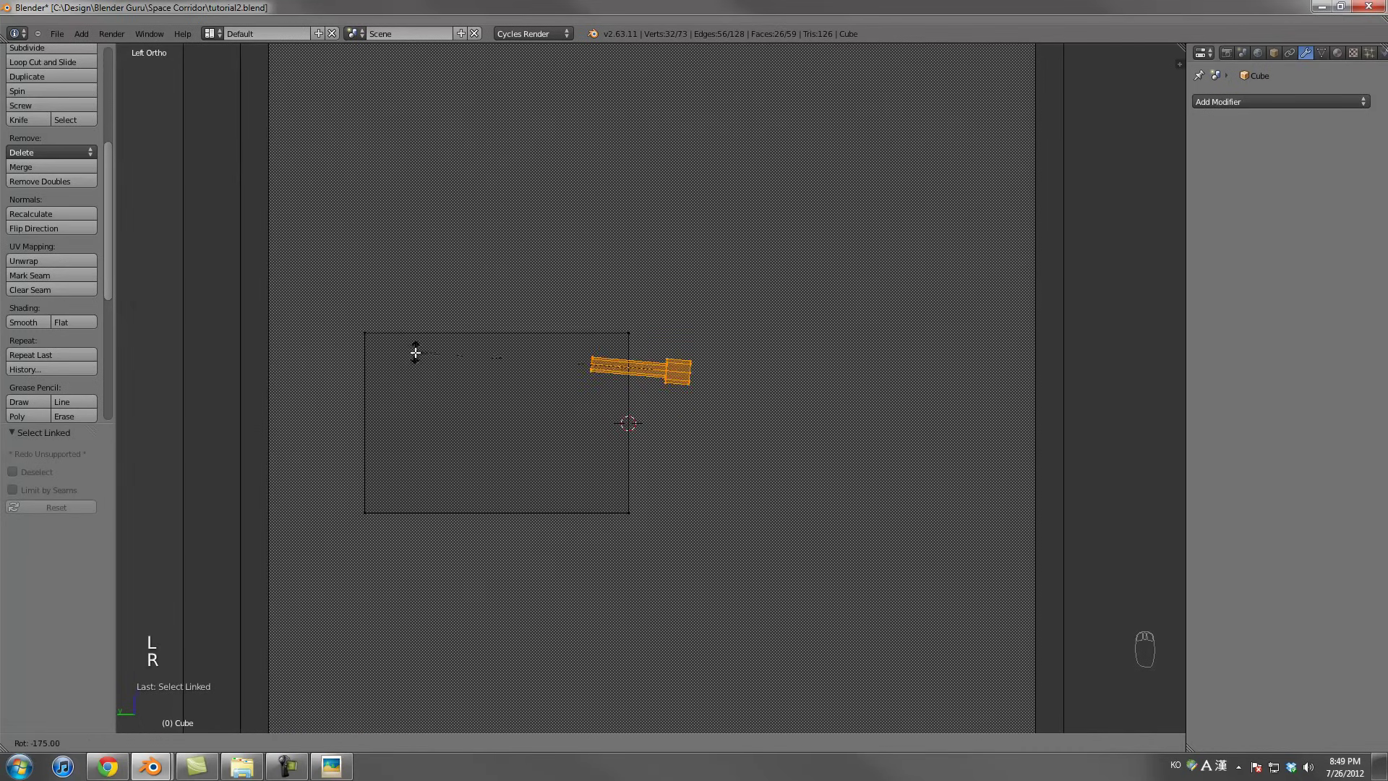
click(419, 366)
key(g)
key(y)
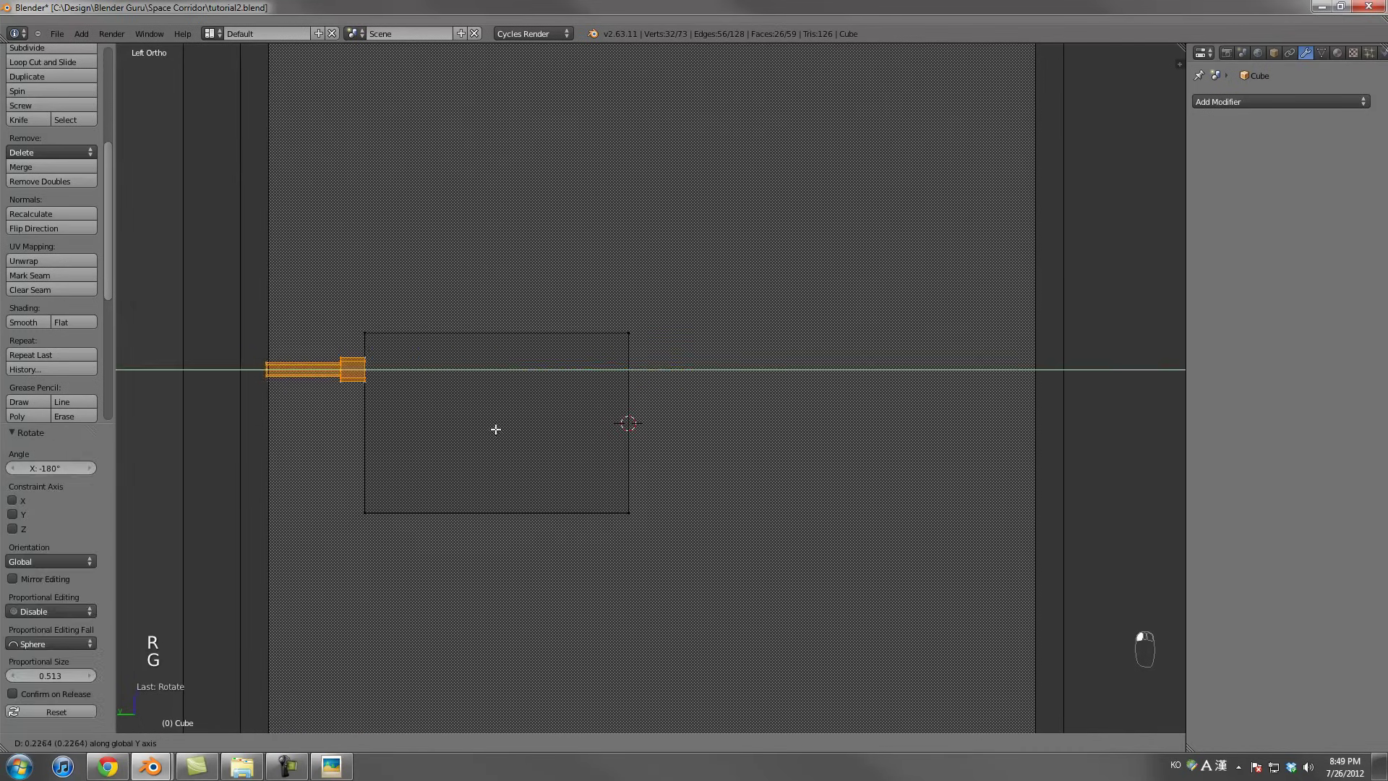
click(494, 428)
Nudge the connector along Y until its wide collar overlaps the box's left edge
key(s)
key(g)
key(y)
click(511, 429)
key(g)
key(y)
click(517, 427)
Select the pipe's outer end vertices and move them 0.01107 along Y past the recess's left edge
key(a)
key(b)
drag(245, 331, 312, 429)
key(g)
key(y)
click(300, 425)
Duplicate the linked connector and pipe twice down along Z, by -0.02777 and then -0.0495
scroll(362, 416, down, 1)
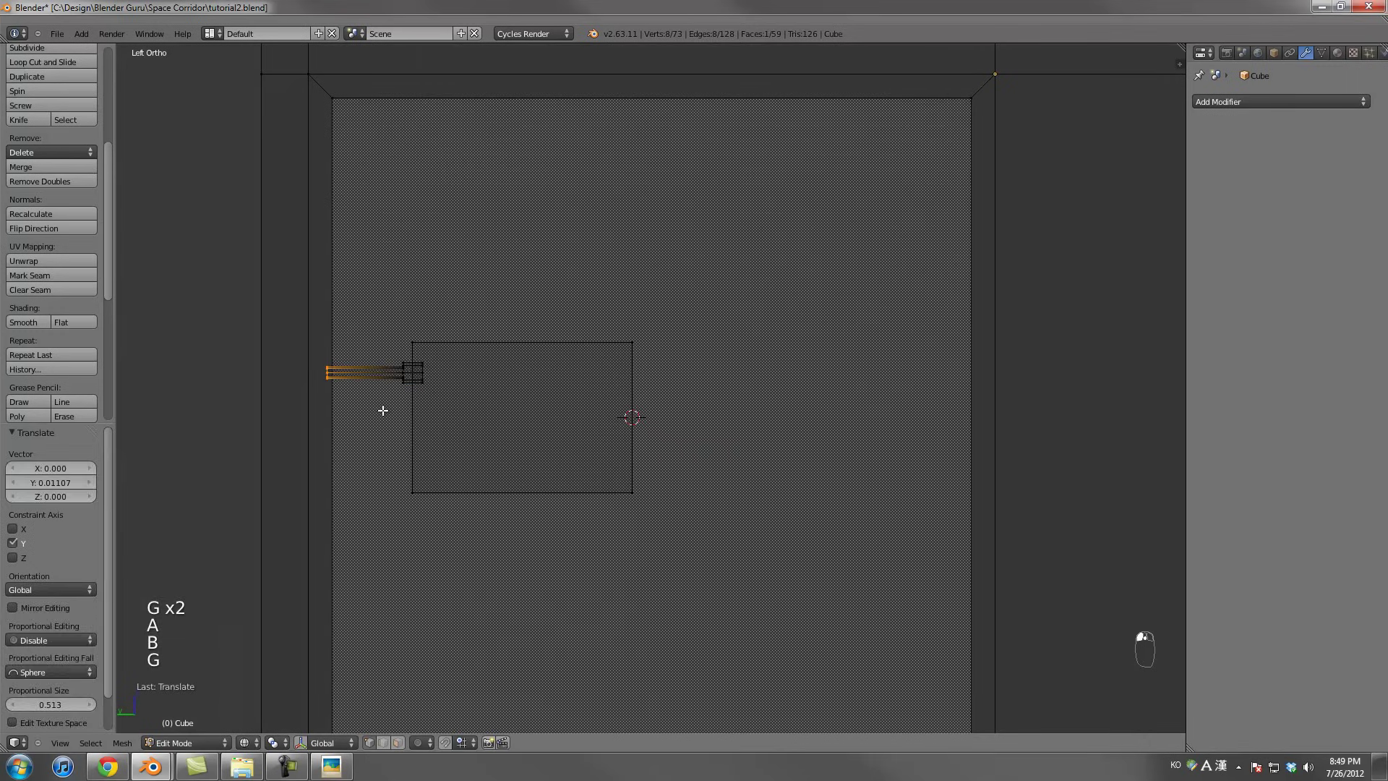
key(l)
key(shift+d)
key(z)
click(490, 407)
key(shift+d)
key(z)
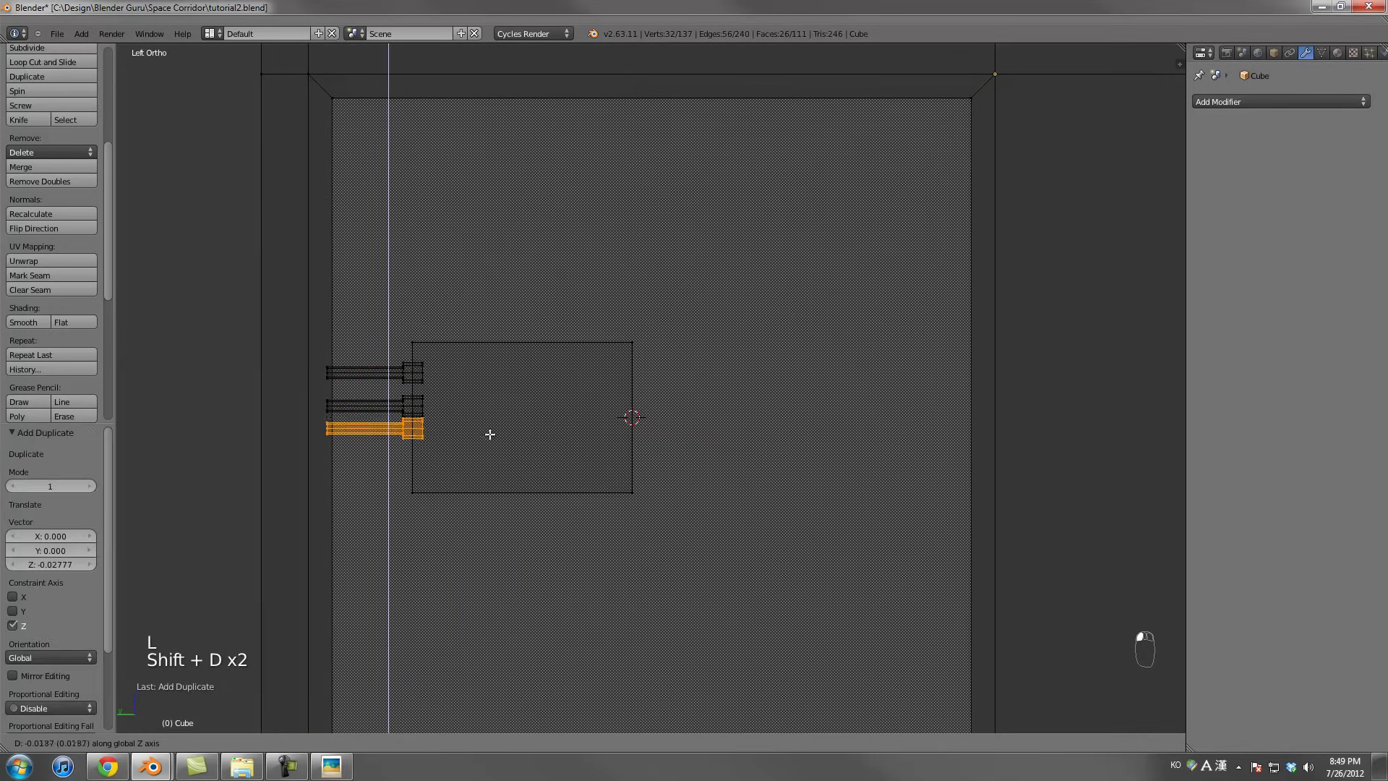
click(486, 466)
Select all three connectors with their pipes and duplicate them -0.157 along Y toward the box's right side
scroll(486, 464, down, 2)
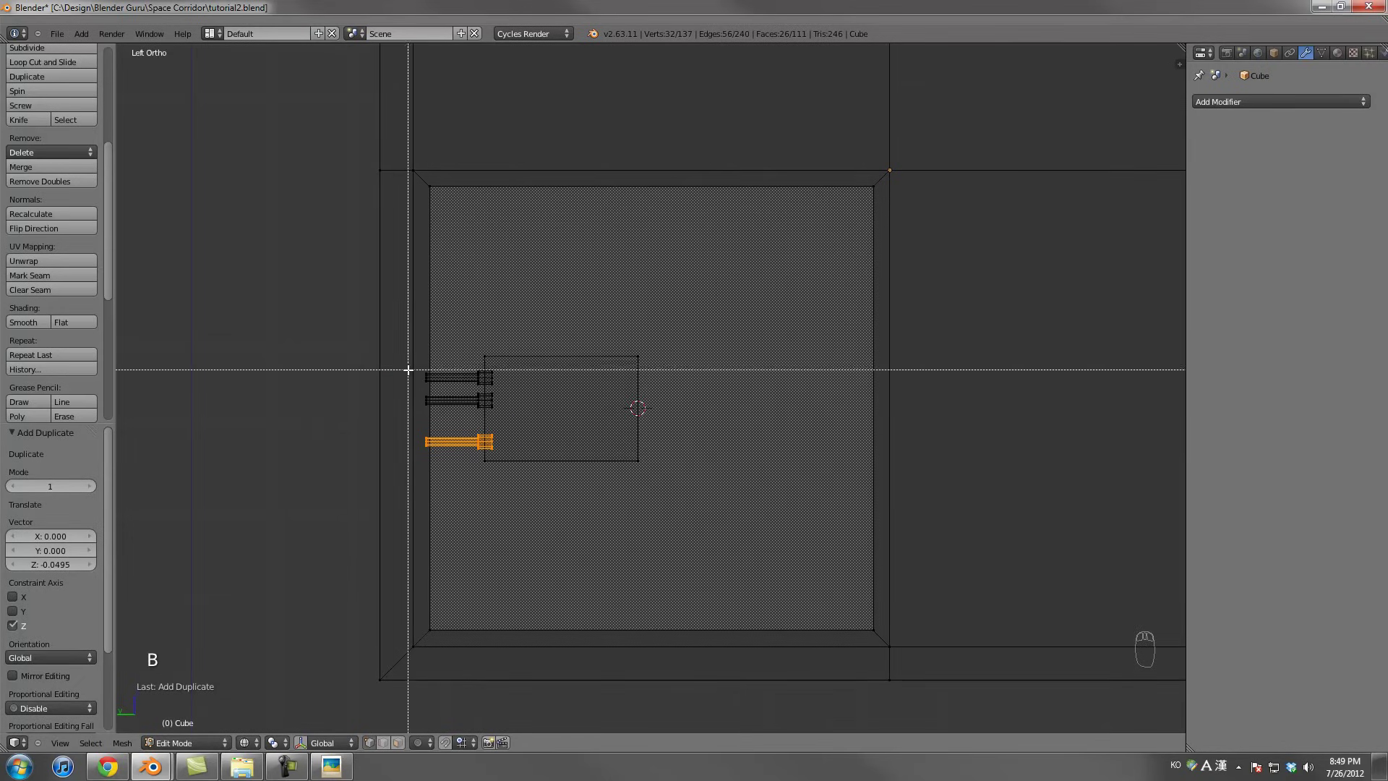
drag(419, 362, 527, 439)
scroll(499, 412, up, 3)
key(b)
key(b)
drag(304, 341, 468, 434)
key(shift+d)
middle_click(694, 444)
click(694, 445)
Rotate the three duplicated connectors -180° and move them -0.06339 along Y onto the box's right edge
key(r)
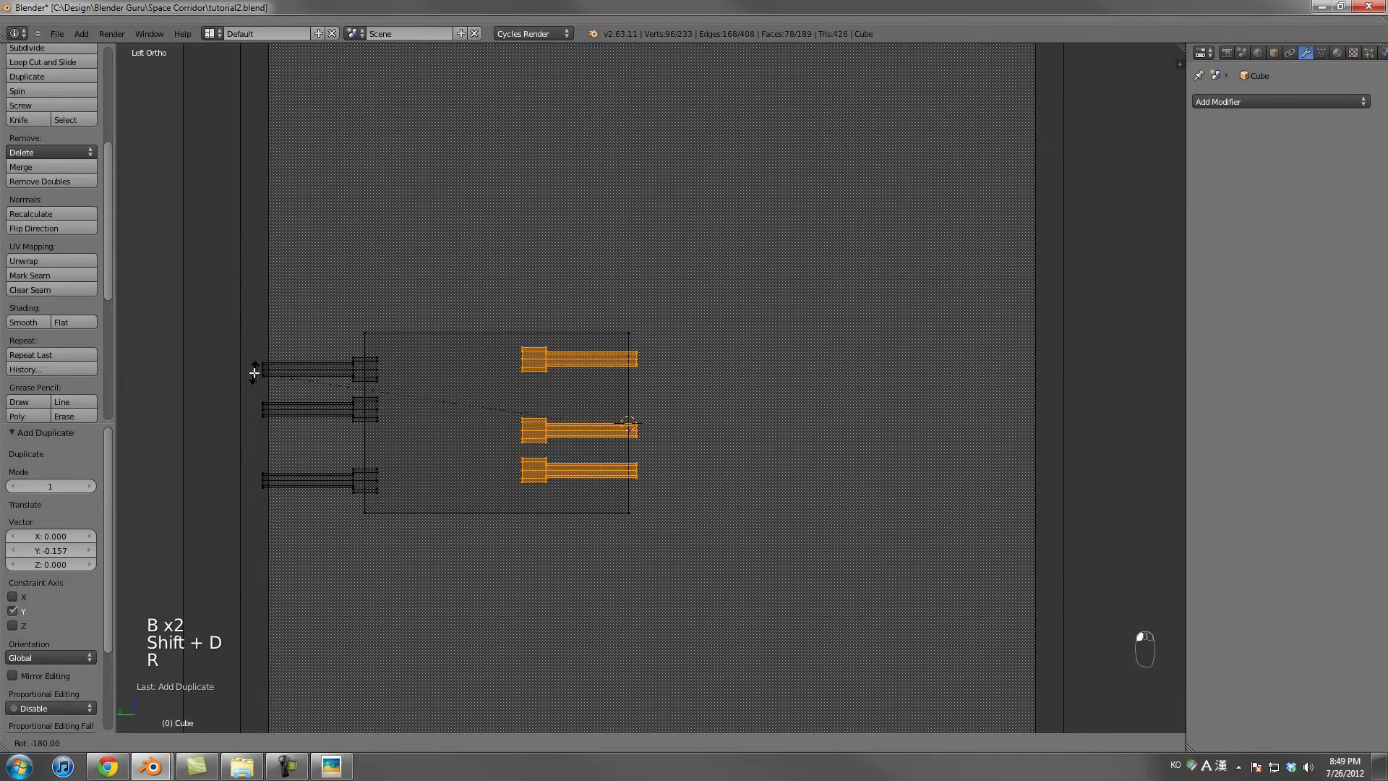
click(263, 373)
key(g)
middle_click(354, 382)
click(357, 383)
Select the three right-side pipes' end vertices in left wireframe view and align the 3D cursor with them just above the top pipe
middle_drag(357, 383, 426, 398)
key(z)
key(KP_1)
key(KP_3)
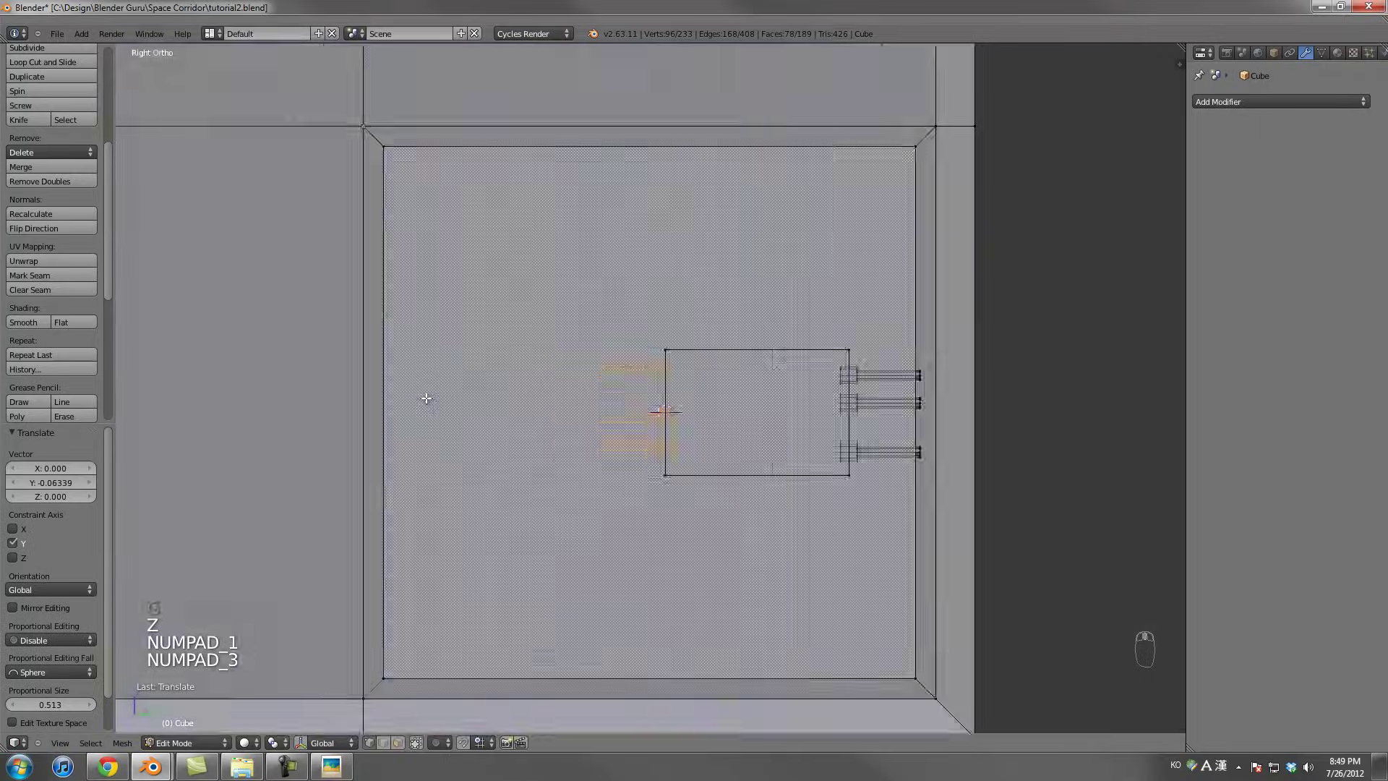
key(z)
key(ctrl+KP_3)
scroll(705, 407, down, 2)
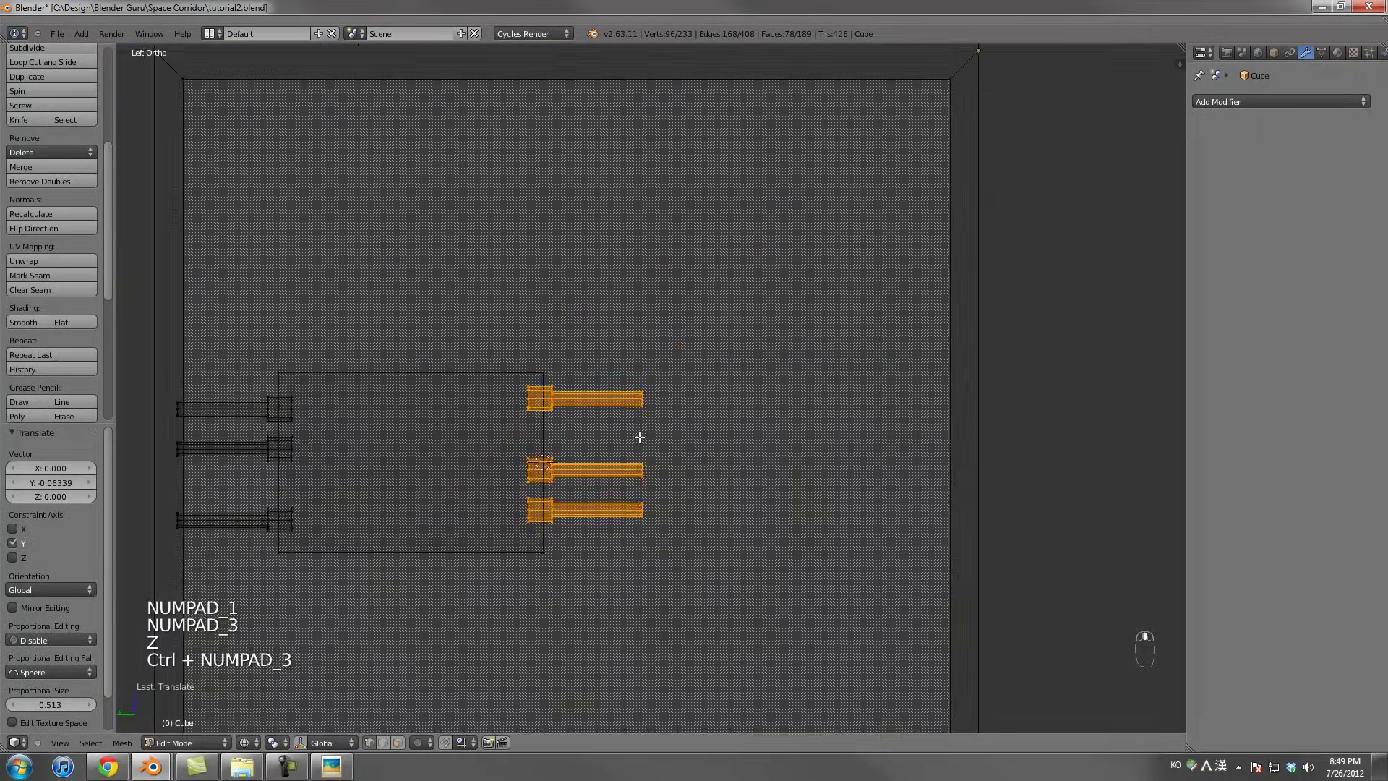
key(a)
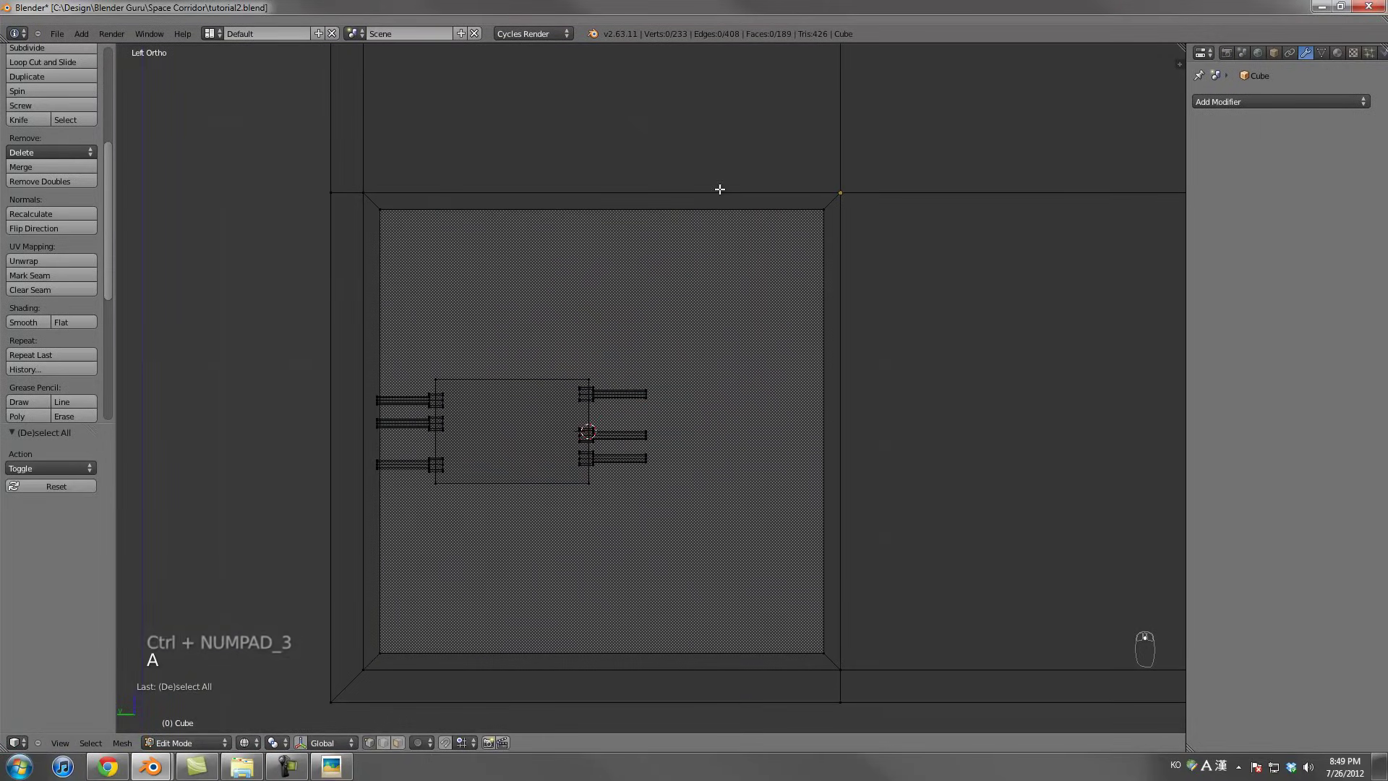
key(a)
key(a)
key(b)
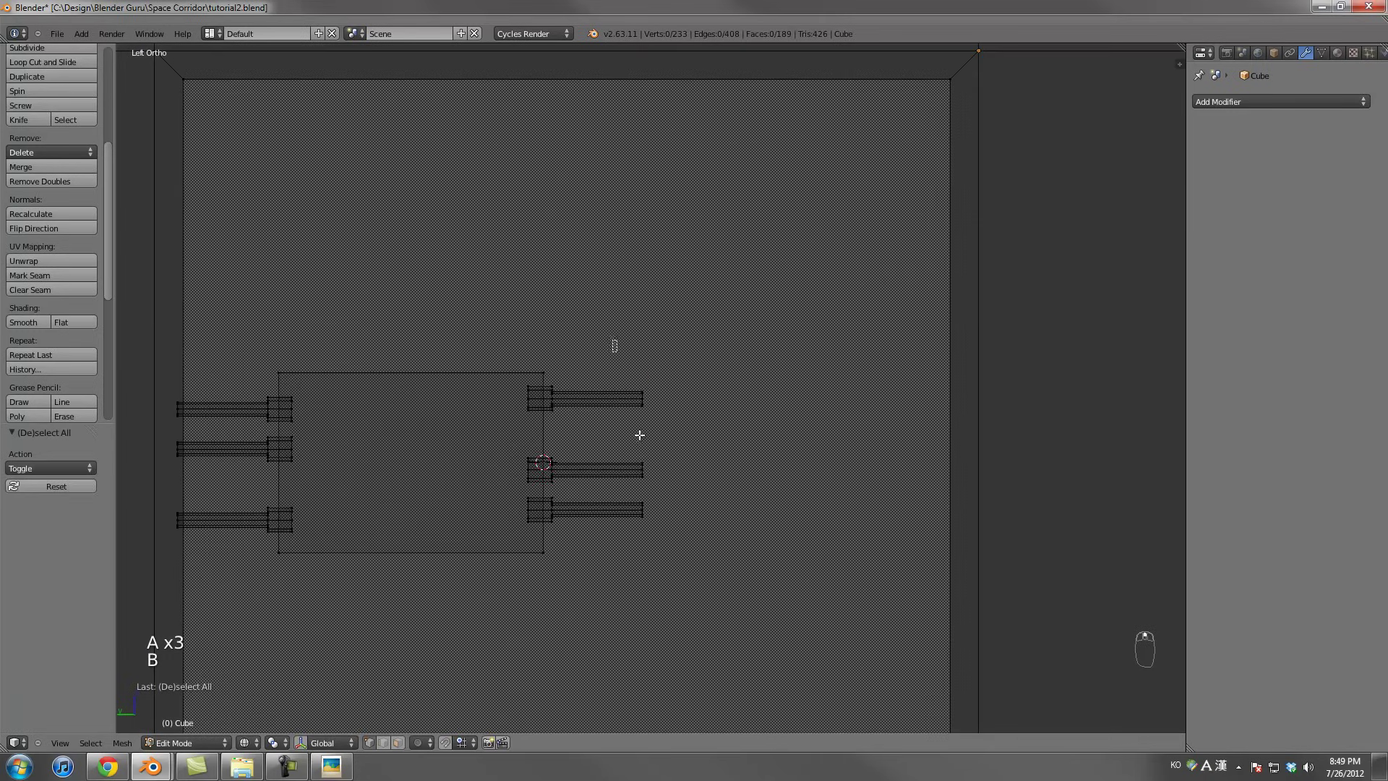
drag(614, 344, 706, 561)
scroll(706, 561, up, 3)
scroll(675, 418, up, 1)
key(shift+s)
click(690, 418)
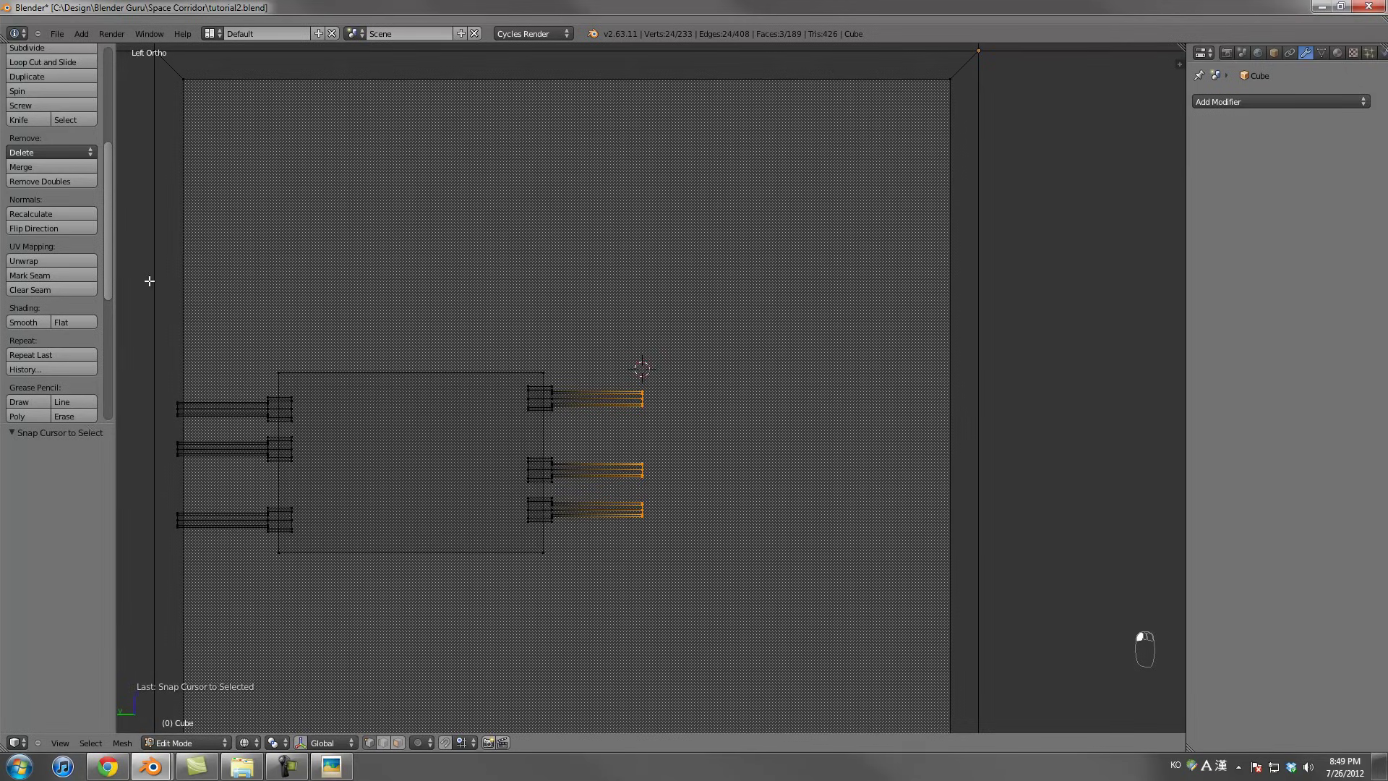
Spin the pipe ends around the 3D cursor by -90 degrees with 10 steps to form upward bends
scroll(29, 290, up, 3)
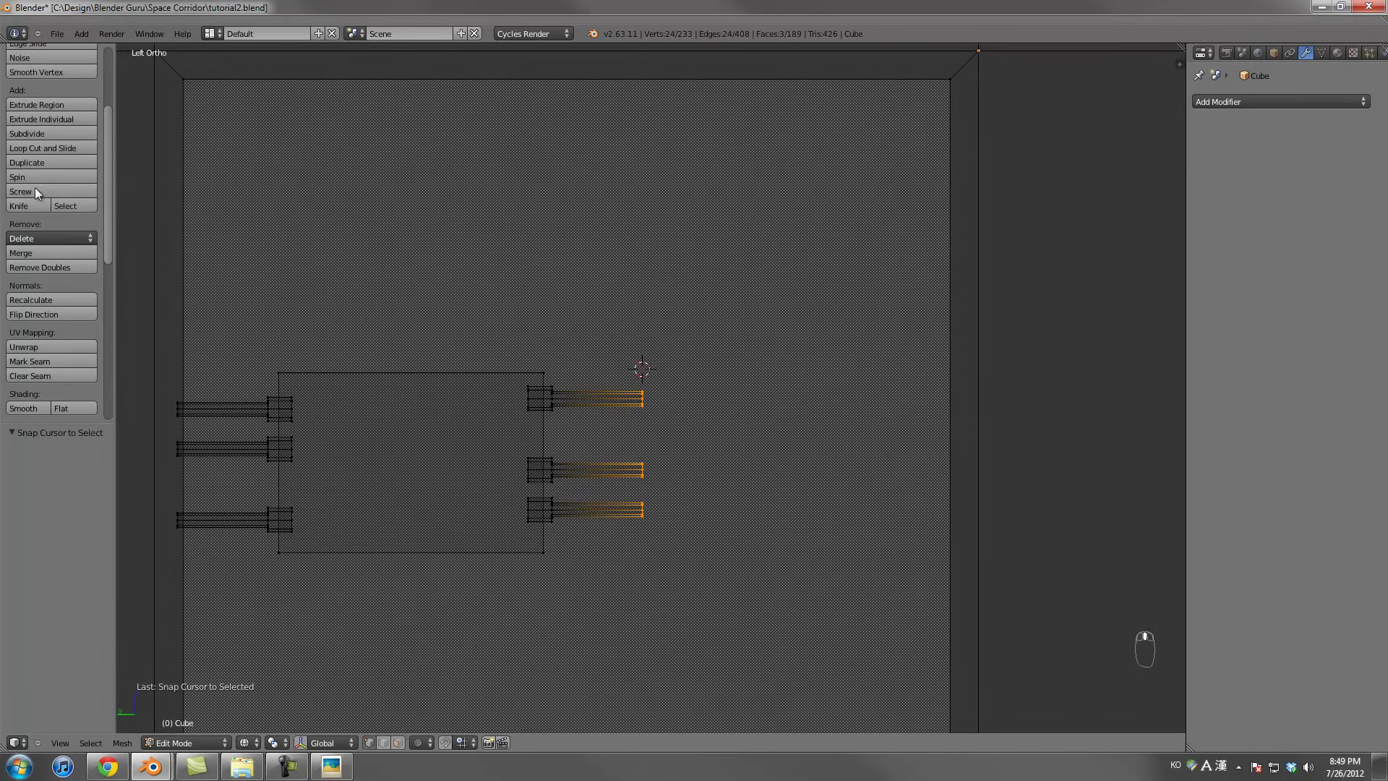
click(50, 178)
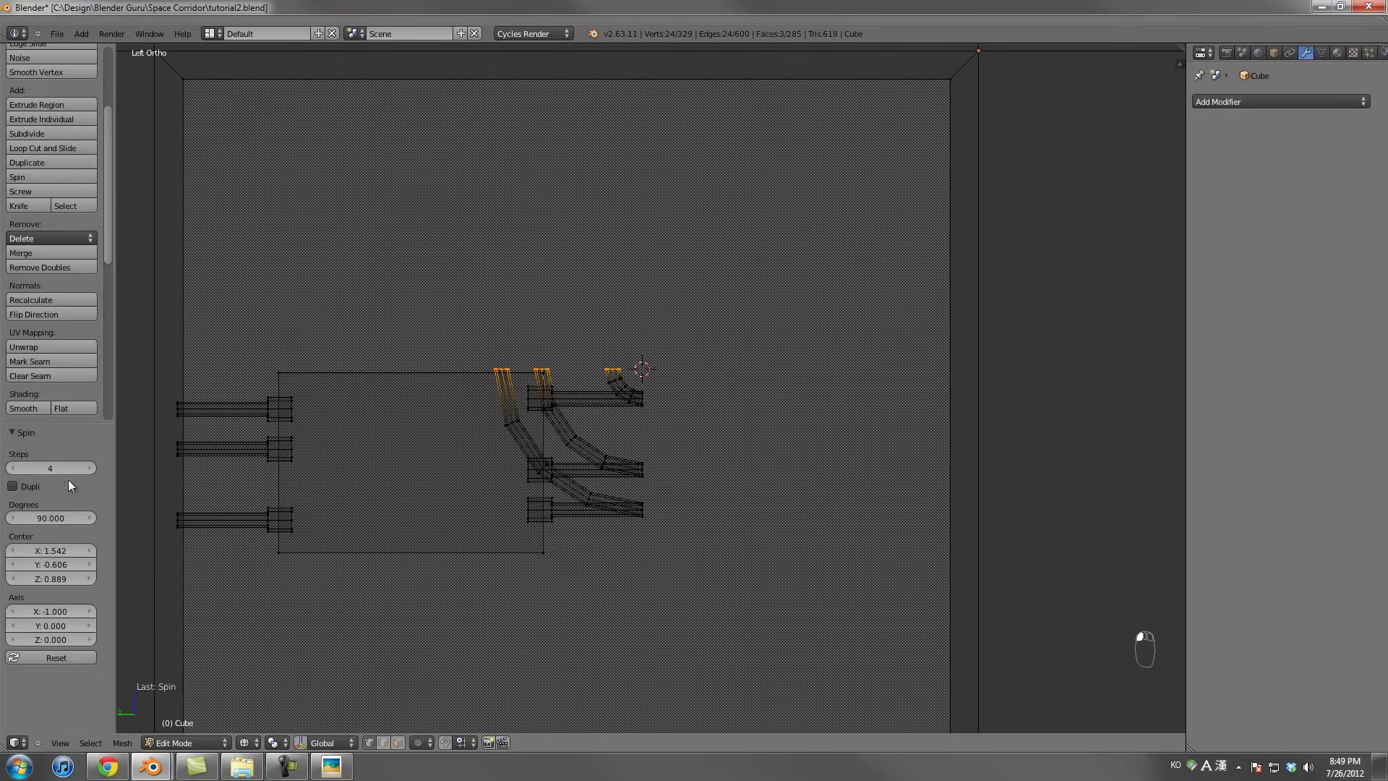
click(55, 517)
key(Return)
click(93, 462)
click(93, 461)
click(93, 462)
click(93, 463)
click(92, 462)
click(93, 462)
Extrude the three bent pipe ends straight up to the recess's top edge
scroll(698, 481, down, 3)
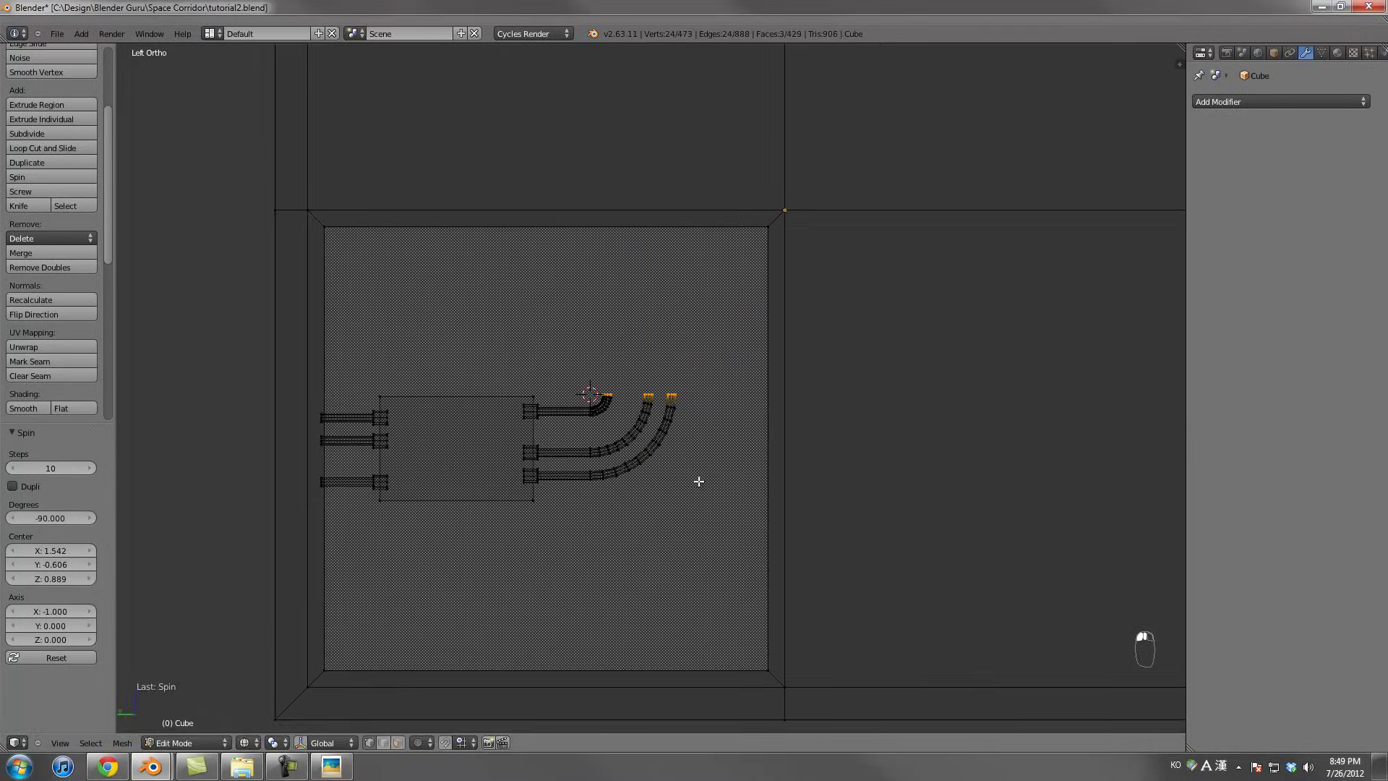
scroll(680, 409, up, 3)
key(e)
click(706, 186)
Snap the 3D cursor to the selected top pipe ends and add a cube there
key(Tab)
mouse_move(706, 185)
middle_down()
mouse_move(700, 319)
mouse_move(644, 357)
middle_up()
key(z)
key(Tab)
scroll(651, 356, up, 3)
scroll(687, 341, up, 1)
key(shift+s)
click(689, 345)
key(shift+a)
click(672, 293)
Scale the new cube down repeatedly to roughly the width of the three vertical pipes
key(s)
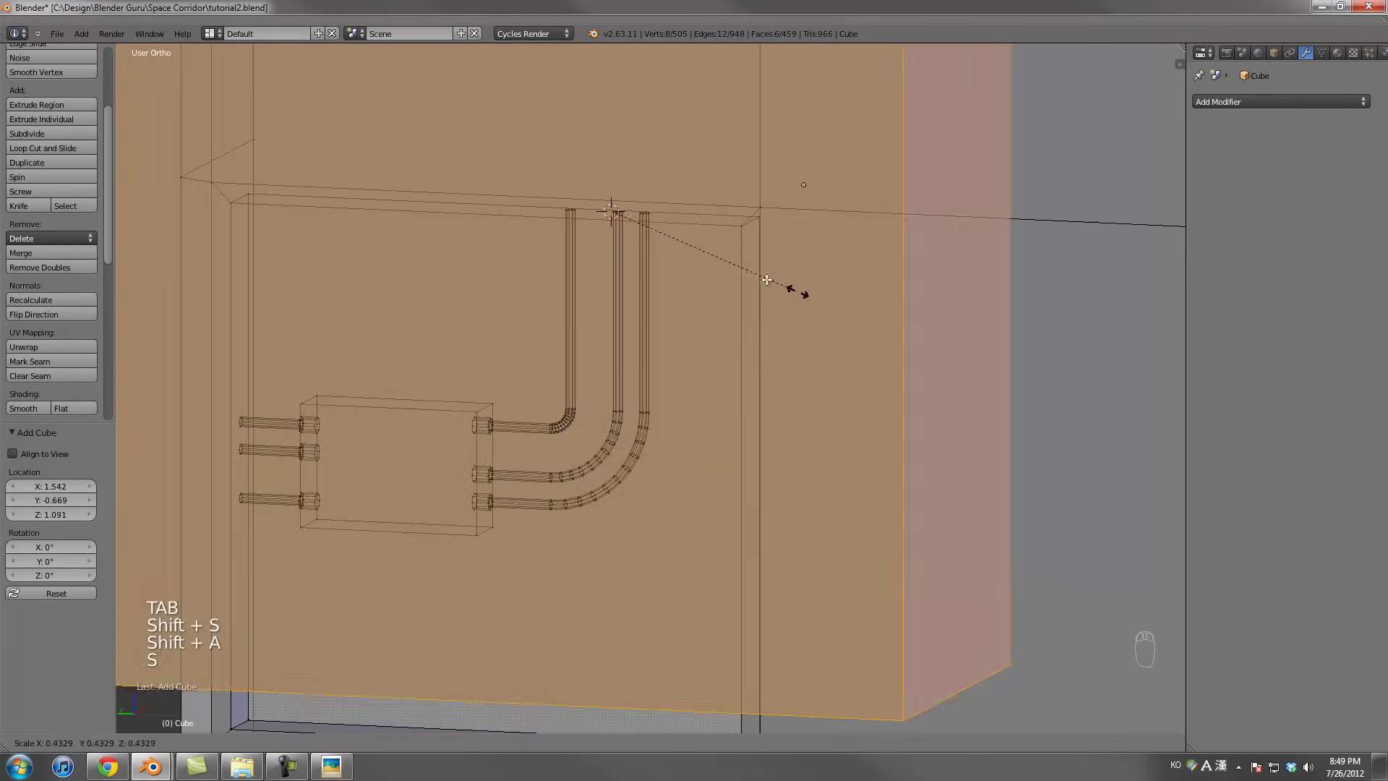
click(1003, 351)
key(s)
click(759, 278)
key(s)
click(787, 295)
Flatten the cube along Z and narrow it along X into a thin strap
key(s)
key(z)
click(647, 217)
middle_drag(796, 248, 787, 294)
key(s)
key(x)
click(647, 261)
Move the strap down along Z just below the recess's top edge and thin it further along Z
middle_drag(647, 261, 800, 272)
key(g)
key(z)
click(708, 272)
key(s)
key(z)
click(734, 257)
Shrink the strap overall, then scale it to 0.909 along Y and 0.763 along X to fit around the pipes
key(s)
click(770, 267)
key(s)
key(y)
click(749, 266)
middle_drag(748, 266, 895, 297)
key(s)
key(x)
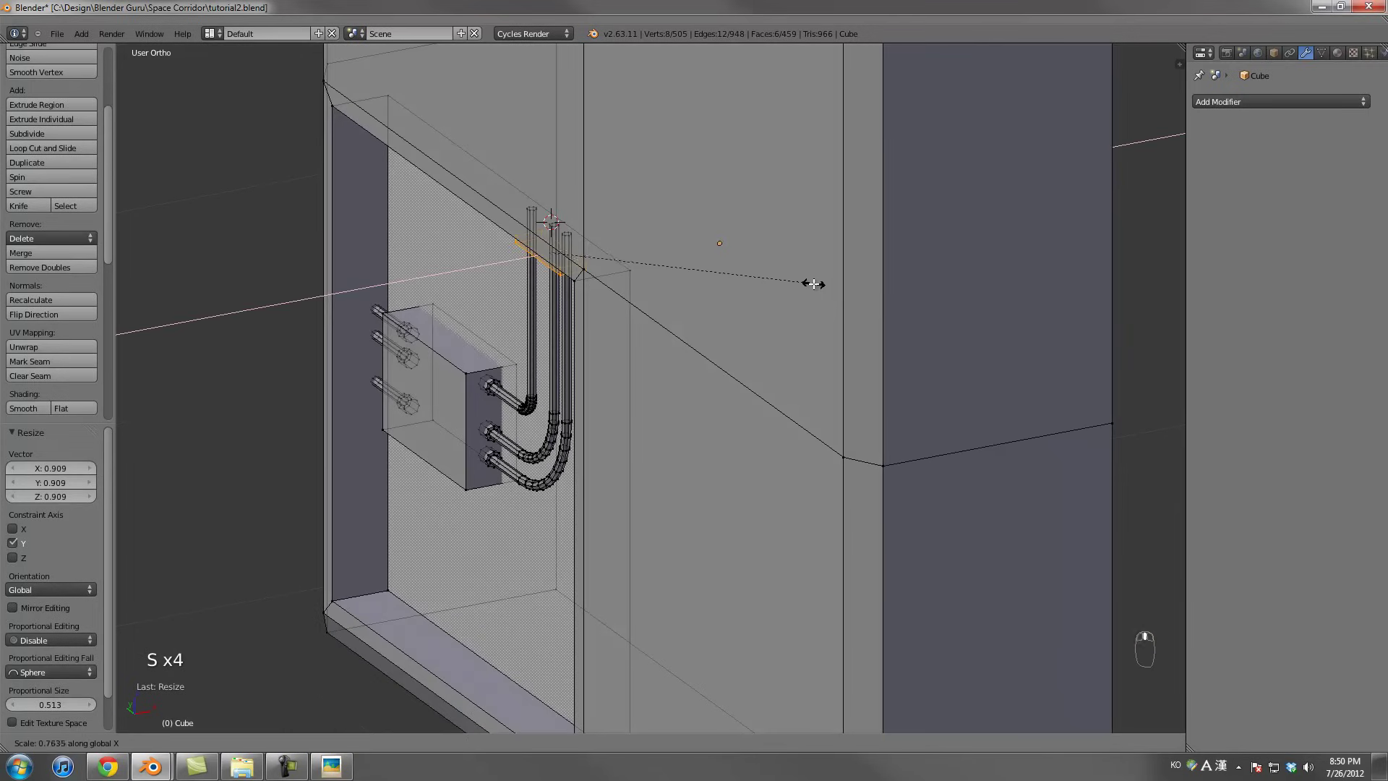
click(813, 283)
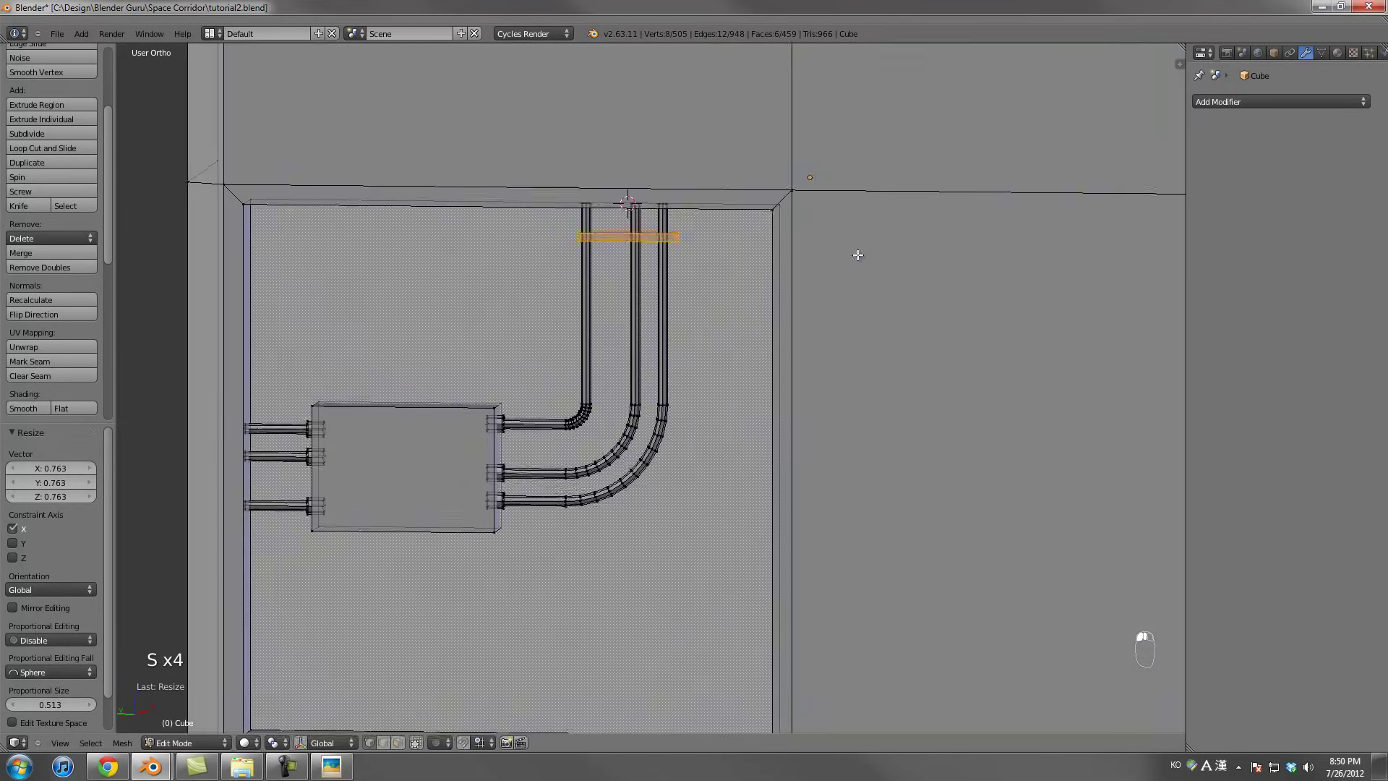
Duplicate the strap -0.155 along Z to just above the pipe bends
key(shift+d)
key(z)
click(811, 418)
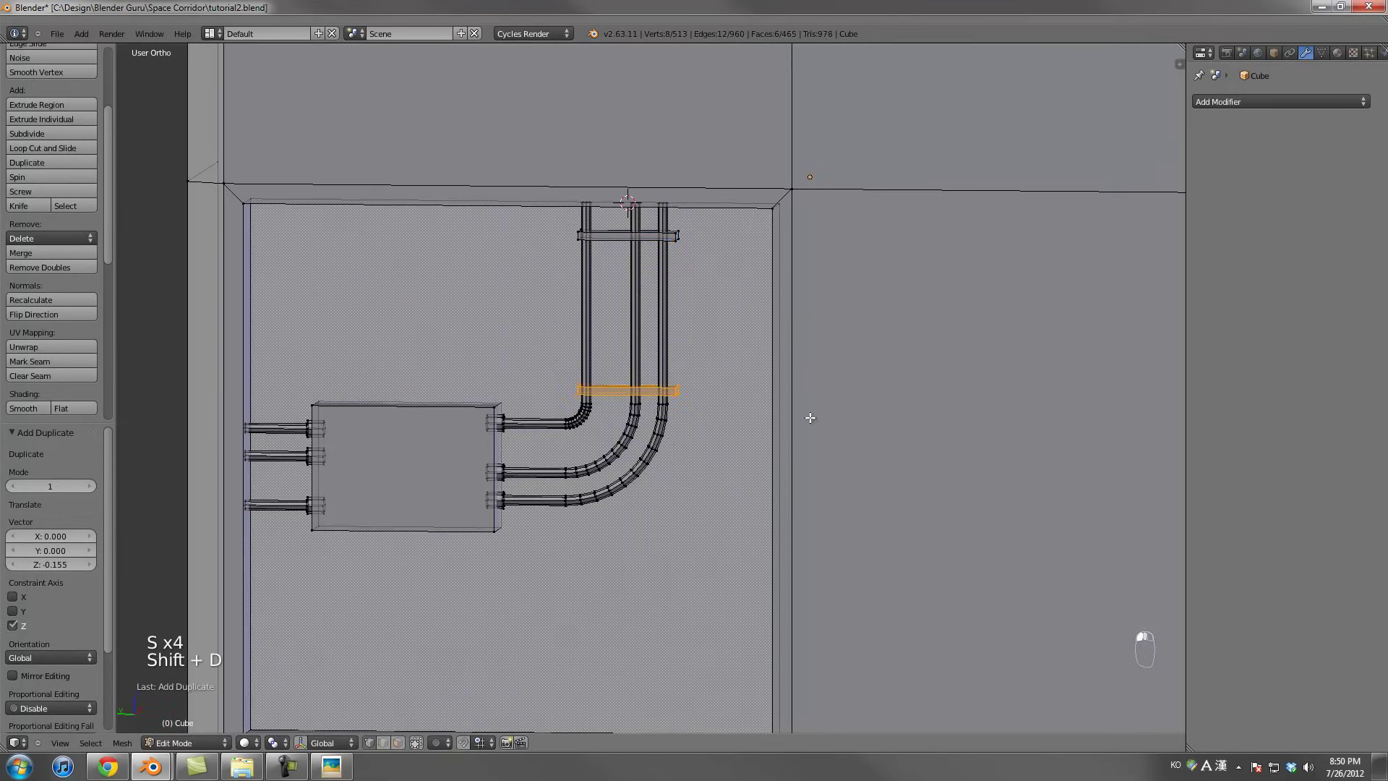
Duplicate the lower strap in the wireframe left view and place the copy near the box and its short pipes
key(KP_1)
key(KP_0)
key(KP_3)
key(ctrl+KP_3)
key(z)
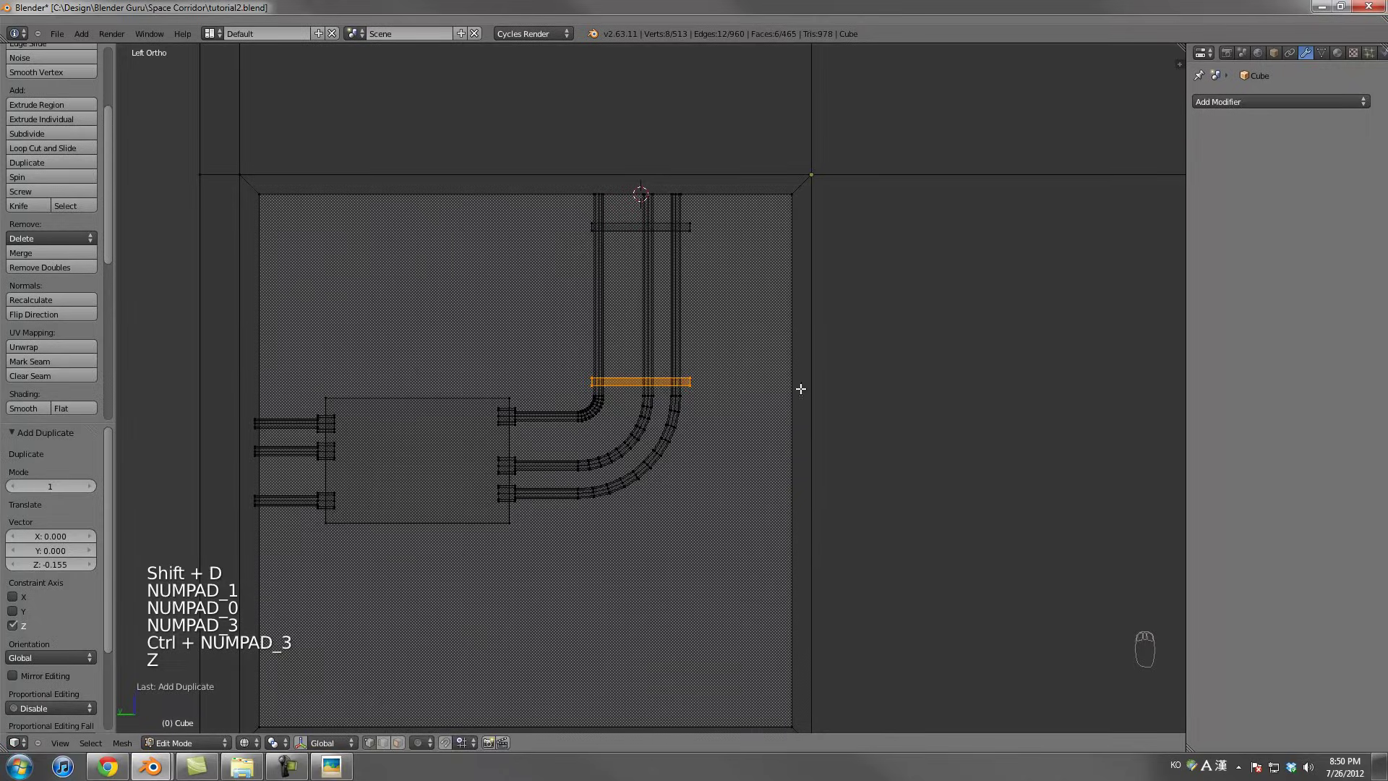
key(shift+d)
click(441, 408)
Rotate the duplicated strap upright, position it across the outer ends of the three short pipes, and restore solid shading
key(r)
click(294, 207)
key(r)
click(298, 206)
key(g)
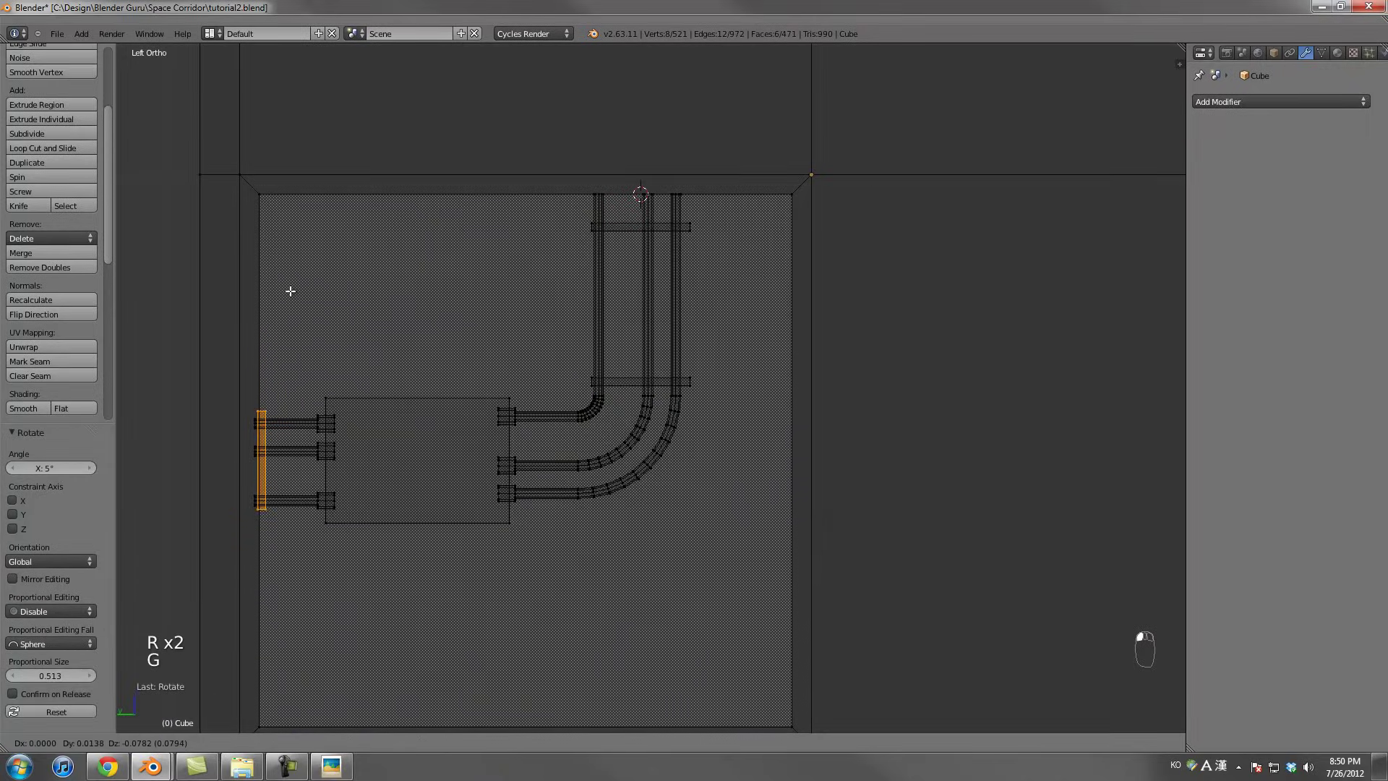
click(290, 290)
scroll(467, 319, down, 3)
key(z)
key(Tab)
Select the entire box, pipes and straps assembly and move it about 0.0047 along the X axis
middle_drag(468, 318, 570, 338)
middle_drag(671, 323, 626, 401)
key(Tab)
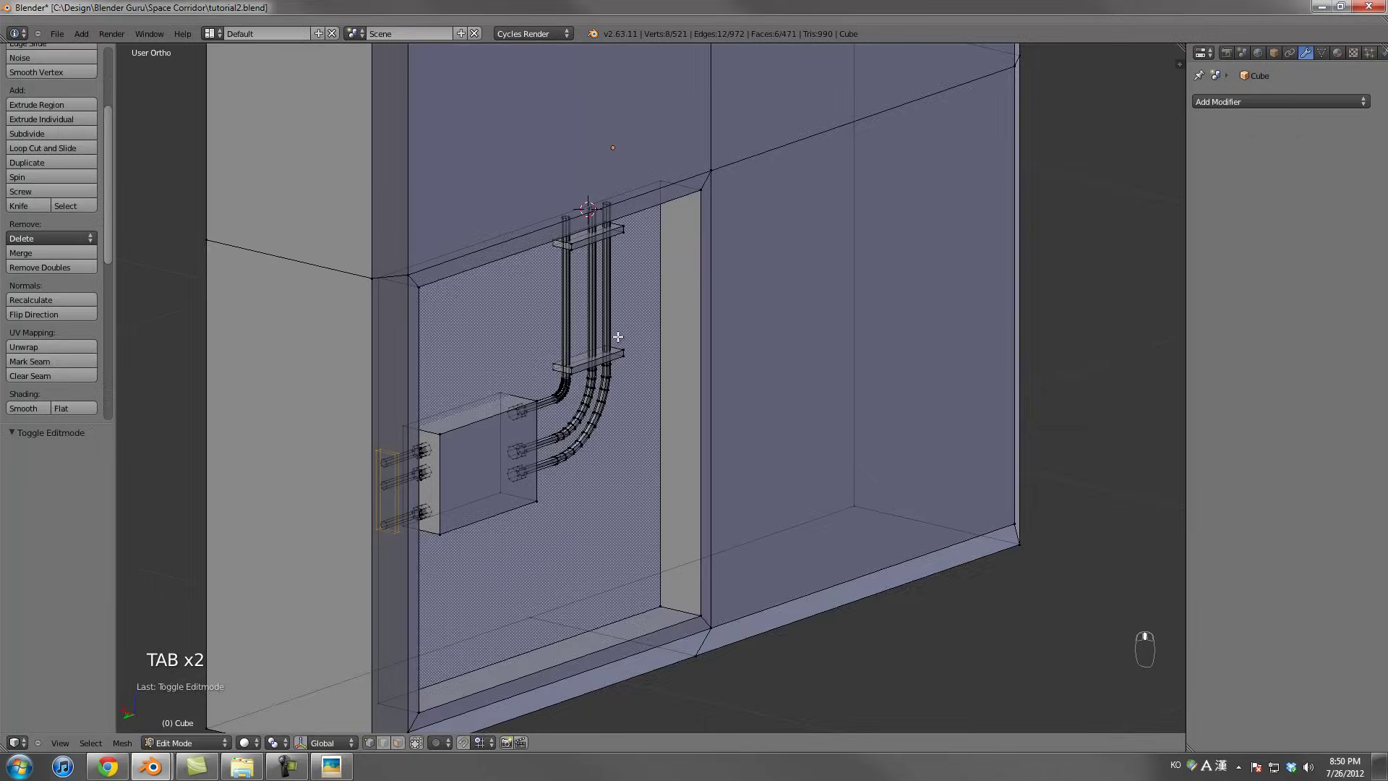
middle_drag(610, 228, 586, 385)
key(b)
drag(409, 379, 593, 319)
key(b)
drag(568, 230, 629, 381)
key(l)
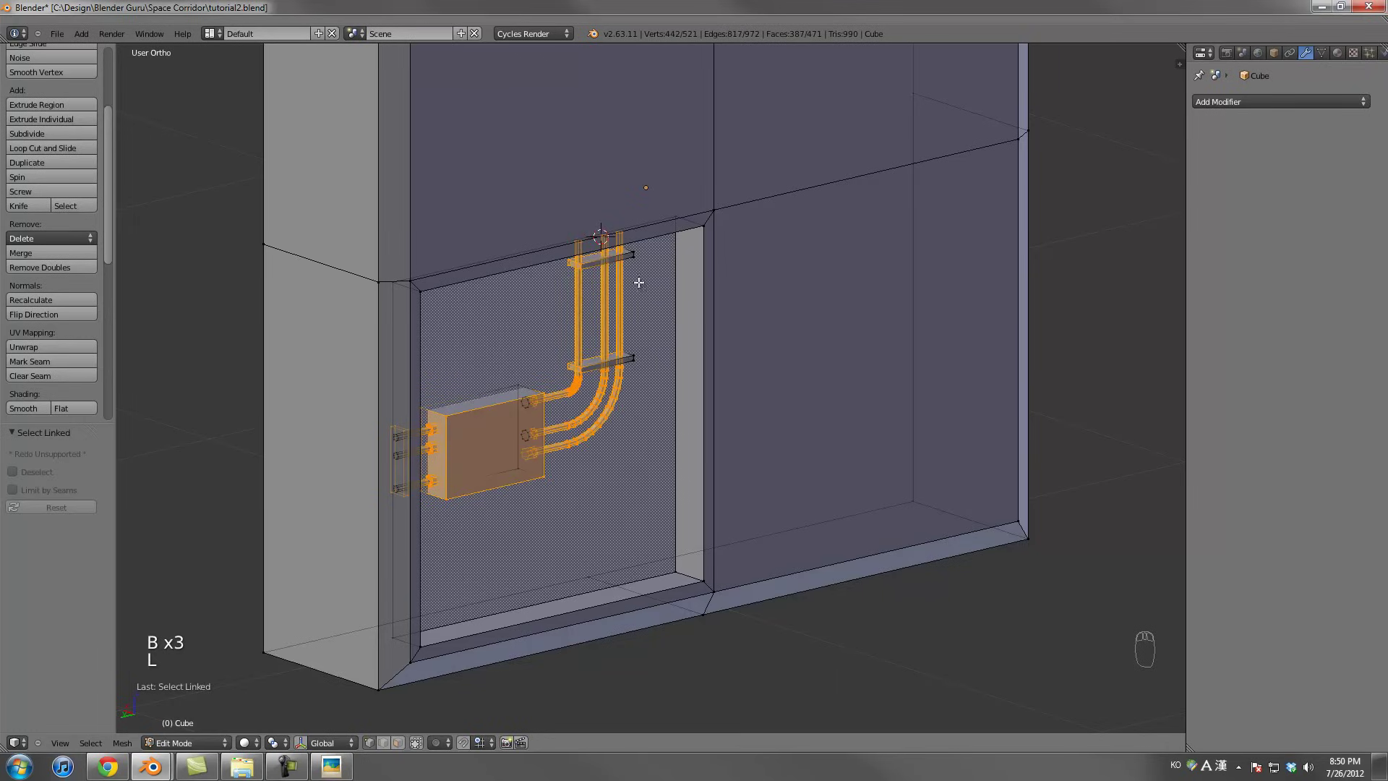
key(b)
drag(583, 232, 666, 426)
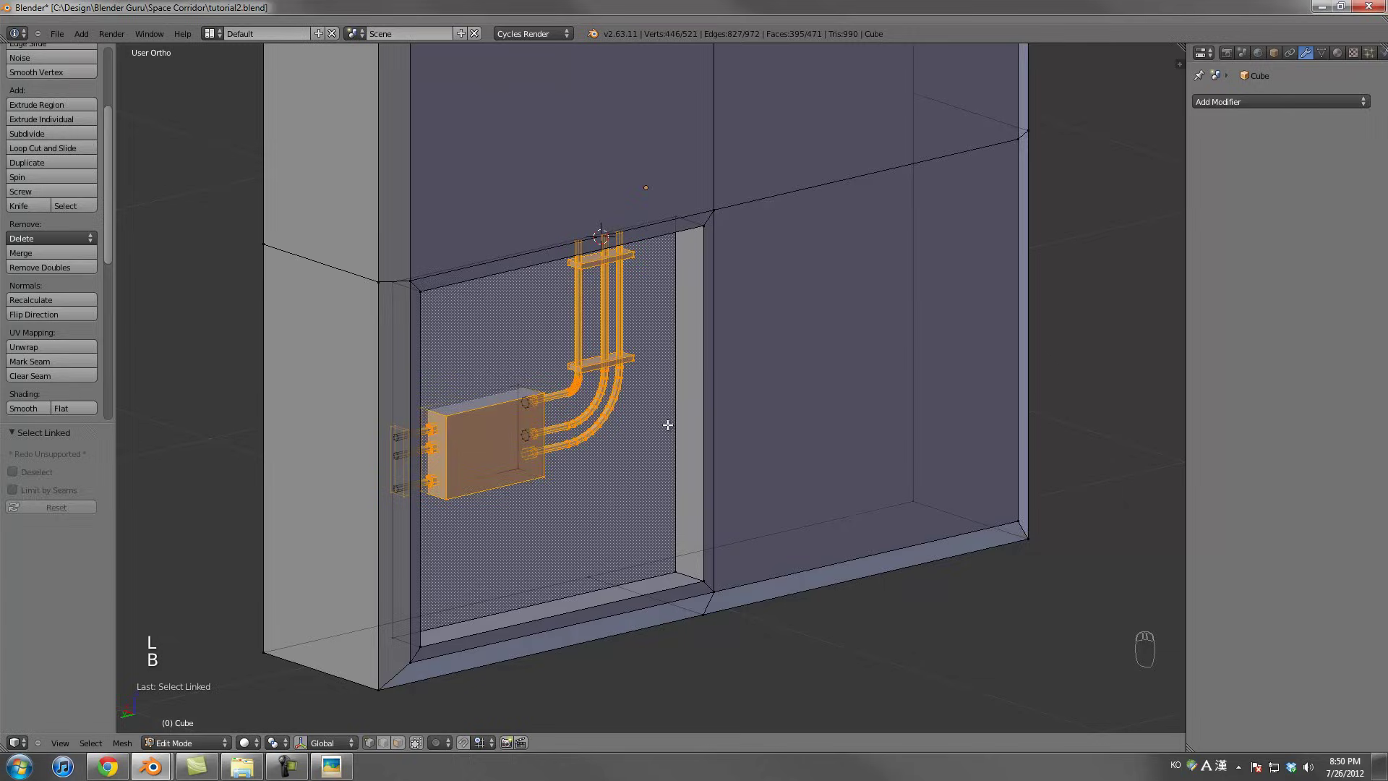
key(ctrl+l)
middle_drag(667, 424, 641, 480)
key(g)
key(x)
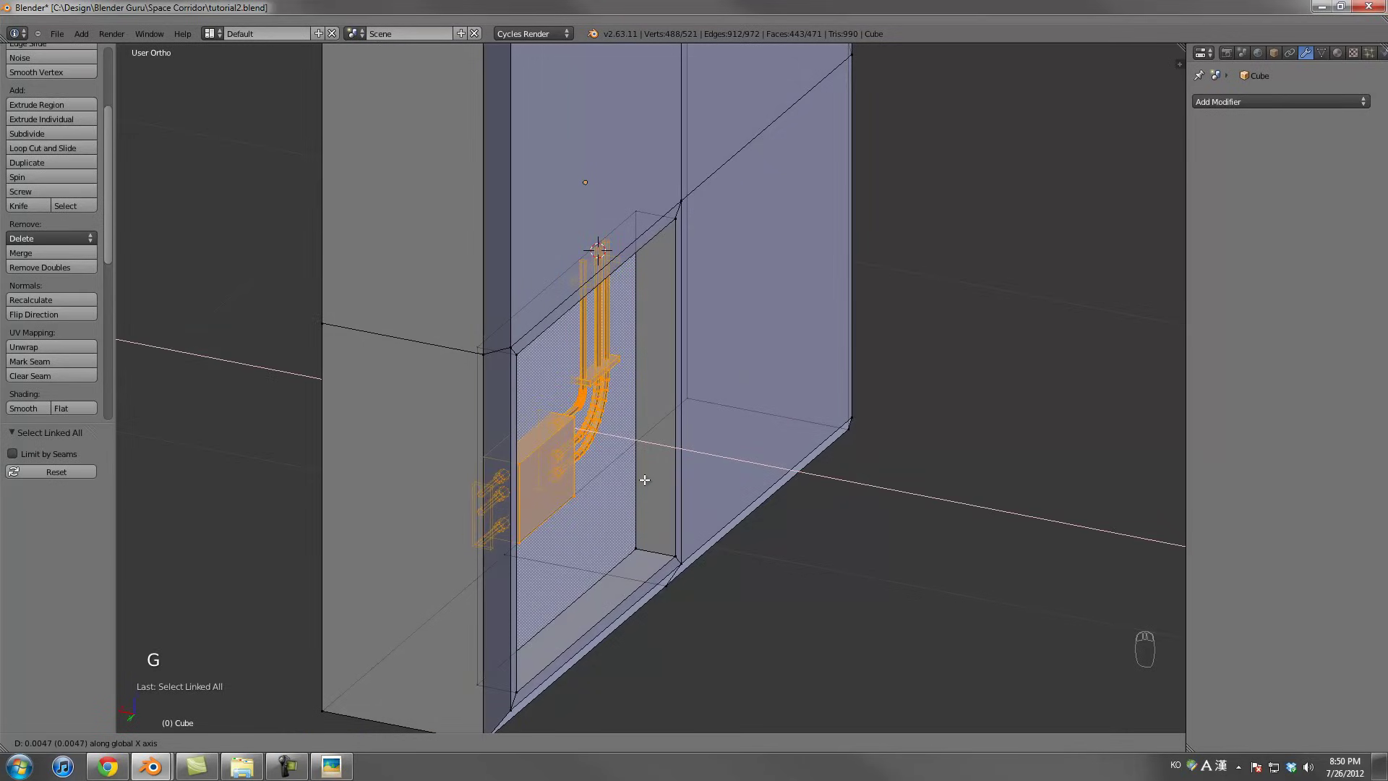
click(644, 477)
Select all the pipes with their end fittings and apply smooth shading to them
scroll(628, 462, up, 3)
scroll(550, 377, down, 3)
right_click(581, 417)
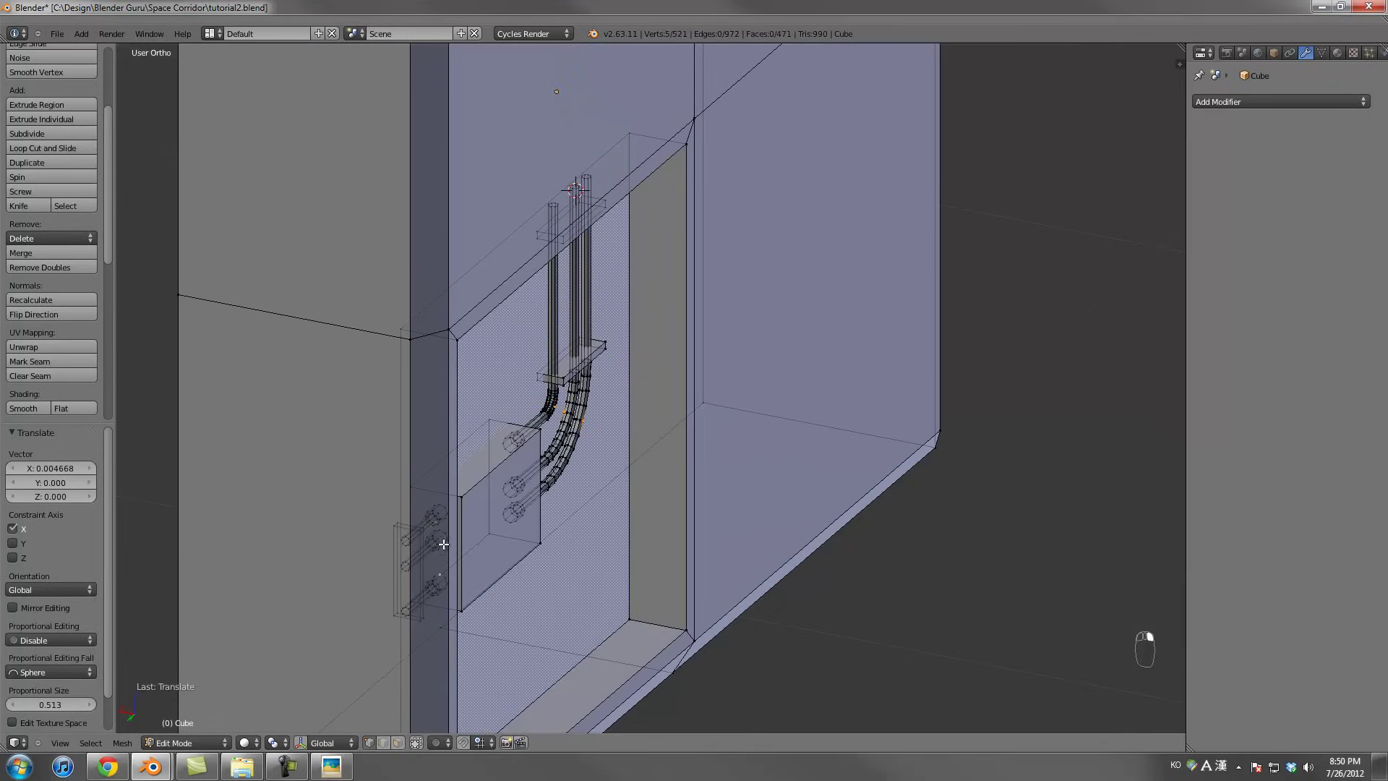
key(ctrl+l)
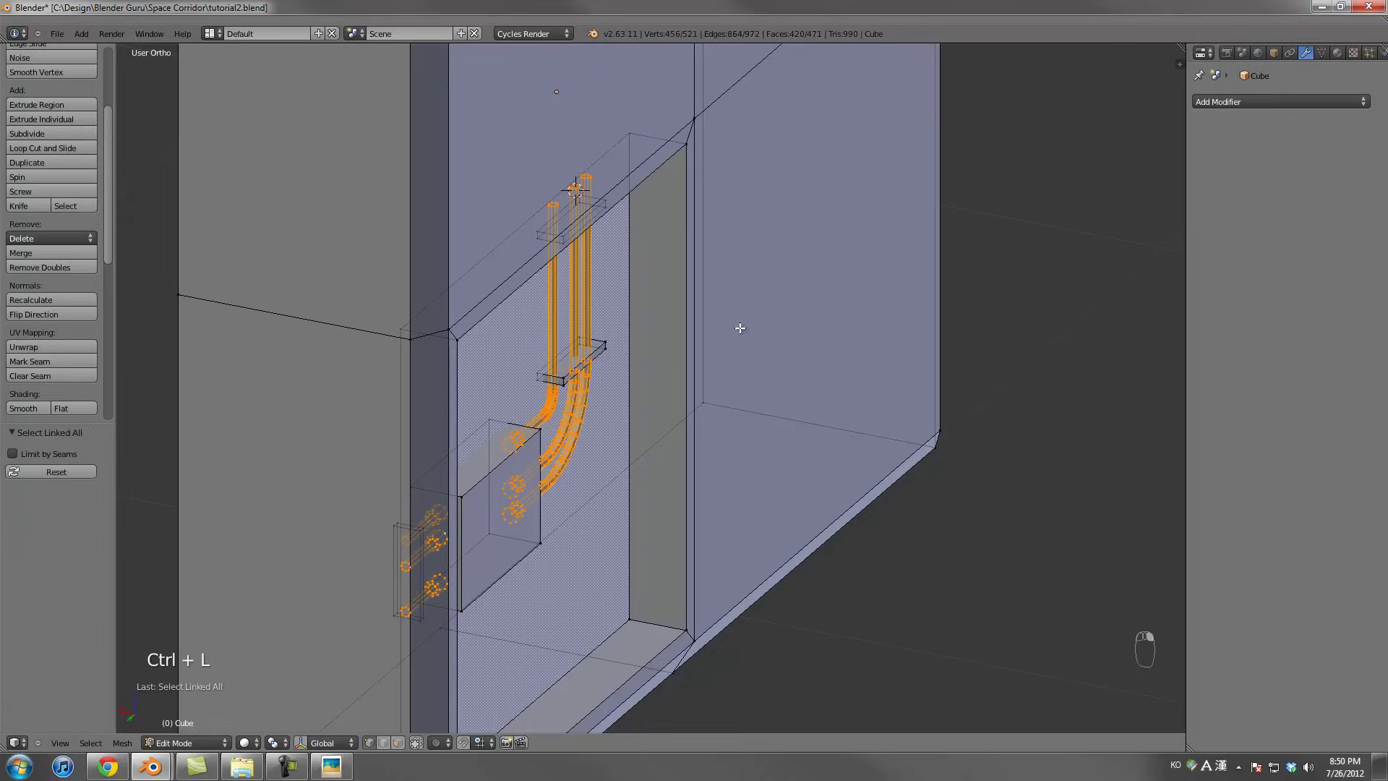
scroll(49, 316, down, 2)
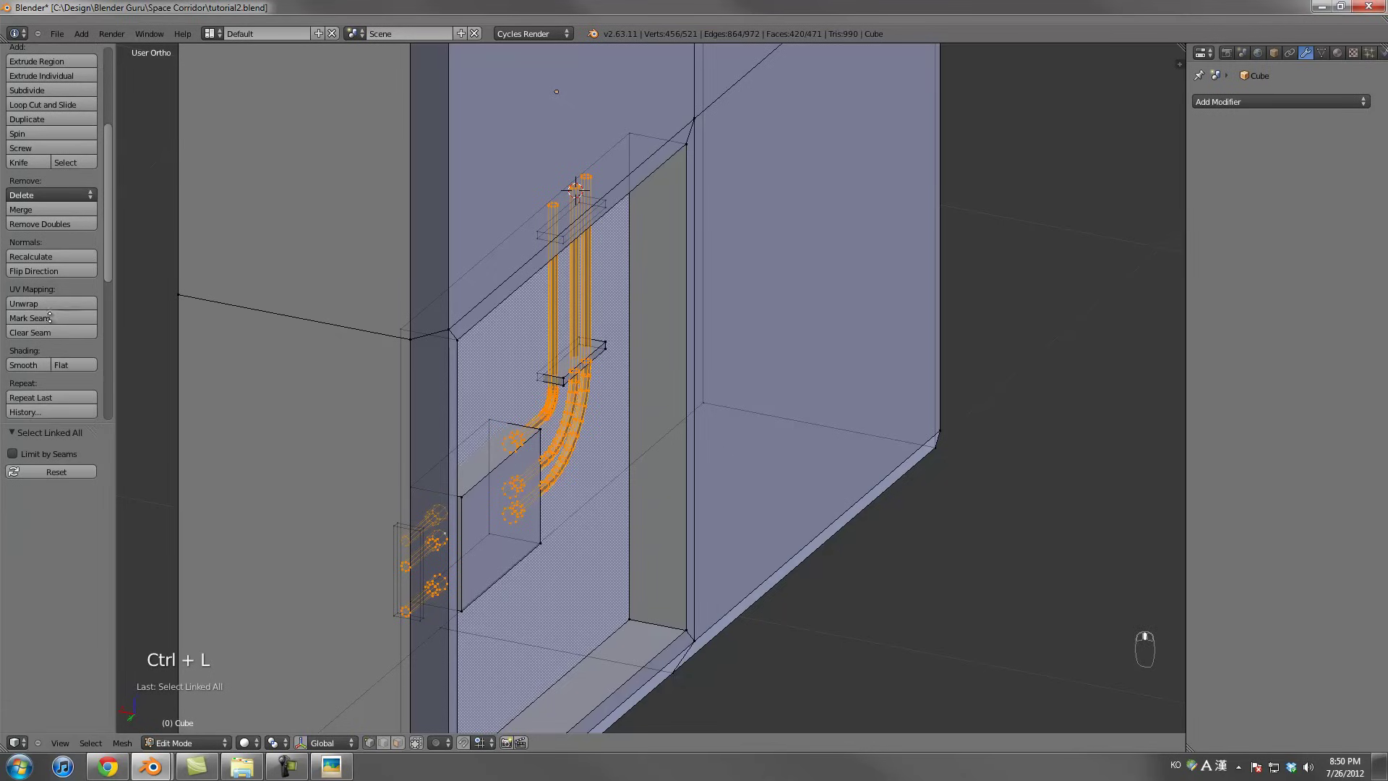
click(30, 370)
scroll(506, 419, down, 2)
scroll(513, 390, up, 5)
mouse_move(629, 434)
middle_down()
mouse_move(513, 390)
mouse_move(464, 409)
middle_up()
key(Tab)
key(Tab)
scroll(468, 330, up, 4)
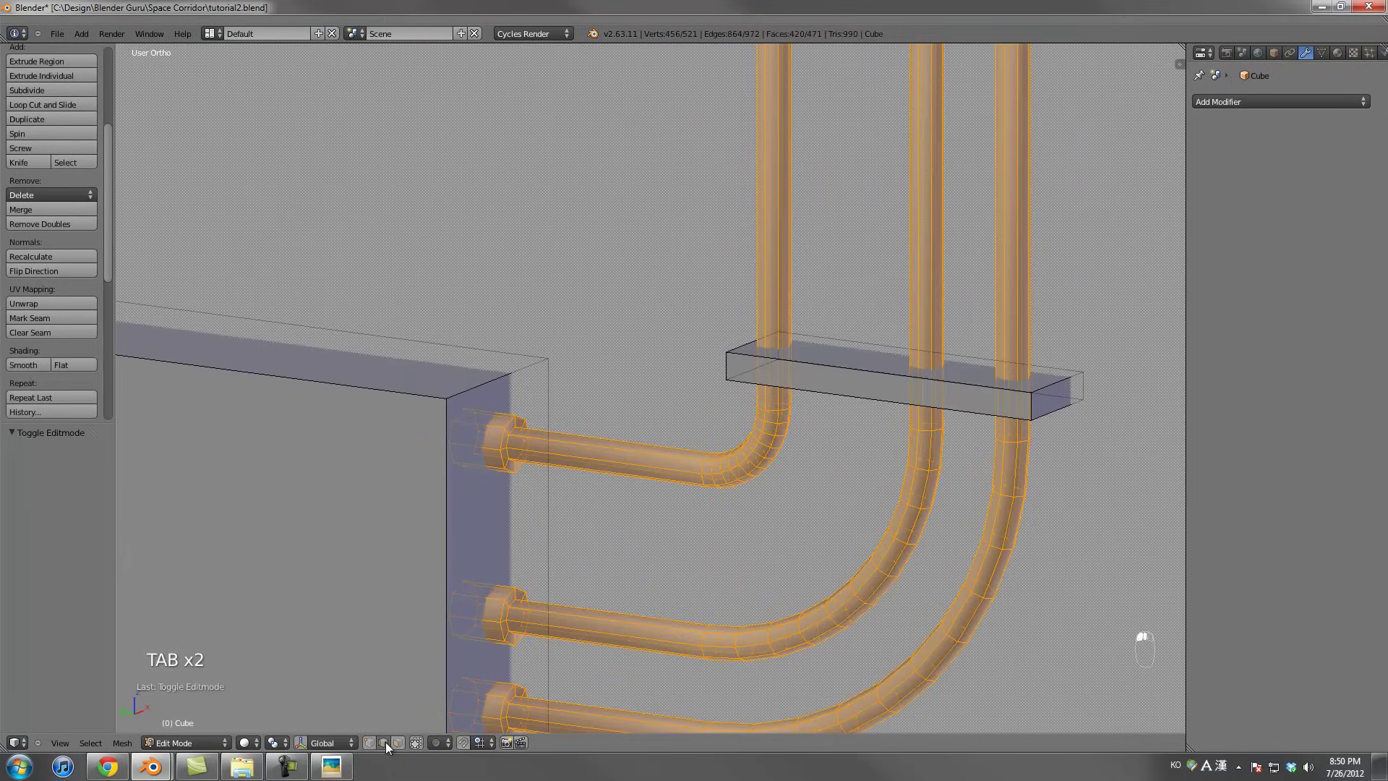
Mark the rim edge loops of the three pipe collars beside the curved pipes as sharp
alt+right_click(508, 454)
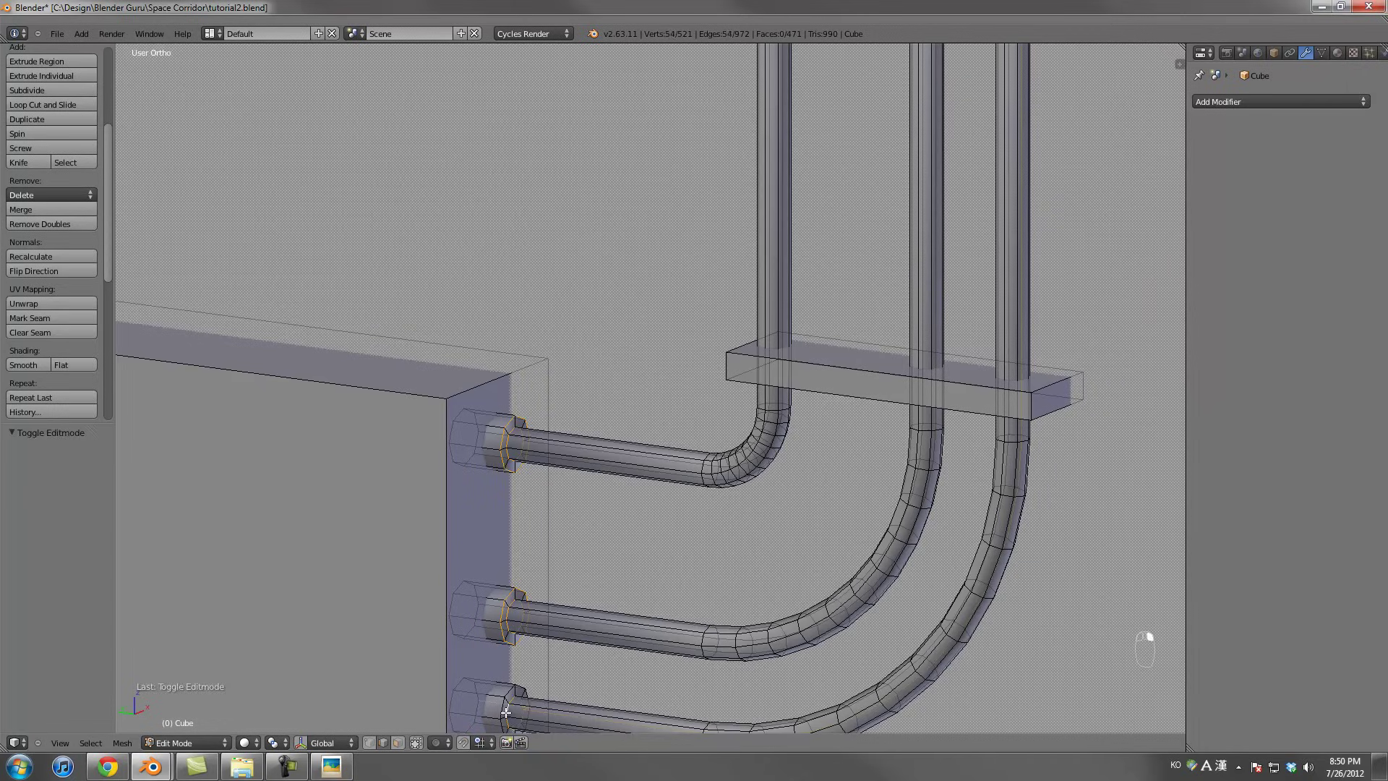
scroll(519, 676, down, 3)
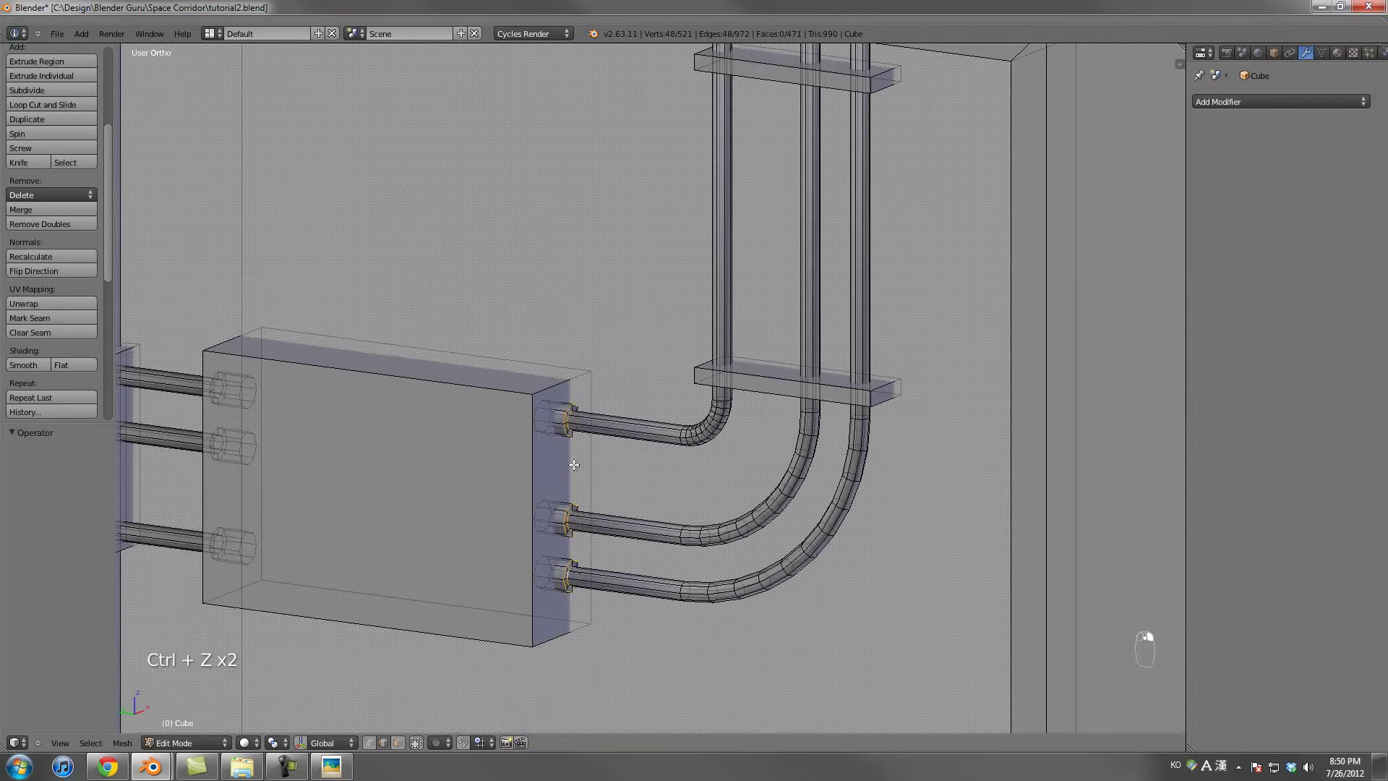
key(ctrl+e)
click(527, 455)
key(Tab)
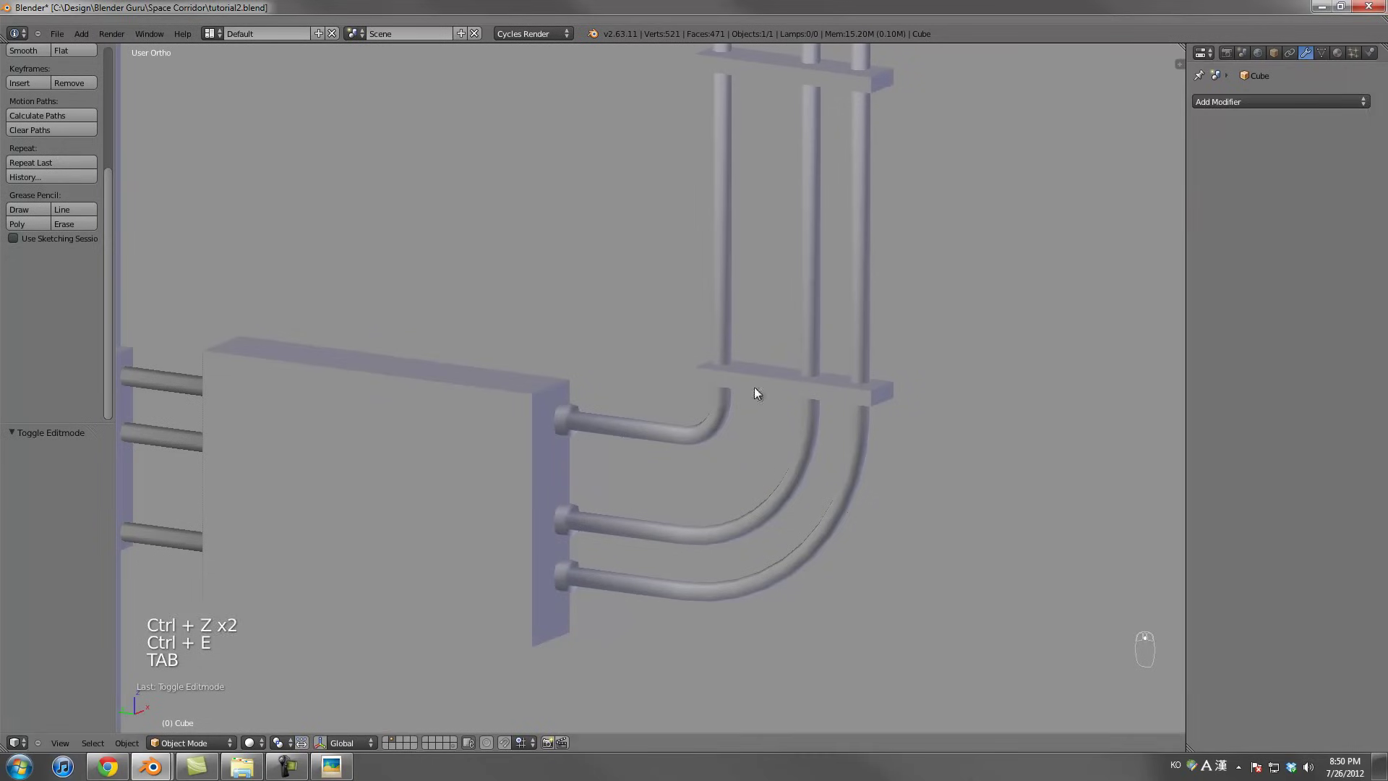
Add an Edge Split modifier with Edge Angle off and Sharp Edges on
click(1275, 102)
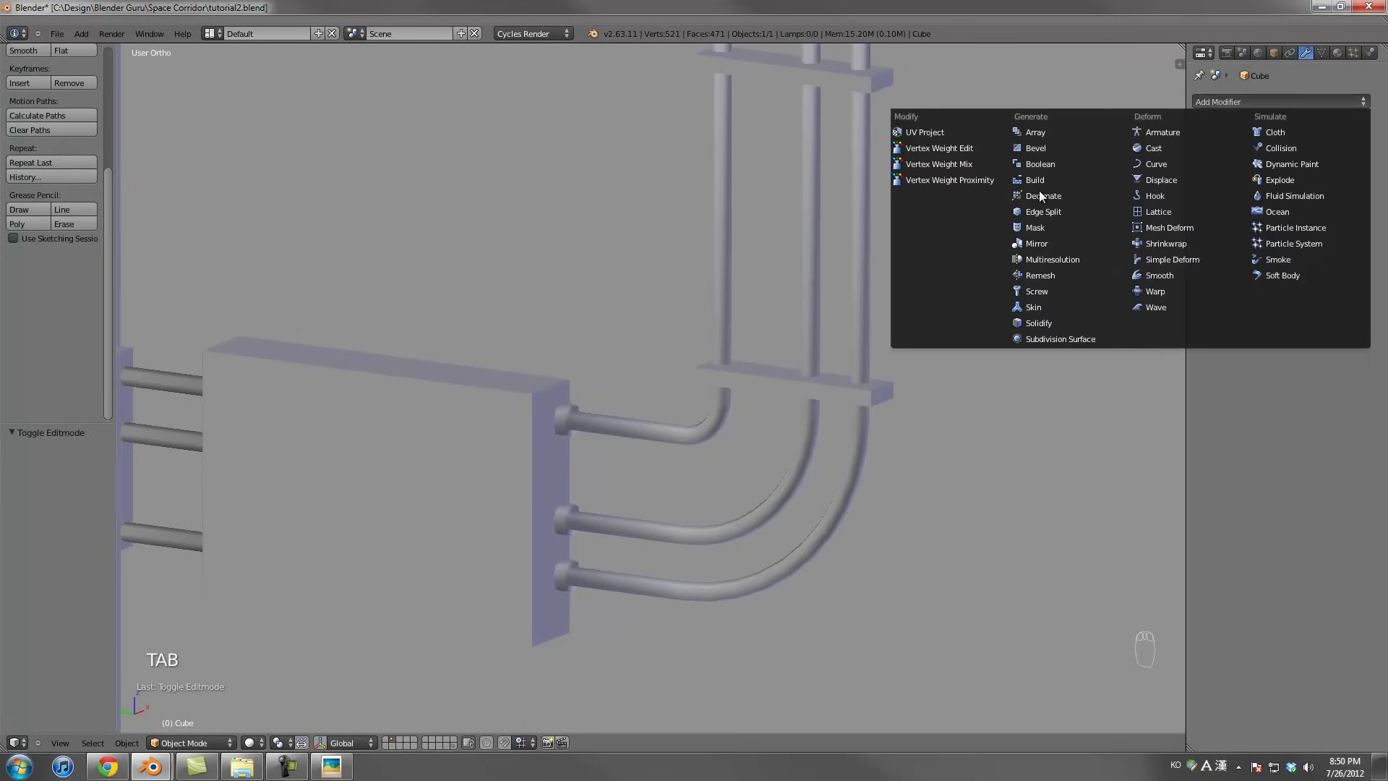
click(1042, 211)
click(1203, 170)
Mark the rim edge loops of the three collars on the box's straight-pipe side as sharp
scroll(773, 475, down, 3)
middle_drag(774, 476, 831, 399)
scroll(830, 400, up, 3)
key(Tab)
scroll(730, 347, up, 2)
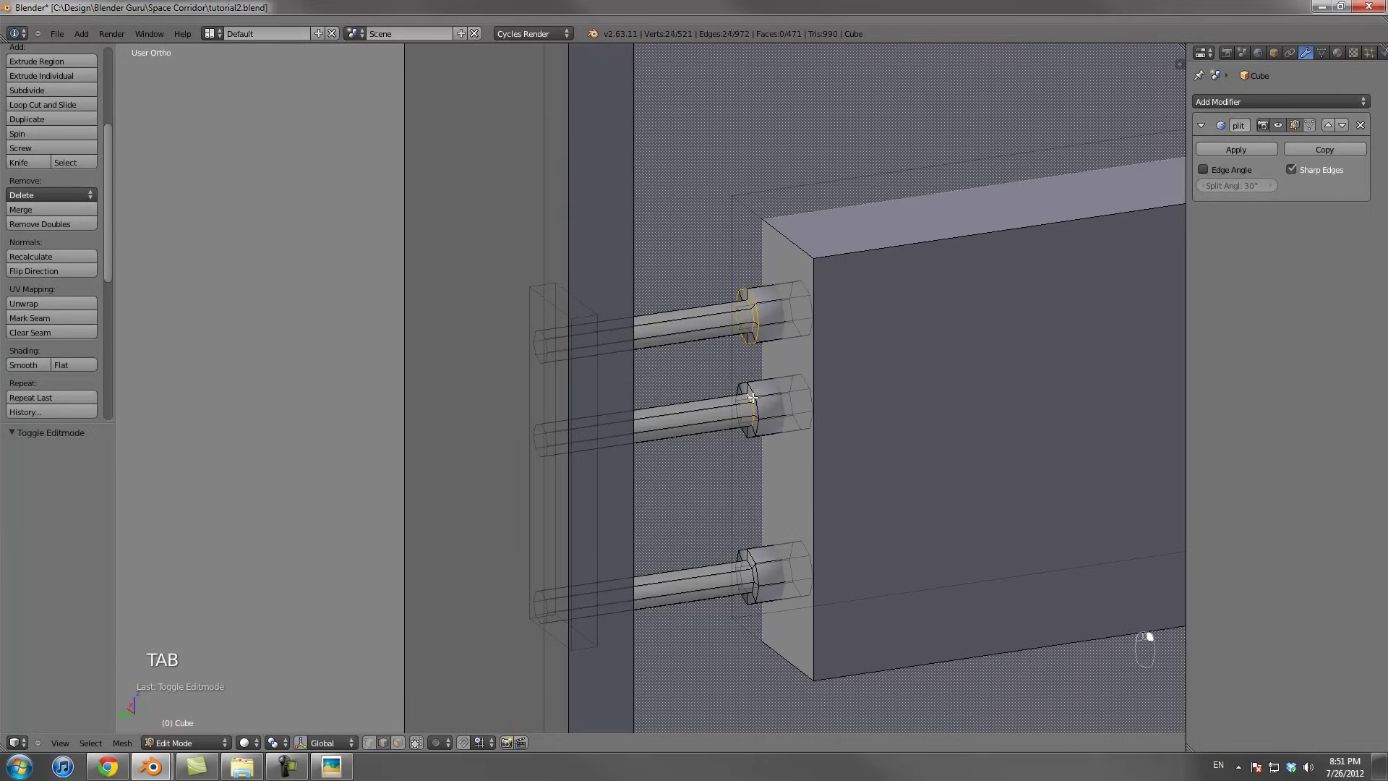
key(ctrl+z)
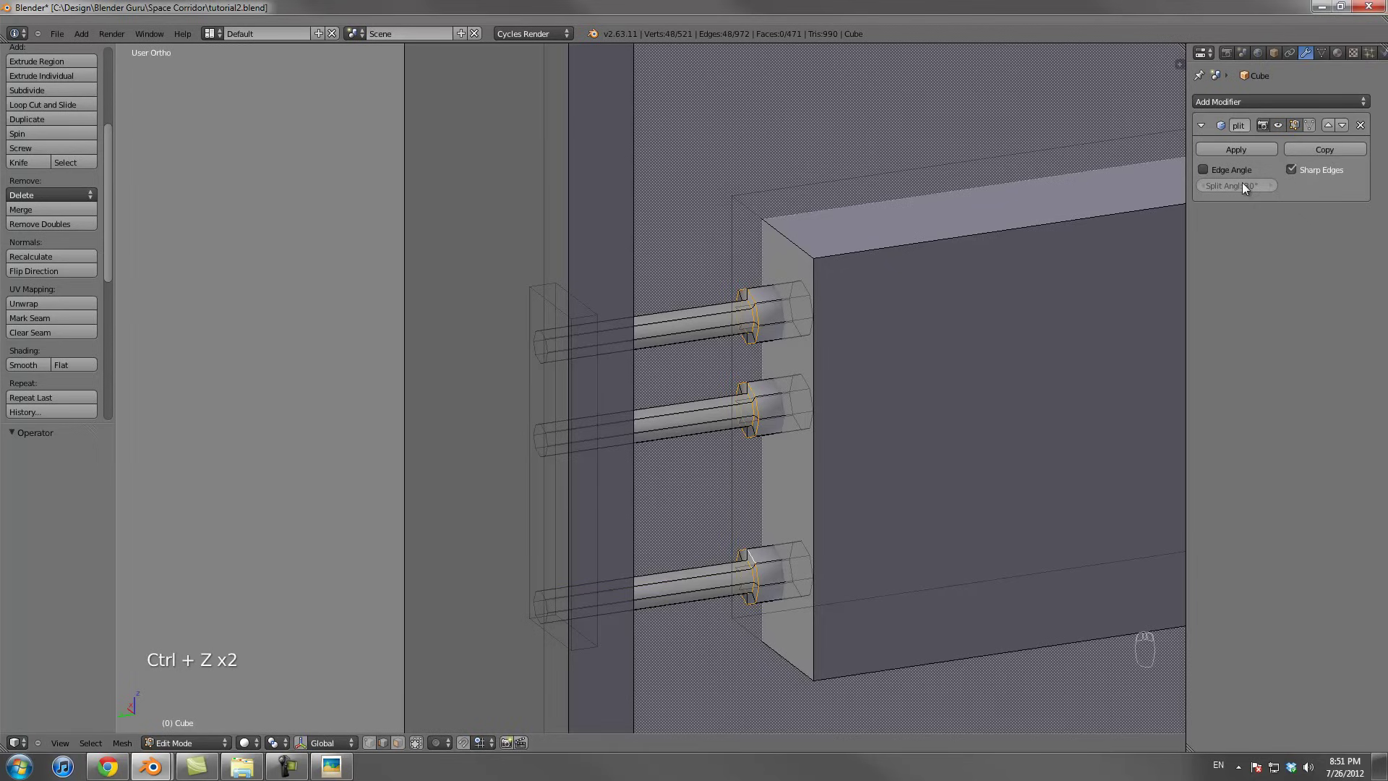
key(ctrl+e)
click(747, 410)
key(Tab)
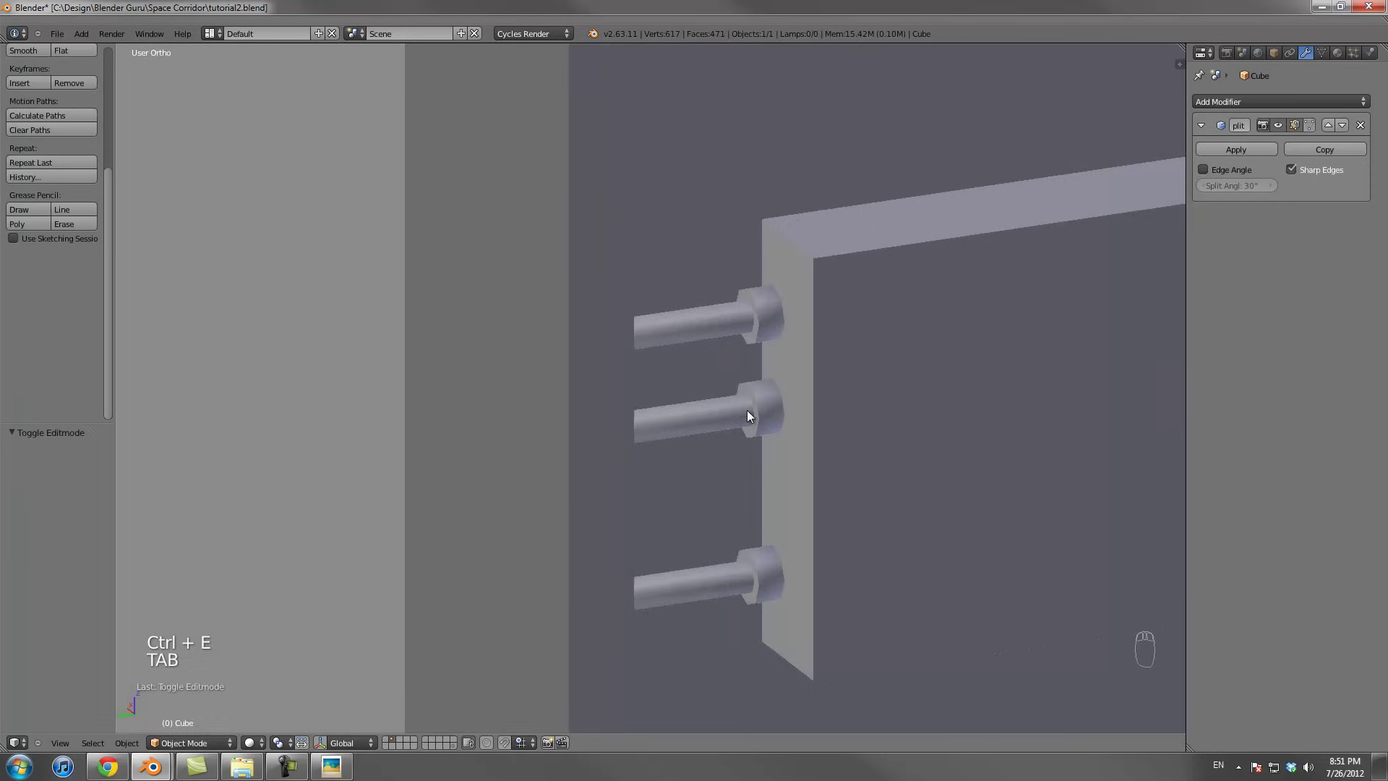
Check the shading of the pipes and collars around the box and save the file
scroll(747, 410, down, 4)
scroll(788, 402, down, 3)
middle_drag(1069, 310, 806, 438)
scroll(787, 489, up, 3)
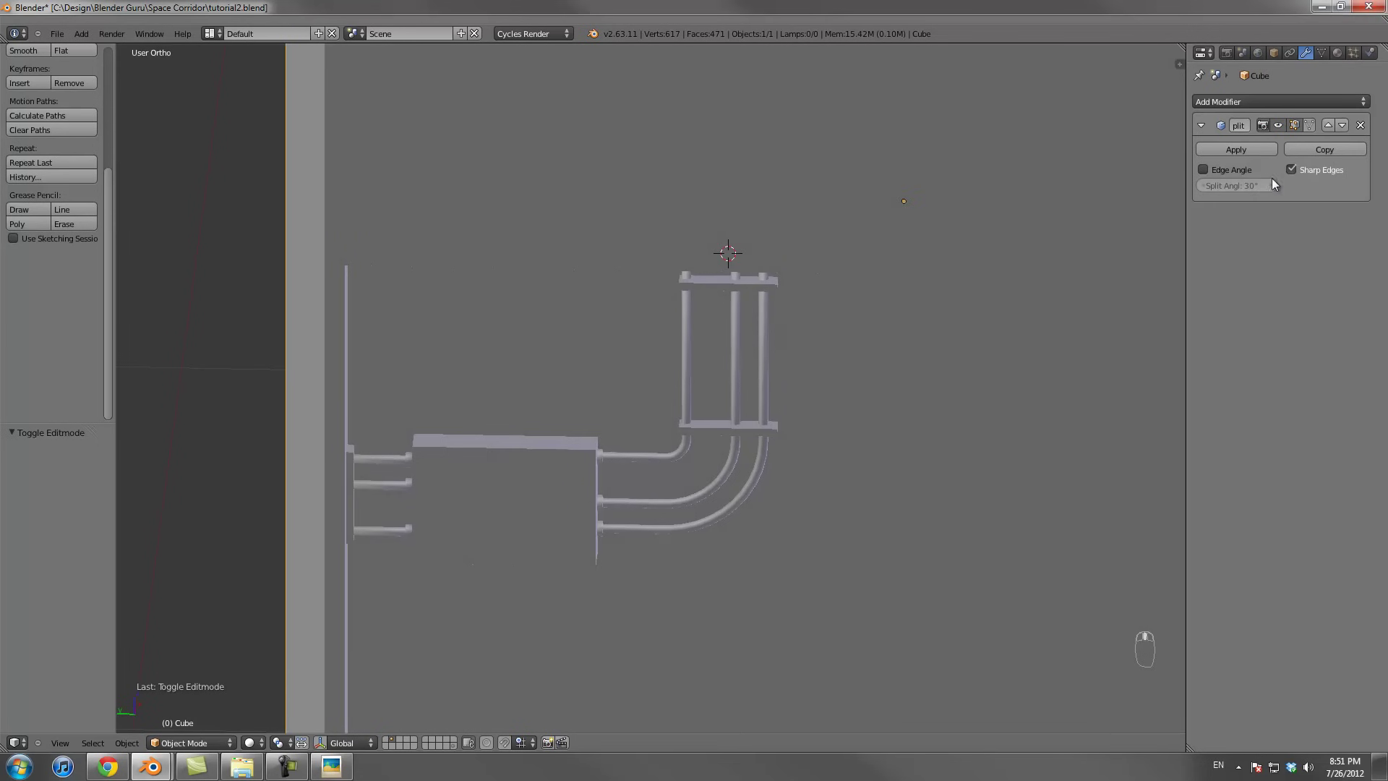
scroll(739, 475, up, 4)
middle_drag(739, 474, 627, 491)
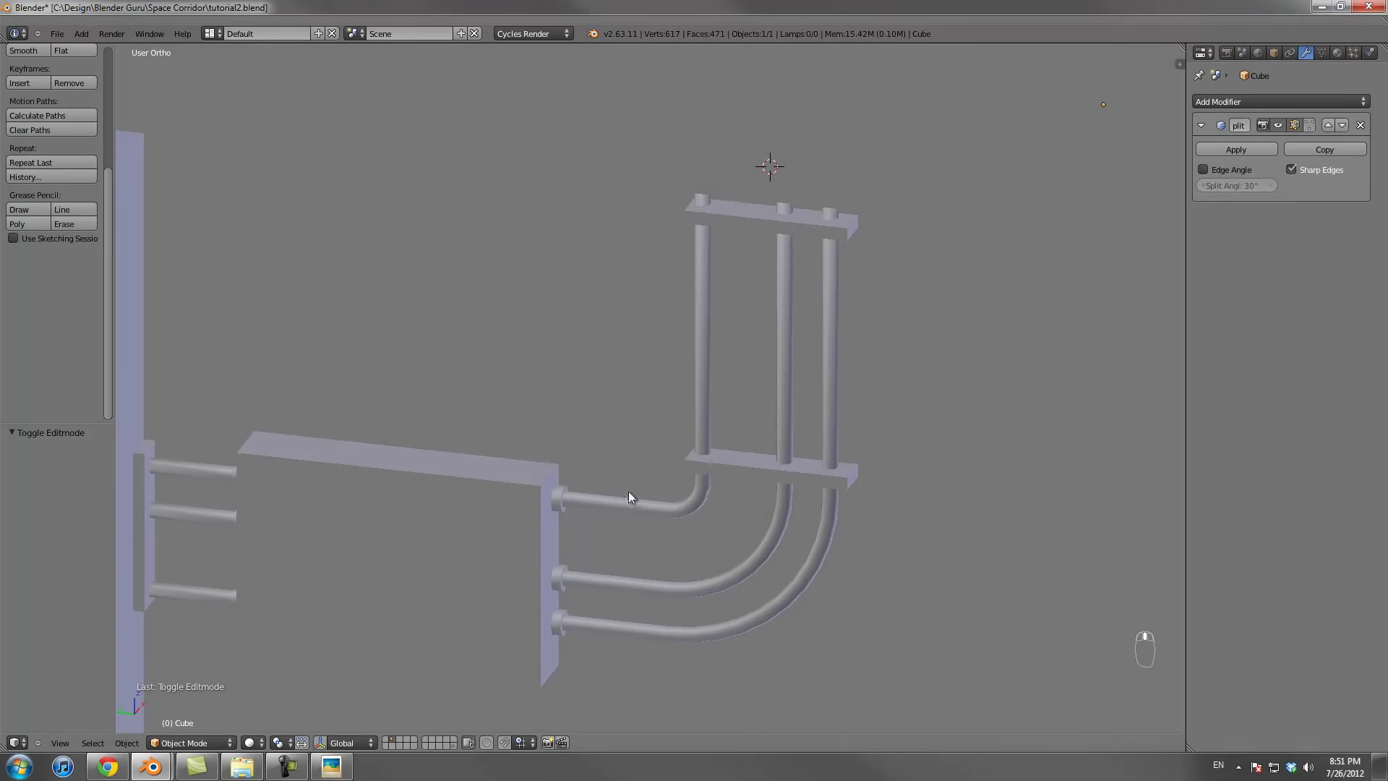
key(Tab)
scroll(479, 574, up, 3)
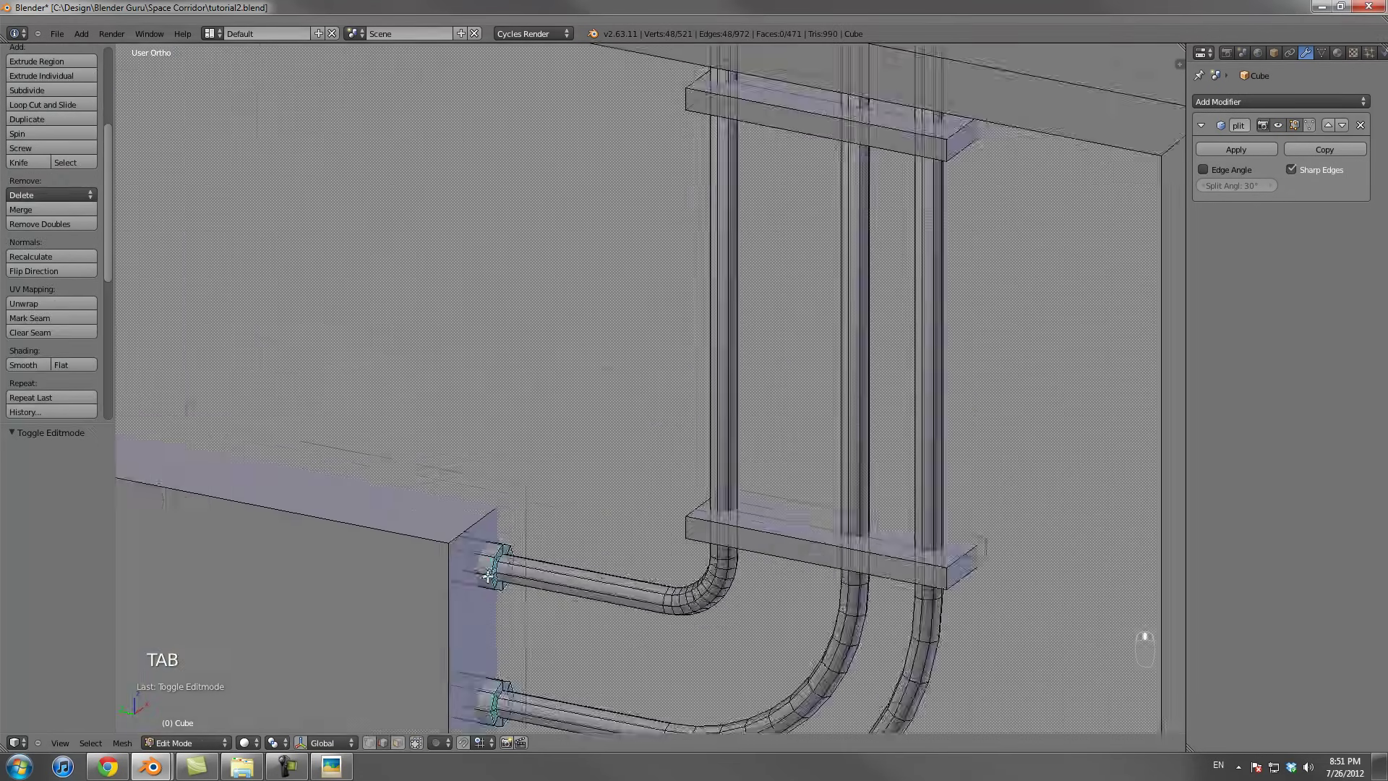
scroll(488, 574, down, 8)
key(Tab)
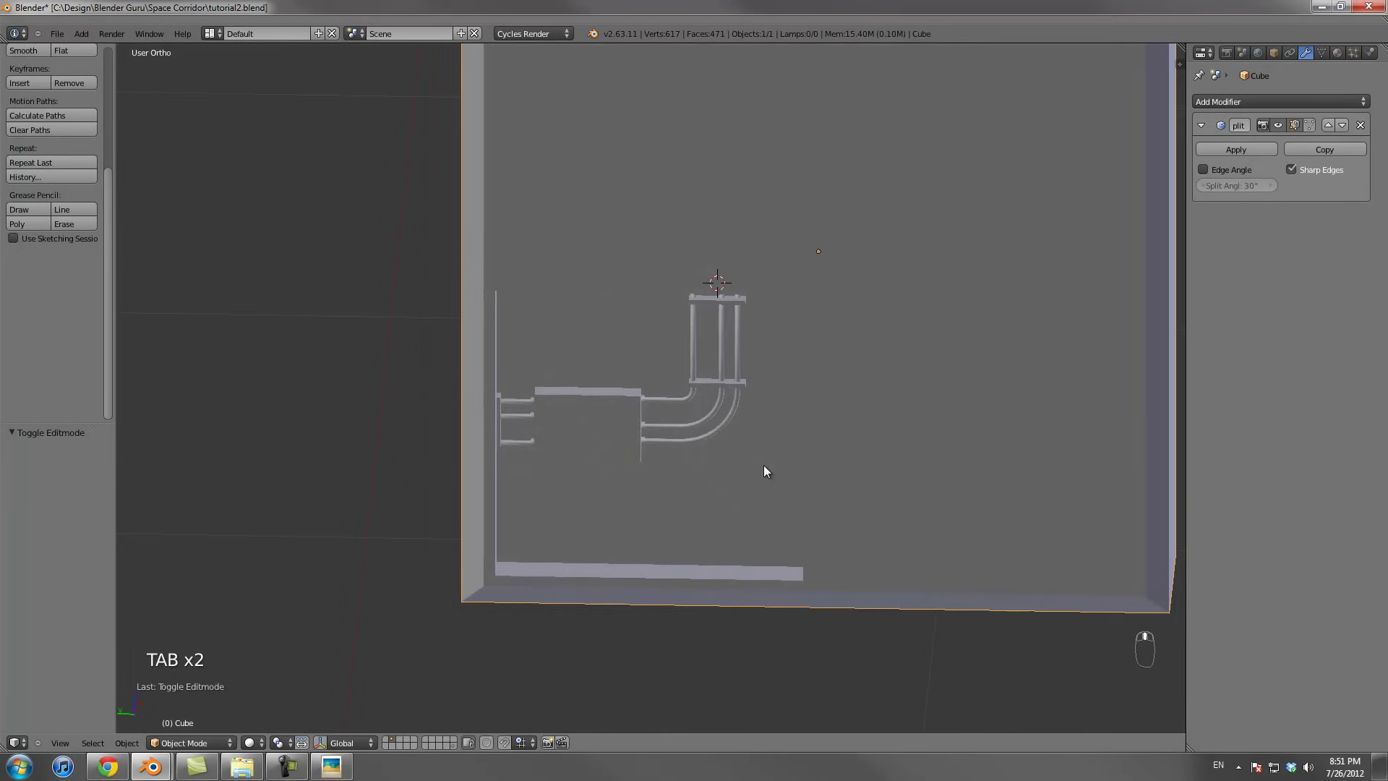
key(ctrl+s)
Duplicate the whole box, scale the copy down to a small block and move it to the box's upper edge
middle_drag(747, 461, 506, 375)
key(Tab)
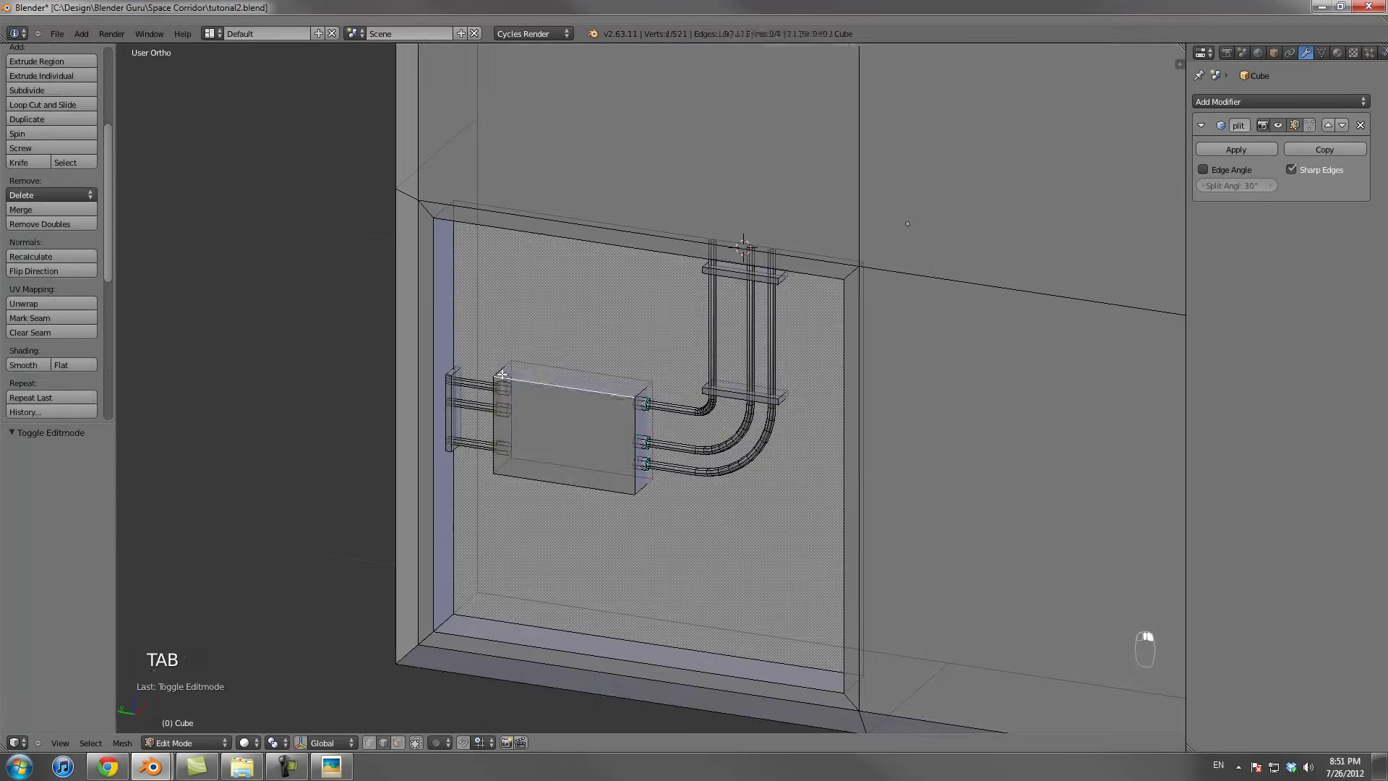
key(ctrl+l)
key(shift+d)
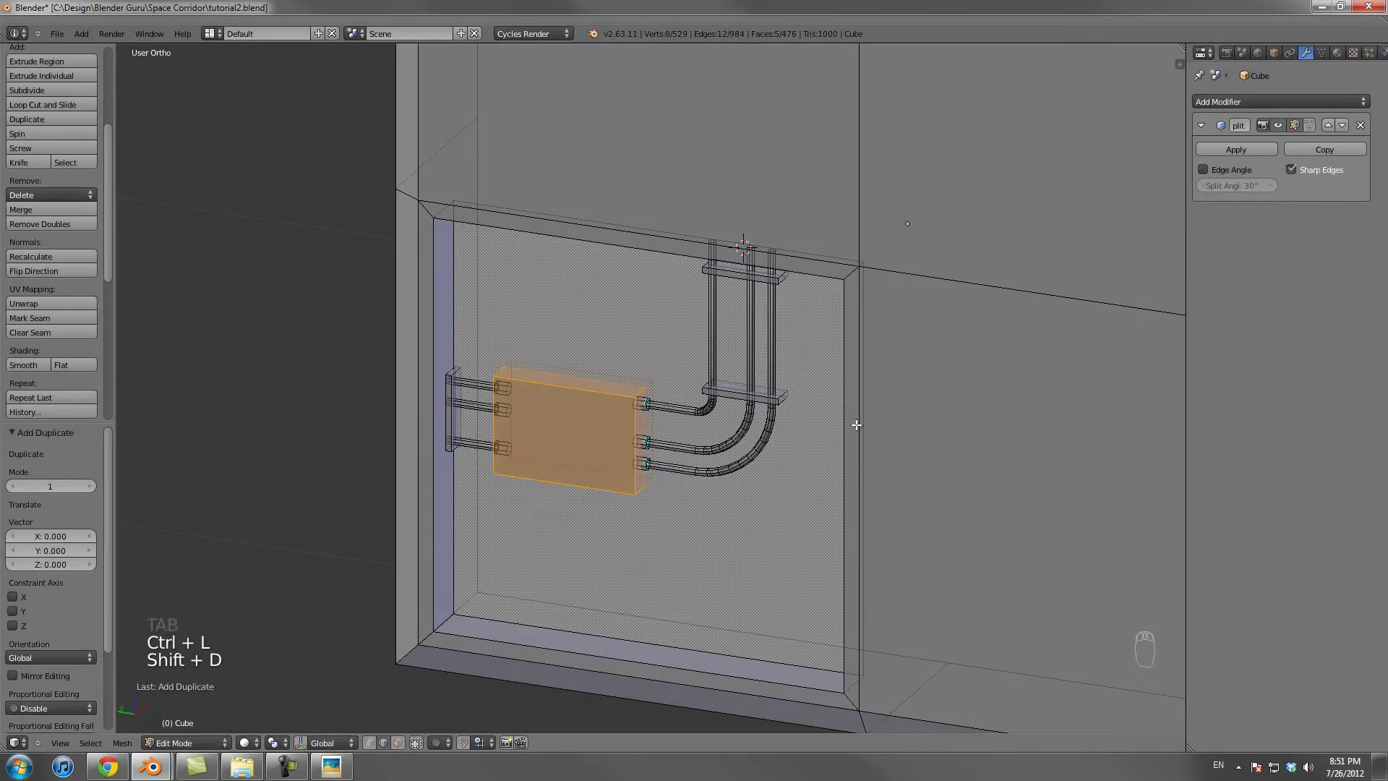
key(s)
click(717, 419)
key(s)
click(595, 418)
key(g)
click(590, 376)
Scale the small block by 1.928 along X and 0.571 along Y, and move it about 0.07 along Y near the box's corner
middle_drag(591, 376, 670, 381)
key(s)
click(551, 381)
key(s)
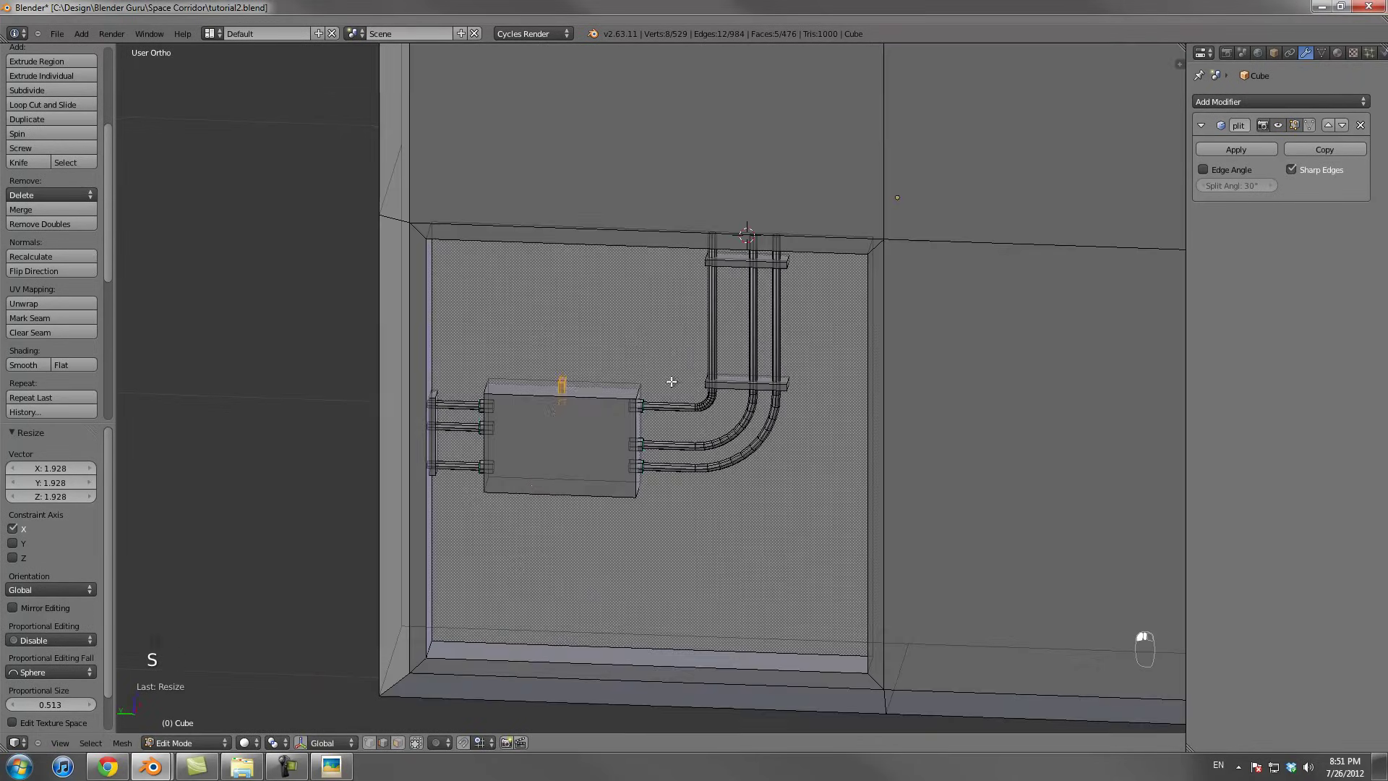
click(621, 384)
key(g)
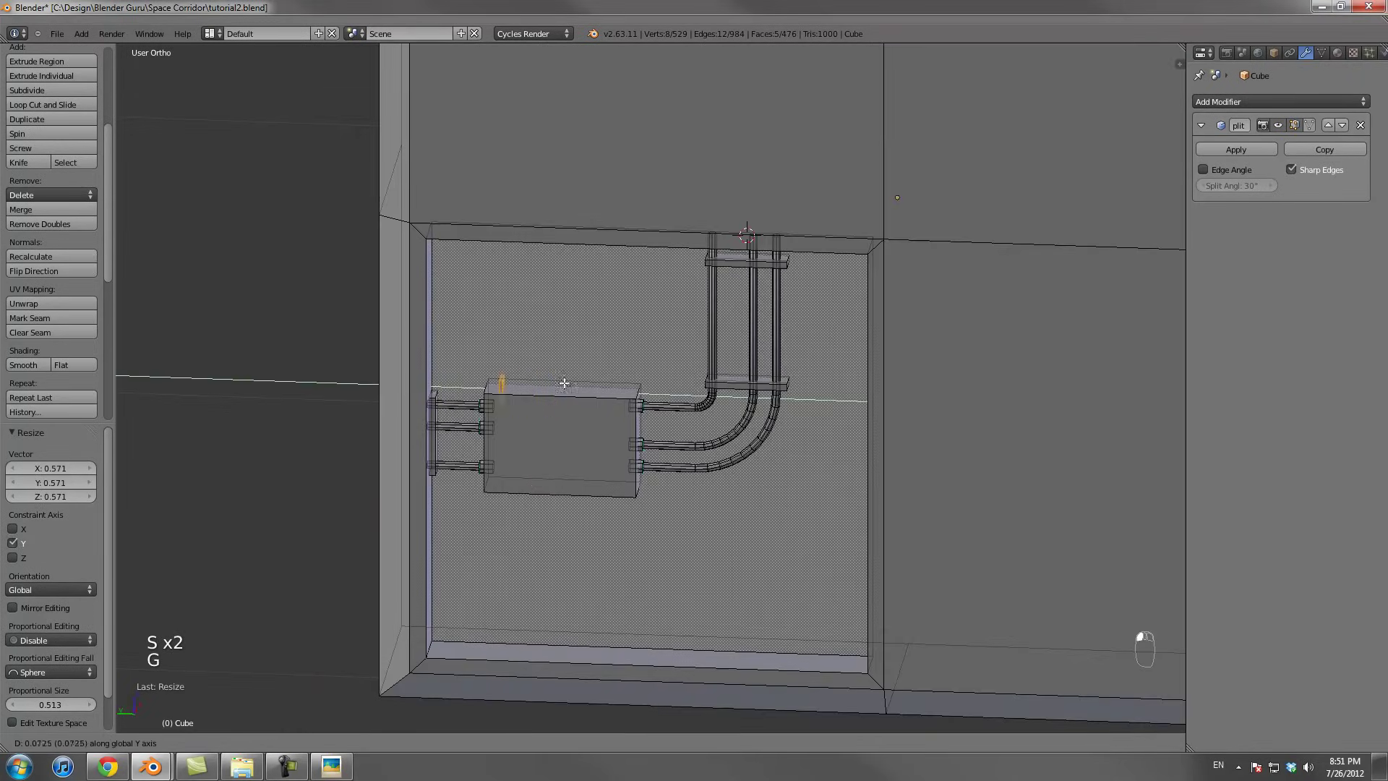
click(564, 383)
key(shift+d)
key(y)
click(684, 389)
key(shift+d)
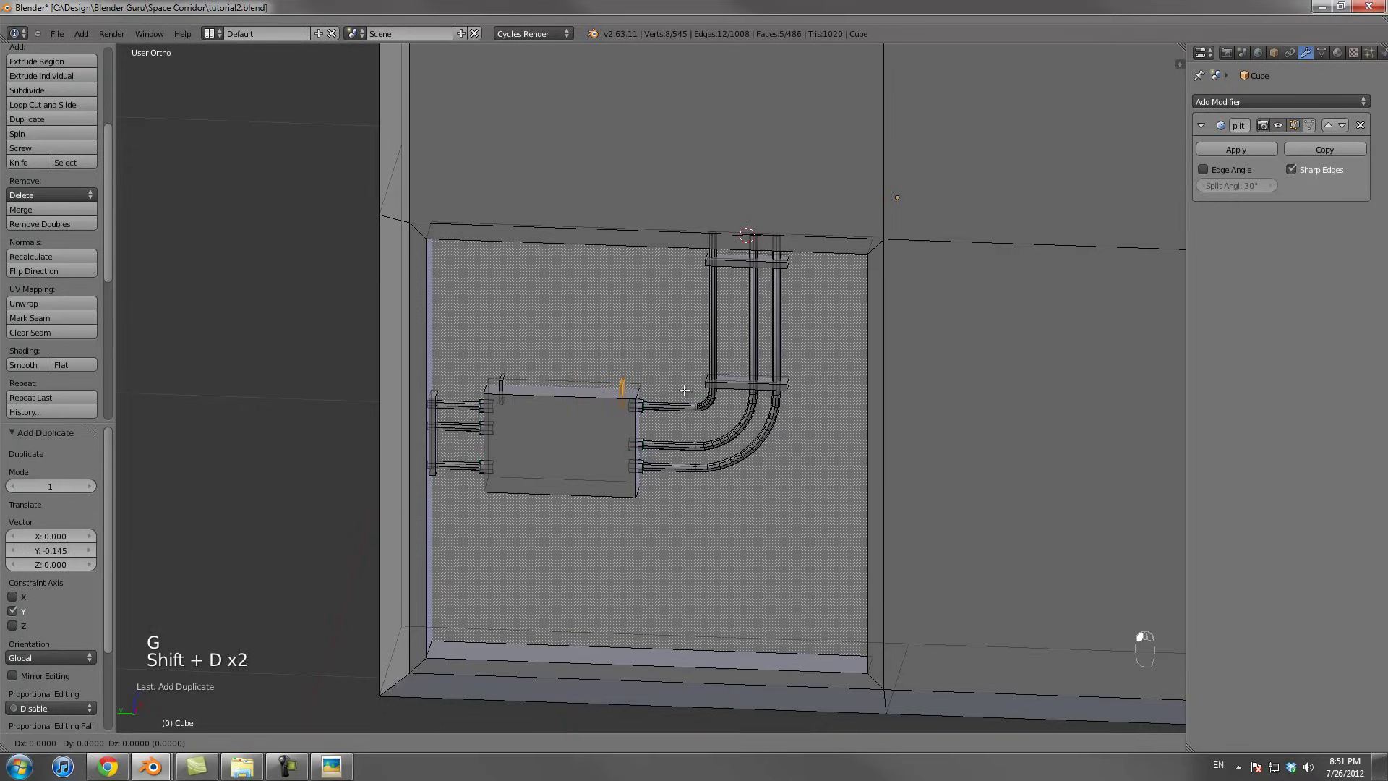
click(684, 390)
key(x)
click(684, 389)
Undo the previous copies and duplicate the small block by -0.138 along Y near the box's other upper corner in wireframe
key(KP_1)
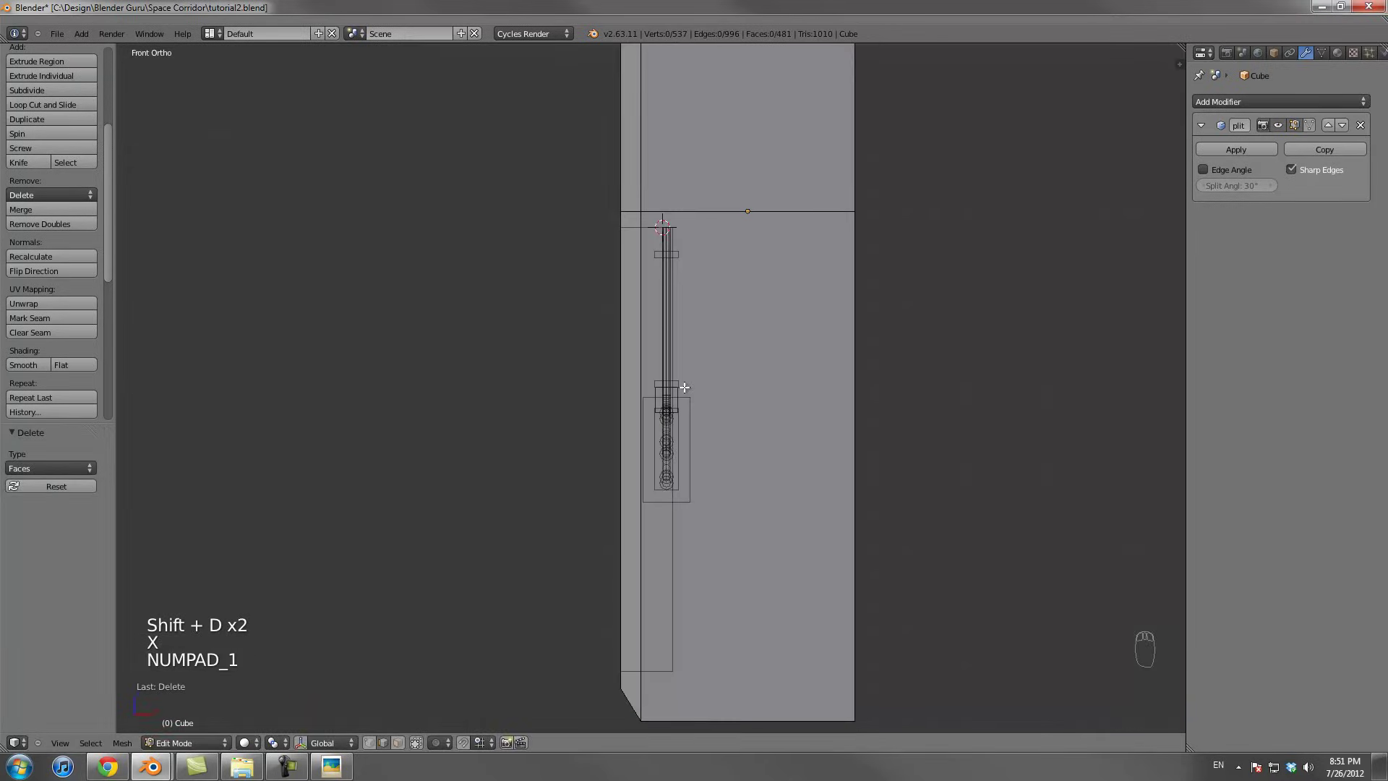
key(ctrl+KP_3)
key(z)
key(ctrl+z)
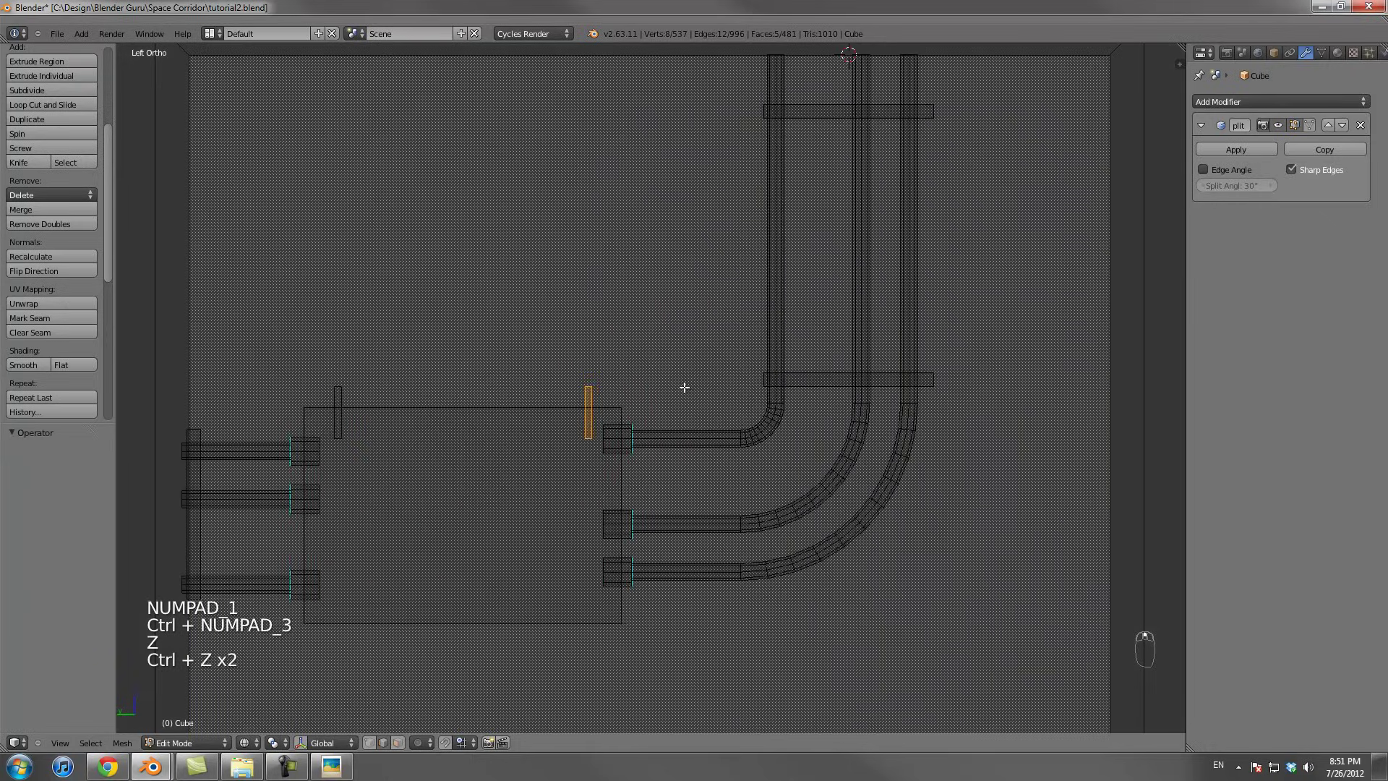
key(shift+d)
click(789, 391)
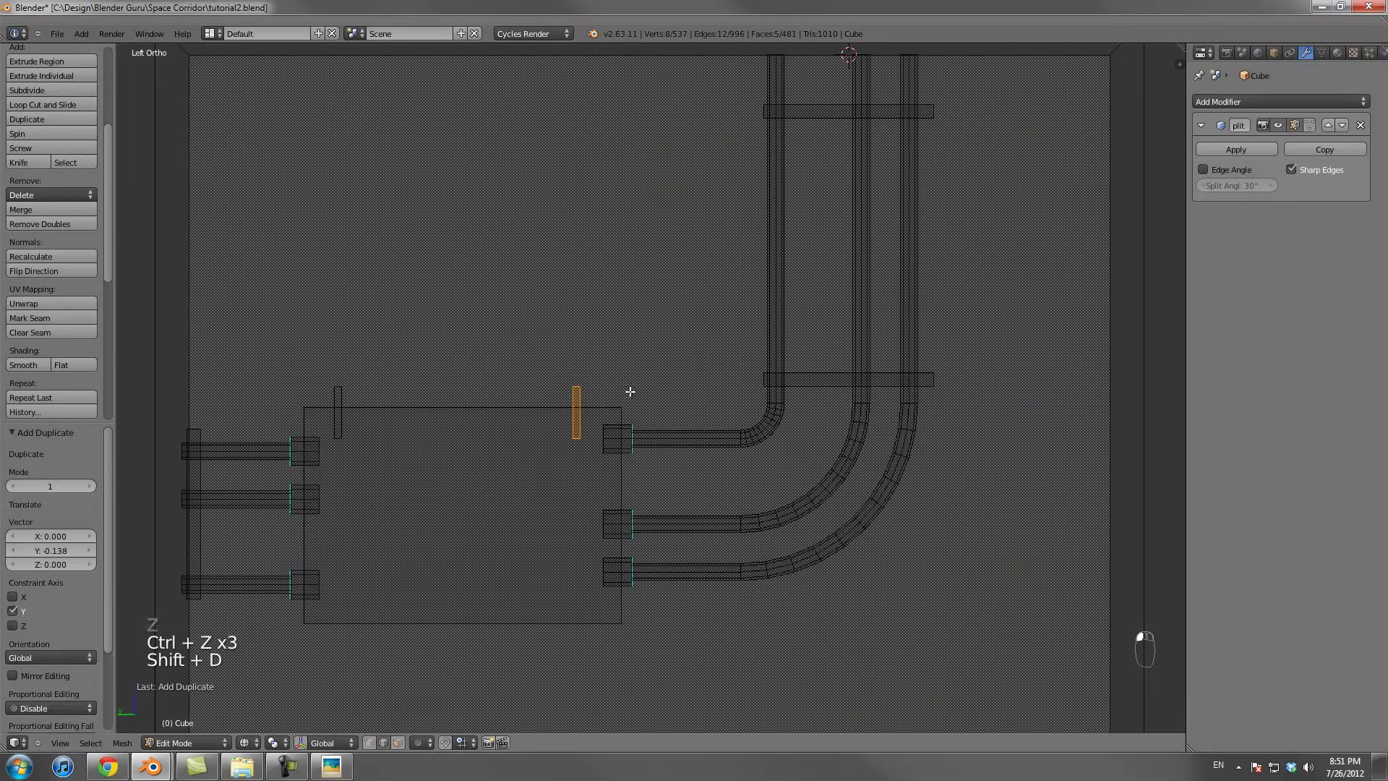
Duplicate both small blocks about 0.124 down along Z onto the box's lower edge
key(b)
drag(324, 349, 371, 446)
key(shift+d)
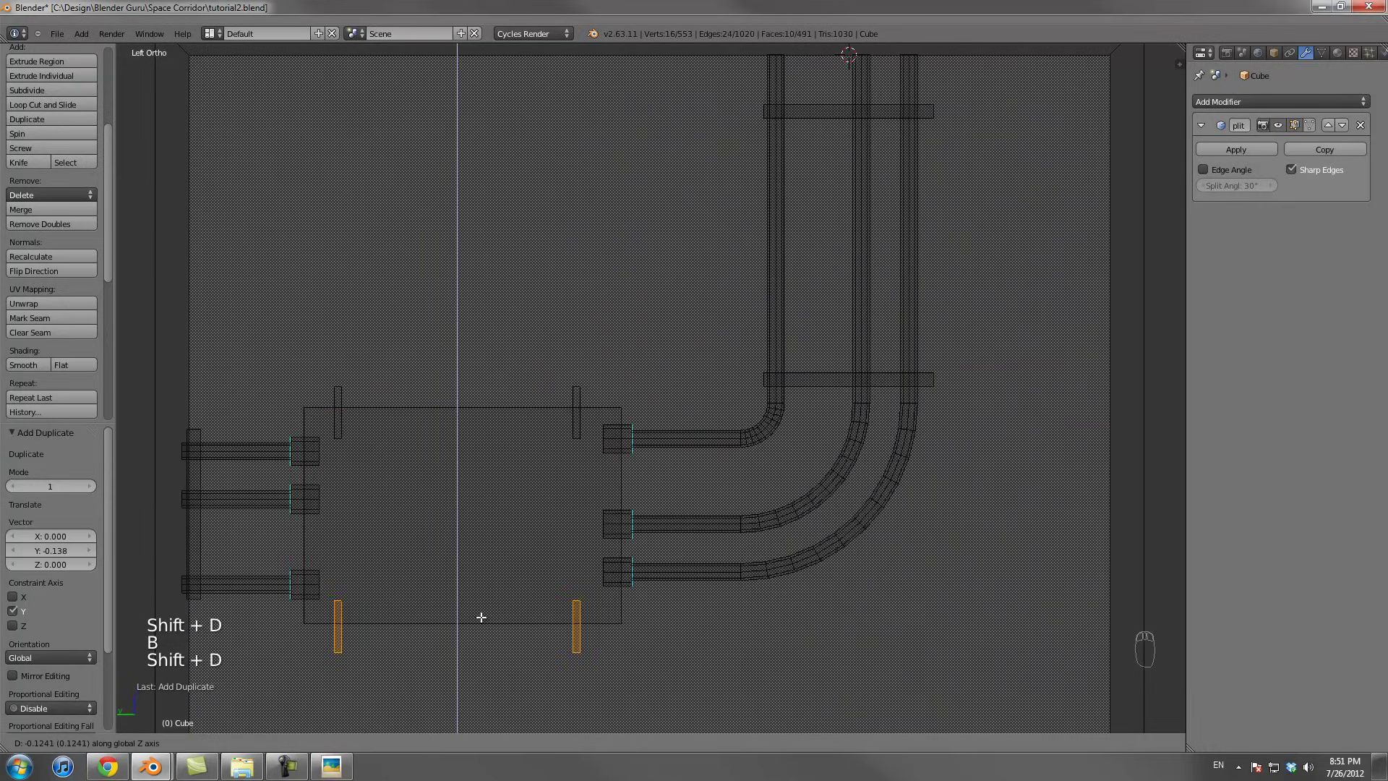
click(487, 615)
key(z)
Inspect the box with its four mounting blocks in solid and wireframe shading and save the file
mouse_move(561, 604)
middle_down()
mouse_move(643, 526)
mouse_move(636, 489)
mouse_move(656, 396)
mouse_move(752, 384)
mouse_move(675, 390)
middle_up()
key(Tab)
scroll(656, 397, down, 6)
scroll(675, 391, up, 2)
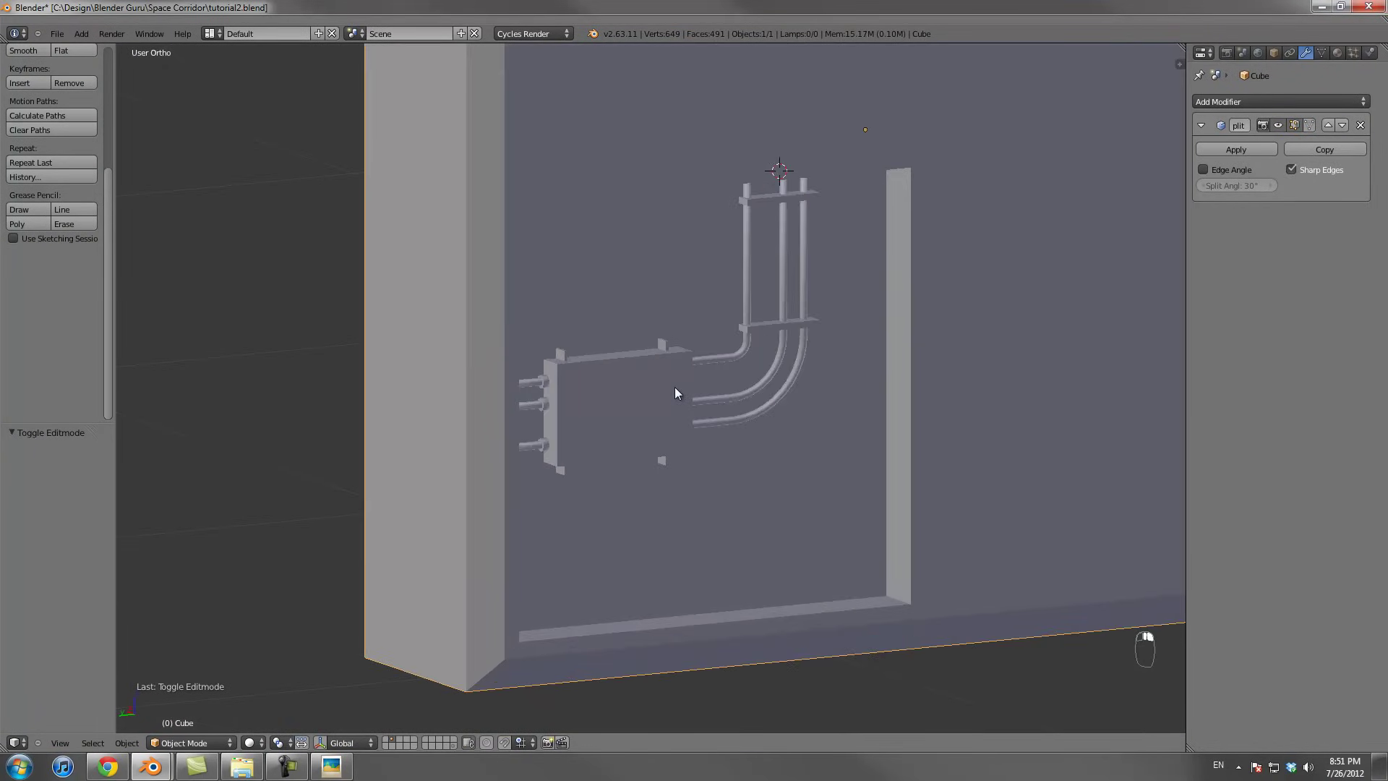
scroll(675, 390, down, 3)
key(z)
scroll(675, 391, up, 6)
key(Tab)
key(Tab)
scroll(639, 403, down, 1)
key(z)
scroll(753, 412, down, 2)
key(ctrl+s)
scroll(753, 412, up, 3)
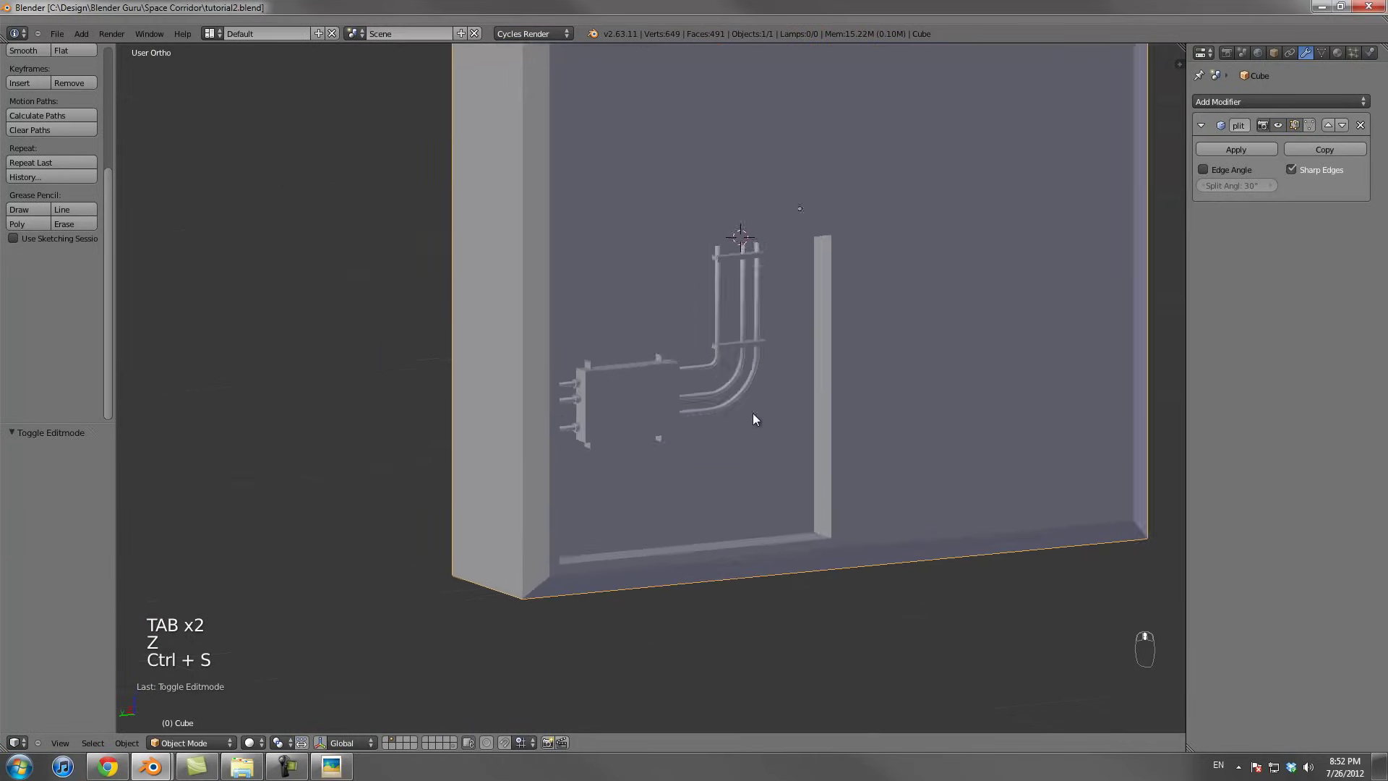
middle_drag(752, 431, 733, 434)
scroll(732, 434, down, 3)
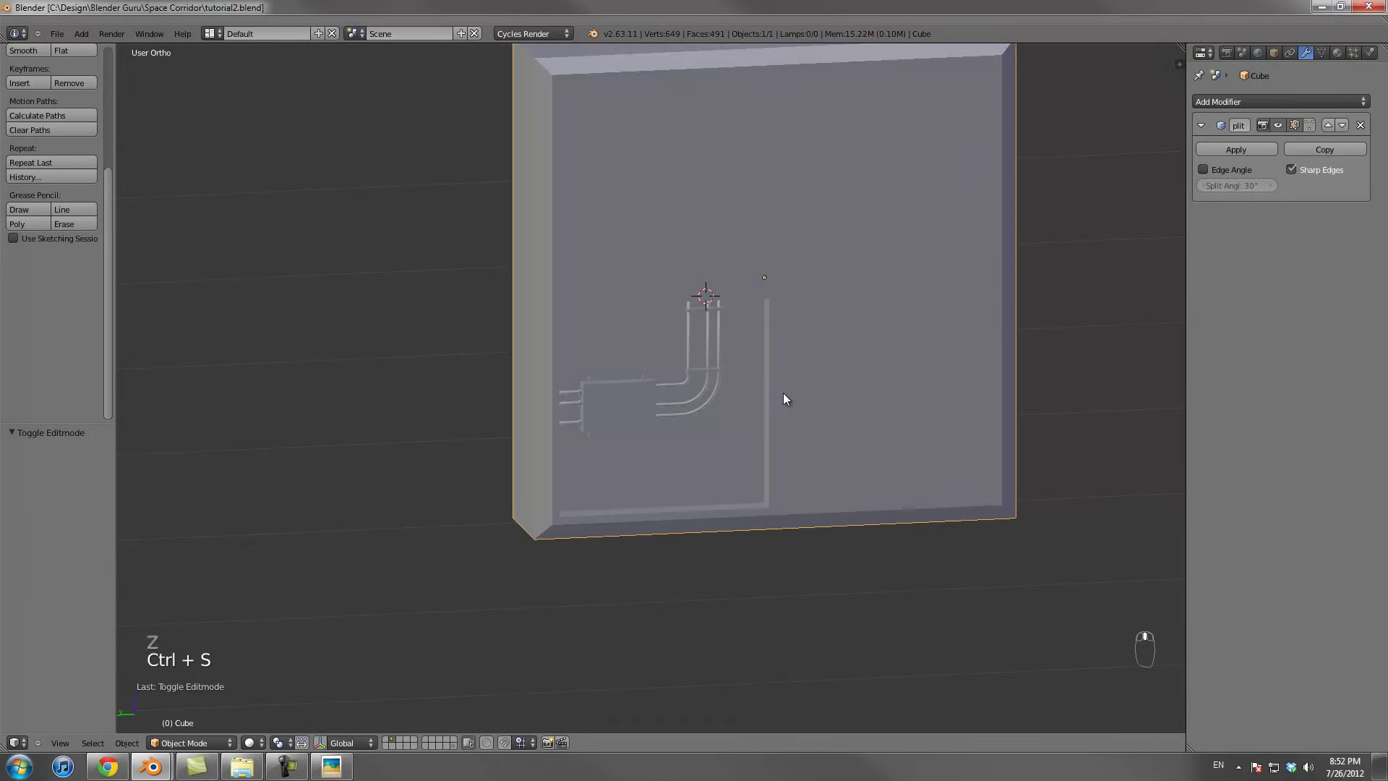
middle_drag(809, 482, 741, 432)
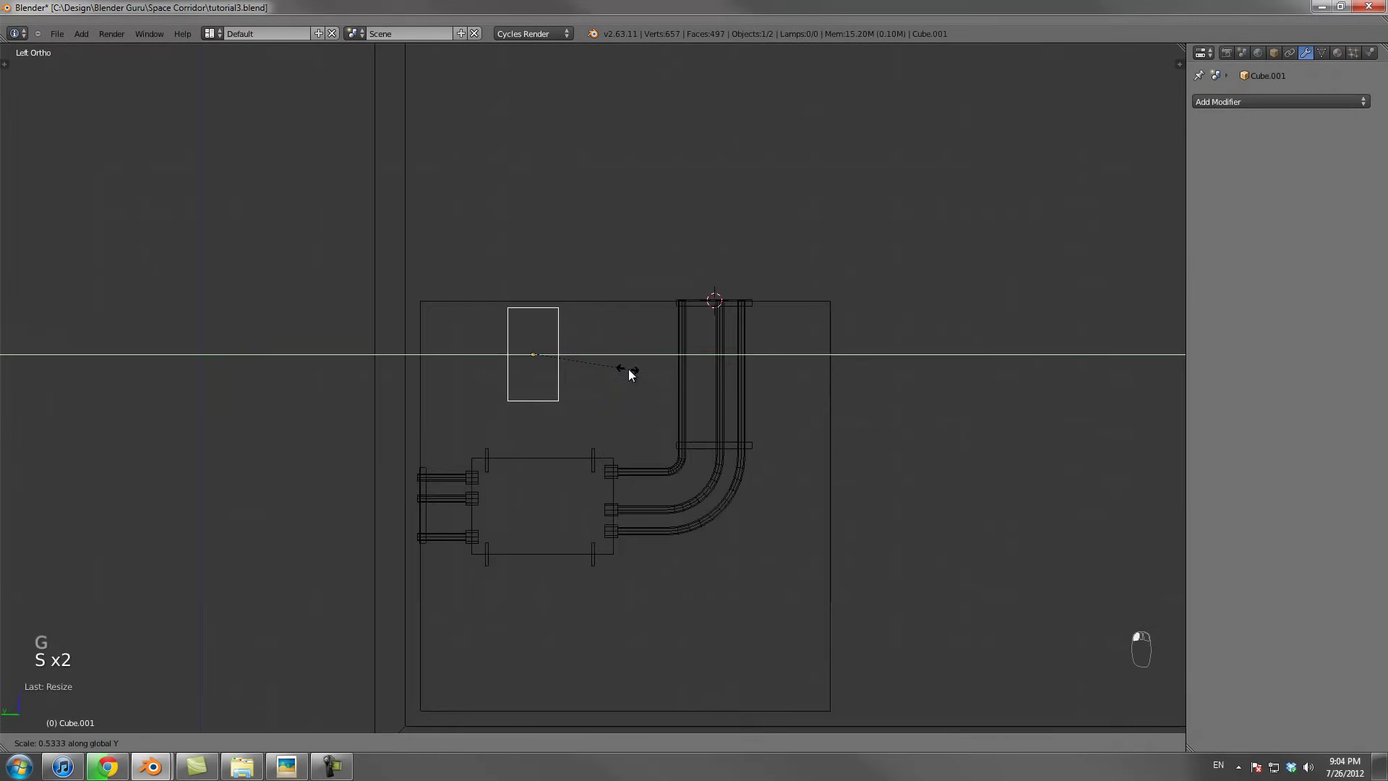
Scale the new cube to about 0.53 along Y and move it into the upper corner of the wall recess
click(629, 374)
key(g)
key(g)
key(g)
Scale the new cube along X and extrude its face to form a recessed rectangular frame
key(Tab)
middle_drag(623, 390, 492, 354)
key(s)
key(x)
click(424, 505)
key(e)
click(692, 453)
key(z)
Snap the 3D cursor inside the frame, add a cylinder there and shape it into a small pipe with a collar
key(shift+s)
click(700, 401)
key(z)
key(shift+a)
key(s)
key(g)
key(a)
key(a)
key(a)
key(r)
scroll(610, 461, down, 3)
Add another cylinder at the frame's centre, scale it and move it into place
key(shift+a)
key(t)
key(t)
key(s)
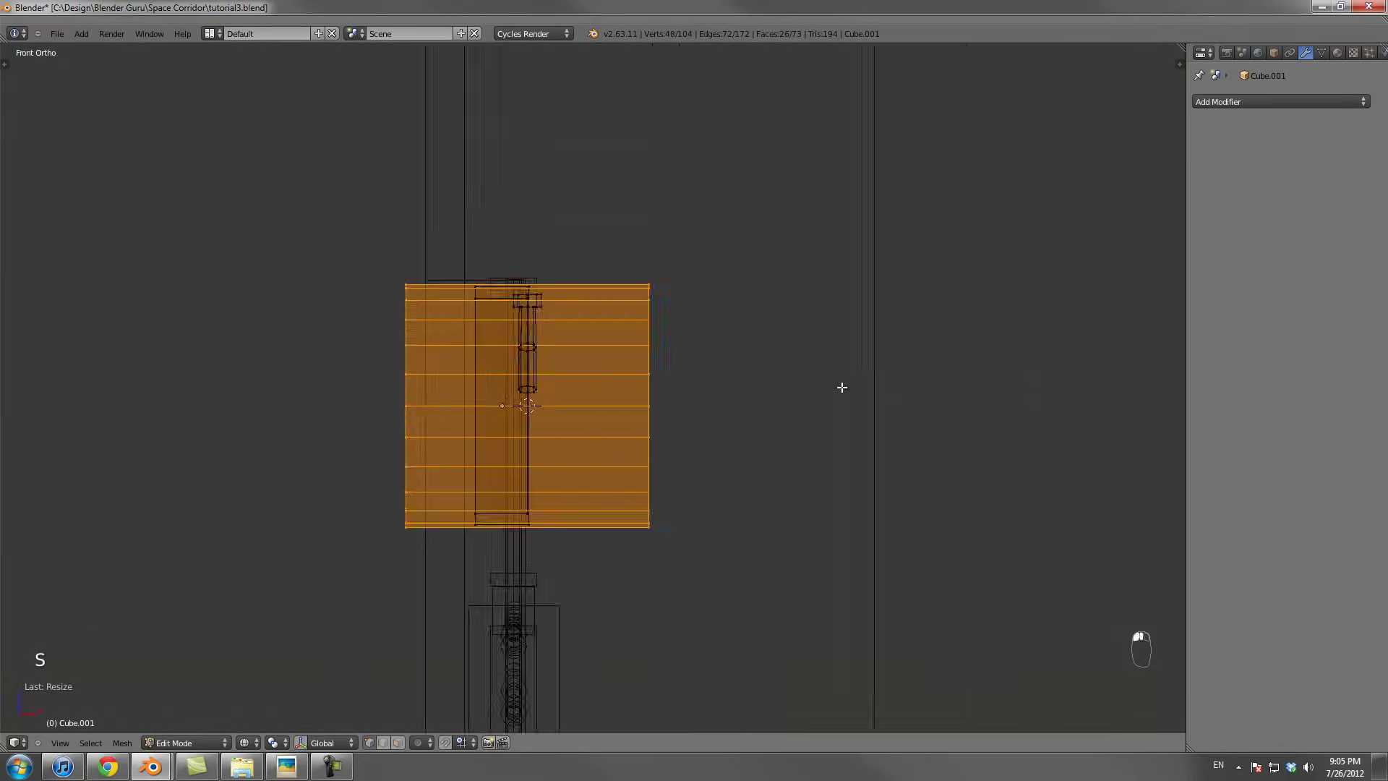
key(g)
key(Tab)
key(g)
Resize and position the central cylinder as a flat disc in the middle of the frame
key(ctrl+KP_3)
key(z)
key(g)
key(s)
key(g)
key(Tab)
key(Tab)
key(s)
Separate the collared pipe into its own object and add a Mirror modifier on the Y and Z axes
key(Tab)
key(Tab)
key(ctrl+l)
key(p)
key(Tab)
click(1279, 101)
click(1087, 198)
Mark the collar's rim edges on the mirrored pipe as sharp
key(z)
middle_drag(723, 411, 476, 286)
key(Tab)
key(ctrl+l)
key(ctrl+l)
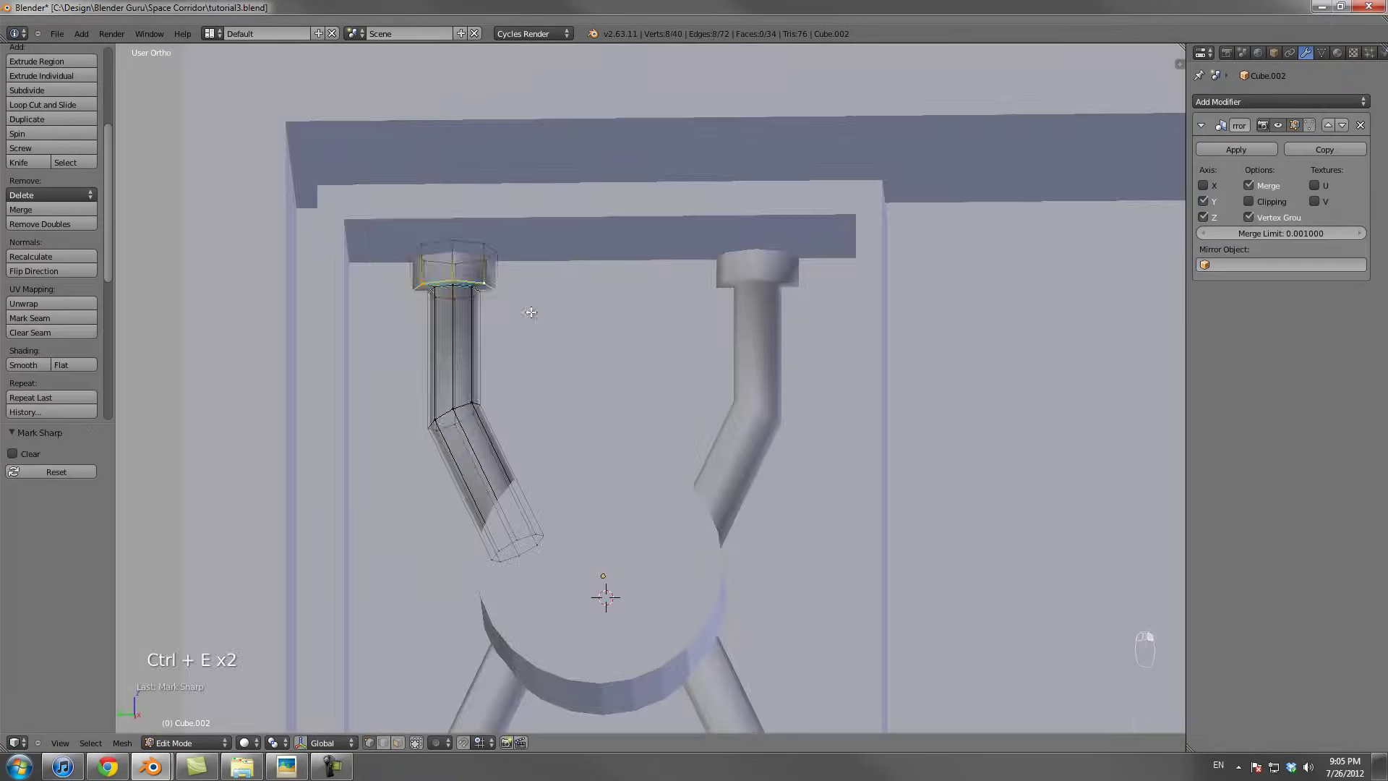
key(Tab)
key(Tab)
Add an Edge Split modifier to the frame and disc object, with Edge Angle off and Sharp Edges on
key(ctrl+l)
key(s)
key(Tab)
click(1279, 102)
click(1087, 169)
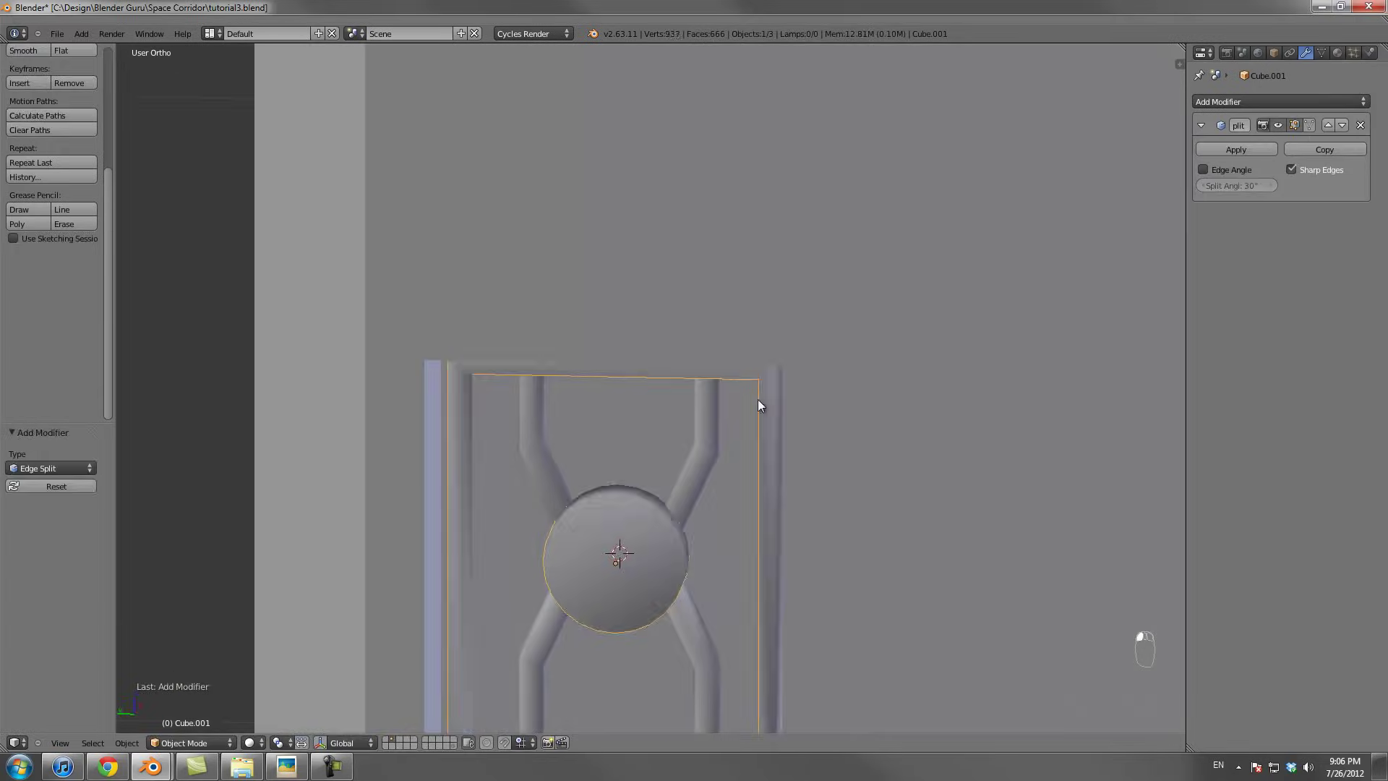
Adjust the position of the frame's border geometry and save the file
key(Tab)
middle_drag(759, 402, 814, 501)
key(g)
key(Escape)
key(g)
key(Tab)
key(ctrl+s)
Move the frame's lower outer edge down to widen its bottom border
click(765, 424)
key(Tab)
key(Tab)
key(Tab)
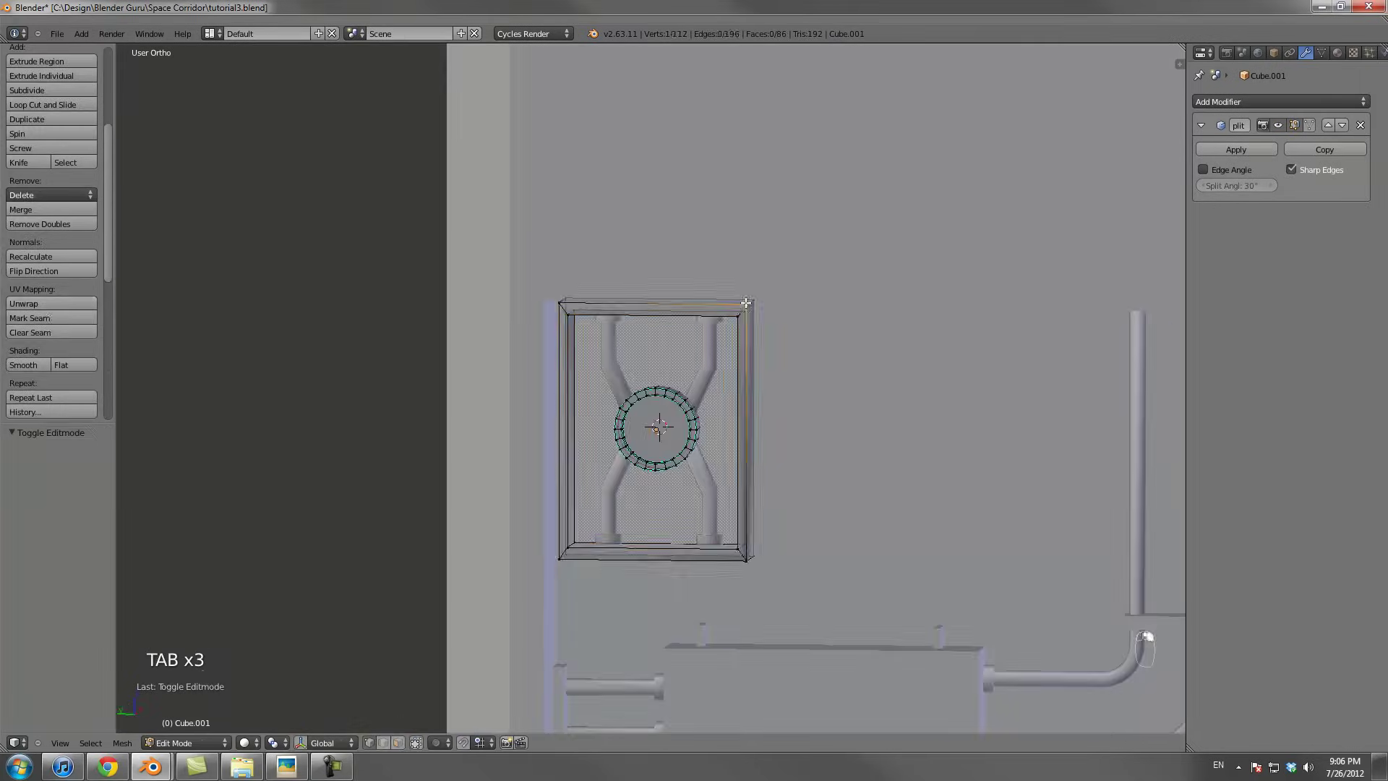
middle_drag(764, 423, 709, 405)
key(Tab)
key(Tab)
key(g)
key(Tab)
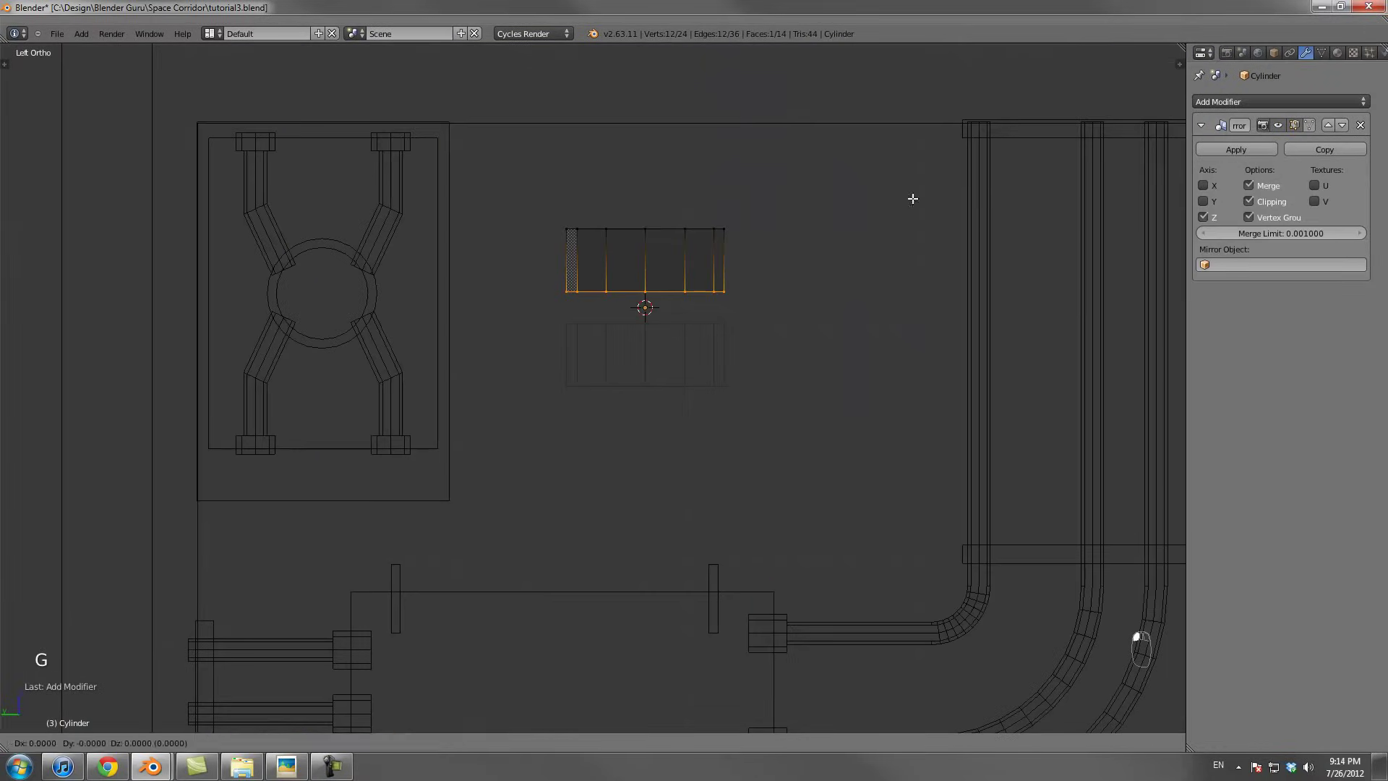
key(KP_1)
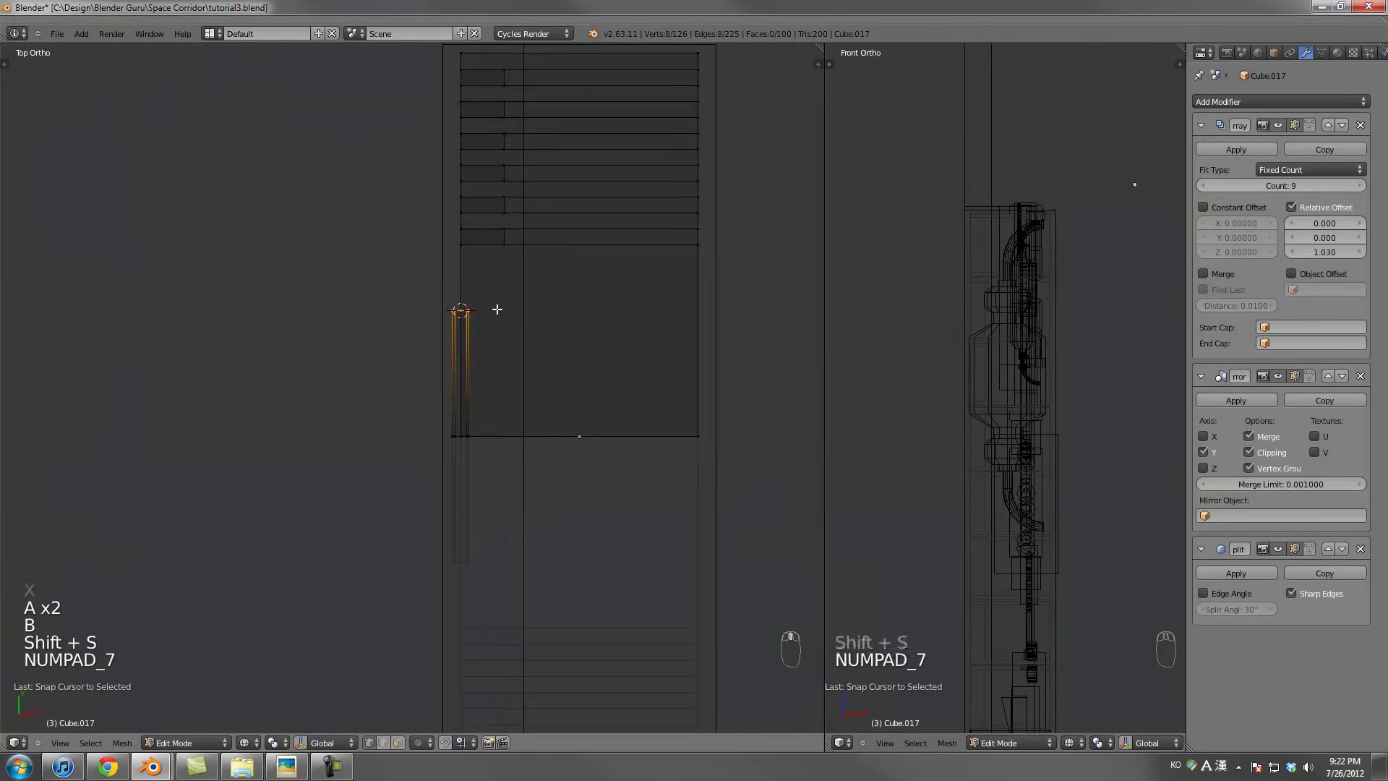
key(t)
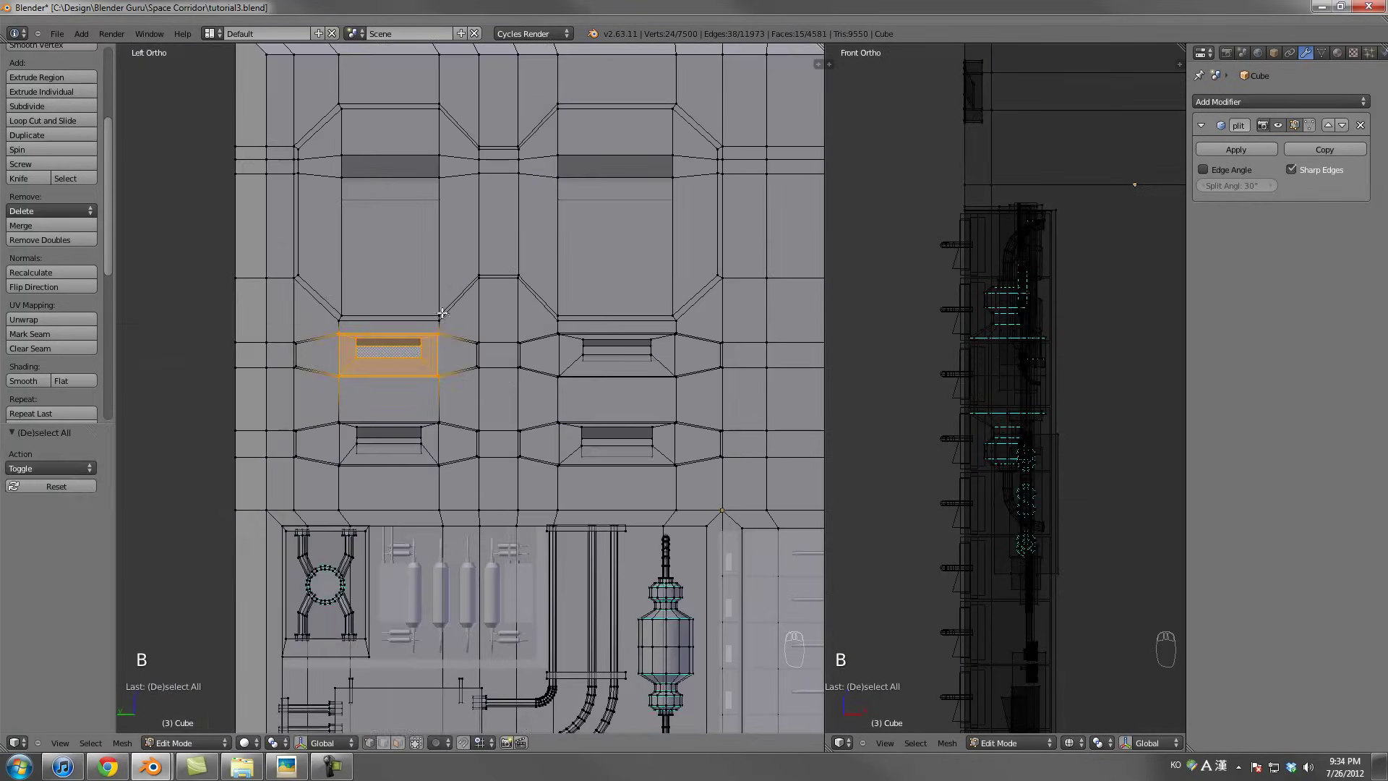
key(Tab)
key(Tab)
middle_drag(442, 312, 495, 394)
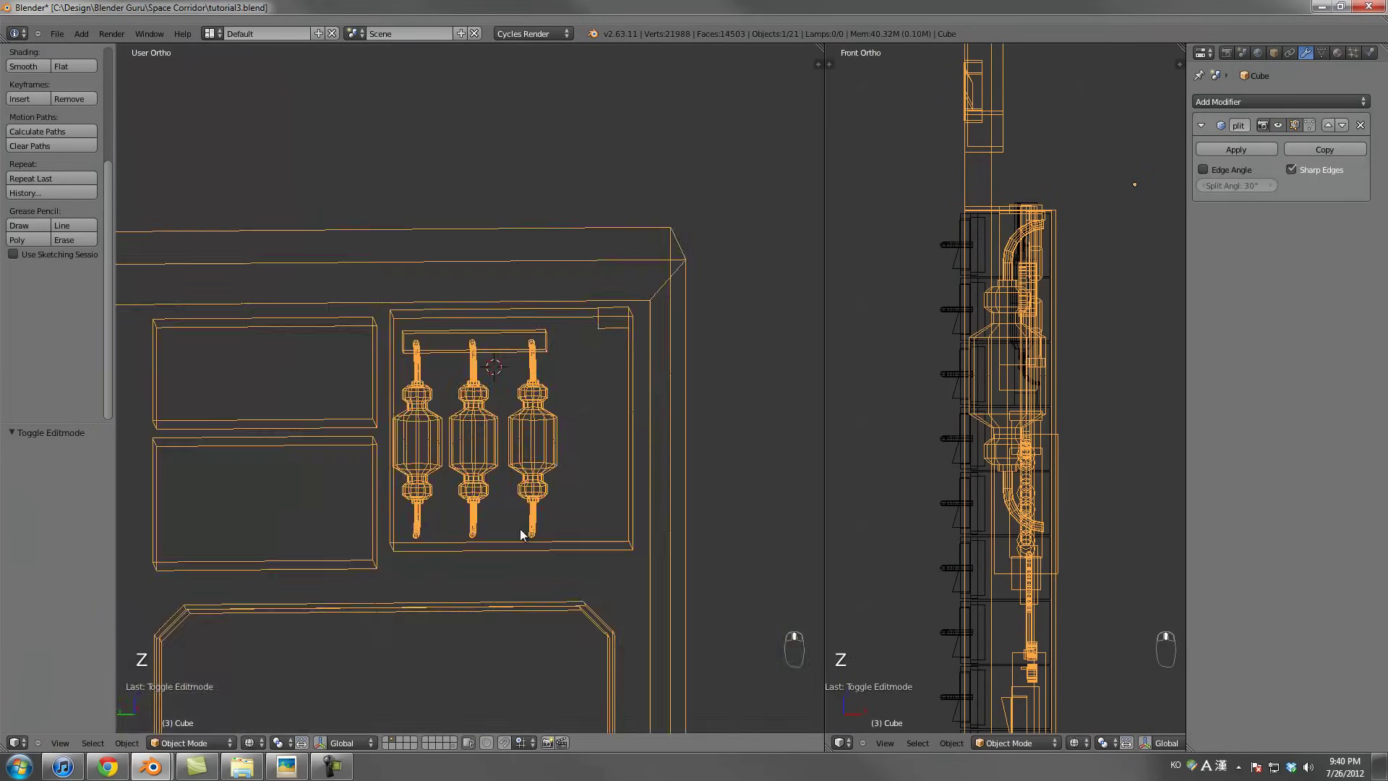
key(Tab)
key(z)
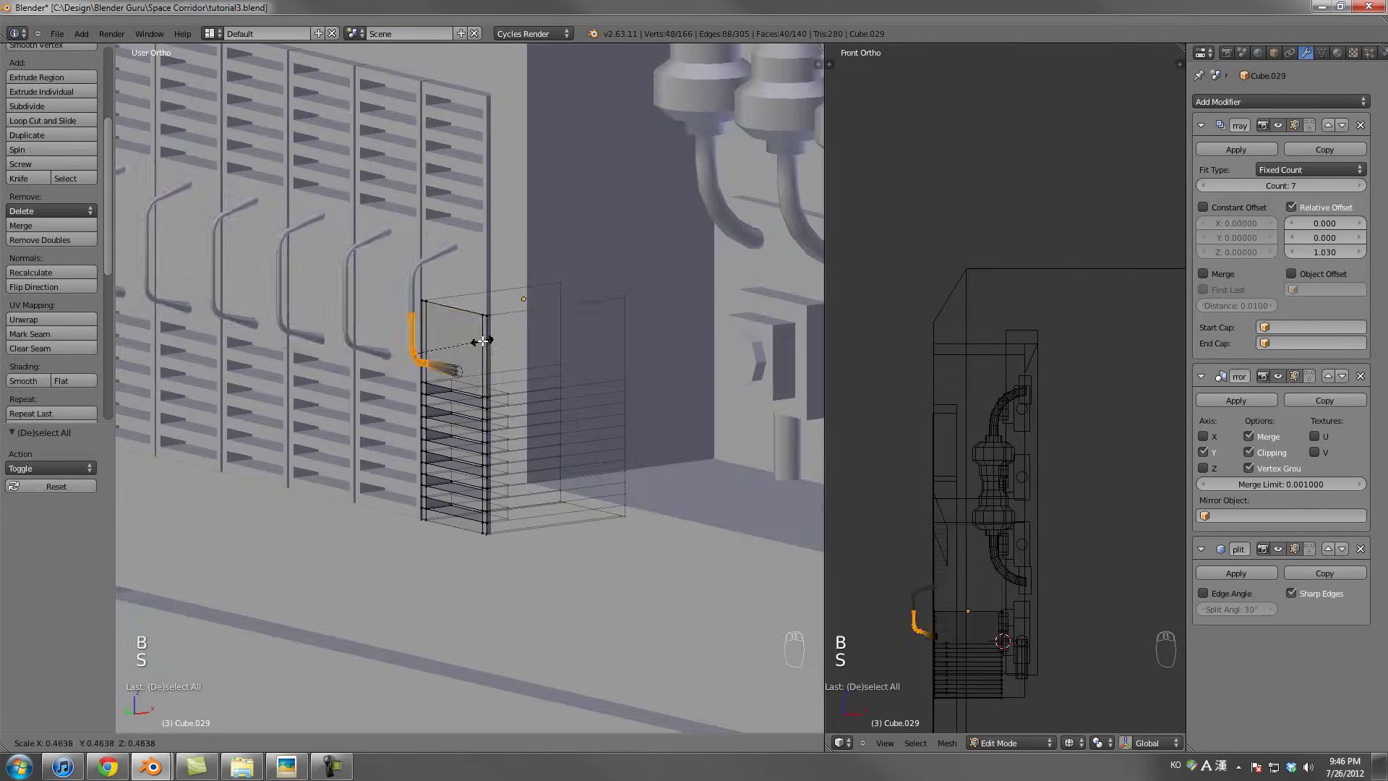
Scale the selected bend of the vent handle down to about 0.46 and save the file
click(483, 341)
key(Tab)
key(ctrl+s)
key(ctrl+s)
key(ctrl+s)
key(ctrl+s)
key(ctrl+s)
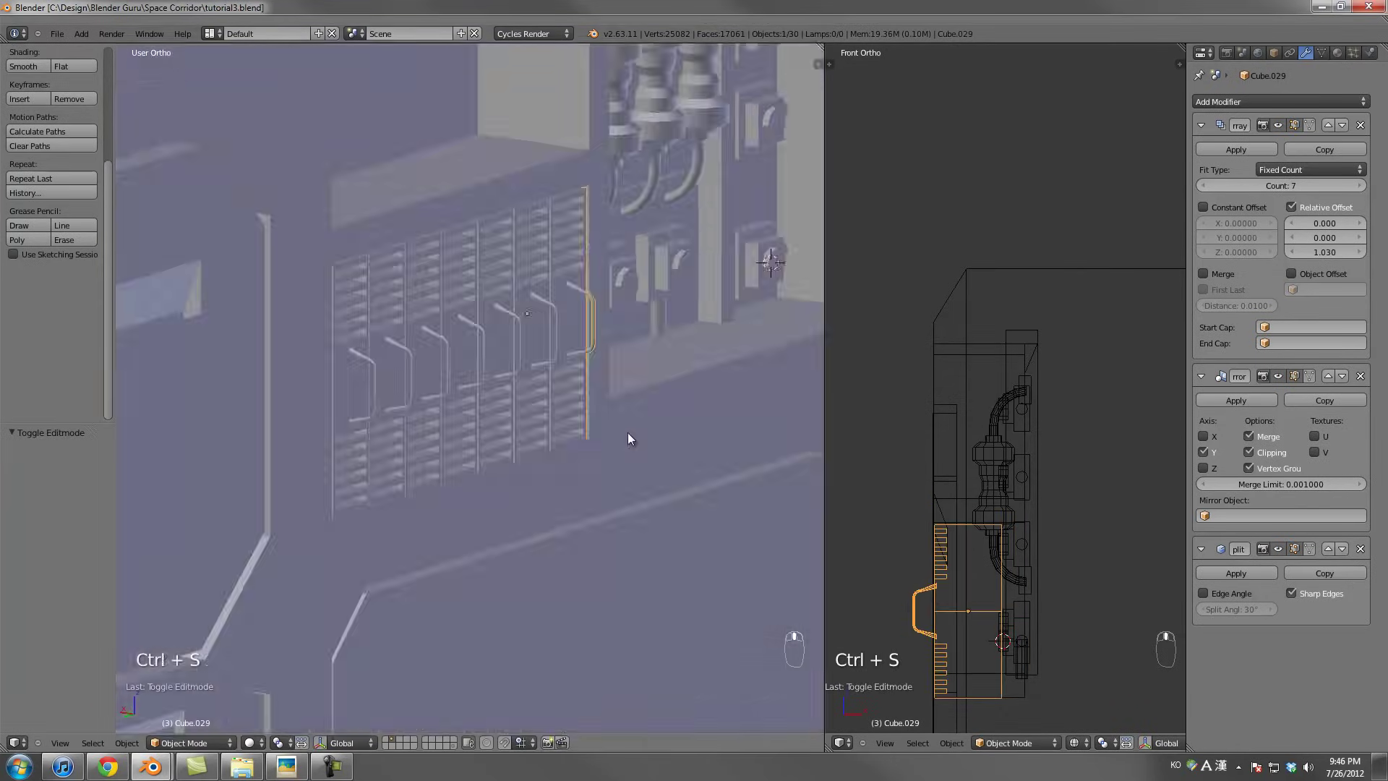
In the wall panel mesh, shape a small block above the handled vents into a thin slab, stretching it about 6 times along Z
right_click(513, 513)
key(Tab)
right_click(441, 355)
key(s)
key(s)
key(s)
key(ctrl+KP_3)
scroll(487, 369, up, 2)
key(g)
key(s)
key(z)
click(604, 409)
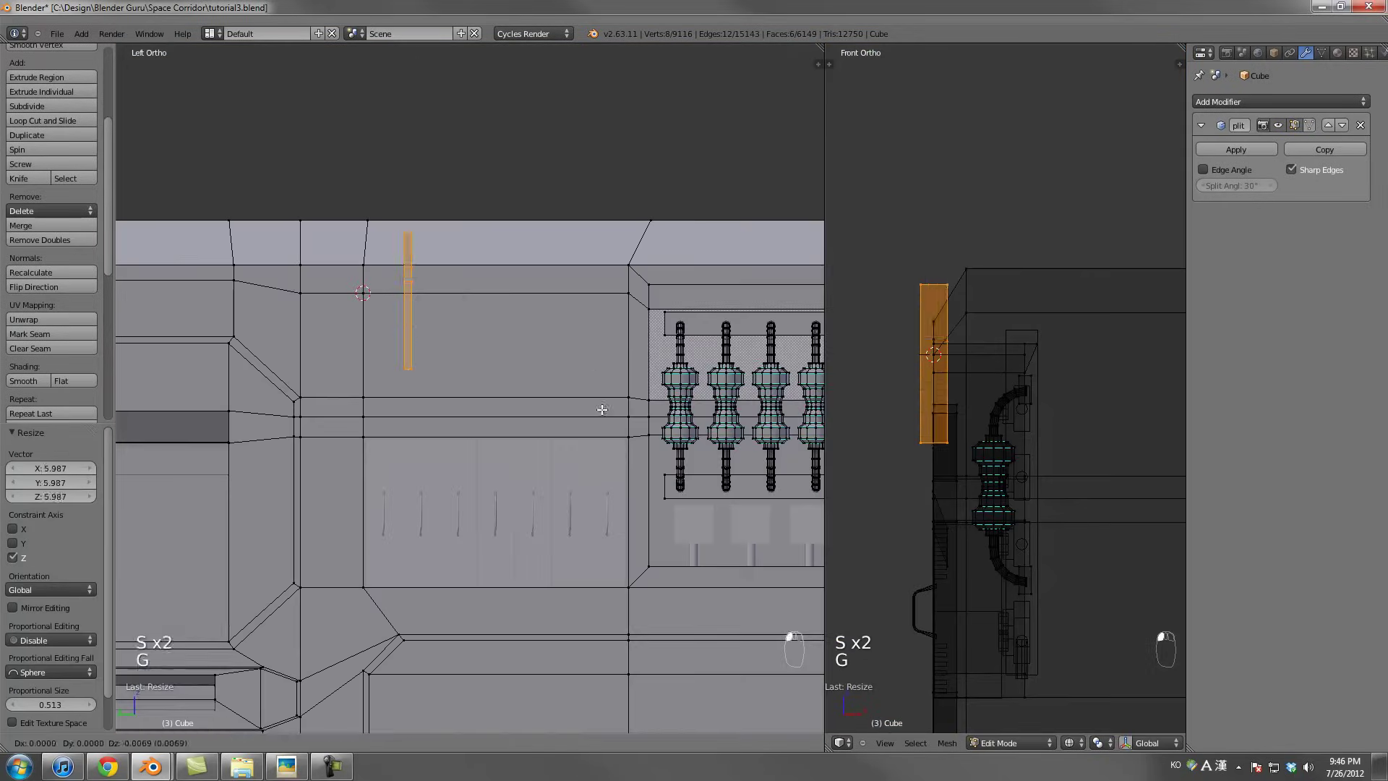
Position the thin slab inside the recess above the vents and shift its front face about -0.022 along X
key(g)
key(x)
middle_drag(598, 399, 496, 403)
key(g)
key(x)
key(g)
key(y)
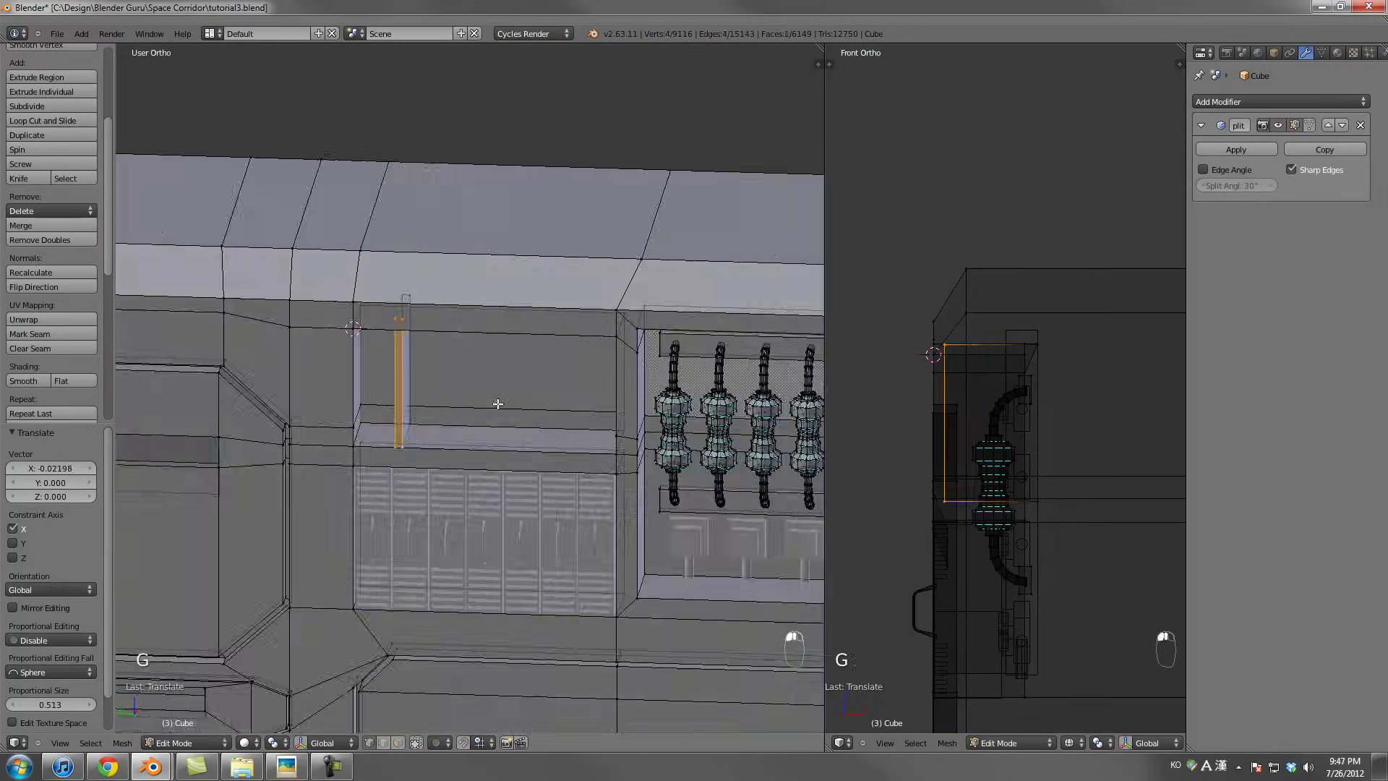
Duplicate the whole thin slab and place the copy near the opposite side of the recess
key(l)
key(shift+d)
key(x)
click(716, 437)
Duplicate the slab again and resize the copy into a wide panel spanning the gap between the two slabs
key(shift+d)
key(x)
key(s)
key(x)
key(g)
key(y)
key(s)
key(x)
click(736, 495)
key(g)
Add two horizontal loop cuts to the wide panel, scale their spacing along Z, and extrude the band between them into a slot
key(ctrl+r)
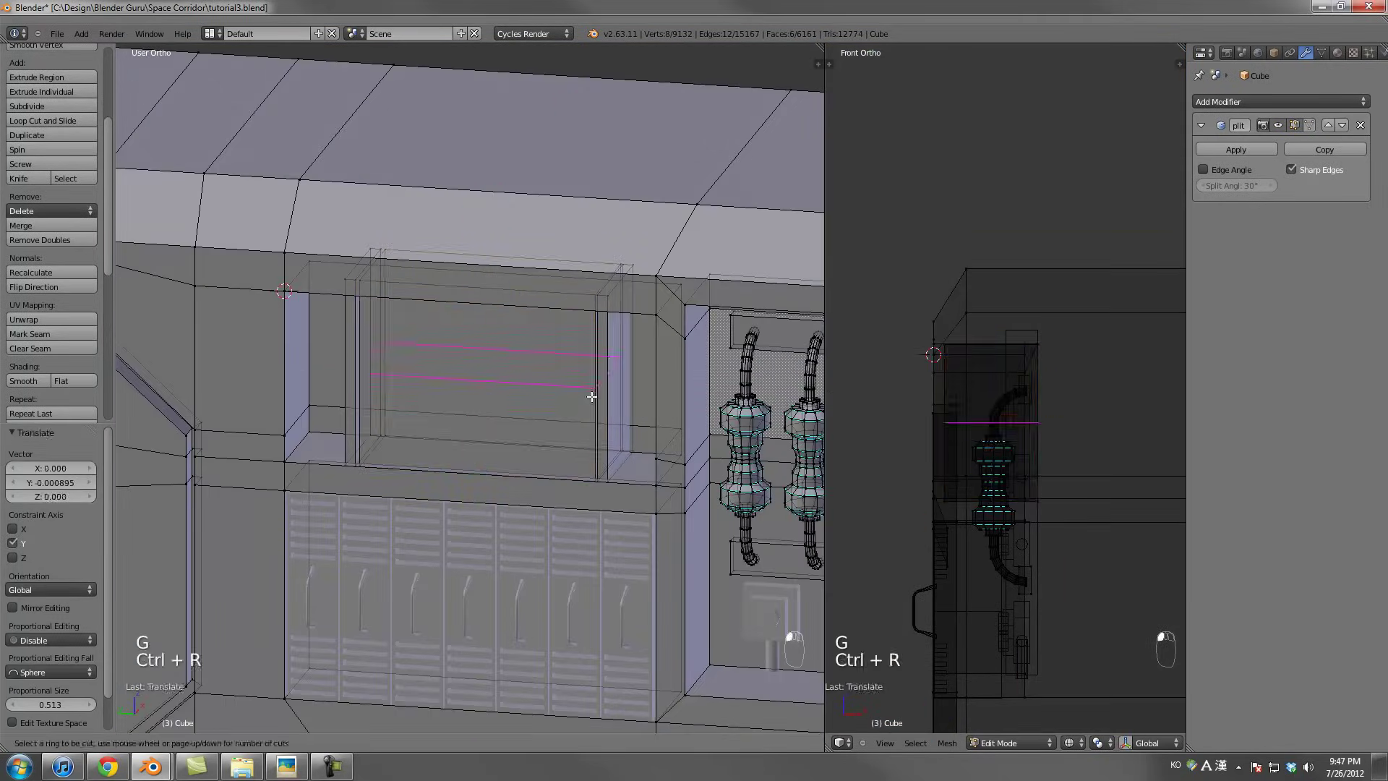
click(592, 396)
key(s)
key(z)
key(ctrl+r)
key(e)
mouse_move(571, 314)
middle_down()
mouse_move(333, 458)
mouse_move(432, 470)
middle_up()
key(Tab)
key(Tab)
scroll(503, 345, down, 4)
right_click(378, 427)
key(s)
key(ctrl+KP_3)
key(z)
key(ctrl+z)
key(ctrl+z)
scroll(366, 446, up, 4)
Duplicate the piece along Y, then resize and extrude it into a small fin beside the slotted panel
key(shift+d)
key(y)
key(s)
key(y)
key(g)
key(y)
key(s)
key(y)
key(s)
click(409, 467)
key(e)
key(z)
Select the fin's linked geometry and separate it from the wall panel into its own object
key(Tab)
key(Tab)
key(l)
key(l)
key(a)
key(l)
key(p)
key(Tab)
Apply the separated fin's transform and reset its origin
right_click(354, 456)
key(ctrl+a)
scroll(461, 437, down, 2)
key(z)
key(shift+s)
key(ctrl+alt+shift+c)
Add an Array modifier to the fin, adjusting its relative offset along Z and its count to form a vertical stack
click(1223, 100)
key(ctrl+a)
click(1327, 211)
drag(1312, 252, 1337, 253)
drag(1257, 186, 1301, 186)
key(z)
key(z)
mouse_move(506, 376)
middle_down()
mouse_move(549, 356)
mouse_move(570, 480)
middle_up()
click(1203, 186)
Resize and position the fin stack, duplicate it along Y to the other side of the slotted panel, and save the file
key(z)
key(s)
key(g)
key(shift+d)
key(y)
key(g)
key(y)
key(a)
key(ctrl+s)
click(535, 334)
key(ctrl+s)
key(ctrl+s)
key(ctrl+s)
Add a loop cut to the main wall panel mesh and extrude the selected face
middle_drag(536, 334, 475, 383)
right_click(474, 383)
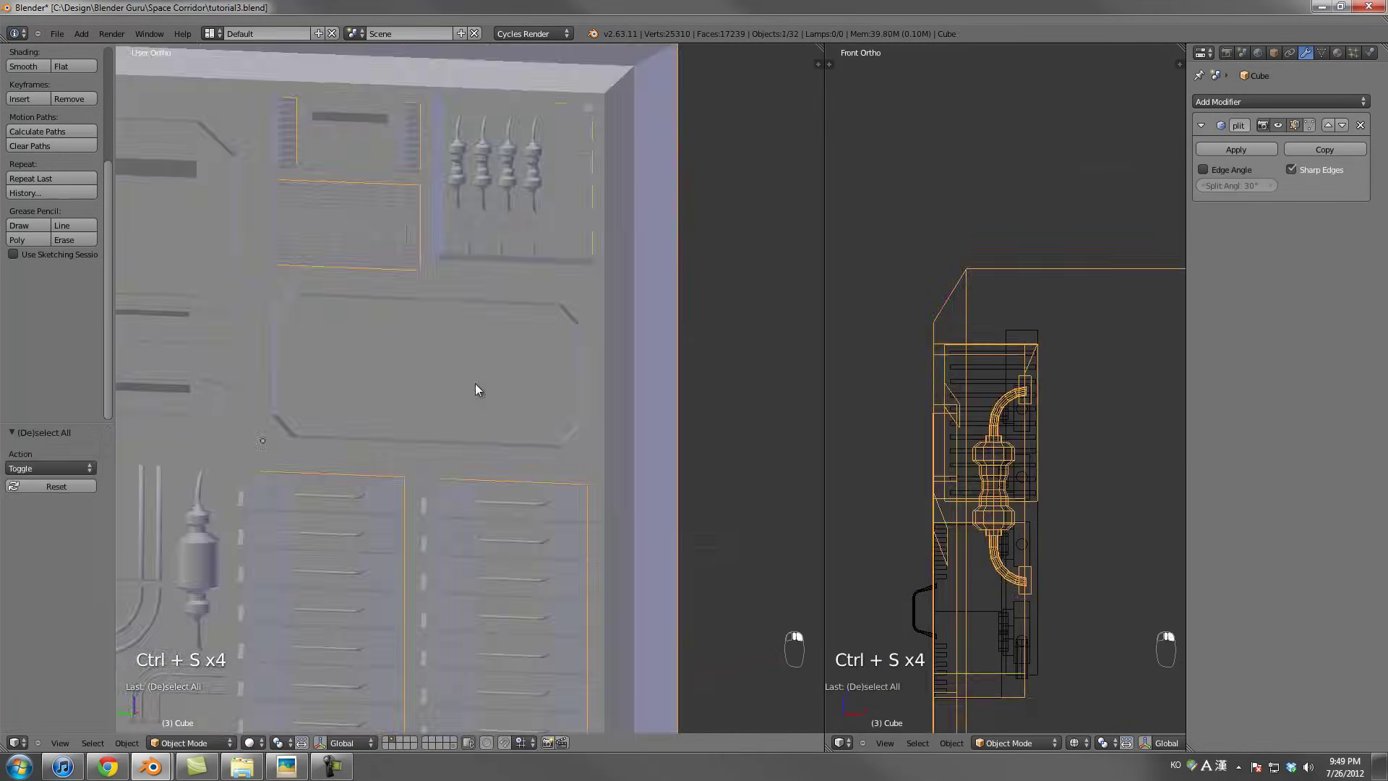
key(Tab)
key(ctrl+r)
click(397, 743)
key(e)
key(Tab)
key(Tab)
key(e)
click(506, 363)
key(Tab)
Duplicate the large box with its connected pipes from the lower compartment and scale the copy to 0.642
key(ctrl+KP_3)
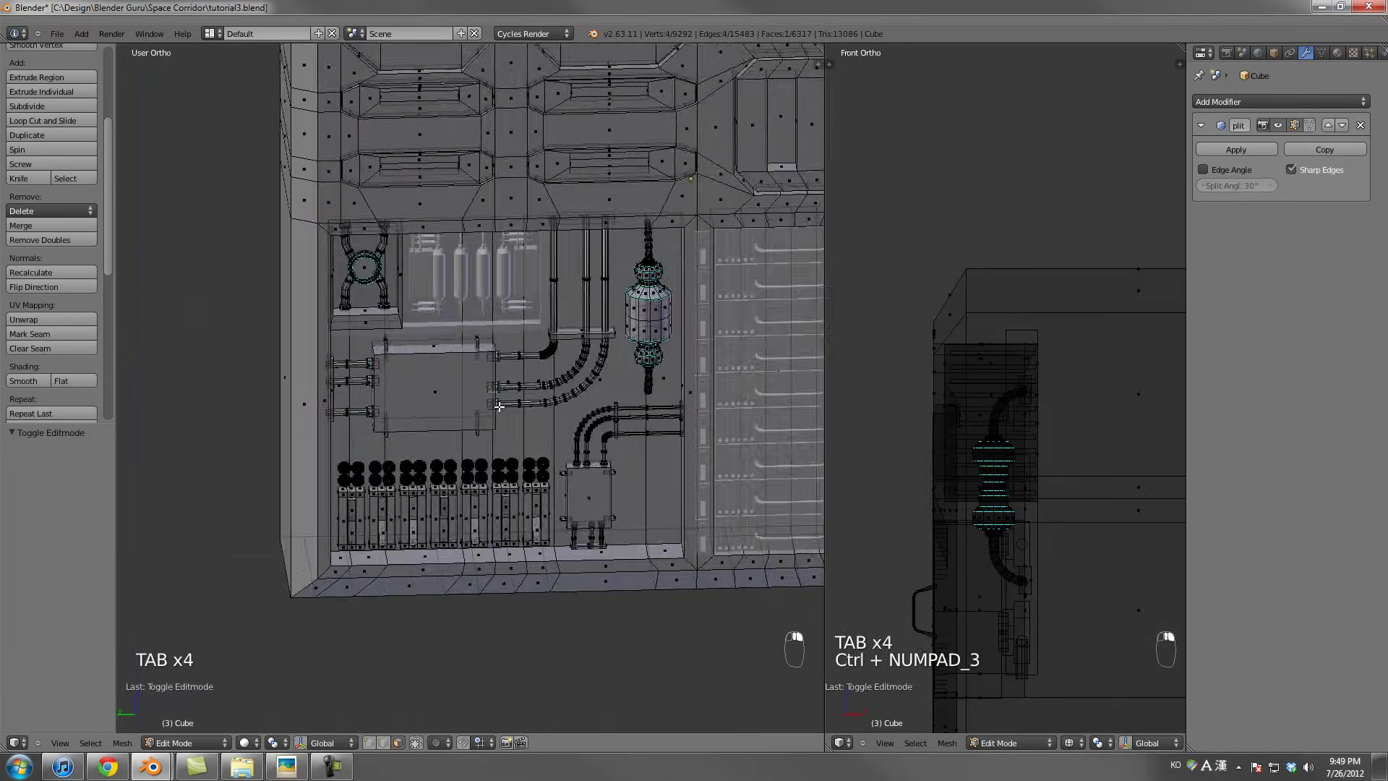
key(z)
key(a)
key(b)
drag(312, 312, 551, 439)
key(b)
drag(626, 383, 551, 195)
scroll(551, 195, up, 3)
key(ctrl+z)
key(b)
key(l)
scroll(545, 429, down, 5)
key(shift+d)
key(s)
click(598, 486)
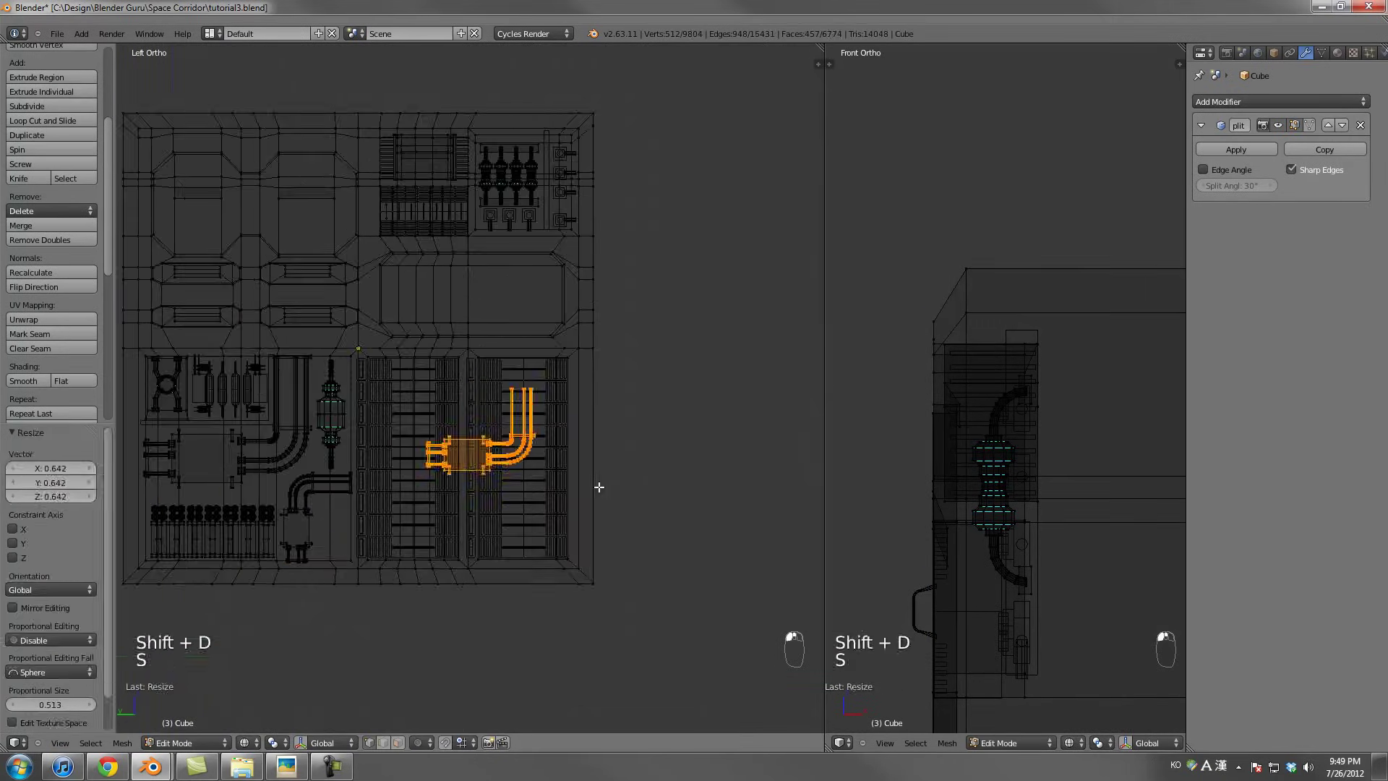
Try to rotate and reposition the scaled copy of the box with its connected pipes
key(r)
key(r)
key(g)
click(588, 588)
key(a)
key(a)
key(a)
key(b)
drag(394, 414, 576, 480)
Undo the placement and duplication of the box with pipes along with the preceding wall panel edits
key(ctrl+z)
key(ctrl+z)
key(ctrl+z)
key(ctrl+z)
key(ctrl+z)
key(ctrl+z)
key(ctrl+z)
key(ctrl+z)
key(ctrl+z)
key(ctrl+z)
key(ctrl+z)
key(a)
key(z)
key(Tab)
key(Tab)
key(Tab)
key(ctrl+z)
key(ctrl+z)
key(ctrl+z)
key(ctrl+z)
key(ctrl+z)
key(ctrl+z)
key(ctrl+z)
key(ctrl+z)
key(ctrl+z)
key(ctrl+z)
Add a loop cut to the main wall panel mesh, extrude the selected face, and save the file
key(ctrl+r)
key(e)
key(ctrl+s)
key(ctrl+s)
Duplicate the fin stack into the octagonal recess, resize and position it, duplicate it again, and save the file
key(shift+d)
click(509, 380)
key(s)
key(g)
key(shift+d)
key(z)
key(s)
key(z)
key(a)
key(ctrl+s)
key(ctrl+s)
Duplicate the compartment with the round part and X-shaped pipes from the main mesh, scaling and moving the copy into the octagonal recess
right_click(588, 393)
key(Tab)
key(ctrl+s)
click(490, 386)
key(Tab)
key(Tab)
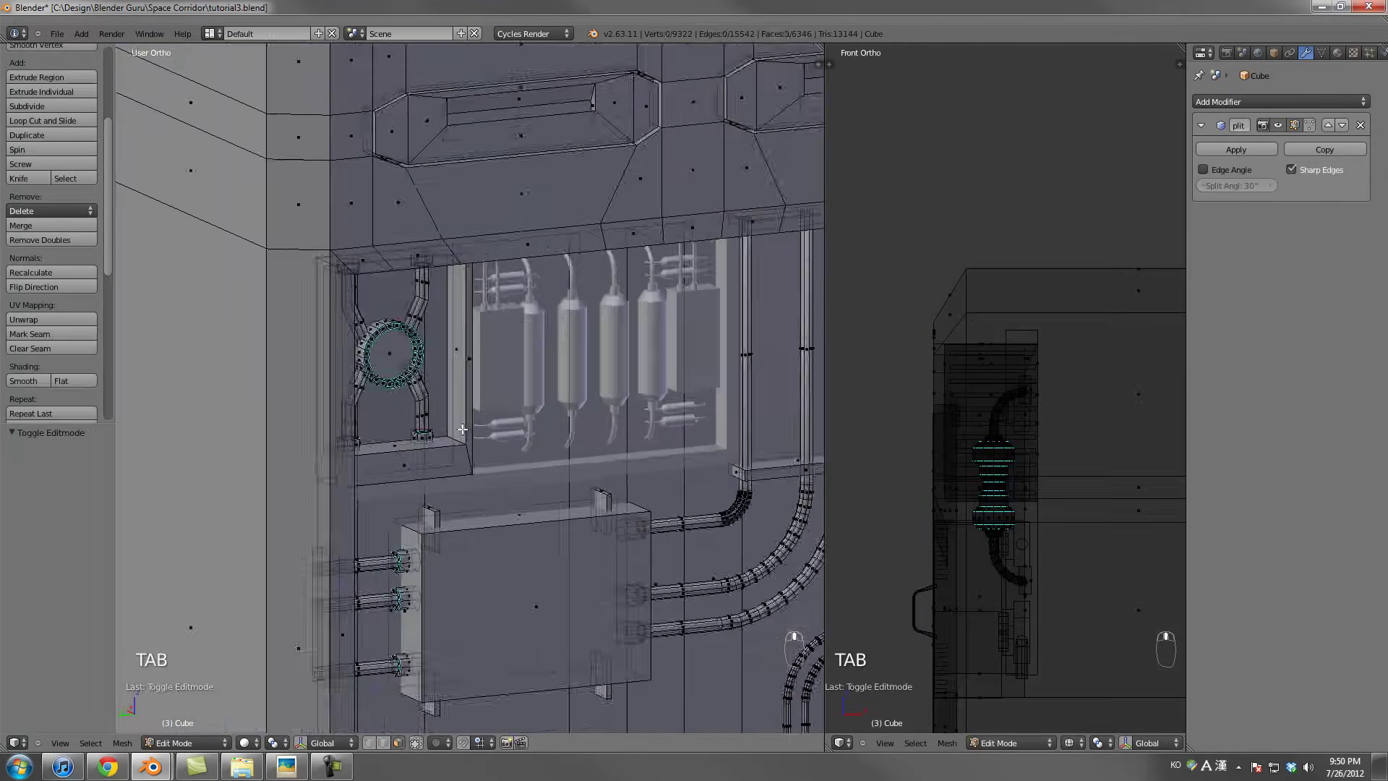
key(l)
key(ctrl+KP_3)
key(z)
key(shift+d)
click(582, 431)
key(g)
key(s)
click(324, 475)
key(z)
Duplicate the copied X-pipe compartment along Y to place a second one beside it in the octagonal recess
key(shift+d)
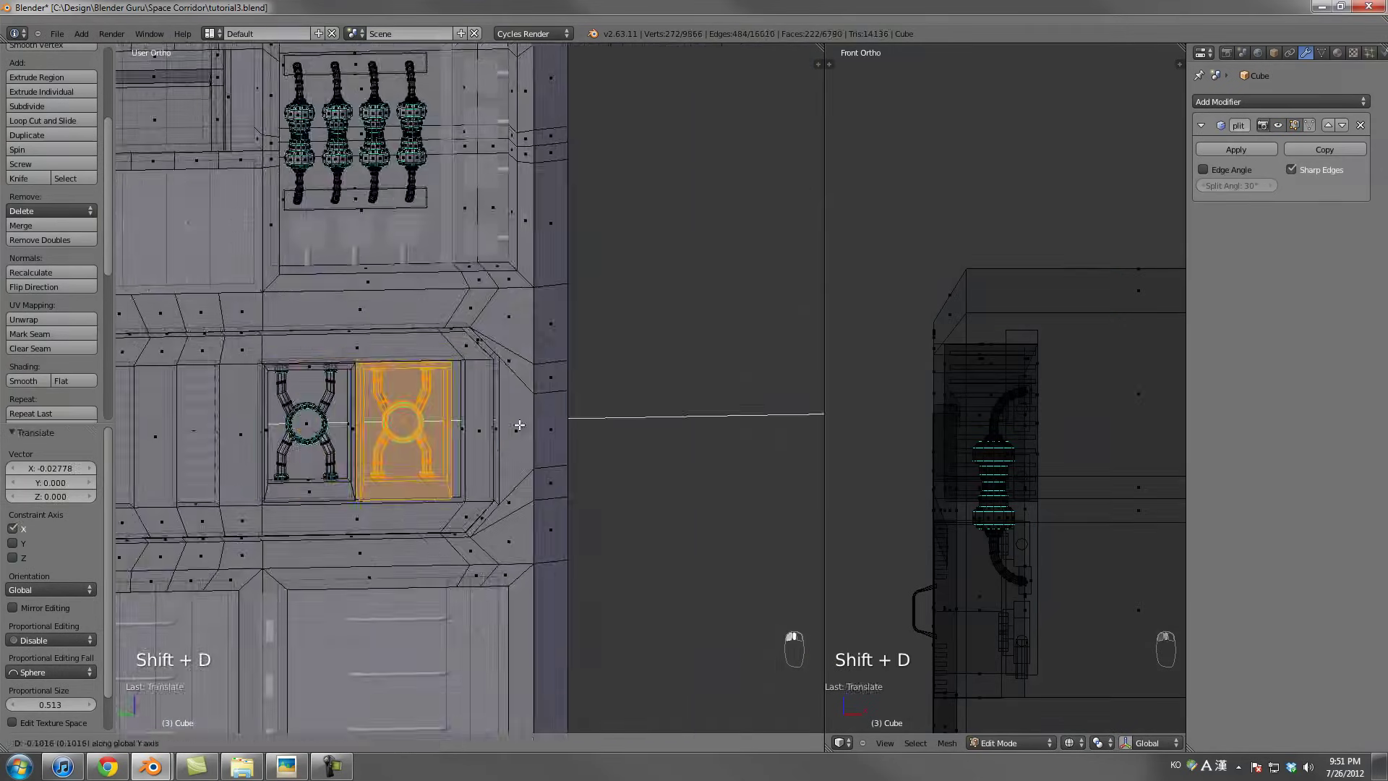
key(Tab)
key(Tab)
key(Tab)
key(Tab)
key(Tab)
key(z)
key(z)
Scale and move the fin stack into place between the two X-pipe compartments, and save the file
scroll(393, 404, up, 5)
key(s)
key(g)
scroll(457, 376, down, 8)
key(a)
key(ctrl+s)
key(ctrl+s)
key(ctrl+s)
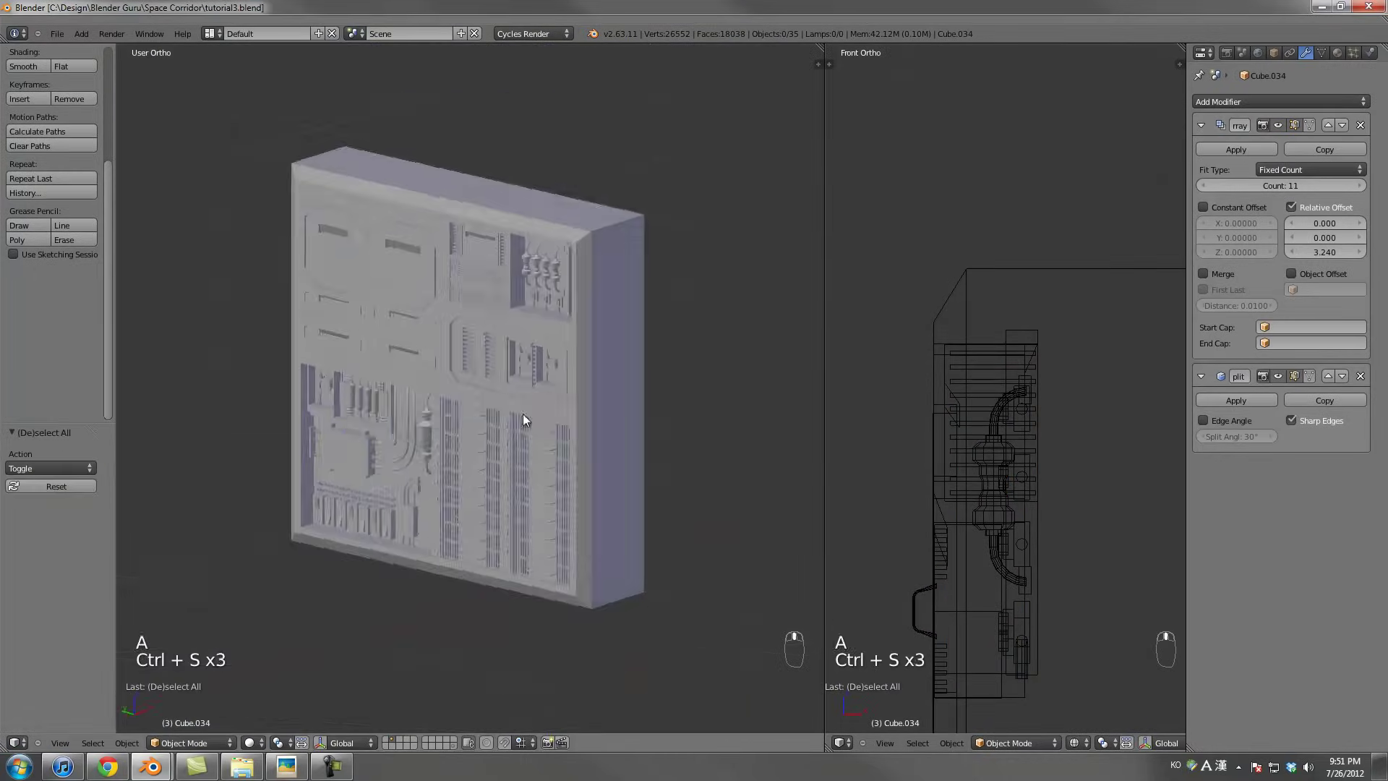
middle_drag(522, 413, 564, 404)
key(ctrl+s)
key(ctrl+s)
key(ctrl+s)
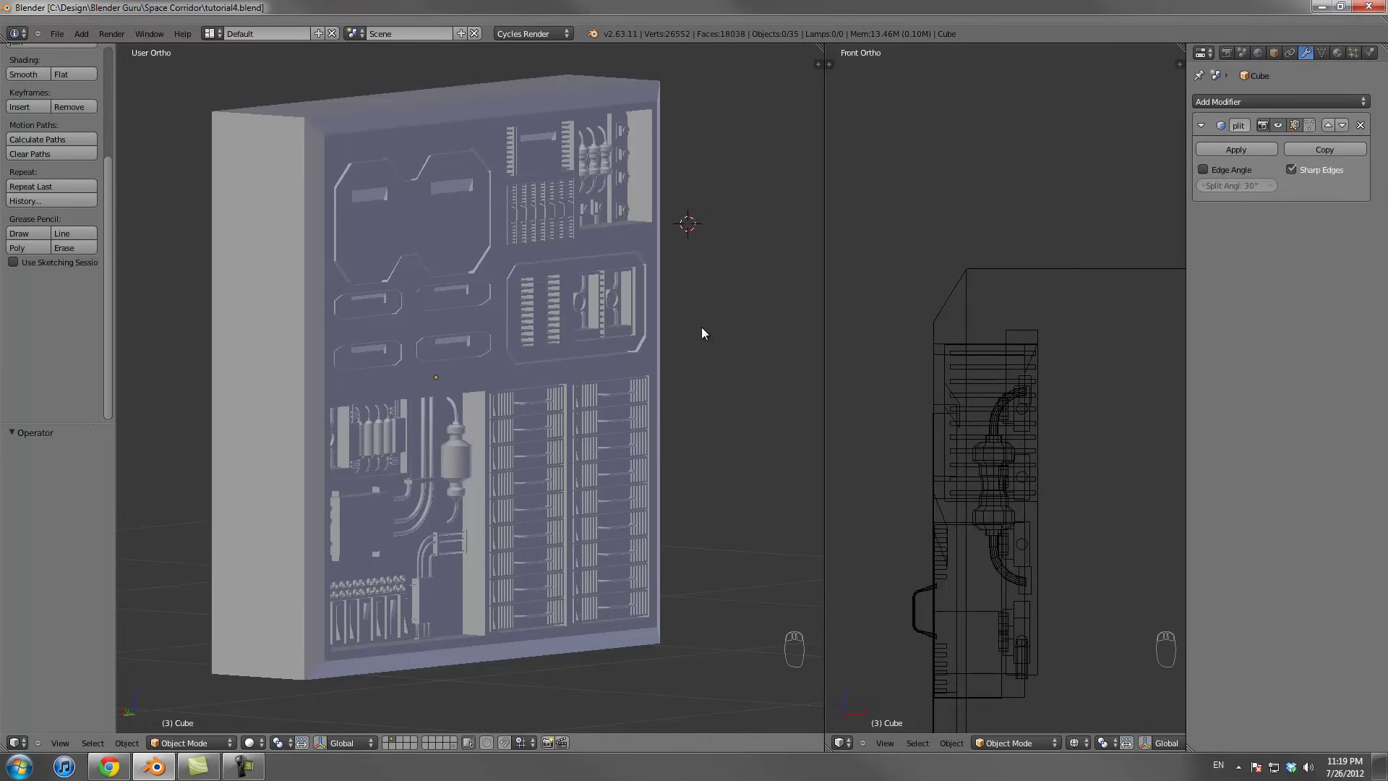
Examine the wall panel's separate objects and their modifiers in wireframe, including the vent stacks and fin stacks
middle_drag(717, 378, 628, 358)
shift+middle_drag(466, 443, 522, 383)
scroll(545, 384, up, 1)
right_click(543, 384)
scroll(543, 383, up, 1)
key(z)
scroll(511, 389, down, 4)
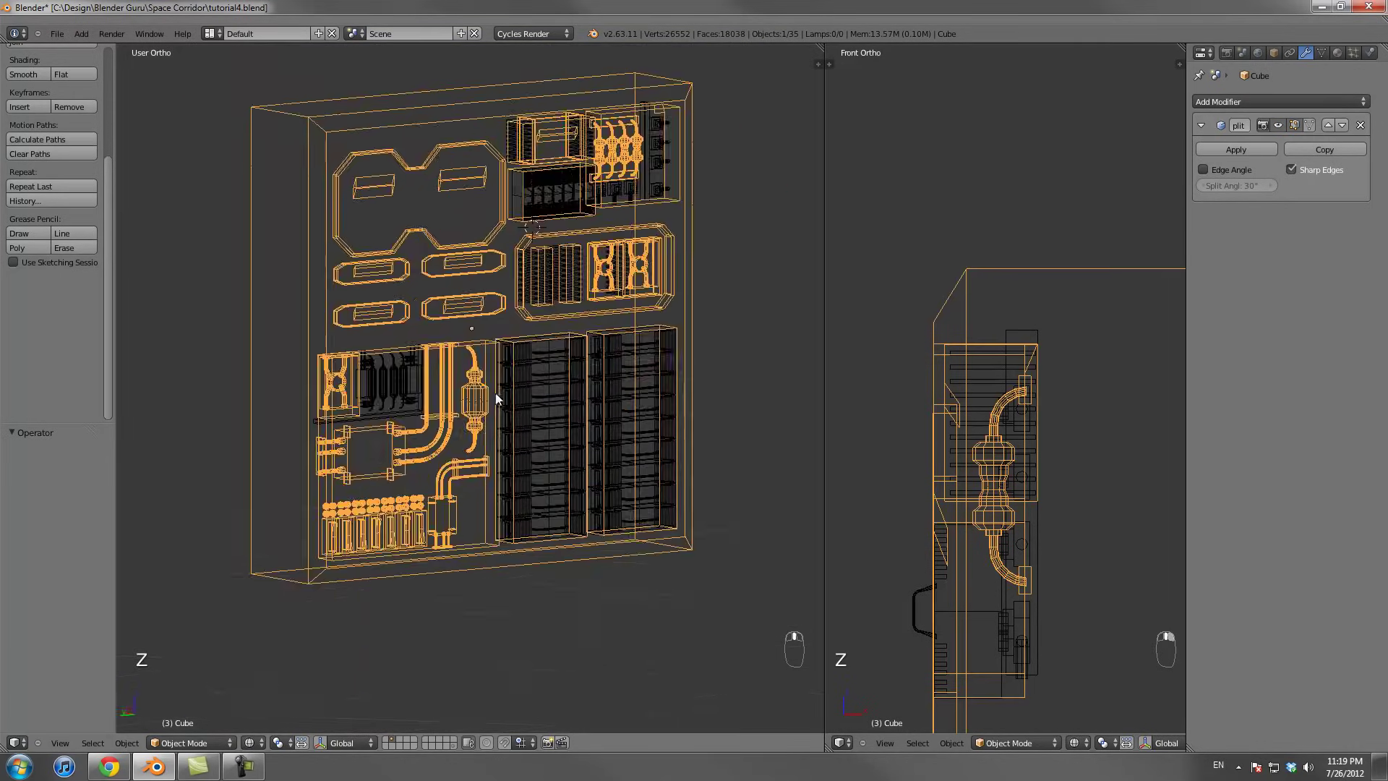
right_click(522, 383)
right_click(616, 353)
right_click(601, 288)
right_click(567, 257)
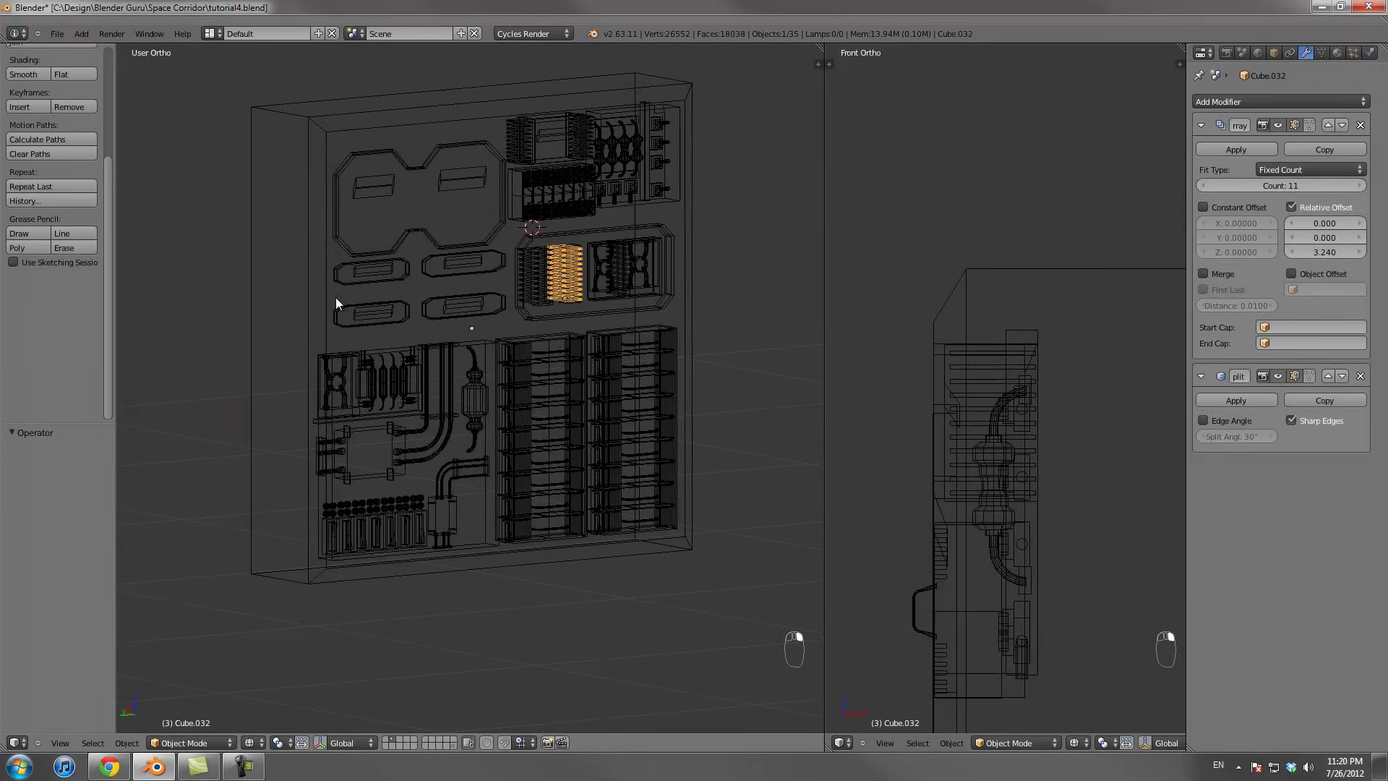
scroll(513, 431, down, 3)
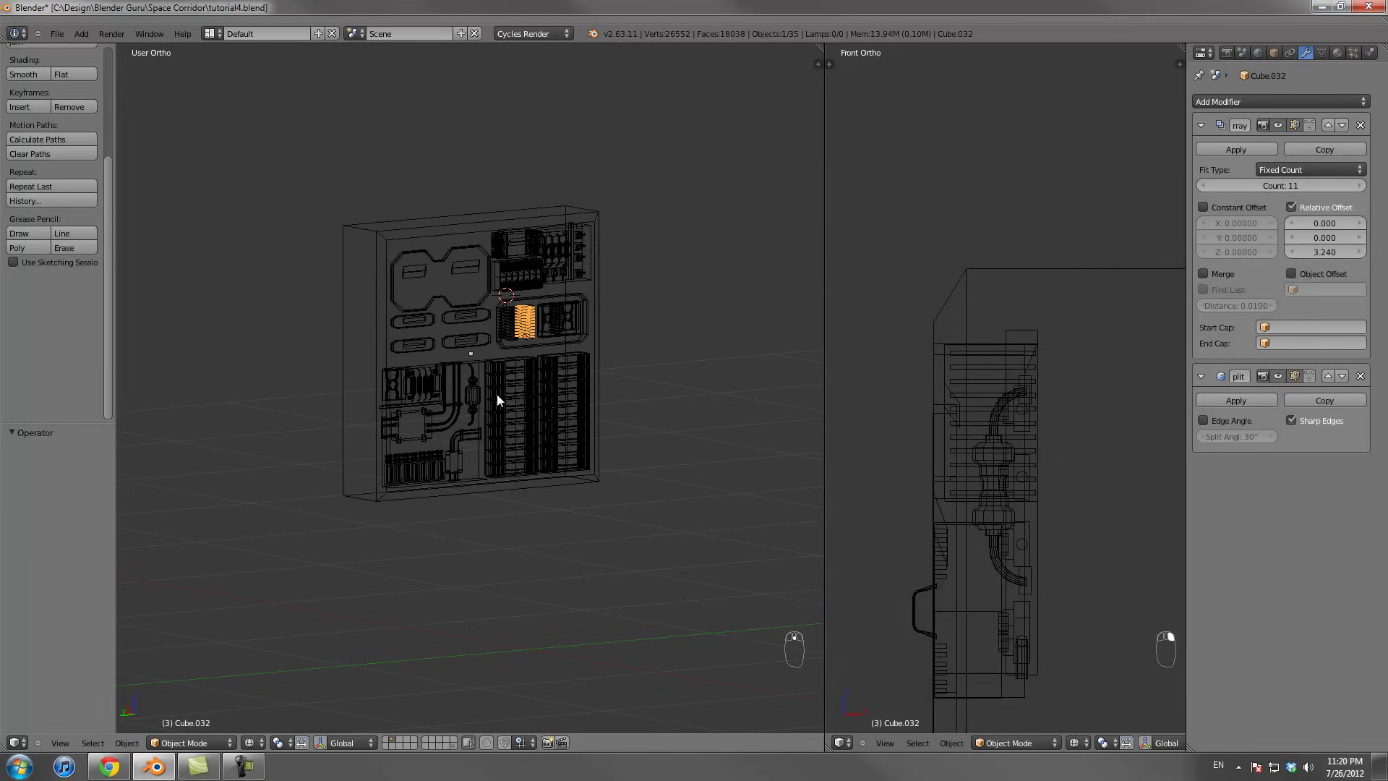
right_click(516, 334)
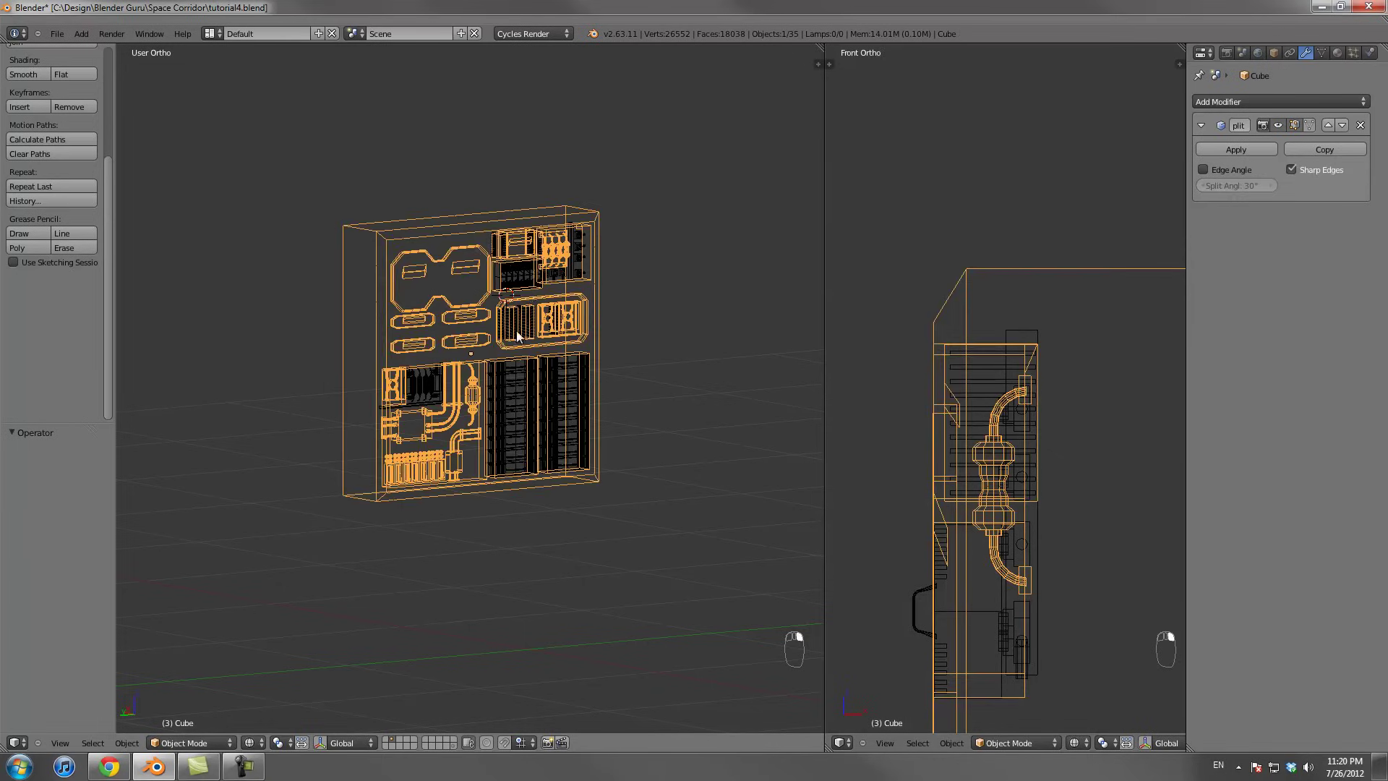
scroll(519, 359, up, 2)
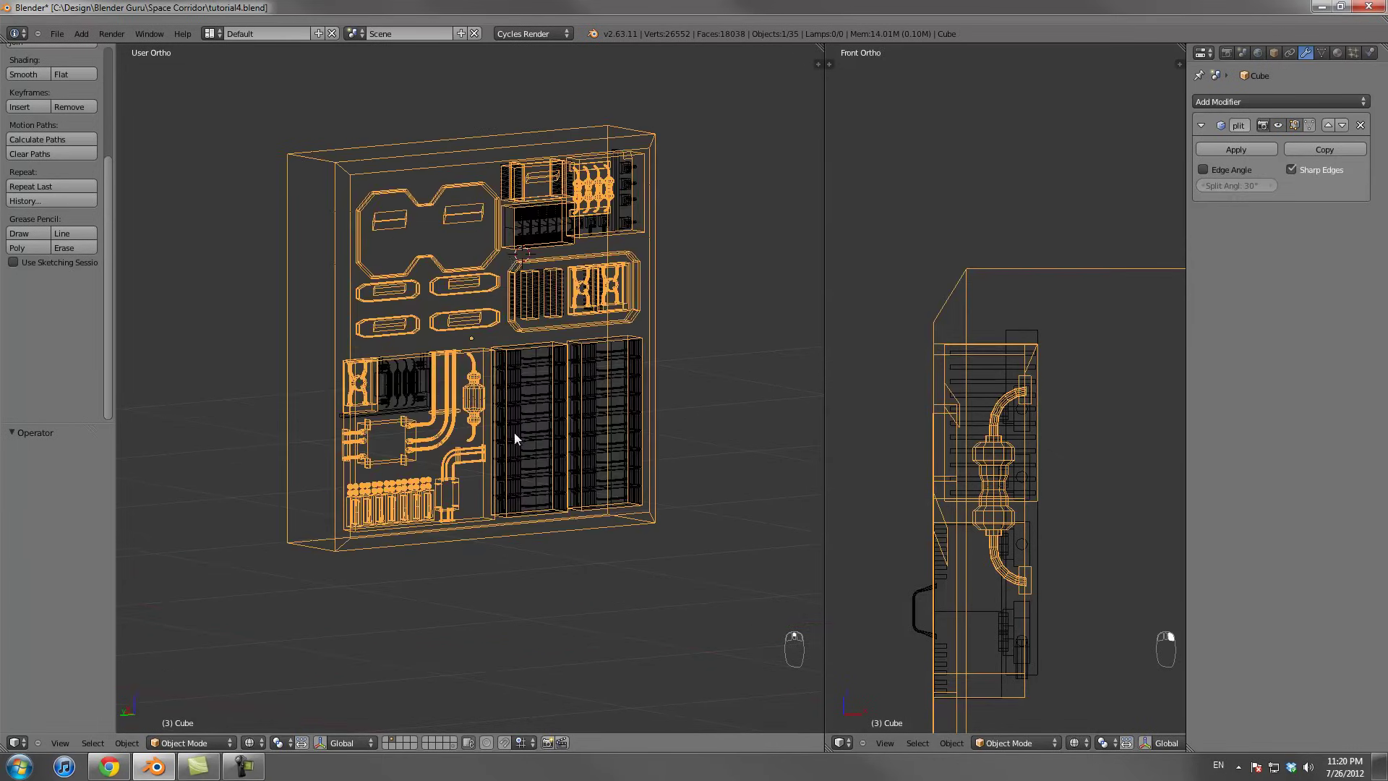
scroll(426, 394, up, 3)
Apply the Array and Mirror modifiers on both tall handled vent stacks in the lower compartments
right_click(574, 434)
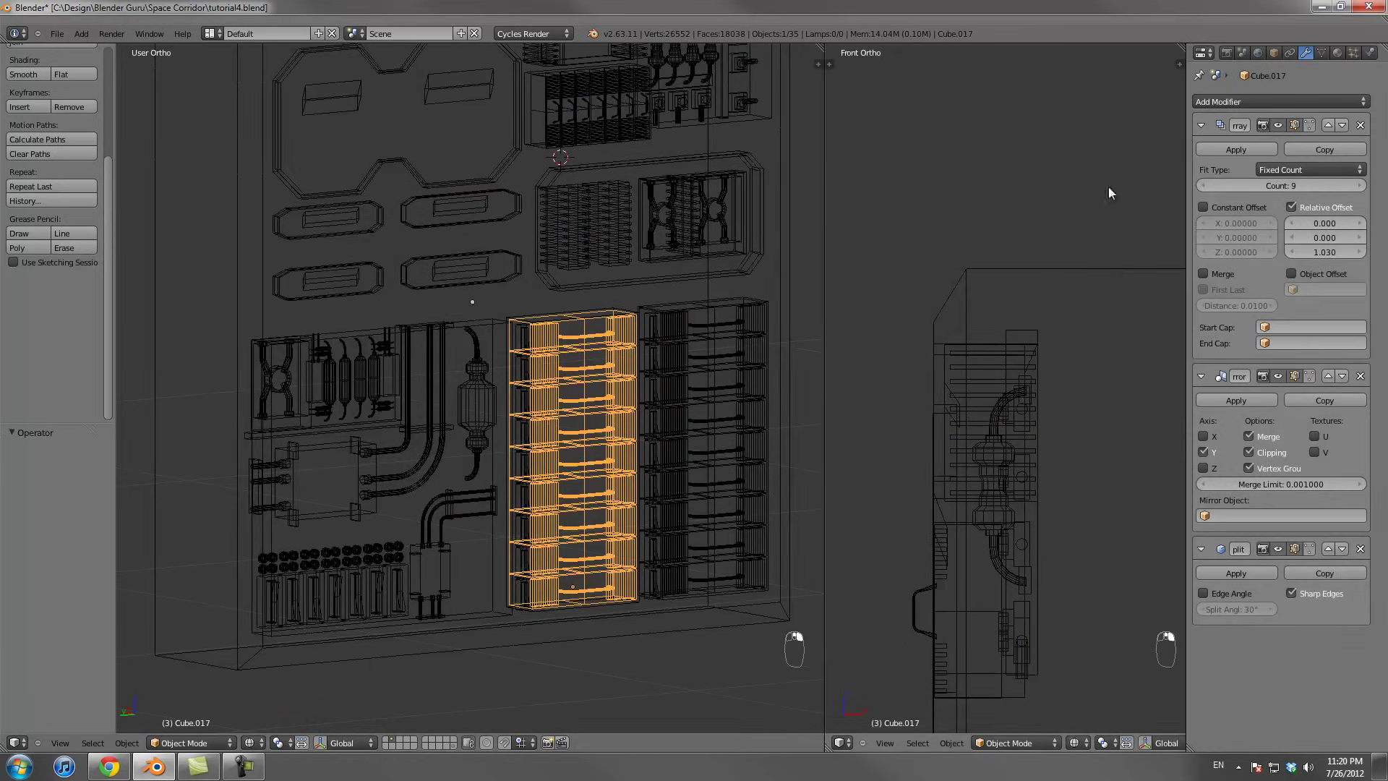
key(z)
key(z)
click(1224, 149)
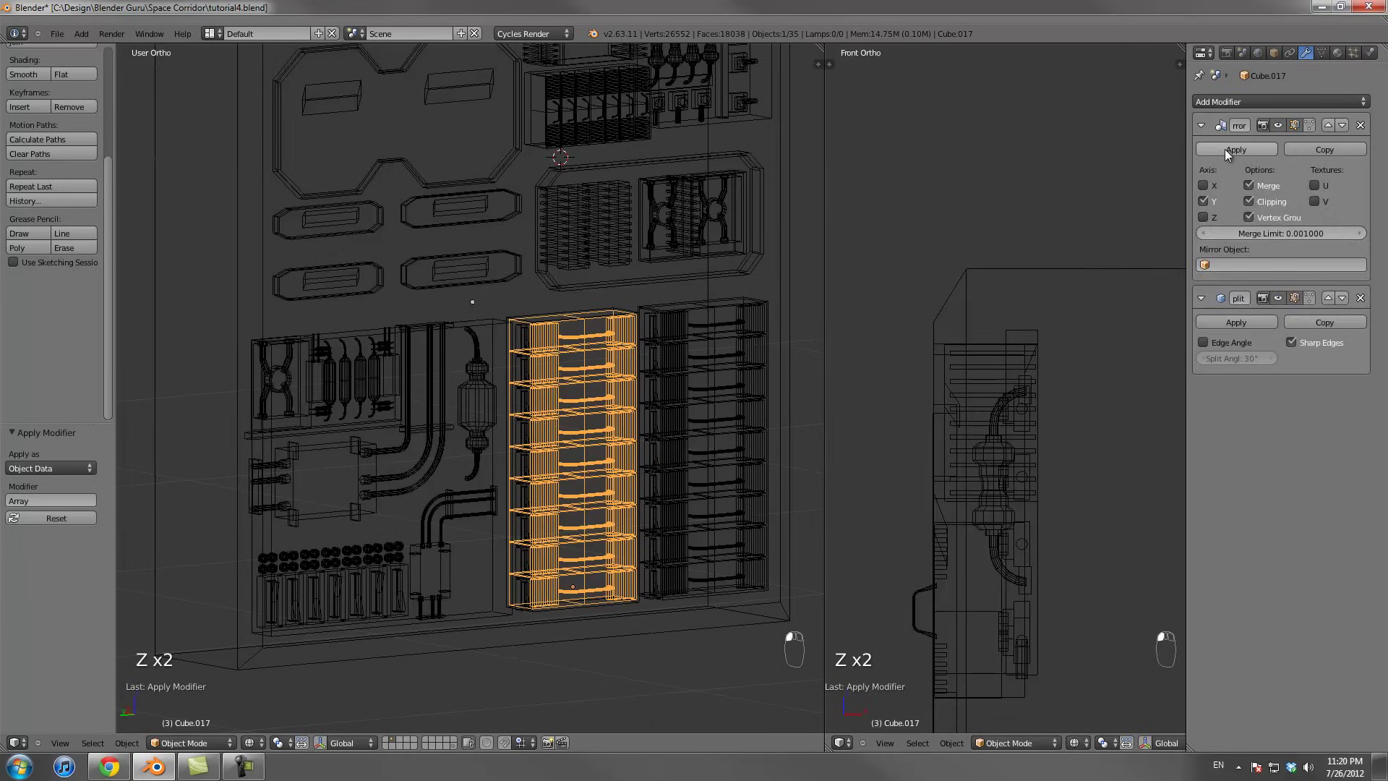
click(1224, 149)
key(a)
right_click(709, 328)
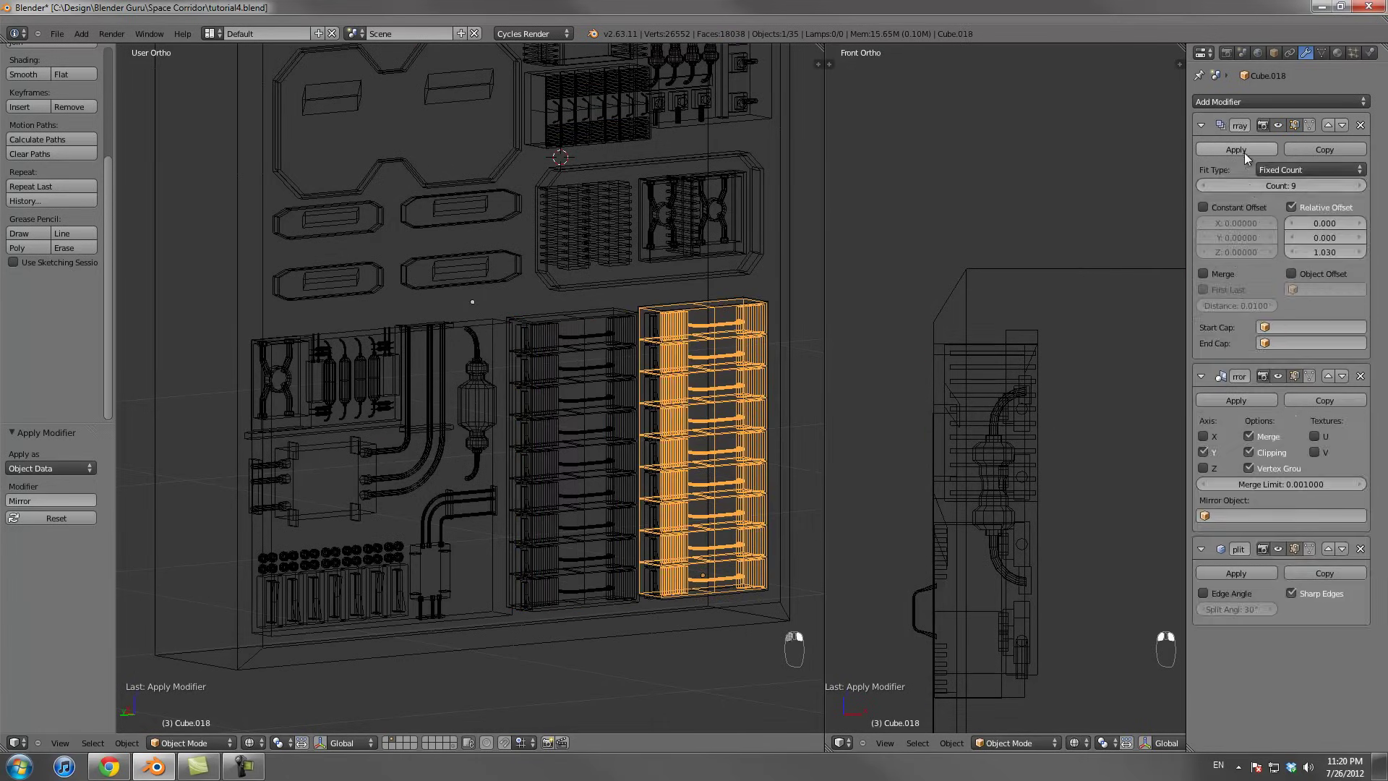
Apply the Array modifiers on the two narrow columns beside the tall vent stacks
right_click(653, 376)
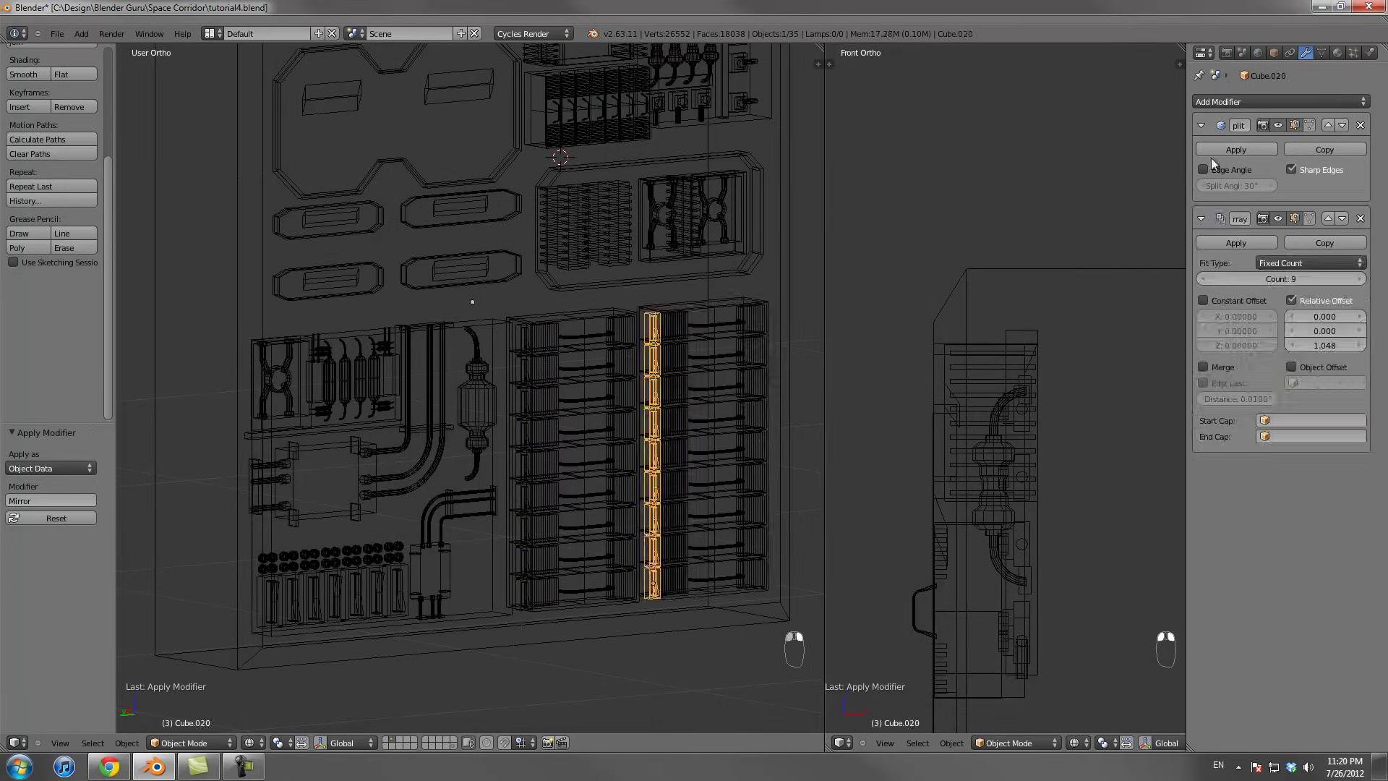
click(1226, 238)
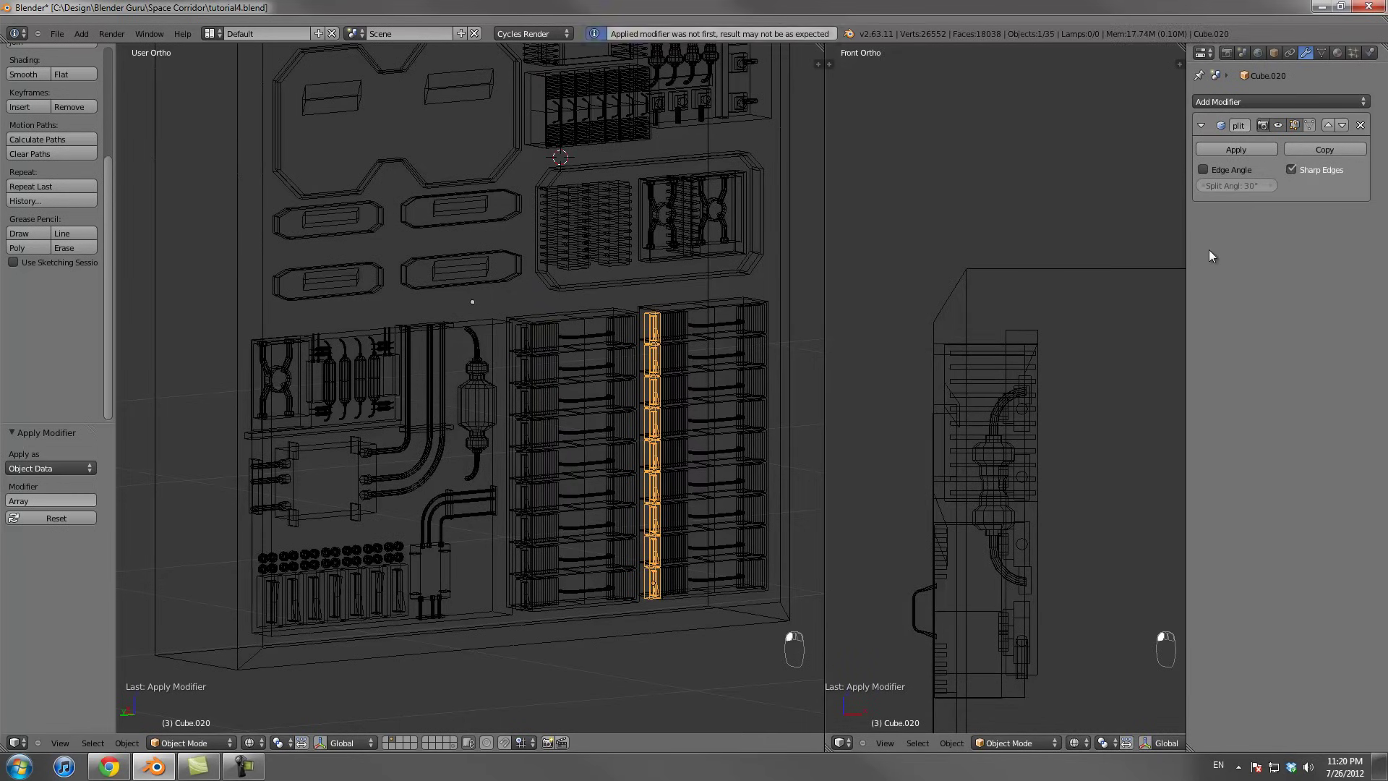
right_click(524, 354)
click(1265, 246)
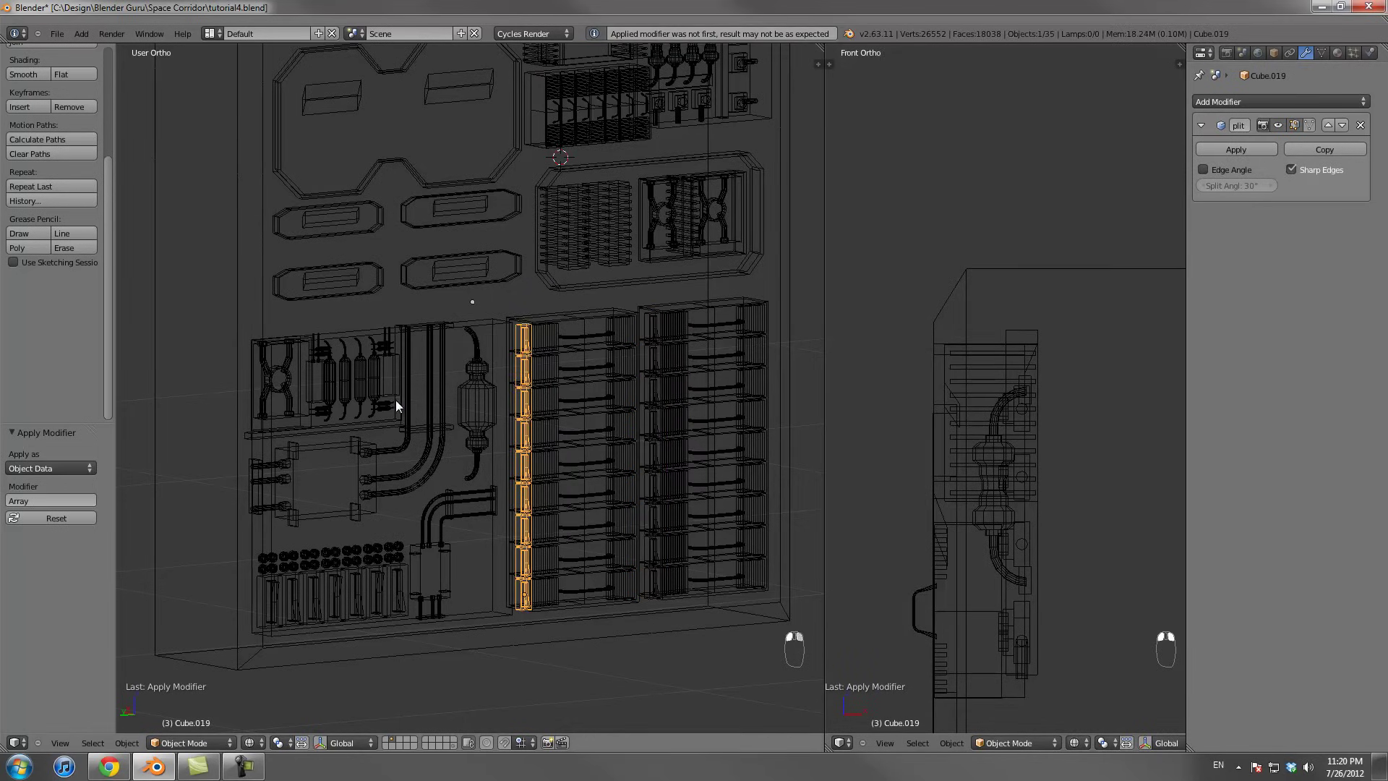
Apply the Mirror modifier on the small upper connector at the left end of the cylinder row
right_click(377, 381)
scroll(398, 383, up, 3)
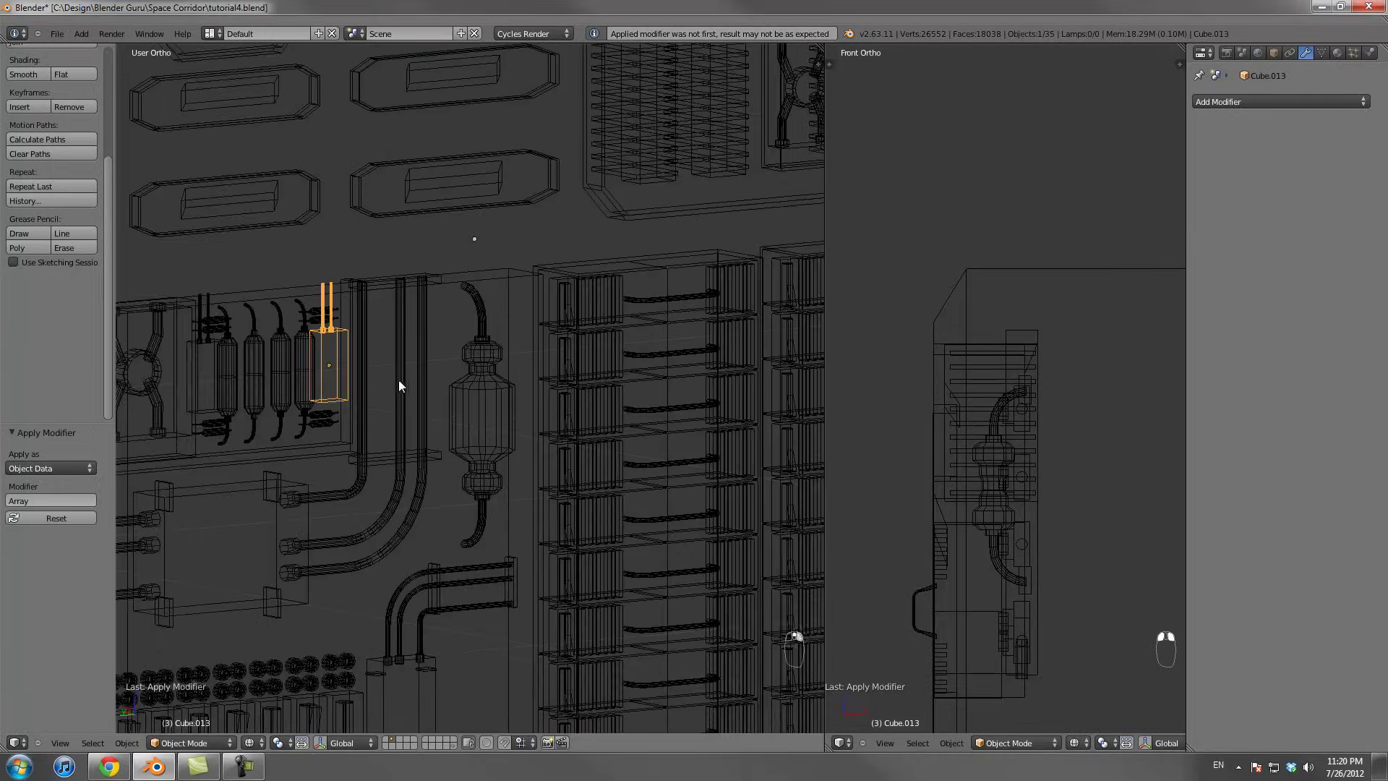
key(z)
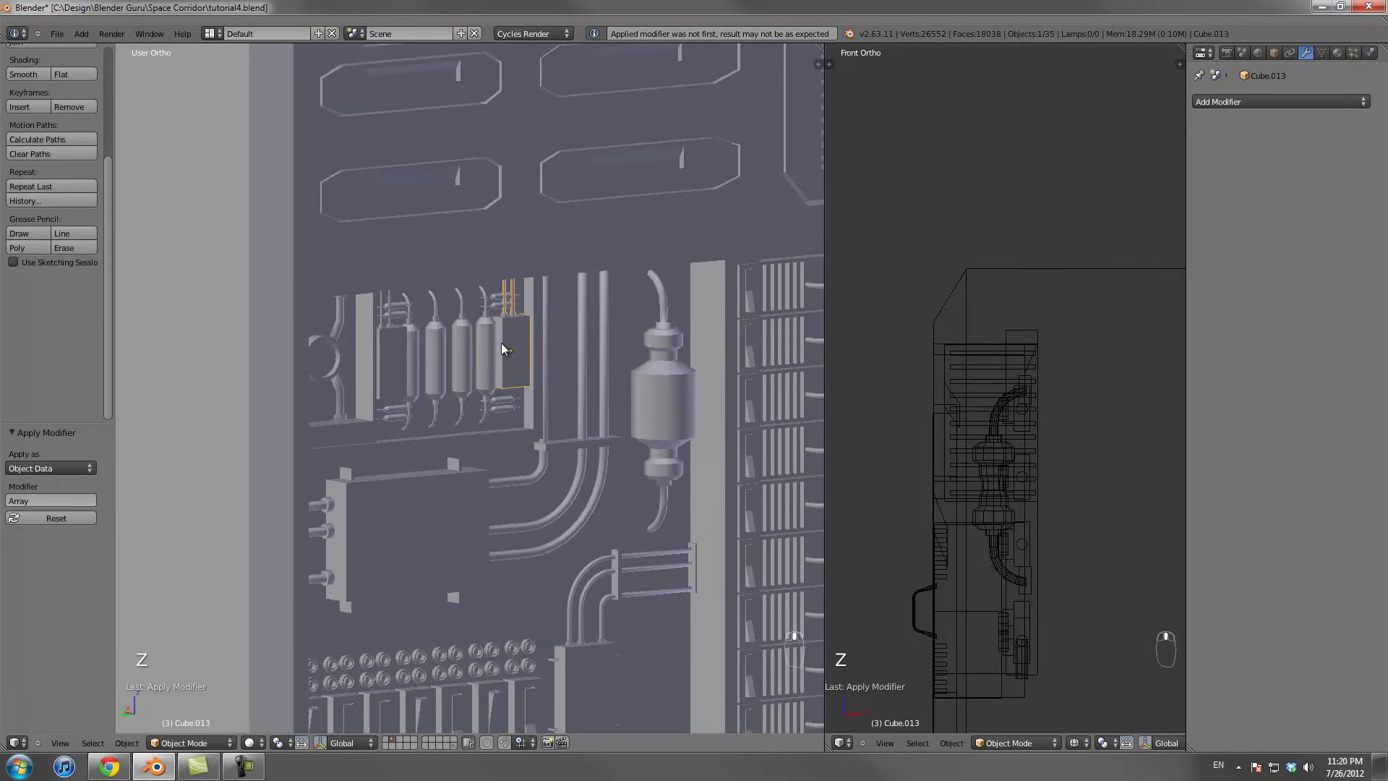
right_click(387, 340)
right_click(405, 316)
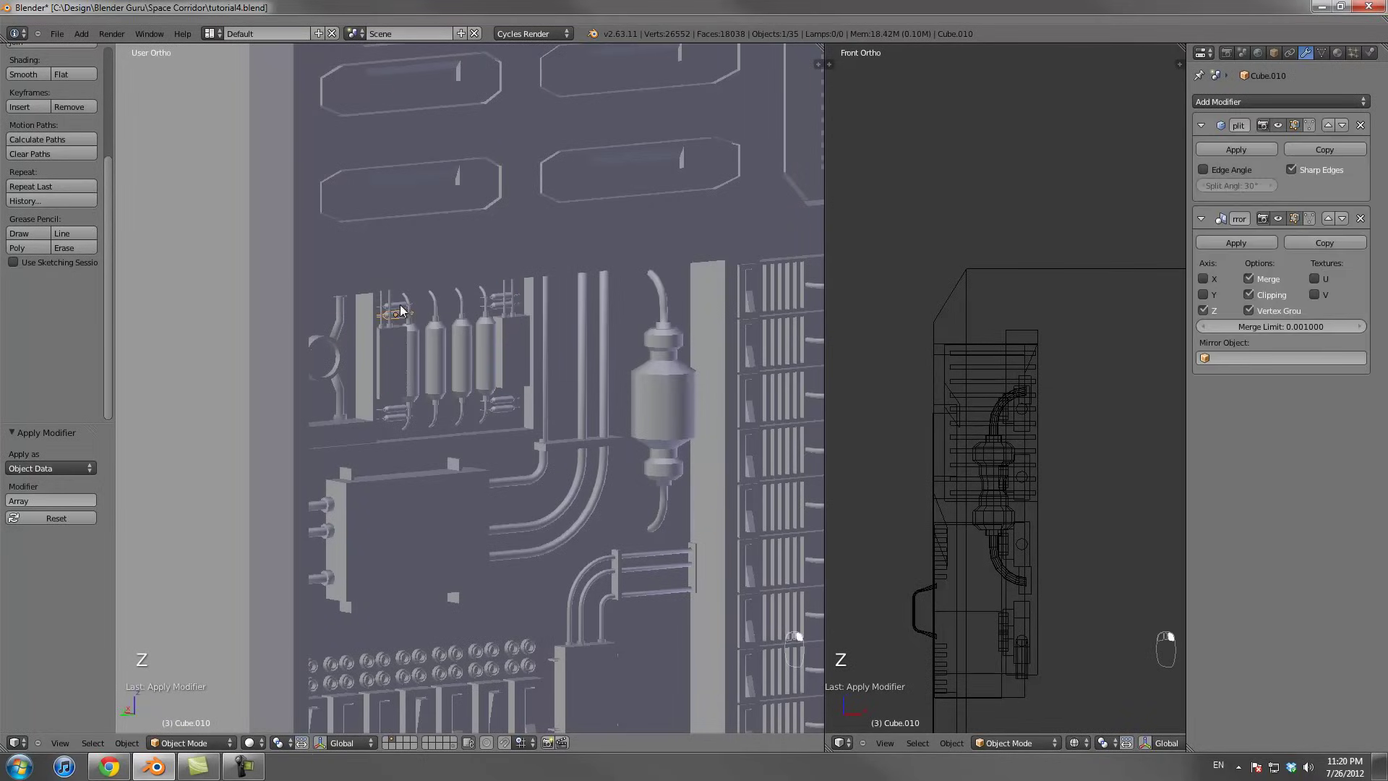
click(1243, 246)
Apply the Mirror modifiers on the two small lower connectors at the left end of the cylinder row
right_click(393, 411)
scroll(393, 410, up, 2)
key(z)
right_click(337, 438)
right_click(344, 416)
right_click(342, 272)
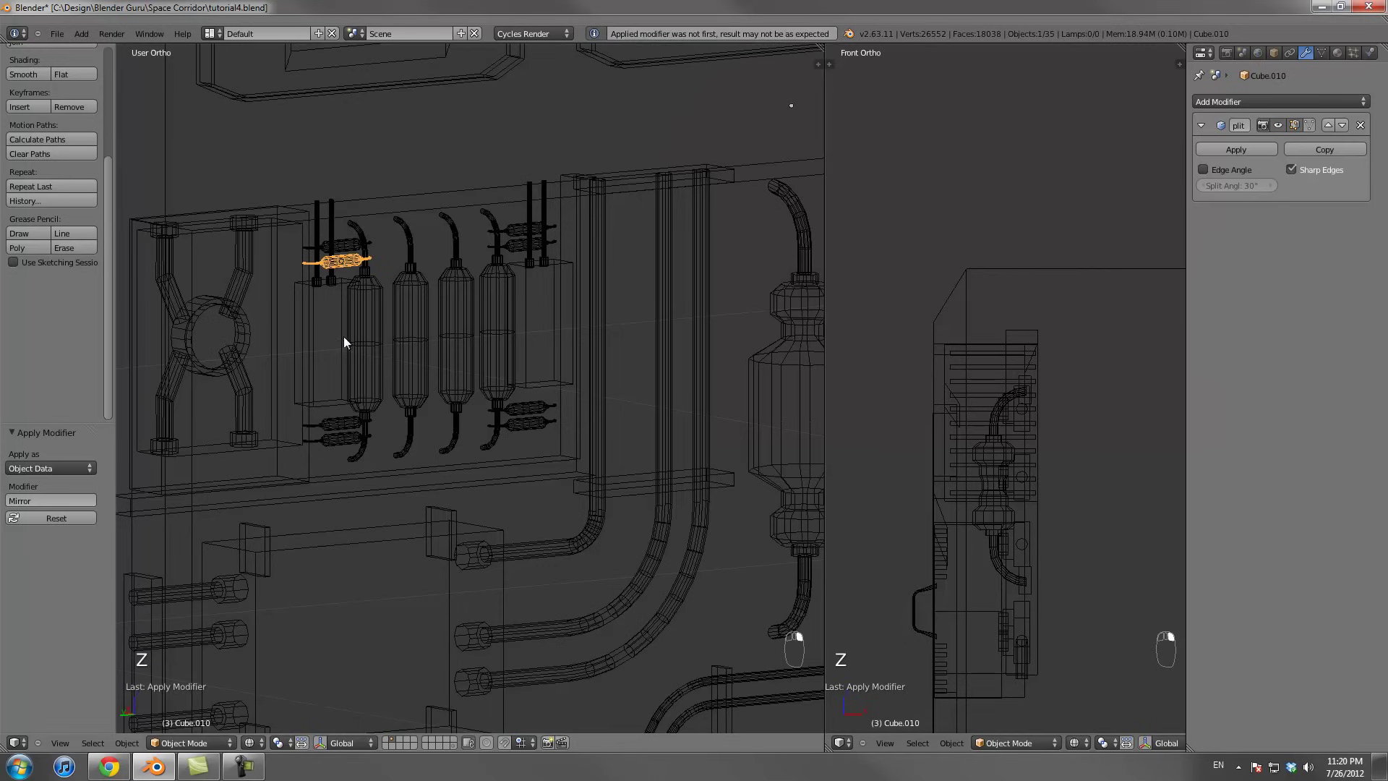
right_click(335, 420)
click(1231, 241)
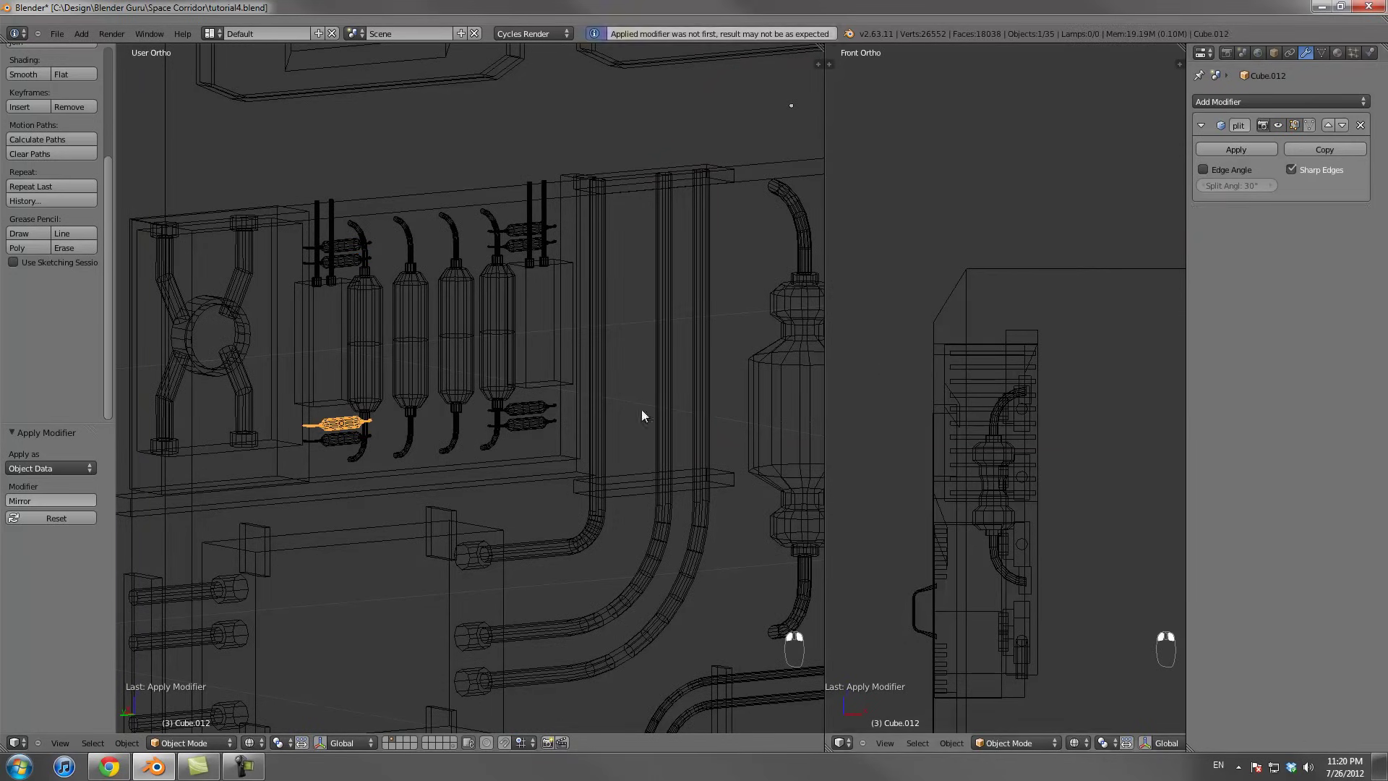
right_click(340, 438)
click(1231, 241)
Apply the Mirror modifiers on the small upper and lower connectors at the right end of the cylinder row
right_click(526, 409)
right_click(535, 422)
right_click(551, 419)
click(1157, 249)
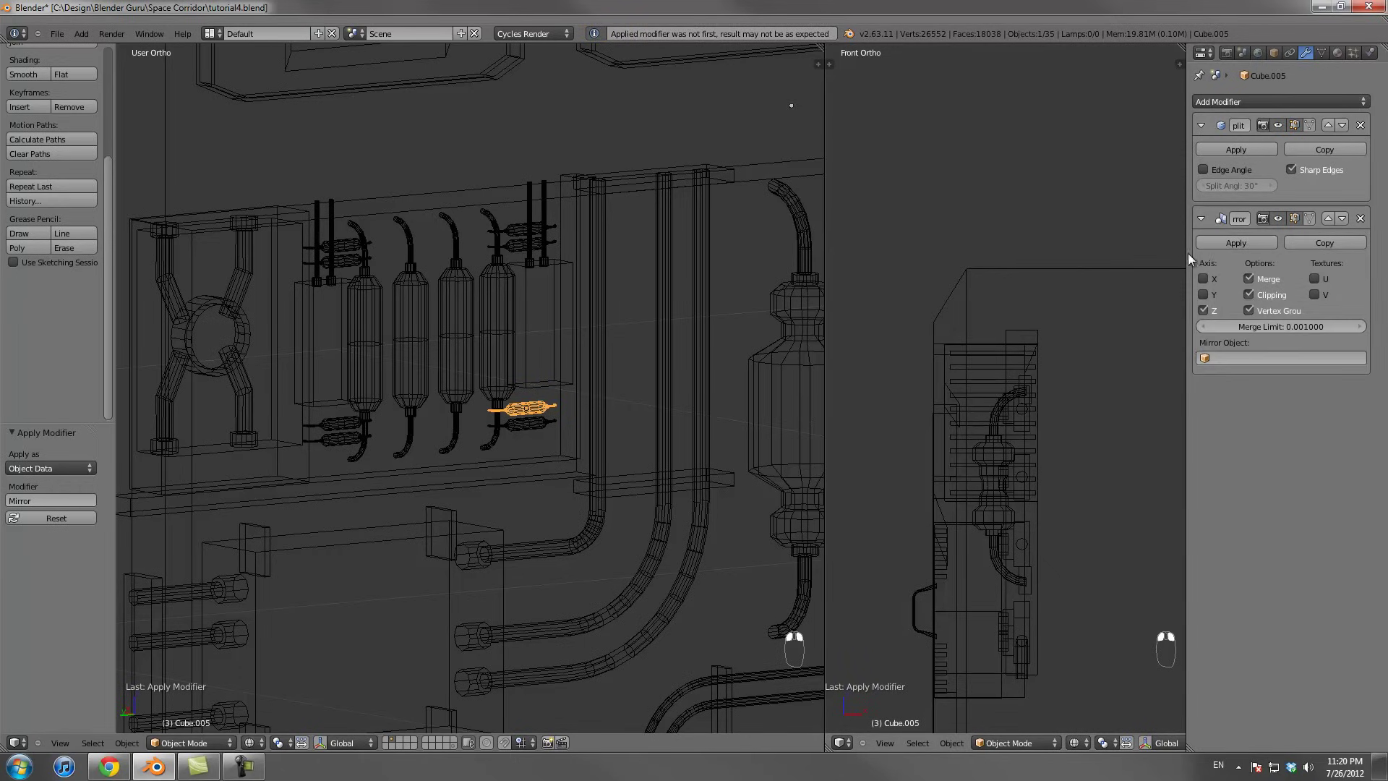
click(1236, 242)
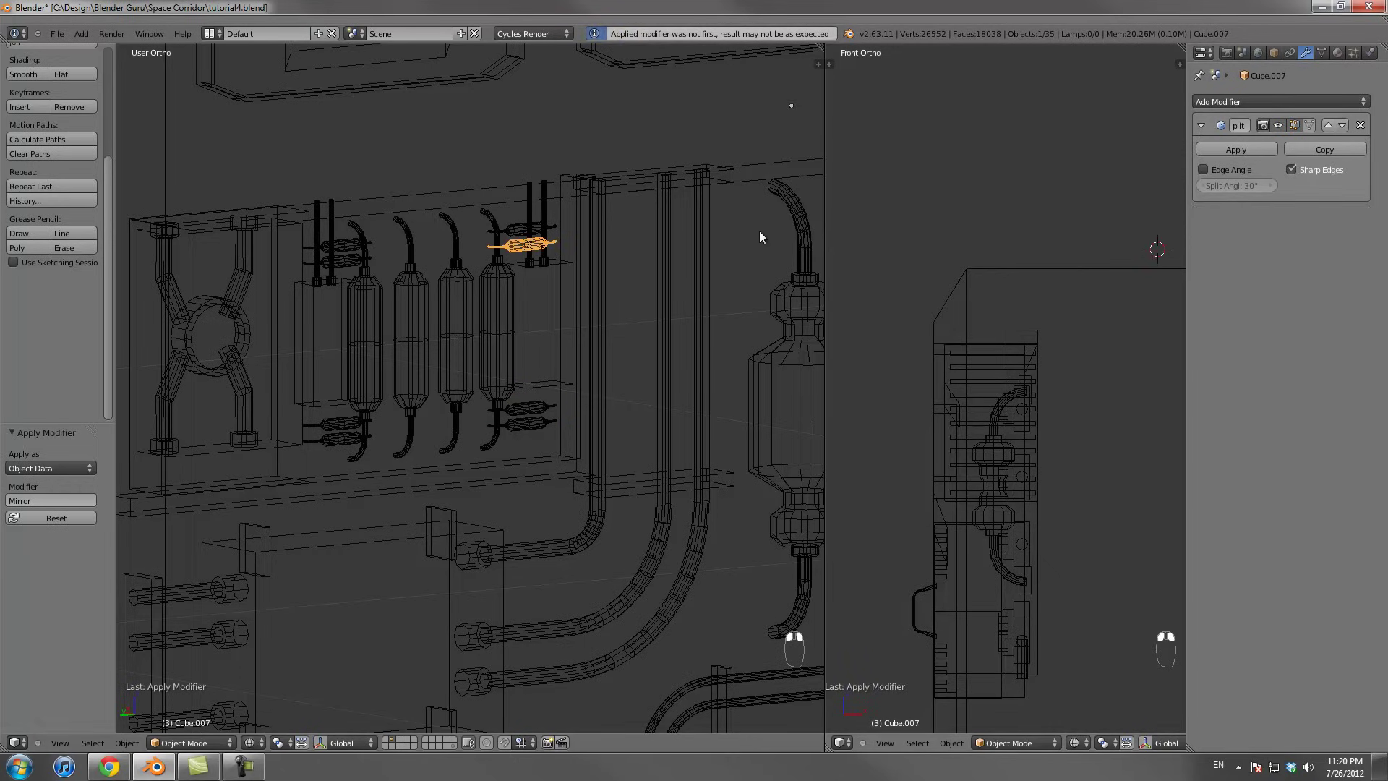
right_click(545, 233)
right_click(547, 231)
click(1229, 242)
Apply the remaining Array modifiers and check the cylinder row's objects for unapplied Array or Mirror modifiers
key(shift+c)
key(a)
right_click(448, 510)
right_click(432, 507)
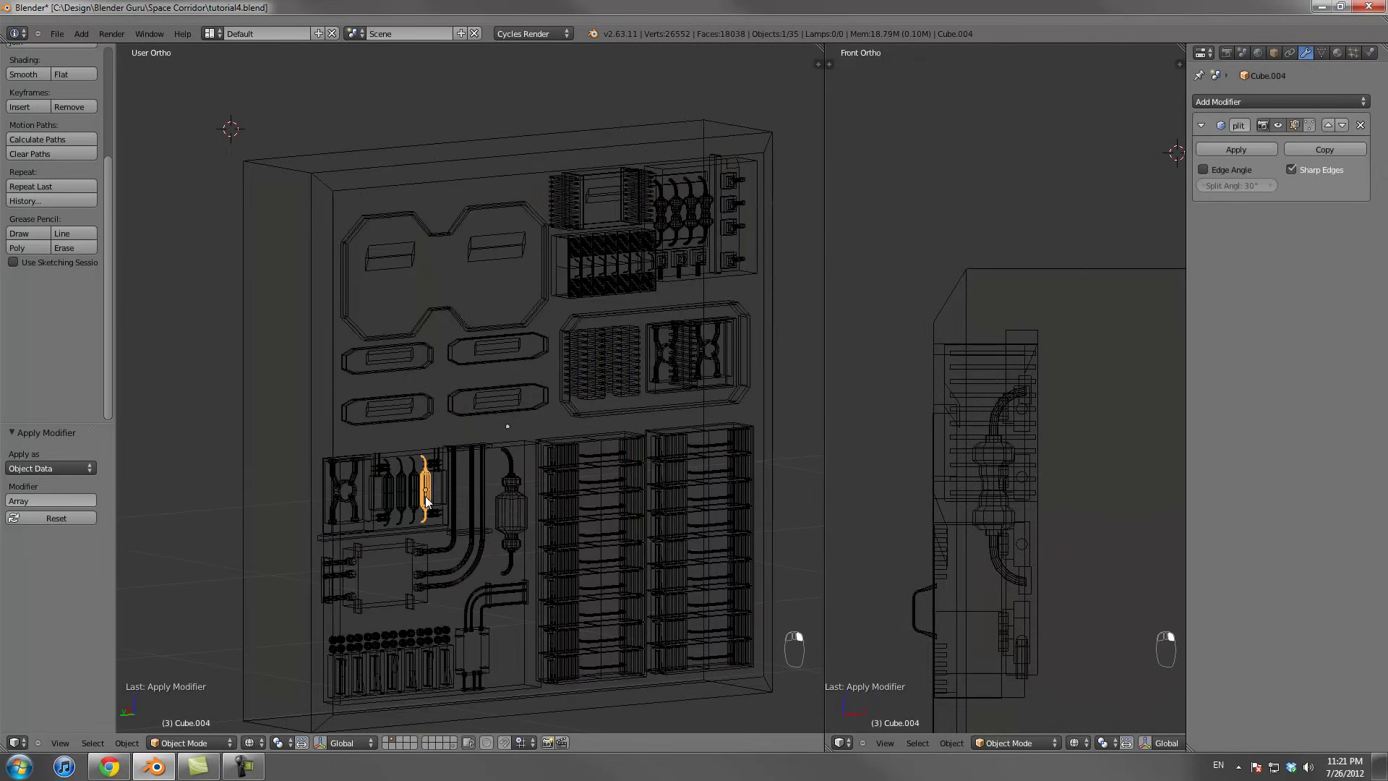
right_click(432, 520)
right_click(429, 526)
right_click(434, 497)
right_click(385, 487)
Select all wall panel objects with the main panel active and join them into a single mesh
key(a)
key(a)
scroll(506, 448, down, 2)
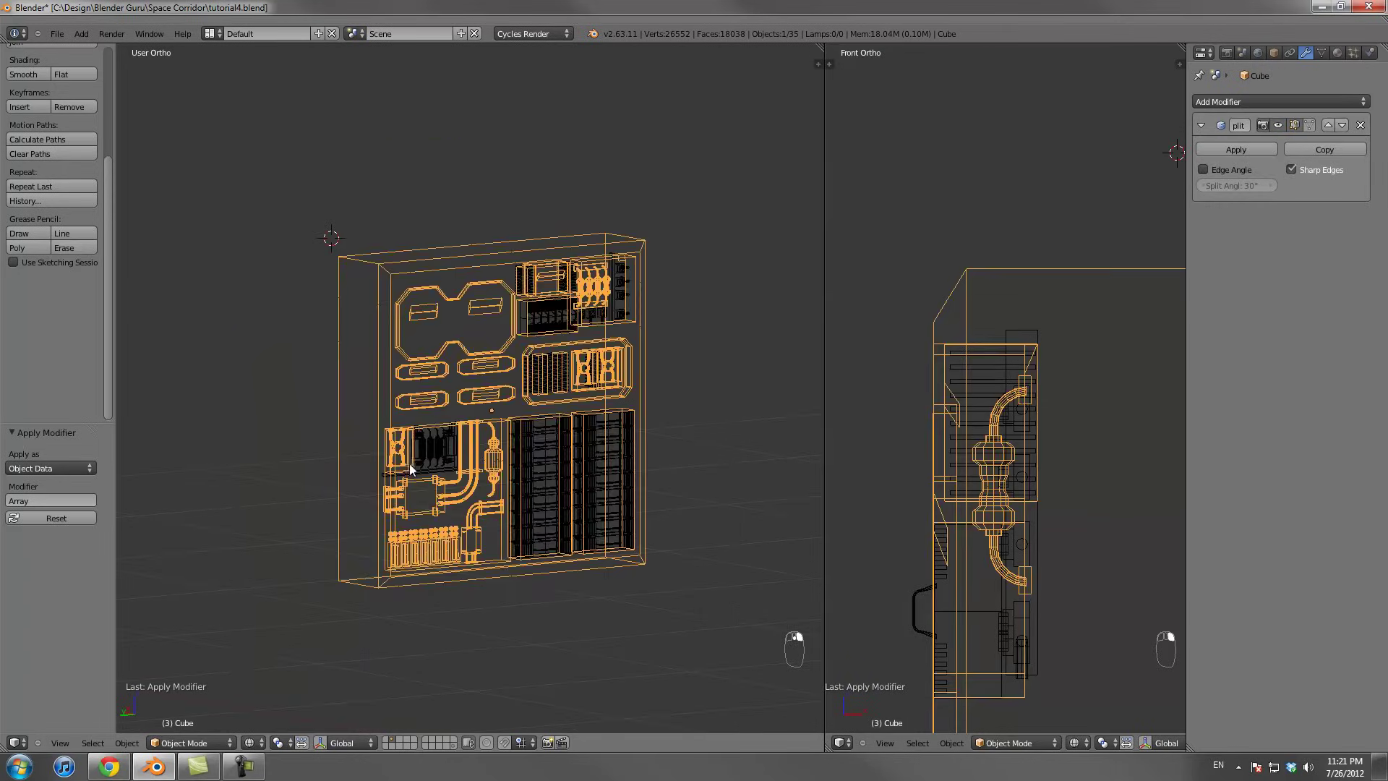
scroll(551, 432, up, 1)
key(b)
drag(318, 161, 697, 653)
key(a)
key(a)
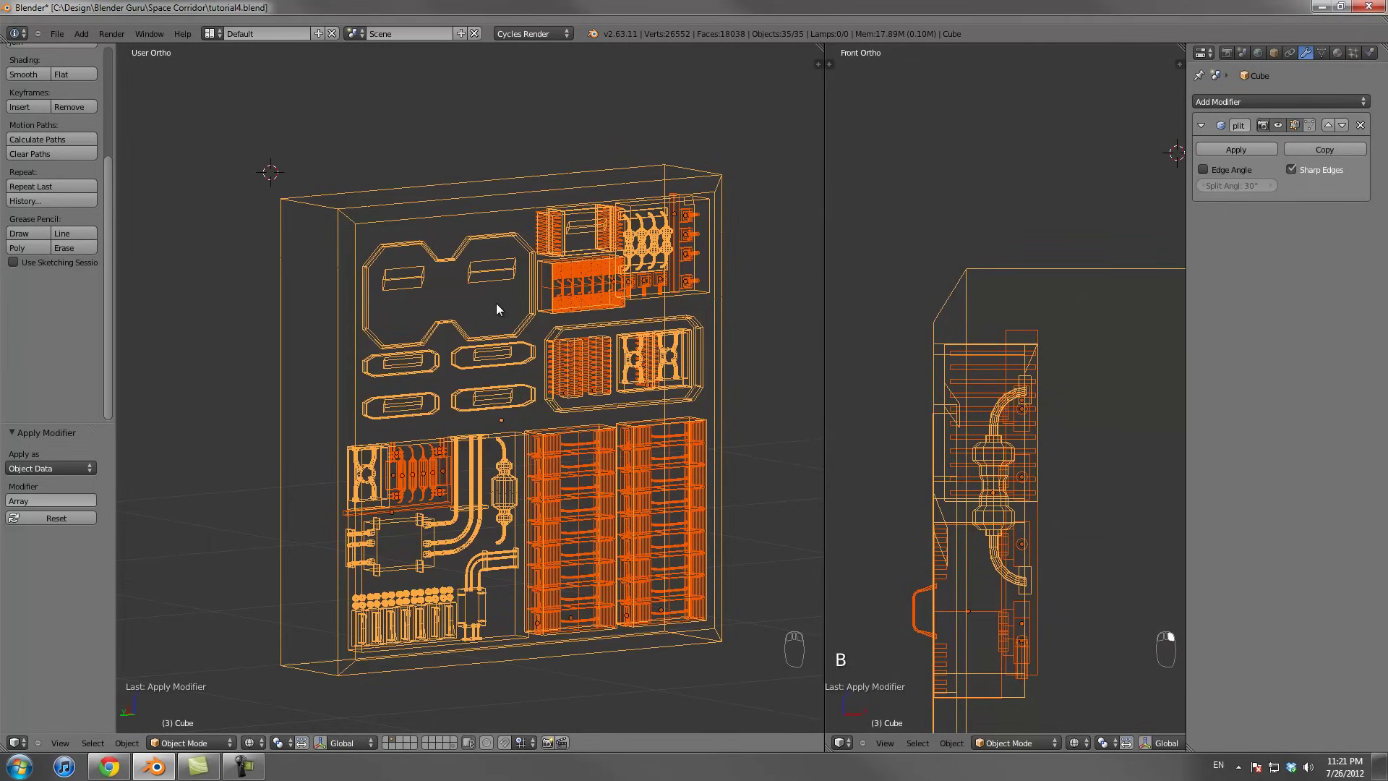
key(ctrl+j)
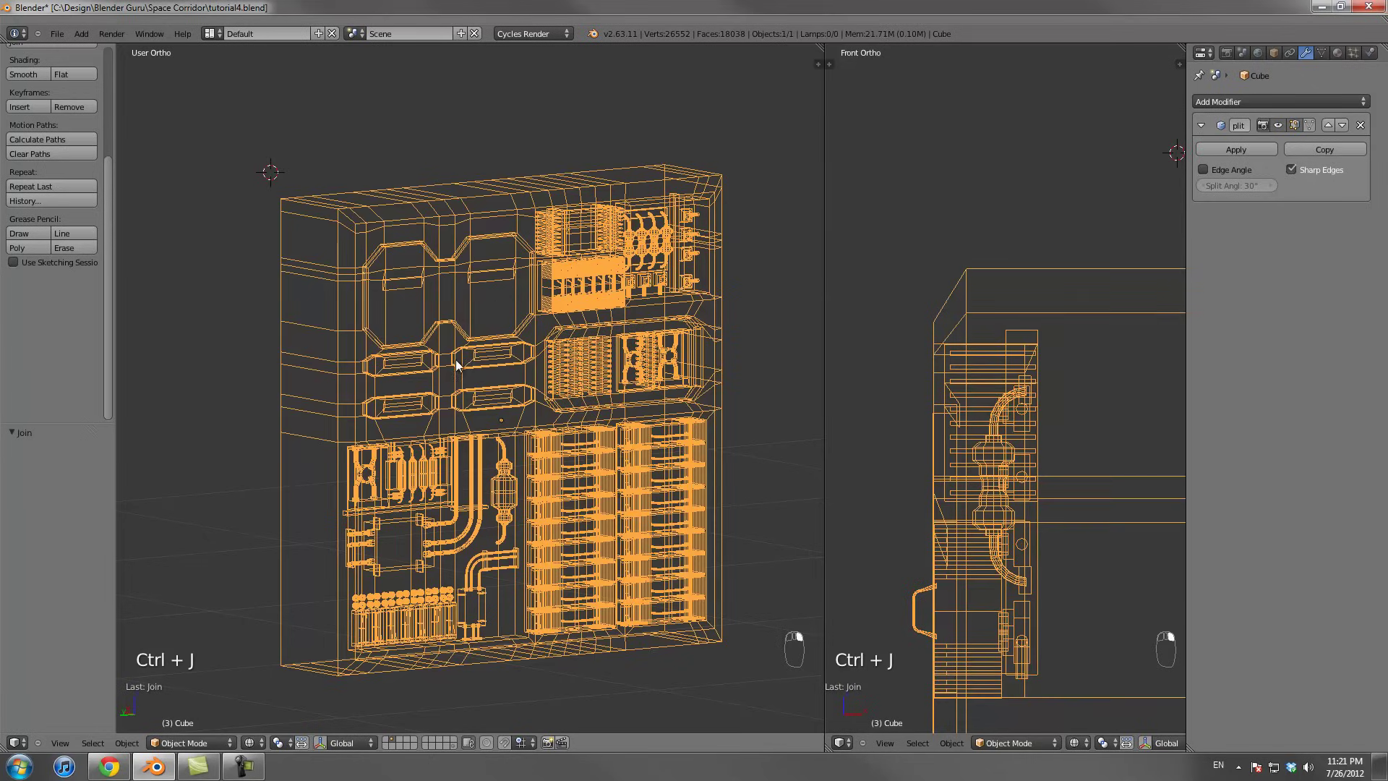
Enter Edit Mode on the joined wall panel in solid shading and clear the mesh selection
key(Tab)
key(Tab)
mouse_move(488, 366)
middle_down()
mouse_move(549, 383)
mouse_move(435, 380)
mouse_move(630, 383)
middle_up()
key(z)
key(Tab)
key(z)
key(a)
key(a)
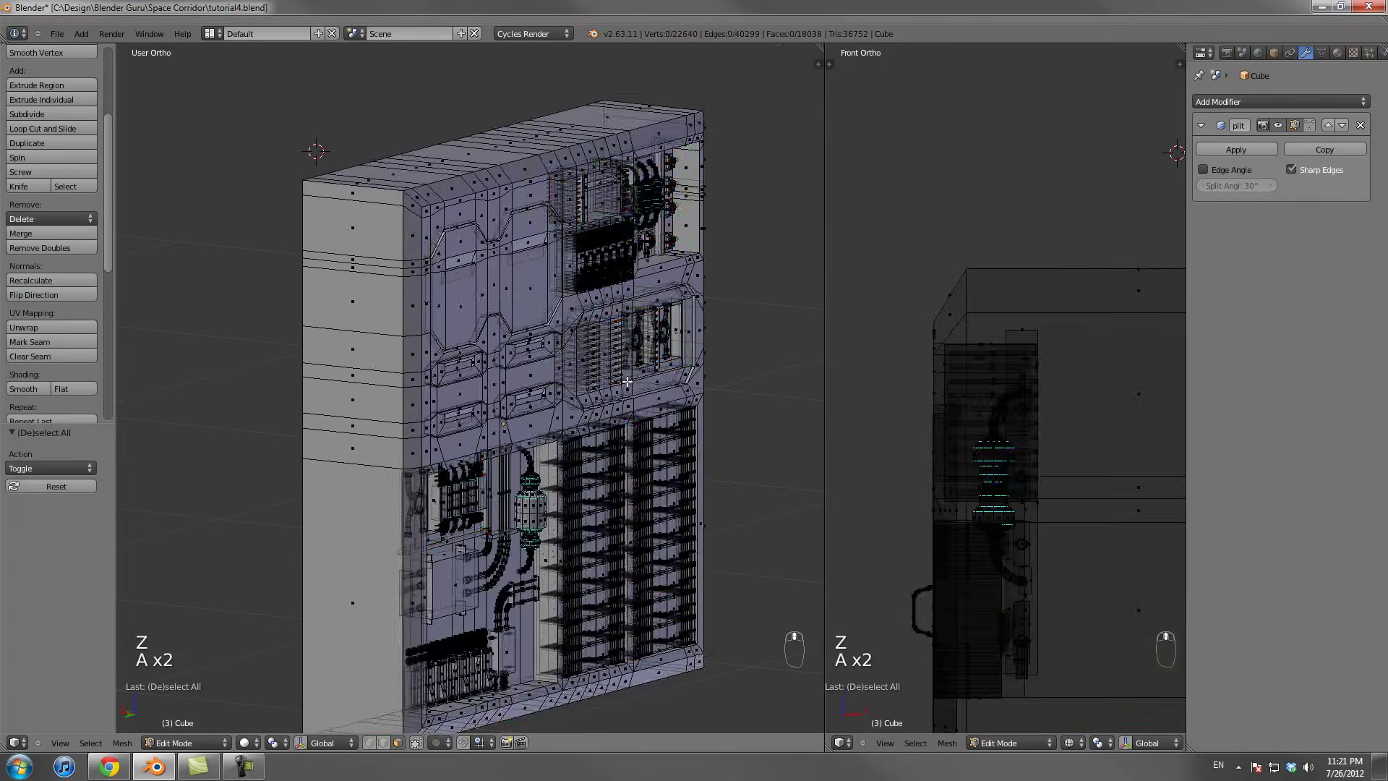
Remove the duplicate vertices from the whole joined wall panel mesh, recalculate its normals and leave Edit Mode
key(a)
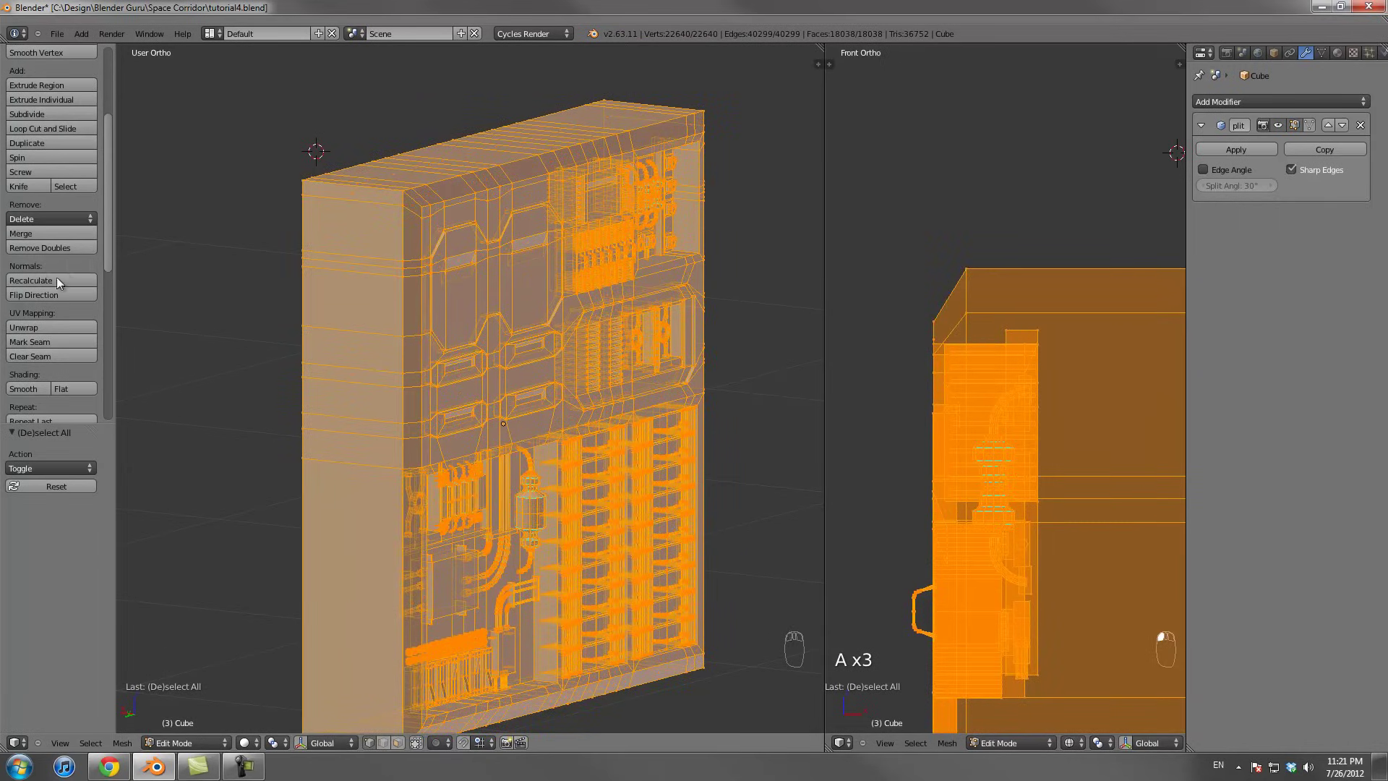
click(58, 249)
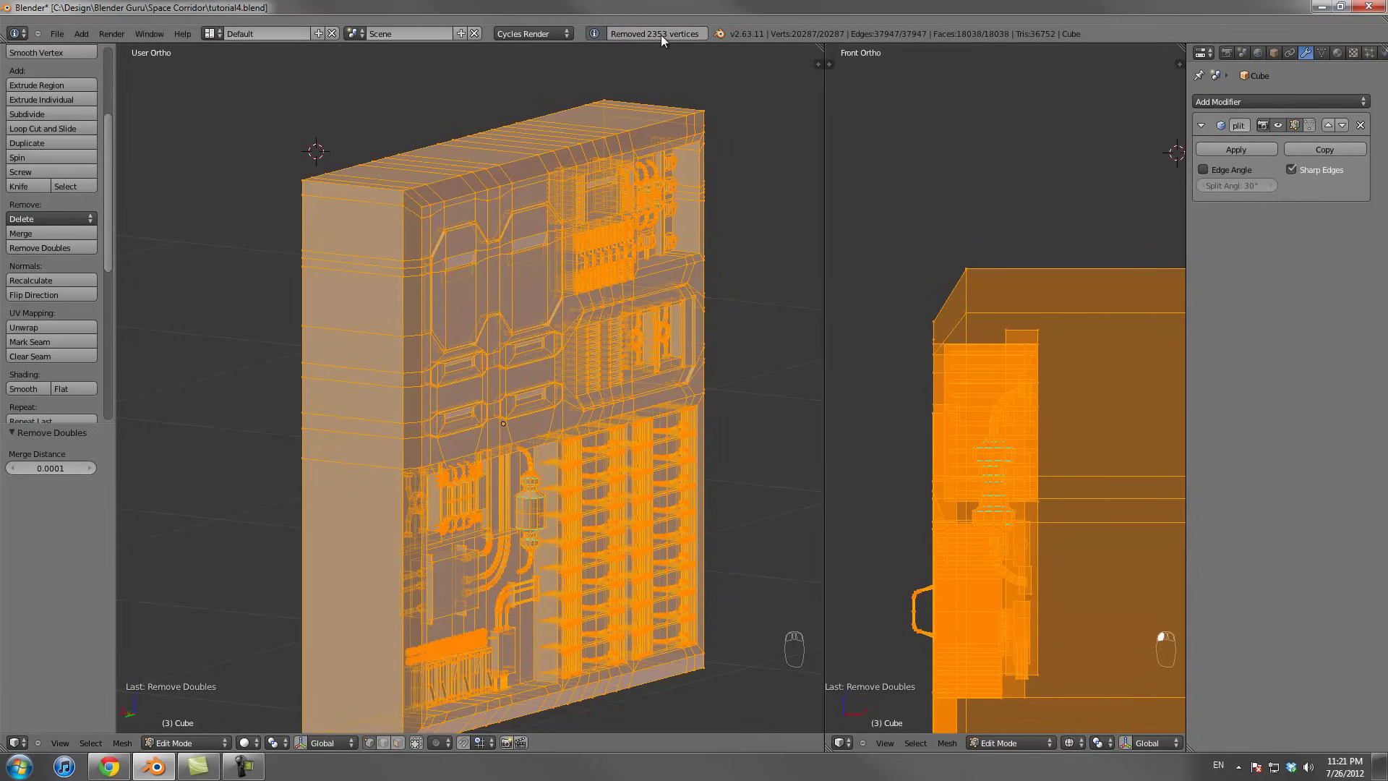
scroll(680, 291, up, 1)
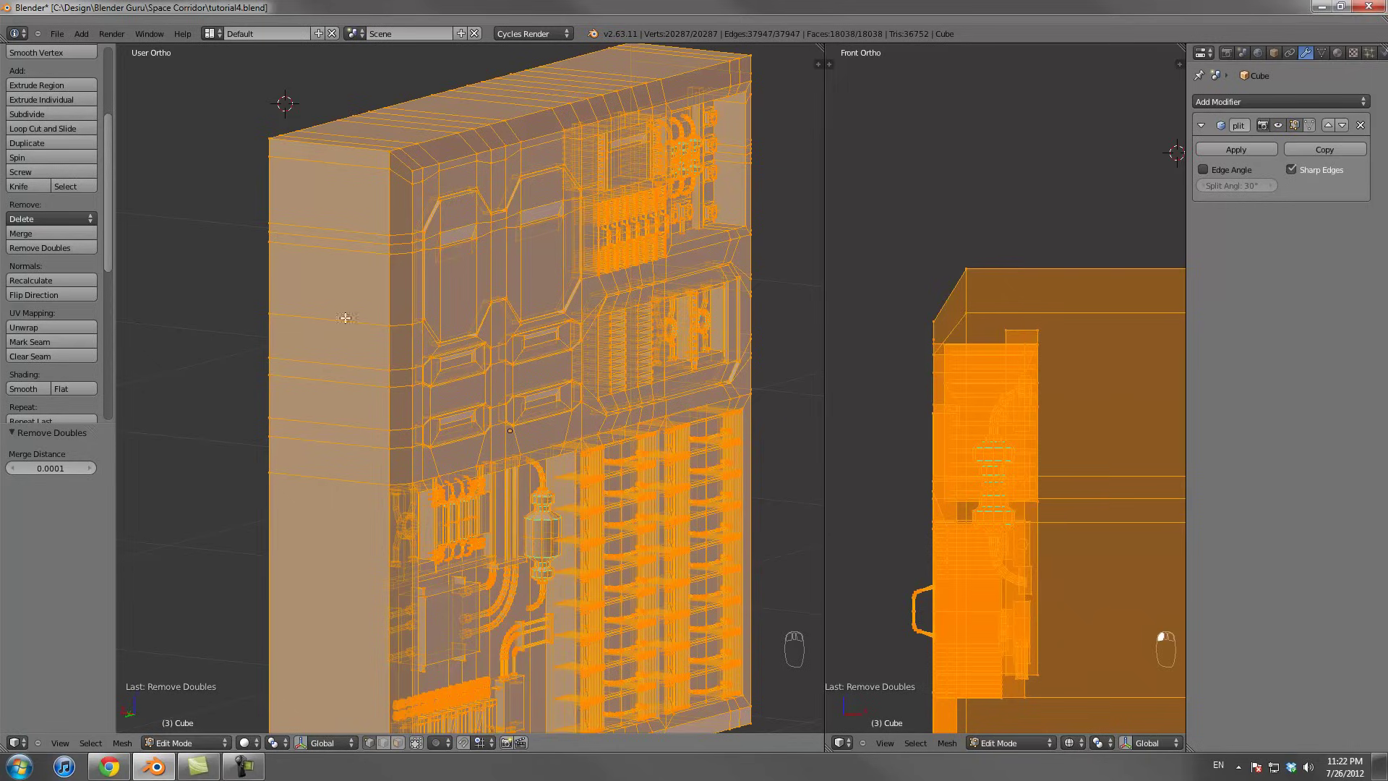
click(58, 294)
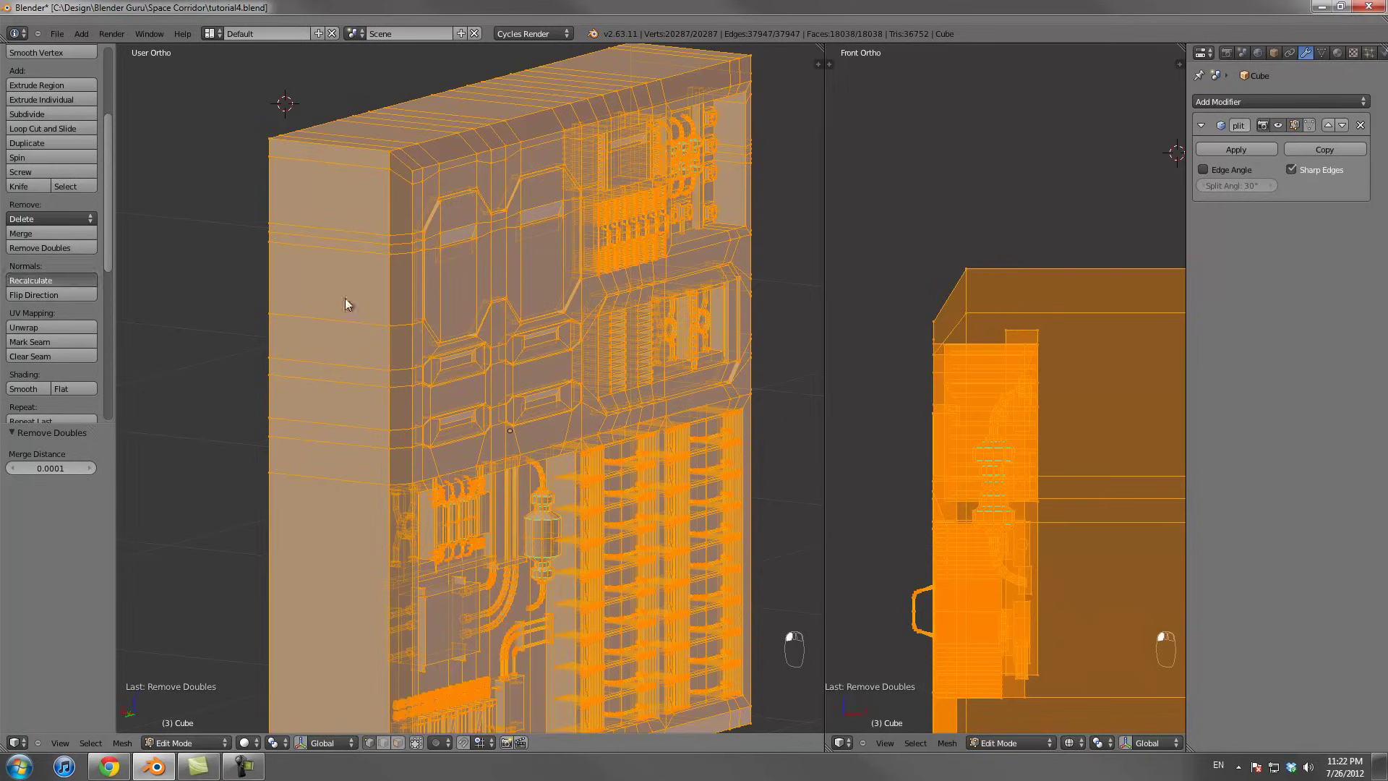
key(Tab)
Inspect the cleaned wall panel from several angles in solid and wireframe shading, in both Object and Edit Mode
scroll(574, 379, down, 3)
middle_drag(574, 379, 362, 393)
scroll(576, 405, up, 3)
key(z)
key(Tab)
scroll(576, 397, down, 4)
key(a)
key(a)
key(Tab)
mouse_move(589, 403)
middle_down()
mouse_move(647, 410)
mouse_move(536, 384)
mouse_move(722, 410)
mouse_move(670, 406)
mouse_move(691, 403)
mouse_move(683, 419)
middle_up()
key(z)
scroll(648, 410, up, 2)
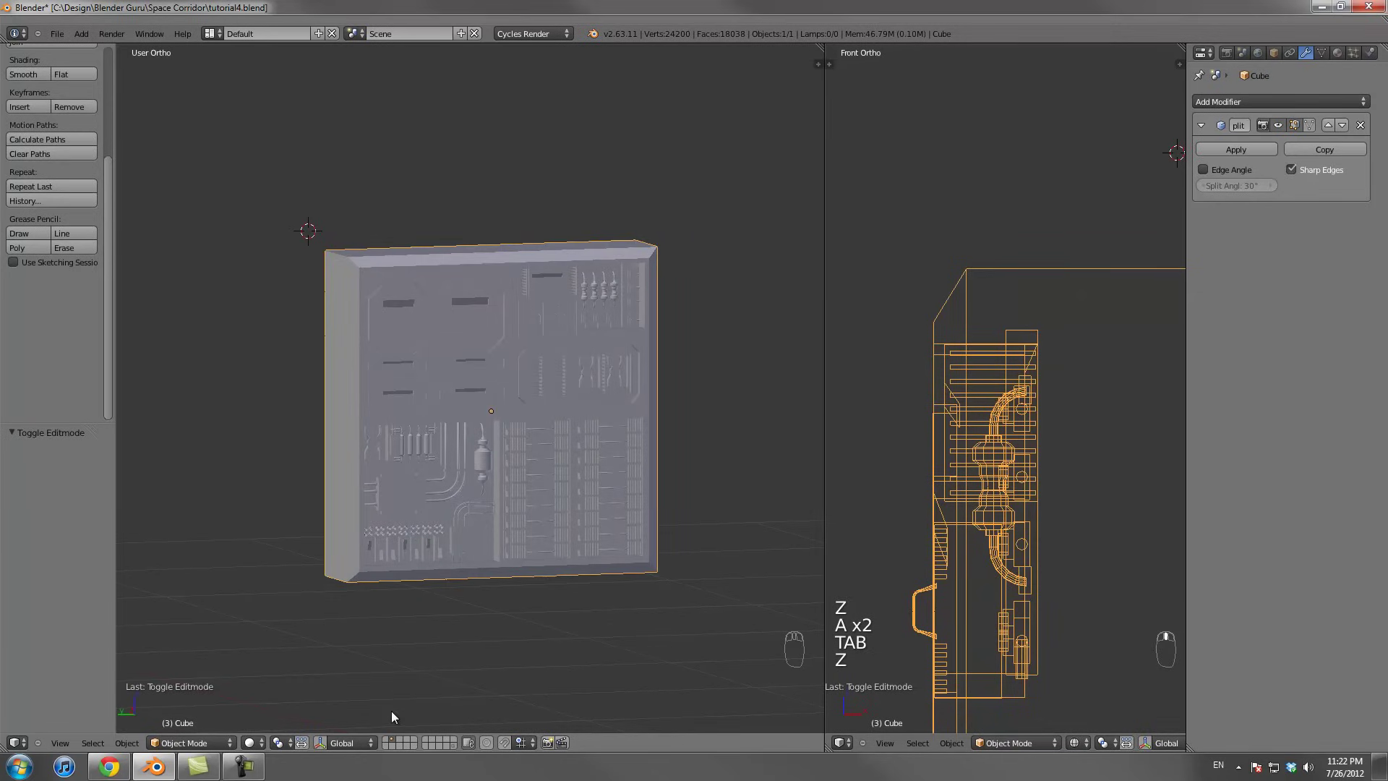
Show the last layer and move the corridor mesh and the camera from it to layer 11
click(454, 744)
right_click(580, 446)
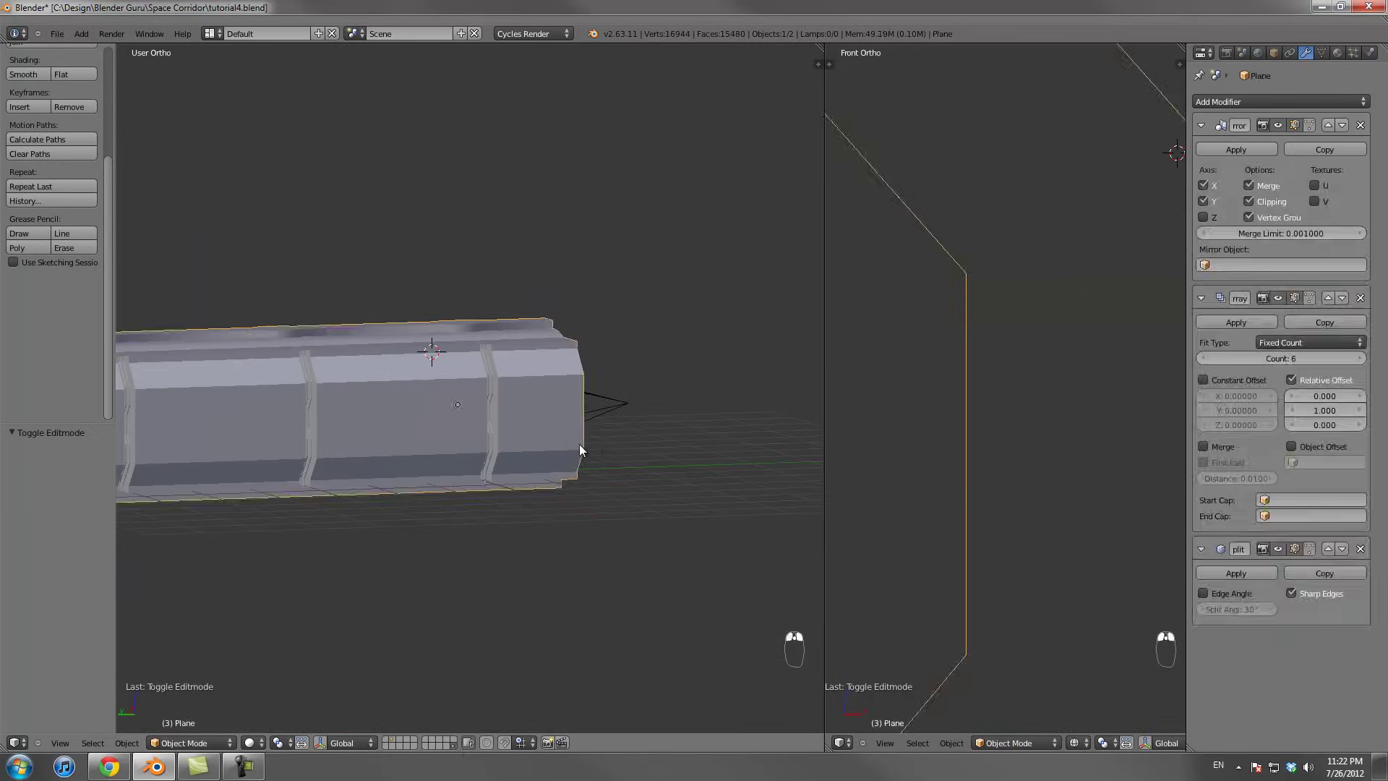
key(m)
click(698, 475)
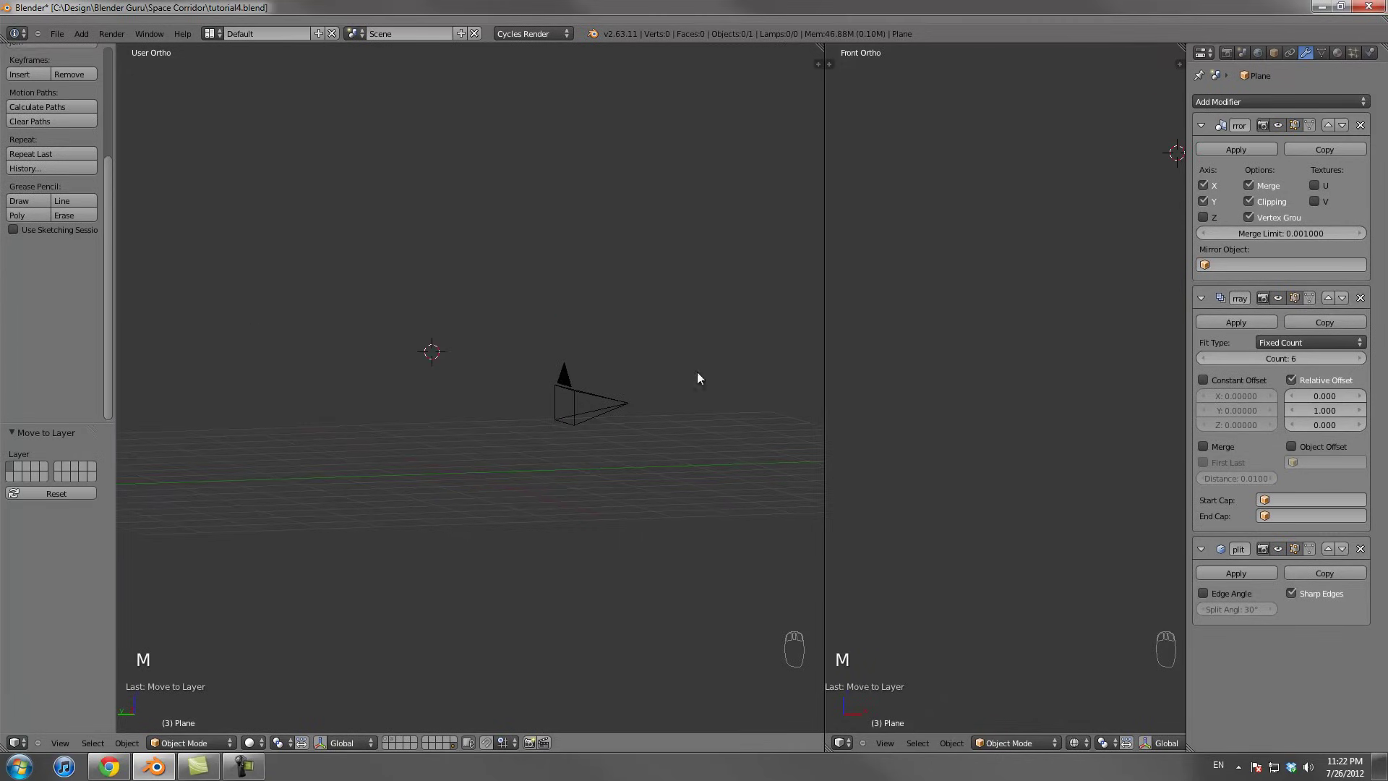
right_click(561, 422)
key(m)
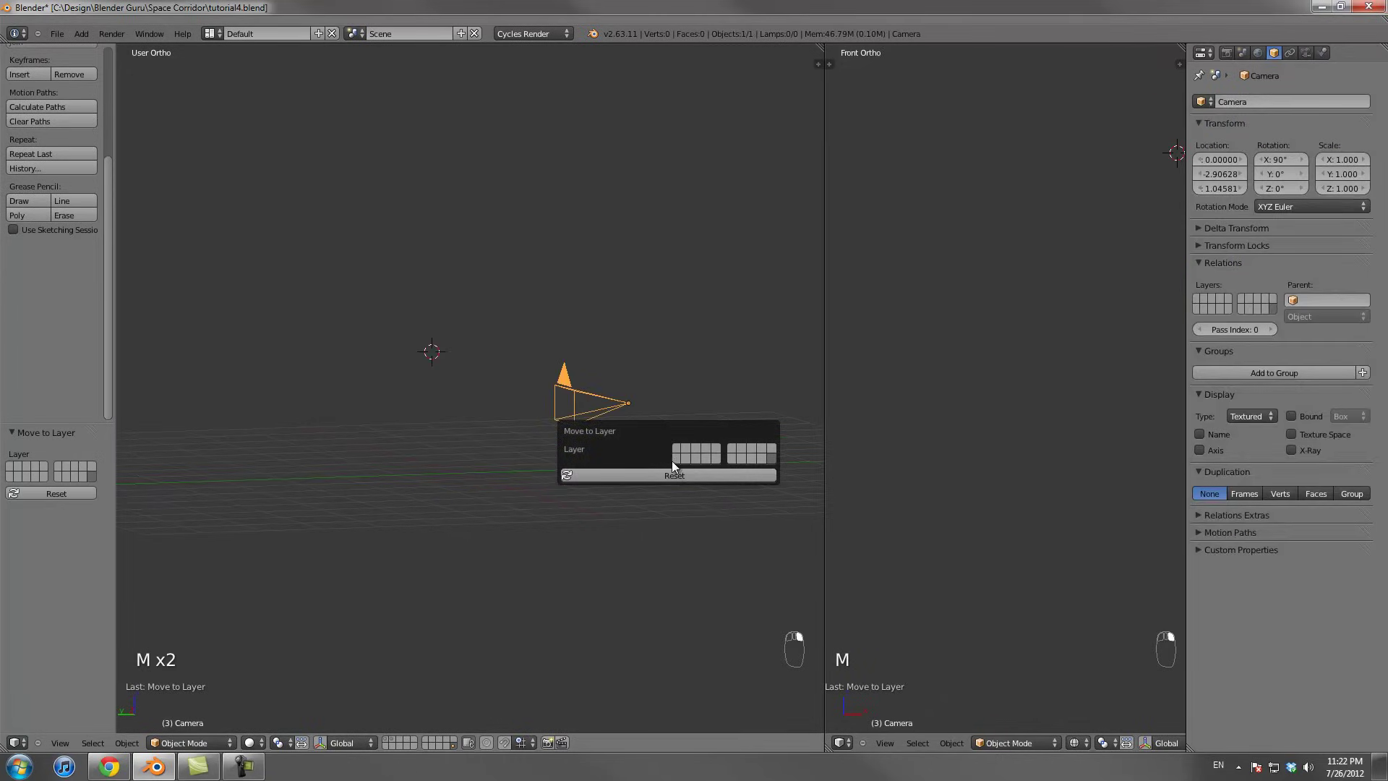
click(675, 460)
Display the layer holding the corridor and camera, and look down the corridor through the camera in solid shading
click(386, 743)
shift+click(399, 740)
key(z)
middle_drag(579, 540, 427, 453)
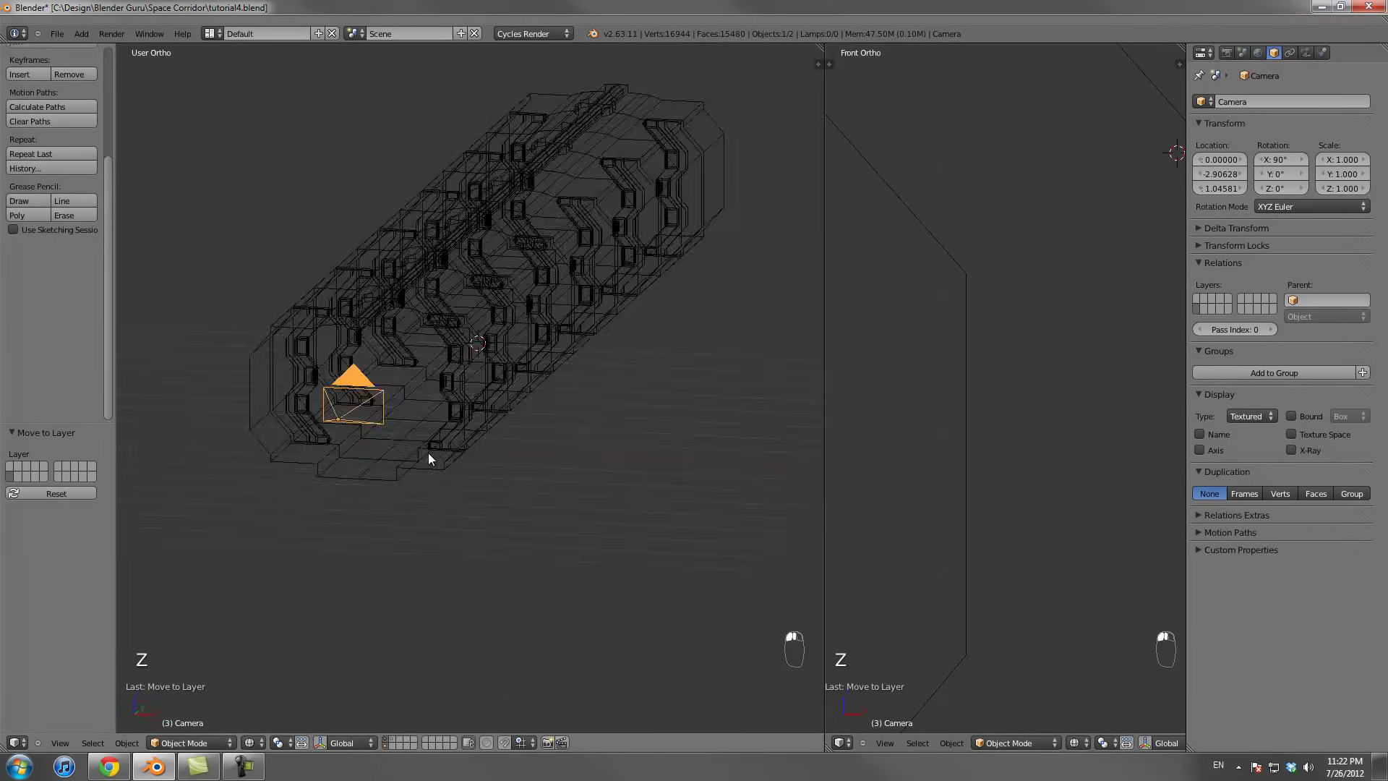
key(KP_0)
key(z)
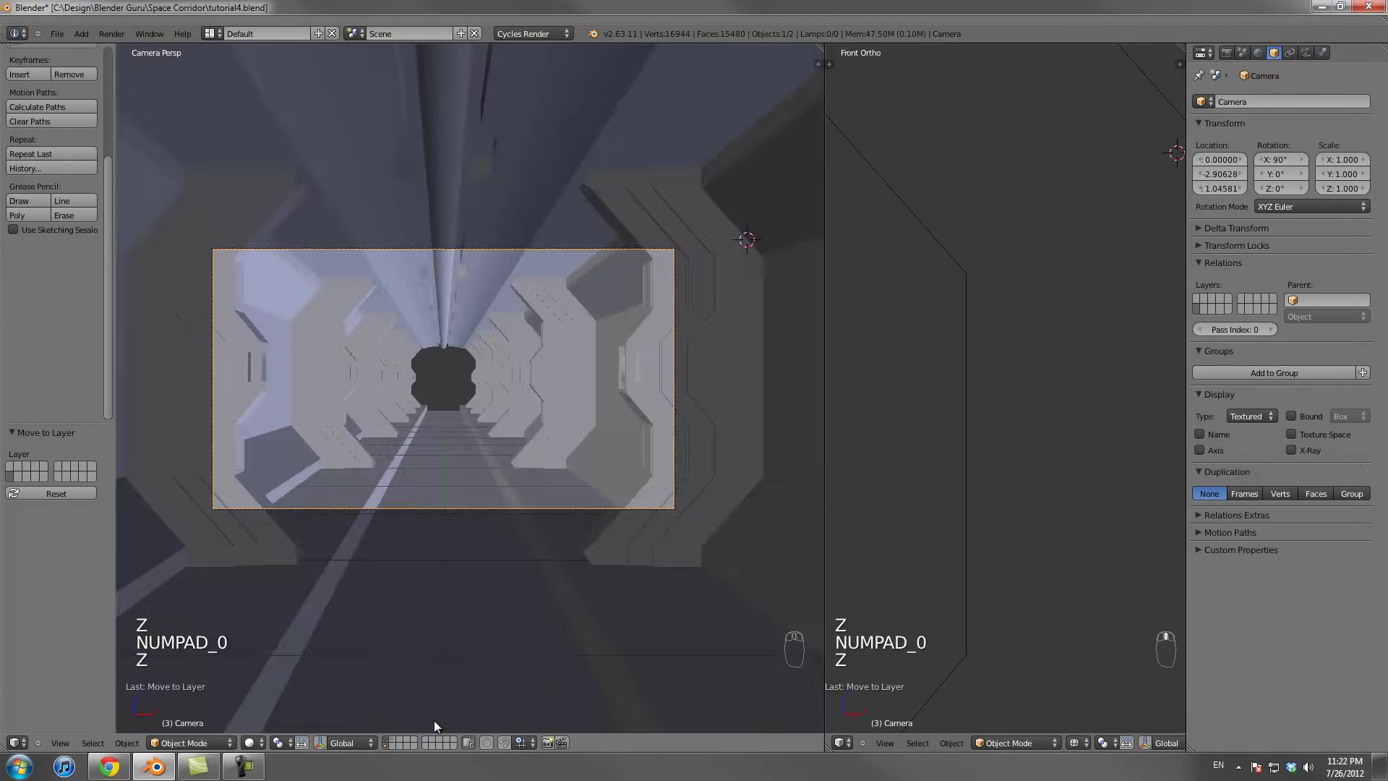
Show the wall panel's layer together with the corridor and move the panel 1.6 units along the Y axis
shift+click(396, 738)
middle_drag(463, 578, 631, 420)
key(z)
scroll(587, 521, up, 3)
key(z)
right_click(653, 361)
key(z)
key(g)
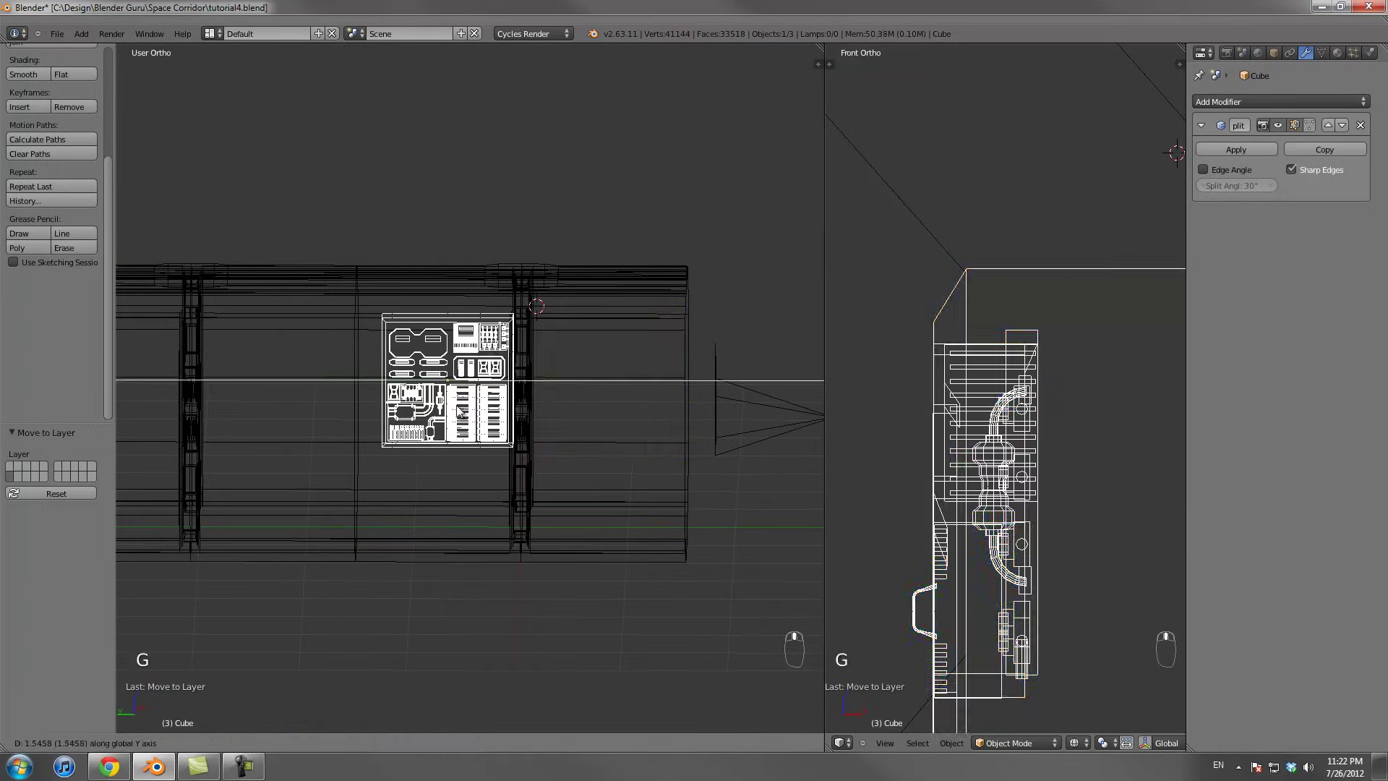
click(462, 403)
Examine the corridor mesh around the placed panel, including its base geometry in Edit Mode
scroll(463, 404, down, 1)
middle_drag(462, 403, 541, 376)
right_click(553, 307)
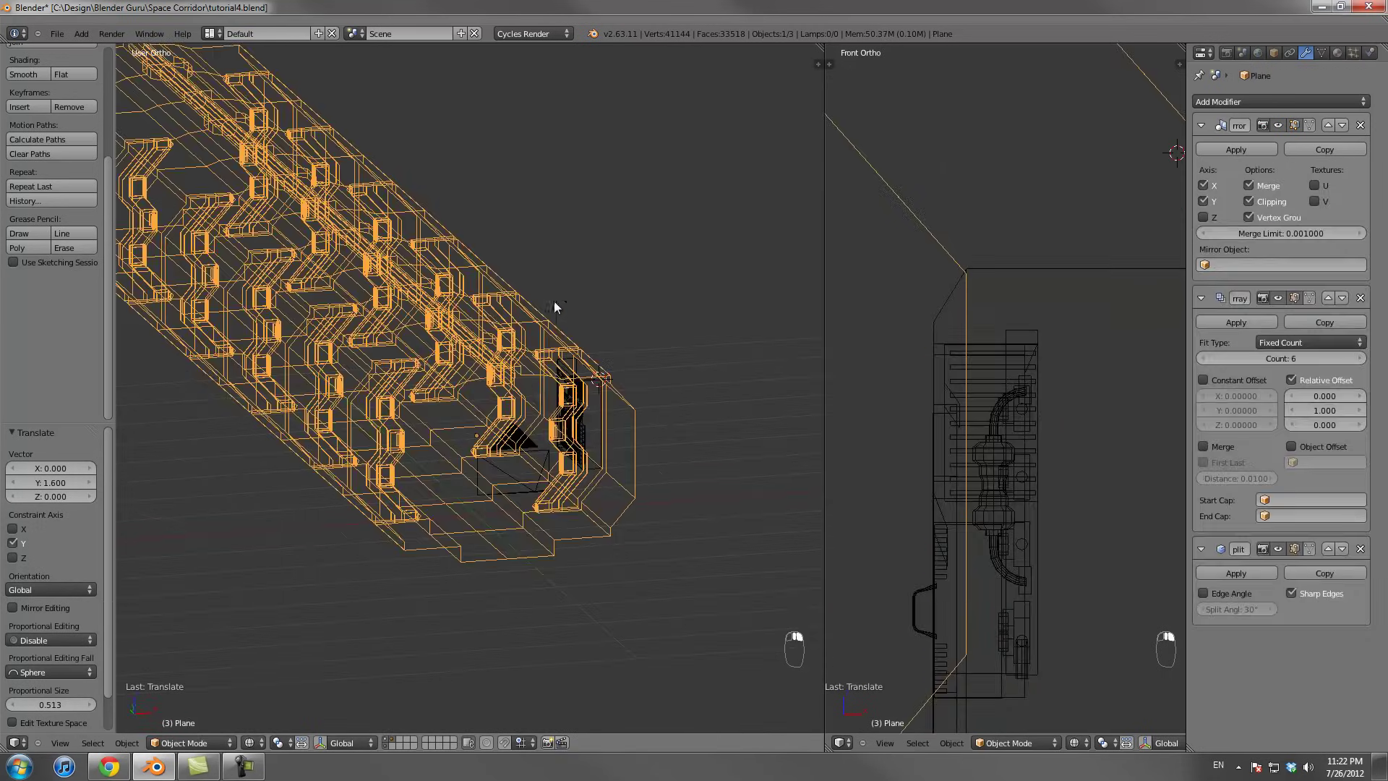
scroll(480, 435, down, 2)
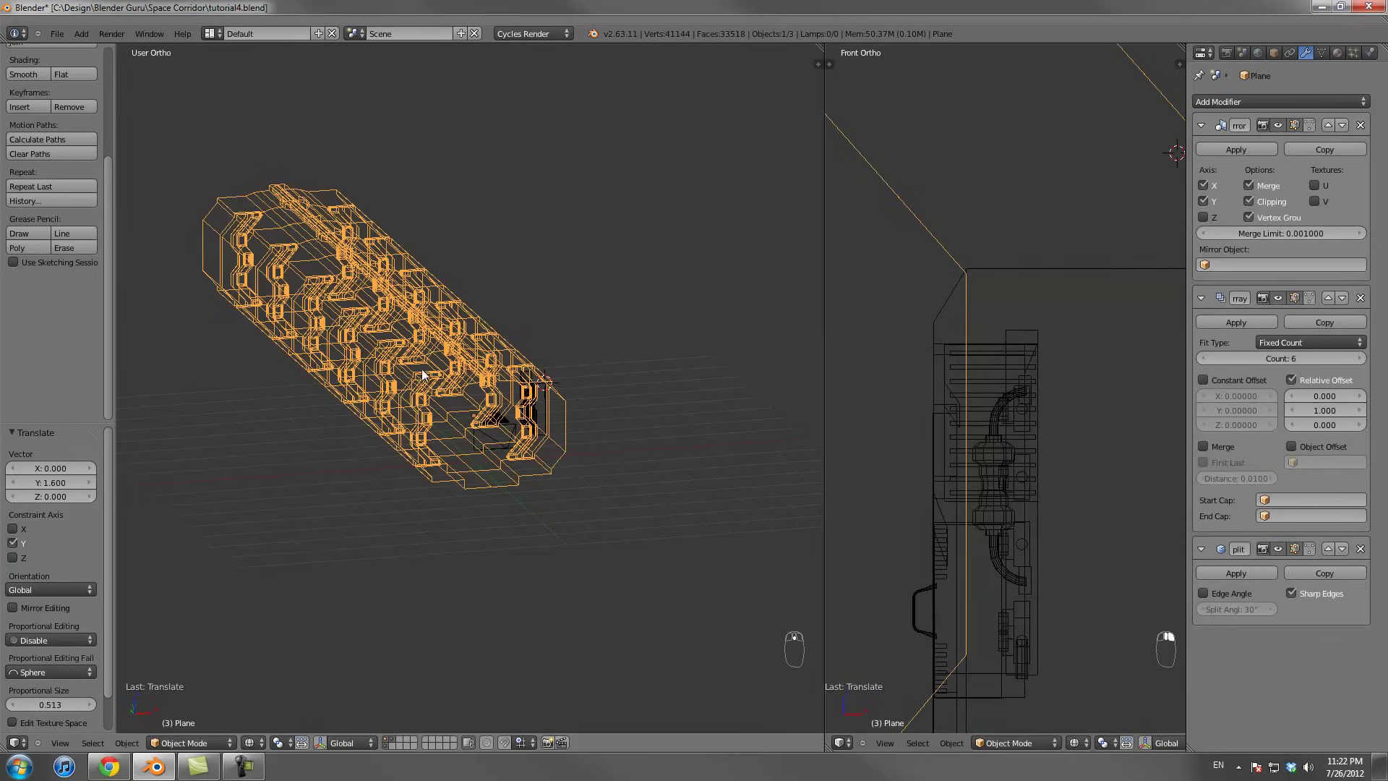
key(Tab)
key(a)
key(a)
key(a)
key(a)
key(Tab)
scroll(652, 576, down, 3)
scroll(422, 361, up, 6)
Select the wall panel and check through the camera in solid shading how it sits in the corridor wall
right_click(593, 432)
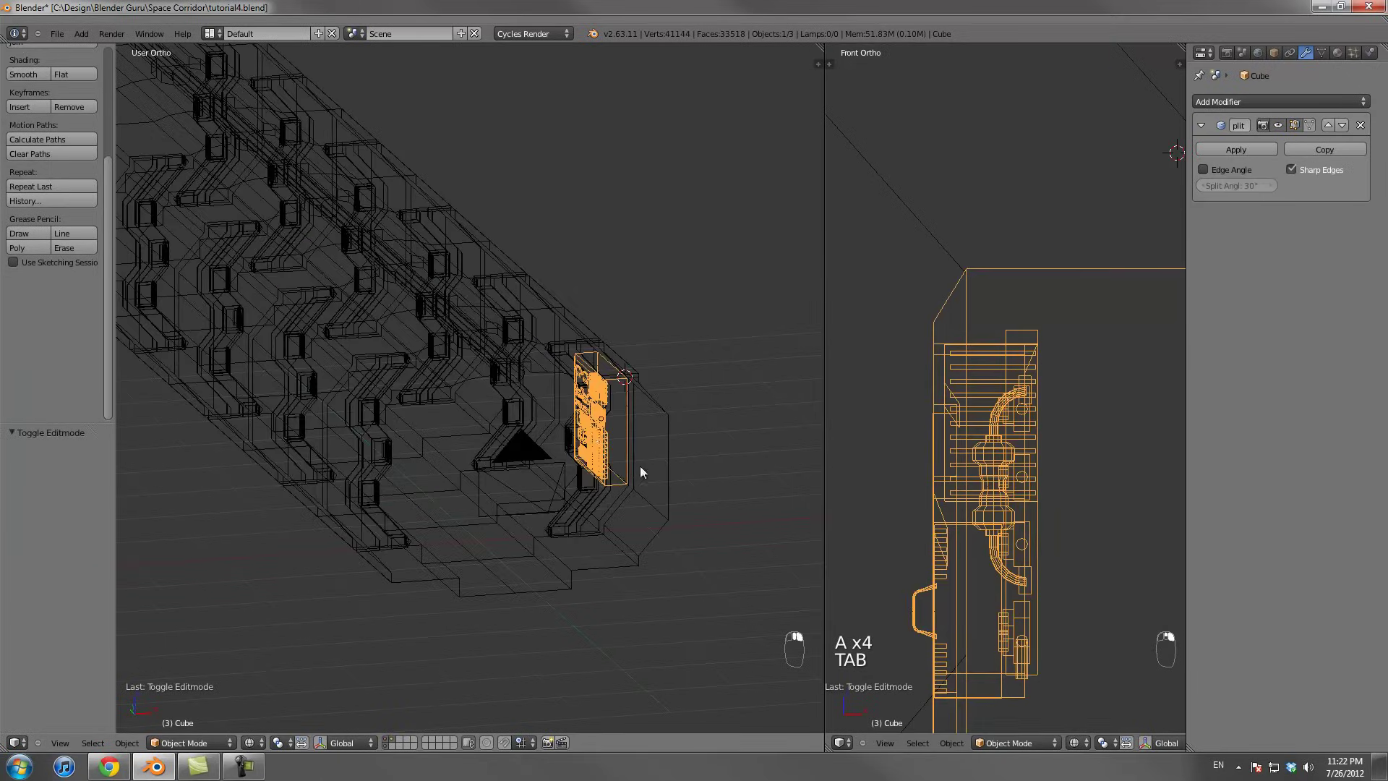
middle_drag(640, 471, 636, 439)
key(KP_0)
key(z)
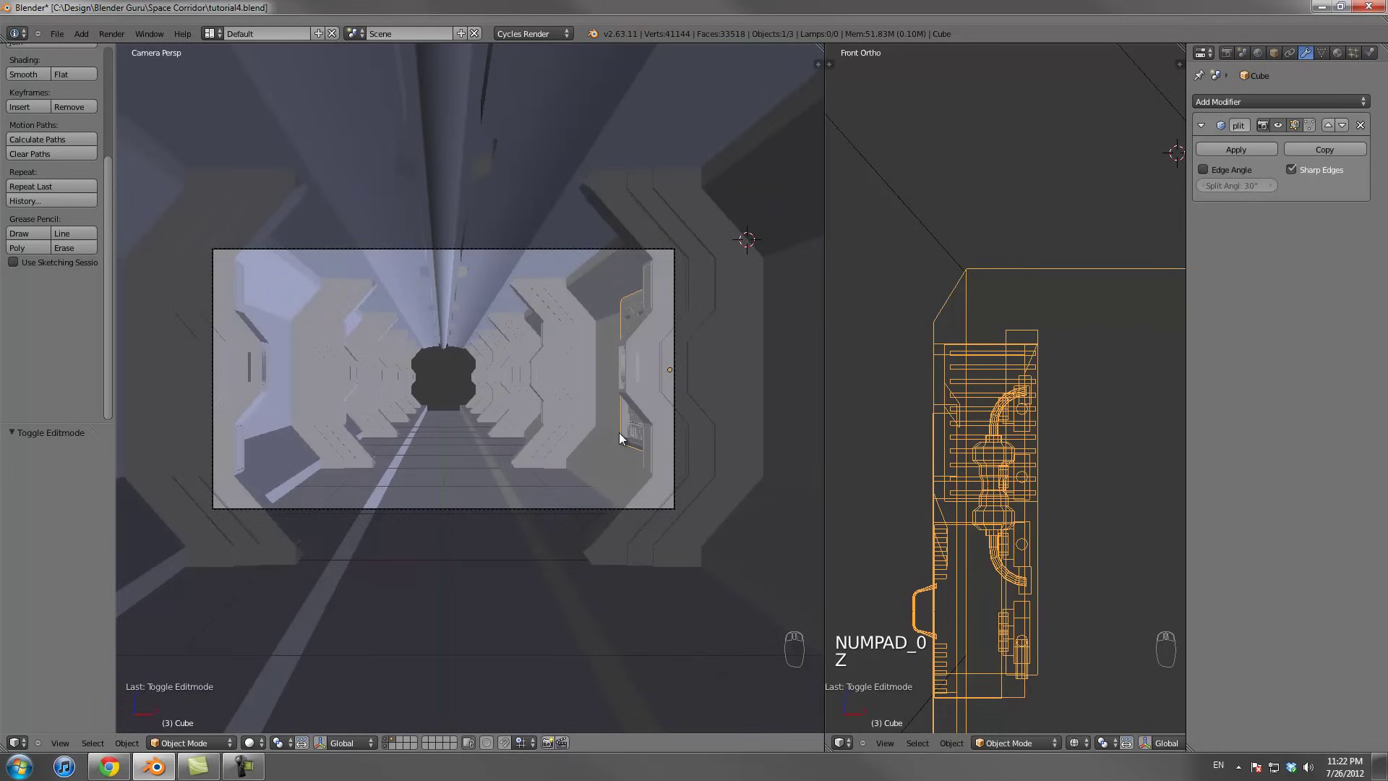
scroll(650, 445, up, 3)
scroll(607, 435, down, 1)
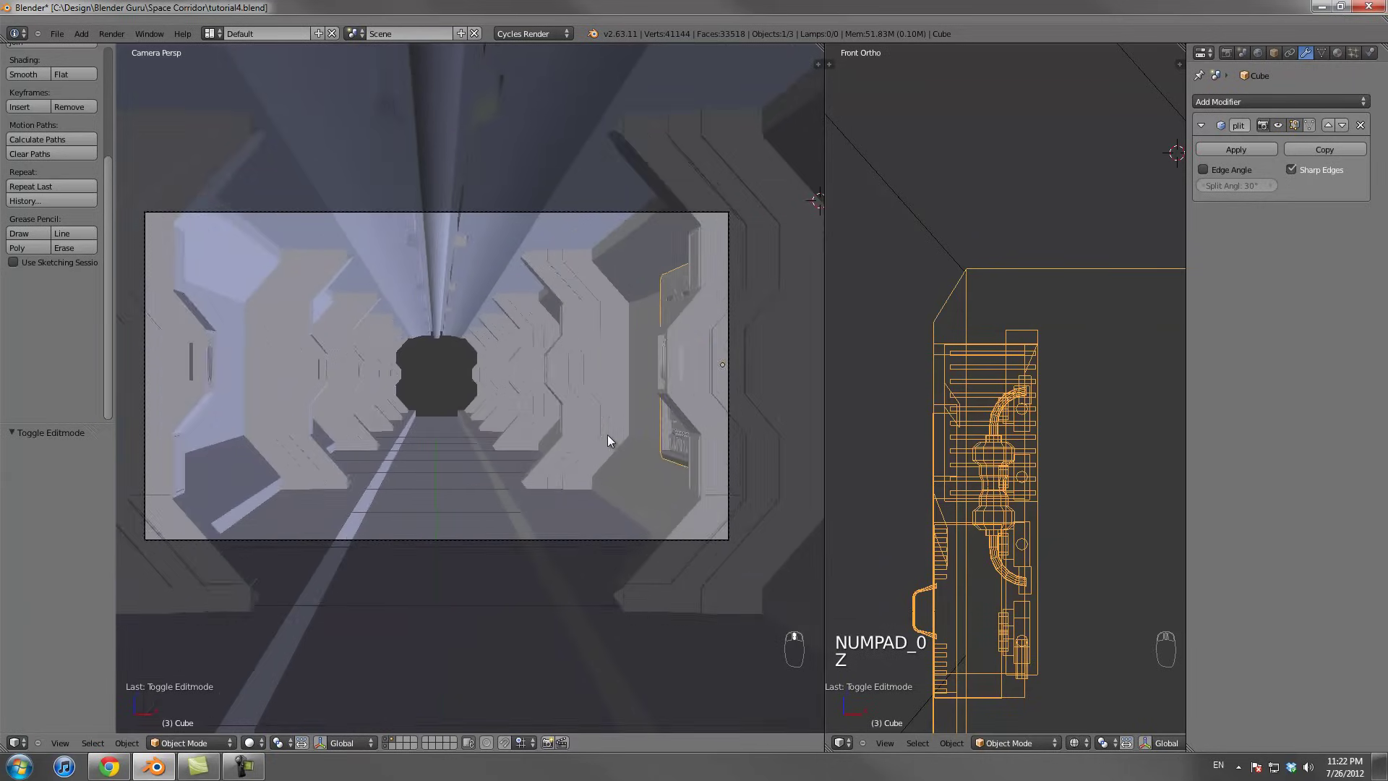
scroll(607, 435, down, 3)
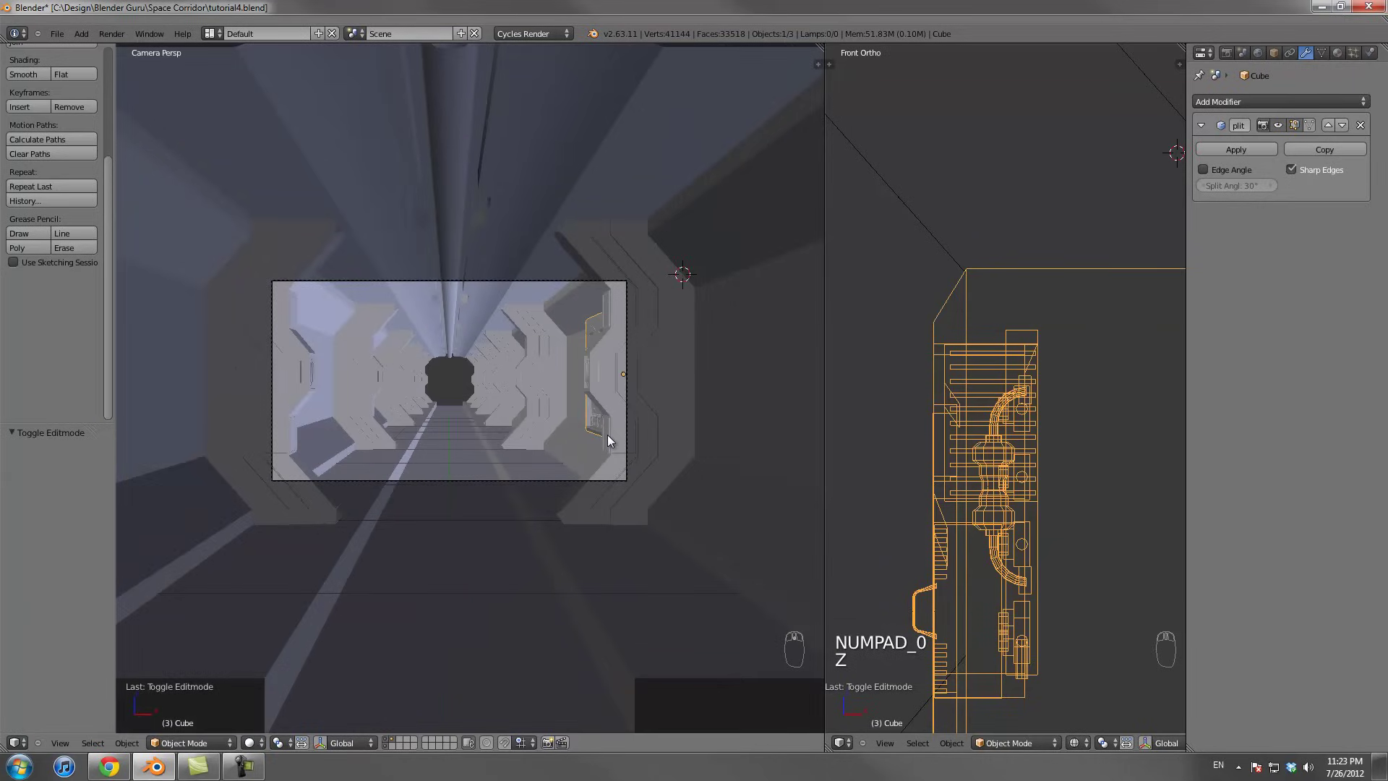
scroll(601, 418, up, 3)
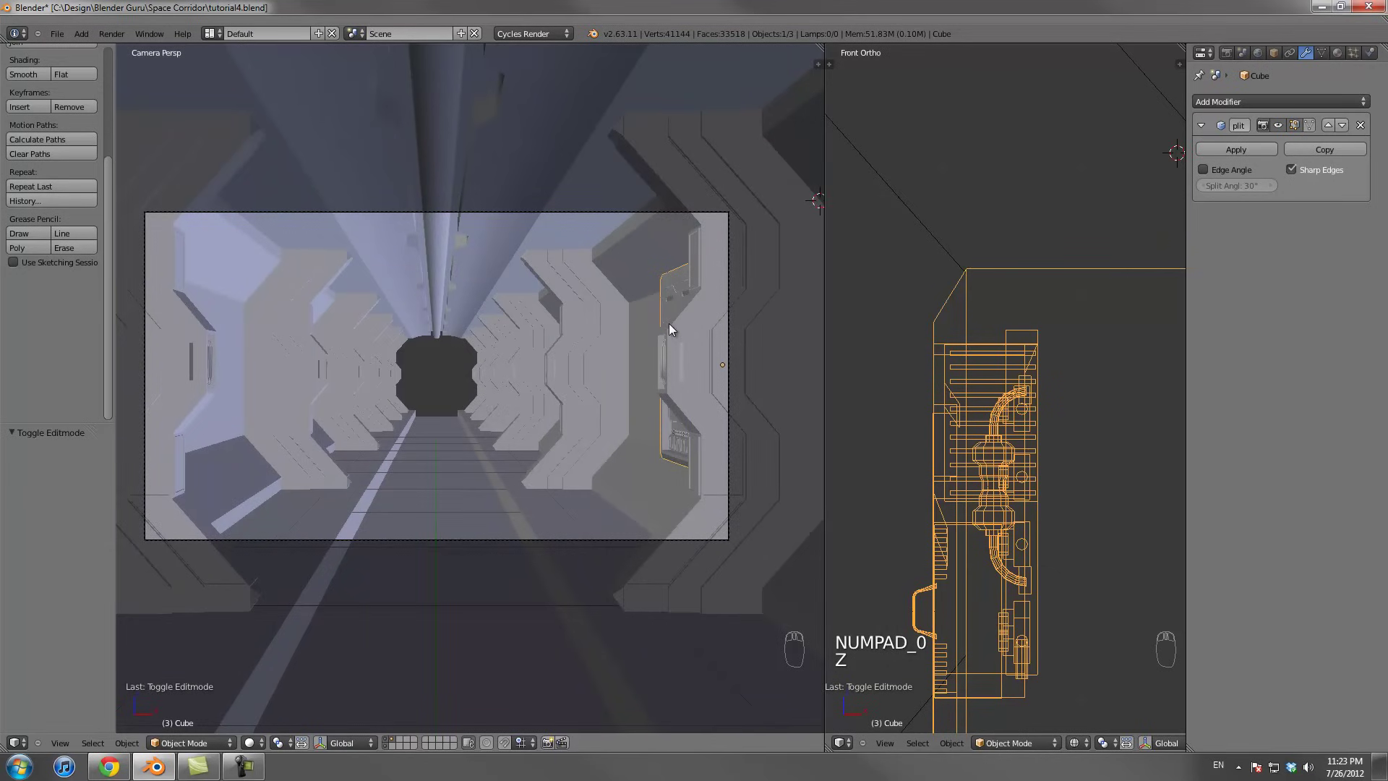
scroll(670, 323, up, 2)
shift+middle_drag(662, 338, 506, 405)
key(KP_0)
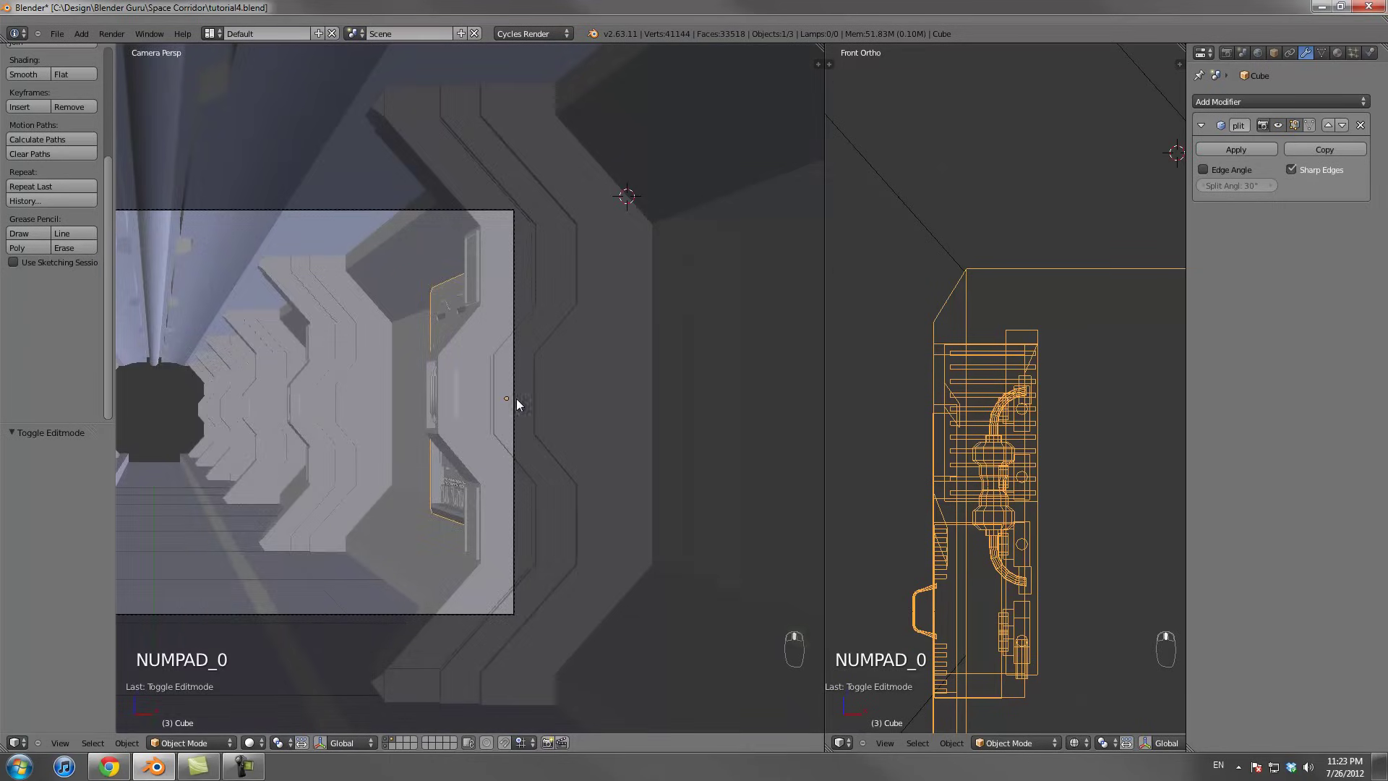
scroll(611, 467, up, 3)
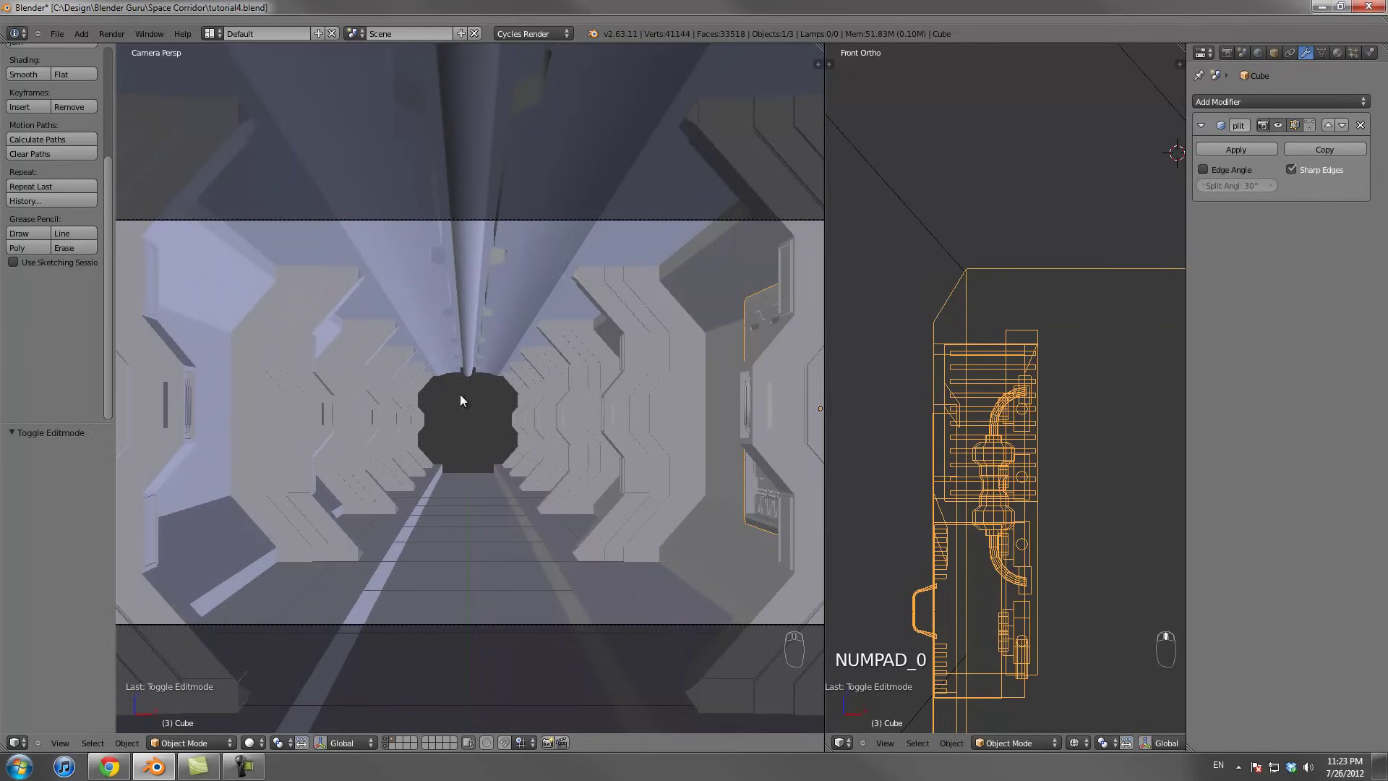
scroll(525, 406, down, 4)
scroll(622, 404, up, 3)
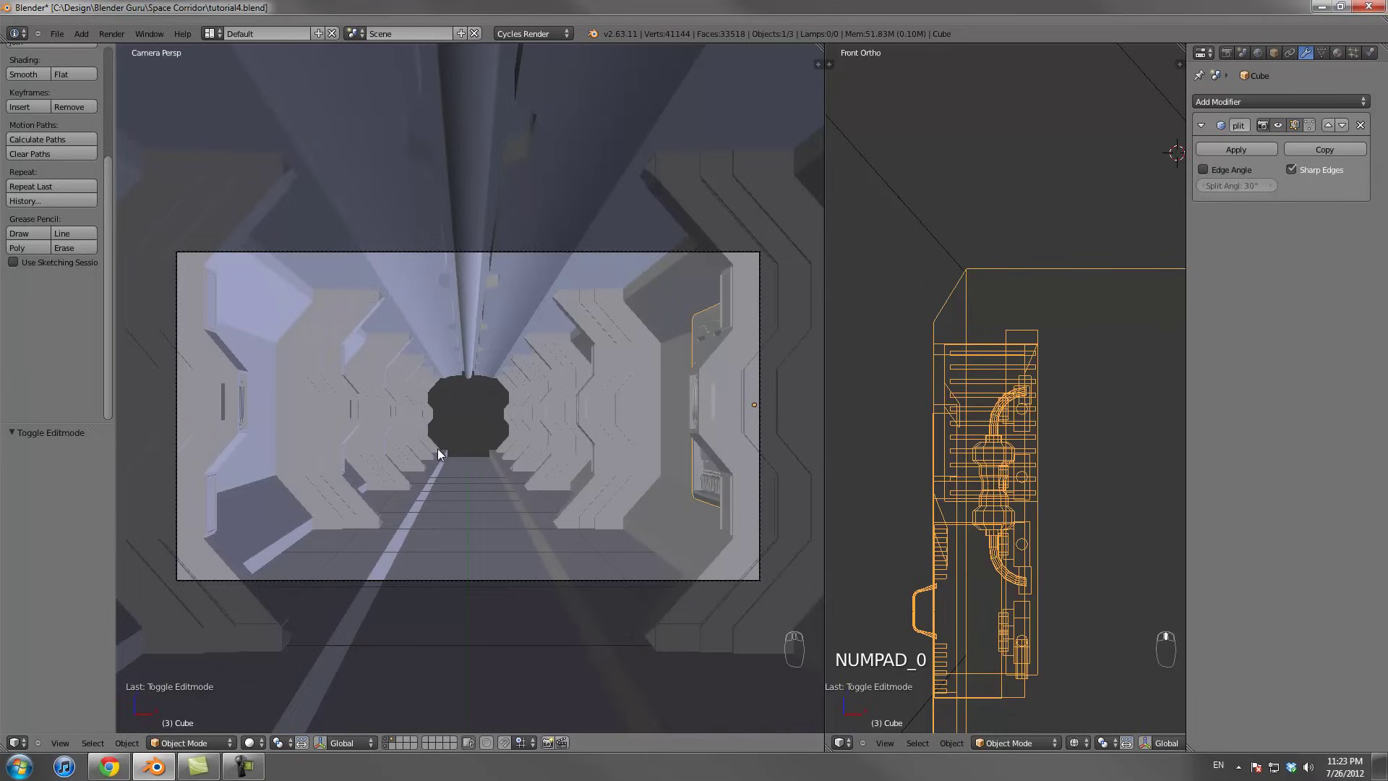
scroll(448, 453, down, 5)
scroll(465, 460, up, 4)
Hide the tool shelf, merge the two 3D views into one, and show the panel in left orthographic wireframe view
key(t)
drag(824, 49, 860, 51)
key(KP_5)
middle_drag(701, 284, 710, 391)
key(z)
scroll(712, 391, up, 2)
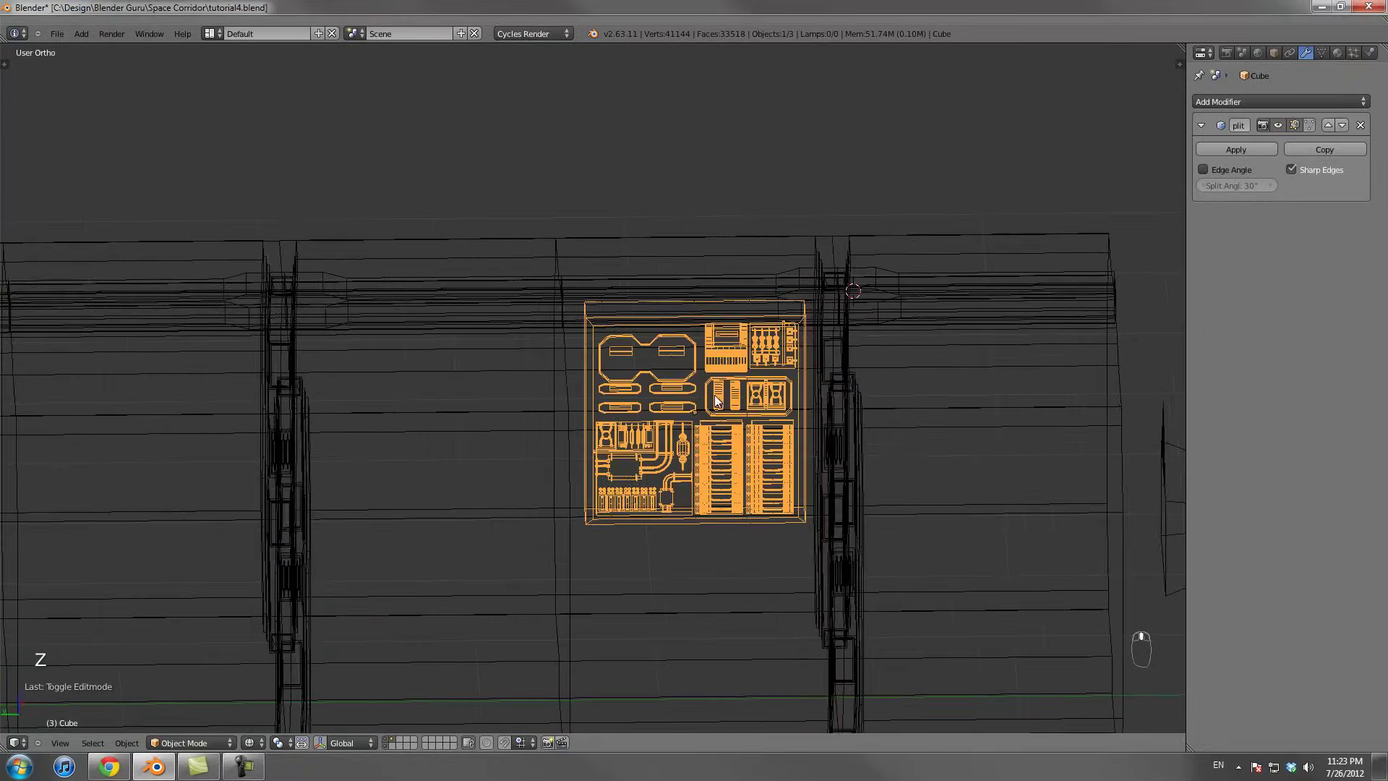
key(ctrl+KP_3)
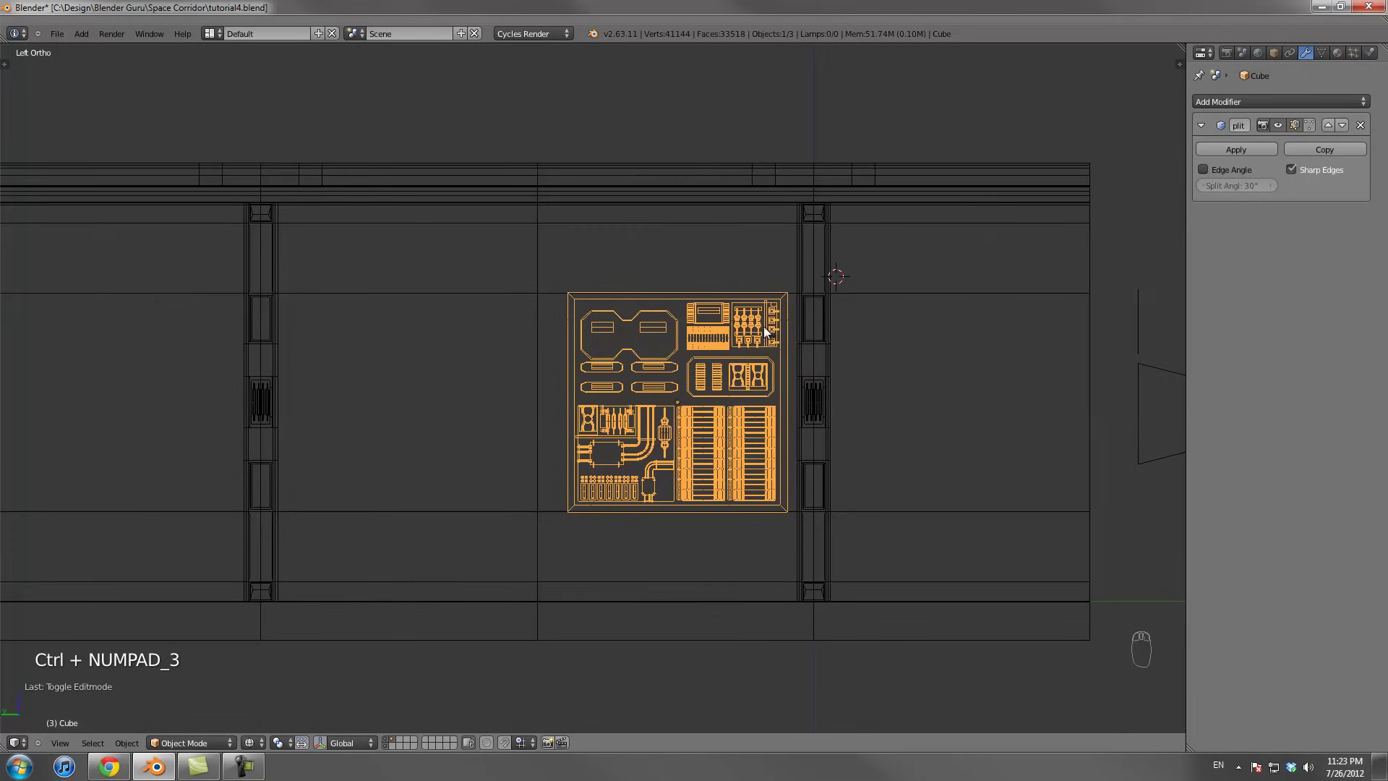
Place a linked duplicate of the wall panel beside the original, farther from the camera, and check its shared mesh data
key(alt+d)
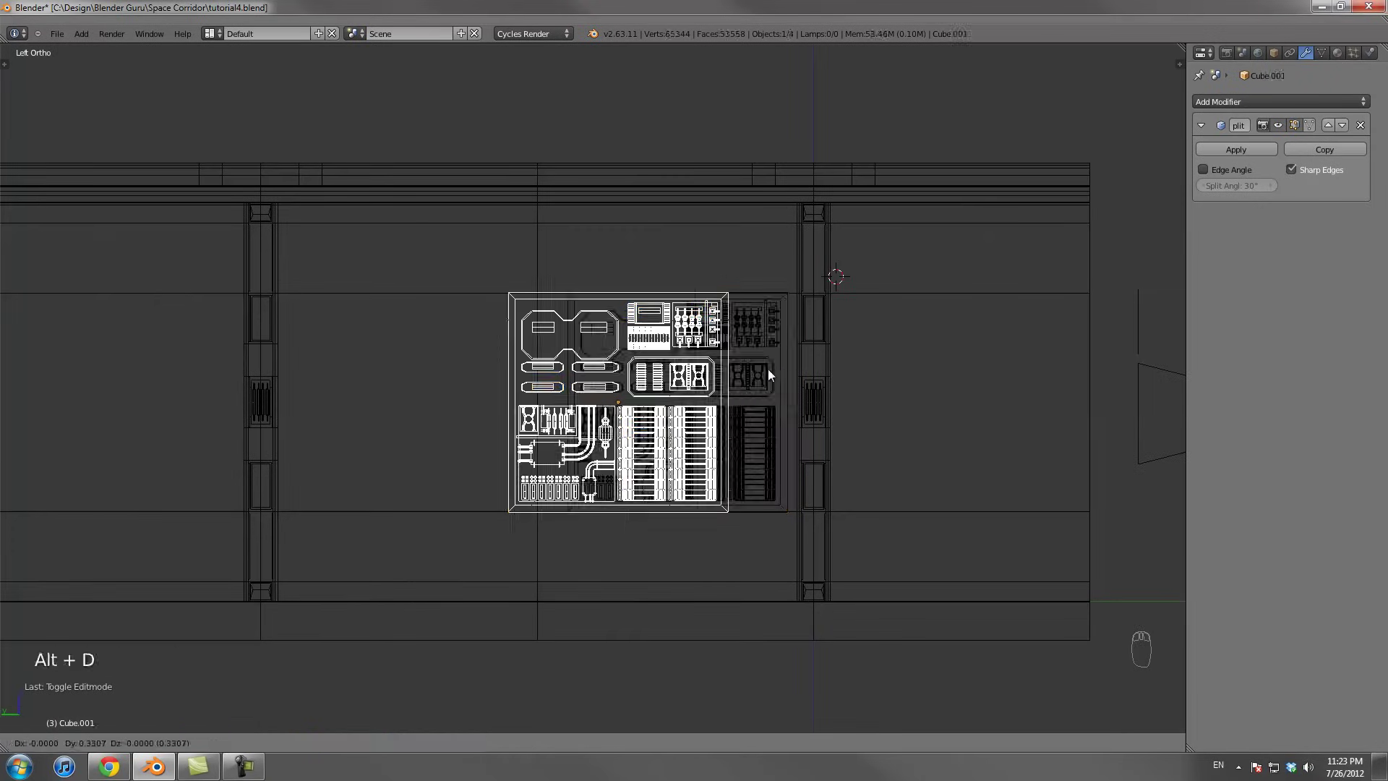
click(590, 367)
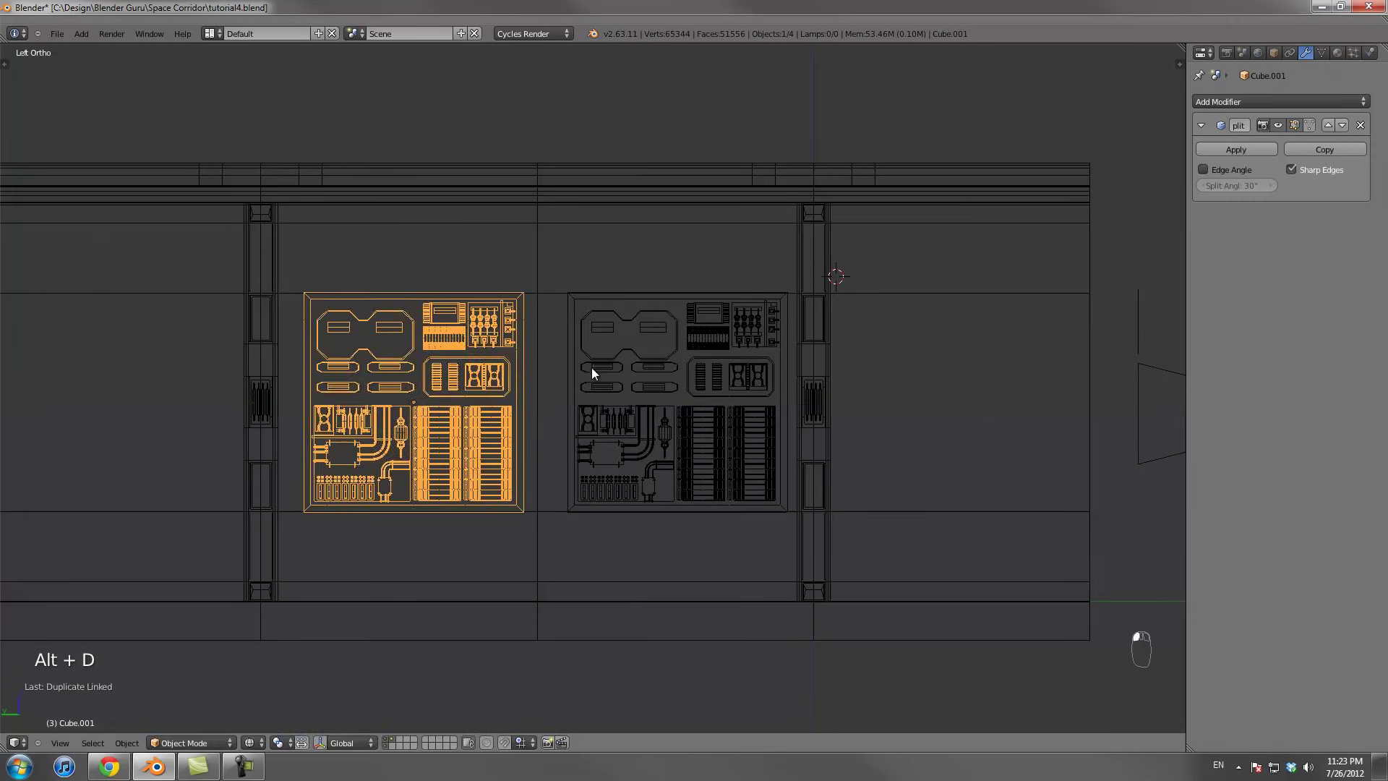
middle_drag(591, 368, 636, 367)
right_click(633, 368)
right_click(509, 369)
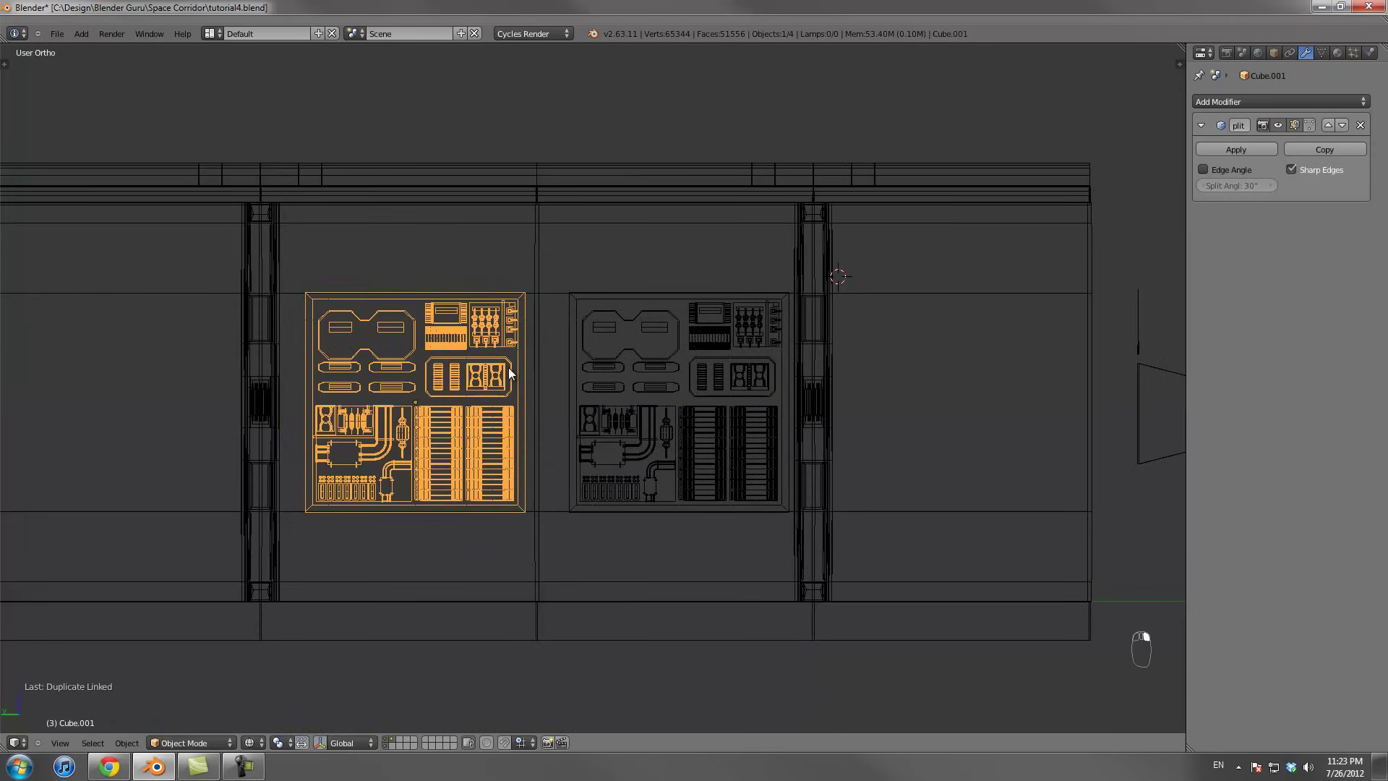
click(1322, 54)
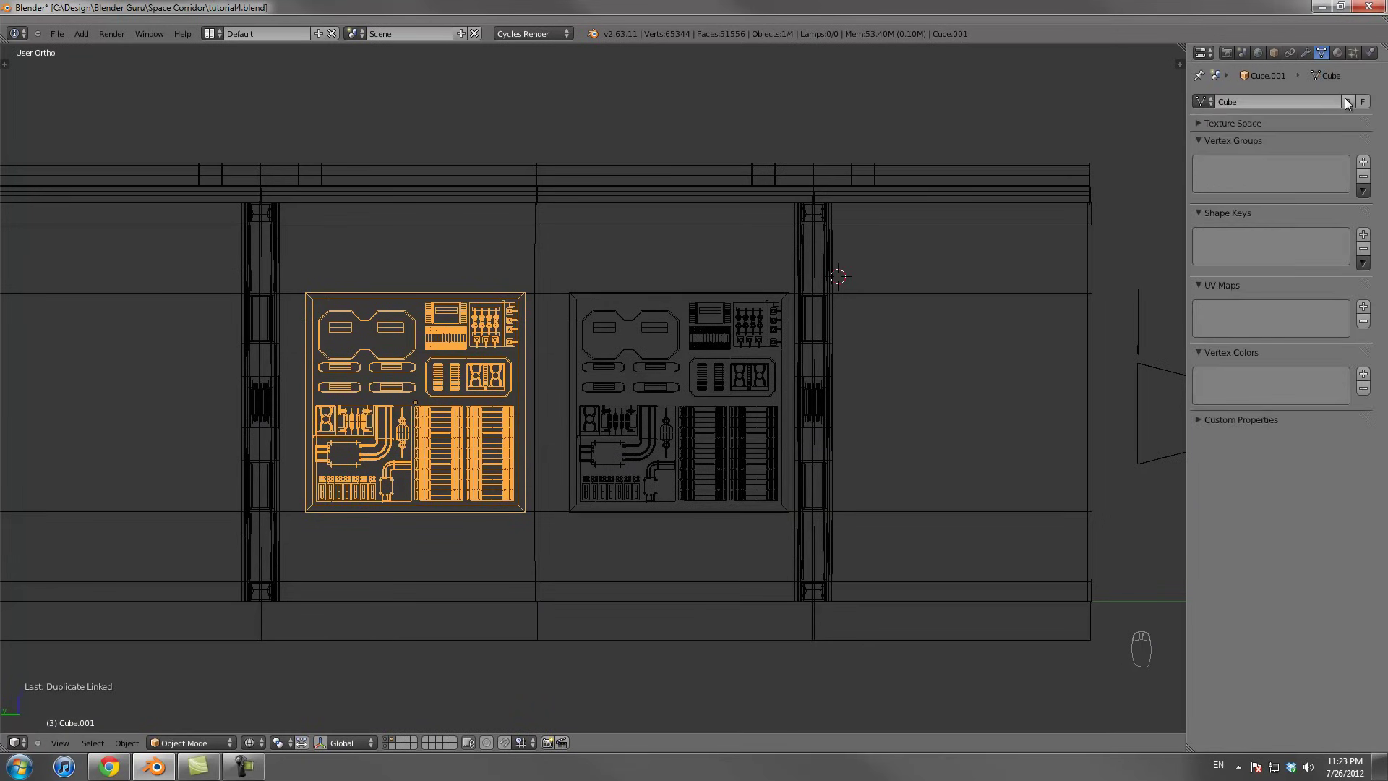
scroll(509, 285, up, 3)
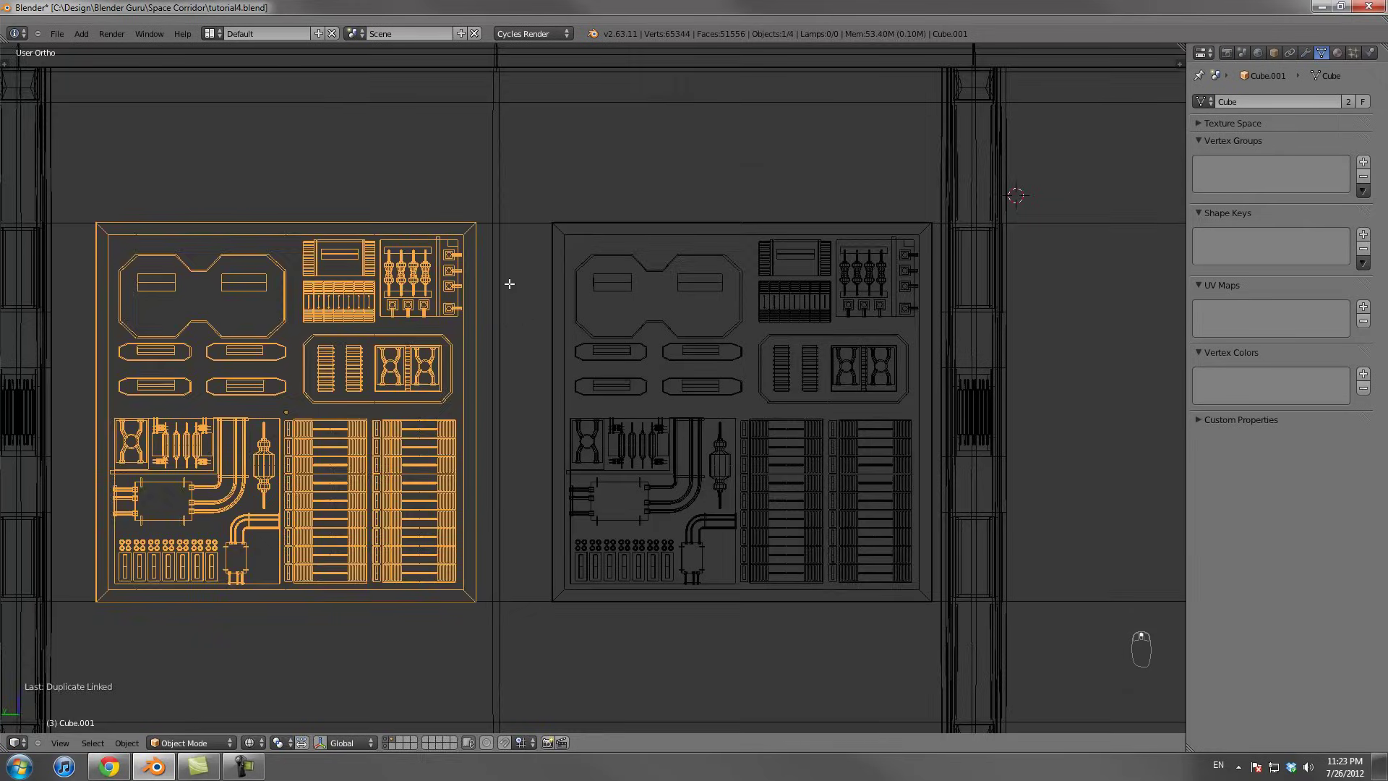
Test the mesh link by pulling the duplicate panel's upper-right corner vertex outward in Edit Mode, and undo the move
key(Tab)
scroll(565, 170, down, 1)
key(b)
key(b)
drag(562, 271, 568, 282)
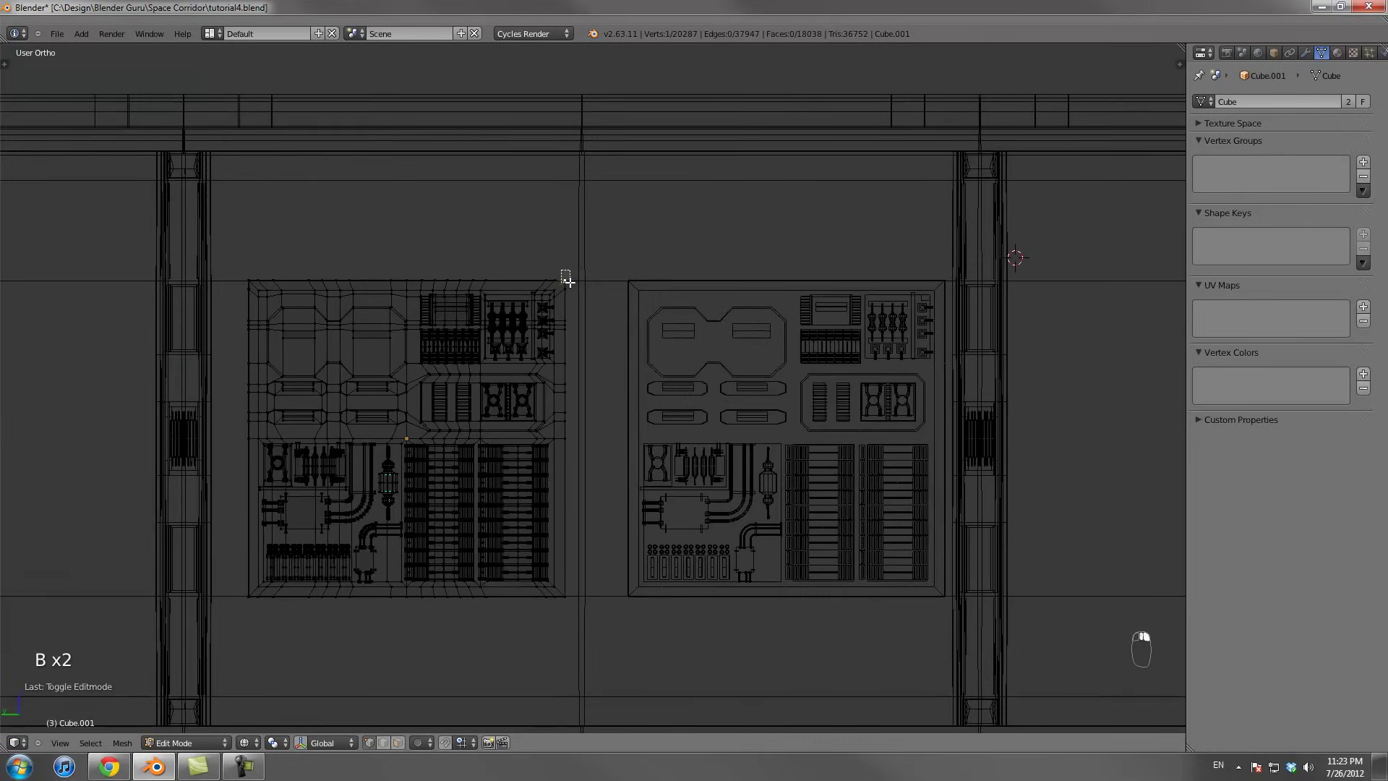
key(g)
click(605, 255)
key(Tab)
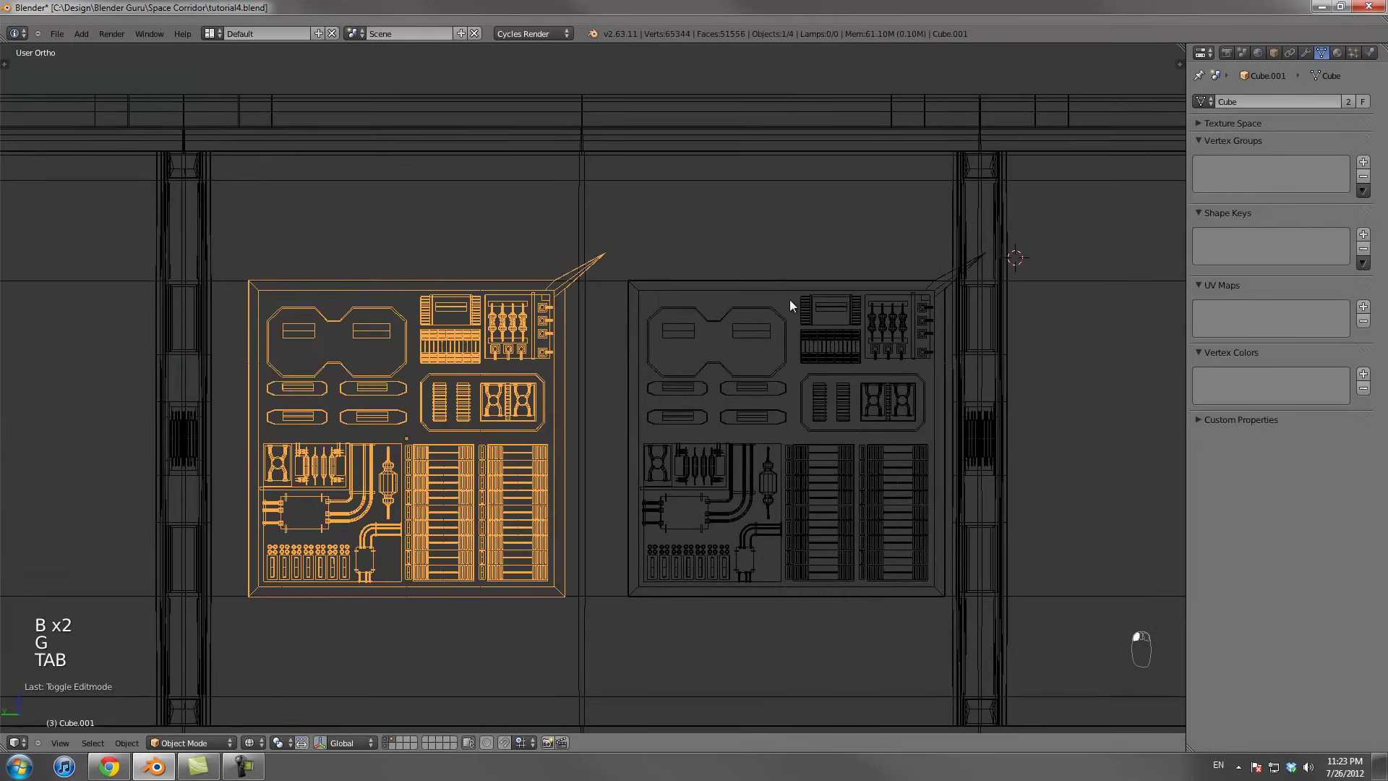
right_click(938, 276)
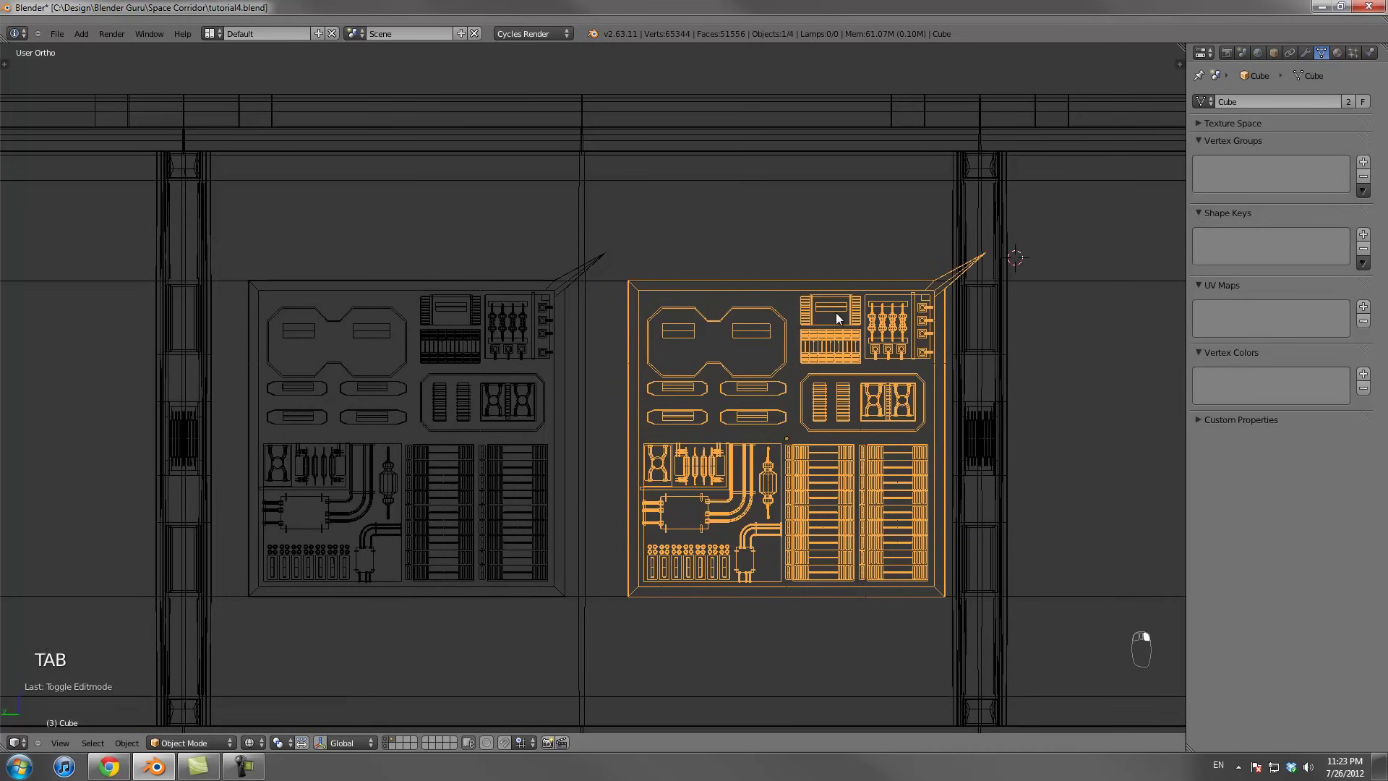
key(ctrl+z)
key(ctrl+z)
Examine the original and duplicate wall panels in turn within the corridor from an angled view
right_click(666, 330)
mouse_move(668, 332)
middle_down()
mouse_move(785, 331)
mouse_move(531, 228)
mouse_move(649, 323)
mouse_move(645, 339)
middle_up()
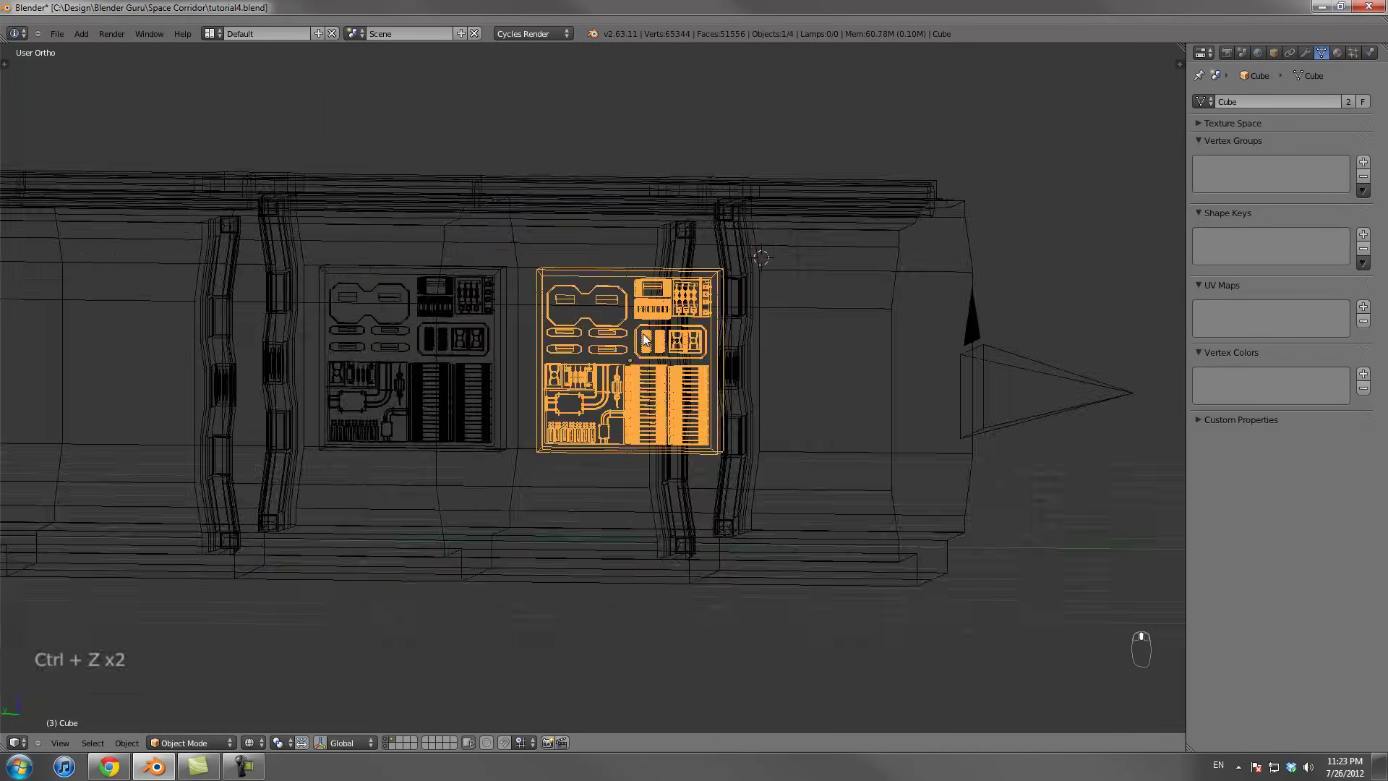
scroll(645, 339, up, 5)
scroll(679, 363, down, 2)
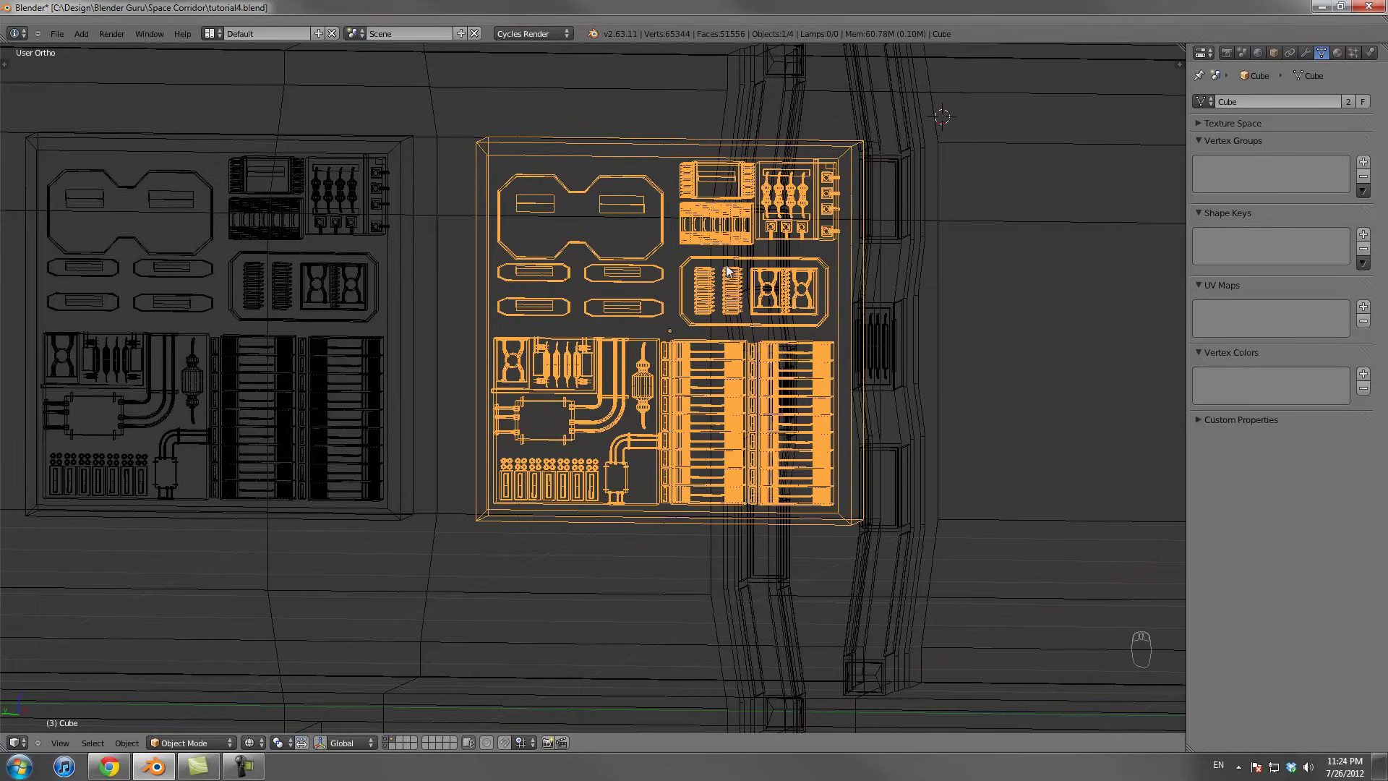
scroll(726, 264, down, 6)
scroll(652, 314, up, 2)
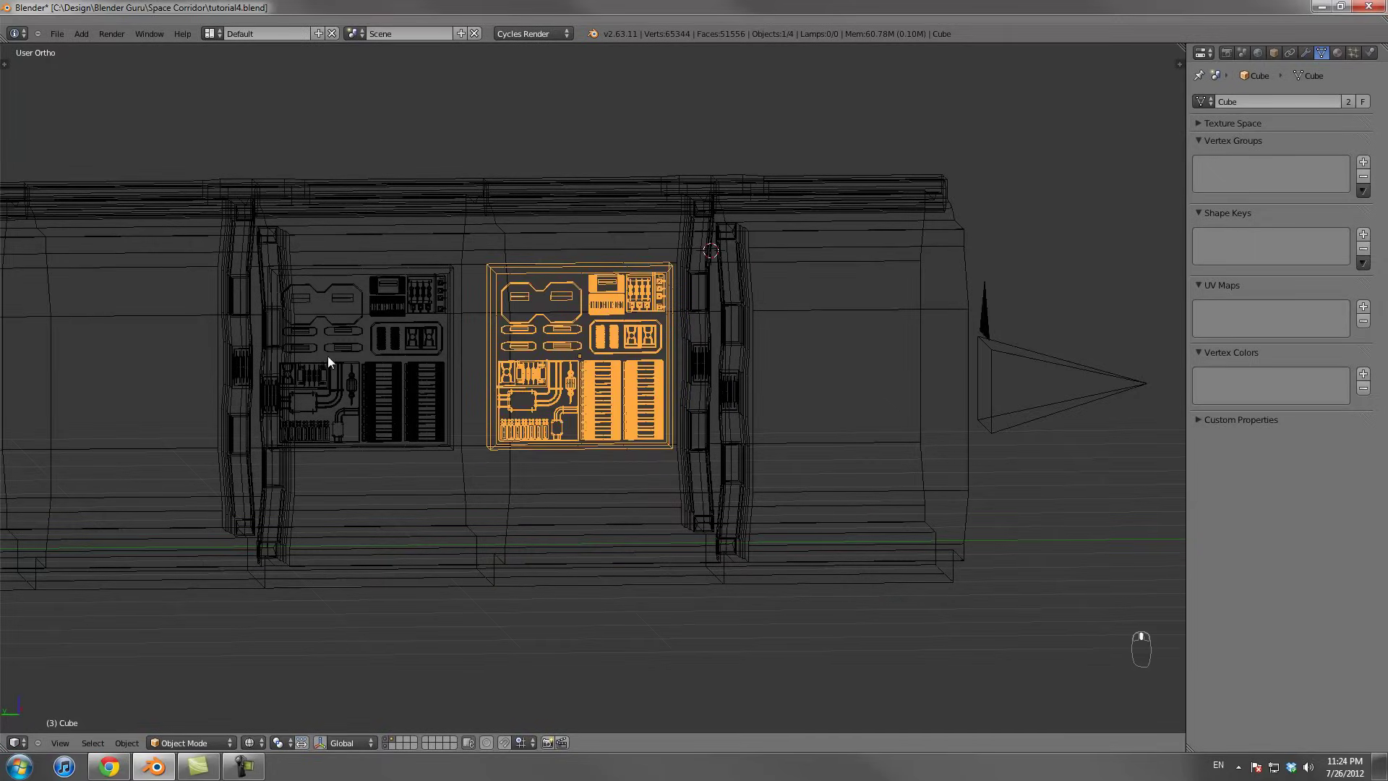
right_click(378, 381)
right_click(581, 374)
right_click(483, 351)
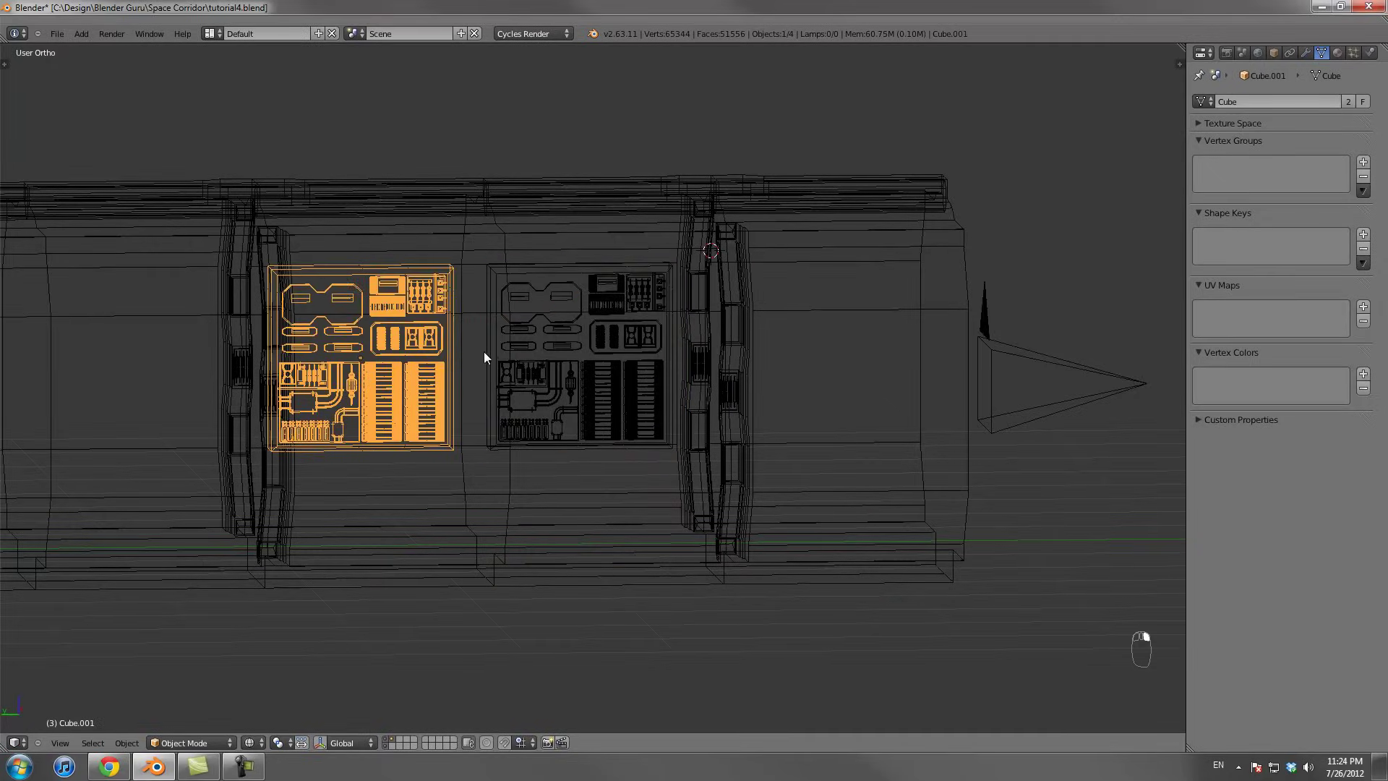
Move the original wall panel along the Y axis until it sits close beside its linked duplicate
key(ctrl+KP_3)
right_click(530, 349)
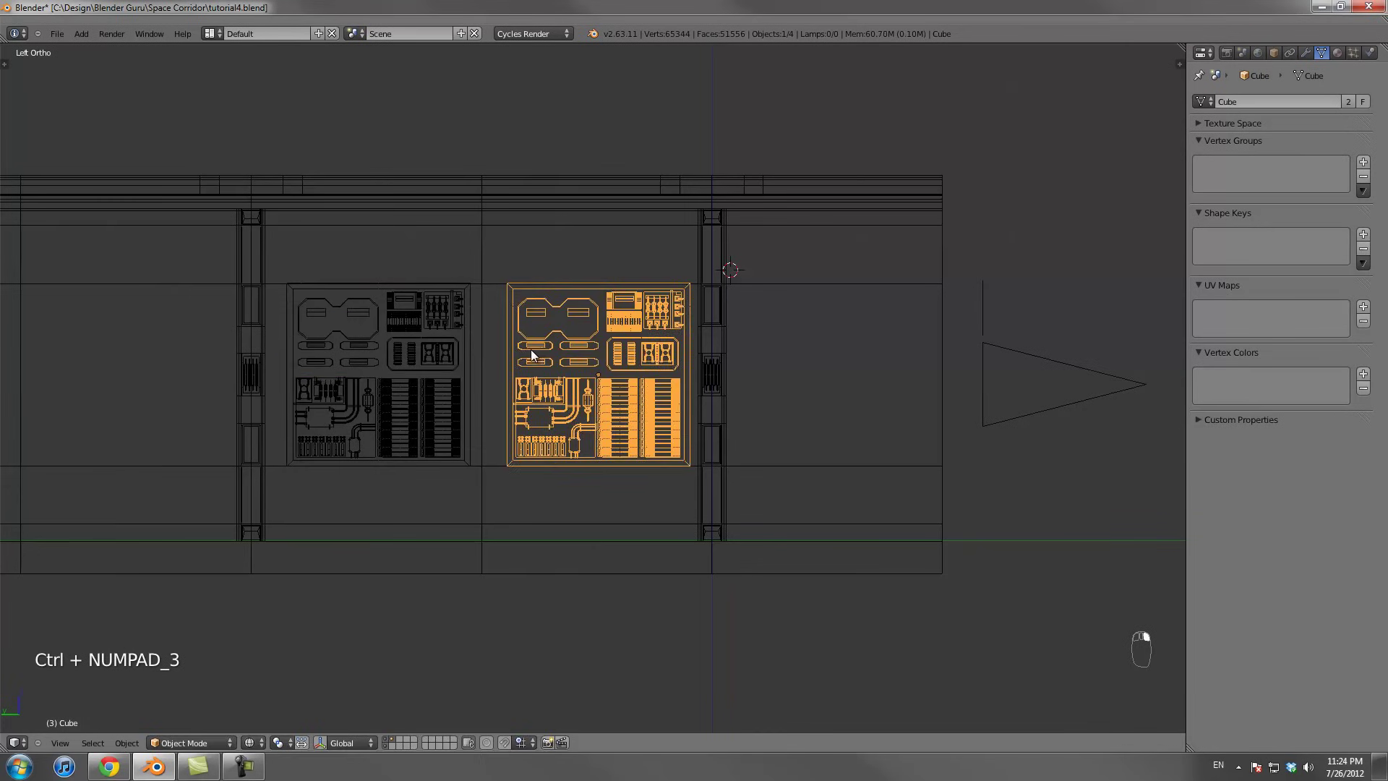
key(g)
click(567, 349)
middle_drag(567, 349, 609, 356)
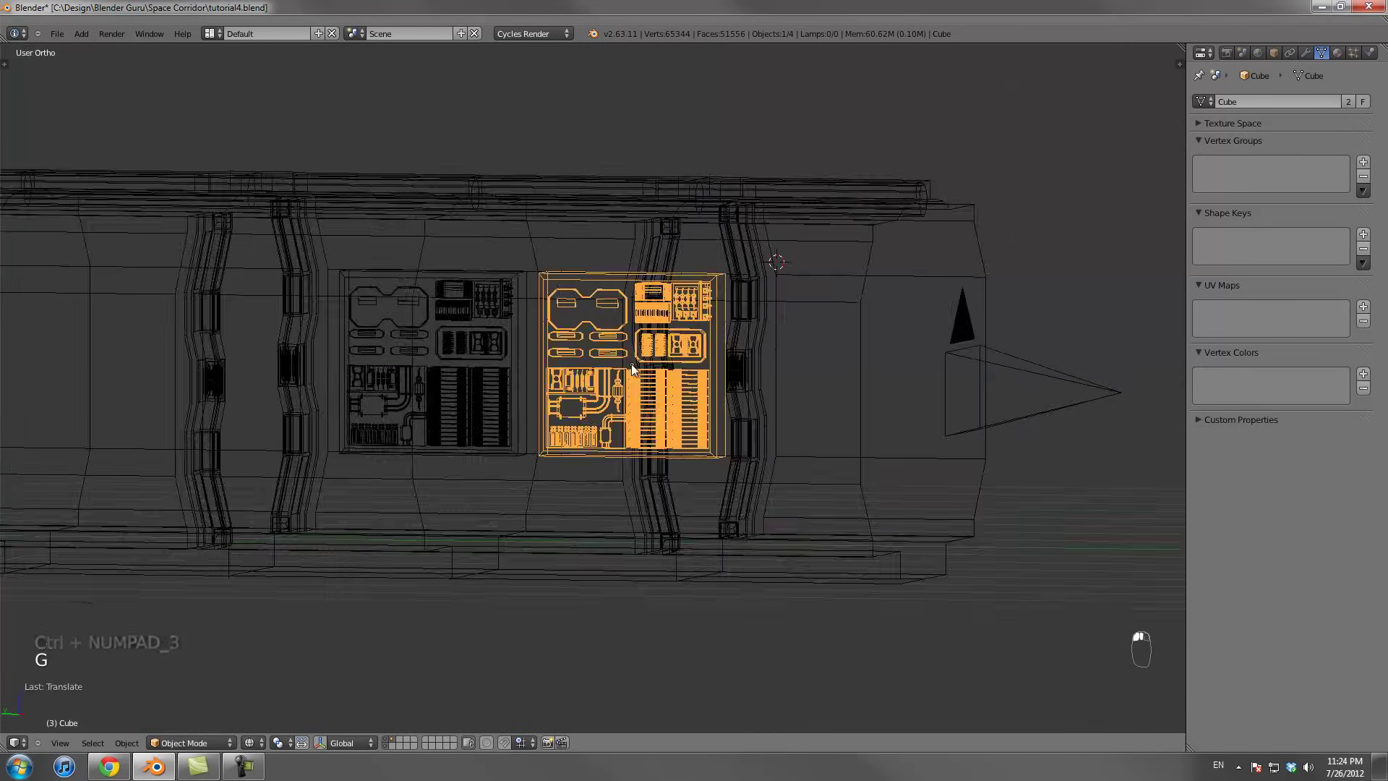
key(KP_0)
key(z)
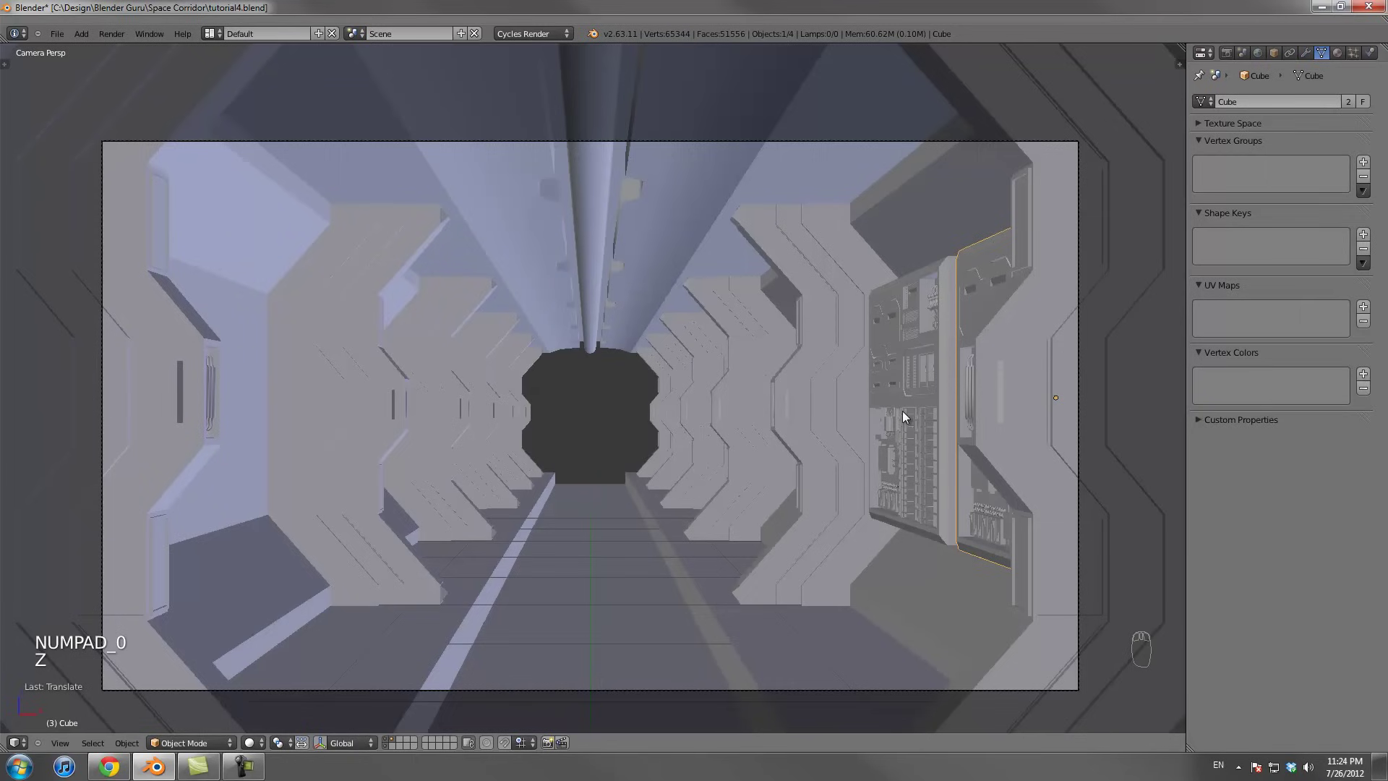
key(g)
key(y)
click(915, 462)
Select both wall panels and shift them slightly along Y, then along X toward the wall, to fit the corridor bay
shift+right_click(915, 453)
key(g)
key(y)
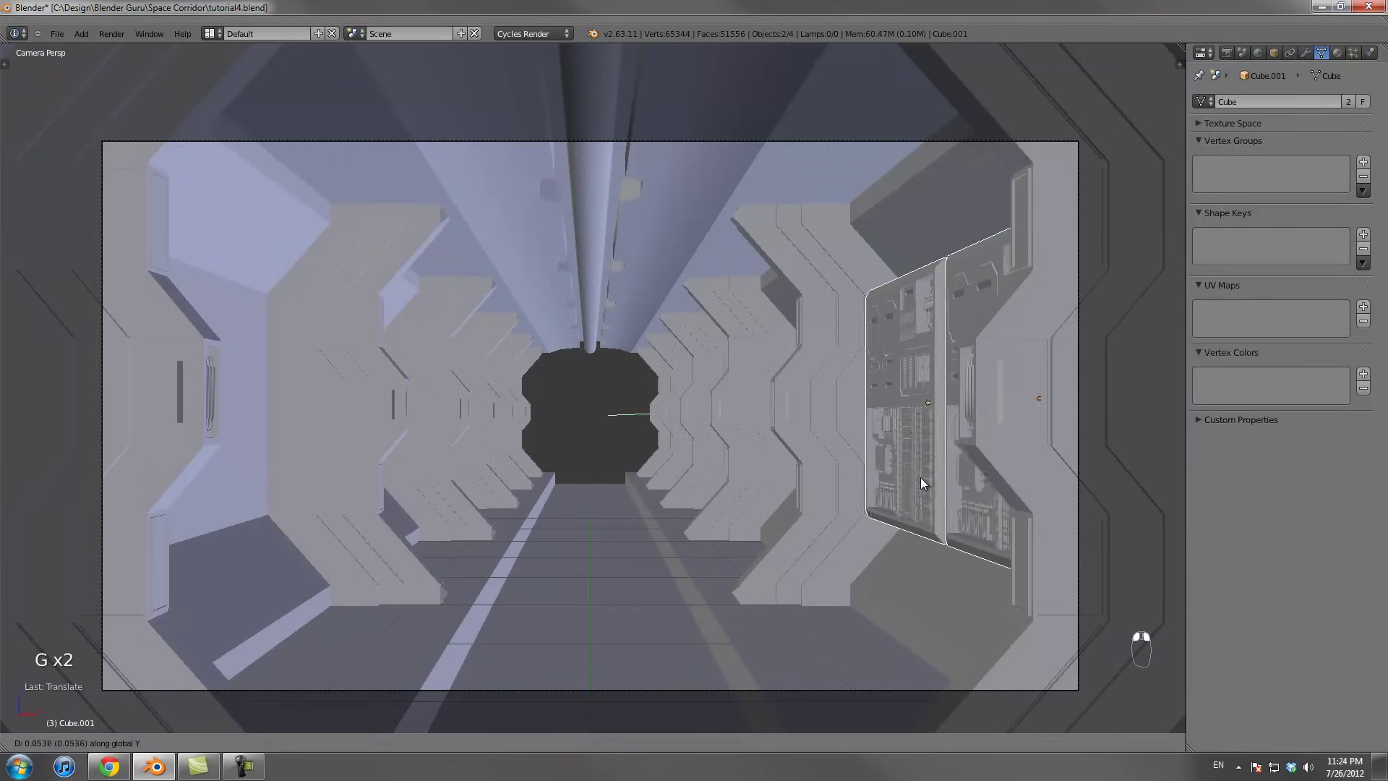
click(917, 474)
scroll(917, 474, down, 3)
key(g)
key(x)
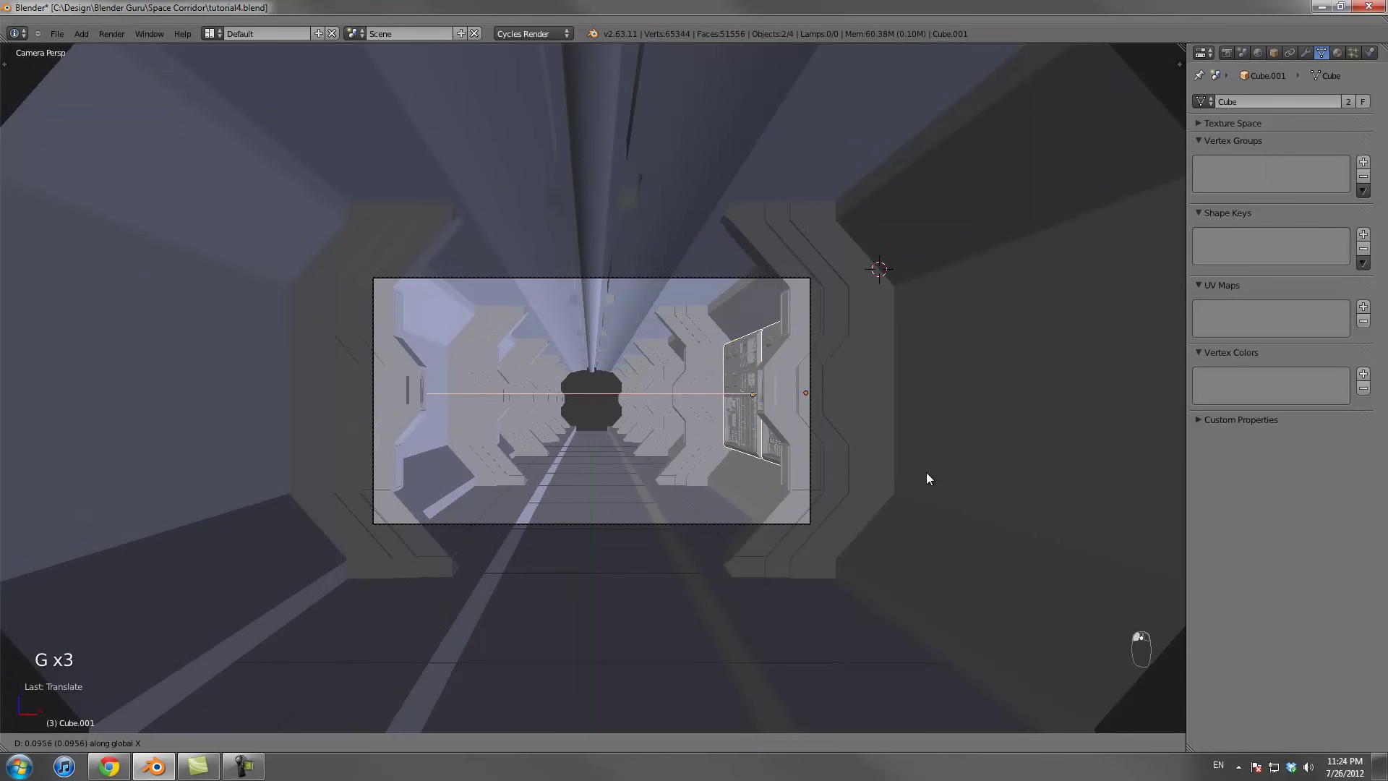
click(926, 472)
Rotate the wall panel nearer the camera a quarter turn in the left orthographic view
middle_drag(926, 471, 782, 392)
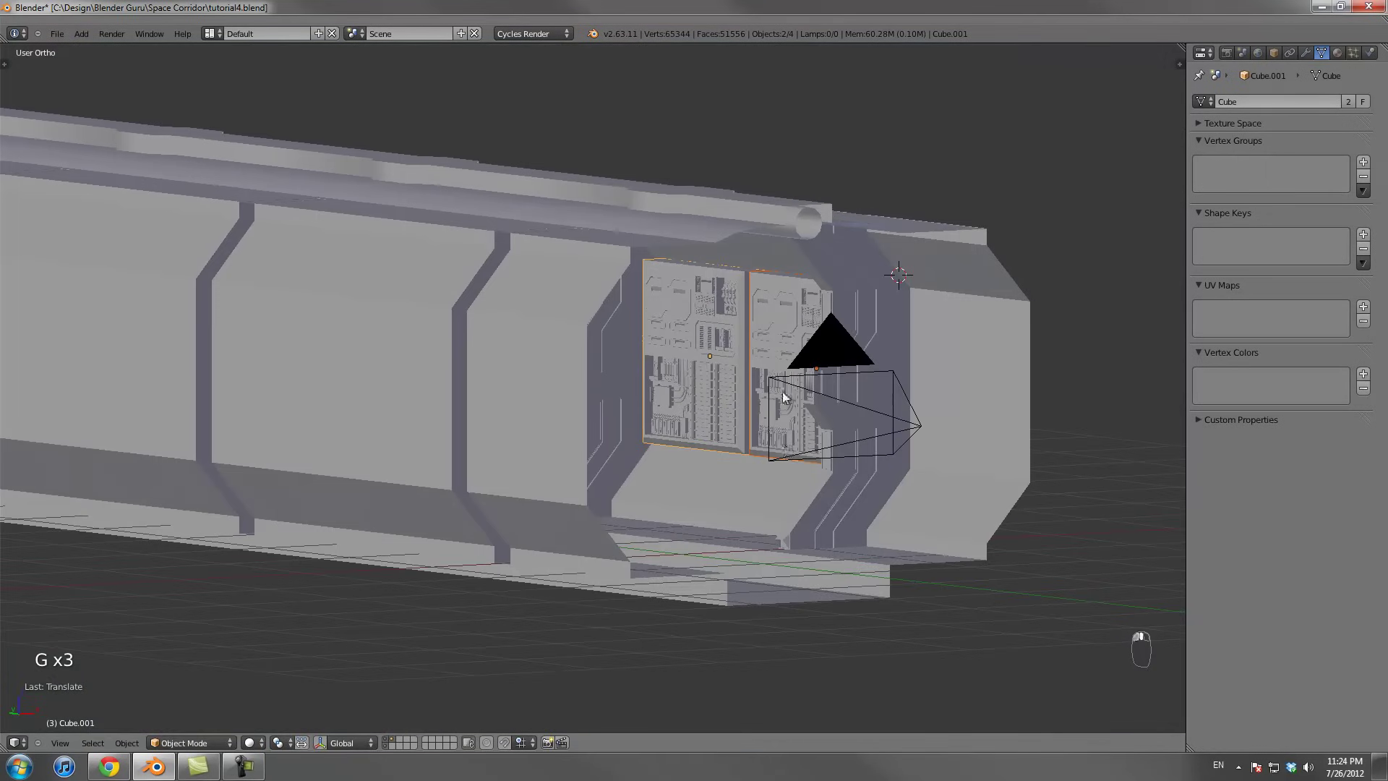
right_click(779, 336)
key(z)
key(ctrl+KP_1)
key(ctrl+KP_3)
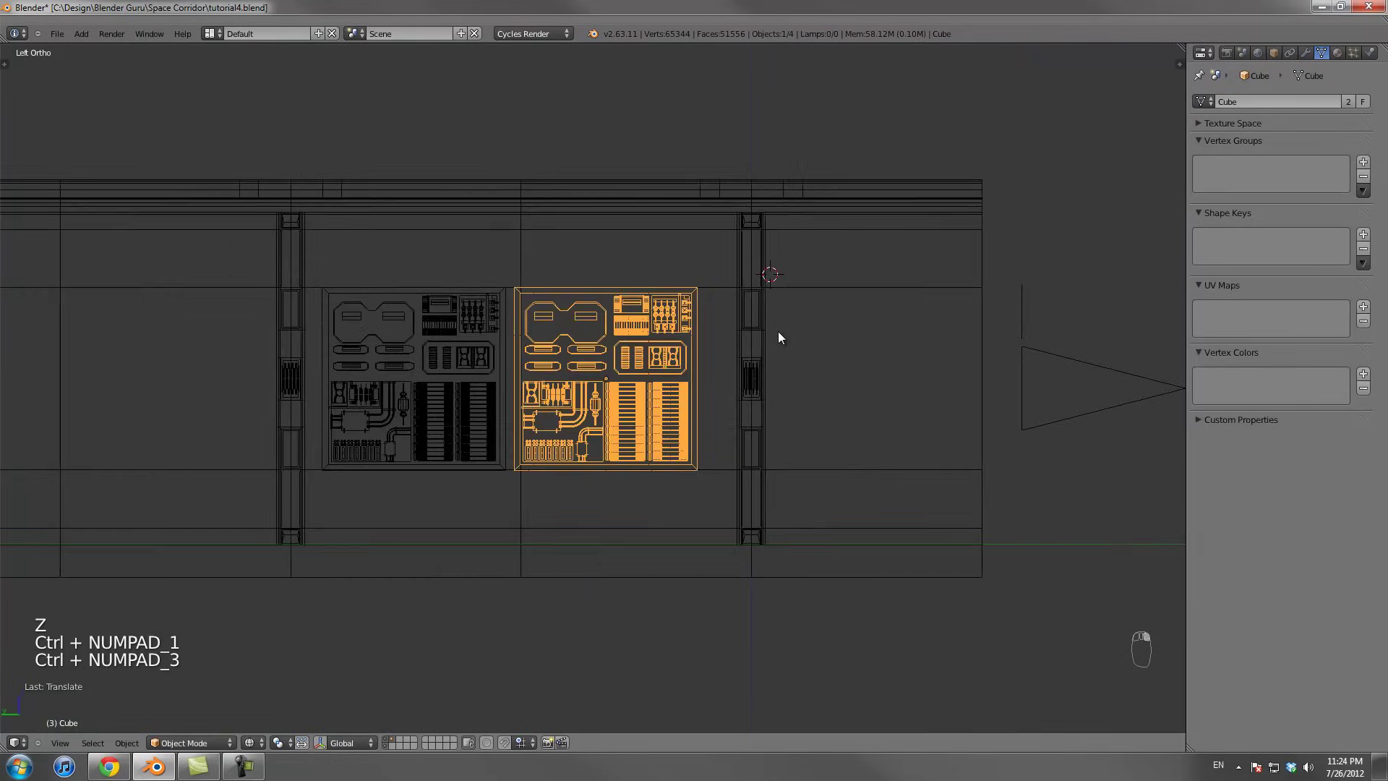
shift+middle_drag(739, 338, 787, 324)
scroll(802, 314, up, 1)
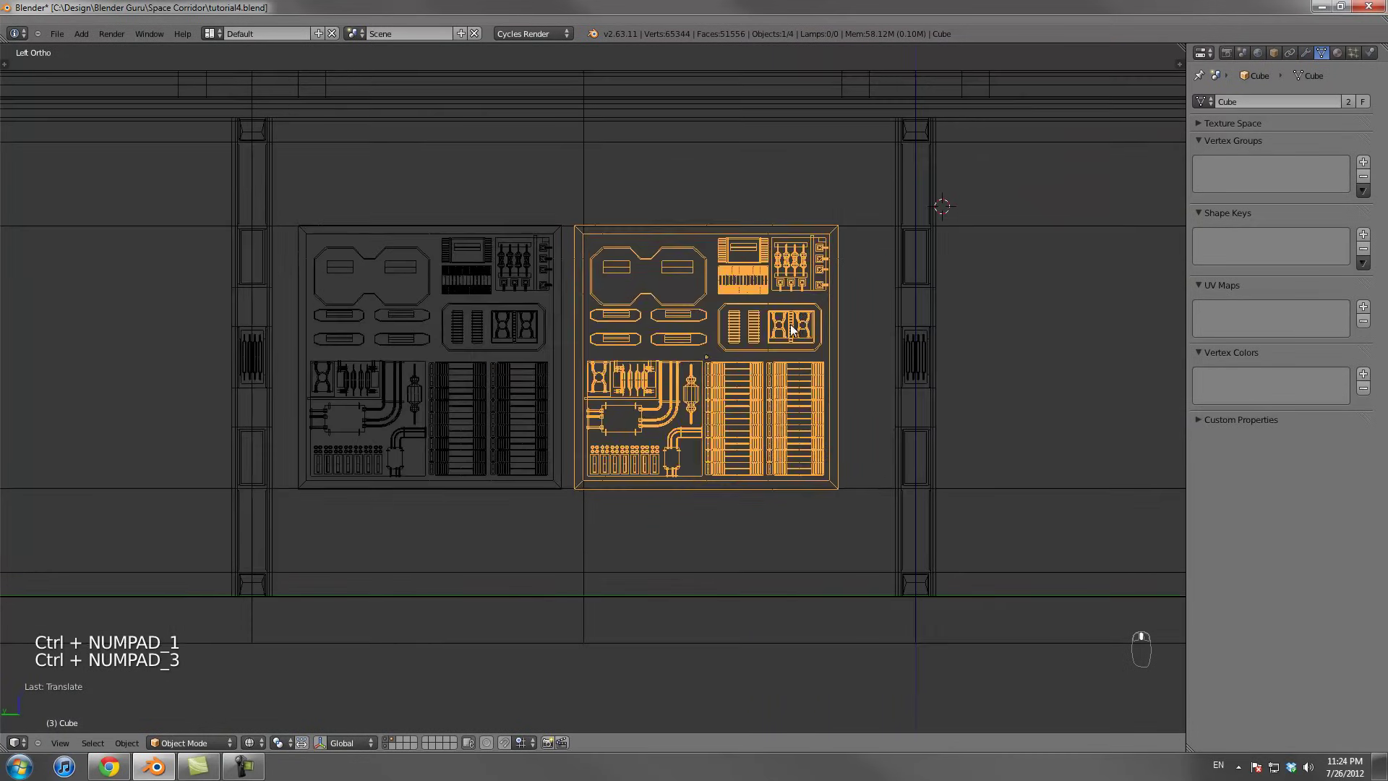
key(r)
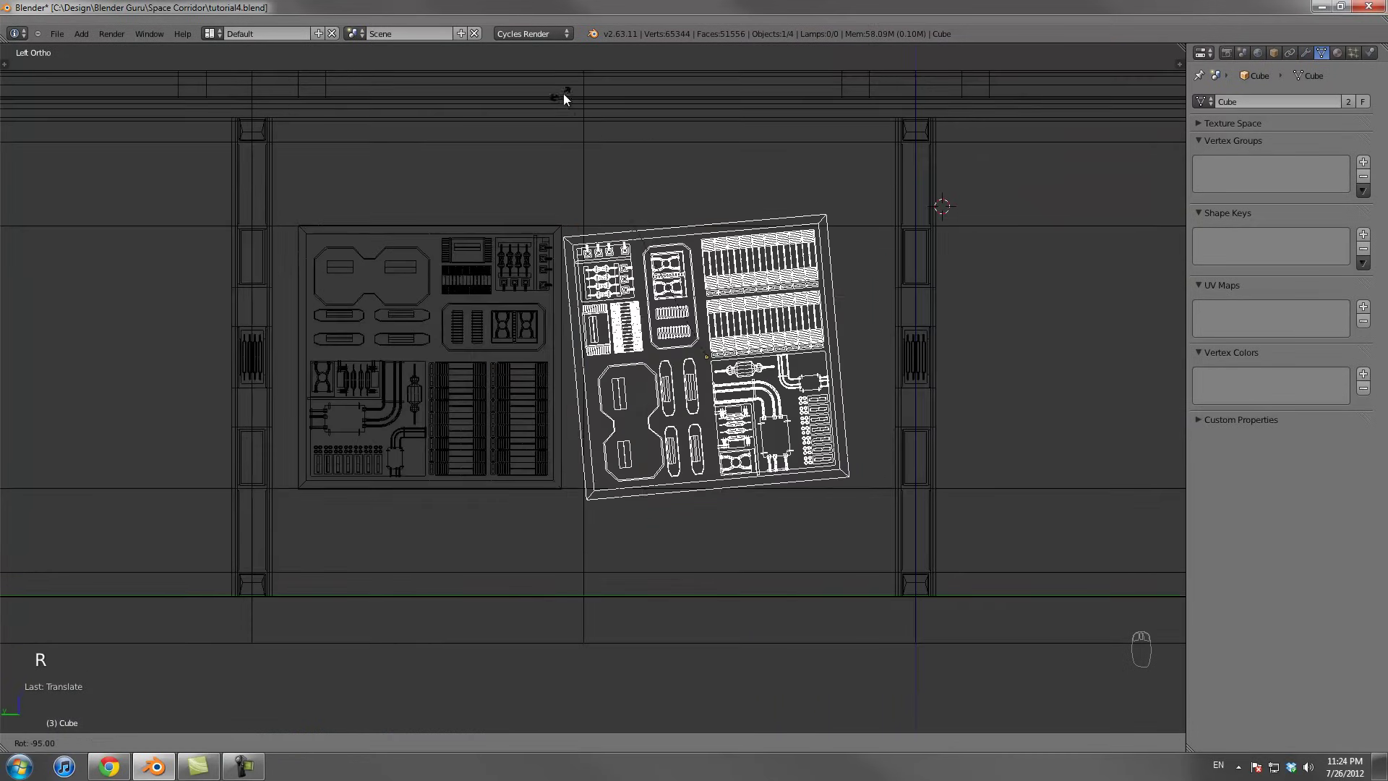
click(614, 126)
Duplicate both wall panels as full copies and place them near the corridor's centre line in the top view
scroll(723, 246, down, 2)
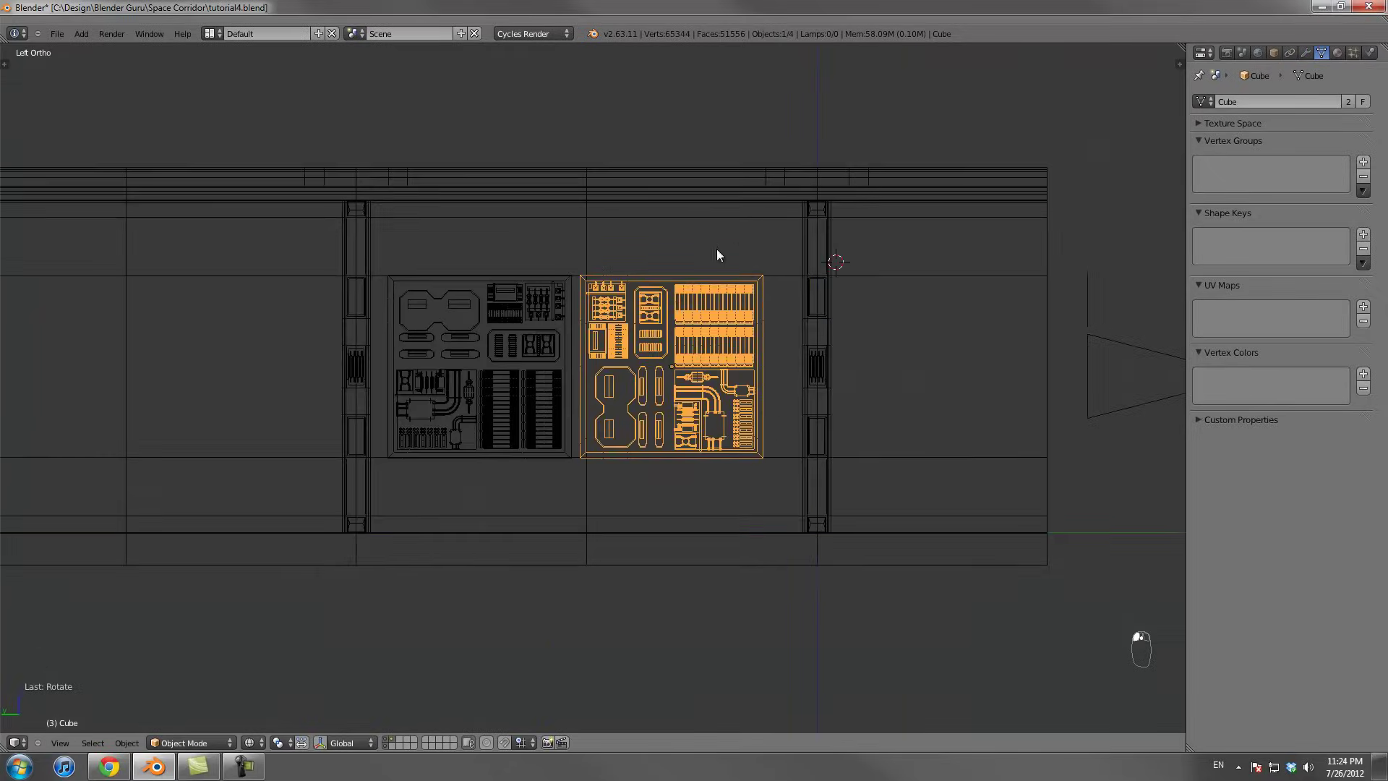
shift+right_click(567, 353)
key(KP_7)
key(KP_4)
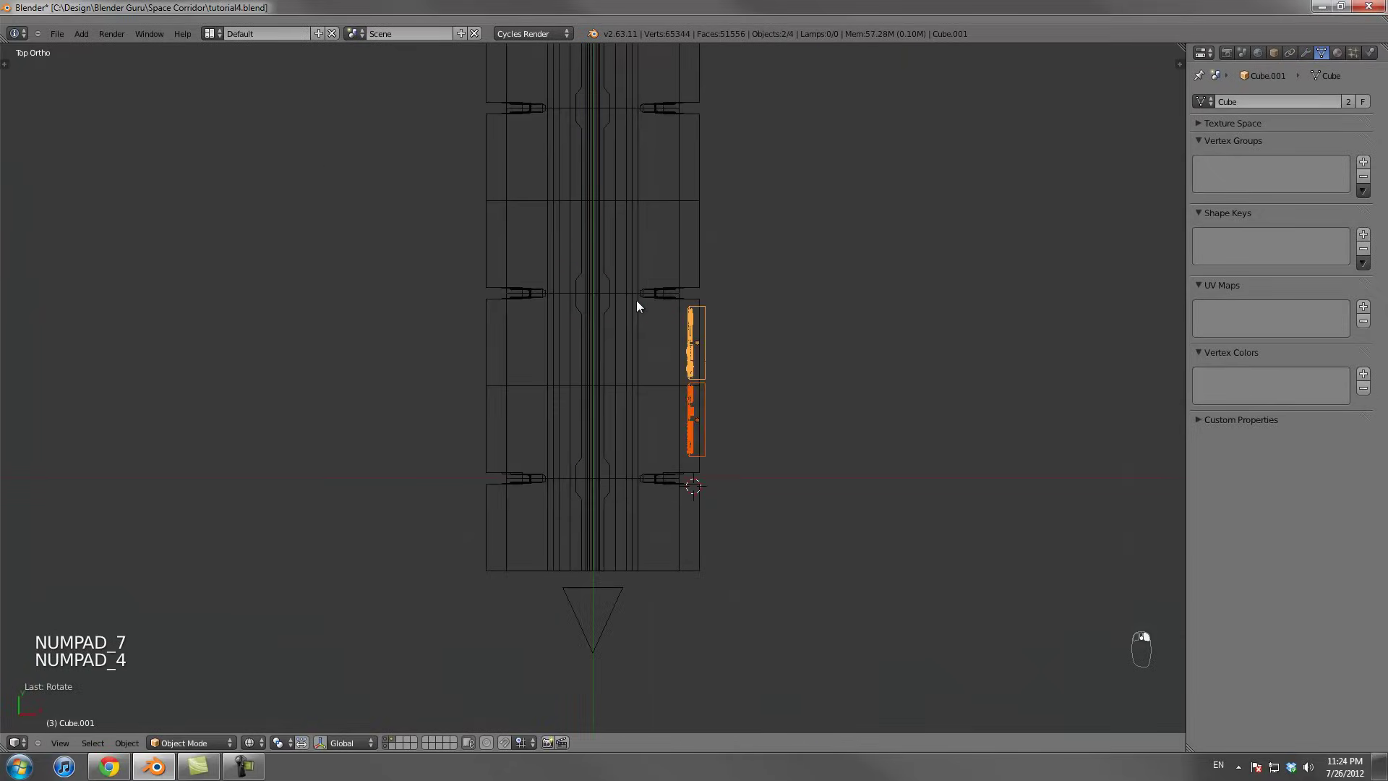
key(shift+d)
click(560, 323)
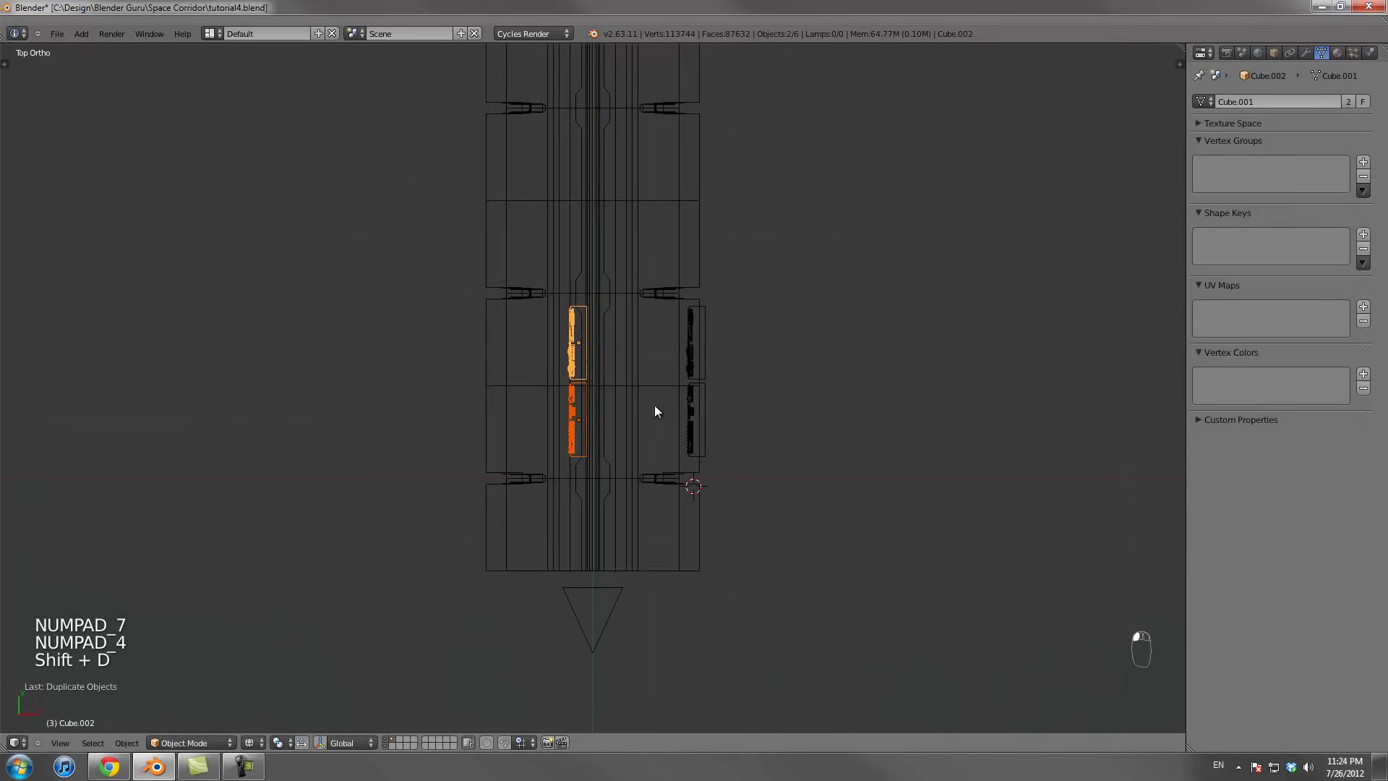
Rotate the two copied panels 180° in the top view, and give them a half turn in the right view
key(r)
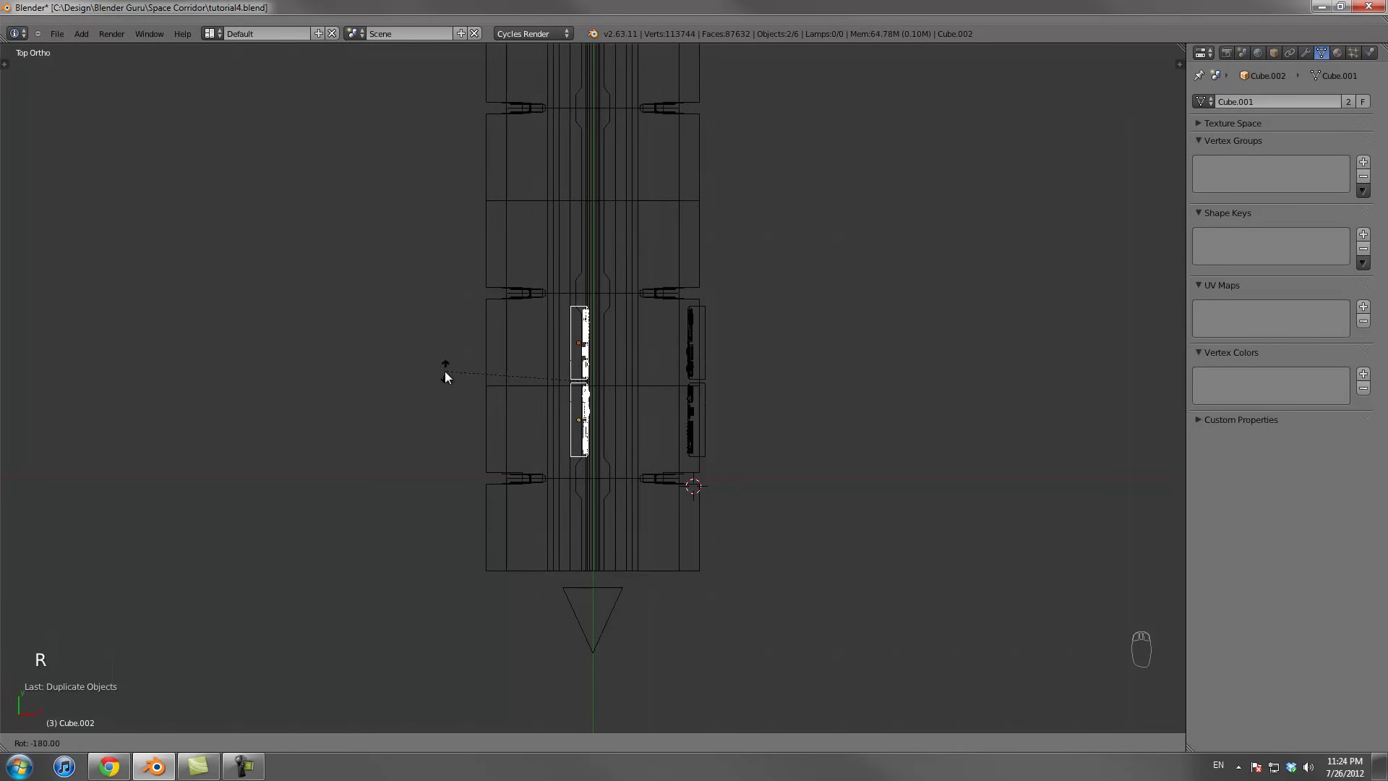
click(445, 373)
middle_drag(618, 431, 623, 260)
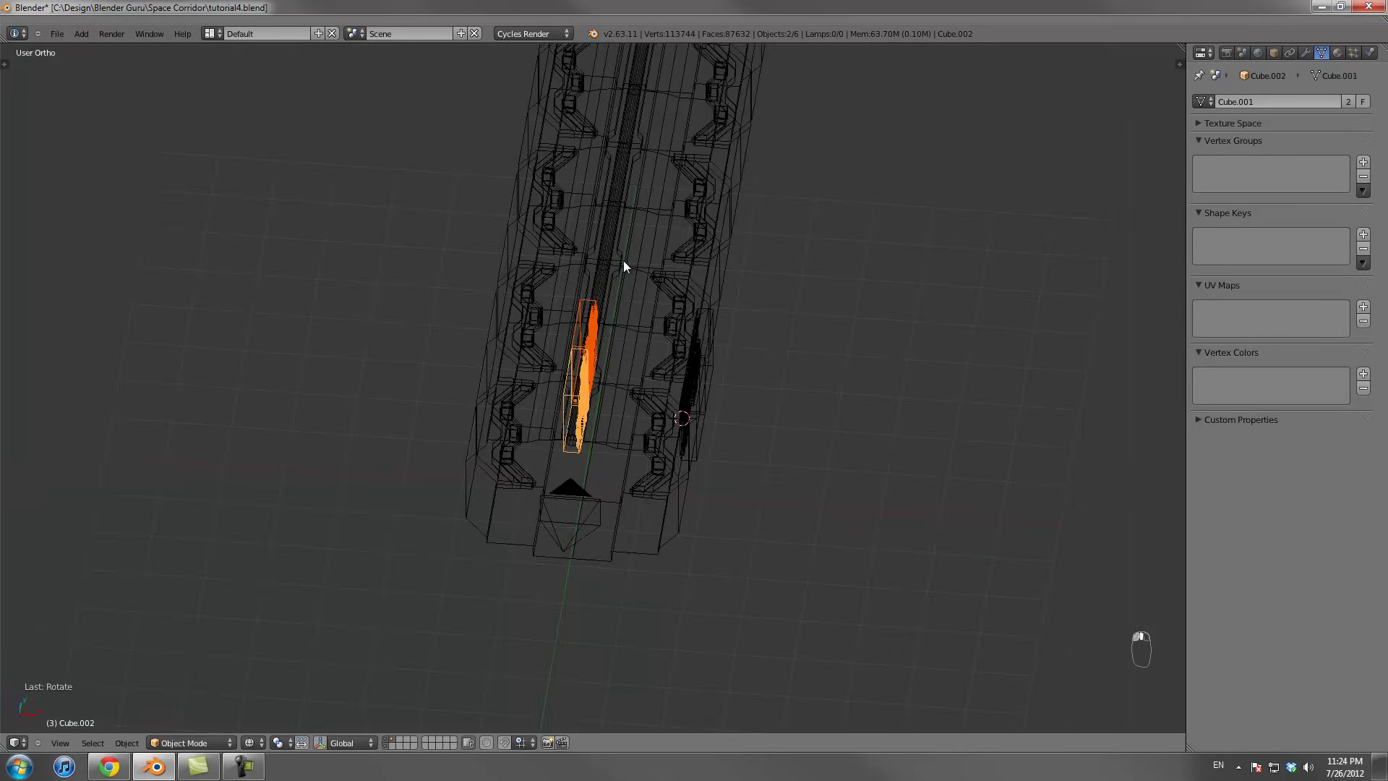
key(KP_3)
key(r)
right_click(368, 485)
Move the copied panels along the X axis into the opposite wall, check them through the camera, and deselect everything
middle_drag(368, 485, 692, 401)
key(g)
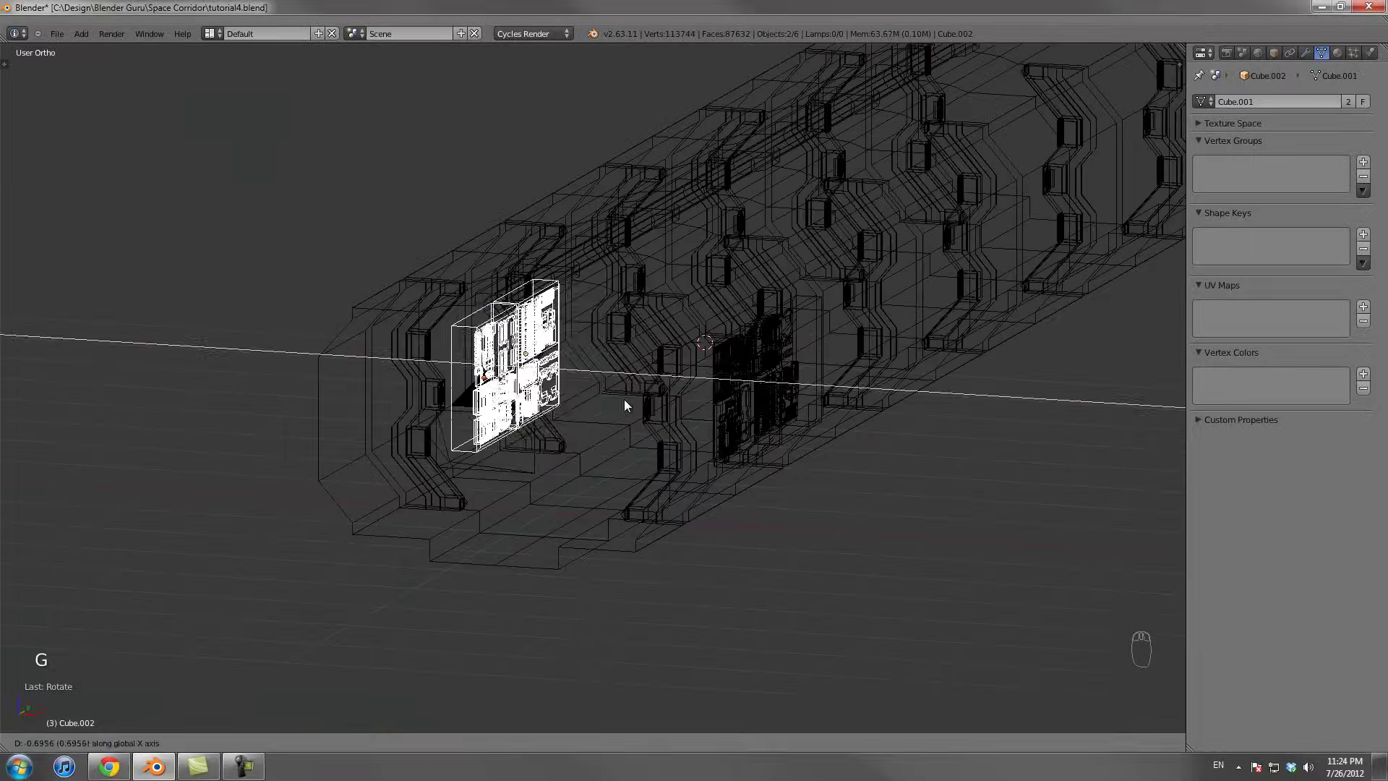
click(625, 394)
key(z)
key(g)
middle_click(628, 382)
click(595, 377)
middle_drag(594, 377, 548, 375)
key(g)
middle_click(538, 375)
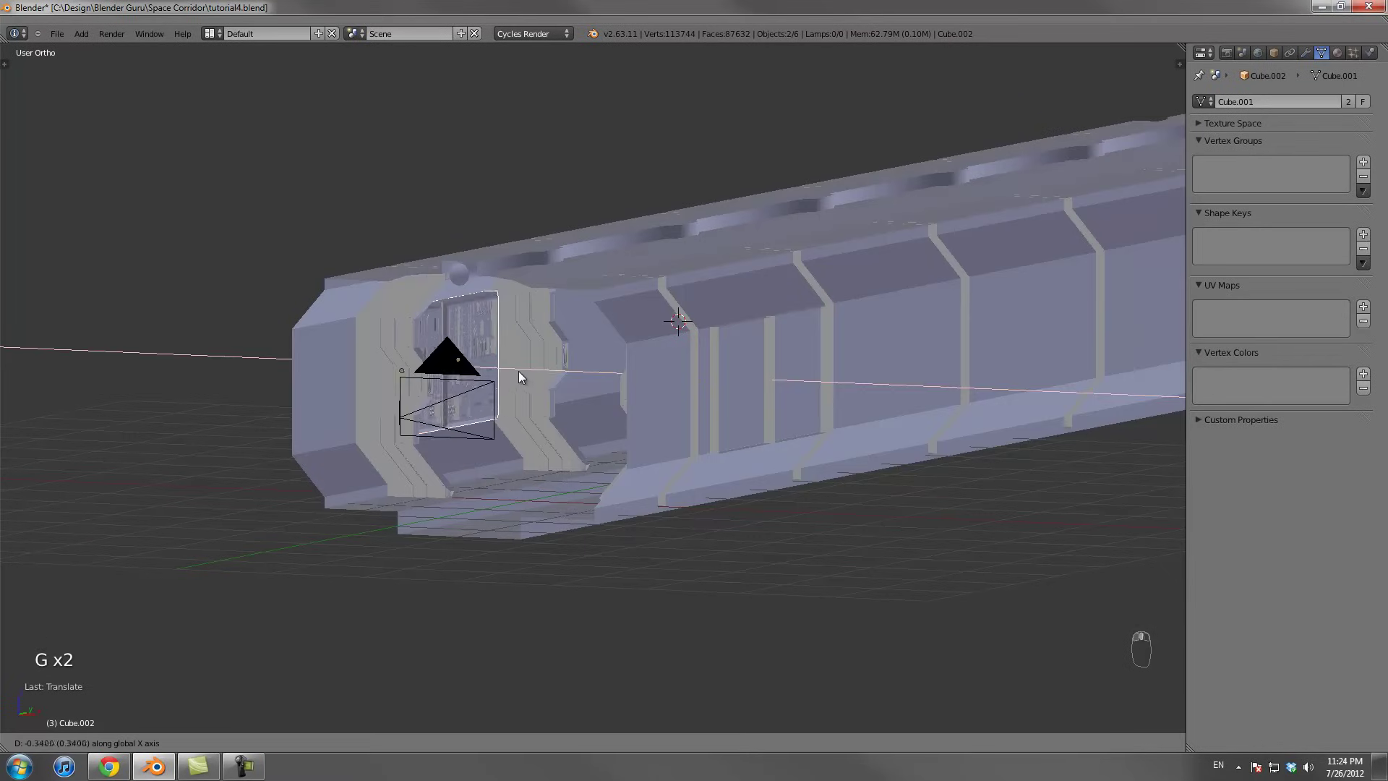
click(517, 371)
key(KP_0)
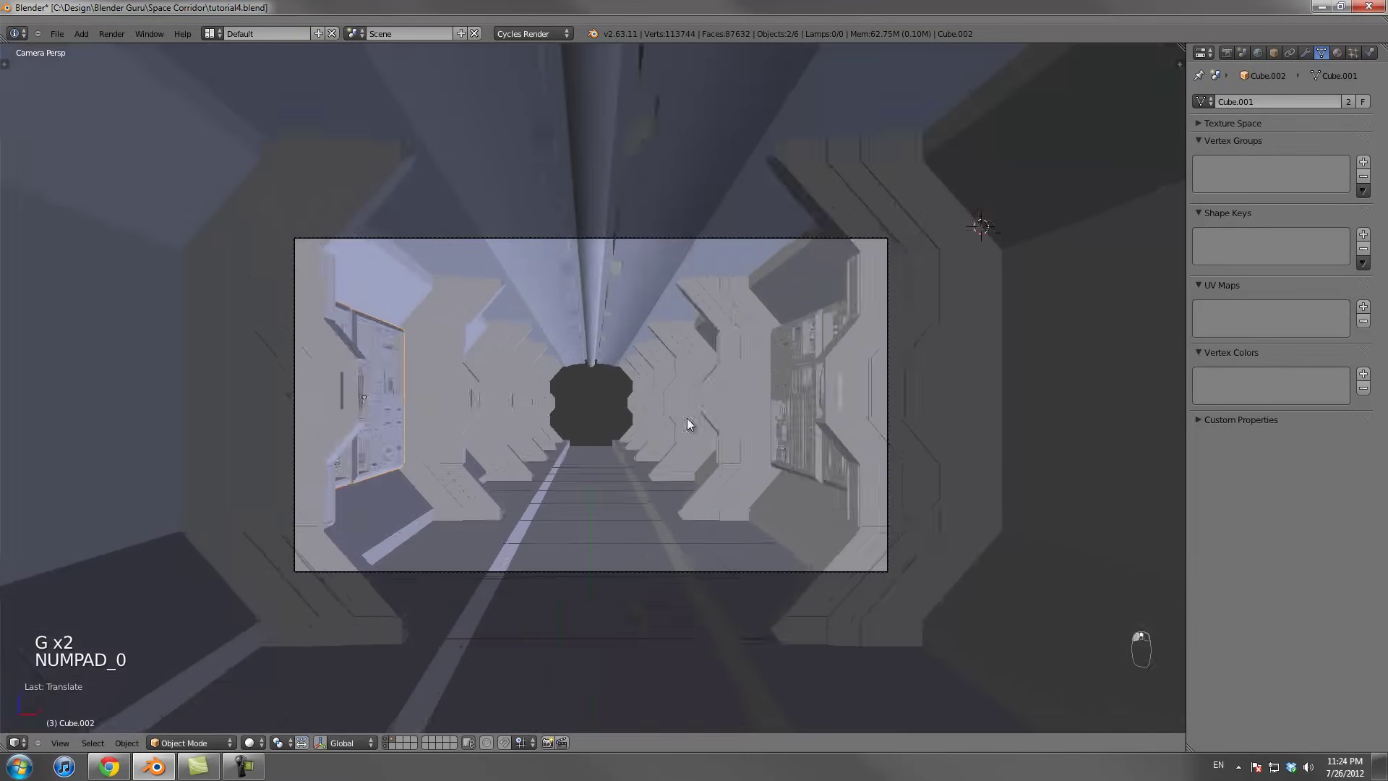
key(a)
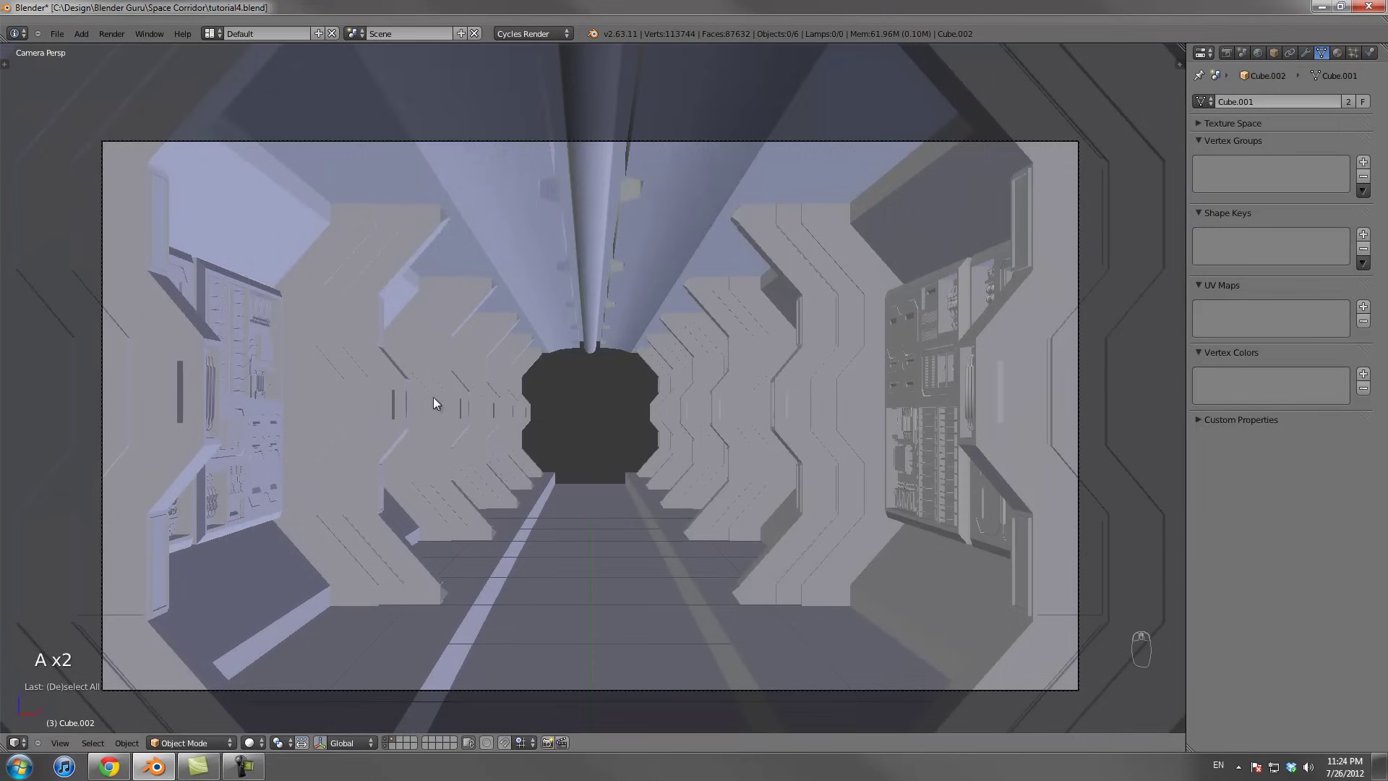
Select the farther copied panel and examine how the copies sit in the corridor wall in wireframe and solid view
right_click(266, 340)
scroll(371, 511, down, 4)
key(z)
mouse_move(474, 471)
middle_down()
mouse_move(399, 480)
mouse_move(600, 443)
middle_up()
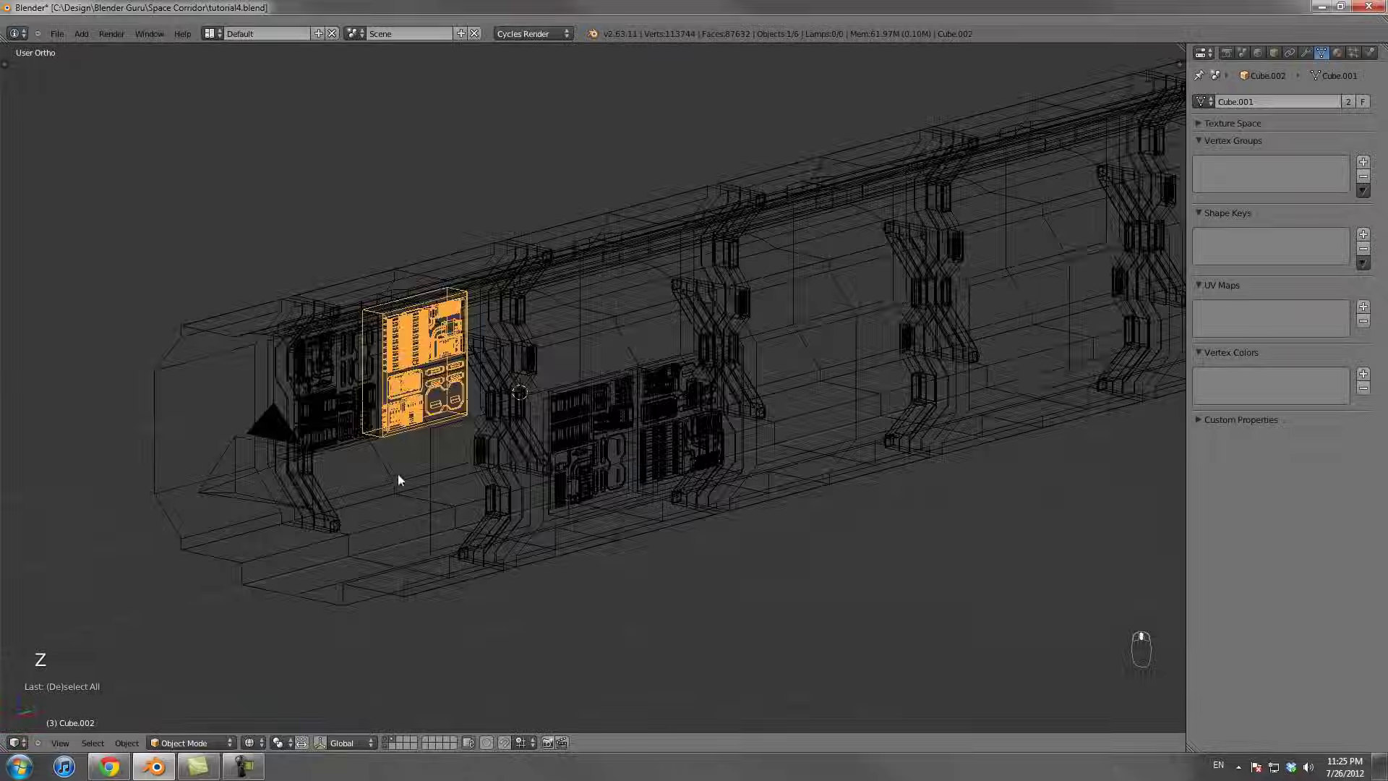
key(z)
scroll(614, 426, up, 5)
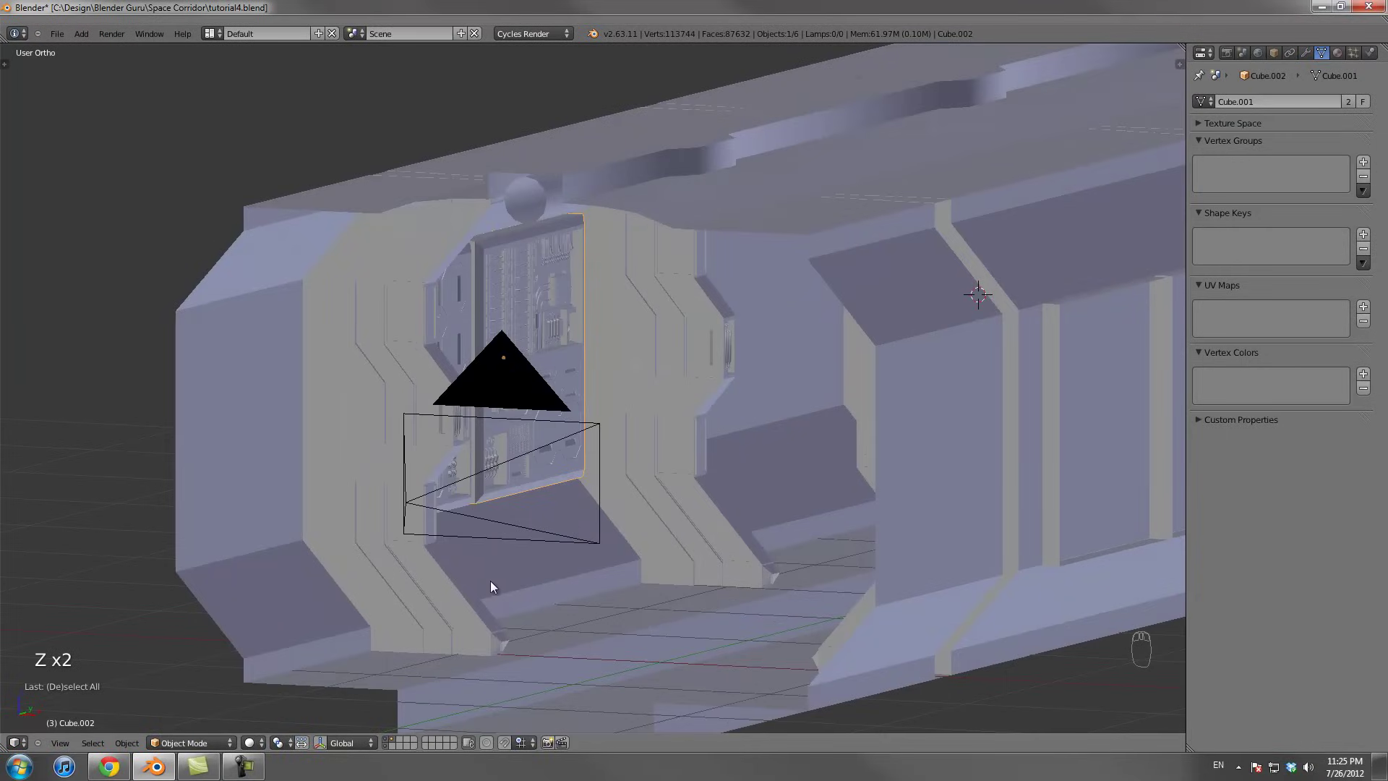
middle_drag(596, 542, 561, 383)
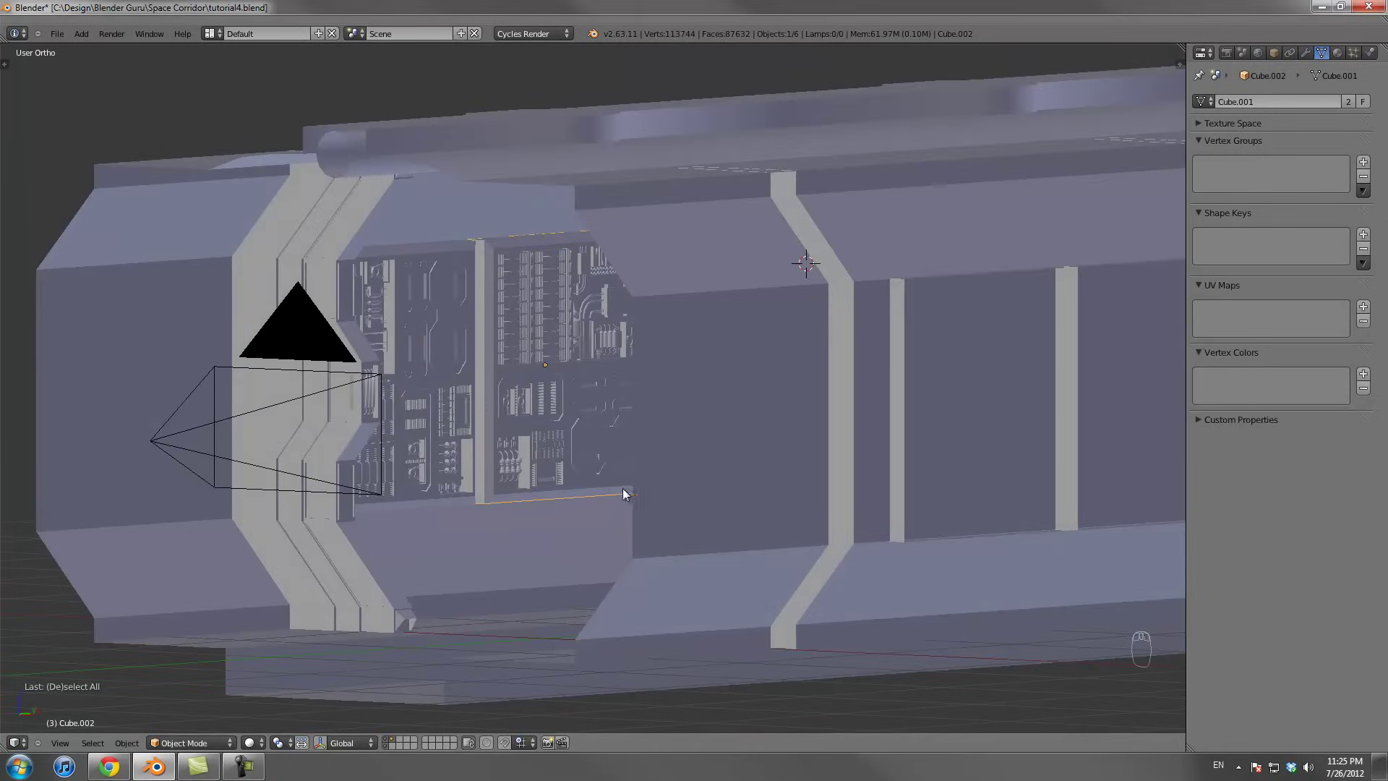
middle_drag(622, 489, 610, 521)
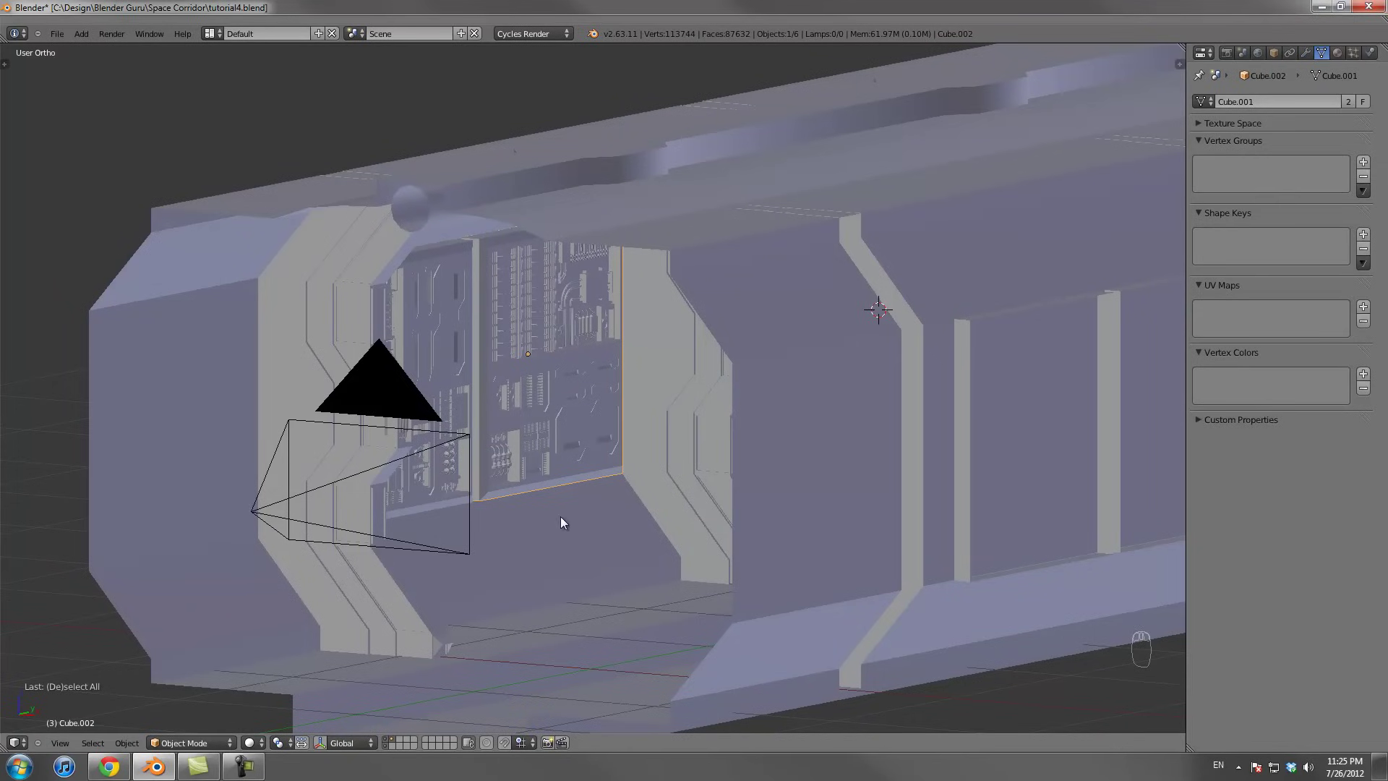
scroll(562, 455, up, 2)
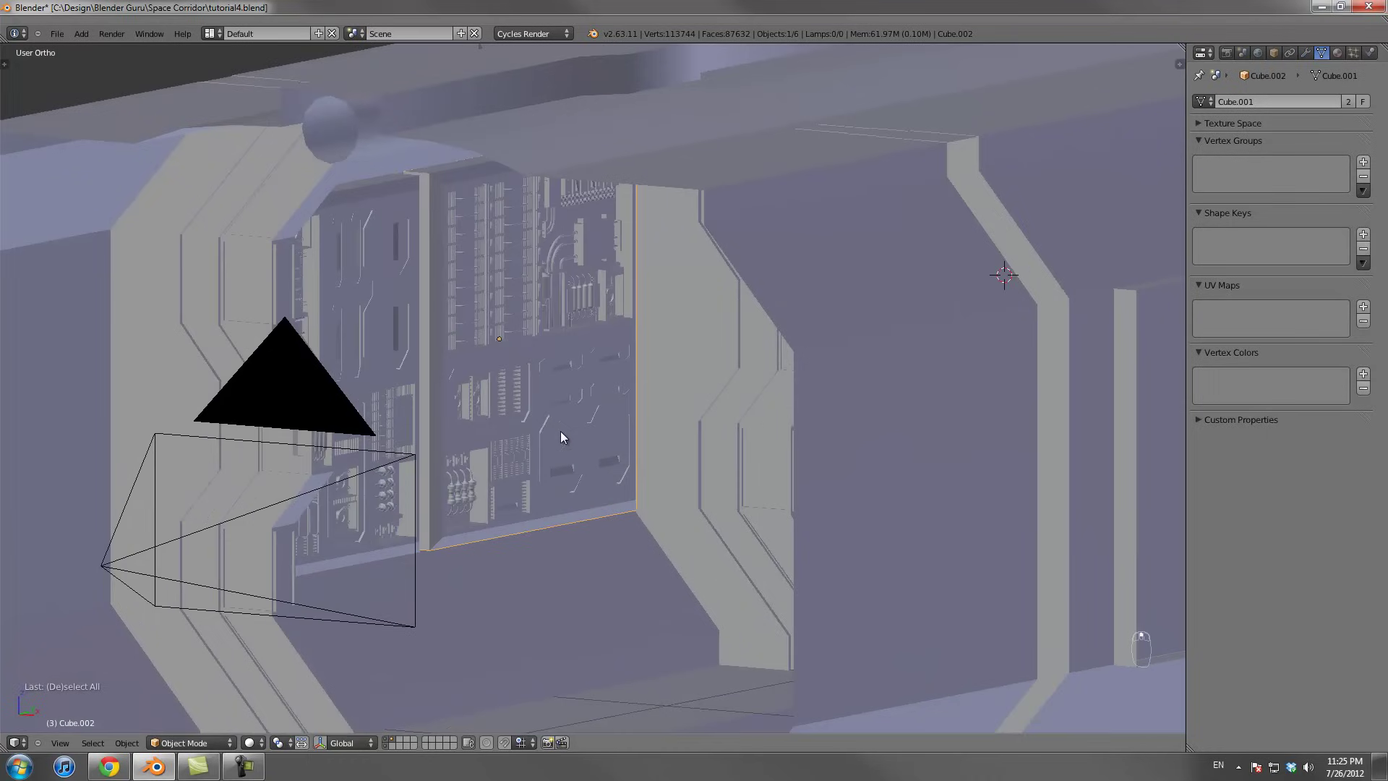
scroll(628, 344, down, 5)
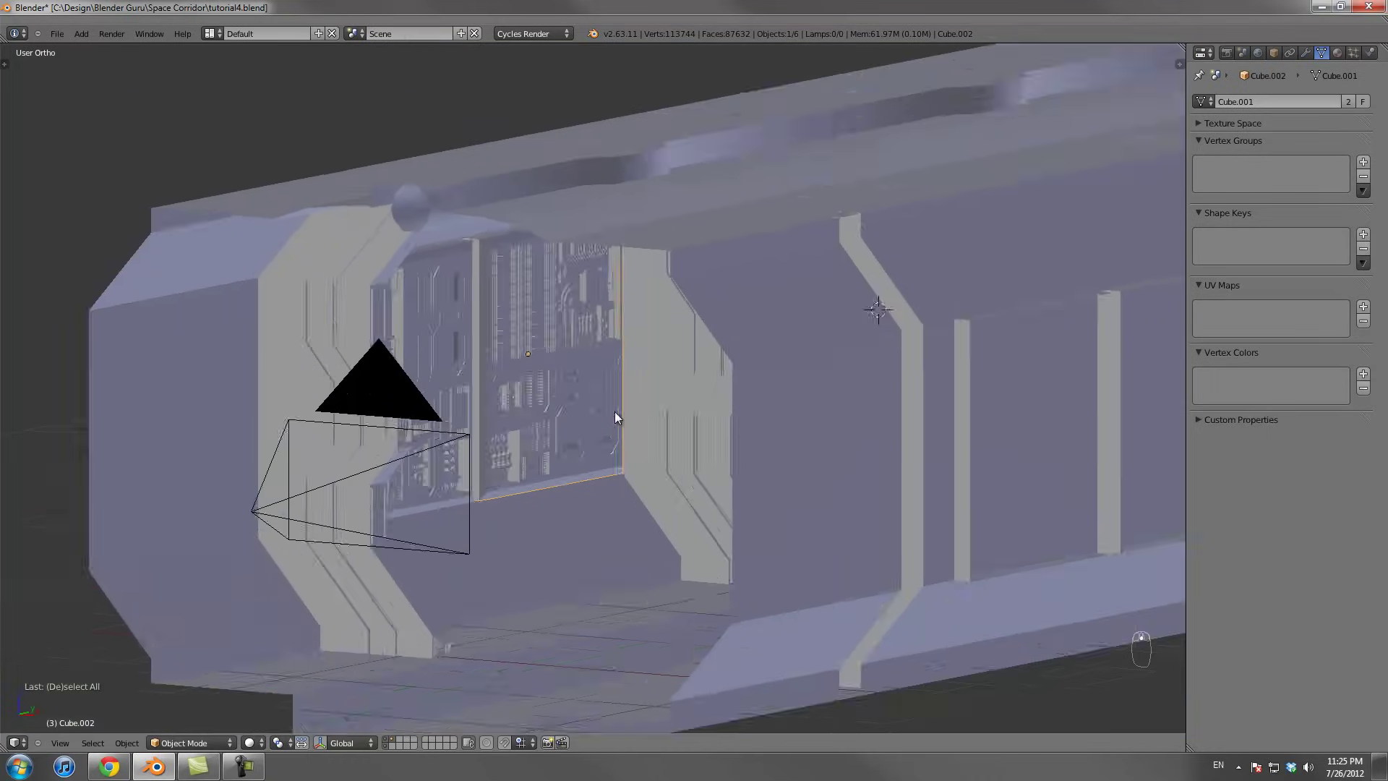
Show only the layer holding the wall panels and examine the component detail on the copied pair
click(390, 738)
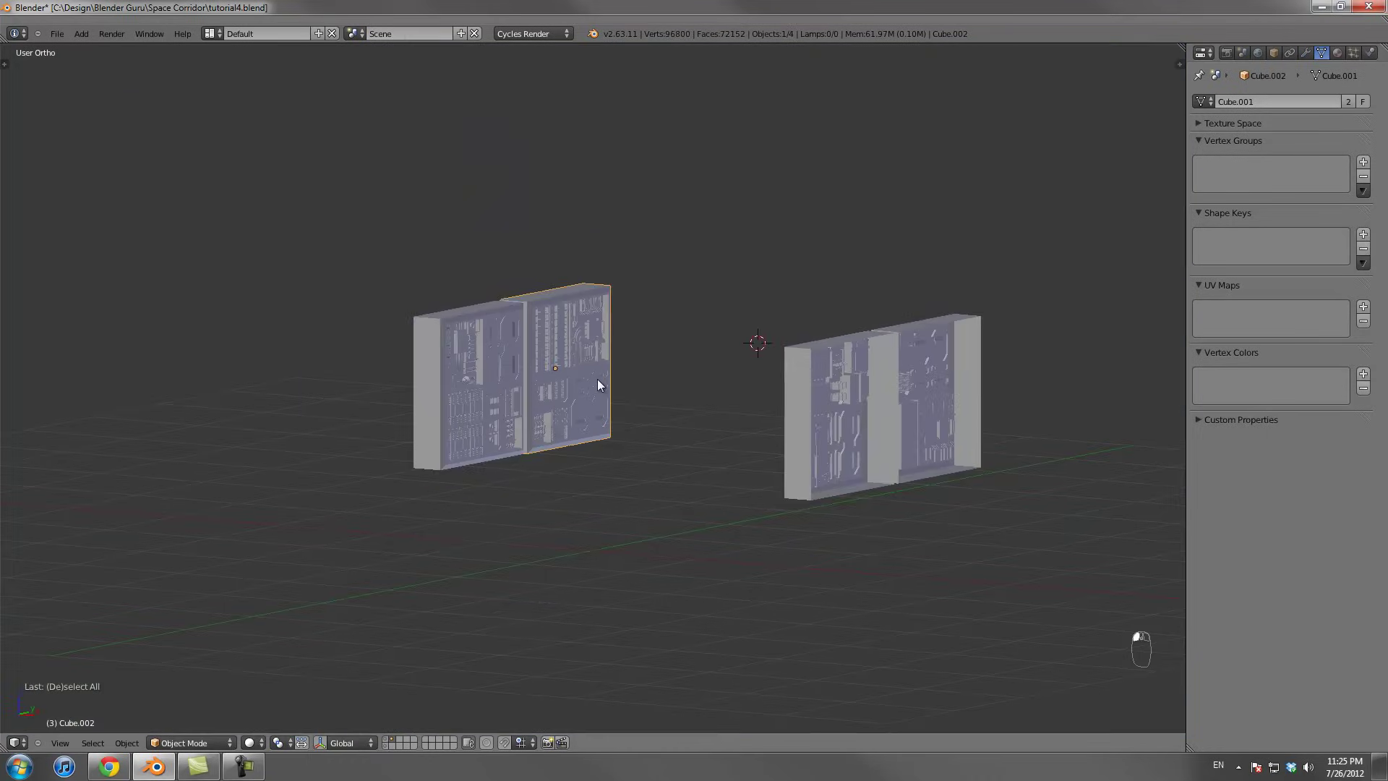
scroll(597, 384, up, 5)
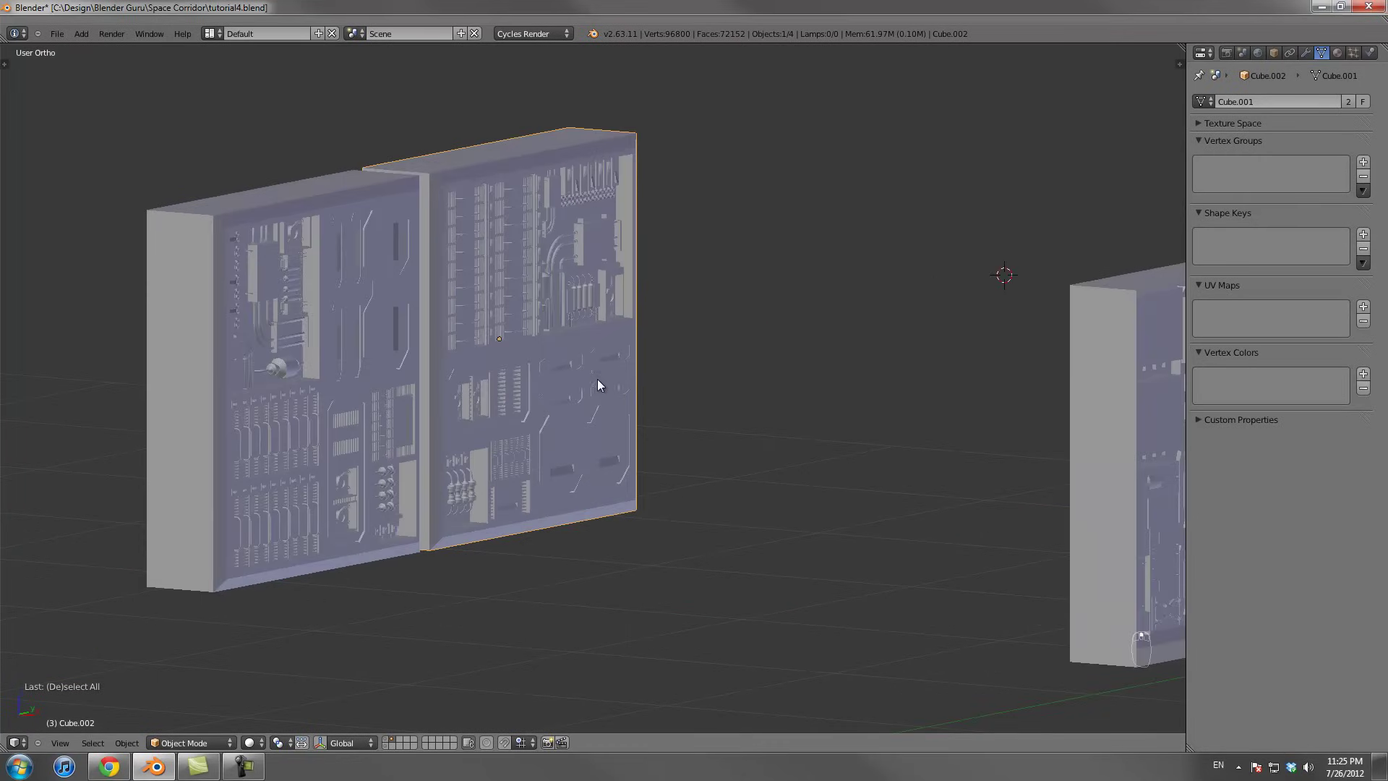
middle_drag(583, 305, 665, 421)
scroll(620, 419, up, 2)
scroll(650, 427, up, 3)
scroll(653, 433, down, 6)
scroll(639, 426, up, 1)
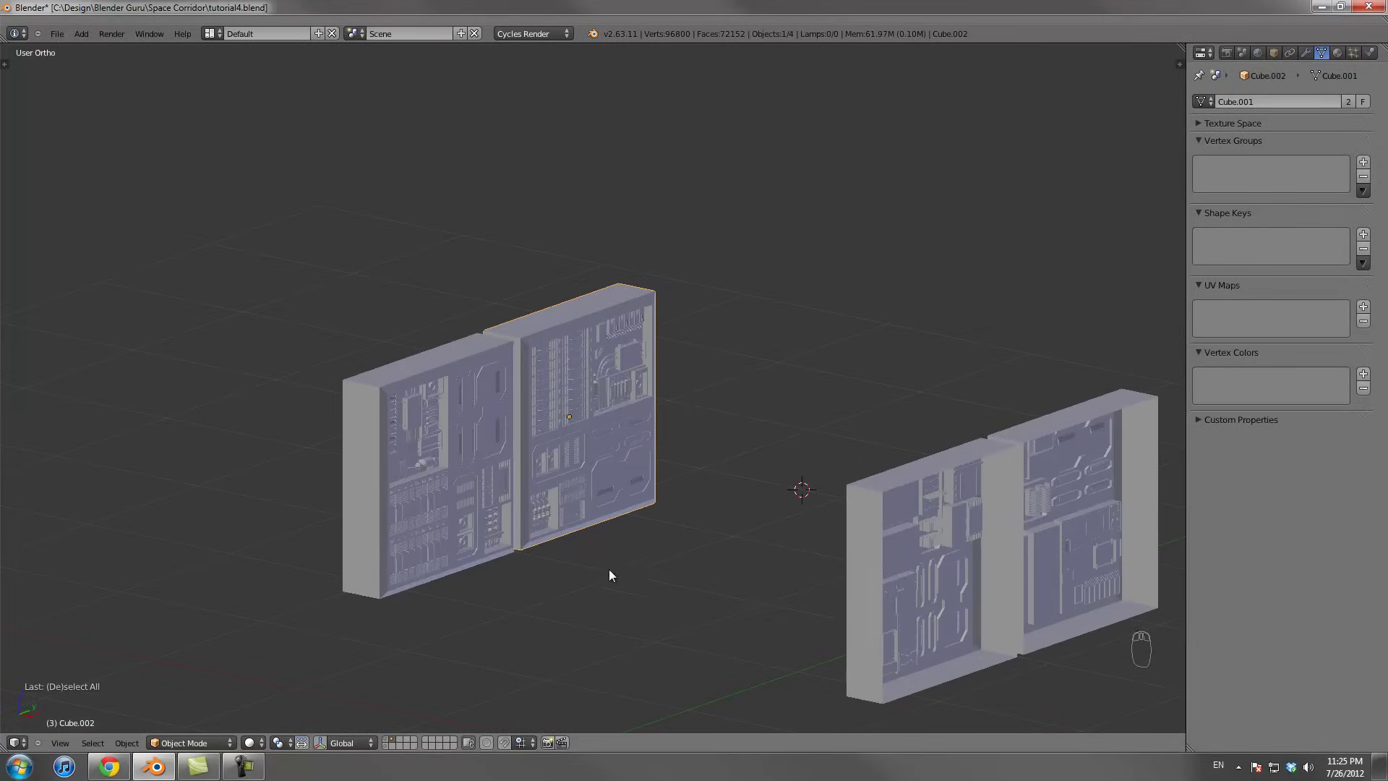
scroll(540, 481, up, 5)
scroll(576, 481, down, 2)
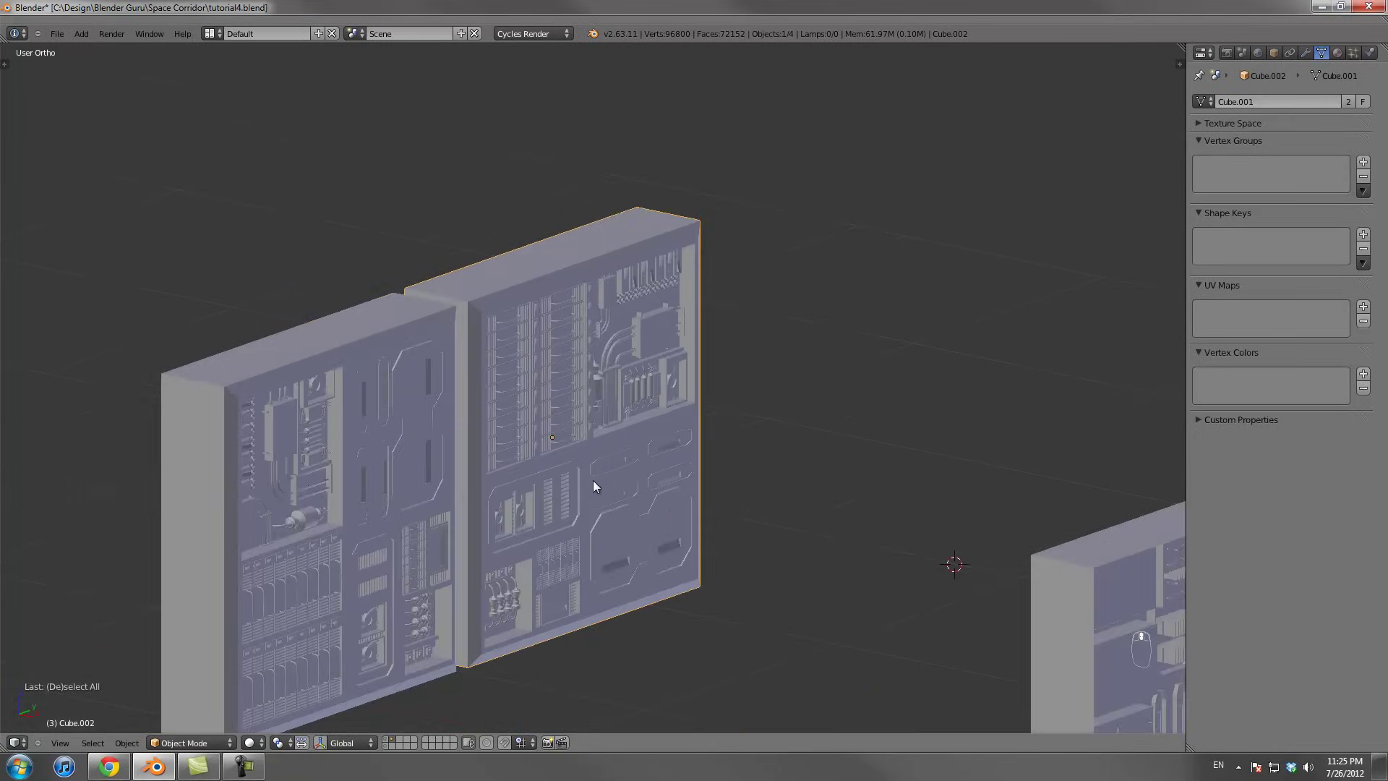
scroll(648, 437, up, 4)
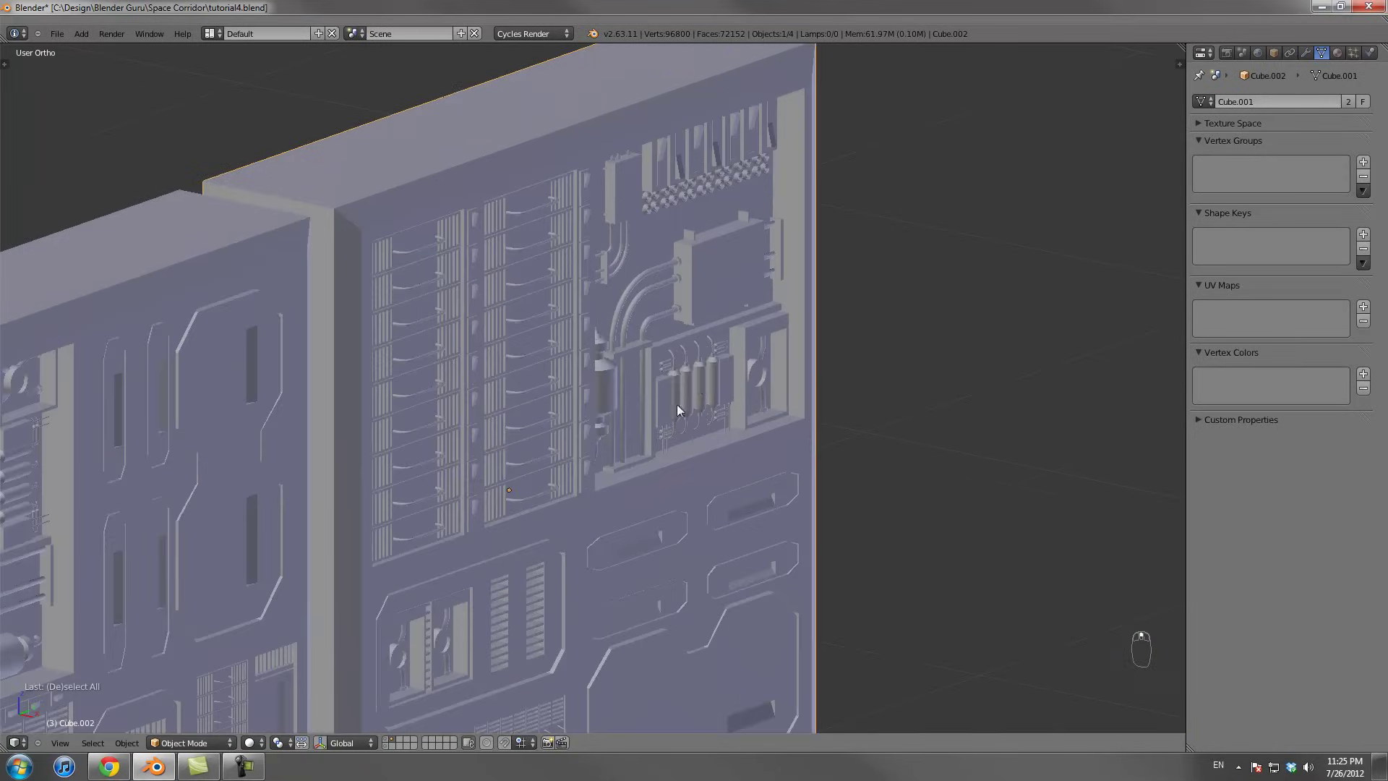
scroll(698, 455, down, 6)
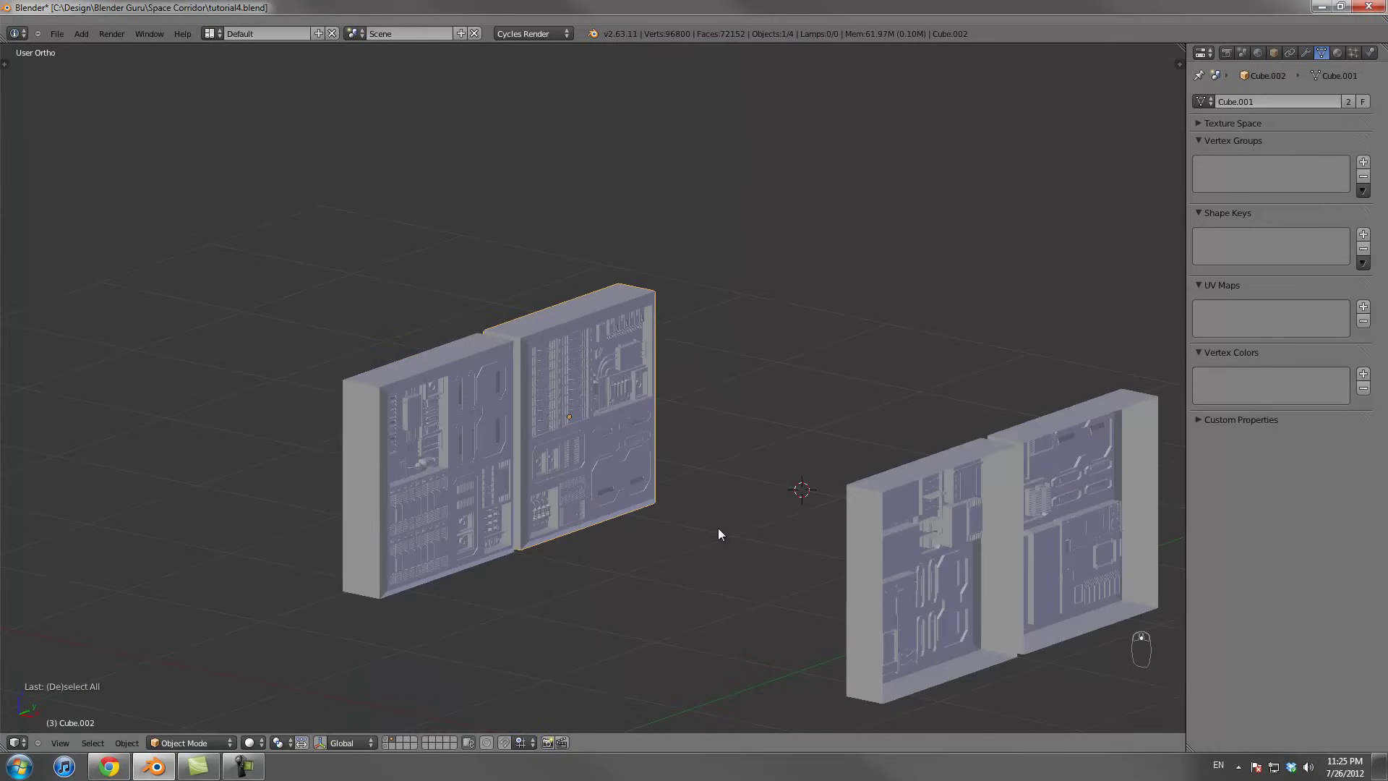
scroll(591, 433, up, 6)
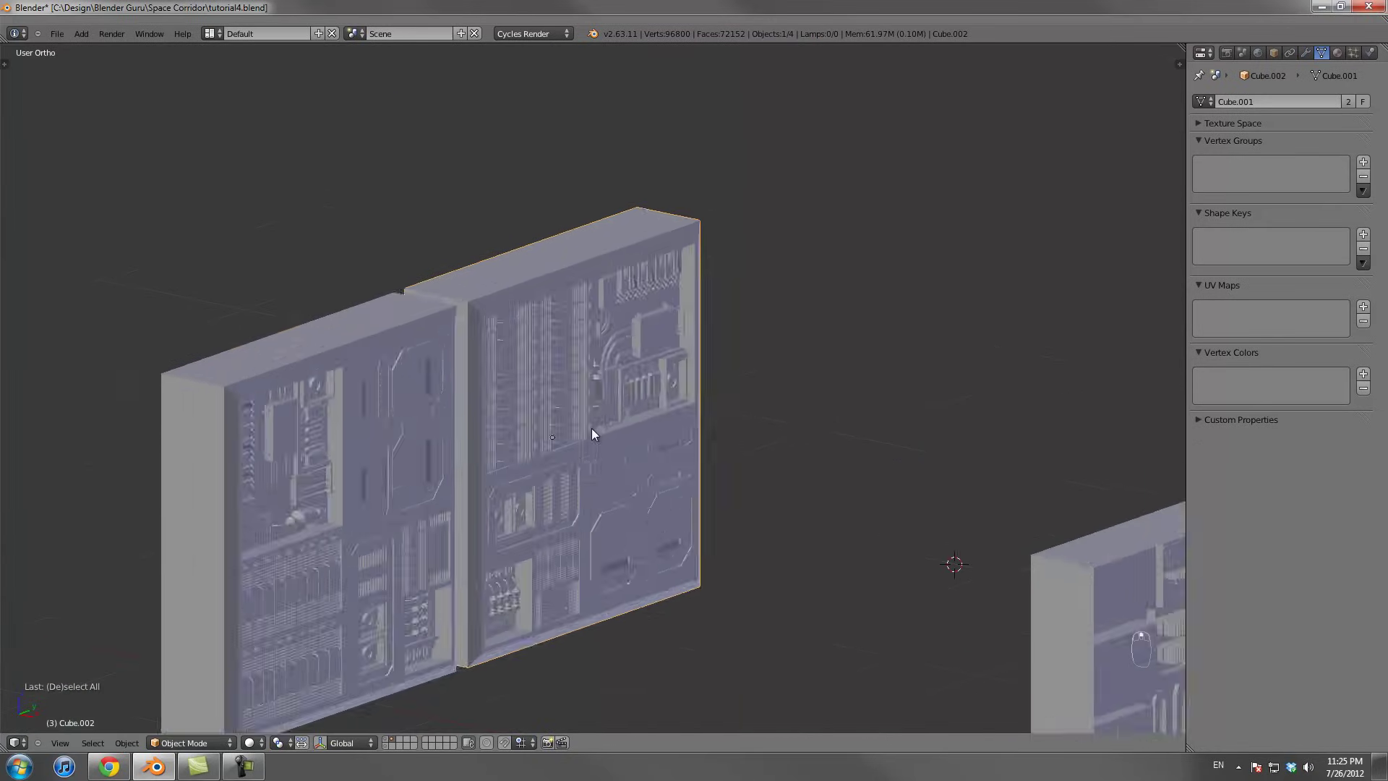
scroll(614, 433, down, 6)
Deselect all geometry of the selected panel in Edit Mode and return to Object Mode
key(Tab)
key(a)
key(a)
key(a)
key(Tab)
Examine the component detail on the selected wall panel up close, including the large capacitor's mesh in Edit Mode
scroll(636, 422, up, 7)
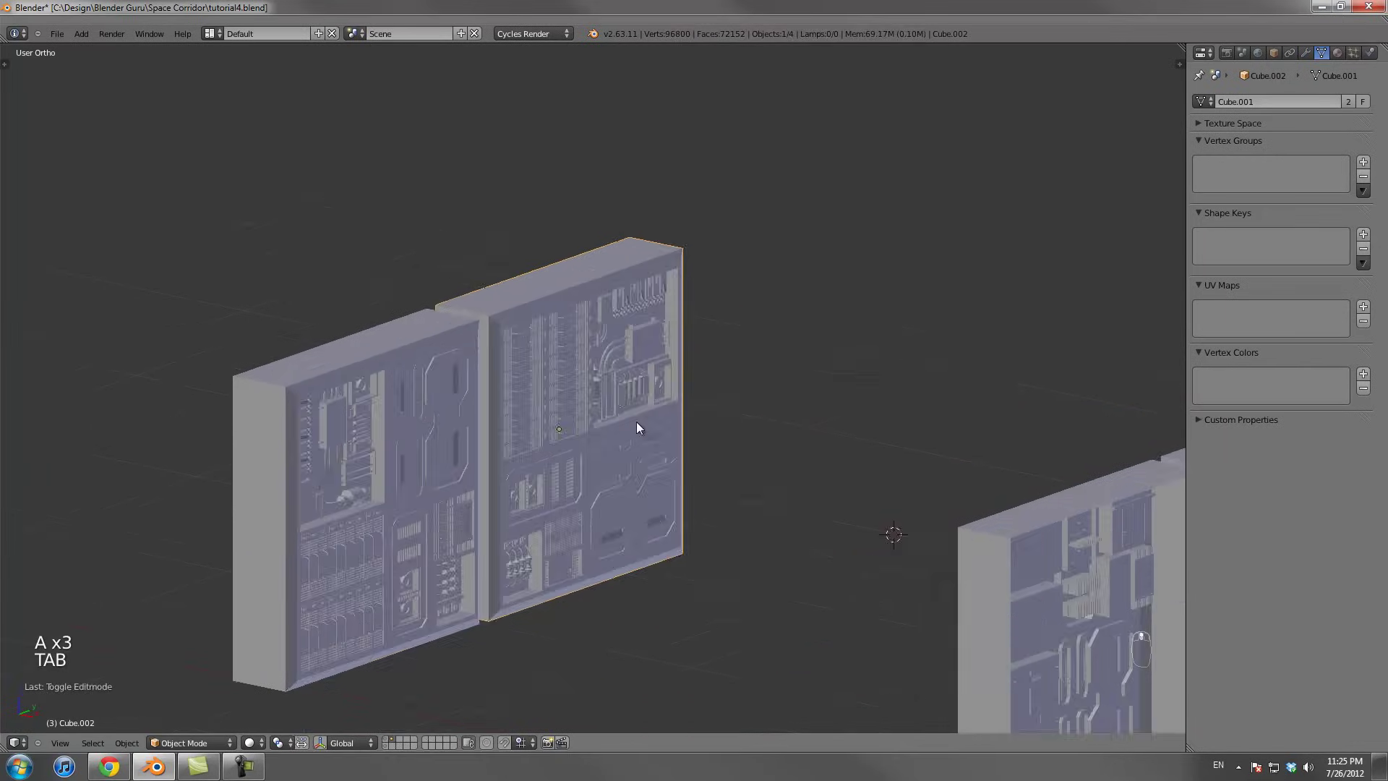
middle_drag(644, 401, 688, 451)
scroll(644, 450, up, 3)
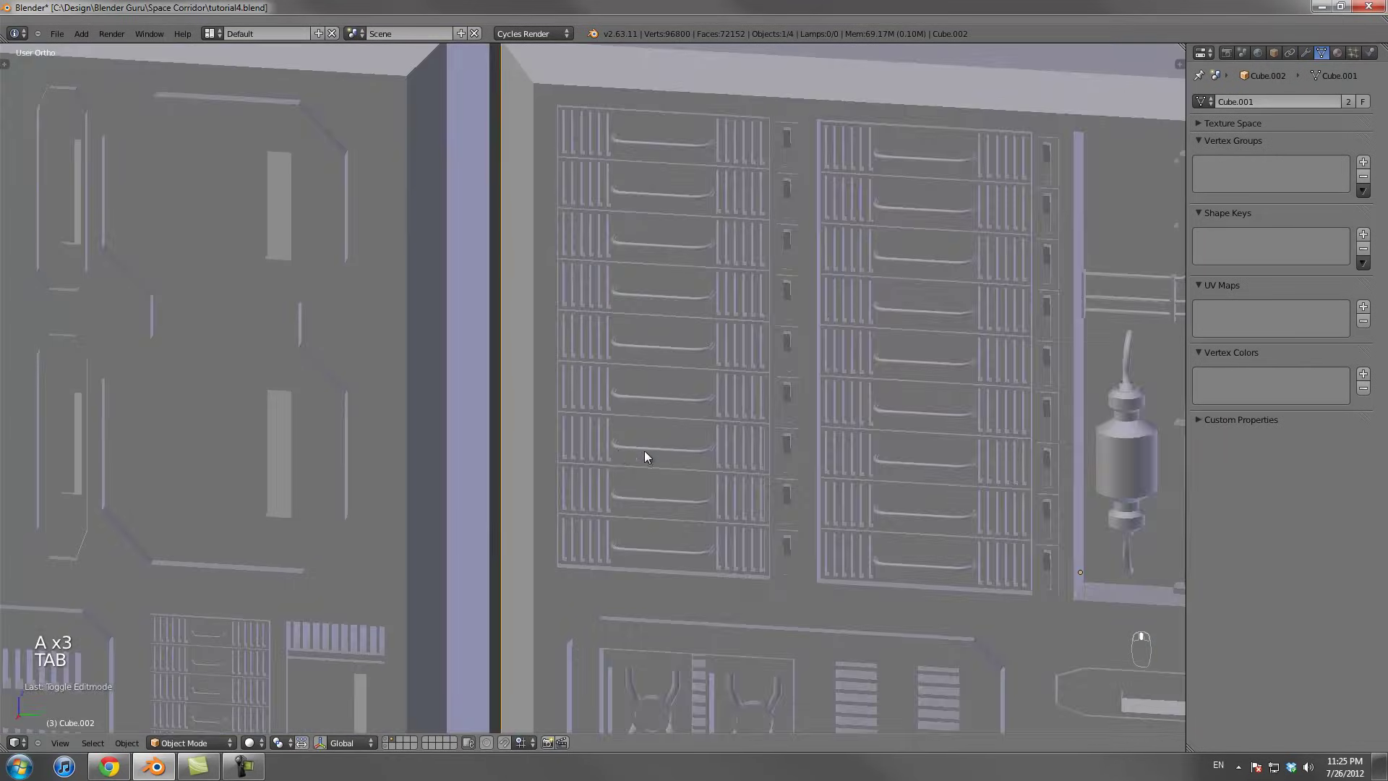
scroll(578, 454, down, 4)
scroll(605, 437, up, 1)
middle_drag(606, 436, 564, 436)
scroll(671, 442, up, 4)
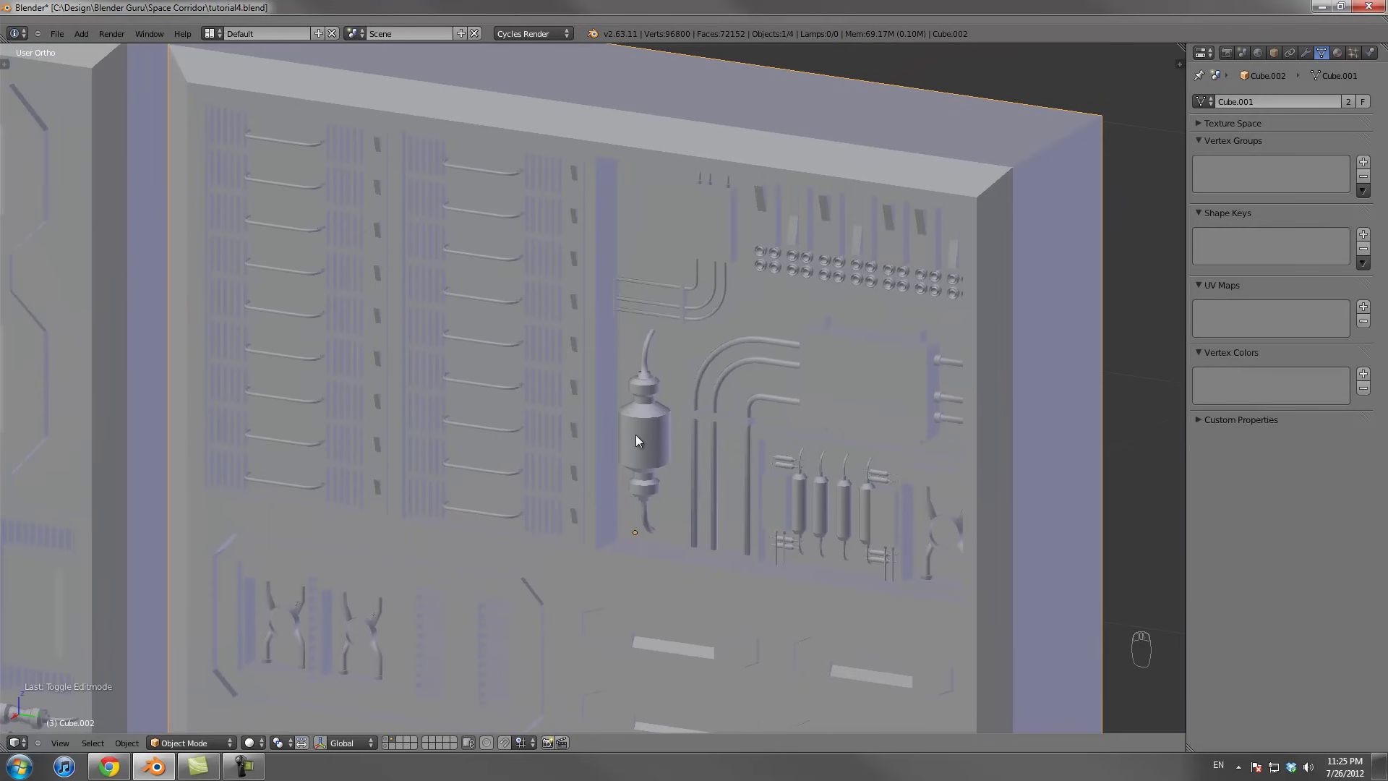
scroll(743, 448, up, 3)
key(Tab)
shift+middle_drag(636, 399, 573, 370)
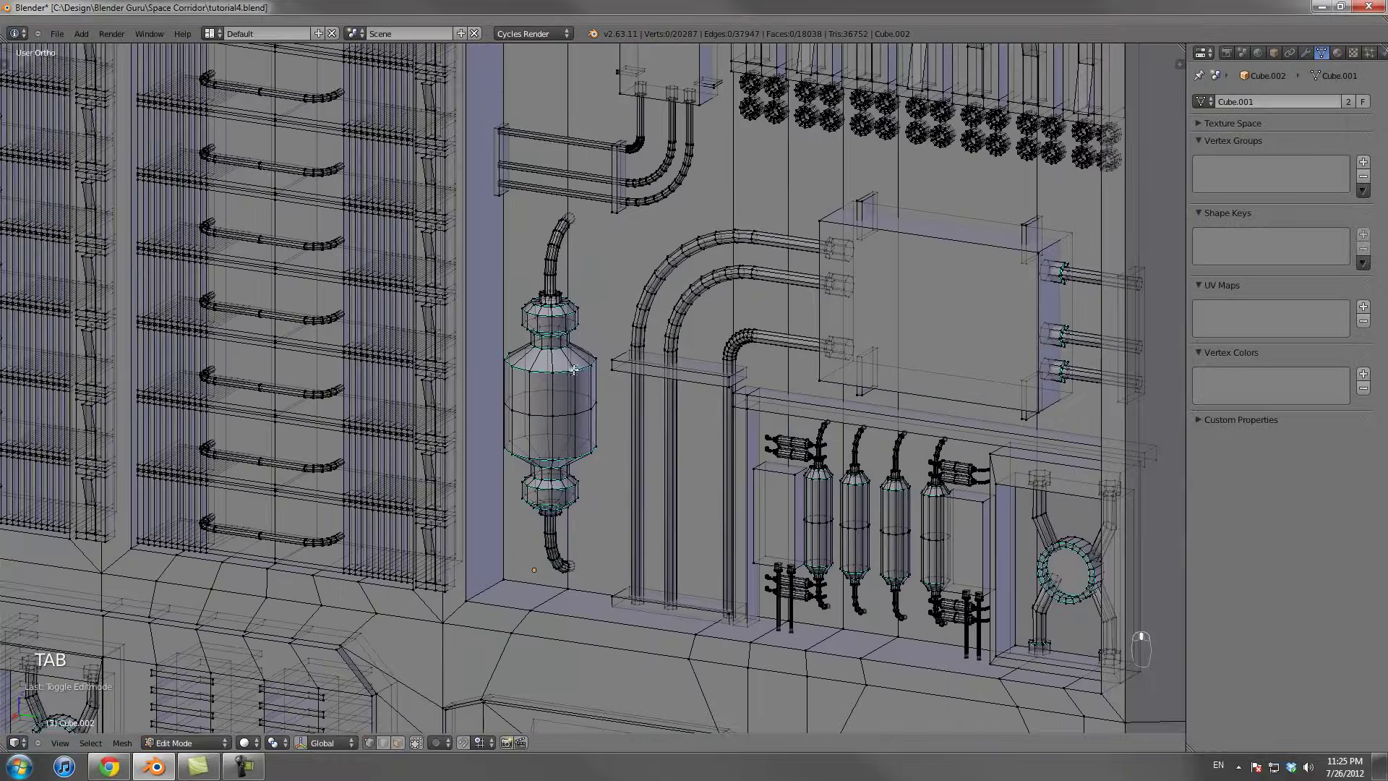
Create a new material named Steel on the selected wall panel
click(1337, 52)
key(Tab)
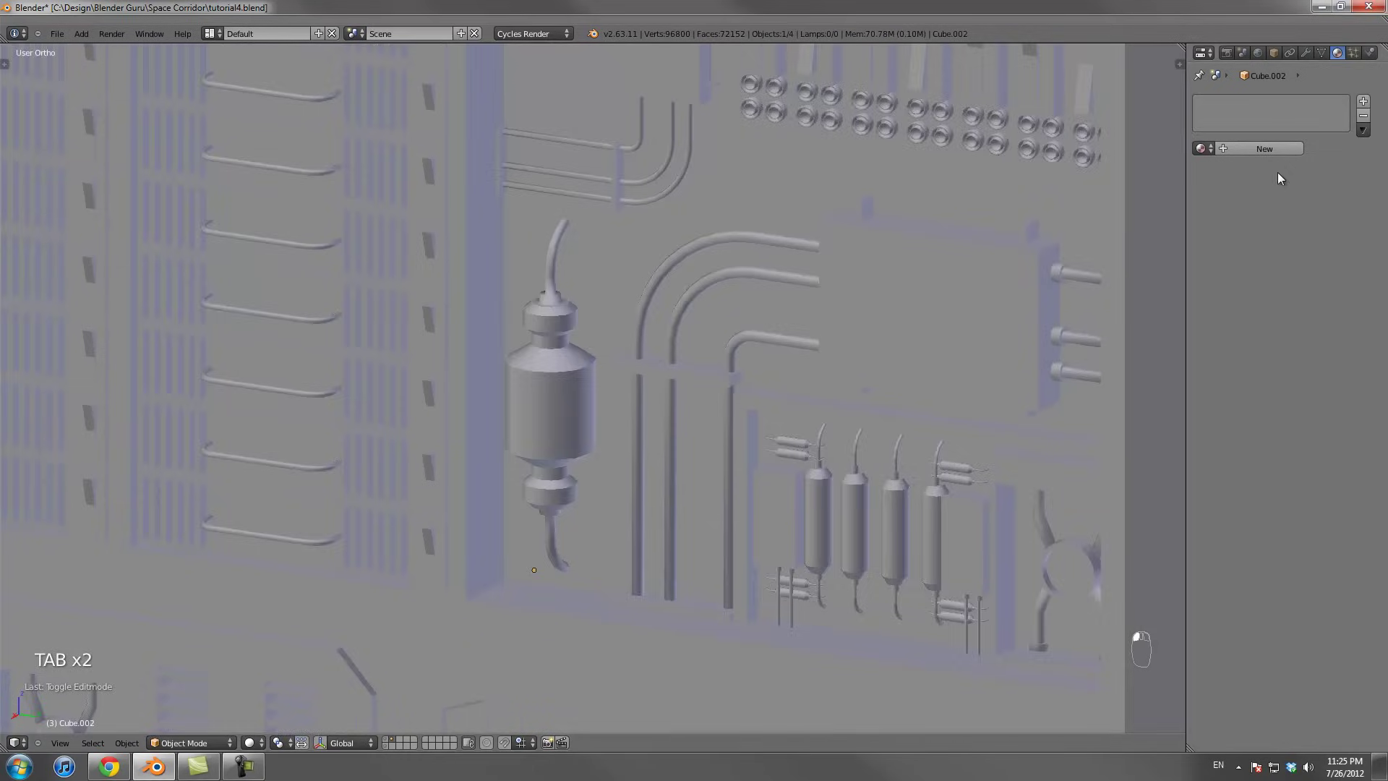
scroll(449, 434, down, 5)
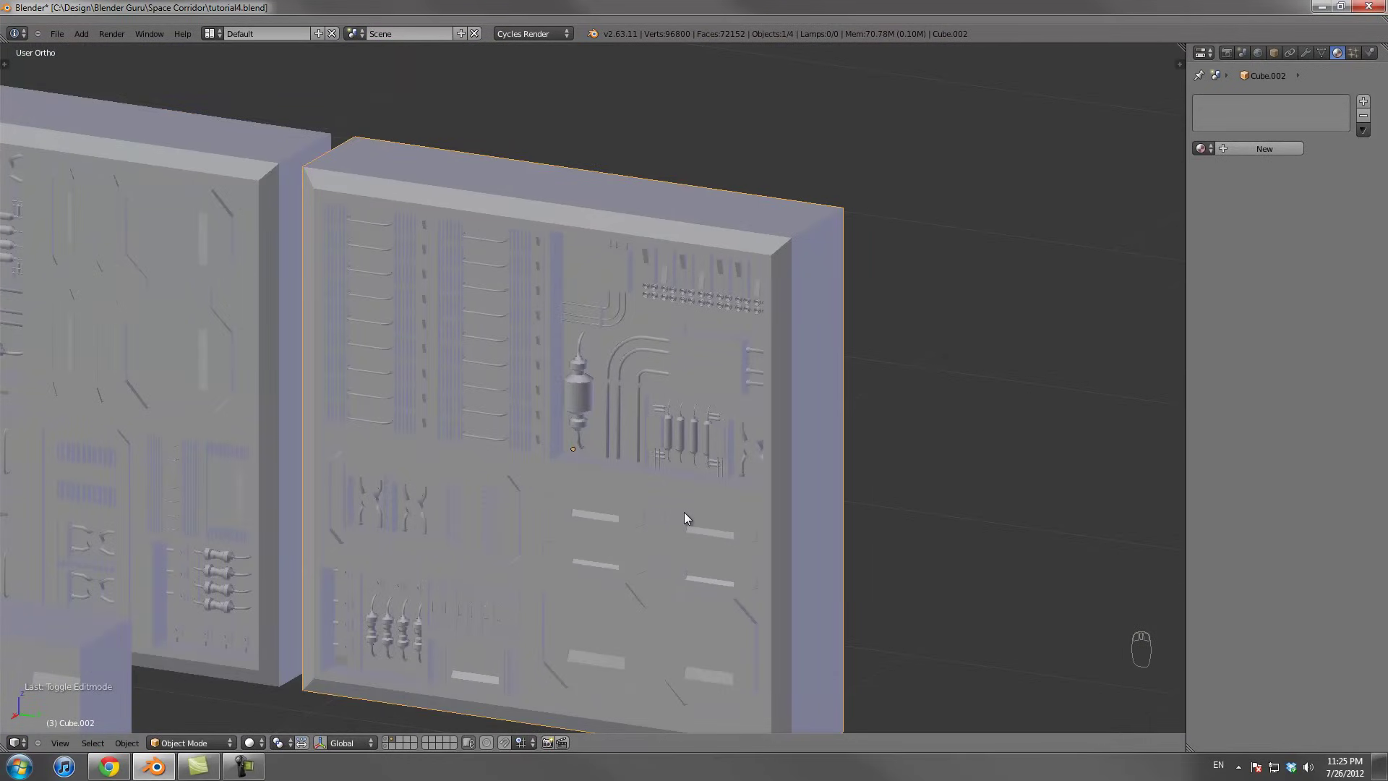
scroll(685, 517, up, 5)
key(Tab)
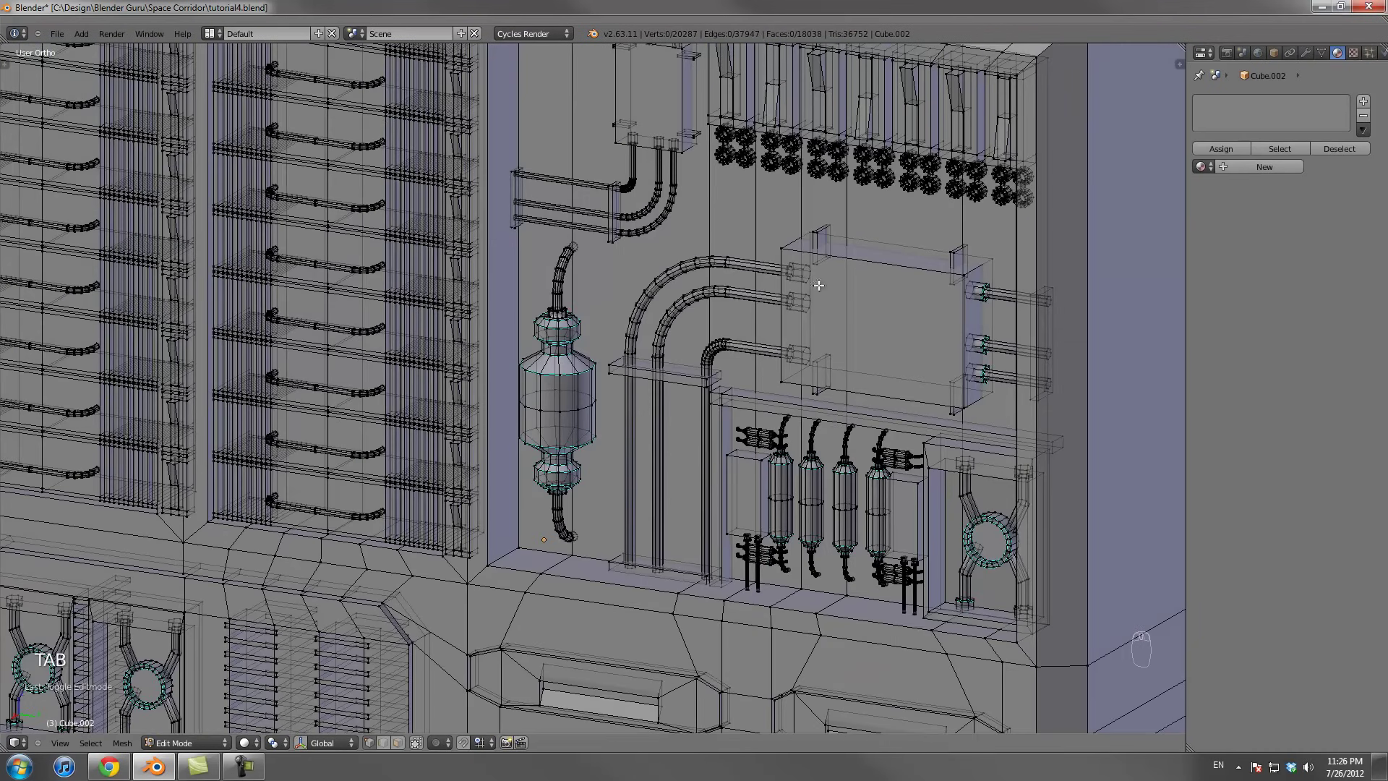
click(1252, 167)
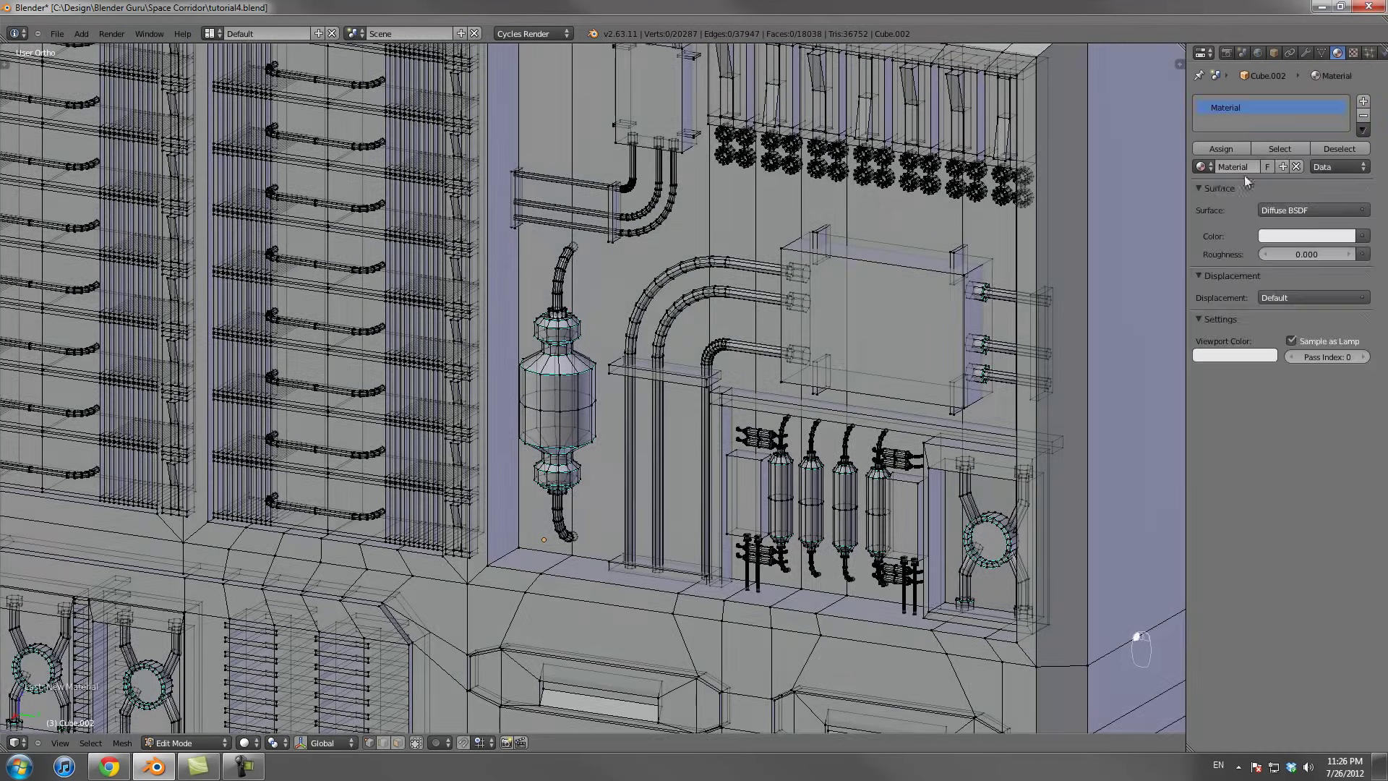
double_click(1240, 167)
text(Steel)
key(Return)
Add a second material slot and select the face loops around the large capacitor's thick middle body
click(1363, 101)
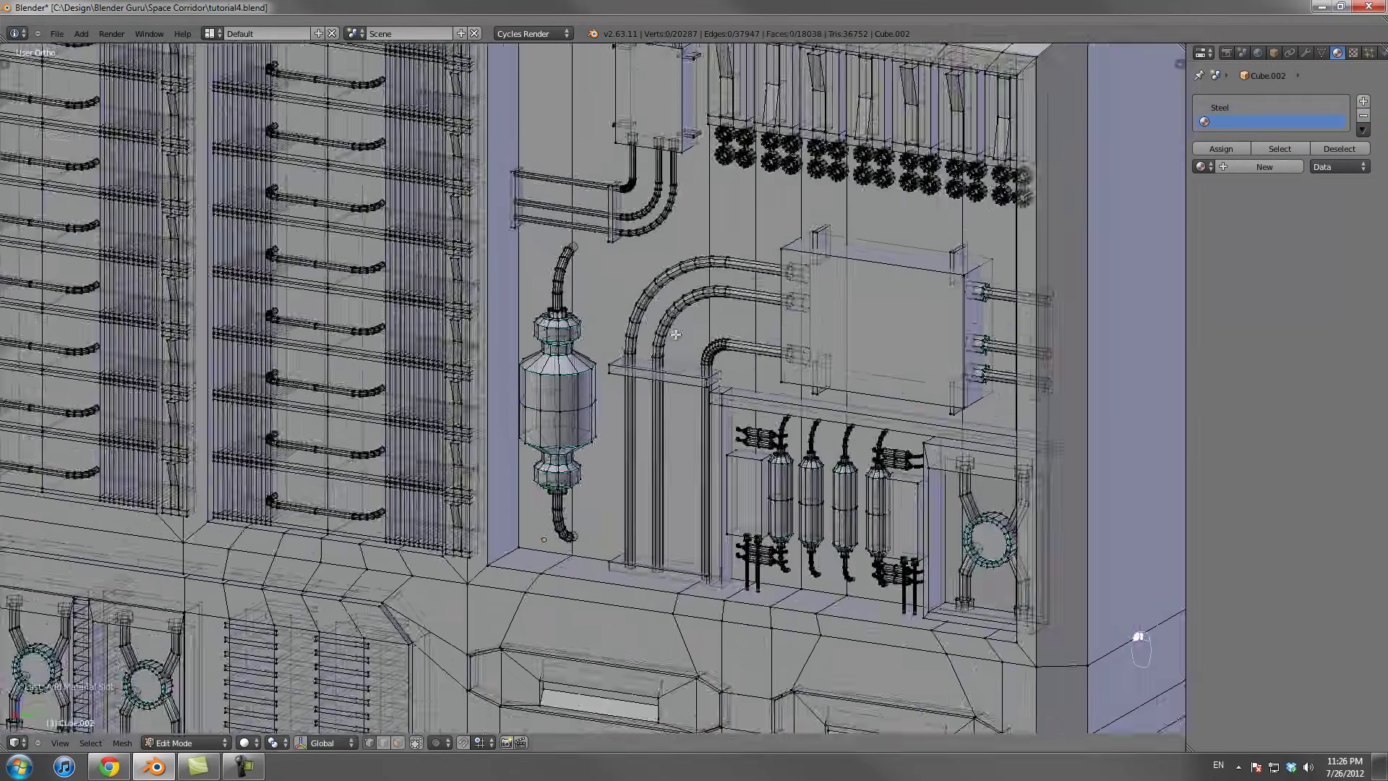
scroll(549, 390, up, 6)
alt+right_click(534, 359)
alt+shift+right_click(542, 437)
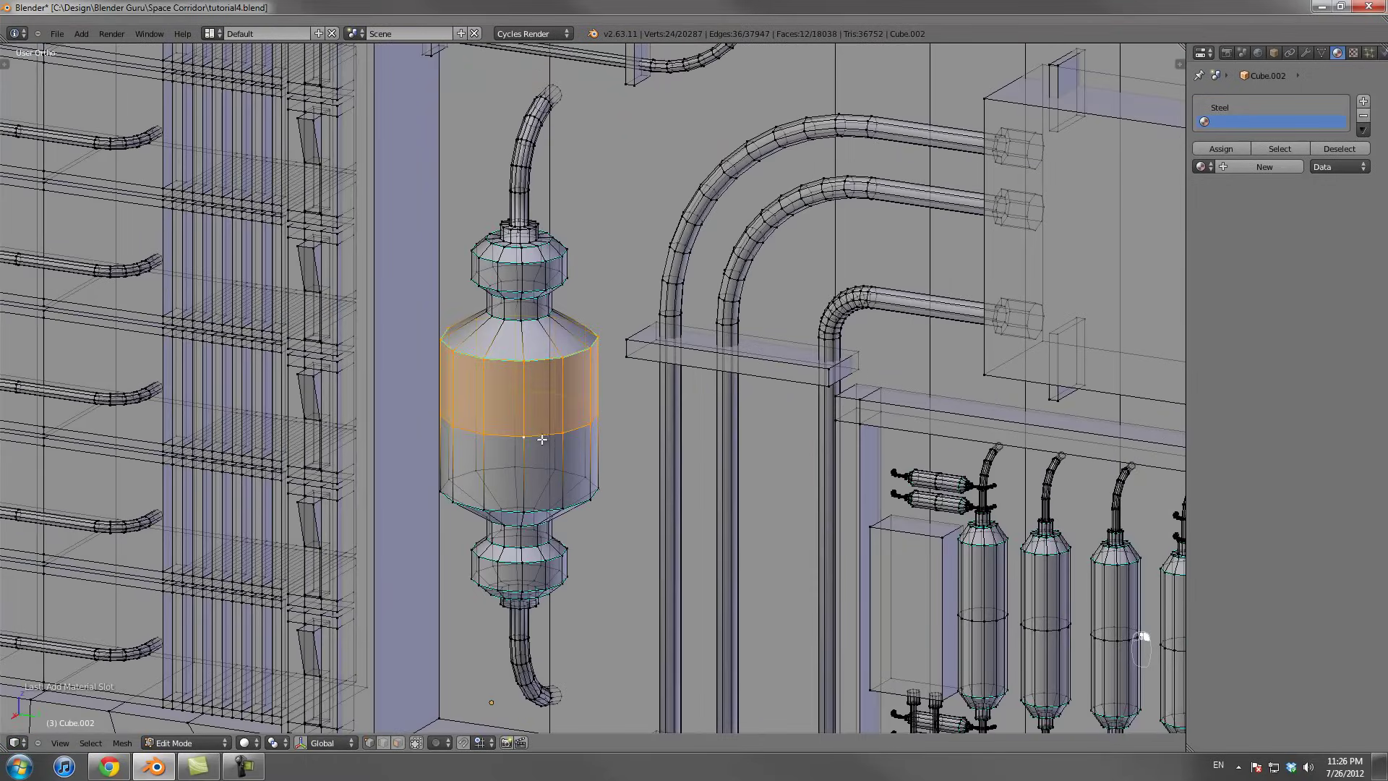
alt+shift+right_click(545, 510)
Replace the selection with the large capacitor's whole body, excluding its end wires, in left wireframe view
key(KP_1)
key(ctrl+KP_3)
scroll(540, 526, down, 5)
key(z)
scroll(518, 390, up, 2)
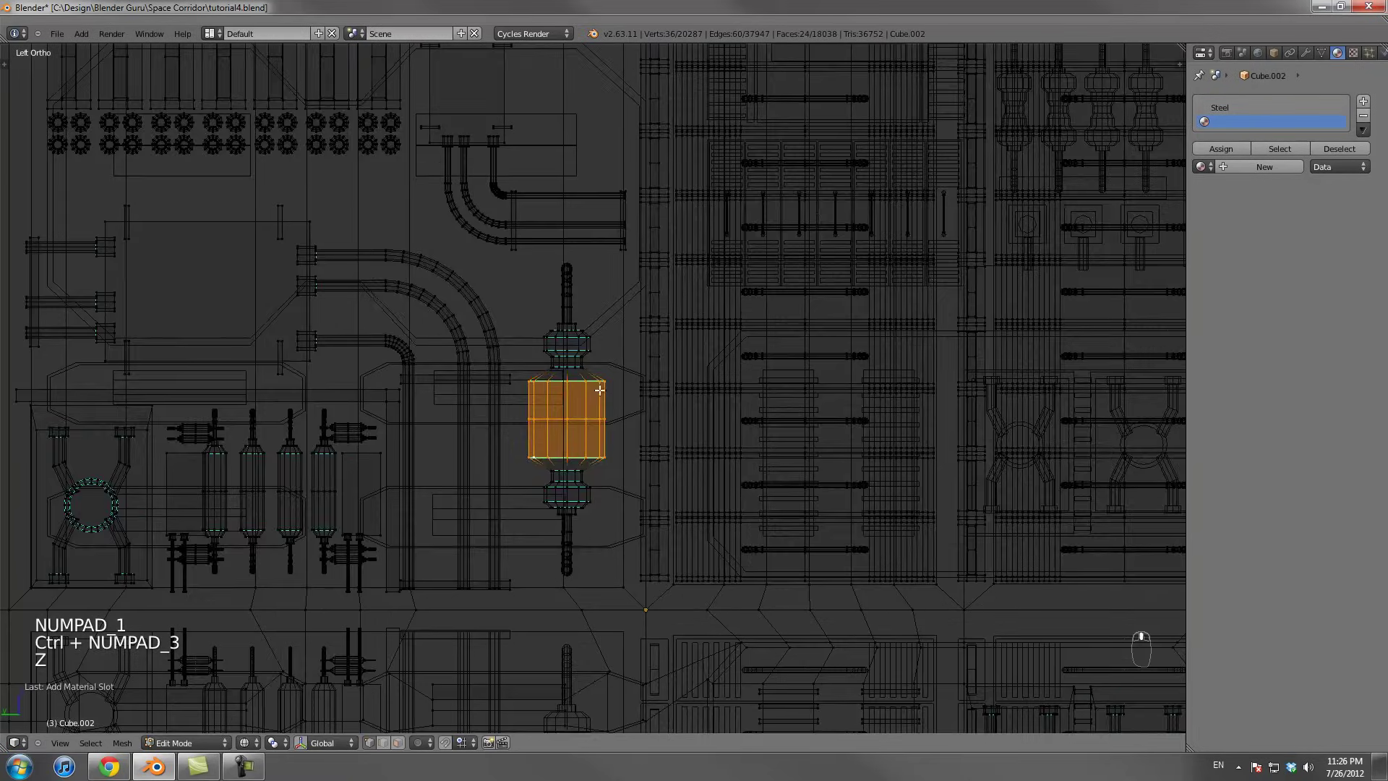
key(a)
key(a)
key(a)
key(b)
drag(541, 335, 613, 495)
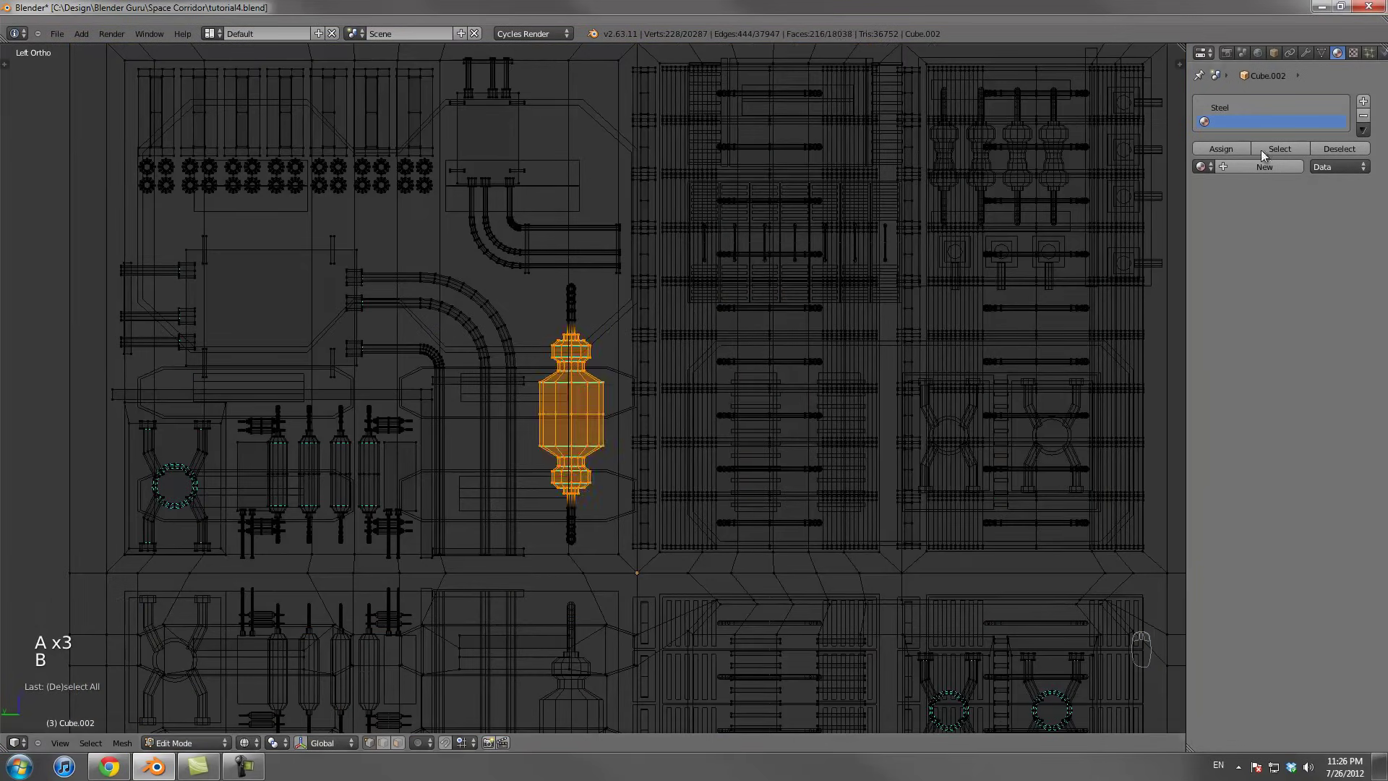
Create a Red Plastic material with a red viewport color, assign it to the capacitor body, and check it in solid Object Mode
click(1246, 166)
text(Re)
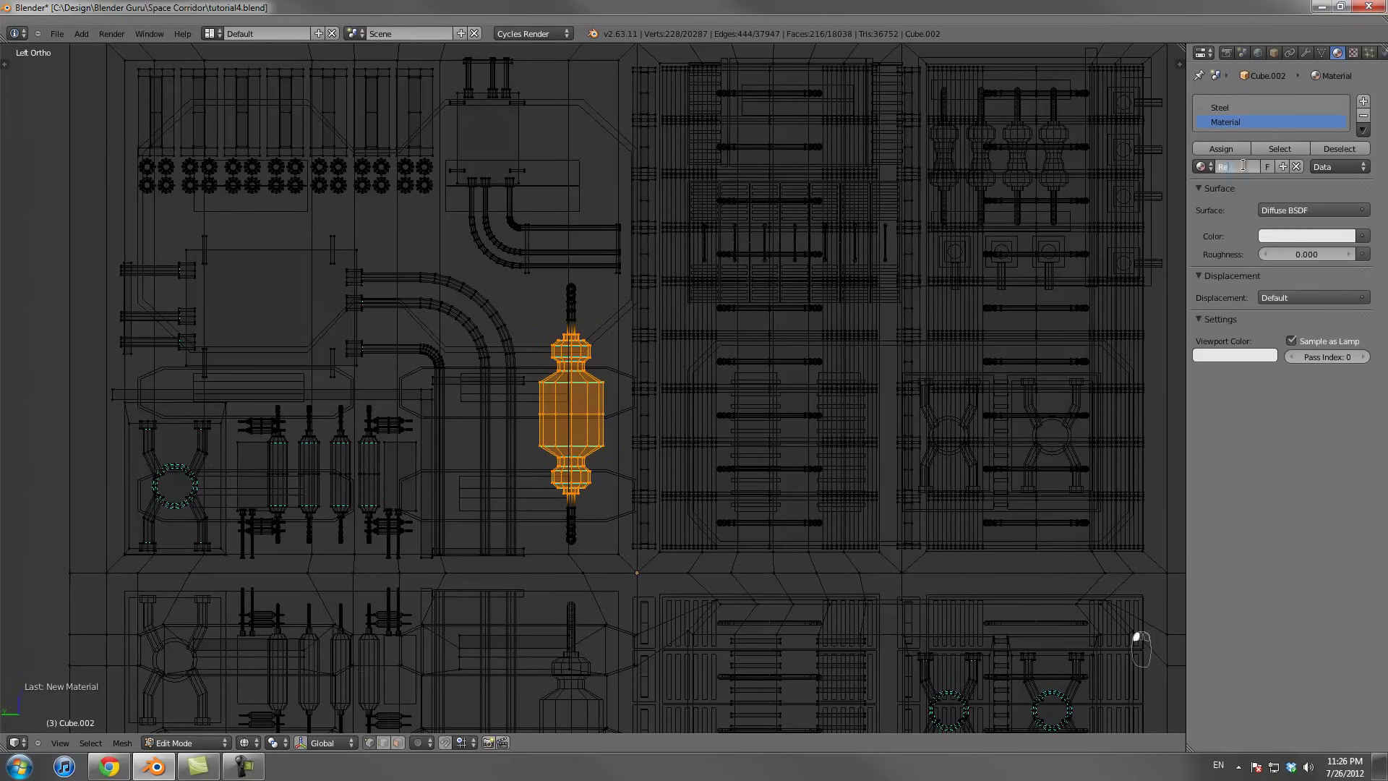
text(d Plastic)
key(Return)
click(1266, 238)
click(1222, 253)
scroll(747, 365, down, 3)
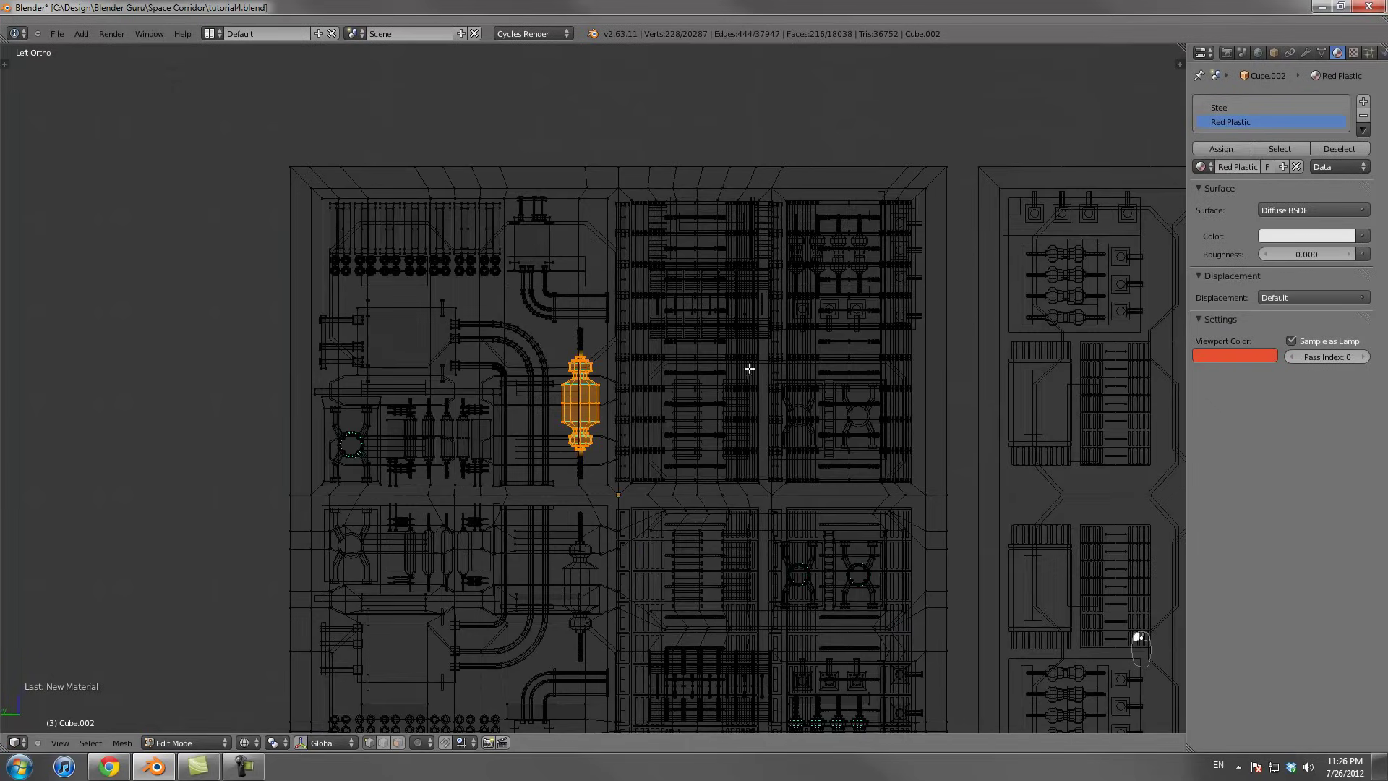
mouse_move(722, 298)
middle_down()
mouse_move(796, 334)
mouse_move(752, 347)
mouse_move(820, 362)
mouse_move(706, 370)
middle_up()
key(Tab)
key(z)
scroll(707, 370, up, 4)
Select only the handles protruding from the panel's front in Edit Mode, using the top wireframe view
key(Tab)
scroll(614, 391, up, 2)
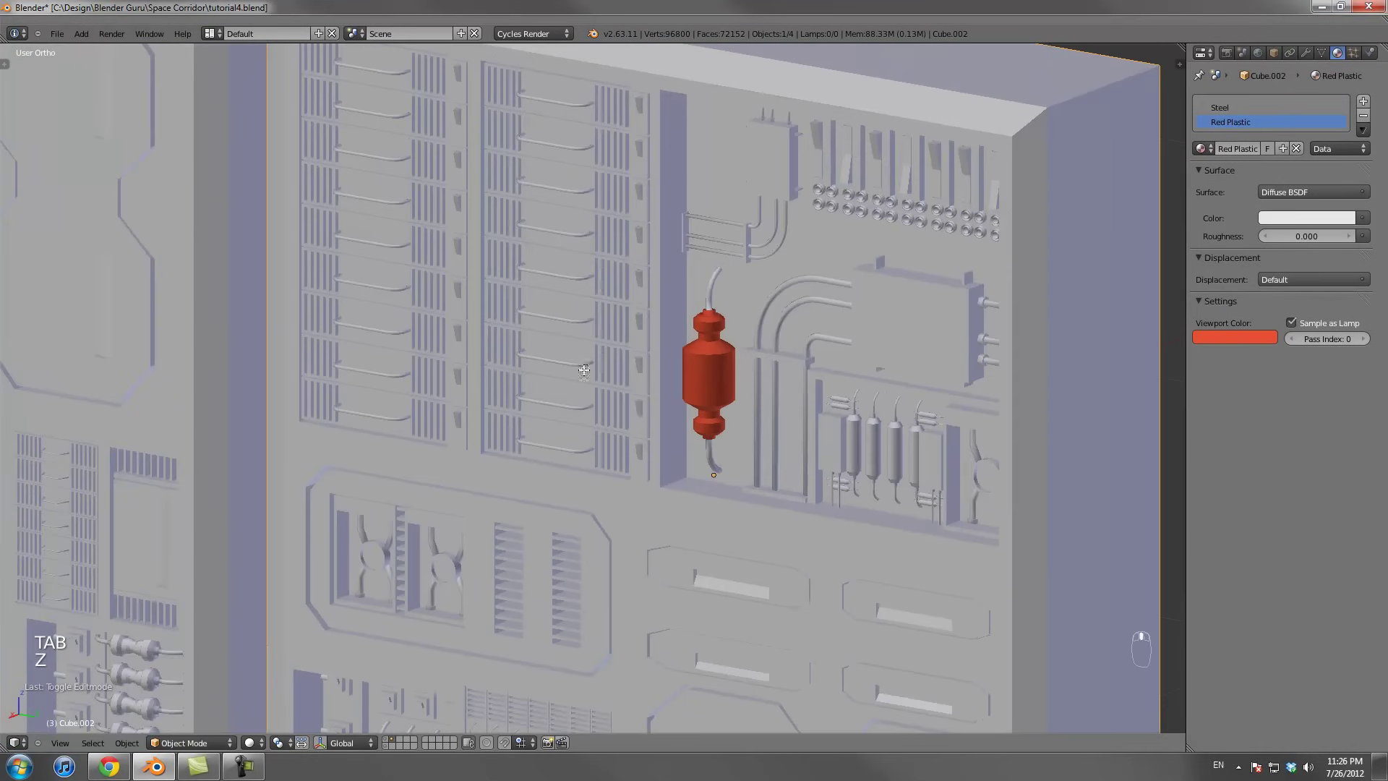
right_click(594, 452)
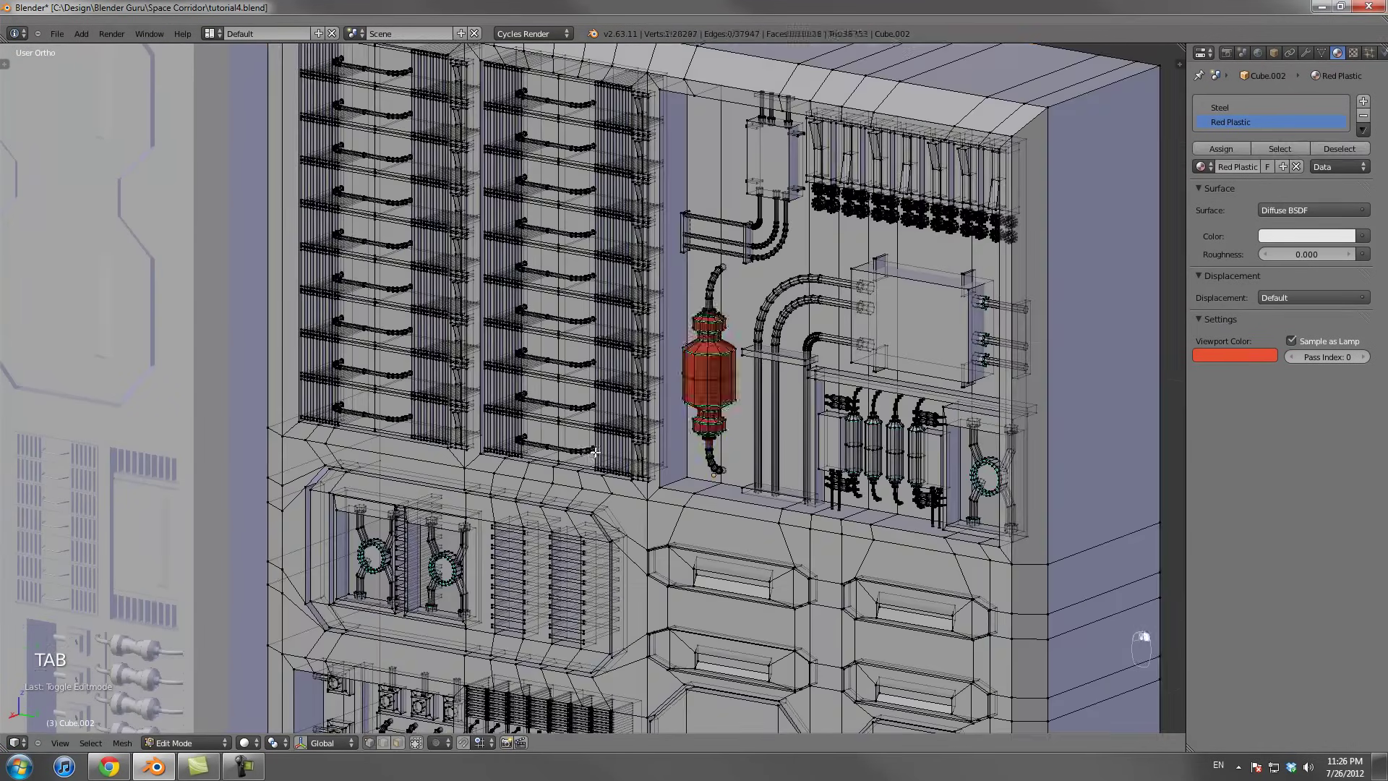
key(KP_7)
key(z)
scroll(570, 275, up, 3)
key(a)
key(a)
key(a)
key(b)
drag(419, 86, 575, 683)
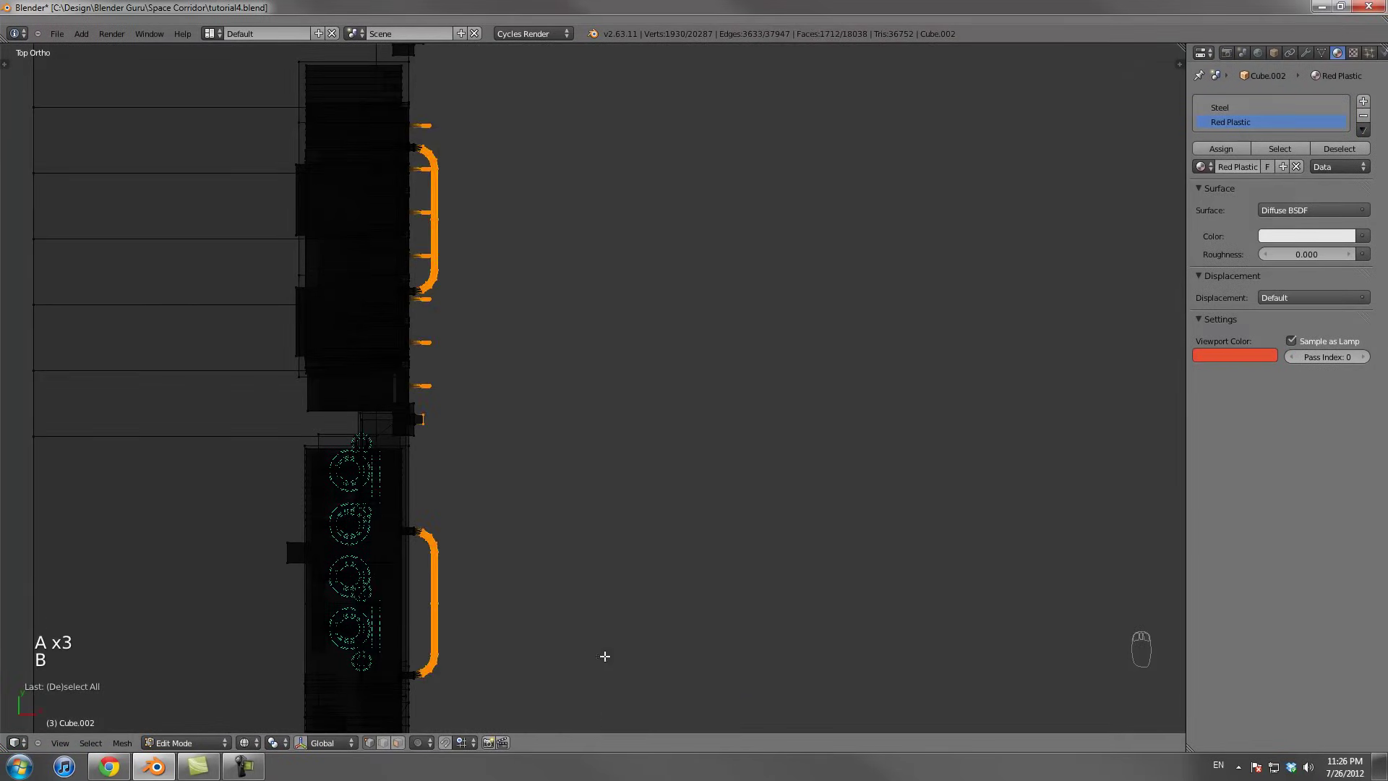
Create a Black Plastic material with a black viewport color, assign it to the selected handles, and check it in solid Object Mode
click(1362, 101)
click(1238, 177)
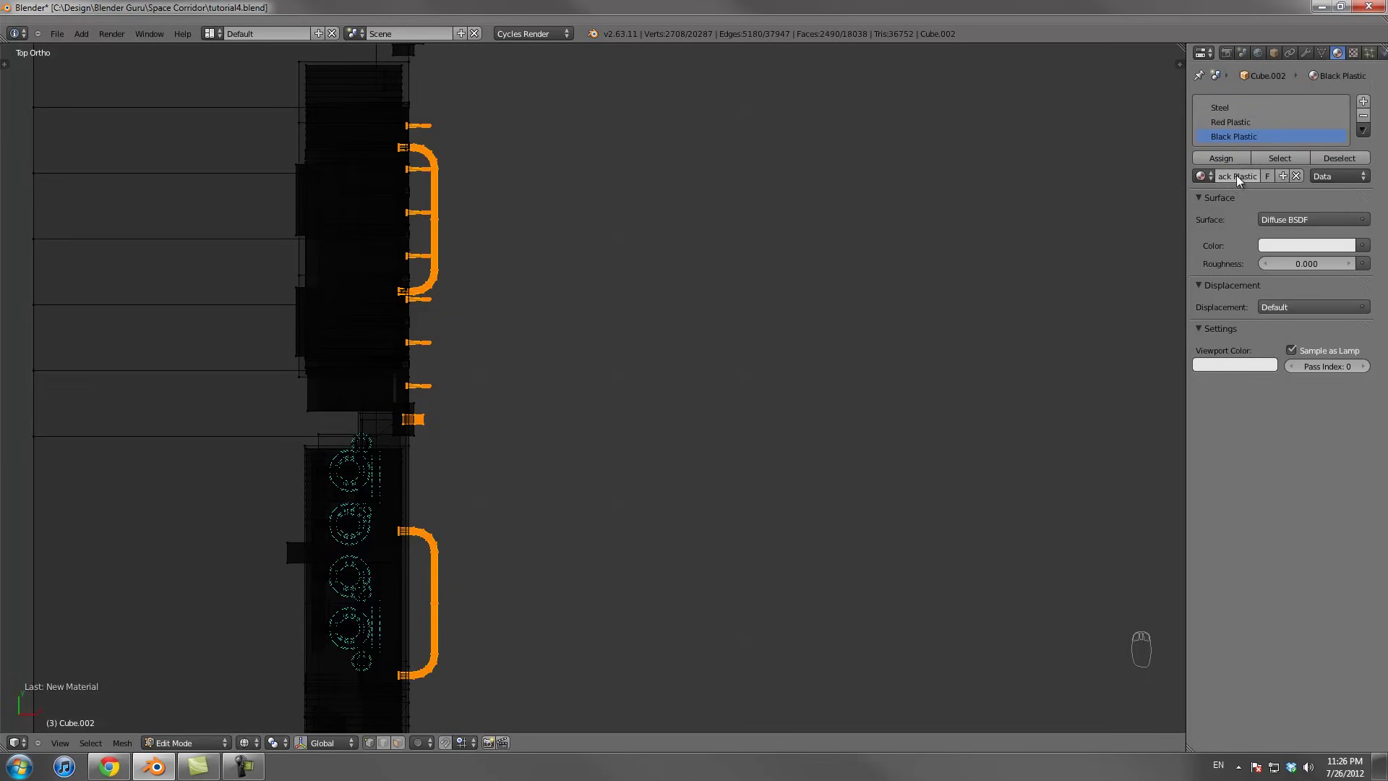
click(1221, 366)
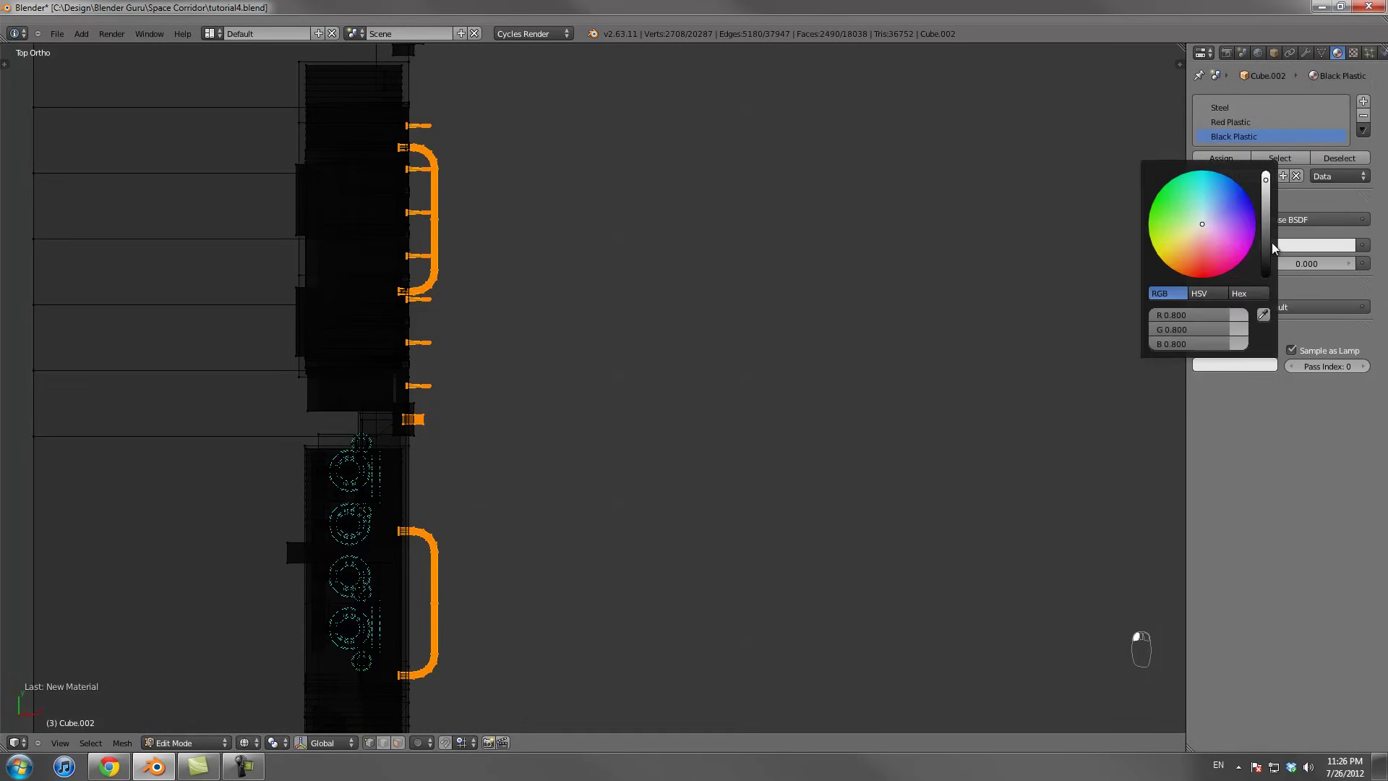
drag(1267, 245, 1304, 436)
click(1229, 162)
scroll(709, 493, down, 2)
key(Tab)
mouse_move(592, 578)
middle_down()
mouse_move(503, 408)
mouse_move(591, 435)
mouse_move(569, 443)
mouse_move(644, 342)
mouse_move(666, 371)
middle_up()
key(z)
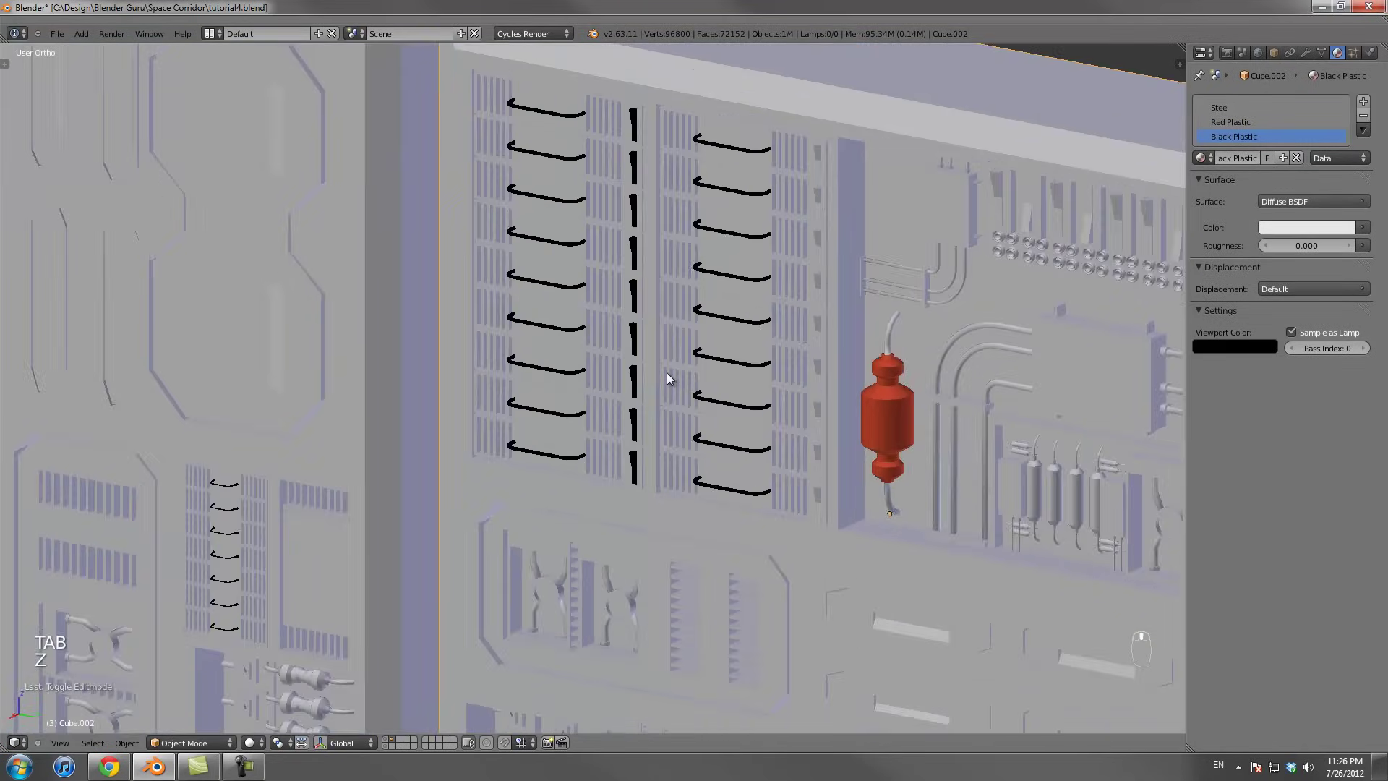
Select the linked geometry of one lower pipe leg on the round fitting in the panel's octagonal frame
scroll(666, 371, down, 3)
middle_drag(662, 422, 597, 327)
scroll(597, 327, up, 4)
key(Tab)
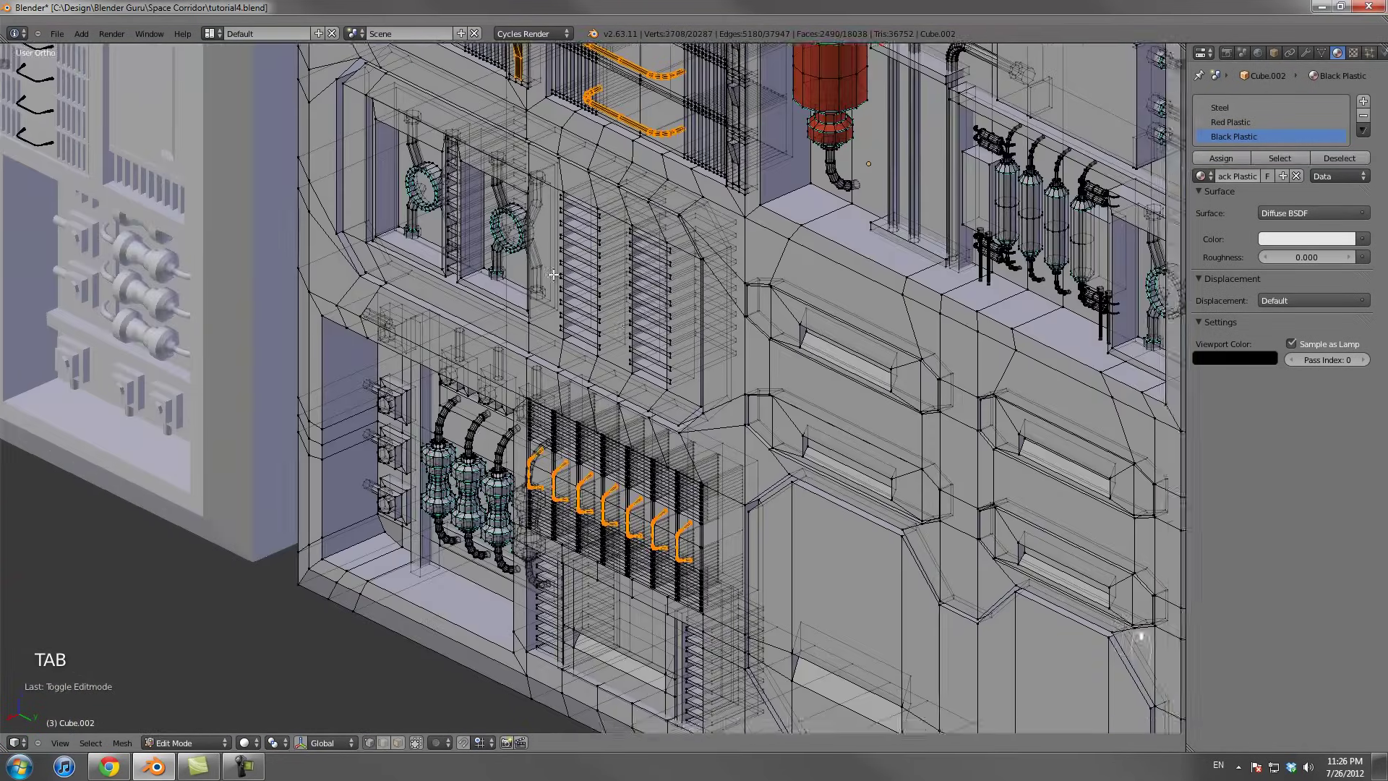
shift+middle_drag(553, 275, 676, 384)
scroll(636, 381, up, 5)
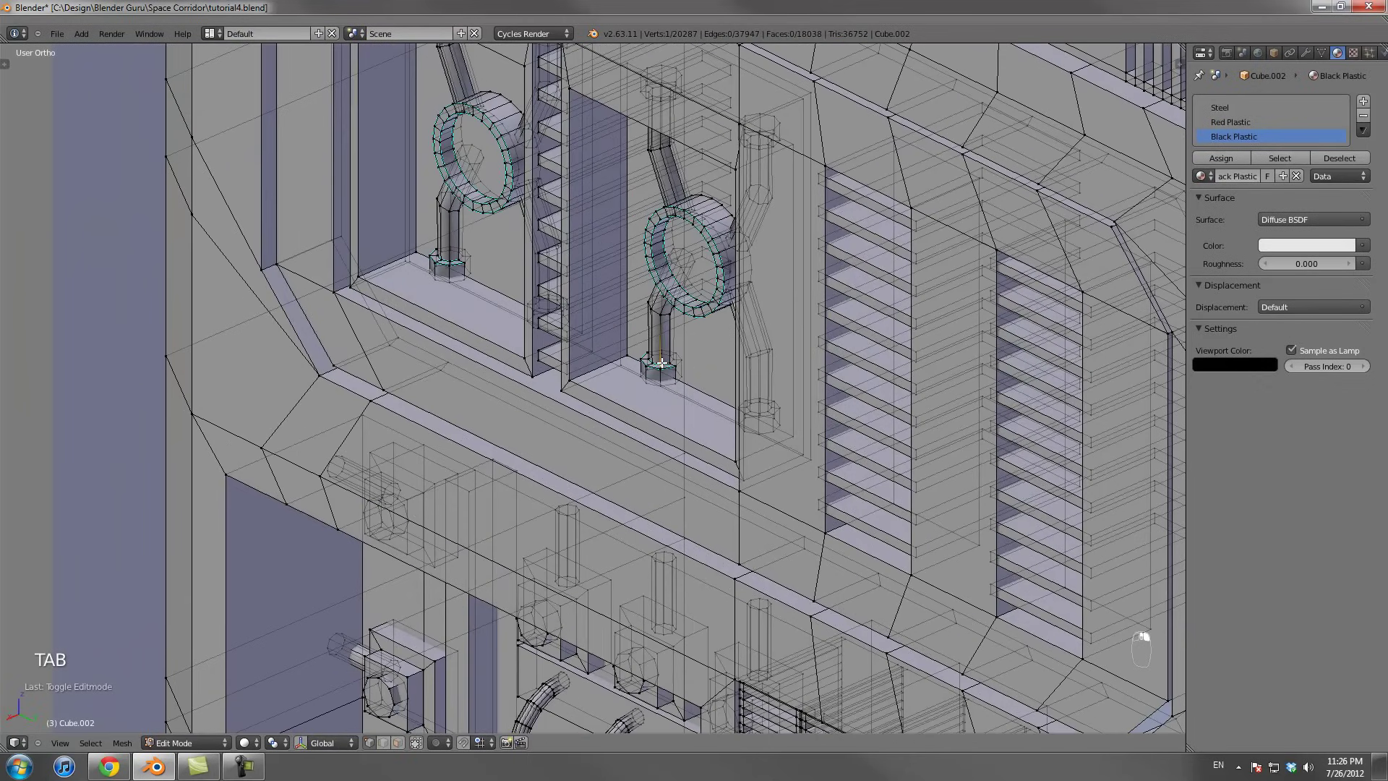
key(ctrl+l)
scroll(662, 362, down, 4)
scroll(662, 363, up, 3)
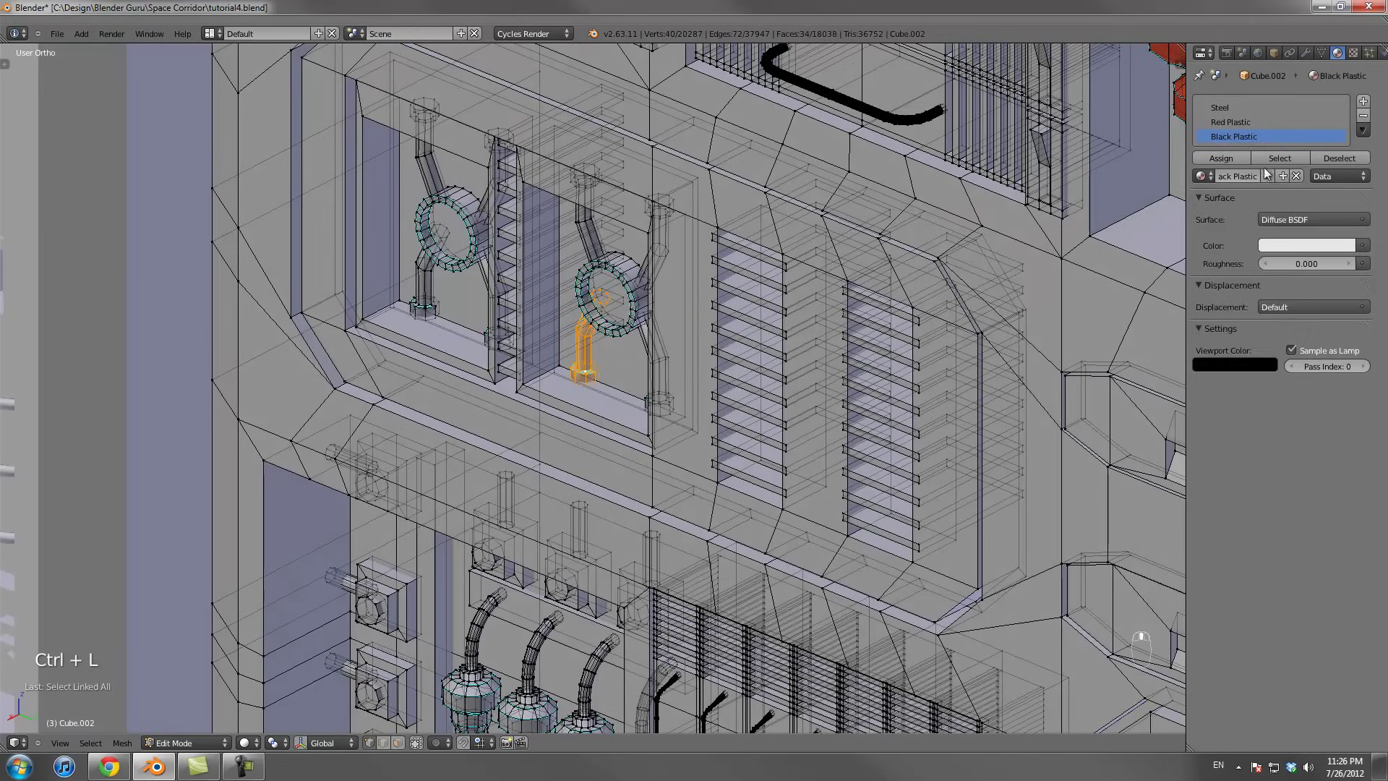
Create a Shiny Steel material with a light blue viewport color and assign it to the selected pipe leg
click(1362, 102)
click(1238, 190)
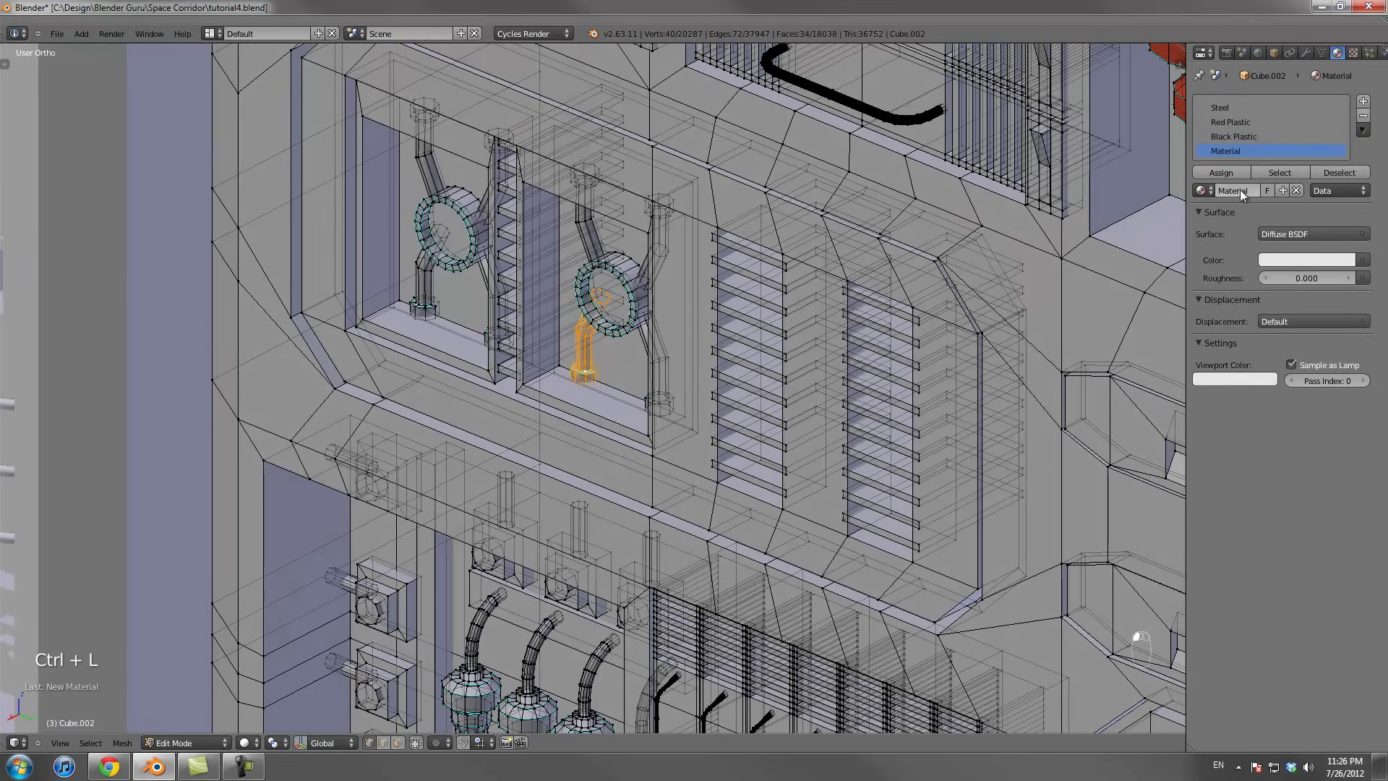
click(1239, 190)
text(Shiny Steel)
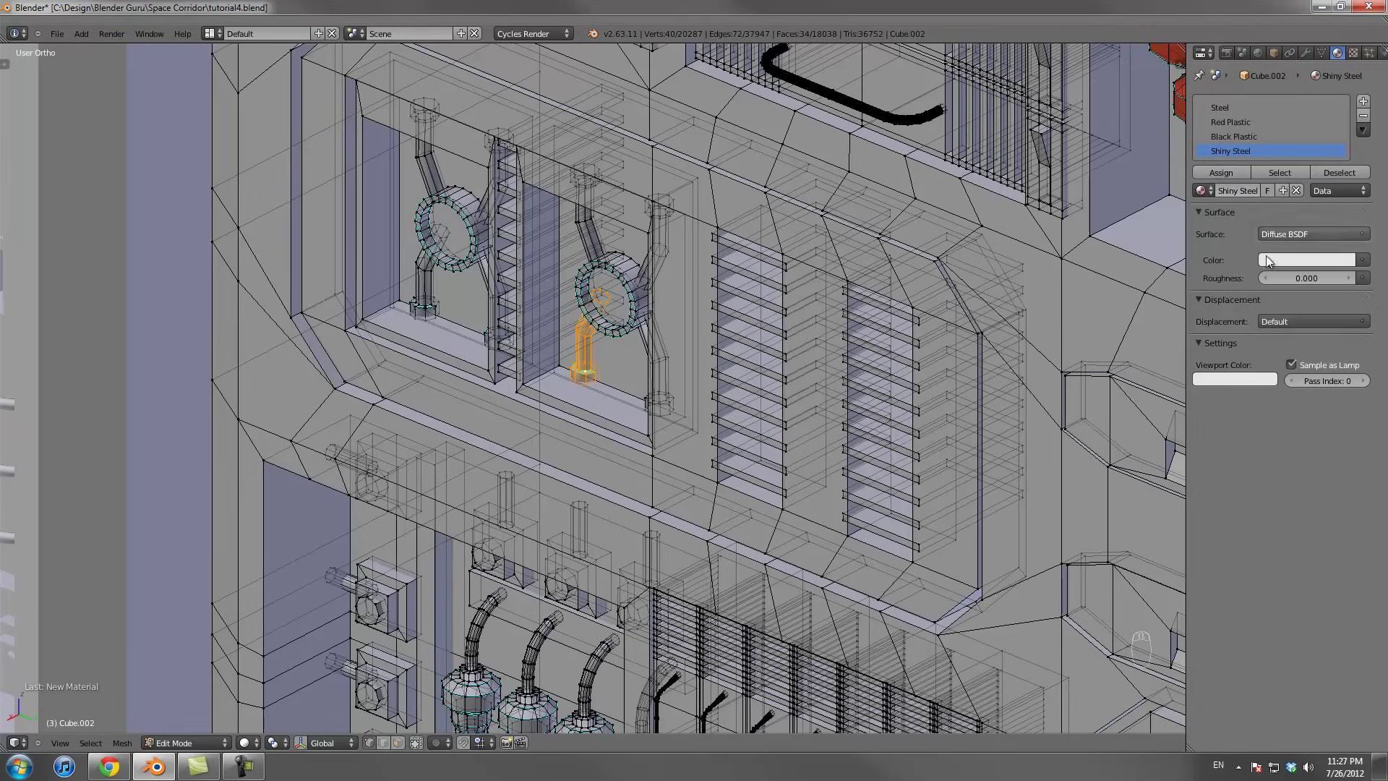
click(1232, 380)
click(1216, 217)
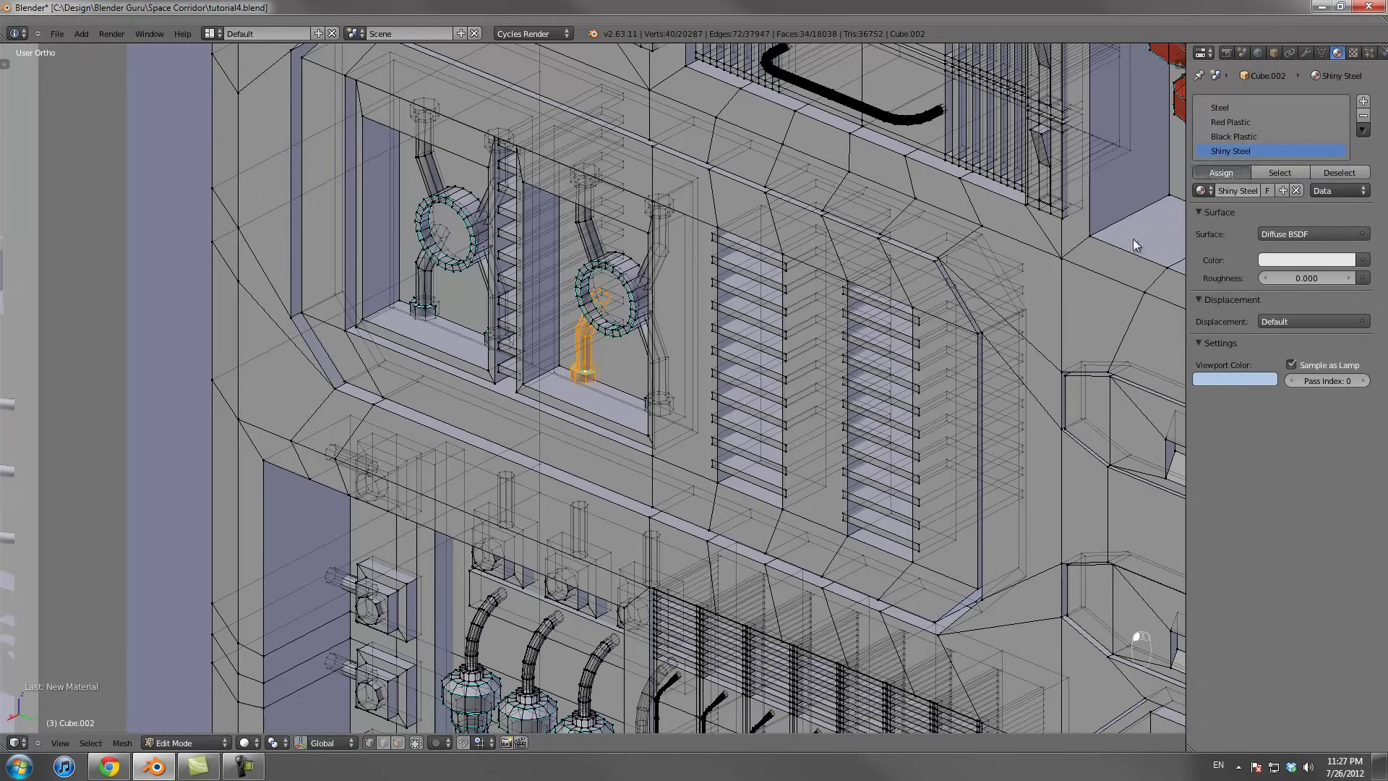
Assign Shiny Steel to all linked pipe legs of both round fittings and return to Object Mode
scroll(648, 351, down, 2)
scroll(648, 355, up, 3)
middle_drag(648, 357, 639, 406)
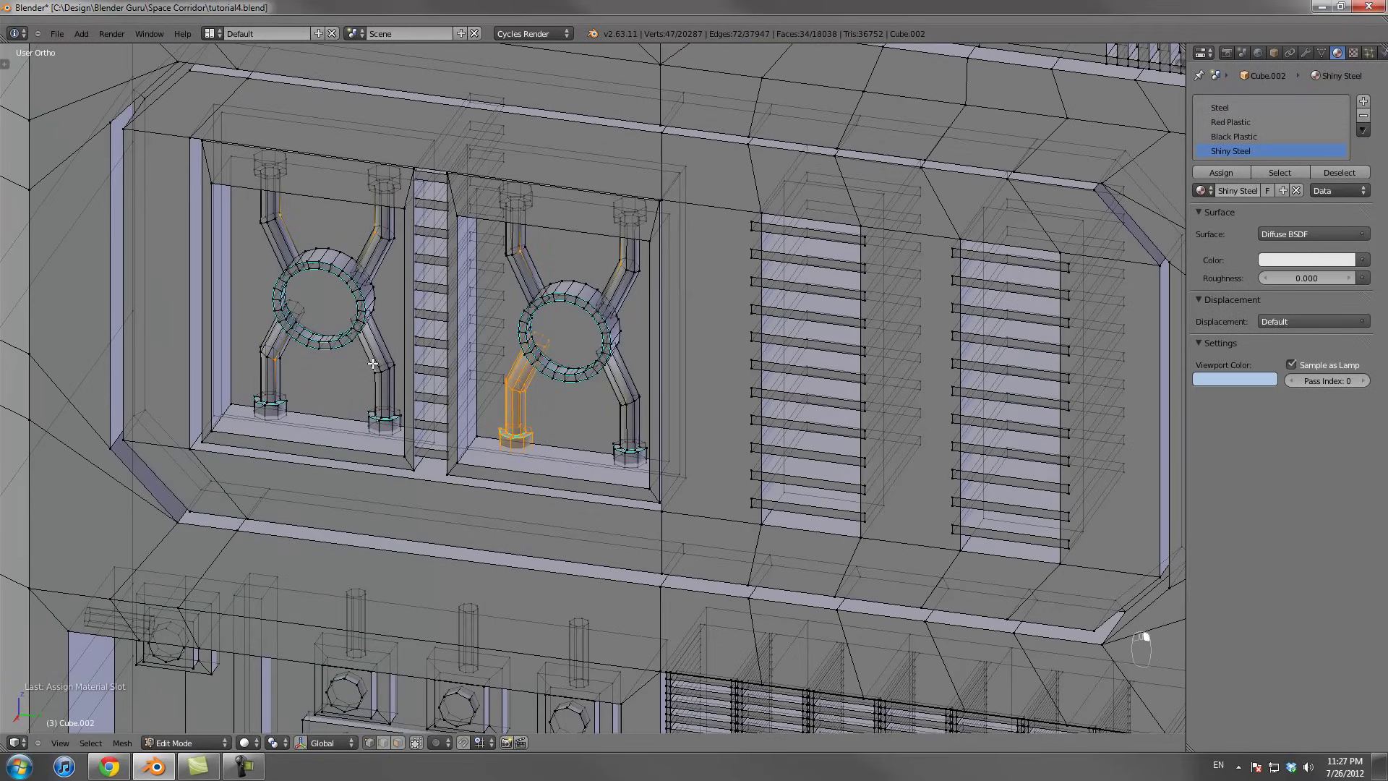
key(ctrl+l)
key(Tab)
scroll(661, 370, down, 3)
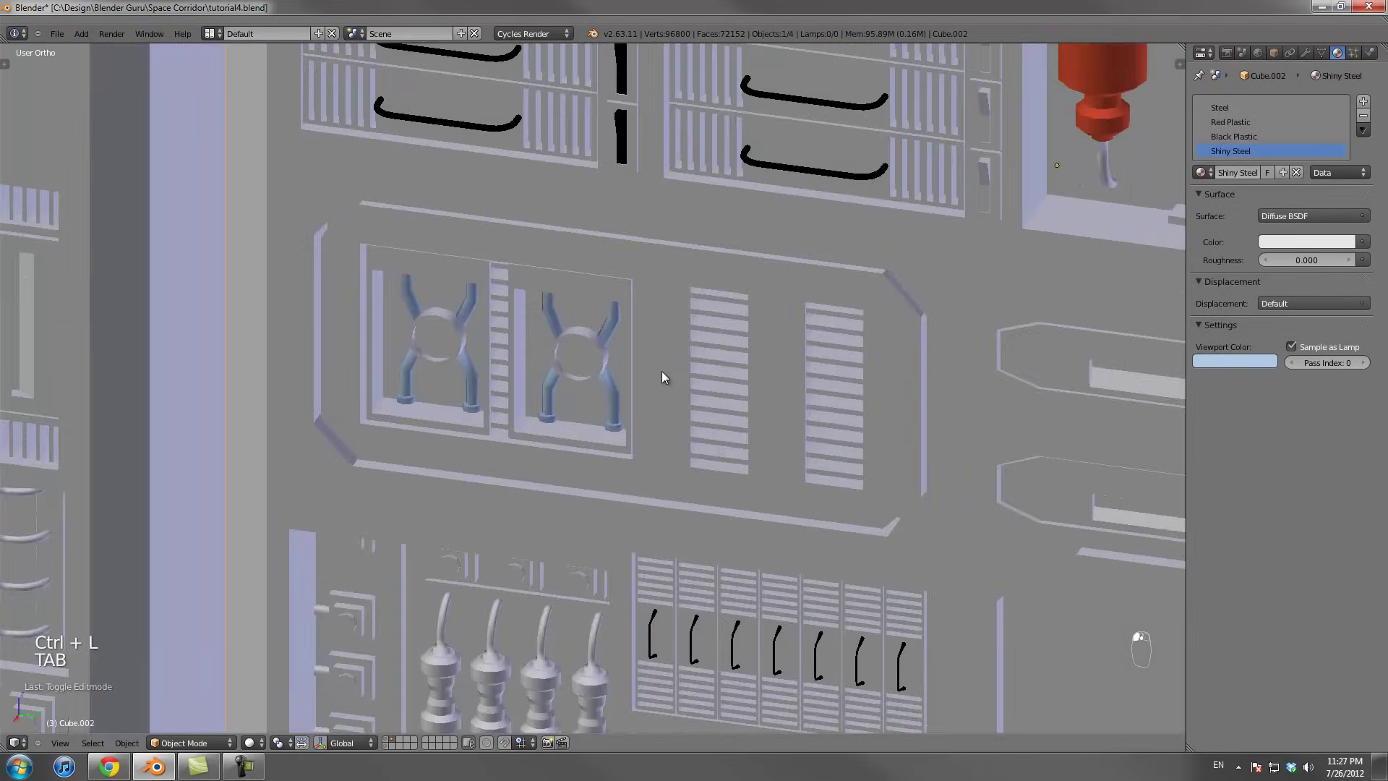
Select the linked geometry of the four resistors in the panel's lower recess in Edit Mode
scroll(662, 371, down, 4)
scroll(624, 370, up, 5)
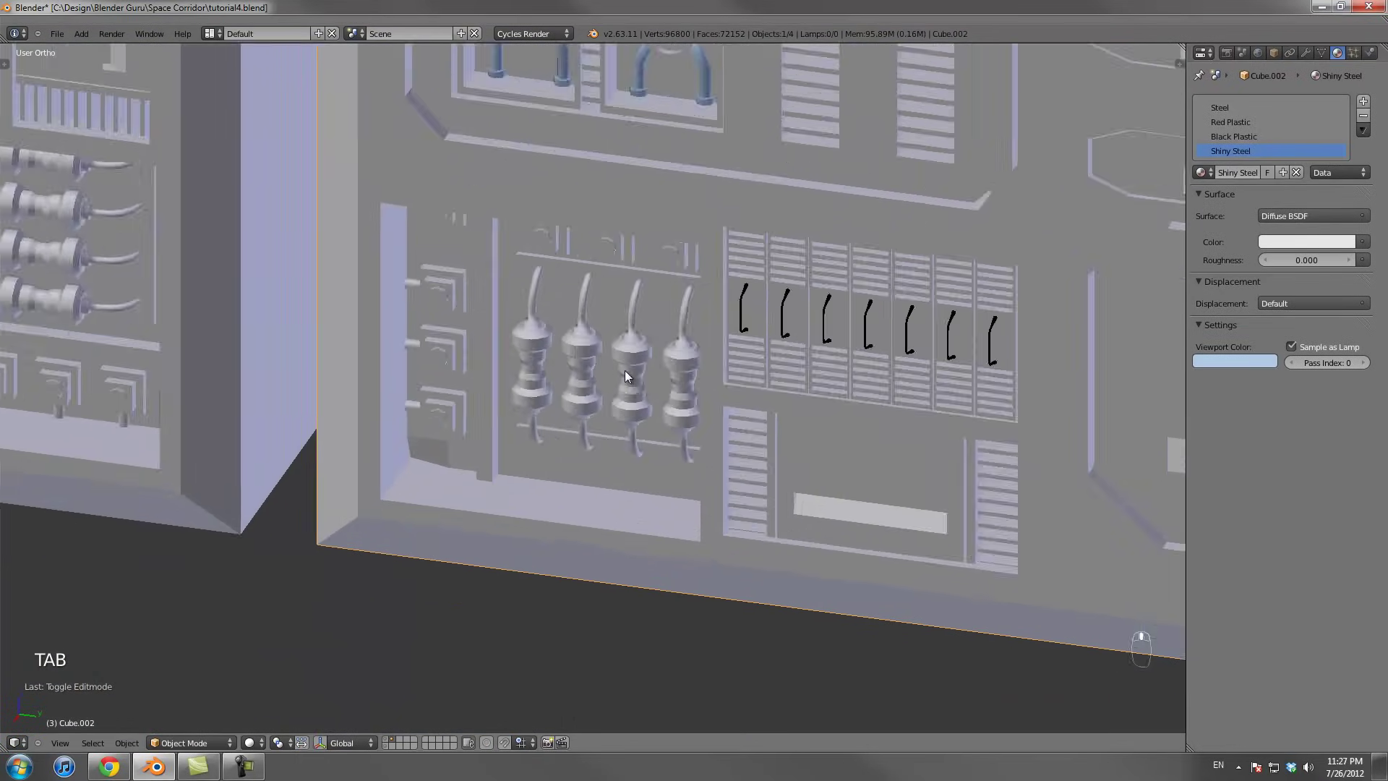
key(Tab)
scroll(624, 370, up, 2)
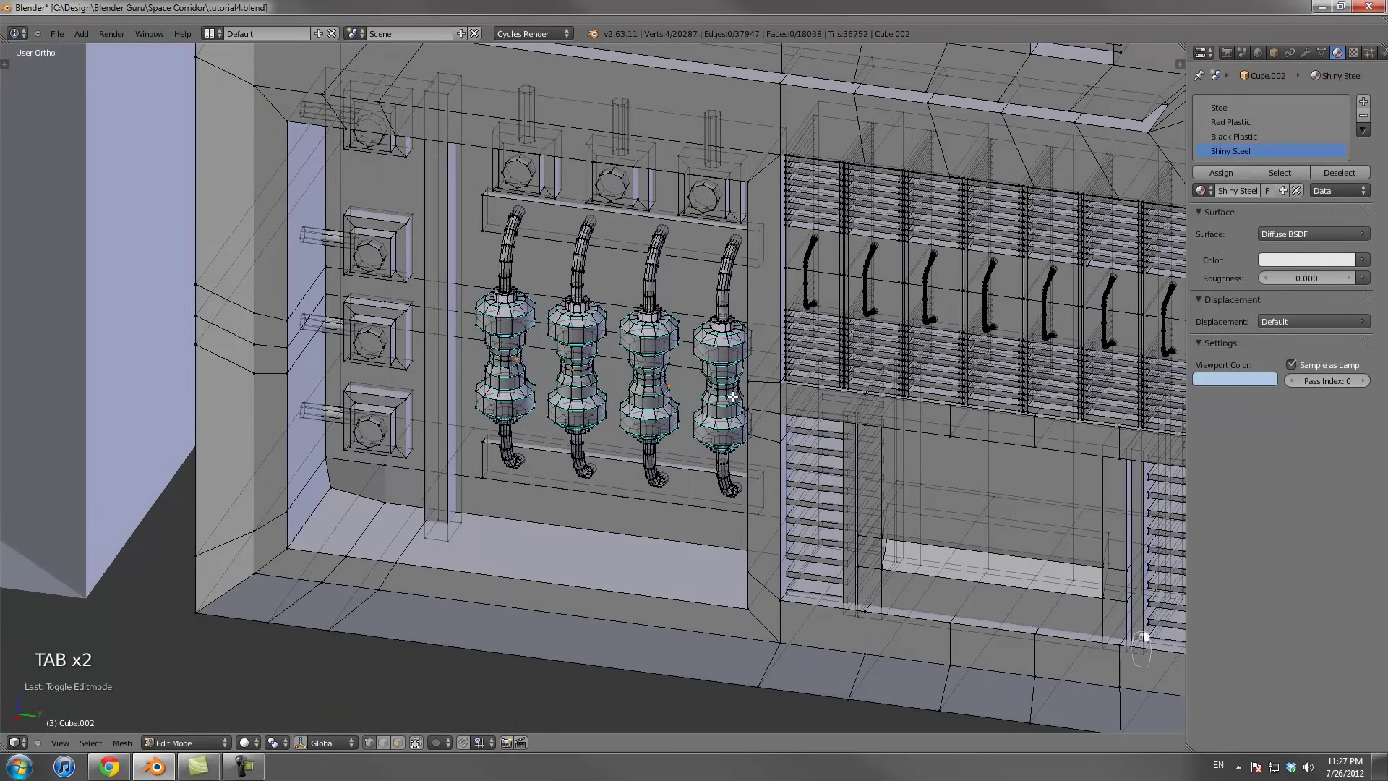
key(ctrl+l)
Deselect the resistors' upper and lower wires in left wireframe view and apply Red Plastic to the four bodies
key(ctrl+KP_3)
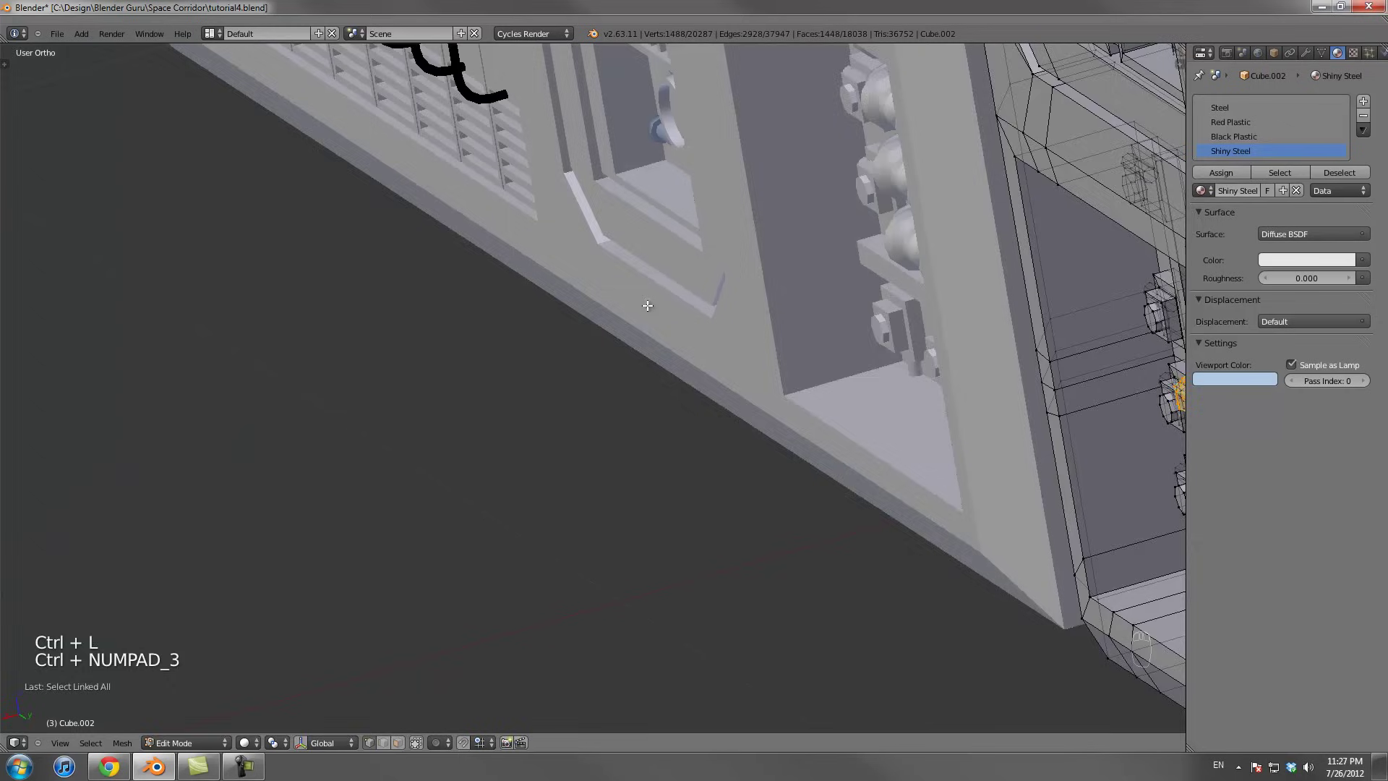
shift+middle_drag(899, 583, 804, 254)
scroll(736, 289, down, 3)
key(z)
scroll(585, 470, up, 4)
key(b)
middle_drag(563, 511, 920, 640)
key(b)
middle_drag(491, 182, 954, 332)
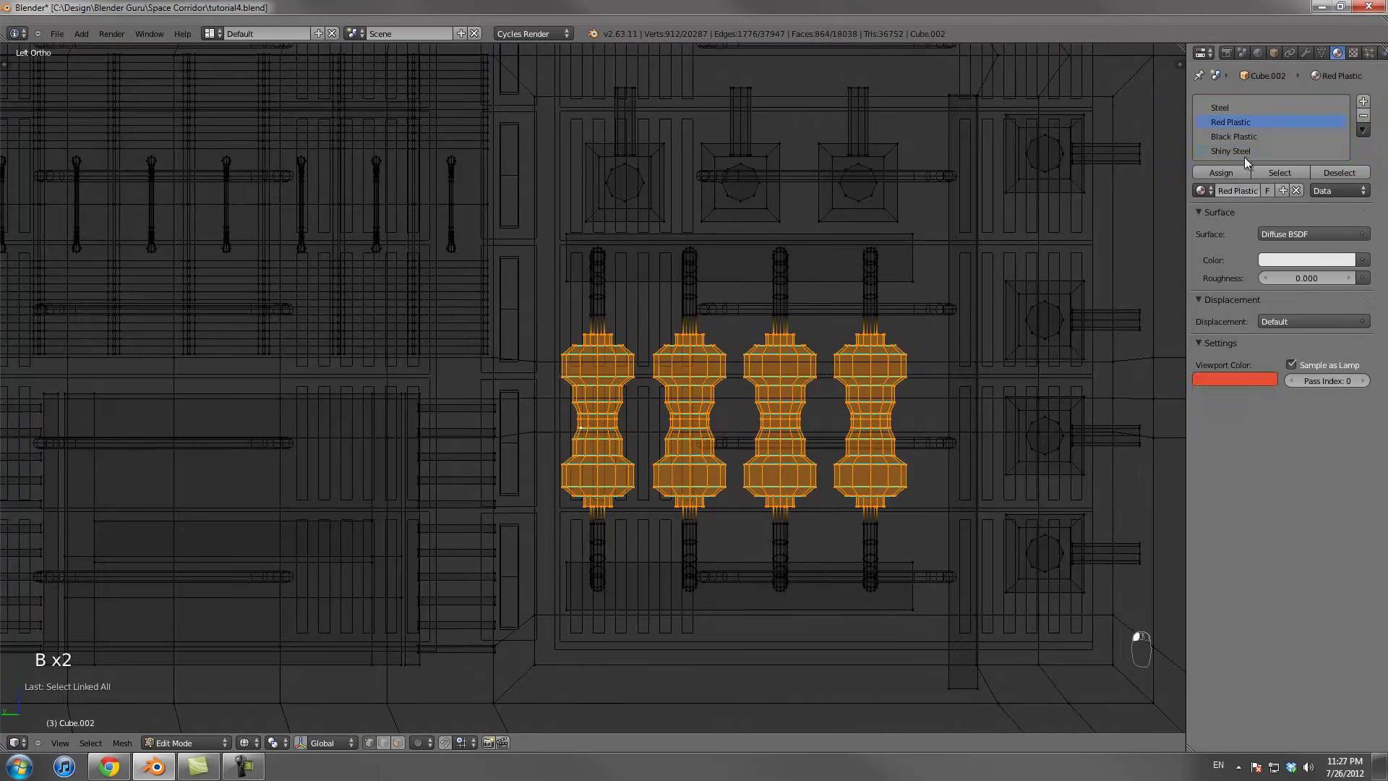
Clear the selection and box-select the upper and lower wires of the four resistors
scroll(910, 347, down, 1)
key(a)
key(b)
drag(535, 242, 920, 351)
key(b)
drag(535, 496, 1000, 641)
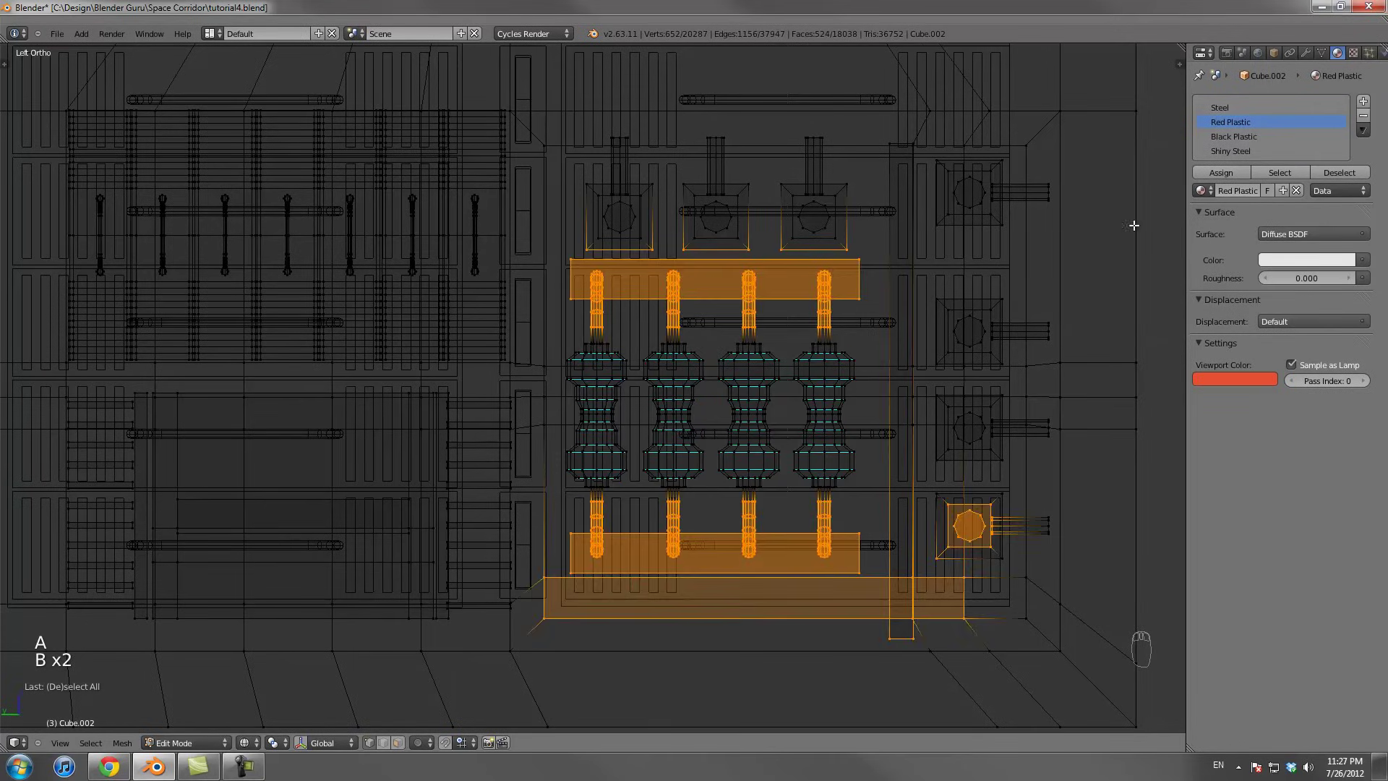
Undo the box selections that caught the bars behind the resistor wires and make Shiny Steel the active material
scroll(571, 540, up, 1)
key(ctrl+z)
key(b)
drag(587, 477, 800, 533)
scroll(799, 532, up, 1)
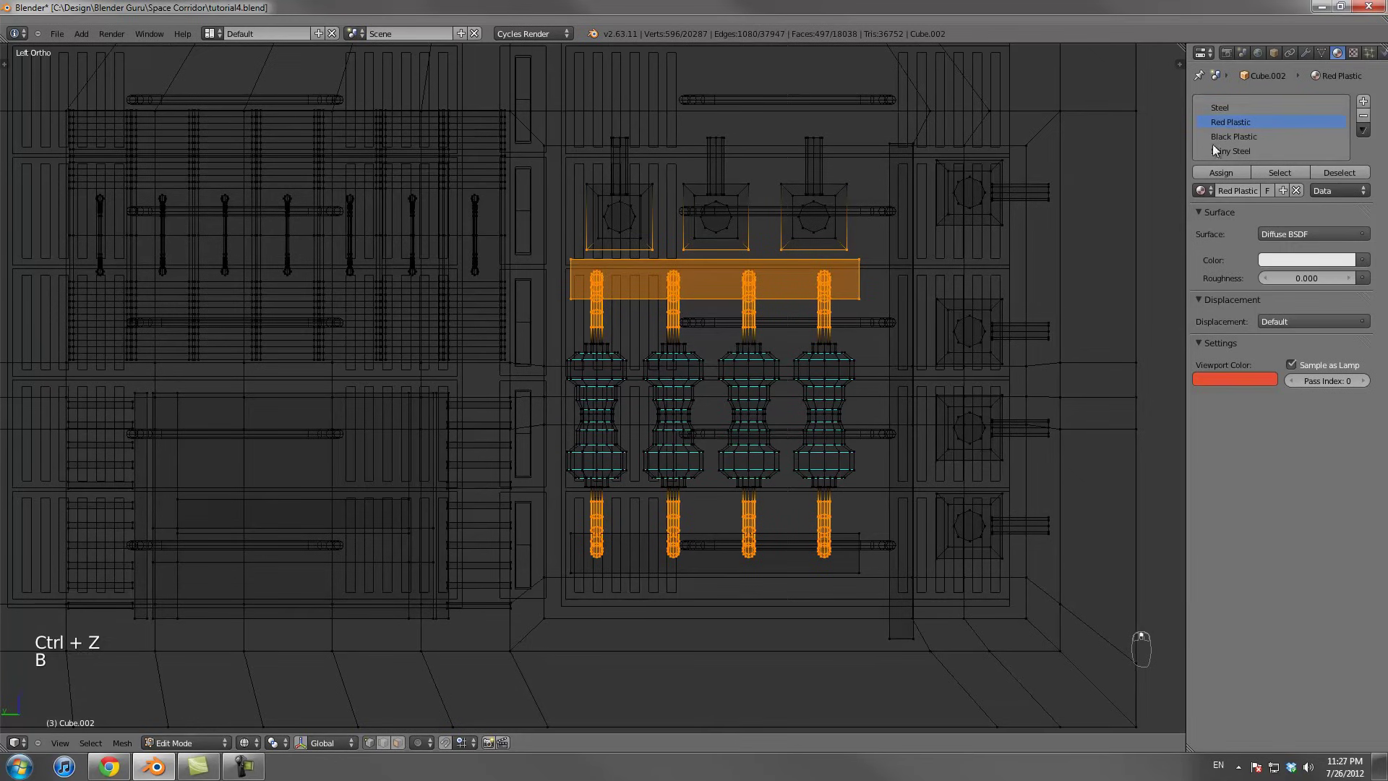
click(1243, 171)
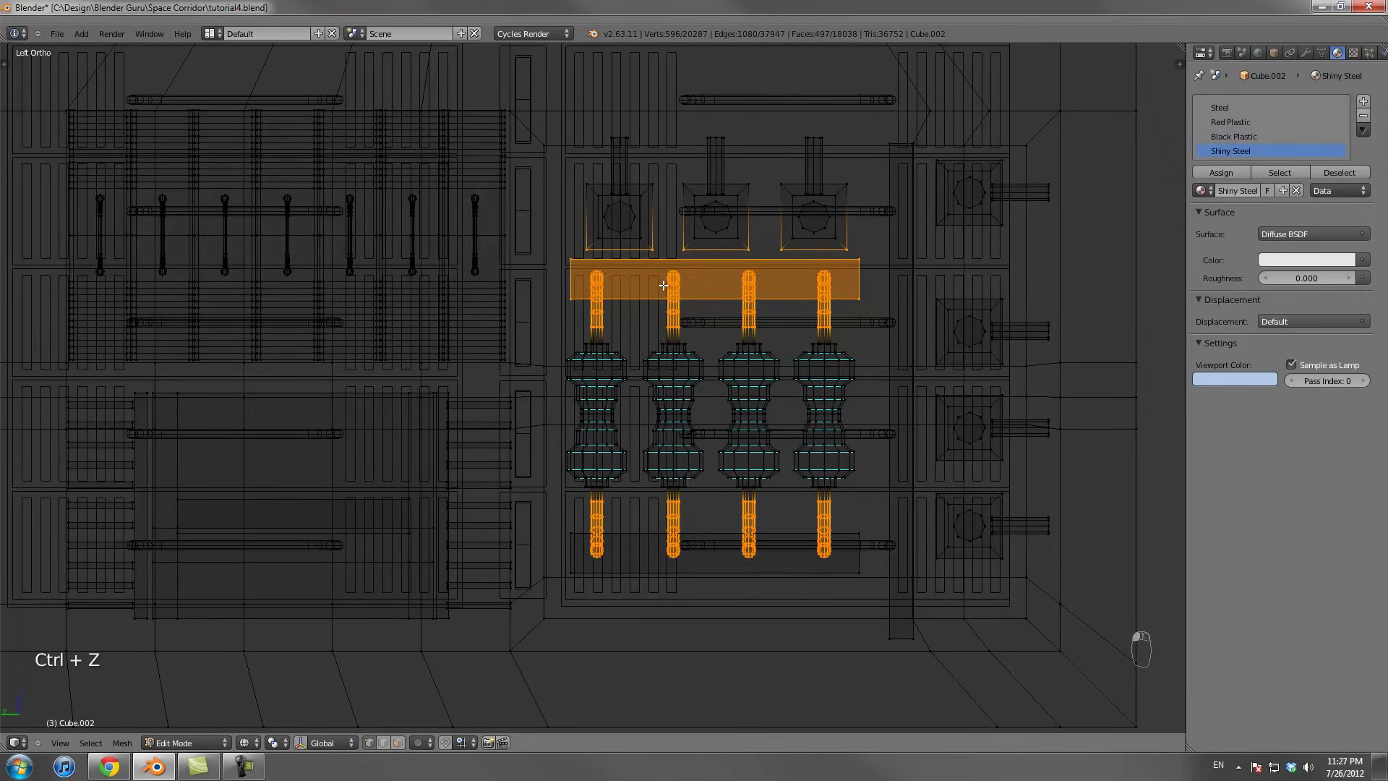
scroll(663, 285, up, 2)
key(ctrl+z)
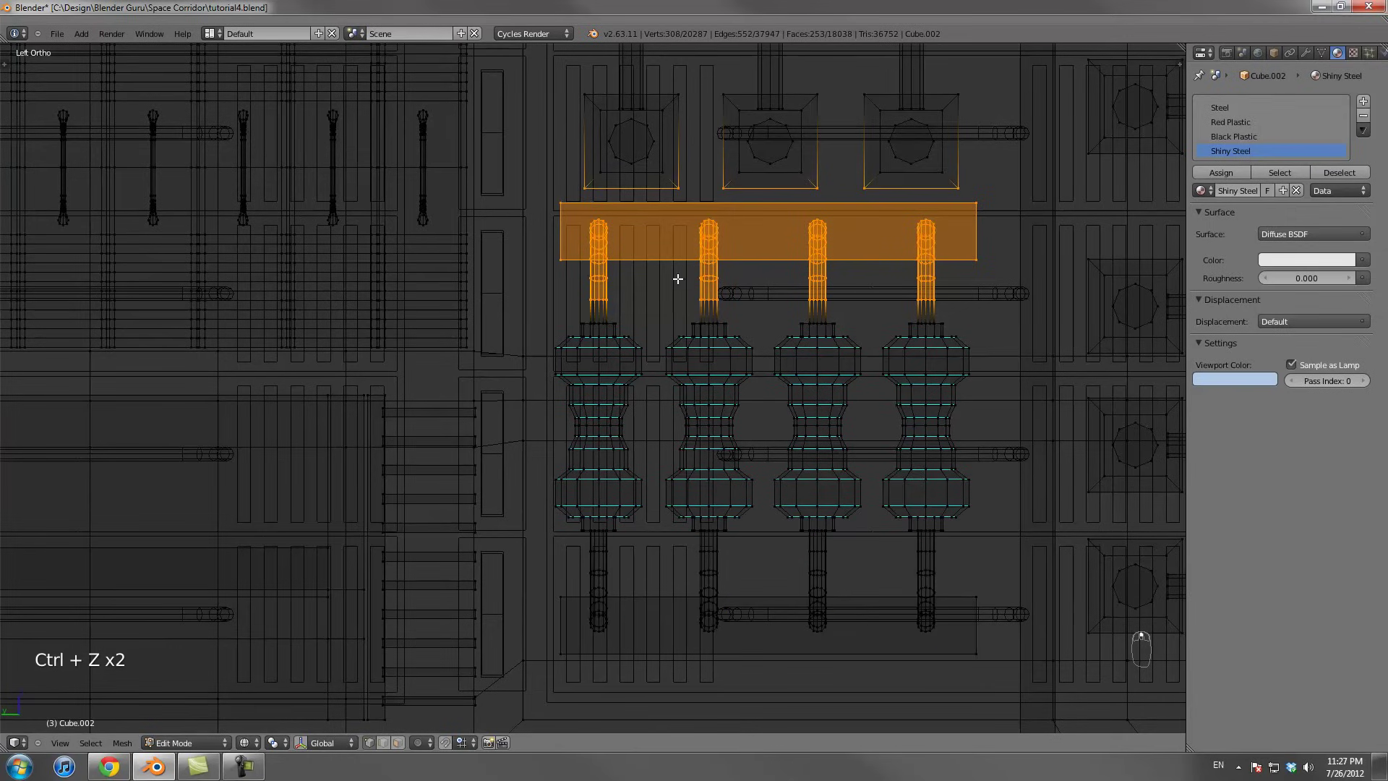
Clear the selection and box-select only the upper wires of the four resistors
key(a)
key(b)
drag(630, 306, 629, 307)
key(b)
drag(690, 214, 739, 321)
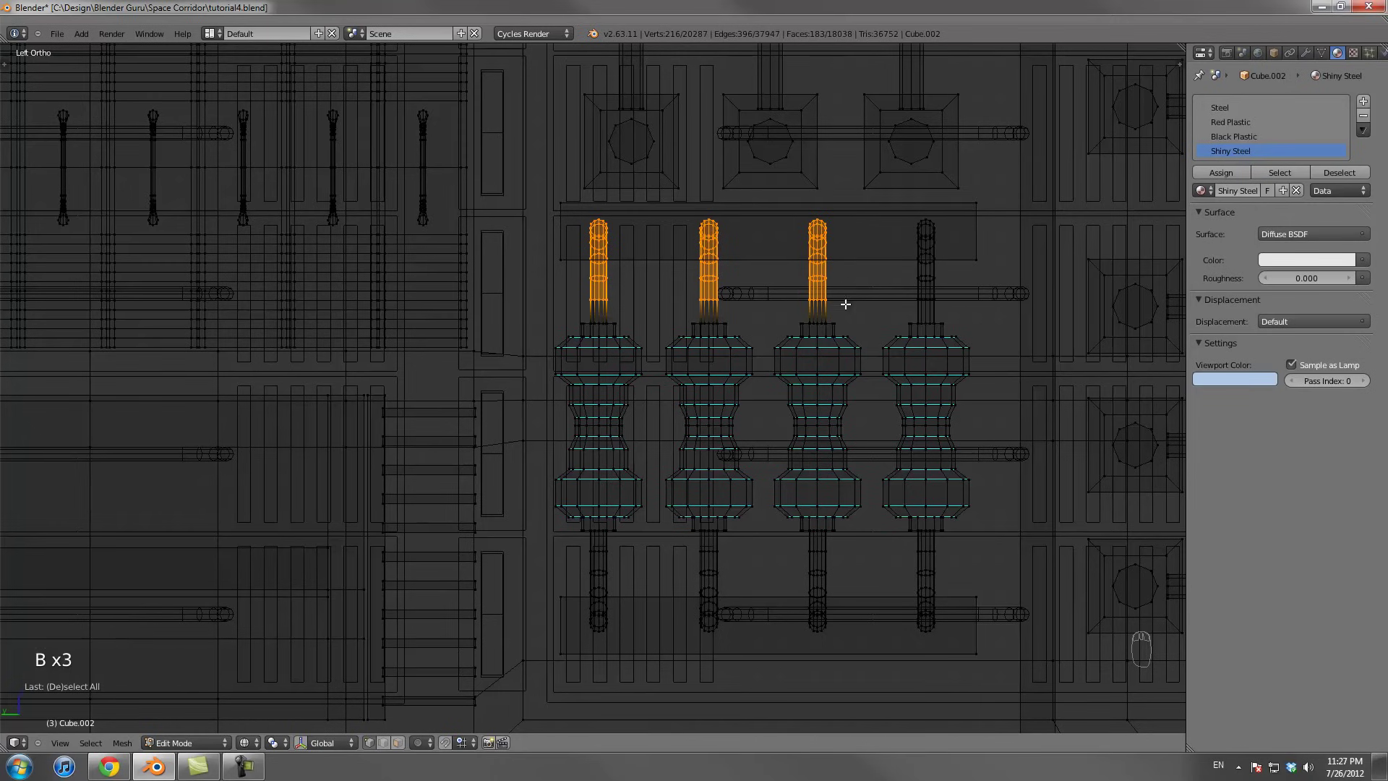
drag(905, 207, 954, 358)
Add the lower wires of the four resistors to the selection, one at a time
key(b)
drag(906, 538, 961, 651)
key(b)
drag(799, 539, 843, 649)
key(b)
drag(691, 542, 734, 648)
key(b)
drag(580, 540, 626, 647)
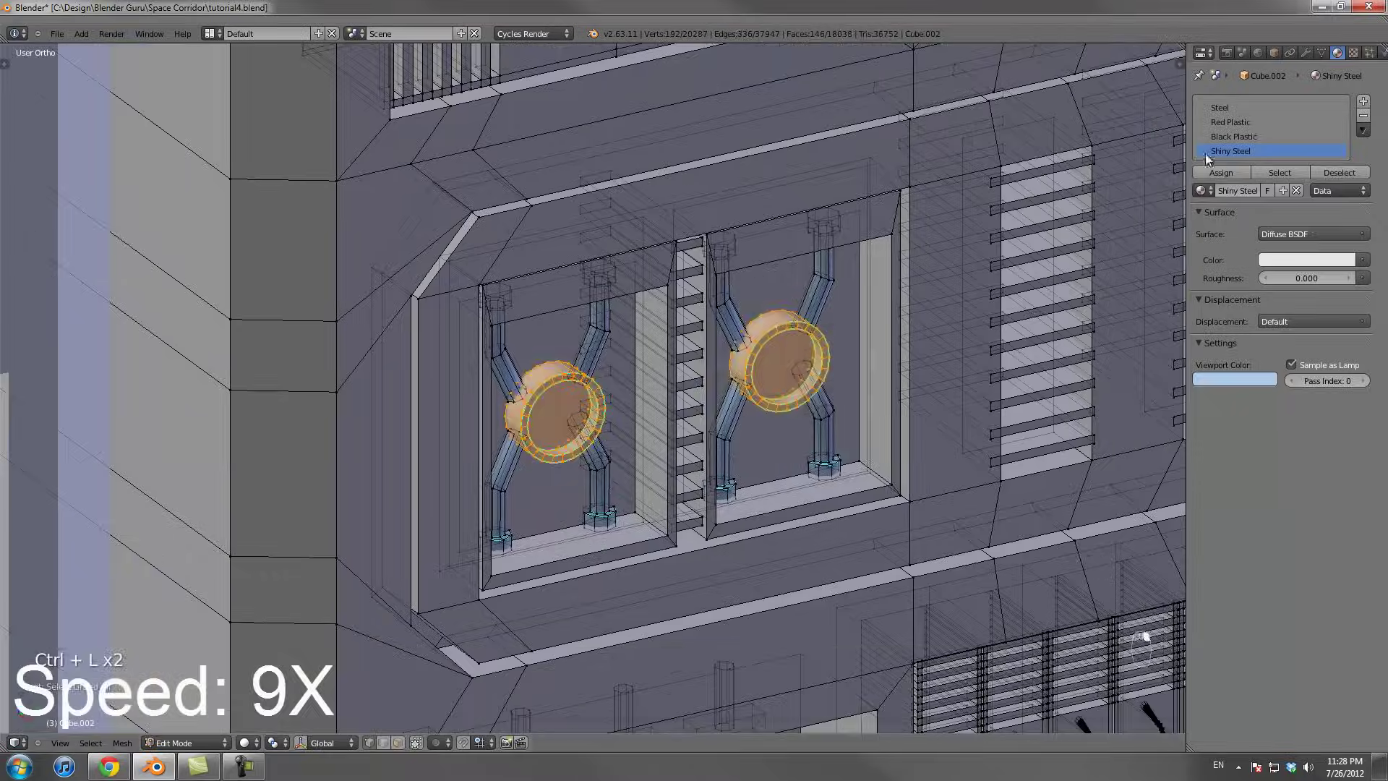
Assign Shiny Steel to the discs of the two round fittings and Black Plastic to their rims
click(1221, 172)
key(Tab)
key(Tab)
key(z)
click(1234, 137)
click(1220, 173)
key(Tab)
key(Tab)
Select the upper and lower leads of the large red component and assign Shiny Steel to them
right_click(503, 313)
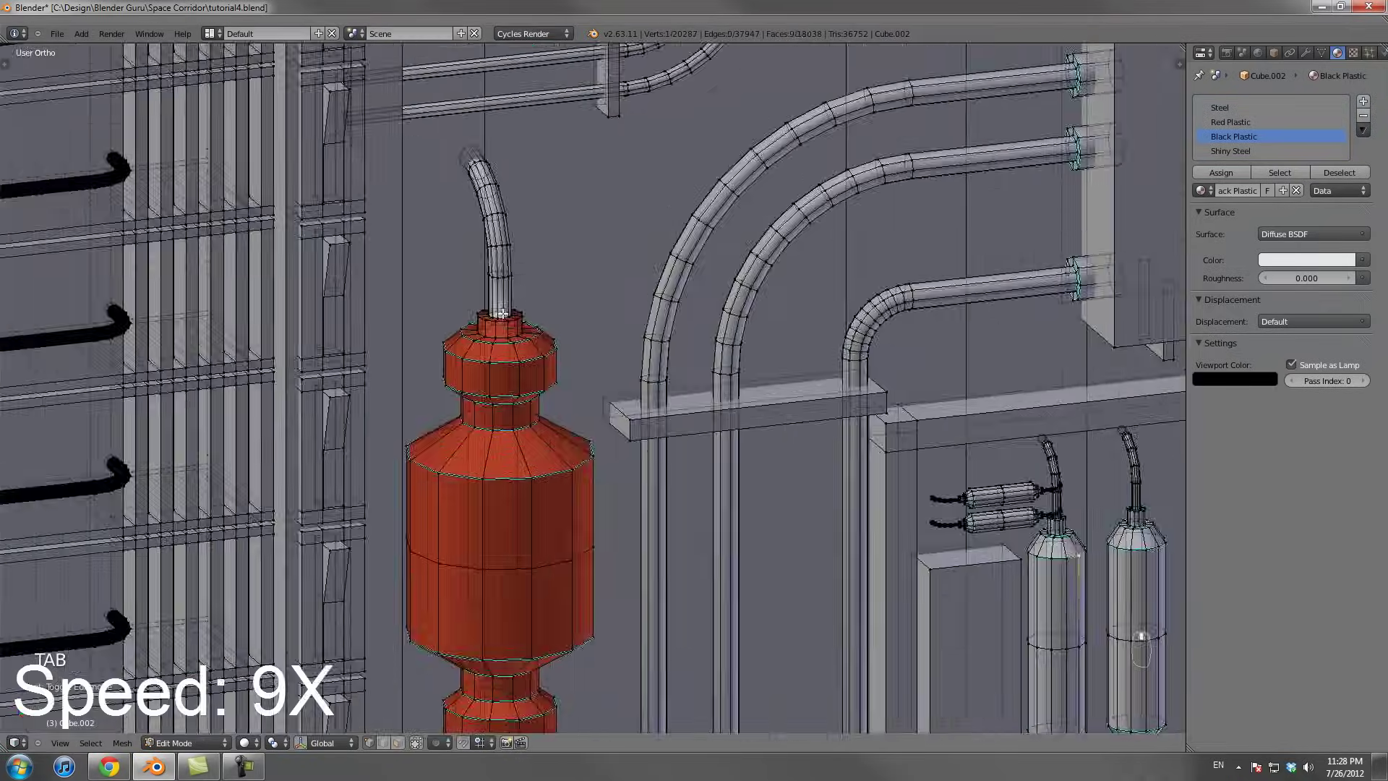
key(ctrl+KP_3)
key(z)
click(1230, 151)
click(1221, 173)
Add a new material named Green Plastic and give it a dark green viewport color
click(1362, 101)
click(1231, 207)
click(1231, 208)
text(Green Plastic)
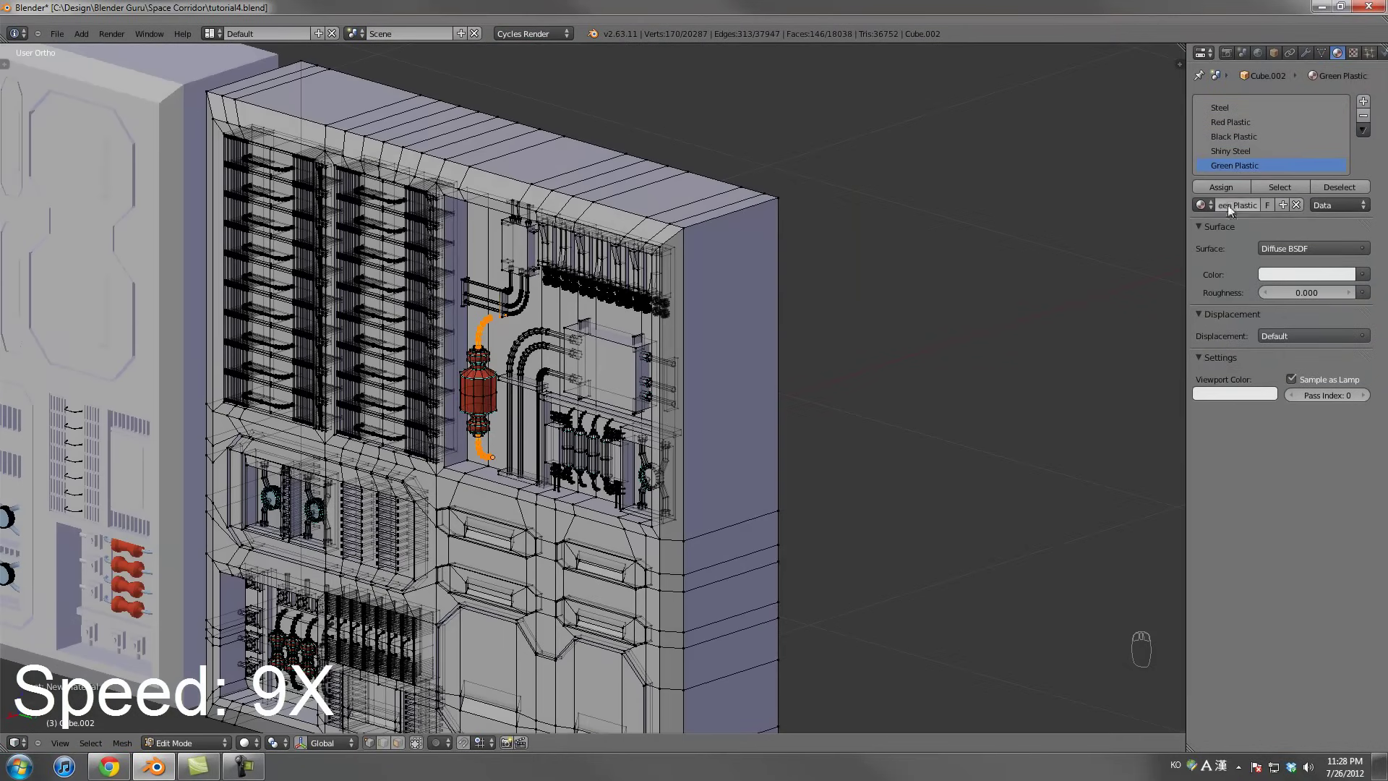
click(1233, 394)
click(1196, 249)
Select the linked curved pipes beside the large box and assign Green Plastic to them
scroll(511, 372, up, 3)
key(ctrl+z)
key(ctrl+l)
click(1221, 188)
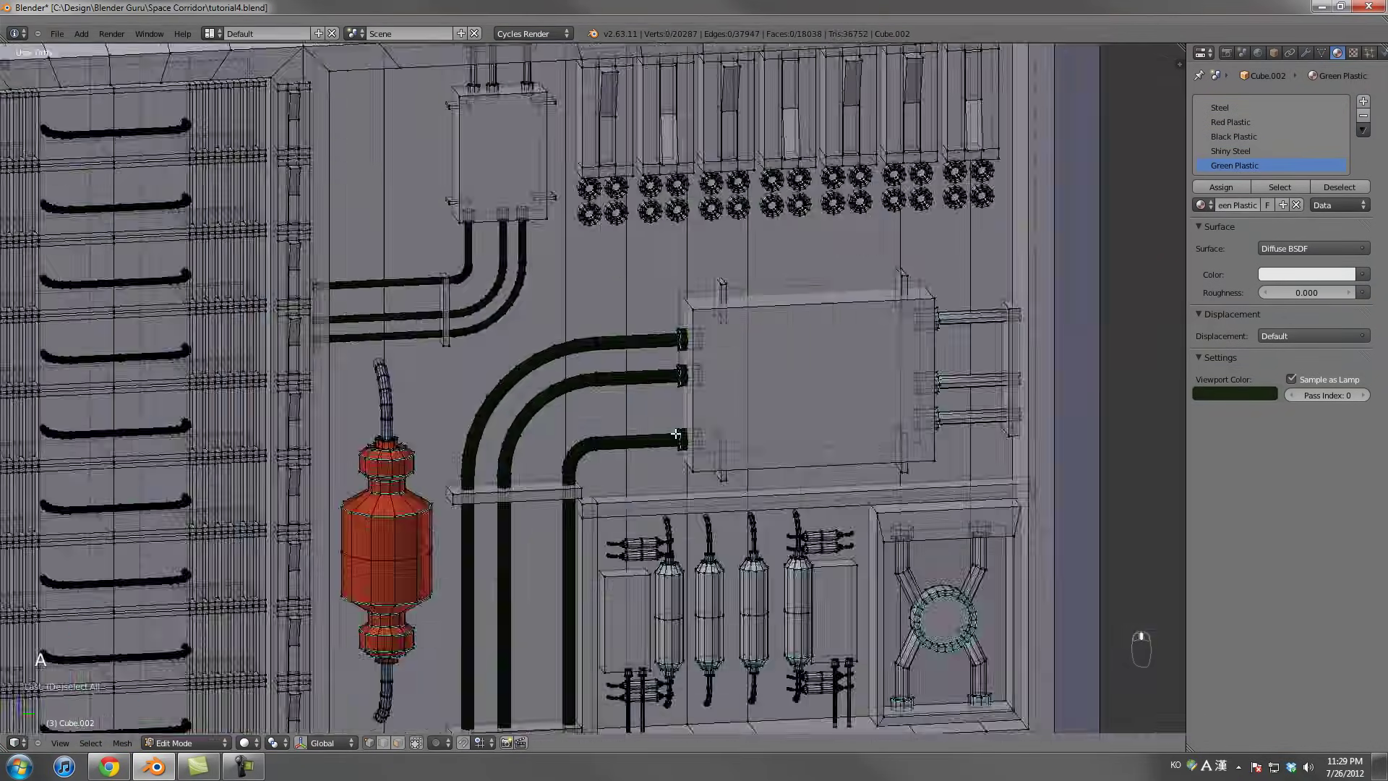
Box-select the pipe connectors above and below the upper box in right wireframe view and apply Shiny Steel
key(KP_3)
key(z)
key(a)
key(b)
drag(620, 270, 695, 348)
key(b)
key(b)
key(b)
drag(608, 306, 672, 547)
key(b)
drag(396, 313, 553, 373)
click(1233, 152)
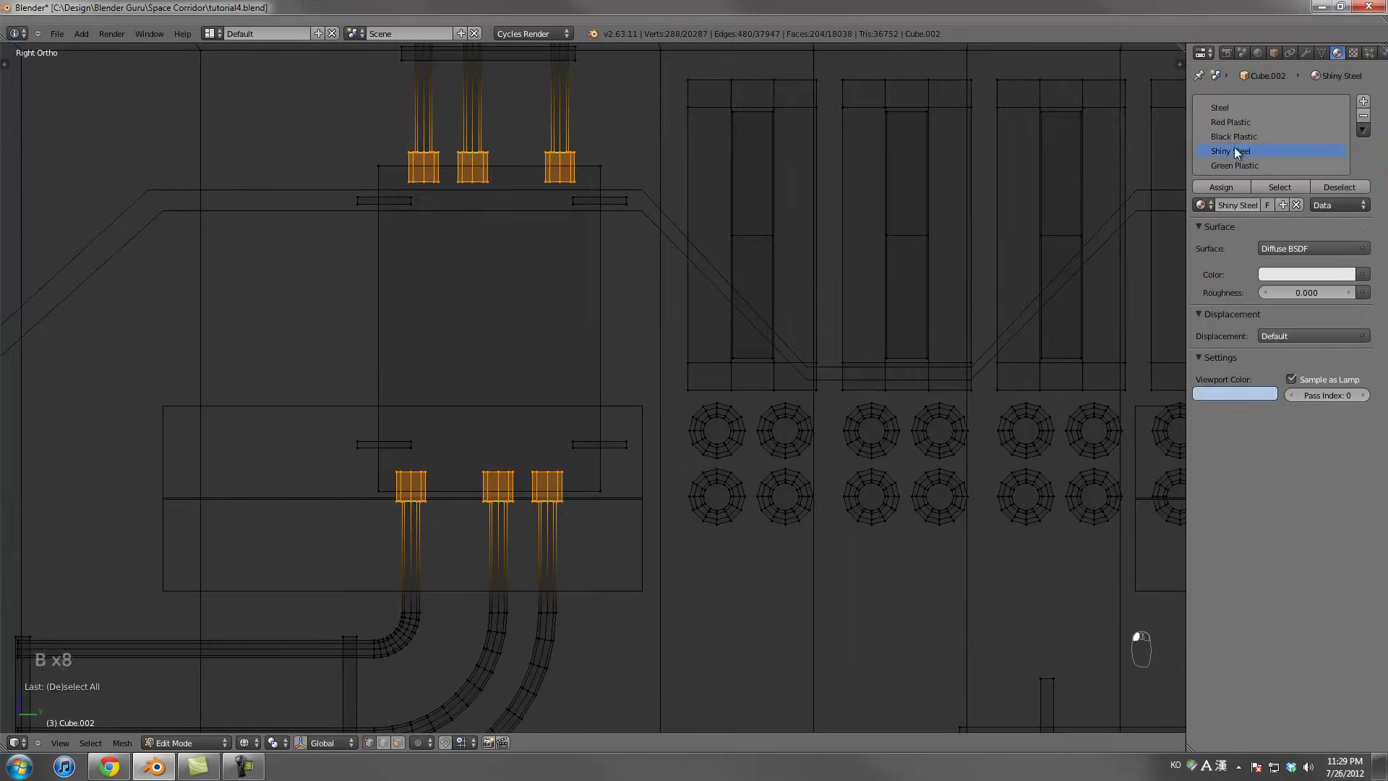
key(z)
Add another material slot, set its viewport color, and name the material Copper
click(1362, 101)
text(Gold)
click(1234, 394)
click(1185, 277)
text(Coppera)
Box-select the rings beneath the switch row in right wireframe view and assign Copper to them
key(KP_3)
key(z)
drag(547, 319, 1165, 399)
click(1220, 188)
Apply Black Plastic to the switch row's housings and Red Plastic to its switches
drag(403, 245, 1035, 437)
key(a)
click(1234, 122)
click(1230, 108)
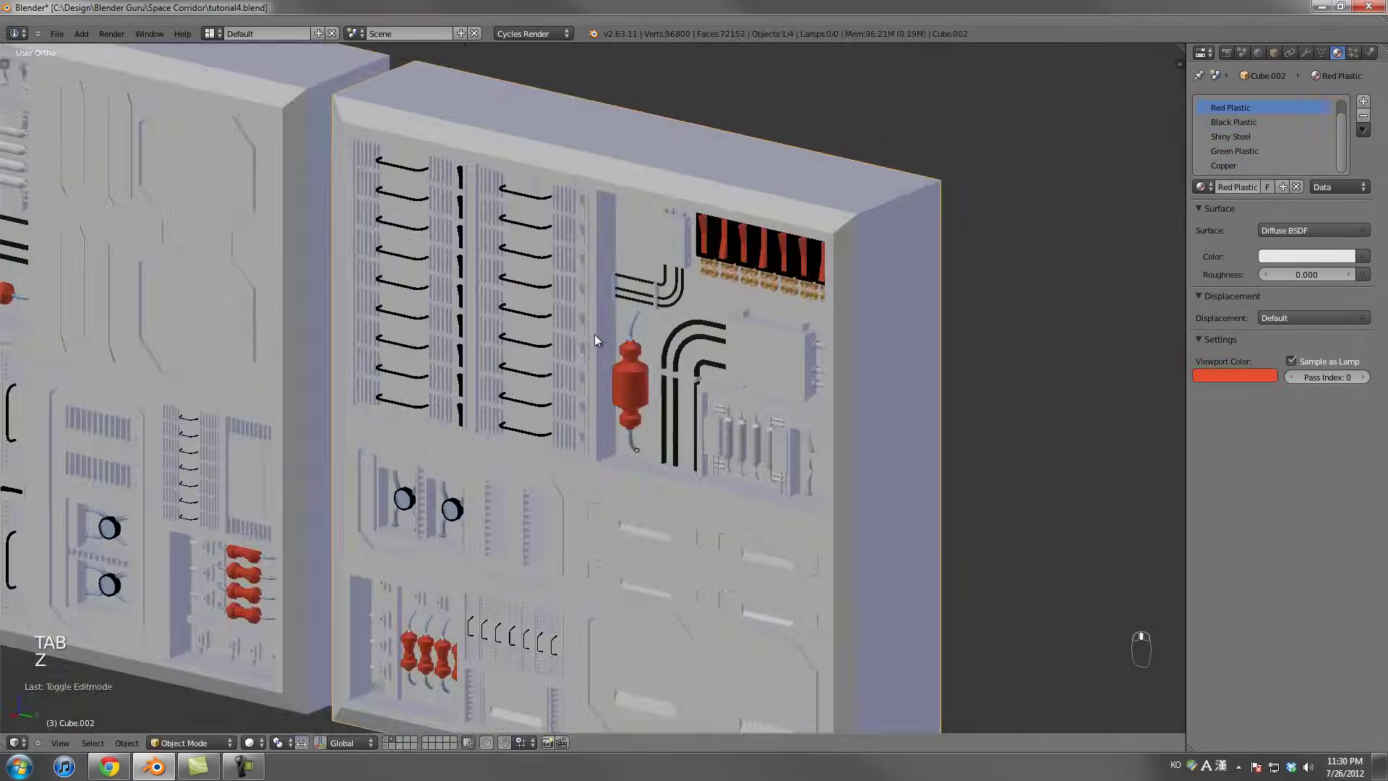
Apply Black Plastic to the vertical row of clips beside the second louver column
key(Tab)
key(KP_3)
key(z)
click(1234, 122)
key(Tab)
key(z)
key(Tab)
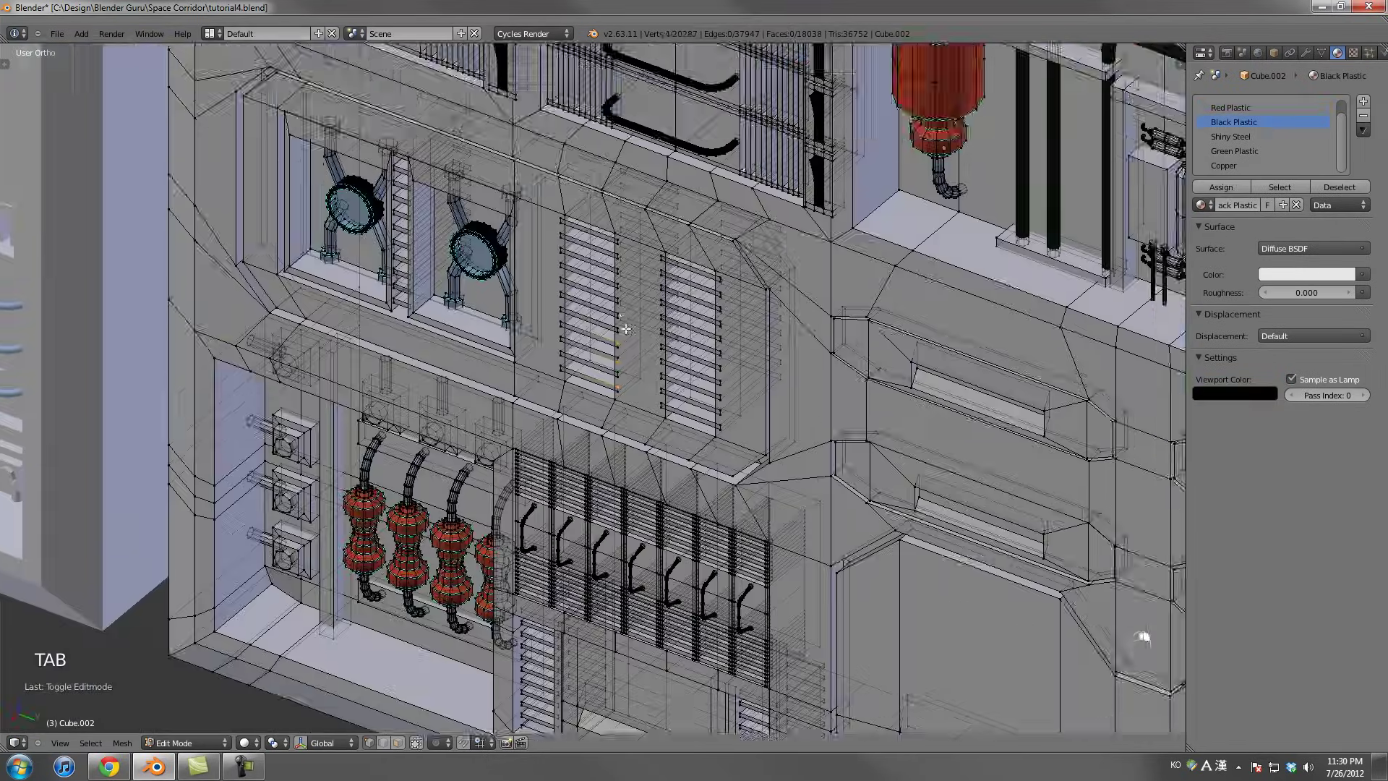
Select the linked slats of the two vertical vents beside the round fittings and apply Black Plastic
key(KP_3)
key(z)
key(ctrl+l)
shift+right_click(701, 422)
key(ctrl+l)
key(Tab)
key(z)
Select the linked slats of the two vents at the panel's lower edge and apply Black Plastic
middle_drag(868, 288, 631, 250)
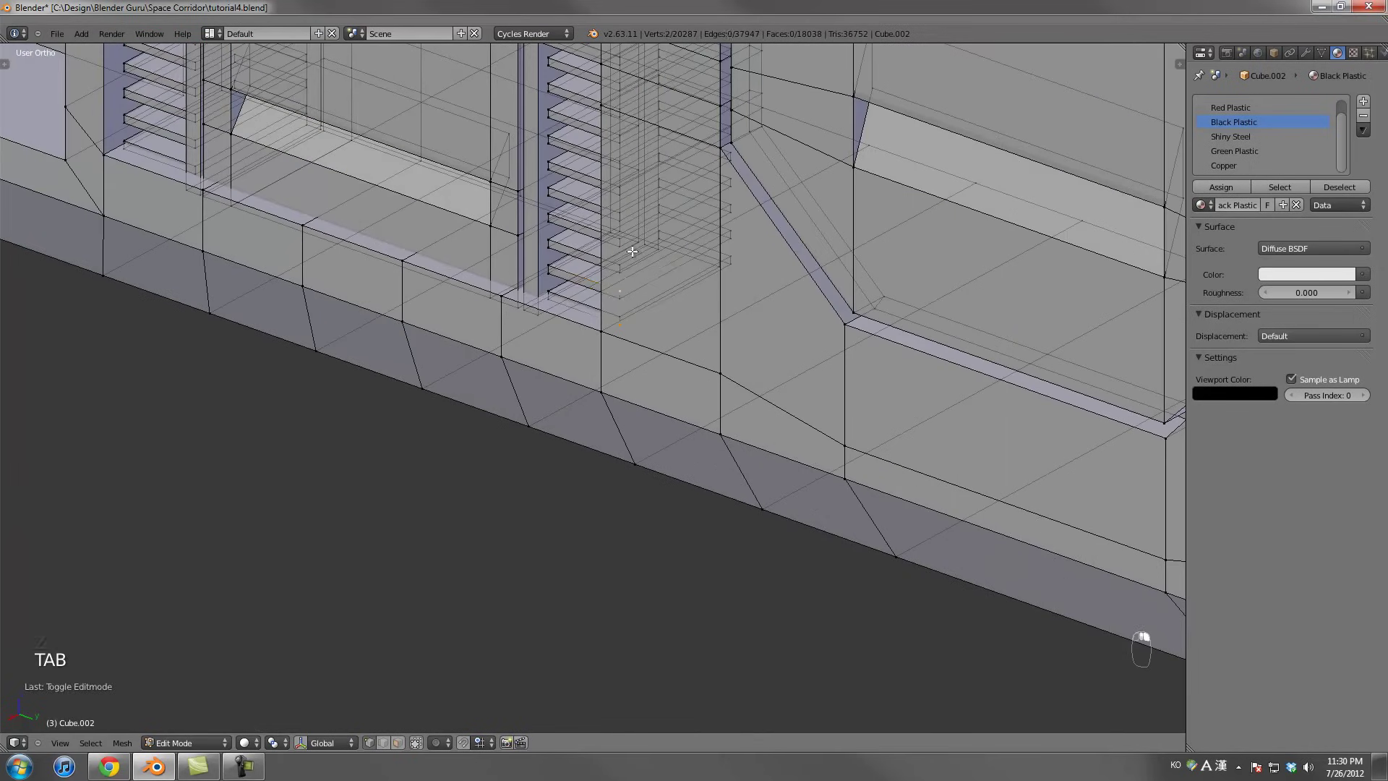
shift+middle_drag(621, 163, 610, 300)
key(ctrl+l)
scroll(564, 430, down, 1)
key(ctrl+z)
key(z)
key(z)
key(ctrl+l)
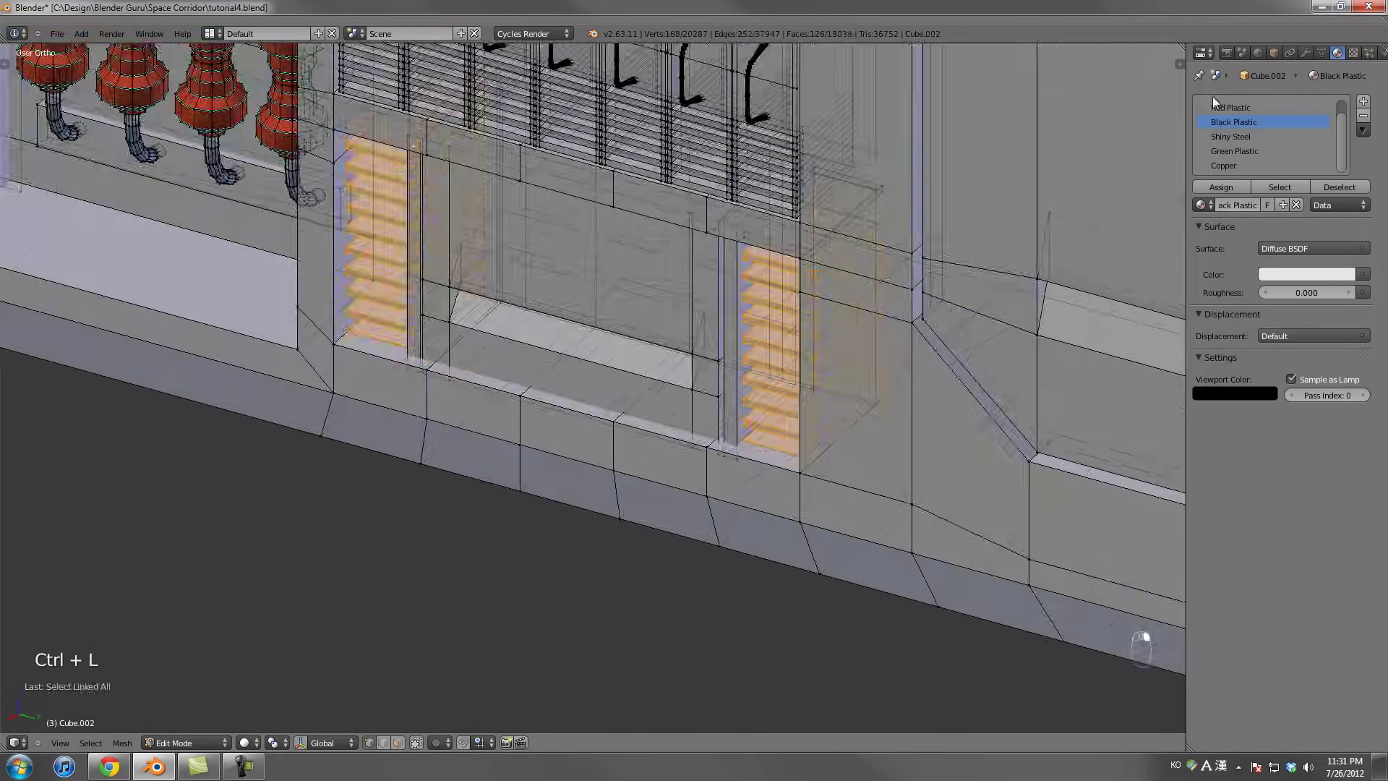
key(Tab)
key(Tab)
Assign Black Plastic to the square button housings around the resistors in the lower recess
middle_drag(421, 258, 579, 378)
shift+right_click(579, 378)
key(ctrl+z)
scroll(607, 212, down, 3)
key(ctrl+z)
key(ctrl+z)
key(z)
click(1220, 187)
Select the inner parts of the square buttons and assign Copper to them
scroll(580, 502, up, 3)
shift+right_click(580, 501)
key(ctrl+z)
key(ctrl+z)
shift+middle_drag(580, 502, 584, 433)
click(1224, 165)
click(1220, 187)
Assign Red Plastic and Copper to the remaining linked button parts and check the panel in Object Mode
key(ctrl+l)
click(1238, 110)
click(1221, 187)
key(ctrl+l)
click(1223, 166)
click(1220, 186)
key(Tab)
scroll(973, 313, down, 5)
key(Tab)
scroll(973, 313, up, 3)
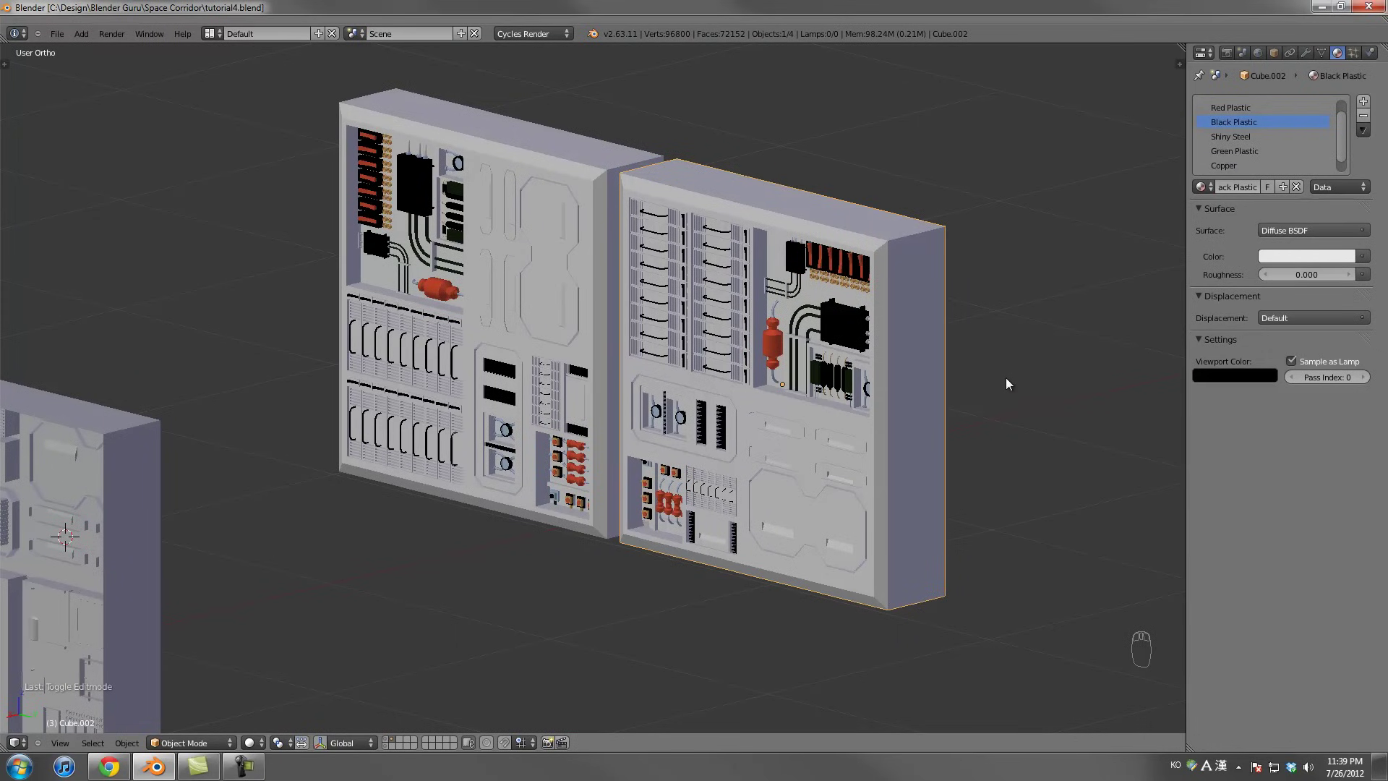
Show the corridor layer together with the wall panels and examine the scene through the camera
middle_drag(922, 400, 589, 230)
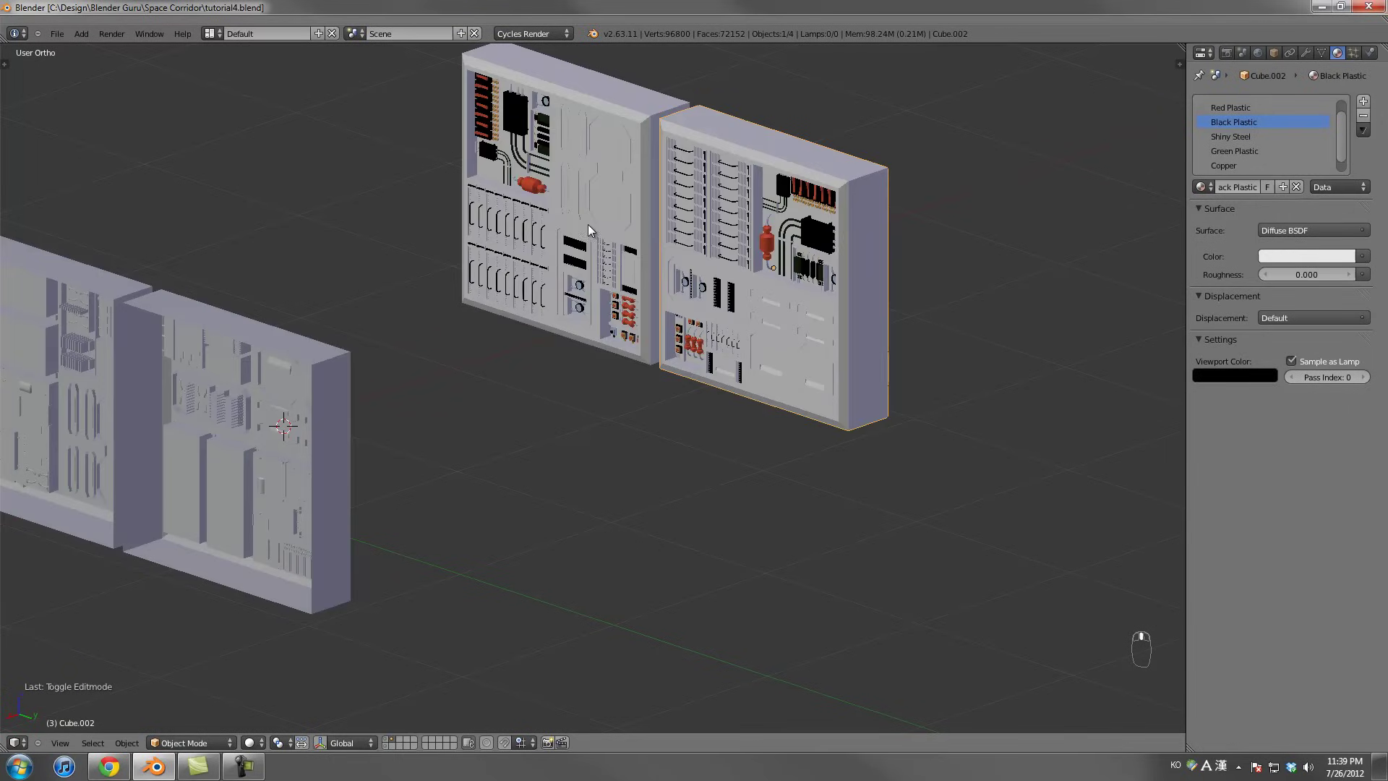
right_click(640, 220)
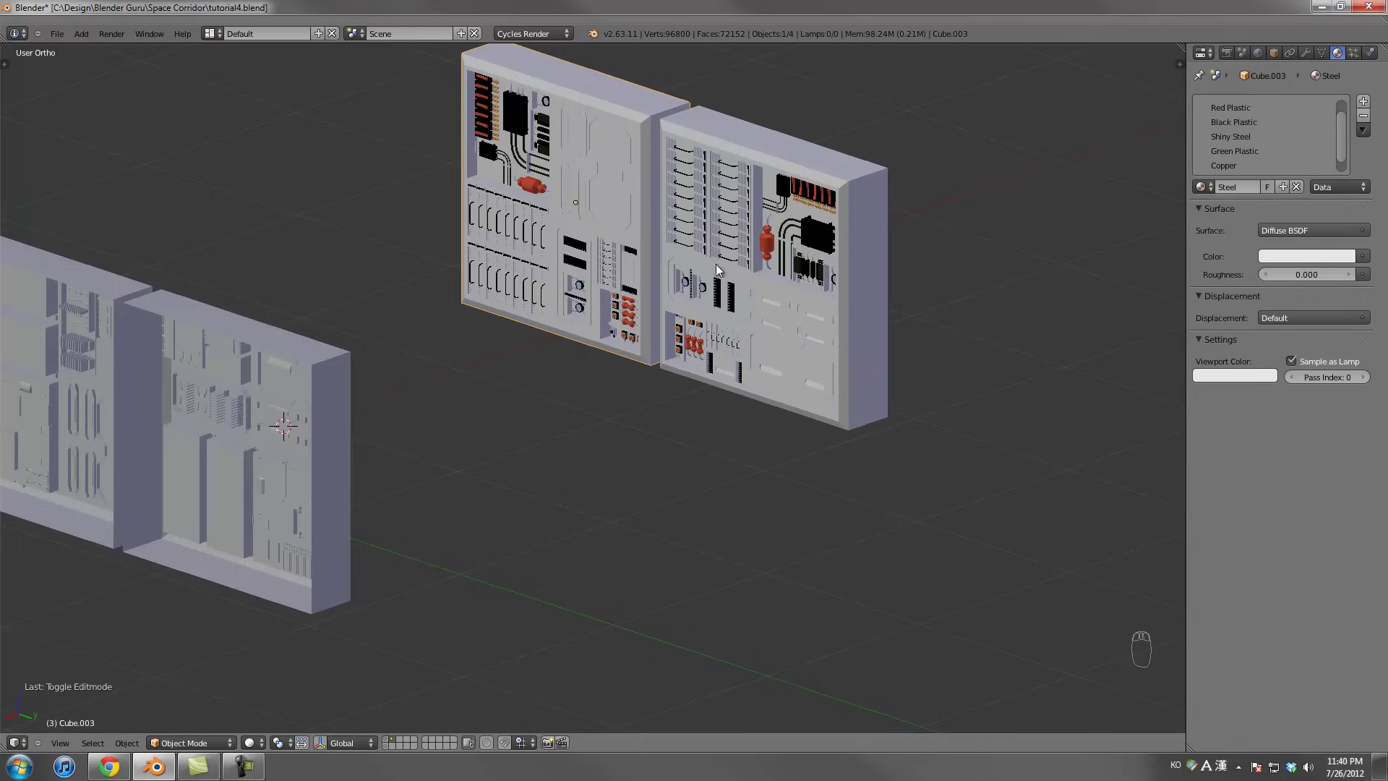
scroll(674, 340, up, 1)
scroll(692, 334, down, 3)
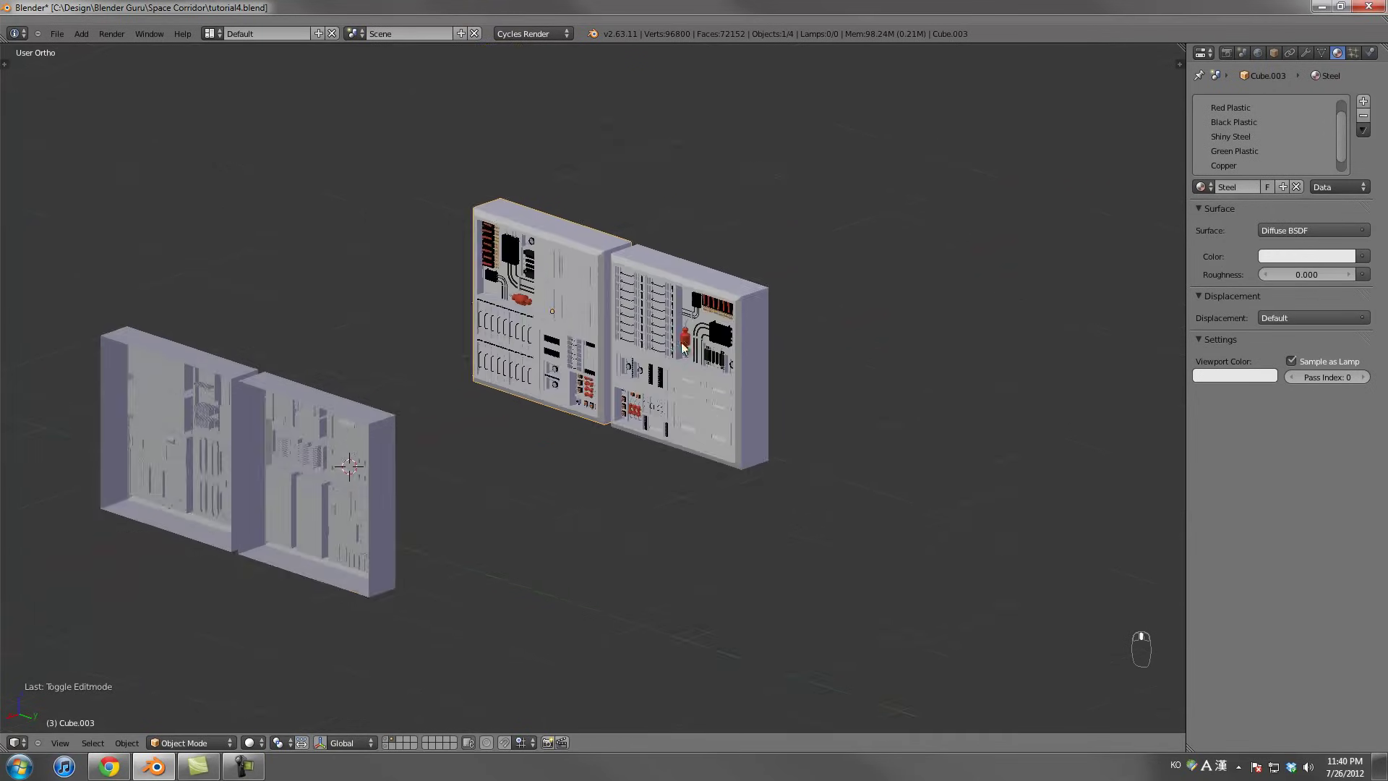
shift+click(388, 743)
key(KP_0)
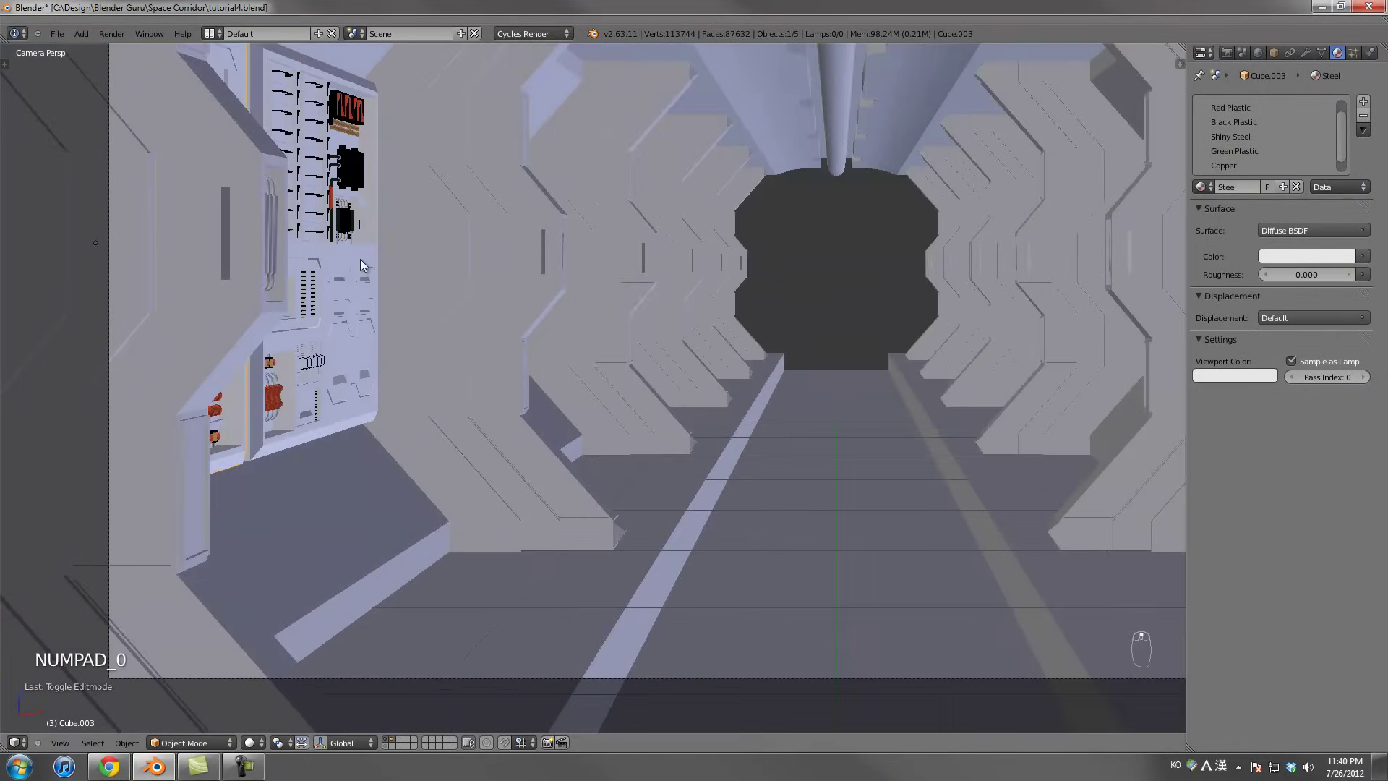
Select the detailed right-hand panel, show only the panels' layer, and enter Edit Mode
right_click(360, 259)
key(KP_Decimal)
key(z)
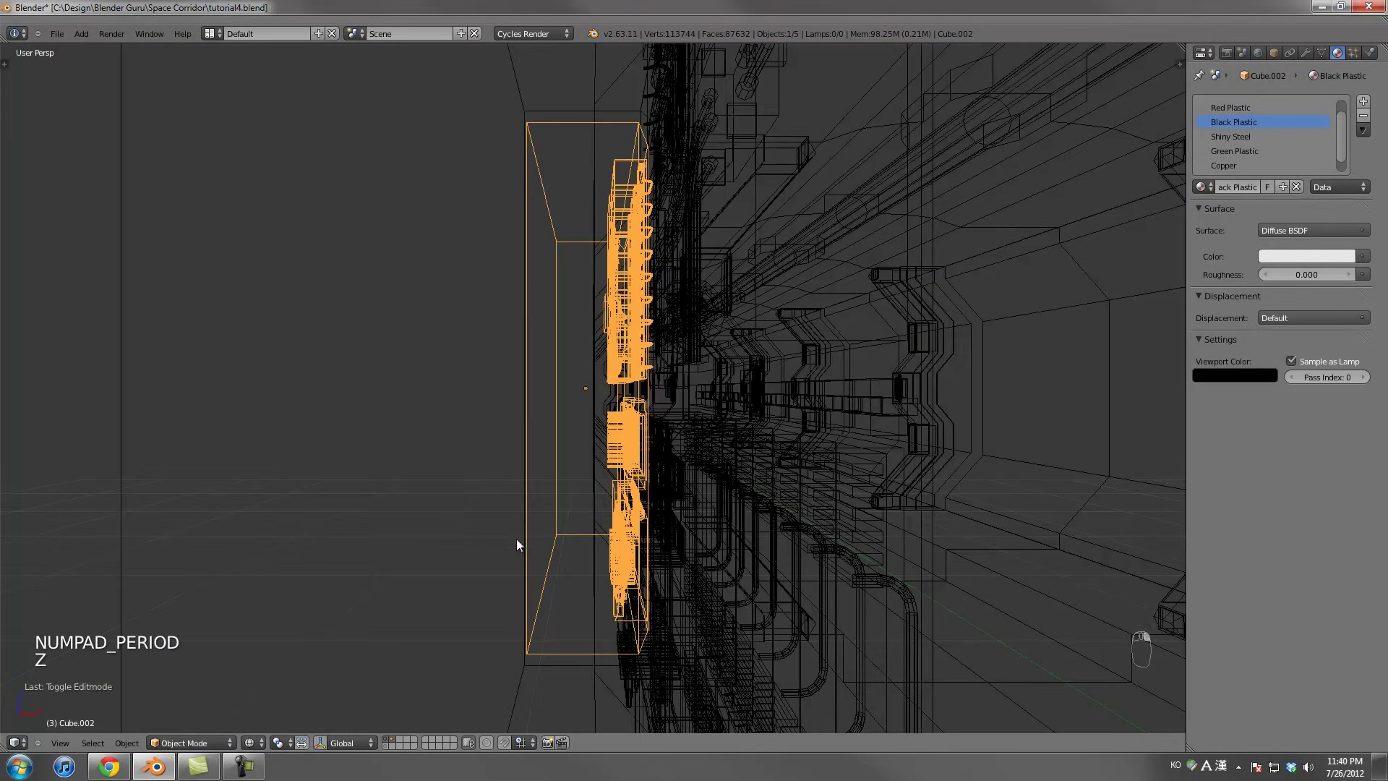
click(392, 743)
click(392, 740)
mouse_move(759, 498)
middle_down()
mouse_move(625, 502)
mouse_move(706, 384)
mouse_move(670, 400)
middle_up()
scroll(625, 501, down, 1)
key(Tab)
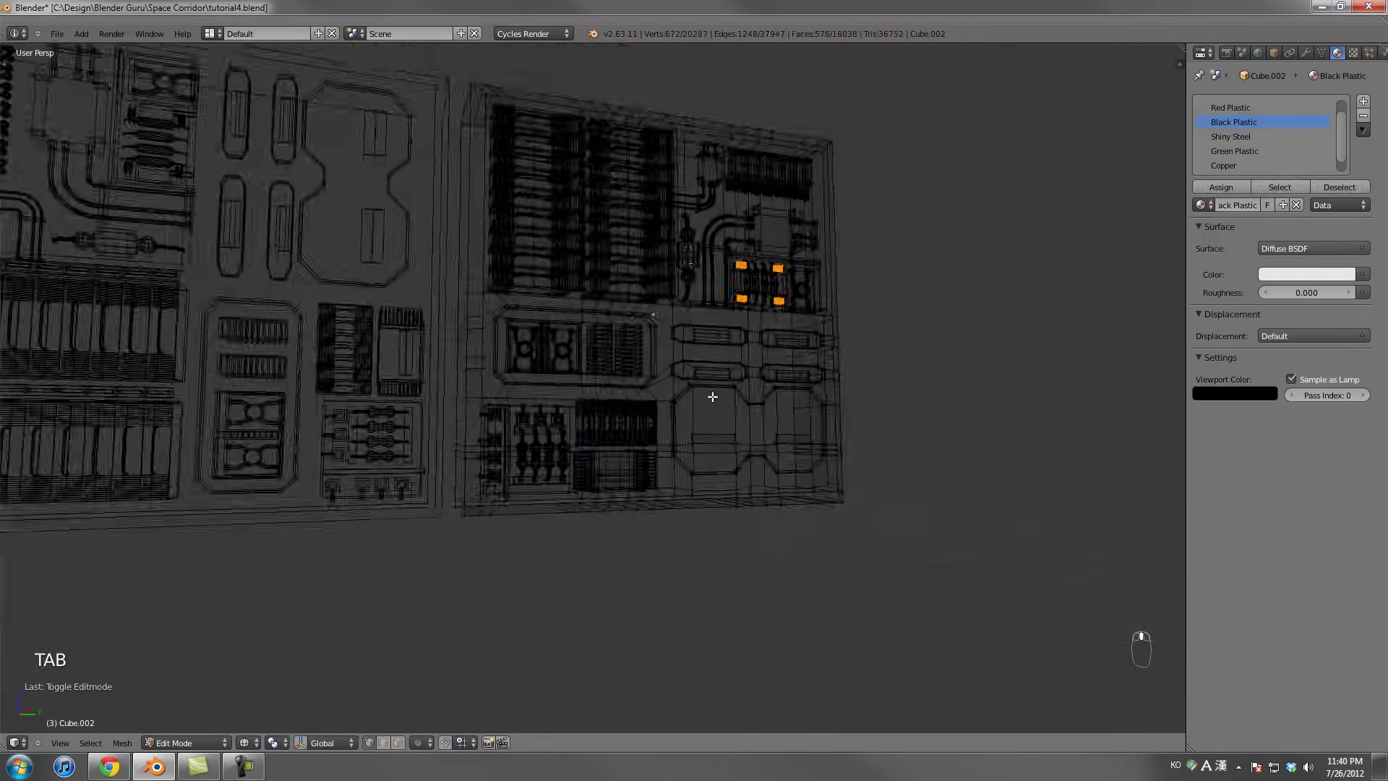
Hide the opposite wall panels and reopen the right-hand panel in Edit Mode in solid right orthographic view
key(z)
scroll(670, 400, up, 3)
key(KP_3)
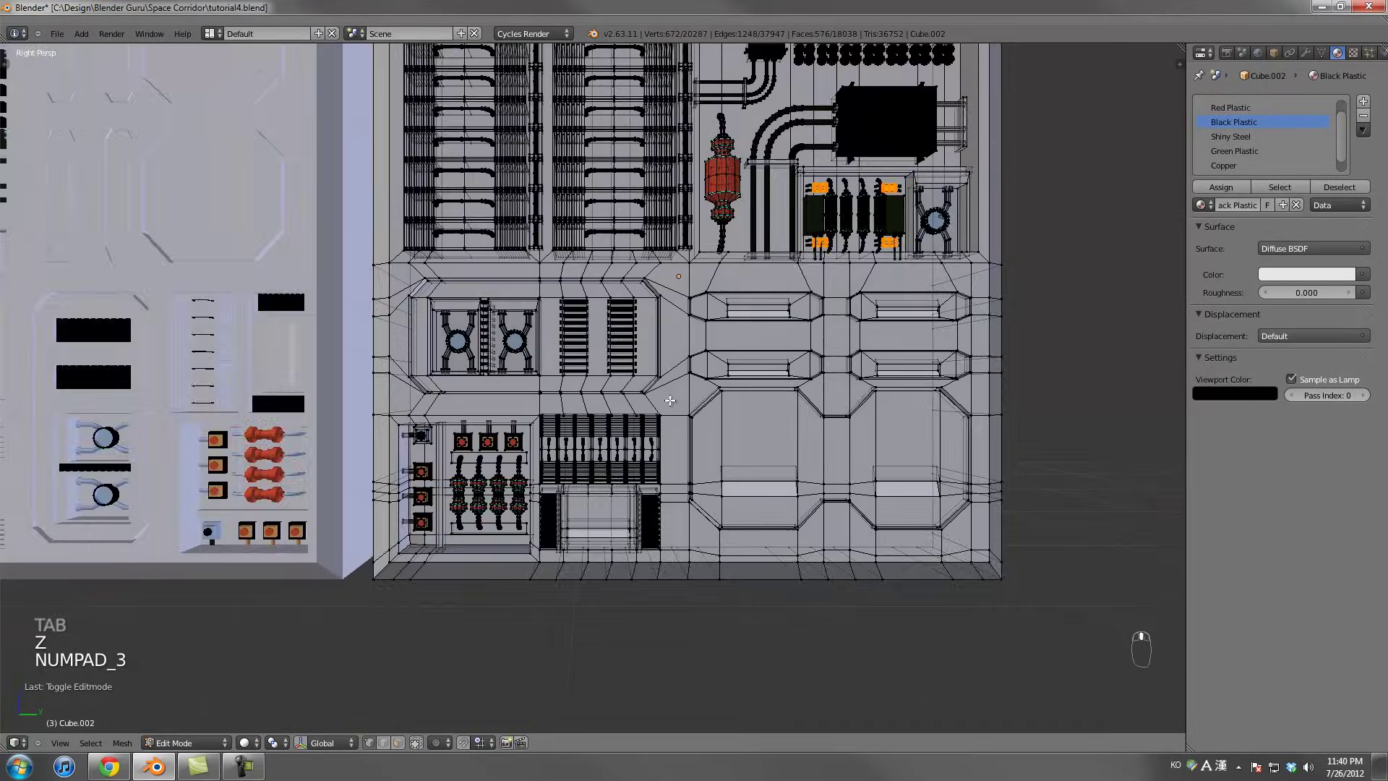
key(KP_5)
scroll(662, 400, up, 3)
key(Tab)
scroll(652, 399, down, 8)
middle_drag(649, 401, 914, 435)
key(h)
key(KP_3)
scroll(752, 396, up, 3)
right_click(752, 397)
scroll(700, 376, up, 4)
key(Tab)
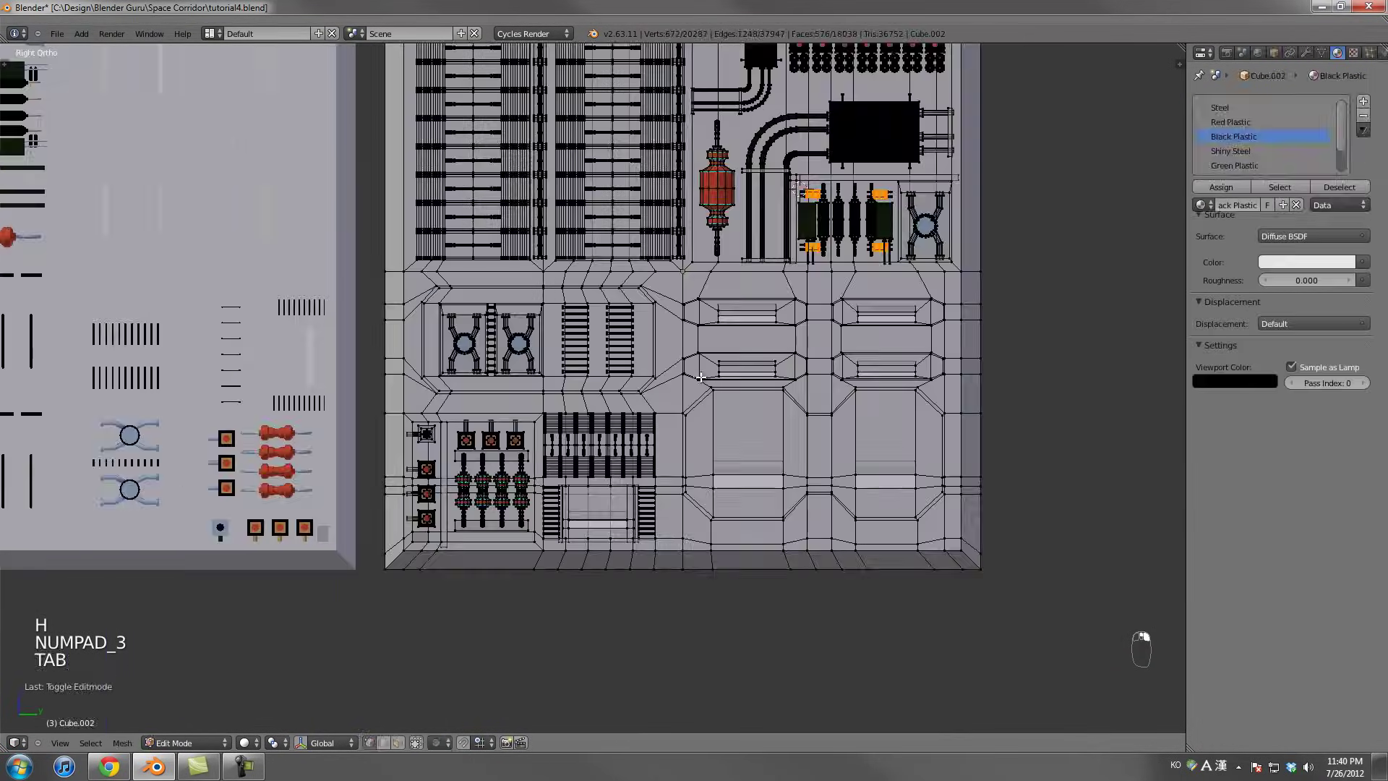
Clear the selection and box-select the panel's lower-left quarter with its vents, round fittings and resistors
scroll(701, 377, up, 3)
scroll(578, 326, down, 3)
key(a)
key(a)
key(a)
key(a)
key(b)
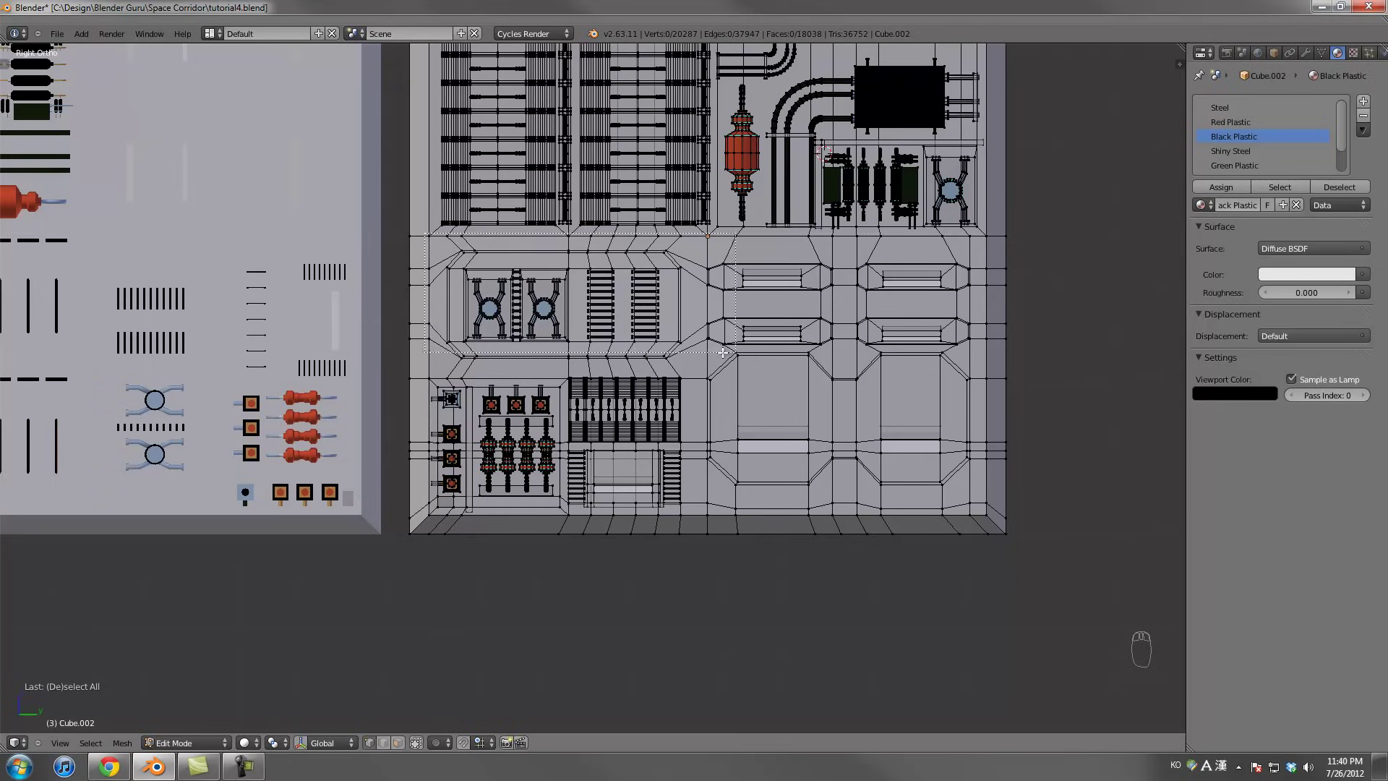
drag(713, 401, 710, 518)
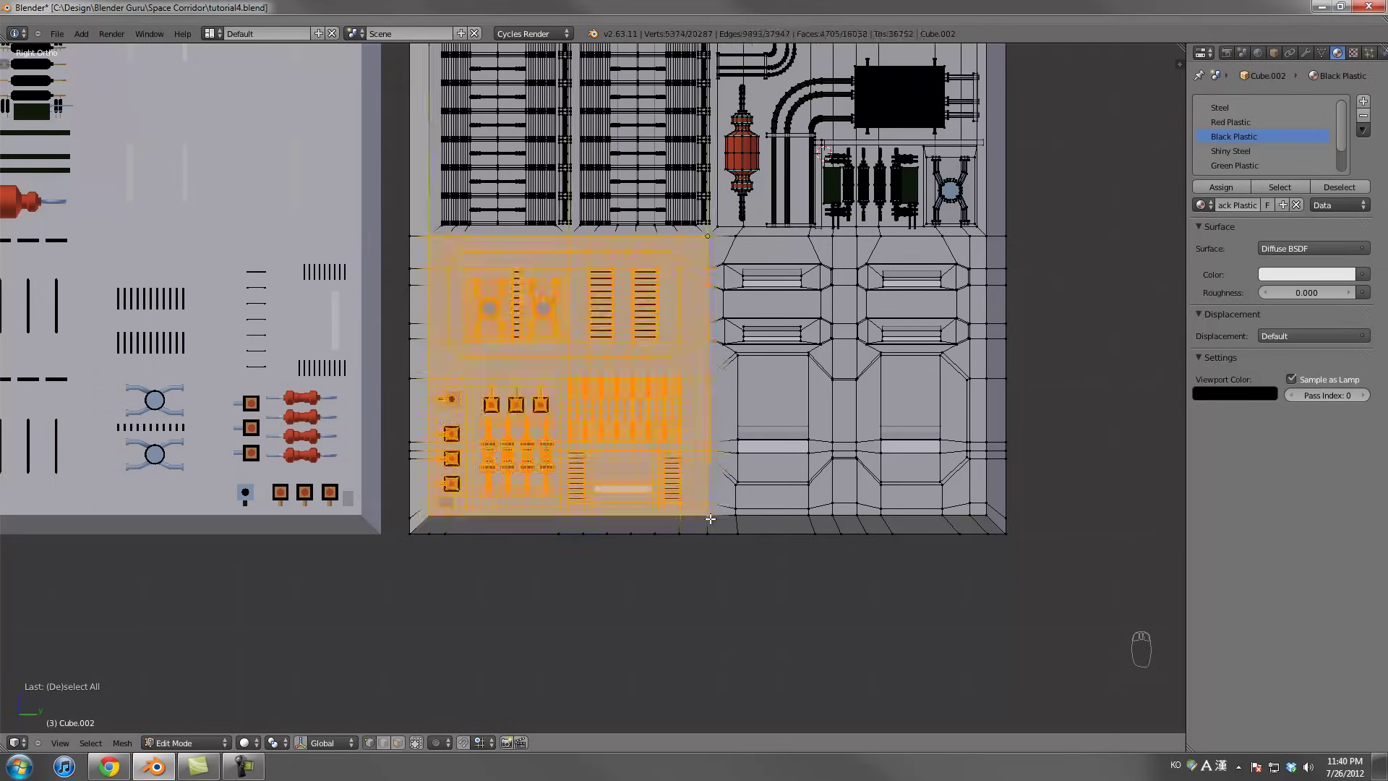
scroll(715, 492, up, 2)
scroll(722, 477, down, 2)
middle_drag(759, 463, 819, 438)
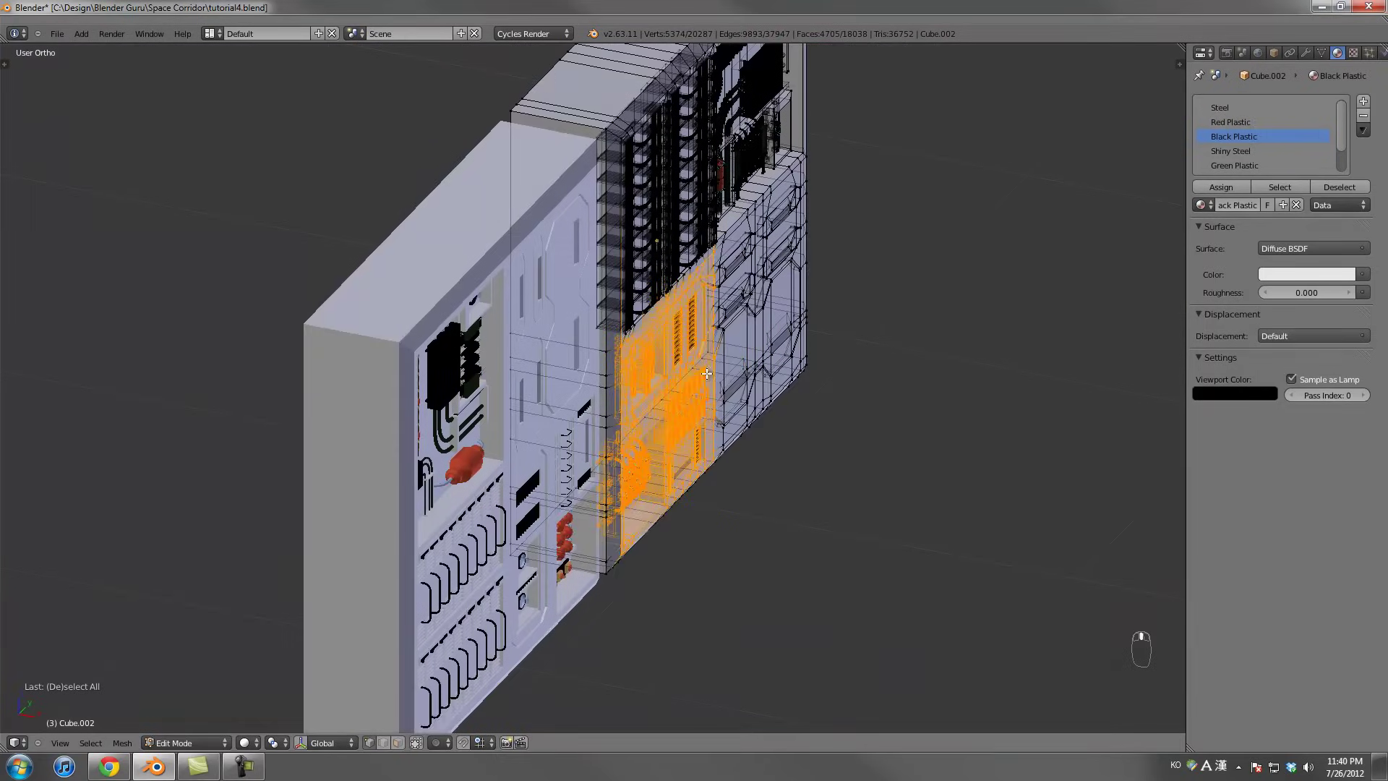
Duplicate the selected panel quarter, place the copy beside the large panel, separate it as its own object, and return to Object Mode
key(shift+d)
click(838, 412)
key(p)
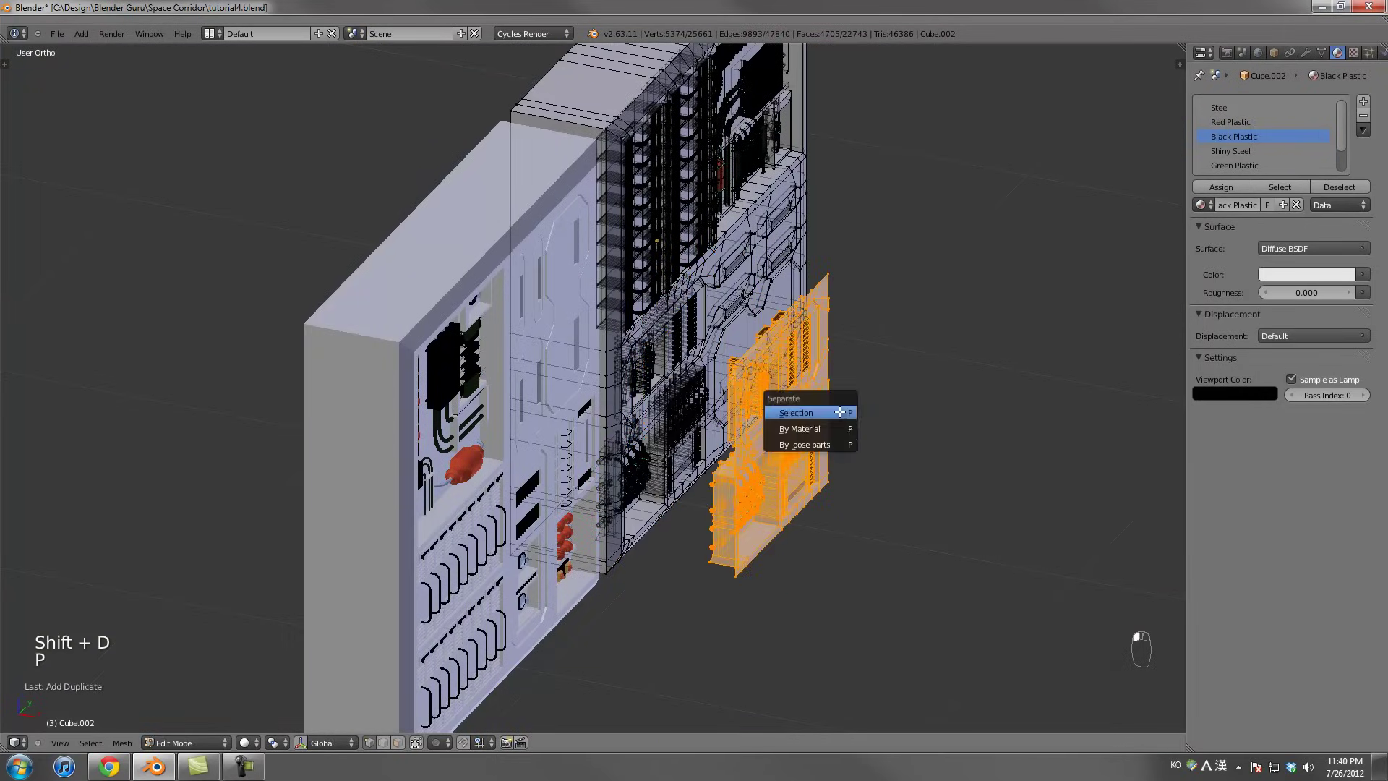
click(839, 412)
key(Tab)
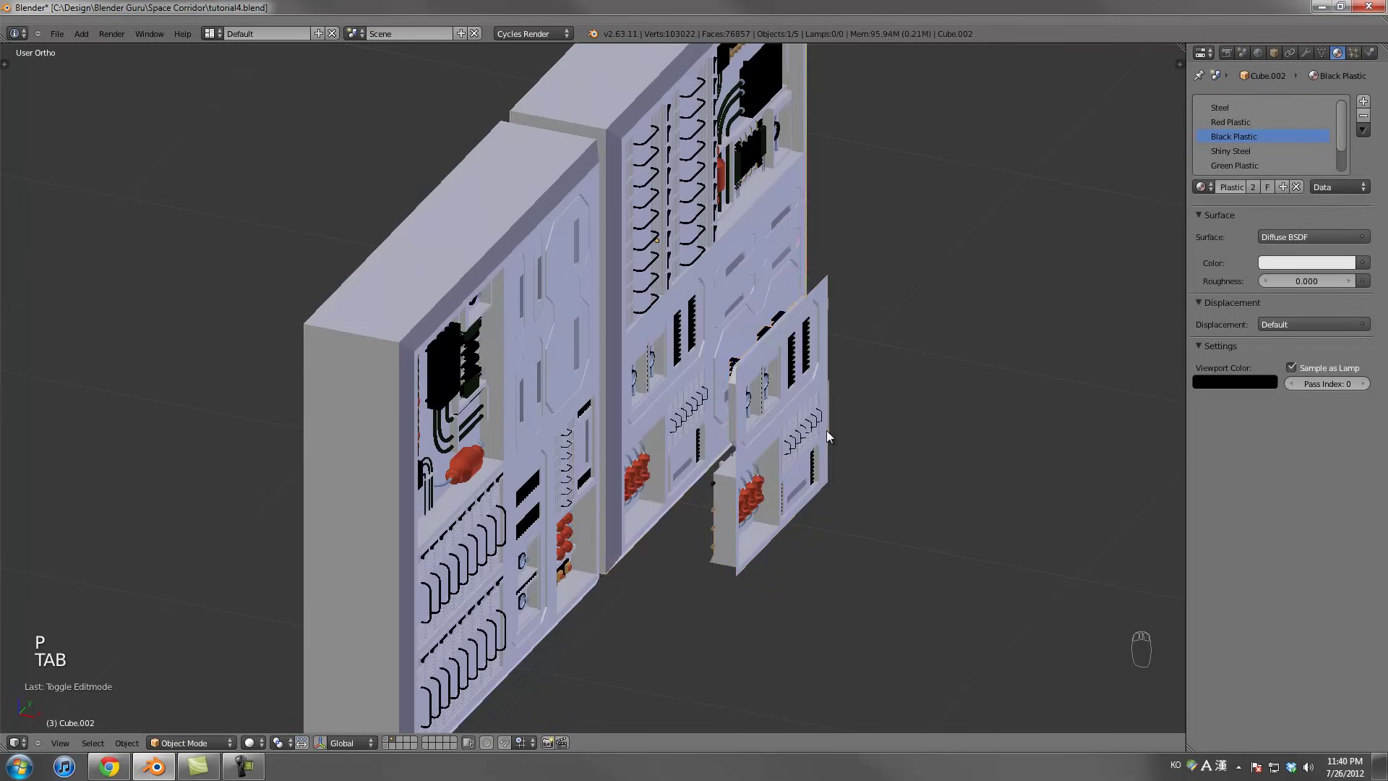
Move the separated quarter panel clear of the large panel's lower-right corner
scroll(795, 434, up, 5)
key(g)
click(1171, 466)
shift+middle_drag(1171, 466, 626, 340)
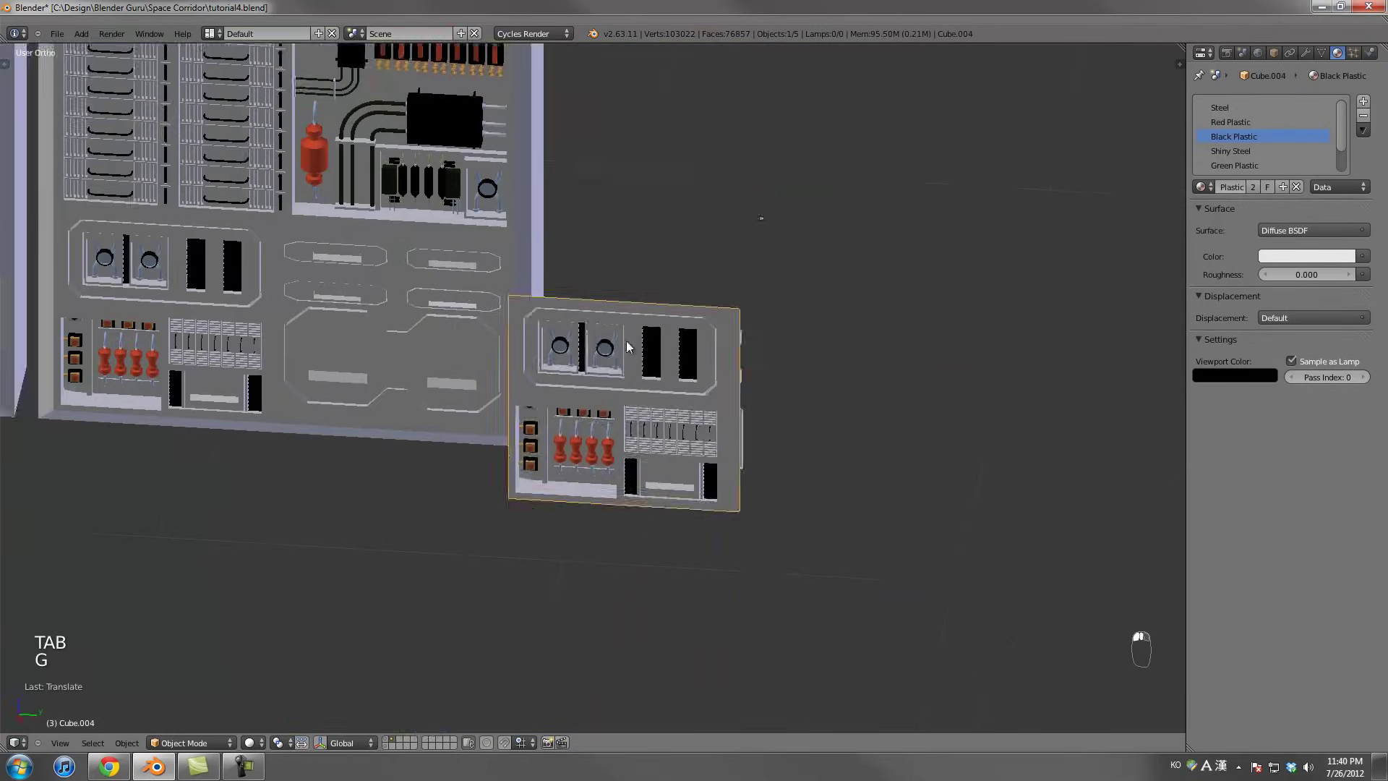
key(g)
click(730, 313)
Open the separated quarter panel in Edit Mode and try to select its outer boundary edges
key(Tab)
scroll(731, 313, up, 2)
shift+middle_drag(805, 291, 643, 318)
alt+right_click(643, 318)
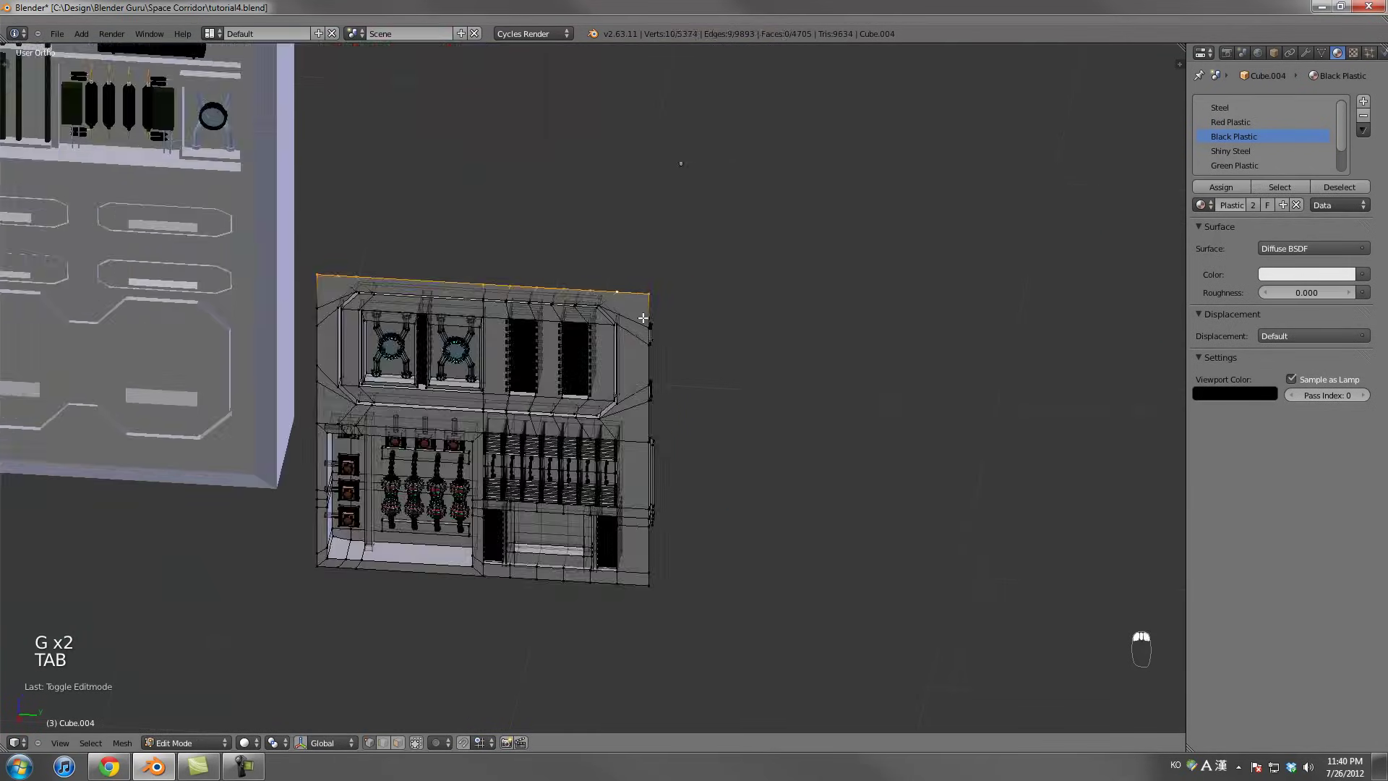
scroll(652, 366, up, 2)
shift+middle_drag(709, 384, 592, 384)
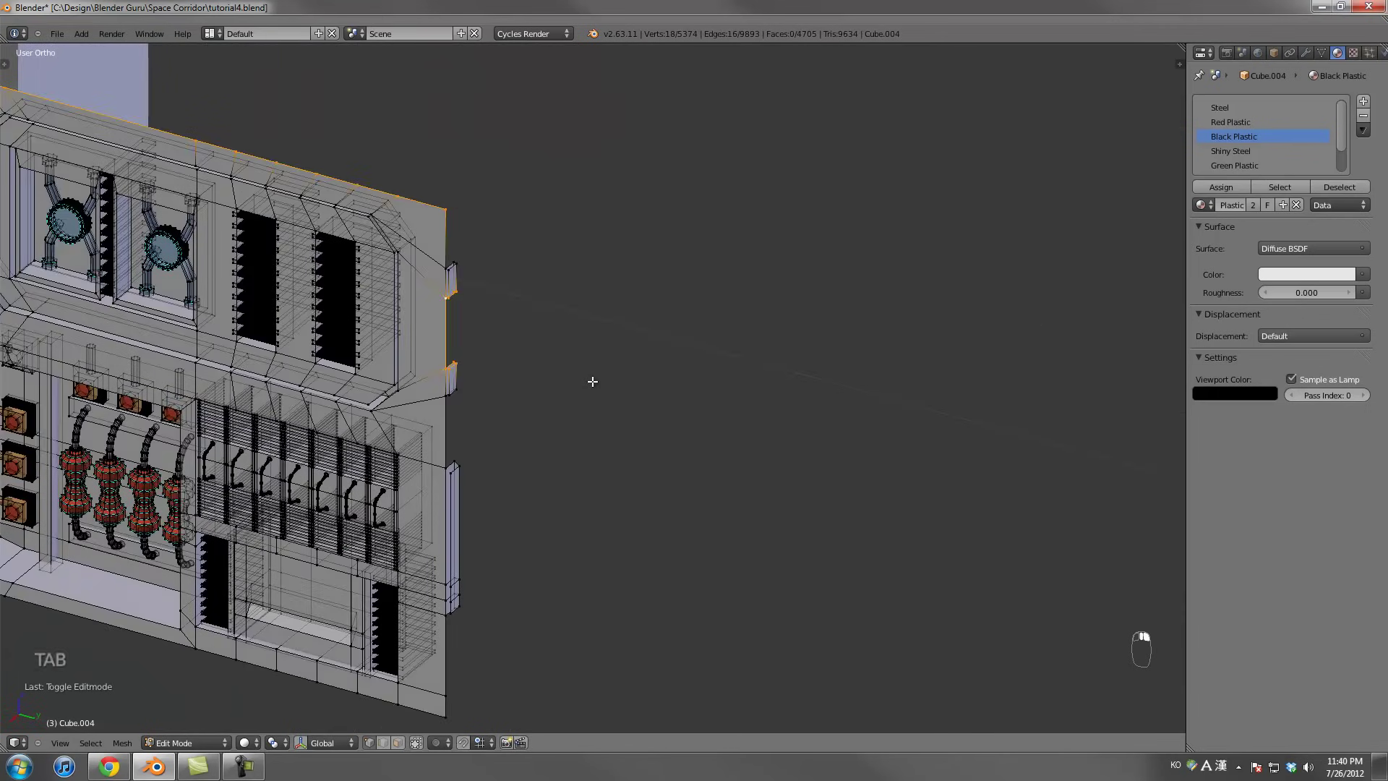
Clear the selection, then box-select and delete the stray vertices protruding beyond the quarter panel's right edge
scroll(576, 375, up, 2)
scroll(612, 311, up, 1)
key(a)
key(a)
key(a)
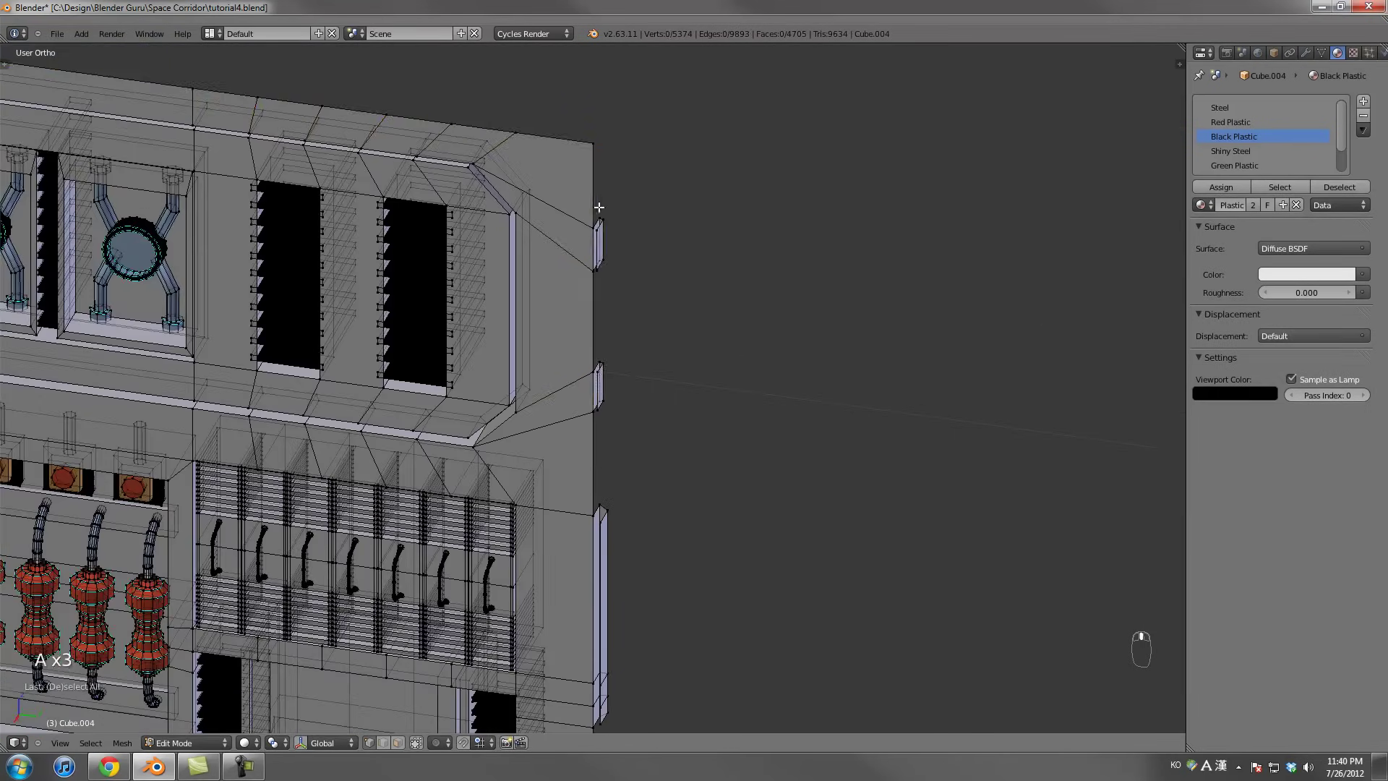
drag(595, 203, 661, 730)
scroll(660, 533, down, 1)
key(x)
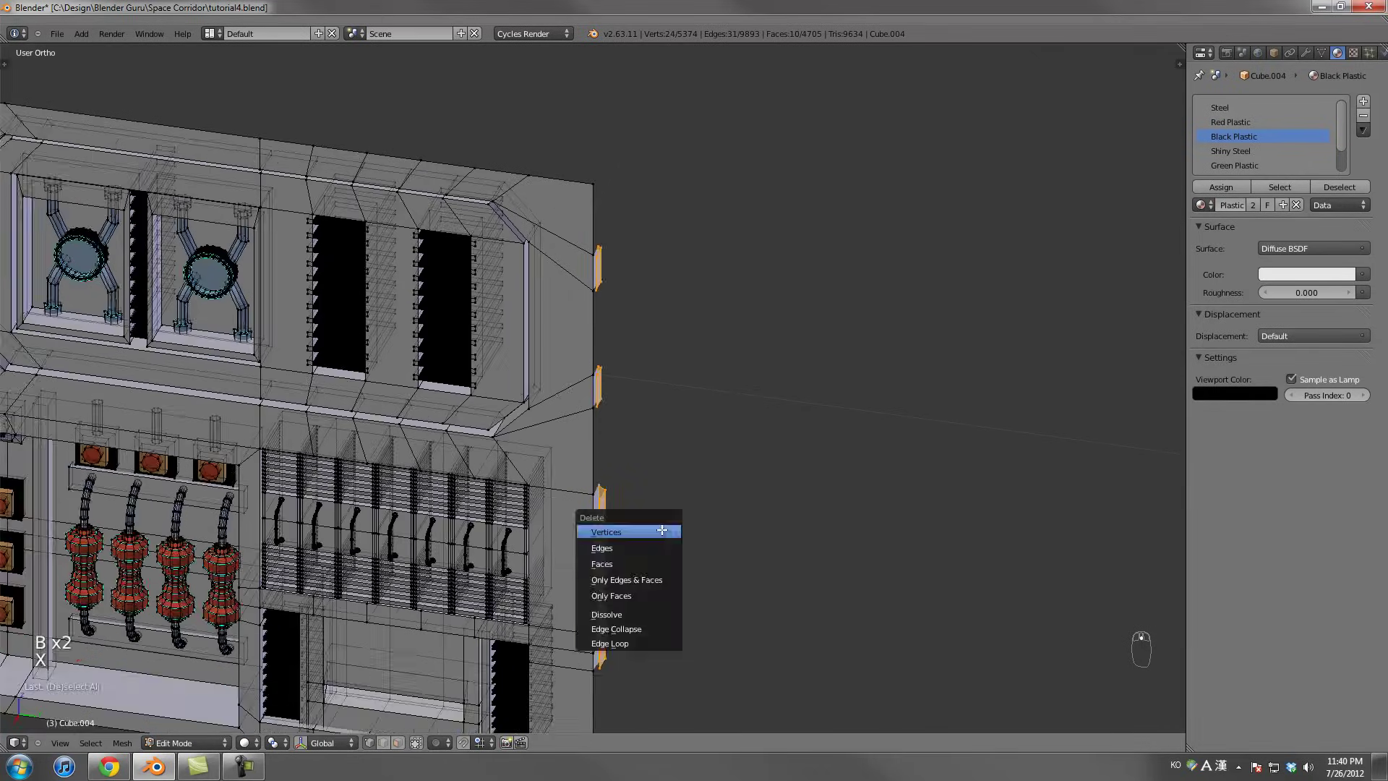
click(661, 530)
Select the quarter panel's whole boundary, extrude it outward into a sloped rim and backward into side walls, and return to Object Mode
scroll(659, 390, down, 3)
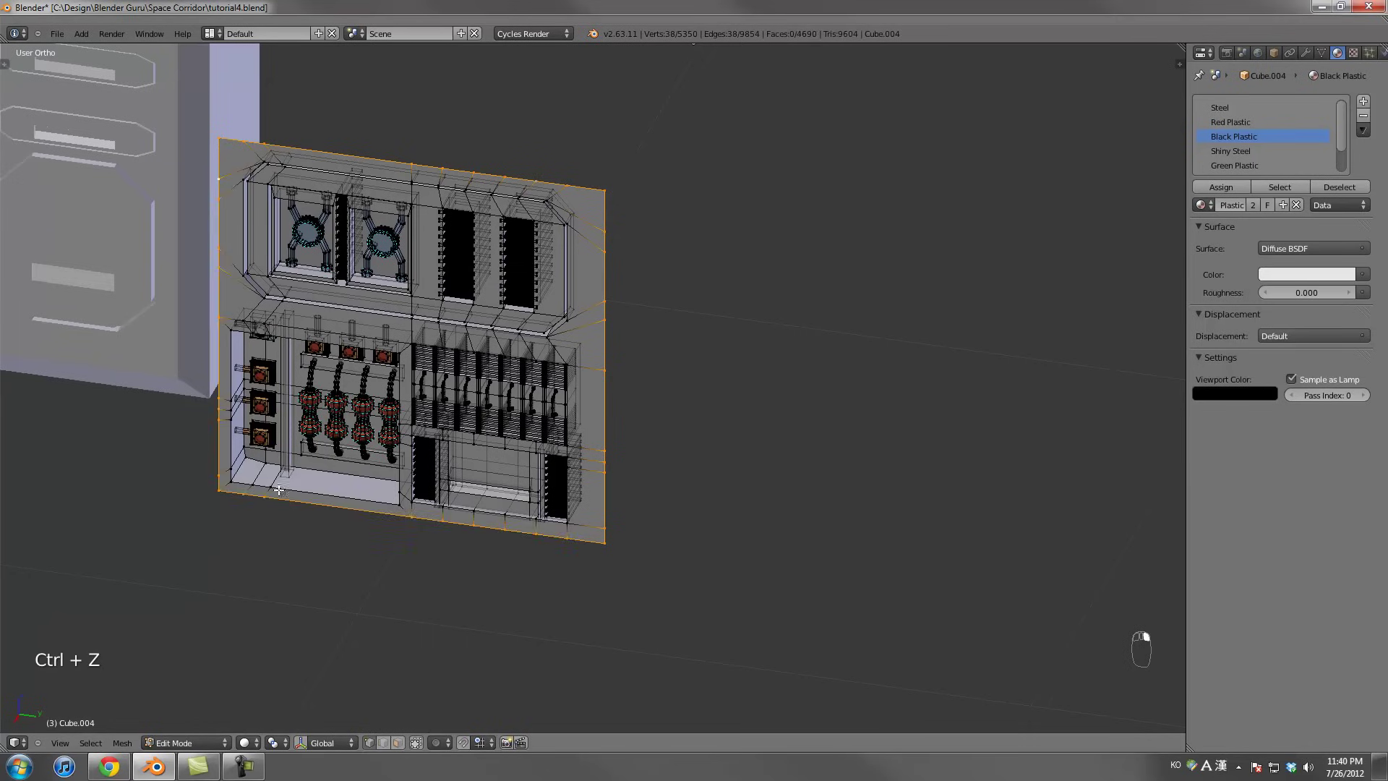
key(z)
mouse_move(617, 393)
middle_down()
mouse_move(560, 402)
mouse_move(578, 396)
mouse_move(520, 387)
mouse_move(549, 366)
mouse_move(635, 362)
mouse_move(586, 350)
middle_up()
key(e)
right_click(578, 396)
key(s)
click(615, 388)
key(e)
click(545, 387)
key(z)
key(Tab)
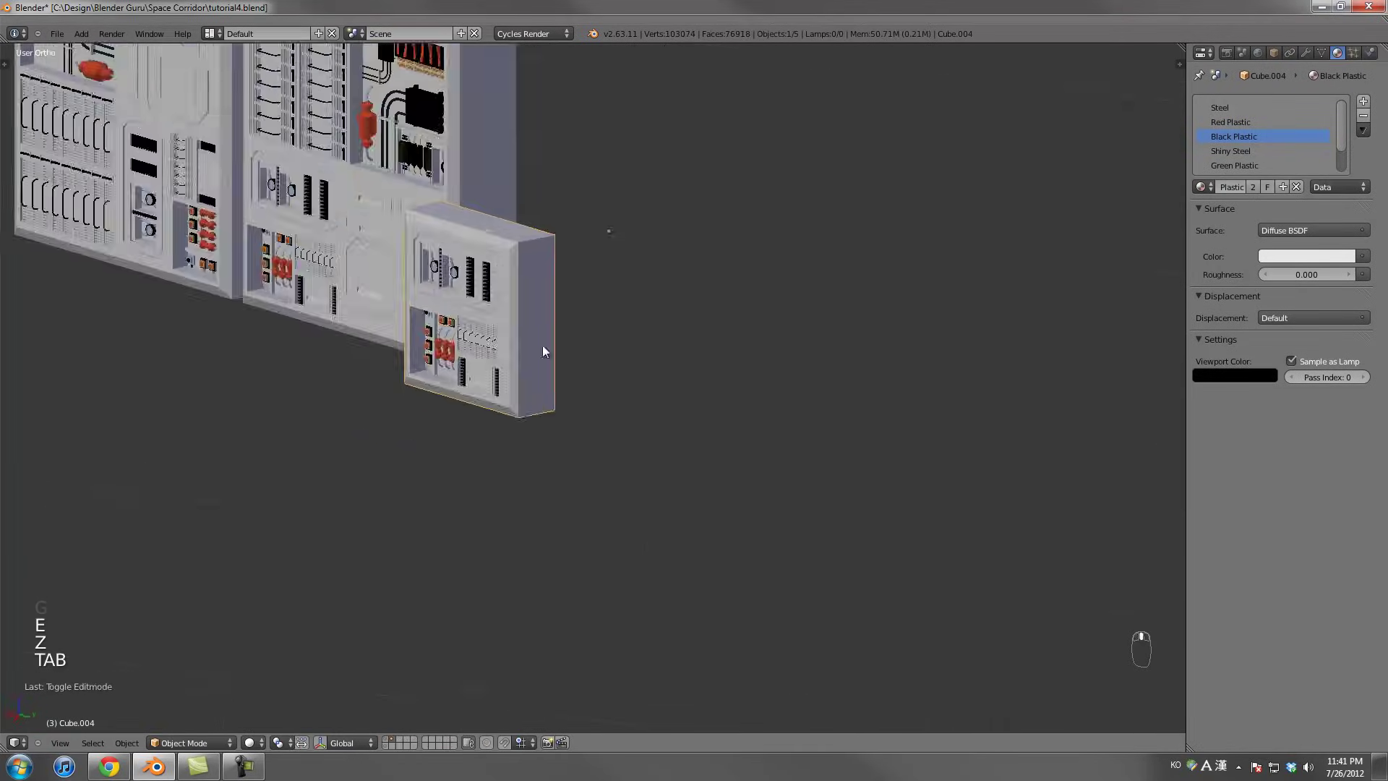
Select the large detailed panel and open it in Edit Mode in right orthographic view
scroll(544, 352, down, 4)
middle_drag(515, 266, 503, 371)
scroll(503, 372, up, 4)
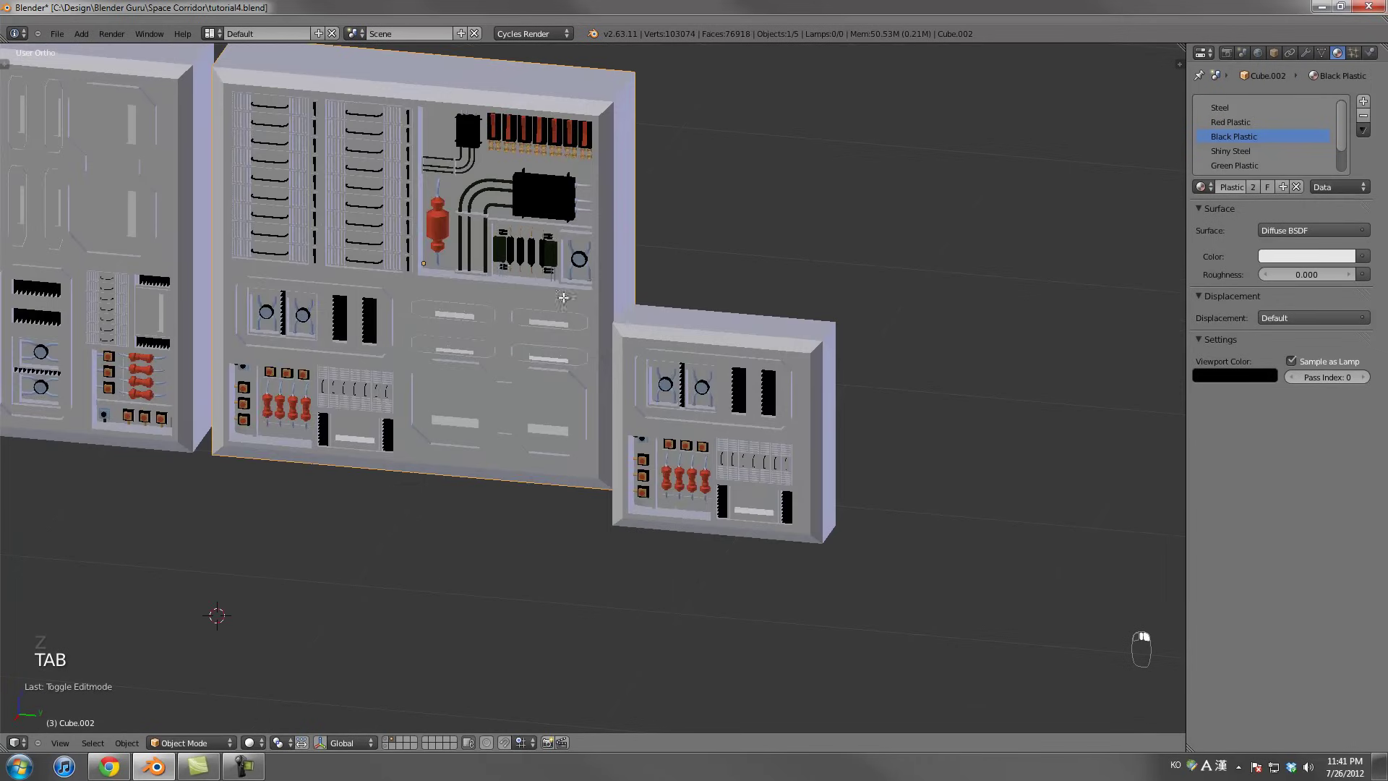
key(Tab)
scroll(502, 371, up, 2)
key(KP_3)
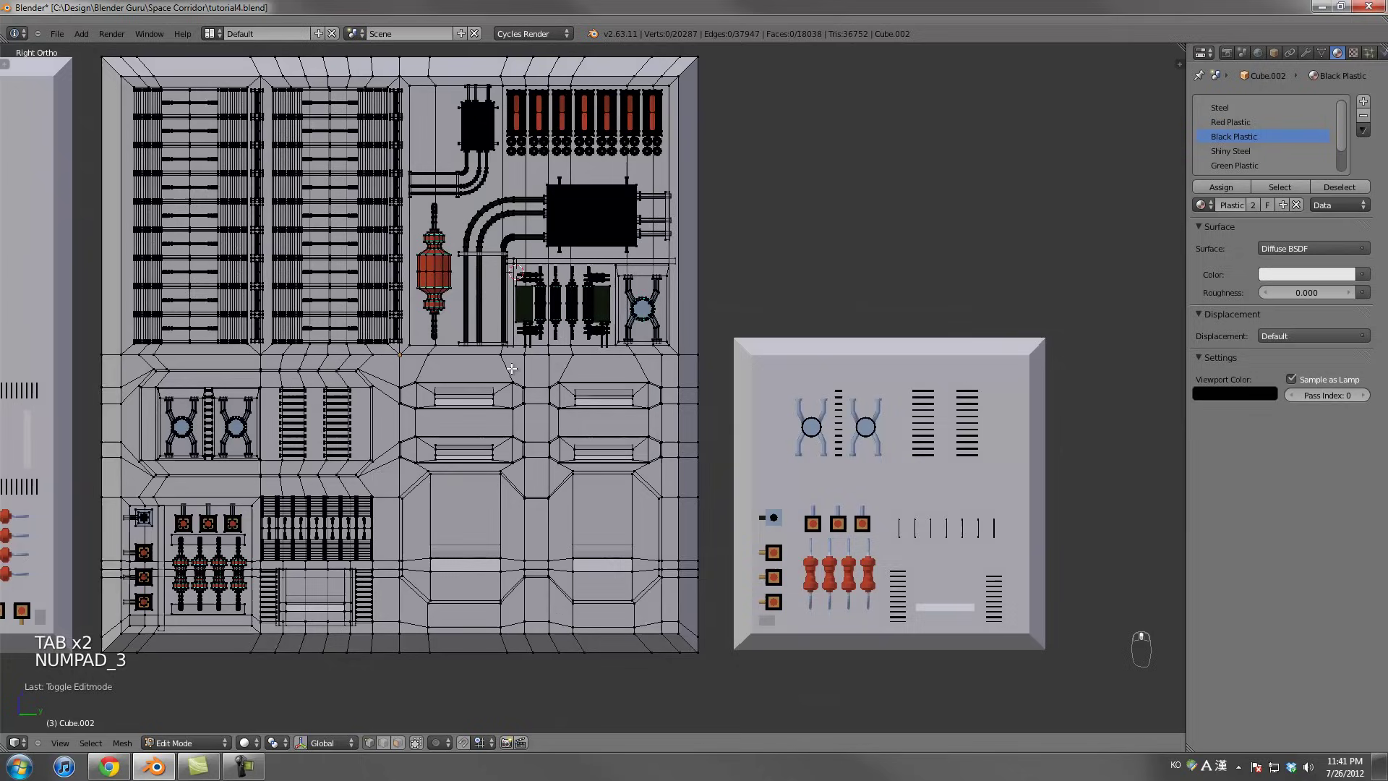
Clear the selection and box-select the large panel's upper-right quarter with its pipes, black boxes and resistors
key(a)
key(a)
key(a)
key(a)
key(a)
key(b)
drag(404, 80, 675, 349)
Duplicate the upper-right quarter, place the copy above the small panel, separate it as its own object, and return to Object Mode
key(shift+d)
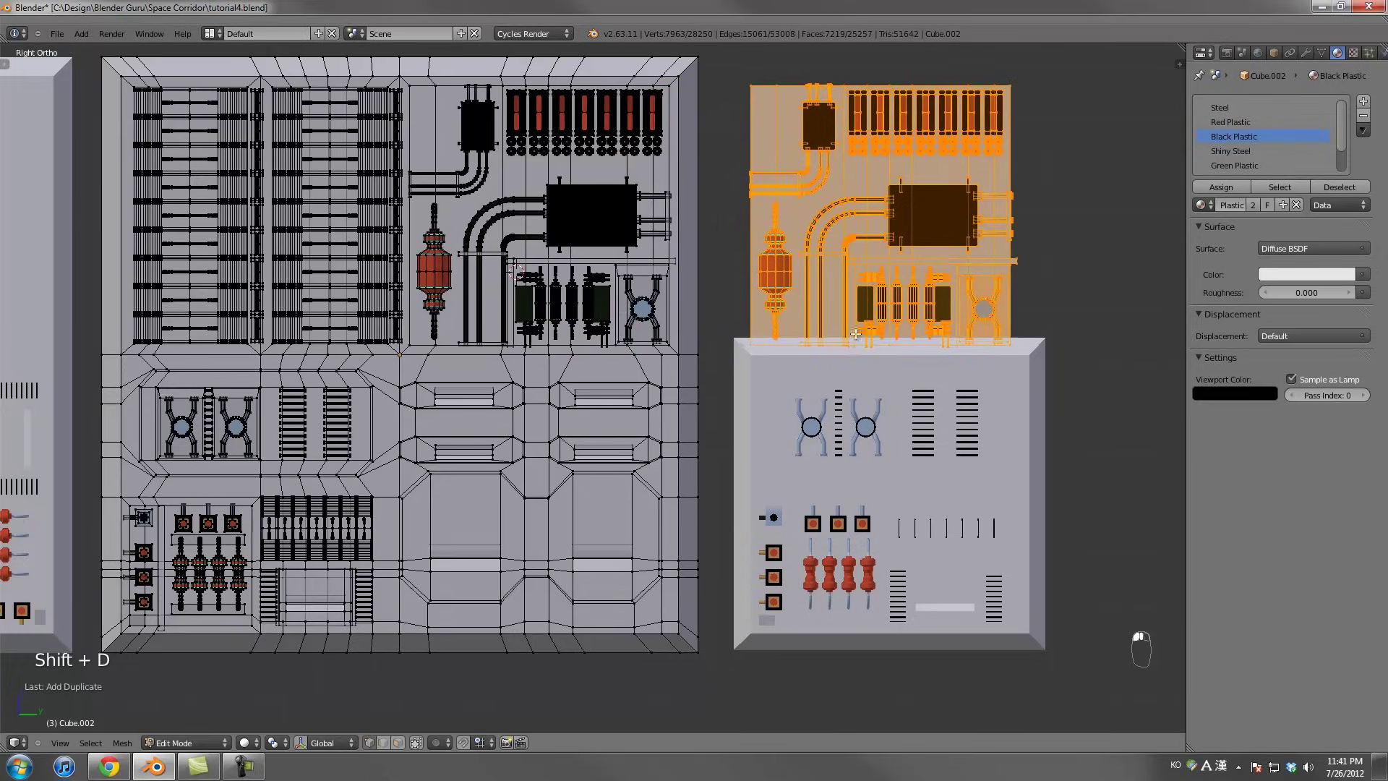
shift+middle_drag(855, 334, 665, 372)
key(g)
click(763, 325)
key(p)
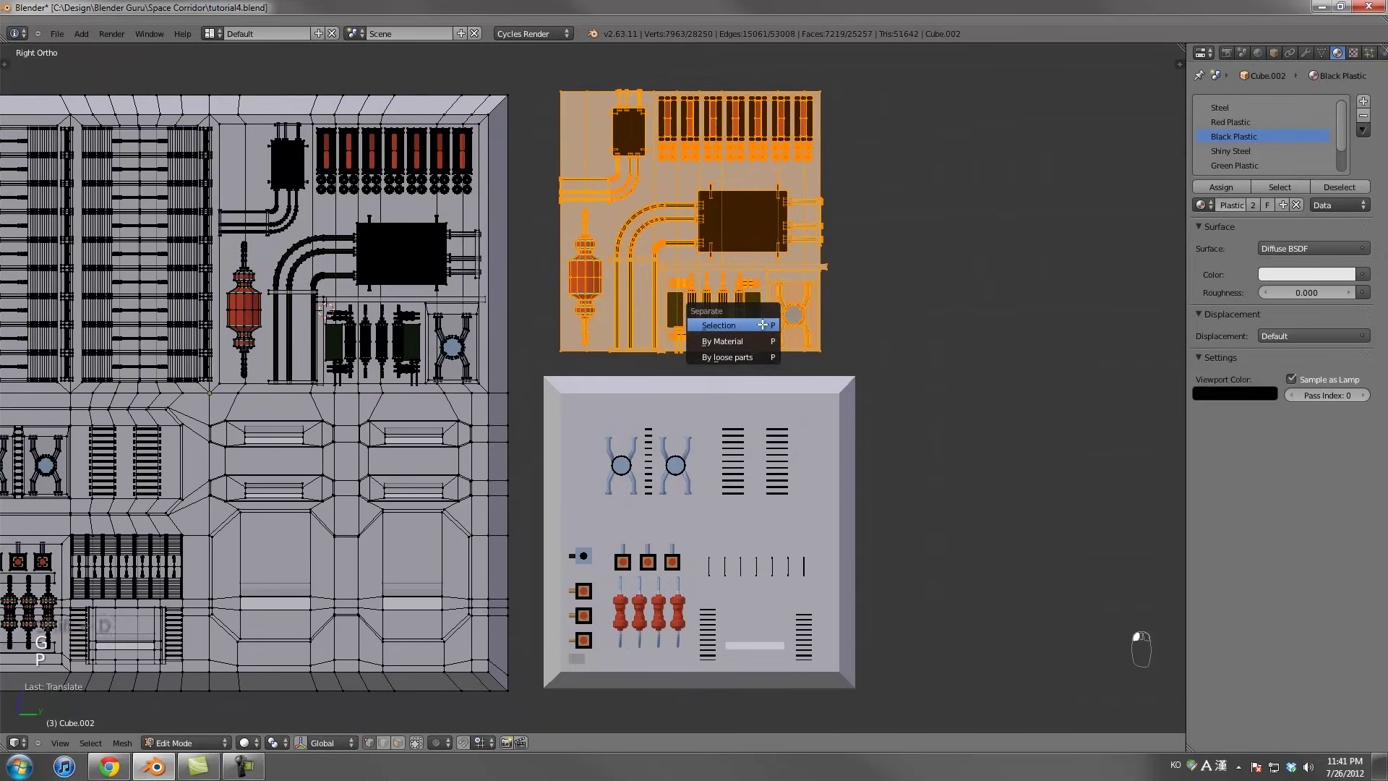
click(765, 325)
key(Tab)
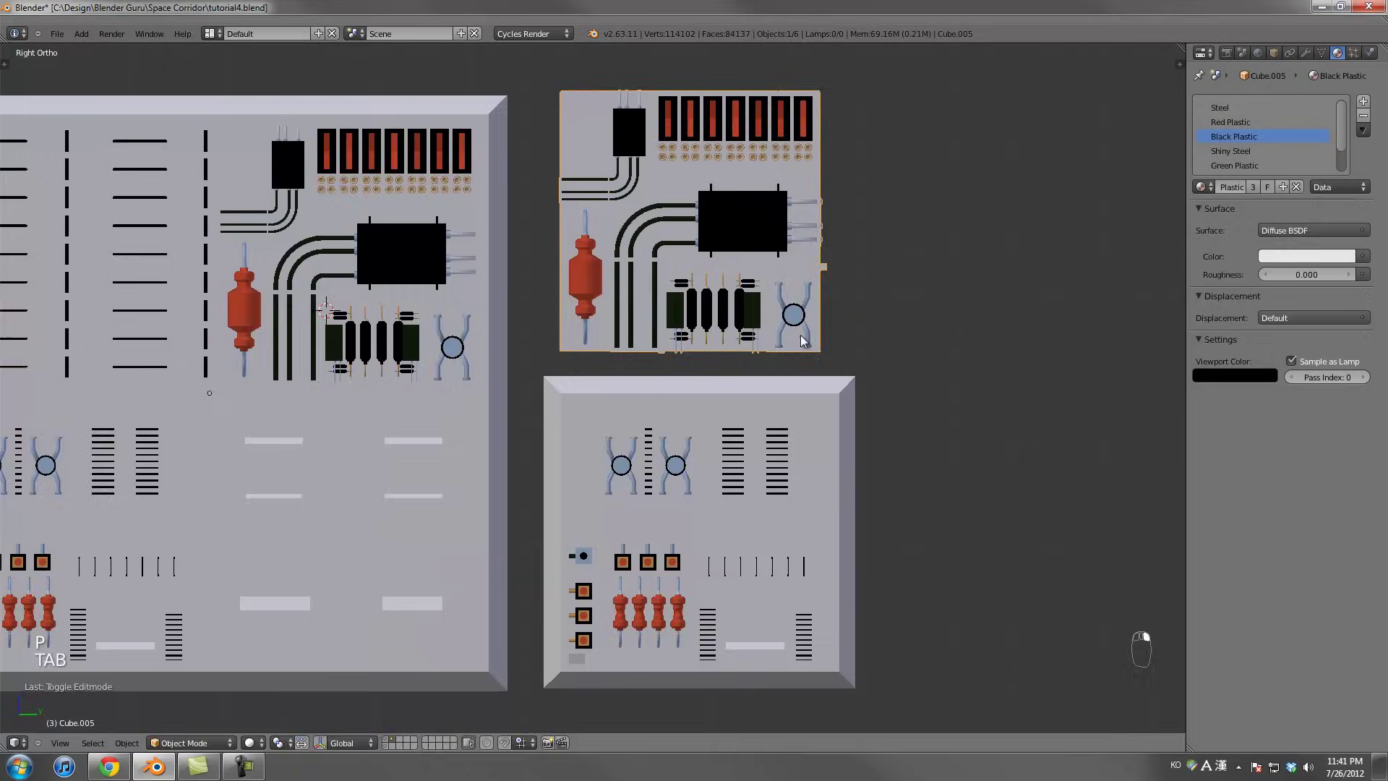
Select the separated circuit panel's boundary edges in Edit Mode, then extrude and scale them outward into a rim
key(Tab)
scroll(803, 341, up, 4)
alt+right_click(654, 182)
shift+middle_drag(749, 306, 461, 356)
scroll(735, 266, down, 2)
middle_drag(734, 265, 786, 375)
key(s)
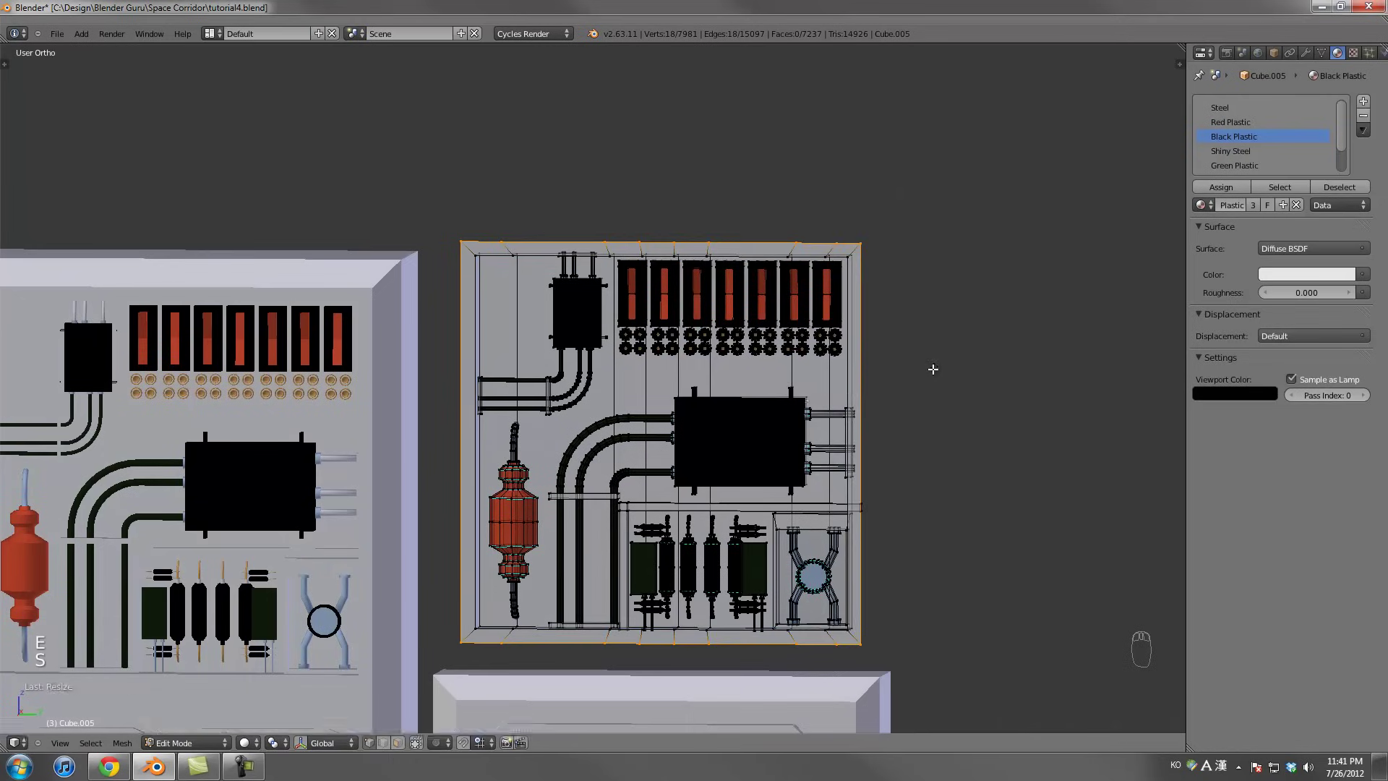
click(935, 372)
Scale the circuit panel's rim, shift it along X to form a bevel, and extrude it backward into side walls
middle_drag(936, 372, 800, 396)
key(s)
click(829, 396)
key(g)
key(x)
middle_drag(762, 394, 836, 373)
click(771, 394)
key(e)
click(818, 384)
key(Tab)
Reopen the large detailed panel in Edit Mode in wireframe right orthographic view
scroll(836, 373, up, 2)
scroll(837, 378, down, 2)
key(Tab)
key(Tab)
middle_drag(764, 464, 771, 422)
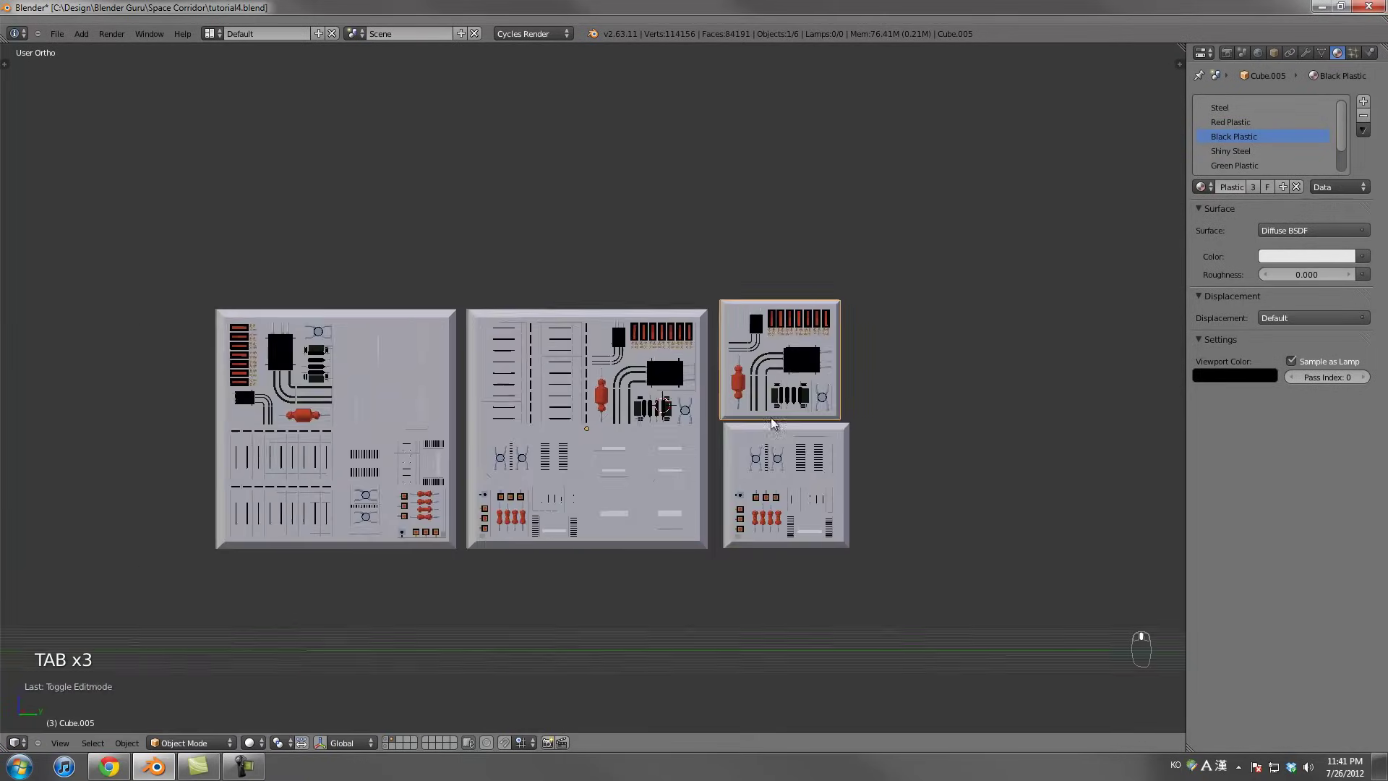
scroll(579, 409, up, 2)
right_click(579, 409)
key(Tab)
scroll(603, 351, up, 2)
key(KP_3)
key(z)
scroll(604, 350, up, 2)
Box-select the large panel's upper-left quarter, duplicate it above the panel, and separate the copy as its own object
key(a)
key(a)
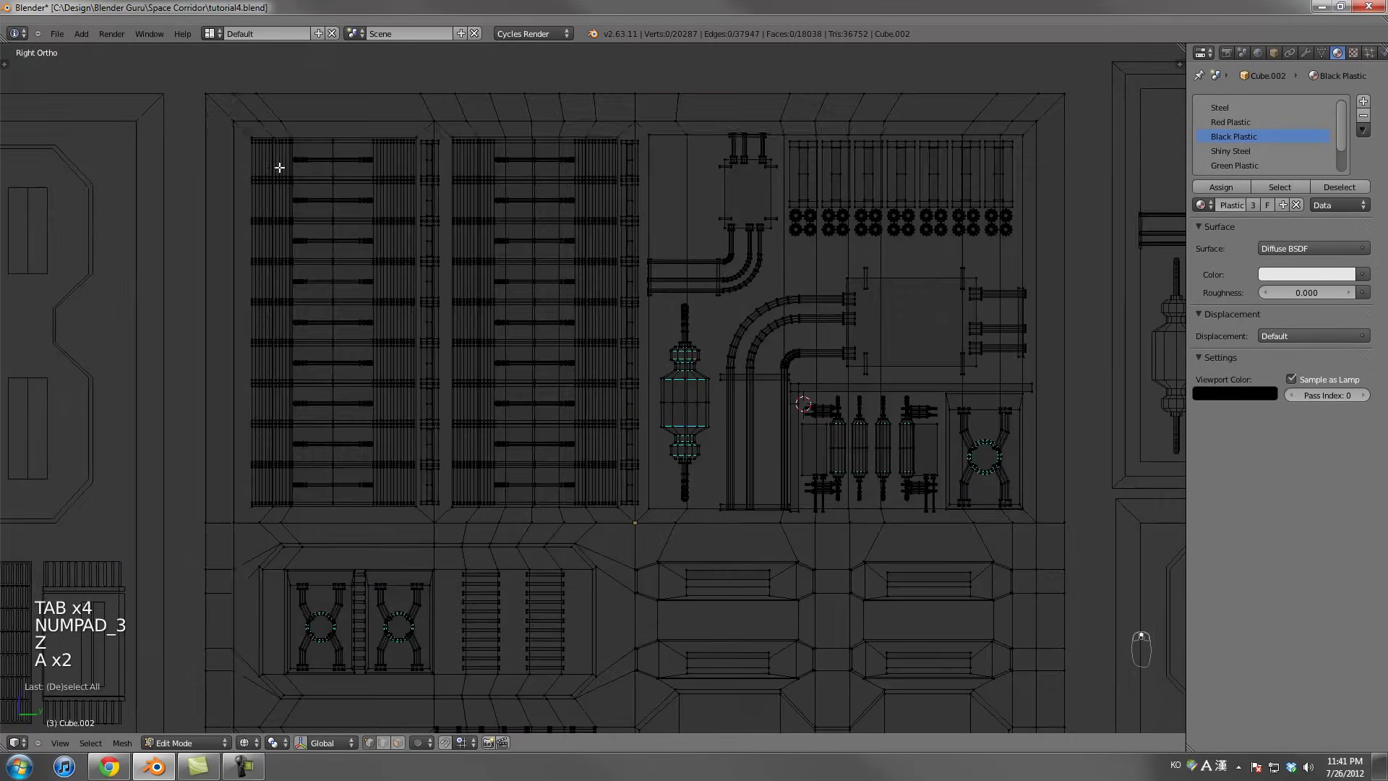
drag(223, 112, 644, 531)
scroll(656, 473, down, 6)
key(shift+d)
click(636, 297)
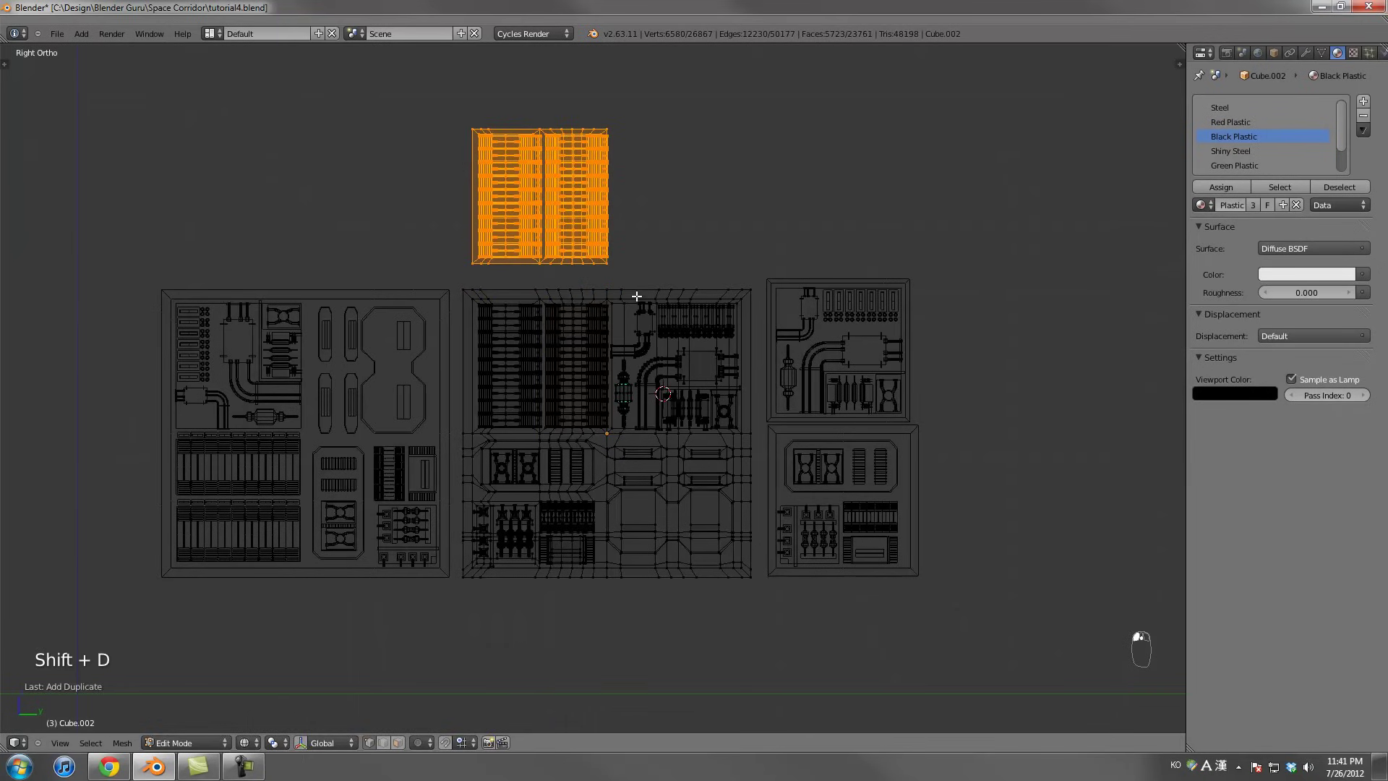
click(625, 297)
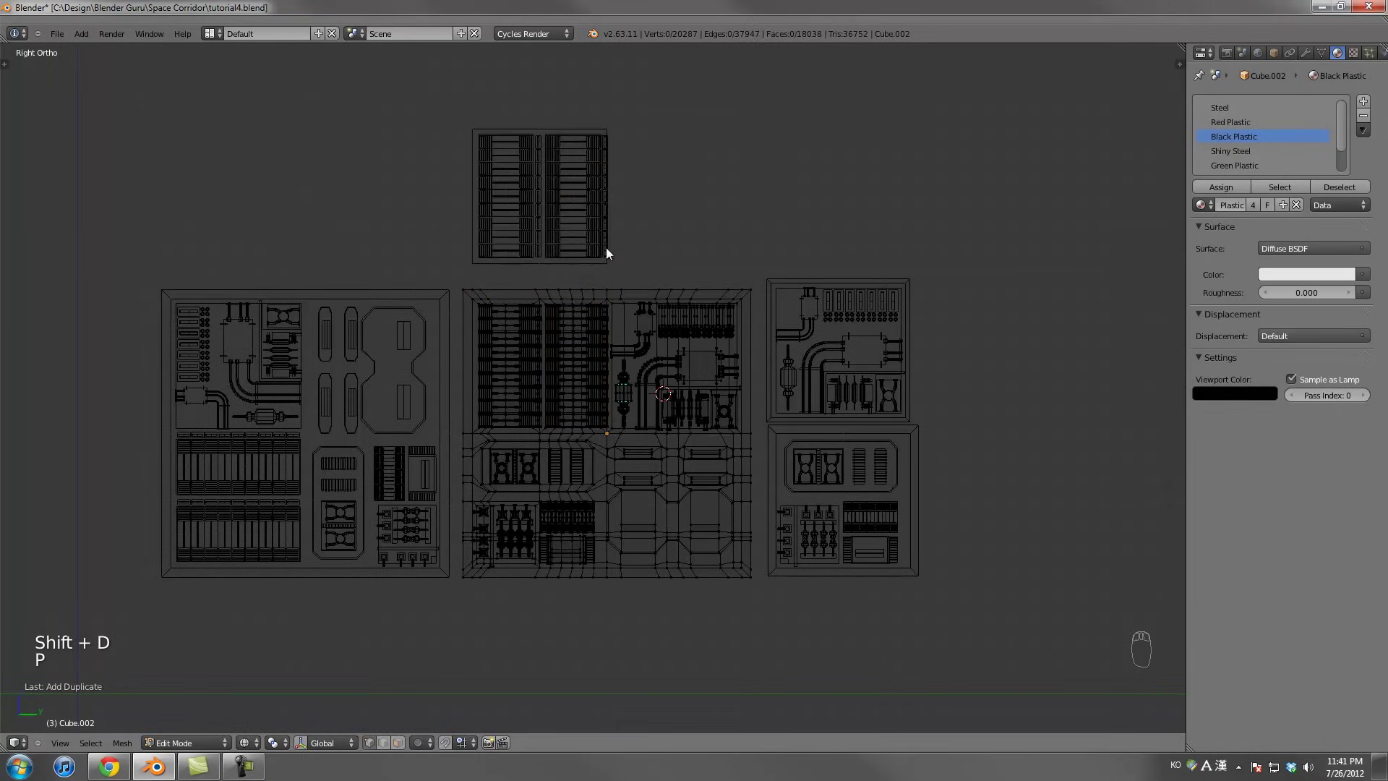
key(Tab)
Open the separated handle-rack panel in Edit Mode, select its boundary edges, and extrude and scale them outward
right_click(605, 248)
key(KP_Decimal)
key(Tab)
alt+right_click(660, 159)
key(e)
key(s)
Shift the handle-rack panel's rim back, extrude its side walls, and return to solid shading in Object Mode
mouse_move(843, 247)
middle_down()
mouse_move(650, 306)
mouse_move(821, 304)
middle_up()
key(g)
key(e)
key(z)
key(Tab)
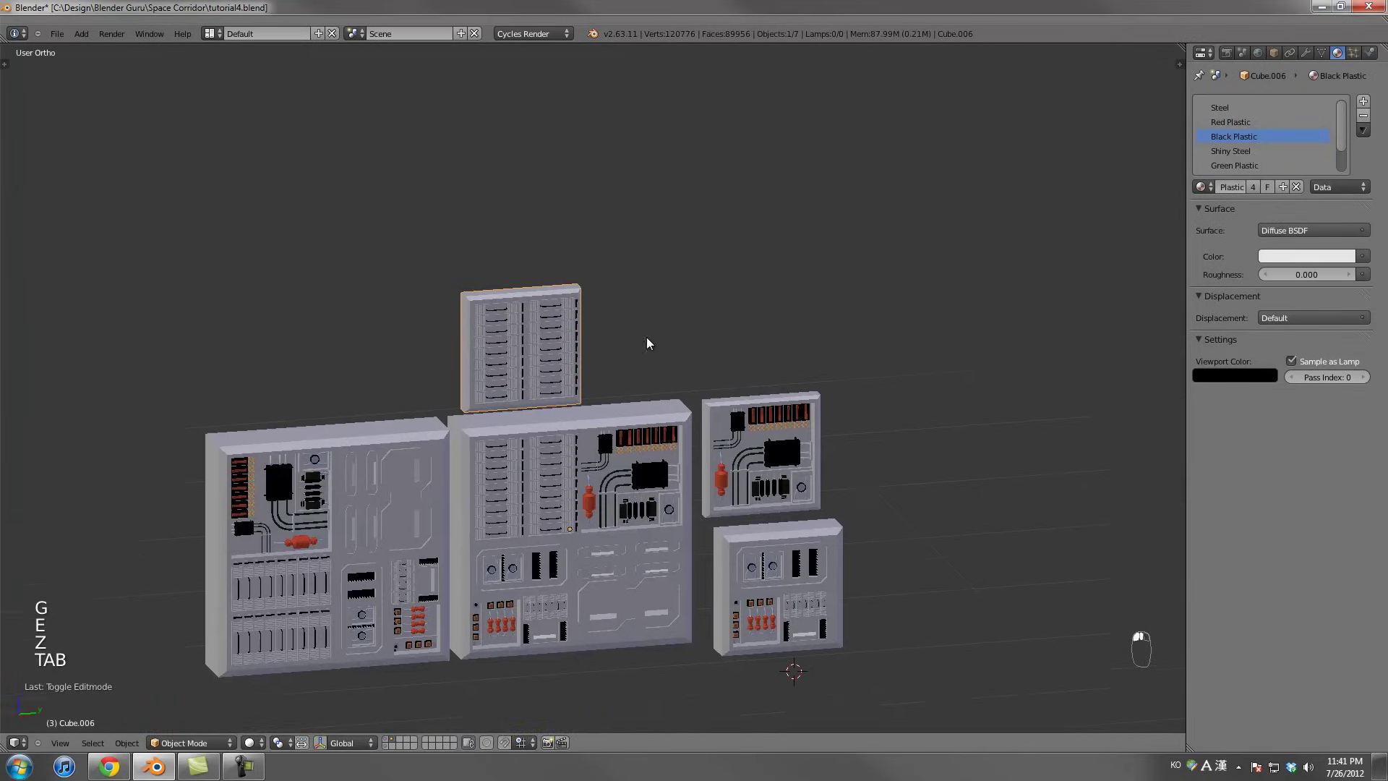
Move the handle-rack panel to the far right, beside the other two small panels
shift+middle_drag(646, 337, 573, 319)
key(g)
middle_click(795, 311)
click(987, 296)
key(g)
middle_click(985, 354)
click(948, 509)
shift+middle_drag(629, 578, 628, 397)
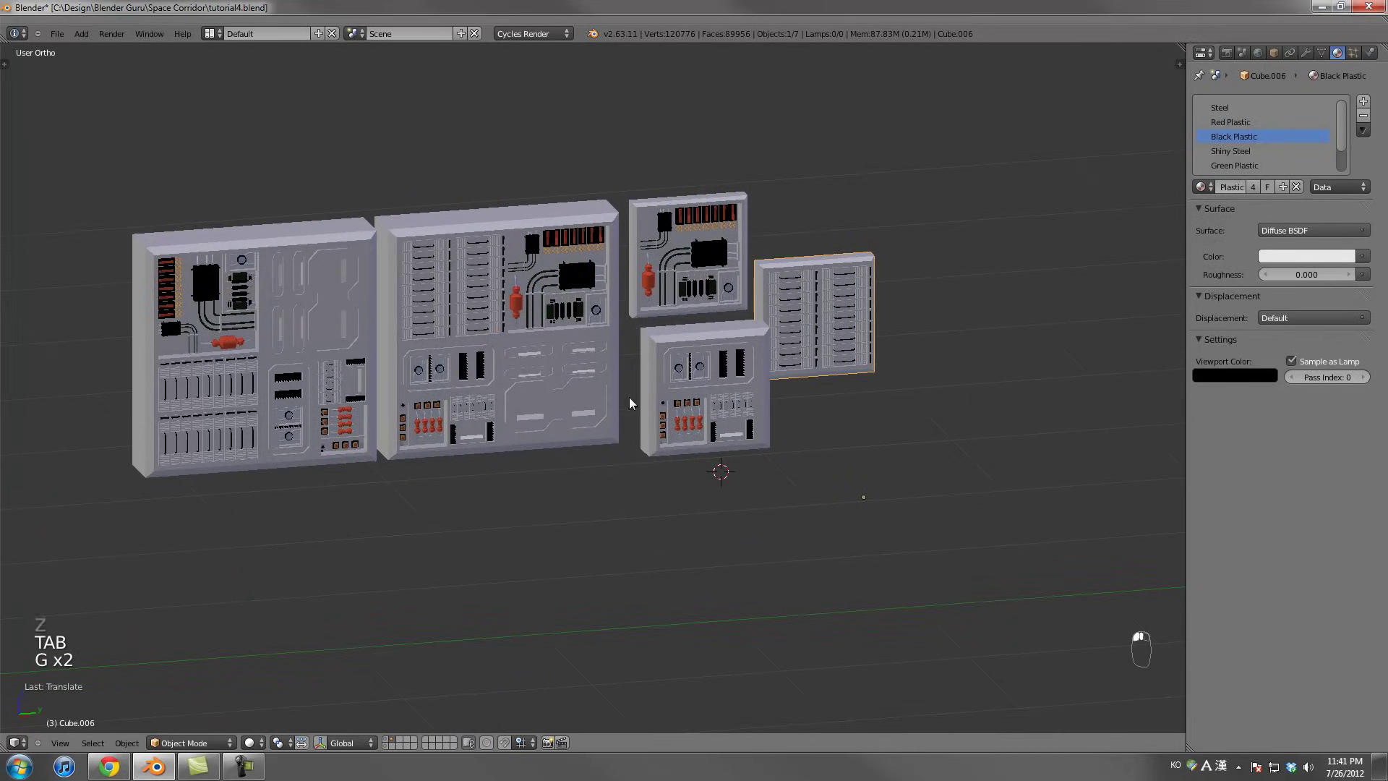
Reopen the large panel in Edit Mode in right orthographic view and box-select its lower-right quarter of plain recesses
scroll(629, 397, up, 3)
right_click(614, 397)
key(Tab)
key(KP_3)
scroll(522, 386, up, 3)
key(a)
key(a)
key(a)
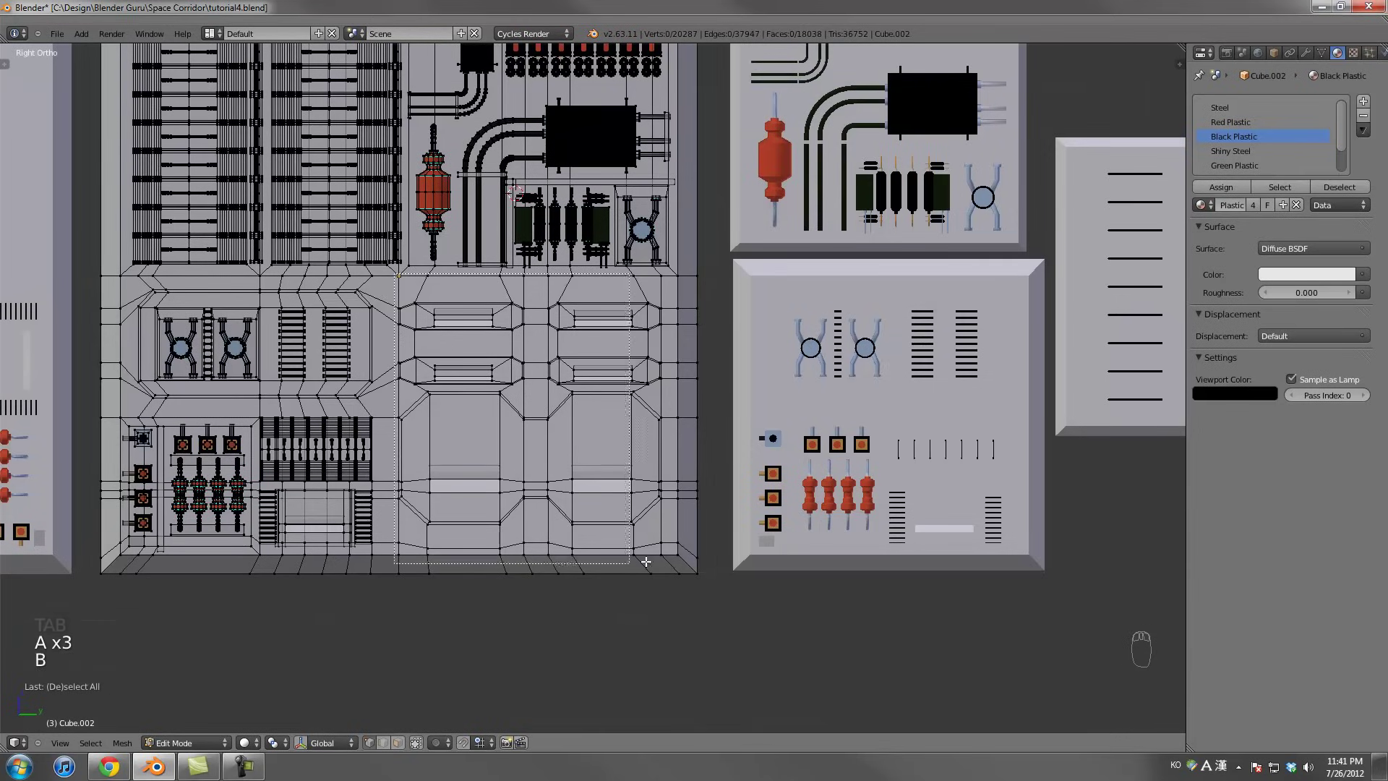
drag(682, 558, 681, 558)
Duplicate the lower-right quarter away from the wall, separate the copy as its own object, and return to Object Mode
key(z)
middle_drag(679, 452, 627, 426)
key(shift+d)
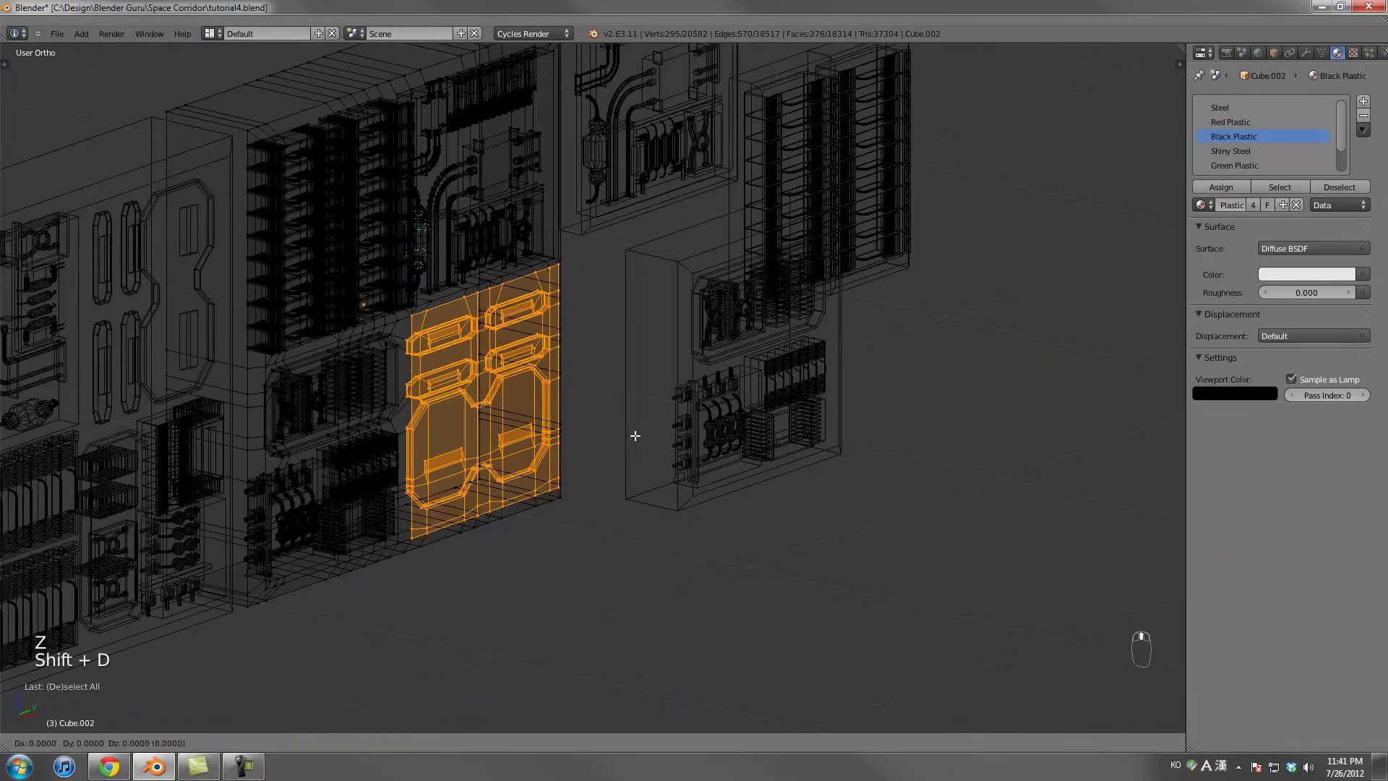
click(726, 467)
key(p)
click(730, 469)
key(Tab)
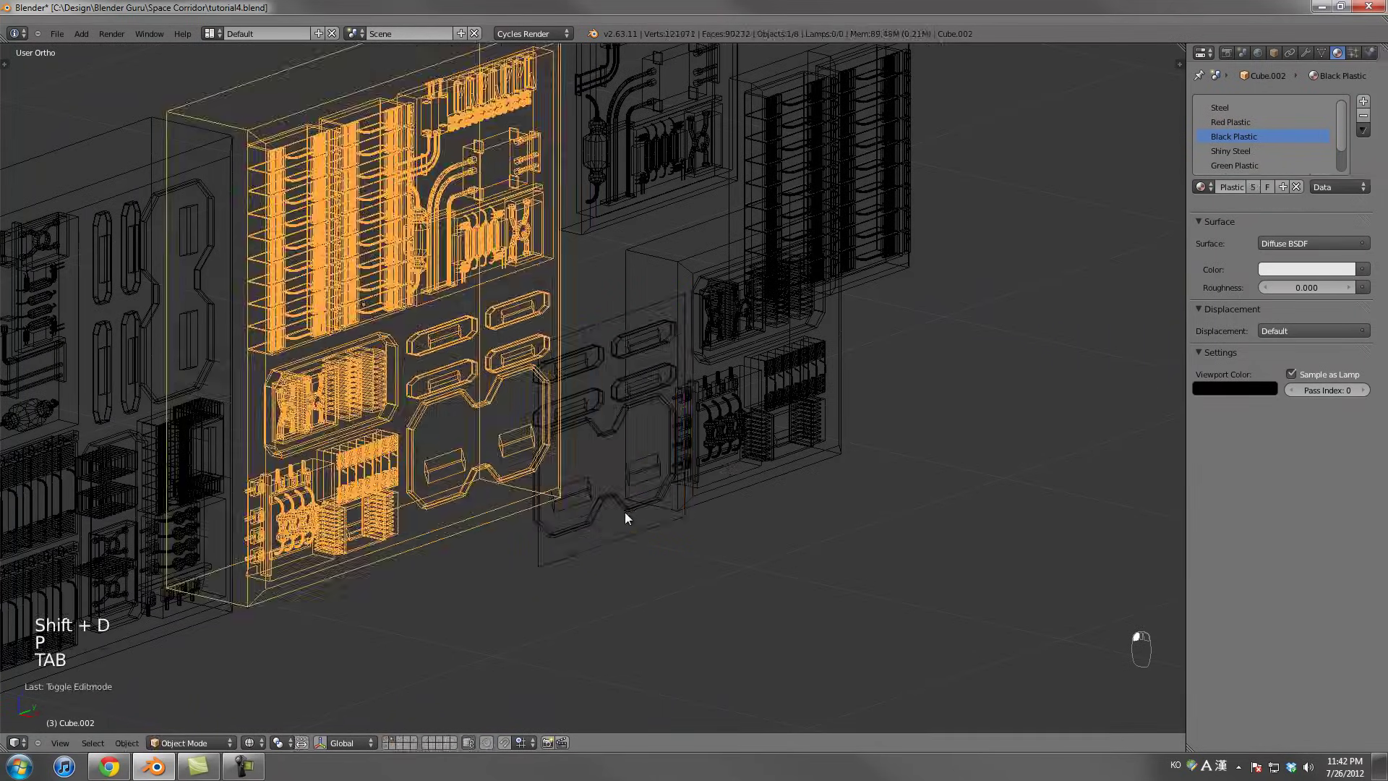
Open the separated plain recess panel in Edit Mode and select all its outer boundary edges
right_click(623, 512)
key(KP_3)
key(Tab)
scroll(635, 409, up, 3)
alt+right_click(597, 297)
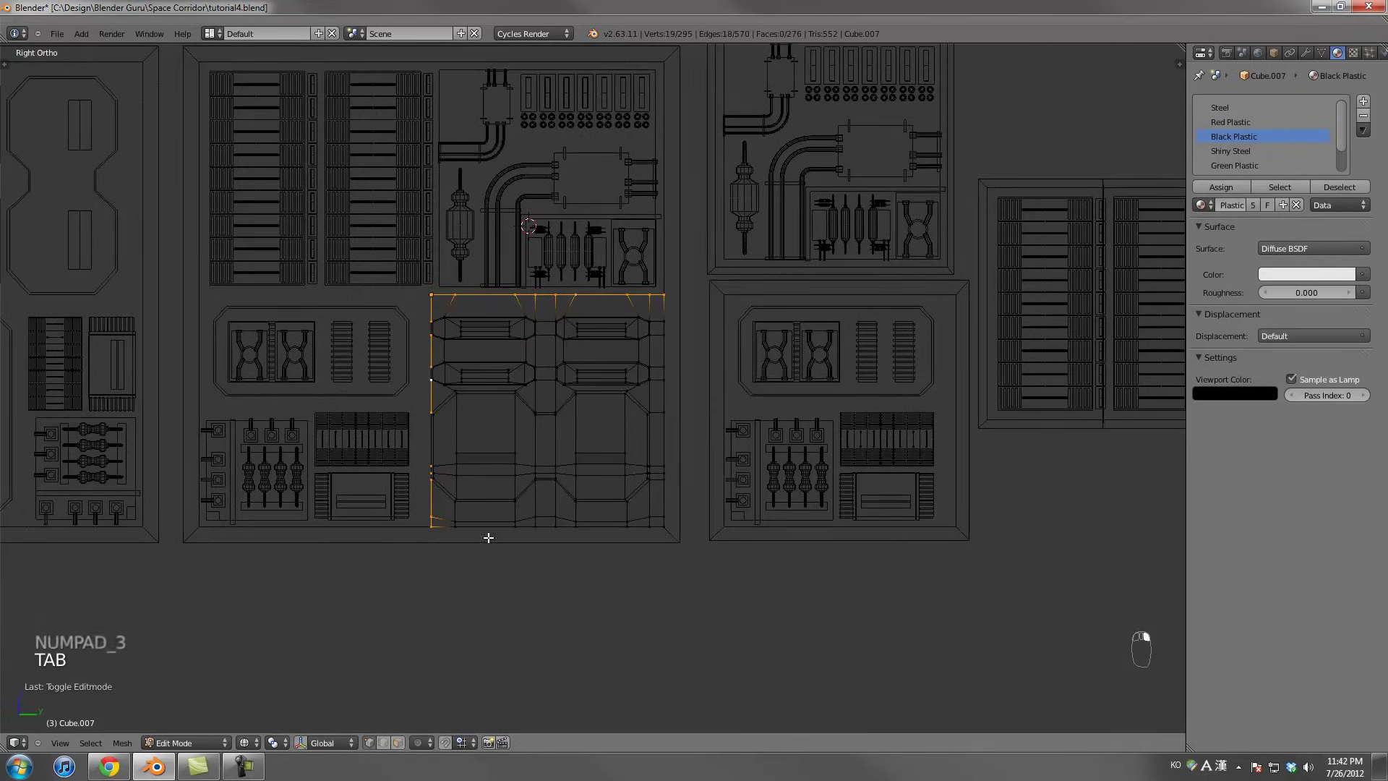
scroll(634, 445, up, 5)
middle_drag(622, 470, 722, 453)
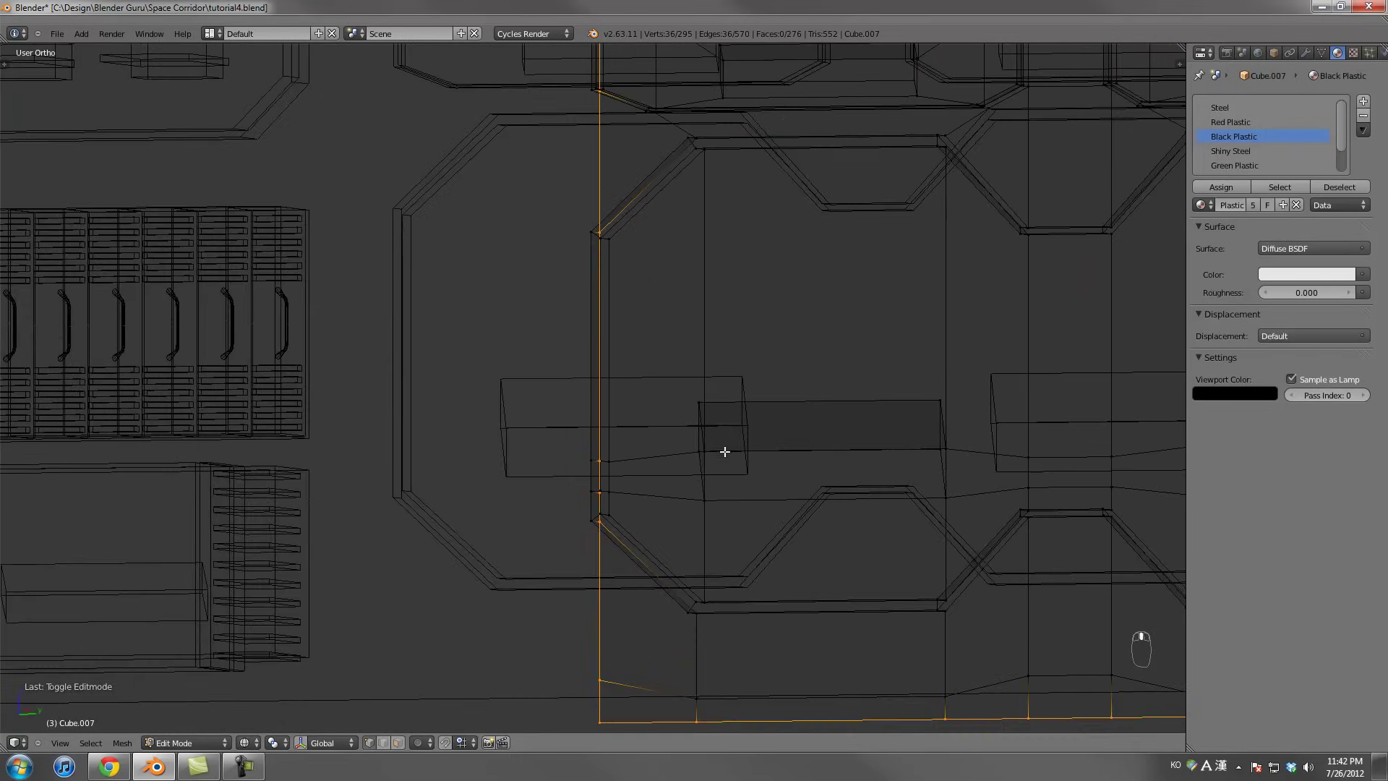
scroll(722, 462, down, 5)
Extrude the plain panel's boundary outward into a sloped rim and back along X into side walls, then return to solid Object Mode
key(e)
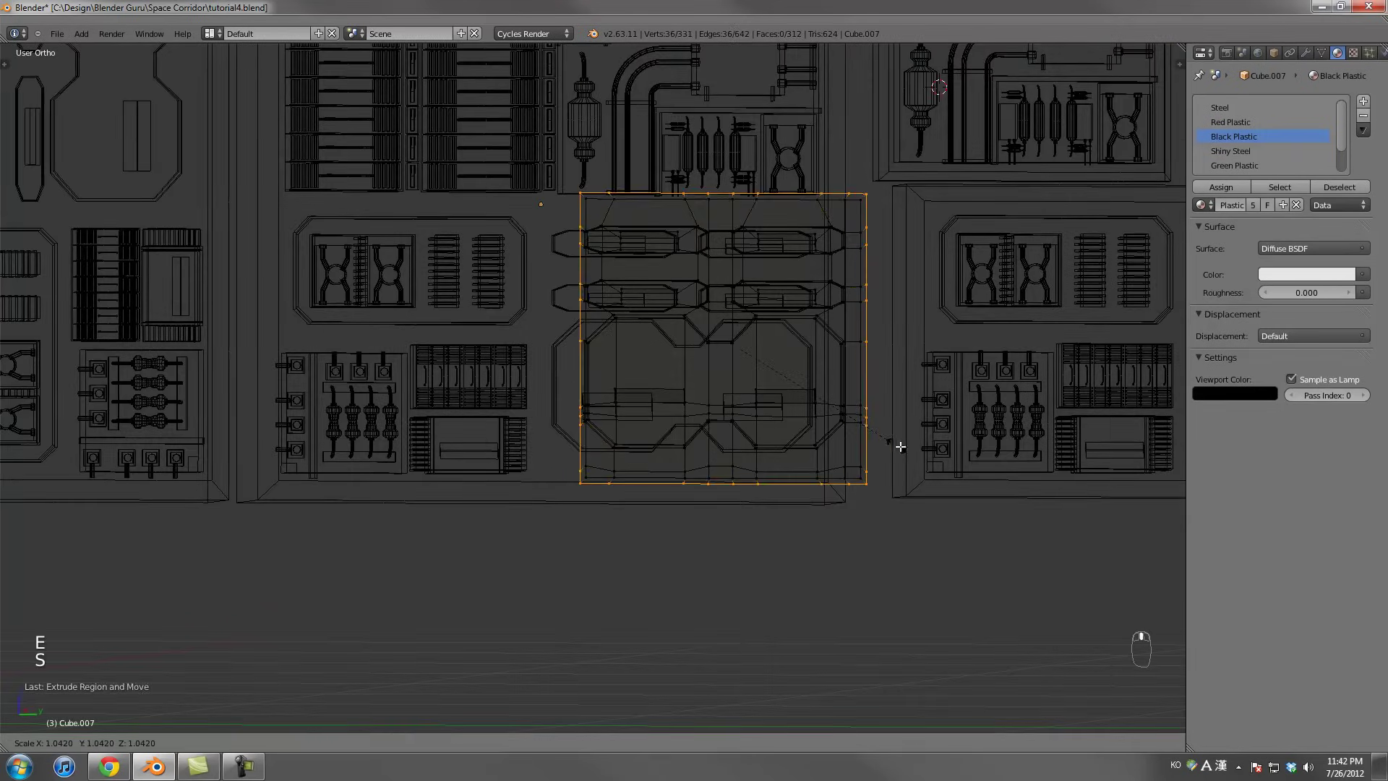
key(s)
click(865, 443)
middle_drag(865, 443, 748, 463)
key(s)
key(e)
key(x)
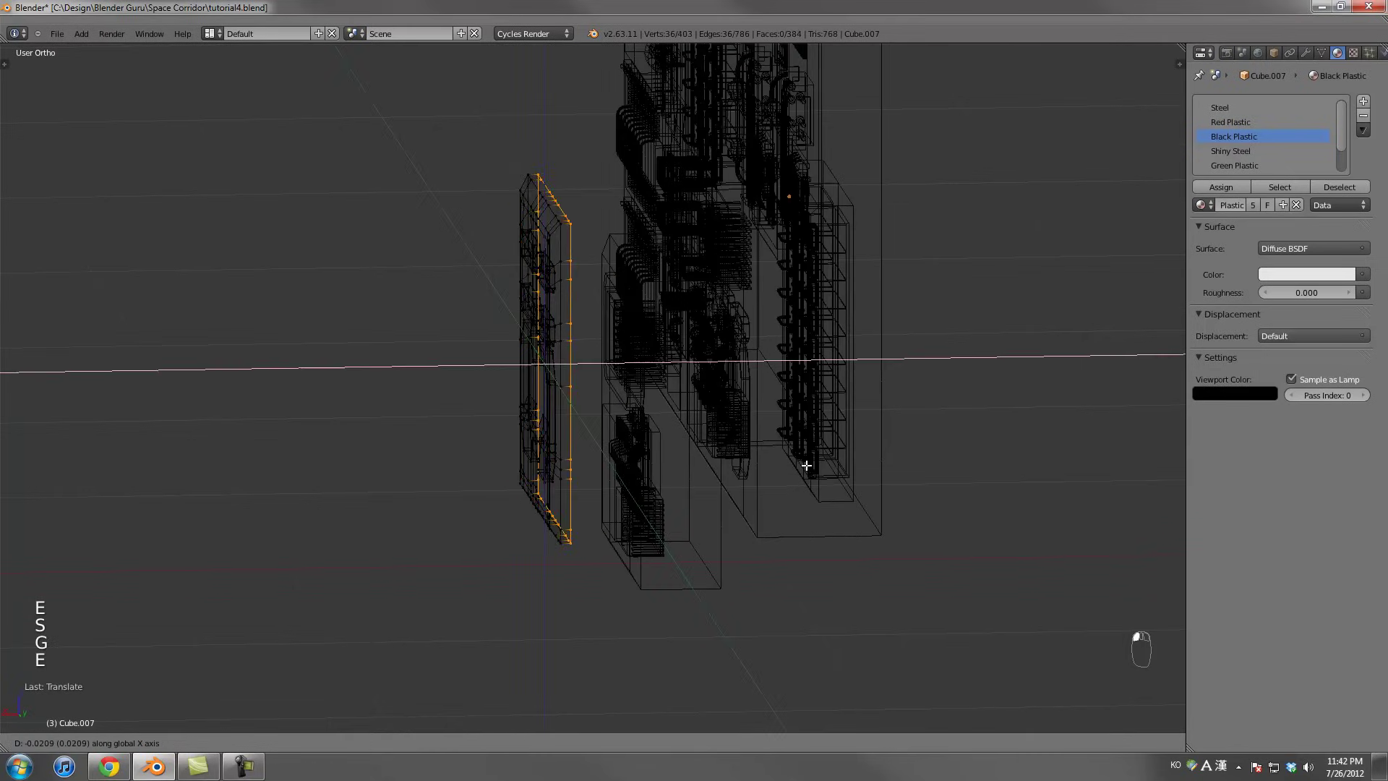
click(836, 467)
key(Tab)
key(z)
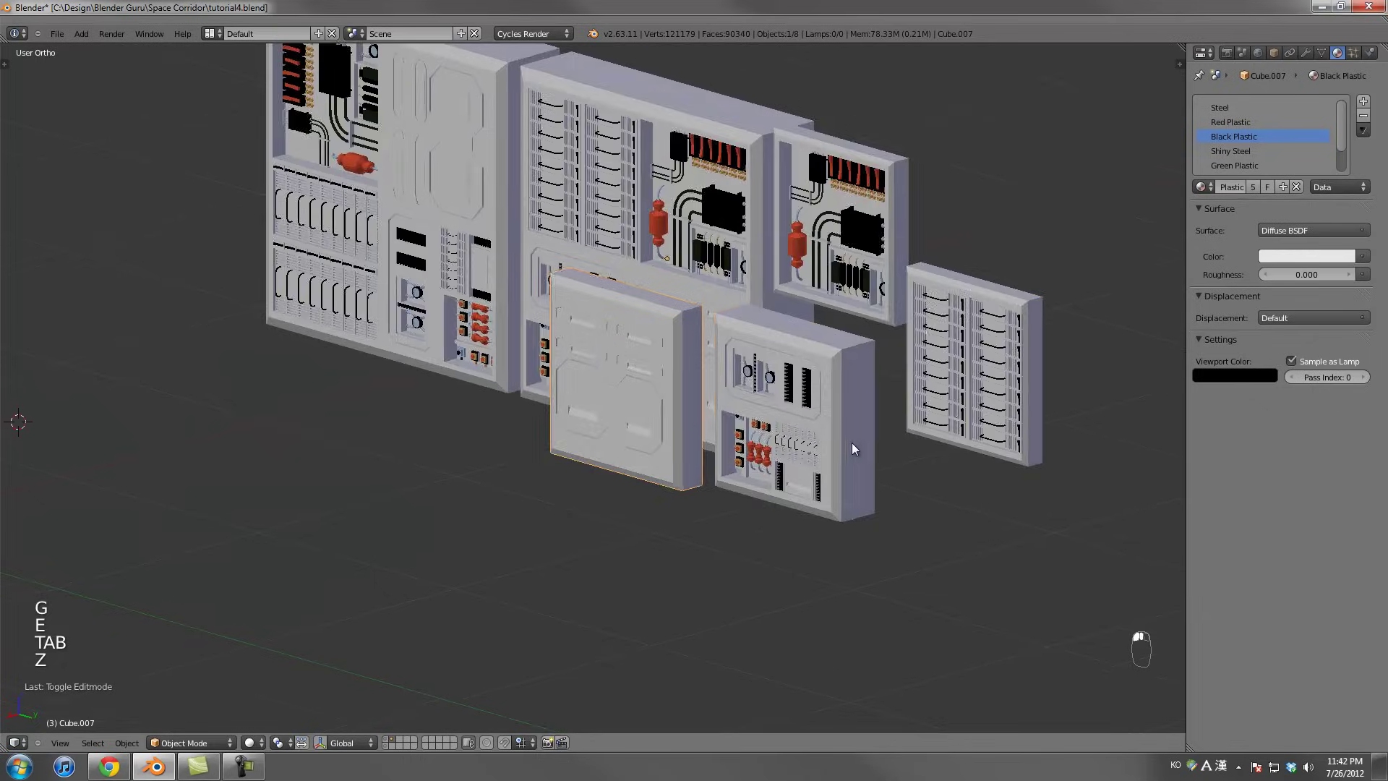
Set the origin of each of the four small rimmed panels with Origin to Geometry
scroll(954, 410, down, 2)
right_click(770, 427)
middle_drag(771, 428, 668, 427)
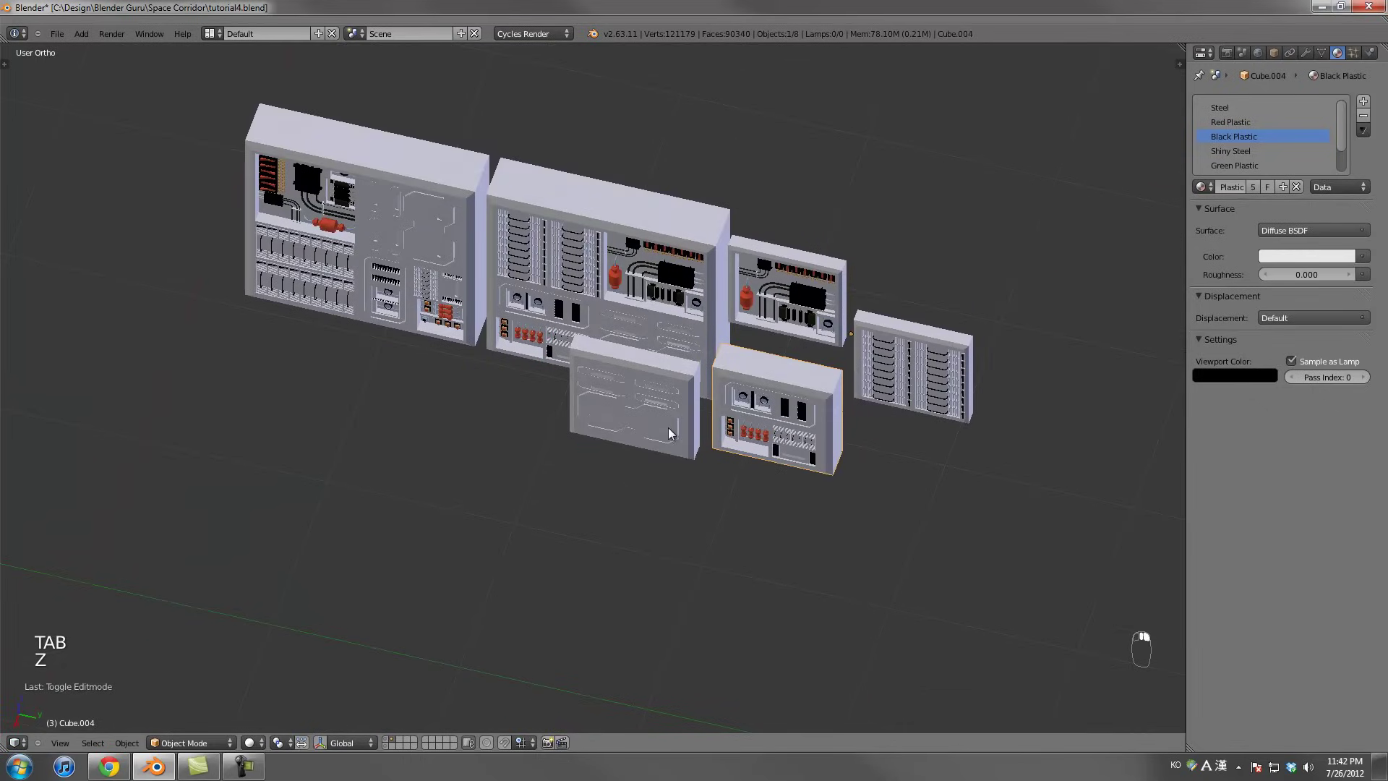
key(ctrl+alt+shift+c)
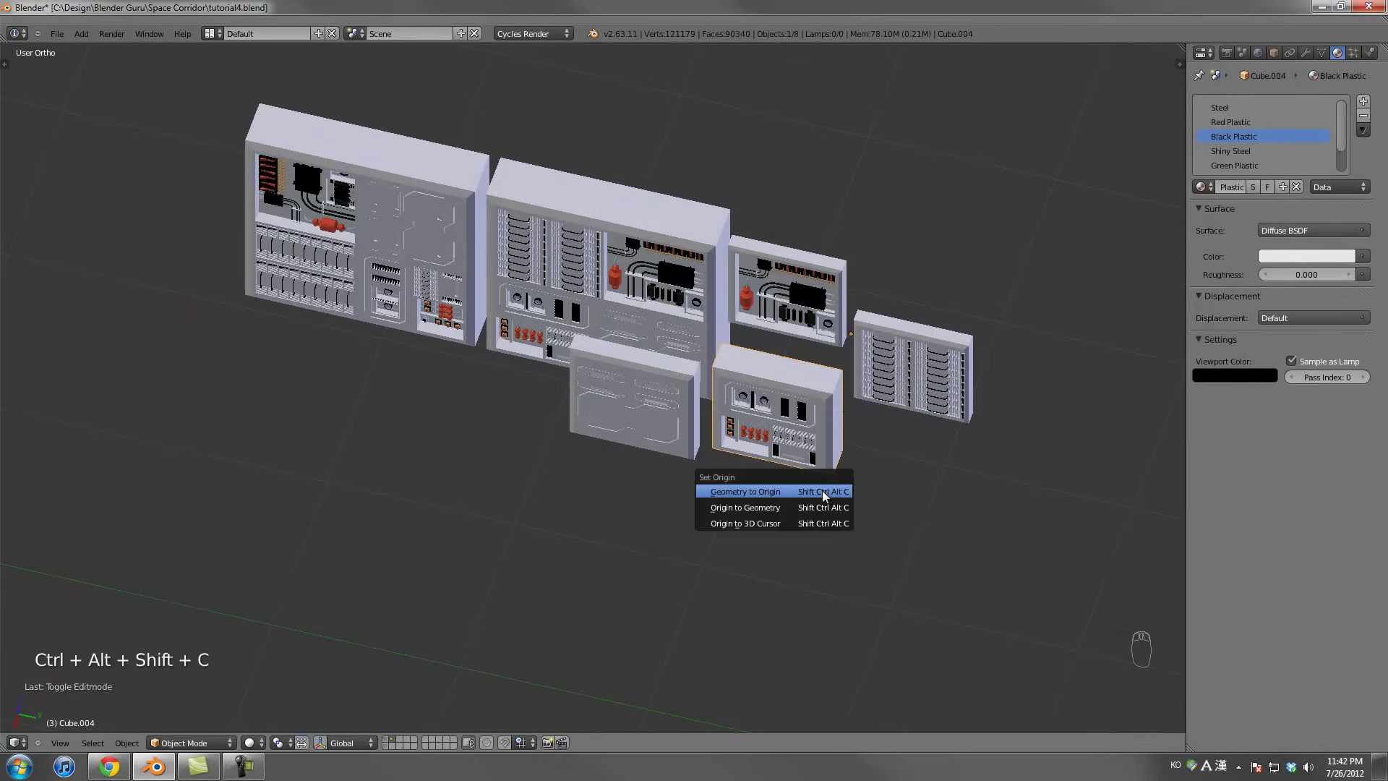
click(812, 509)
right_click(679, 450)
key(ctrl+alt+shift+c)
click(679, 449)
right_click(798, 340)
key(ctrl+alt+shift+c)
click(815, 304)
right_click(866, 339)
key(ctrl+alt+shift+c)
click(904, 355)
key(z)
key(z)
Clear the location of all four small panels so they sit together at the world origin
right_click(832, 409)
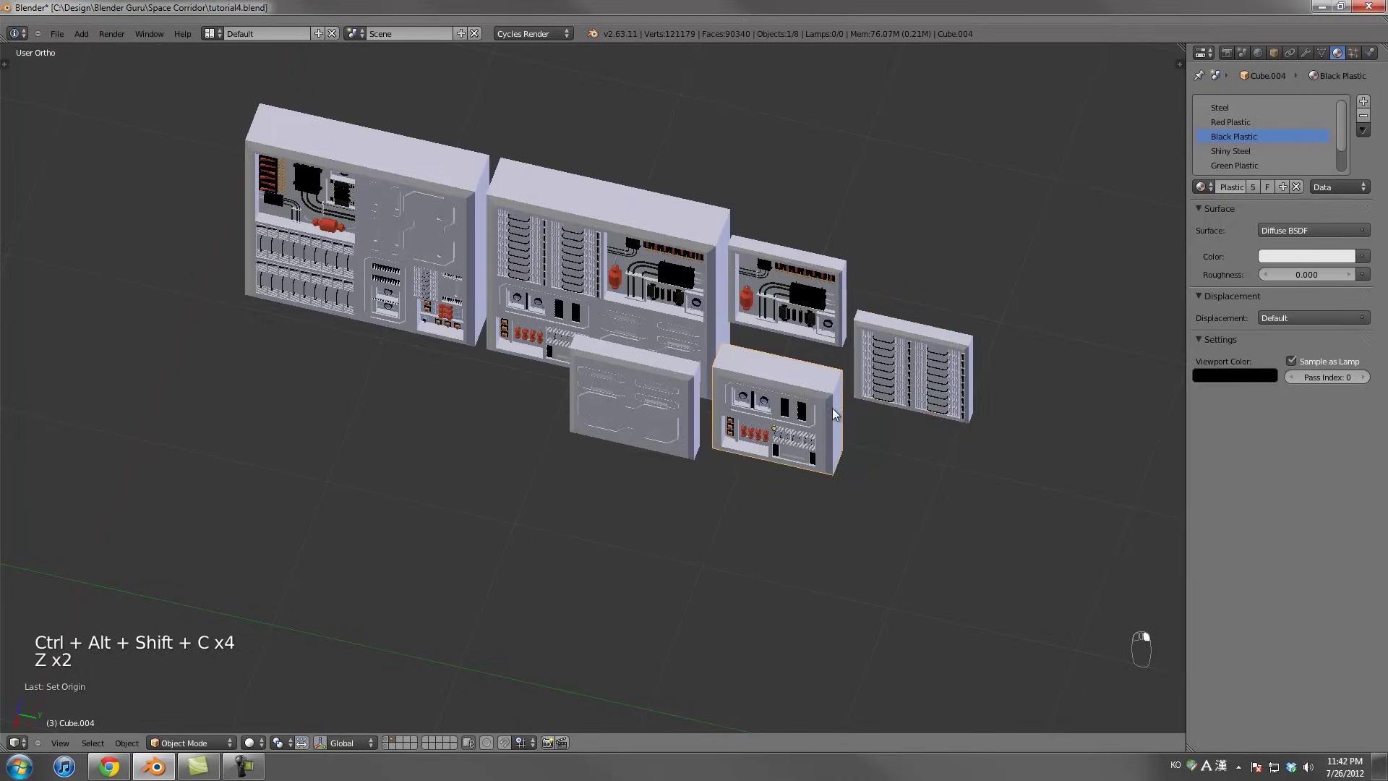
scroll(876, 416, down, 5)
key(alt+g)
right_click(712, 388)
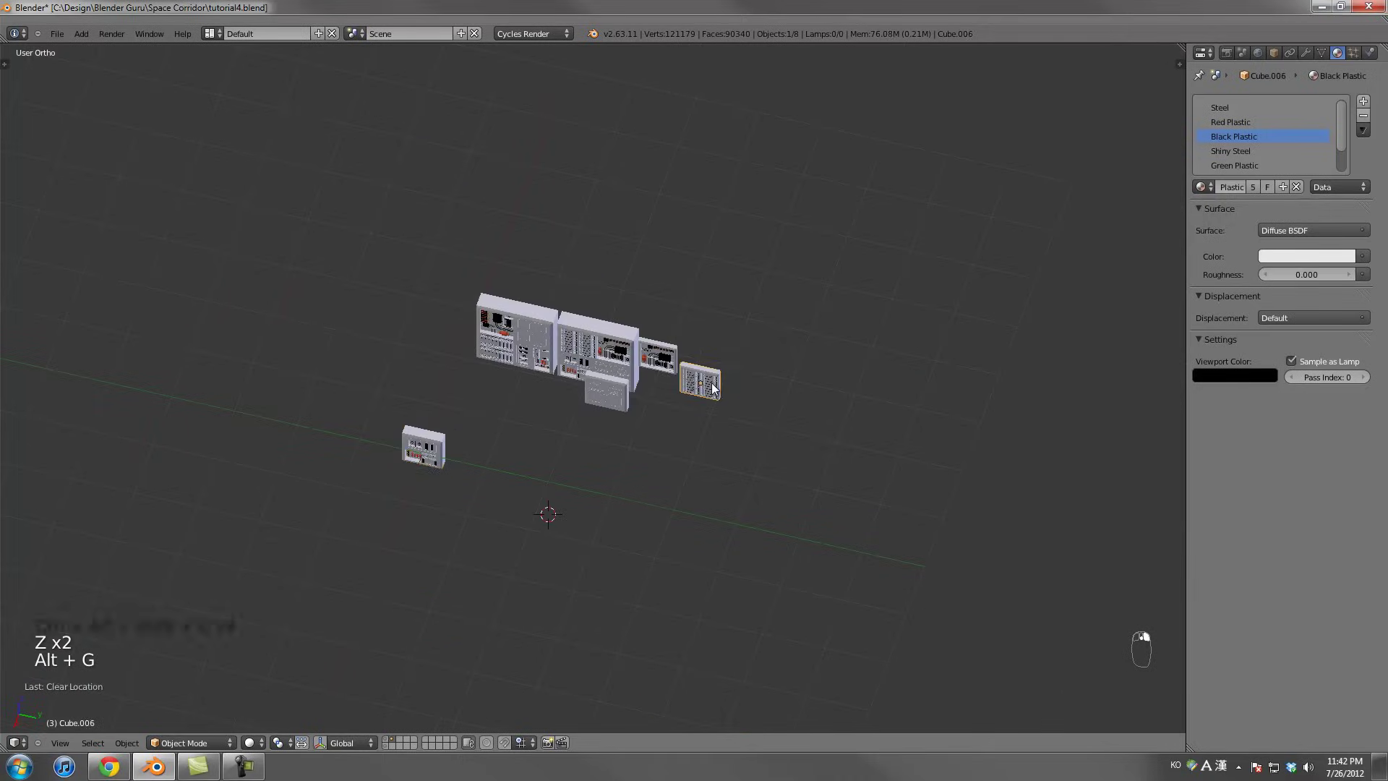
scroll(449, 446, up, 3)
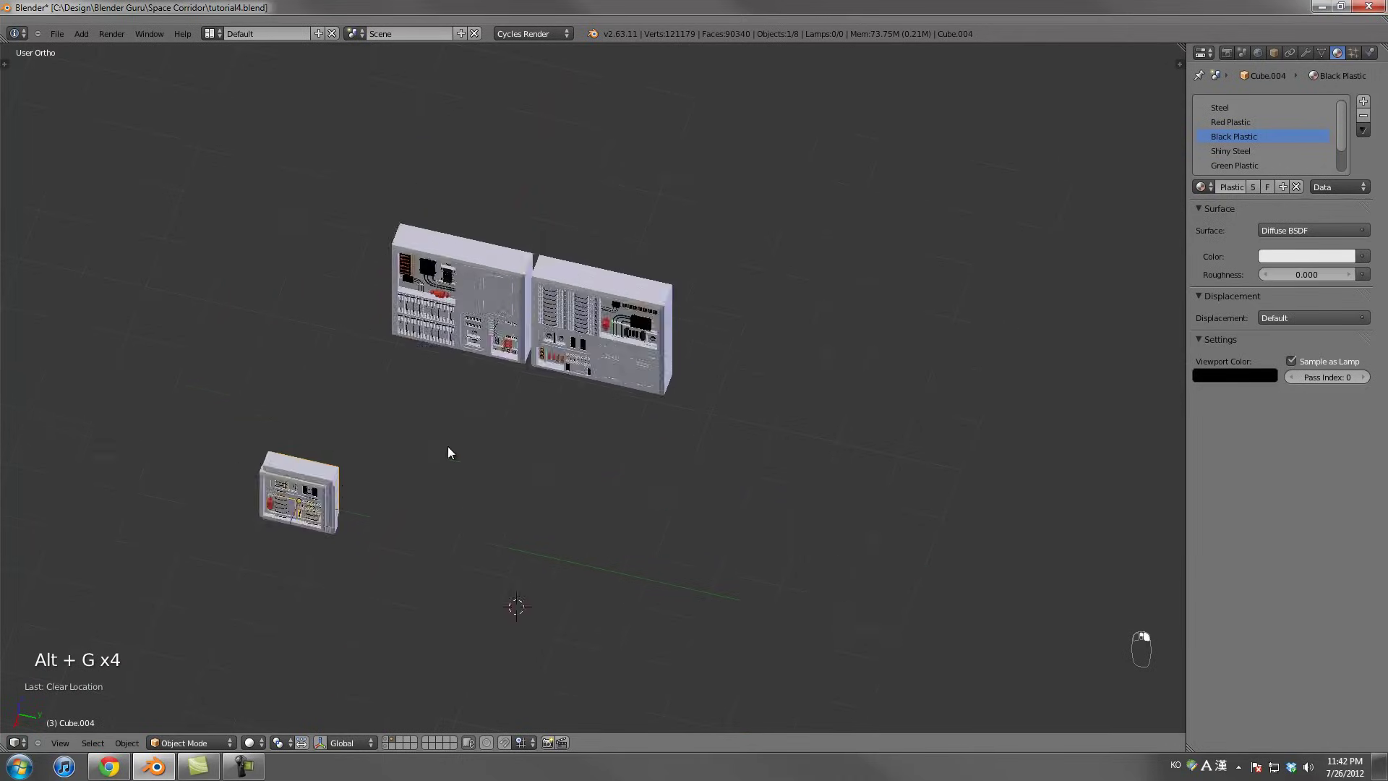
key(g)
middle_click(464, 416)
click(551, 284)
middle_drag(549, 286, 396, 329)
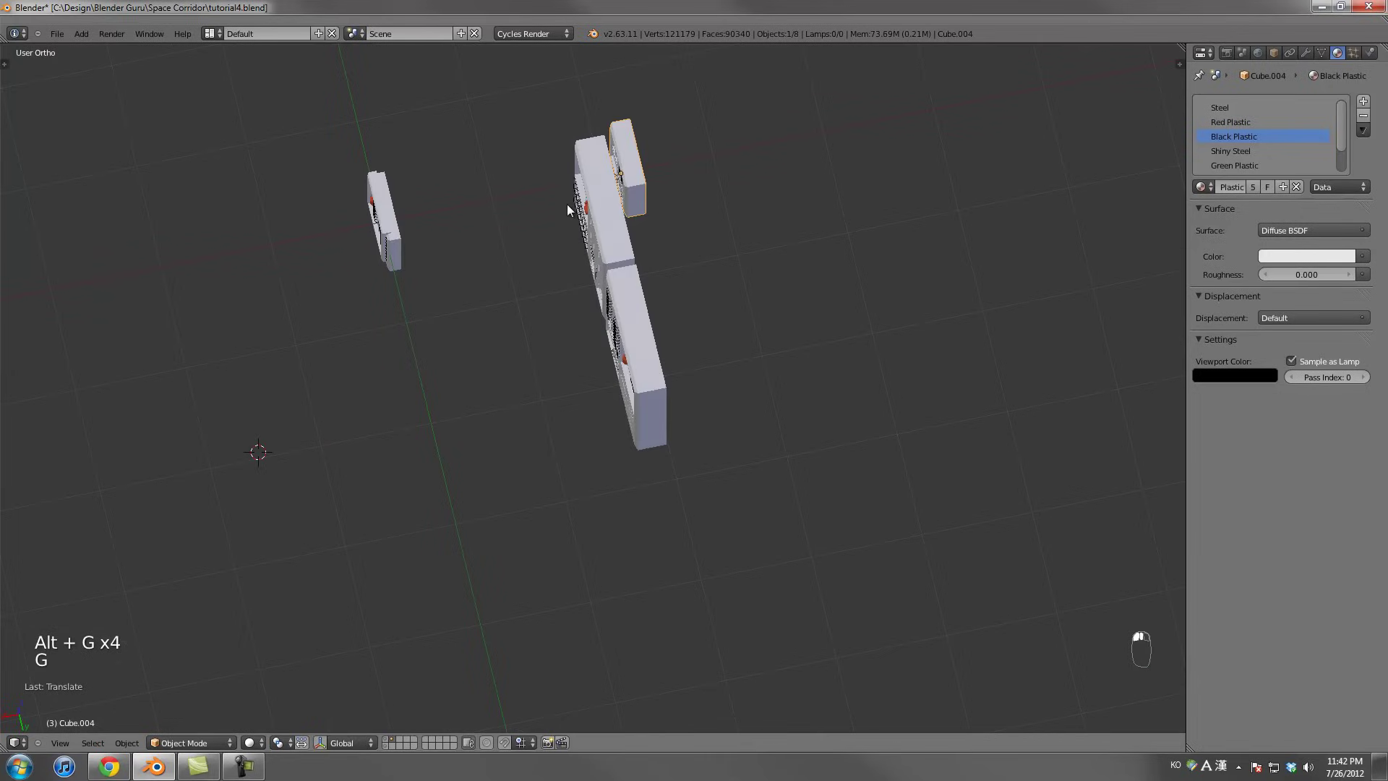
key(ctrl+z)
Save the file, then box-select the four small panels and move them together into line with the large wall panels
key(ctrl+s)
key(b)
drag(340, 131, 453, 344)
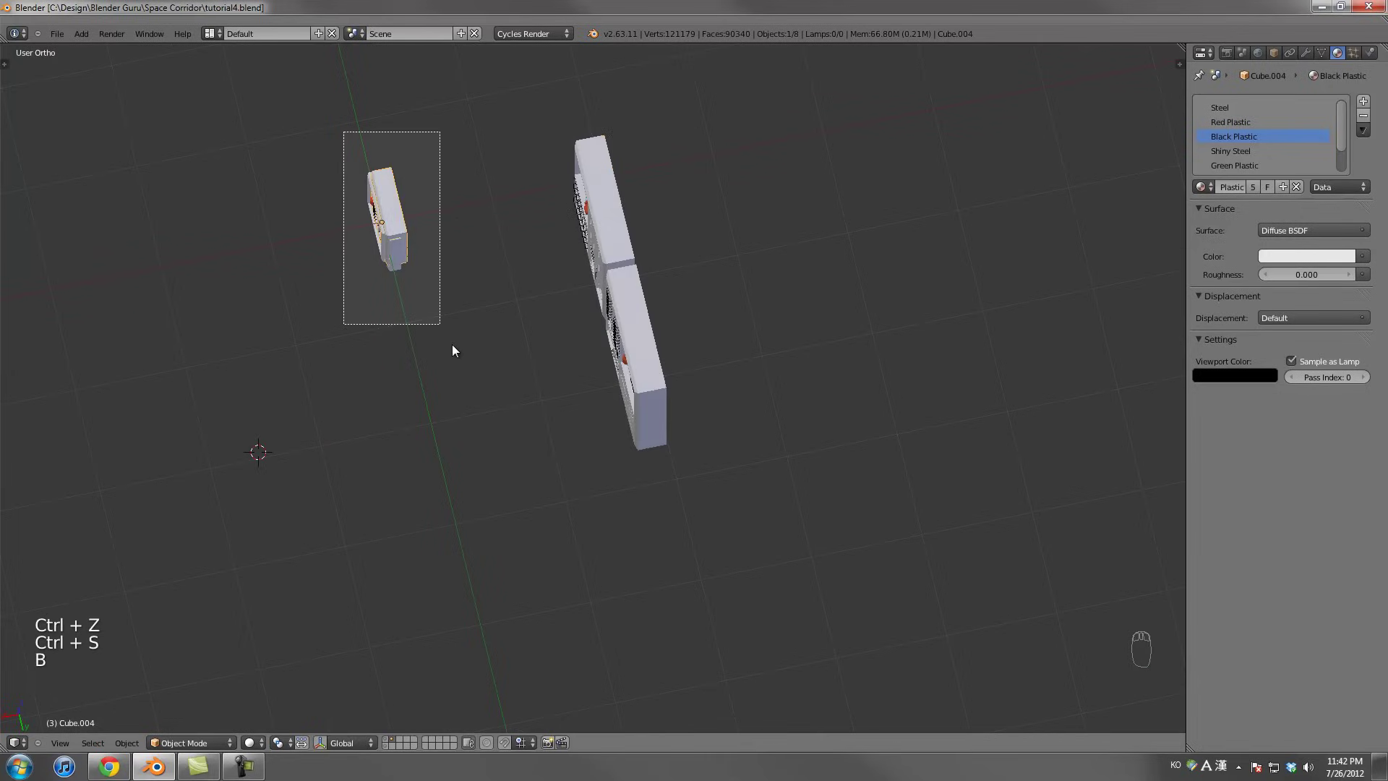
key(g)
click(639, 325)
key(KP_7)
key(z)
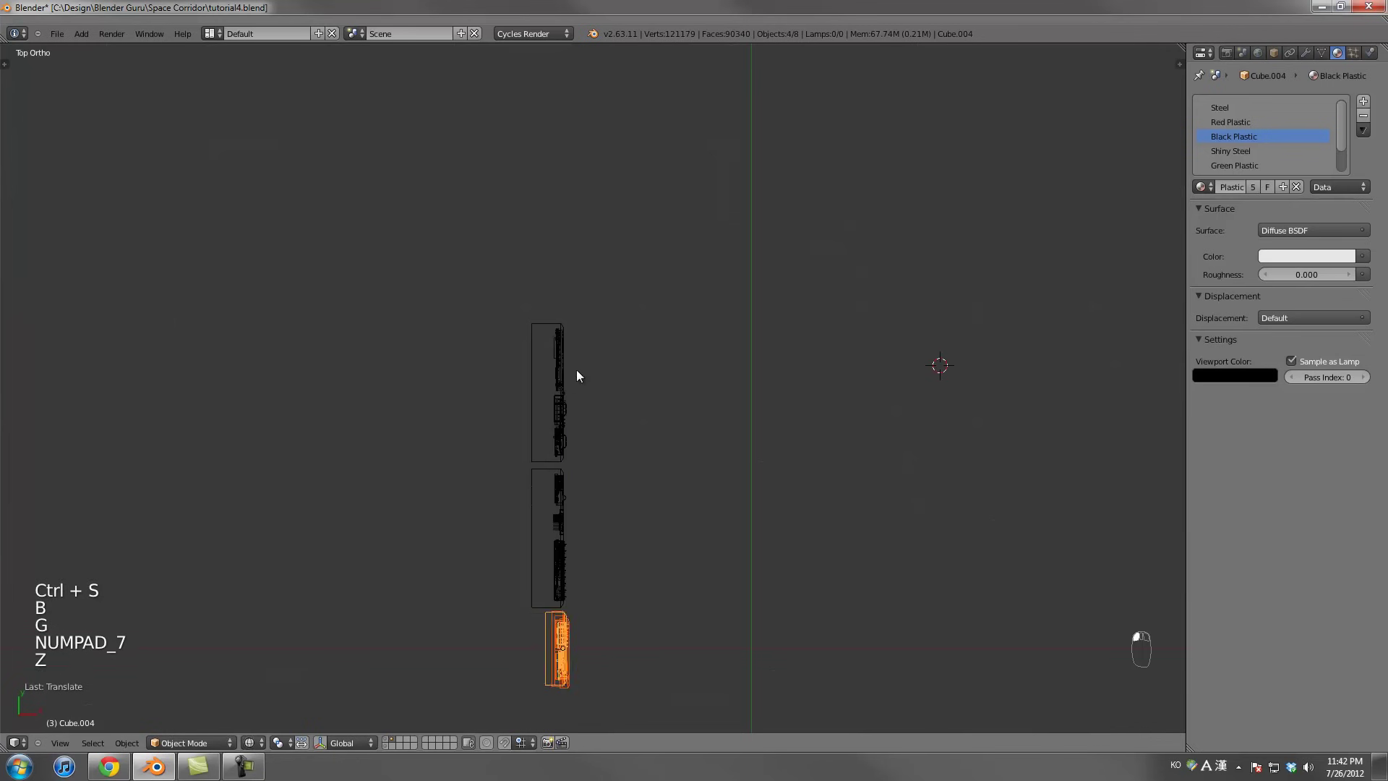
key(g)
click(574, 392)
Show the corridor layer and rotate the four small panels about 43° in front view to match the slanted lower wall
mouse_move(574, 393)
middle_down()
mouse_move(476, 320)
mouse_move(515, 474)
mouse_move(675, 488)
mouse_move(601, 483)
mouse_move(717, 465)
mouse_move(718, 308)
middle_up()
shift+click(388, 741)
key(z)
key(KP_3)
key(KP_1)
key(z)
scroll(744, 456, up, 2)
key(r)
click(751, 90)
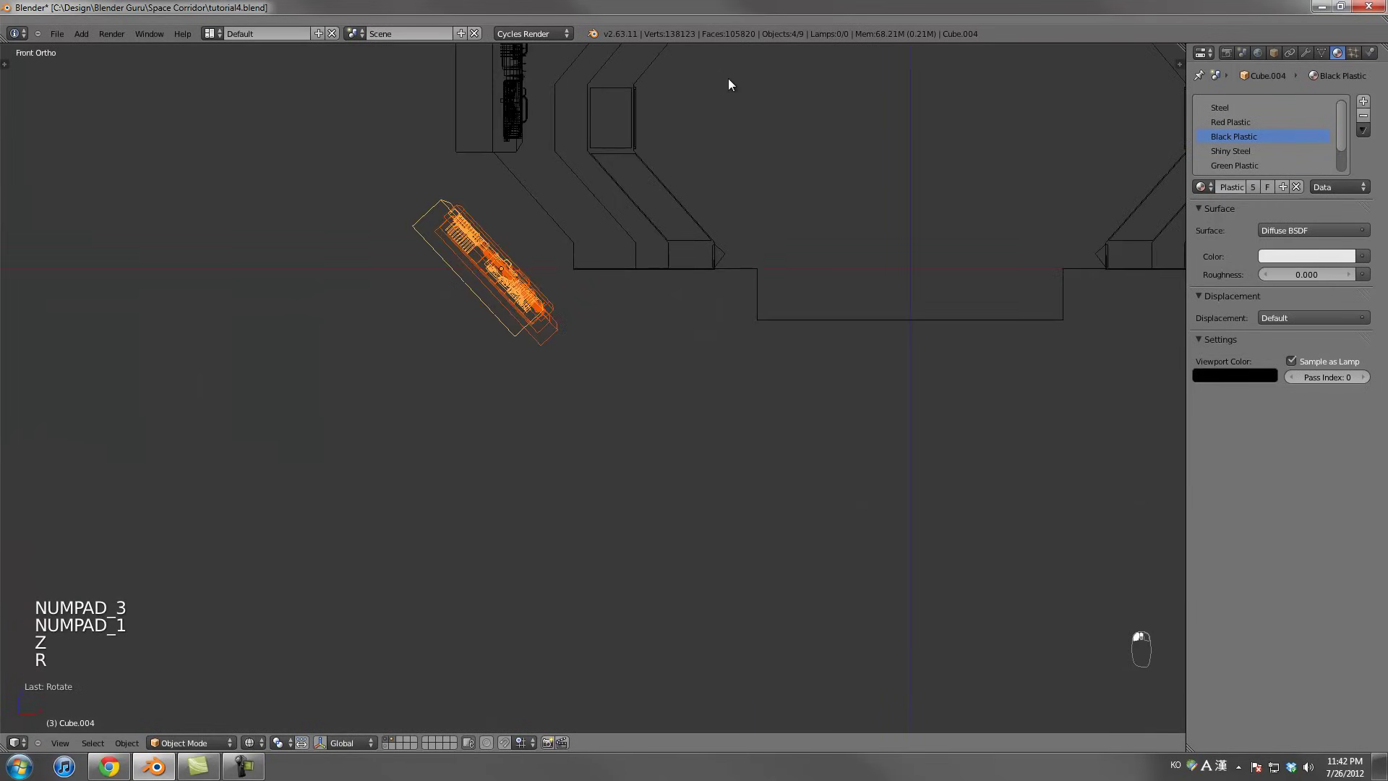
Move the tilted cable panel in front view so that its face lines up with the other small panels
scroll(731, 84, up, 4)
shift+middle_drag(731, 84, 692, 393)
right_click(518, 323)
scroll(516, 325, up, 2)
key(g)
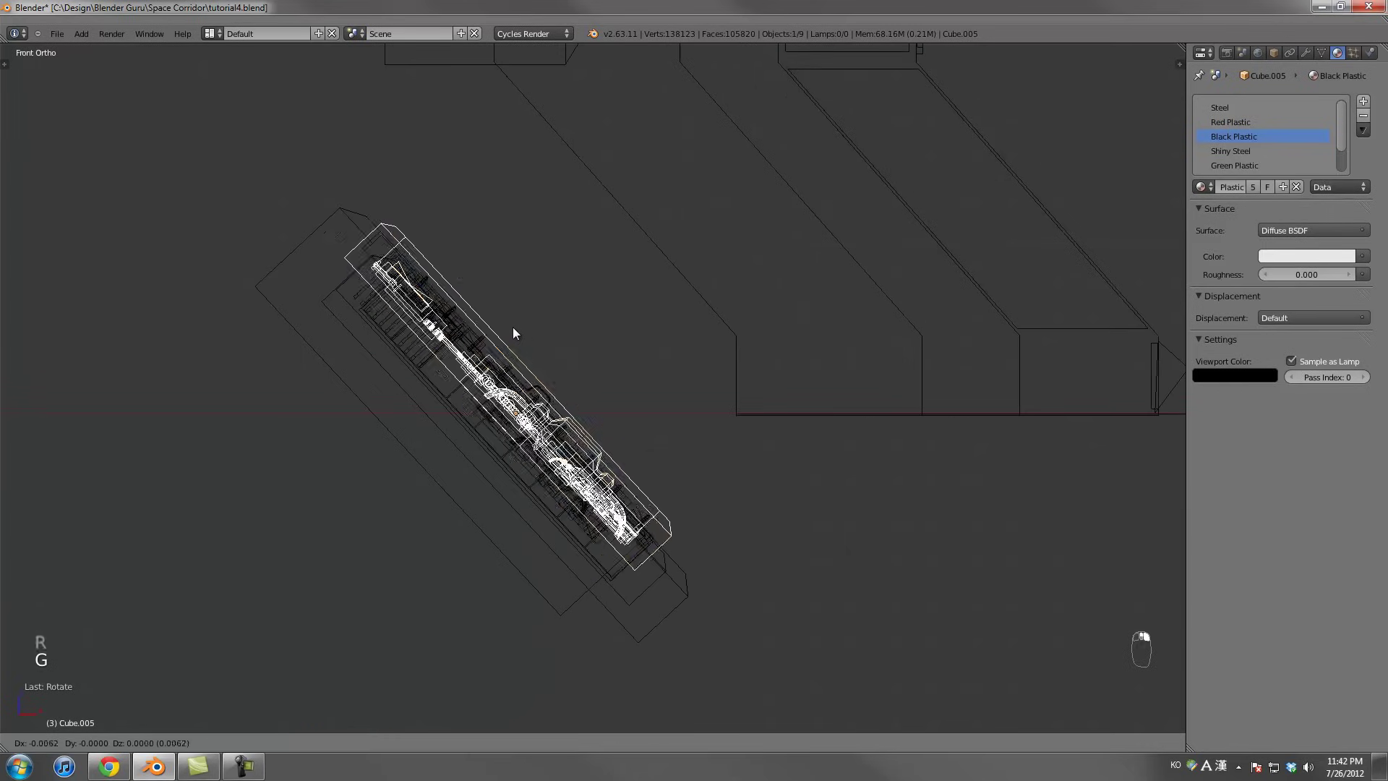
click(474, 311)
shift+middle_drag(474, 311, 597, 399)
scroll(598, 403, up, 2)
key(g)
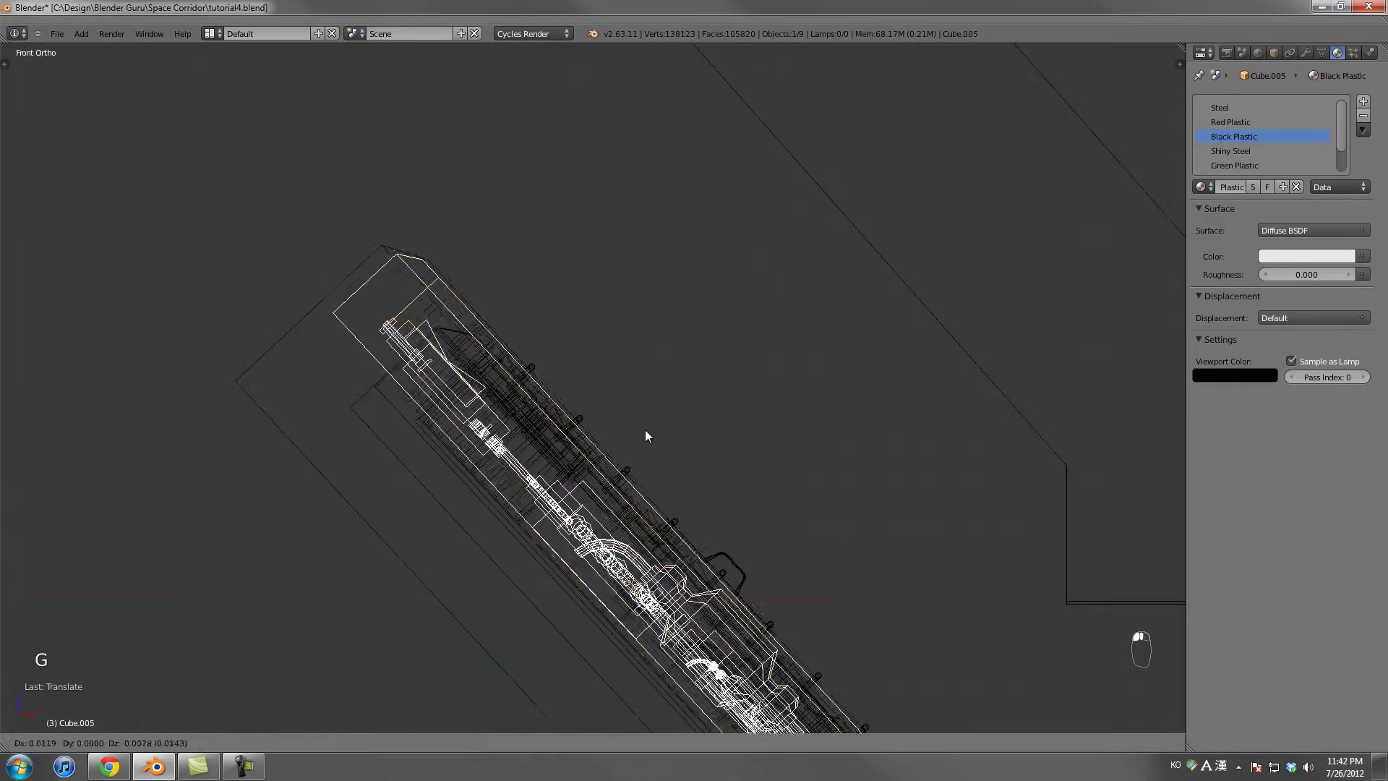
click(644, 431)
Scale up the cable panel's outer side walls slightly in Edit Mode and shift them along X, then return to Object Mode
key(Tab)
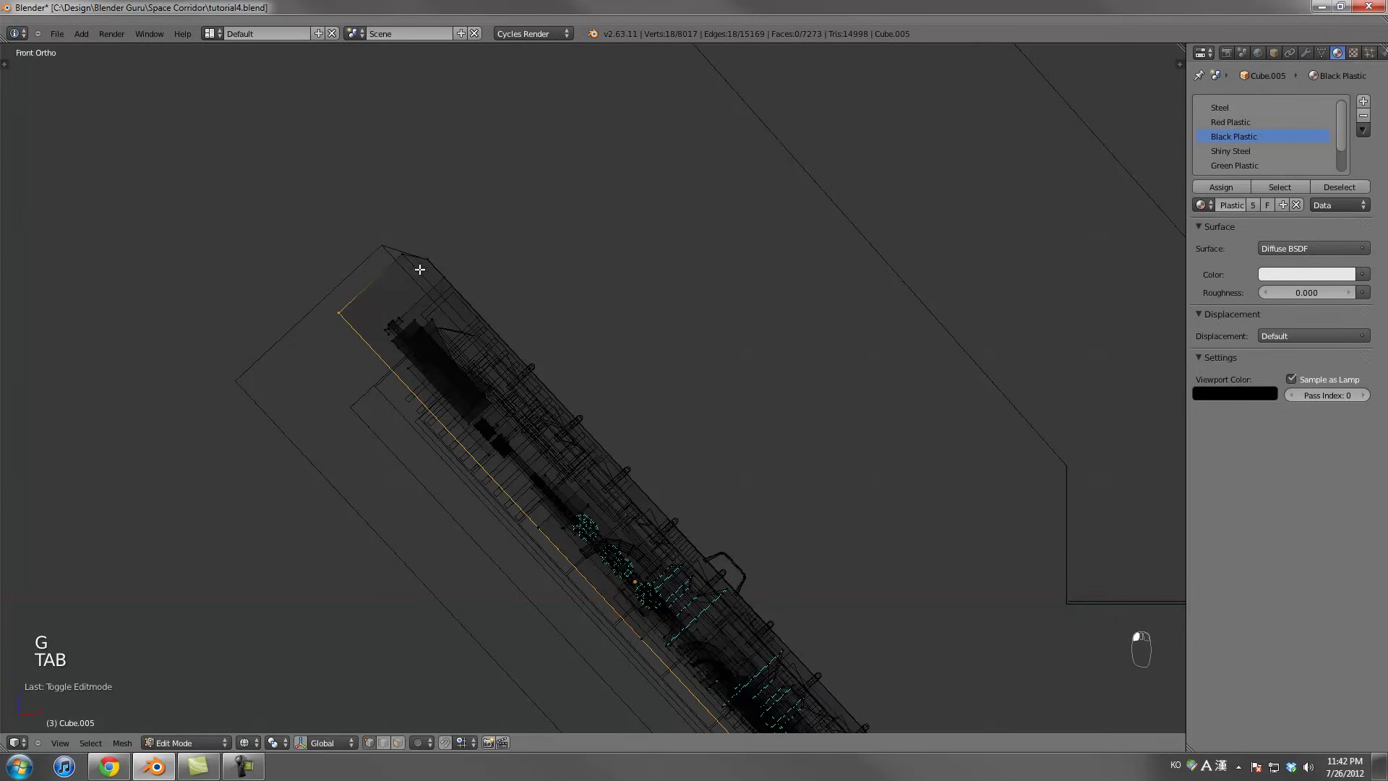
alt+shift+right_click(346, 322)
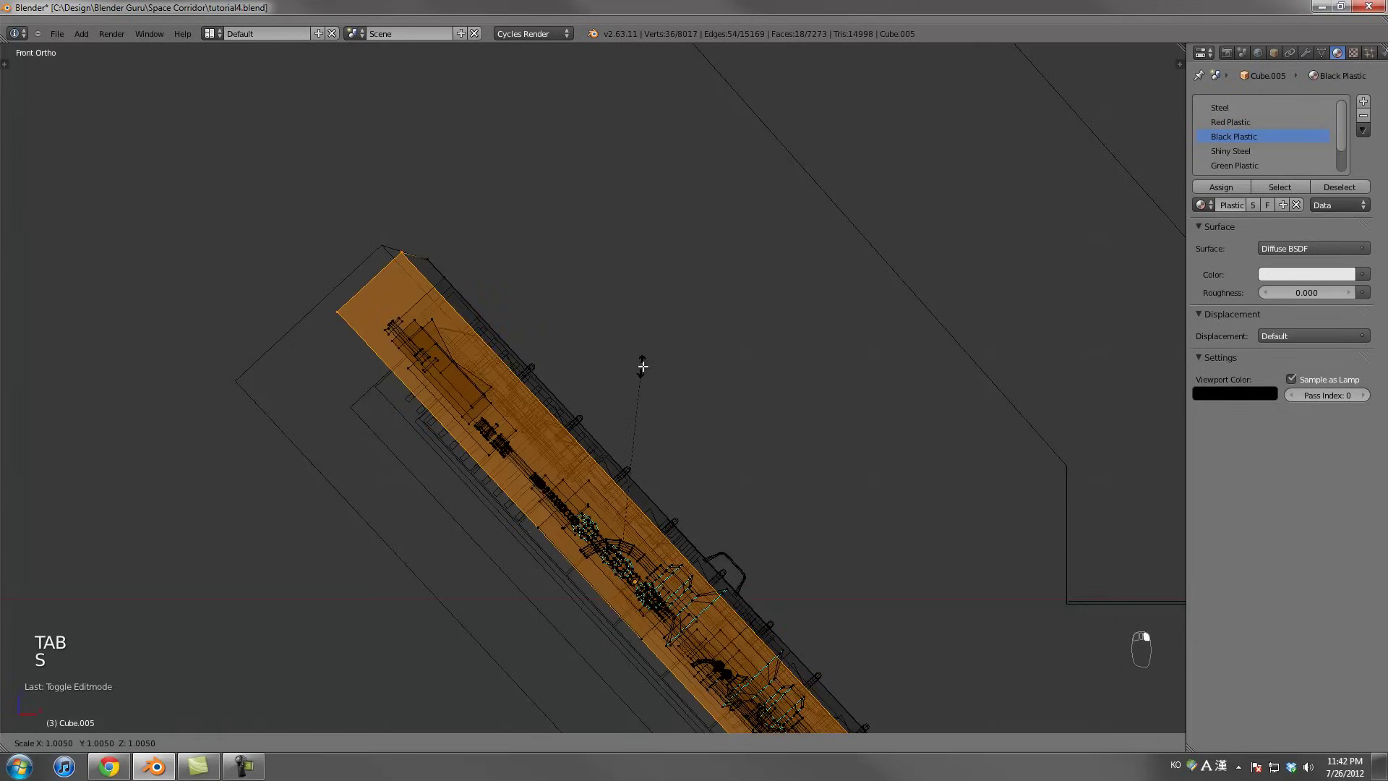
key(g)
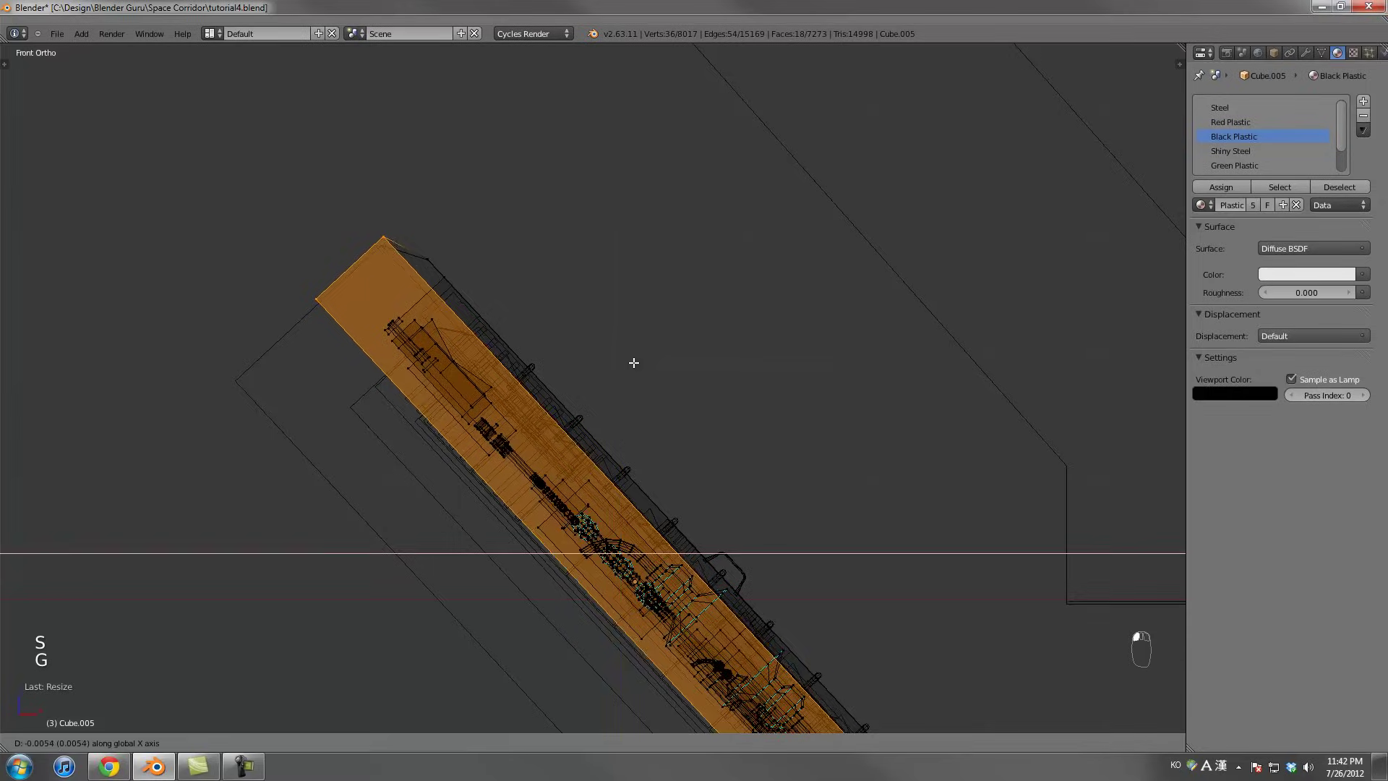
key(Tab)
scroll(591, 449, down, 3)
drag(591, 448, 636, 477)
key(r)
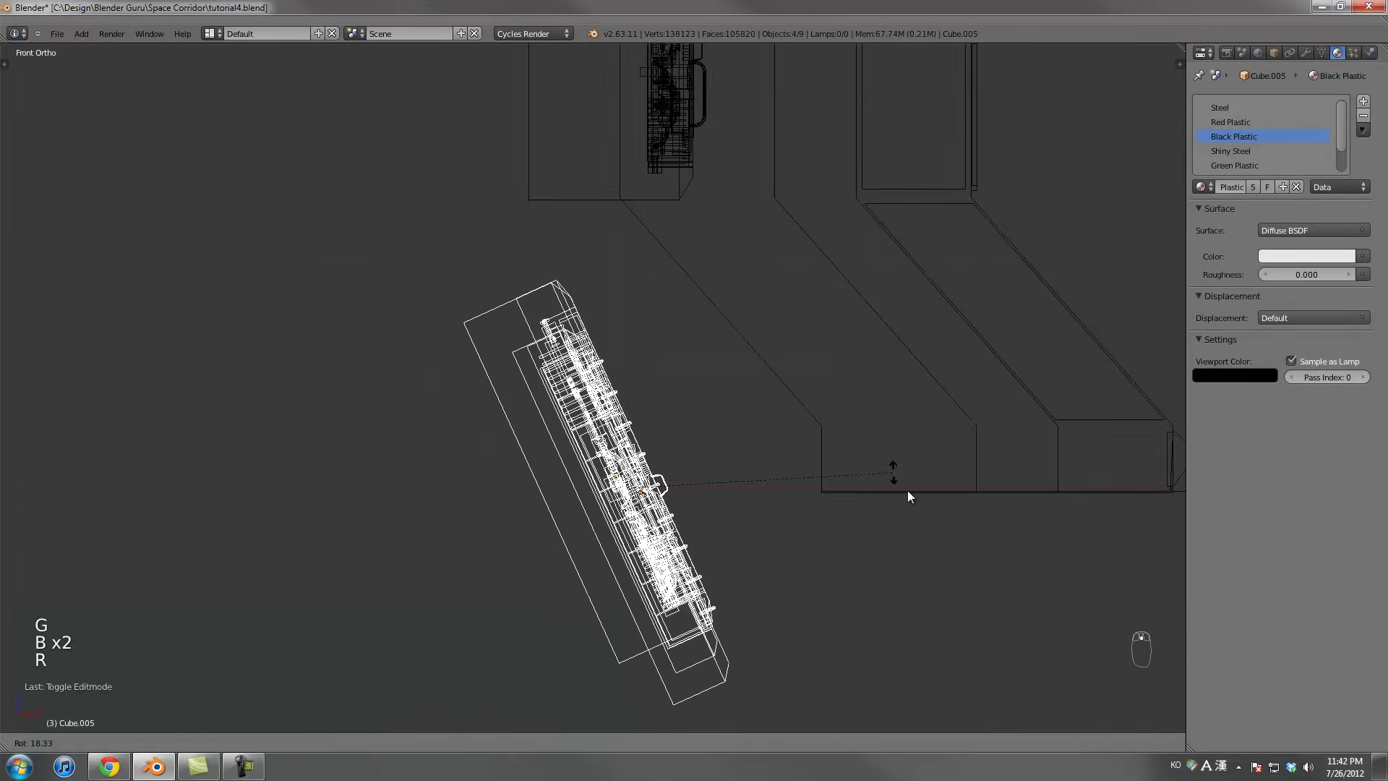
click(951, 614)
Show the object transform values and set the X, Y and Z rotation of the cable panel and the switch panel to 0°
key(n)
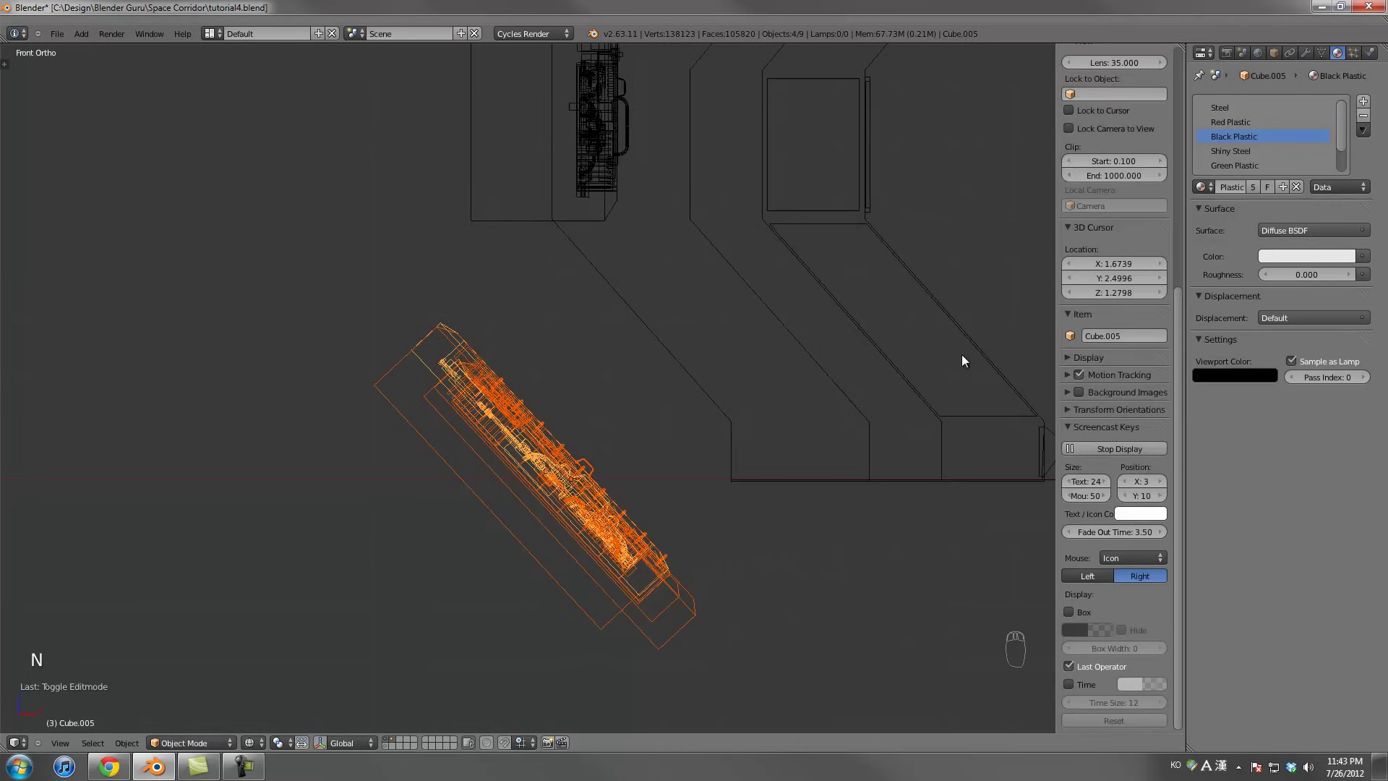
right_click(588, 422)
scroll(1135, 436, up, 10)
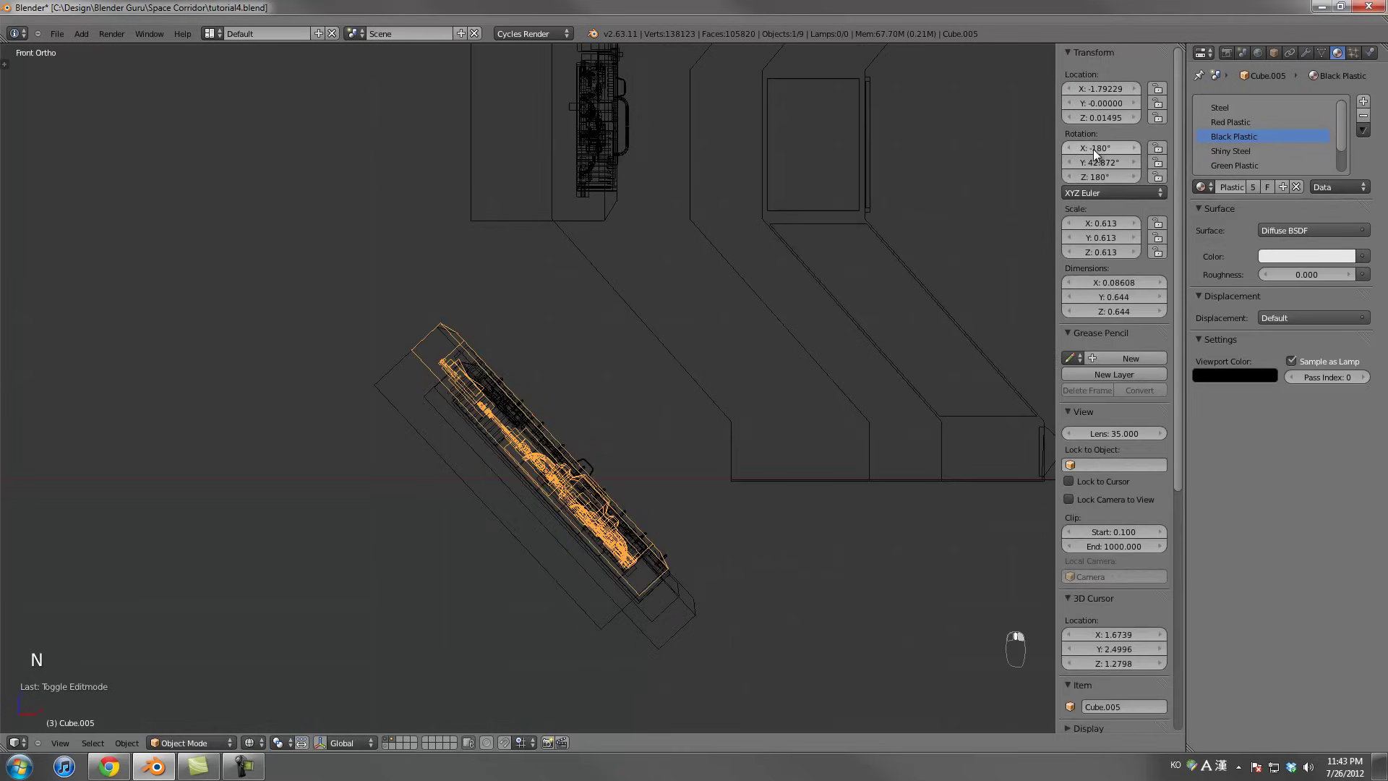
key(Return)
right_click(425, 432)
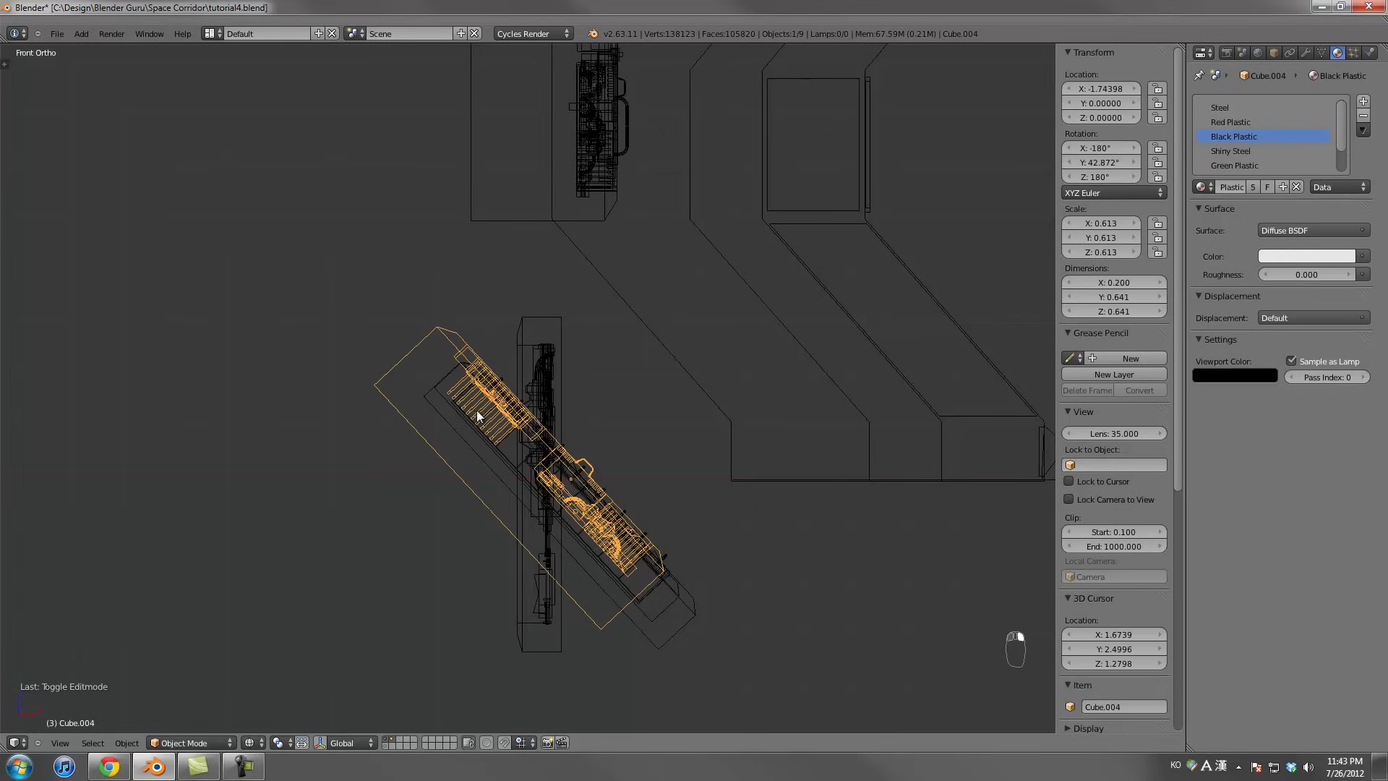
key(alt+r)
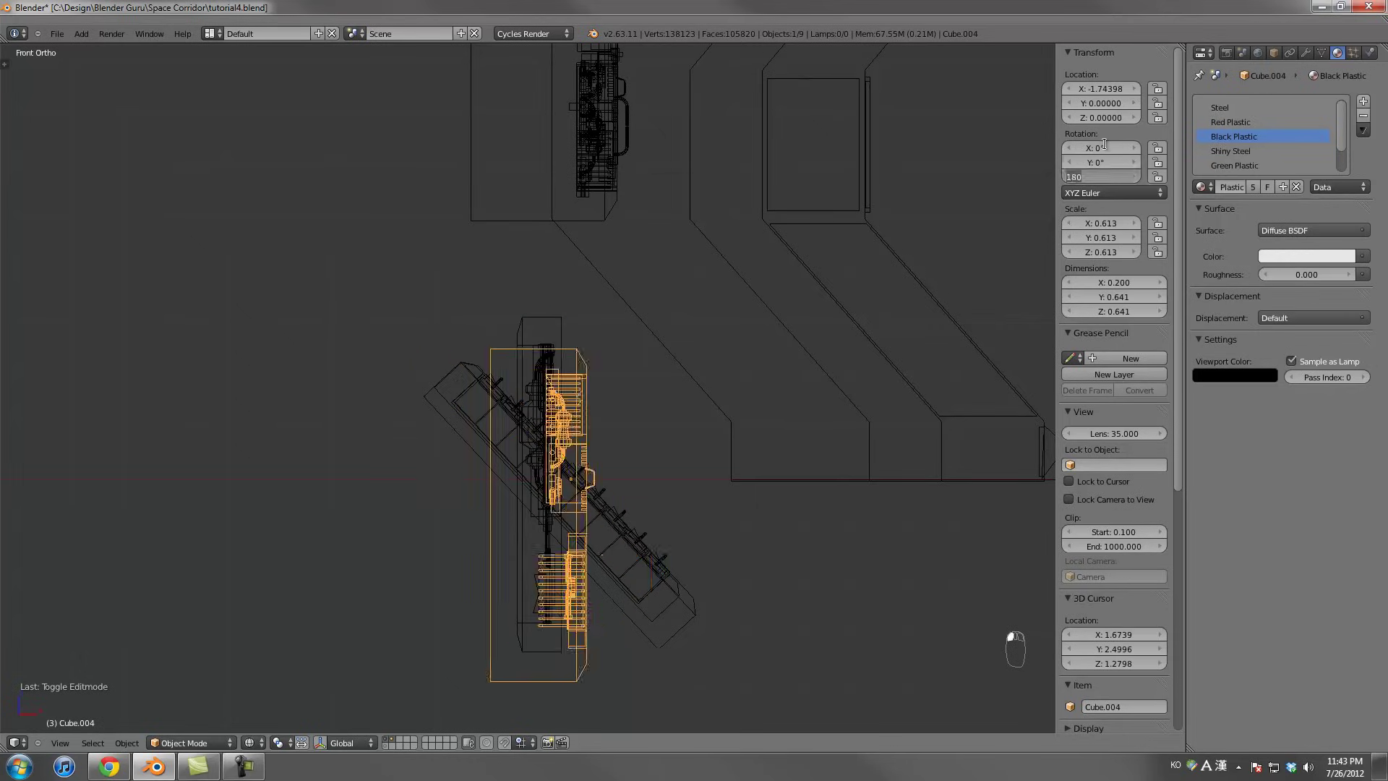
Set the X, Y and Z rotation of the plain recess panel and the two-column slot panel to 0°
right_click(538, 361)
right_click(451, 375)
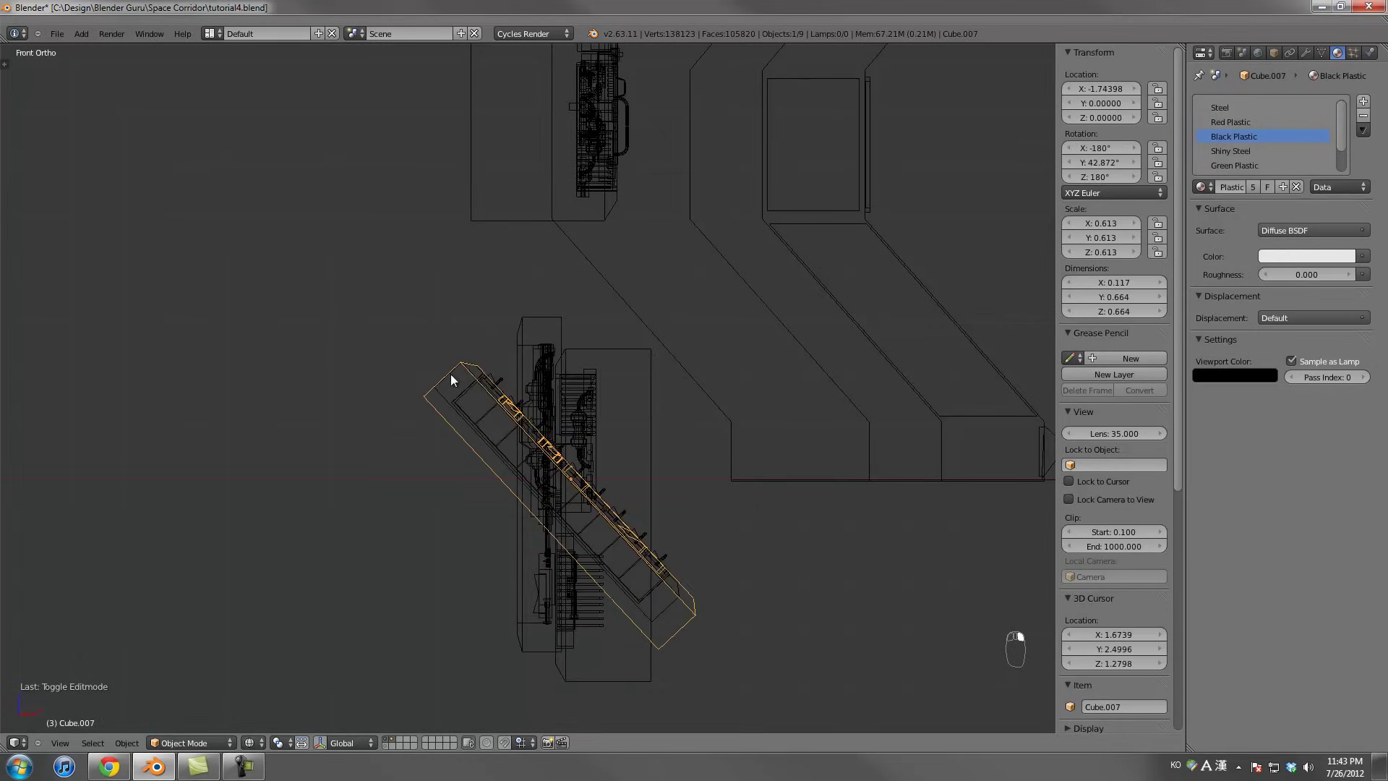
key(alt+r)
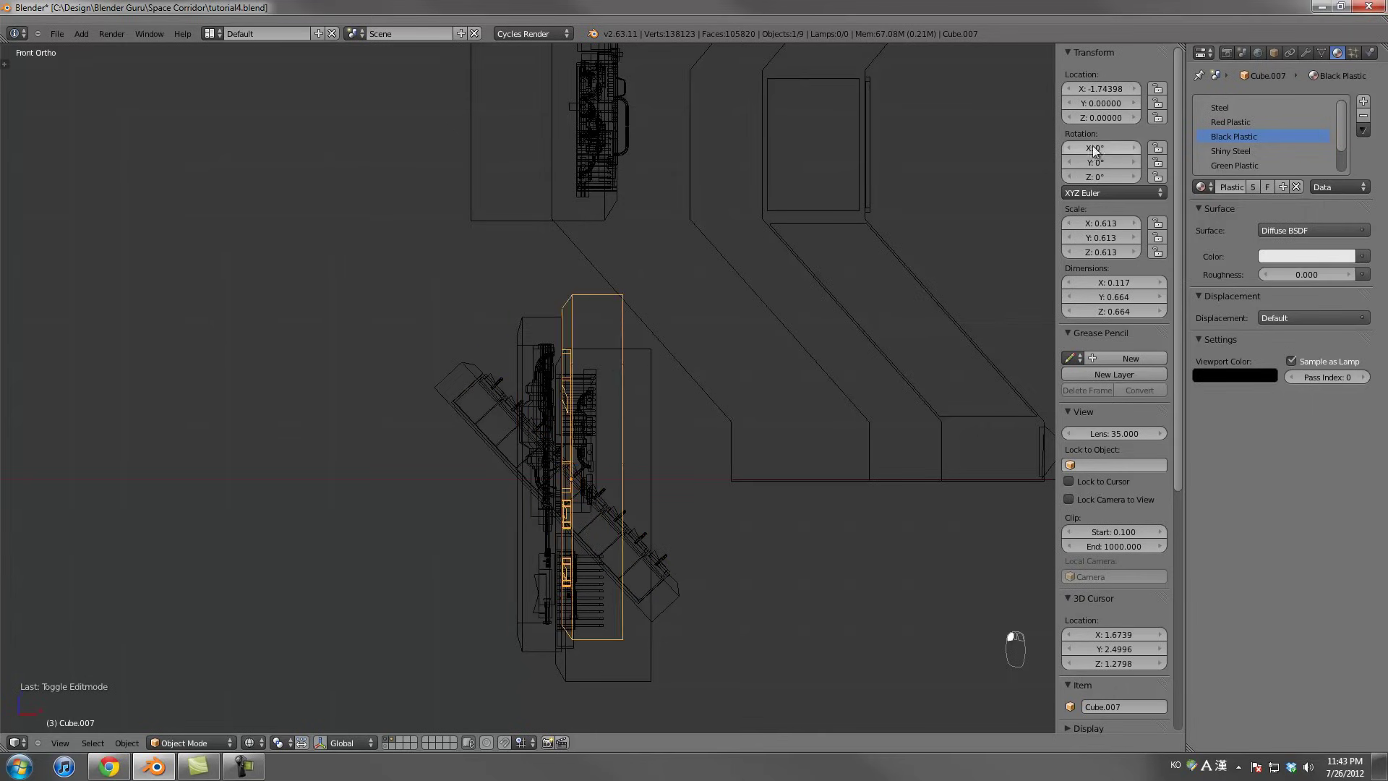
right_click(497, 381)
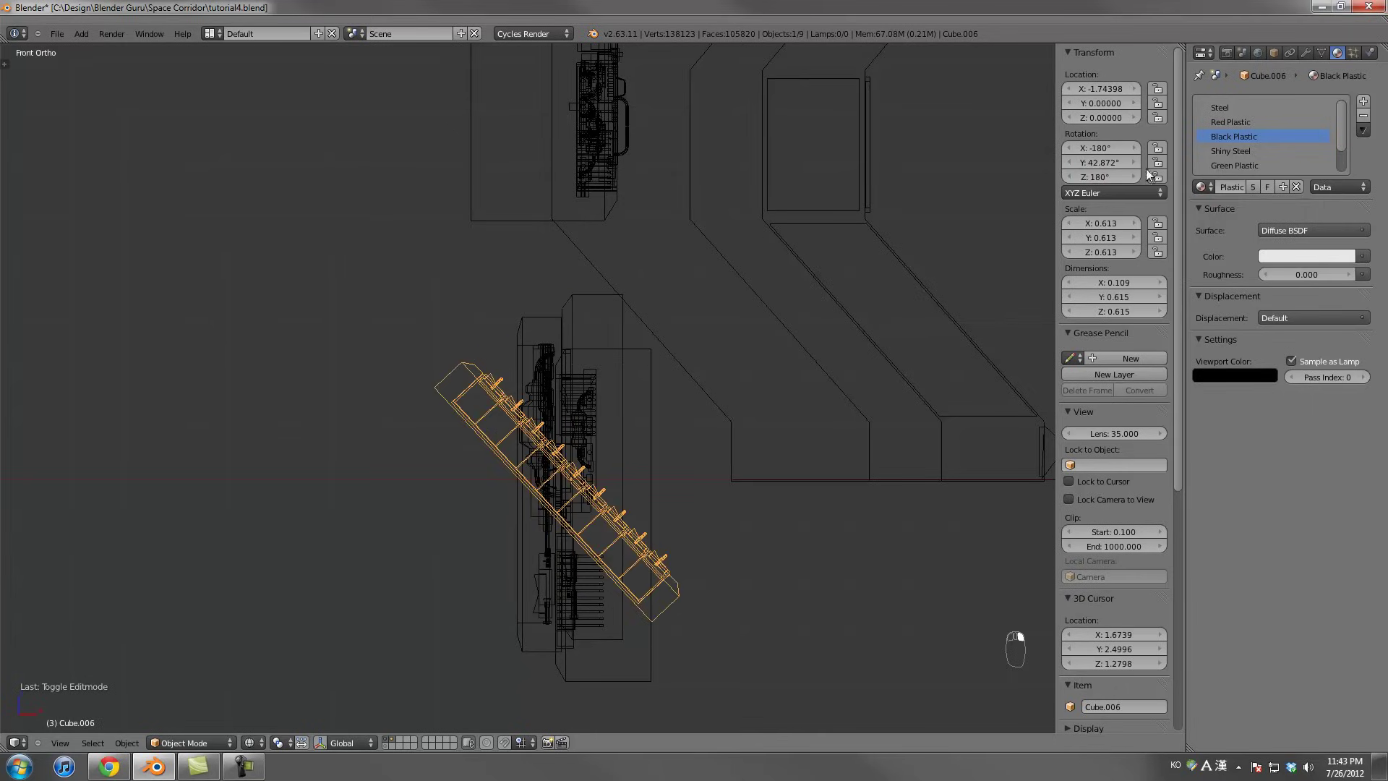
click(1104, 147)
text(0)
key(alt+r)
Move the two-column slot panel along X away from the other overlapping small panels
key(z)
key(z)
middle_drag(599, 373, 510, 366)
key(z)
key(z)
key(g)
key(x)
click(546, 365)
Spread the remaining overlapping small panels apart beside the corridor wall
key(z)
scroll(614, 359, up, 2)
shift+middle_drag(614, 358, 422, 419)
right_click(339, 414)
key(g)
click(376, 409)
right_click(376, 409)
key(g)
click(285, 405)
Hide the corridor layer, select all four small panels in right orthographic view, and clear their location
right_click(387, 393)
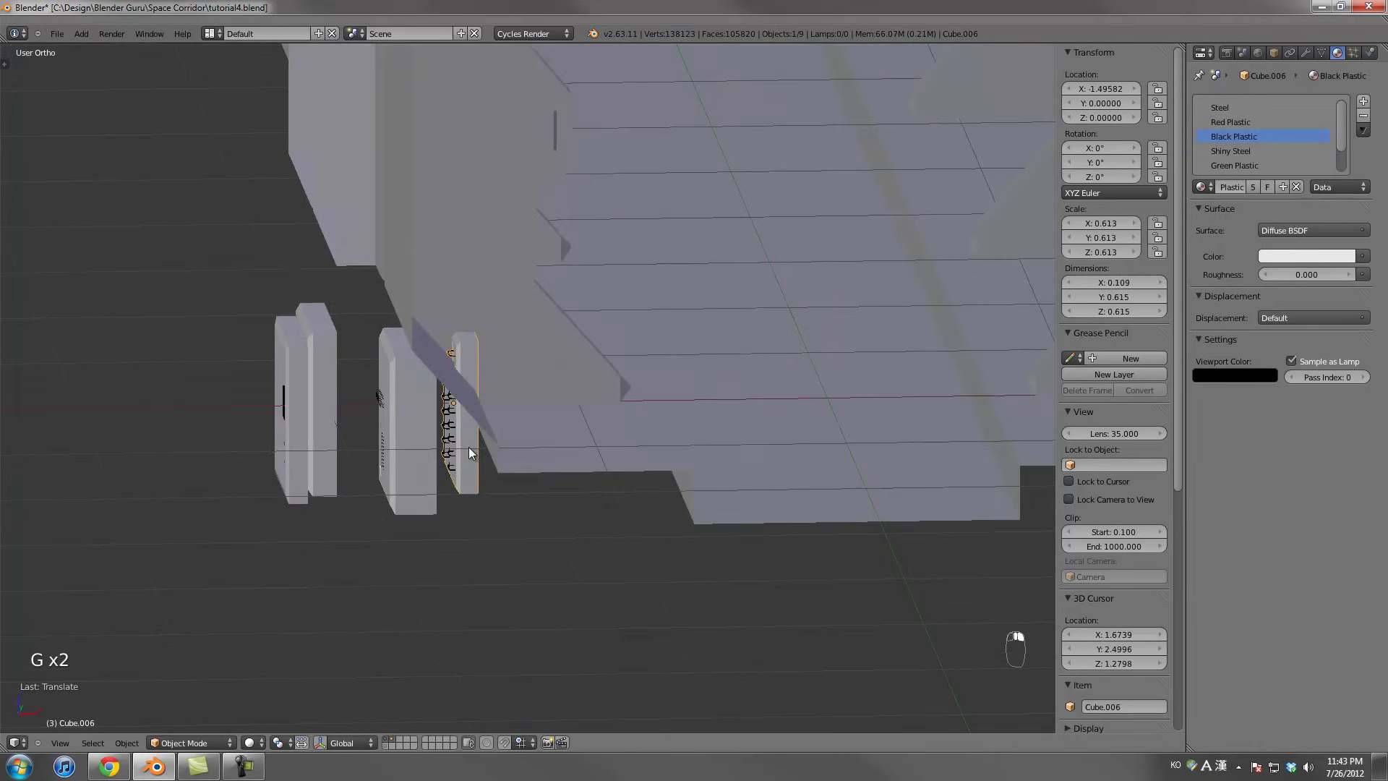
key(KP_3)
key(z)
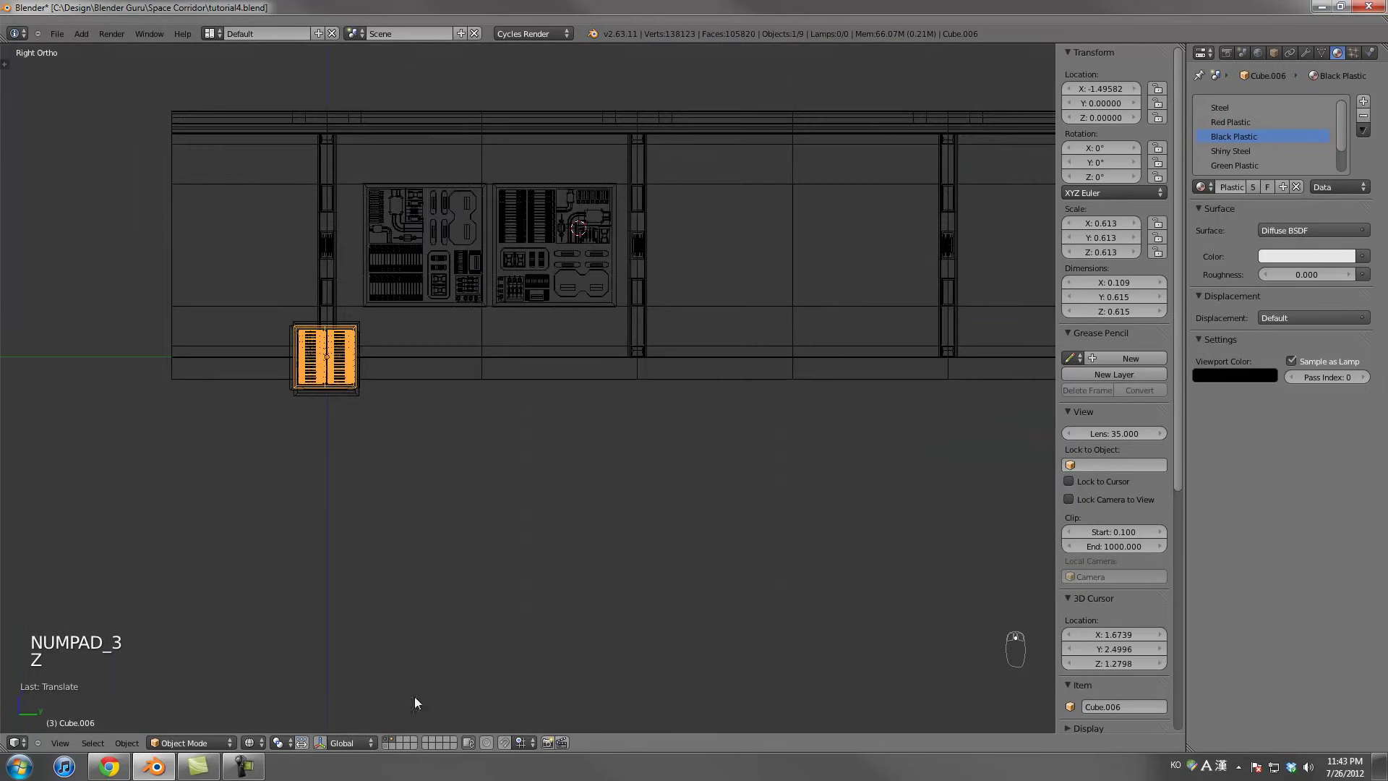
click(390, 737)
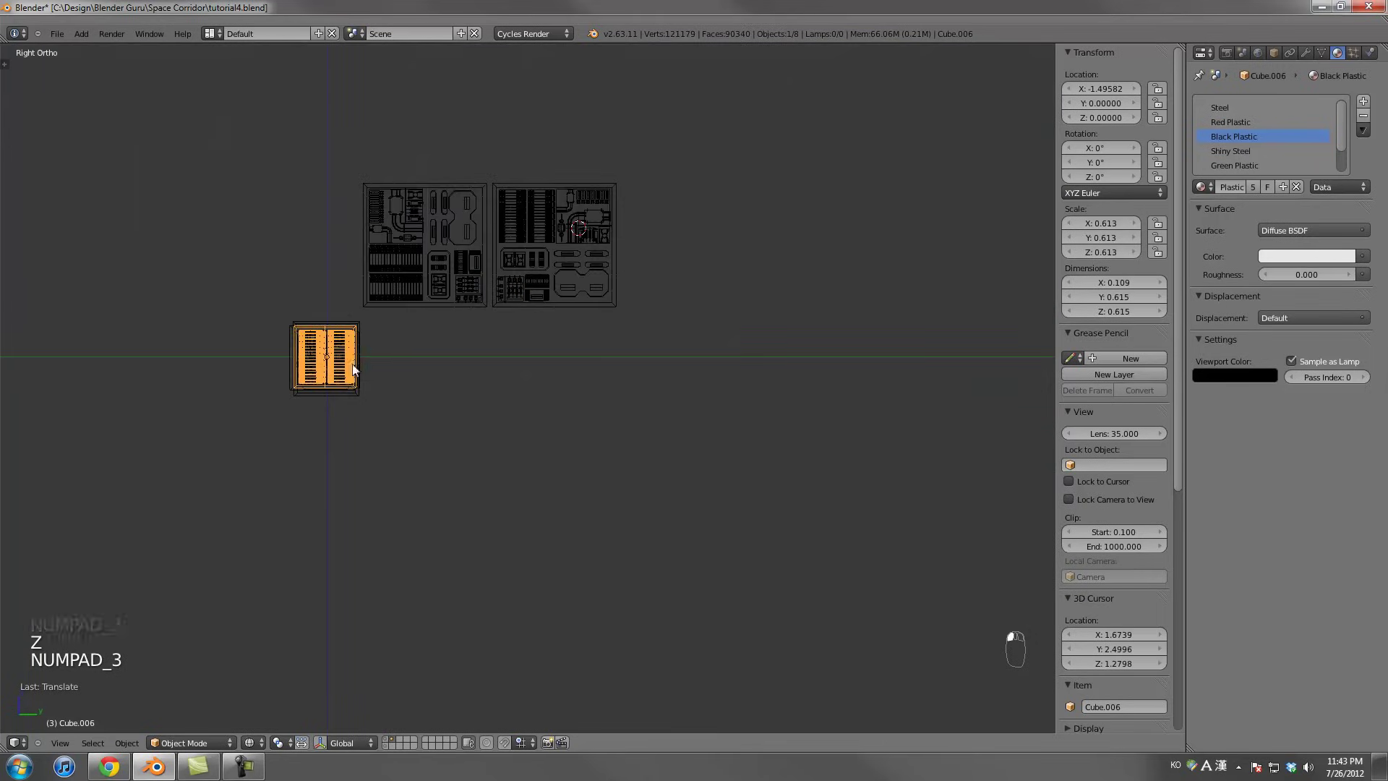
key(alt+g)
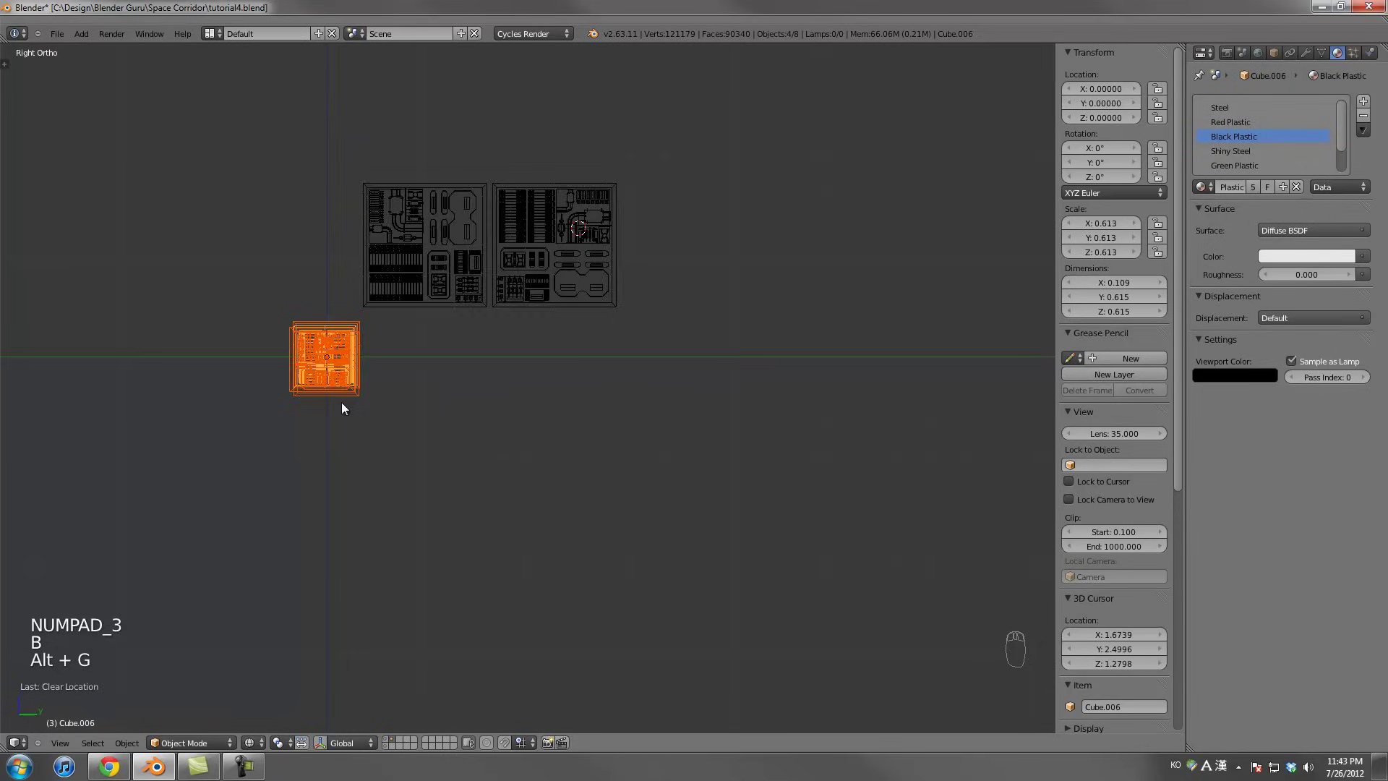
Move the plain recess panel along X in front view so its face lines up with the frontmost small panel
key(KP_1)
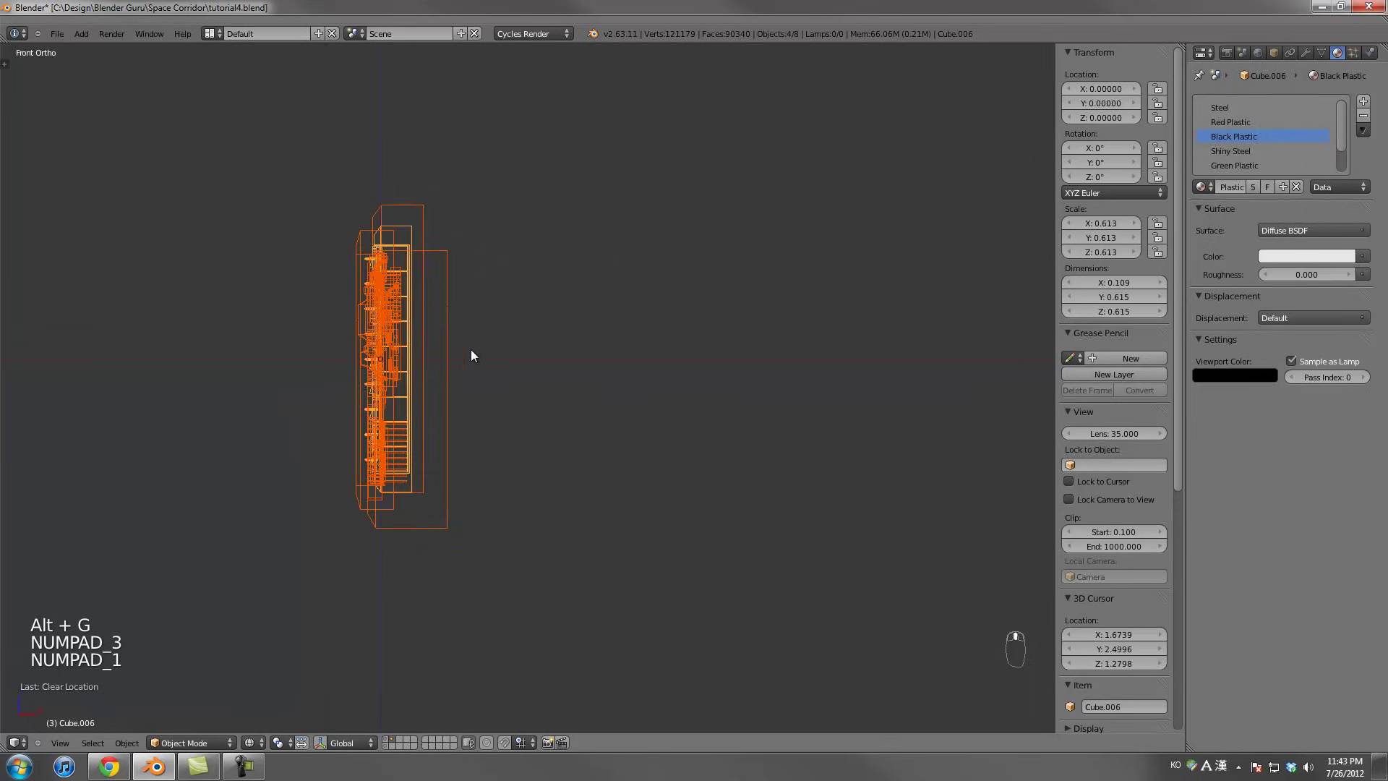
key(Escape)
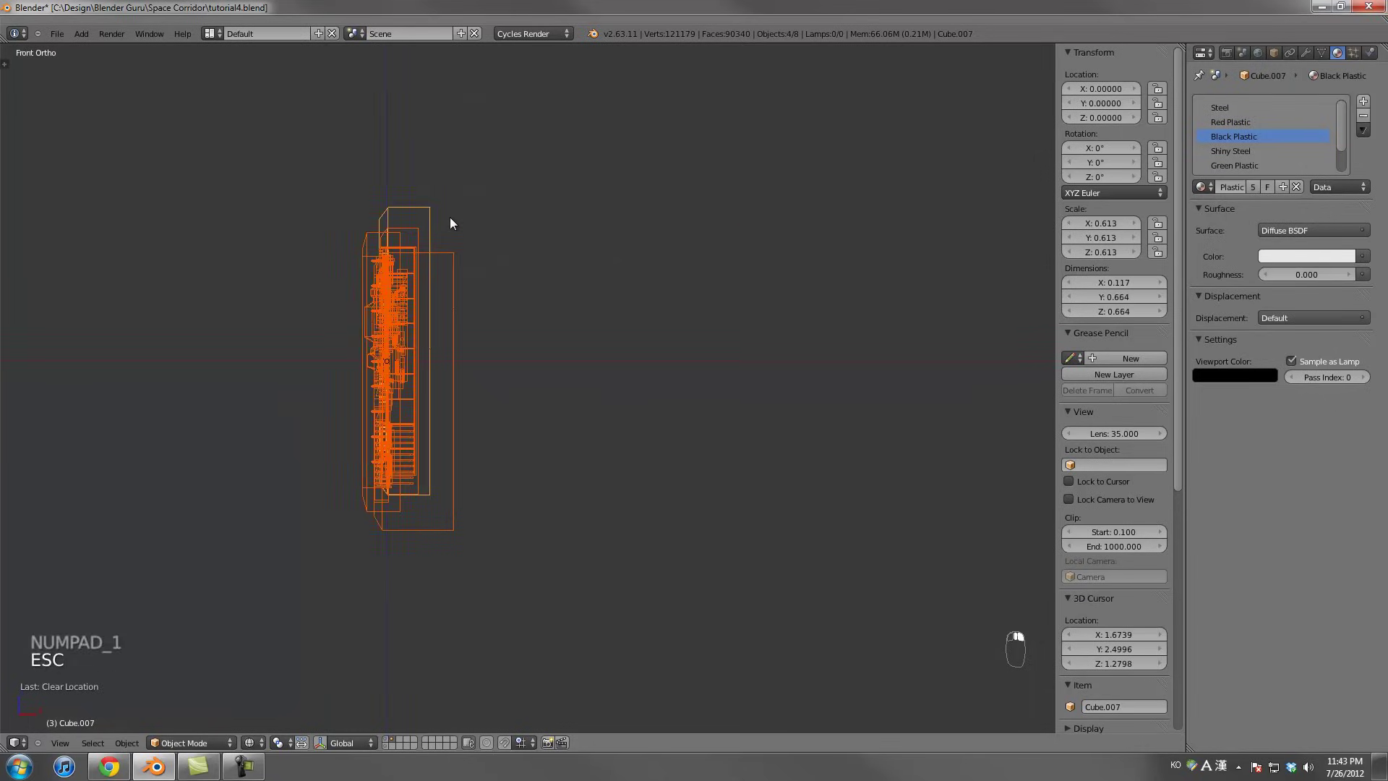
key(KP_Decimal)
right_click(549, 189)
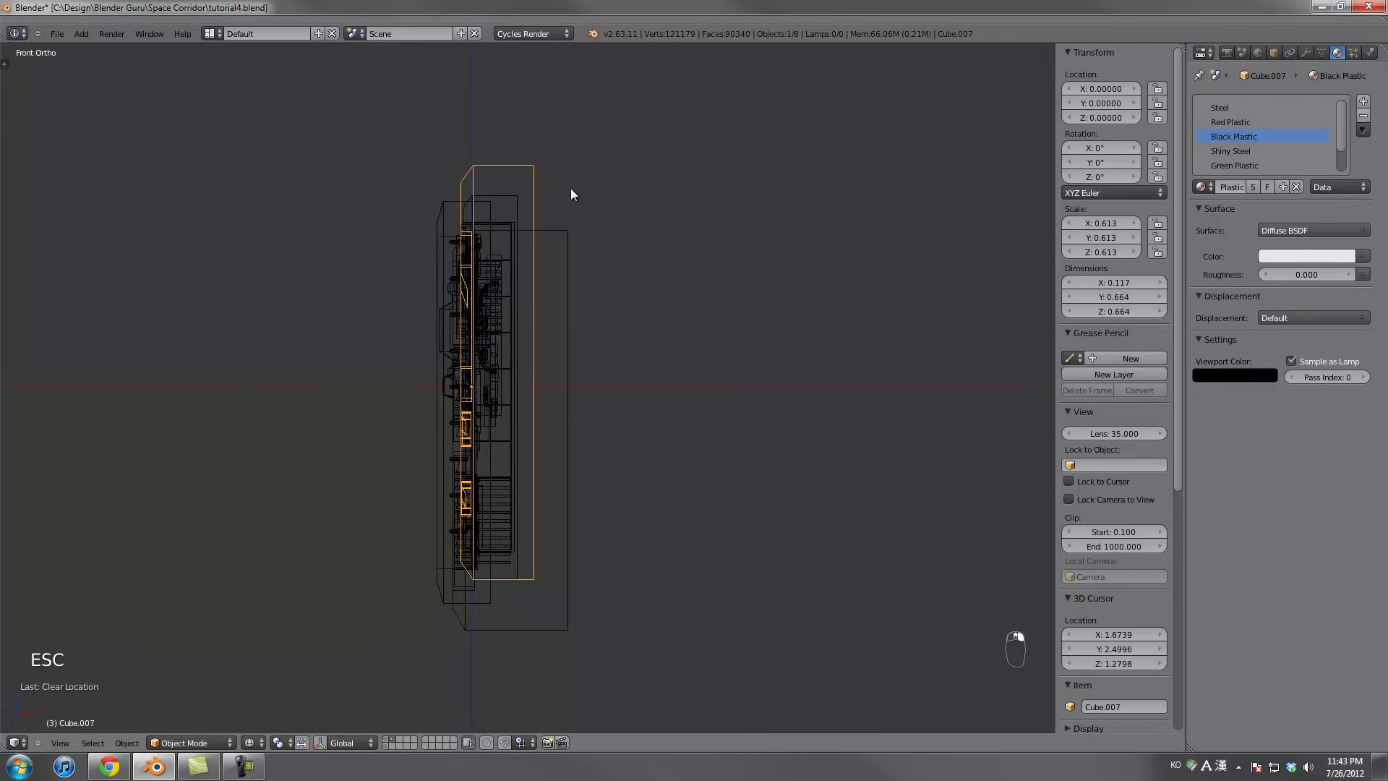
key(g)
click(496, 190)
Rescale the cable panel's outer side walls in Edit Mode and shift them along X to match the plain panel's sloped rim
right_click(452, 201)
scroll(453, 201, up, 1)
key(Tab)
key(s)
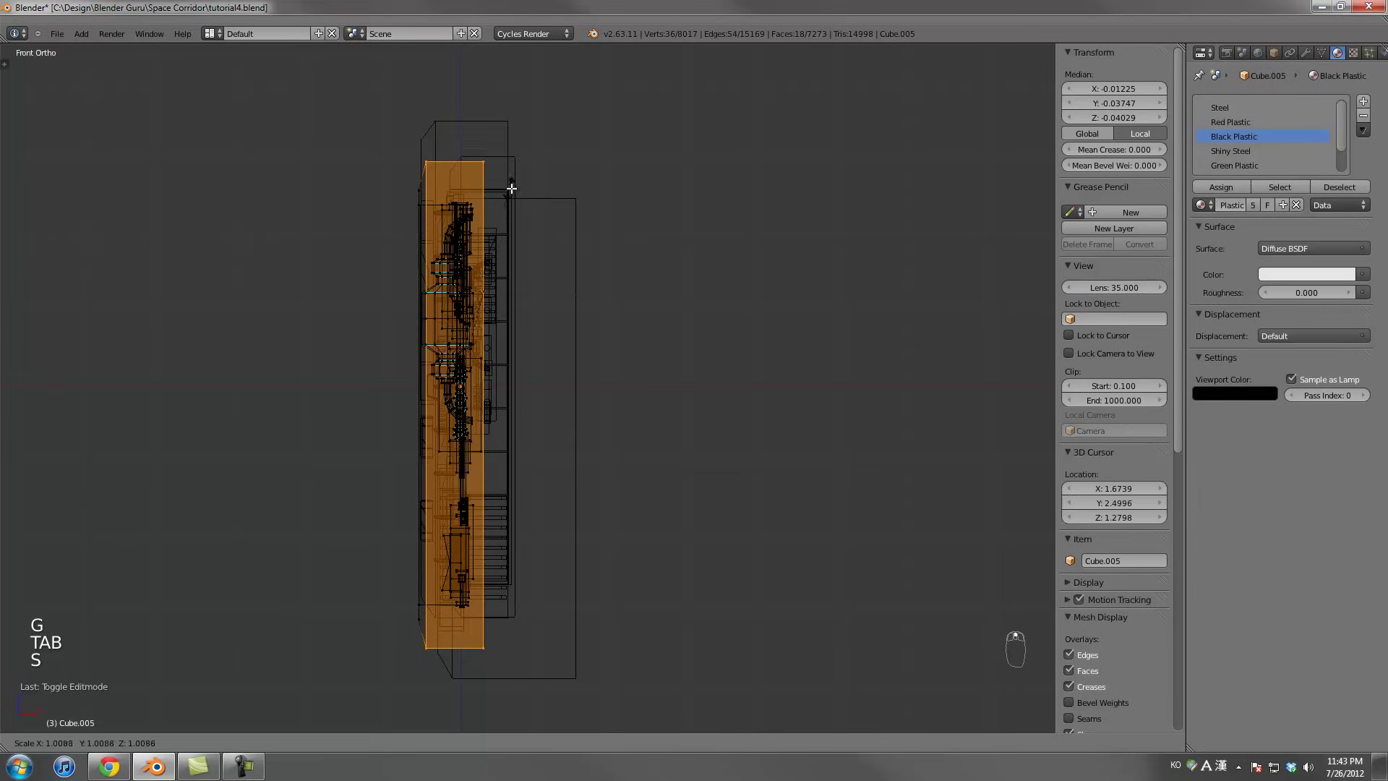
click(517, 186)
key(g)
middle_click(524, 185)
click(553, 191)
key(s)
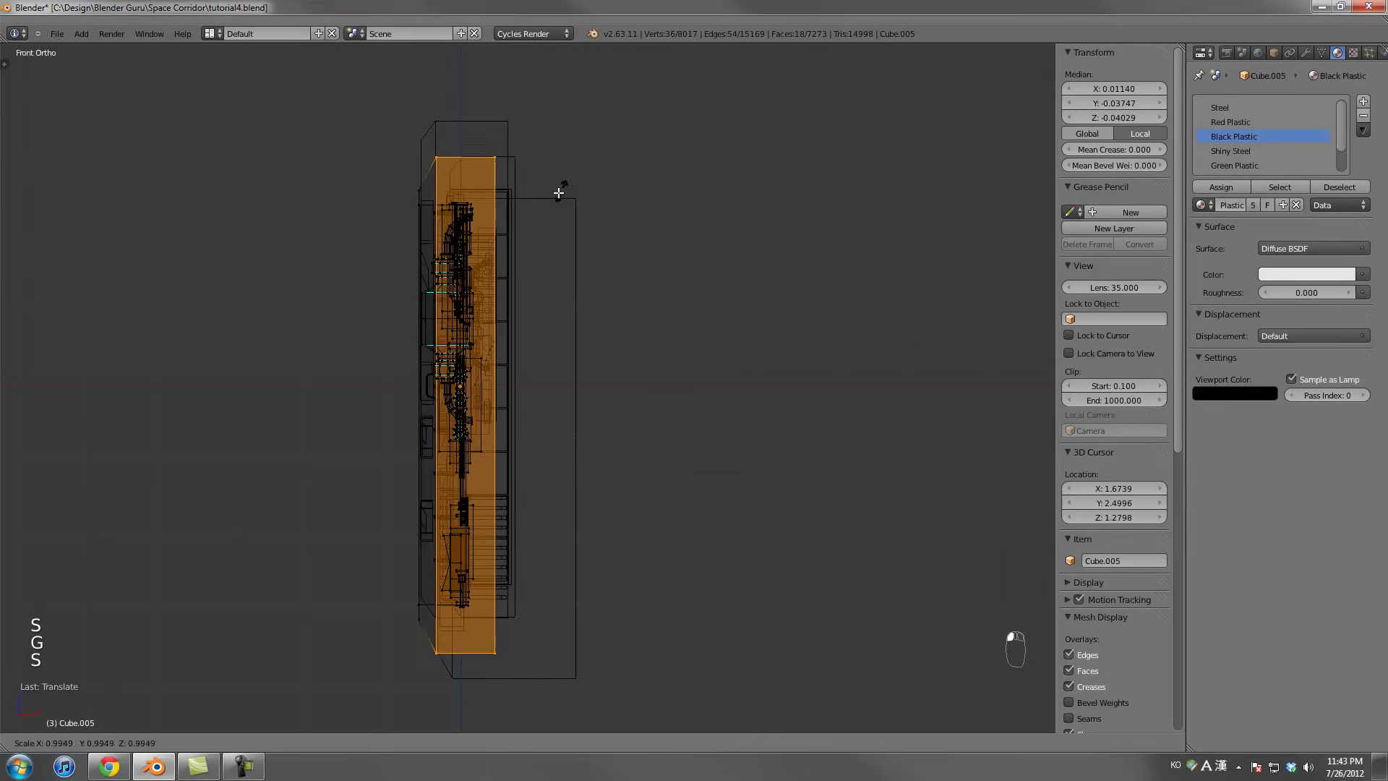
key(g)
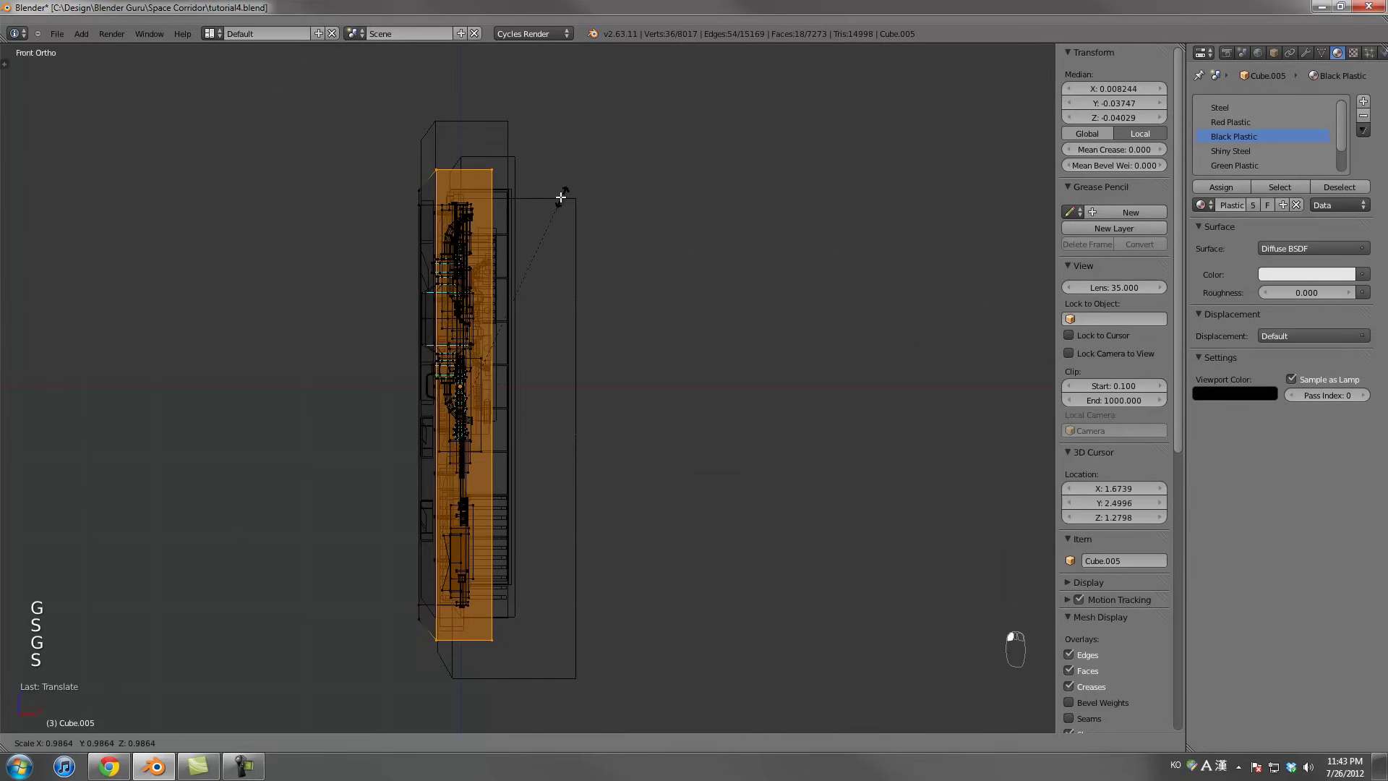
key(Tab)
Raise the cable panel about 0.062 along Z, and move the two-column slot panel about -0.042 along X to align its face
key(g)
click(457, 140)
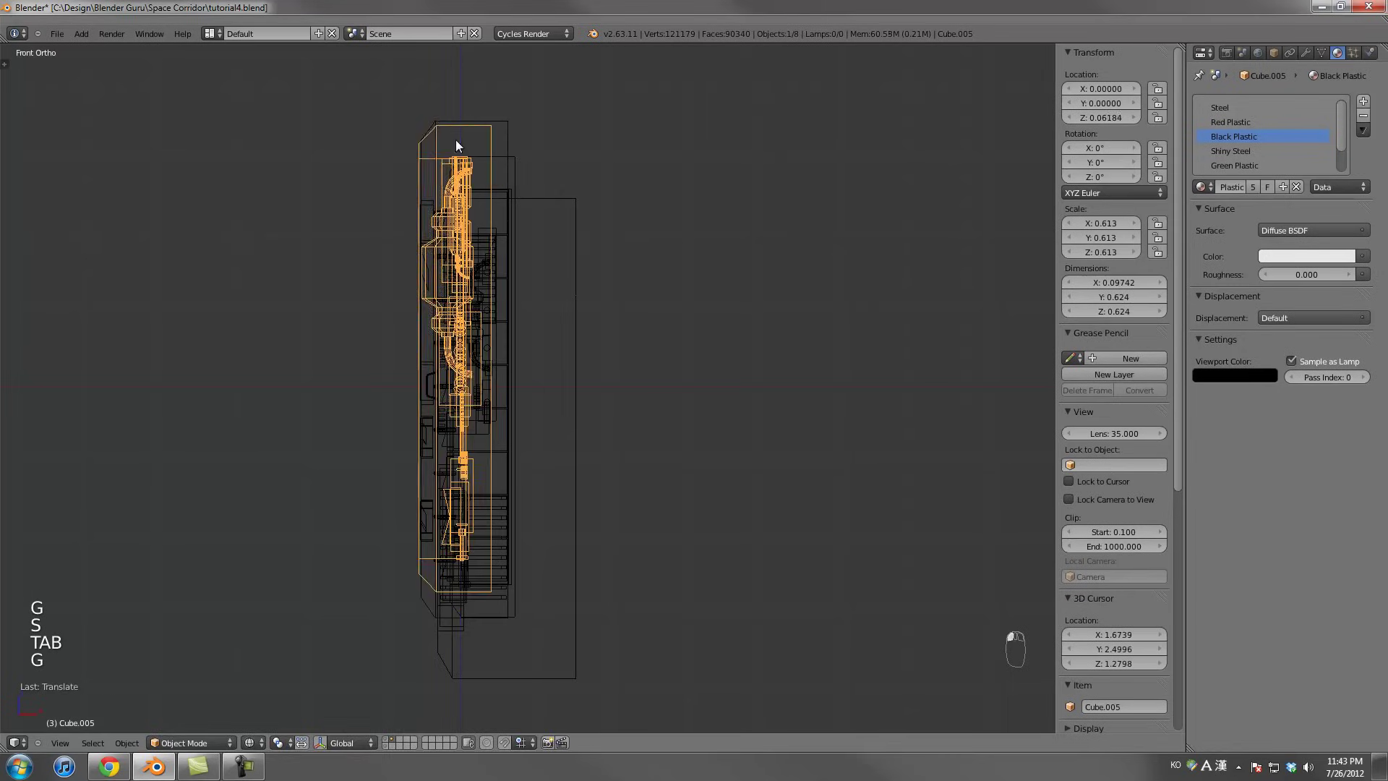
right_click(489, 154)
key(g)
click(468, 169)
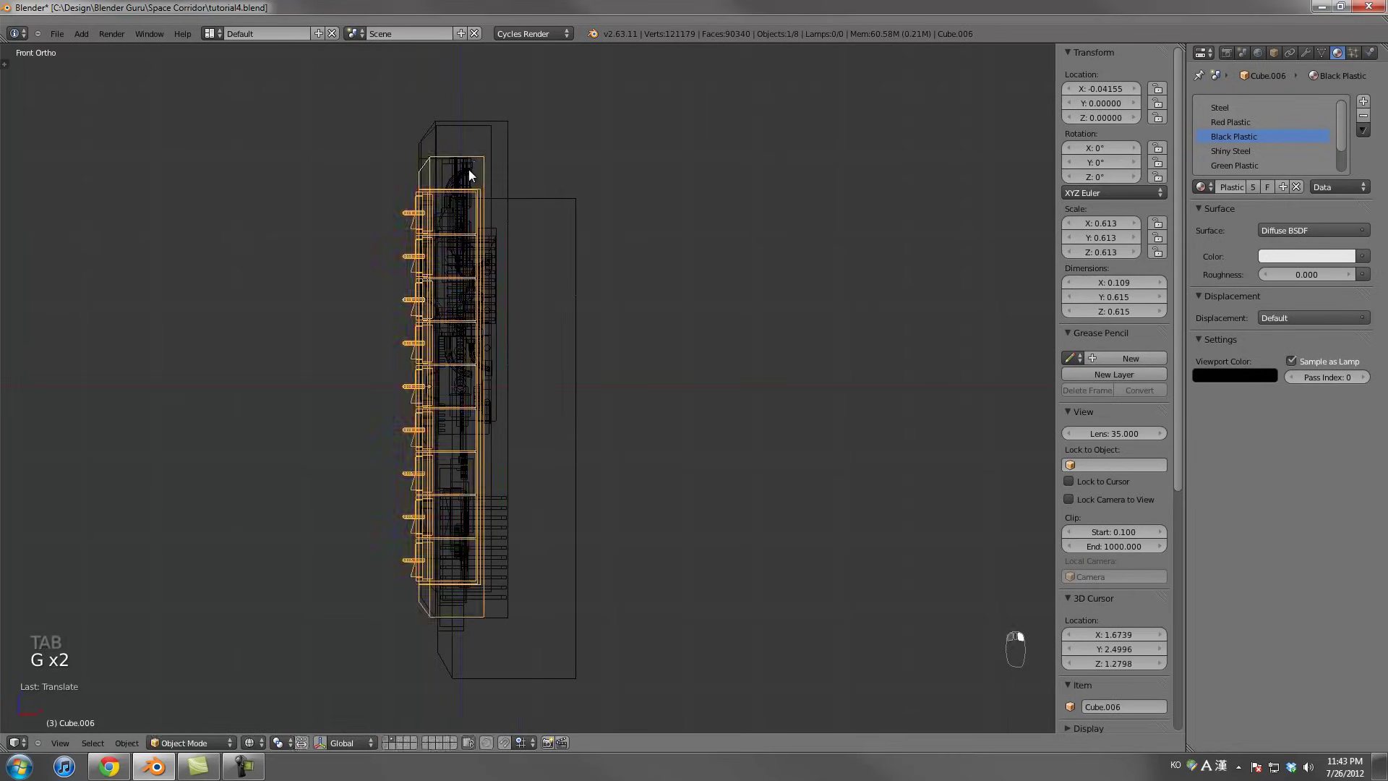
Try to enlarge the two-column slot panel's outer rim in Edit Mode and shift it slightly along X
key(Tab)
key(a)
key(a)
key(a)
key(a)
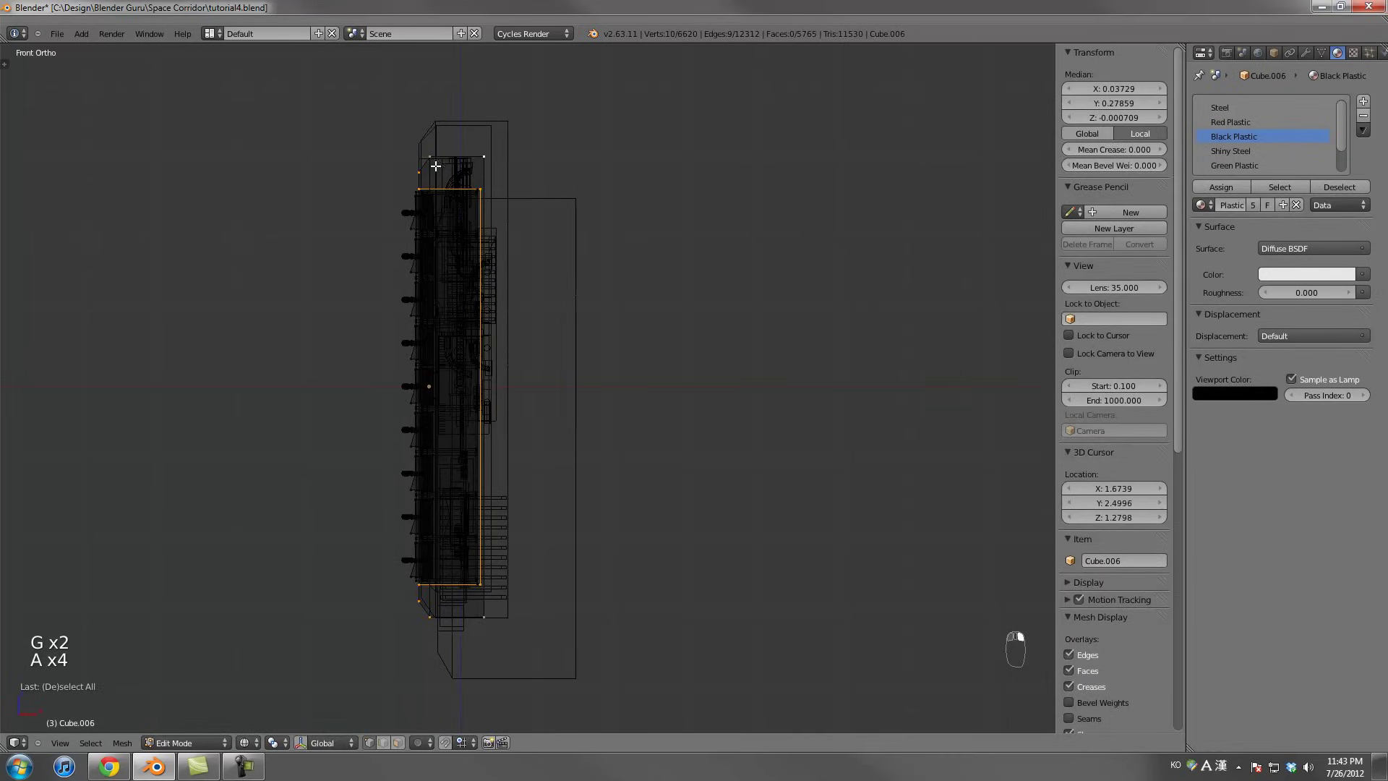
right_click(502, 168)
click(511, 167)
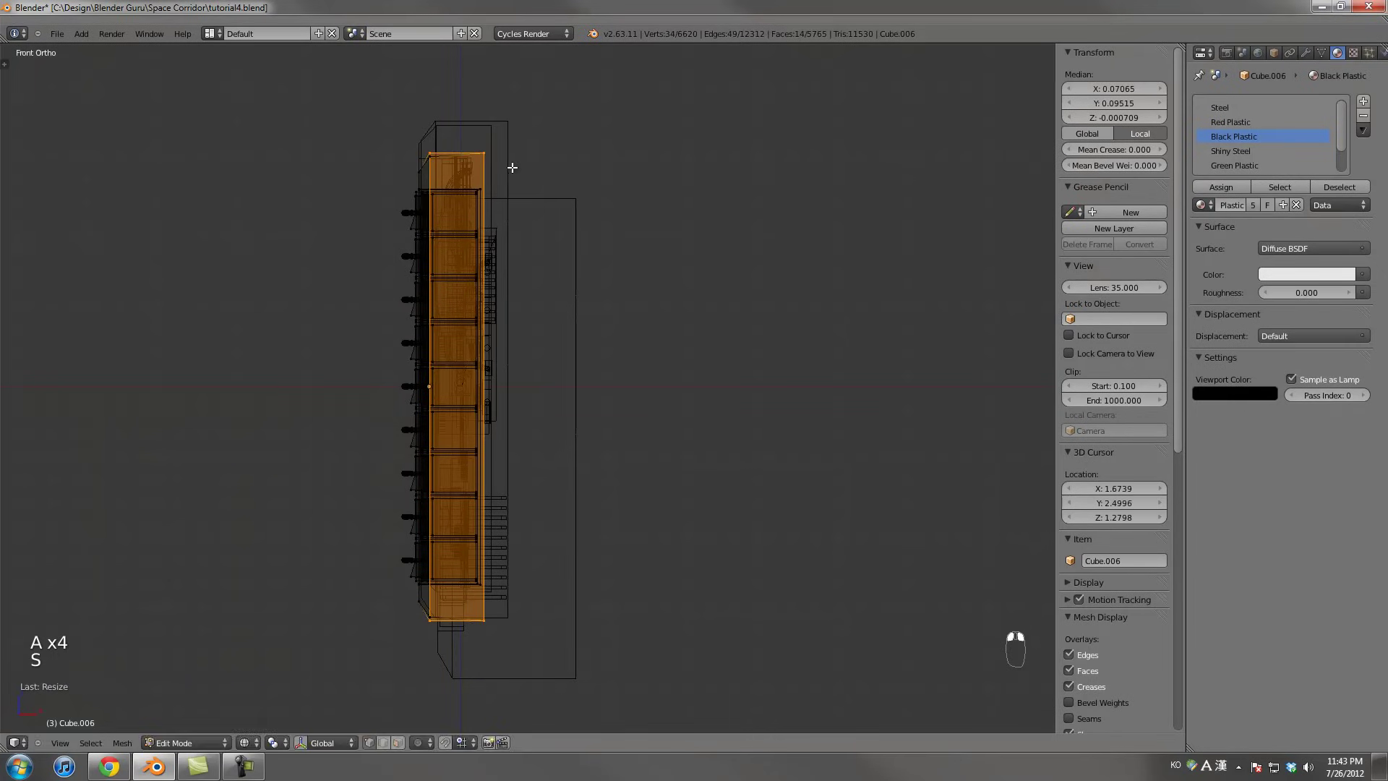
key(g)
key(Tab)
middle_drag(514, 170, 526, 174)
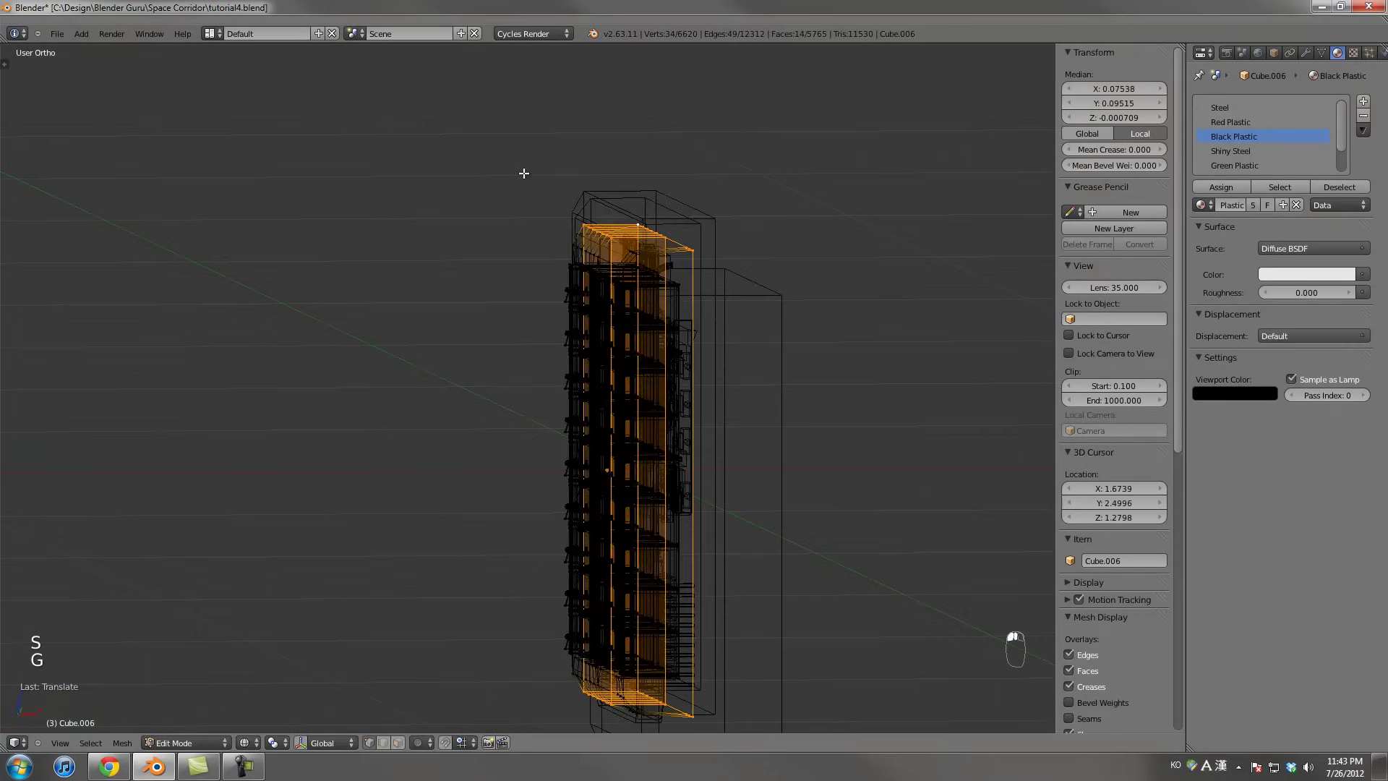
key(z)
key(Tab)
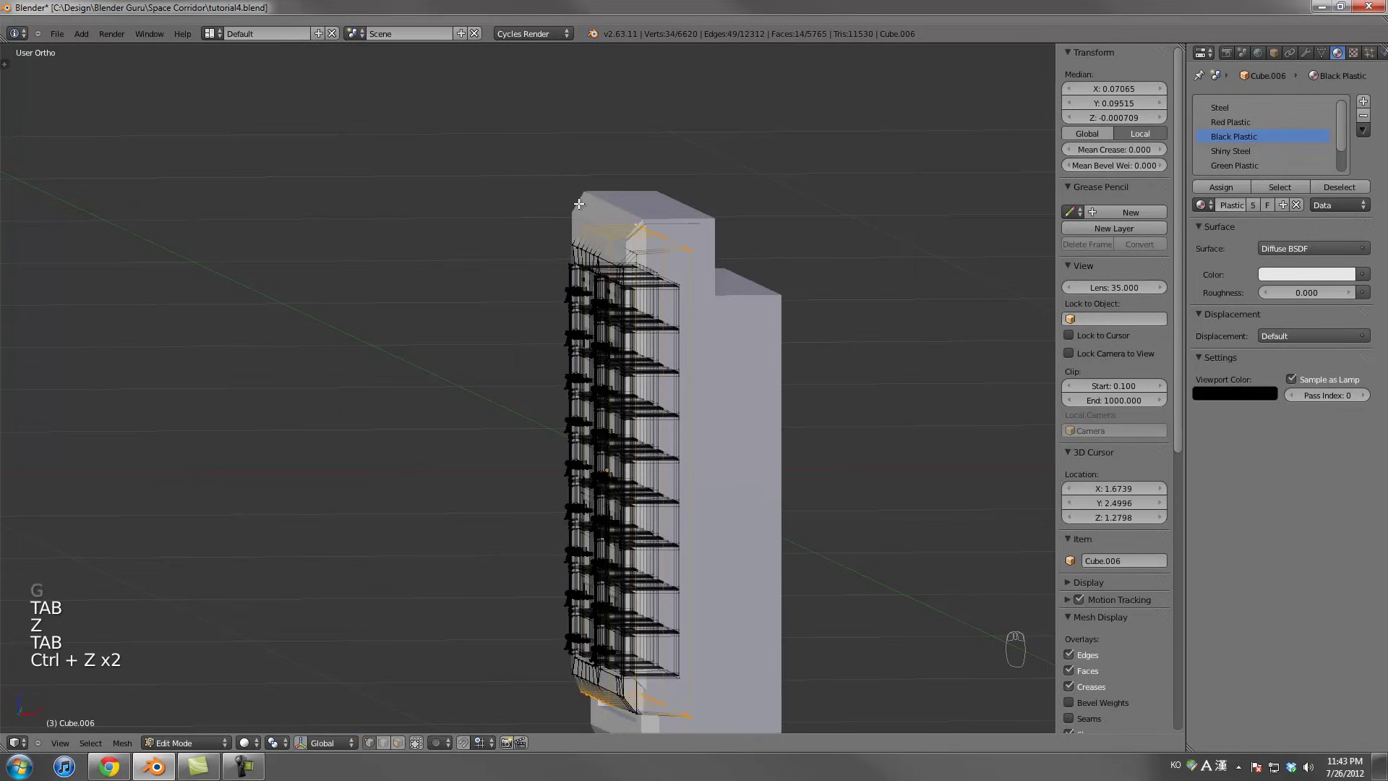
In front wireframe view, move the knob-and-connector panel to about X -0.027, Z 0.098 and scale it to 0.634
key(Tab)
key(z)
key(KP_3)
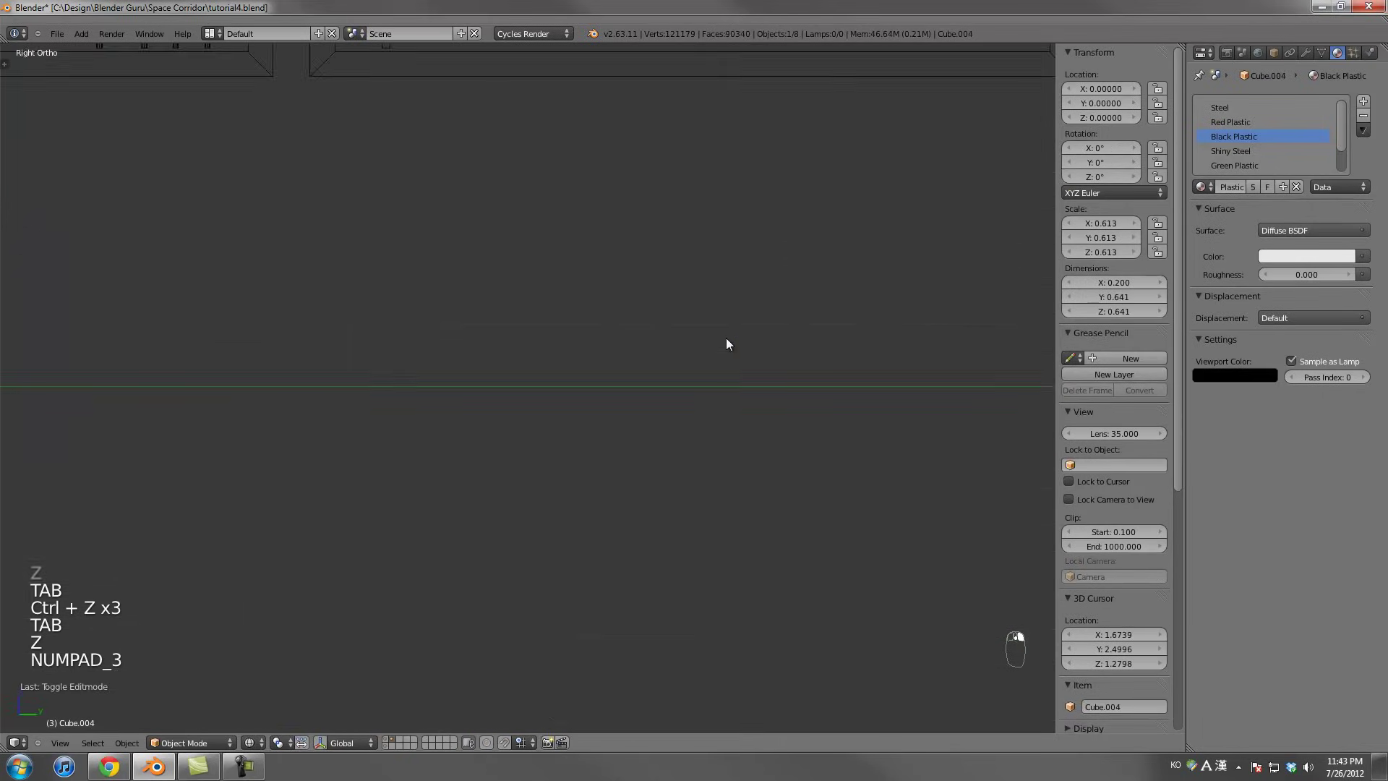
key(KP_1)
scroll(726, 337, down, 2)
key(g)
click(635, 242)
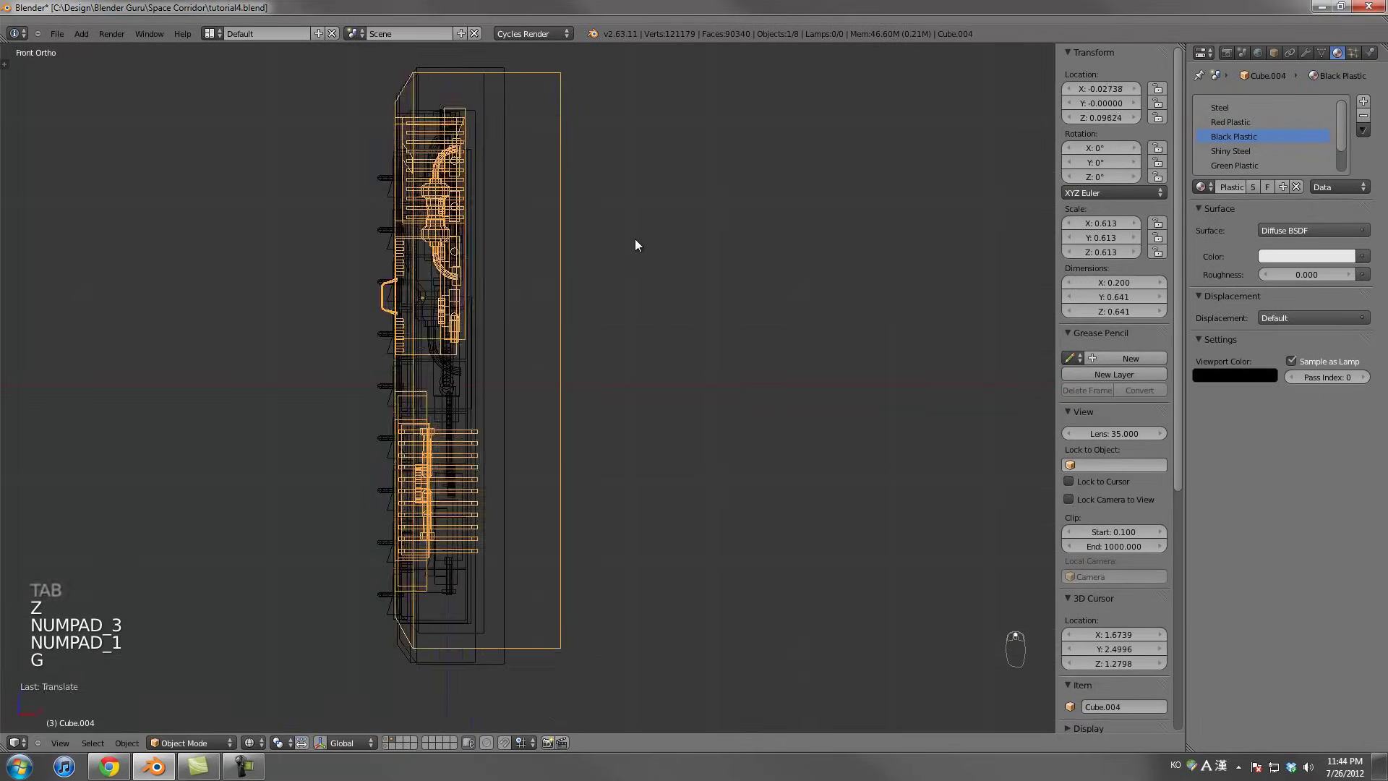
key(s)
click(607, 397)
Select all four small panels together and move them to about X -1.32, Z 0.76 in front view
key(b)
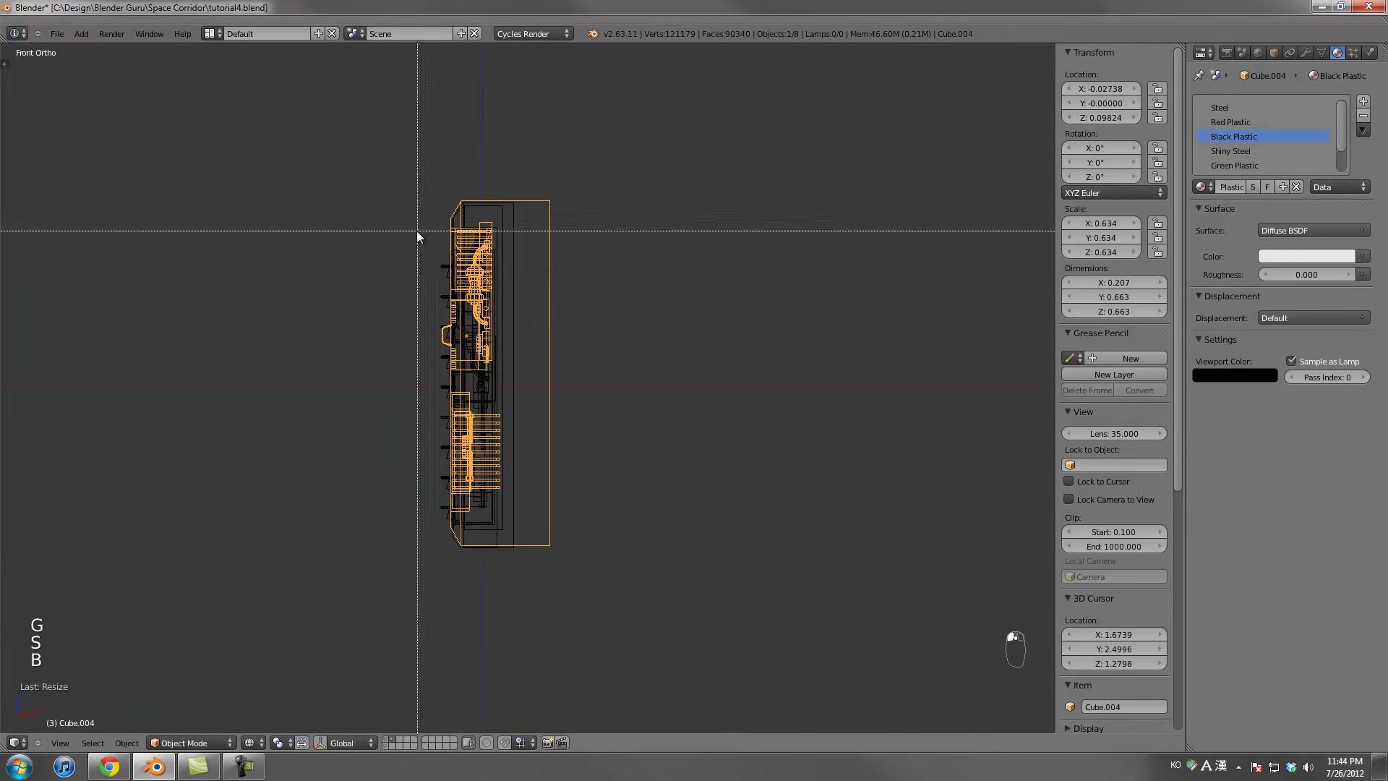
drag(416, 231, 535, 365)
scroll(535, 366, down, 3)
key(KP_3)
key(KP_1)
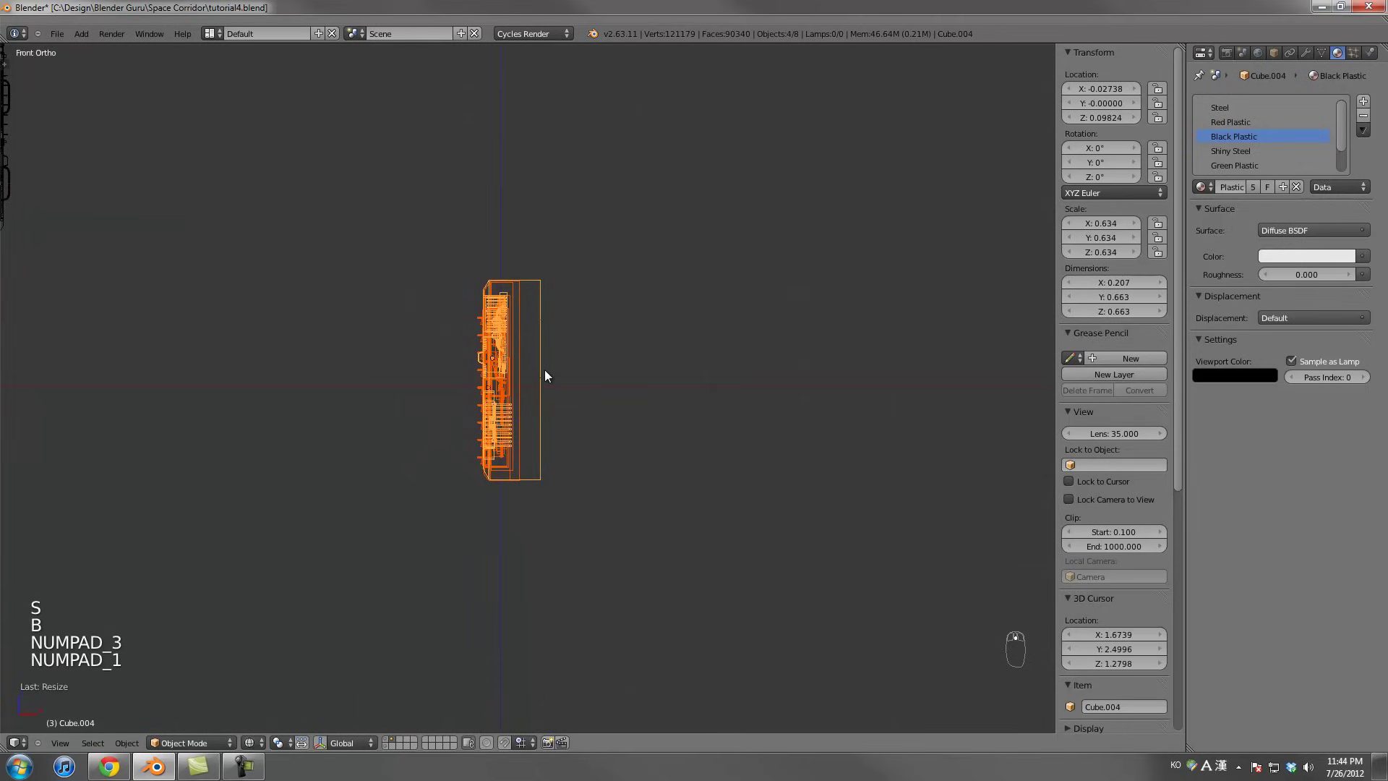
scroll(545, 370, down, 3)
shift+middle_drag(496, 367, 667, 416)
key(g)
click(586, 371)
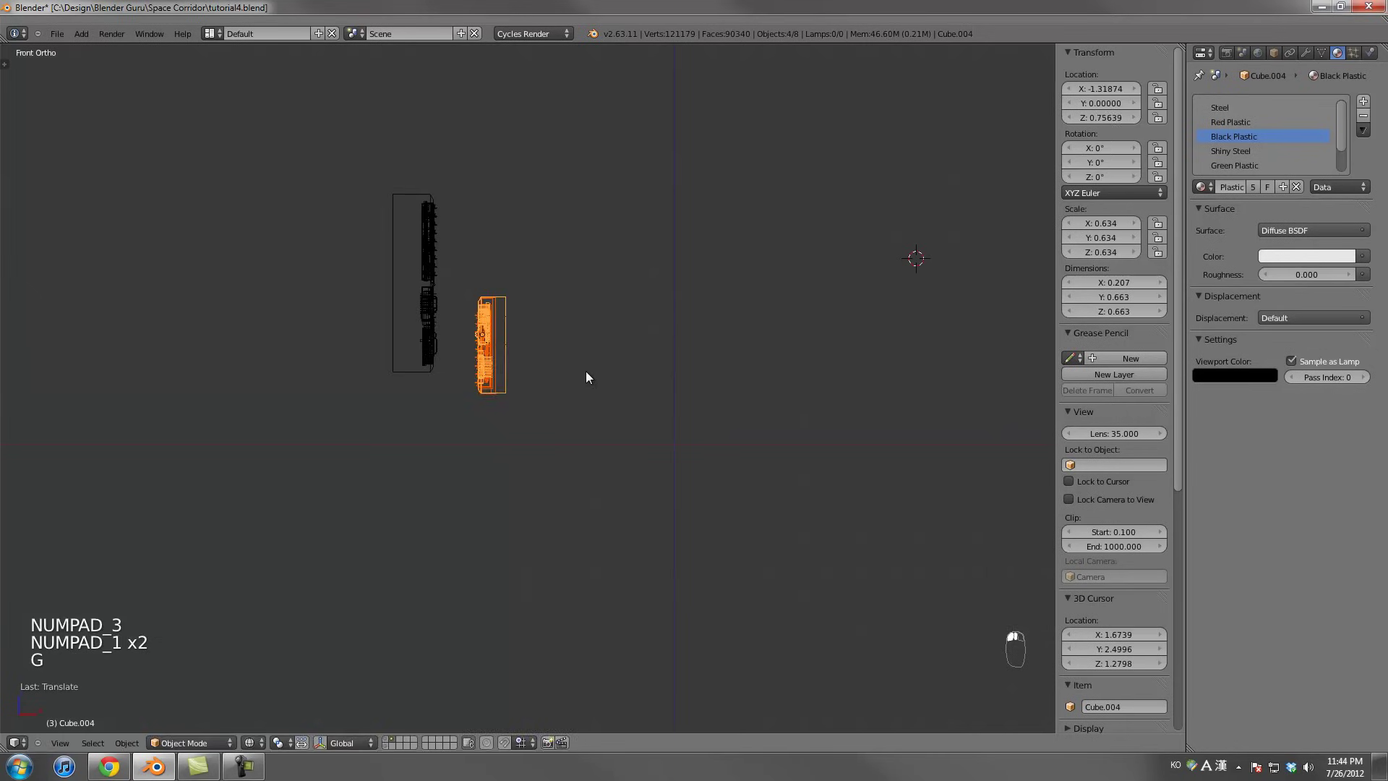
Rotate the four panels to about 145° around Y, show the corridor layer, and move them onto its lower sloped wall
key(r)
click(381, 554)
shift+click(393, 738)
scroll(500, 402, up, 3)
key(g)
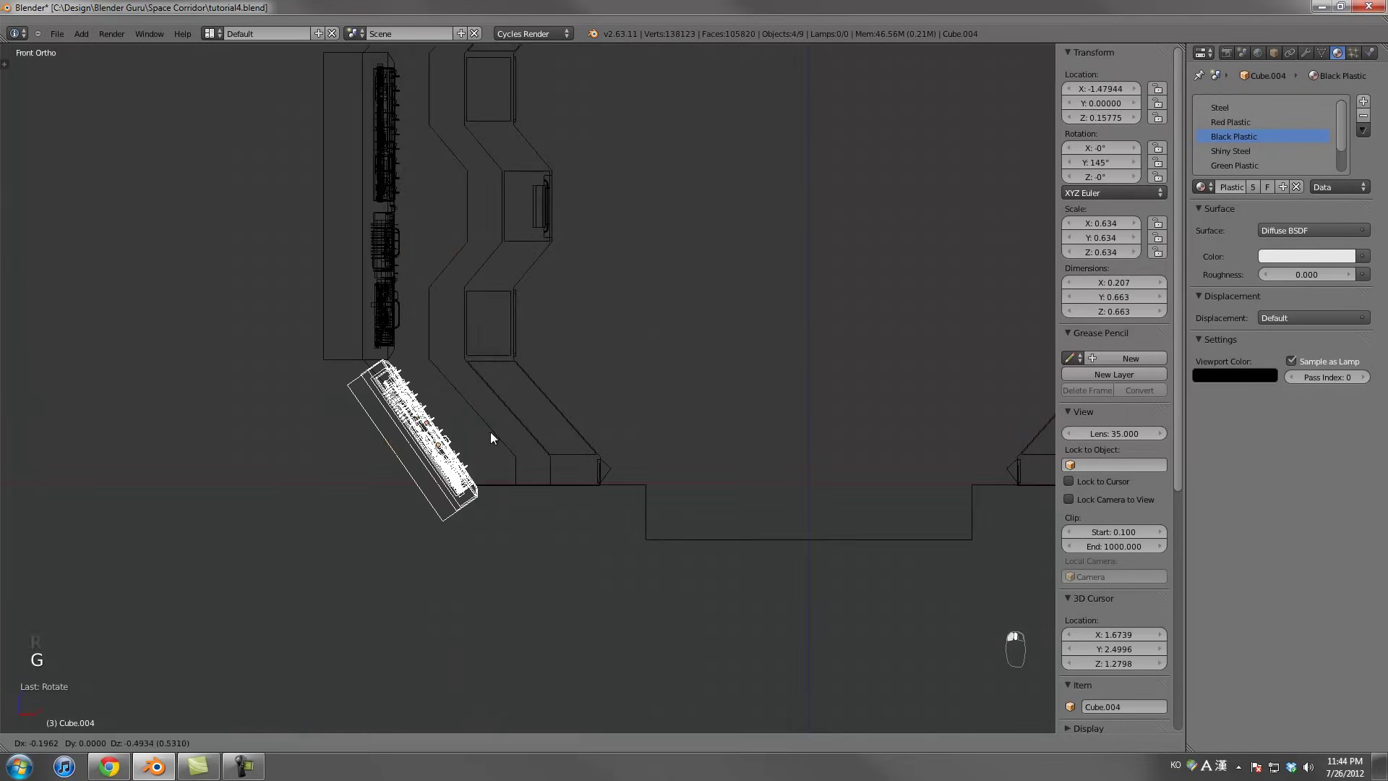
click(492, 428)
Refine the four panels' Y rotation to about 138.8° and position them at about X -1.41, Z 0.19 against the slope
scroll(522, 434, up, 2)
scroll(538, 426, up, 2)
key(r)
key(g)
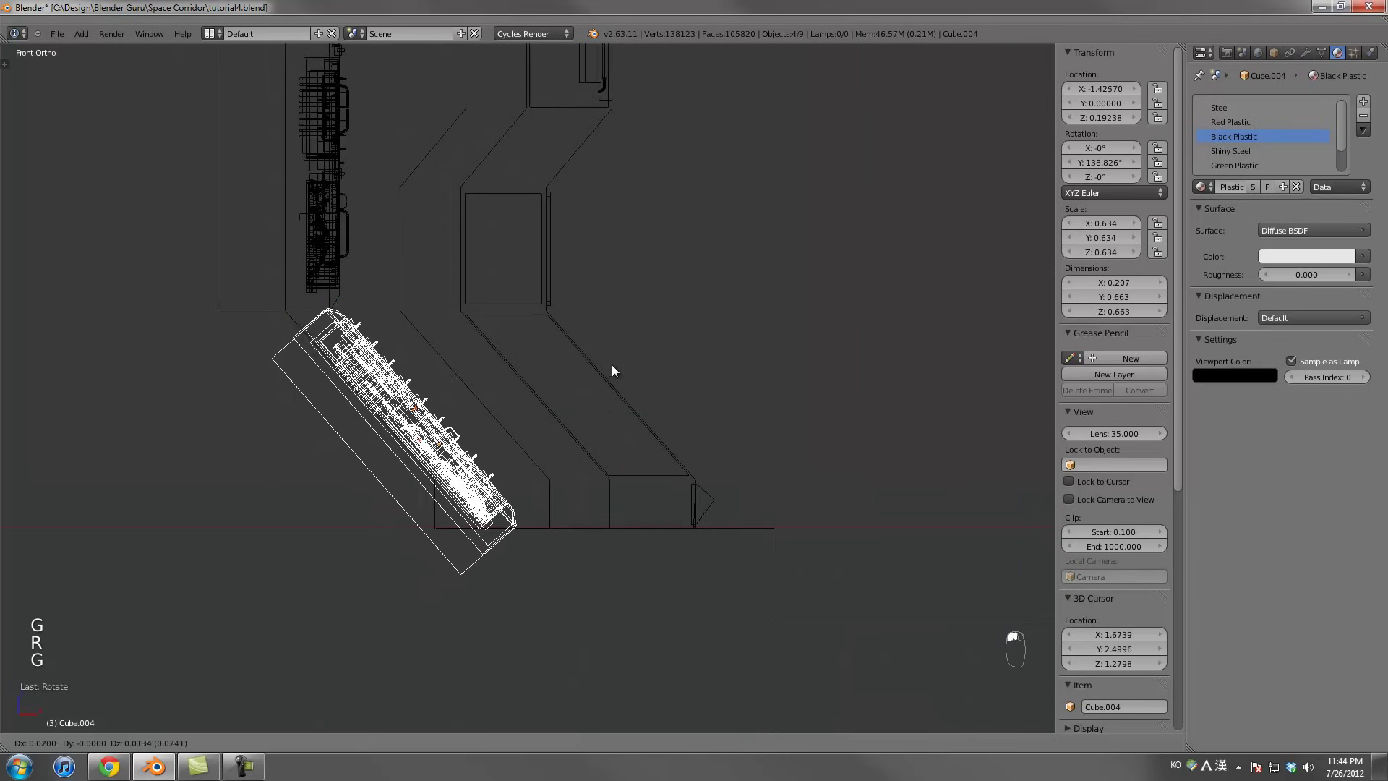
scroll(616, 354, down, 3)
scroll(618, 351, down, 2)
scroll(432, 392, up, 6)
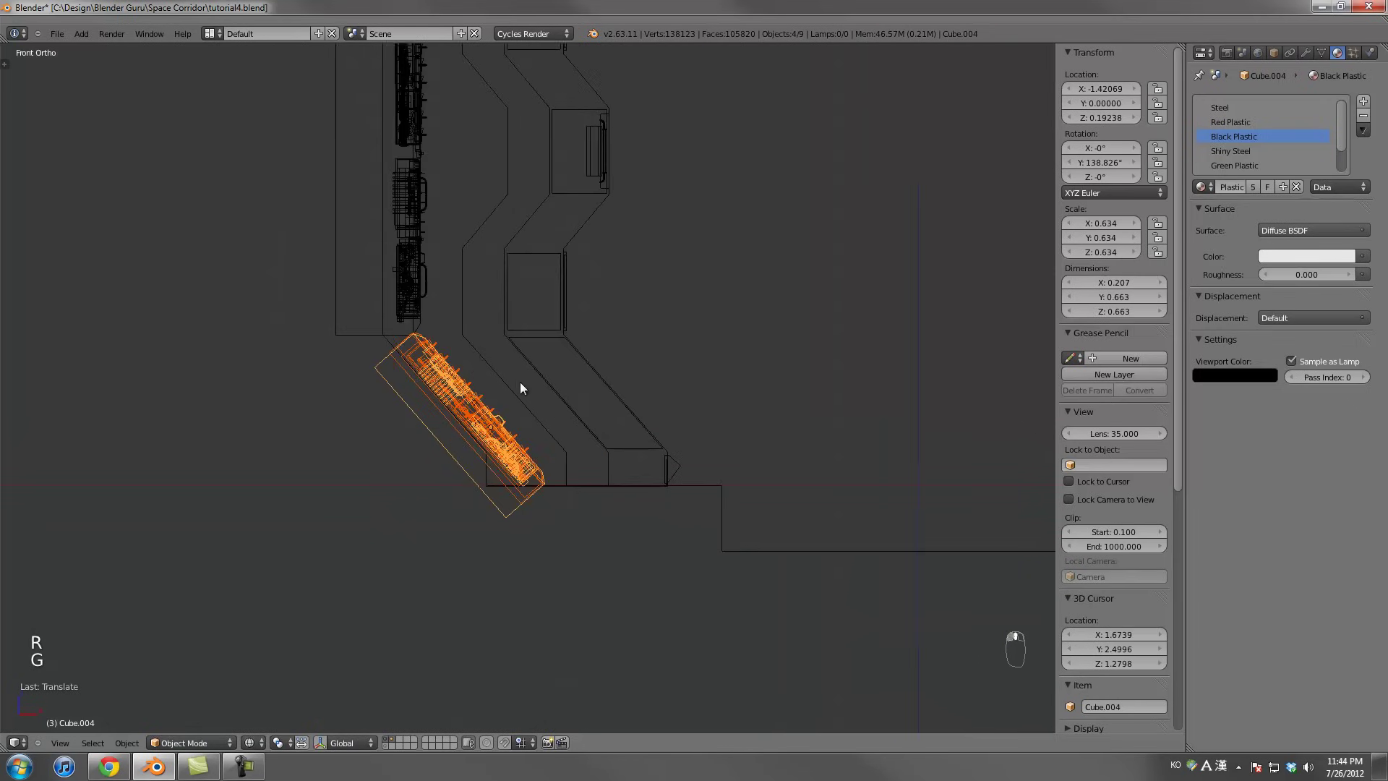
key(g)
click(544, 387)
Move the four stacked panels along Y to about 0.81 inside the corridor and switch to solid shading
middle_drag(545, 386, 357, 427)
key(g)
click(550, 431)
key(z)
scroll(477, 406, up, 2)
scroll(434, 405, down, 4)
right_click(581, 418)
scroll(581, 419, down, 2)
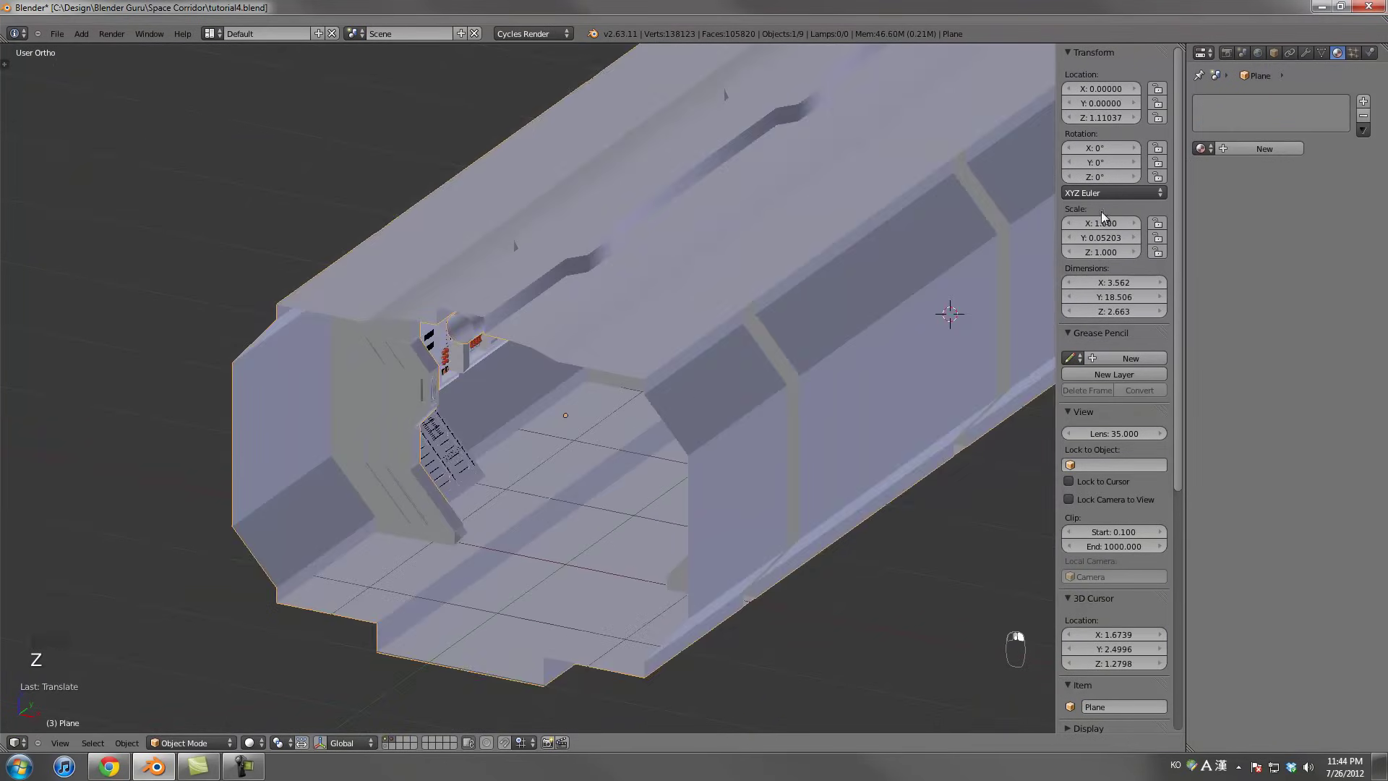
Move the knob-and-connector panel out of the stack along Y so it sits beside the other panels
scroll(454, 453, up, 2)
right_click(417, 470)
middle_drag(416, 470, 396, 466)
key(g)
click(484, 440)
shift+middle_drag(485, 440, 534, 336)
scroll(521, 339, up, 4)
Move the two-column slot panel along Y to about 2.53, past the knob-and-connector panel
right_click(461, 356)
scroll(363, 400, down, 2)
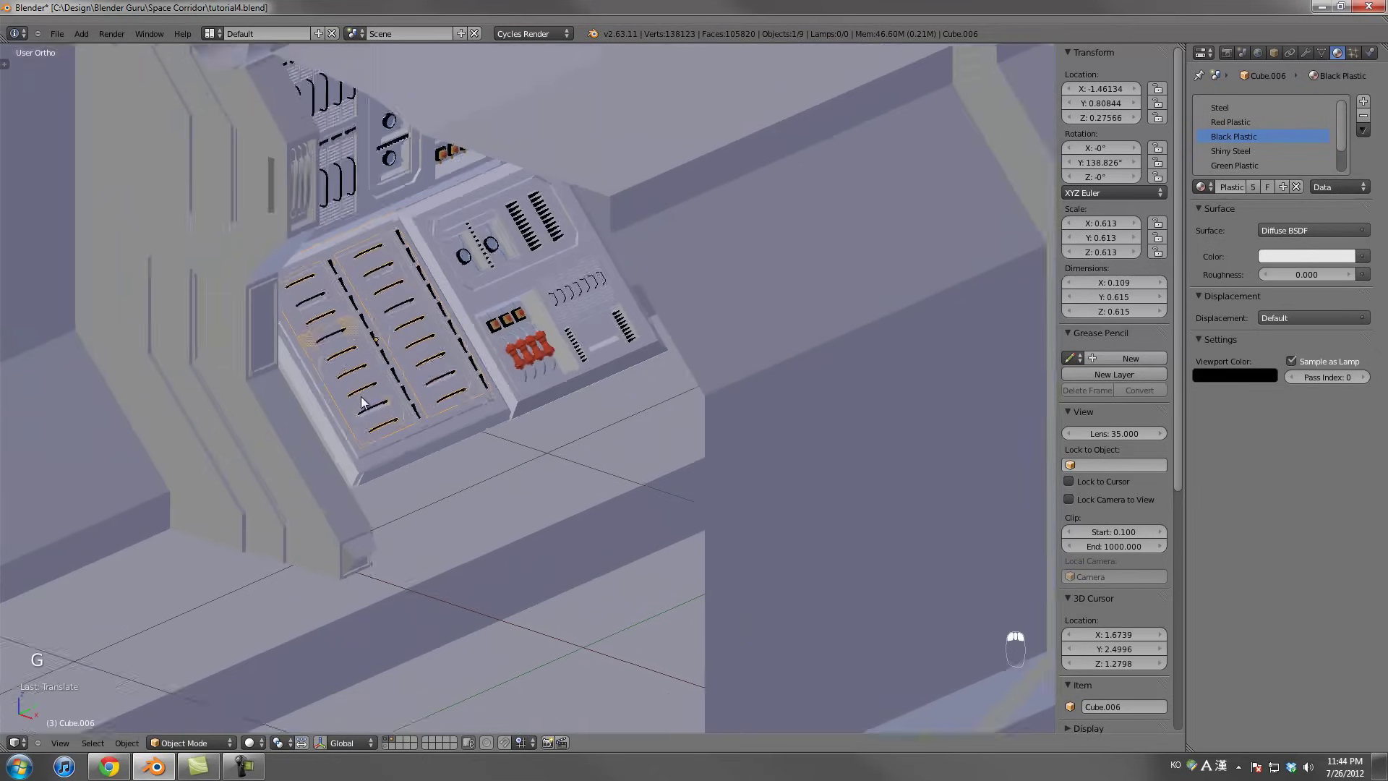
key(g)
middle_drag(376, 396, 531, 349)
click(644, 312)
middle_drag(644, 313, 619, 294)
key(g)
key(g)
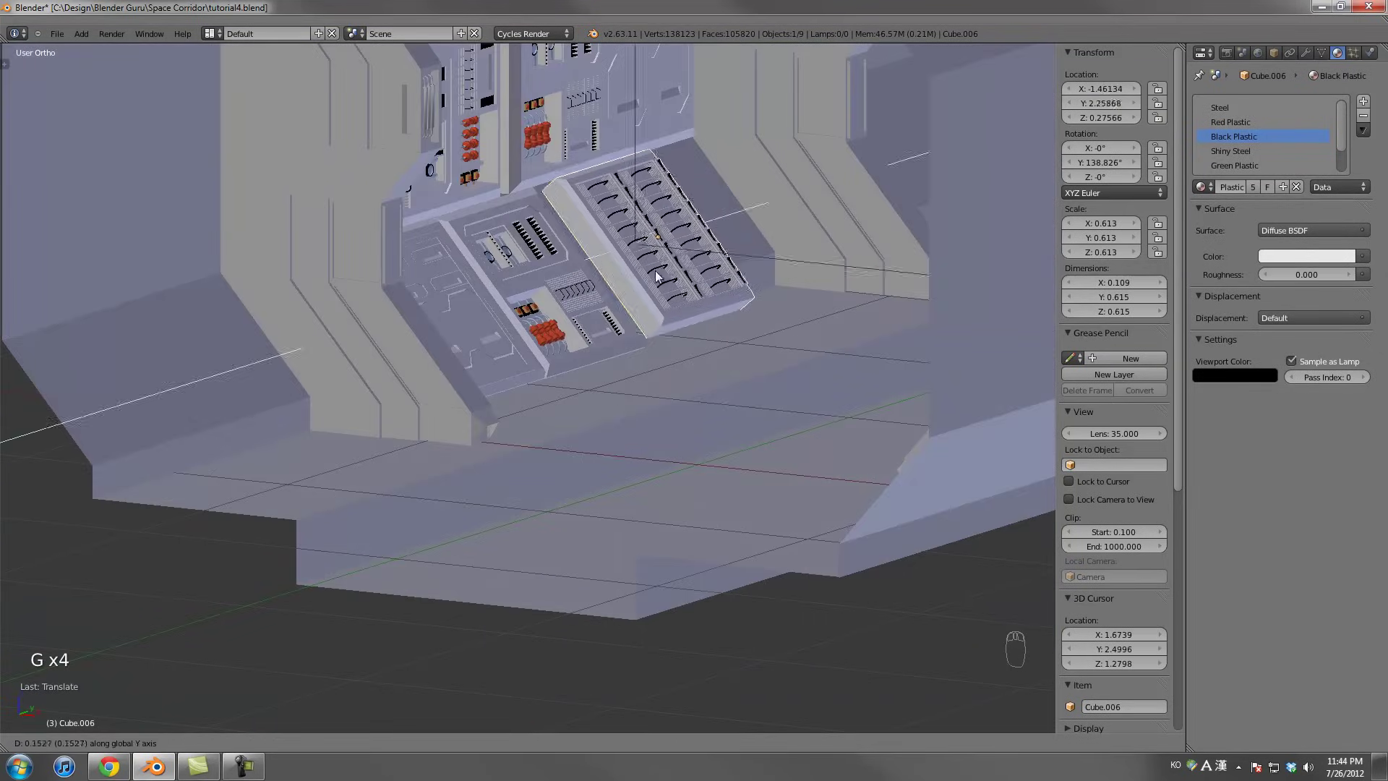
click(687, 262)
Move the plain recess panel along Y to sit directly after the knob-and-connector panel
right_click(569, 291)
middle_drag(570, 291, 466, 310)
key(g)
right_click(558, 269)
key(g)
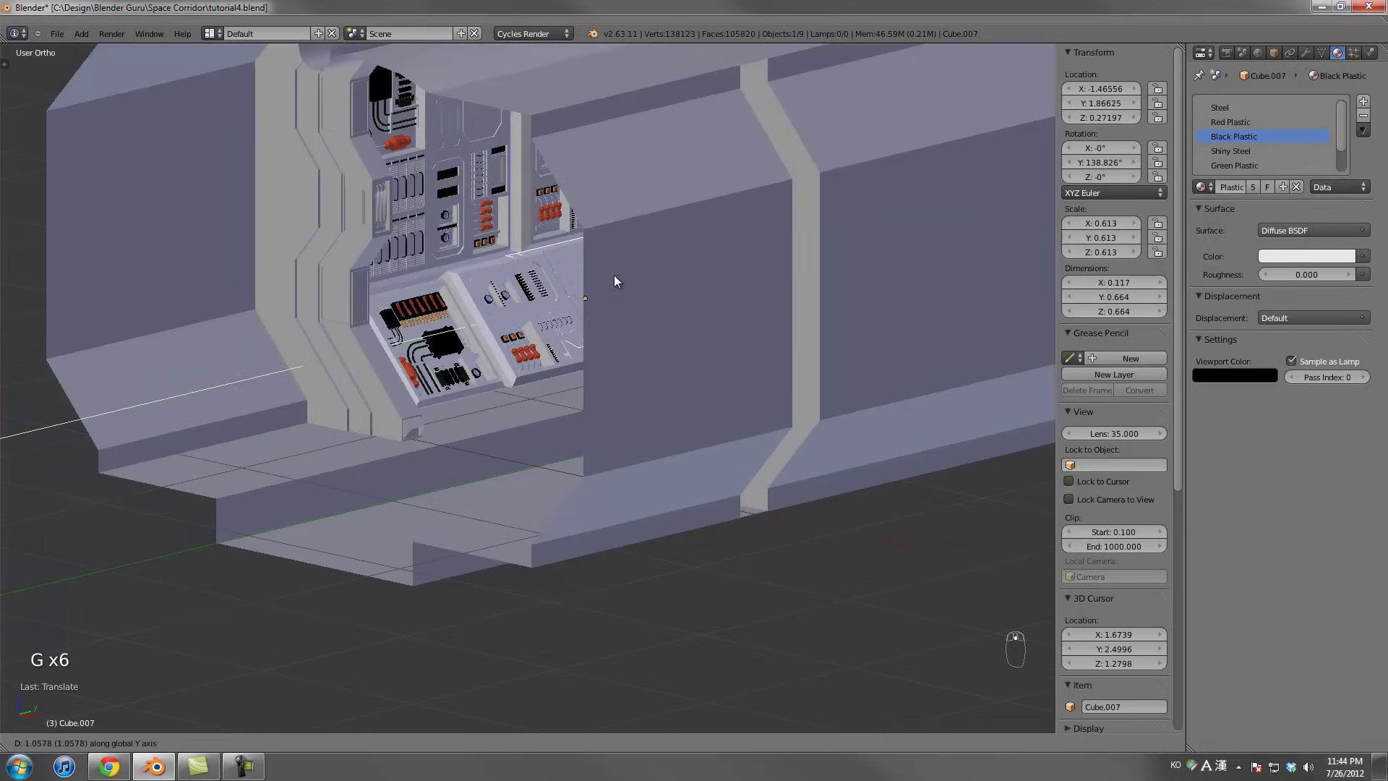
click(638, 267)
middle_drag(639, 268, 602, 287)
key(g)
click(606, 287)
Move the two-column slot panel farther down the corridor to about Y 3.55, clearing space after the plain recess panel
right_click(670, 231)
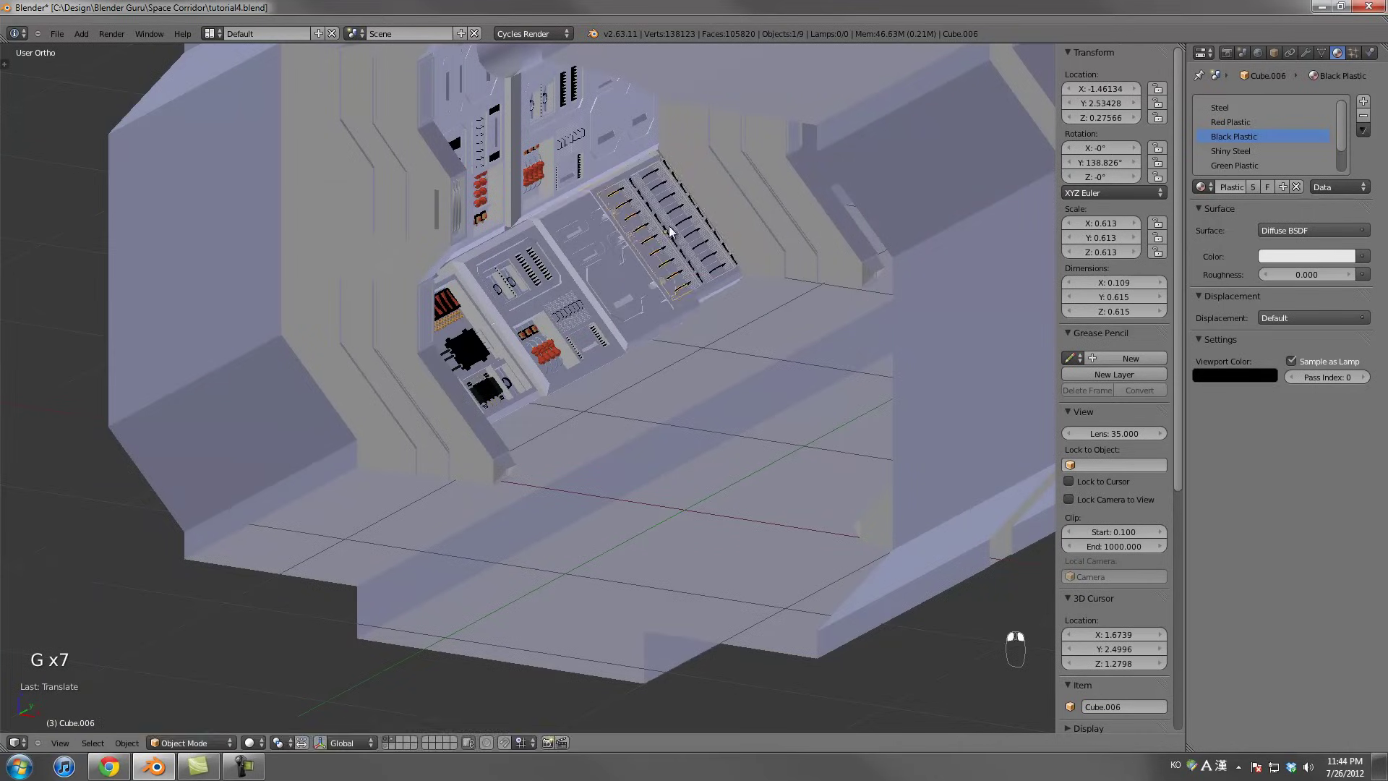
middle_drag(670, 231, 650, 238)
key(g)
click(724, 214)
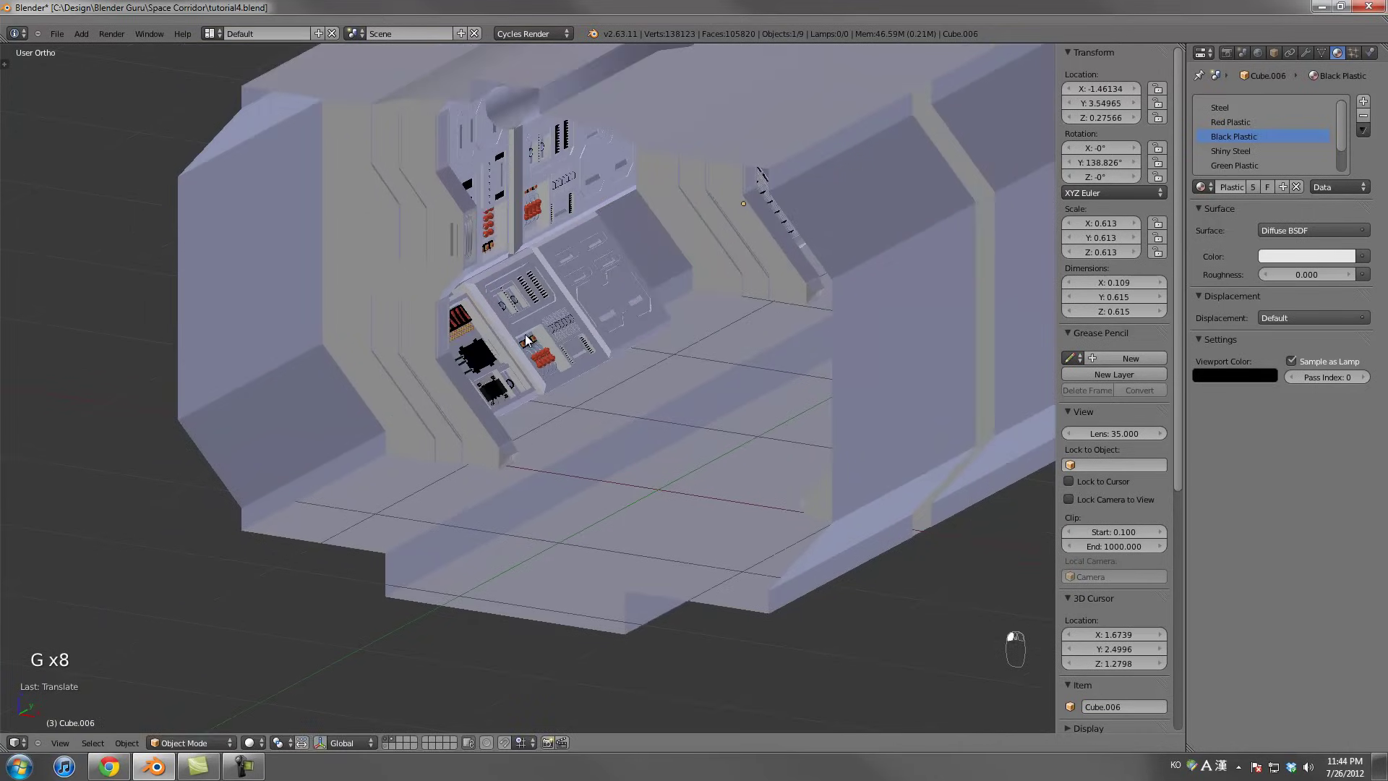
Move the cable panel along Y beside the plain recess panel, then shift the three adjoining panels together by about -0.06 along Y
middle_drag(496, 352, 478, 352)
click(604, 282)
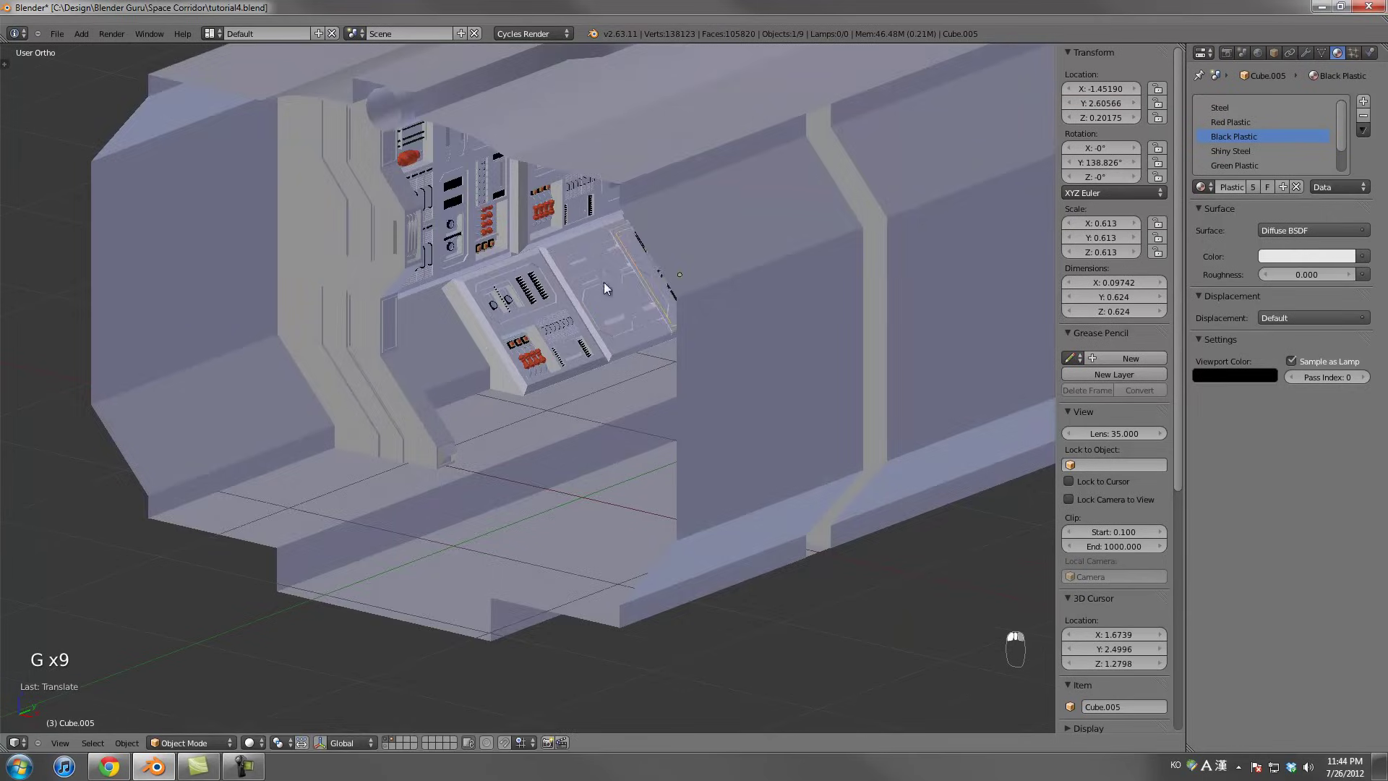
middle_drag(604, 282, 617, 280)
key(g)
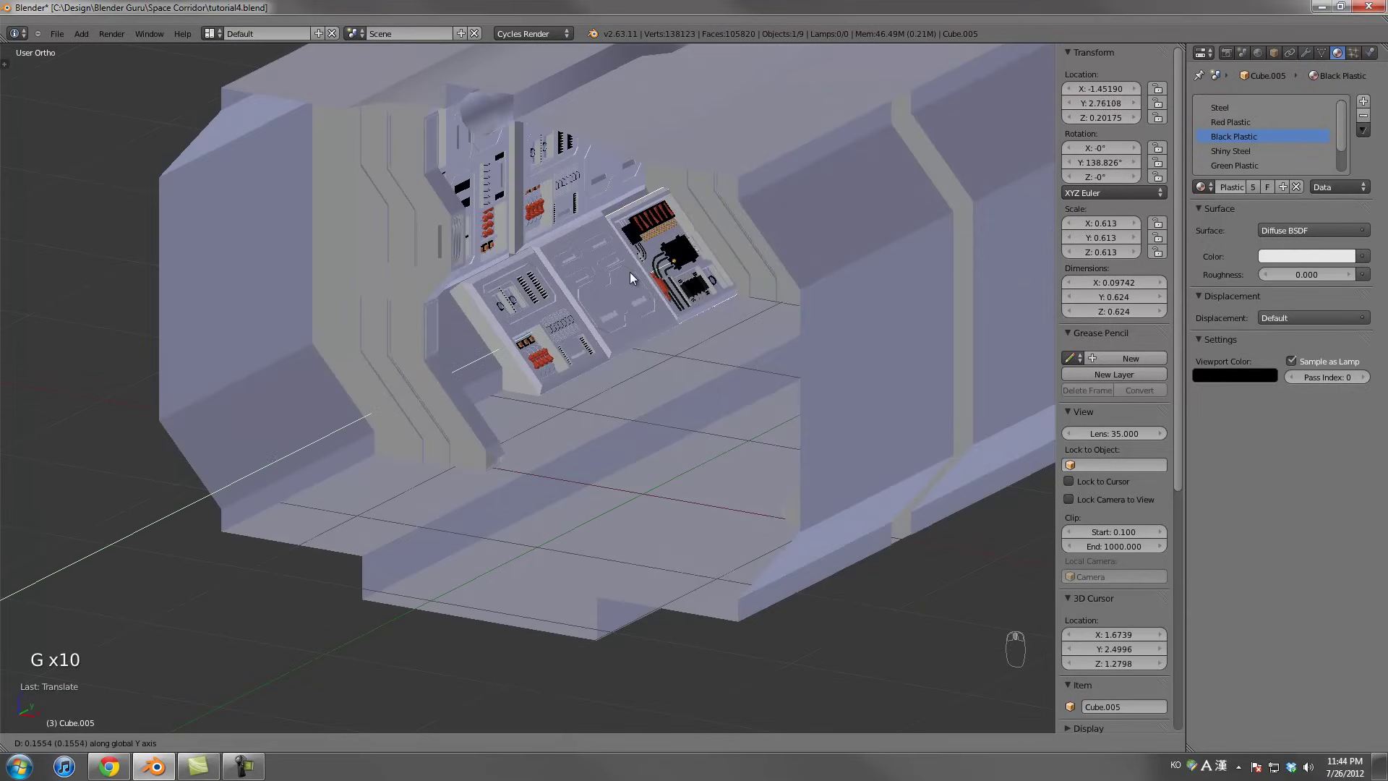
click(630, 271)
shift+right_click(553, 305)
key(g)
click(525, 315)
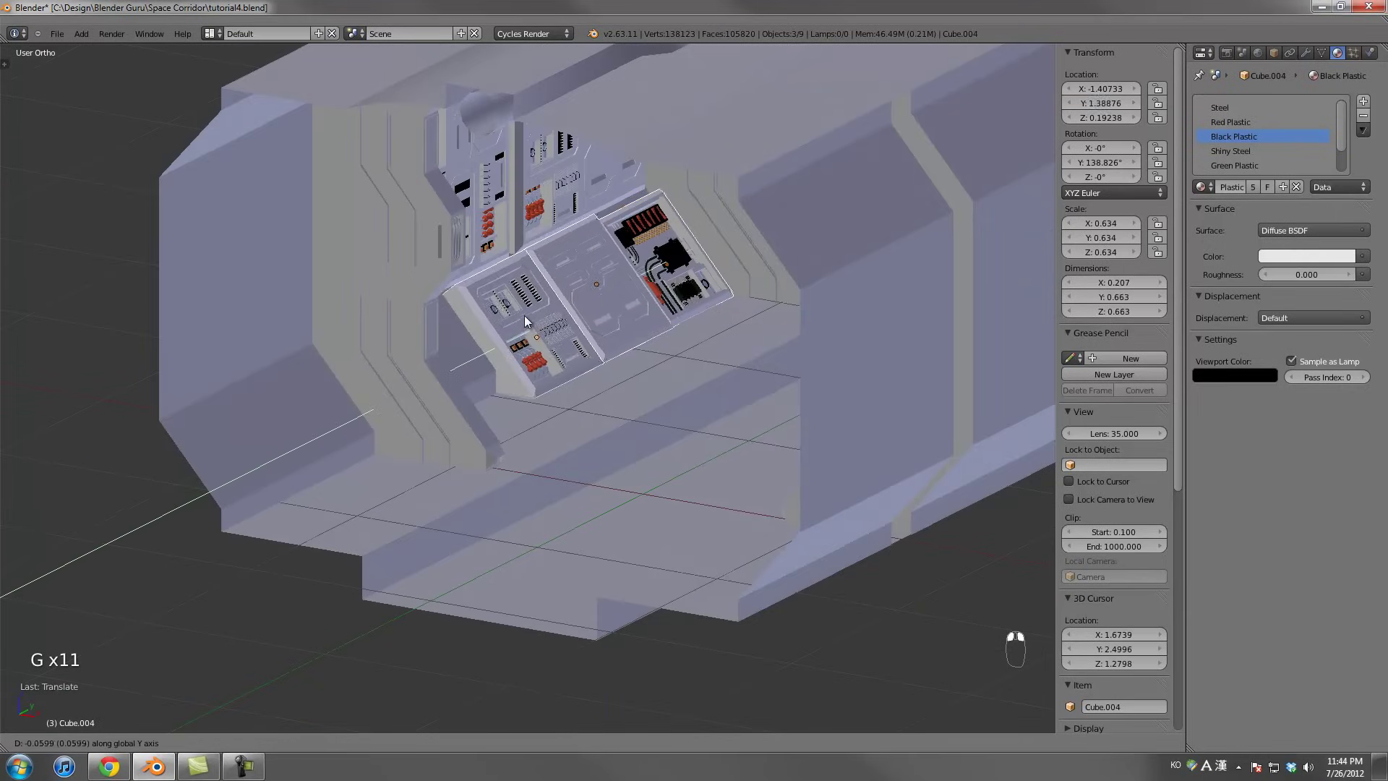
Check the lower row through the camera and shift its three panels together along Y to fit the bay
middle_drag(523, 315, 524, 336)
key(KP_0)
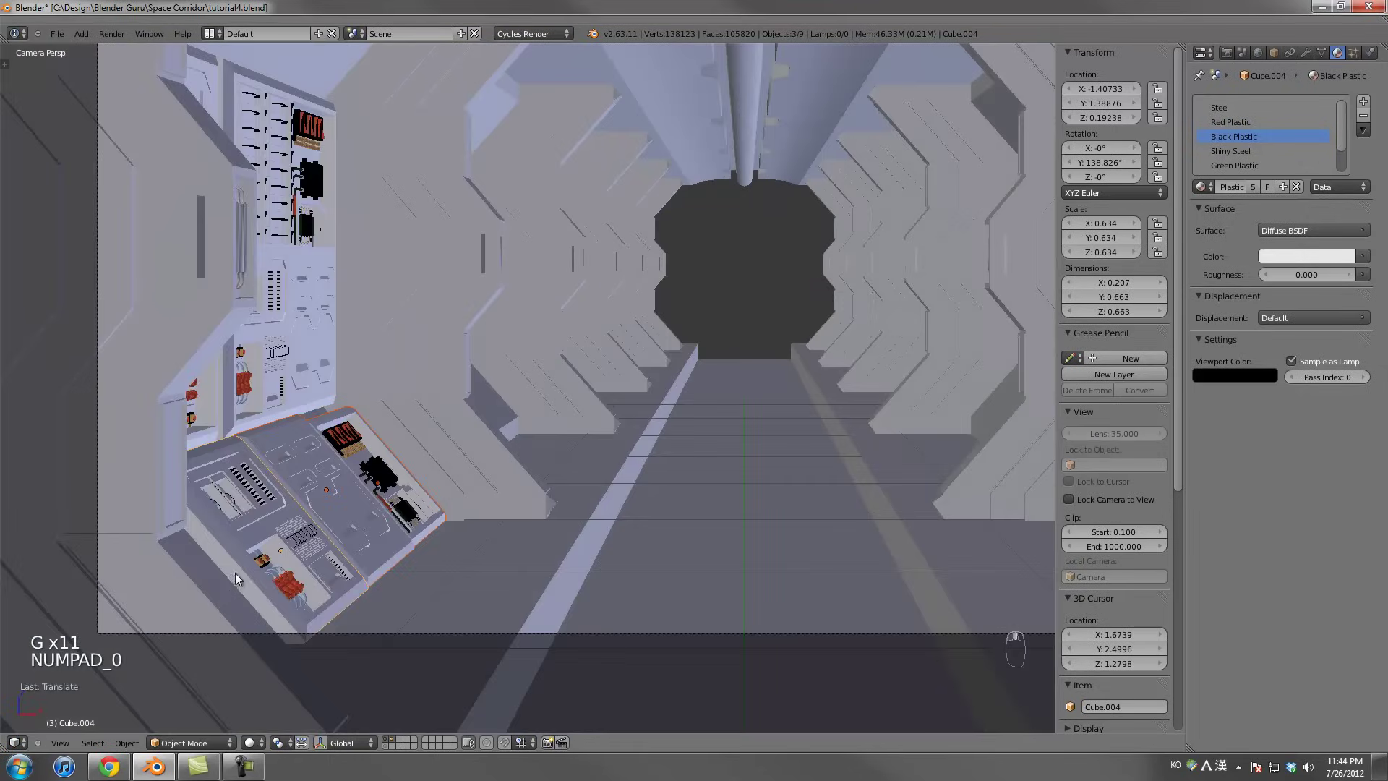
scroll(295, 527, down, 2)
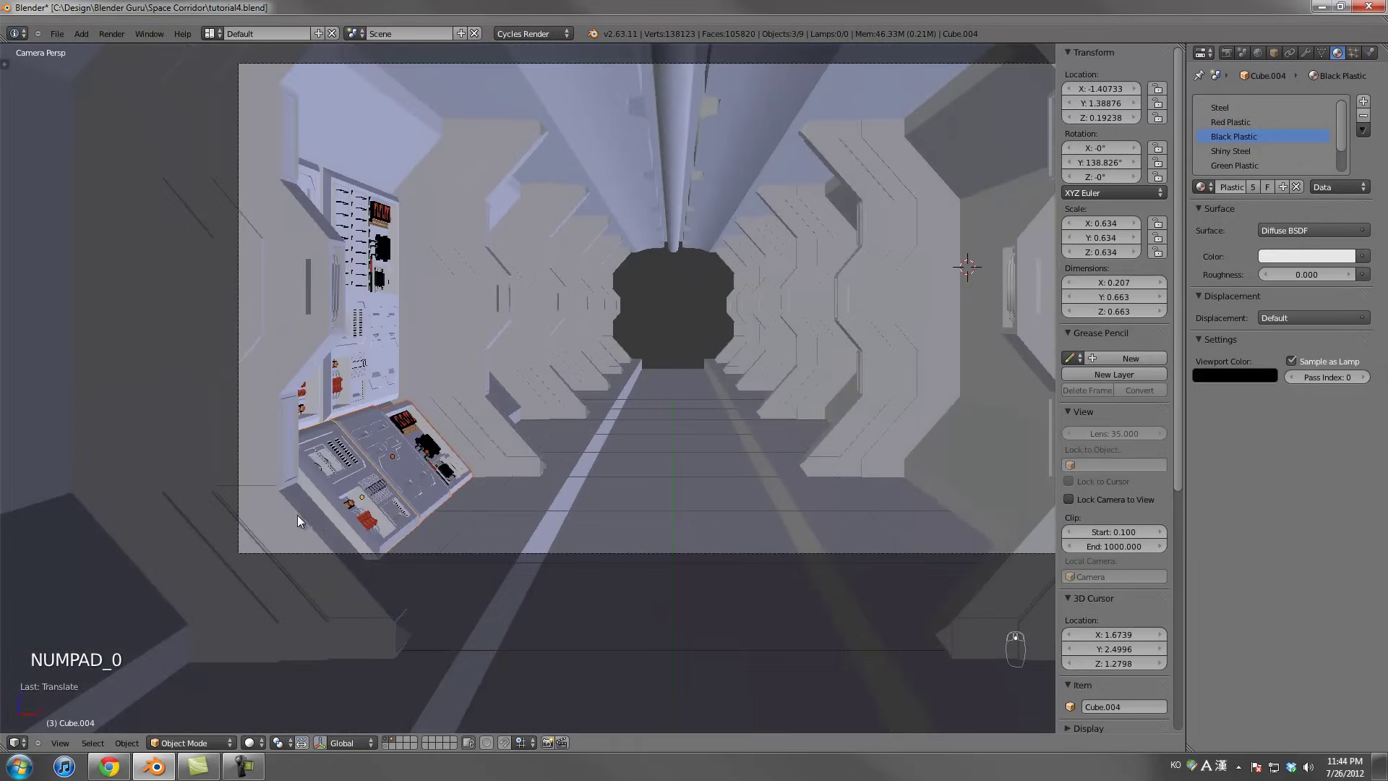
right_click(288, 483)
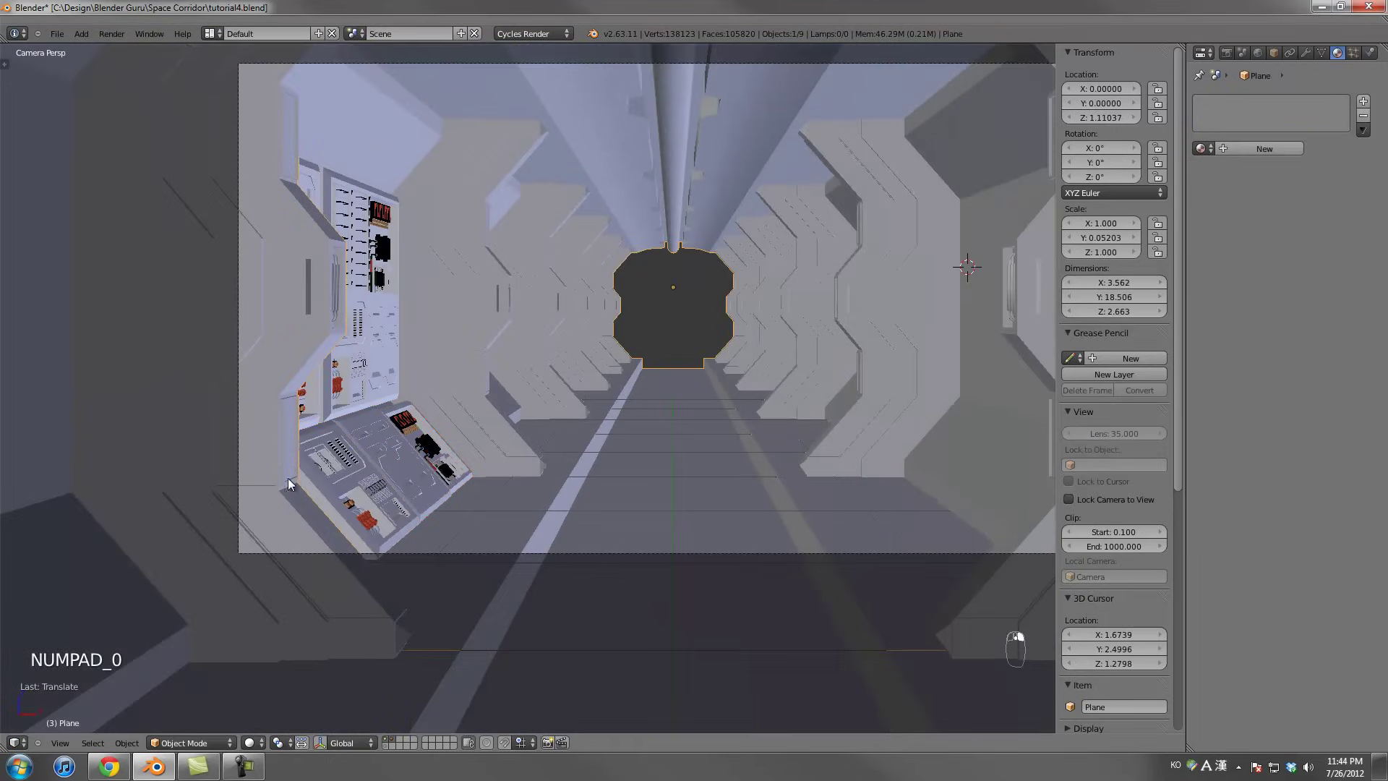
right_click(340, 483)
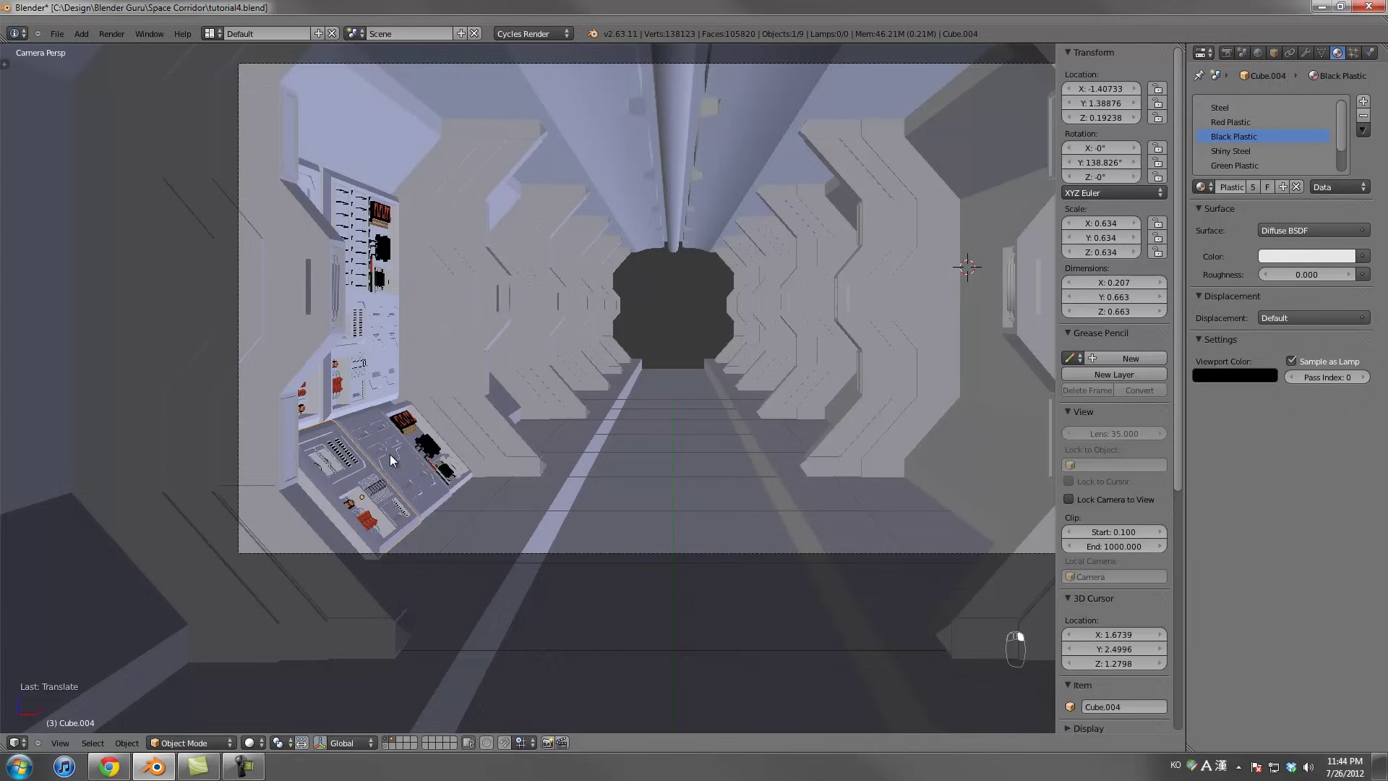
key(g)
key(y)
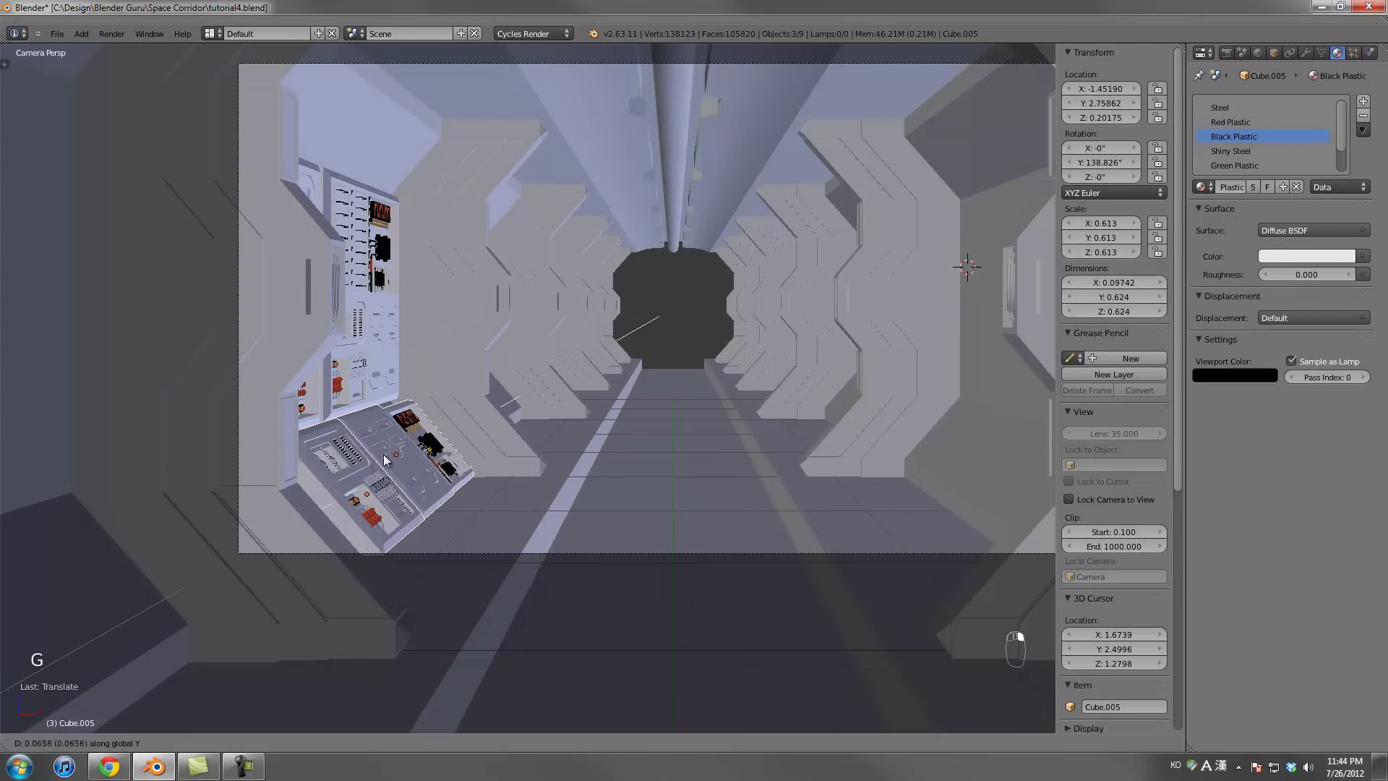
Nudge the knob-and-connector panel and the plain recess panel individually along Y in camera view to line up their edges
right_click(361, 481)
right_click(369, 484)
key(g)
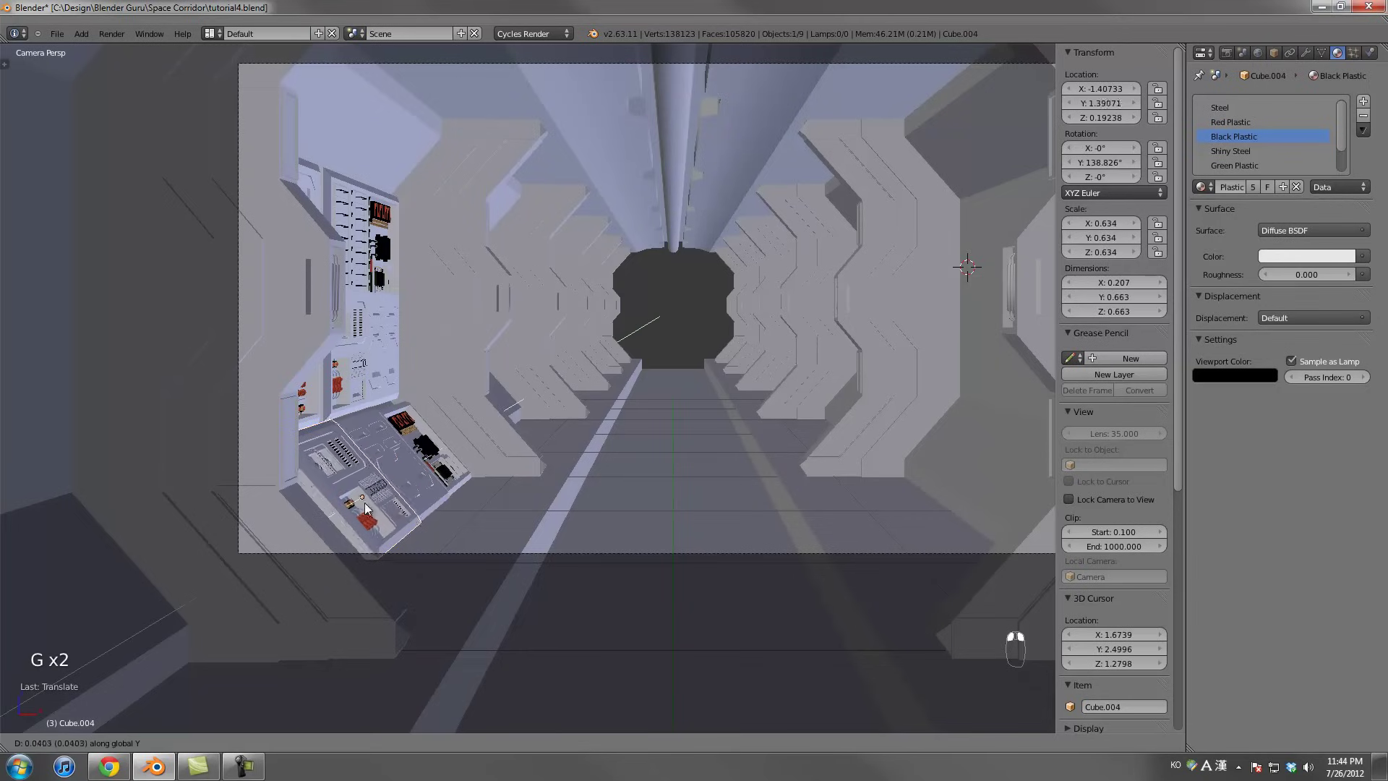
right_click(375, 454)
right_click(381, 445)
key(g)
key(y)
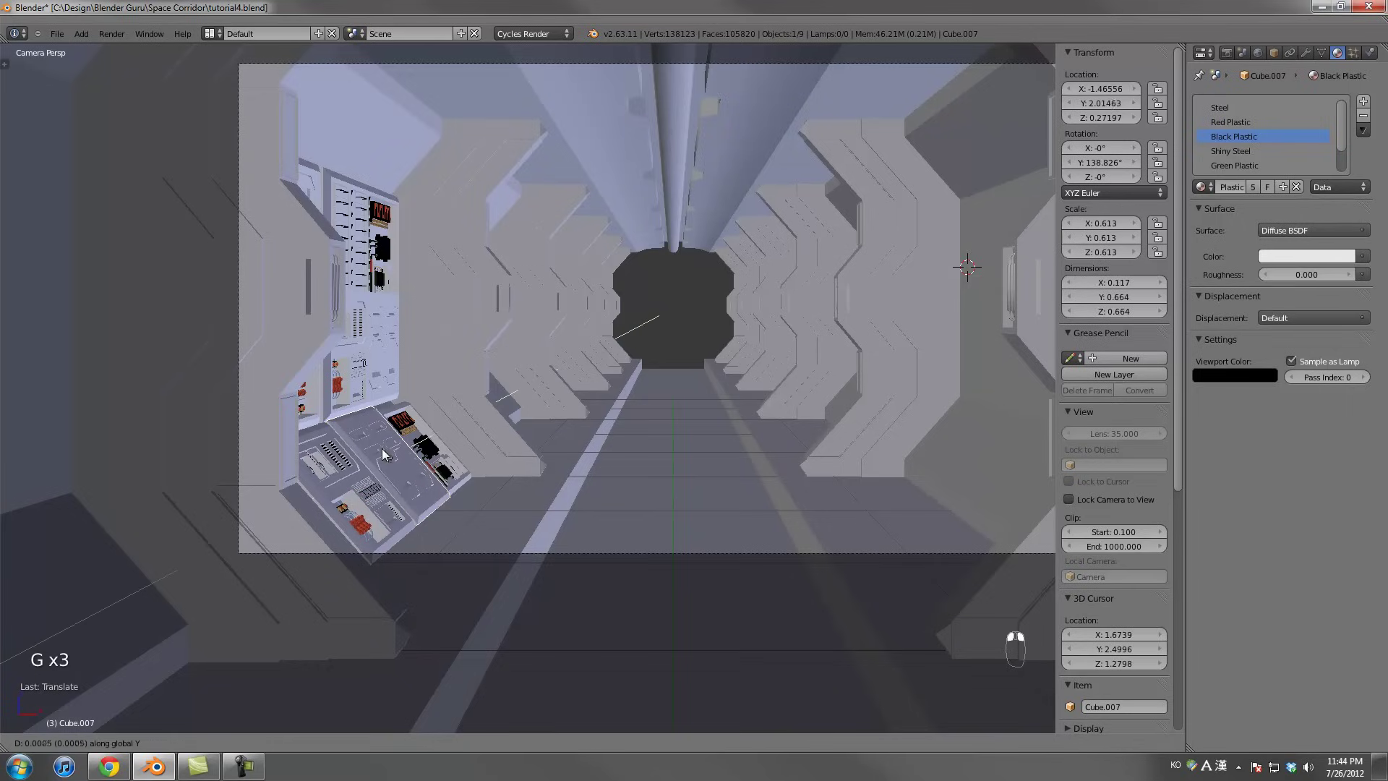
right_click(394, 428)
right_click(362, 492)
key(g)
key(y)
click(367, 459)
Duplicate the plain recess and cable panels in wireframe view and place the copies in the next bay, cable copy about Y 4.82
middle_drag(369, 460, 712, 378)
key(z)
middle_drag(607, 383, 518, 421)
right_click(539, 420)
right_click(539, 419)
right_click(355, 393)
shift+right_click(402, 401)
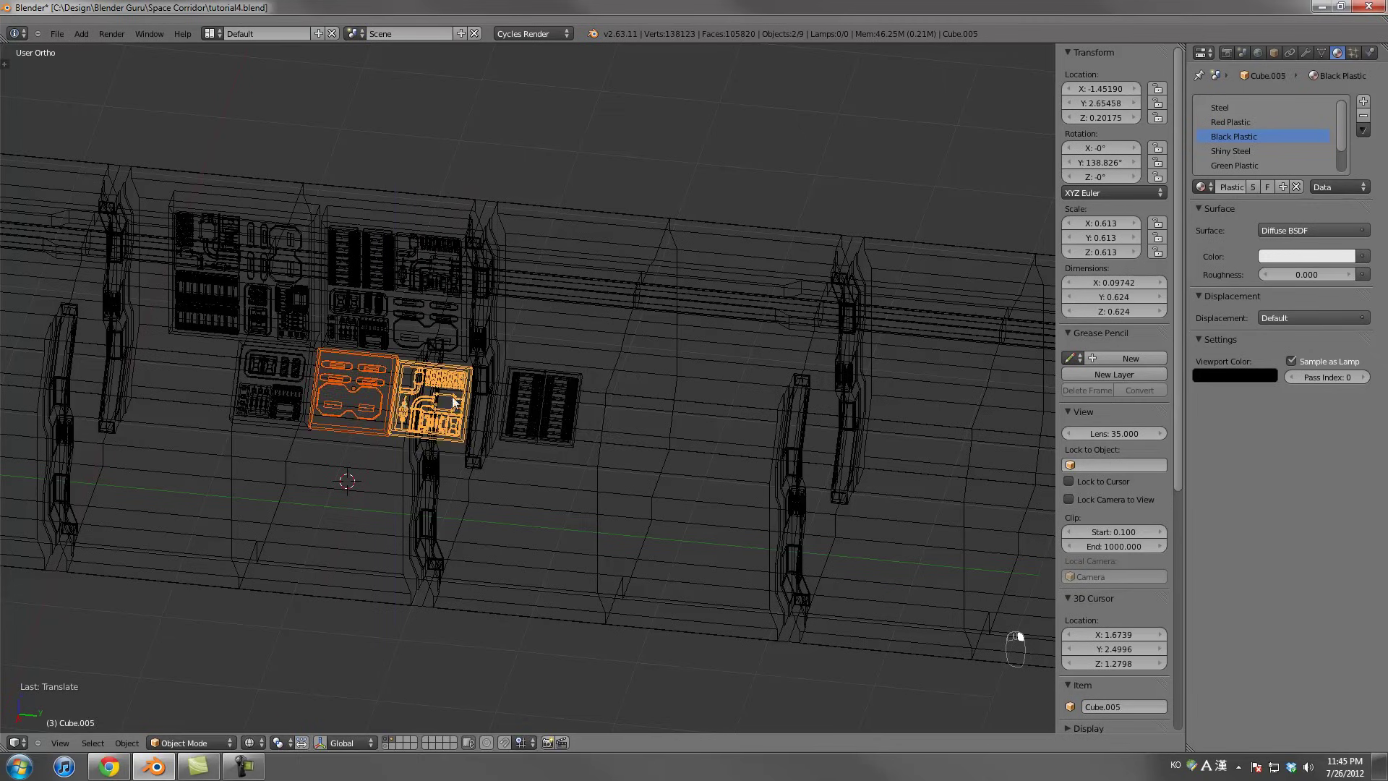
key(shift+d)
click(654, 419)
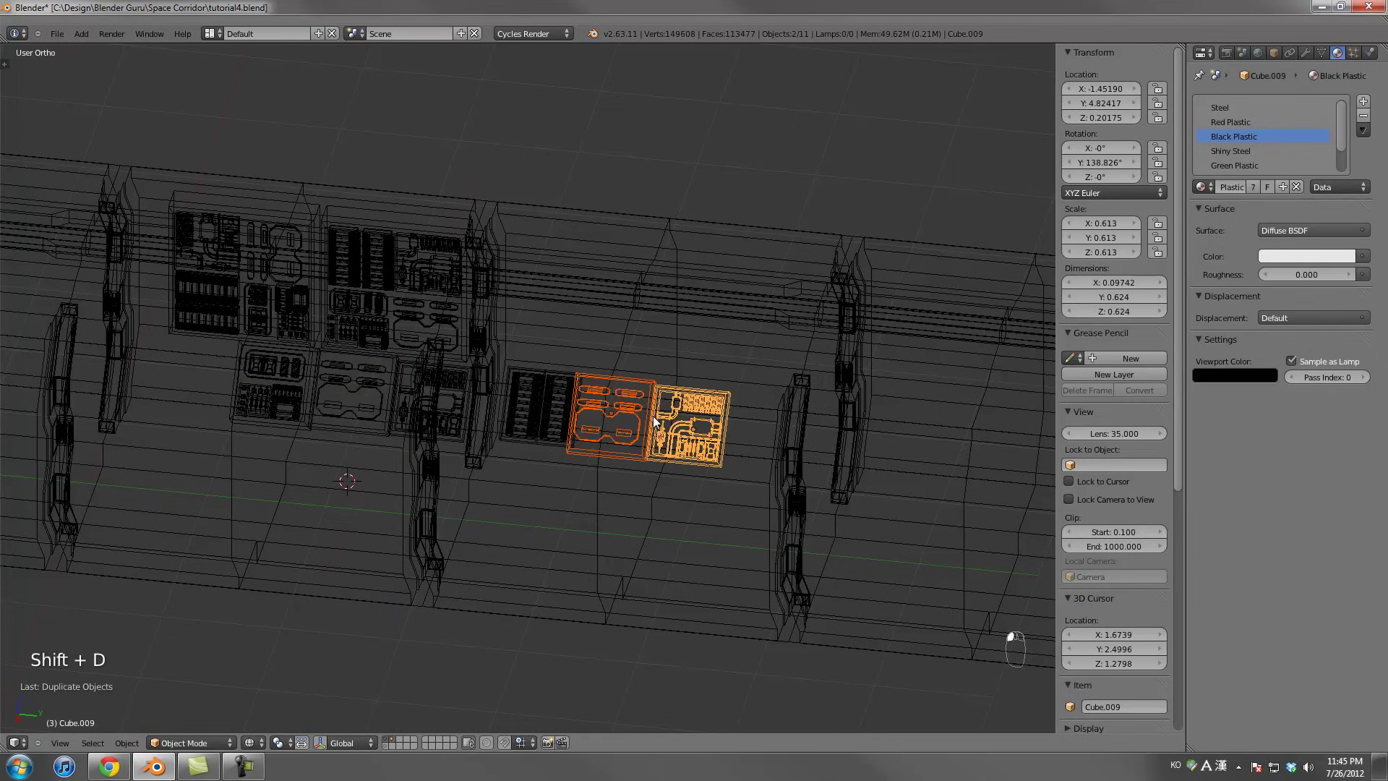
Move the two-column slot panel along Y past the duplicated cable panel and adjust its position in camera view
right_click(538, 405)
key(g)
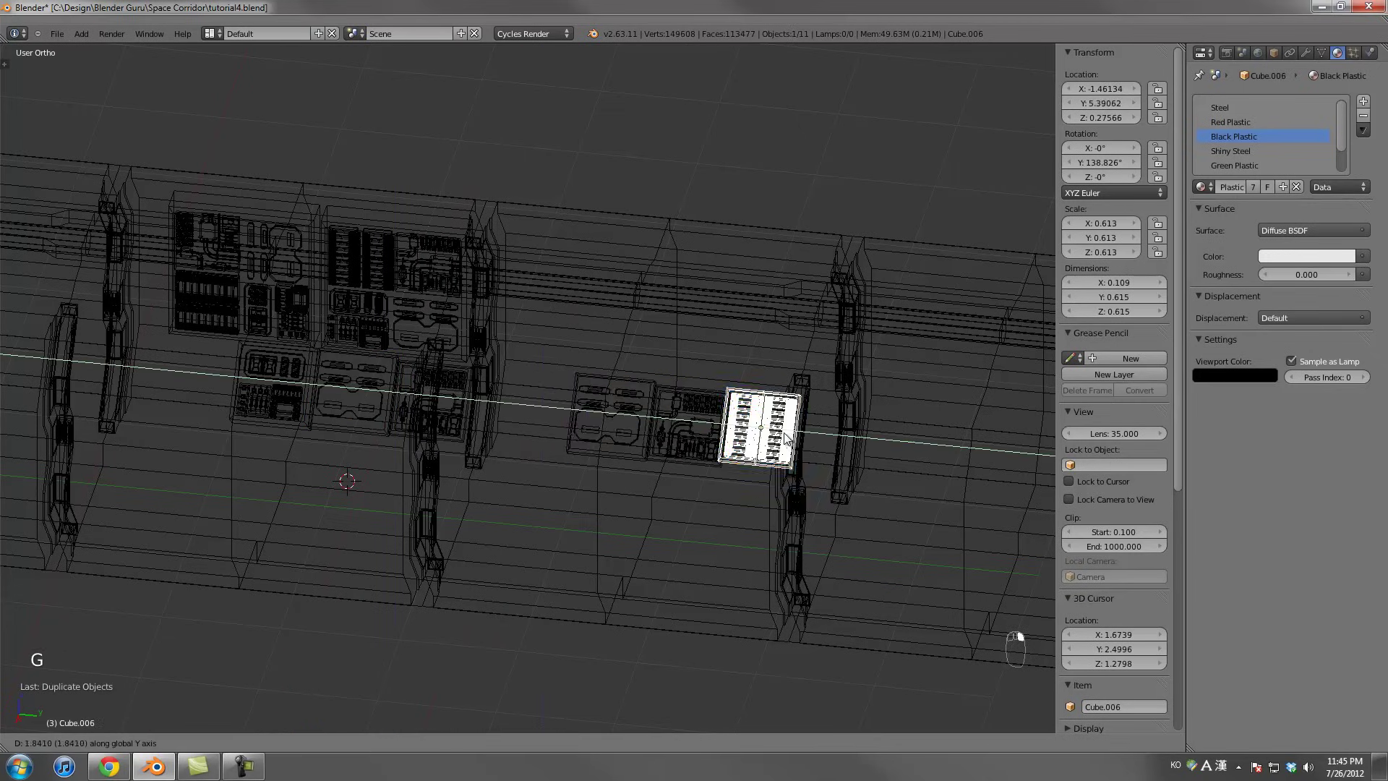
click(784, 432)
key(KP_0)
key(z)
key(g)
key(y)
click(658, 480)
Move the duplicated cable panel along Y to about 4.99 and check the second bay in wireframe
right_click(519, 463)
key(g)
click(531, 502)
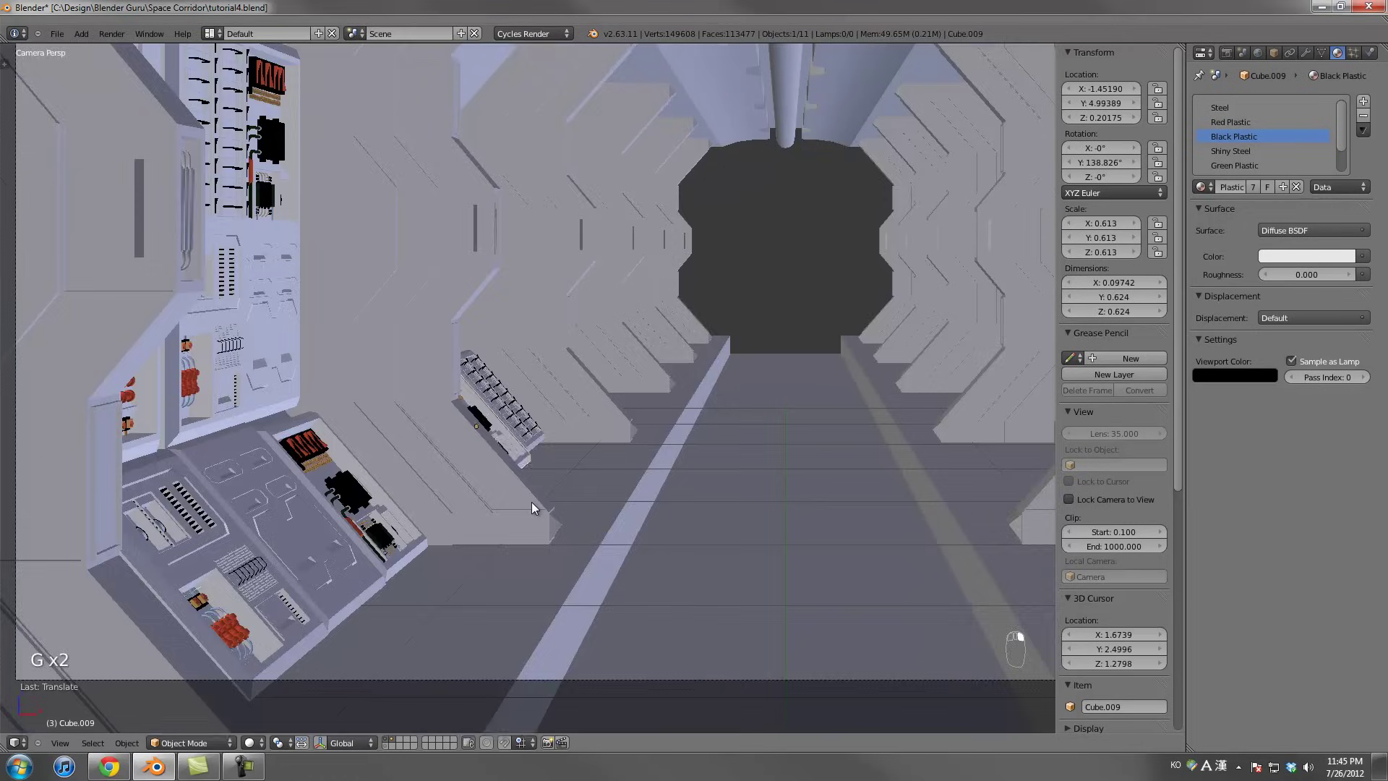
scroll(656, 467, down, 4)
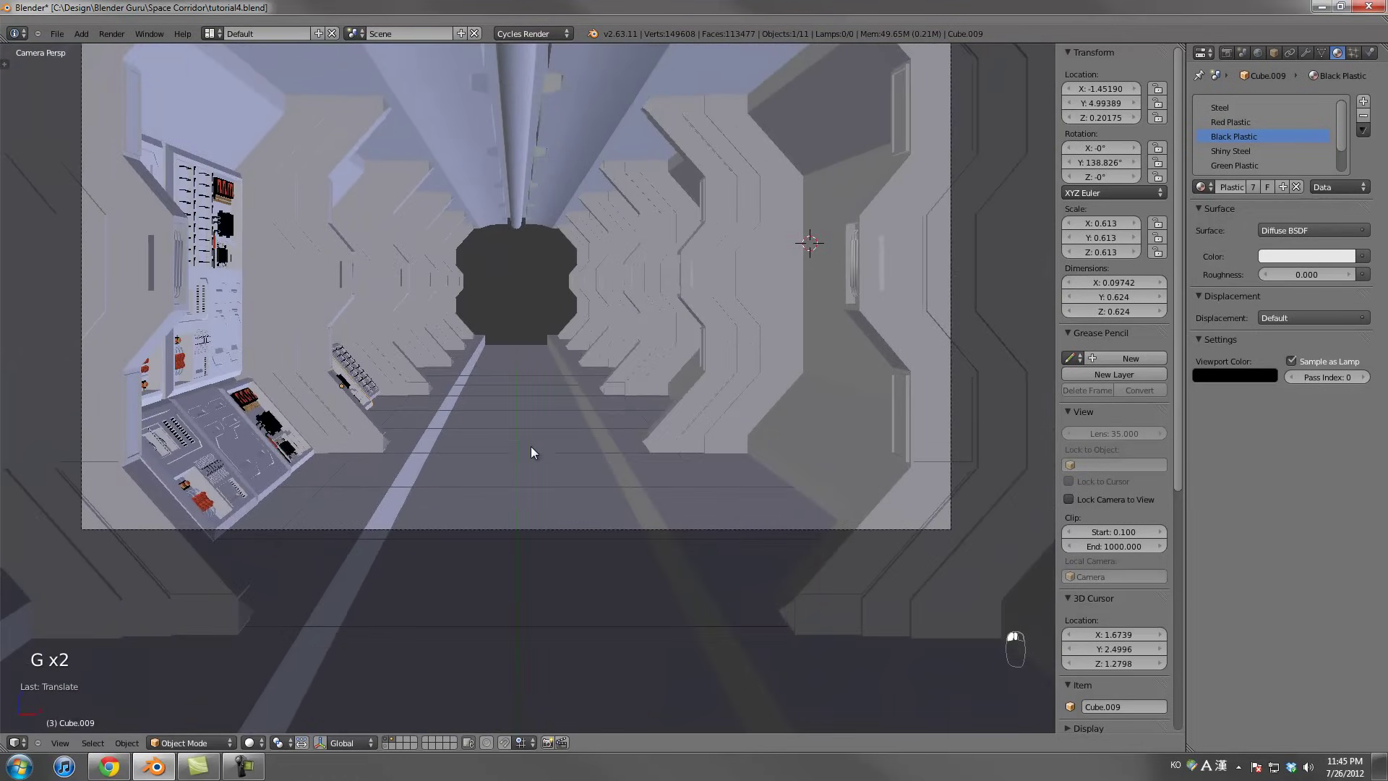
key(z)
key(z)
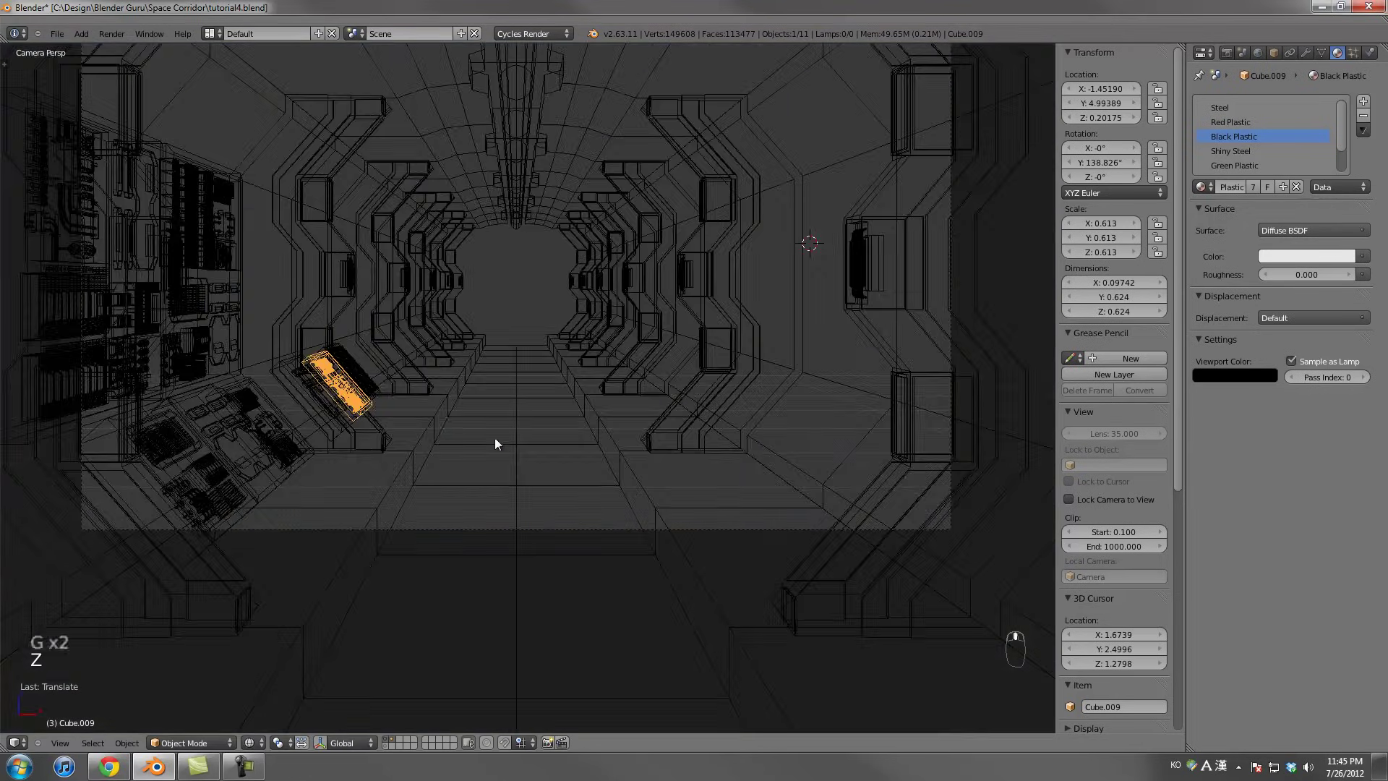
key(z)
middle_drag(382, 393, 591, 401)
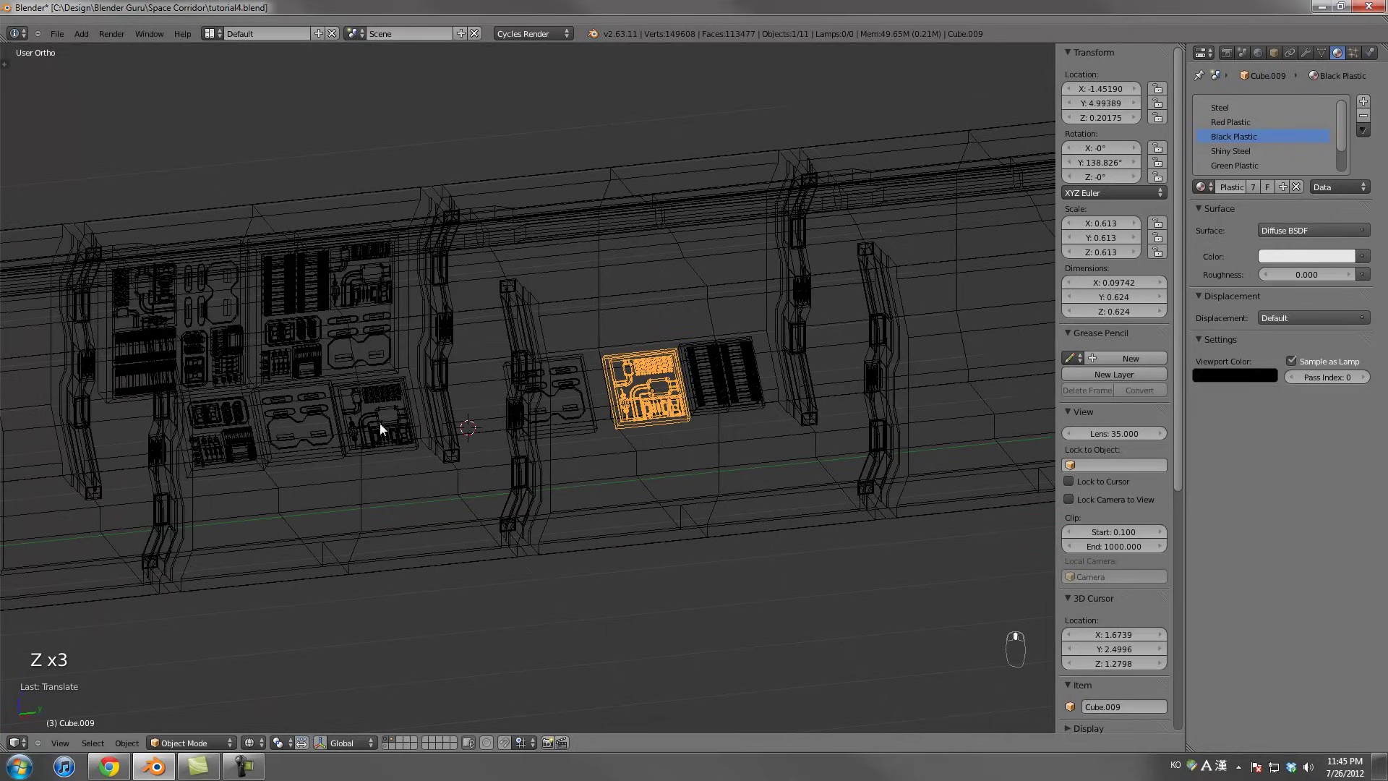
Link the object data of the second-bay cable and plain recess panels to their matching first-bay panels
shift+right_click(396, 413)
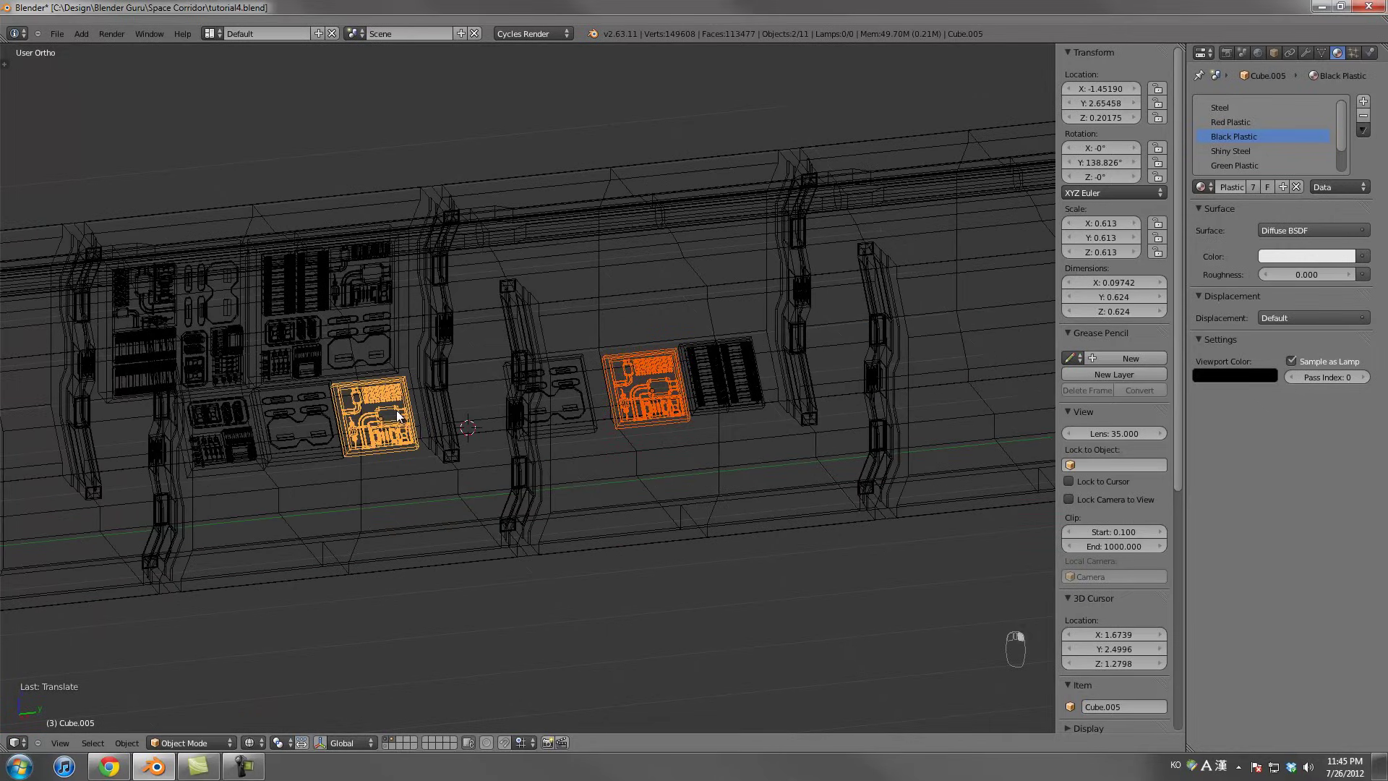
key(ctrl+l)
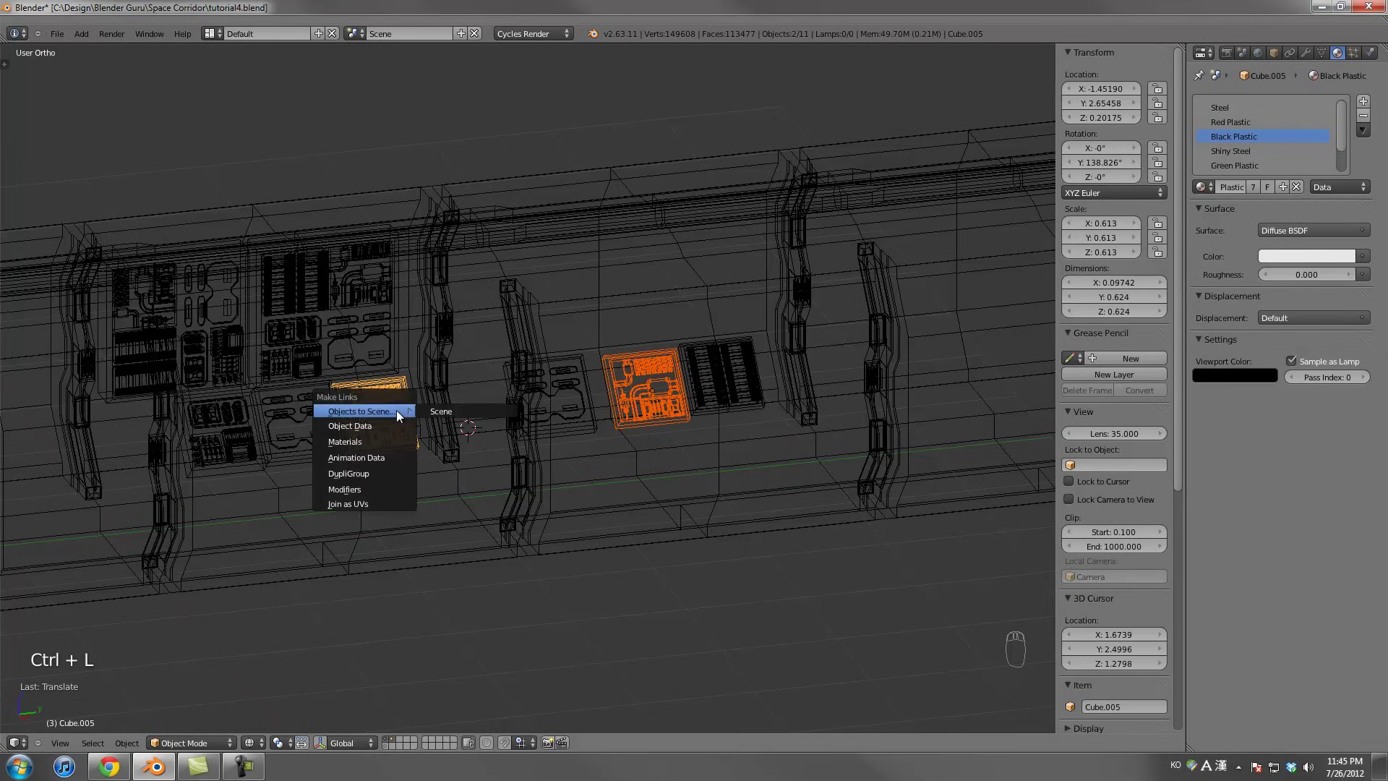
click(378, 427)
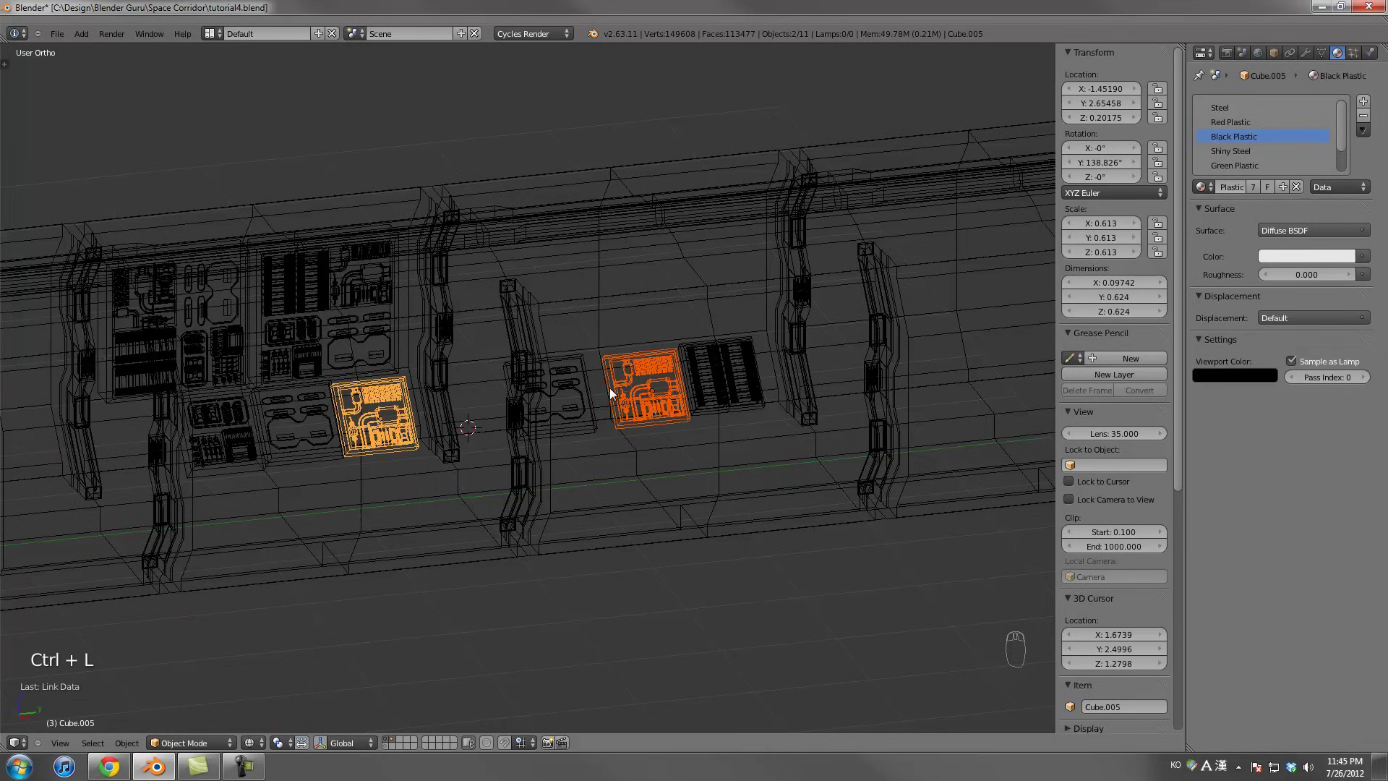
right_click(588, 387)
shift+right_click(318, 411)
key(ctrl+l)
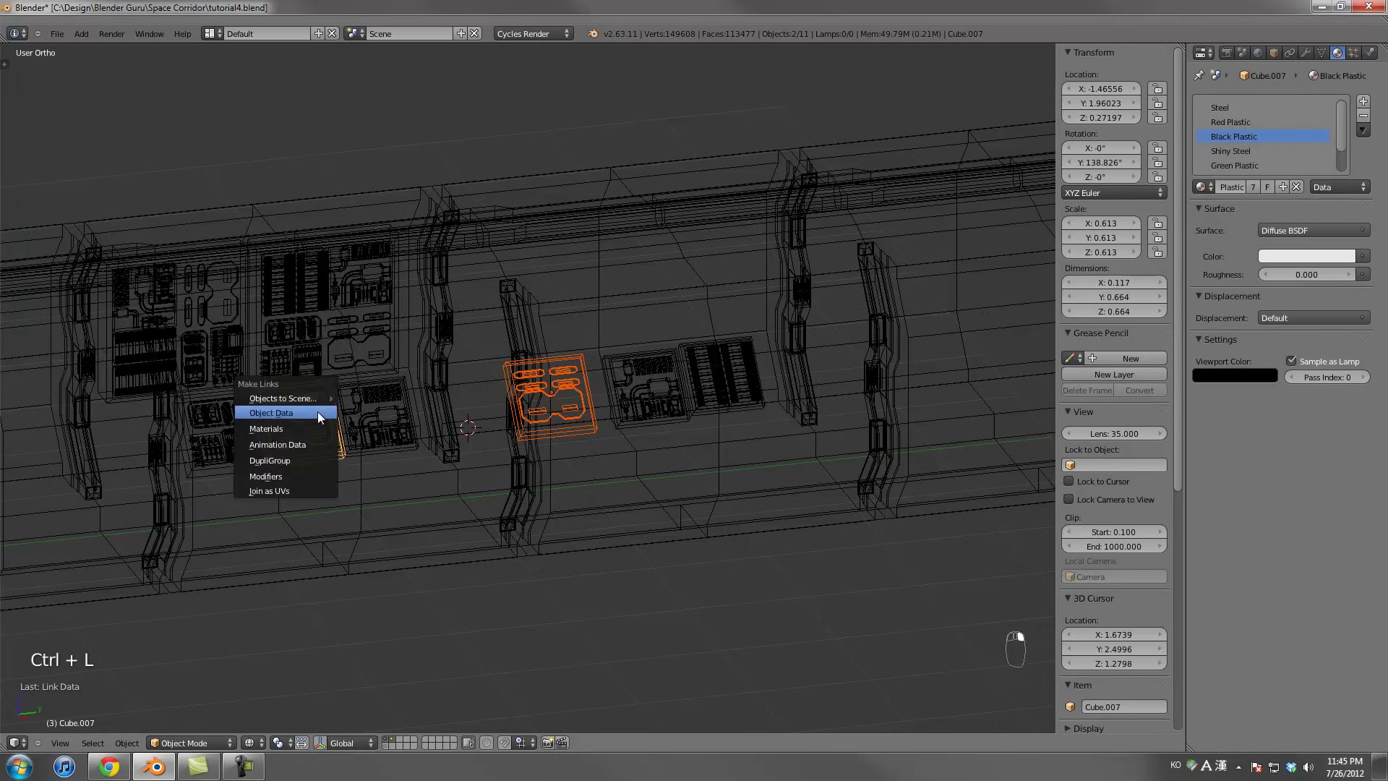
click(318, 410)
Flip the second-bay cable panel 180° in the right side view
right_click(688, 378)
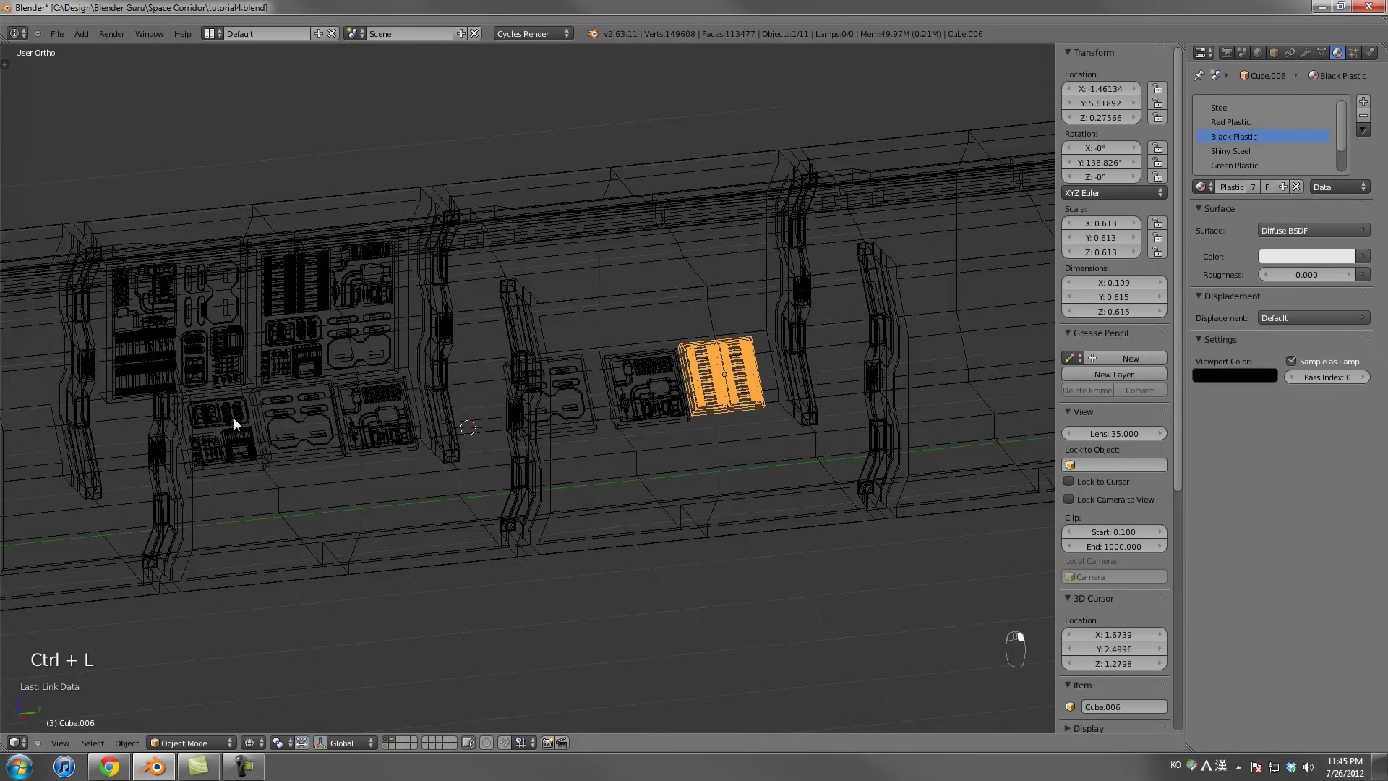
middle_drag(449, 422, 450, 419)
right_click(473, 407)
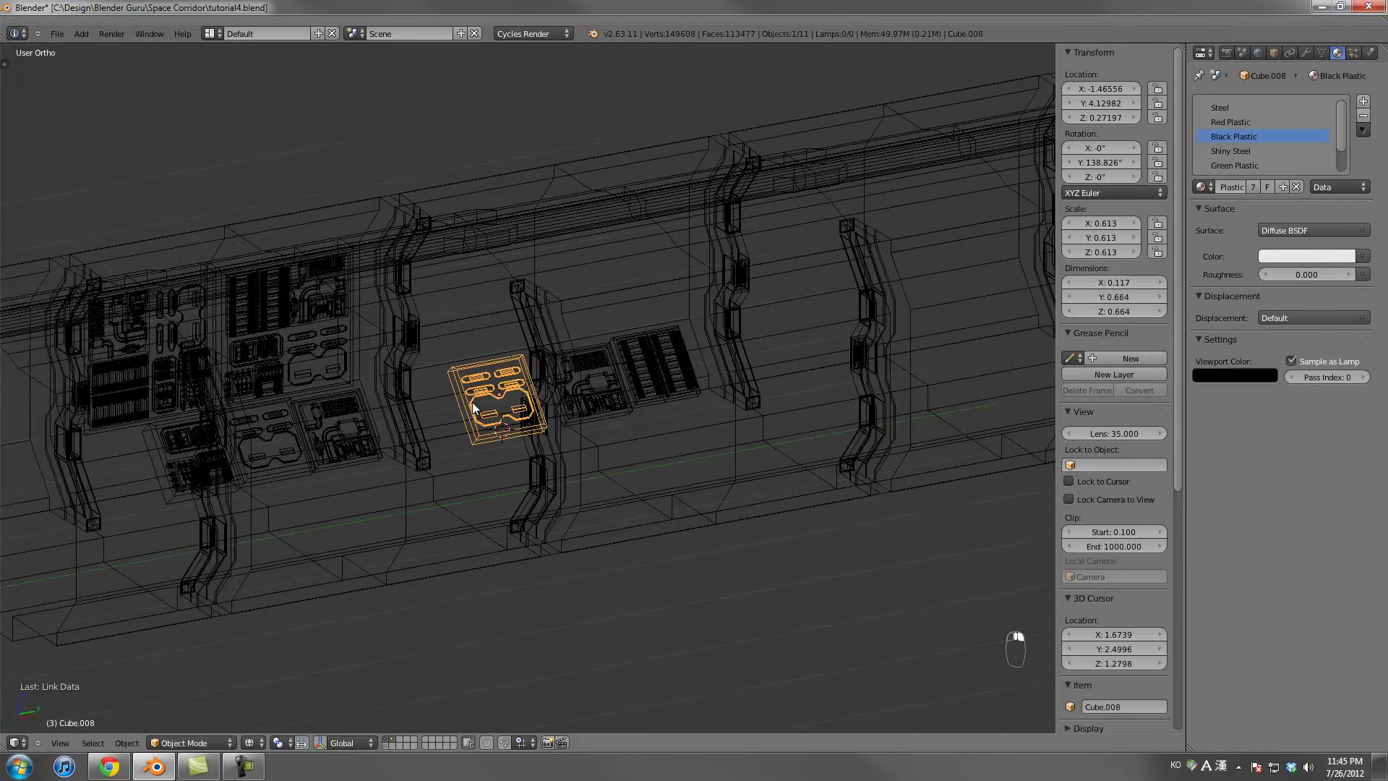
right_click(598, 391)
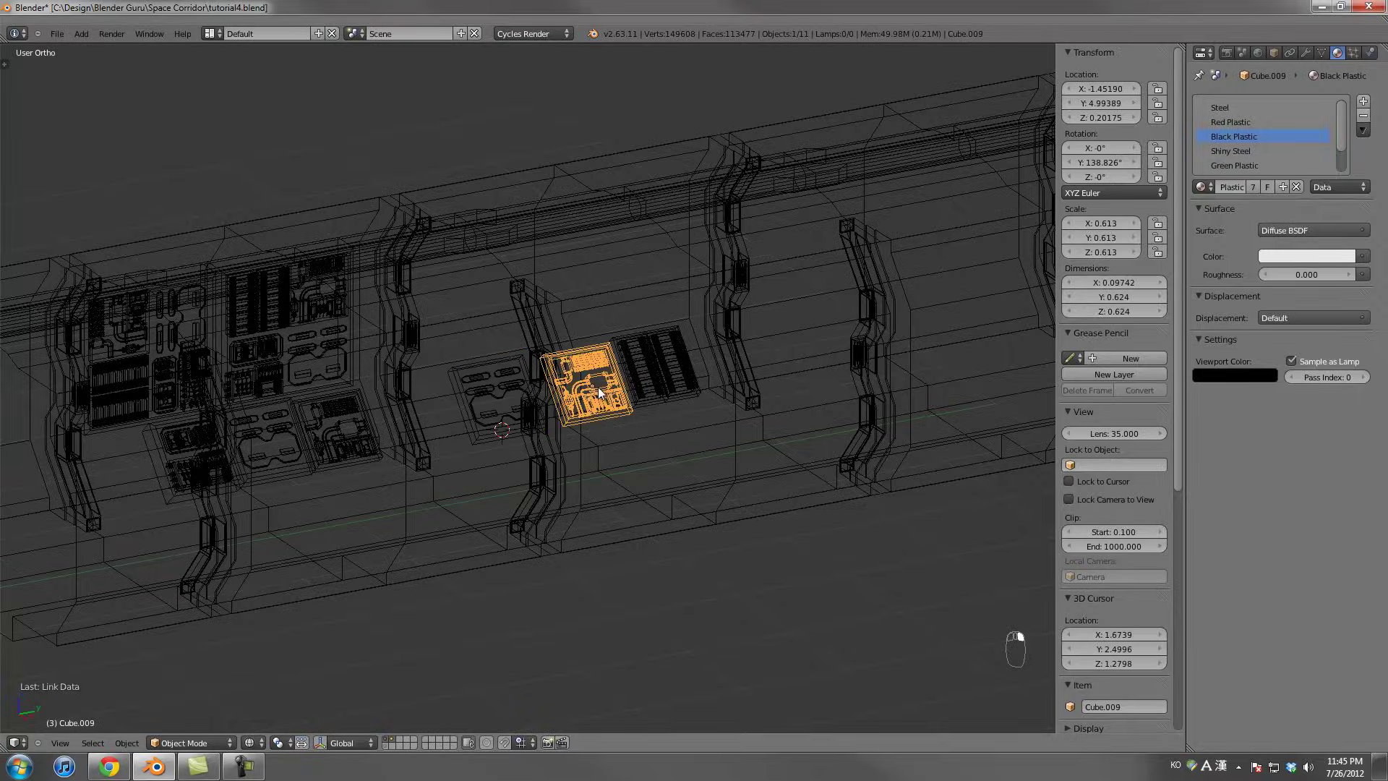
key(KP_3)
key(r)
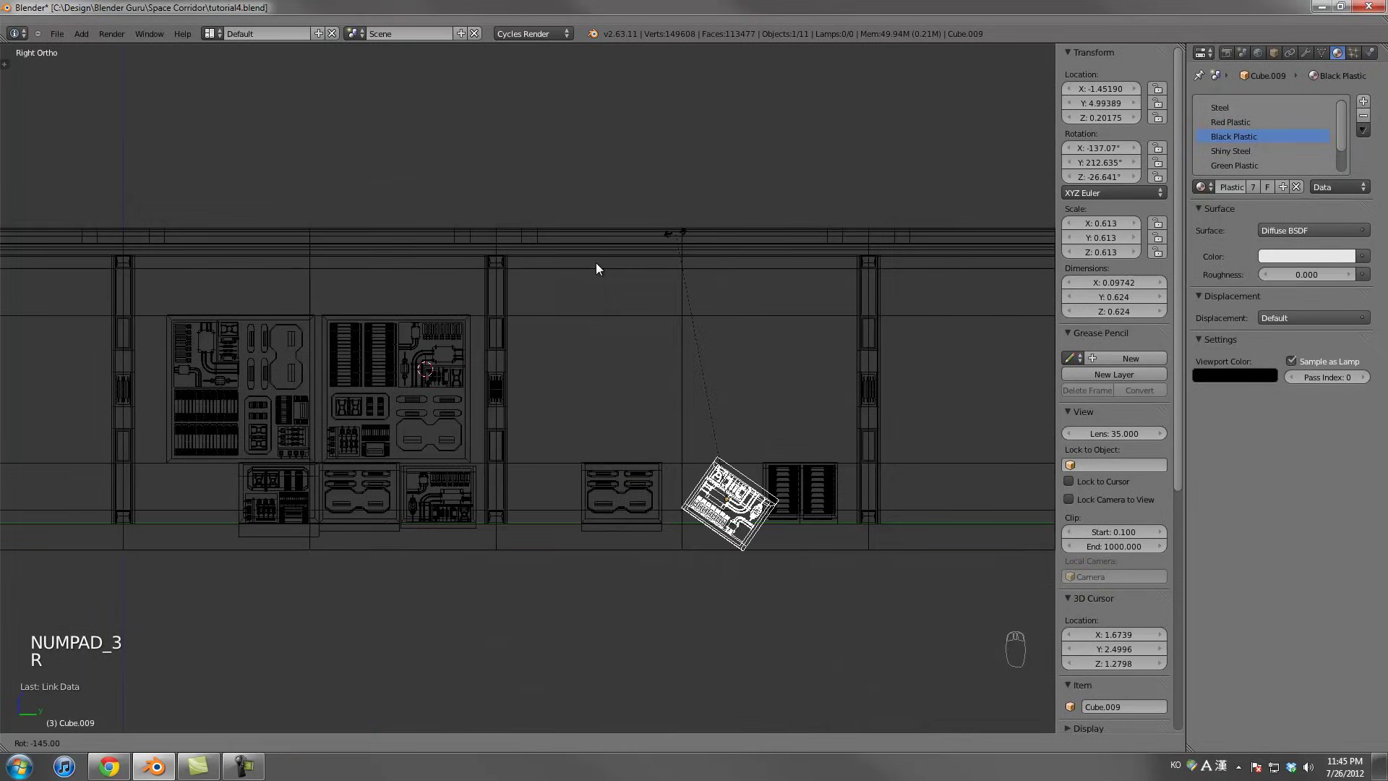
click(547, 327)
Rotate the flipped cable panel to about 138.9° on Y in front view and reposition it on the lower slope
key(KP_1)
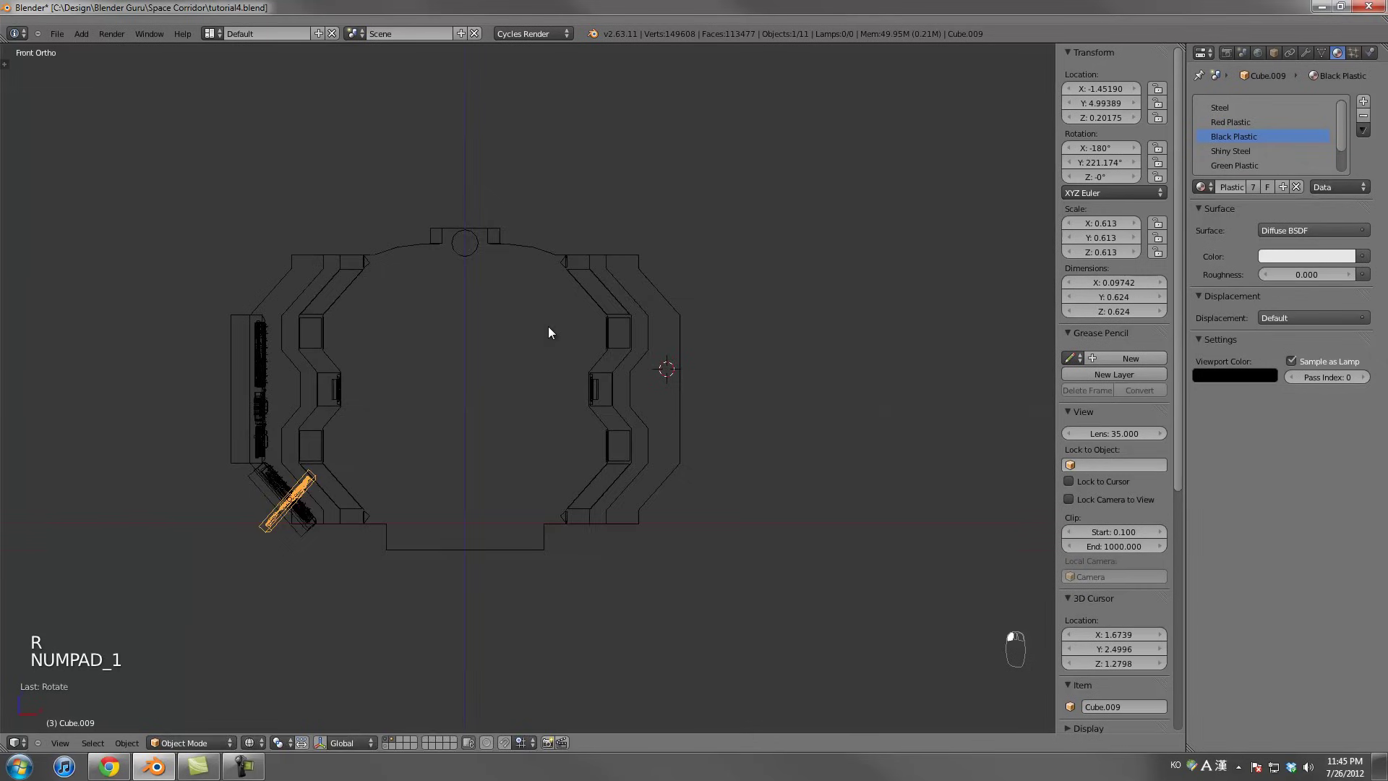
key(r)
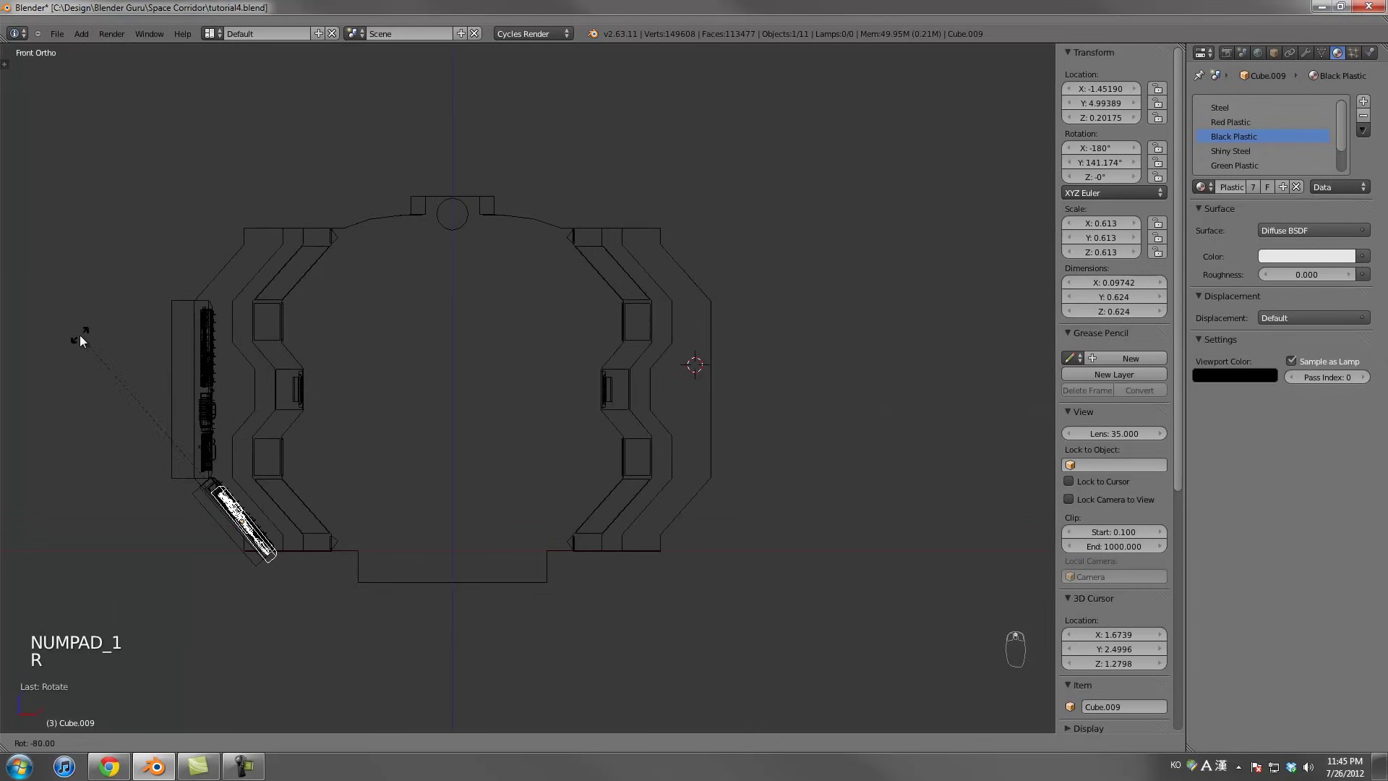
key(g)
click(75, 331)
key(r)
click(63, 332)
scroll(427, 387, down, 3)
key(z)
middle_drag(440, 384, 384, 410)
scroll(385, 409, up, 5)
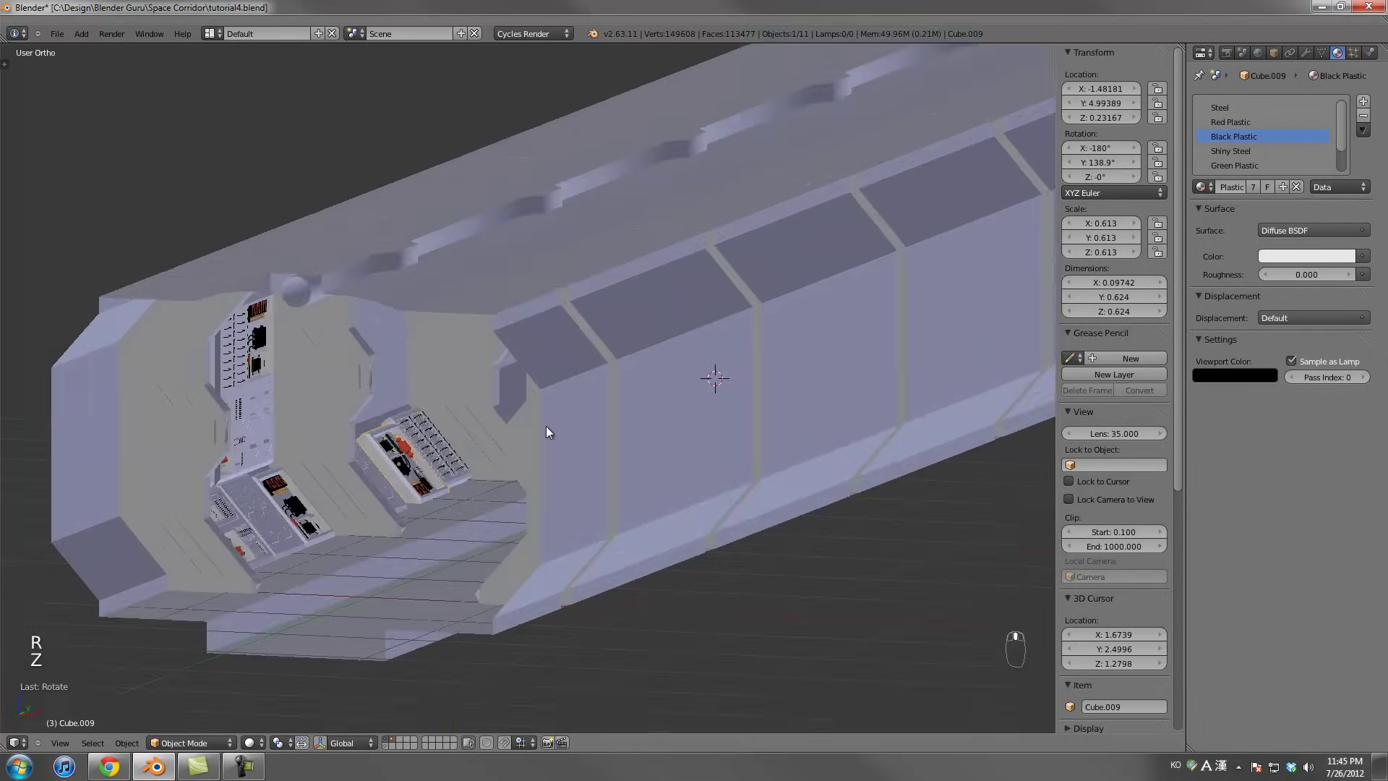
Move the flipped cable panel in front view to about X -1.52, Z 0.25 and check it in camera view
key(KP_3)
key(z)
key(KP_1)
key(g)
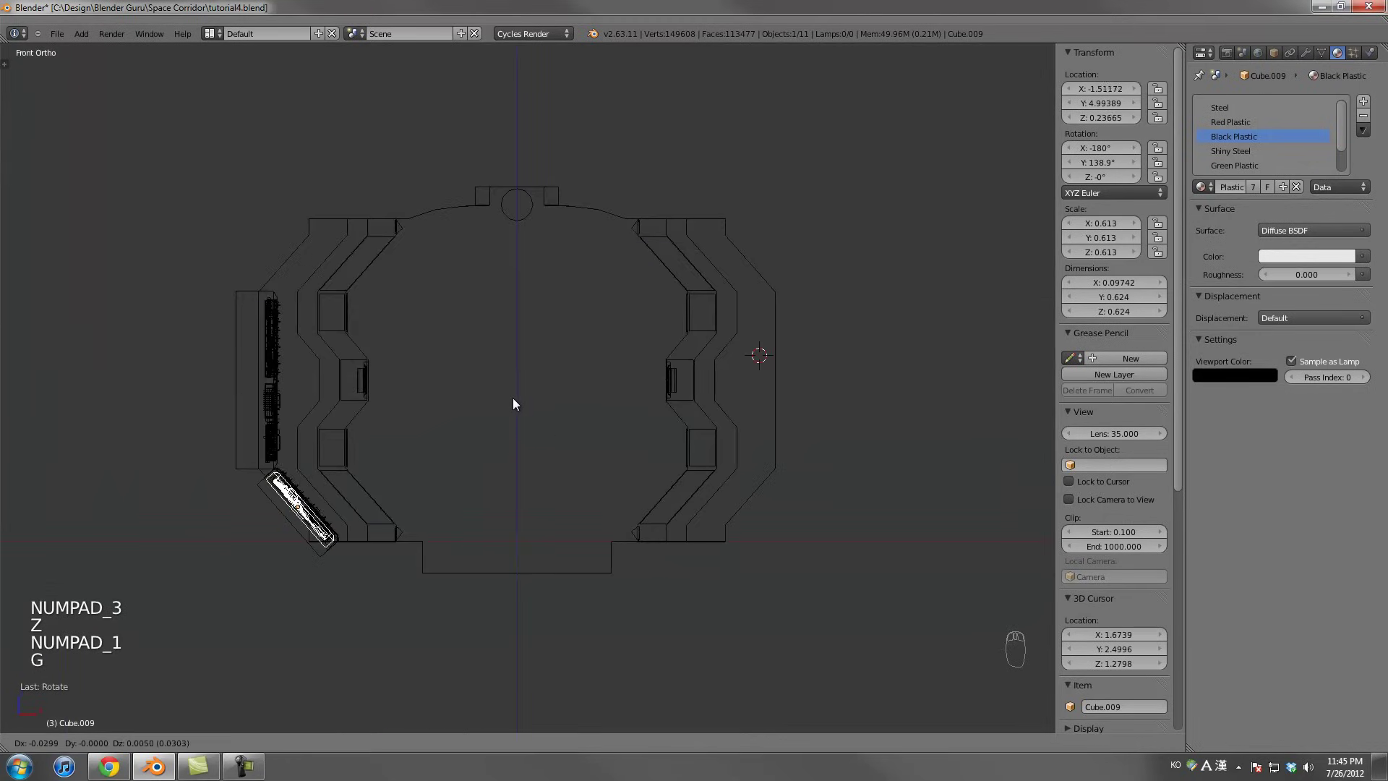
click(512, 397)
key(KP_0)
key(z)
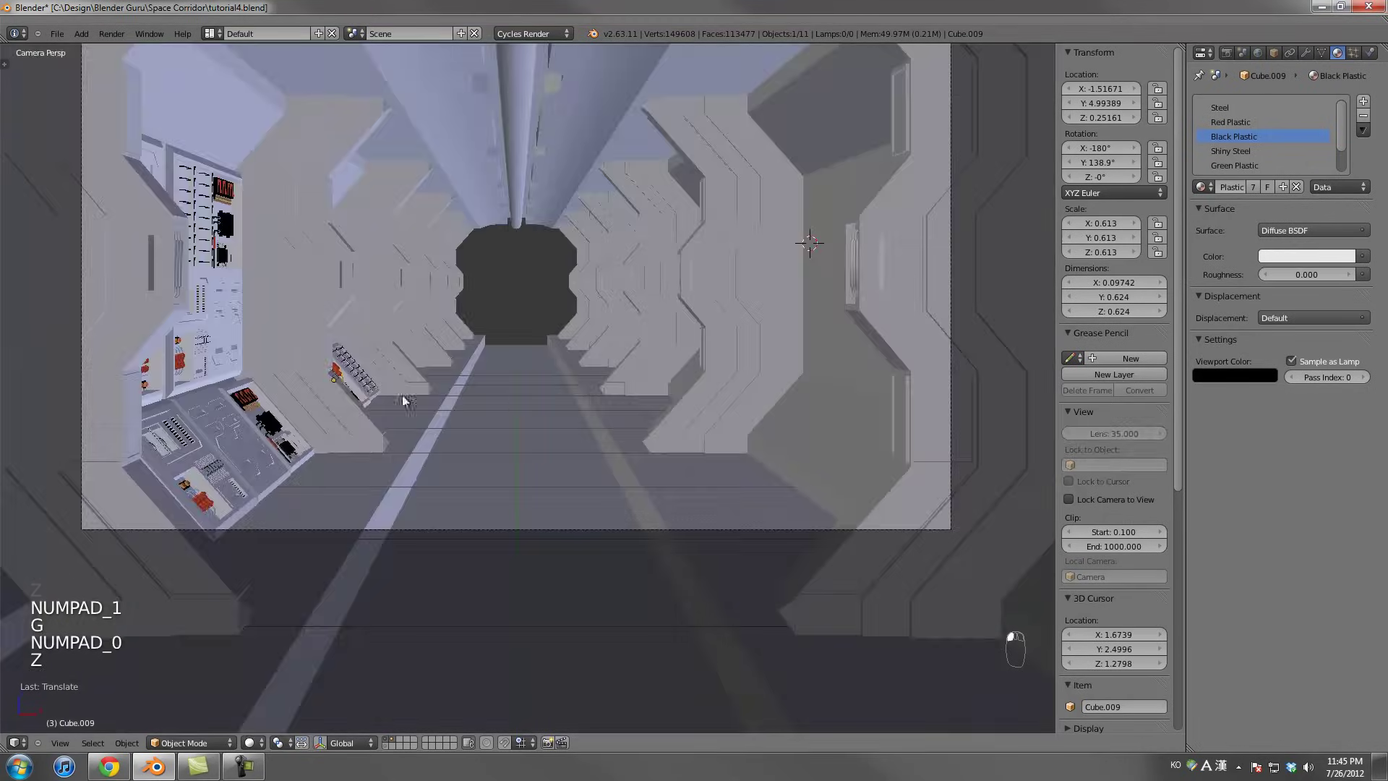
Make linked duplicates of the two large first-bay wall panels and move them along Y into the second bay, to about Y 5.44
right_click(235, 315)
key(z)
right_click(149, 215)
right_click(163, 206)
shift+right_click(182, 195)
scroll(347, 293, down, 2)
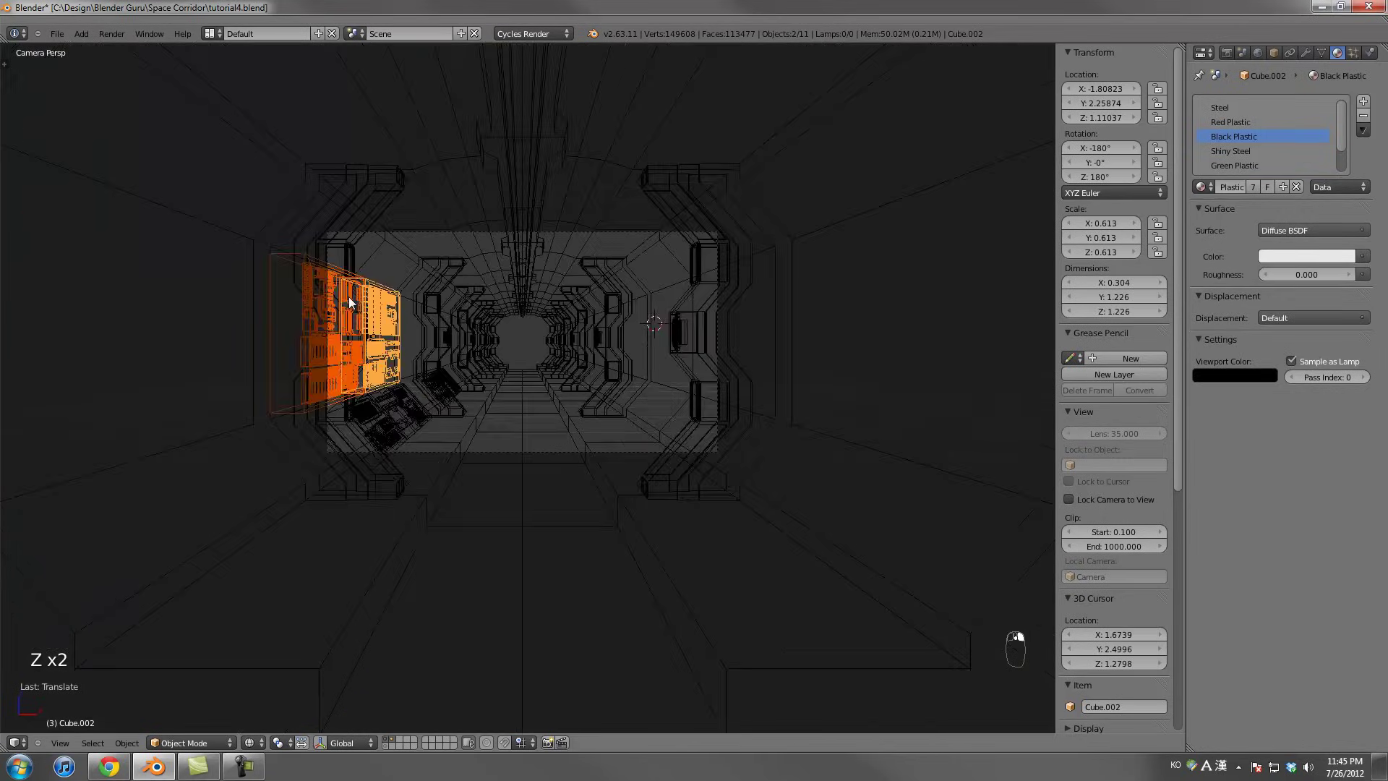
key(KP_7)
scroll(388, 318, down, 2)
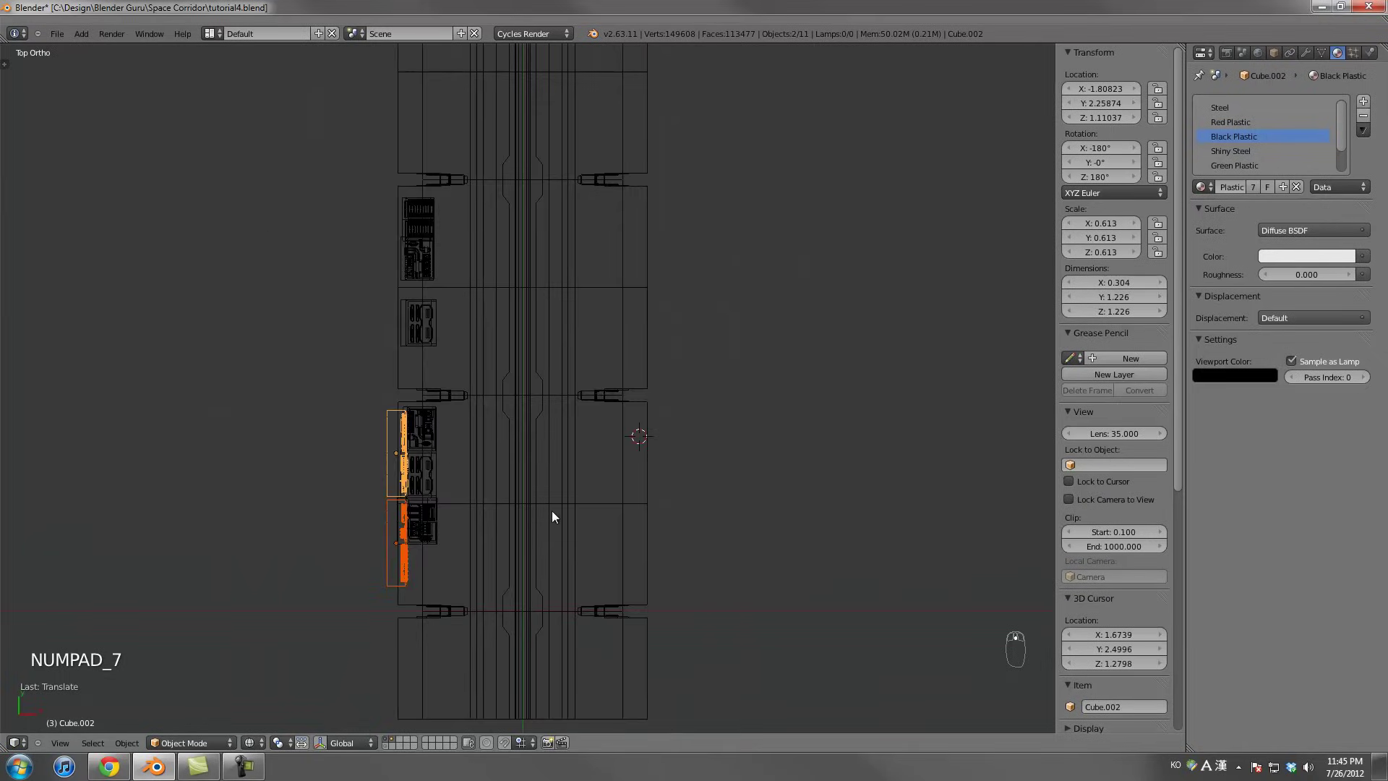
key(alt+d)
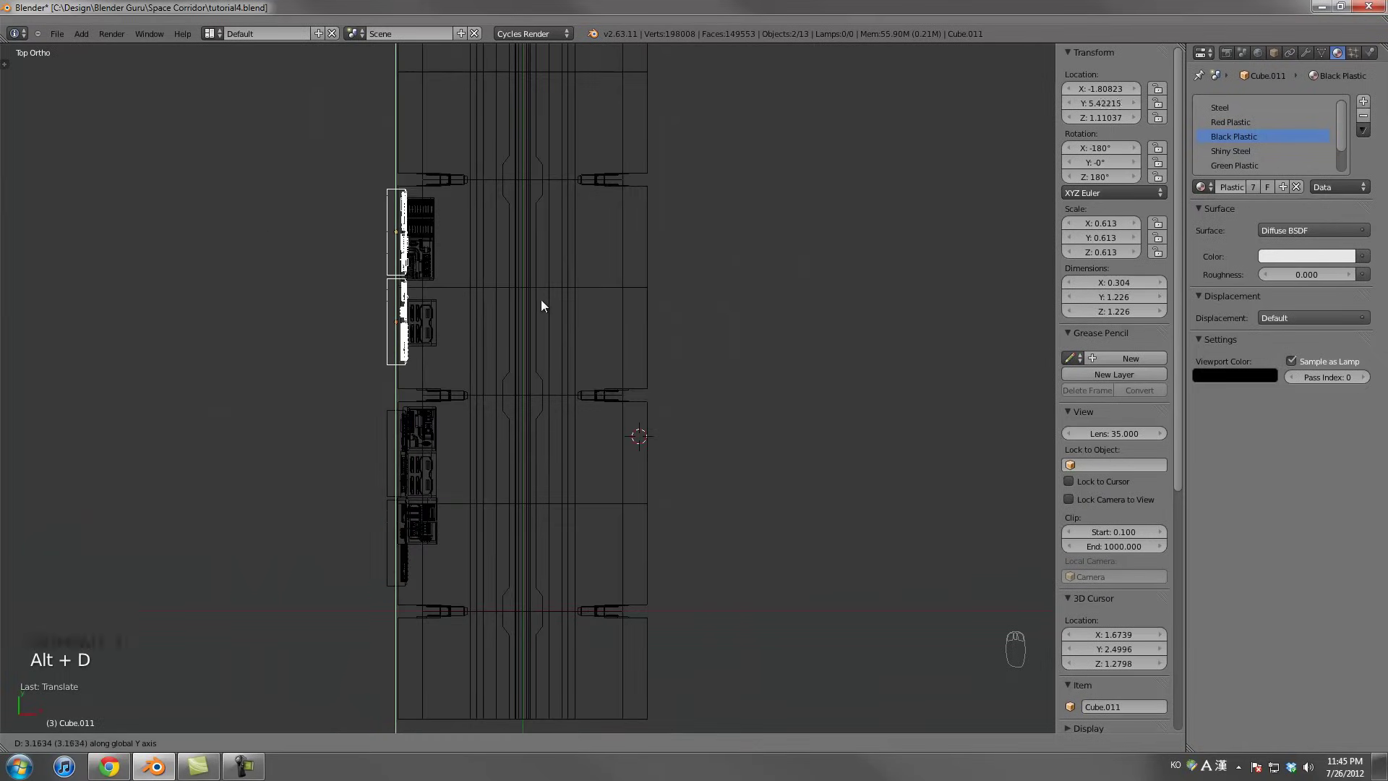
click(538, 311)
key(shift+d)
right_click(507, 354)
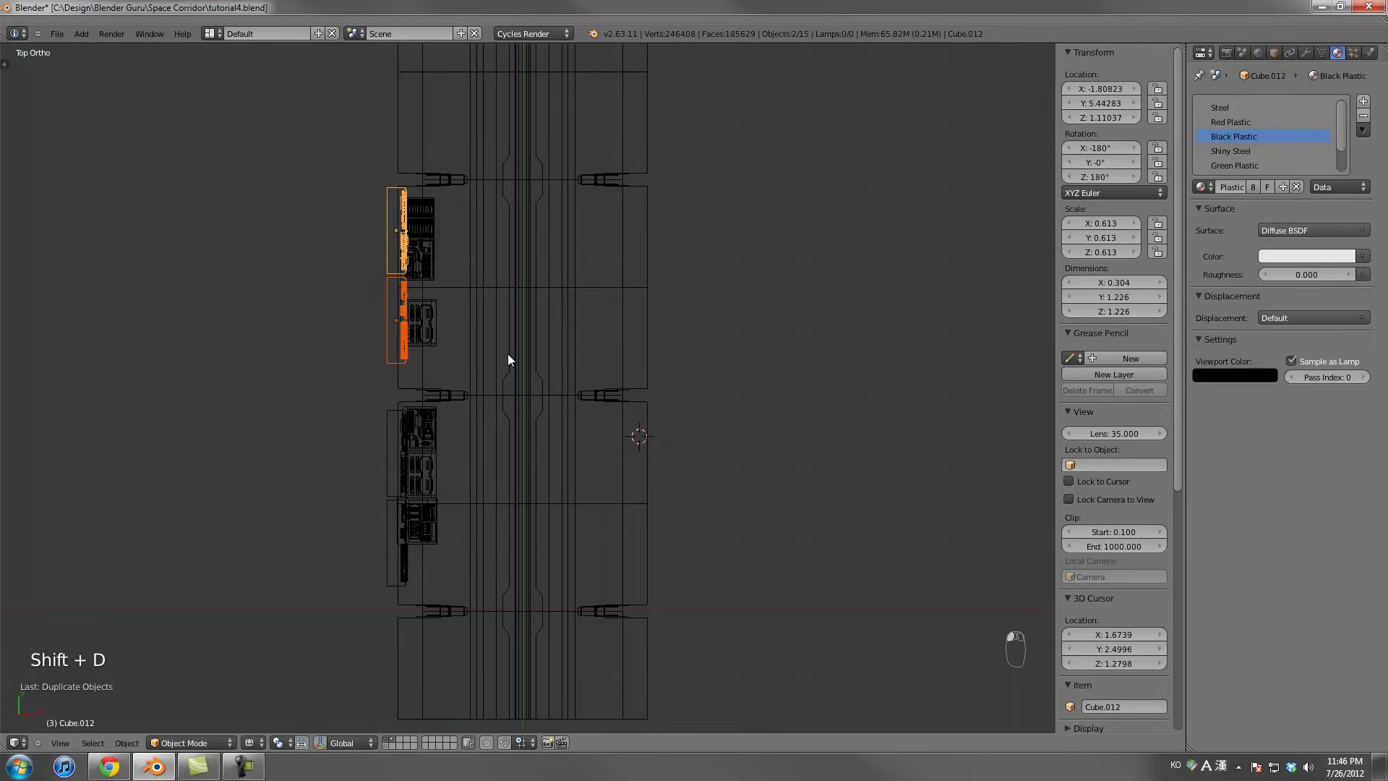
key(x)
click(508, 353)
Make linked duplicates of the two large second-bay panels, rotate them 180°, and place them on the opposite wall at about X 1.80
right_click(384, 279)
shift+right_click(399, 231)
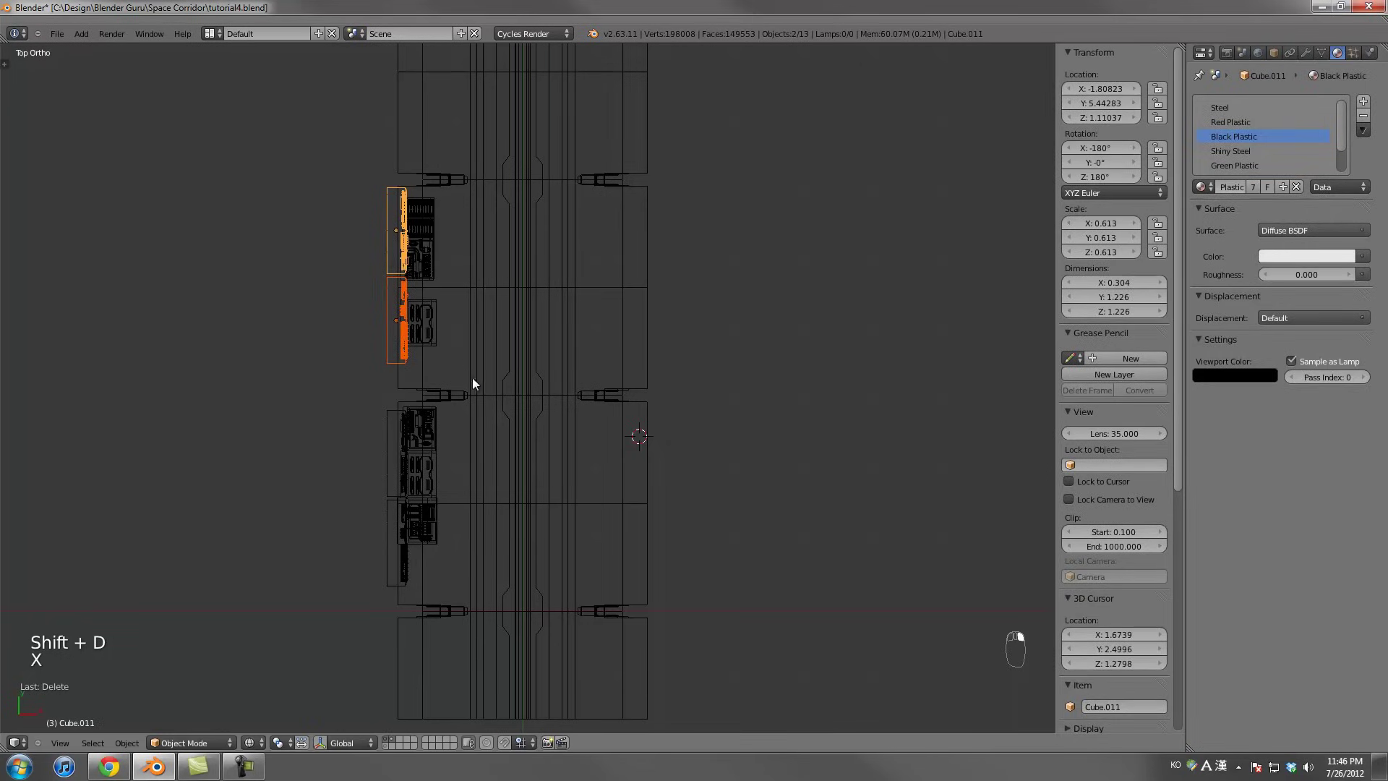
key(alt+d)
click(763, 371)
key(r)
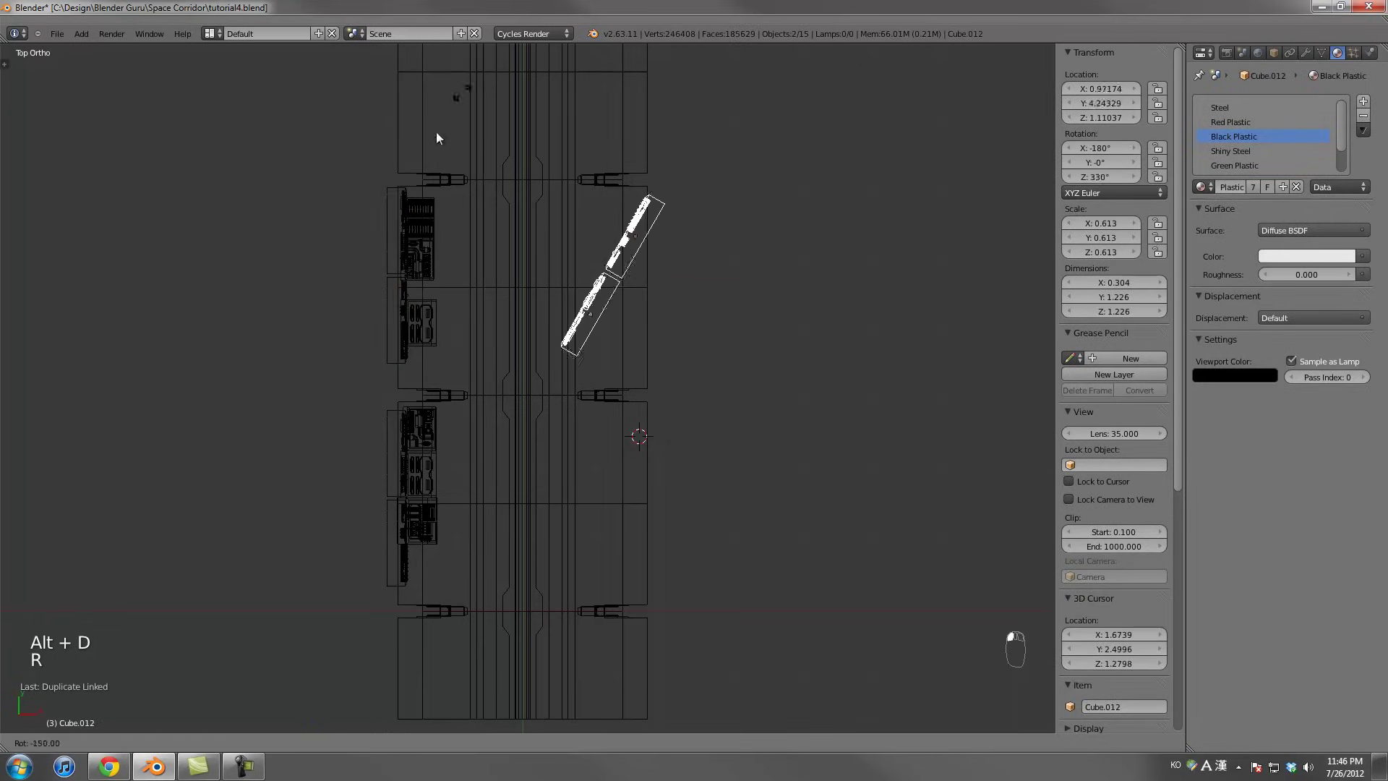
click(431, 203)
key(g)
middle_click(574, 295)
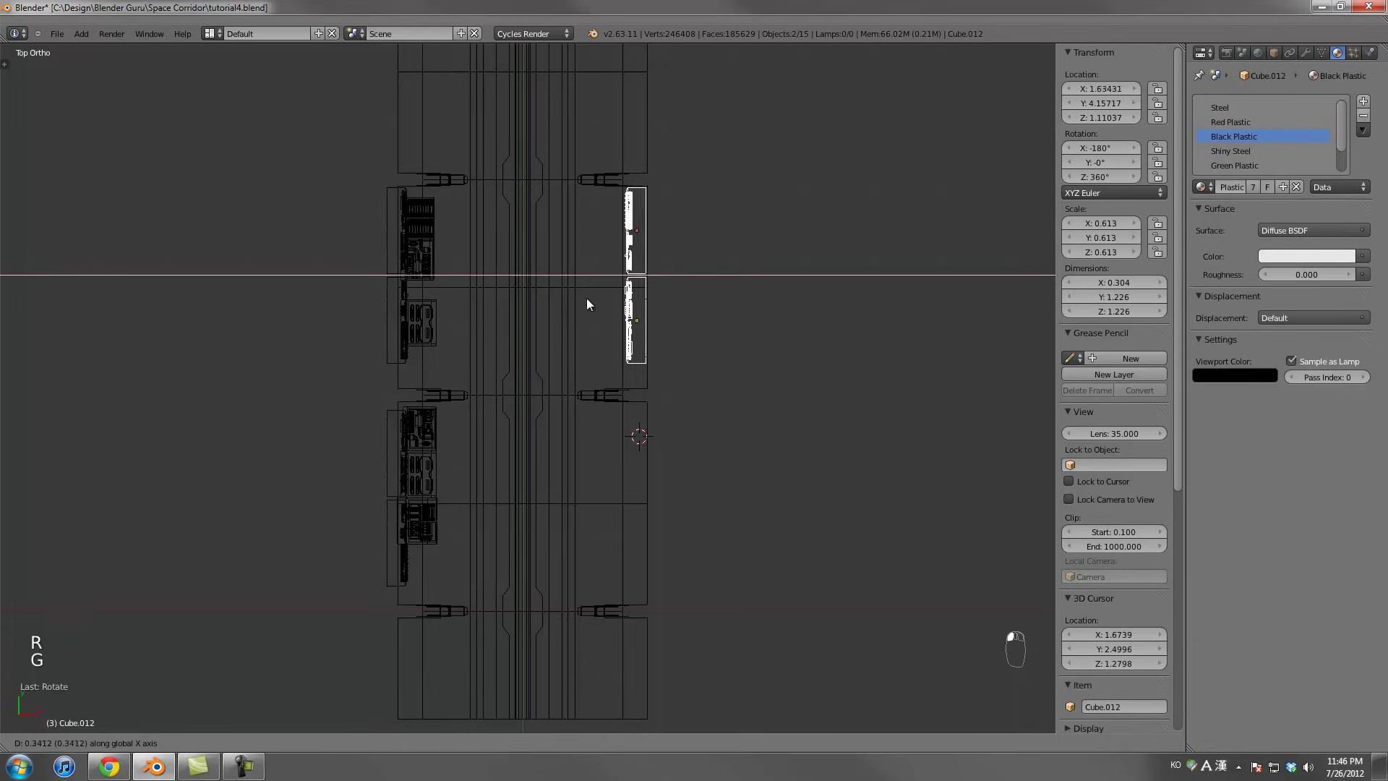
click(593, 299)
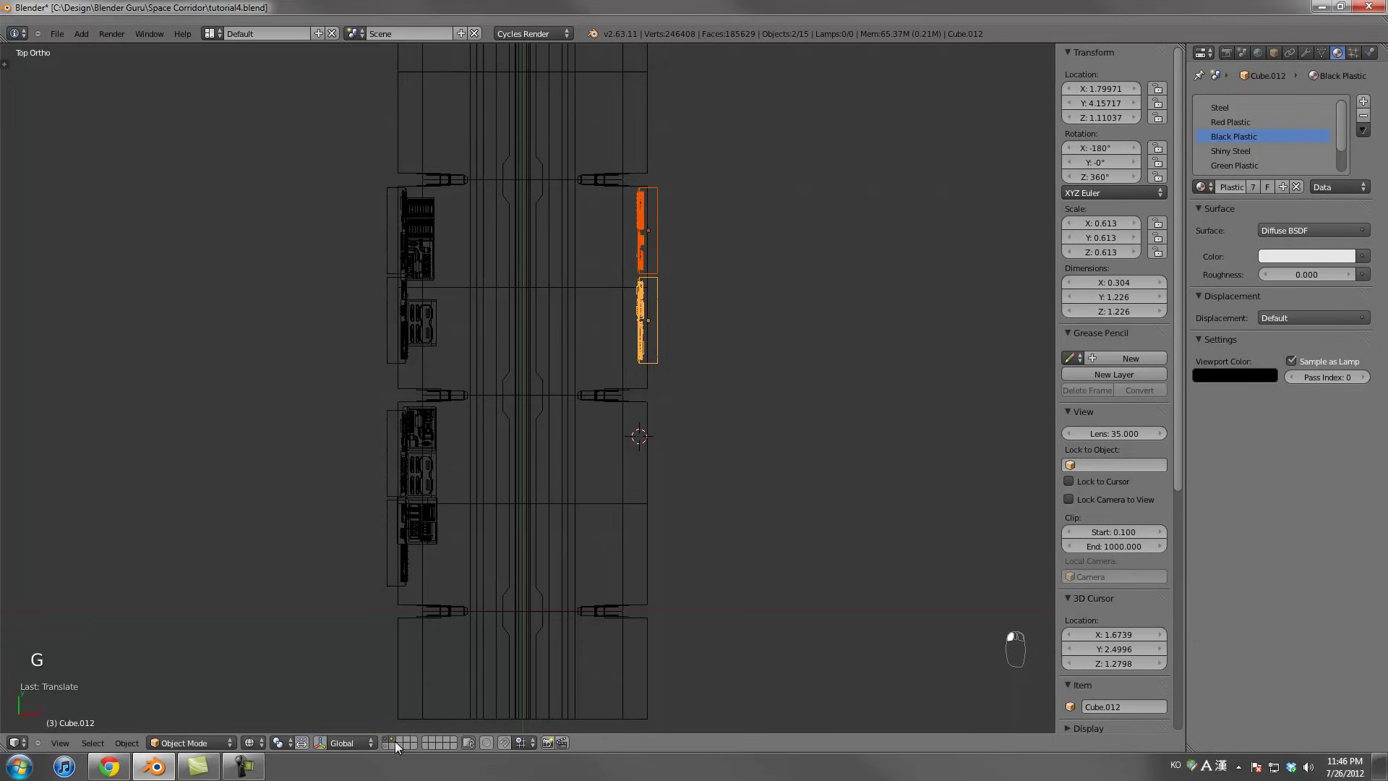
Unhide the hidden wall panels on the first bay's opposite side
key(alt+h)
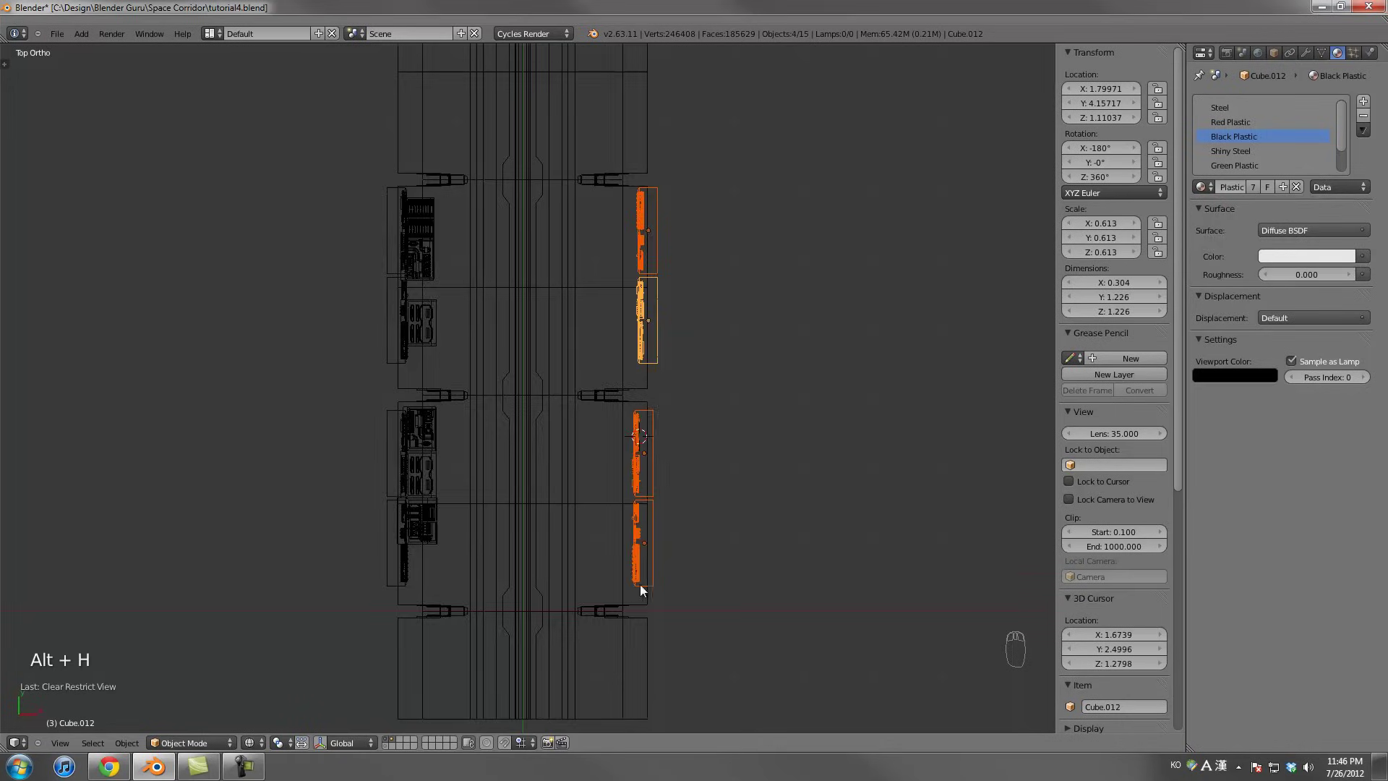
scroll(620, 483, down, 1)
right_click(619, 489)
right_click(619, 489)
scroll(563, 518, up, 2)
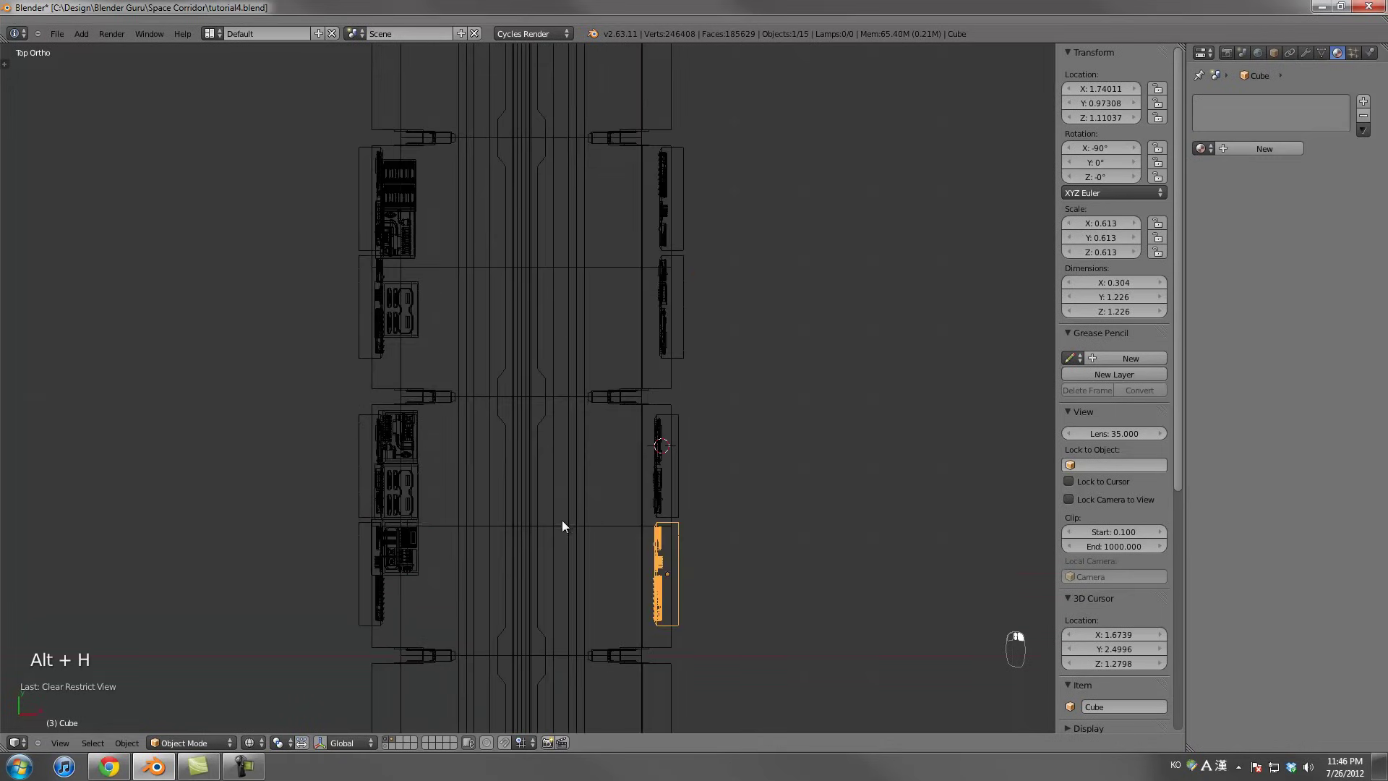
Duplicate all six small lower-wall panels from both bays and place the copies along the corridor's centre
right_click(416, 553)
shift+right_click(417, 474)
shift+right_click(423, 314)
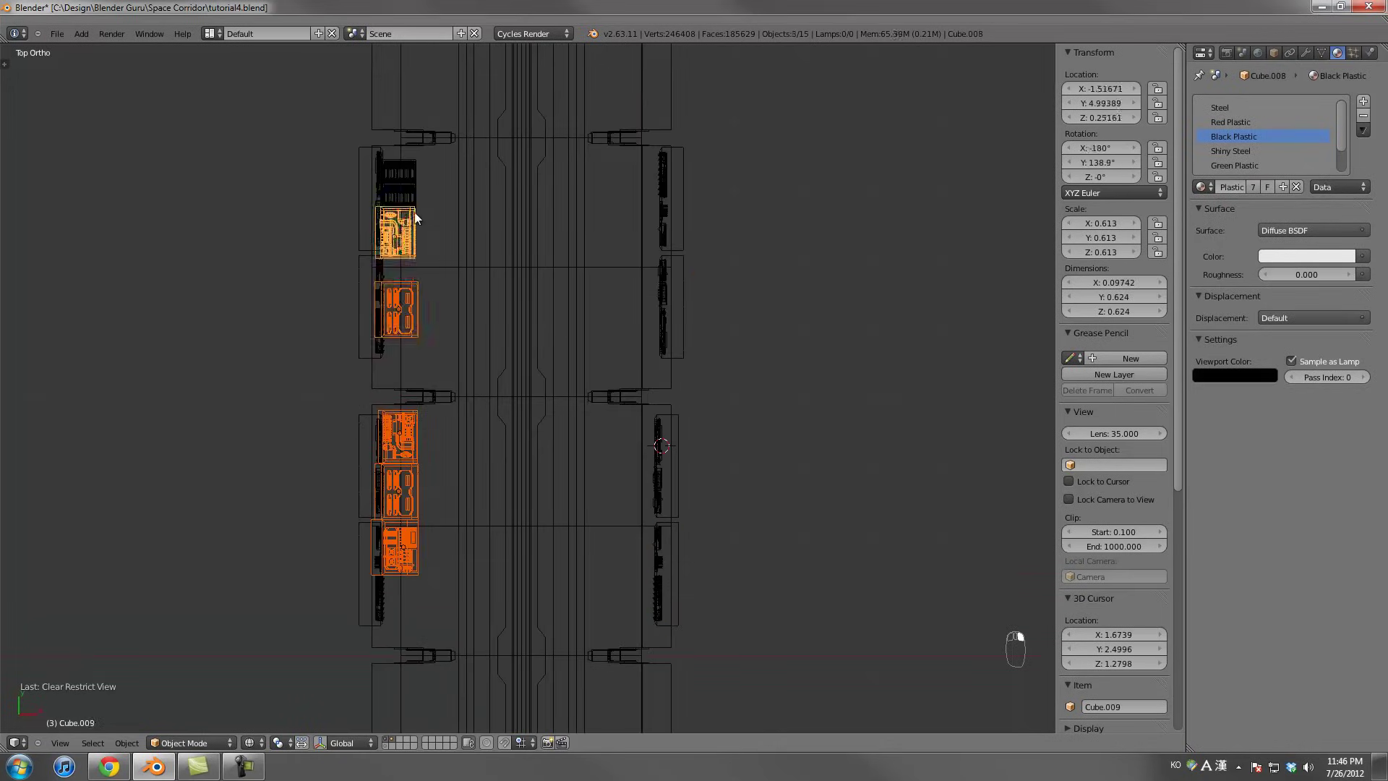
key(shift+d)
click(573, 321)
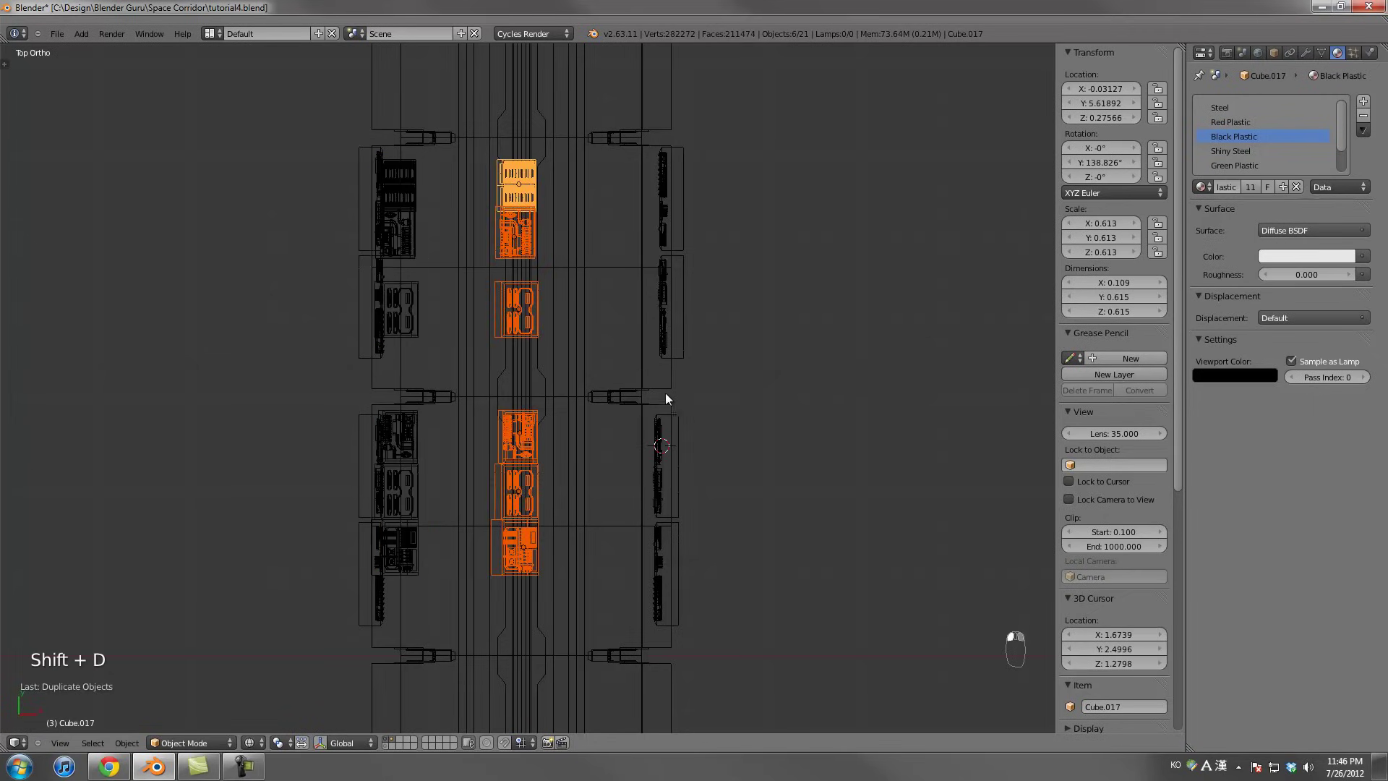
Rotate the six copied panels 180° in top view and move them toward the opposite wall, to about X 1.08
key(r)
click(285, 328)
key(g)
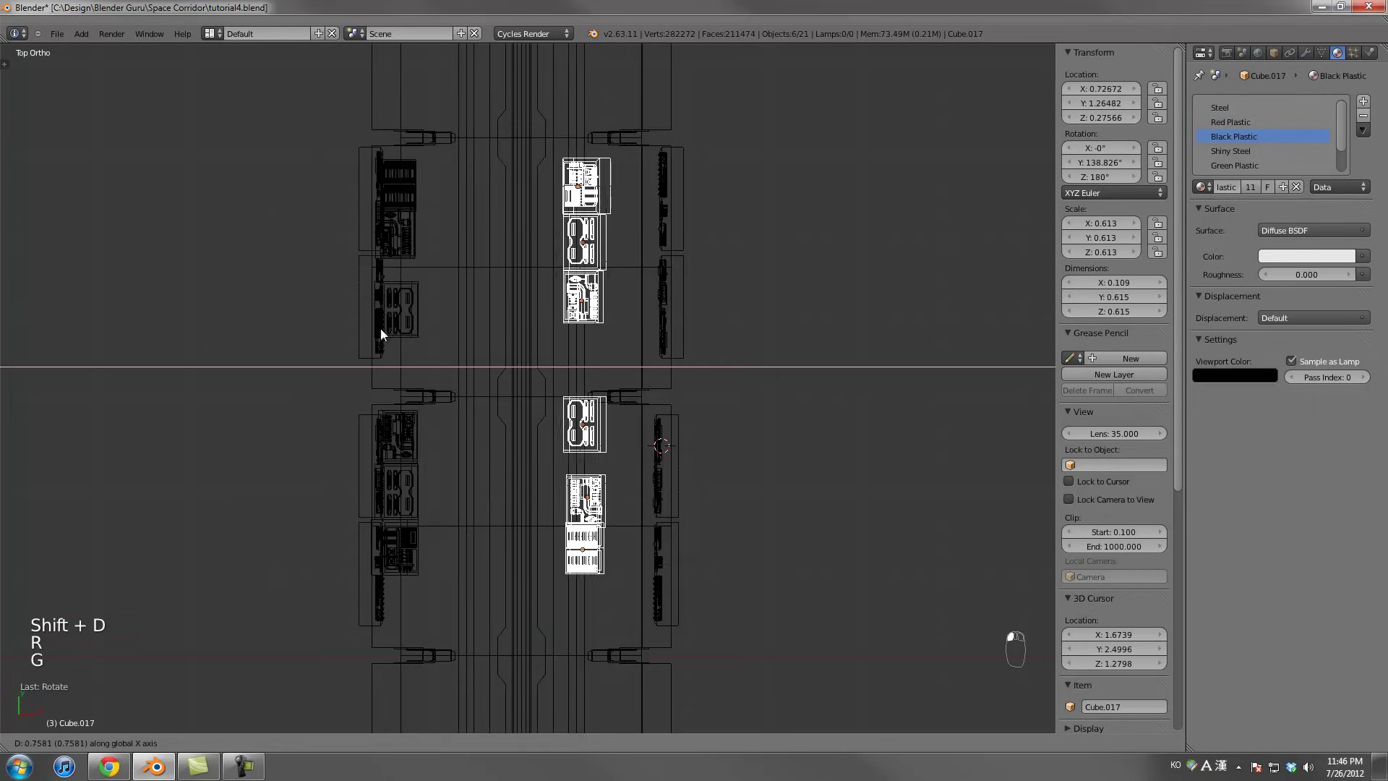
click(387, 324)
key(g)
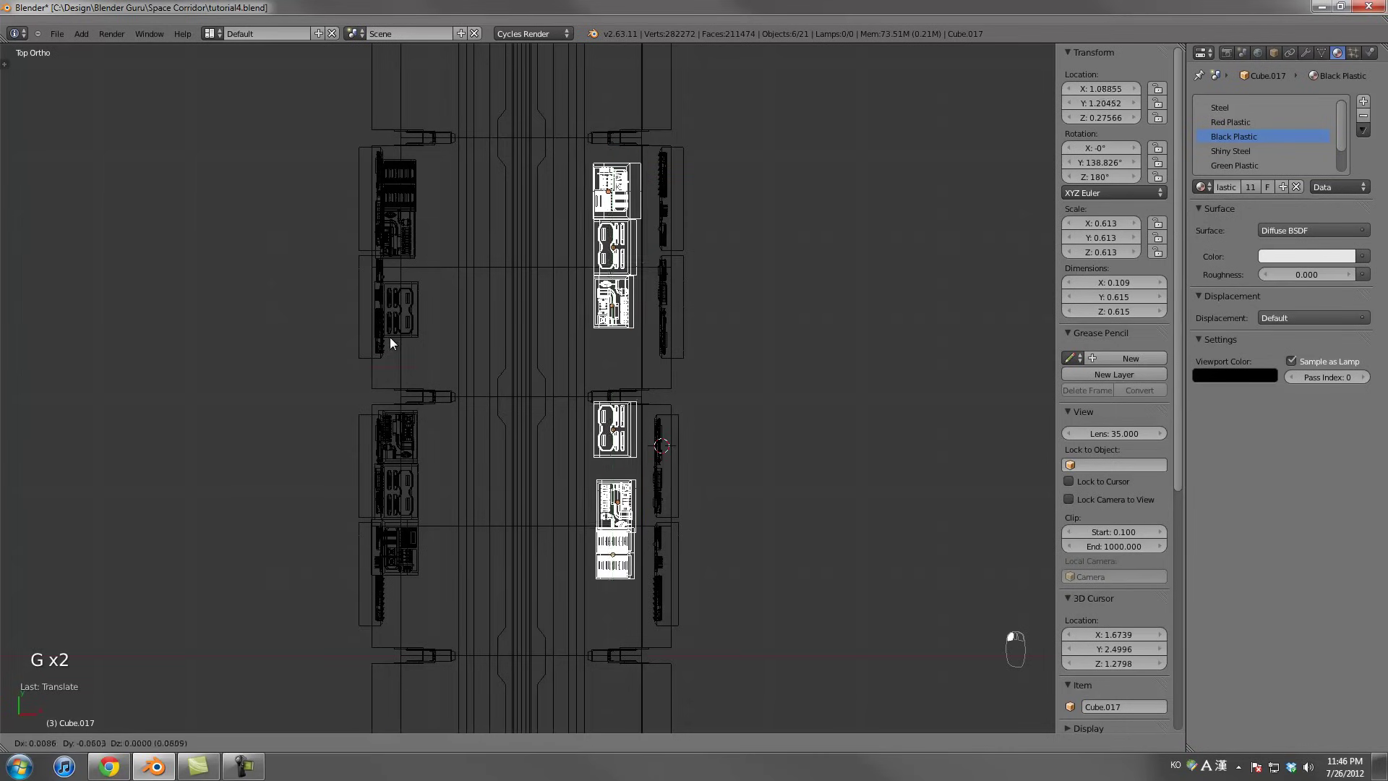
click(394, 348)
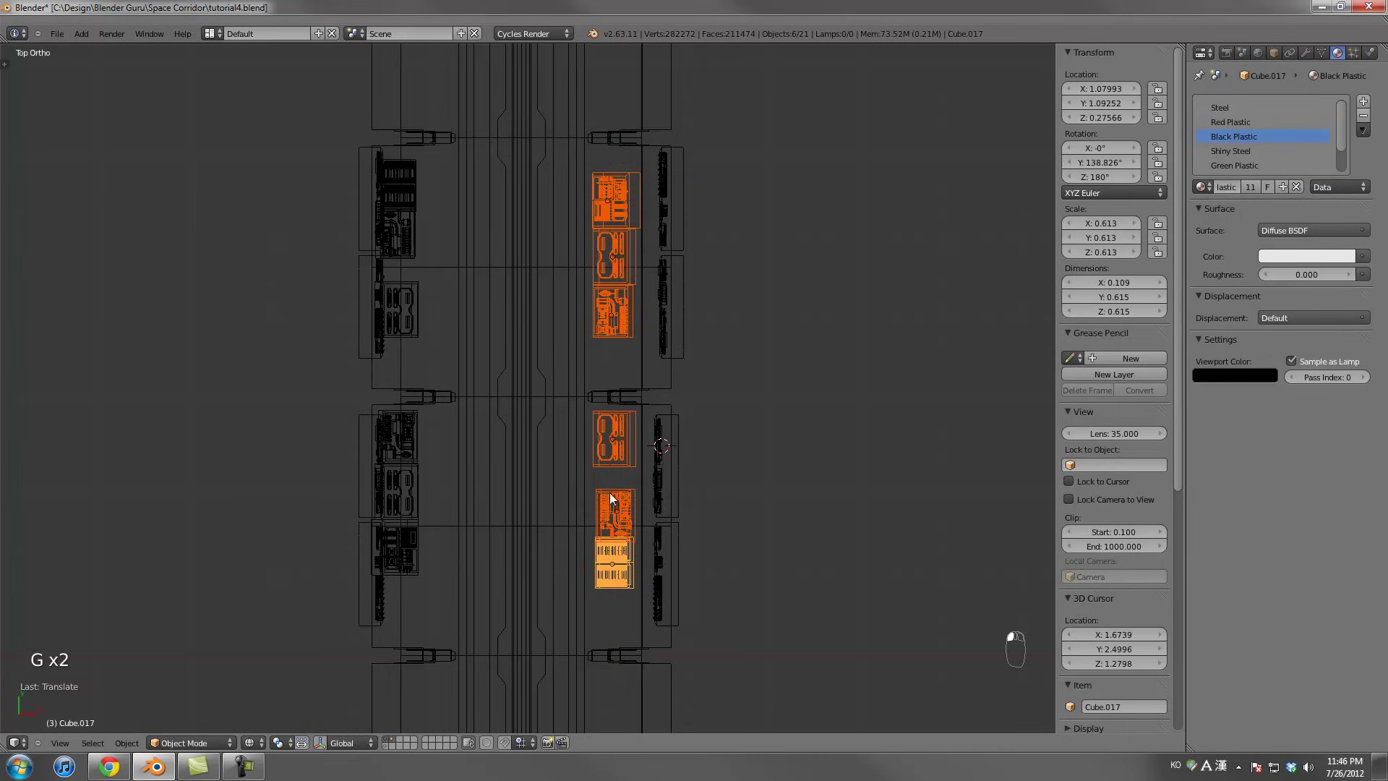
Move the copied slot and cable panels in the first bay along Y to close the gap beside the plain recess copy
key(a)
right_click(618, 555)
key(g)
key(y)
click(623, 532)
key(g)
click(620, 516)
scroll(626, 365, down, 2)
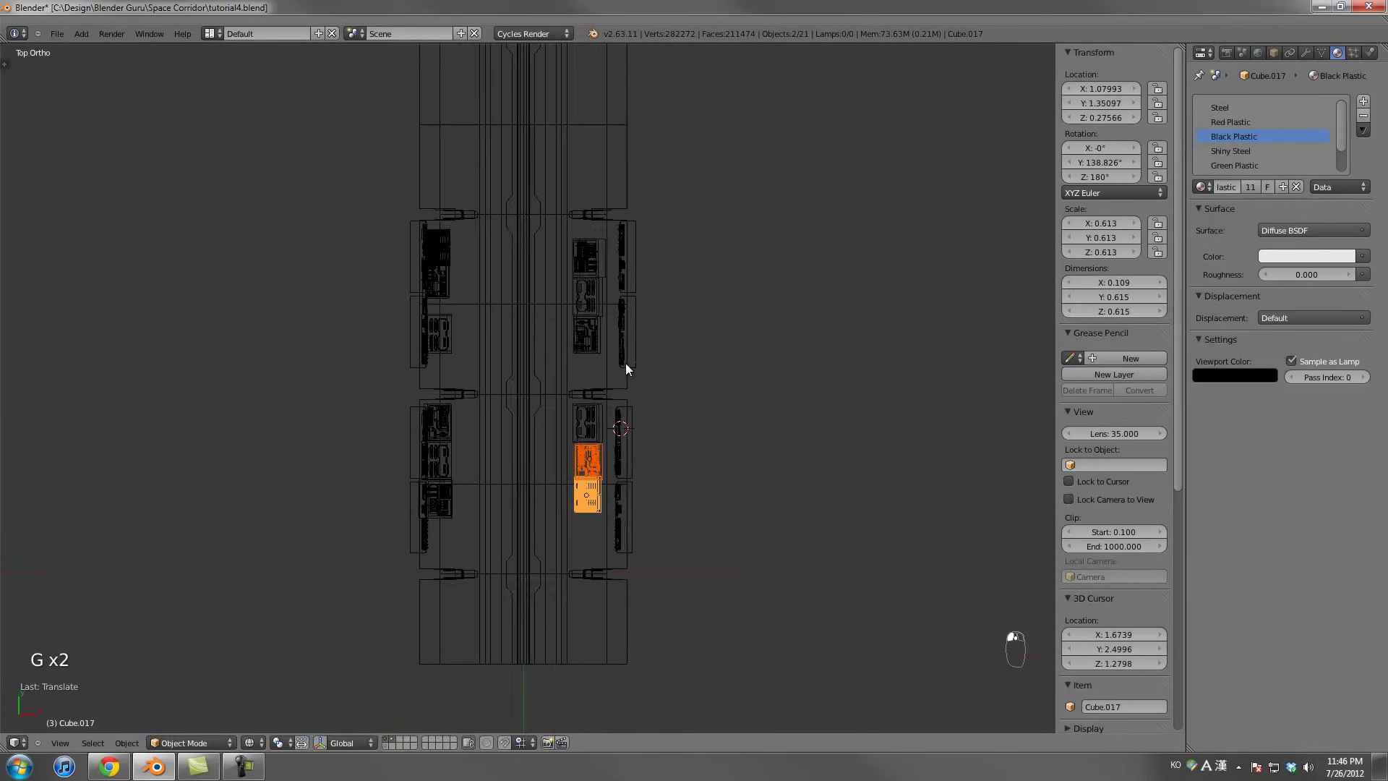
Move all six copied panels along X in camera view onto the opposite lower slope, slot panel at about X 1.40
key(KP_0)
key(z)
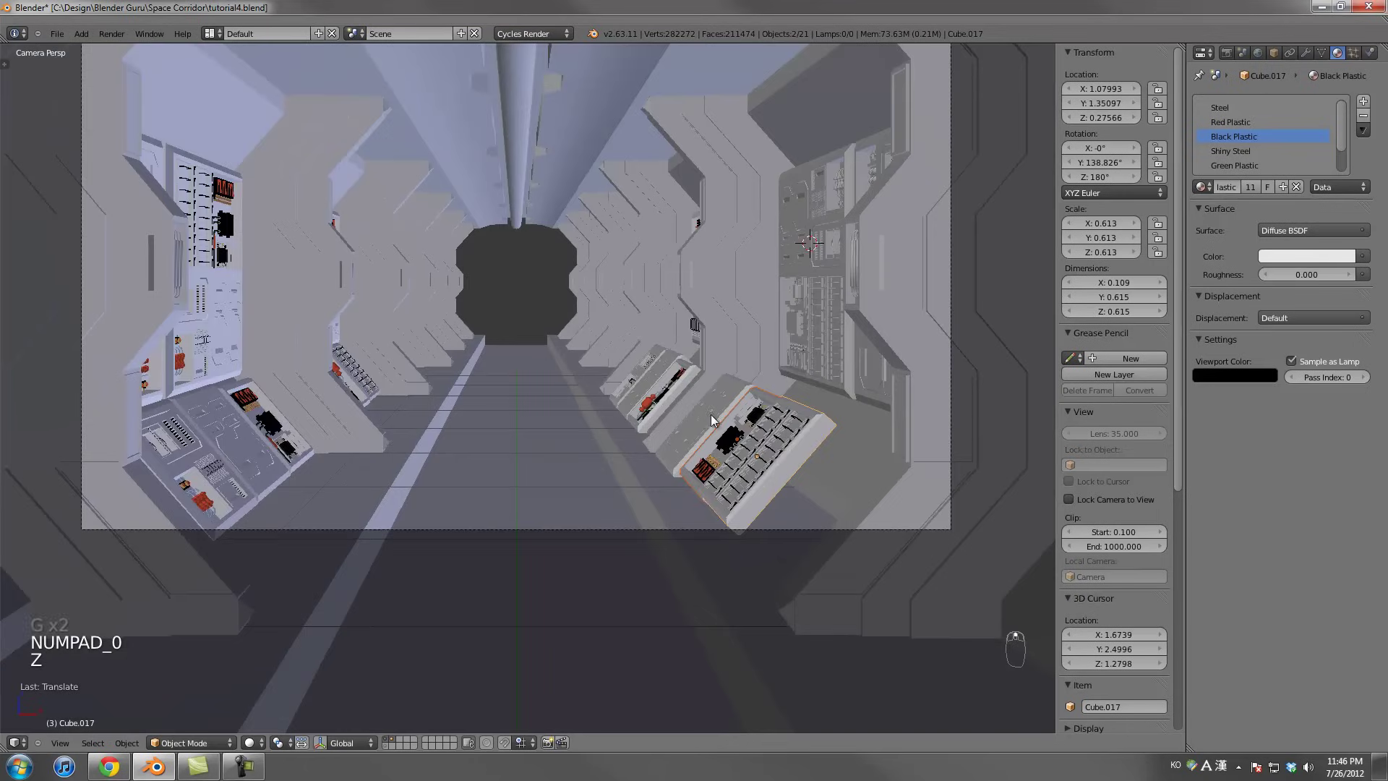
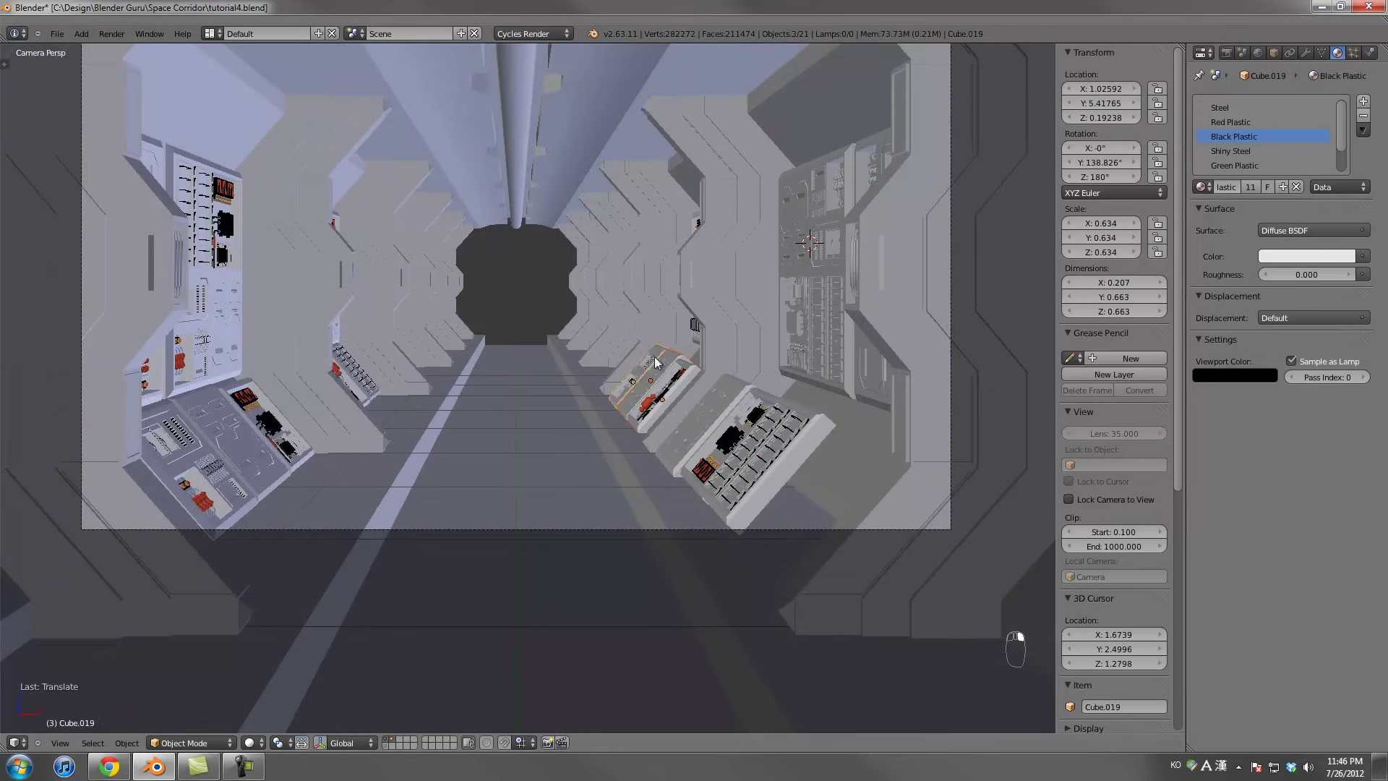
key(g)
right_click(799, 432)
shift+right_click(804, 432)
key(g)
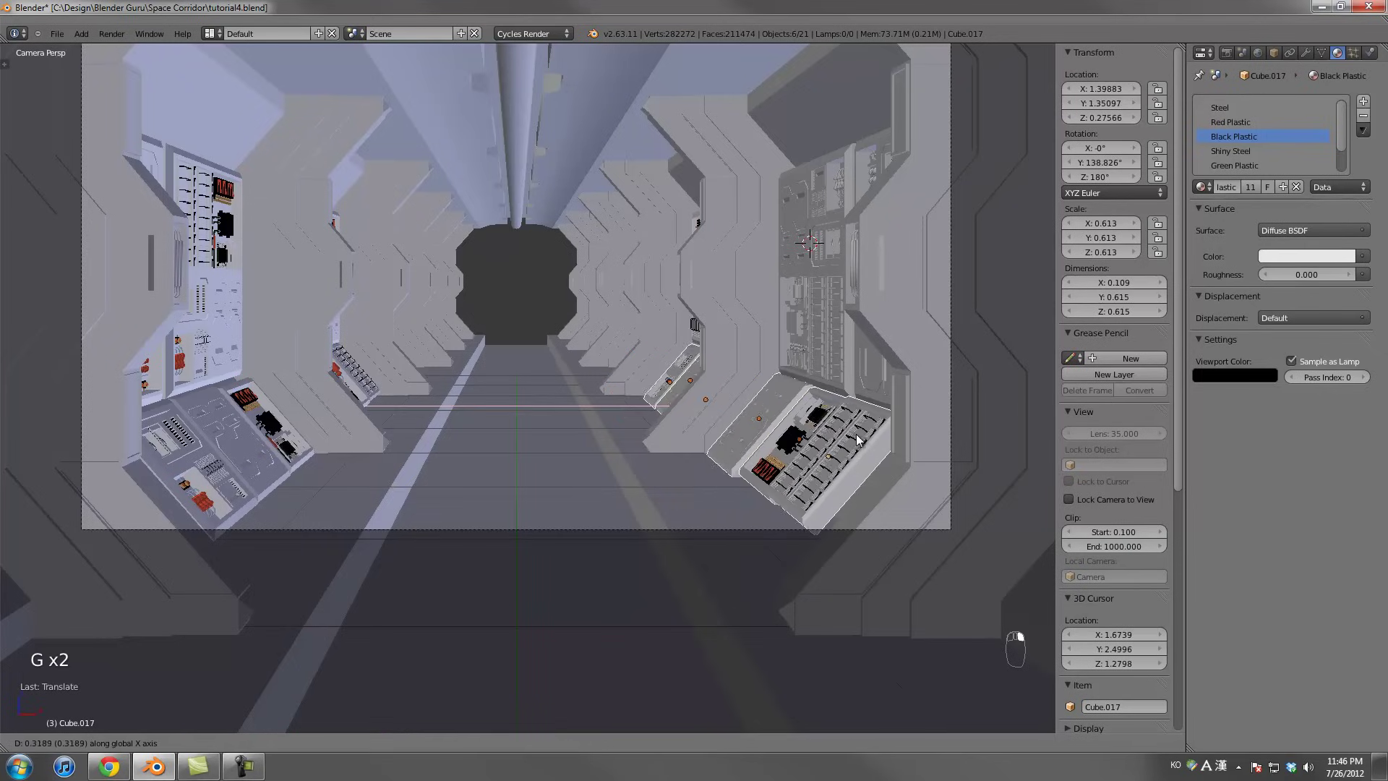
click(852, 436)
scroll(790, 471, up, 1)
shift+middle_drag(789, 471, 635, 457)
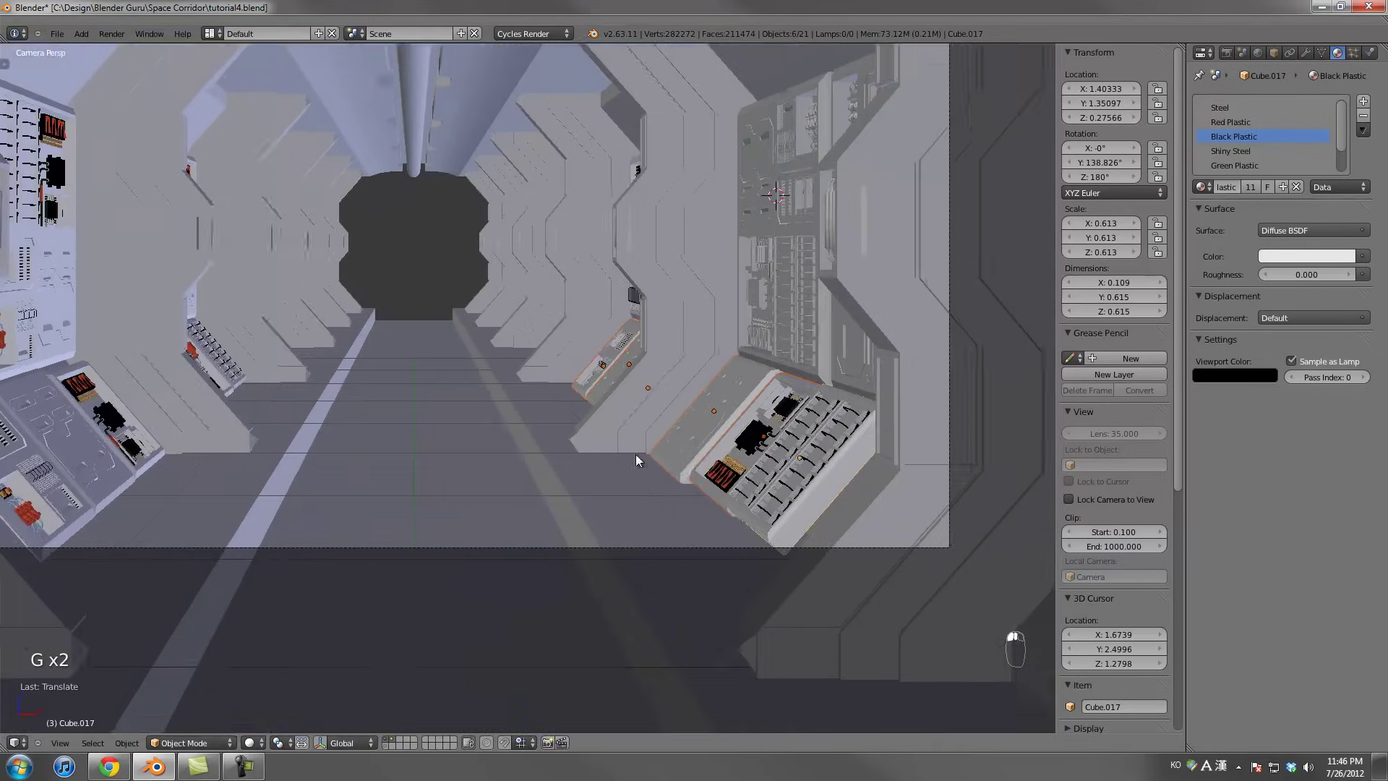
key(s)
right_click(855, 471)
key(s)
right_click(781, 483)
Raise the six copied lower-slope panels along Z, to about Z 0.344 for the slot panel
key(g)
key(z)
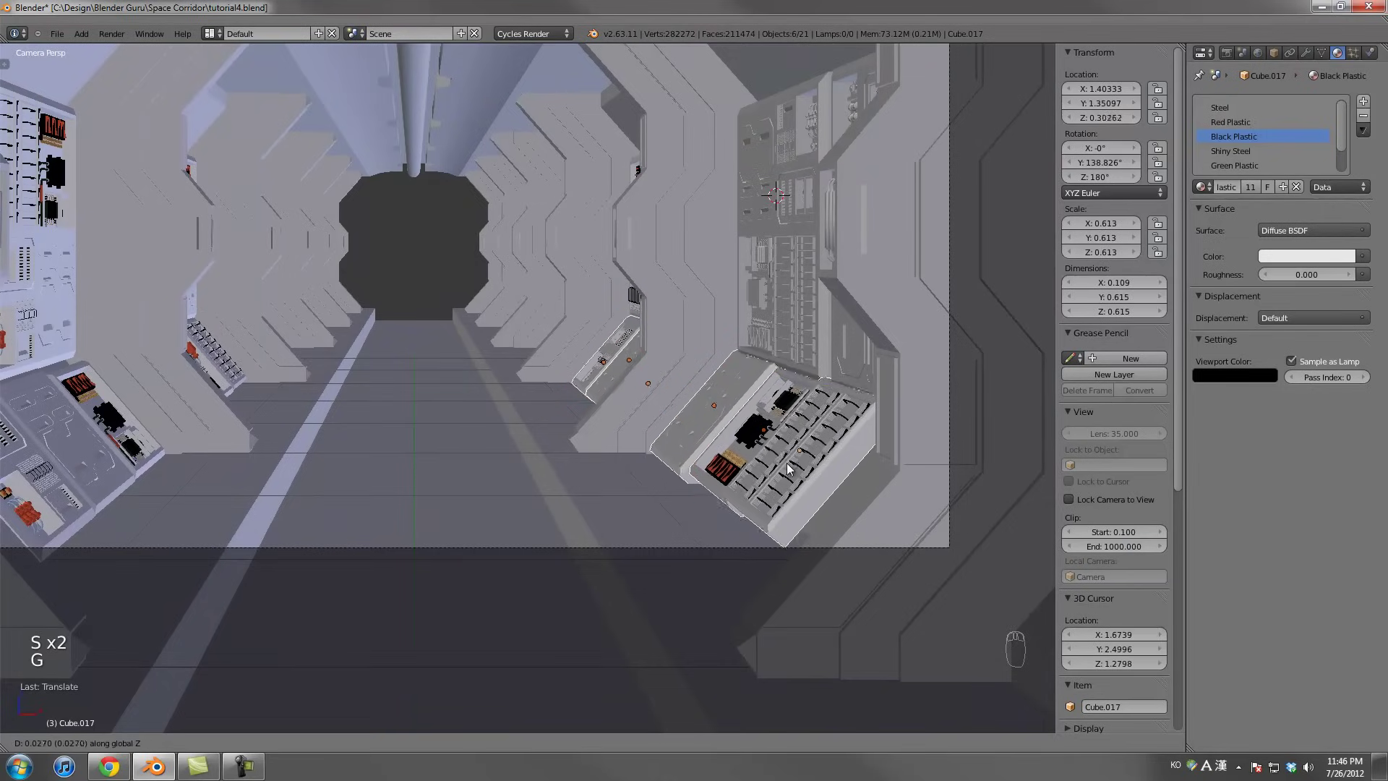
click(691, 443)
key(g)
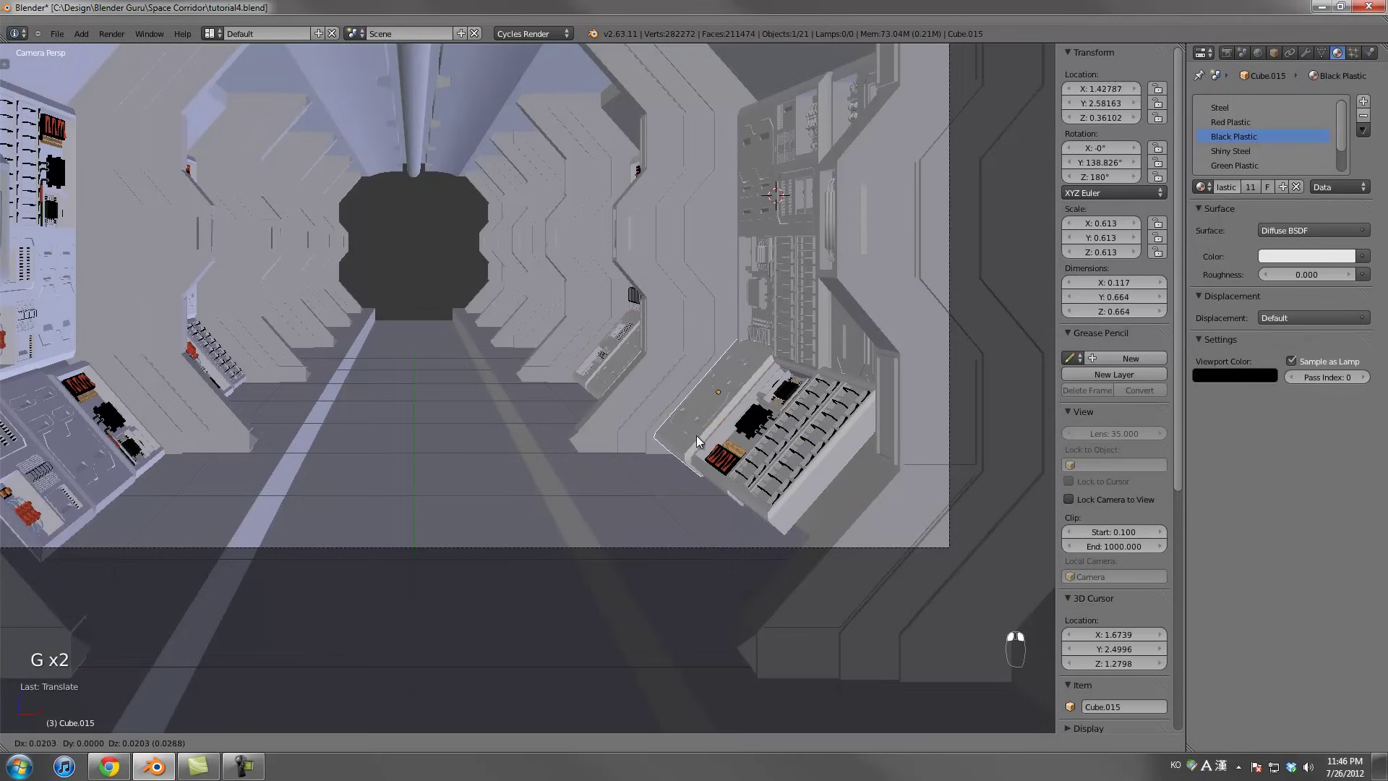
right_click(697, 435)
Rescale and reposition the plain recess panel in the first bay so it sits beside the cable panel
right_click(778, 322)
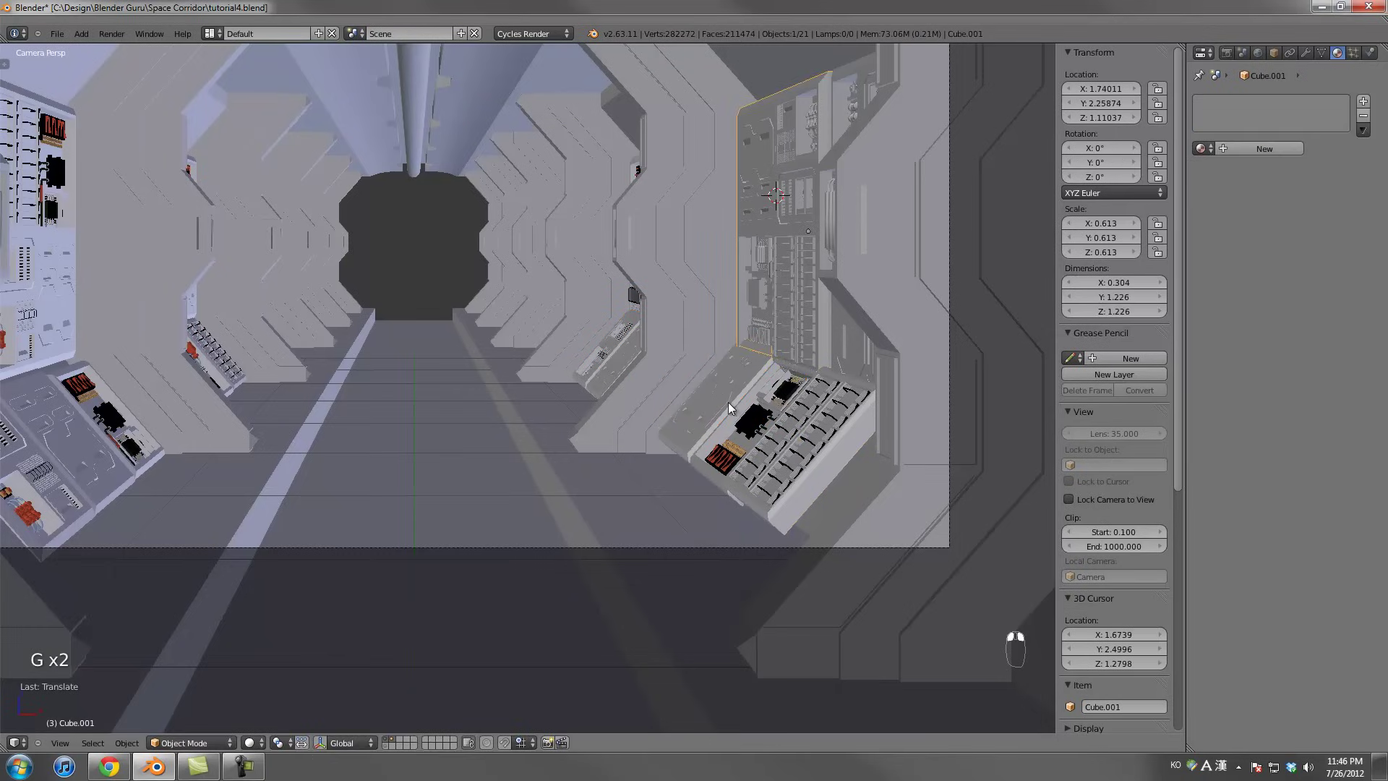
right_click(727, 402)
key(s)
click(791, 393)
key(g)
right_click(787, 391)
key(g)
click(790, 404)
key(s)
click(793, 403)
key(s)
click(791, 405)
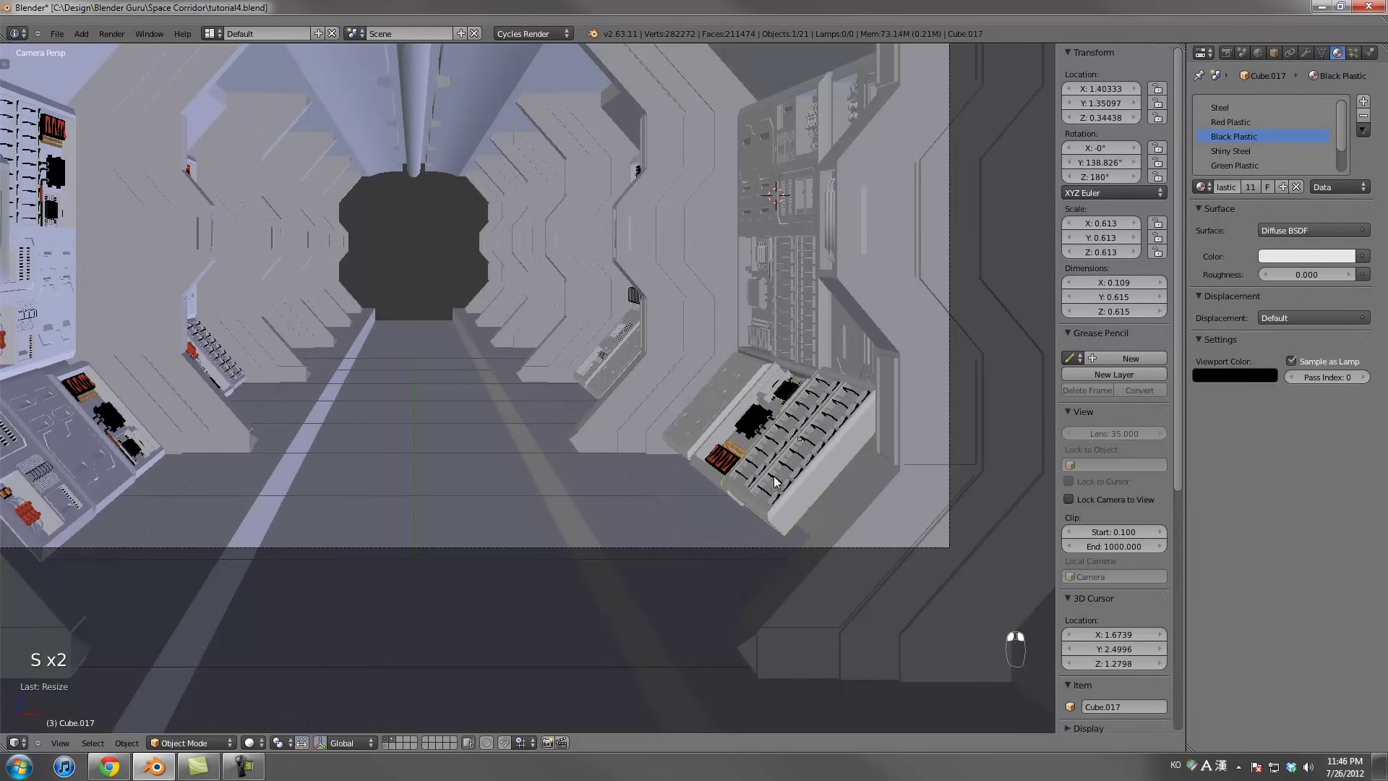
Scale the slot panel to about 0.636 and adjust its position on the lower slope in front wireframe view
key(s)
click(788, 471)
key(KP_3)
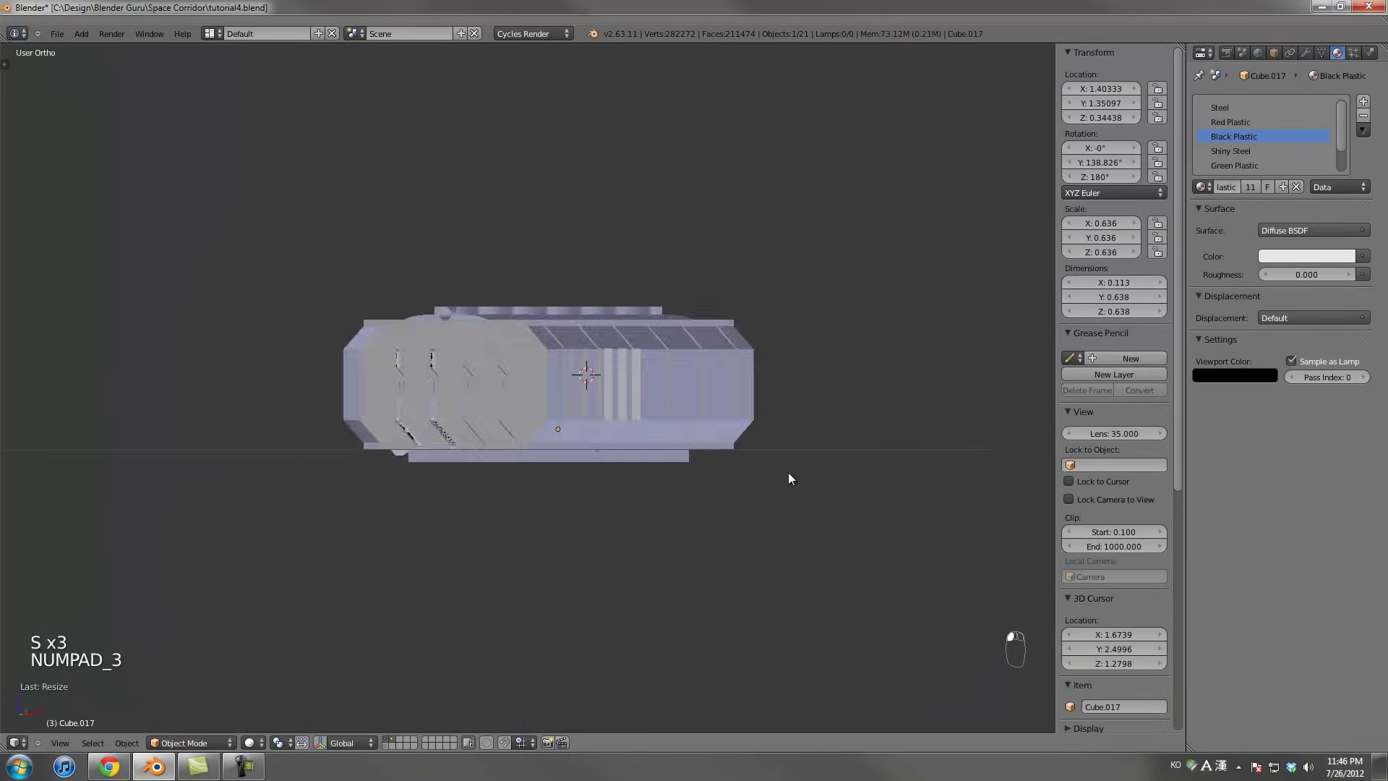
key(KP_1)
key(z)
scroll(611, 376, up, 5)
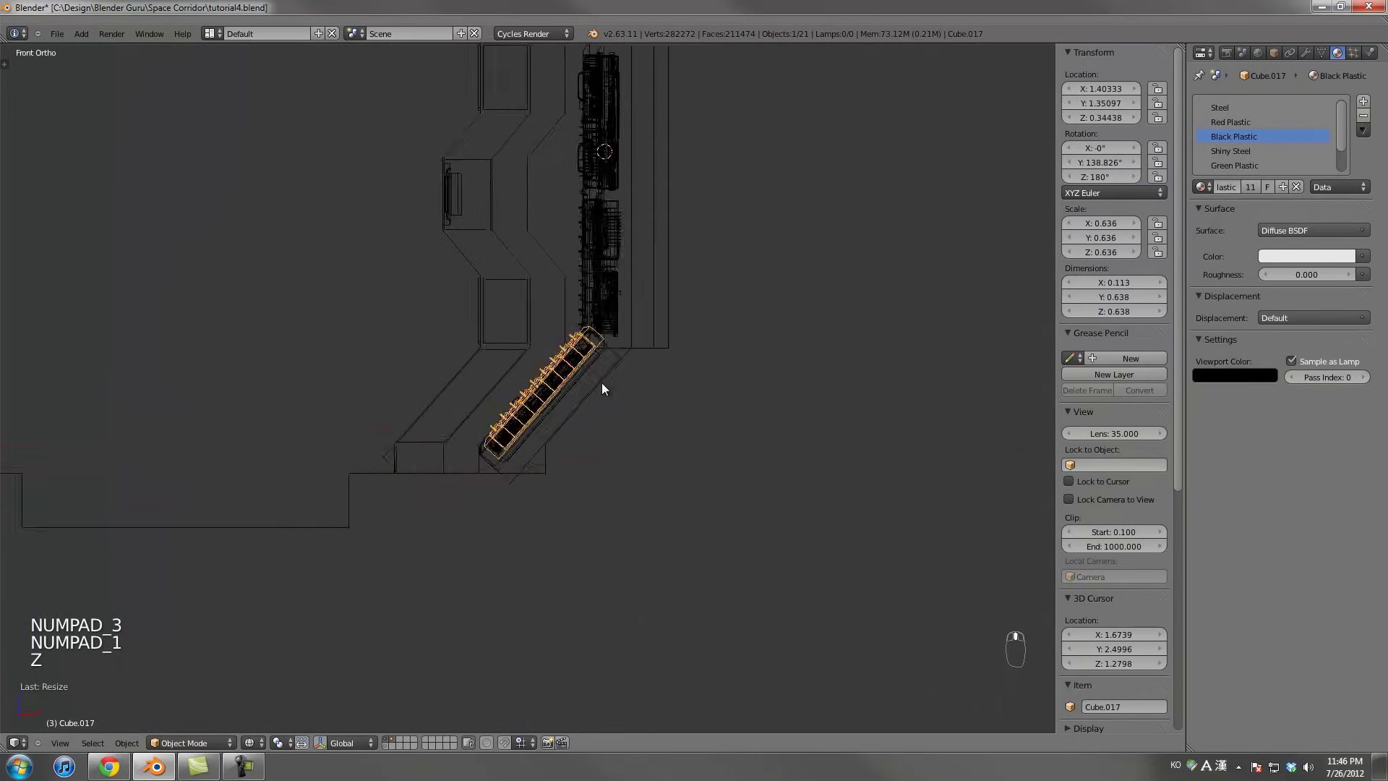
key(g)
click(603, 396)
scroll(621, 390, up, 4)
key(g)
click(648, 371)
Select all six copied lower-slope panels in front view and lower them about 0.035 along Z
right_click(567, 335)
key(b)
scroll(618, 388, down, 2)
drag(594, 375, 614, 354)
key(a)
key(b)
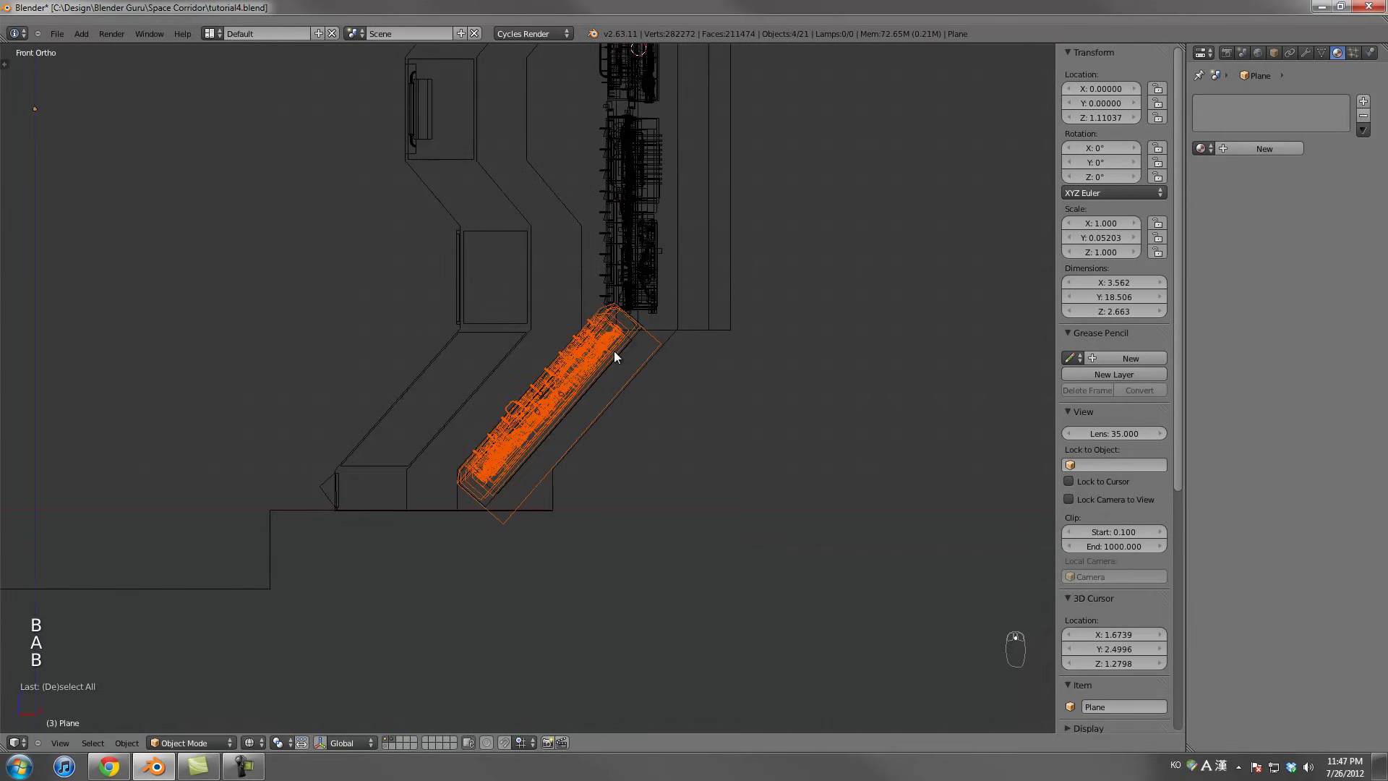
scroll(675, 376, up, 2)
scroll(670, 357, up, 1)
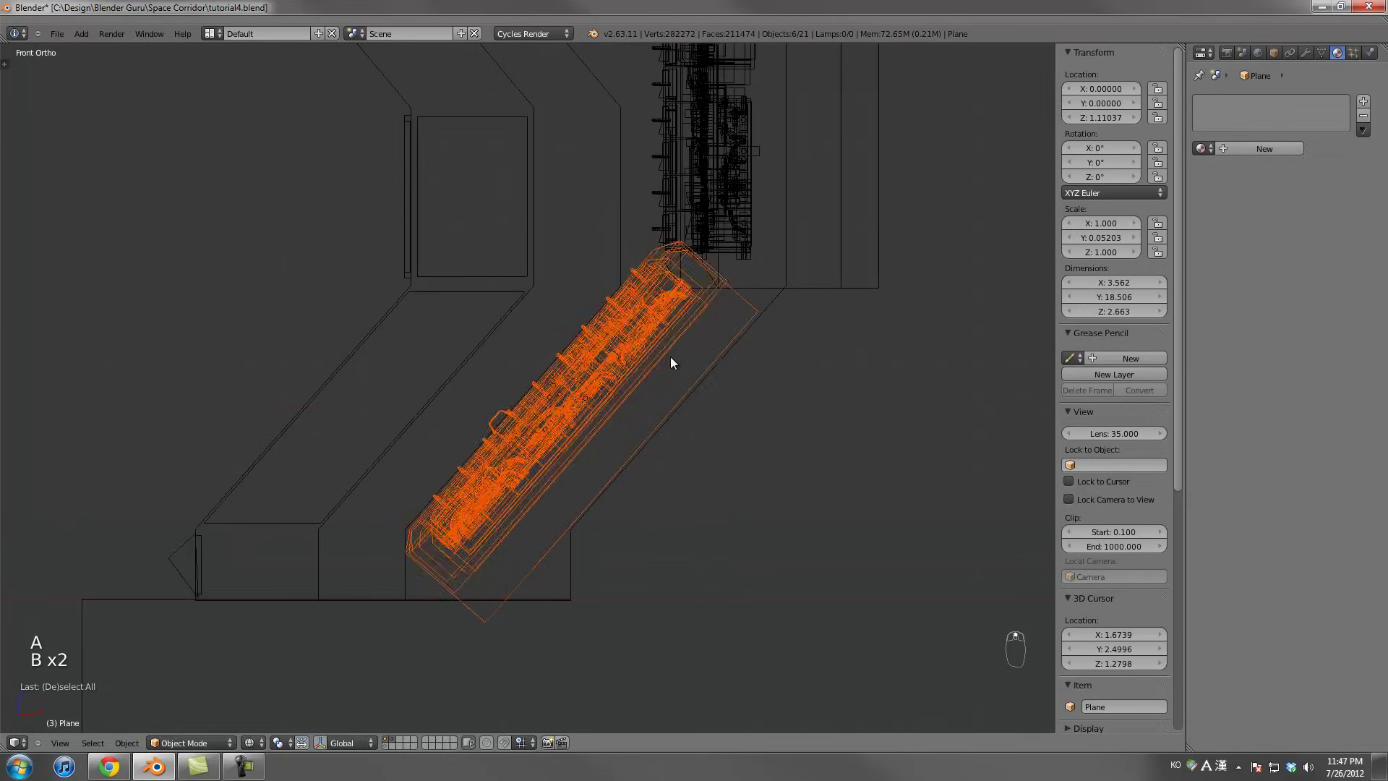
key(g)
key(z)
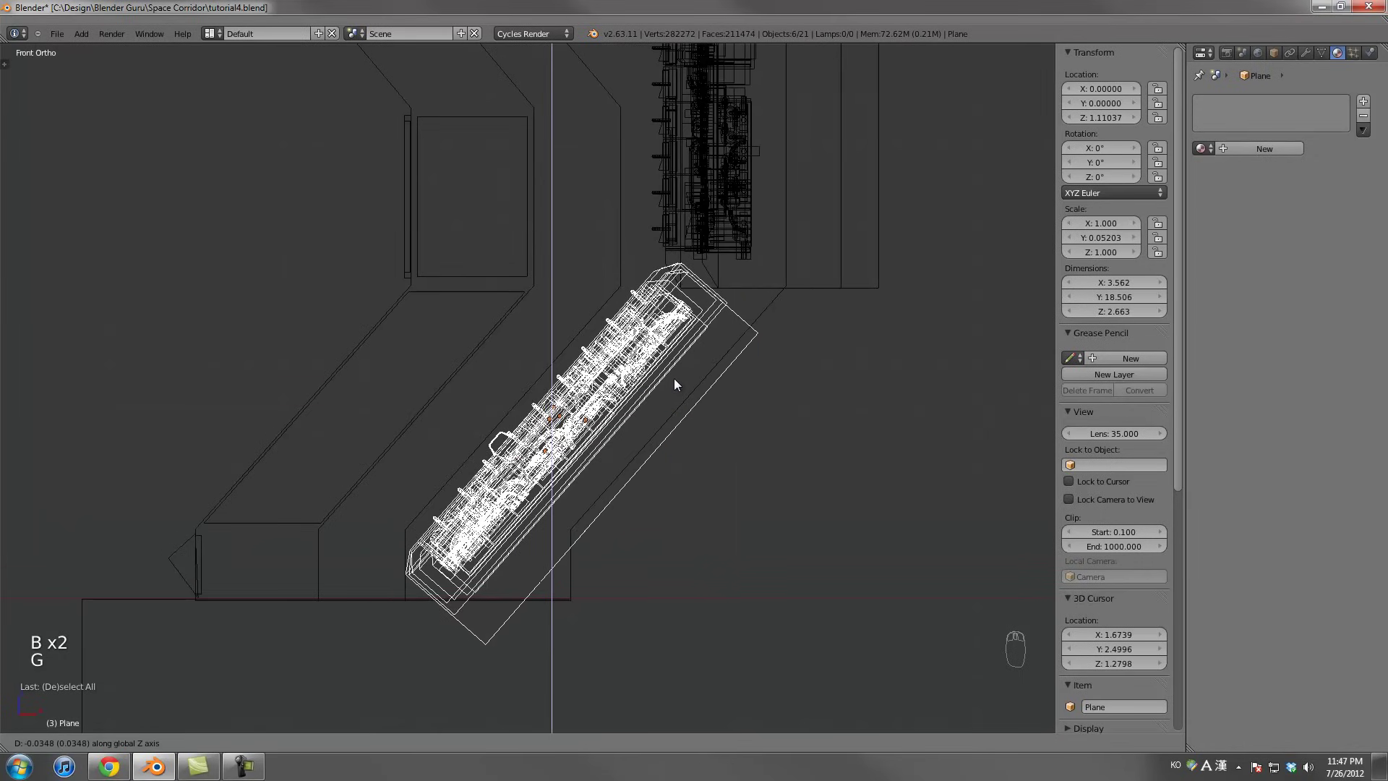
click(674, 378)
Lower the six panels a further 0.035 or so along Z in shaded camera view
key(KP_0)
key(z)
scroll(674, 375, up, 1)
shift+middle_drag(674, 376, 606, 404)
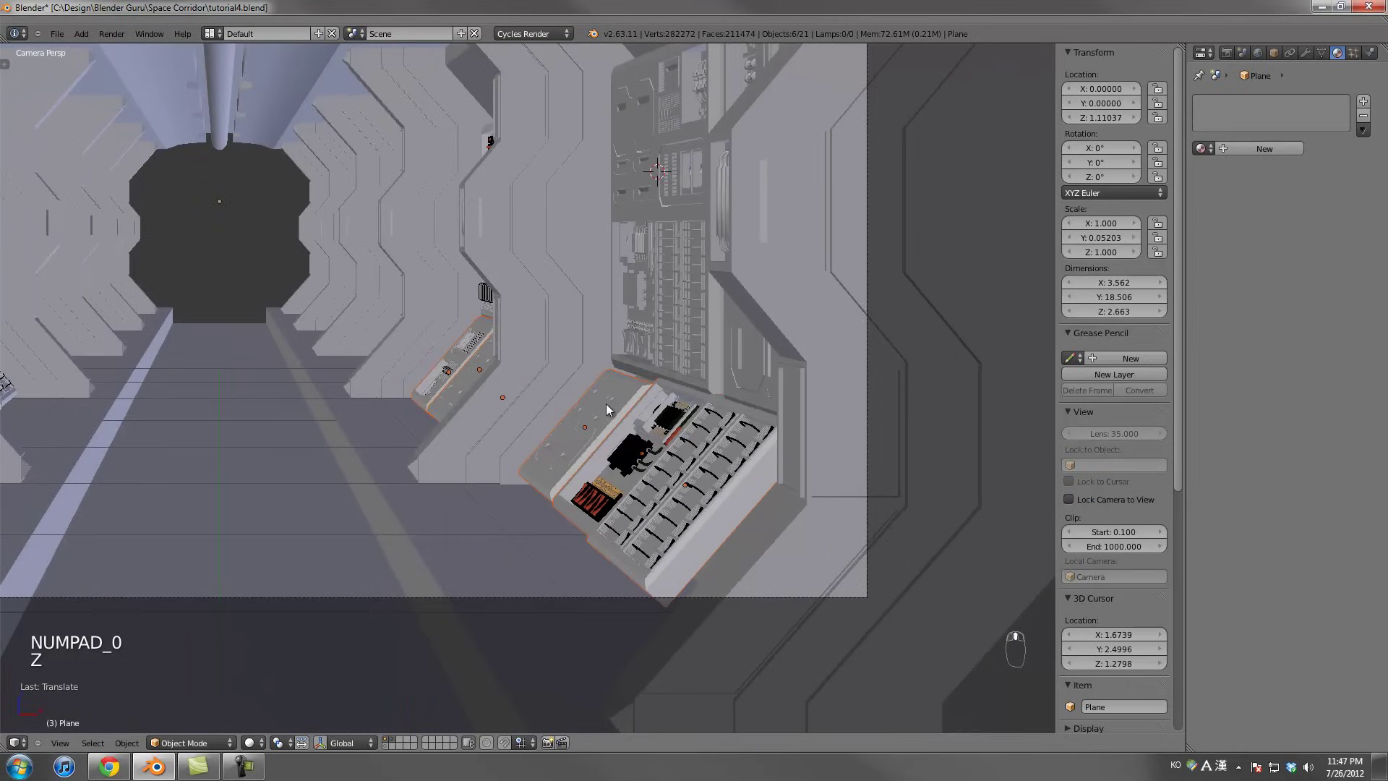
scroll(606, 403, up, 1)
key(g)
key(z)
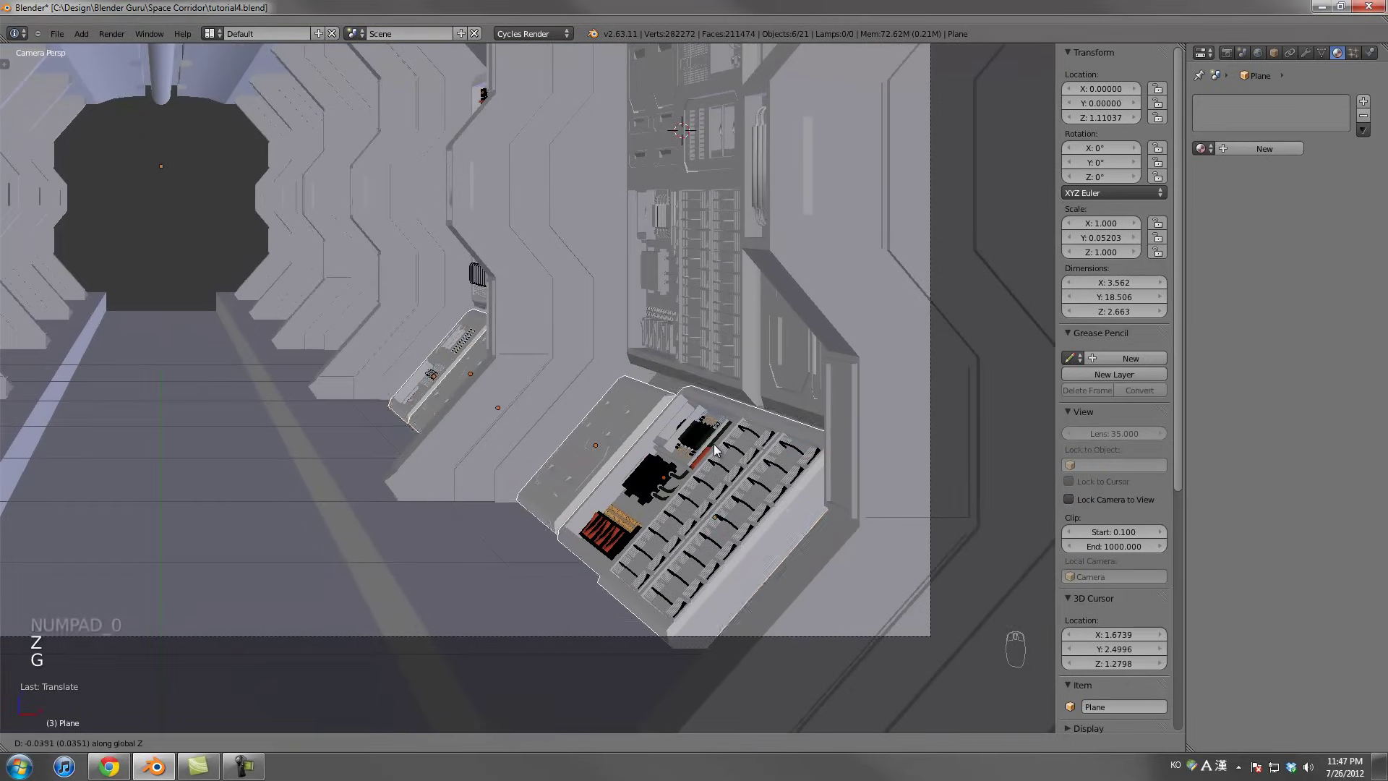
click(713, 444)
Scale the plain recess panel to about 0.557 and move it to about X 1.415, Z 0.278
right_click(631, 413)
key(g)
middle_drag(631, 414, 631, 405)
key(g)
key(s)
click(744, 405)
key(g)
key(g)
click(739, 406)
Rescale the plain recess panel to about 0.602 in front wireframe view and move it to about X 1.408, Z 0.273
key(KP_3)
key(KP_1)
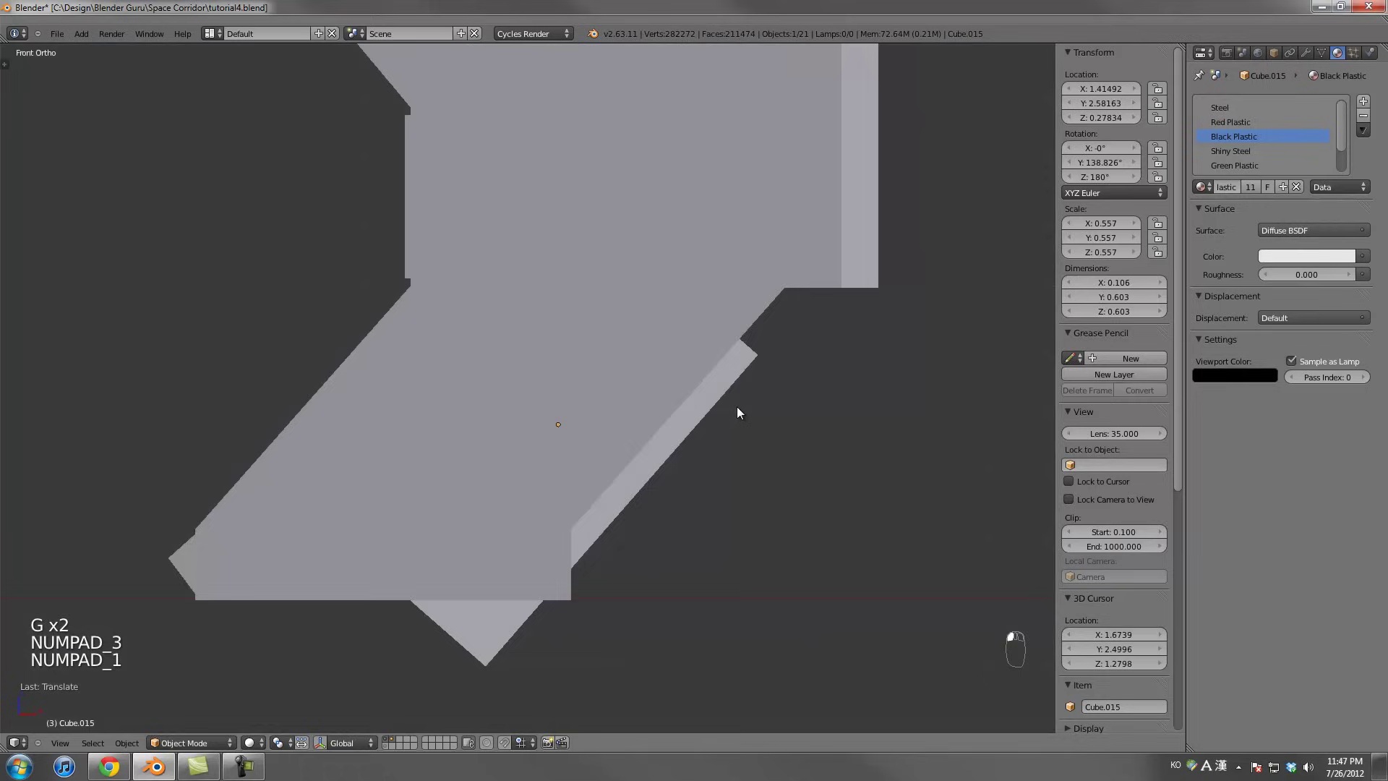
key(z)
key(s)
click(729, 406)
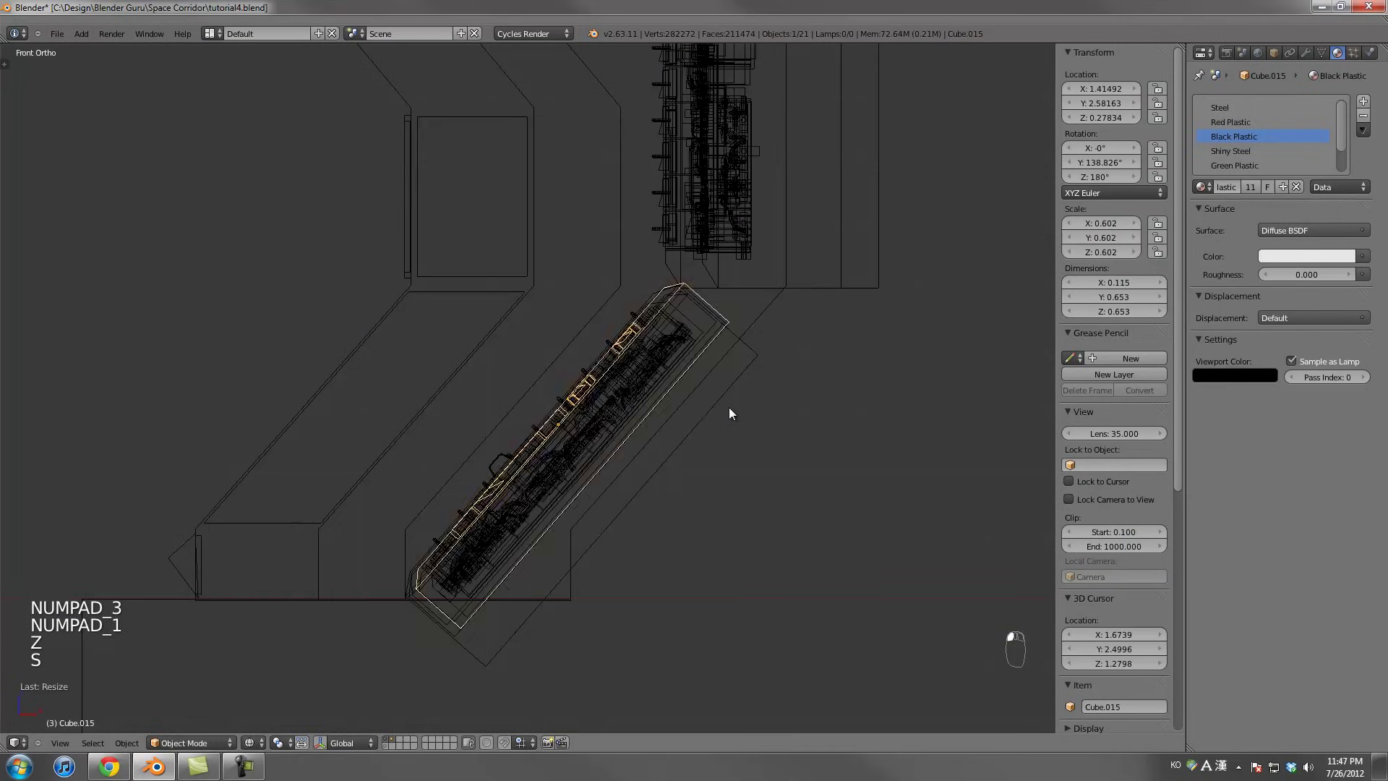
key(g)
click(722, 413)
key(KP_0)
key(z)
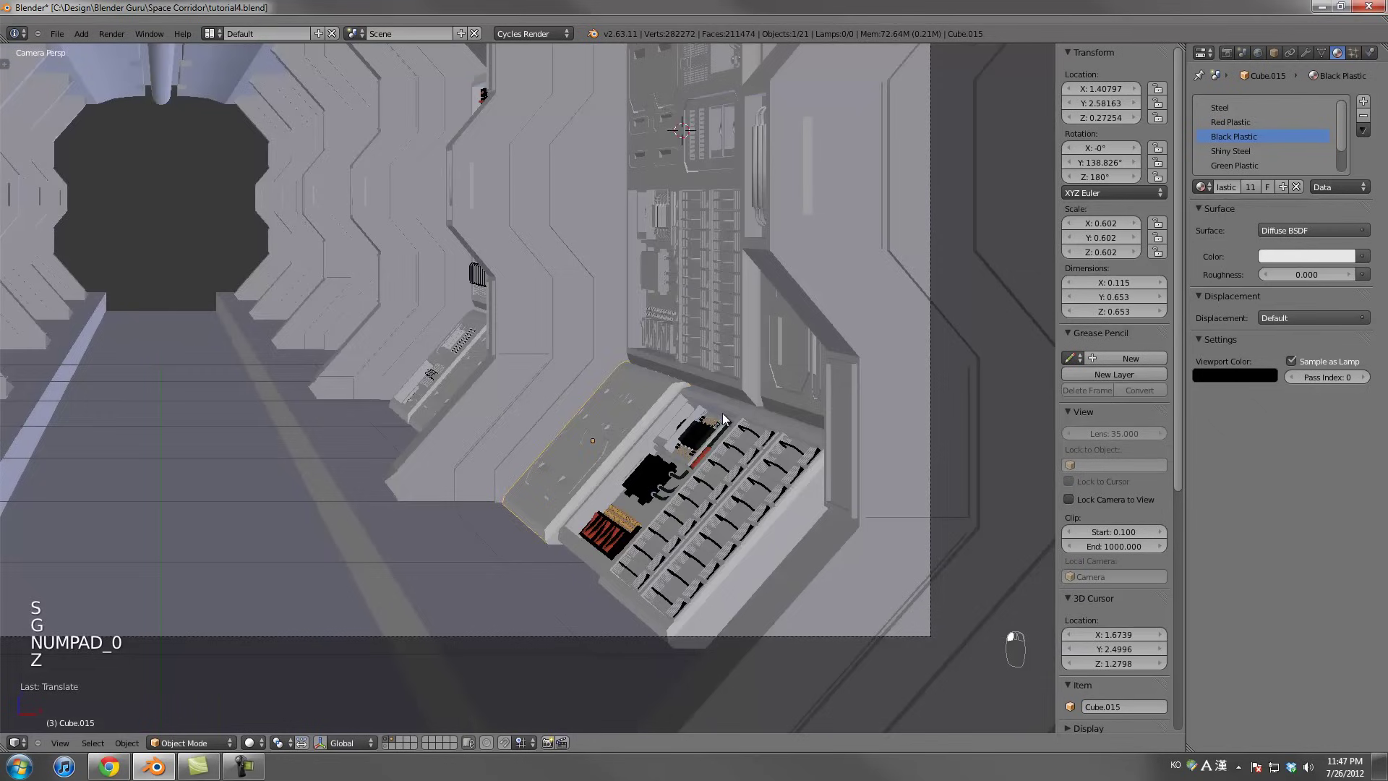
Scale the cable panel to about 0.630 and move the slot panel to about X 1.401, Z 0.252
key(a)
key(s)
click(767, 432)
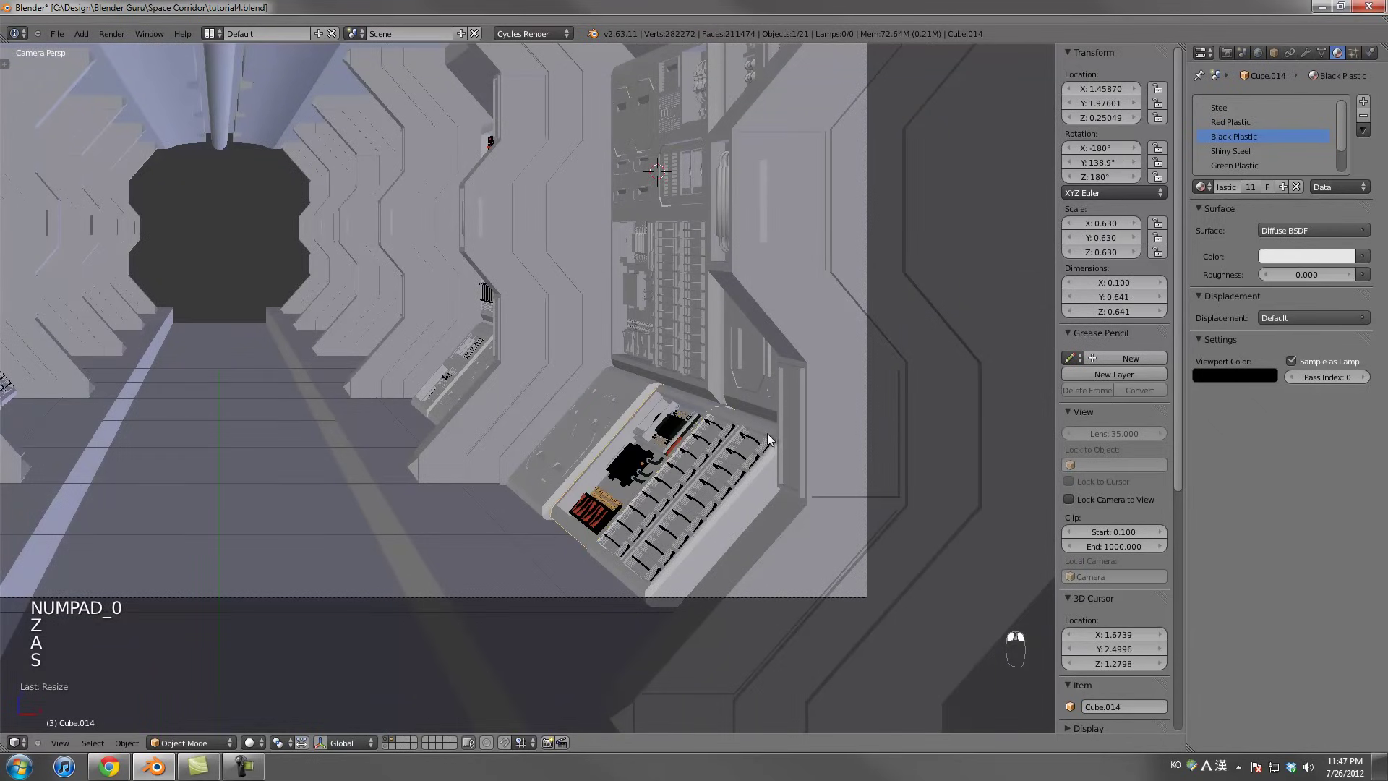
key(g)
click(761, 435)
Check the lower-slope panels on both walls in camera view and save the file
scroll(692, 471, down, 5)
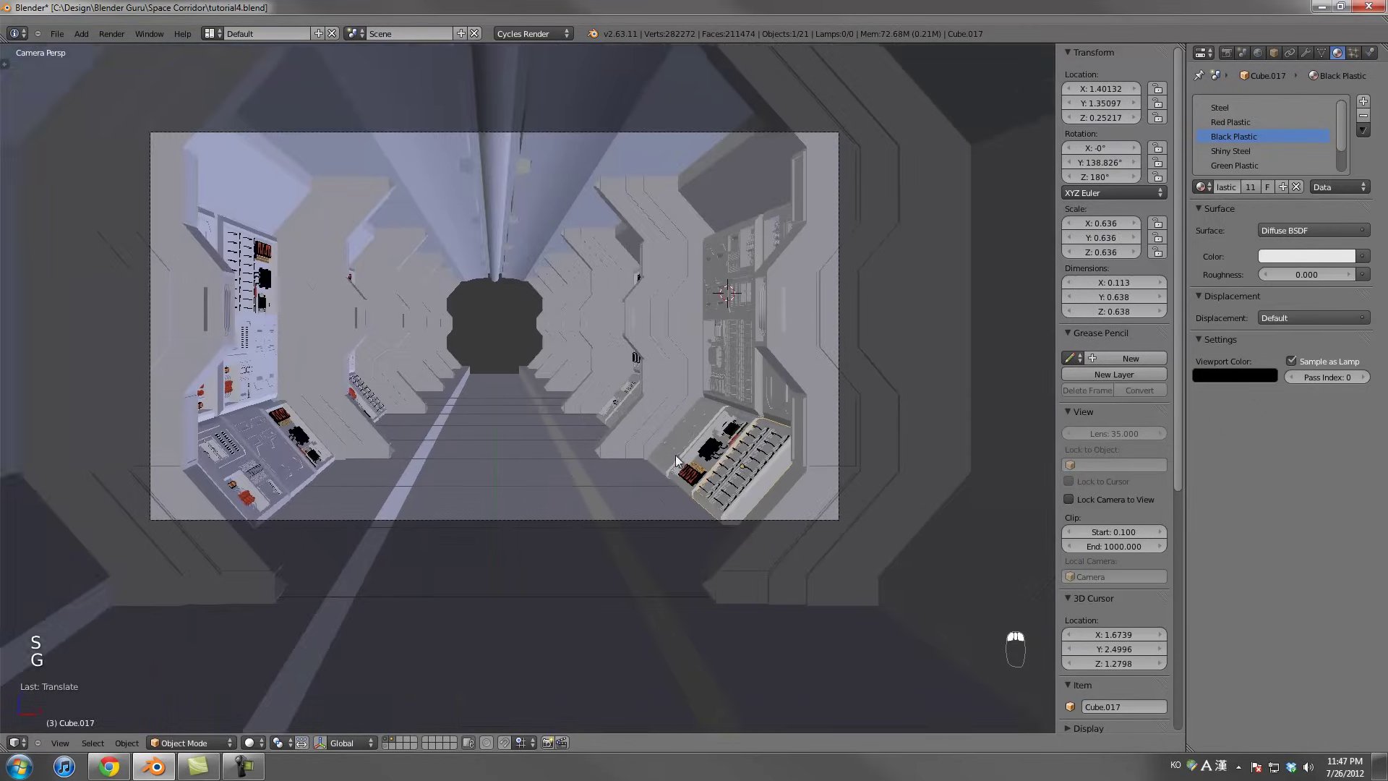
scroll(389, 480, up, 6)
right_click(389, 479)
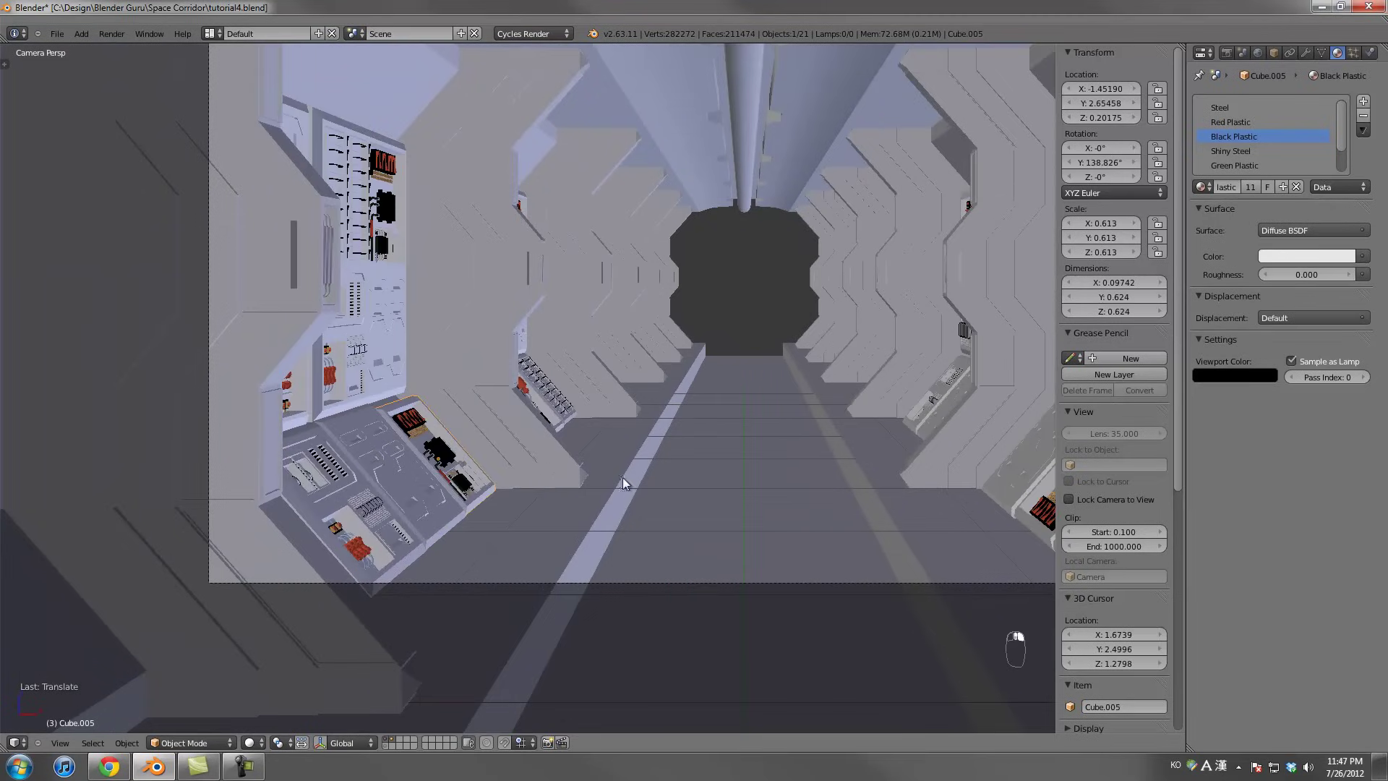
scroll(611, 480, down, 4)
scroll(730, 462, up, 2)
key(ctrl+s)
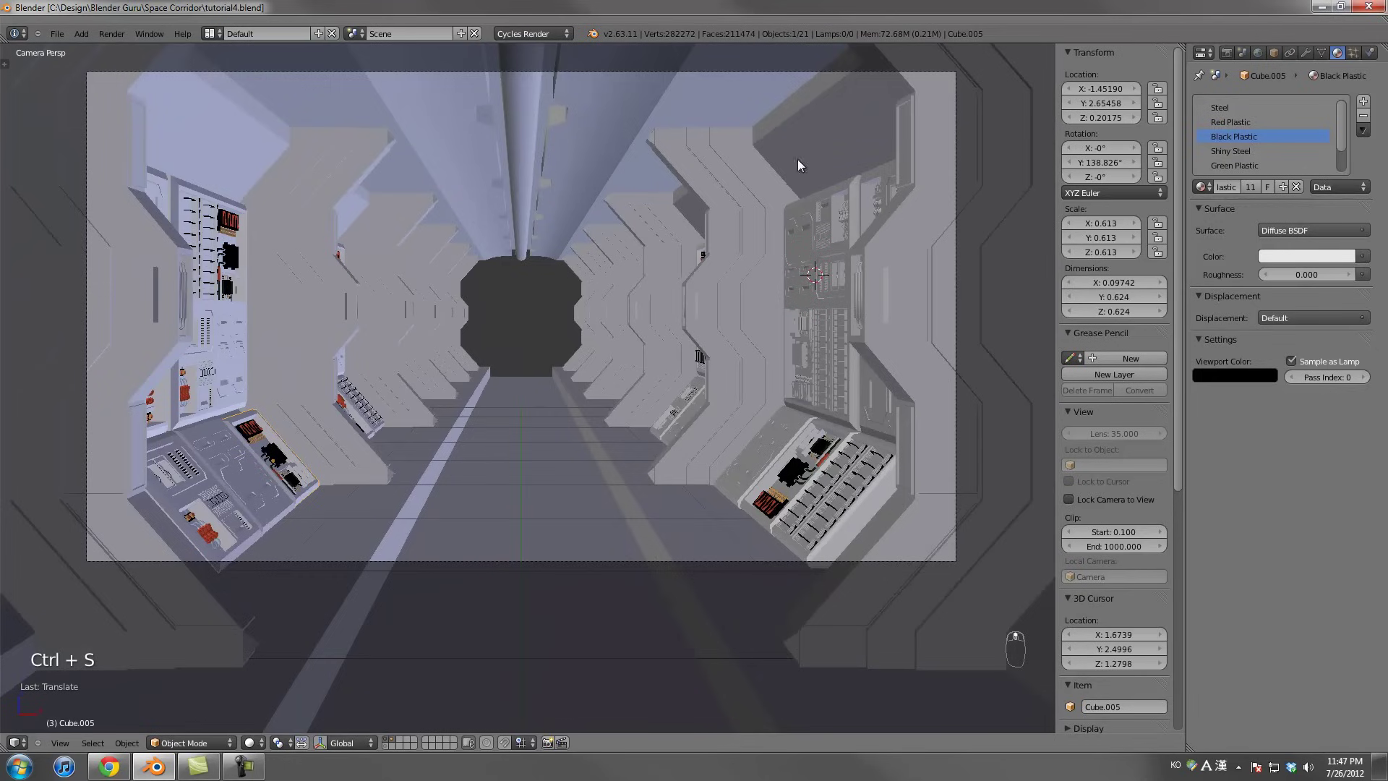
Duplicate the plain recess panel up toward the upper slope and rotate the copy to about 212° around Y in front view
right_click(793, 235)
right_click(772, 440)
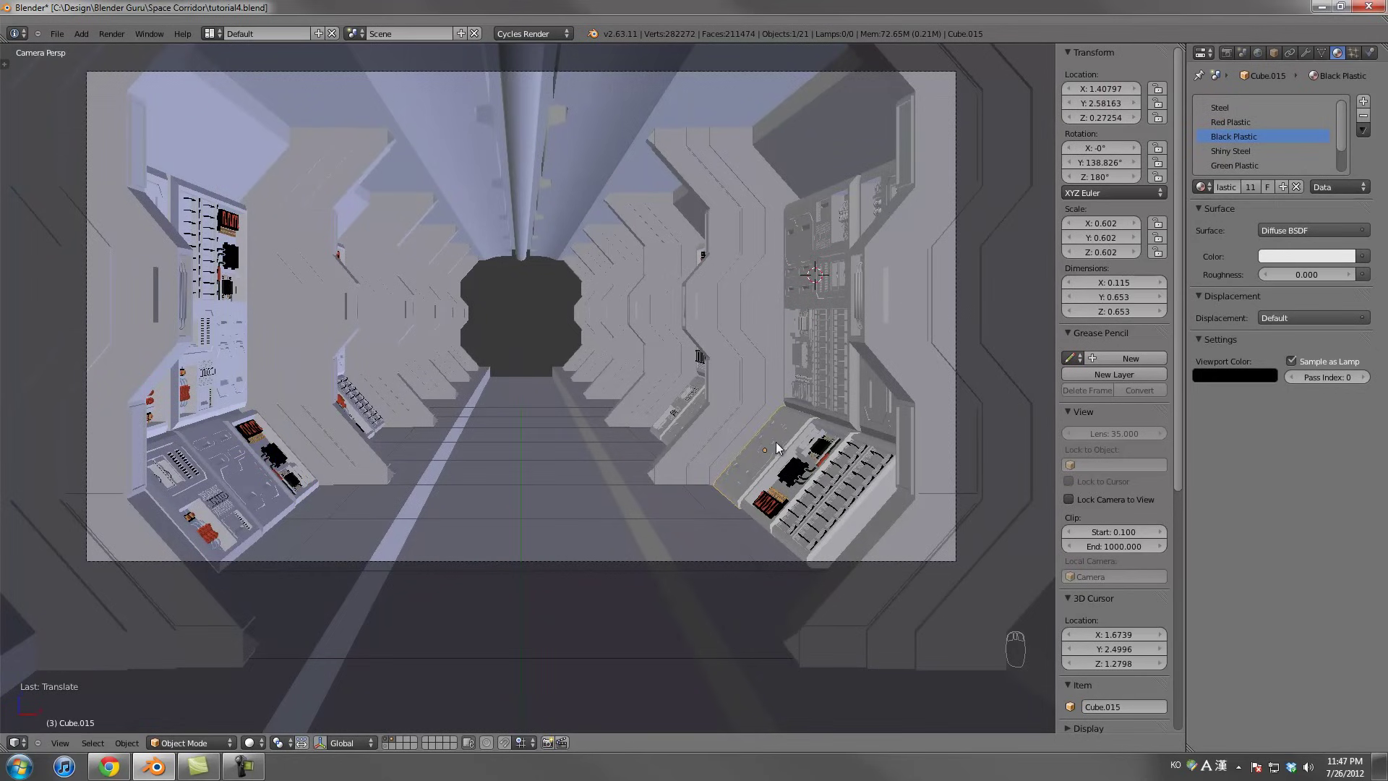
key(shift+d)
click(790, 159)
key(KP_3)
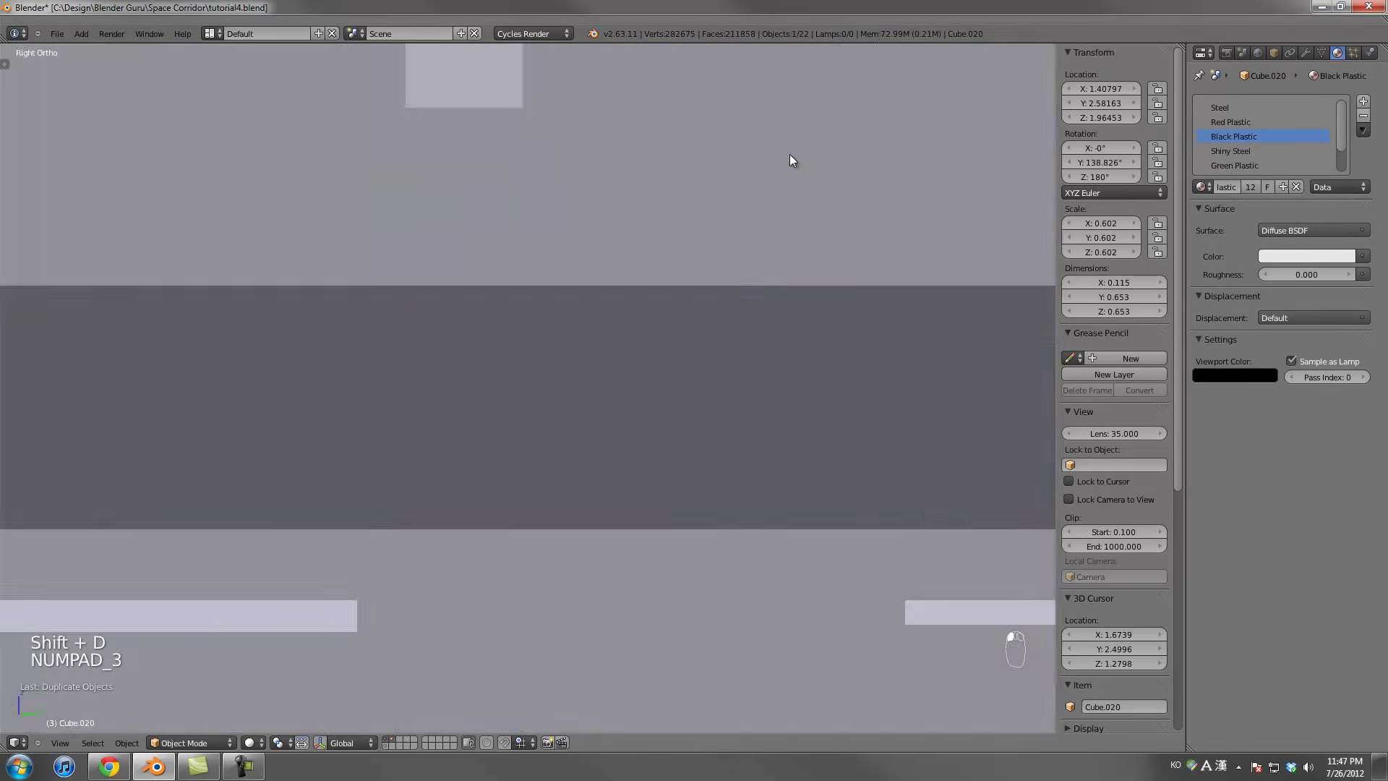
key(KP_1)
key(z)
key(r)
click(737, 312)
Move the rotated copy against the upper slope above the wall panels, to about X 1.428, Z 2.021
key(KP_3)
key(ctrl+KP_3)
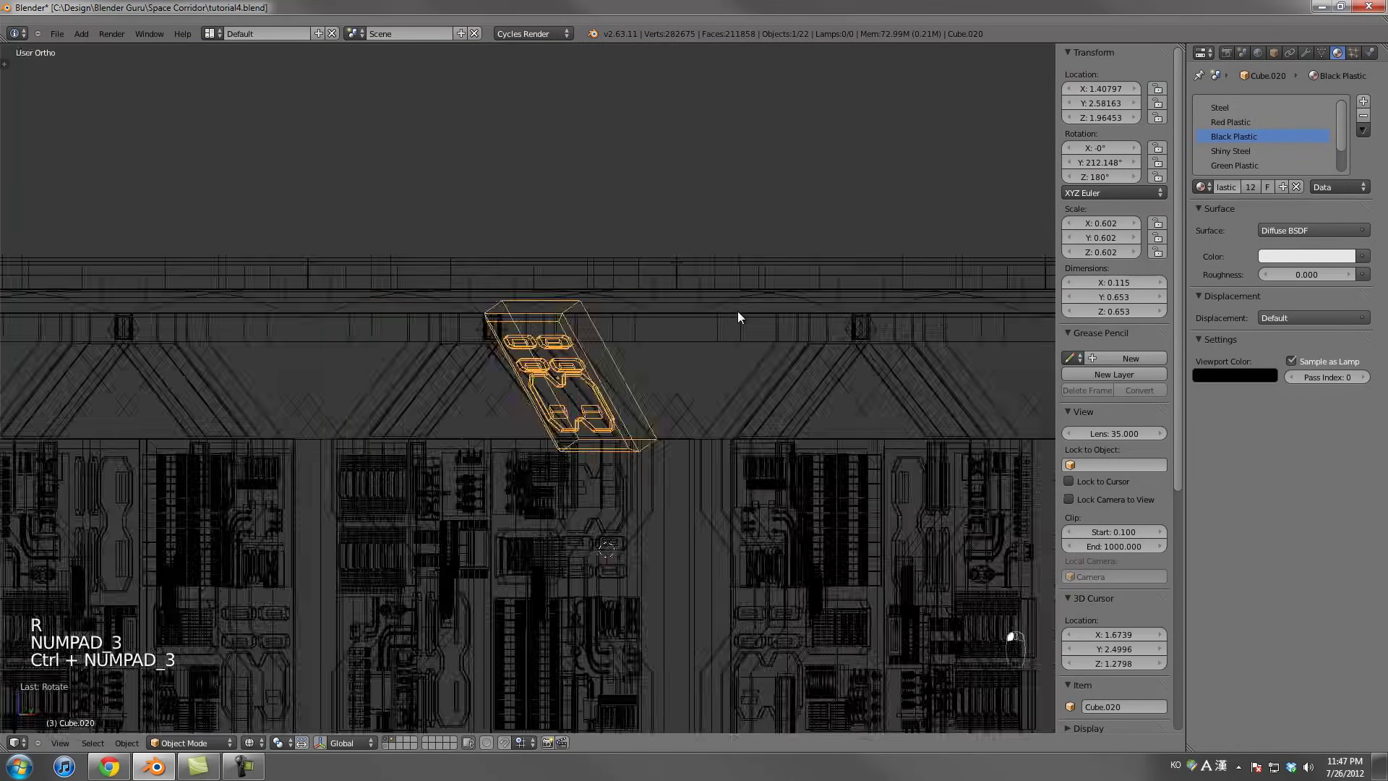
key(g)
click(706, 305)
key(z)
middle_drag(705, 305, 715, 337)
key(g)
key(x)
click(583, 303)
key(g)
key(x)
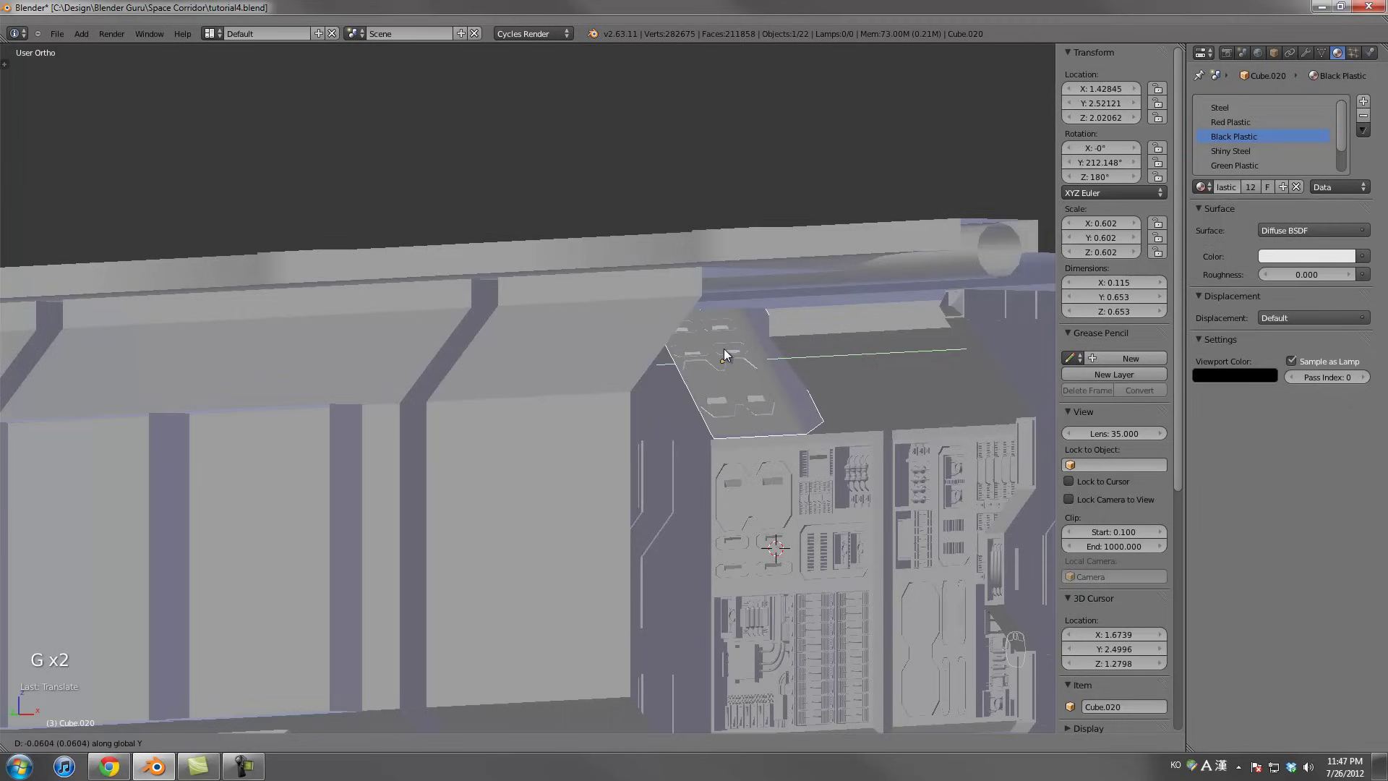
right_click(723, 348)
mouse_move(767, 359)
middle_down()
mouse_move(747, 367)
mouse_move(772, 370)
middle_up()
Stretch the upper-slope panel along Y to a scale of about 1.336 and slide it along Y within the first bay
key(s)
key(y)
click(809, 376)
key(g)
key(x)
key(y)
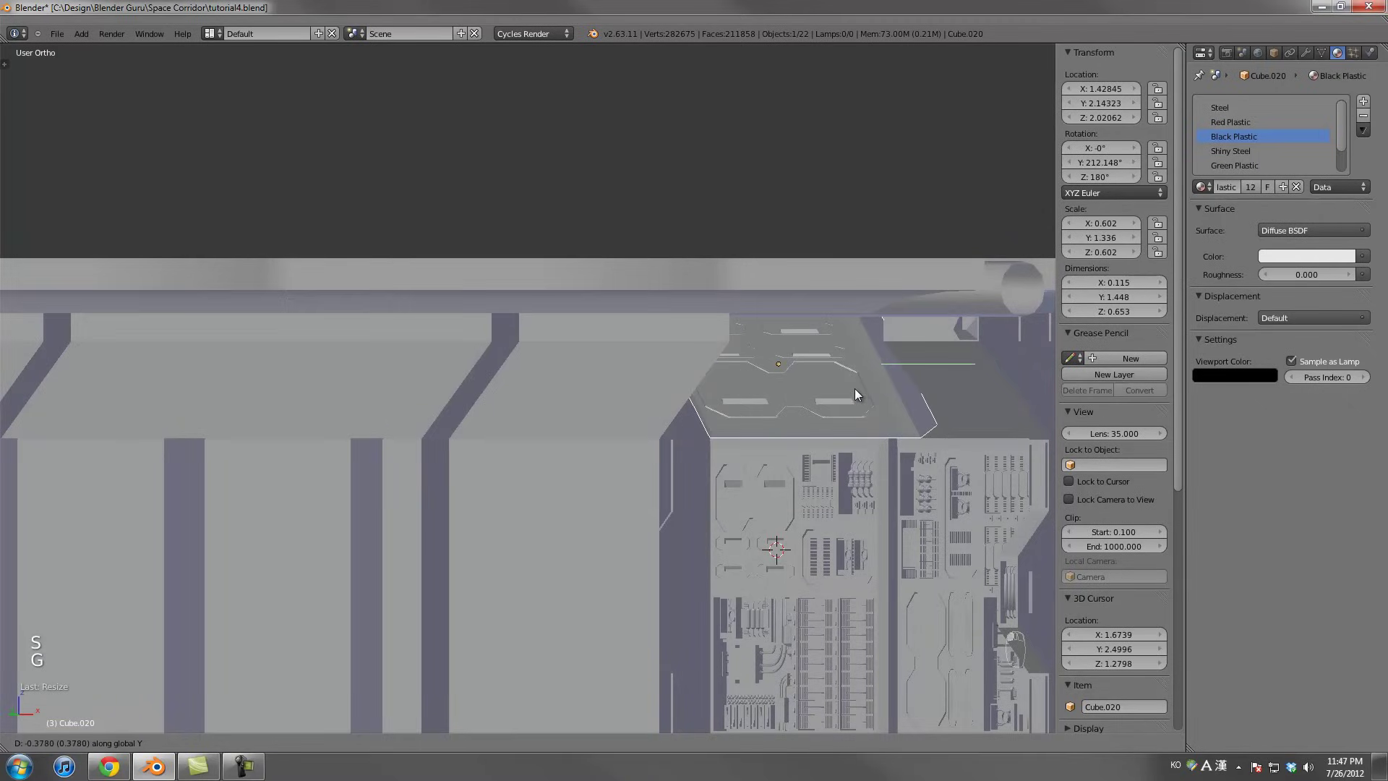
click(853, 389)
Duplicate the upper-slope panel three times along Y so that two panels fill each of the two bays
middle_drag(843, 385, 770, 426)
key(z)
key(shift+d)
key(y)
click(914, 424)
key(shift+d)
click(561, 409)
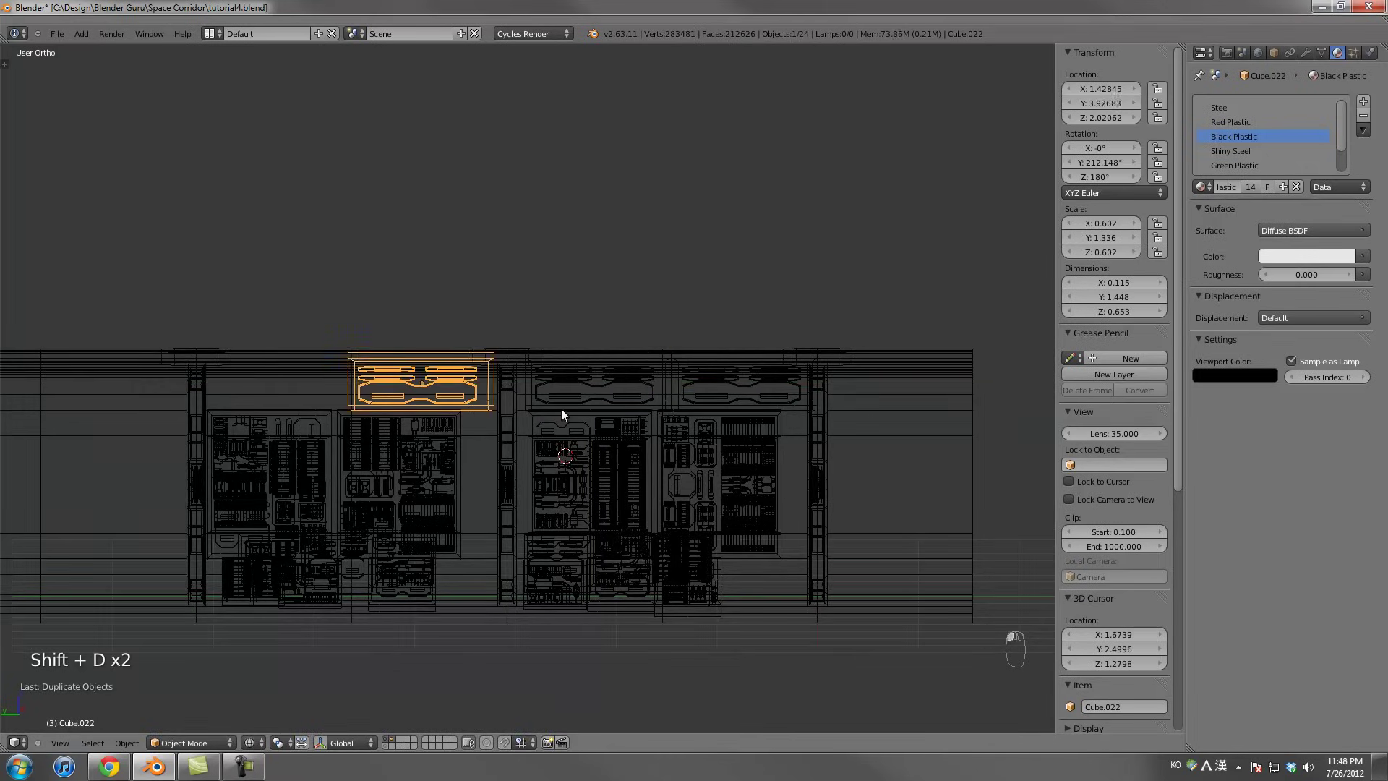
key(shift+d)
click(422, 394)
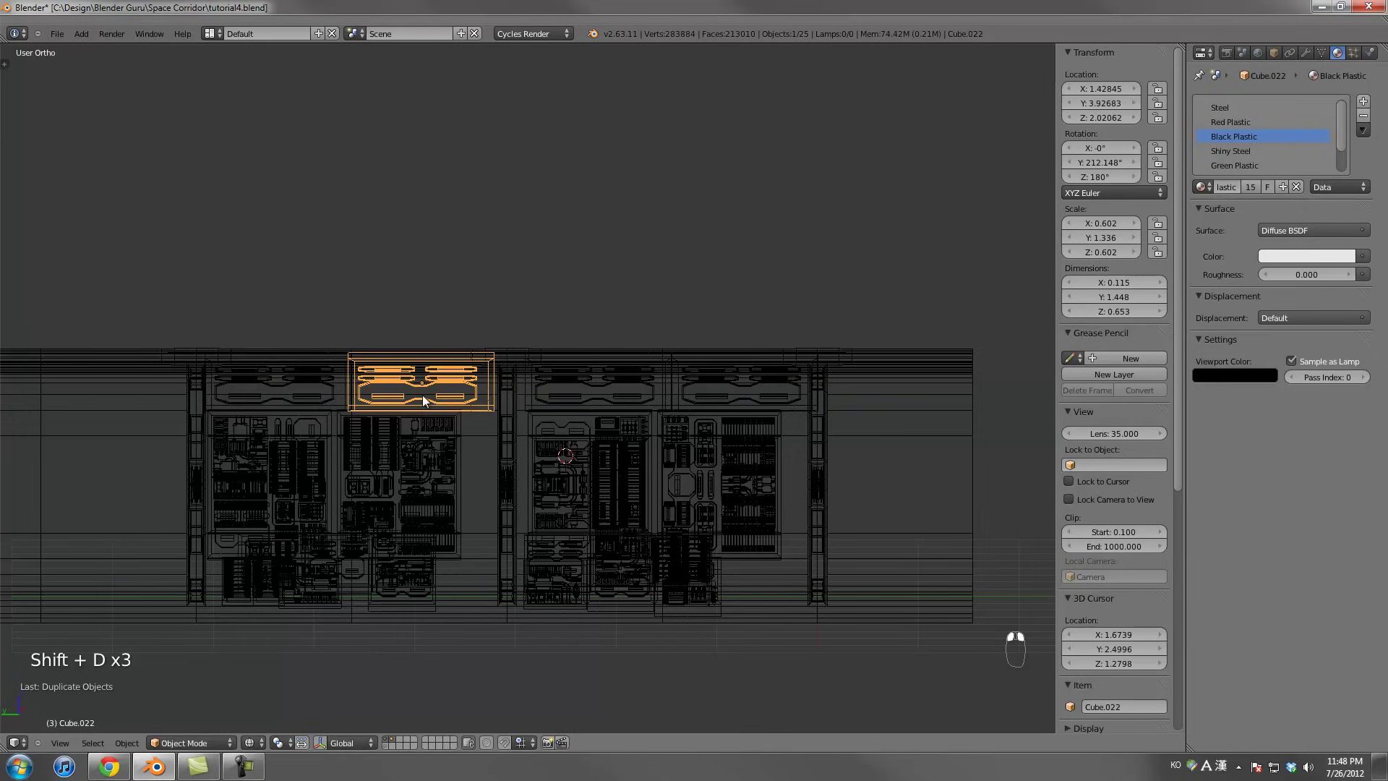
key(g)
click(422, 395)
Select all four upper-slope panels and duplicate them across the corridor in top view, to about X -1.36
shift+right_click(332, 393)
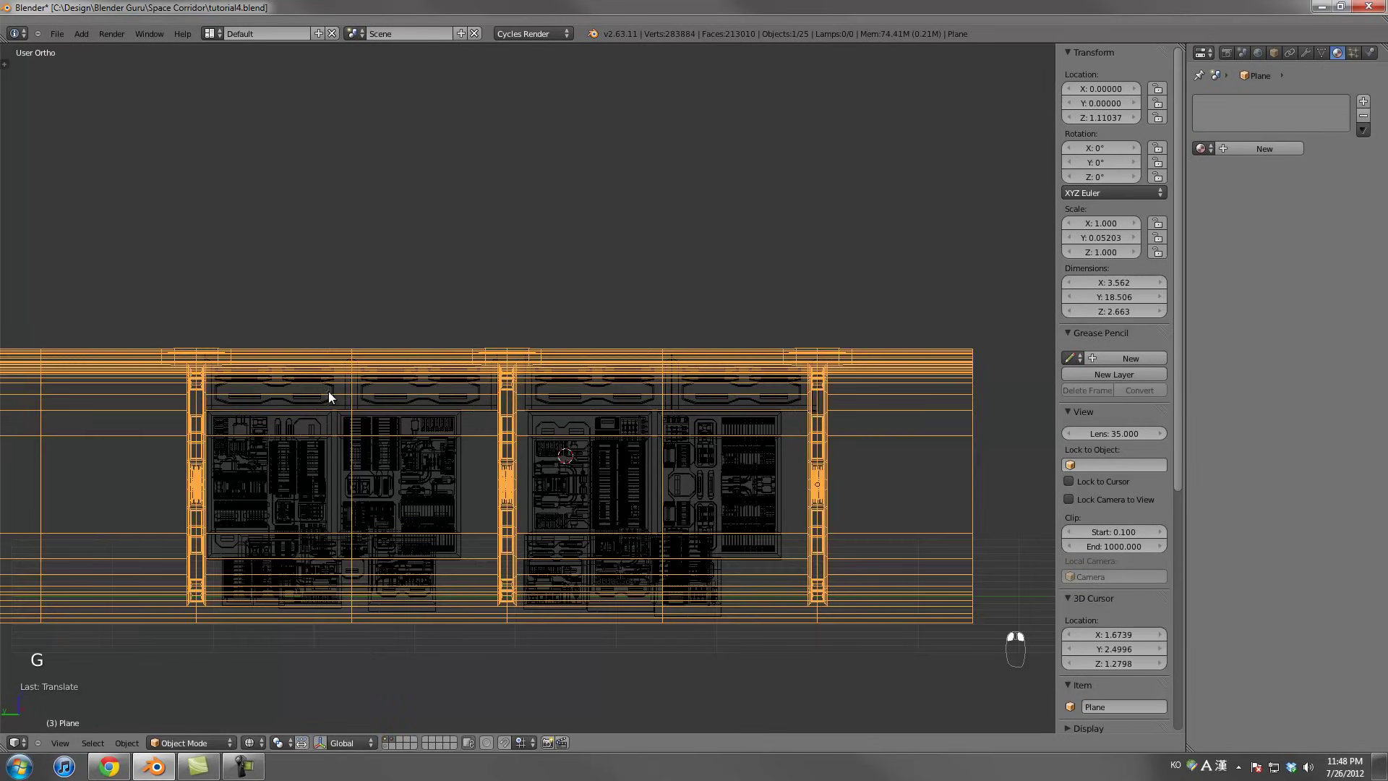
right_click(328, 392)
shift+right_click(364, 387)
shift+right_click(590, 387)
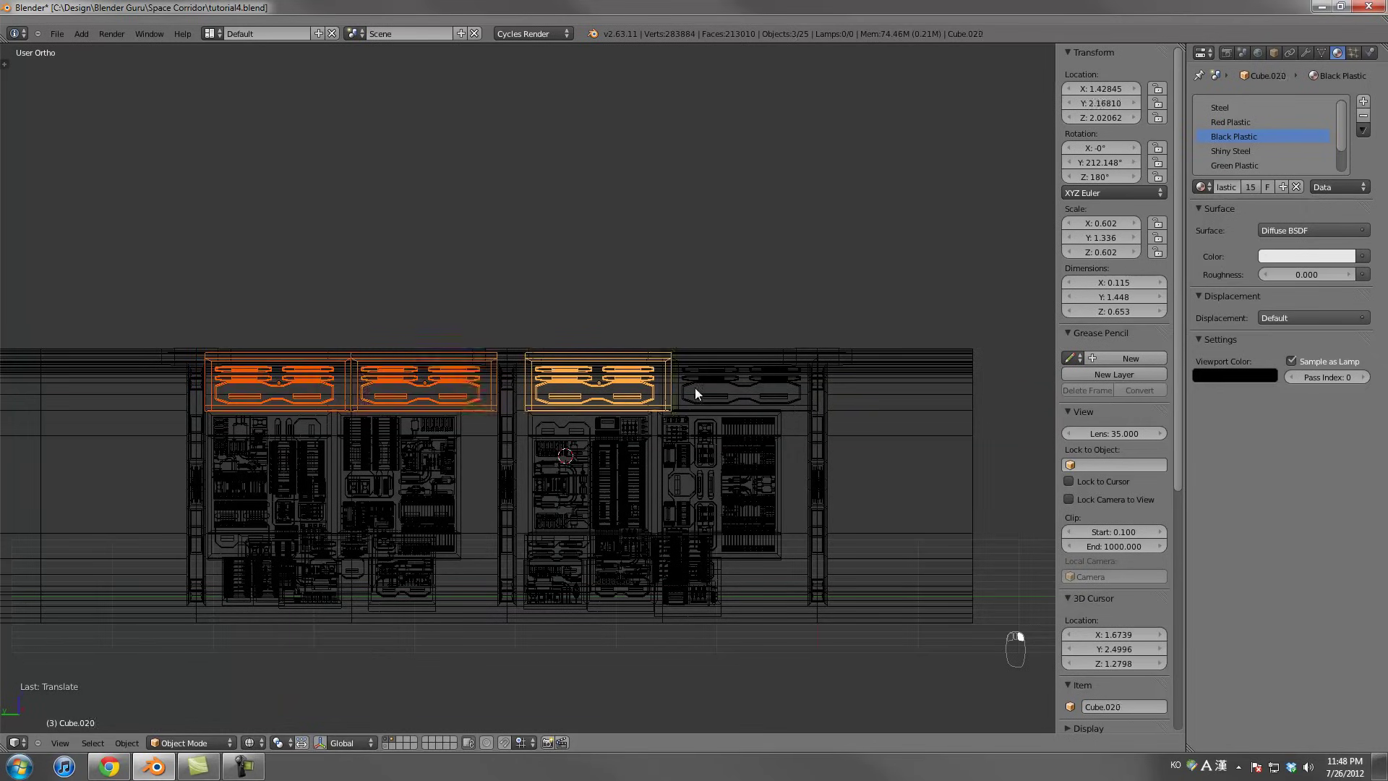
shift+right_click(695, 387)
shift+right_click(696, 382)
key(b)
middle_drag(856, 352, 749, 453)
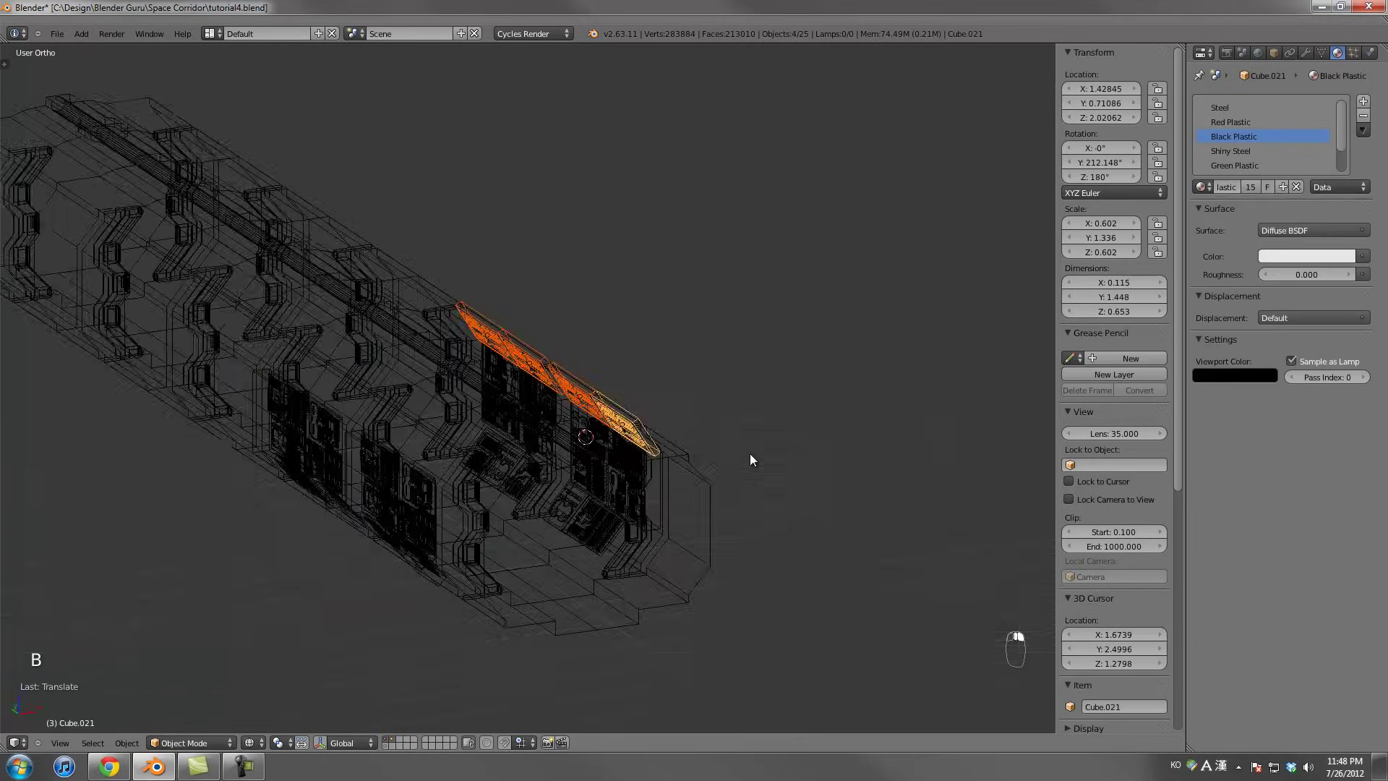
key(KP_7)
key(shift+d)
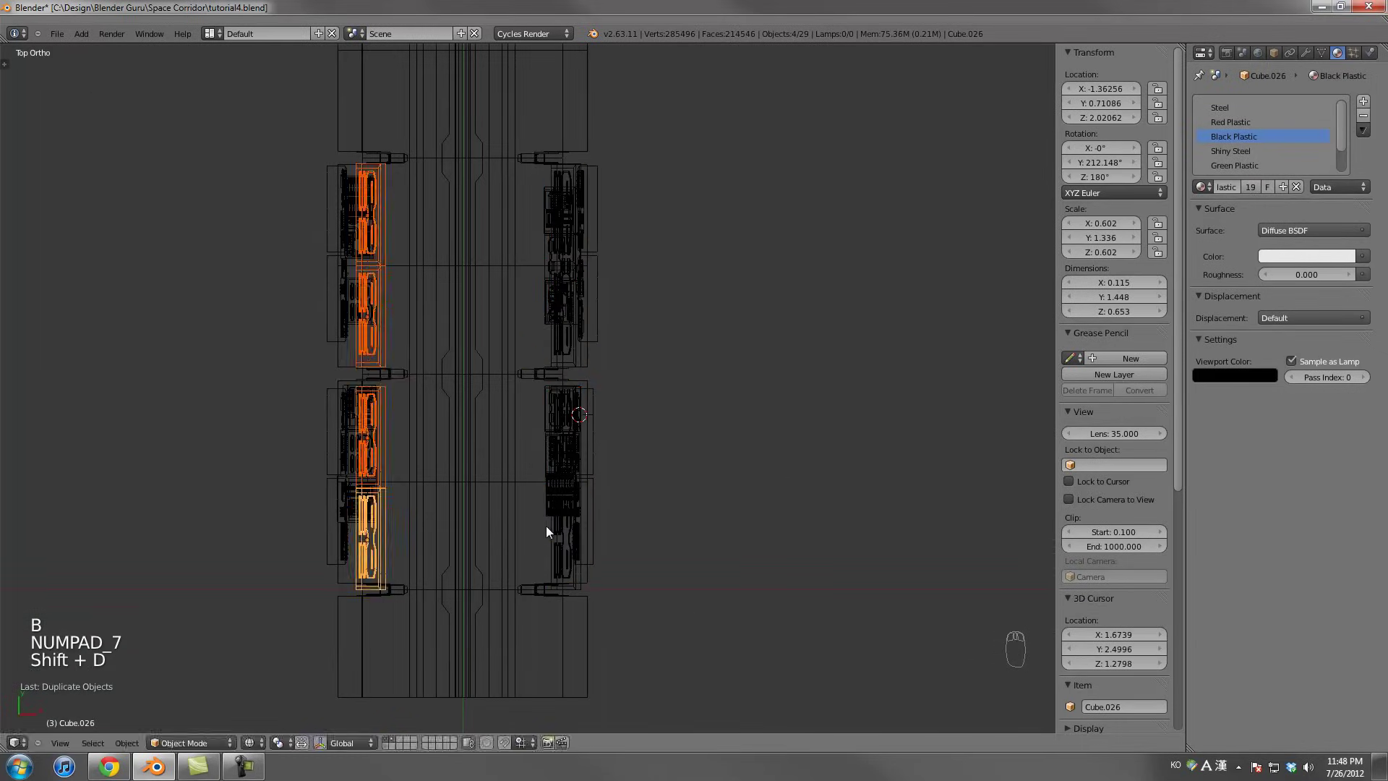
click(545, 526)
Rotate the four copies 180° in top view and align them with the opposite upper slope at about X -1.445
key(r)
click(158, 231)
key(g)
click(180, 236)
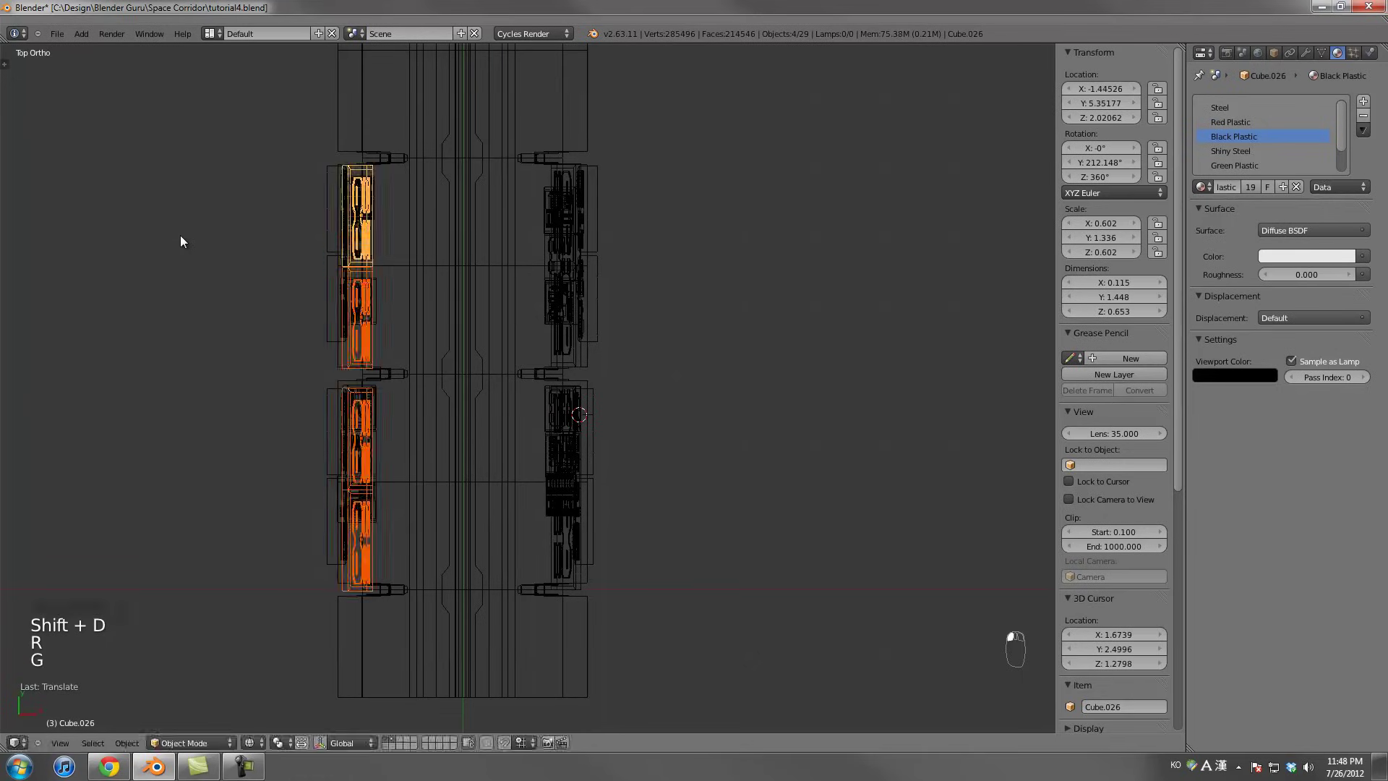
key(g)
middle_click(180, 227)
click(180, 224)
Deselect the first bay's two copies and move the second bay's pair along Y, placing its far panel at about Y 5.362
key(b)
drag(341, 361, 385, 562)
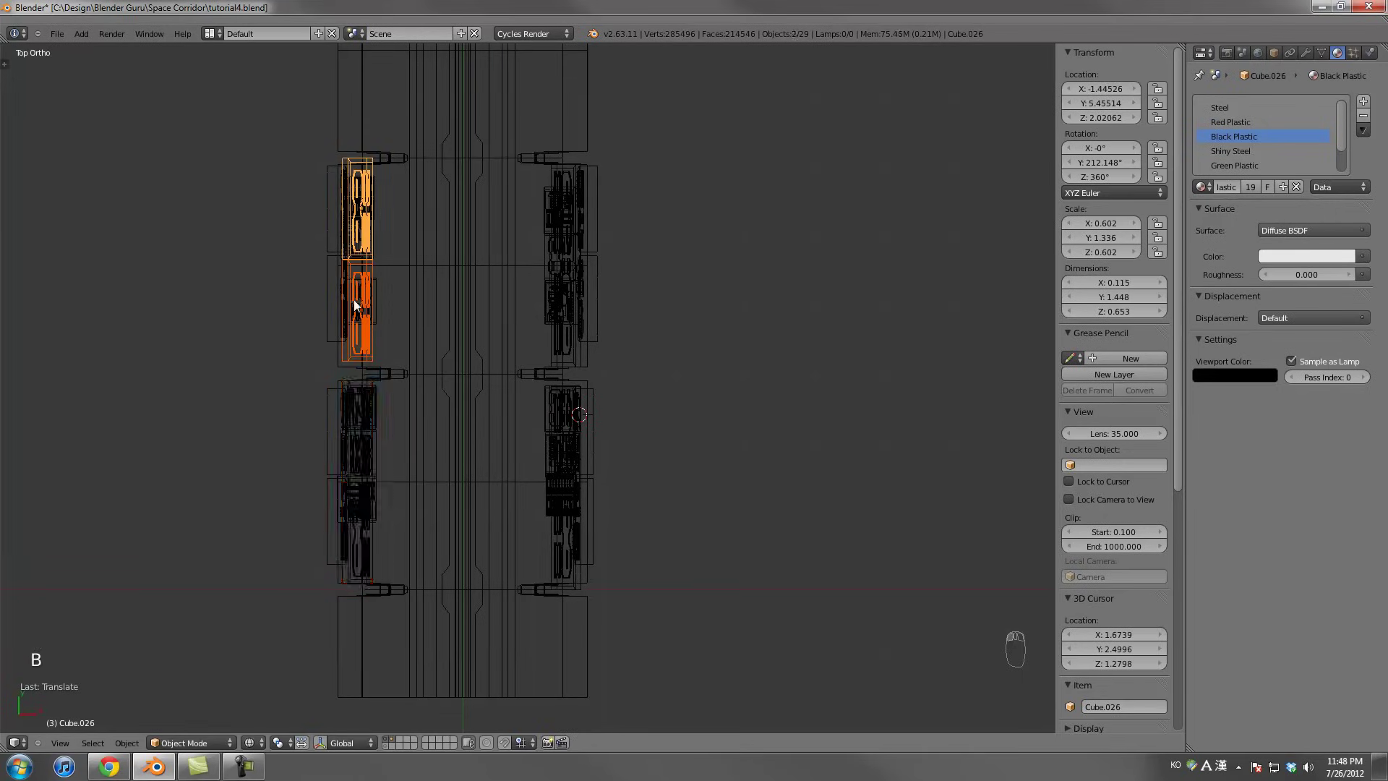
key(g)
middle_click(383, 286)
click(384, 284)
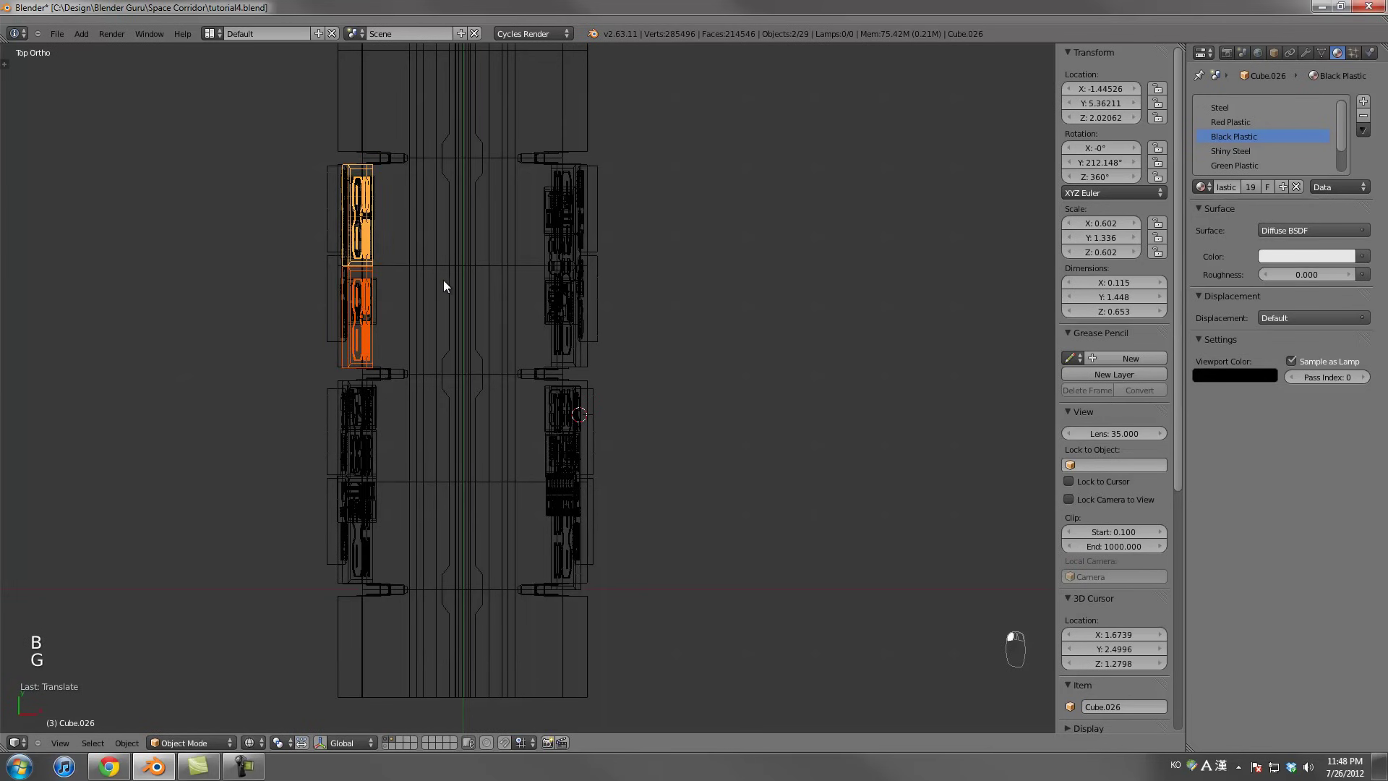
Nudge the copied upper-slope panels on the negative-X wall into place in shaded camera view
key(KP_0)
key(z)
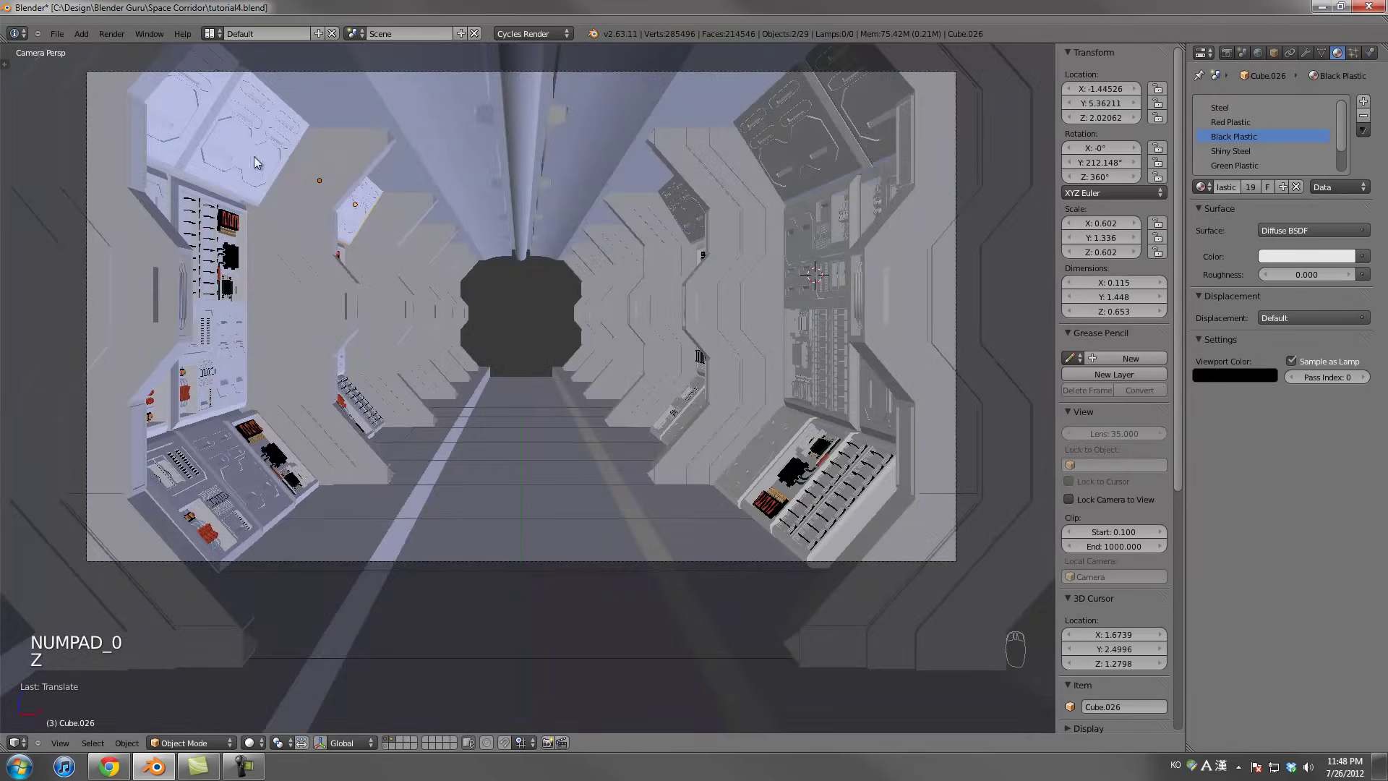
shift+right_click(197, 121)
key(g)
middle_click(197, 124)
click(197, 125)
key(g)
middle_click(465, 201)
click(465, 201)
Select the four upper-slope panels on the positive-X wall and move them outward and down to about X 1.487, Z 1.961
shift+middle_drag(805, 150, 698, 214)
scroll(631, 283, up, 2)
shift+right_click(586, 269)
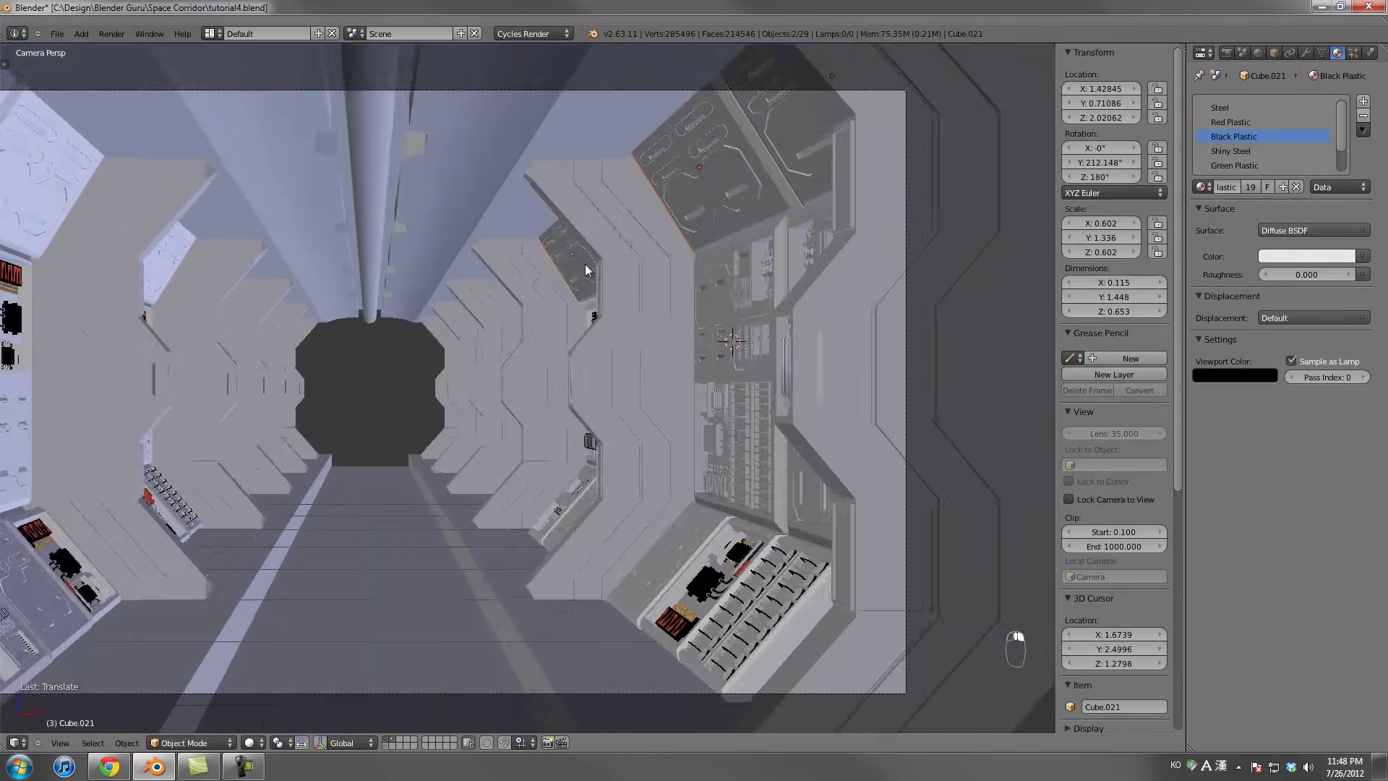
key(z)
shift+right_click(609, 254)
key(z)
shift+right_click(644, 214)
key(g)
key(x)
click(653, 216)
key(g)
key(z)
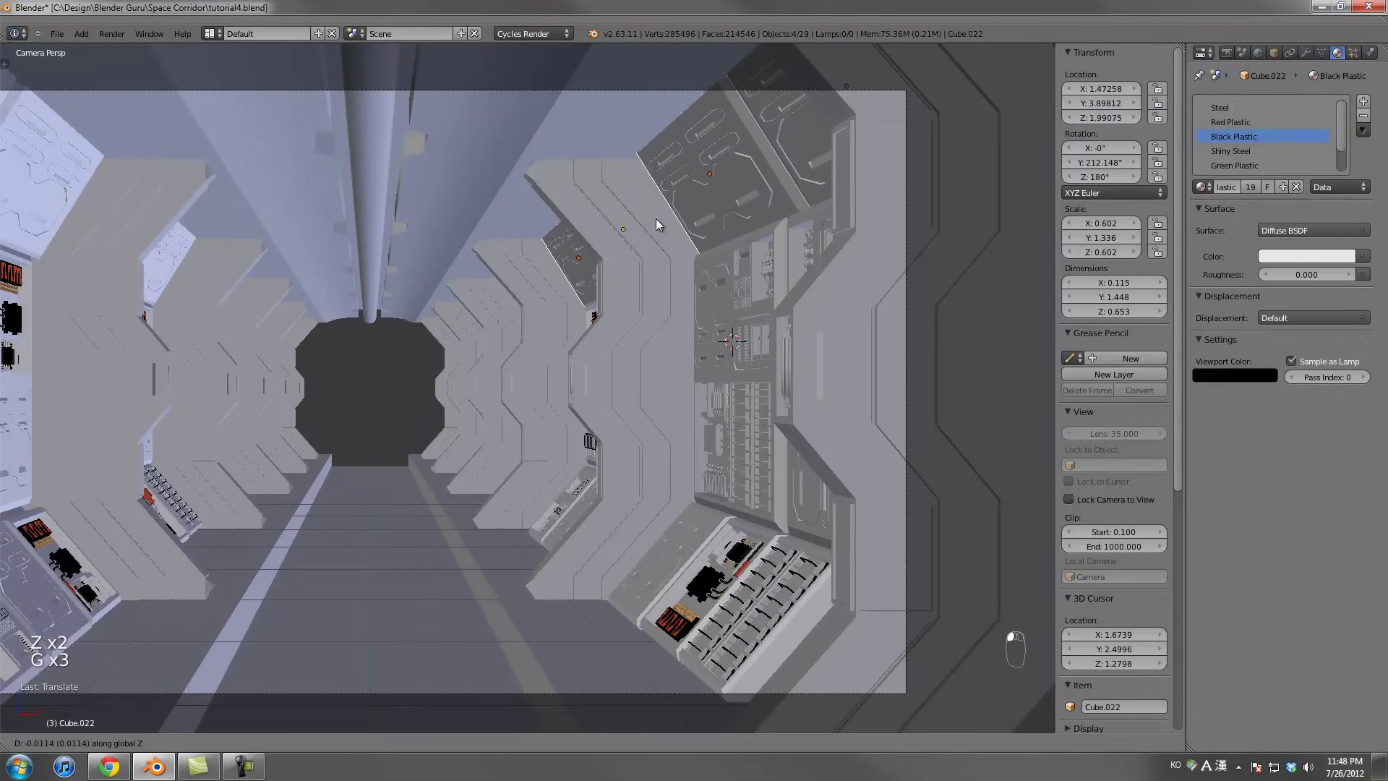
click(656, 224)
key(g)
key(x)
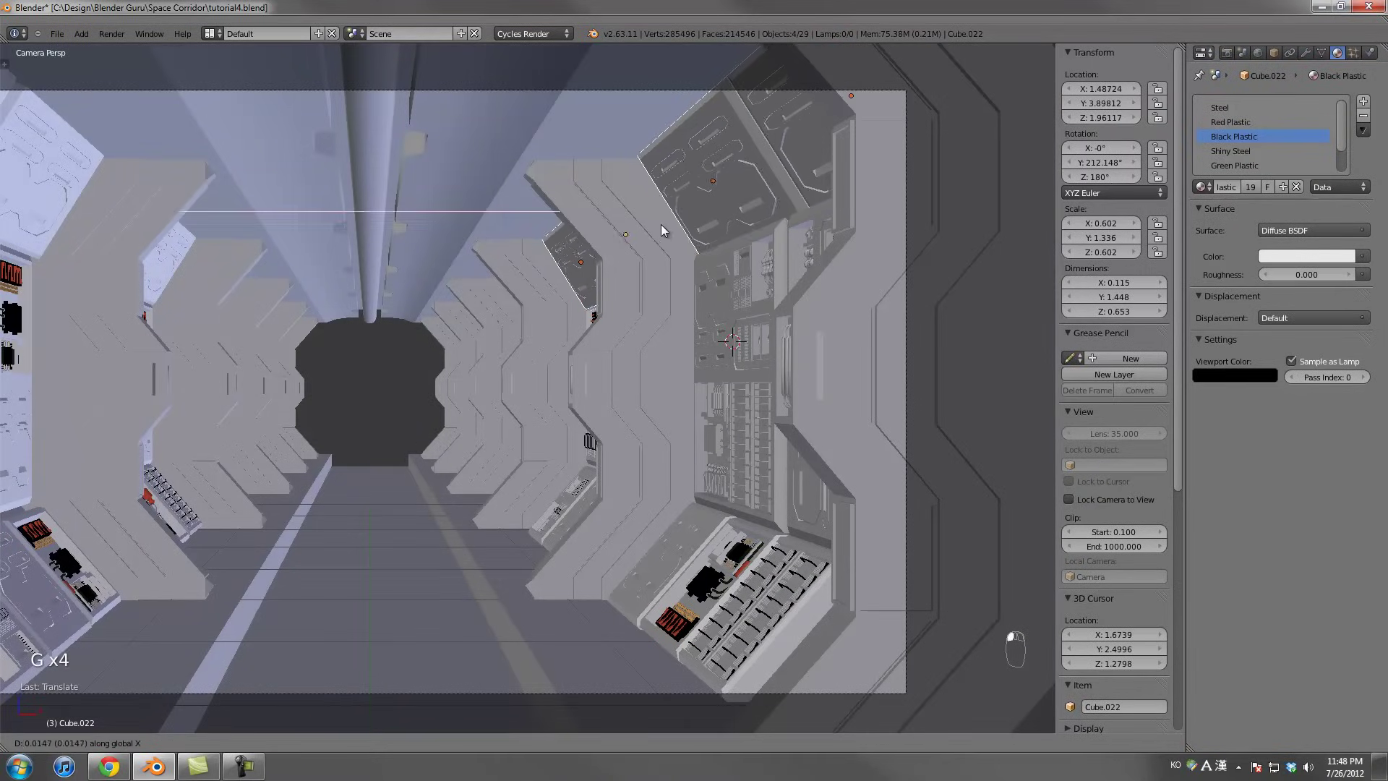
click(660, 224)
Select the four upper-slope panels on the negative-X wall and move them outward along X to about -1.510
scroll(367, 266, down, 2)
shift+middle_drag(262, 266, 387, 289)
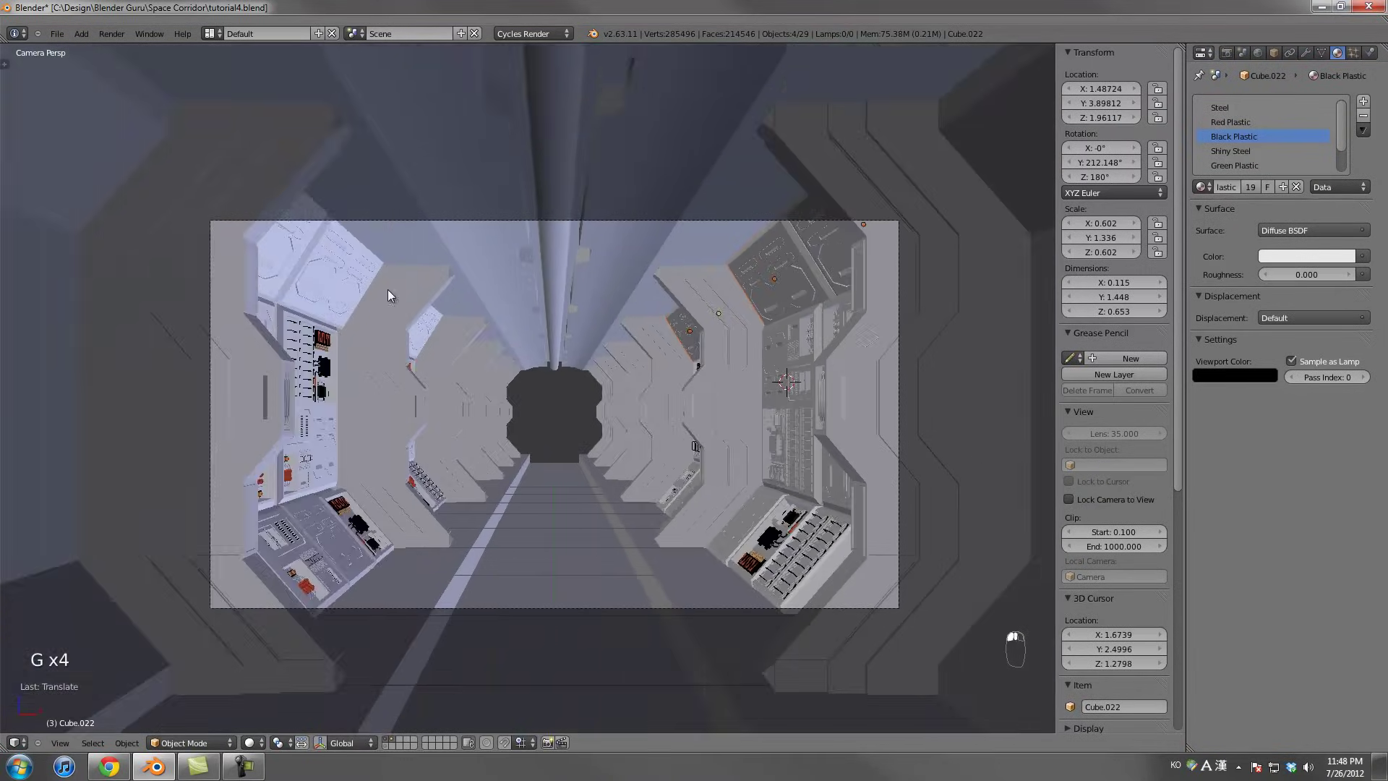
key(z)
right_click(325, 267)
shift+right_click(310, 250)
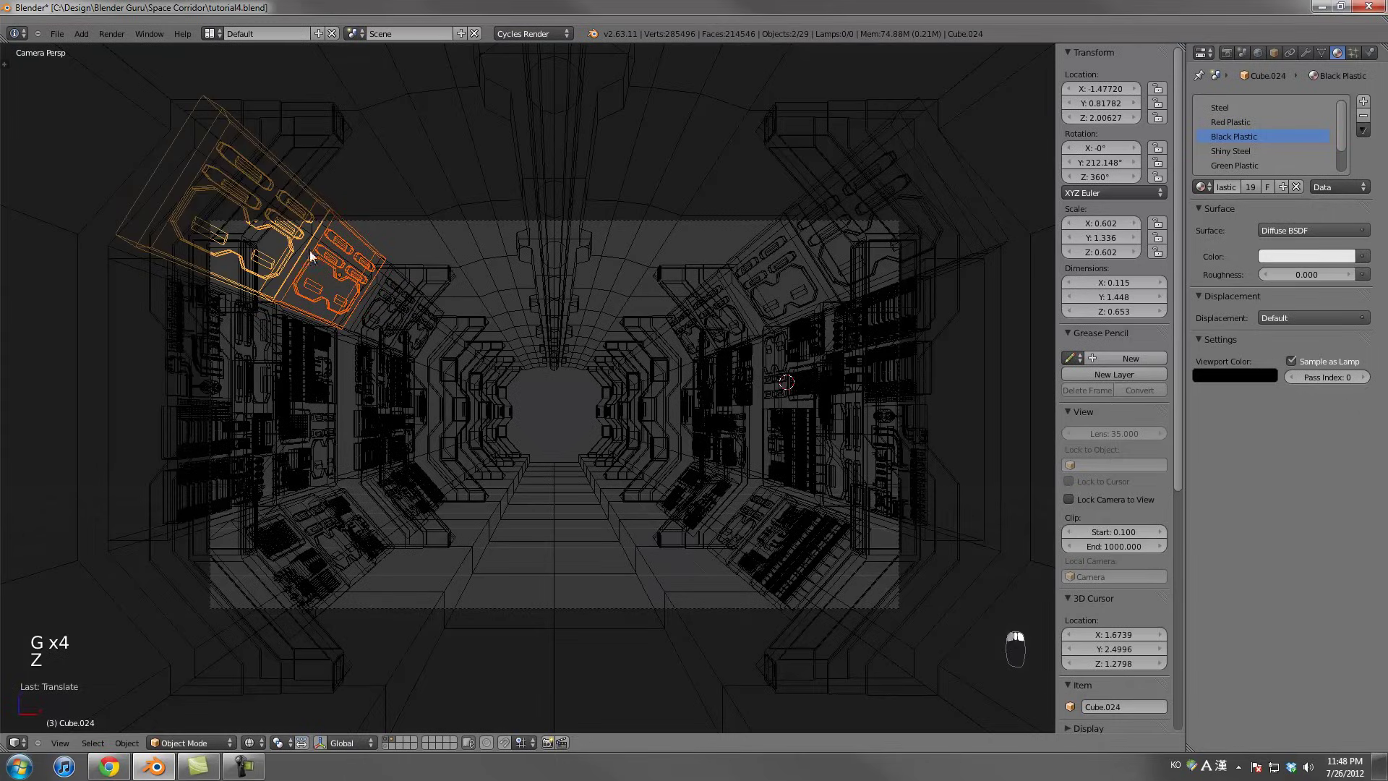
shift+right_click(376, 303)
shift+right_click(422, 329)
key(z)
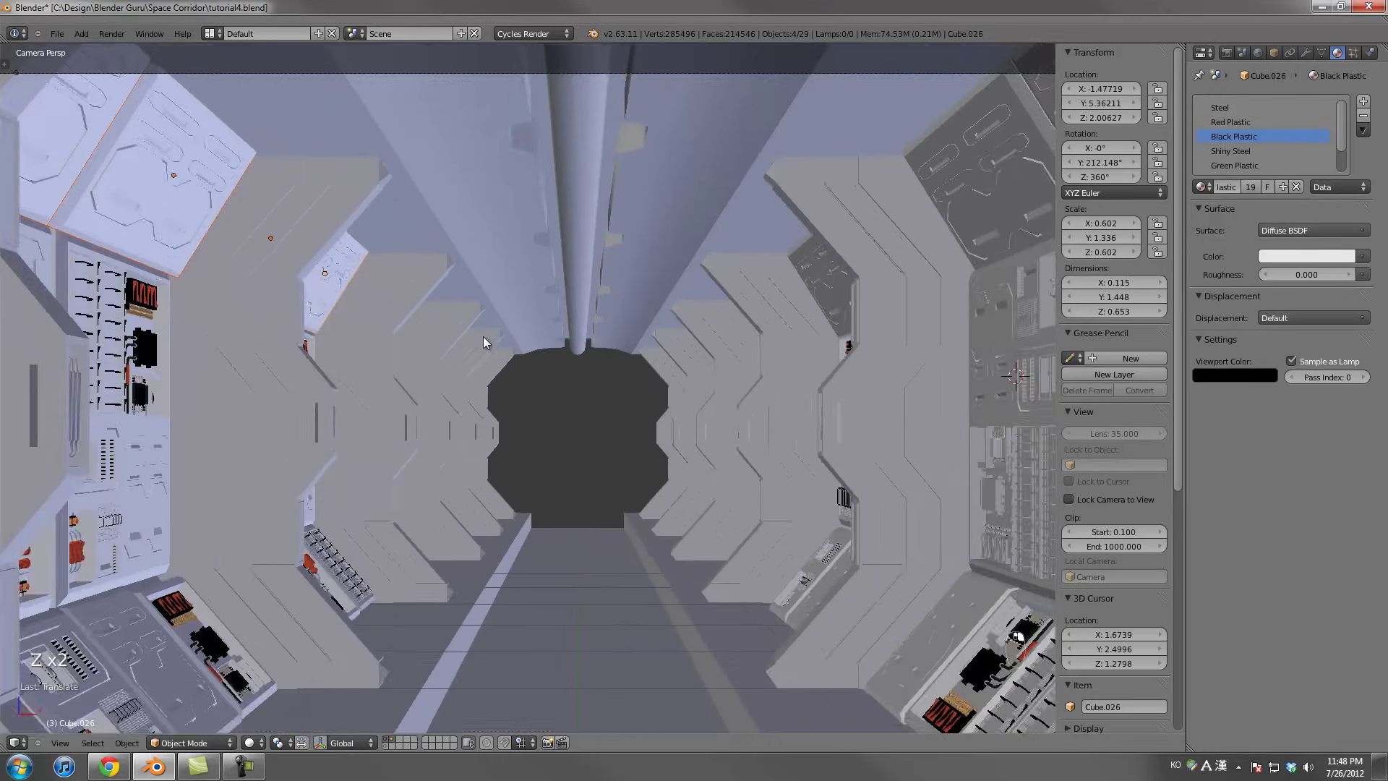
key(g)
key(x)
click(477, 336)
key(g)
key(x)
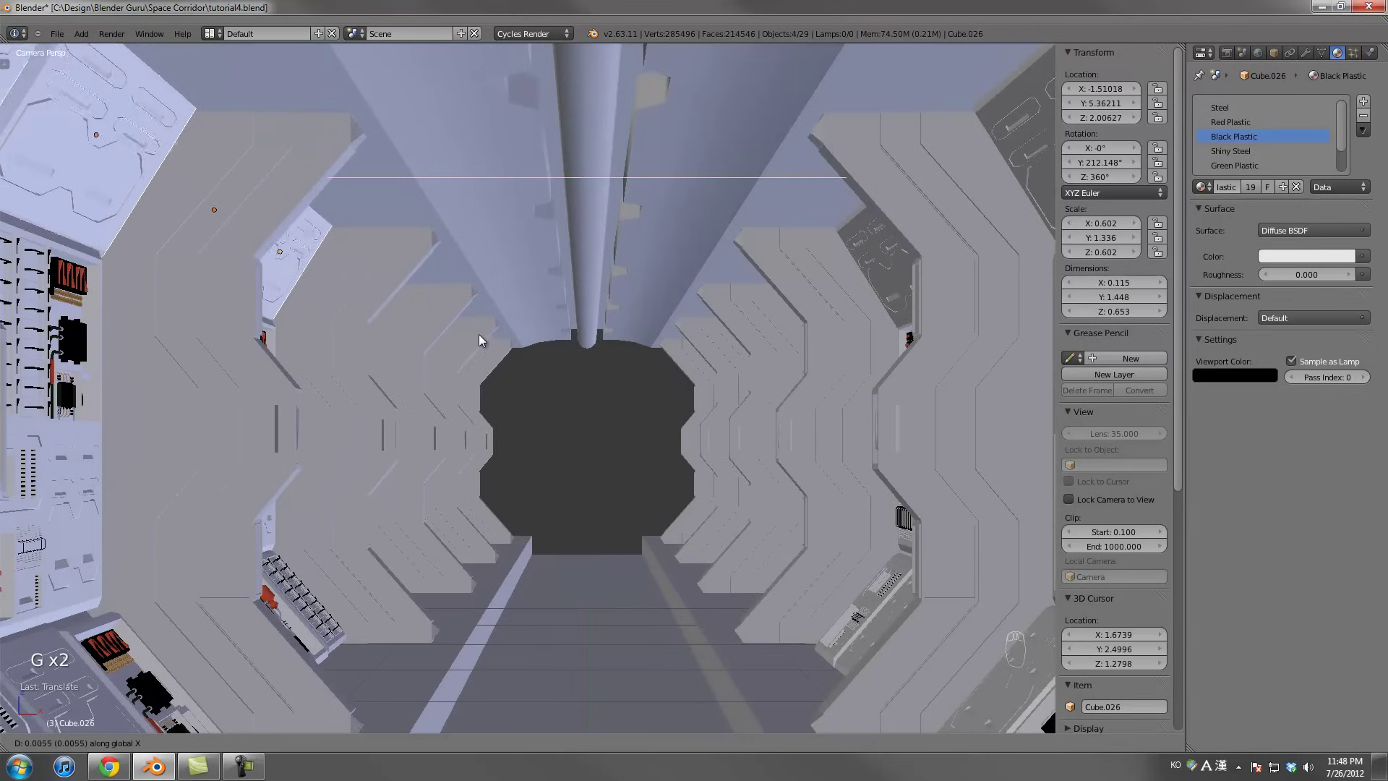
click(479, 334)
Deselect all panels and save the file
scroll(438, 328, down, 2)
scroll(437, 327, down, 1)
key(a)
key(ctrl+s)
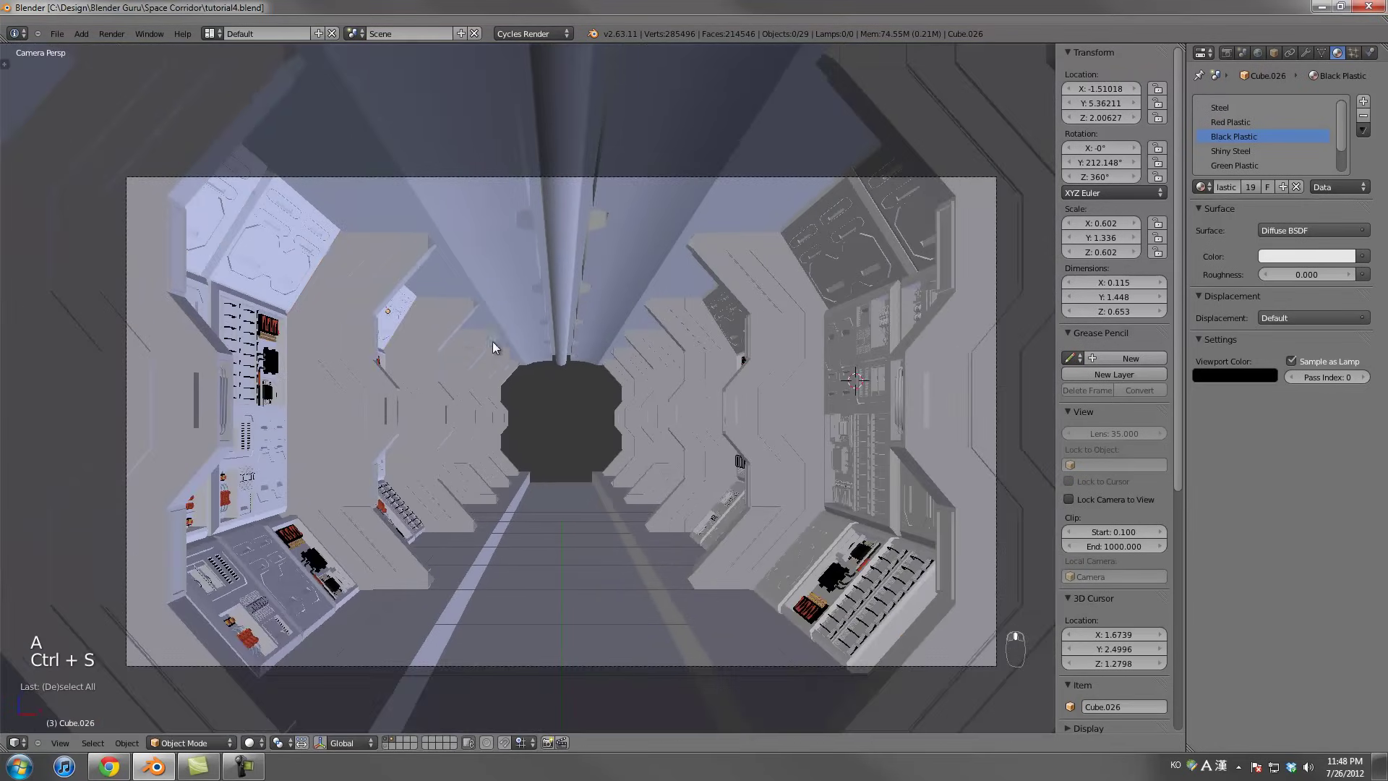
shift+scroll(492, 341, down, 2)
shift+scroll(492, 341, down, 3)
key(ctrl+s)
key(ctrl+s)
scroll(664, 384, down, 2)
scroll(586, 349, up, 3)
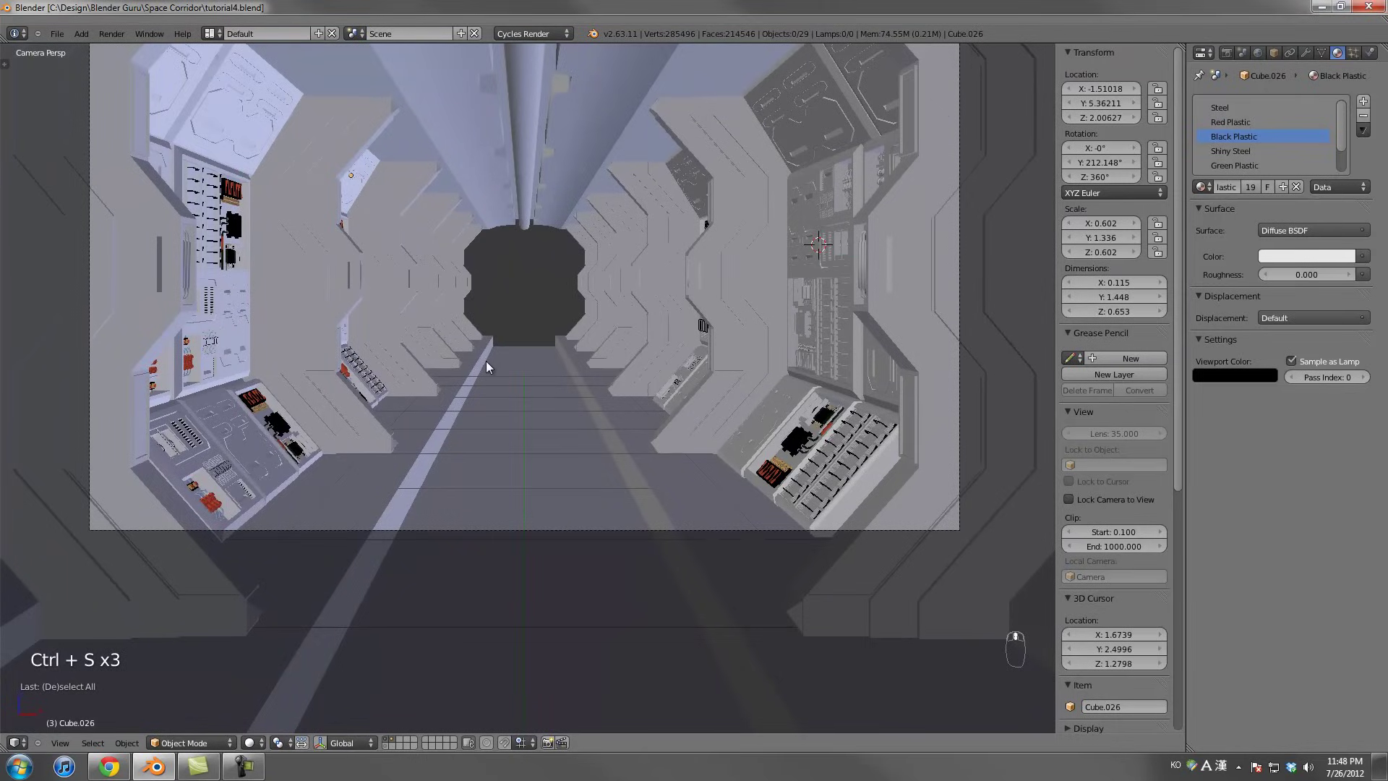
Try a copy of the second bay's small lower-slope panel at about Y 8.66 on the positive-X side, and delete the copy
right_click(674, 375)
scroll(679, 355, up, 4)
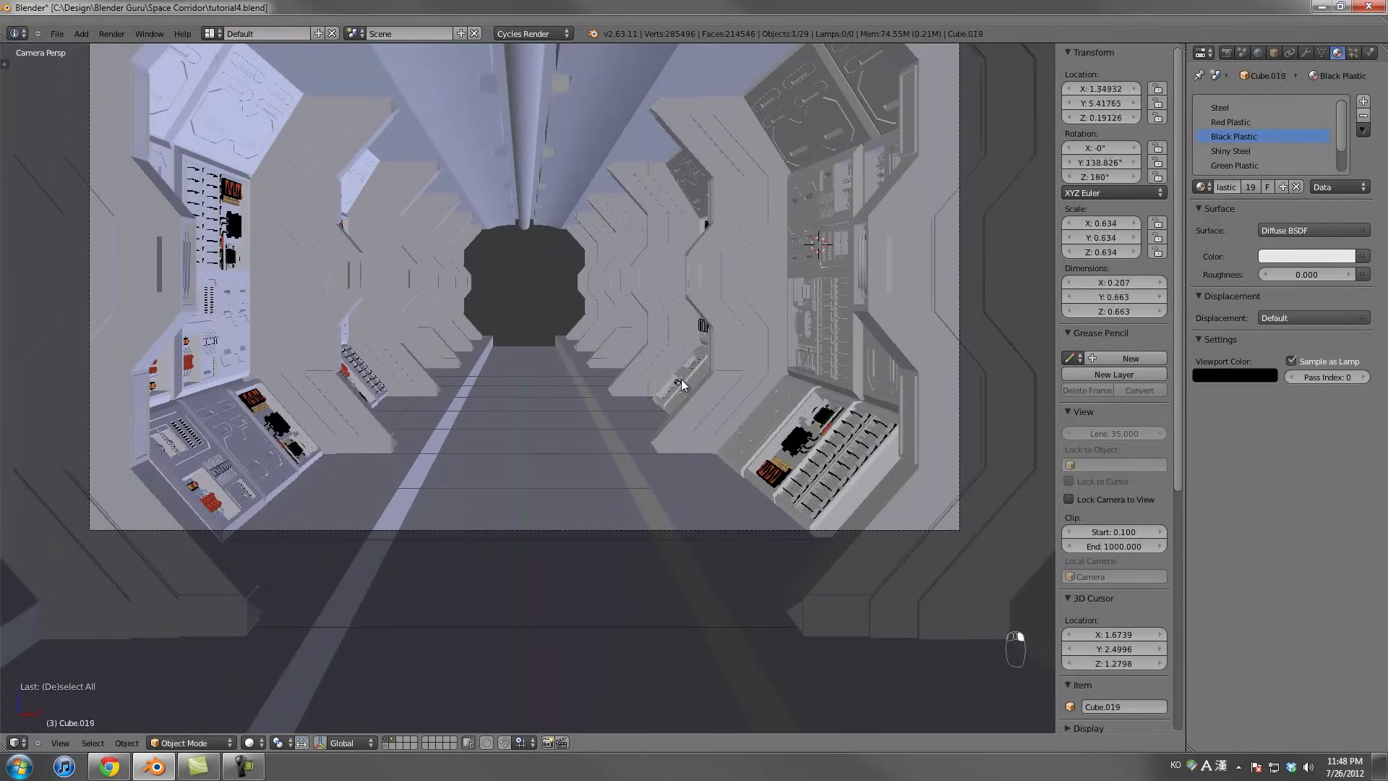
key(shift+d)
key(y)
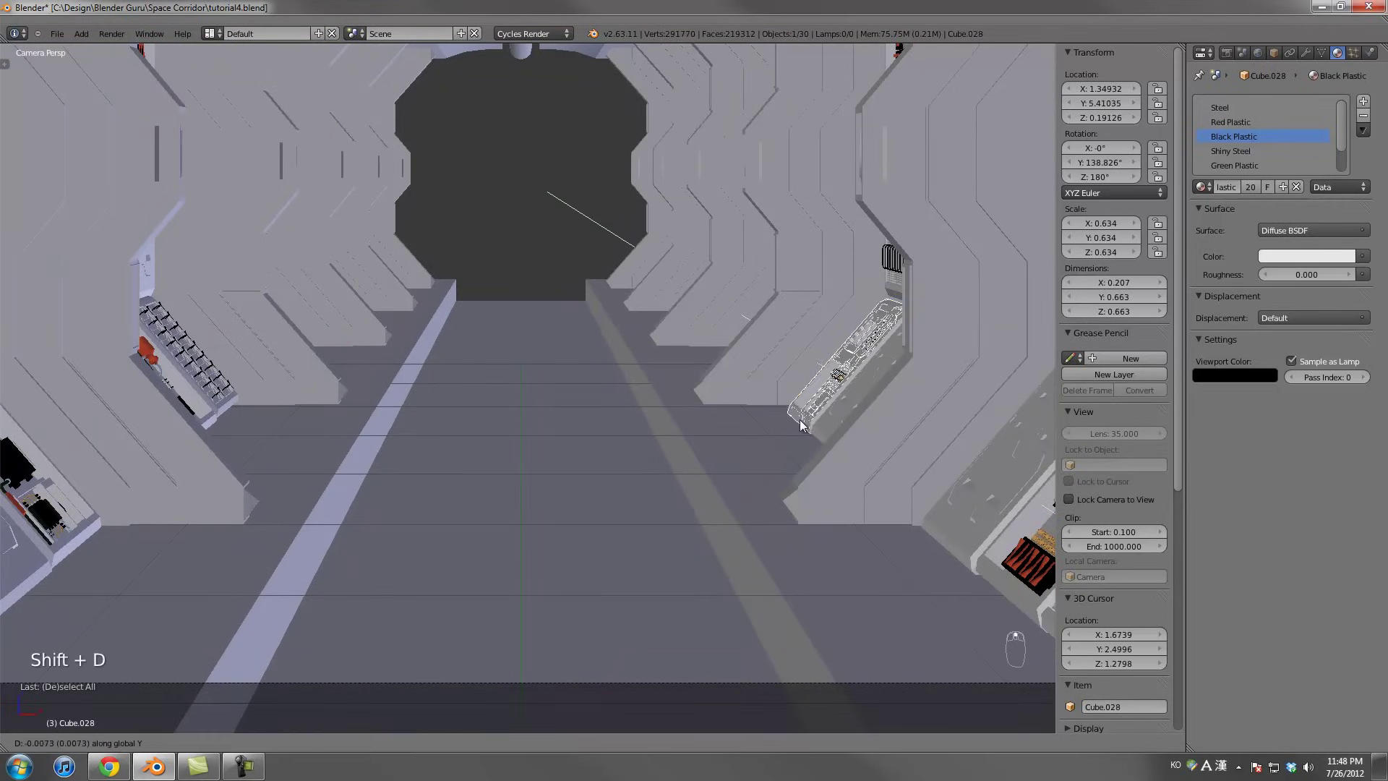
click(980, 654)
scroll(723, 407, down, 2)
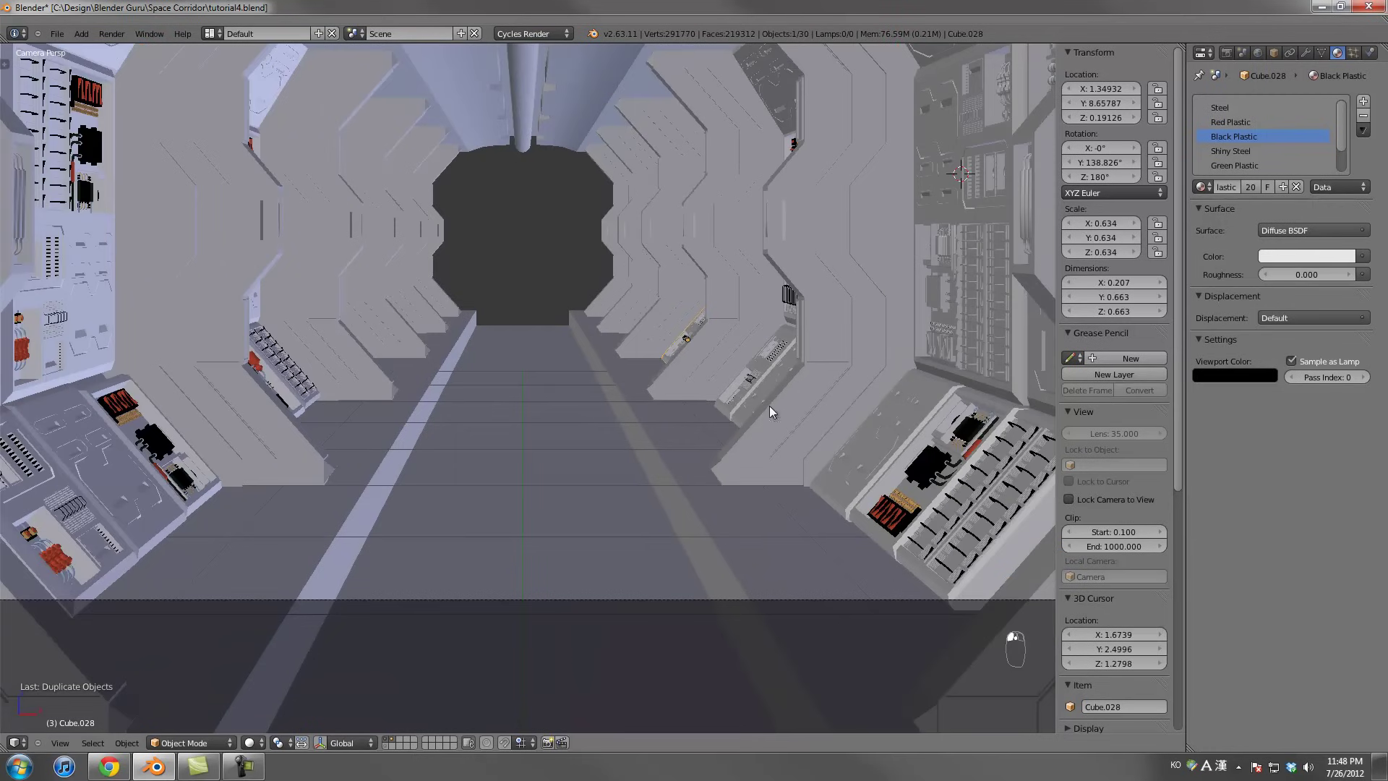
key(x)
click(719, 370)
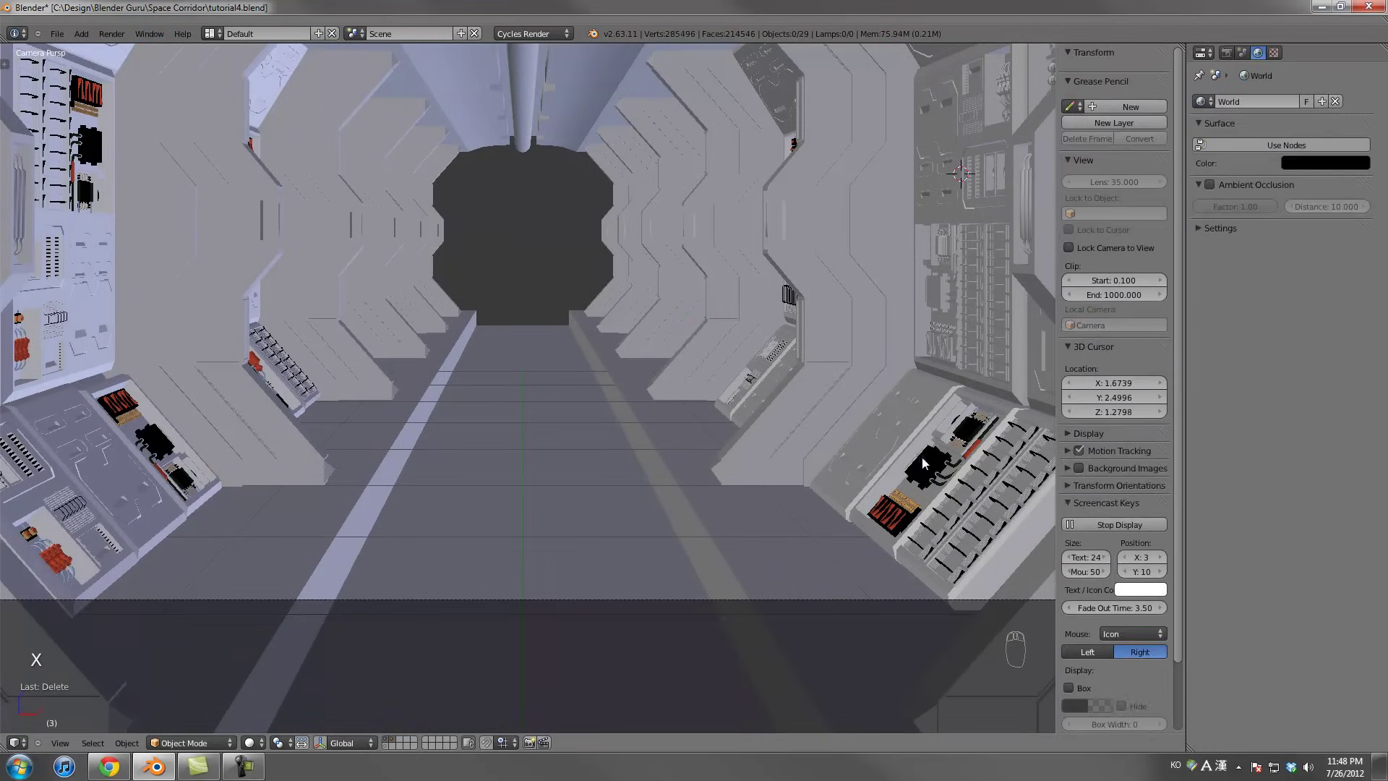
Duplicate the first bay's lower-slope panel with the black parts on the positive-X side and move the copy along Y to about 8.66
right_click(923, 463)
key(shift+d)
key(y)
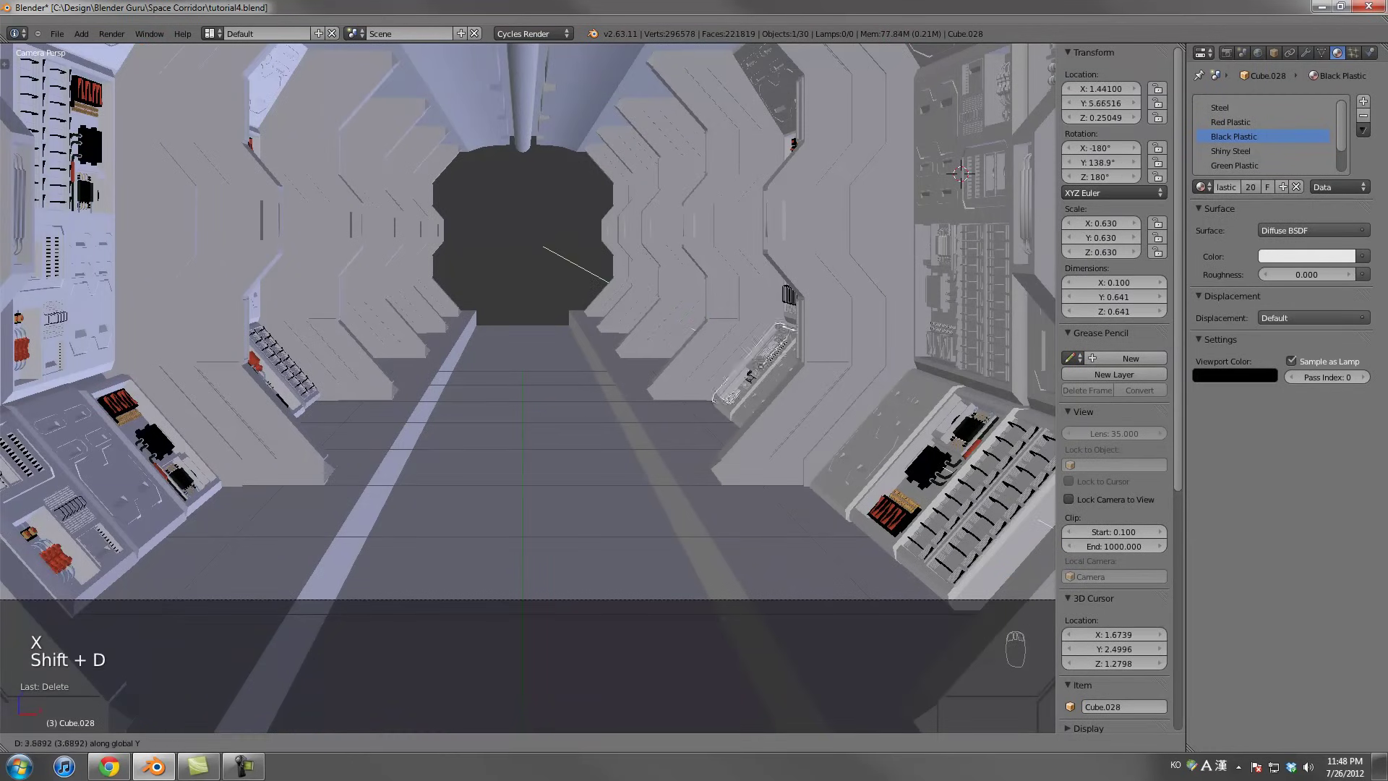
click(1103, 666)
key(g)
click(947, 576)
key(g)
key(y)
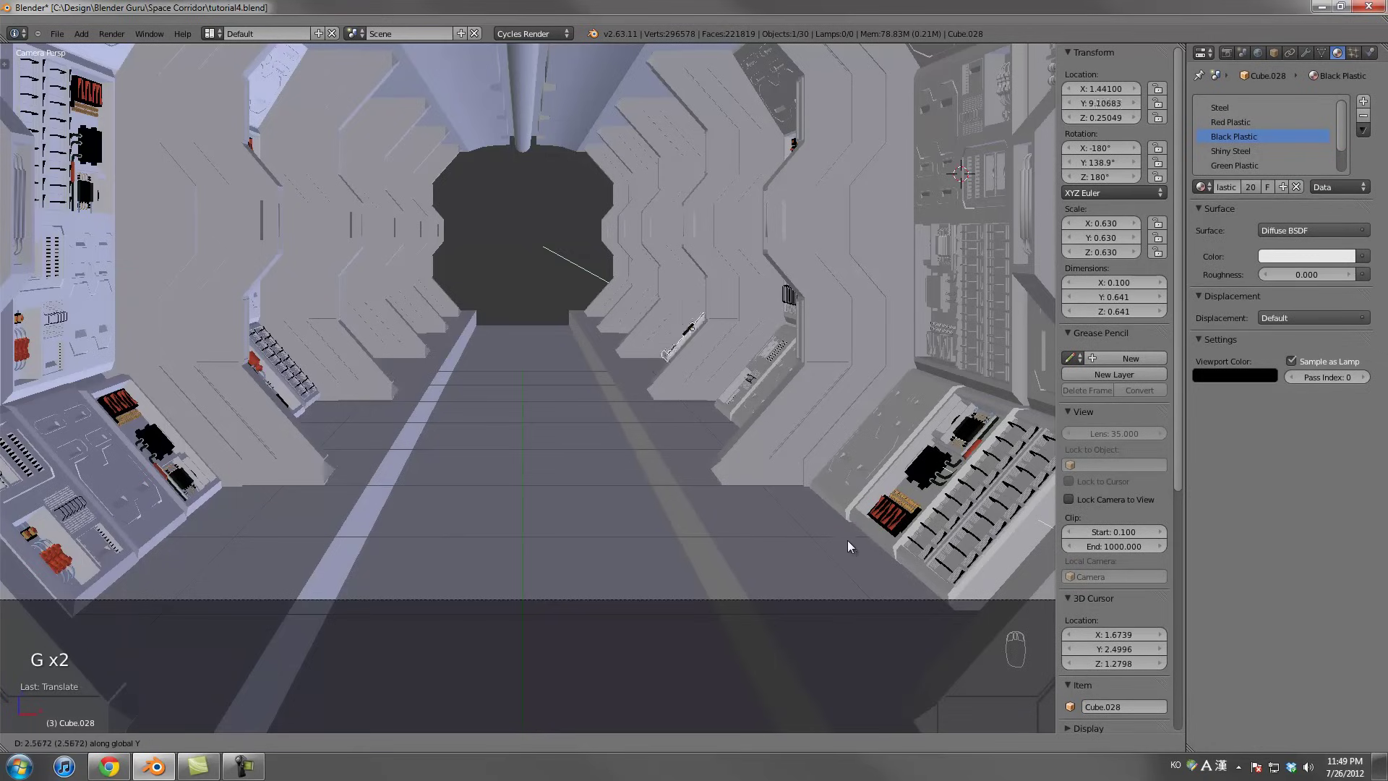
click(834, 526)
Duplicate that panel onto the opposite lower slope in front view, rotated to about 42.4° on Y, at about X -1.461, Z 0.217
key(shift+d)
click(474, 408)
key(KP_1)
key(z)
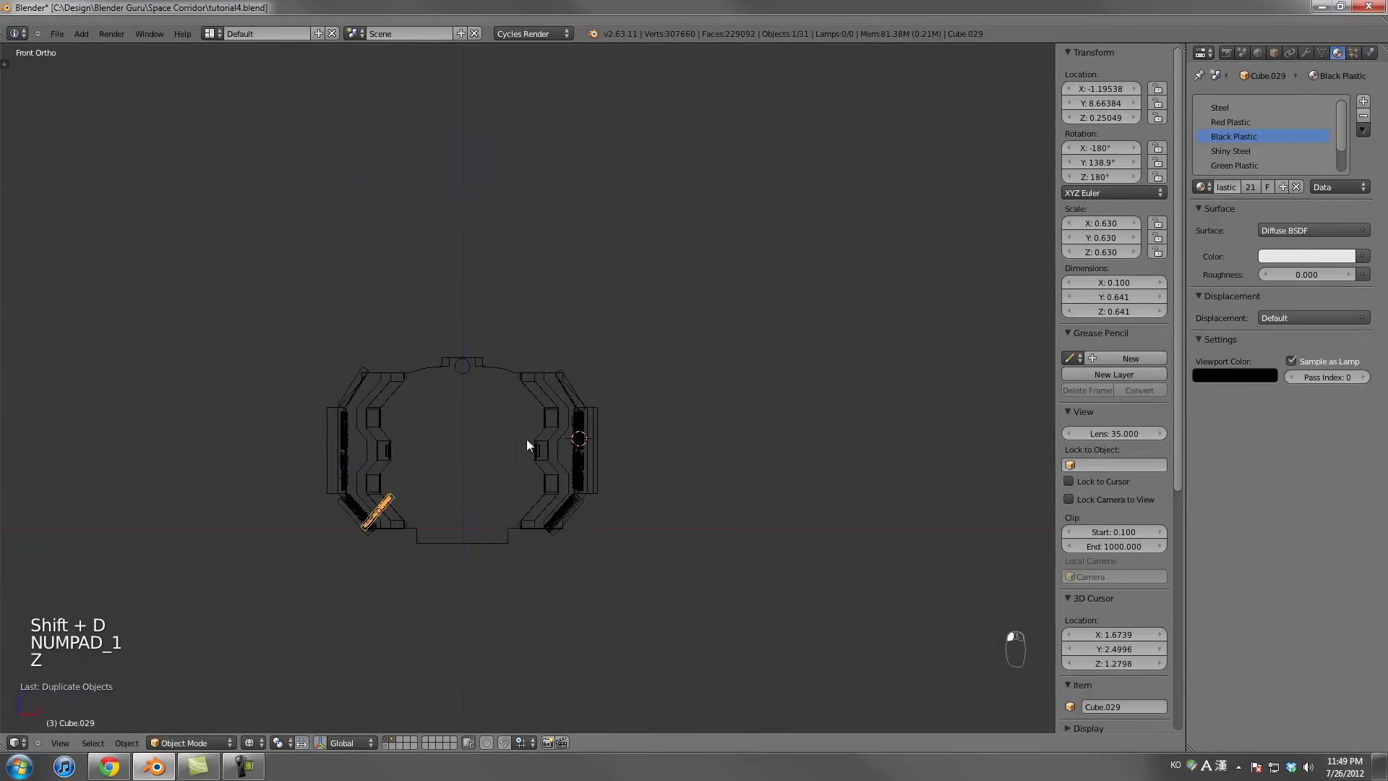
scroll(526, 440, up, 5)
key(r)
click(440, 548)
key(g)
click(405, 494)
key(r)
click(410, 517)
key(g)
click(410, 522)
key(r)
click(418, 522)
Move the new negative-X panel along Y to about 8.866 in camera view, deselect it and save the file
key(KP_0)
key(z)
key(g)
key(y)
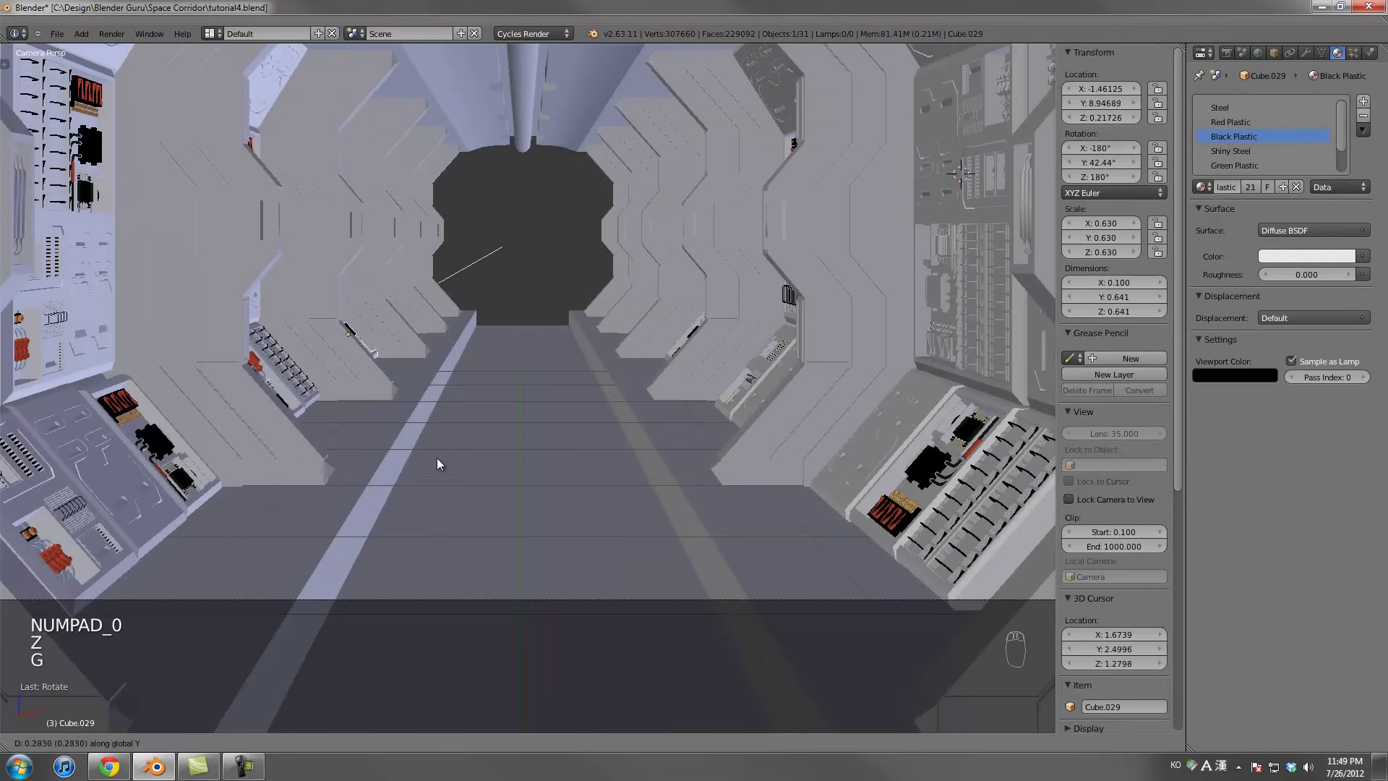
click(438, 453)
scroll(444, 452, down, 2)
key(a)
key(ctrl+s)
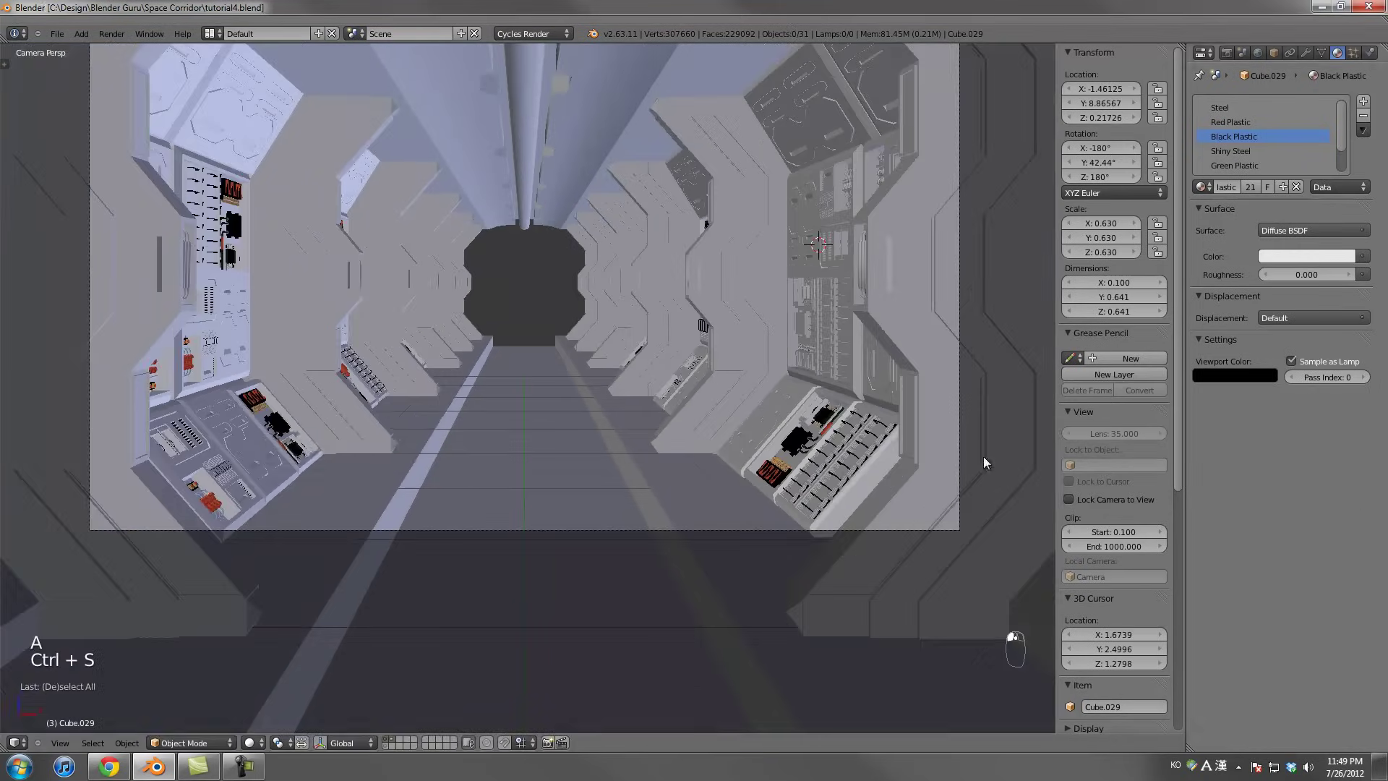
shift+middle_drag(614, 284, 679, 385)
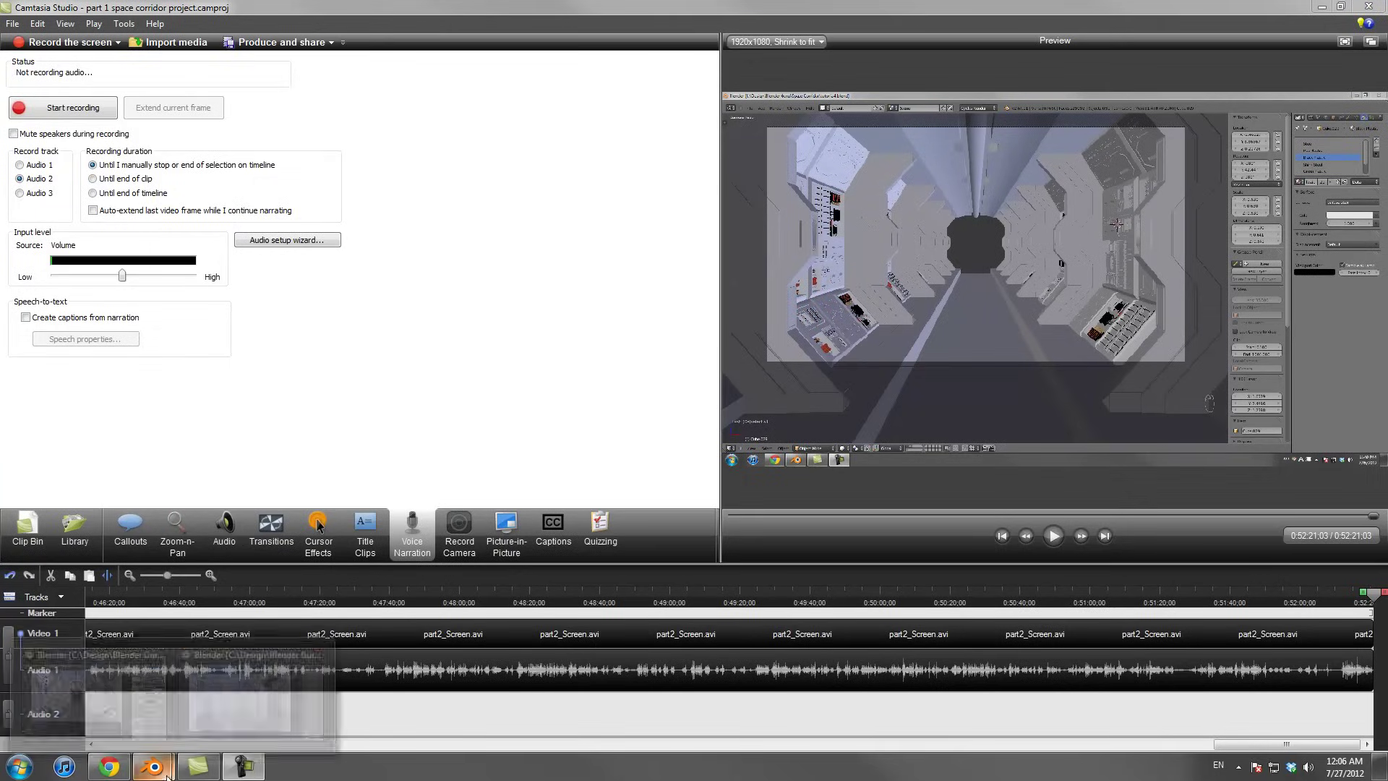
Switch back to the Blender window with the corridor scene and clear the selection
mouse_move(153, 766)
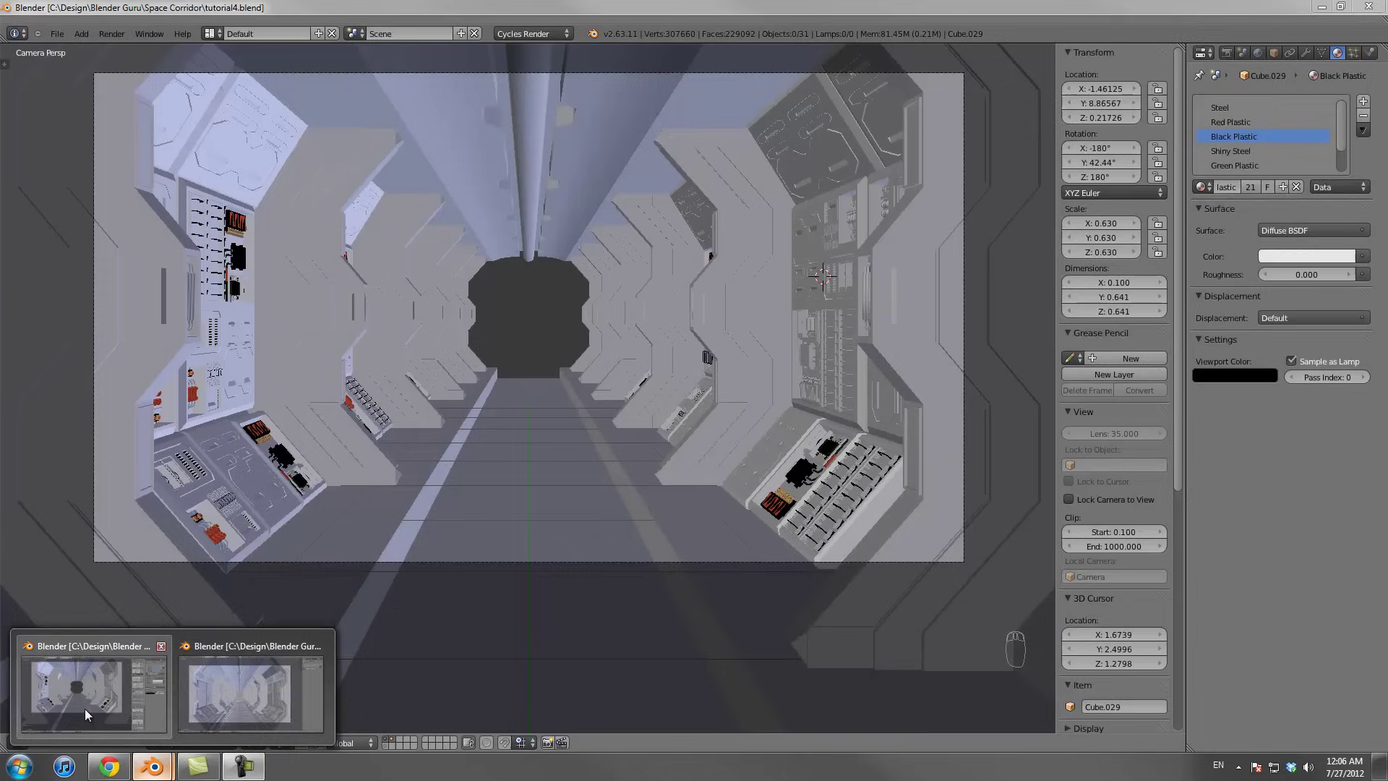
click(84, 709)
right_click(704, 474)
key(a)
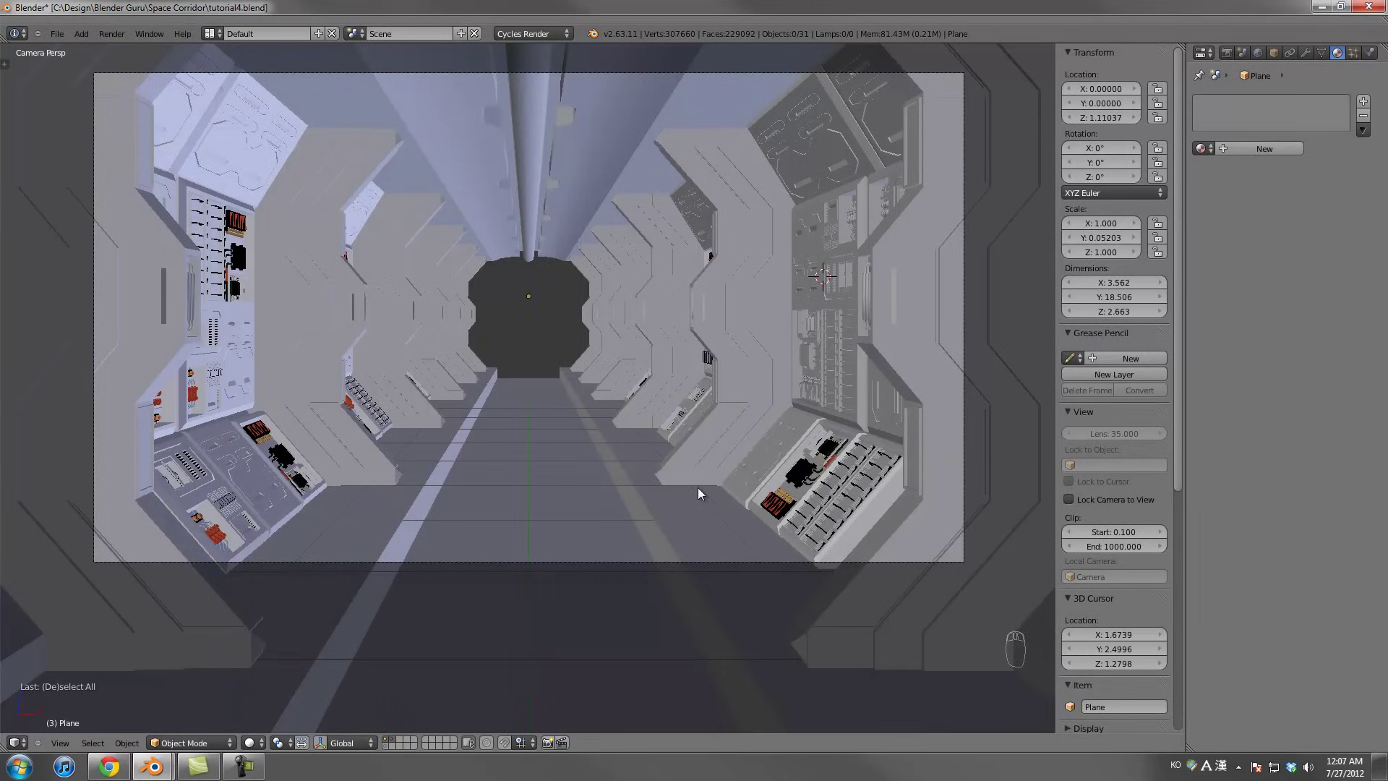
Place the 3D cursor near the first rib in wireframe top view at about X 0.892, Y 0.689, and add a cylinder
key(KP_7)
key(z)
scroll(672, 445, down, 3)
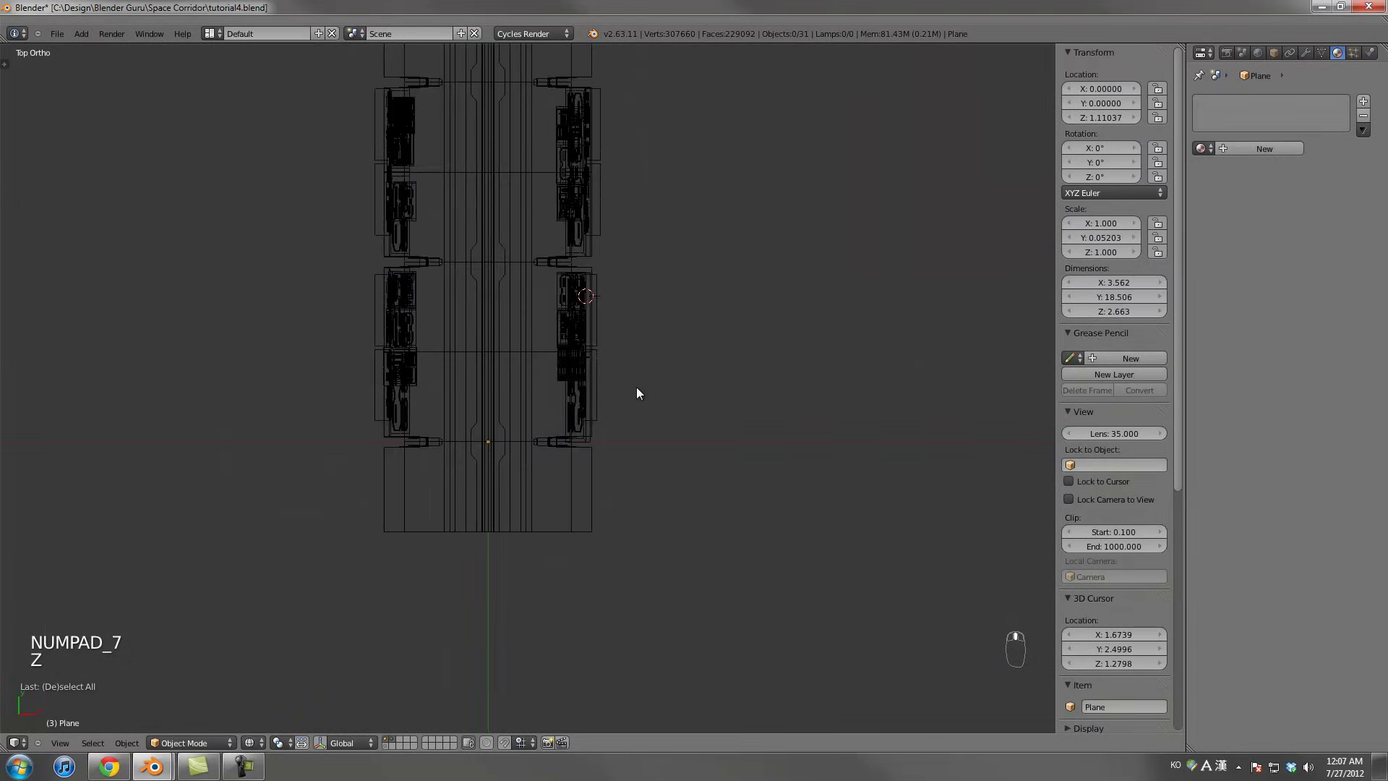
click(532, 377)
key(shift+a)
mouse_move(544, 377)
click(587, 446)
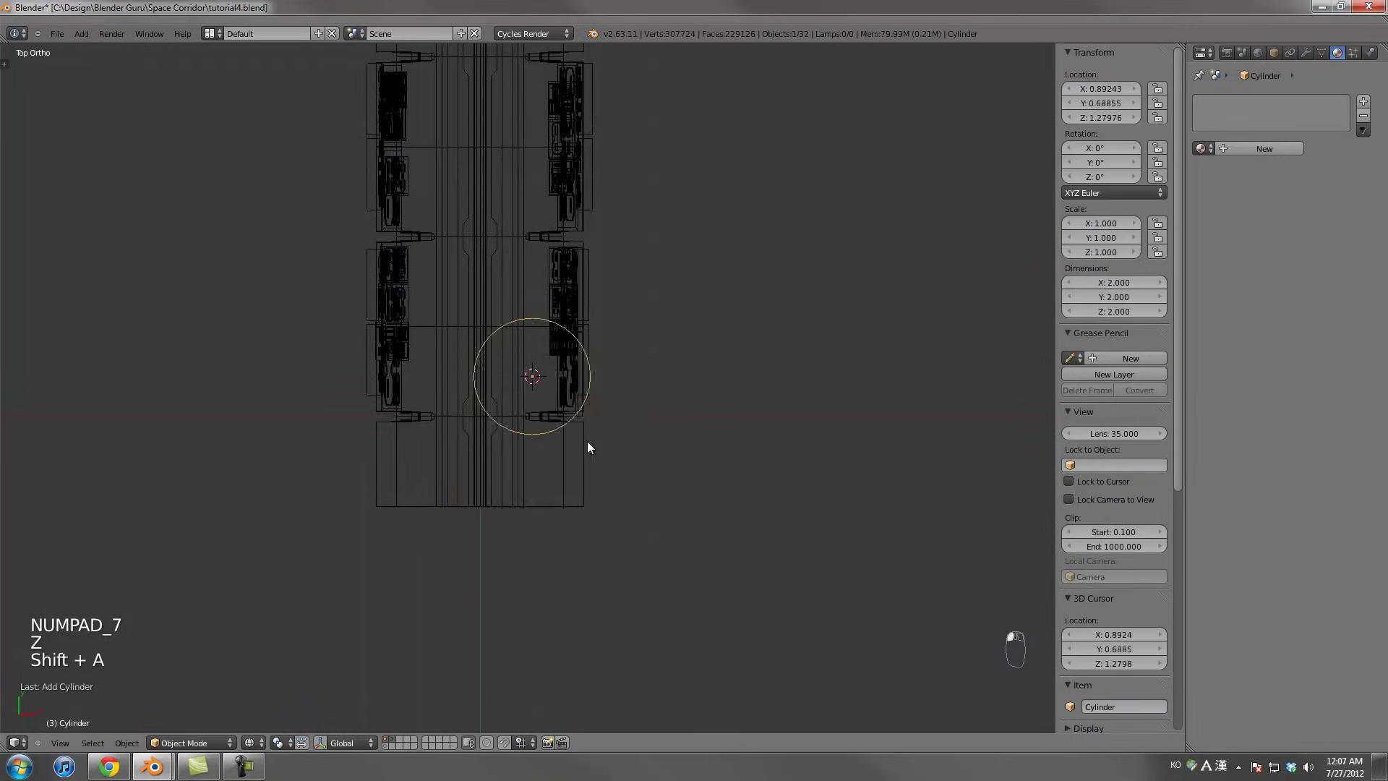
Set the new cylinder's vertex count to 26
scroll(587, 440, up, 3)
key(t)
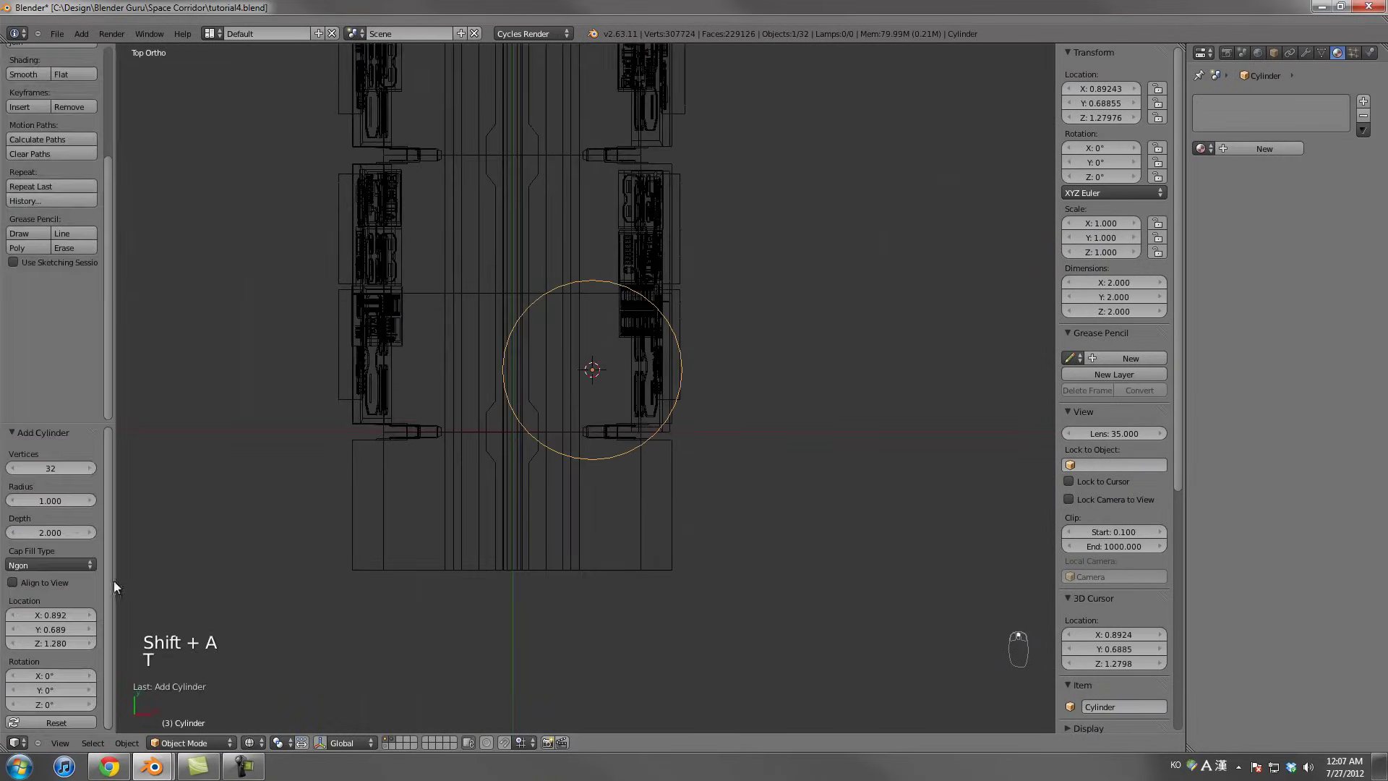
click(53, 468)
text(26)
key(Return)
scroll(648, 330, up, 4)
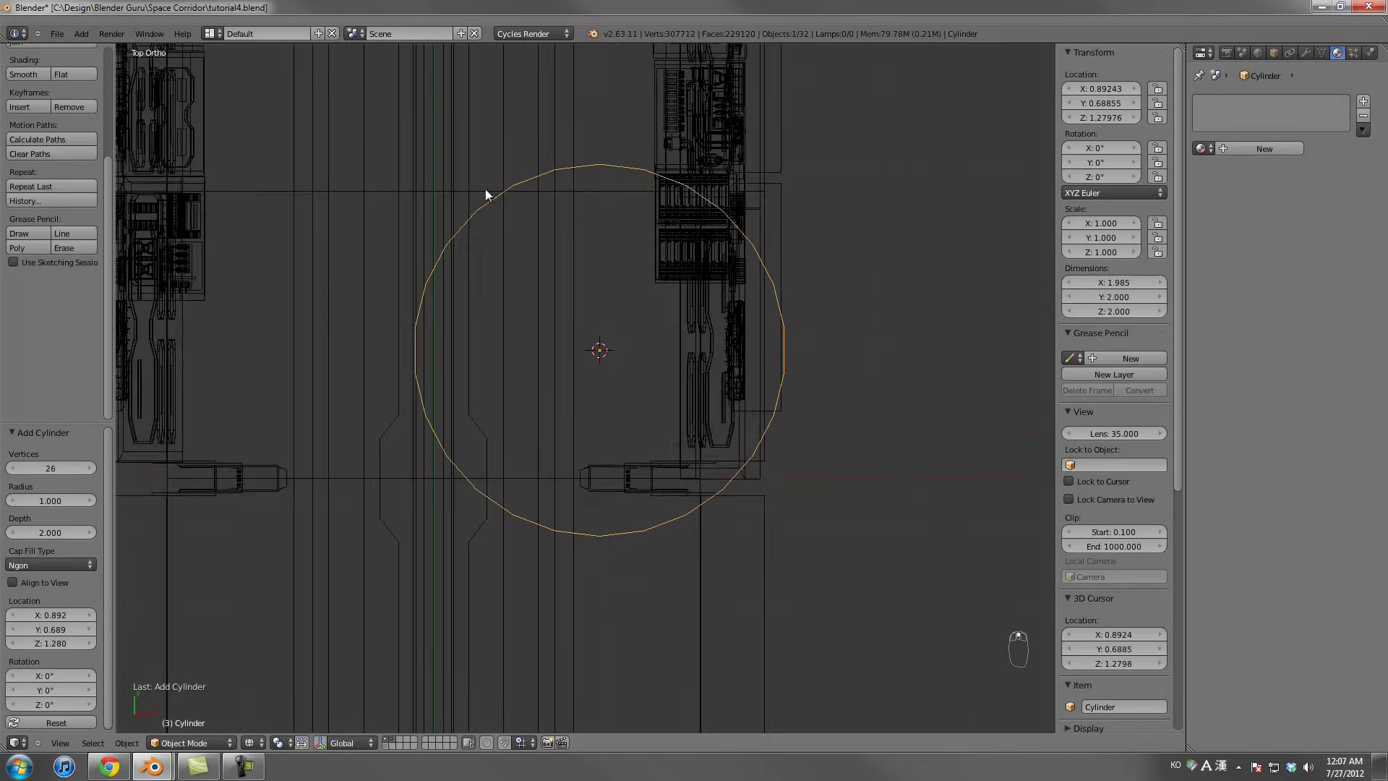
Rotate the cylinder 90° about X in side view and shrink it to roughly a third of its size
key(KP_3)
key(r)
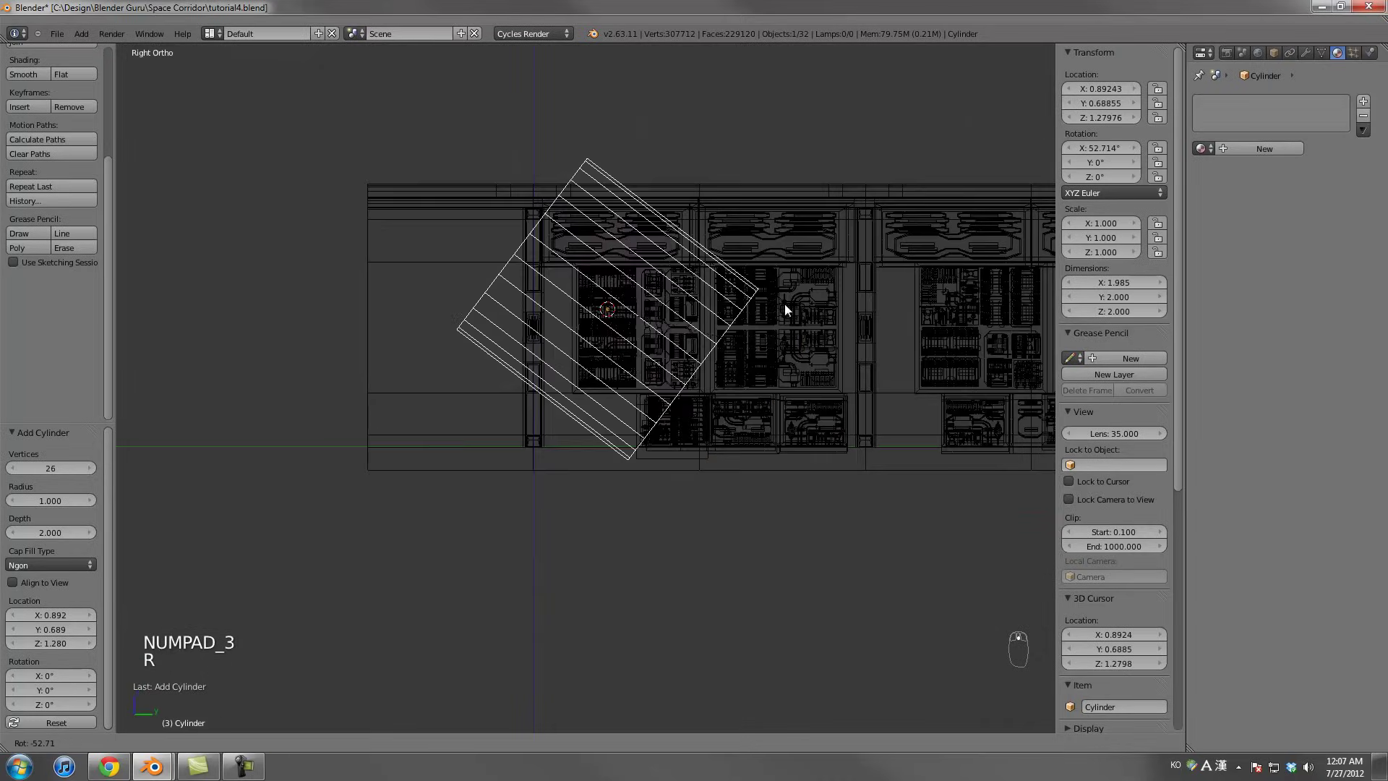
click(770, 231)
key(s)
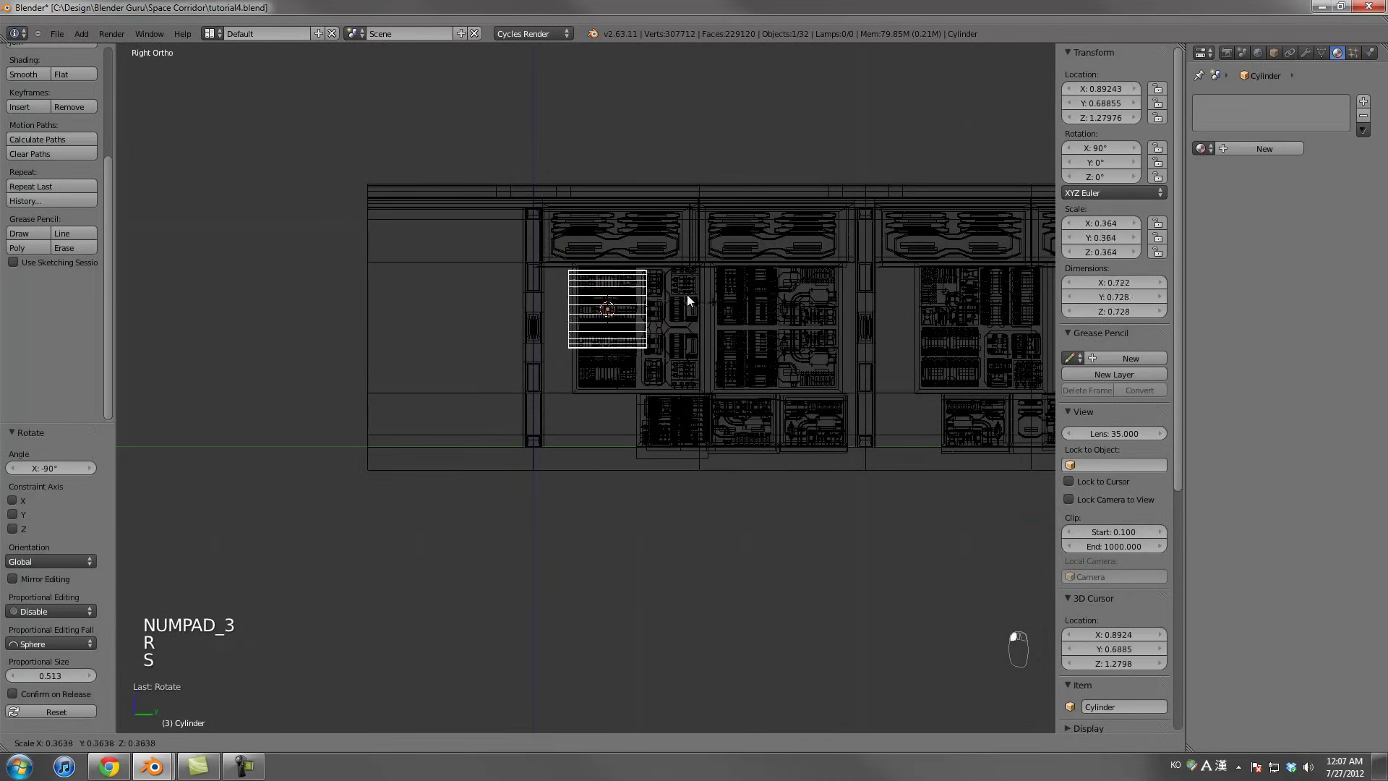
click(676, 293)
Lower the cylinder to about Z 0.285, scale it to 0.155 and move it along Y to about 0.010 at the first rib
key(g)
key(z)
click(664, 403)
key(s)
click(742, 423)
key(g)
key(y)
click(675, 423)
Delete the cap face at the cylinder's positive-Y end in Edit Mode, working in wireframe top view
middle_drag(675, 424, 773, 475)
key(z)
key(KP_7)
key(z)
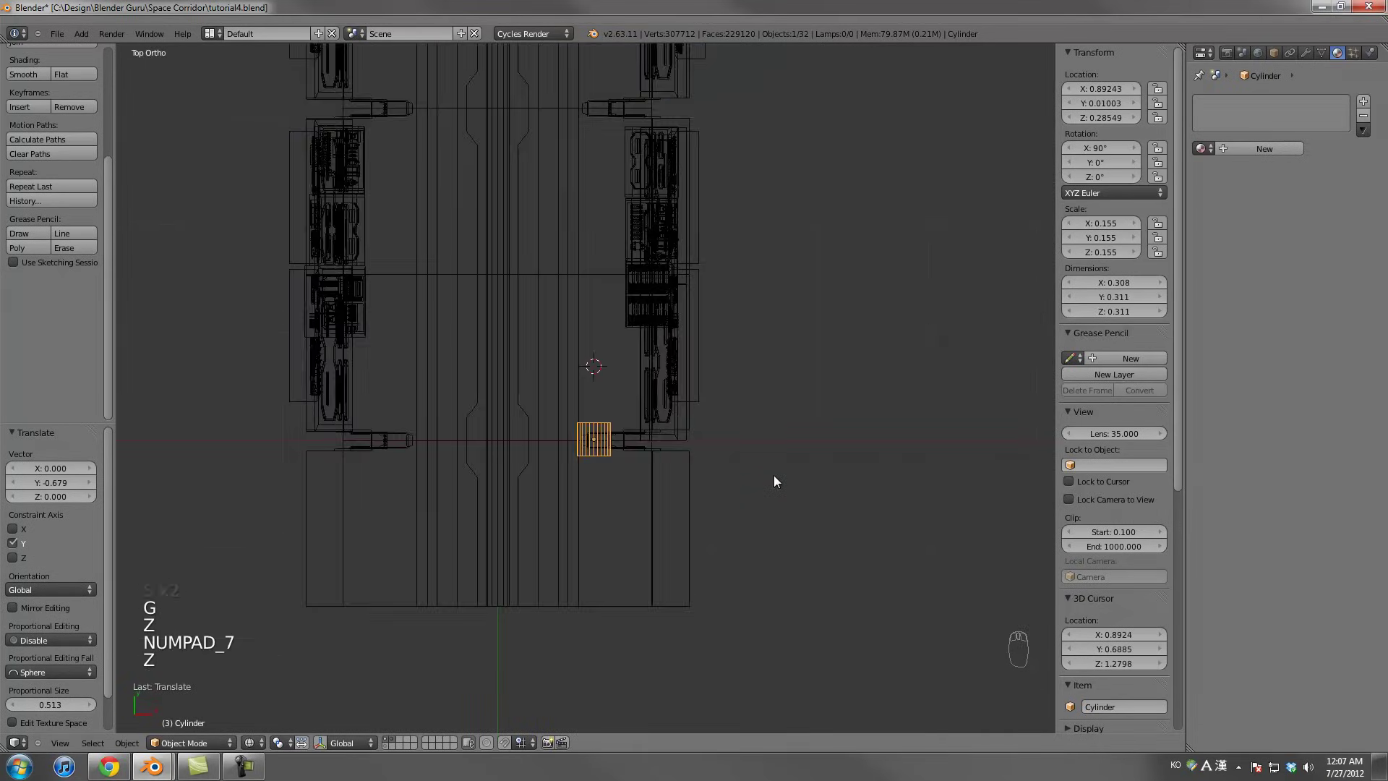
key(Tab)
scroll(694, 488, up, 5)
key(a)
key(a)
key(a)
key(a)
key(b)
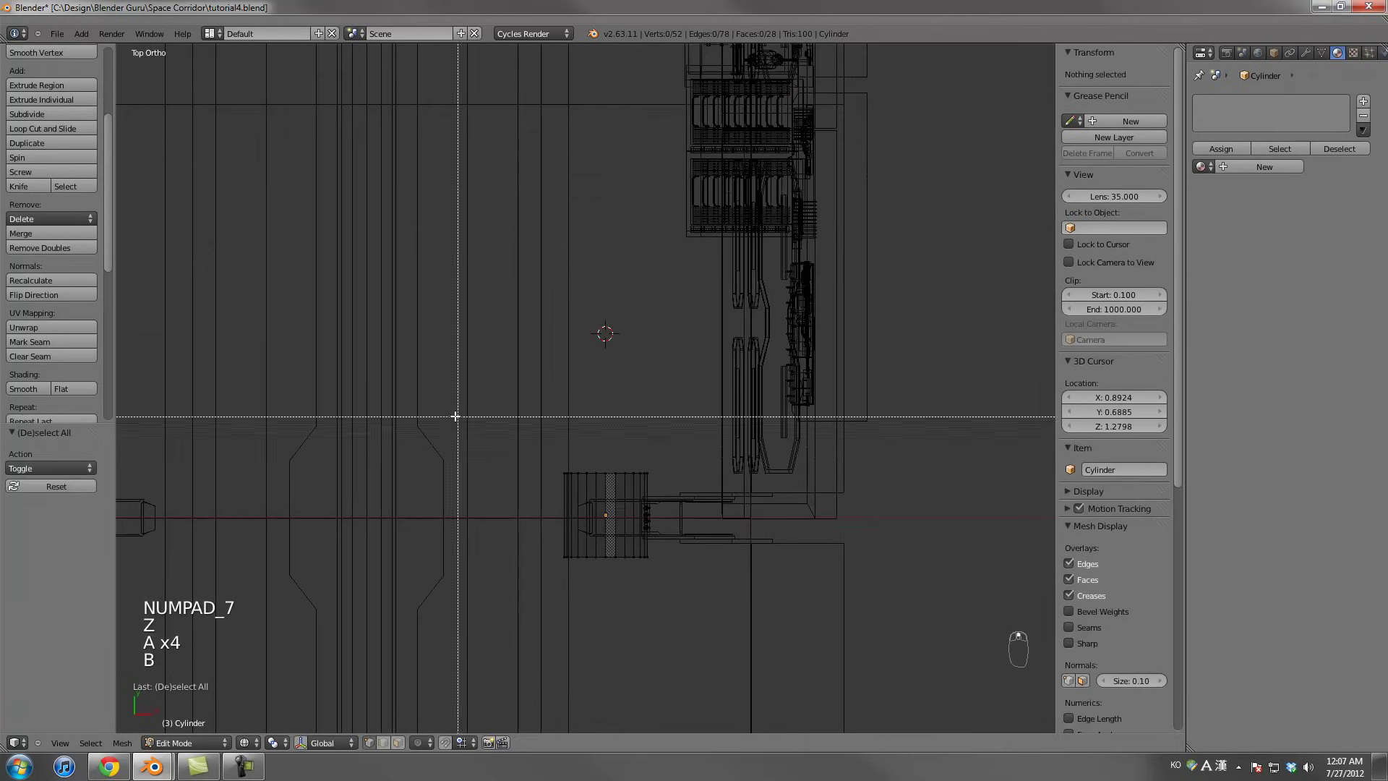
drag(455, 415, 721, 504)
key(x)
click(699, 536)
Delete the cap face at the cylinder's other end and leave Edit Mode
key(a)
key(a)
key(b)
drag(618, 463, 828, 626)
key(x)
click(828, 626)
scroll(699, 505, down, 6)
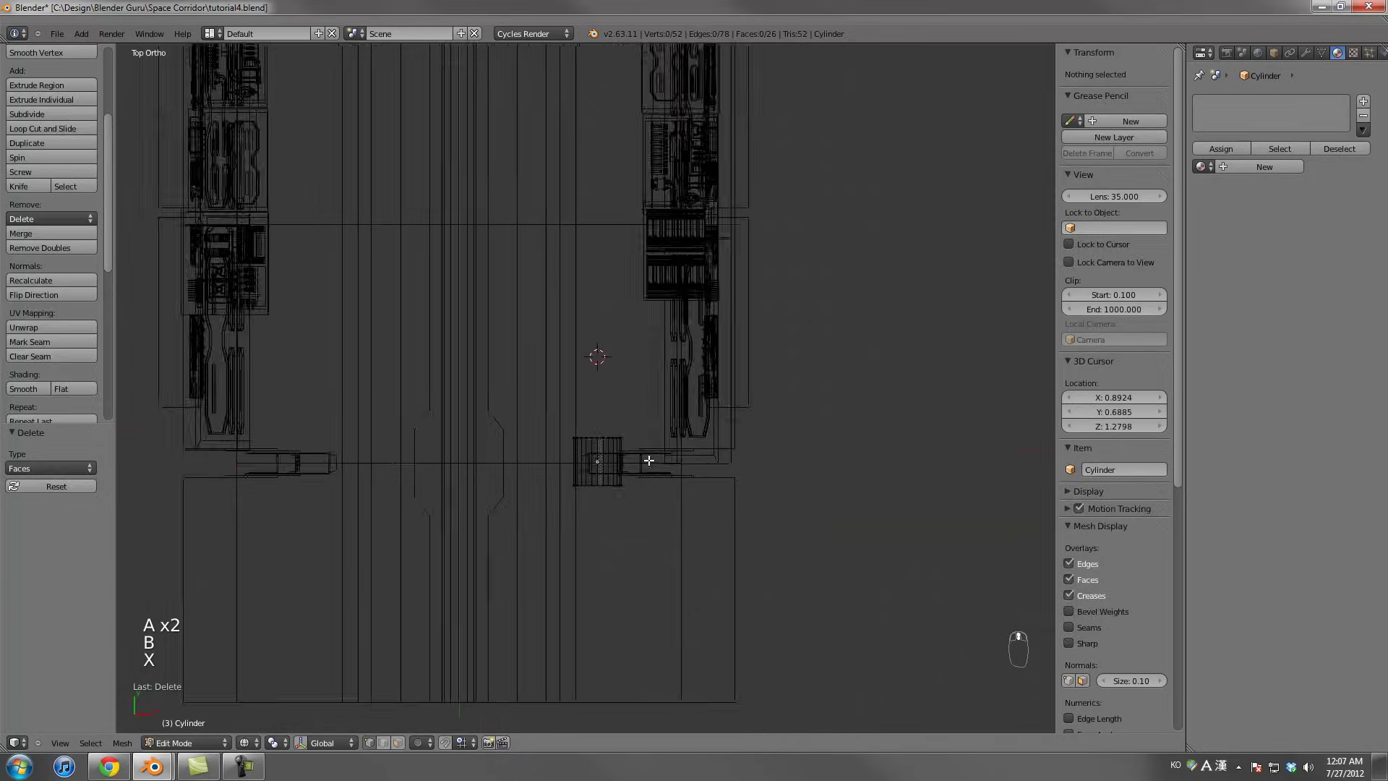
key(Tab)
scroll(636, 478, down, 2)
scroll(591, 356, up, 5)
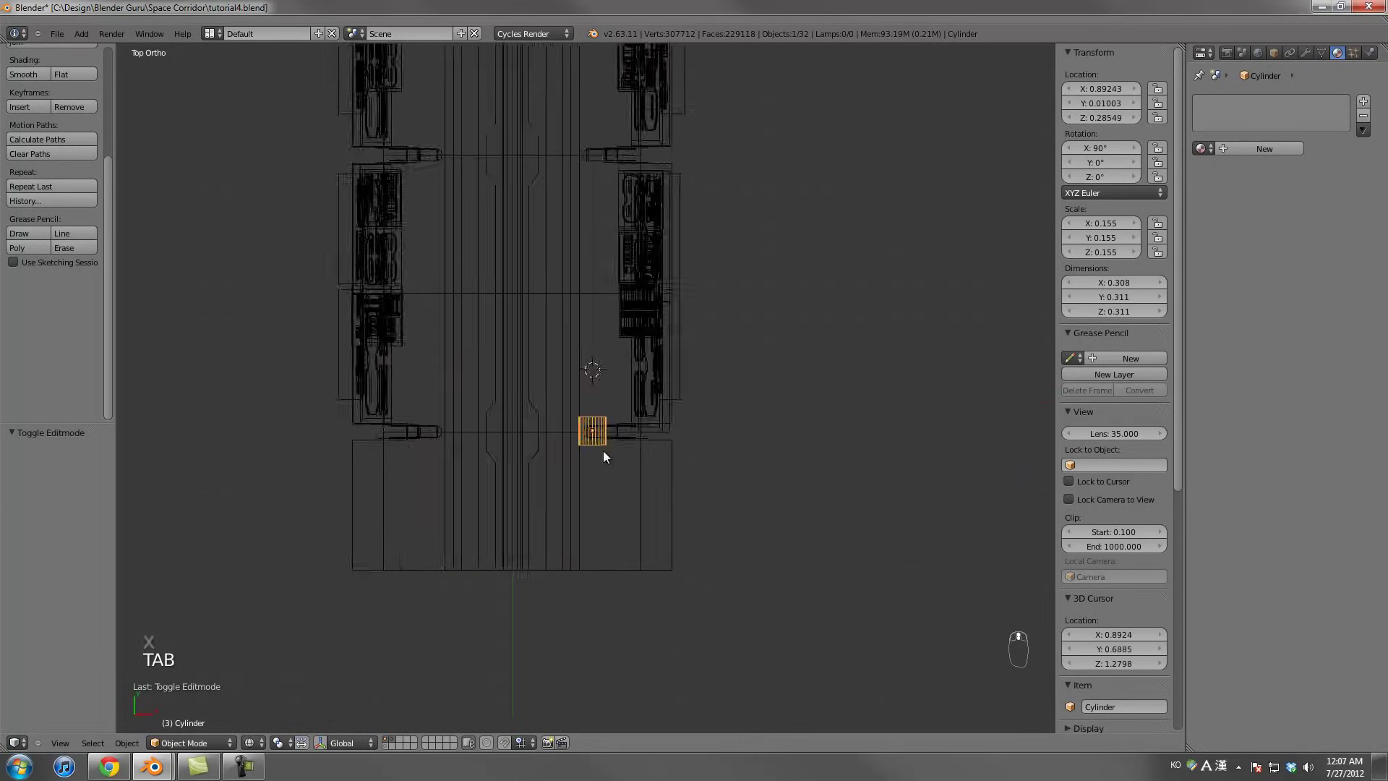
Scale the open cylinder down to about 0.085 in Object Mode
key(Tab)
scroll(590, 325, down, 1)
shift+middle_drag(596, 253, 595, 347)
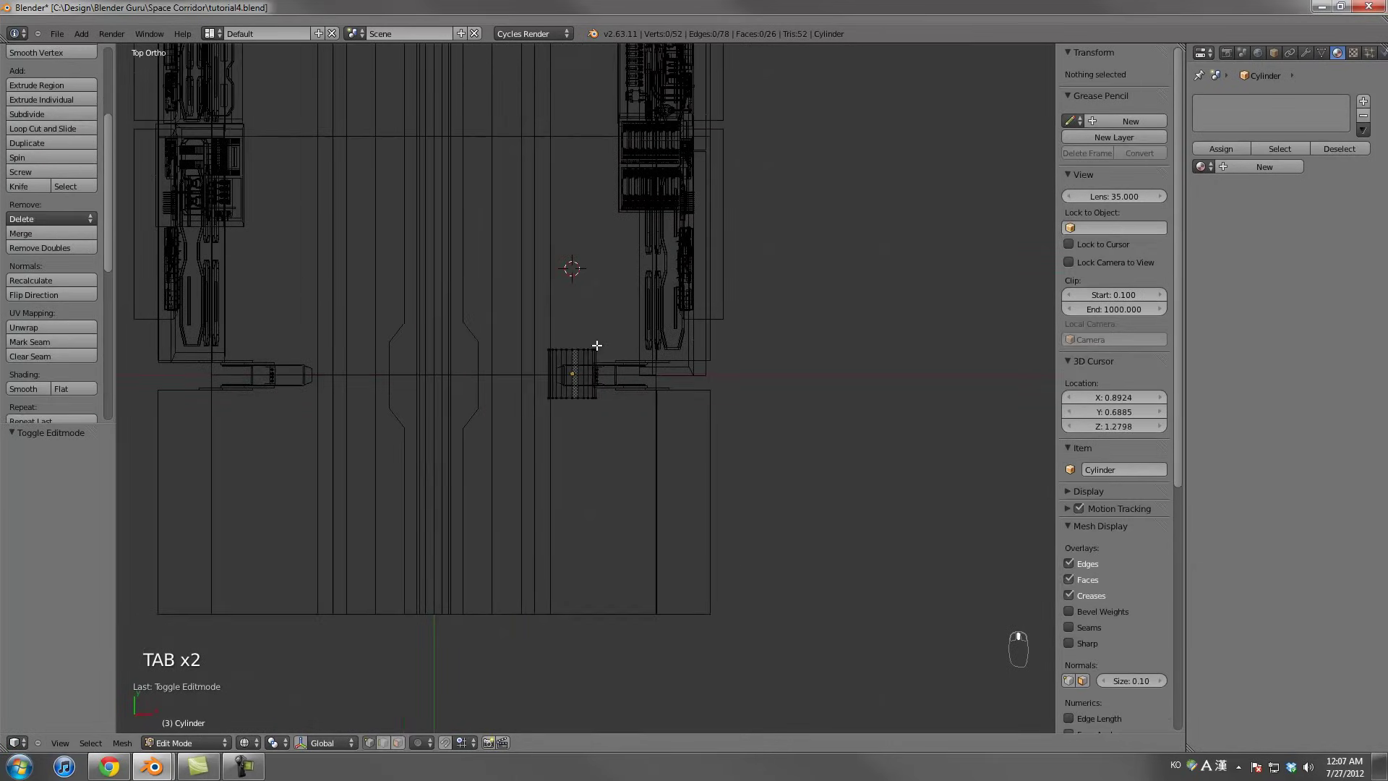
key(Tab)
key(s)
click(653, 365)
Move the open cylinder to about X 0.942, Z 0.088 inside the rib's base profile and scale it down to 0.077
key(KP_1)
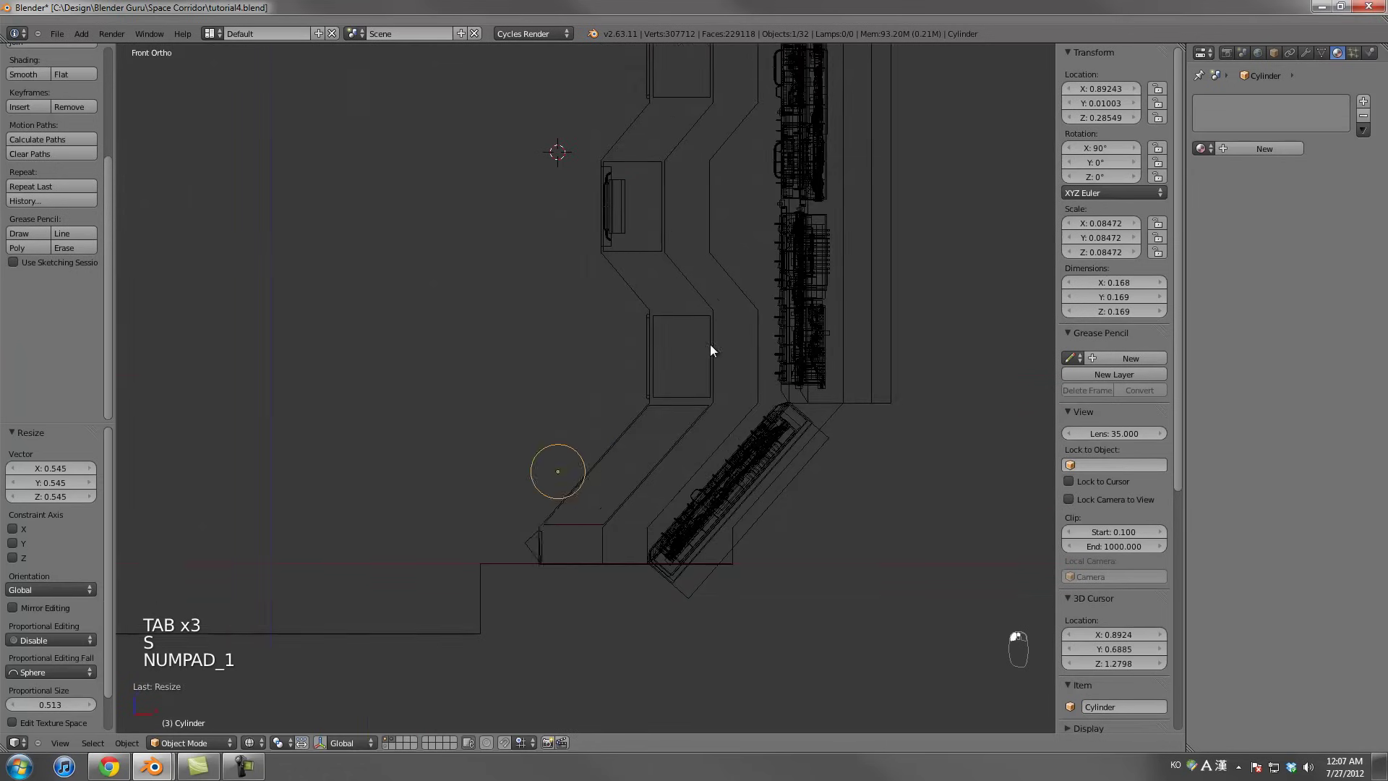
key(g)
click(722, 407)
shift+middle_drag(721, 407, 700, 338)
scroll(701, 339, up, 3)
key(s)
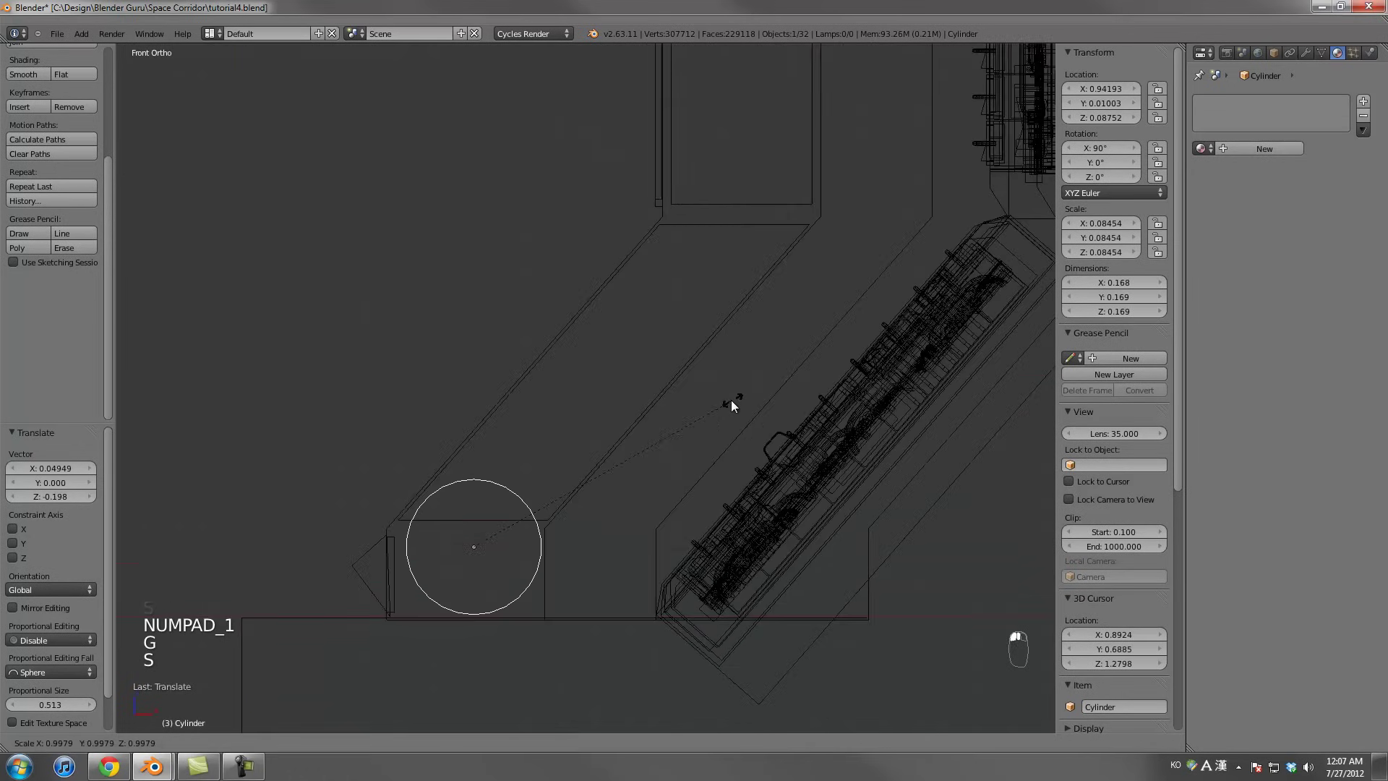
click(702, 402)
Slide the cylinder along Y to about 2.896, beside the foot of a rib farther down the corridor, checking through the camera
middle_drag(701, 402, 653, 471)
key(z)
key(g)
middle_click(709, 483)
click(717, 484)
key(KP_0)
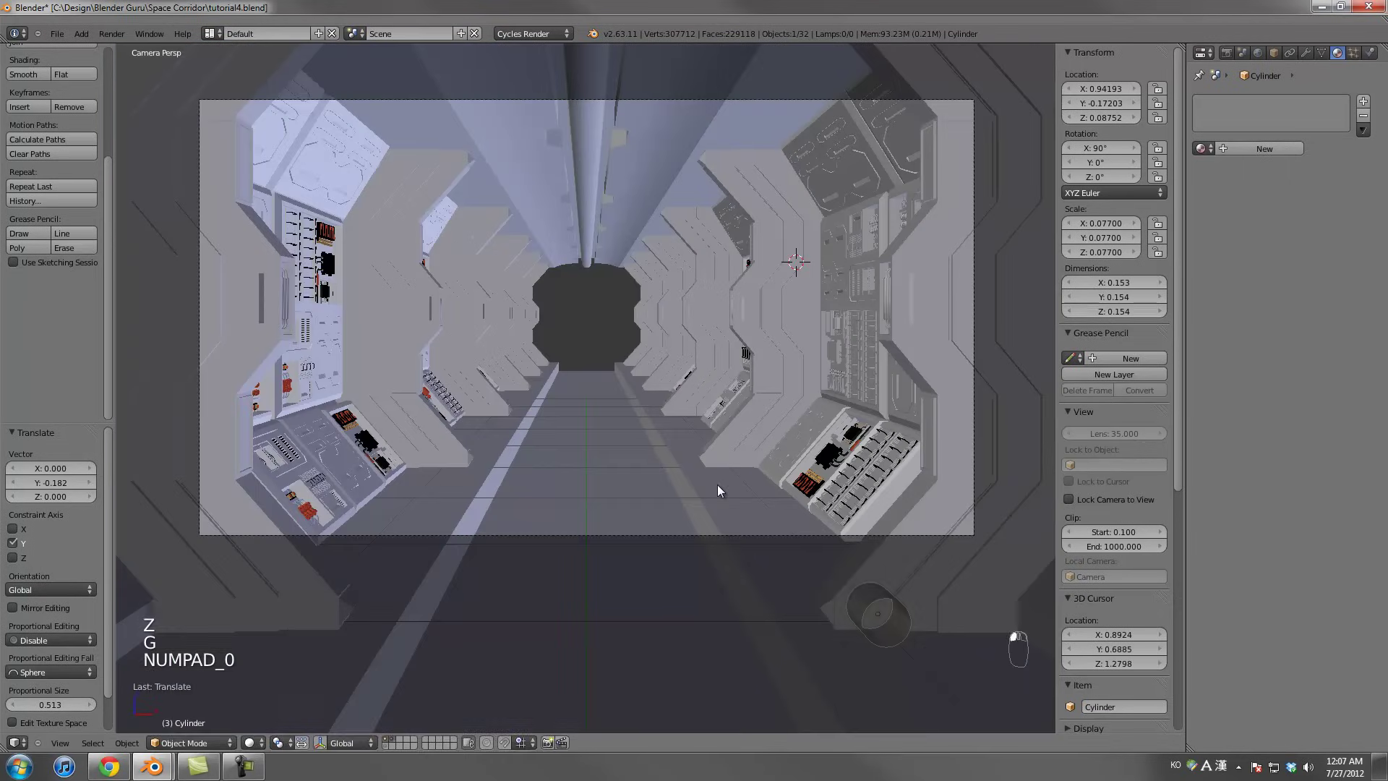
key(g)
middle_click(773, 506)
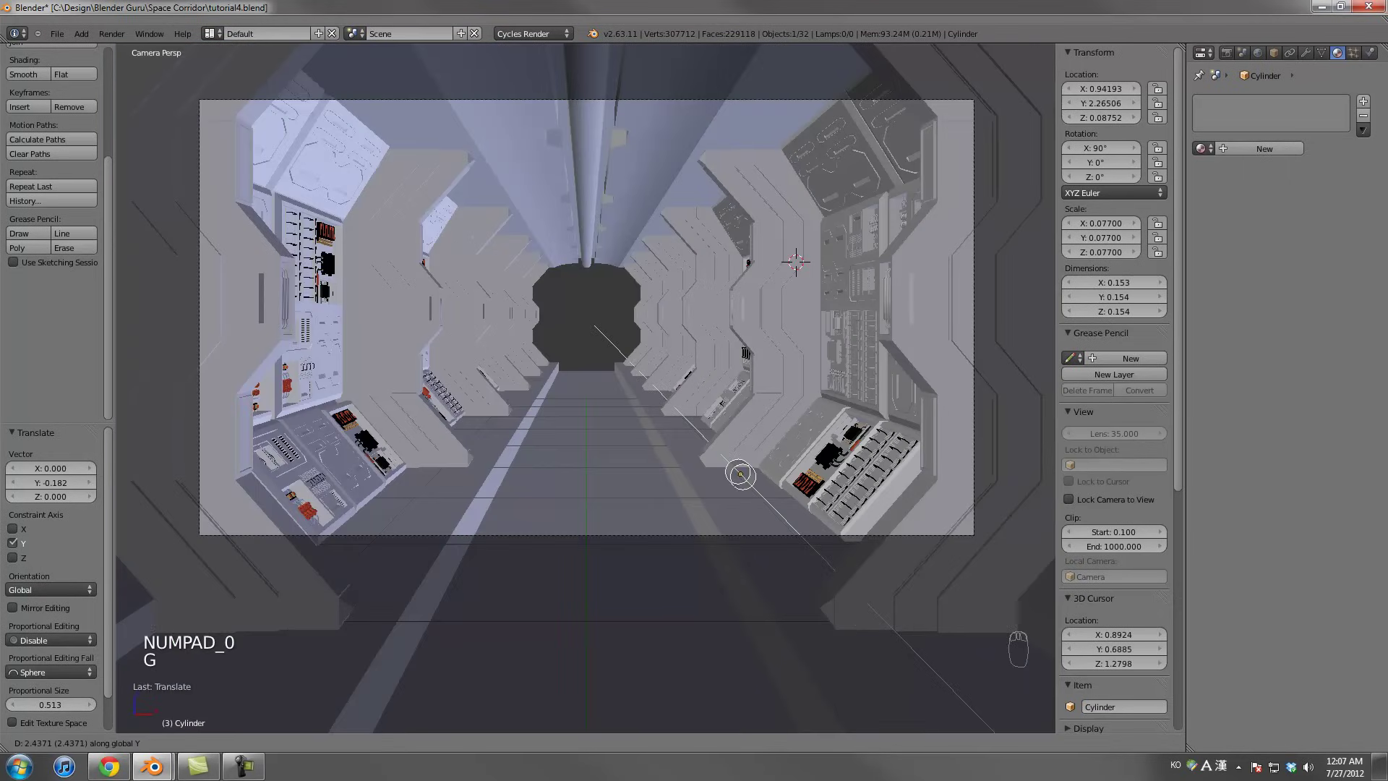
click(913, 748)
scroll(808, 523, up, 2)
key(g)
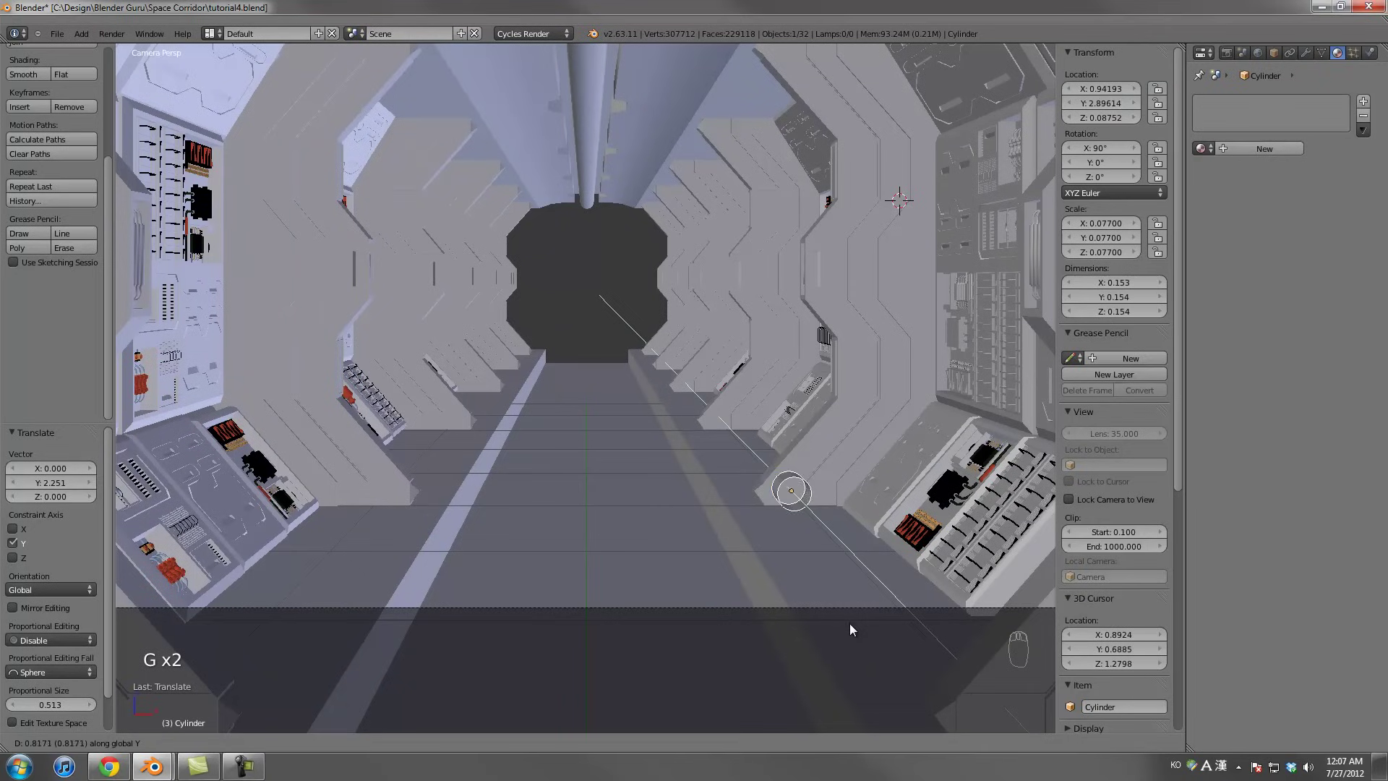
click(850, 628)
In Edit Mode, extrude the cylinder's rib-facing end loop and scale it outward into a flange, working in wireframe top view
key(Tab)
key(KP_7)
key(z)
scroll(629, 403, down, 4)
scroll(609, 425, up, 6)
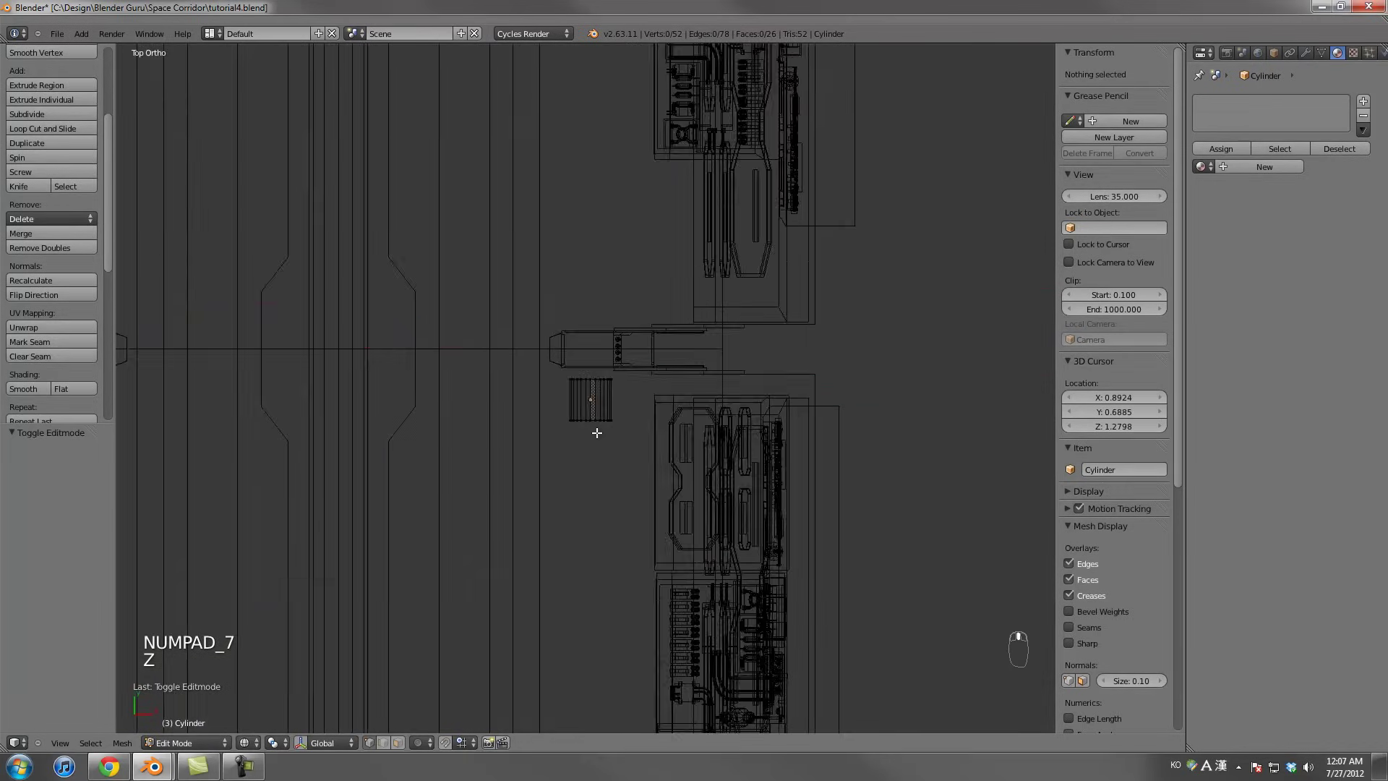
alt+right_click(592, 375)
scroll(591, 368, up, 2)
scroll(662, 416, up, 3)
key(e)
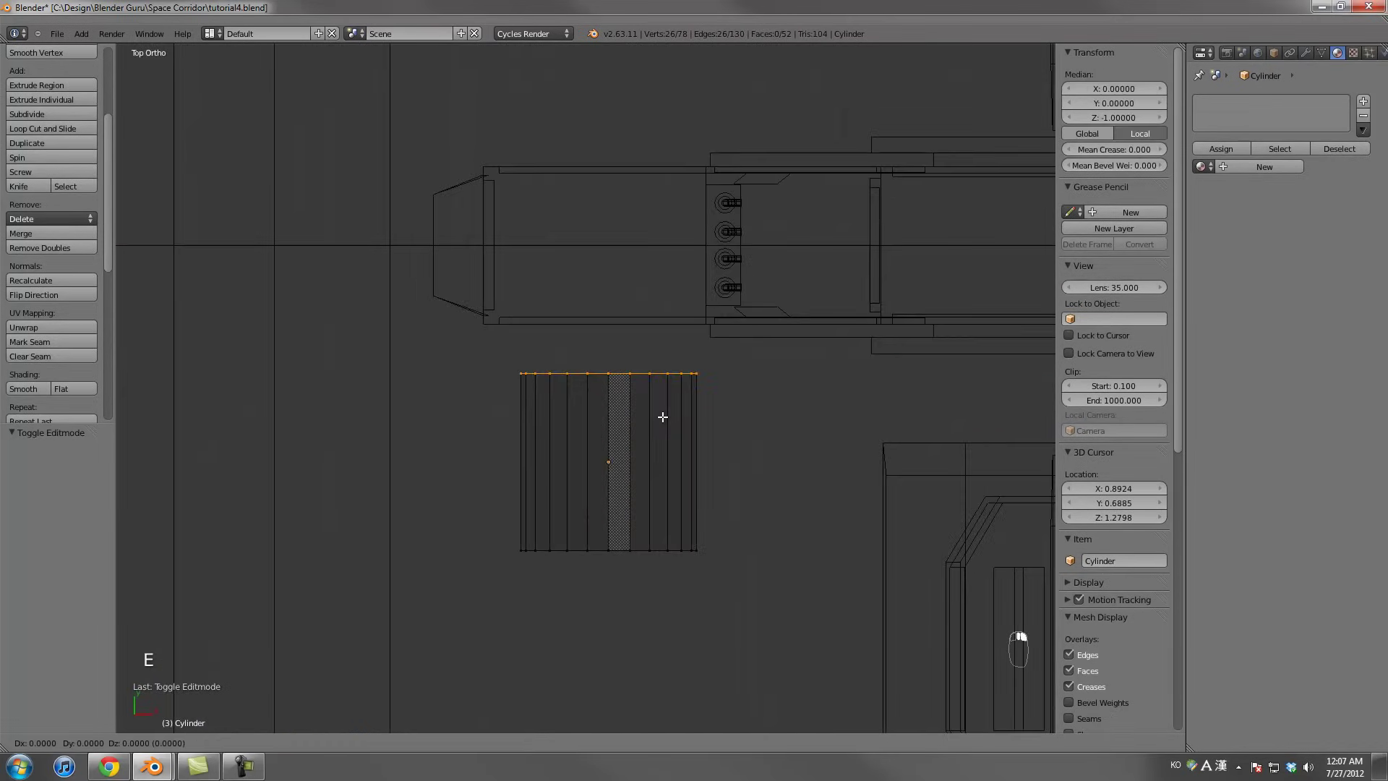
key(s)
click(725, 416)
Extrude the flange edge slightly along Y to about local Z -1.106, and extrude it again scaled inward by about 0.833
key(e)
key(y)
click(725, 407)
key(s)
key(s)
right_click(811, 390)
scroll(811, 391, up, 1)
key(e)
right_click(810, 390)
key(s)
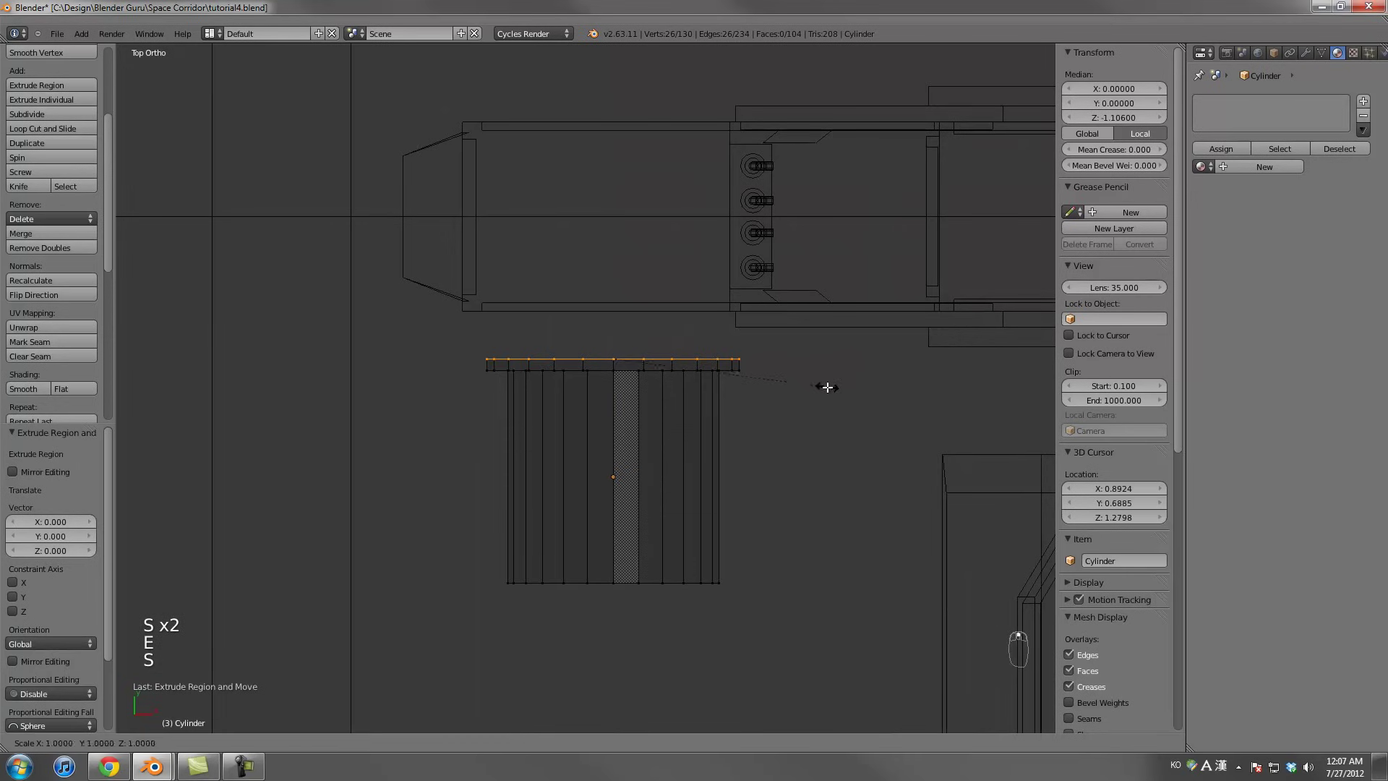
click(791, 379)
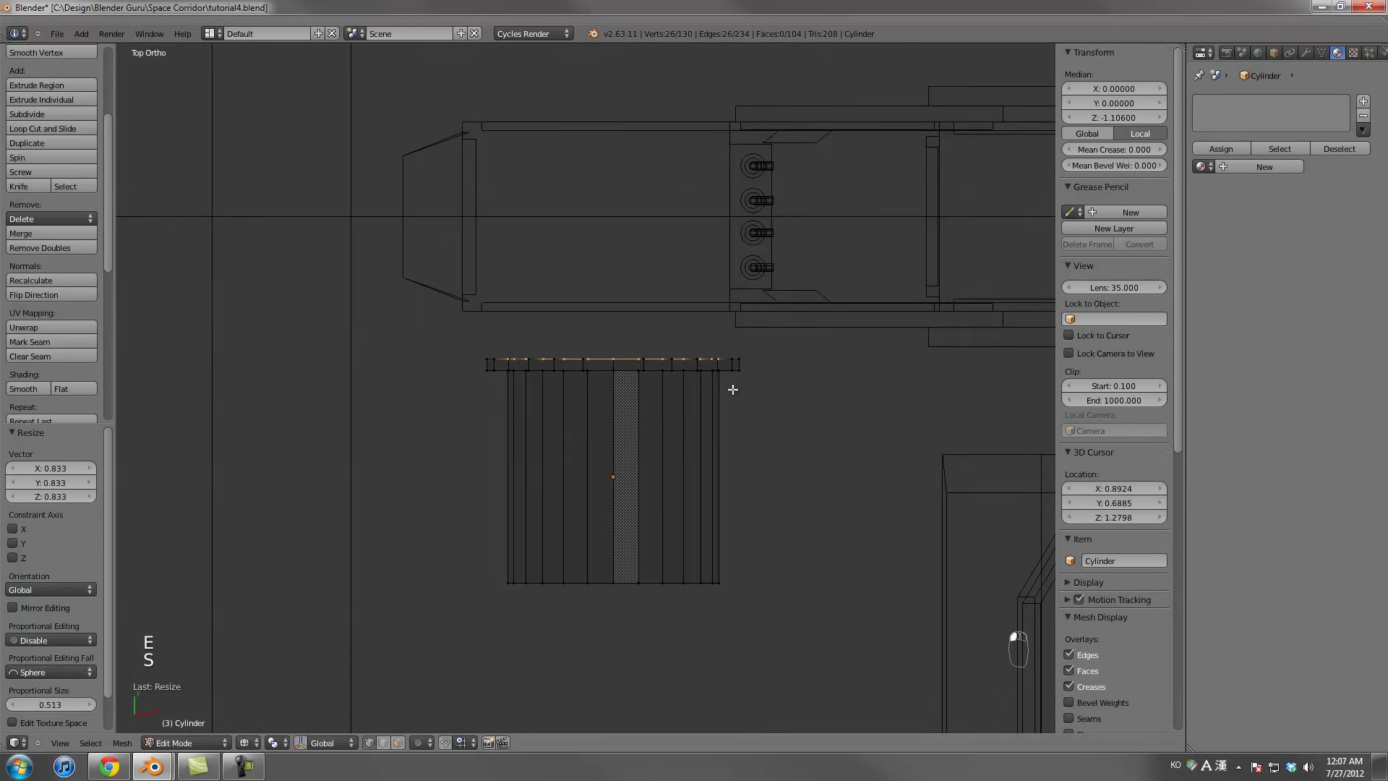
Select the cylinder's opposite end loop and move it along Y to about local Z 5.284, lengthening the pipe
scroll(431, 429, down, 3)
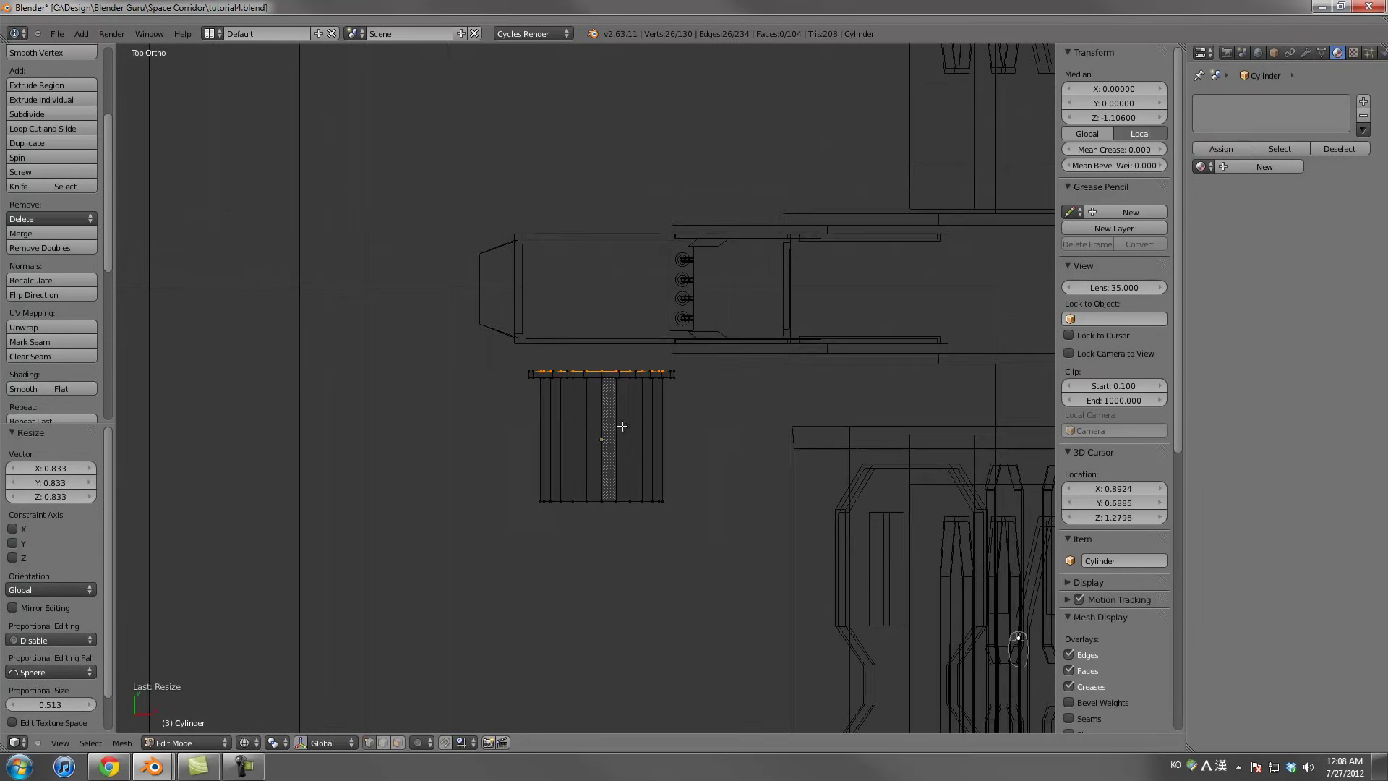
middle_drag(591, 424, 713, 471)
key(z)
key(z)
alt+right_click(642, 475)
alt+right_click(642, 475)
key(KP_7)
key(g)
click(657, 552)
key(g)
click(570, 381)
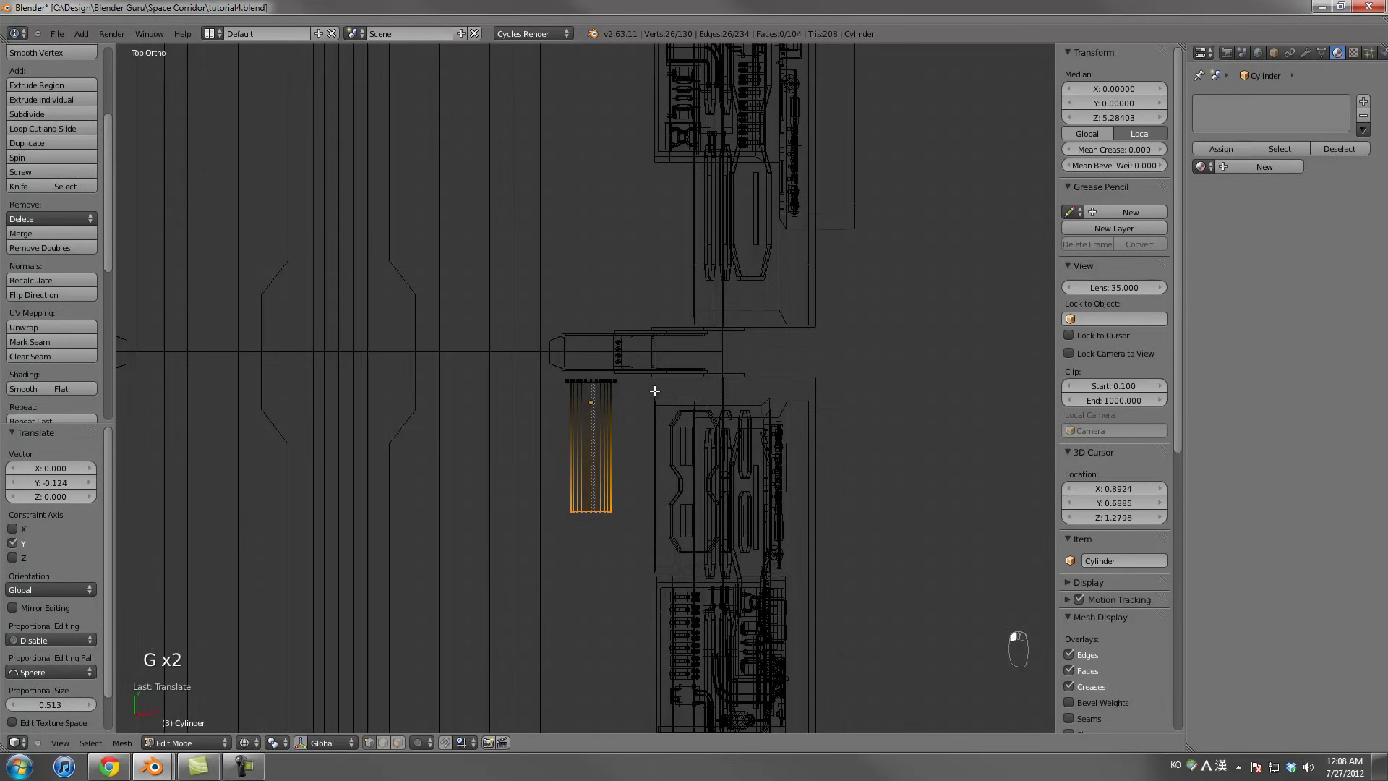
Scale the outer edge ring of the pipe's collar by about 1.006 until it lines up with the neighbouring ring
key(Tab)
scroll(547, 373, up, 3)
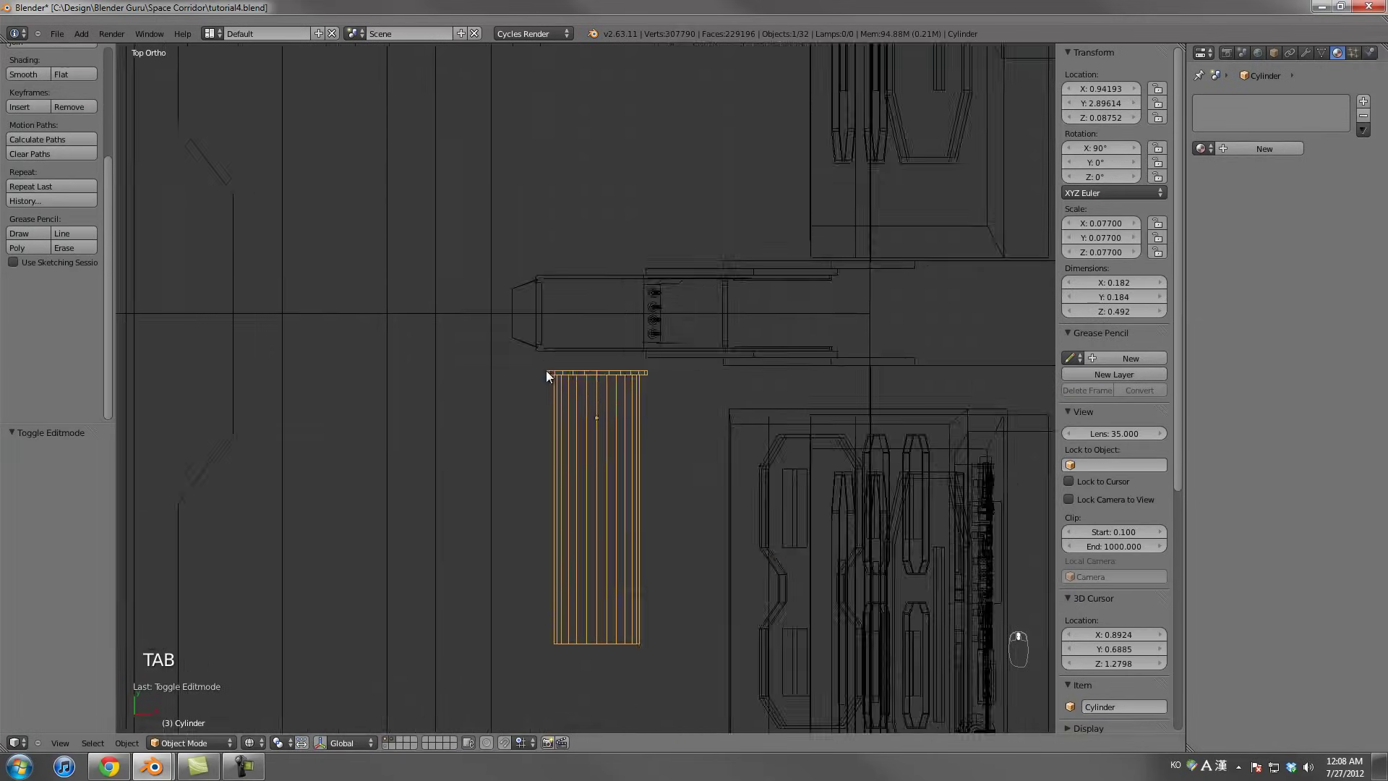
key(Tab)
scroll(542, 356, up, 4)
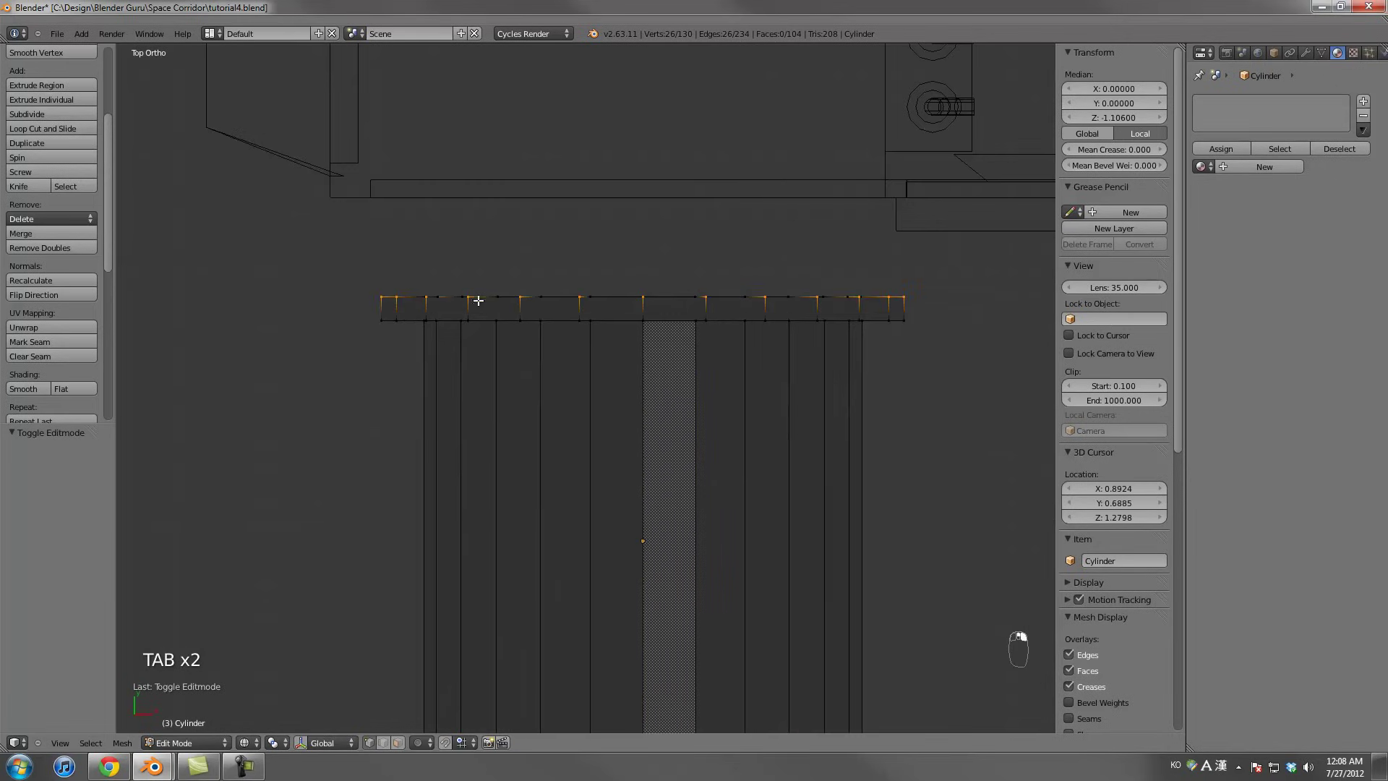
key(KP_1)
scroll(766, 363, up, 6)
scroll(788, 360, up, 5)
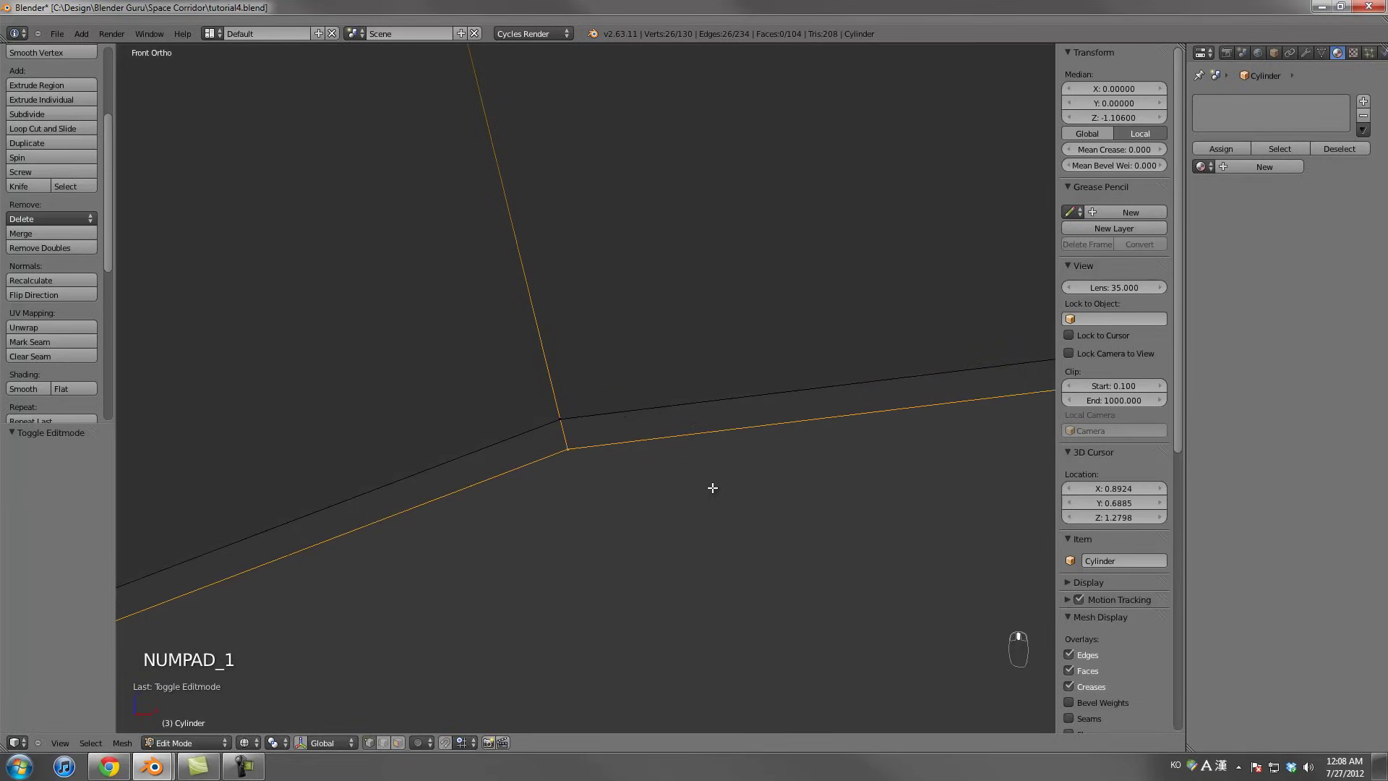
key(s)
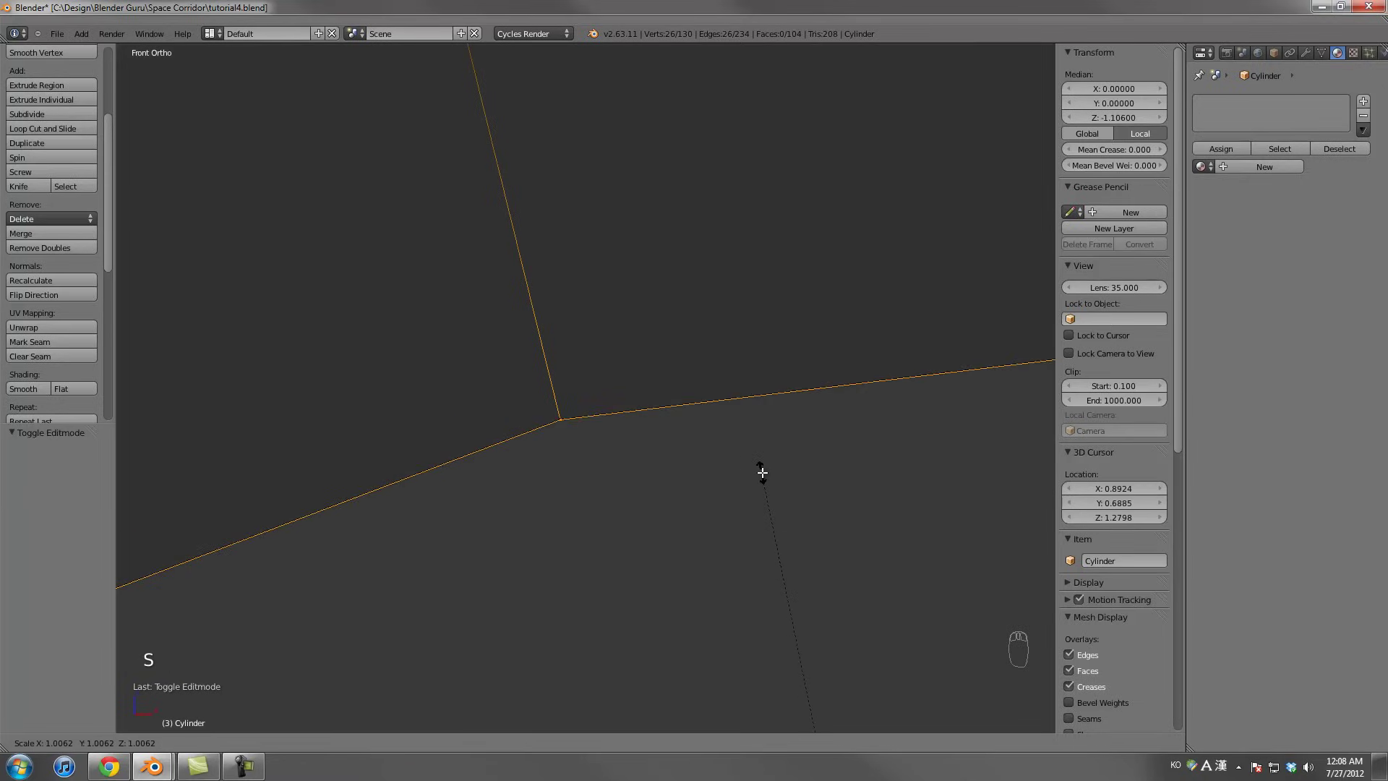
click(759, 469)
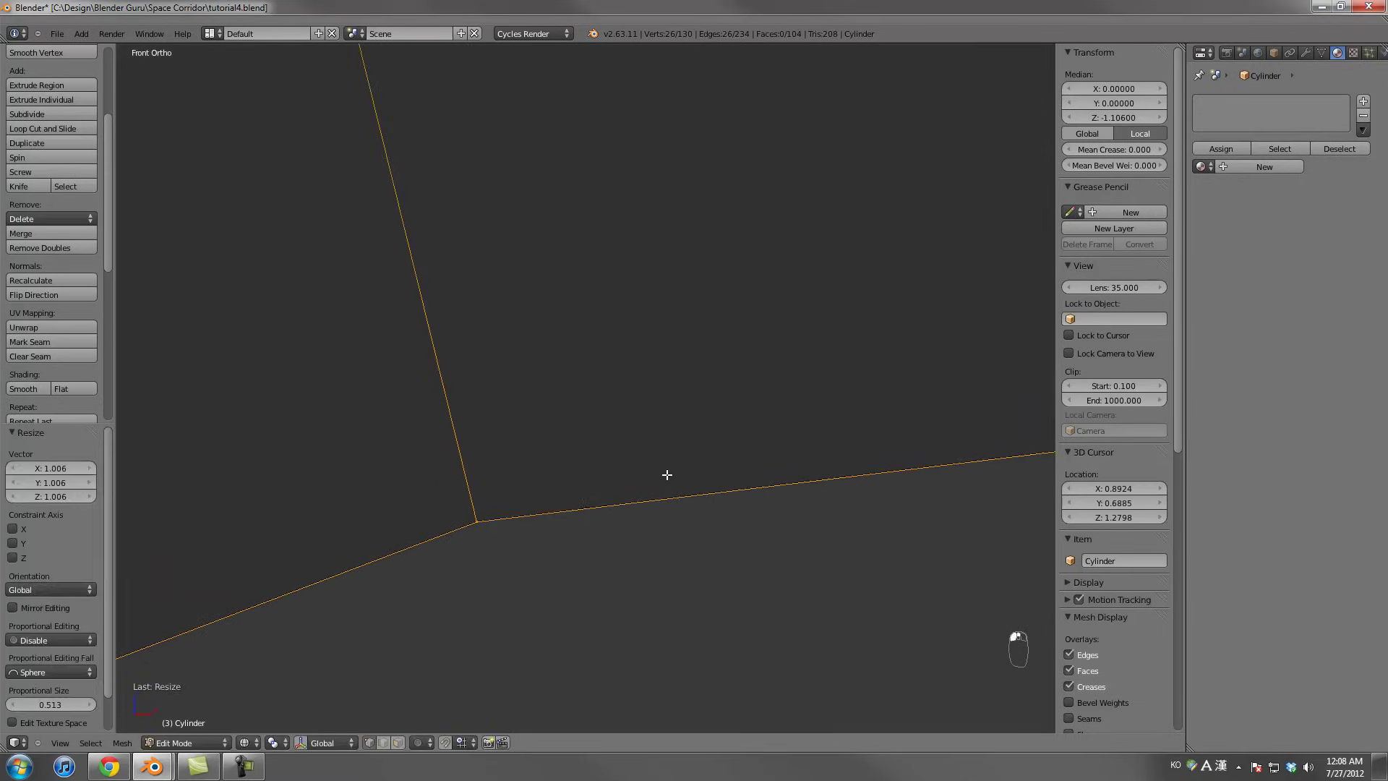
key(s)
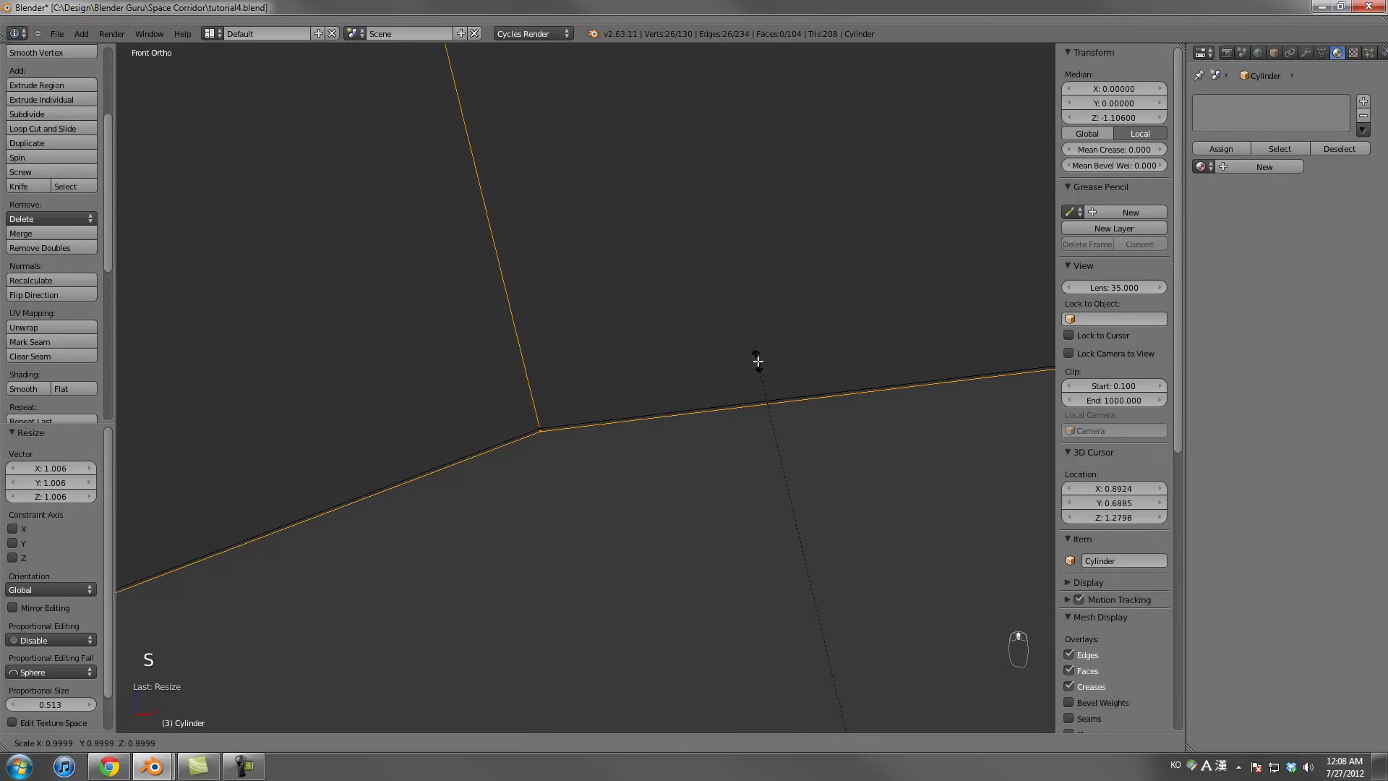
click(756, 358)
scroll(752, 362, down, 8)
scroll(742, 366, down, 15)
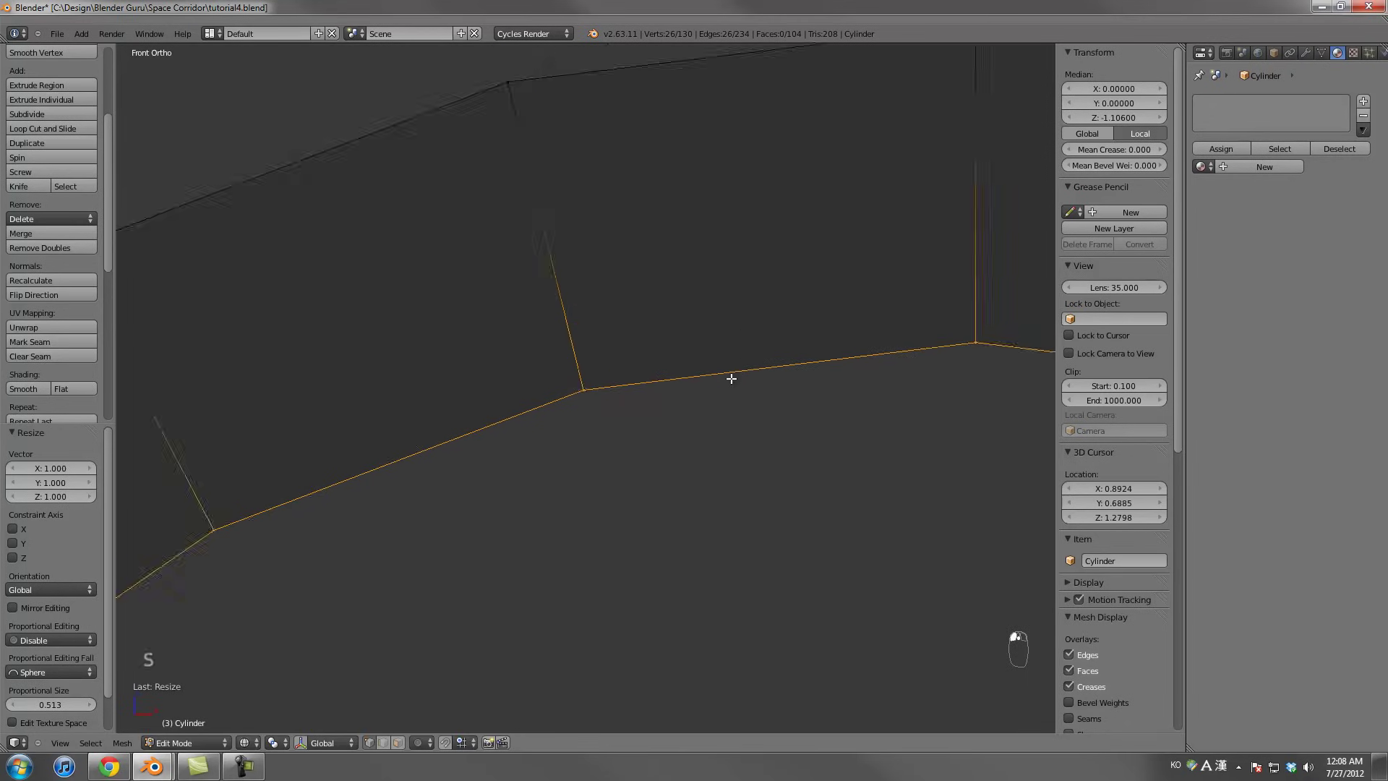
Move the pipe's open end ring outward along its axis, extending the pipe to about 0.737 long
key(Tab)
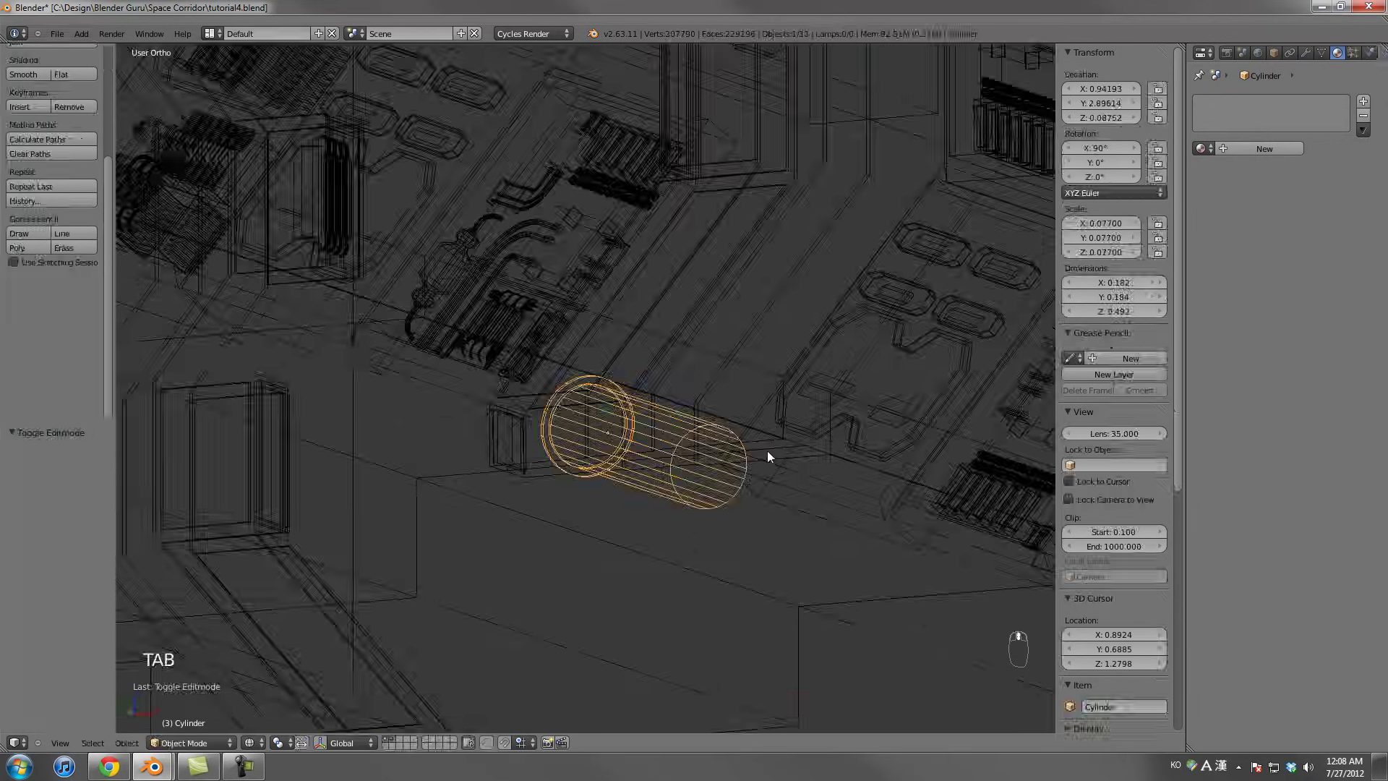
key(z)
key(Tab)
alt+right_click(713, 444)
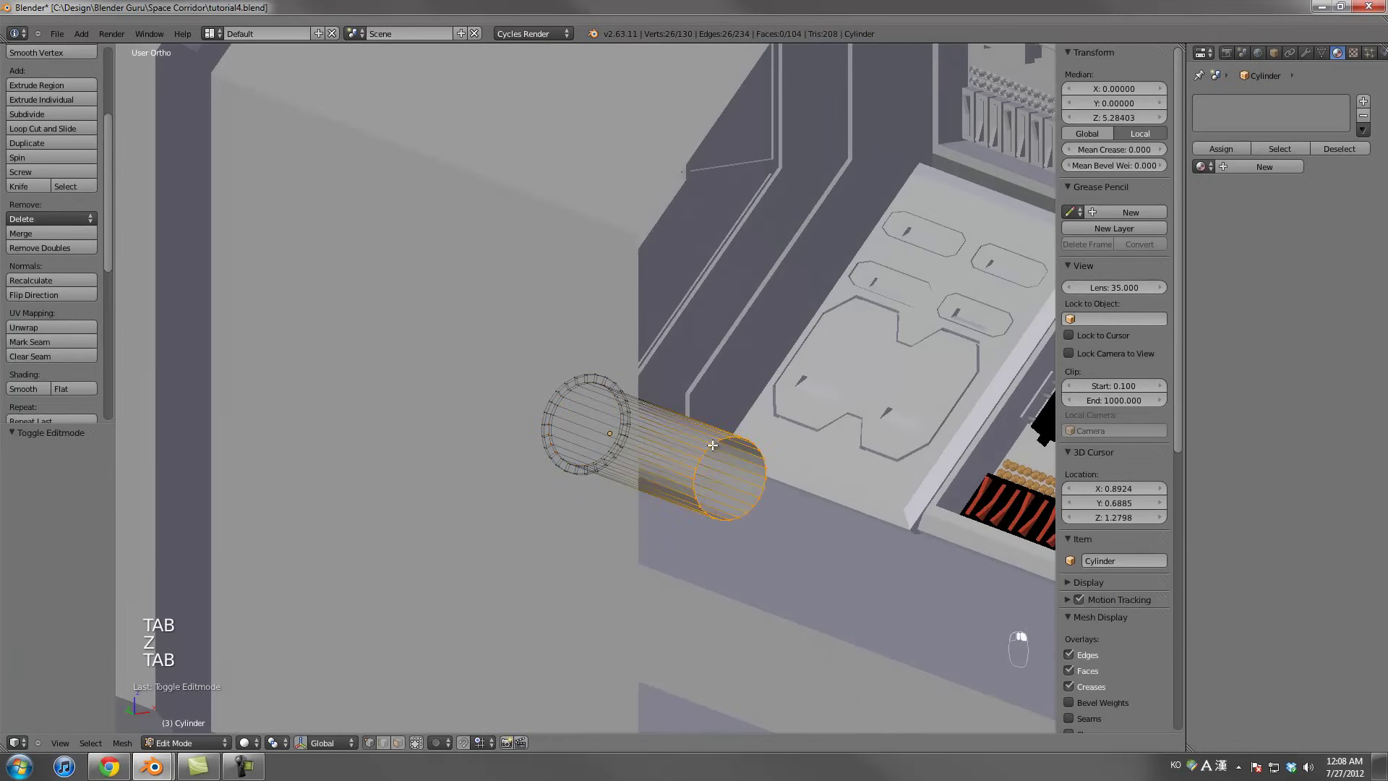
key(g)
click(759, 462)
scroll(835, 547, down, 2)
key(Tab)
middle_drag(836, 547, 752, 506)
click(1243, 146)
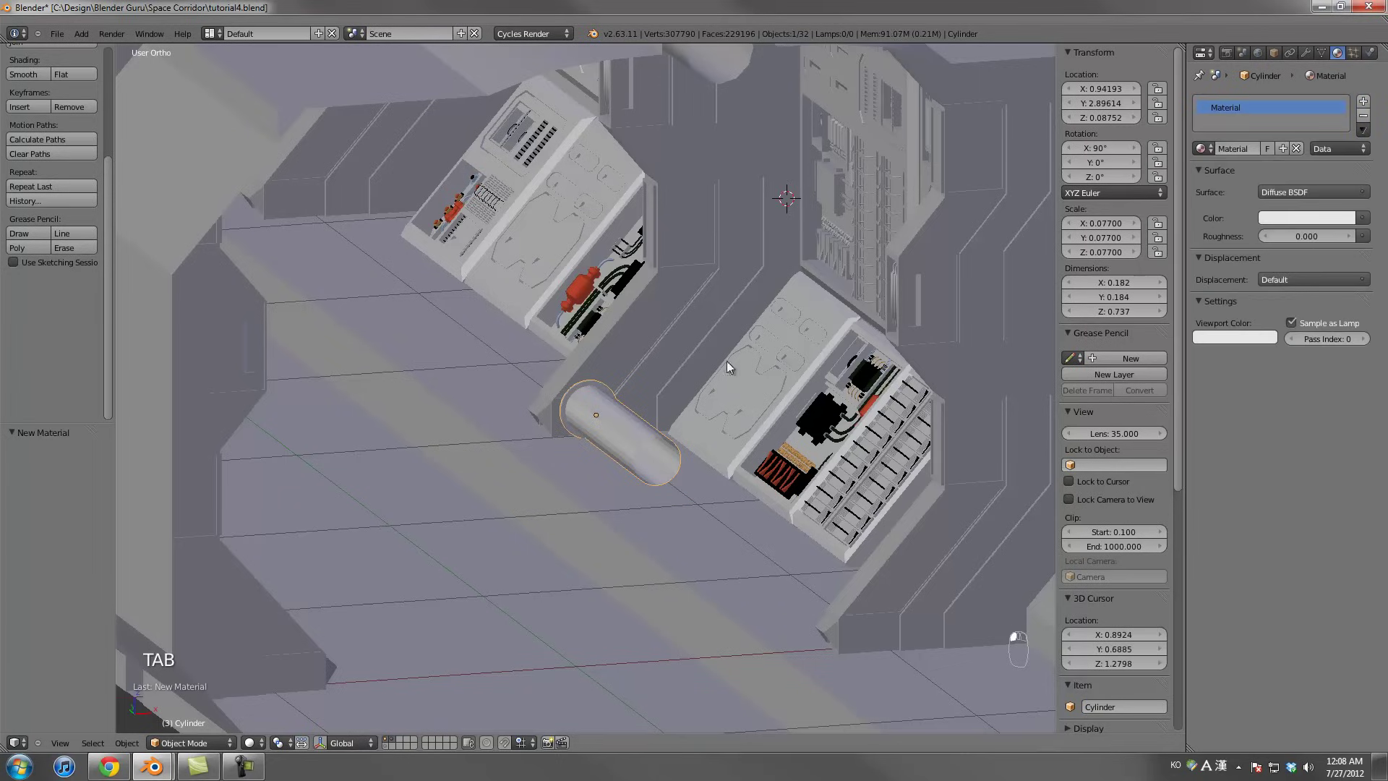
click(1363, 116)
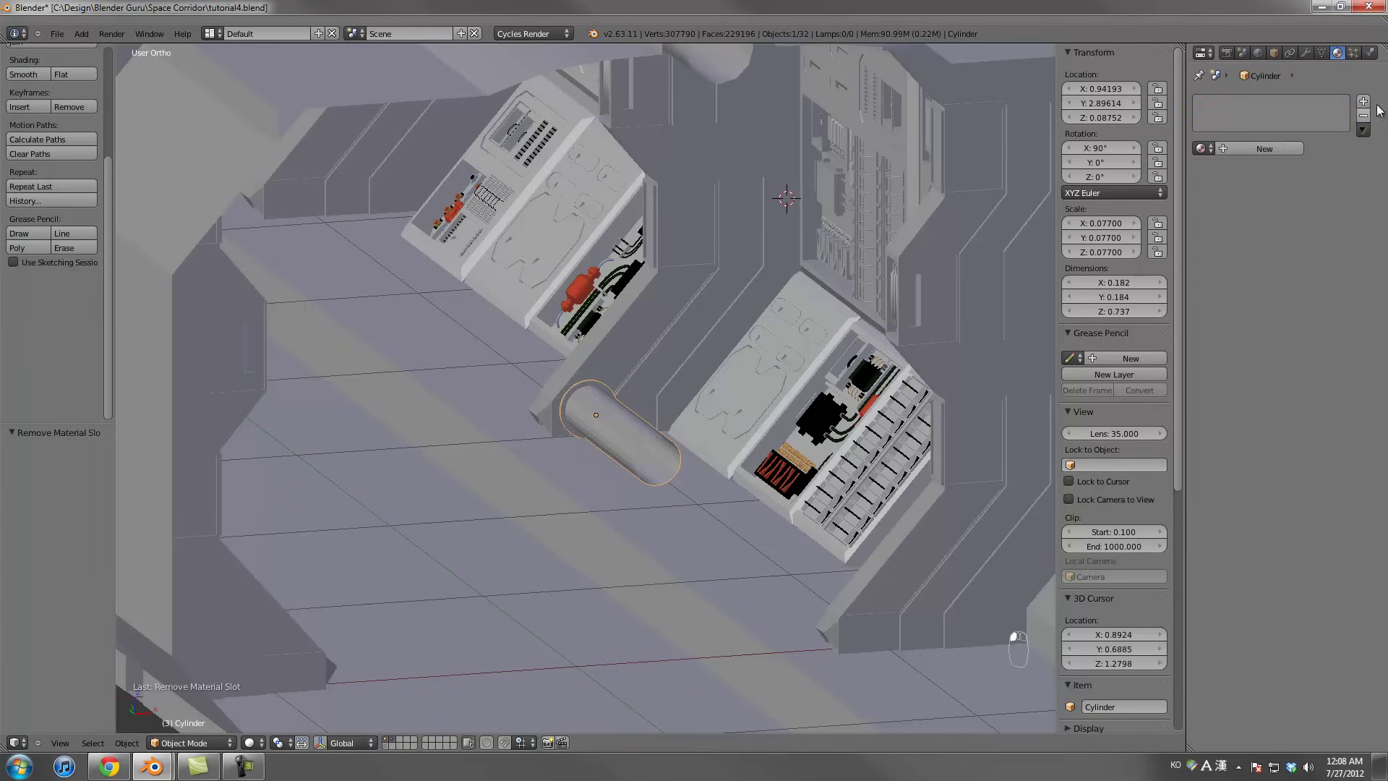
Add an Array modifier to the pipe with a relative offset of 0 in X and 1 in Y
click(1307, 53)
click(1232, 102)
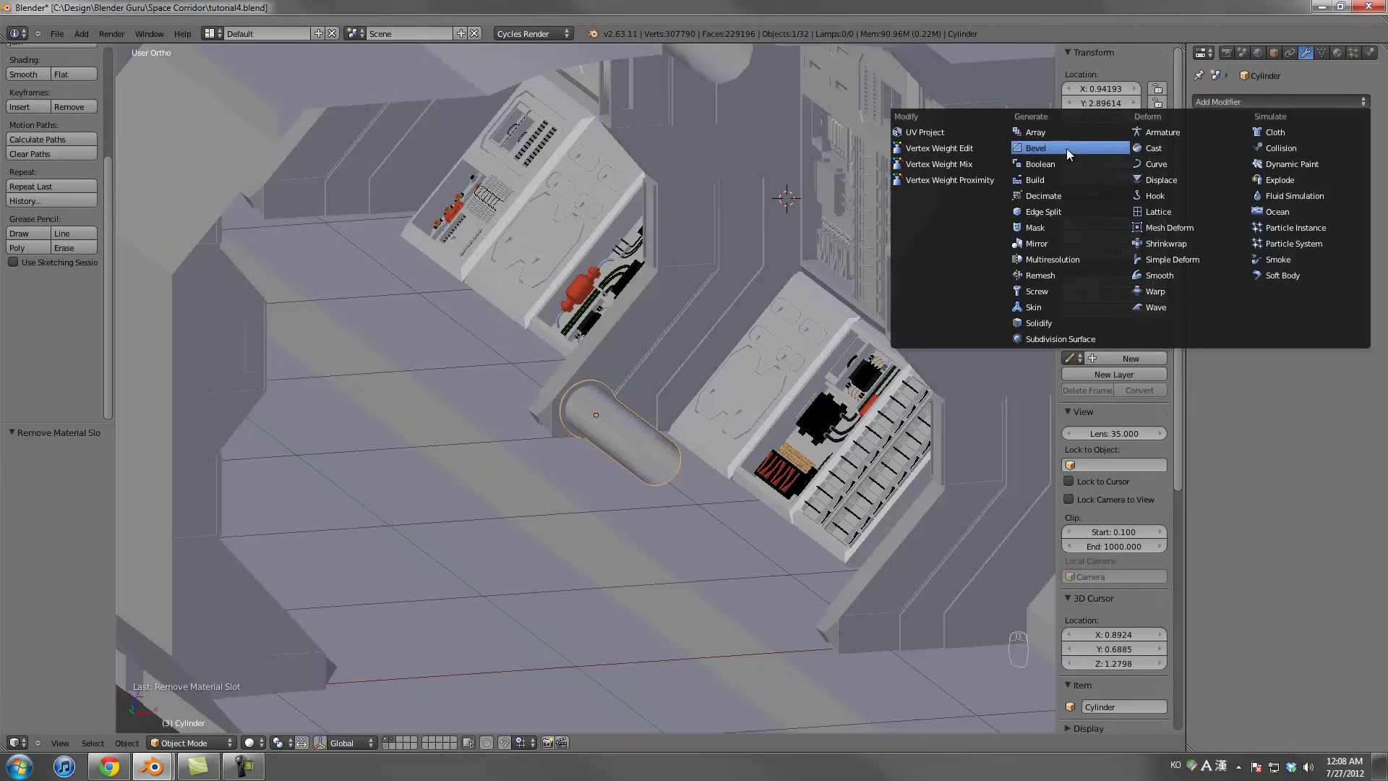
click(1055, 133)
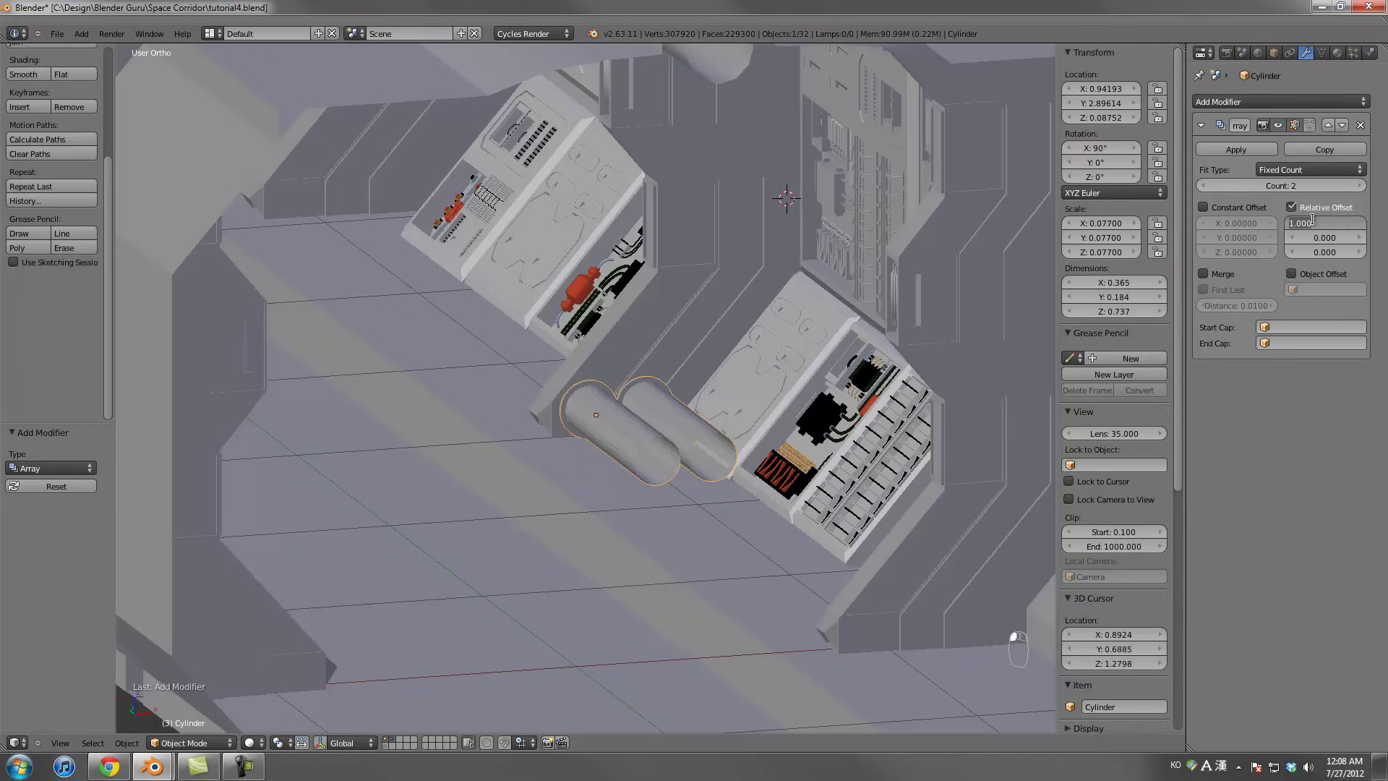
key(Tab)
text(1)
key(Return)
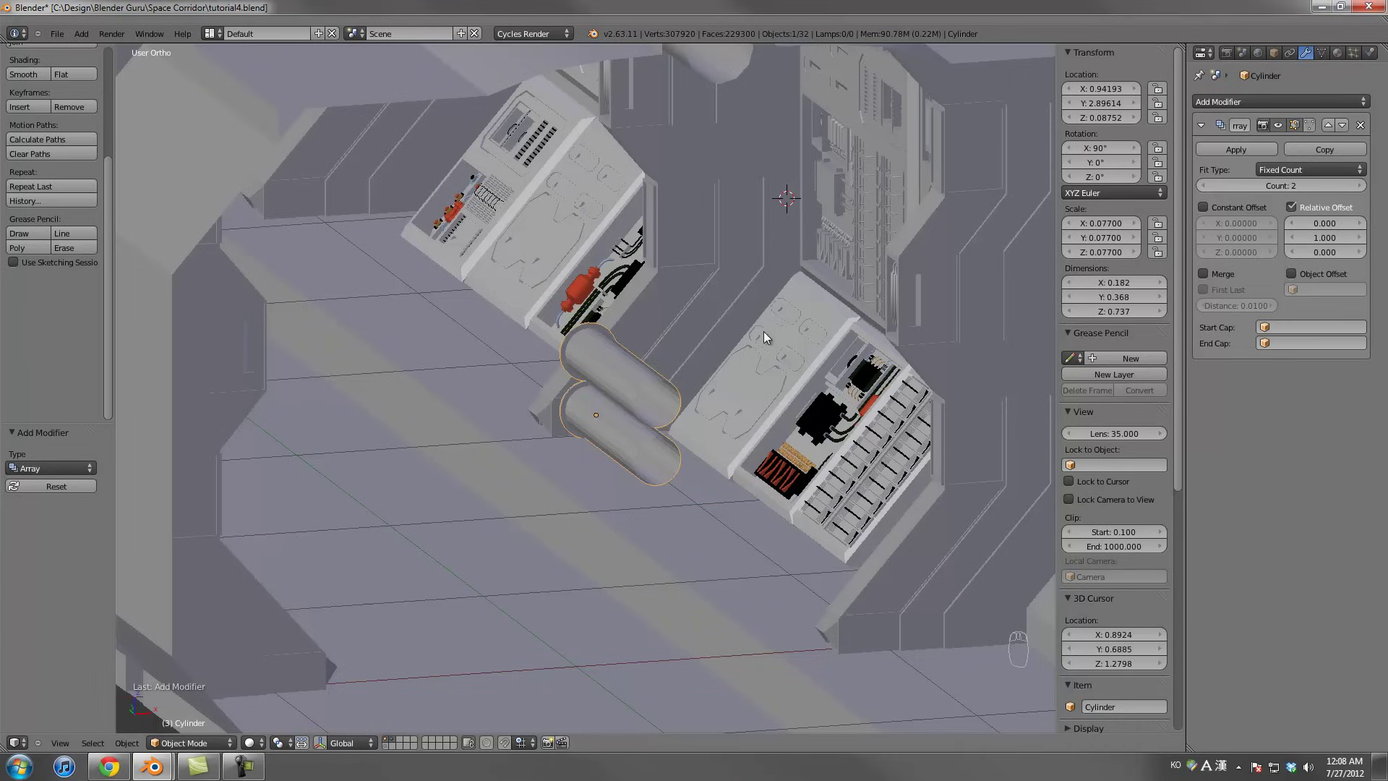
Apply the pipe's rotation and shift the pipe about 0.037 along Y
key(ctrl+a)
click(756, 345)
key(z)
key(z)
middle_drag(639, 402, 721, 406)
key(g)
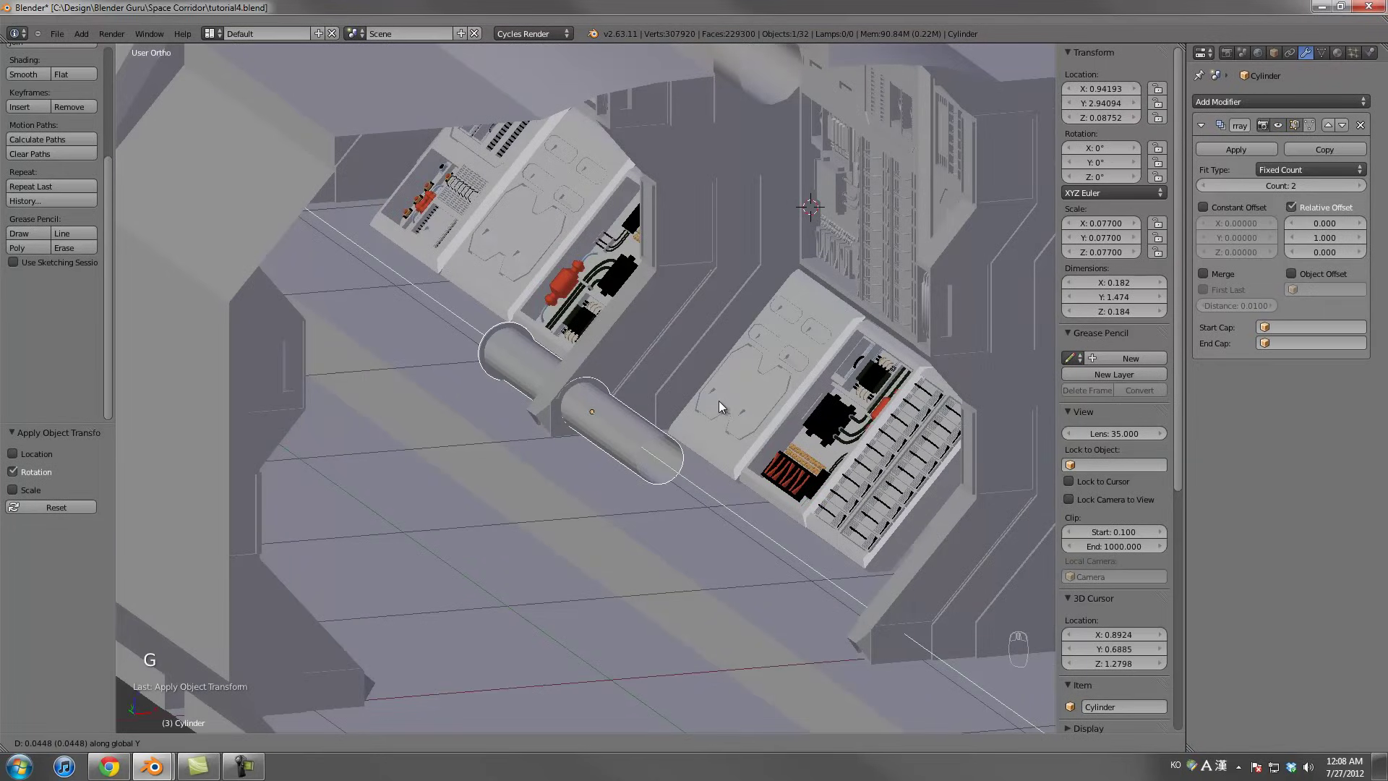
click(718, 401)
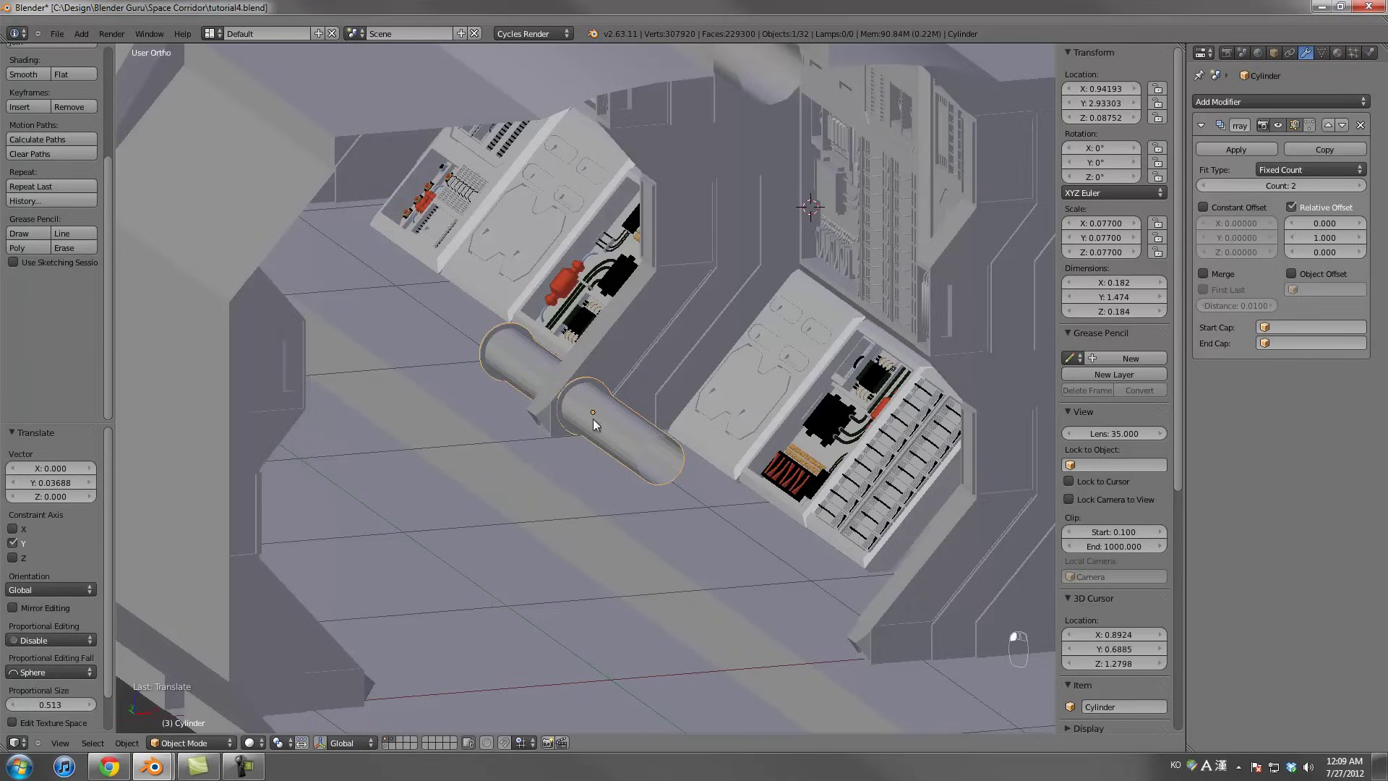
Set the pipe's array count to 4
scroll(582, 410, down, 4)
click(1360, 185)
click(1360, 185)
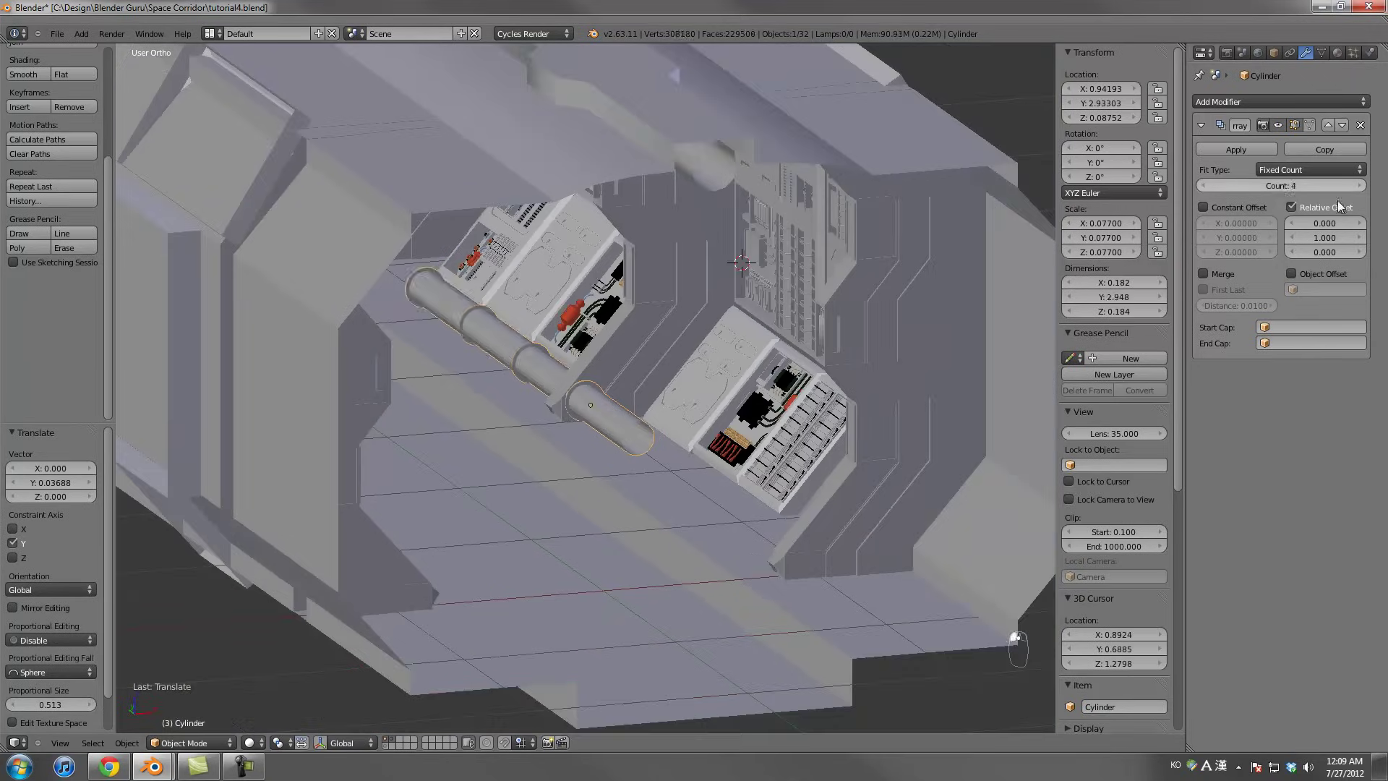
Move the pipe array along Y to the front end of the corridor, at about Y -0.977
key(z)
key(KP_7)
key(g)
key(y)
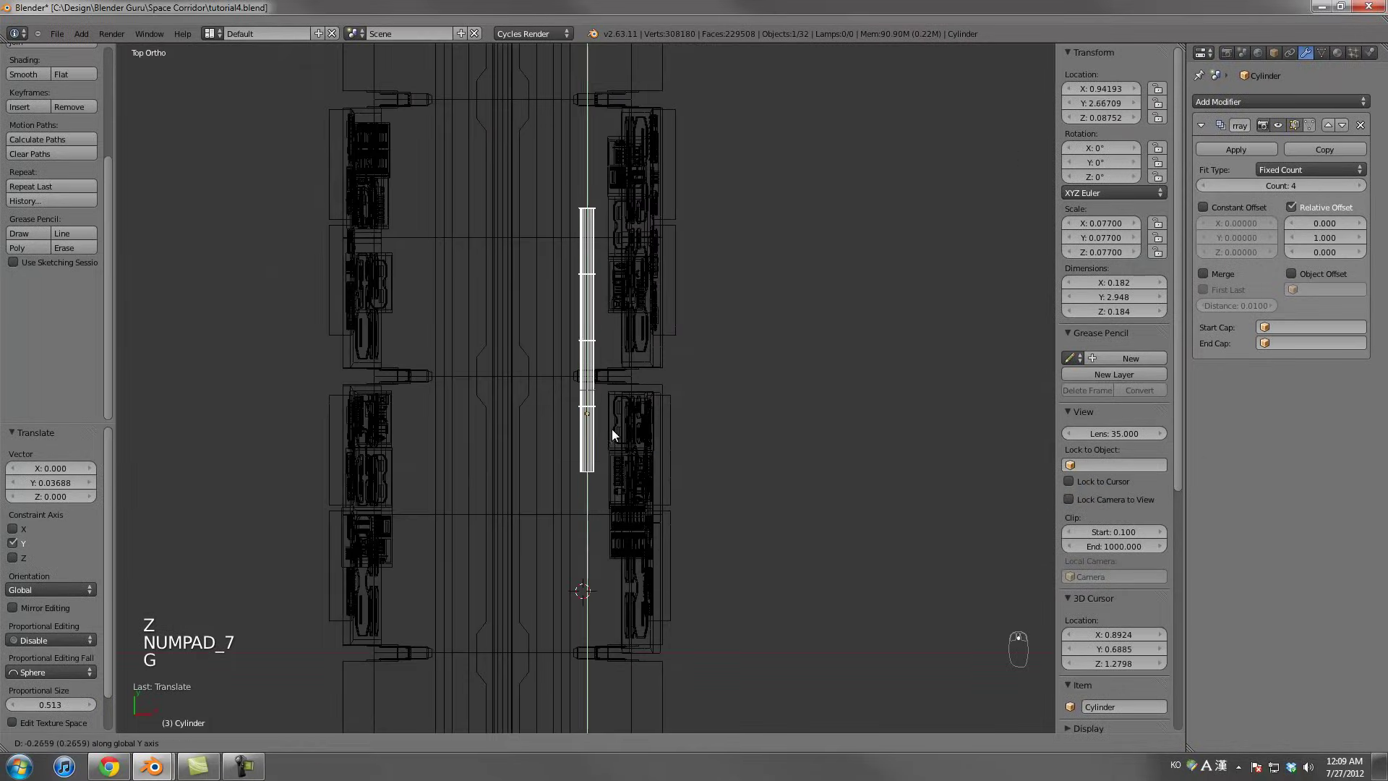
right_click(610, 541)
scroll(614, 513, down, 4)
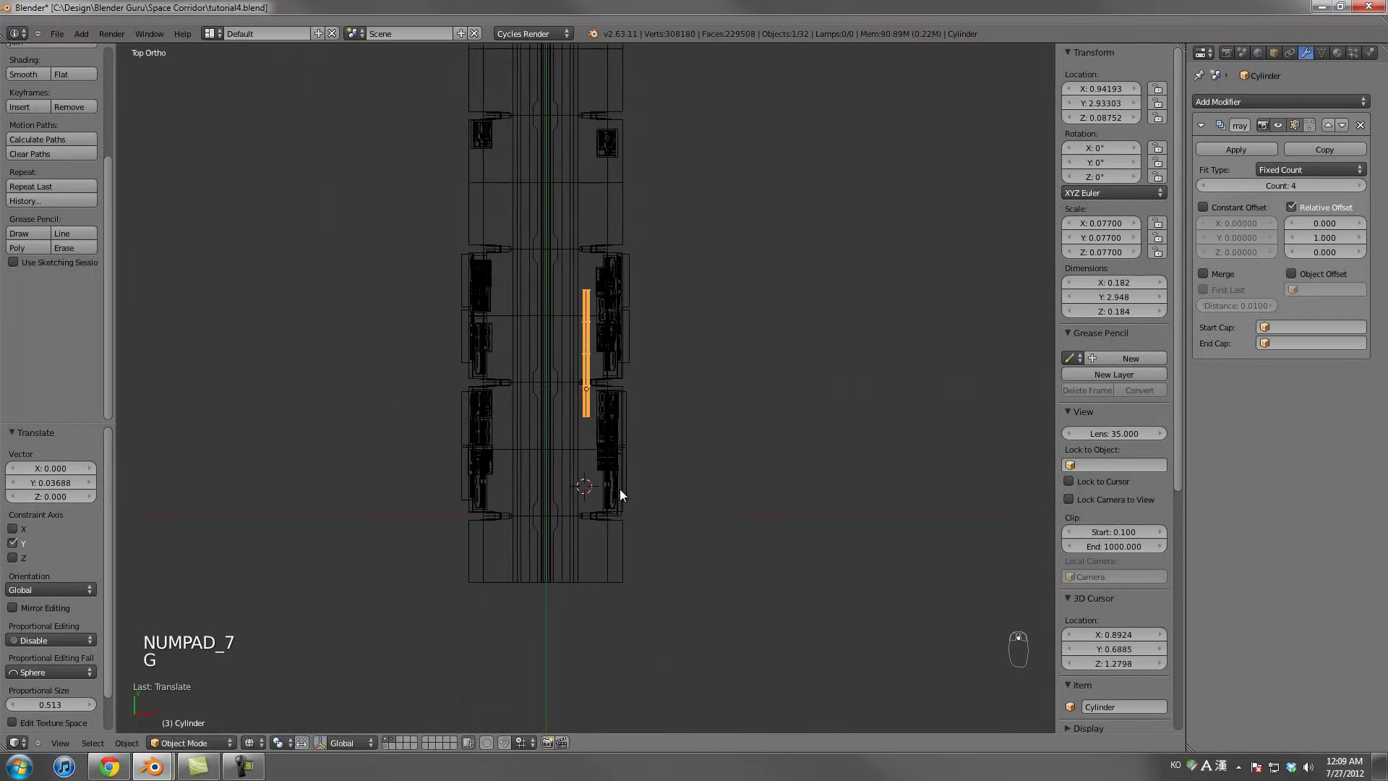
key(g)
key(y)
click(604, 487)
right_click(603, 489)
key(Tab)
key(Tab)
Shift the pipe array back along Y to about -0.83, lining a collar up with the first wall bracket
scroll(607, 414, up, 3)
scroll(570, 487, up, 3)
right_click(570, 487)
scroll(578, 419, up, 5)
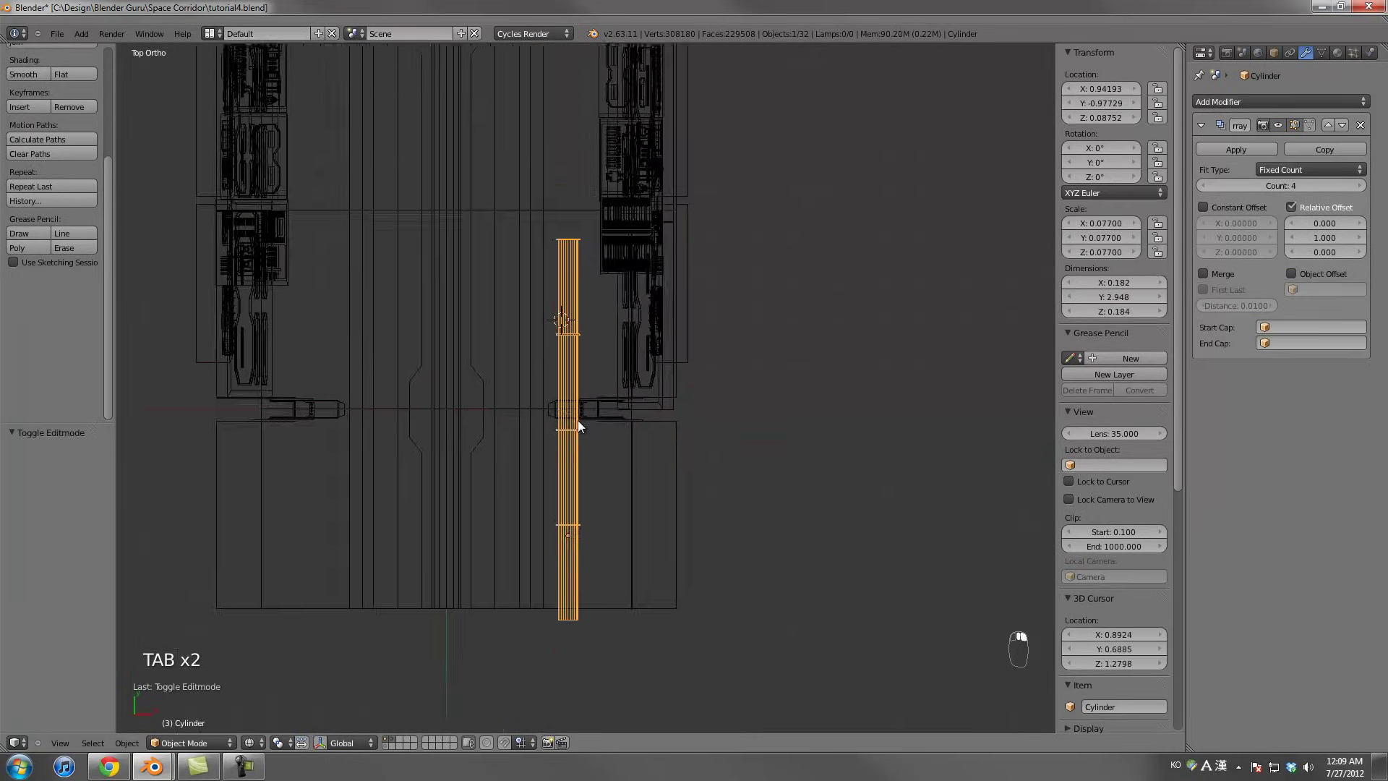
key(g)
key(y)
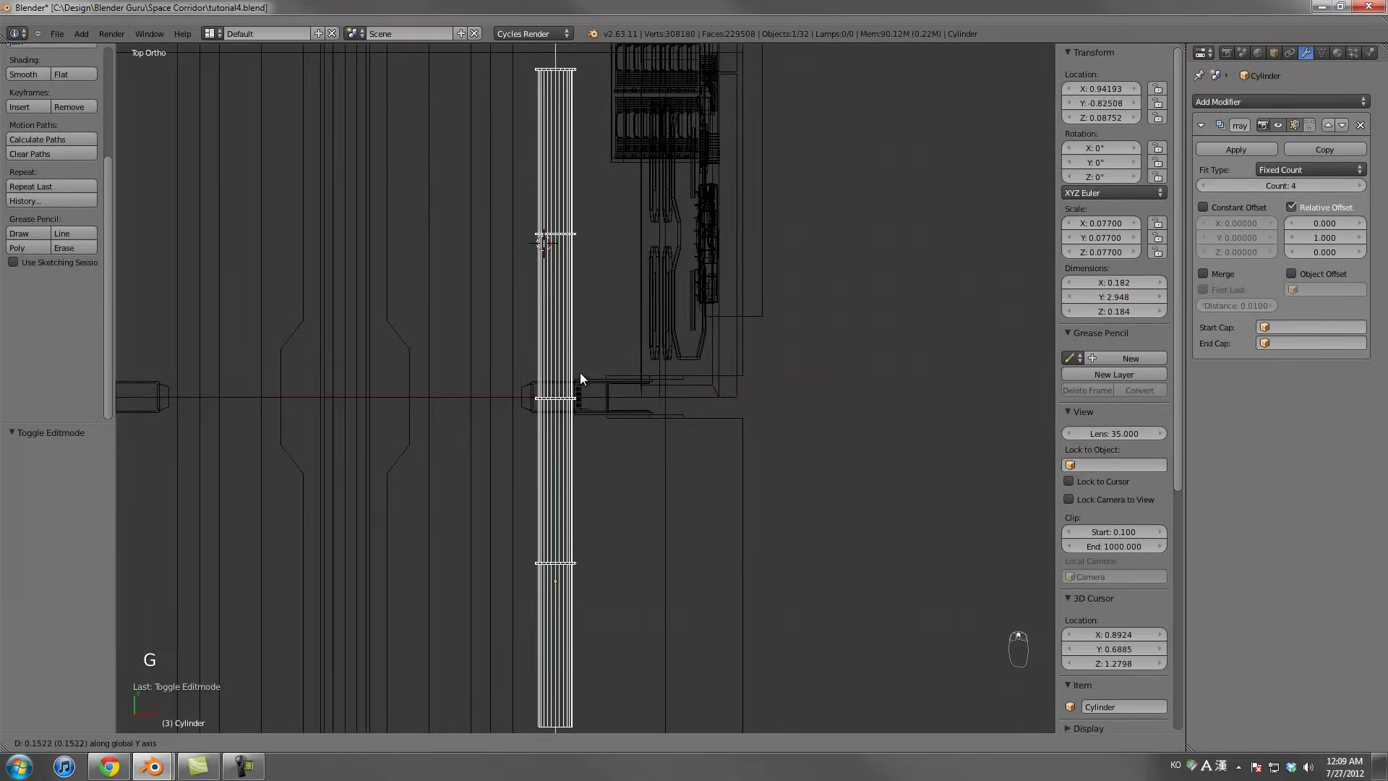
click(579, 373)
scroll(580, 374, down, 3)
scroll(624, 406, up, 3)
Move the pipe's open end ring about -0.054 along Y to meet the corridor's front edge
key(Tab)
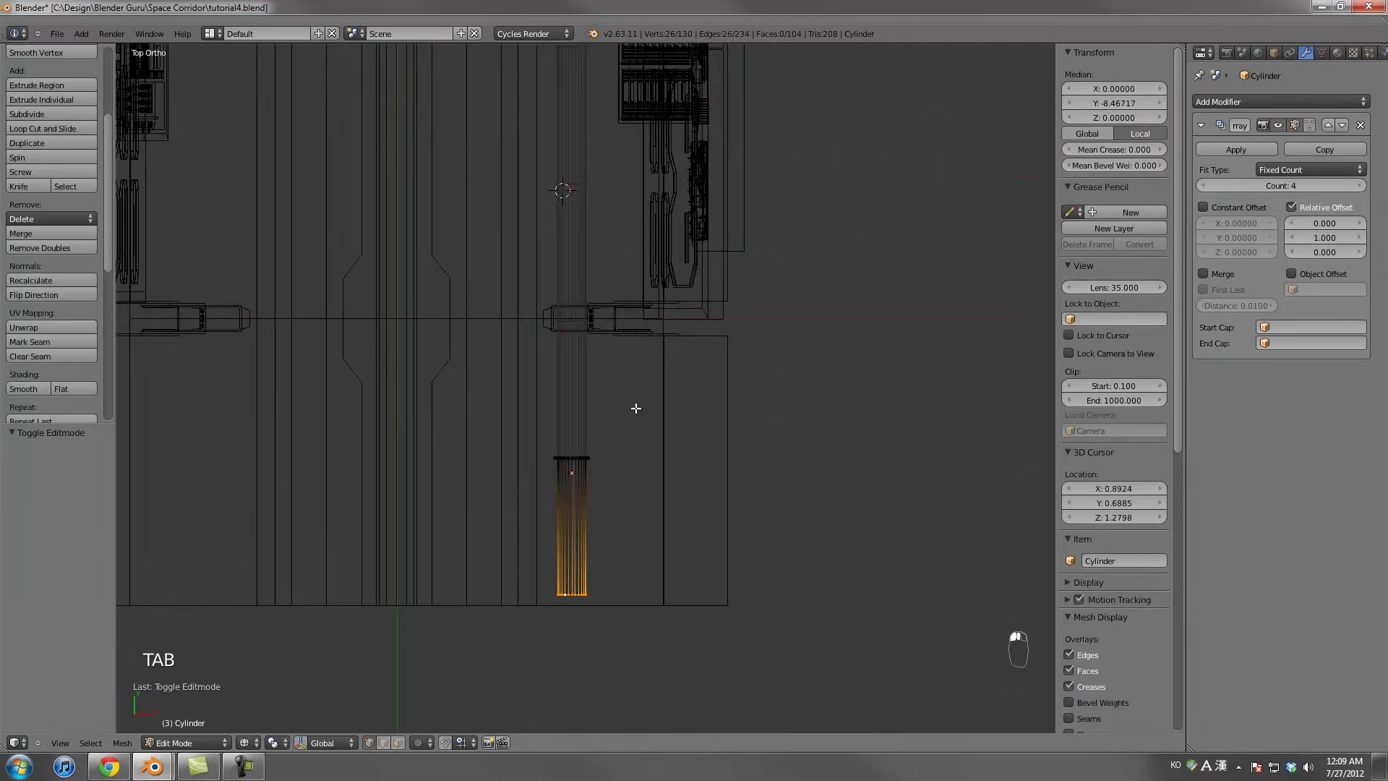
scroll(629, 448, up, 2)
key(g)
key(y)
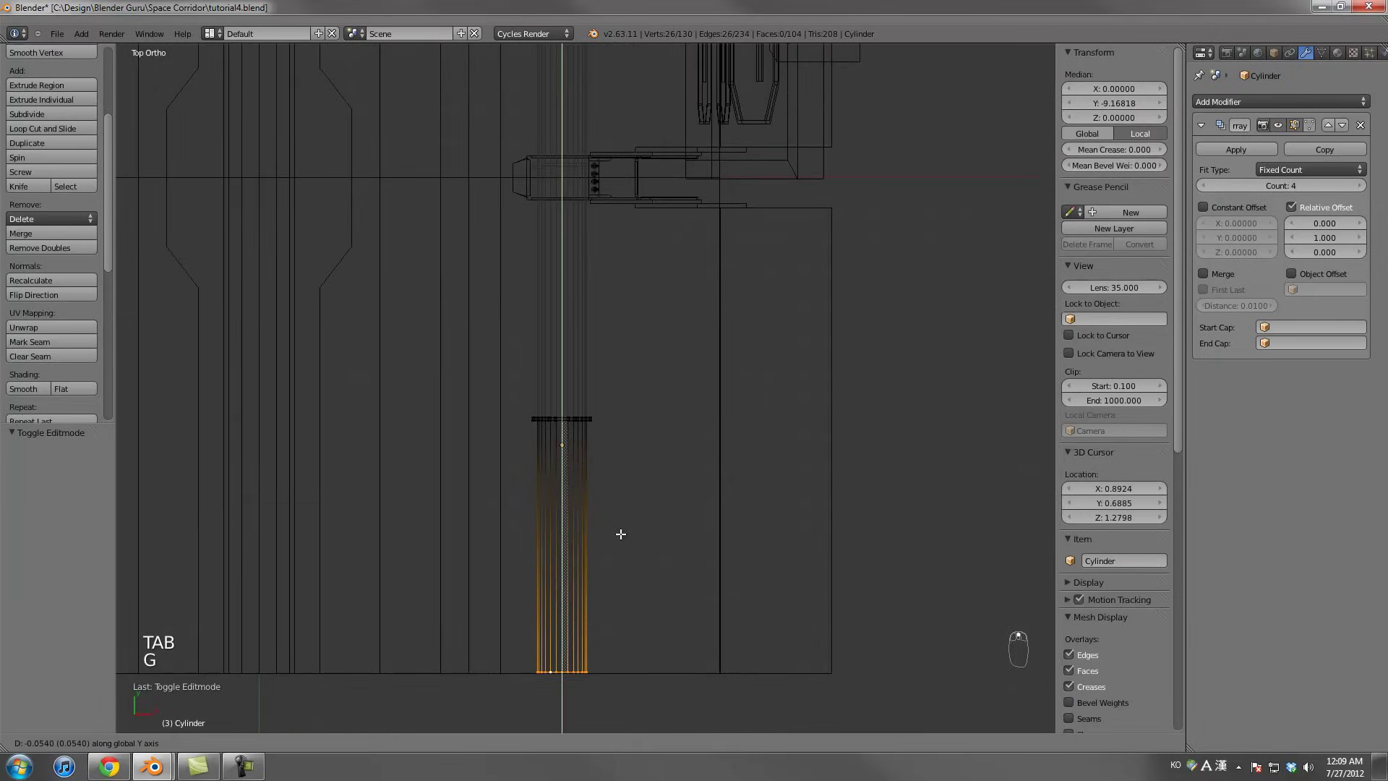
click(620, 533)
scroll(675, 412, down, 3)
key(s)
right_click(756, 358)
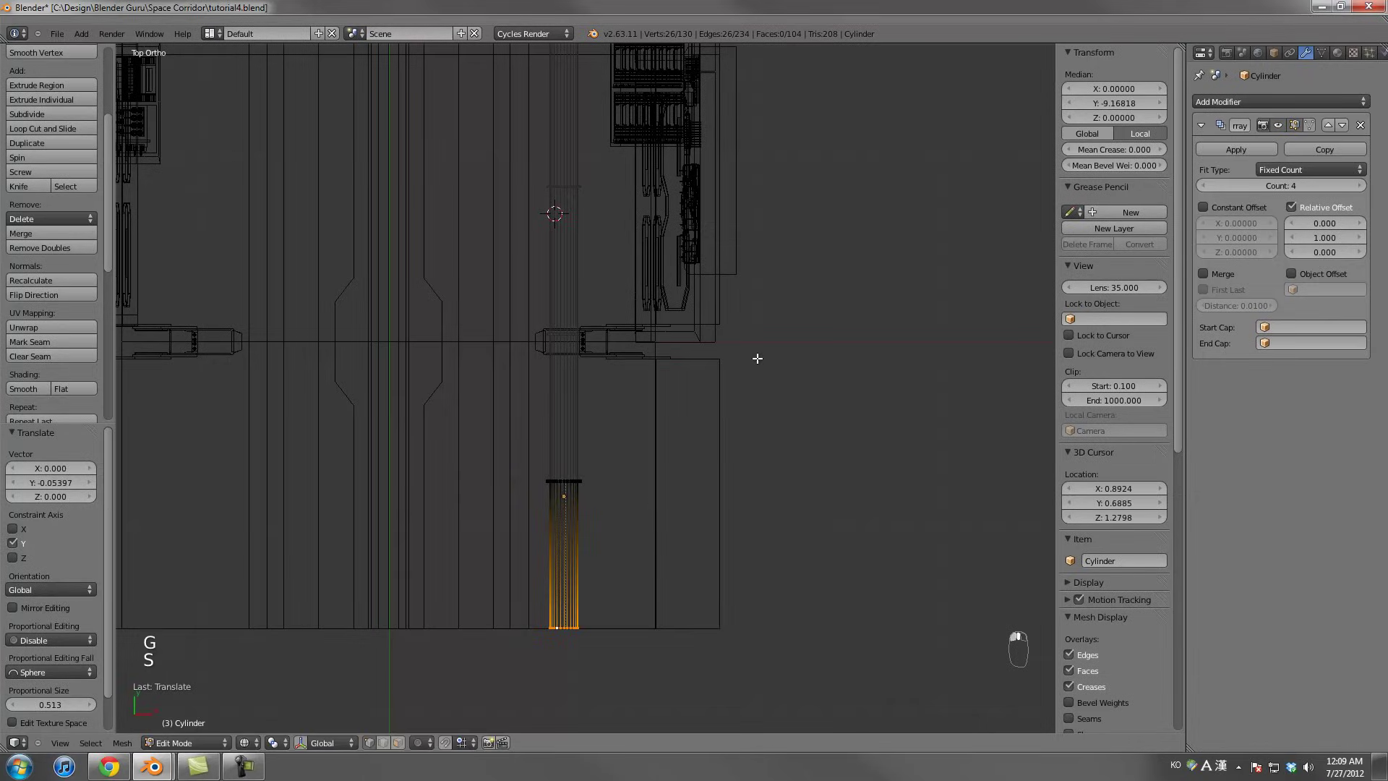
Scale the pipe object along Y to about 0.964
key(Tab)
key(s)
right_click(746, 317)
key(s)
key(y)
click(735, 319)
Shift the pipe array about -0.019 along Y so its end sits at the corridor's front edge
key(g)
key(y)
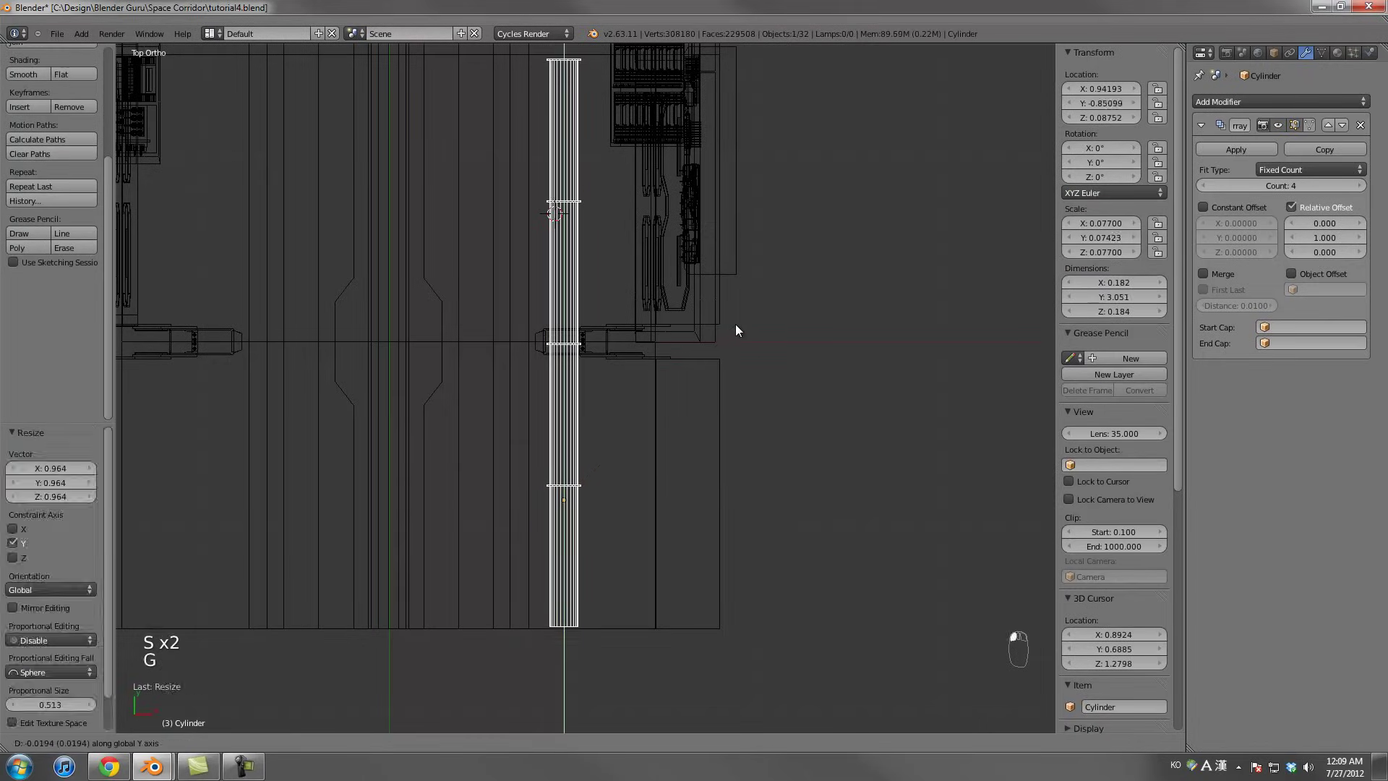
click(735, 323)
scroll(679, 321, down, 2)
scroll(679, 328, up, 2)
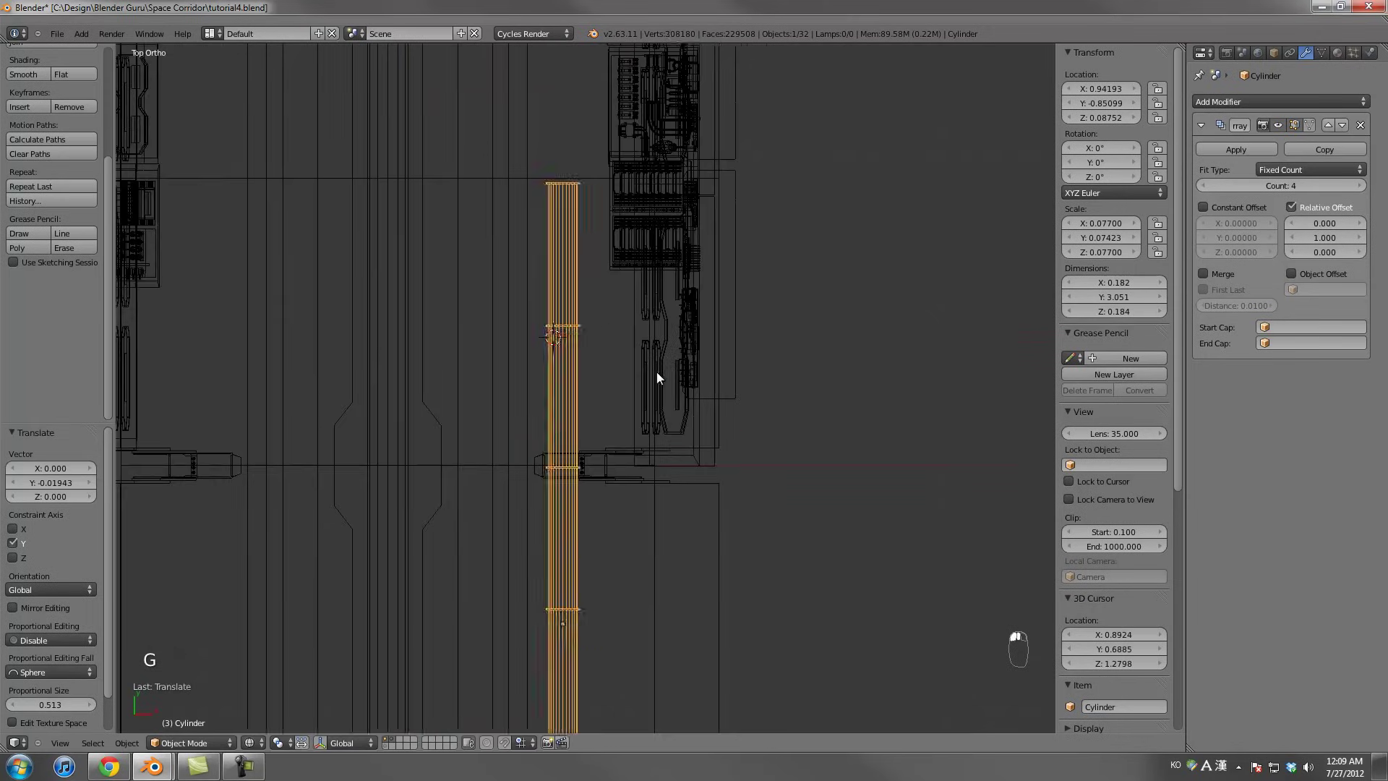
Reduce the pipe's array count to 2 and apply the Array modifier
key(Tab)
key(Tab)
click(1216, 185)
click(1215, 185)
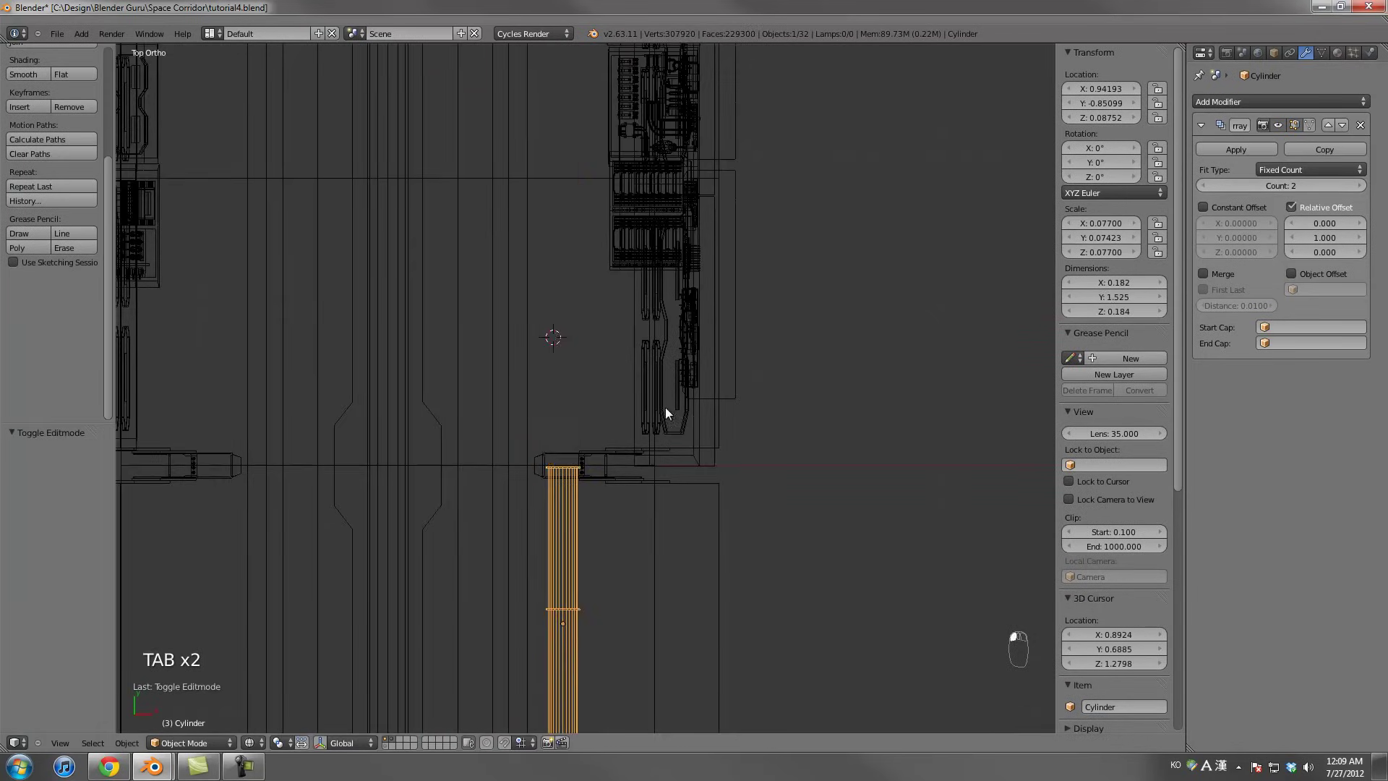
shift+middle_drag(665, 406, 742, 258)
scroll(743, 258, up, 1)
click(1212, 148)
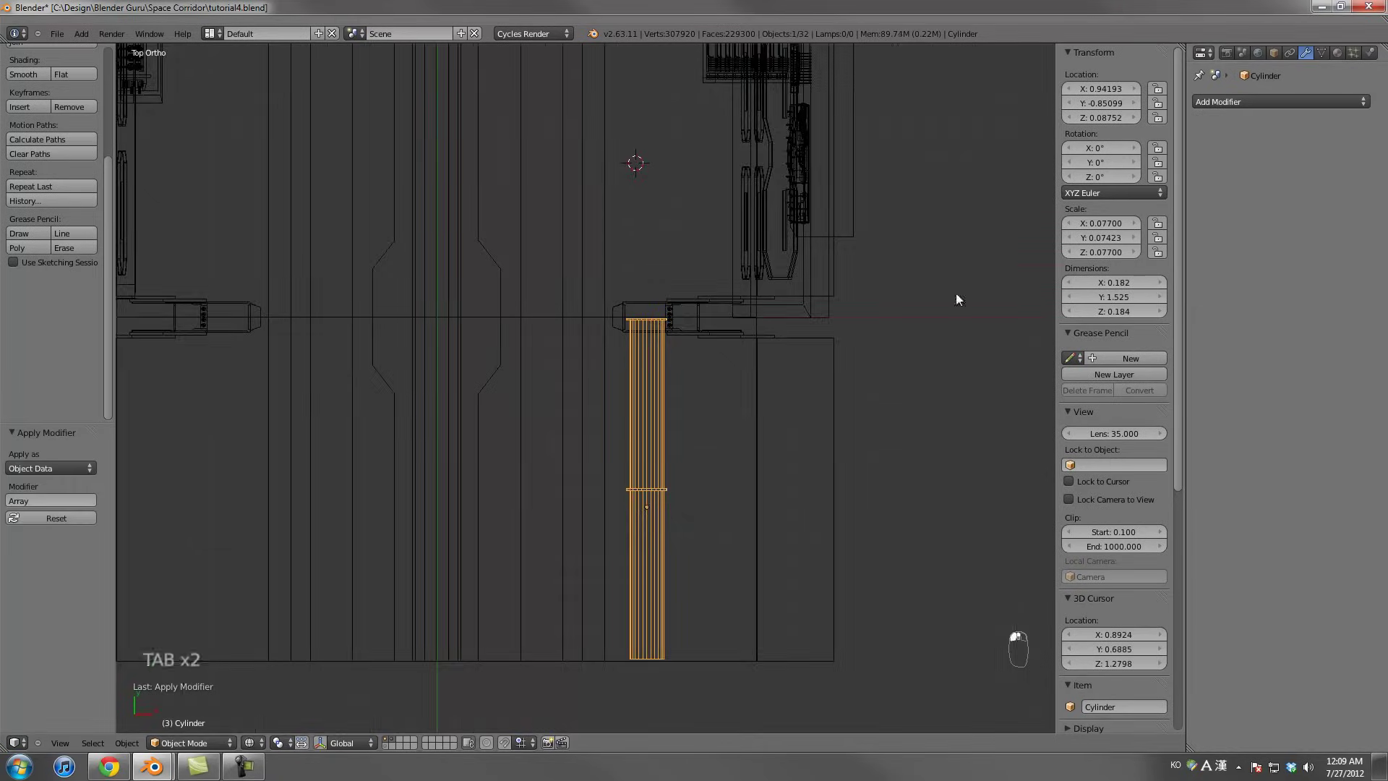
Select the pipe's end ring at the corridor's front edge and snap the 3D cursor to it
scroll(955, 293, up, 3)
shift+middle_drag(817, 334, 775, 242)
scroll(773, 217, down, 2)
scroll(604, 557, down, 1)
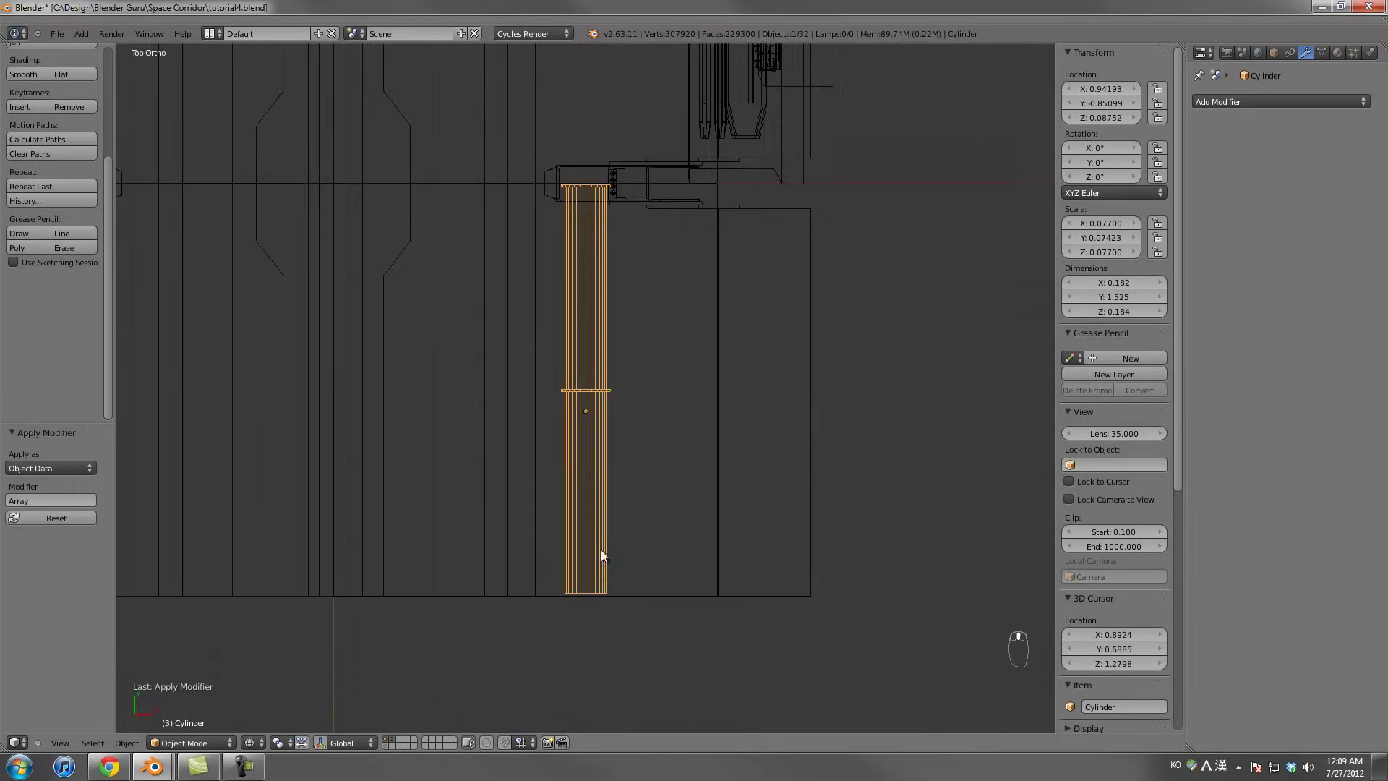
key(Tab)
right_click(590, 589)
alt+right_click(588, 591)
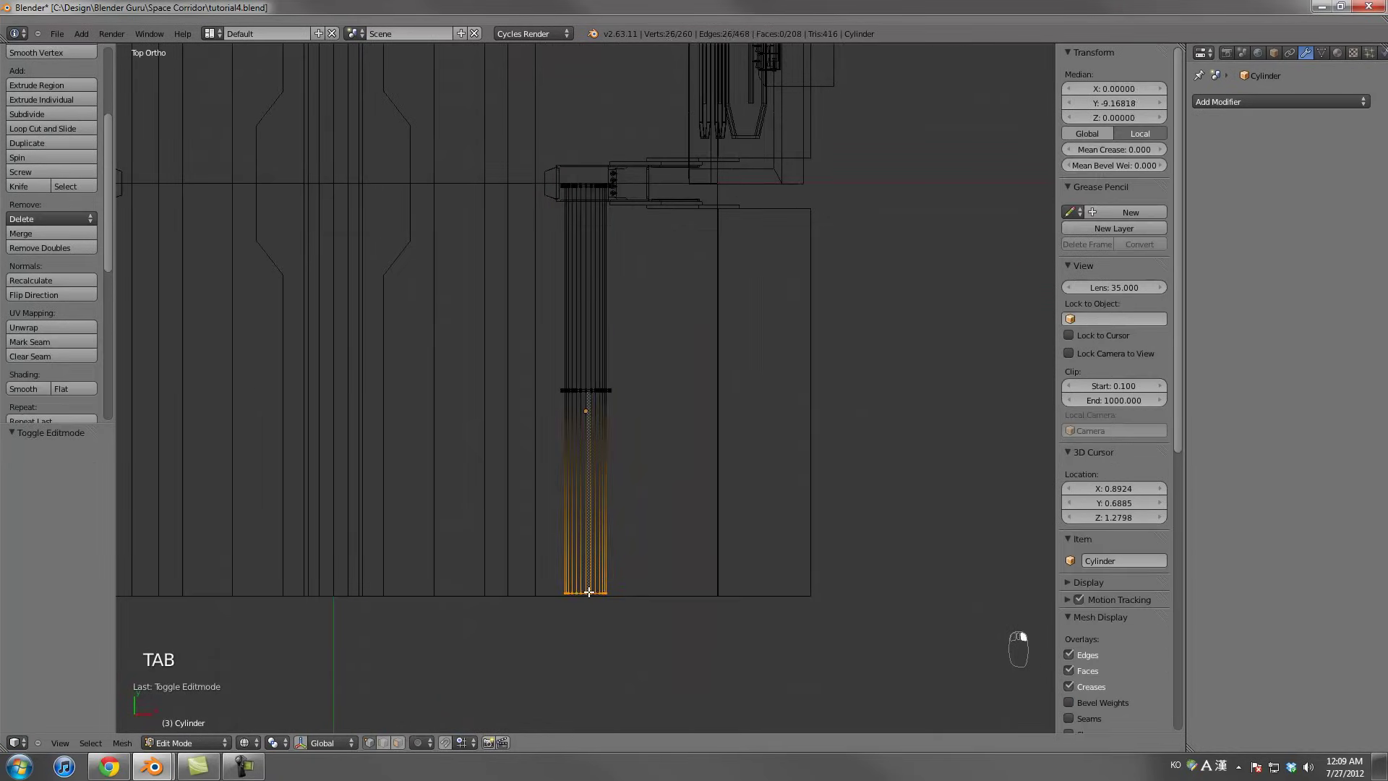
key(s)
right_click(645, 573)
key(shift+s)
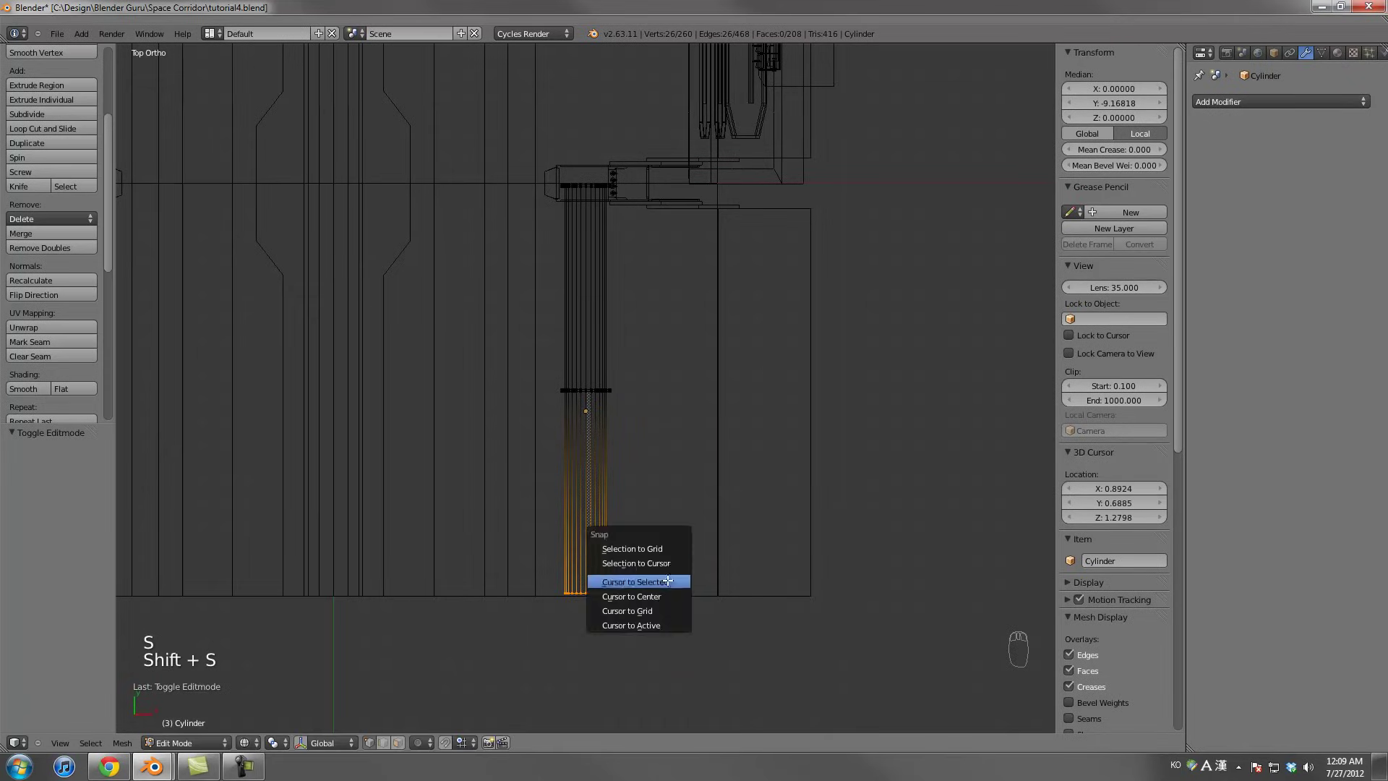
click(667, 581)
Set the pipe's origin to the 3D cursor at its front end
key(Tab)
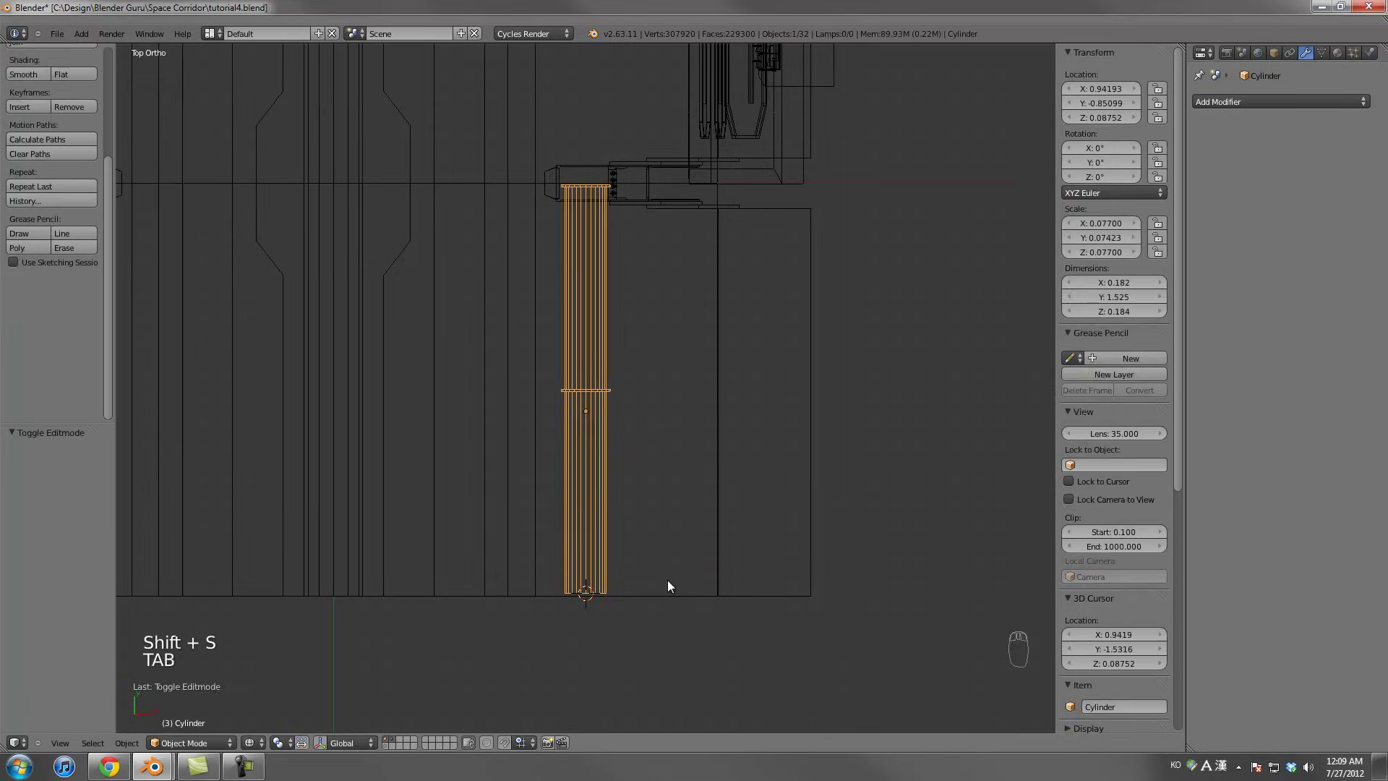
key(ctrl+alt+shift+c)
click(660, 600)
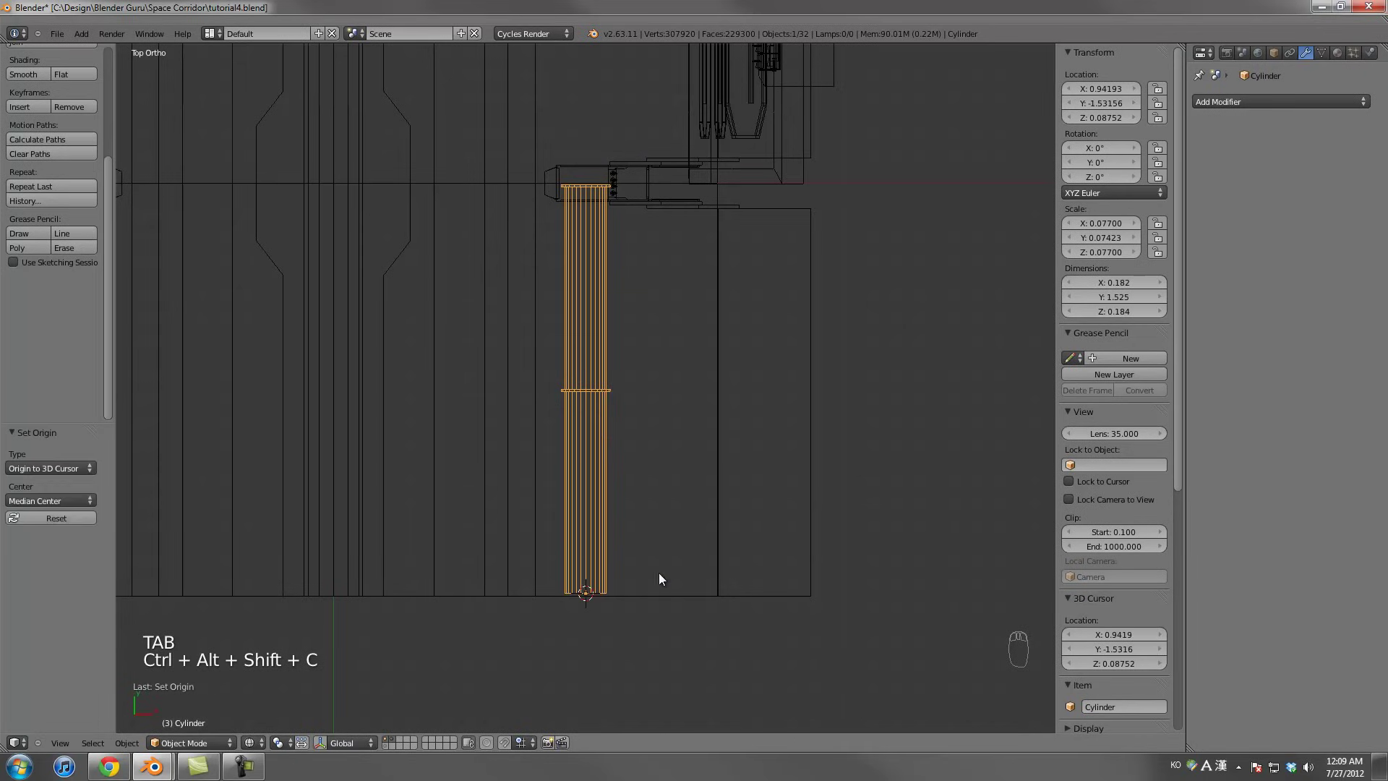
key(s)
right_click(688, 457)
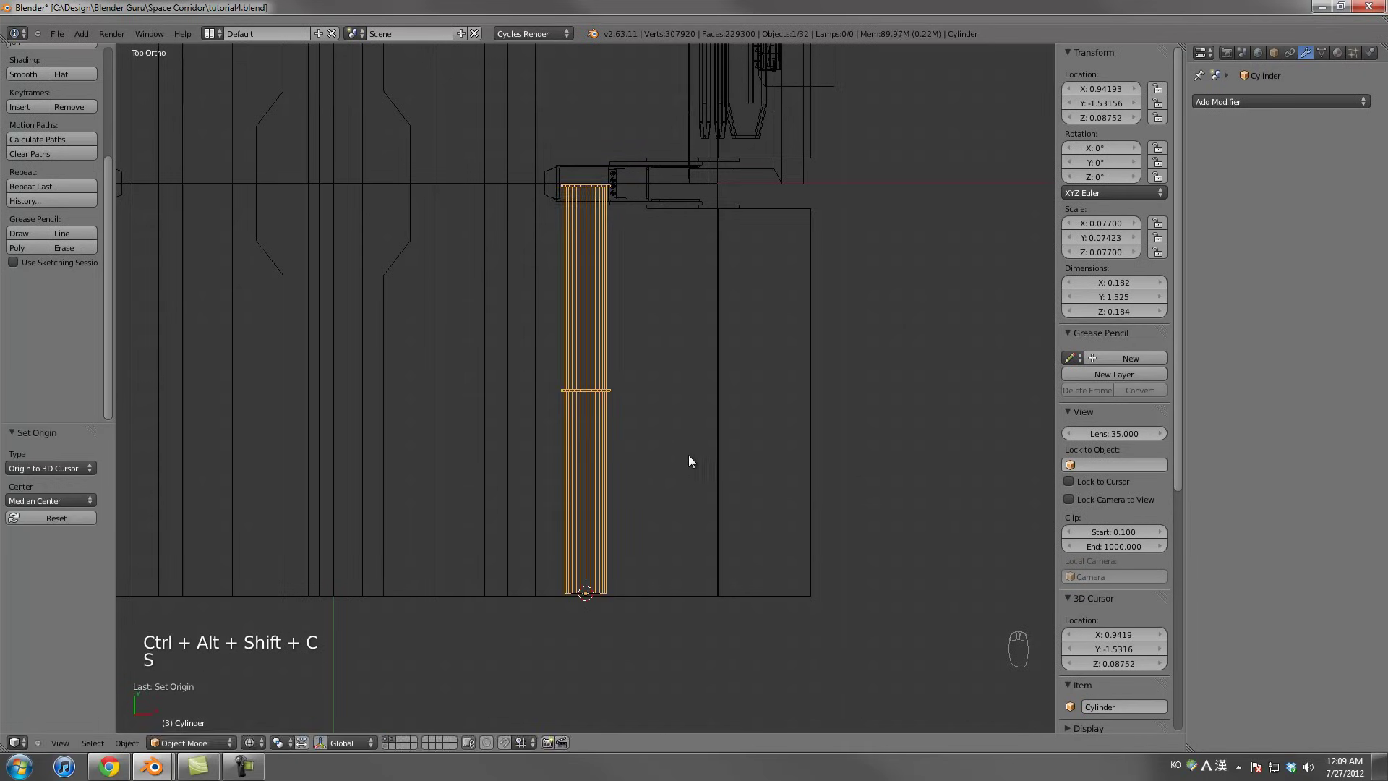
Move the pipe about -0.011 along Y to sit flush with the corridor's front edge
key(g)
click(695, 403)
scroll(621, 499, up, 5)
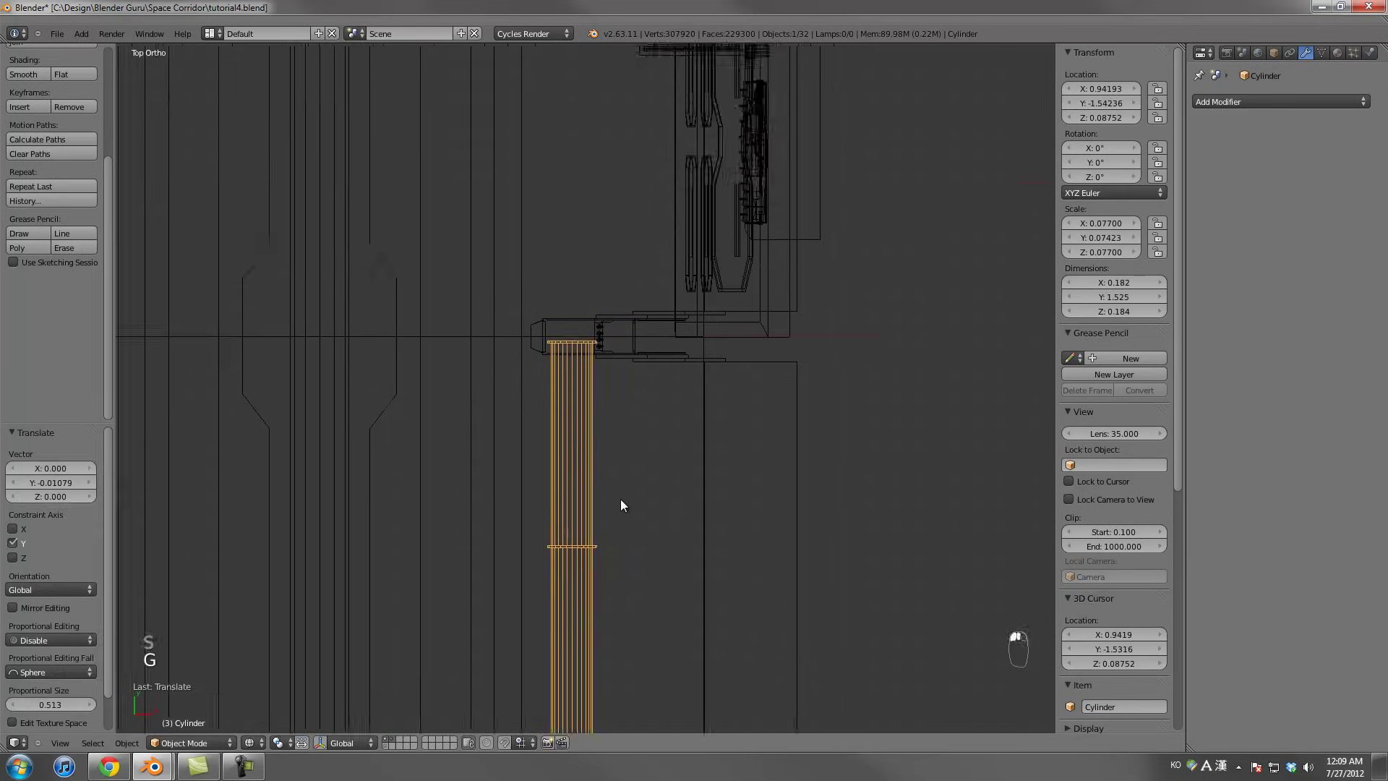
Scale the pipe along Y to about 1.476 long so its back end meets the wall bracket
key(s)
key(y)
click(638, 457)
mouse_move(637, 457)
middle_down()
mouse_move(644, 433)
mouse_move(658, 444)
middle_up()
key(KP_7)
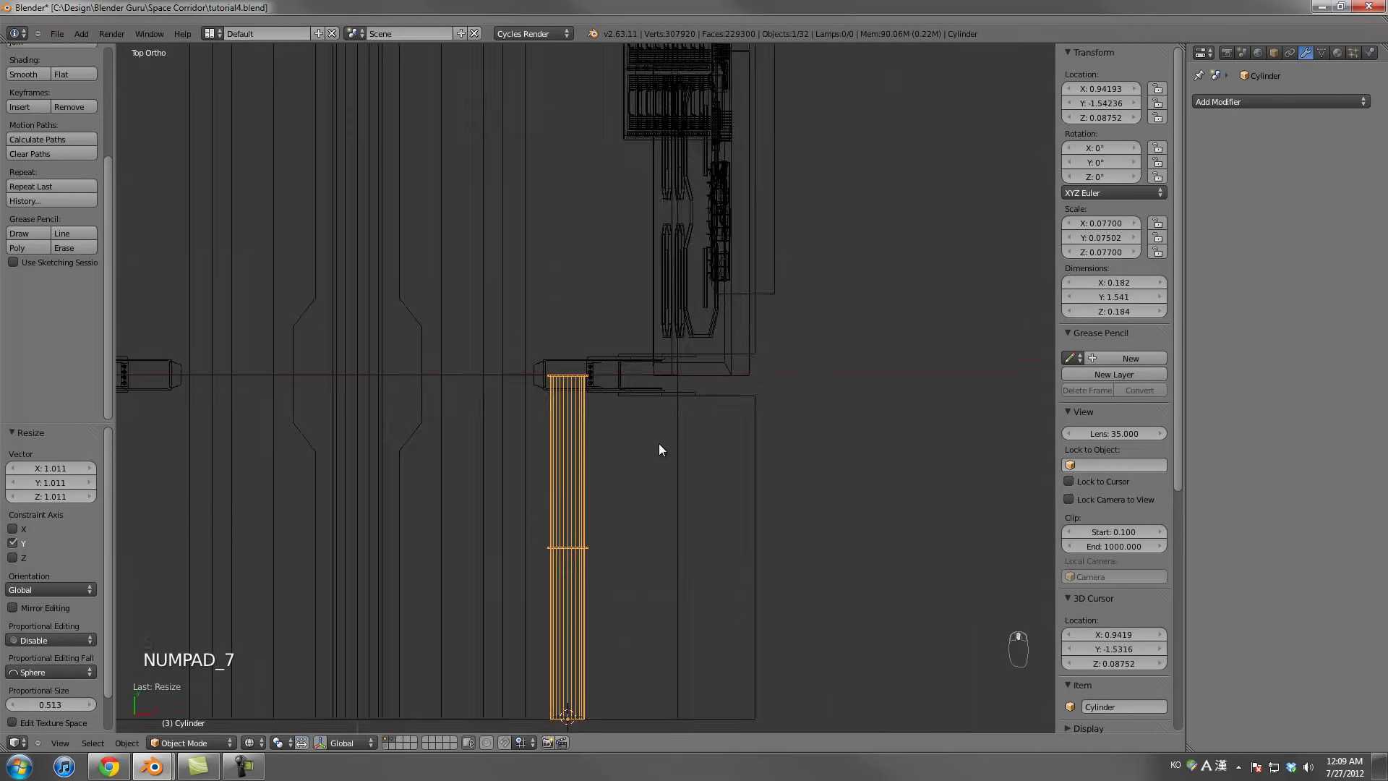
scroll(658, 444, up, 6)
key(s)
key(y)
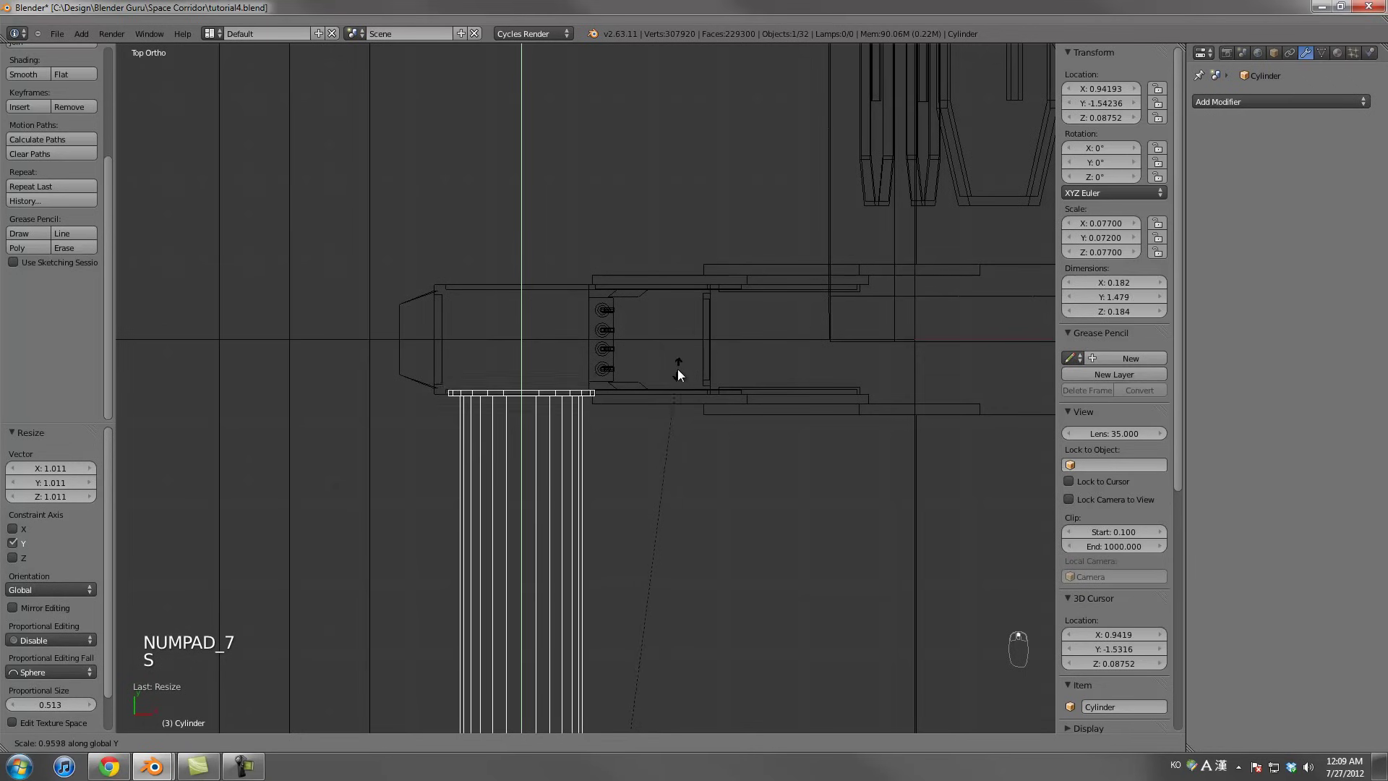
click(673, 371)
Check the pipe's fit at the bracket and front edge in shaded and wireframe views, and its position along the corridor
mouse_move(673, 370)
middle_down()
mouse_move(653, 453)
mouse_move(691, 370)
mouse_move(647, 453)
middle_up()
key(z)
scroll(690, 370, down, 5)
scroll(597, 390, up, 3)
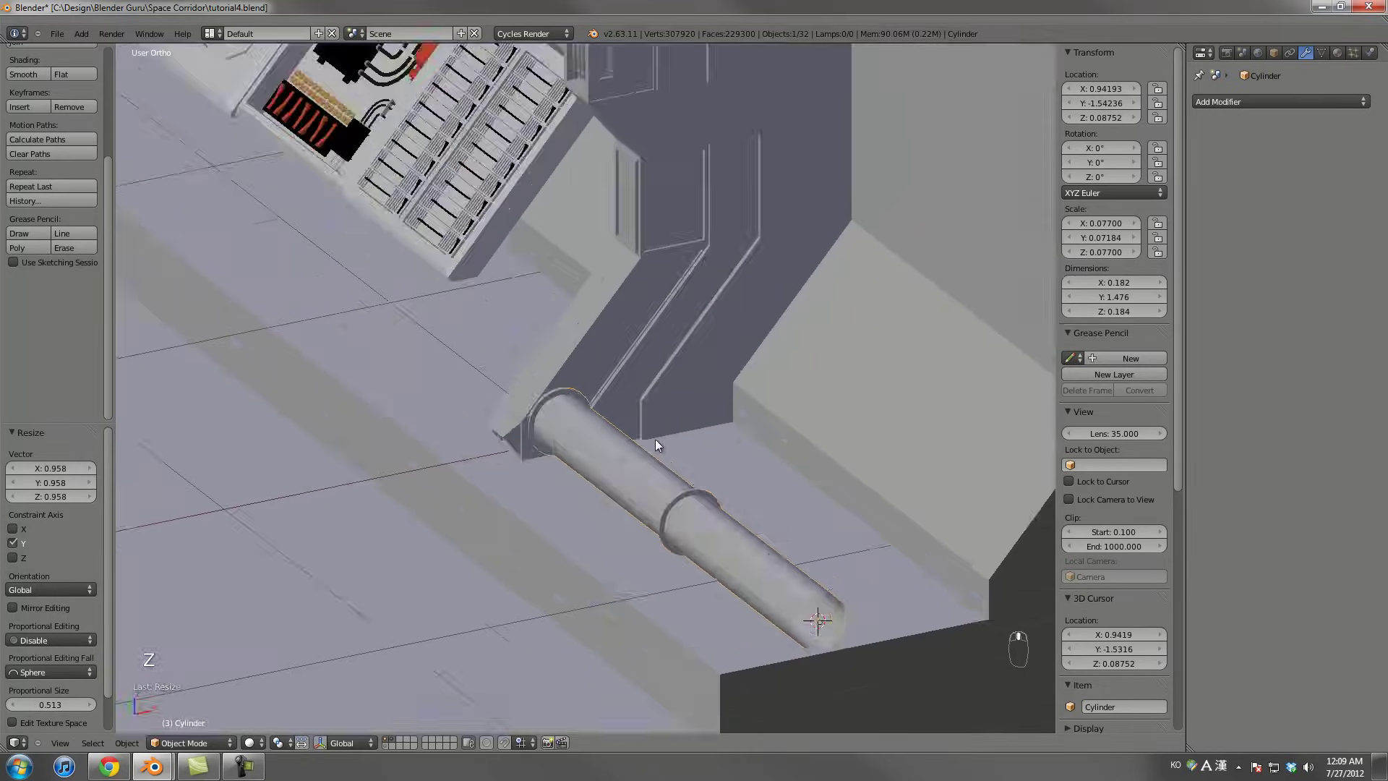
scroll(661, 461, down, 2)
scroll(475, 296, up, 2)
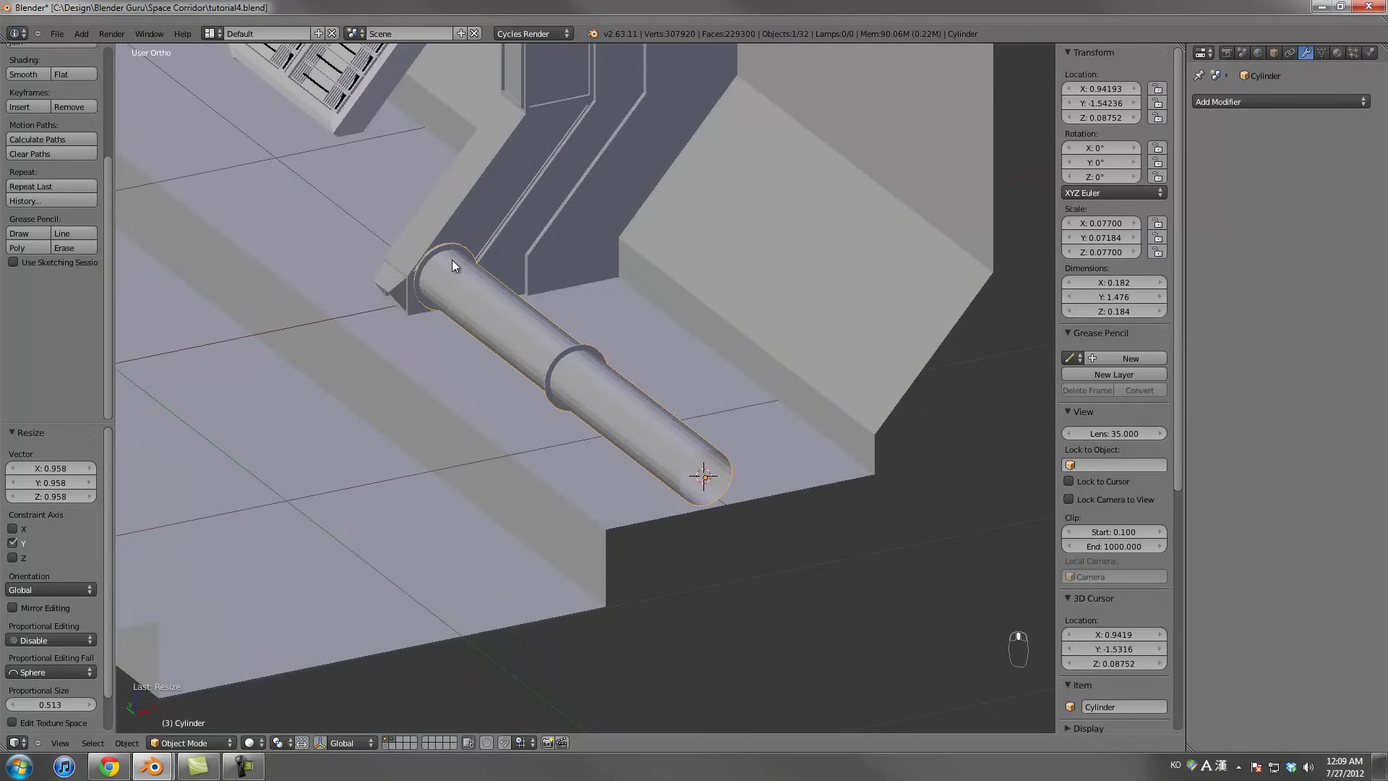
key(z)
scroll(713, 462, up, 3)
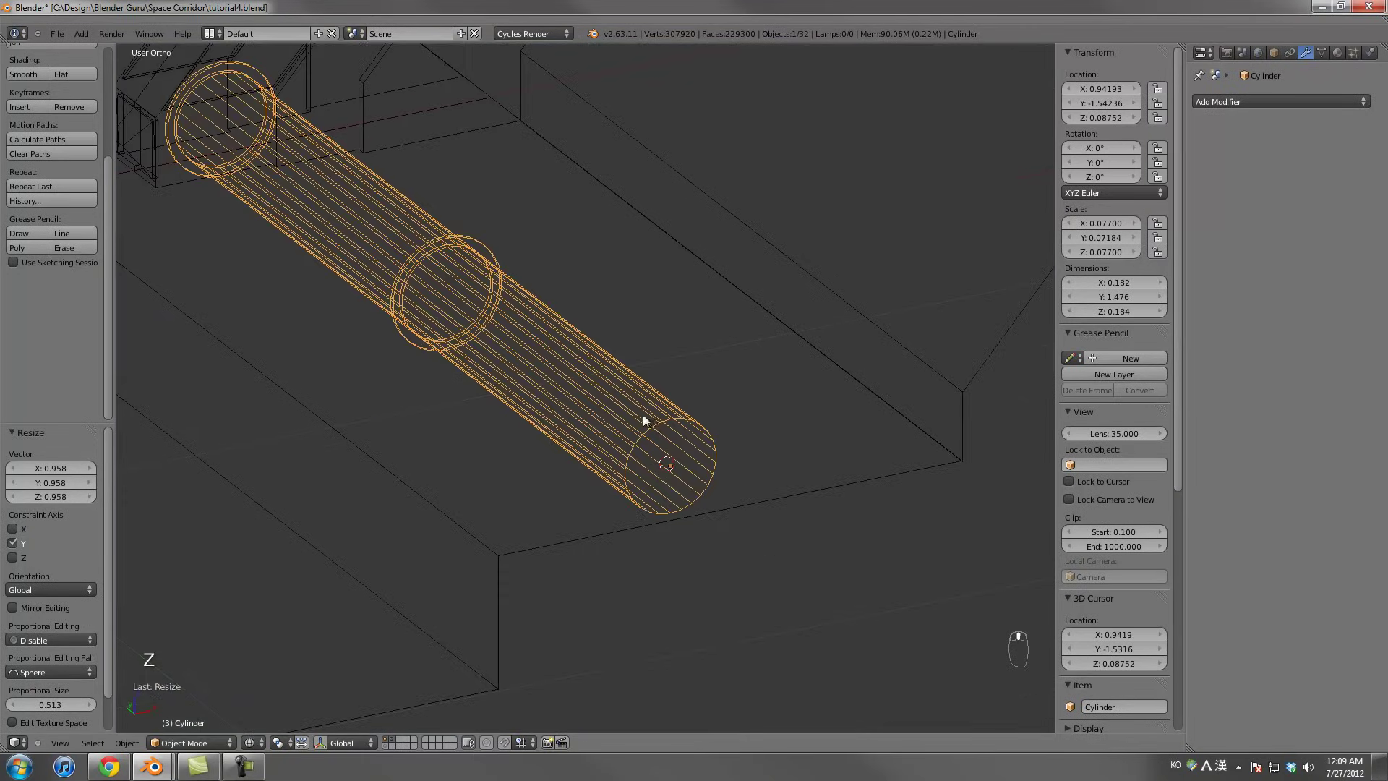
scroll(651, 427, down, 4)
key(KP_7)
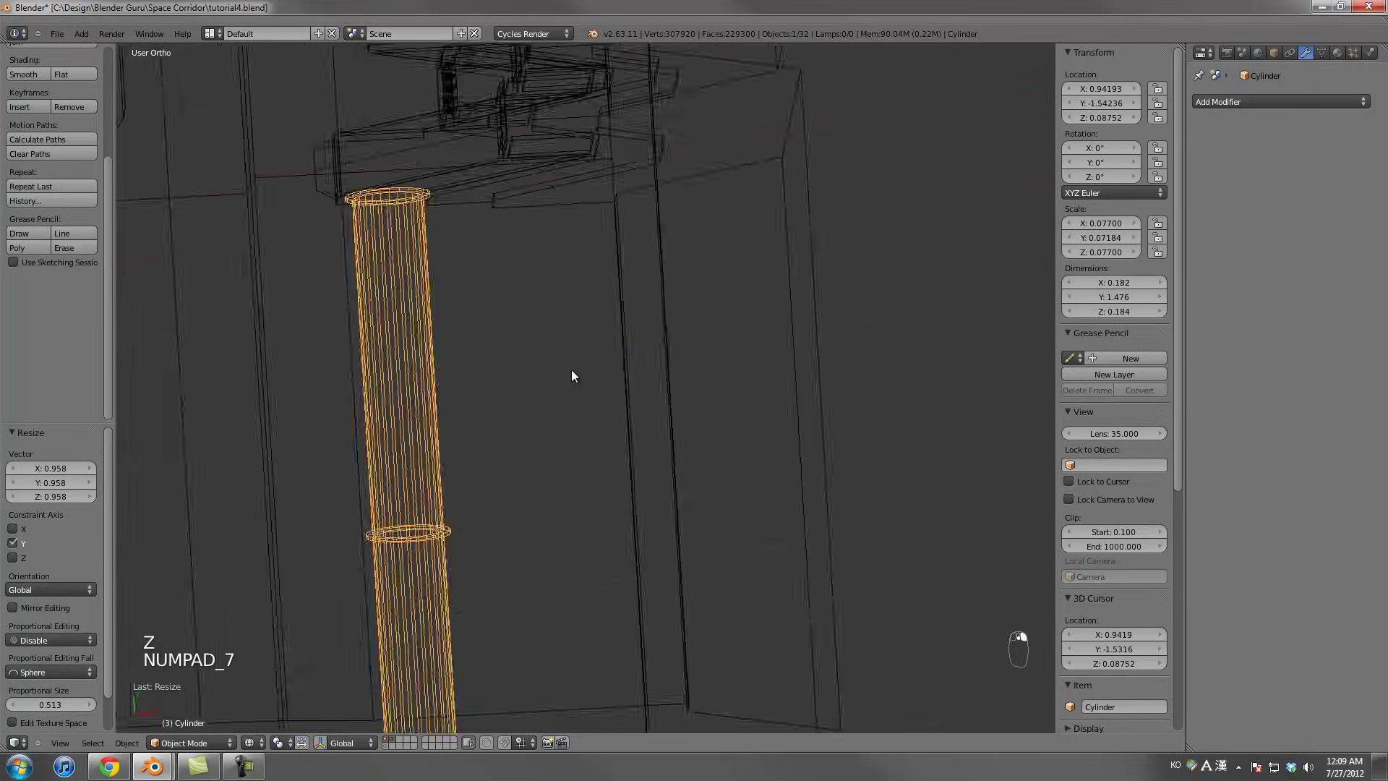
scroll(571, 370, down, 3)
scroll(604, 454, down, 6)
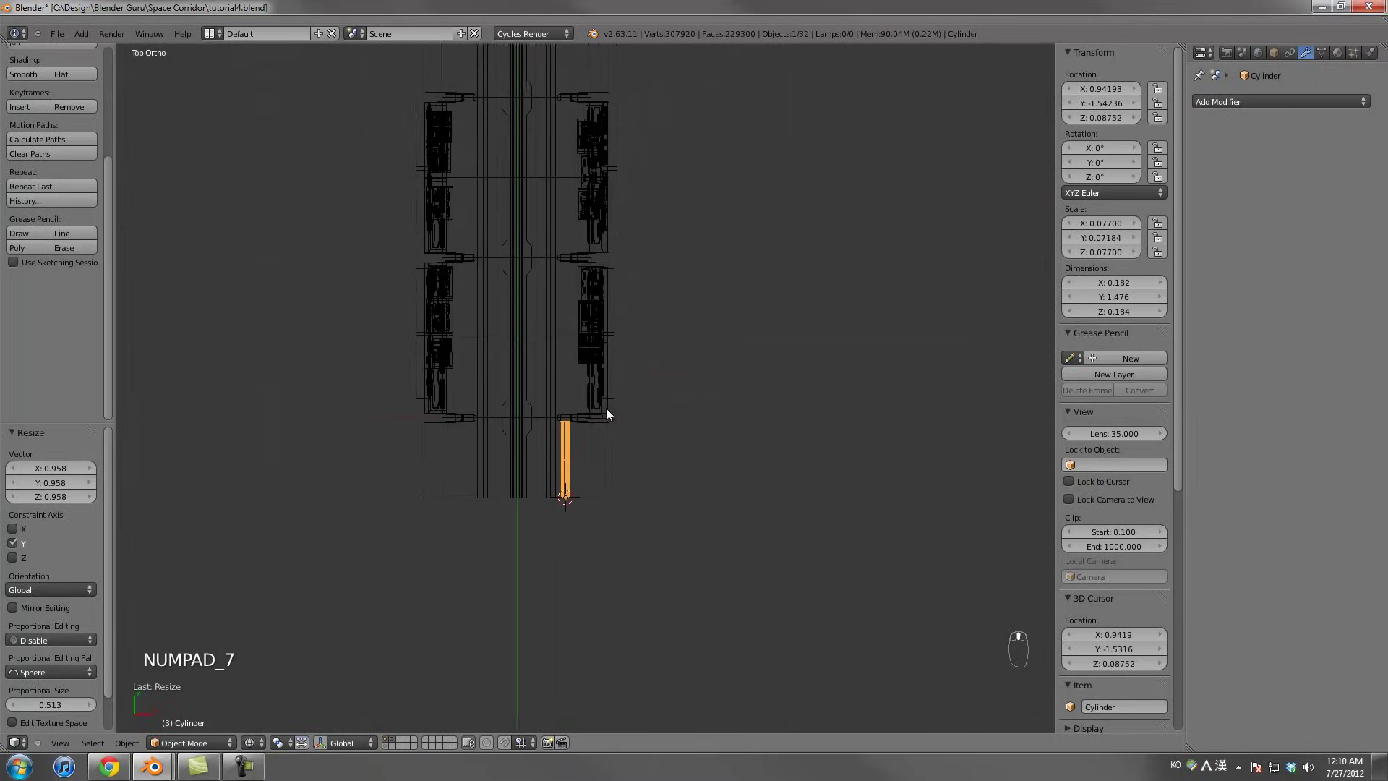
scroll(587, 499, down, 4)
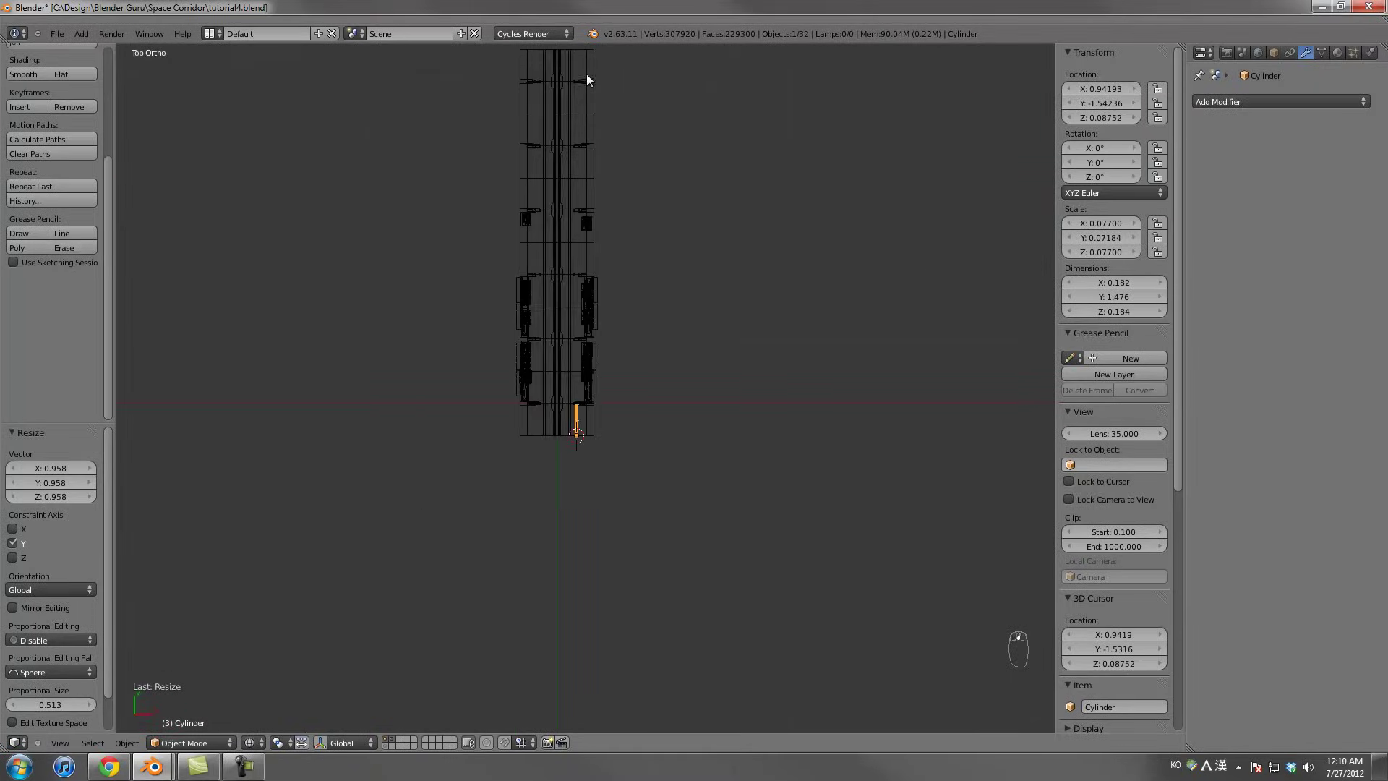
Add the corridor mesh to the selection as the active object and join the pipe into it
scroll(586, 475, up, 5)
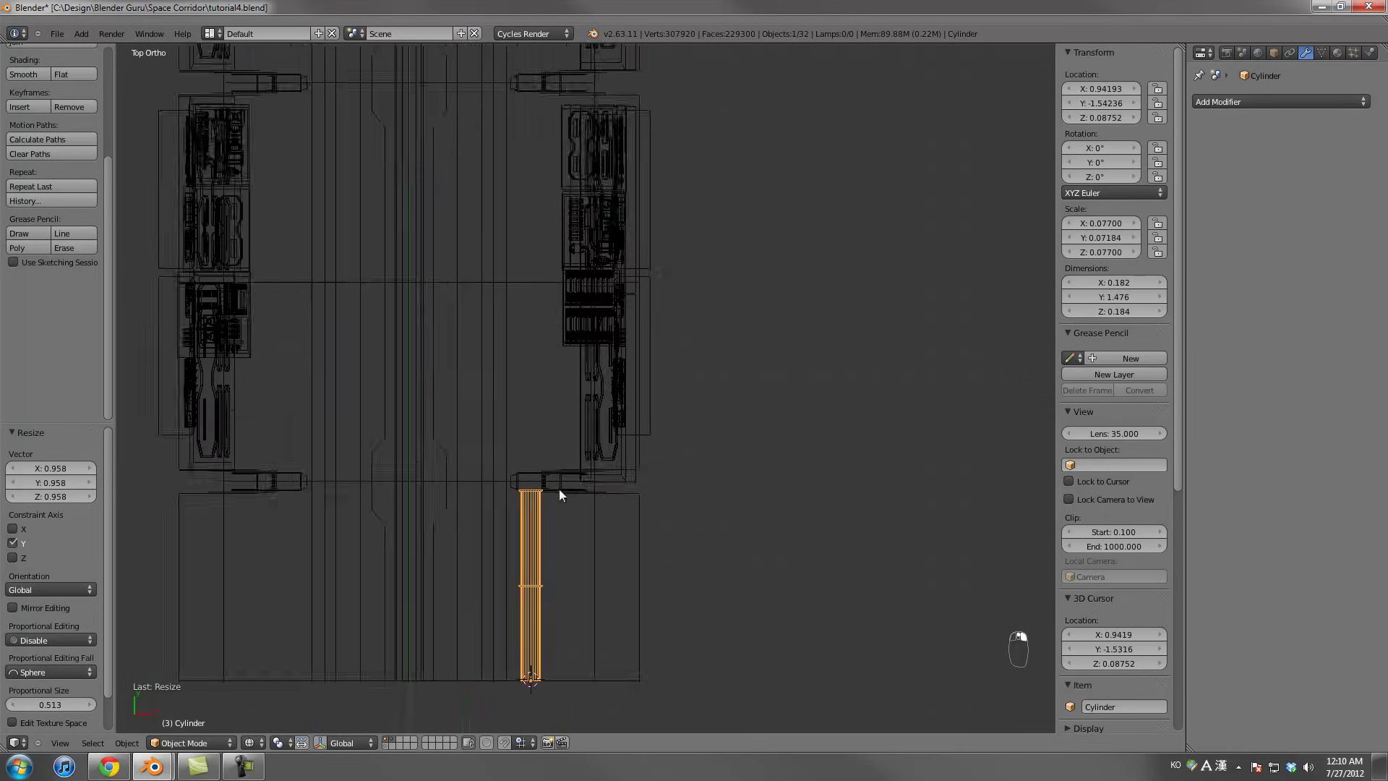
scroll(647, 384, up, 3)
scroll(656, 412, up, 1)
shift+right_click(667, 346)
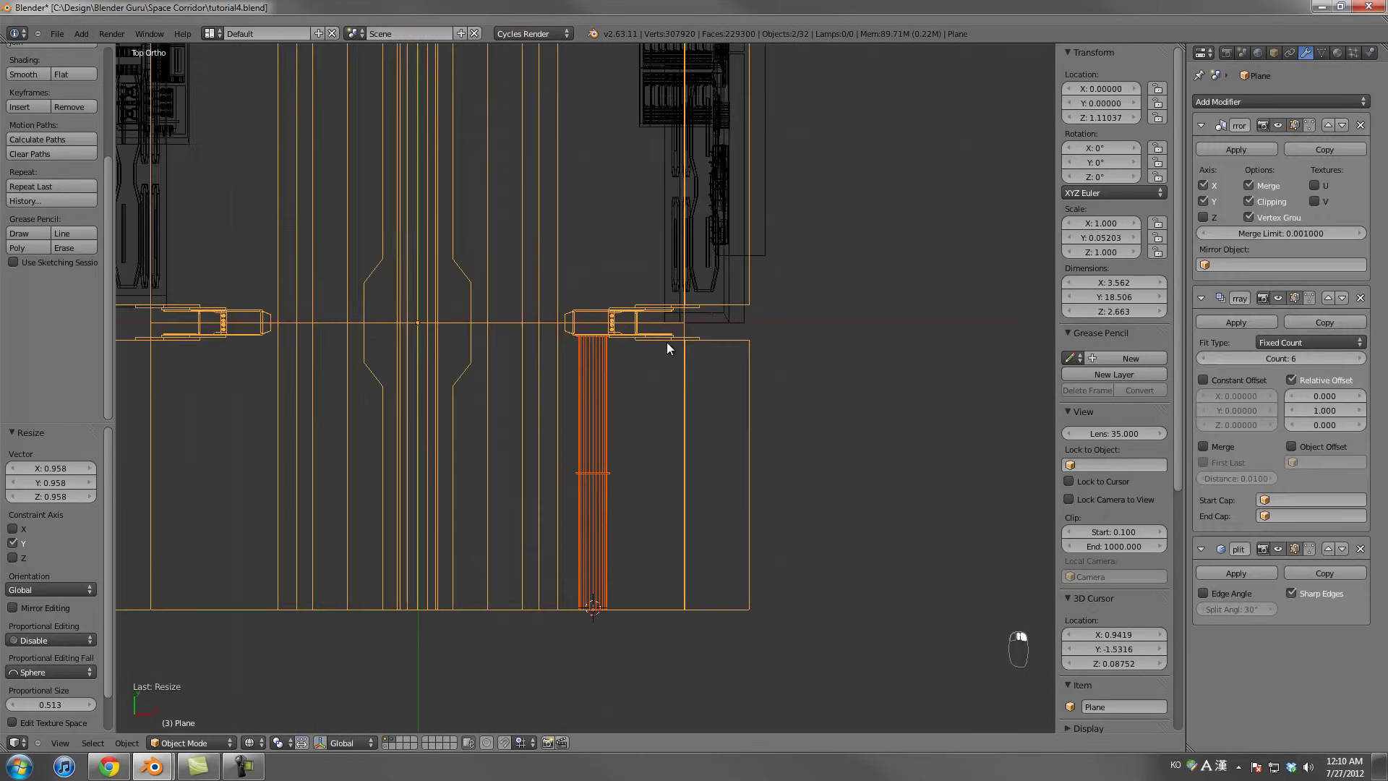
key(ctrl+j)
scroll(667, 341, up, 1)
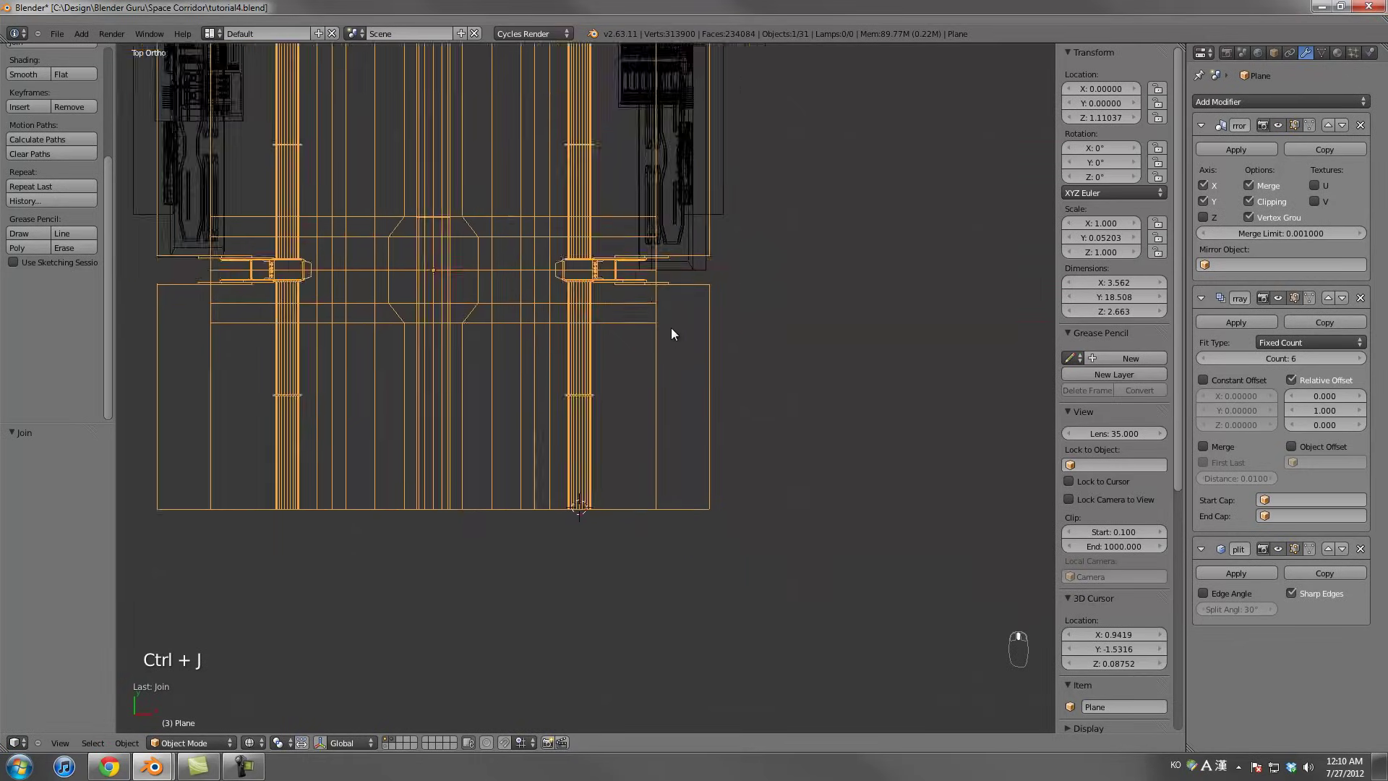
Box-select all front-edge vertices of the corridor and pipe and scale them along Y to line them up
key(Tab)
key(a)
key(a)
key(a)
key(a)
key(b)
drag(301, 490, 944, 591)
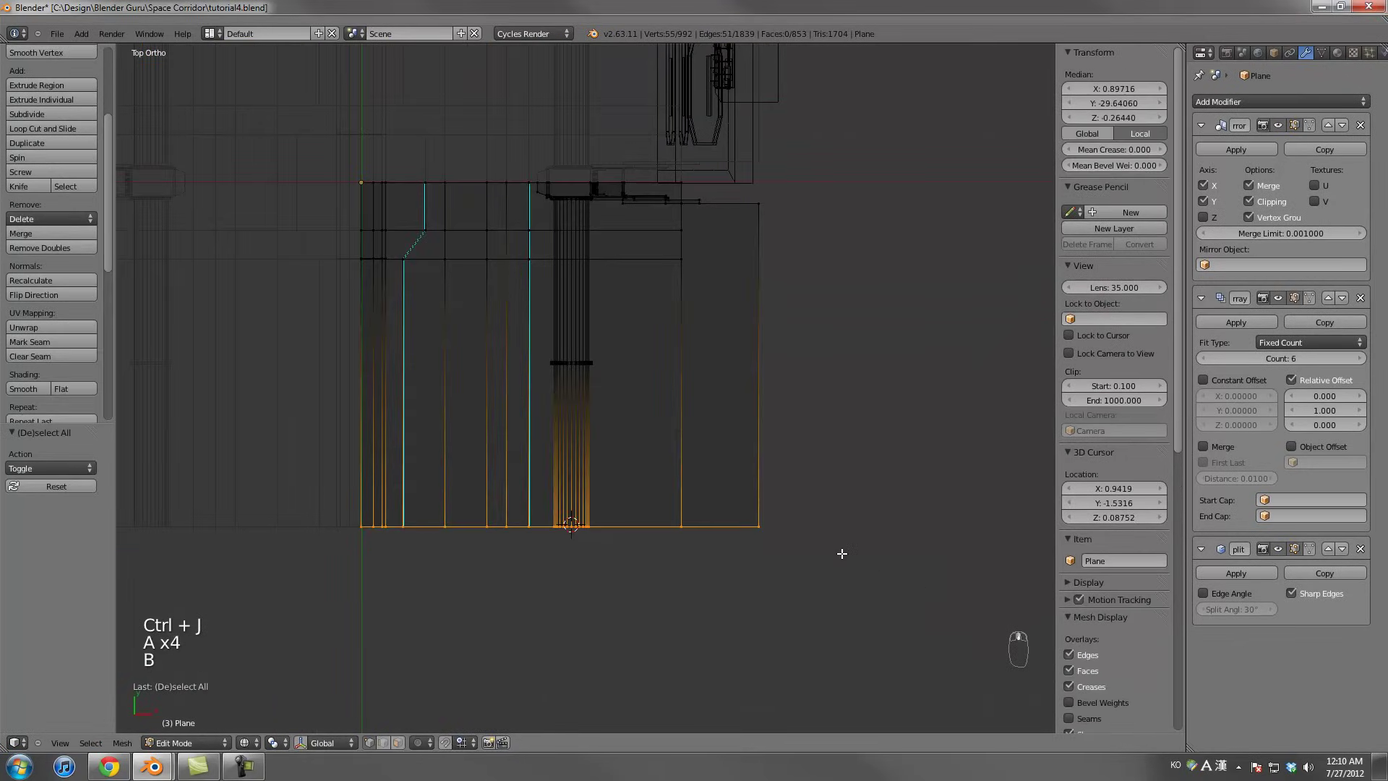
key(s)
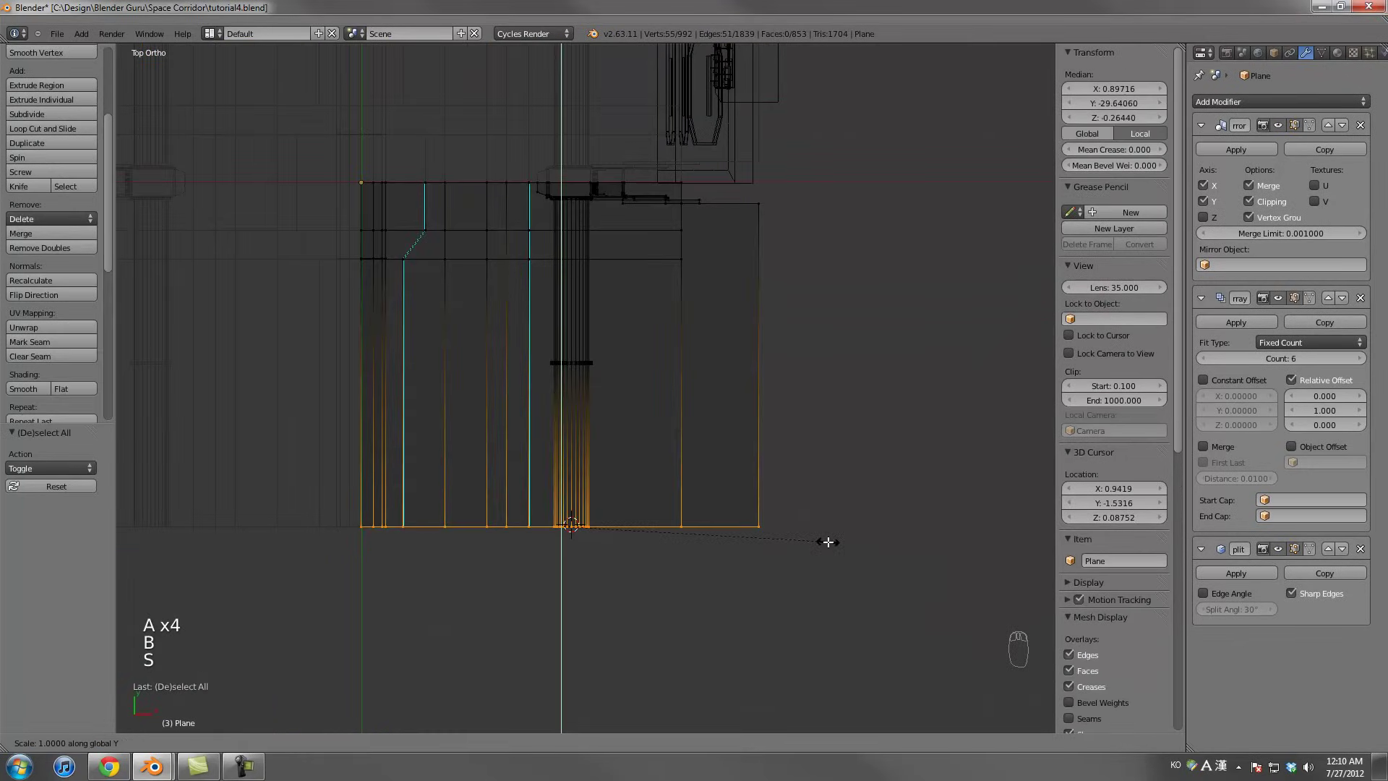
click(829, 541)
Select the linked front segment of the pipe and shade it smooth
scroll(731, 471, down, 2)
mouse_move(730, 471)
middle_down()
mouse_move(719, 383)
mouse_move(663, 352)
mouse_move(564, 346)
middle_up()
key(z)
key(Tab)
scroll(663, 352, up, 5)
key(Tab)
right_click(515, 388)
key(l)
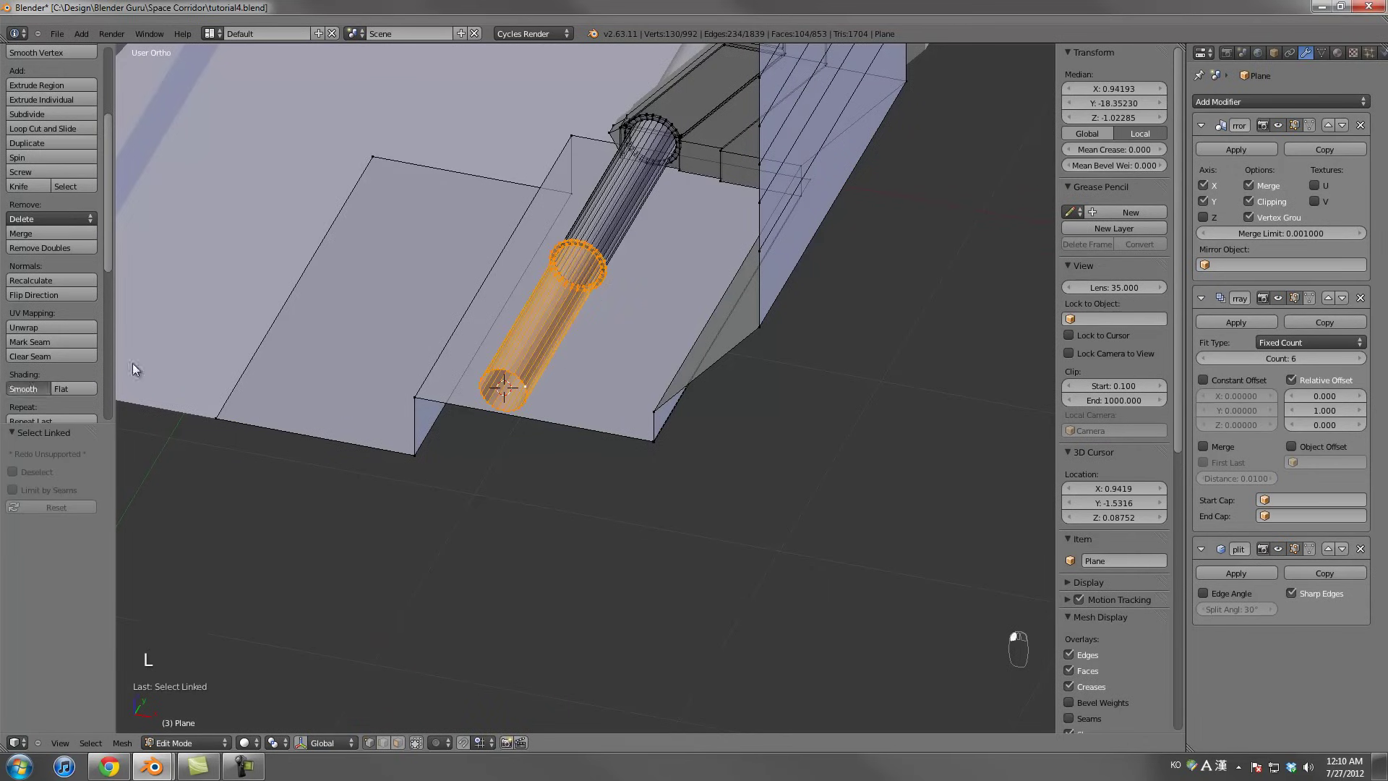
click(23, 388)
Inspect the joint between the two pipe segments, select the whole mesh and remove its duplicate vertices
scroll(632, 359, up, 5)
key(z)
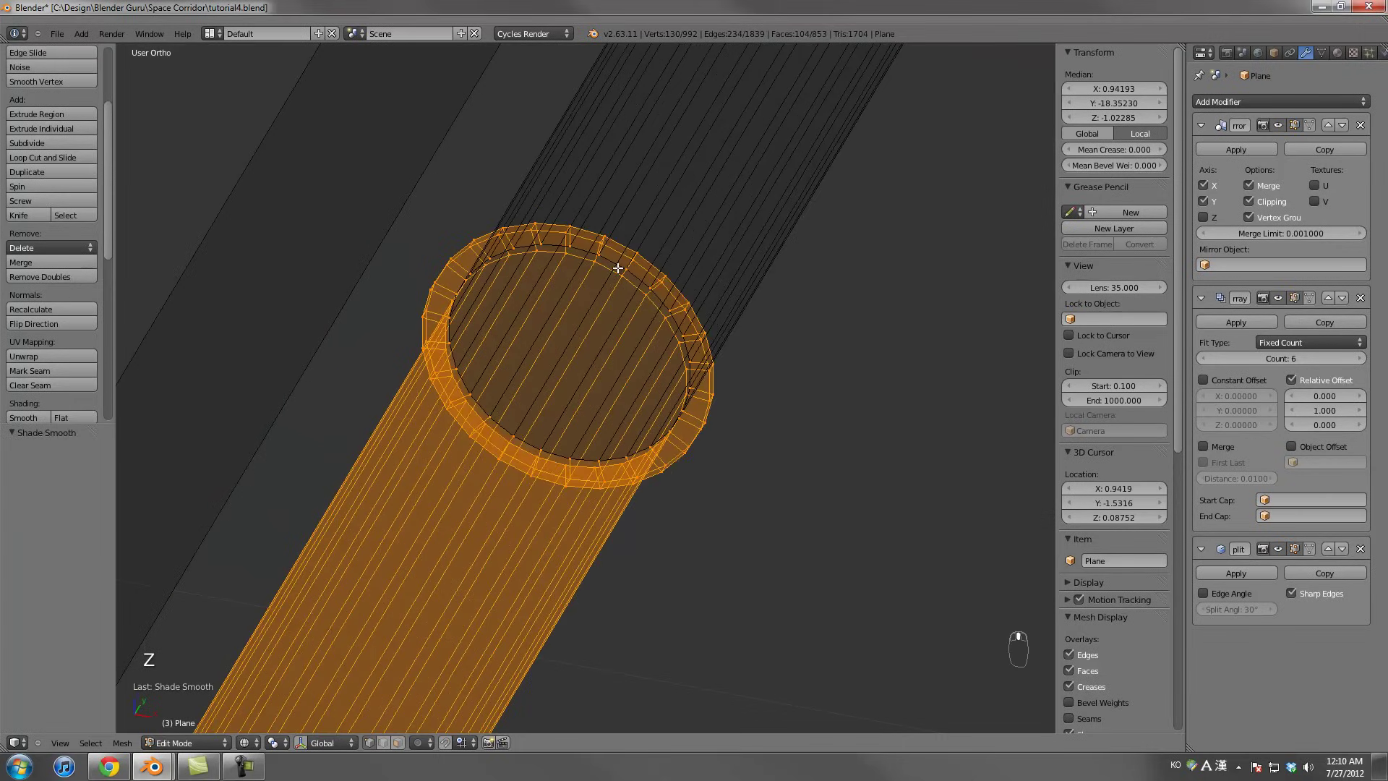
scroll(622, 285, down, 3)
scroll(552, 527, up, 7)
alt+right_click(554, 542)
scroll(554, 542, down, 5)
scroll(641, 489, down, 2)
key(a)
key(a)
scroll(664, 354, down, 2)
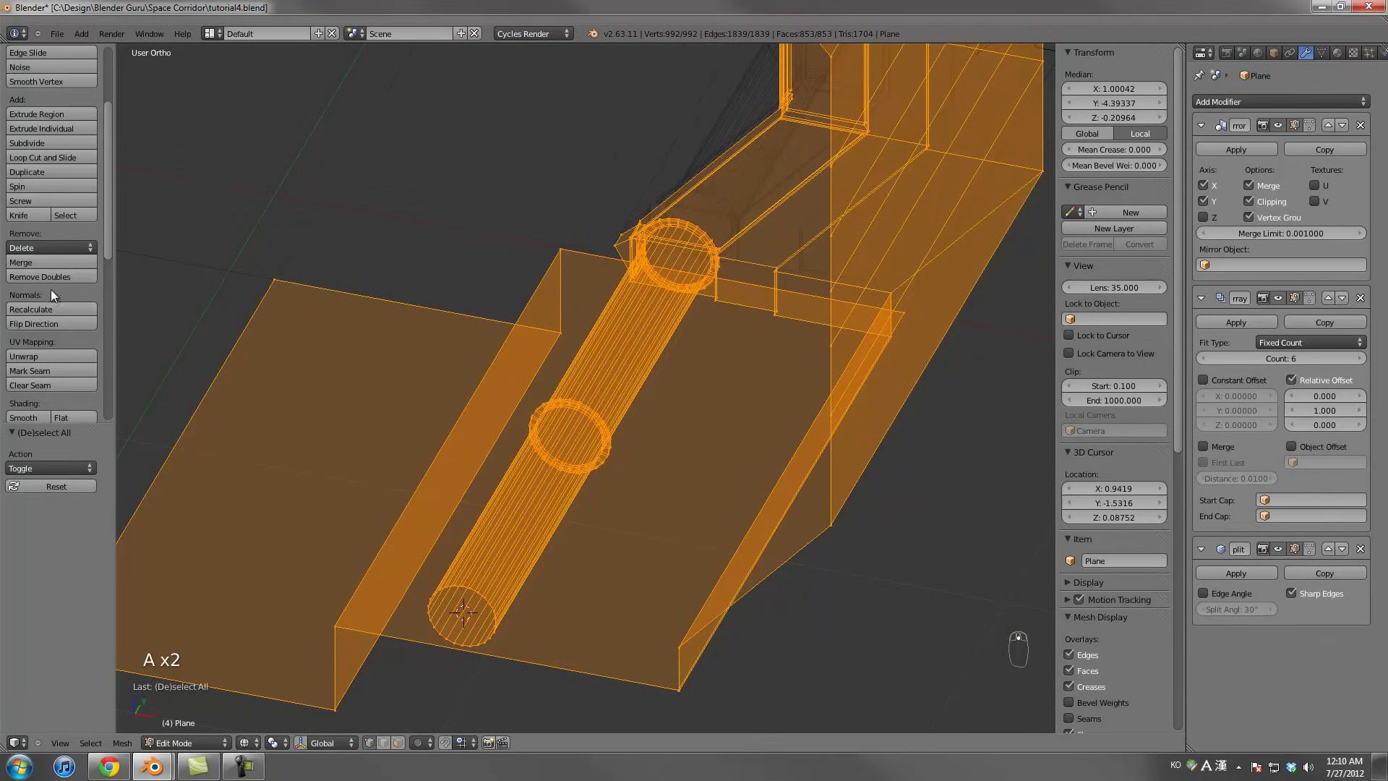
click(54, 277)
Mark the inner edge loop where the rear pipe segment meets the middle collar as sharp
scroll(555, 452, up, 3)
alt+right_click(564, 443)
alt+right_click(573, 450)
key(g)
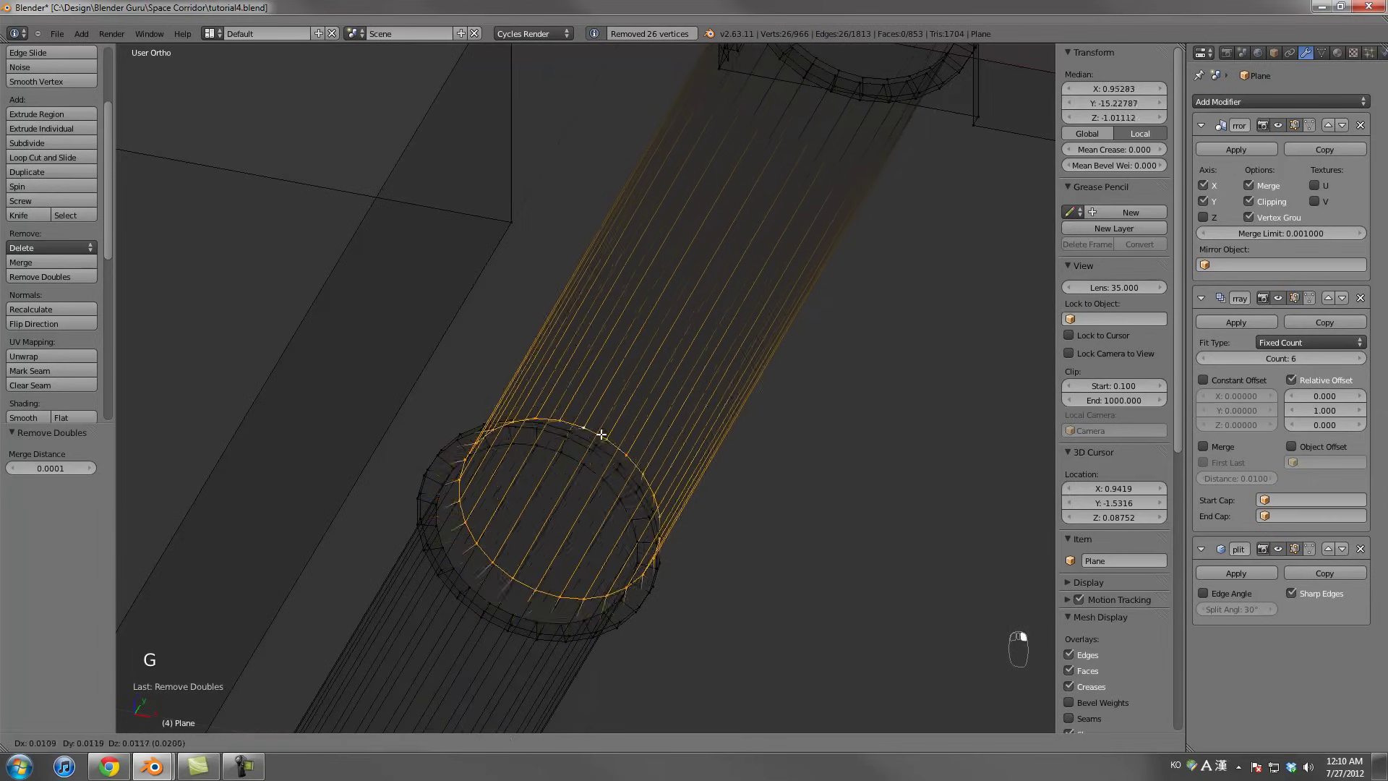
right_click(580, 457)
key(ctrl+e)
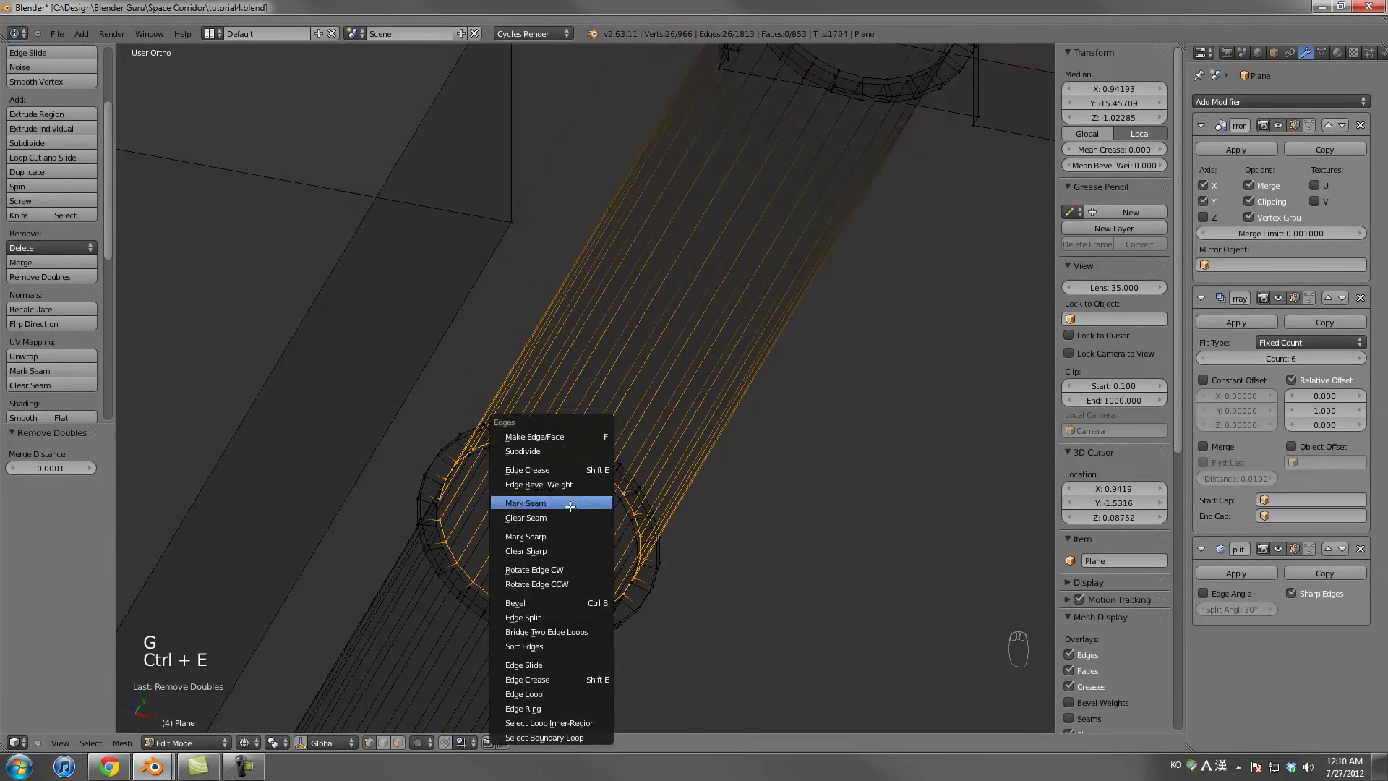
click(567, 534)
Mark the remaining edge loops around the pipe's middle collar as sharp
alt+right_click(574, 454)
key(ctrl+e)
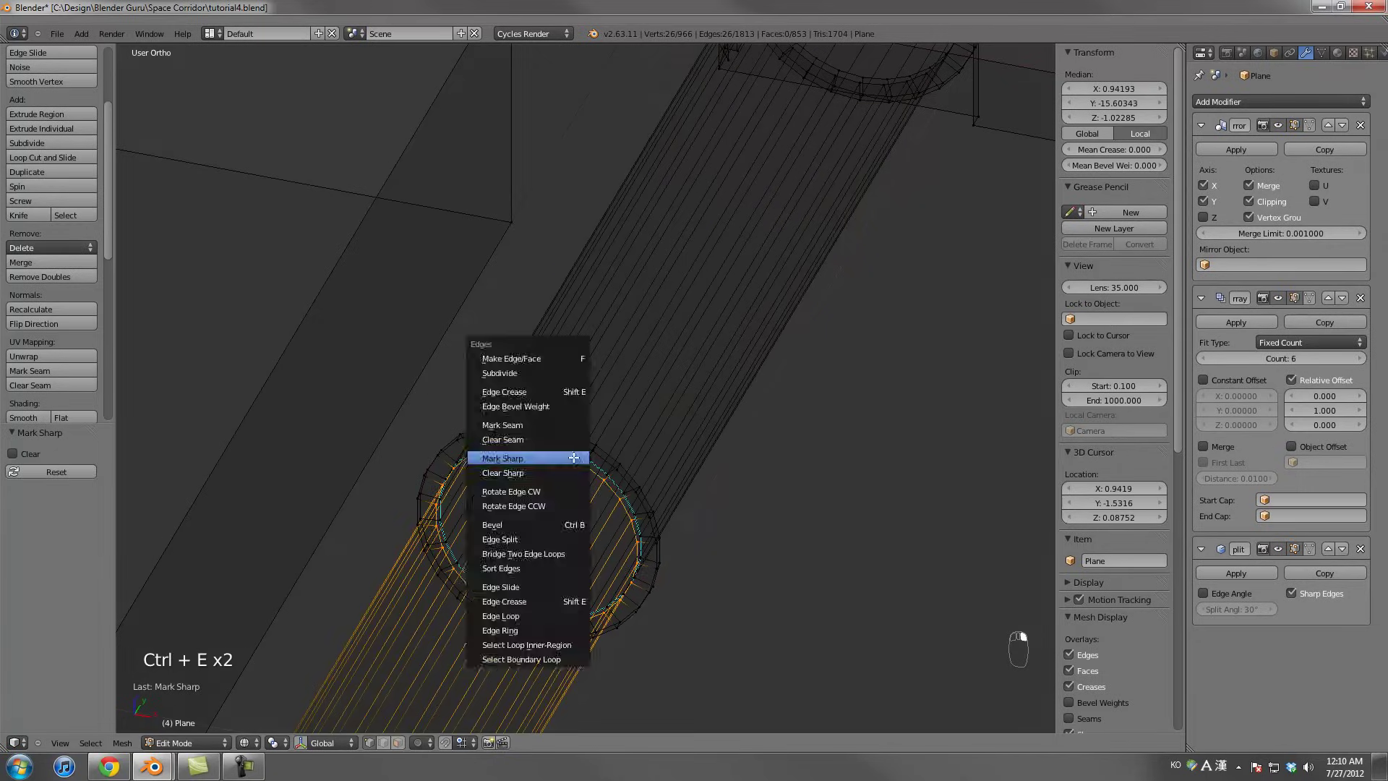
click(573, 455)
key(ctrl+e)
click(581, 442)
alt+right_click(587, 435)
alt+right_click(577, 435)
key(ctrl+e)
click(577, 434)
scroll(605, 455, down, 5)
Select the entire linked pipe and shade it smooth
key(z)
key(Tab)
middle_drag(651, 453, 714, 443)
scroll(714, 442, up, 6)
key(Tab)
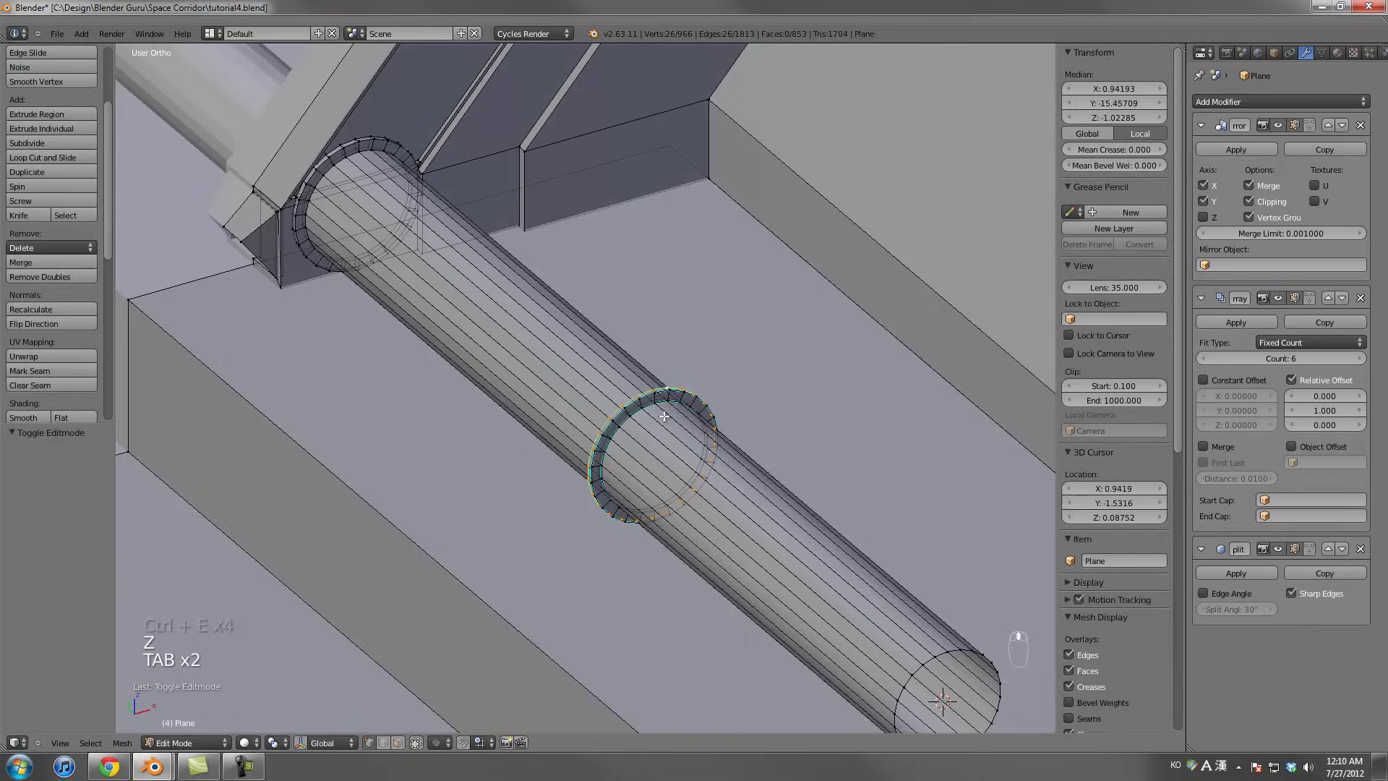
key(l)
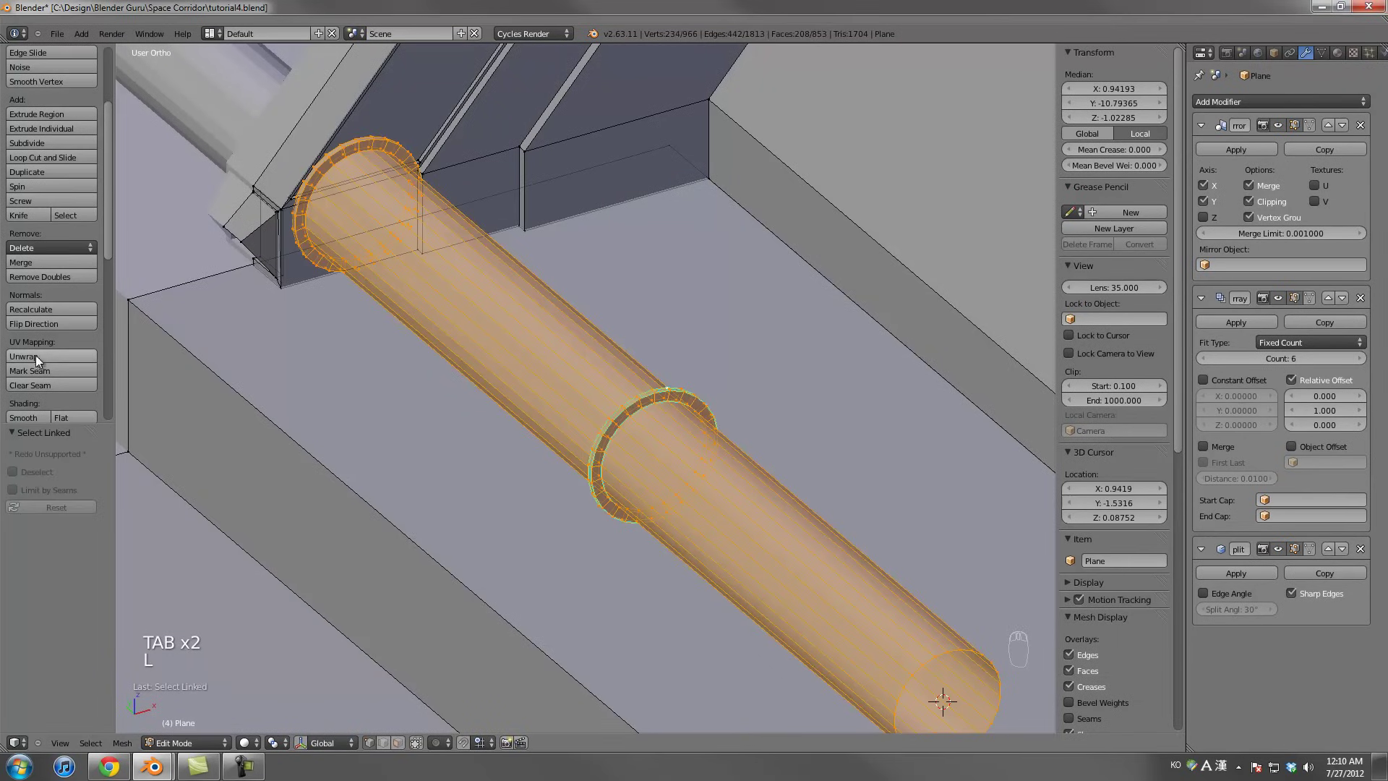
click(40, 414)
key(Tab)
scroll(578, 369, down, 4)
Select the edge loops of the pipe's collar at the wall bracket and mark them as sharp
scroll(578, 369, up, 4)
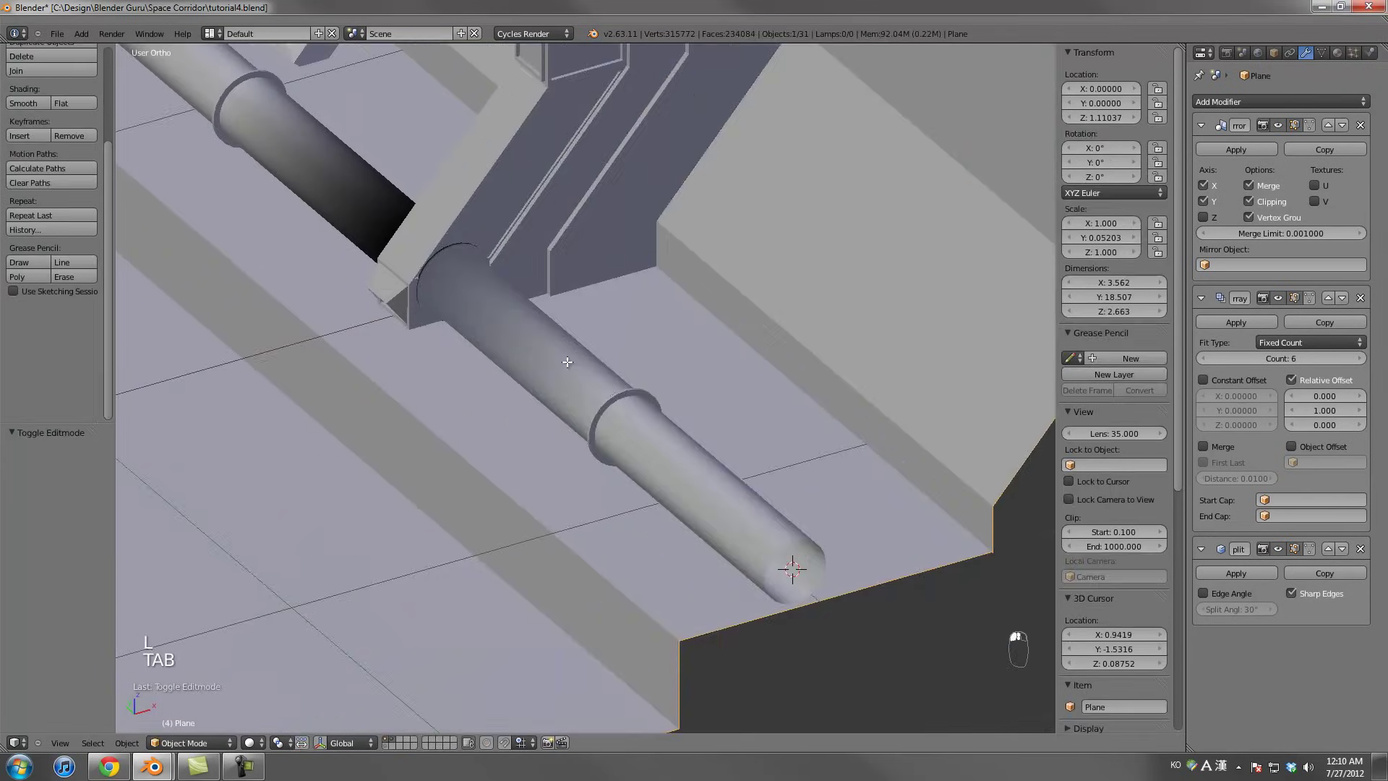
key(Tab)
scroll(576, 428, up, 5)
key(z)
alt+right_click(508, 339)
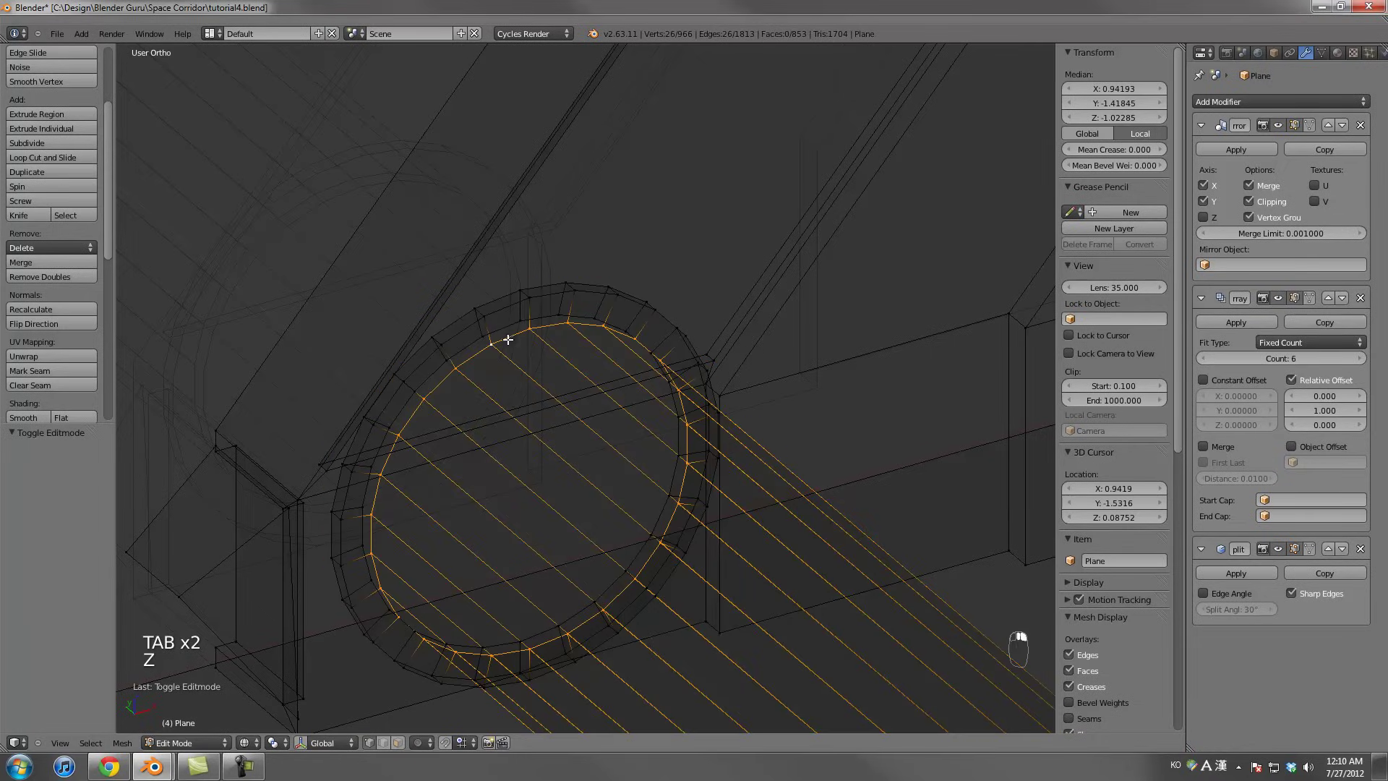
alt+shift+right_click(503, 327)
click(382, 743)
alt+shift+right_click(490, 294)
alt+shift+right_click(499, 308)
key(ctrl+e)
click(448, 289)
Leave mesh editing, return to solid shading and save the corridor file
key(Tab)
key(z)
scroll(630, 422, down, 6)
key(ctrl+s)
key(ctrl+s)
scroll(636, 423, up, 5)
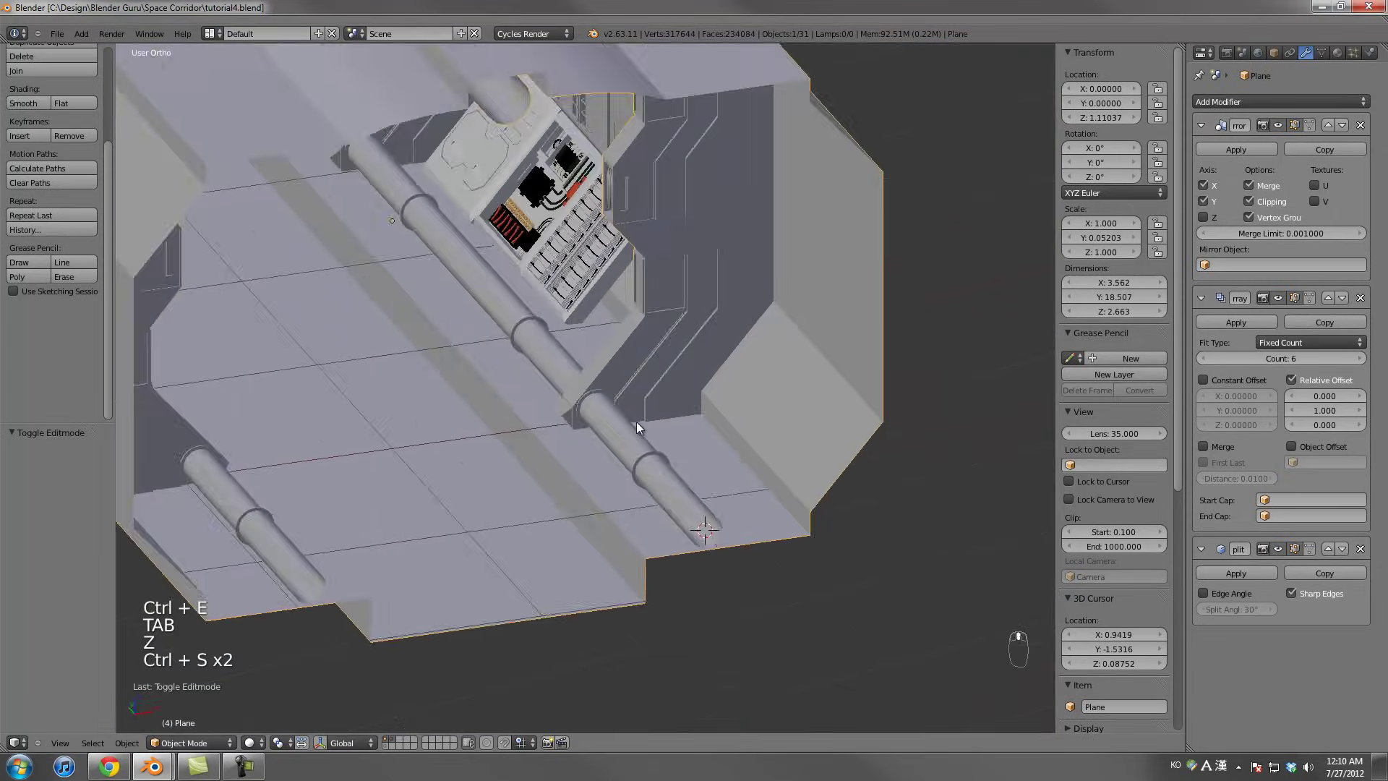
Add a 22-vertex cylinder at the 3D cursor on the corridor's front edge
key(KP_7)
key(z)
scroll(679, 434, down, 1)
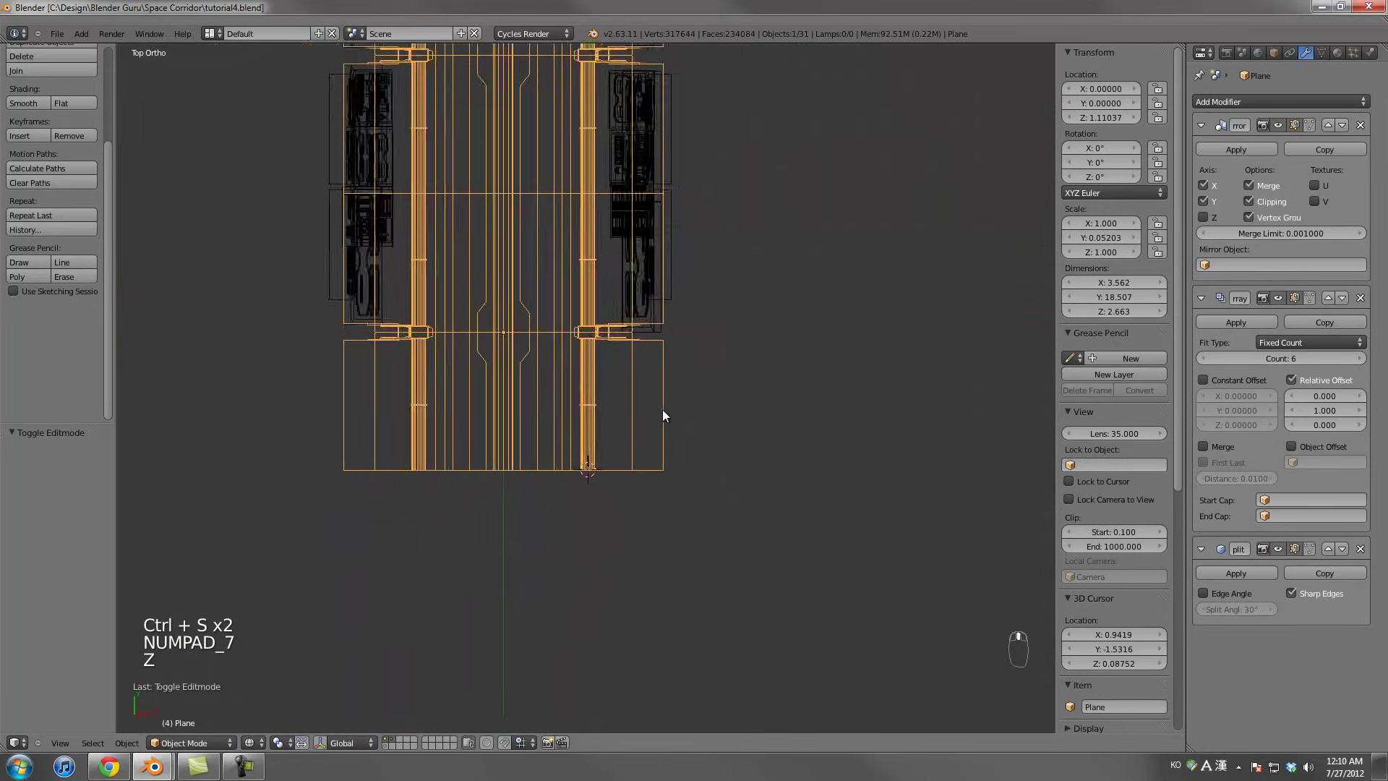
scroll(662, 409, up, 1)
key(shift+a)
click(721, 484)
scroll(721, 487, down, 3)
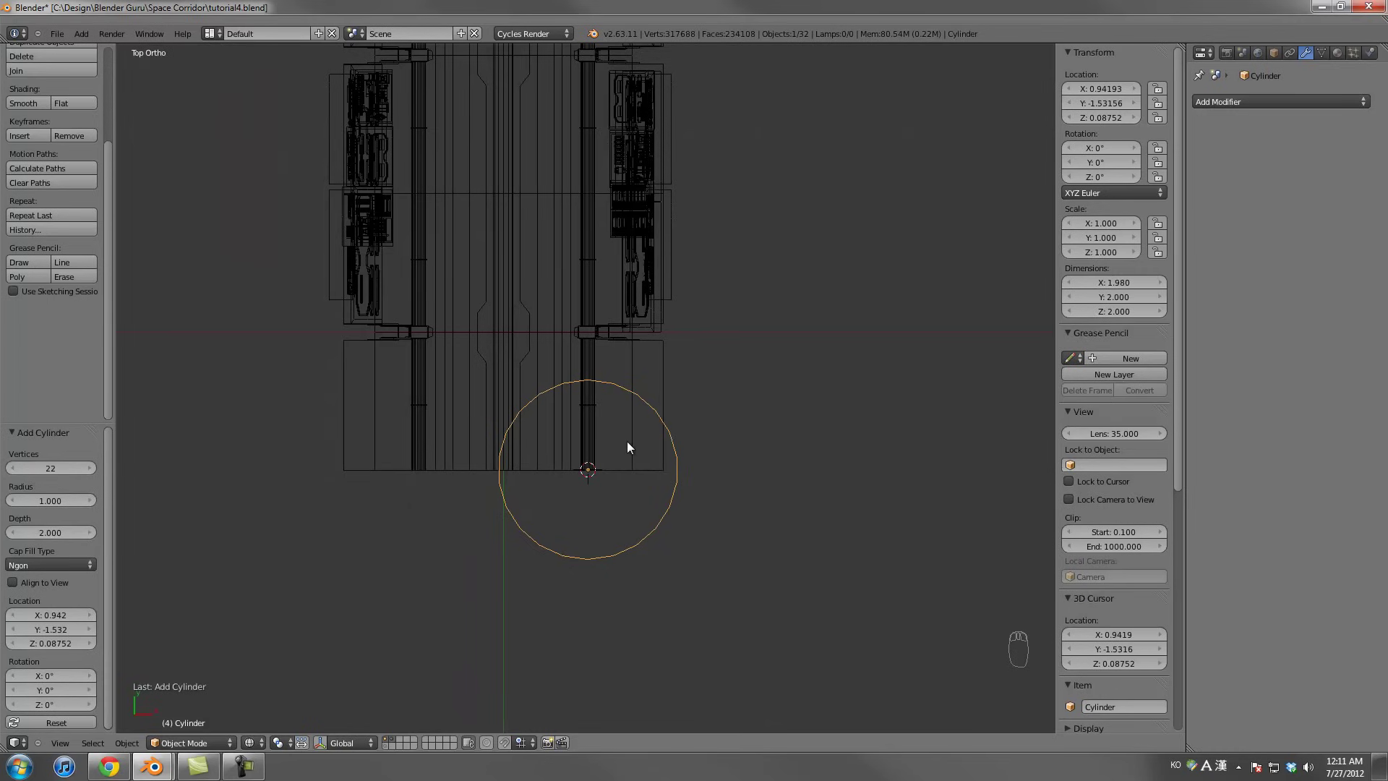
Rotate the new cylinder to 90° about X so it runs along the corridor
key(KP_3)
key(r)
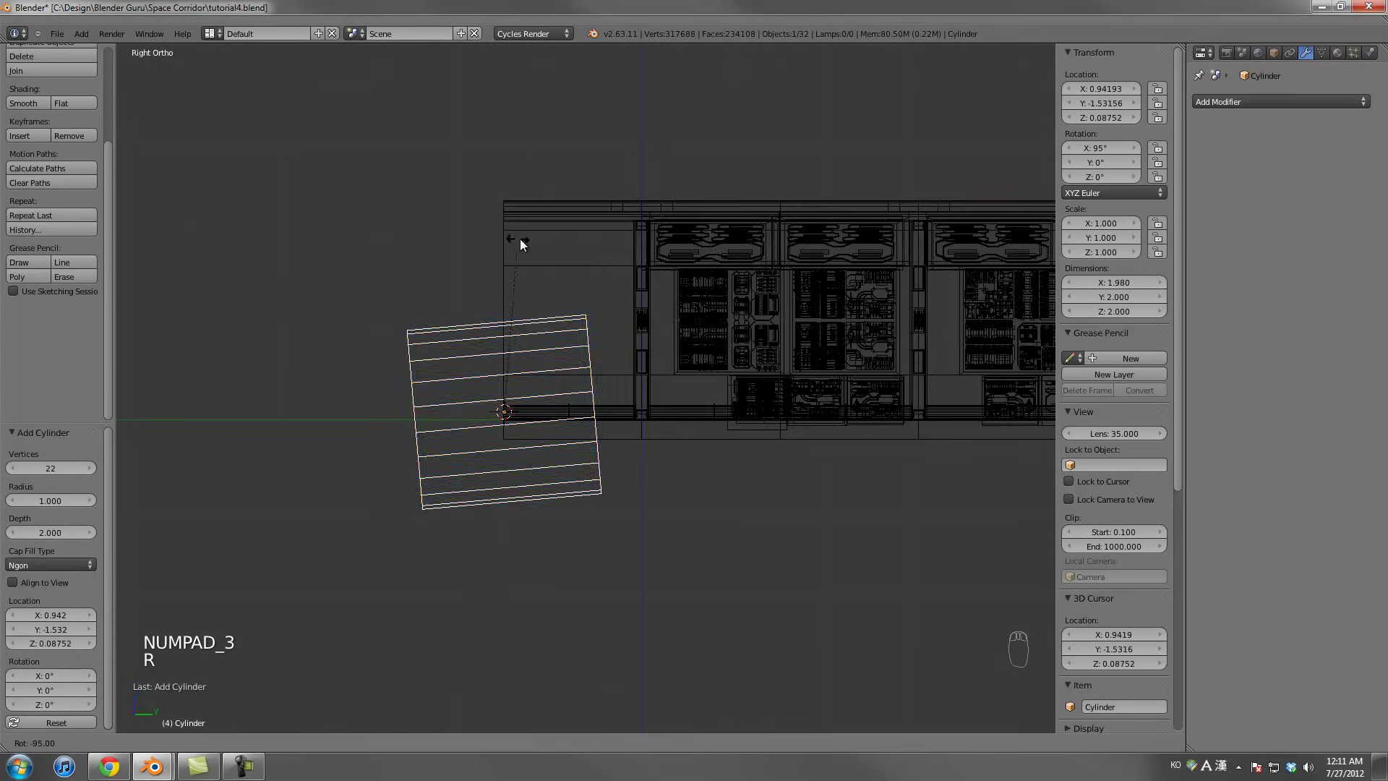
click(521, 245)
key(r)
click(531, 242)
Scale the cylinder down to a thin rod about 0.075 in diameter and 0.248 long
key(s)
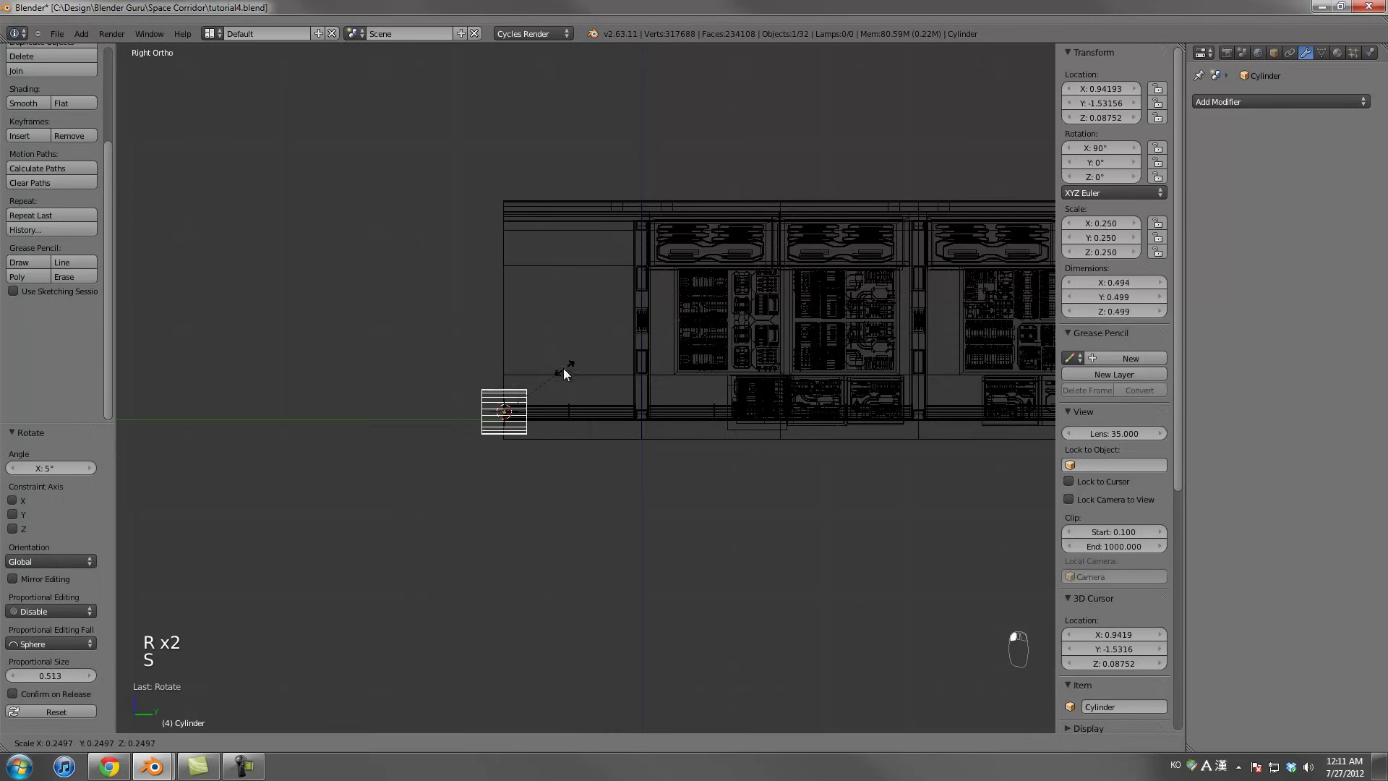
click(564, 372)
scroll(567, 378, up, 4)
scroll(562, 405, up, 2)
key(s)
click(424, 441)
key(s)
key(y)
key(s)
click(497, 431)
Move the small cylinder back from the front edge to about Y -1.283 and lower it to about Z 0.058
key(g)
click(566, 427)
key(g)
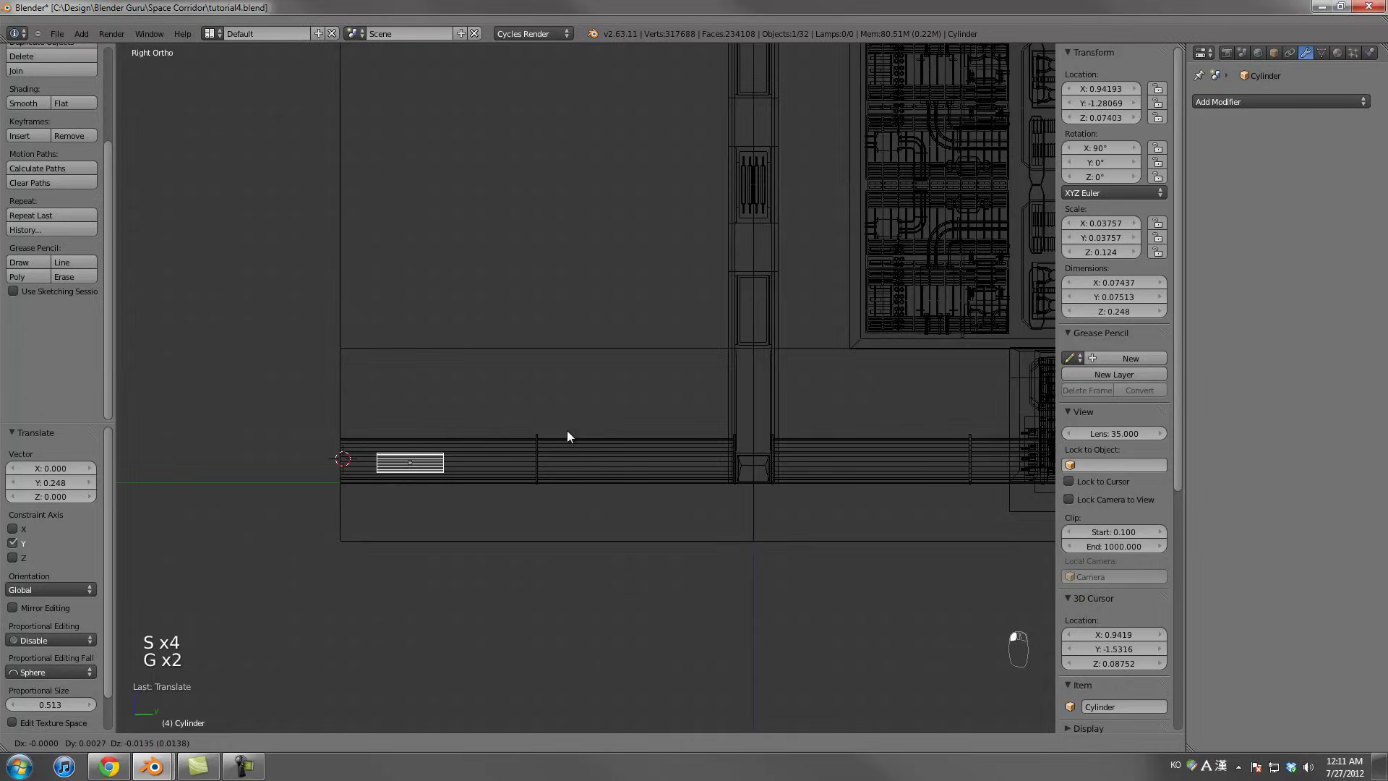
click(565, 435)
Move the small cylinder along X to about 1.098, beside the large pipe
key(KP_7)
shift+middle_drag(615, 444, 604, 331)
key(g)
middle_click(597, 412)
click(600, 411)
key(g)
middle_click(604, 331)
click(605, 331)
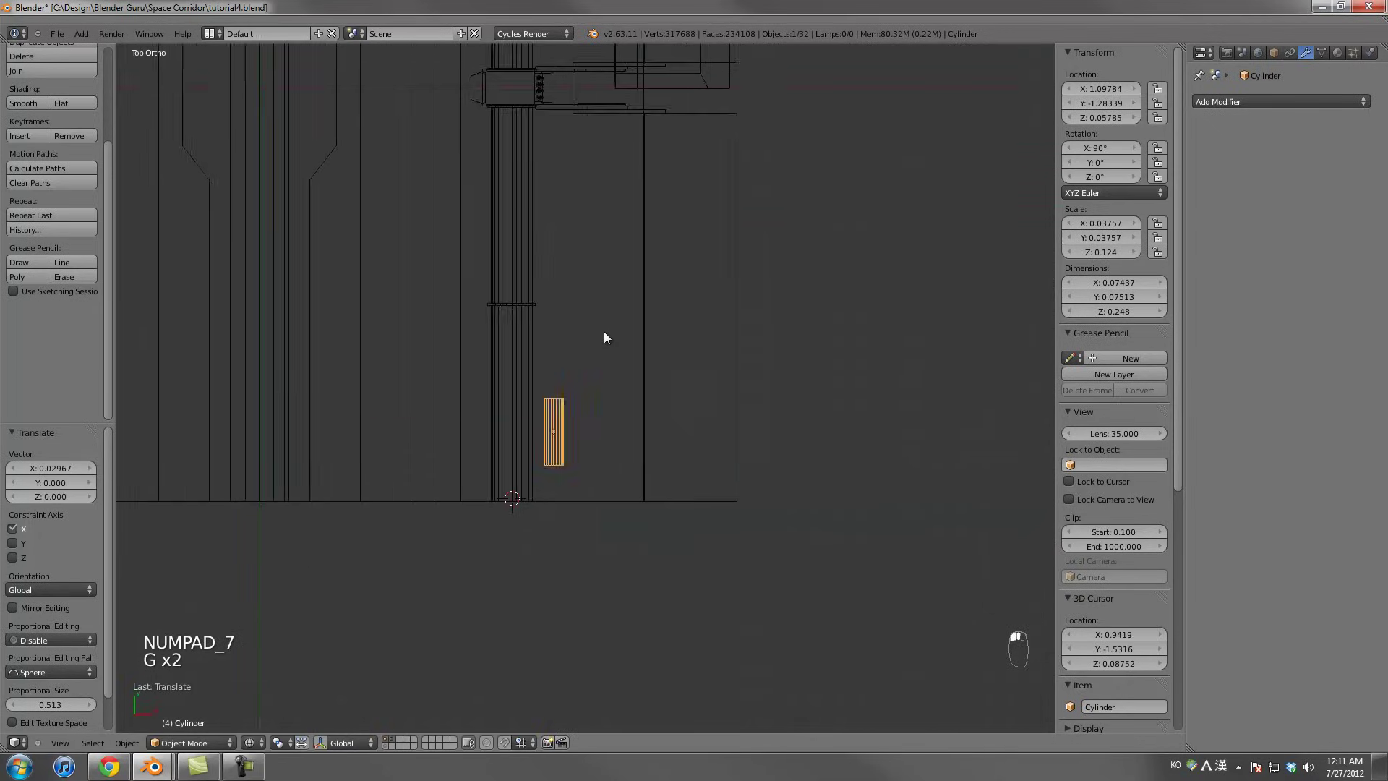
Select the small cylinder's rear end vertices, extrude them a short way and scale them to 0.543 to form a taper
scroll(617, 339, up, 2)
scroll(586, 361, up, 4)
key(Tab)
key(a)
key(a)
key(a)
key(a)
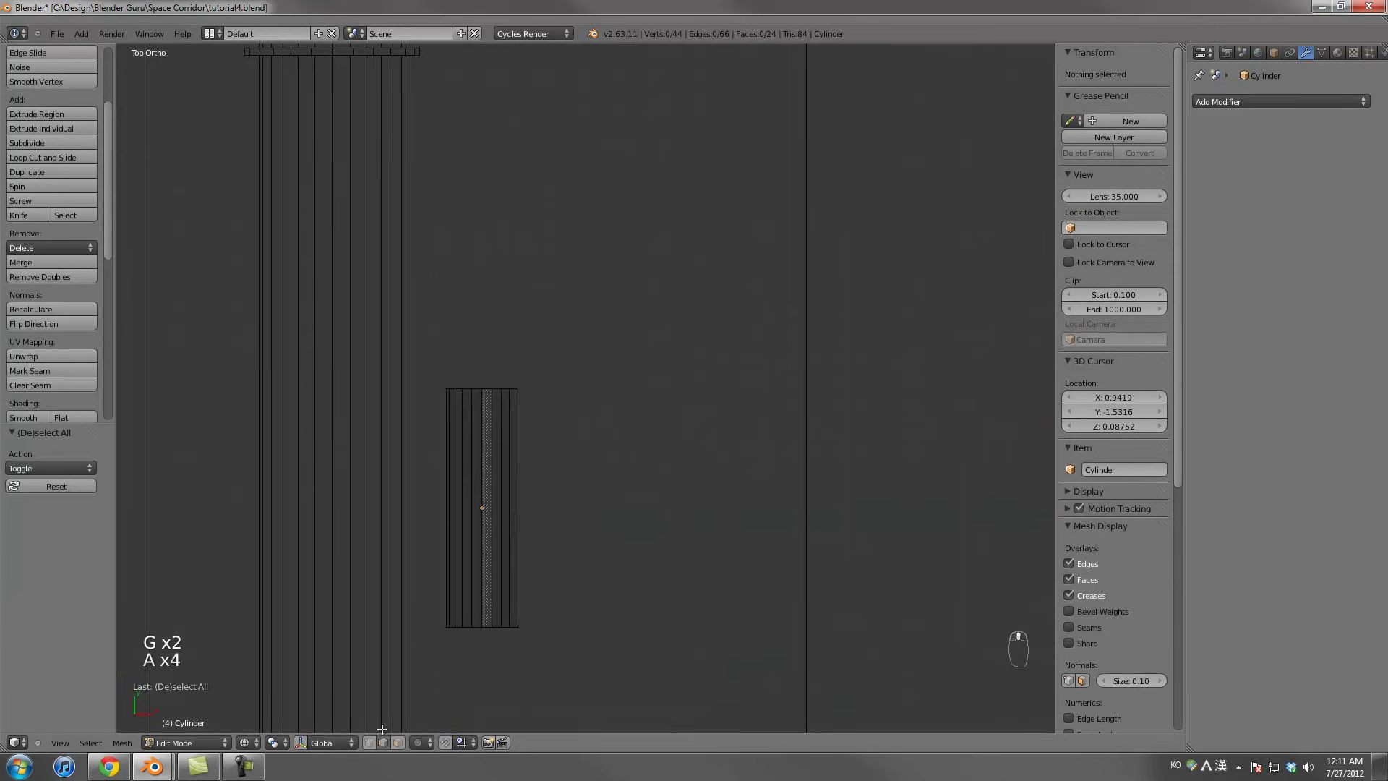
key(a)
key(a)
key(a)
key(b)
key(a)
key(b)
drag(399, 354, 567, 421)
key(e)
click(709, 378)
key(s)
click(604, 371)
Extrude the narrowed end 0.240 along Y into a thin tube
scroll(604, 371, down, 4)
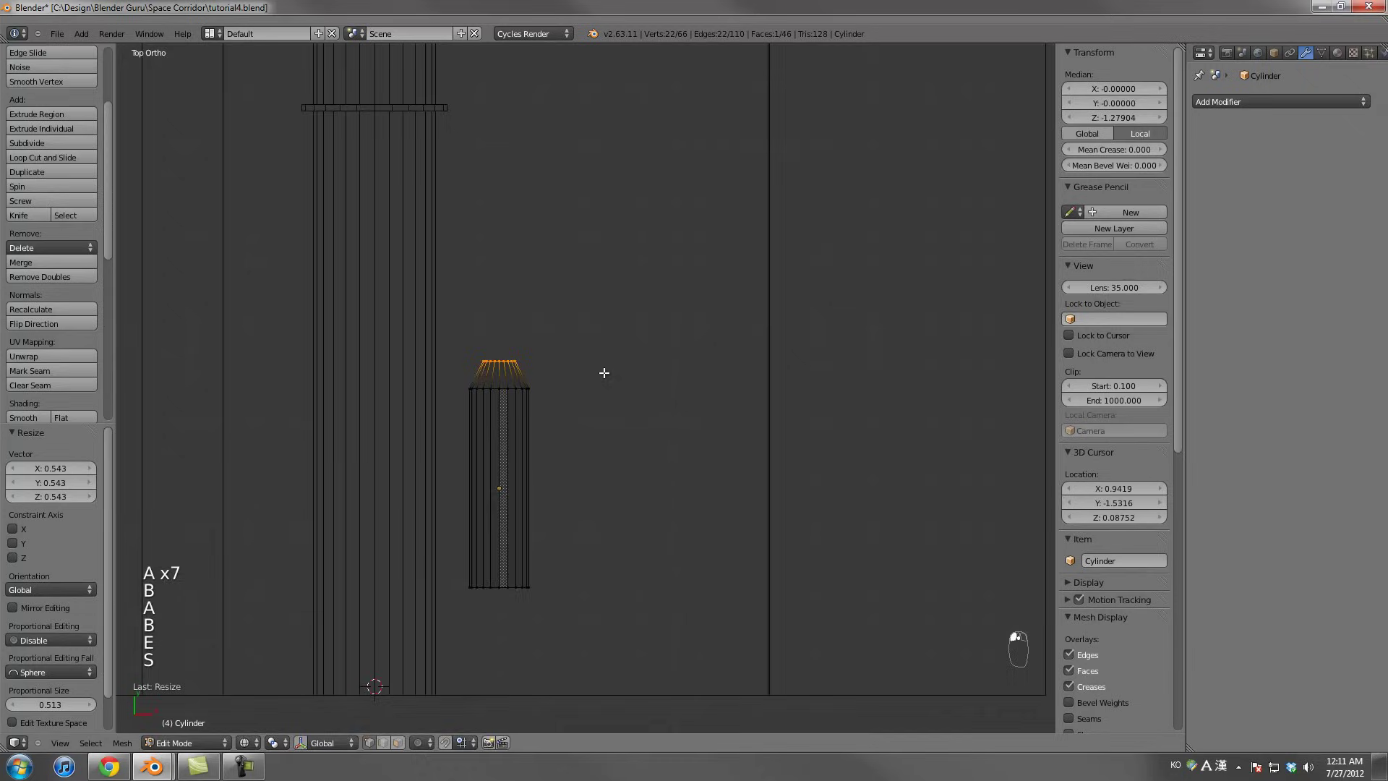
key(e)
click(610, 269)
Select the small cylinder's front end loop, extrude it about 0.041 toward the front and scale it to 0.695 to form a taper
scroll(607, 418, up, 5)
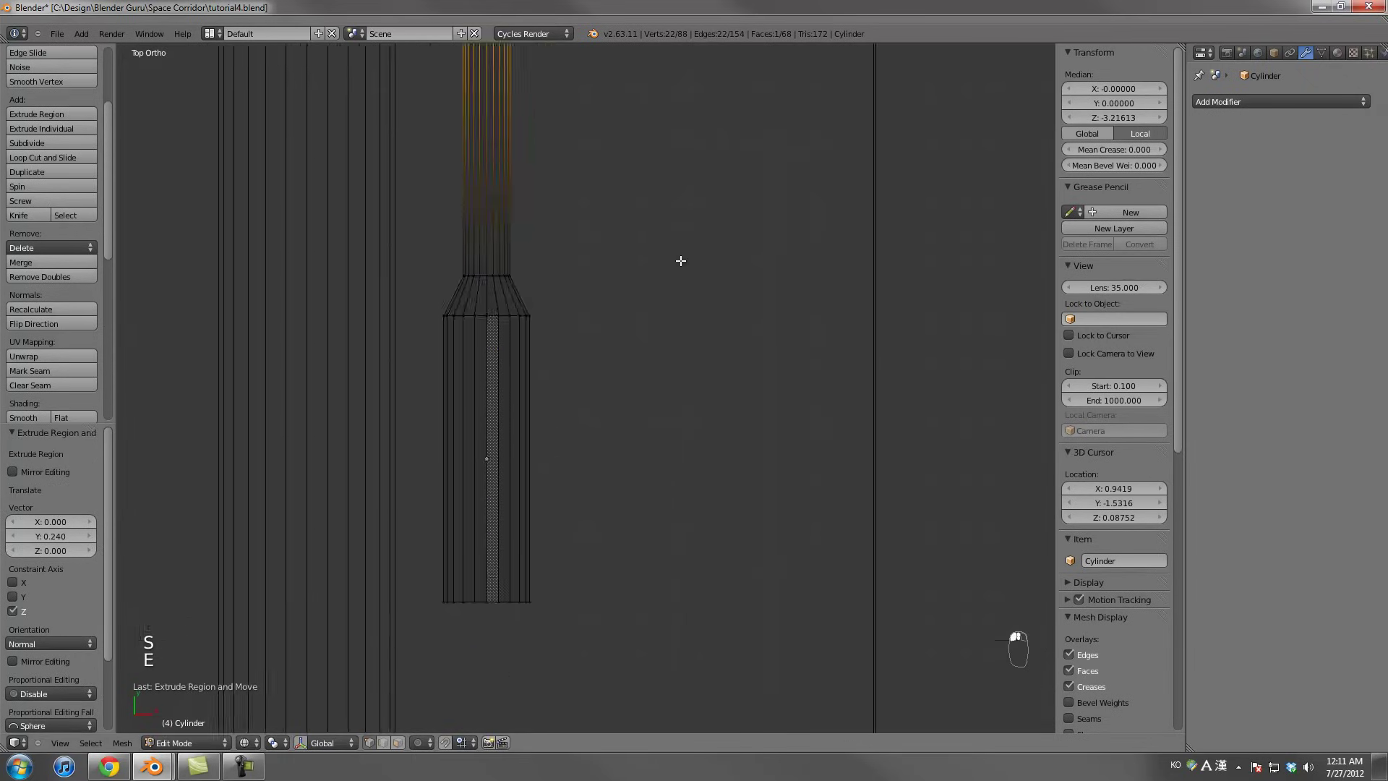
alt+right_click(552, 482)
shift+middle_drag(552, 482, 596, 420)
key(e)
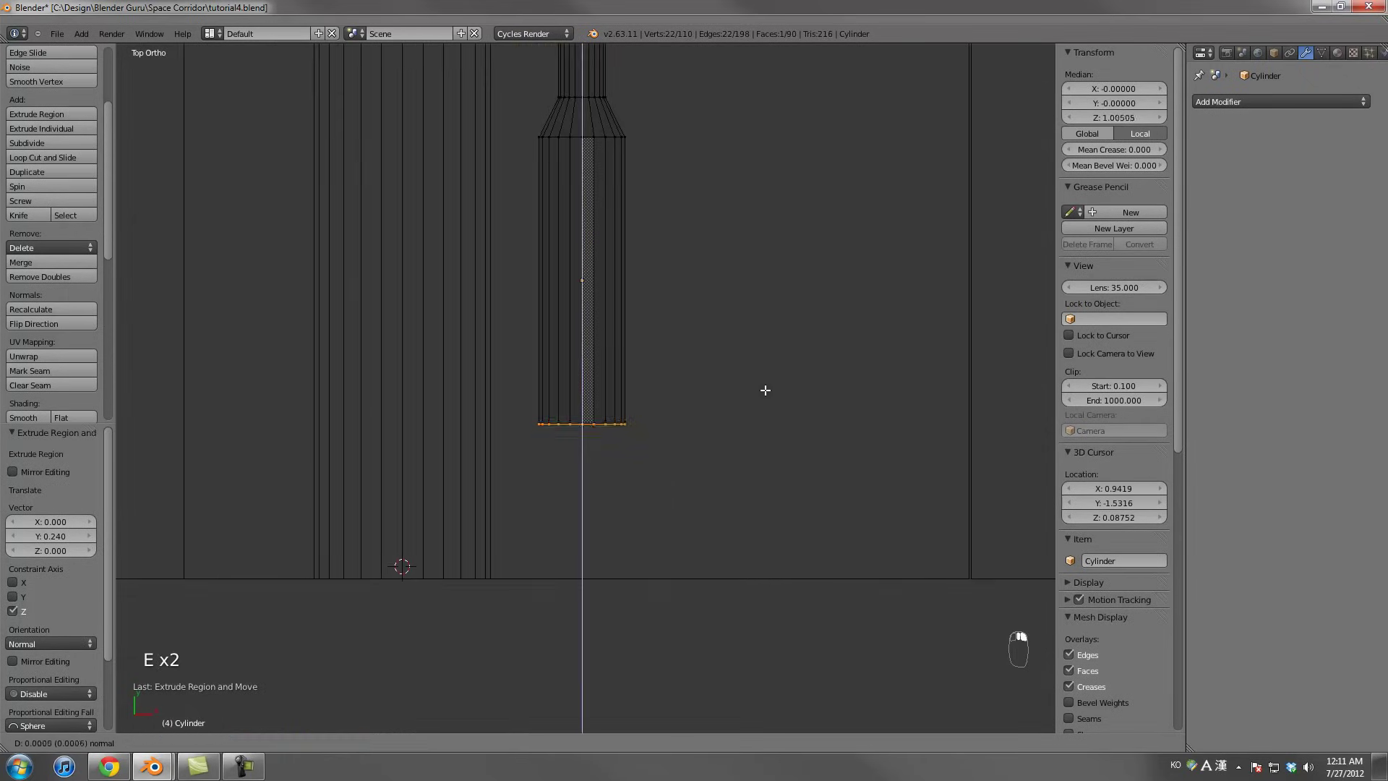
click(759, 437)
key(s)
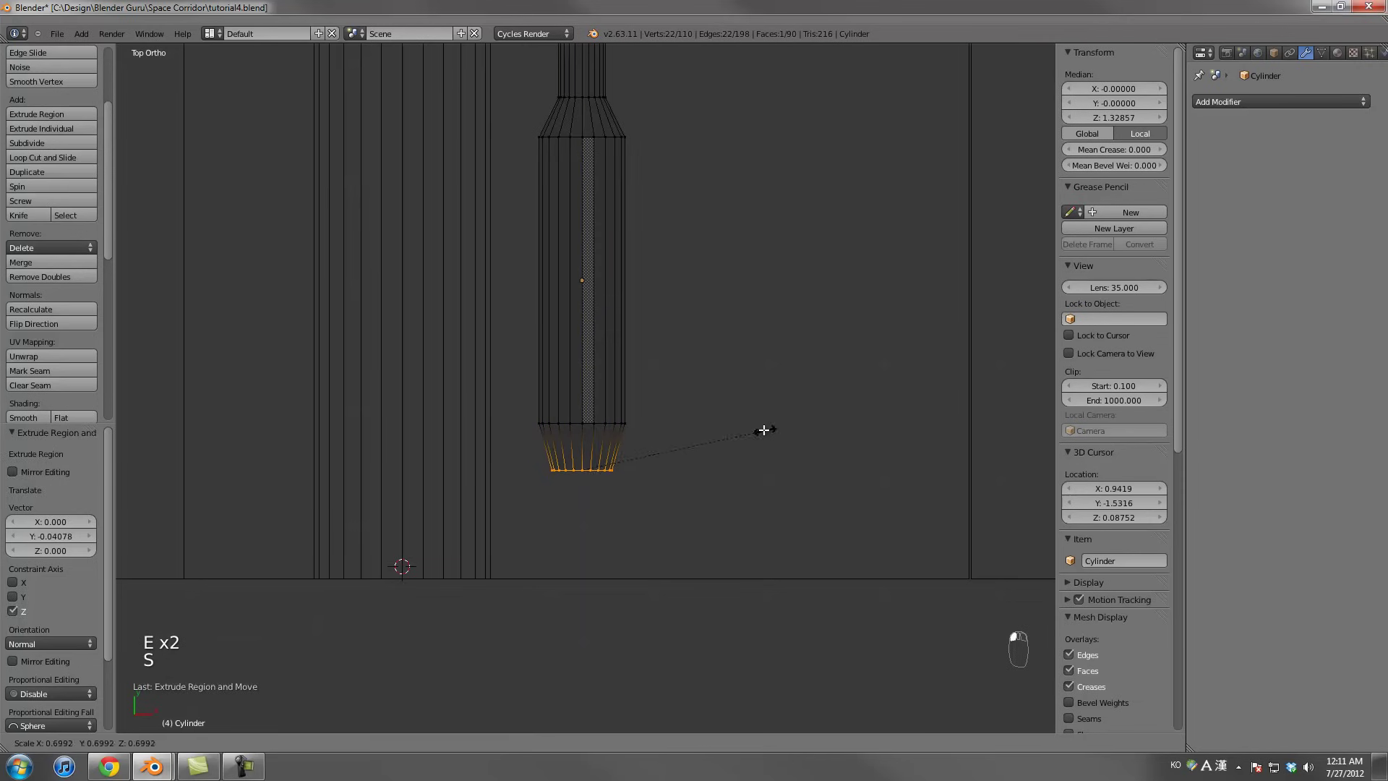
click(763, 430)
Scale the front end loop down further to about 0.786 so its width matches the thin tube
key(KP_1)
shift+middle_drag(761, 427, 725, 322)
scroll(732, 372, up, 4)
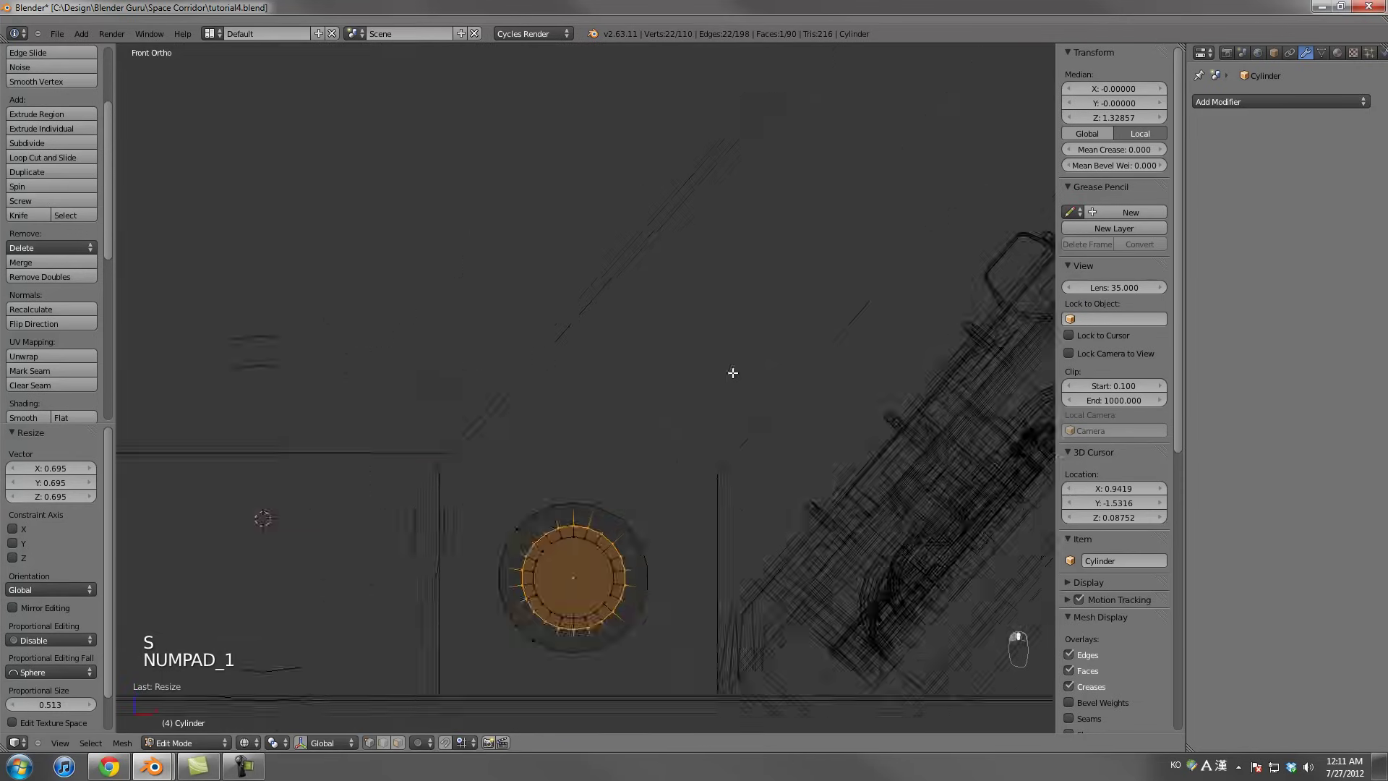
shift+middle_drag(732, 372, 691, 263)
scroll(691, 263, up, 2)
key(s)
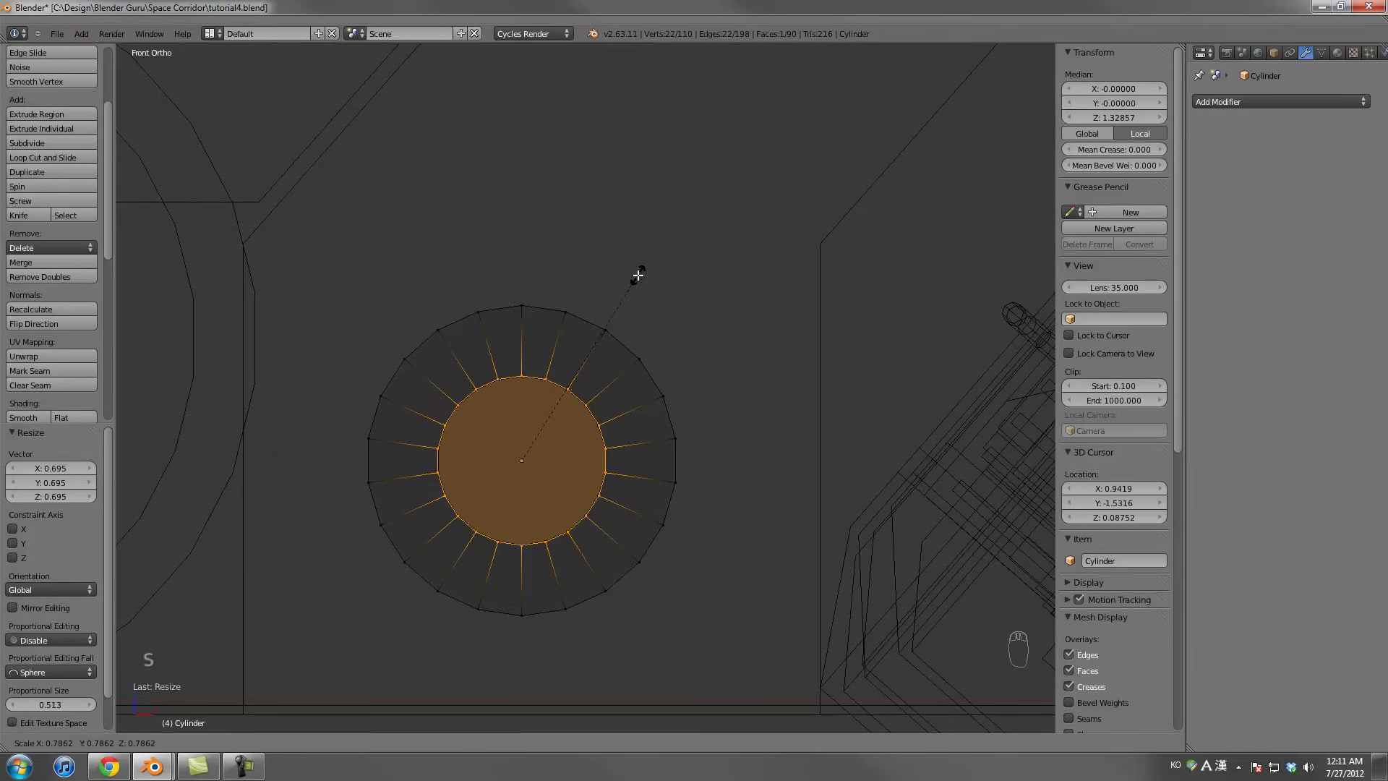
click(637, 274)
Delete the cap faces at the thin pipe's front and rear ends and return to Object mode
mouse_move(637, 274)
middle_down()
mouse_move(657, 443)
mouse_move(719, 474)
mouse_move(673, 461)
middle_up()
key(z)
key(x)
click(673, 462)
shift+middle_drag(359, 158, 458, 318)
alt+right_click(403, 286)
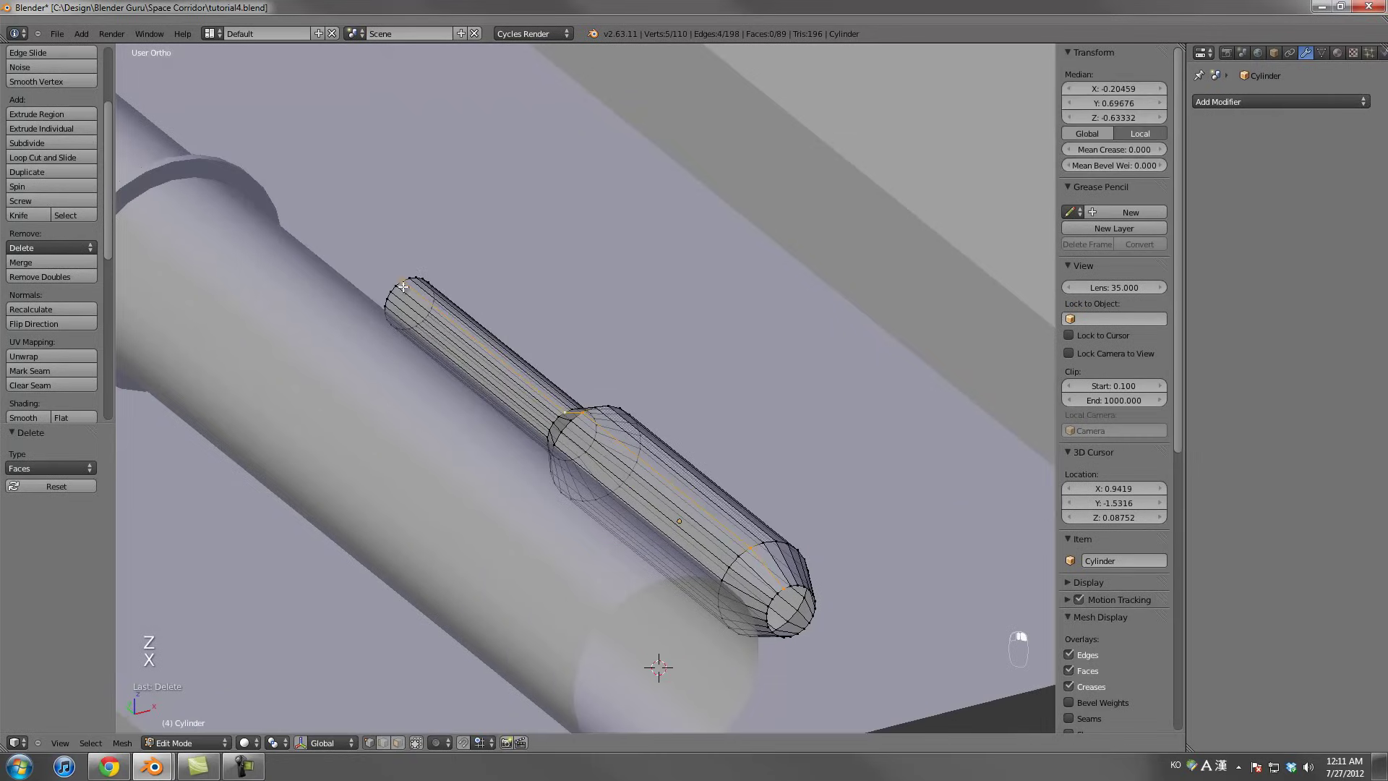
key(x)
click(402, 286)
scroll(532, 357, down, 4)
key(Tab)
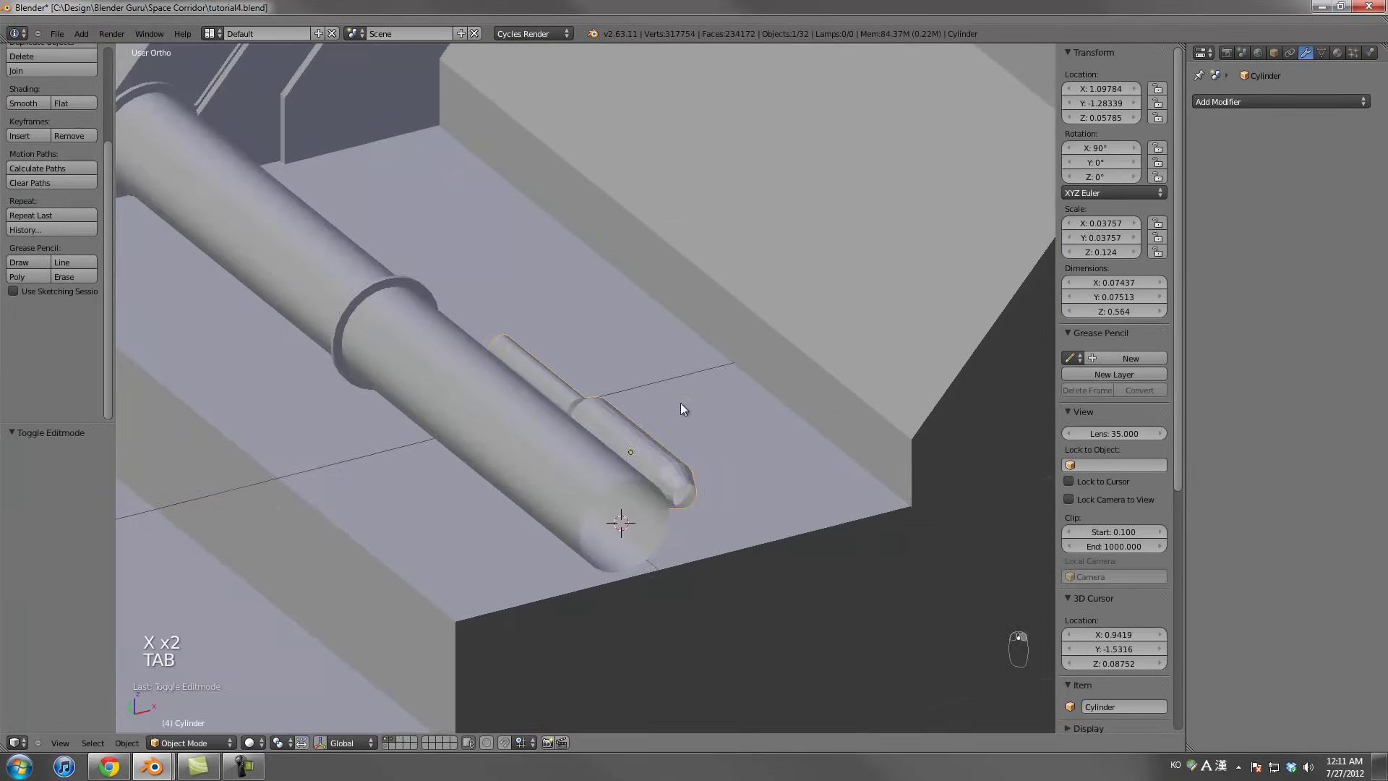
Add an Array modifier to the thin pipe and apply the object's rotation
scroll(729, 414, down, 3)
key(KP_7)
key(z)
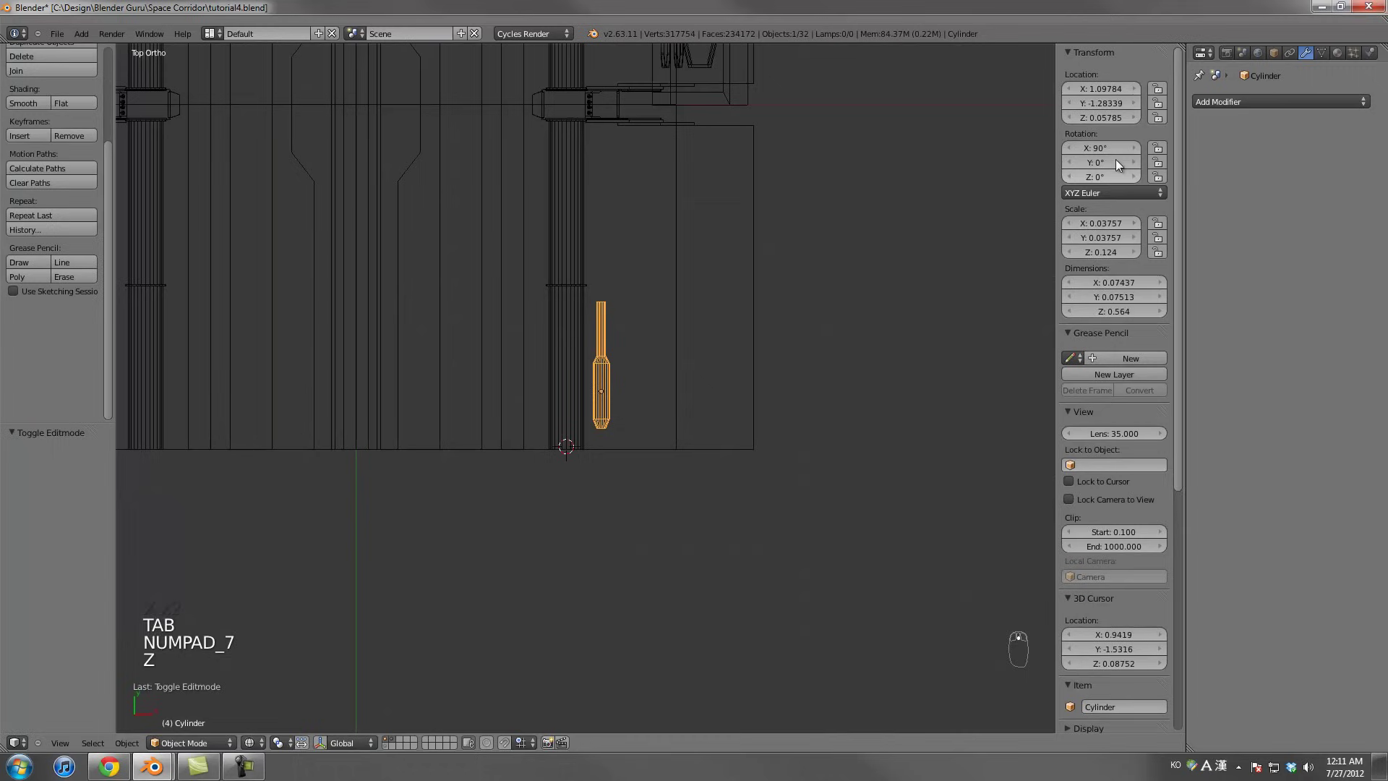
click(1221, 105)
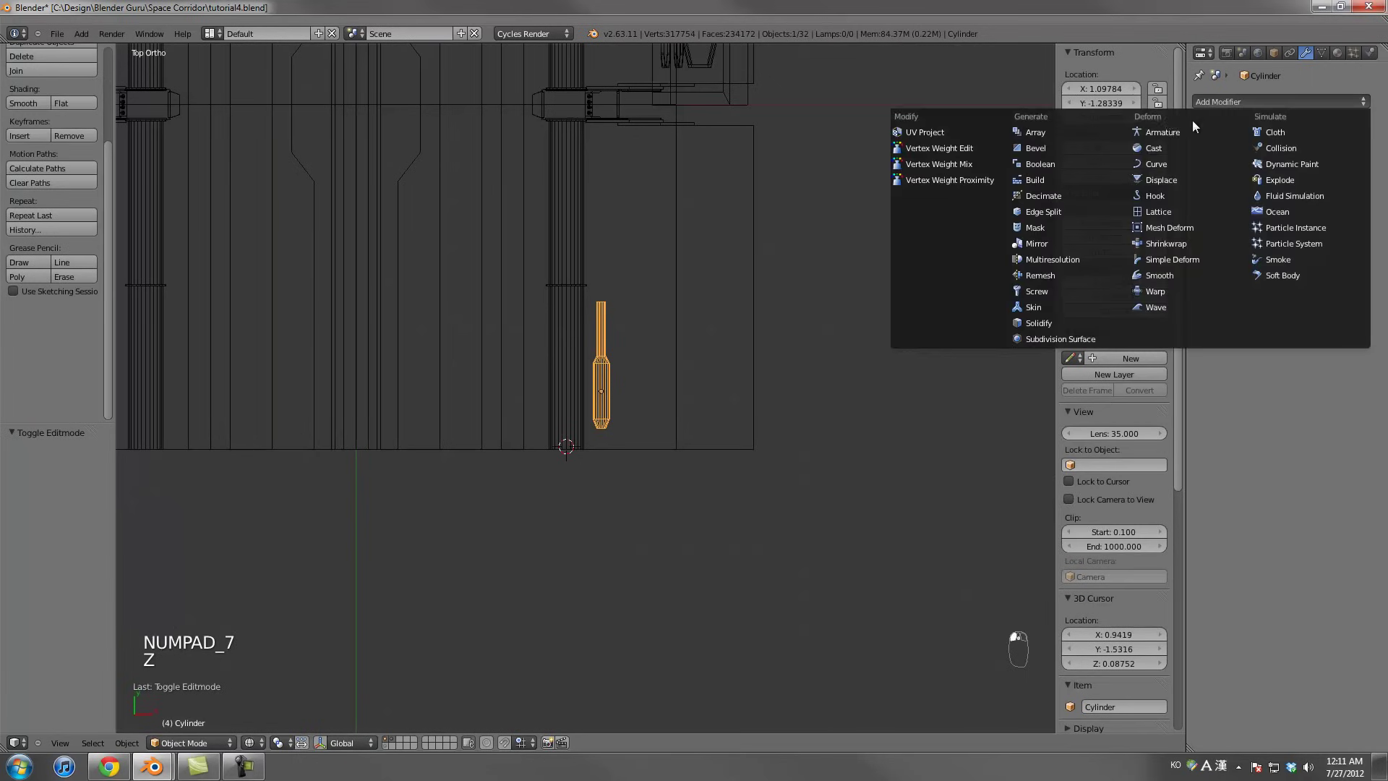
click(1045, 136)
key(ctrl+a)
click(691, 340)
Set the array's relative offset to 0 in X and 1 in Y, with a count of 3
click(1315, 219)
text(0)
key(Tab)
text(1)
key(Return)
click(1358, 185)
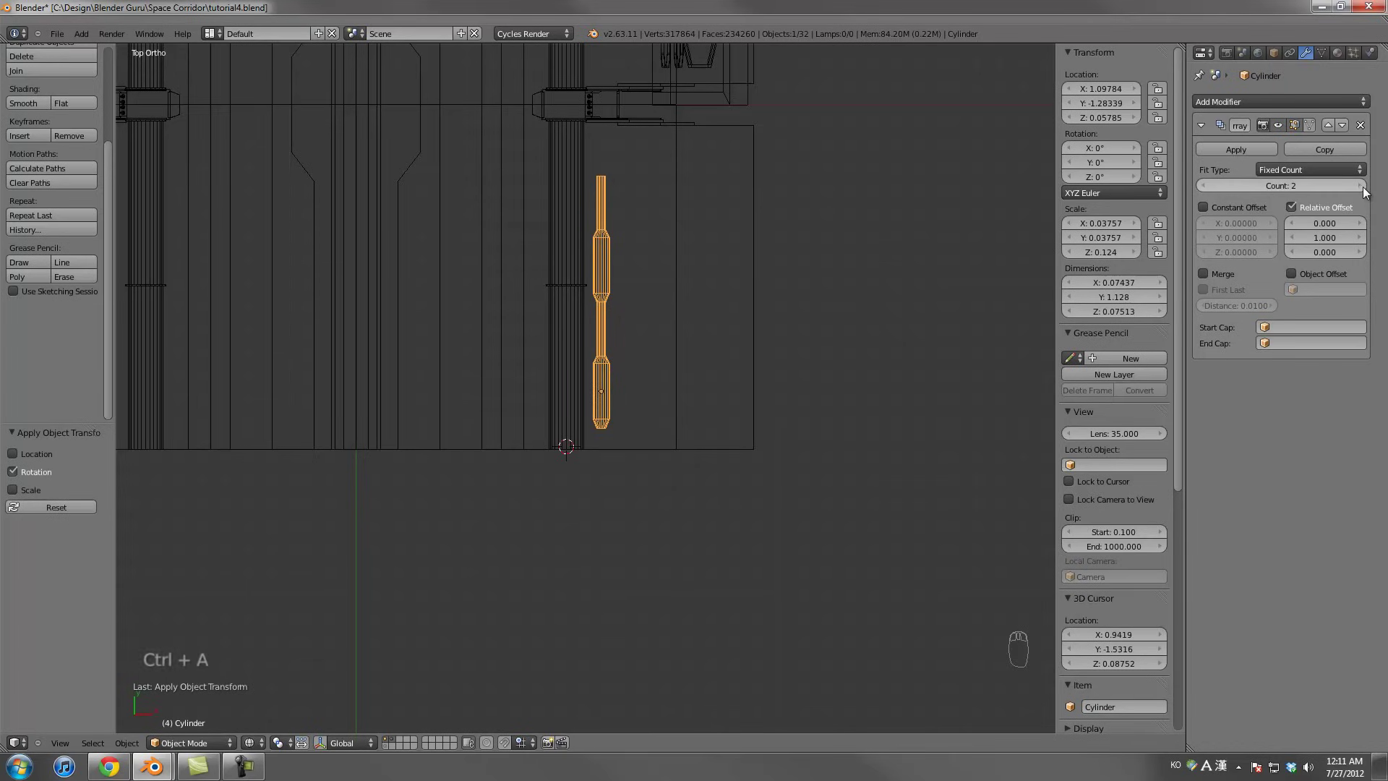
Move the arrayed pipe along Y to about -1.374 and scale it to 0.918 along Y to fit the corridor section
shift+middle_drag(815, 171, 812, 248)
key(g)
key(y)
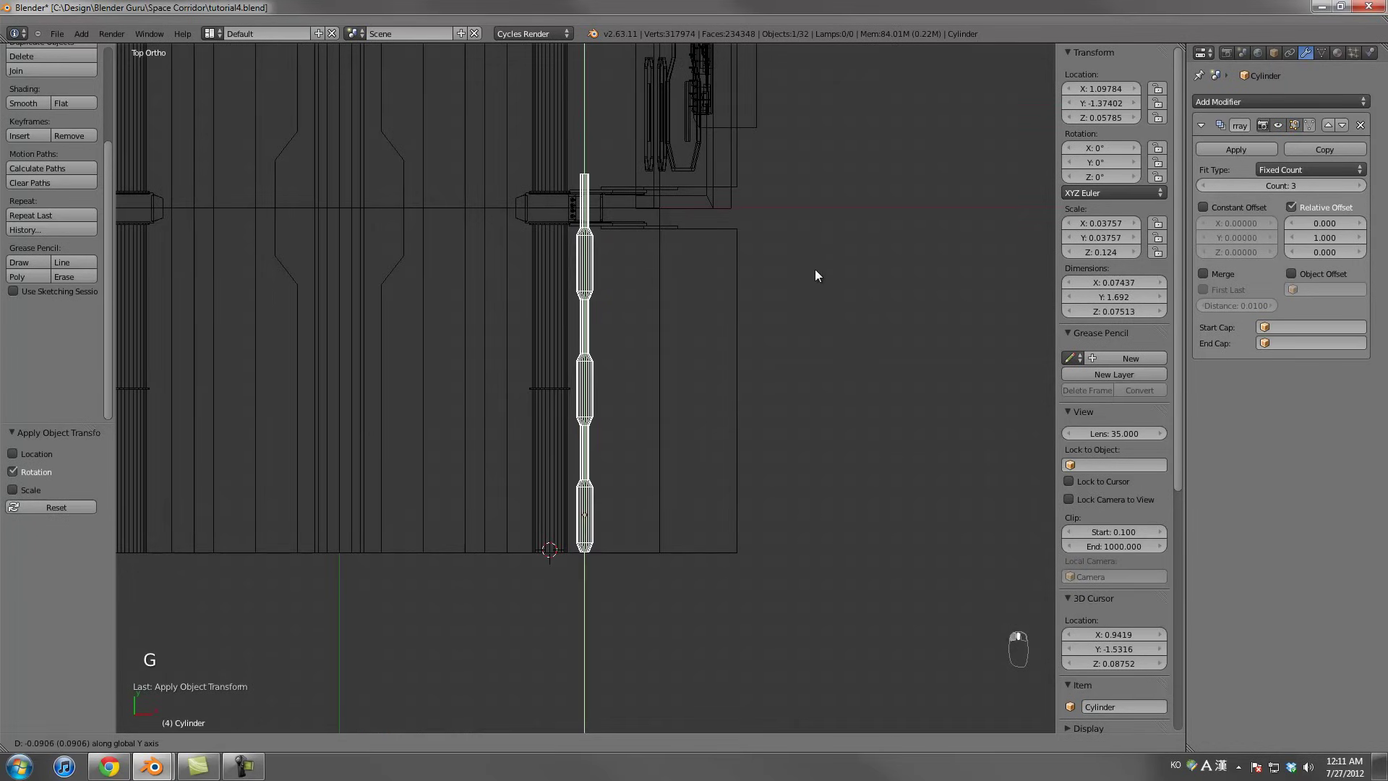
click(816, 276)
key(s)
key(y)
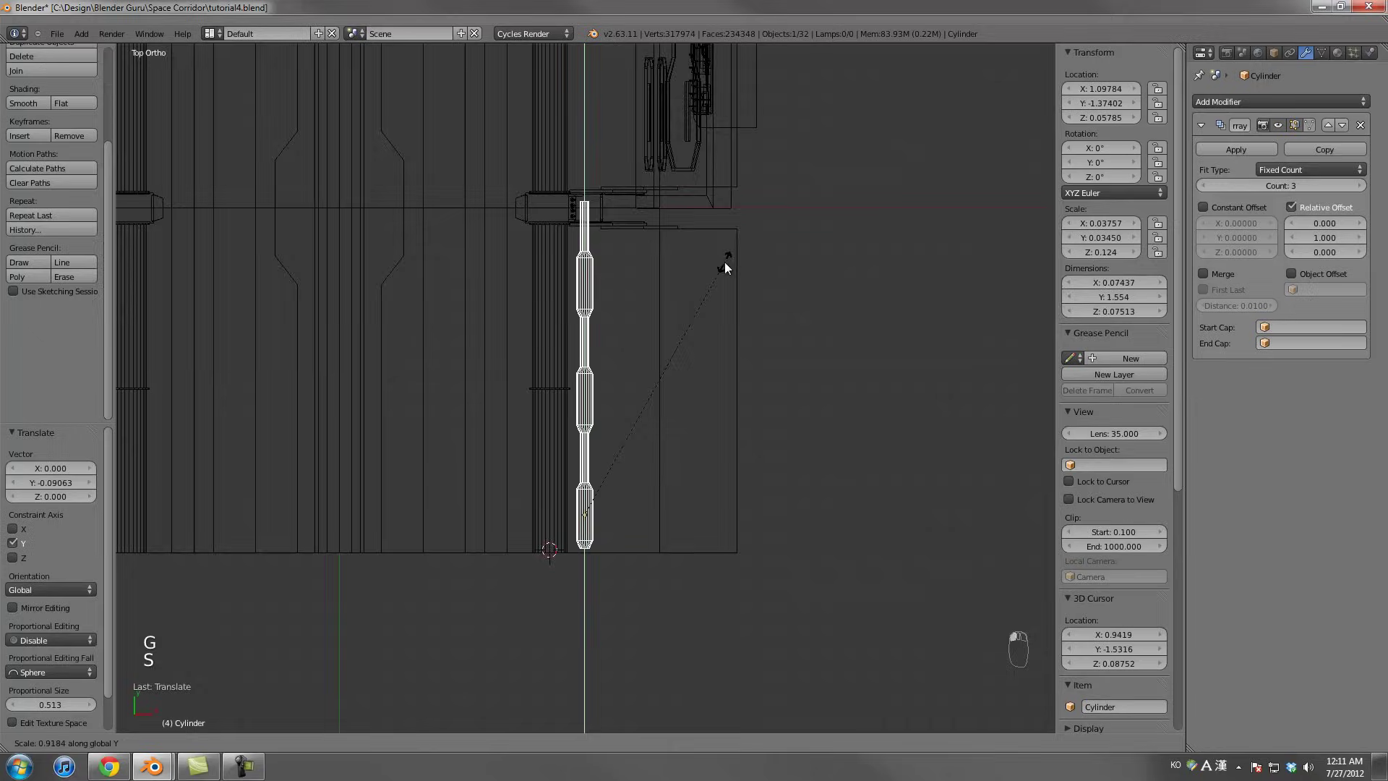
click(724, 262)
Shade the thin pipe smooth and enable Merge in its Array modifier
middle_drag(724, 262, 765, 239)
key(z)
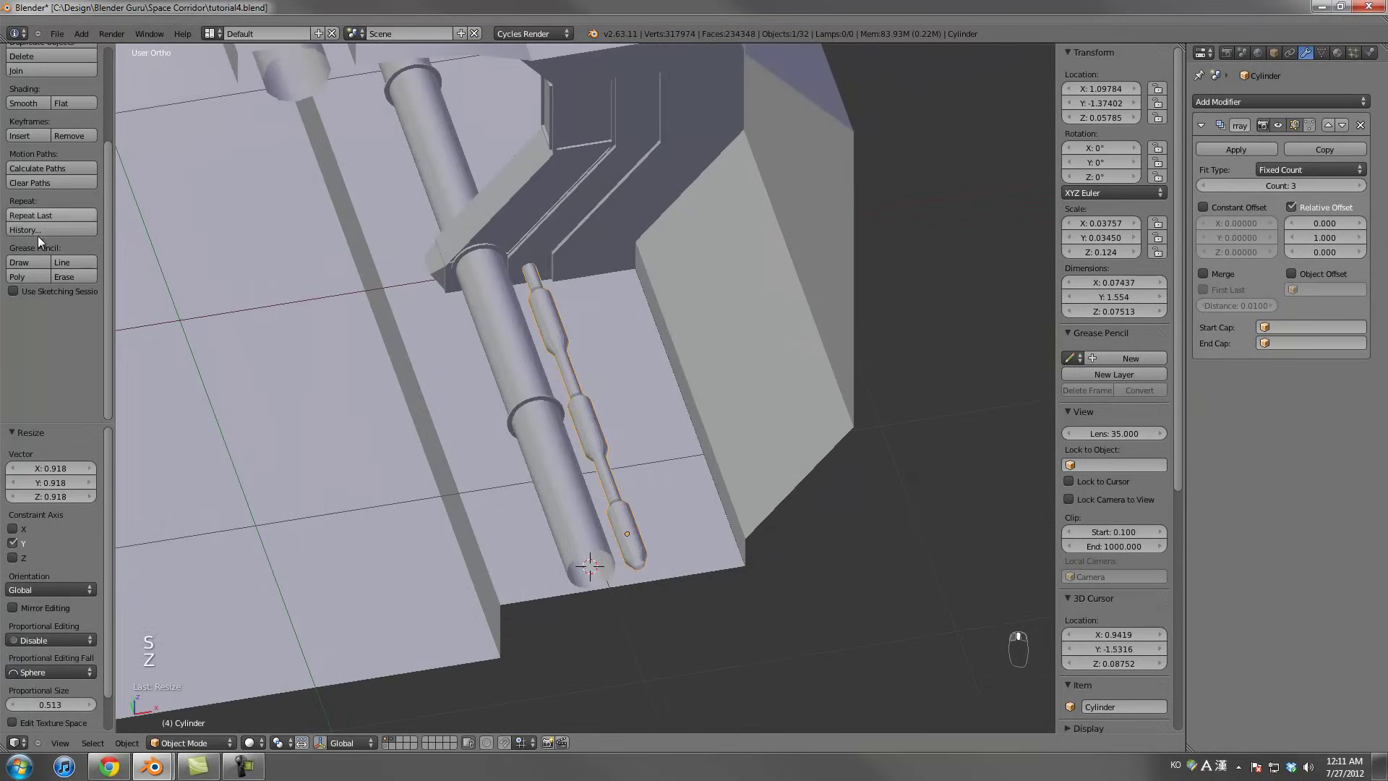
scroll(36, 157, up, 2)
click(24, 145)
scroll(686, 408, up, 5)
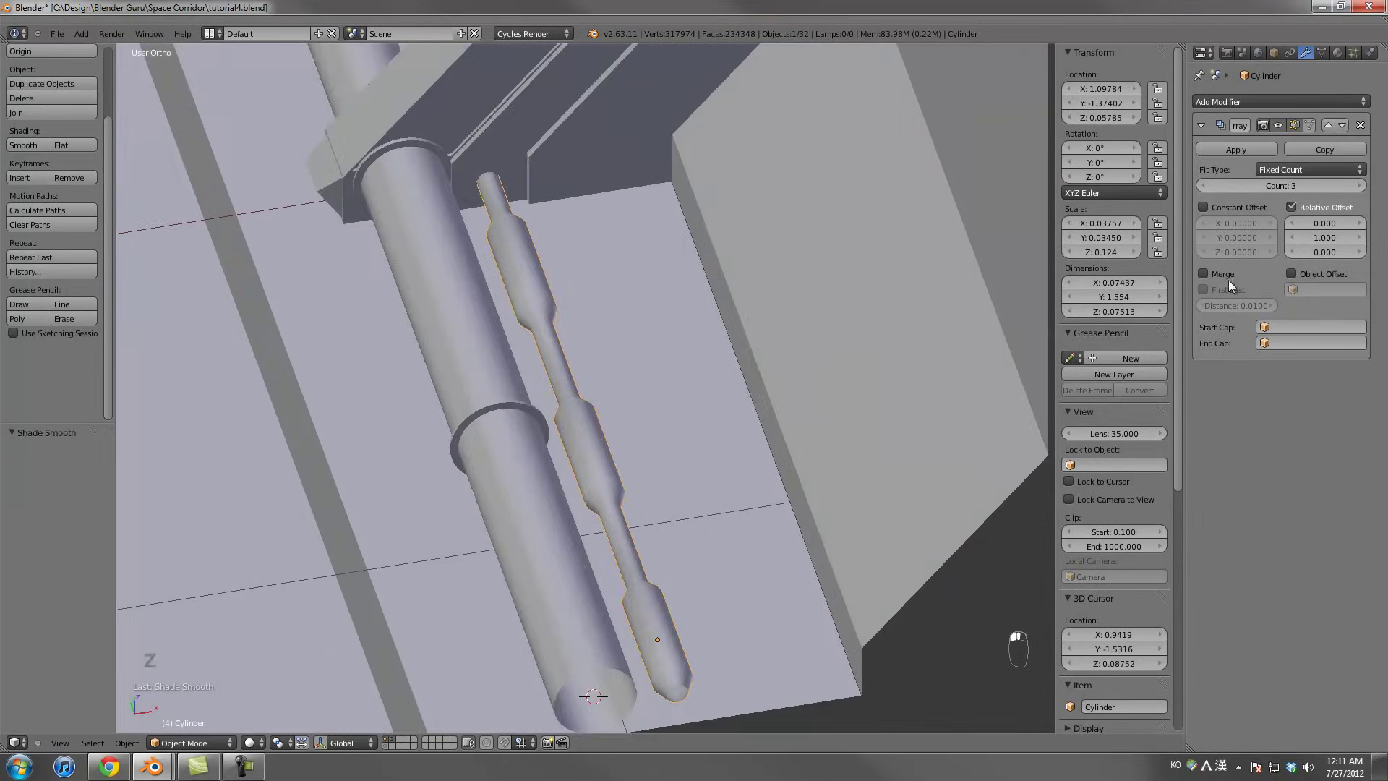
click(1203, 273)
Mark the two edge loops of the thin pipe's rear taper as sharp
key(Tab)
key(z)
scroll(619, 360, down, 3)
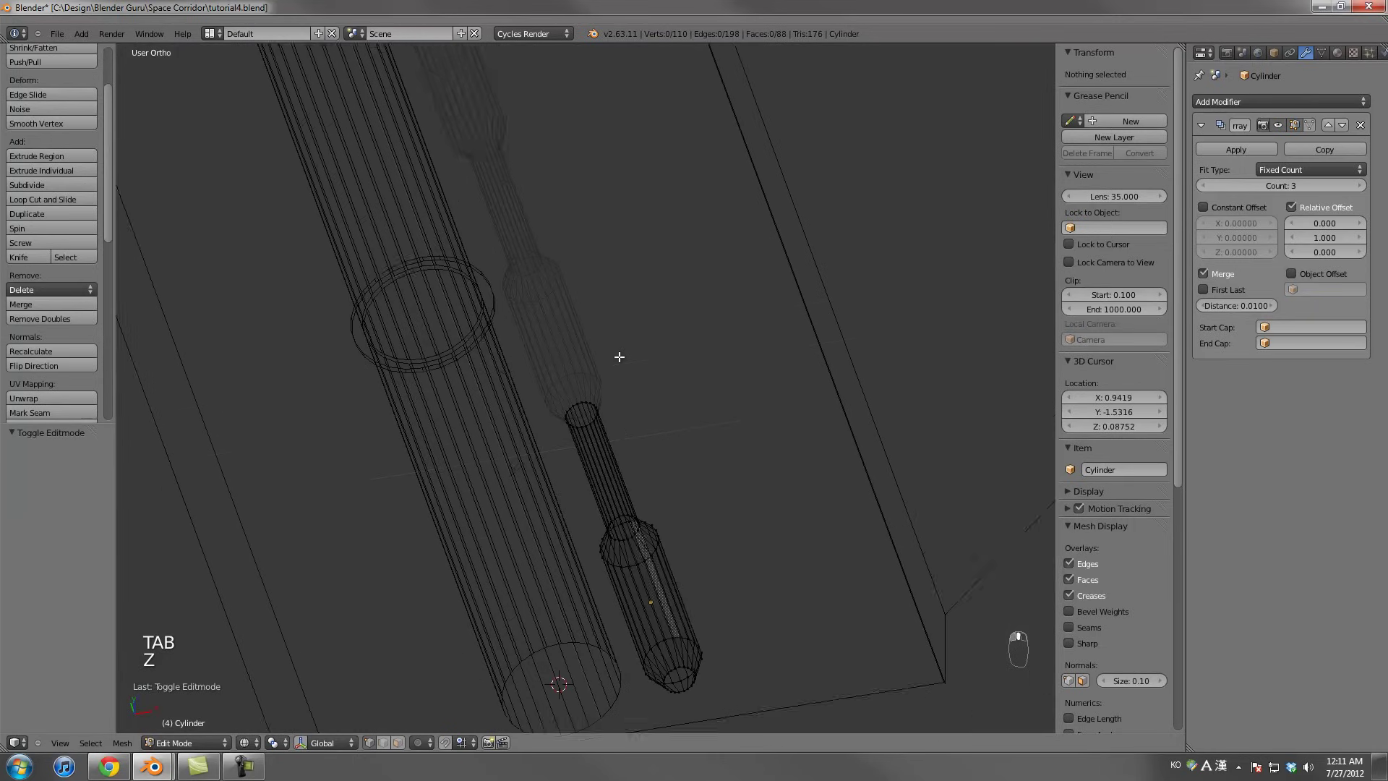
alt+right_click(636, 472)
key(ctrl+e)
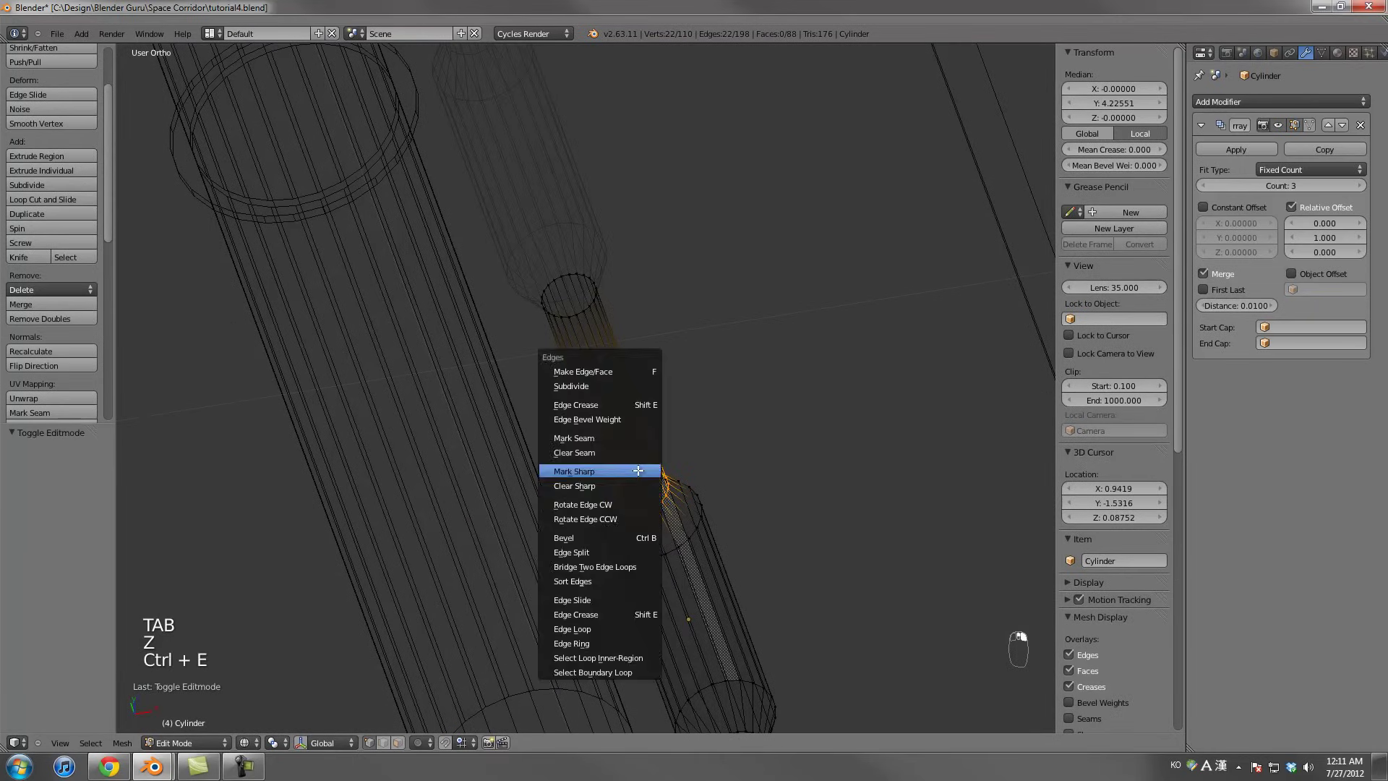
click(645, 483)
key(ctrl+e)
click(645, 484)
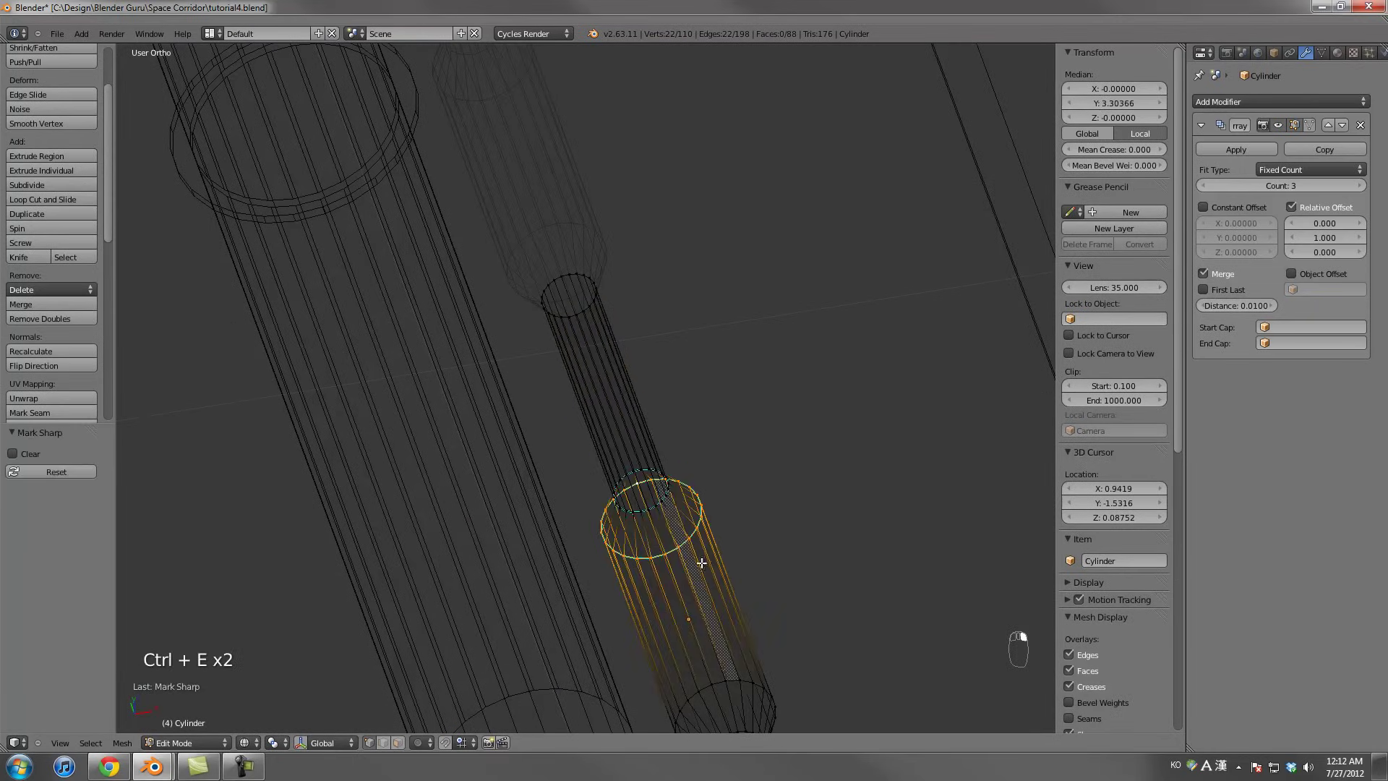
Mark the edge loops of the thin pipe's front taper as sharp and return to solid view in Object mode
shift+scroll(661, 462, down, 2)
shift+scroll(659, 480, down, 3)
alt+right_click(664, 494)
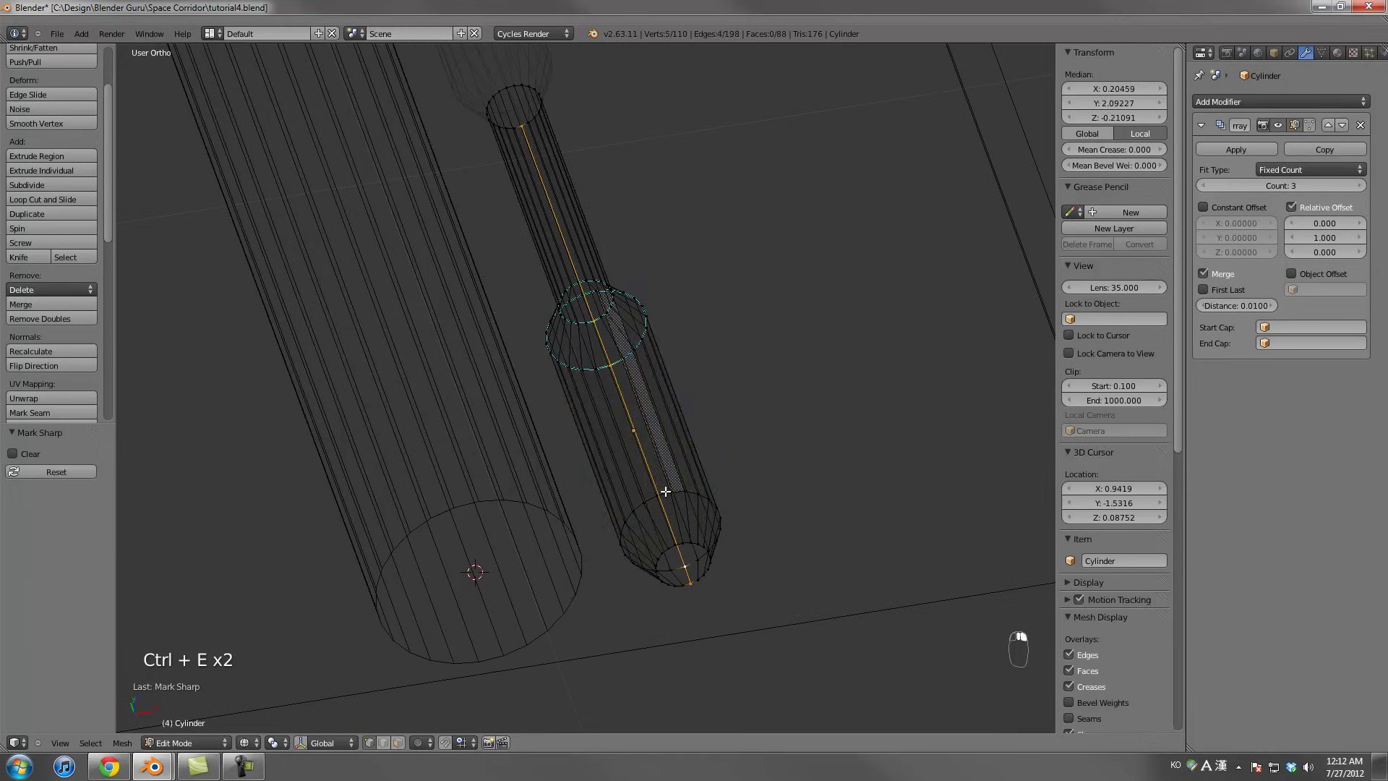
alt+right_click(665, 491)
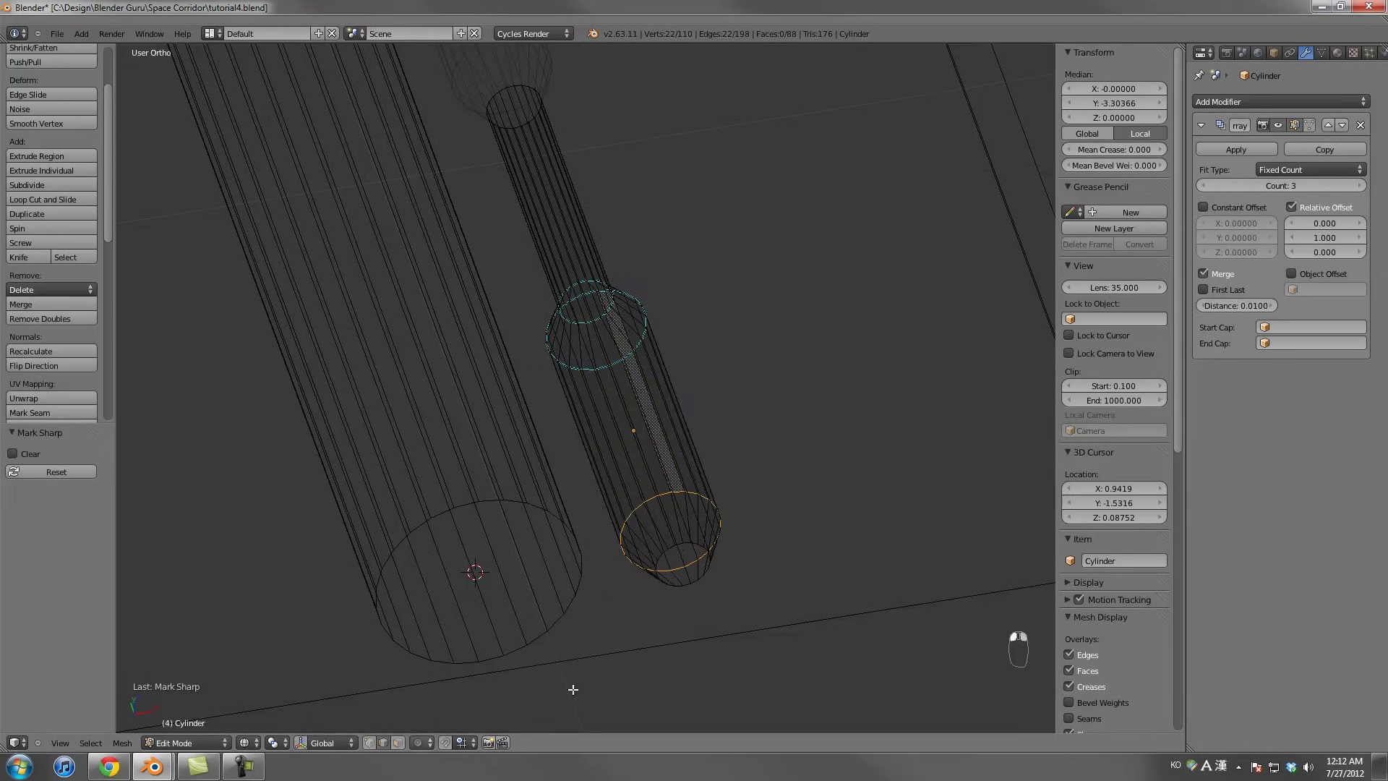
key(ctrl+e)
click(684, 547)
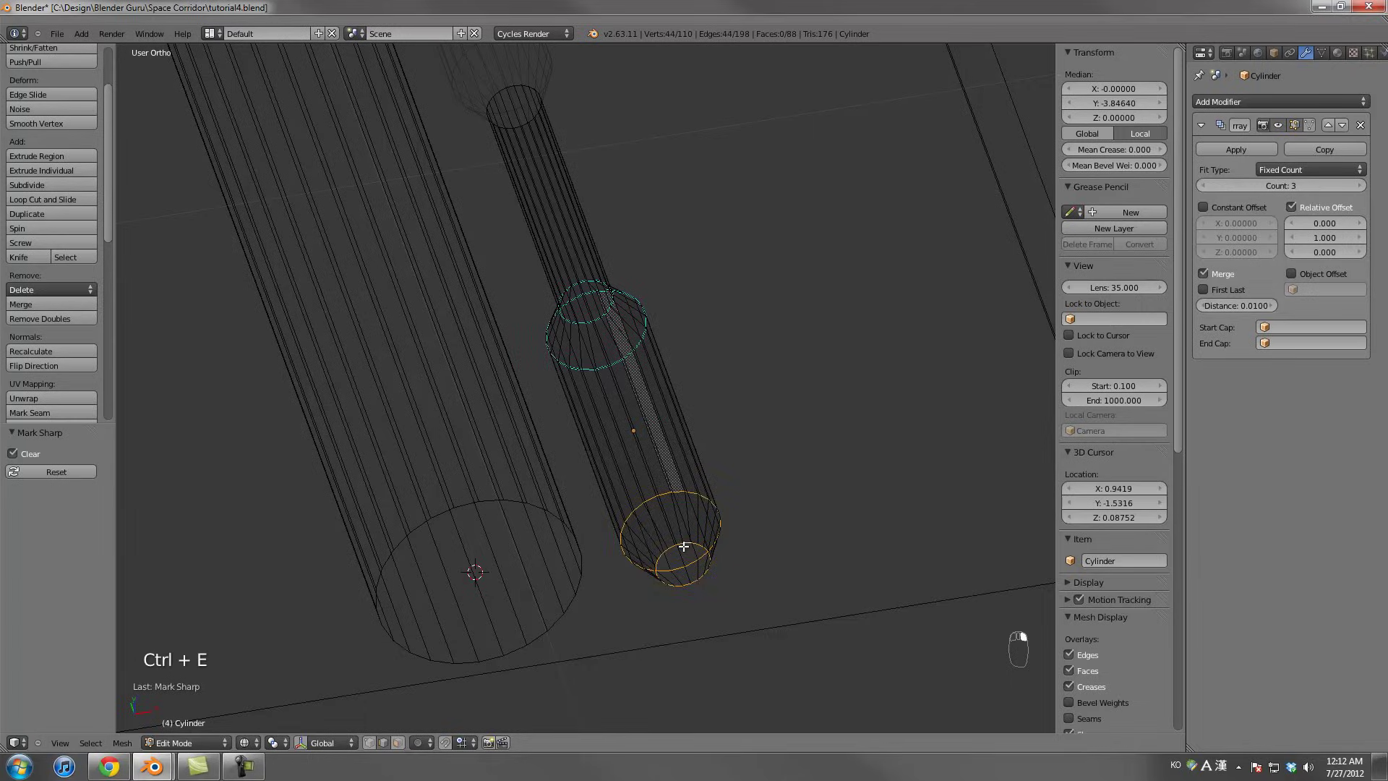
key(ctrl+e)
key(z)
key(Tab)
middle_drag(700, 470, 668, 389)
shift+right_click(670, 362)
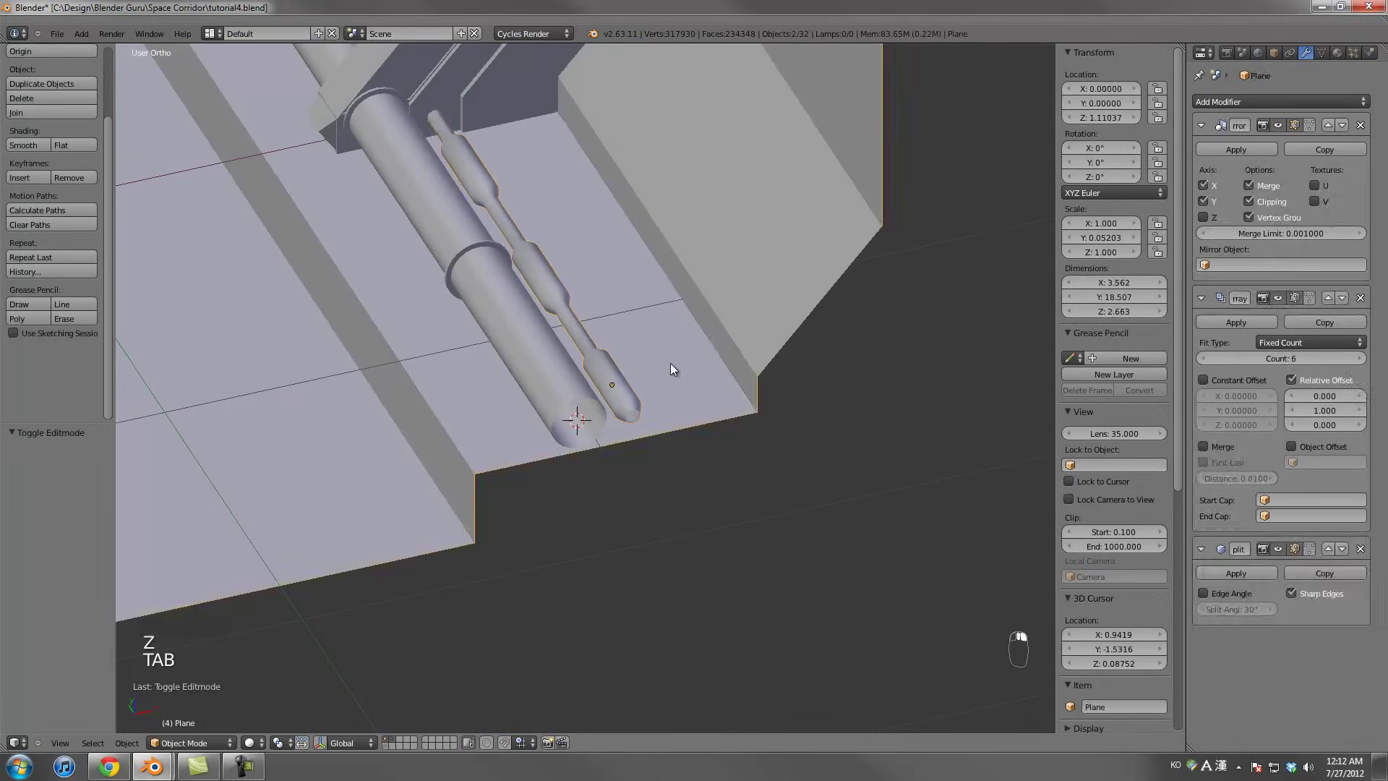
key(ctrl+j)
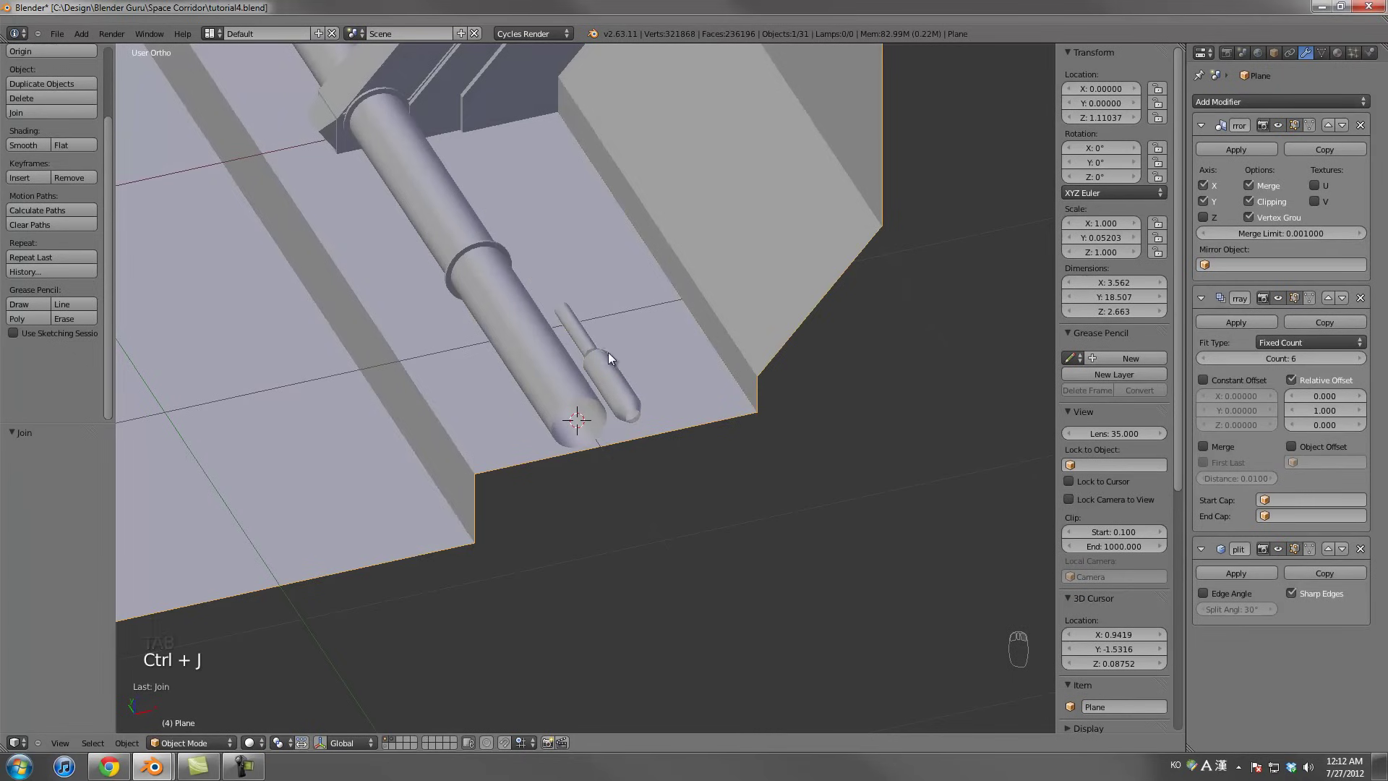
key(ctrl+z)
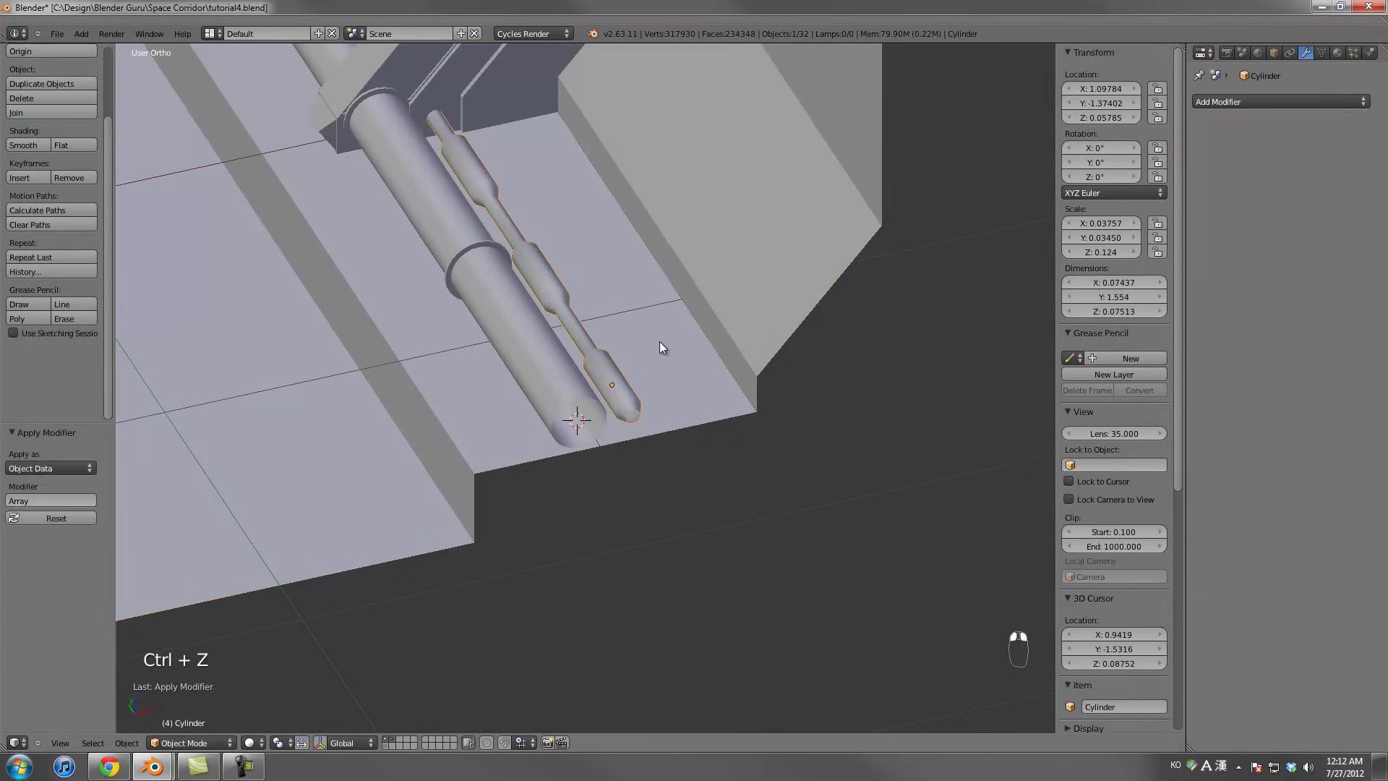
Apply the thin pipe's Array modifier and join the pipe into the corridor object
shift+right_click(660, 342)
key(ctrl+j)
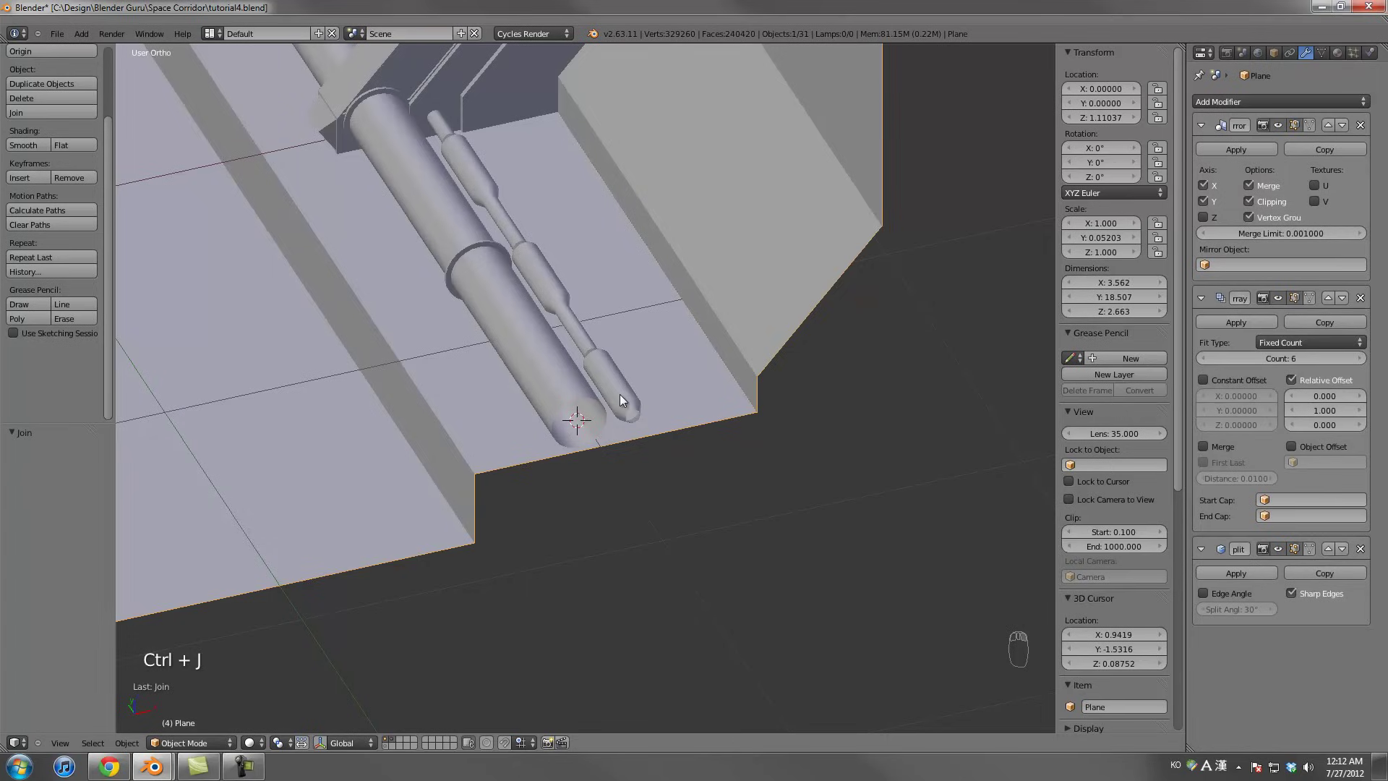
scroll(626, 393, up, 8)
scroll(652, 390, down, 8)
middle_drag(656, 396, 656, 366)
Select the whole linked thin pipe in the corridor mesh and move it -0.045 along Y
key(Tab)
key(KP_7)
key(z)
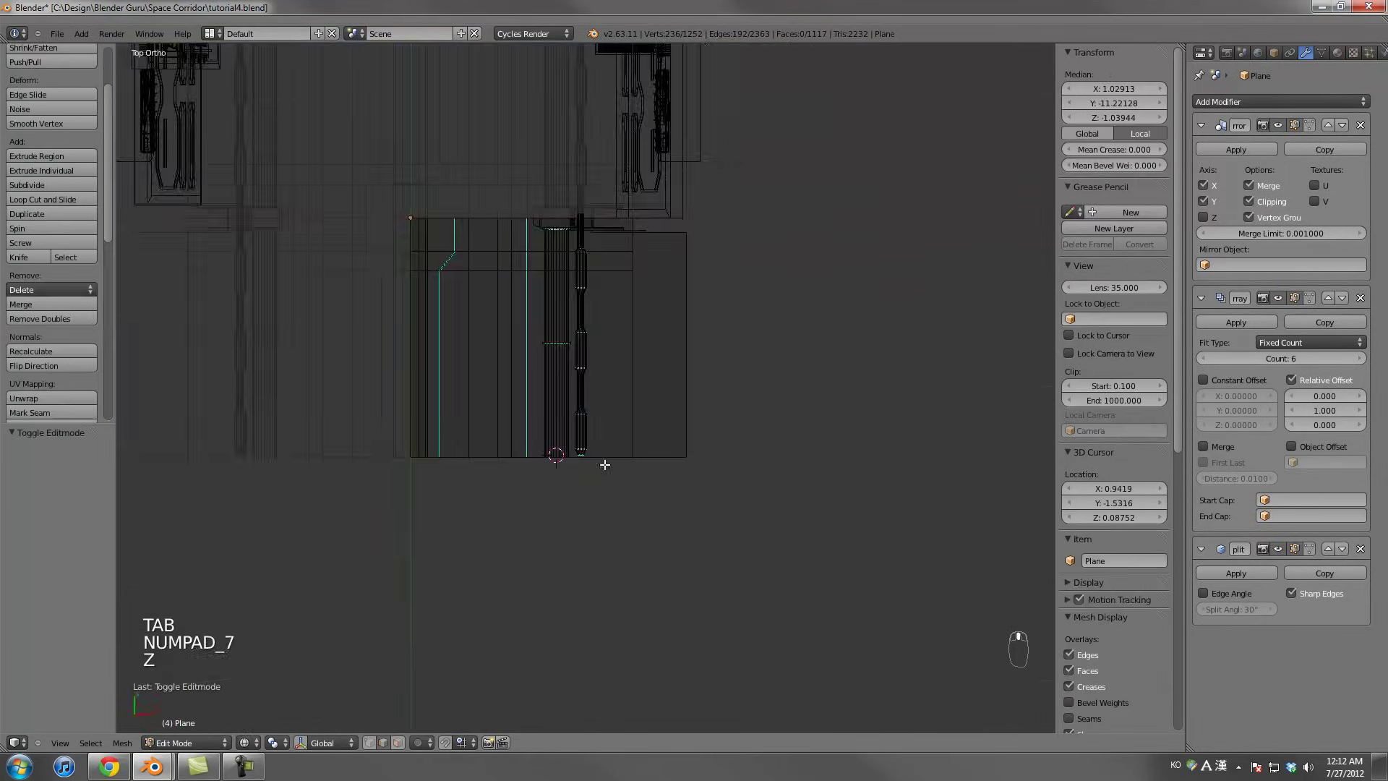
right_click(589, 343)
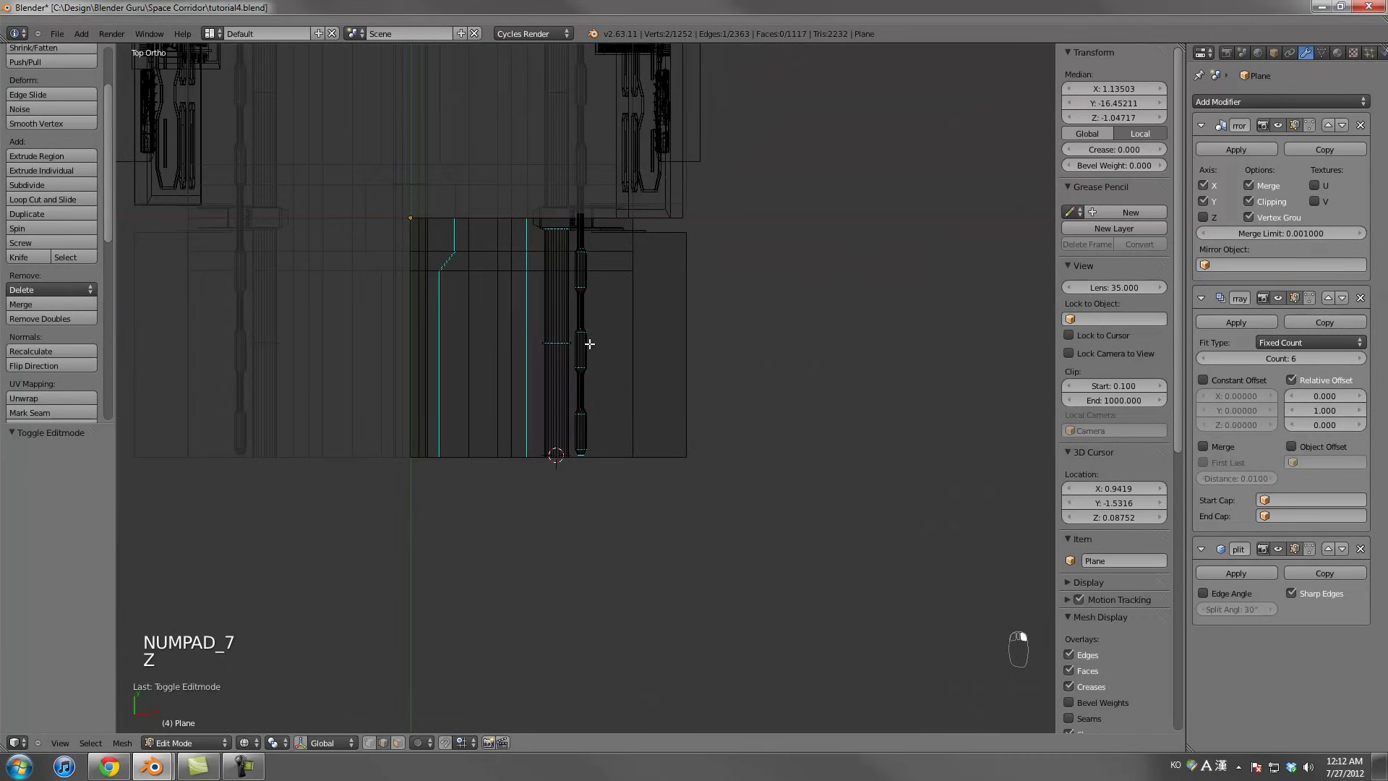
key(l)
scroll(610, 374, up, 2)
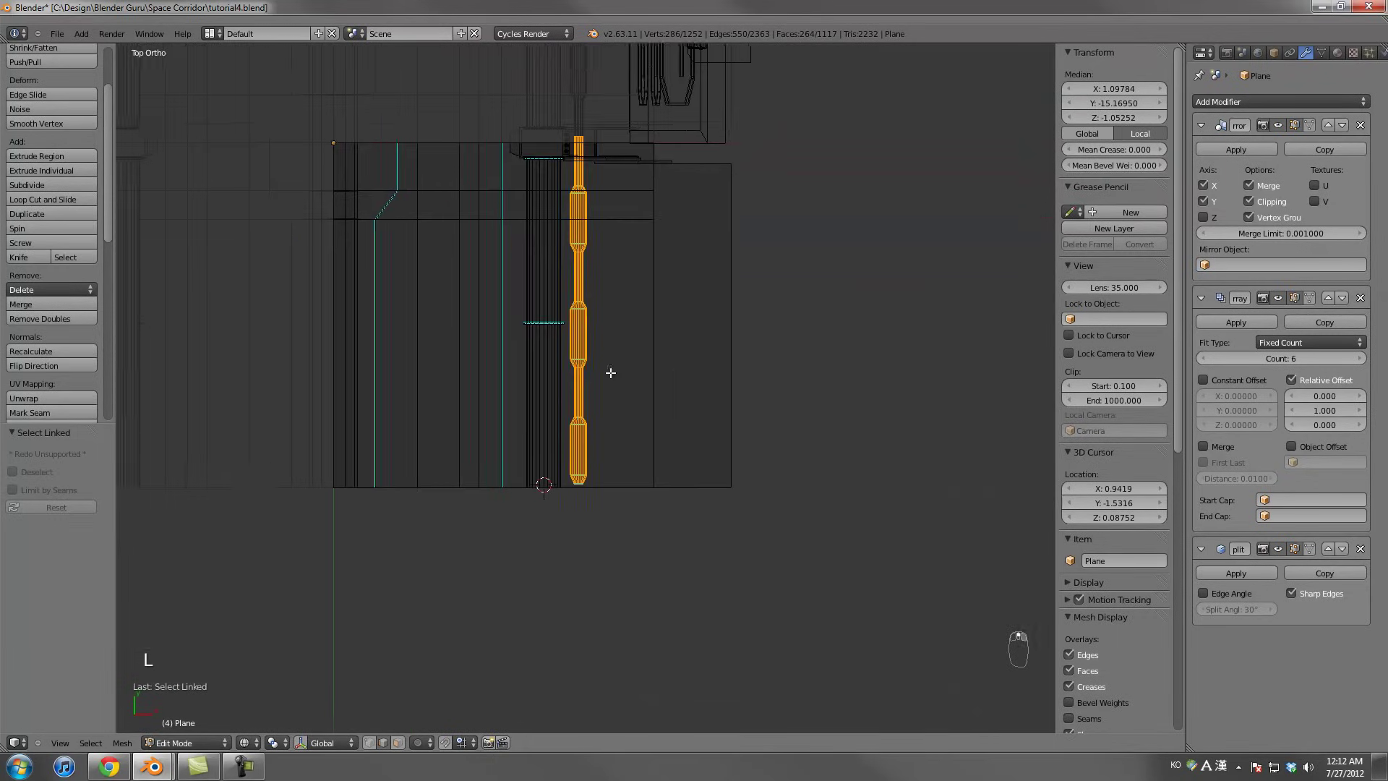
key(g)
middle_click(703, 402)
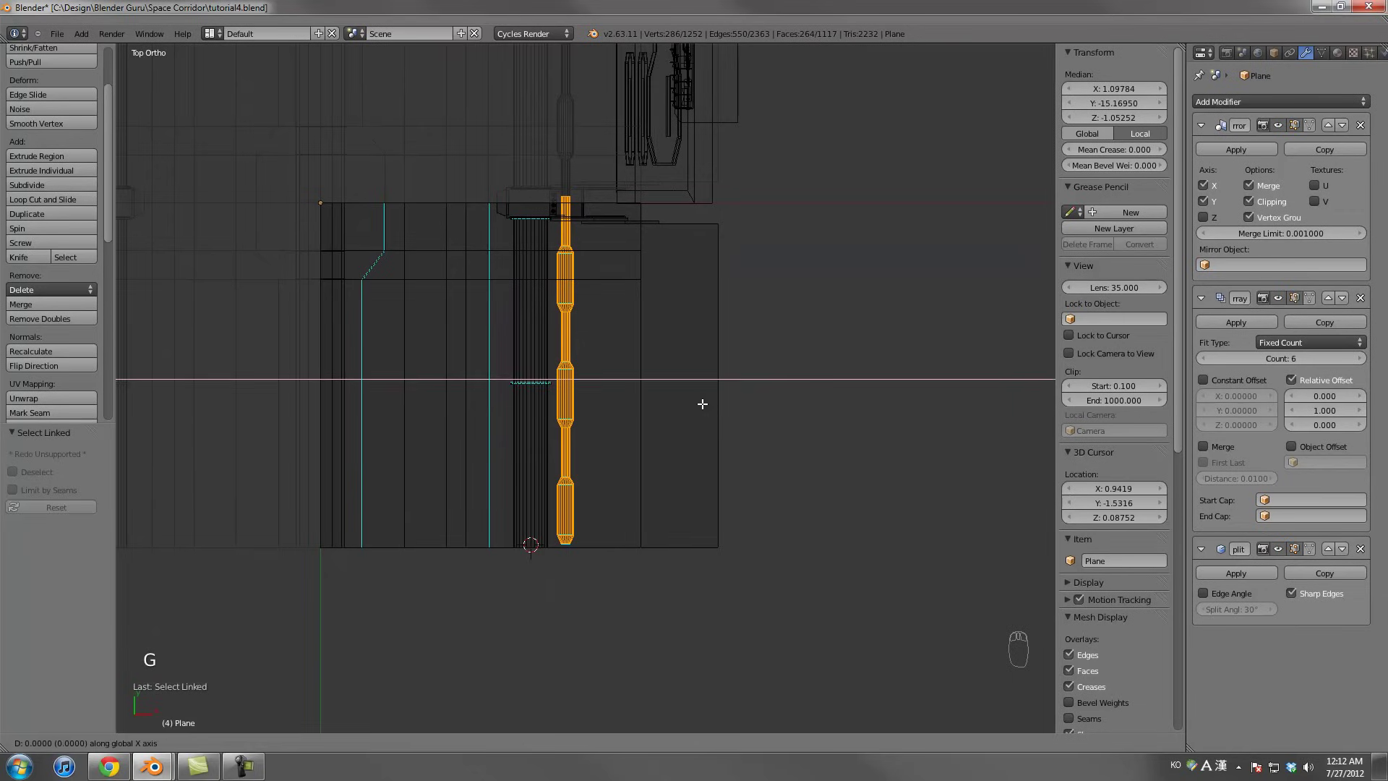
key(g)
middle_click(698, 409)
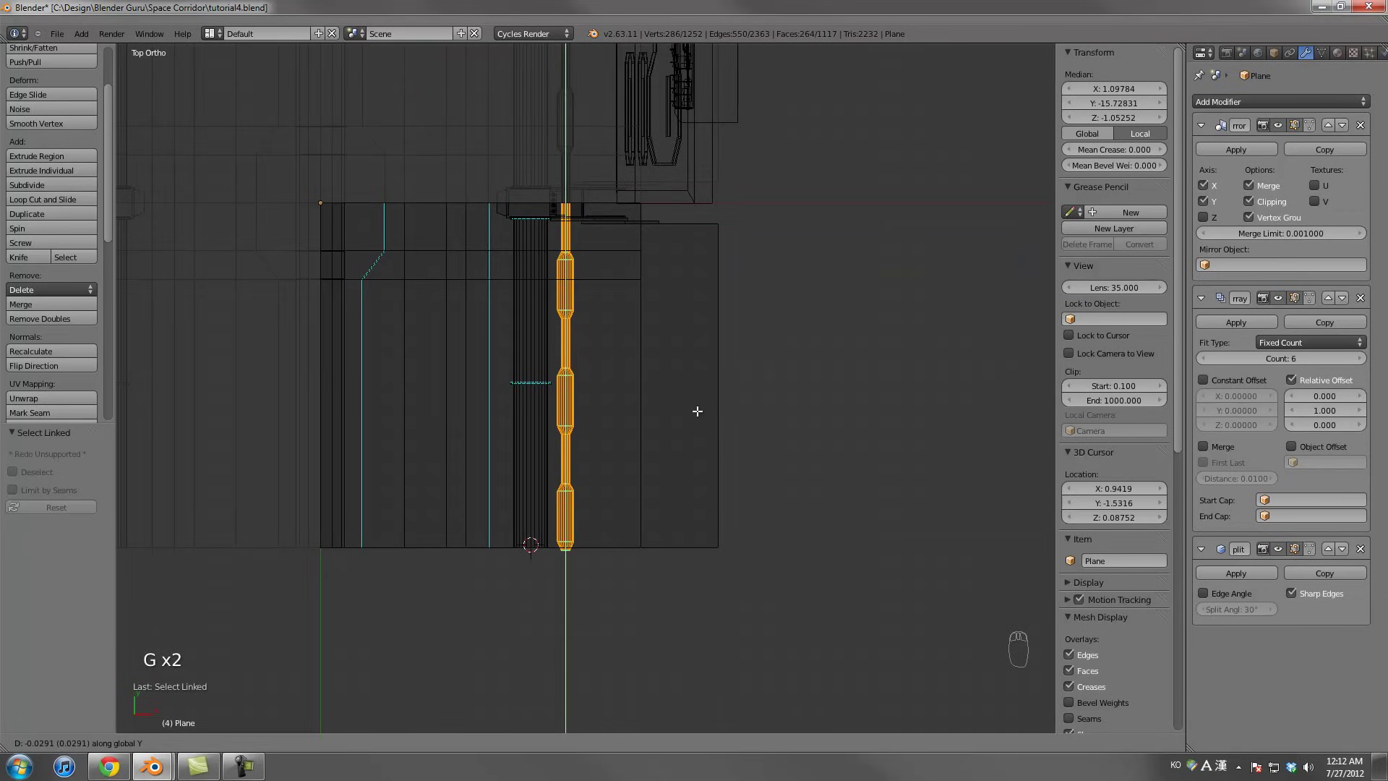
click(698, 415)
Move the thin pipe 0.027 back along Y so its tip lines up with the corridor section's front edge
scroll(686, 415, up, 4)
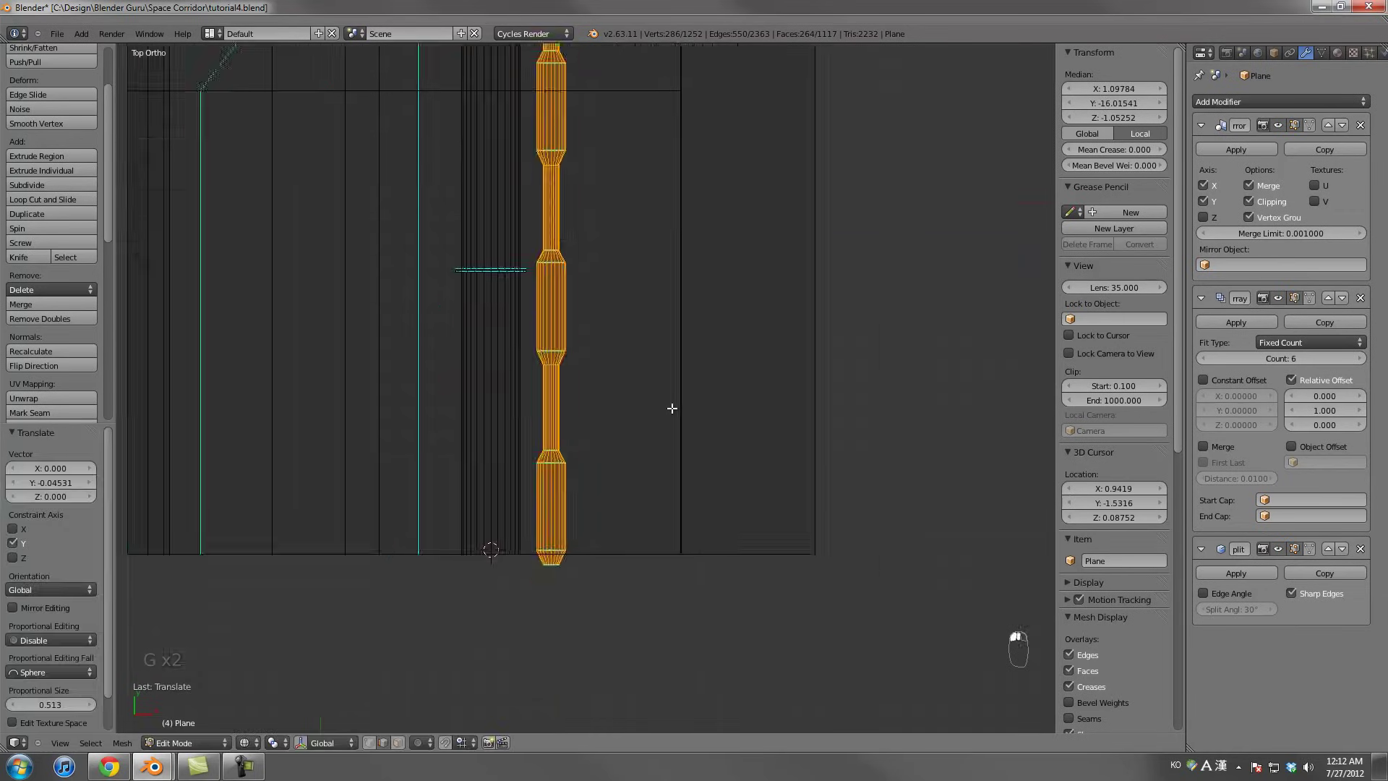
key(g)
middle_click(684, 417)
click(681, 412)
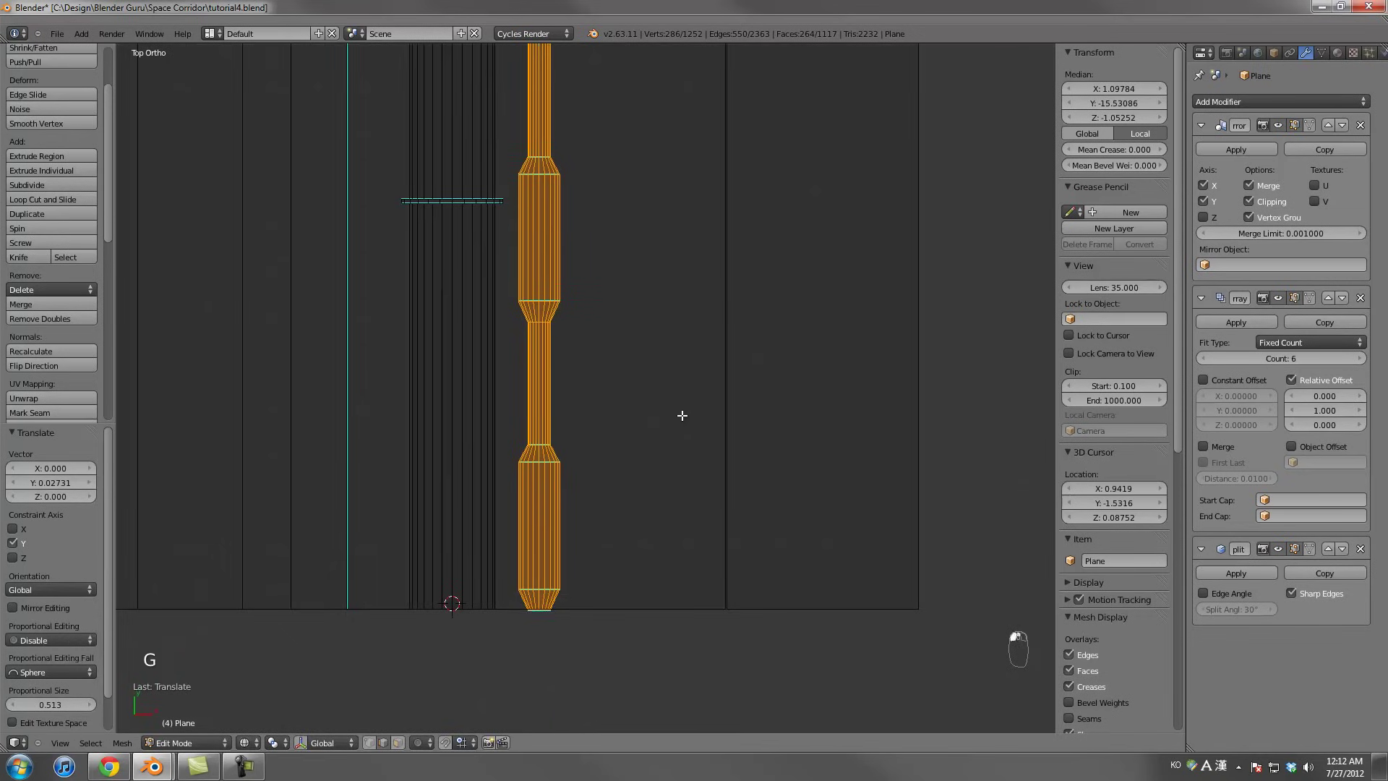
Select all vertices along the corridor section's front edge and flatten them by scaling to 0 along Y
scroll(576, 623, down, 2)
scroll(527, 511, down, 3)
key(a)
key(a)
key(a)
key(b)
drag(313, 471, 827, 514)
key(s)
key(y)
key(0)
key(Return)
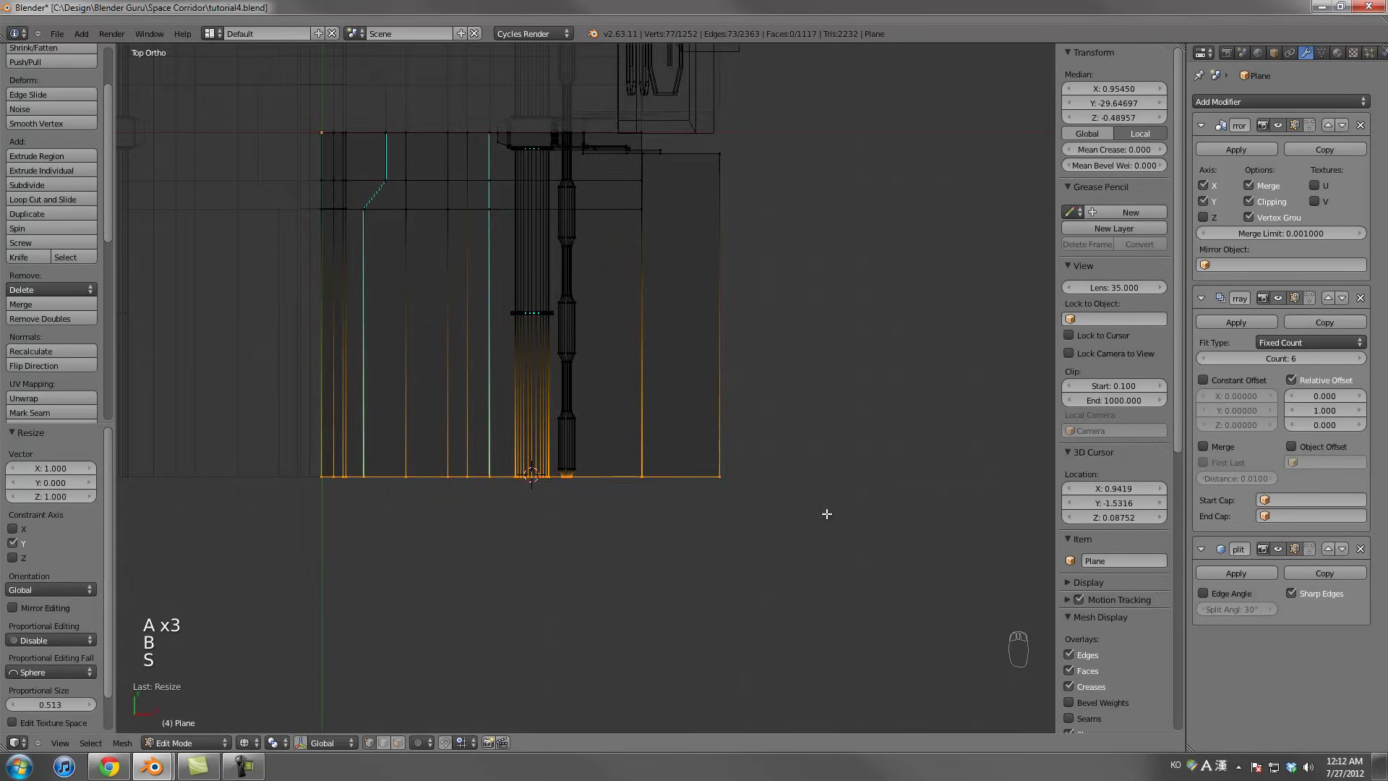
Return to Object mode, review the pipes in solid shading through the camera, and save the file
scroll(566, 549, up, 2)
scroll(594, 521, down, 1)
scroll(600, 458, up, 4)
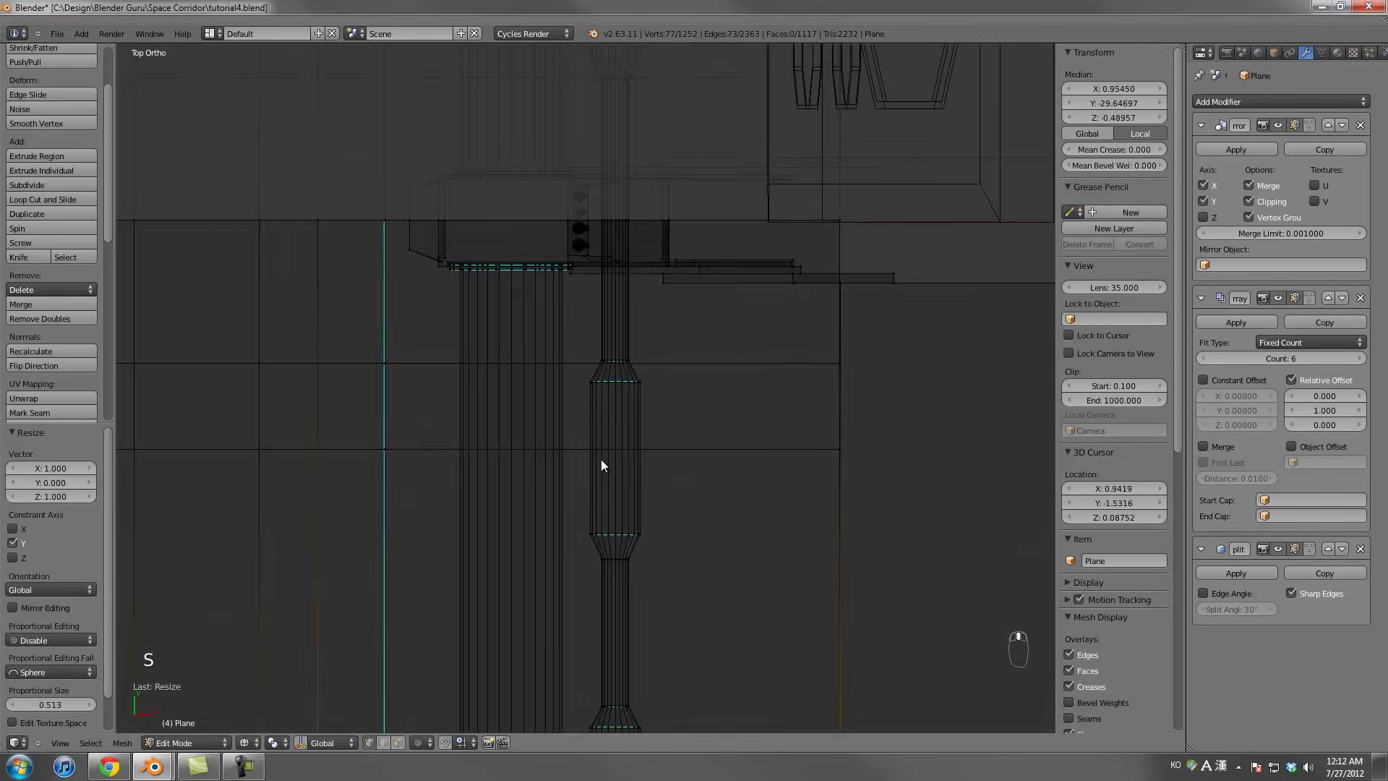
key(Tab)
key(KP_0)
key(z)
key(a)
key(ctrl+s)
shift+middle_drag(600, 466, 767, 477)
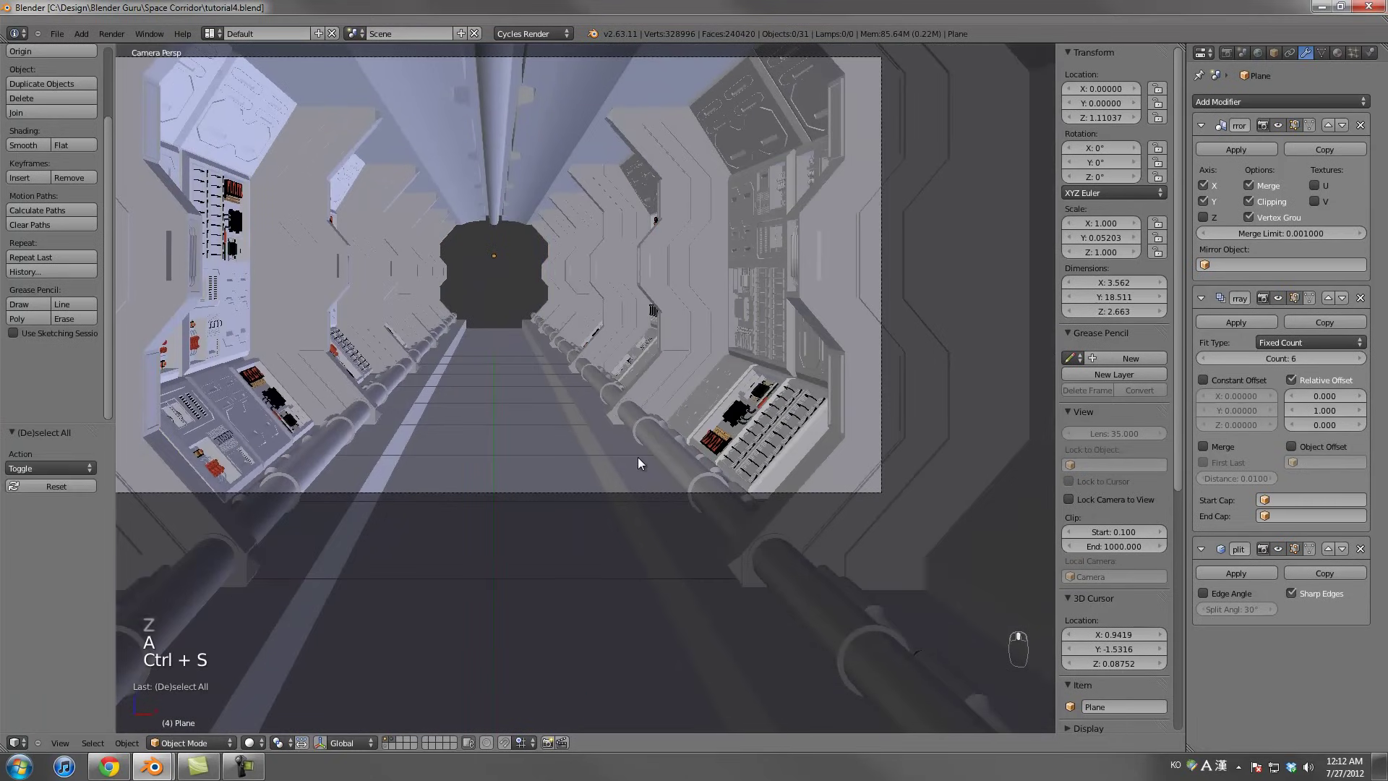
scroll(637, 457, up, 3)
scroll(619, 456, down, 2)
key(ctrl+s)
scroll(650, 473, down, 1)
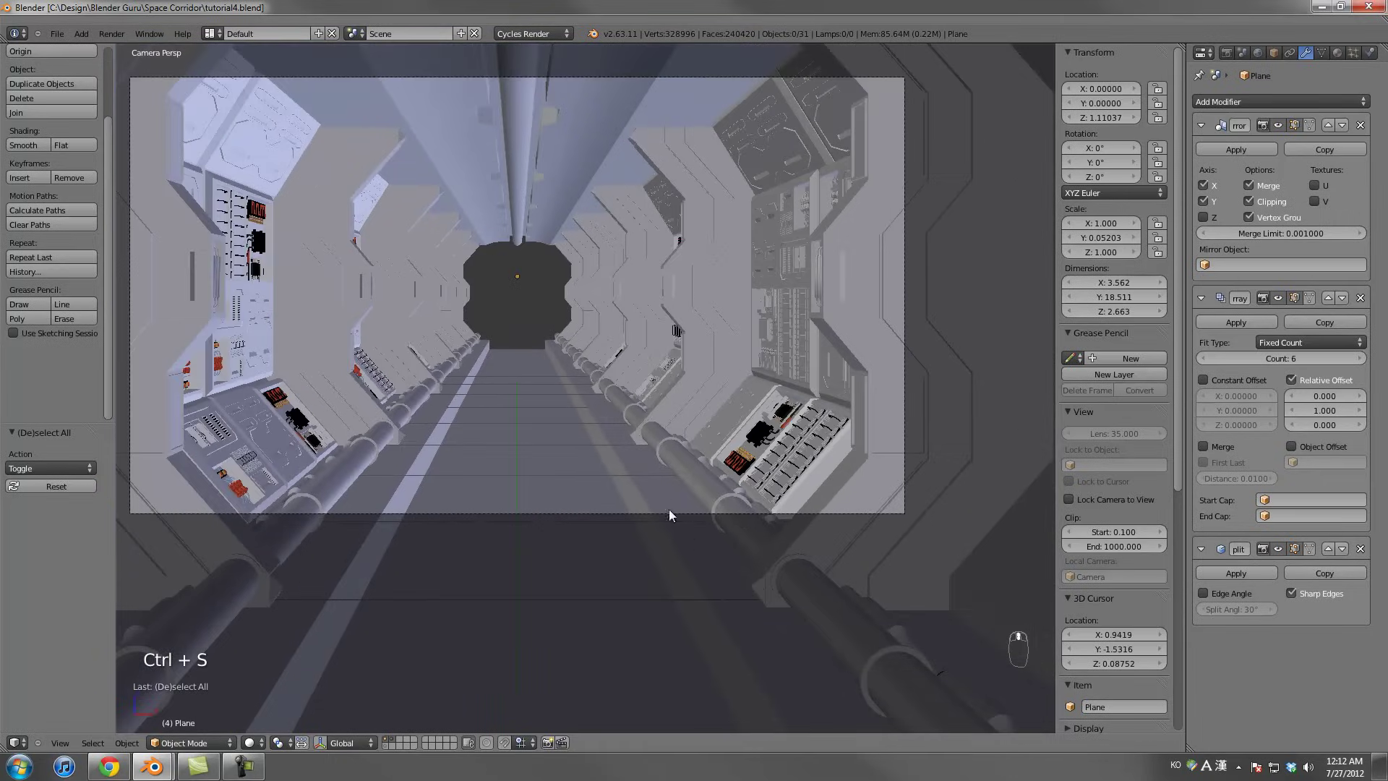
Add a cube near the front end of the corridor in the wireframe top view and scale it to 0.208
scroll(718, 607, down, 3)
key(KP_7)
key(z)
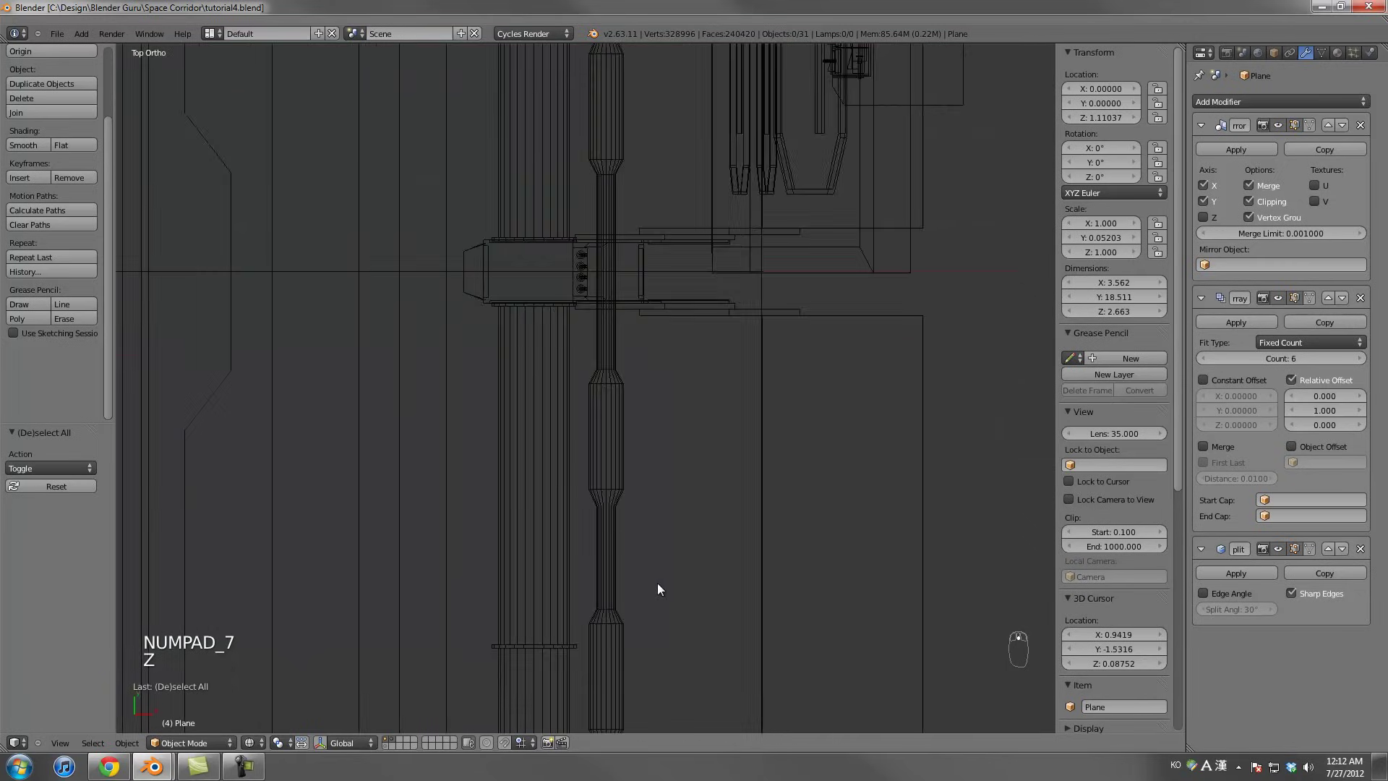
key(shift+a)
mouse_move(534, 529)
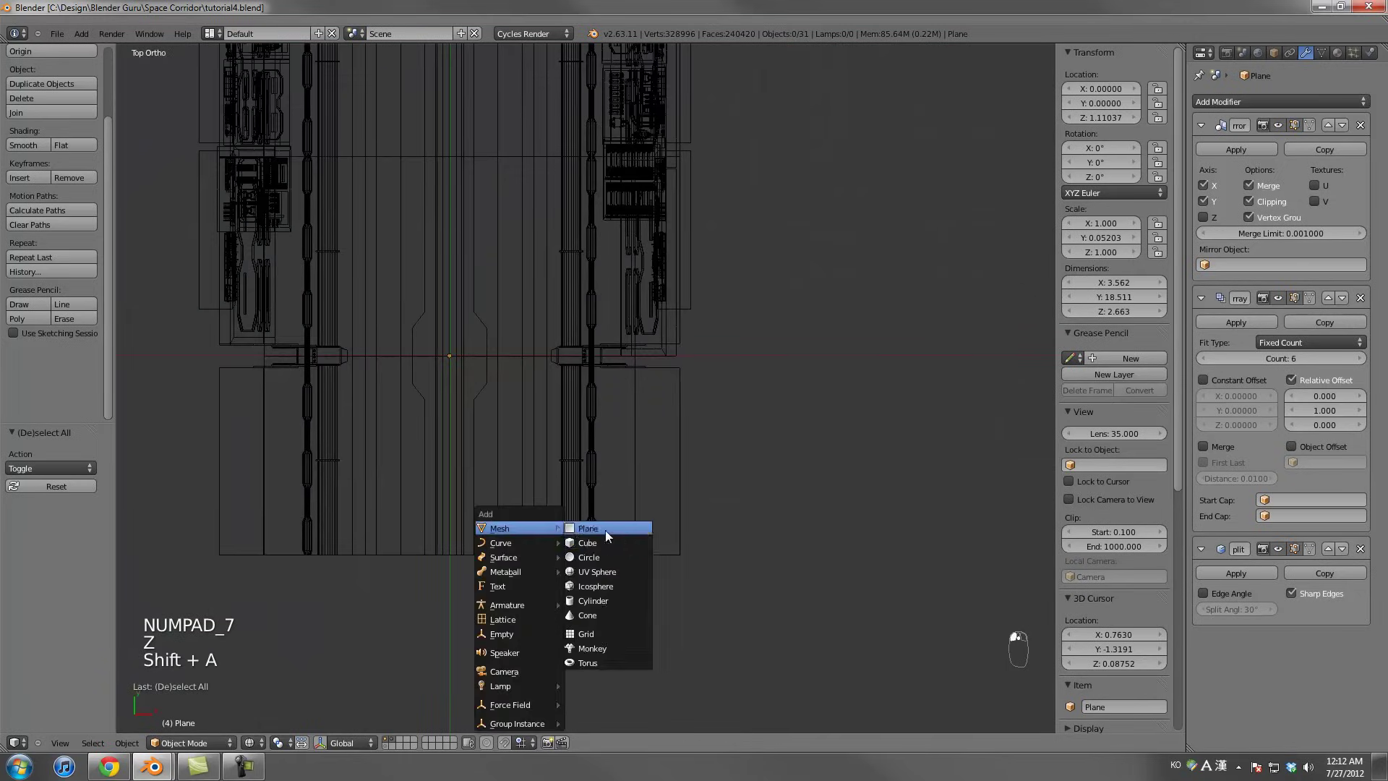
click(639, 543)
scroll(831, 535, down, 1)
key(s)
click(617, 506)
Scale the cube by 0.22 in front view and move it onto the raised floor ledge beside the large pipe
key(KP_1)
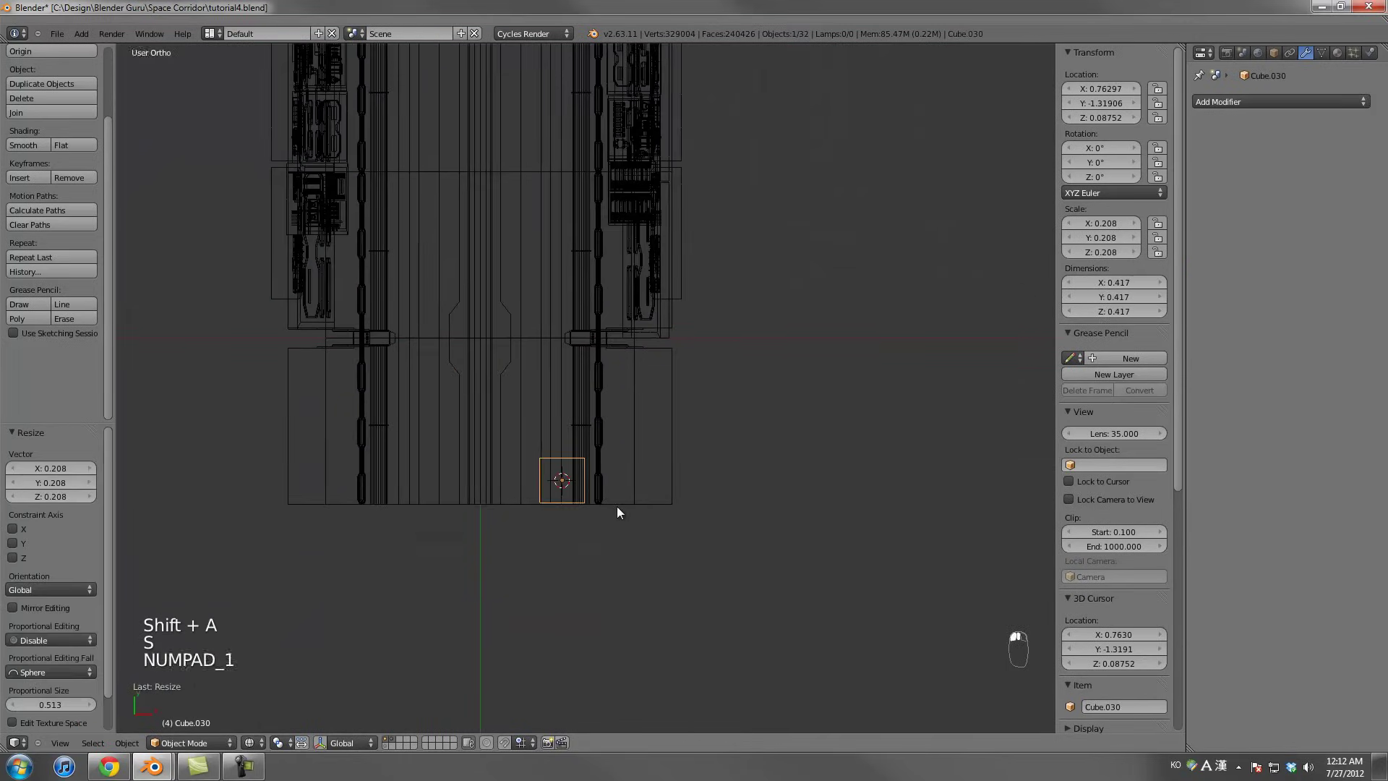
scroll(723, 463, up, 6)
key(s)
click(561, 329)
scroll(723, 383, up, 4)
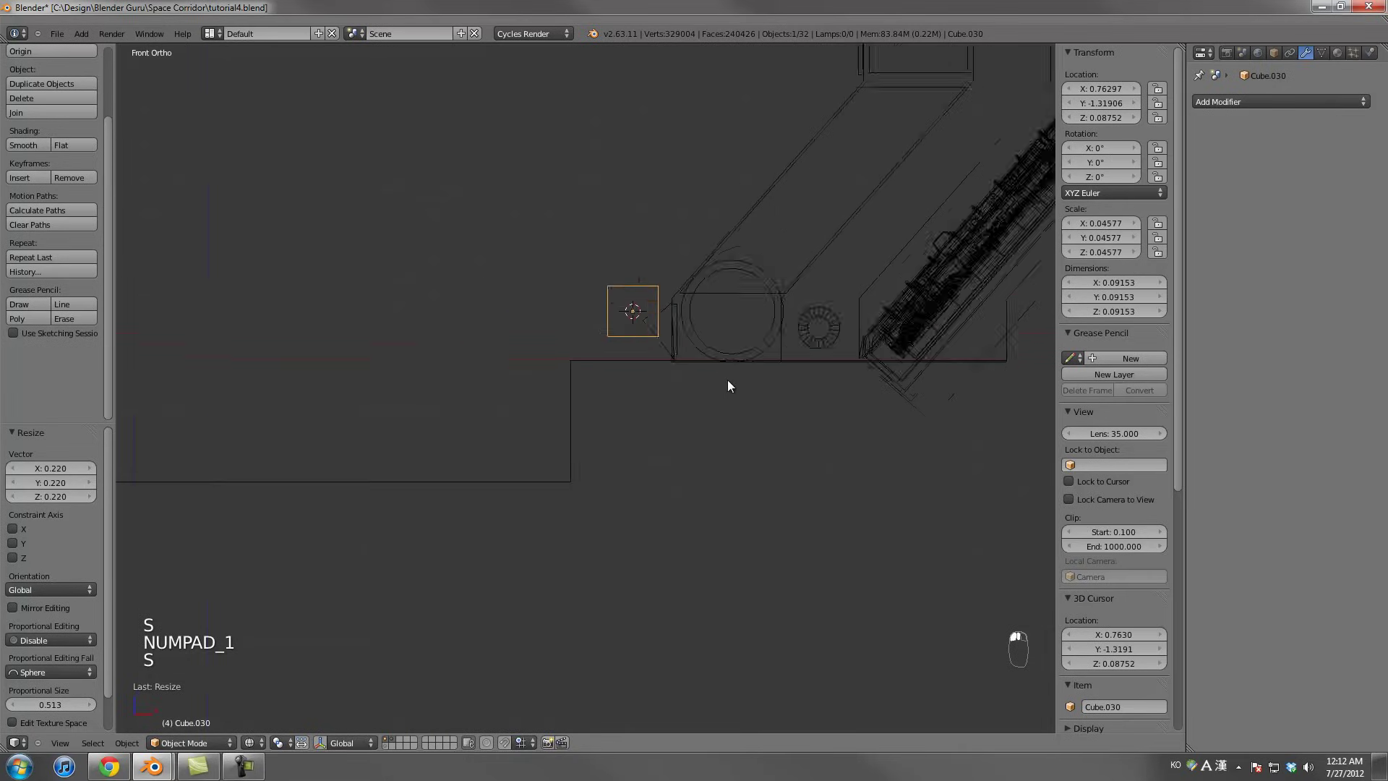
key(g)
click(665, 413)
scroll(651, 410, up, 3)
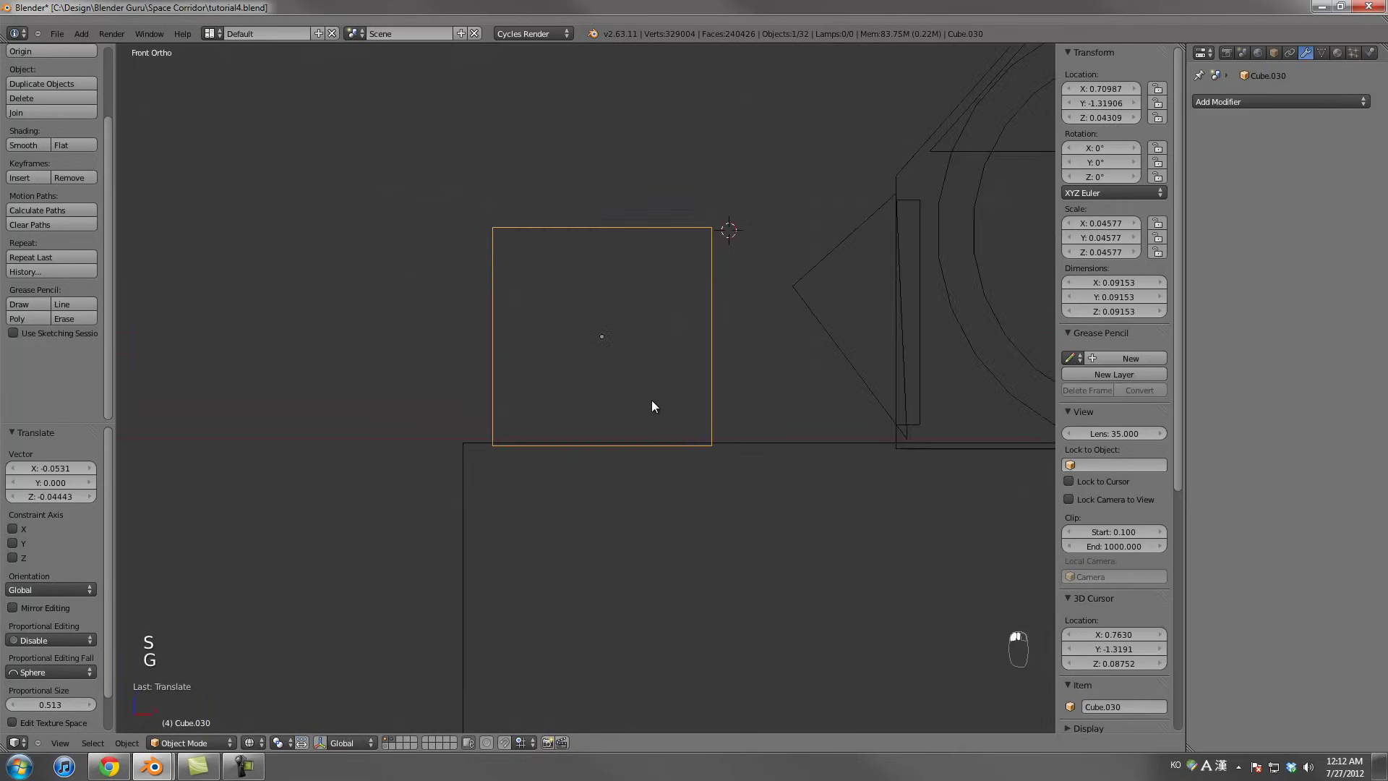
Delete the cube's face on the side towards the large pipe, keeping its vertices
key(Tab)
scroll(658, 390, down, 2)
key(a)
key(a)
key(a)
key(b)
key(a)
key(b)
drag(636, 227, 718, 479)
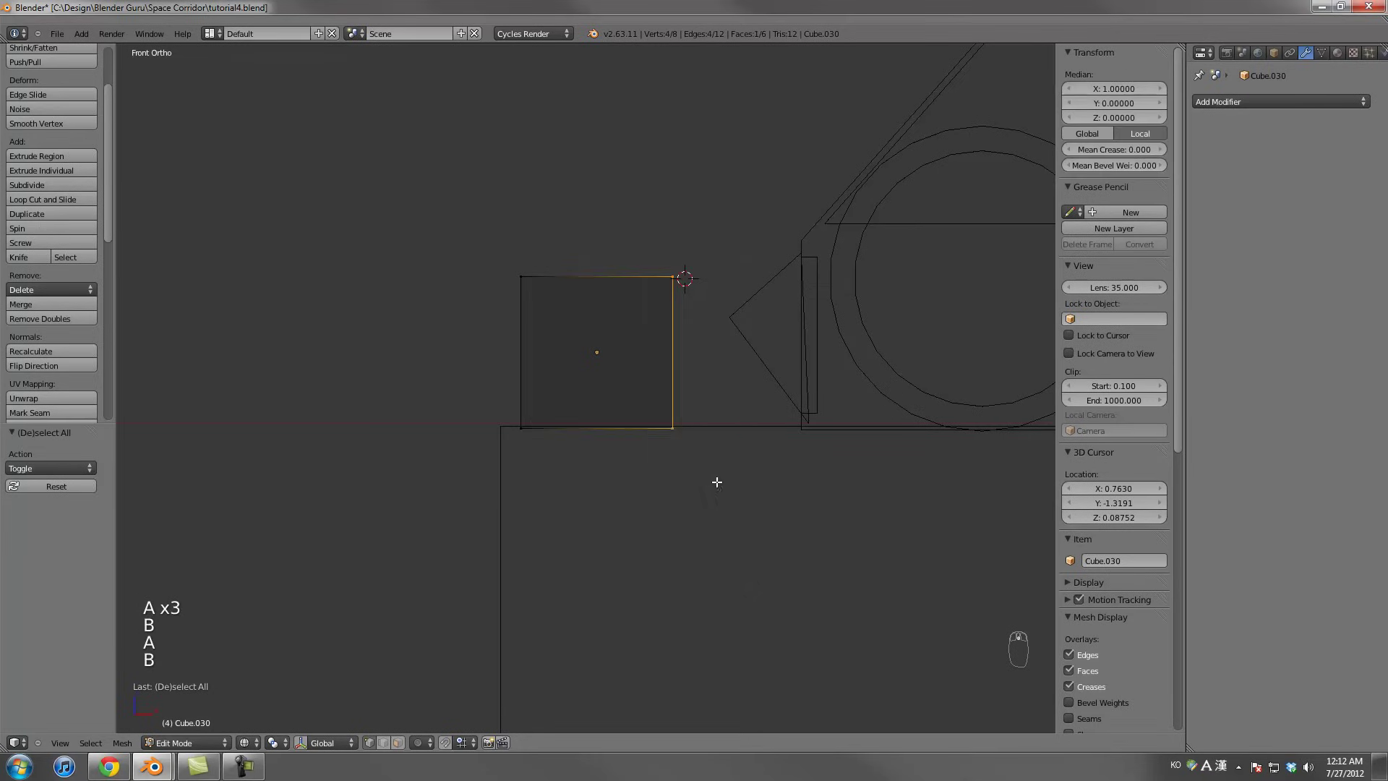
key(x)
click(707, 481)
Move the cube's open-side vertices -0.055 along X and add a Mirror modifier to the cube
key(a)
key(a)
key(b)
drag(666, 232, 734, 502)
key(g)
key(x)
click(641, 502)
click(1272, 101)
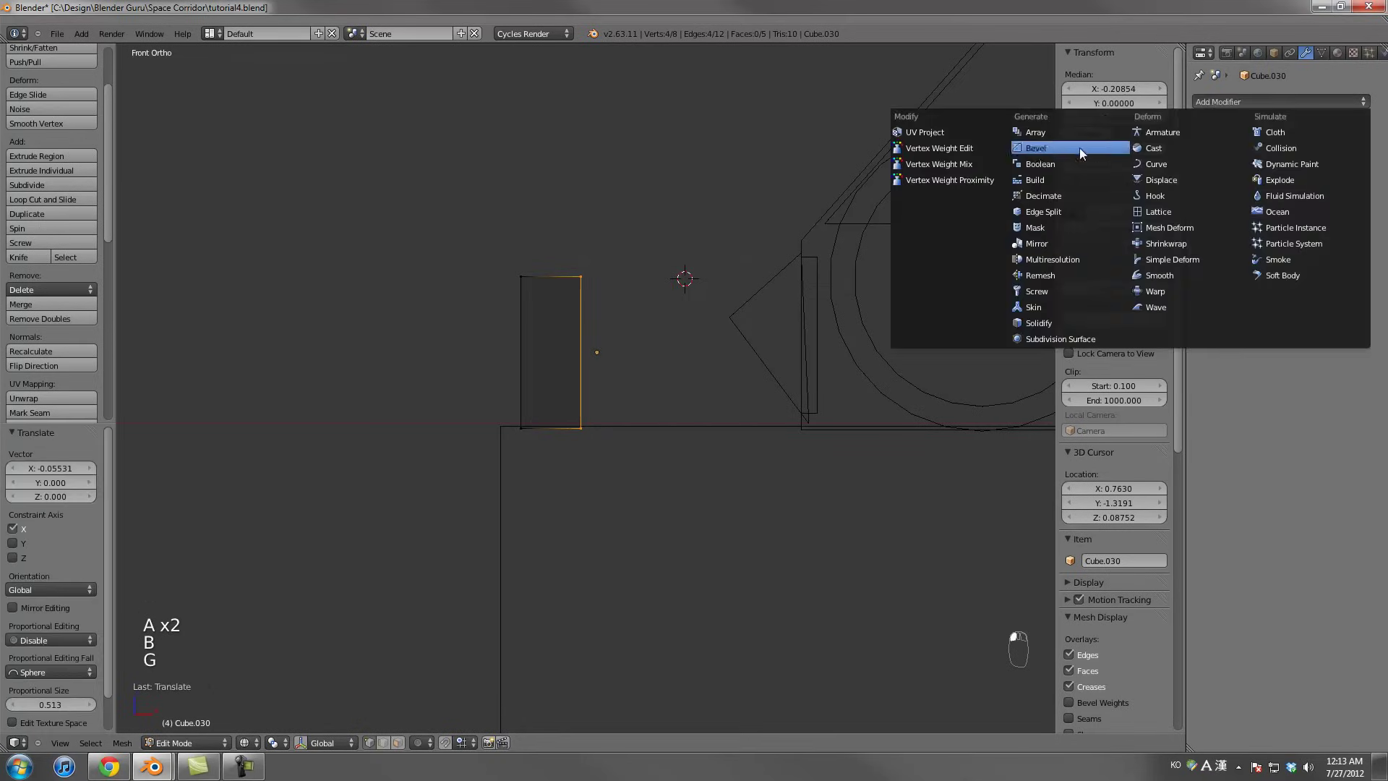
click(1070, 243)
Move the open-side vertices further in to thin the wall to about 0.02, and fill that side with a face
scroll(696, 331, up, 5)
scroll(696, 331, down, 1)
key(g)
key(g)
click(639, 338)
key(f)
Add a horizontal loop cut around the mirrored wall and slide it down near the base
key(a)
key(a)
key(ctrl+r)
click(549, 365)
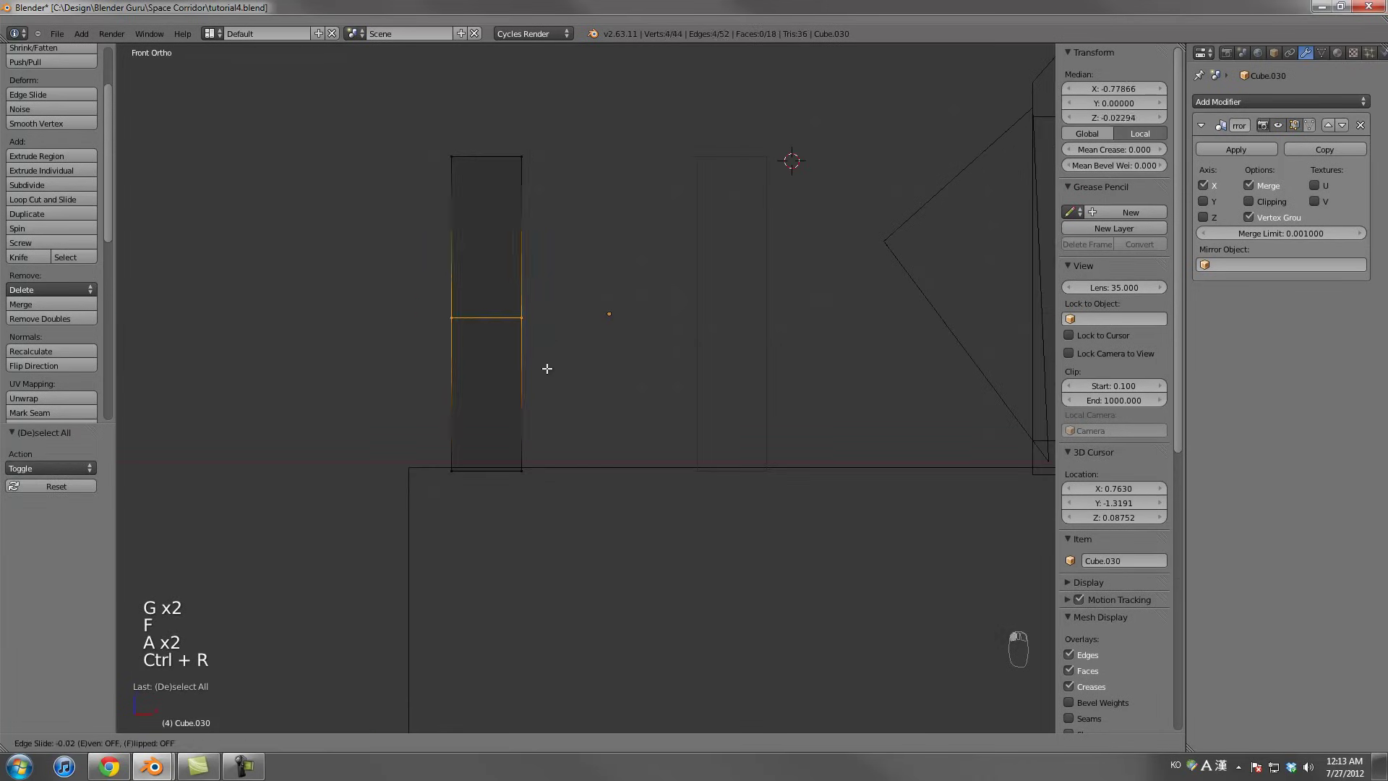
click(545, 415)
Extrude the wall's lower inner face along X and bring it to the mirror centre with clipping on, forming a U-shaped channel
key(a)
key(a)
key(a)
key(b)
drag(505, 362, 564, 505)
key(e)
click(710, 509)
key(g)
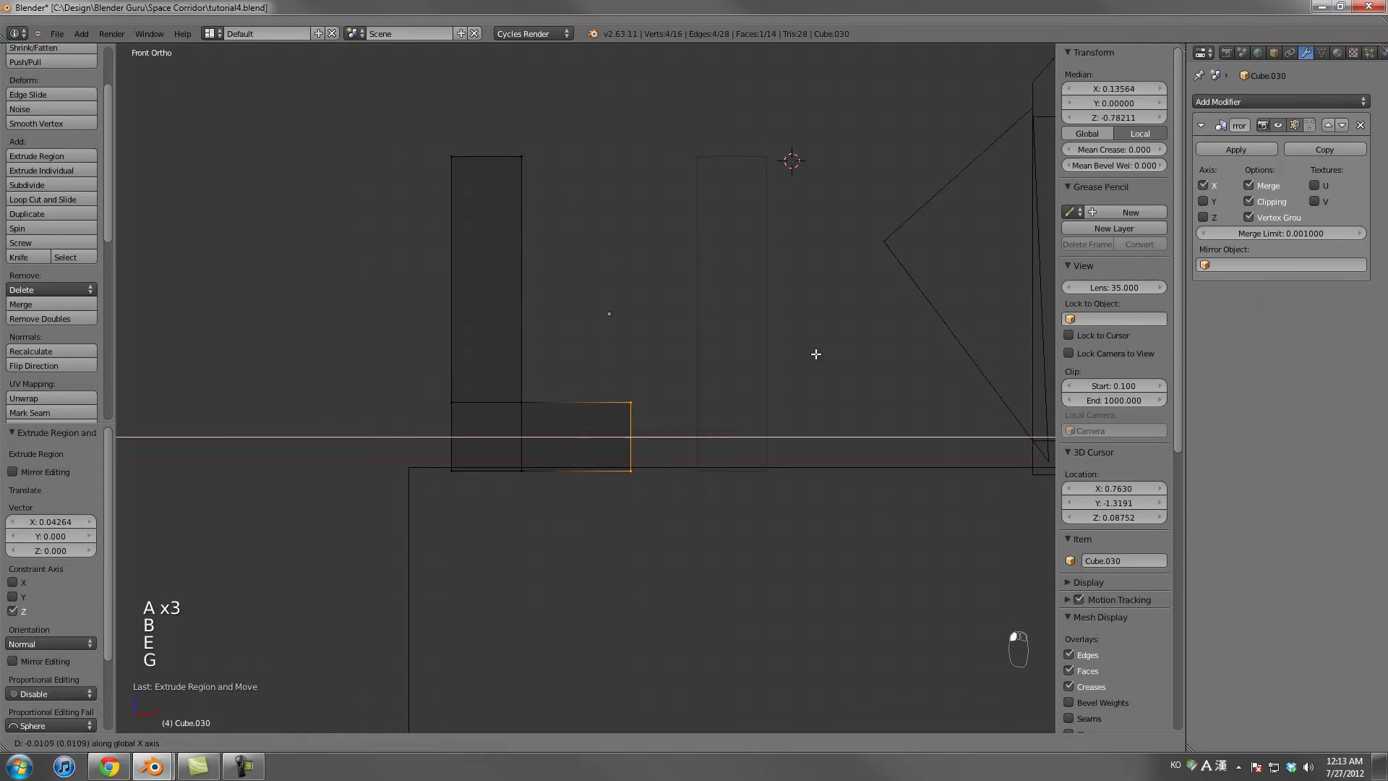
click(715, 351)
Lower the top vertices of the channel's walls so it is about 0.074 high, and return to Object mode
scroll(716, 351, down, 4)
key(Tab)
key(Tab)
key(a)
key(a)
key(a)
key(a)
key(a)
key(b)
drag(507, 271, 600, 360)
key(g)
click(601, 374)
key(Tab)
scroll(607, 379, down, 2)
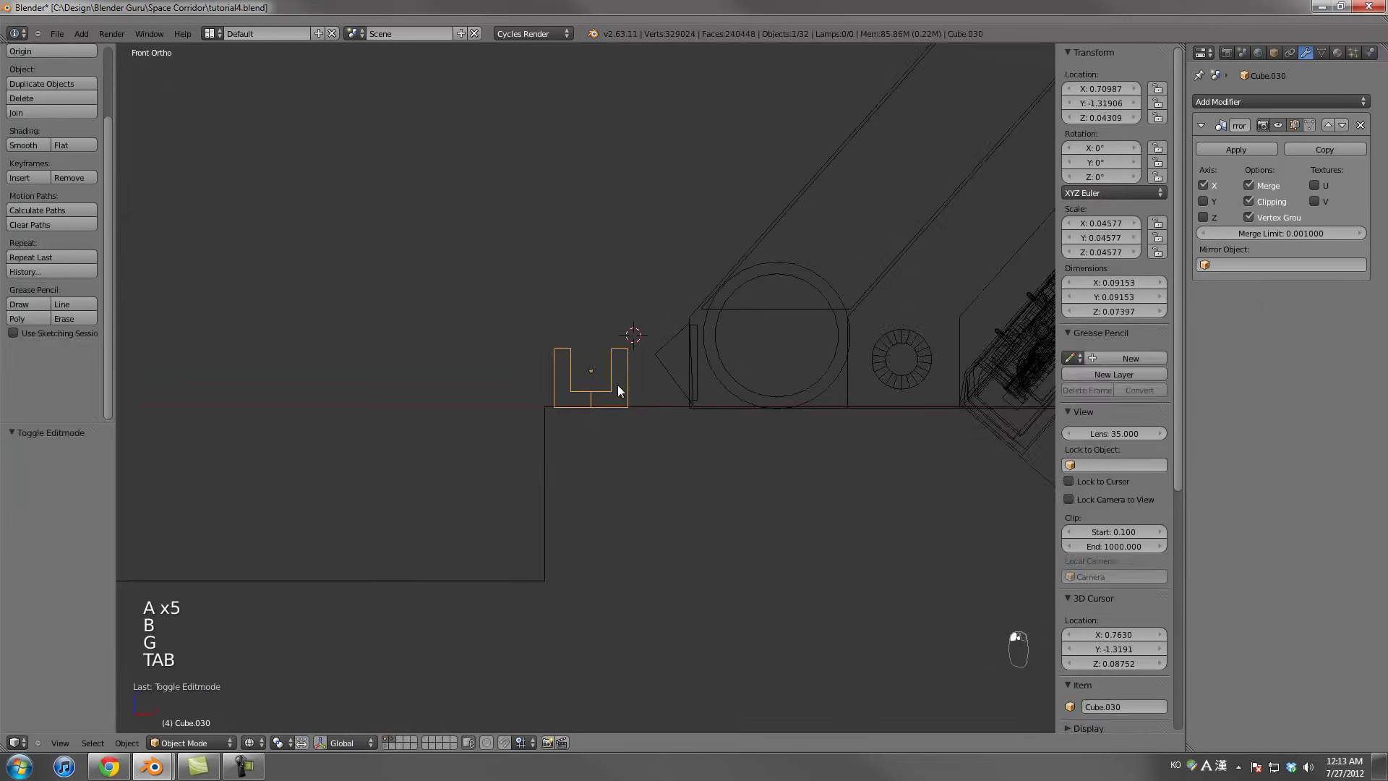
Lengthen the channel along Y to about 1.306 in top view
middle_drag(618, 384, 623, 407)
key(z)
scroll(640, 418, down, 6)
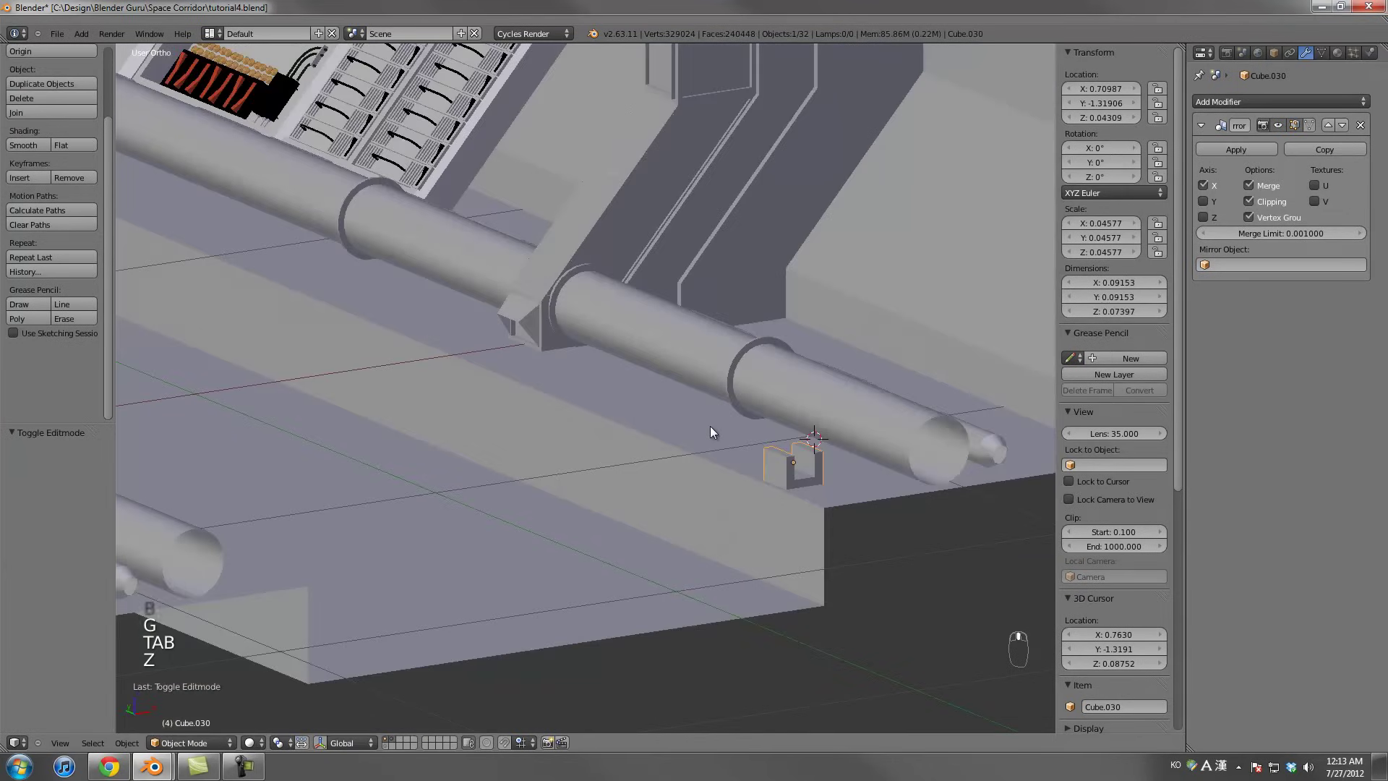
key(KP_7)
key(z)
scroll(723, 423, down, 5)
text(sy2.3)
key(Return)
key(s)
key(y)
click(830, 622)
key(s)
key(y)
click(824, 589)
Move and scale the channel along Y to a length of 1.554 so it spans from the corridor's centre line to its front edge
key(g)
key(y)
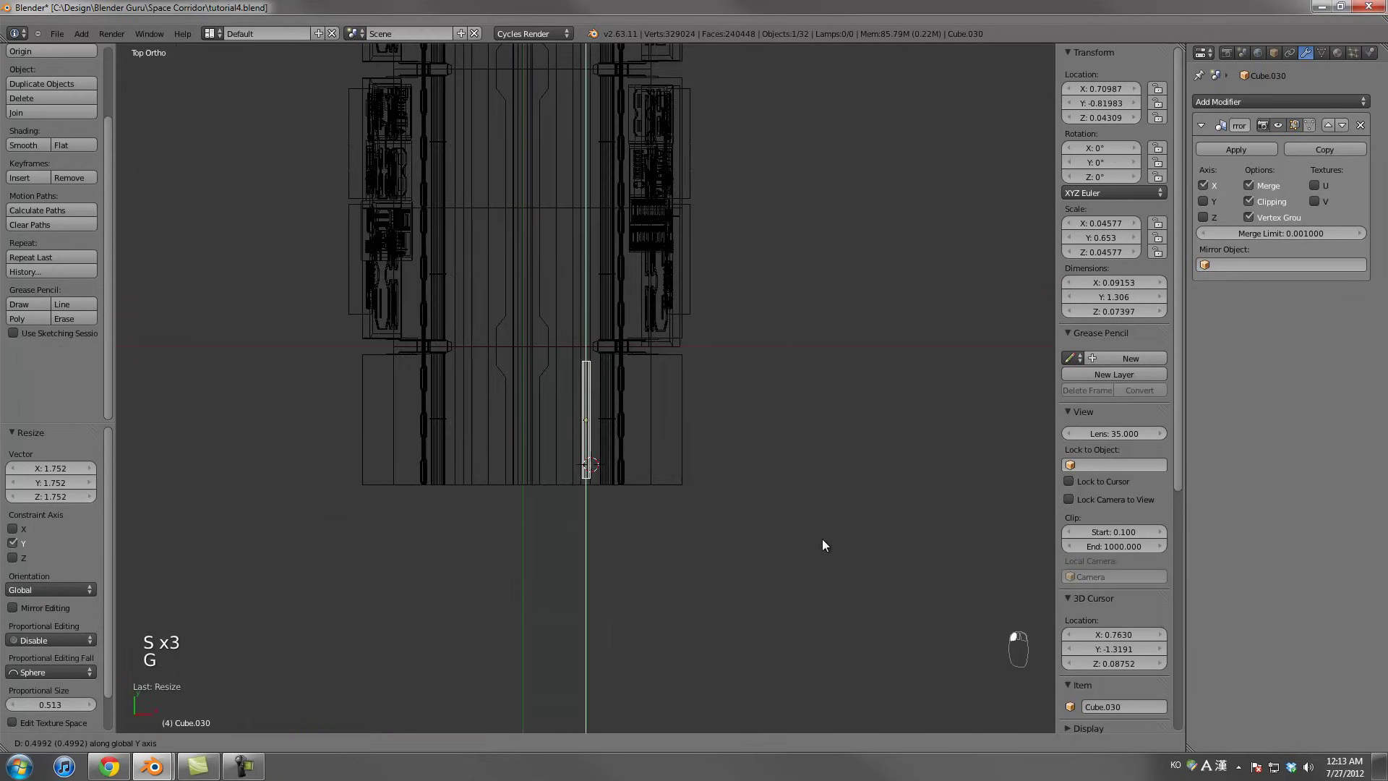
click(822, 539)
scroll(701, 493, up, 3)
key(s)
click(739, 510)
key(s)
click(728, 505)
key(g)
click(727, 498)
key(s)
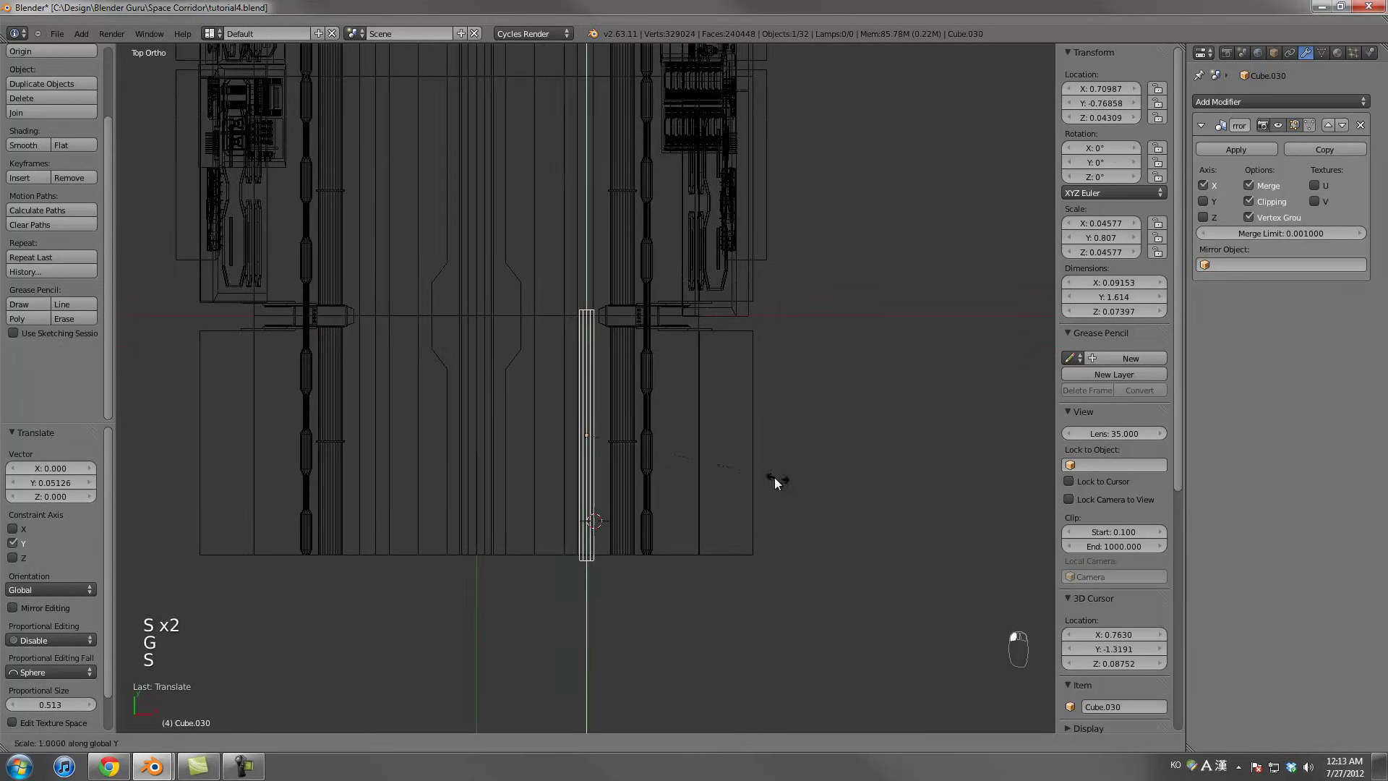
click(771, 478)
scroll(662, 402, up, 1)
Apply the channel's Mirror modifier and join the channel into the corridor mesh
shift+right_click(615, 387)
shift+right_click(588, 392)
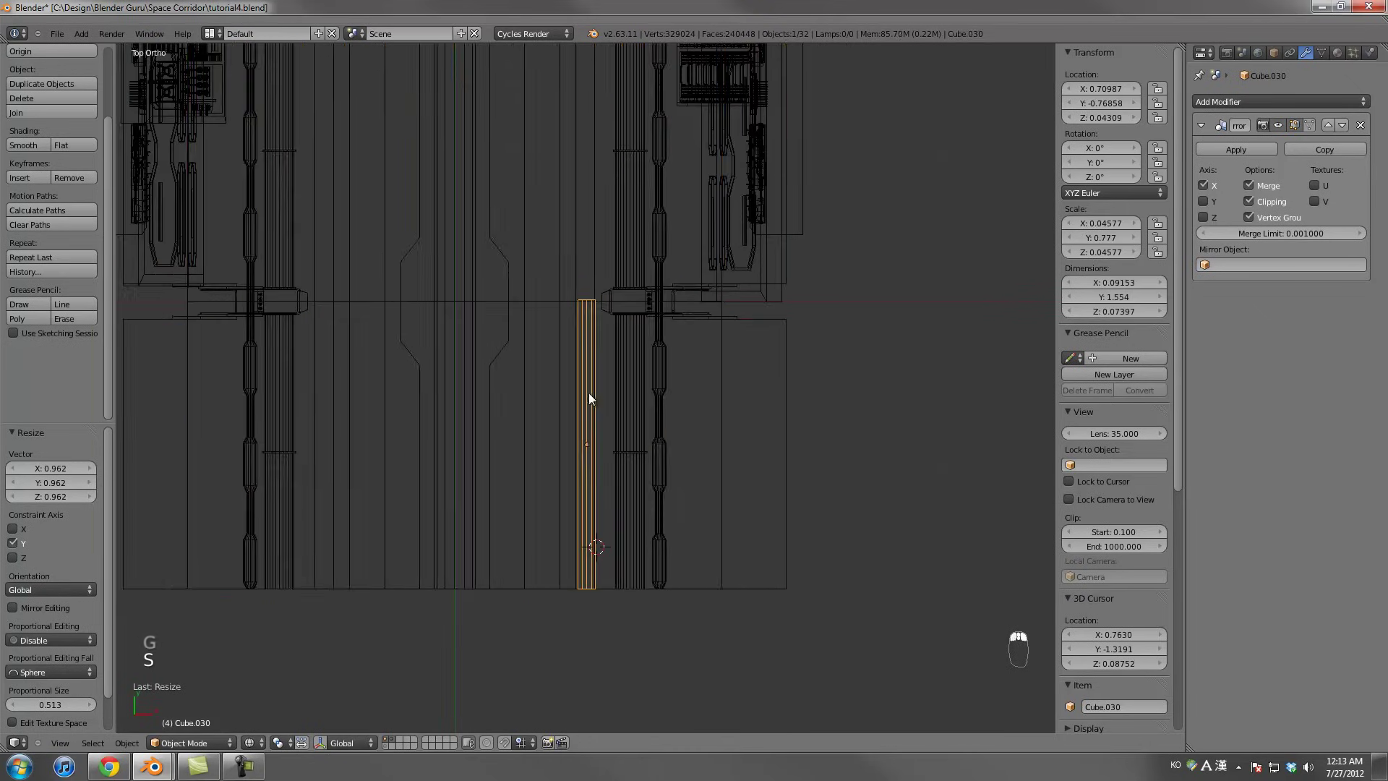
shift+right_click(626, 392)
right_click(594, 393)
shift+right_click(632, 389)
right_click(579, 392)
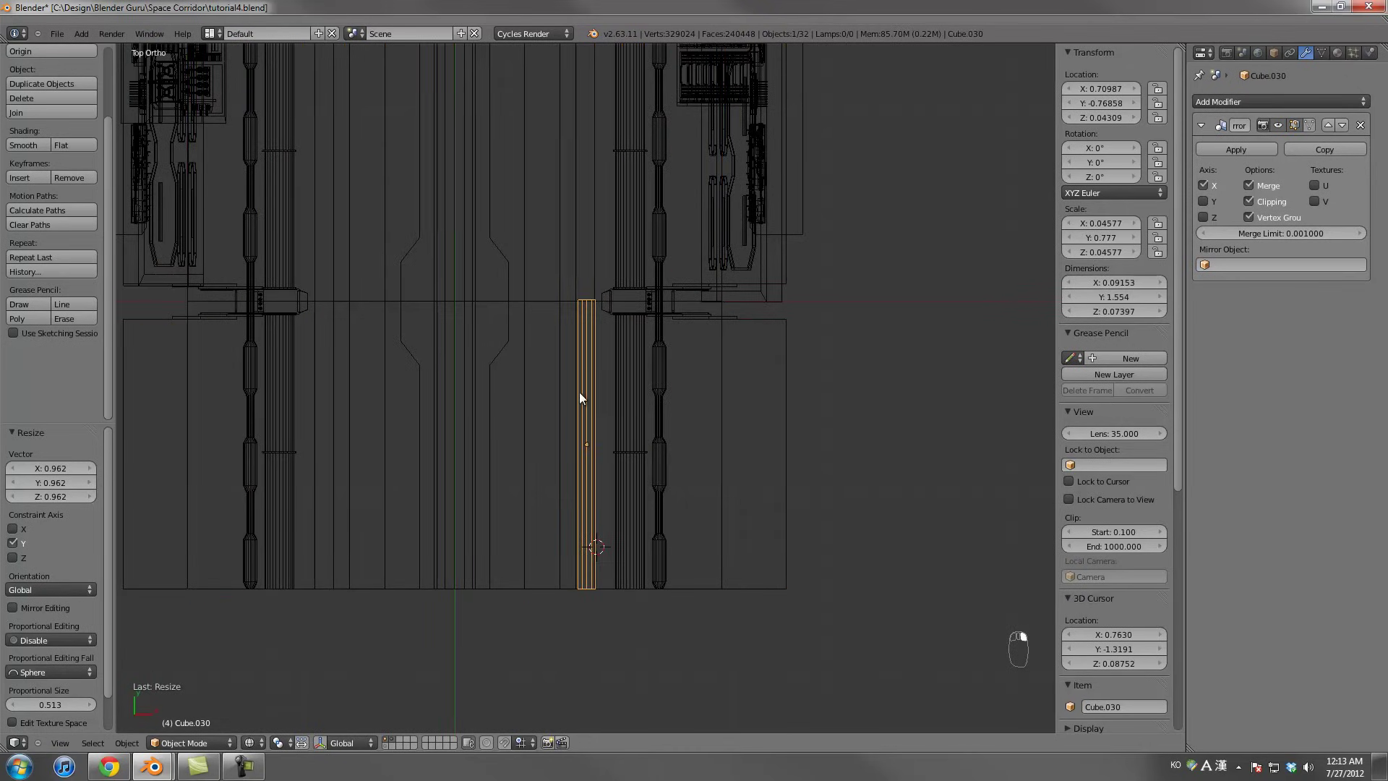
click(1247, 149)
scroll(624, 341, up, 1)
shift+right_click(616, 359)
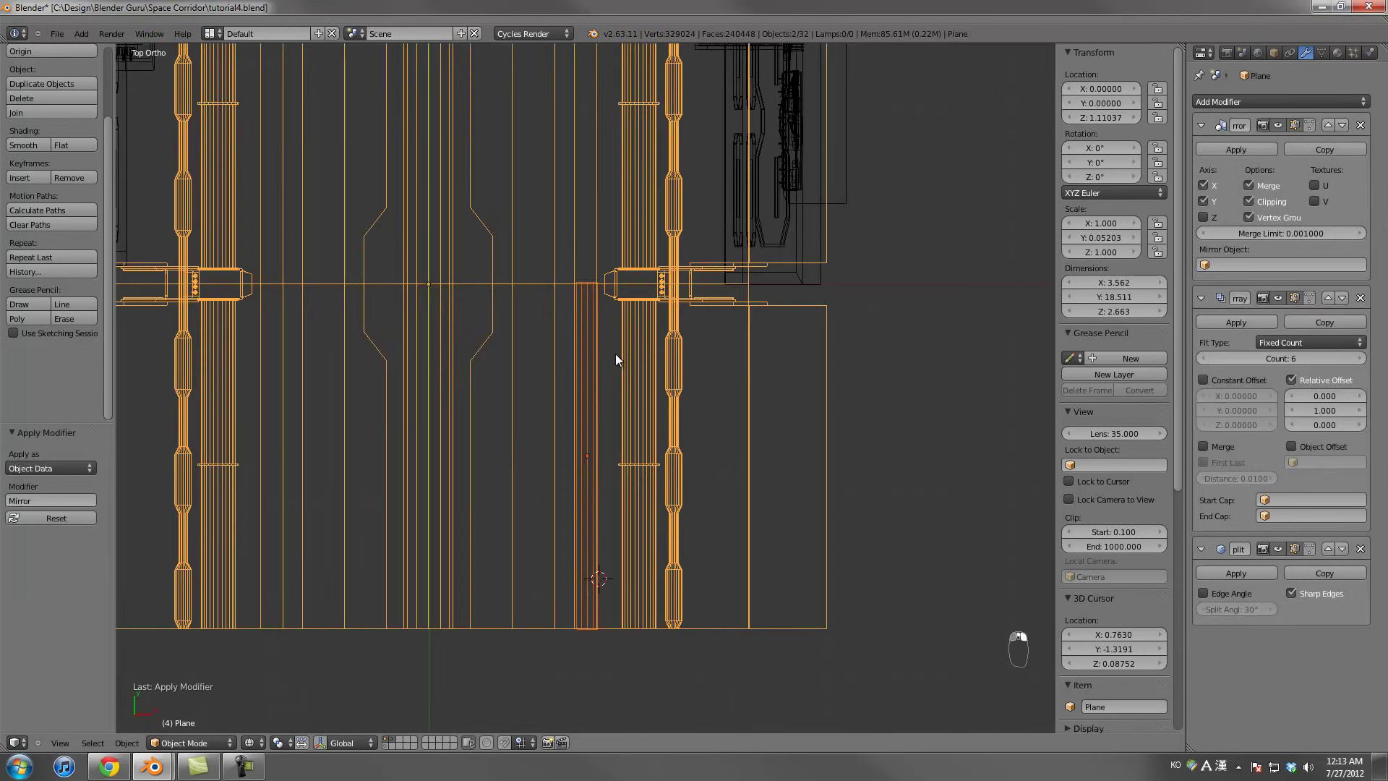
key(ctrl+j)
Enter Edit mode on the corridor mesh and select the whole linked channel
scroll(616, 359, up, 1)
key(Tab)
middle_drag(599, 300, 632, 459)
right_click(589, 456)
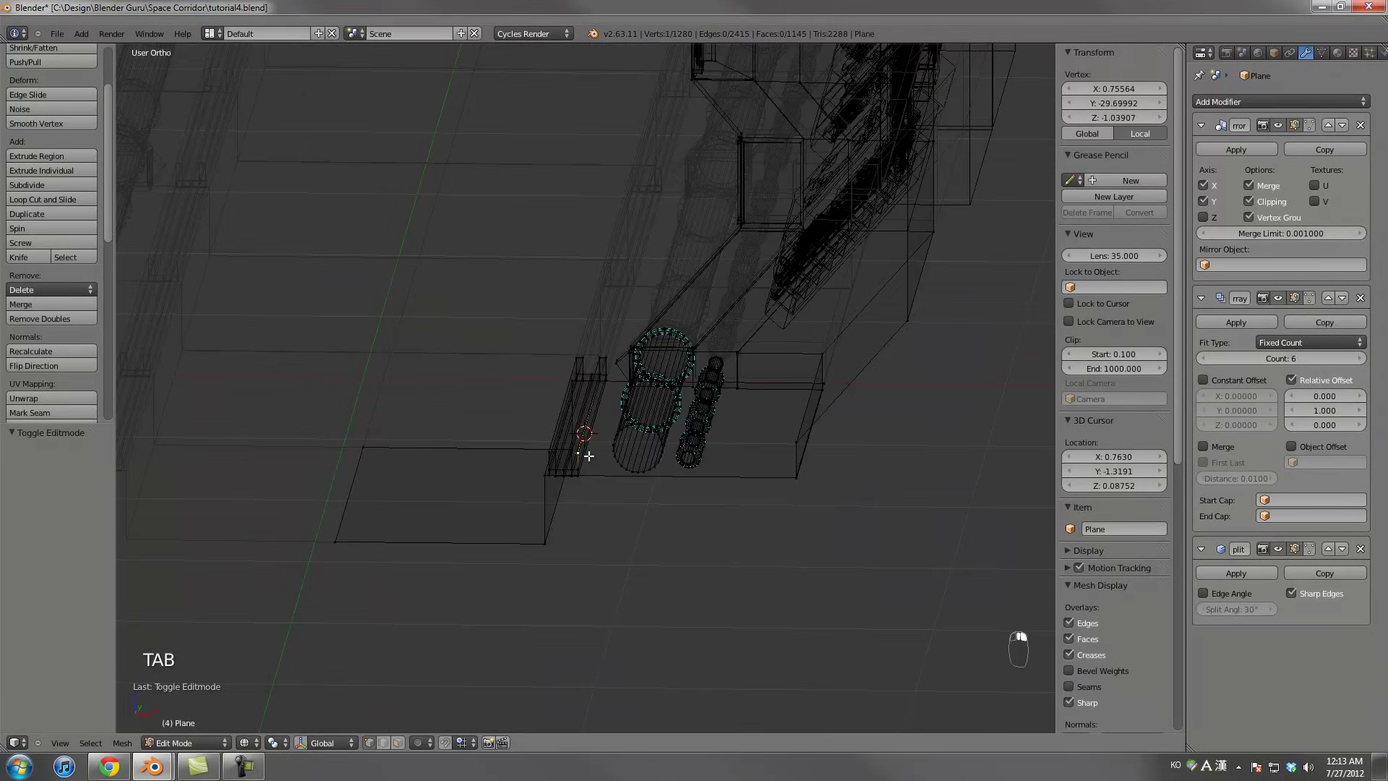
key(l)
scroll(567, 470, up, 2)
right_click(571, 496)
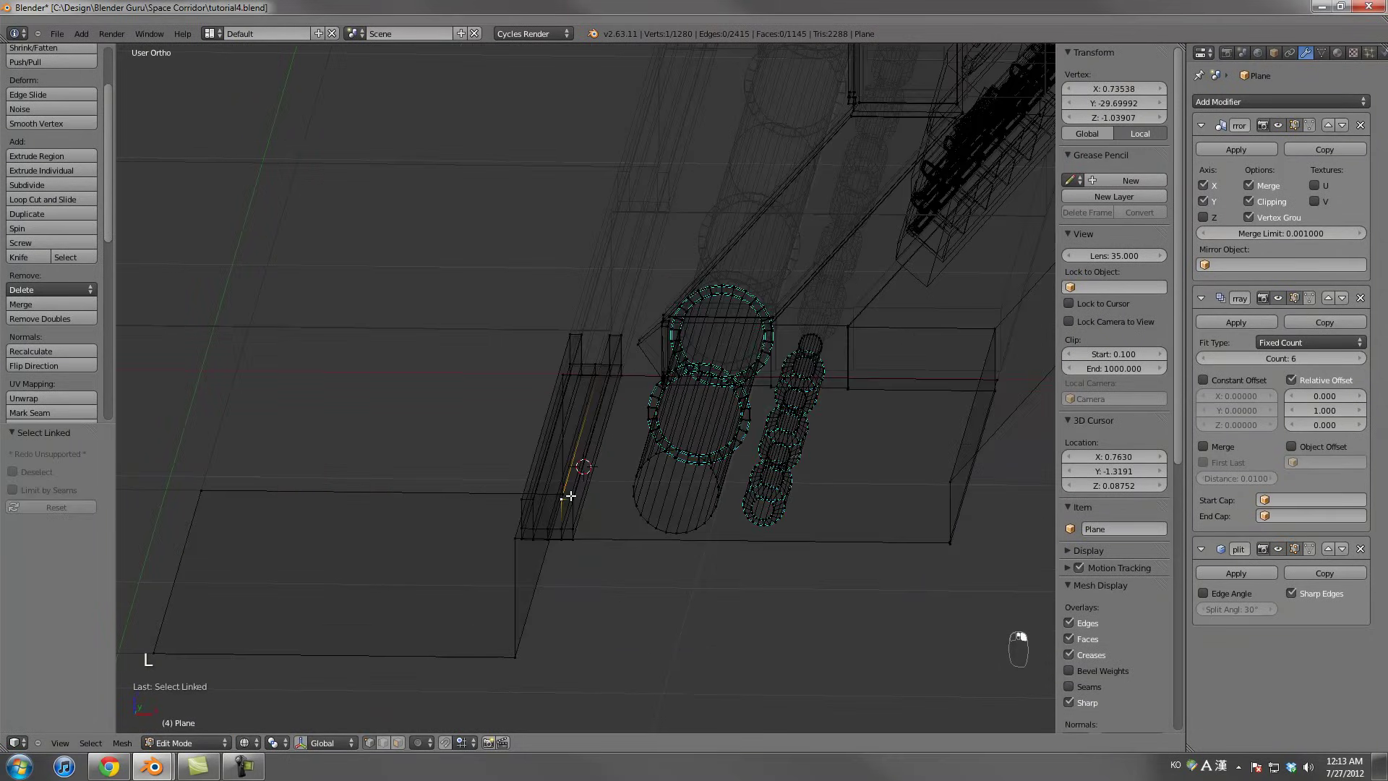
key(ctrl+l)
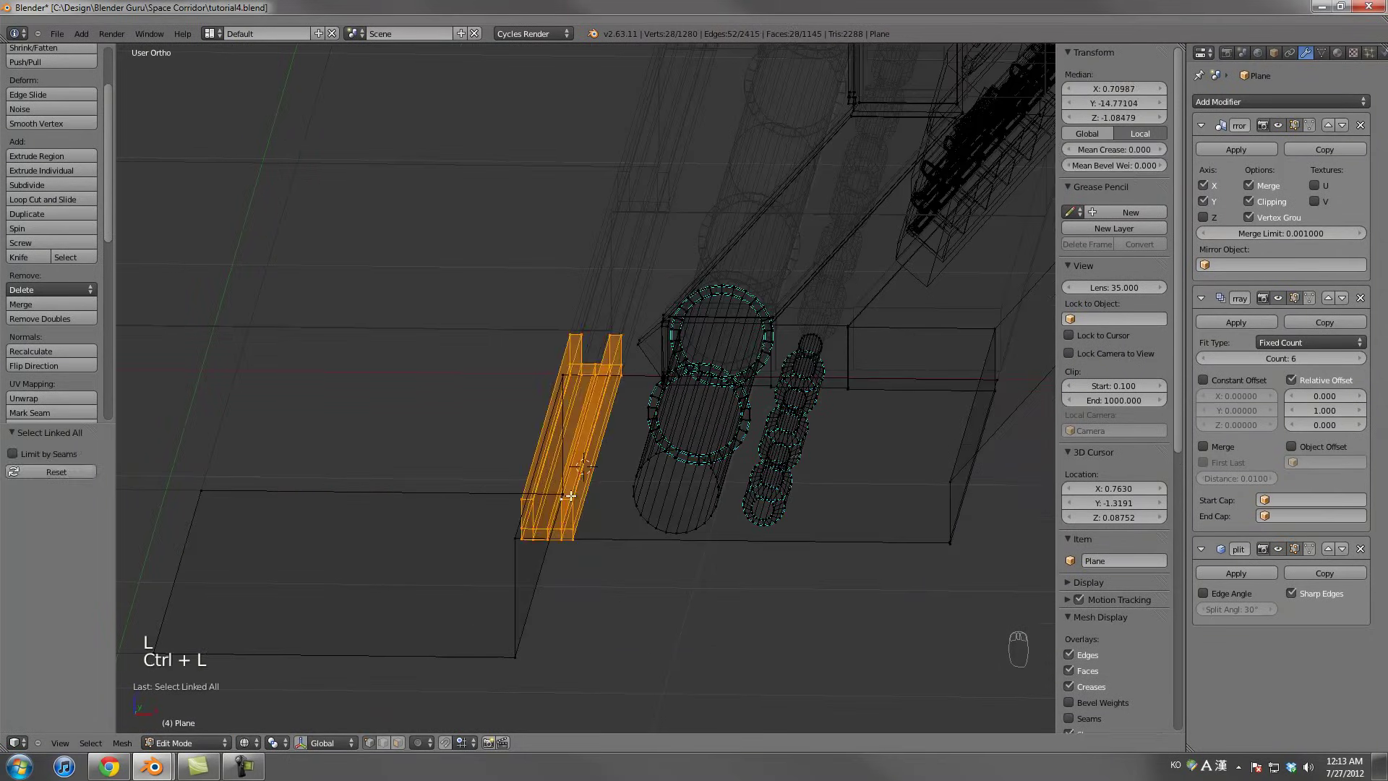
scroll(594, 279, up, 1)
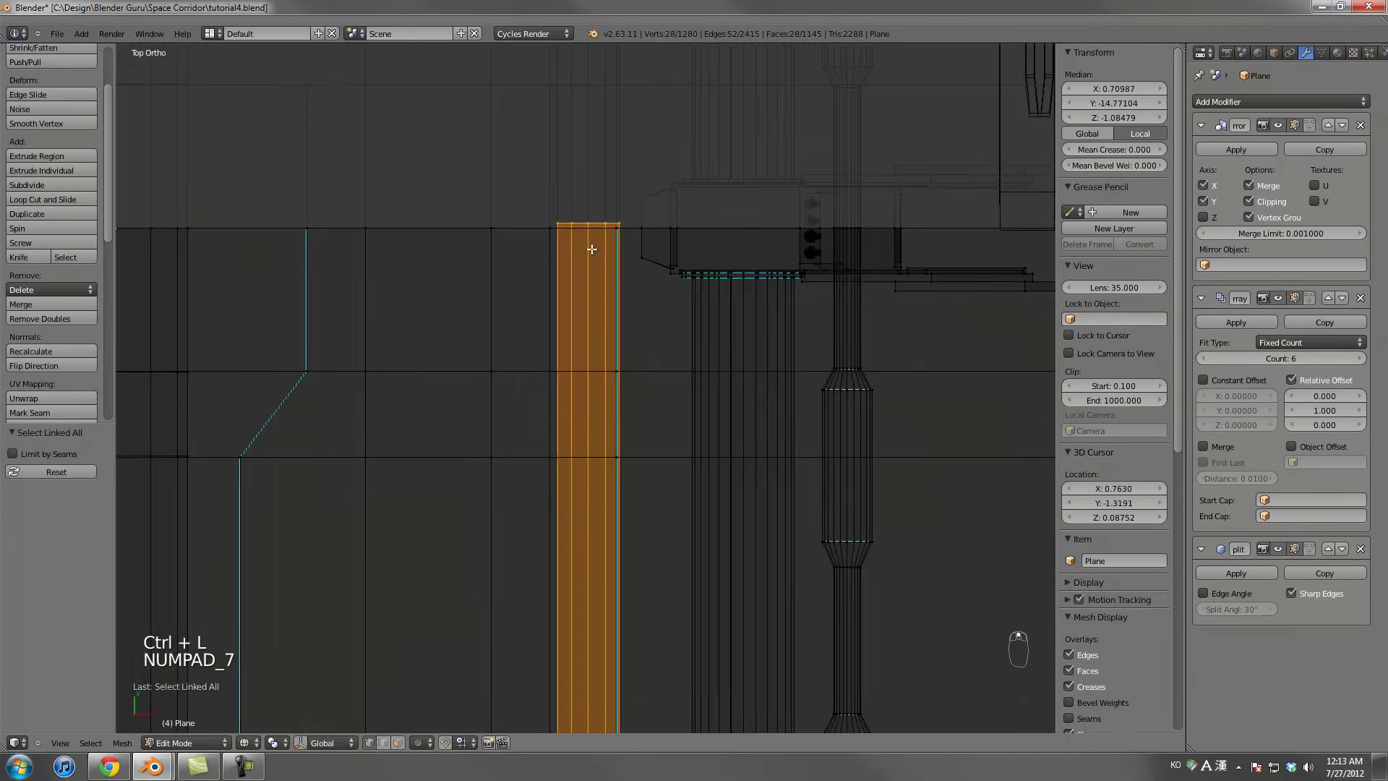
Delete the channel's end faces at the corridor section's centre line
key(a)
drag(627, 224, 627, 225)
key(x)
click(627, 225)
scroll(635, 350, down, 2)
Delete the channel's end faces at the corridor section's front edge
shift+middle_drag(656, 588, 631, 335)
scroll(630, 335, up, 3)
key(a)
key(a)
key(b)
drag(505, 525, 686, 547)
key(x)
click(636, 542)
Select all vertices along the section's front edge, including the channel's, and flatten them by scaling to 0 along Y
key(a)
key(a)
scroll(594, 534, down, 6)
key(b)
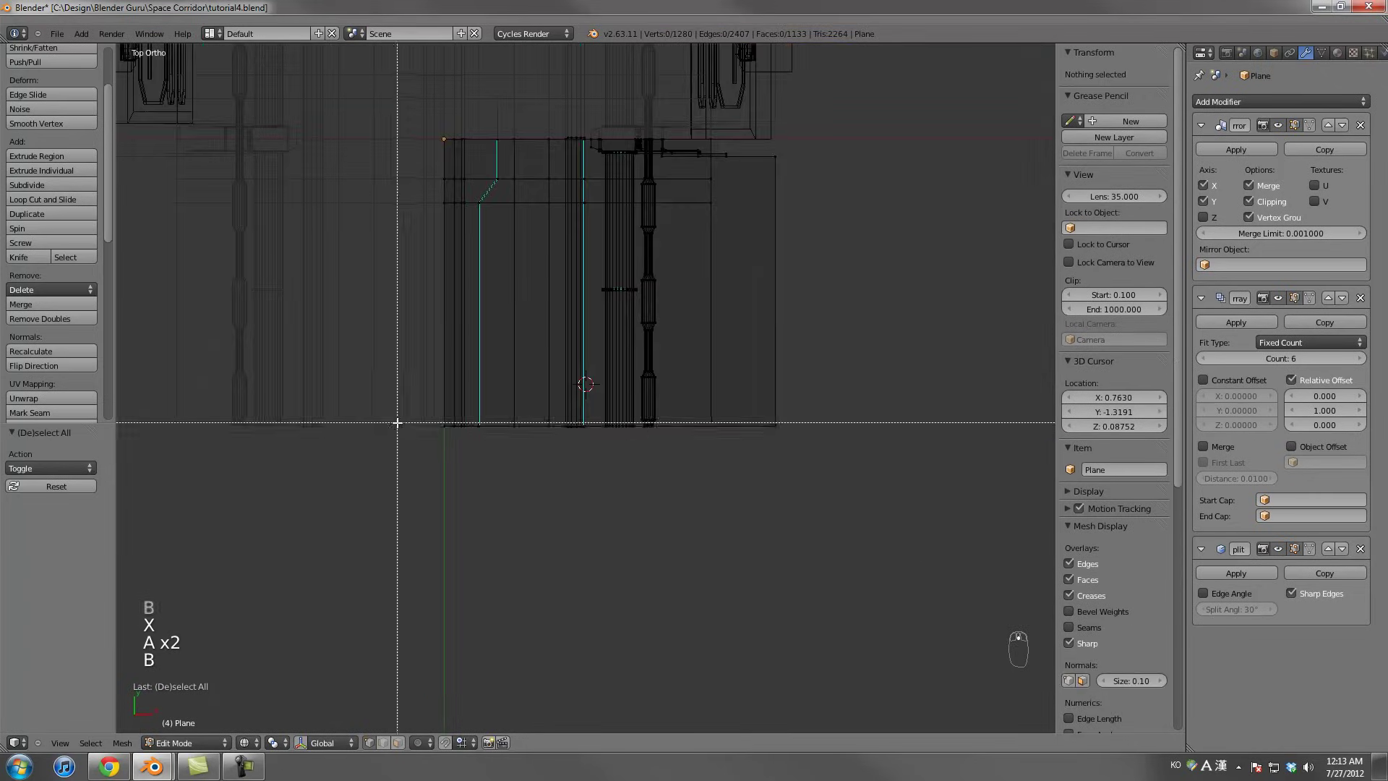
drag(397, 418, 889, 471)
shift+middle_drag(654, 239, 654, 533)
scroll(695, 531, up, 2)
scroll(695, 531, down, 3)
key(s)
key(y)
key(0)
key(Return)
Select all vertices along the section's centre-line edge, including the channel's, and flatten them along Y
scroll(510, 477, up, 4)
scroll(510, 476, down, 1)
key(a)
key(a)
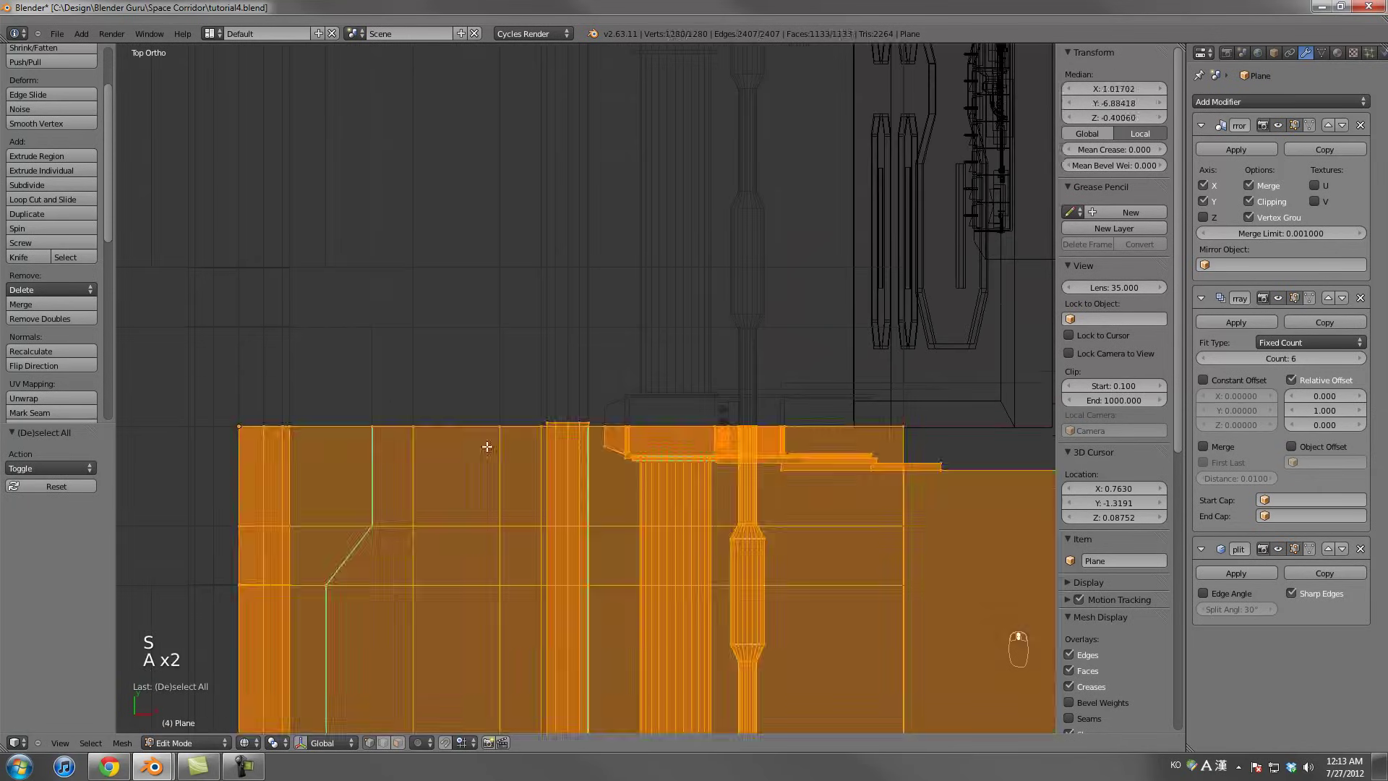
key(a)
key(b)
drag(185, 389, 867, 427)
key(s)
click(846, 427)
Return to Object mode in solid shading, save the file, and review the channel through the camera with the tool shelf hidden
key(Tab)
key(z)
mouse_move(752, 505)
middle_down()
mouse_move(773, 379)
mouse_move(806, 360)
mouse_move(766, 357)
mouse_move(815, 359)
mouse_move(611, 409)
mouse_move(655, 383)
mouse_move(645, 371)
middle_up()
key(ctrl+s)
key(ctrl+s)
key(KP_0)
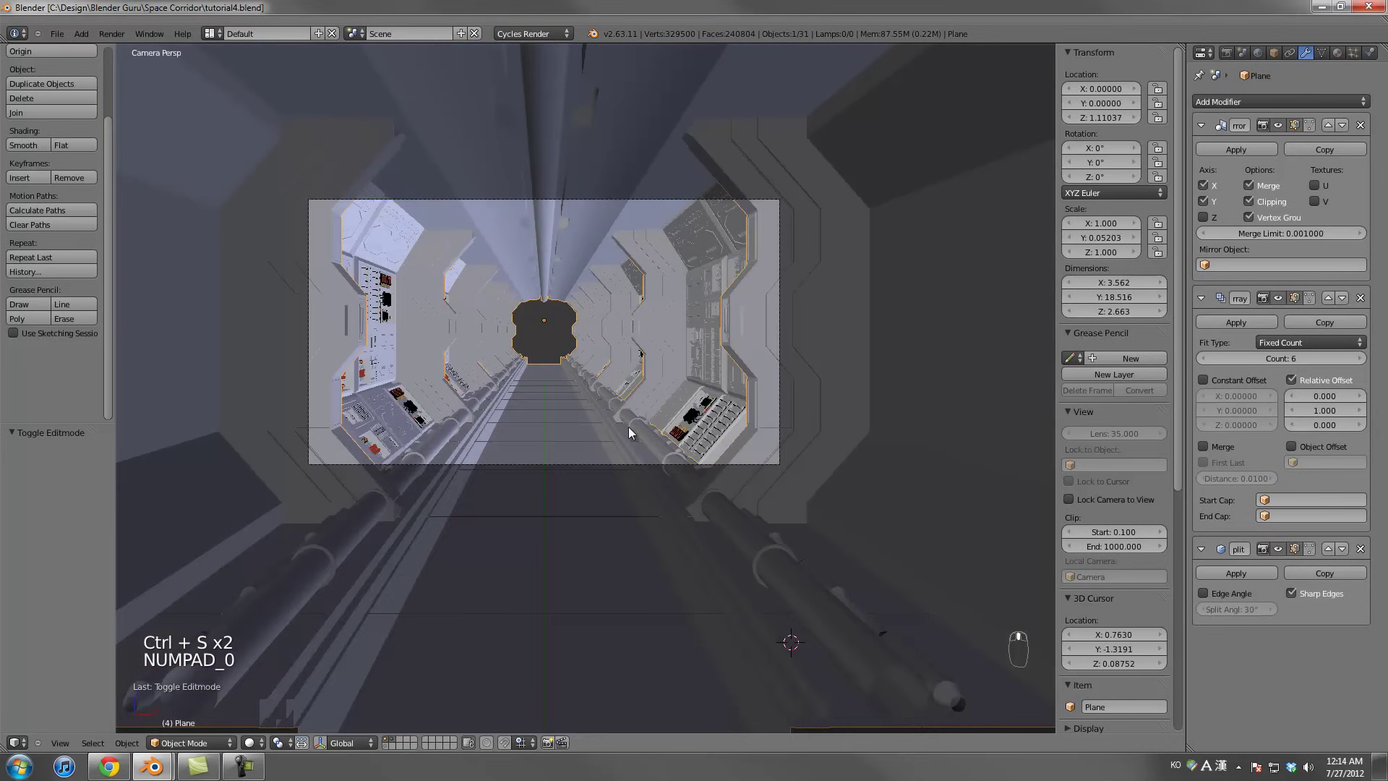
scroll(595, 412, up, 4)
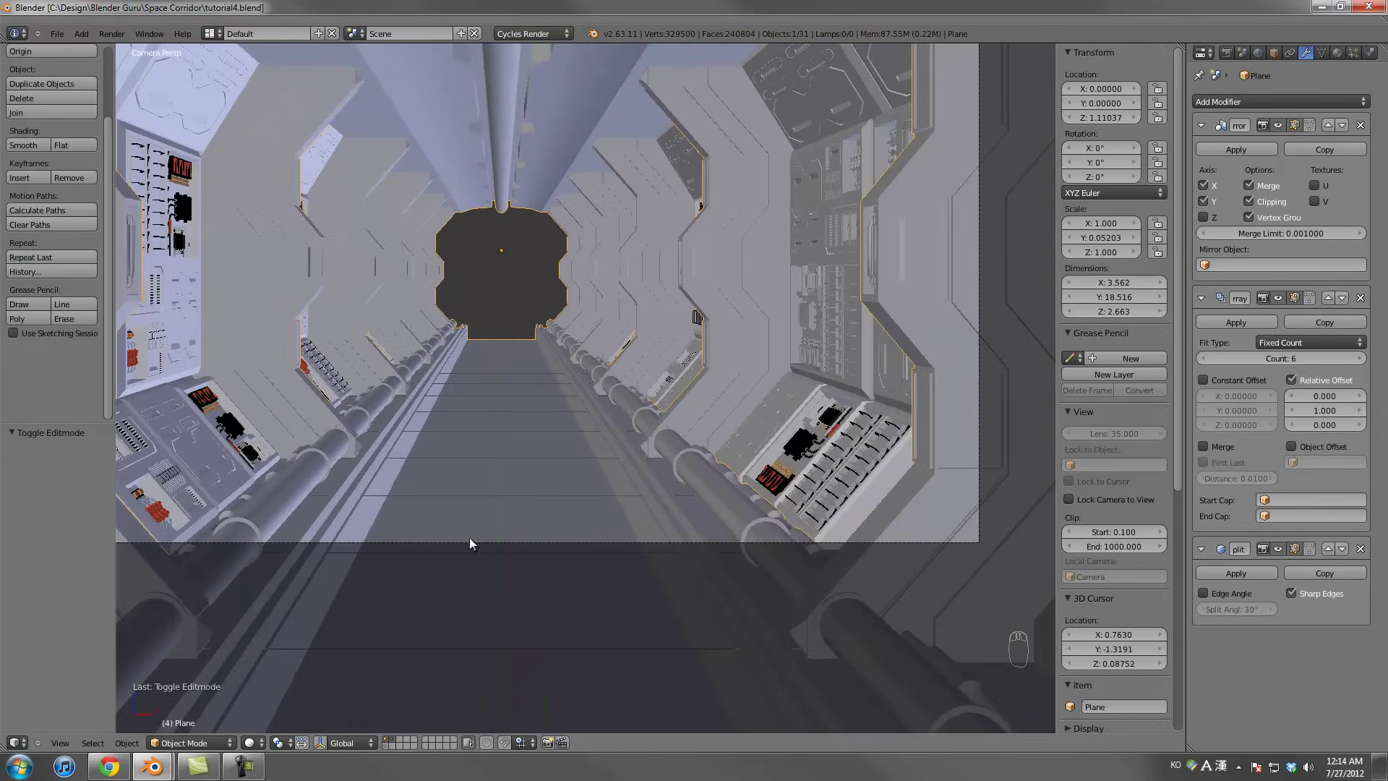
key(t)
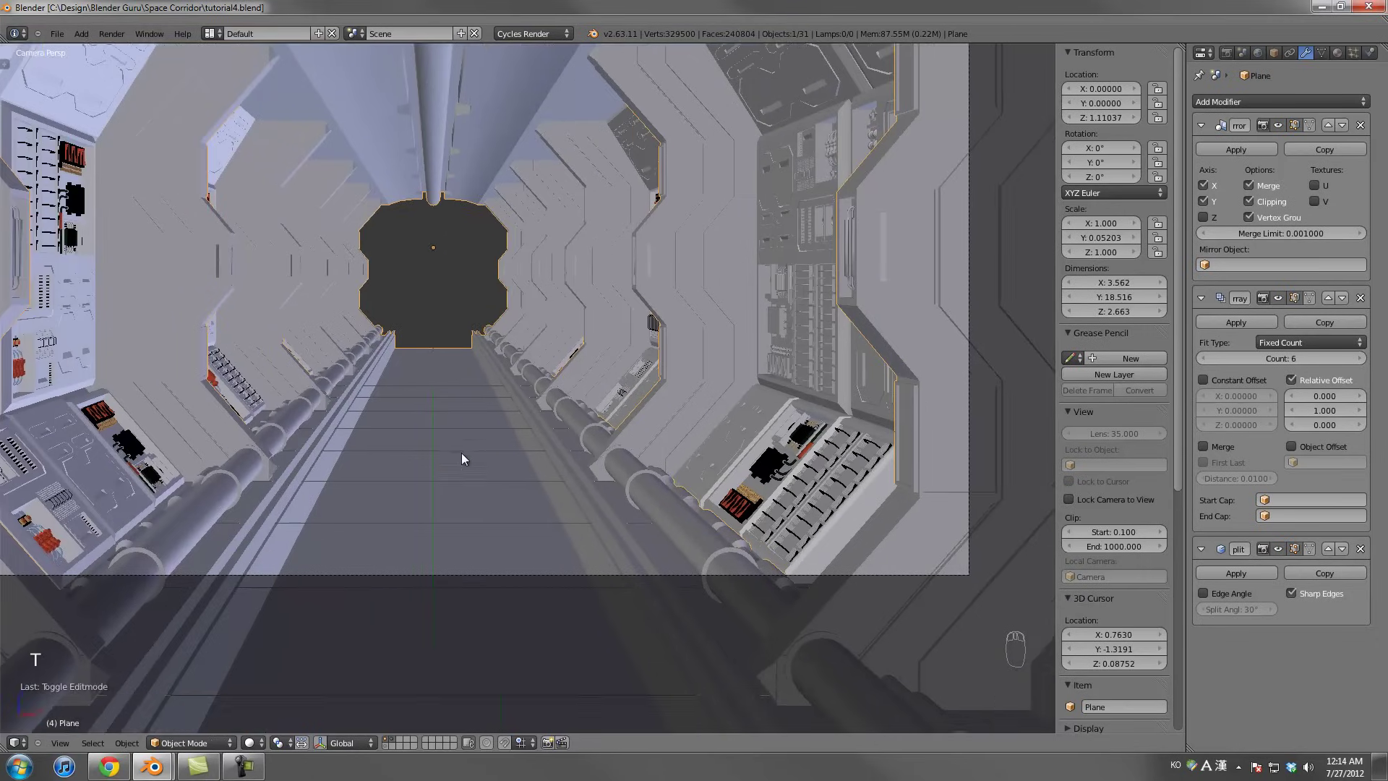
Save the file in top wireframe view and snap the 3D cursor to the selected corridor mesh
shift+middle_drag(461, 453, 549, 500)
key(KP_7)
key(z)
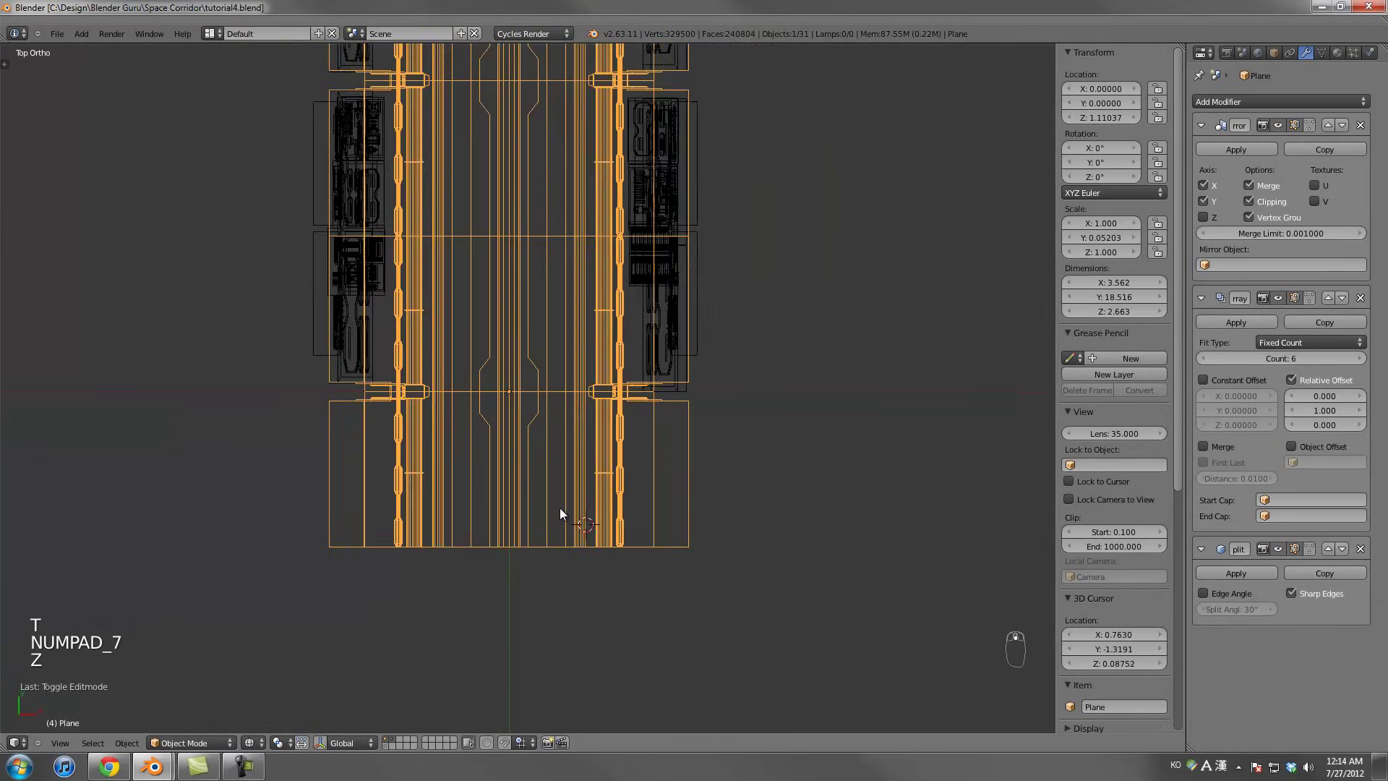
key(ctrl+s)
scroll(560, 507, up, 2)
key(shift+s)
click(563, 508)
scroll(565, 506, up, 3)
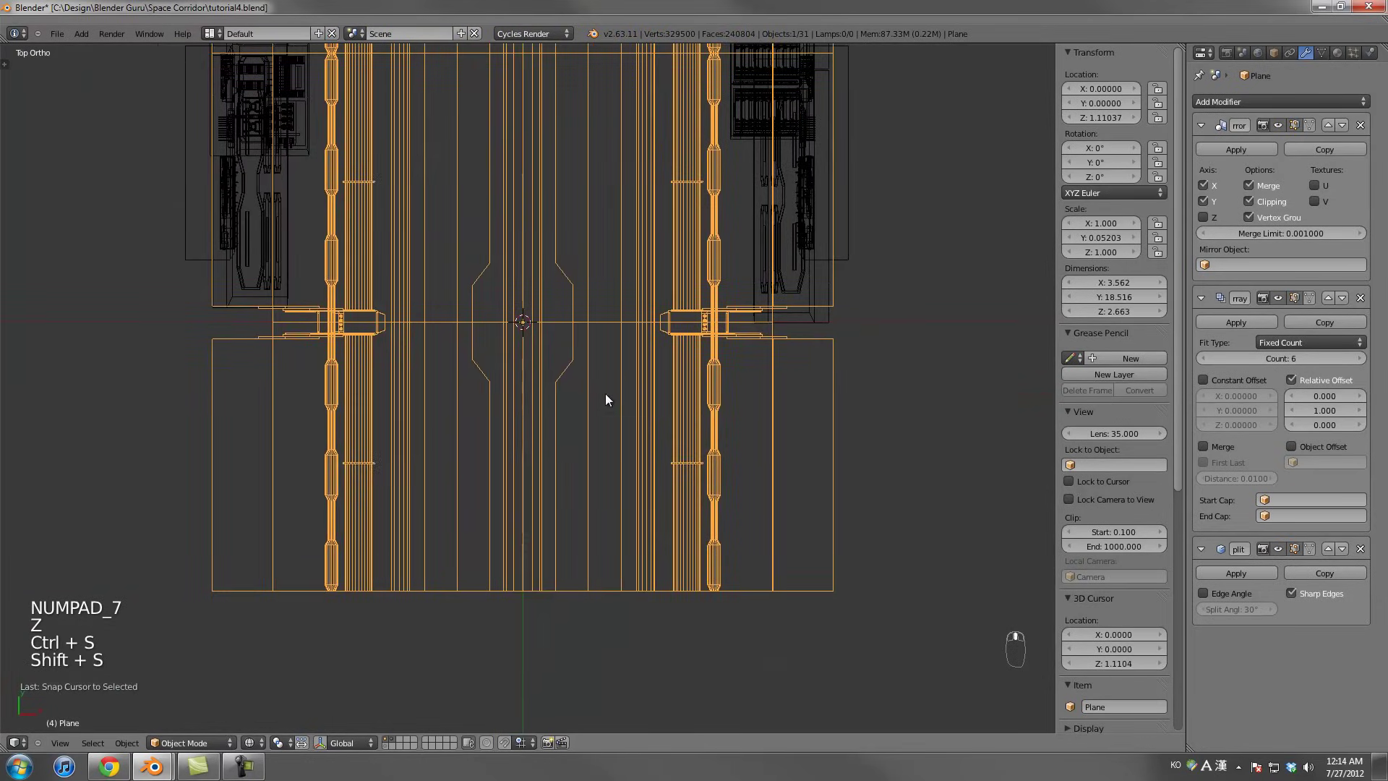
Add a cube at the 3D cursor
key(shift+a)
mouse_move(605, 394)
click(655, 408)
key(s)
click(526, 324)
key(ctrl+z)
Scale the cube down uniformly to about 0.058 units across
scroll(752, 399, down, 1)
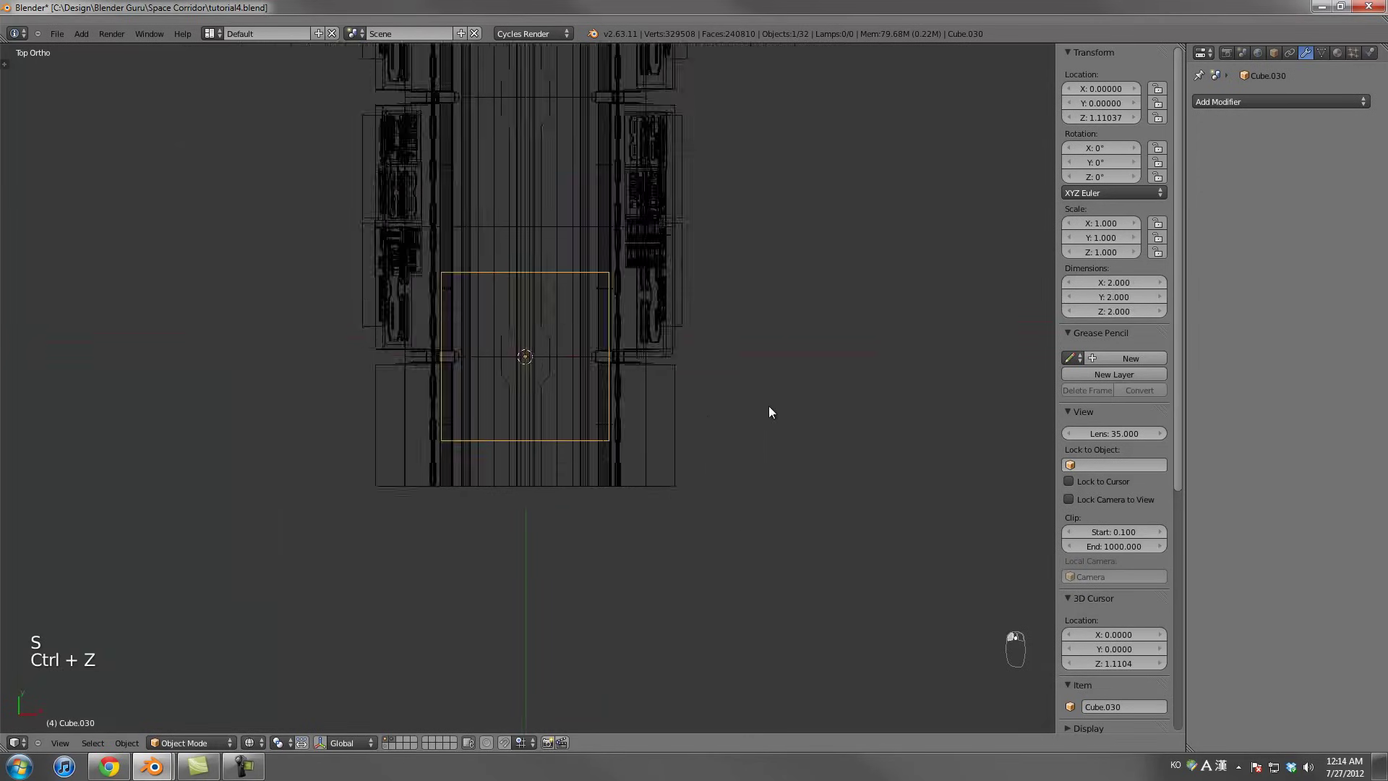
key(s)
click(617, 362)
scroll(617, 368, up, 2)
key(s)
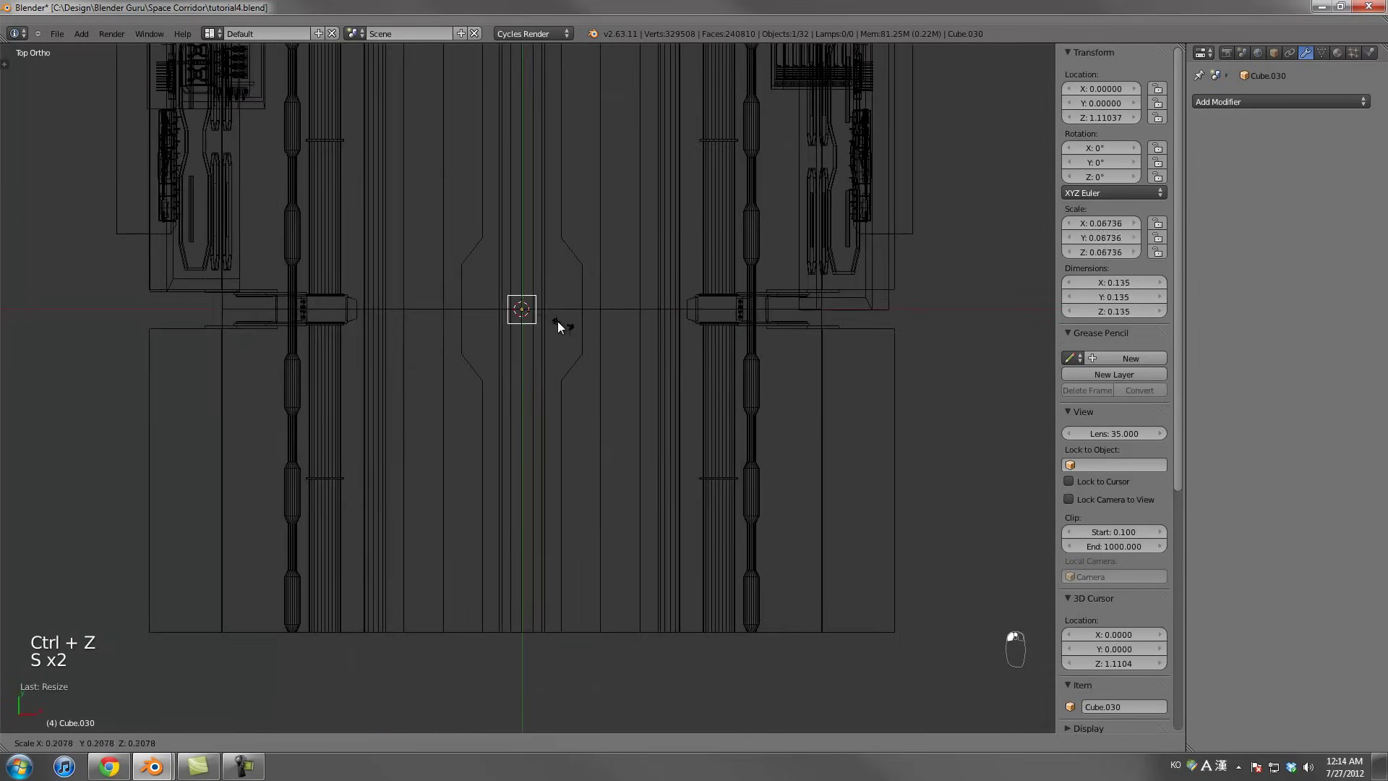
Shrink the cube to about 0.012 units and place it beside the centre line at the section's front edge, around Y -1.42
key(g)
click(705, 440)
scroll(705, 439, up, 3)
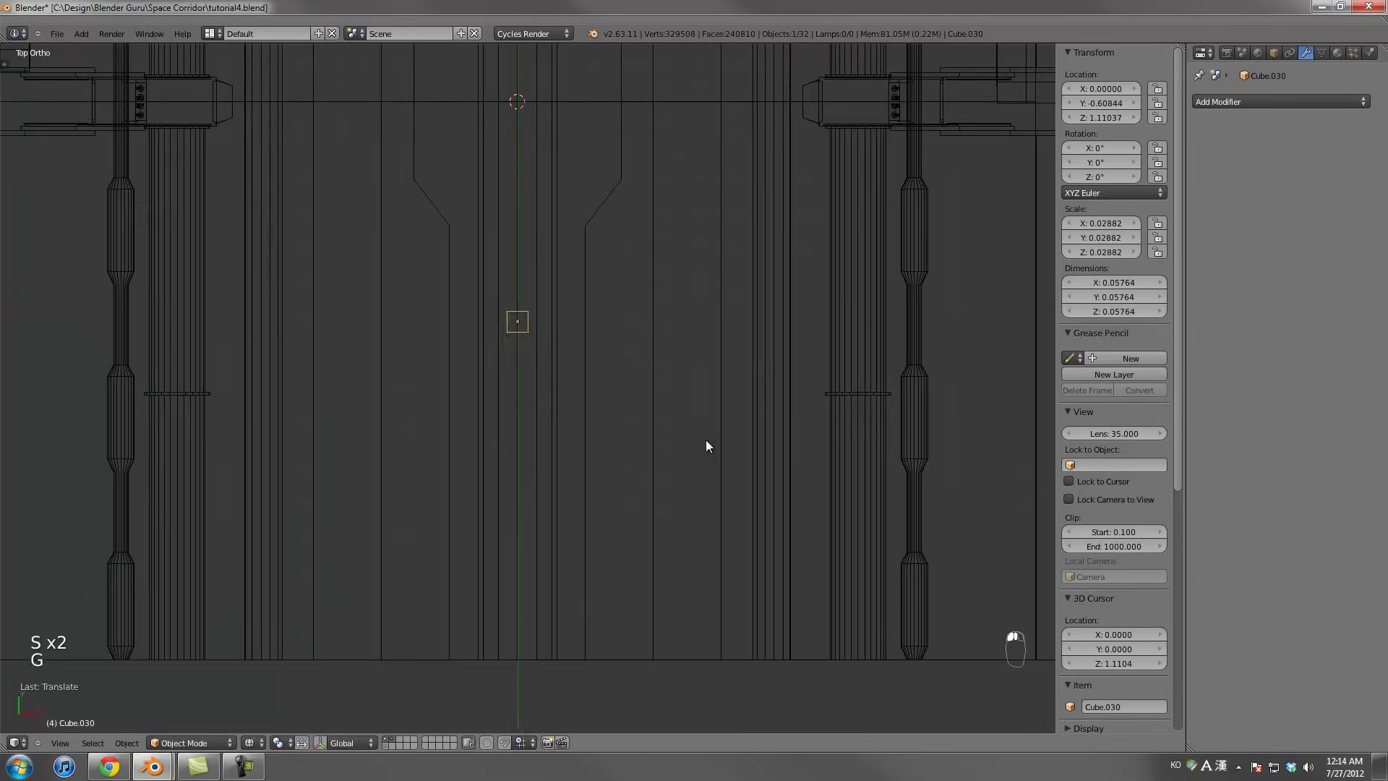
key(s)
click(562, 343)
key(g)
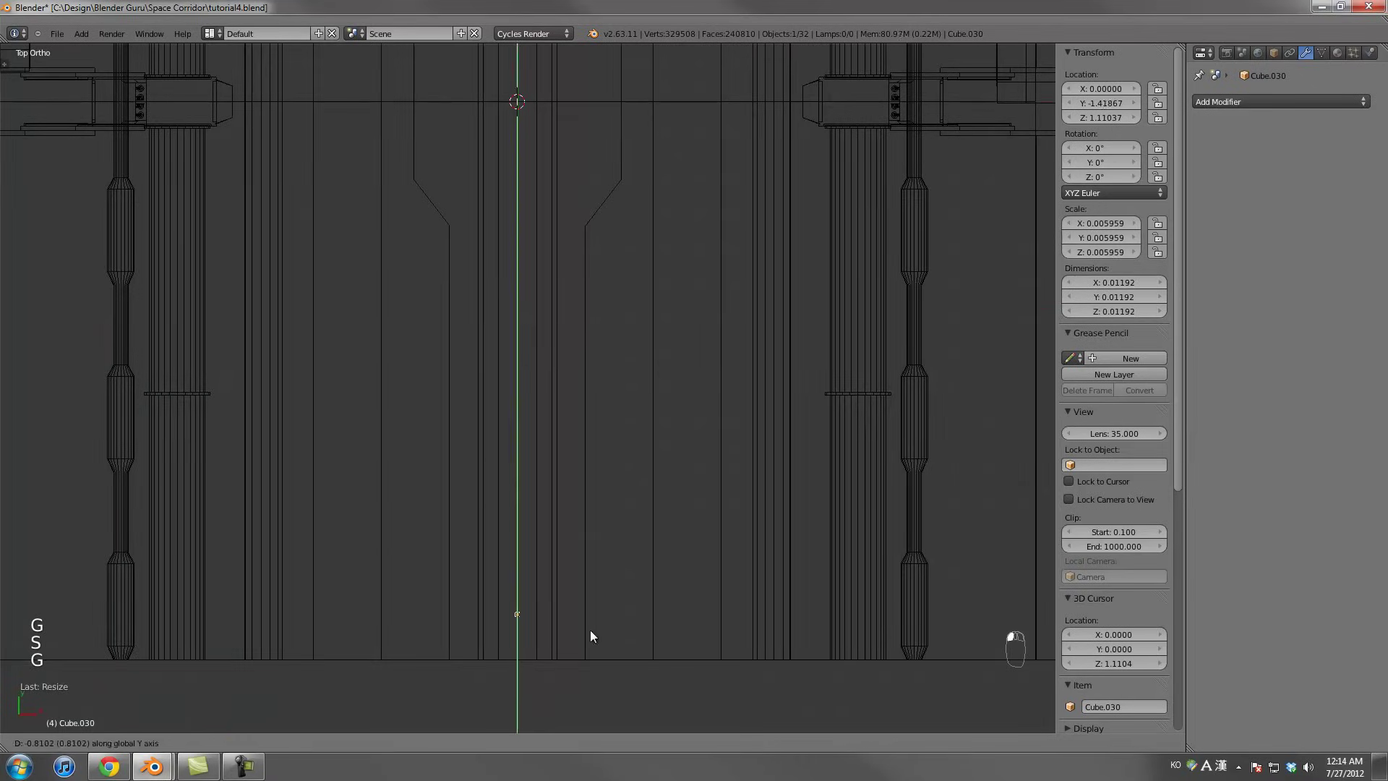
click(590, 633)
scroll(601, 345, up, 4)
key(g)
click(595, 414)
Stretch the small cube along Y into a thin bar about 0.886 units long
scroll(595, 415, down, 2)
key(s)
click(647, 515)
key(s)
click(651, 494)
key(s)
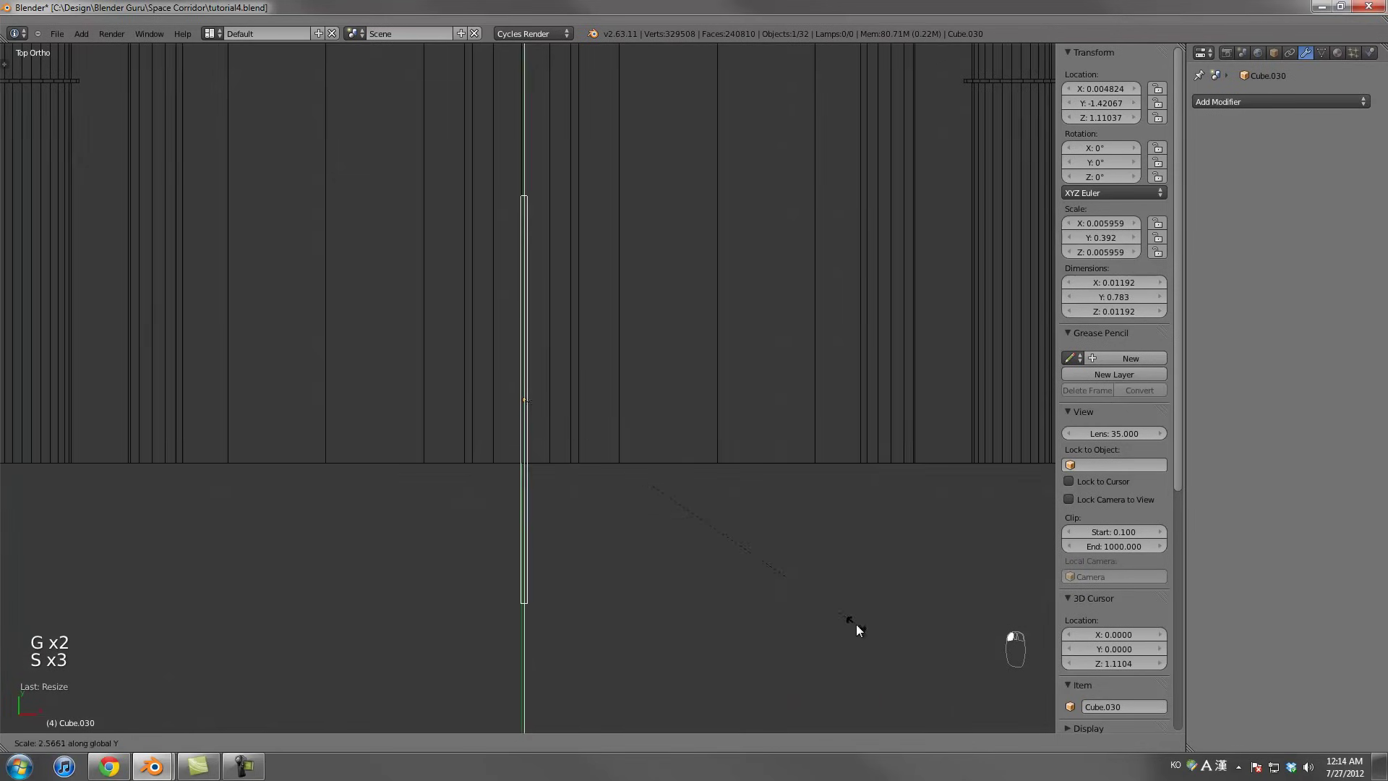
click(817, 600)
scroll(616, 353, up, 3)
key(s)
click(624, 446)
Move the bar to about Y -1.142 and shorten it along Y to about 0.801 units, ending at the corridor's front edge
key(g)
click(631, 387)
scroll(630, 379, down, 2)
shift+middle_drag(631, 371, 629, 394)
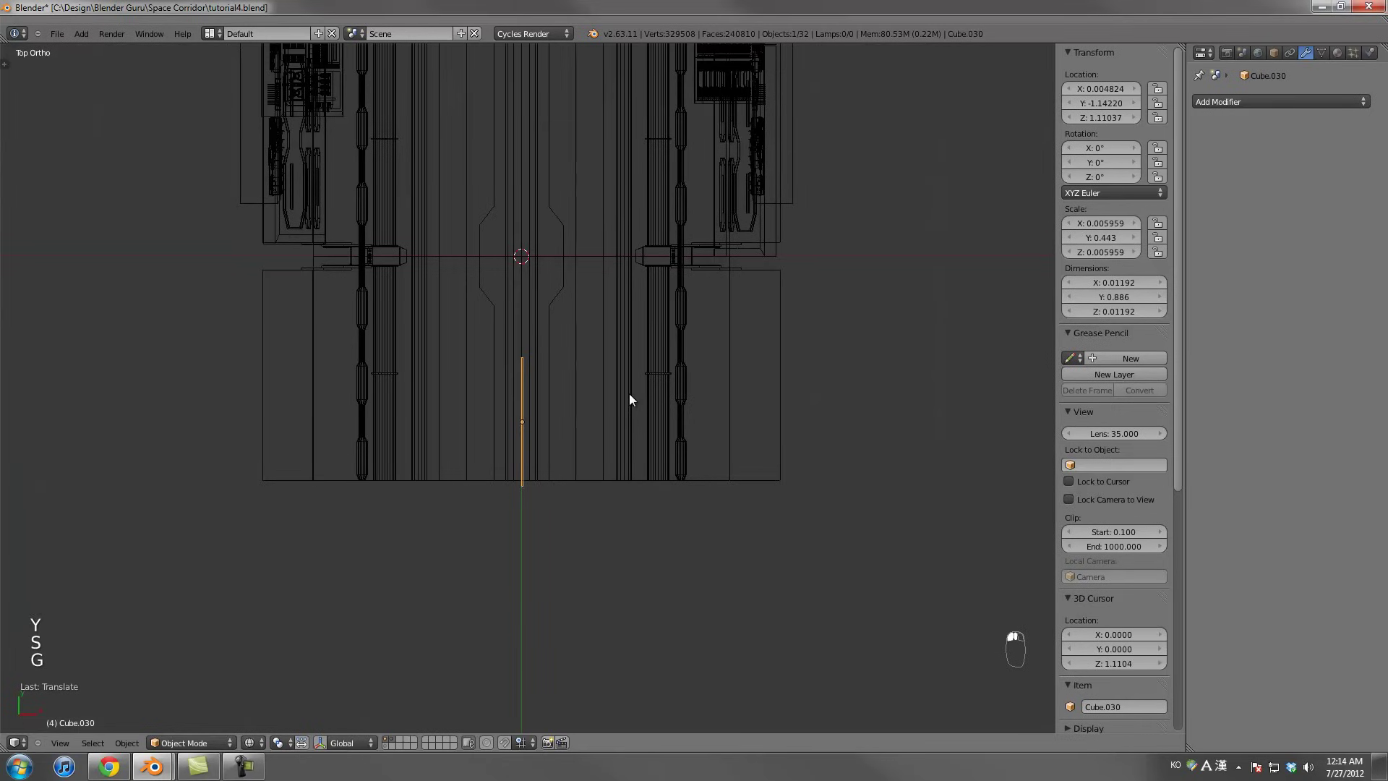
key(s)
key(y)
click(618, 390)
scroll(615, 388, up, 2)
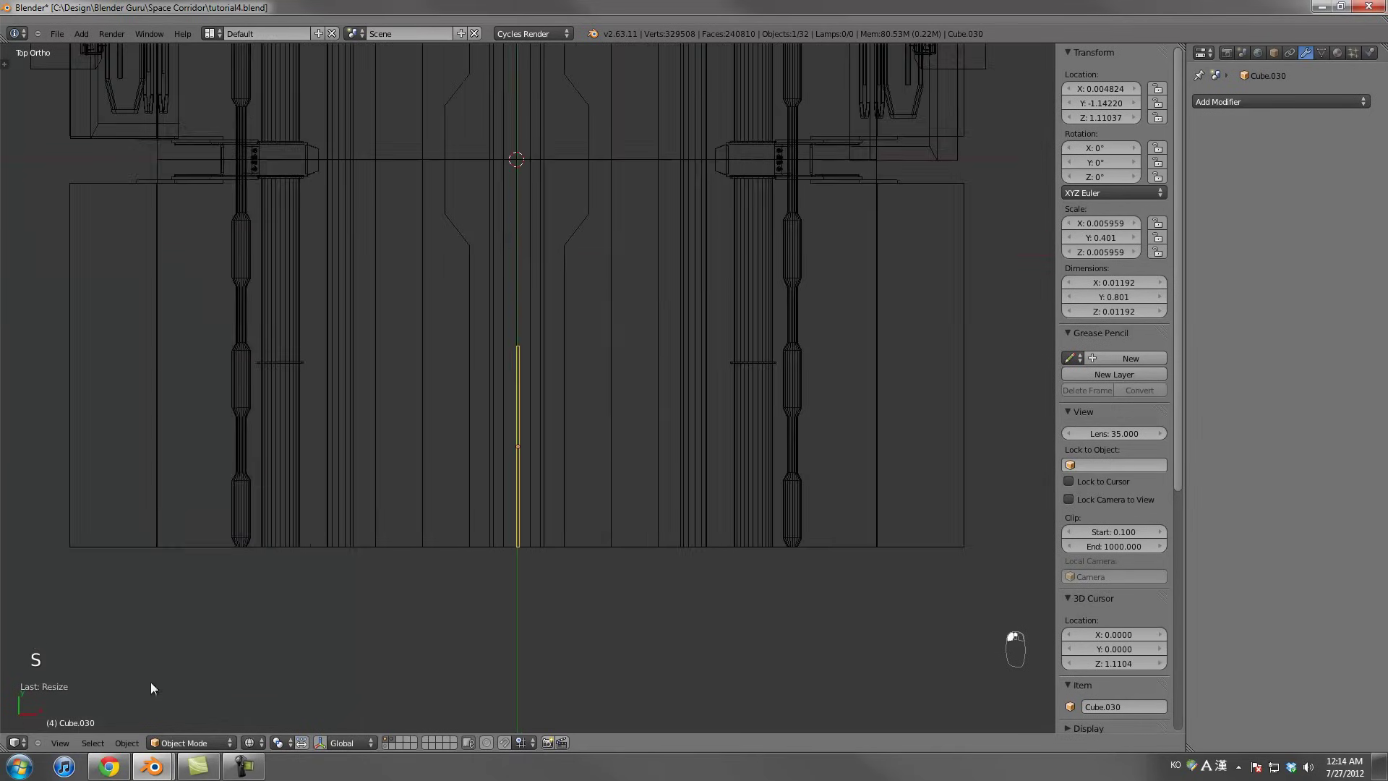
Switch to the browser and examine the bar layout in the steel grate reference photo
key(super)
click(289, 496)
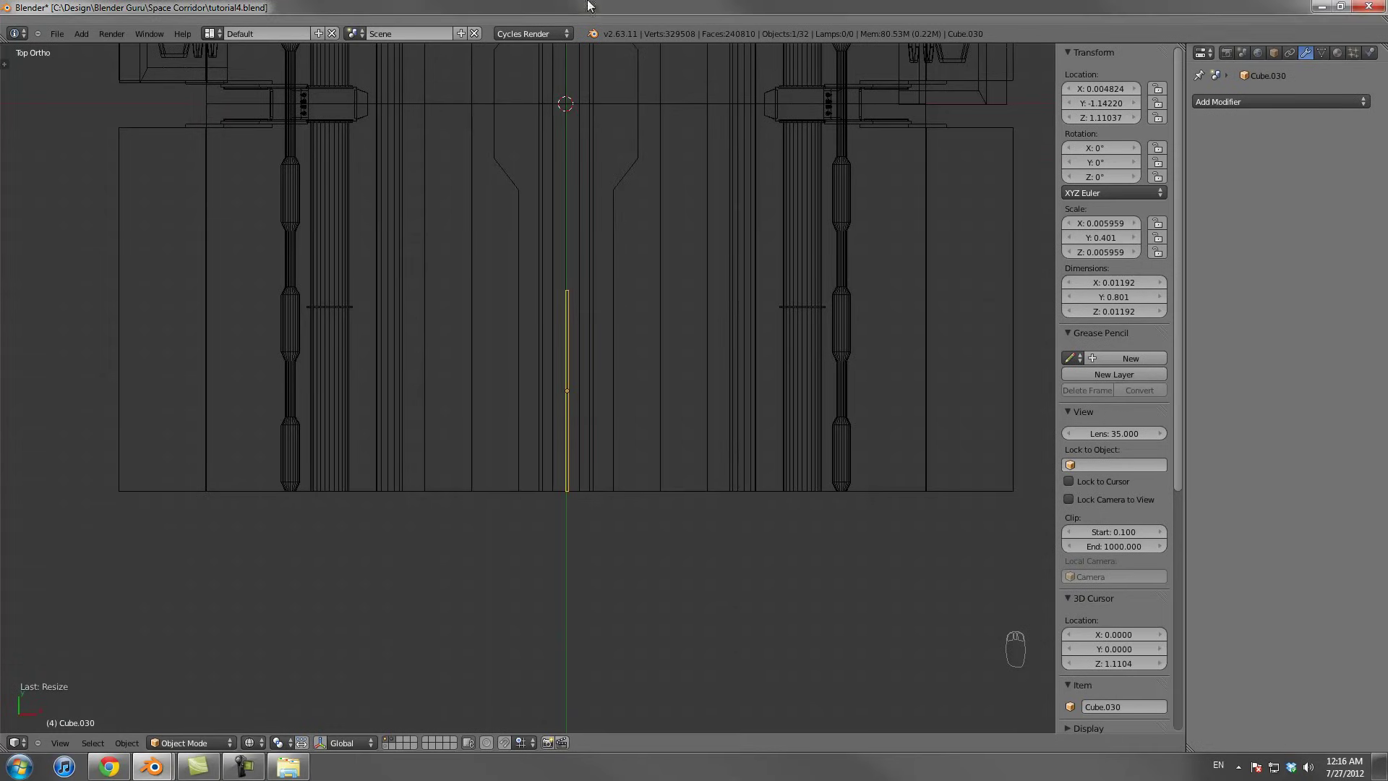
scroll(594, 367, up, 2)
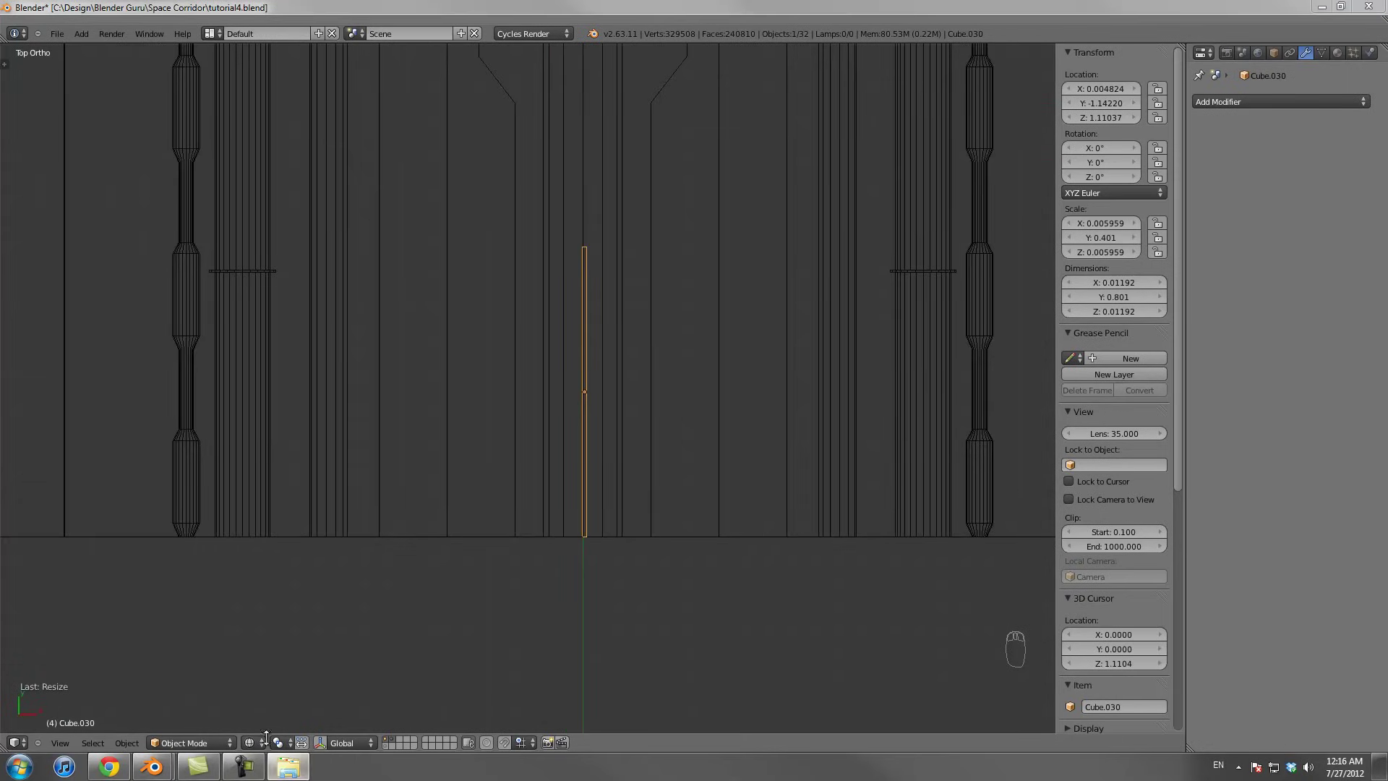
click(146, 769)
scroll(284, 721, down, 1)
scroll(262, 400, up, 1)
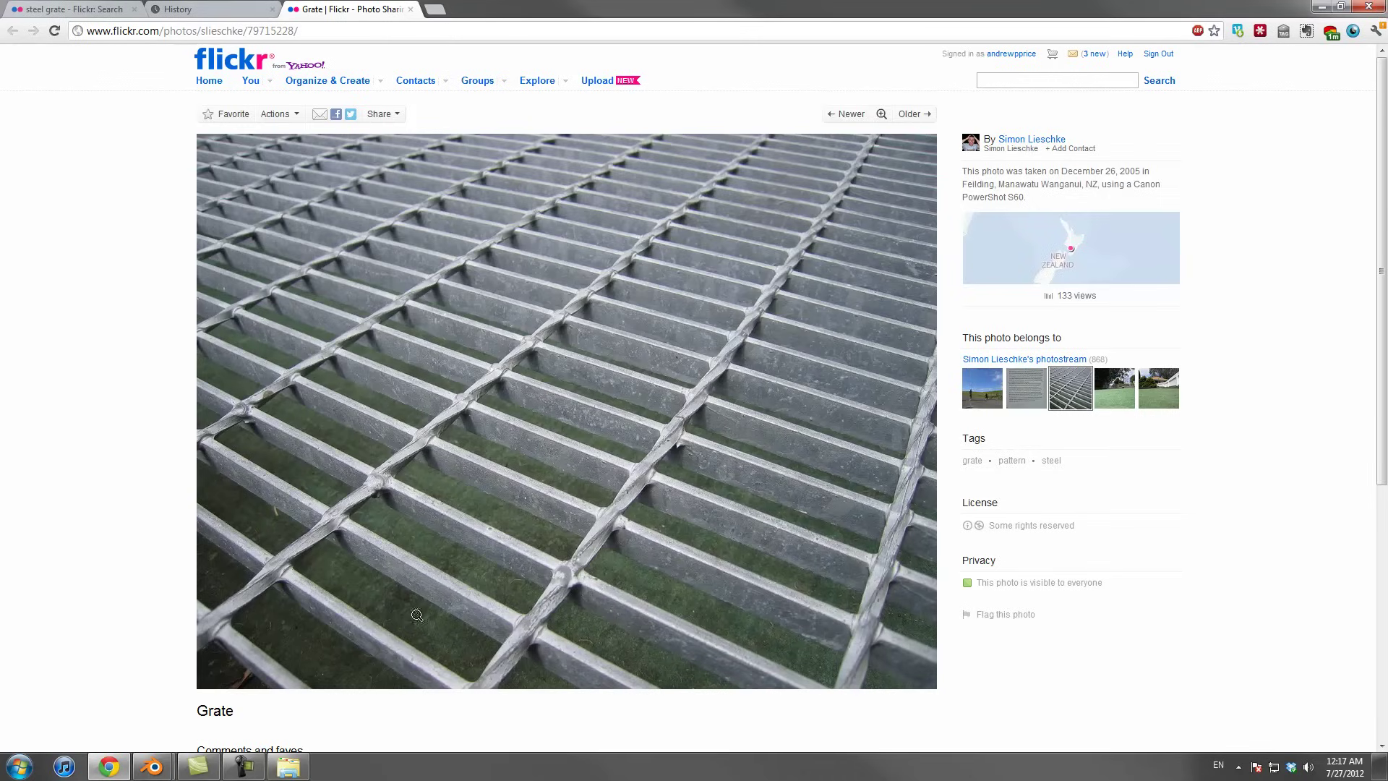
key(alt+Tab)
key(alt+Tab)
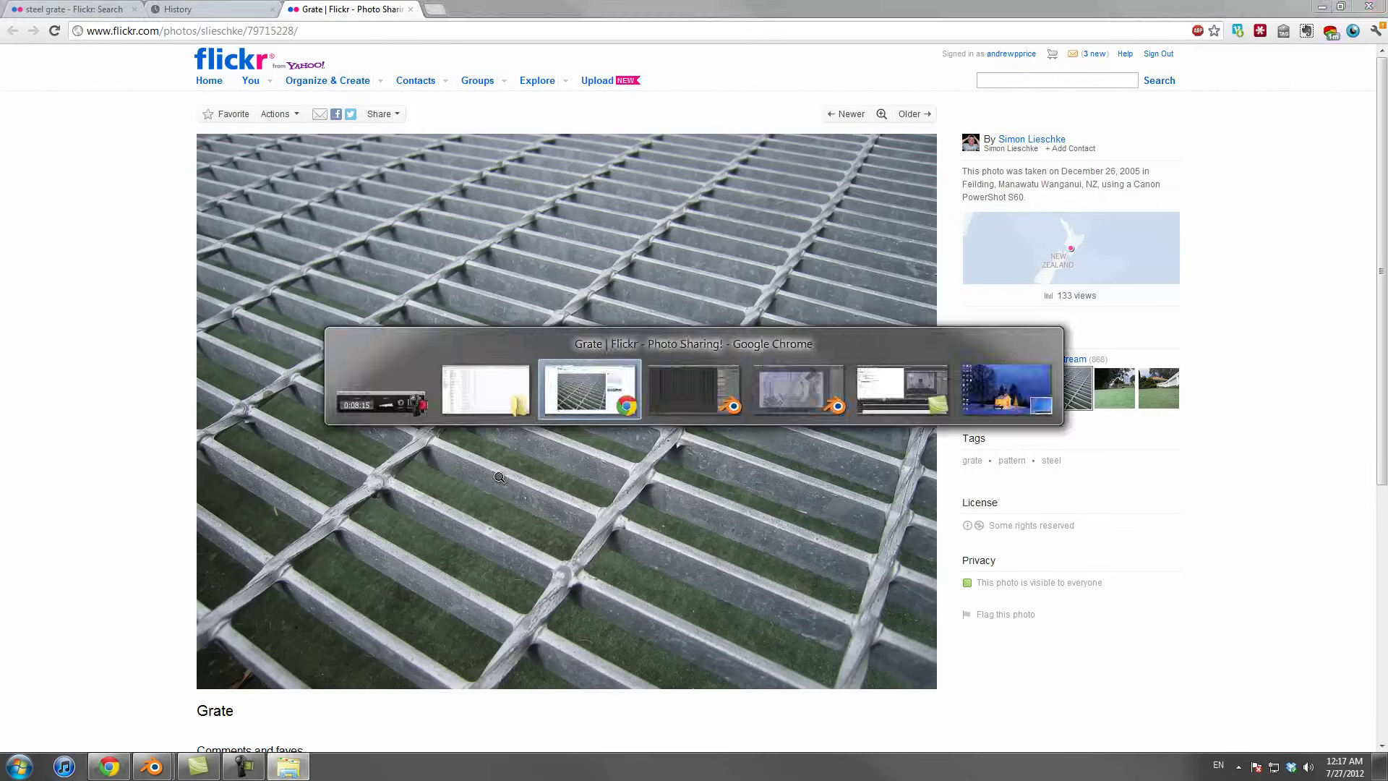
Narrow the bar along X to about 0.0066 units and compare its thickness with the grate photo
scroll(659, 481, up, 3)
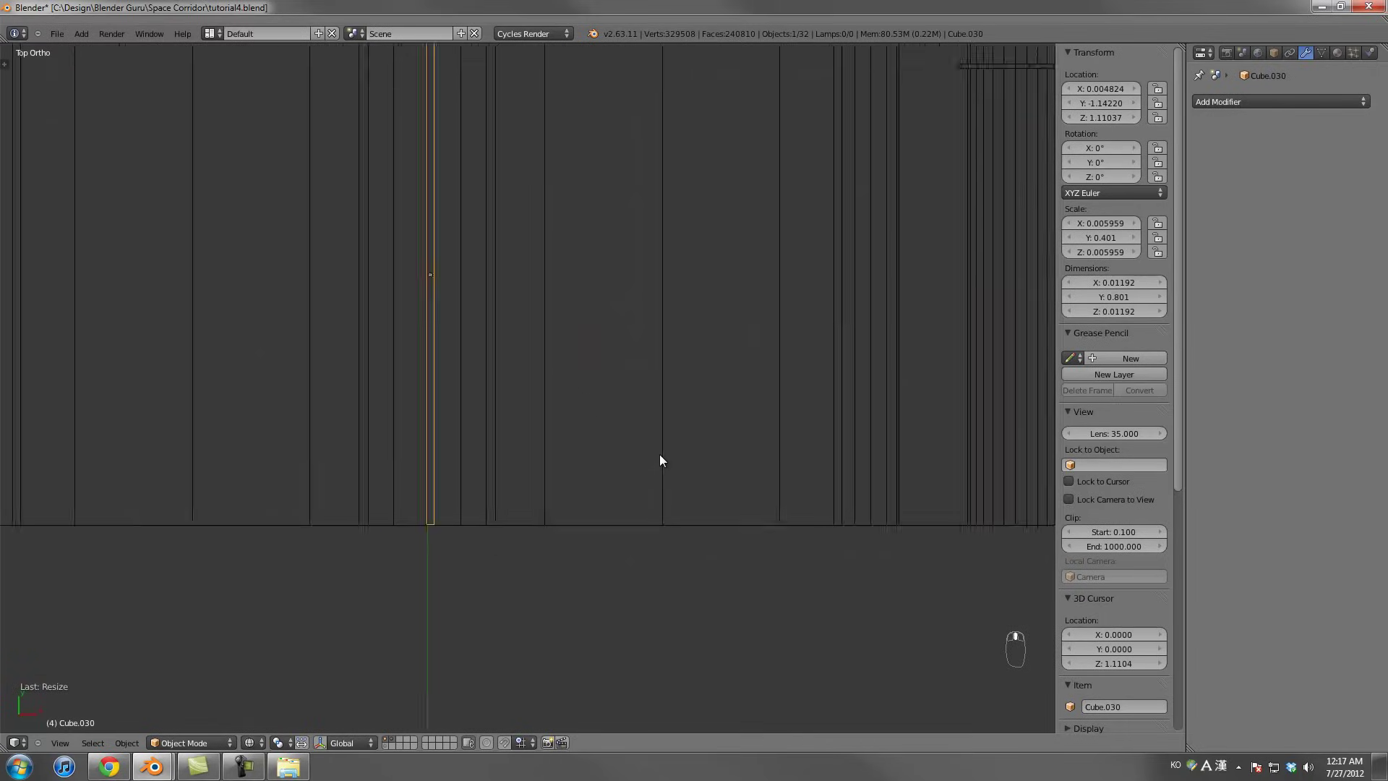
key(s)
key(x)
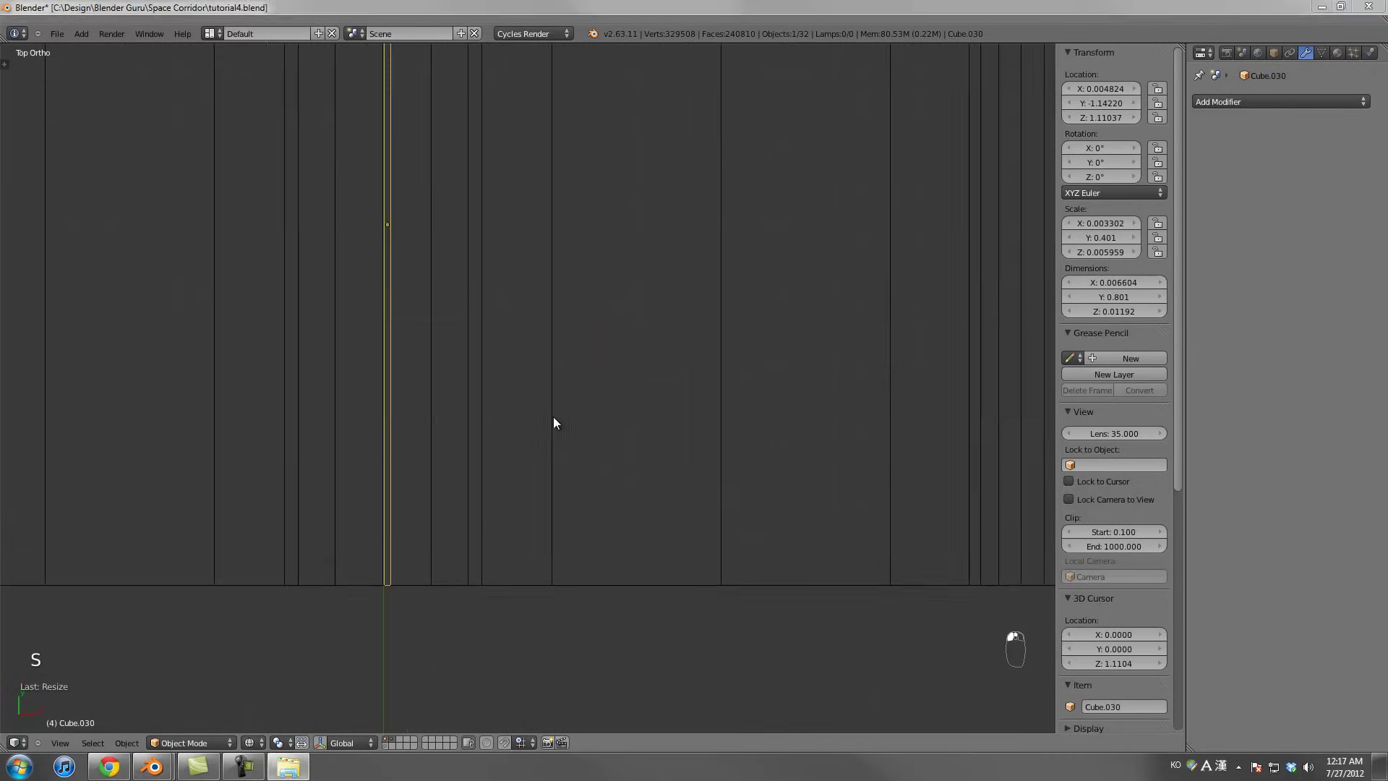
key(alt+Tab)
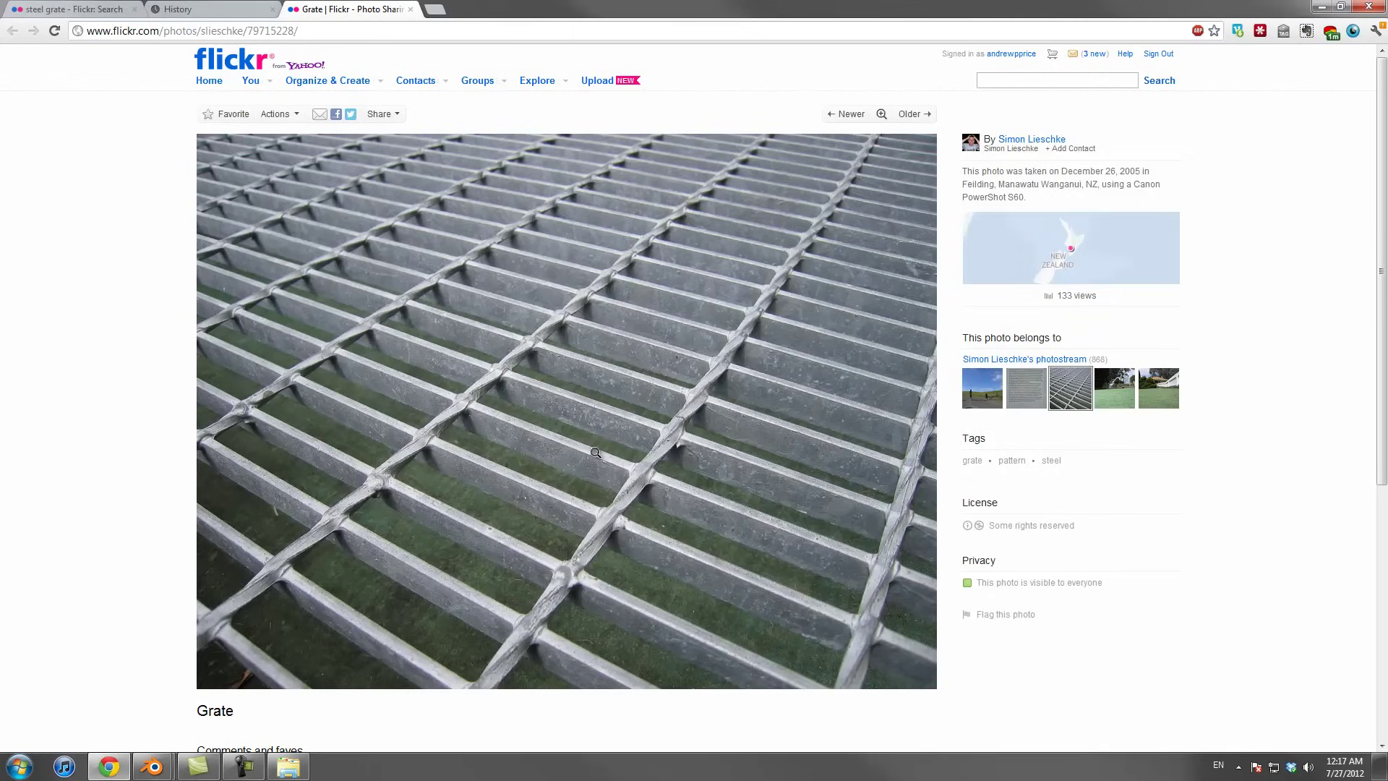
key(alt+Tab)
scroll(594, 448, down, 4)
scroll(609, 439, up, 2)
key(shift+d)
key(x)
click(611, 441)
key(x)
click(611, 443)
Add an Array modifier to the original bar with a count of 9 and a relative X offset of about 6.83
right_click(491, 451)
click(1224, 101)
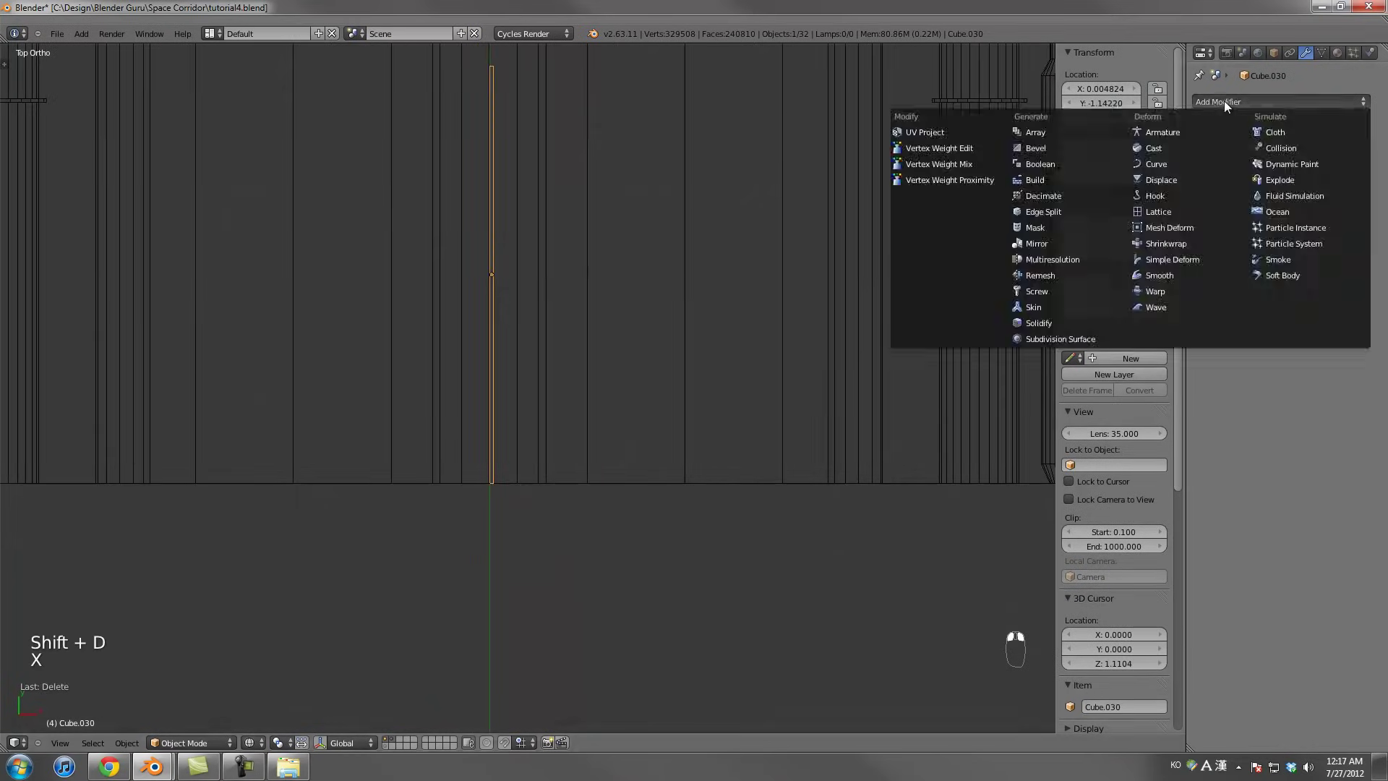
click(1053, 128)
mouse_move(1322, 224)
mouse_down()
mouse_move(1351, 221)
mouse_move(1339, 223)
mouse_up()
key(alt+Tab)
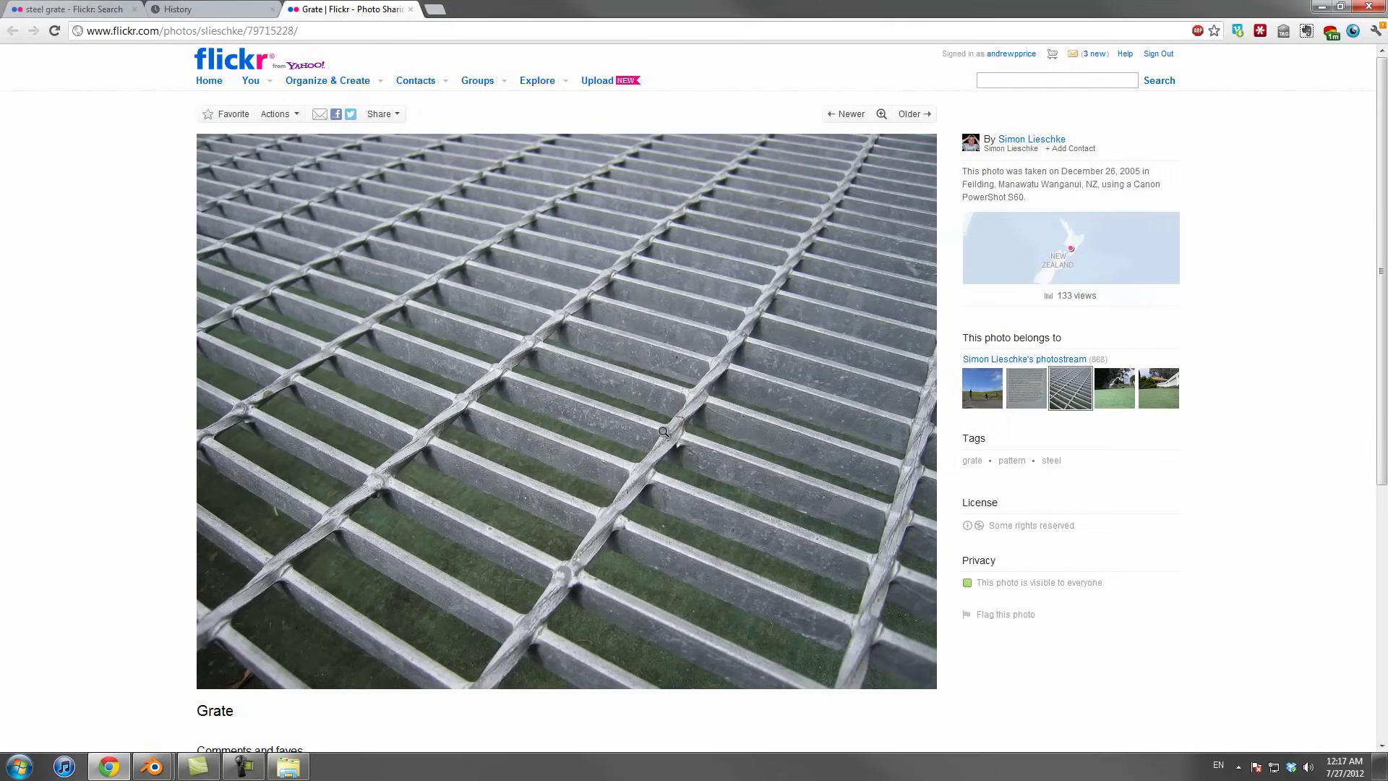
key(alt+Tab)
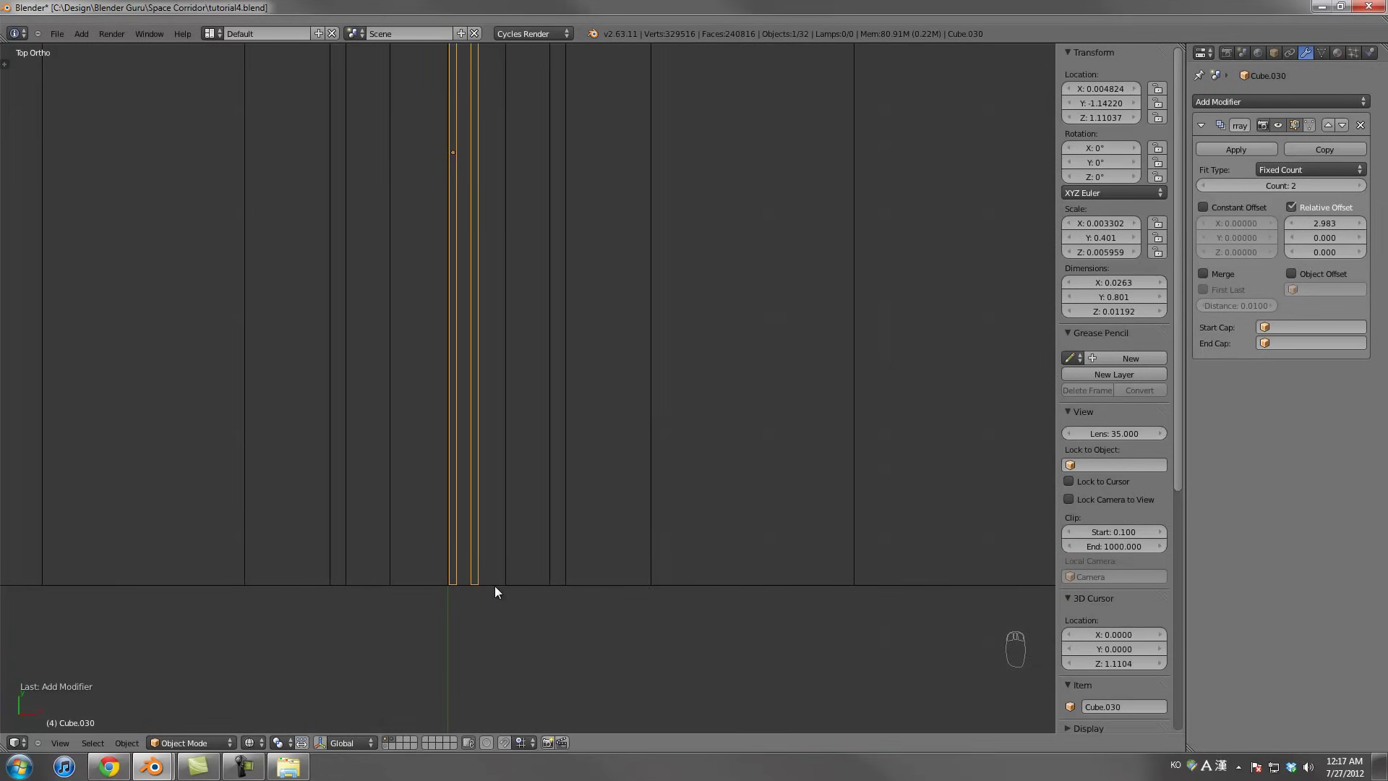
drag(1322, 224, 1350, 182)
scroll(741, 284, down, 2)
scroll(741, 284, down, 4)
Lower the arrayed bars in front view to floor level, at about Z -0.0074
middle_drag(751, 275, 767, 263)
key(KP_1)
scroll(768, 267, up, 1)
key(g)
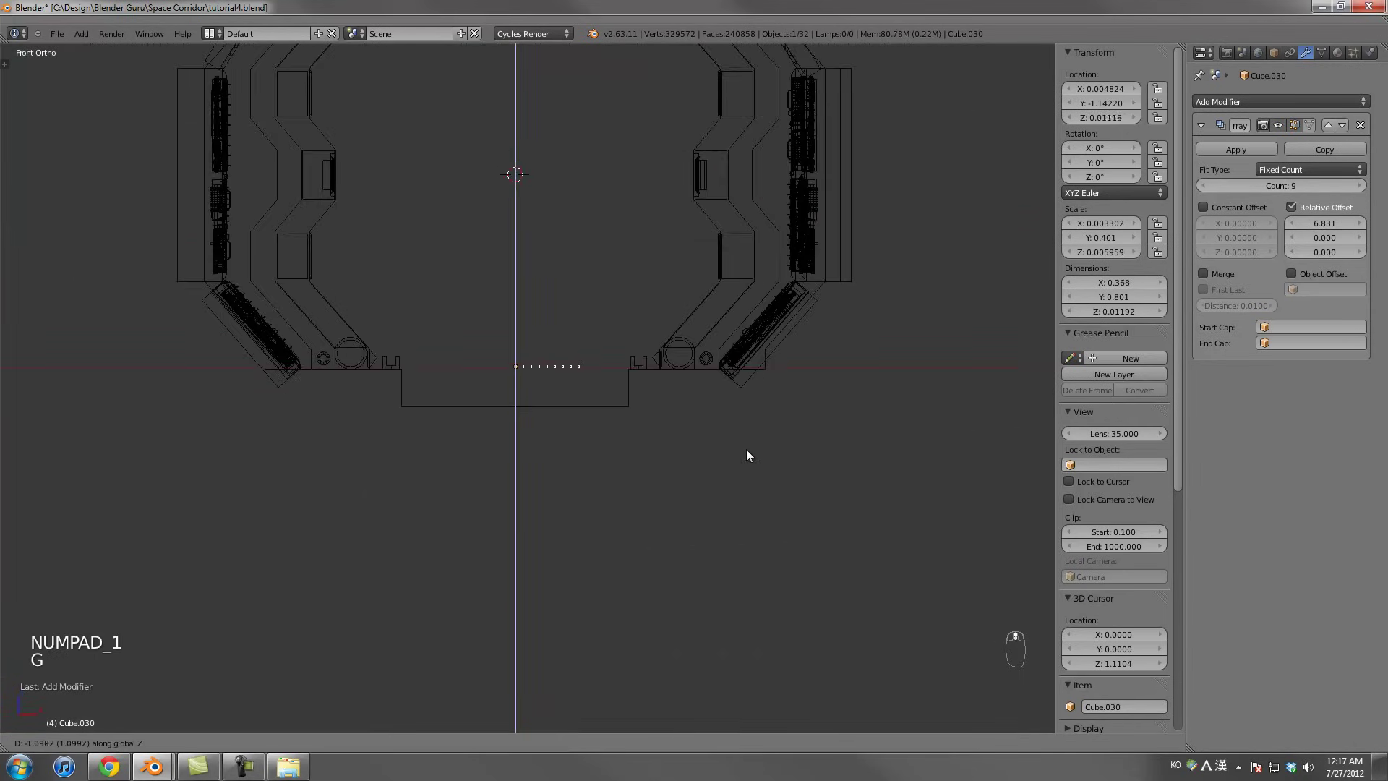
click(747, 453)
scroll(749, 453, up, 4)
key(g)
key(g)
click(743, 411)
Raise the bar array's count to 15 and check its spread across the recessed floor in solid shading
middle_drag(743, 408, 723, 318)
click(1358, 187)
click(1358, 186)
click(1358, 187)
click(1358, 187)
click(1358, 186)
click(1358, 187)
key(z)
key(z)
scroll(899, 315, up, 2)
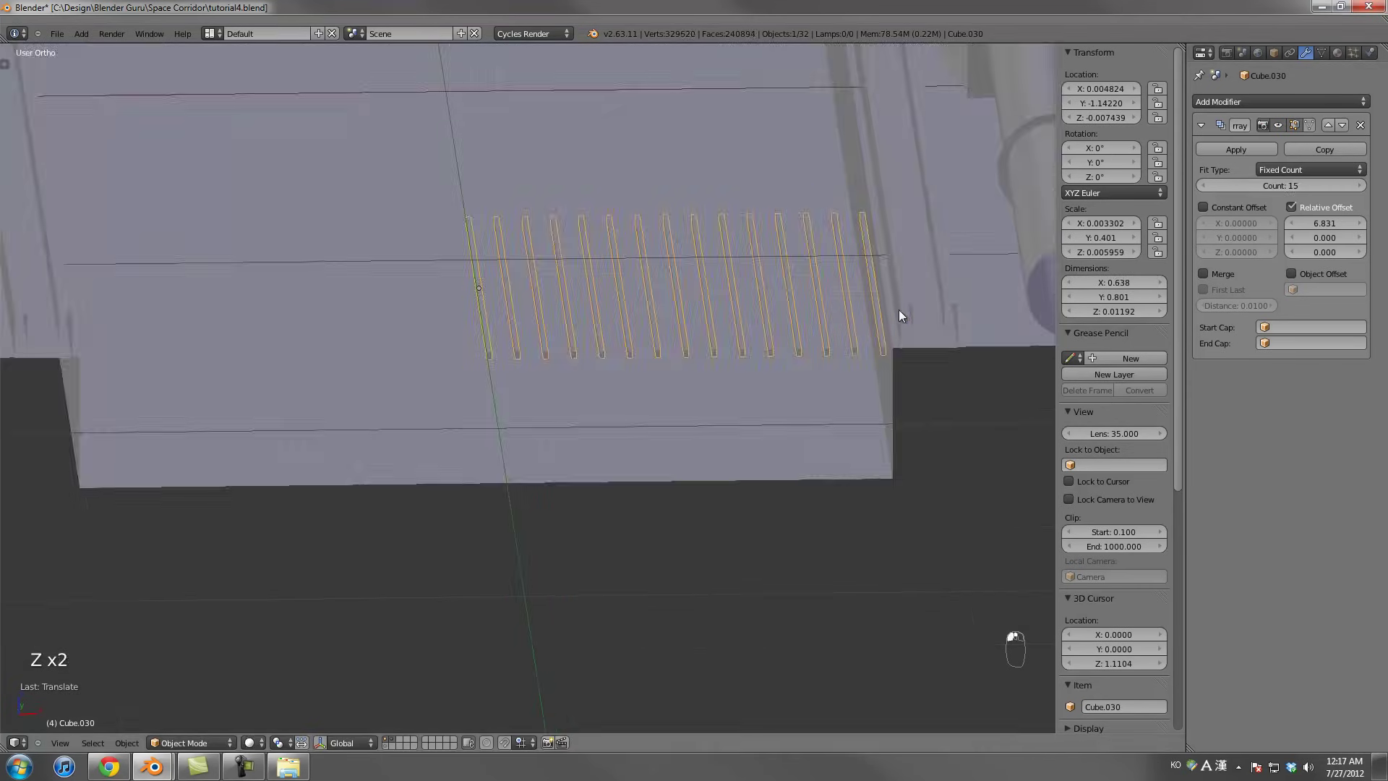
Raise the array count to 21 and scale the bars along X so the row spans about 0.644 units
key(s)
key(x)
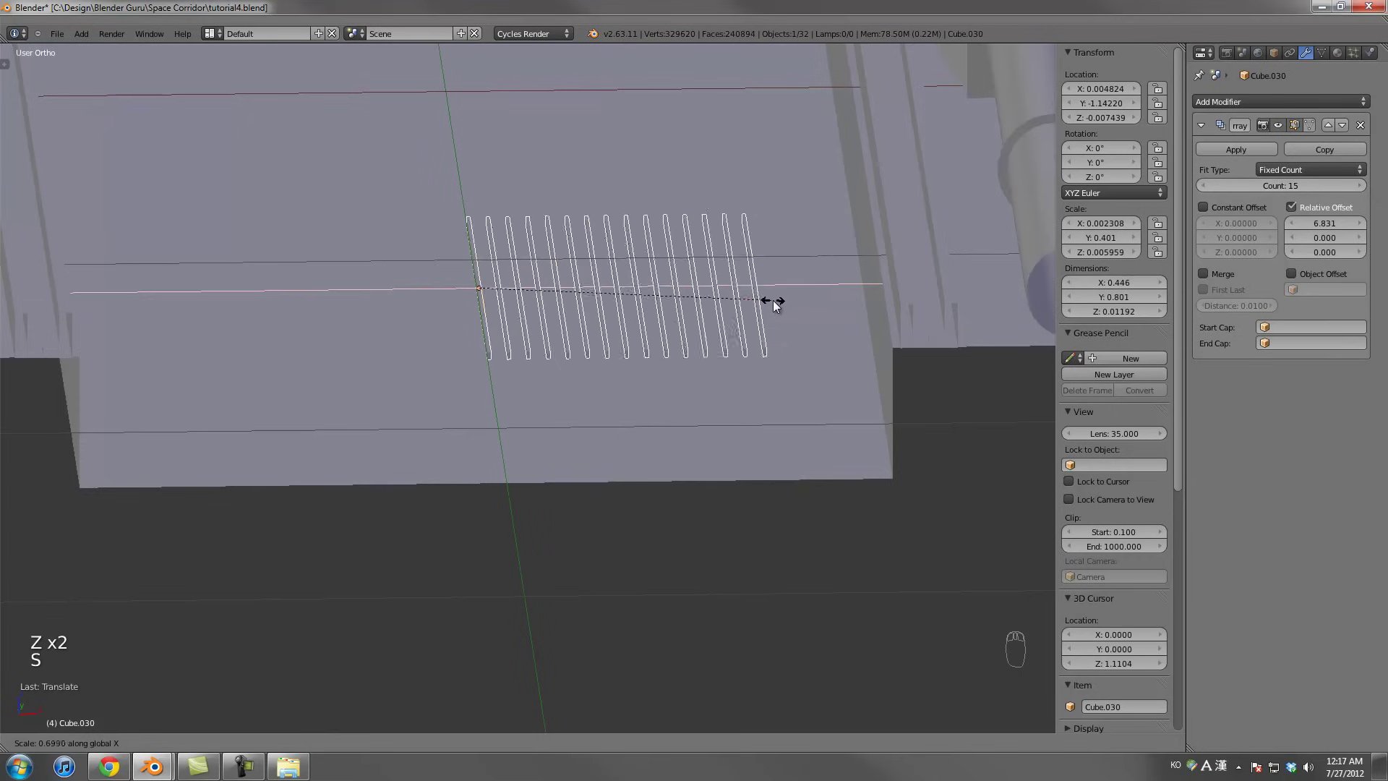
click(773, 301)
click(1346, 186)
click(1345, 186)
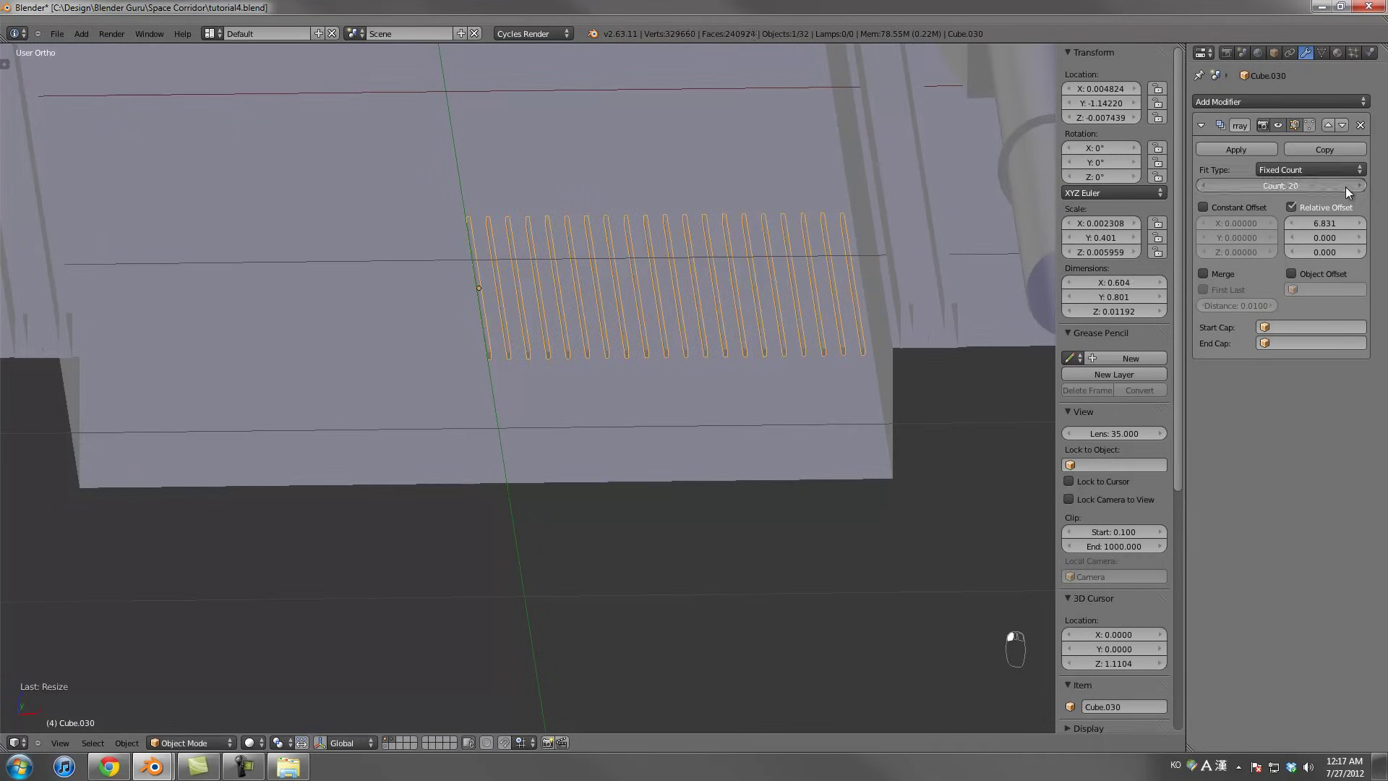
click(1345, 187)
key(s)
key(x)
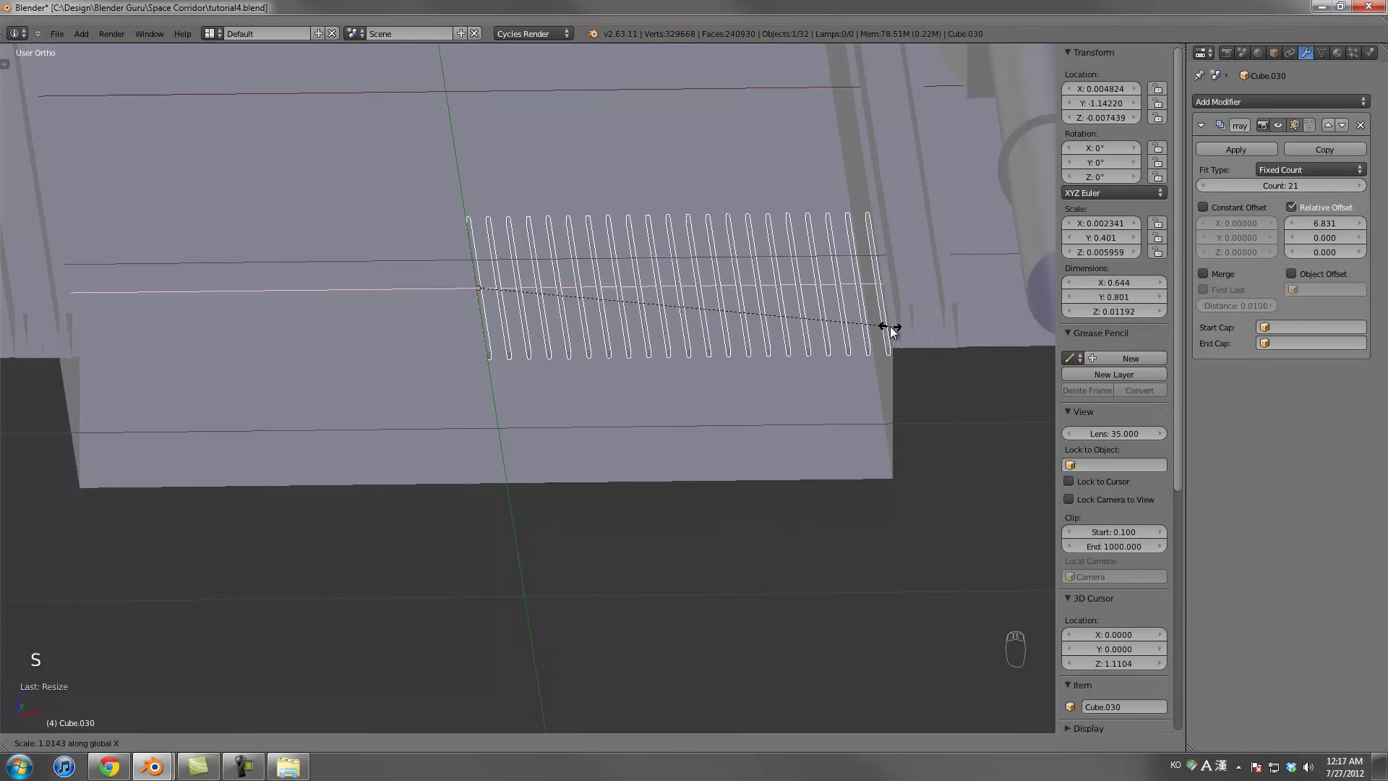
click(890, 326)
Delete the end face at the front of the base bar in Edit mode
middle_drag(826, 327, 732, 363)
key(z)
scroll(732, 363, up, 8)
key(Tab)
key(a)
key(a)
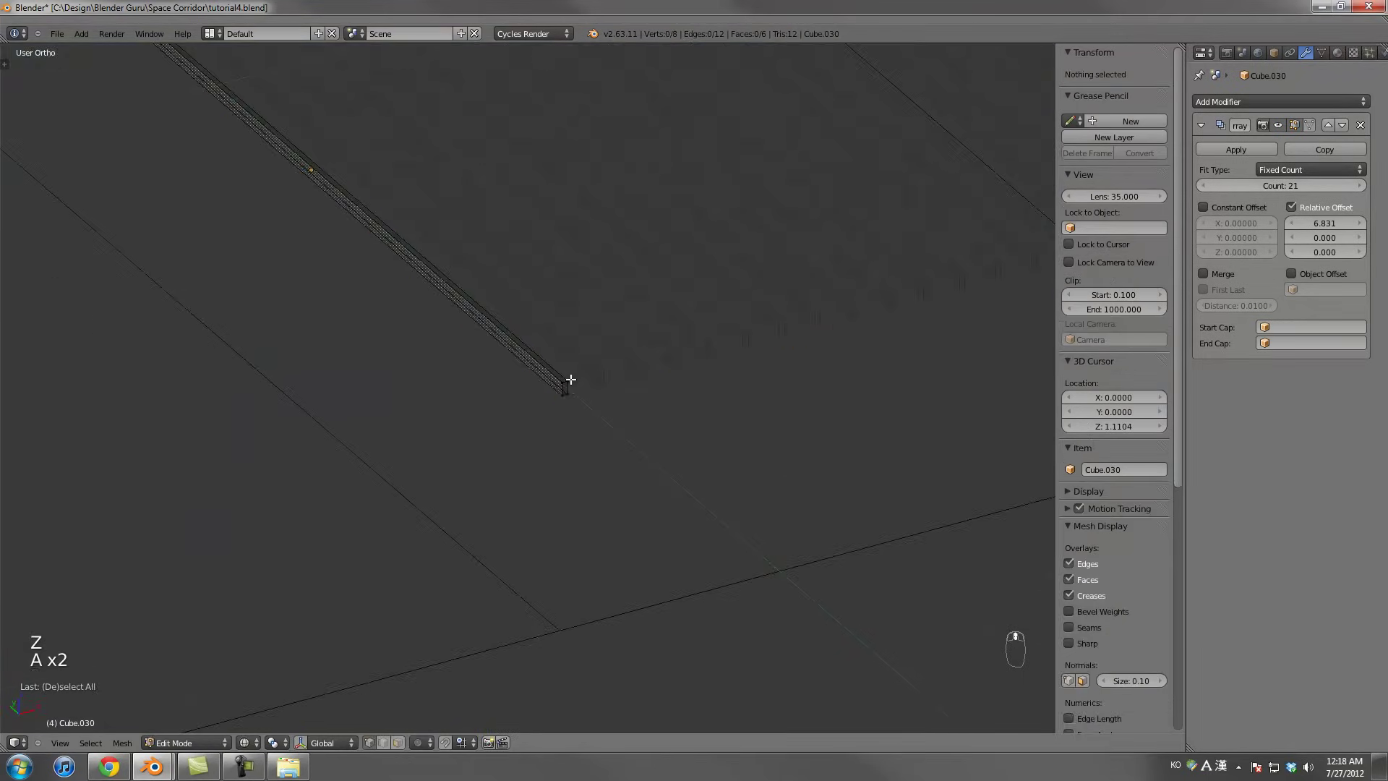
key(b)
drag(546, 370, 604, 465)
key(x)
click(604, 465)
Delete the end face at the far end of the base bar and return to Object mode in solid shading
scroll(378, 339, down, 3)
scroll(378, 339, down, 1)
key(a)
key(a)
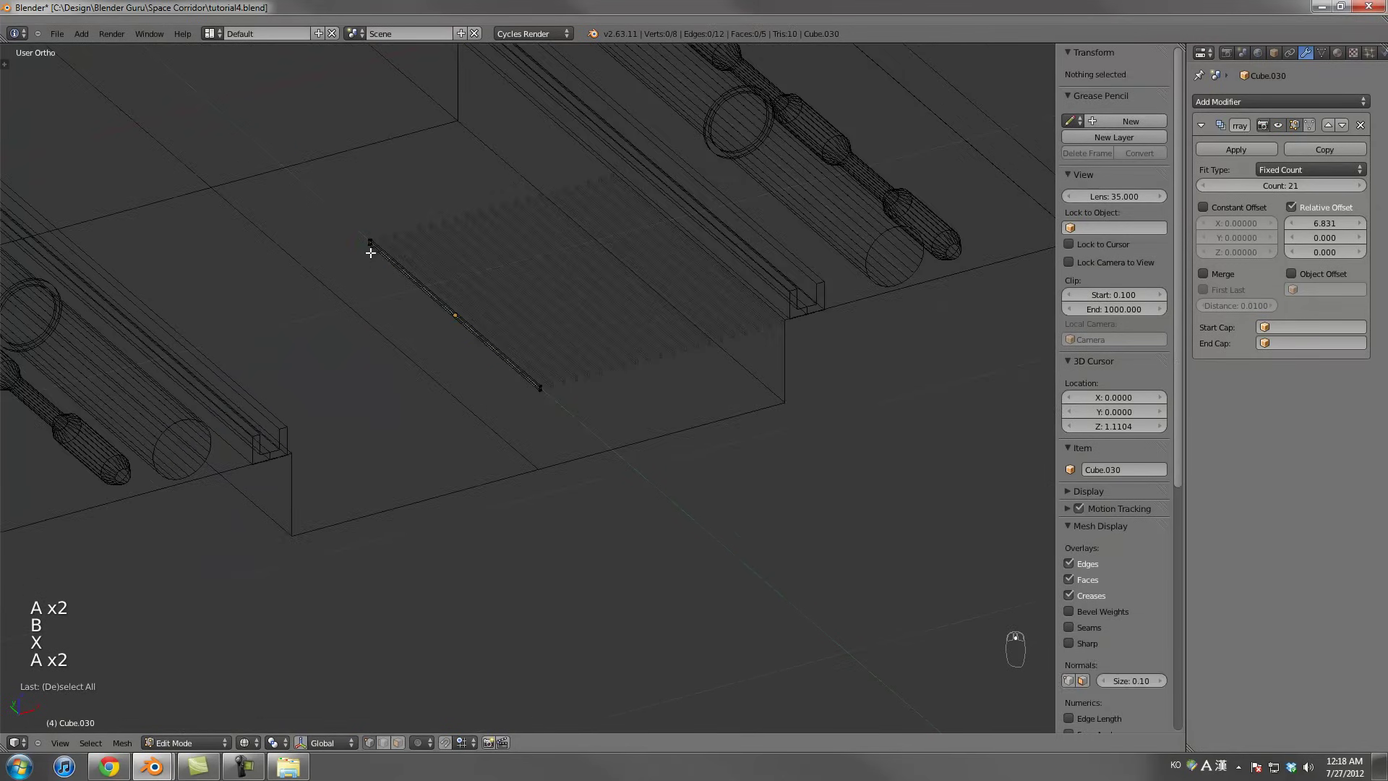
key(b)
drag(361, 235, 390, 285)
key(x)
click(372, 280)
scroll(636, 414, up, 5)
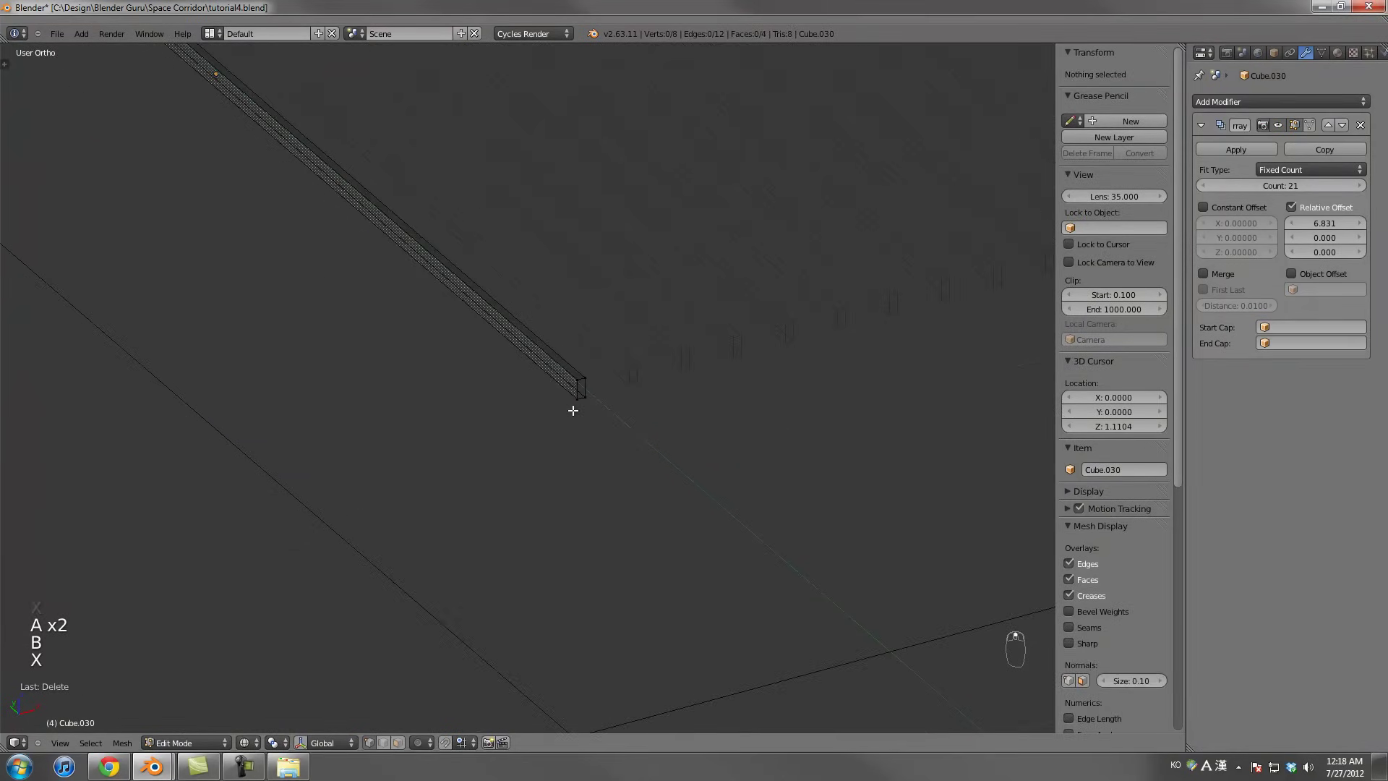
key(Tab)
scroll(587, 406, down, 8)
key(z)
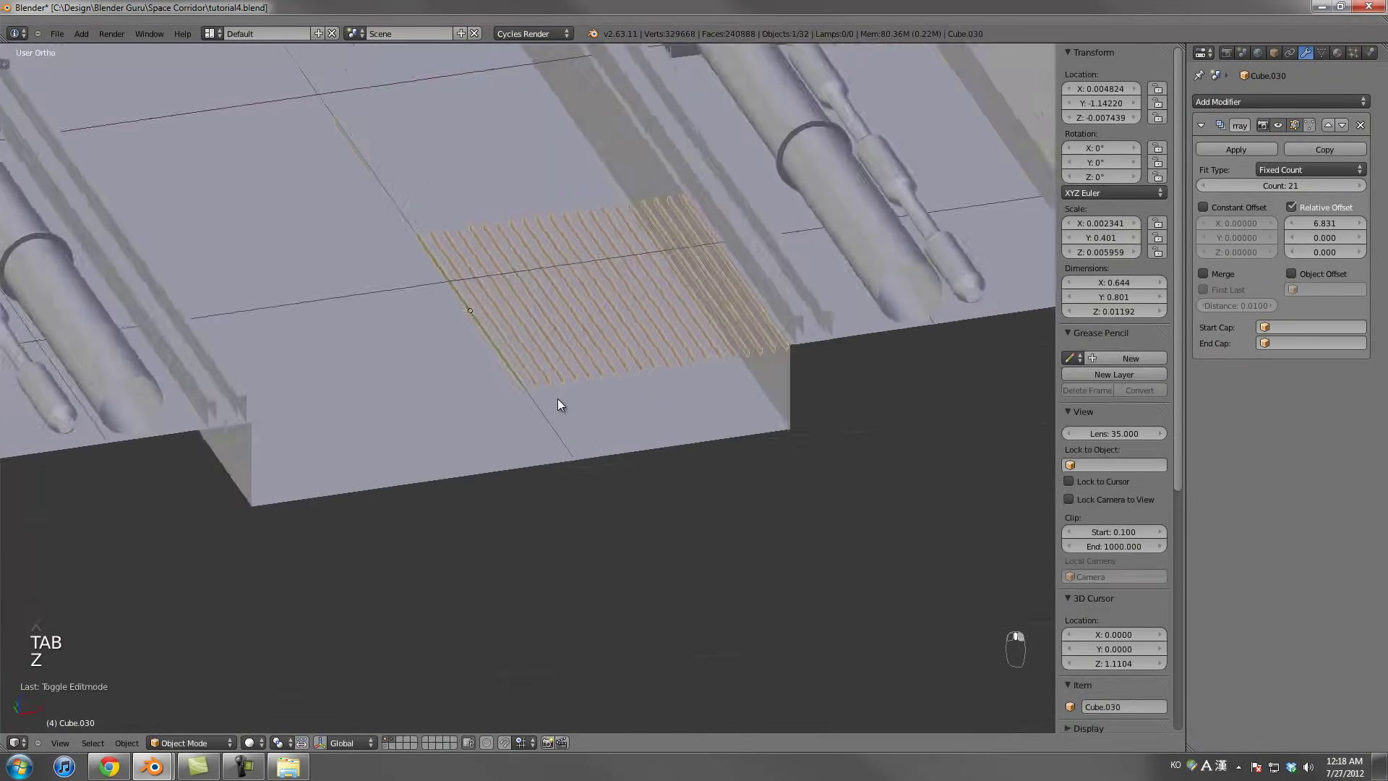
Duplicate the bar array in top view, rotate the copy 90° about Z, and place it across the original bars
key(KP_7)
key(z)
scroll(558, 401, down, 6)
key(shift+d)
key(r)
click(611, 189)
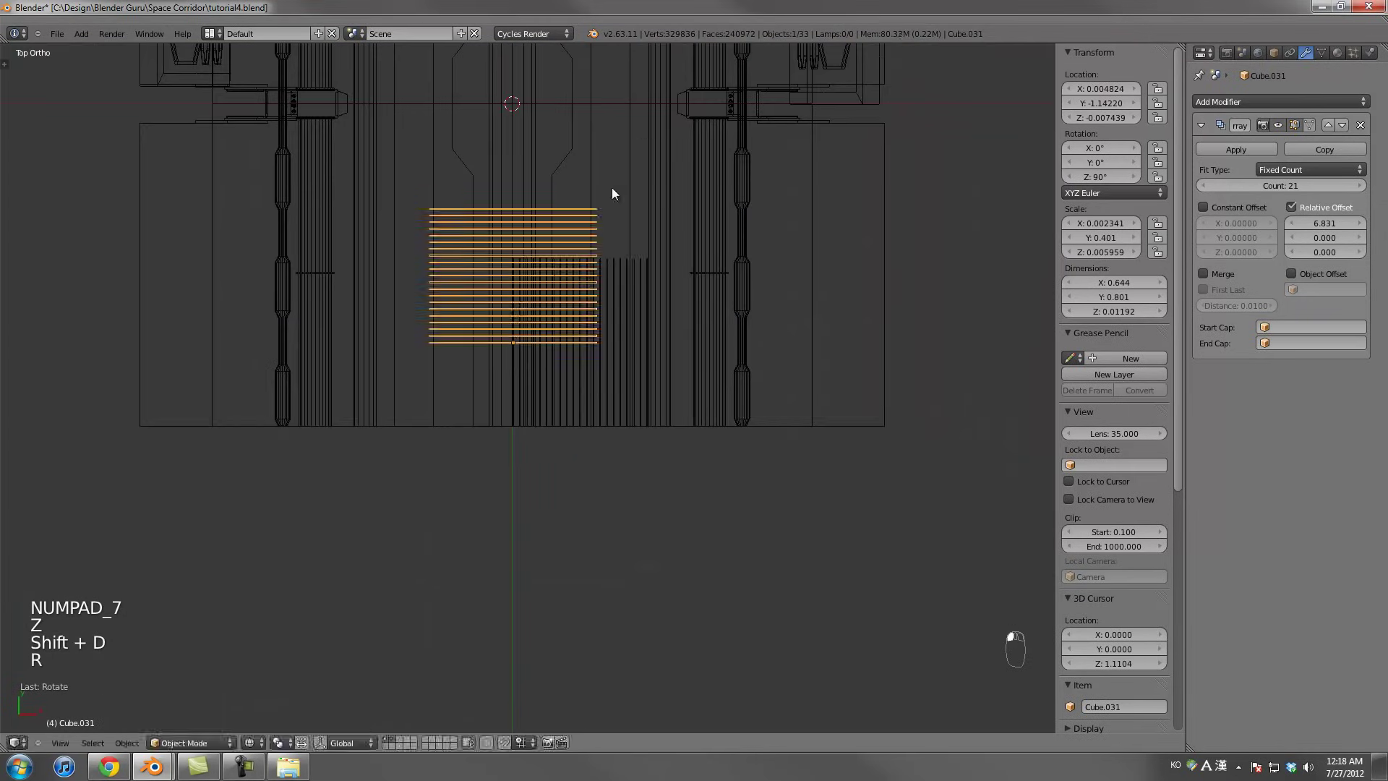
key(g)
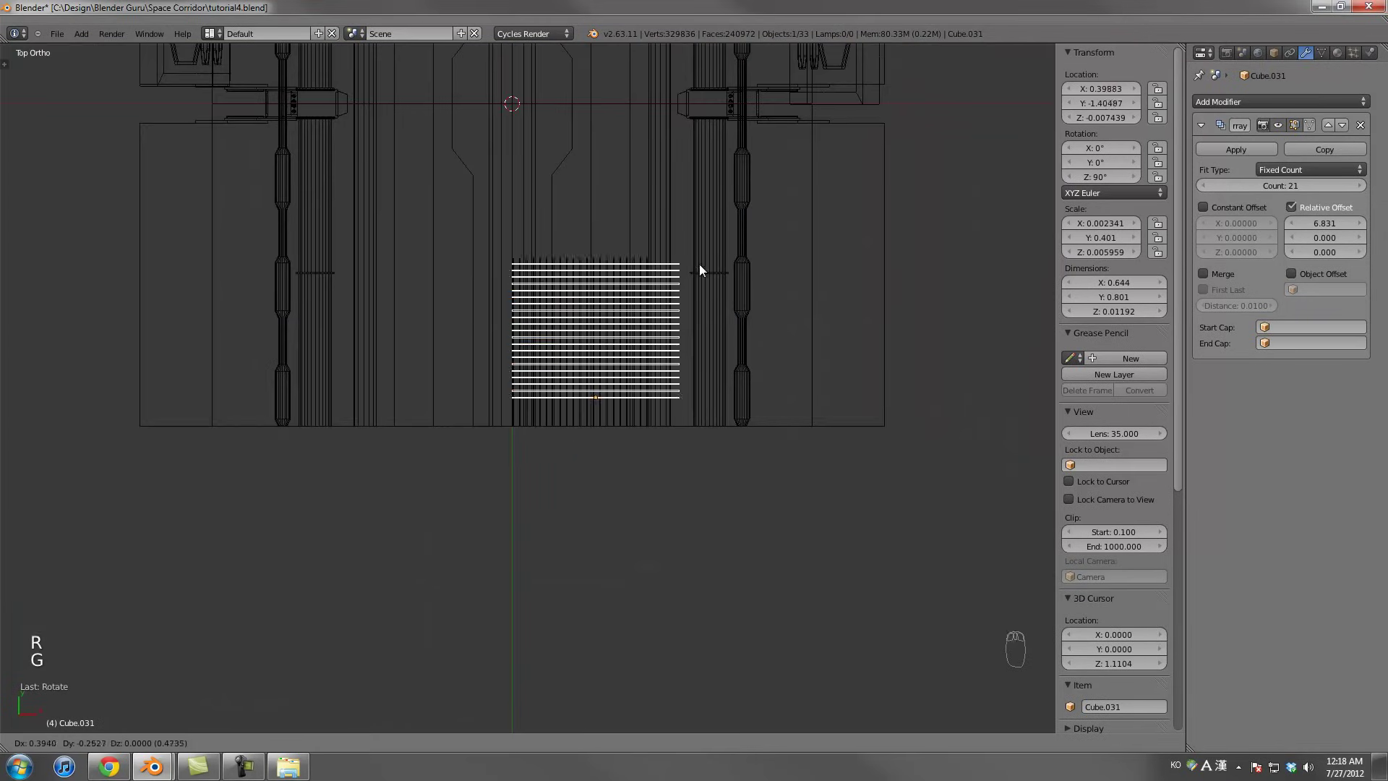
click(700, 265)
Move the crossbars to about Y -1.484 and set their array's relative X offset to 23, using the grate photo as reference
scroll(698, 267, up, 4)
drag(1324, 223, 740, 358)
scroll(701, 372, down, 2)
key(alt+Tab)
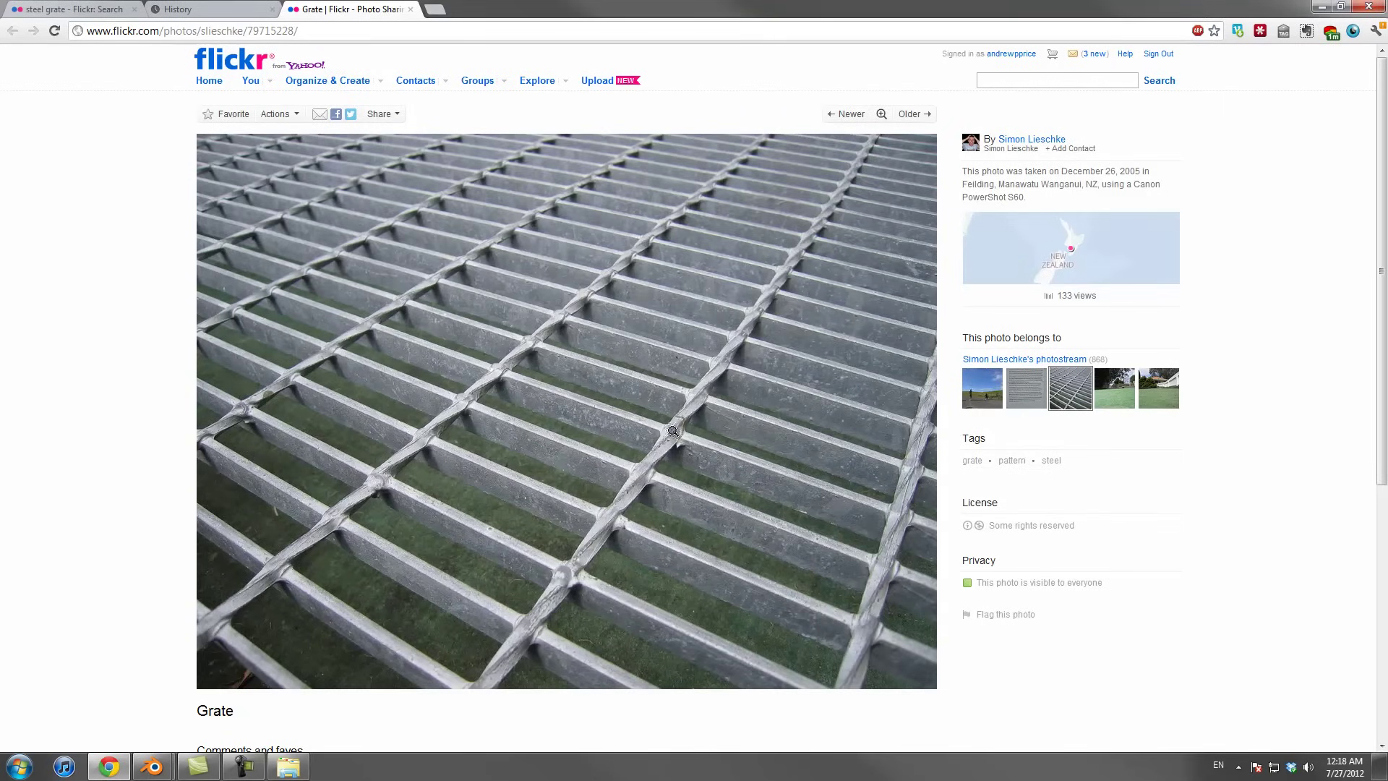
key(alt+Tab)
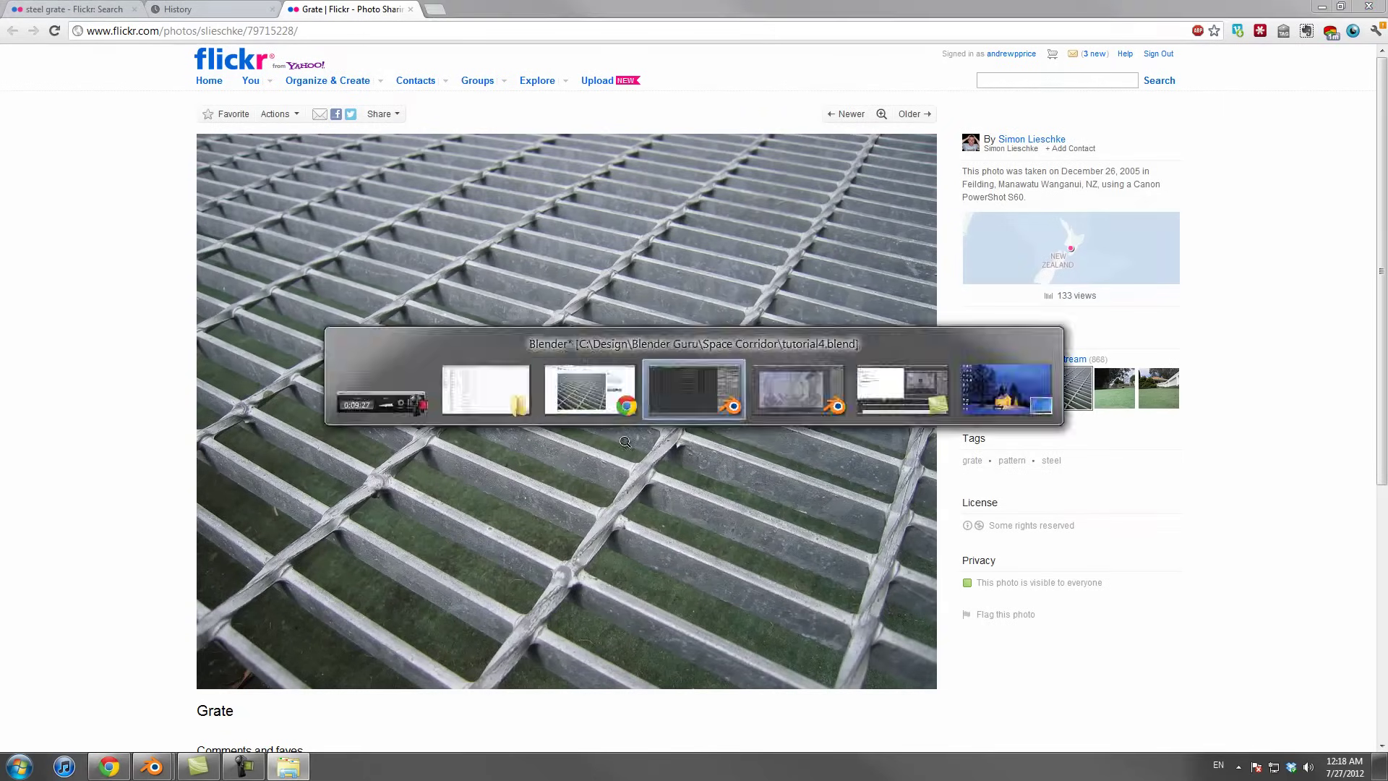
key(g)
click(631, 476)
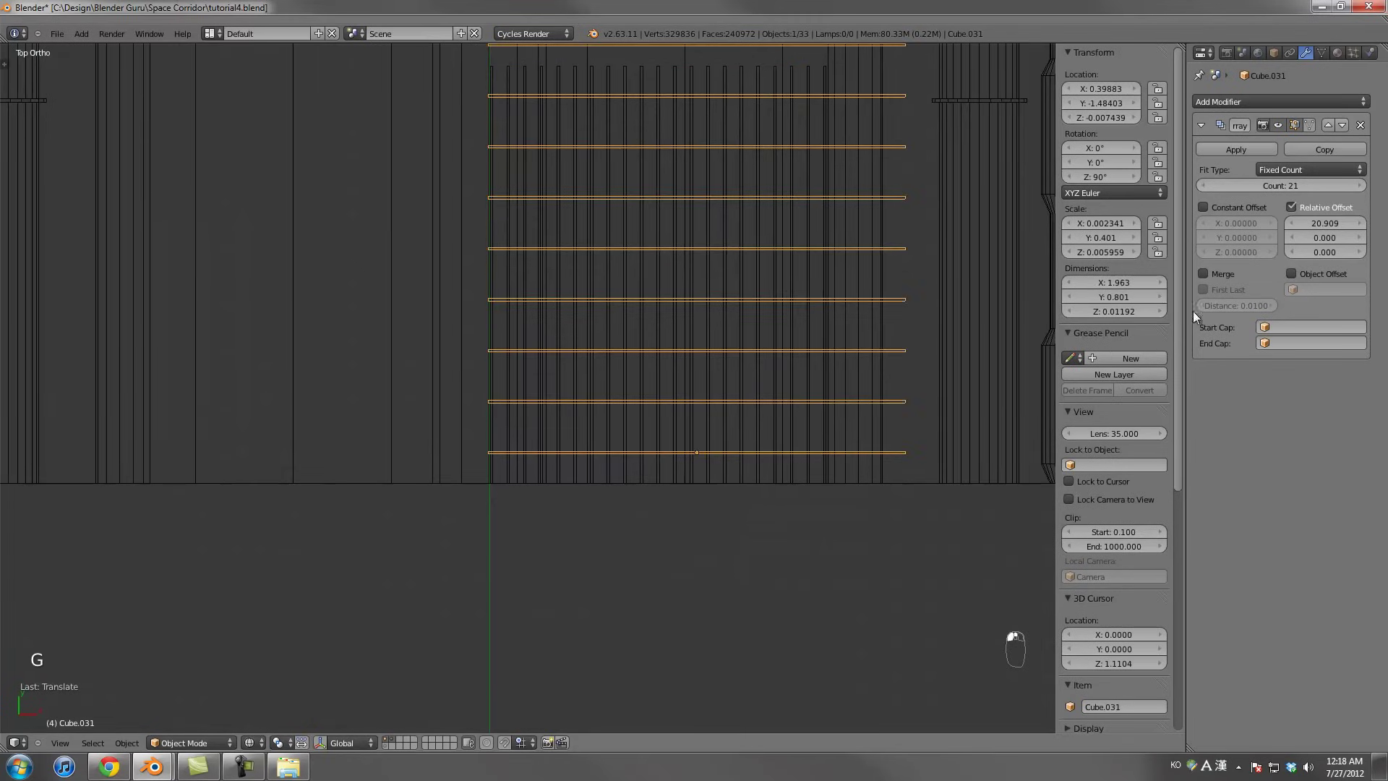
click(1316, 225)
text(23)
key(Return)
Reduce the crossbar array's count to 9
scroll(583, 313, down, 5)
click(1207, 184)
click(1207, 184)
click(1207, 185)
click(1207, 185)
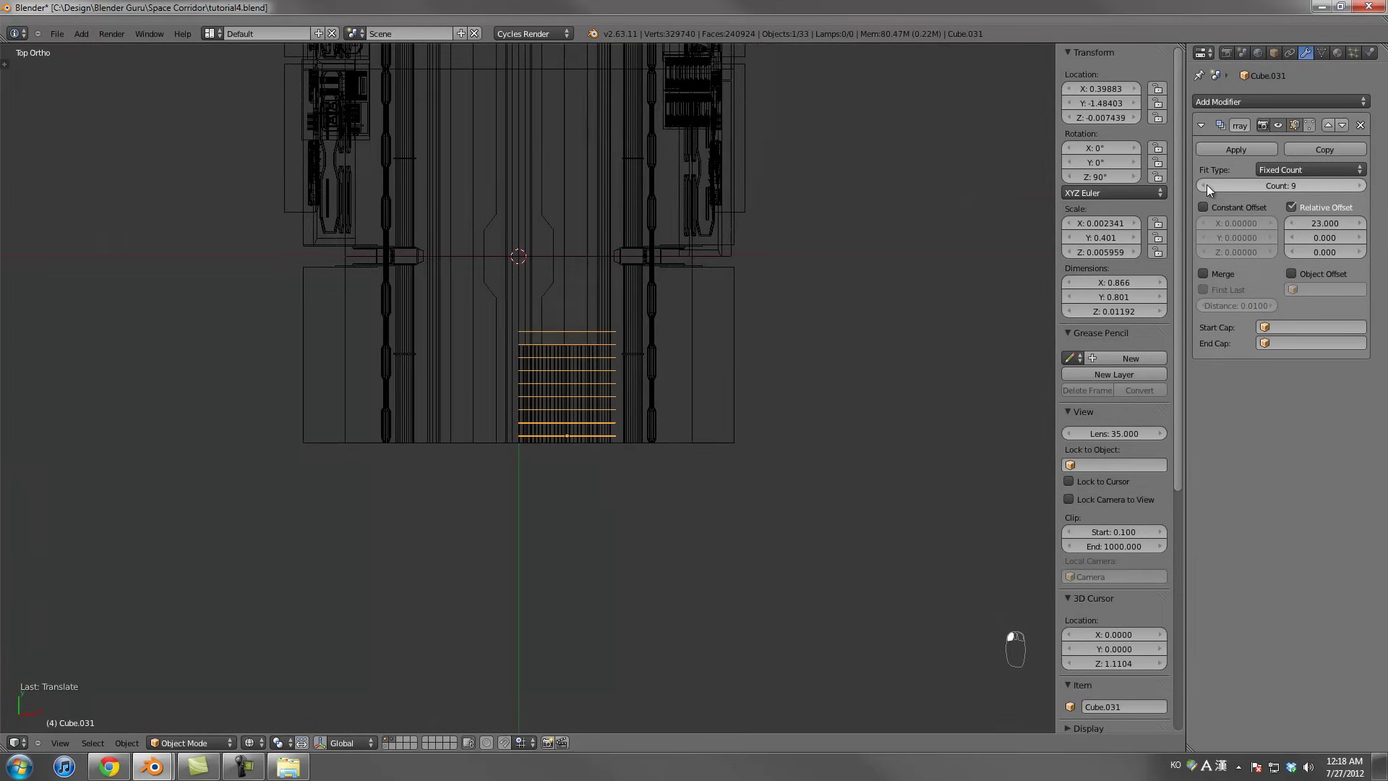
Shorten the crossbars by moving one end of the base crossbar's mesh along X, then return to Object mode
scroll(714, 319, up, 3)
right_click(636, 323)
scroll(639, 331, down, 2)
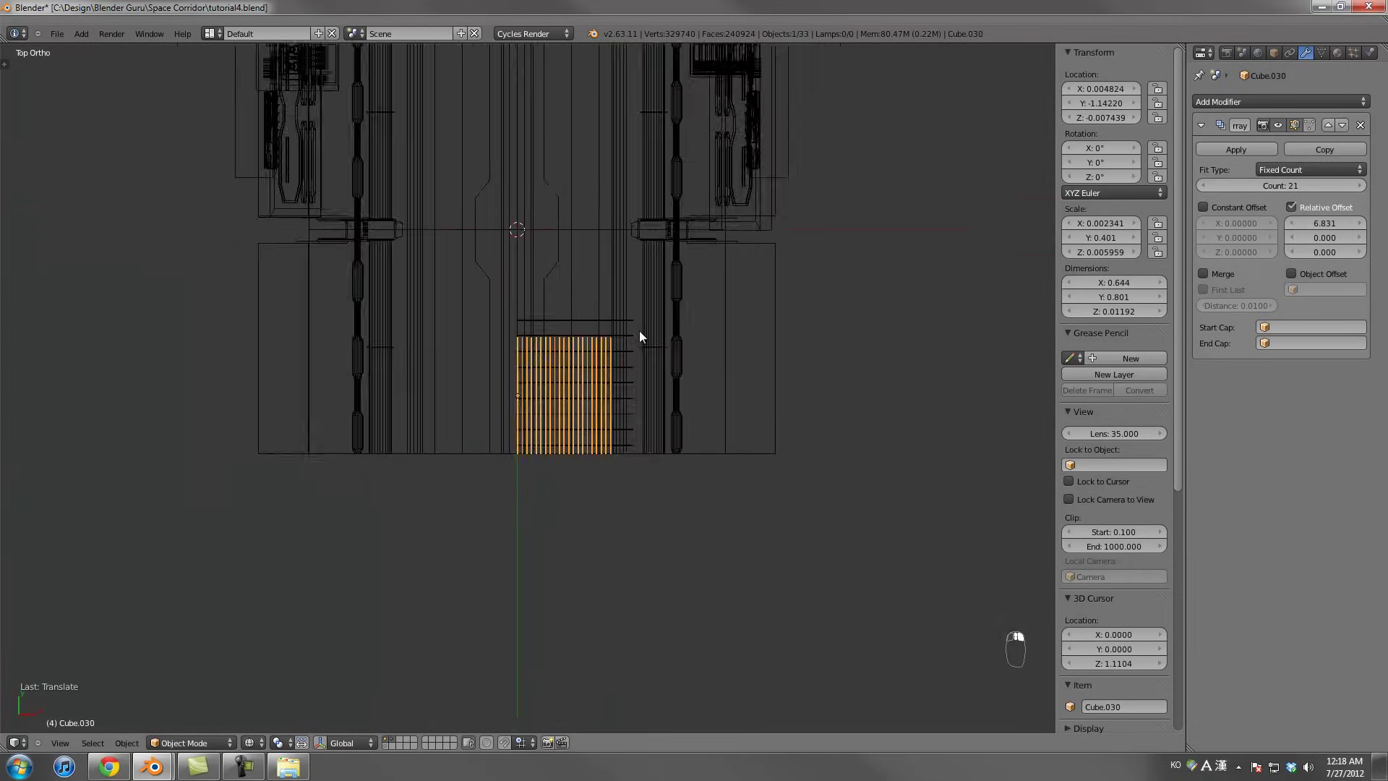
scroll(687, 336, up, 1)
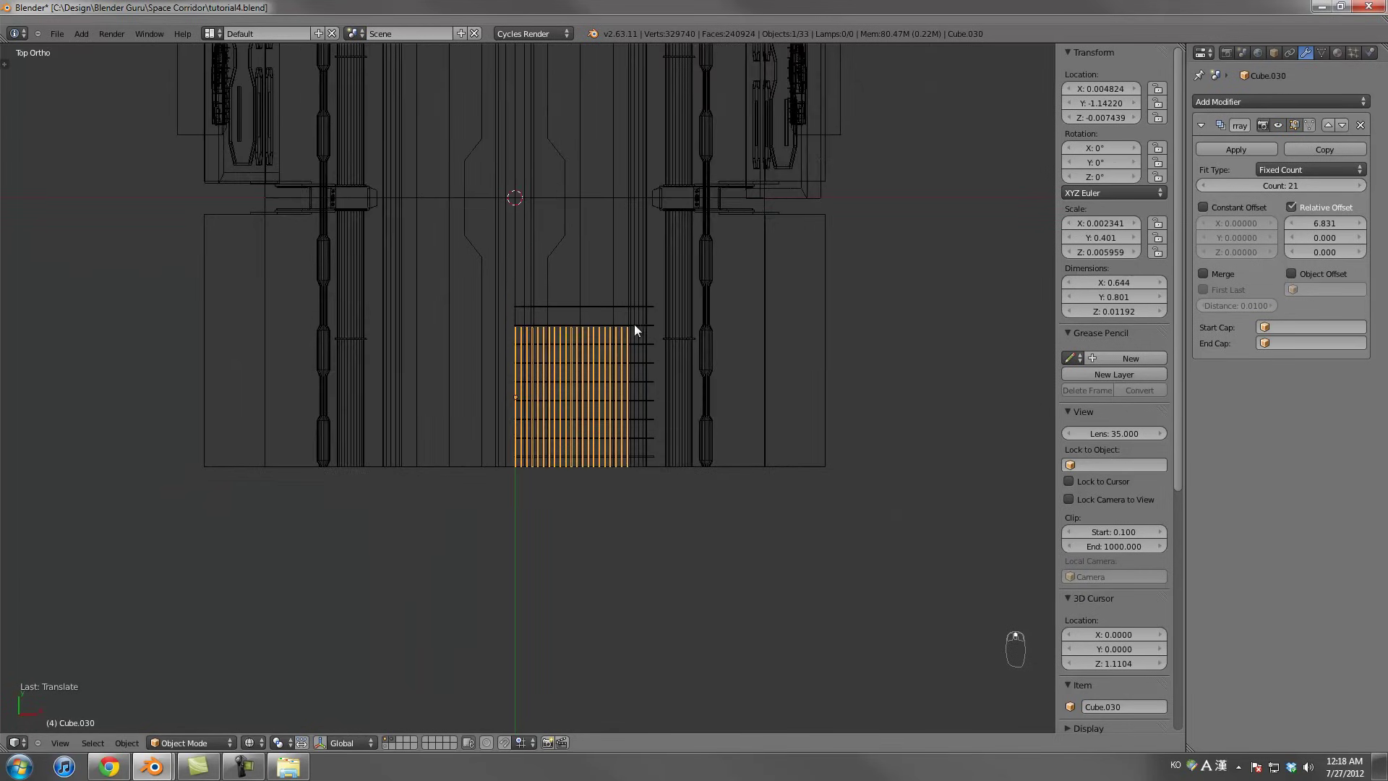
right_click(604, 304)
key(Tab)
scroll(650, 318, up, 2)
key(a)
key(a)
key(a)
key(a)
key(b)
drag(592, 463, 755, 576)
key(g)
key(x)
click(748, 578)
scroll(736, 574, up, 7)
key(Tab)
Align the crossbar array with the corner of the lengthwise bars, at about X 0.404, Y -1.540
shift+middle_drag(705, 462, 689, 113)
key(g)
key(y)
click(688, 164)
key(g)
key(x)
click(698, 165)
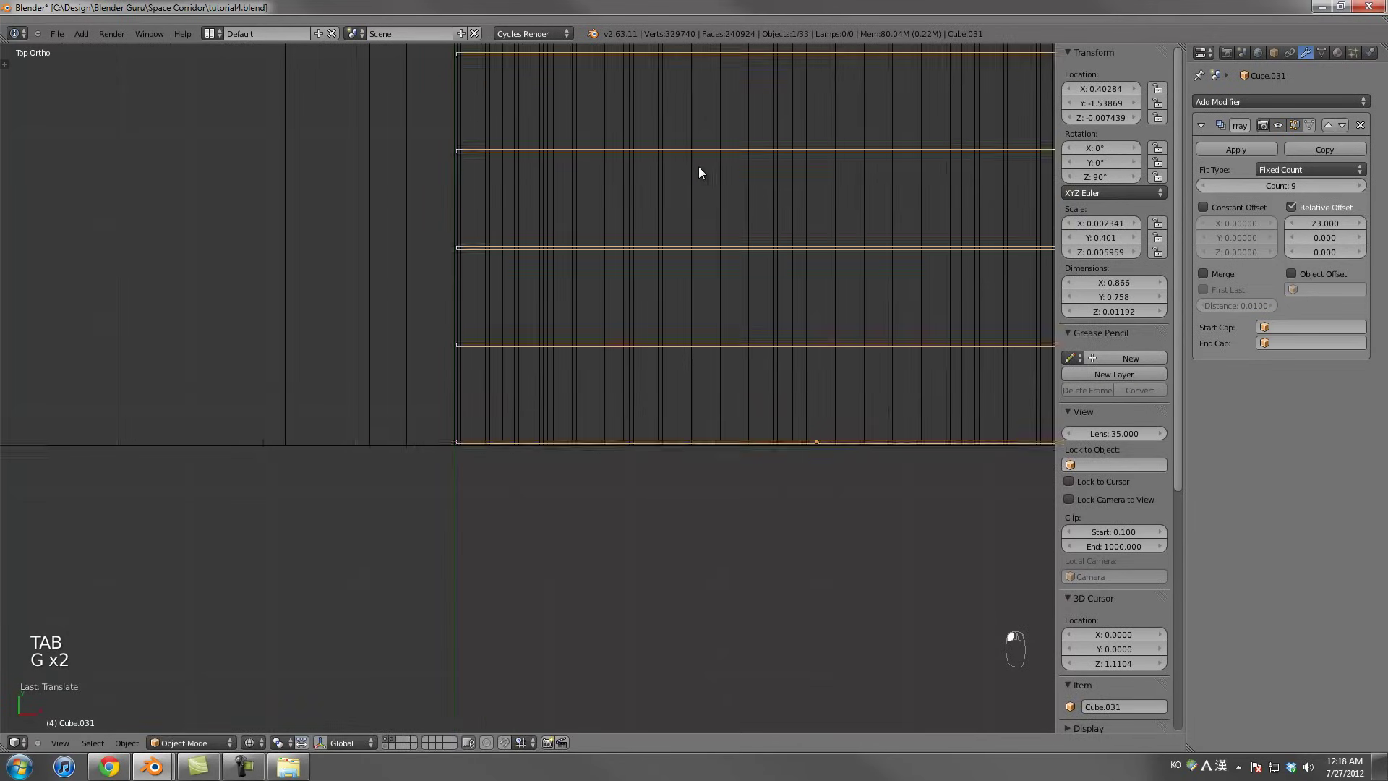
scroll(702, 180, up, 2)
key(g)
key(x)
click(690, 207)
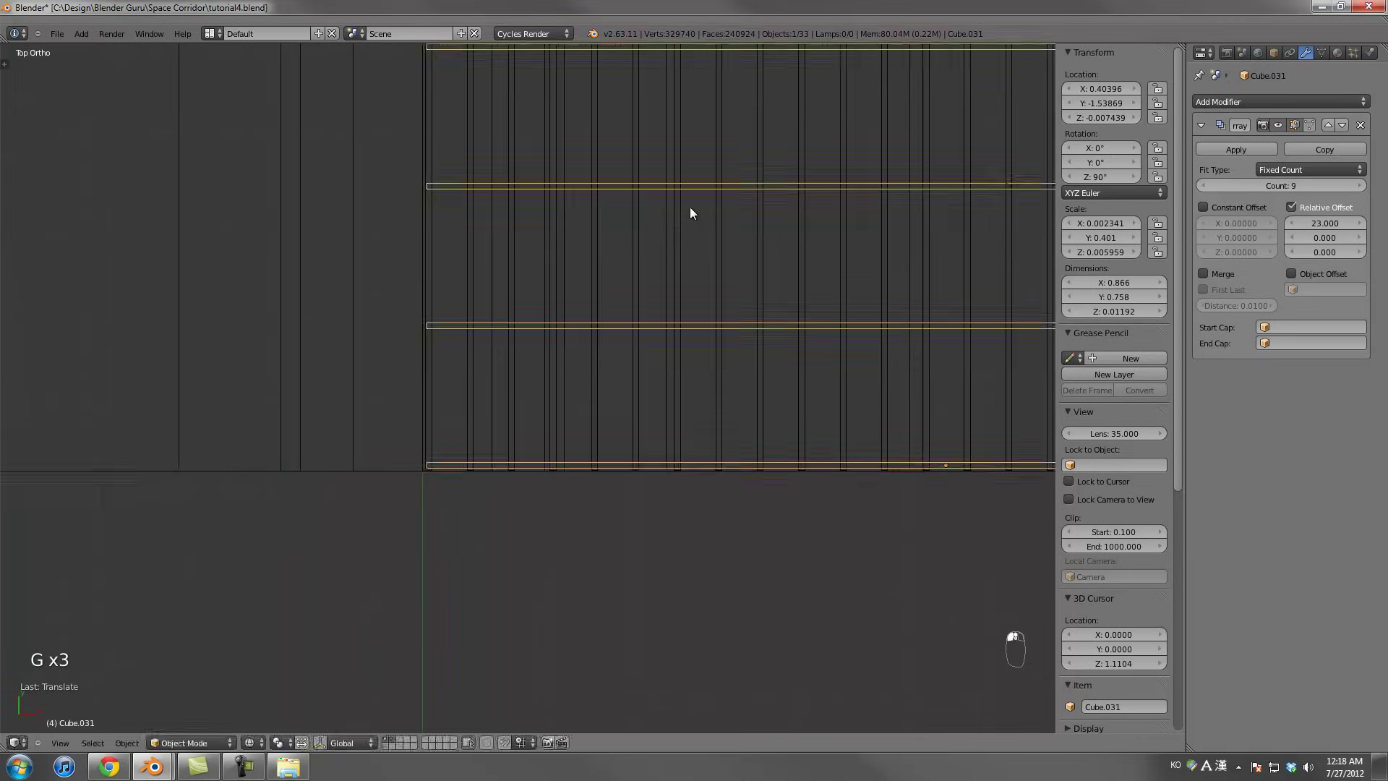
scroll(690, 207, down, 1)
key(g)
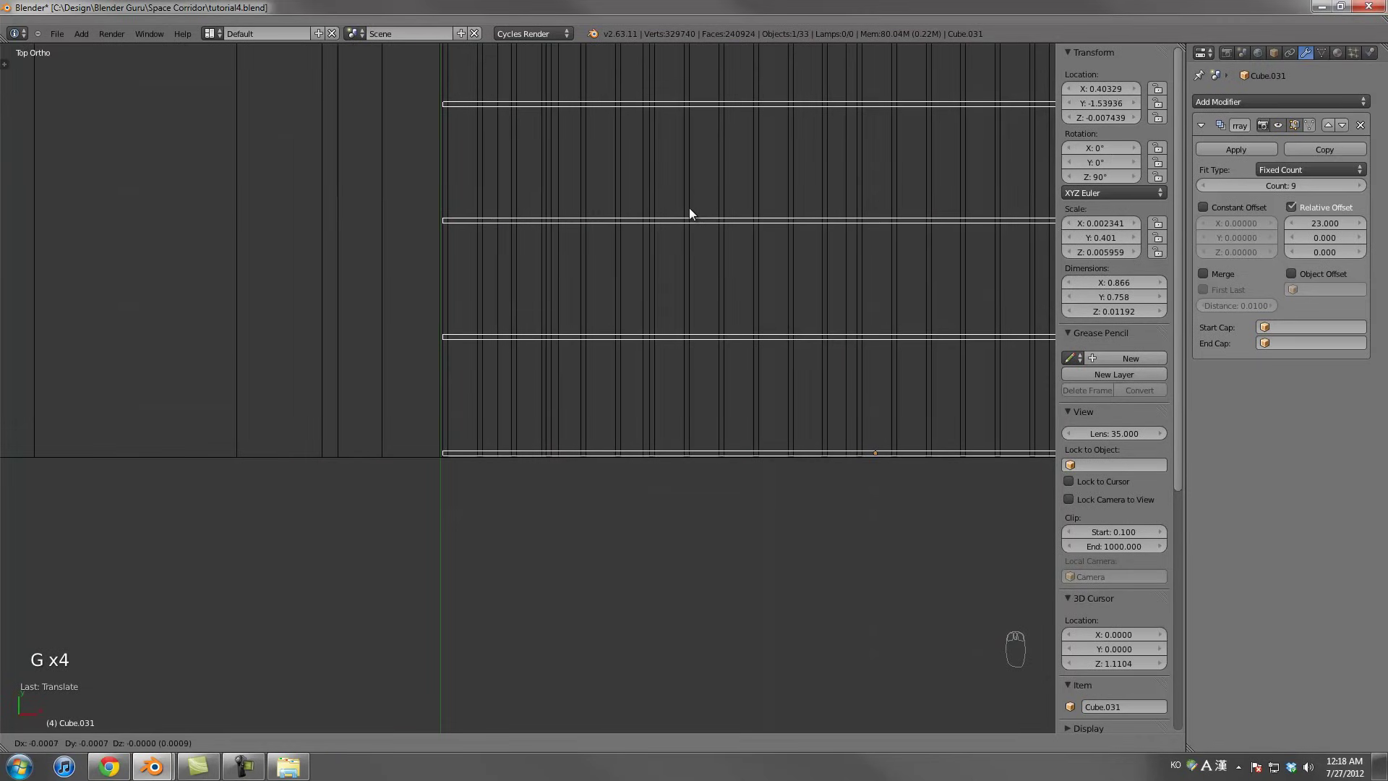
click(688, 208)
scroll(701, 172, down, 3)
scroll(756, 333, down, 4)
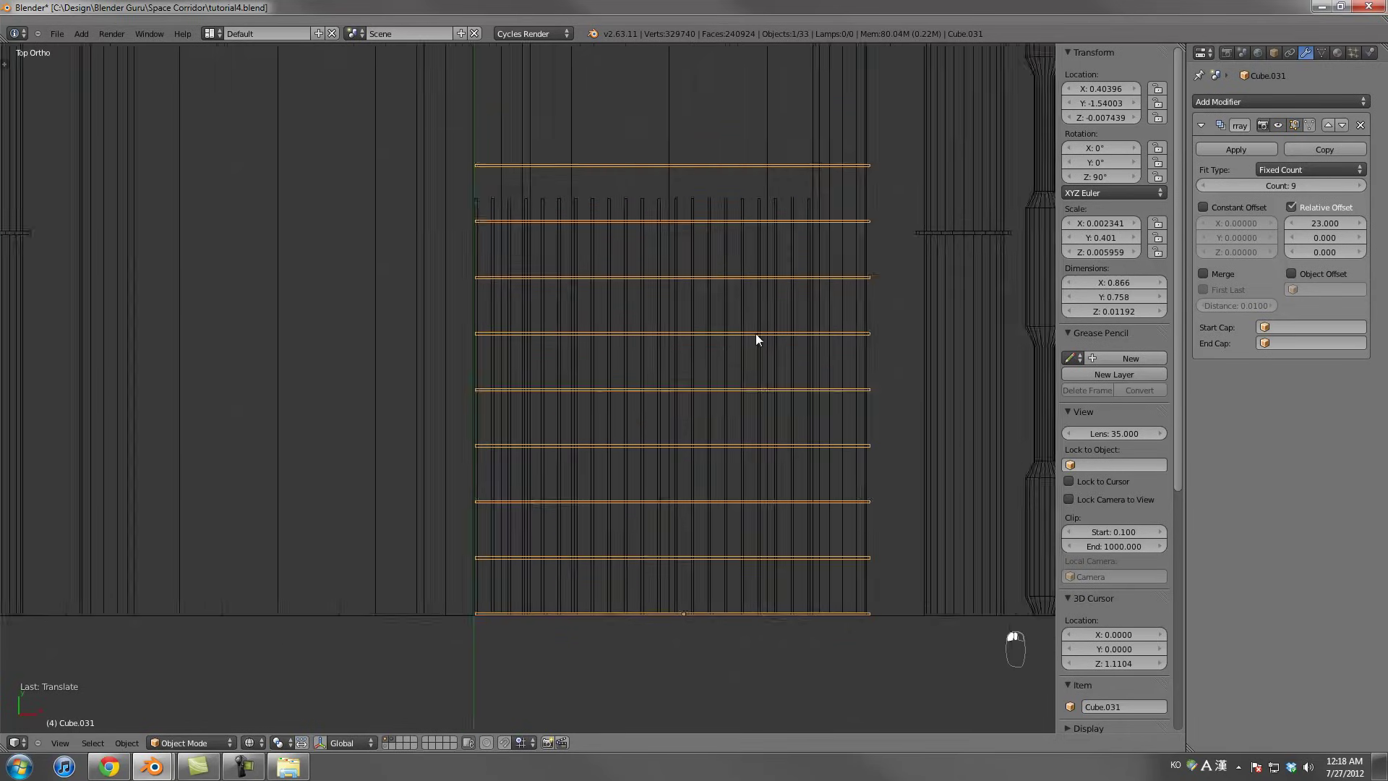
key(s)
key(x)
right_click(811, 318)
Move the base crossbar's overhanging end vertices inward along X until the crossbars are about 0.644 long, matching the grate's width
key(Tab)
key(a)
key(a)
key(a)
key(a)
key(b)
drag(781, 521, 477, 571)
key(g)
key(x)
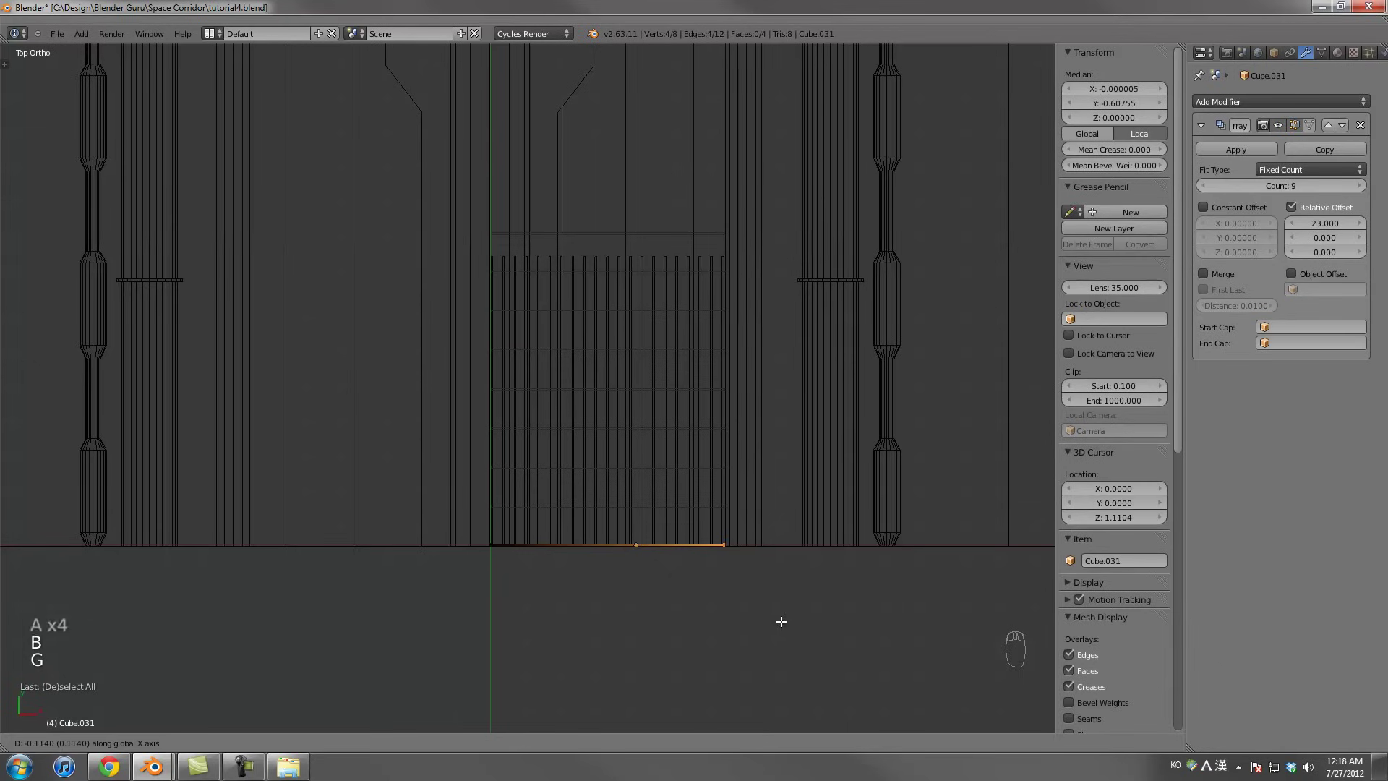
click(781, 622)
scroll(673, 347, up, 3)
key(Tab)
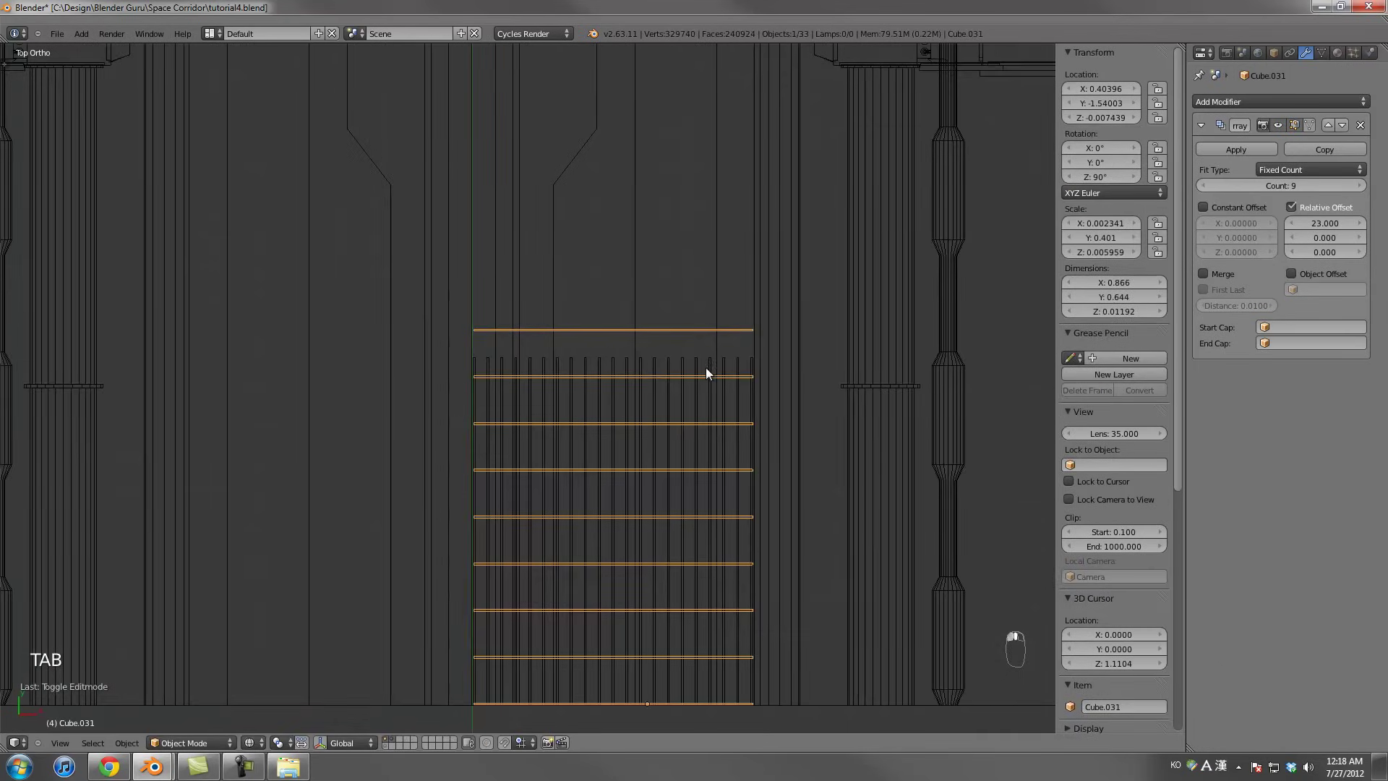
Check the grate photo in the browser, then extend the lengthwise bars' far end to the last crossbar, about 0.861 long
scroll(678, 495, down, 4)
key(alt+Tab)
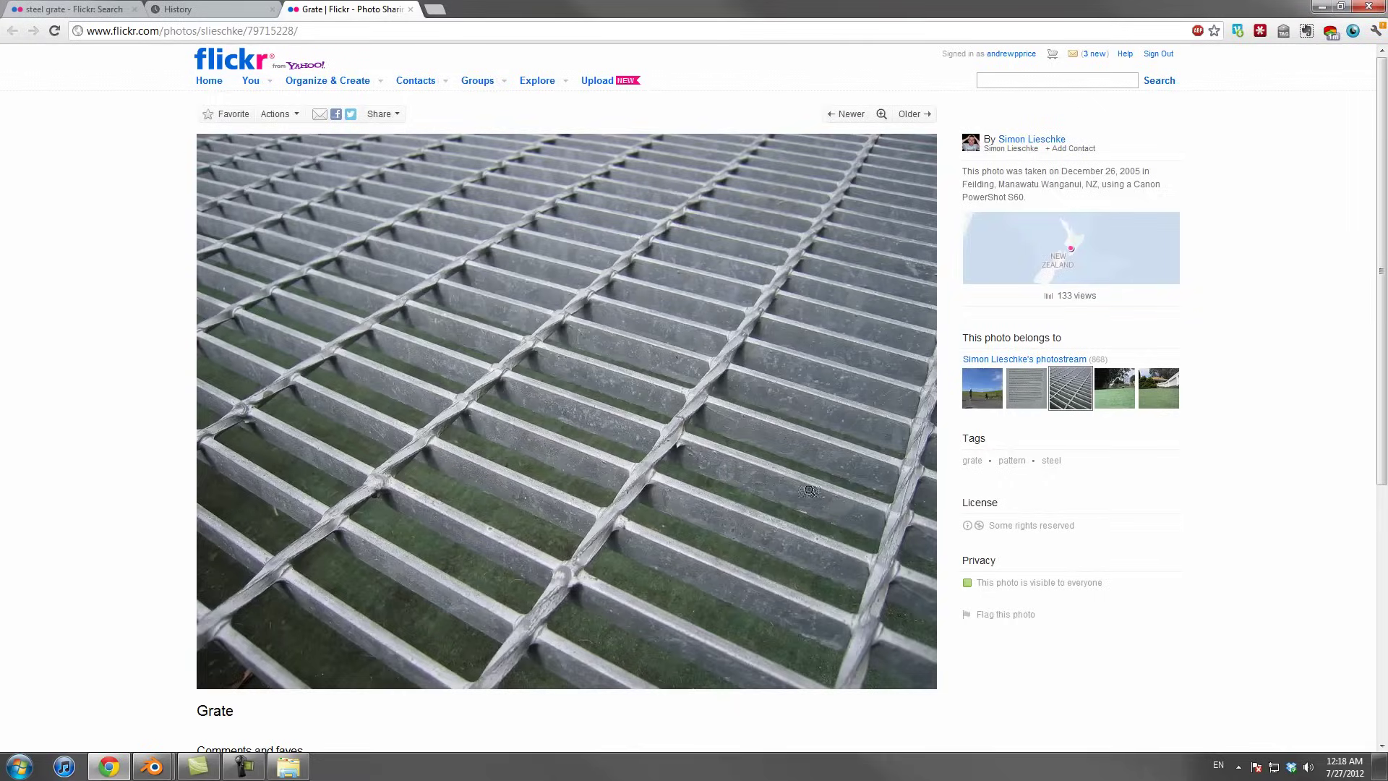
key(alt+Tab)
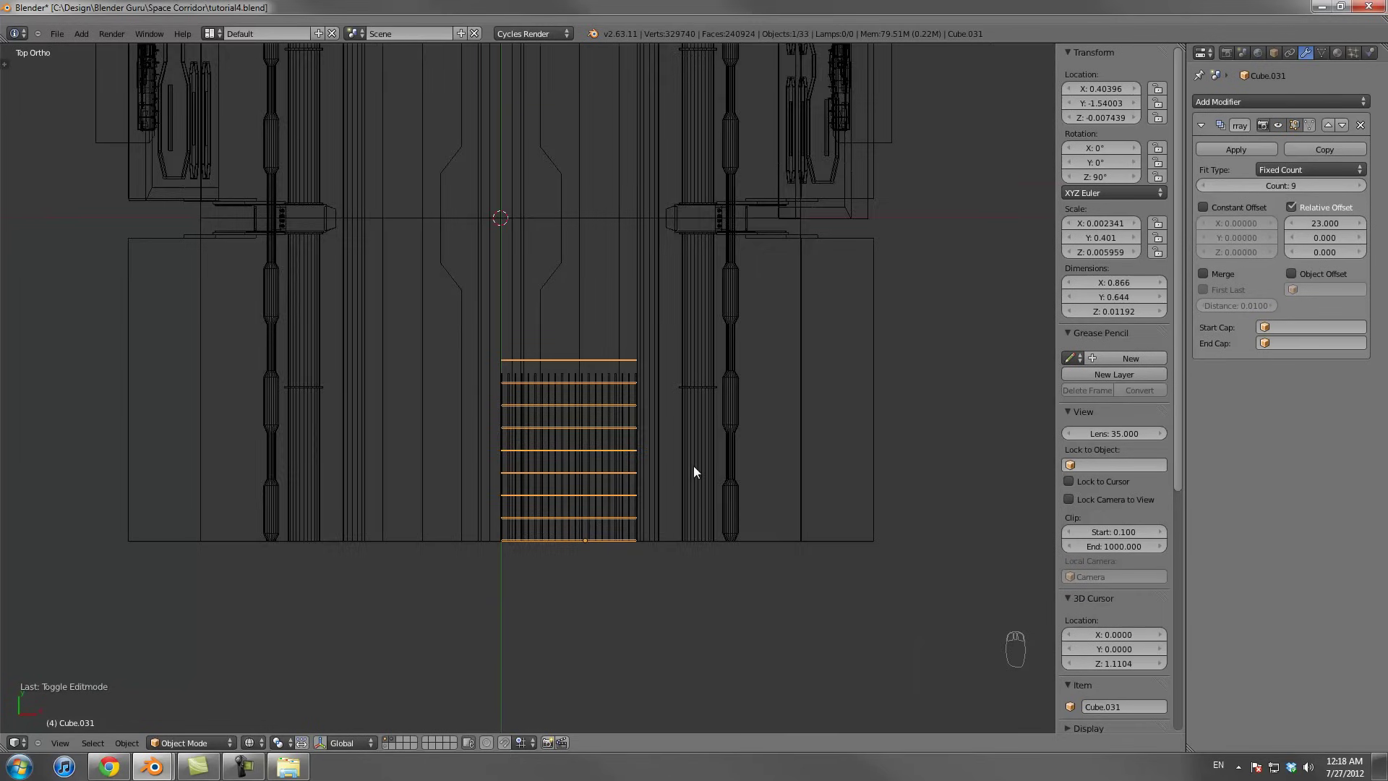
scroll(638, 432, up, 2)
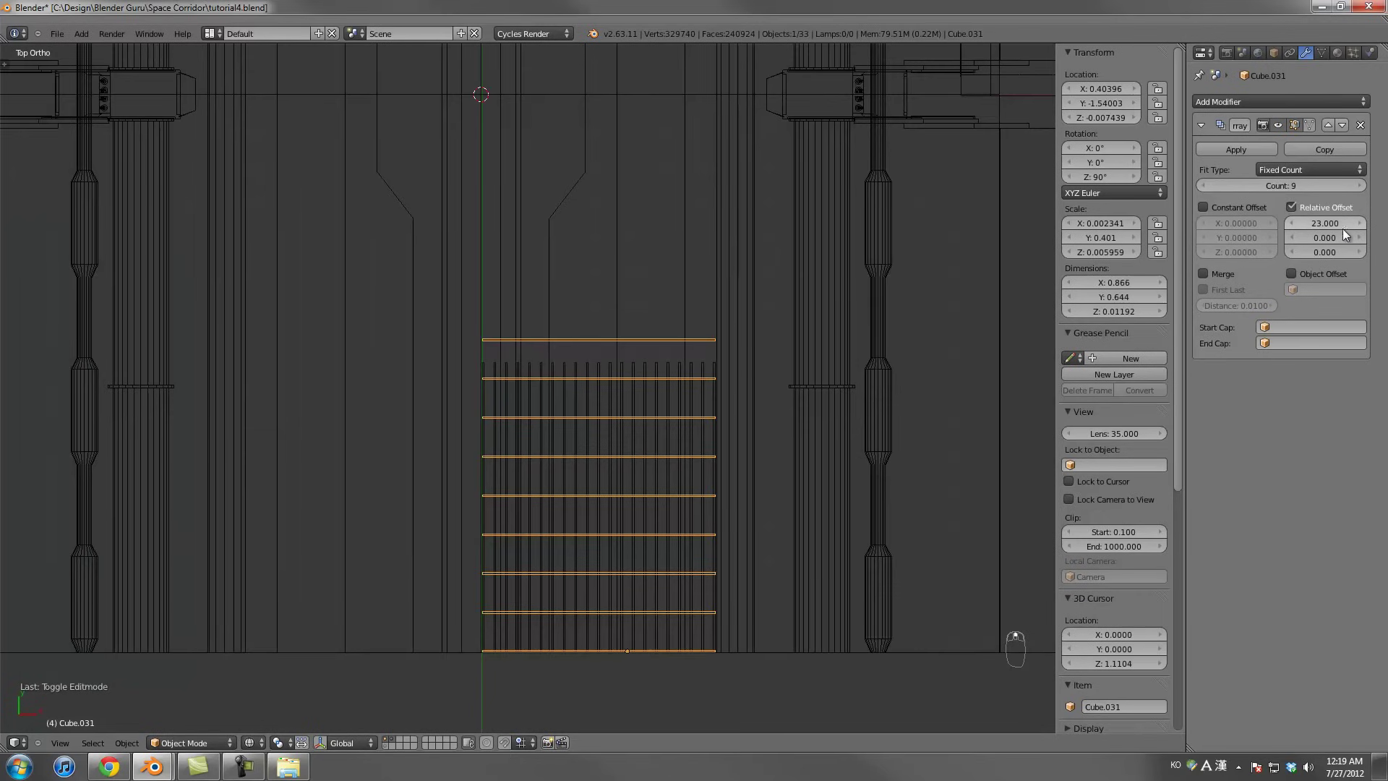
right_click(726, 353)
key(Tab)
key(a)
key(a)
key(a)
key(a)
key(b)
drag(434, 325, 573, 433)
key(g)
click(576, 405)
key(Tab)
scroll(585, 426, down, 3)
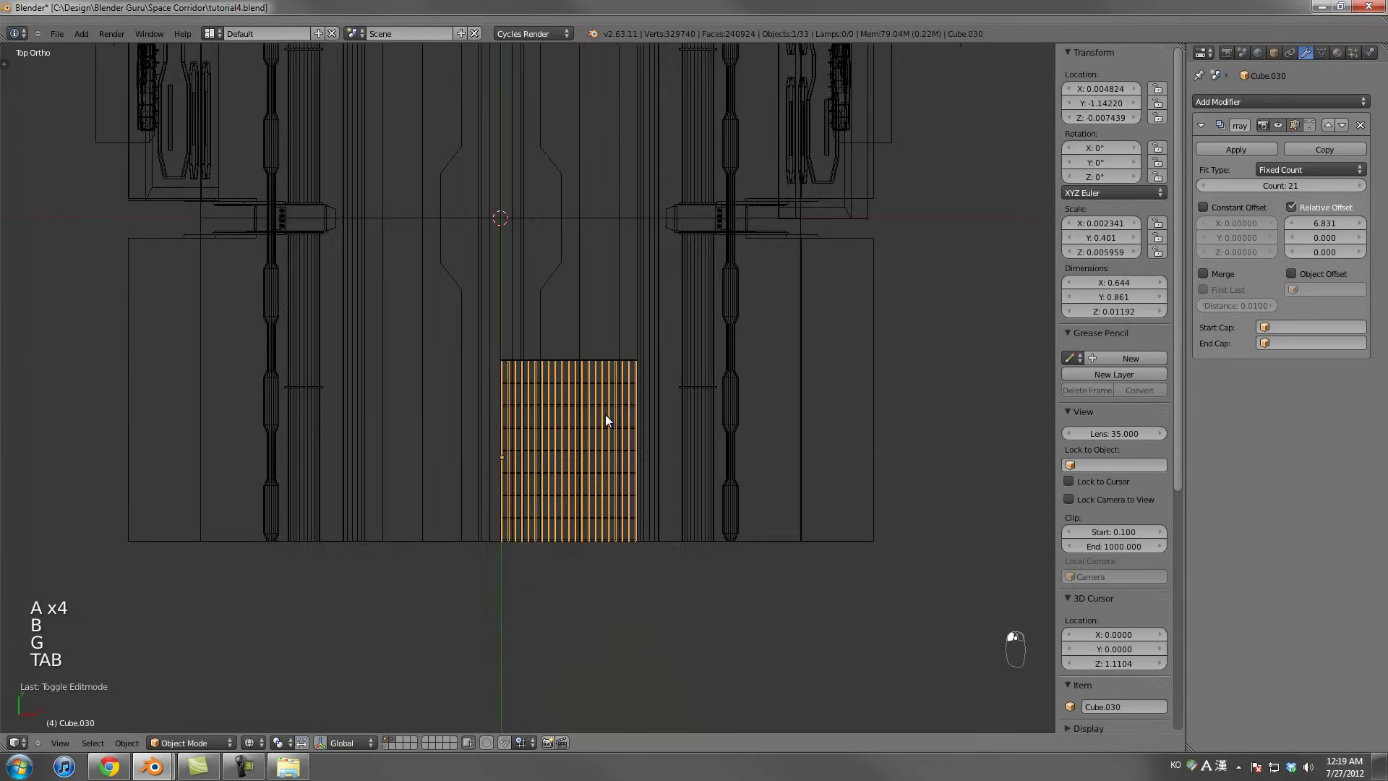
In front view, scale the crossbars along Z to about 0.0037 high and raise them to about Z -0.0014
right_click(603, 415)
middle_drag(600, 461, 618, 318)
key(KP_1)
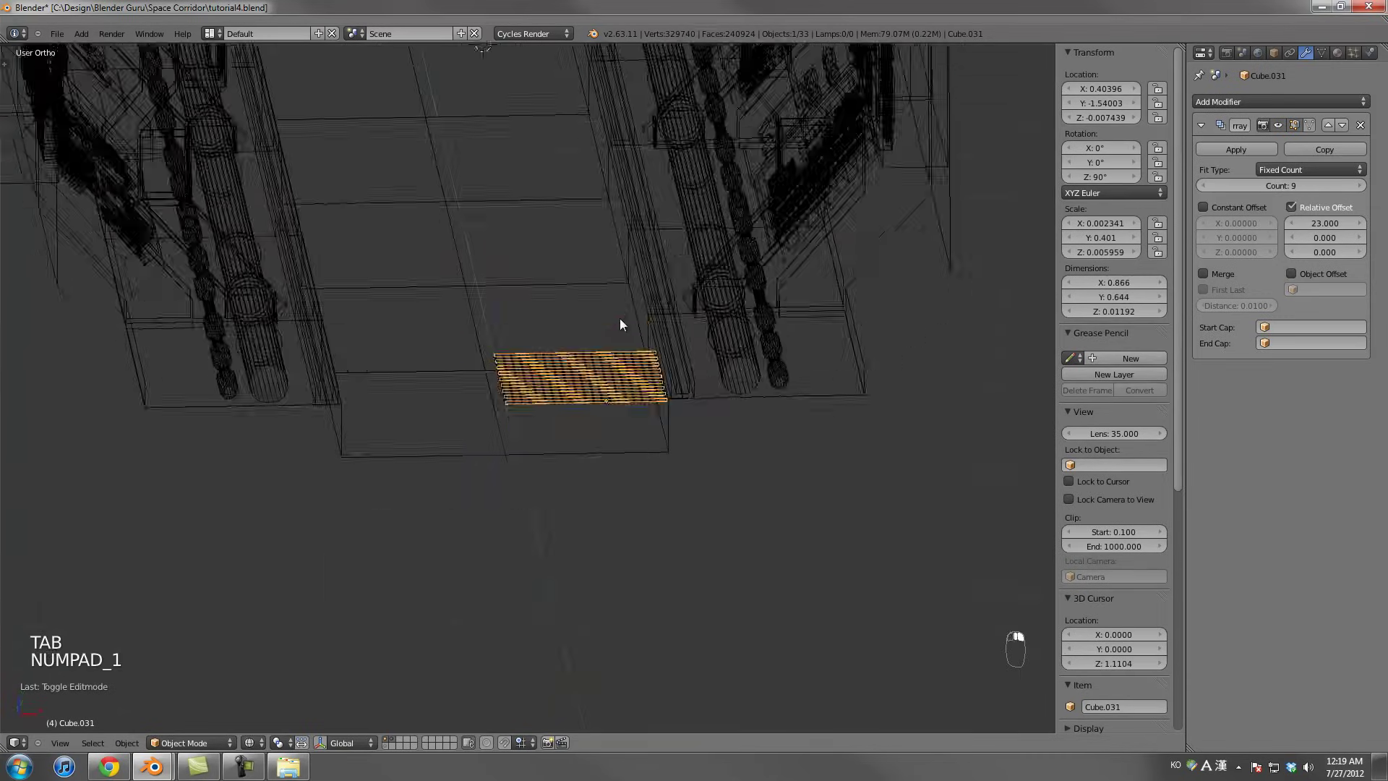
scroll(686, 340, up, 3)
key(Tab)
key(Tab)
key(s)
key(z)
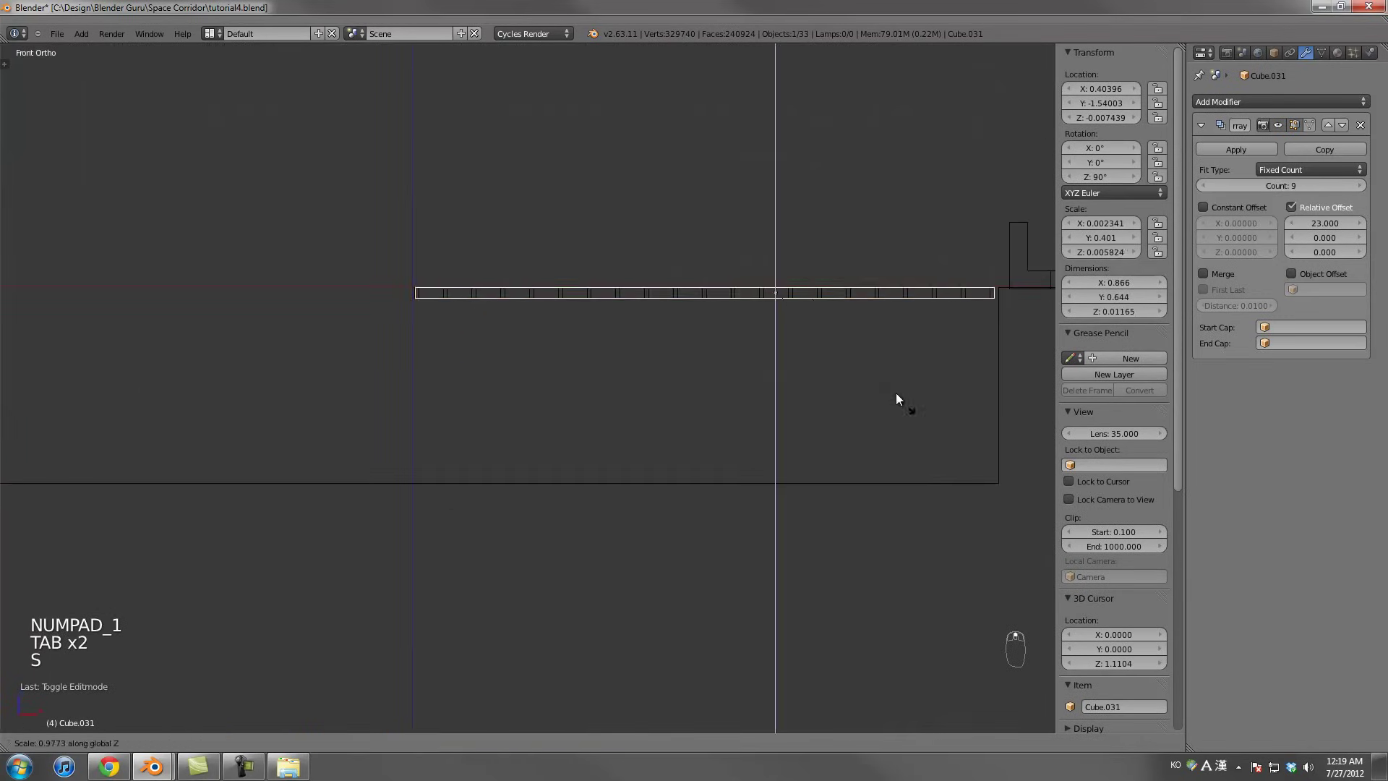
click(836, 336)
key(s)
key(z)
click(794, 347)
scroll(795, 347, up, 2)
key(g)
key(z)
click(683, 386)
Inspect the grate in solid shading and lower the crossbars along Z to about -0.003
key(z)
mouse_move(683, 386)
middle_down()
mouse_move(629, 424)
mouse_move(657, 427)
mouse_move(678, 457)
mouse_move(692, 440)
middle_up()
key(a)
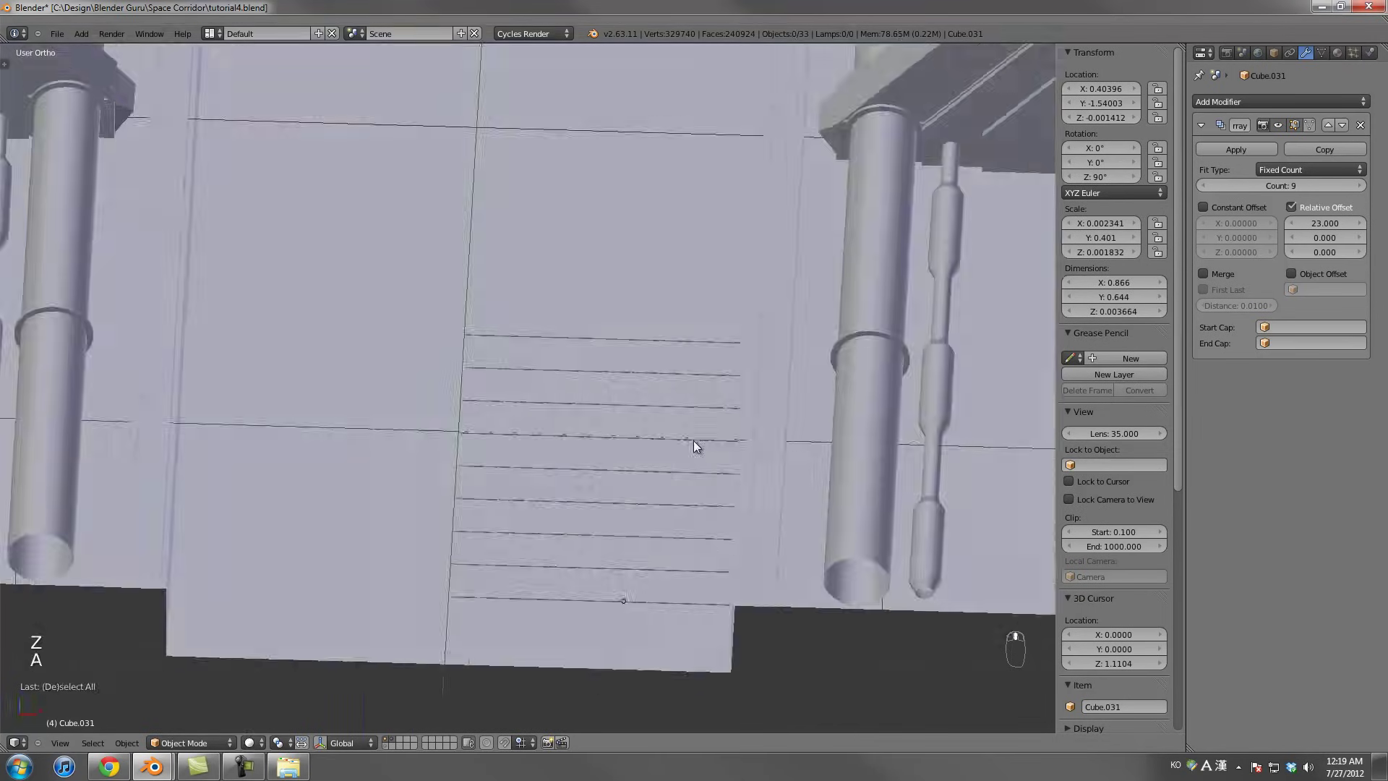
scroll(693, 440, up, 3)
scroll(678, 487, up, 2)
right_click(646, 510)
middle_drag(646, 509, 685, 363)
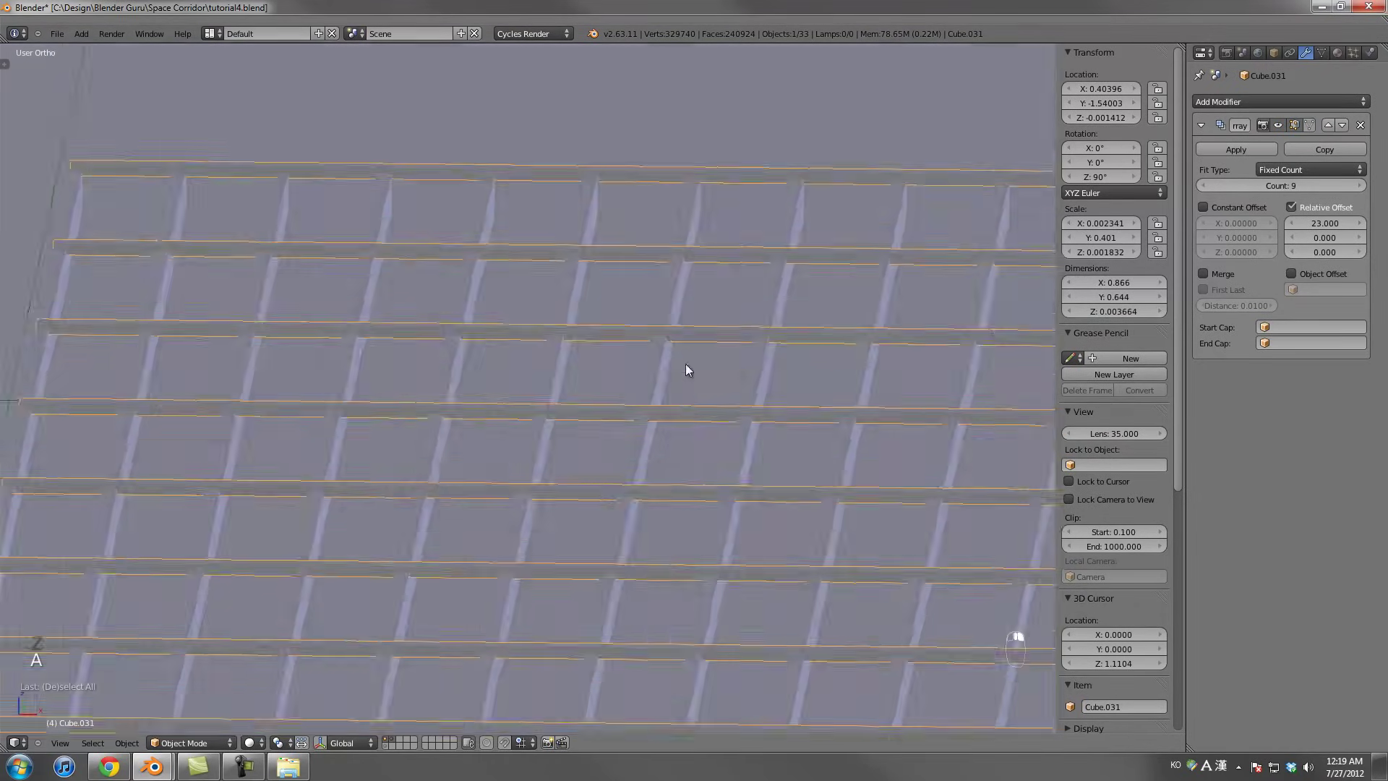
key(g)
key(z)
click(686, 369)
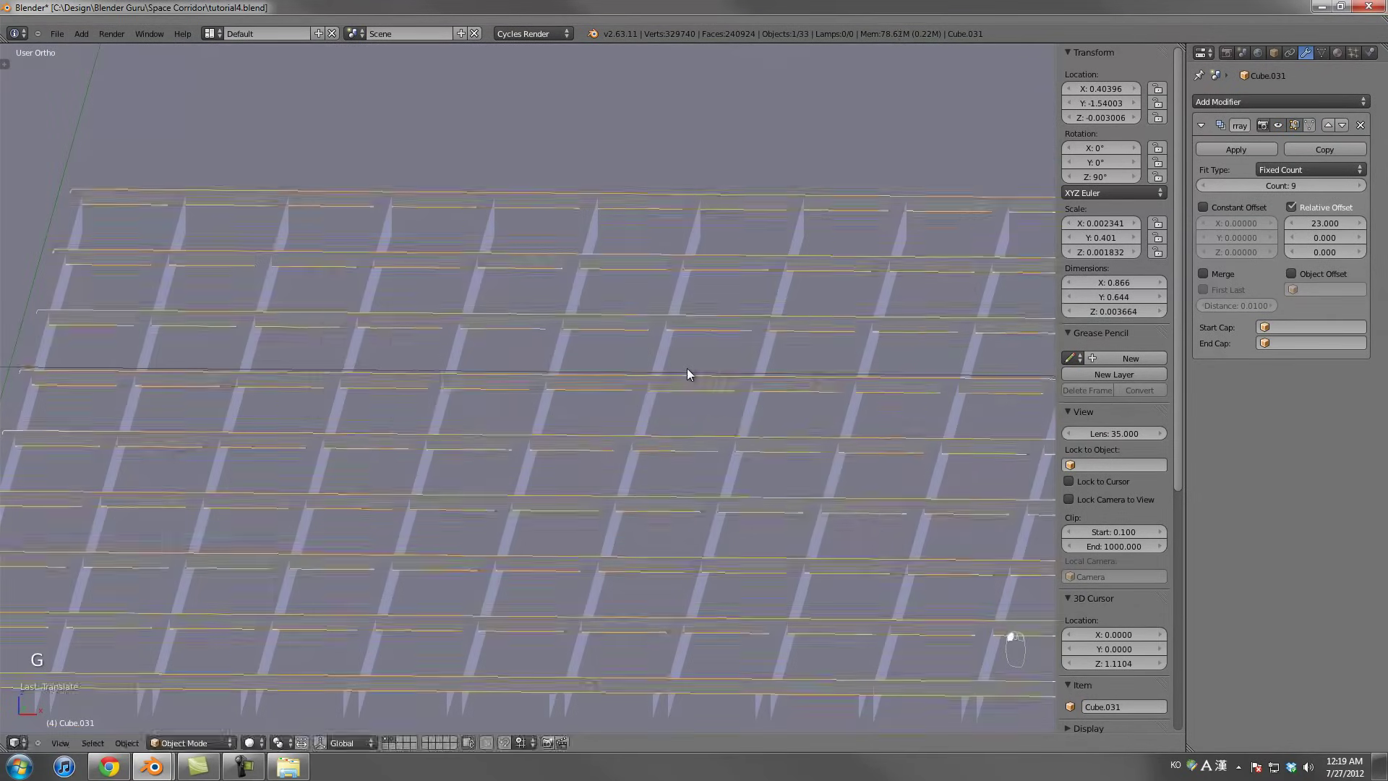
Compare the grate with the reference photo, then apply the Array modifiers of the crossbars and the lengthwise bars
key(alt+Tab)
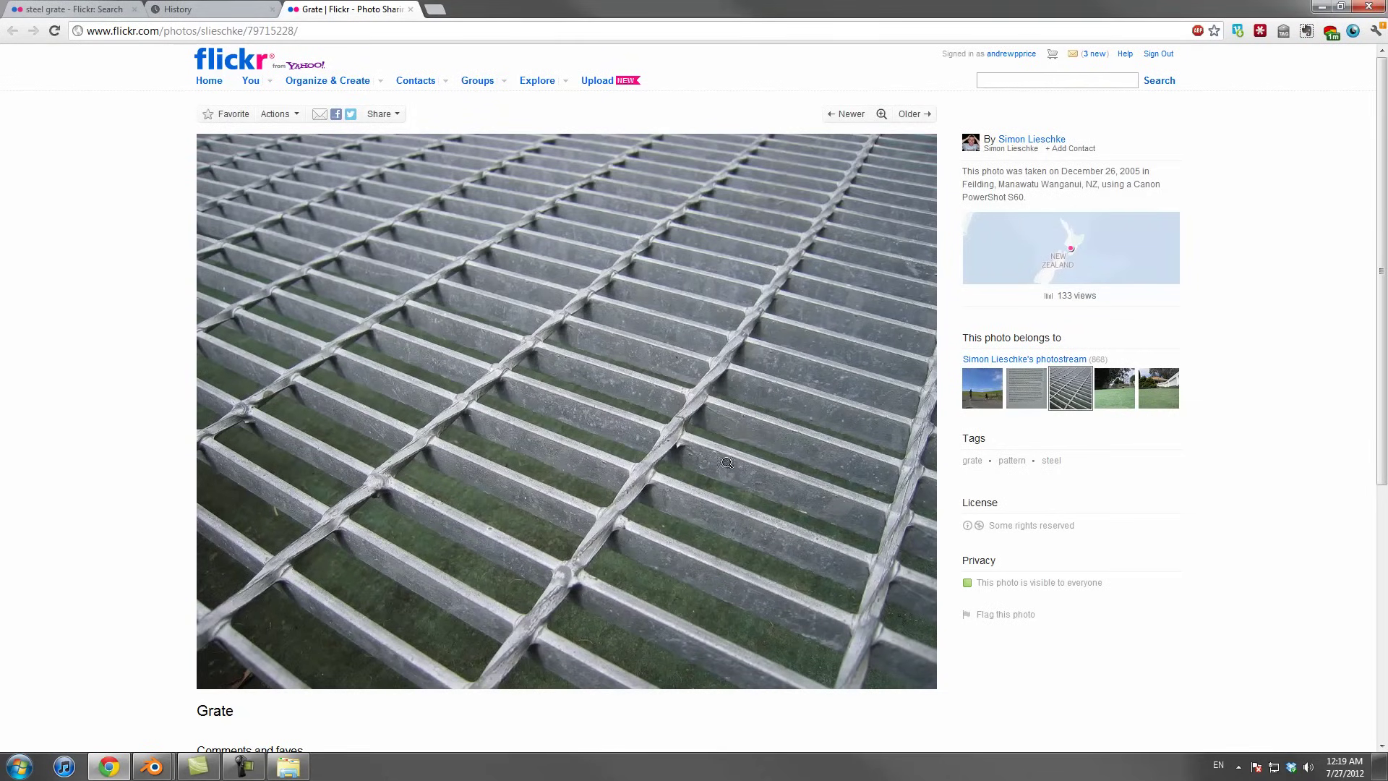
key(alt+Tab)
middle_drag(721, 448, 705, 433)
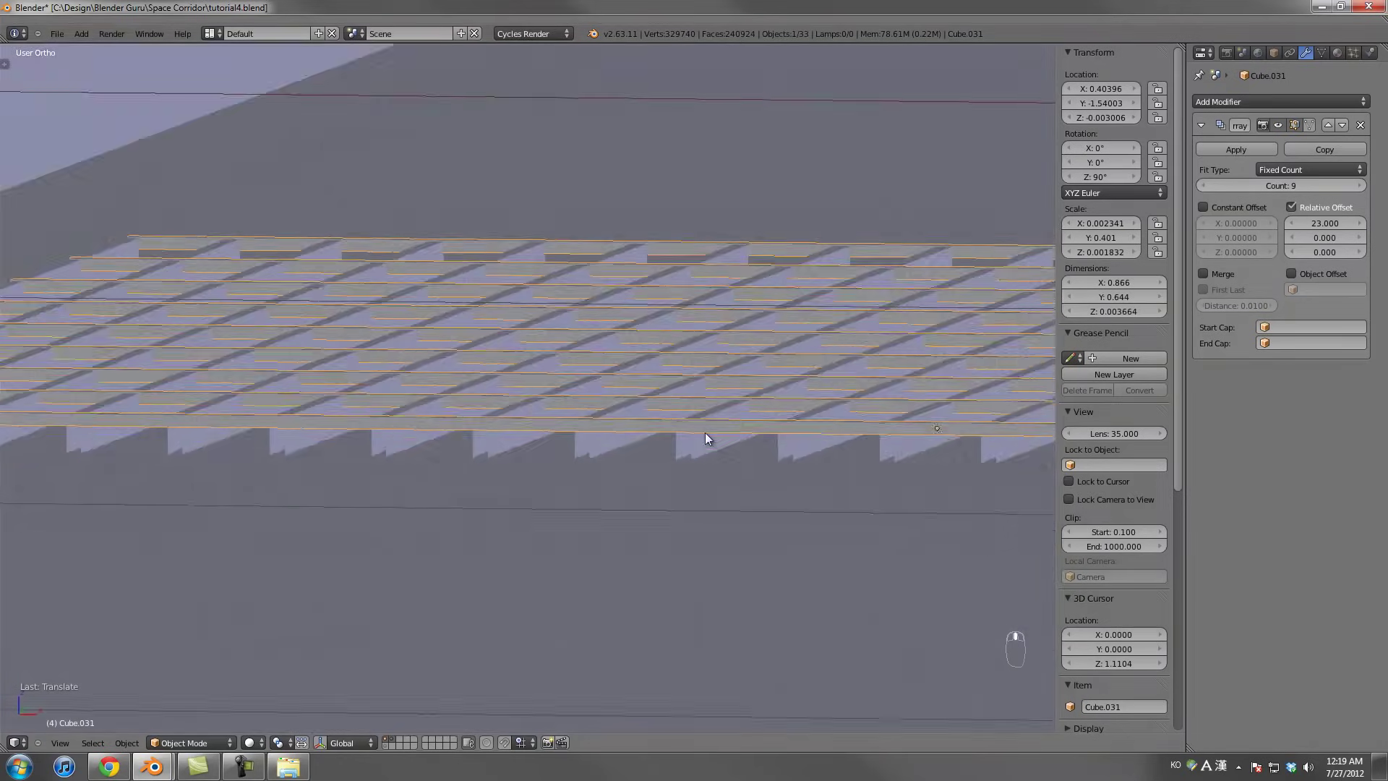
scroll(789, 450, up, 3)
scroll(789, 454, down, 4)
middle_drag(780, 471, 737, 489)
key(z)
scroll(614, 549, up, 4)
scroll(621, 505, up, 2)
click(1245, 150)
right_click(841, 311)
click(1251, 151)
scroll(734, 413, down, 2)
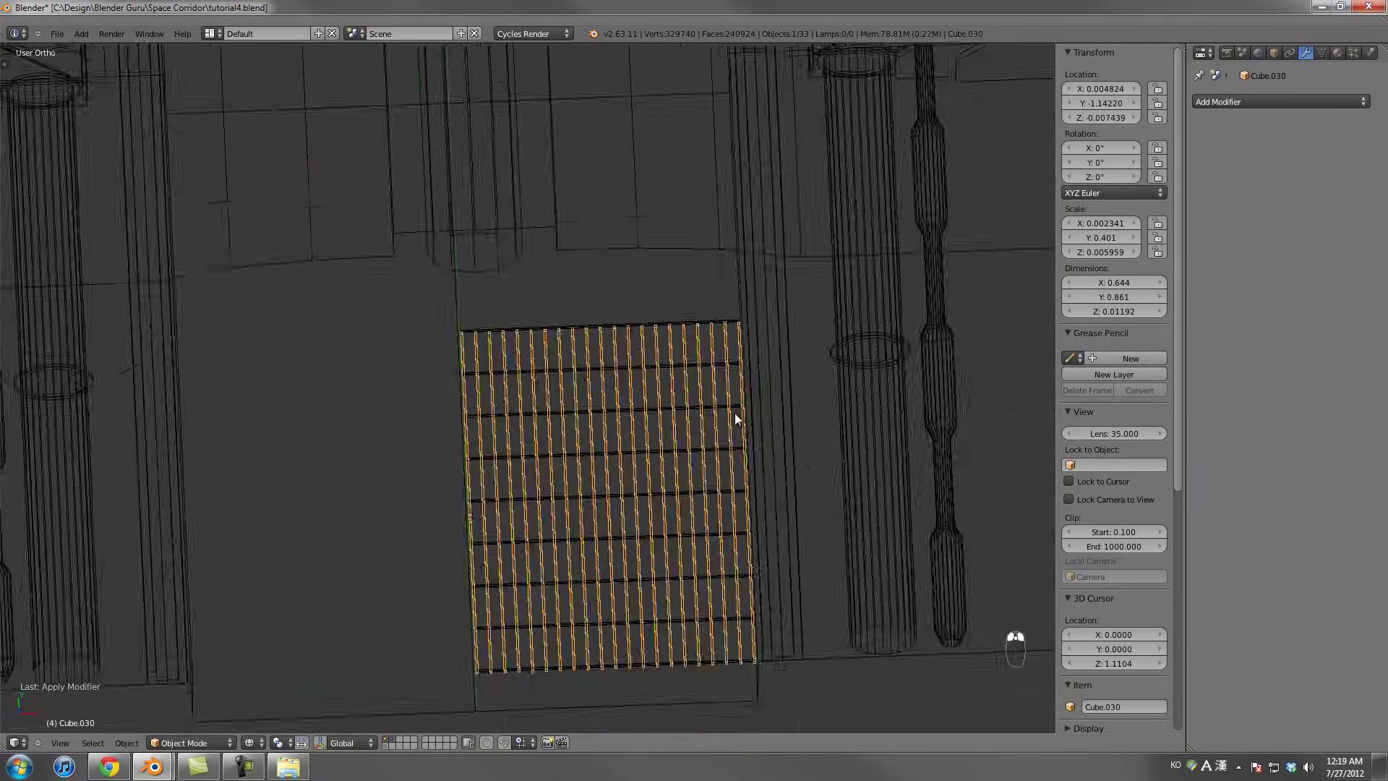
Join the lengthwise bars and crossbars into one grate object in top view
scroll(734, 414, down, 3)
key(KP_7)
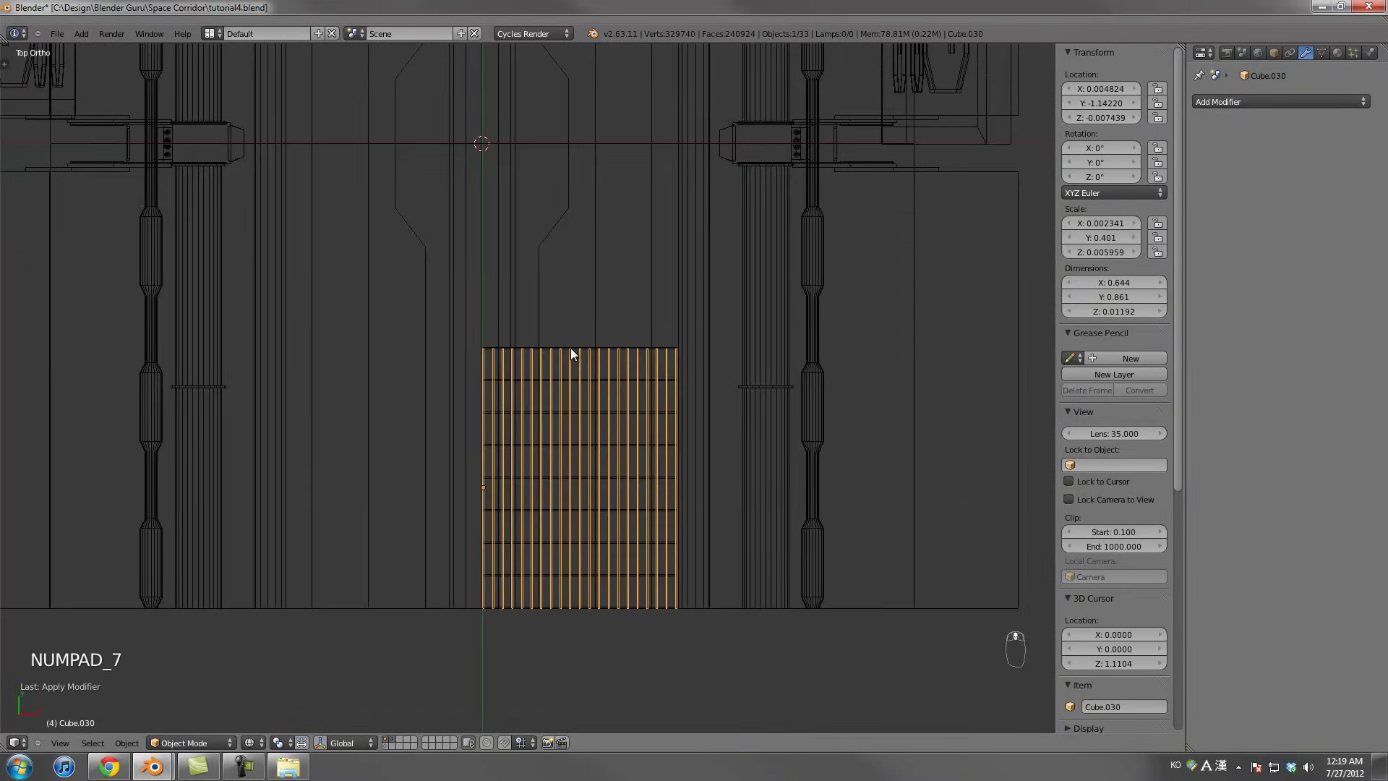
shift+right_click(570, 348)
key(ctrl+j)
scroll(570, 348, up, 3)
scroll(570, 349, down, 5)
scroll(548, 421, up, 5)
Duplicate the outermost lengthwise bar nearest the corridor's centre line and thicken it as a frame bar, scaled along Y to the grate's length
key(Tab)
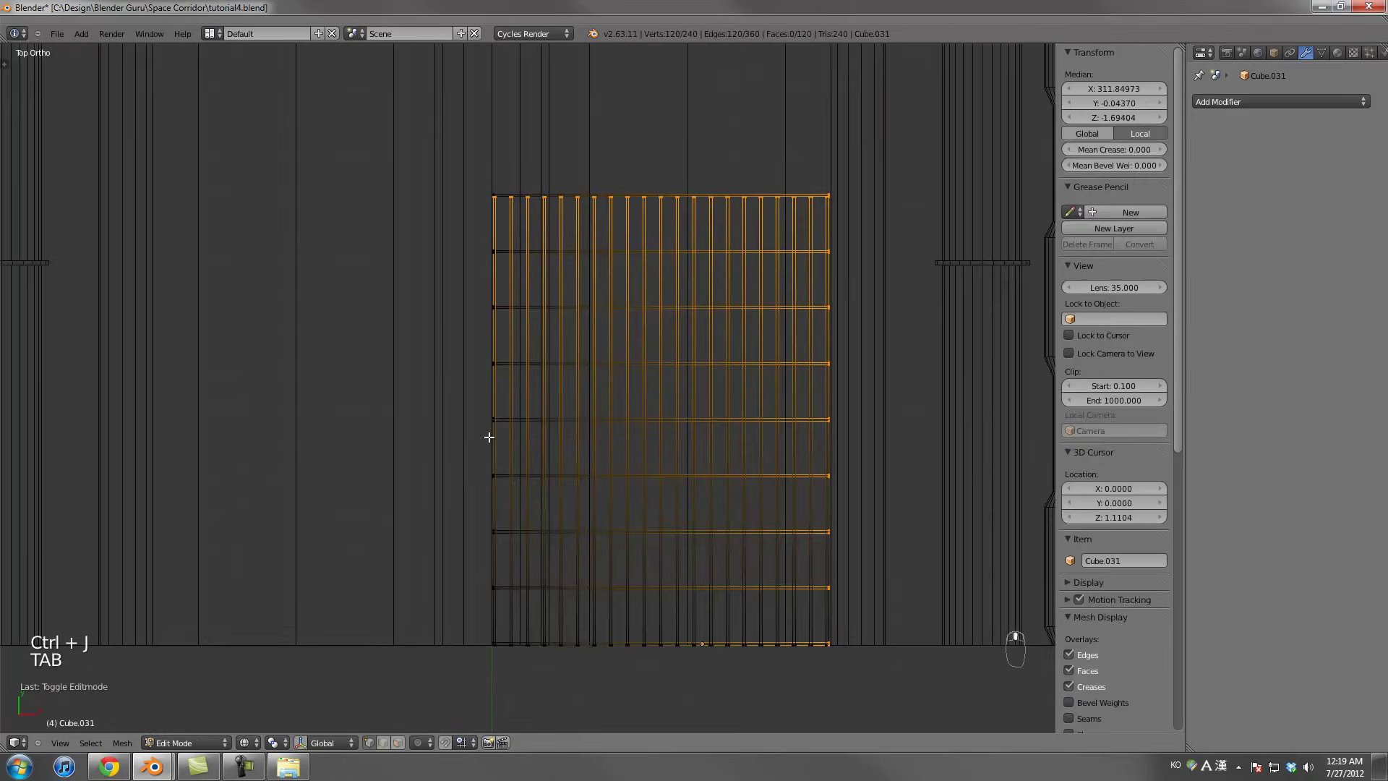
right_click(487, 208)
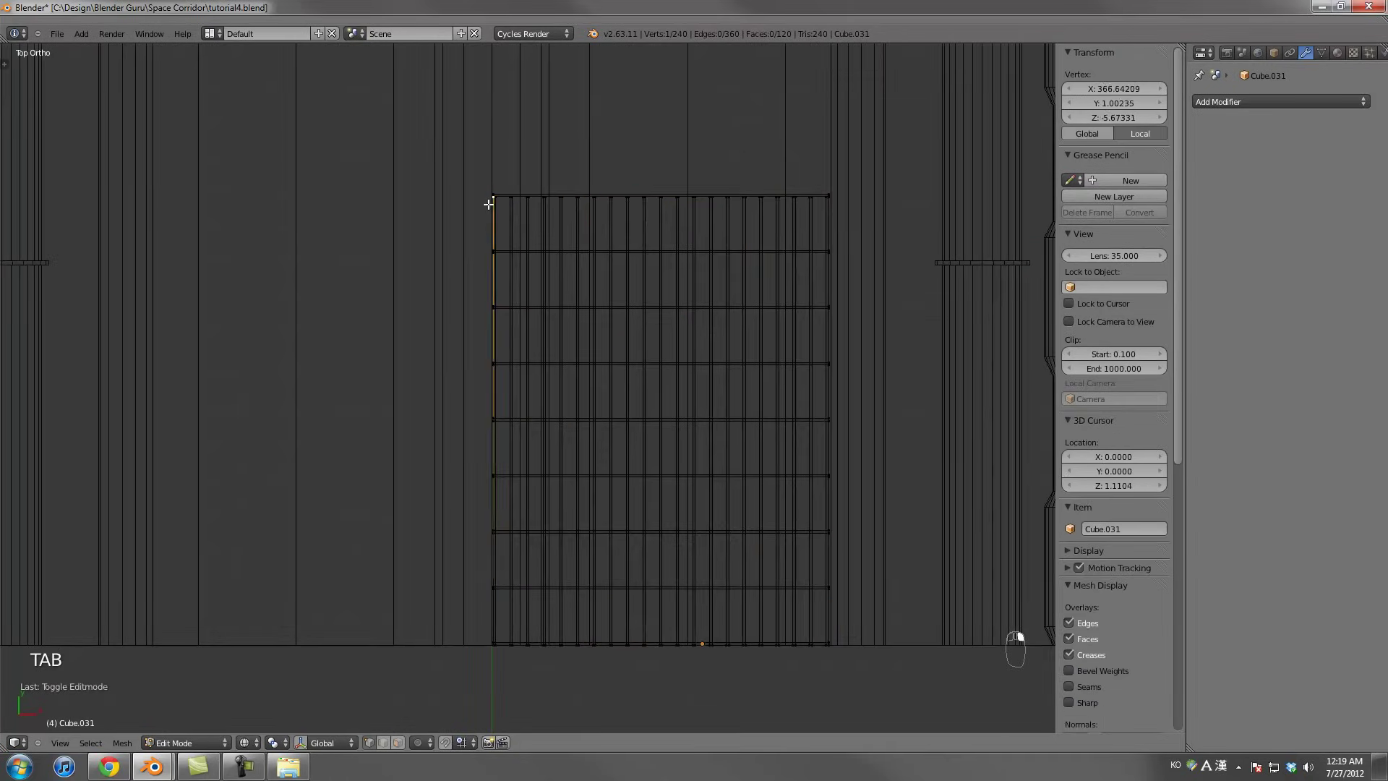
key(l)
scroll(529, 266, down, 2)
scroll(547, 294, up, 3)
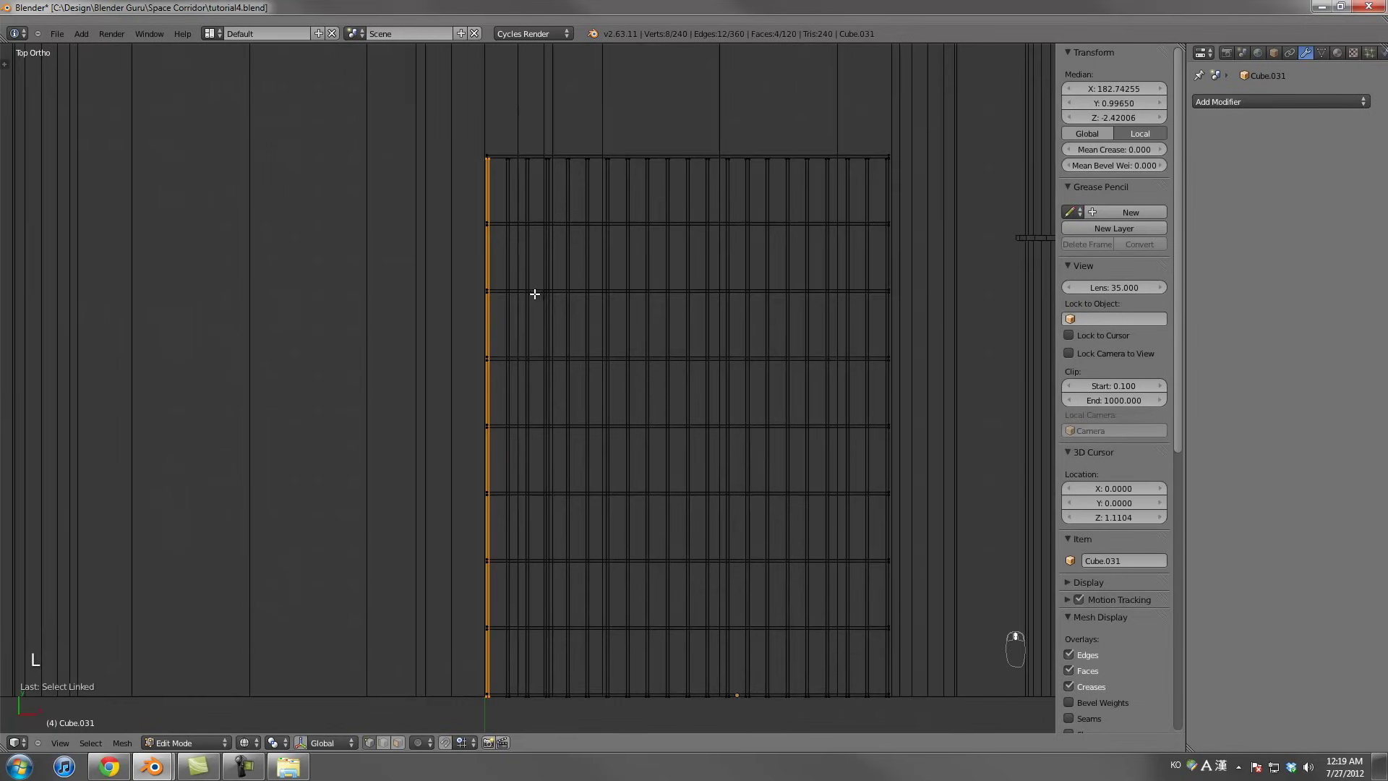
key(shift+d)
scroll(641, 301, down, 1)
key(s)
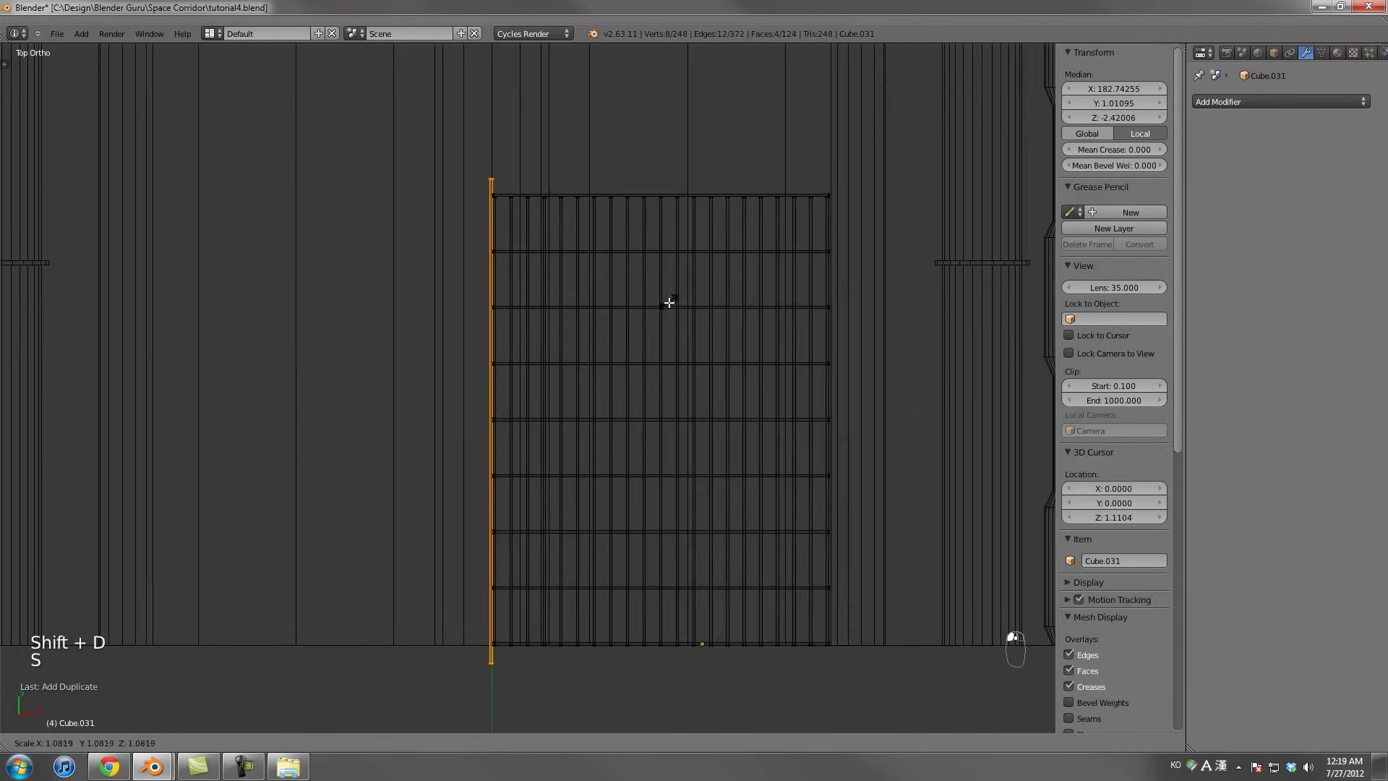
click(746, 297)
key(s)
key(z)
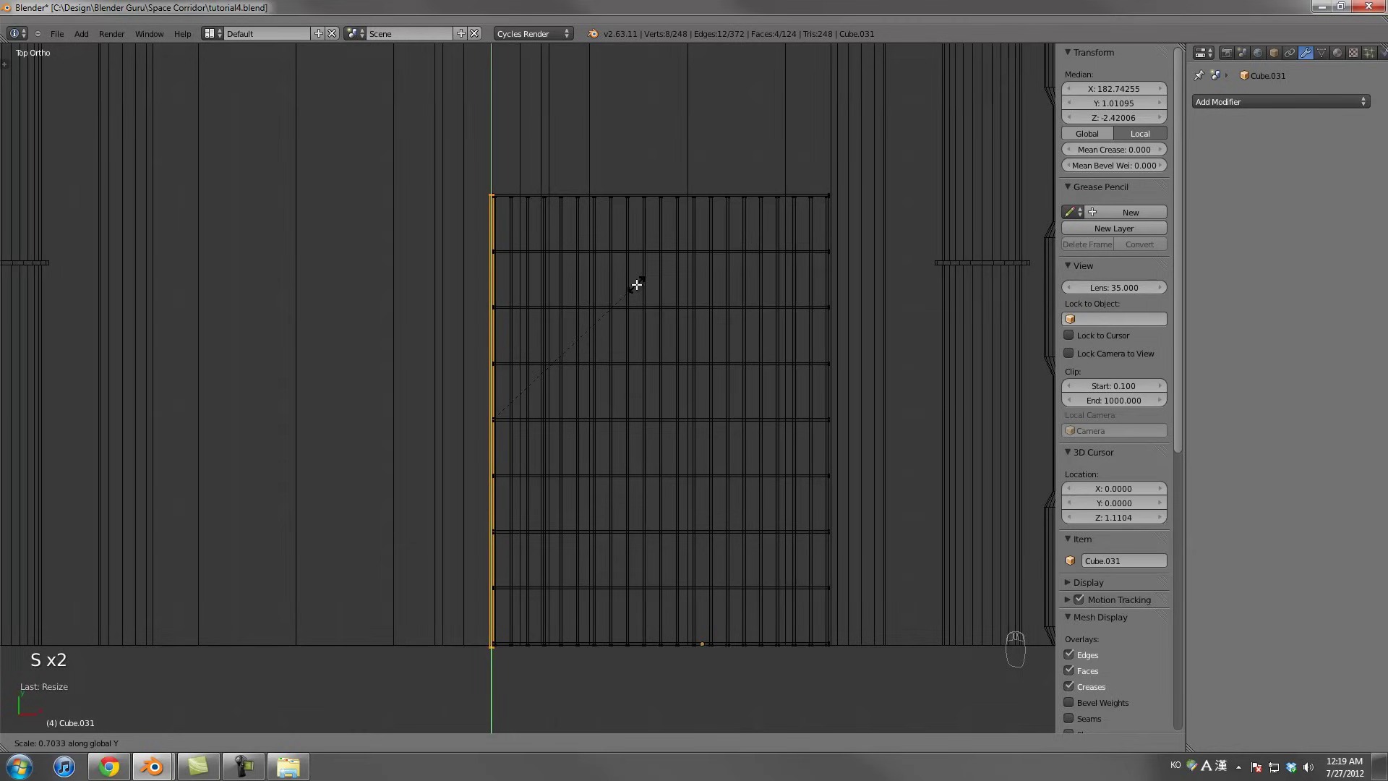
click(617, 292)
key(s)
click(595, 300)
key(shift+d)
click(663, 321)
key(r)
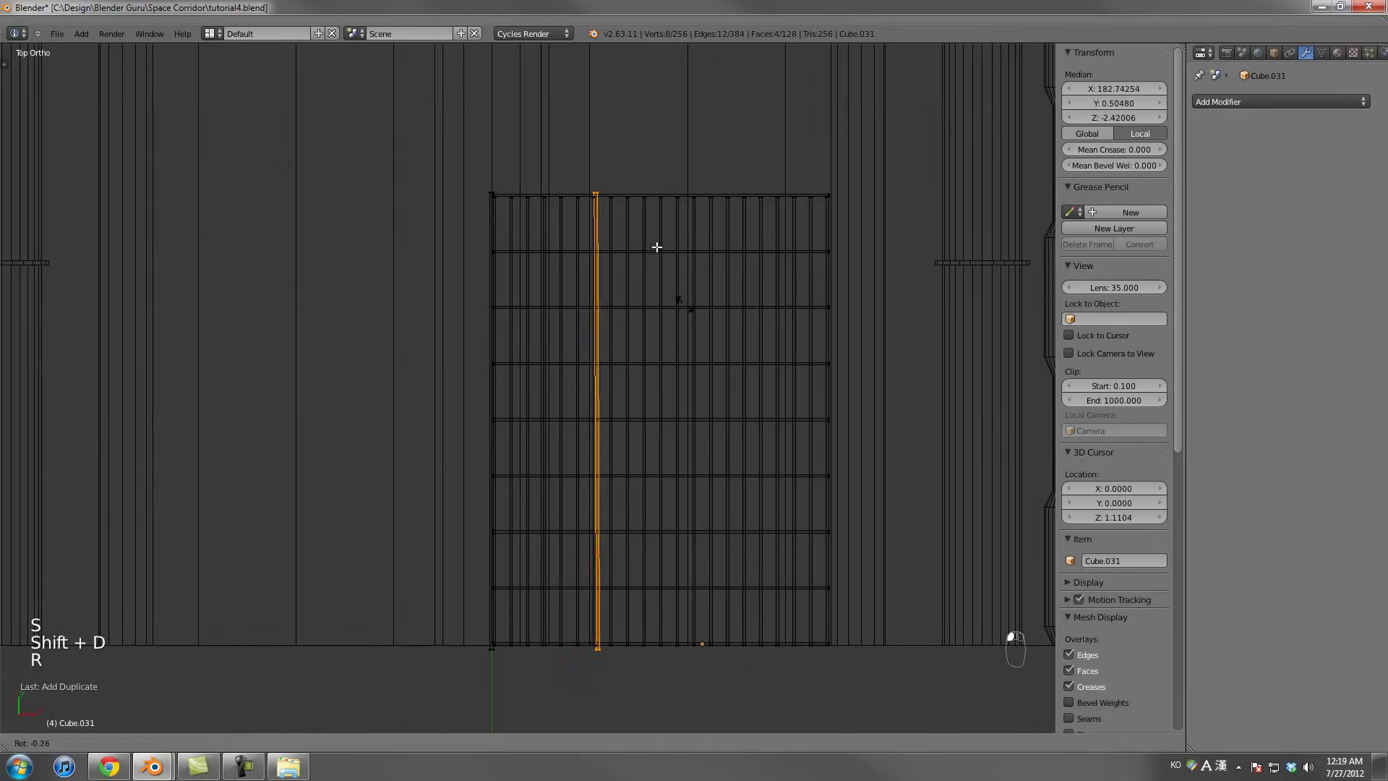
click(409, 275)
key(x)
click(464, 303)
Duplicate the crossbar at the corridor's end, thicken it as a frame bar, and fit it along X to the grate's width
scroll(542, 505, up, 3)
shift+middle_drag(542, 505, 535, 190)
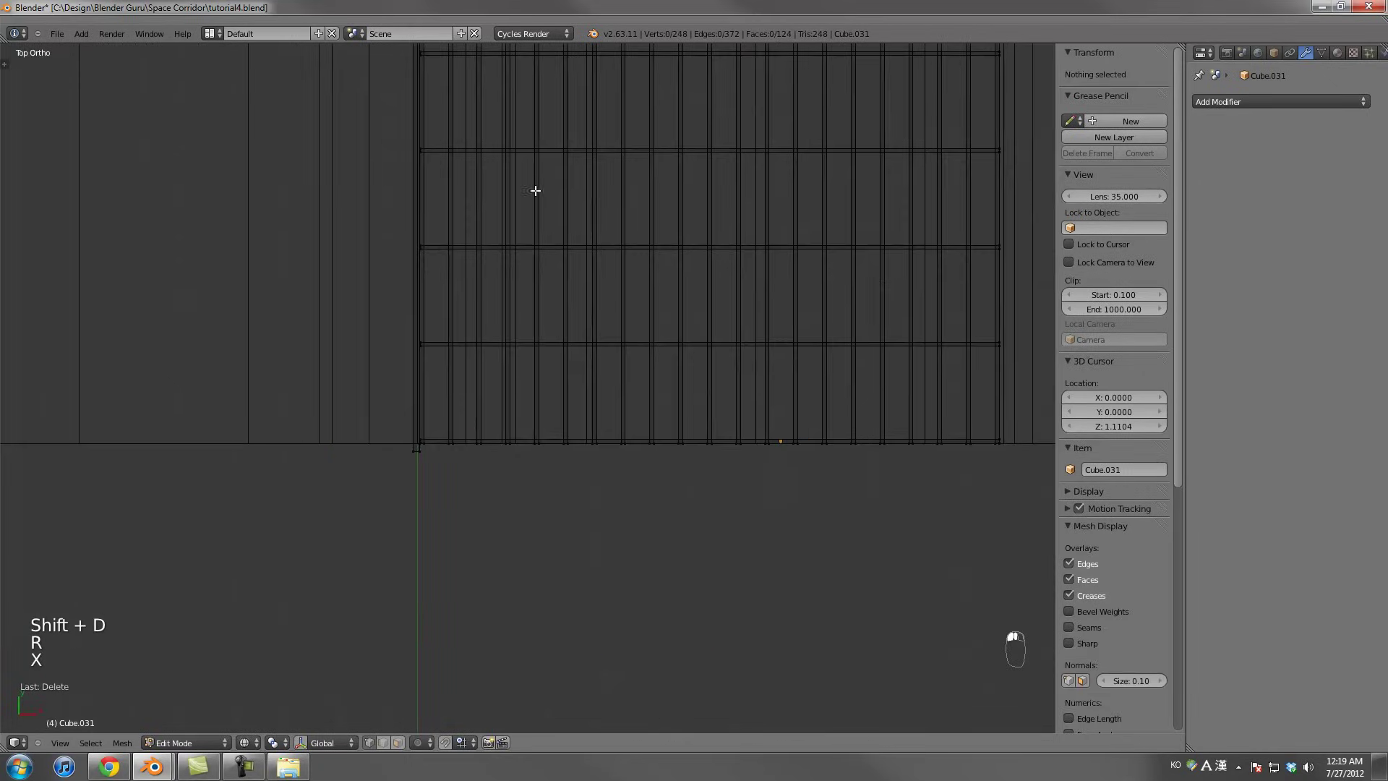
right_click(418, 447)
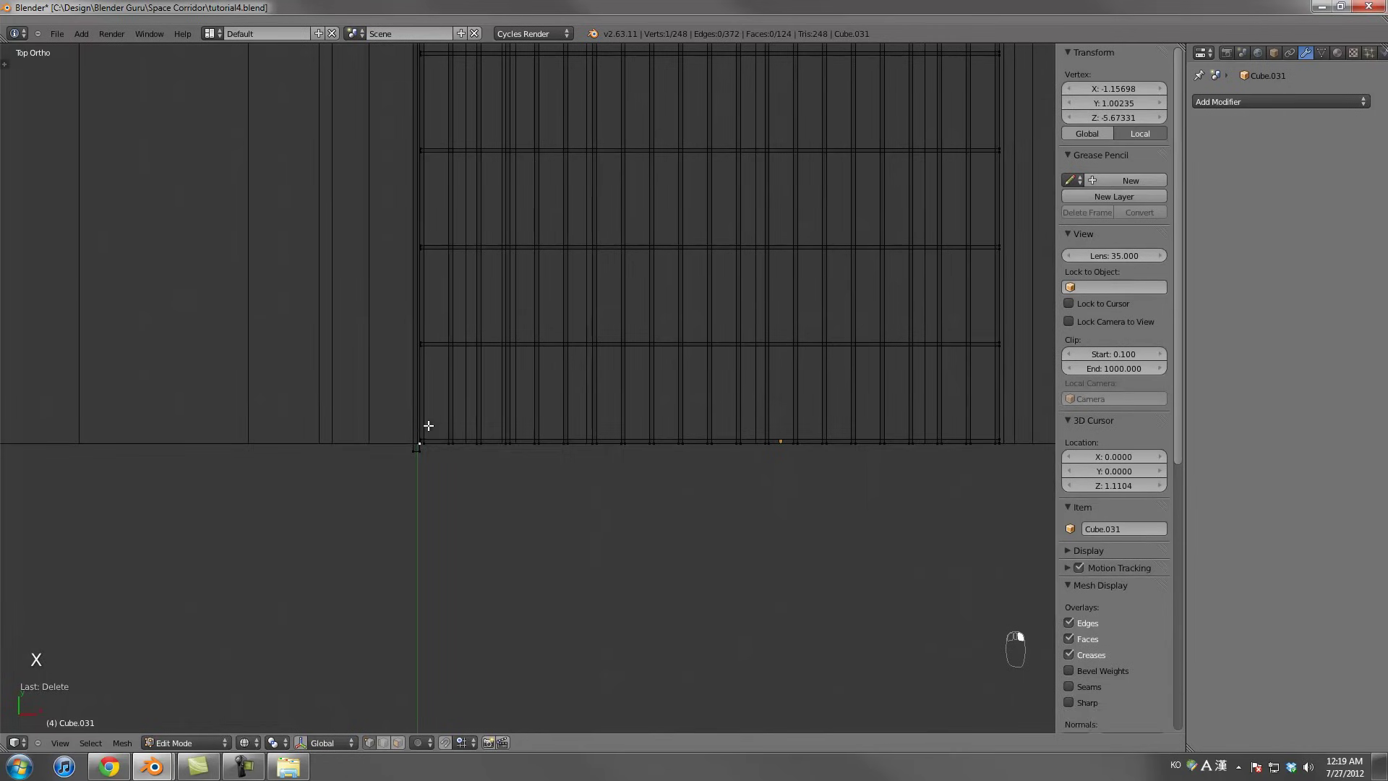
key(l)
key(shift+d)
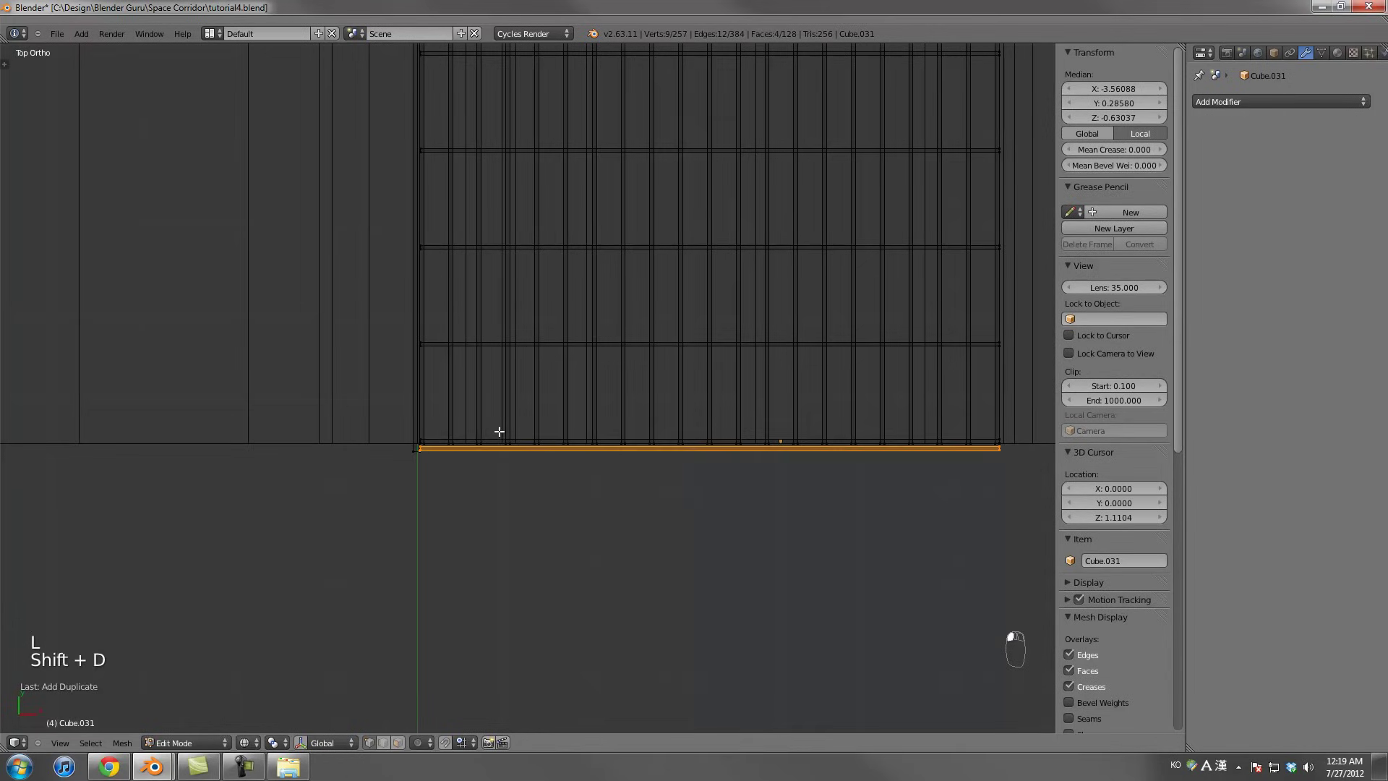
key(s)
key(x)
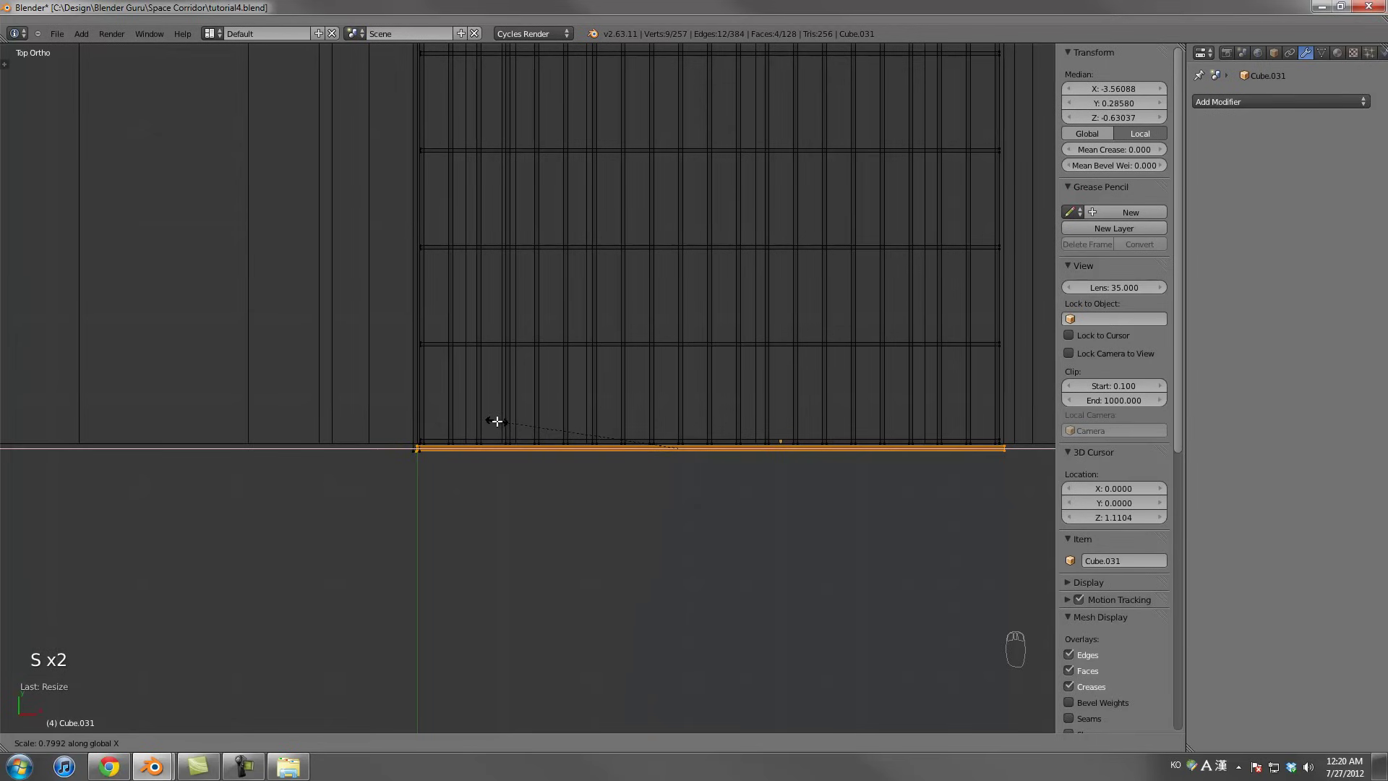
click(516, 433)
key(g)
click(517, 435)
Duplicate the end frame bar about 0.88 along Y to the grate's opposite end and adjust its position and X width
scroll(518, 434, down, 4)
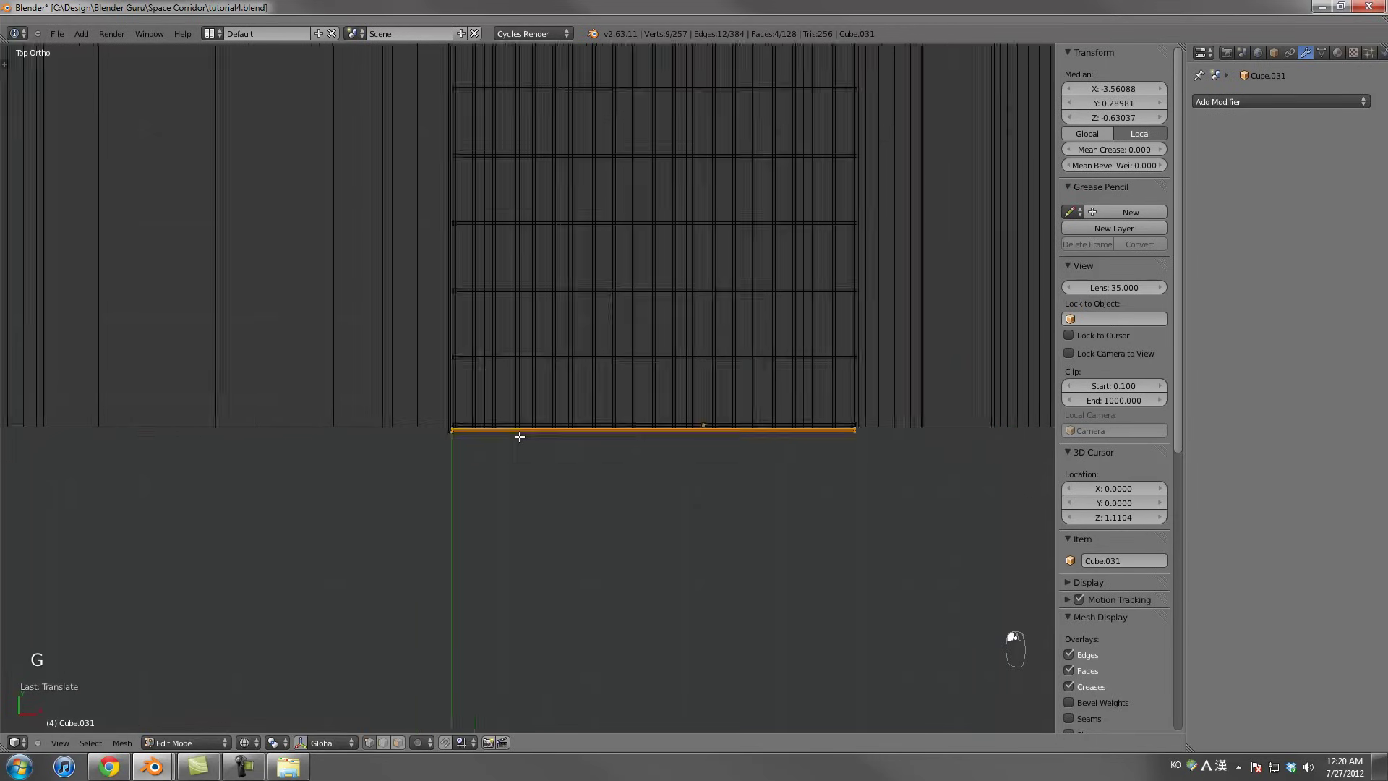
key(shift+d)
key(y)
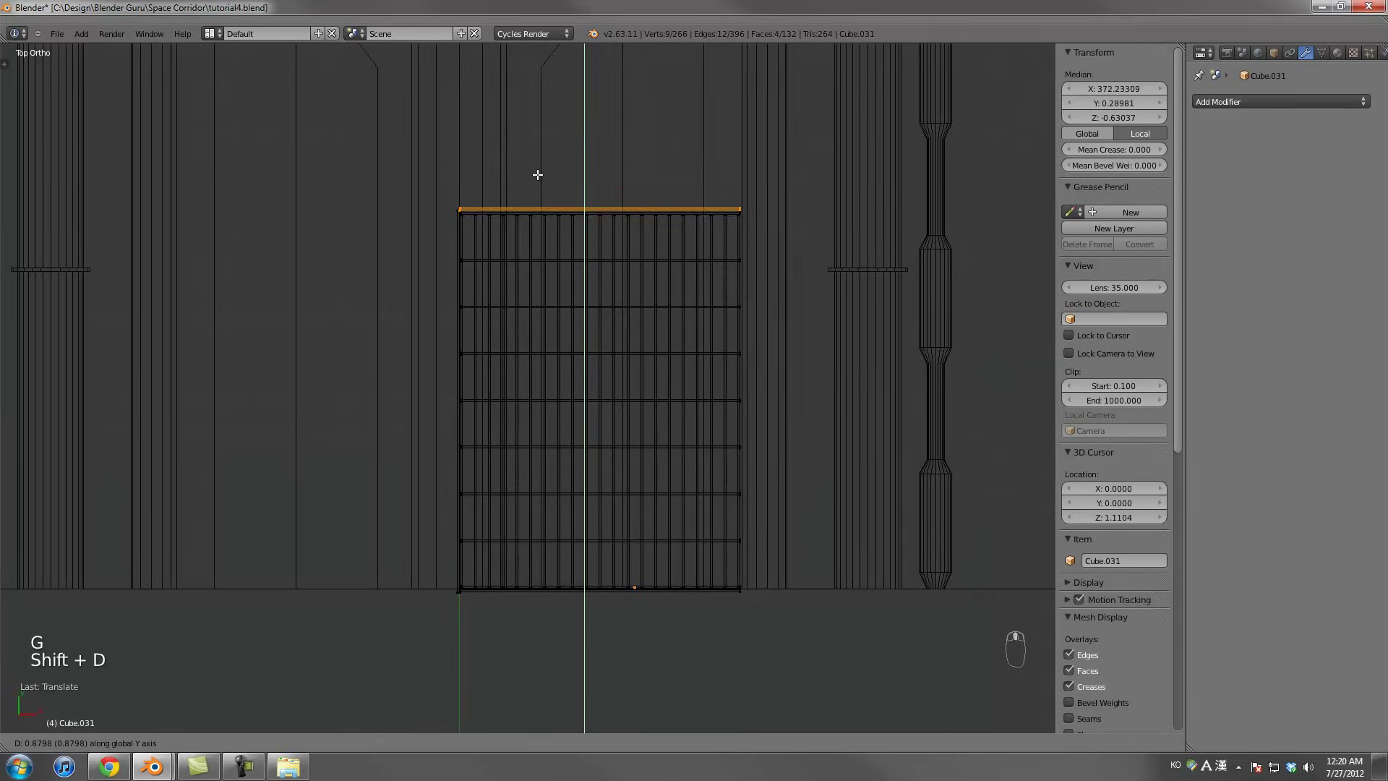
click(539, 176)
scroll(542, 361, up, 5)
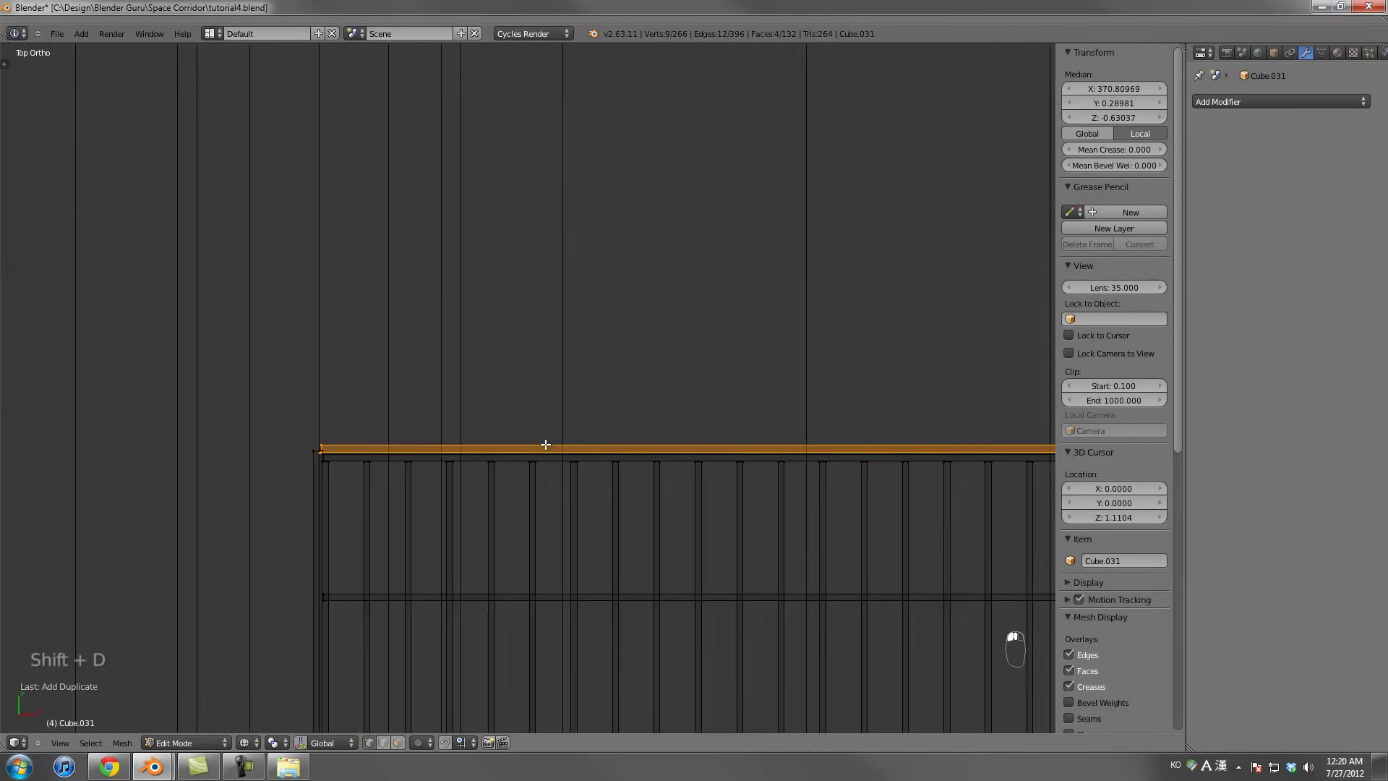
key(g)
click(546, 444)
key(s)
middle_drag(547, 444, 547, 443)
key(x)
click(542, 443)
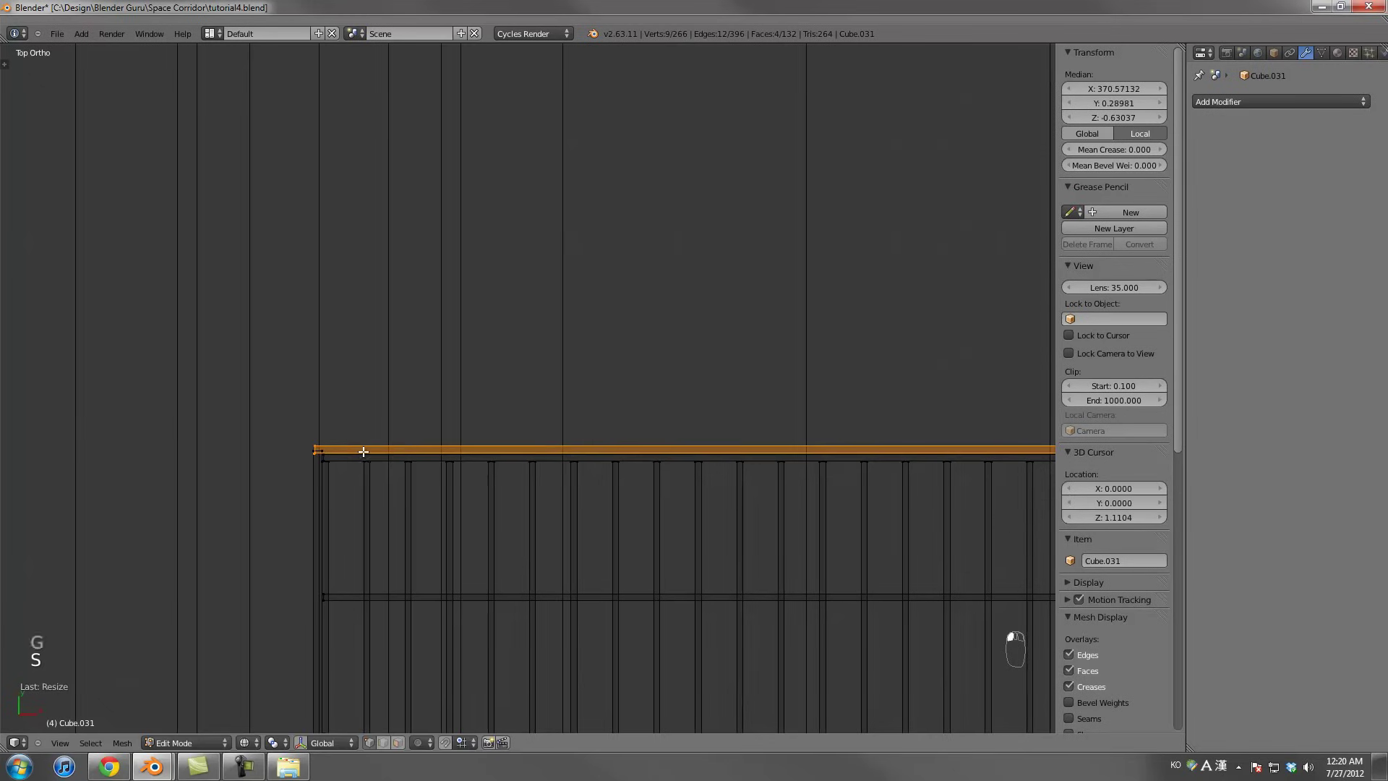
Duplicate the grate's lengthwise frame bar along X to the grate's opposite side to close the frame
right_click(323, 450)
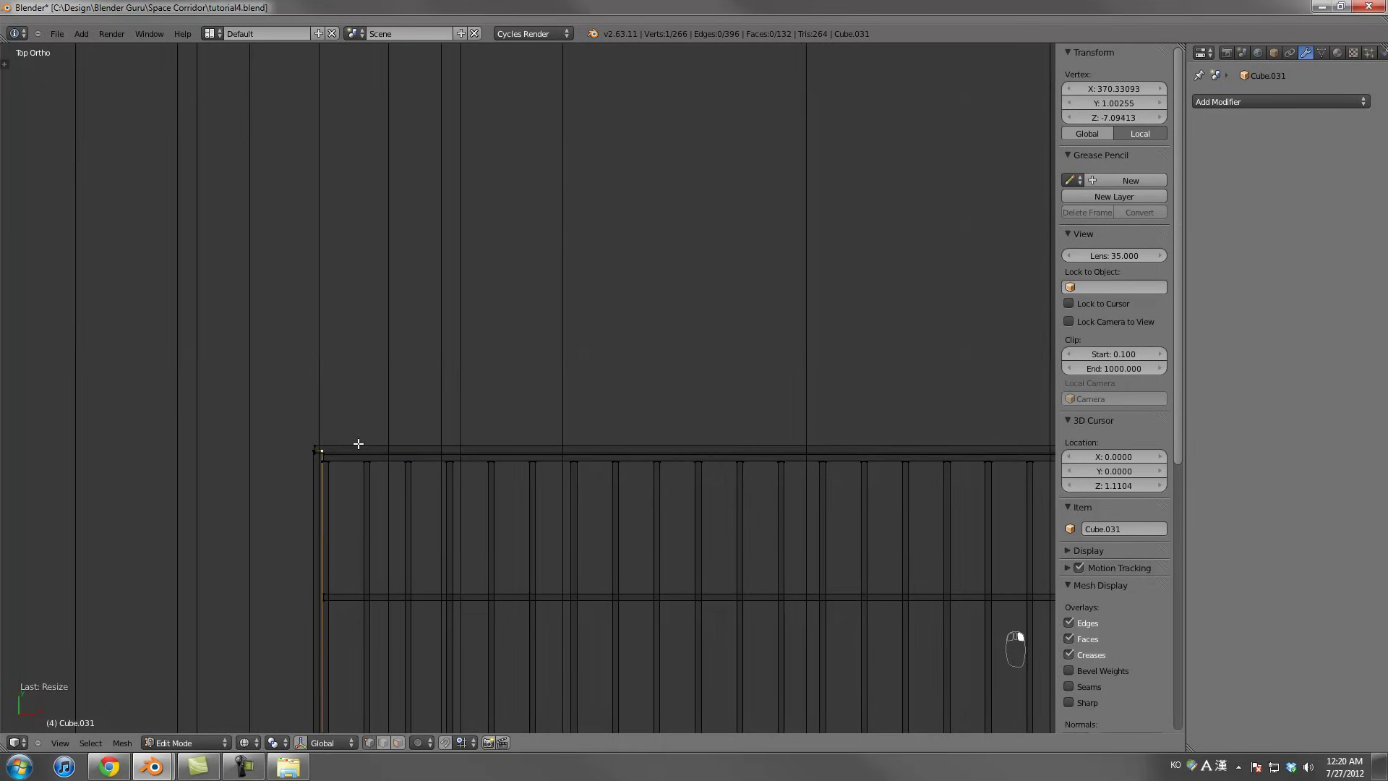
scroll(359, 443, down, 3)
key(l)
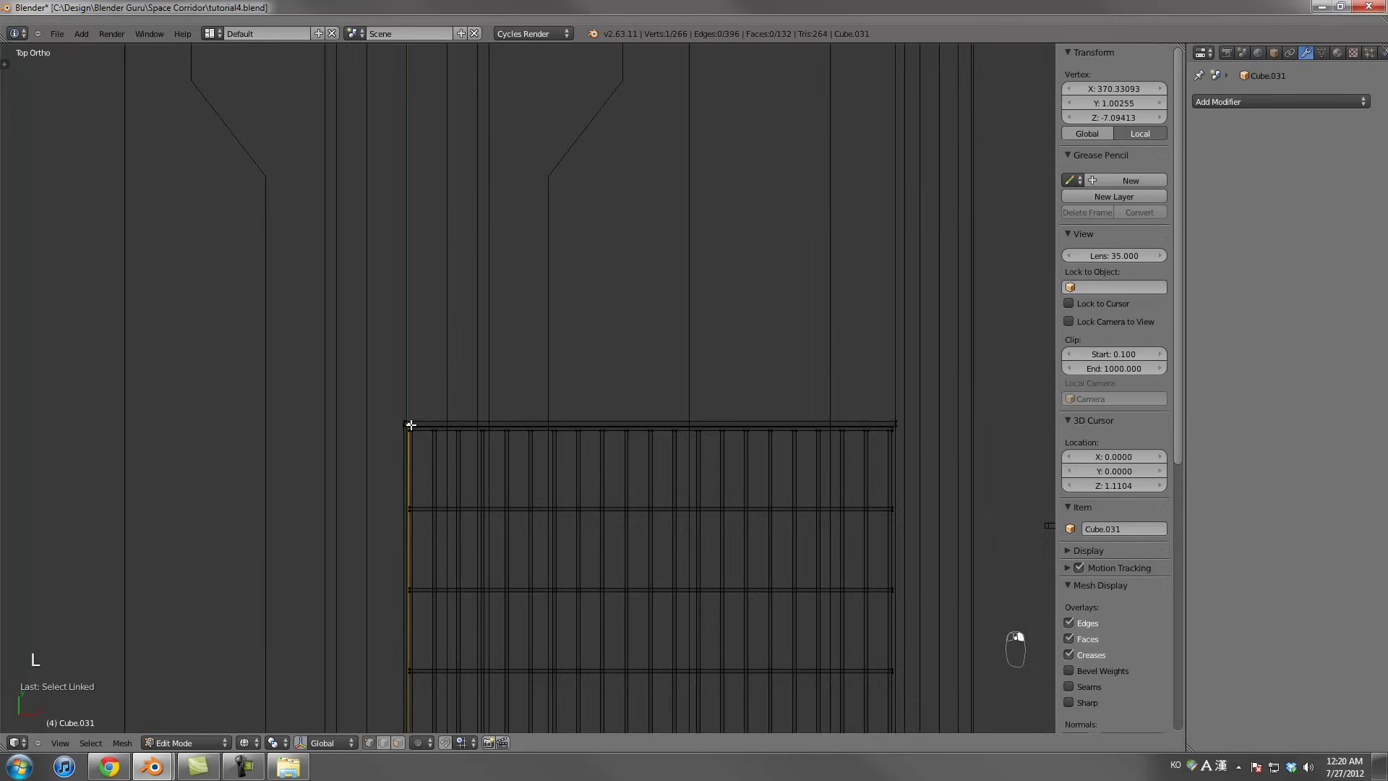
key(ctrl+l)
scroll(409, 426, down, 1)
key(shift+d)
key(x)
click(835, 436)
key(Tab)
scroll(675, 475, down, 2)
key(z)
mouse_move(675, 476)
middle_down()
mouse_move(683, 414)
mouse_move(601, 392)
middle_up()
scroll(683, 414, up, 2)
scroll(683, 391, up, 2)
scroll(608, 422, down, 4)
key(z)
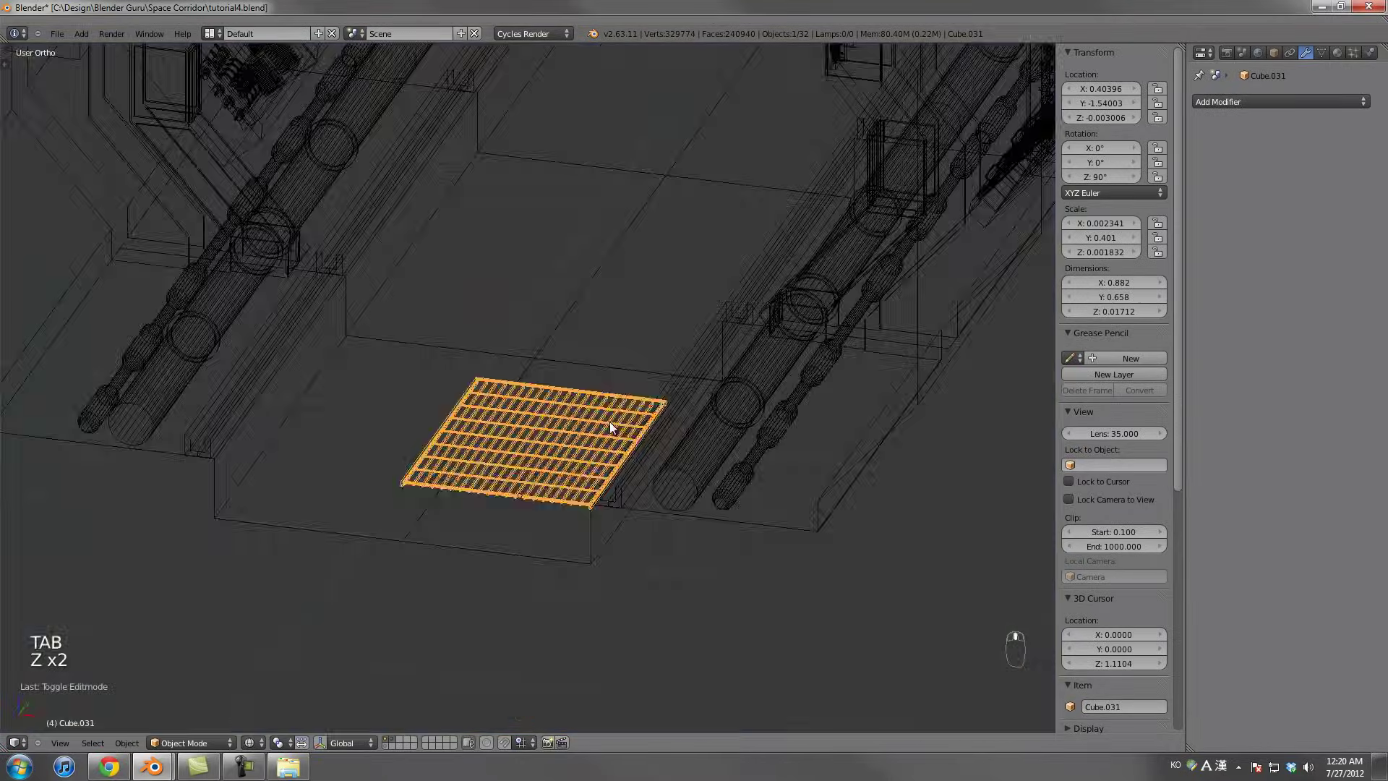
Duplicate the whole grate about 0.89 along Y in top view so it butts against the first grate's end
key(KP_7)
scroll(613, 355, down, 2)
key(shift+d)
key(y)
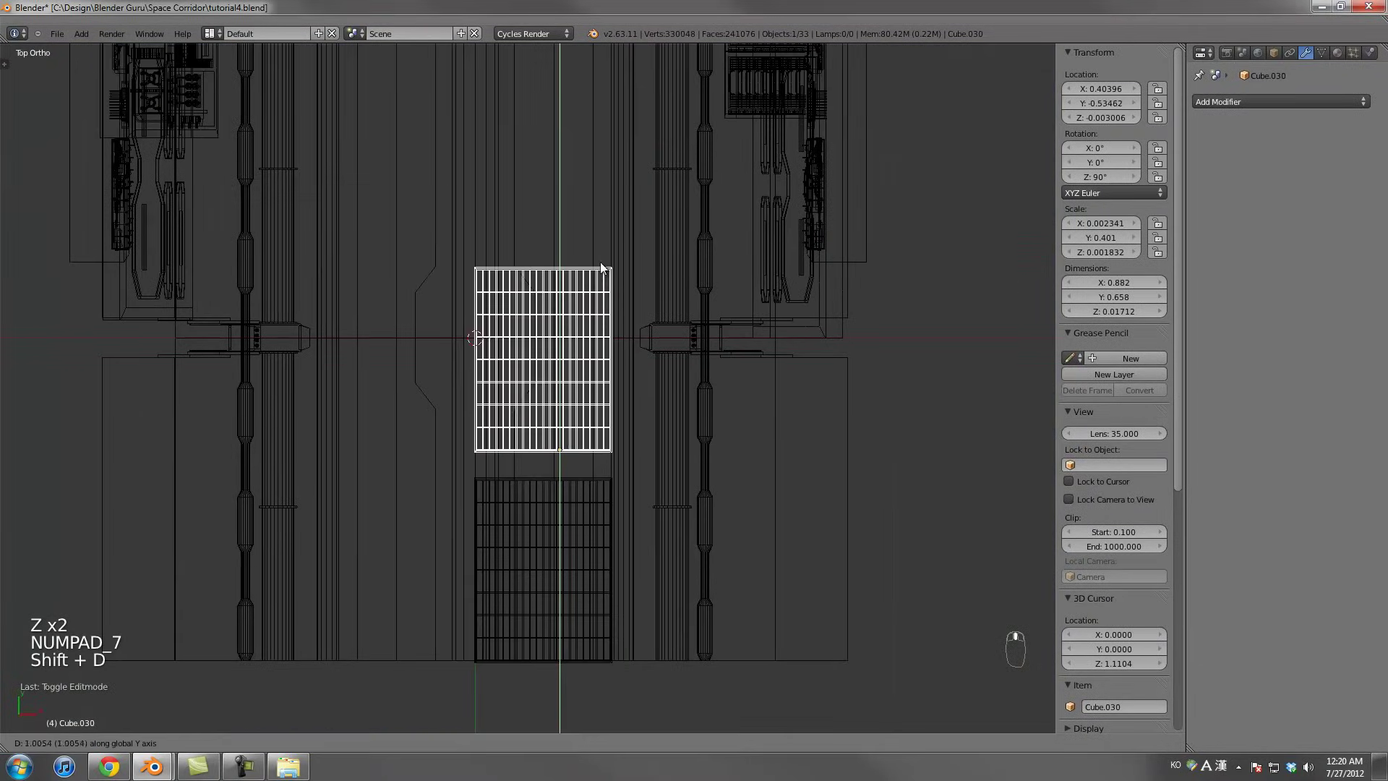
click(605, 288)
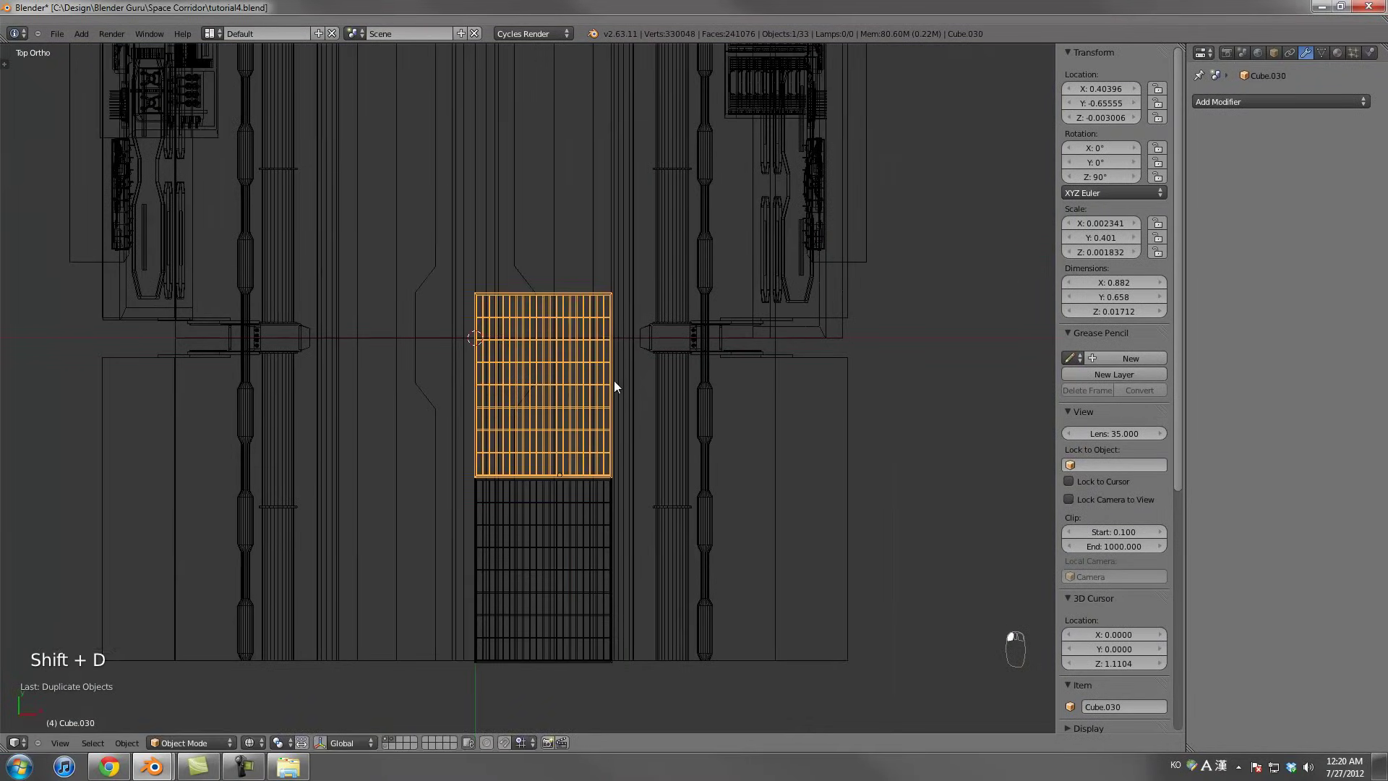
scroll(580, 338, up, 6)
key(g)
key(y)
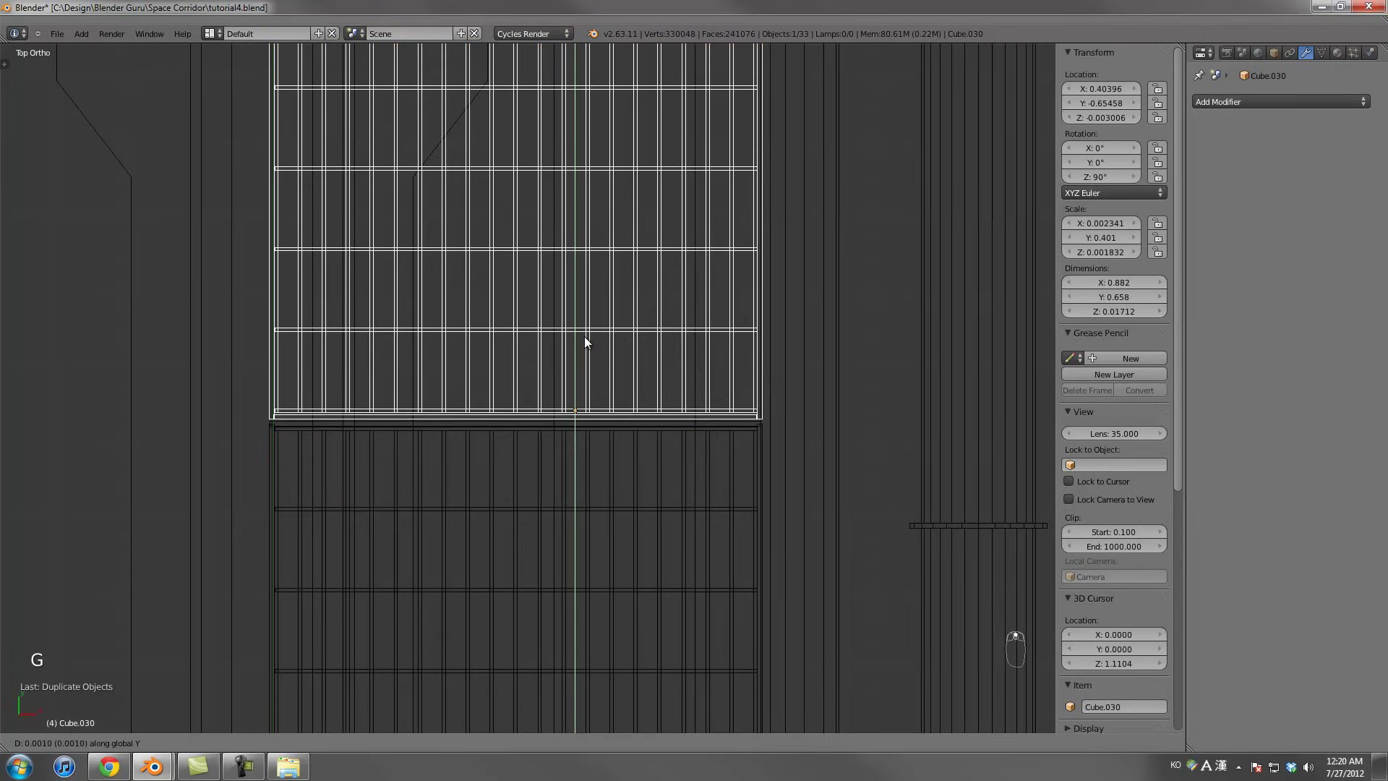
click(587, 341)
Select both grates, shrink them along Y, and shift them toward the corridor segment's end
scroll(596, 355, down, 4)
shift+click(636, 430)
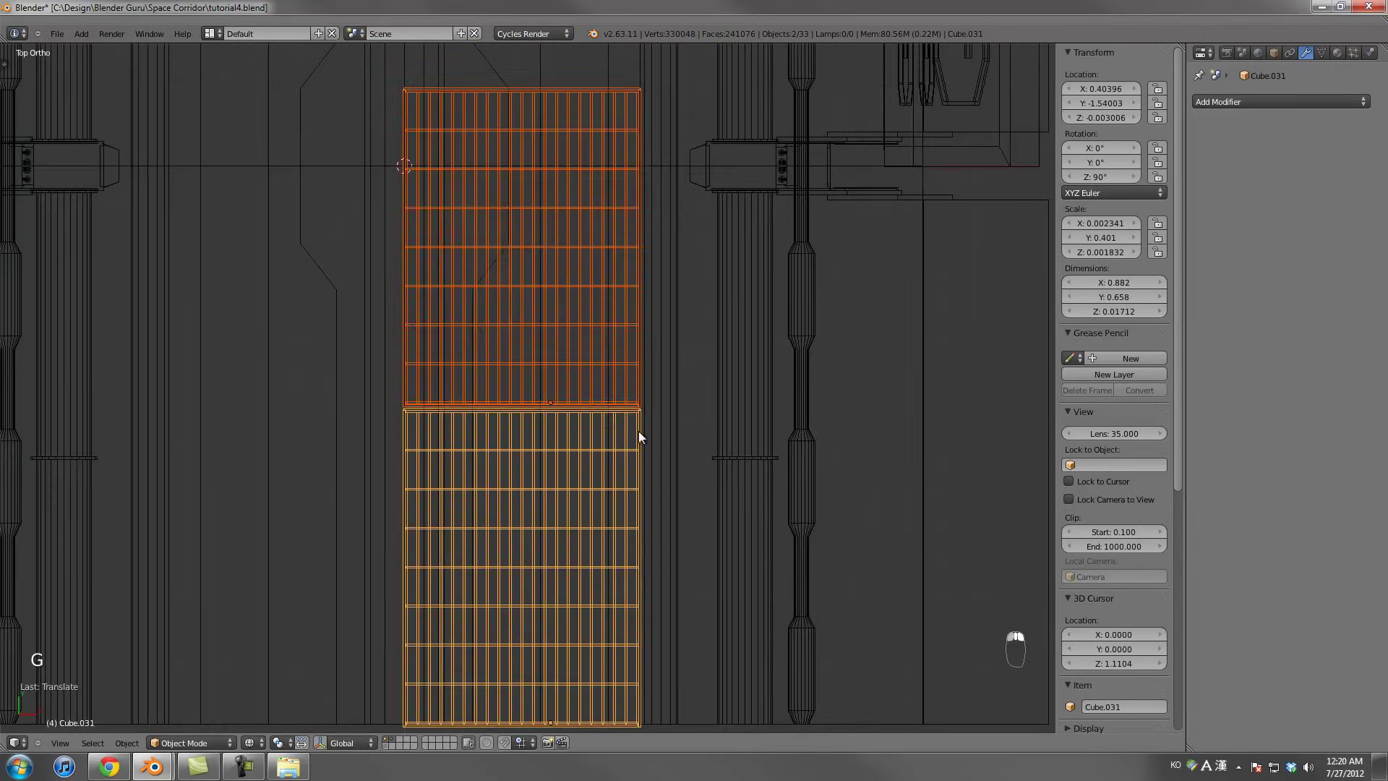
scroll(639, 431, down, 4)
key(s)
key(y)
click(745, 409)
key(g)
key(y)
click(744, 415)
Fine-tune both grates' Y scale and position to span the half segment, each about 0.765 long
key(s)
key(y)
click(757, 386)
key(g)
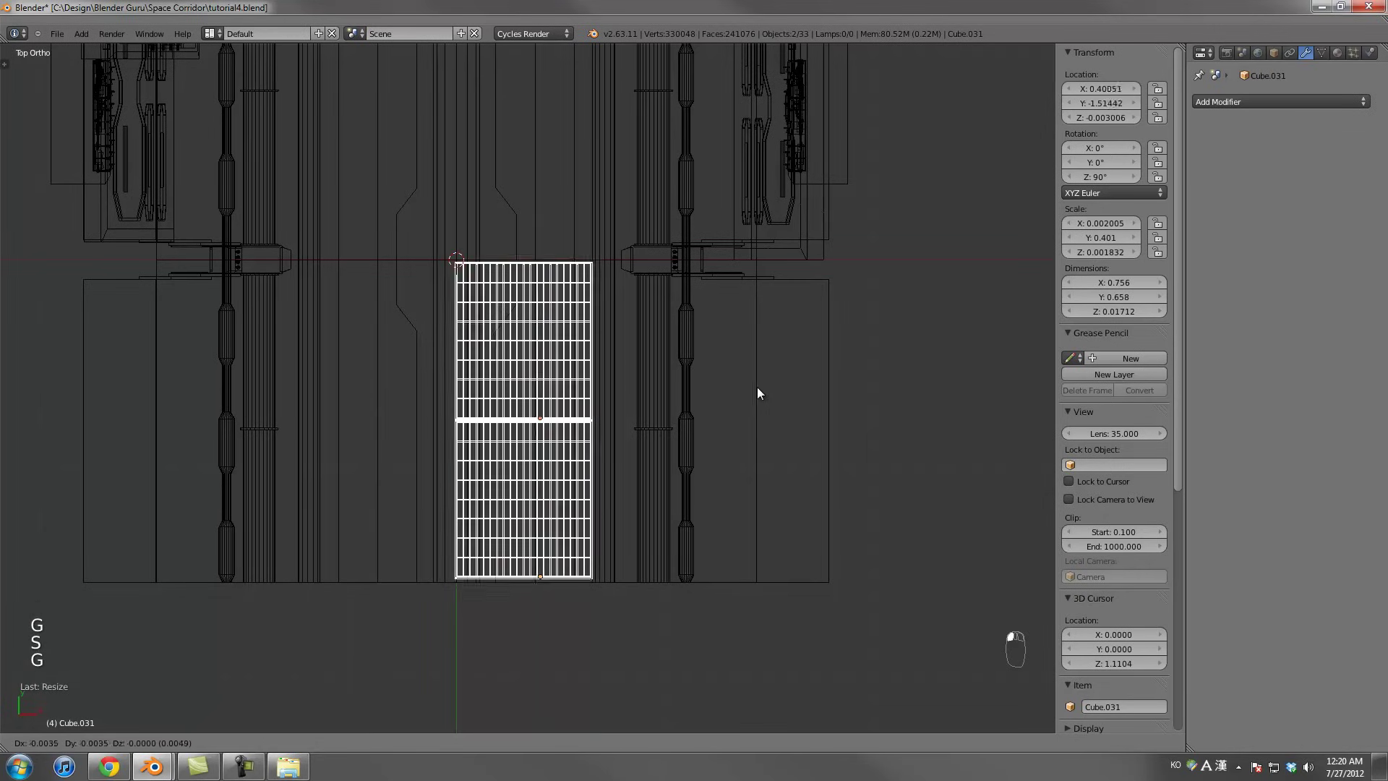
click(757, 388)
key(s)
key(y)
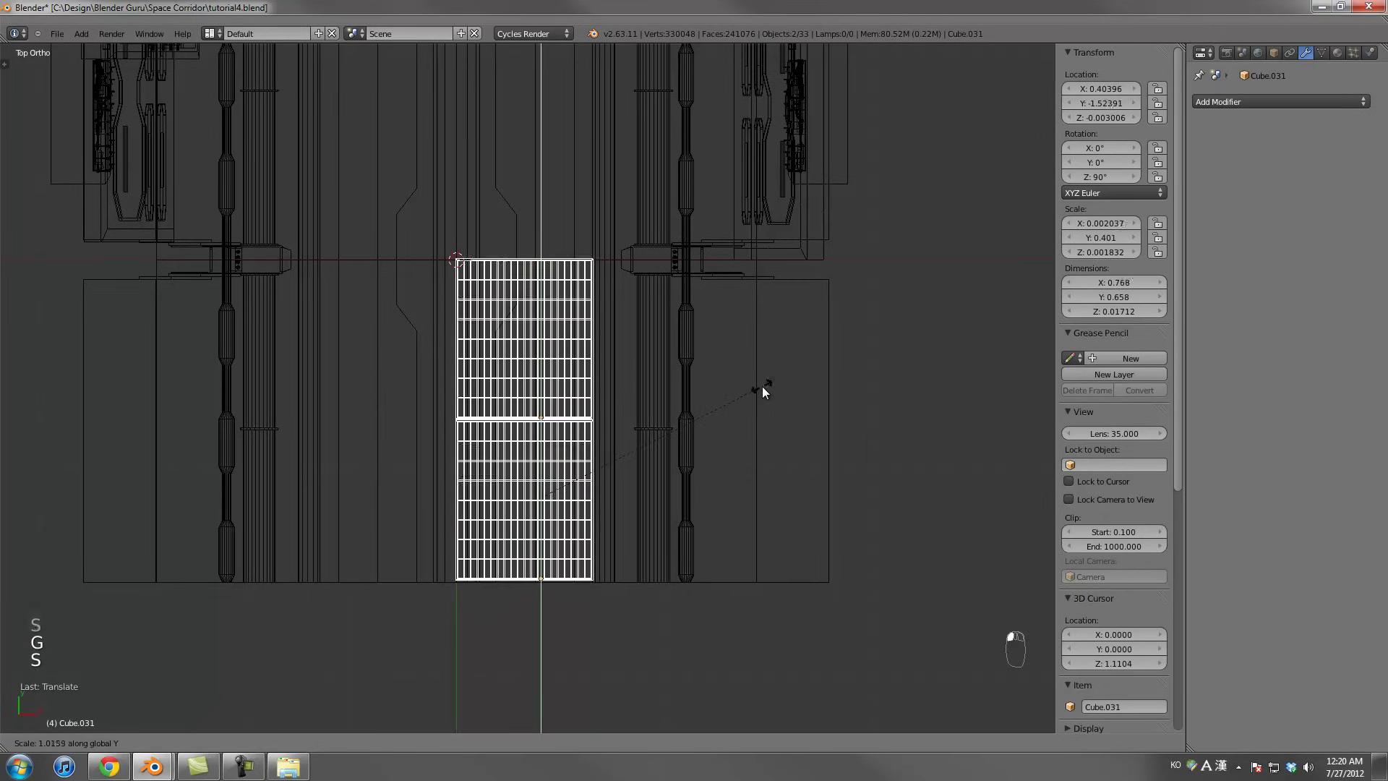
click(751, 386)
key(g)
key(x)
key(y)
click(752, 388)
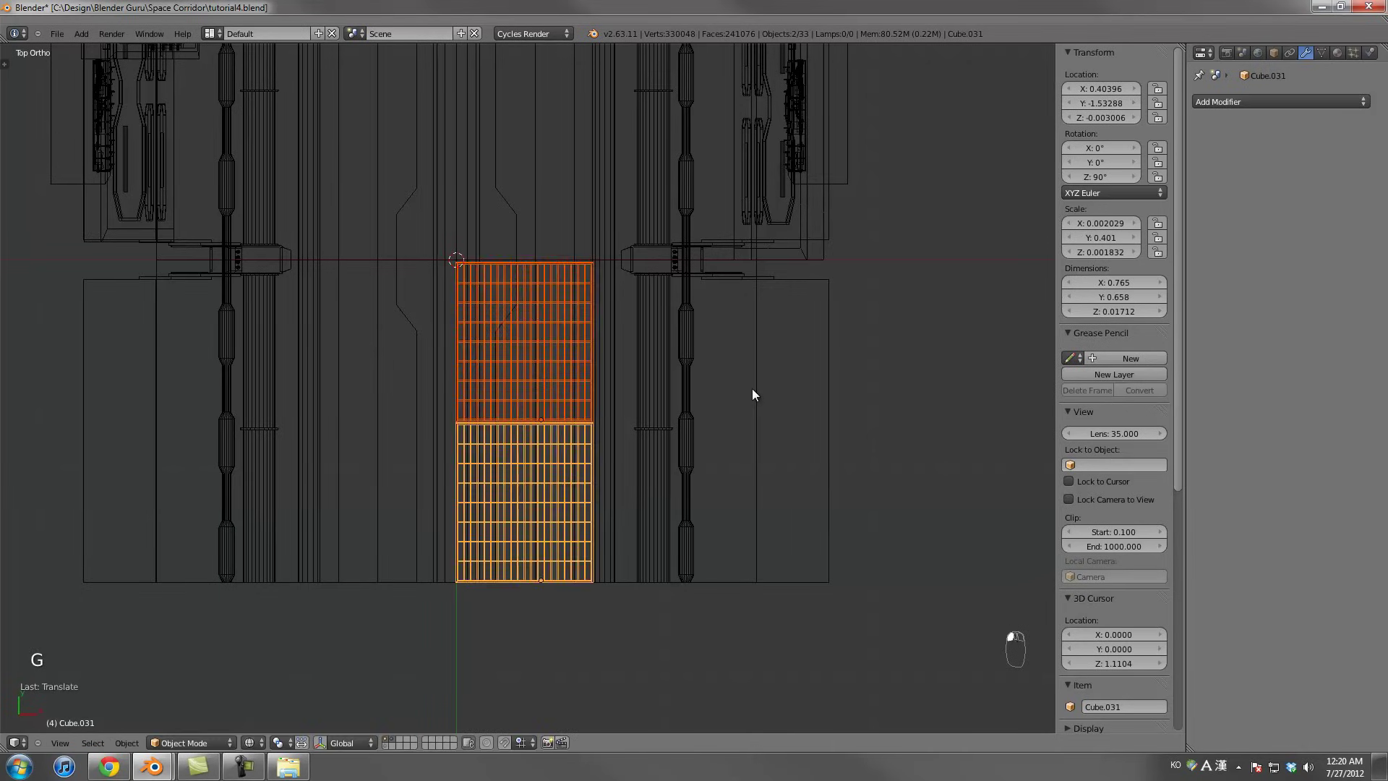
Join both grates into the corridor object so they are mirrored and arrayed with it
scroll(700, 422, up, 2)
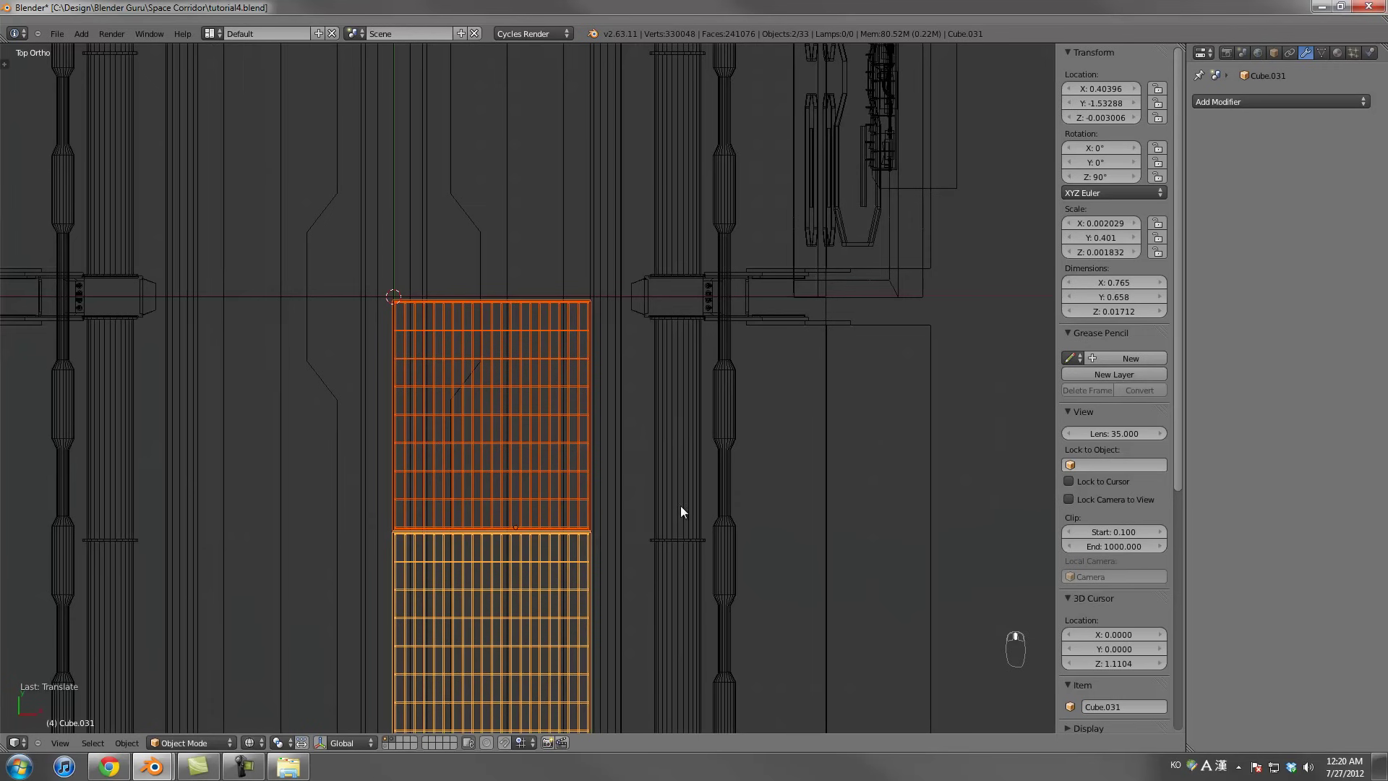
shift+right_click(723, 482)
key(ctrl+j)
scroll(725, 463, down, 2)
middle_drag(727, 449, 693, 338)
key(z)
middle_drag(678, 335, 604, 409)
Move the grate's end vertices at the mirror centre about 0.007 along Y to close the gap between mirrored grates
key(KP_7)
key(Tab)
key(z)
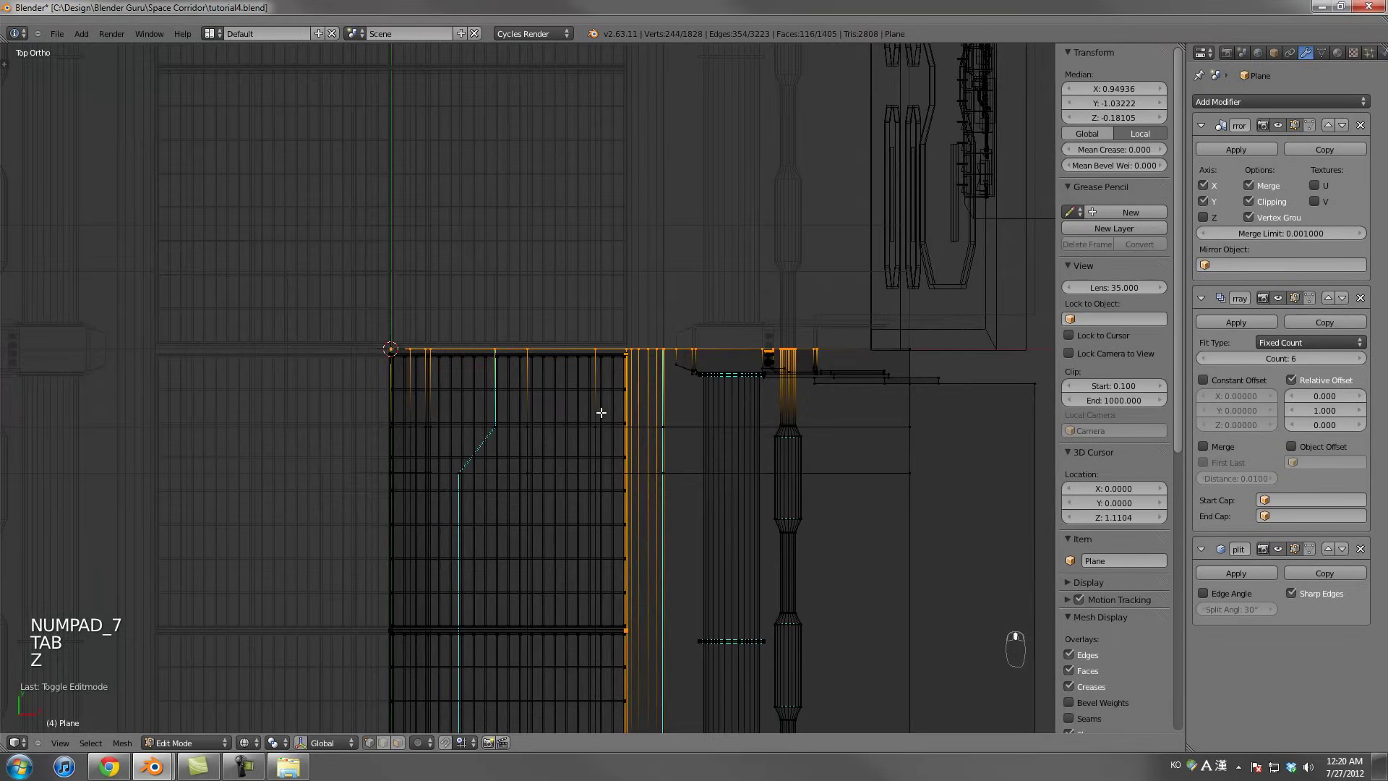
scroll(644, 356, up, 3)
key(a)
key(a)
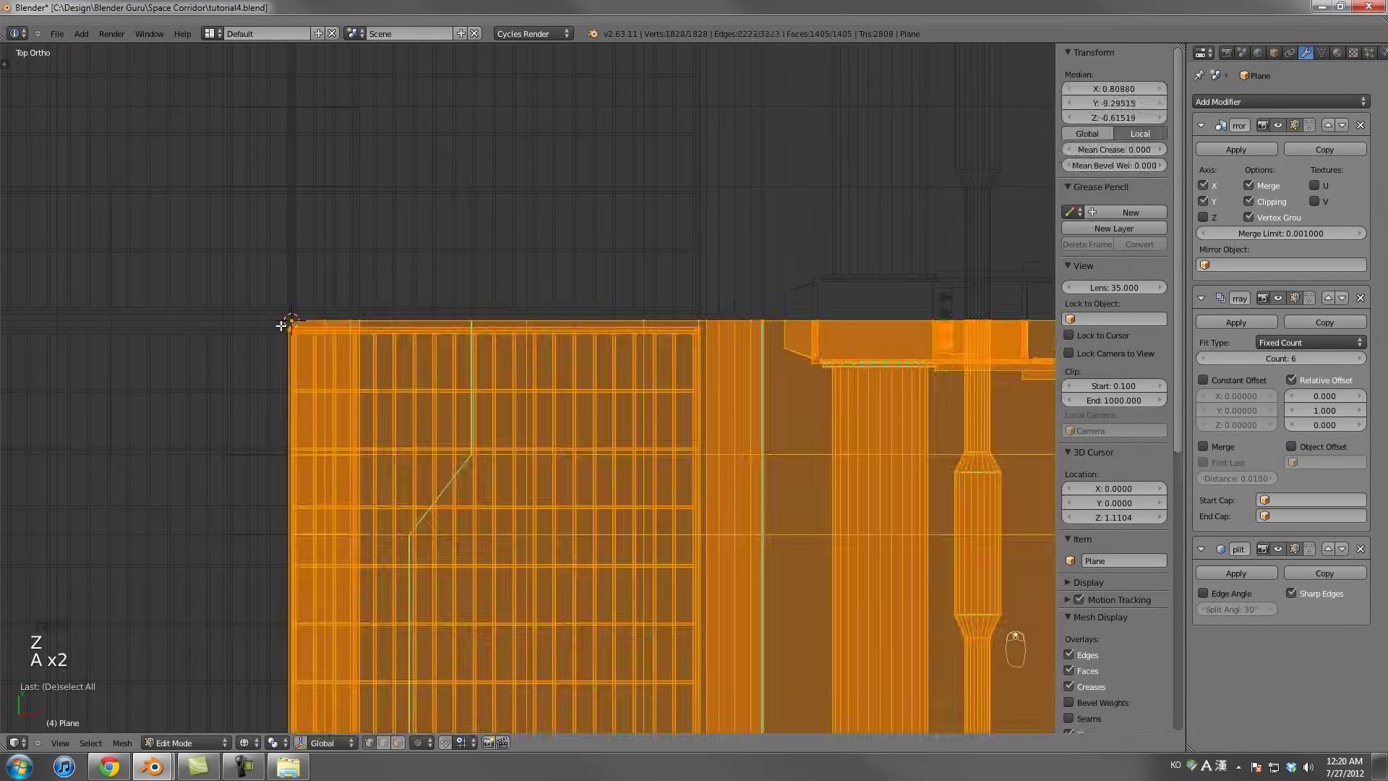
key(a)
key(b)
drag(286, 320, 711, 371)
scroll(716, 354, up, 4)
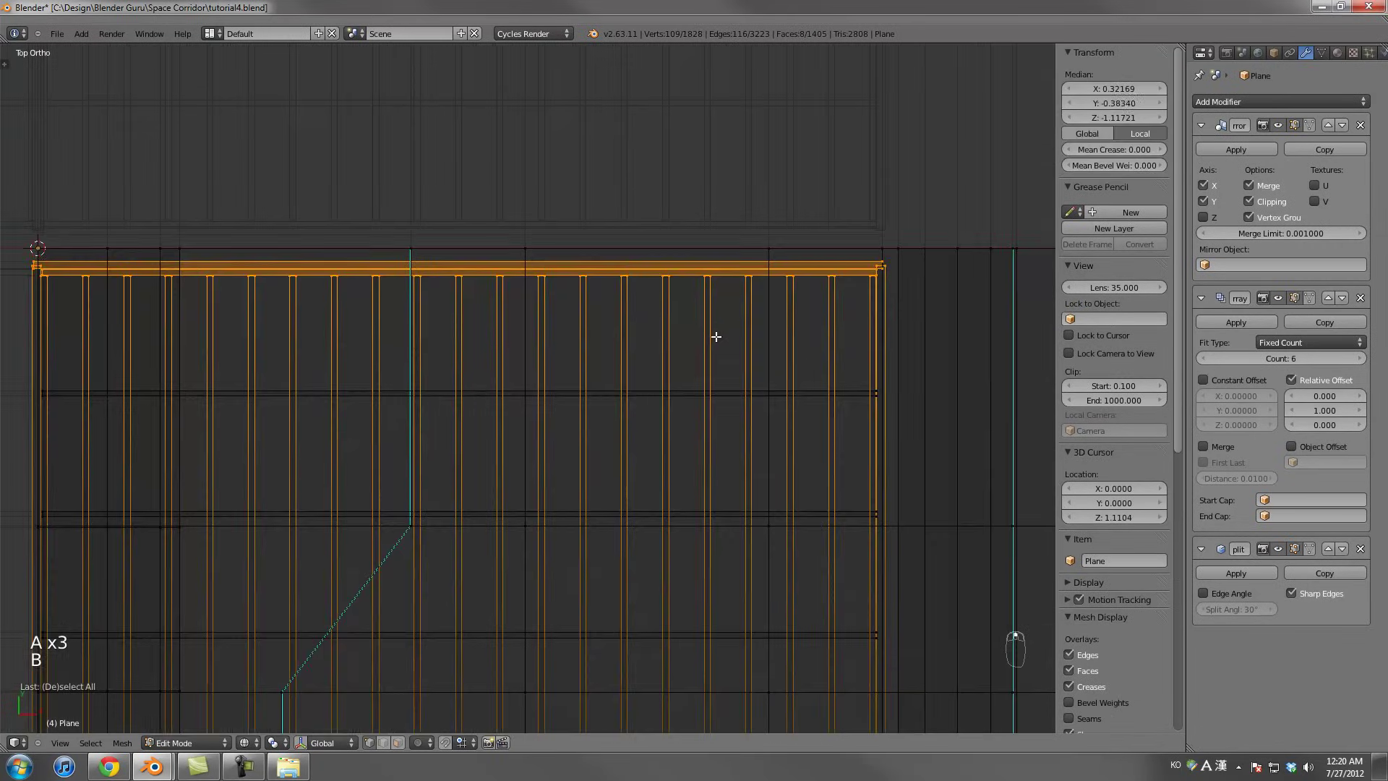
key(g)
key(y)
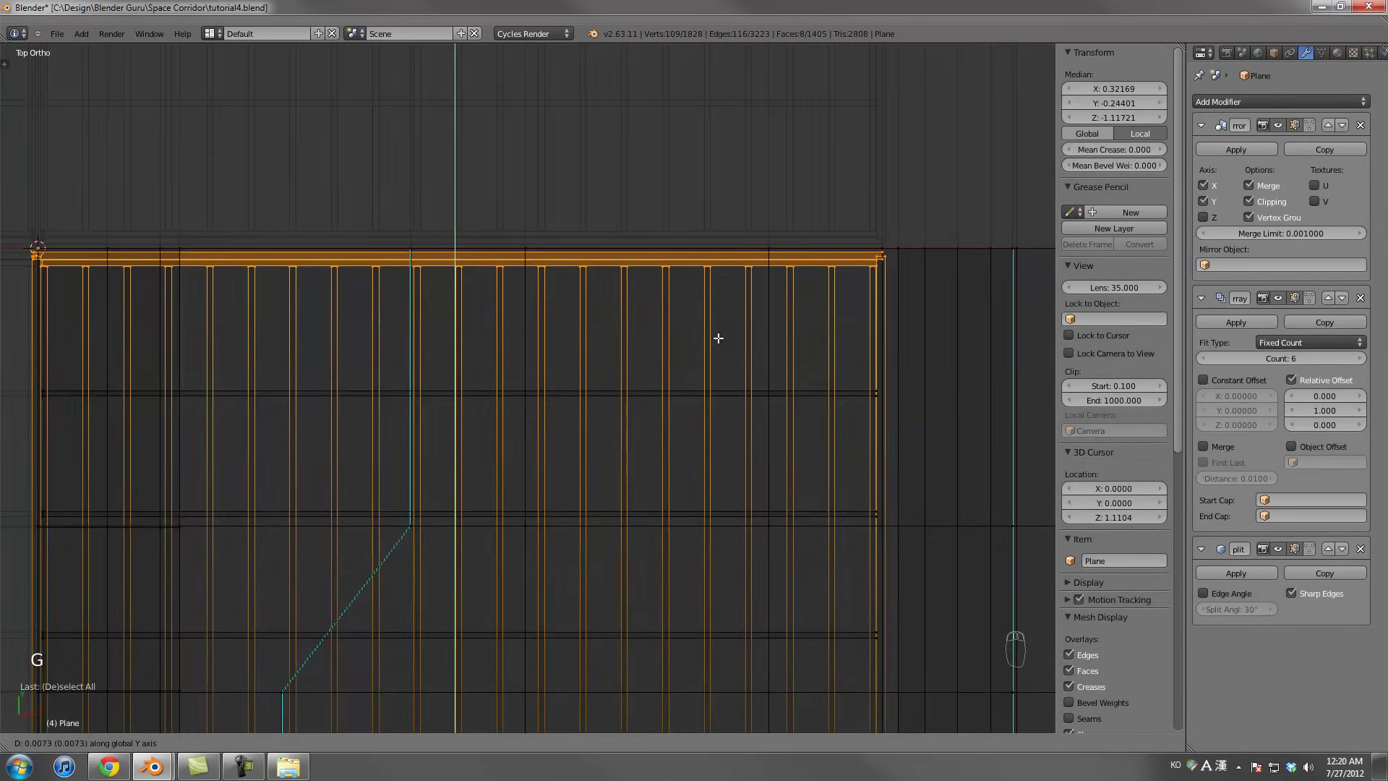
click(718, 337)
key(Tab)
key(z)
Examine the finished grate floor along the corridor through the camera, in solid and wireframe shading
mouse_move(710, 369)
middle_down()
mouse_move(754, 332)
mouse_move(684, 483)
mouse_move(632, 435)
middle_up()
key(KP_0)
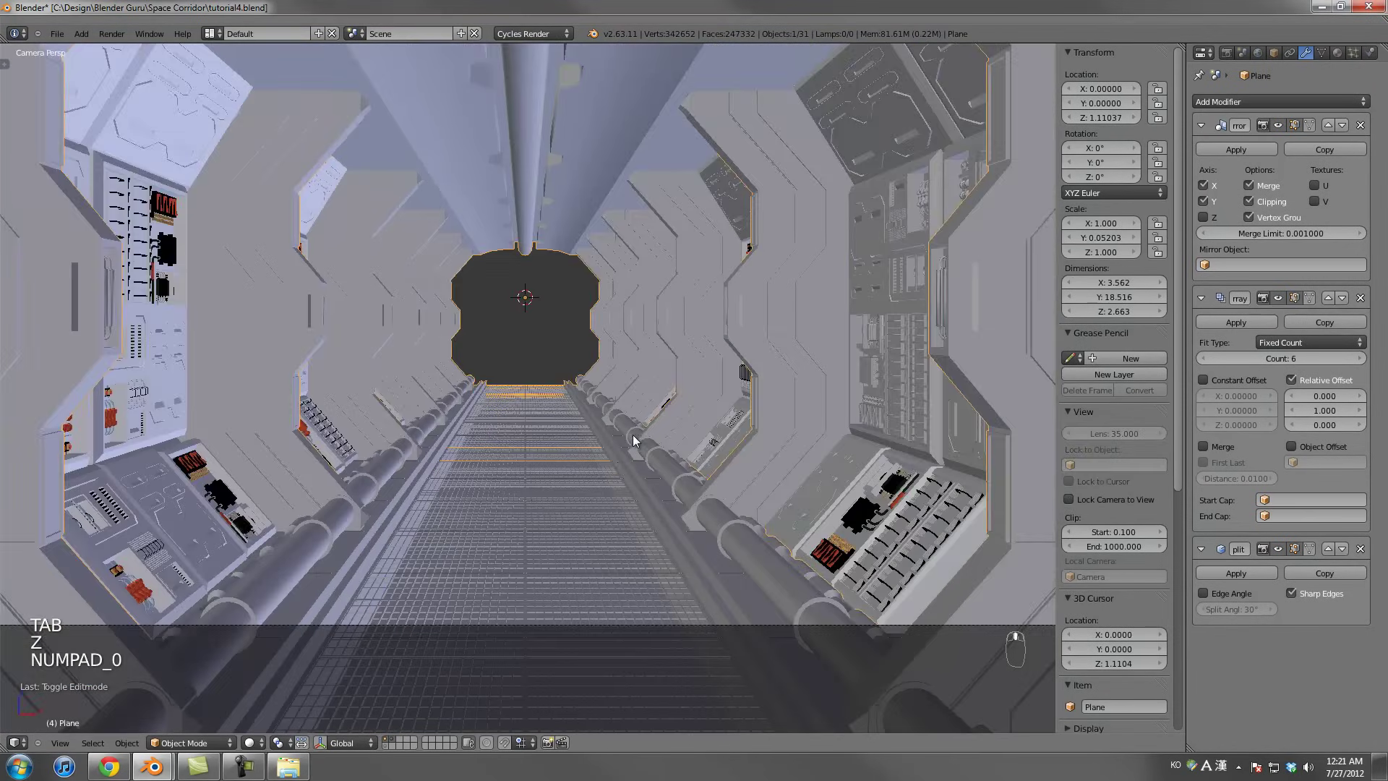
scroll(632, 435, up, 5)
key(a)
key(a)
key(z)
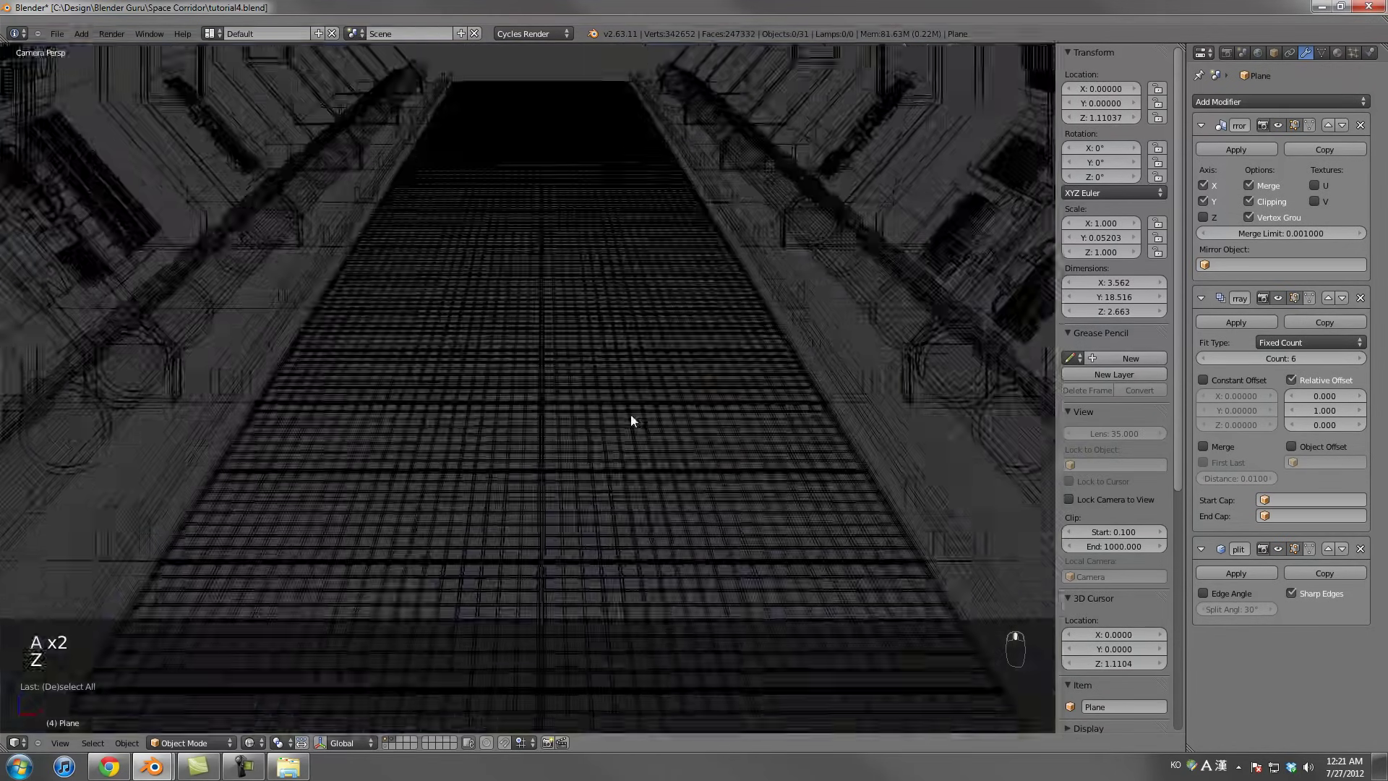
key(z)
scroll(629, 420, down, 3)
Save the scene over the existing tutorial4.blend file
key(ctrl+s)
scroll(544, 440, down, 3)
key(ctrl+s)
click(550, 336)
scroll(552, 332, down, 1)
scroll(560, 324, up, 2)
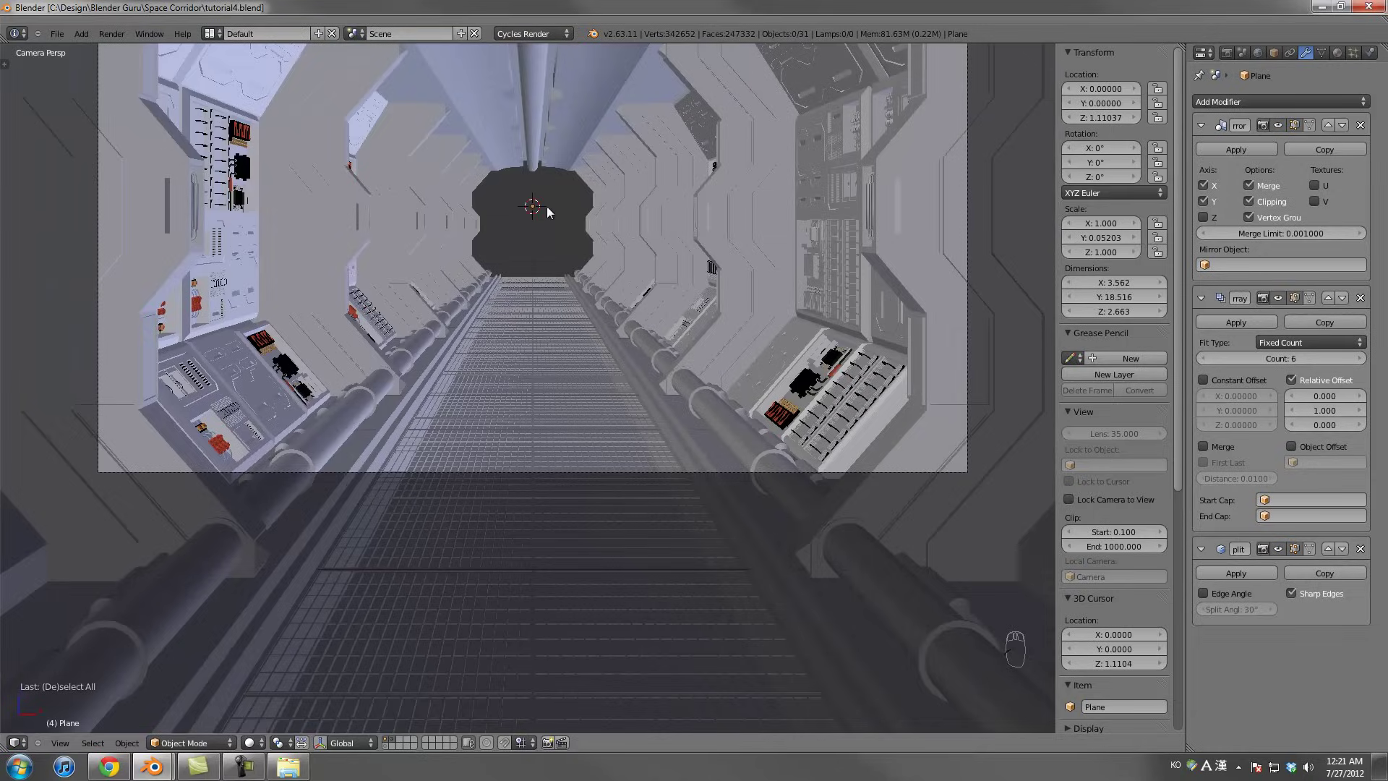
key(ctrl+s)
click(552, 260)
Set up a wireframe front view and show only an empty layer for the next object
key(KP_1)
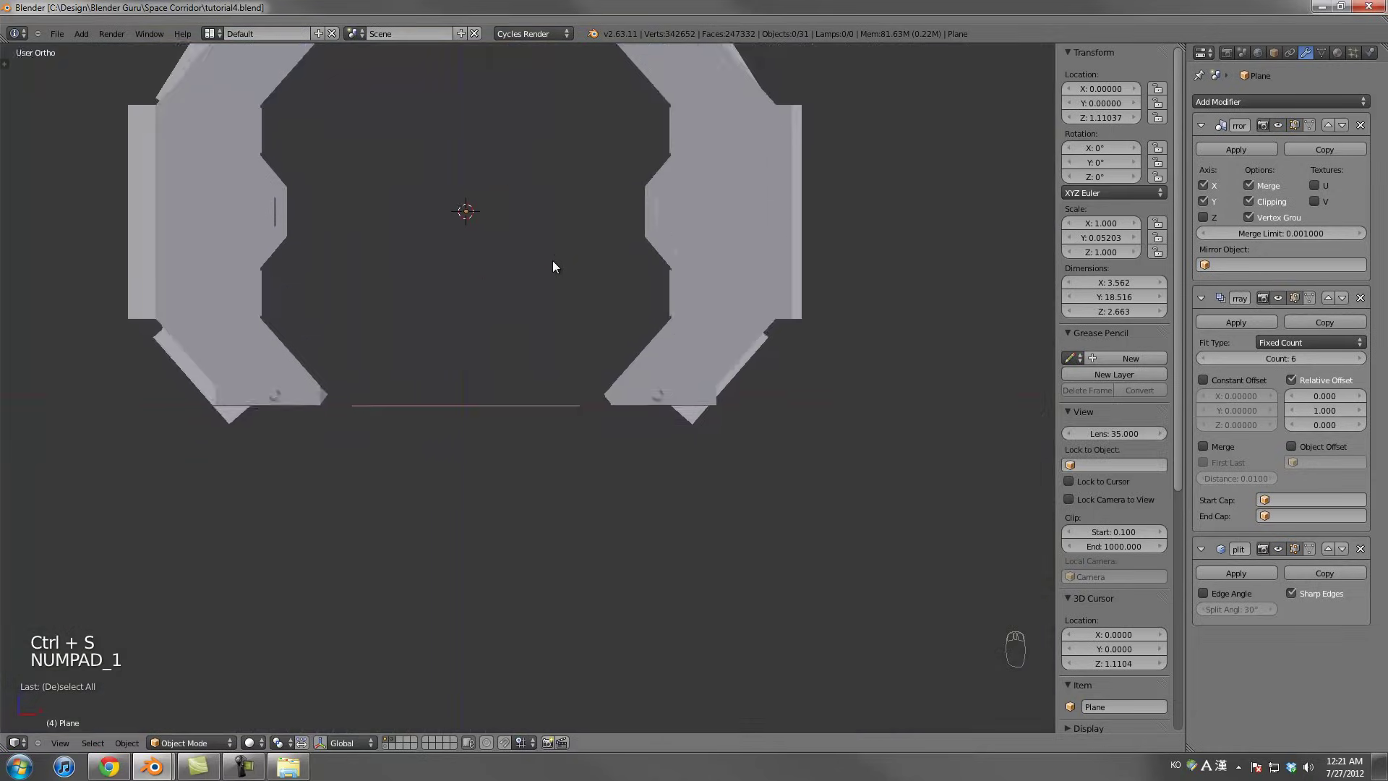
key(z)
shift+middle_drag(545, 287, 557, 336)
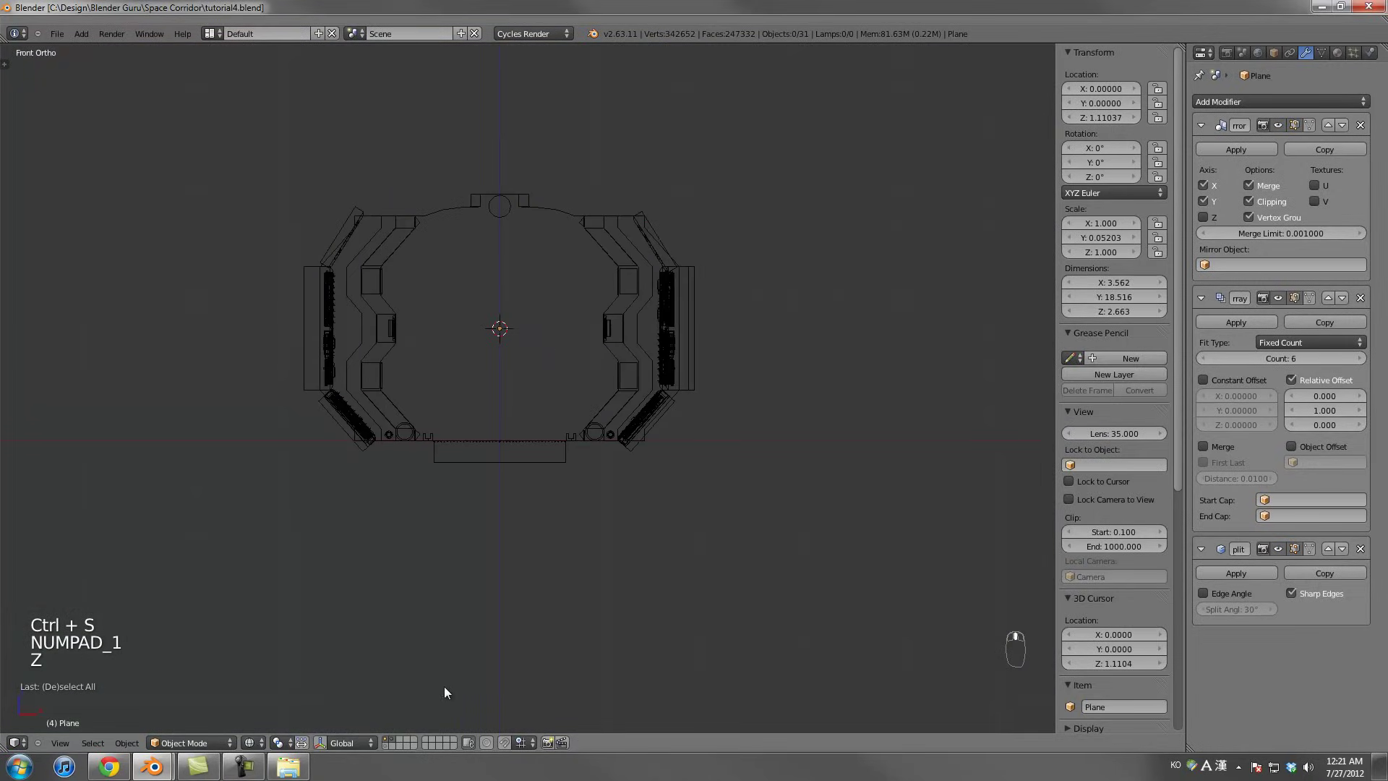
click(400, 740)
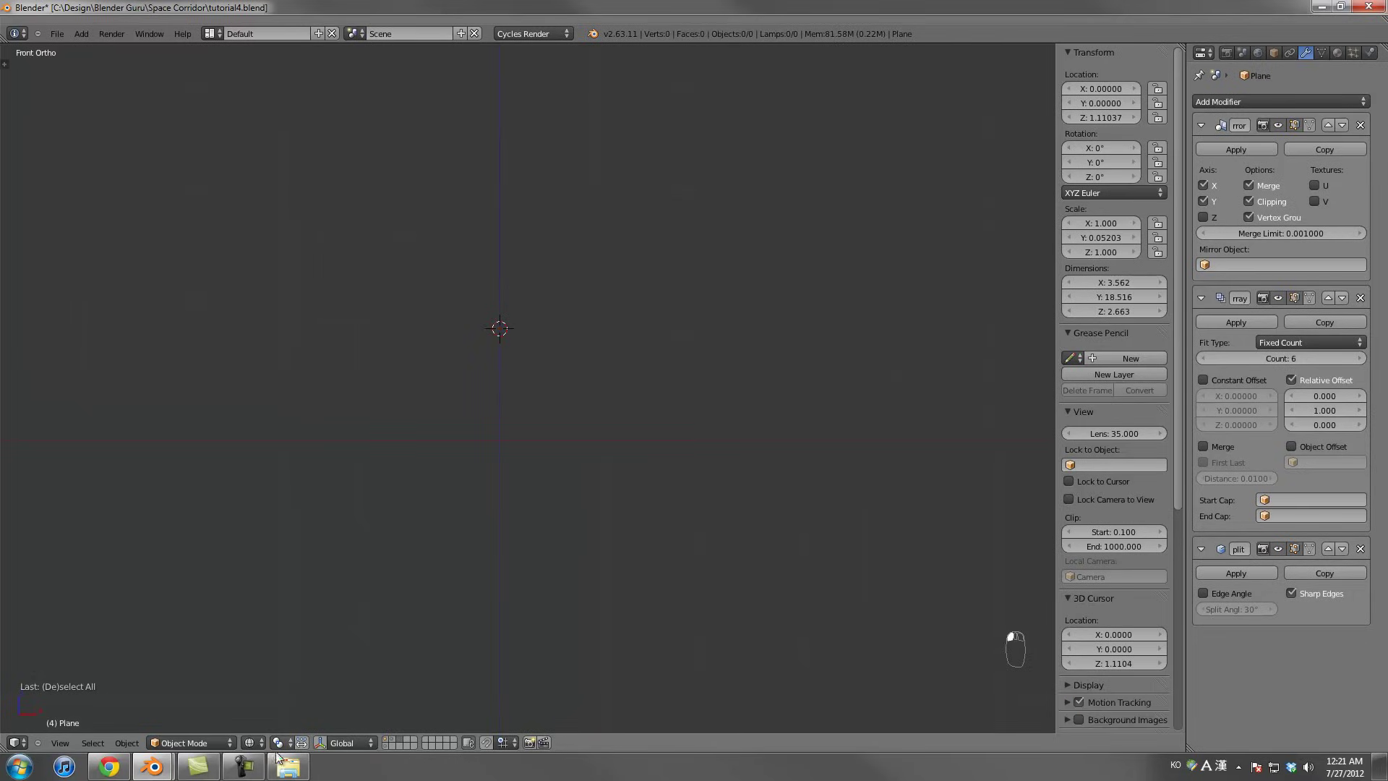
Open final.png in Picasa Photo Viewer and examine the bay door at the corridor's far end
click(301, 770)
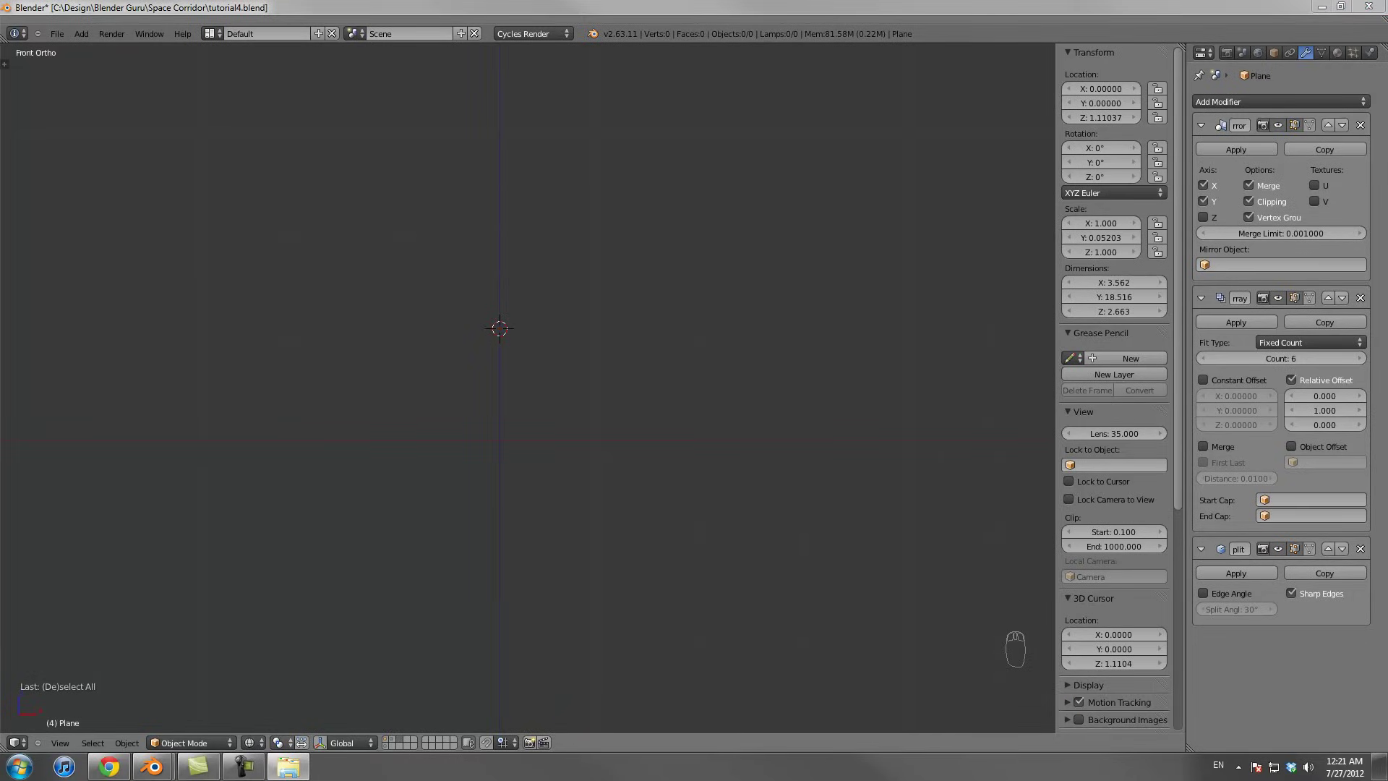
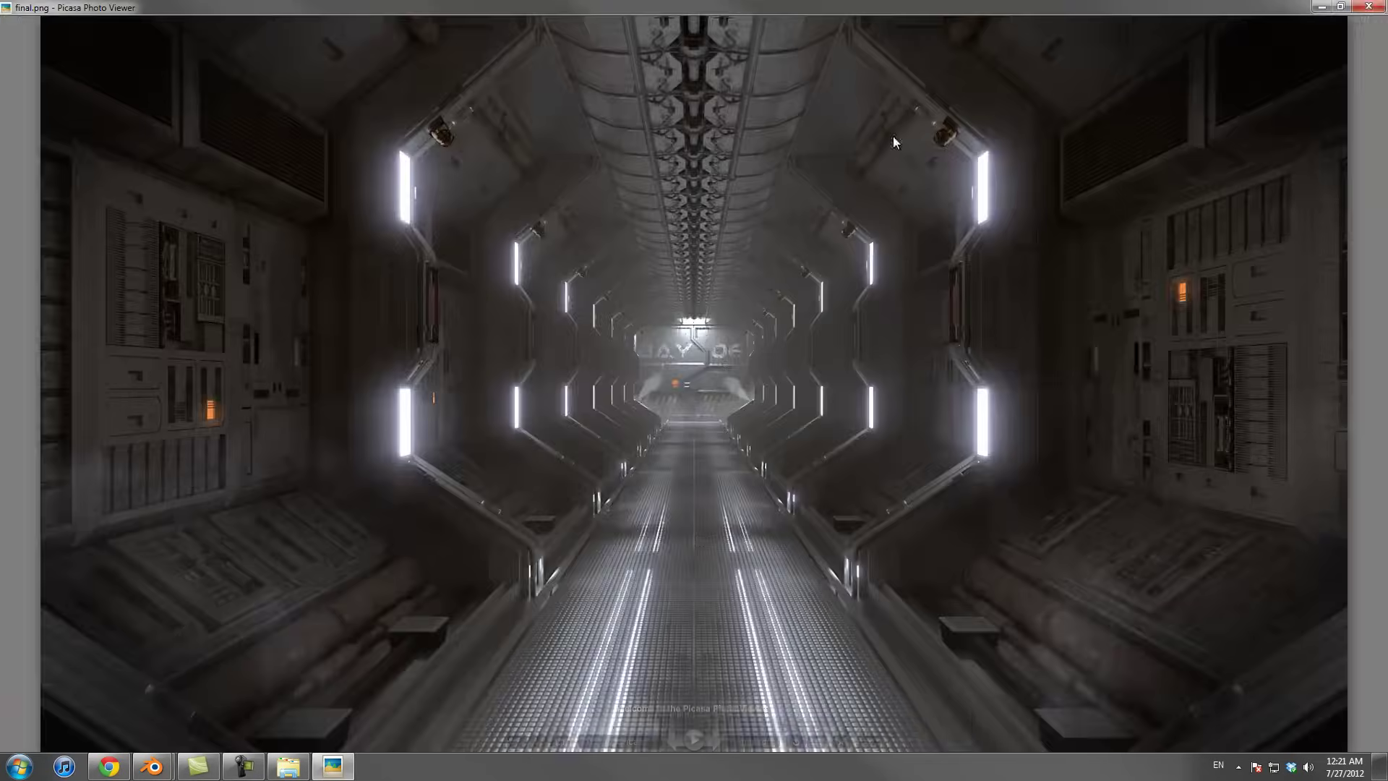
scroll(699, 378, up, 3)
scroll(700, 379, up, 4)
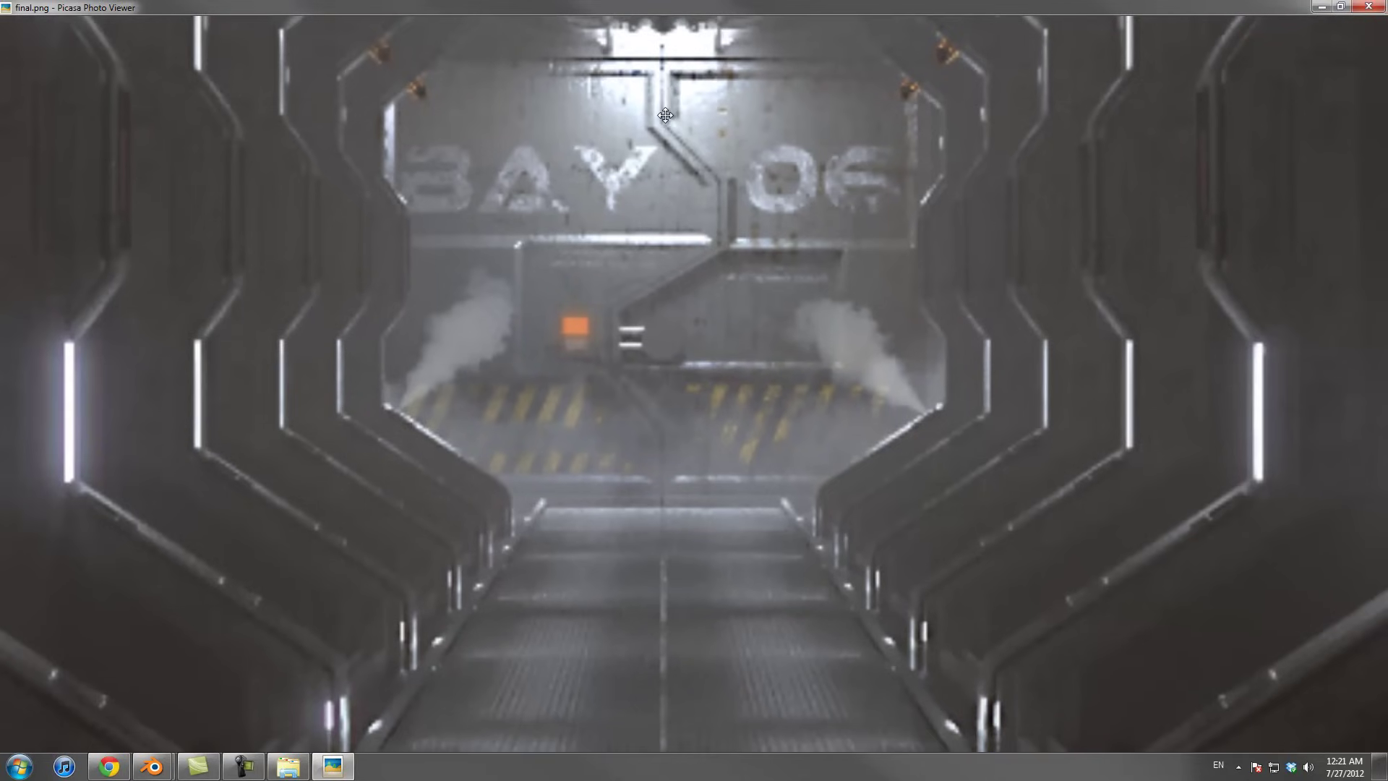
scroll(664, 145, down, 2)
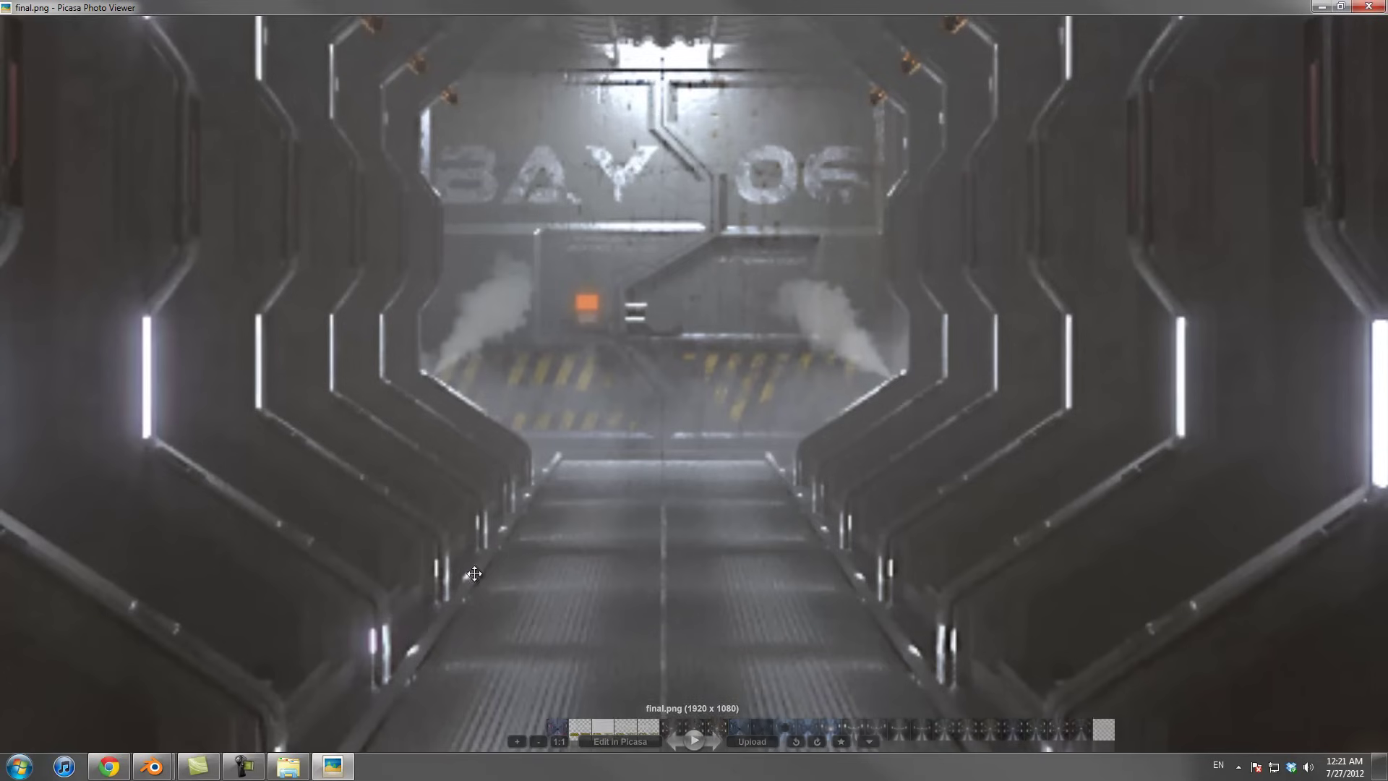
Return to Blender's tutorial4.blend and add a plane at the world origin, rotated upright to face the front view
mouse_move(174, 771)
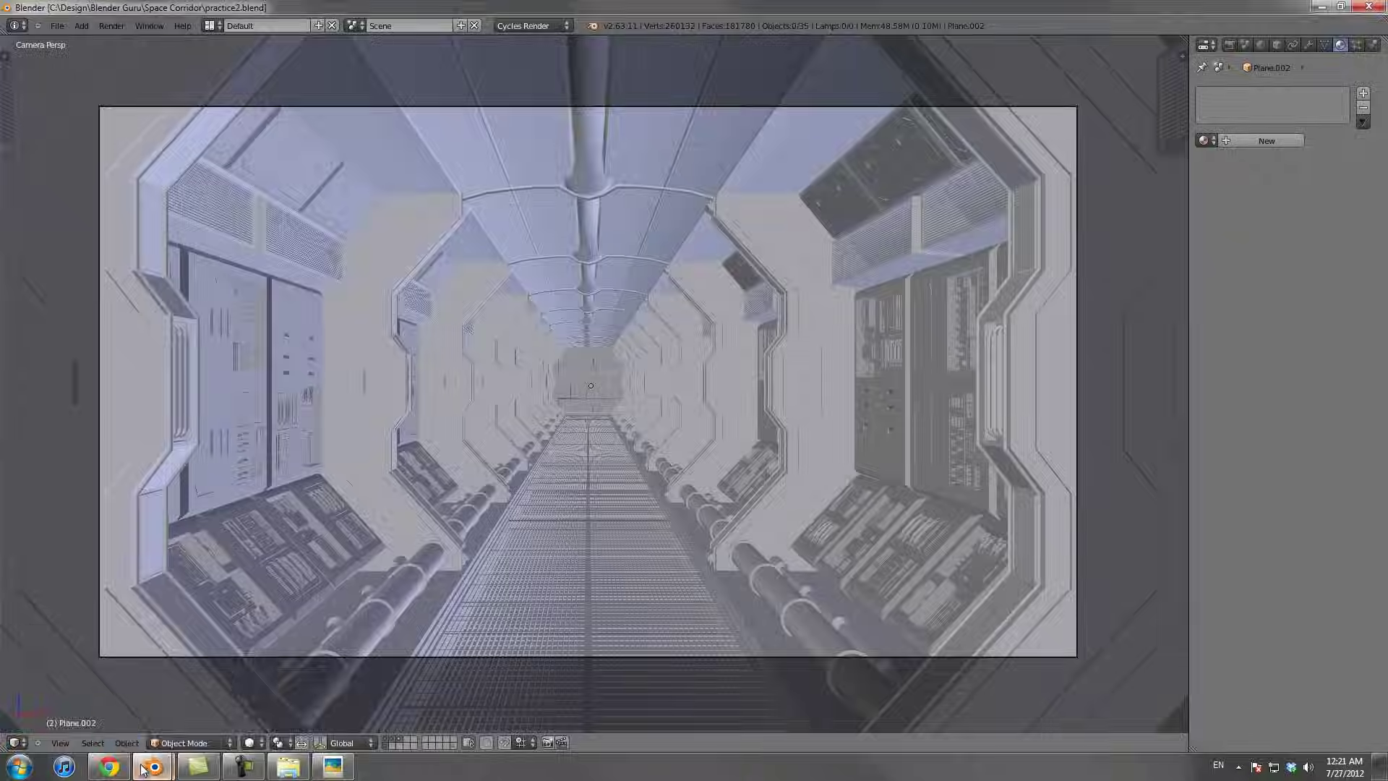
click(83, 704)
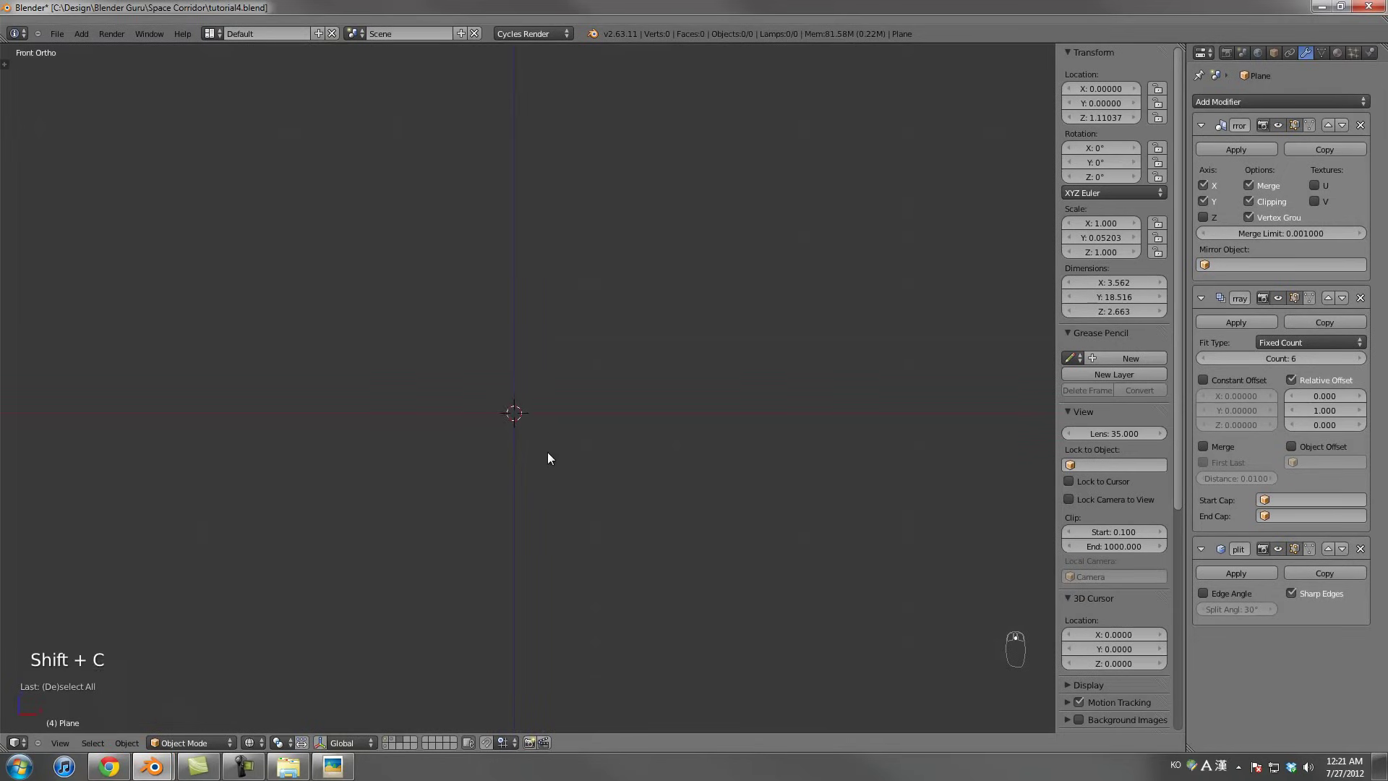
key(shift+a)
click(586, 452)
key(KP_Decimal)
key(KP_3)
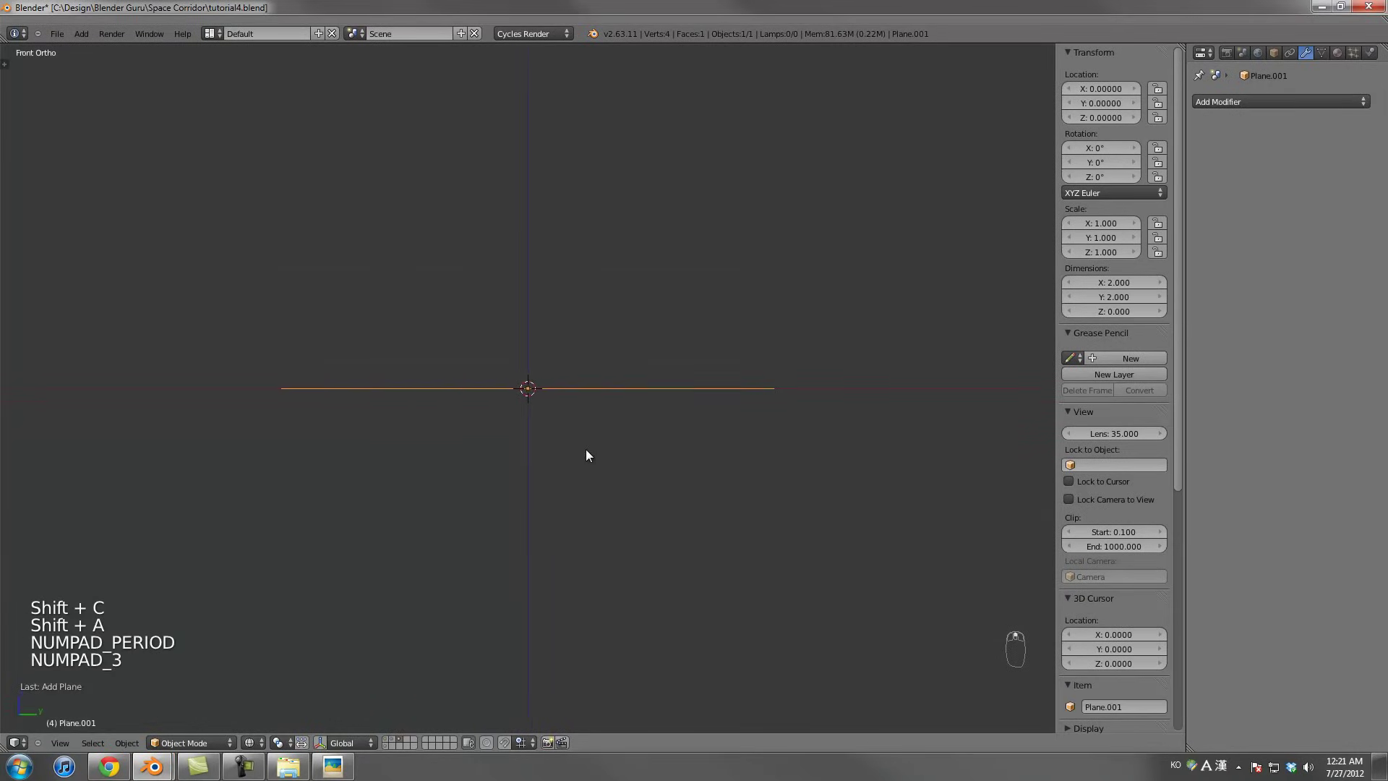
key(r)
click(619, 234)
key(KP_1)
scroll(613, 274, up, 3)
Add eight evenly spaced horizontal loop cuts across the upright plane
key(Tab)
scroll(583, 310, down, 2)
key(ctrl+r)
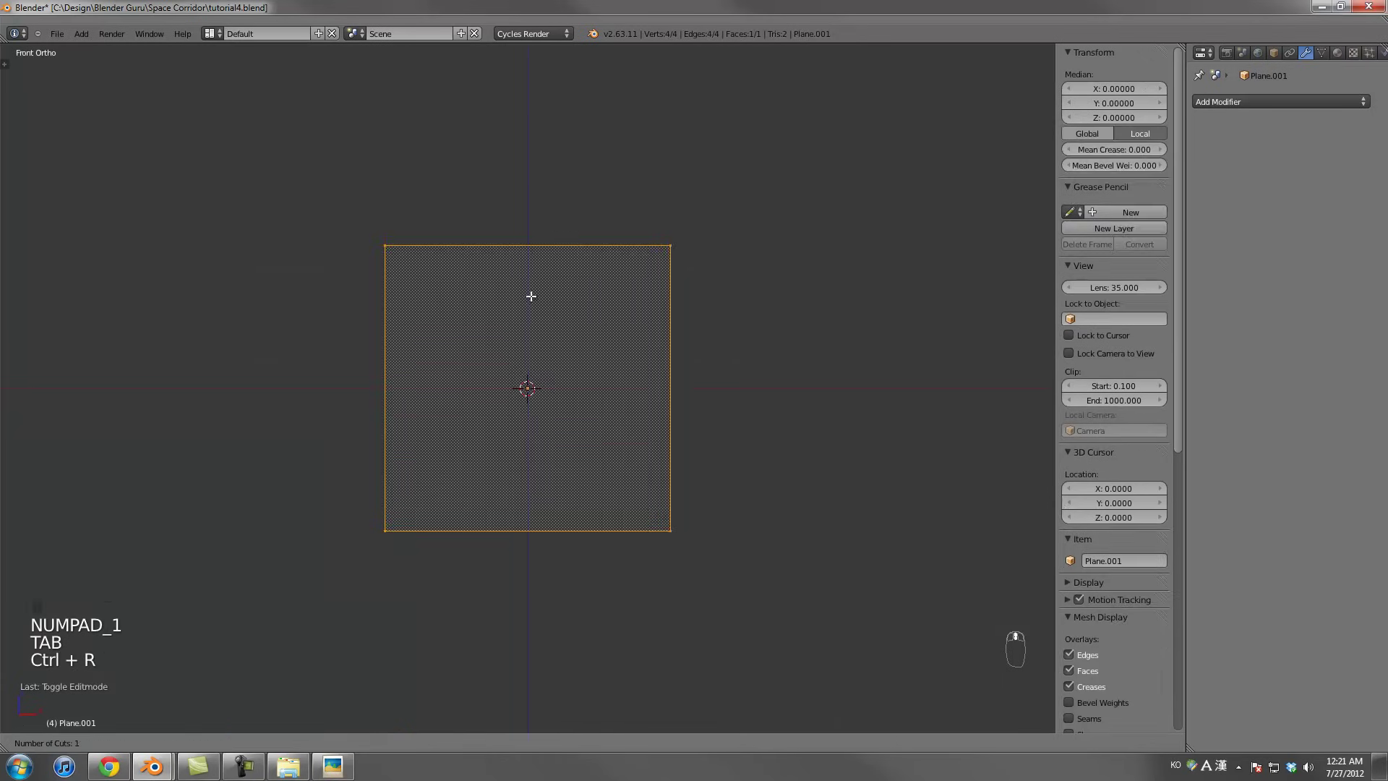
scroll(665, 334, up, 1)
scroll(666, 333, up, 4)
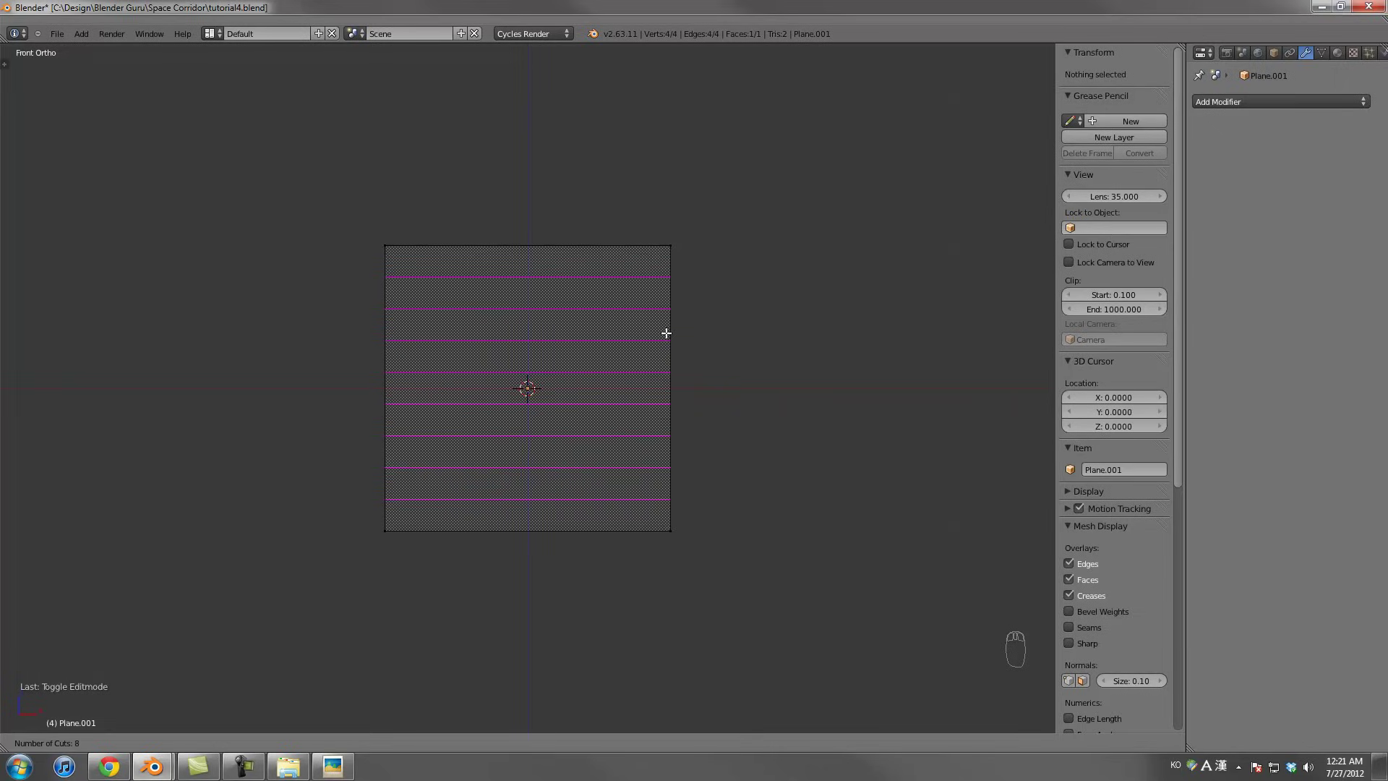
click(666, 329)
click(665, 327)
Add one vertical loop cut through the plane's exact centre and clear the selection
scroll(568, 332, up, 1)
key(a)
key(ctrl+r)
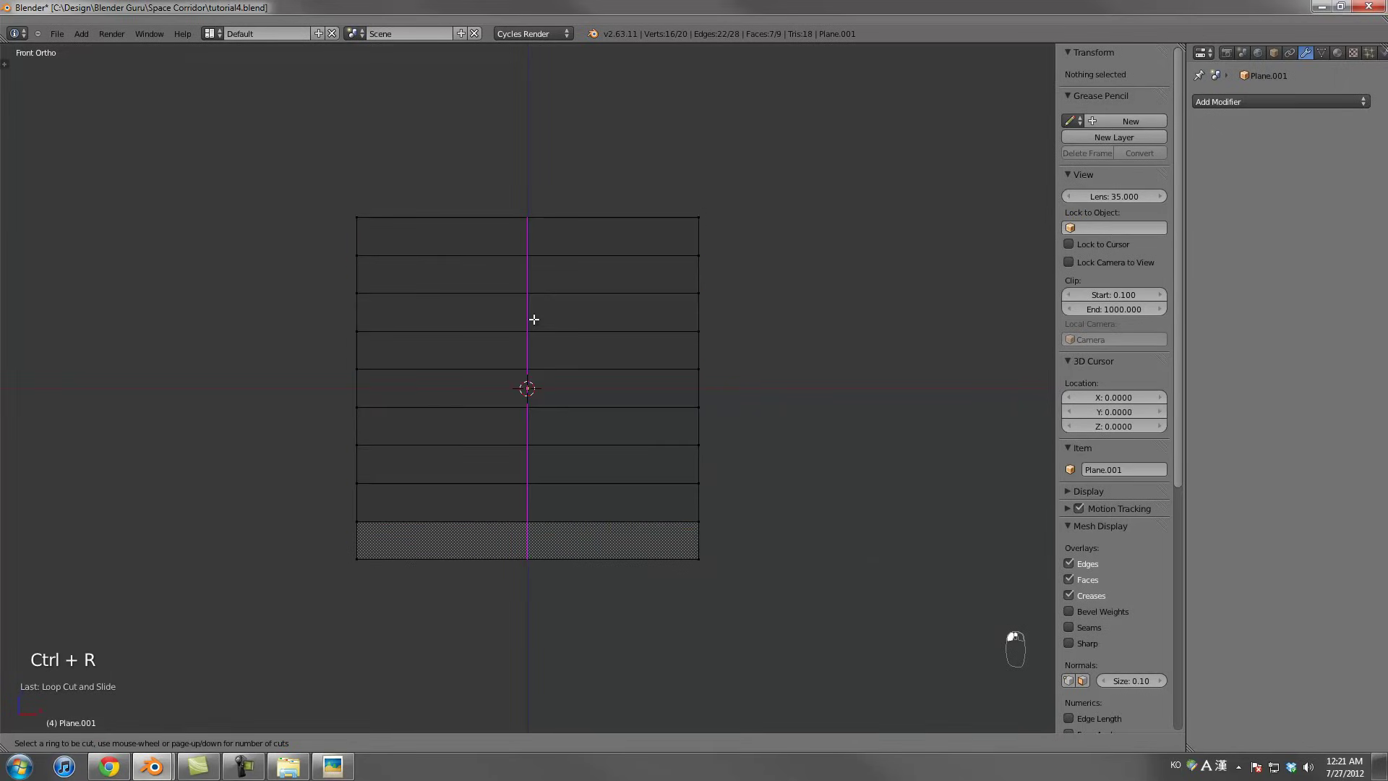
click(533, 319)
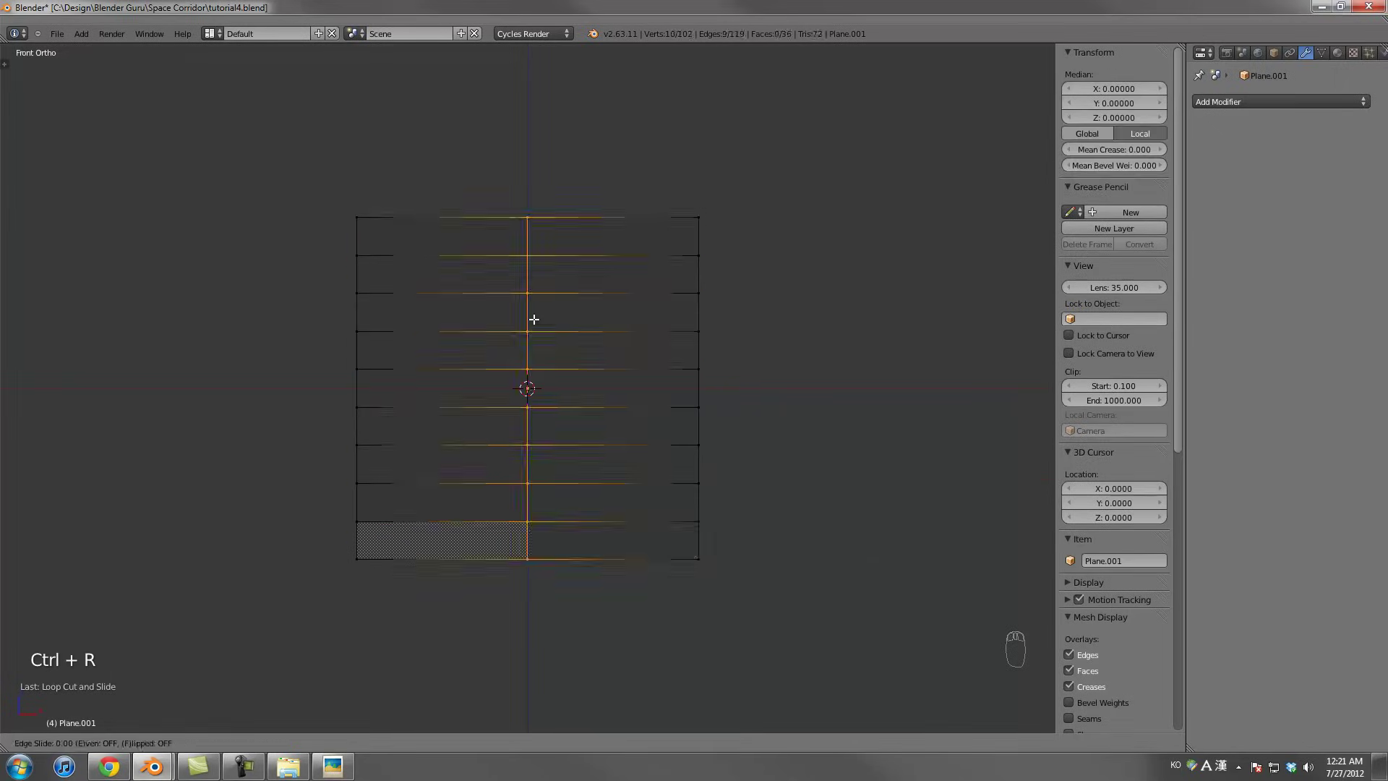
right_click(574, 316)
scroll(553, 316, up, 2)
key(a)
key(a)
key(a)
scroll(549, 305, down, 2)
scroll(550, 296, up, 1)
key(alt+Tab)
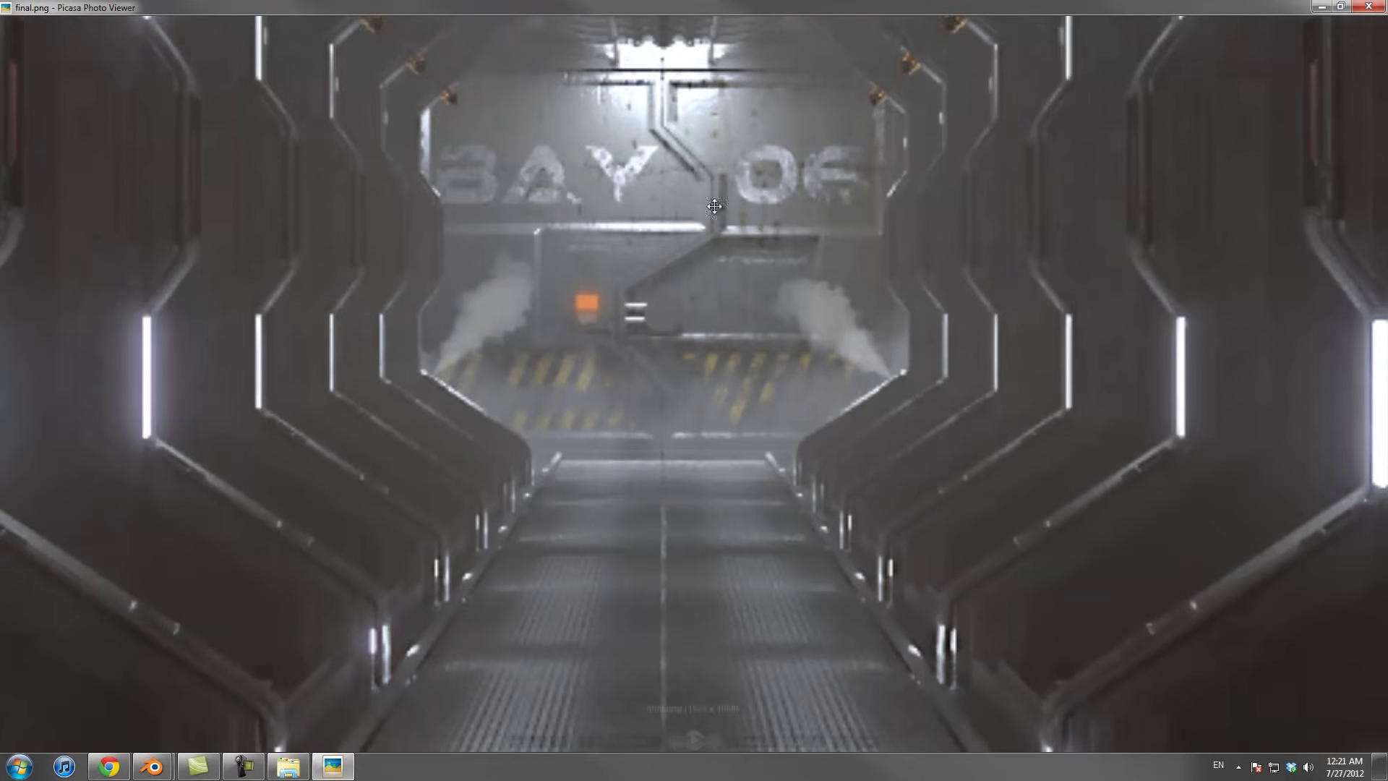
key(alt+Tab)
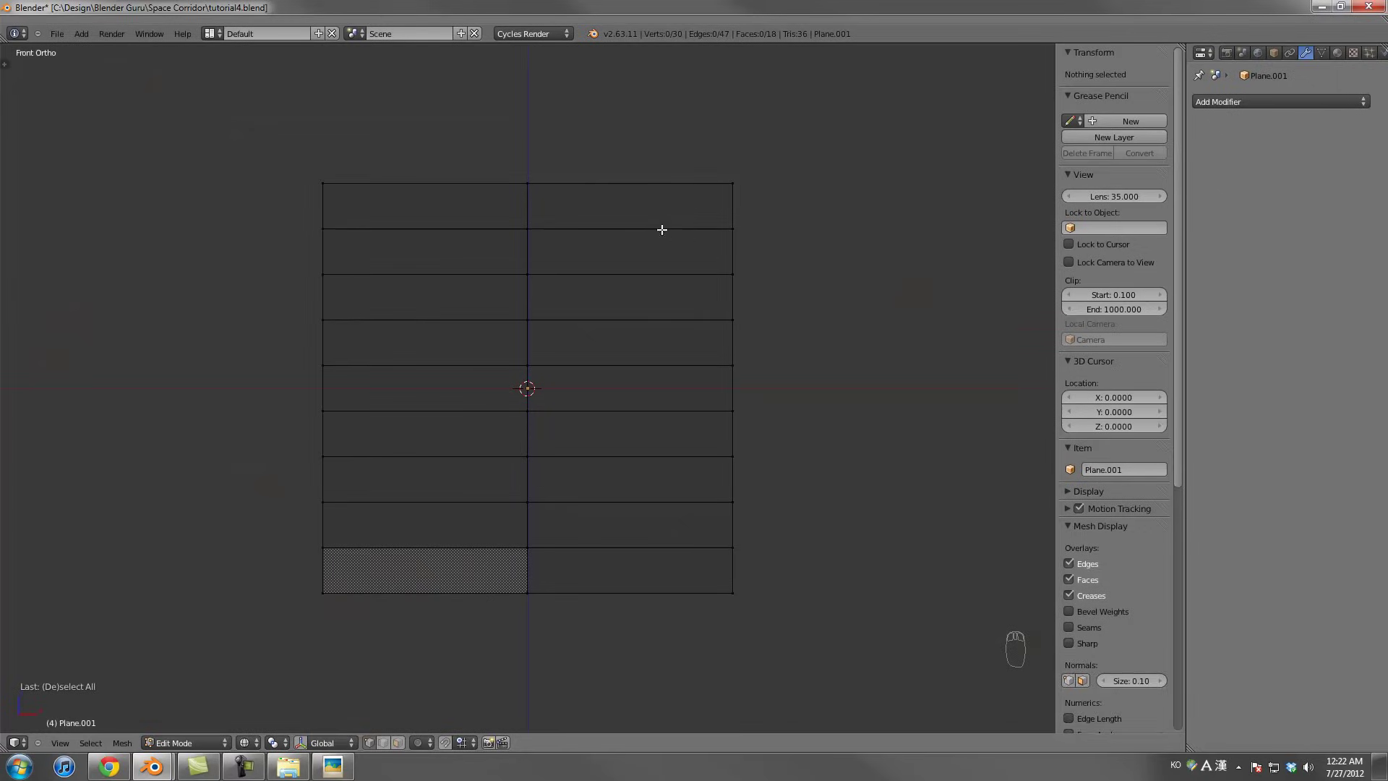
right_click(534, 272)
key(g)
key(x)
key(Escape)
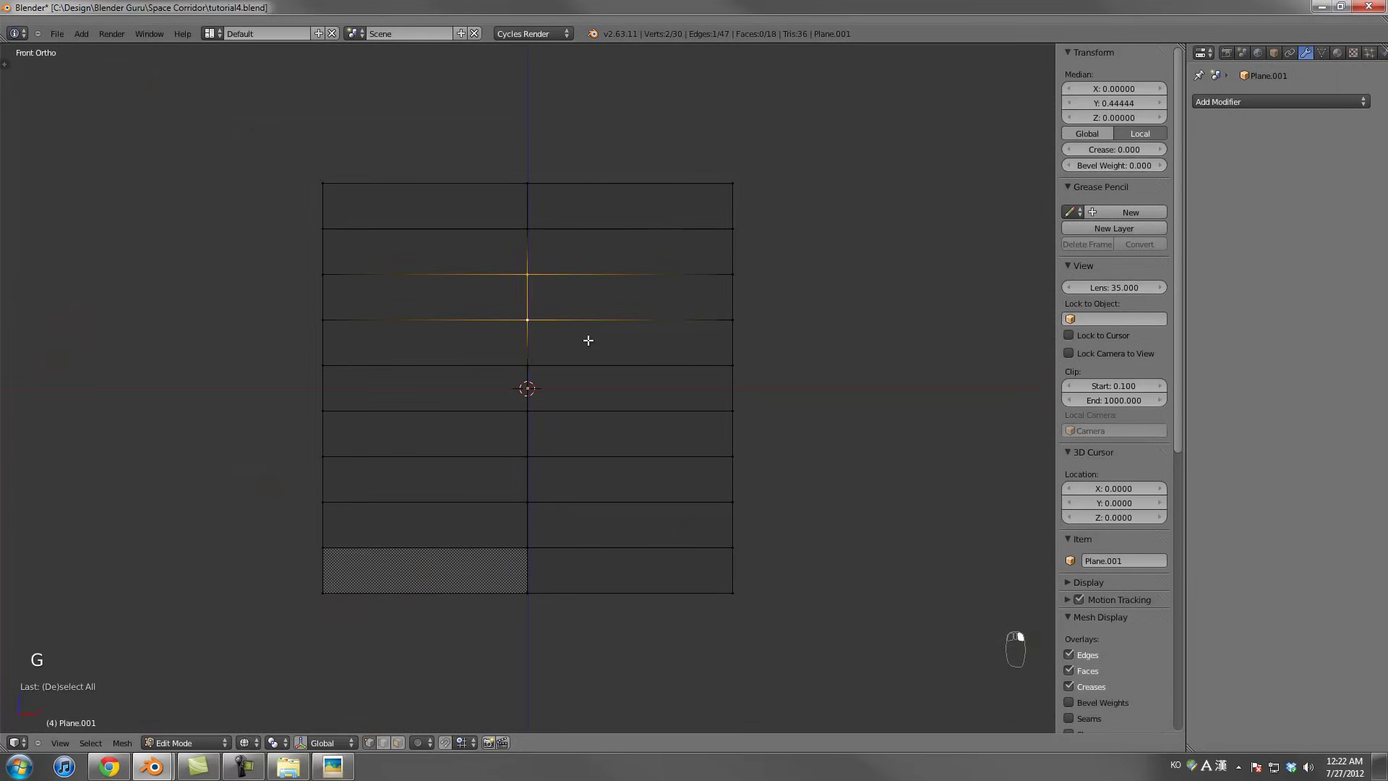
Check the door seam in final.png and move the centre line's third and fourth vertices from the top about 0.21 right along X
key(alt+Tab)
key(alt+Tab)
key(alt+Tab)
key(alt+Tab)
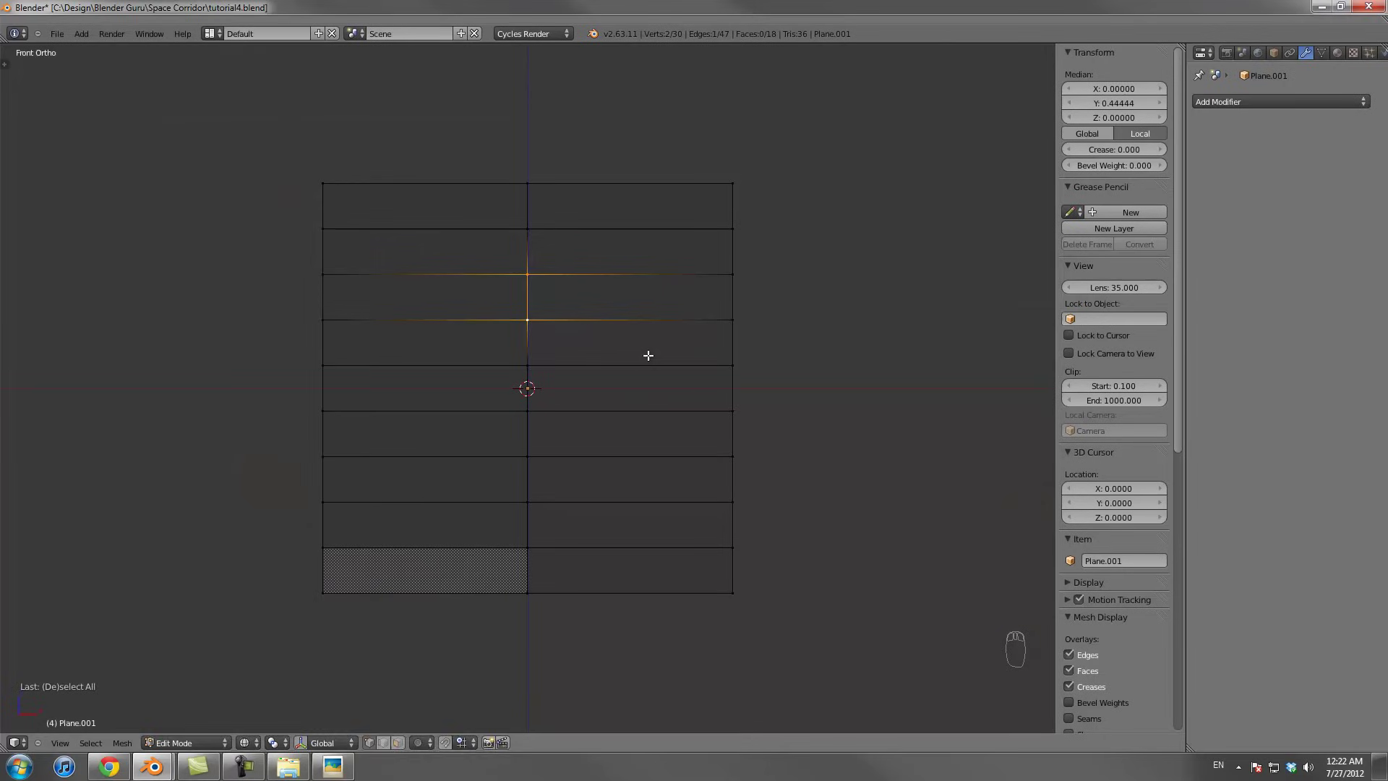
key(g)
key(x)
click(691, 351)
Compare with final.png and move the centre line's sixth and seventh vertices from the top about 0.29 left along X
key(alt+Tab)
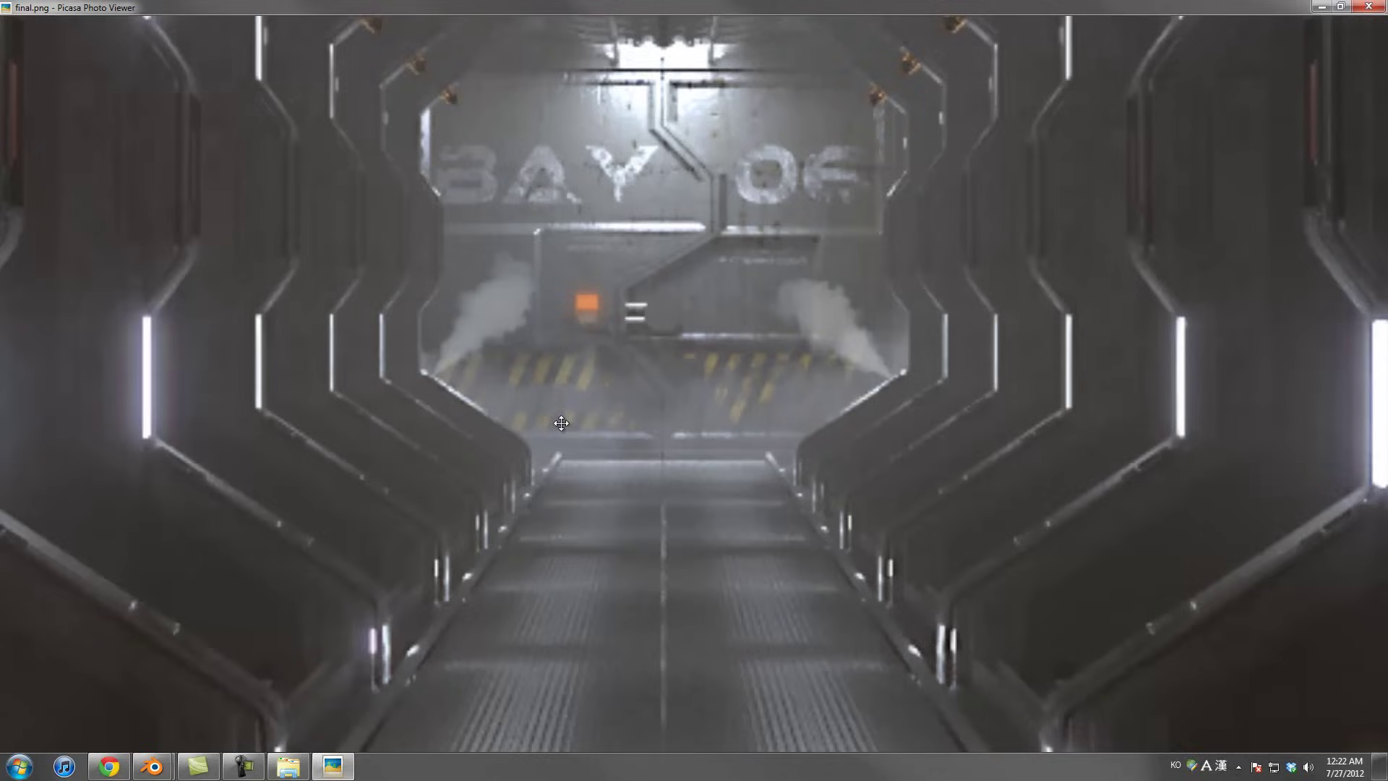
key(alt+Tab)
key(a)
key(a)
key(a)
key(b)
drag(516, 399, 559, 478)
key(g)
key(x)
click(501, 482)
Compare the plane's bent centre line with the door seam in final.png, viewing the plane both in and out of Edit Mode
key(alt+Tab)
key(alt+Tab)
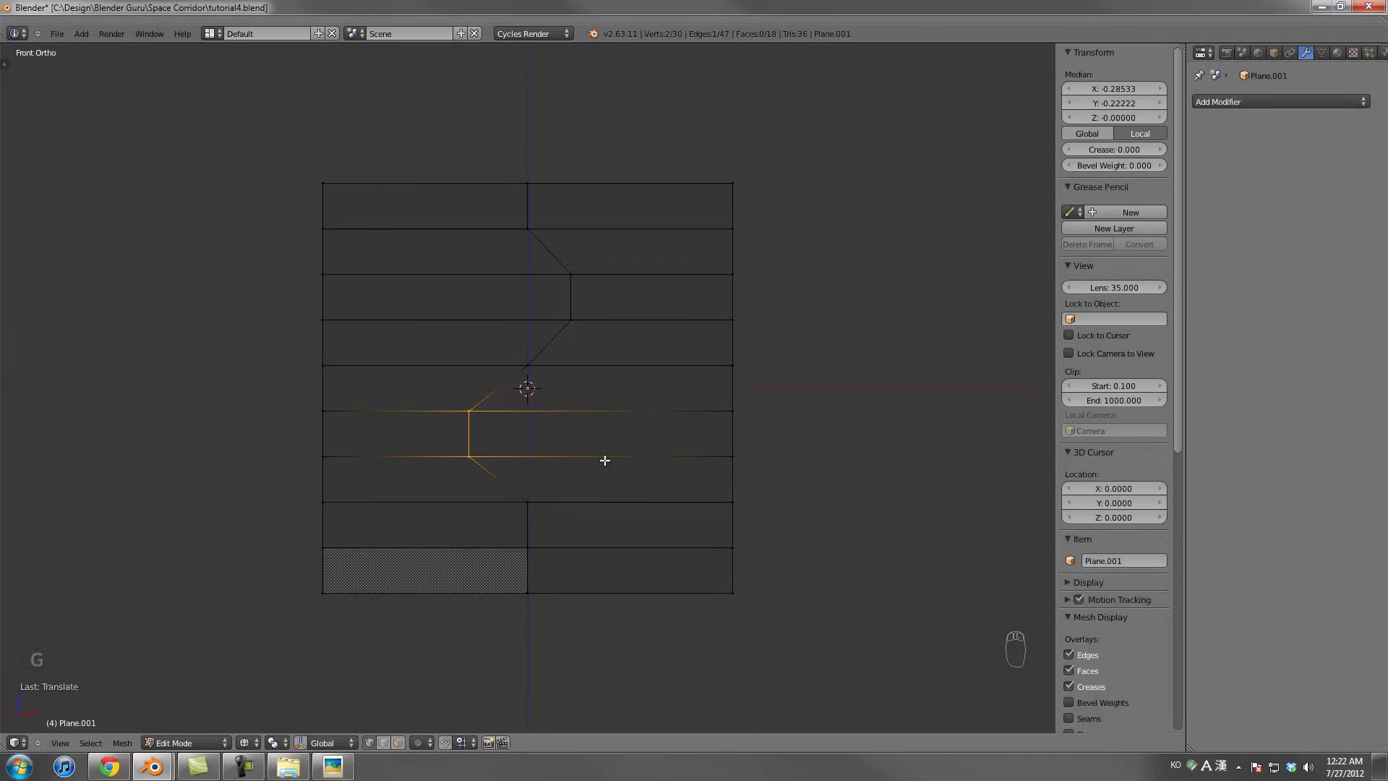
key(Tab)
key(Tab)
key(Tab)
key(Tab)
key(Tab)
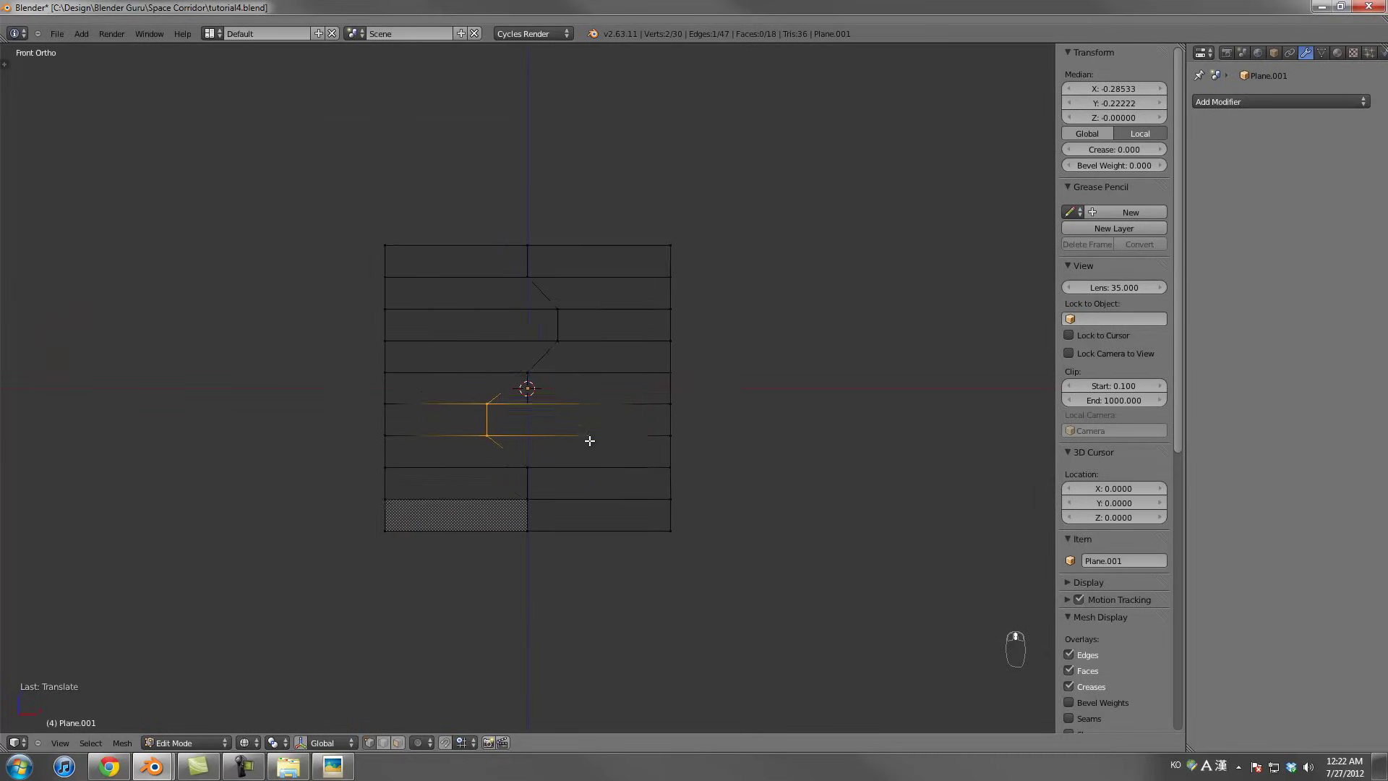
key(Tab)
Undo the vertex moves, the vertical loop cut and the eight horizontal loop cuts on the upright plane
key(ctrl+z)
key(ctrl+z)
key(ctrl+z)
key(ctrl+z)
key(ctrl+z)
key(ctrl+z)
key(ctrl+z)
key(ctrl+z)
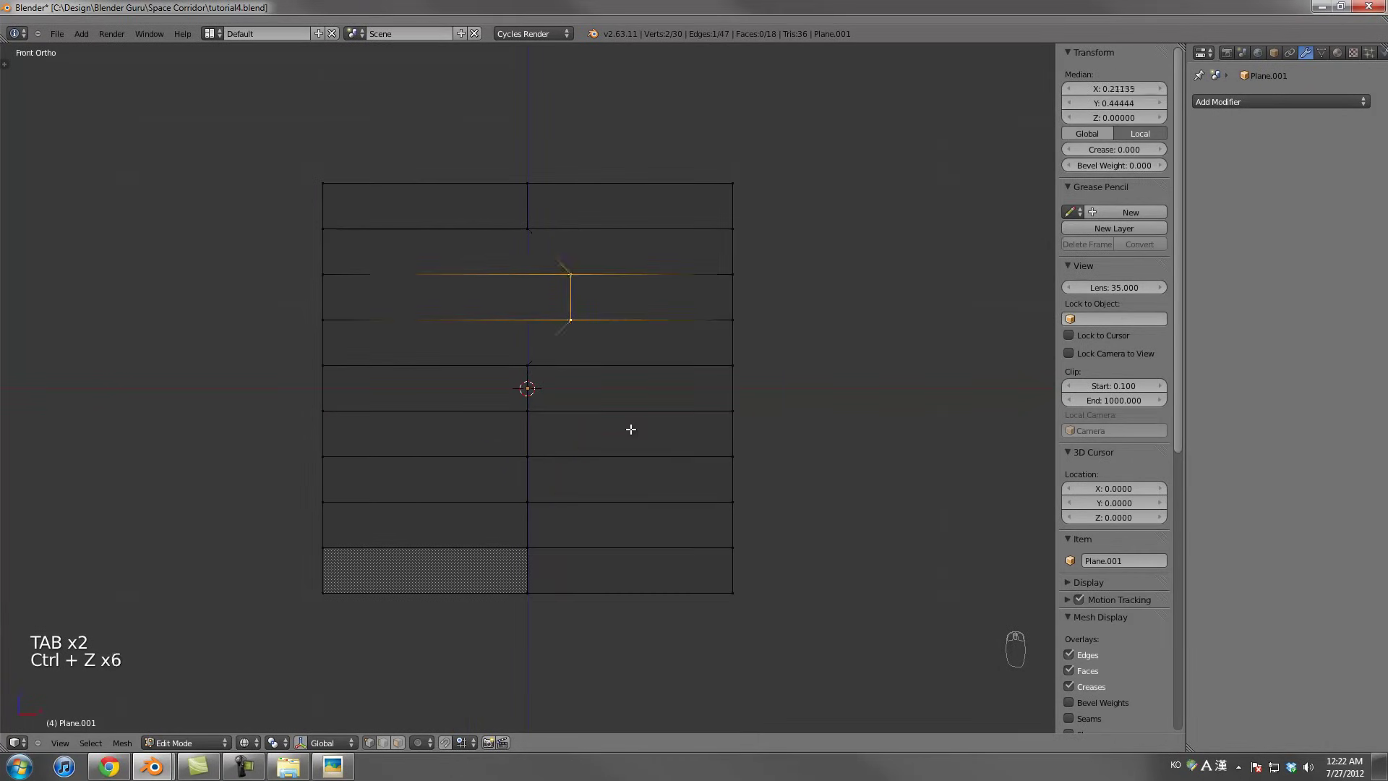
key(ctrl+z)
key(ctrl+z)
key(ctrl+z)
key(ctrl+z)
key(ctrl+z)
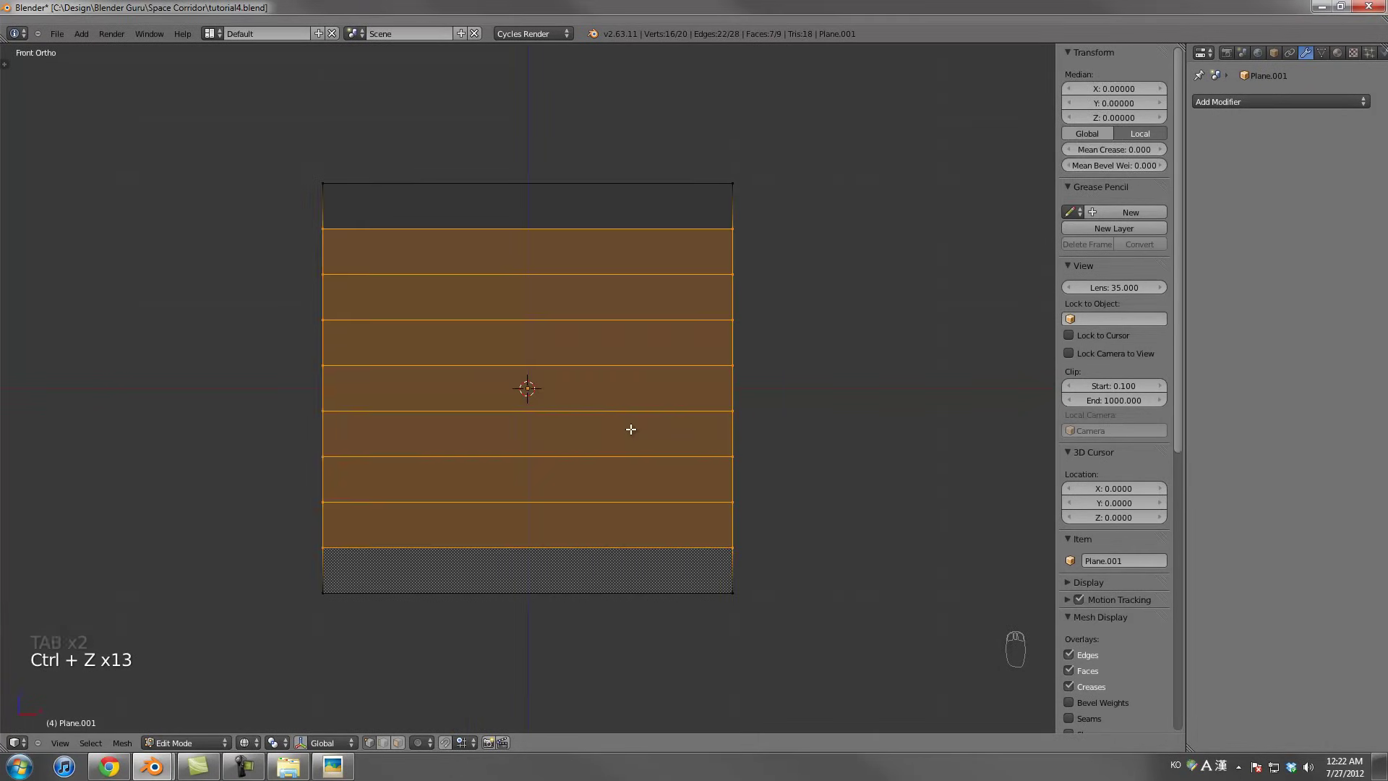
key(ctrl+z)
Add six evenly spaced horizontal loop cuts across the upright plane and clear the selection
key(ctrl+r)
scroll(731, 365, up, 4)
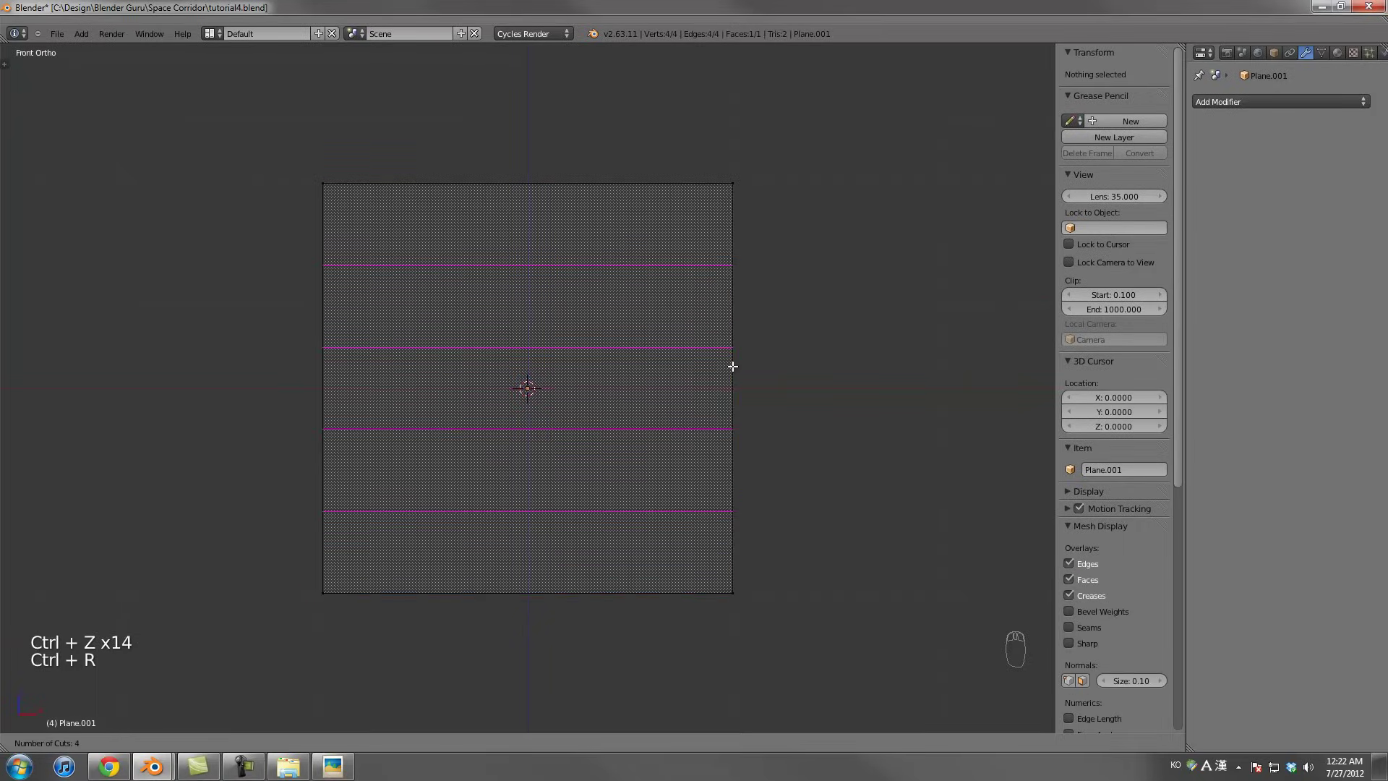
scroll(732, 366, up, 1)
click(731, 365)
right_click(731, 366)
key(a)
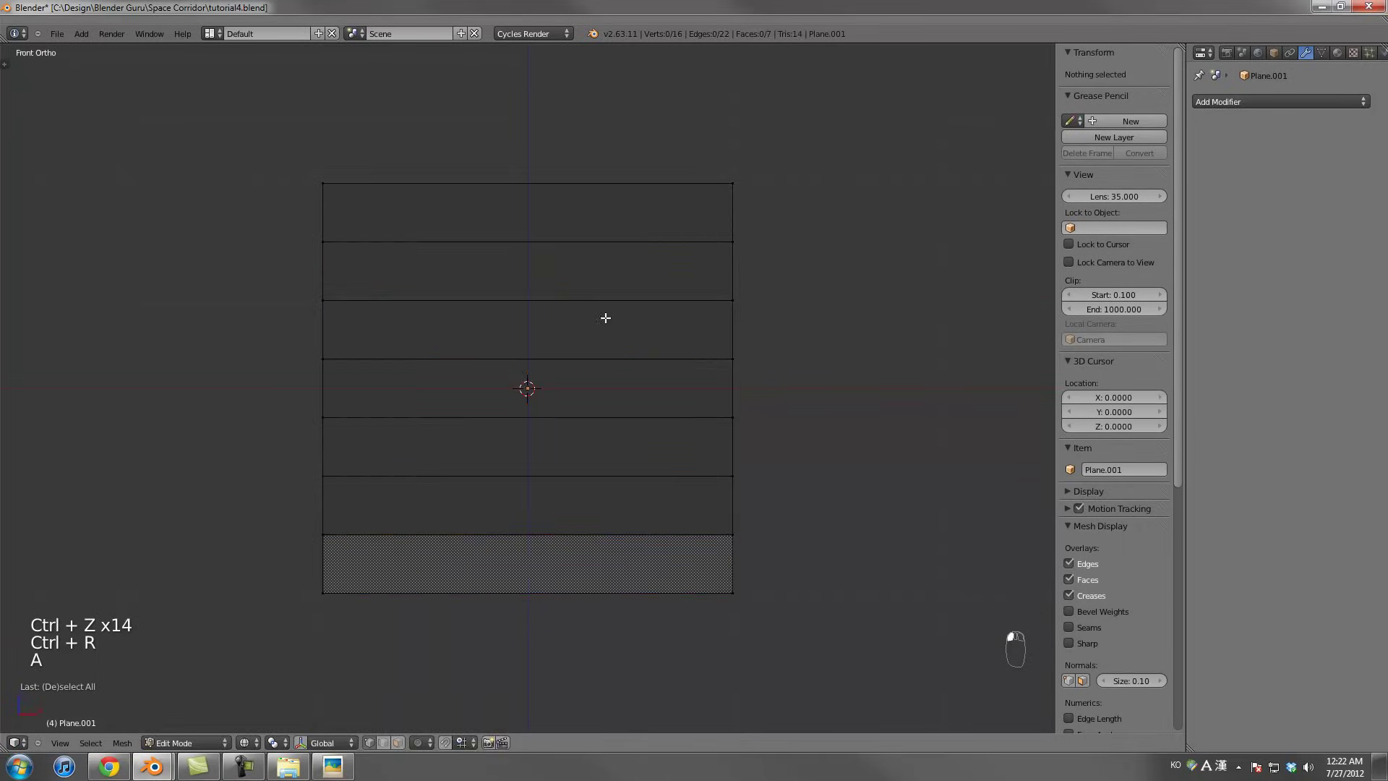
Add one vertical loop cut through the plane's exact centre and deselect everything
key(ctrl+r)
click(539, 279)
right_click(540, 268)
key(a)
key(a)
key(a)
Shift the centre line's third and fourth vertices from the top to the right along X, then clear the selection
key(b)
drag(515, 265, 555, 379)
key(g)
click(606, 383)
key(a)
key(a)
key(a)
Move the centre line's bottom two vertices about 0.31 to the left along X
key(b)
drag(512, 454, 545, 548)
key(a)
key(b)
drag(506, 506, 538, 600)
key(g)
key(x)
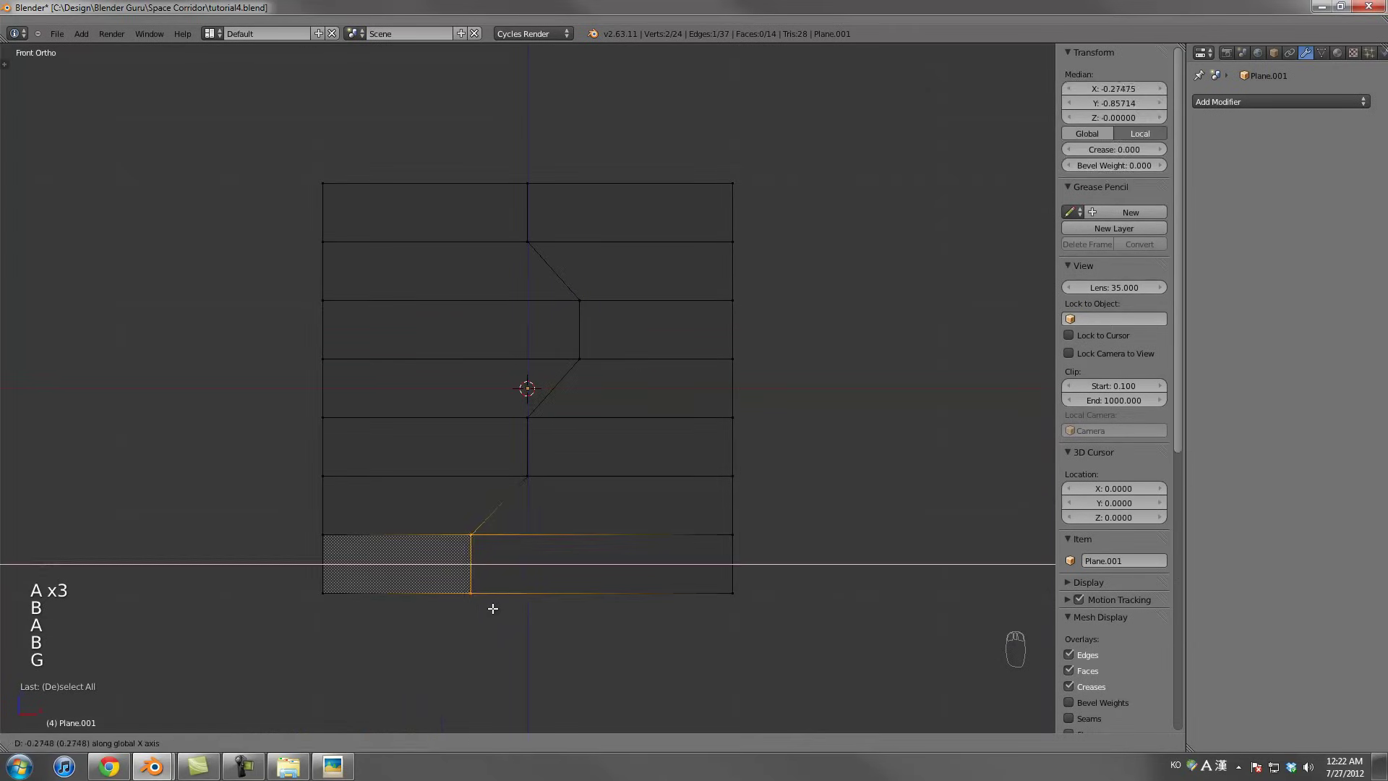
click(486, 608)
key(Tab)
key(Tab)
Move the centre line's sixth vertex from the top to about X -0.31 and preview the mesh outside Edit Mode
key(a)
key(a)
key(a)
key(a)
key(a)
key(b)
drag(511, 443, 549, 499)
key(g)
key(x)
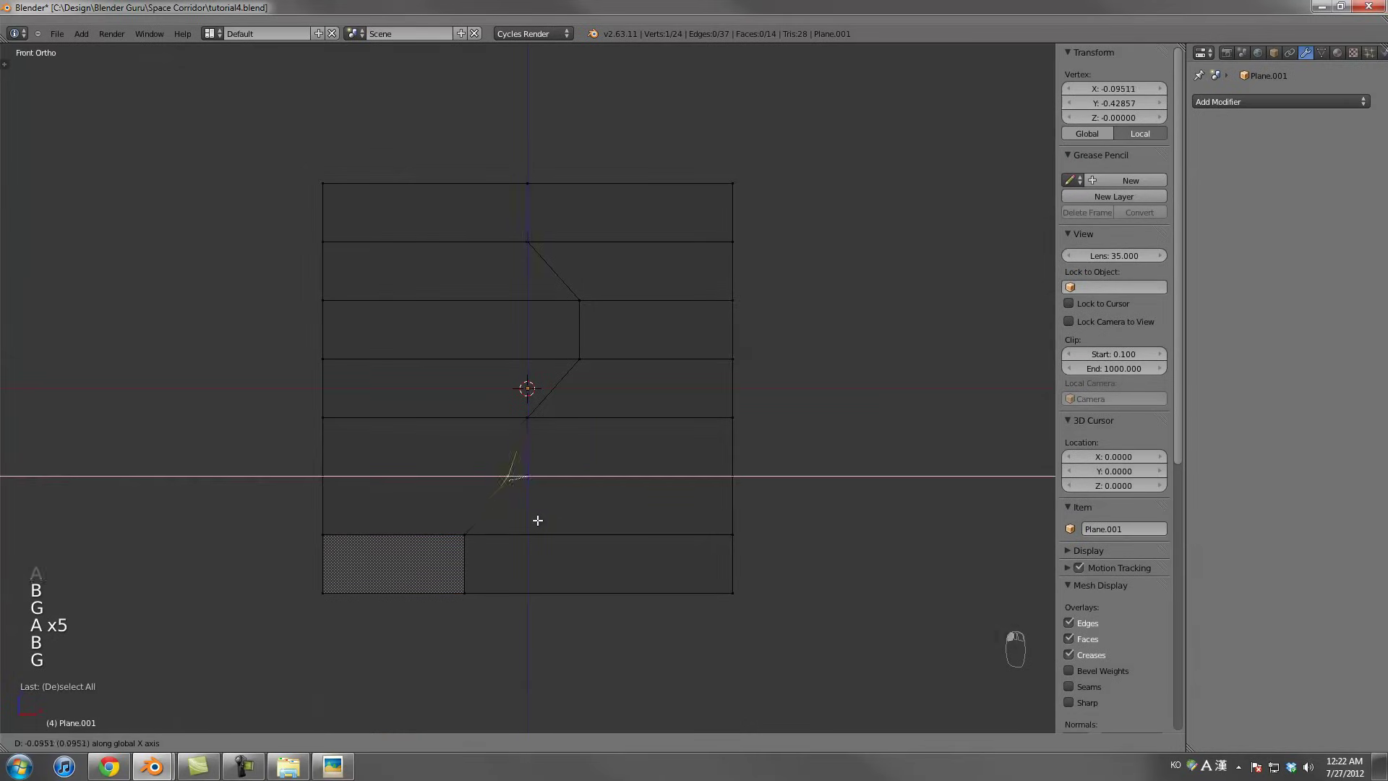
click(535, 503)
key(Tab)
scroll(557, 494, down, 3)
scroll(560, 492, up, 2)
key(Tab)
Check the reference image and move the centre line's bottom two vertices back along X to the plane's middle
key(alt+Tab)
key(alt+Tab)
key(alt+Tab)
key(alt+Tab)
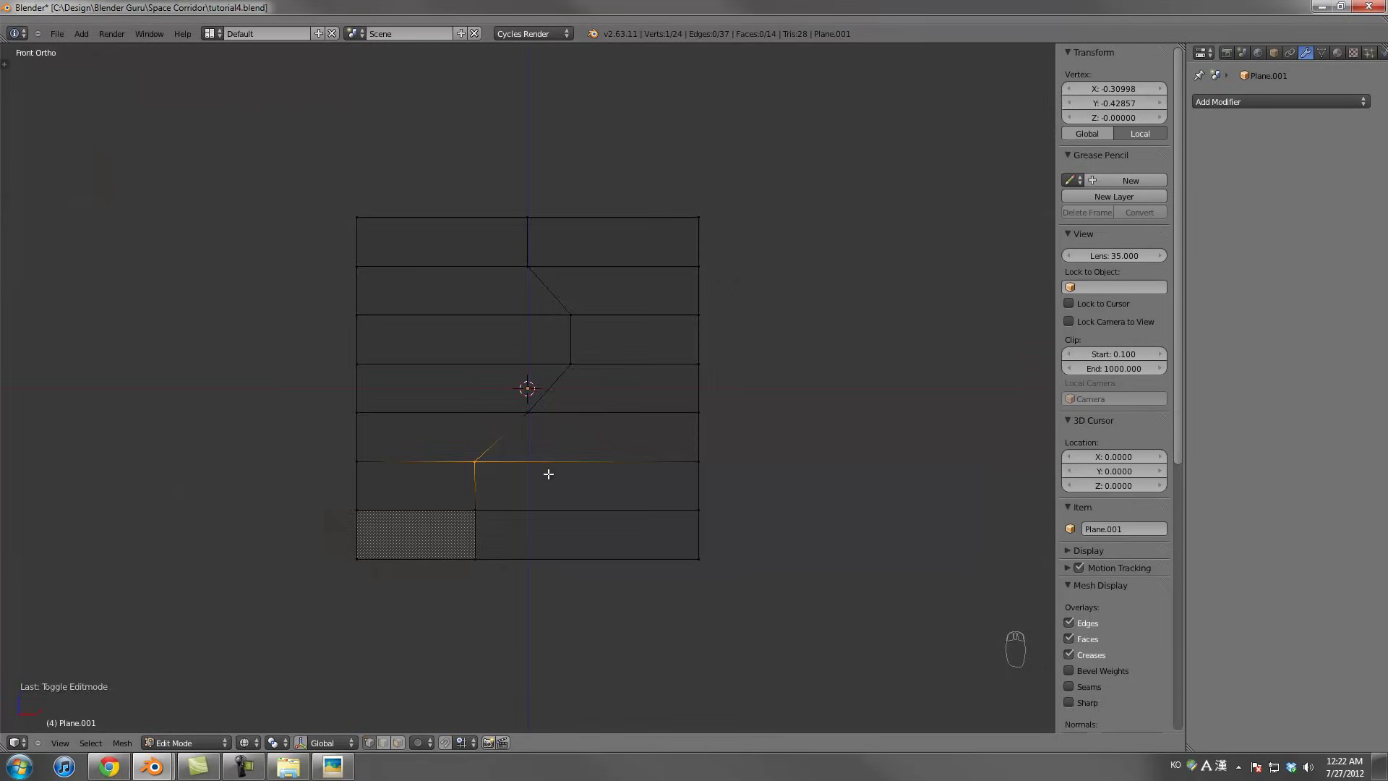
scroll(520, 491, up, 1)
key(a)
key(a)
key(a)
key(b)
drag(455, 502, 506, 611)
key(g)
key(x)
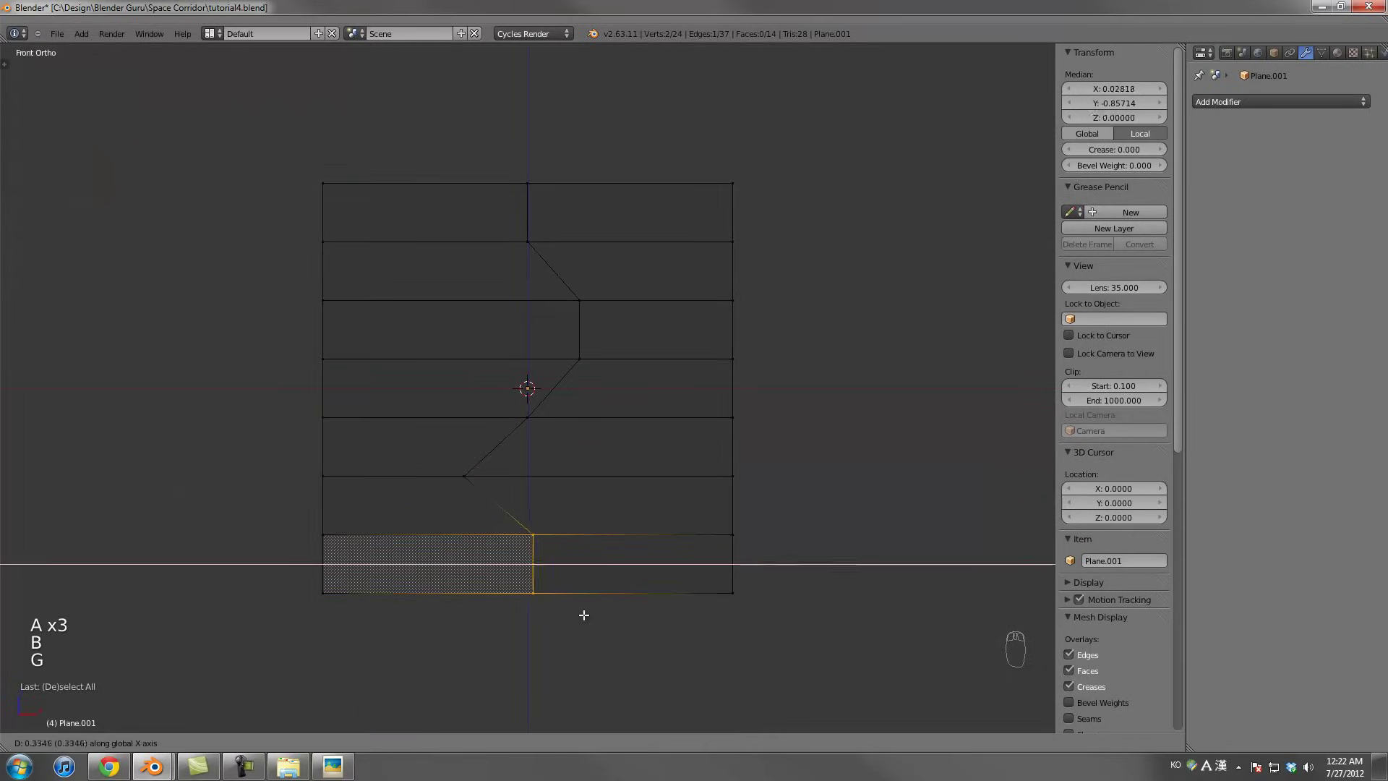
click(578, 615)
Add a horizontal loop cut midway between the centre line's fifth and sixth vertices and clear the selection
key(ctrl+r)
click(508, 450)
click(468, 431)
key(a)
key(a)
key(a)
Align the new cut's centre vertex vertically with the leftmost vertex below it by scaling both to 0 along X
key(b)
drag(452, 432, 514, 511)
key(s)
key(x)
key(0)
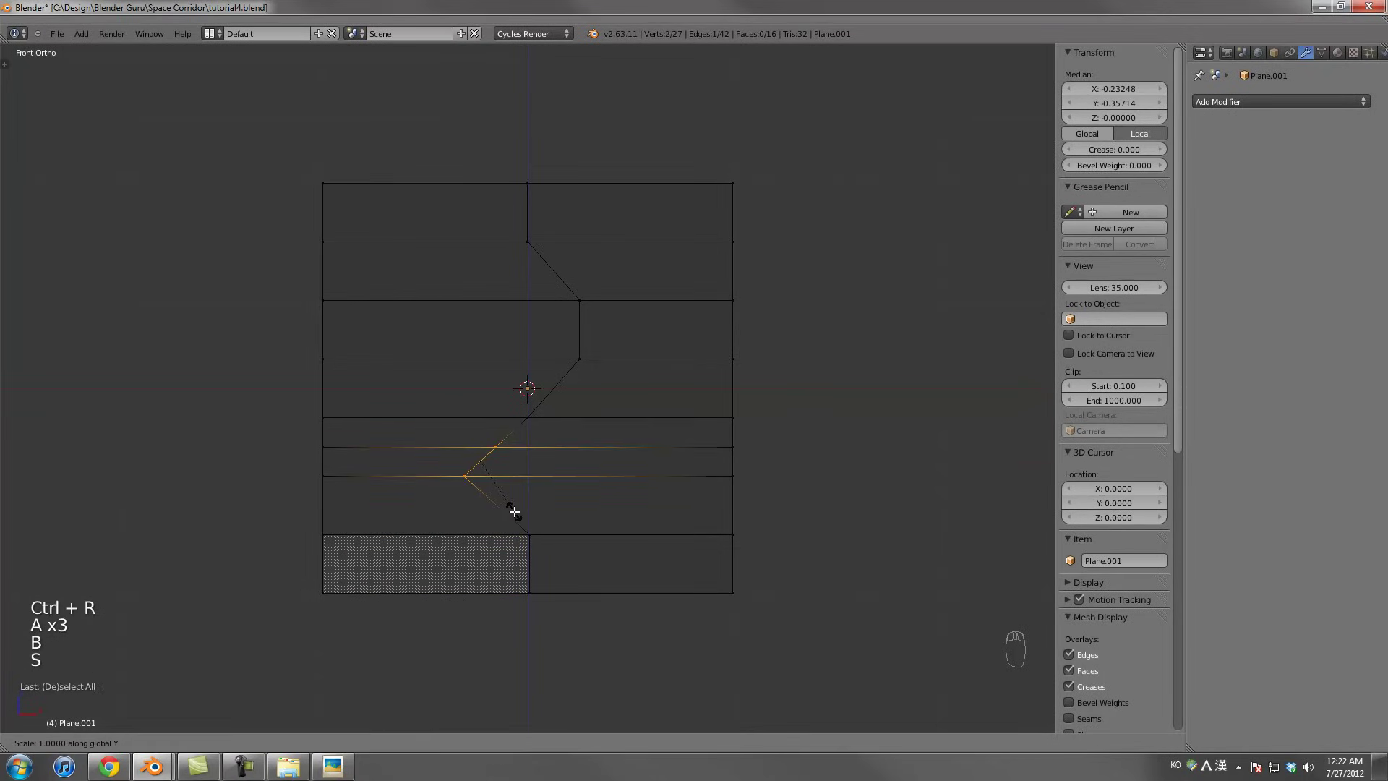
click(514, 511)
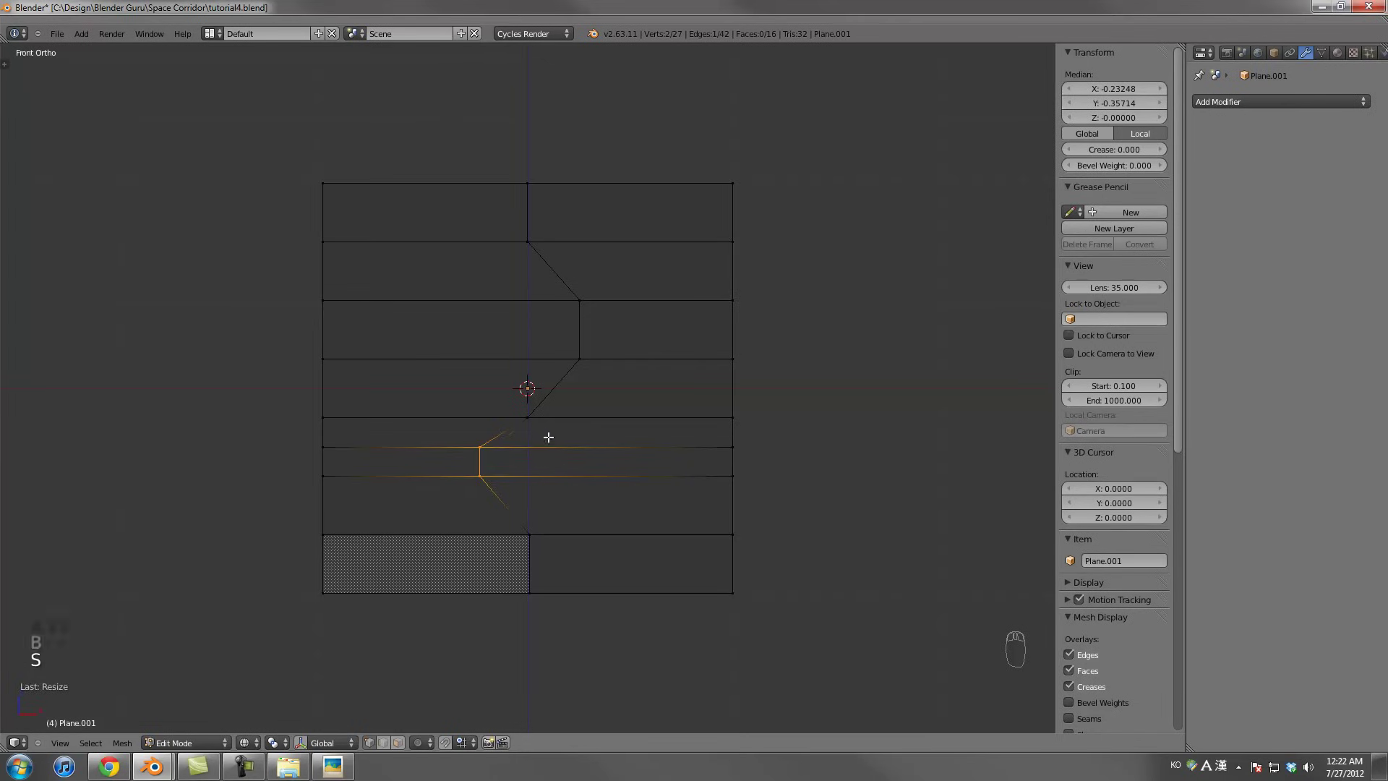
Undo the X alignment and the extra horizontal loop cut
key(ctrl+z)
key(ctrl+z)
key(ctrl+z)
key(ctrl+z)
key(ctrl+z)
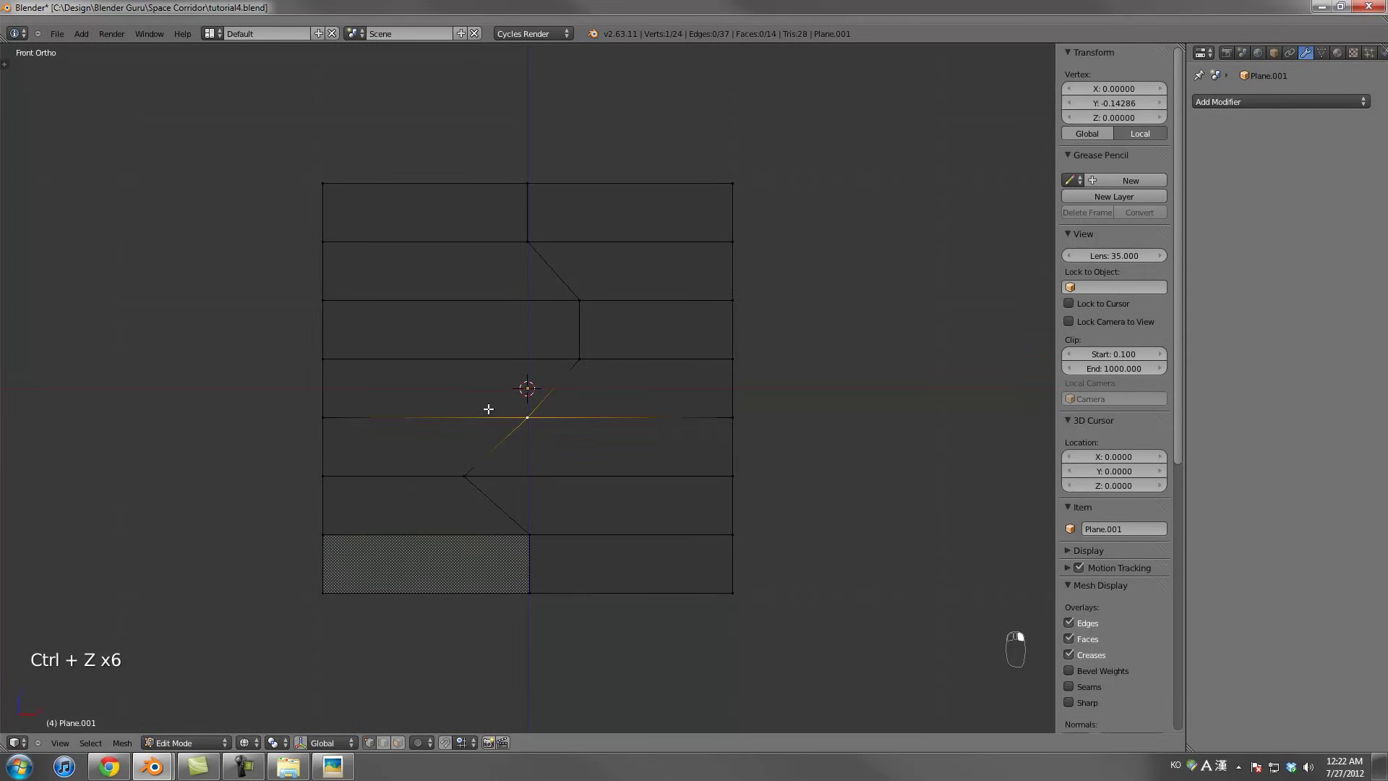
Align the centre line's fifth and sixth vertices from the top by scaling them to 0 along X
key(b)
drag(454, 462, 496, 496)
key(s)
key(x)
key(0)
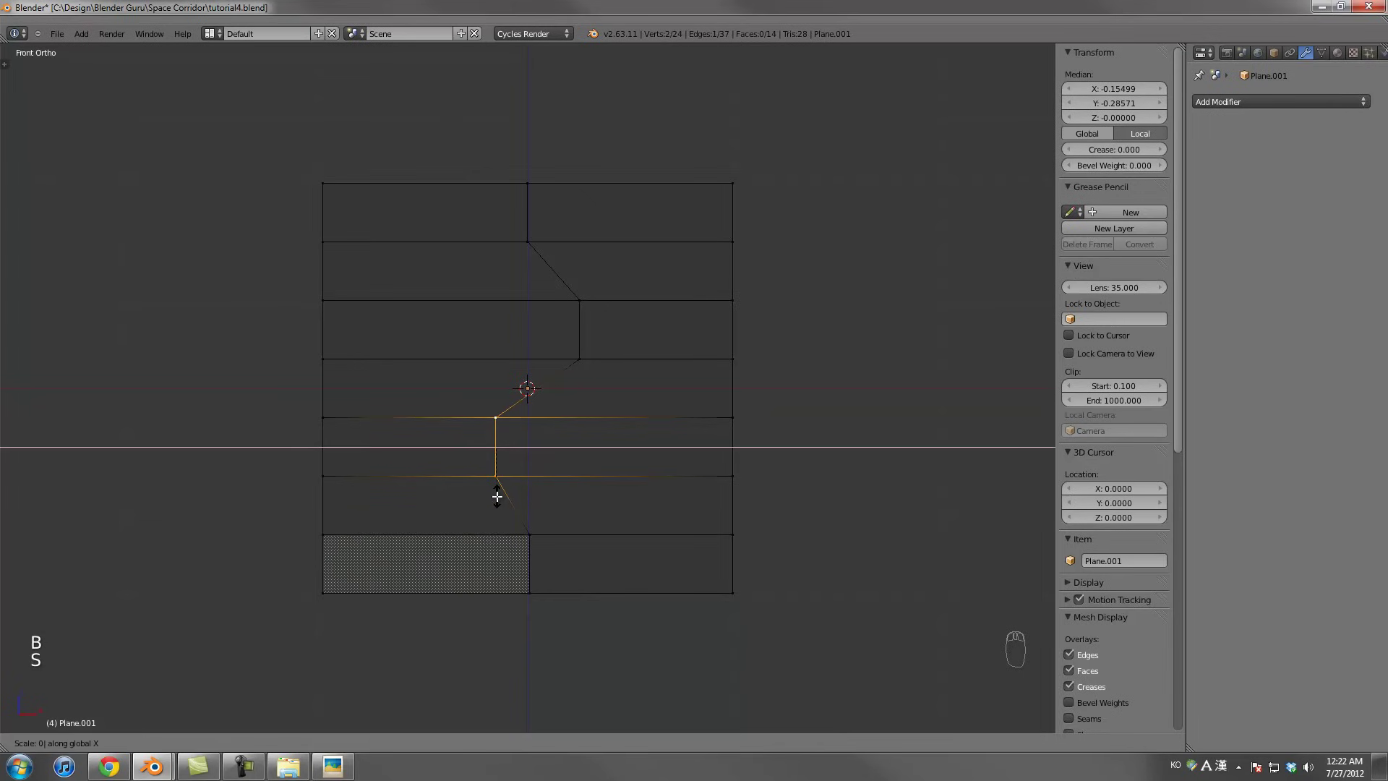
click(496, 496)
Move the centre line's aligned fifth and sixth vertices left along X to about X -0.23
key(a)
key(a)
key(a)
key(b)
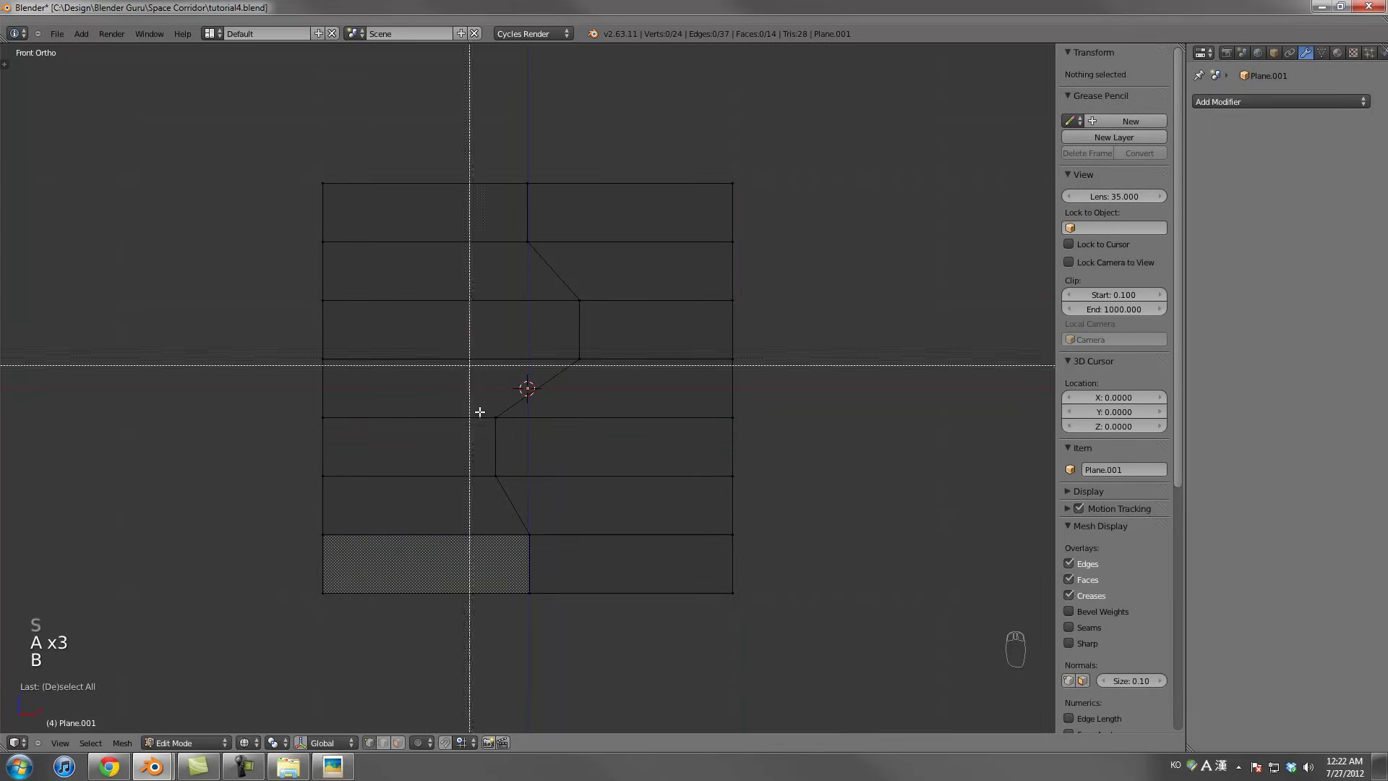
drag(472, 369, 513, 504)
key(g)
key(x)
click(500, 511)
Compare the plane's zigzag centre line with the bay door's seam in final.png
key(Tab)
scroll(573, 504, down, 2)
key(alt+Tab)
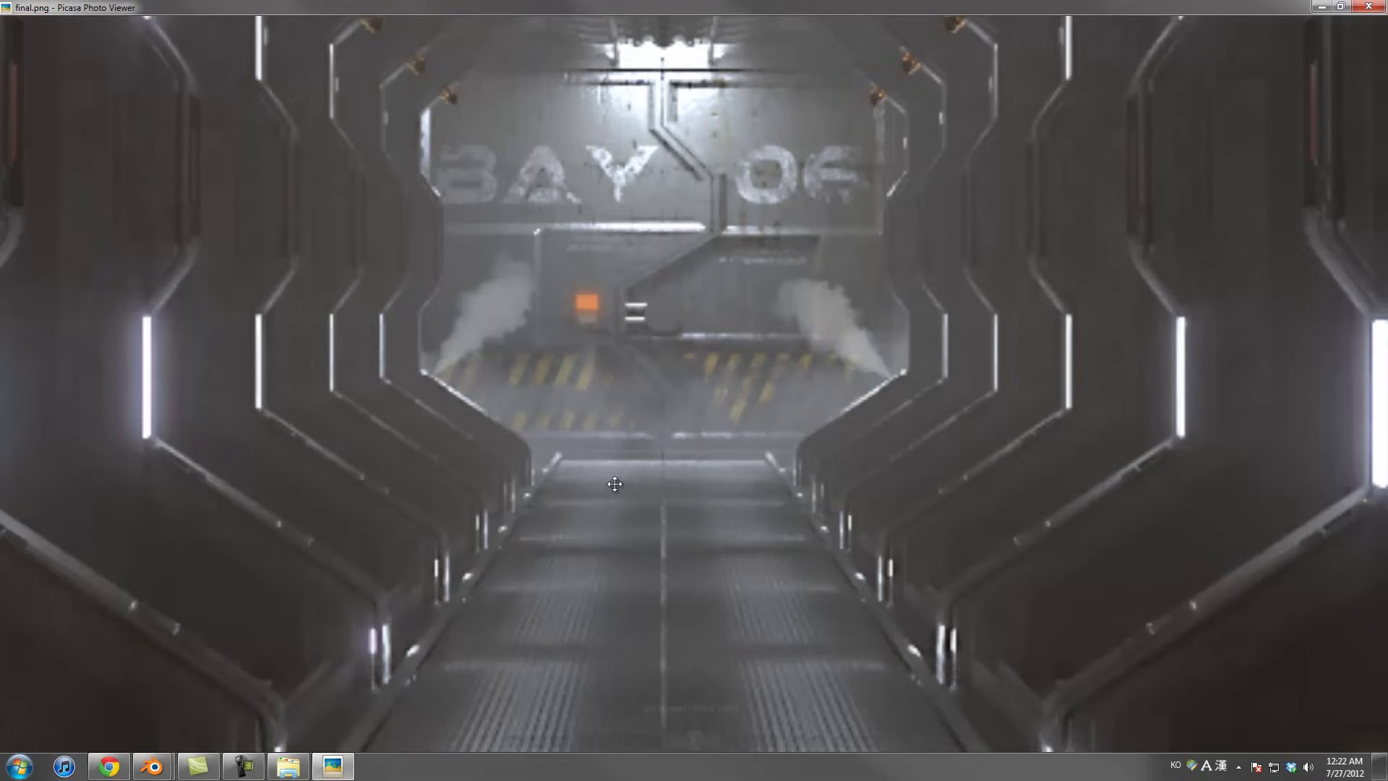
key(alt+Tab)
key(Tab)
scroll(610, 494, up, 2)
scroll(592, 369, down, 2)
shift+scroll(586, 360, up, 4)
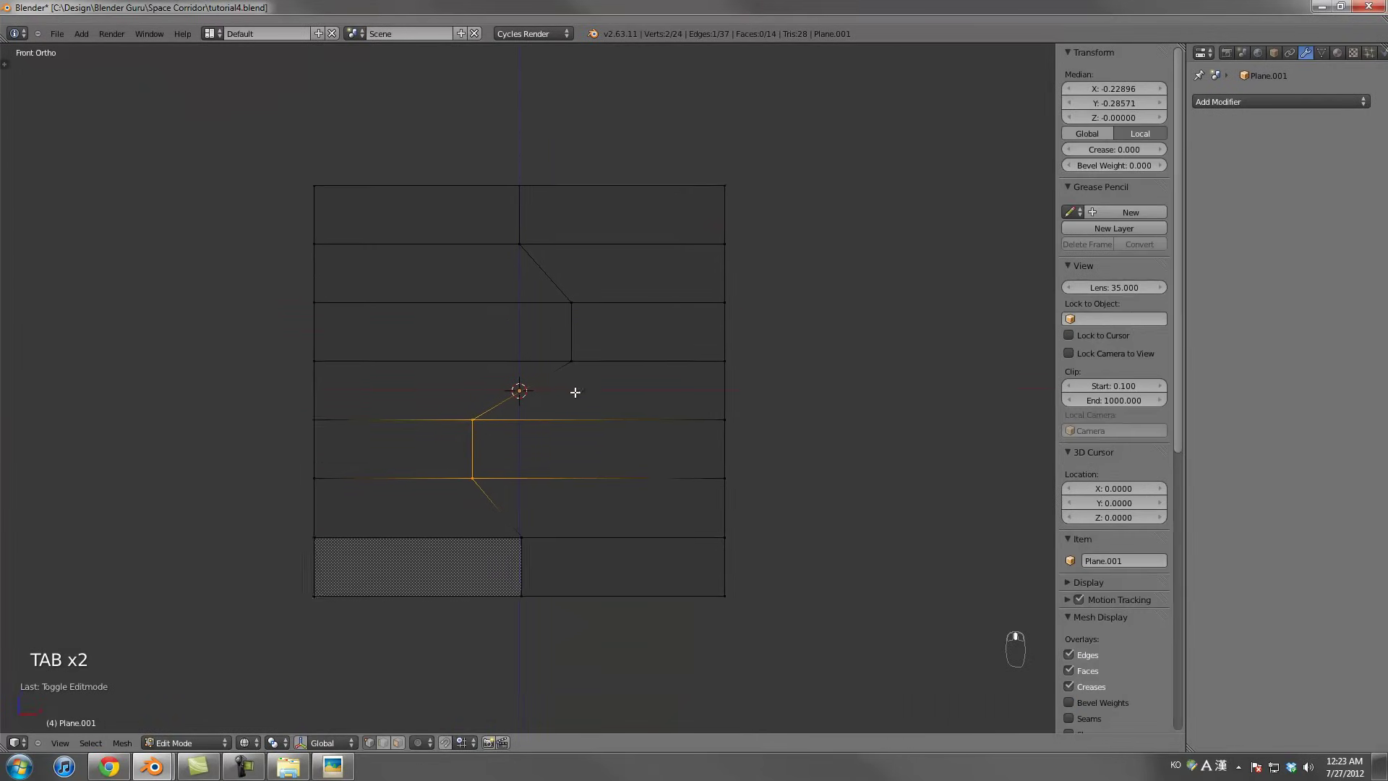
key(alt+Tab)
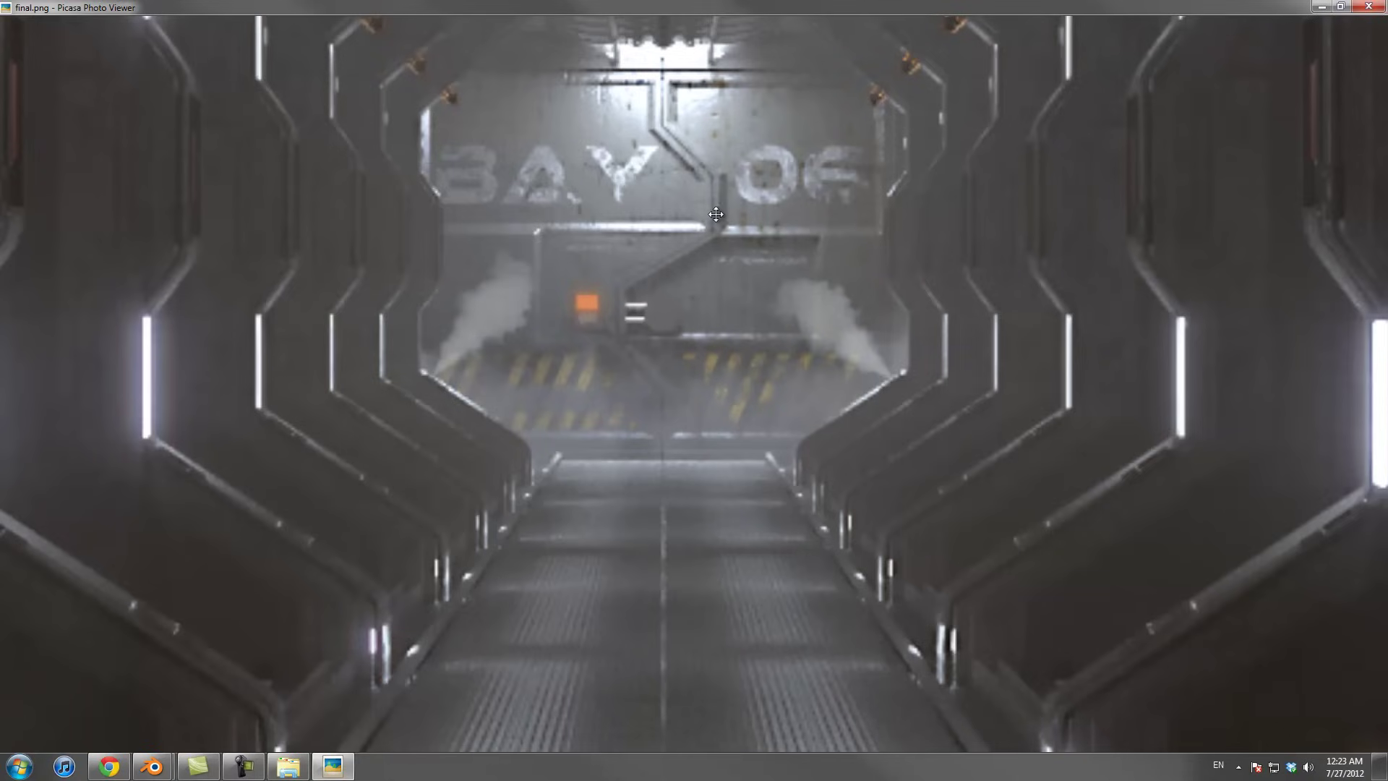
key(alt+Tab)
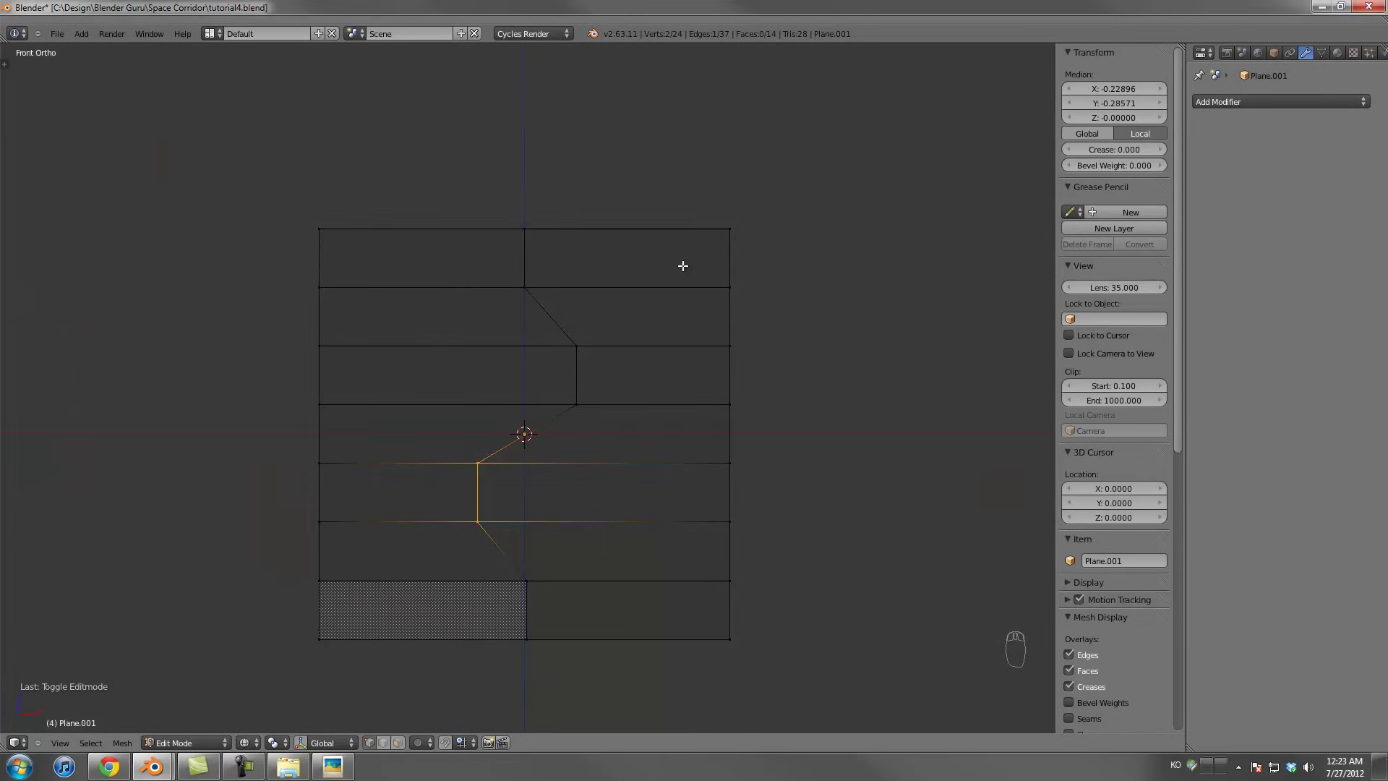
scroll(648, 347, up, 2)
scroll(565, 401, down, 3)
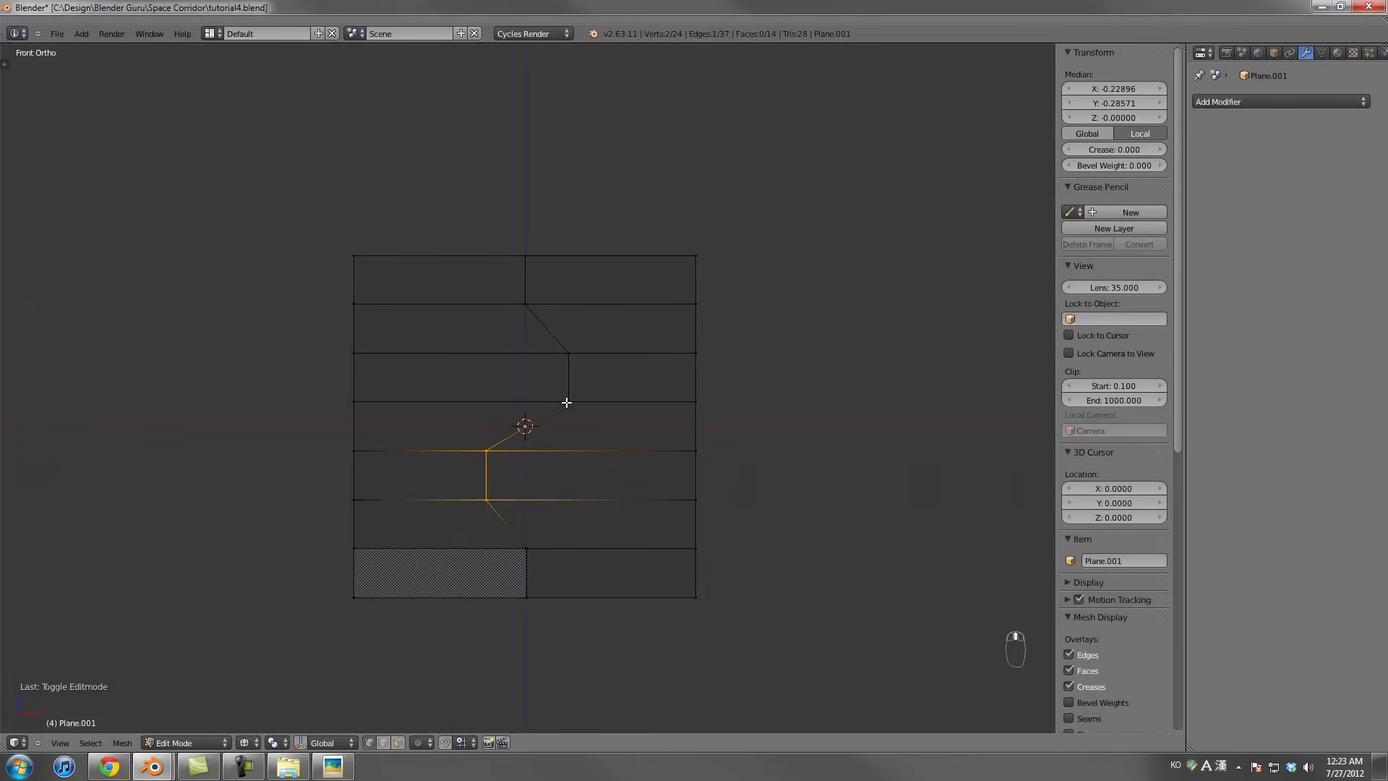
Delete the vertices along the plane's left and right edges, keeping only the zigzag centre line
alt+right_click(371, 425)
scroll(568, 402, up, 2)
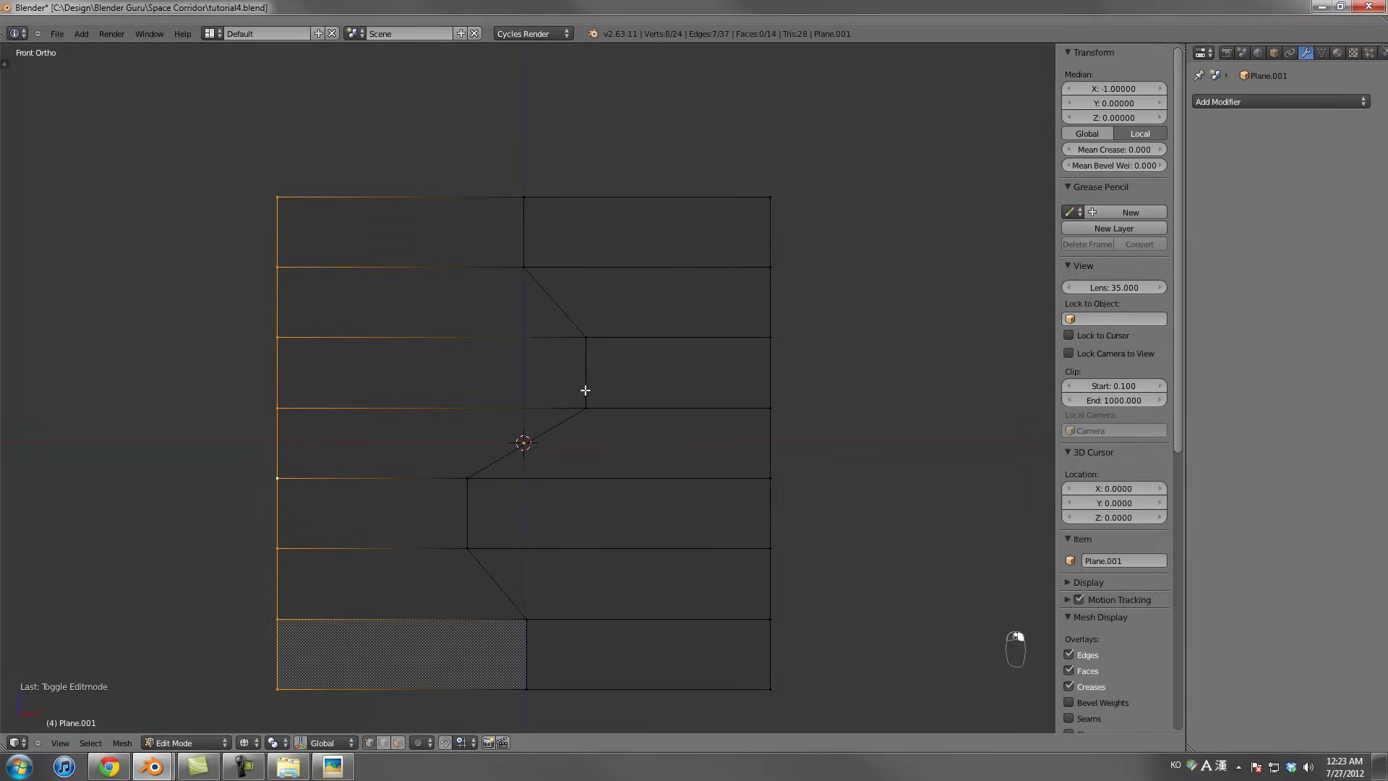
key(x)
click(375, 328)
alt+right_click(768, 302)
key(x)
click(759, 302)
Extrude the whole zigzag line about 0.05 to the right along X
key(a)
scroll(571, 307, up, 2)
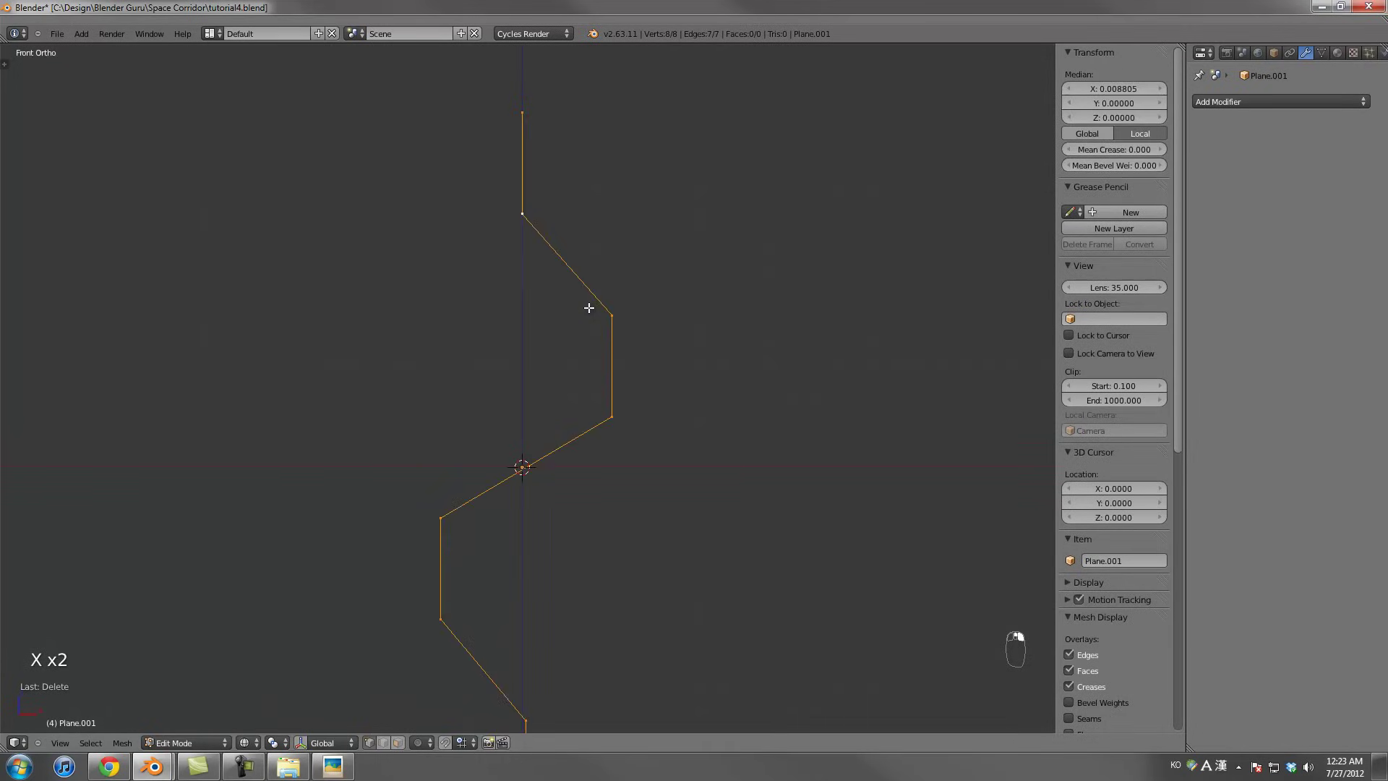
key(e)
key(x)
click(614, 309)
scroll(583, 405, down, 2)
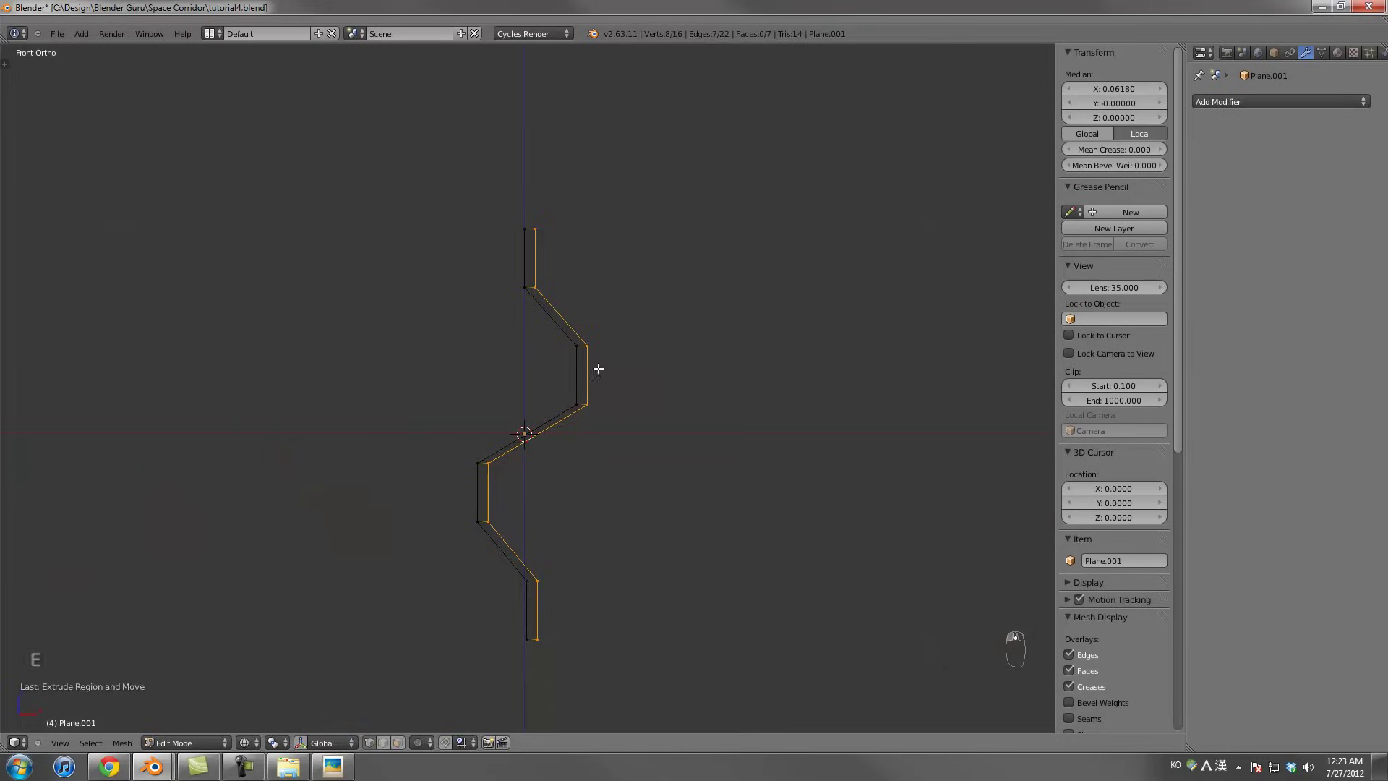
Extrude the original zigzag line about 0.05 to the left along X and check the door seam in final.png
key(e)
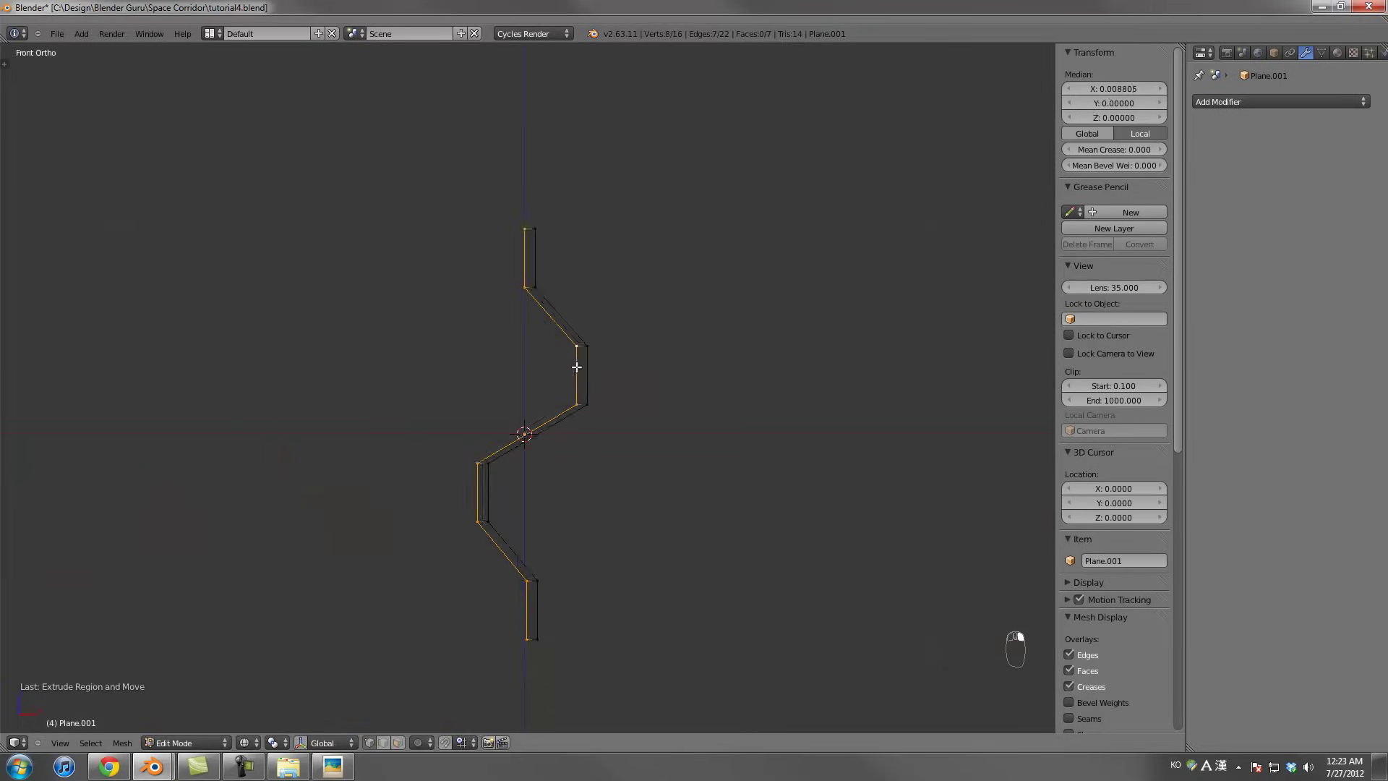
key(x)
click(622, 369)
key(alt+Tab)
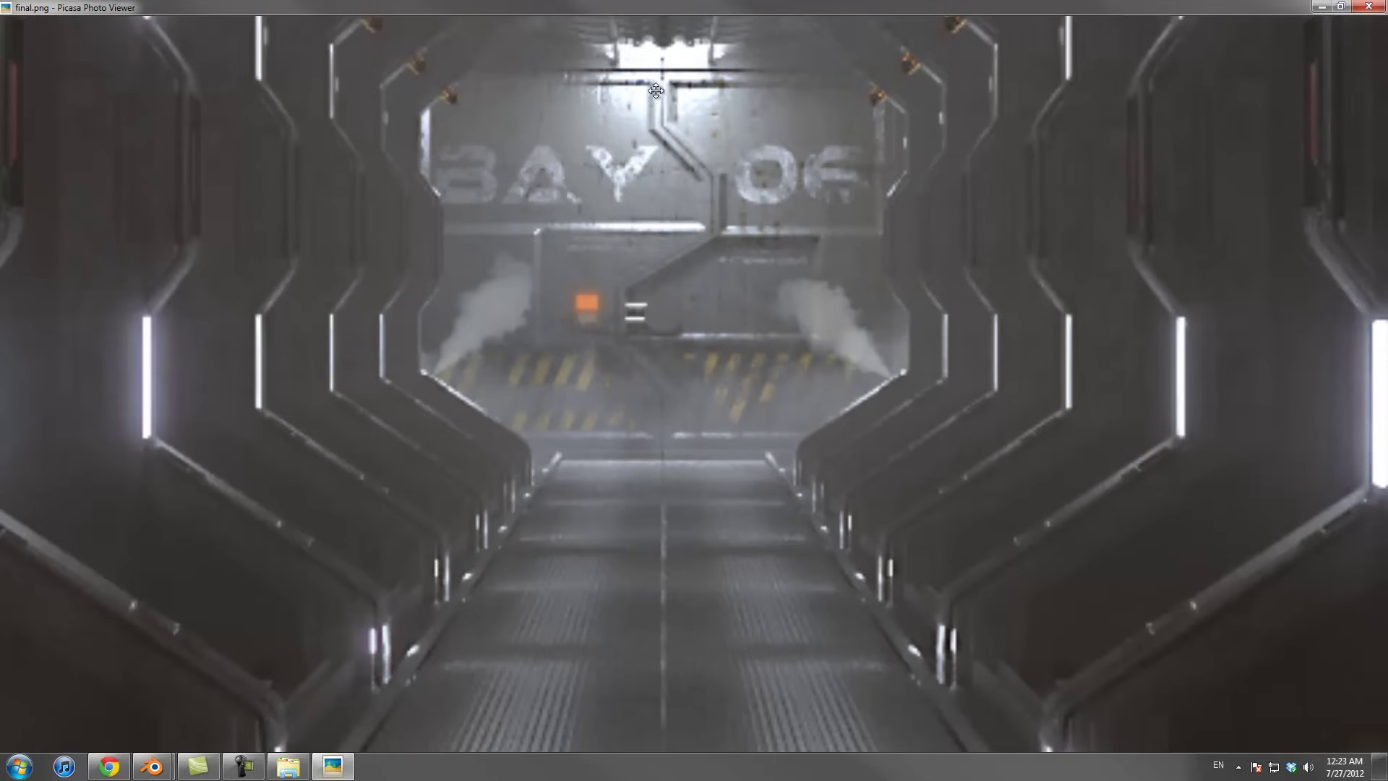
mouse_move(636, 296)
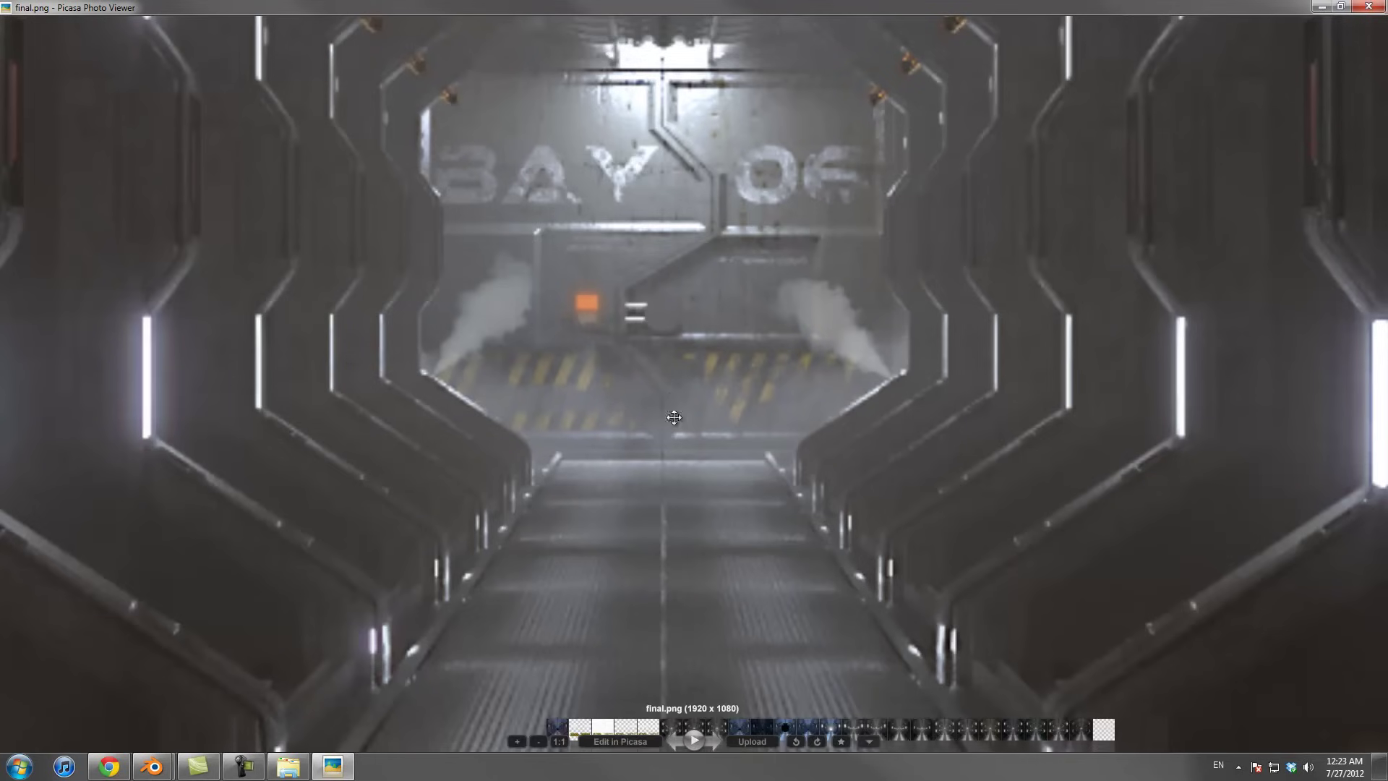
key(alt+Tab)
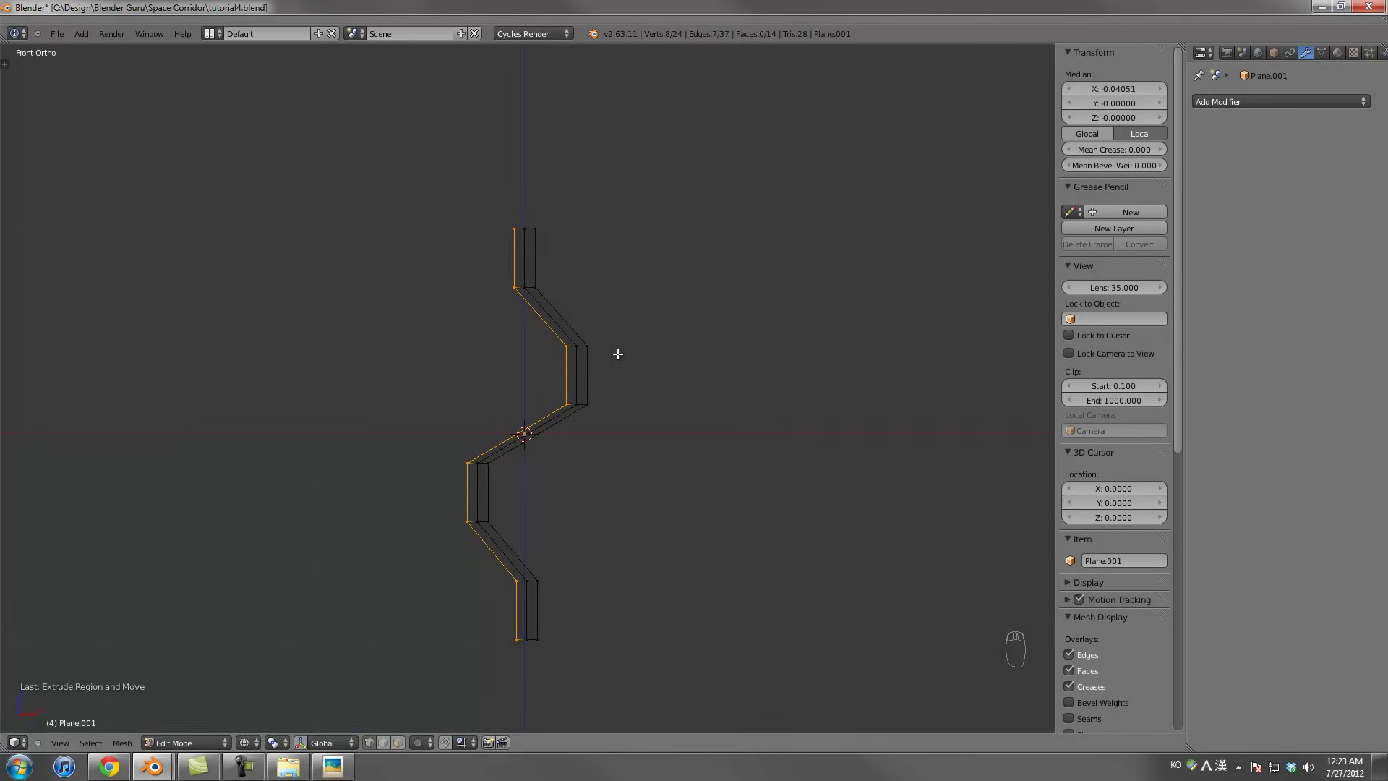
Extrude the outer zigzag lines outward to both sides and straighten the new right edge by scaling it to 0 along X
key(e)
click(416, 353)
key(e)
click(806, 370)
key(s)
key(x)
key(0)
key(Return)
Straighten the new left edge along X, place it at about X -0.96, and switch to face selection
alt+right_click(369, 383)
key(s)
key(x)
key(0)
key(Return)
scroll(523, 368, up, 2)
scroll(666, 378, down, 4)
key(g)
click(670, 378)
scroll(598, 371, up, 3)
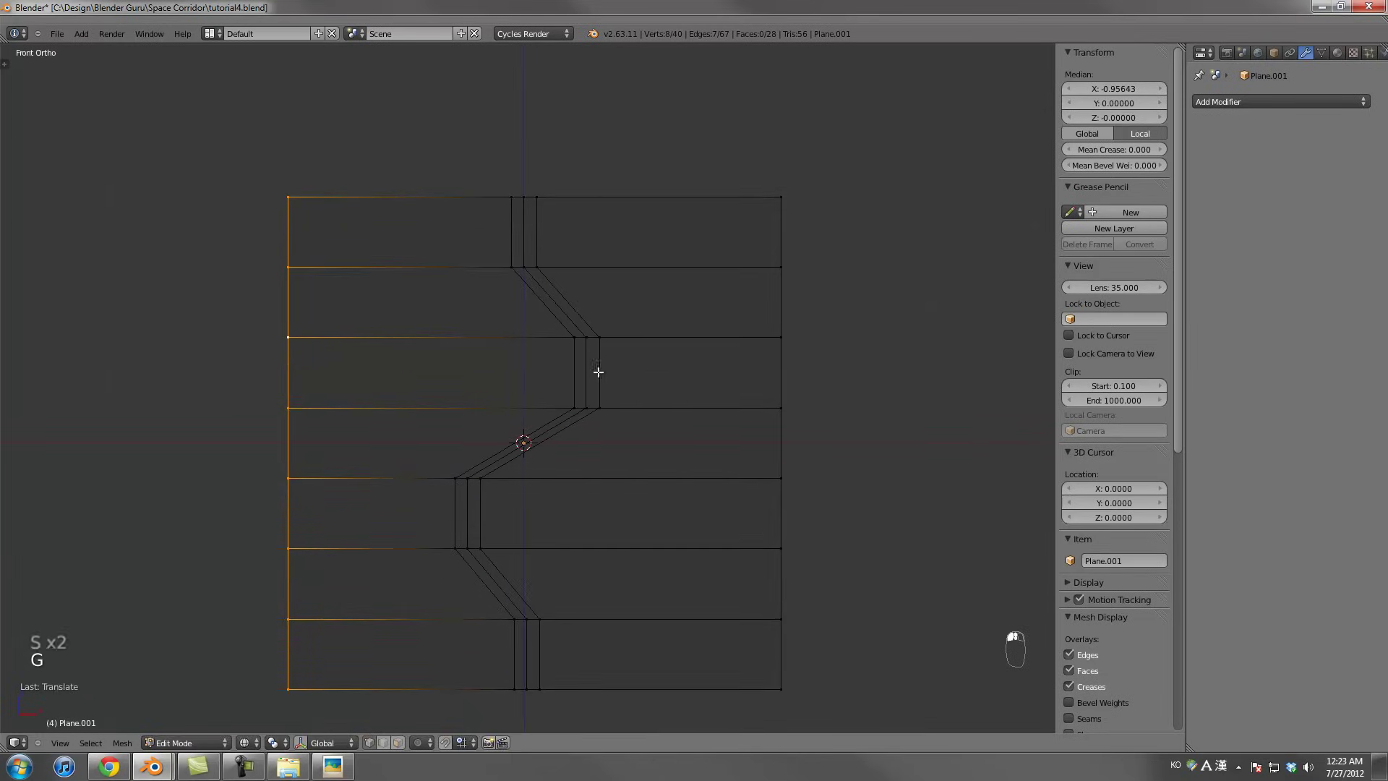
click(396, 741)
Extrude the two upper-left faces, scale them to about 0.93, and offset them in depth along Y
right_click(445, 303)
shift+right_click(411, 258)
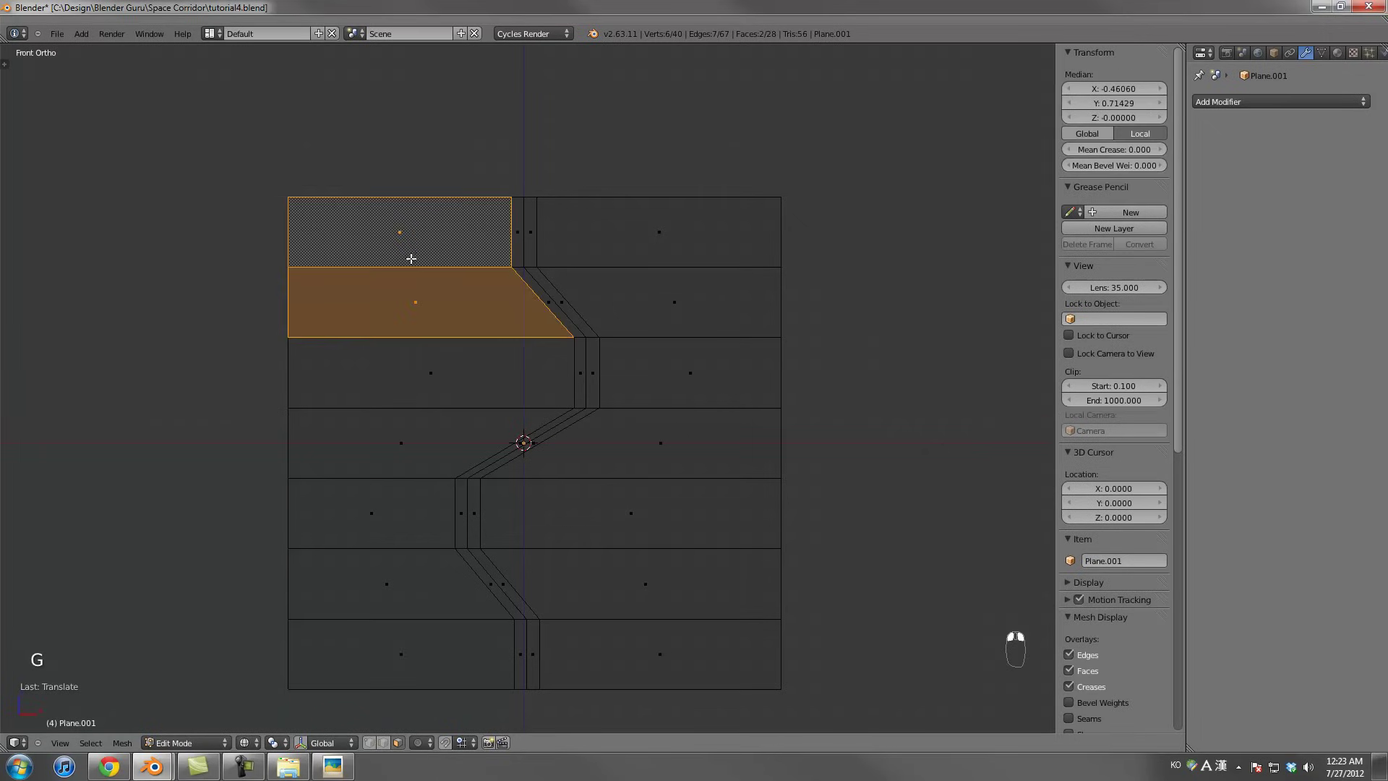
key(e)
right_click(711, 314)
key(s)
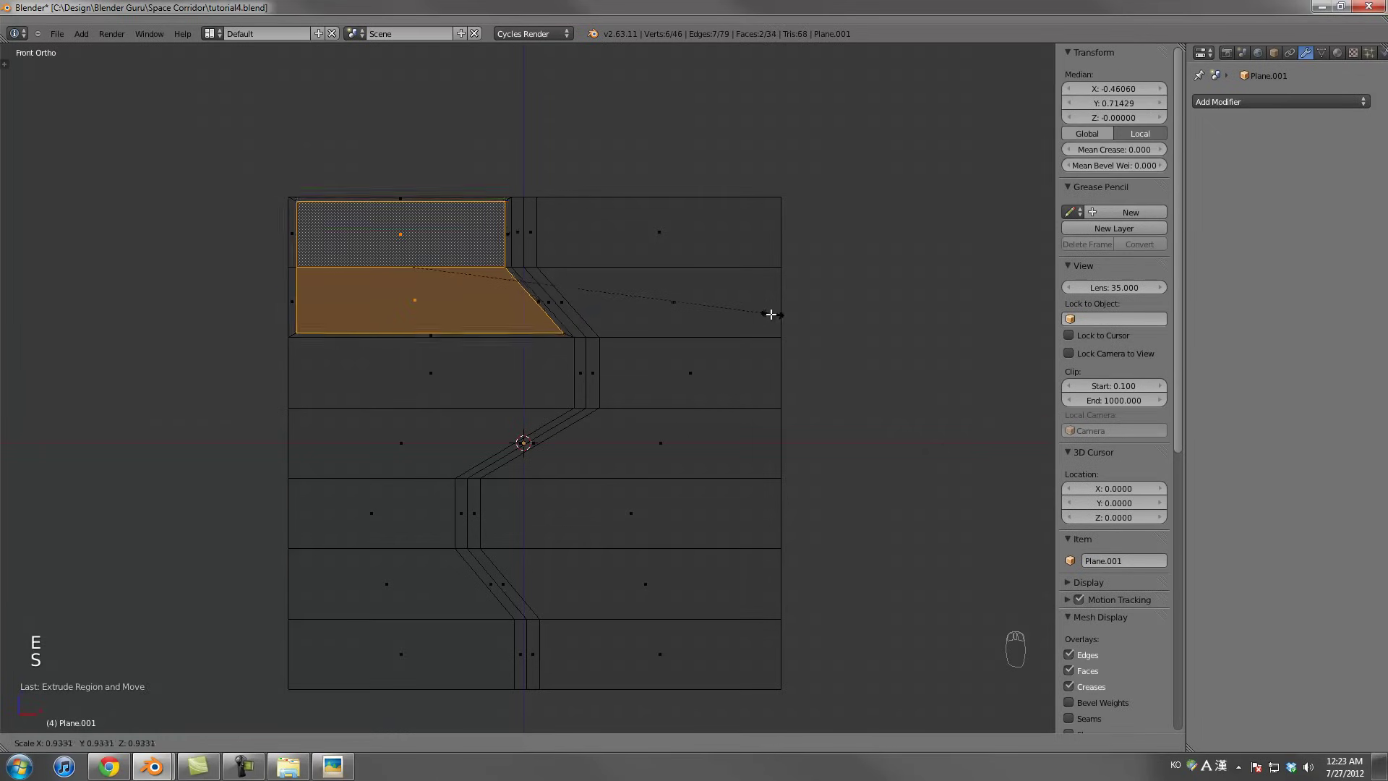
click(770, 313)
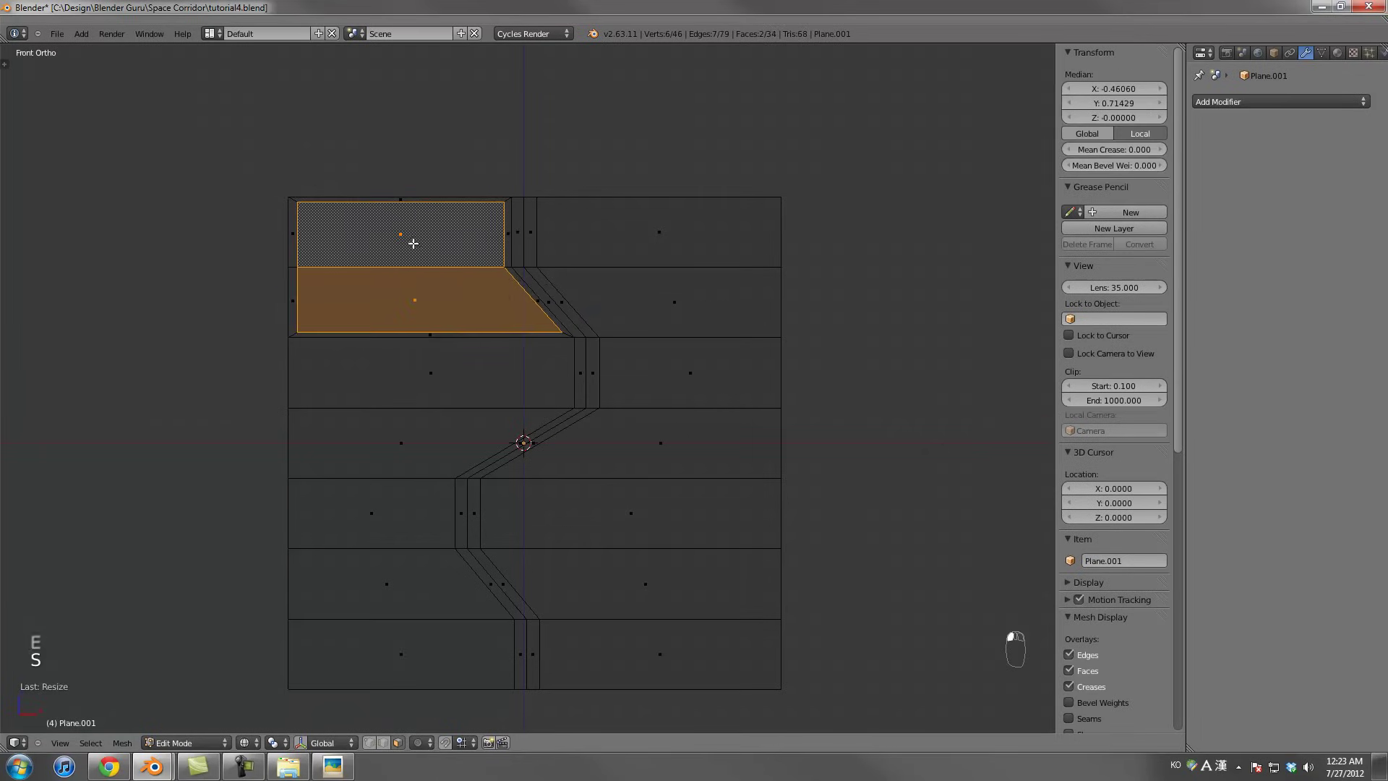
mouse_move(480, 285)
middle_down()
mouse_move(610, 331)
mouse_move(552, 299)
middle_up()
key(g)
key(y)
click(636, 344)
Switch the viewport to solid shading and resume editing the door mesh
key(Tab)
key(z)
key(Tab)
Extrude the two upper-right door faces about 0.04 in depth
right_click(671, 304)
shift+right_click(650, 235)
middle_drag(650, 235, 629, 288)
key(e)
click(805, 334)
scroll(523, 374, up, 3)
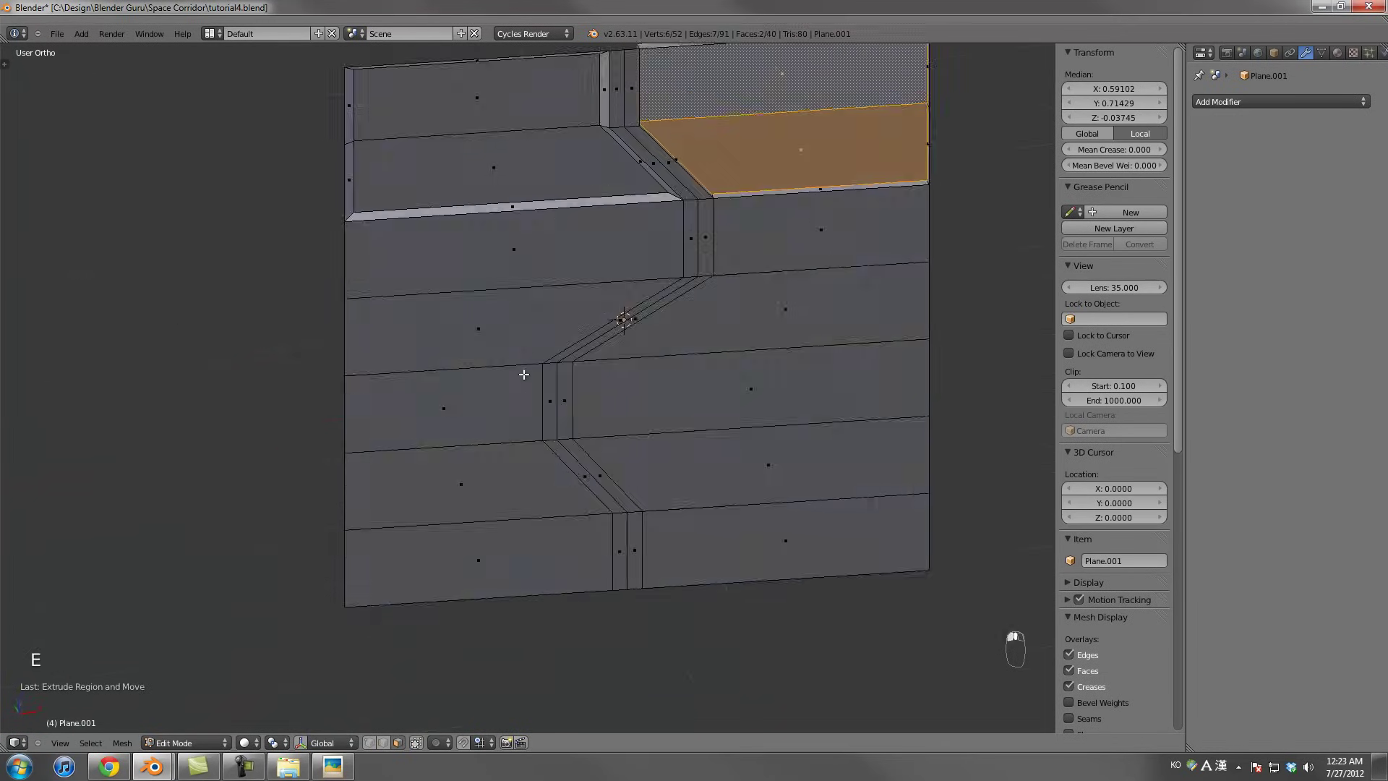
Add a loop cut running top to bottom through the door's left half
right_click(483, 339)
right_click(464, 428)
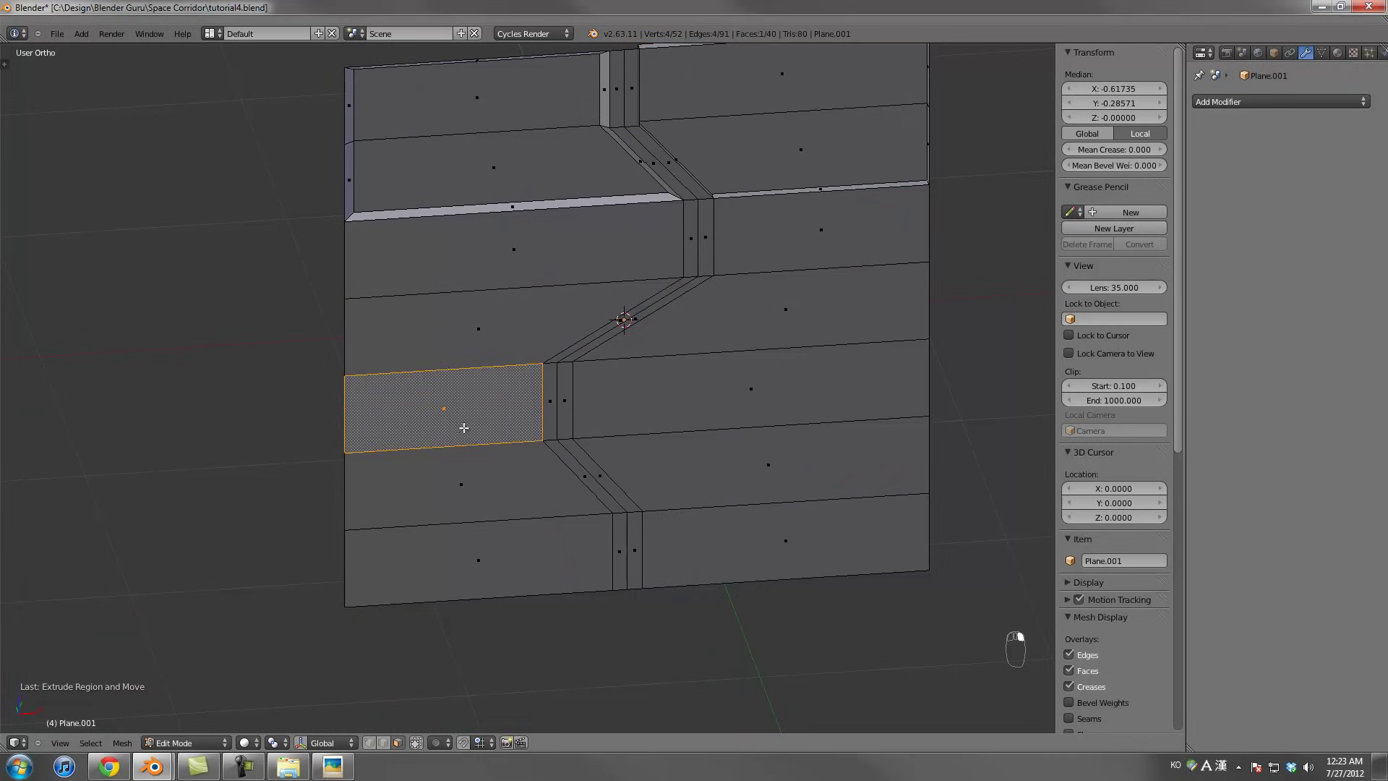
key(ctrl+e)
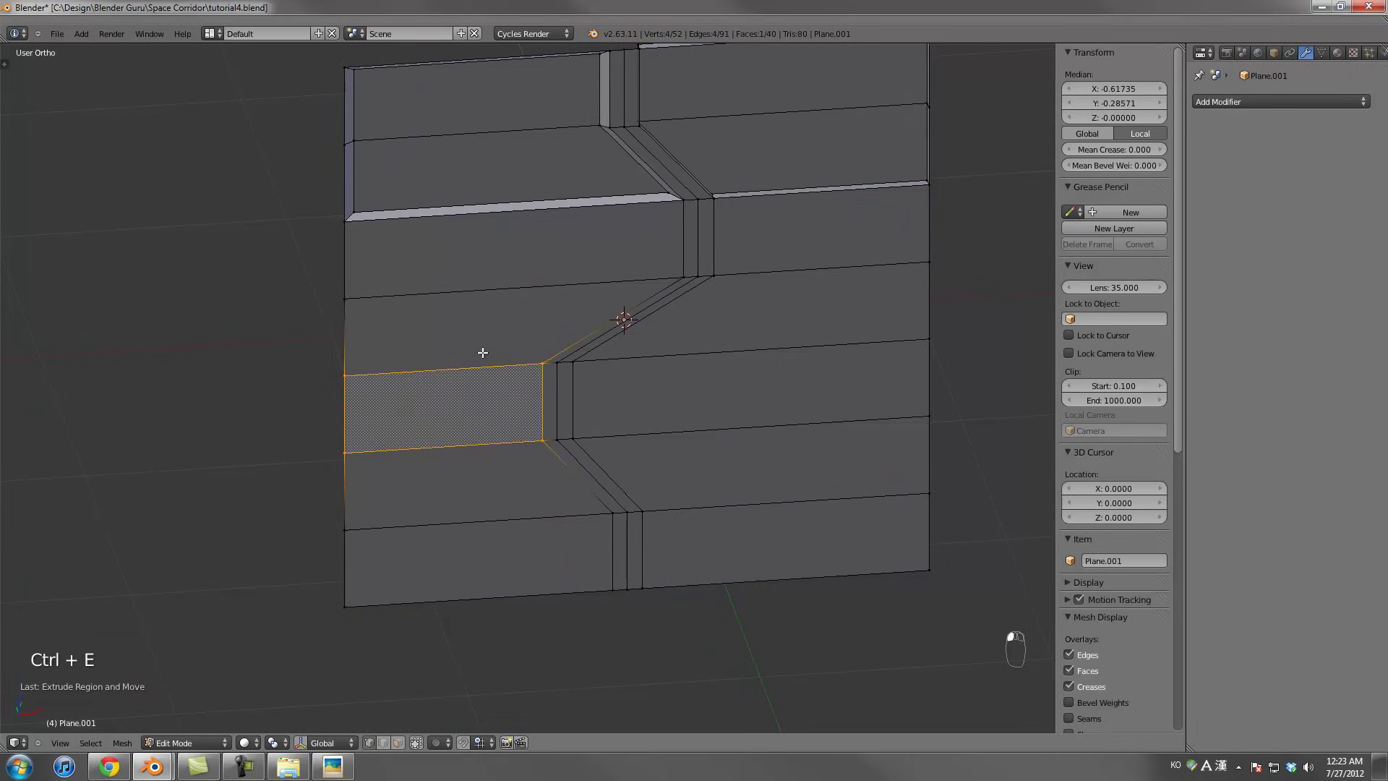
key(ctrl+r)
click(480, 350)
click(480, 351)
middle_drag(480, 350, 449, 378)
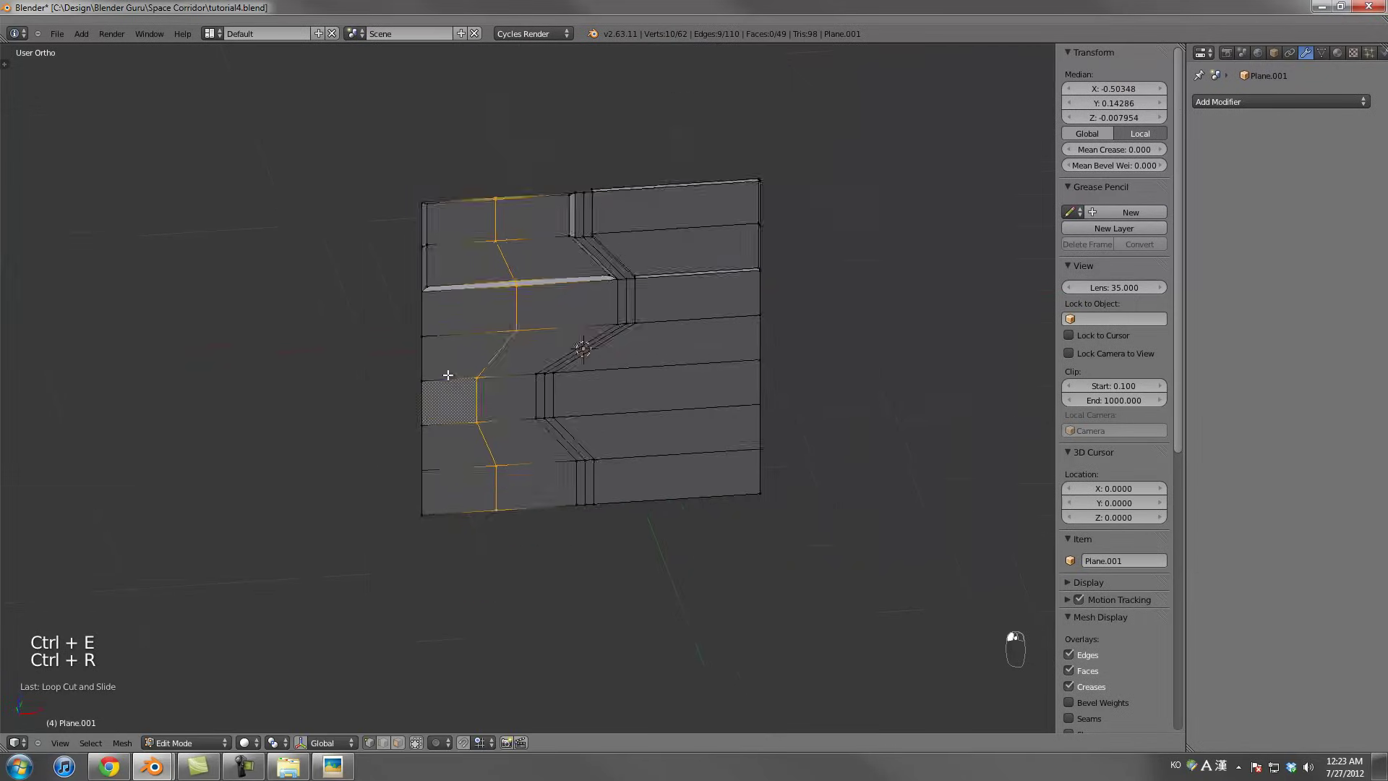
scroll(484, 346, up, 2)
Straighten the left half's loop cut by scaling it to 0 along X
right_click(502, 337)
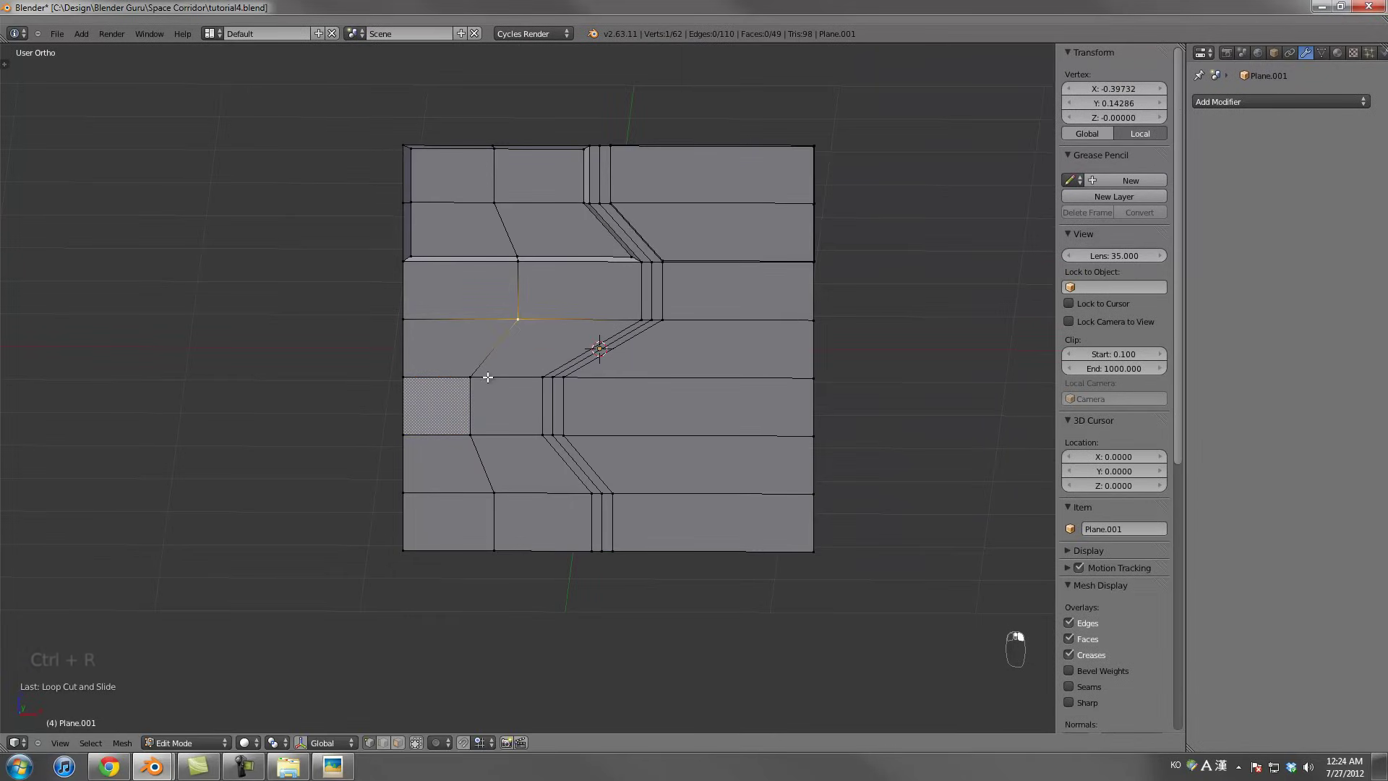
alt+right_click(513, 294)
key(s)
key(x)
key(0)
key(Return)
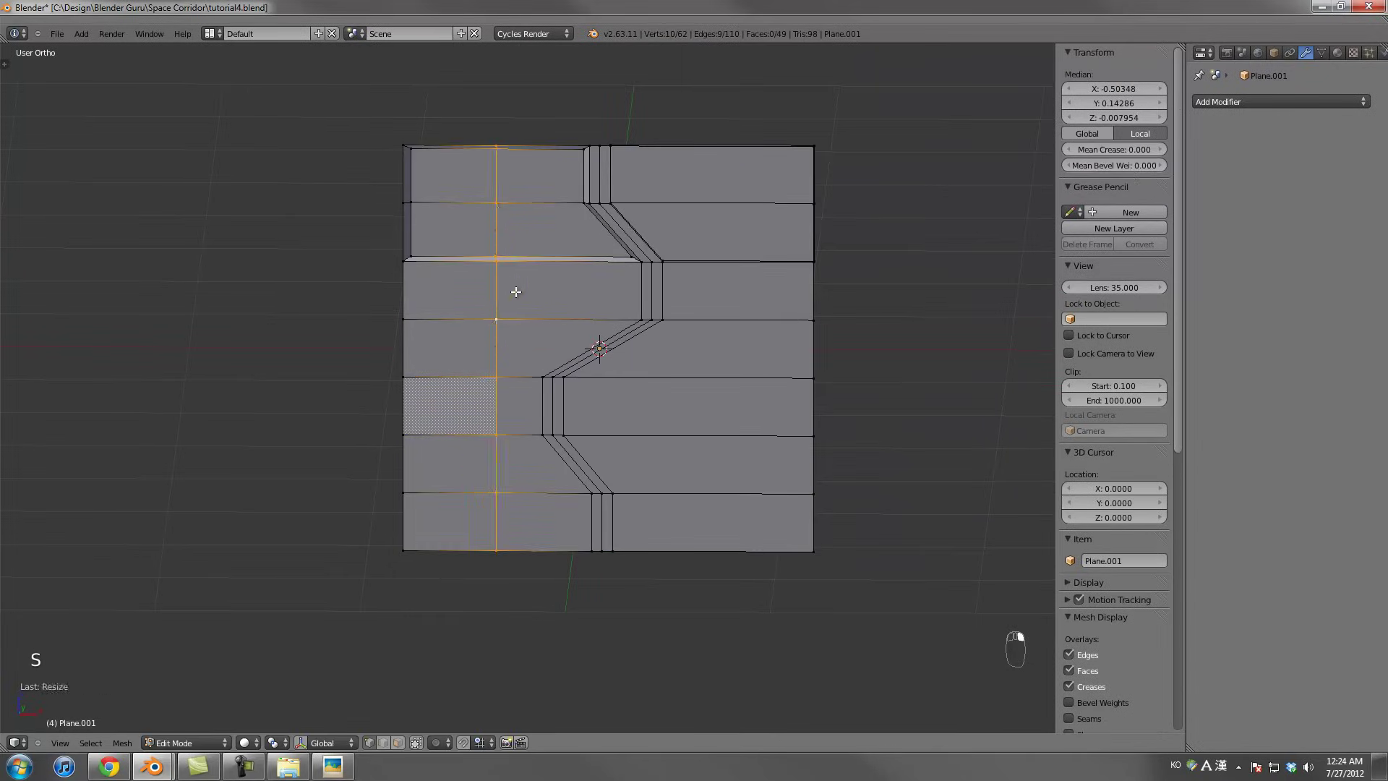
Extrude the two outer faces in the fourth and fifth rows of the left half and scale them slightly inward
right_click(509, 375)
click(398, 745)
right_click(466, 352)
shift+right_click(471, 405)
middle_drag(497, 410, 606, 433)
key(e)
key(s)
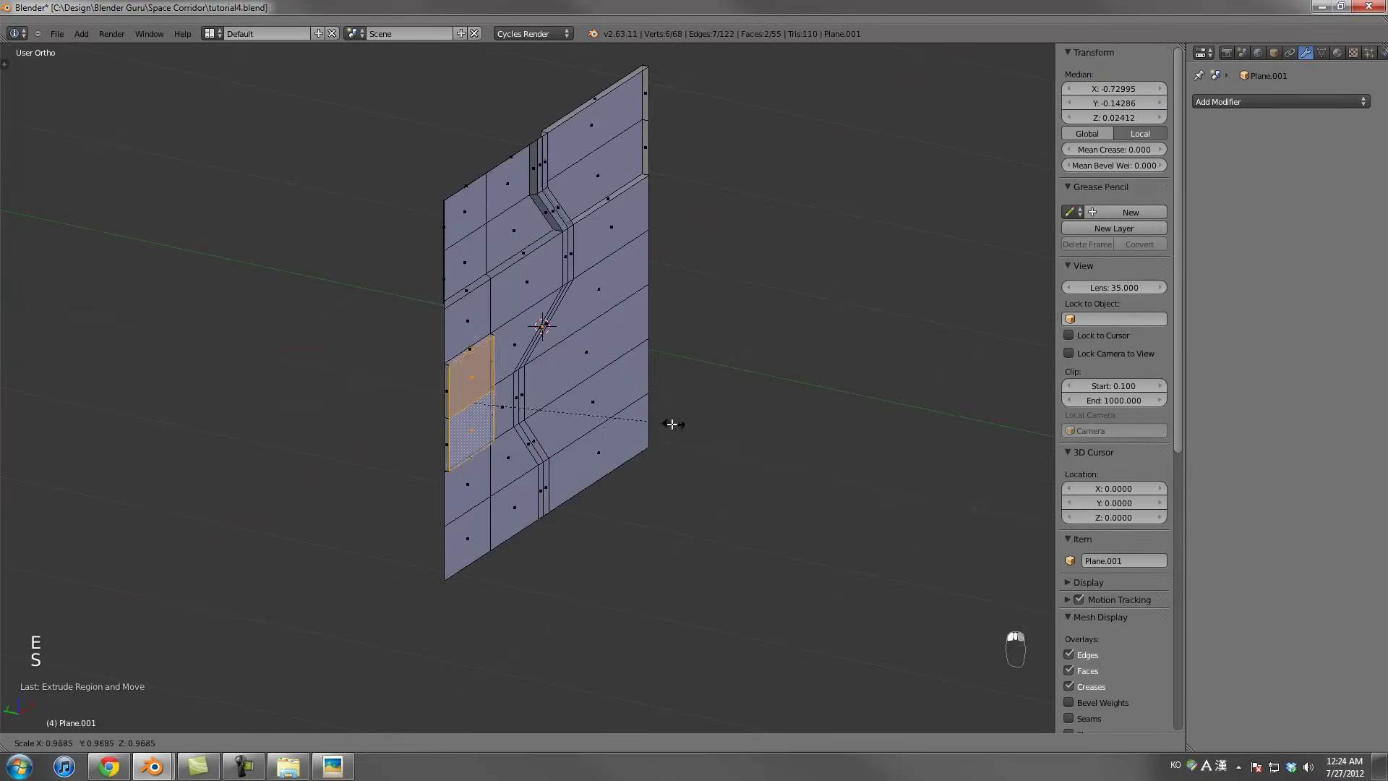
key(Tab)
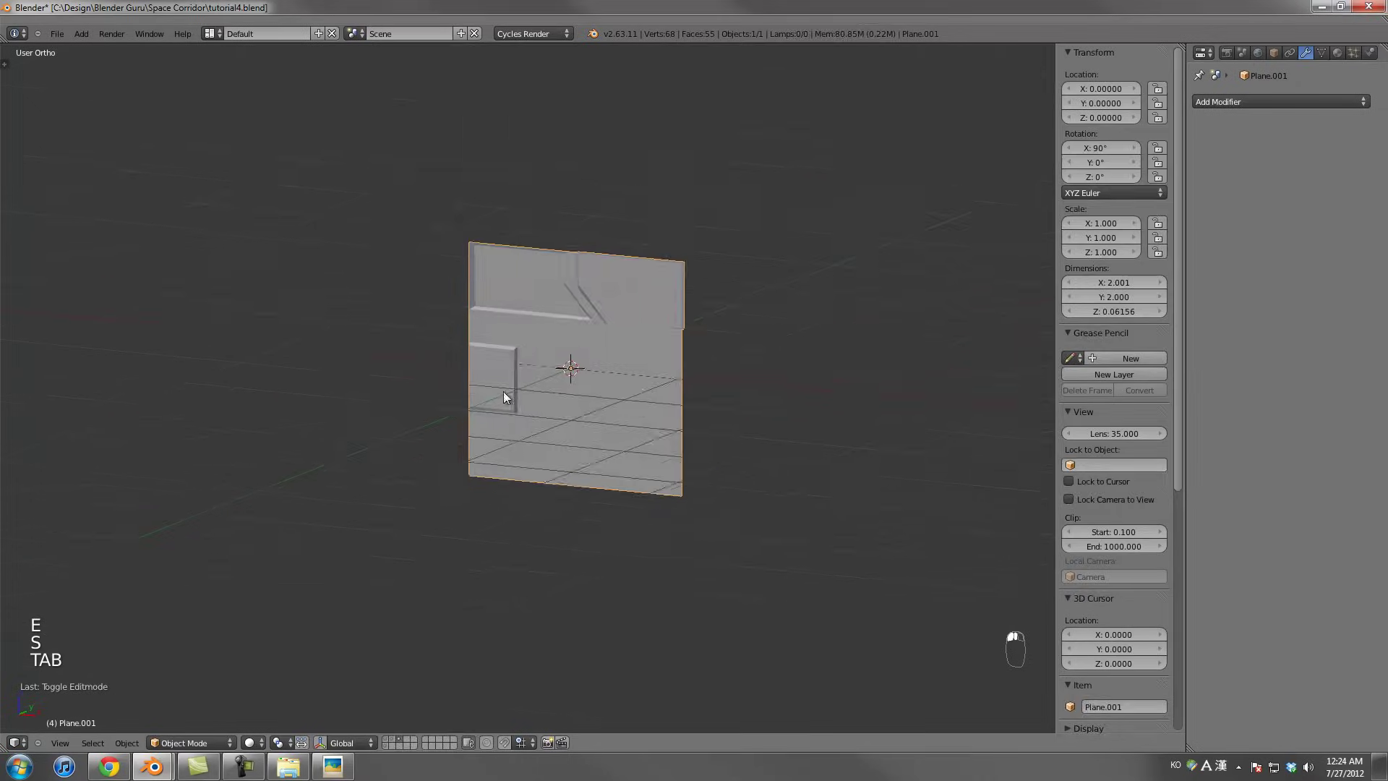
key(Tab)
scroll(503, 396, up, 4)
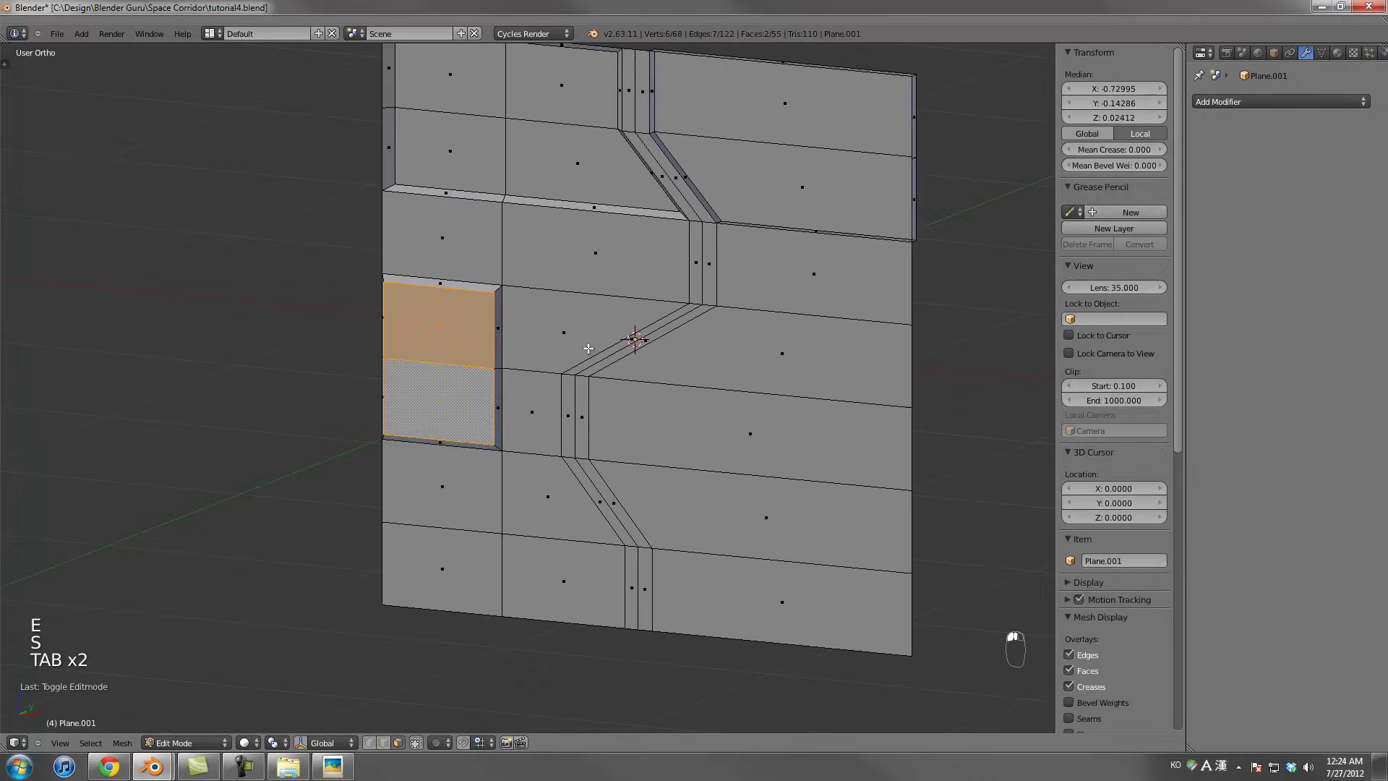
Extrude the left half's two third-row faces, scale them inward, and widen them along X by about 1.1
shift+right_click(485, 238)
middle_drag(485, 237, 594, 265)
key(e)
click(601, 265)
key(s)
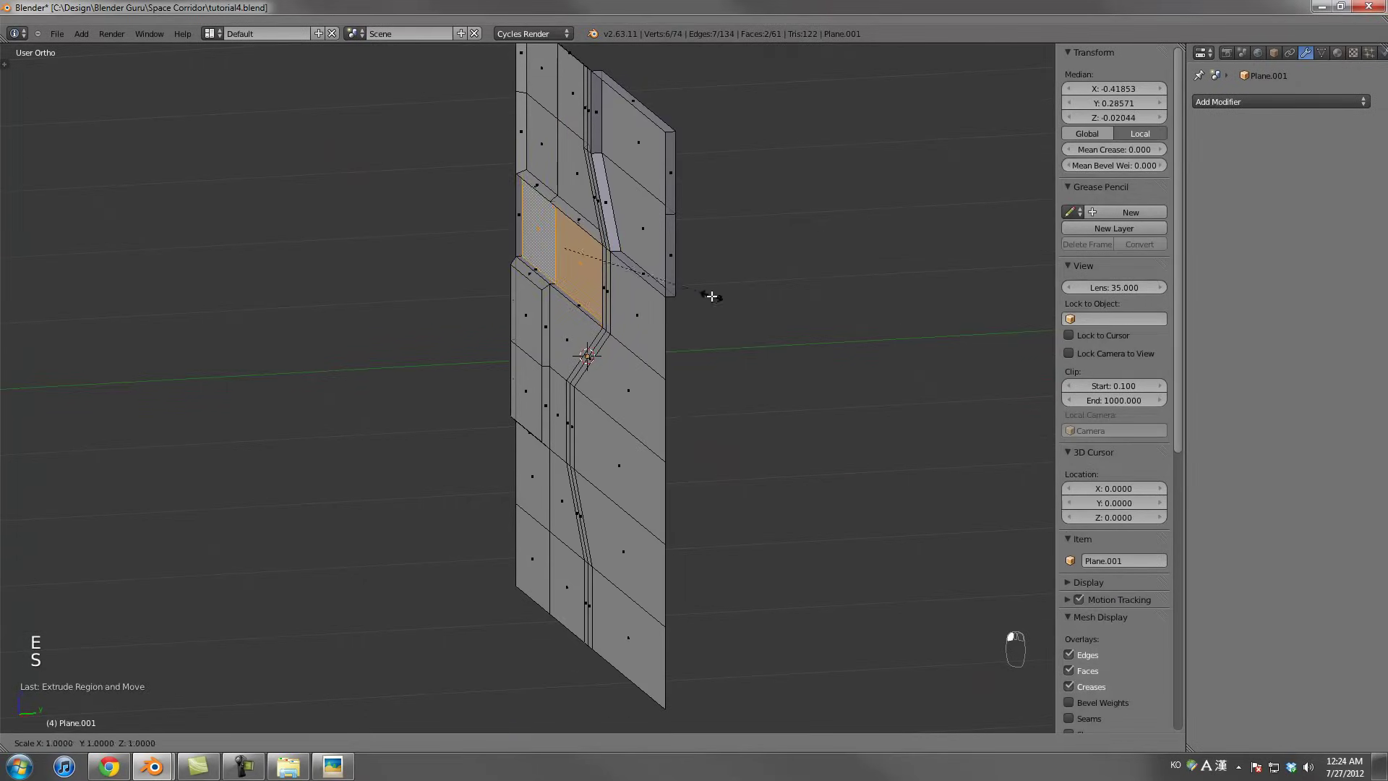
click(684, 289)
mouse_move(685, 288)
middle_down()
mouse_move(794, 283)
mouse_move(694, 271)
middle_up()
key(x)
key(s)
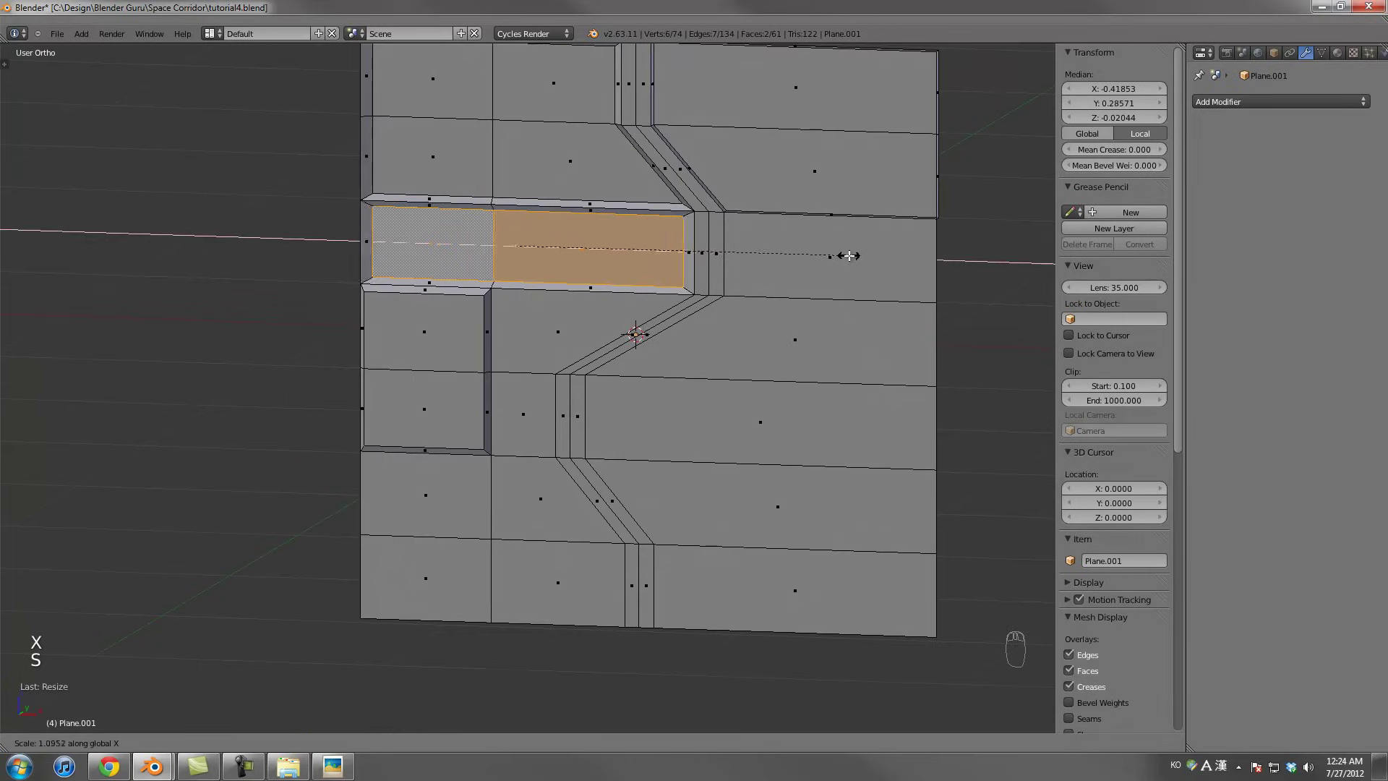
click(860, 255)
key(Tab)
middle_drag(860, 255, 717, 311)
key(Tab)
Check the door in final.png and undo the panel extrusions and loop cut back to the flat door faces
key(alt+Tab)
key(alt+Tab)
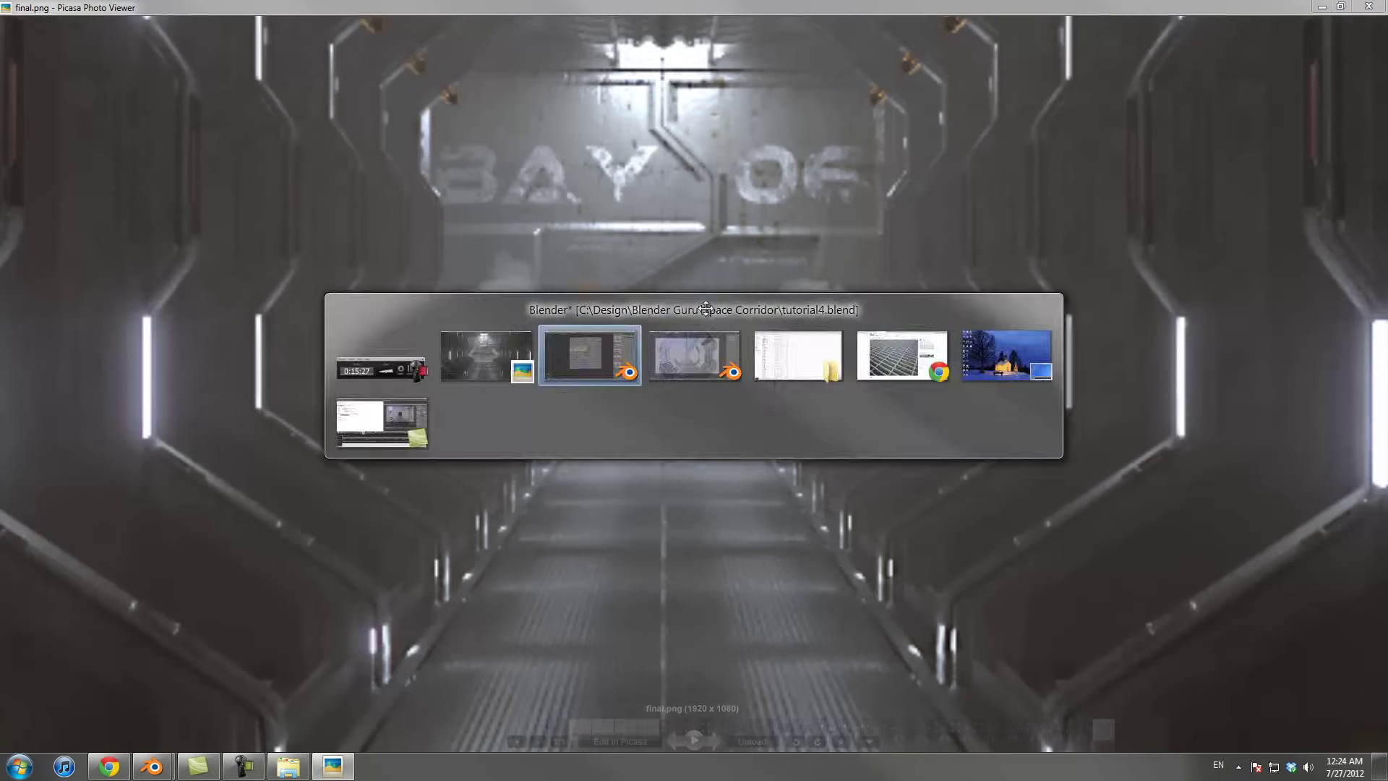
key(ctrl+z)
key(ctrl+z)
key(ctrl+z)
key(ctrl+z)
key(ctrl+z)
key(ctrl+z)
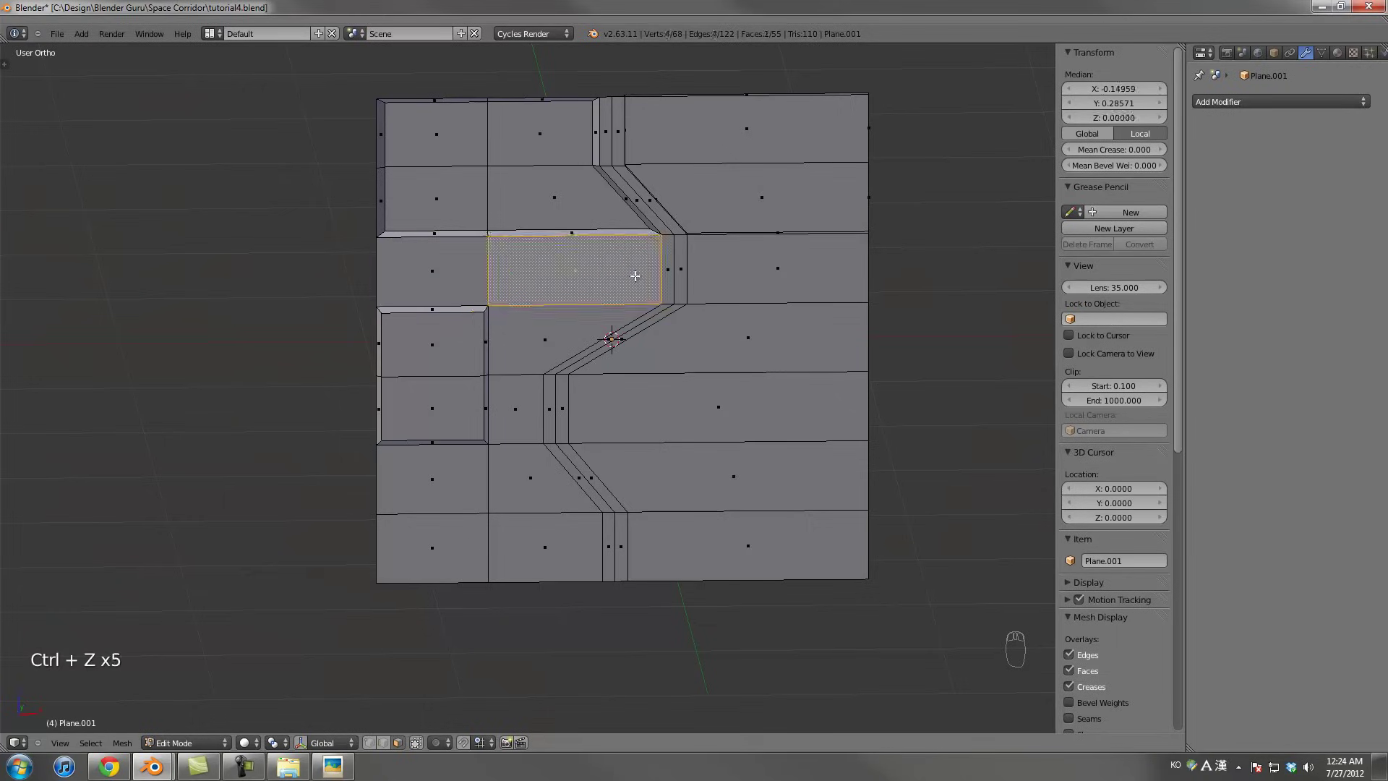
key(ctrl+z)
key(ctrl+z)
key(ctrl+z)
key(ctrl+z)
key(ctrl+z)
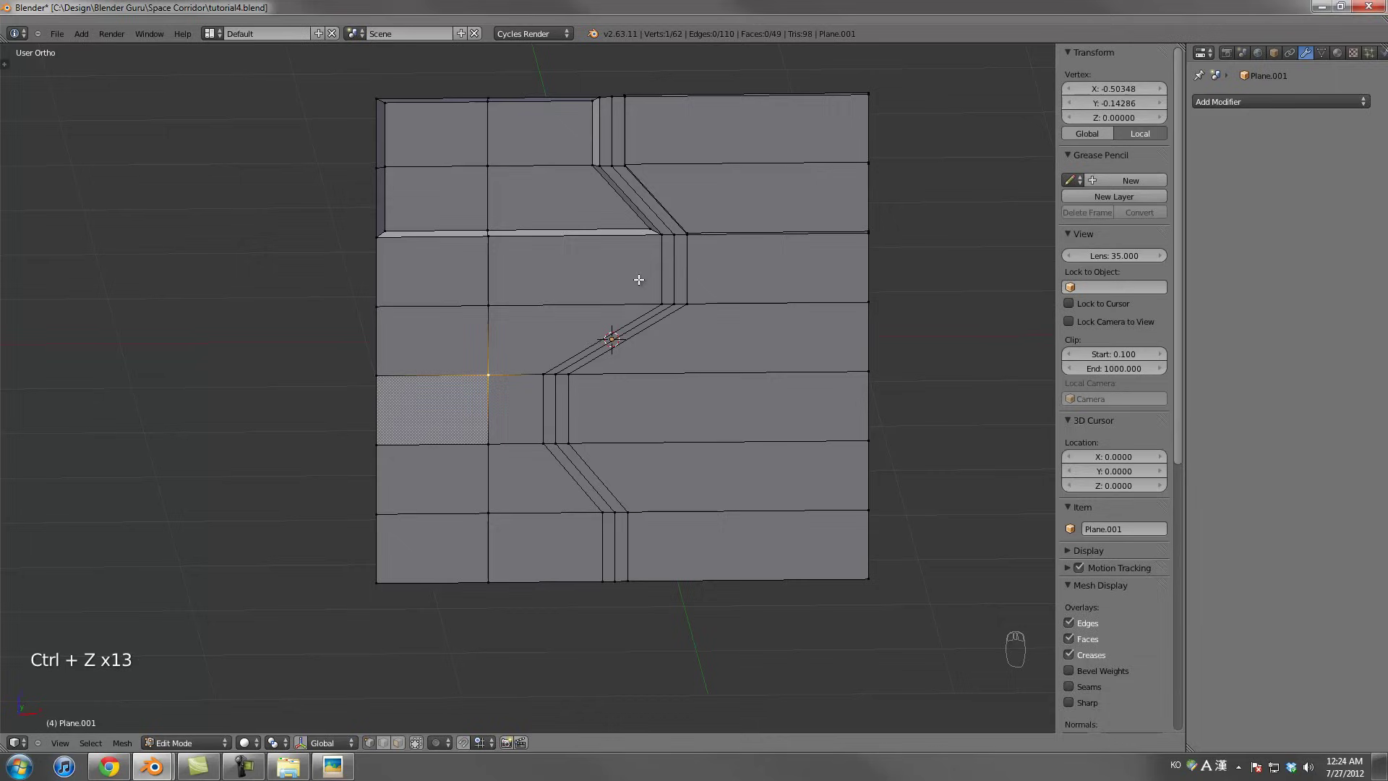
key(ctrl+z)
key(ctrl+z)
key(ctrl+z)
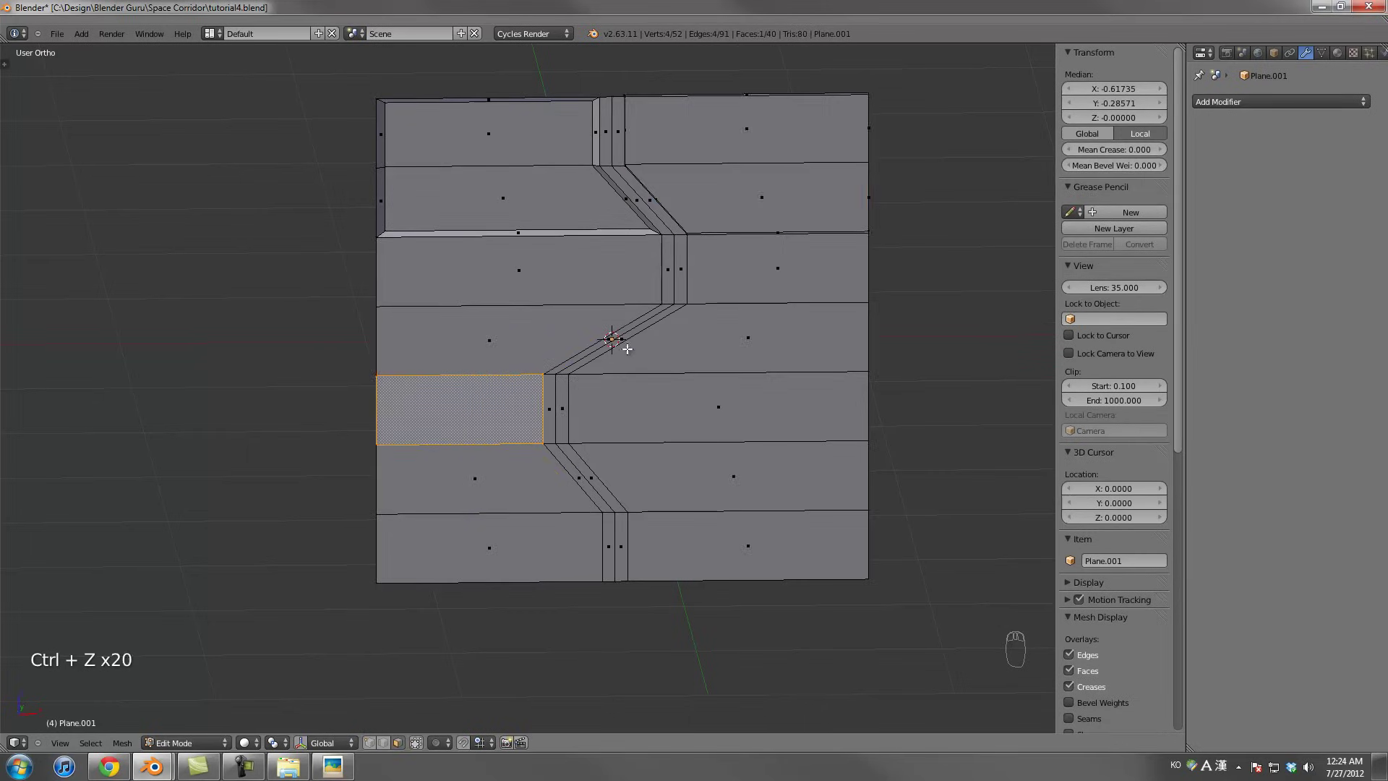
key(ctrl+z)
key(ctrl+z)
key(ctrl+z)
key(ctrl+z)
key(ctrl+z)
key(ctrl+z)
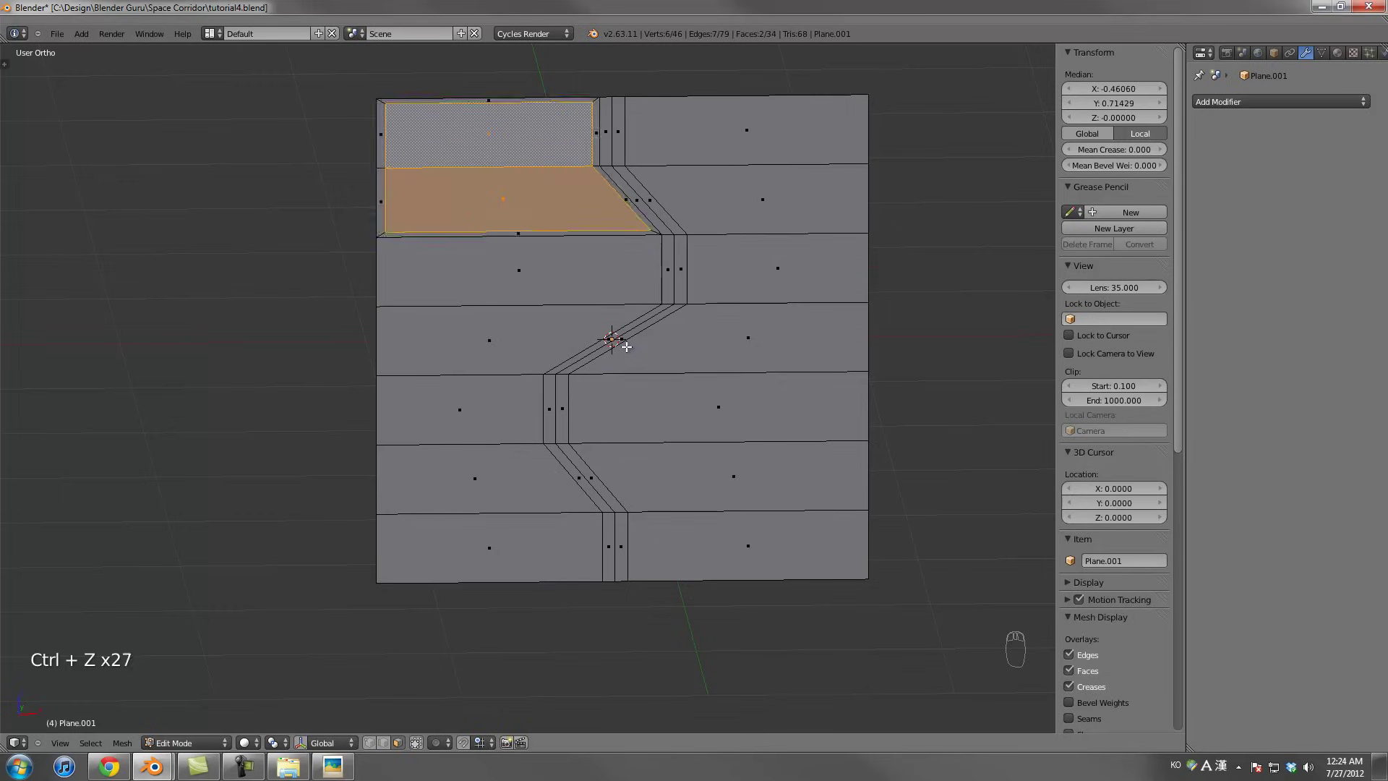
key(ctrl+z)
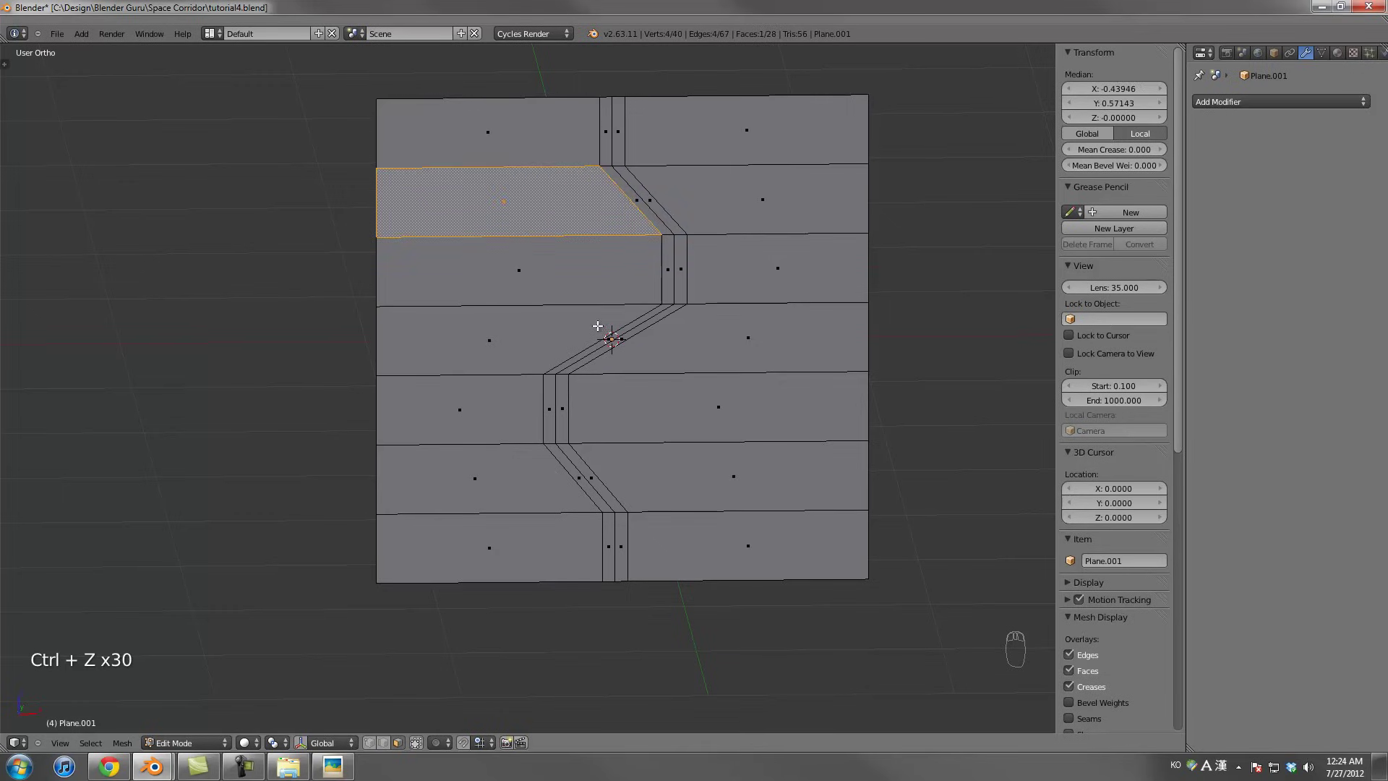
Extrude the three upper-left faces together, scale them slightly inward, and offset them in depth as one panel
right_click(500, 281)
shift+right_click(495, 206)
shift+right_click(483, 148)
key(e)
key(s)
click(800, 272)
middle_drag(790, 297, 870, 335)
key(g)
click(748, 280)
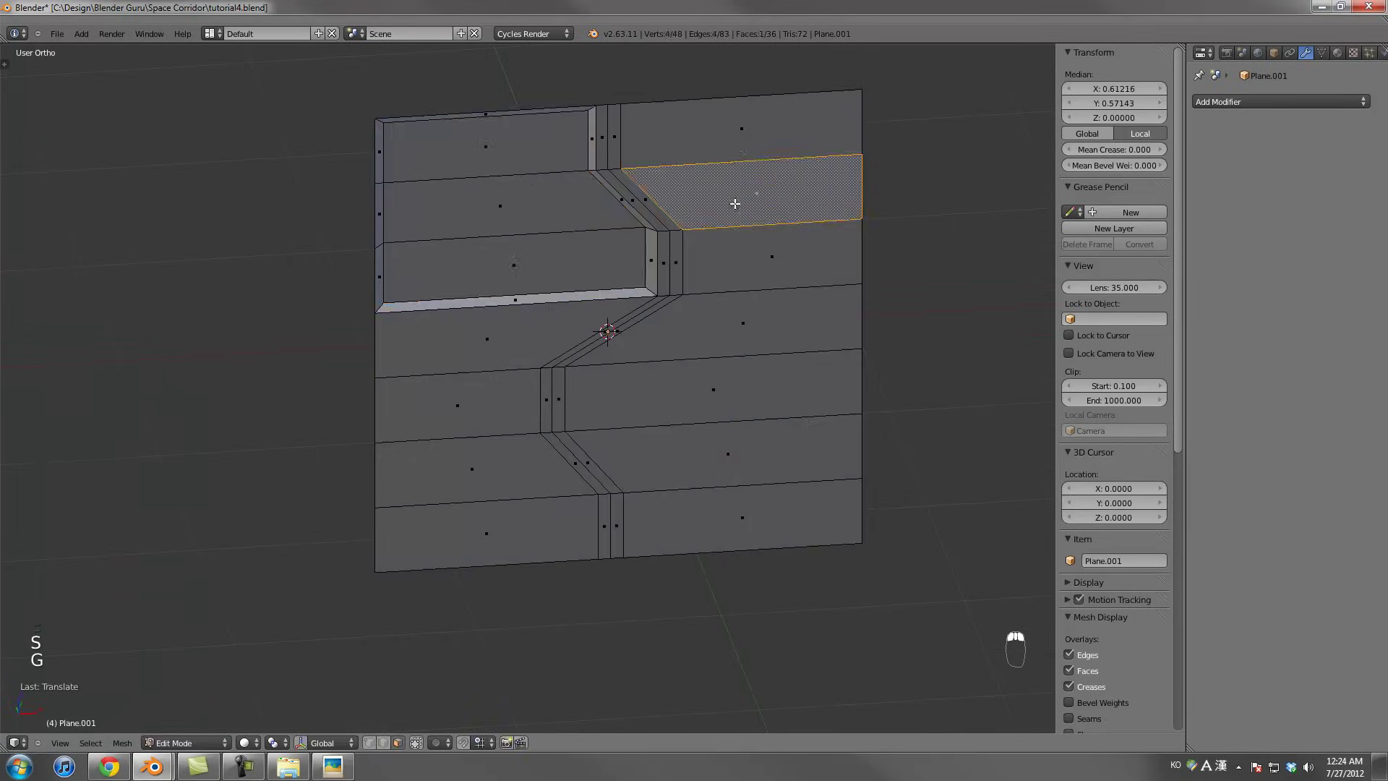
Extrude the three upper-right faces together, using final.png as reference, and scale them to about 0.92
right_click(736, 200)
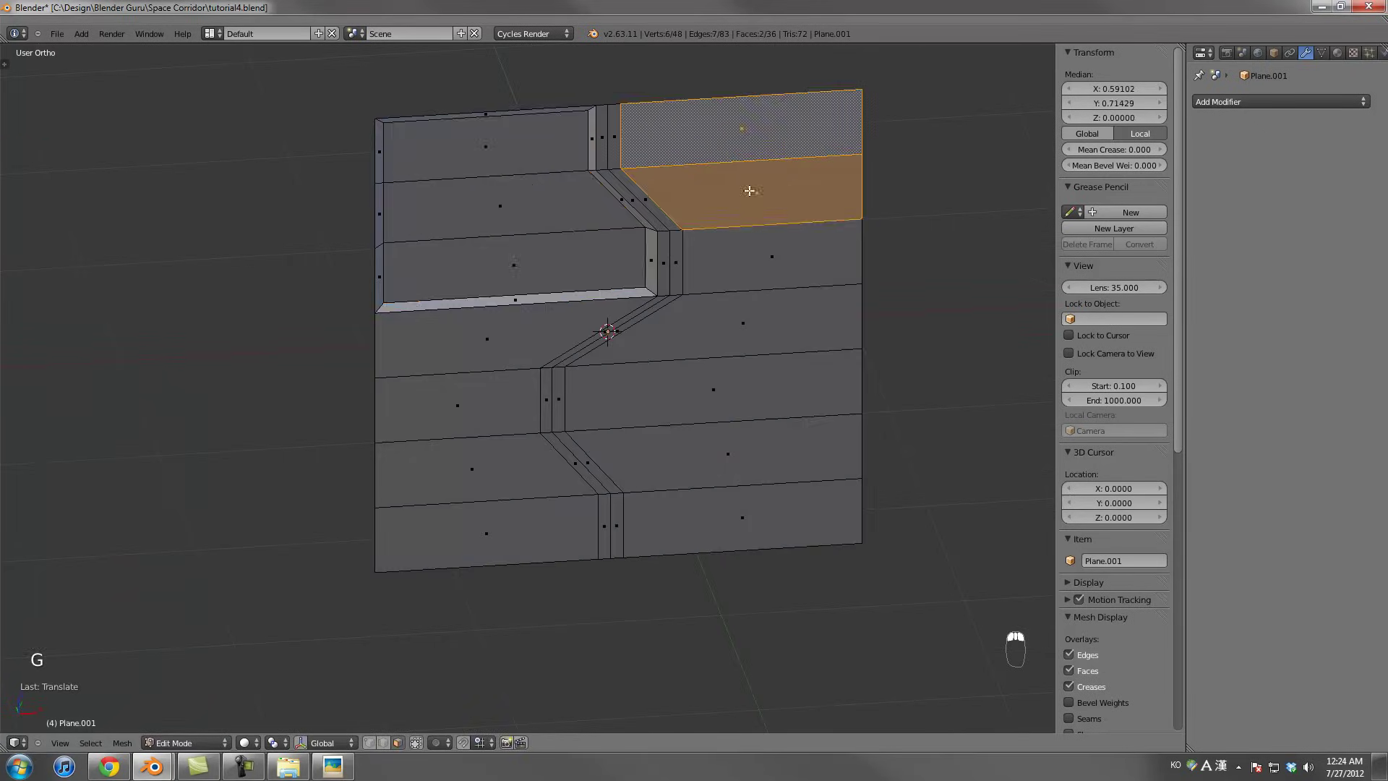
key(alt+Tab)
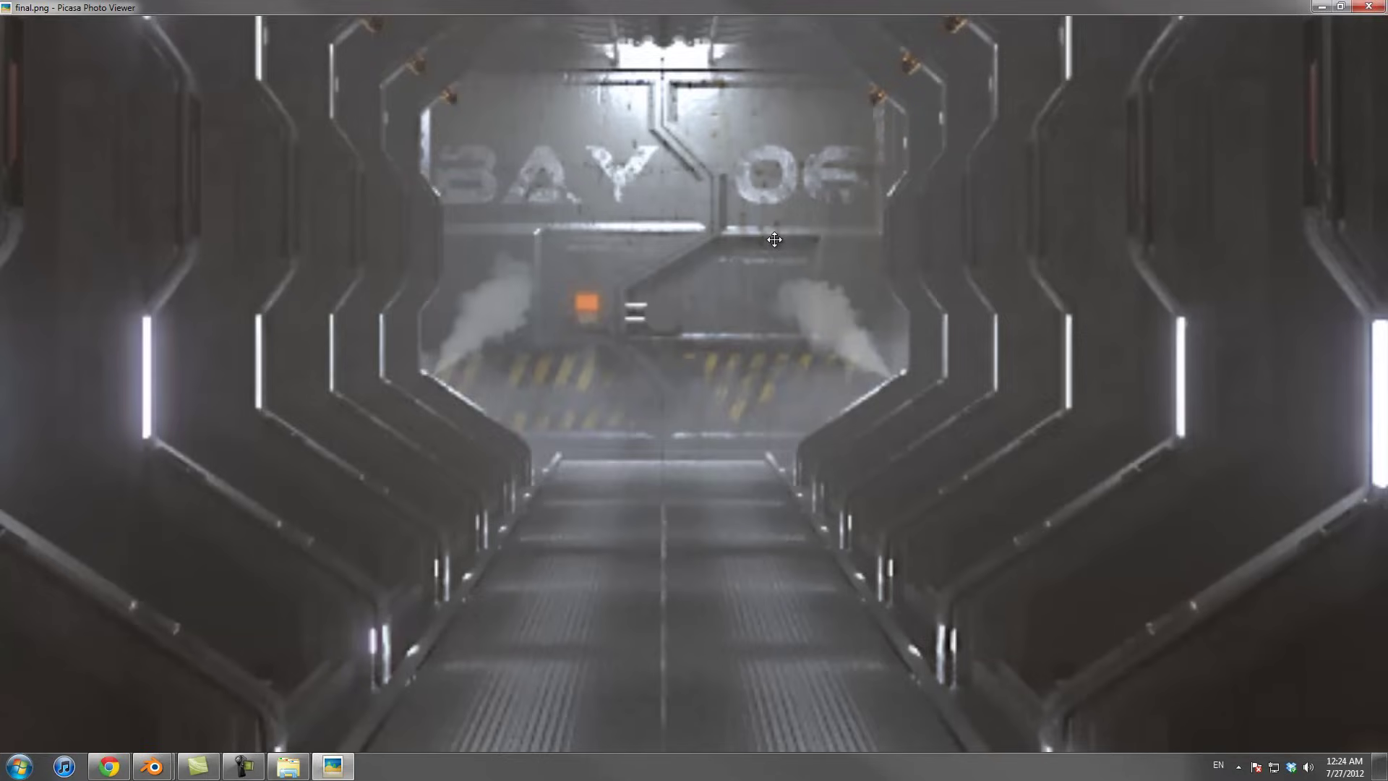
key(alt+Tab)
right_click(759, 263)
shift+right_click(831, 209)
key(e)
click(898, 238)
key(s)
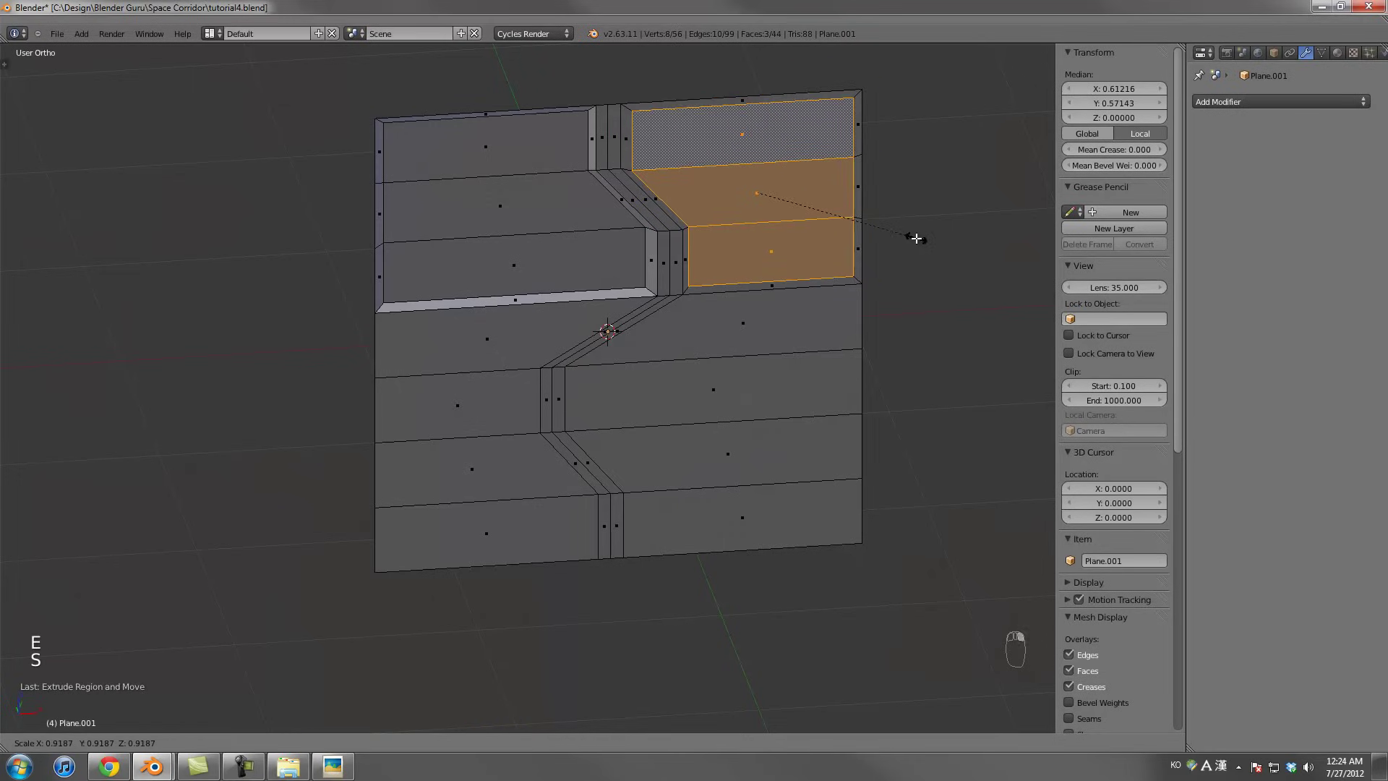
click(916, 239)
Move the upper-right panel faces to about -0.03 on local Z and compare the door with final.png
middle_drag(915, 239, 725, 368)
key(g)
click(915, 296)
key(alt+Tab)
key(alt+Tab)
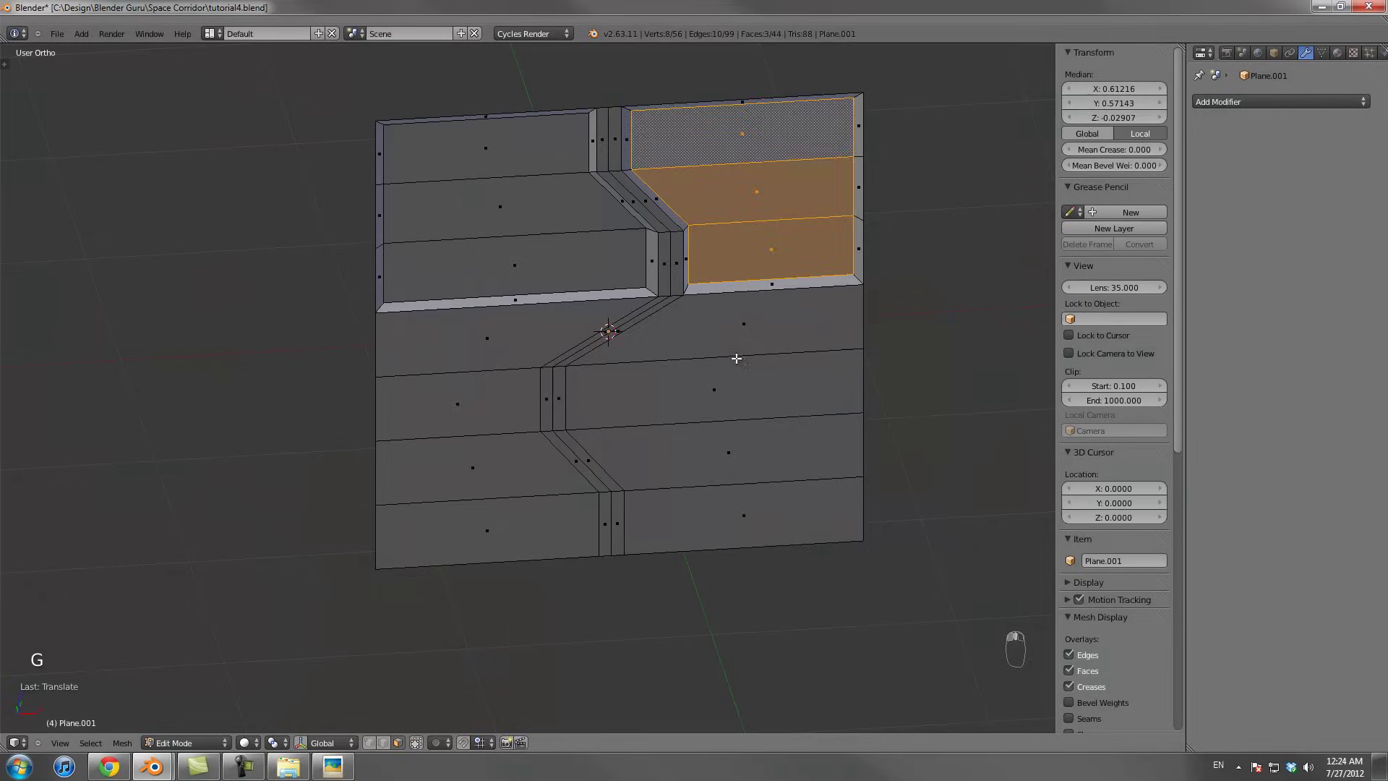
Add a vertical loop cut through the right half, straighten it to 0 along X, and check final.png
right_click(737, 361)
key(ctrl+r)
click(781, 310)
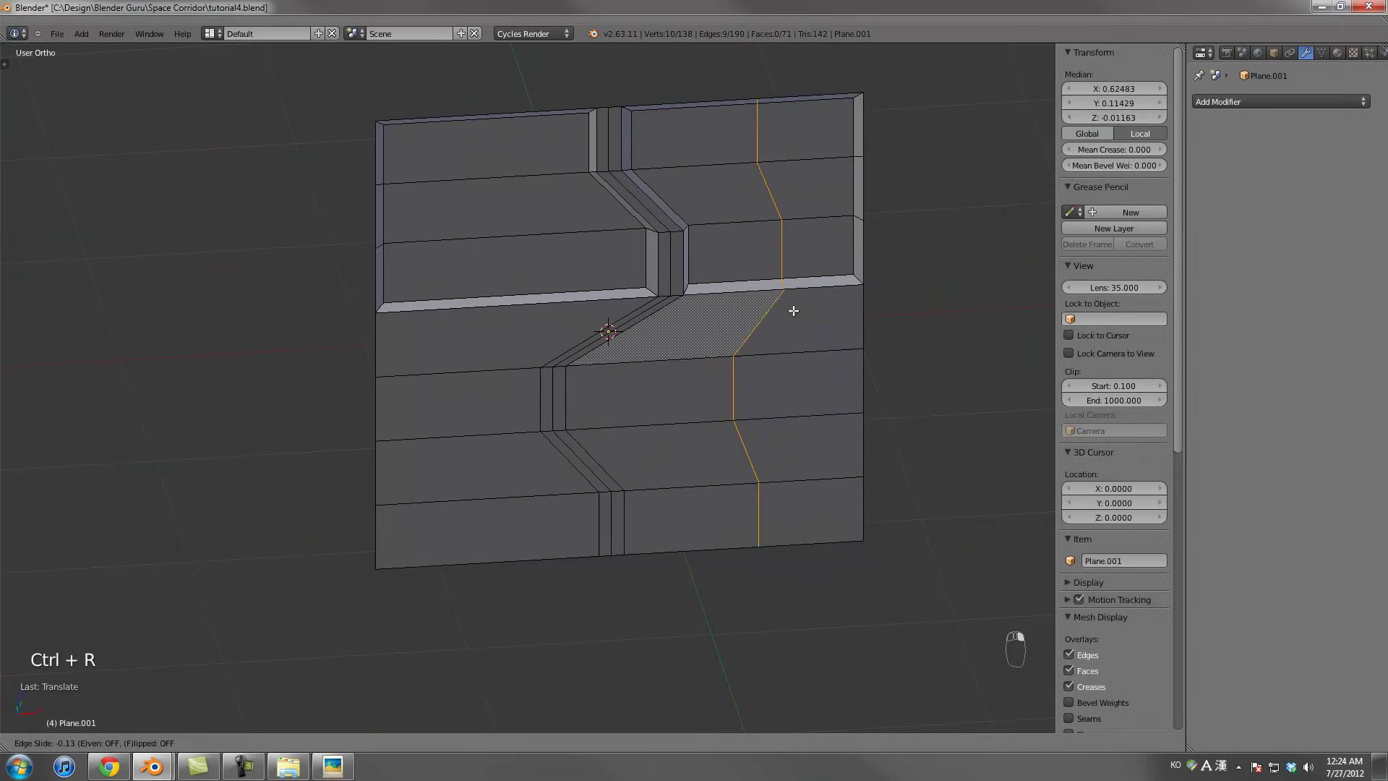
key(s)
key(x)
key(0)
key(Return)
key(alt+Tab)
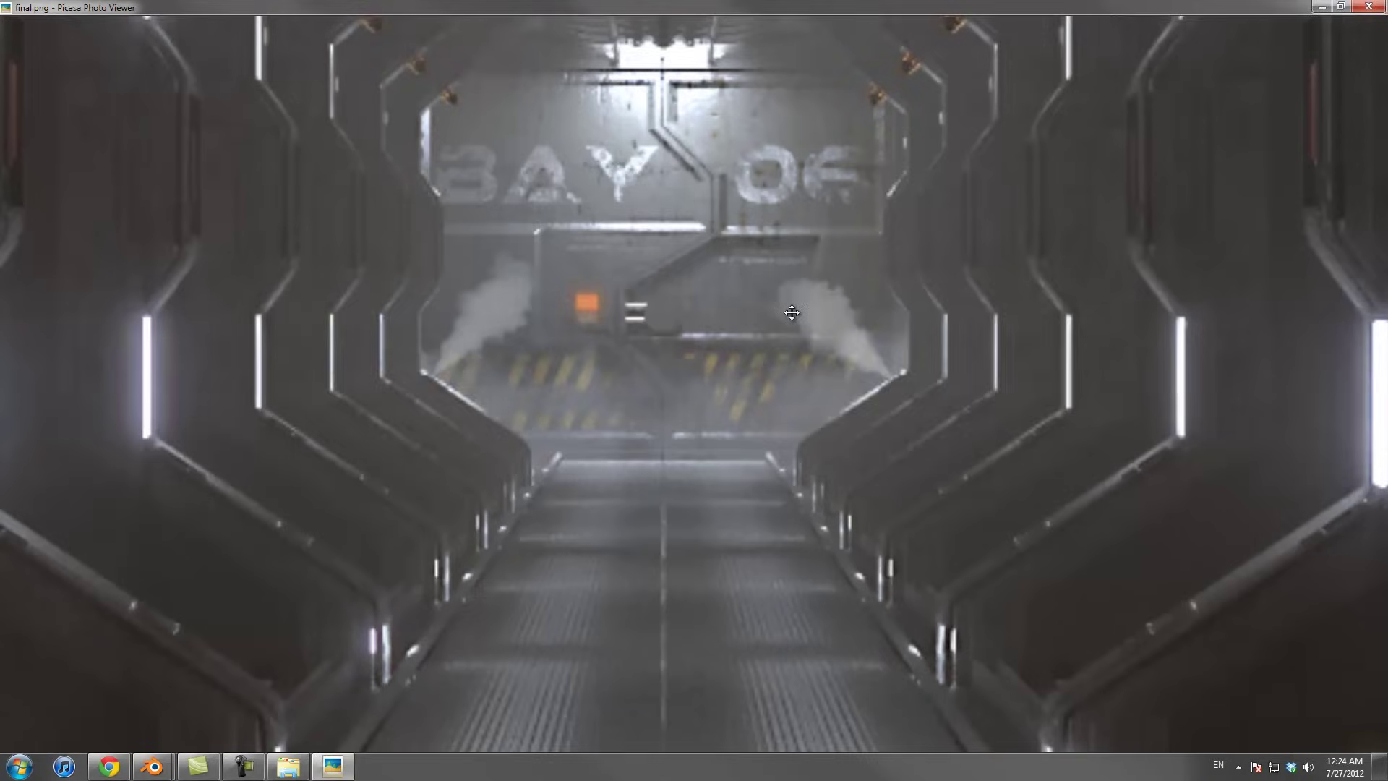
key(alt+Tab)
Extrude the two faces between the seam and the right loop cut below the upper panel, scale them inward, and offset them in depth
click(399, 742)
right_click(651, 415)
shift+right_click(692, 348)
key(e)
key(s)
click(953, 349)
middle_drag(865, 344, 838, 325)
key(g)
middle_click(692, 347)
click(694, 344)
Add a vertical loop cut through the left half at about X -0.53 and straighten it along X
right_click(529, 277)
right_click(507, 344)
key(ctrl+r)
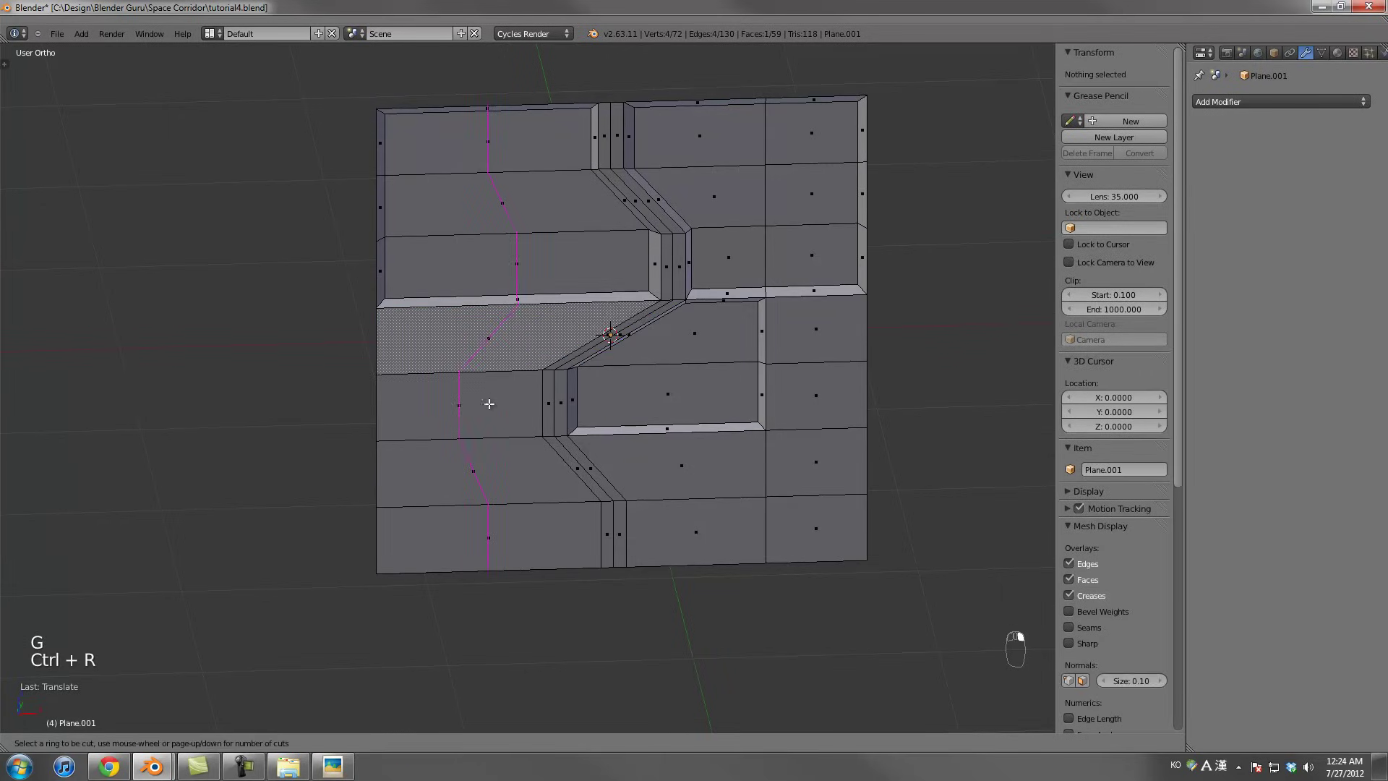
click(485, 402)
click(476, 389)
click(476, 390)
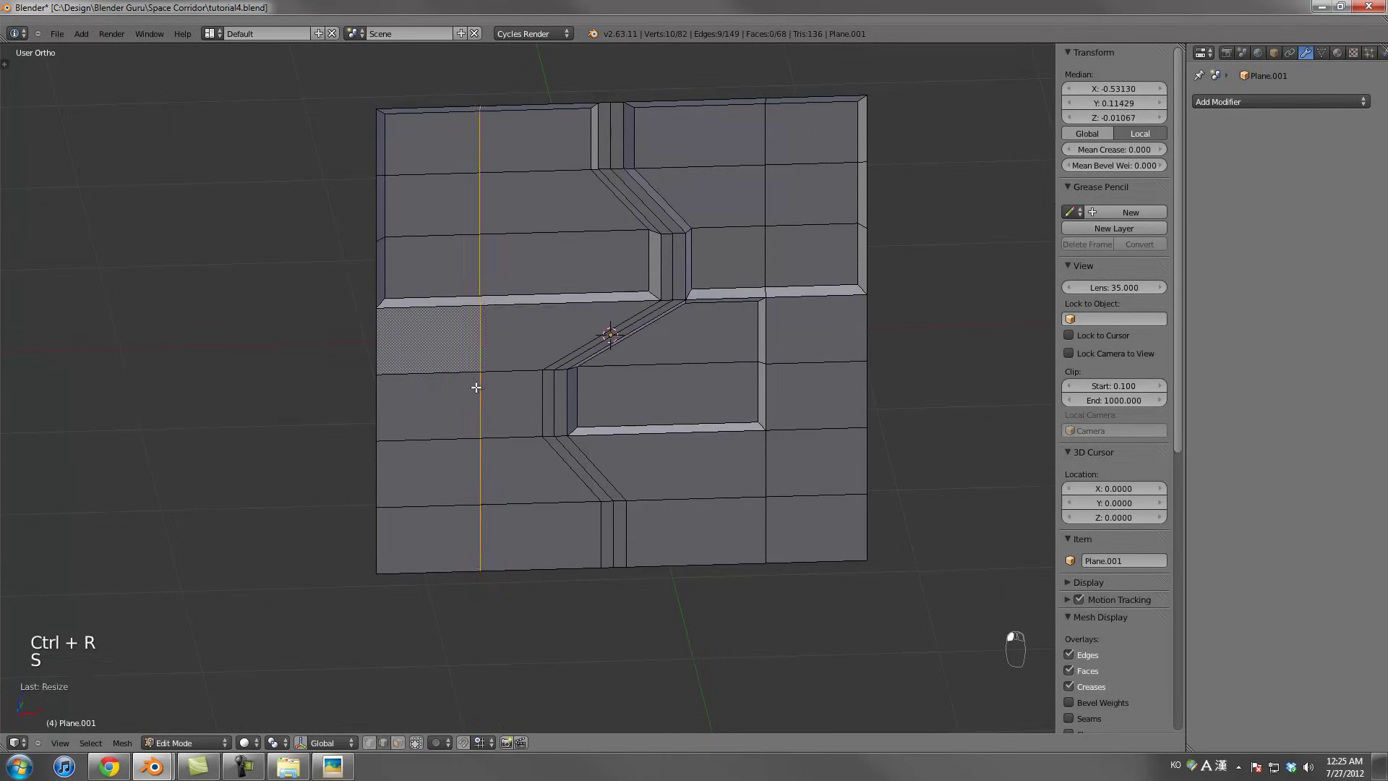
middle_drag(474, 388, 481, 324)
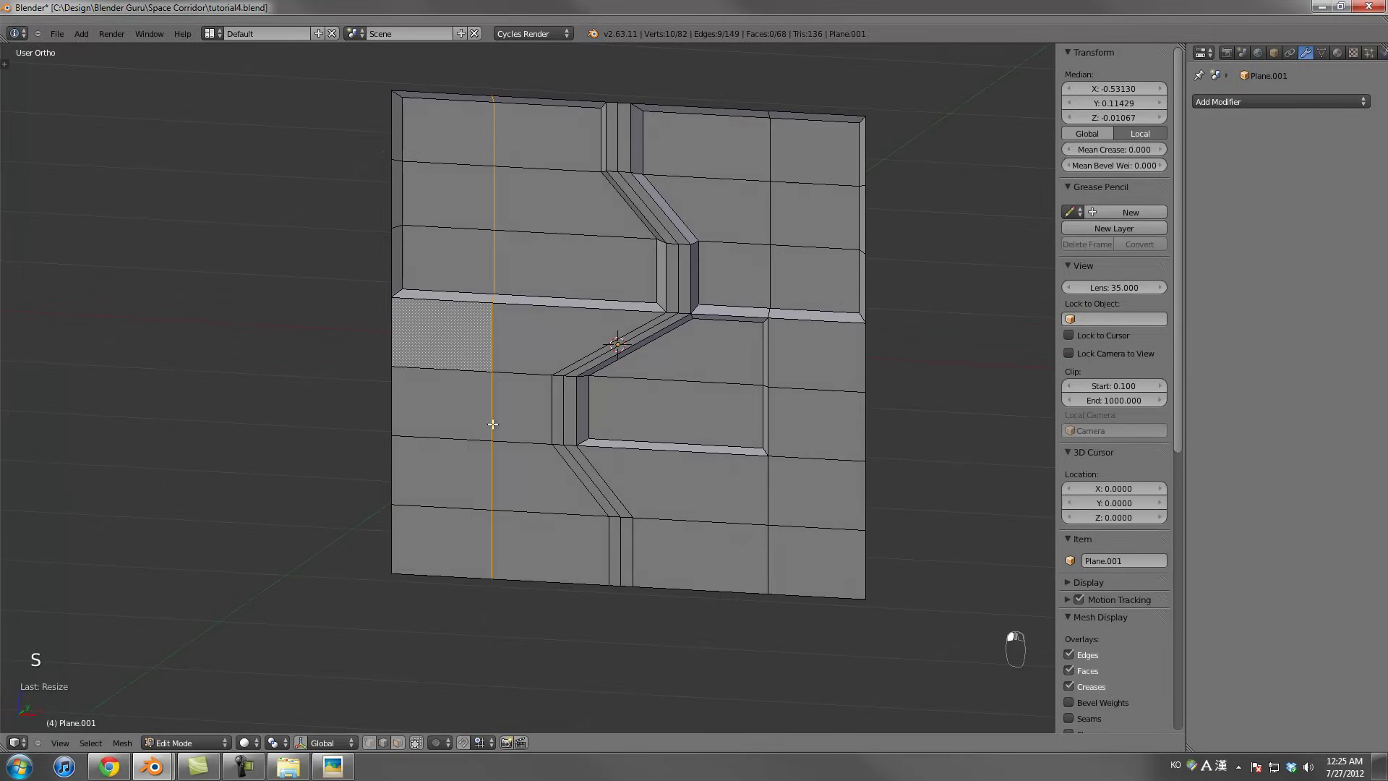
Extrude the two outer-left faces below the upper-left panel, scale them inward, and offset them to about 0.03 on local Z
ctrl+click(398, 742)
middle_drag(553, 358, 662, 373)
key(e)
right_click(587, 351)
key(s)
click(557, 356)
key(g)
key(Tab)
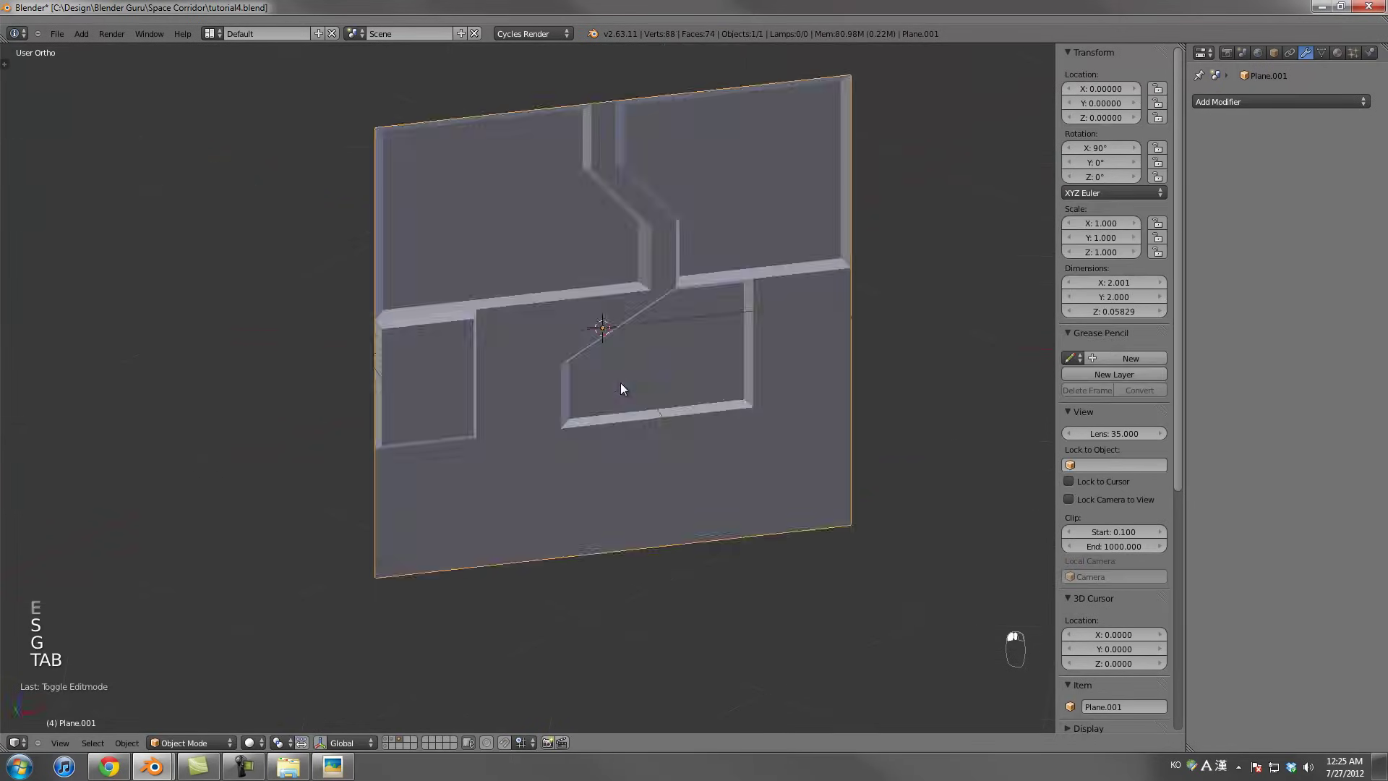
scroll(623, 390, down, 3)
middle_drag(579, 354, 563, 332)
key(Tab)
scroll(604, 412, up, 3)
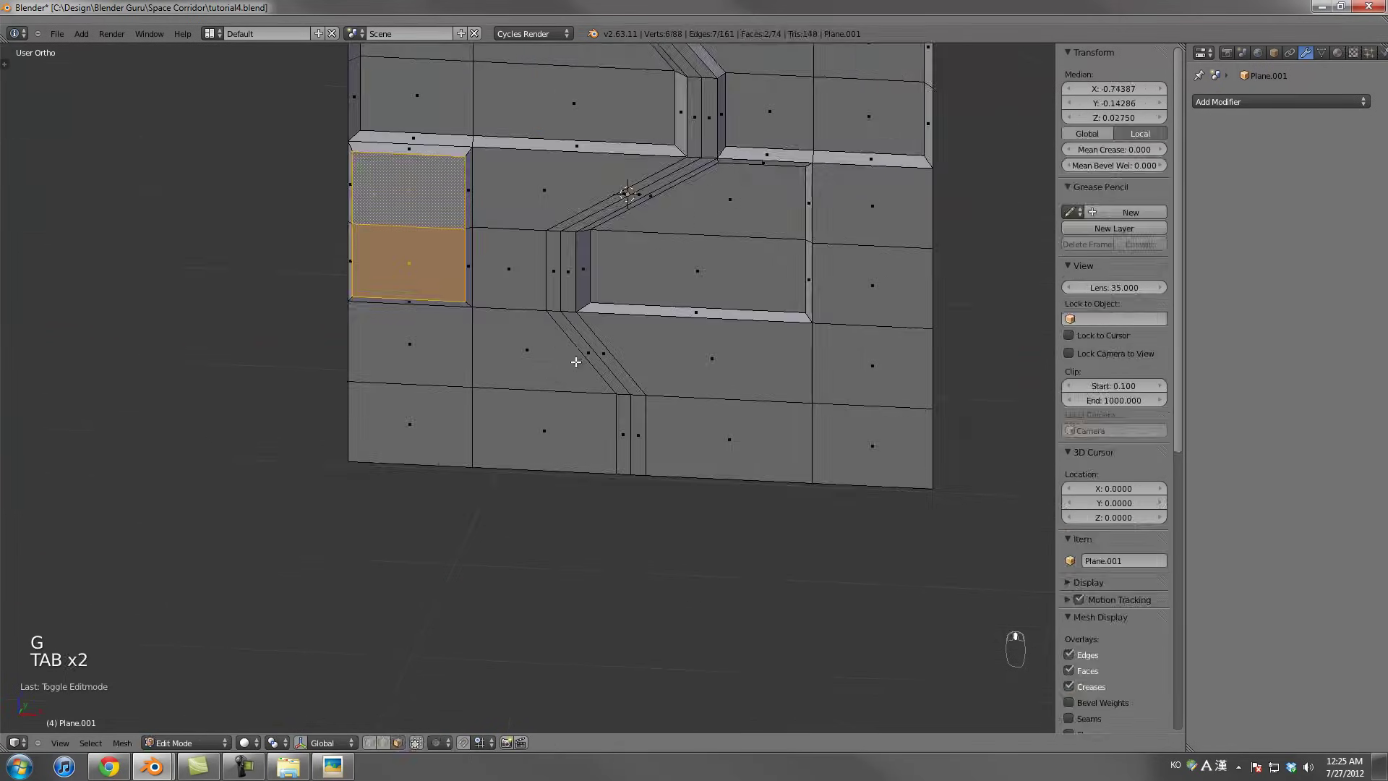
Extrude the four faces in the door's bottom-left section, scale them inward, and offset them in depth
right_click(530, 361)
shift+right_click(387, 335)
shift+right_click(410, 426)
shift+right_click(521, 403)
key(e)
right_click(829, 394)
key(s)
click(788, 384)
middle_drag(787, 384, 746, 377)
key(g)
middle_click(667, 370)
click(670, 369)
Try to extrude the two bottom faces between the seam and the right loop cut, scaling them inward and offsetting them in depth
right_click(740, 396)
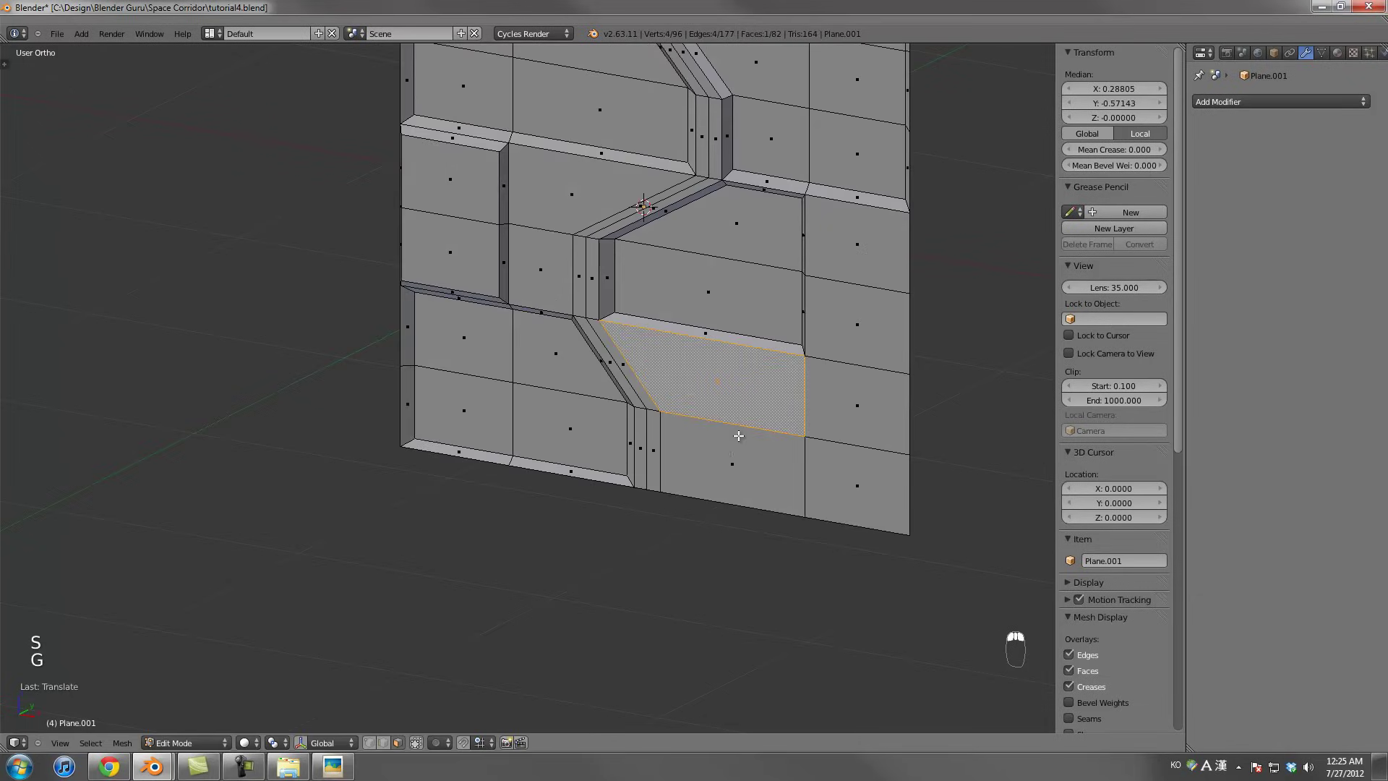
shift+right_click(738, 435)
middle_drag(797, 445, 821, 397)
key(e)
right_click(790, 415)
key(s)
click(814, 403)
key(g)
scroll(795, 391, down, 3)
key(Tab)
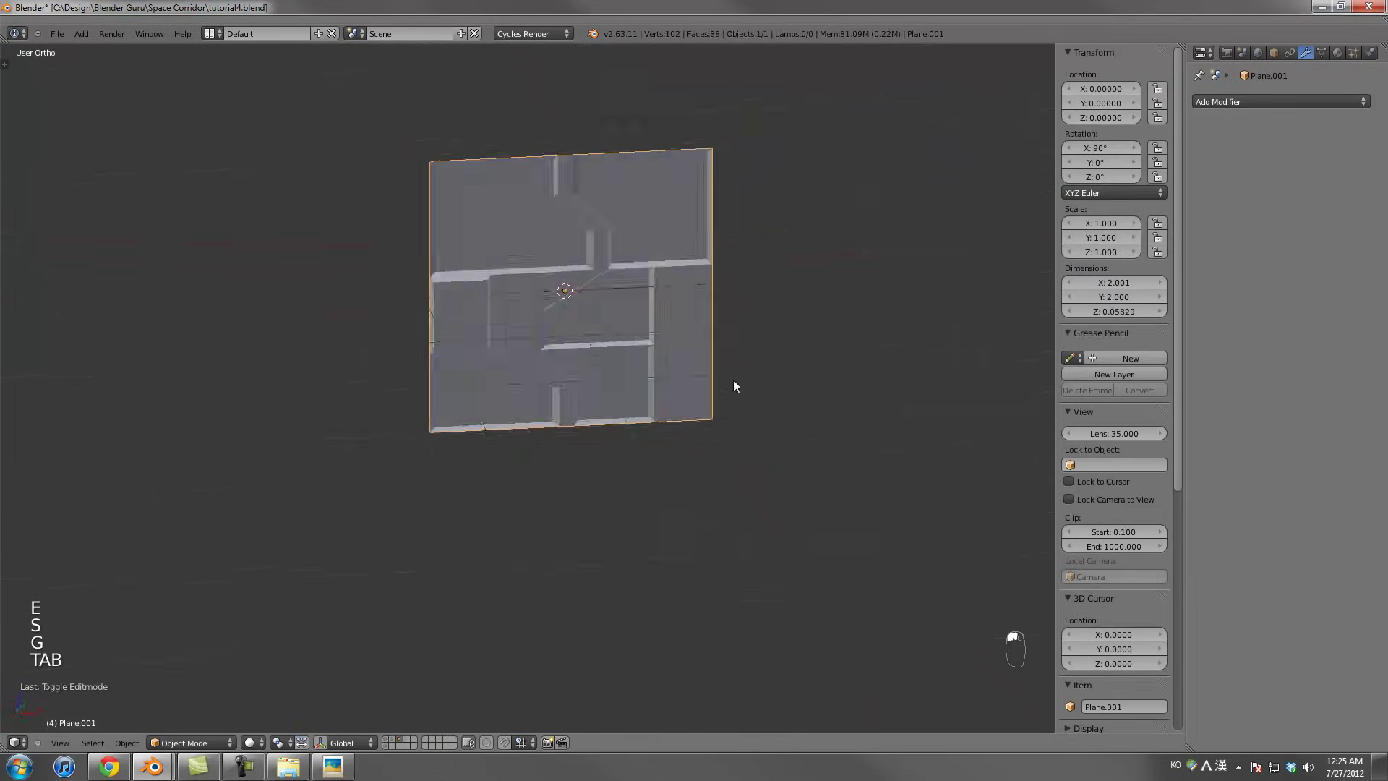
key(Tab)
scroll(776, 367, up, 3)
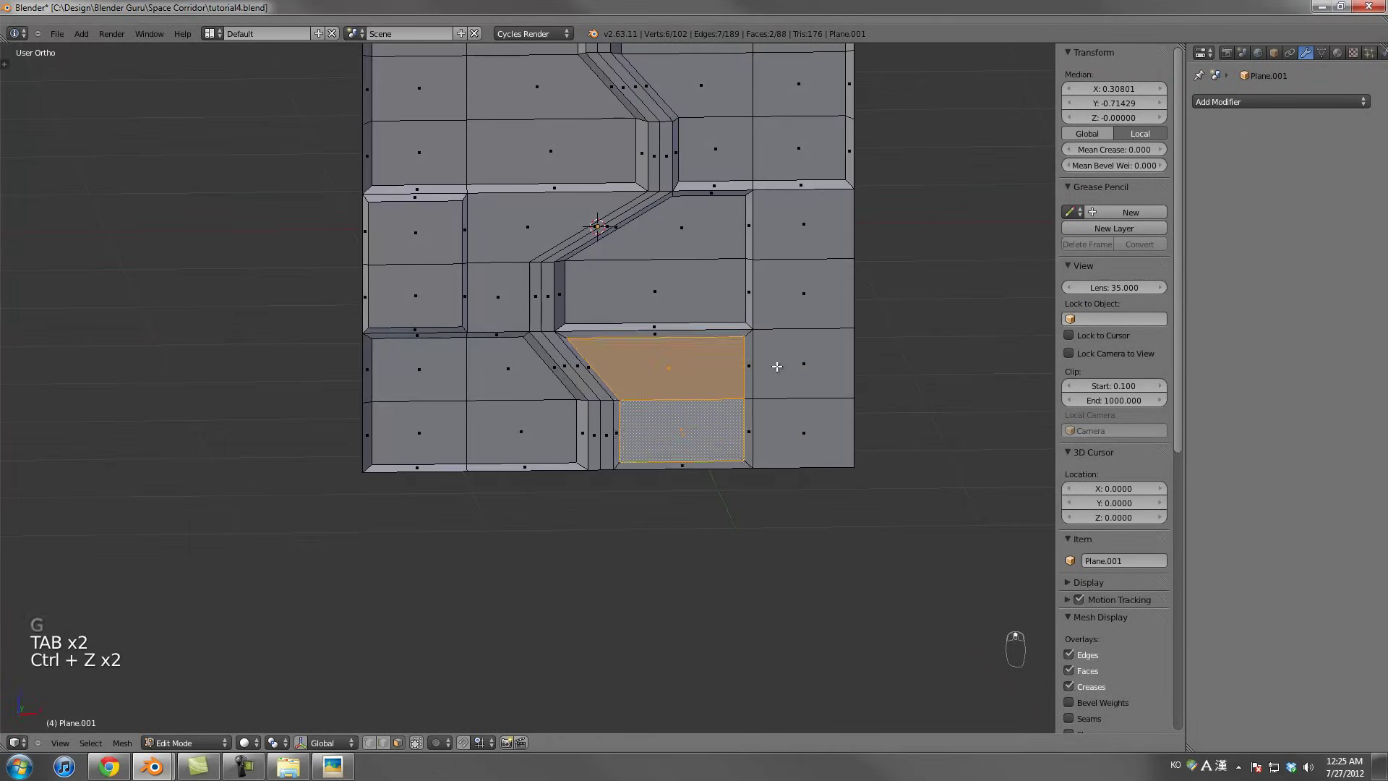
Extrude all four faces in the bottom-right section together, scale them inward, and offset them to about -0.03 on local Z
shift+right_click(779, 379)
shift+right_click(821, 427)
middle_drag(855, 381, 700, 350)
key(e)
right_click(904, 356)
key(s)
click(890, 355)
key(g)
middle_click(773, 356)
click(779, 354)
scroll(779, 354, down, 2)
key(Tab)
scroll(700, 349, up, 5)
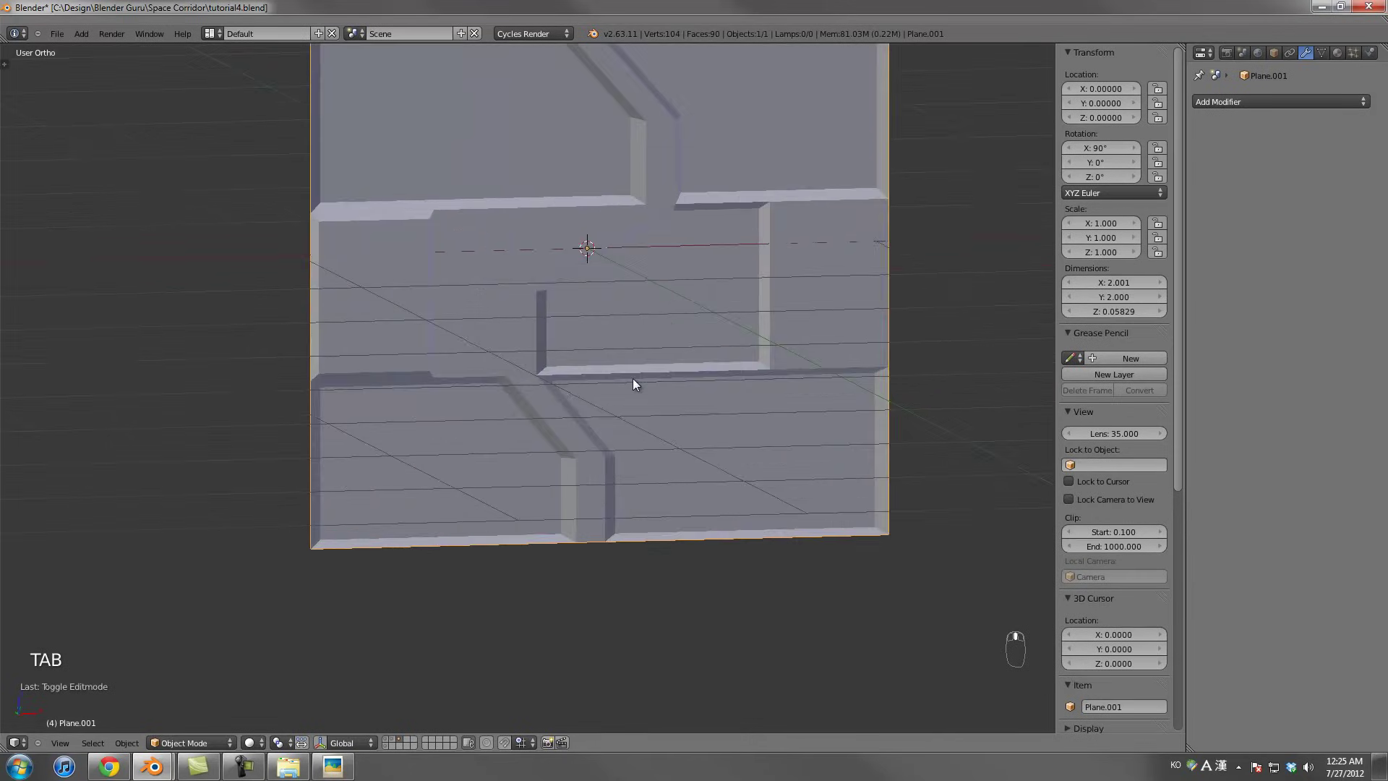
Select the door's outer edge loop, extrude and scale it outward, and extrude it in depth along Y
key(KP_1)
key(KP_0)
key(Tab)
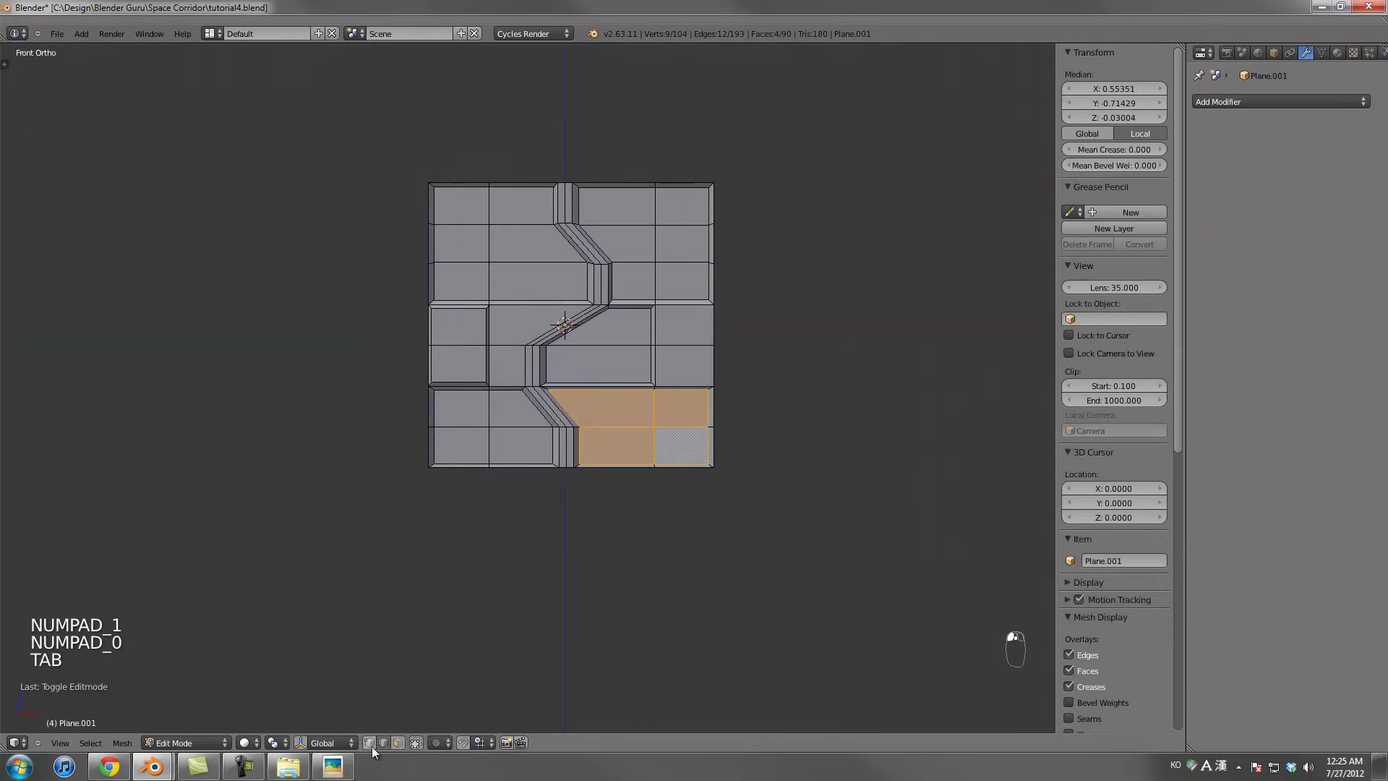
alt+click(415, 334)
middle_drag(754, 281, 728, 291)
key(e)
right_click(743, 287)
key(s)
click(763, 283)
key(s)
click(736, 291)
key(e)
key(g)
key(y)
click(754, 286)
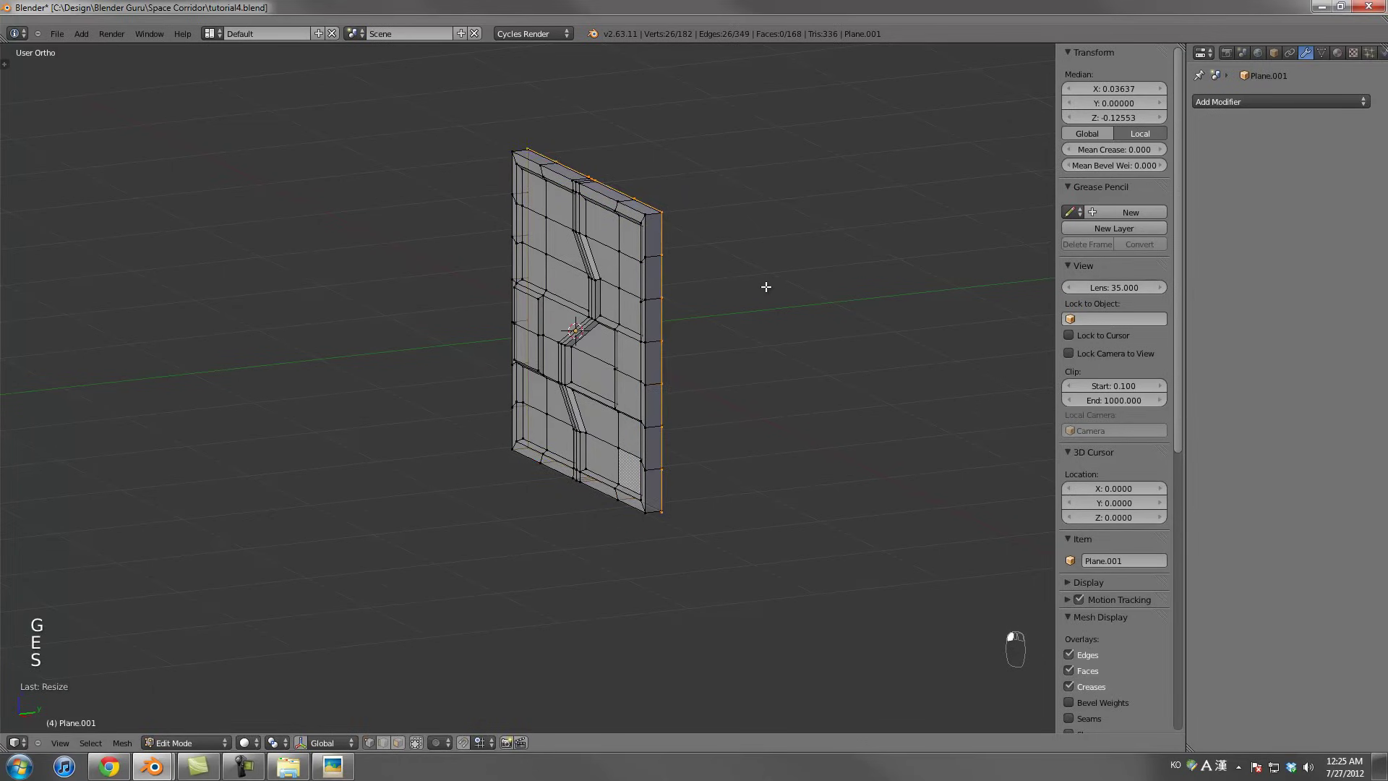
Adjust the border's depth along Y and extrude it further into a raised outer frame about 2.6 by 2.6 and 0.186 deep
key(g)
key(y)
click(753, 291)
key(e)
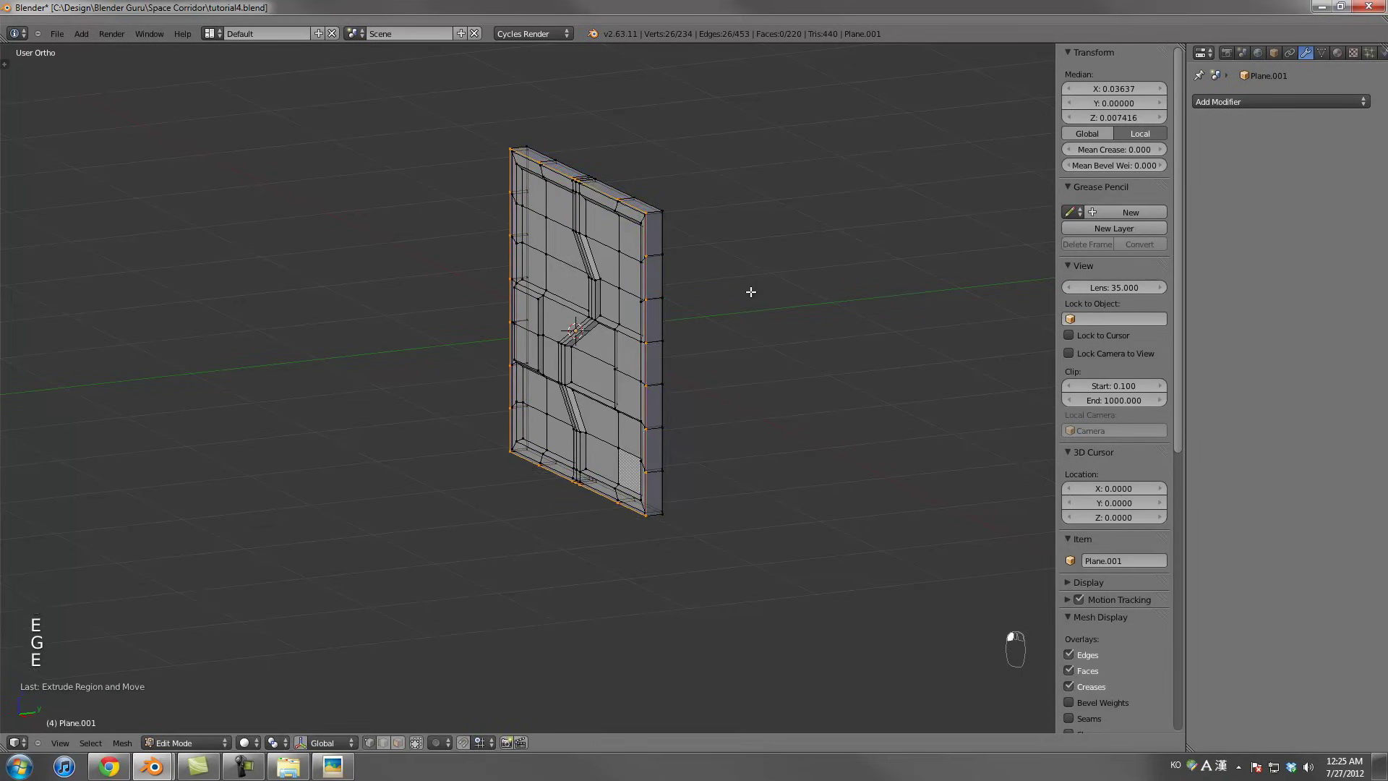
key(s)
key(g)
right_click(783, 293)
key(e)
right_click(735, 296)
key(s)
right_click(737, 290)
key(g)
click(730, 284)
key(Tab)
Place the 3D cursor inside the panel right of the seam's middle, and add a mesh cylinder there
middle_drag(723, 282, 706, 356)
key(Tab)
key(Tab)
scroll(674, 357, down, 2)
scroll(574, 384, up, 3)
key(KP_1)
scroll(574, 384, up, 2)
click(528, 386)
scroll(531, 422, down, 4)
scroll(554, 380, up, 2)
scroll(553, 380, up, 3)
key(shift+a)
mouse_move(542, 422)
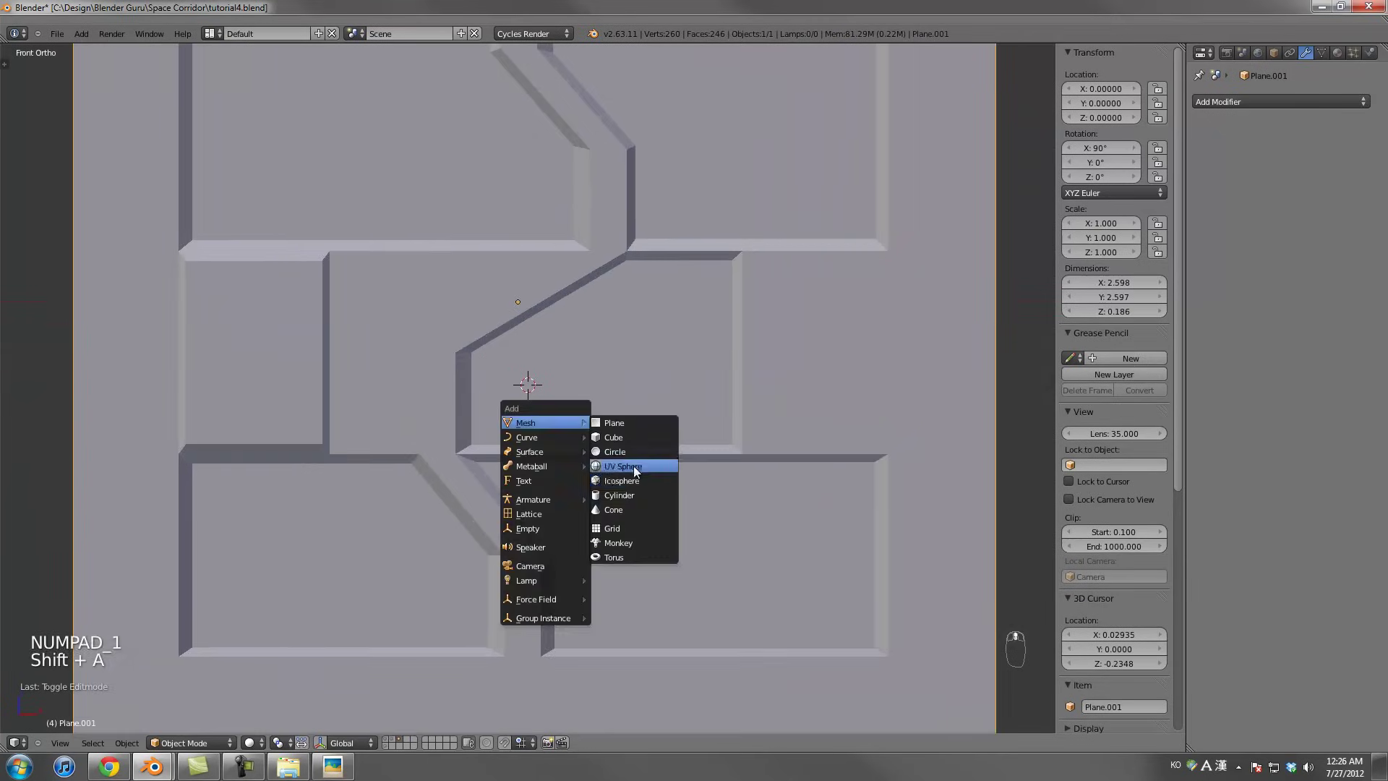
click(633, 495)
Rotate the 22-vertex cylinder 90° about X so its cap faces the front of the door
scroll(632, 486, down, 4)
key(KP_3)
key(t)
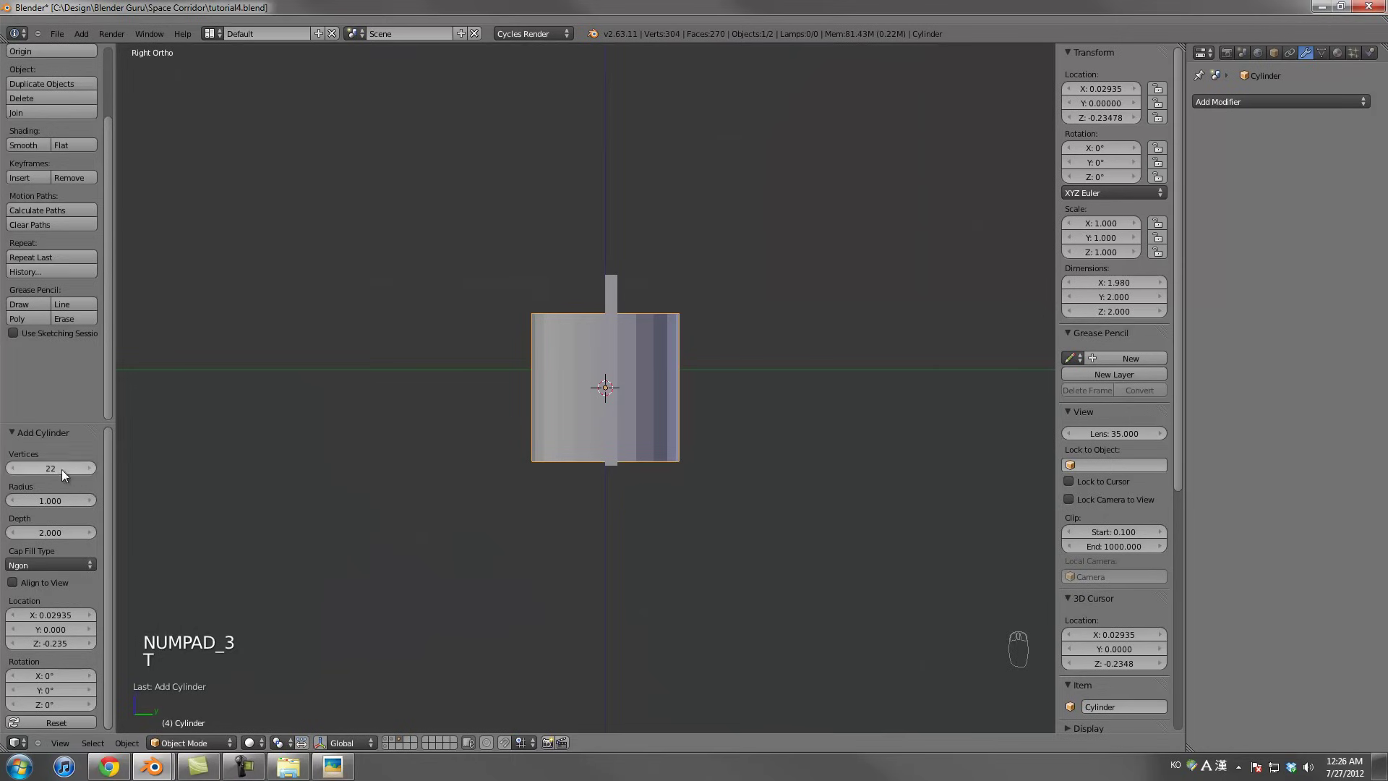
key(r)
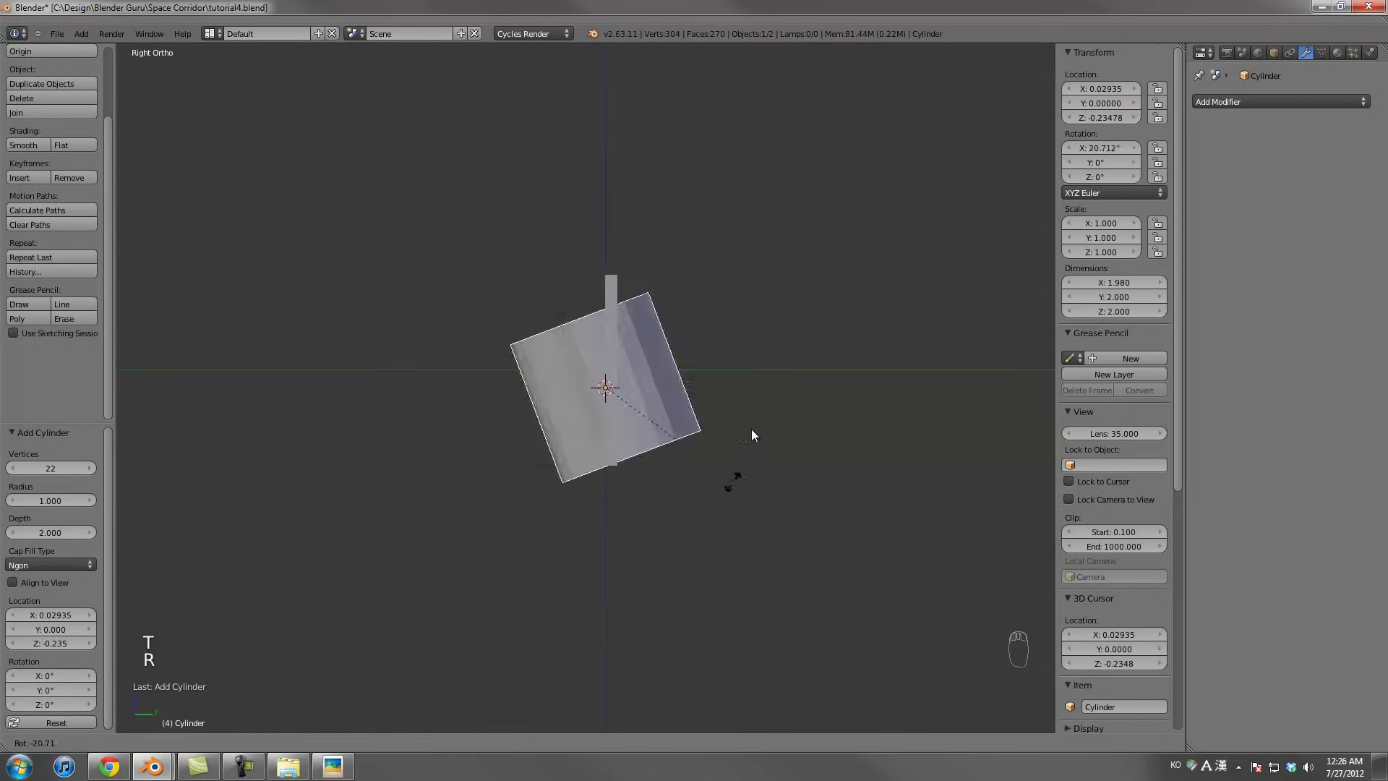
click(741, 292)
Scale the cylinder down to about 0.127 and move it along X to about 0.117 inside the middle-right panel
key(KP_1)
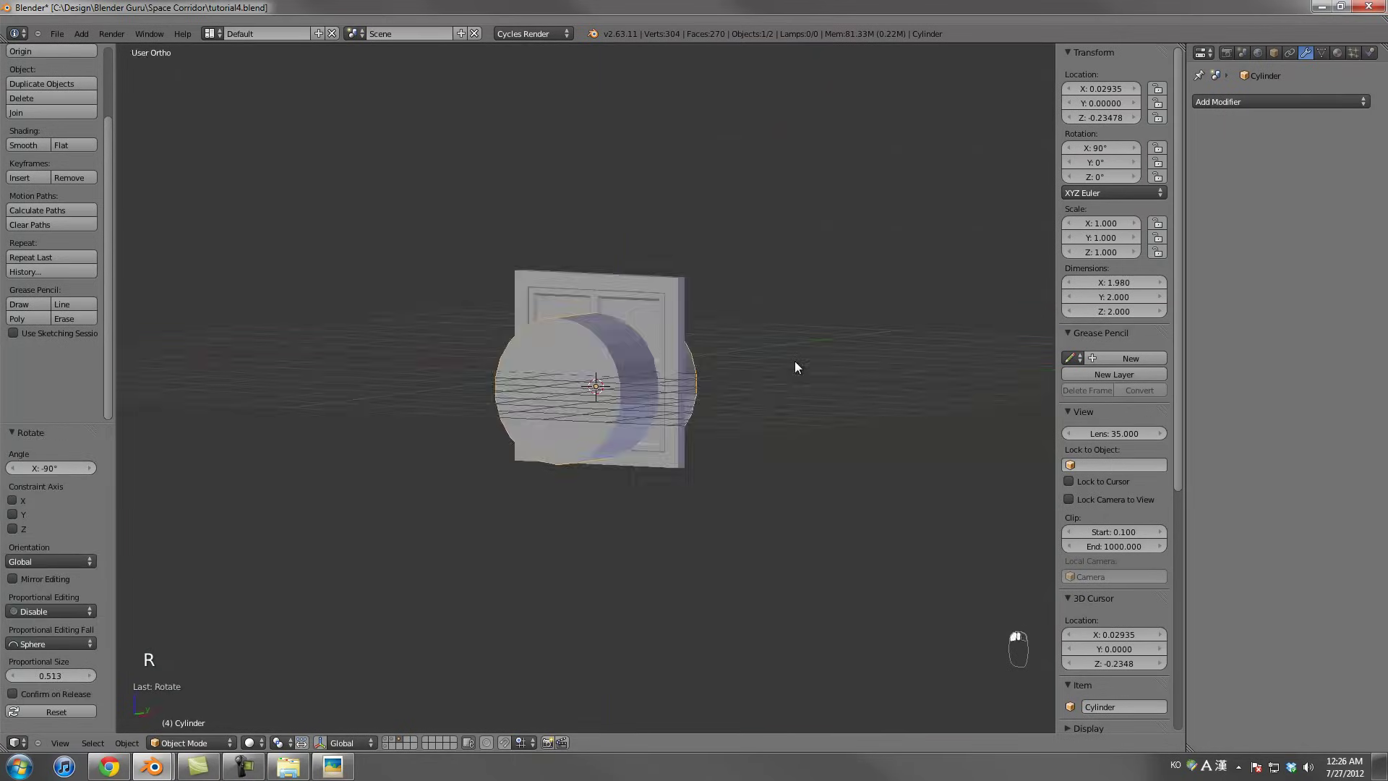
key(z)
key(s)
click(694, 385)
scroll(662, 384, up, 3)
key(s)
click(747, 374)
key(g)
middle_click(755, 374)
click(766, 375)
key(s)
click(773, 371)
key(z)
Flatten the cylinder's depth to a scale of about 0.033 and move it along Y to about 0.016
middle_drag(773, 372, 735, 388)
key(s)
middle_click(736, 389)
click(578, 374)
key(g)
middle_click(587, 378)
click(587, 379)
Add a second cylinder with 12 vertices and rotate it -90° about Y to lie horizontally
key(KP_1)
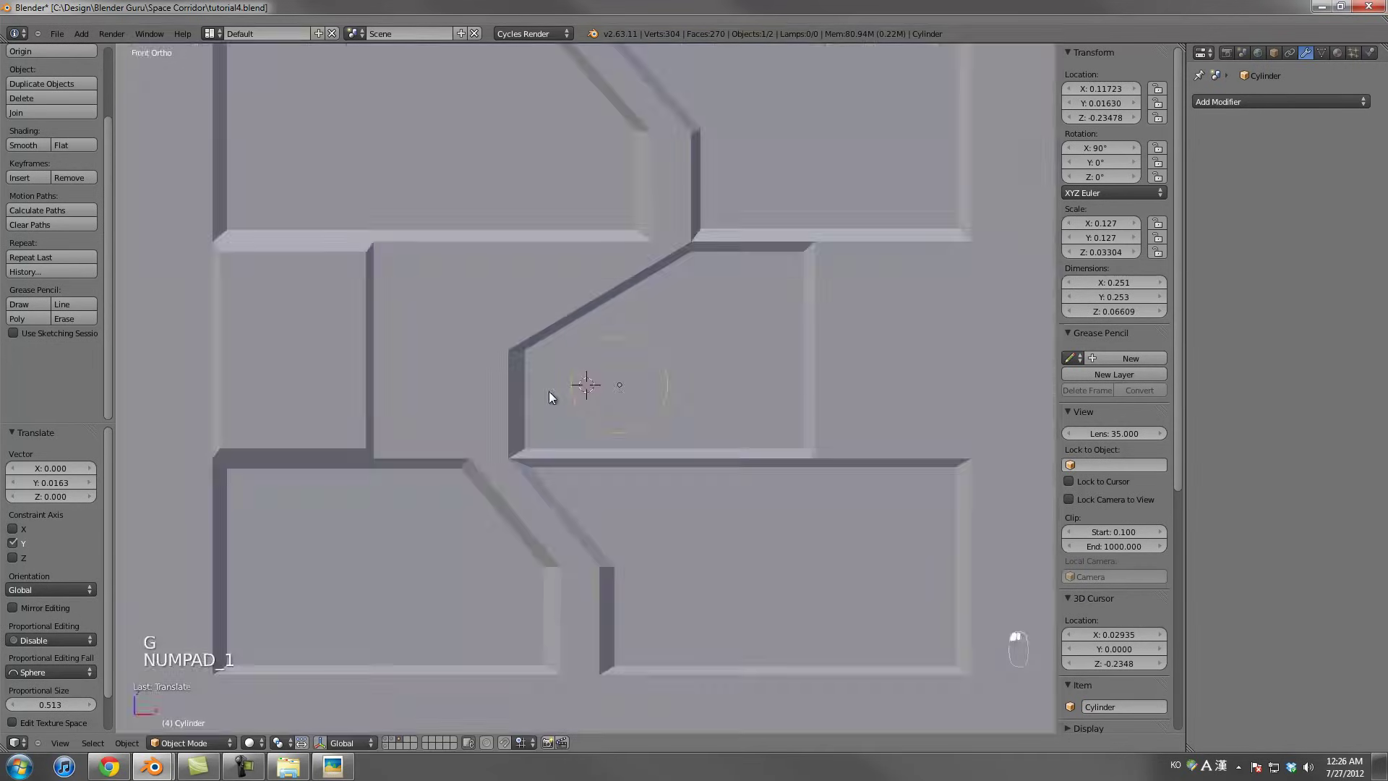
key(z)
key(shift+a)
mouse_move(548, 392)
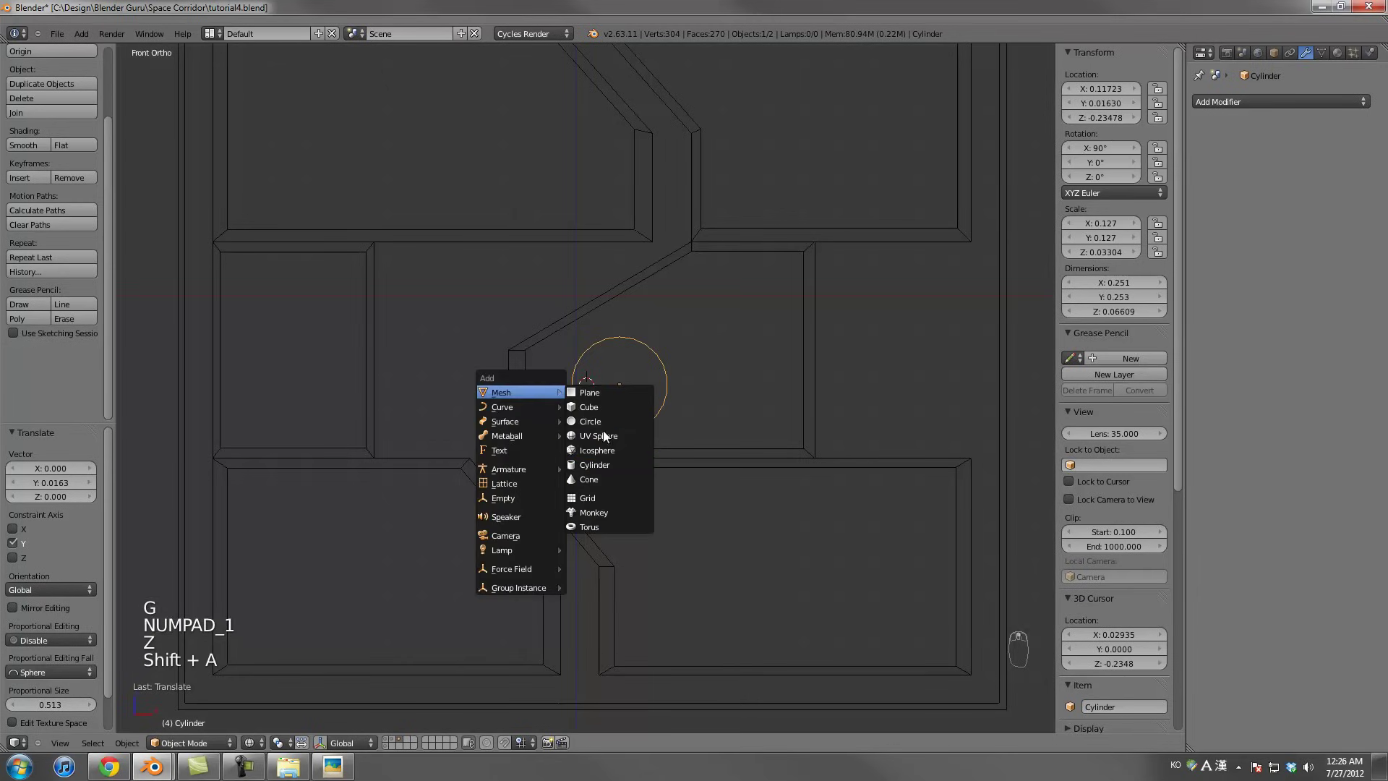
click(604, 454)
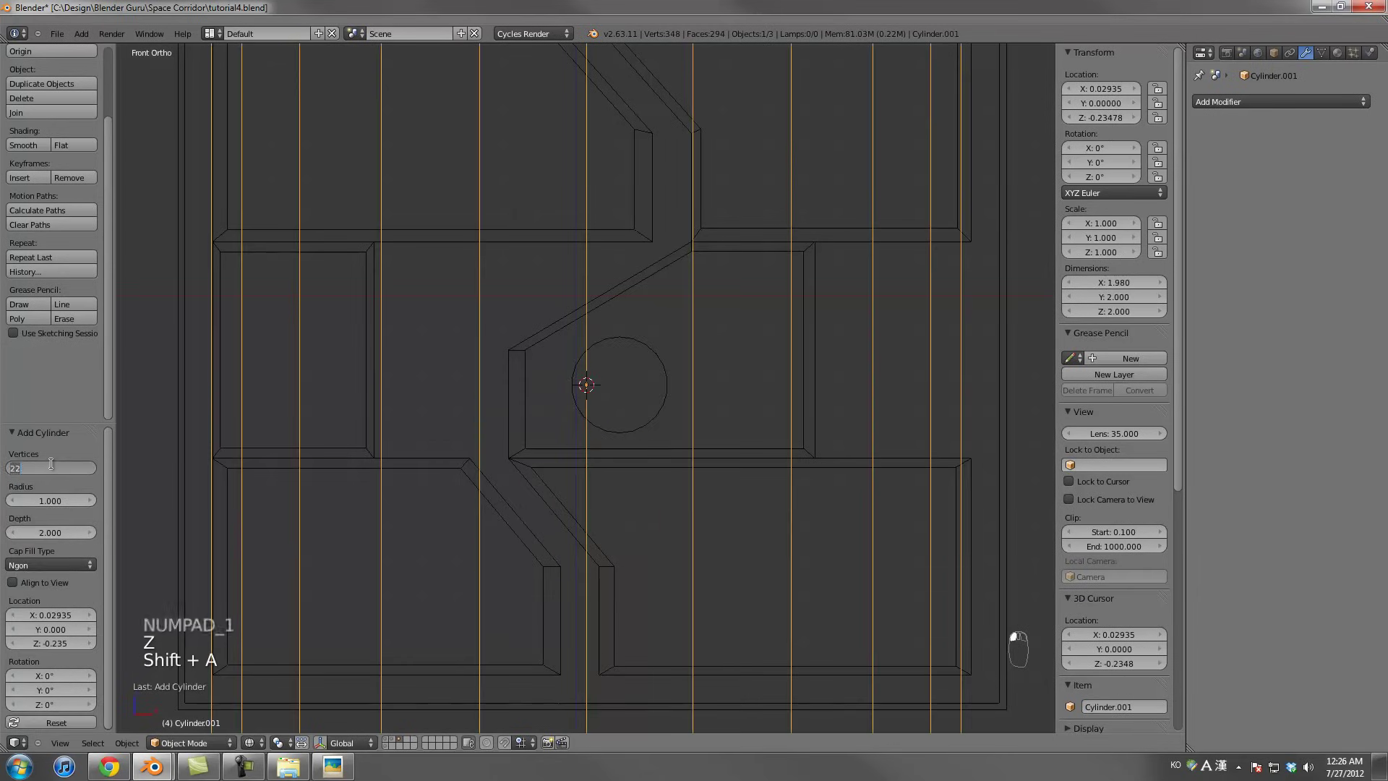
key(Return)
scroll(673, 533, down, 4)
key(r)
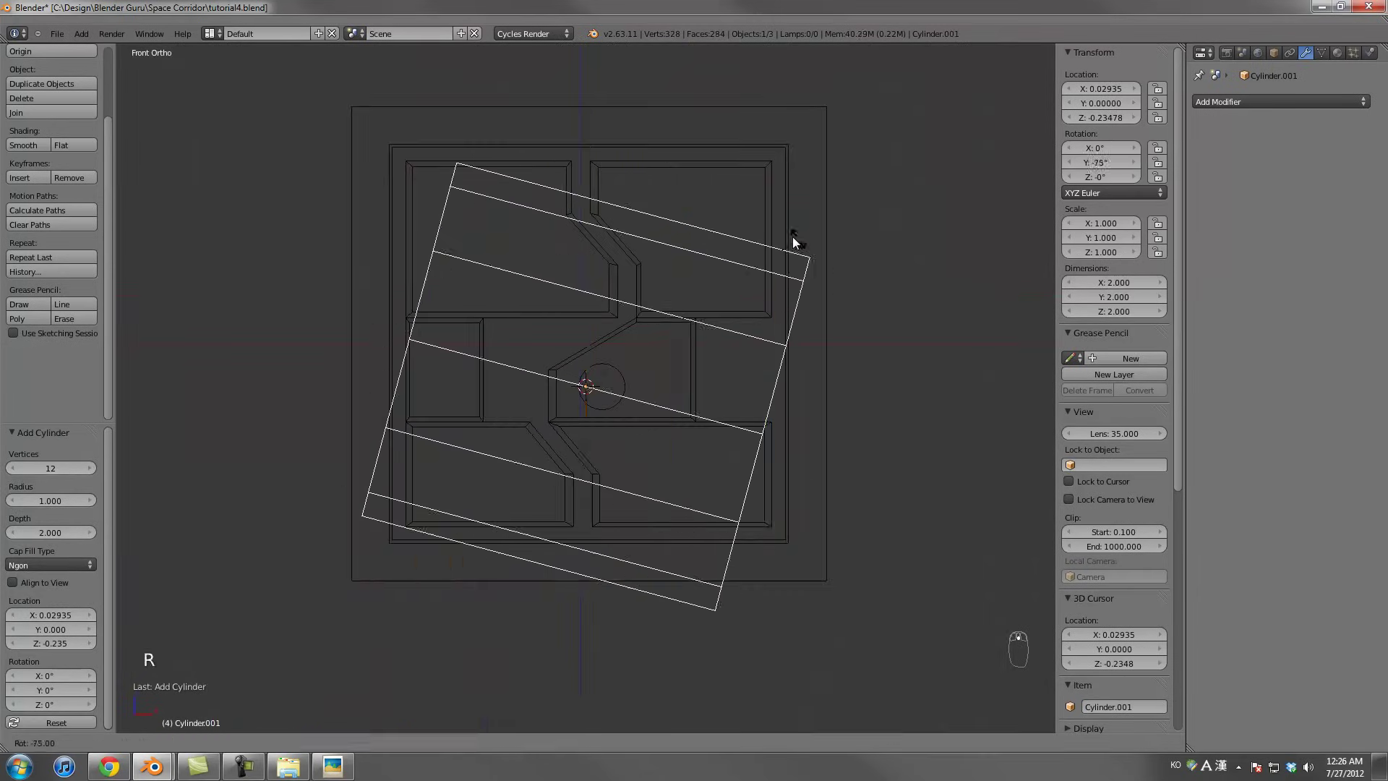
click(745, 194)
Shrink the 12-vertex cylinder to a scale of about 0.021 and move it along X to about -0.08, beside the disc
key(s)
click(592, 332)
scroll(592, 332, up, 4)
key(s)
click(660, 397)
key(s)
click(665, 395)
key(g)
key(x)
click(621, 389)
Stretch the small cylinder along X into a rod and raise it along Z to about -0.189
key(s)
click(853, 396)
key(g)
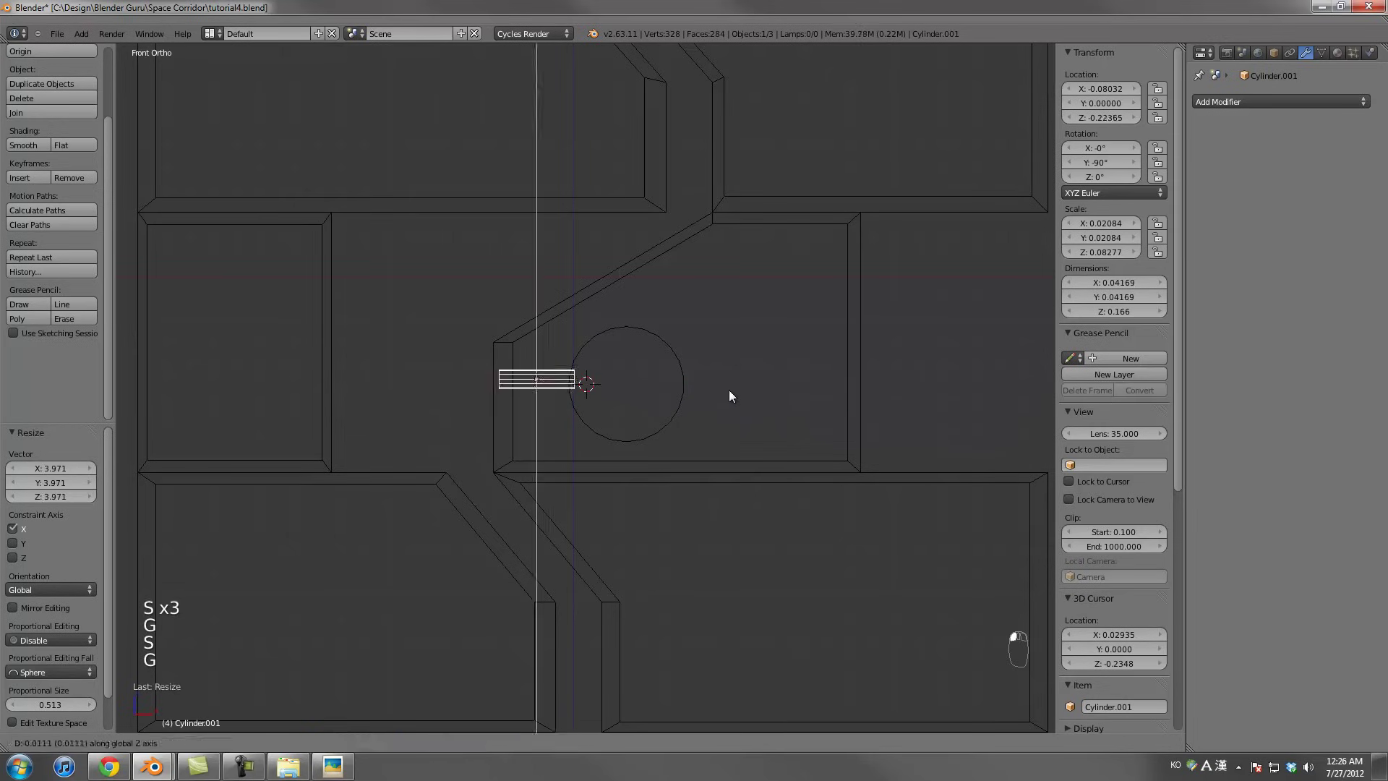
click(773, 389)
key(g)
key(z)
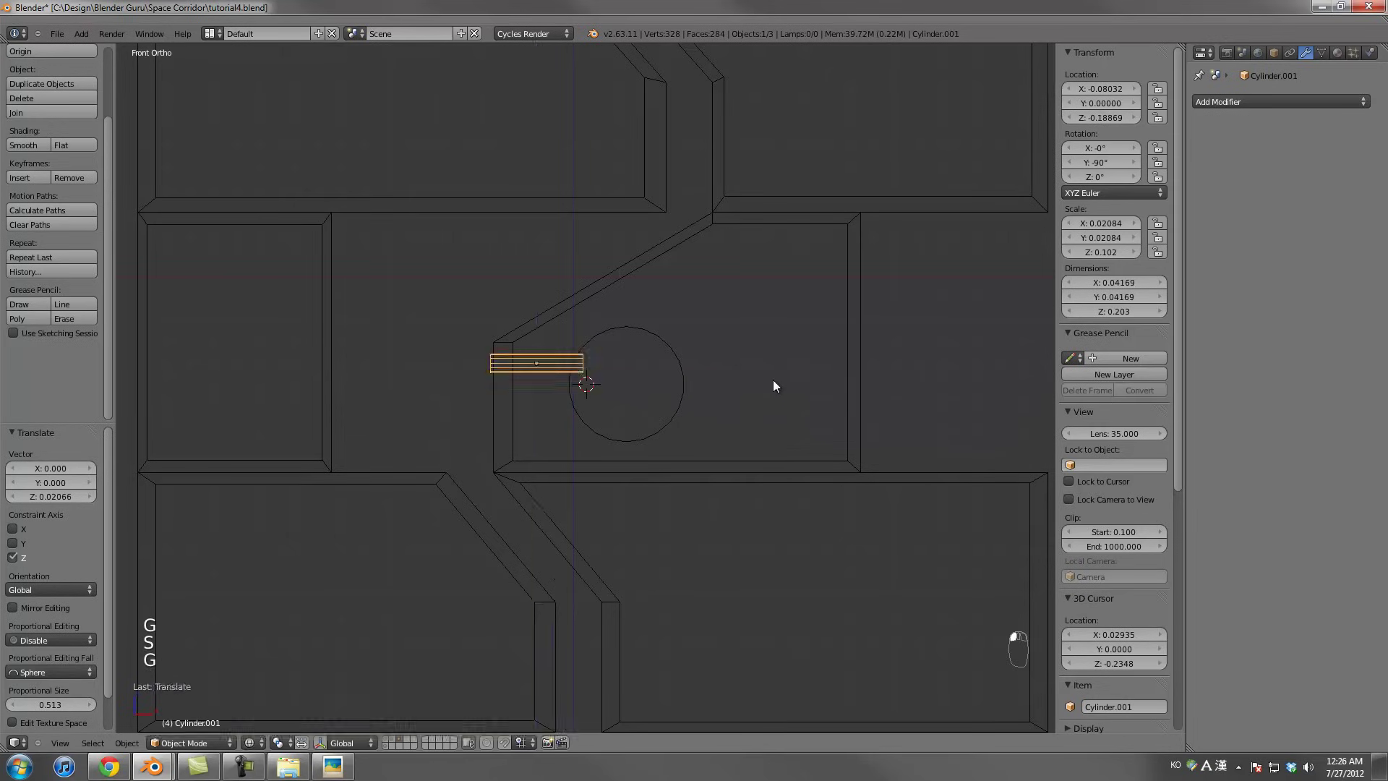
click(773, 379)
Move the rod along Y to about 0.021 so it sits at the door's surface
key(z)
middle_drag(670, 388, 593, 367)
key(g)
middle_click(756, 402)
click(756, 402)
Thin the rod to a scale of about 0.016, lengthen it to about 0.114, and duplicate it about 0.087 lower along Z
key(s)
click(655, 404)
key(s)
middle_click(683, 402)
click(699, 400)
key(shift+d)
click(740, 430)
Select the disc together with both rods, and enter Edit Mode on the lower rod
right_click(592, 367)
scroll(532, 358, up, 3)
key(z)
shift+right_click(528, 358)
shift+right_click(527, 386)
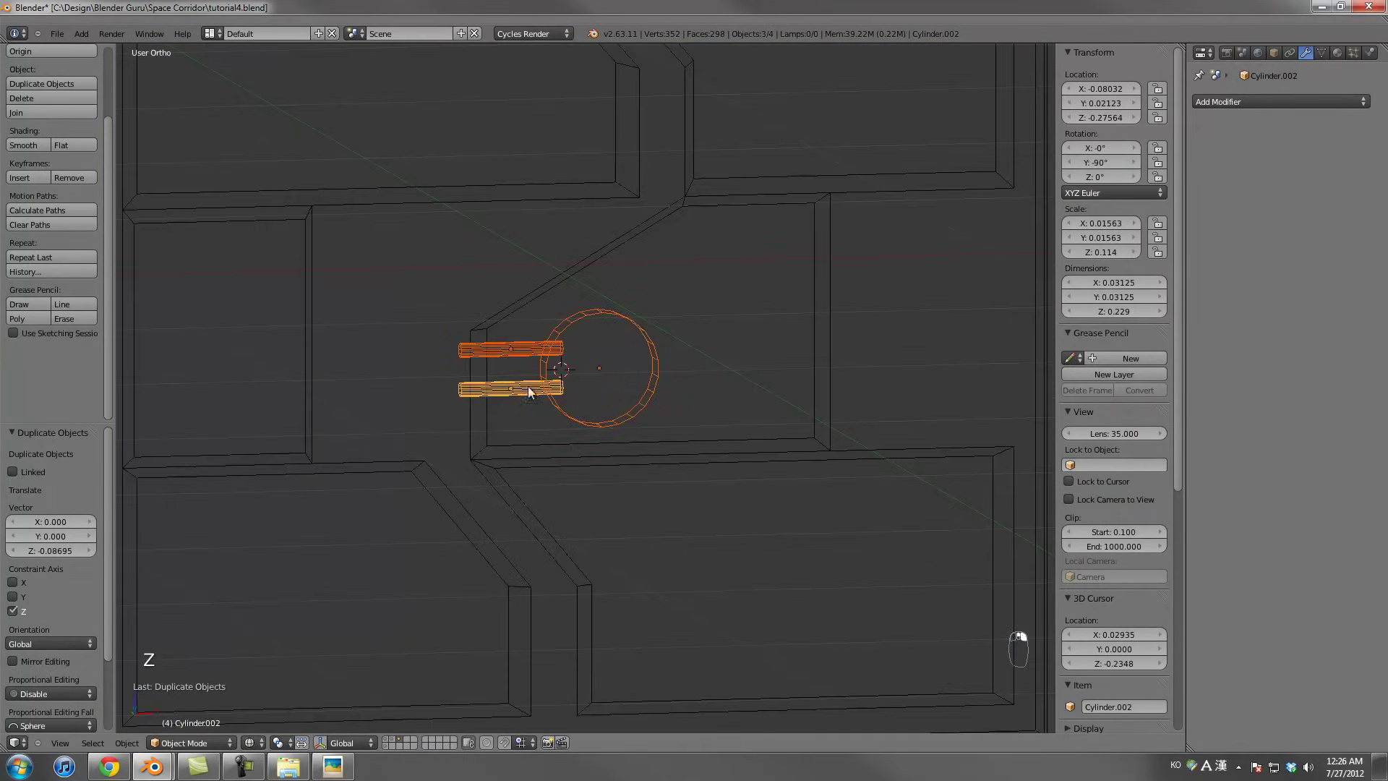
scroll(434, 372, up, 4)
key(Tab)
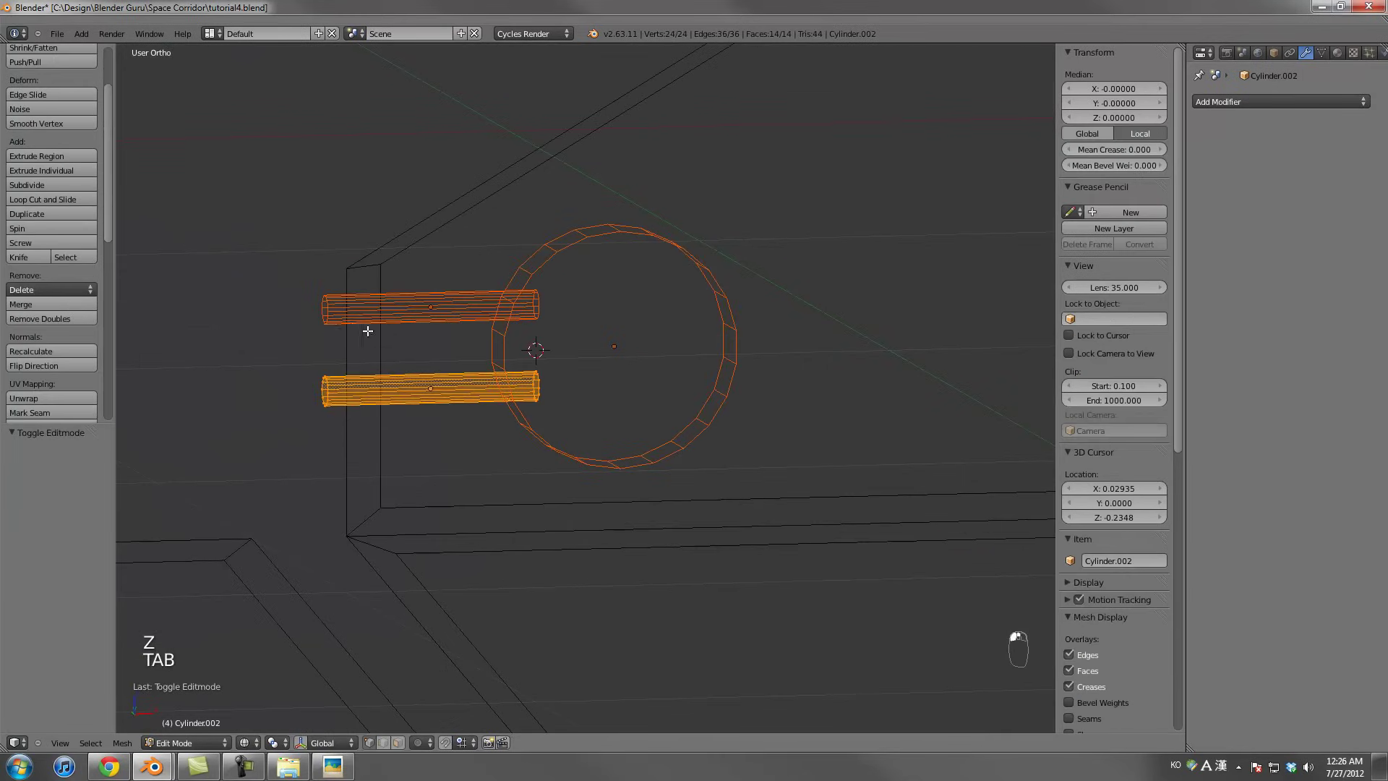
Delete the end cap faces at both ends of the lower rod
scroll(421, 406, down, 1)
key(a)
key(a)
key(b)
drag(359, 353, 388, 458)
key(x)
click(378, 488)
key(a)
key(a)
key(b)
drag(533, 350, 567, 427)
key(x)
click(568, 430)
key(Tab)
Link the object data of the two rods so that both use the same capless mesh
right_click(467, 323)
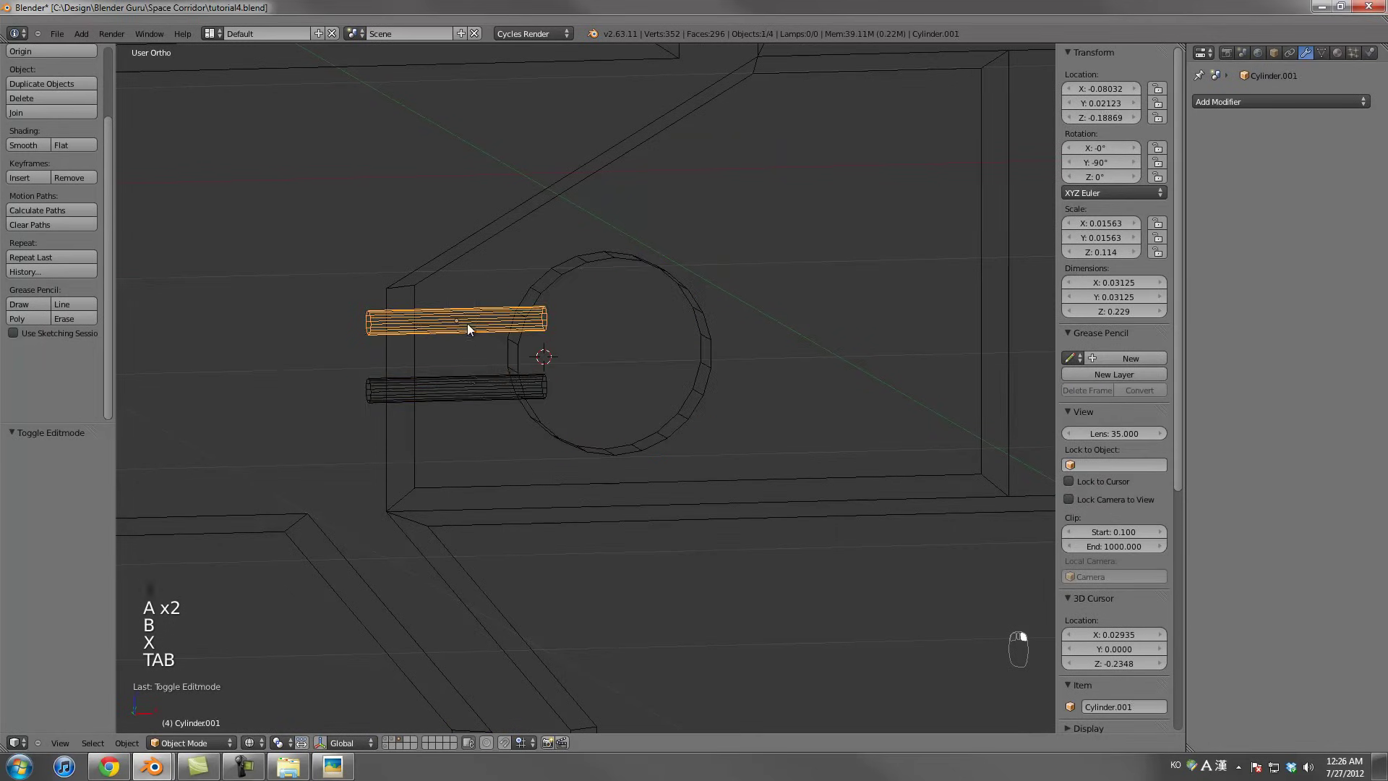
key(ctrl+l)
click(466, 385)
right_click(466, 370)
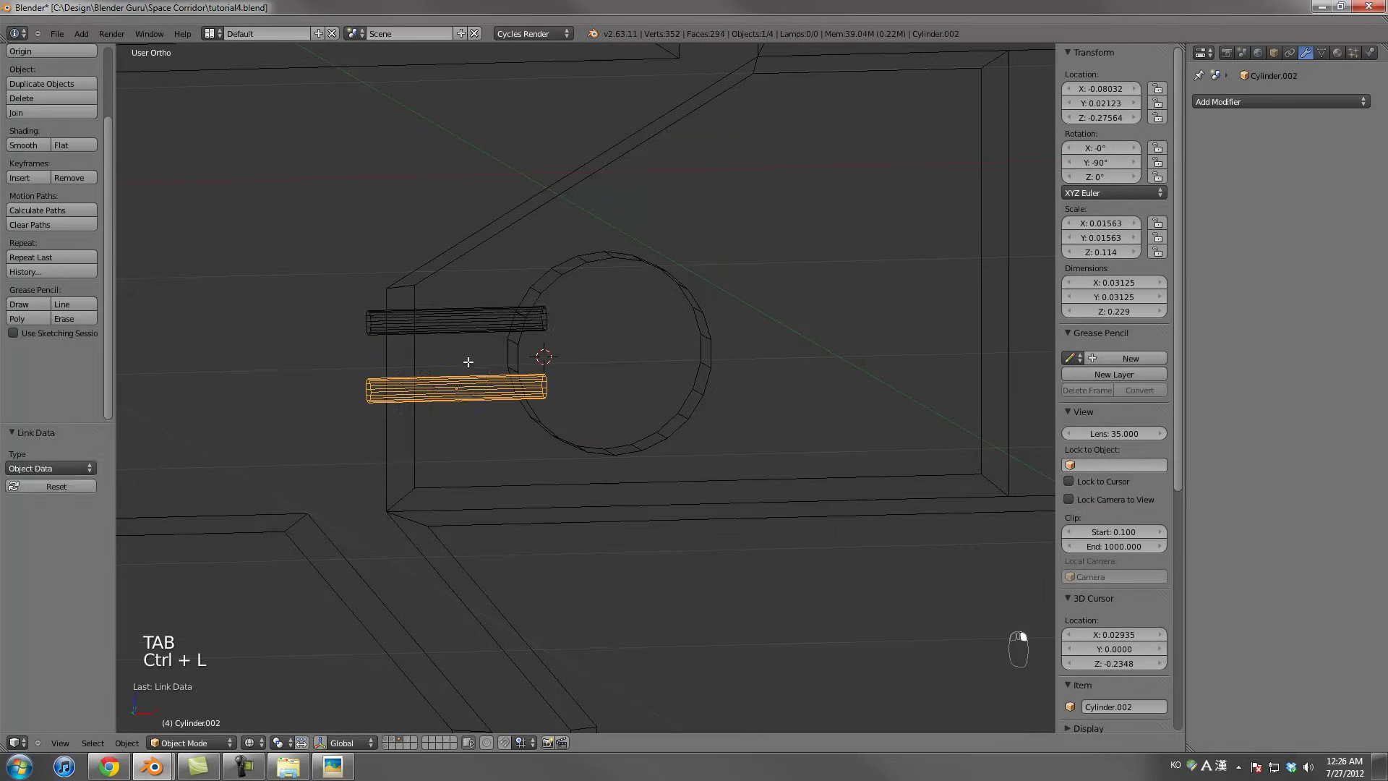
key(Tab)
key(Tab)
Delete the hidden back face of the disc
right_click(579, 262)
key(Tab)
key(x)
click(561, 255)
key(Tab)
Mark the disc's front rim edges as sharp and add an Edge Split modifier to the disc
scroll(595, 383, down, 3)
key(z)
key(Tab)
key(ctrl+e)
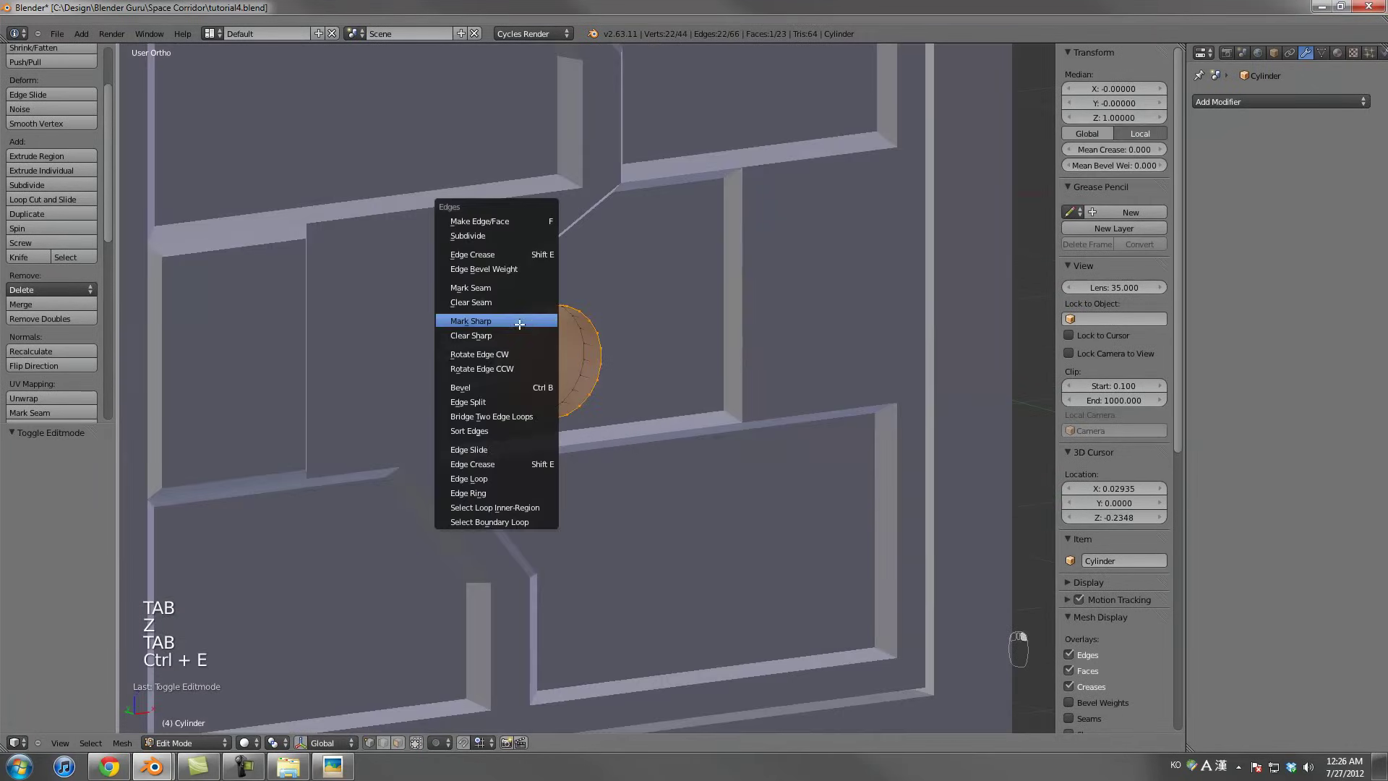
click(520, 324)
key(Tab)
click(1276, 98)
click(1056, 214)
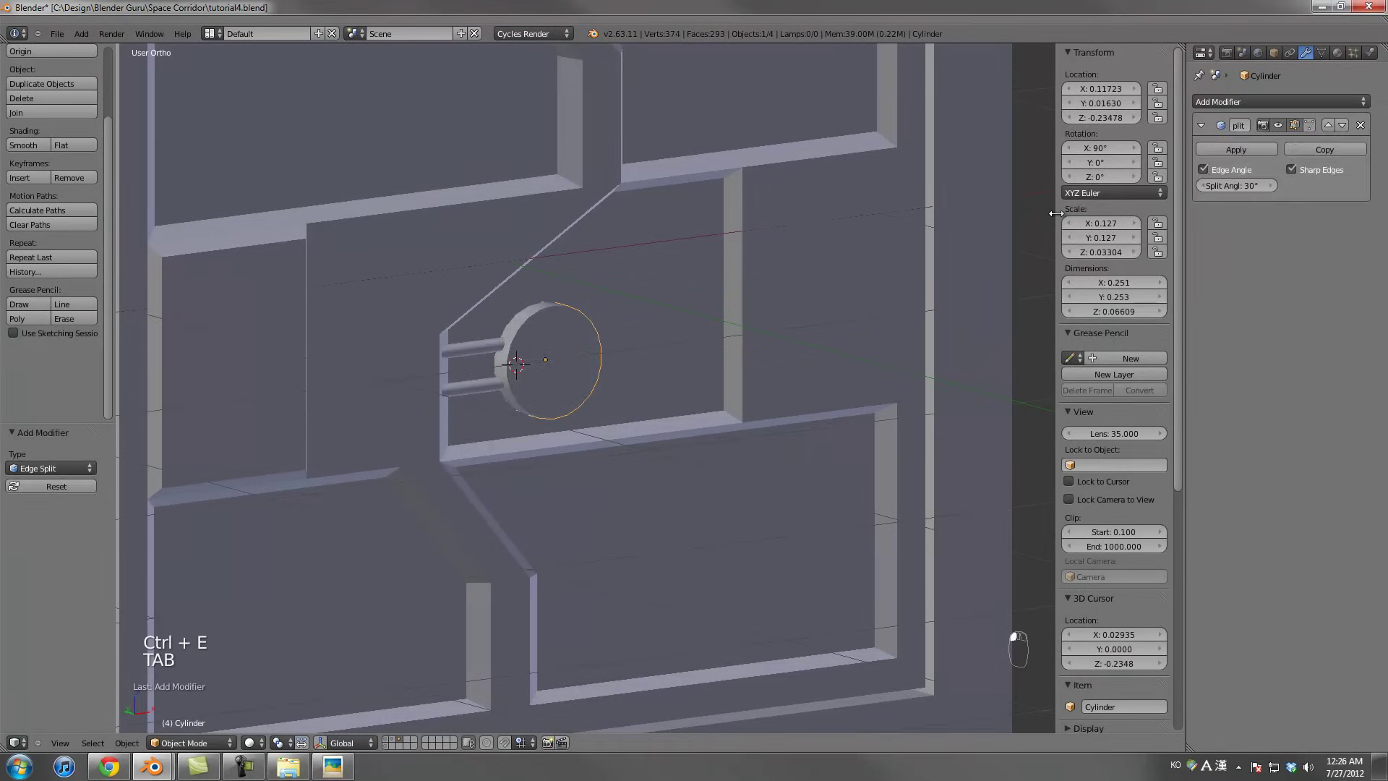
Add a cube in the wireframe front view and shrink it
scroll(490, 403, down, 2)
right_click(489, 398)
scroll(662, 354, up, 5)
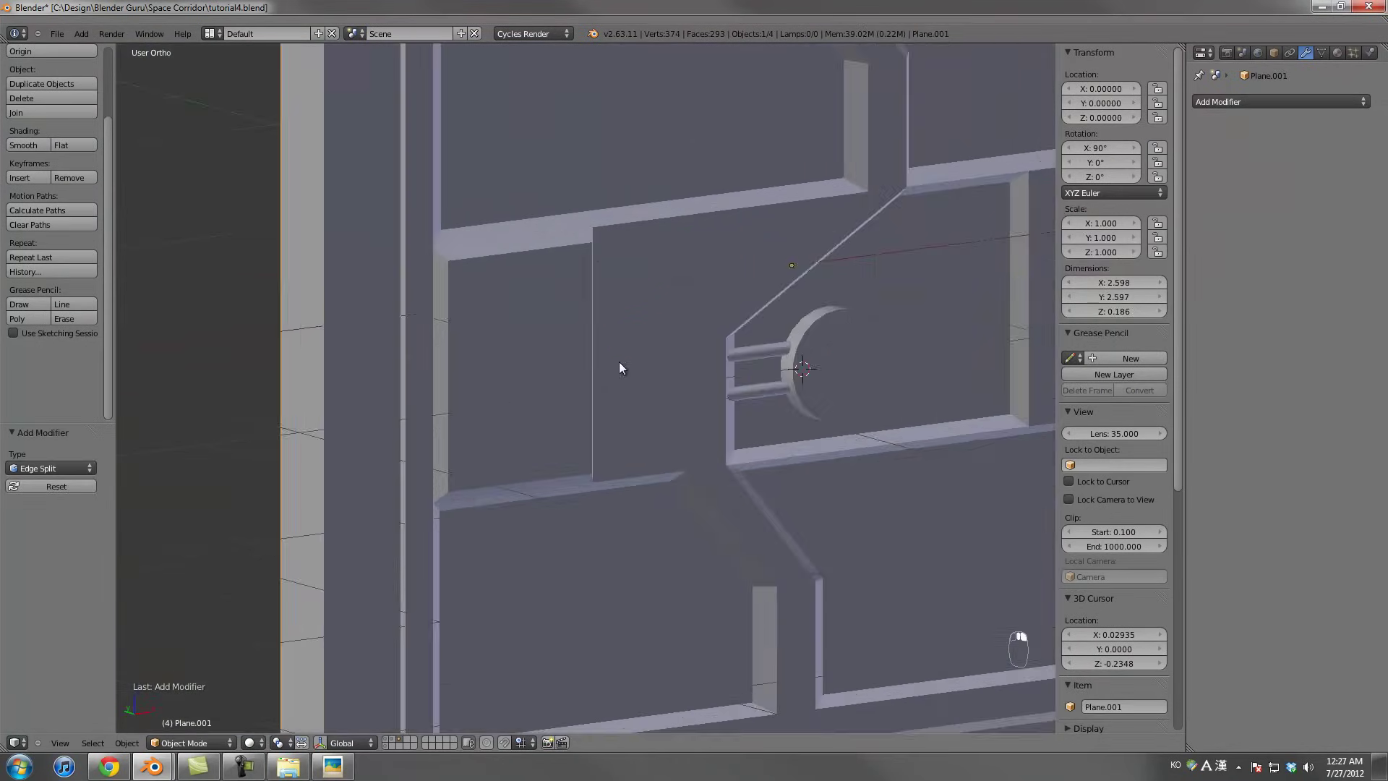
key(KP_3)
key(KP_1)
key(z)
key(shift+a)
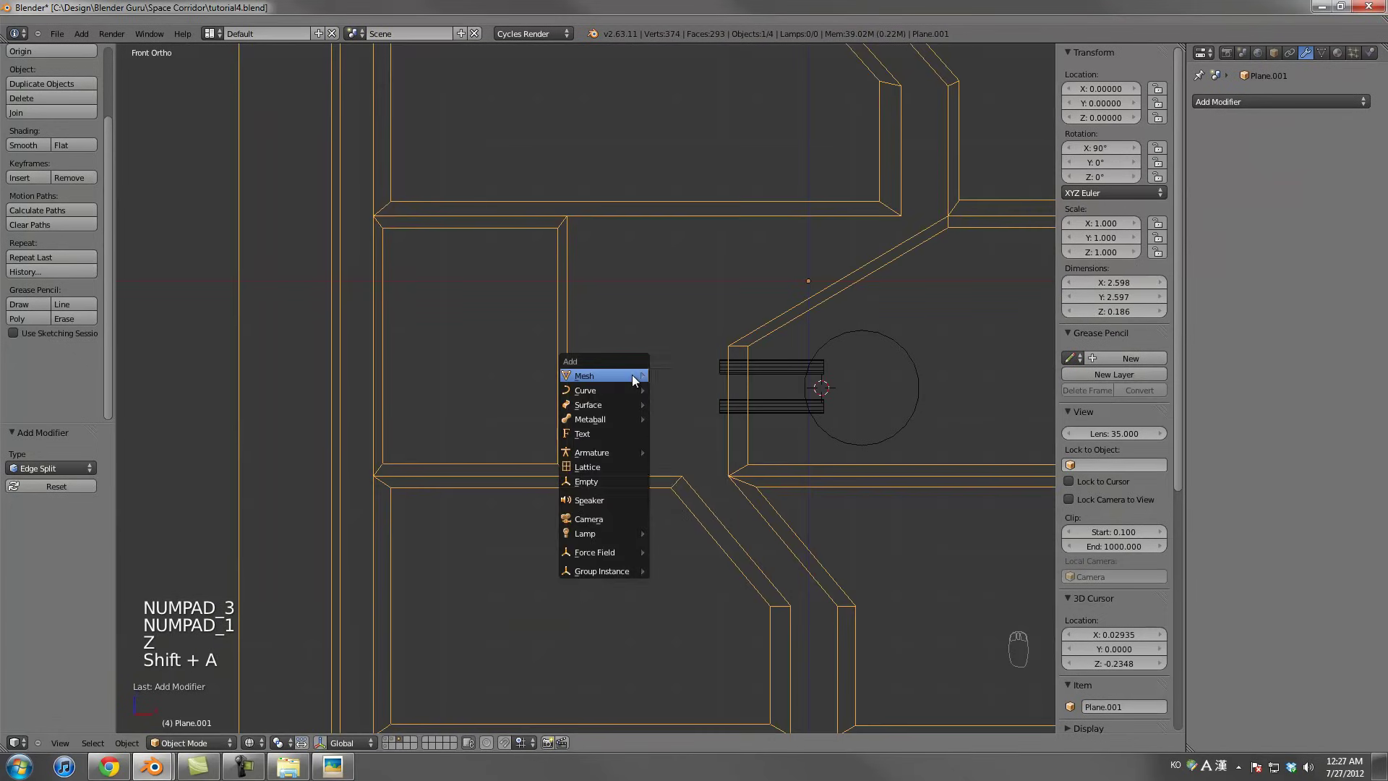
click(722, 396)
scroll(757, 420, down, 3)
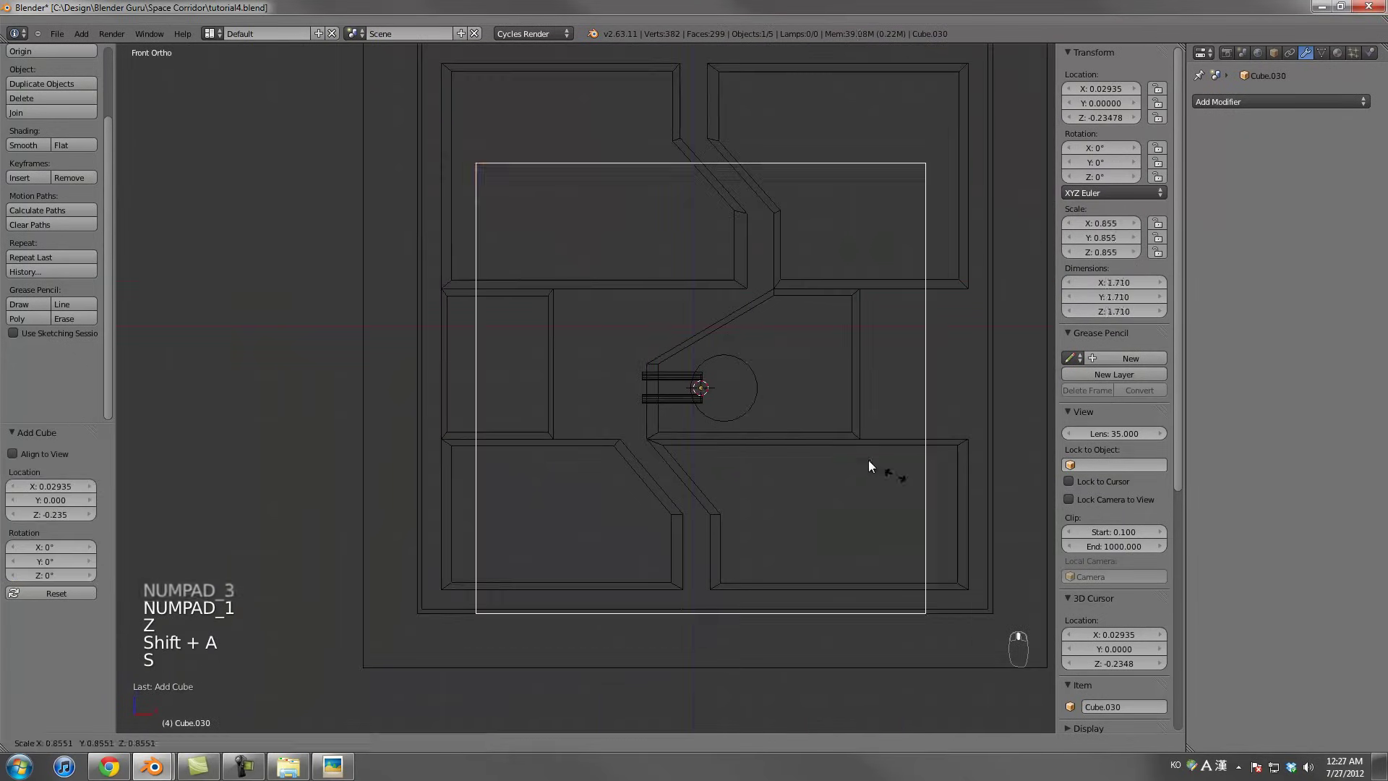
key(s)
click(708, 411)
Place the cube beside the rods at X about -0.321 and resize it to about 0.190 wide and 0.281 tall
key(g)
click(663, 406)
scroll(664, 406, up, 3)
key(s)
click(675, 400)
scroll(675, 401, up, 2)
key(g)
key(x)
click(734, 410)
key(s)
key(z)
click(796, 479)
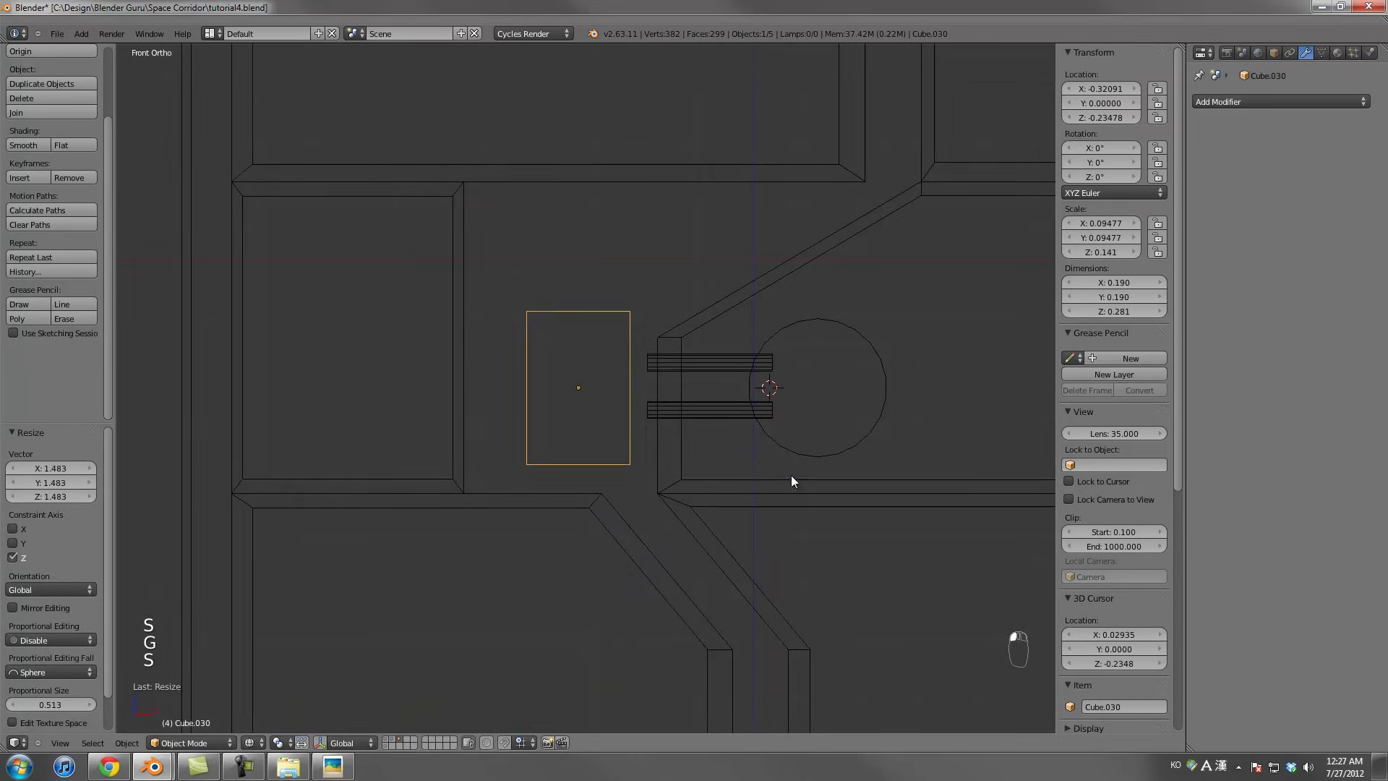
Lower the box along Z to about -0.260 and scale it down to about 0.150 wide and 0.222 tall
key(g)
key(z)
click(743, 470)
key(s)
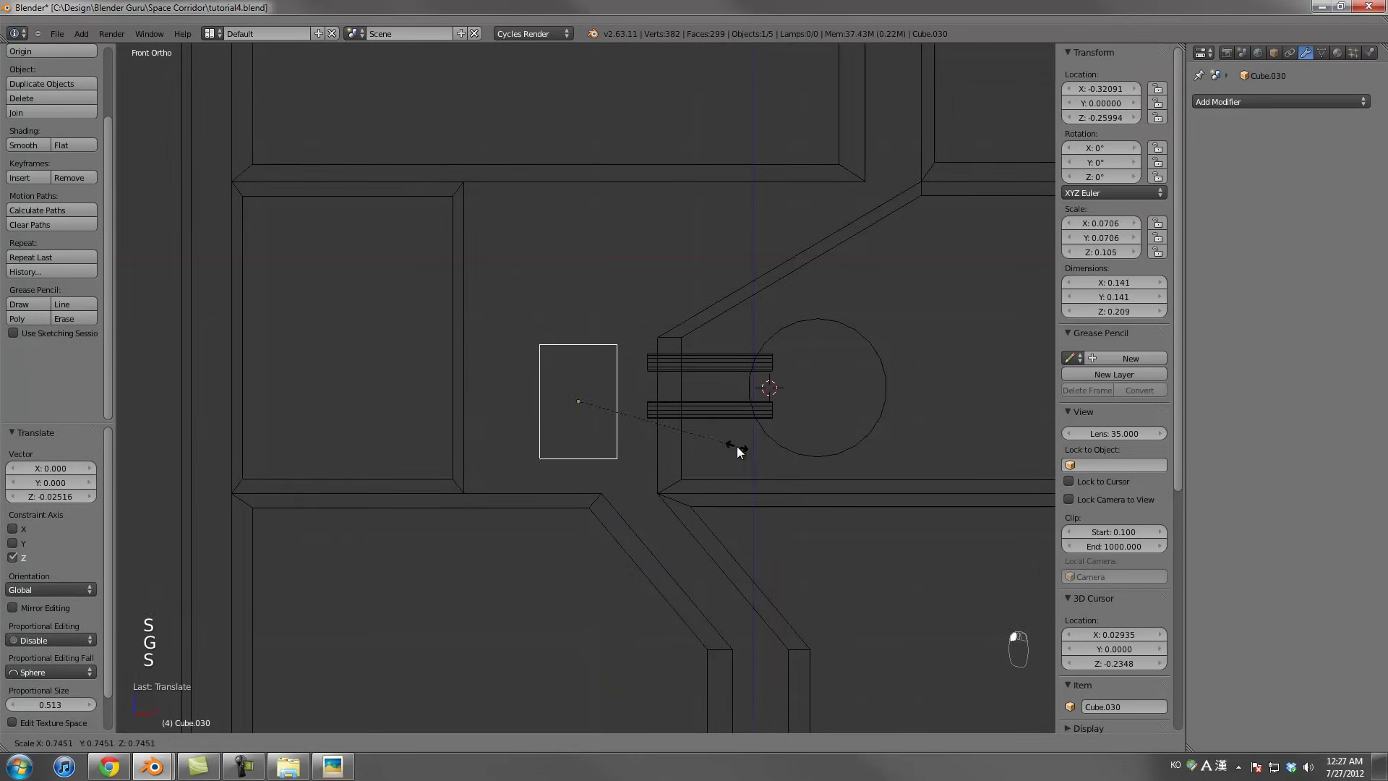
right_click(745, 452)
Enter Edit Mode on the box and delete its hidden back face
middle_drag(602, 361, 540, 327)
key(Tab)
right_click(566, 465)
right_click(628, 417)
key(x)
click(627, 312)
Move the box's front and rear vertices along Y to flatten it into a thin plate on the door surface
key(g)
click(557, 437)
middle_drag(558, 436, 667, 451)
key(z)
key(g)
click(696, 457)
right_click(723, 321)
shift+right_click(704, 516)
key(g)
click(713, 495)
middle_drag(713, 496, 686, 427)
scroll(686, 427, down, 2)
Cut a horizontal edge loop around the plate and raise it about 0.064 along Z
key(ctrl+r)
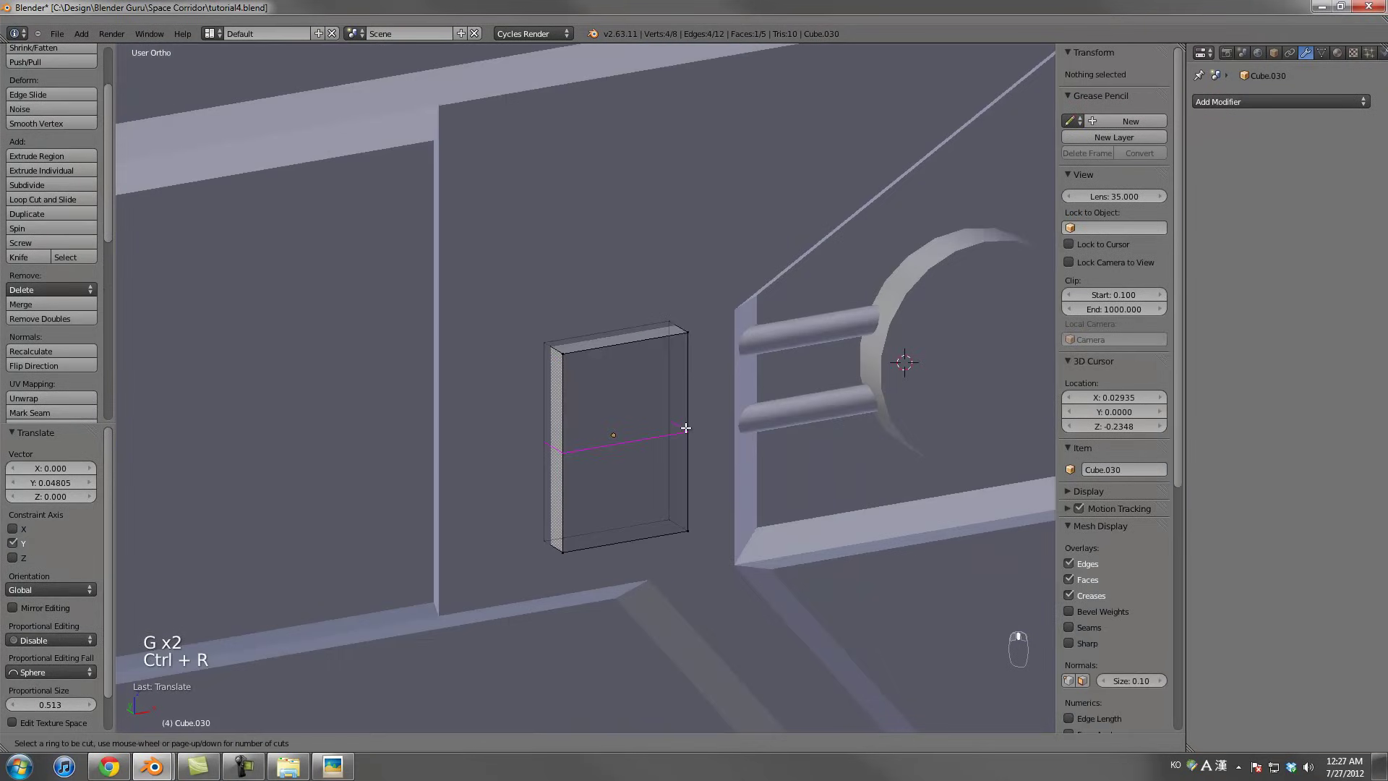
click(686, 427)
key(g)
key(z)
click(685, 372)
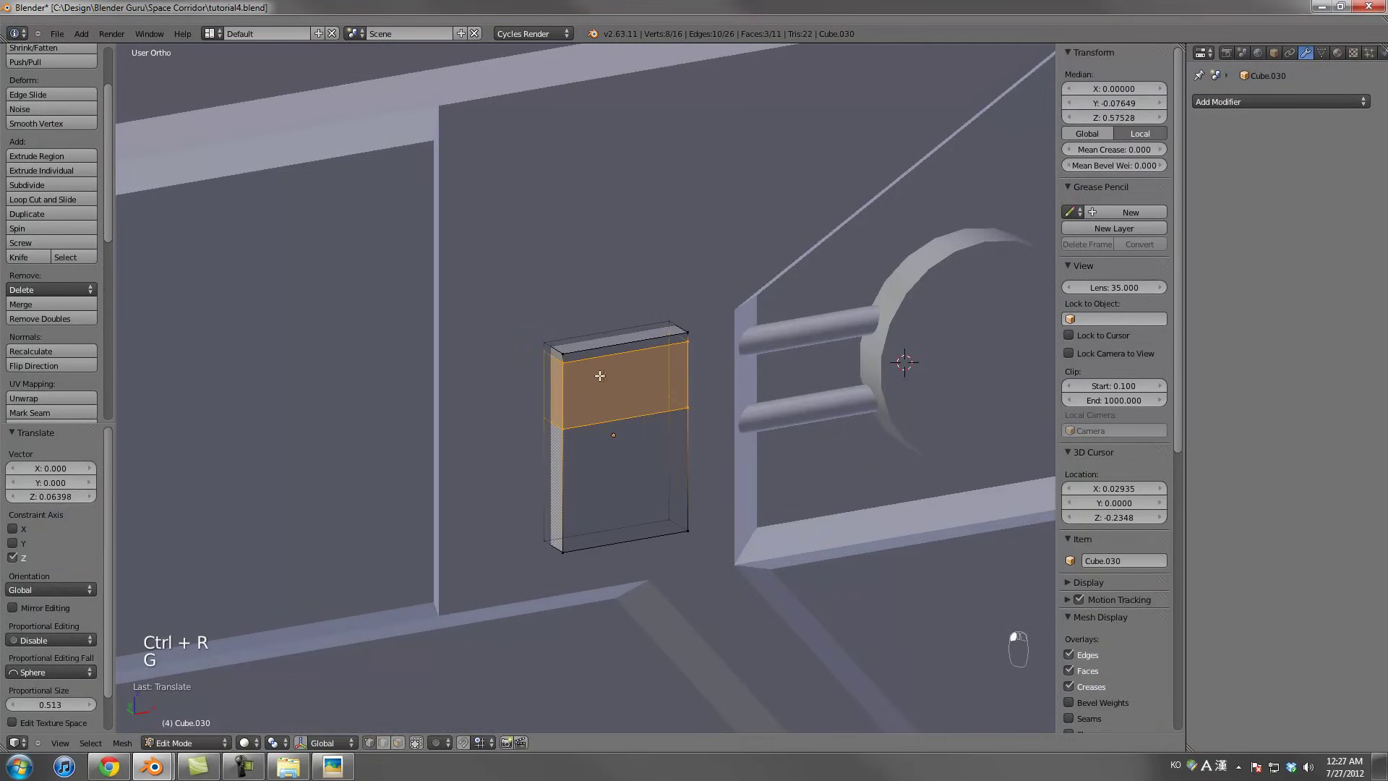
Add a border loop near the plate's upper edge and two vertical loops spread along X by a factor of about 2.564
key(ctrl+r)
click(615, 367)
key(s)
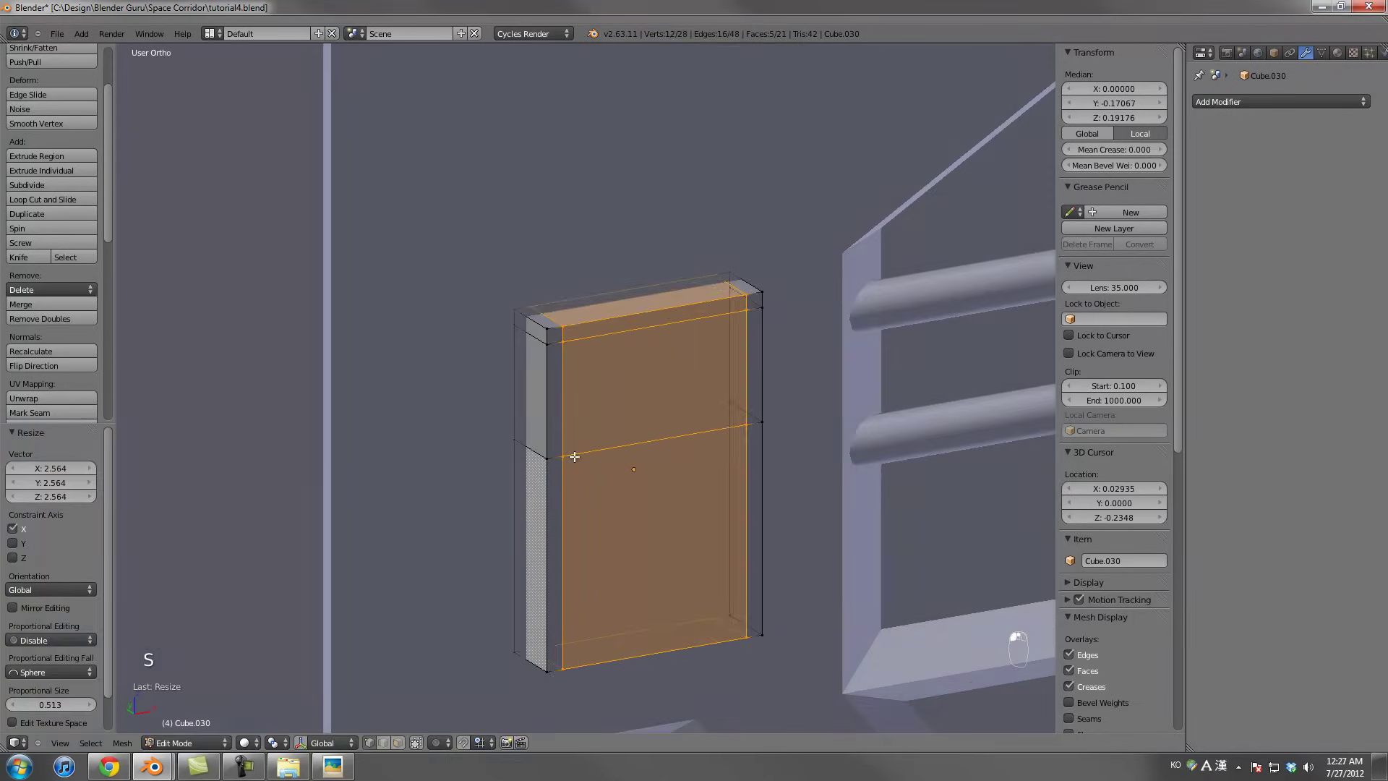
Extrude the plate's upper inner front face inward to form a recess
right_click(565, 401)
shift+right_click(734, 425)
middle_drag(734, 425, 705, 410)
key(e)
click(823, 442)
key(g)
click(815, 419)
key(Tab)
Box-select the plate's right inner edge loop in the front view and adjust its position
key(KP_3)
key(z)
key(ctrl+KP_3)
key(KP_1)
key(z)
scroll(728, 390, up, 2)
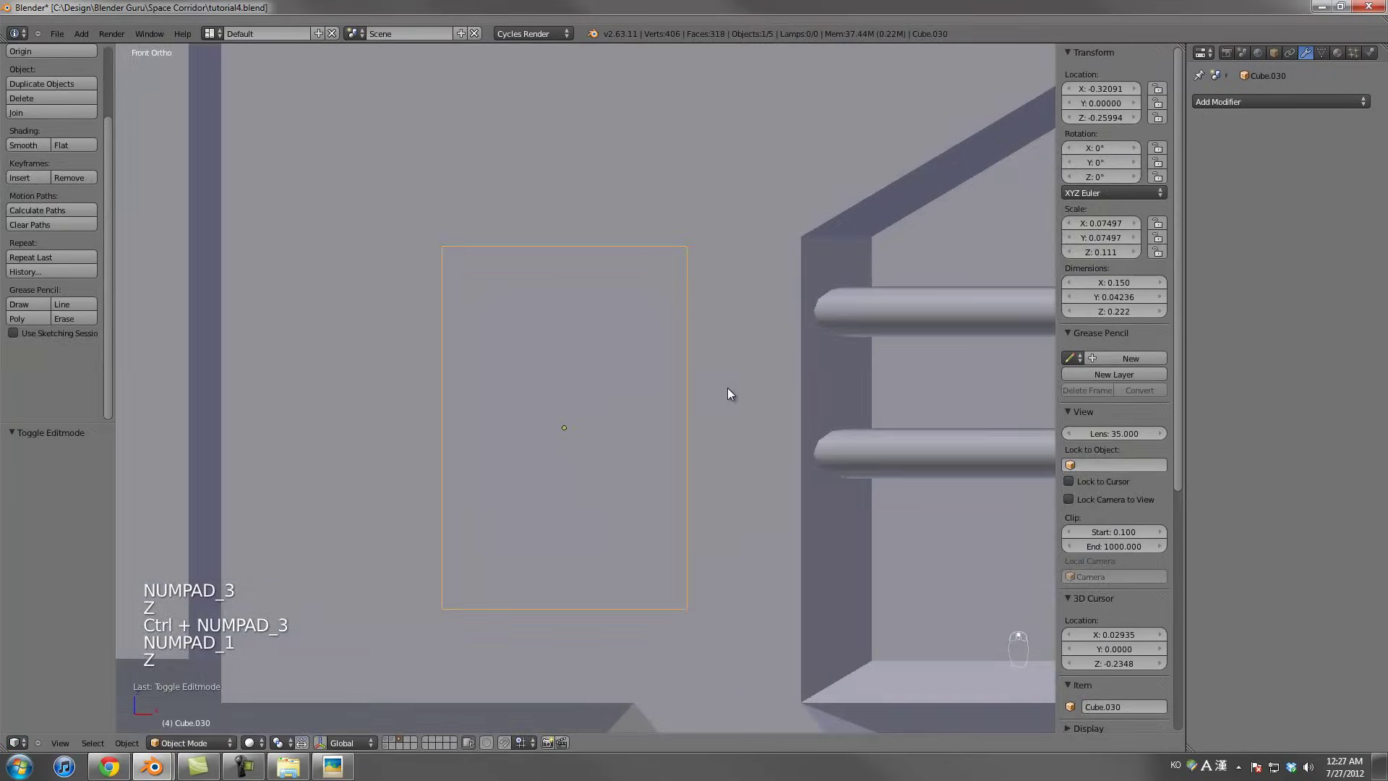
key(z)
key(Tab)
key(a)
key(a)
key(a)
key(a)
key(b)
drag(643, 202, 681, 629)
key(g)
right_click(688, 622)
Box-select the plate's left inner edge loop and adjust its position to even the side borders
key(a)
key(b)
drag(451, 197, 499, 654)
key(g)
right_click(523, 580)
middle_drag(549, 375, 473, 293)
key(a)
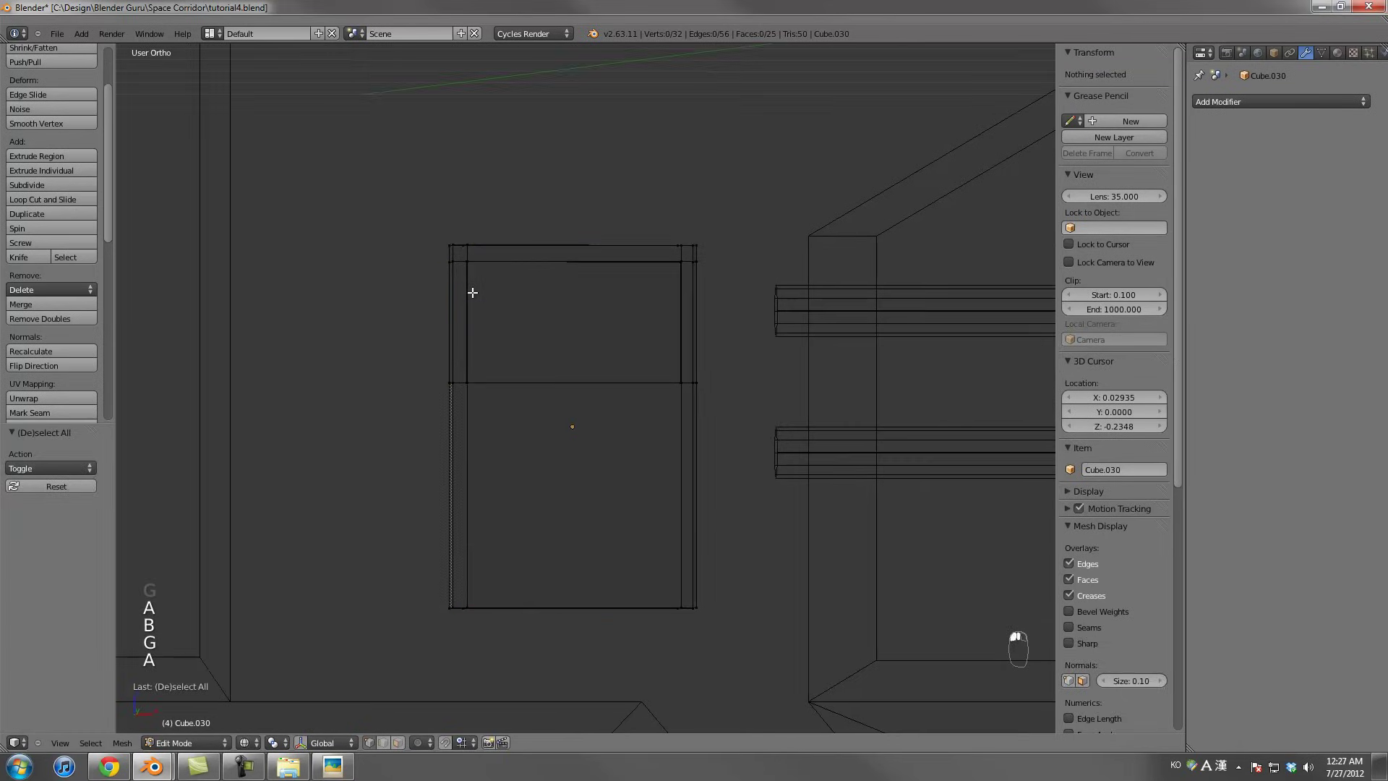
Try to adjust the upper border loop of the plate in the front view
key(KP_1)
key(a)
key(a)
key(b)
drag(425, 260, 709, 299)
key(g)
right_click(711, 296)
key(a)
Cut two horizontal edge loops into the plate's lower section, one just below the upper recess and one near the bottom edge
key(ctrl+r)
click(674, 433)
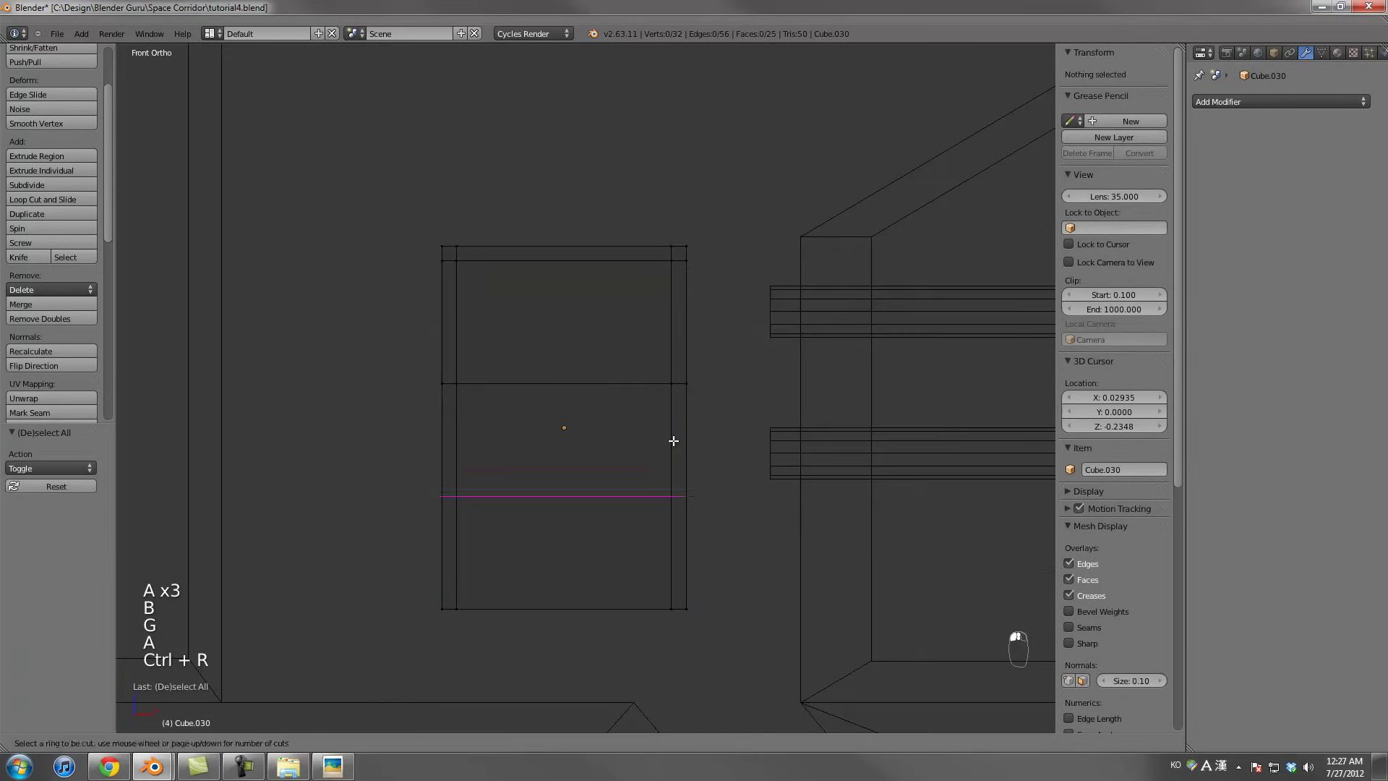
click(685, 351)
key(ctrl+r)
click(681, 499)
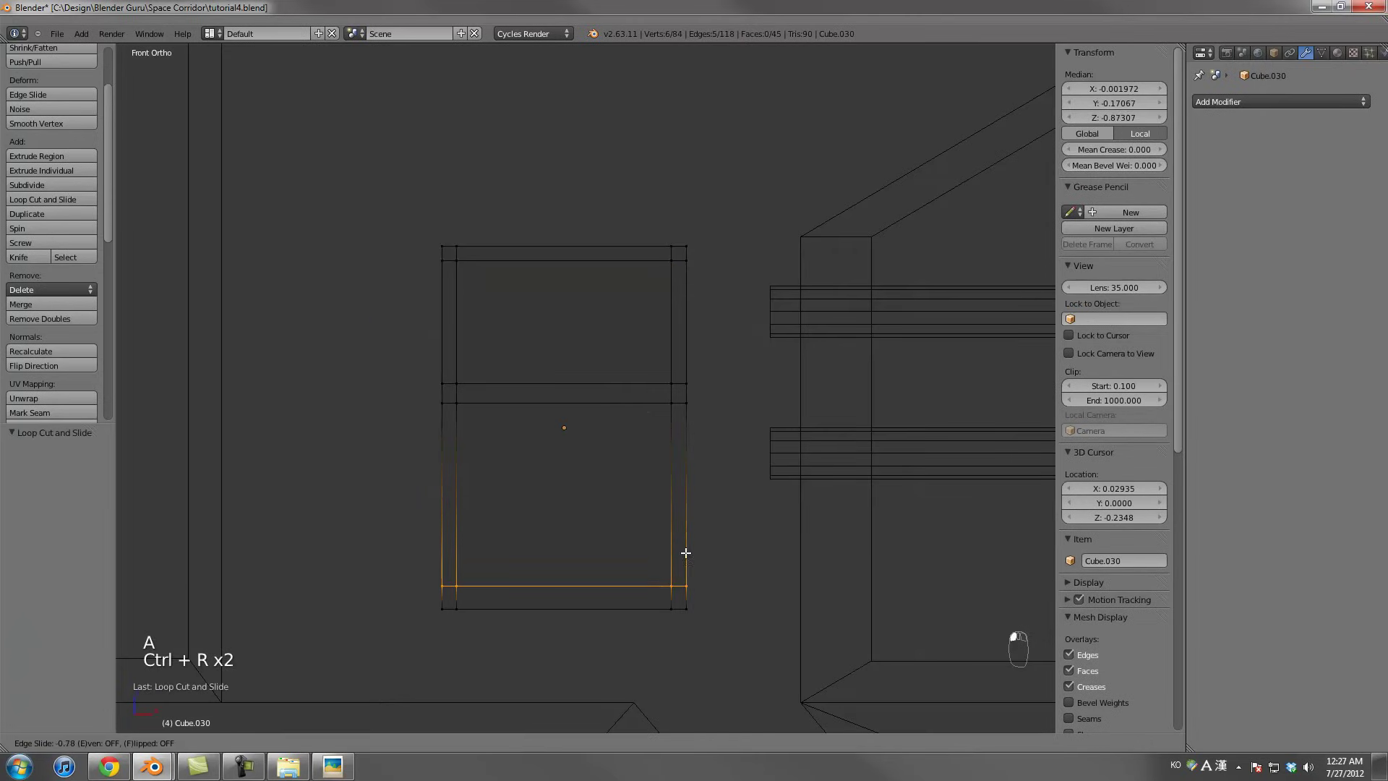
click(676, 542)
Select the lower inner front face by its four corners and extrude it inward as a second recess
key(a)
key(a)
key(a)
right_click(459, 404)
shift+right_click(480, 585)
shift+right_click(676, 558)
shift+right_click(665, 418)
middle_drag(665, 417, 804, 460)
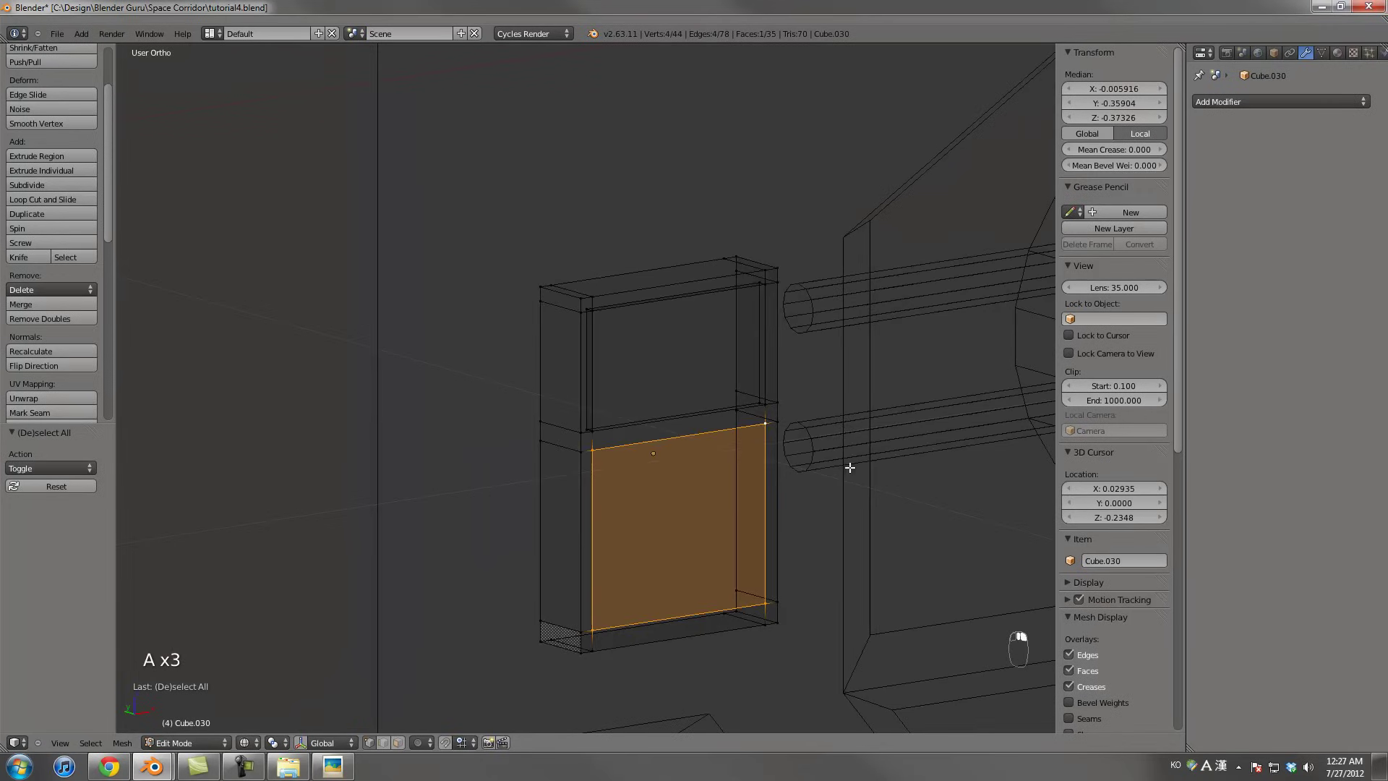
key(e)
click(831, 464)
Leave Edit Mode, snap the 3D cursor to the plate, and add a cube there
key(Tab)
scroll(723, 484, down, 3)
key(shift+s)
click(646, 445)
key(shift+a)
click(715, 455)
Scale the new cube by 0.25, shrink it further to about 0.016 per side, and return to solid shading
text(s.25)
key(Return)
key(s)
click(683, 471)
key(s)
click(681, 461)
key(z)
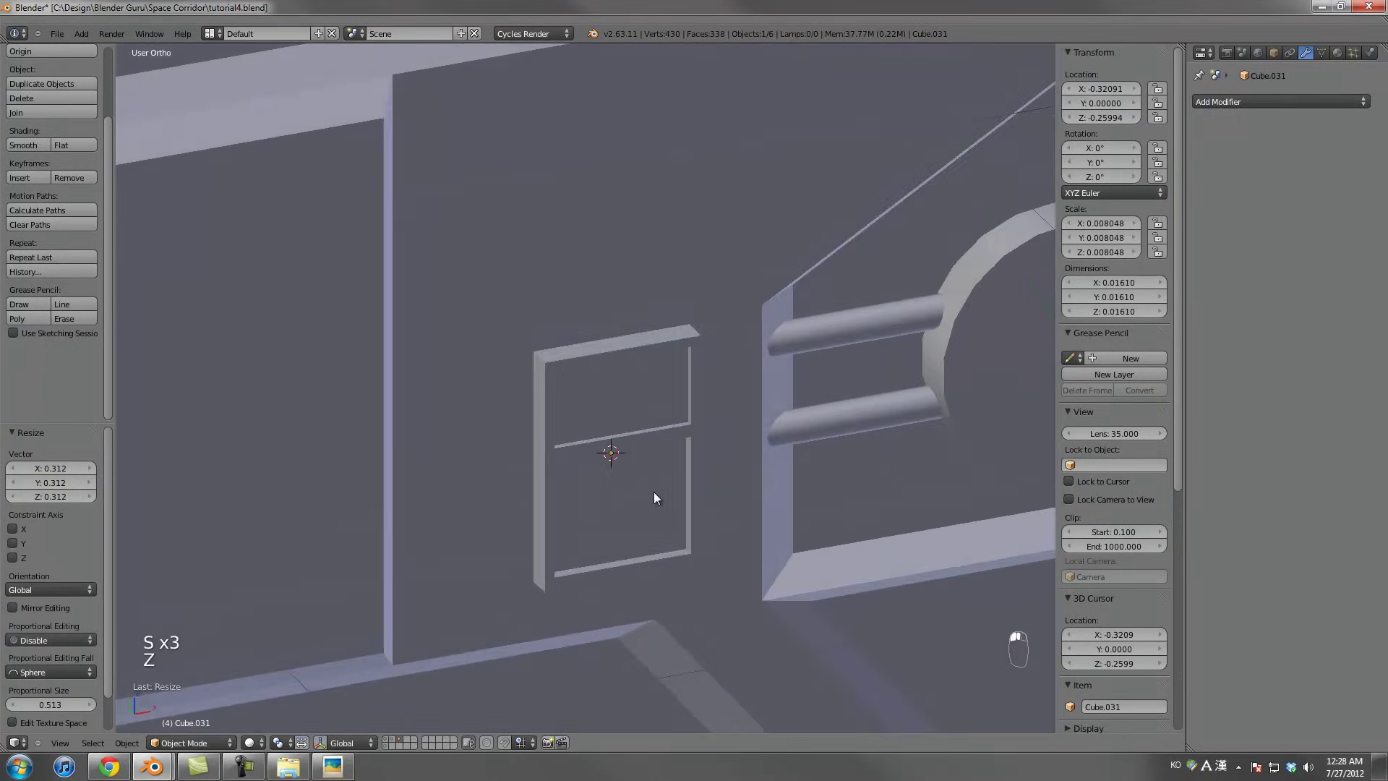
Move the small cube along Y to -0.01448 and along X to -0.37526, at the start of the lower recess
key(g)
key(y)
click(662, 507)
key(g)
key(x)
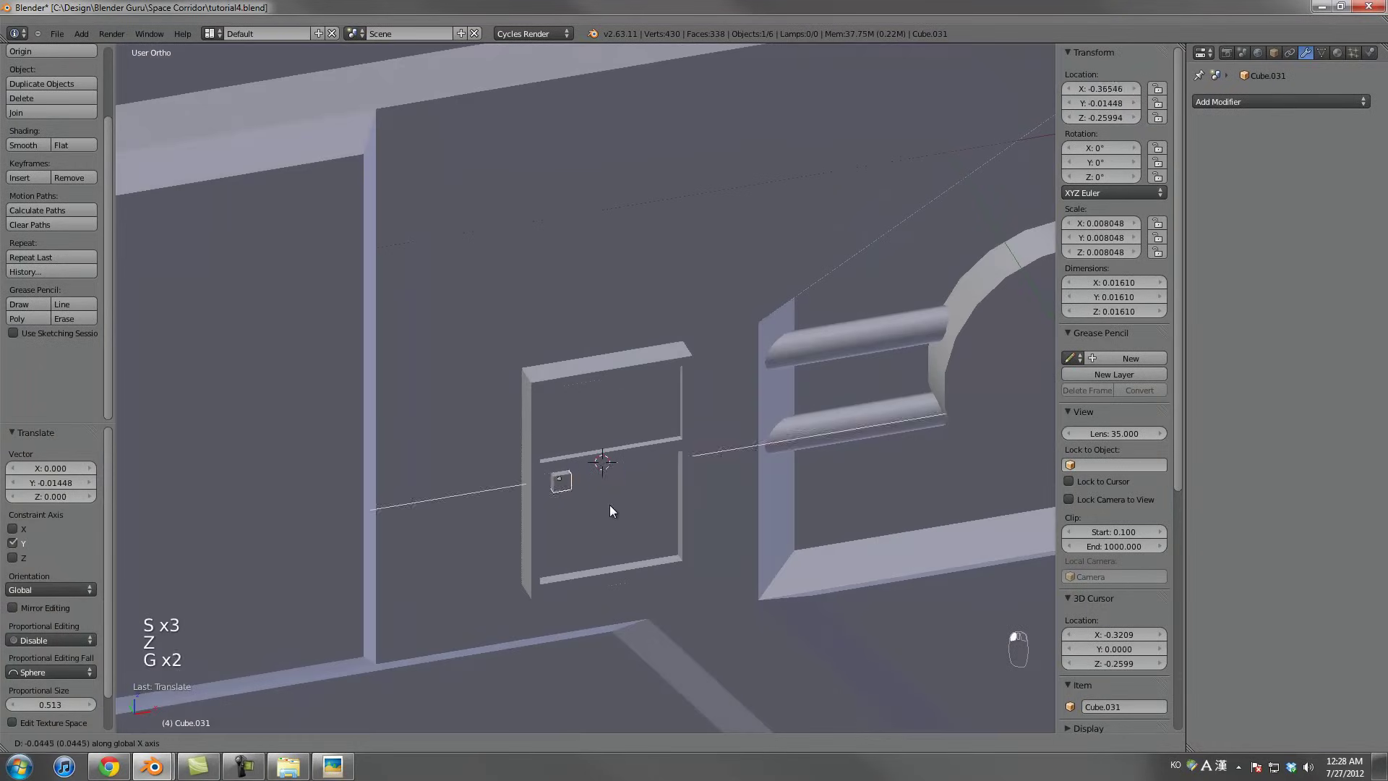
click(604, 510)
Add an Array modifier to the cube with a count of 7 and a relative X offset of 1.128
click(1214, 102)
click(1060, 133)
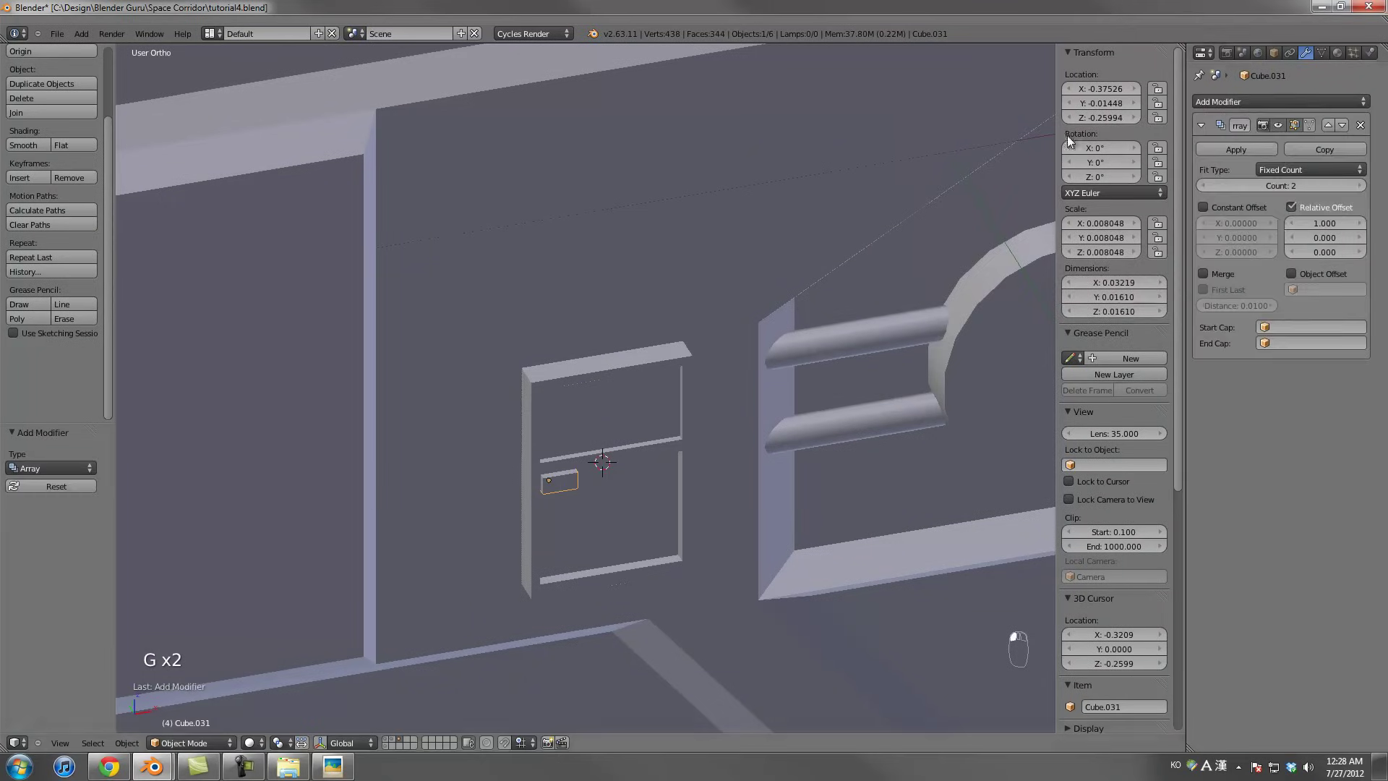
drag(1324, 225, 1329, 226)
ctrl+scroll(1324, 186, up, 4)
ctrl+scroll(1324, 186, up, 1)
Add a second Array modifier with a count of 3, relative X offset 0 and relative Z offset -1.2
click(1278, 102)
click(1062, 132)
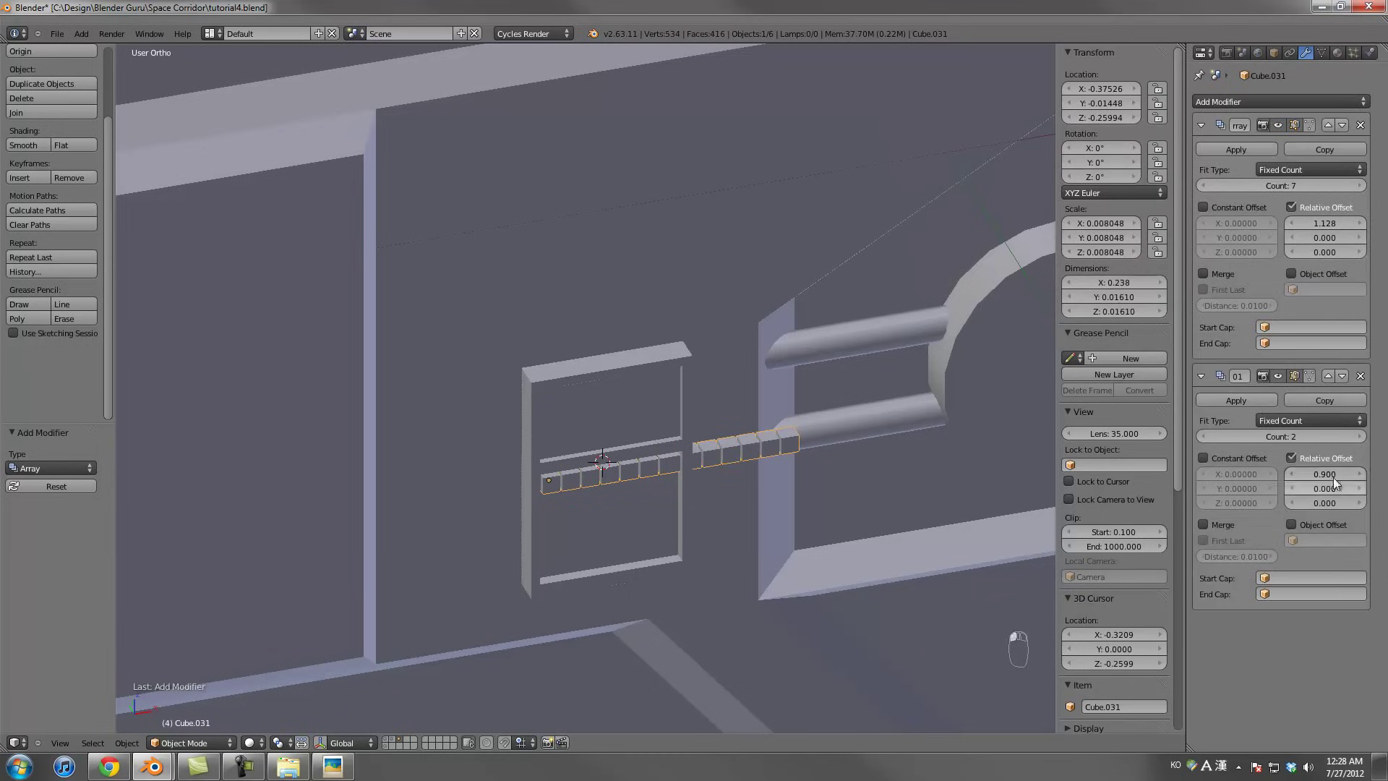
key(Tab)
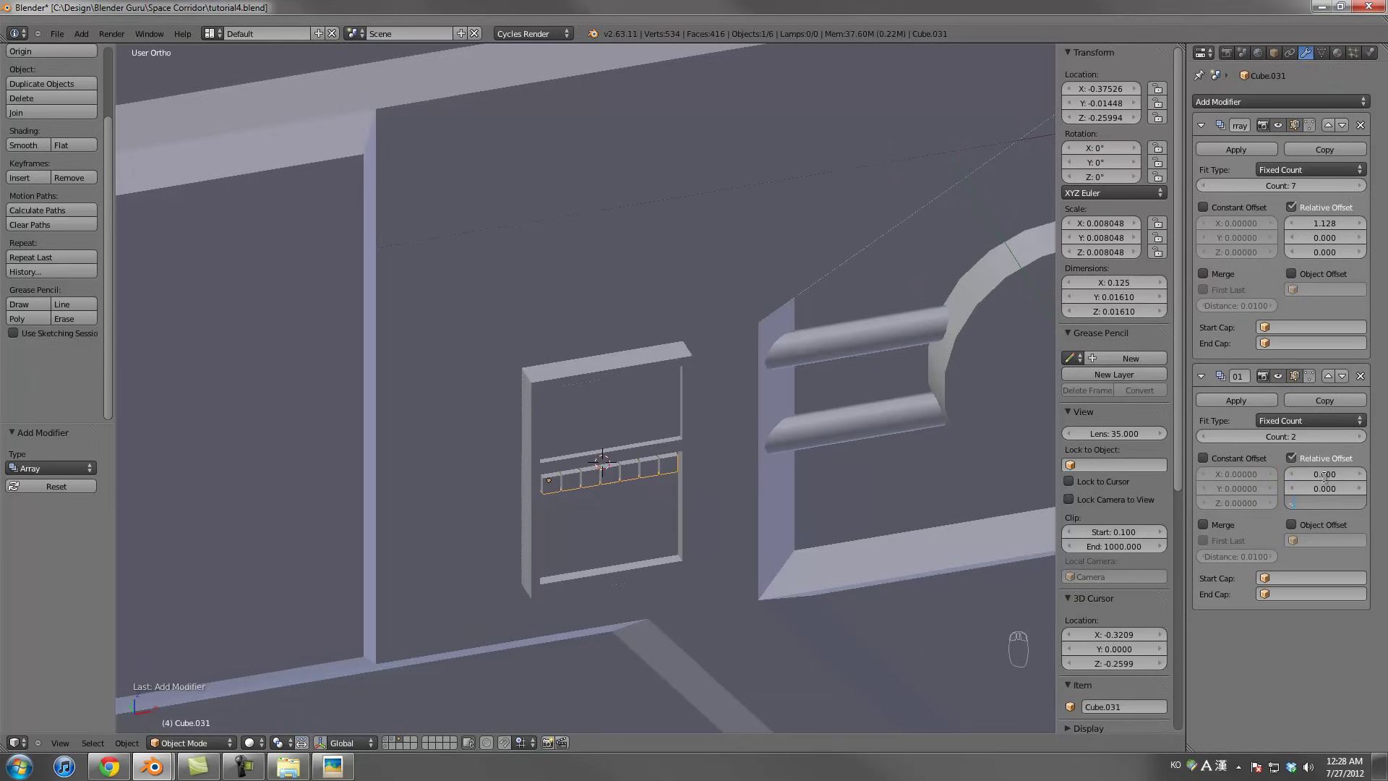
text(-1)
key(Return)
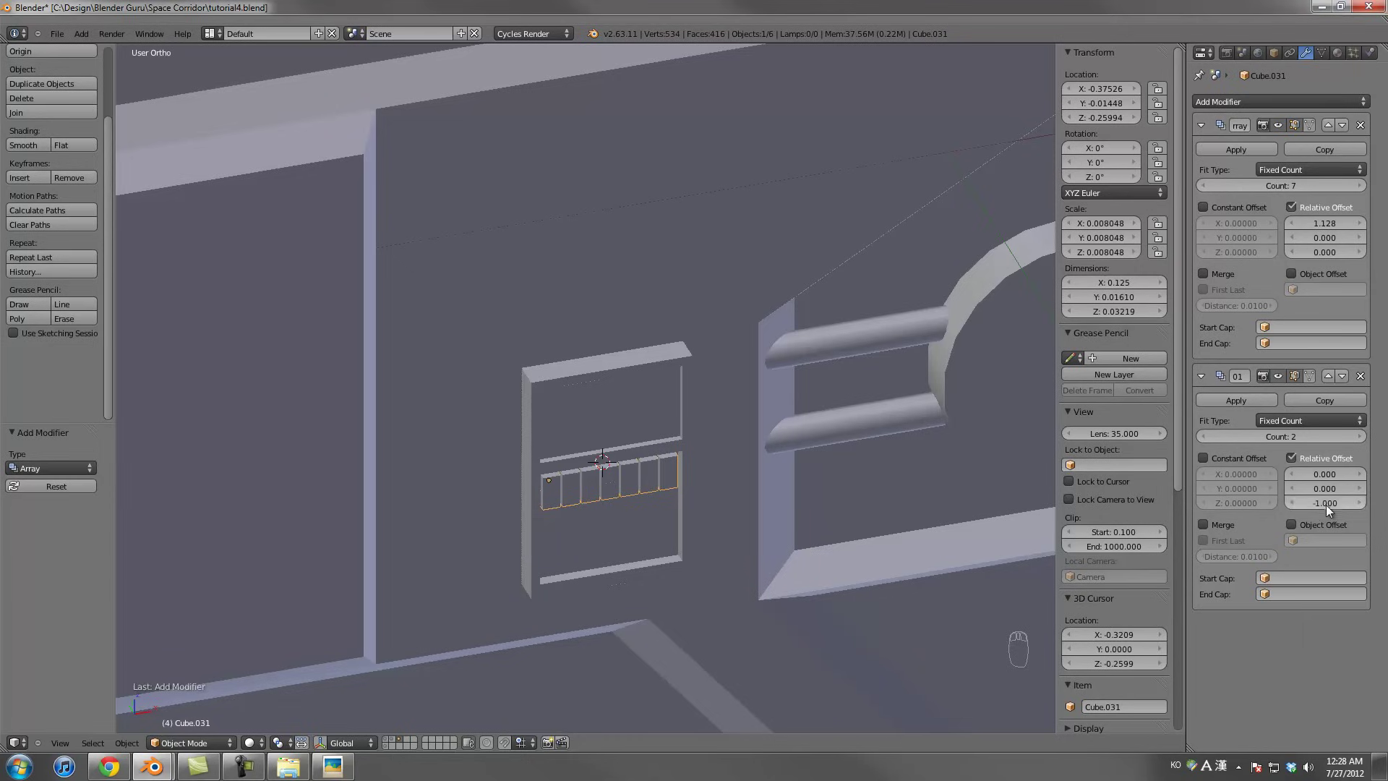
drag(1318, 507, 1324, 507)
click(1358, 437)
click(1358, 437)
In front wireframe view, raise the button grid to Z -0.25639 and set its row offset to -1.176
middle_drag(856, 463, 801, 439)
key(KP_3)
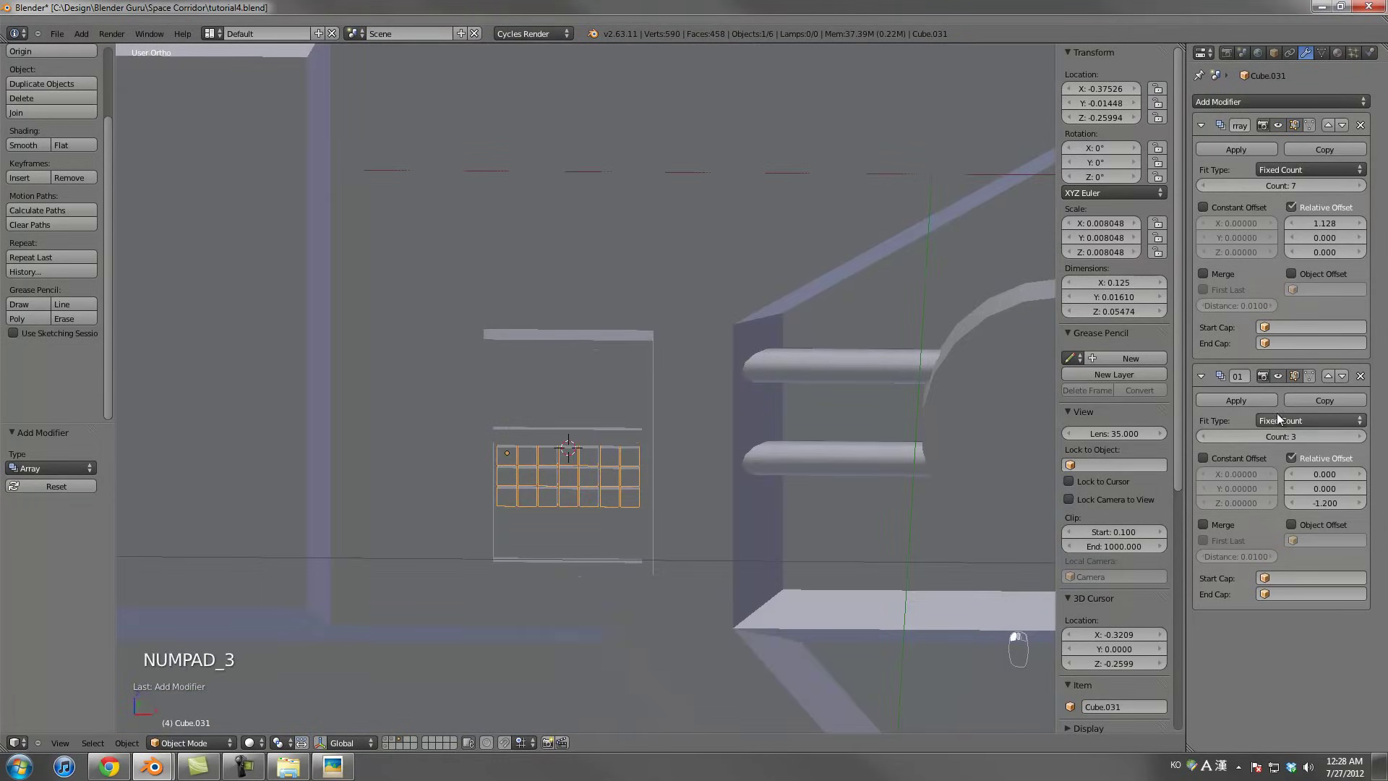
key(KP_1)
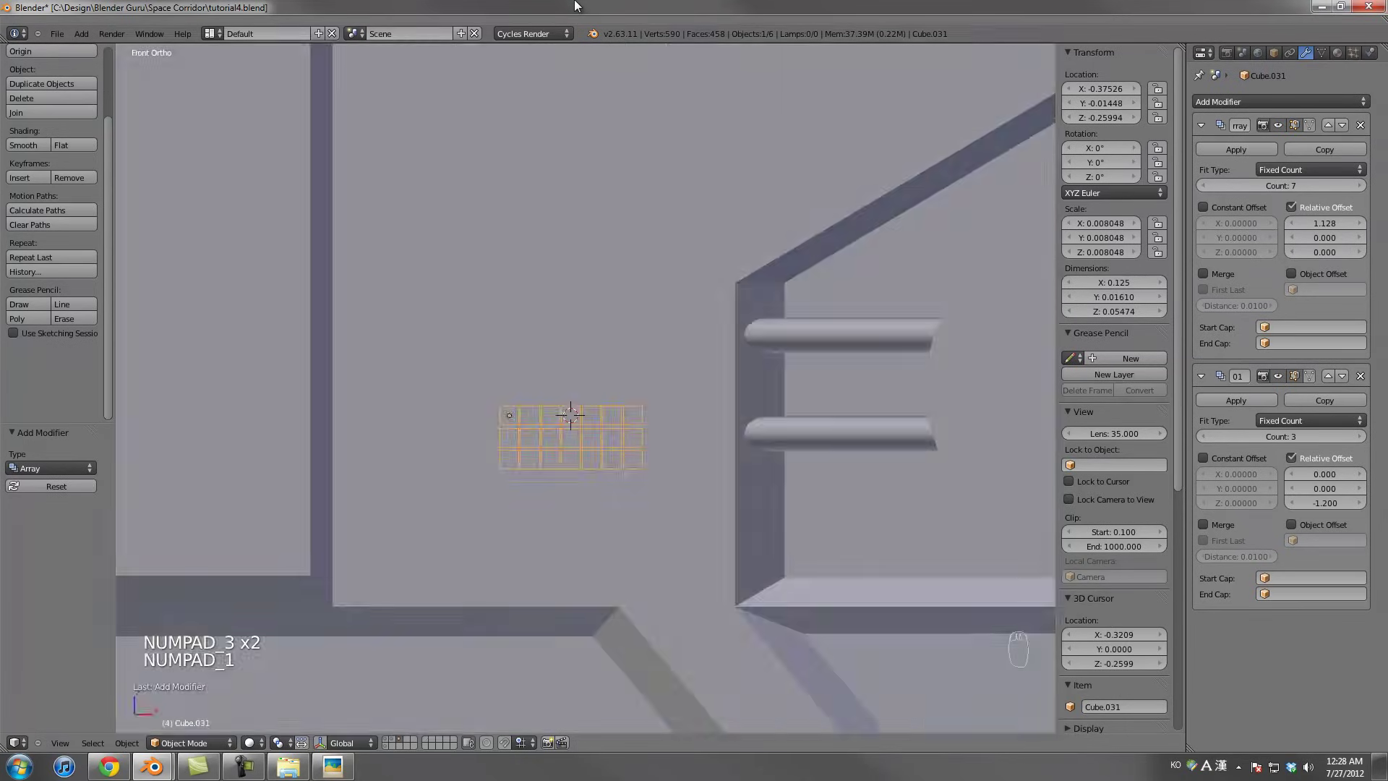
key(z)
drag(1309, 505, 1333, 506)
key(g)
click(943, 489)
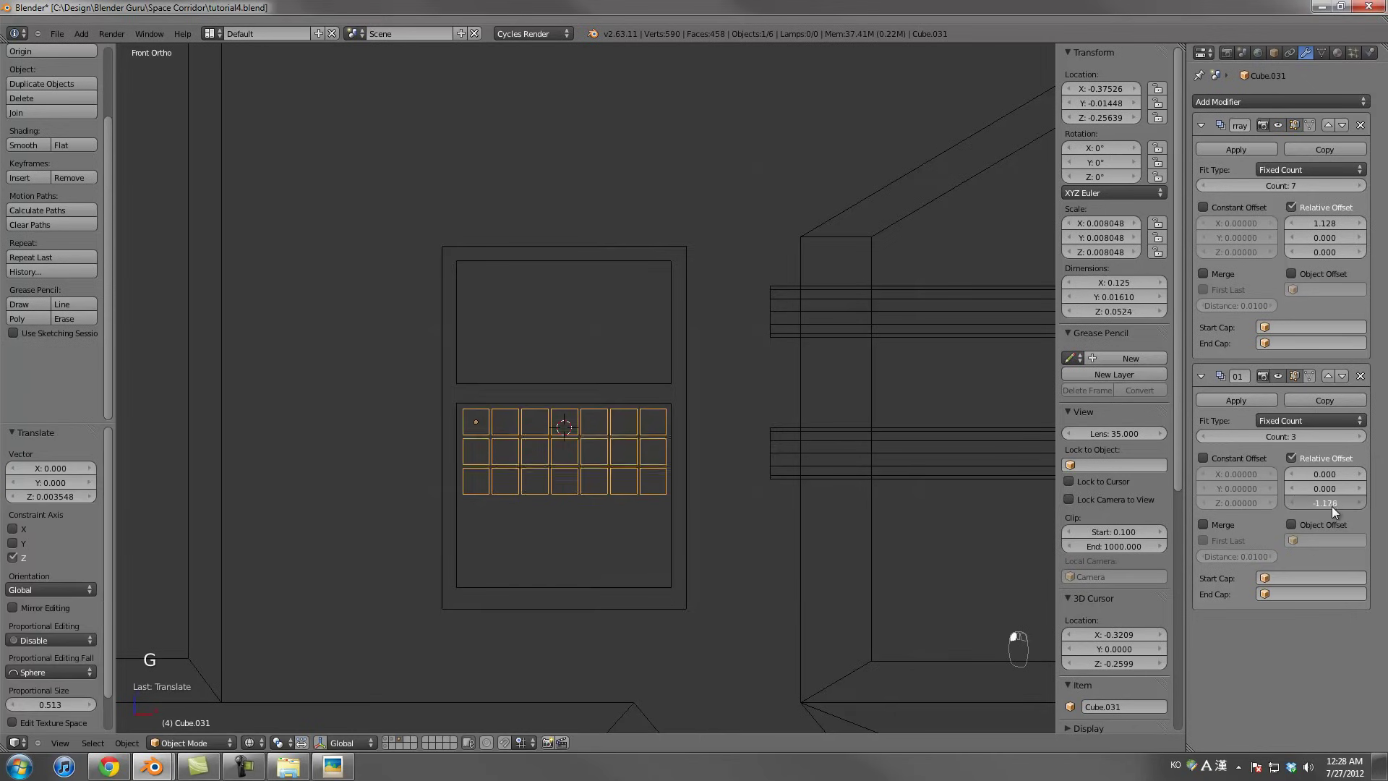
scroll(749, 518, up, 2)
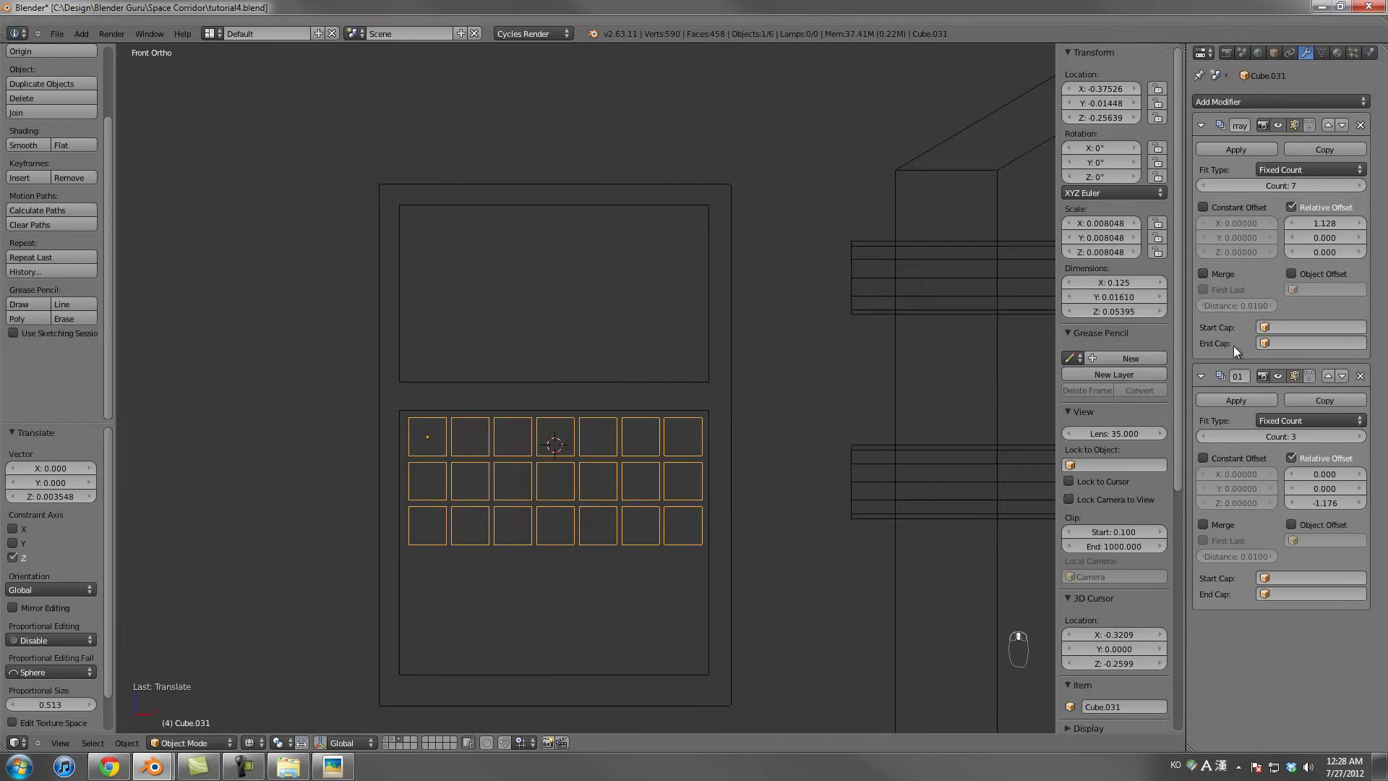
Apply both Array modifiers on the button grid
click(1222, 149)
click(1221, 149)
scroll(650, 470, up, 2)
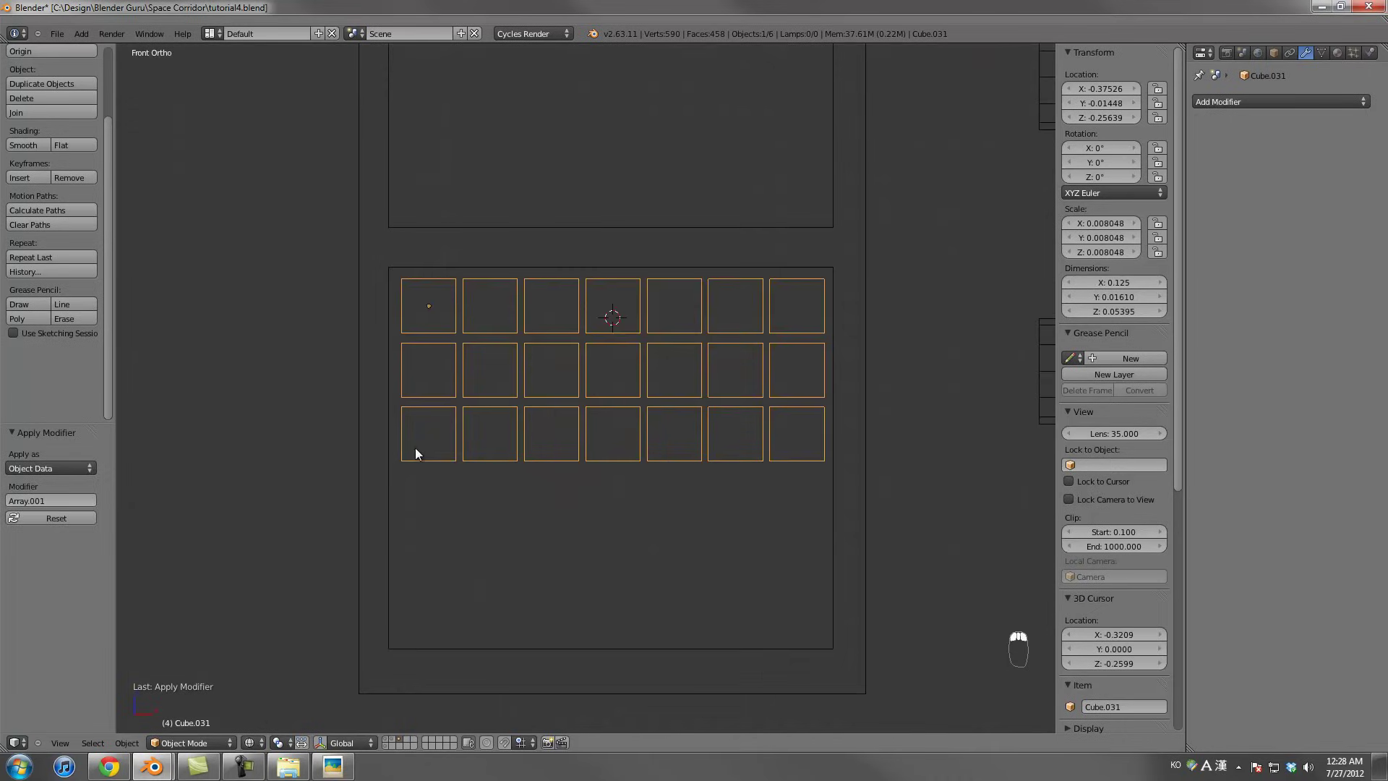
Duplicate one button of the grid in Edit Mode and place the copy centred below the third row
key(Tab)
key(a)
key(l)
key(shift+d)
click(458, 520)
key(g)
key(x)
click(639, 506)
Stretch the duplicated button along X into a wide bar, adjust its height below the grid, and leave Edit Mode
key(s)
key(x)
key(y)
key(x)
click(760, 506)
key(g)
key(z)
click(633, 513)
middle_drag(633, 513, 640, 514)
key(Tab)
key(Tab)
key(Tab)
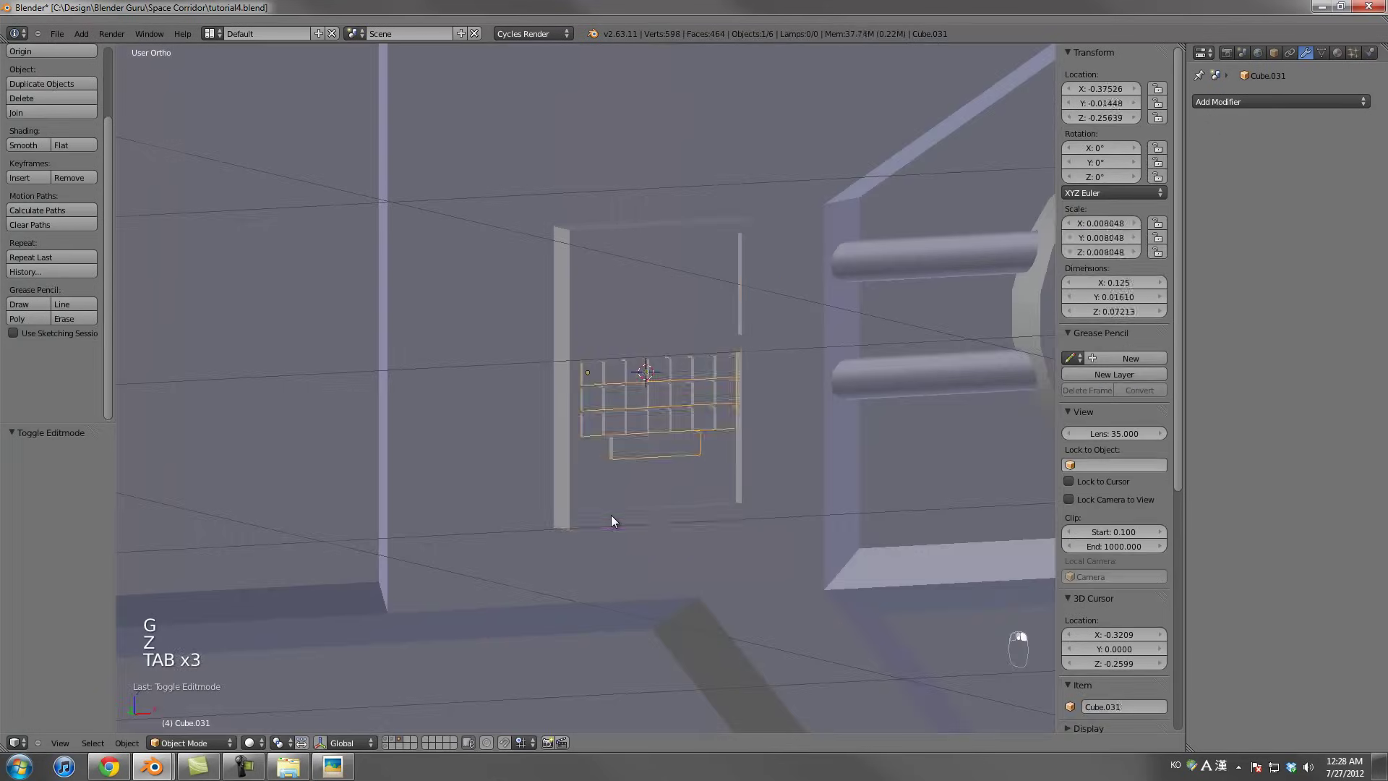
Shorten the keypad plate by box-selecting its bottom vertices and moving them up towards the wide button
key(z)
right_click(610, 515)
key(Tab)
key(Tab)
key(a)
key(a)
key(a)
key(Tab)
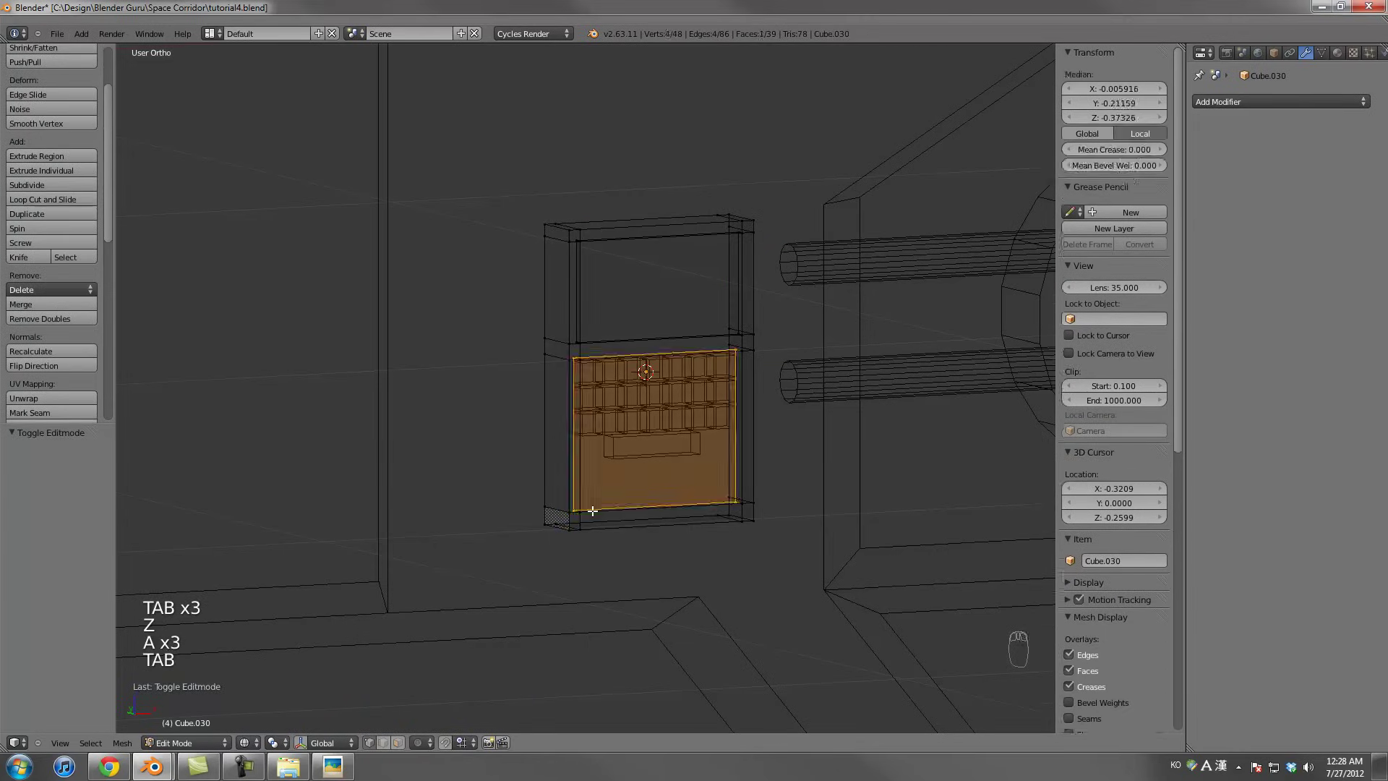
key(a)
key(a)
key(a)
key(a)
key(b)
drag(492, 474, 799, 573)
key(g)
click(807, 527)
key(Tab)
key(z)
Select the keypad plate together with its buttons and move both along Y against the door surface
mouse_move(807, 526)
middle_down()
mouse_move(757, 495)
mouse_move(641, 517)
mouse_move(536, 436)
mouse_move(542, 406)
mouse_move(588, 381)
mouse_move(611, 413)
mouse_move(525, 418)
mouse_move(696, 411)
mouse_move(639, 418)
middle_up()
scroll(544, 401, up, 2)
right_click(550, 379)
shift+right_click(554, 377)
key(g)
middle_click(561, 375)
click(562, 374)
Select only the keypad buttons and move them along Y to -0.000701
key(a)
right_click(579, 418)
key(g)
middle_click(530, 415)
click(526, 415)
Deselect everything and save the file over the existing one
scroll(696, 412, down, 3)
key(a)
key(ctrl+s)
click(639, 418)
scroll(626, 463, down, 4)
middle_drag(623, 474, 707, 478)
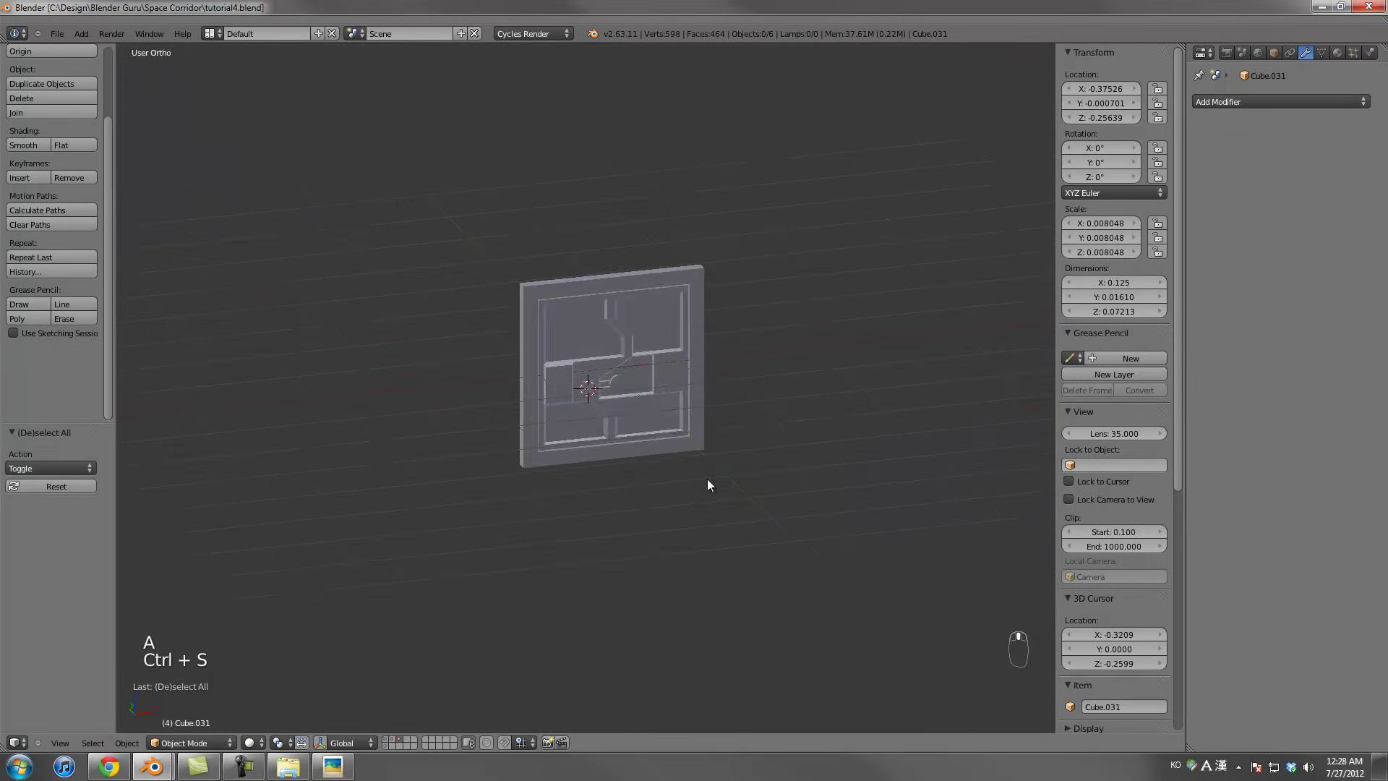
key(ctrl+s)
click(709, 478)
Add a Bevel modifier with a width of 0.02 to the door
right_click(670, 379)
scroll(670, 378, up, 5)
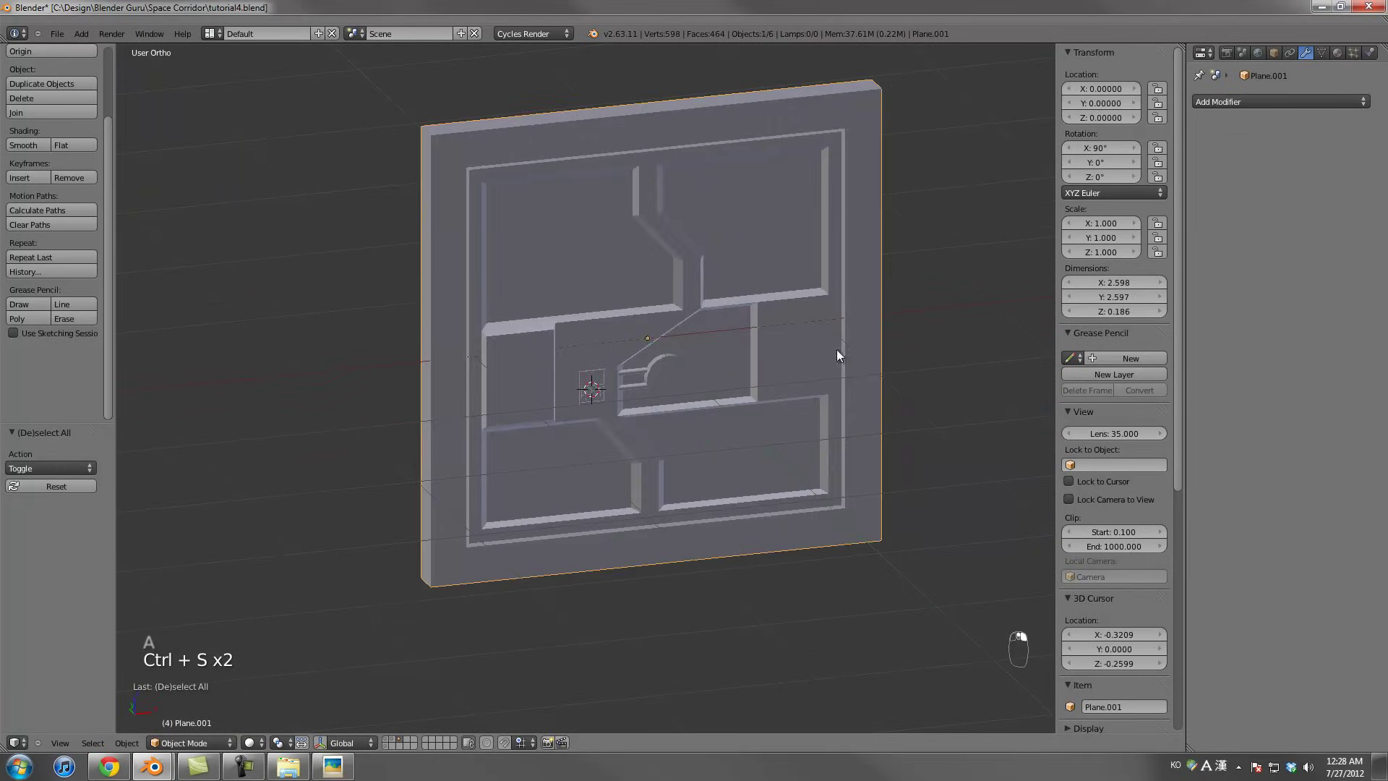
click(1256, 100)
click(1065, 151)
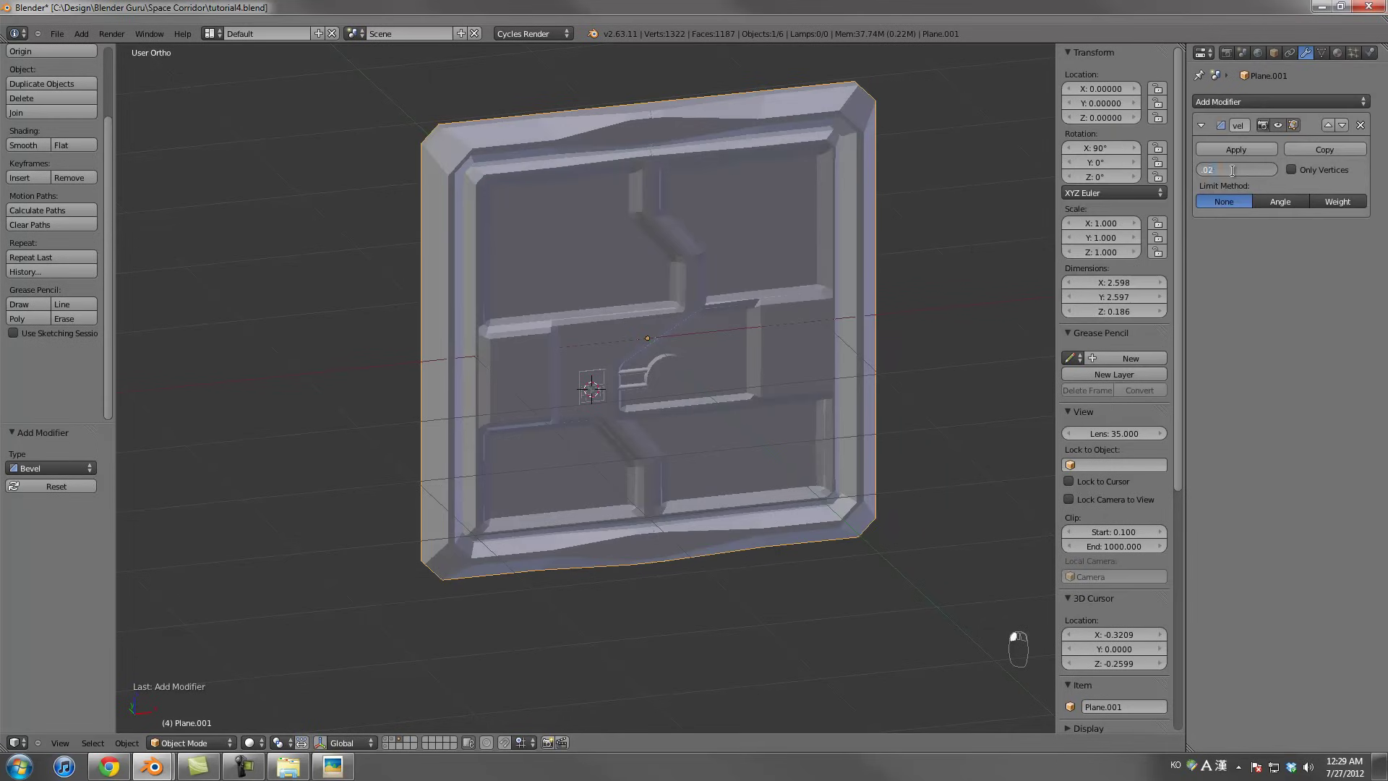
key(Return)
scroll(849, 369, up, 4)
Apply the door's scale
key(ctrl+a)
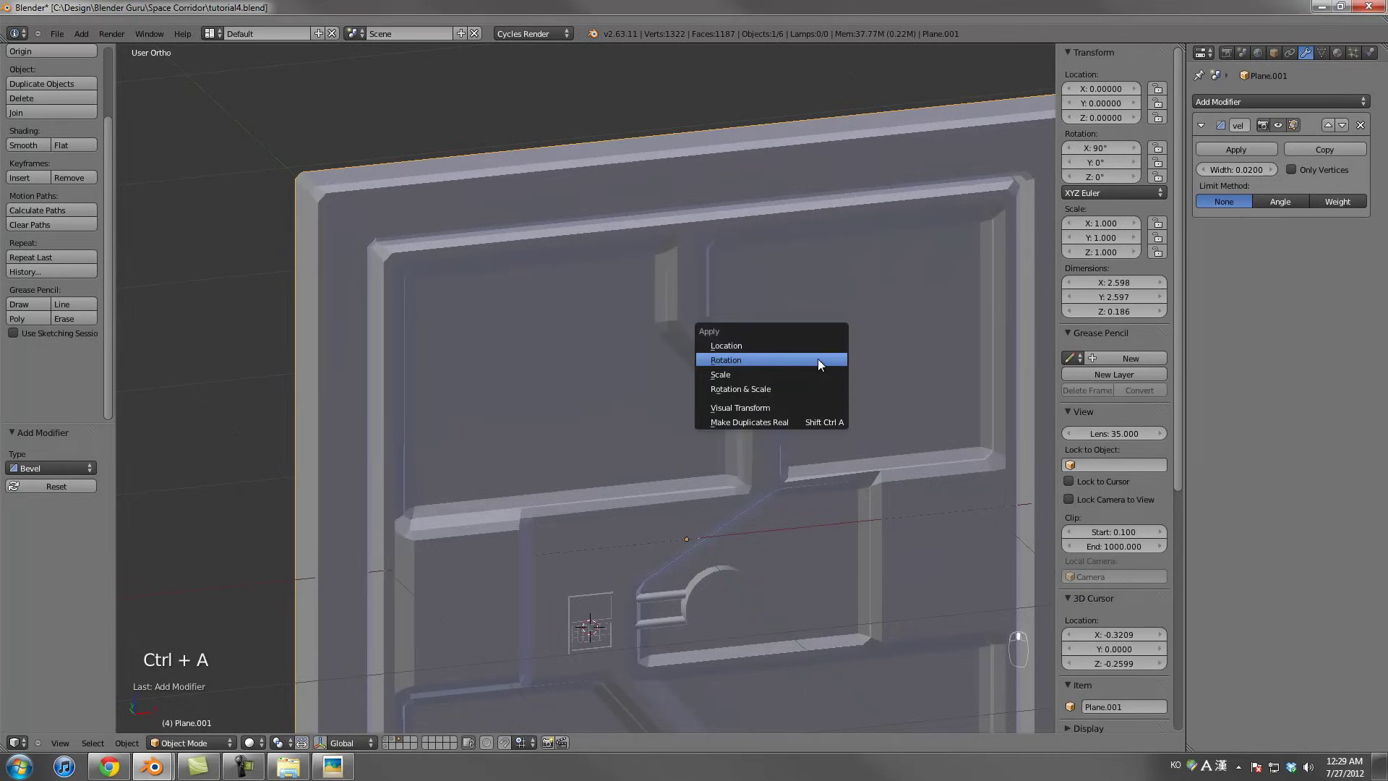
click(809, 372)
scroll(688, 374, down, 3)
scroll(683, 402, down, 2)
scroll(671, 463, up, 2)
Try to join the lock's disc and upper rod into the door object
right_click(693, 534)
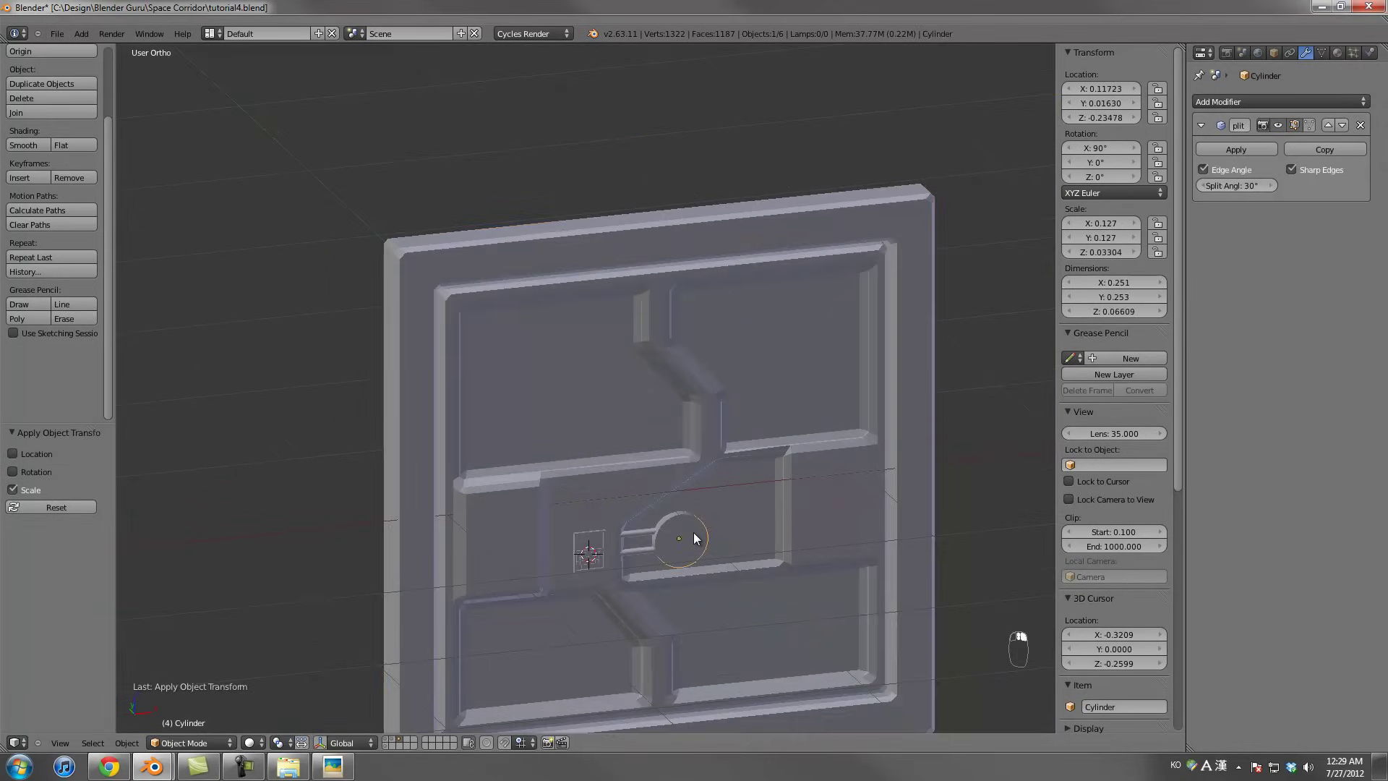
shift+right_click(645, 538)
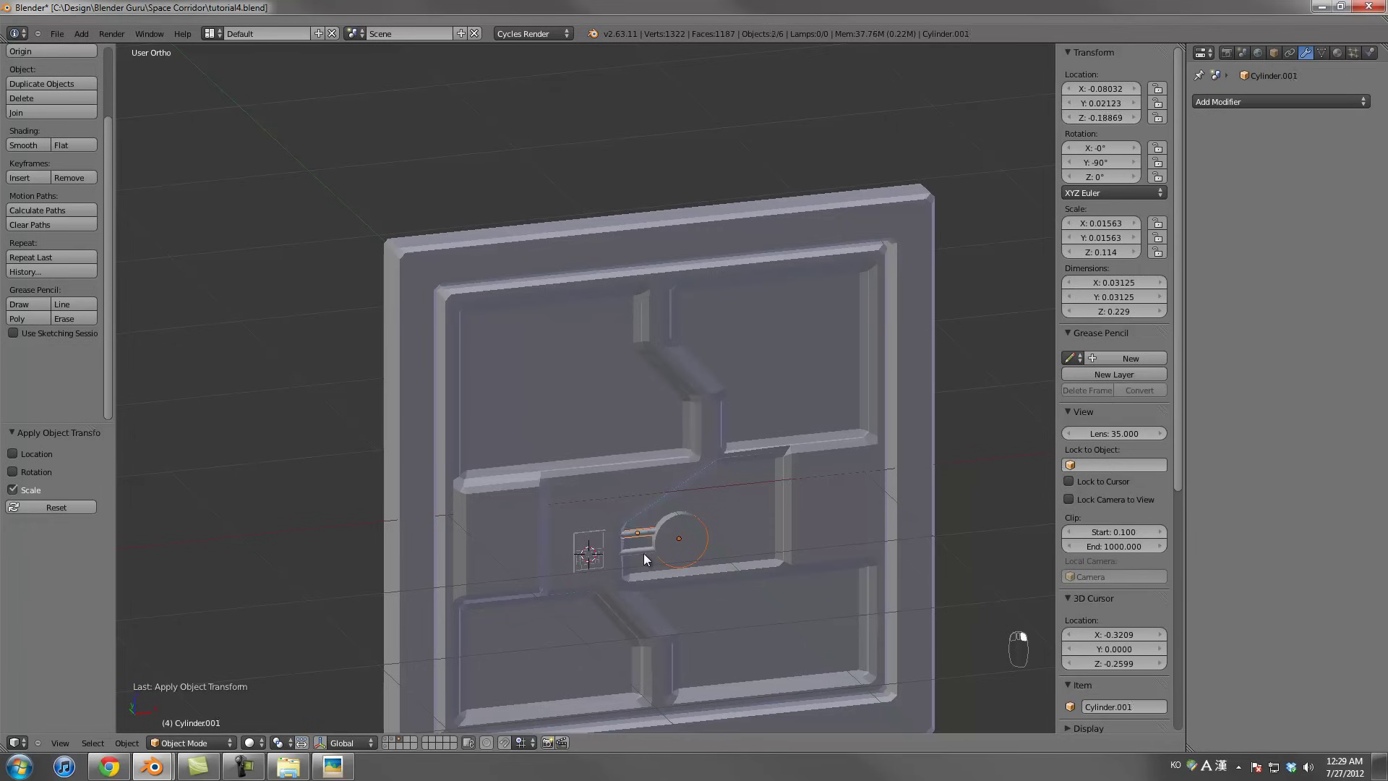
shift+right_click(652, 472)
key(ctrl+j)
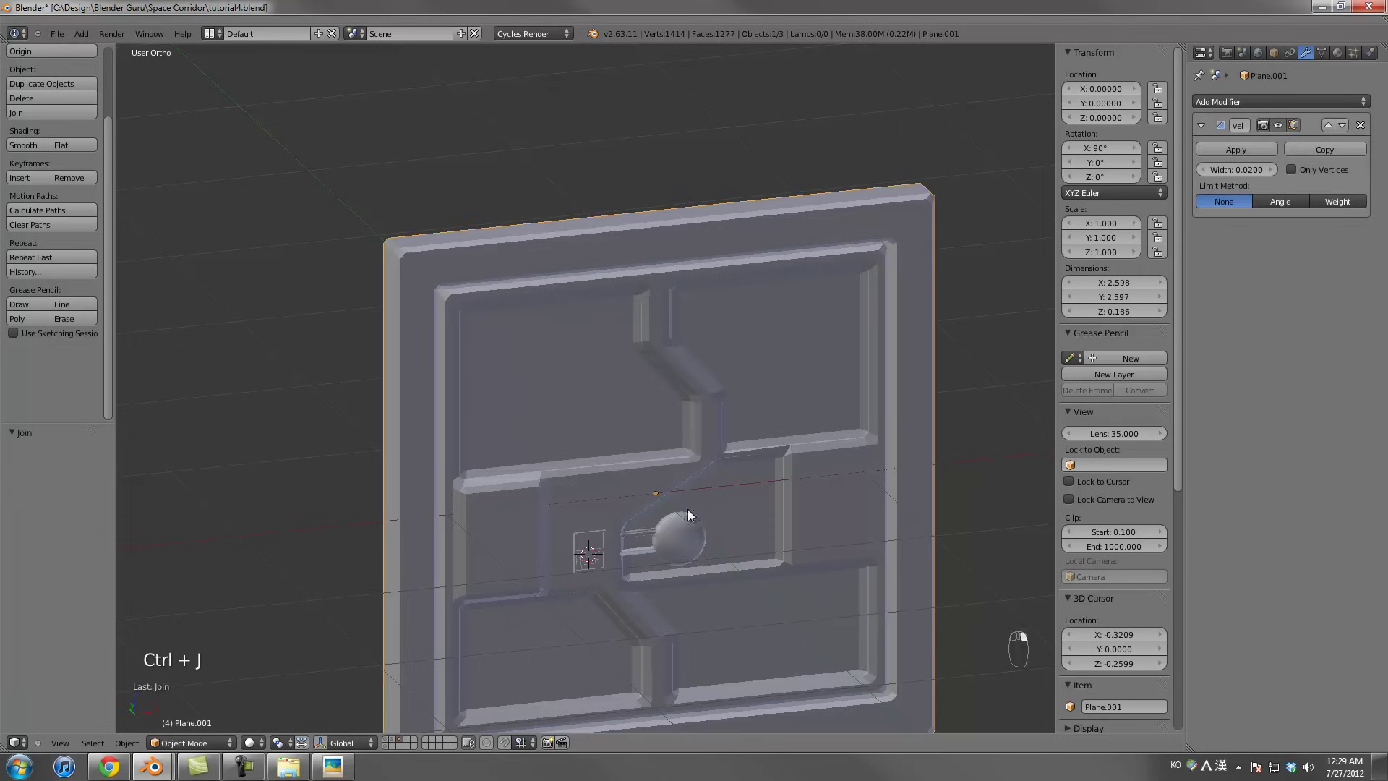
Try marking the joined disc's edges as sharp in Edit Mode
key(Tab)
scroll(716, 518, up, 5)
key(ctrl+e)
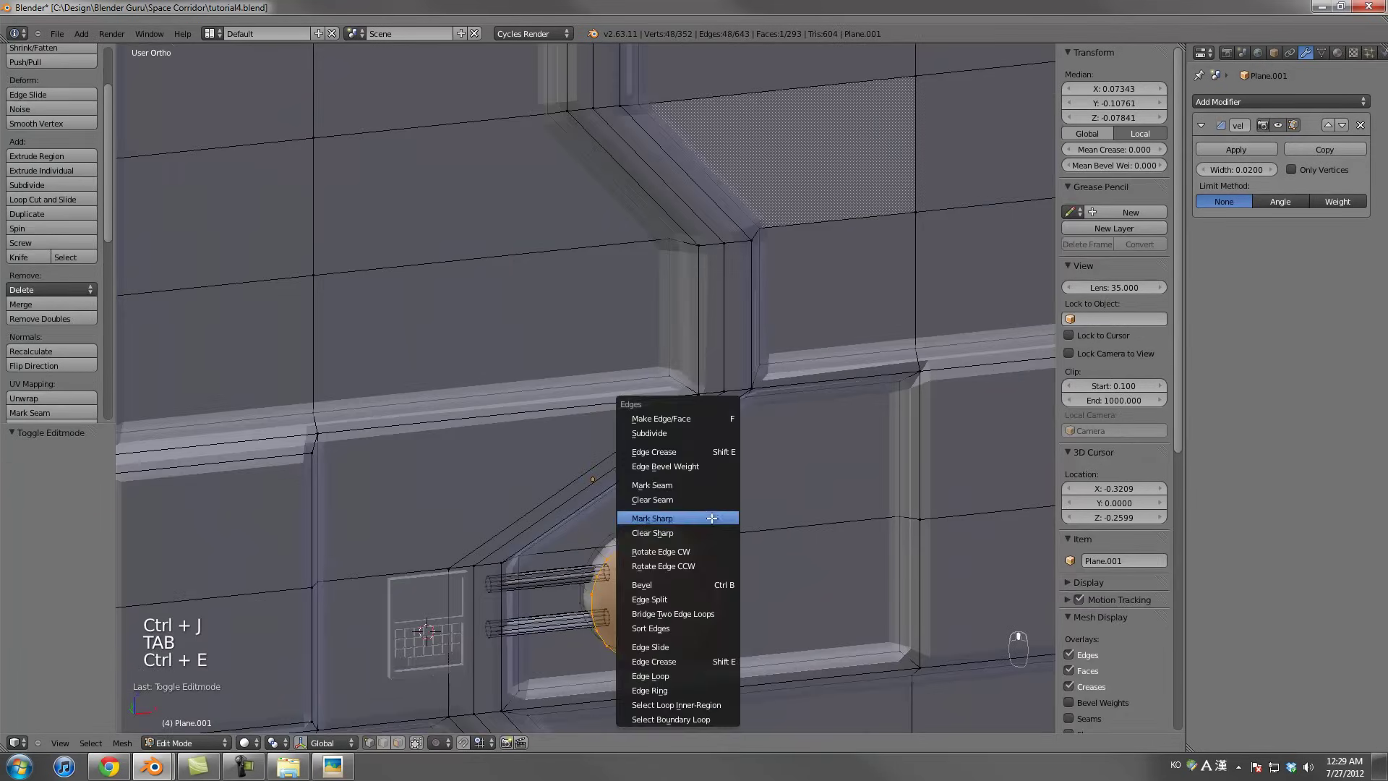
click(712, 517)
key(Tab)
scroll(698, 520, down, 2)
middle_drag(692, 522, 756, 517)
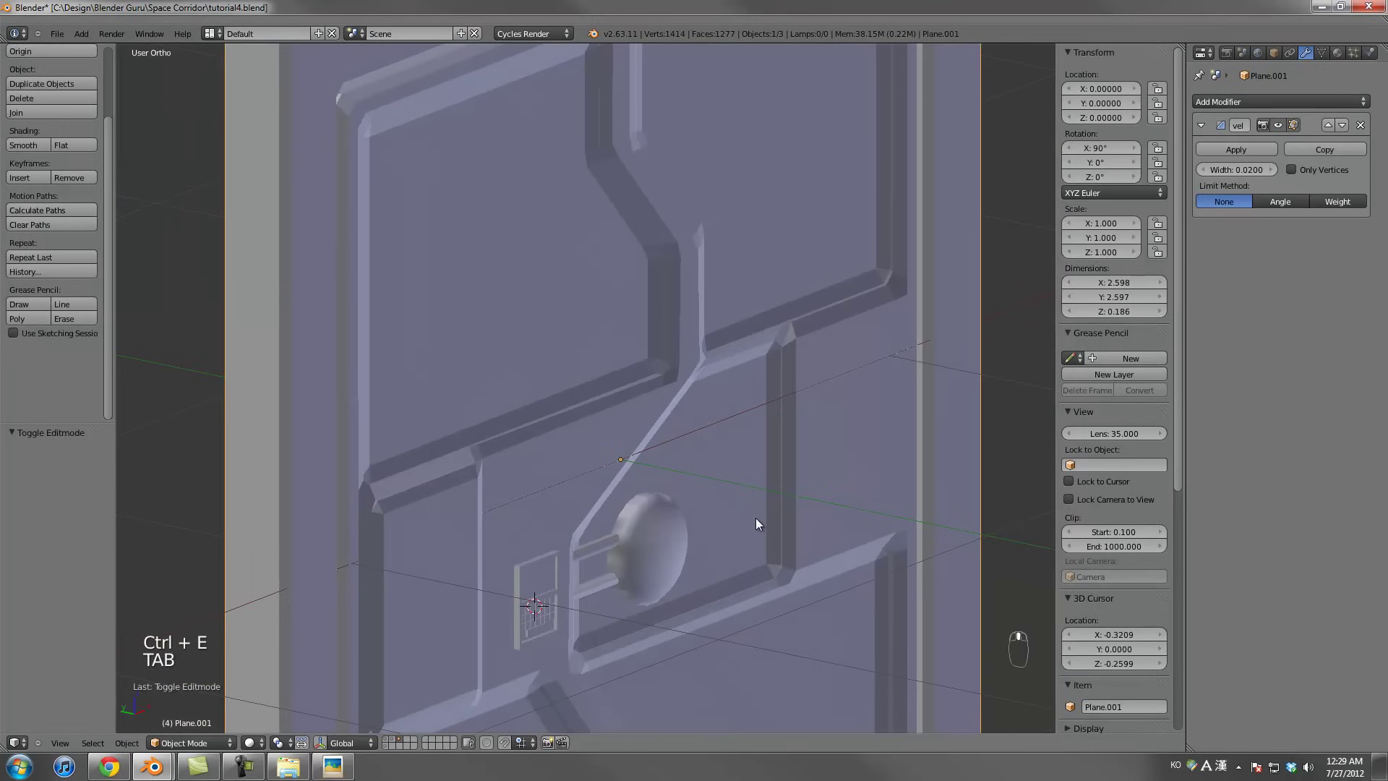
key(Tab)
key(Tab)
Undo the sharp marking and the joining of the lock parts to the door
key(Tab)
key(ctrl+z)
key(Tab)
key(ctrl+z)
key(ctrl+z)
key(ctrl+z)
key(ctrl+z)
key(ctrl+z)
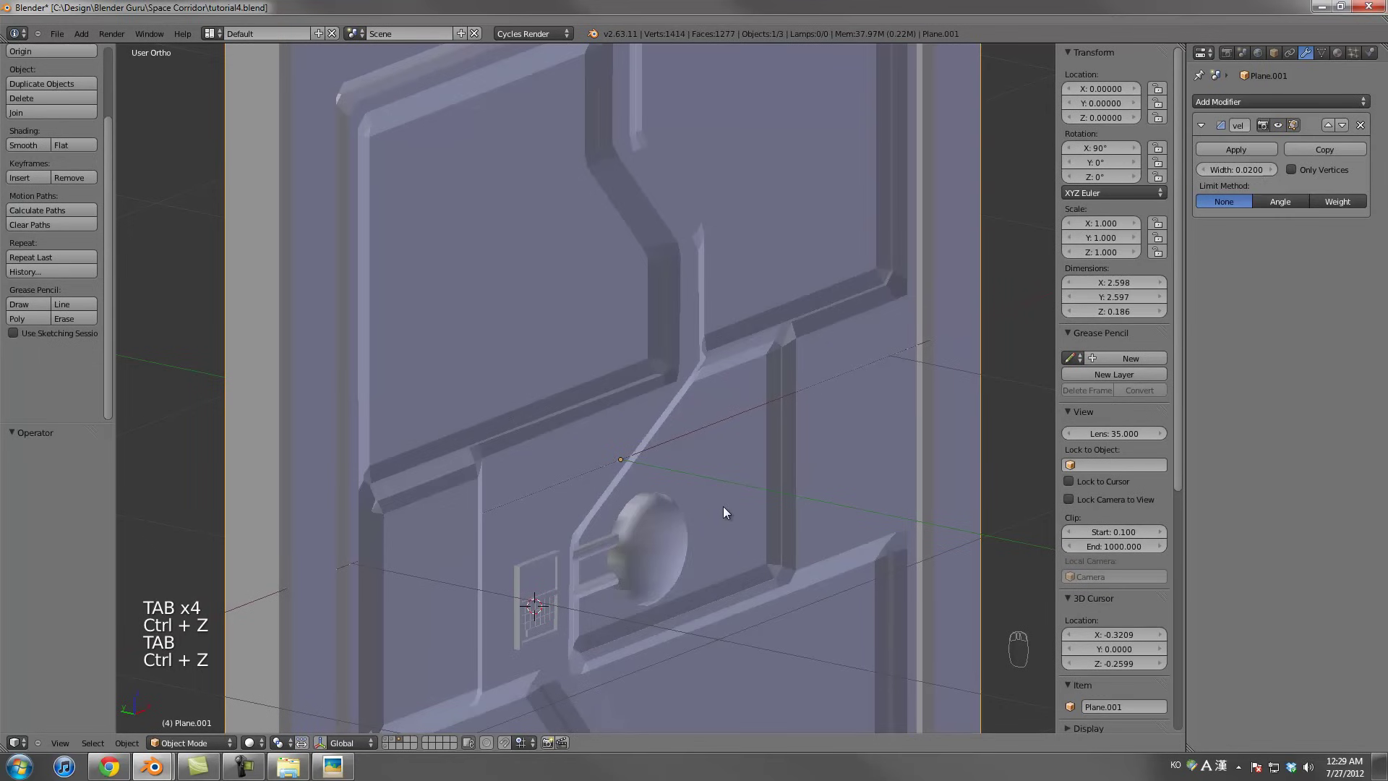
Set the door's bevel width to 0.005 and check the bevelled edges around the panels
right_click(723, 506)
scroll(678, 429, down, 5)
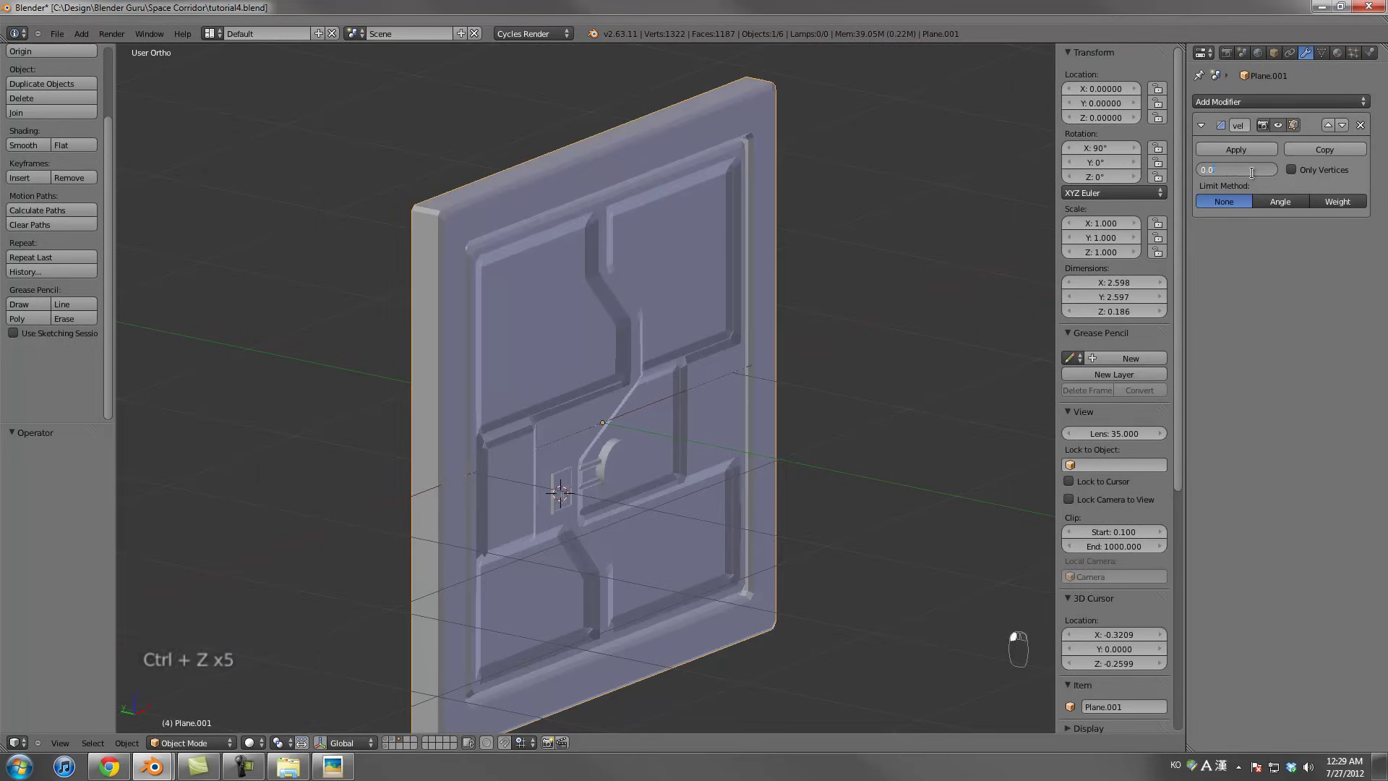
key(Return)
scroll(503, 387, down, 3)
scroll(566, 396, up, 10)
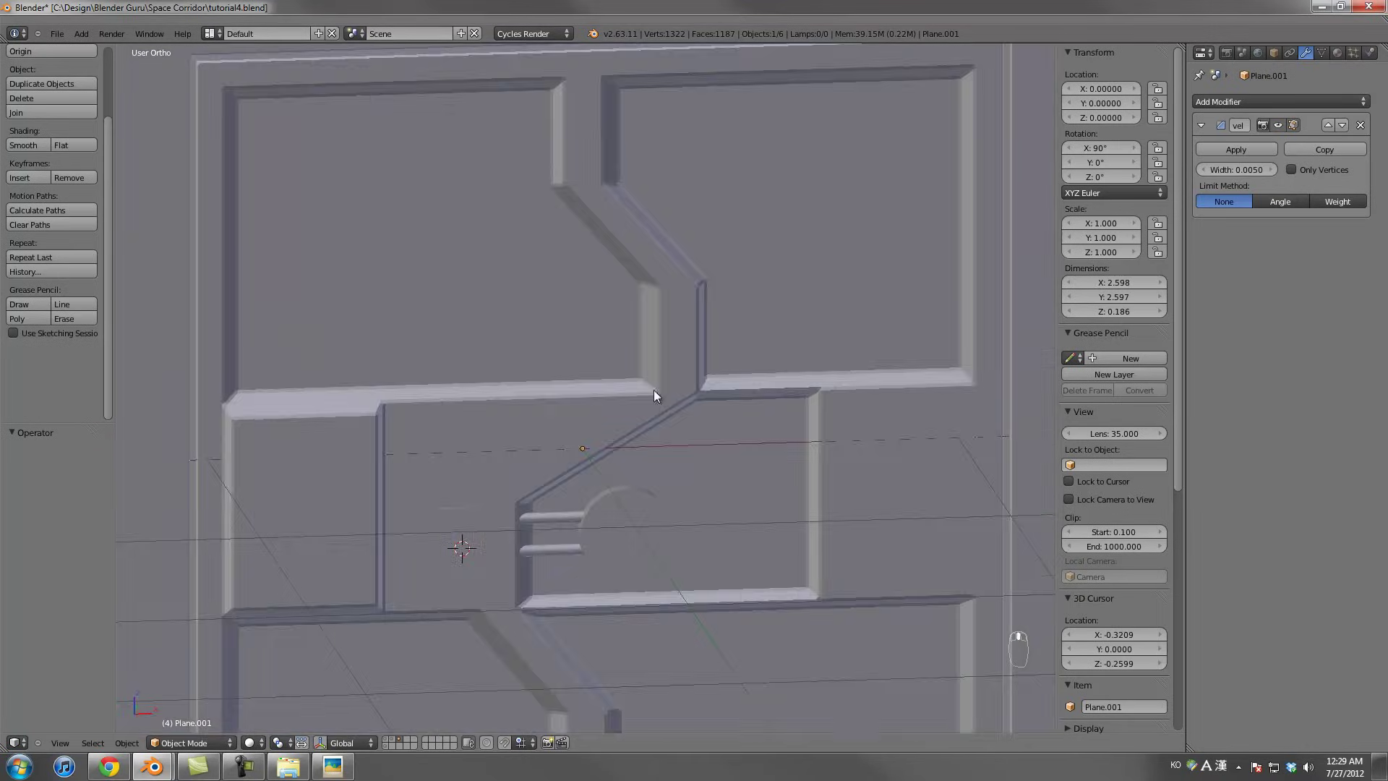
scroll(678, 379, down, 2)
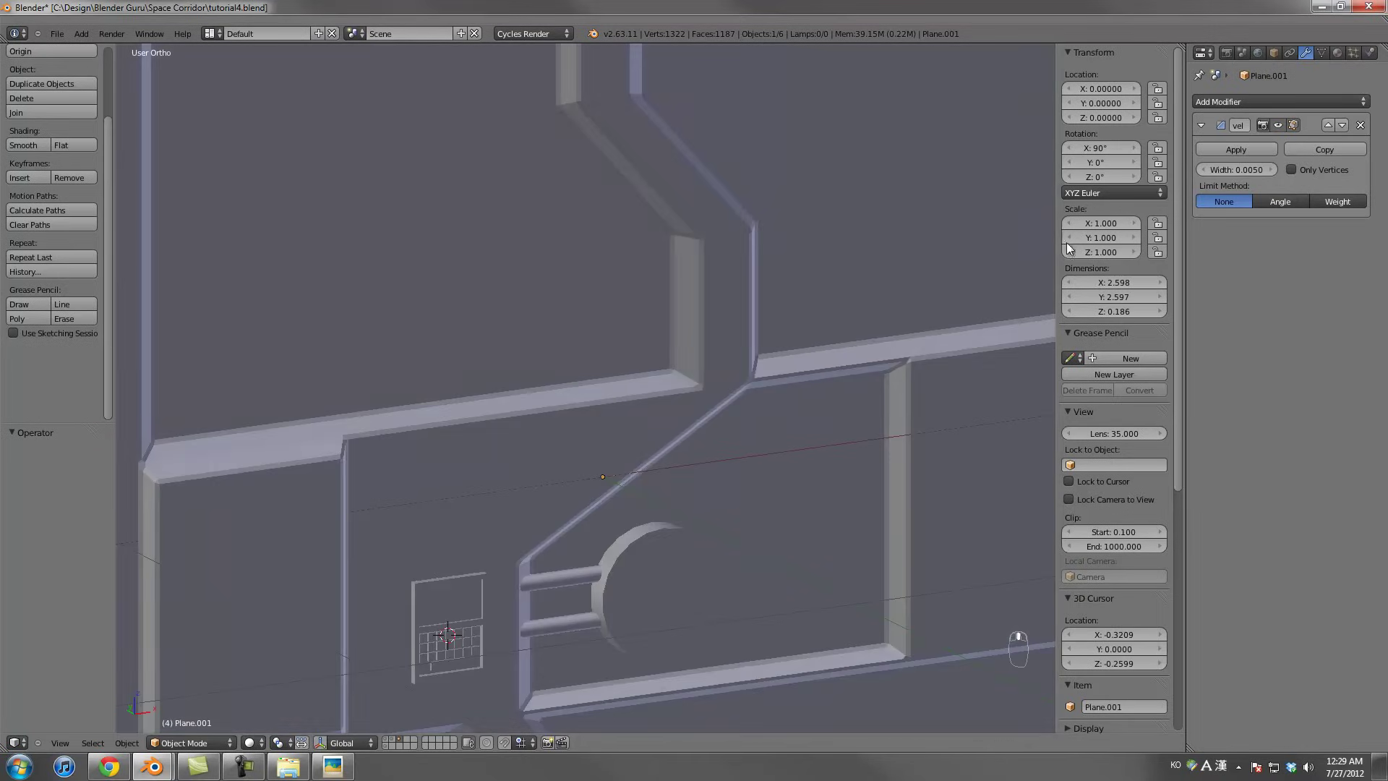
Set the door's bevel width to 0.002
click(1248, 167)
text(0.002)
key(Return)
scroll(691, 428, down, 5)
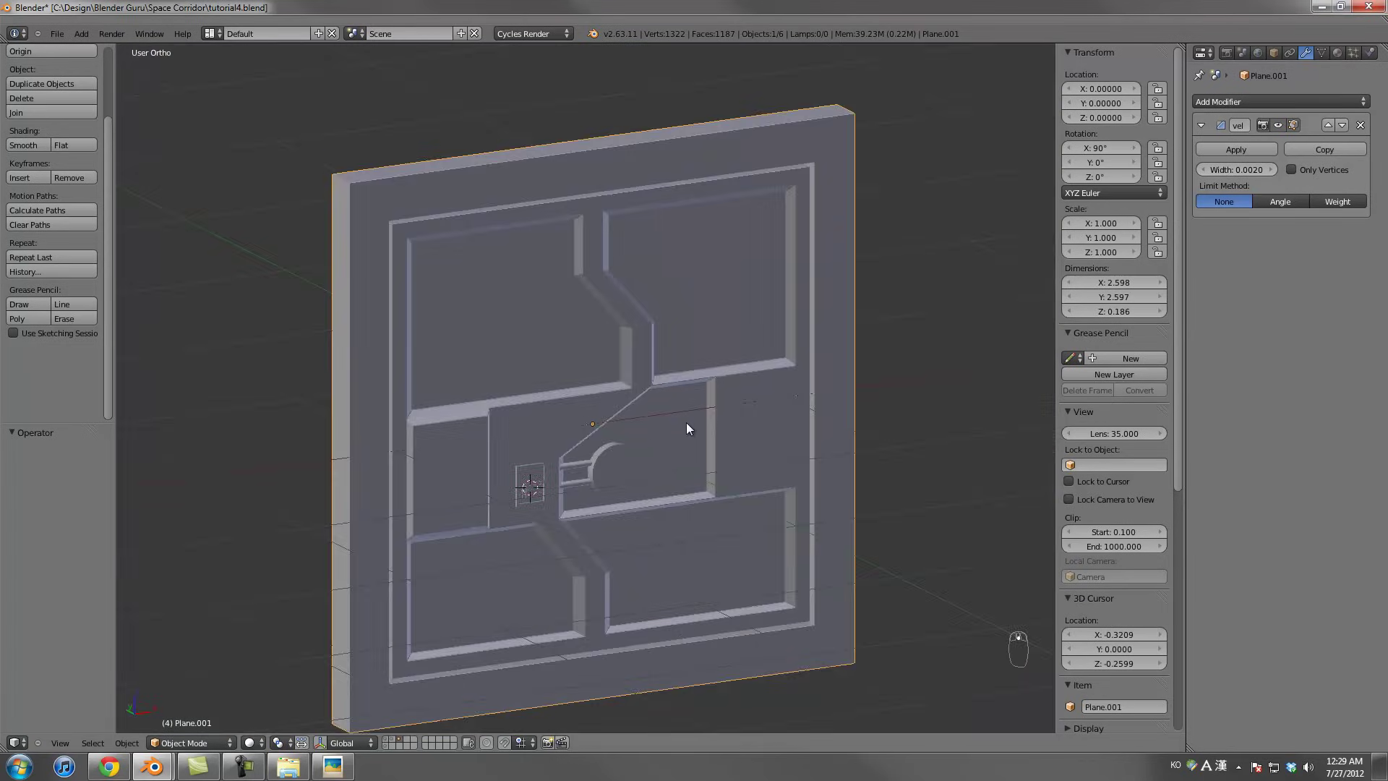
Save the file with the bevelled door, overwriting the existing version
scroll(729, 409, down, 3)
key(ctrl+s)
scroll(721, 422, up, 8)
key(ctrl+s)
click(734, 410)
scroll(752, 491, down, 7)
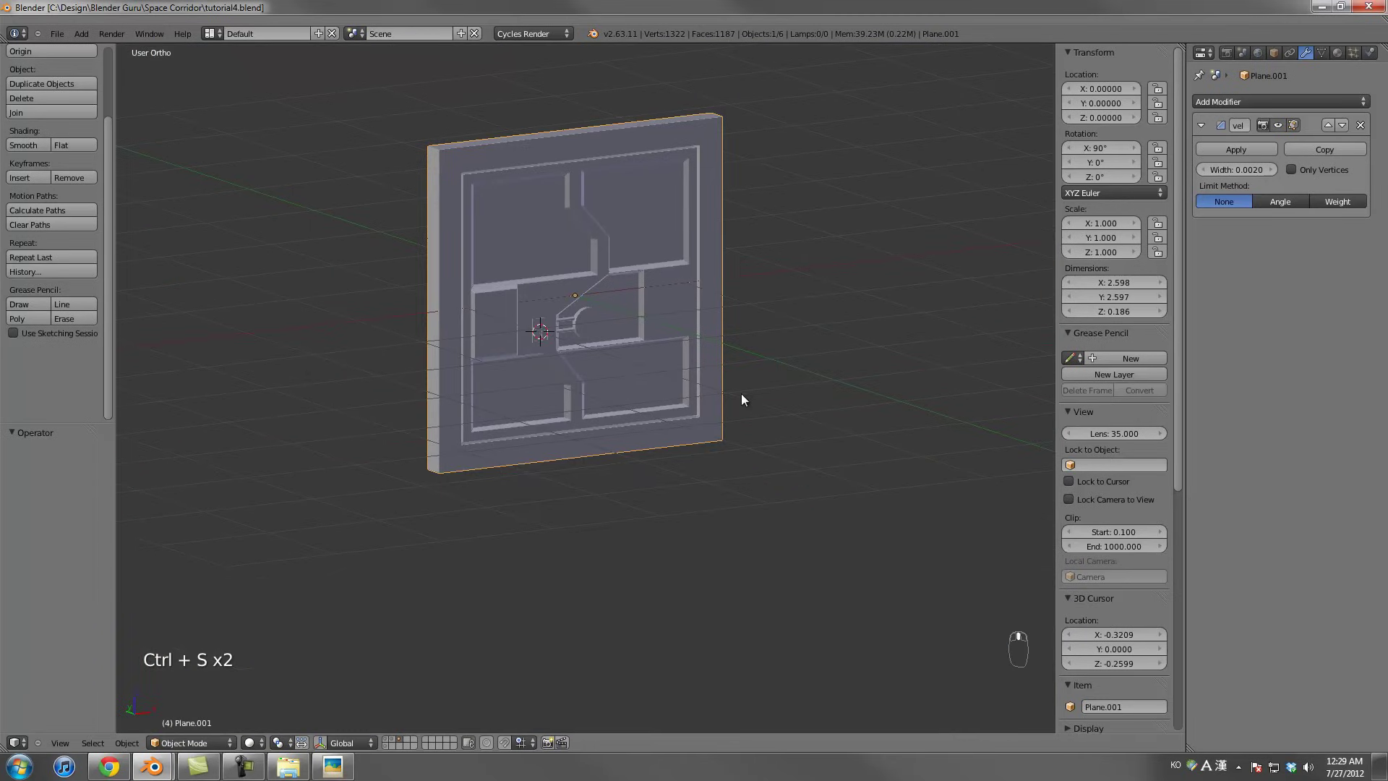
Show the corridor's layers and, from the top view, move the door 16.956 along Y to the corridor's far end
shift+click(388, 740)
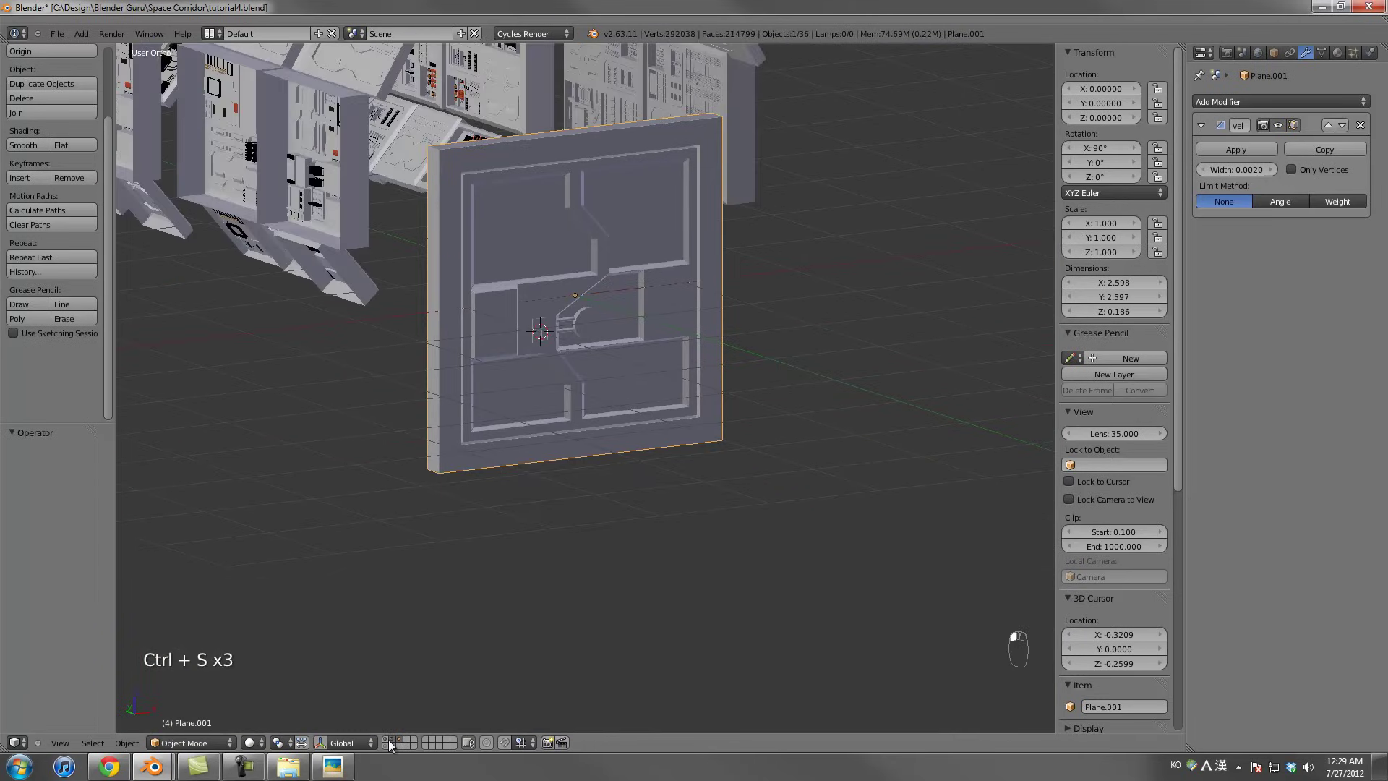
shift+click(387, 743)
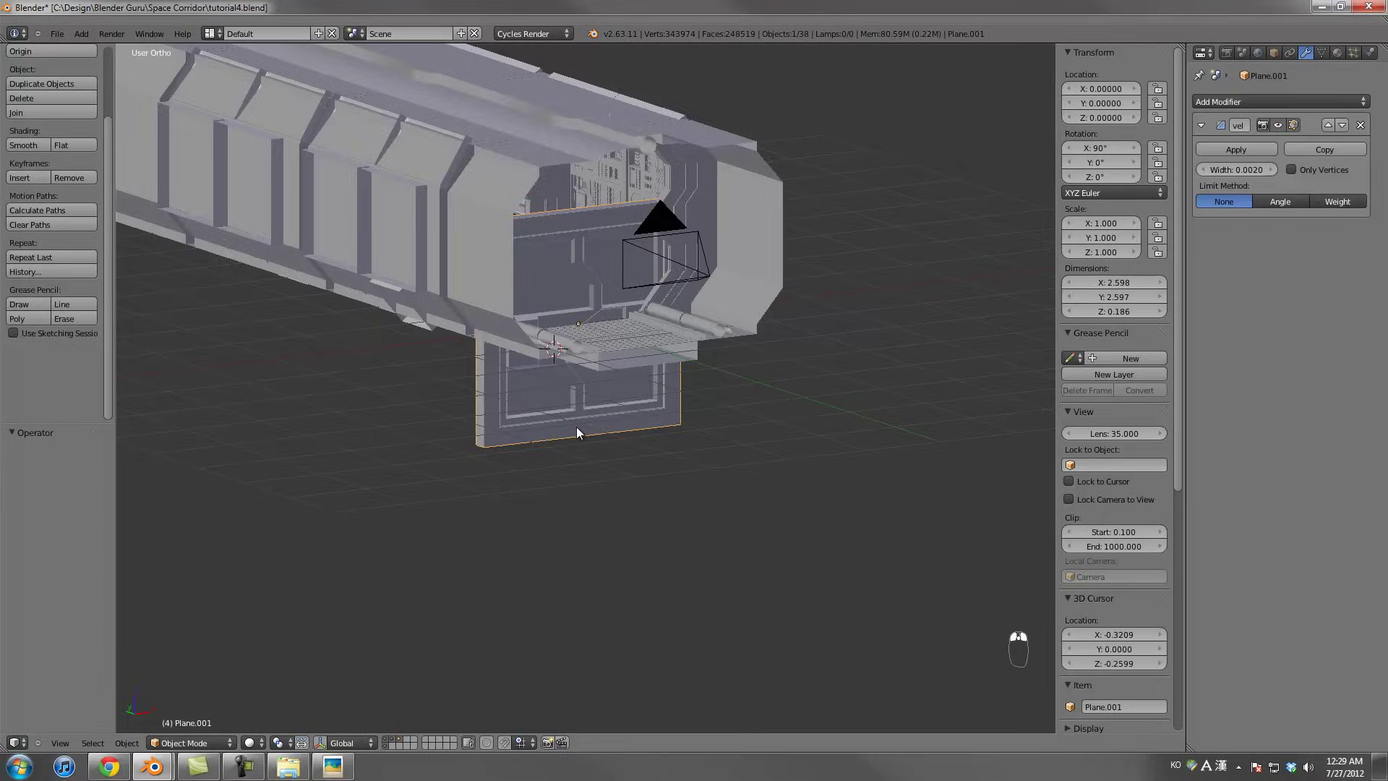
key(KP_7)
key(z)
scroll(640, 493, down, 4)
key(g)
middle_drag(632, 591, 626, 268)
click(622, 258)
scroll(623, 304, up, 2)
key(z)
Switch to the shaded camera view, select the door, and raise it to cover the corridor's end opening
key(KP_0)
key(z)
right_click(630, 463)
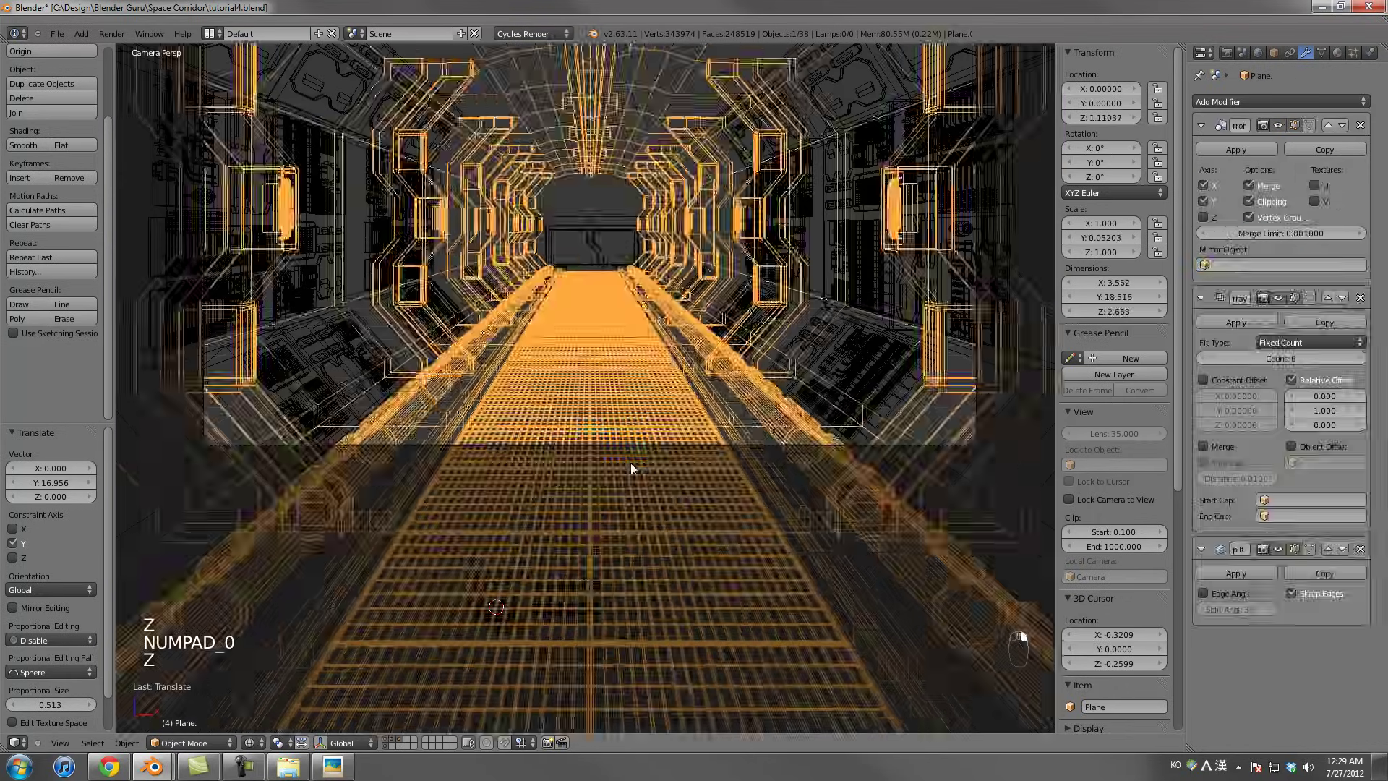
key(z)
key(a)
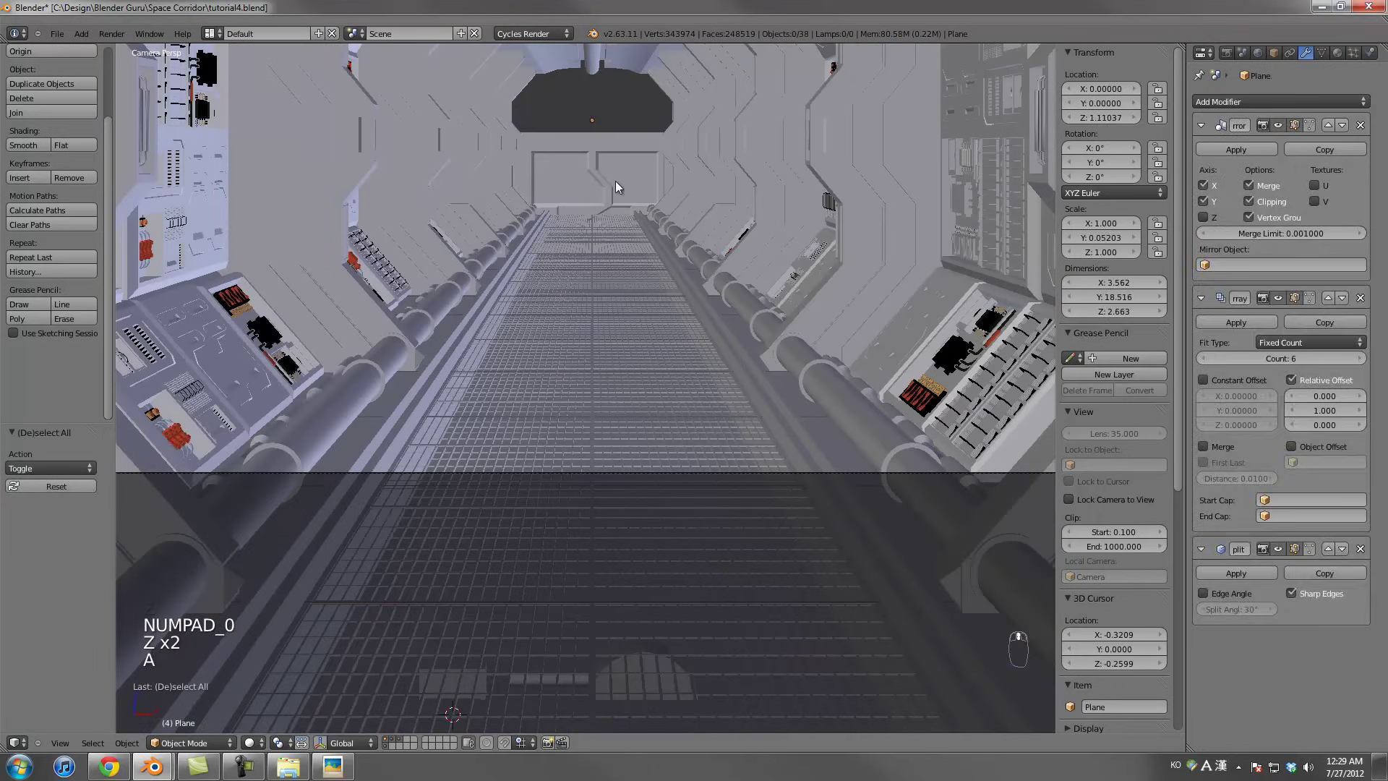
right_click(623, 187)
key(g)
click(618, 117)
Scale the door by about 1.159 along X and raise it about 0.17 along Z to cover the corridor's end opening
key(s)
key(x)
click(670, 124)
key(g)
key(z)
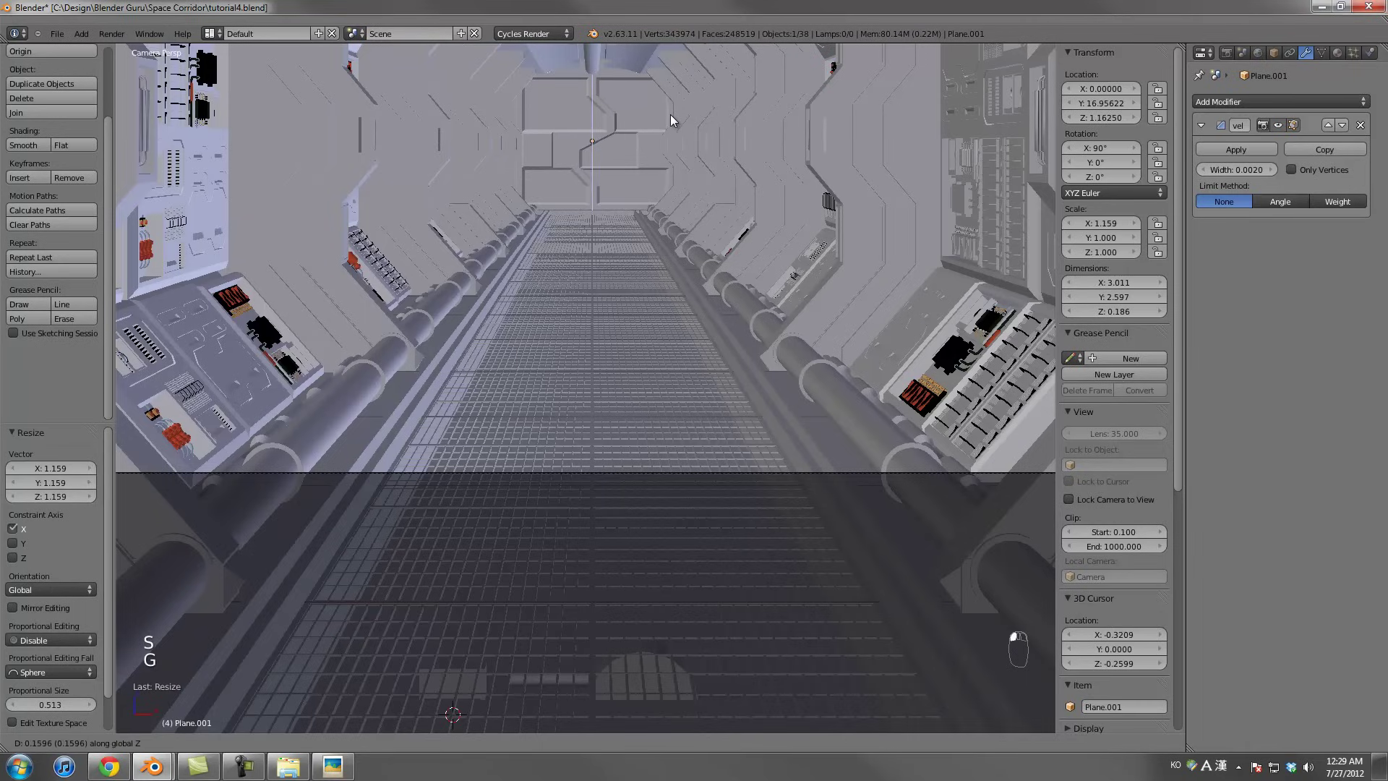
click(670, 114)
key(g)
key(z)
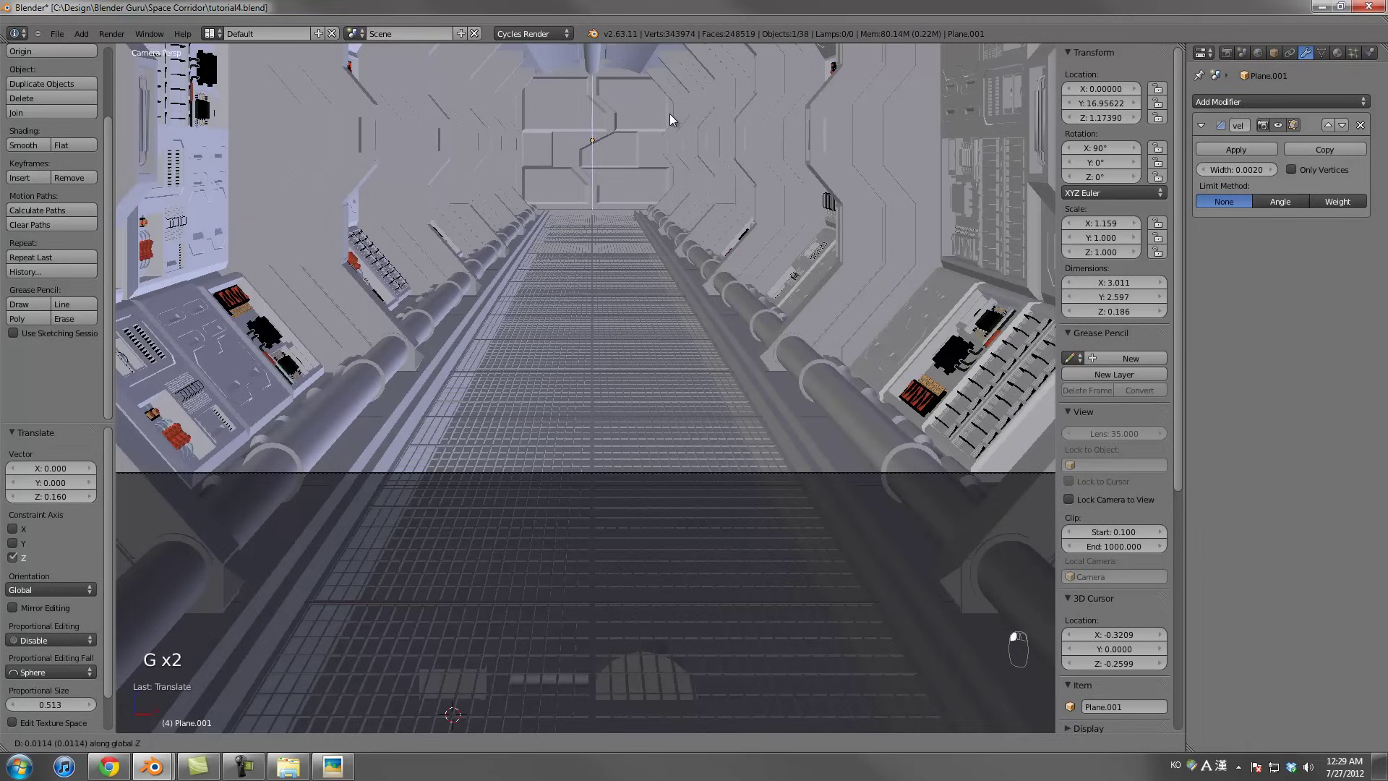
click(670, 114)
Select the corridor mesh, show it as a wireframe from the top, and add a Bevel modifier to it
scroll(706, 167, down, 3)
right_click(763, 240)
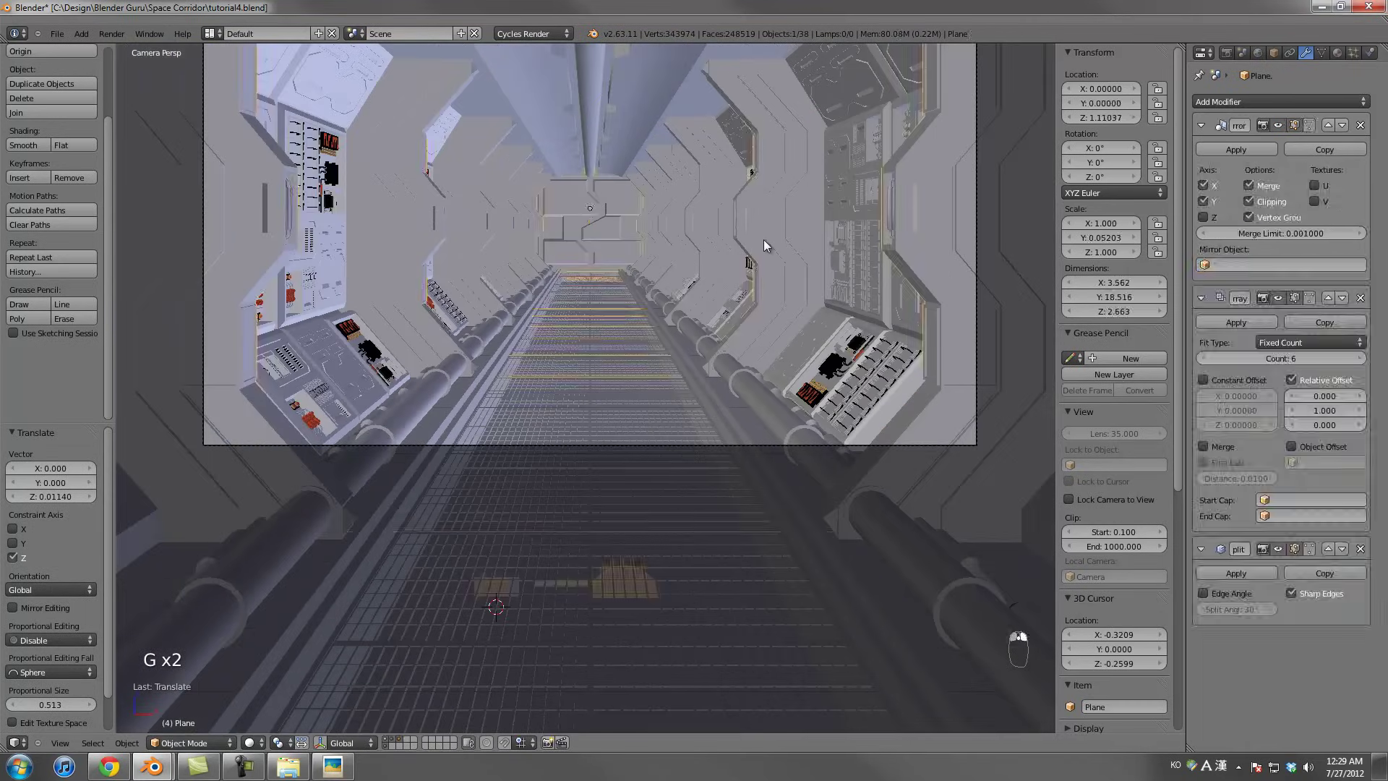
key(KP_7)
key(z)
shift+scroll(748, 248, up, 5)
scroll(697, 412, up, 6)
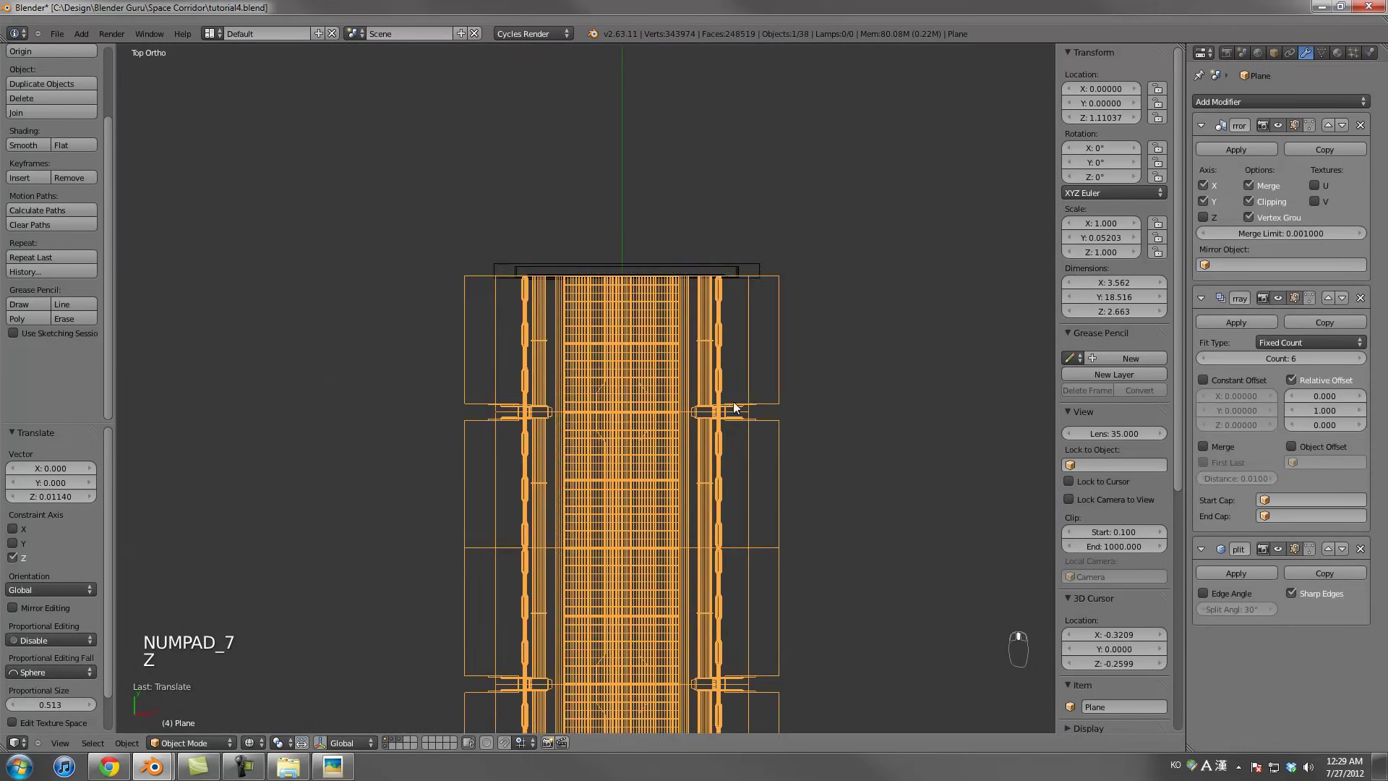
ctrl+scroll(697, 412, down, 3)
click(1248, 100)
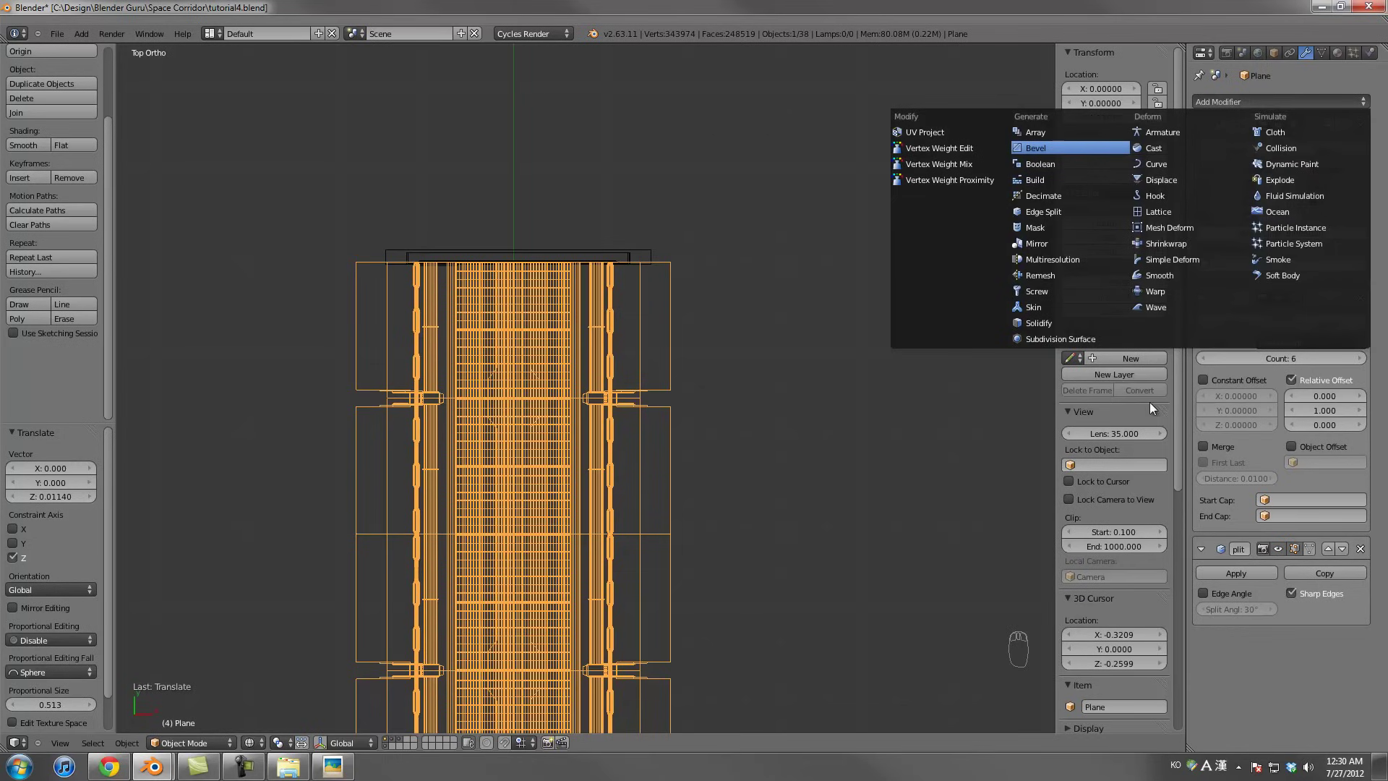
click(1070, 148)
Save the file over the existing version and move the corridor's Bevel modifier to the start of its modifier stack
key(ctrl+s)
click(892, 291)
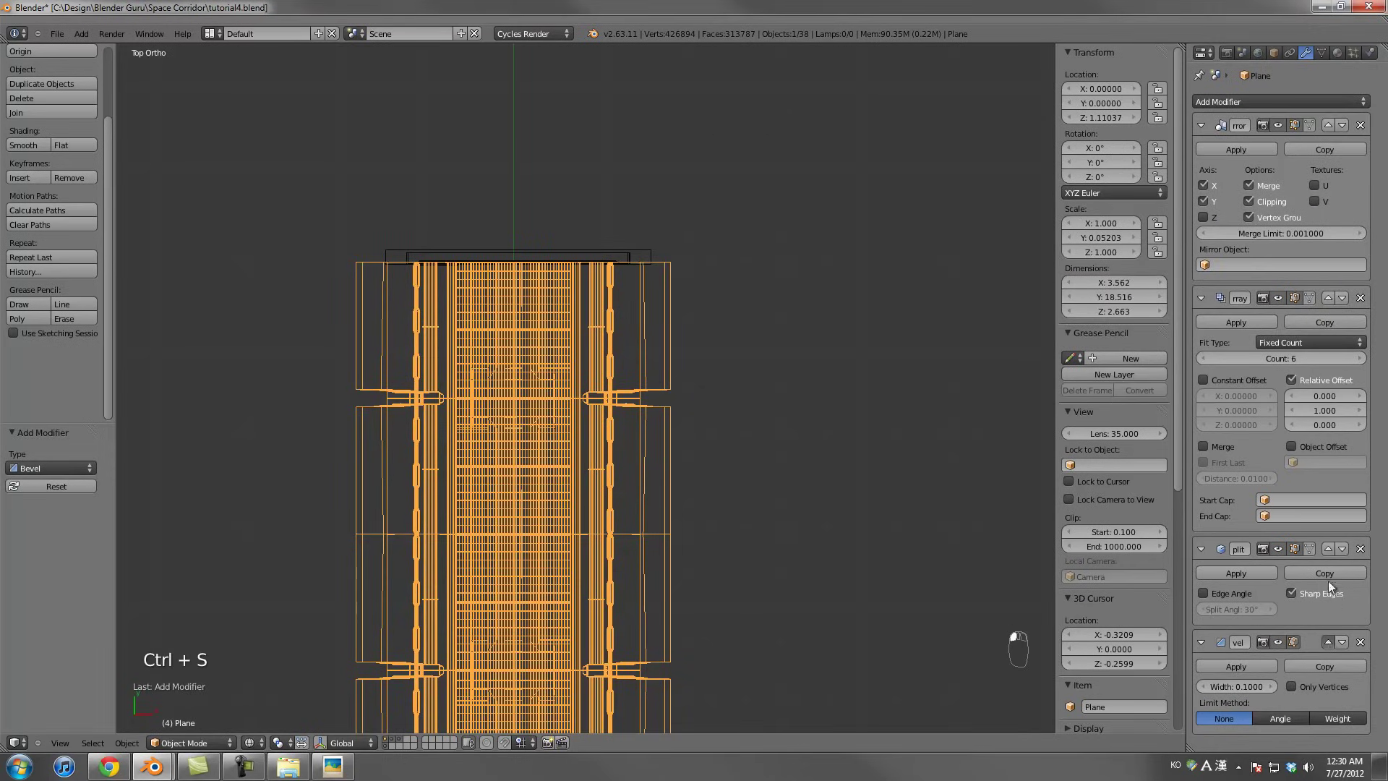
click(1328, 550)
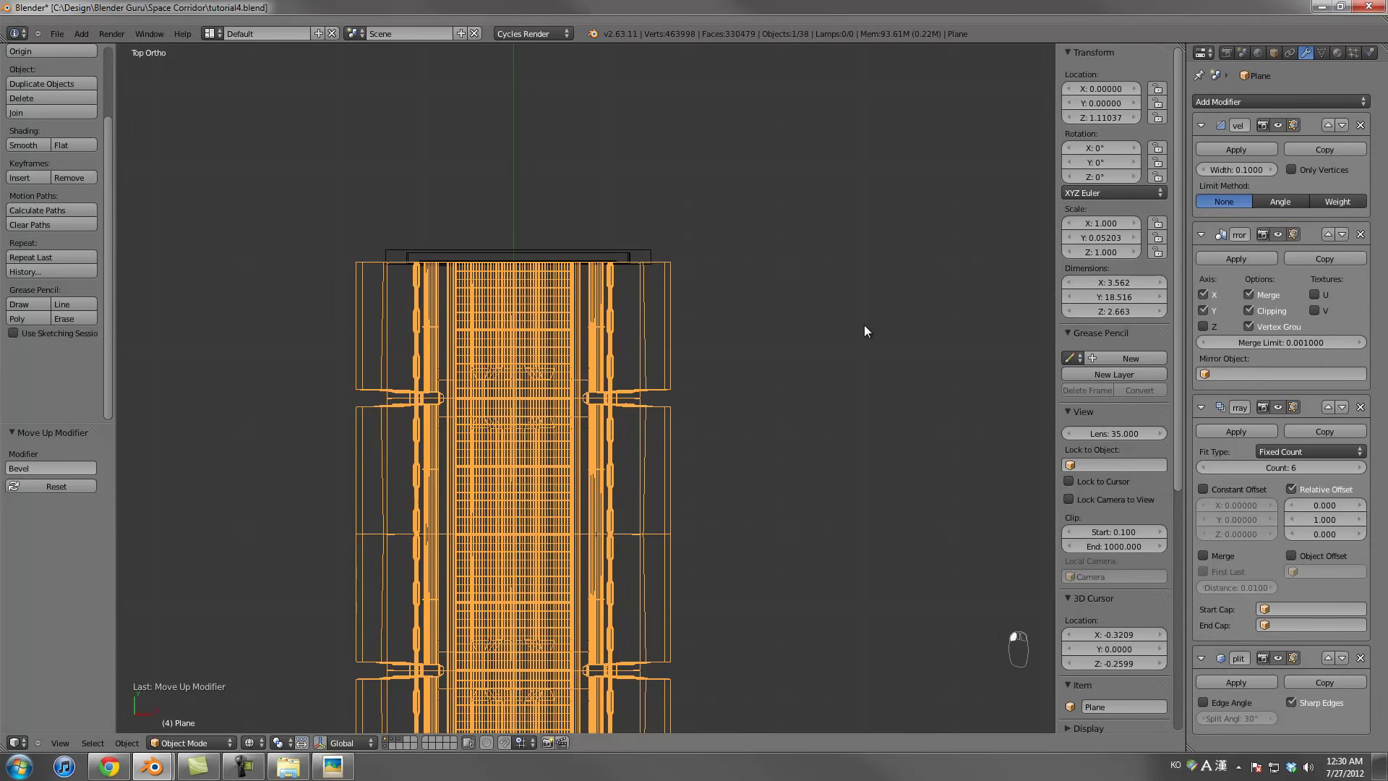
Try applying the corridor's scale and check the bevel in shaded view, then undo the scale application
scroll(690, 365, up, 6)
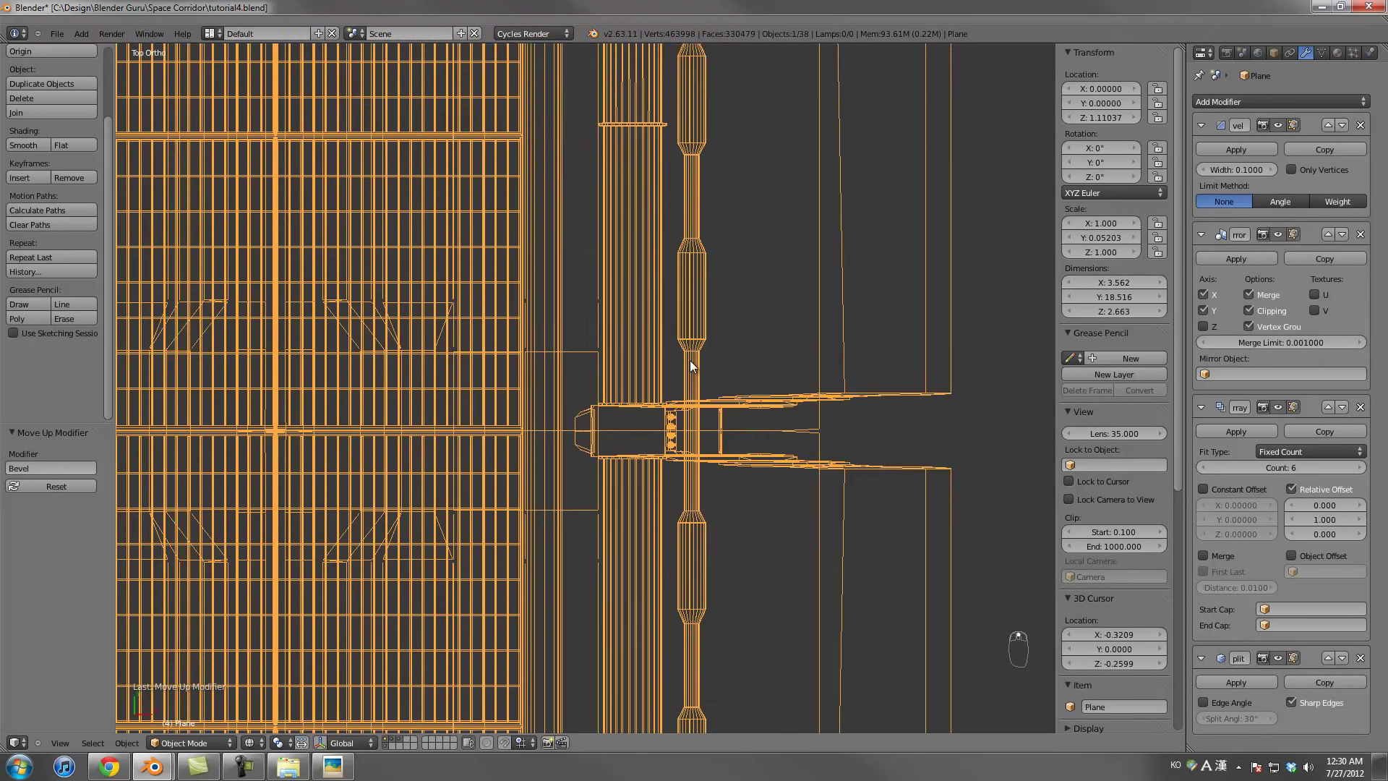
scroll(674, 366, down, 5)
key(ctrl+a)
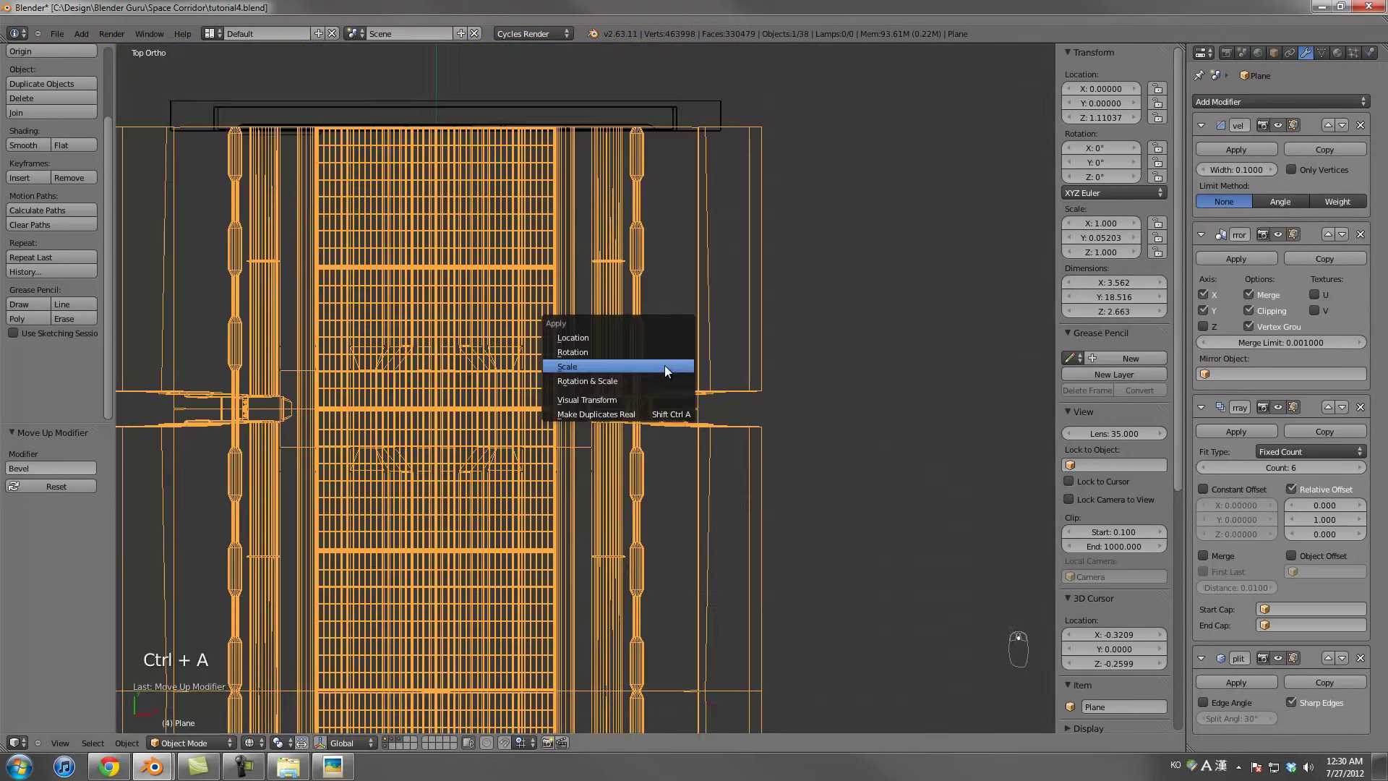
click(665, 367)
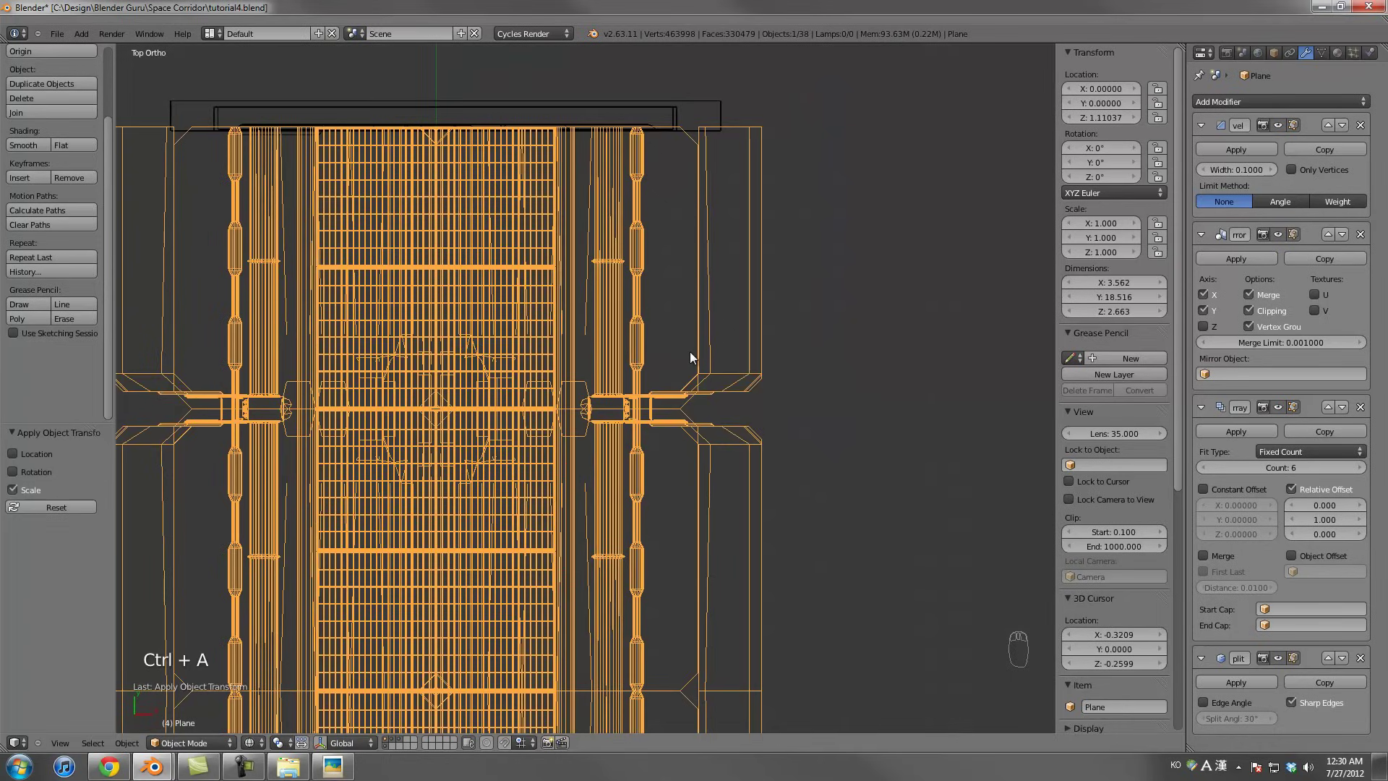
scroll(690, 357, down, 4)
mouse_move(688, 393)
middle_down()
mouse_move(700, 237)
mouse_move(699, 255)
middle_up()
key(z)
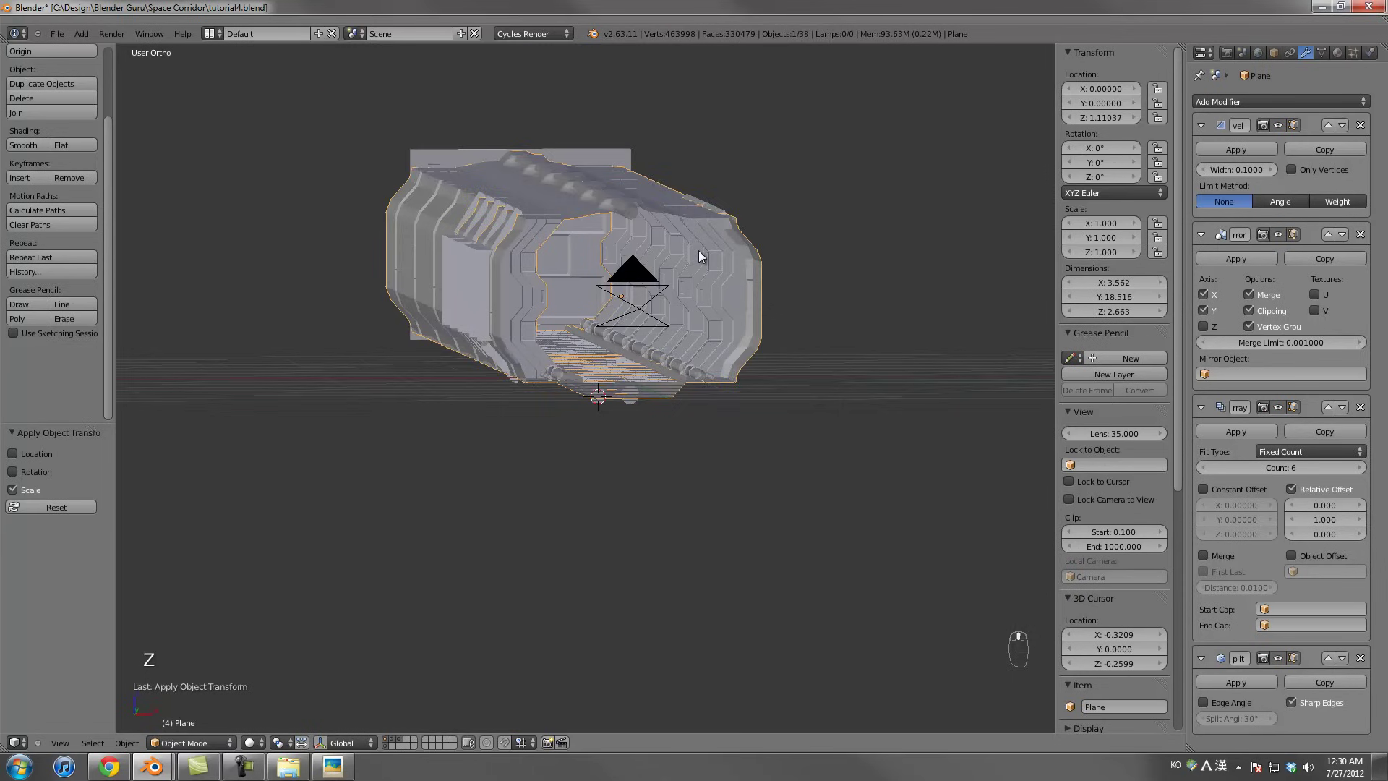
scroll(715, 275, up, 5)
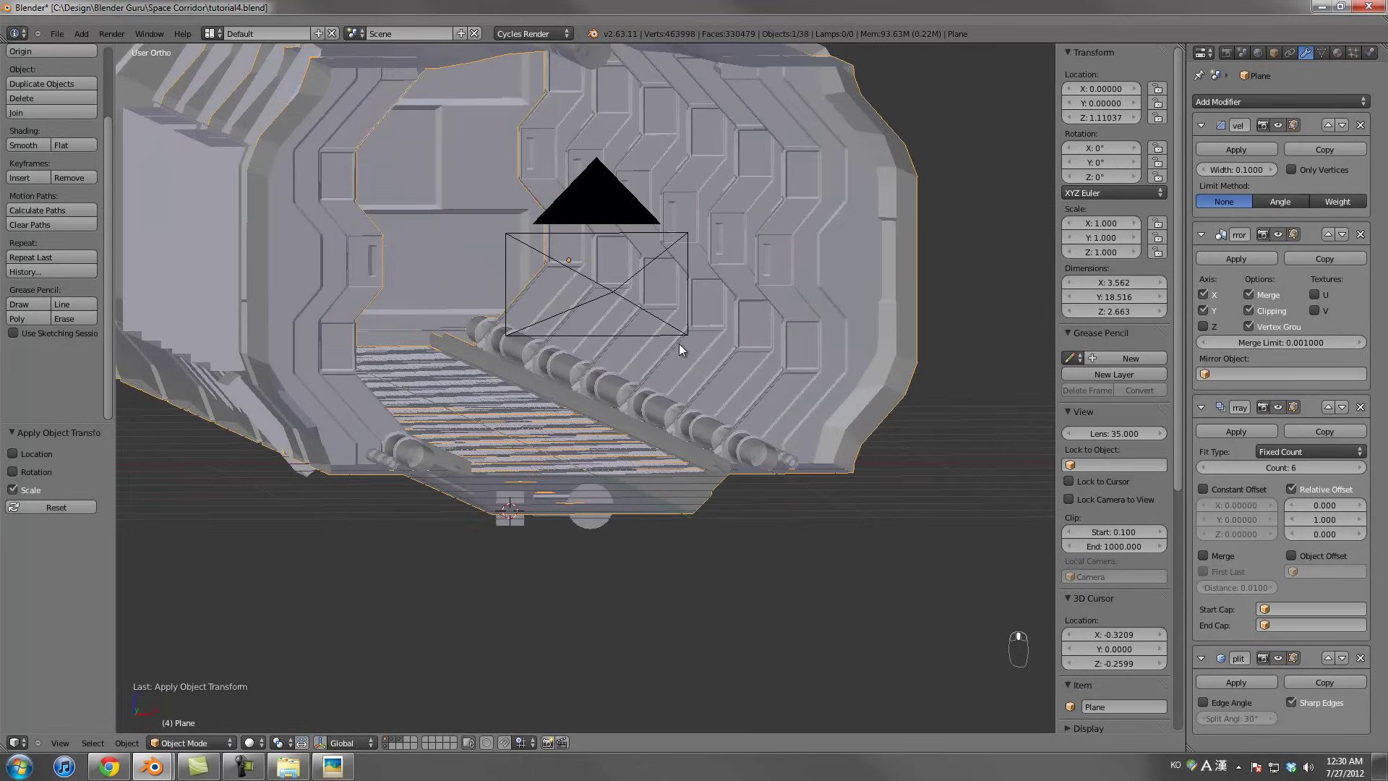
key(ctrl+z)
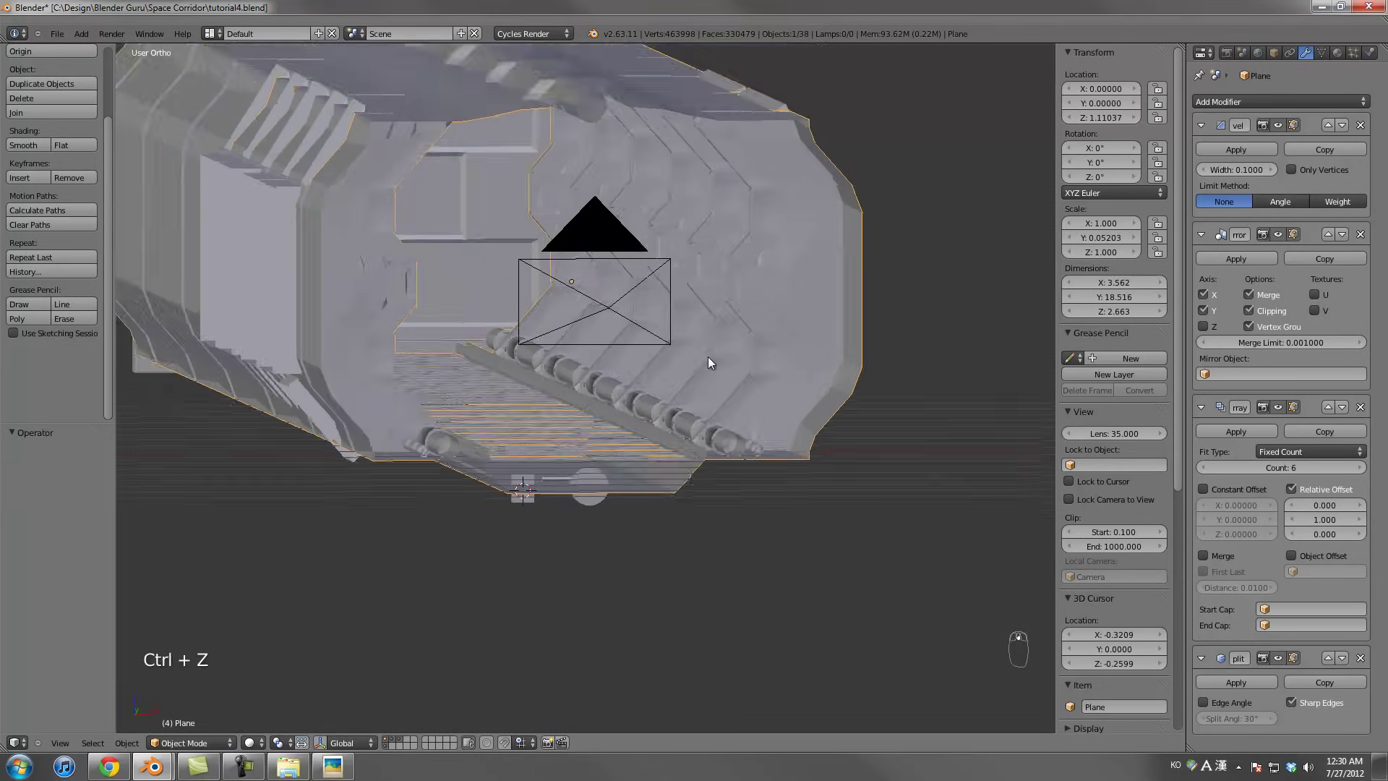
Set the corridor's bevel width to 0.001 and inspect the edges through the shaded camera view
shift+middle_drag(862, 306, 720, 387)
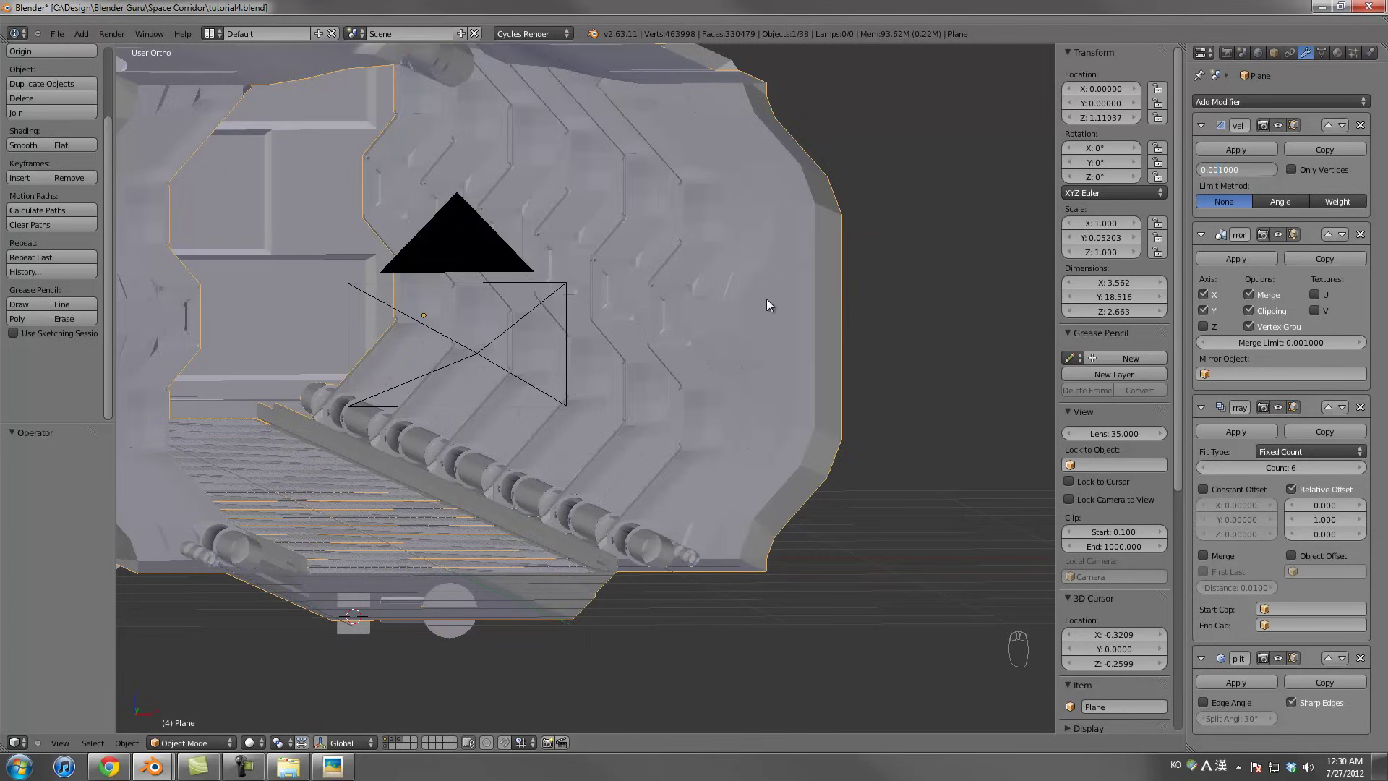
scroll(766, 298, up, 5)
key(z)
middle_drag(812, 378, 549, 430)
key(z)
key(KP_0)
scroll(639, 371, up, 3)
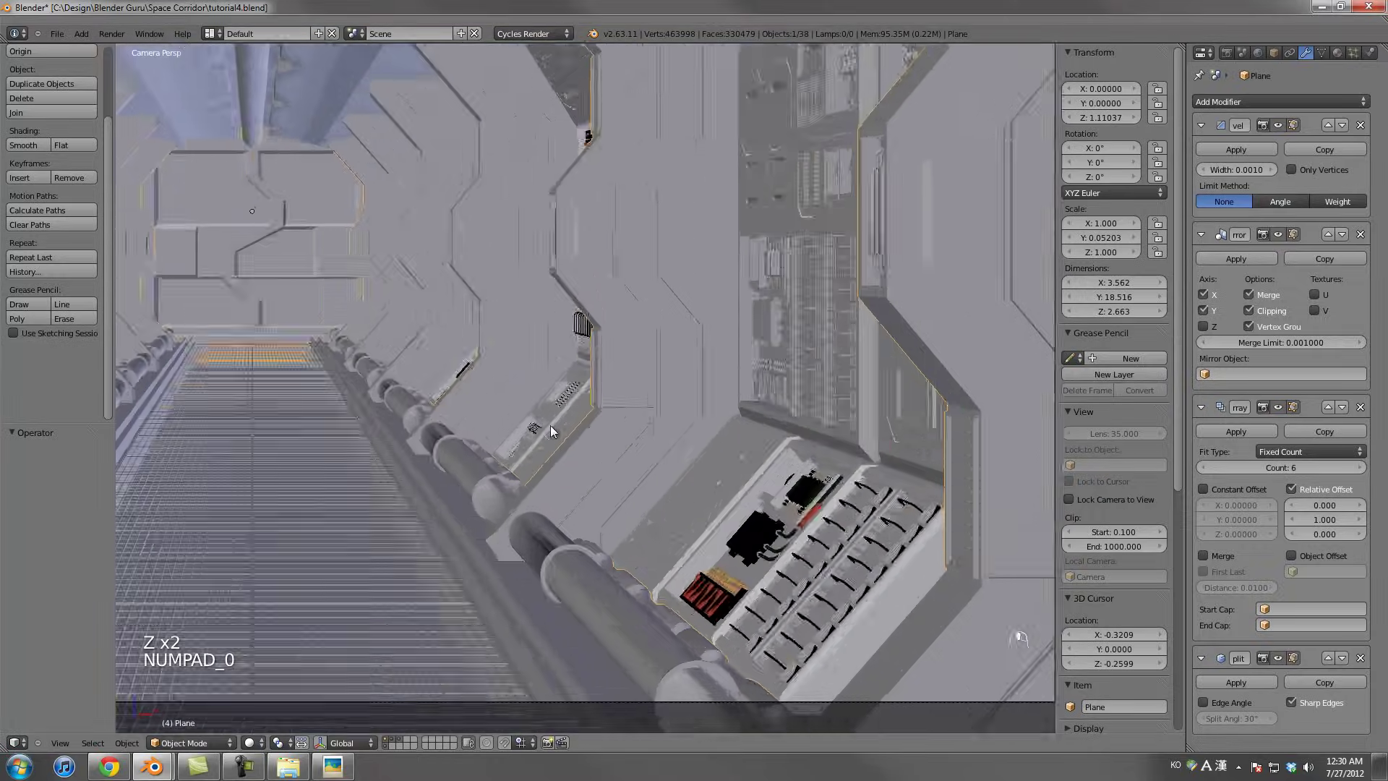
scroll(550, 431, up, 3)
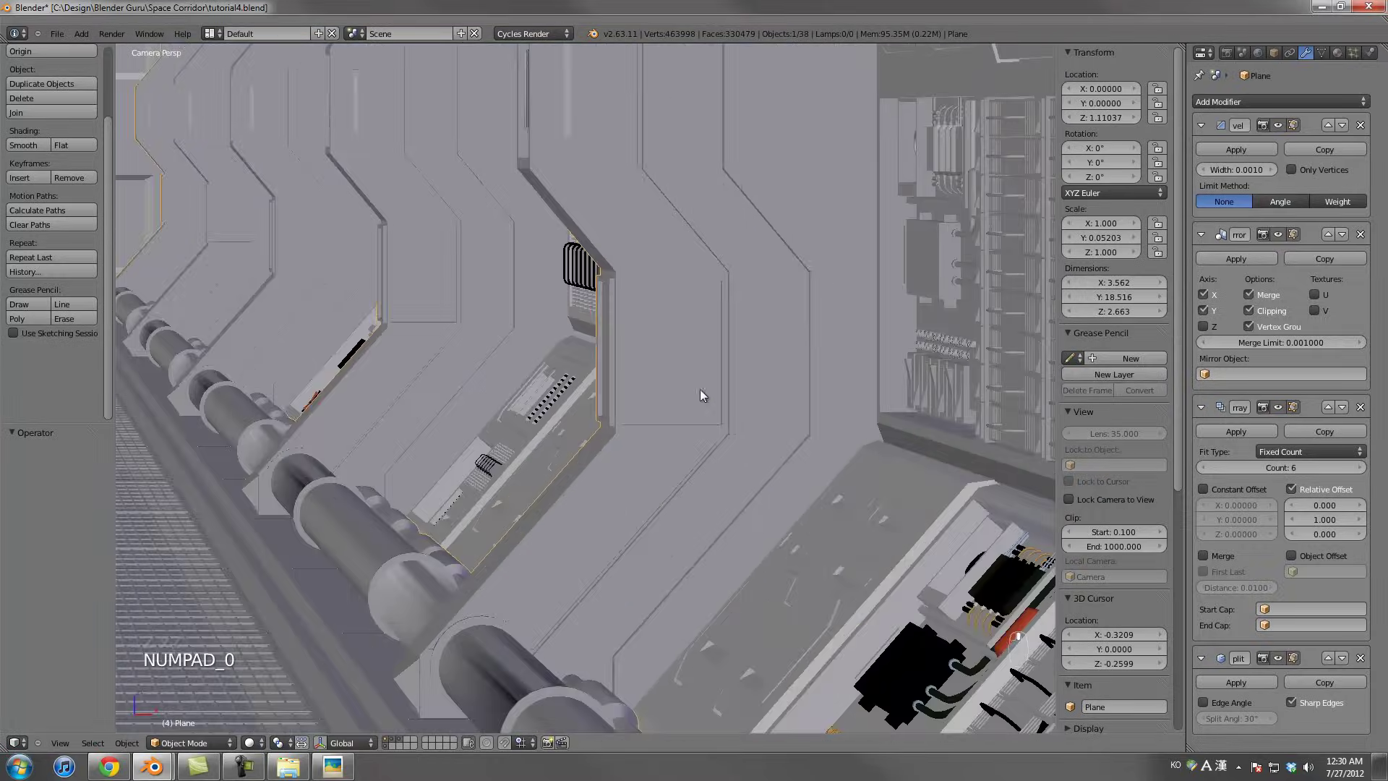
Set the corridor's bevel width to 0.003 and check the rib edges up close
shift+middle_drag(505, 374, 600, 370)
scroll(479, 434, up, 3)
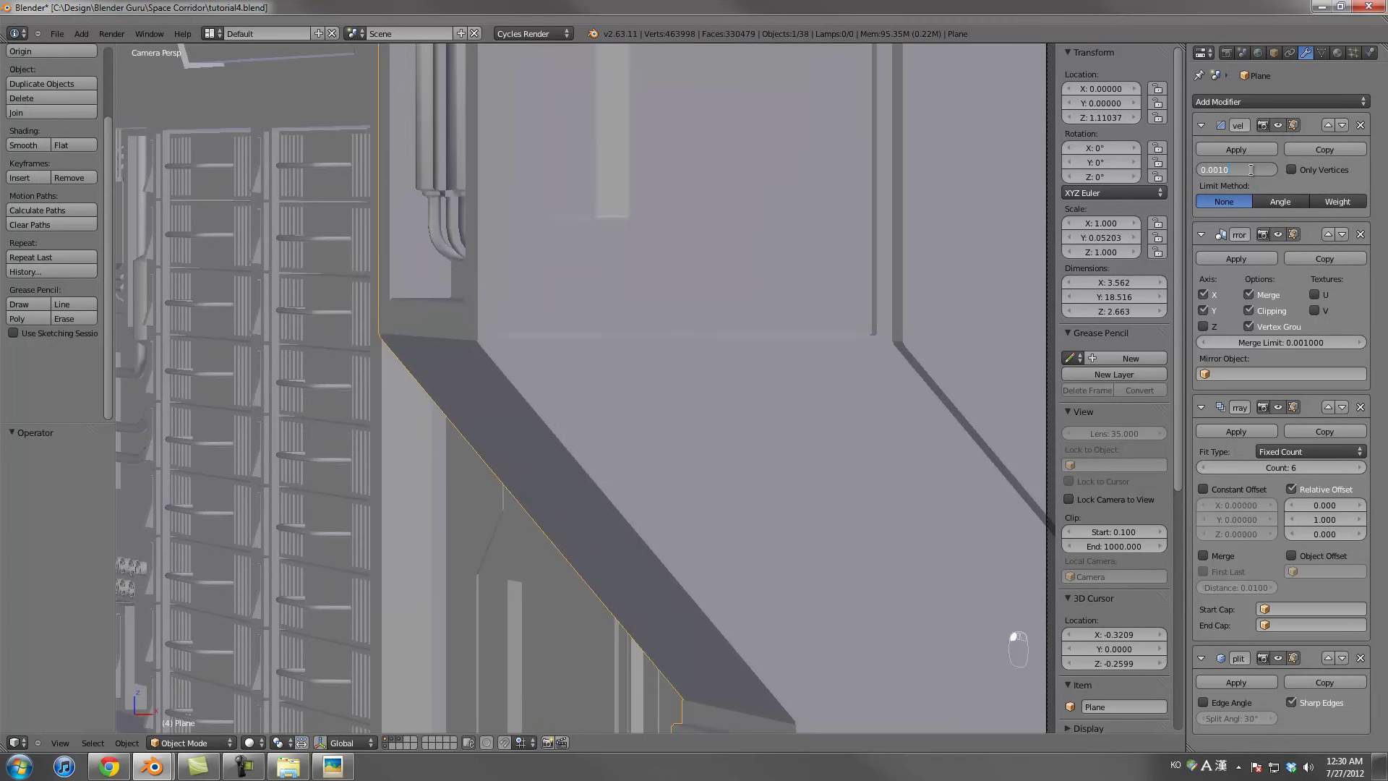
text(3)
key(Return)
key(z)
key(z)
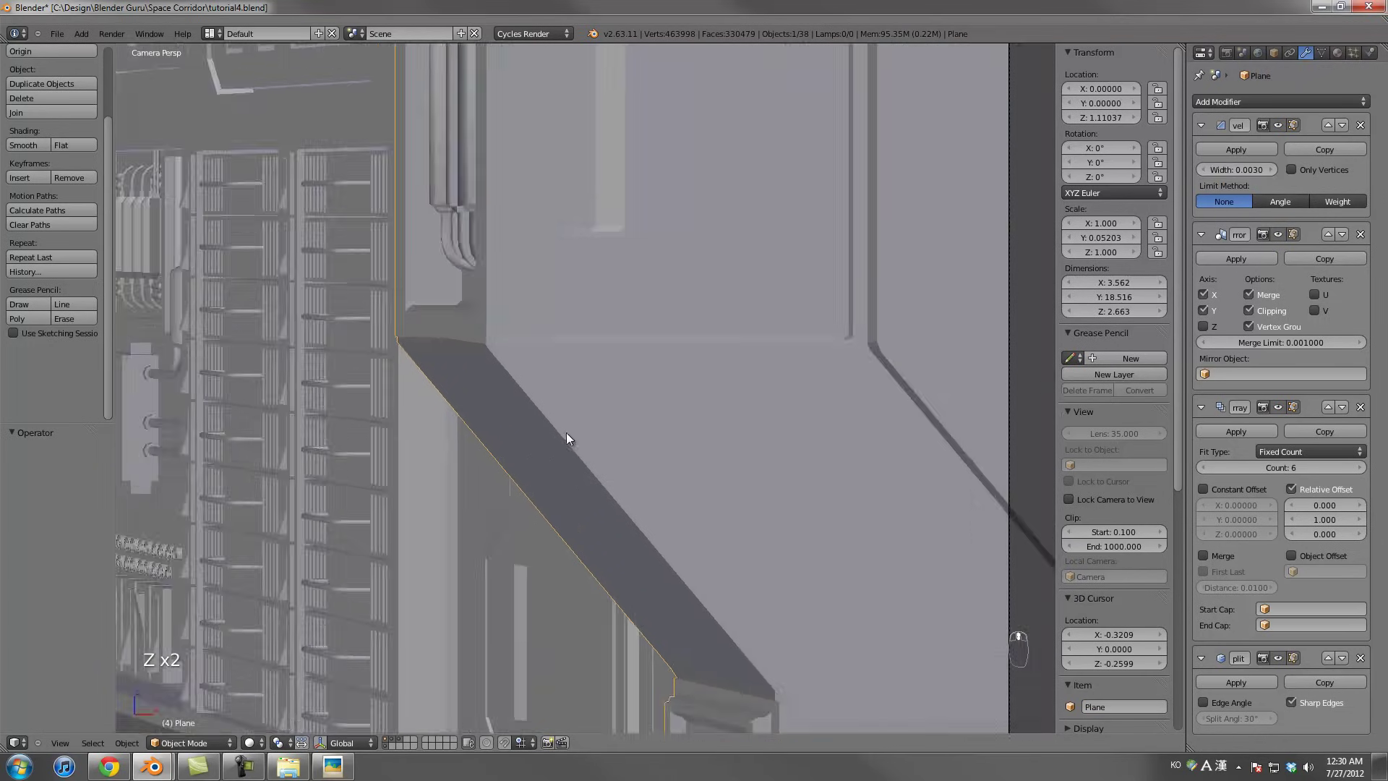
Examine the bevelled ribs, wall panels and floor pipes along the corridor's side
middle_drag(665, 413, 530, 486)
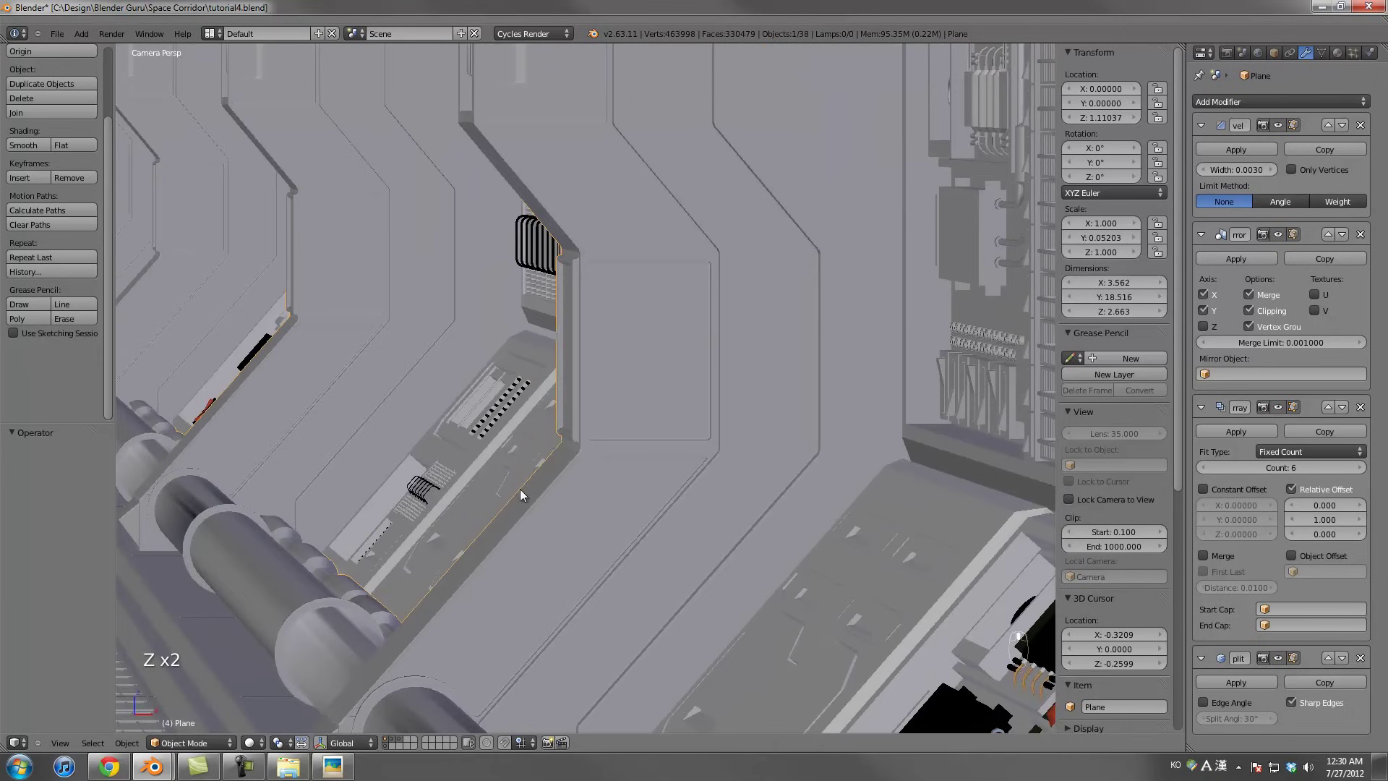
middle_drag(656, 377, 593, 499)
middle_drag(710, 416, 656, 410)
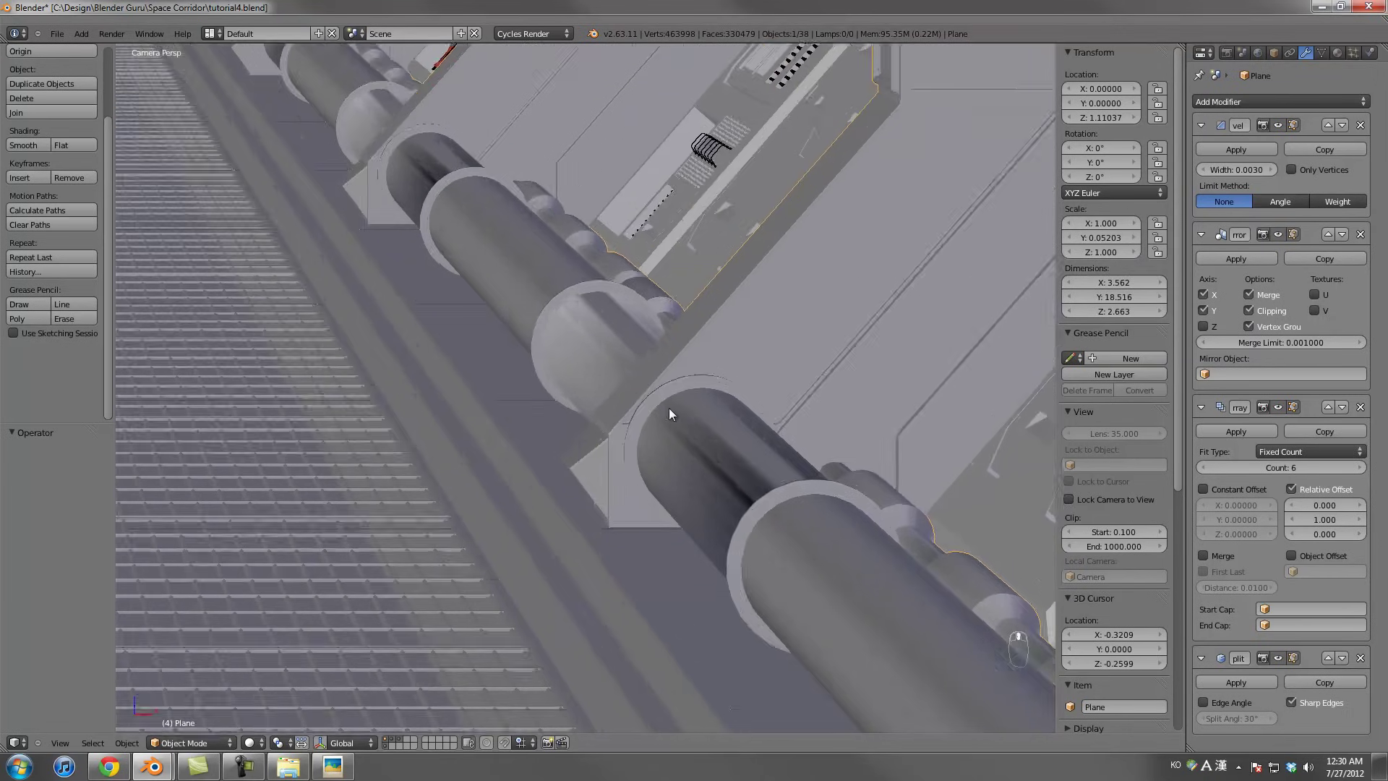
scroll(673, 419, down, 3)
key(Tab)
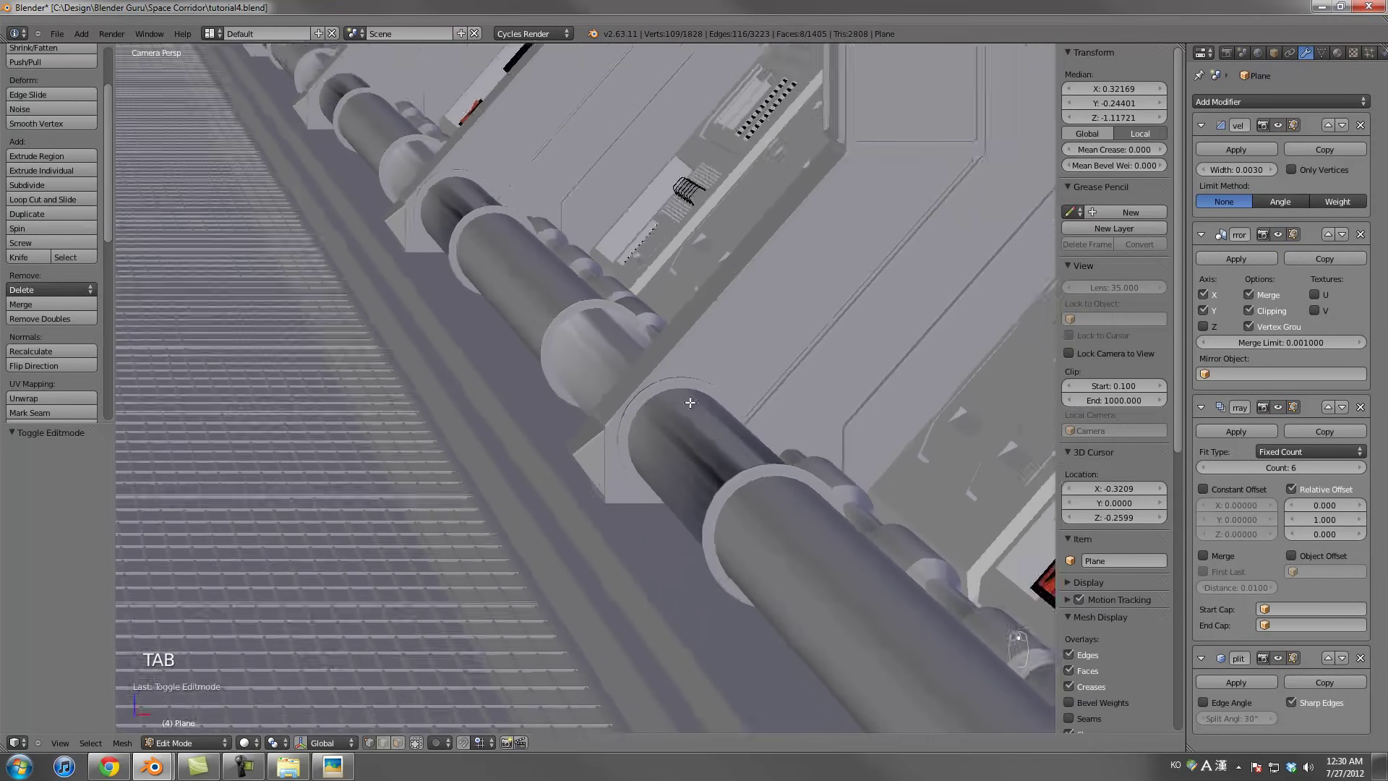
key(Tab)
scroll(684, 419, down, 4)
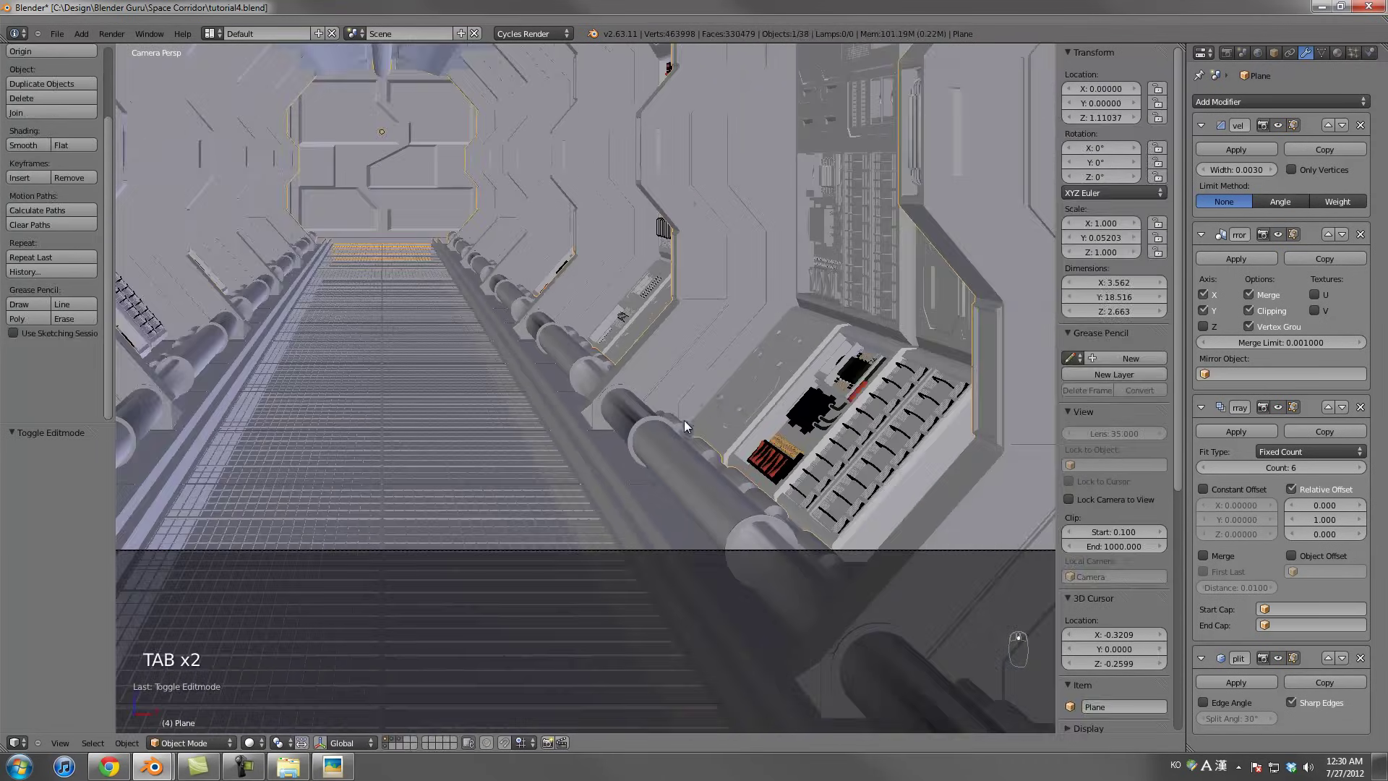
Deselect everything and hide the tool shelf
key(a)
key(a)
key(a)
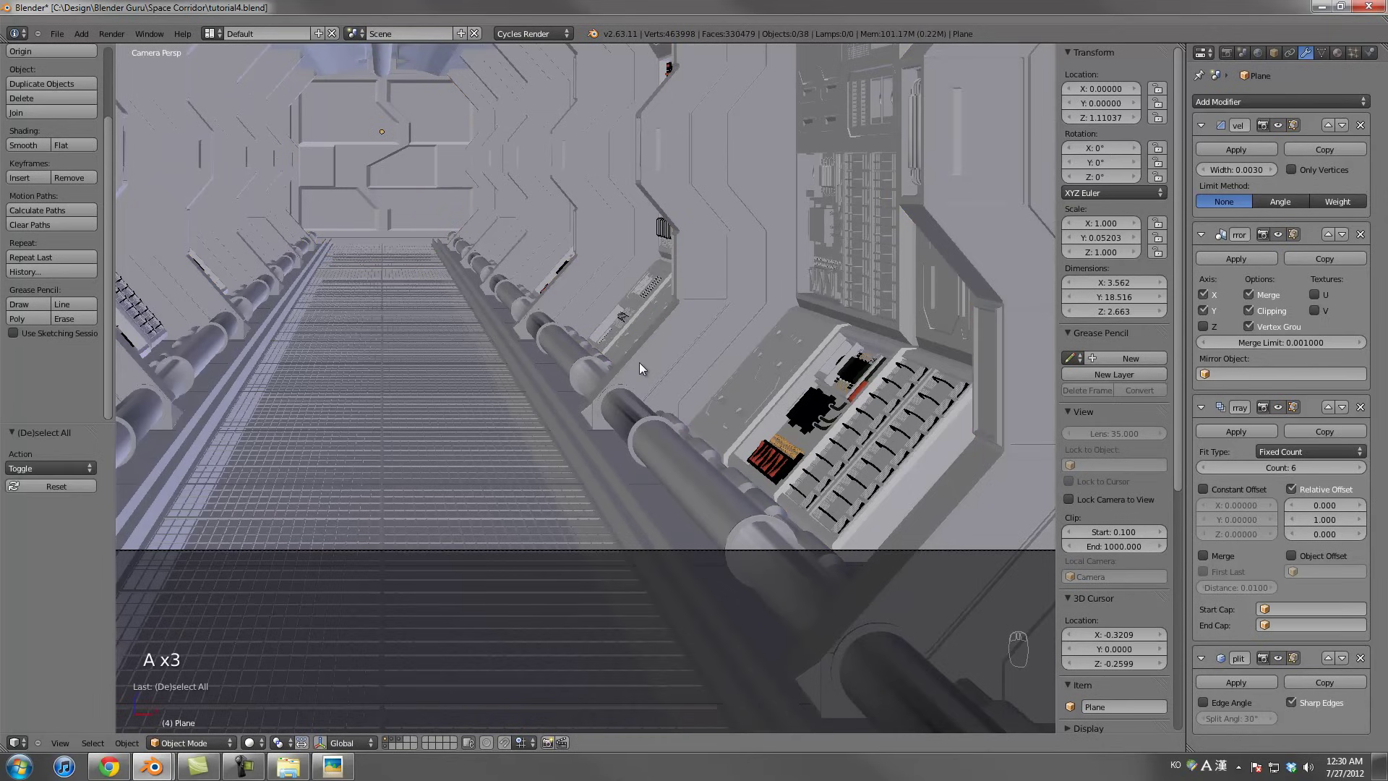
key(t)
click(639, 362)
Frame the whole corridor in the camera view and turn off the corridor Bevel modifier's viewport display
scroll(609, 429, down, 2)
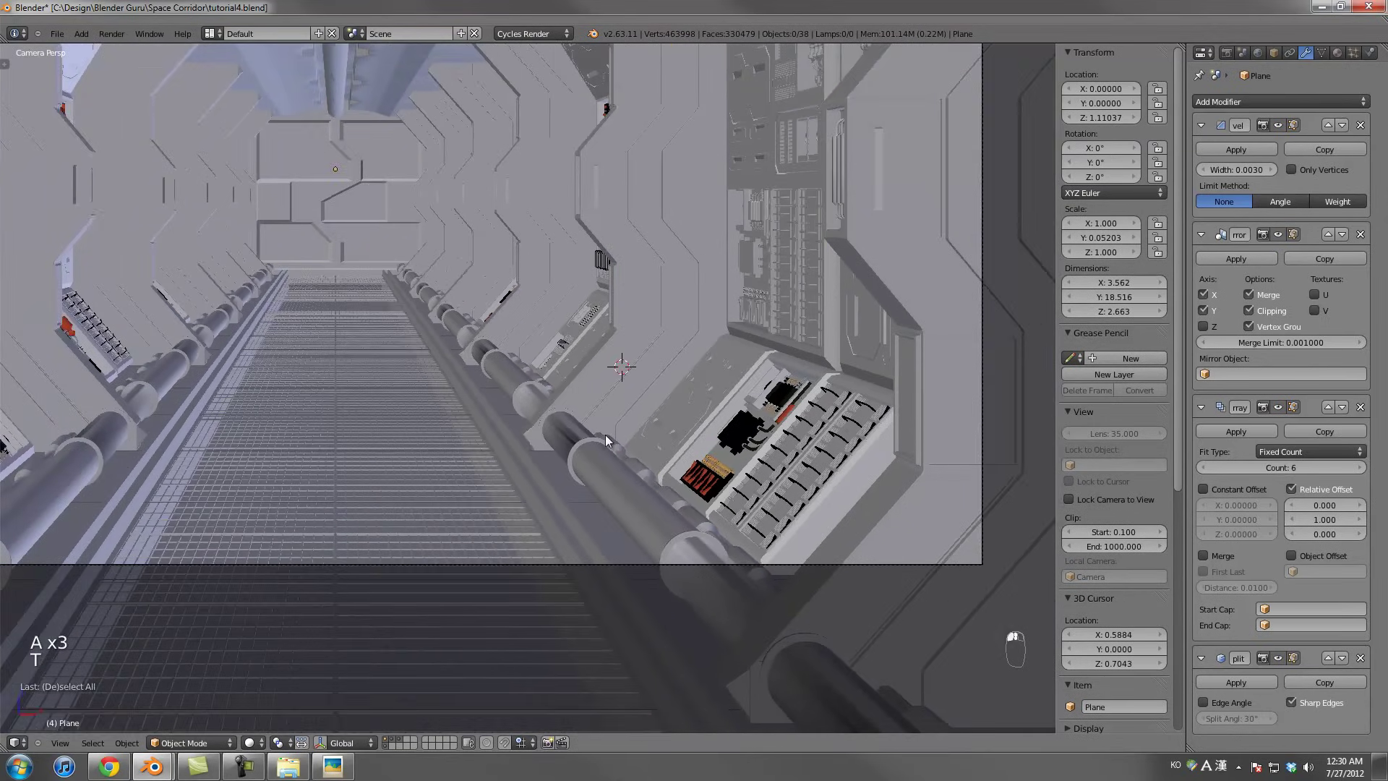
shift+middle_drag(471, 456, 623, 600)
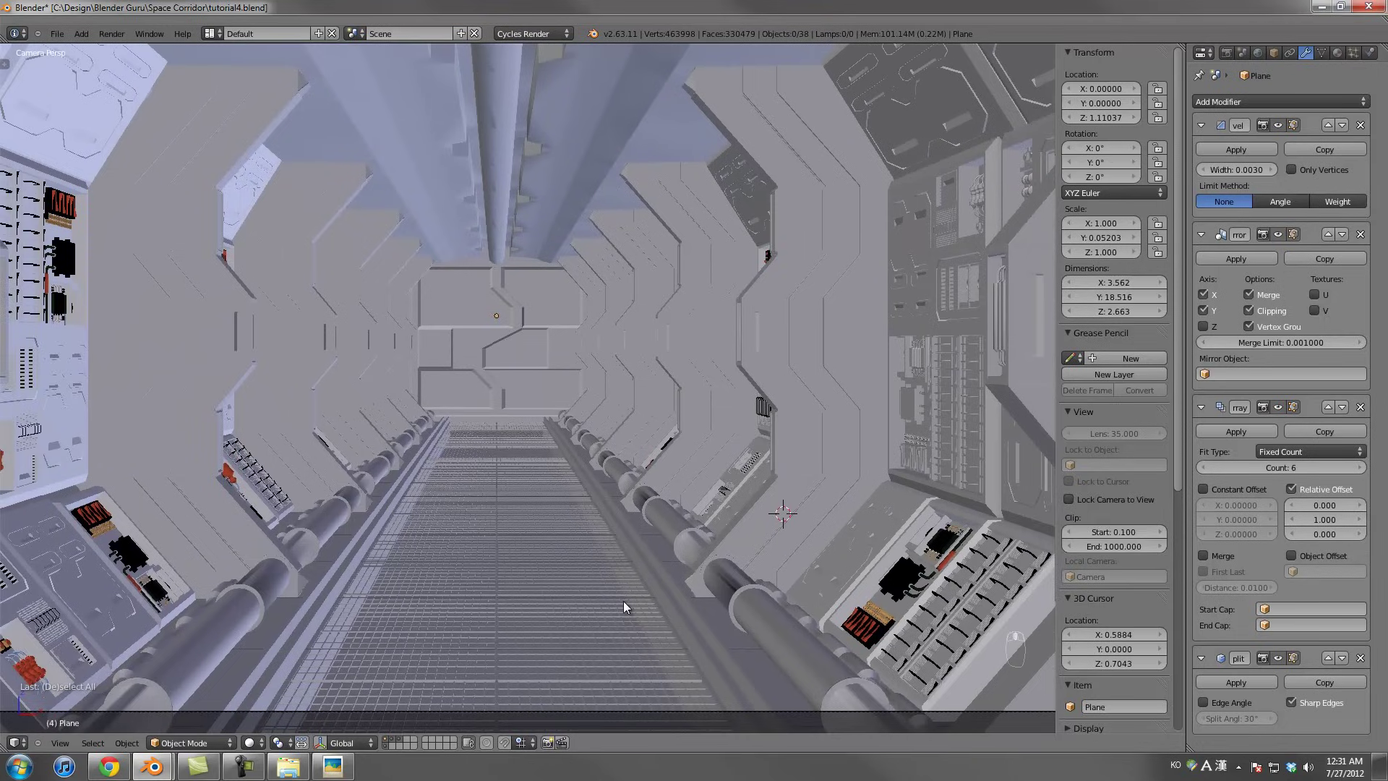
scroll(623, 601, down, 2)
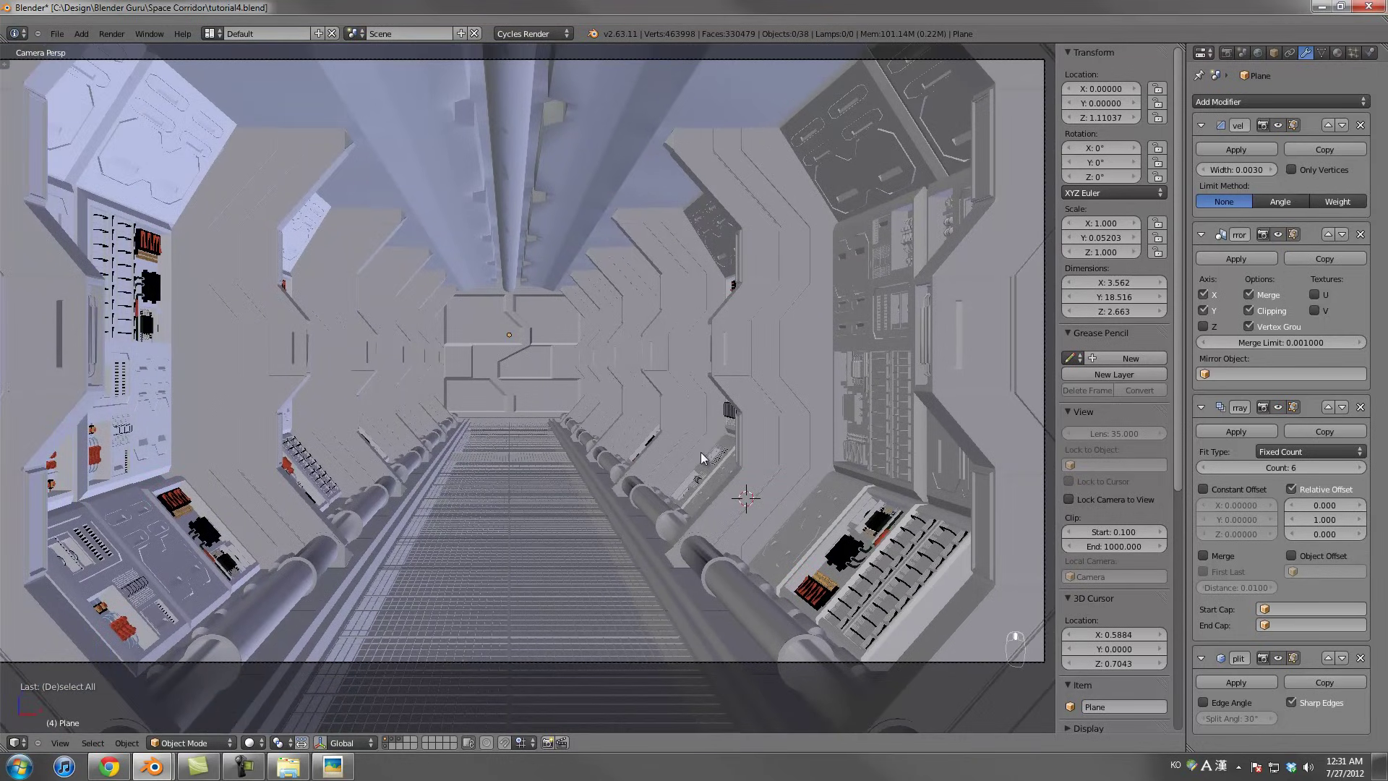
scroll(755, 375, down, 1)
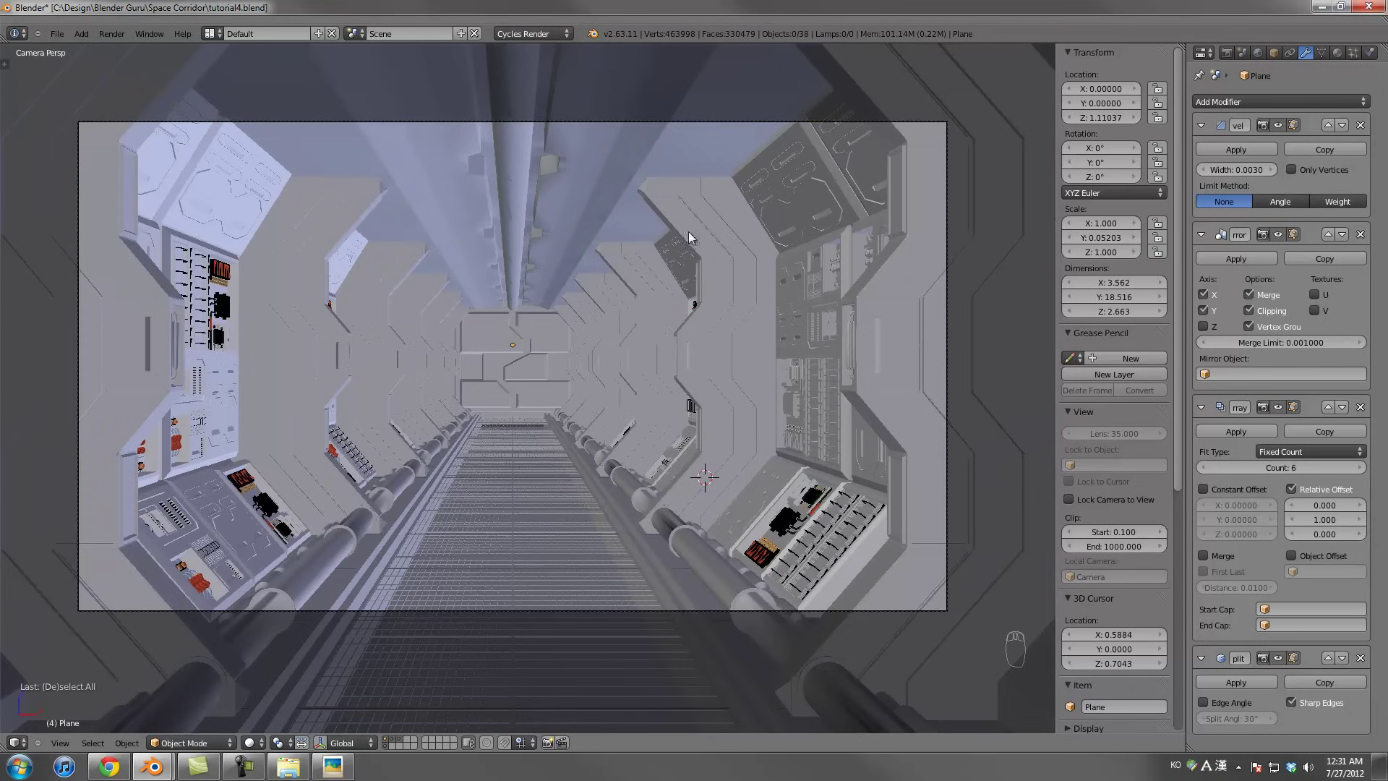
click(1278, 125)
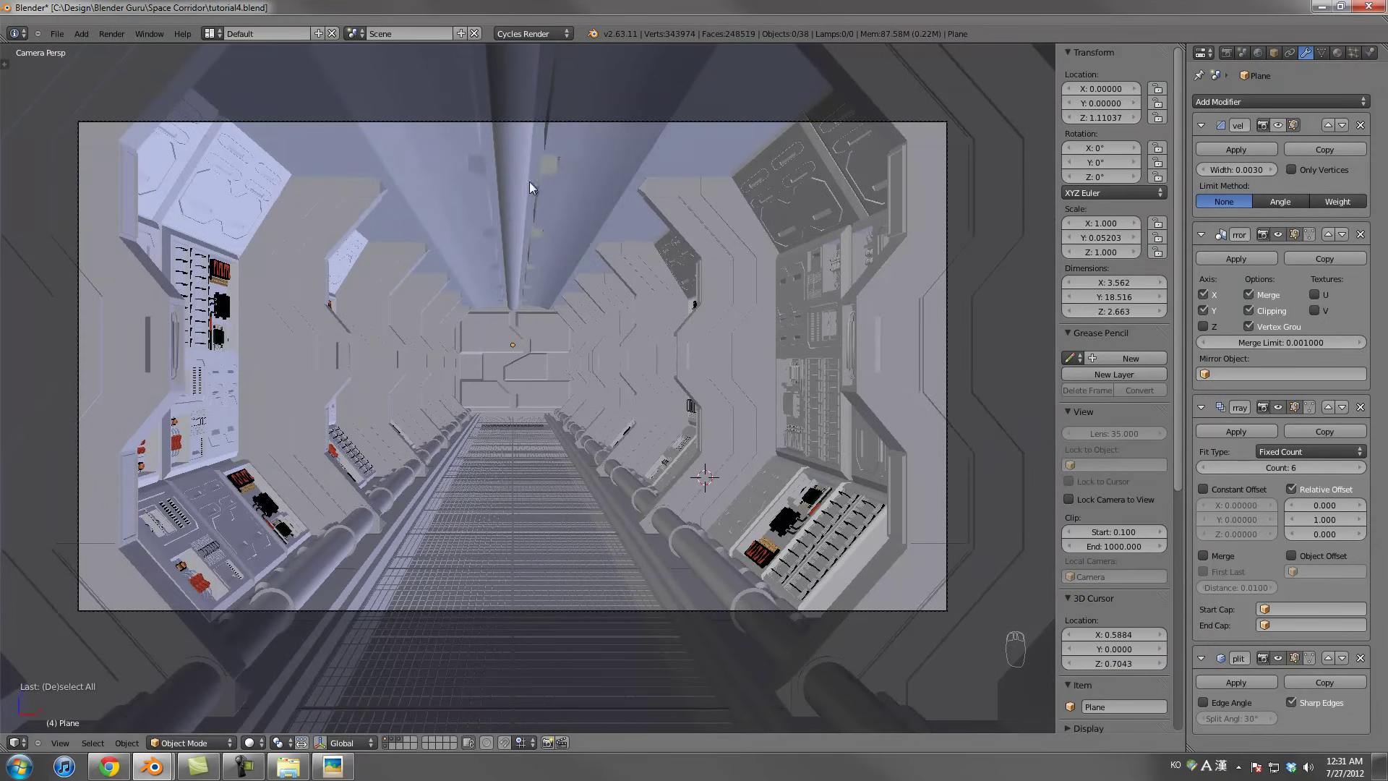
Switch to the Blender window with practice2.blend, select its corridor mesh, and examine the ribs, panels, ceiling and pipes
click(197, 766)
mouse_move(152, 766)
click(253, 694)
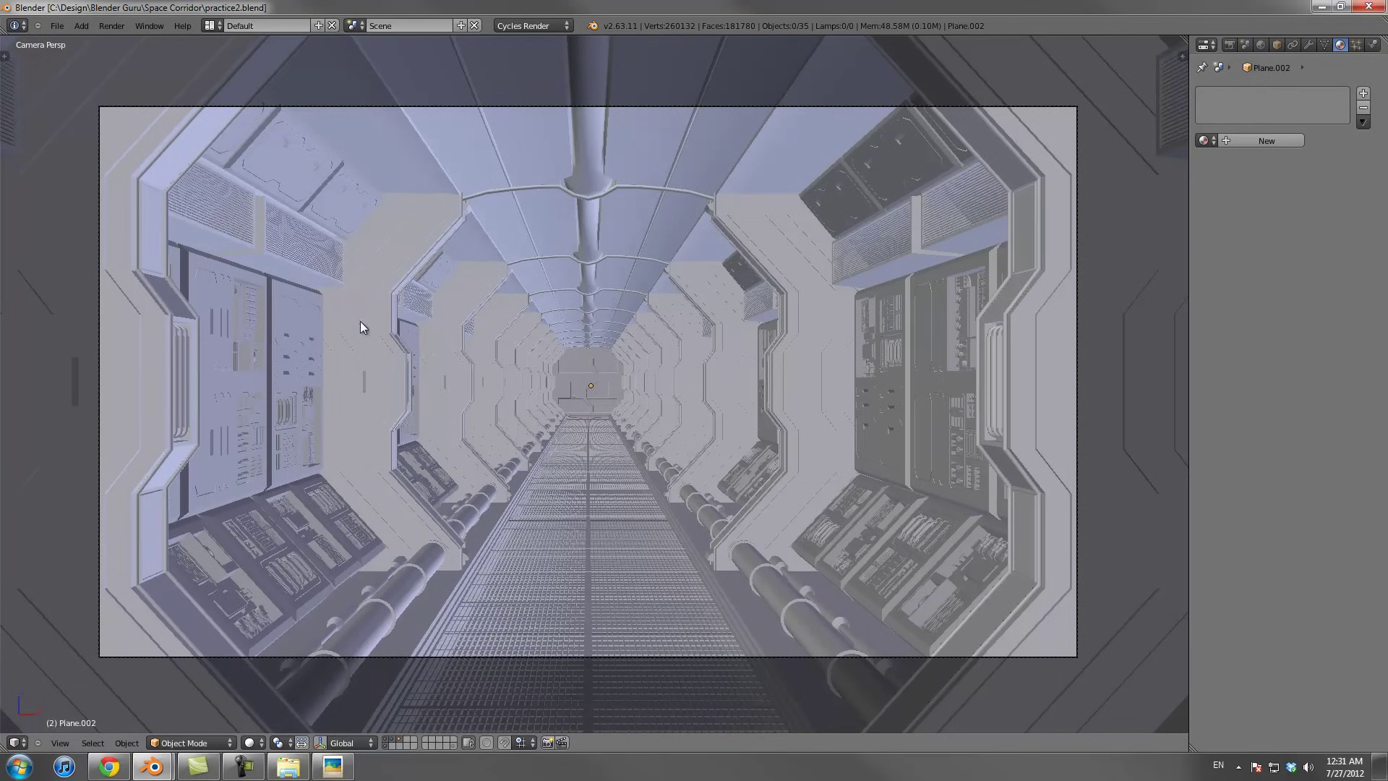
right_click(354, 265)
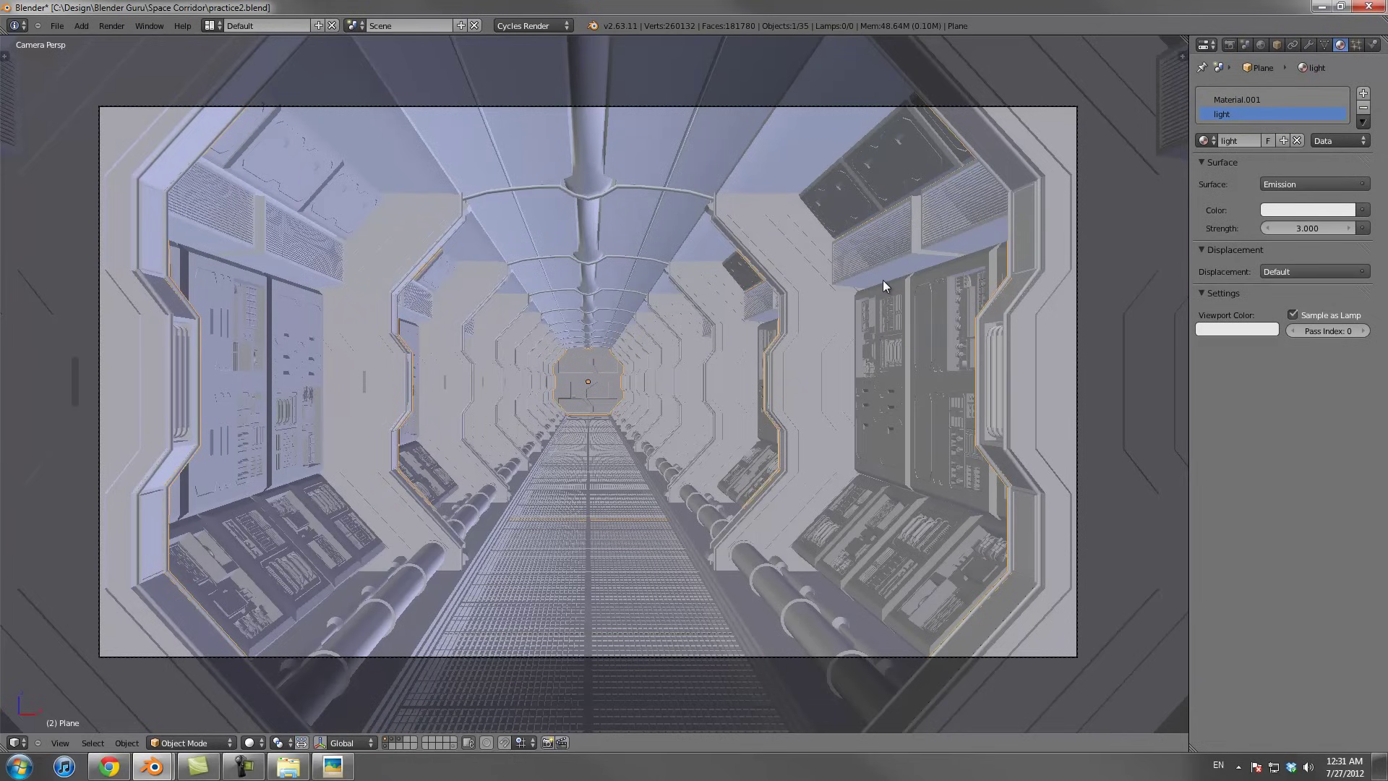
key(shift+f)
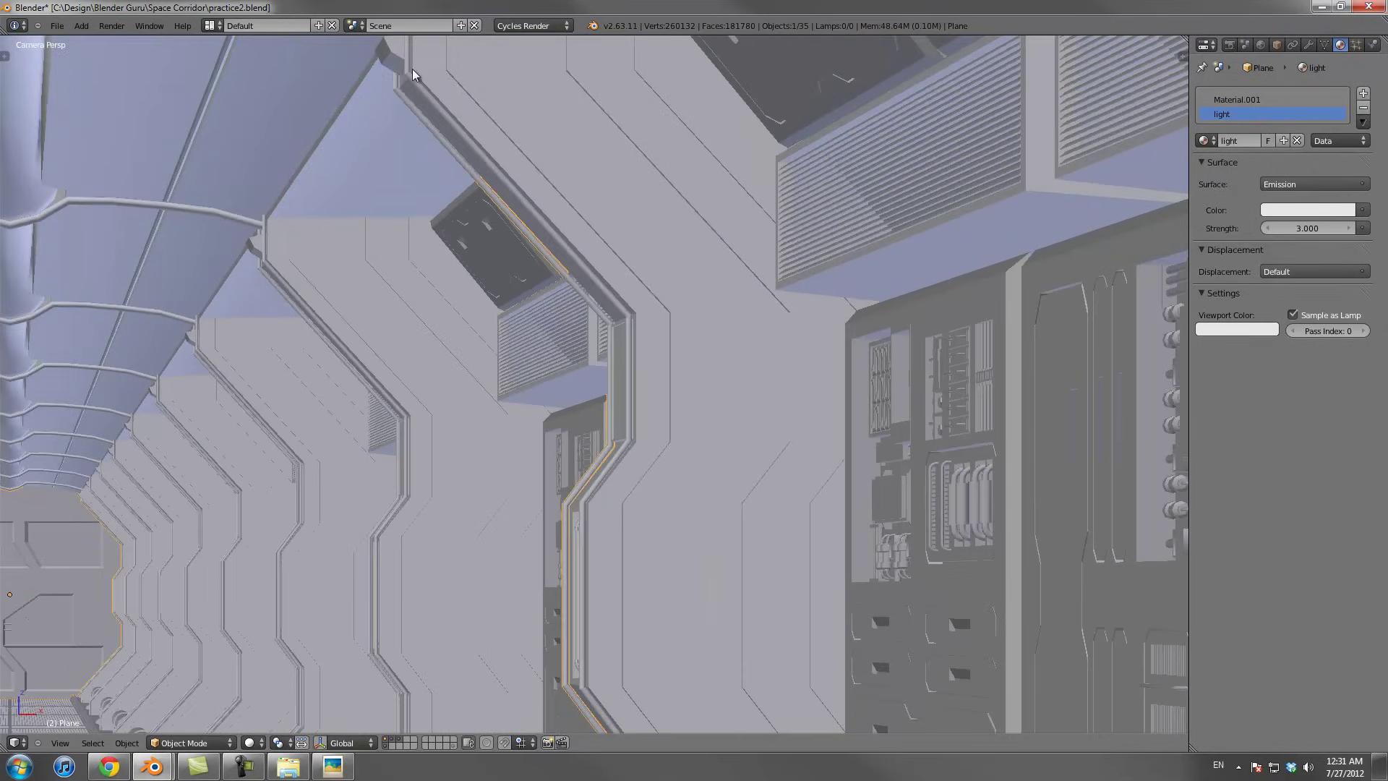
scroll(627, 435, down, 8)
shift+middle_drag(650, 475, 750, 332)
scroll(785, 499, up, 2)
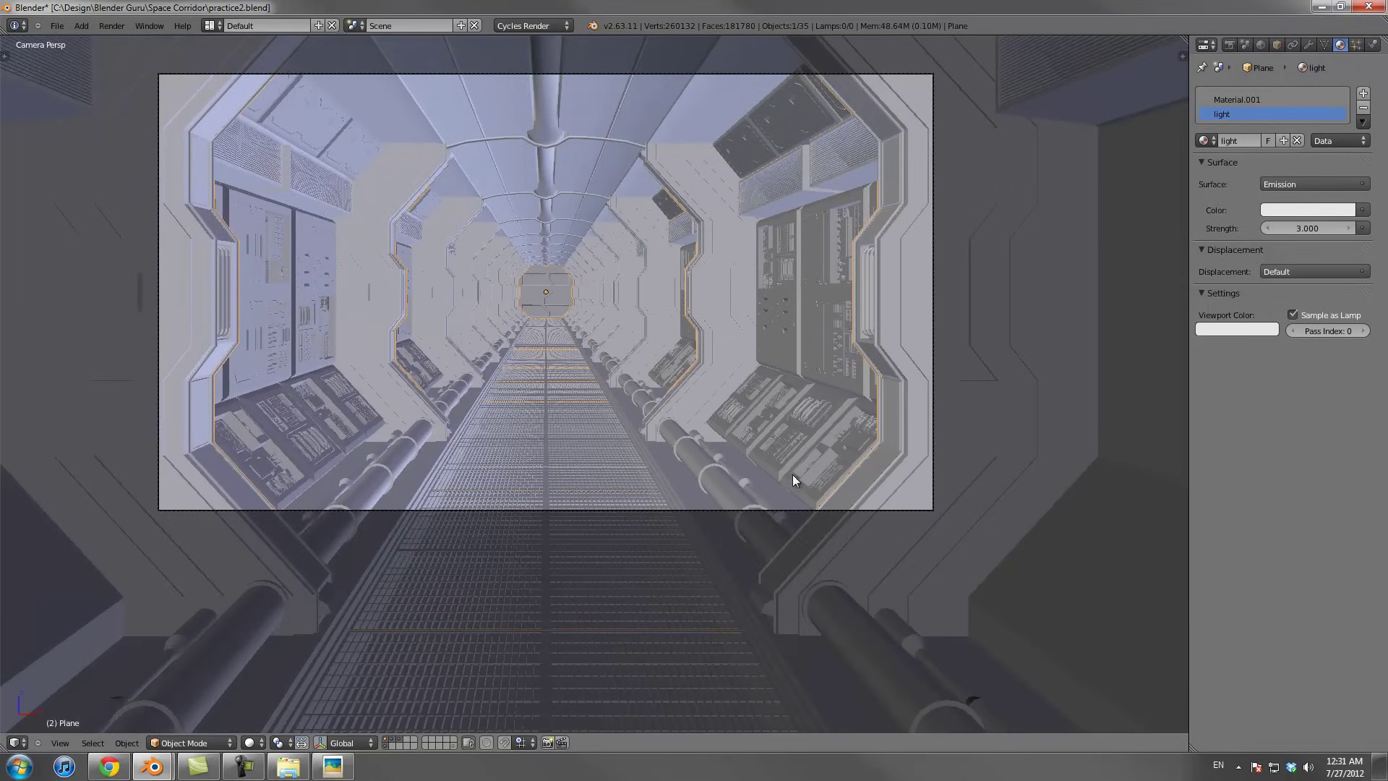
scroll(799, 512, up, 2)
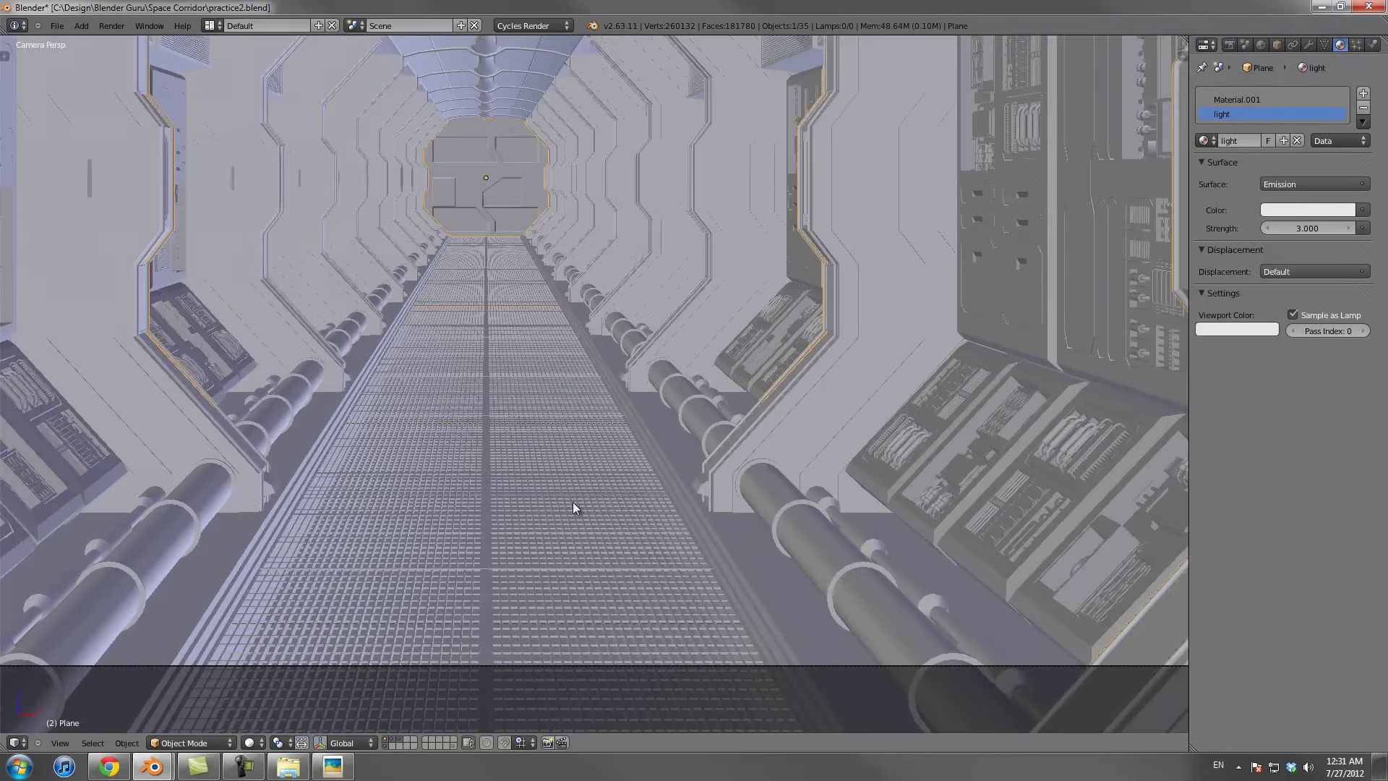
Deselect everything in practice2.blend, fit the camera view in the viewport, and save the file over the existing version
scroll(572, 501, down, 3)
shift+middle_drag(542, 463, 609, 552)
scroll(609, 552, up, 2)
key(a)
key(ctrl+s)
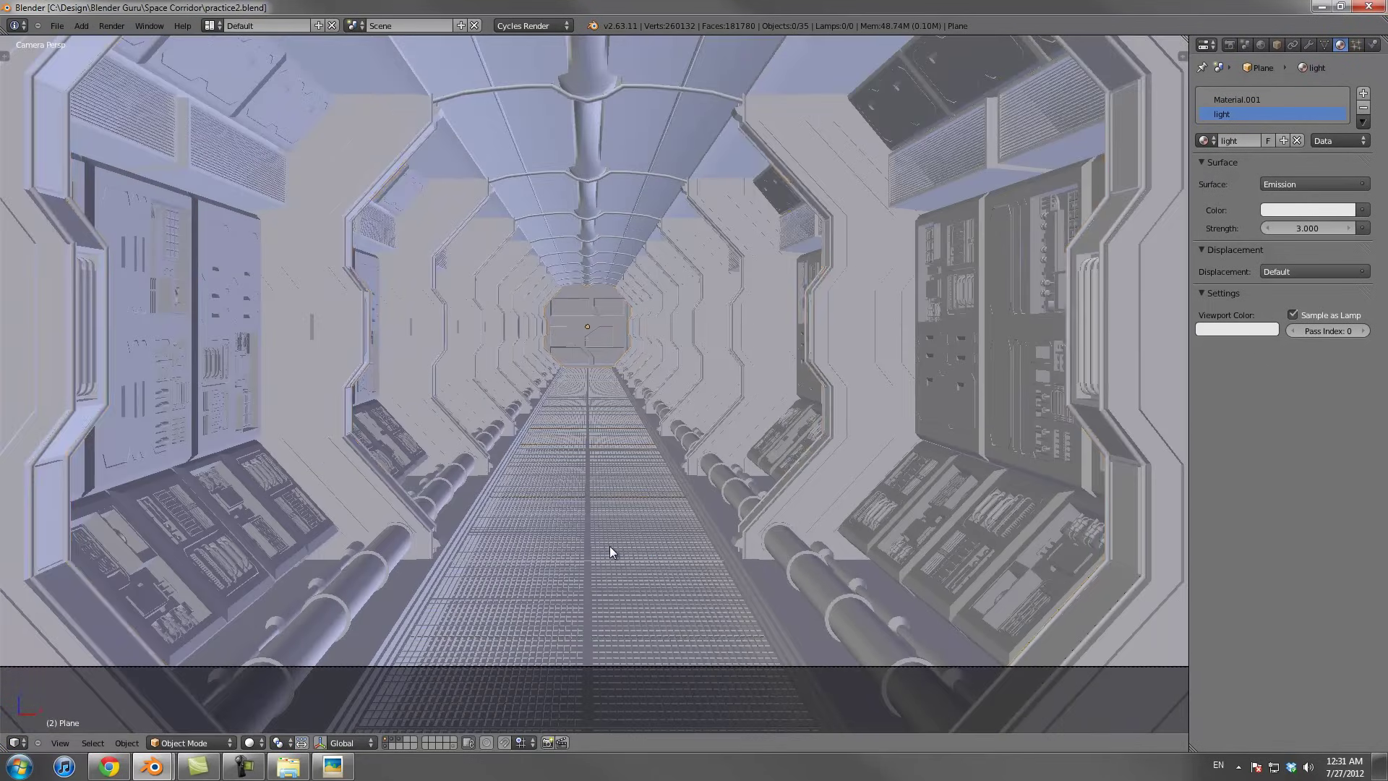
click(610, 547)
key(Home)
scroll(677, 419, up, 3)
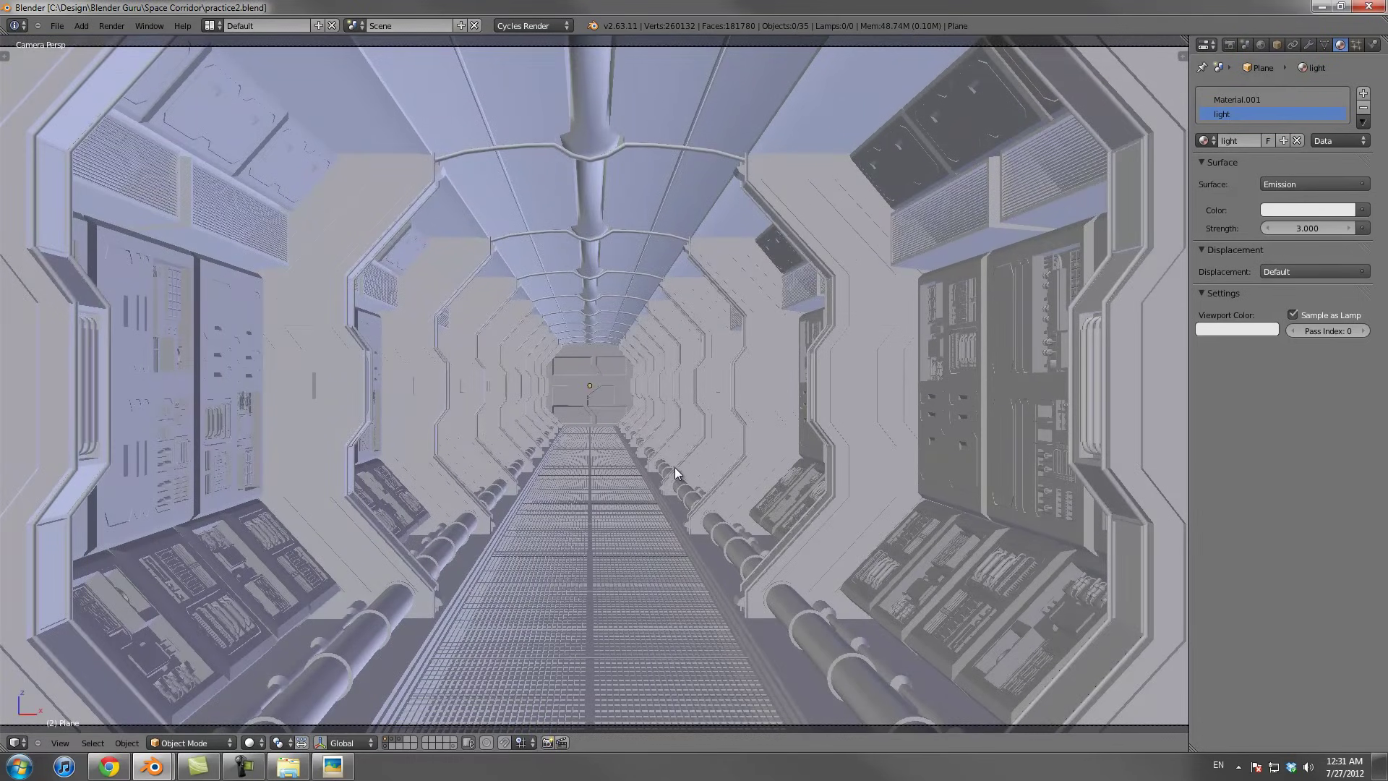
key(ctrl+s)
click(674, 466)
Switch to Picasa Photo Viewer and examine the finished corridor render in final.png
click(332, 766)
scroll(685, 514, down, 5)
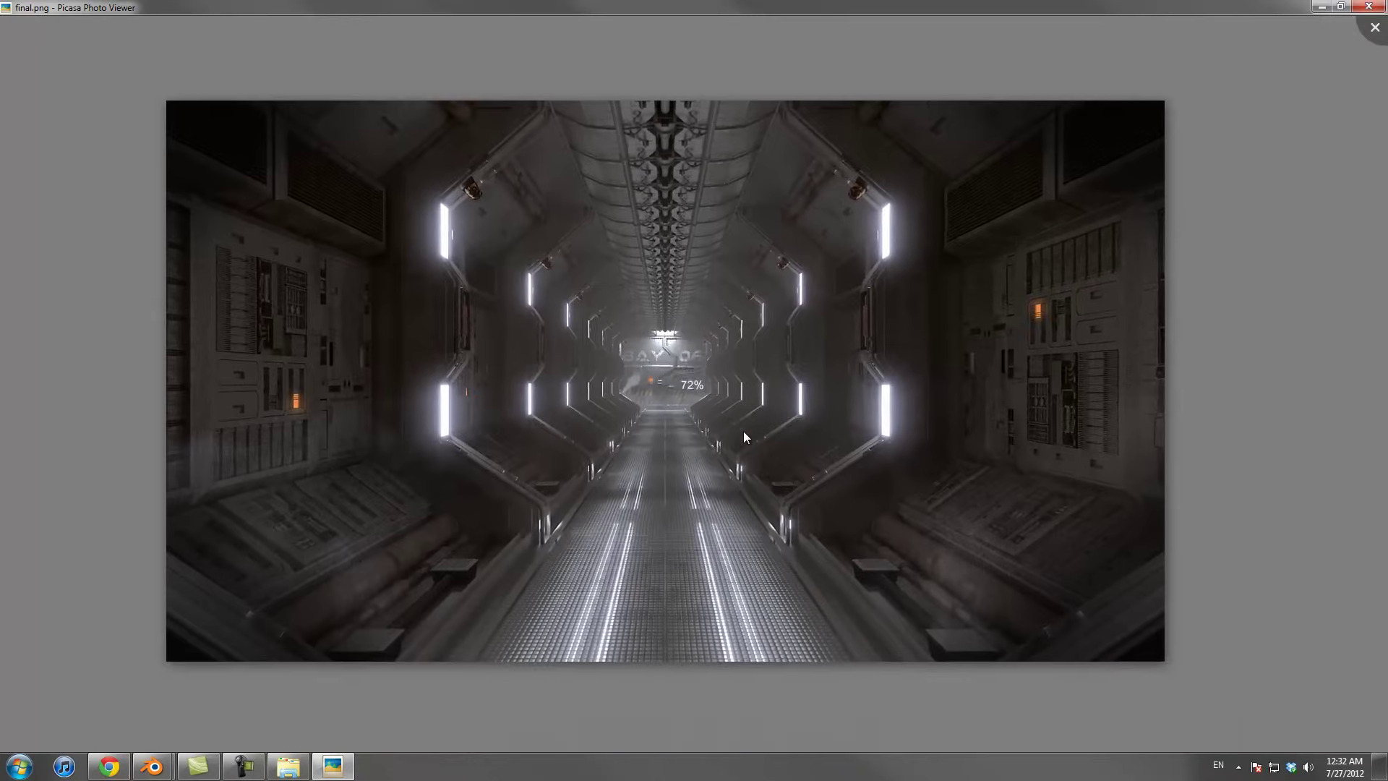
scroll(782, 450, up, 3)
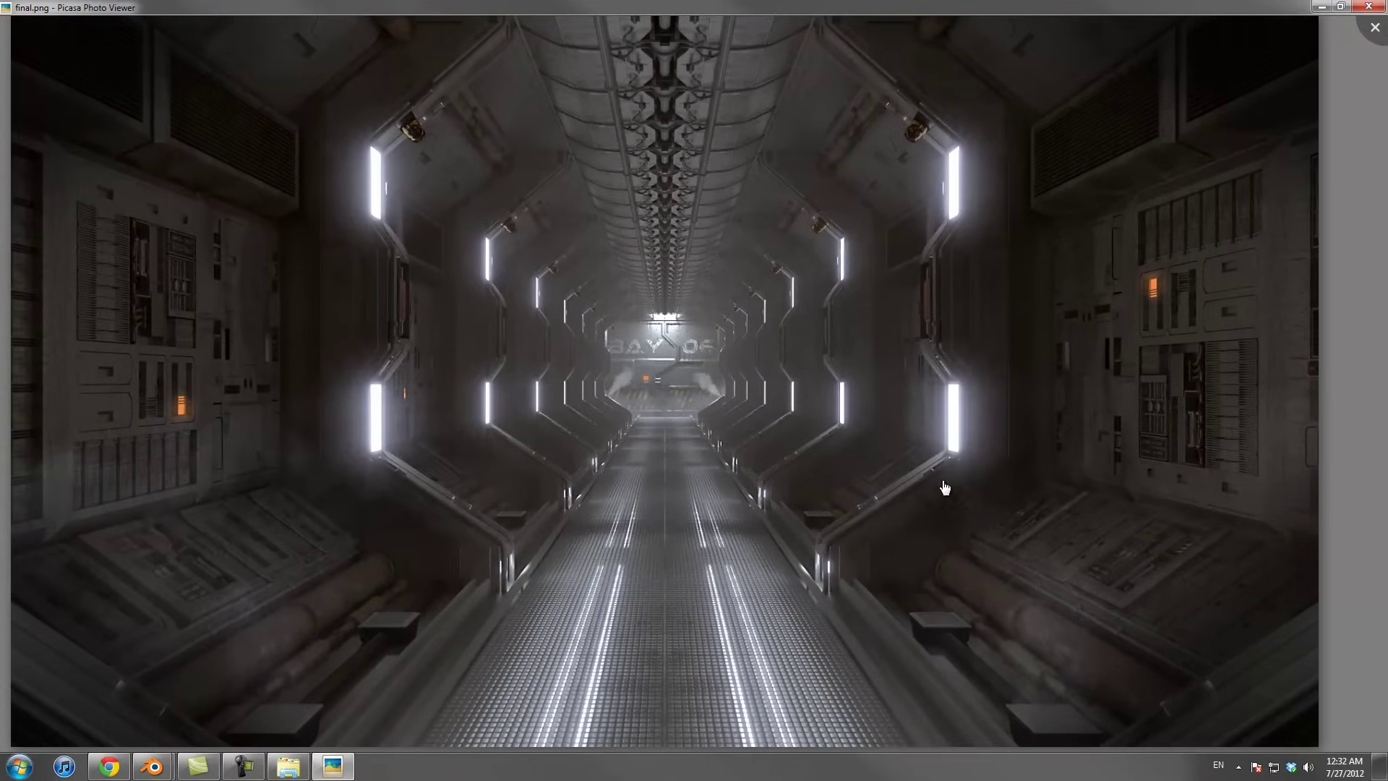